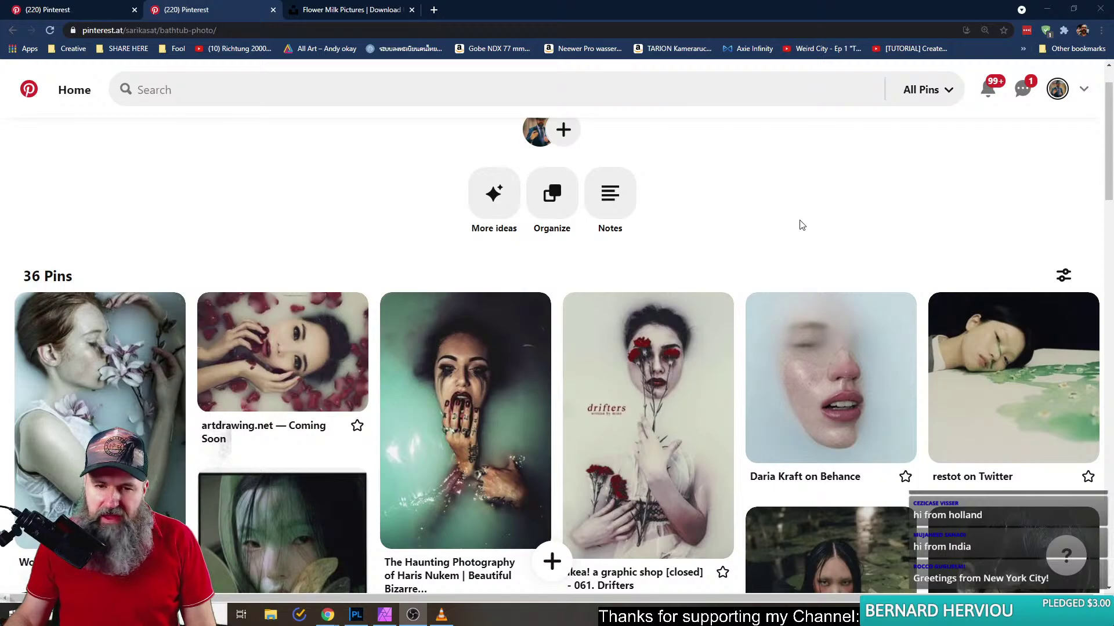
# - Look through the pins on the Pinterest bathtub photo board for milk bath inspiration
pyautogui.scroll(-4, 827, 249)
pyautogui.scroll(-4, 984, 476)
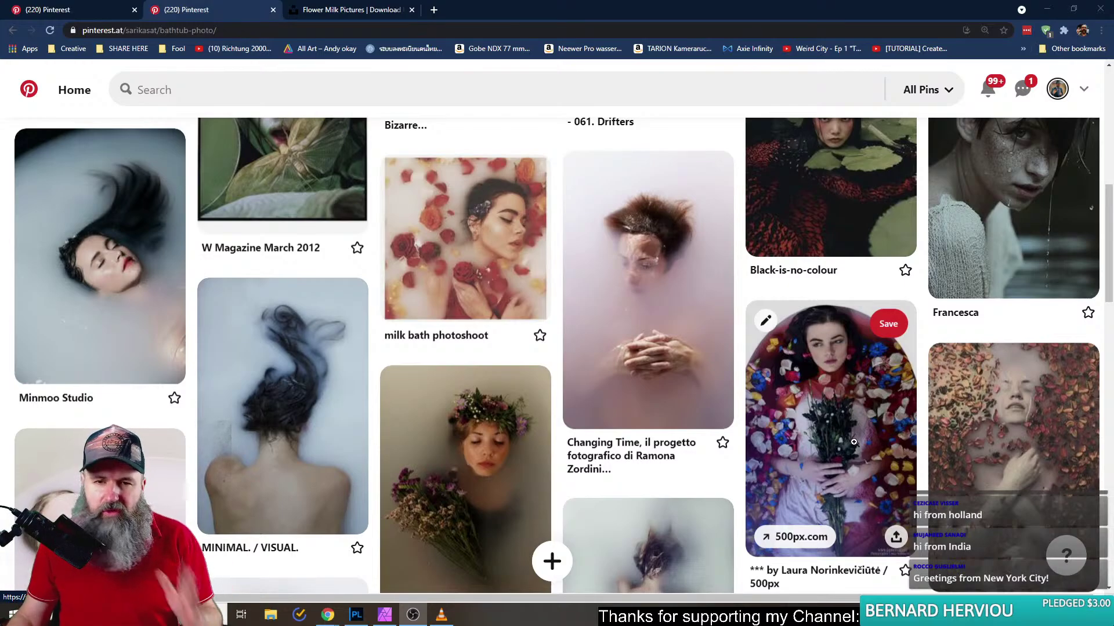
pyautogui.scroll(6, 691, 408)
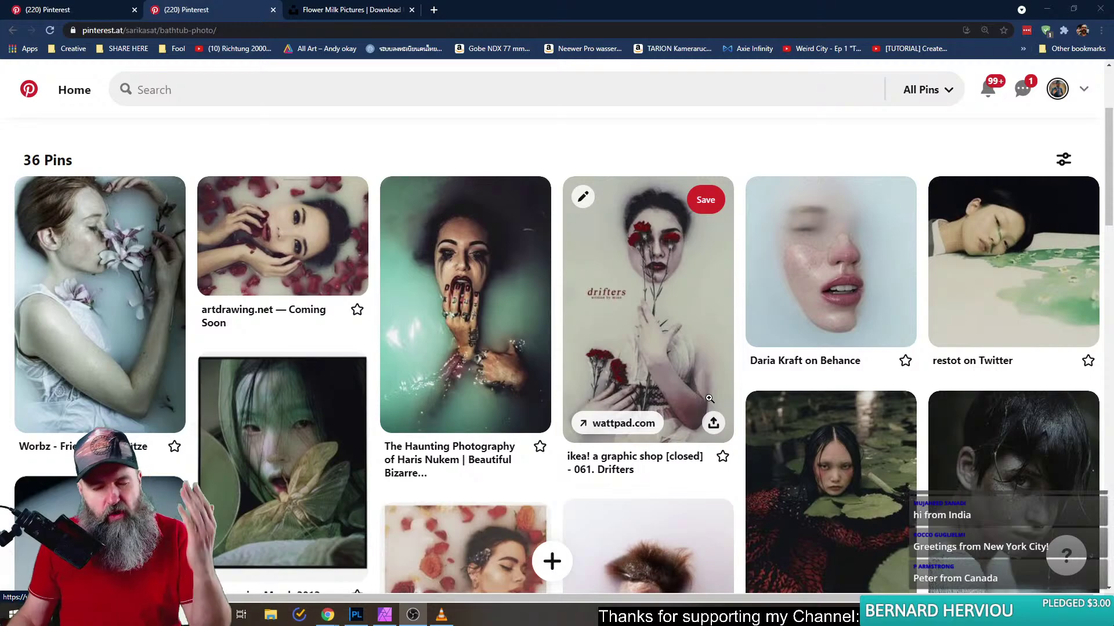
# - Switch to DxO PhotoLab and display DSC03460.ARW from the 2020-12-05 Bathtub Milk Shot folder
pyautogui.click(356, 614)
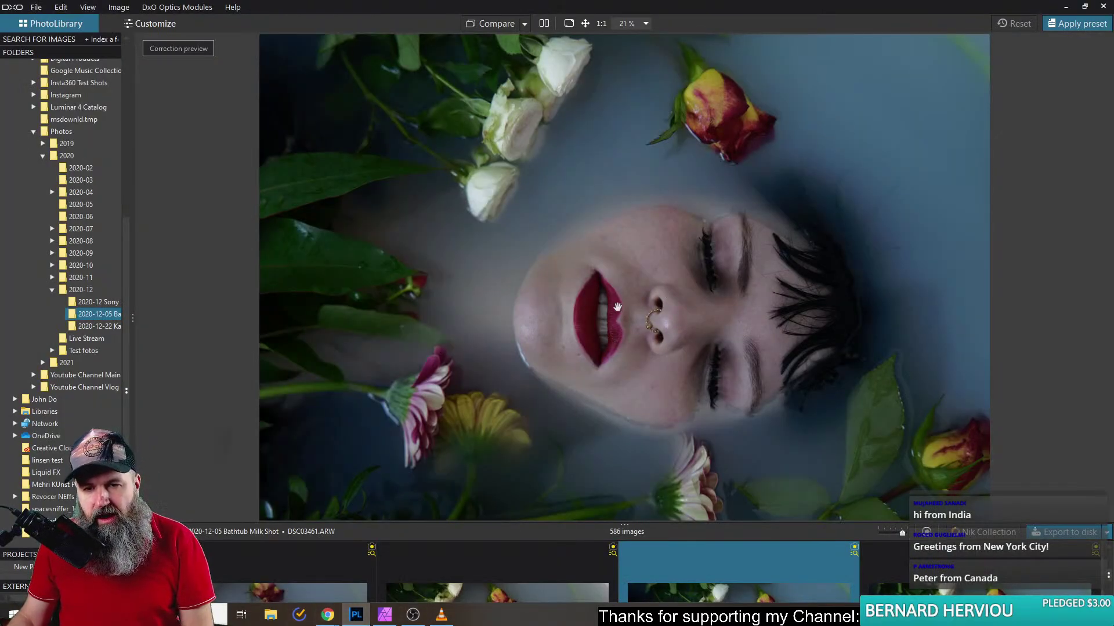
pyautogui.press('Right')
pyautogui.moveTo(614, 531); pyautogui.dragTo(624, 474)
pyautogui.click(482, 486)
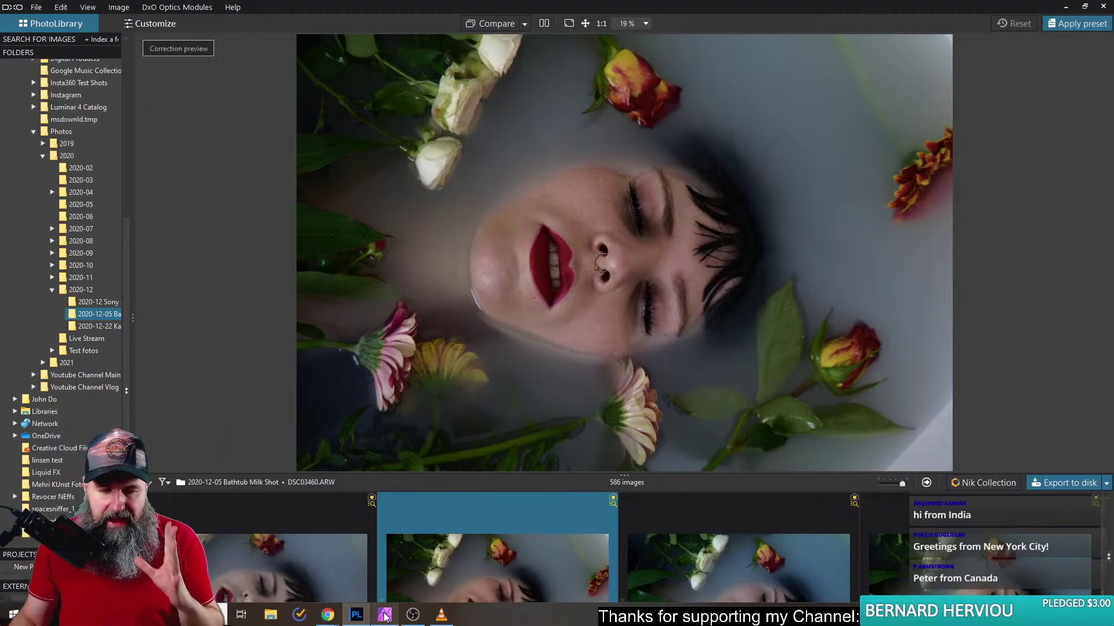
# - Glance back at the Pinterest bathtub photo board and return to DxO PhotoLab
pyautogui.moveTo(327, 622)
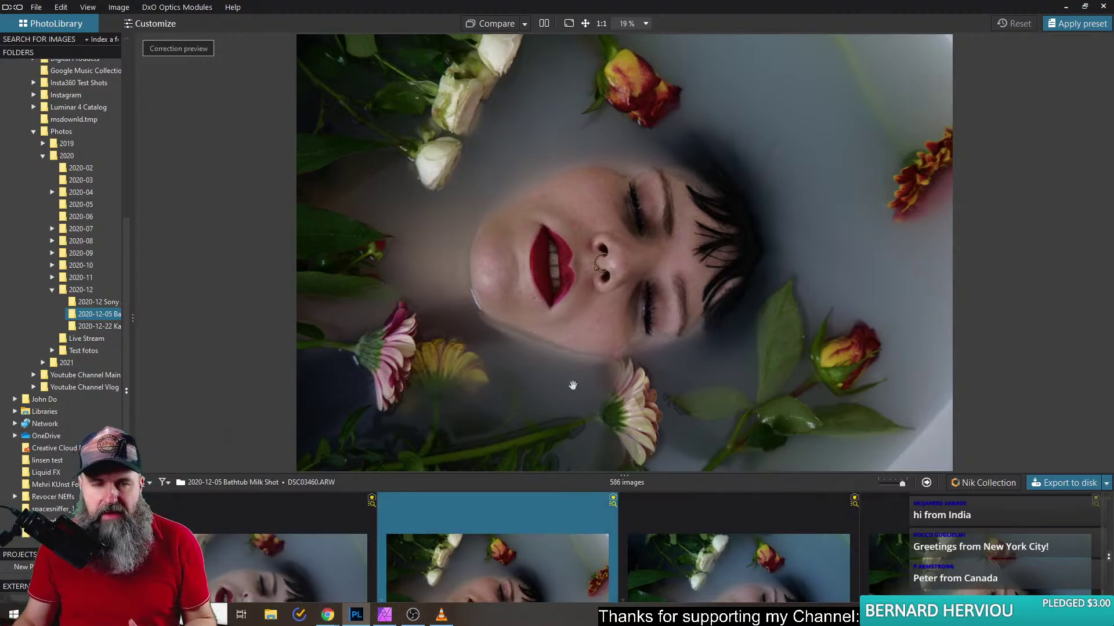
pyautogui.click(302, 558)
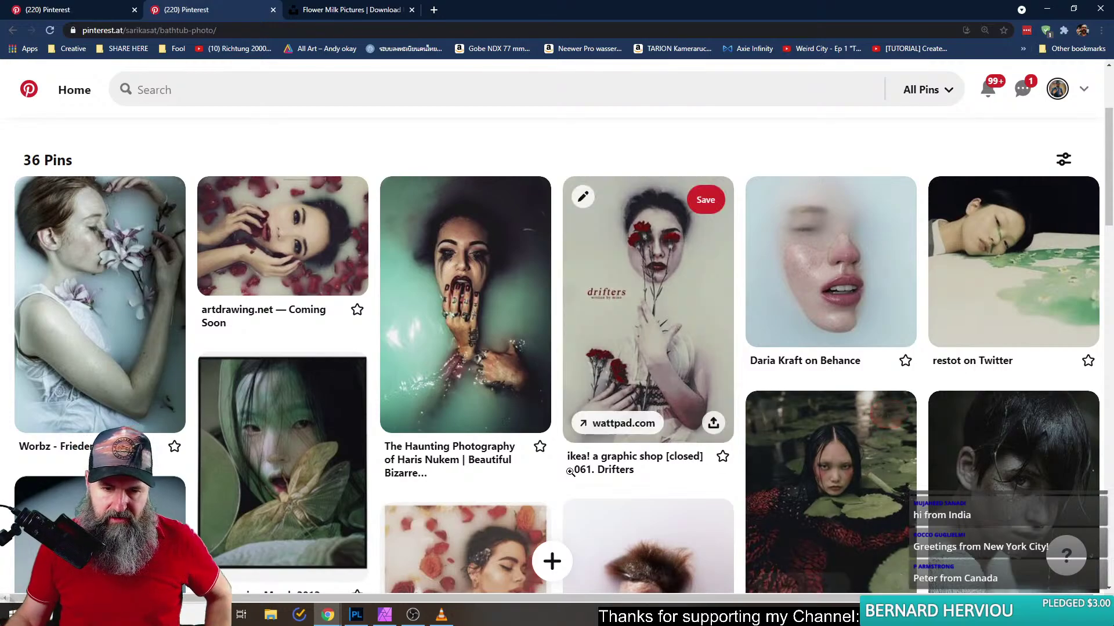
pyautogui.click(358, 618)
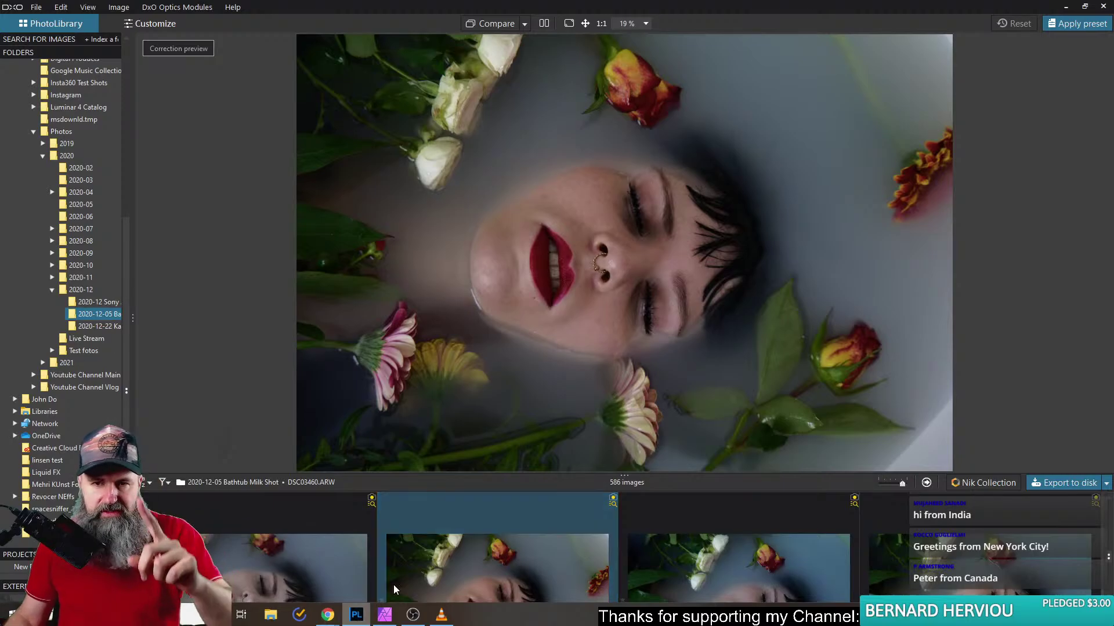
# - Browse the shoot's thumbnails, display DSC03484.ARW in an enlarged preview and inspect the lashes and both eyes at 100%
pyautogui.moveTo(635, 476); pyautogui.dragTo(635, 282)
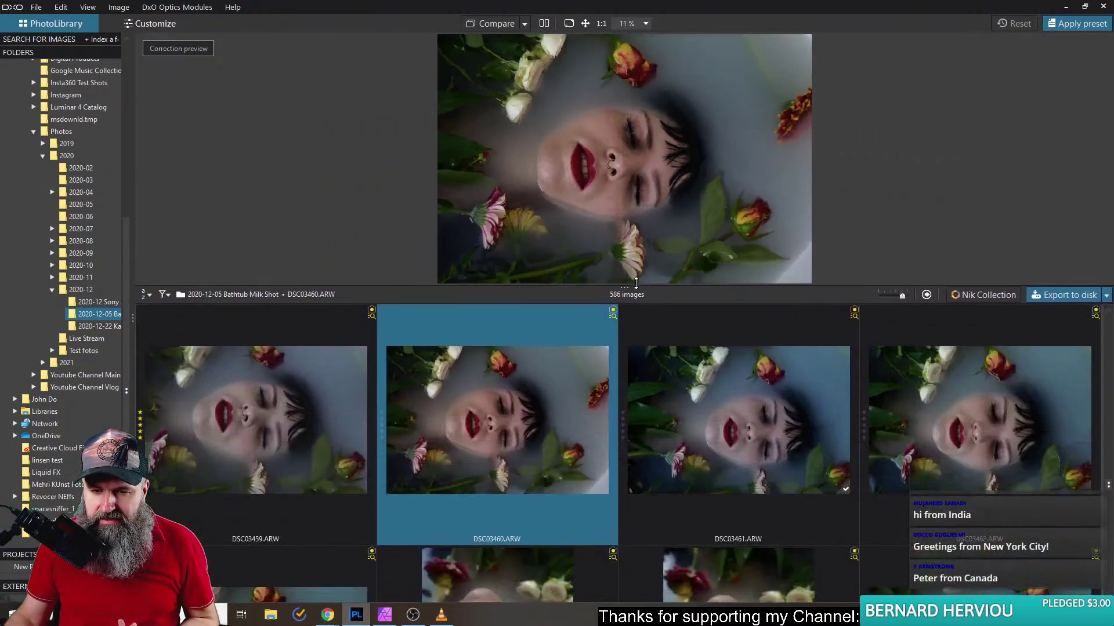
pyautogui.scroll(-3, 648, 508)
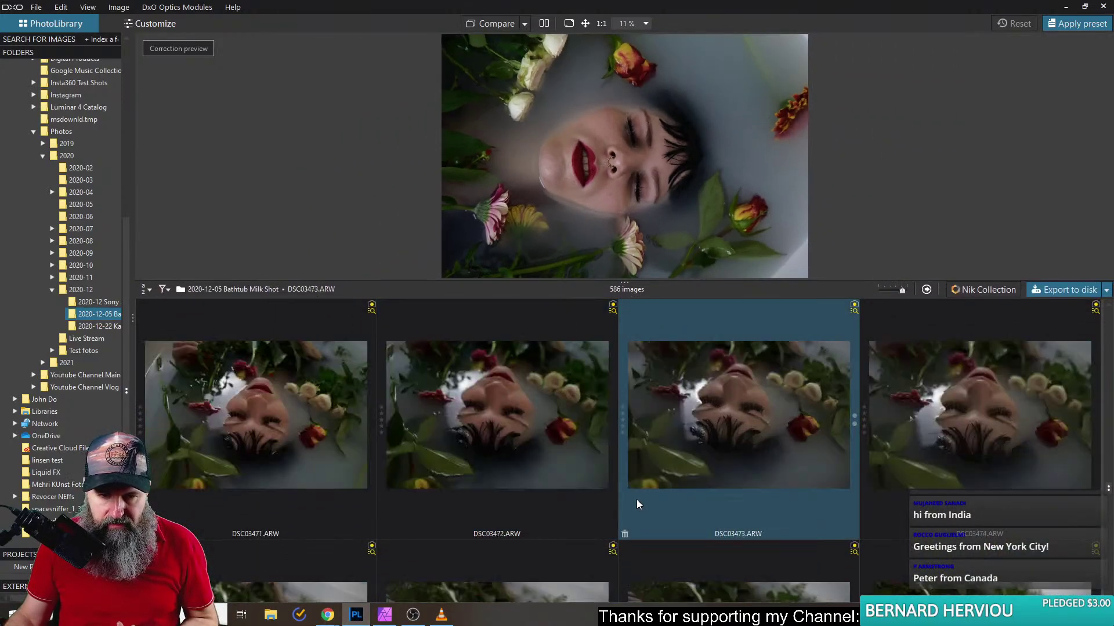
pyautogui.click(530, 410)
pyautogui.scroll(-3, 534, 435)
pyautogui.click(545, 469)
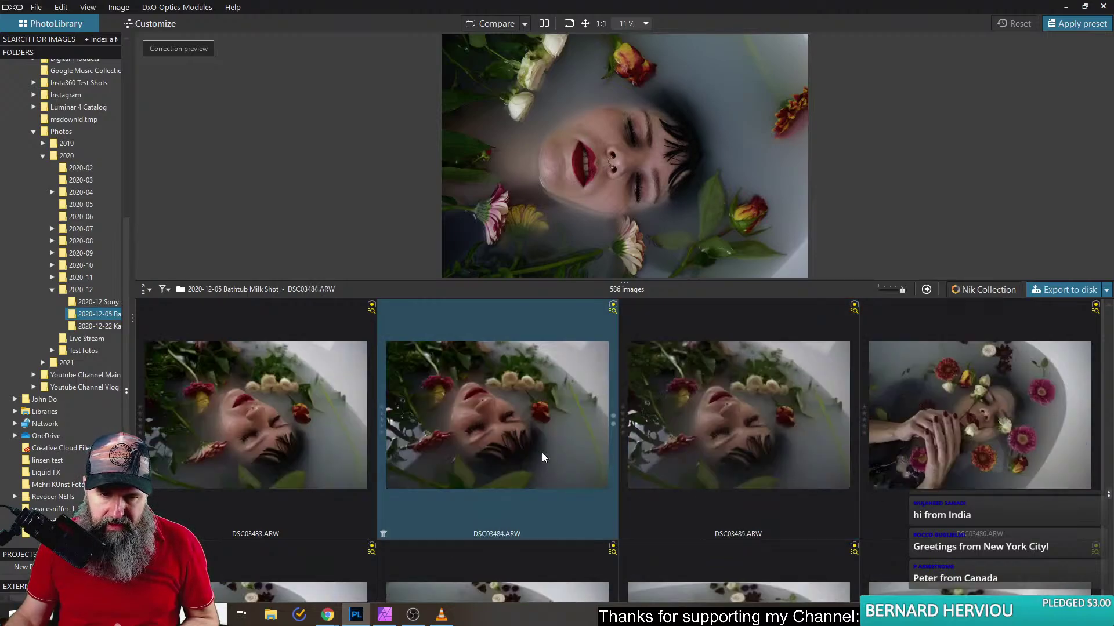
pyautogui.moveTo(643, 281); pyautogui.dragTo(646, 516)
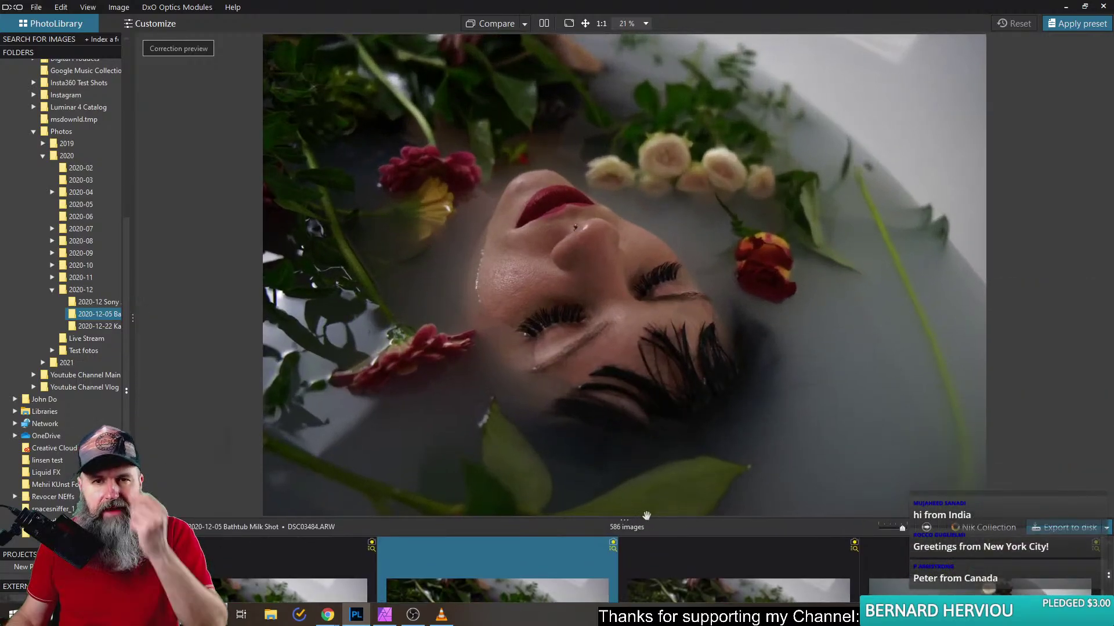
pyautogui.click(541, 324)
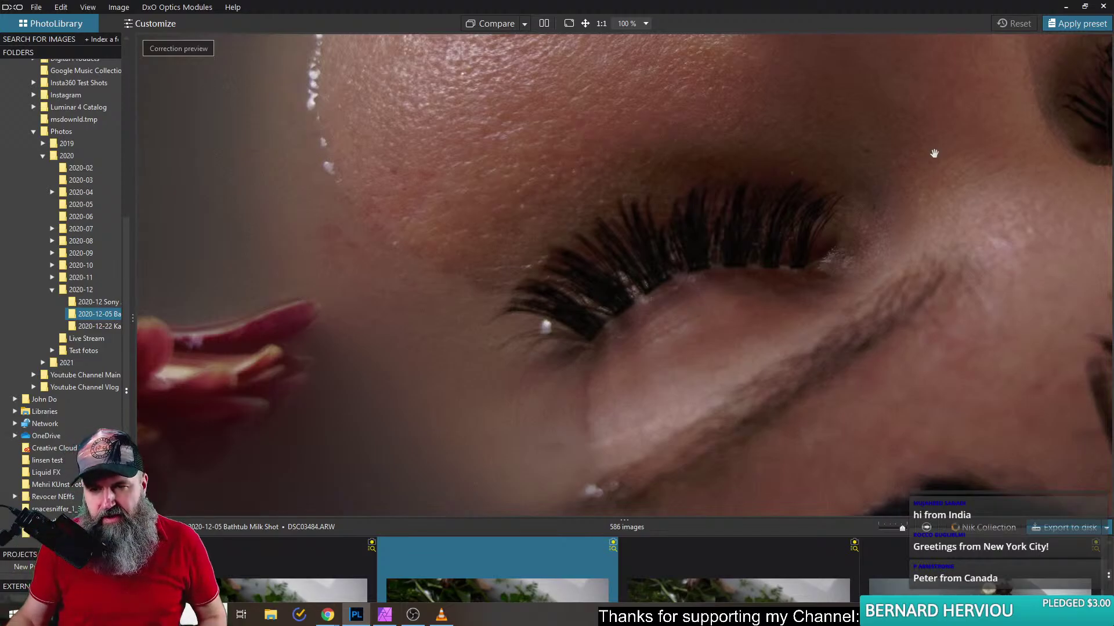
pyautogui.moveTo(937, 156); pyautogui.dragTo(495, 264)
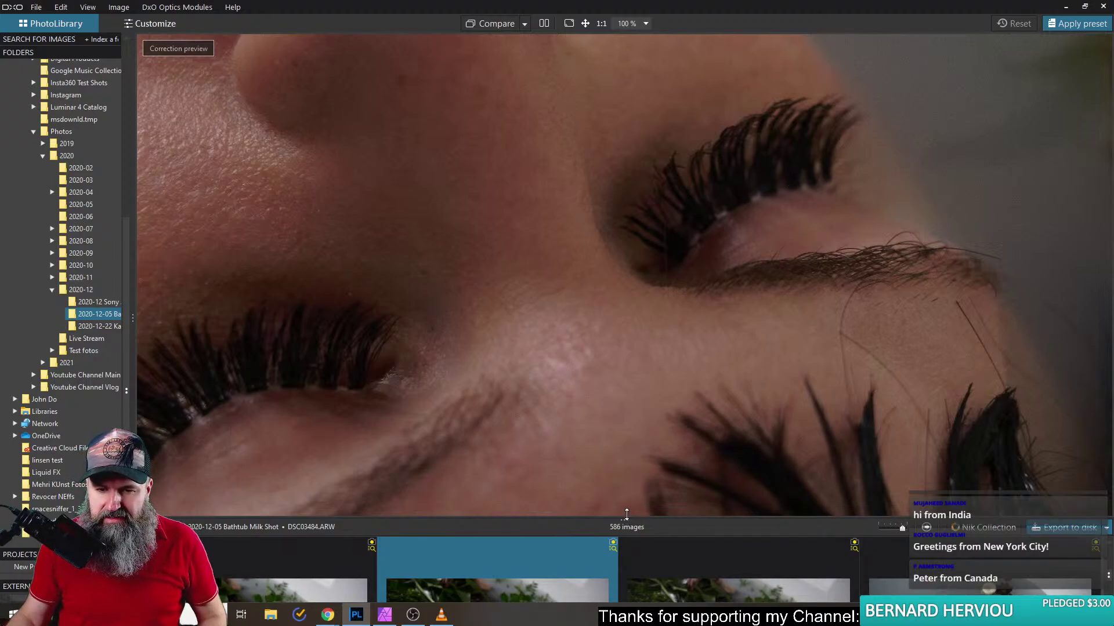
# - Browse back through the thumbnails and display DSC03481.ARW in an enlarged preview
pyautogui.moveTo(627, 518); pyautogui.dragTo(626, 351)
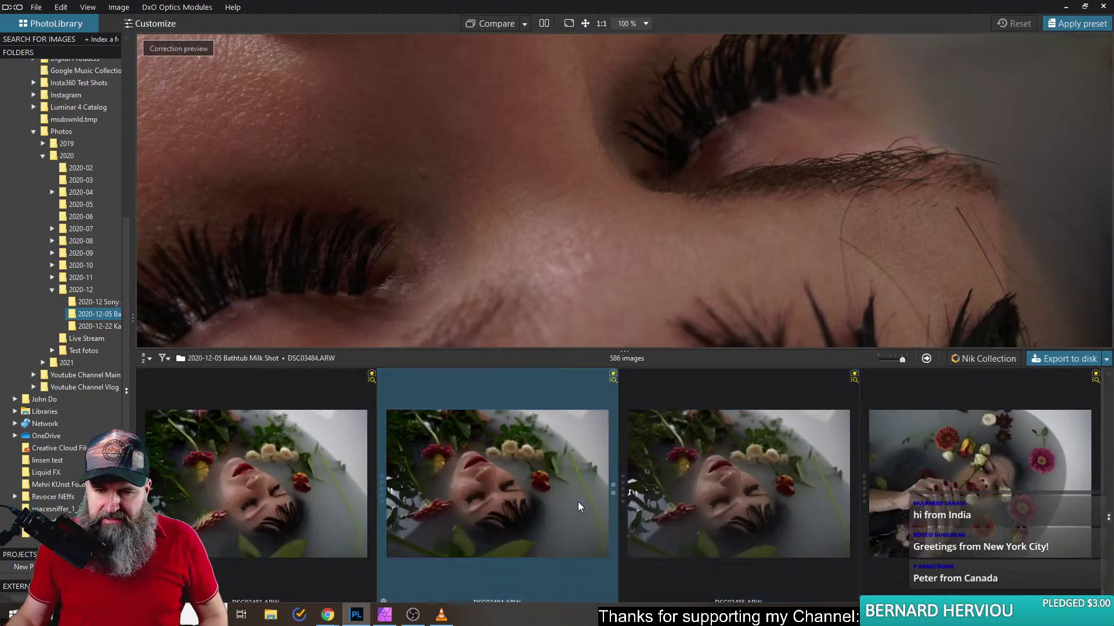
pyautogui.scroll(4, 578, 501)
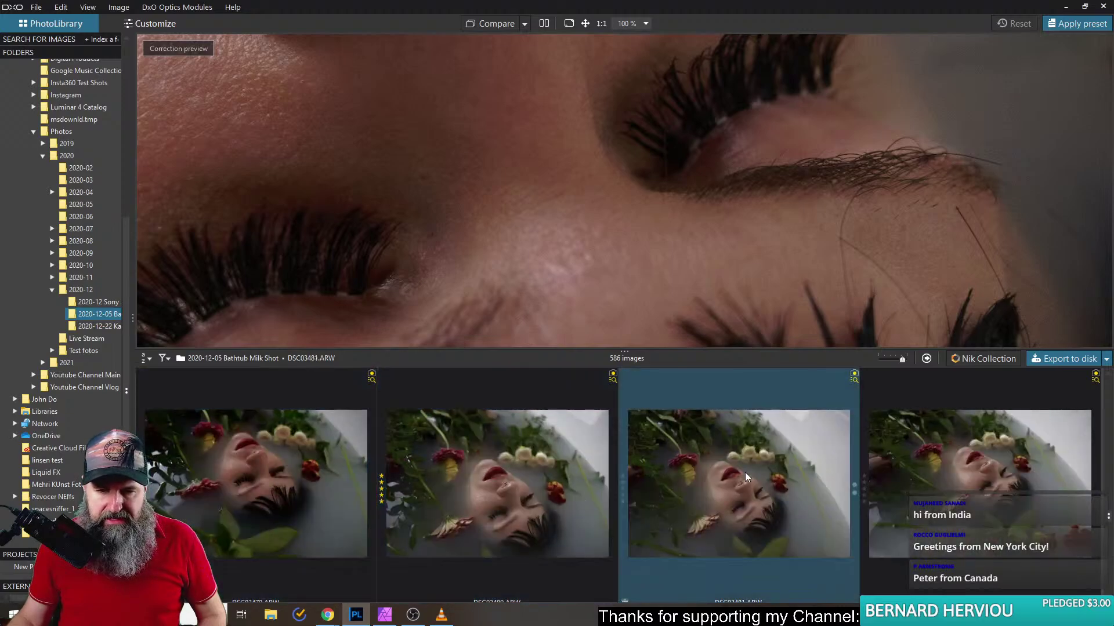
pyautogui.scroll(1, 718, 479)
pyautogui.scroll(-1, 753, 507)
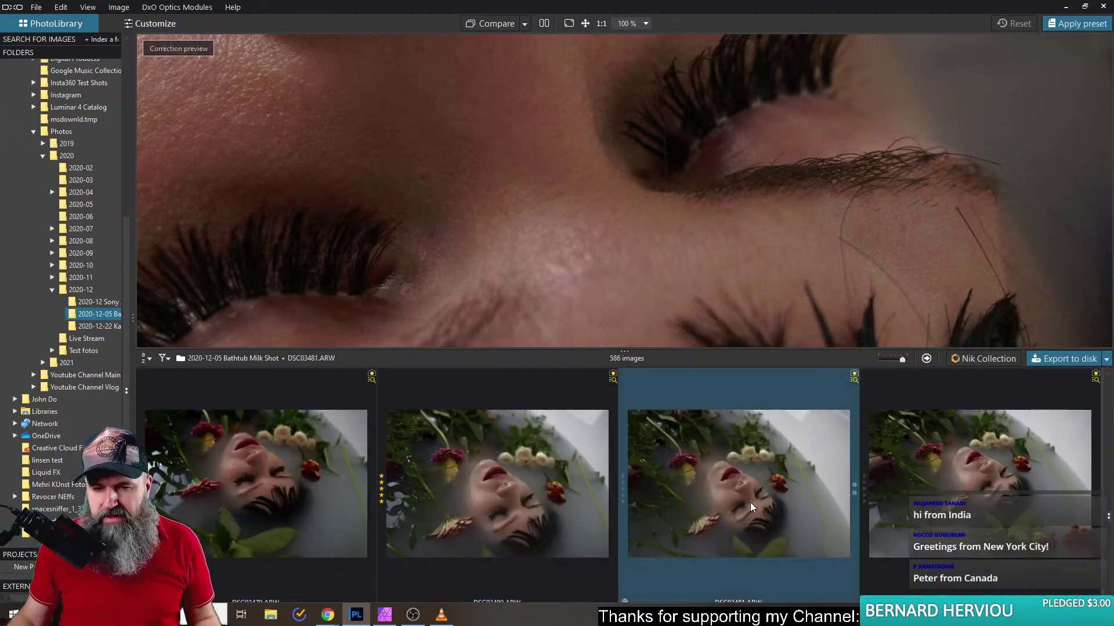
pyautogui.click(743, 499)
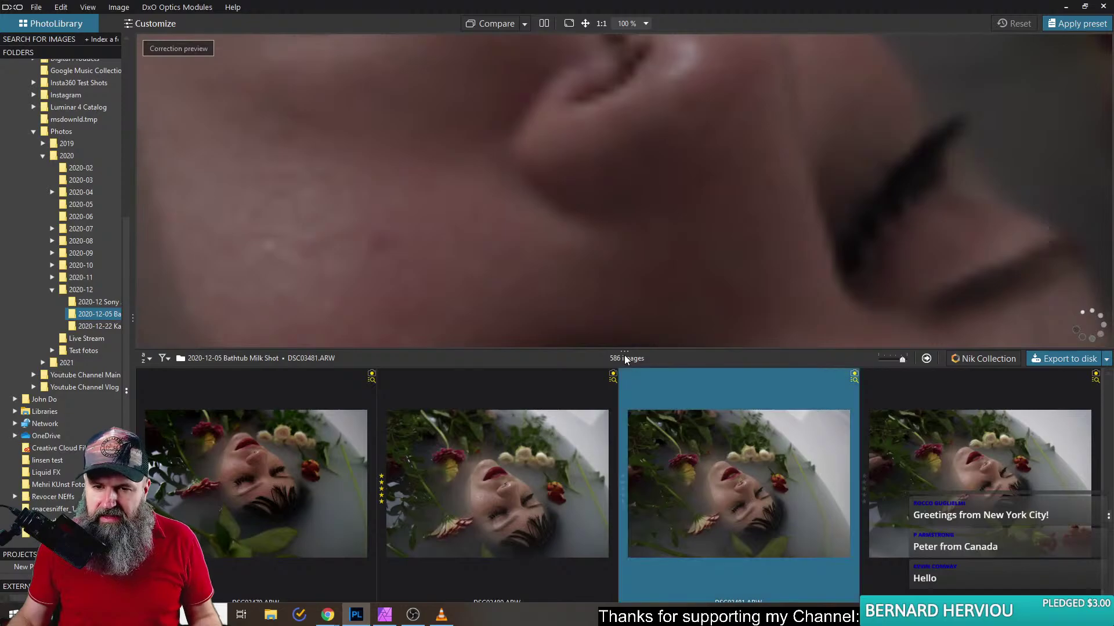
pyautogui.moveTo(624, 356); pyautogui.dragTo(624, 517)
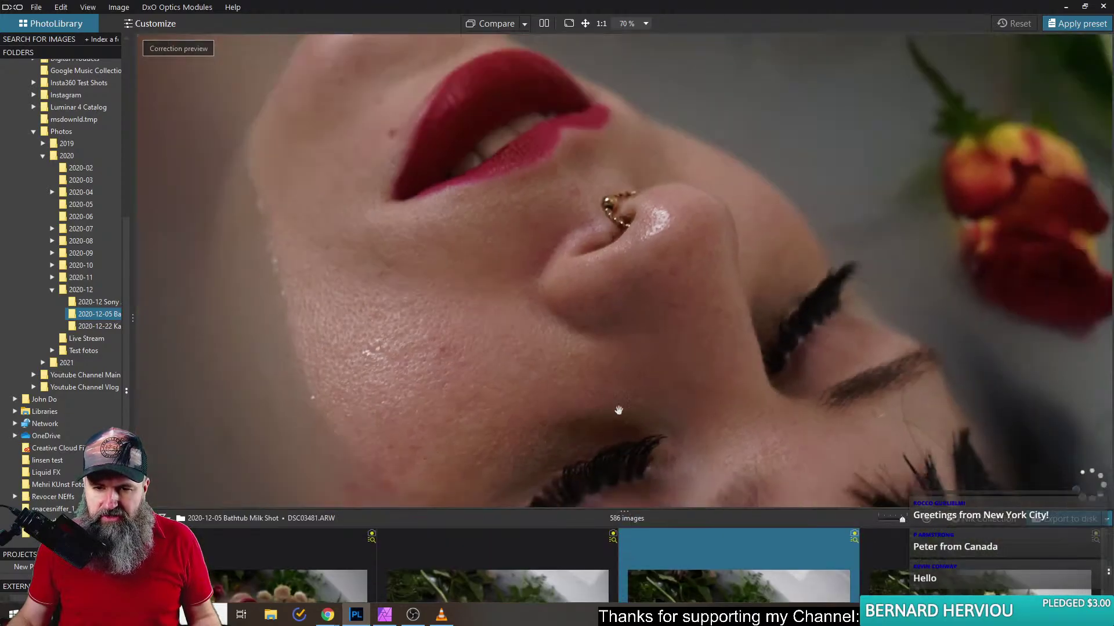
# - Inspect the eyelashes in DSC03481.ARW at 100%, and zoom out to 25% to view the whole photo
pyautogui.moveTo(609, 405); pyautogui.dragTo(629, 174)
pyautogui.scroll(1, 562, 241)
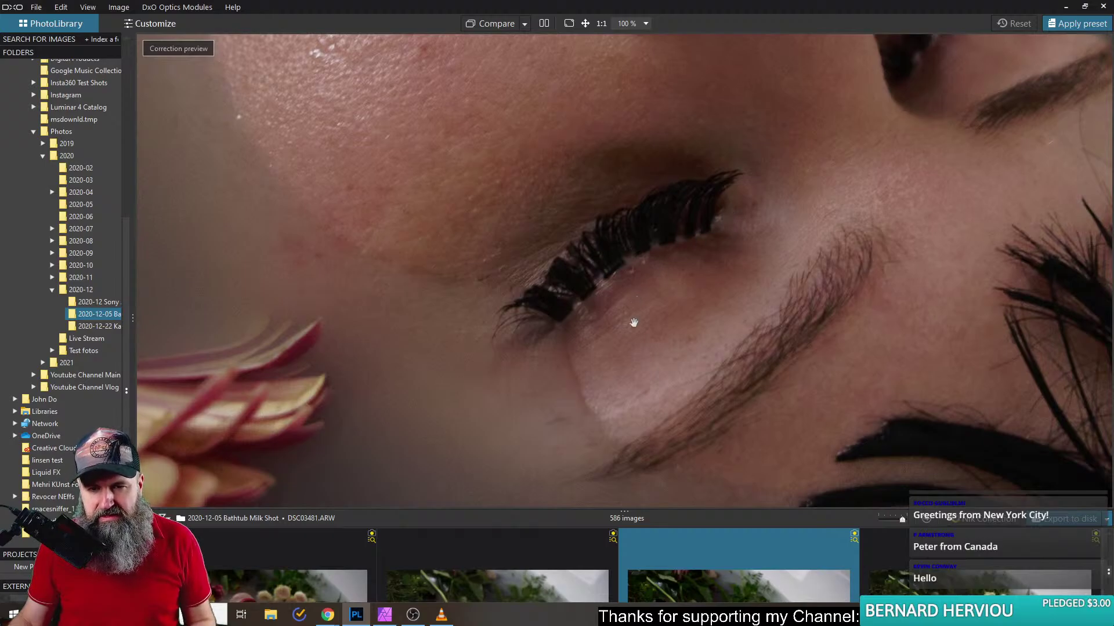
pyautogui.scroll(-4, 625, 354)
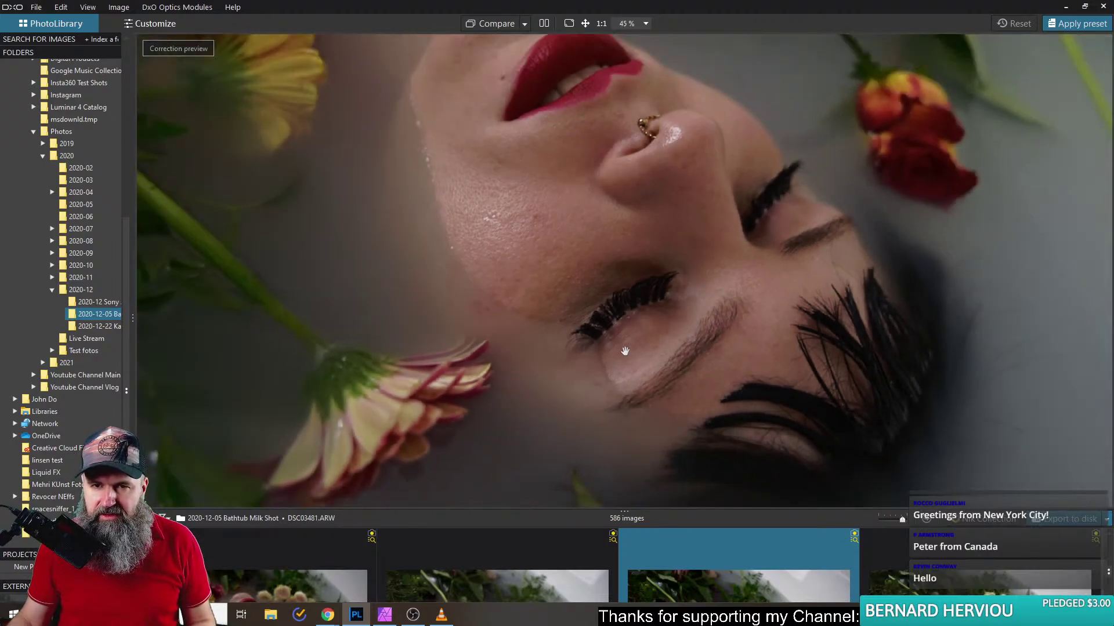
pyautogui.scroll(-2, 625, 351)
pyautogui.moveTo(652, 279); pyautogui.dragTo(646, 331)
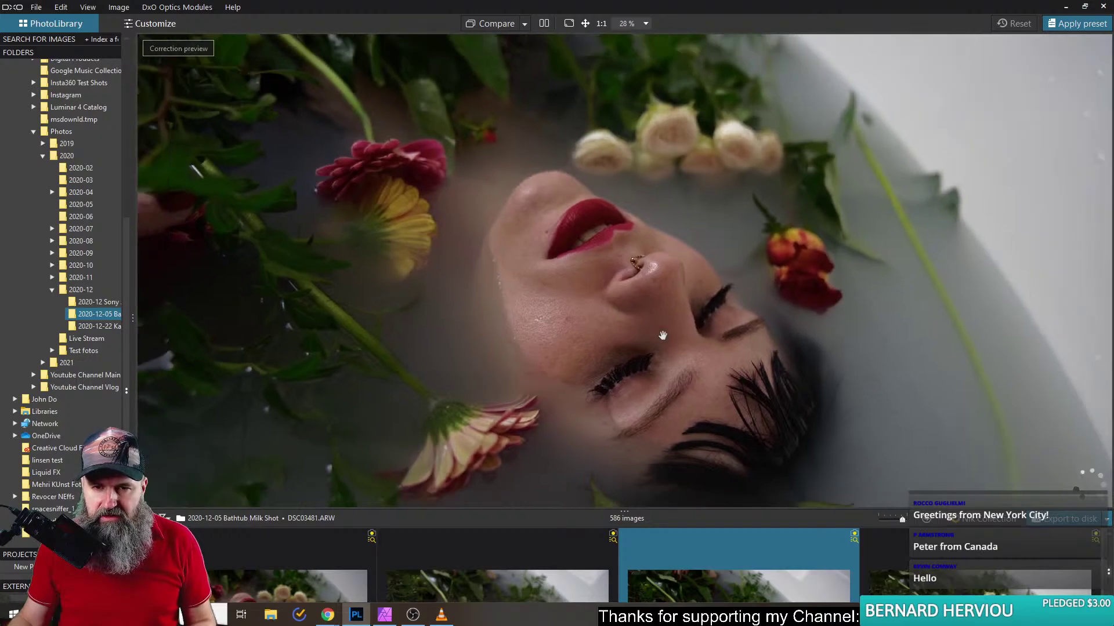
pyautogui.scroll(-1, 662, 336)
pyautogui.scroll(1, 652, 336)
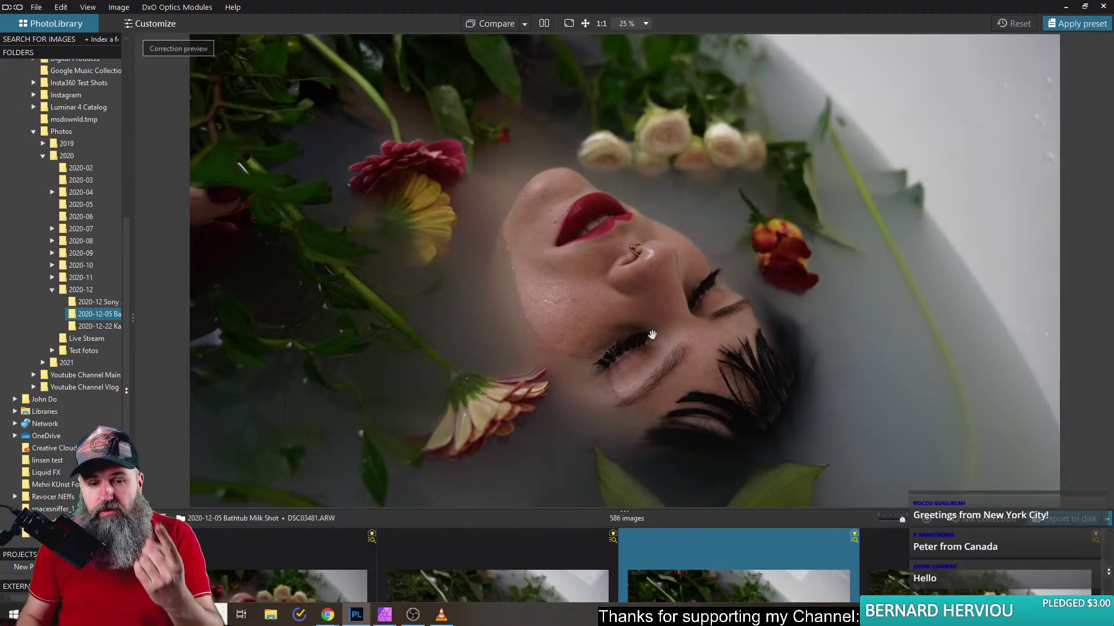
# - Enlarge the thumbnail area to view DSC03481.ARW beside its neighbouring shots
pyautogui.keyDown('ctrl'); pyautogui.click(504, 543); pyautogui.keyUp('ctrl')
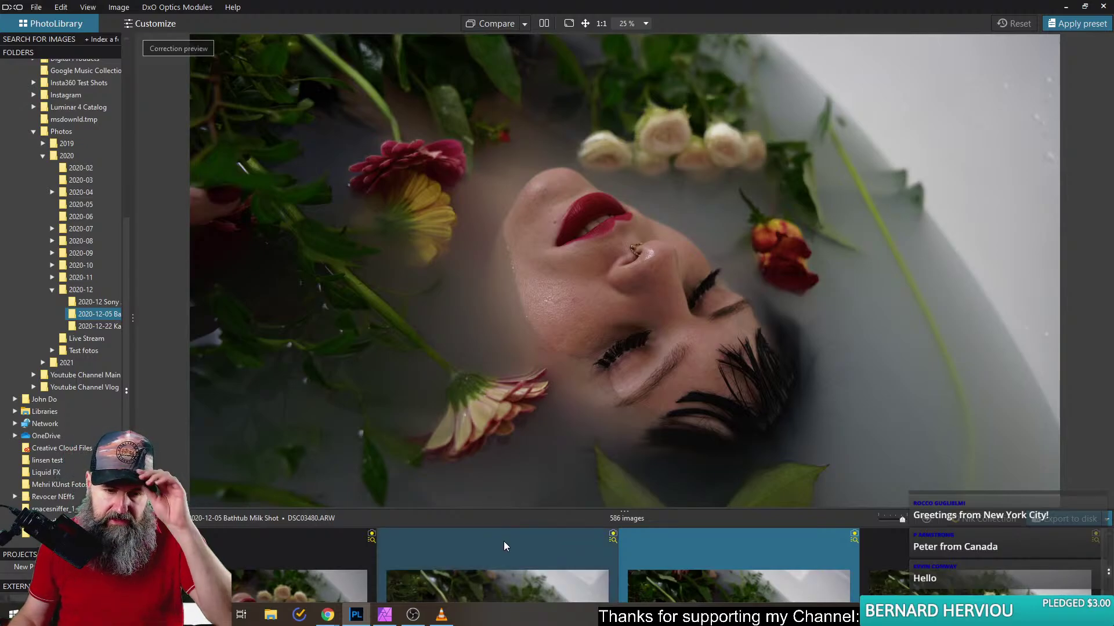
pyautogui.keyDown('ctrl'); pyautogui.click(412, 597); pyautogui.keyUp('ctrl')
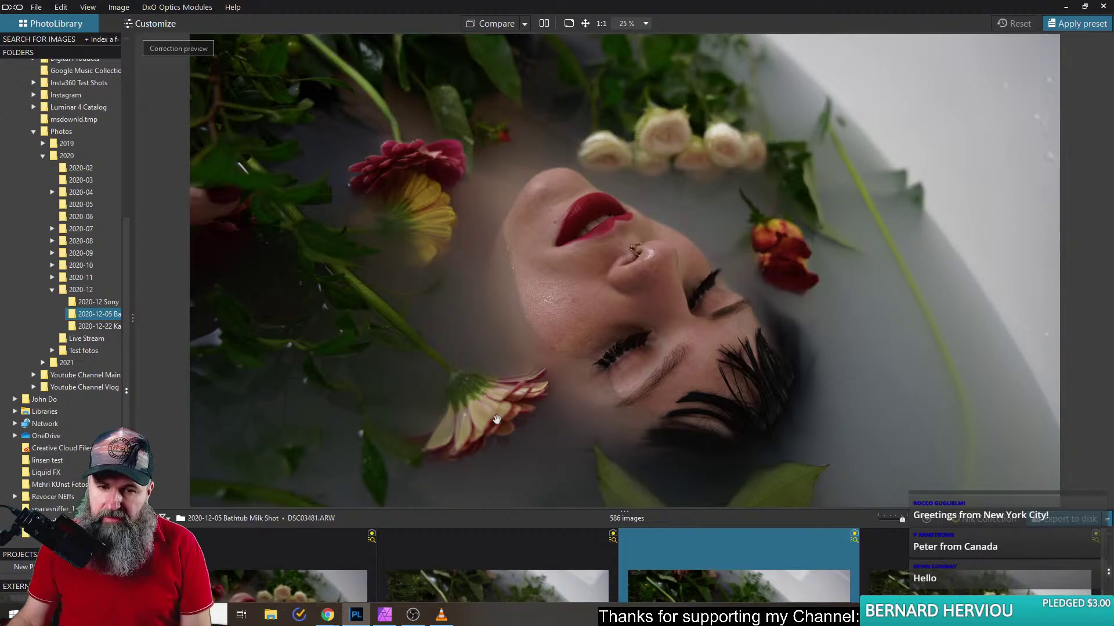
pyautogui.moveTo(626, 512); pyautogui.dragTo(624, 307)
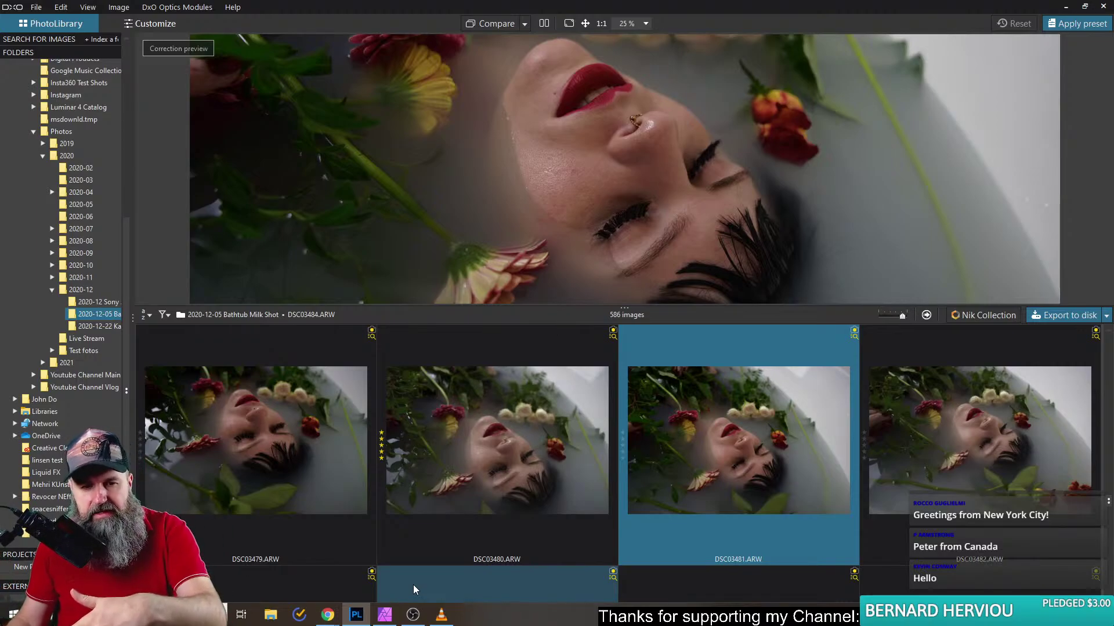
# - Switch to Affinity Photo and open the unchanged DSC03461, DSC03463 and DSC03574-1 JPGs from the Downloads folder
pyautogui.click(383, 618)
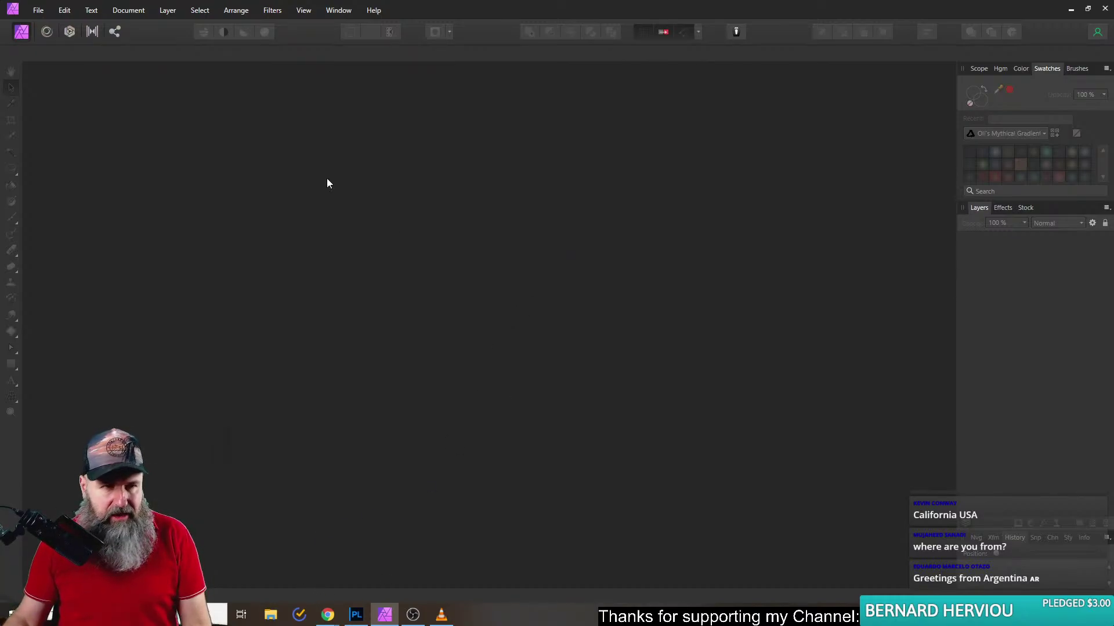
pyautogui.click(39, 11)
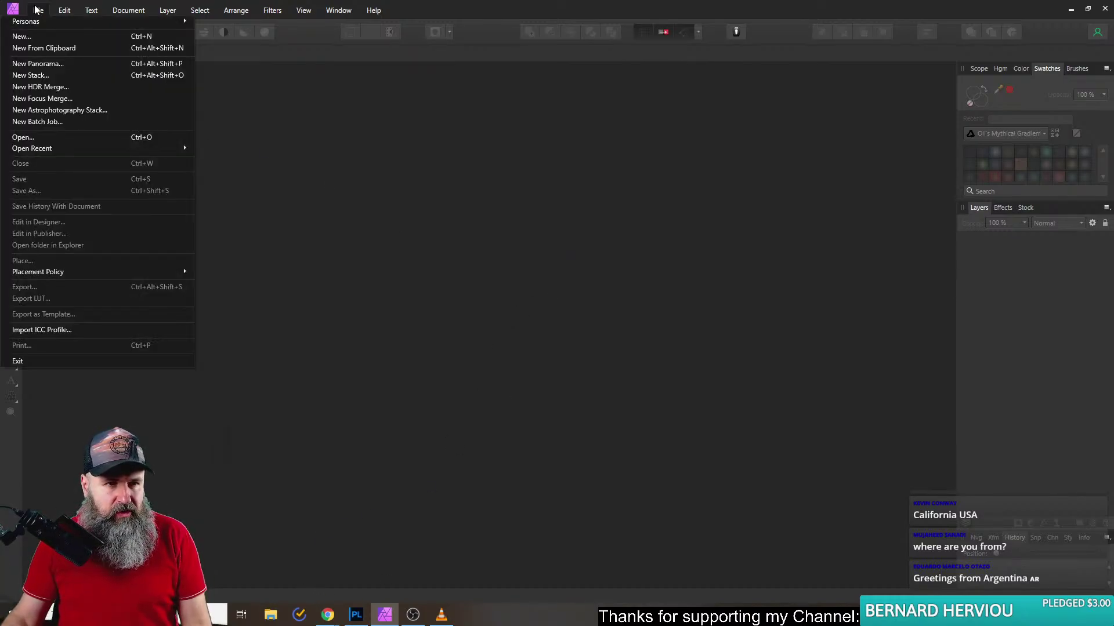
pyautogui.click(47, 137)
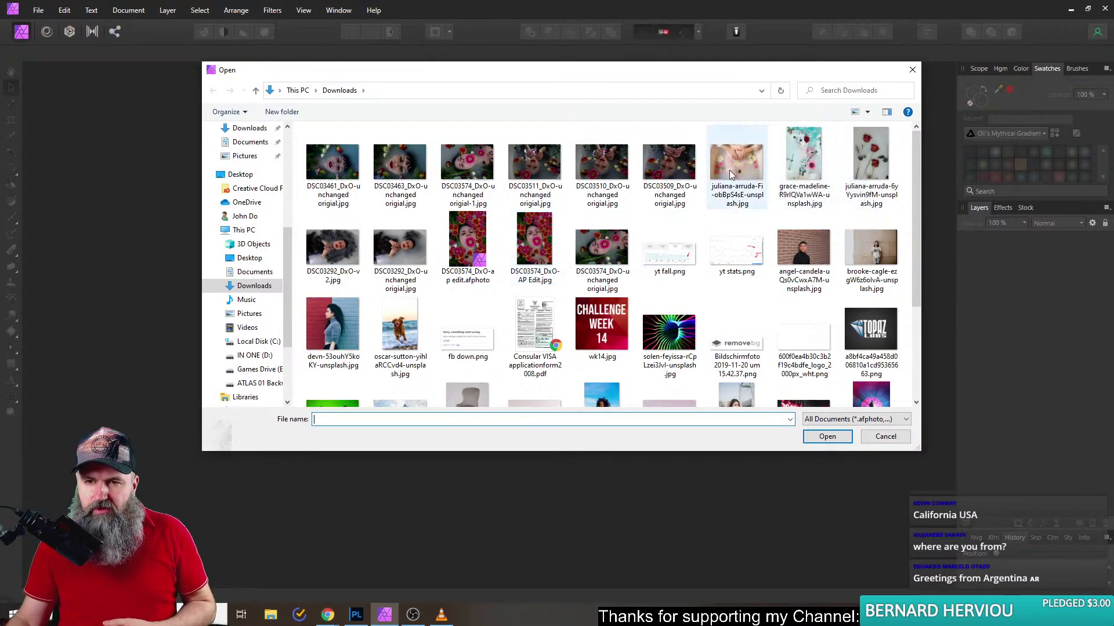
pyautogui.click(465, 169)
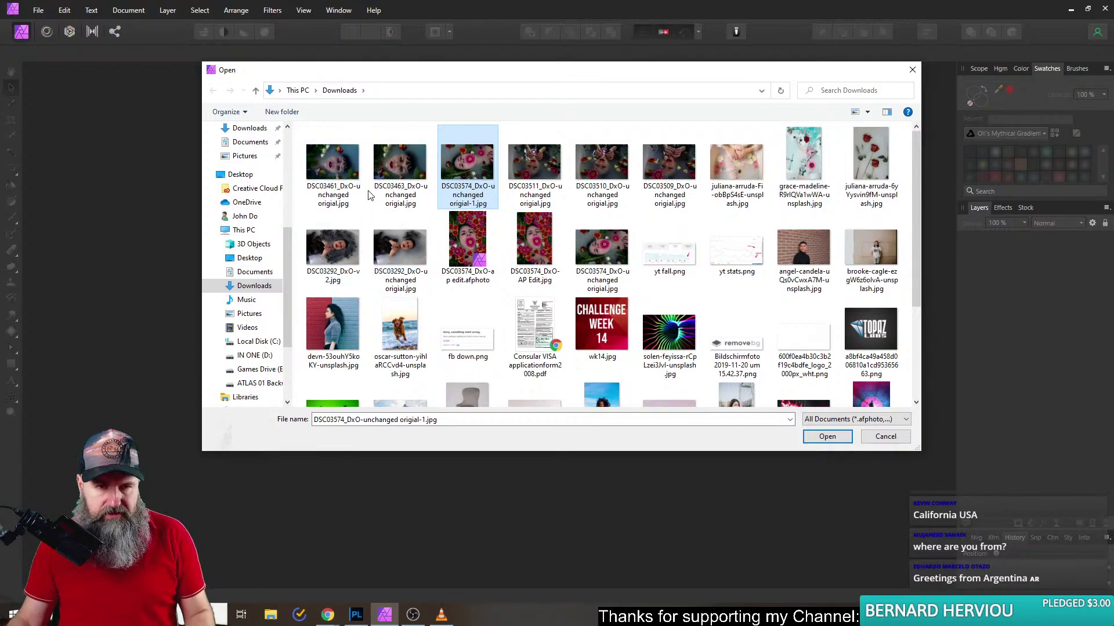
pyautogui.keyDown('shift'); pyautogui.click(339, 180); pyautogui.keyUp('shift')
pyautogui.click(827, 437)
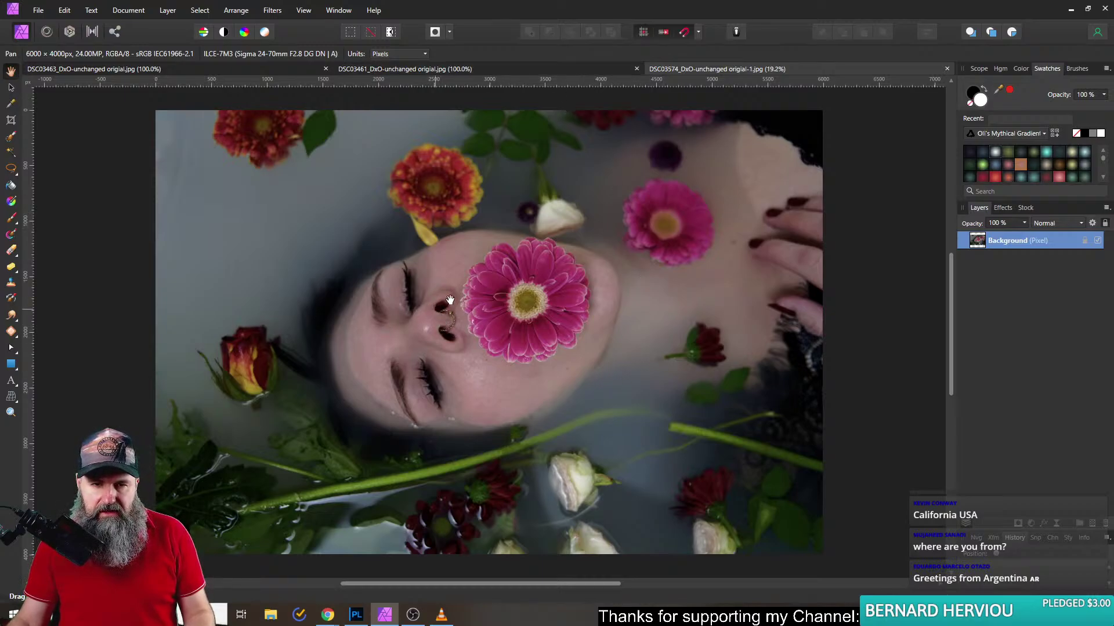
# - Compare the open portraits DSC03461 and DSC03463 by alternating between them, ending on DSC03461
pyautogui.click(499, 70)
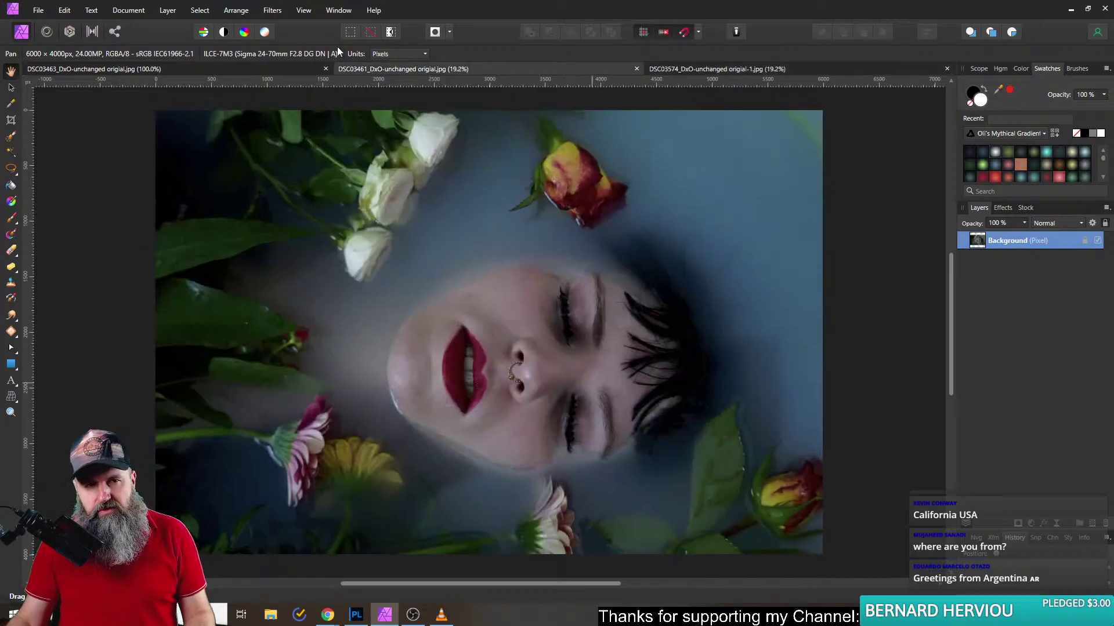
pyautogui.click(269, 71)
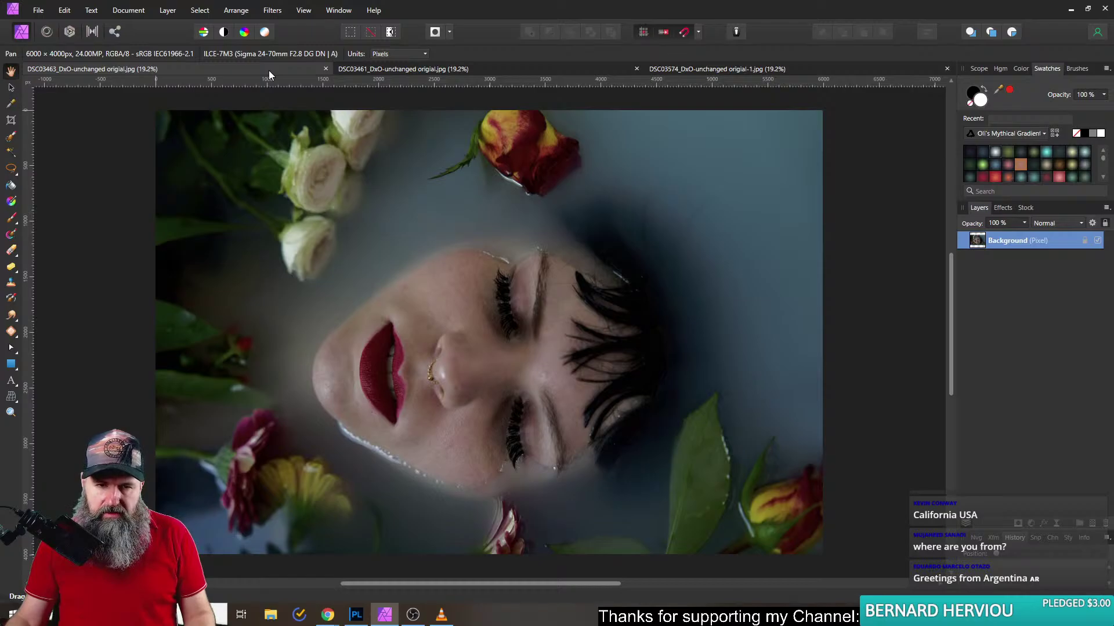
pyautogui.click(429, 71)
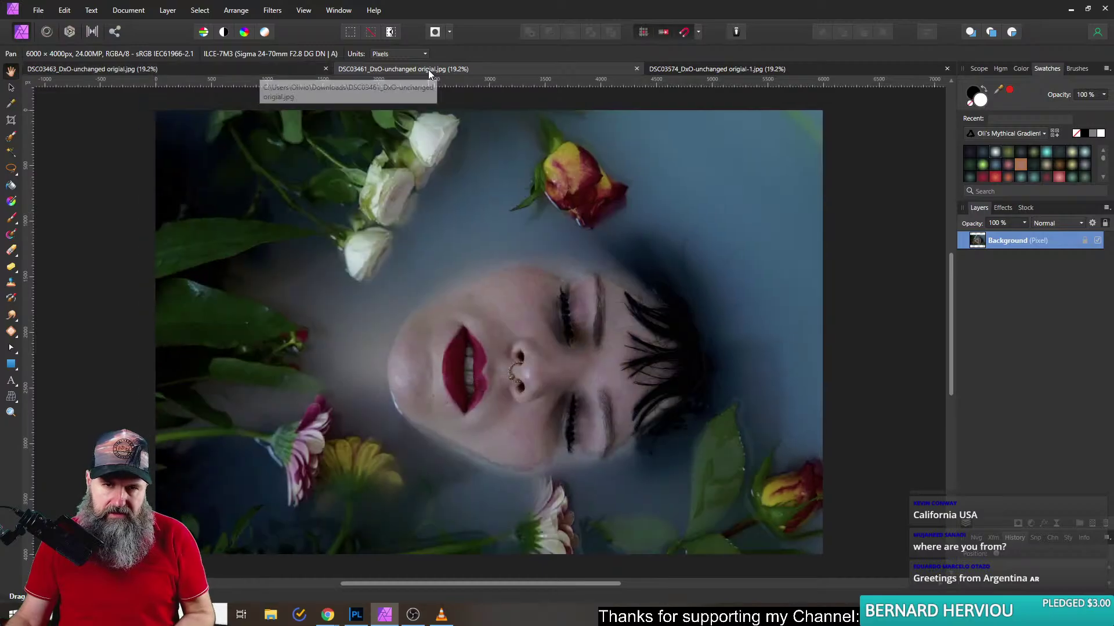
pyautogui.click(262, 68)
pyautogui.click(382, 68)
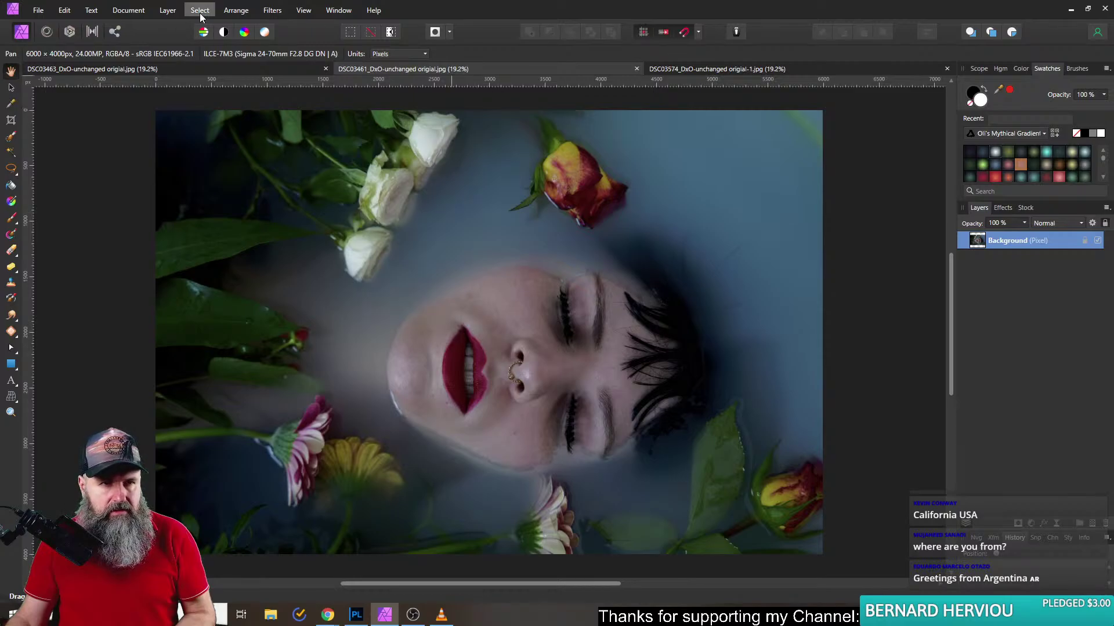
# - Rotate the DSC03461 portrait document 90° counter-clockwise so the face is upright
pyautogui.click(231, 11)
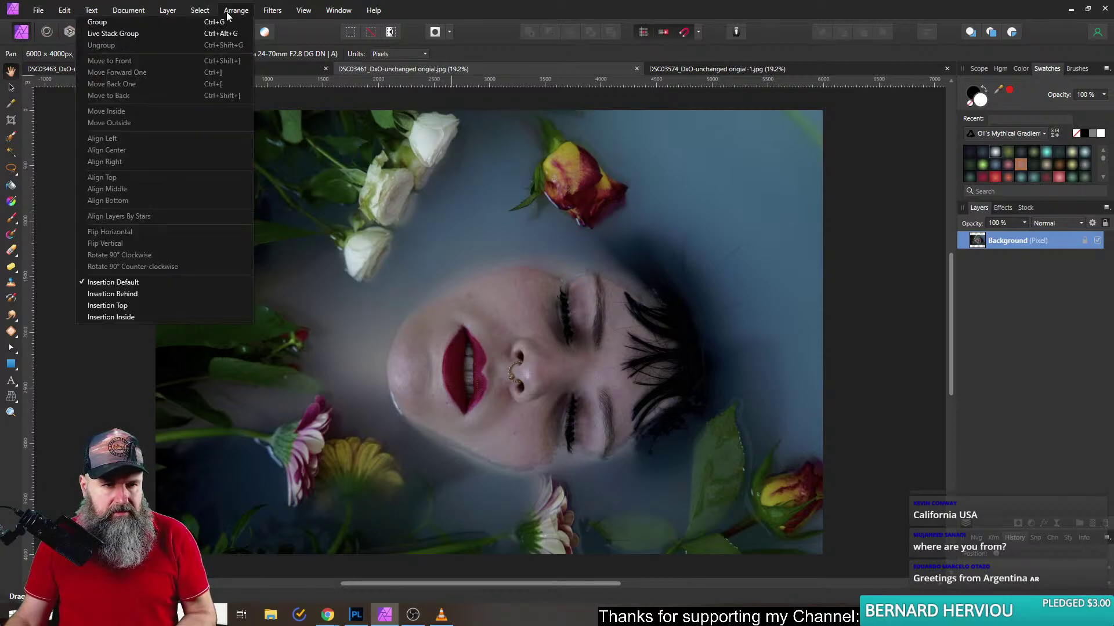
pyautogui.click(126, 11)
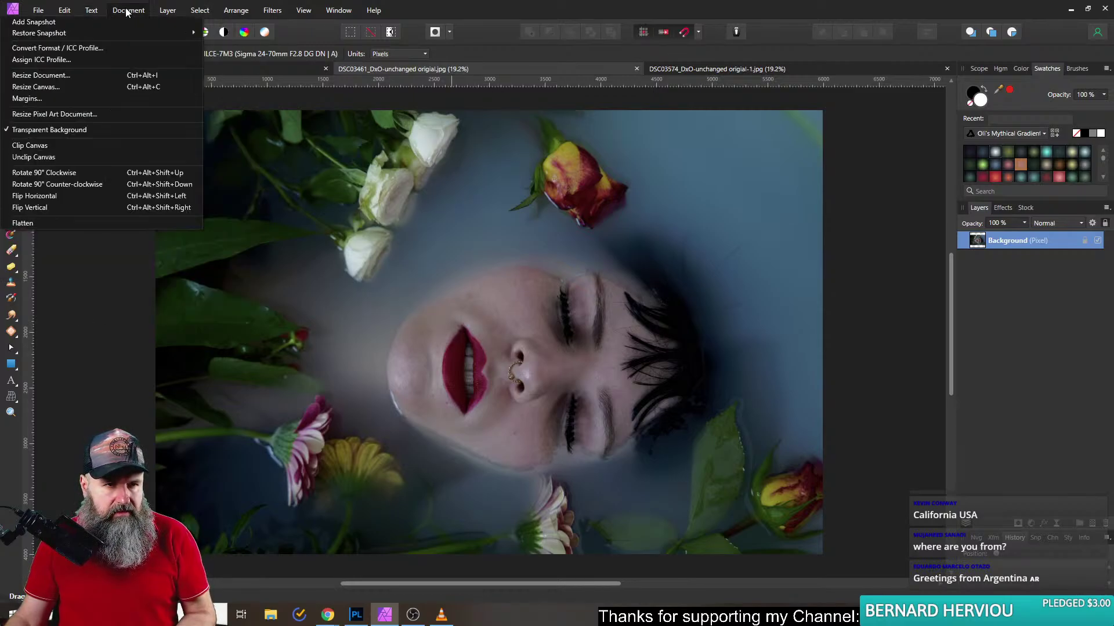
pyautogui.click(101, 185)
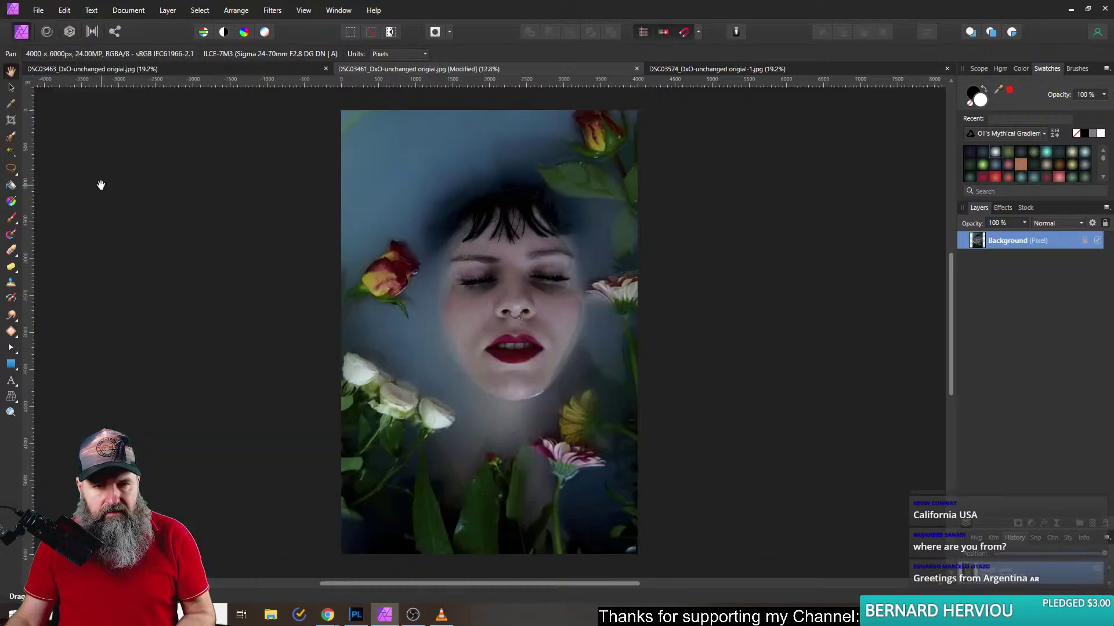
pyautogui.scroll(3, 519, 331)
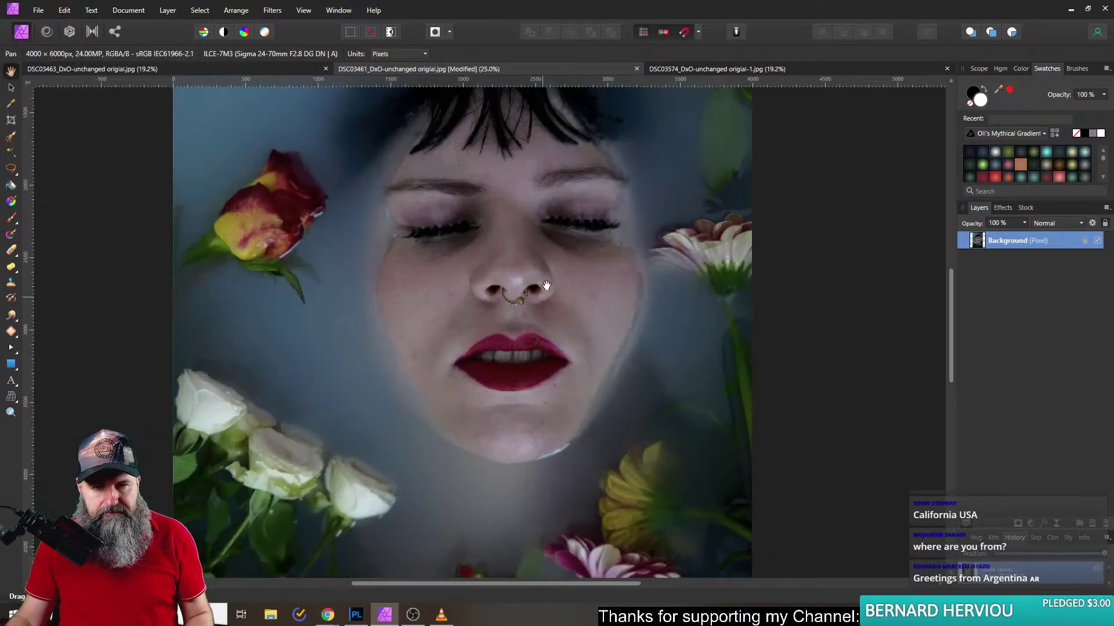
pyautogui.scroll(-3, 546, 288)
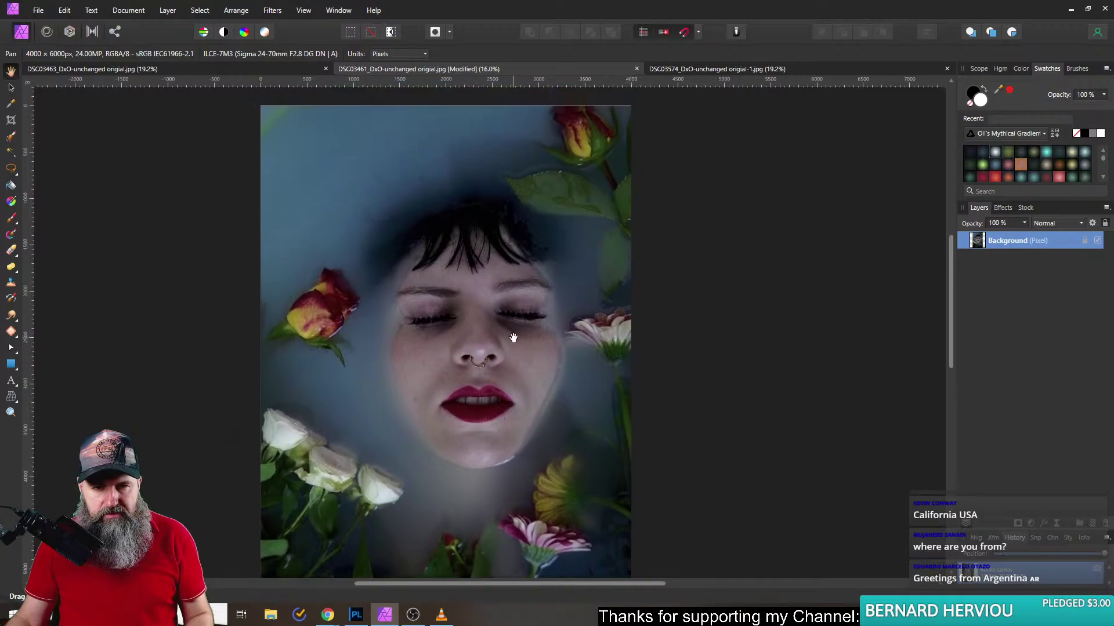
pyautogui.scroll(1, 513, 336)
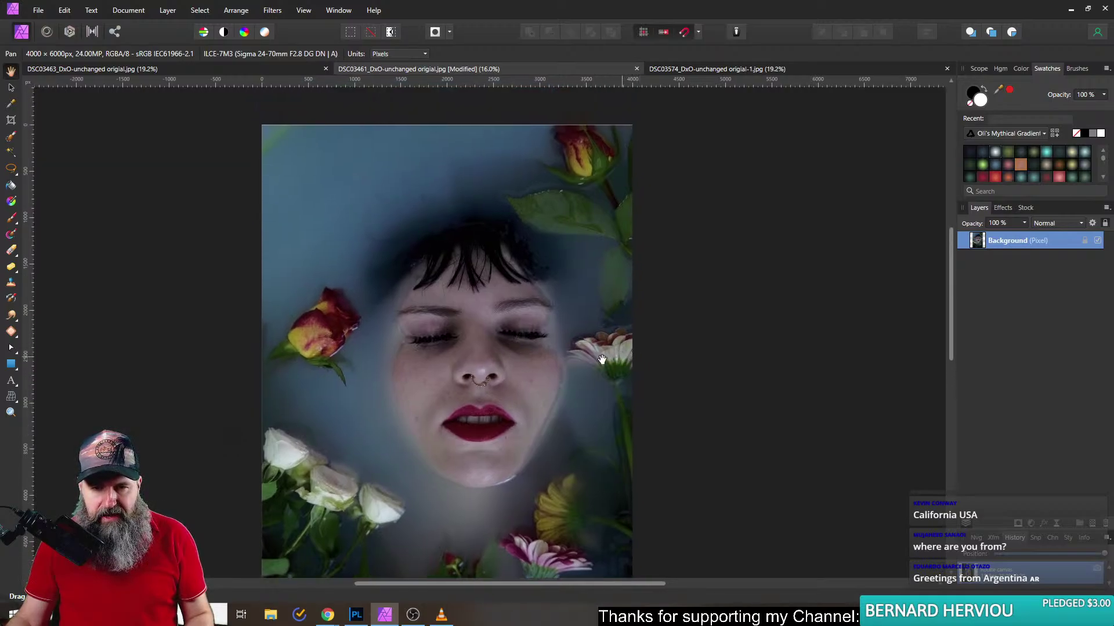
pyautogui.scroll(1, 580, 327)
pyautogui.scroll(1, 556, 331)
pyautogui.moveTo(532, 319); pyautogui.dragTo(564, 326)
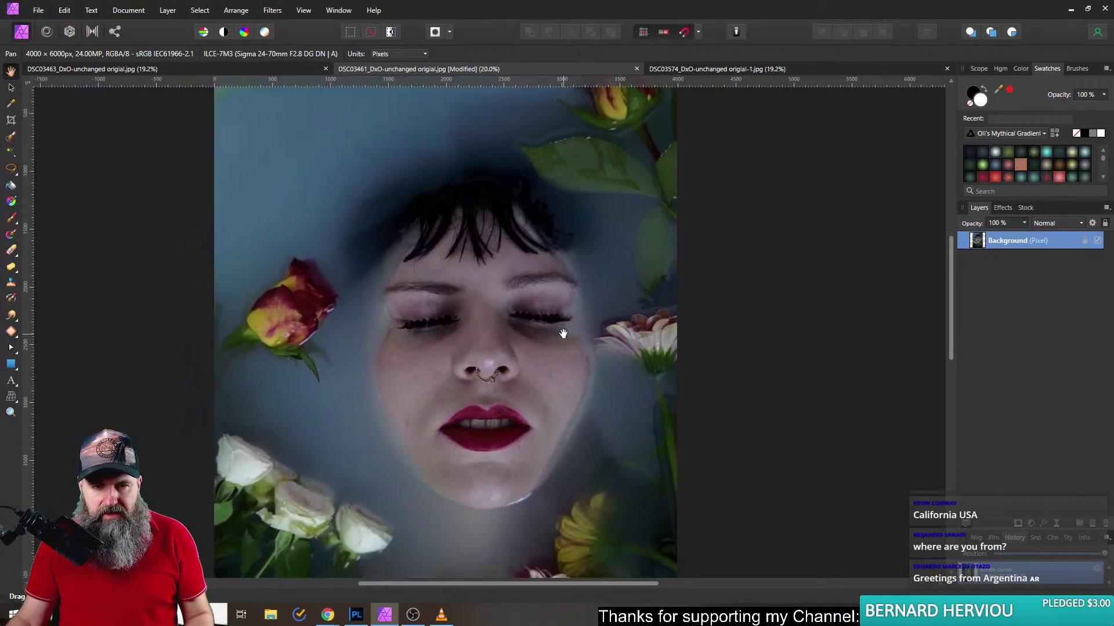
# - Open the unchanged DSC03292 JPG of the model in black lace from the Downloads folder
pyautogui.click(34, 12)
pyautogui.click(40, 140)
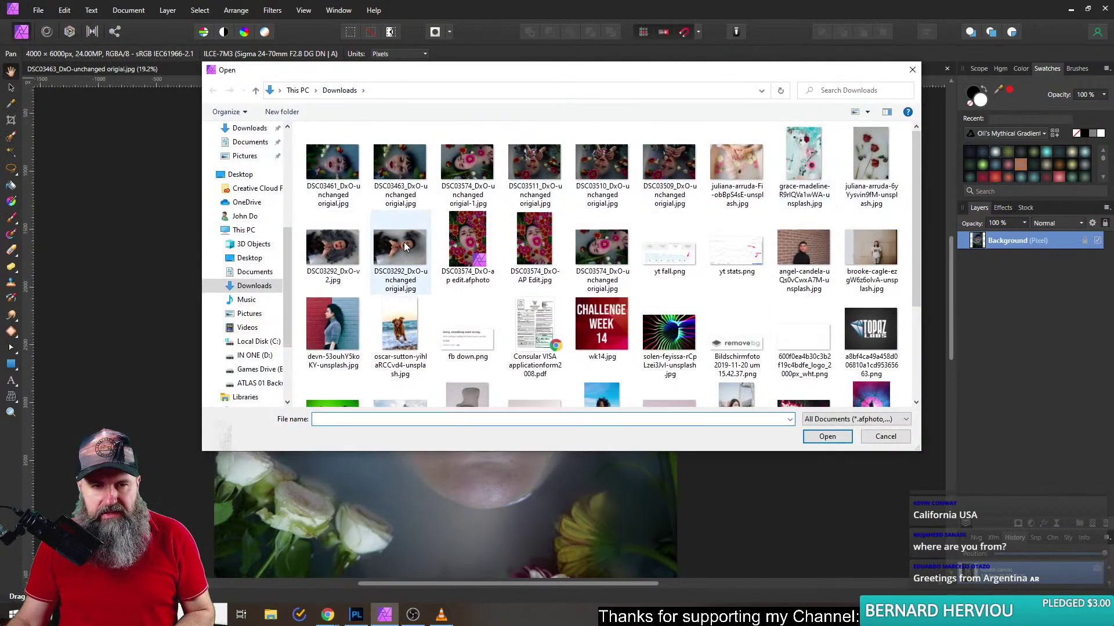
pyautogui.click(392, 259)
pyautogui.doubleClick(392, 260)
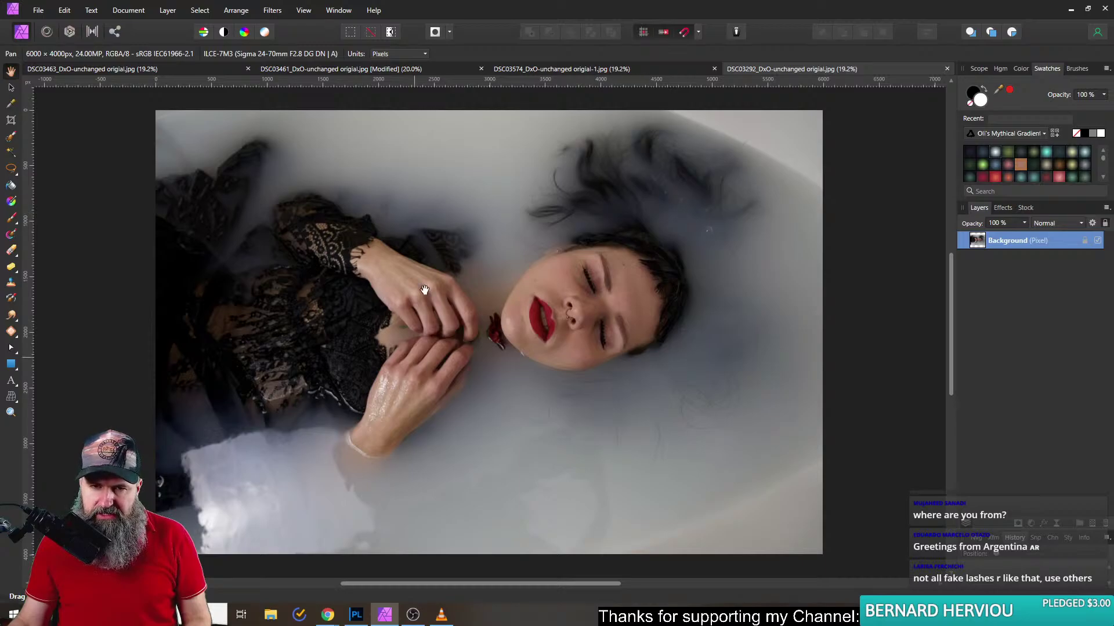
# - Return to the rotated DSC03461 portrait and review the face together with its surrounding flowers at 16% zoom
pyautogui.click(371, 70)
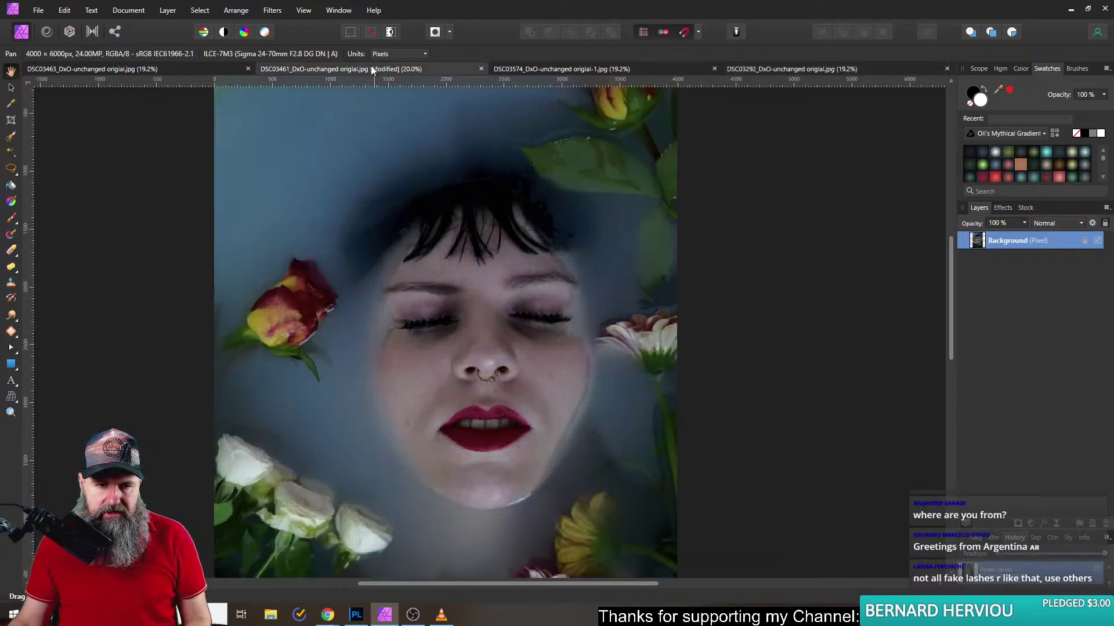
pyautogui.scroll(-1, 529, 345)
pyautogui.moveTo(528, 355); pyautogui.dragTo(568, 345)
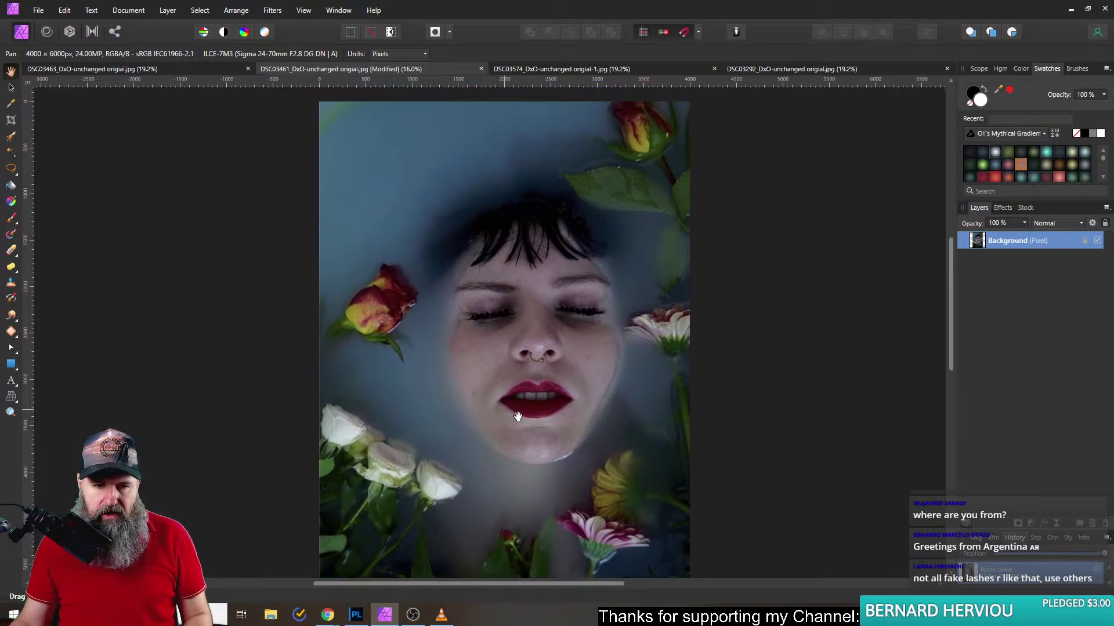
pyautogui.scroll(-2, 505, 261)
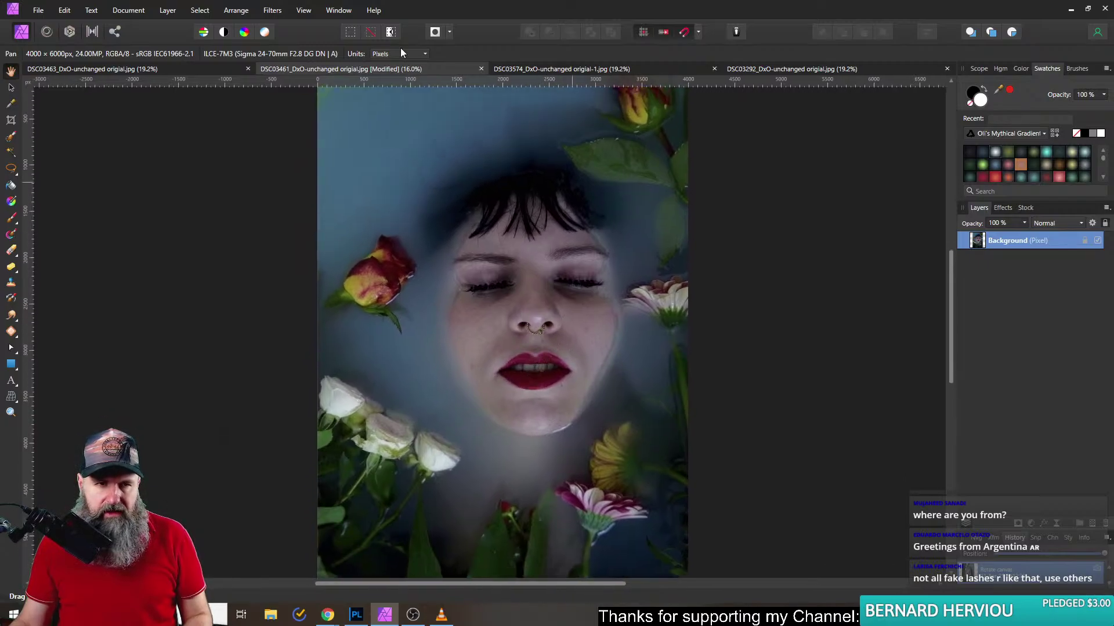
# - Open the three Unsplash milk bath stock photos together from the Downloads folder
pyautogui.click(38, 10)
pyautogui.click(44, 135)
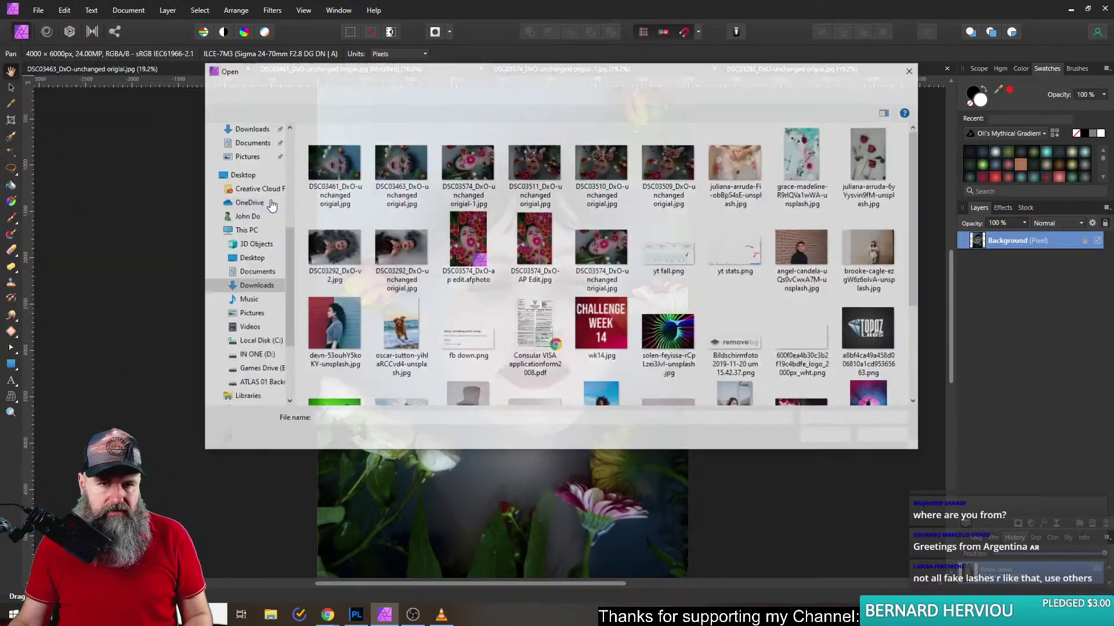
pyautogui.click(748, 162)
pyautogui.keyDown('shift'); pyautogui.click(859, 166); pyautogui.keyUp('shift')
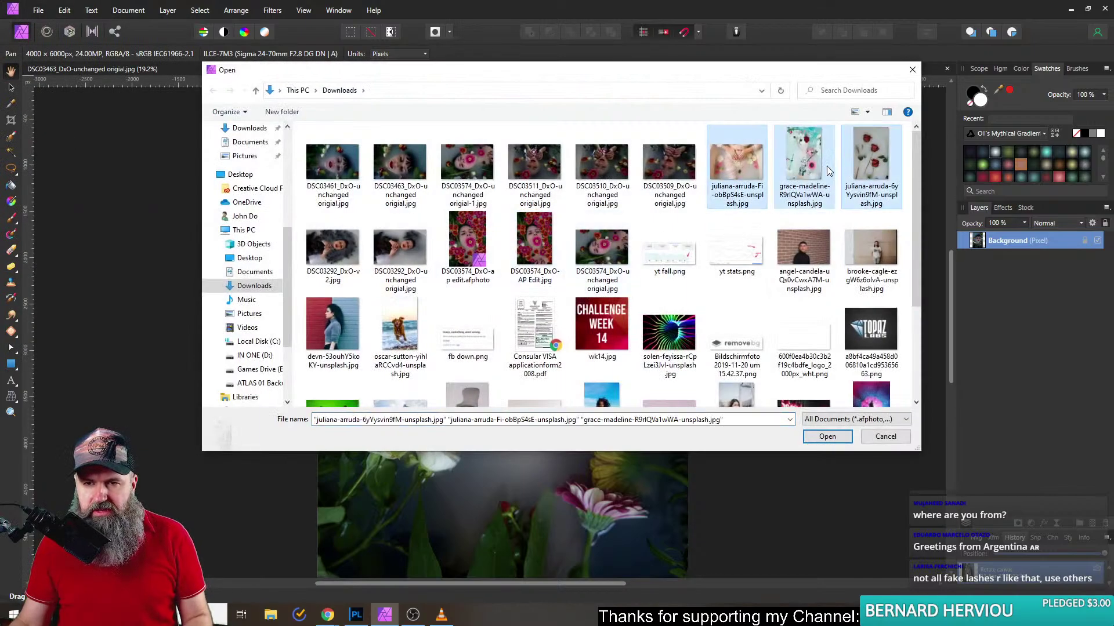
pyautogui.click(826, 437)
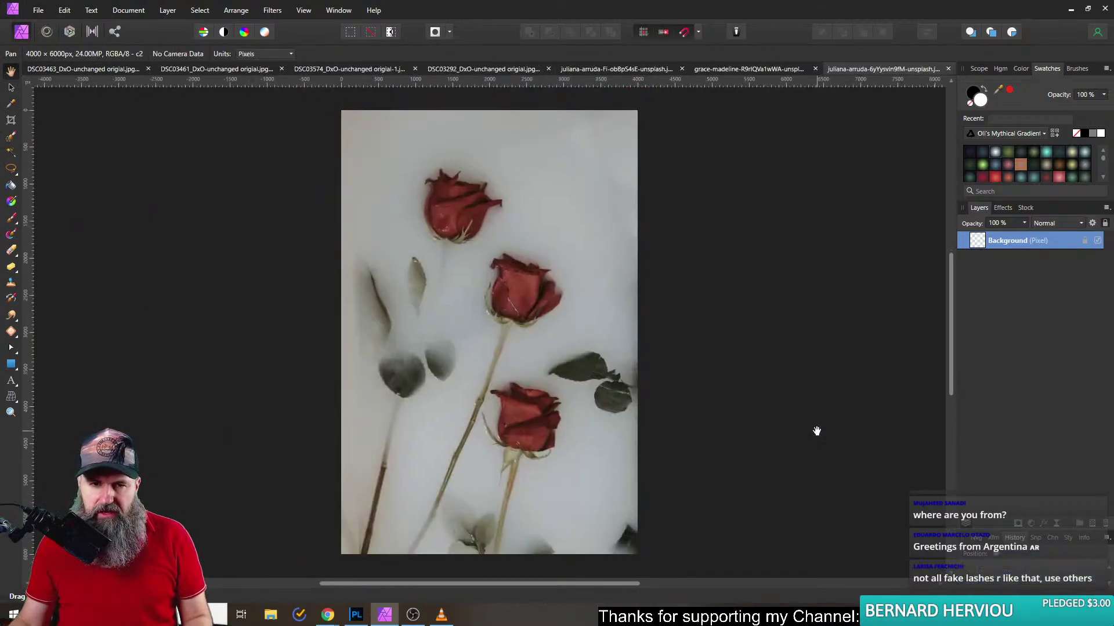
# - Inspect the flowers in the stock photo of three red roses and in the one with the tattooed arm
pyautogui.scroll(2, 506, 285)
pyautogui.scroll(2, 505, 284)
pyautogui.scroll(-6, 508, 283)
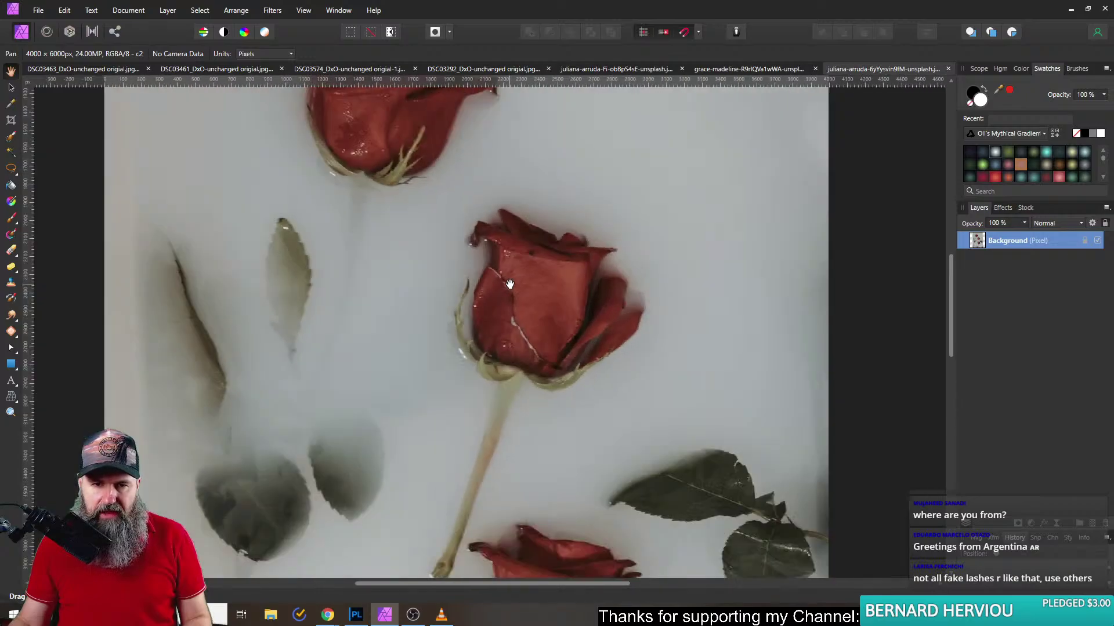
pyautogui.moveTo(506, 265); pyautogui.dragTo(554, 228)
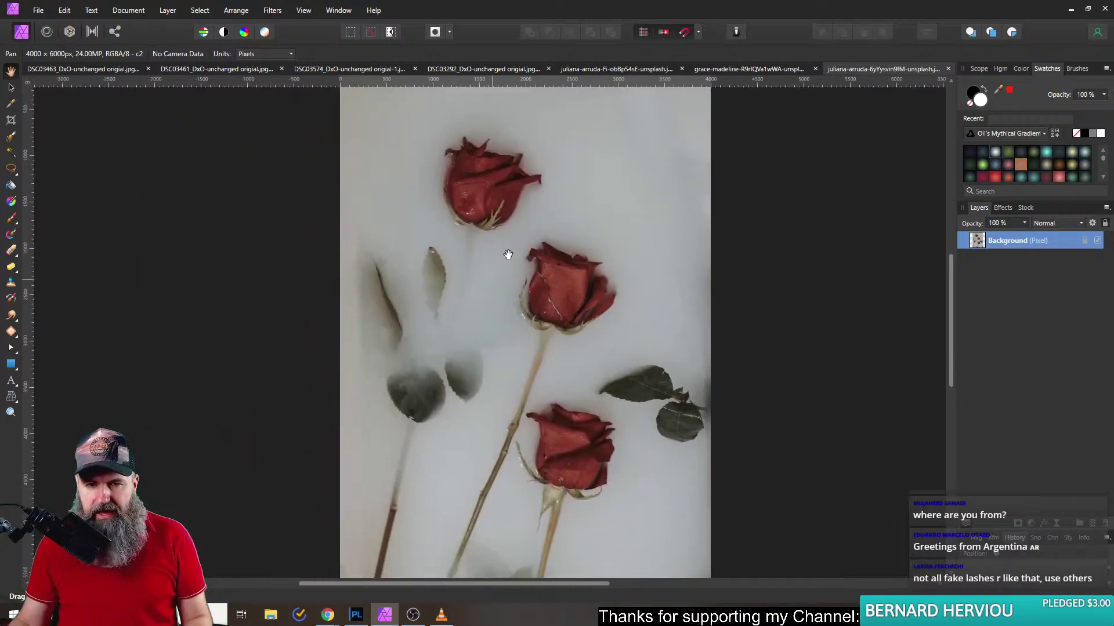
pyautogui.scroll(-2, 567, 294)
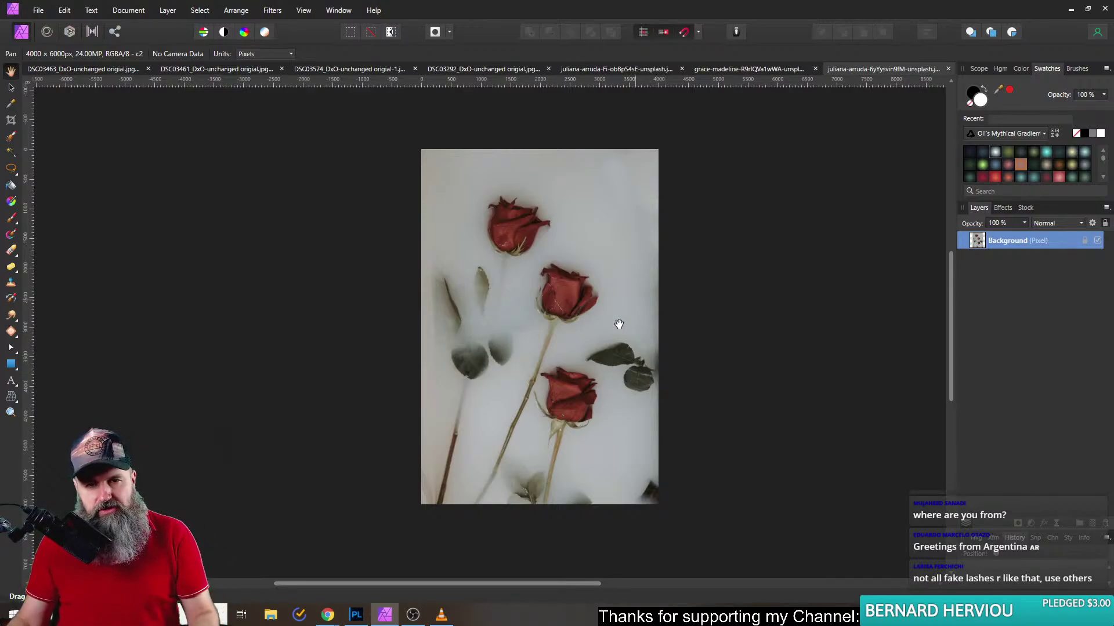
pyautogui.click(729, 70)
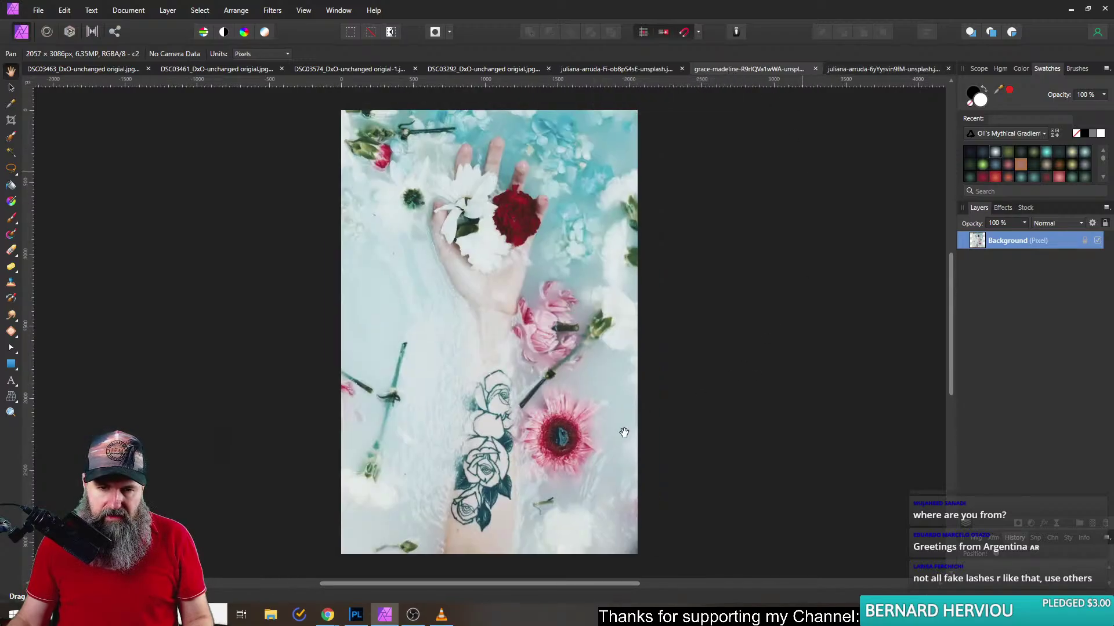
pyautogui.scroll(2, 560, 455)
pyautogui.scroll(1, 562, 457)
pyautogui.scroll(-4, 562, 455)
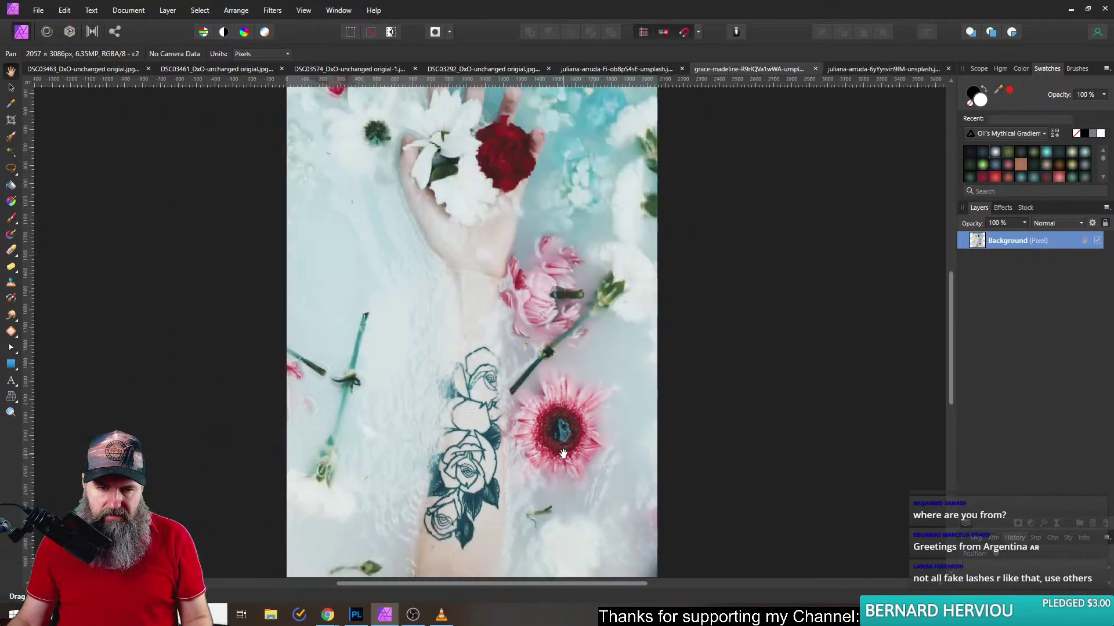
# - Examine the pink carnations and white flowers up close in the stock photo of the white lace dress in a bathtub
pyautogui.click(619, 69)
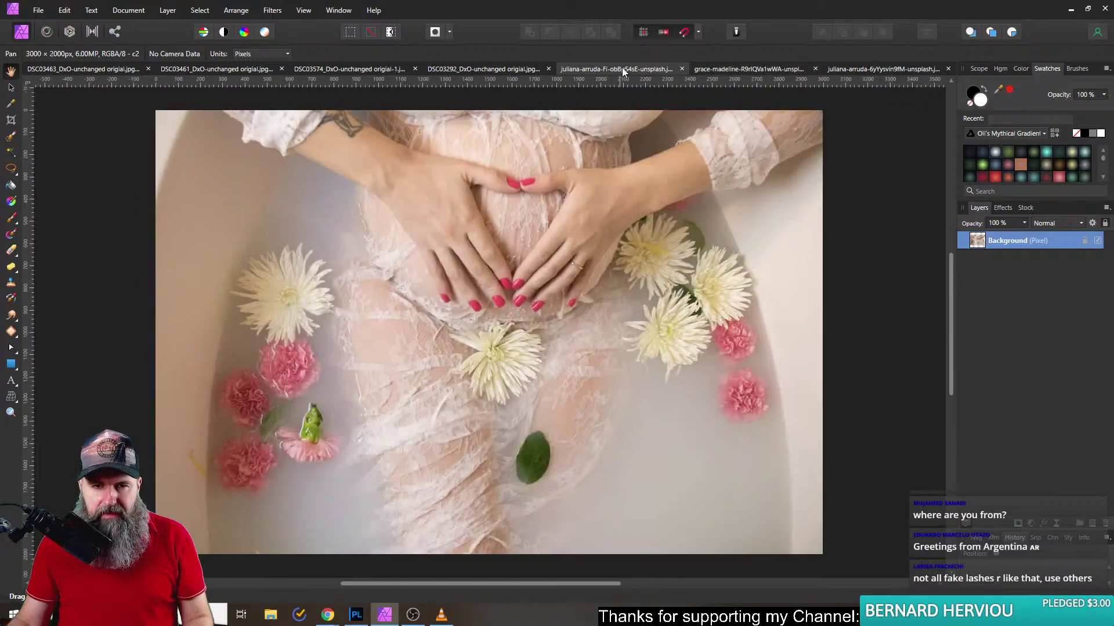
pyautogui.scroll(1, 284, 410)
pyautogui.moveTo(283, 410); pyautogui.dragTo(427, 329)
pyautogui.scroll(1, 428, 328)
pyautogui.moveTo(485, 253); pyautogui.dragTo(491, 331)
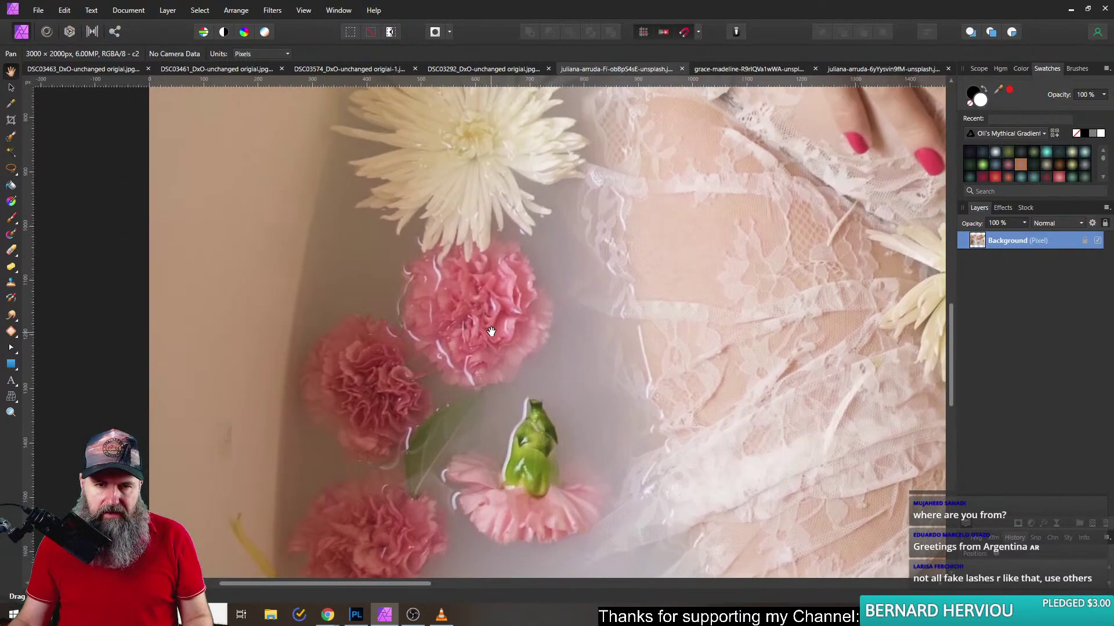
pyautogui.scroll(-2, 482, 371)
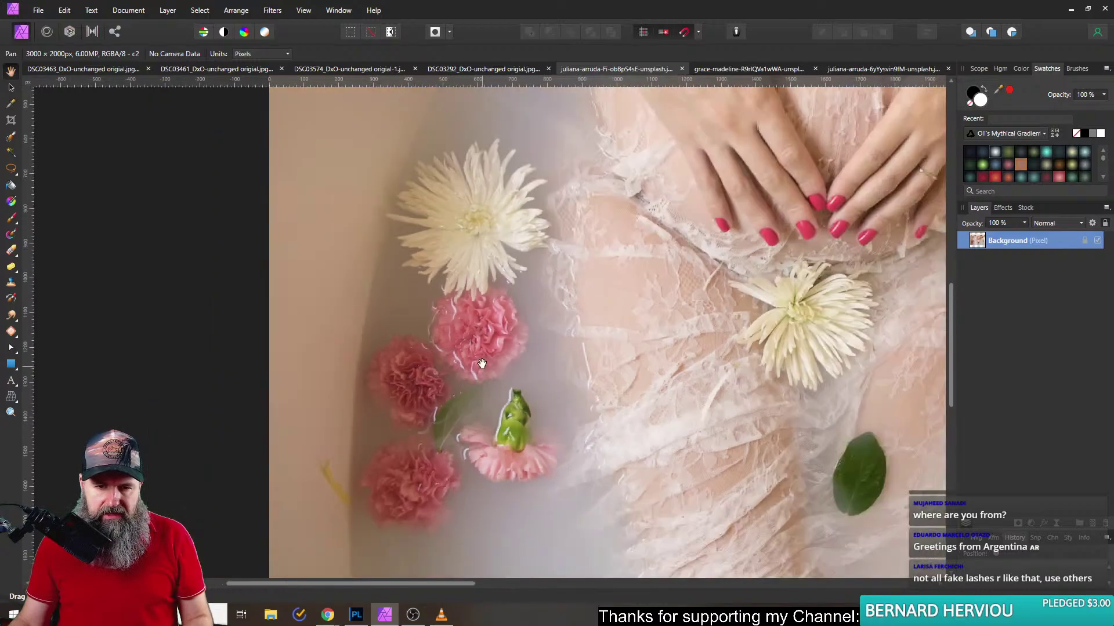
pyautogui.moveTo(520, 365); pyautogui.dragTo(461, 304)
pyautogui.moveTo(596, 295); pyautogui.dragTo(550, 359)
pyautogui.scroll(-1, 527, 308)
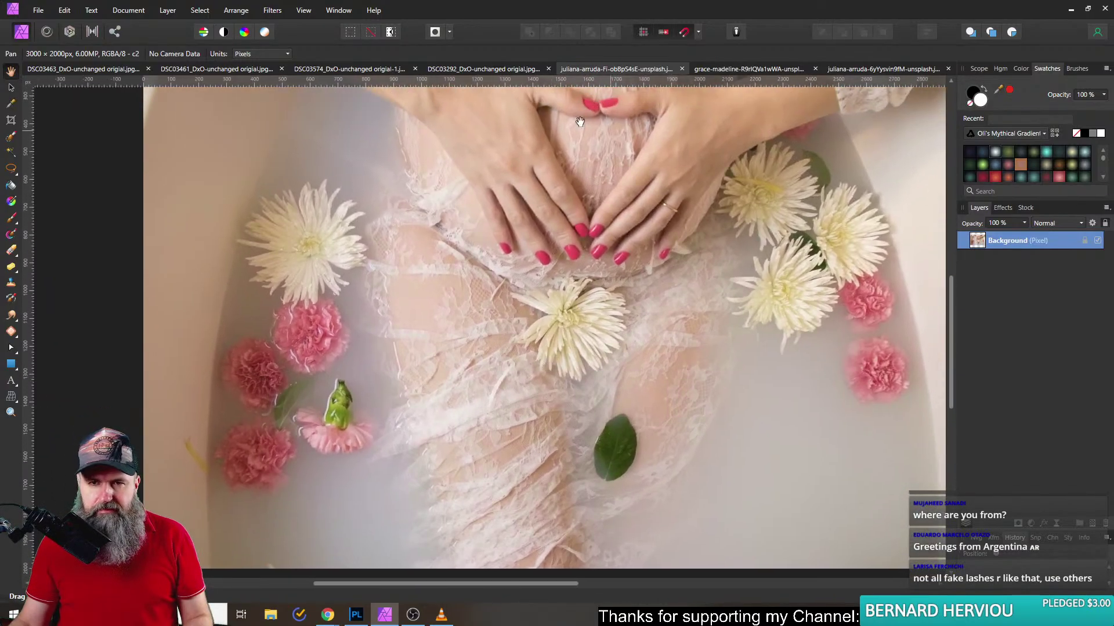
# - Review the open DSC portraits one after another, ending on the rotated DSC03461 document
pyautogui.click(464, 72)
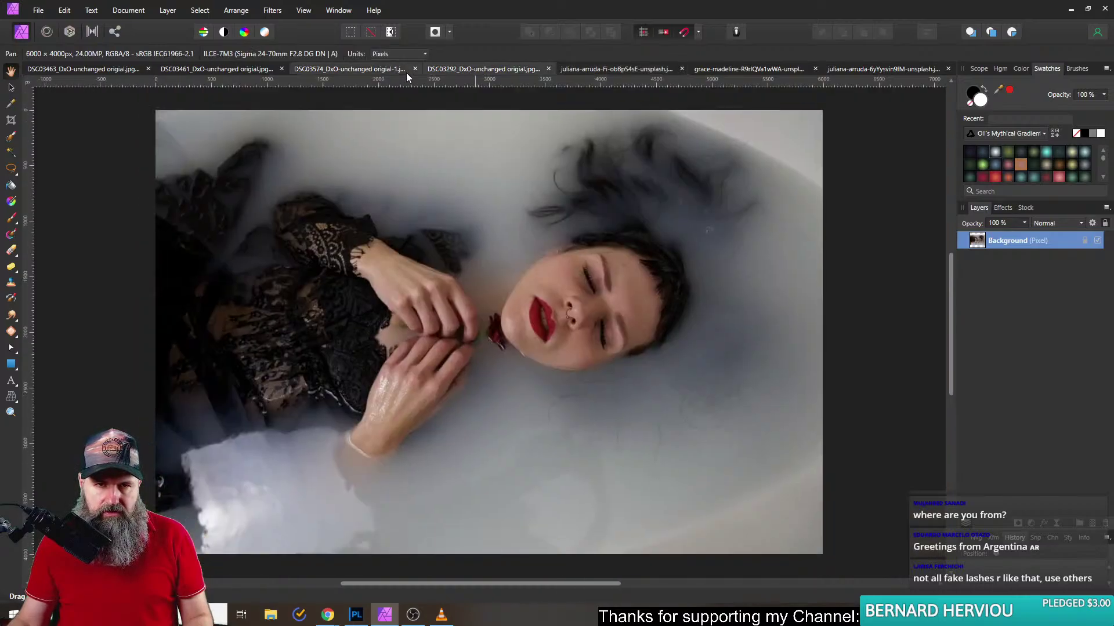
pyautogui.click(362, 72)
pyautogui.click(232, 72)
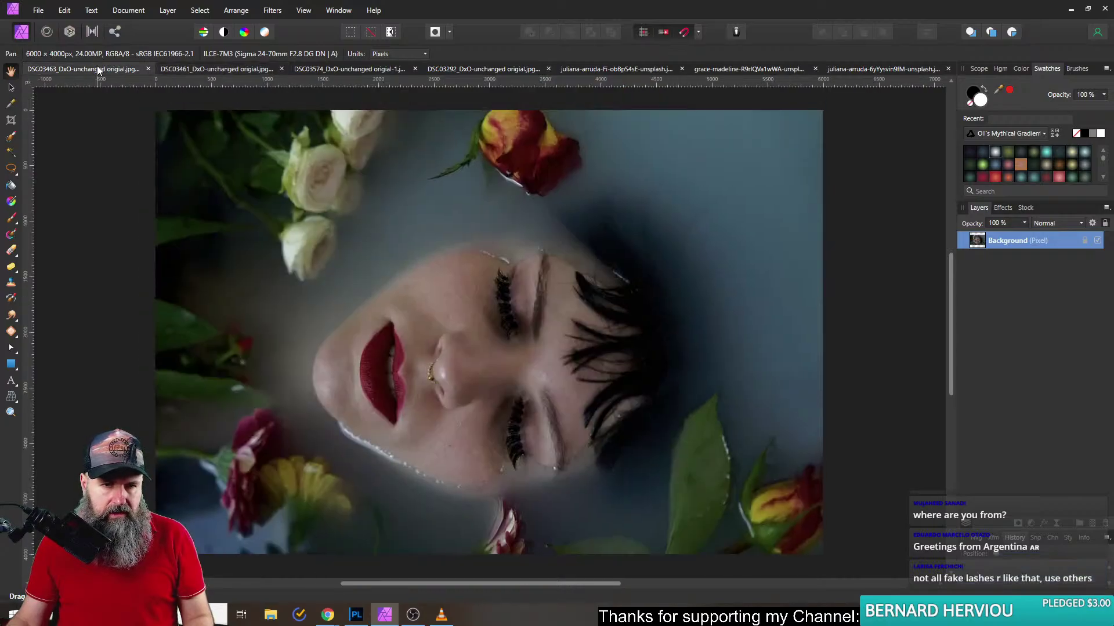
pyautogui.click(98, 69)
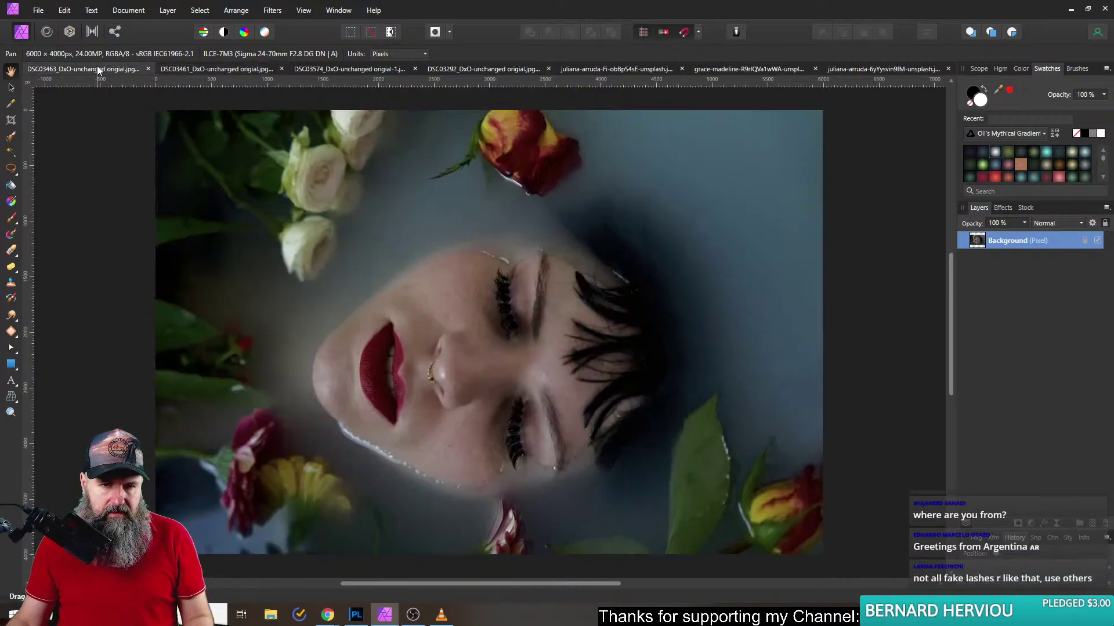
pyautogui.click(225, 68)
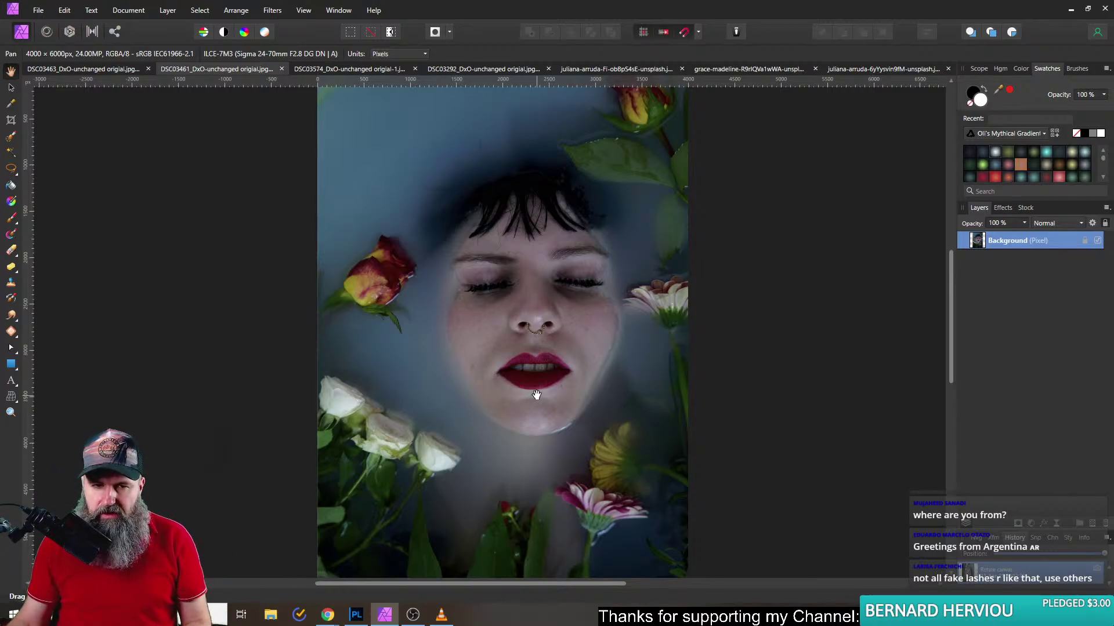
# - Draw a freehand selection around the upturned pink carnation with the green stem in the white lace dress stock photo
pyautogui.click(592, 69)
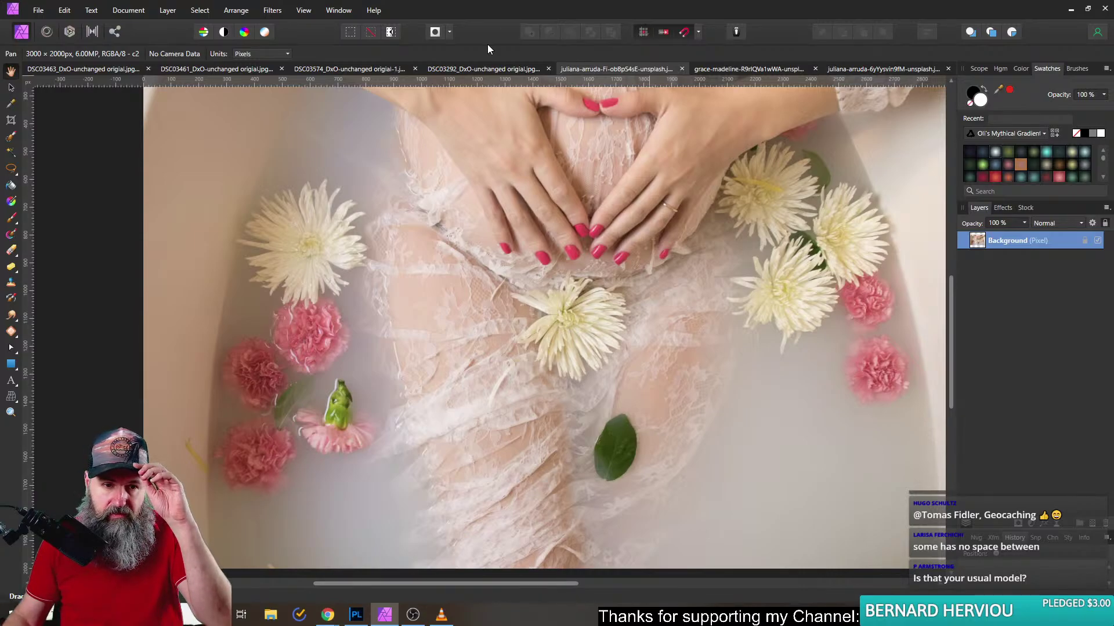
pyautogui.scroll(2, 300, 424)
pyautogui.scroll(-2, 299, 423)
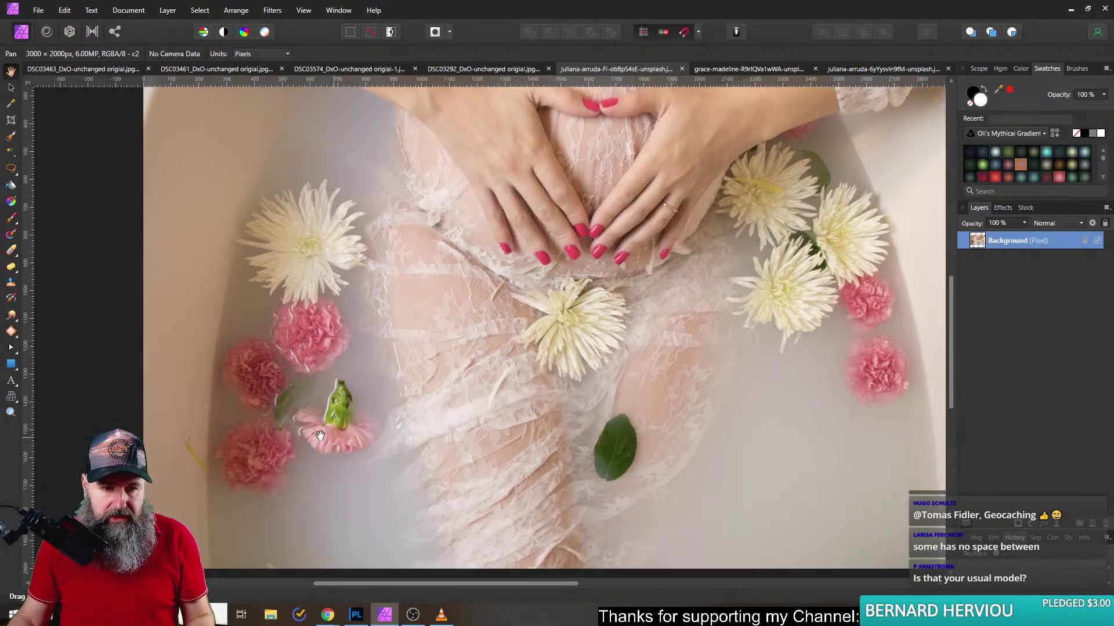
pyautogui.scroll(5, 296, 426)
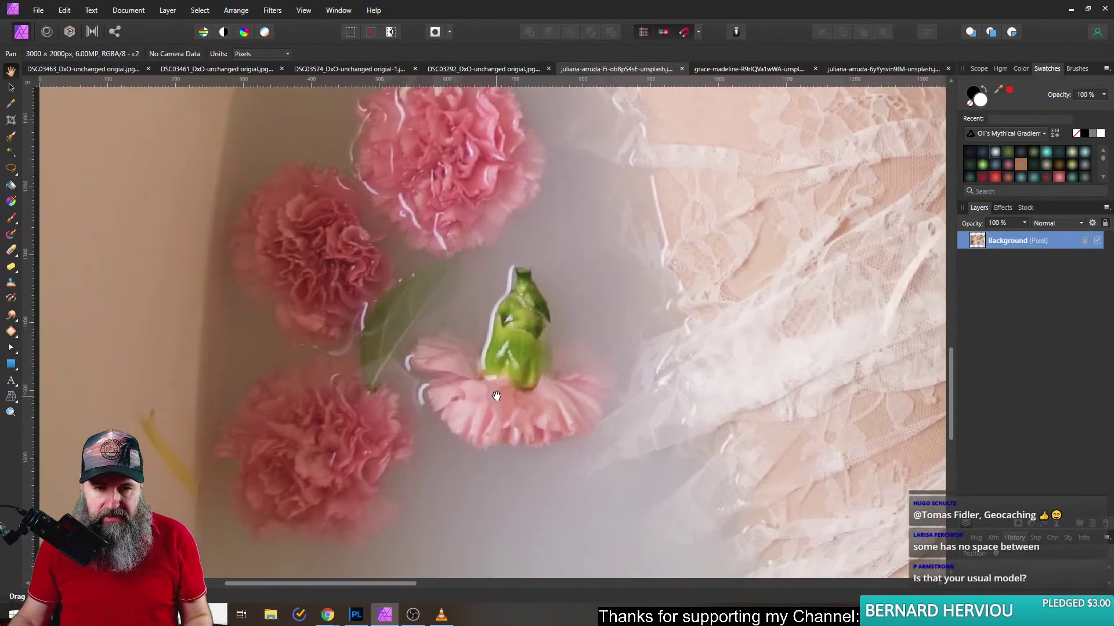
pyautogui.scroll(-2, 496, 396)
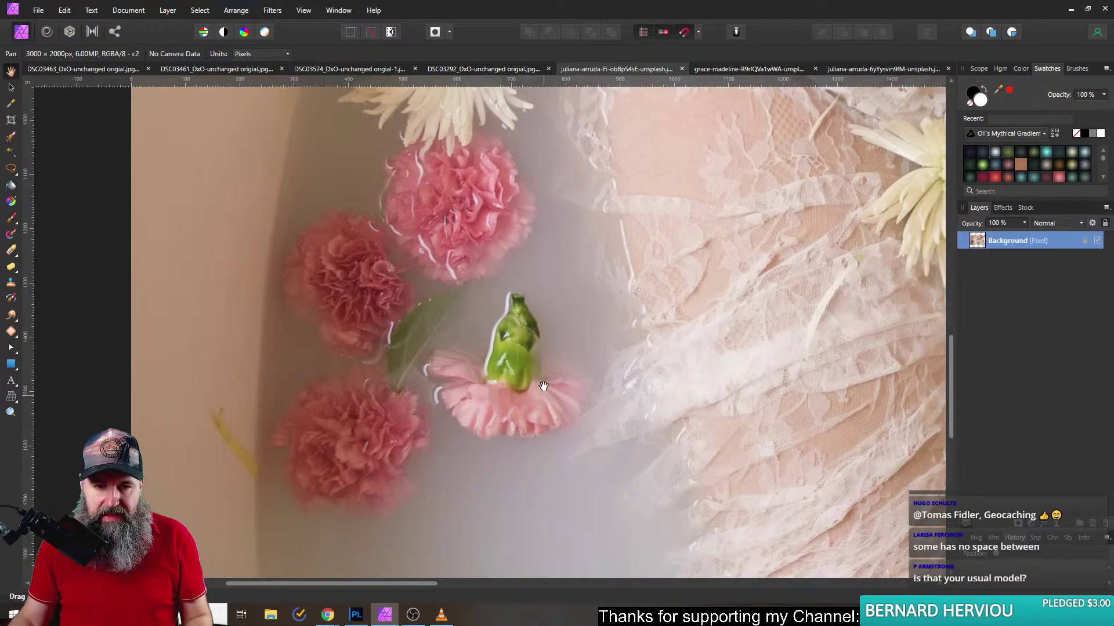
pyautogui.scroll(4, 510, 383)
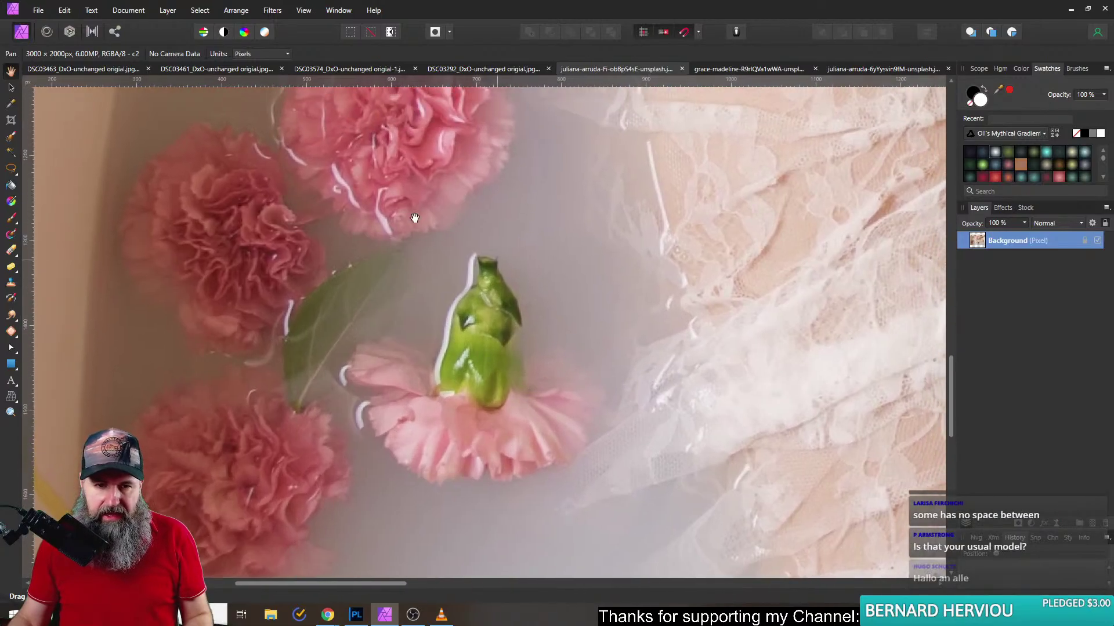
pyautogui.scroll(-2, 371, 304)
pyautogui.moveTo(430, 314); pyautogui.dragTo(446, 323)
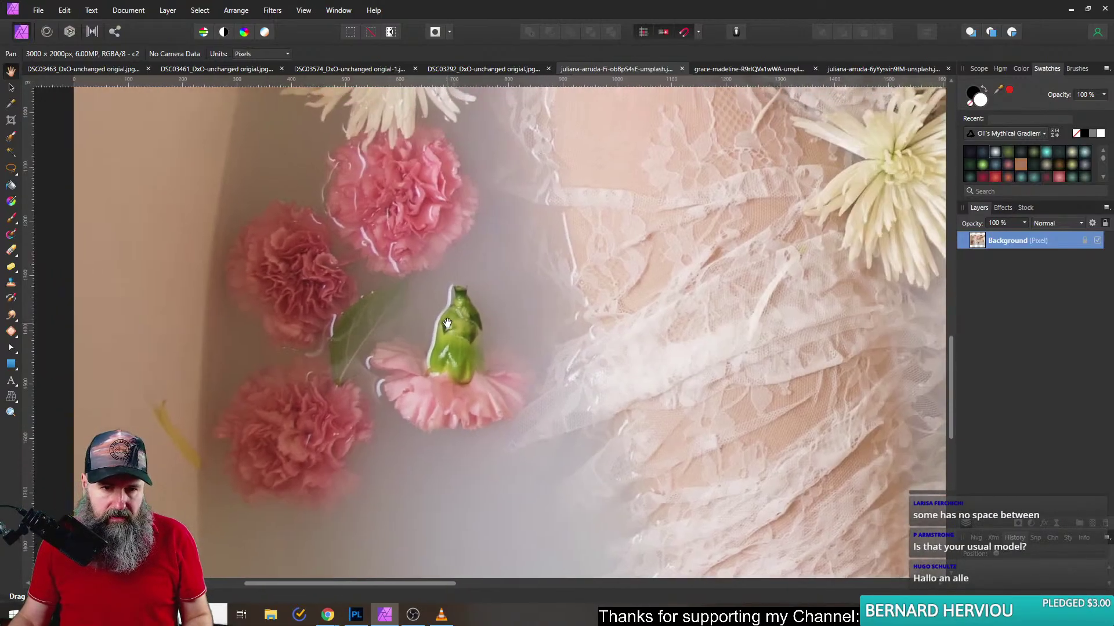
pyautogui.click(11, 168)
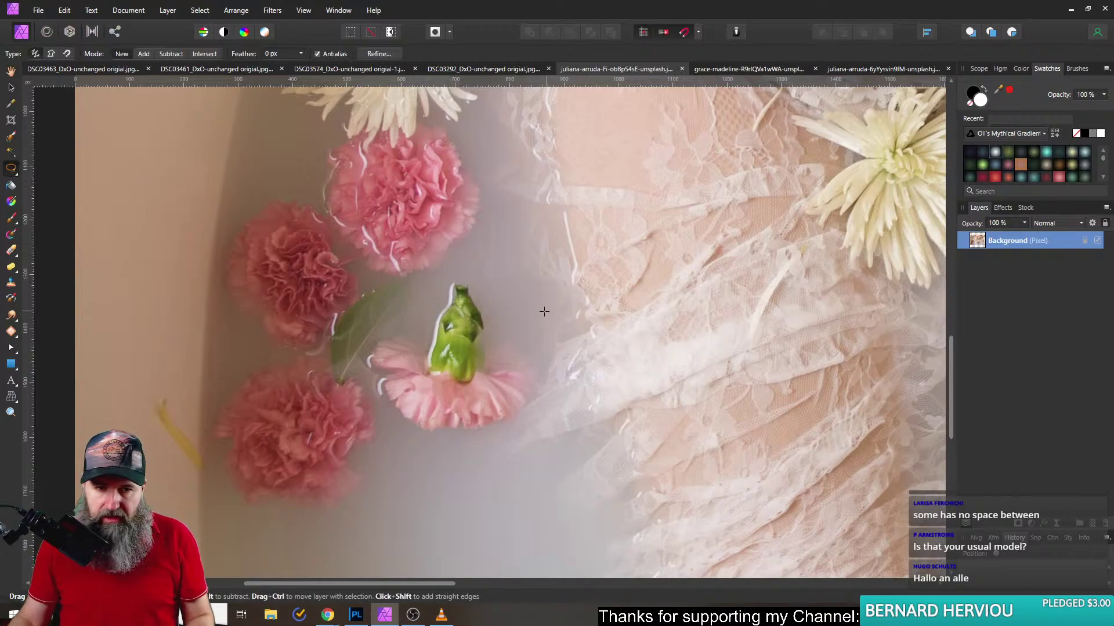
pyautogui.moveTo(530, 359)
pyautogui.mouseDown()
pyautogui.moveTo(487, 328)
pyautogui.moveTo(470, 284)
pyautogui.moveTo(438, 293)
pyautogui.moveTo(429, 323)
pyautogui.moveTo(407, 339)
pyautogui.moveTo(387, 331)
pyautogui.moveTo(370, 374)
pyautogui.moveTo(385, 409)
pyautogui.mouseUp()
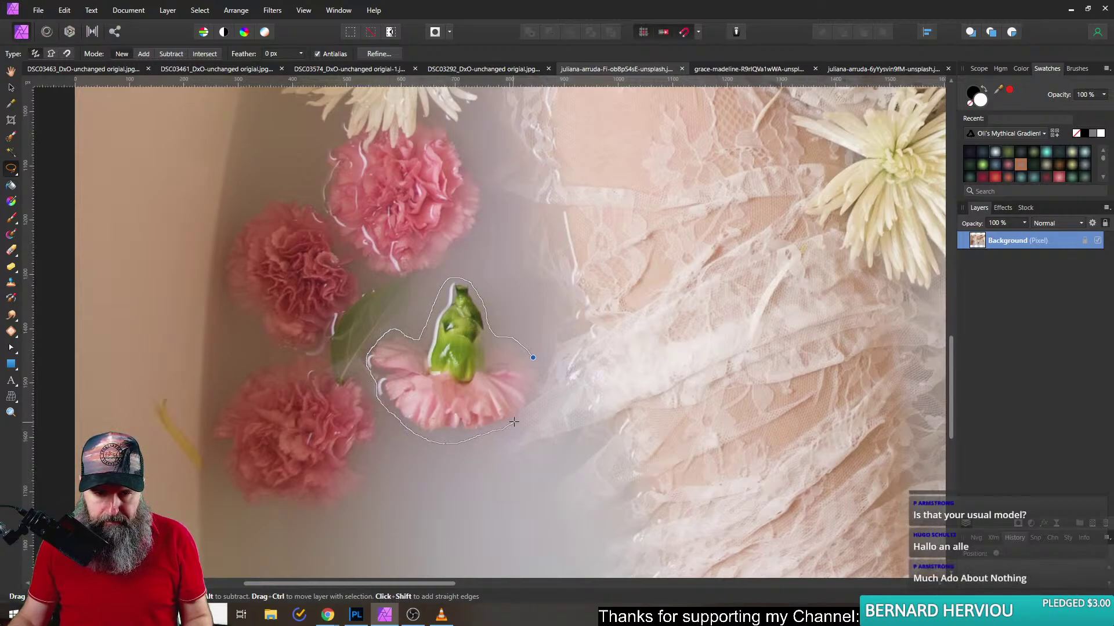
pyautogui.moveTo(541, 373); pyautogui.dragTo(535, 363)
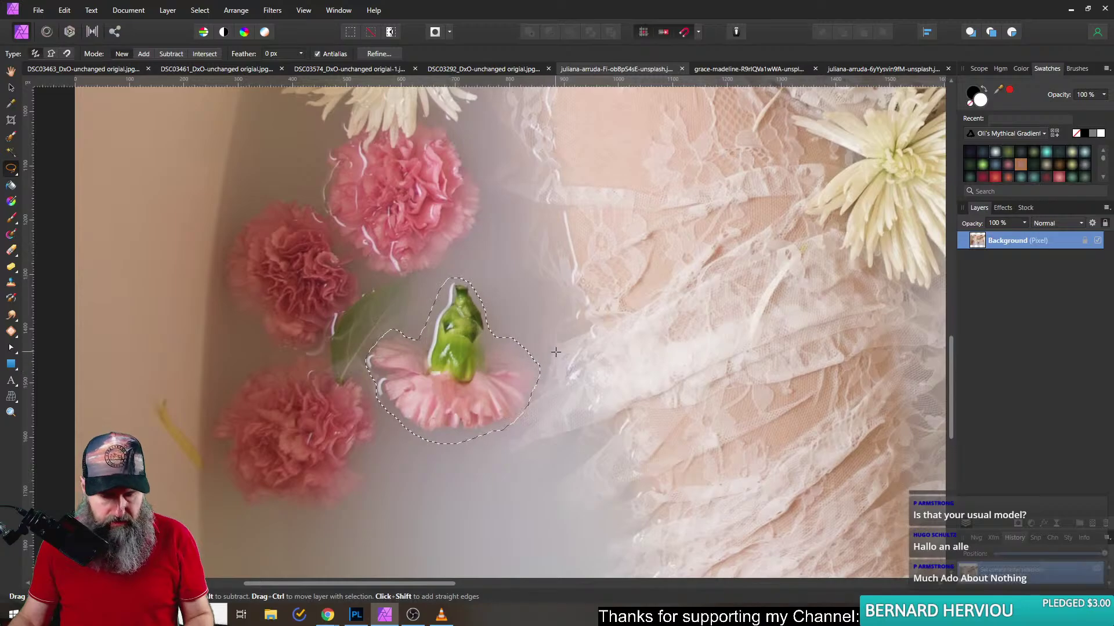
# - Feather the edge of the selection around the upturned carnation
pyautogui.click(168, 12)
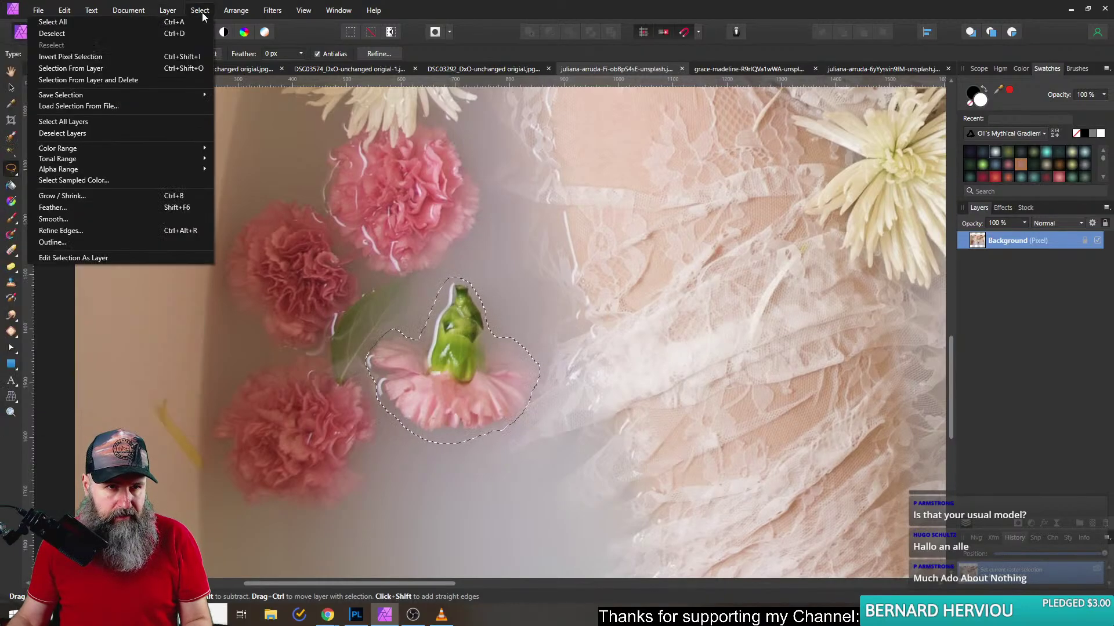
pyautogui.click(101, 209)
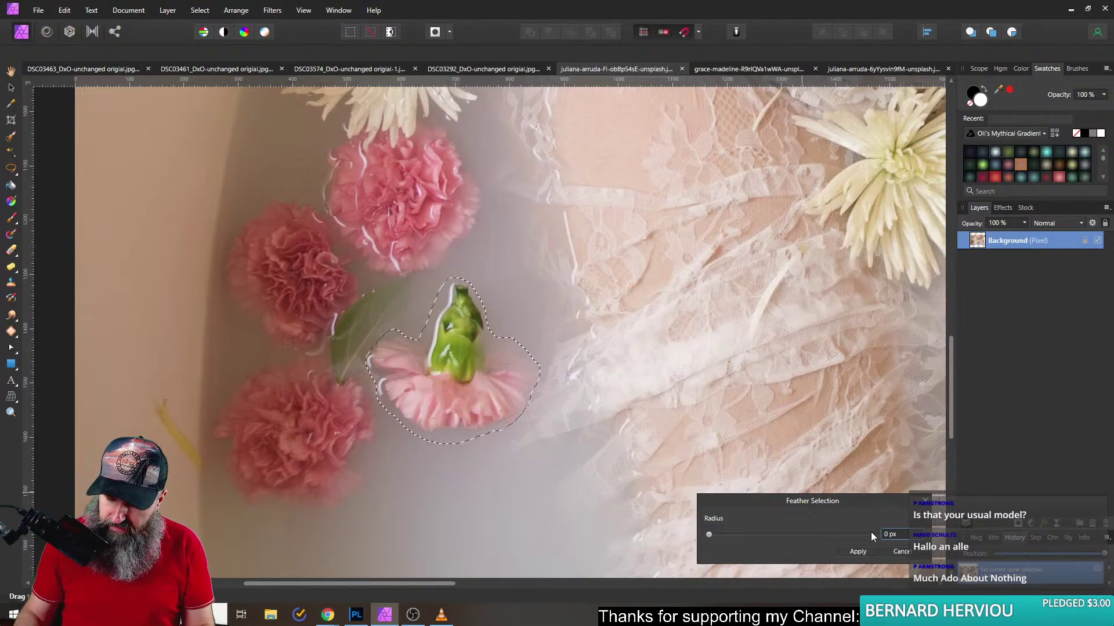
pyautogui.press('Return')
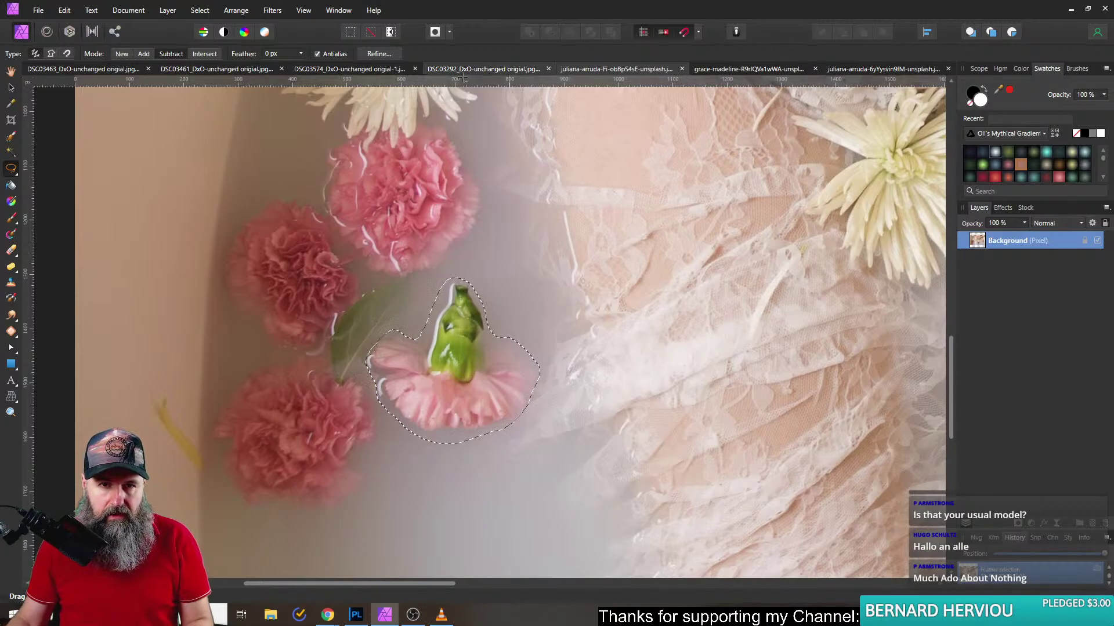
# - Paste the upturned carnation into the DSC03461 portrait, enlarge it to about twice its size and place it above the red-yellow rose
pyautogui.click(193, 70)
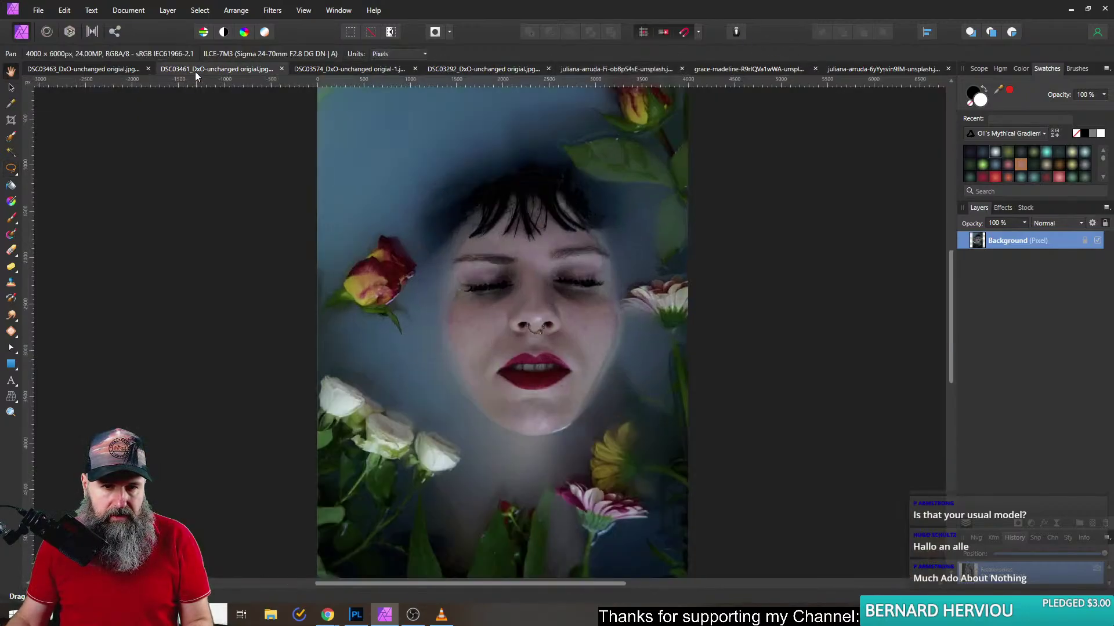
pyautogui.hotkey('ctrl', 'v')
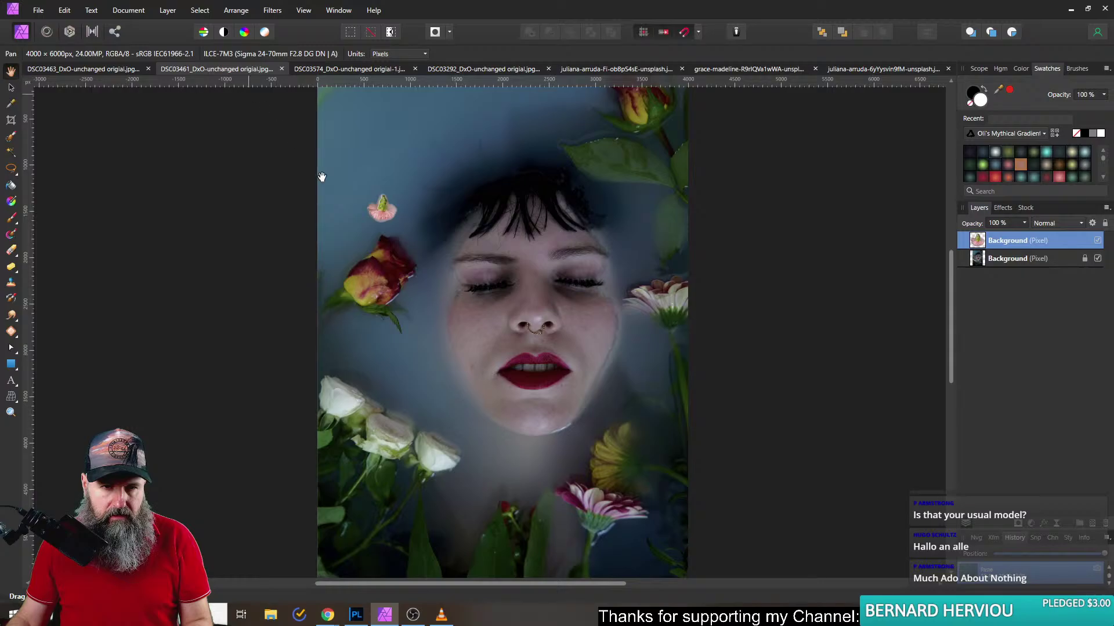
pyautogui.click(11, 87)
pyautogui.scroll(4, 373, 217)
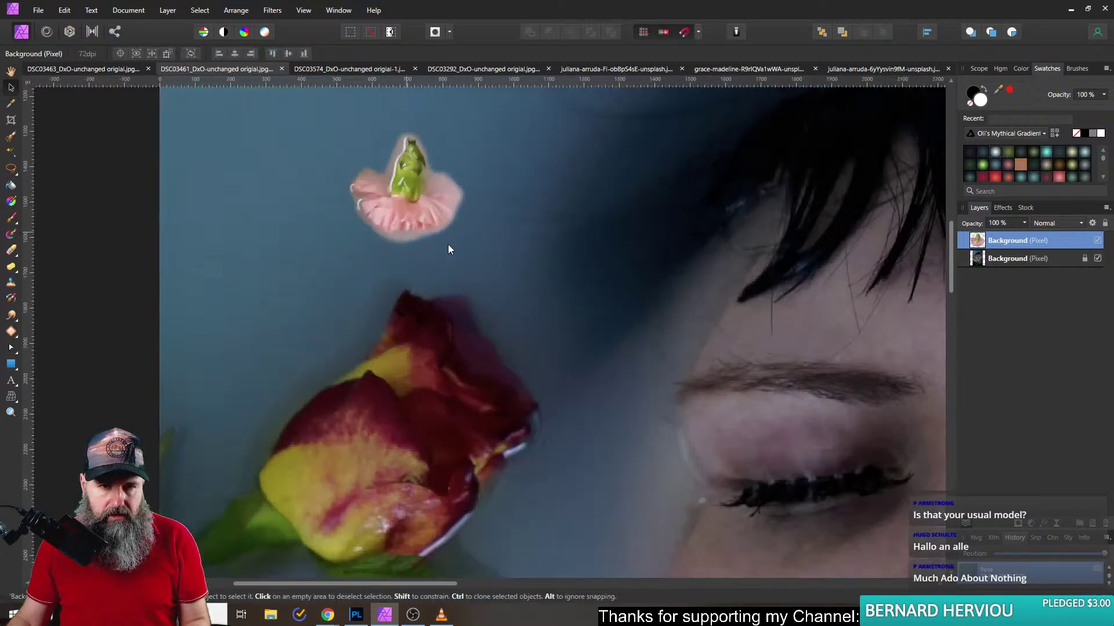
pyautogui.moveTo(468, 246); pyautogui.dragTo(592, 365)
pyautogui.moveTo(481, 283); pyautogui.dragTo(366, 239)
pyautogui.scroll(-4, 366, 239)
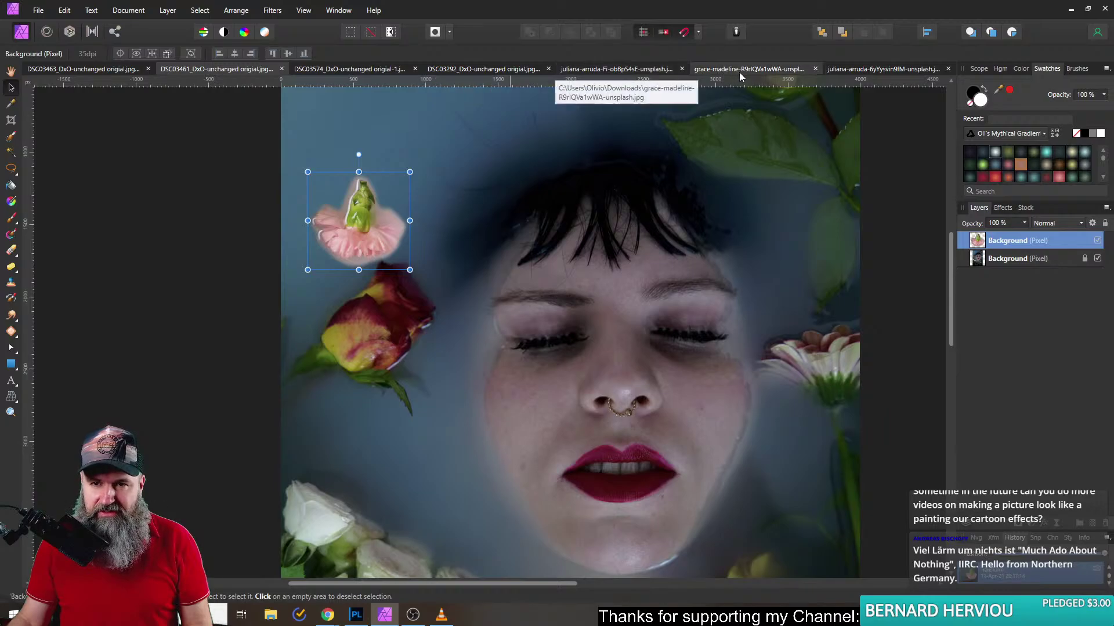
# - Return to the group of pink carnations in the white lace dress stock photo
pyautogui.click(615, 69)
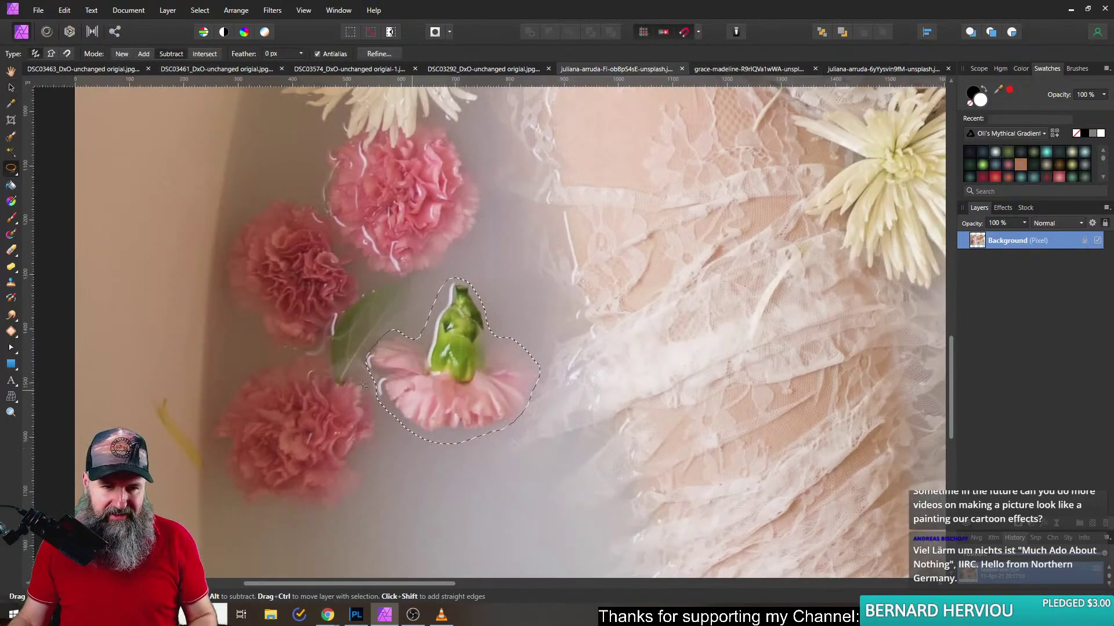
pyautogui.scroll(2, 490, 280)
pyautogui.hscroll(-3, 490, 280)
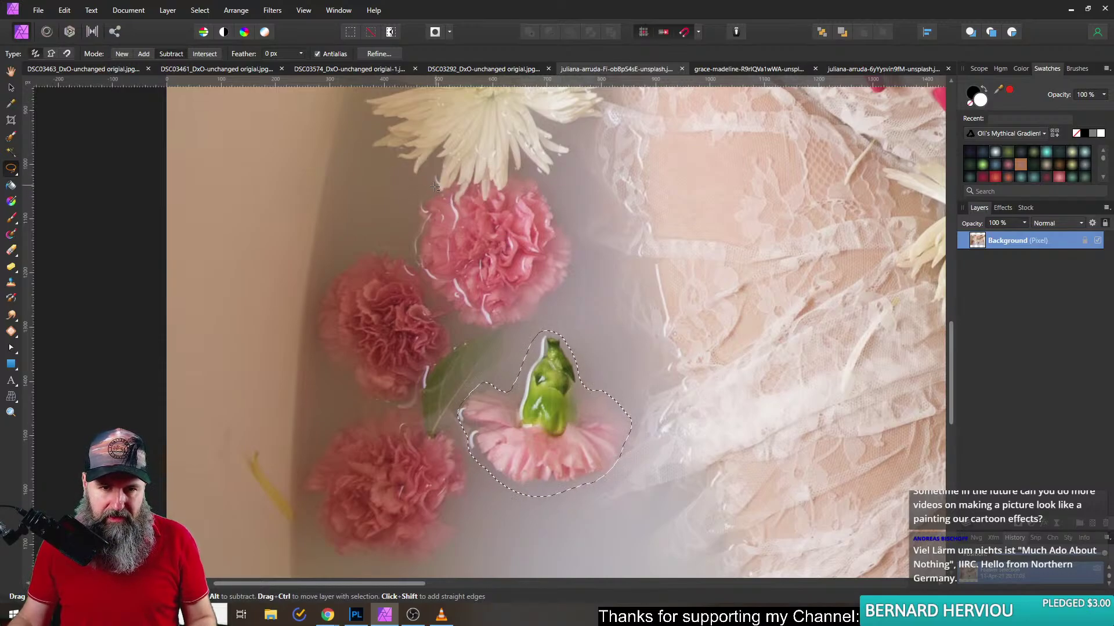
pyautogui.moveTo(433, 188); pyautogui.dragTo(411, 209)
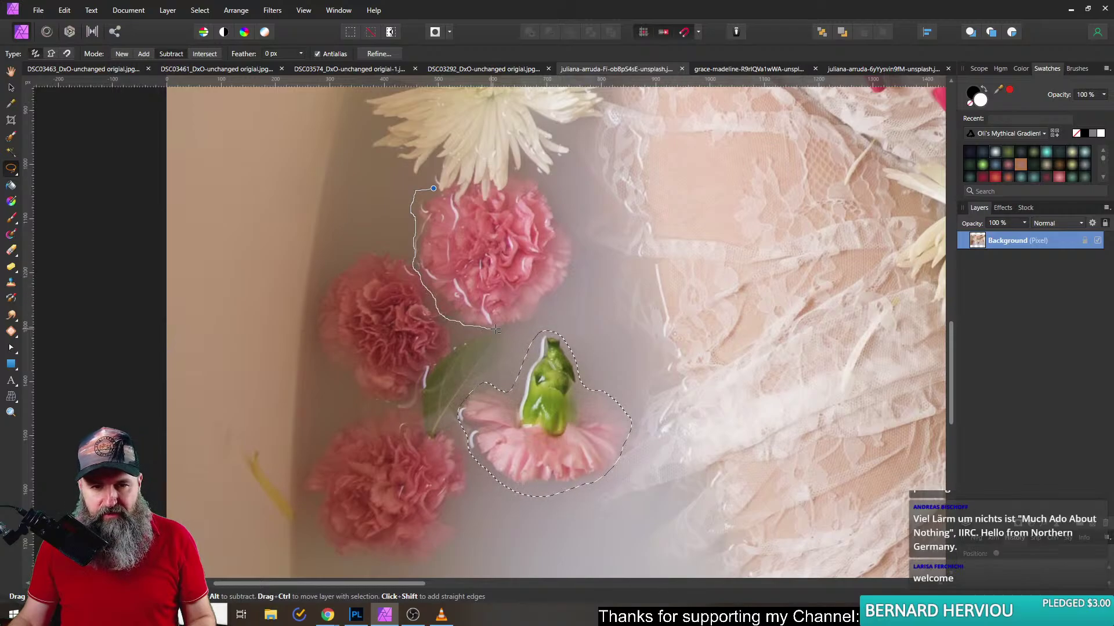
pyautogui.moveTo(563, 301)
pyautogui.mouseDown()
pyautogui.moveTo(578, 264)
pyautogui.moveTo(572, 223)
pyautogui.mouseUp()
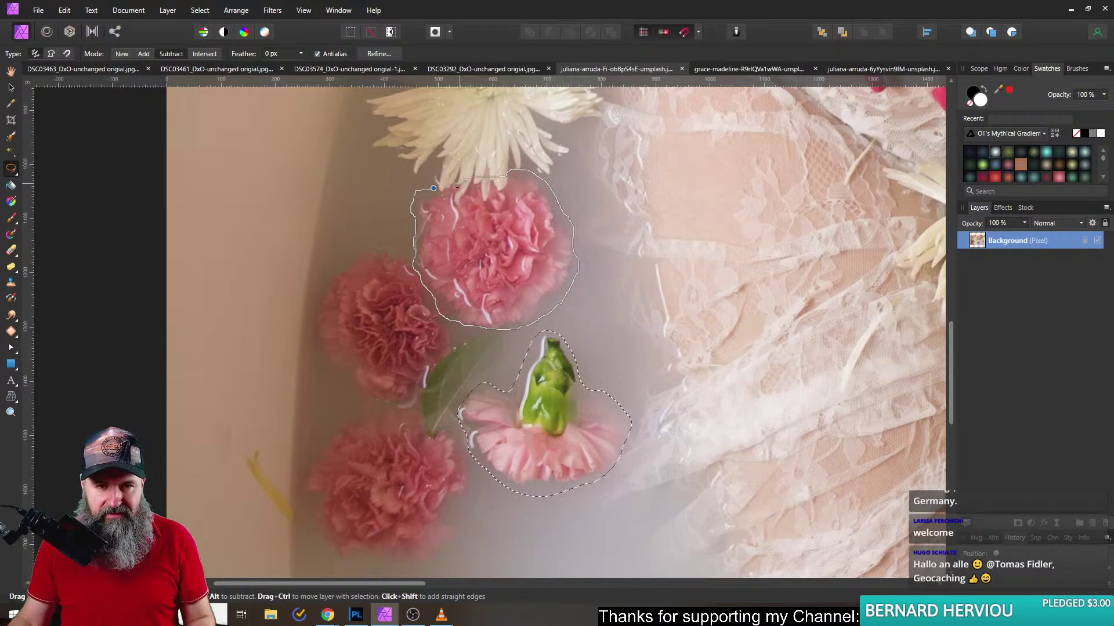
pyautogui.moveTo(435, 187); pyautogui.dragTo(436, 189)
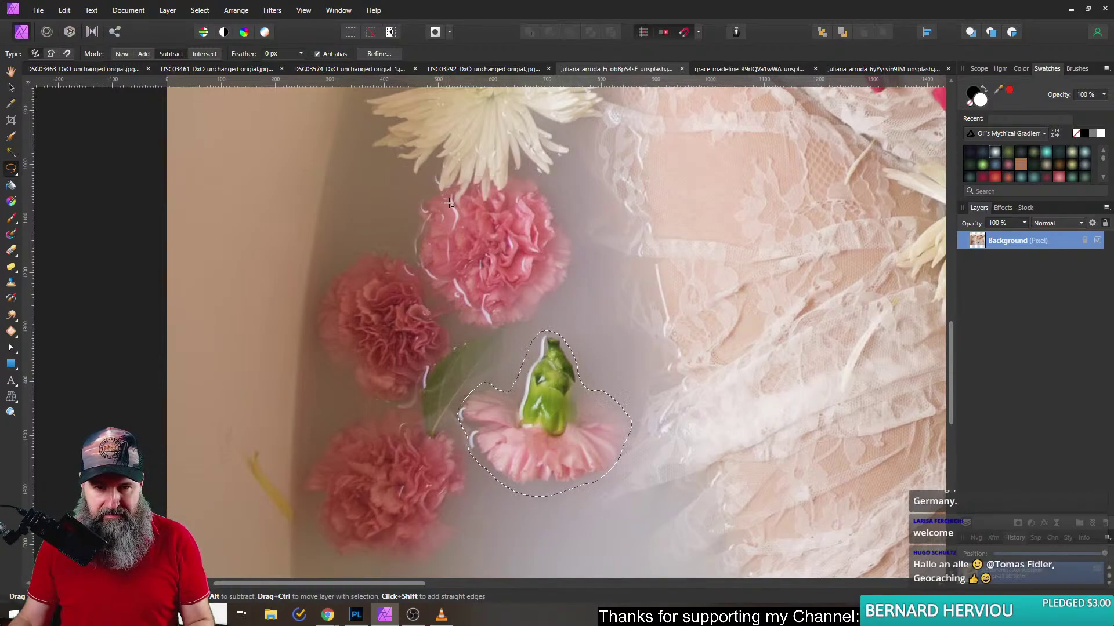
# - Set the freehand selection to New mode and outline the round pink carnation just below the white flower
pyautogui.press('shift')
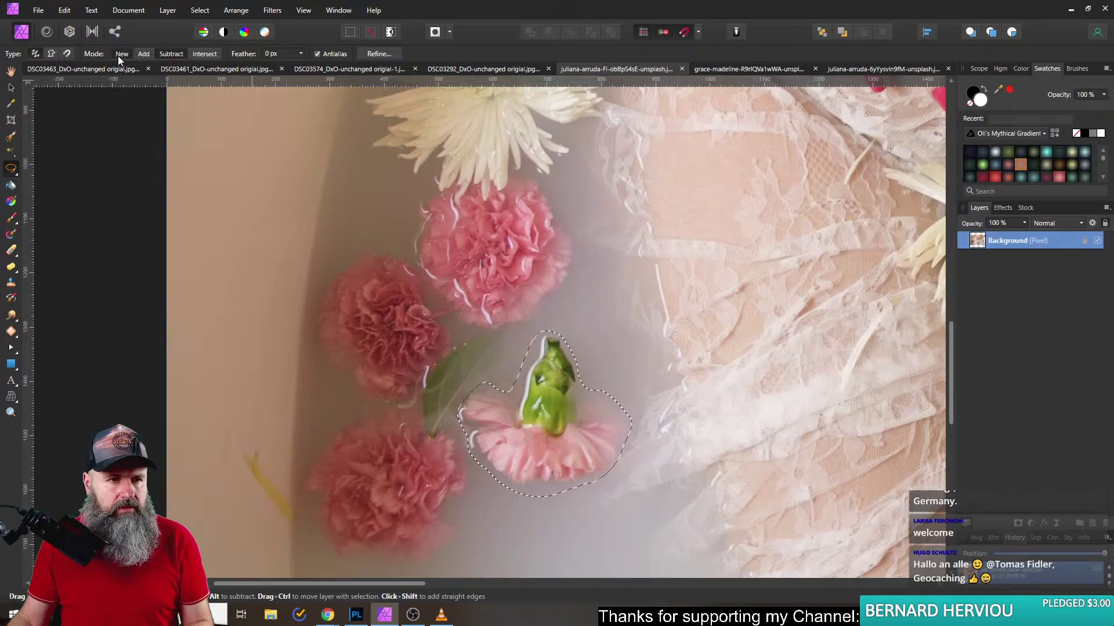
pyautogui.moveTo(543, 305); pyautogui.dragTo(571, 281)
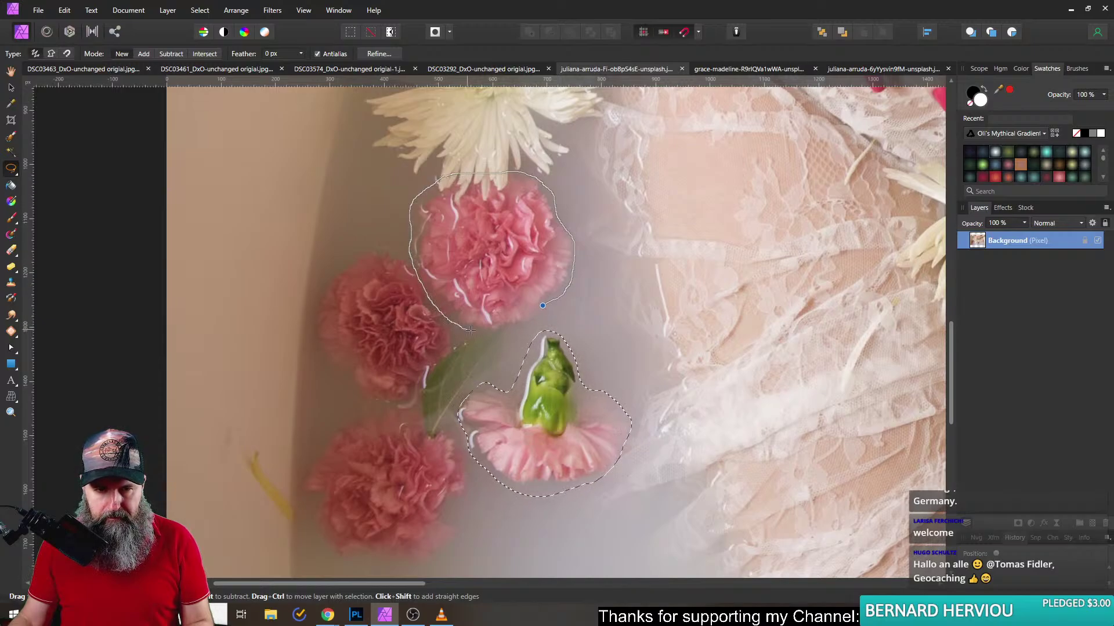
pyautogui.moveTo(547, 311); pyautogui.dragTo(544, 307)
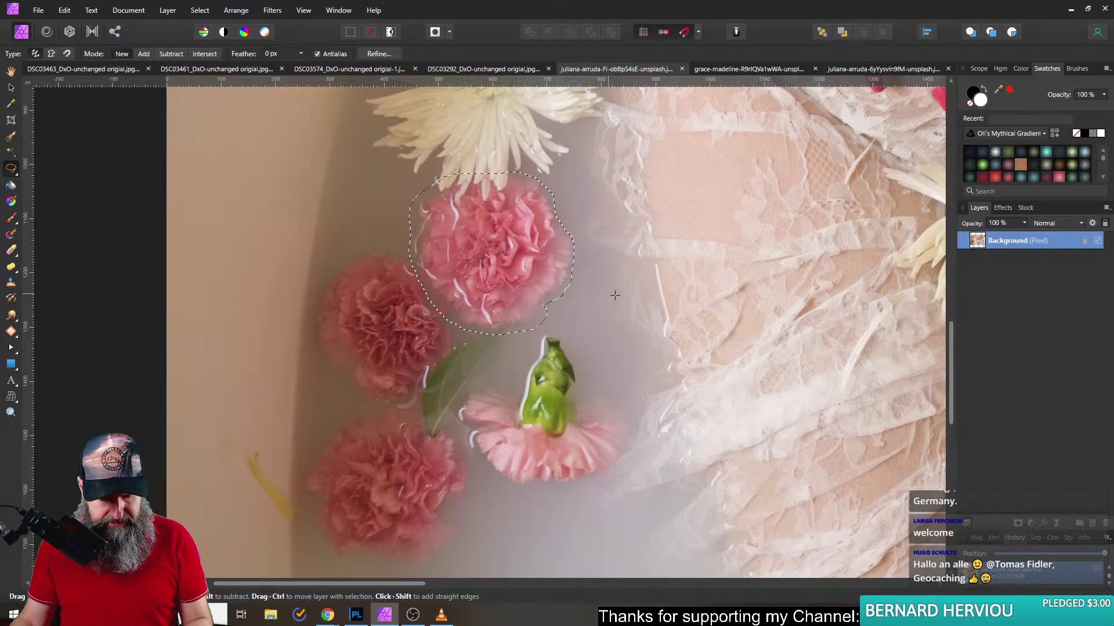
# - Duplicate the selected round carnation onto its own layer and paste a copy of it into the DSC03461 portrait
pyautogui.hotkey('ctrl', 'j')
pyautogui.click(186, 70)
pyautogui.hotkey('ctrl', 'v')
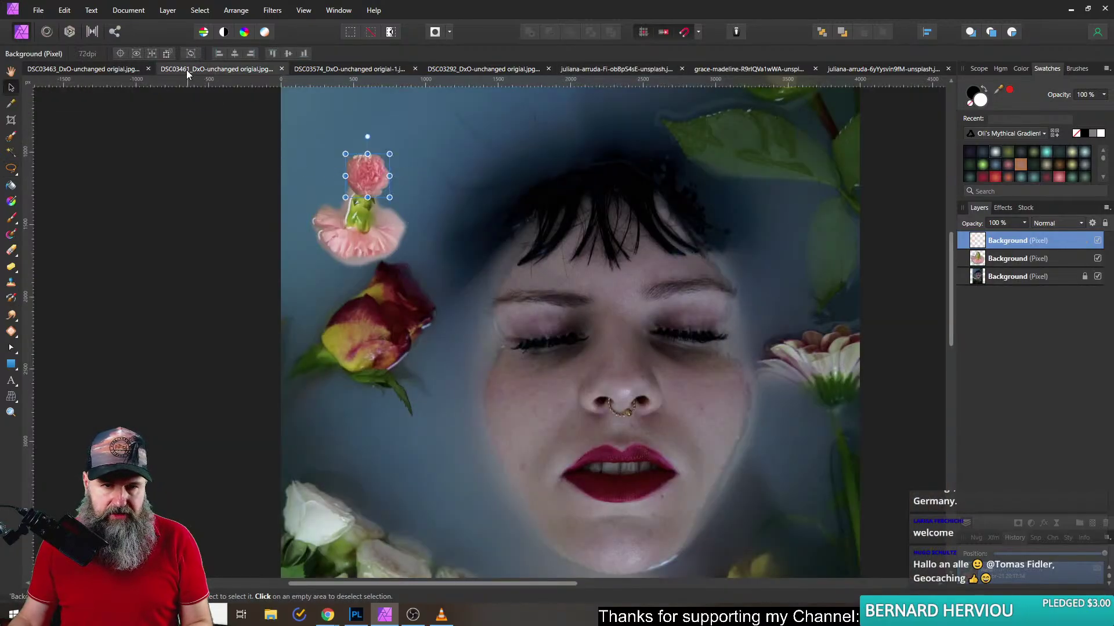
# - Draw a loose freehand selection around the lowest pink carnation in the white lace dress stock photo
pyautogui.click(854, 69)
pyautogui.click(748, 68)
pyautogui.click(851, 70)
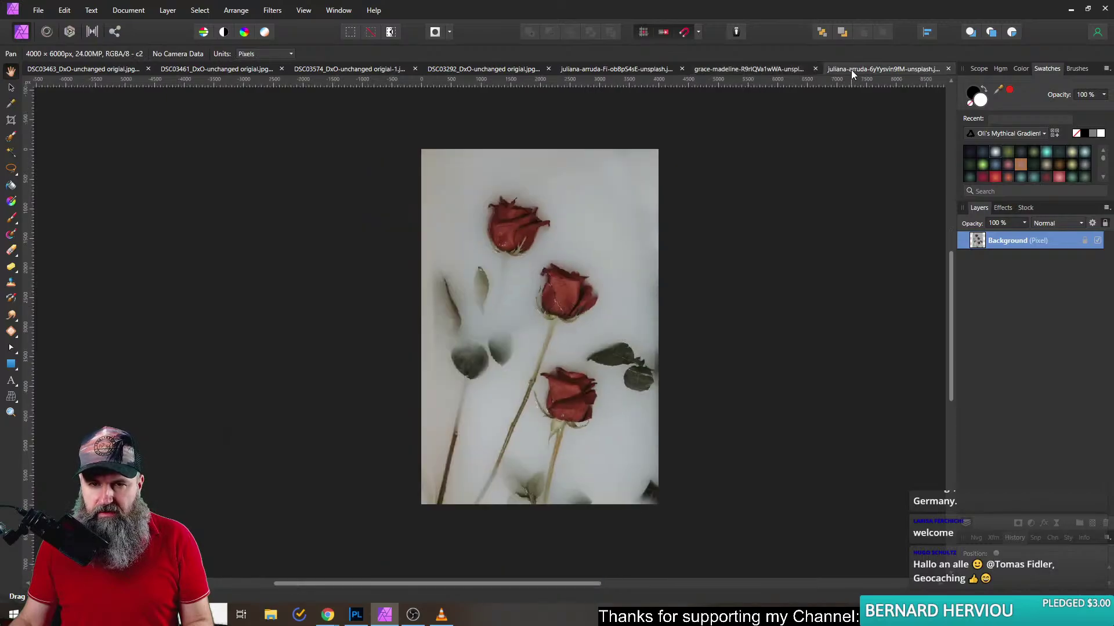
pyautogui.click(615, 69)
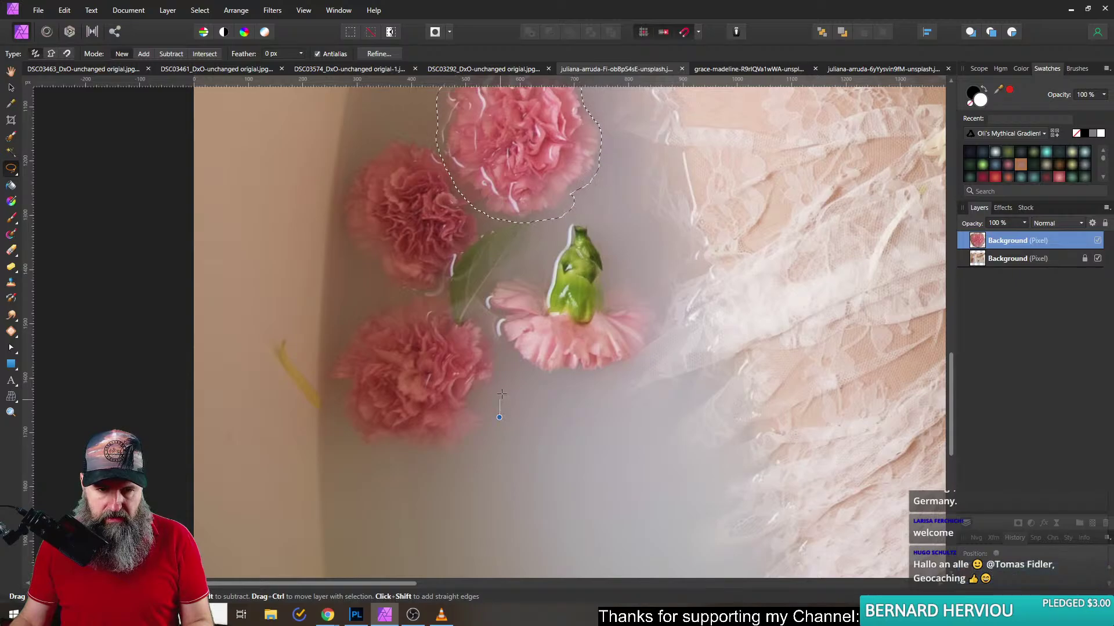
pyautogui.moveTo(497, 419)
pyautogui.mouseDown()
pyautogui.moveTo(501, 354)
pyautogui.moveTo(395, 294)
pyautogui.moveTo(338, 327)
pyautogui.moveTo(322, 360)
pyautogui.moveTo(322, 400)
pyautogui.moveTo(364, 453)
pyautogui.moveTo(401, 468)
pyautogui.moveTo(464, 461)
pyautogui.moveTo(497, 419)
pyautogui.mouseUp()
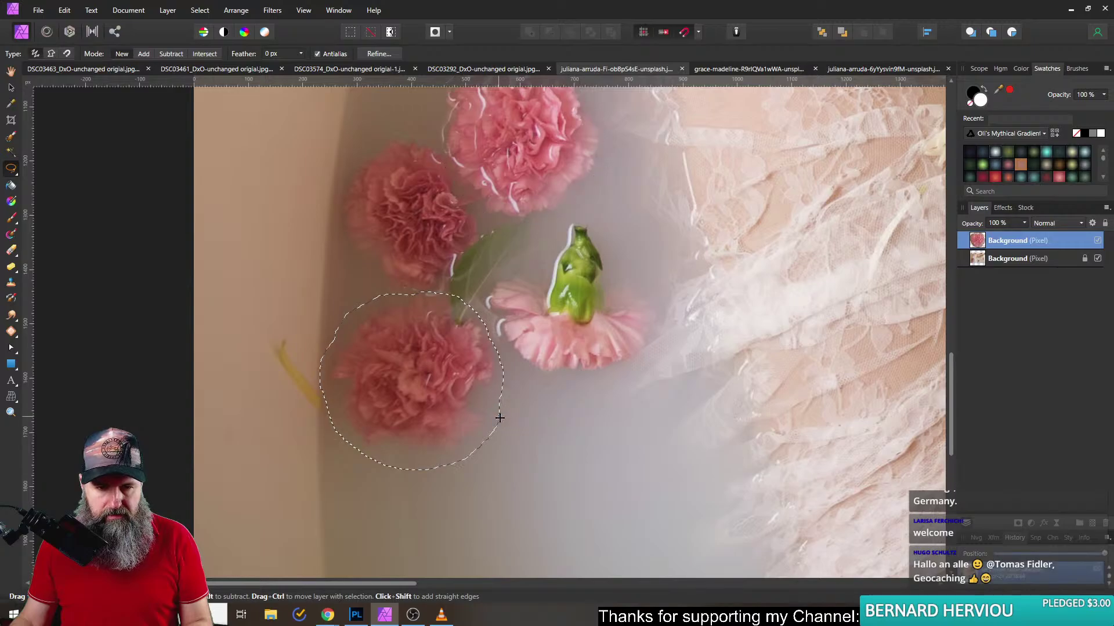
# - Feather the selection around the lowest carnation and try to paste that flower into the DSC03461 portrait
pyautogui.click(199, 10)
pyautogui.click(81, 215)
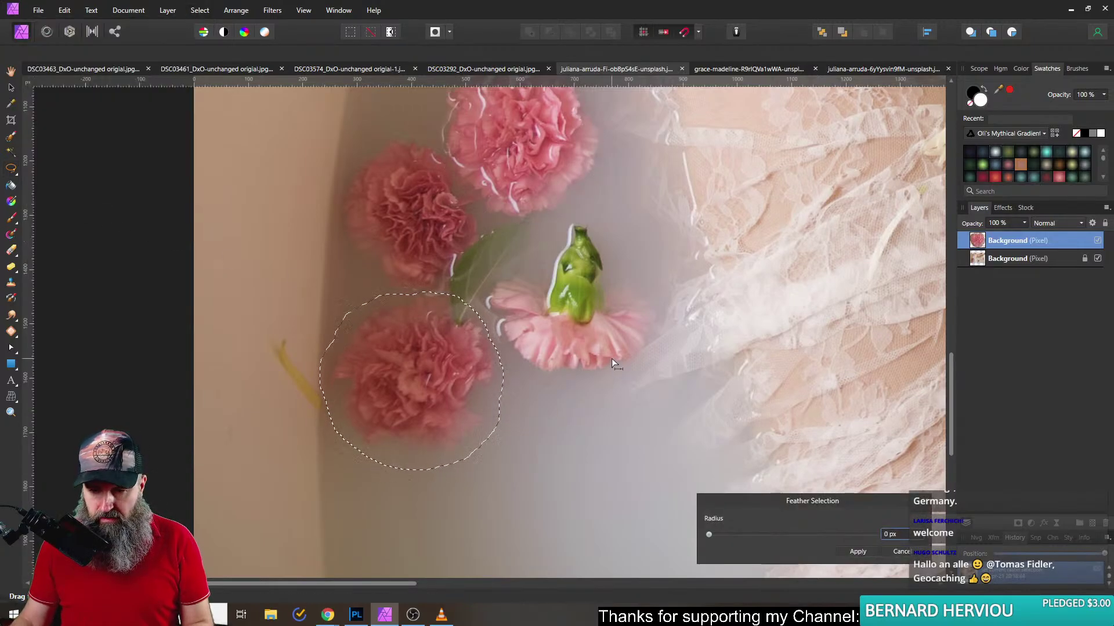
pyautogui.press('Return')
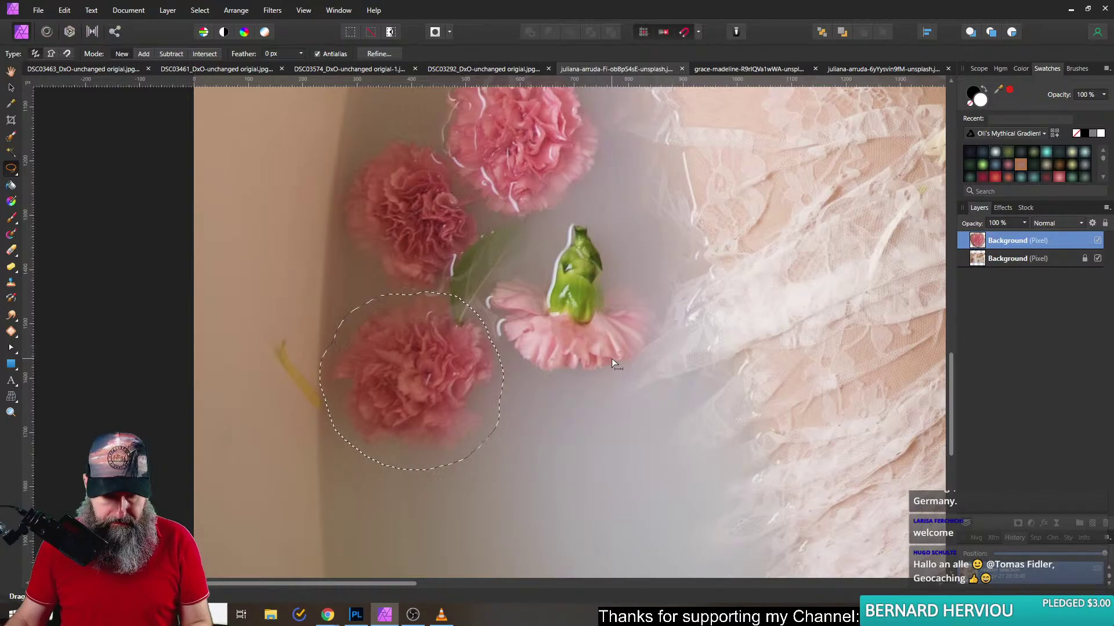
pyautogui.click(193, 68)
pyautogui.hotkey('ctrl', 'v')
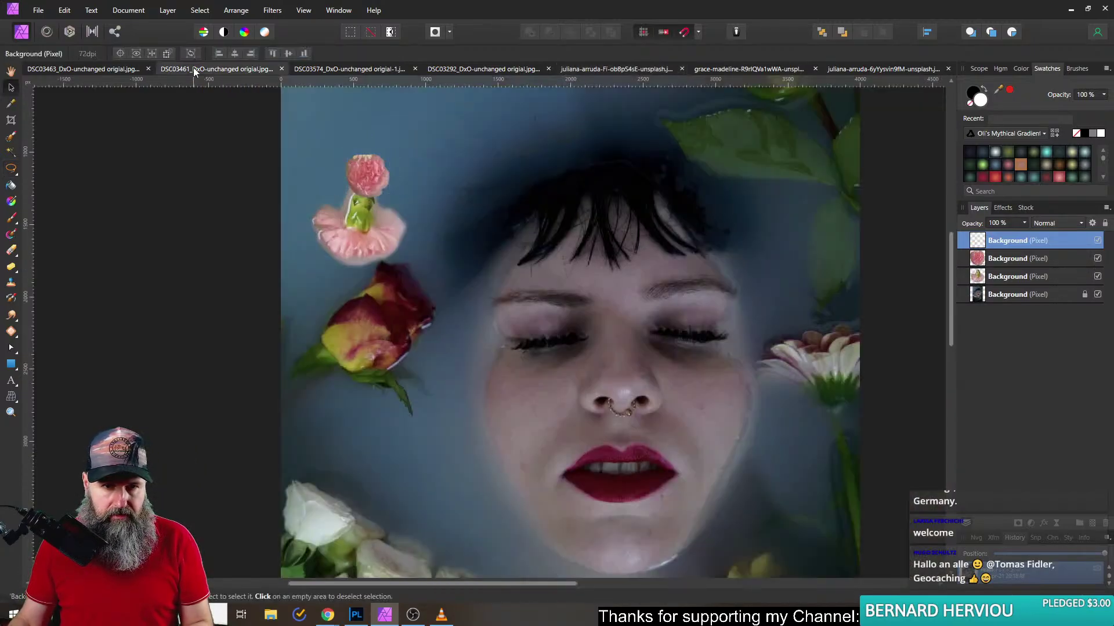
# - Delete the duplicated carnation layer in the stock photo and paste the lowest carnation from its background layer into the DSC03461 portrait
pyautogui.click(711, 64)
pyautogui.click(612, 67)
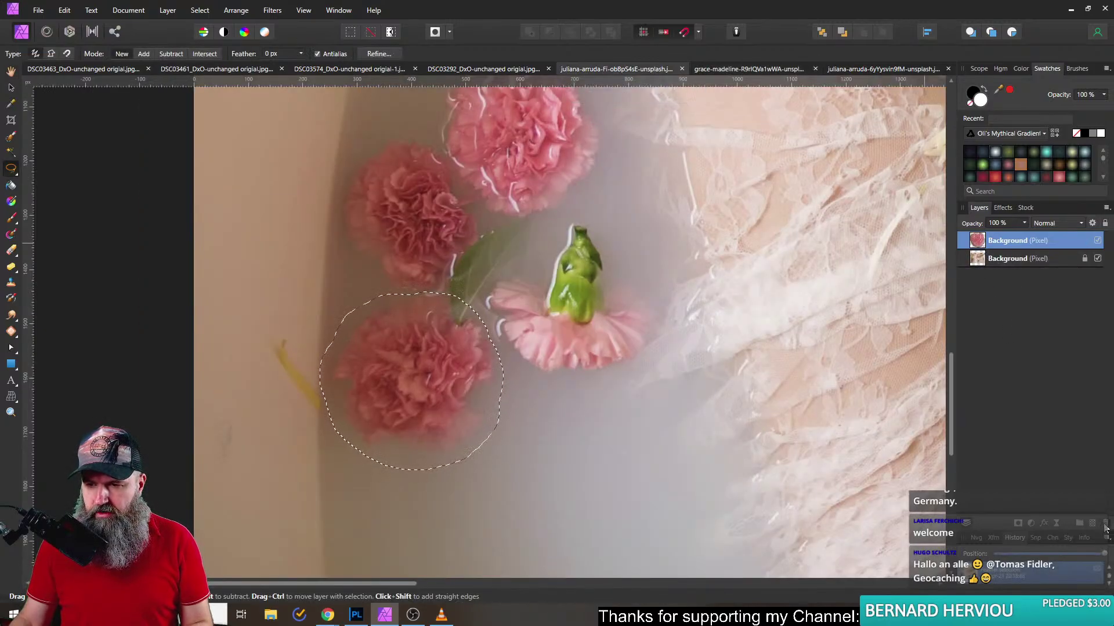
pyautogui.click(205, 69)
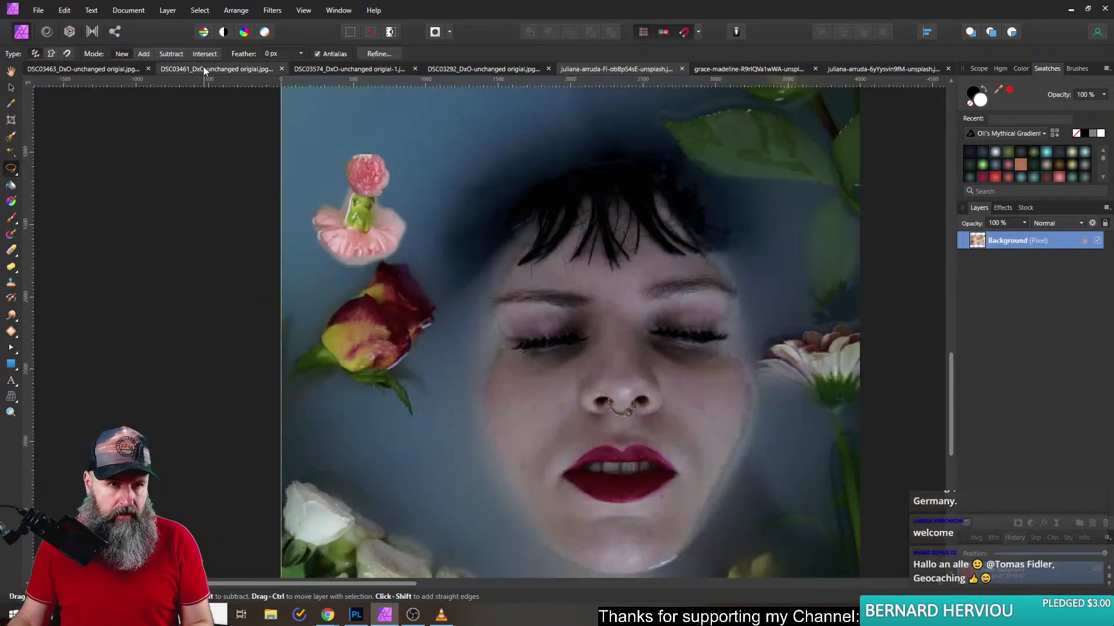
pyautogui.hotkey('ctrl', 'v')
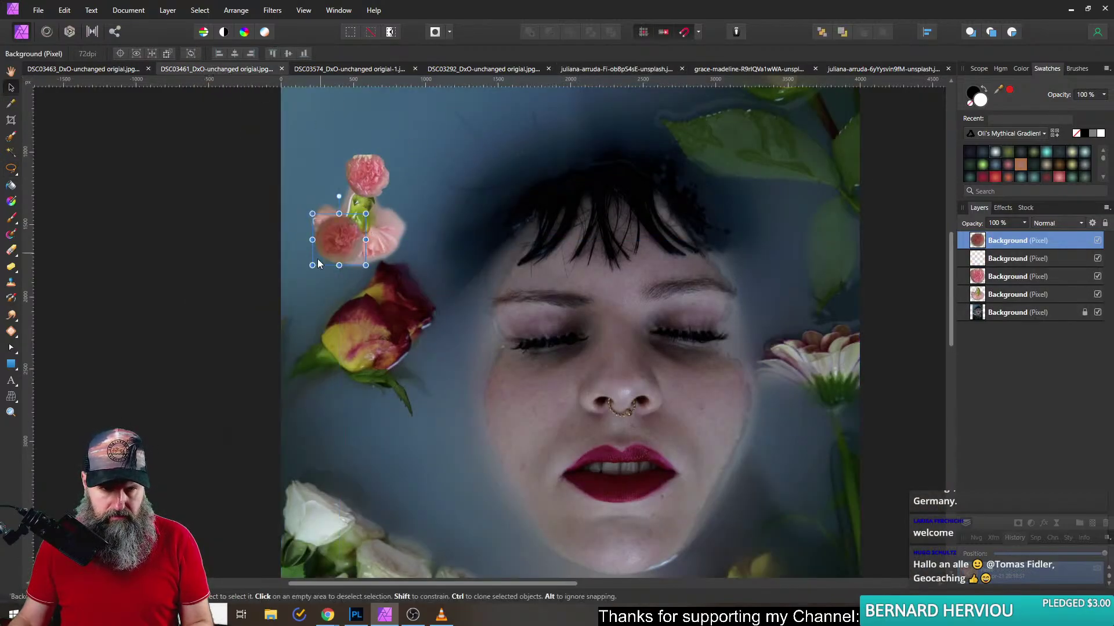
pyautogui.scroll(4, 318, 257)
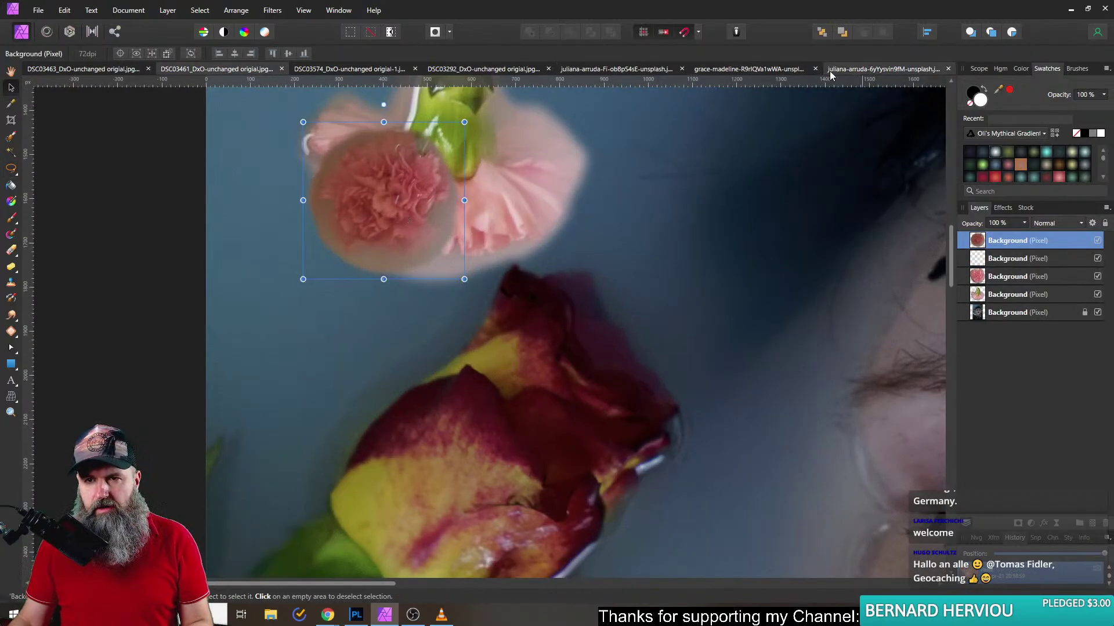
# - Return to the white lace dress stock photo and clear the selection around the lowest carnation
pyautogui.click(770, 70)
pyautogui.click(621, 71)
pyautogui.press('l')
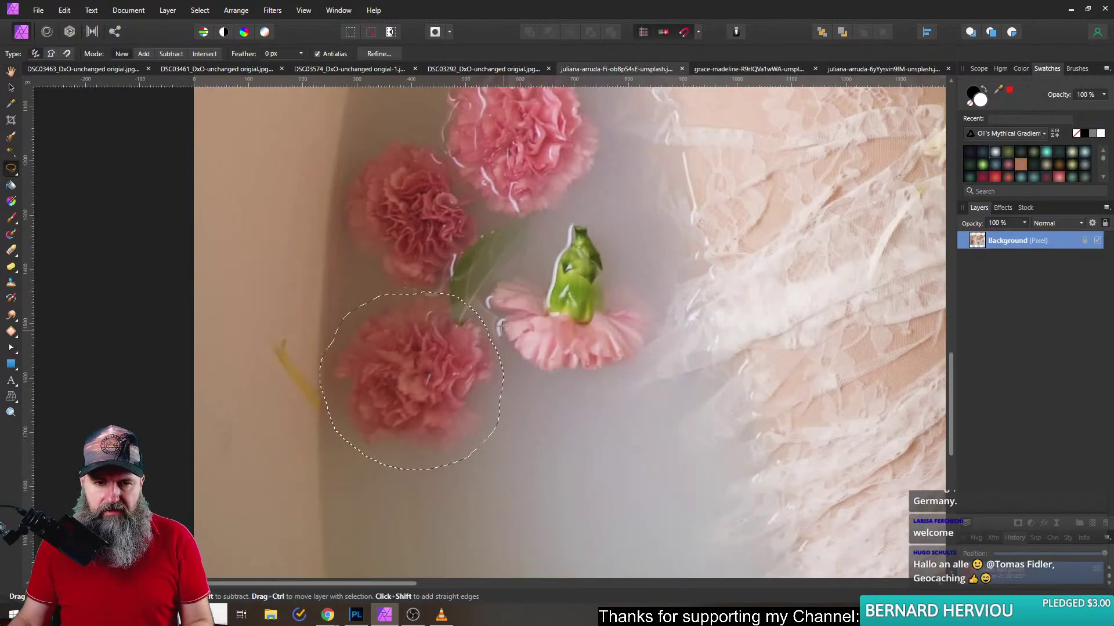
pyautogui.scroll(-2, 502, 328)
pyautogui.scroll(1, 522, 394)
pyautogui.click(526, 401)
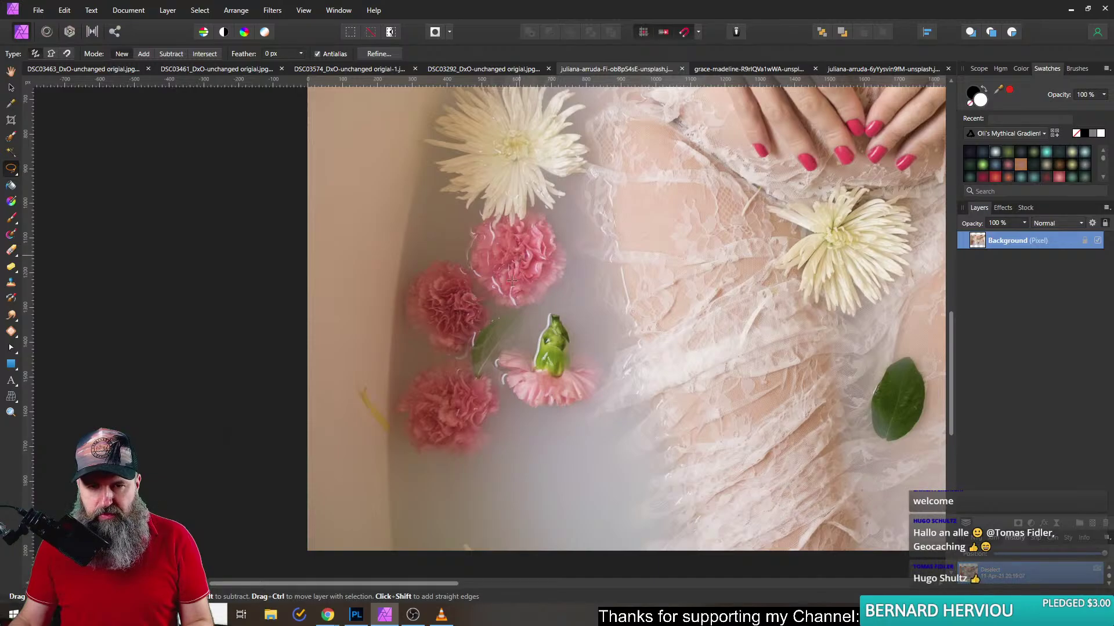
# - Draw a loose freehand selection around the lower pink carnation on the far side of the tub, below the three white chrysanthemums
pyautogui.scroll(4, 437, 411)
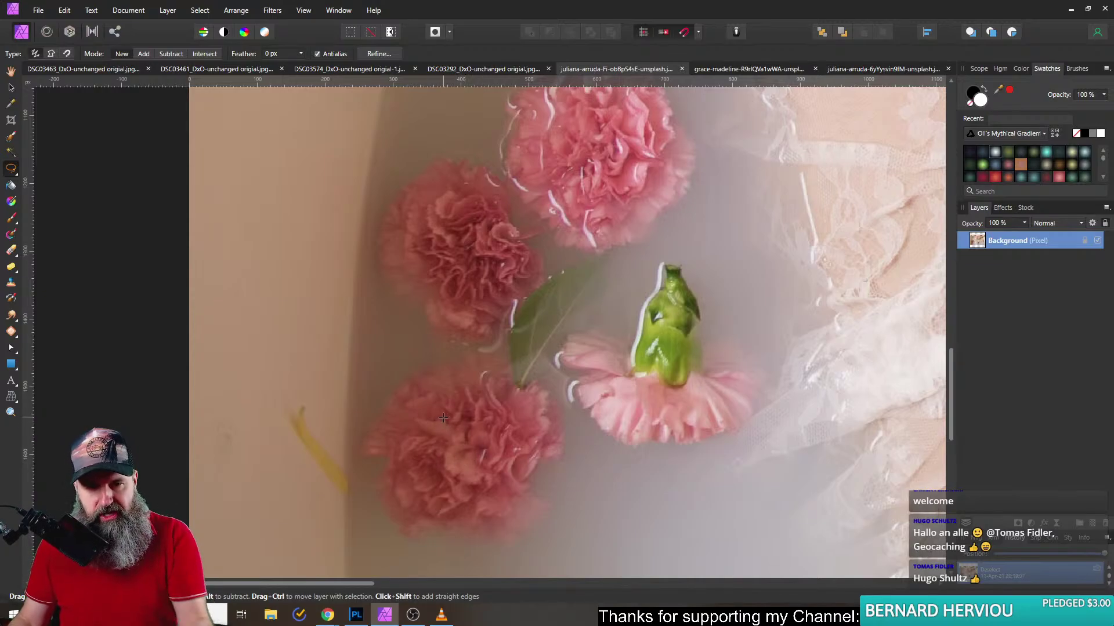
pyautogui.scroll(-5, 501, 424)
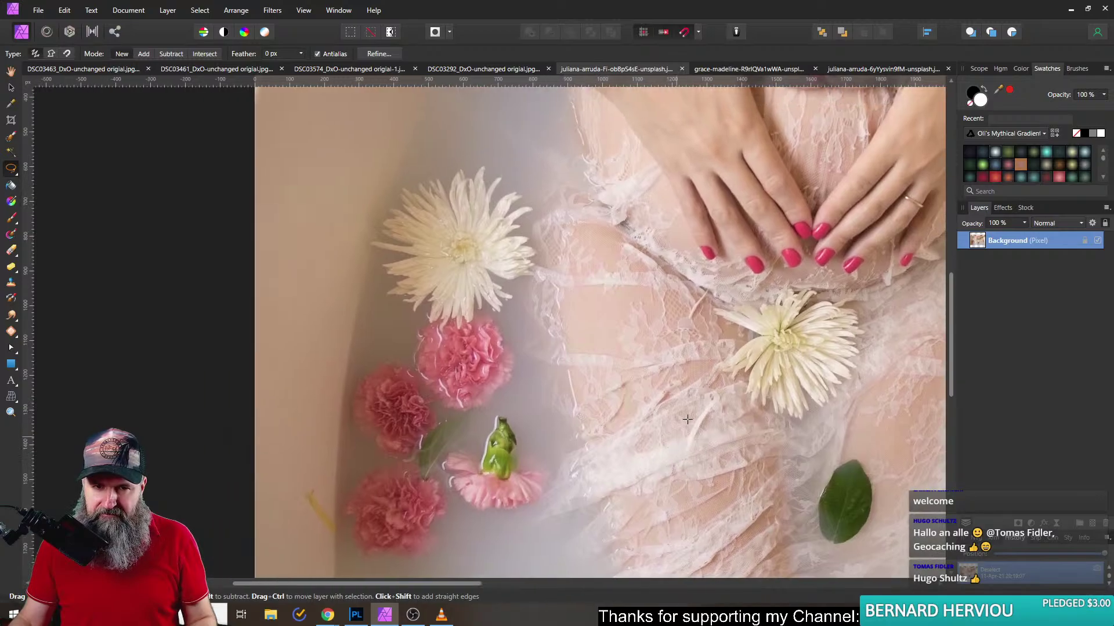
pyautogui.scroll(1, 765, 409)
pyautogui.scroll(4, 748, 415)
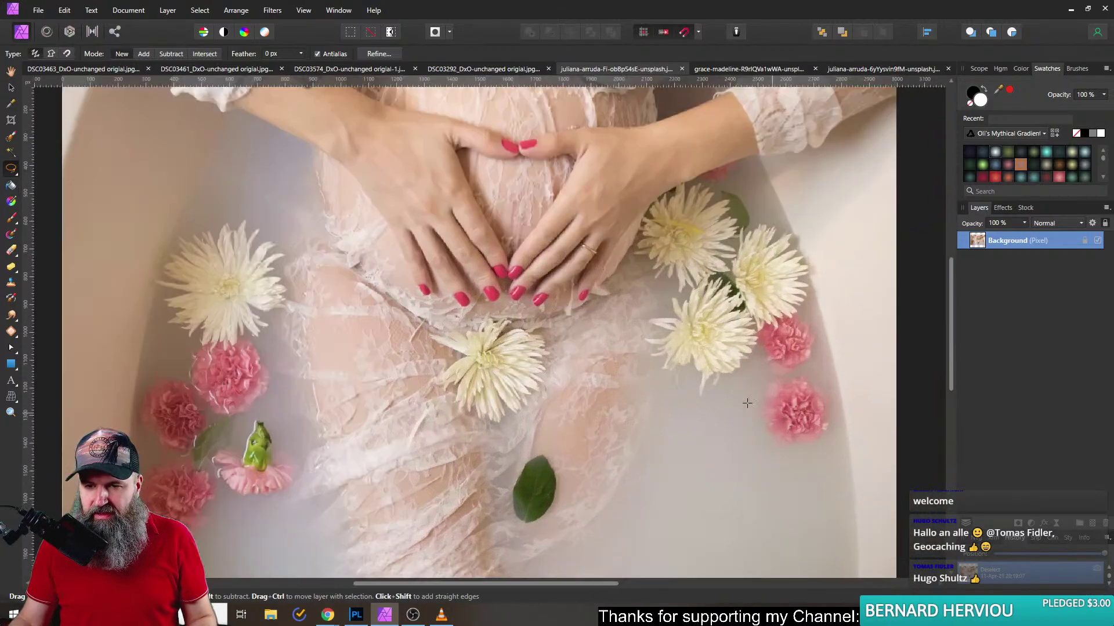
pyautogui.scroll(4, 740, 418)
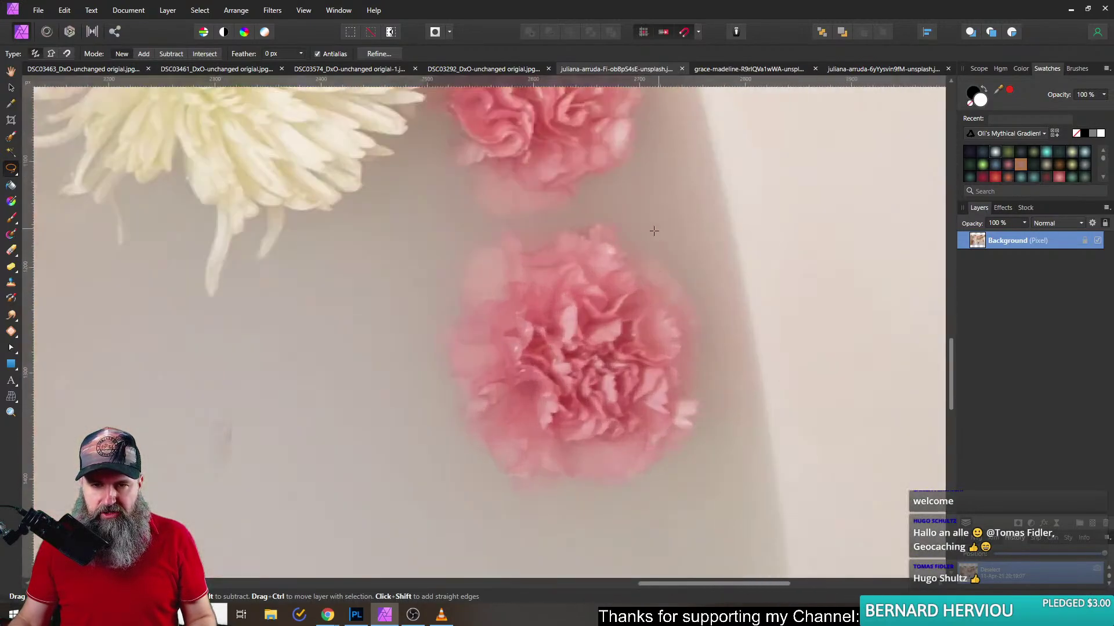
pyautogui.moveTo(657, 241); pyautogui.dragTo(602, 215)
pyautogui.moveTo(477, 474)
pyautogui.mouseDown()
pyautogui.moveTo(526, 506)
pyautogui.moveTo(595, 506)
pyautogui.mouseUp()
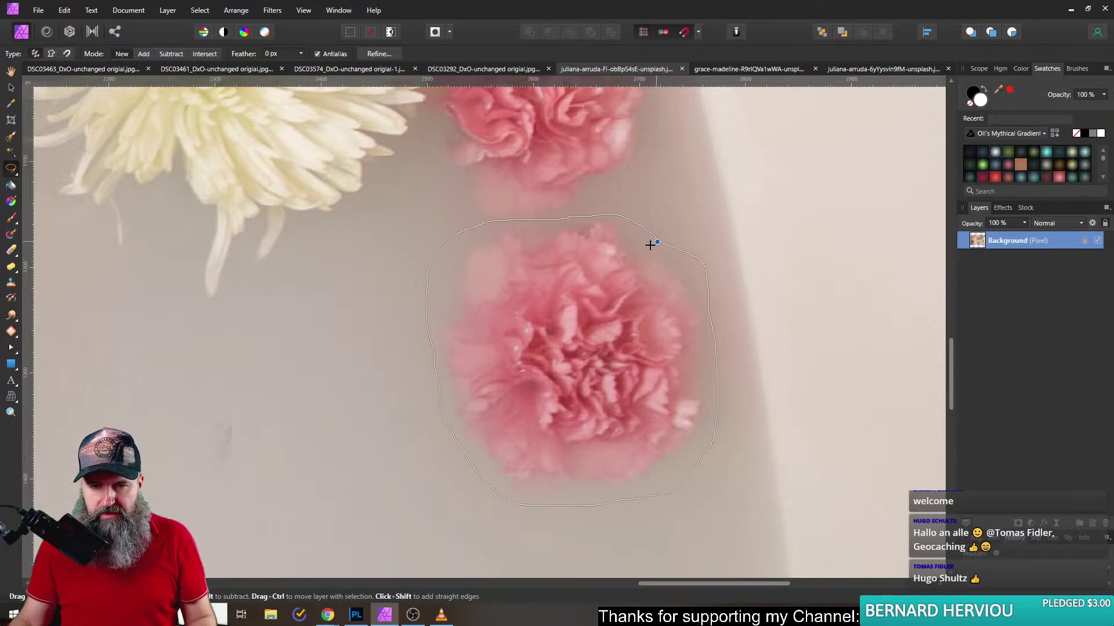
pyautogui.moveTo(654, 241); pyautogui.dragTo(656, 241)
# - Feather the carnation selection and paste the flower into the DSC03461 portrait
pyautogui.click(167, 9)
pyautogui.moveTo(194, 8)
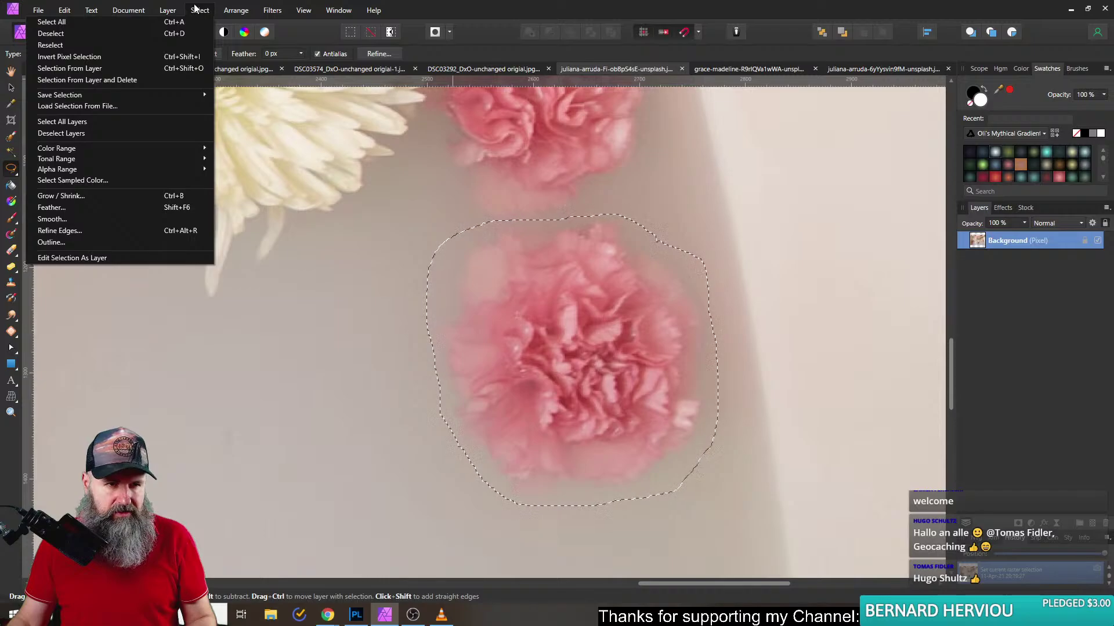
pyautogui.click(71, 208)
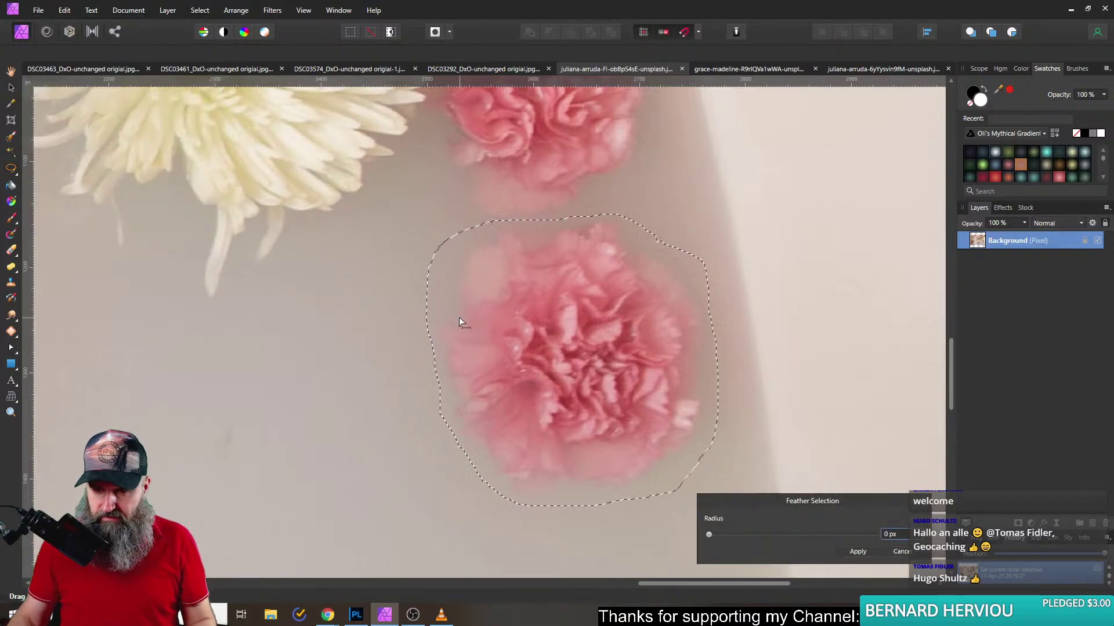
pyautogui.press('Return')
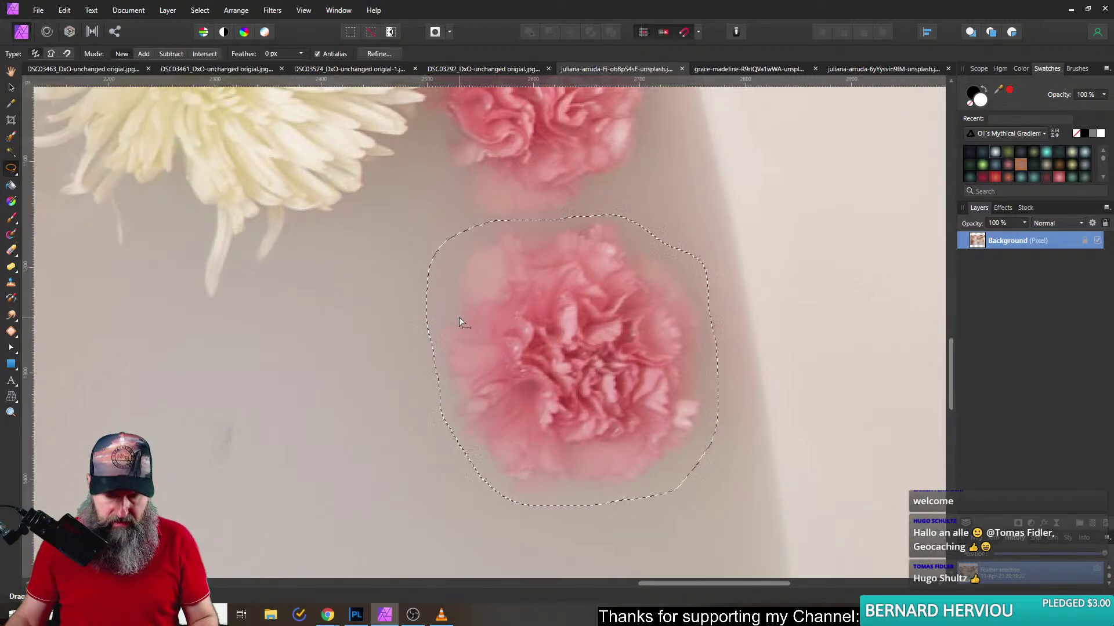
pyautogui.press('v')
pyautogui.click(193, 70)
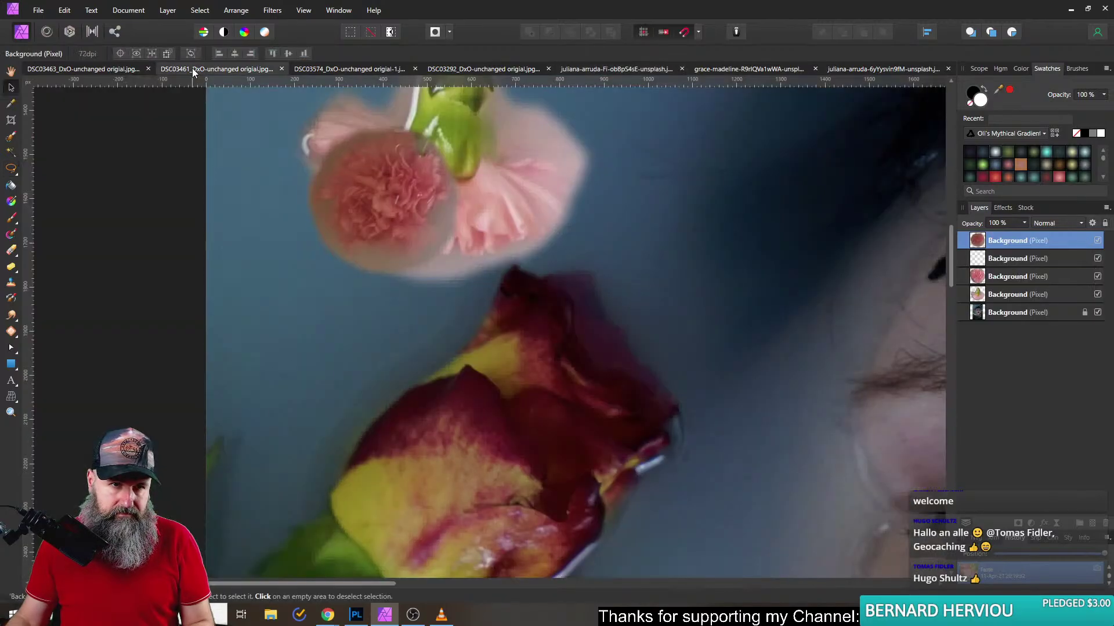
# - Go back to the white lace dress stock photo and brush a selection over the white chrysanthemum above the pink carnations
pyautogui.click(733, 69)
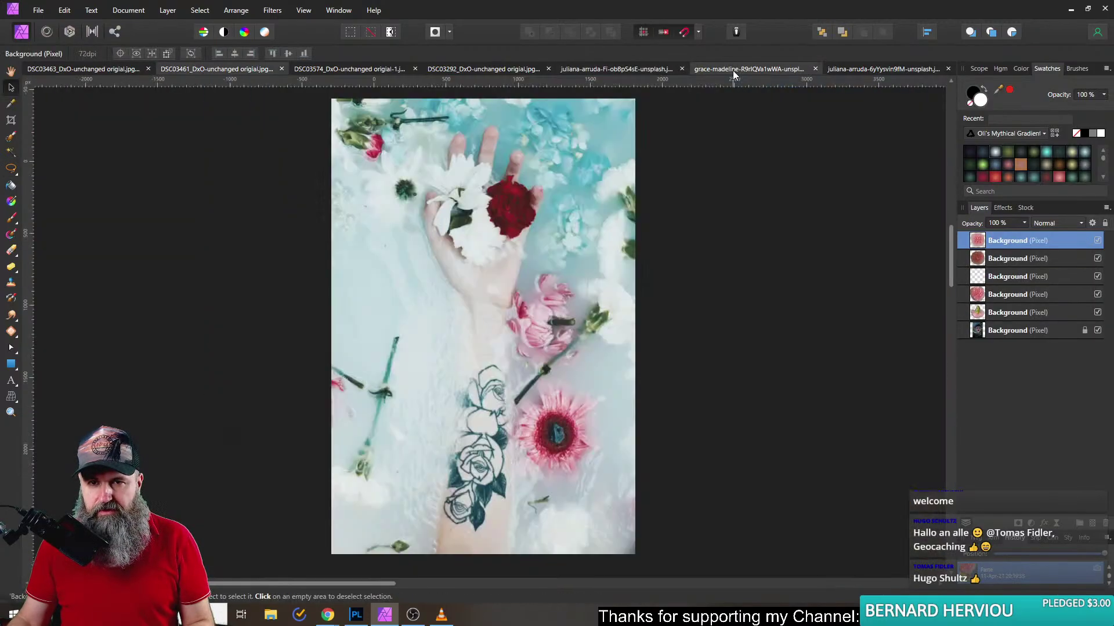
pyautogui.click(642, 68)
pyautogui.scroll(-3, 443, 315)
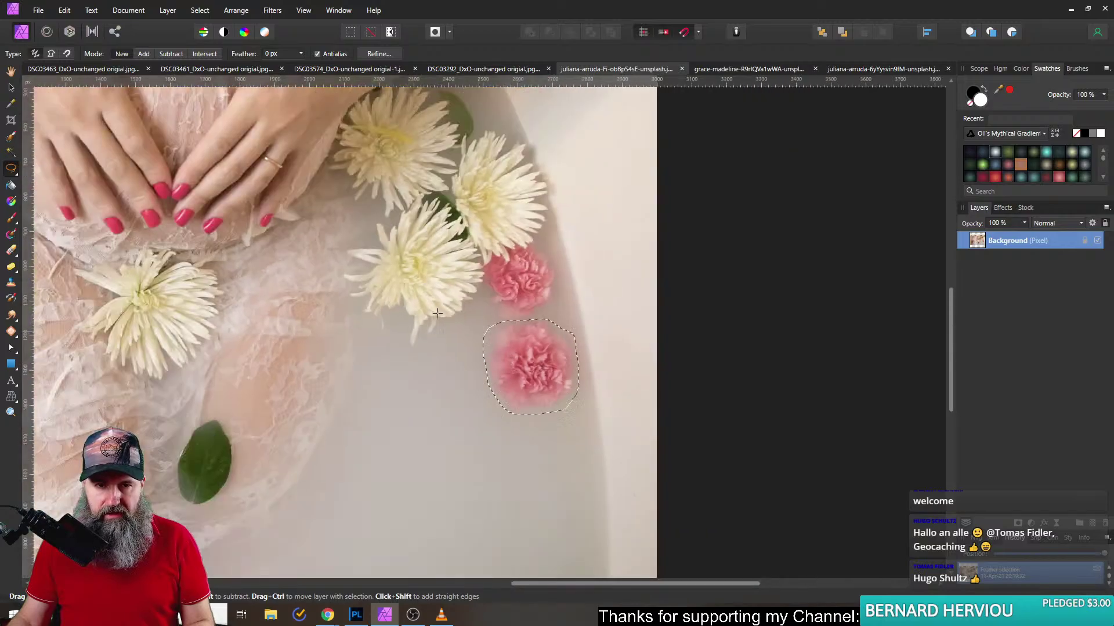
pyautogui.scroll(3, 444, 315)
pyautogui.hscroll(-5, 443, 316)
pyautogui.scroll(3, 505, 418)
pyautogui.hscroll(-3, 505, 419)
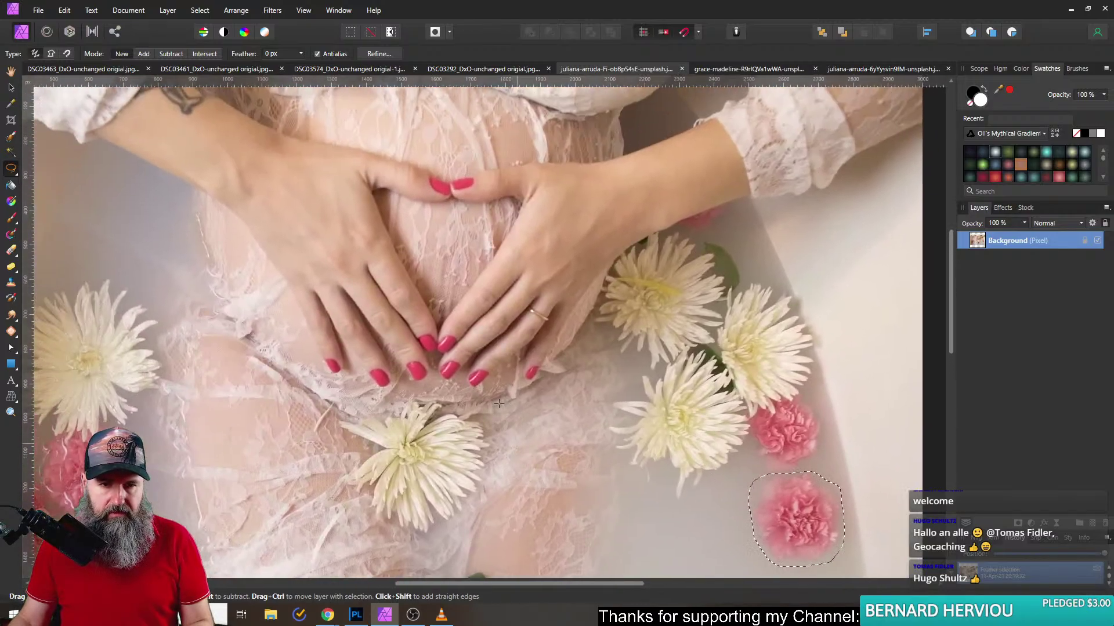
pyautogui.scroll(-3, 506, 418)
pyautogui.hscroll(-5, 452, 353)
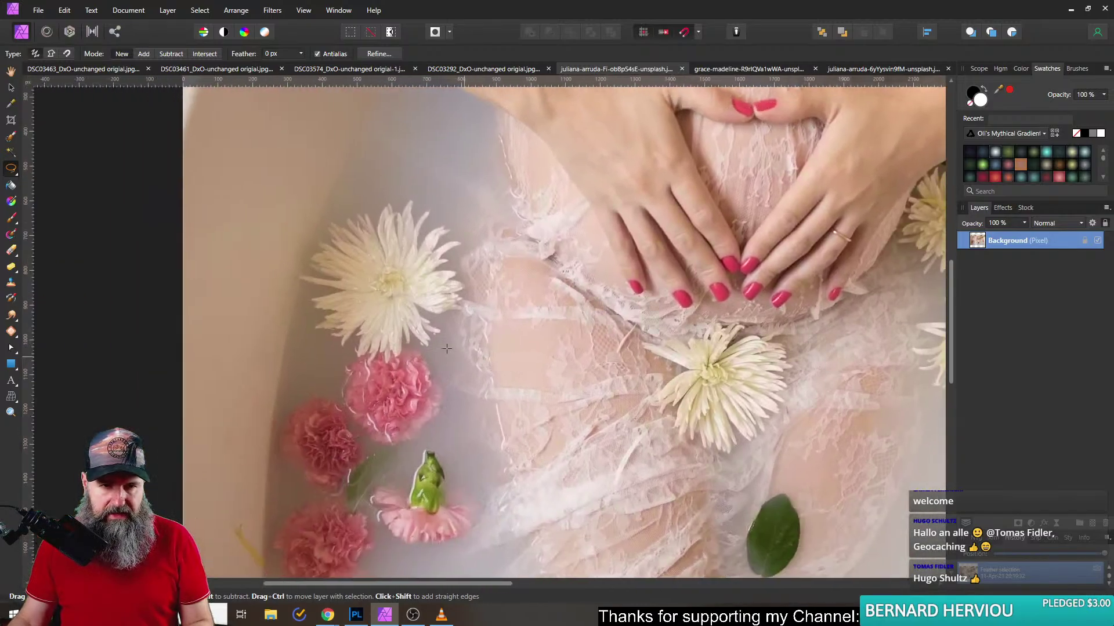
pyautogui.scroll(3, 396, 344)
pyautogui.scroll(3, 414, 325)
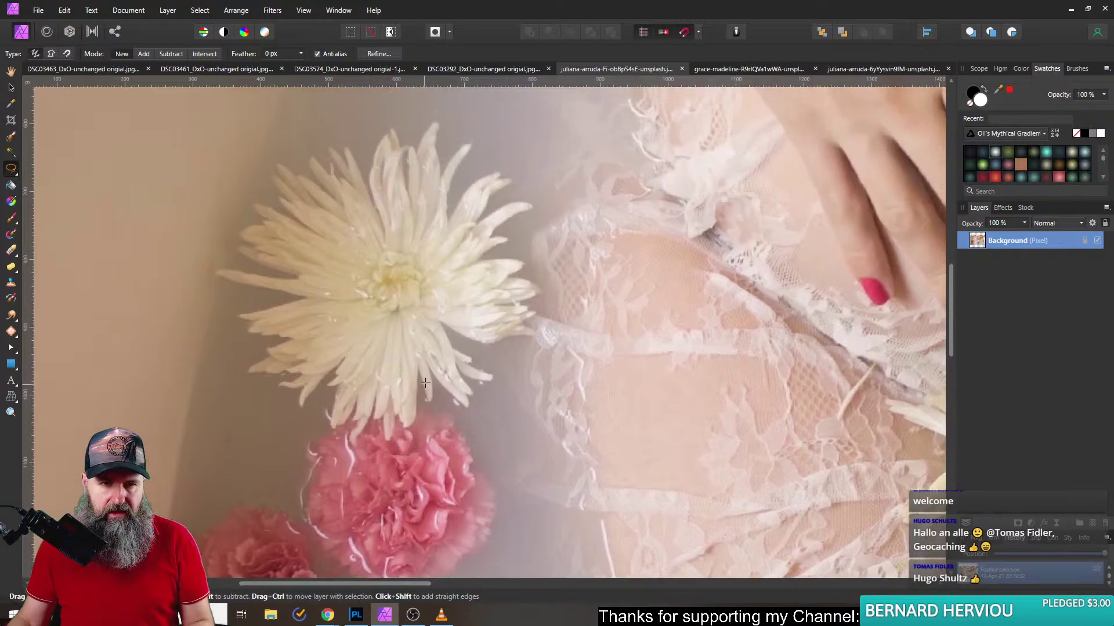
pyautogui.click(11, 138)
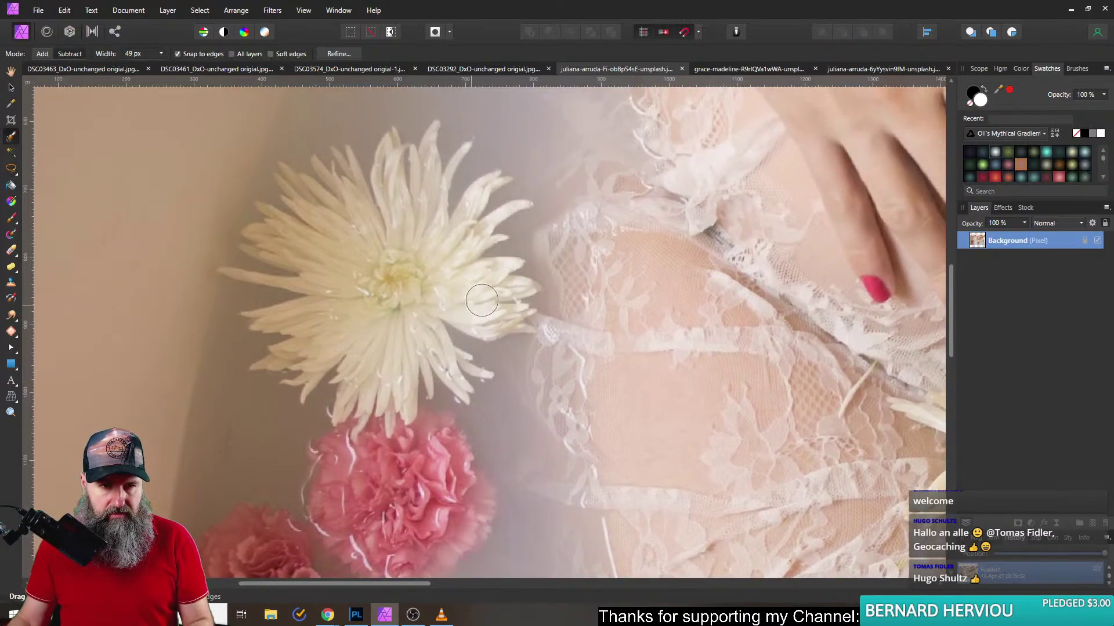
pyautogui.moveTo(404, 211)
pyautogui.mouseDown()
pyautogui.moveTo(395, 180)
pyautogui.moveTo(400, 224)
pyautogui.mouseUp()
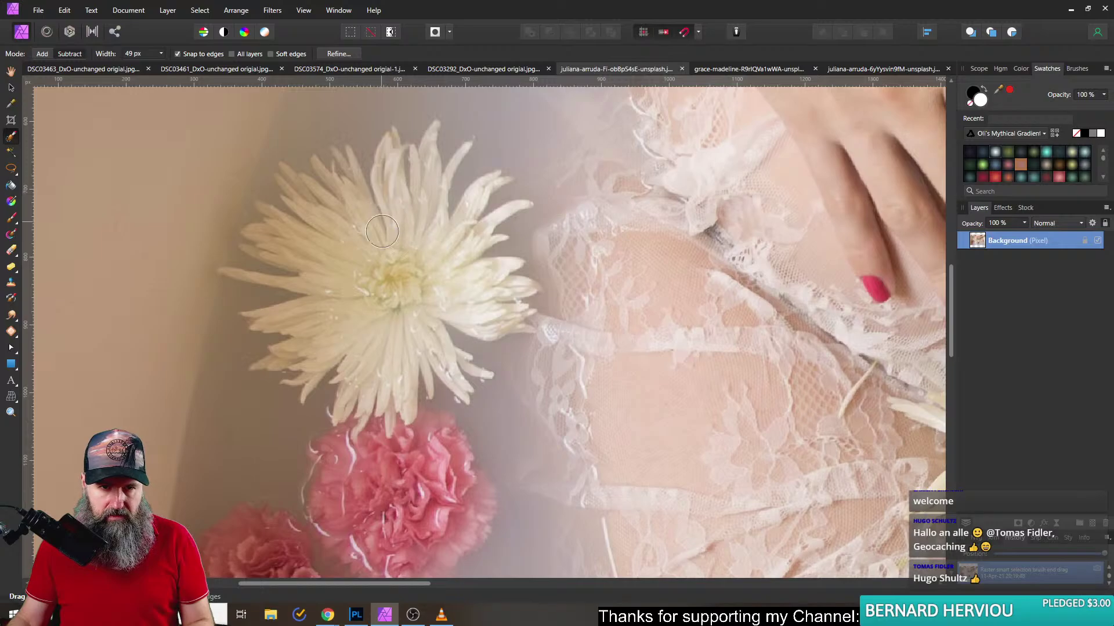
pyautogui.scroll(-5, 383, 261)
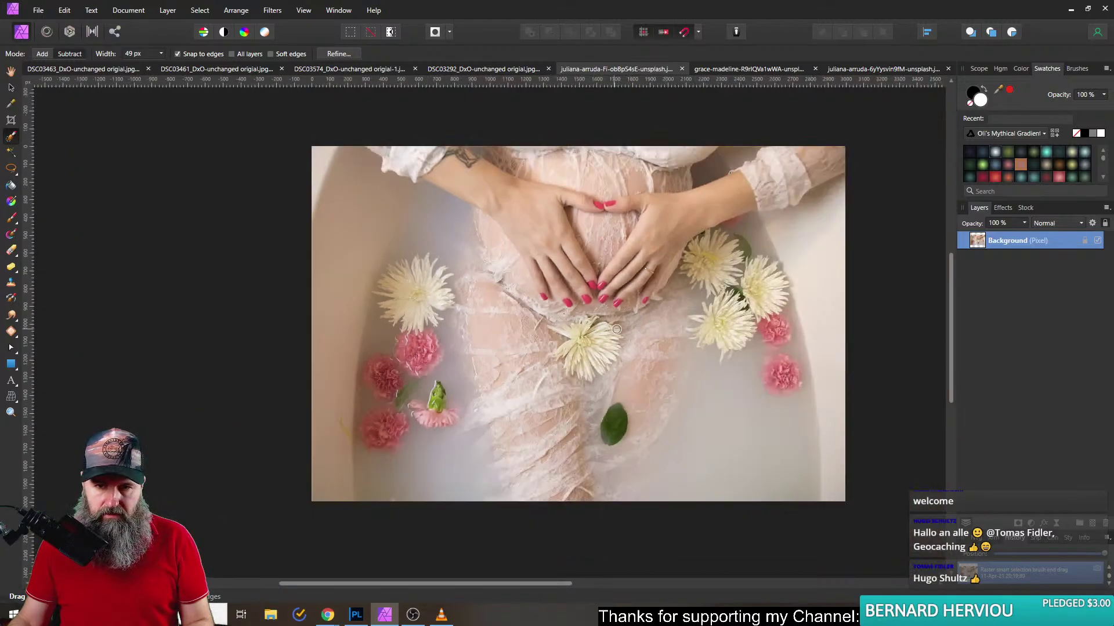
pyautogui.scroll(4, 380, 316)
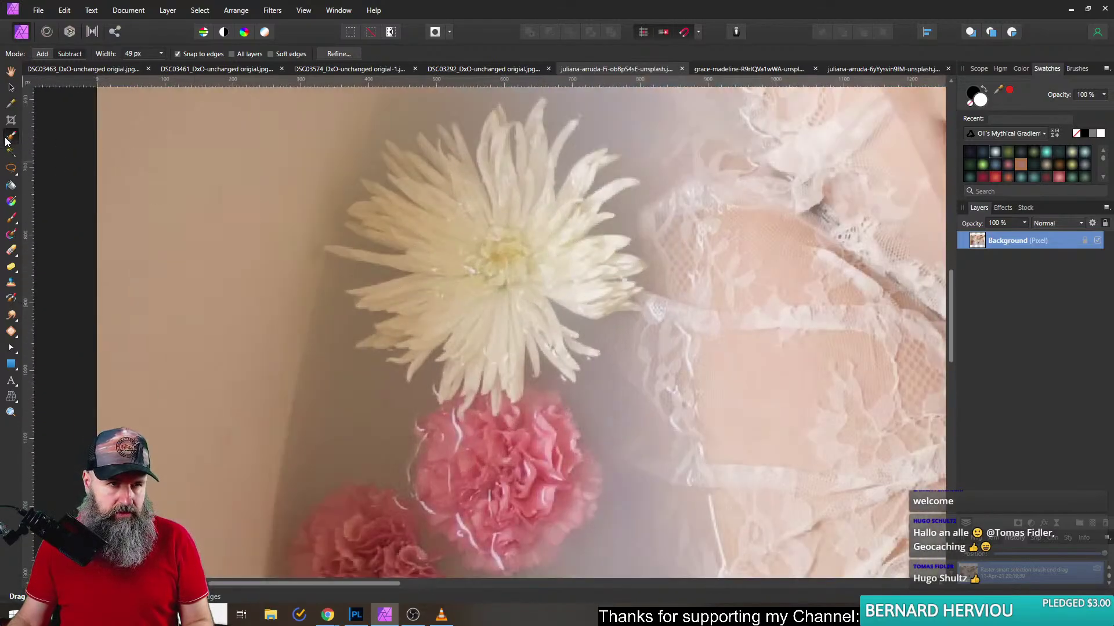
# - Set the selection brush width to 16 px and touch up the chrysanthemum selection to include its missed thin petals
pyautogui.click(70, 53)
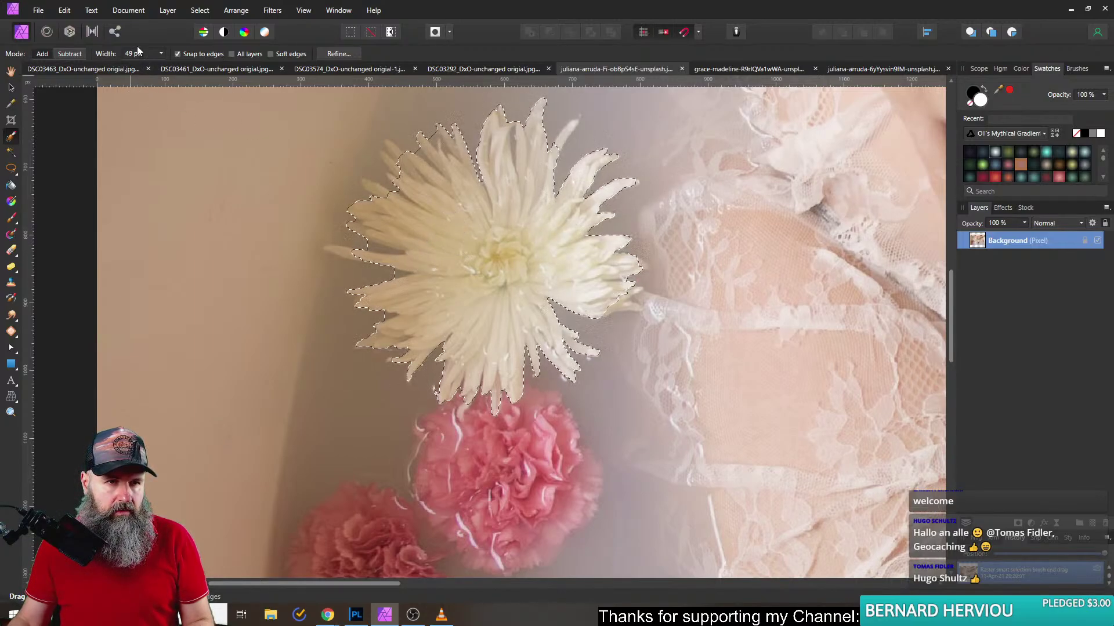
pyautogui.click(161, 53)
pyautogui.moveTo(154, 73); pyautogui.dragTo(142, 68)
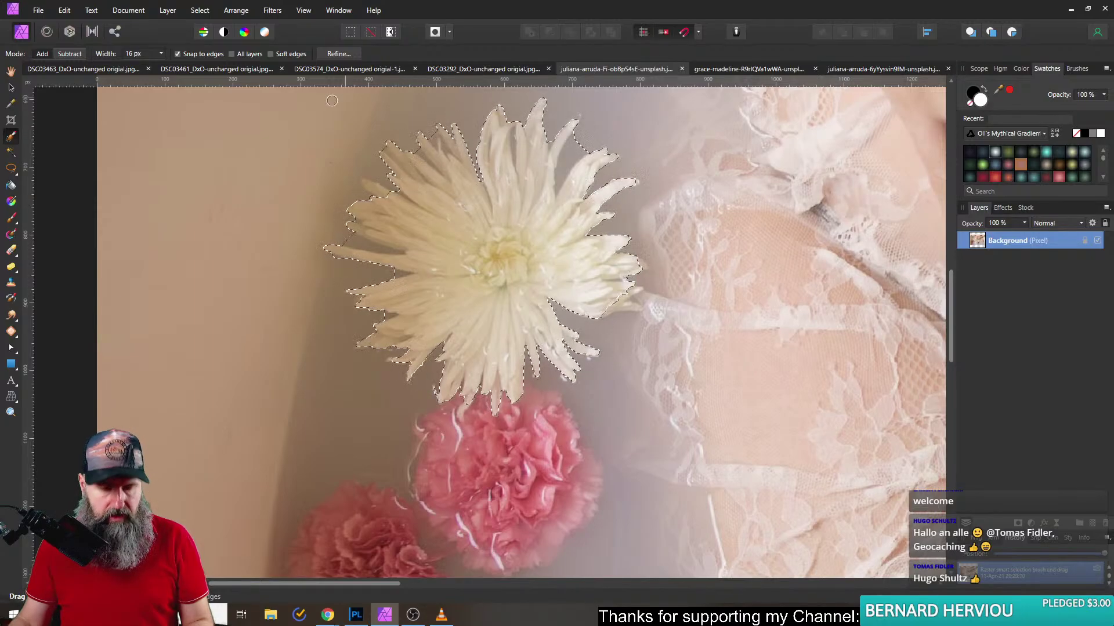
# - Refine the chrysanthemum selection by painting matte along its petal edges, and paste the flower into the DSC03461 portrait
pyautogui.click(339, 53)
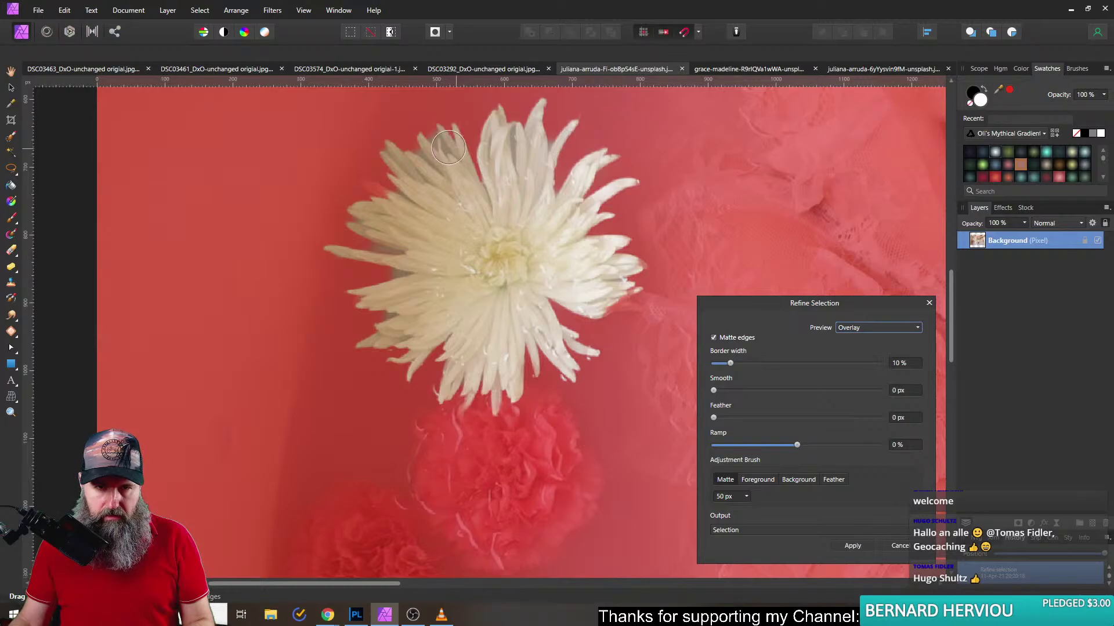
pyautogui.moveTo(437, 153)
pyautogui.mouseDown()
pyautogui.moveTo(419, 146)
pyautogui.moveTo(434, 114)
pyautogui.mouseUp()
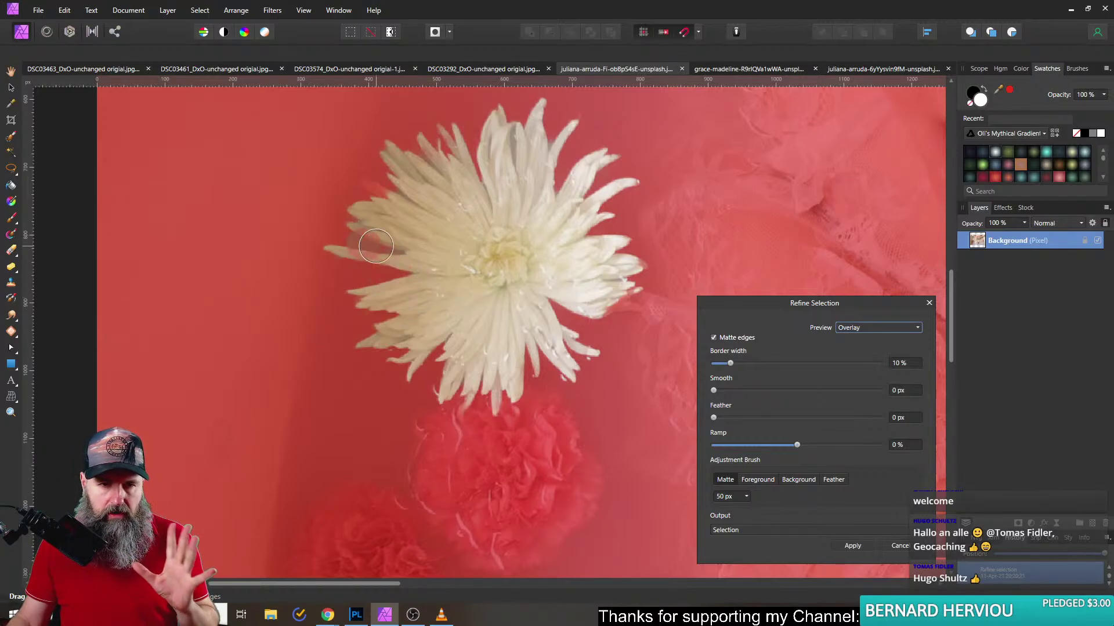
pyautogui.click(852, 546)
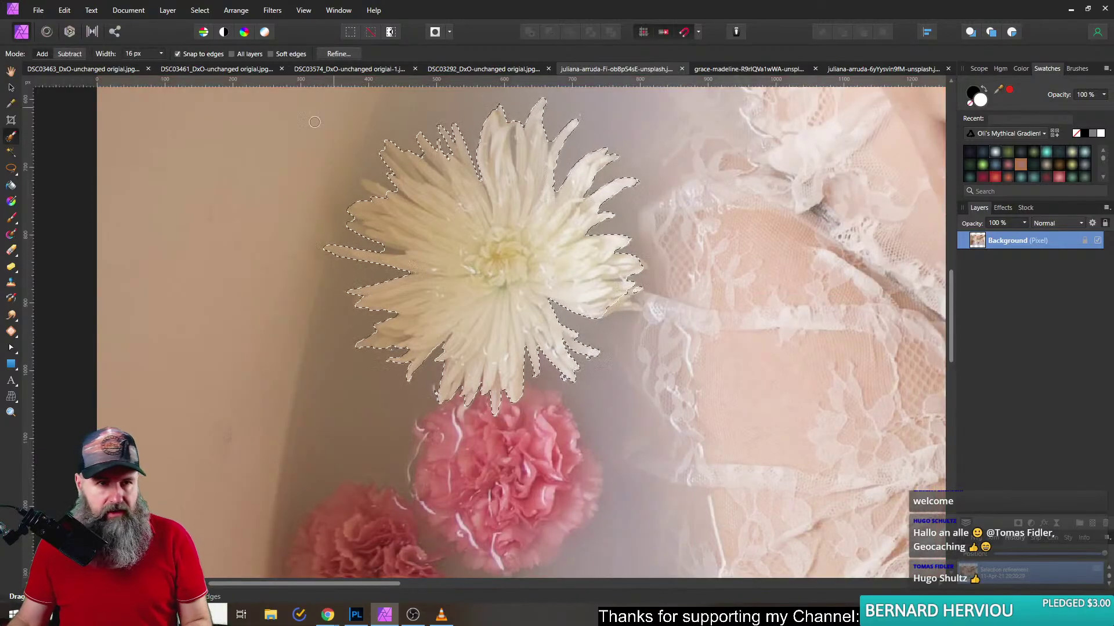
pyautogui.click(184, 70)
pyautogui.hotkey('ctrl', 'v')
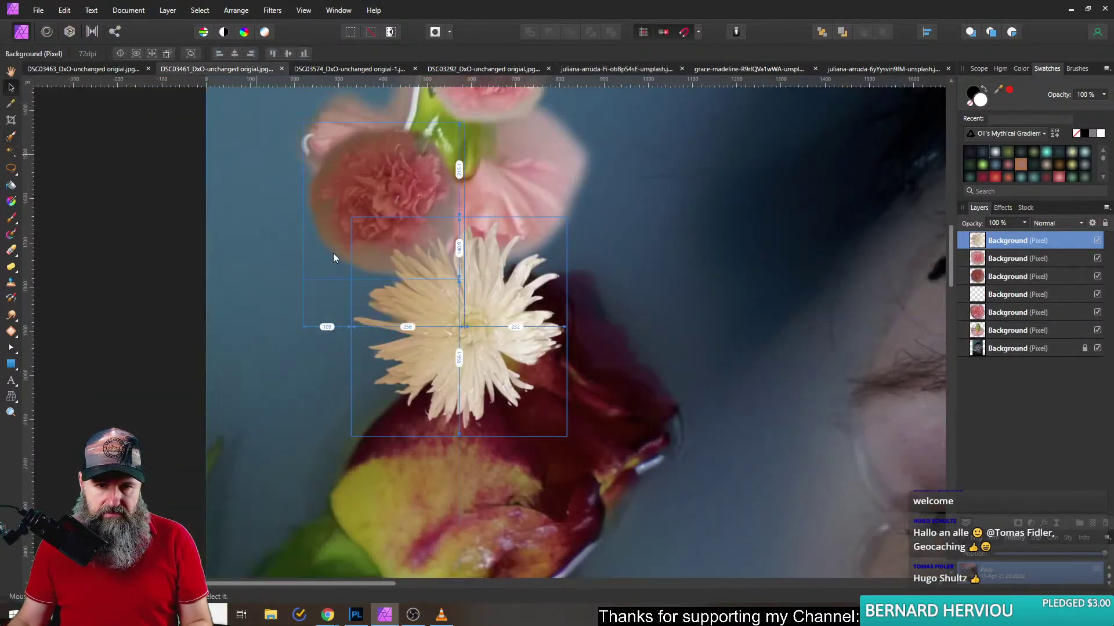
# - Switch to the red roses stock photo and select the middle rose's bloom with the Selection Brush
pyautogui.click(766, 69)
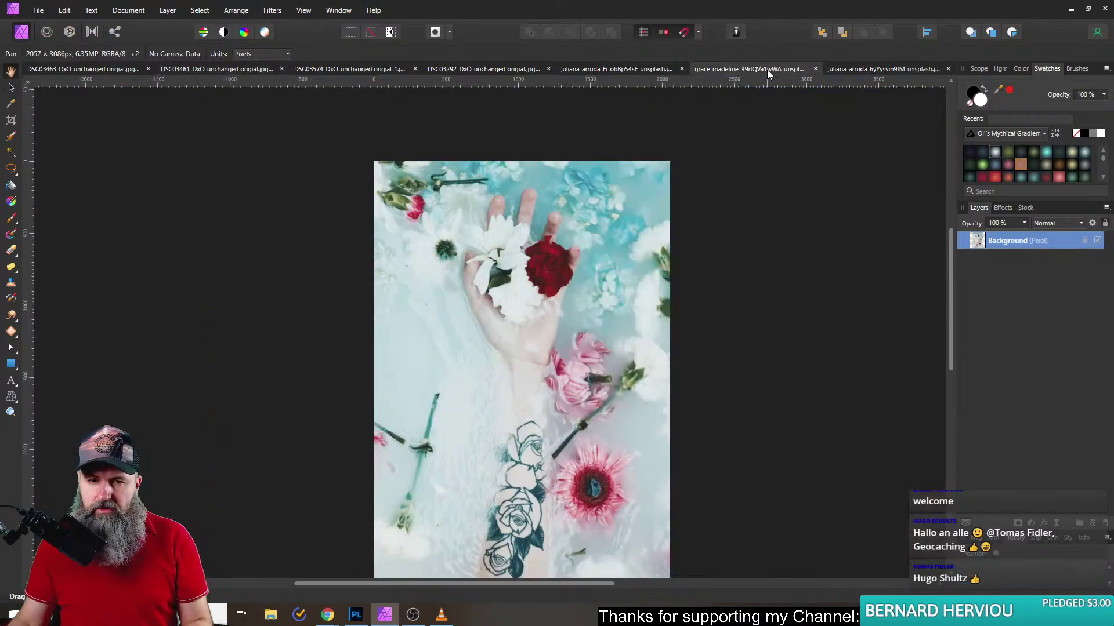
pyautogui.click(839, 72)
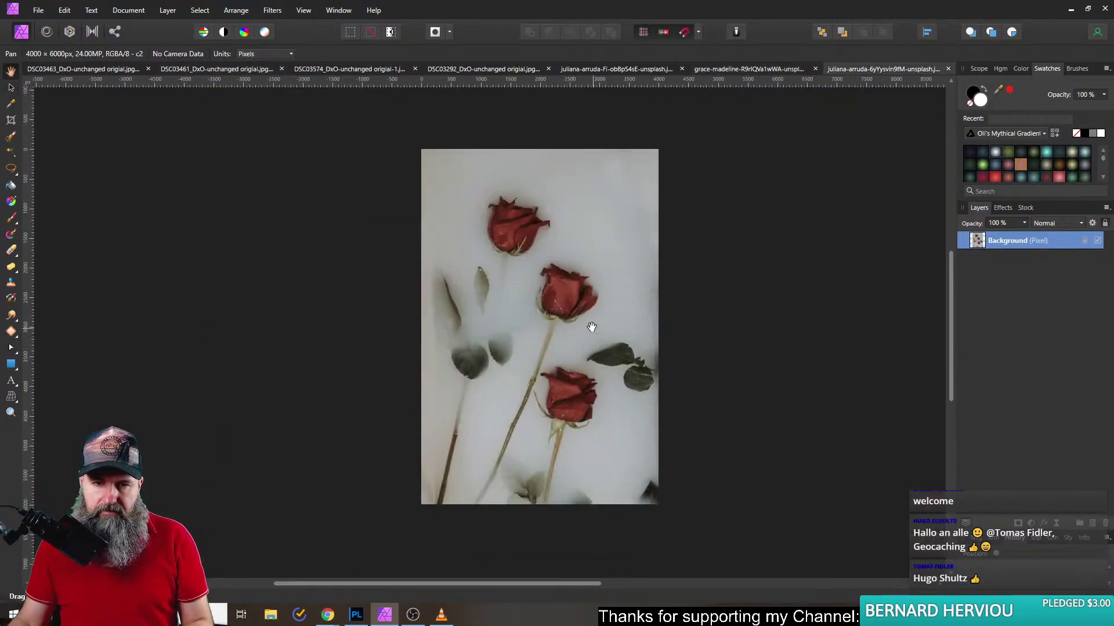
pyautogui.scroll(3, 591, 328)
pyautogui.moveTo(591, 321); pyautogui.dragTo(592, 314)
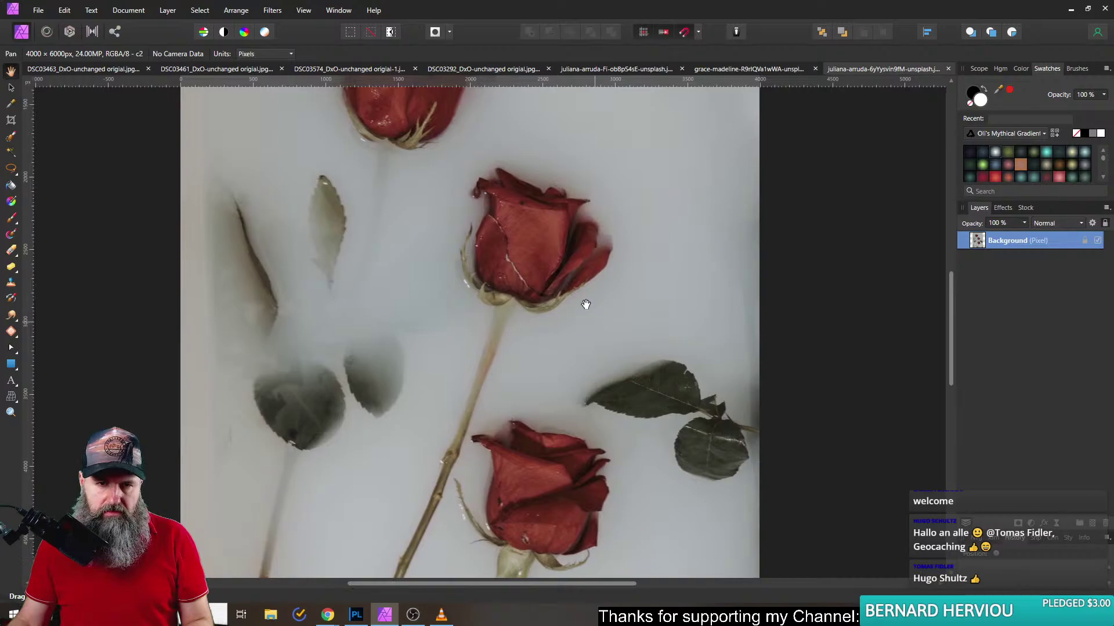
pyautogui.click(10, 137)
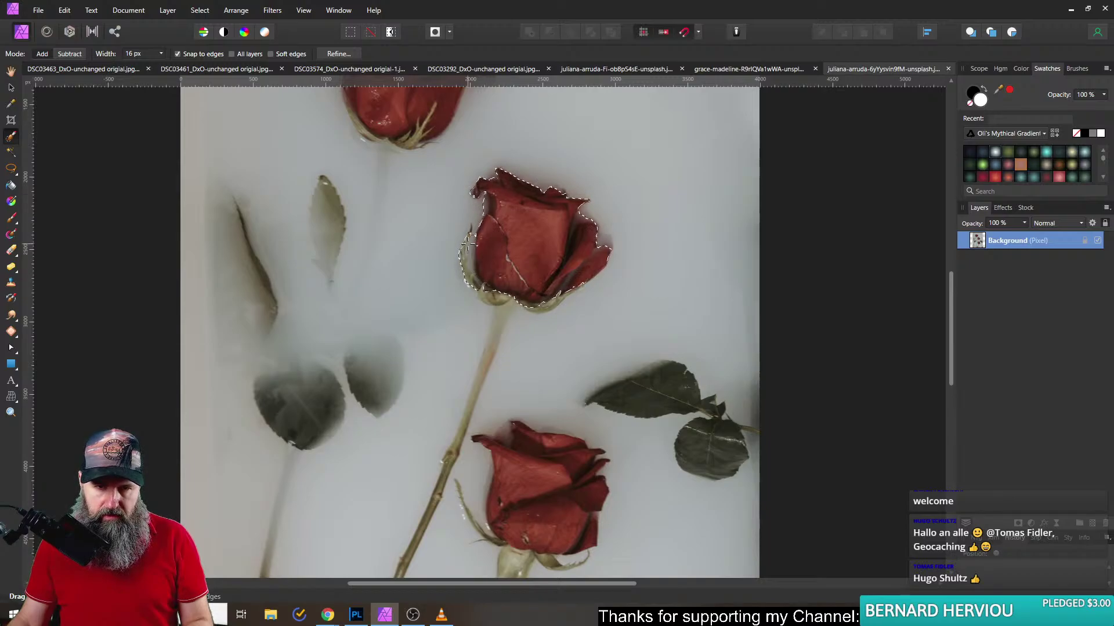
# - Extend the rose selection over the green sepals beneath the bloom and down the stem to its first node
pyautogui.moveTo(493, 334); pyautogui.dragTo(471, 400)
pyautogui.moveTo(541, 303); pyautogui.dragTo(562, 289)
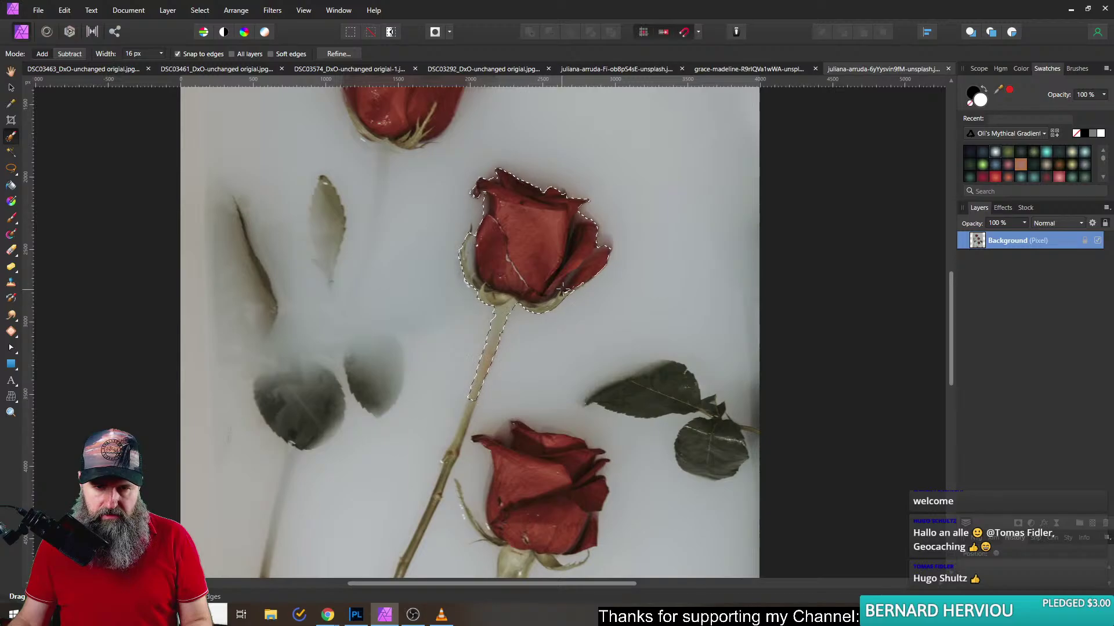
pyautogui.moveTo(492, 346); pyautogui.dragTo(448, 461)
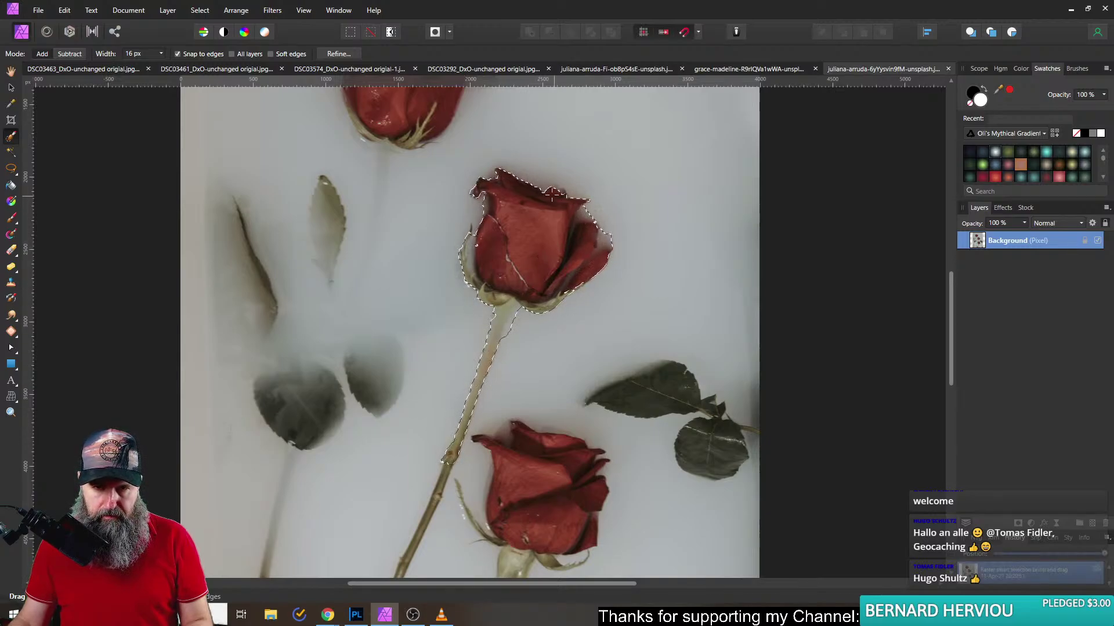
# - Refine the middle rose selection by painting matte around the bloom and sepal edges with a 172 px adjustment brush
pyautogui.hotkey('ctrl', 'alt', 'r')
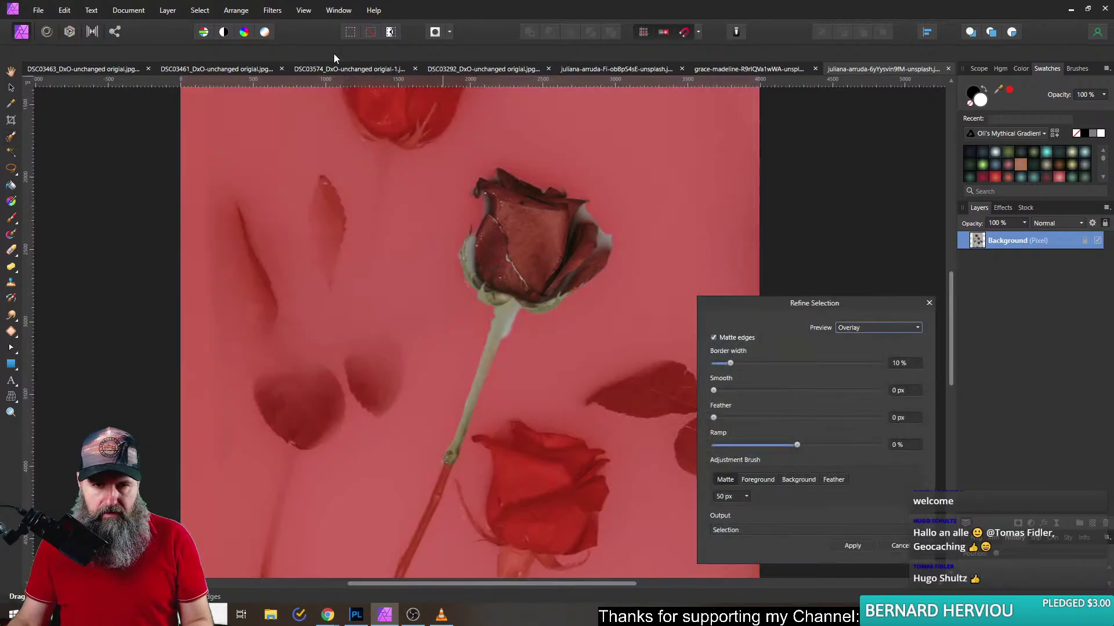
pyautogui.click(747, 497)
pyautogui.moveTo(613, 249)
pyautogui.mouseDown()
pyautogui.moveTo(596, 214)
pyautogui.moveTo(561, 186)
pyautogui.moveTo(494, 168)
pyautogui.moveTo(465, 248)
pyautogui.moveTo(484, 304)
pyautogui.mouseUp()
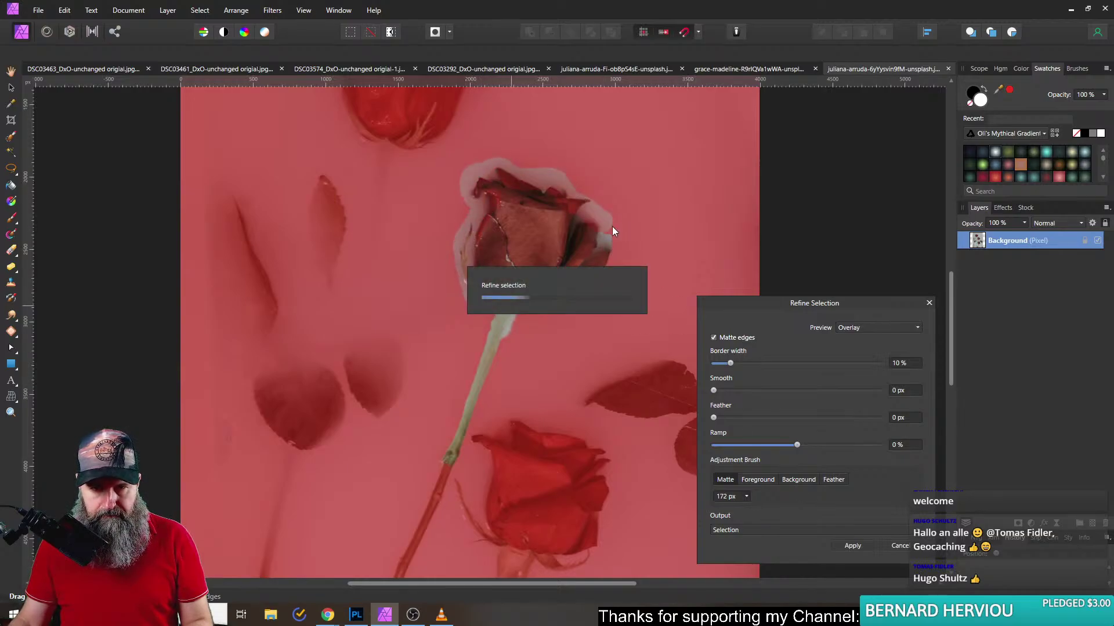
pyautogui.moveTo(604, 228)
pyautogui.mouseDown()
pyautogui.moveTo(601, 273)
pyautogui.moveTo(547, 318)
pyautogui.moveTo(514, 325)
pyautogui.moveTo(519, 313)
pyautogui.mouseUp()
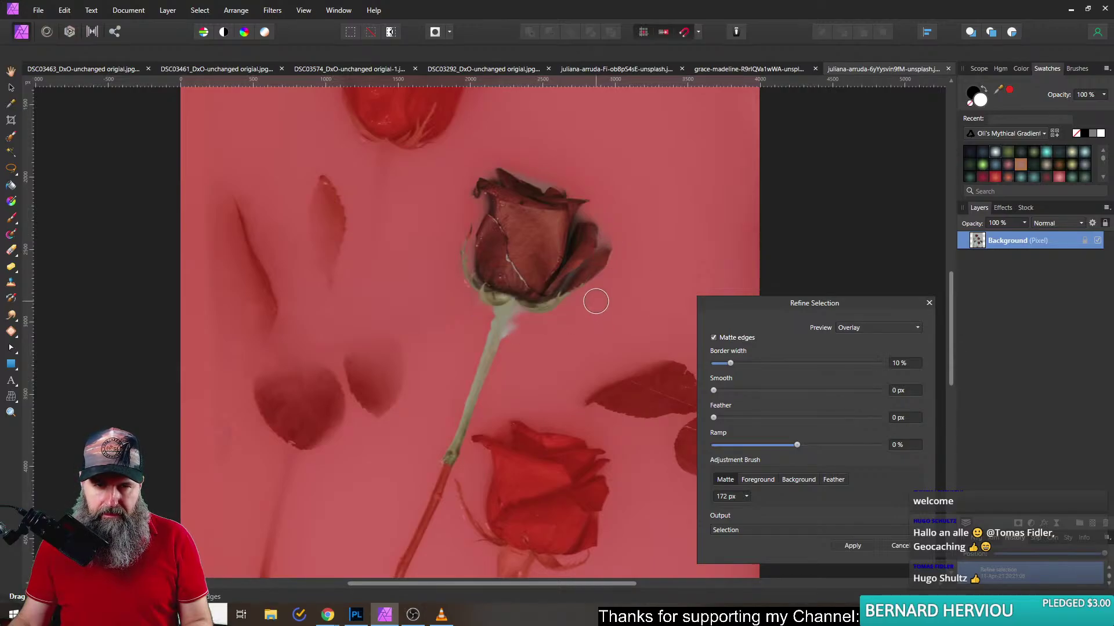
pyautogui.click(852, 546)
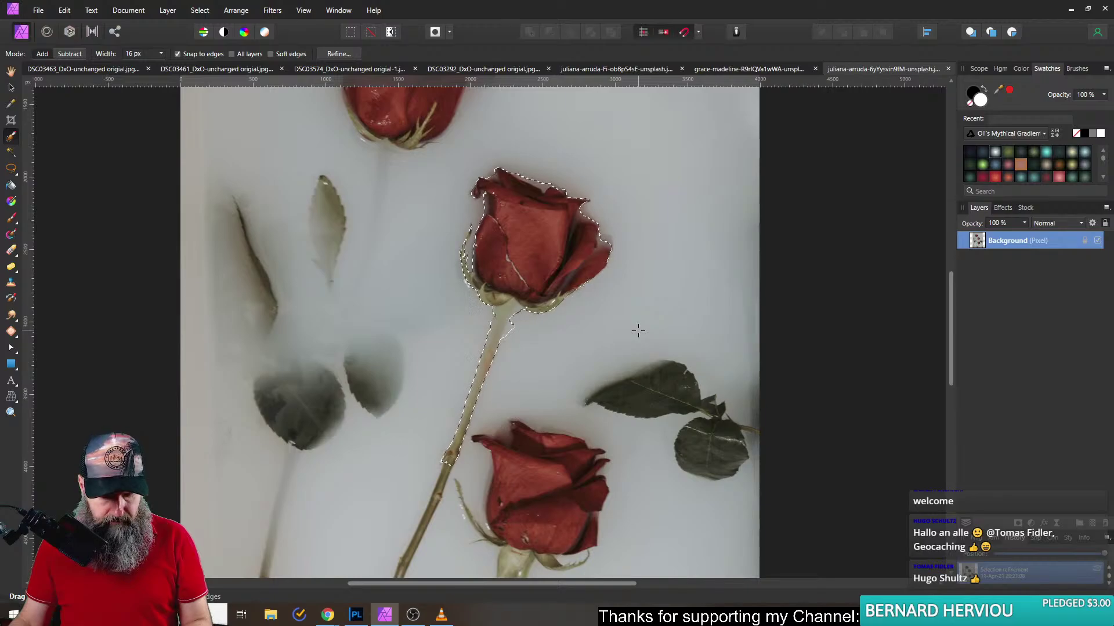
# - Paste the cut-out middle rose into the DSC03461 portrait and place it to the left of the face
pyautogui.press('v')
pyautogui.click(201, 68)
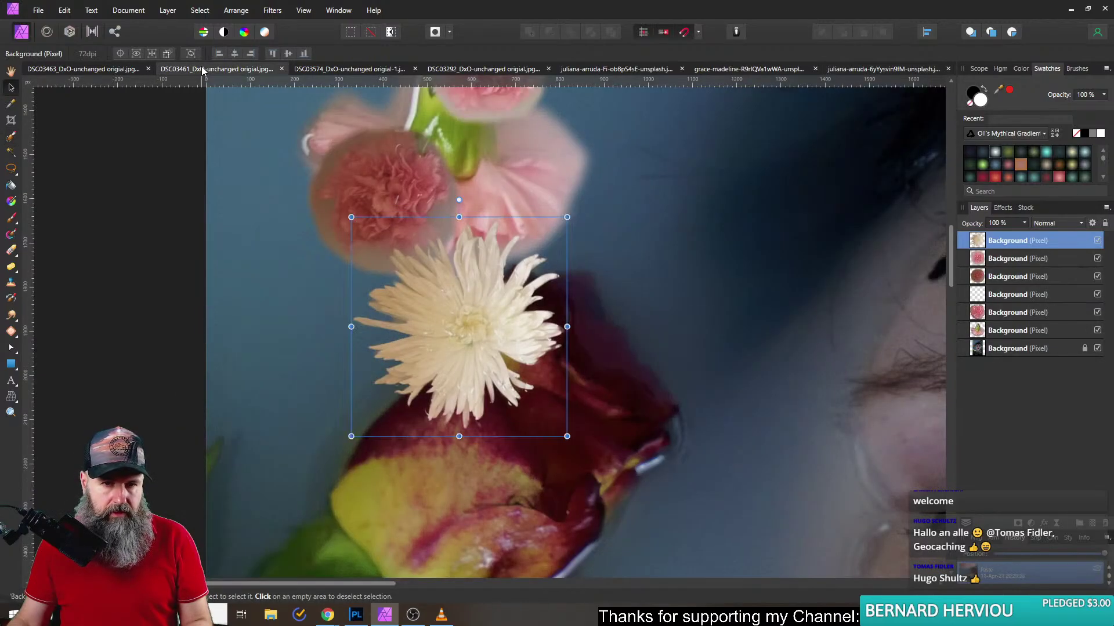
pyautogui.hotkey('ctrl', 'v')
pyautogui.hotkey('ctrl', '0')
pyautogui.moveTo(492, 365); pyautogui.dragTo(537, 400)
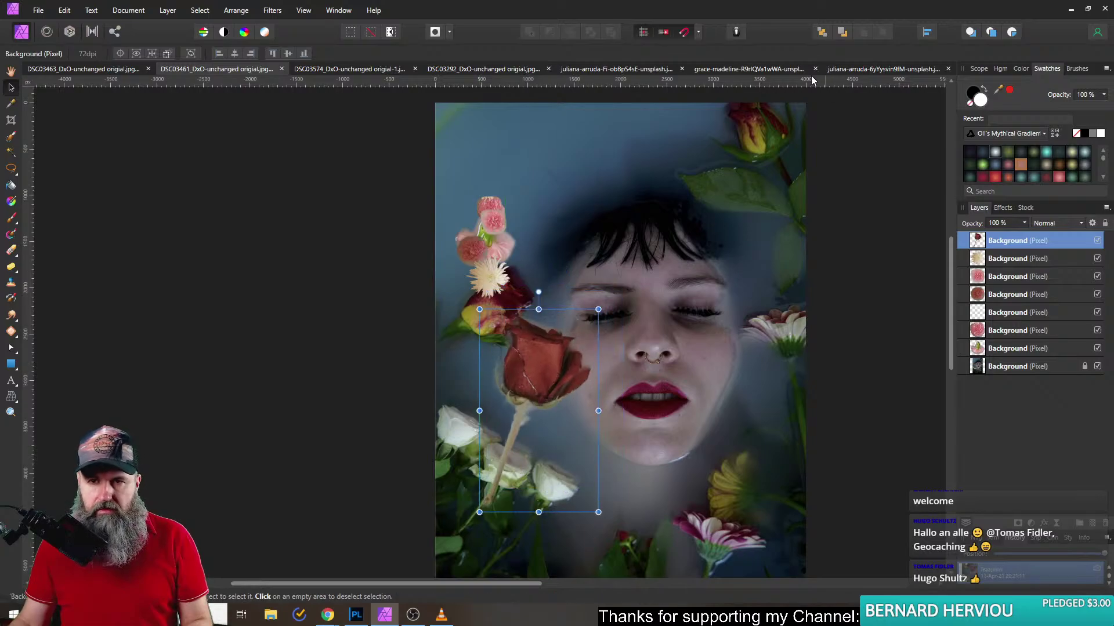
# - Return to the red roses stock photo, clear the old selection and select the lowest rose's bloom with the Selection Brush
pyautogui.click(768, 69)
pyautogui.press('w')
pyautogui.click(851, 69)
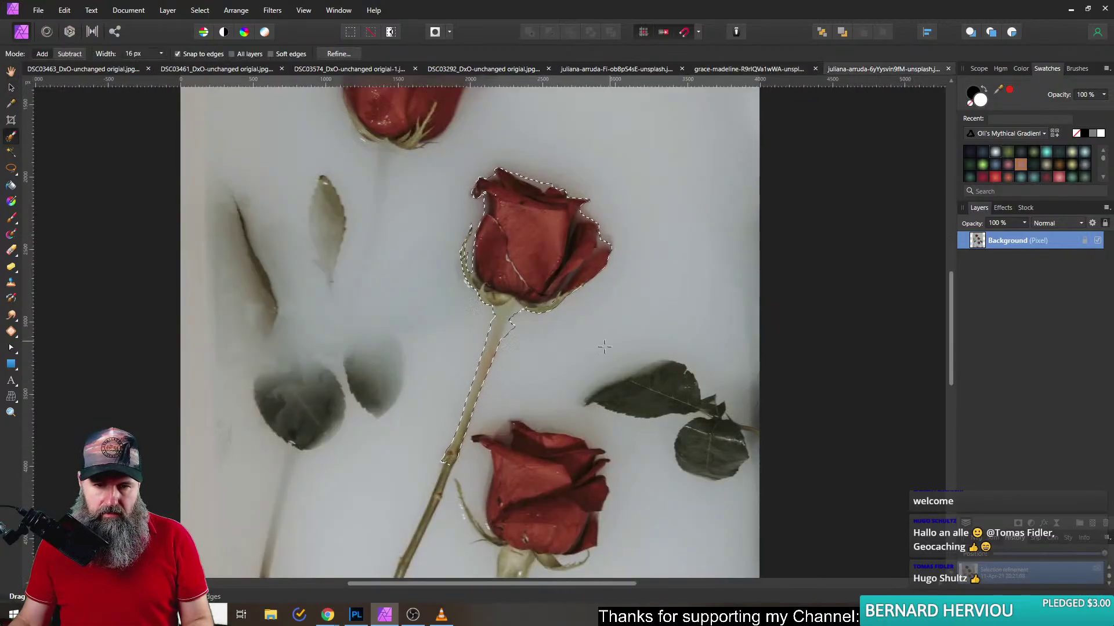
pyautogui.scroll(-5, 607, 345)
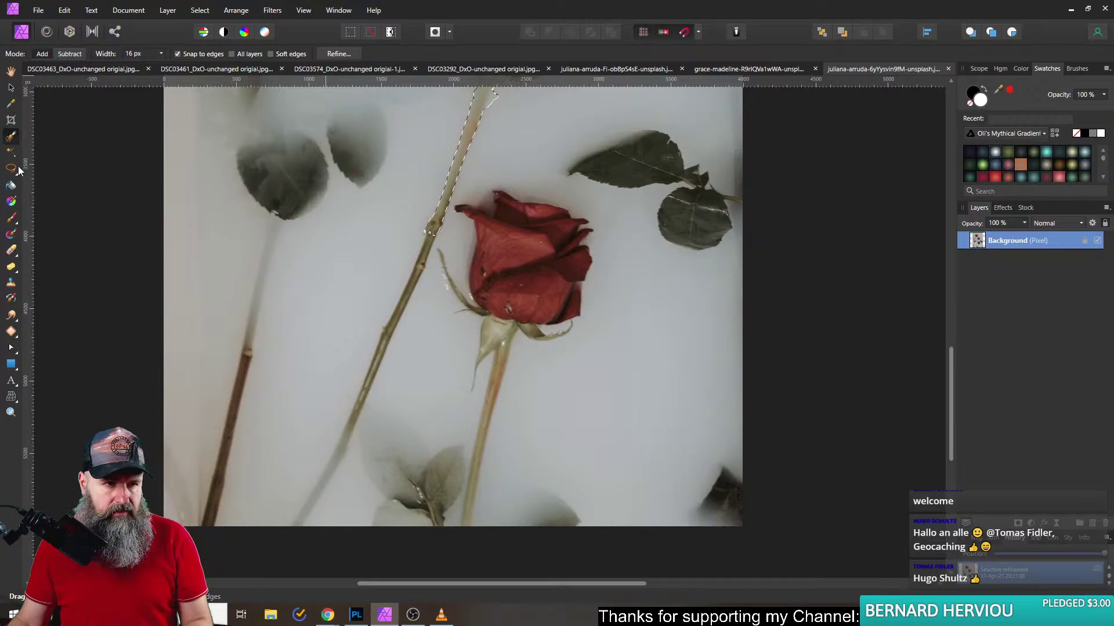
pyautogui.moveTo(500, 230)
pyautogui.mouseDown()
pyautogui.moveTo(487, 279)
pyautogui.moveTo(557, 307)
pyautogui.moveTo(481, 290)
pyautogui.mouseUp()
pyautogui.hotkey('ctrl', 'd')
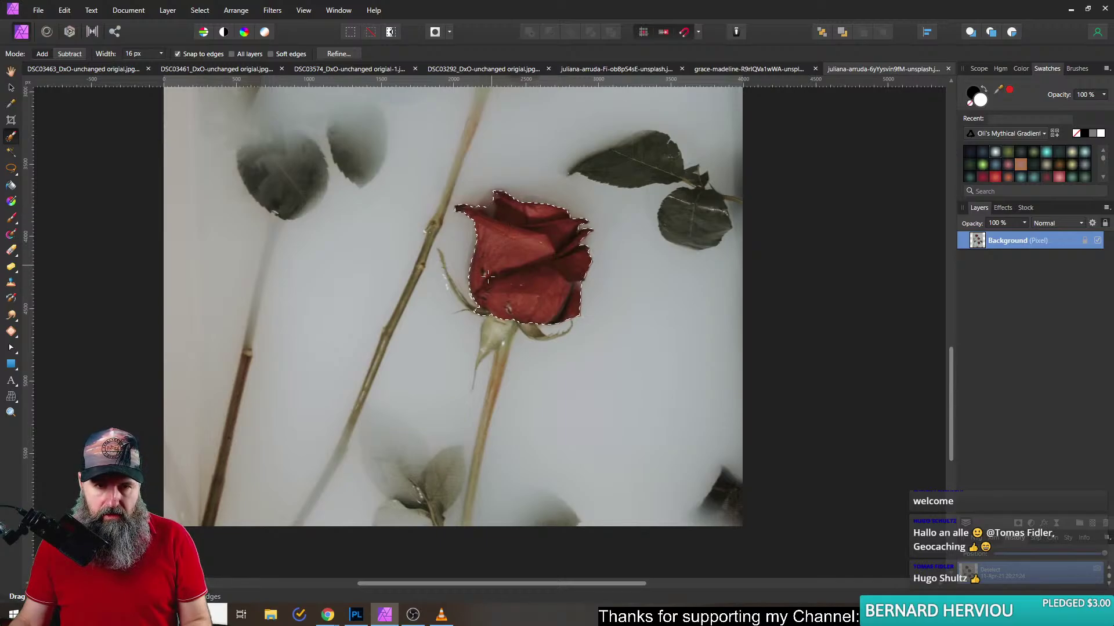
# - Extend the lowest rose's selection over its green sepals and most of the stem
pyautogui.moveTo(493, 336)
pyautogui.mouseDown()
pyautogui.moveTo(565, 334)
pyautogui.moveTo(461, 310)
pyautogui.moveTo(440, 264)
pyautogui.moveTo(446, 363)
pyautogui.moveTo(456, 315)
pyautogui.moveTo(456, 341)
pyautogui.mouseUp()
pyautogui.scroll(-3, 456, 299)
pyautogui.hscroll(1, 455, 299)
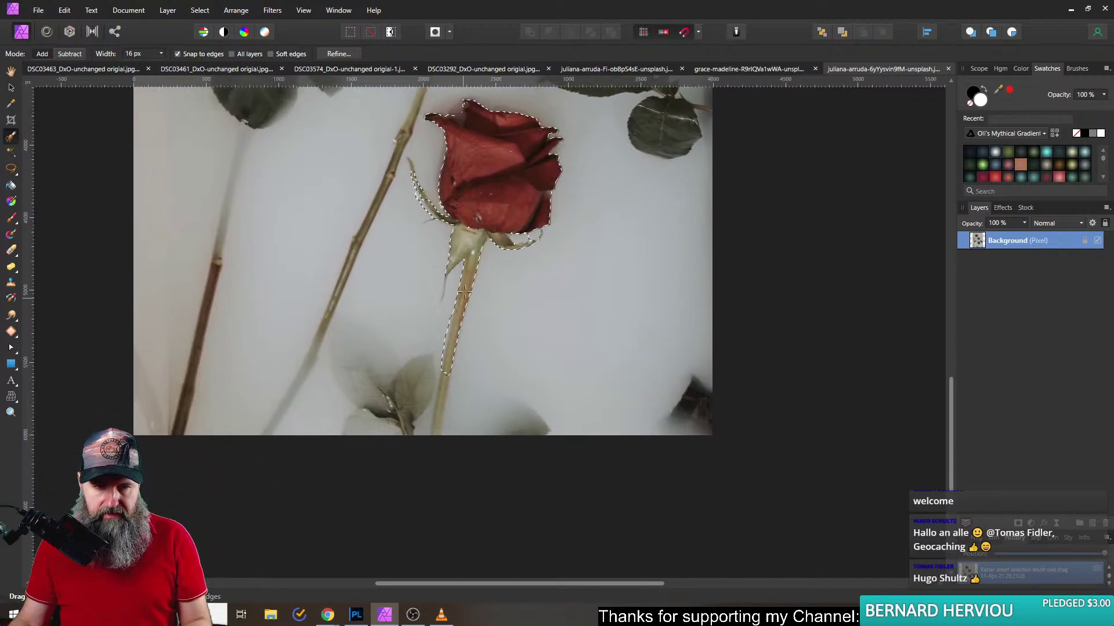
pyautogui.scroll(3, 455, 341)
pyautogui.hscroll(-1, 455, 341)
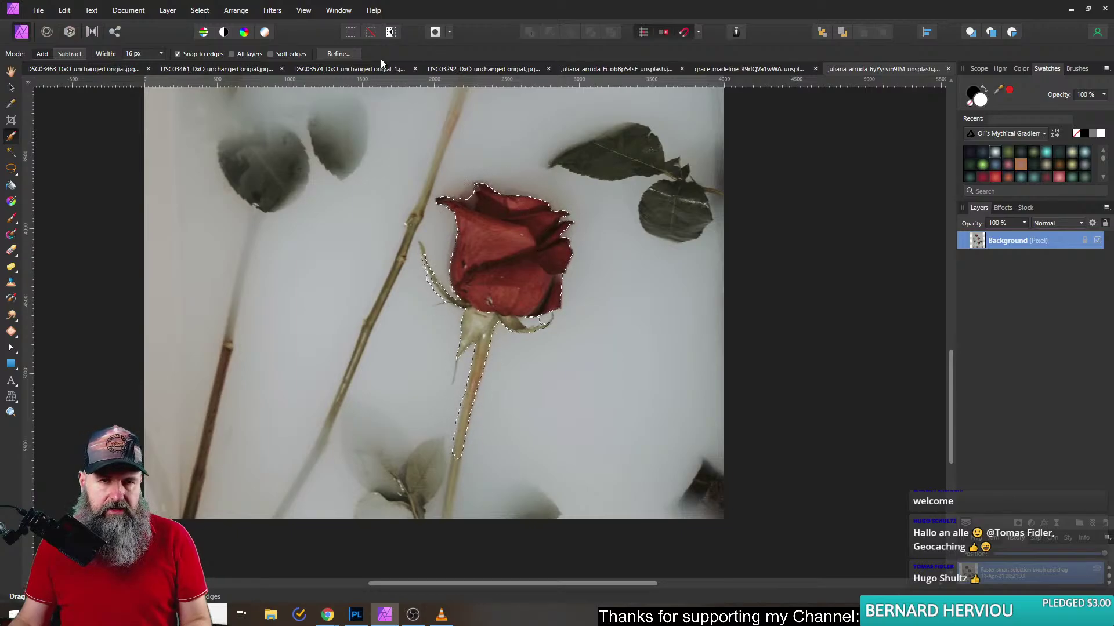
# - Refine the lowest rose's selection by painting matte along its petal and sepal edges, and paste the rose into the DSC03461 portrait
pyautogui.click(342, 52)
pyautogui.moveTo(532, 236)
pyautogui.mouseDown()
pyautogui.moveTo(476, 197)
pyautogui.moveTo(478, 179)
pyautogui.moveTo(570, 221)
pyautogui.moveTo(564, 268)
pyautogui.mouseUp()
pyautogui.moveTo(560, 316)
pyautogui.mouseDown()
pyautogui.moveTo(514, 326)
pyautogui.moveTo(472, 296)
pyautogui.mouseUp()
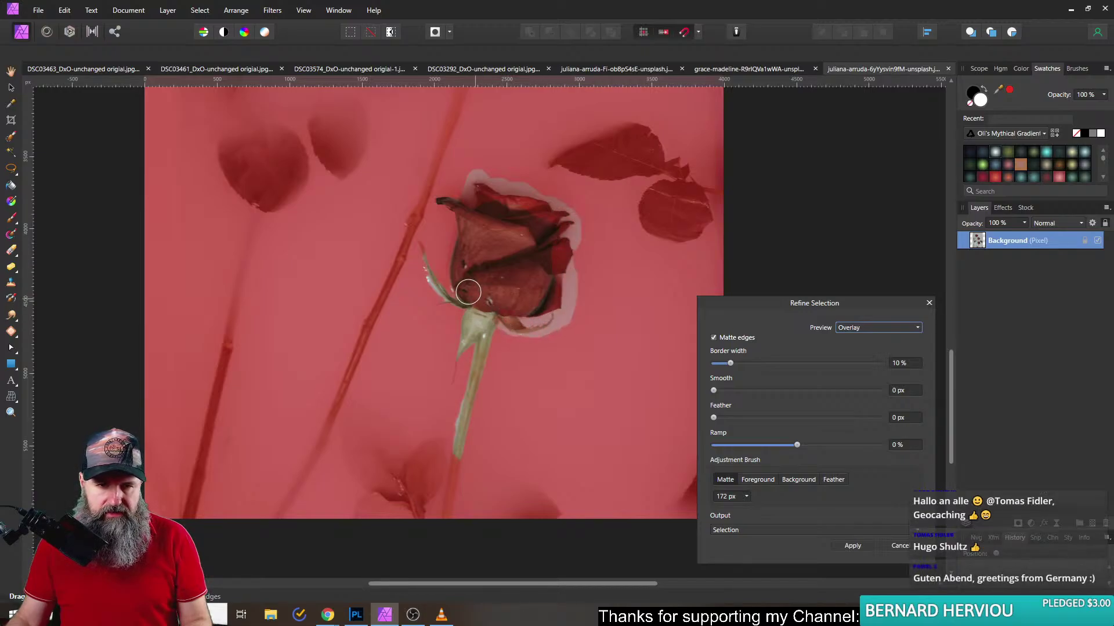
pyautogui.moveTo(456, 200)
pyautogui.mouseDown()
pyautogui.moveTo(437, 218)
pyautogui.moveTo(454, 240)
pyautogui.moveTo(456, 294)
pyautogui.moveTo(429, 251)
pyautogui.moveTo(469, 348)
pyautogui.mouseUp()
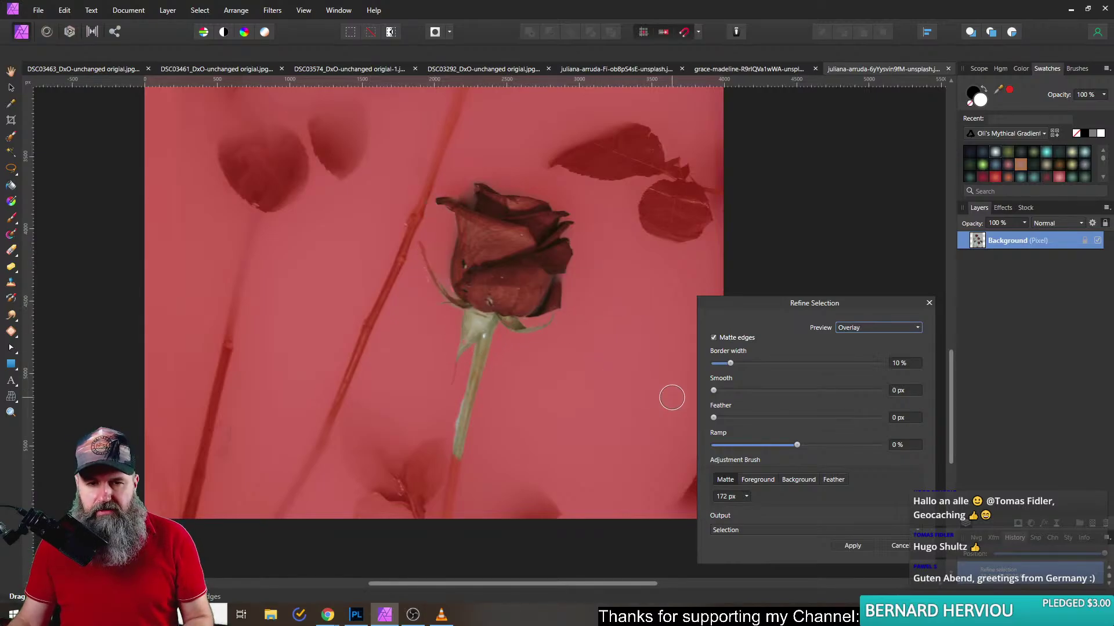
pyautogui.click(851, 546)
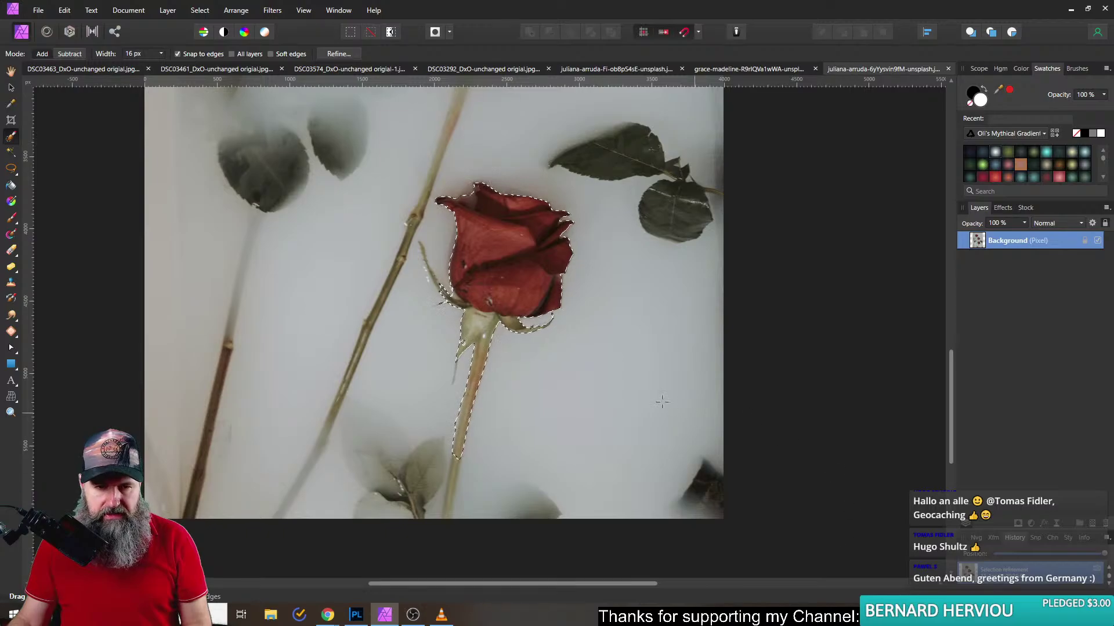
pyautogui.hotkey('ctrl', 'c')
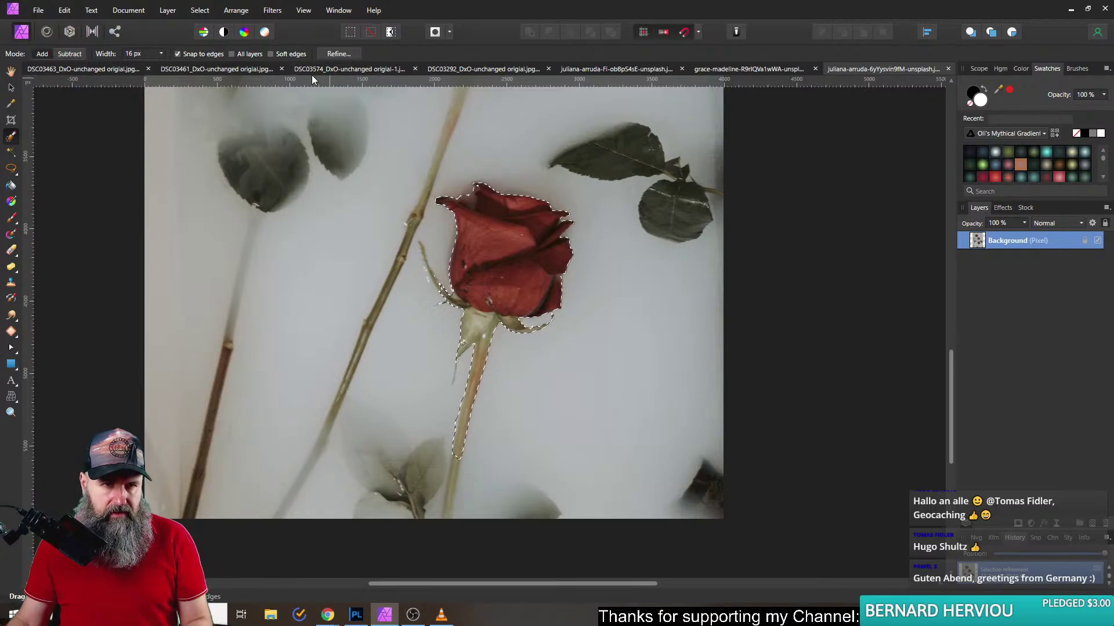
pyautogui.click(221, 69)
pyautogui.hotkey('ctrl', 'v')
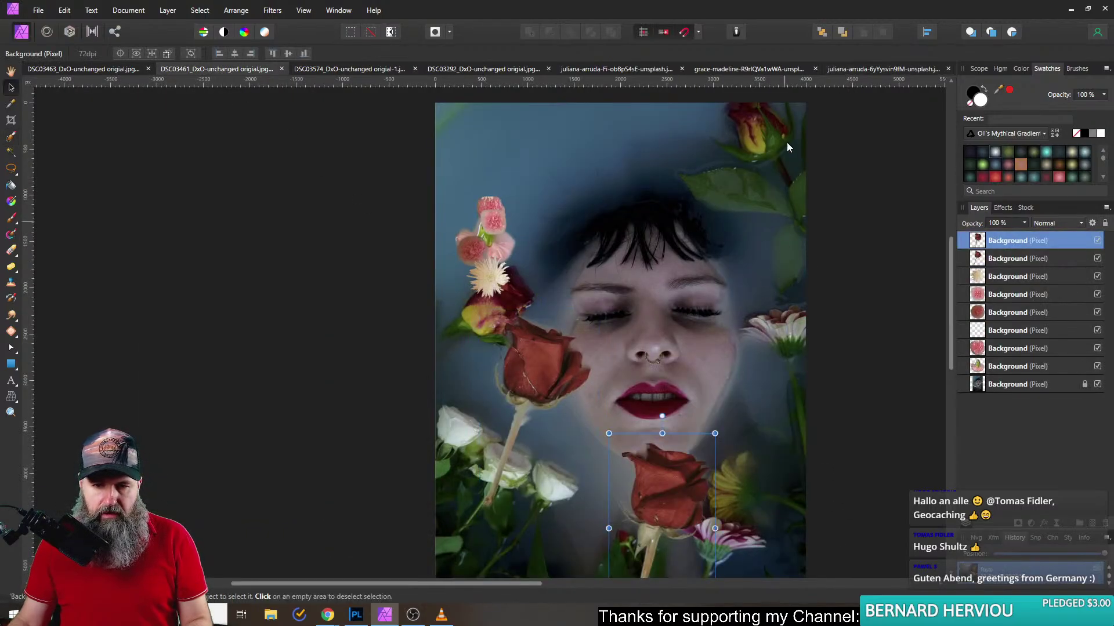
# - Return to the red roses stock photo and select the uppermost rose's bloom, including its sepals, with the Selection Brush
pyautogui.click(771, 70)
pyautogui.click(755, 68)
pyautogui.click(847, 69)
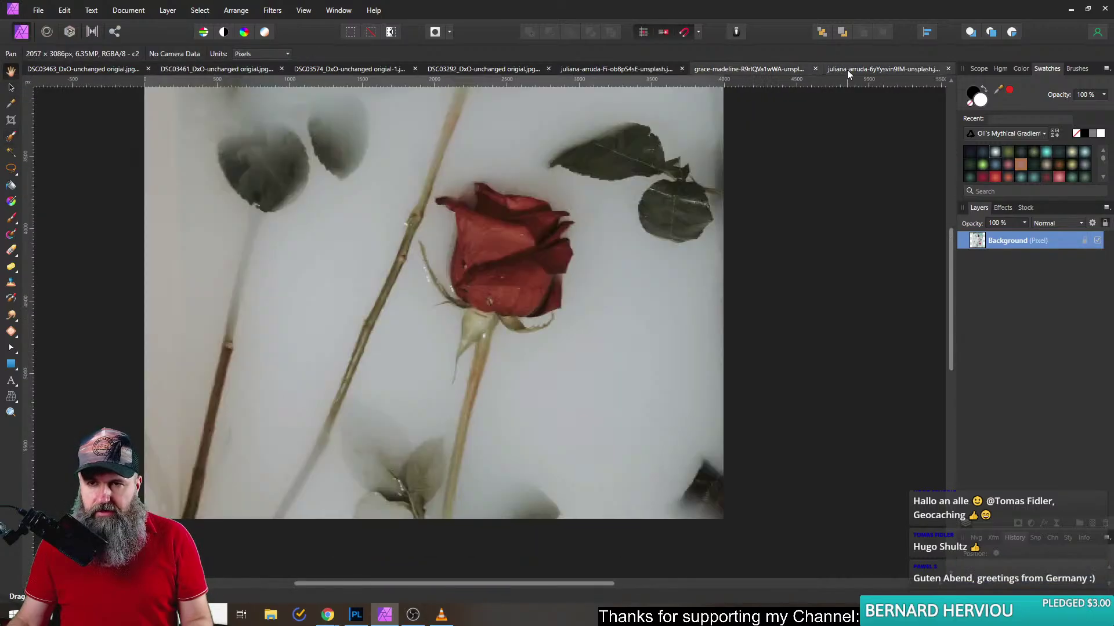
pyautogui.hotkey('ctrl', 'shift', 'Tab')
pyautogui.hotkey('ctrl', 'shift', 'Tab')
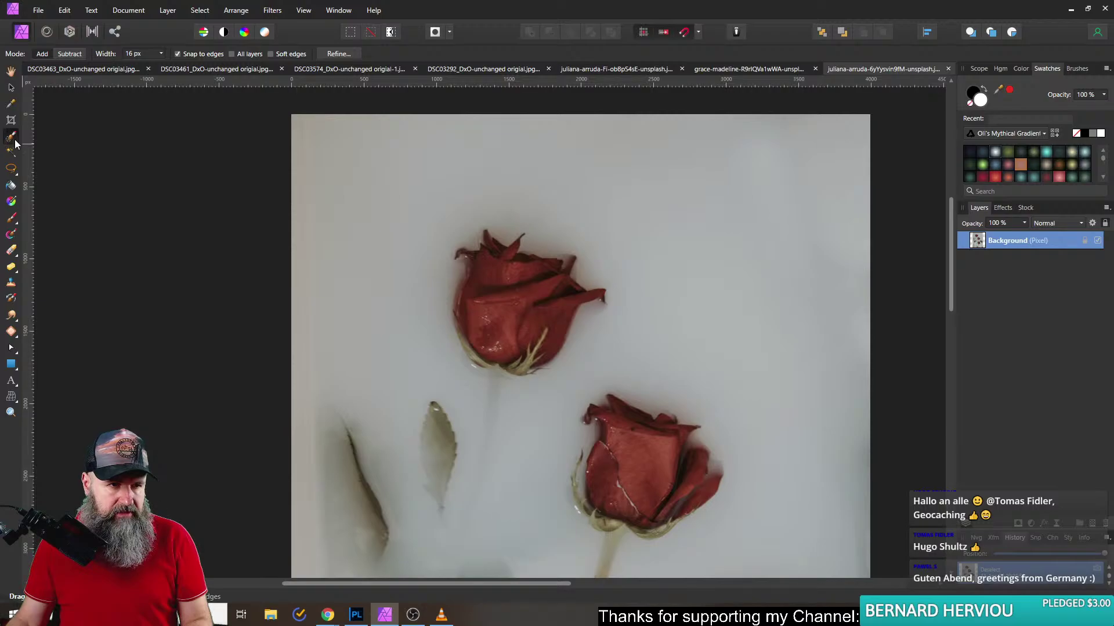
pyautogui.moveTo(532, 279)
pyautogui.mouseDown()
pyautogui.moveTo(481, 250)
pyautogui.moveTo(459, 257)
pyautogui.moveTo(459, 354)
pyautogui.moveTo(497, 366)
pyautogui.moveTo(479, 345)
pyautogui.moveTo(472, 358)
pyautogui.moveTo(557, 299)
pyautogui.mouseUp()
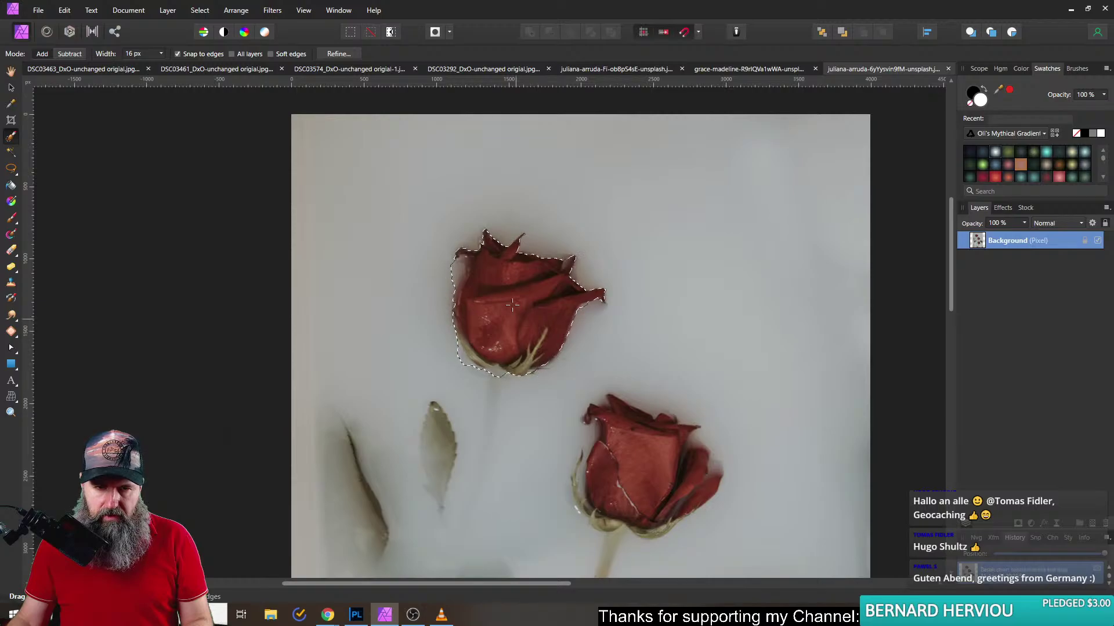
# - Refine the uppermost rose's selection by painting matte around its outline, and paste the rose into the DSC03461 portrait
pyautogui.click(337, 53)
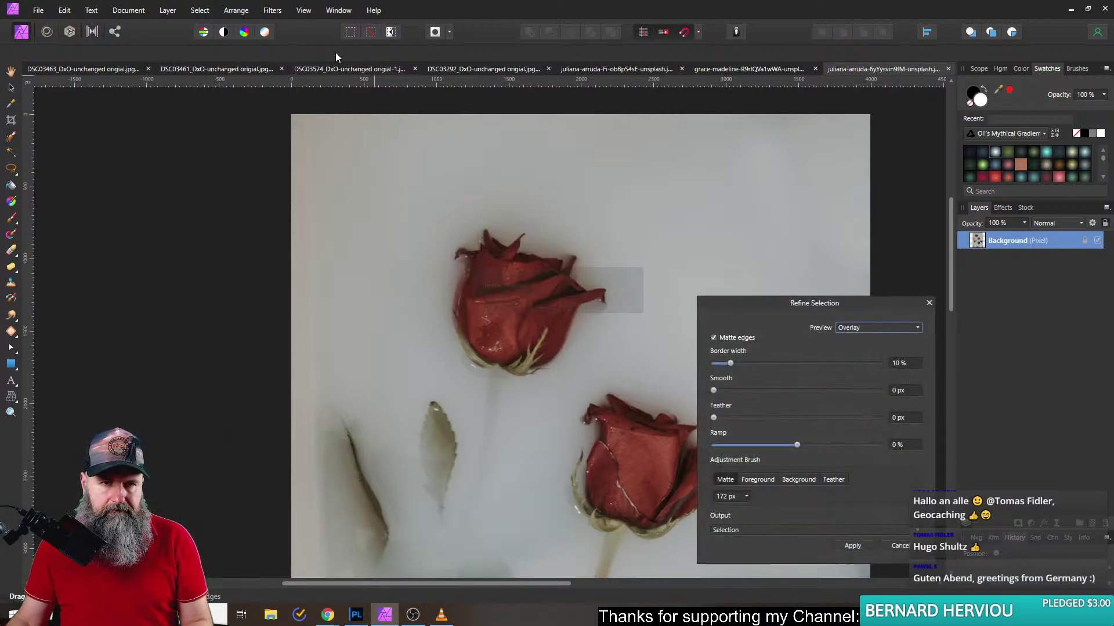
pyautogui.moveTo(455, 251)
pyautogui.mouseDown()
pyautogui.moveTo(448, 348)
pyautogui.moveTo(474, 375)
pyautogui.moveTo(453, 340)
pyautogui.moveTo(502, 380)
pyautogui.mouseUp()
pyautogui.moveTo(594, 299)
pyautogui.mouseDown()
pyautogui.moveTo(582, 311)
pyautogui.moveTo(610, 303)
pyautogui.moveTo(577, 260)
pyautogui.moveTo(484, 226)
pyautogui.mouseUp()
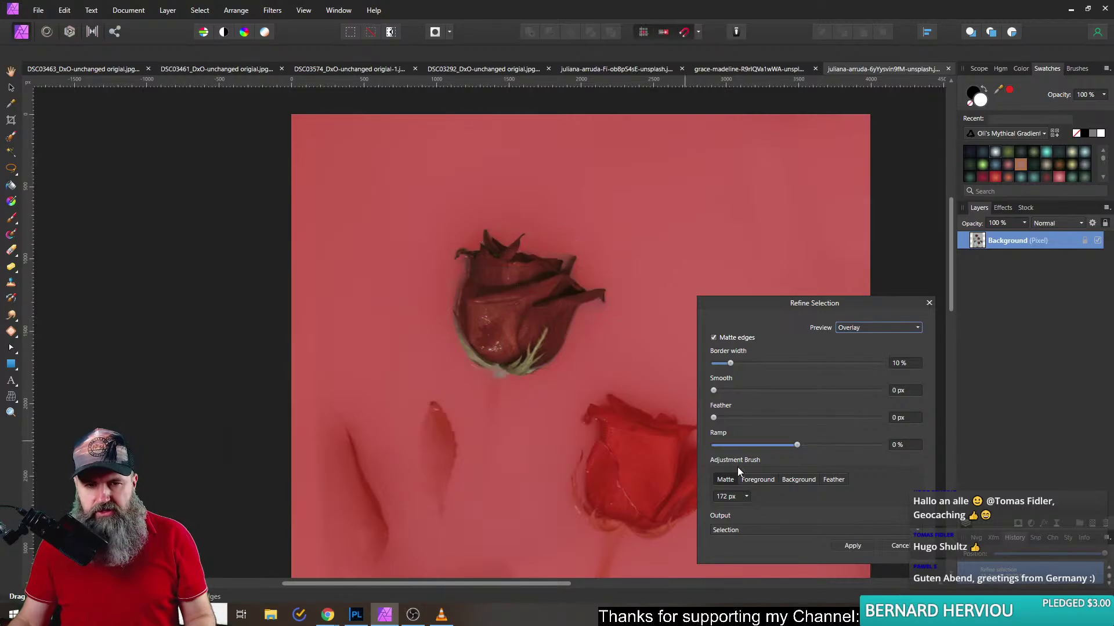
pyautogui.click(851, 546)
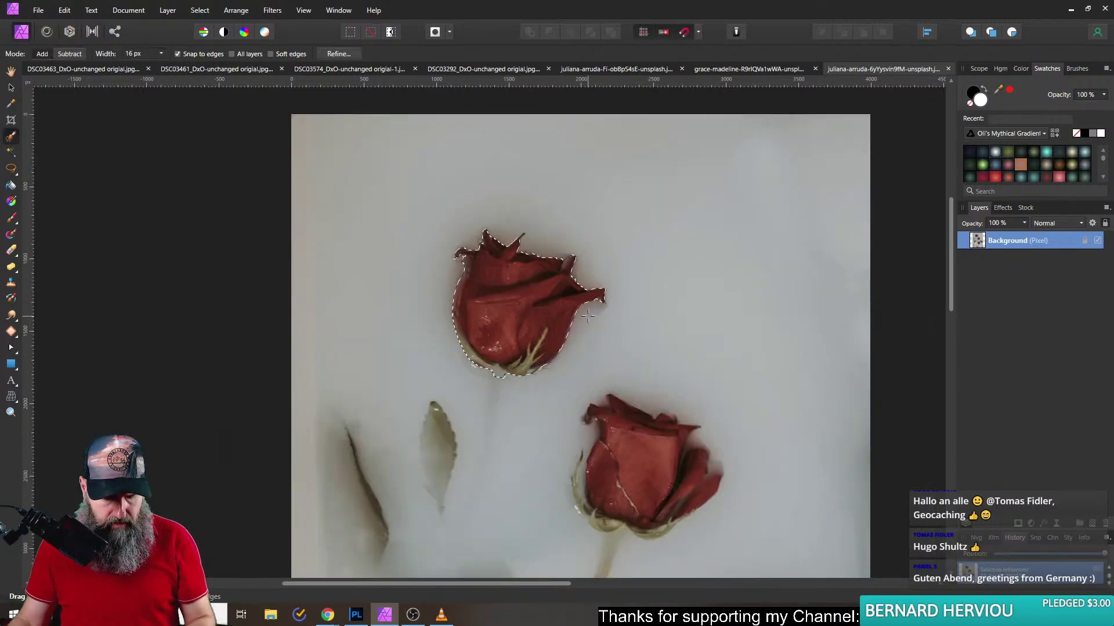
pyautogui.hotkey('ctrl', 'c')
pyautogui.click(224, 71)
pyautogui.hotkey('ctrl', 'v')
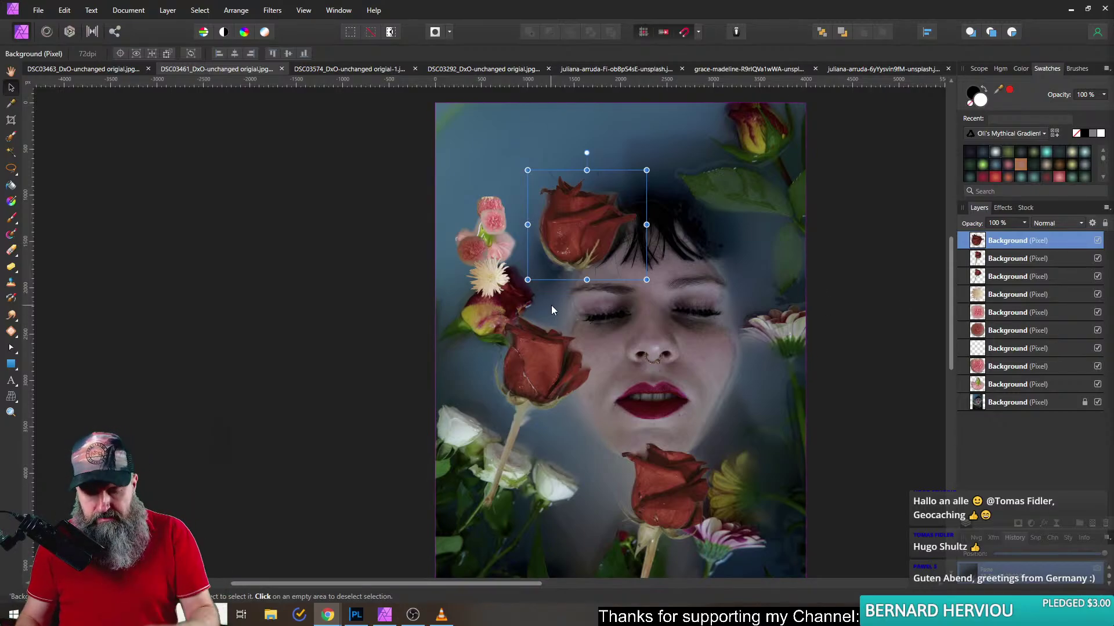
pyautogui.moveTo(638, 318); pyautogui.dragTo(506, 315)
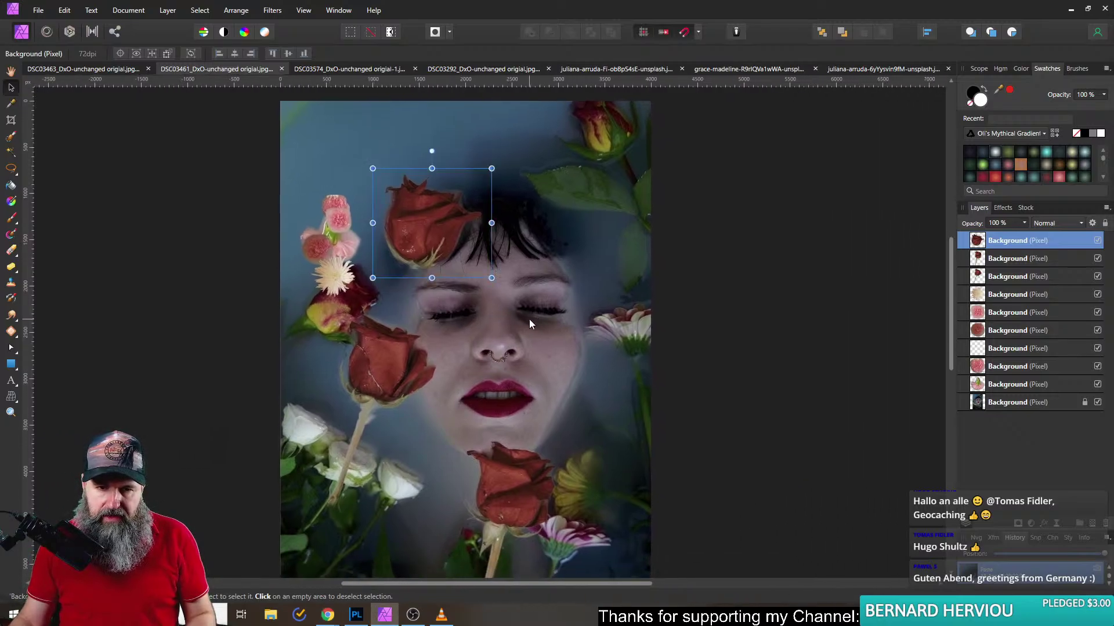
# - Start cropping the portrait with the 5:4 (10:8) common ratio in upright orientation
pyautogui.click(10, 123)
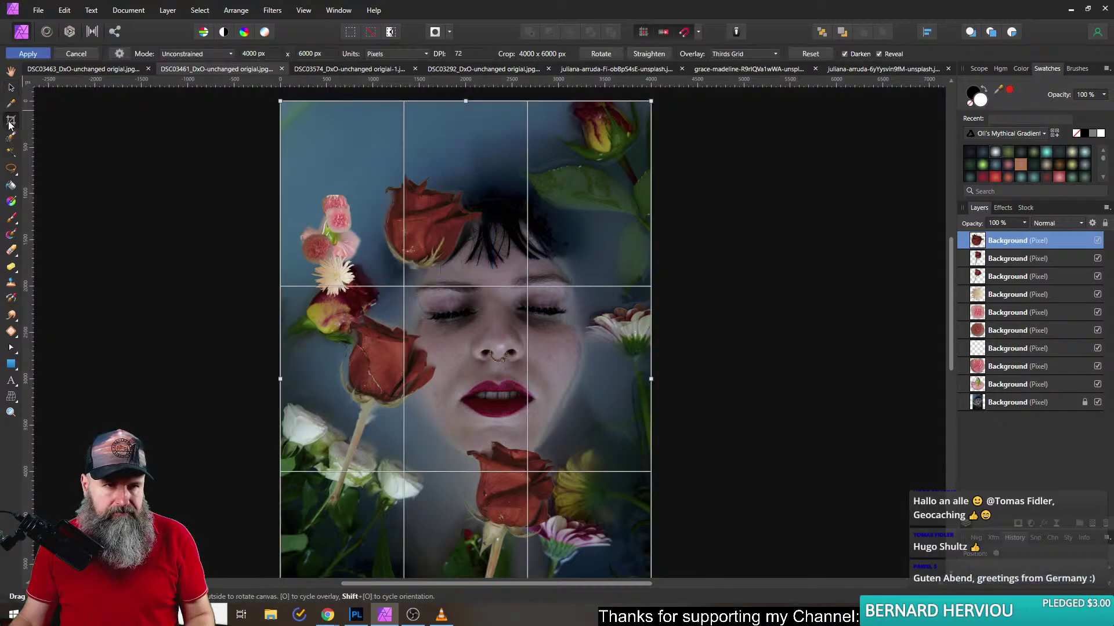
pyautogui.click(199, 54)
pyautogui.click(148, 54)
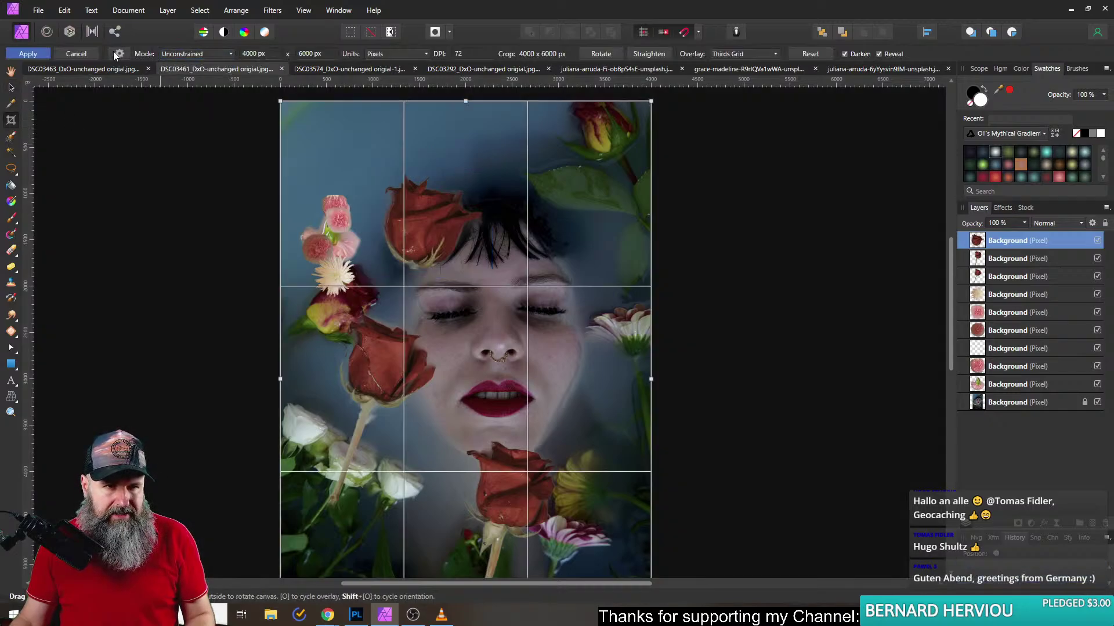
pyautogui.click(119, 53)
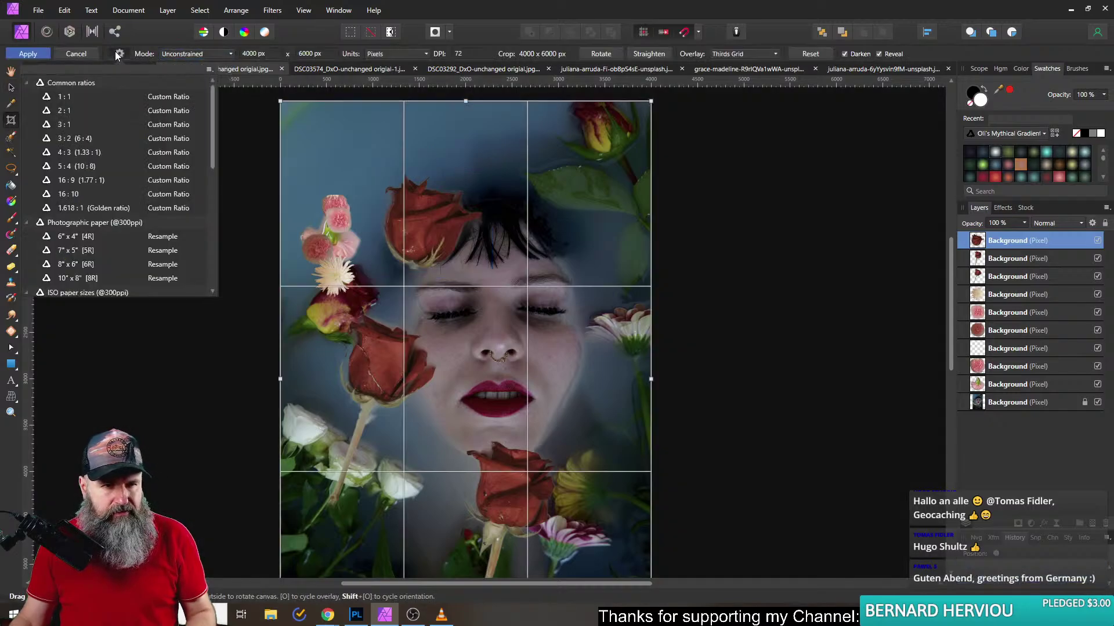
pyautogui.click(65, 165)
# - Shift the 4000 x 5000 px crop frame so the face is centred, straighten the portrait slightly by rotating it, and apply the crop
pyautogui.scroll(-3, 398, 262)
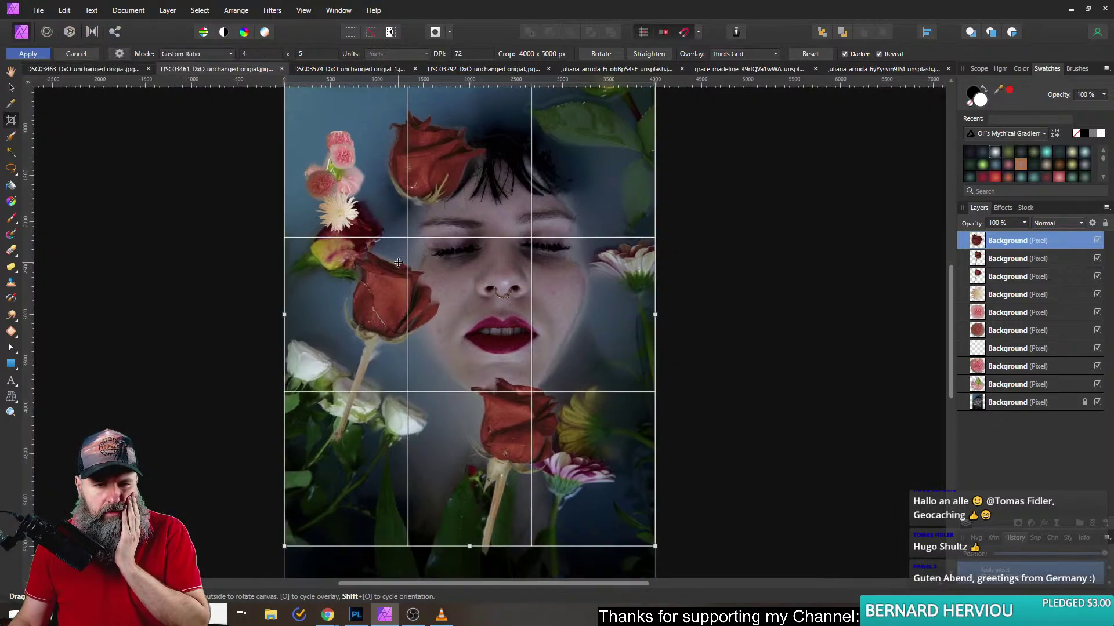
pyautogui.scroll(2, 442, 291)
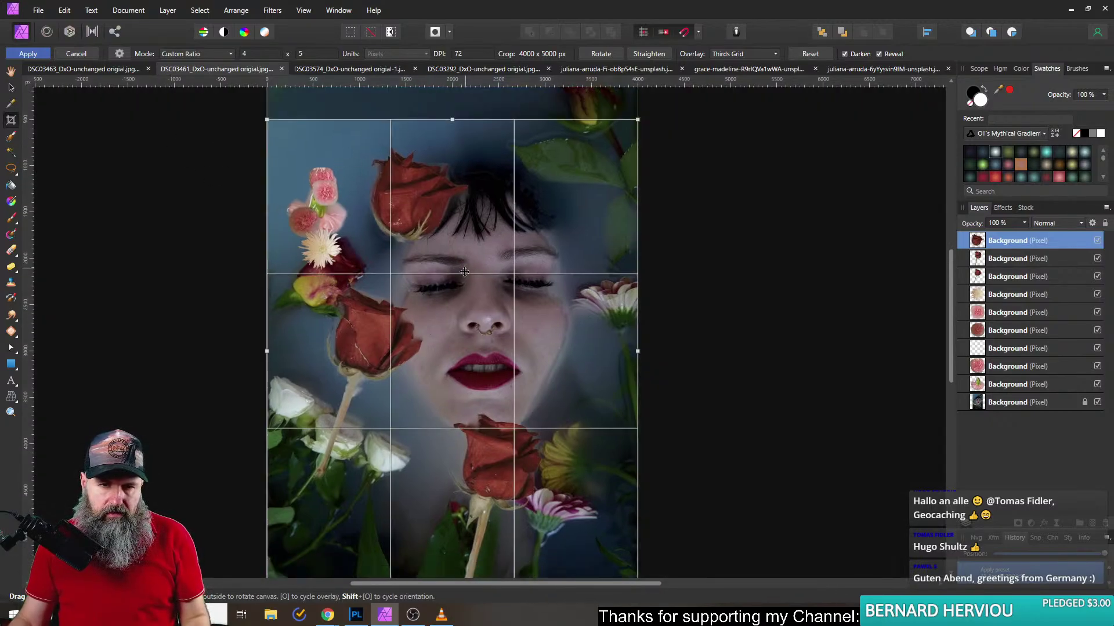
pyautogui.moveTo(459, 312); pyautogui.dragTo(481, 304)
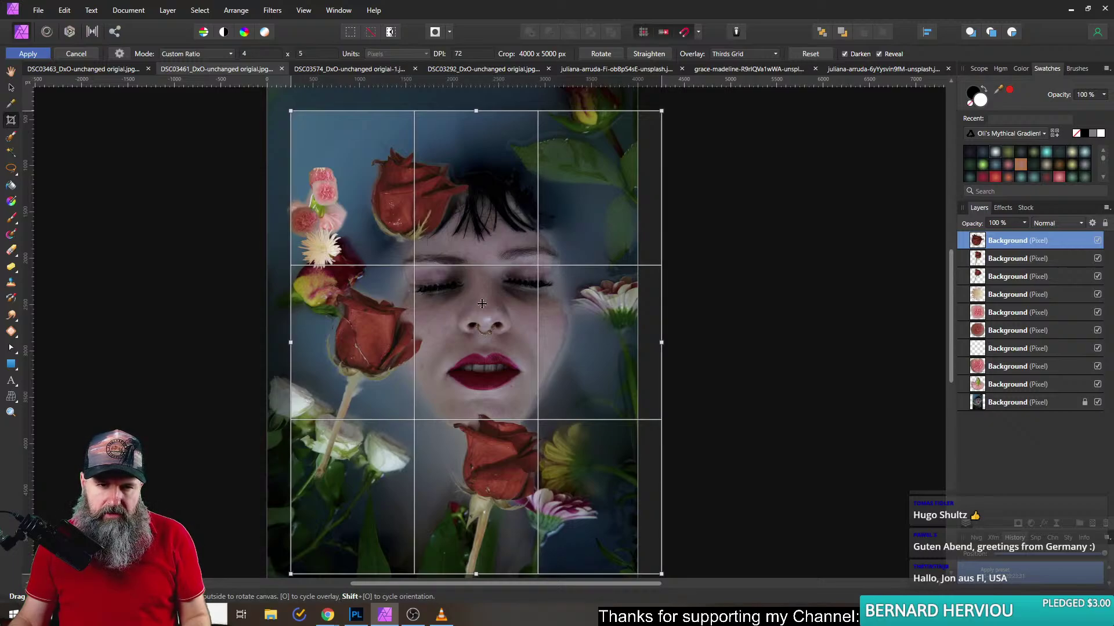
pyautogui.moveTo(482, 304); pyautogui.dragTo(483, 304)
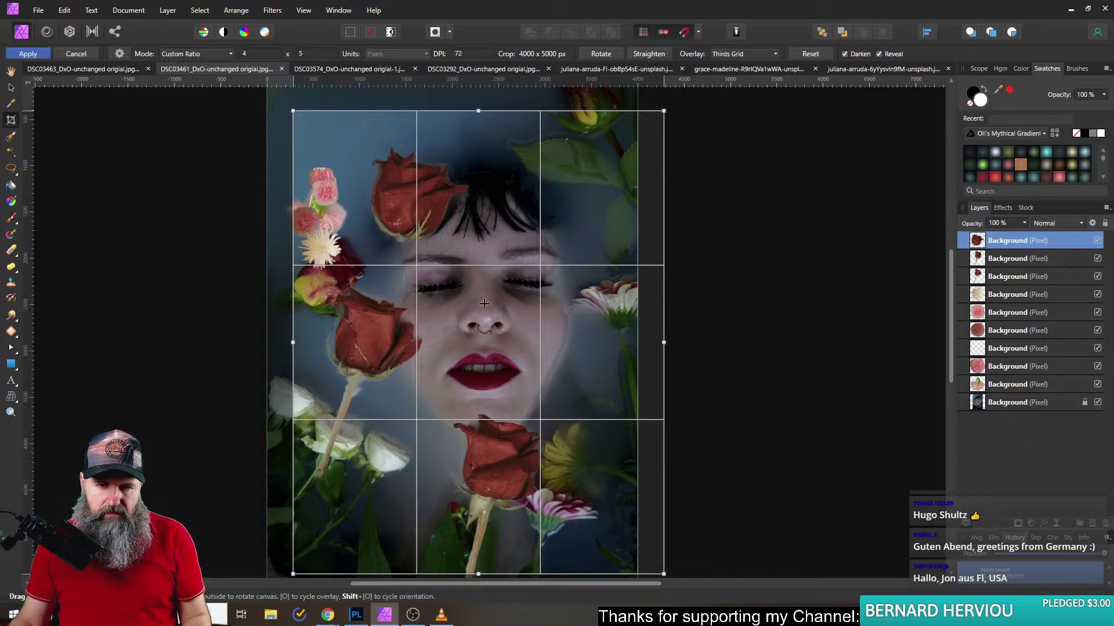
pyautogui.moveTo(673, 106); pyautogui.dragTo(683, 100)
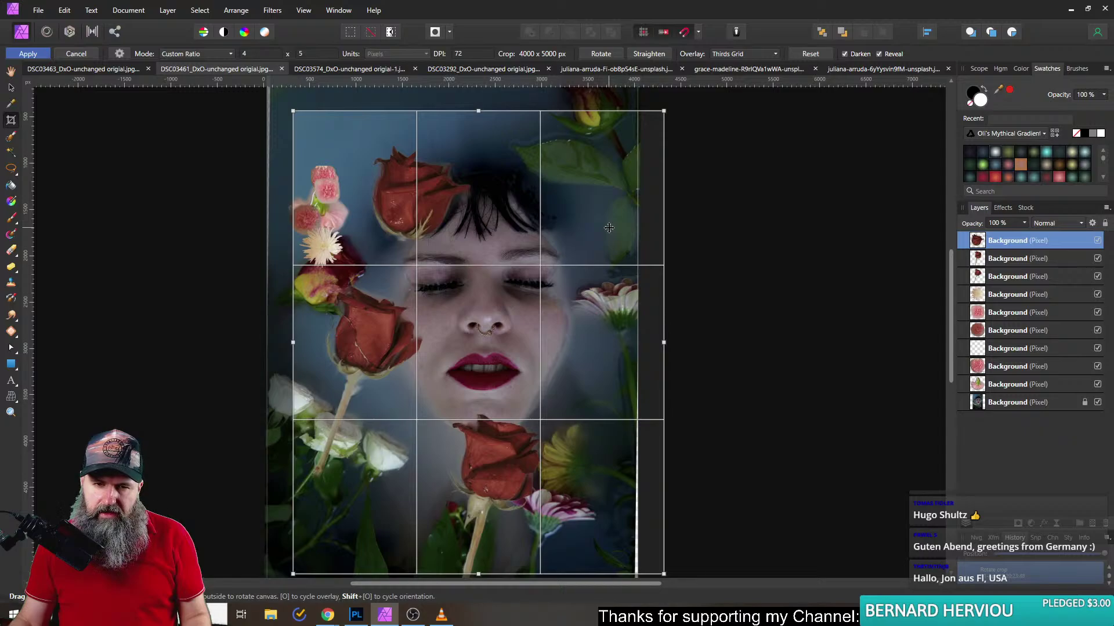
pyautogui.press('h')
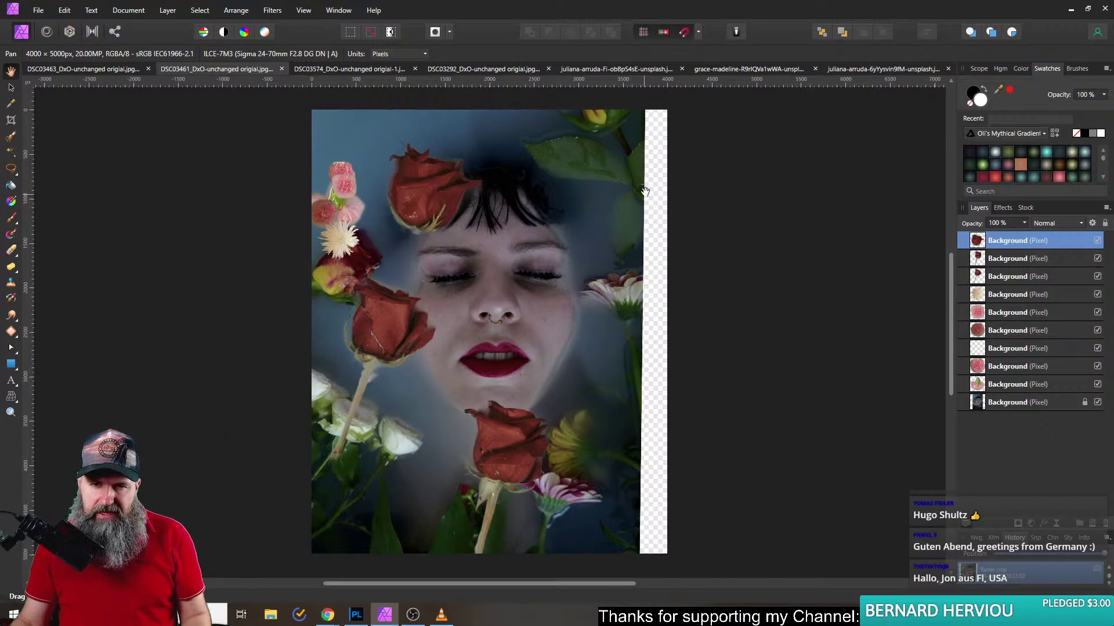
pyautogui.moveTo(604, 259)
pyautogui.mouseDown()
pyautogui.moveTo(597, 228)
pyautogui.moveTo(611, 336)
pyautogui.moveTo(604, 258)
pyautogui.mouseUp()
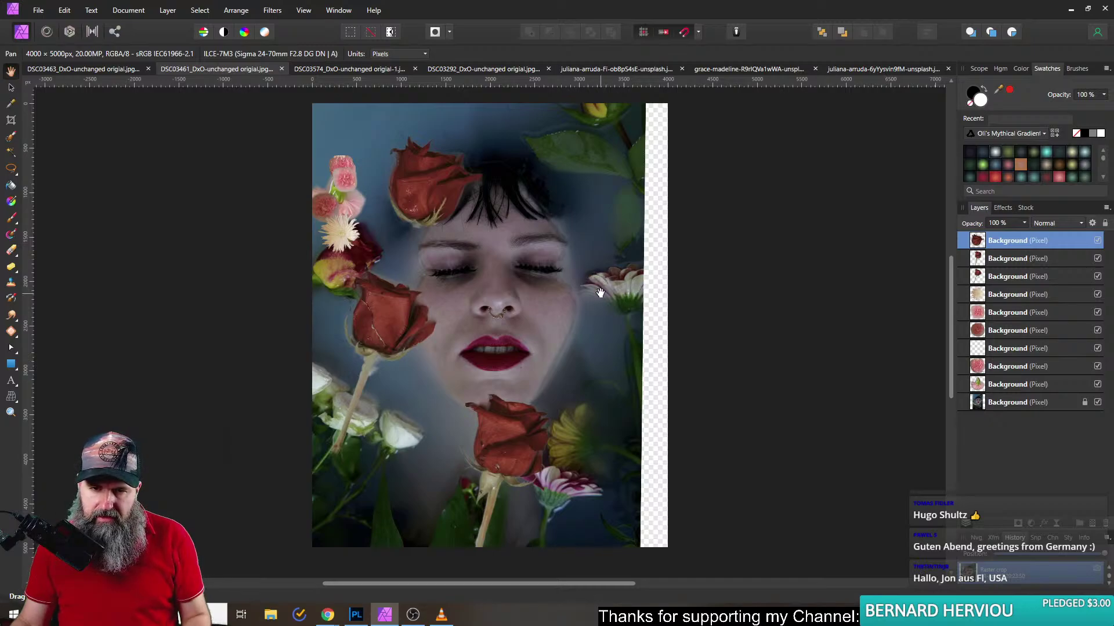
pyautogui.scroll(5, 599, 290)
pyautogui.scroll(-4, 686, 290)
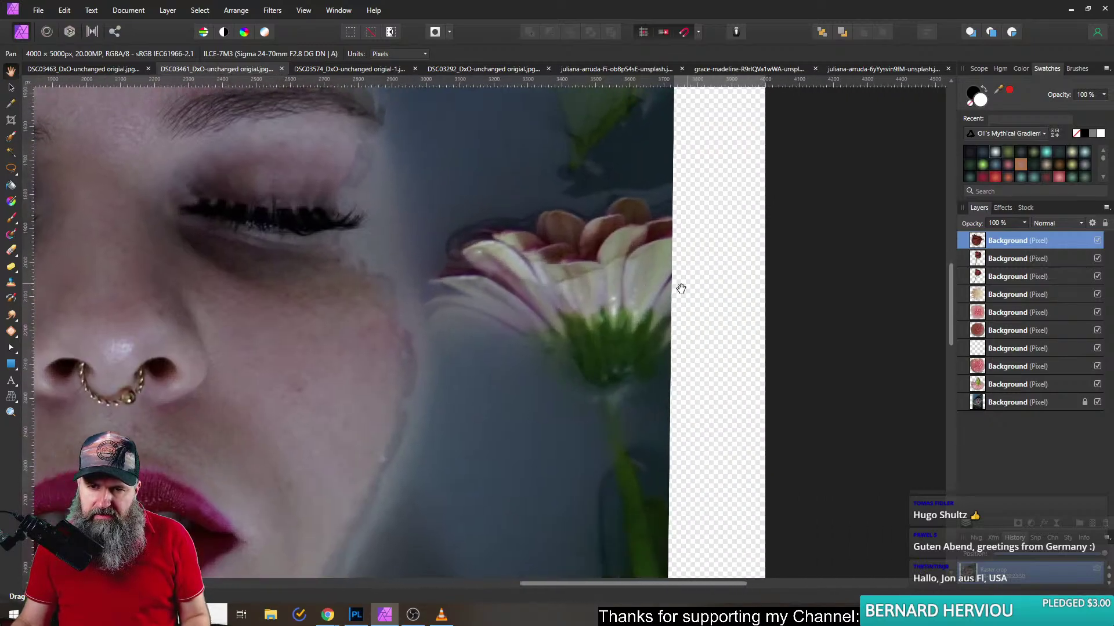
# - Examine the cropped portrait and the empty transparent strip along its right edge
pyautogui.scroll(-3, 643, 304)
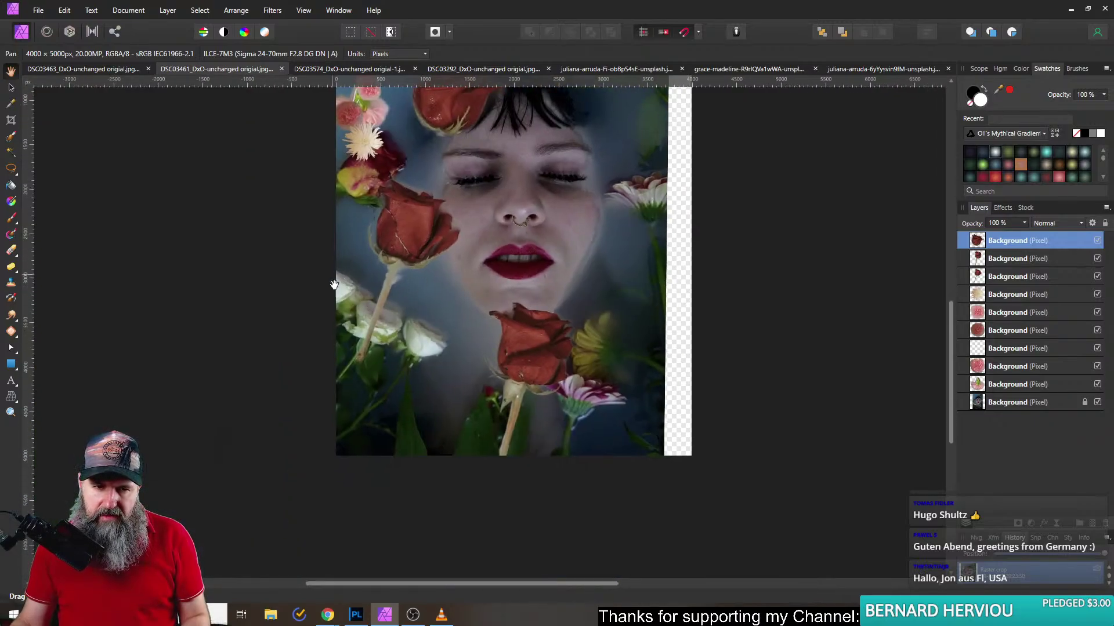
pyautogui.moveTo(478, 338); pyautogui.dragTo(498, 384)
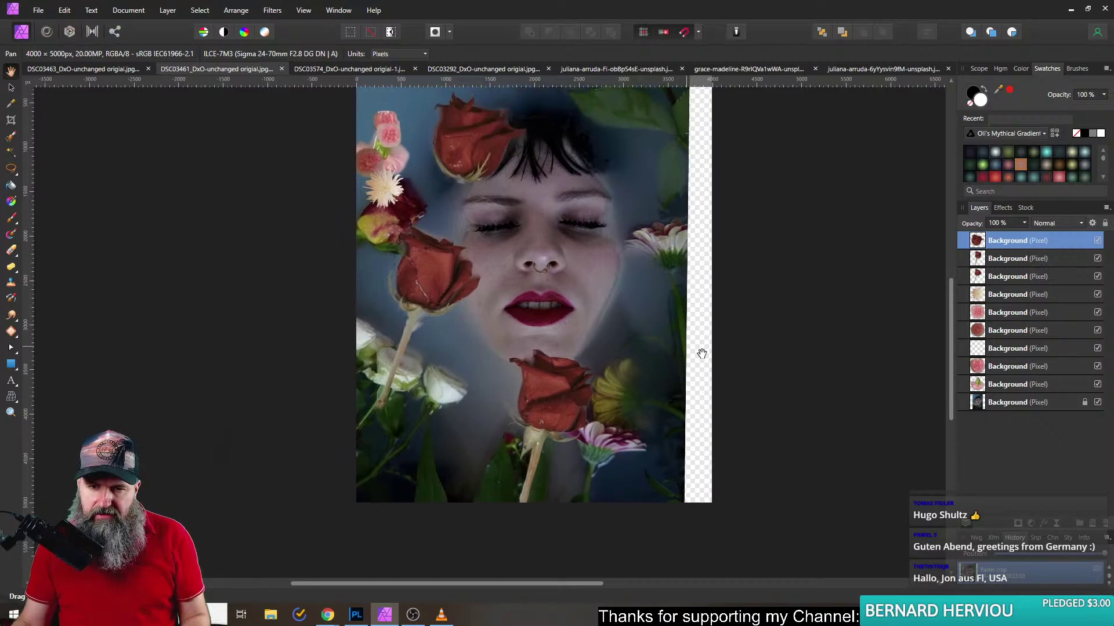
pyautogui.moveTo(677, 323); pyautogui.dragTo(659, 336)
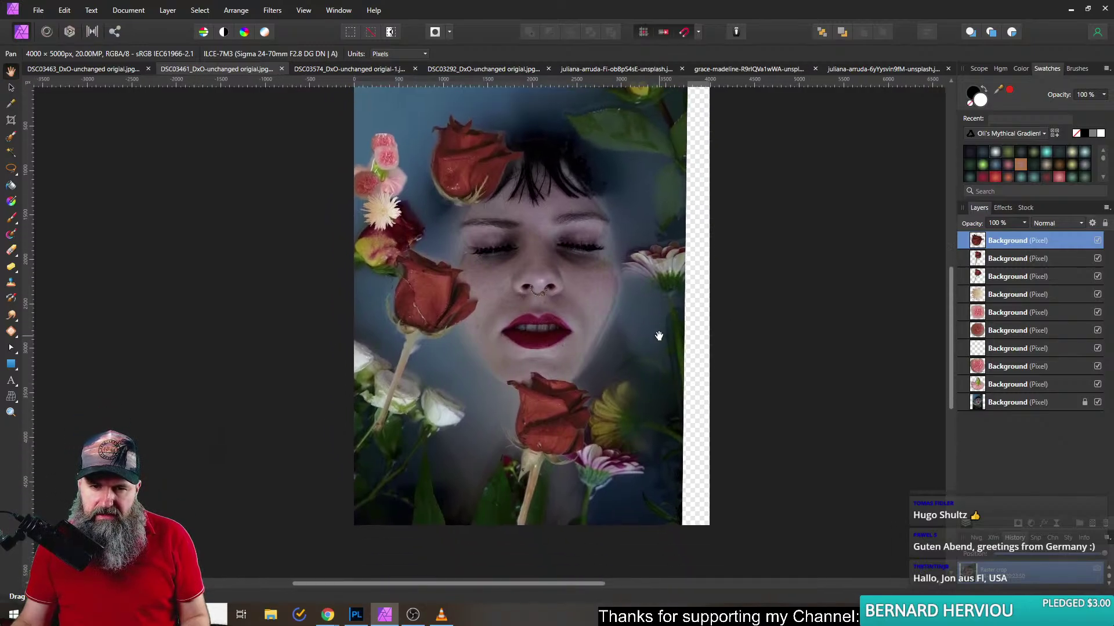
pyautogui.scroll(2, 617, 325)
pyautogui.scroll(-2, 572, 318)
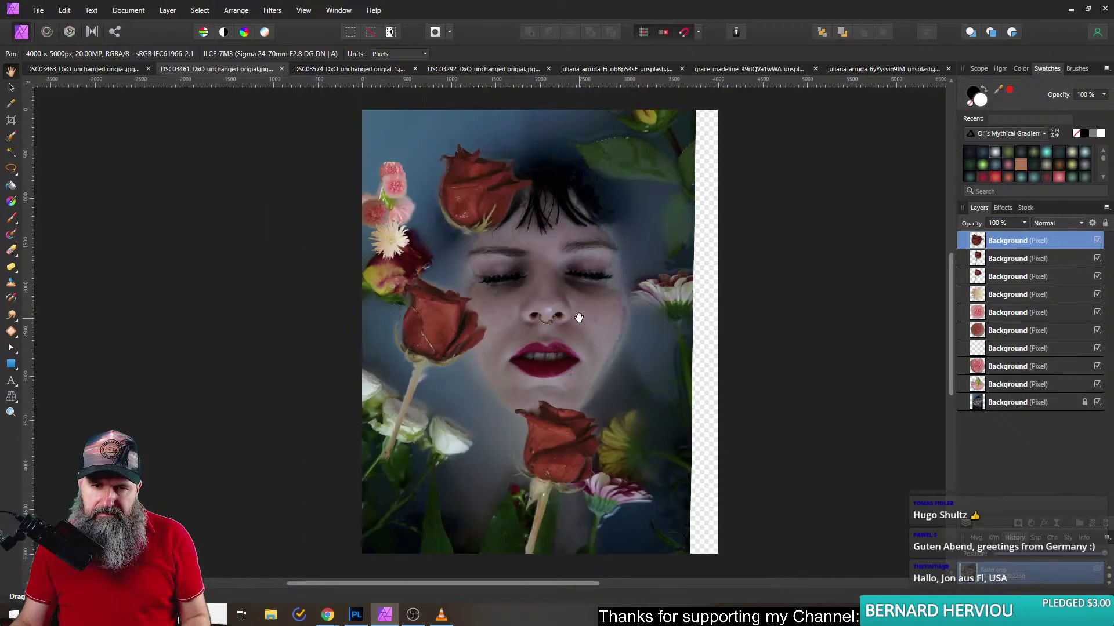
pyautogui.scroll(1, 584, 316)
pyautogui.moveTo(616, 312); pyautogui.dragTo(567, 329)
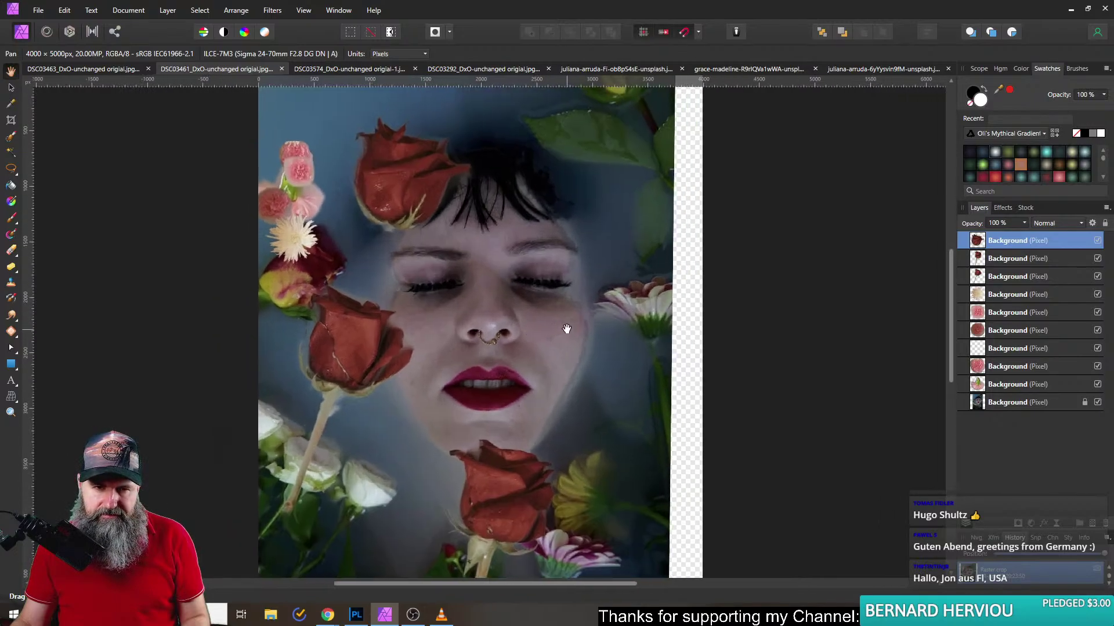
# - Shrink the uppermost rose beside the hair, then shrink the stemmed rose by the cheek to about 684 x 1168 px and place it above the white roses
pyautogui.click(11, 87)
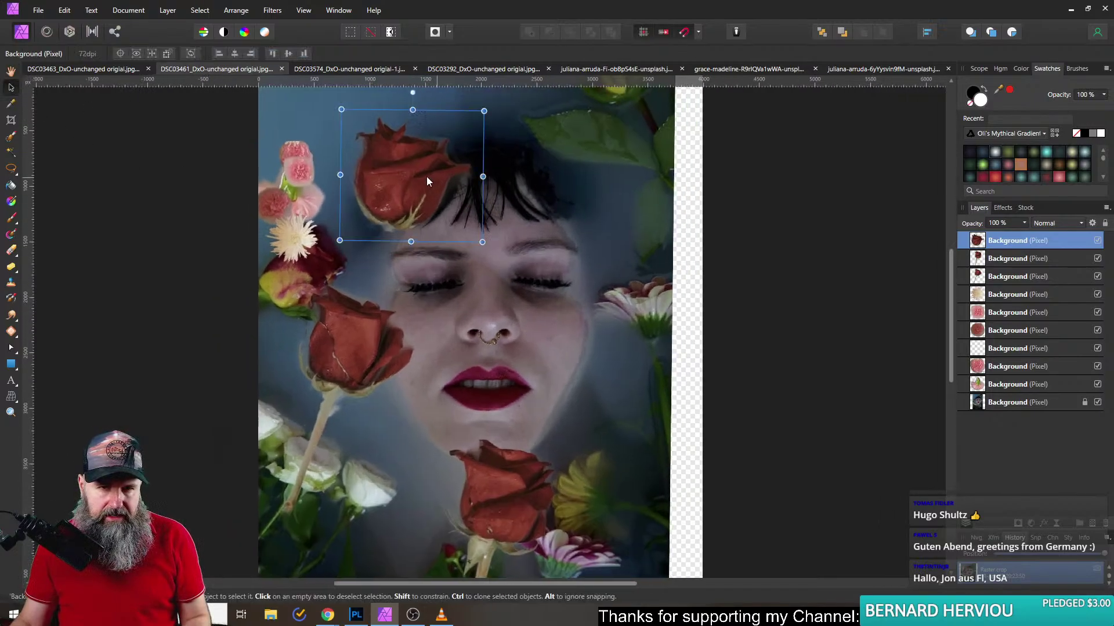
pyautogui.moveTo(477, 243); pyautogui.dragTo(395, 179)
pyautogui.click(367, 329)
pyautogui.moveTo(367, 328); pyautogui.dragTo(376, 184)
pyautogui.moveTo(429, 145); pyautogui.dragTo(361, 257)
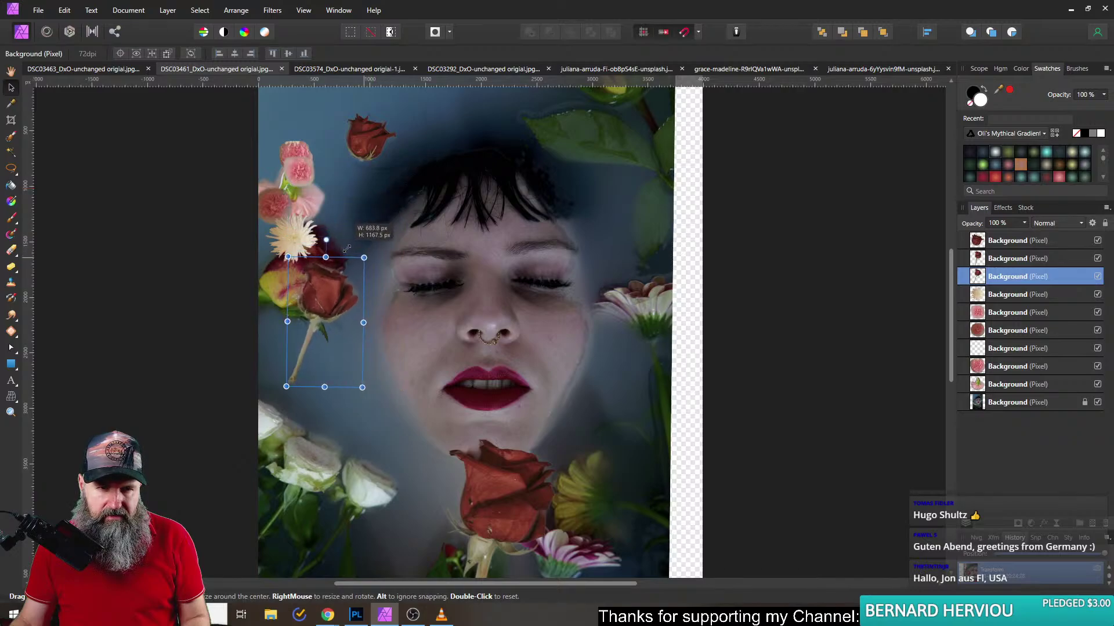
pyautogui.moveTo(328, 306); pyautogui.dragTo(335, 384)
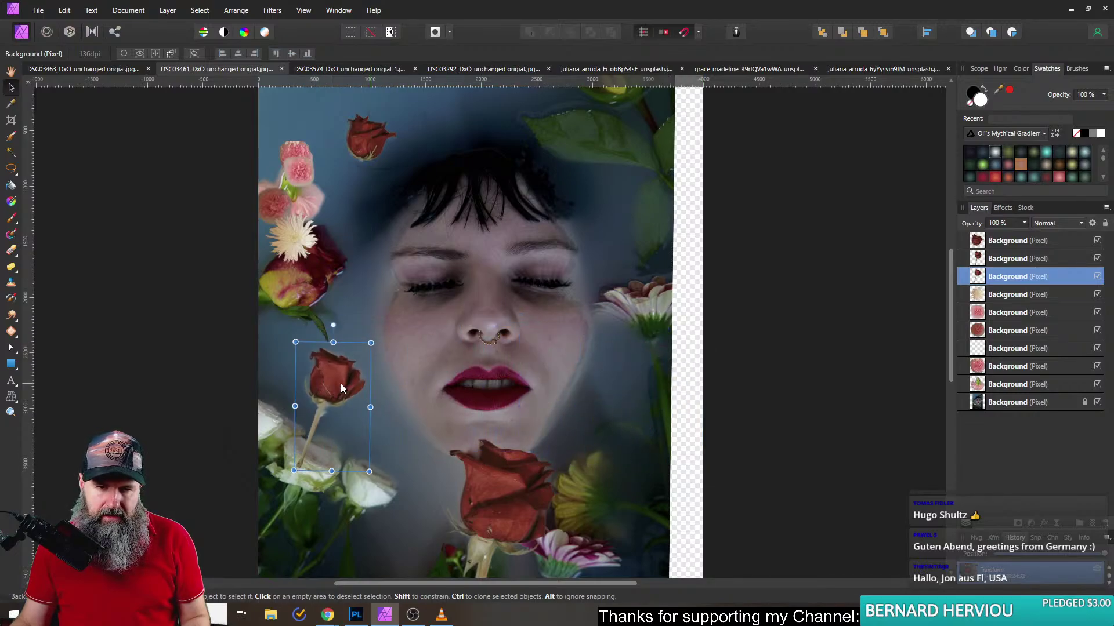
# - Duplicate the locked base portrait layer
pyautogui.scroll(-2, 384, 363)
pyautogui.moveTo(527, 326); pyautogui.dragTo(561, 324)
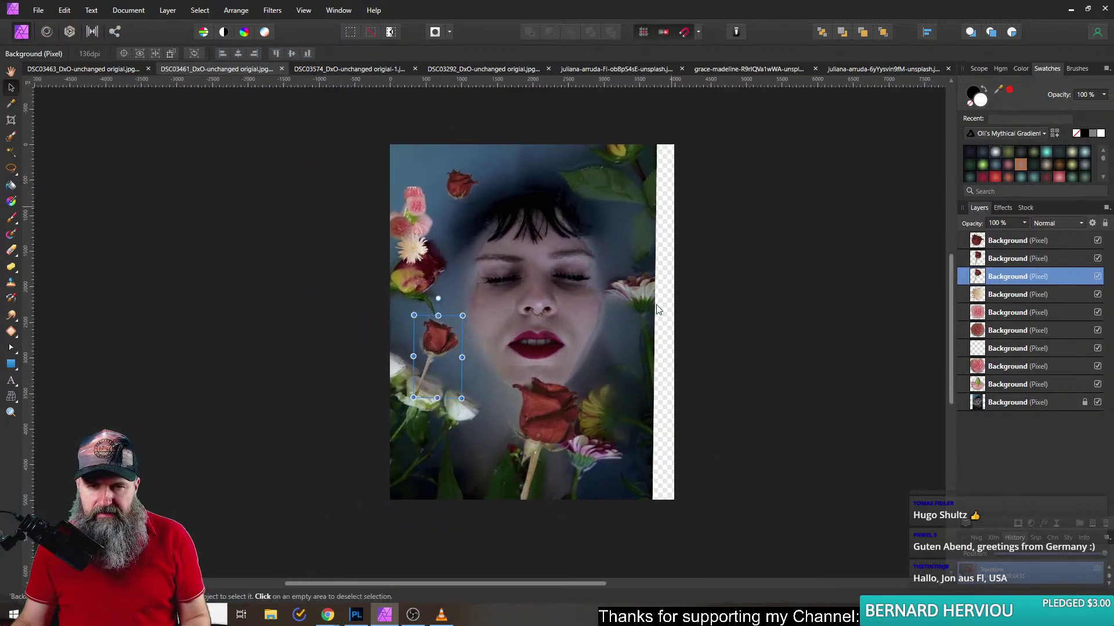
pyautogui.scroll(2, 638, 384)
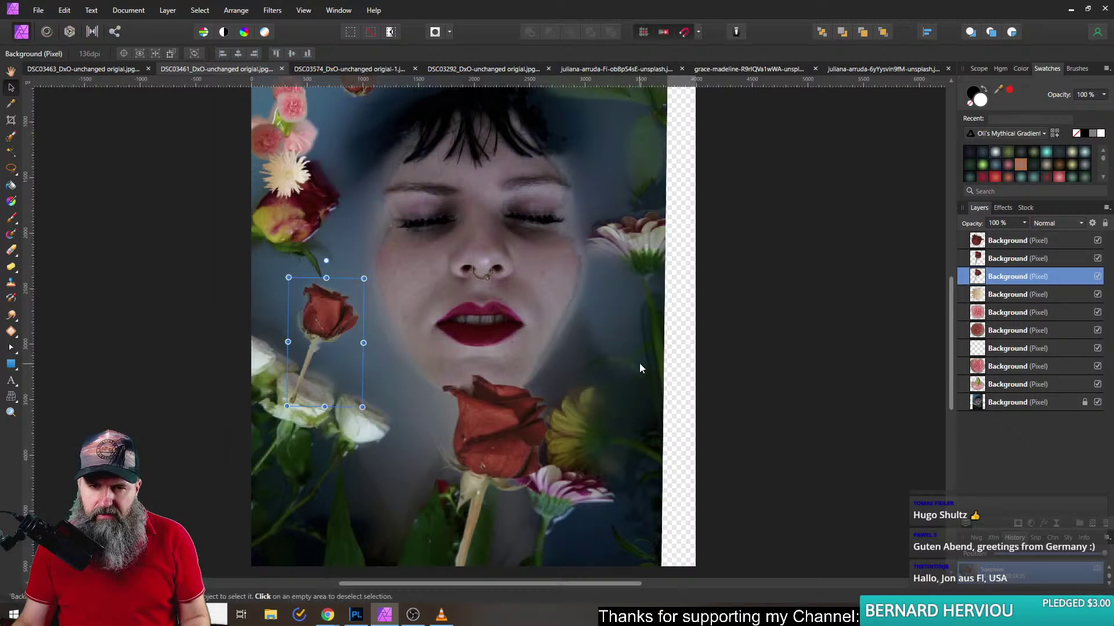
pyautogui.scroll(-1, 577, 411)
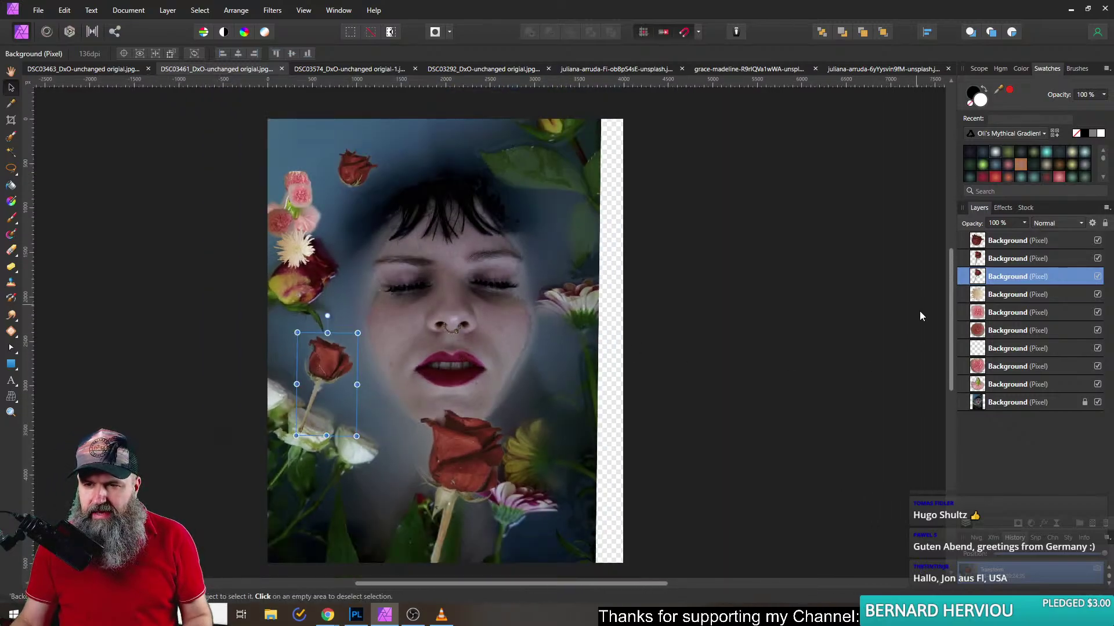
pyautogui.click(981, 404)
pyautogui.rightClick(984, 397)
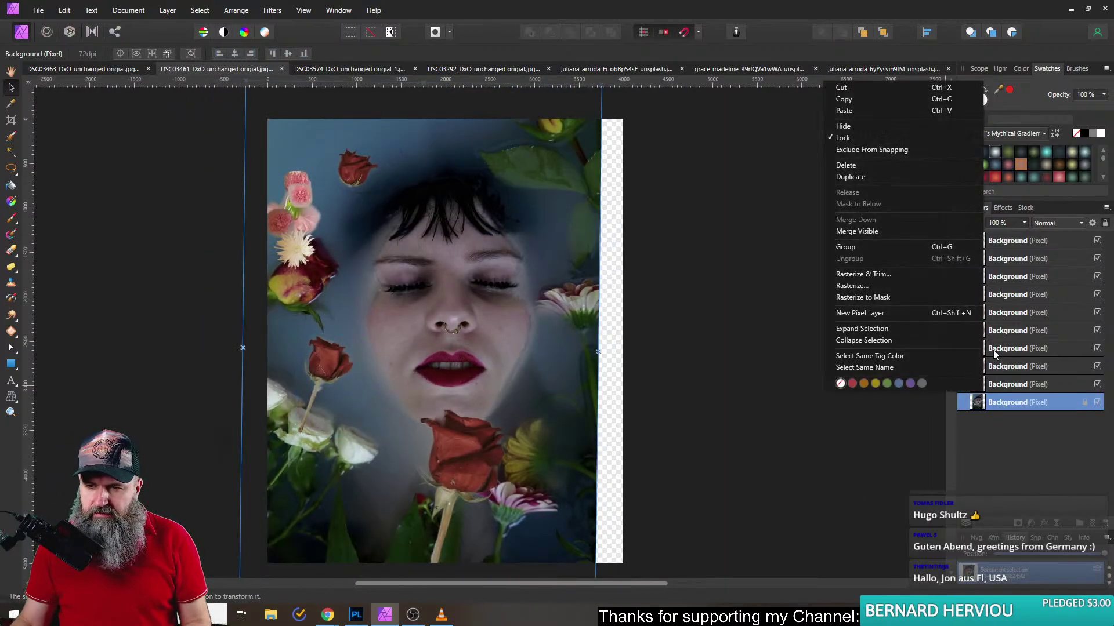
pyautogui.click(849, 179)
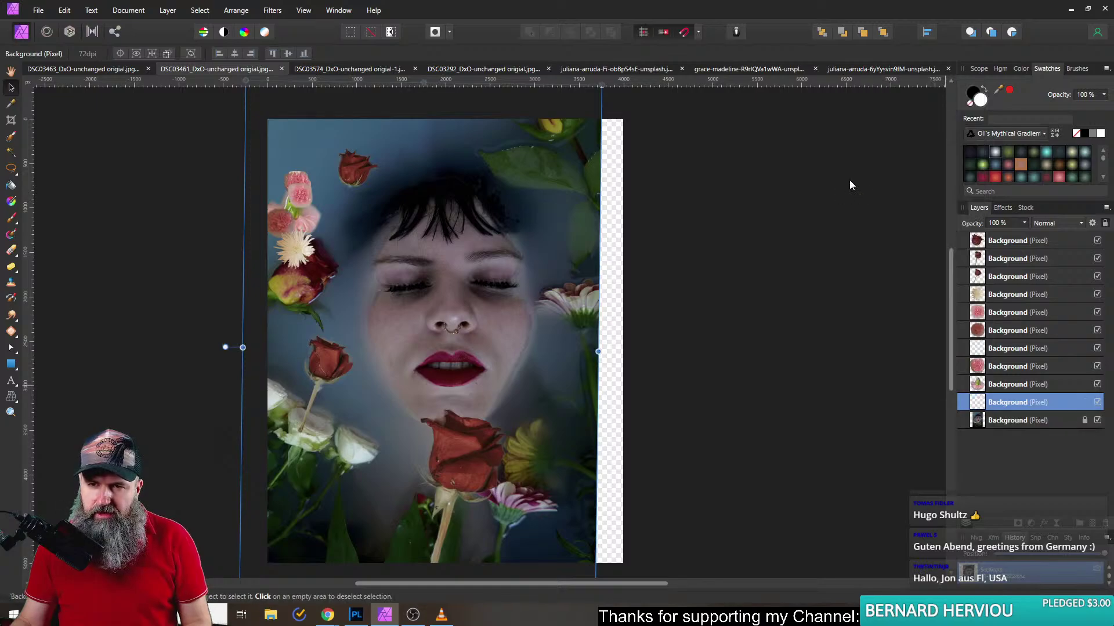
# - Select a full-height rectangular strip along the portrait's right side and stretch it outward to fill the transparent gap
pyautogui.click(11, 172)
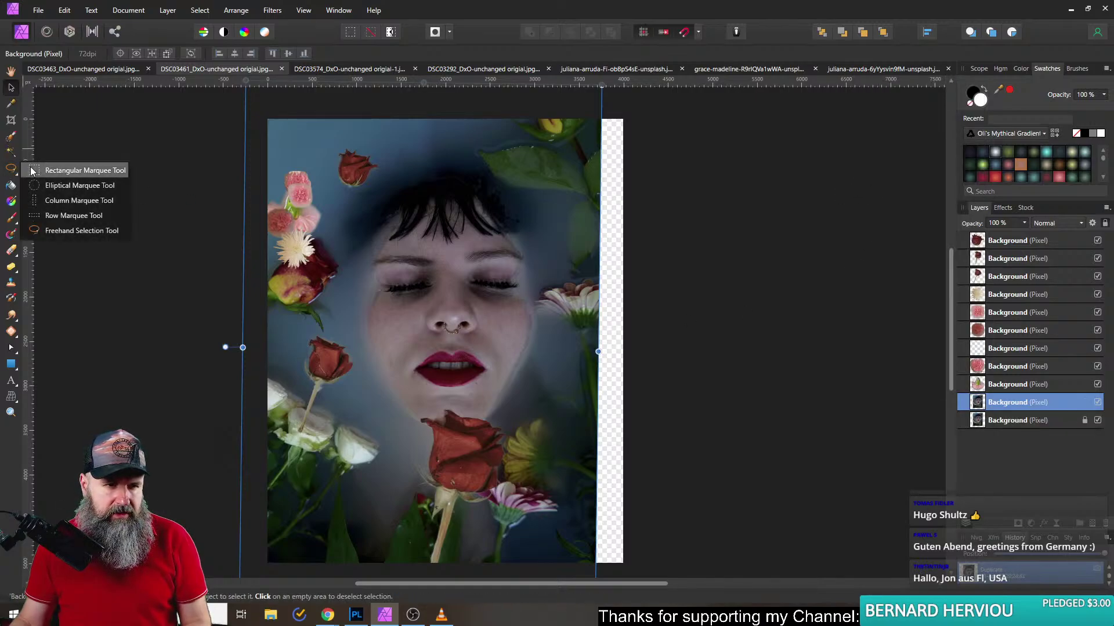
pyautogui.click(44, 170)
pyautogui.scroll(-1, 607, 214)
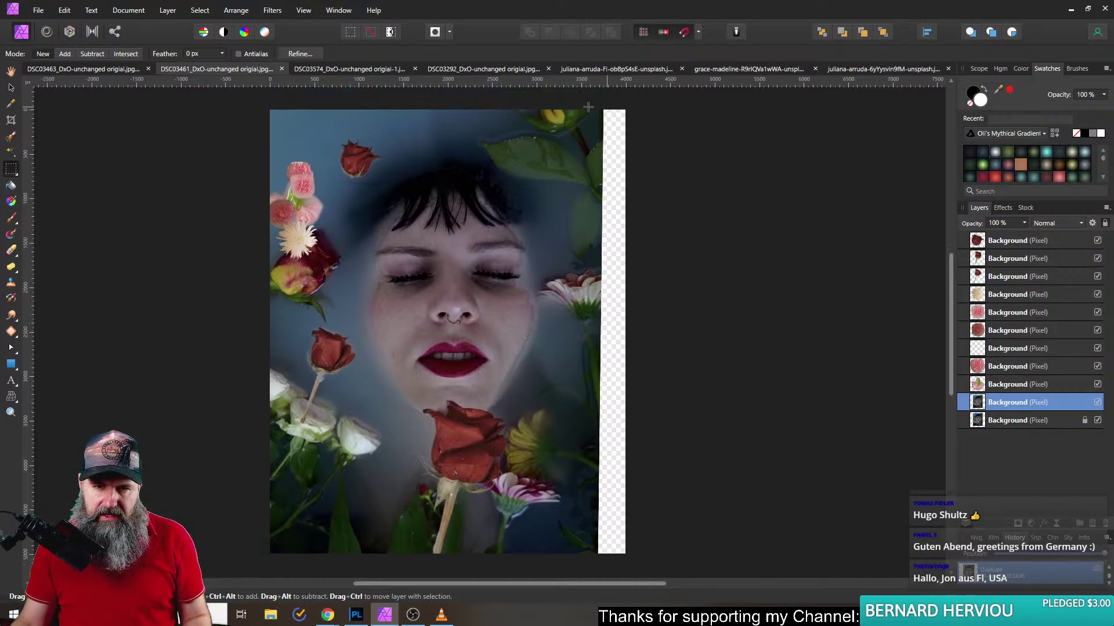
pyautogui.moveTo(549, 471); pyautogui.dragTo(544, 558)
pyautogui.scroll(-1, 544, 559)
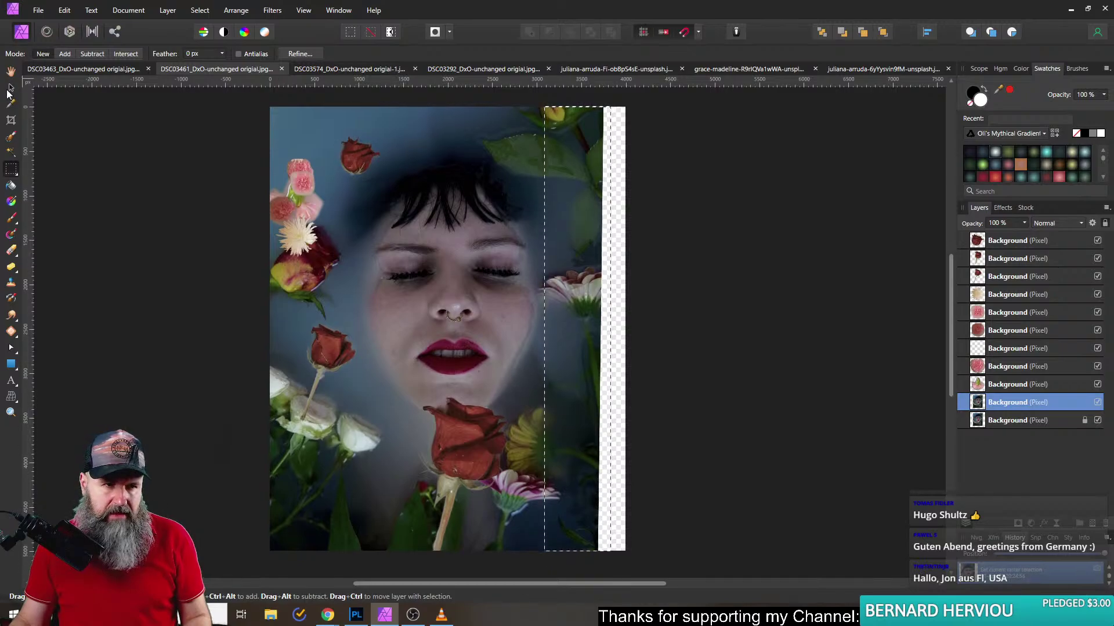
pyautogui.press('v')
pyautogui.moveTo(610, 329); pyautogui.dragTo(646, 328)
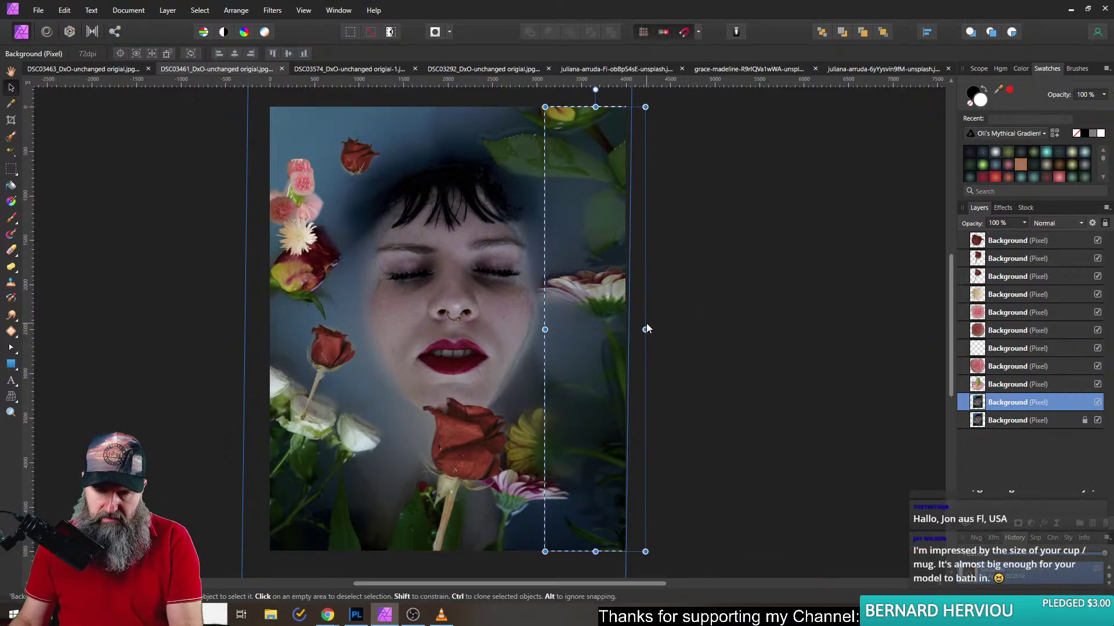
pyautogui.click(699, 336)
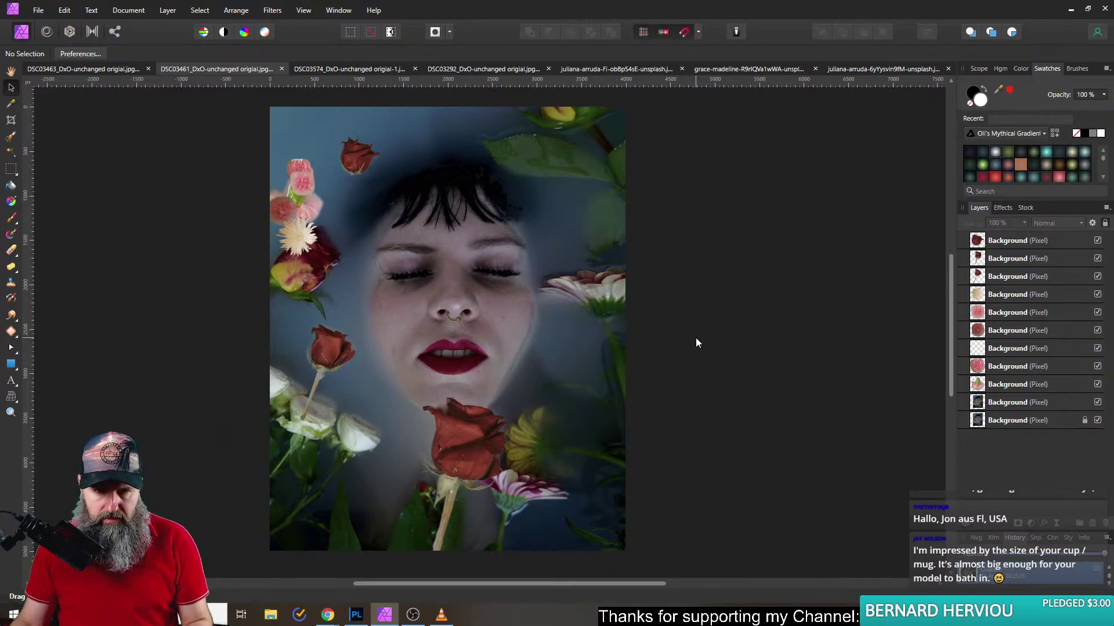
# - Shrink the large stemmed rose below the chin and move it above the yellow flower, and lower the other stemmed rose onto the white roses
pyautogui.scroll(-2, 608, 379)
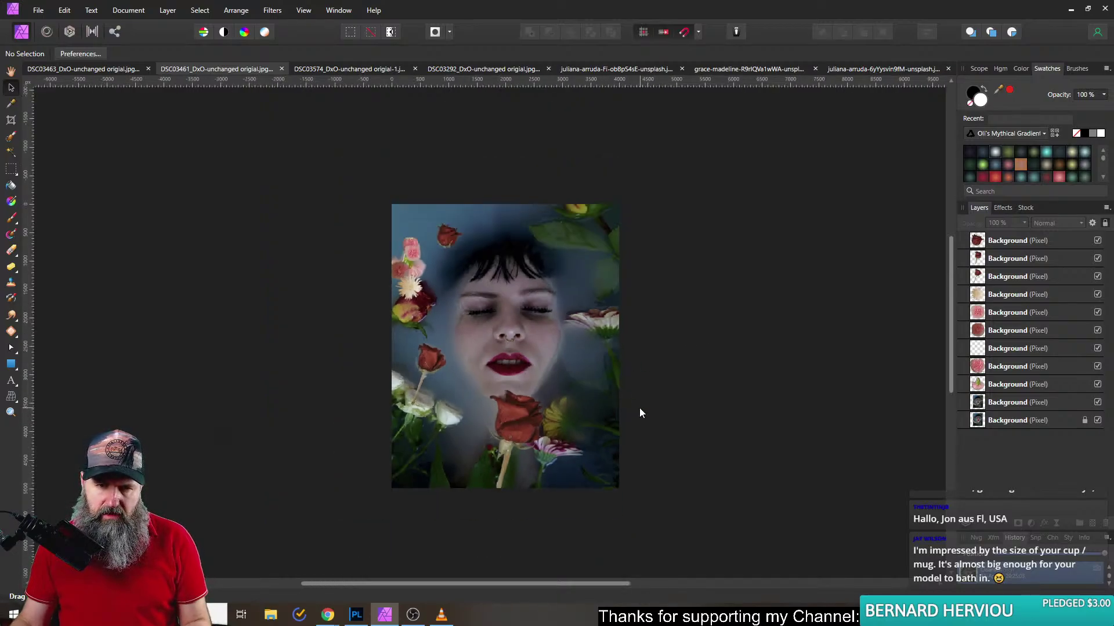
pyautogui.scroll(3, 596, 356)
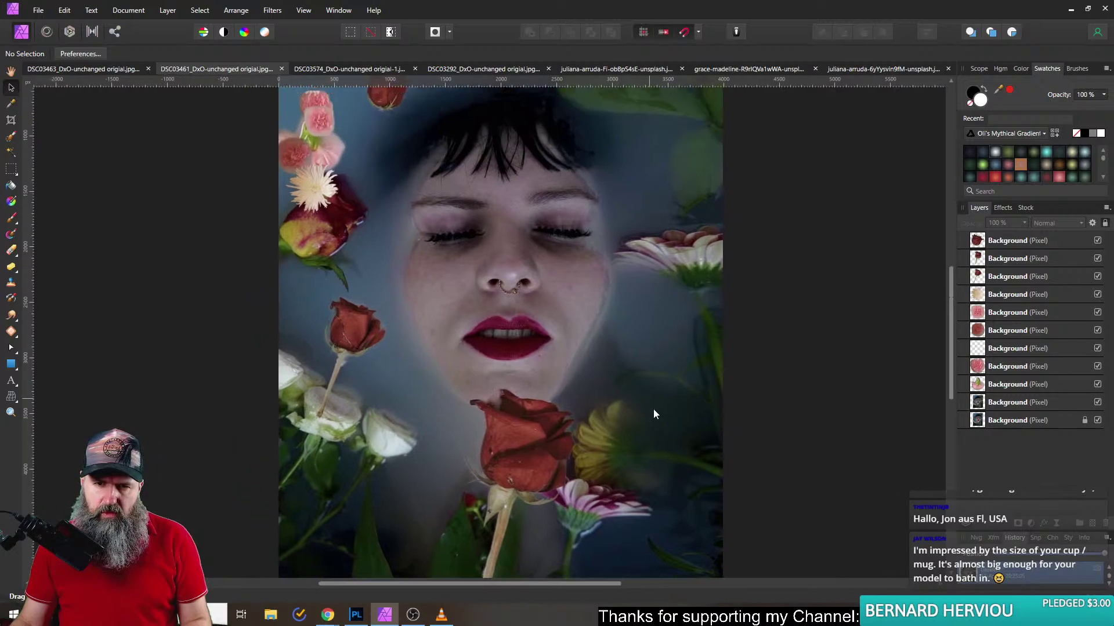
pyautogui.scroll(-1, 659, 393)
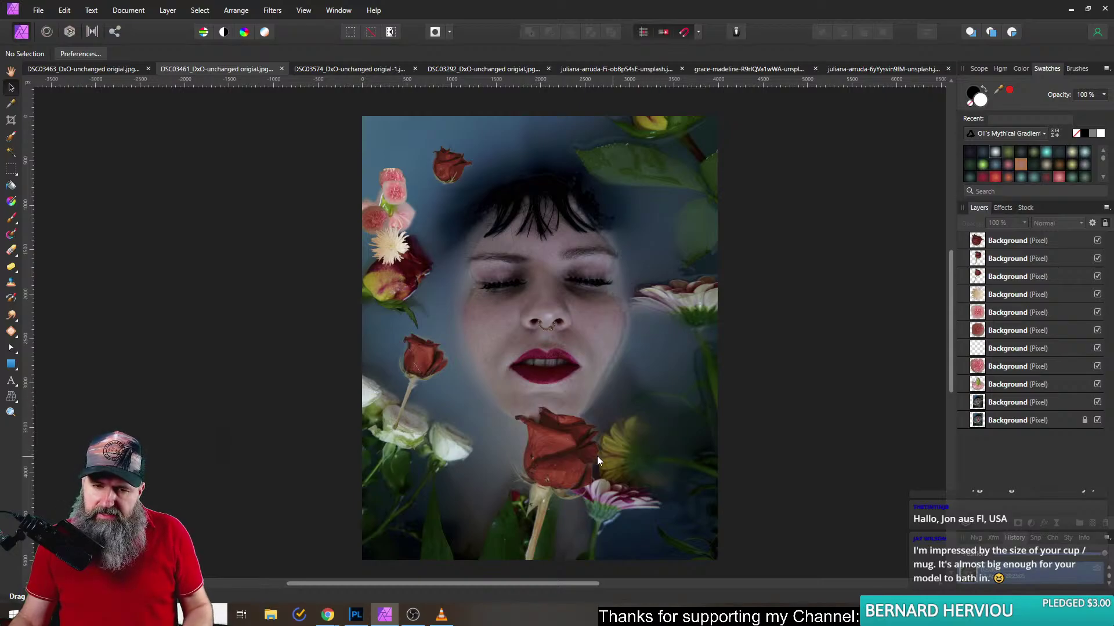
pyautogui.moveTo(557, 468); pyautogui.dragTo(500, 405)
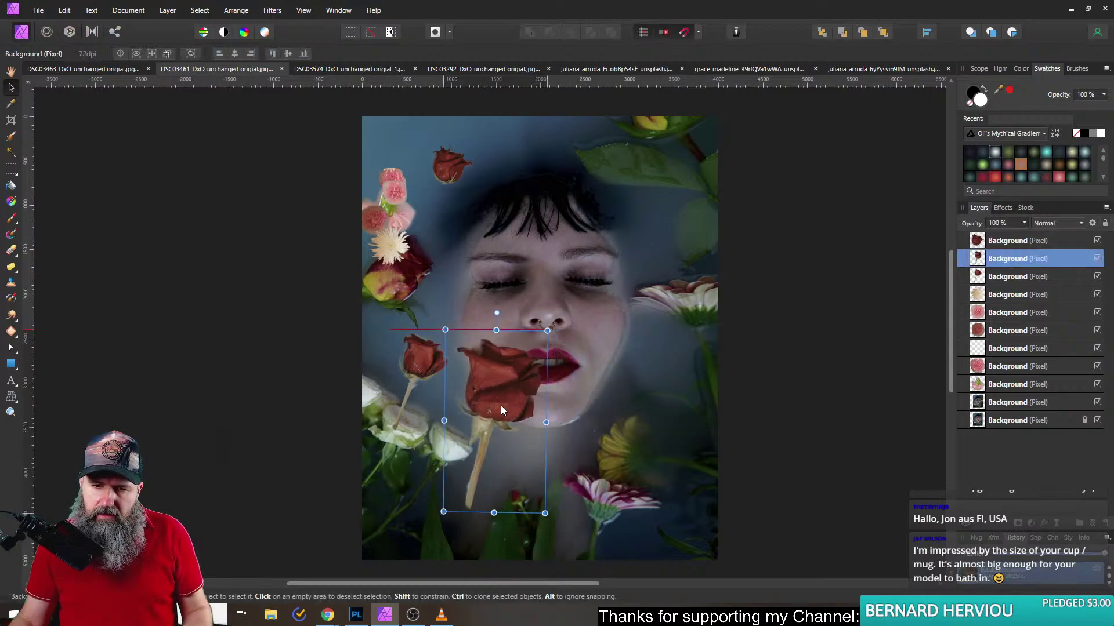
pyautogui.moveTo(548, 330); pyautogui.dragTo(664, 388)
pyautogui.moveTo(419, 372); pyautogui.dragTo(392, 406)
# - Place the chrysanthemum enlarged at the portrait's right edge, and move the round salmon carnation below the red-and-yellow rose
pyautogui.moveTo(388, 246); pyautogui.dragTo(748, 338)
pyautogui.moveTo(696, 279); pyautogui.dragTo(716, 384)
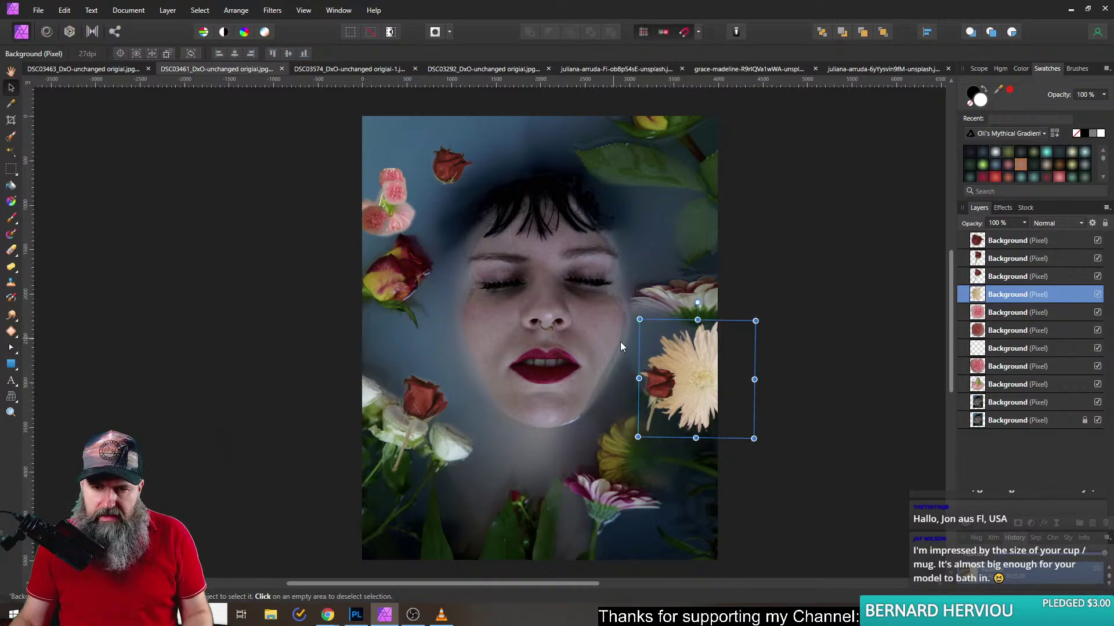
pyautogui.click(379, 221)
pyautogui.moveTo(391, 237); pyautogui.dragTo(434, 328)
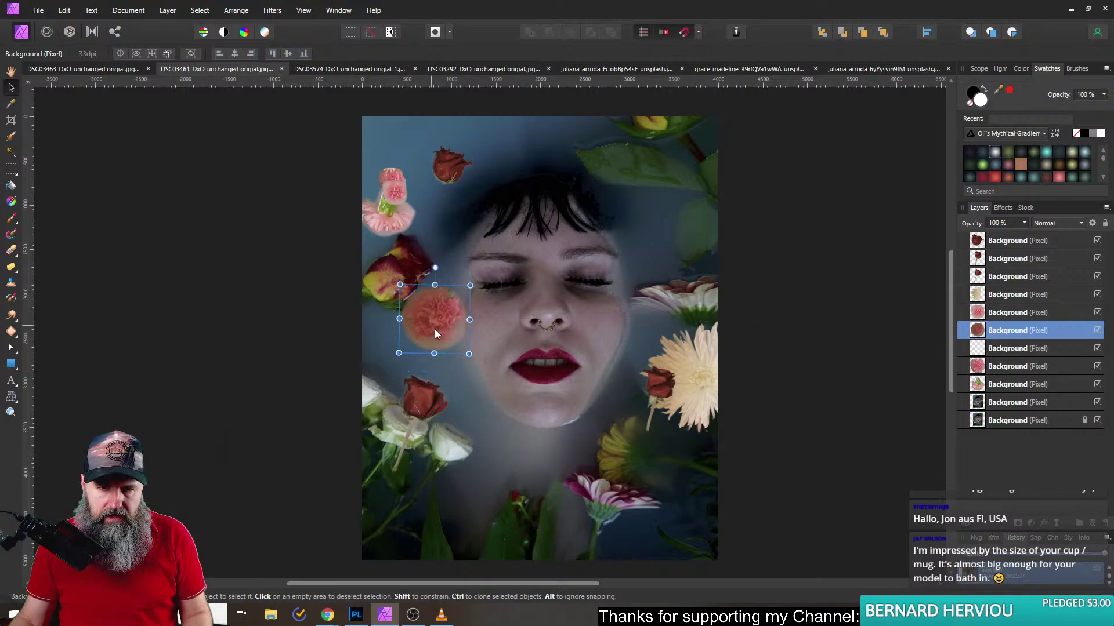
# - Move the side-view pink carnation with the green calyx away from the other carnations to just below the small upper rose
pyautogui.scroll(8, 429, 336)
pyautogui.scroll(-5, 464, 290)
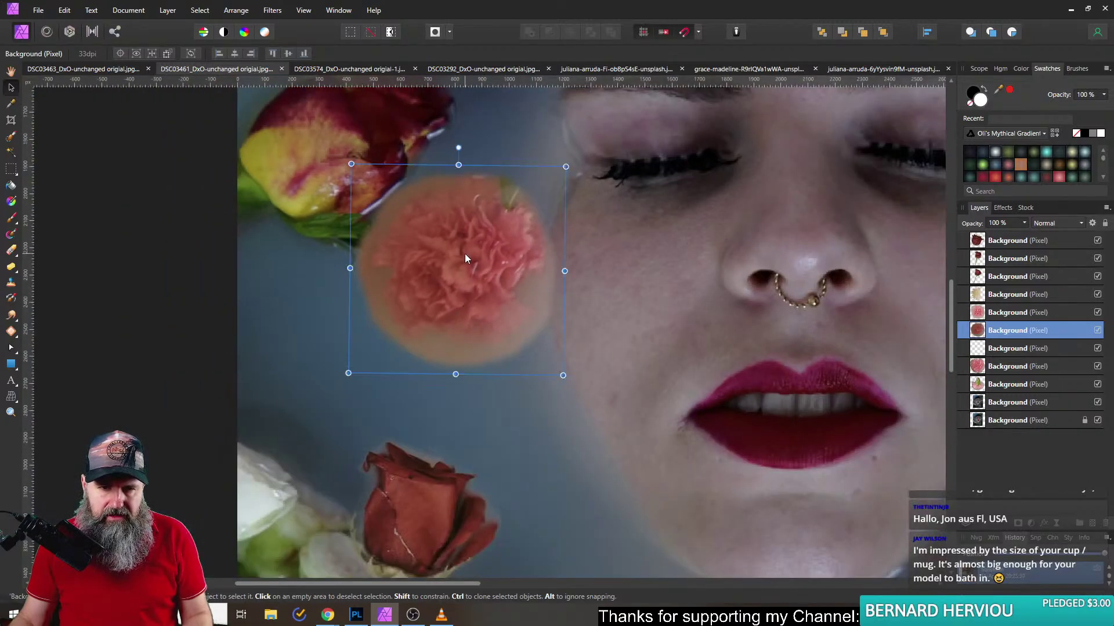
pyautogui.scroll(-4, 463, 243)
pyautogui.click(414, 267)
pyautogui.moveTo(426, 273); pyautogui.dragTo(506, 273)
# - Try blending the side-view pink carnation by adjusting its source layer range curve in Blend Options, and reset the curve
pyautogui.click(1055, 222)
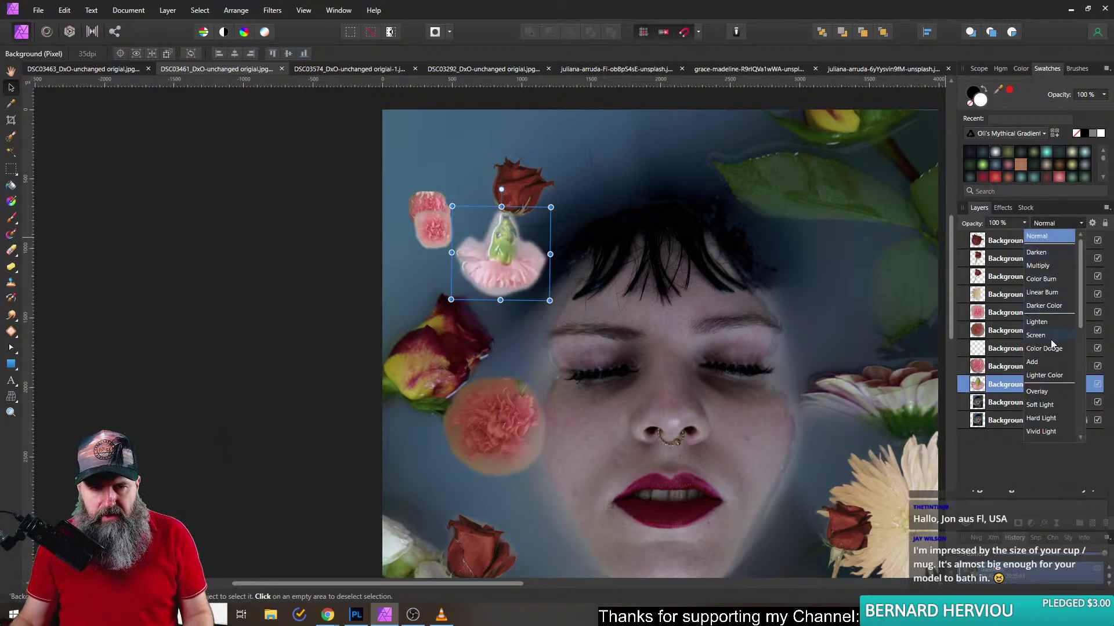
pyautogui.click(1042, 237)
pyautogui.click(1092, 224)
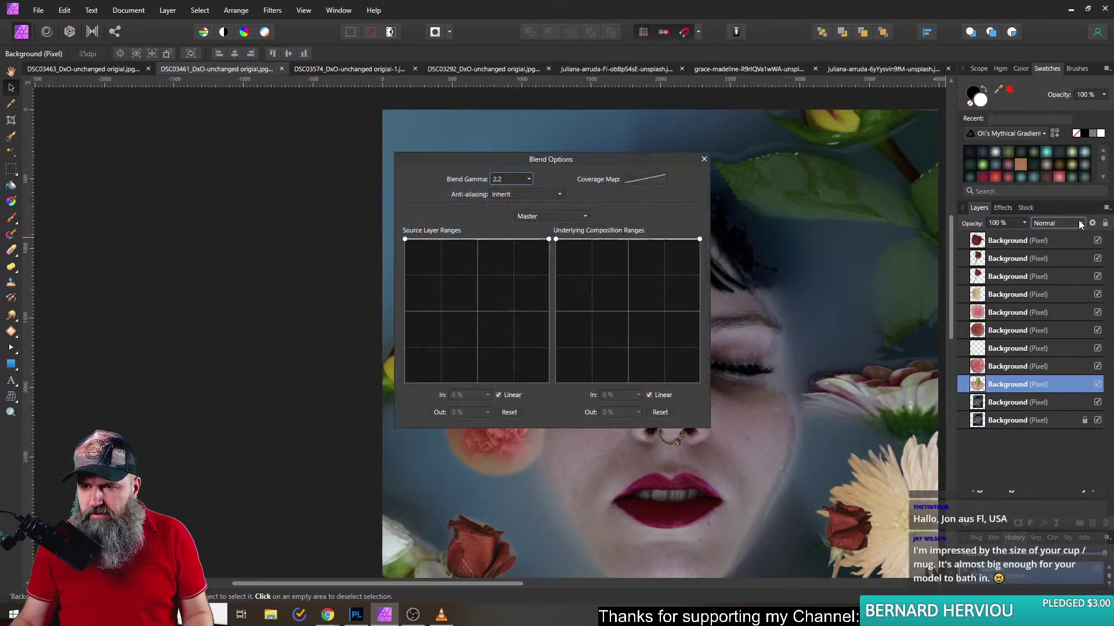
pyautogui.moveTo(519, 164); pyautogui.dragTo(777, 166)
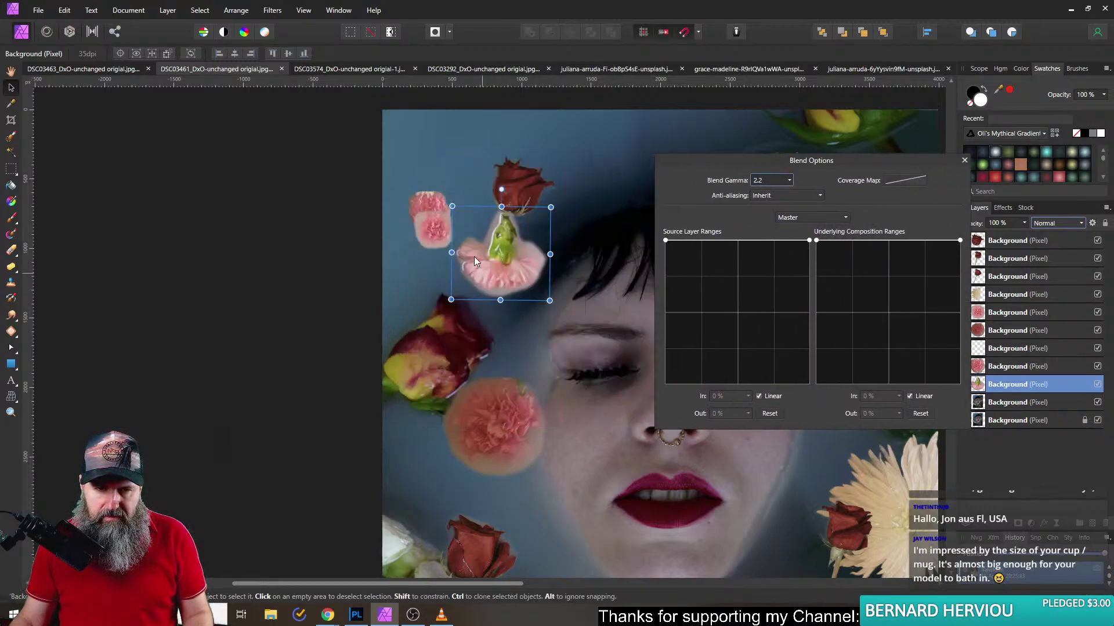
pyautogui.moveTo(701, 242); pyautogui.dragTo(752, 232)
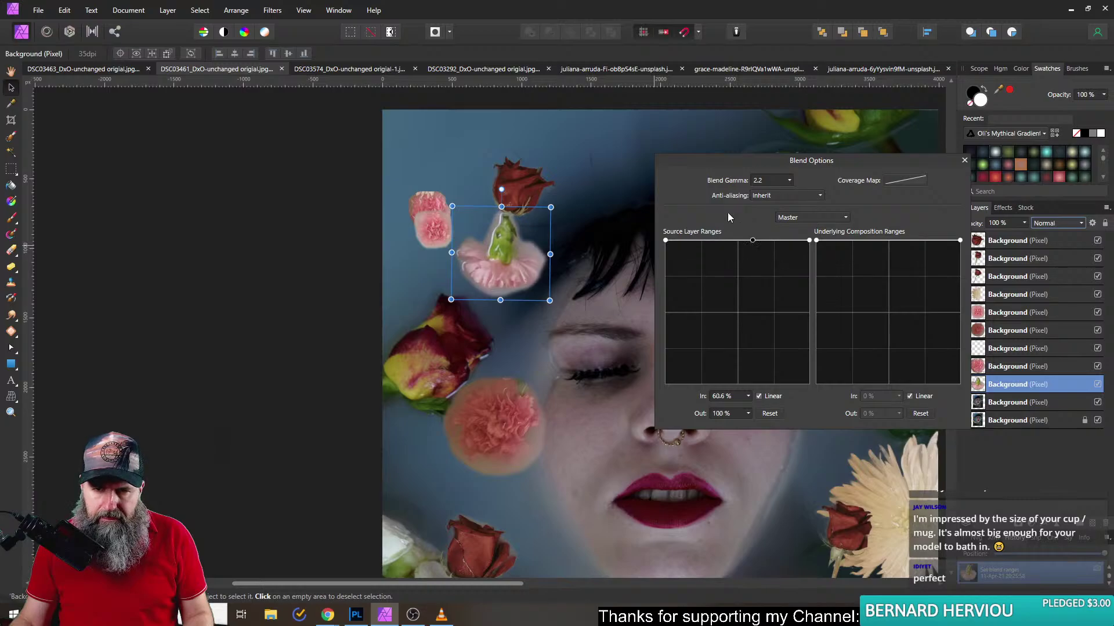
pyautogui.moveTo(665, 240); pyautogui.dragTo(823, 447)
pyautogui.hotkey('ctrl', 'z')
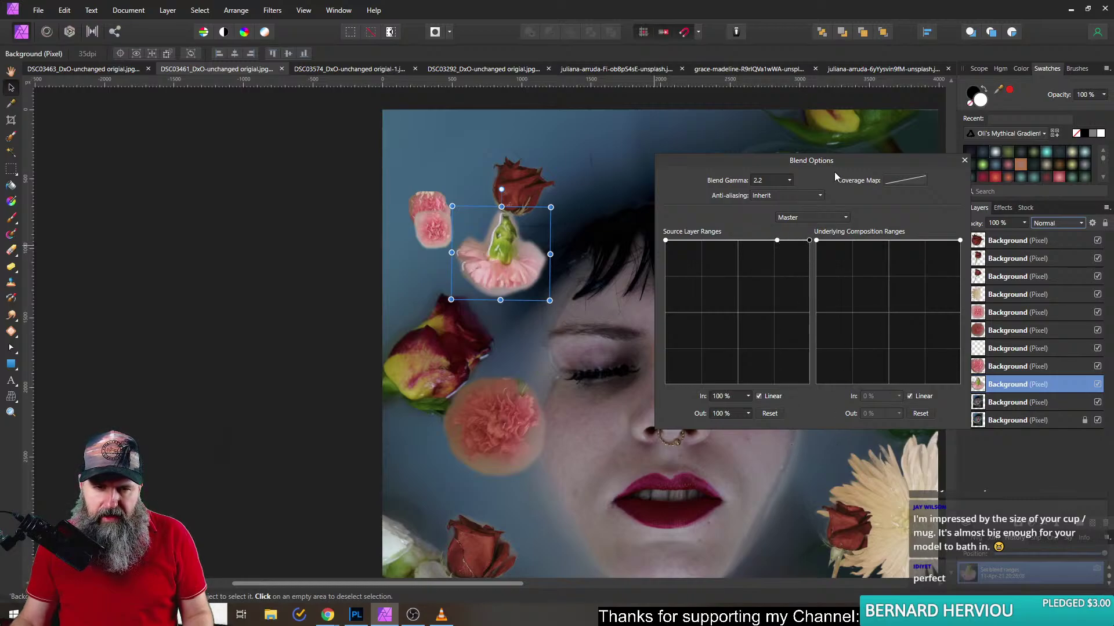
pyautogui.scroll(5, 489, 248)
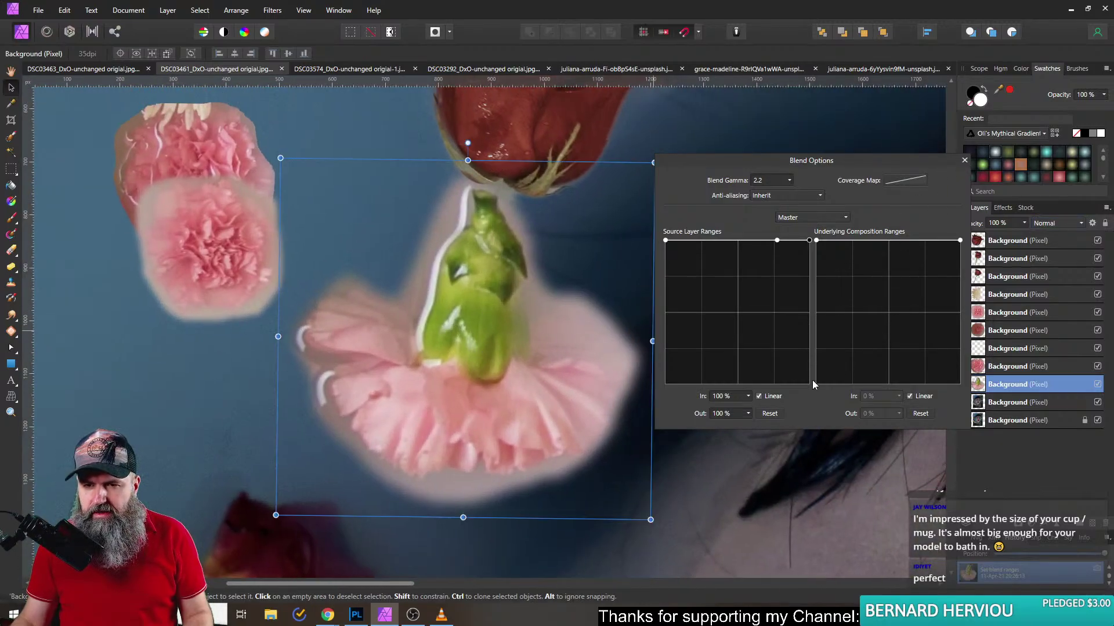
pyautogui.click(772, 413)
pyautogui.click(964, 161)
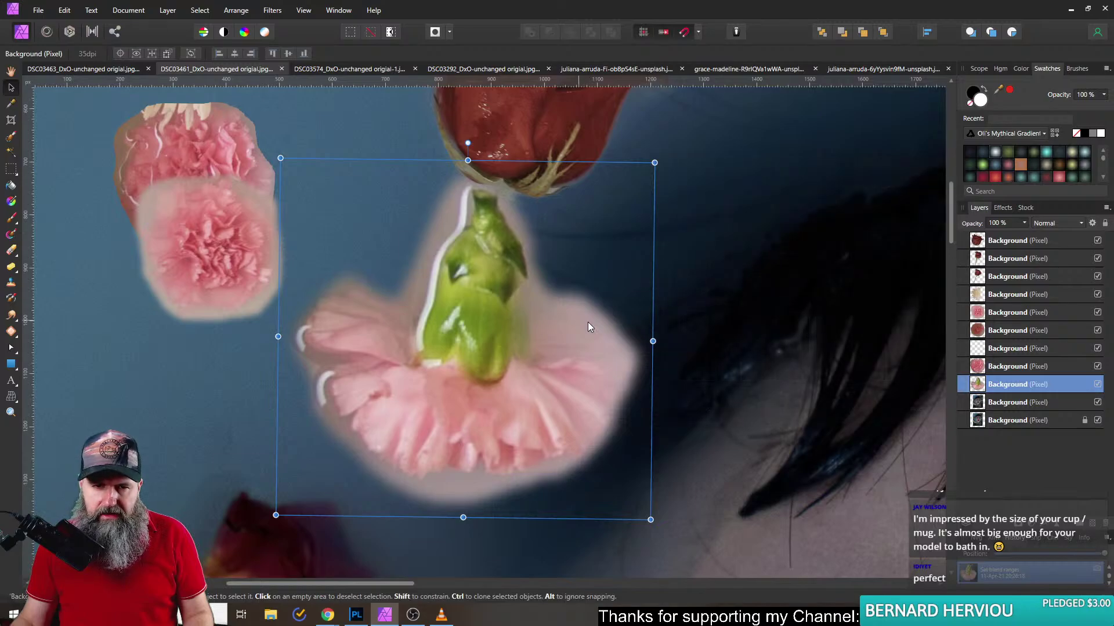
# - Erase the halo along the side-view pink carnation's right and lower edges with a 143 px eraser at 12% opacity and 27% hardness
pyautogui.scroll(-2, 585, 428)
pyautogui.scroll(-3, 558, 260)
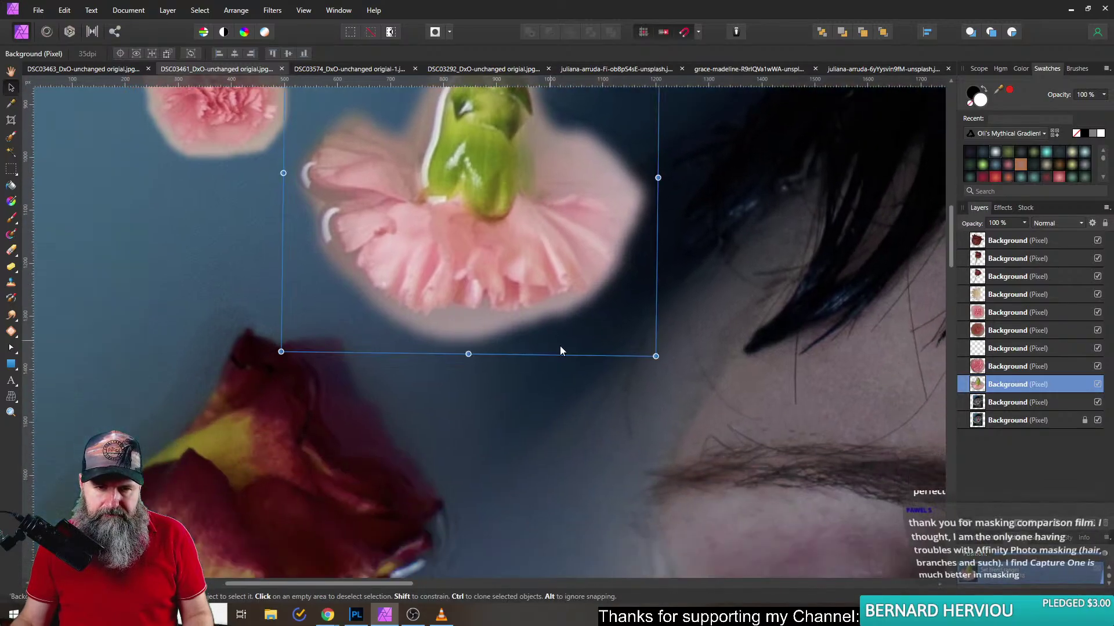
pyautogui.moveTo(623, 347); pyautogui.dragTo(738, 443)
pyautogui.click(11, 250)
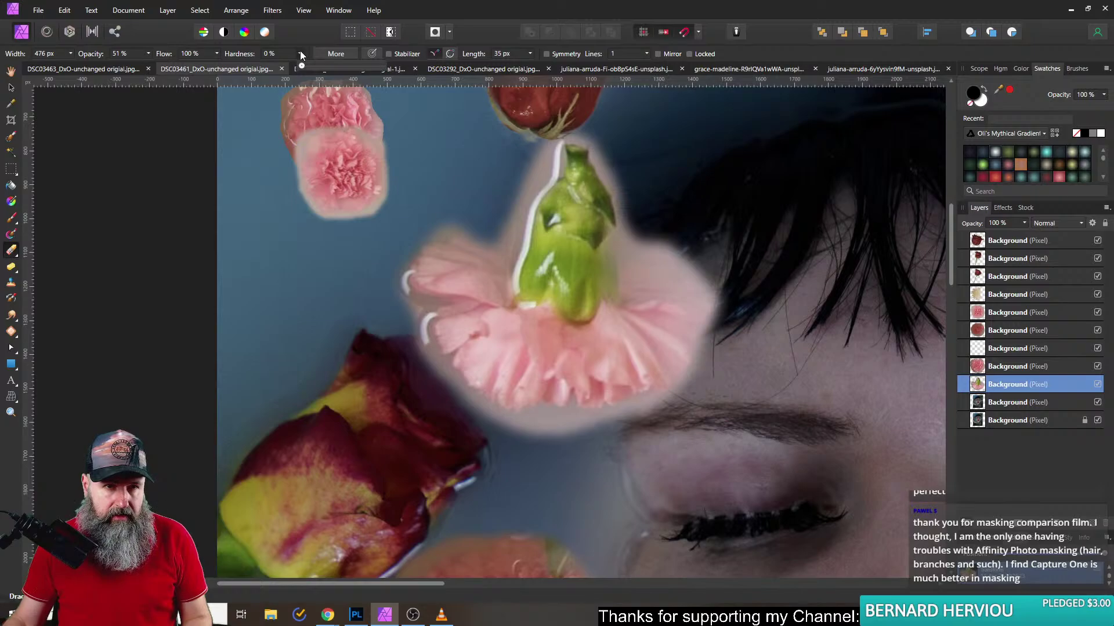
pyautogui.moveTo(322, 66); pyautogui.dragTo(324, 66)
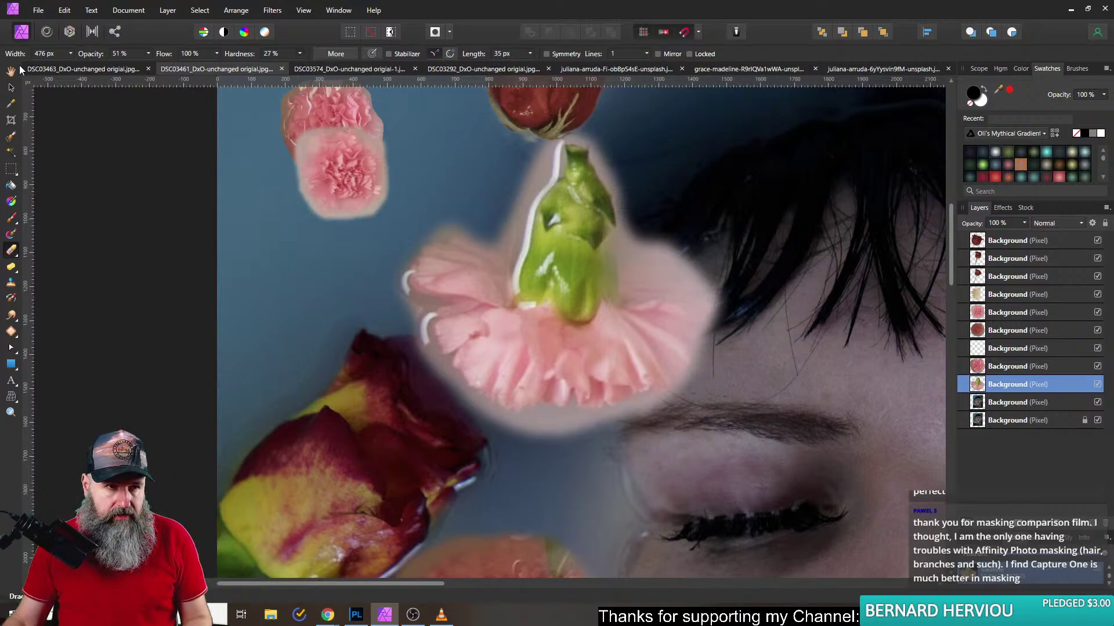
pyautogui.click(71, 53)
pyautogui.moveTo(67, 66); pyautogui.dragTo(51, 67)
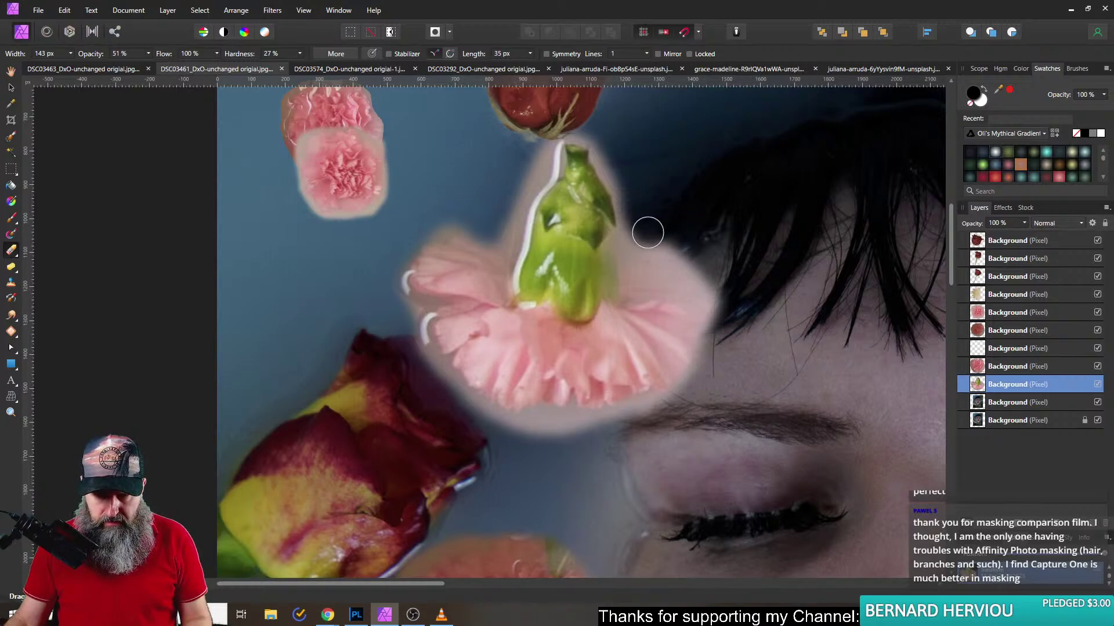
pyautogui.click(148, 54)
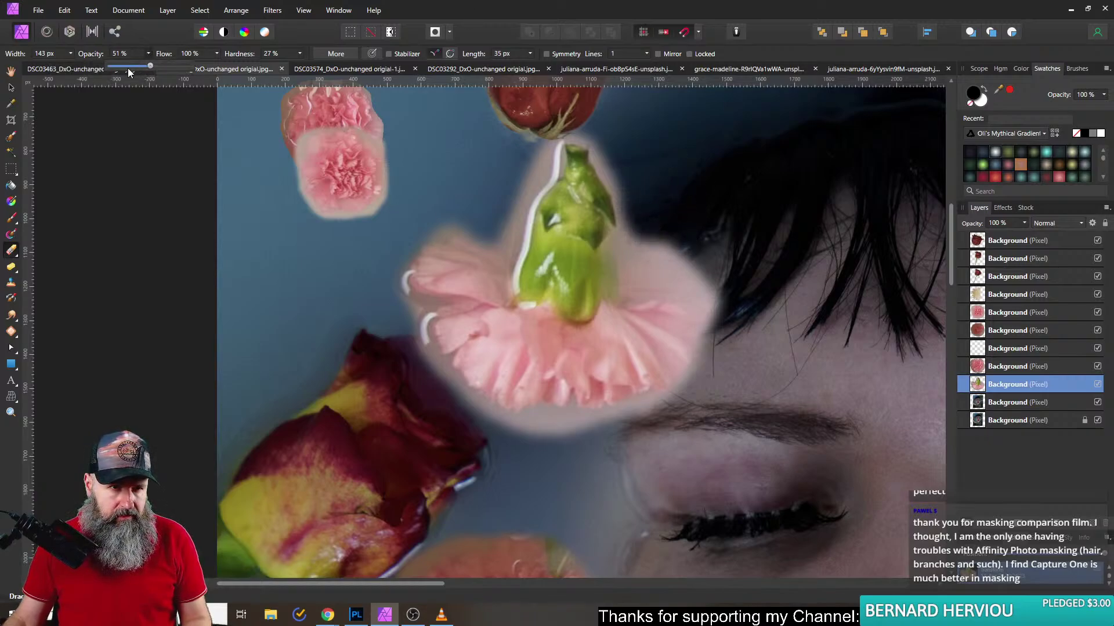
pyautogui.moveTo(649, 130)
pyautogui.mouseDown()
pyautogui.moveTo(633, 225)
pyautogui.moveTo(641, 251)
pyautogui.moveTo(627, 204)
pyautogui.moveTo(628, 254)
pyautogui.moveTo(728, 272)
pyautogui.moveTo(635, 245)
pyautogui.moveTo(728, 271)
pyautogui.moveTo(703, 242)
pyautogui.moveTo(745, 296)
pyautogui.moveTo(738, 305)
pyautogui.moveTo(728, 297)
pyautogui.moveTo(698, 389)
pyautogui.moveTo(585, 424)
pyautogui.moveTo(601, 427)
pyautogui.moveTo(522, 429)
pyautogui.moveTo(619, 430)
pyautogui.moveTo(552, 422)
pyautogui.moveTo(696, 413)
pyautogui.mouseUp()
pyautogui.moveTo(584, 418); pyautogui.dragTo(574, 427)
pyautogui.moveTo(492, 417); pyautogui.dragTo(458, 396)
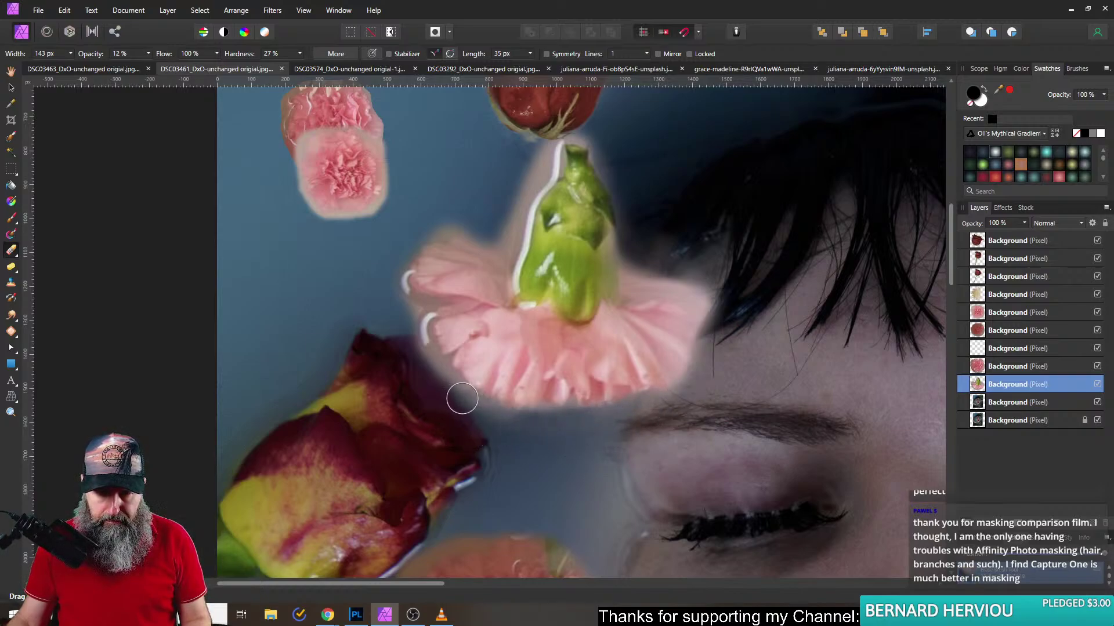
# - Erase the remaining halo and white outline along the side-view carnation's left petals and green calyx
pyautogui.moveTo(400, 354)
pyautogui.mouseDown()
pyautogui.moveTo(495, 443)
pyautogui.moveTo(450, 396)
pyautogui.moveTo(468, 412)
pyautogui.mouseUp()
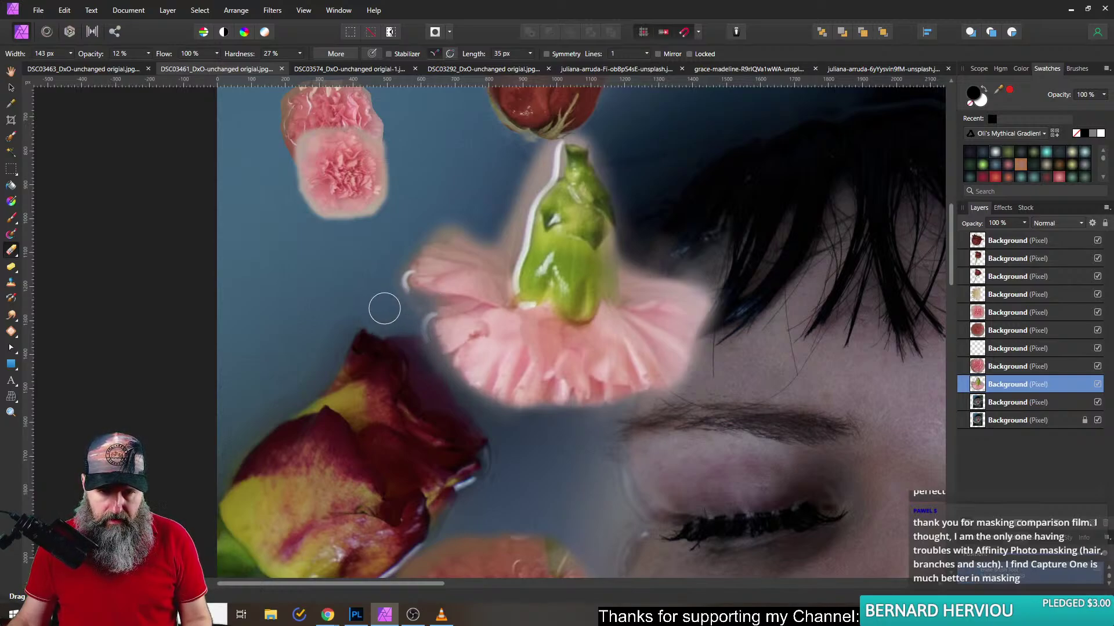
pyautogui.moveTo(482, 227)
pyautogui.mouseDown()
pyautogui.moveTo(500, 211)
pyautogui.moveTo(510, 224)
pyautogui.moveTo(502, 211)
pyautogui.mouseUp()
pyautogui.moveTo(527, 157)
pyautogui.mouseDown()
pyautogui.moveTo(505, 186)
pyautogui.moveTo(541, 151)
pyautogui.moveTo(509, 198)
pyautogui.moveTo(504, 225)
pyautogui.mouseUp()
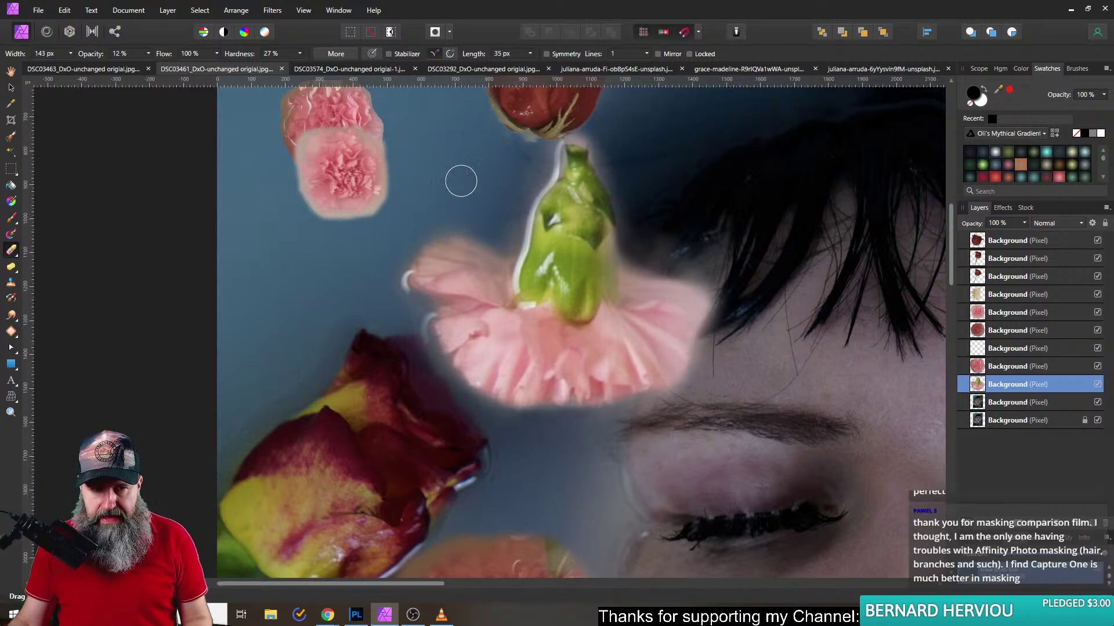
# - Move the side-view pink carnation onto the hairline above the forehead, and delete the round salmon carnation beside the cheek
pyautogui.scroll(1, 539, 164)
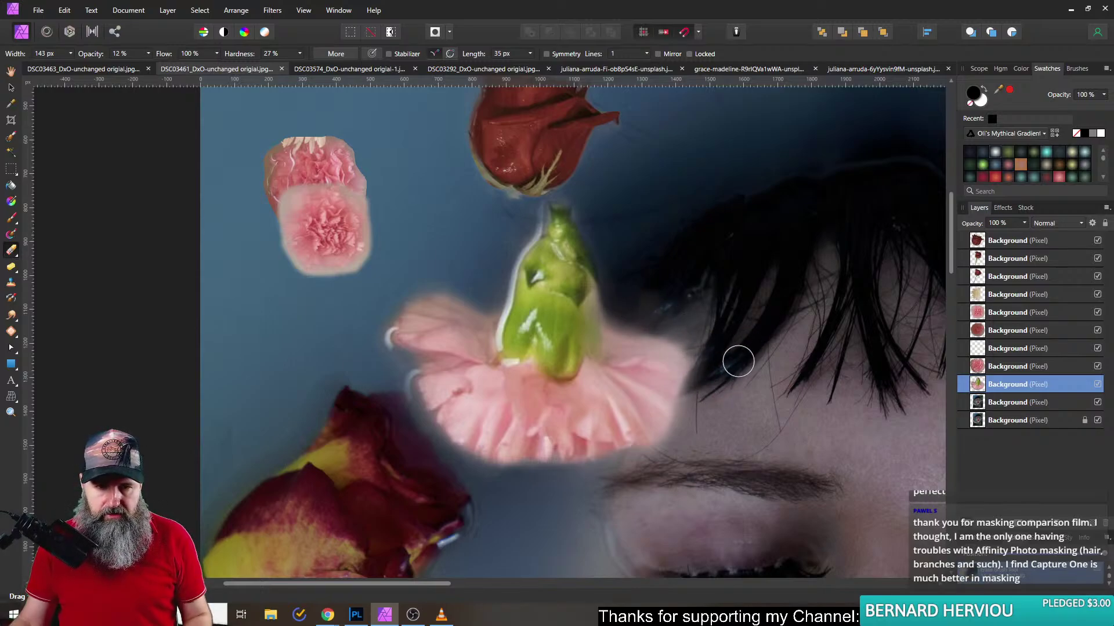
pyautogui.scroll(-3, 734, 343)
pyautogui.scroll(1, 430, 200)
pyautogui.click(11, 87)
pyautogui.moveTo(509, 339); pyautogui.dragTo(703, 320)
pyautogui.click(475, 541)
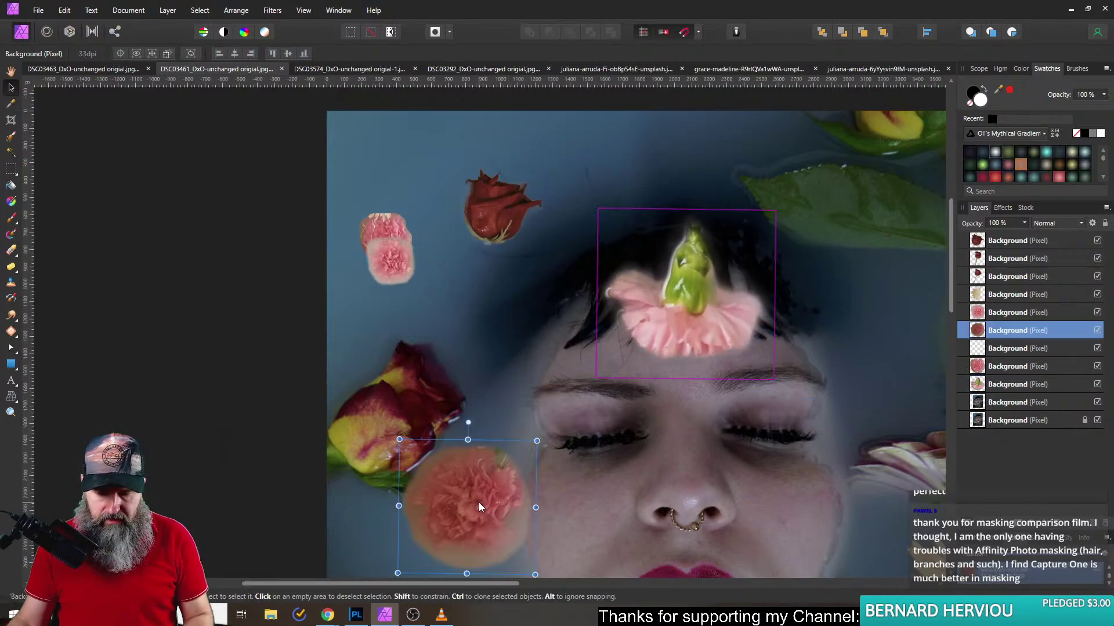
pyautogui.press('Delete')
# - Enlarge the lower of the two small pink carnations and move it between the red-and-yellow rose and the face
pyautogui.click(421, 292)
pyautogui.moveTo(422, 292); pyautogui.dragTo(642, 242)
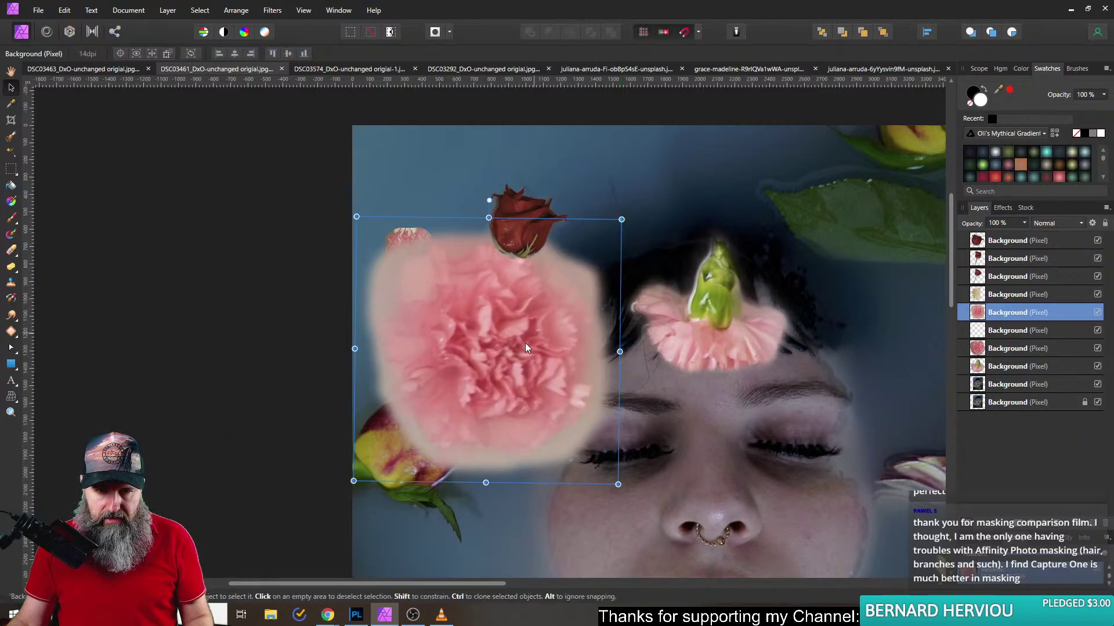
pyautogui.moveTo(511, 325); pyautogui.dragTo(551, 400)
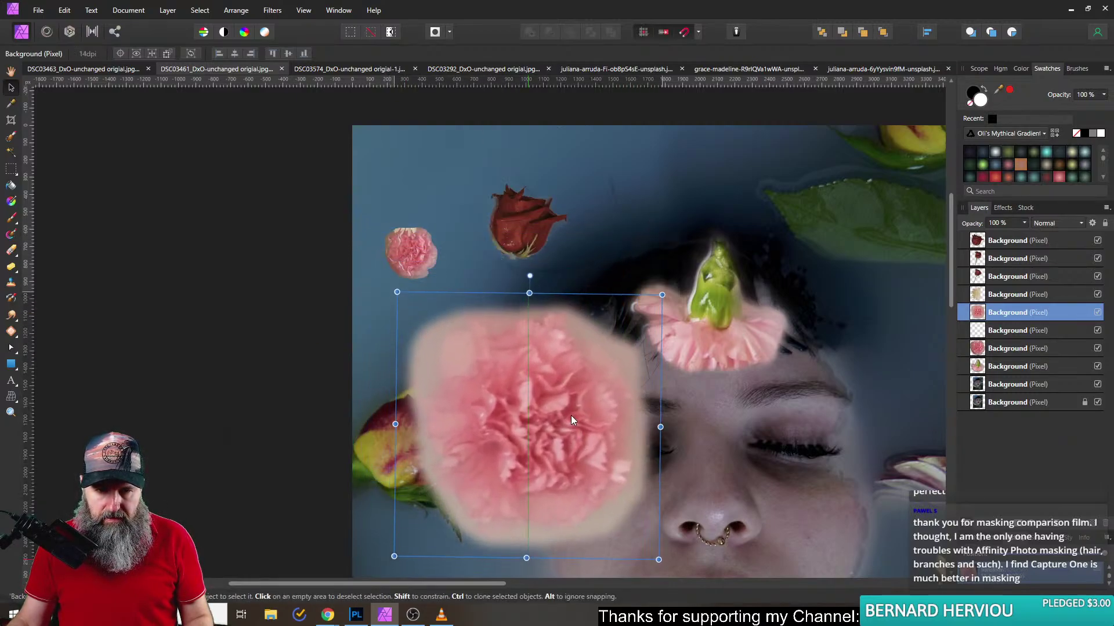
# - Erase the beige halo around the enlarged pink carnation with a 305 px soft eraser at 12% opacity
pyautogui.click(12, 251)
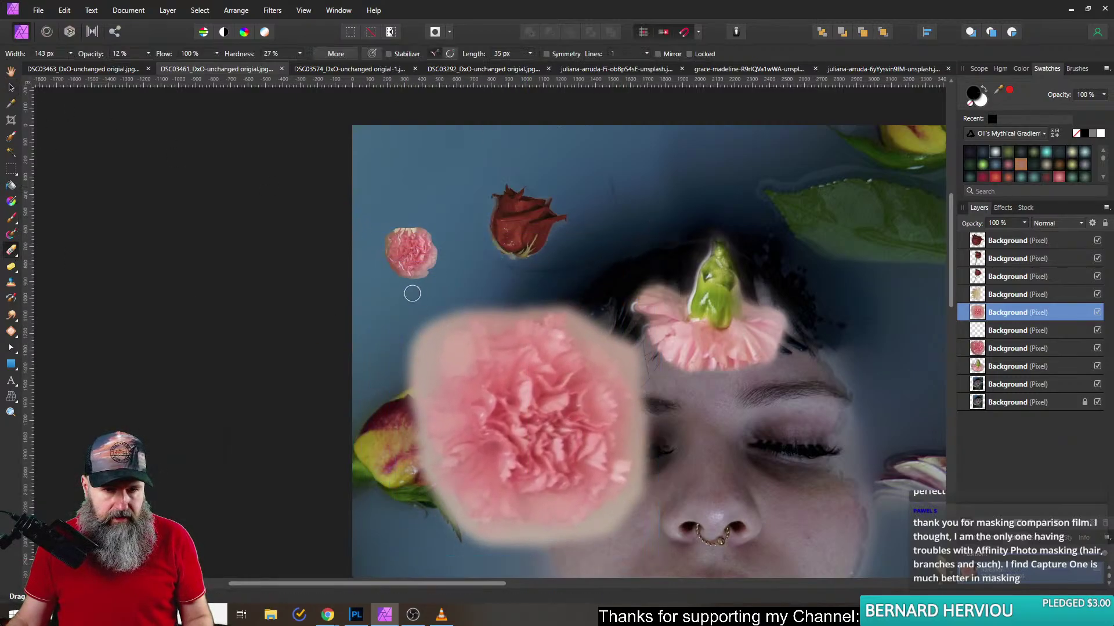
pyautogui.click(70, 53)
pyautogui.moveTo(64, 66); pyautogui.dragTo(79, 69)
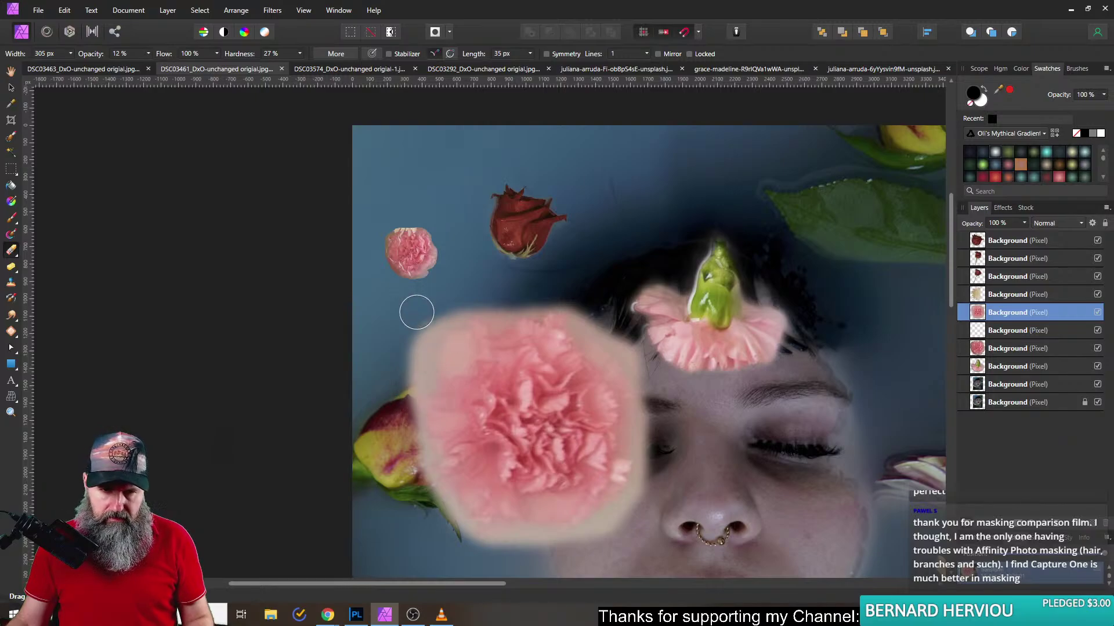
pyautogui.moveTo(427, 315)
pyautogui.mouseDown()
pyautogui.moveTo(409, 392)
pyautogui.moveTo(426, 327)
pyautogui.moveTo(442, 326)
pyautogui.mouseUp()
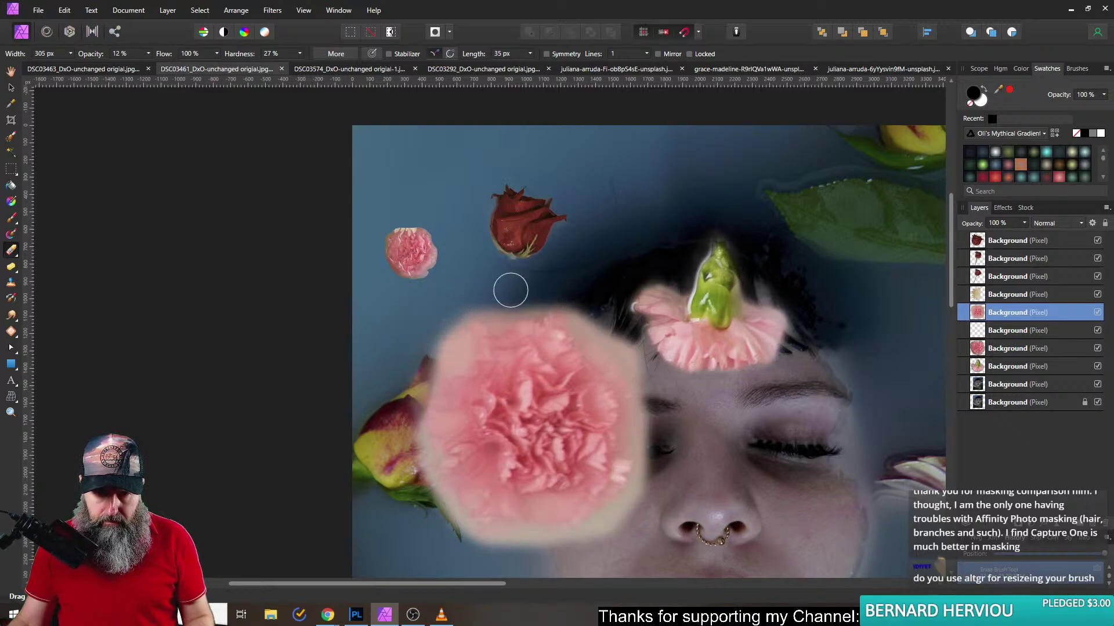
pyautogui.moveTo(569, 294)
pyautogui.mouseDown()
pyautogui.moveTo(617, 343)
pyautogui.moveTo(595, 316)
pyautogui.moveTo(657, 361)
pyautogui.moveTo(646, 330)
pyautogui.moveTo(622, 321)
pyautogui.moveTo(660, 385)
pyautogui.moveTo(648, 463)
pyautogui.moveTo(658, 459)
pyautogui.moveTo(657, 396)
pyautogui.mouseUp()
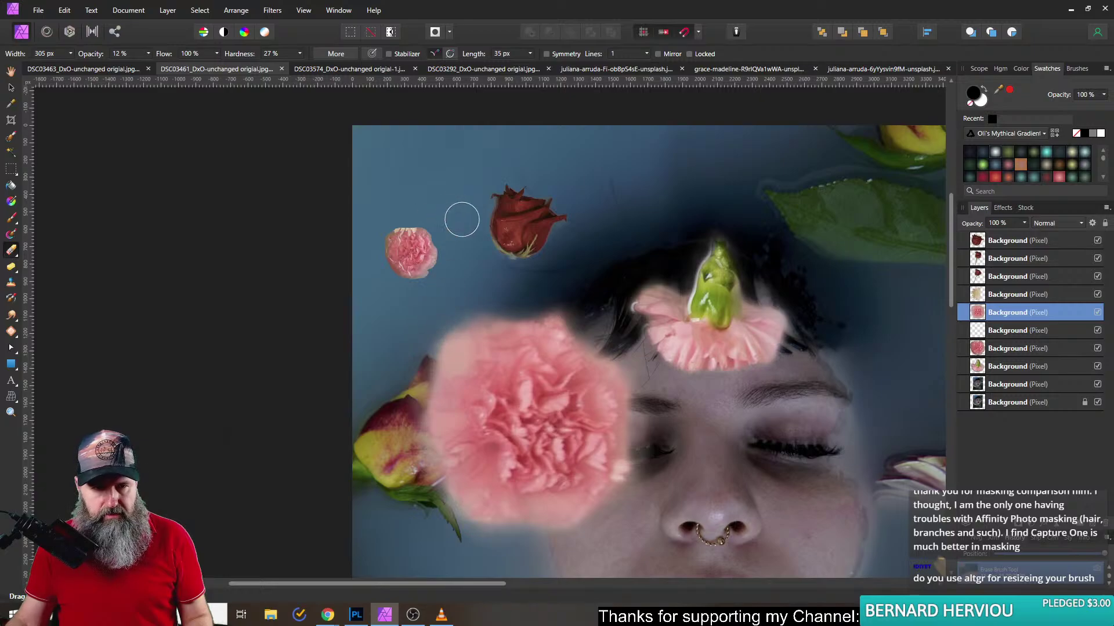
# - Shrink the pink carnation beside the face slightly, and enlarge the other small pink carnation in the portrait's upper-left corner
pyautogui.click(11, 87)
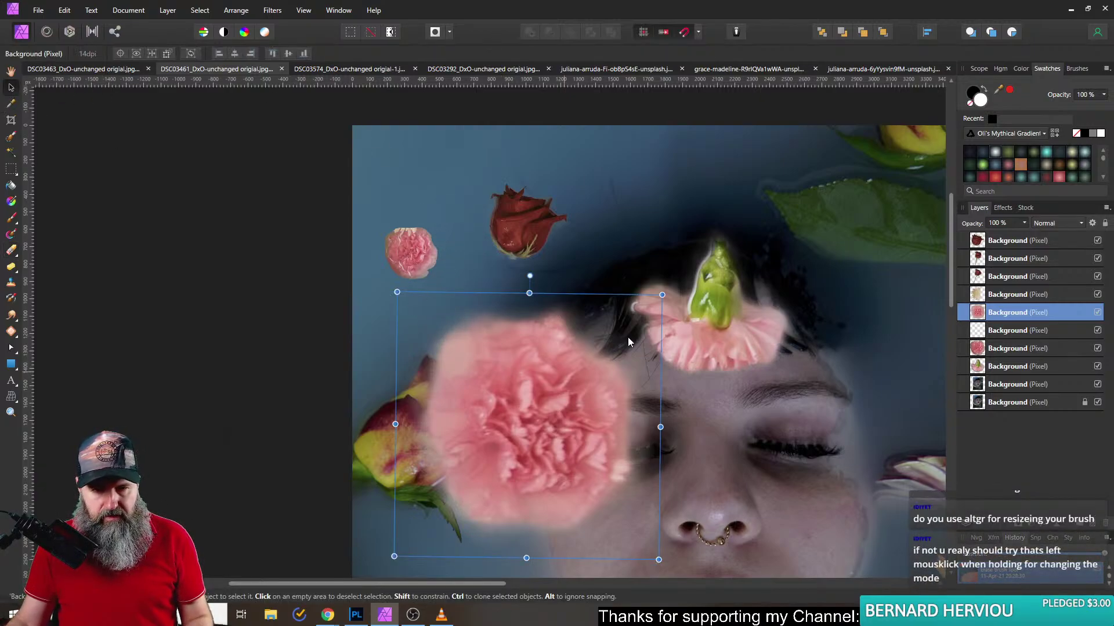
pyautogui.moveTo(694, 240); pyautogui.dragTo(671, 298)
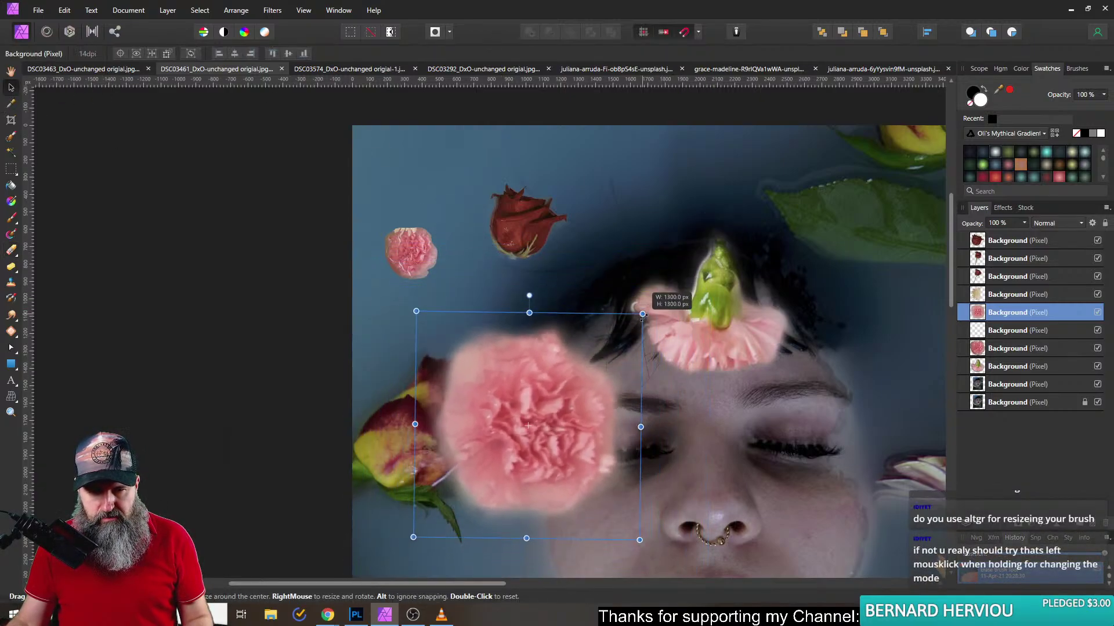
pyautogui.click(410, 273)
pyautogui.moveTo(410, 275); pyautogui.dragTo(560, 357)
pyautogui.moveTo(495, 313); pyautogui.dragTo(457, 237)
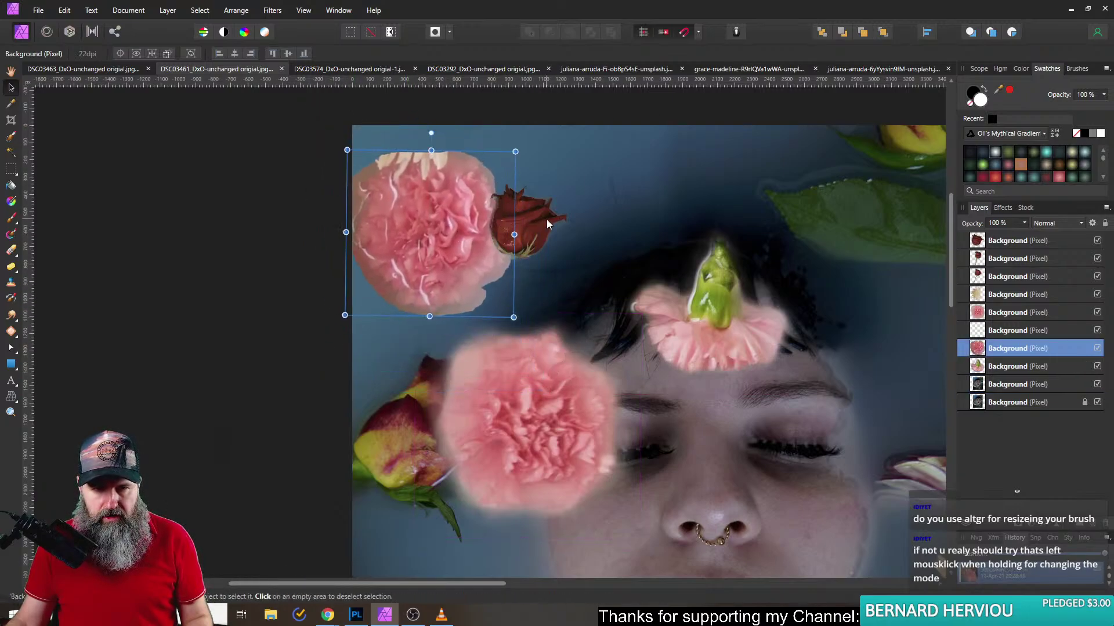
# - Move the small red rose directly above the side-view carnation, and shift the upper pink carnation to the right
pyautogui.moveTo(525, 224); pyautogui.dragTo(686, 228)
pyautogui.click(397, 236)
pyautogui.moveTo(397, 236); pyautogui.dragTo(463, 234)
# - Erase part of the upper pink carnation's lower edge with a textured 128 px Acrylics brush at 58% opacity
pyautogui.scroll(3, 506, 271)
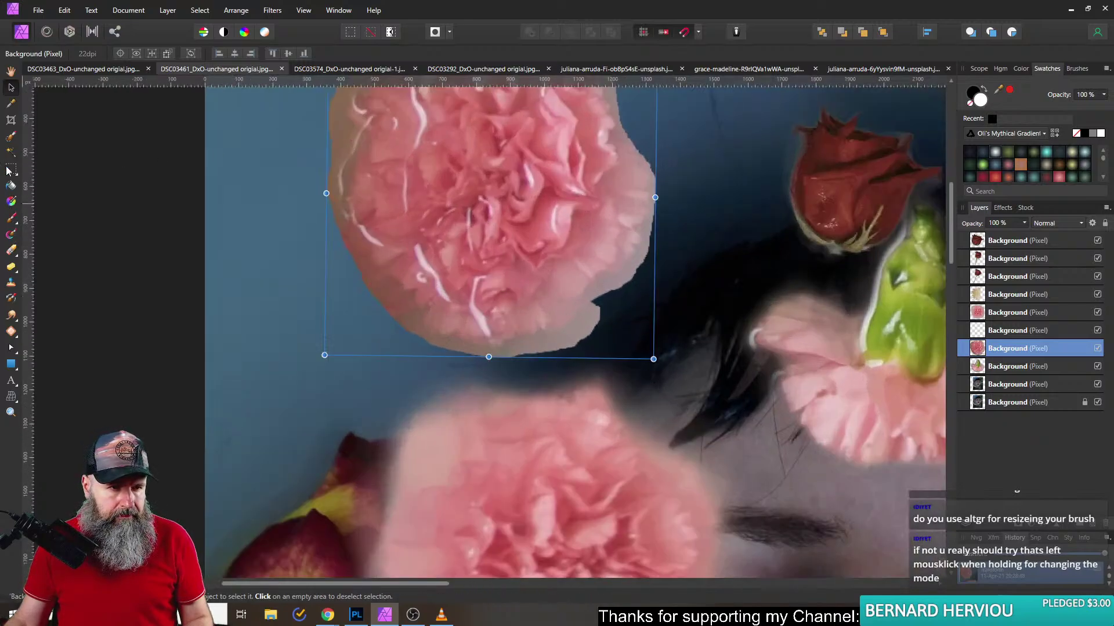
pyautogui.click(11, 253)
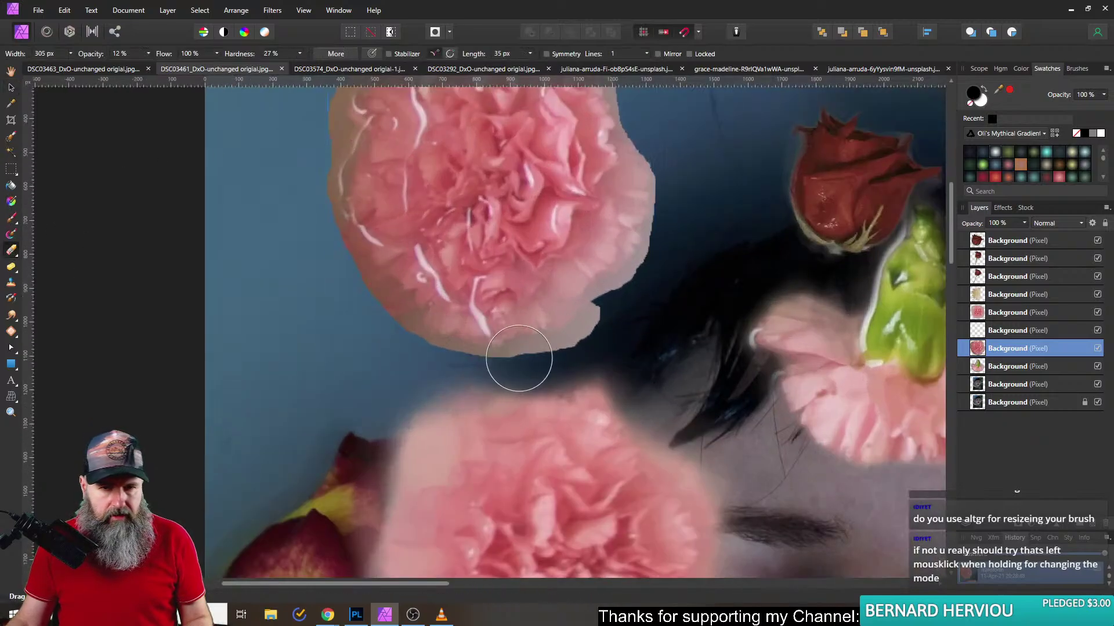
pyautogui.click(1076, 69)
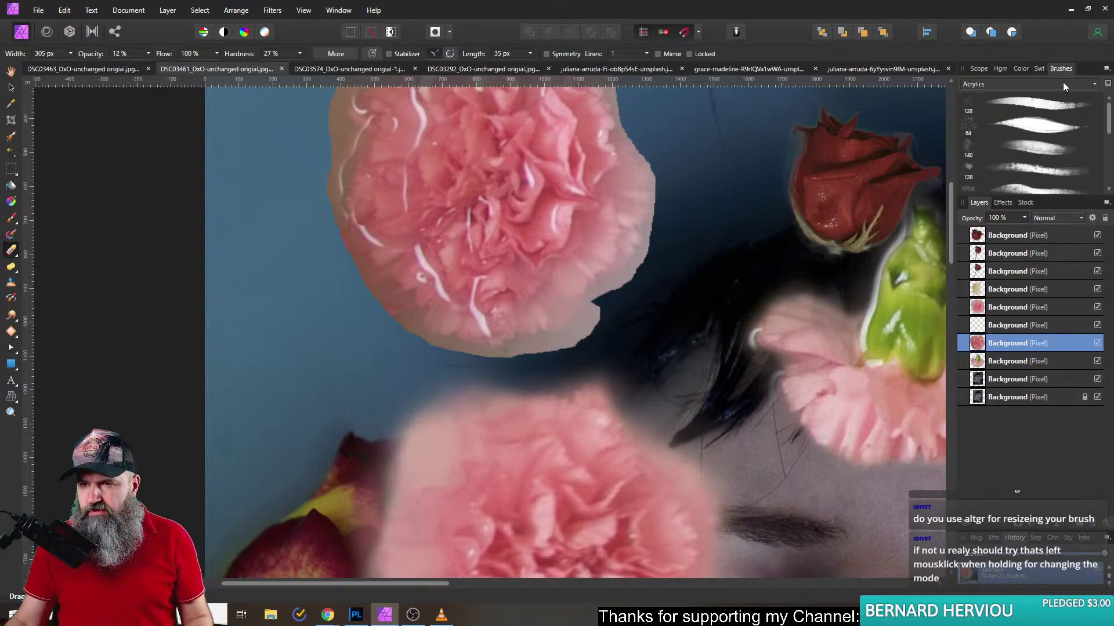
pyautogui.click(1027, 170)
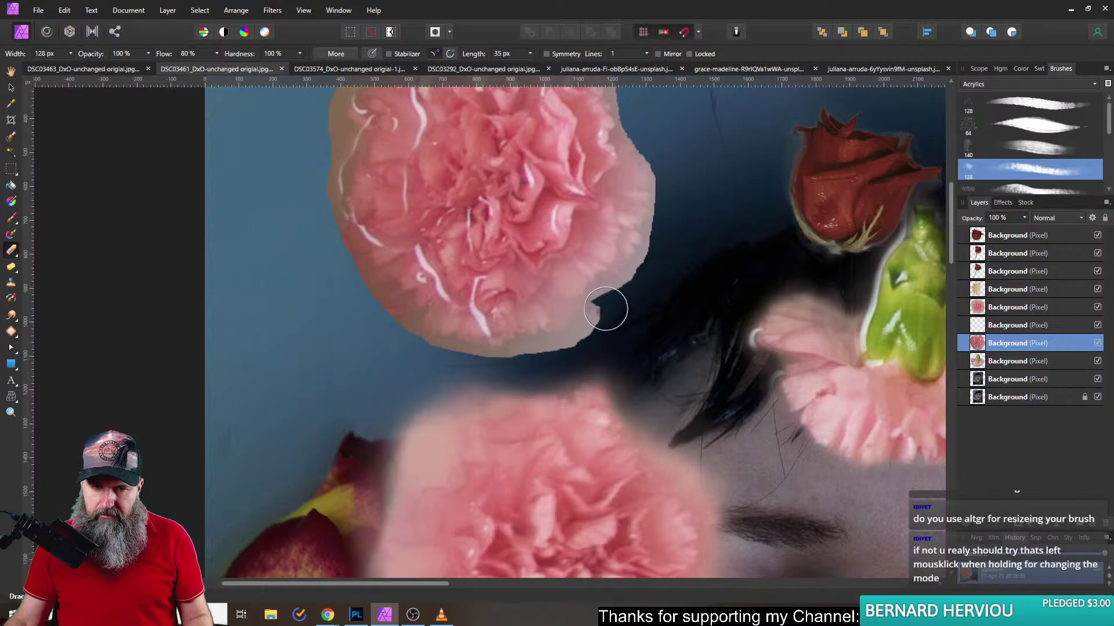
pyautogui.moveTo(150, 63); pyautogui.dragTo(123, 67)
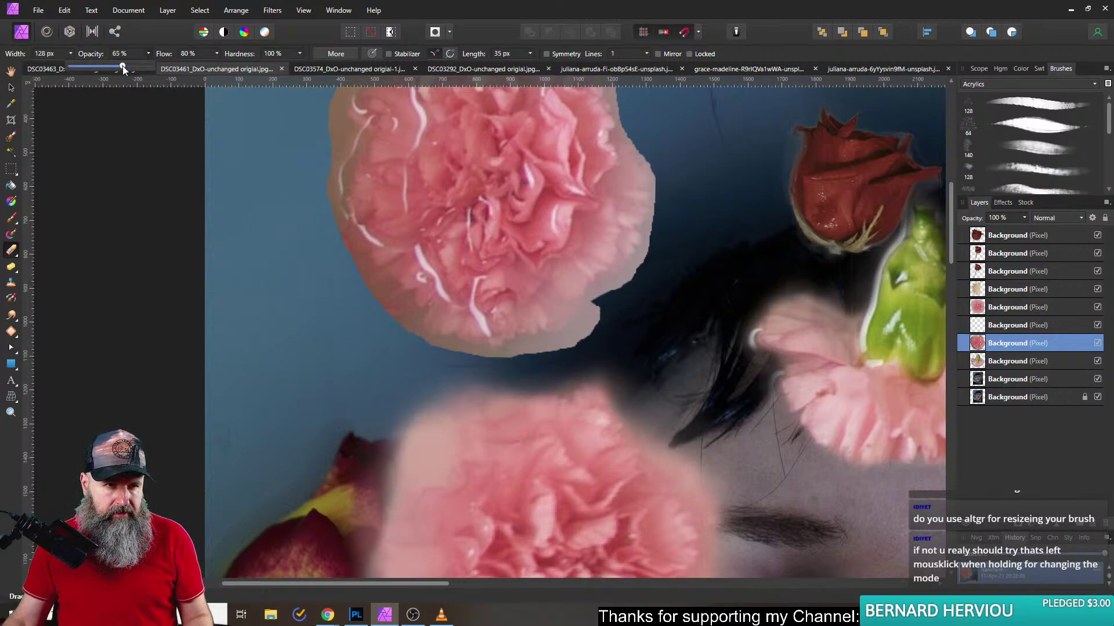
pyautogui.moveTo(609, 316)
pyautogui.mouseDown()
pyautogui.moveTo(633, 293)
pyautogui.moveTo(584, 327)
pyautogui.moveTo(611, 292)
pyautogui.moveTo(584, 336)
pyautogui.moveTo(519, 370)
pyautogui.moveTo(568, 346)
pyautogui.moveTo(521, 360)
pyautogui.moveTo(590, 352)
pyautogui.moveTo(555, 348)
pyautogui.moveTo(582, 342)
pyautogui.moveTo(604, 311)
pyautogui.moveTo(532, 354)
pyautogui.moveTo(451, 374)
pyautogui.moveTo(430, 410)
pyautogui.mouseUp()
pyautogui.scroll(-2, 600, 357)
pyautogui.scroll(-2, 599, 357)
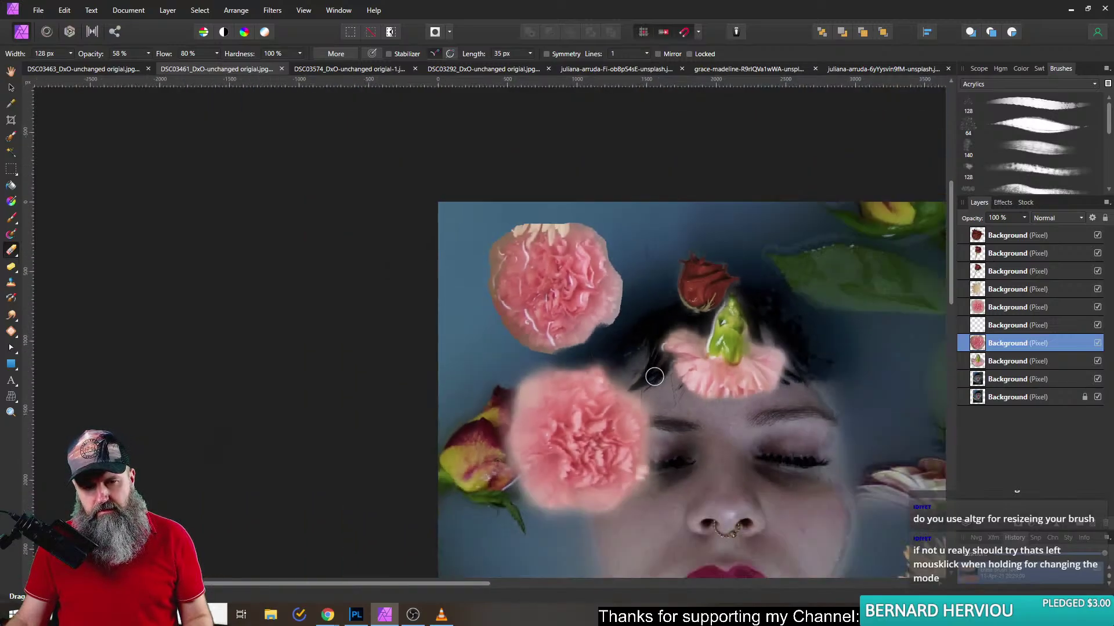
# - Roughen the upper pink carnation's lower and right edges by erasing with a 100 px Dry Media brush at 100% opacity
pyautogui.scroll(3, 633, 380)
pyautogui.scroll(-2, 1038, 149)
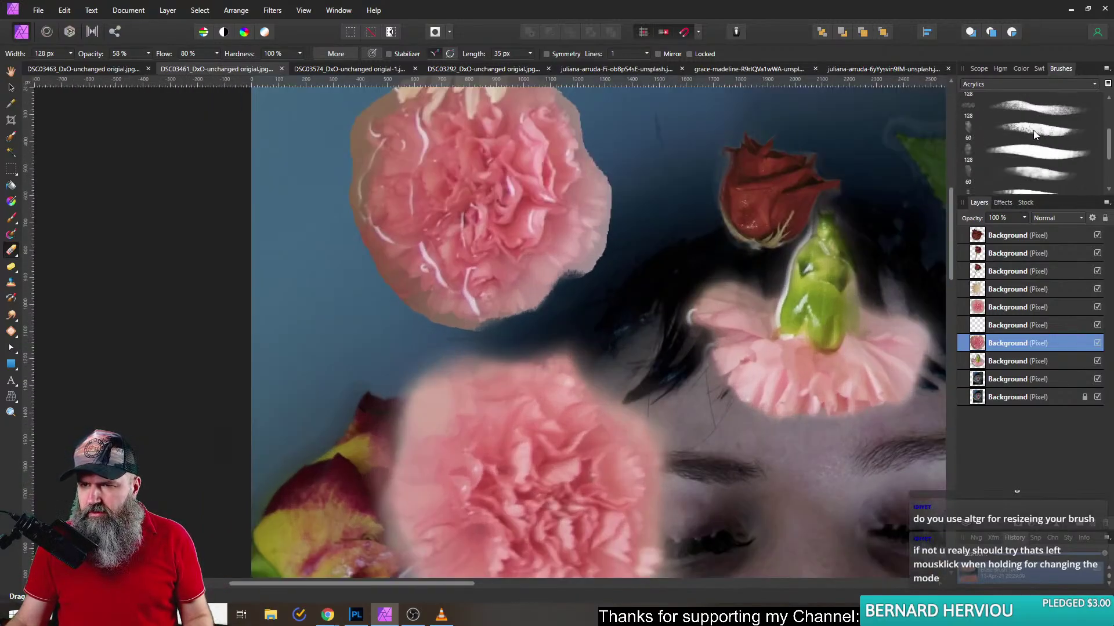
pyautogui.scroll(-2, 1035, 164)
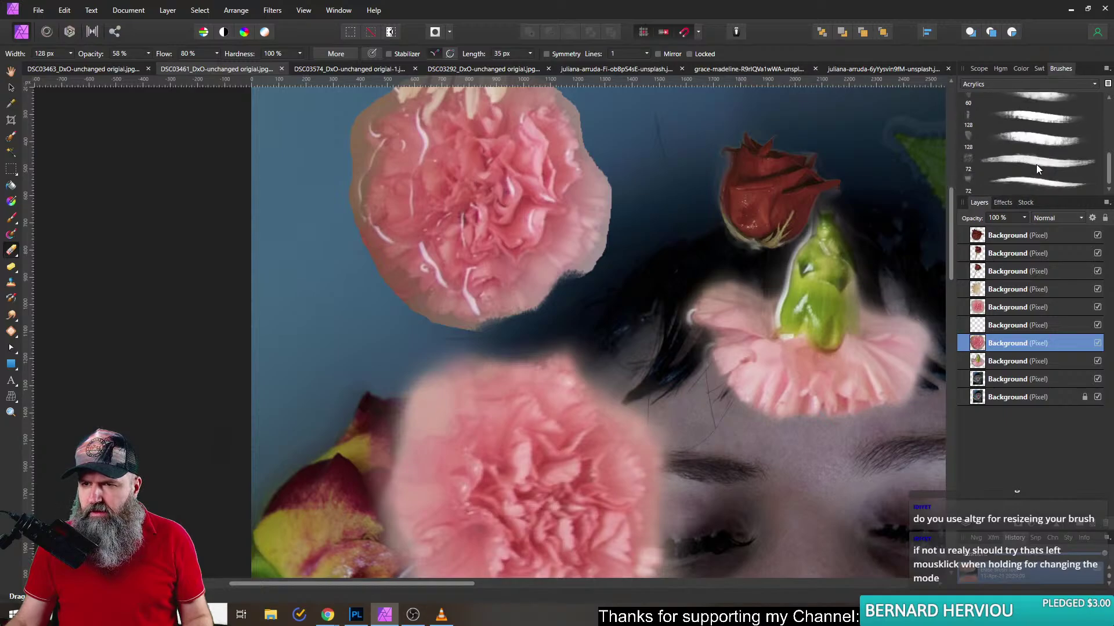
pyautogui.click(992, 85)
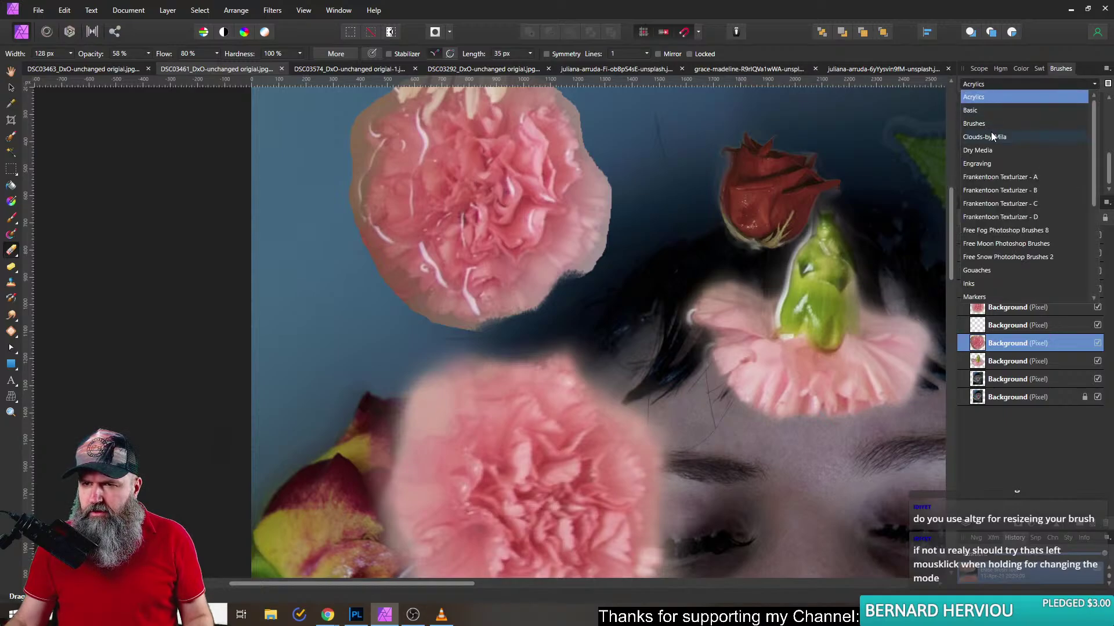
pyautogui.click(988, 150)
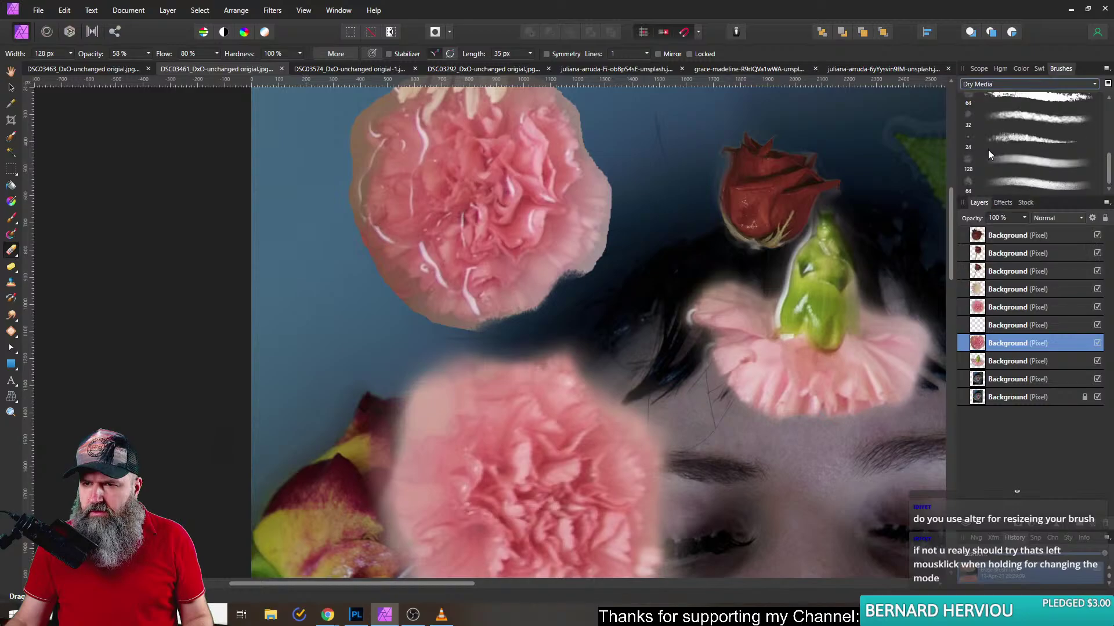
pyautogui.click(1019, 118)
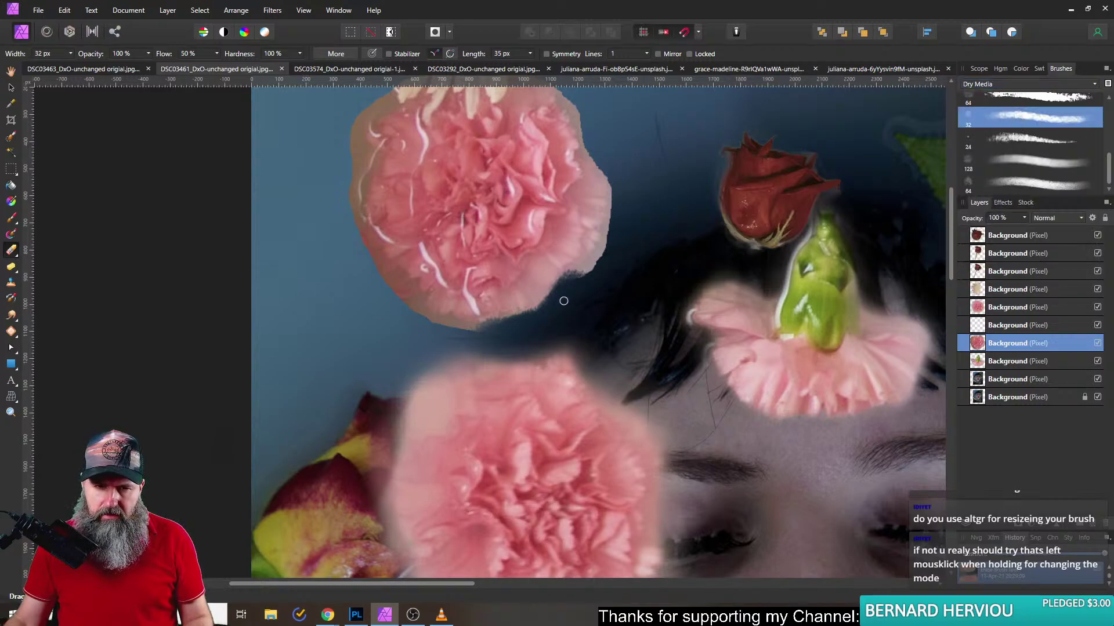
pyautogui.moveTo(71, 54)
pyautogui.mouseDown()
pyautogui.moveTo(89, 65)
pyautogui.moveTo(72, 52)
pyautogui.mouseUp()
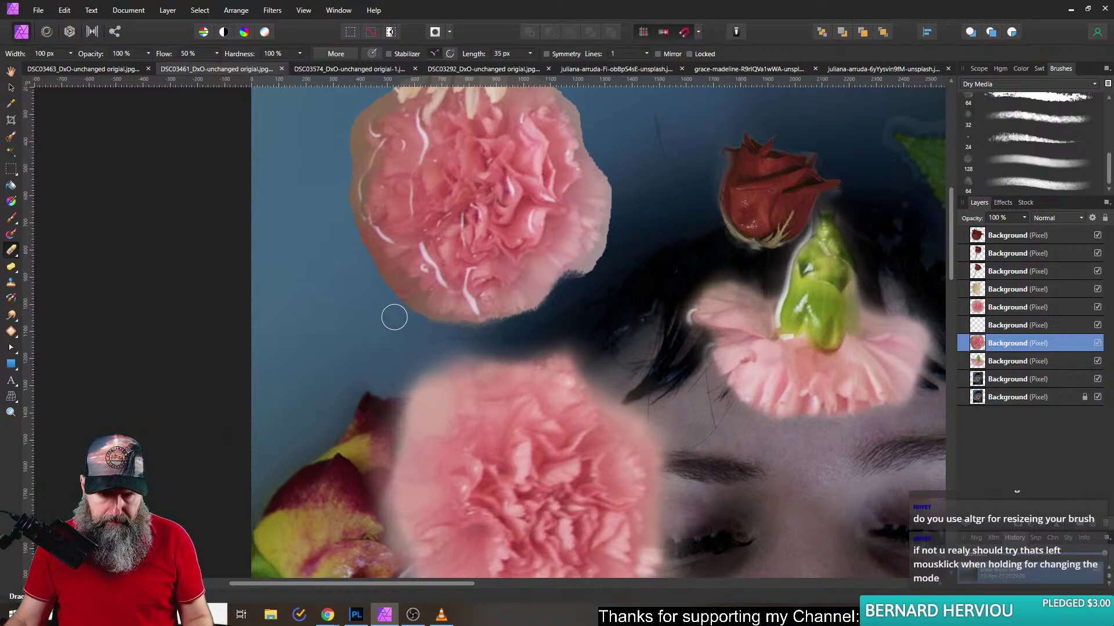
pyautogui.moveTo(516, 323)
pyautogui.mouseDown()
pyautogui.moveTo(470, 331)
pyautogui.moveTo(519, 322)
pyautogui.moveTo(604, 270)
pyautogui.moveTo(607, 214)
pyautogui.moveTo(614, 248)
pyautogui.moveTo(630, 184)
pyautogui.moveTo(612, 257)
pyautogui.moveTo(596, 262)
pyautogui.moveTo(605, 245)
pyautogui.moveTo(615, 252)
pyautogui.moveTo(624, 171)
pyautogui.mouseUp()
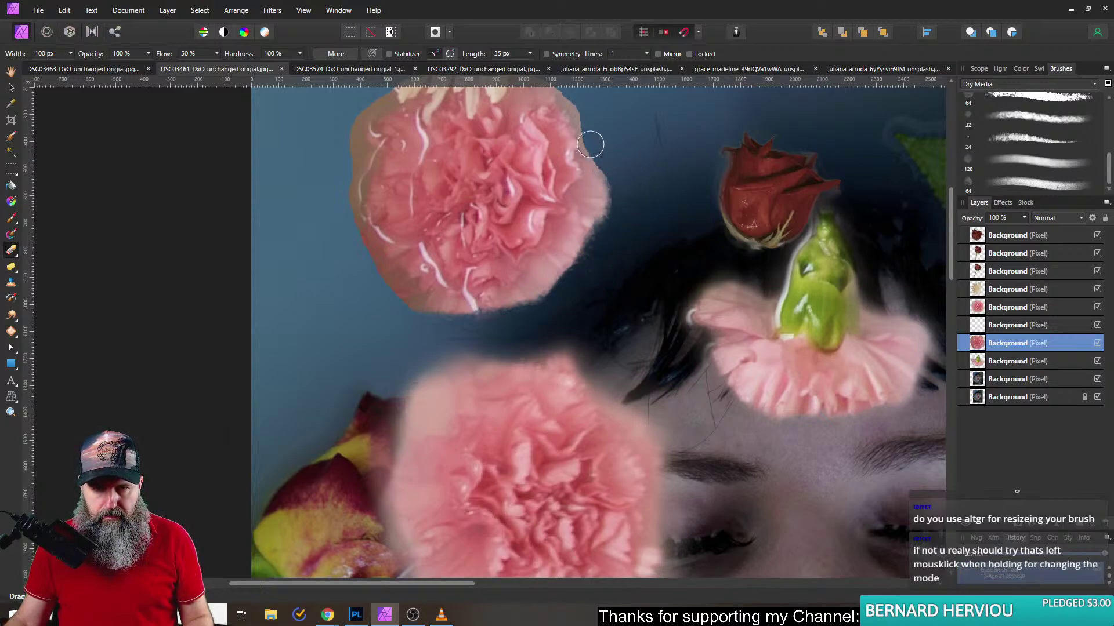
# - Try erasing the upper pink carnation's upper-right edge with the Dry Media brush, and undo those last strokes
pyautogui.scroll(3, 594, 152)
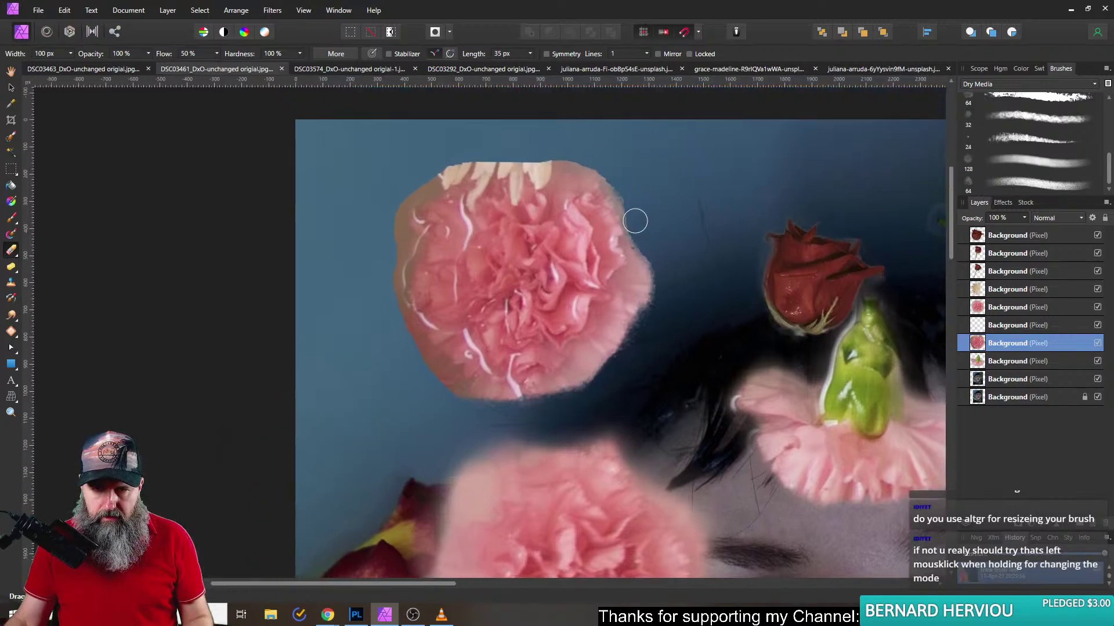
pyautogui.moveTo(645, 234)
pyautogui.mouseDown()
pyautogui.moveTo(603, 157)
pyautogui.moveTo(614, 195)
pyautogui.moveTo(601, 176)
pyautogui.moveTo(499, 178)
pyautogui.mouseUp()
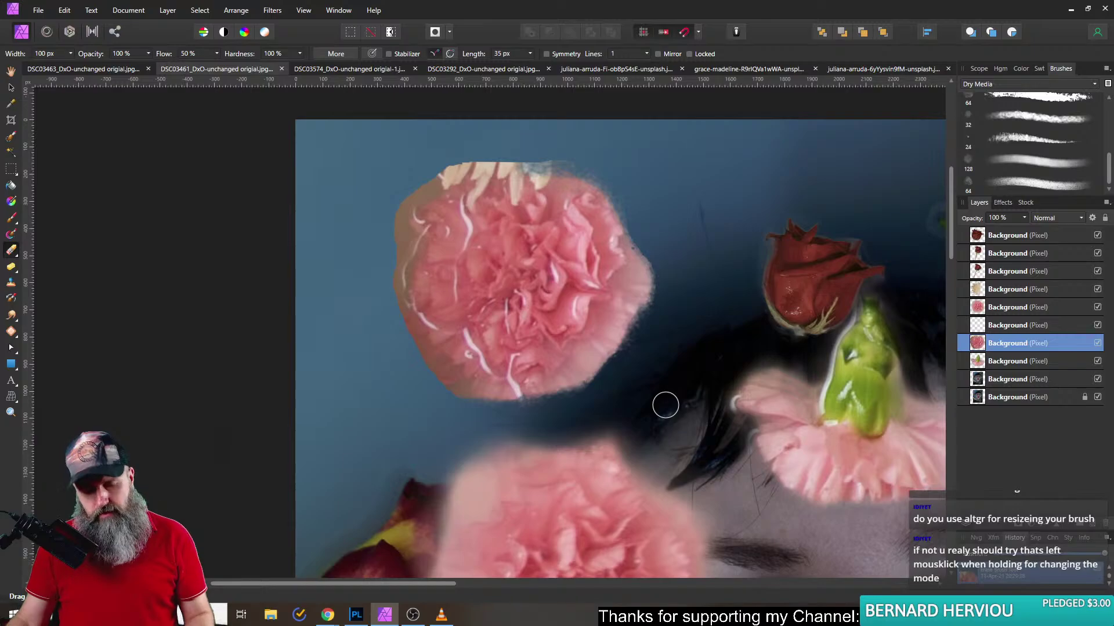
pyautogui.hotkey('ctrl', 'z')
pyautogui.hotkey('ctrl', 'z')
pyautogui.hotkey('ctrl', 'z')
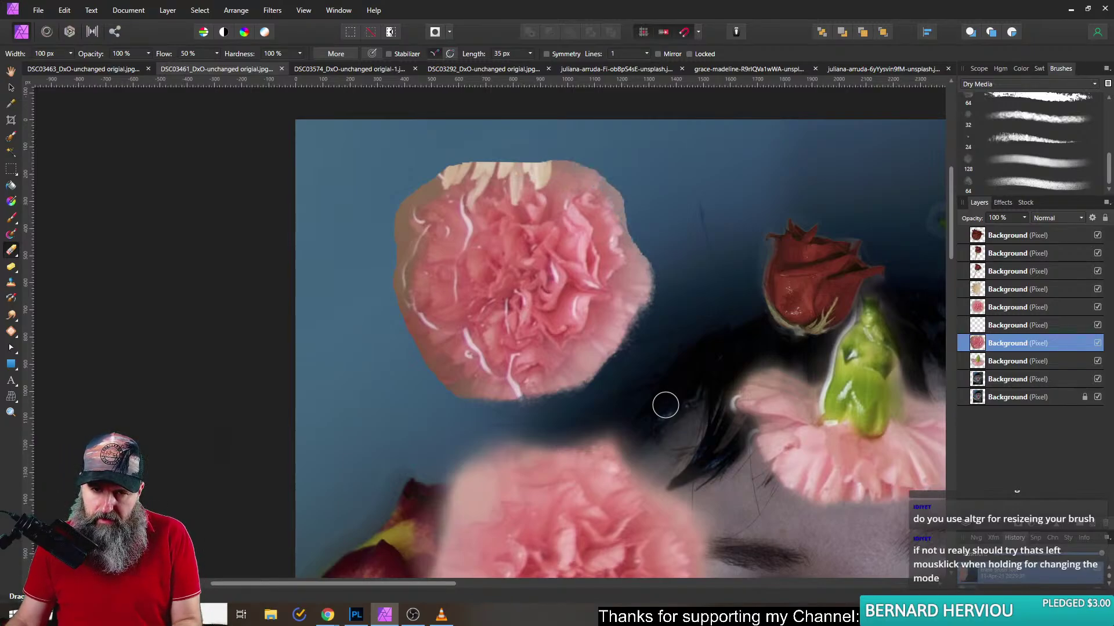
# - Undo all textured-brush erasing and the last move of the upper pink carnation, and shift the carnation to the right again
pyautogui.hotkey('ctrl', 'z')
pyautogui.hotkey('ctrl', 'z')
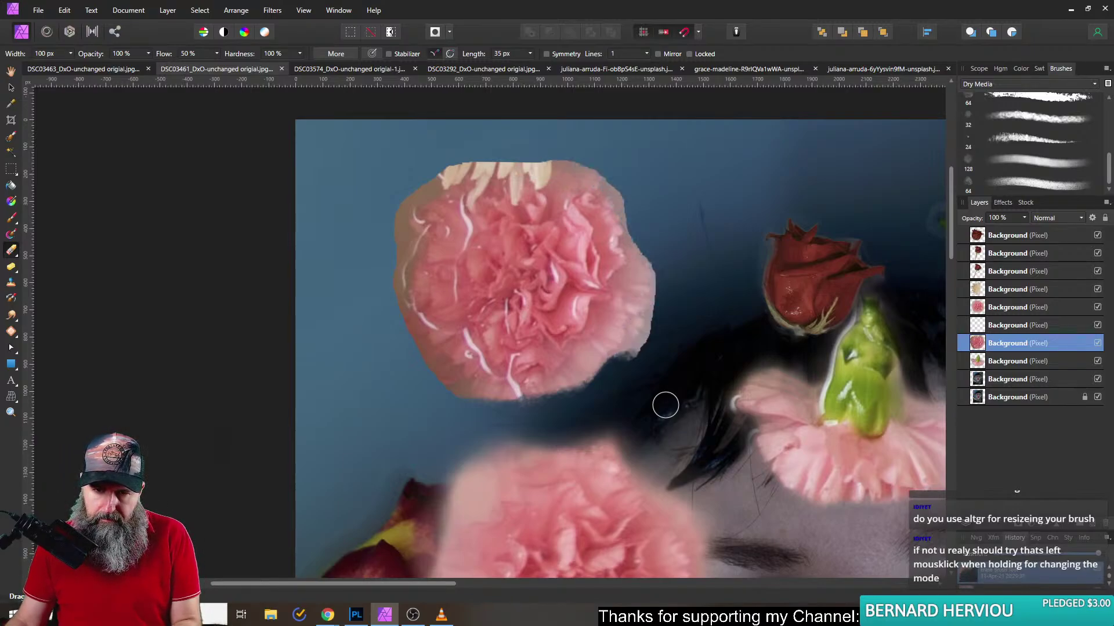
pyautogui.hotkey('ctrl', 'z')
pyautogui.hotkey('ctrl', 'z')
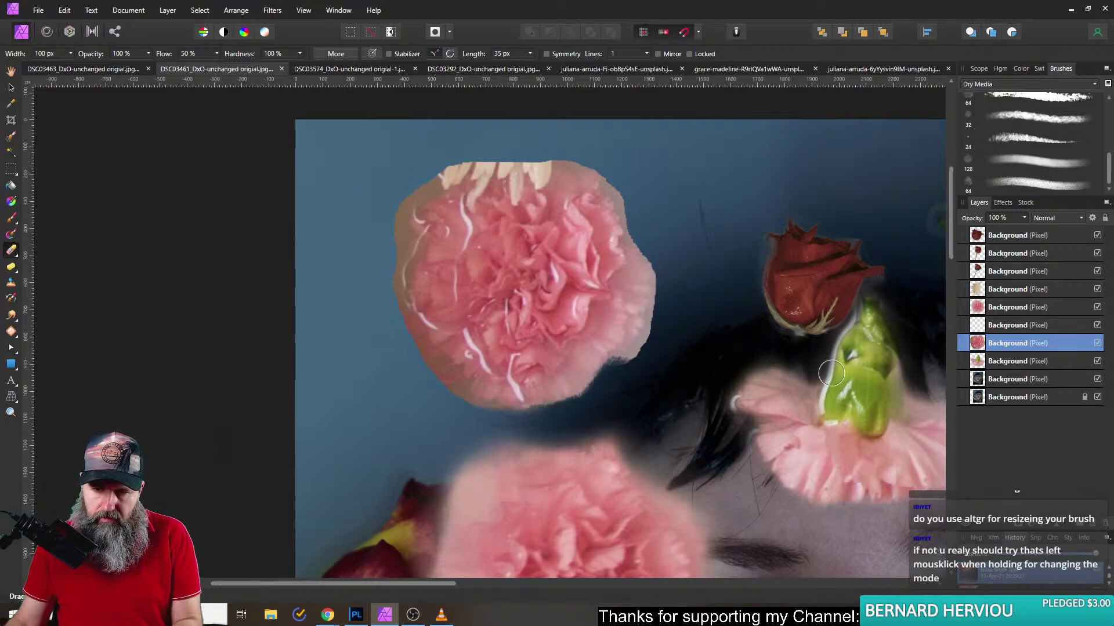
pyautogui.hotkey('ctrl', 'z')
pyautogui.hotkey('ctrl', 'z')
pyautogui.hotkey('ctrl', 'z')
pyautogui.hotkey('ctrl', 'z')
pyautogui.hotkey('ctrl', 'z')
pyautogui.hotkey('ctrl', 'z')
pyautogui.hotkey('ctrl', 'z')
pyautogui.hotkey('ctrl', 'z')
pyautogui.hotkey('ctrl', 'z')
pyautogui.hotkey('ctrl', 'z')
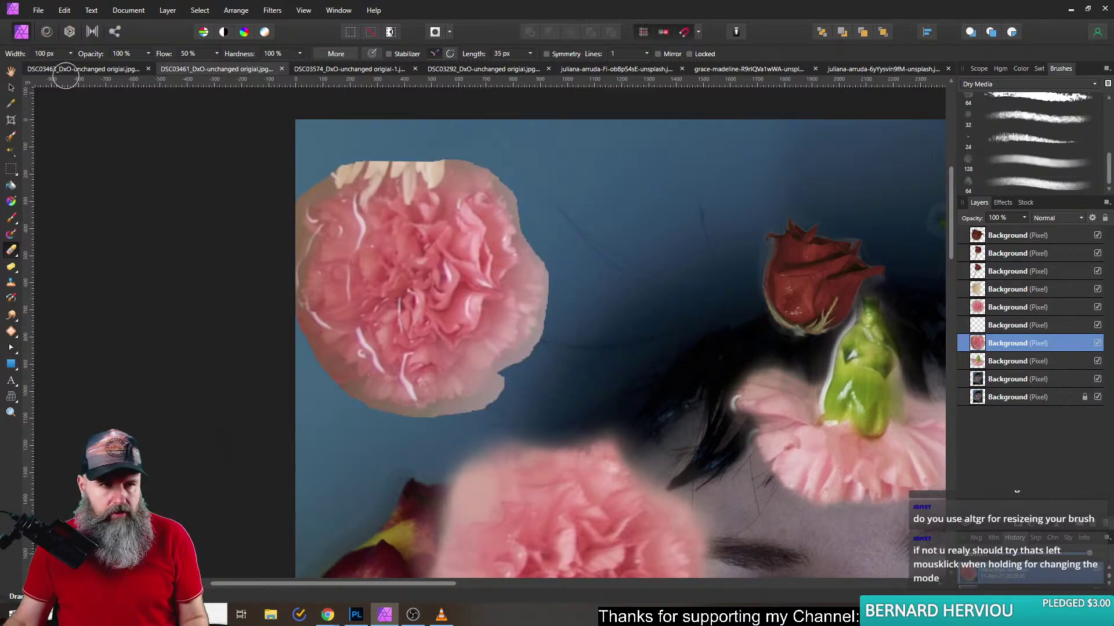
pyautogui.click(14, 89)
pyautogui.moveTo(406, 261); pyautogui.dragTo(514, 251)
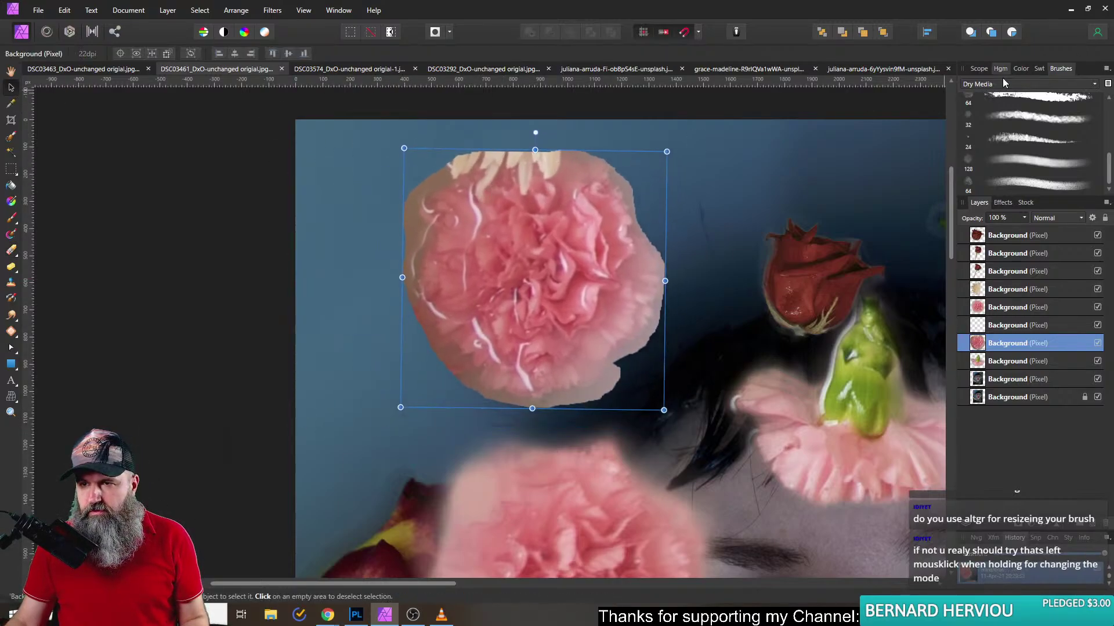
# - Erase the upper pink carnation's halo and the stray cream petals on its upper edge with a soft 256 px Basic brush at 25% flow
pyautogui.click(1034, 85)
pyautogui.scroll(2, 1025, 154)
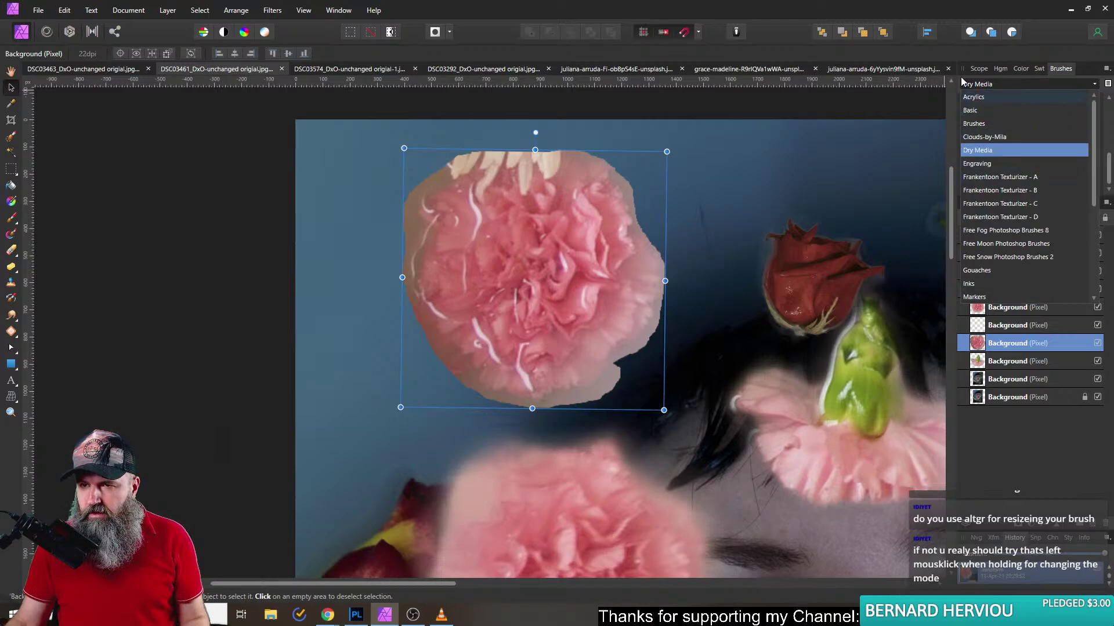
pyautogui.click(981, 113)
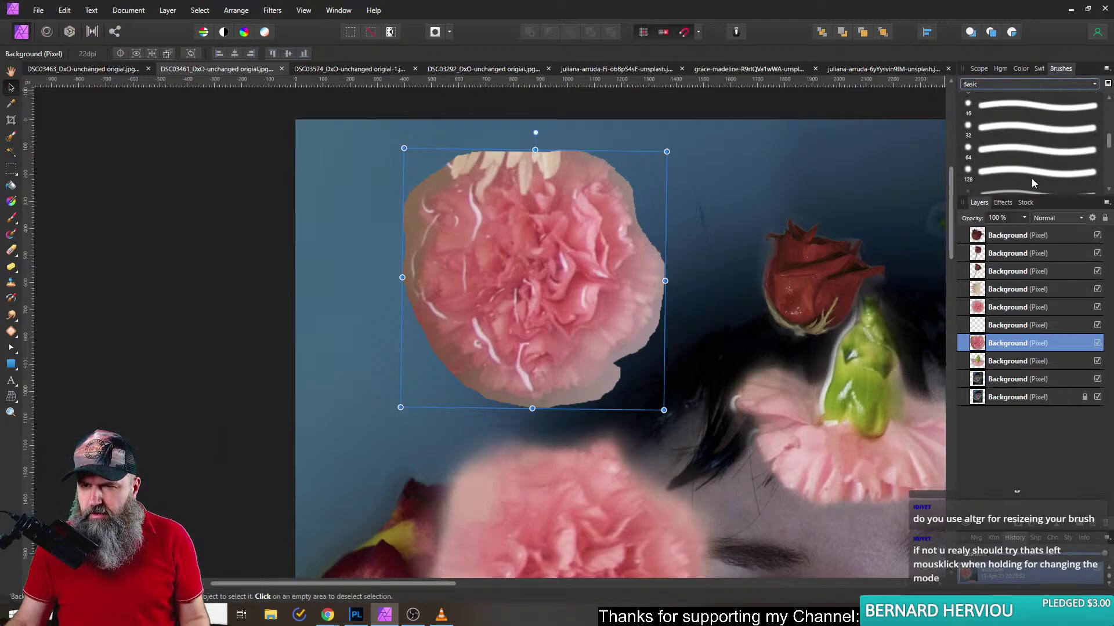
pyautogui.click(1035, 177)
pyautogui.scroll(-2, 1026, 164)
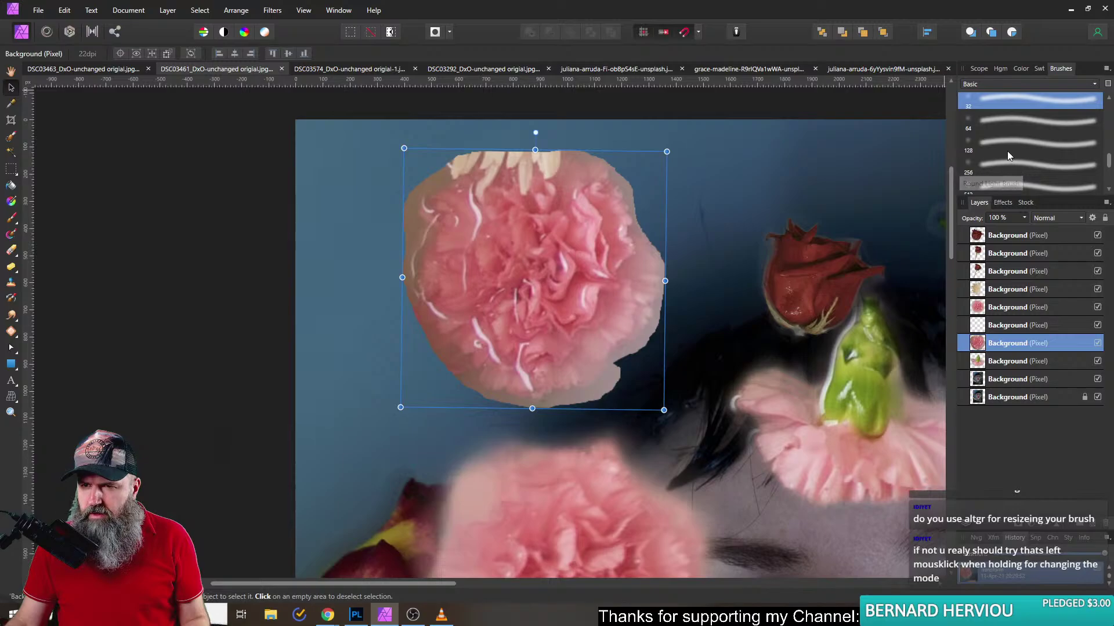
pyautogui.click(1008, 150)
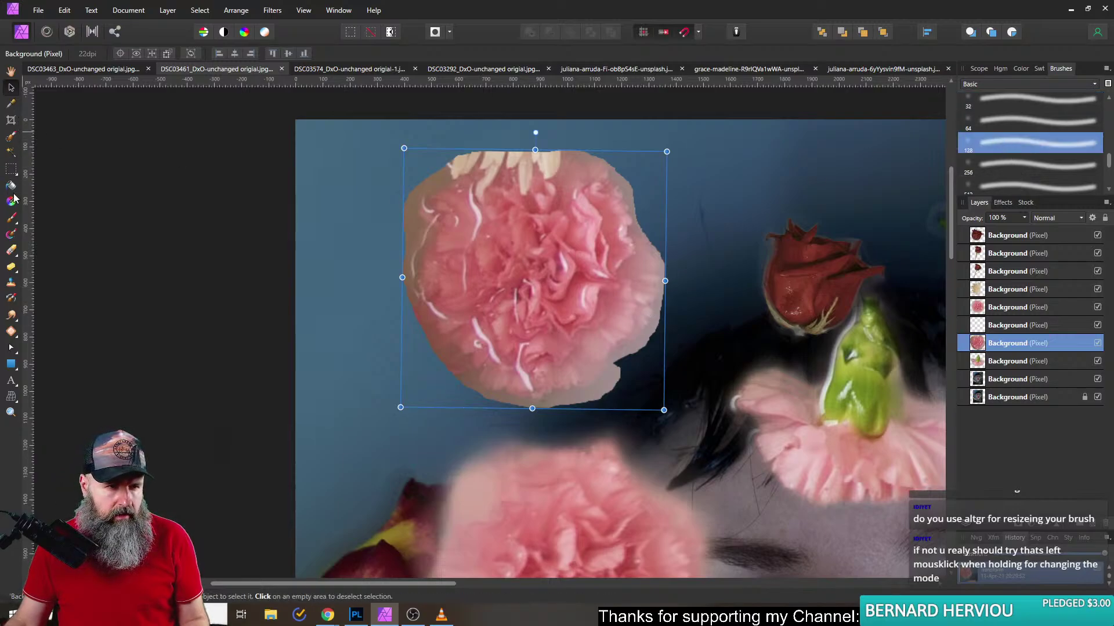
pyautogui.click(10, 252)
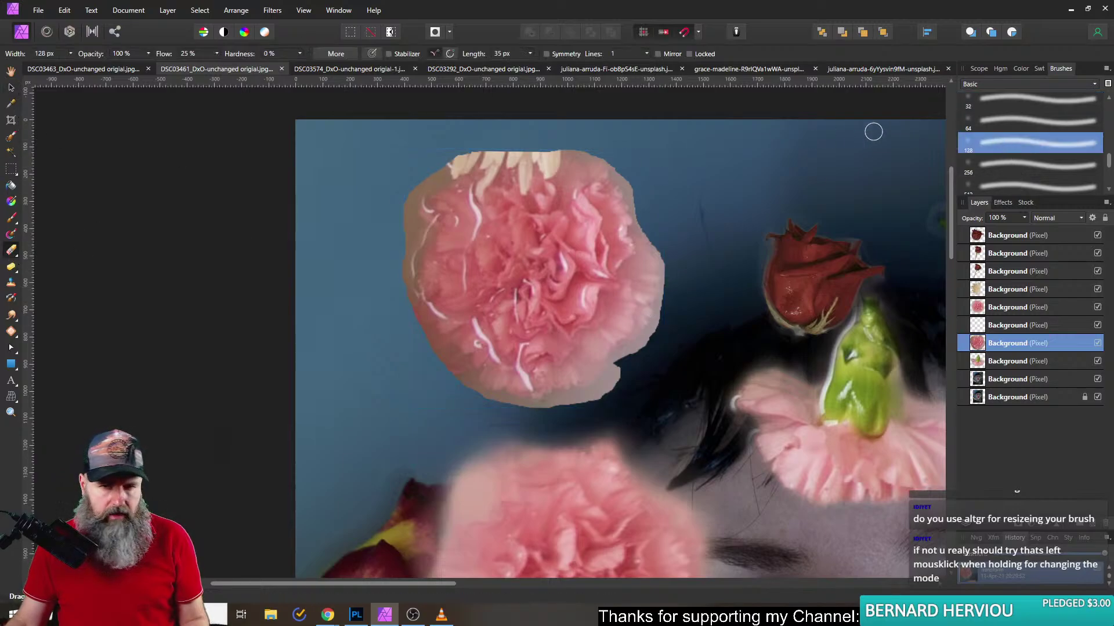
pyautogui.click(984, 162)
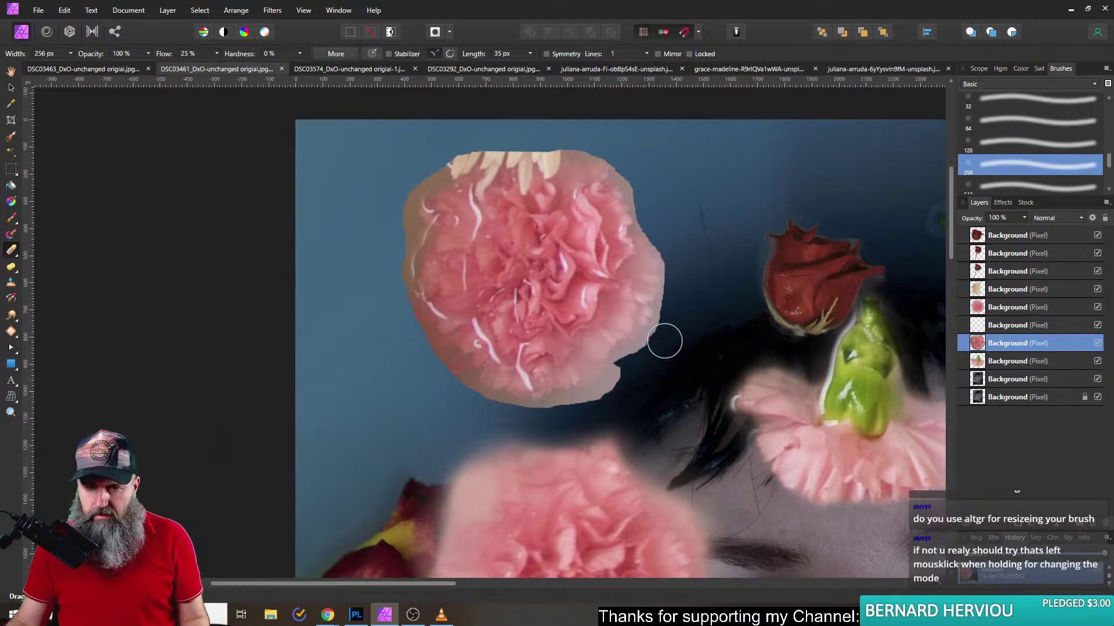
pyautogui.moveTo(603, 387)
pyautogui.mouseDown()
pyautogui.moveTo(649, 369)
pyautogui.moveTo(586, 410)
pyautogui.moveTo(611, 402)
pyautogui.moveTo(548, 419)
pyautogui.moveTo(484, 409)
pyautogui.moveTo(437, 370)
pyautogui.moveTo(398, 288)
pyautogui.mouseUp()
pyautogui.moveTo(413, 232)
pyautogui.mouseDown()
pyautogui.moveTo(387, 241)
pyautogui.moveTo(410, 218)
pyautogui.moveTo(403, 181)
pyautogui.moveTo(436, 162)
pyautogui.moveTo(413, 181)
pyautogui.moveTo(432, 150)
pyautogui.moveTo(639, 131)
pyautogui.moveTo(602, 137)
pyautogui.moveTo(640, 168)
pyautogui.moveTo(636, 160)
pyautogui.moveTo(617, 148)
pyautogui.moveTo(662, 262)
pyautogui.moveTo(675, 268)
pyautogui.moveTo(650, 219)
pyautogui.moveTo(680, 276)
pyautogui.moveTo(682, 319)
pyautogui.moveTo(647, 354)
pyautogui.moveTo(661, 357)
pyautogui.moveTo(673, 336)
pyautogui.moveTo(663, 242)
pyautogui.mouseUp()
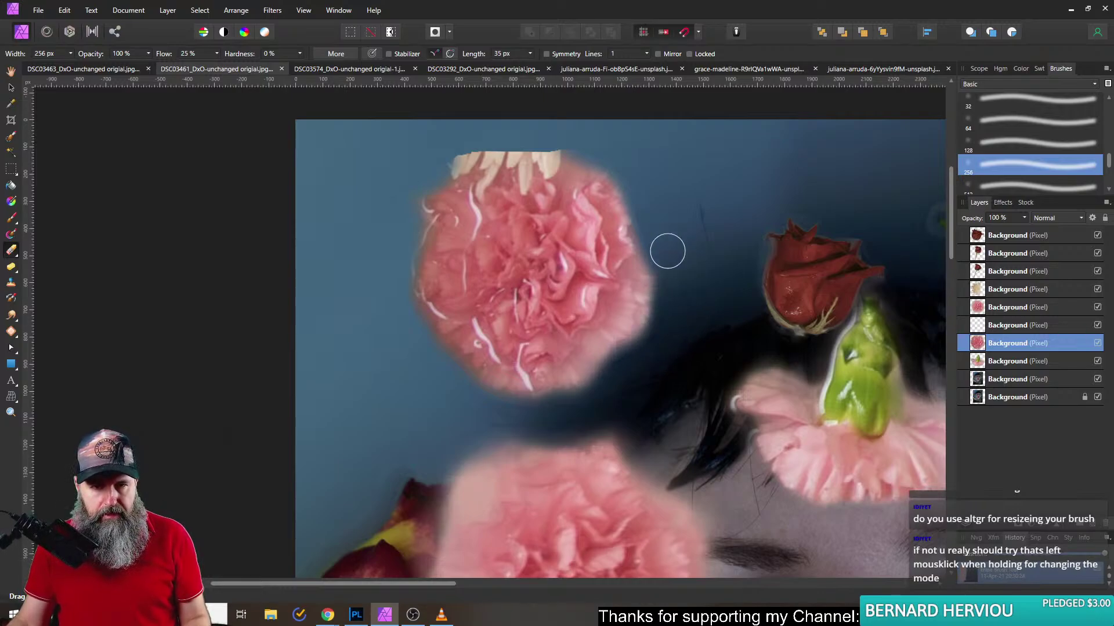
pyautogui.moveTo(447, 143)
pyautogui.mouseDown()
pyautogui.moveTo(472, 163)
pyautogui.moveTo(423, 166)
pyautogui.moveTo(526, 151)
pyautogui.moveTo(478, 170)
pyautogui.moveTo(492, 167)
pyautogui.moveTo(484, 178)
pyautogui.moveTo(489, 162)
pyautogui.moveTo(561, 167)
pyautogui.moveTo(511, 169)
pyautogui.moveTo(560, 150)
pyautogui.mouseUp()
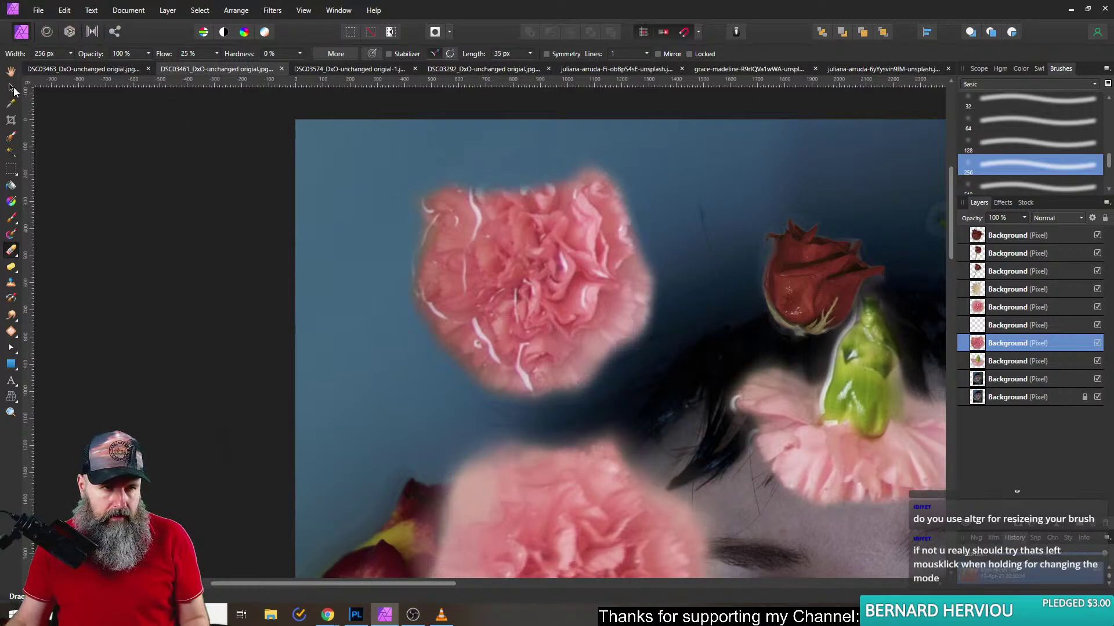
# - Duplicate the upper pink carnation and rotate the copy by -150° to fill the gap in the flower's upper edge
pyautogui.click(12, 87)
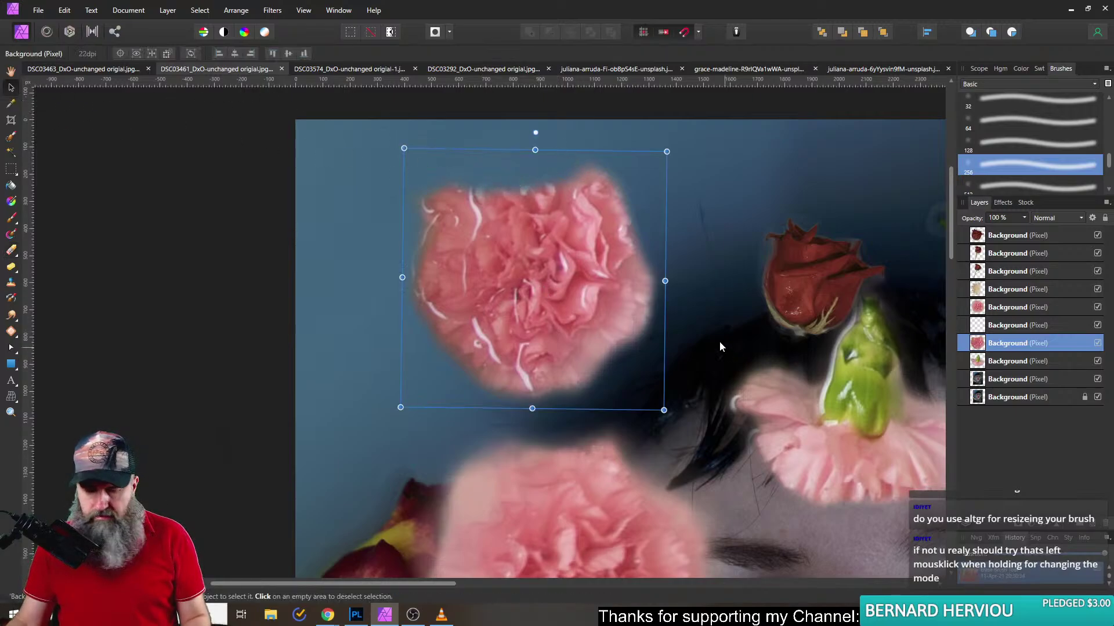
pyautogui.hotkey('ctrl', 'j')
pyautogui.moveTo(536, 133); pyautogui.dragTo(587, 400)
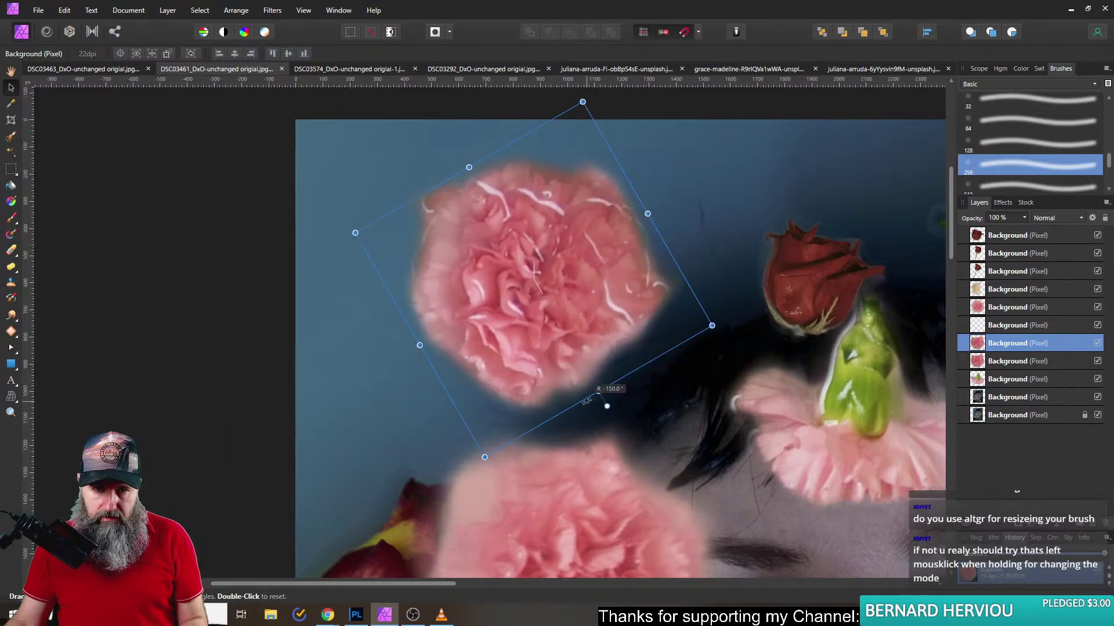
# - Group the two upper pink carnation layers and rasterize the group into a single pixel layer
pyautogui.keyDown('shift'); pyautogui.click(1018, 361); pyautogui.keyUp('shift')
pyautogui.hotkey('ctrl', 'g')
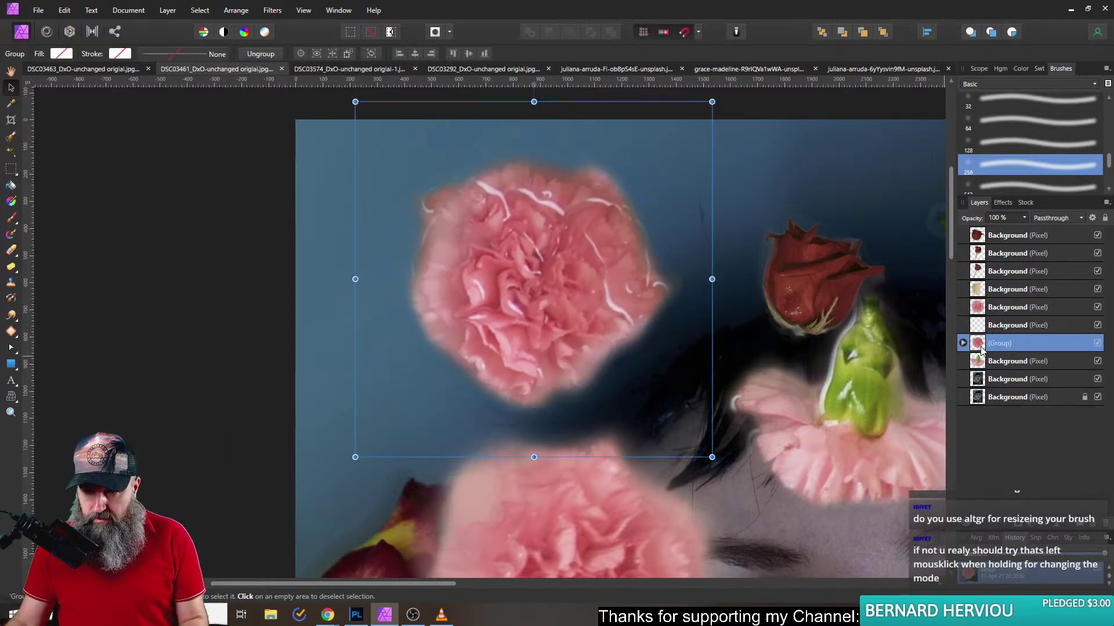
pyautogui.rightClick(984, 342)
pyautogui.click(852, 226)
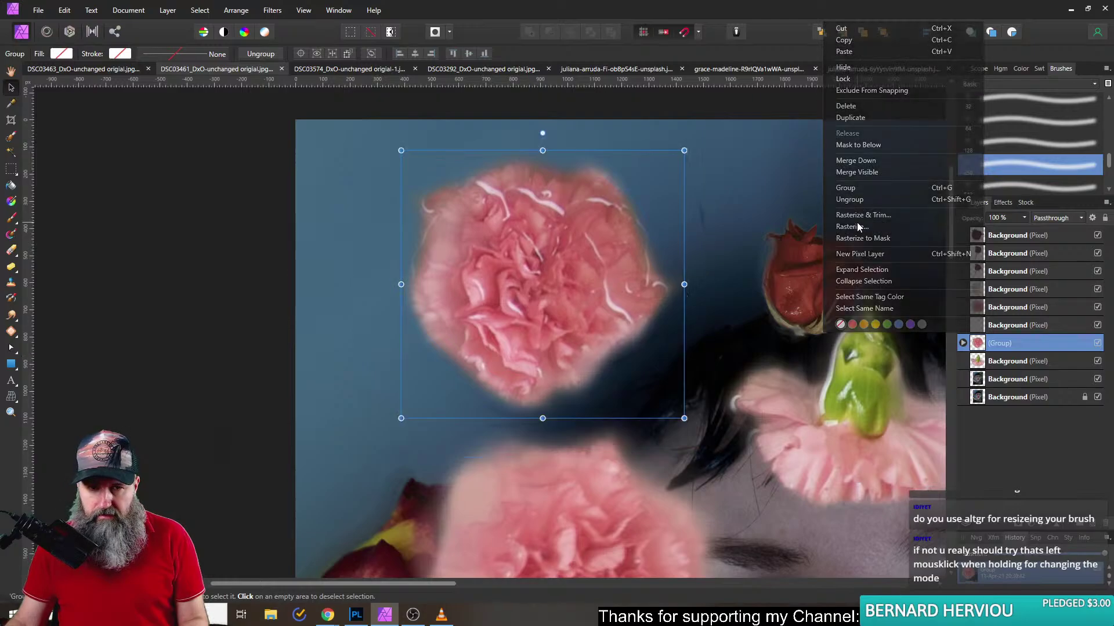
# - Try adjusting the Paint Brush on the canvas to a width of 337.6 px and 0% hardness
pyautogui.scroll(-5, 534, 325)
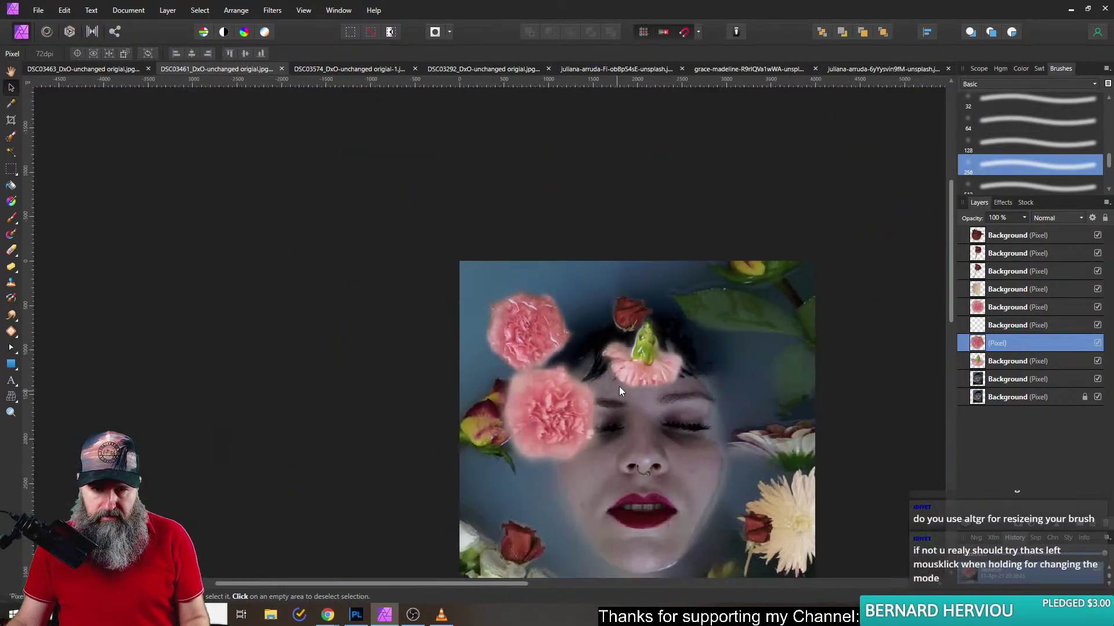
pyautogui.scroll(-3, 618, 388)
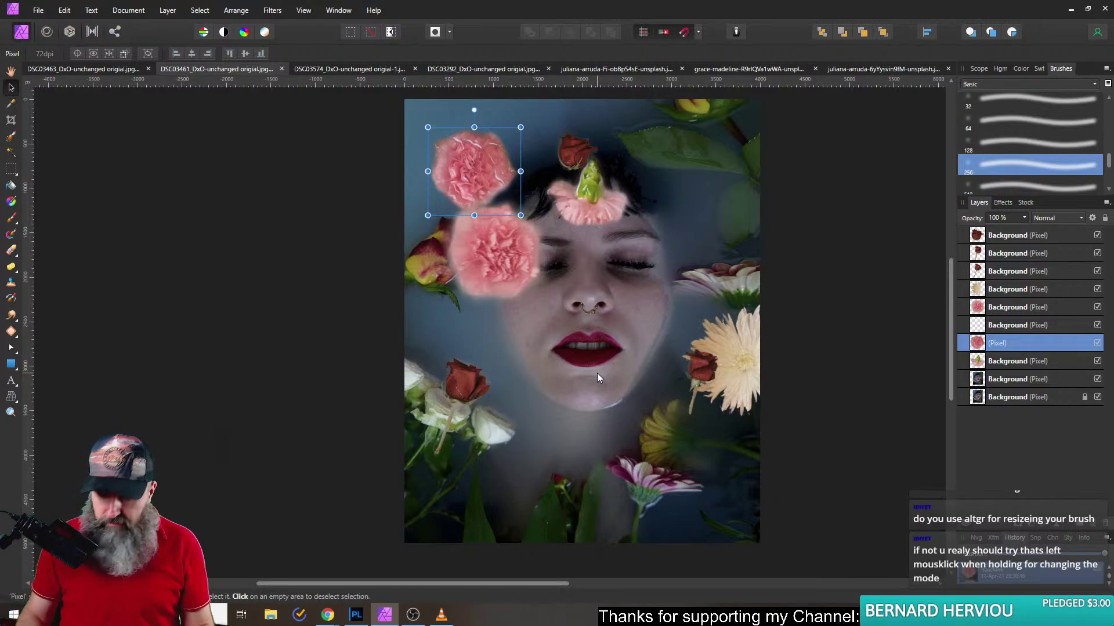
pyautogui.hscroll(2, 597, 373)
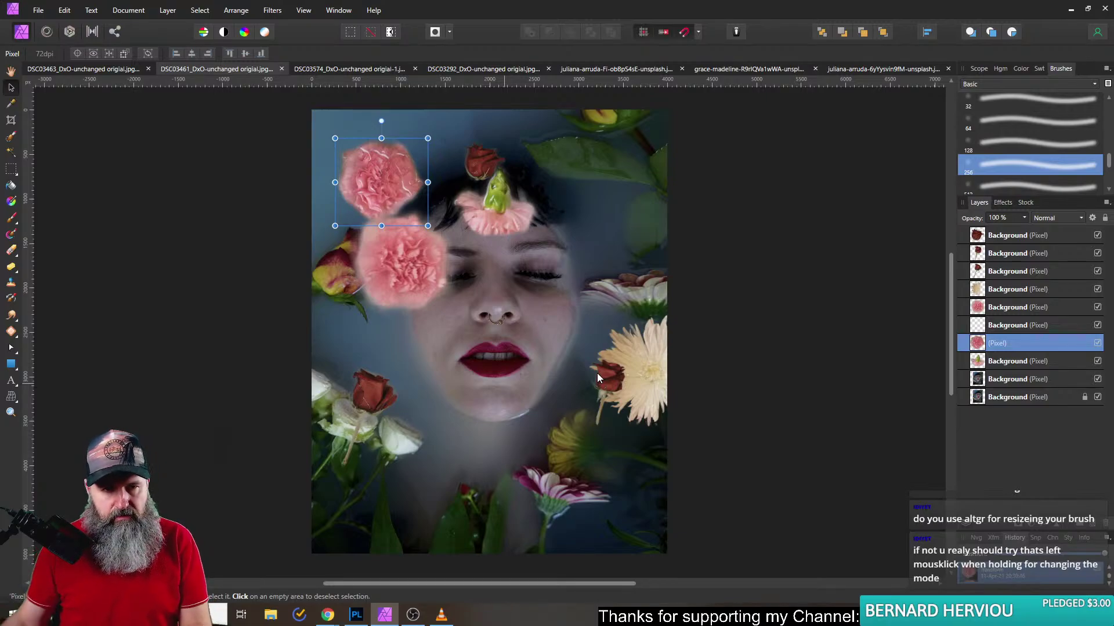
pyautogui.click(10, 218)
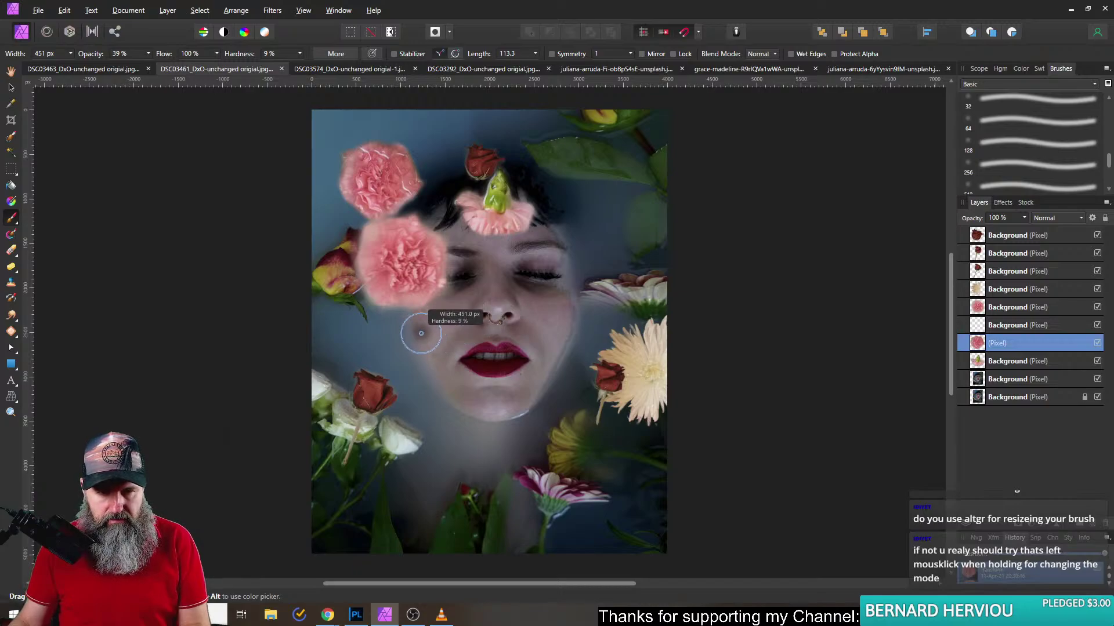
pyautogui.moveTo(421, 333); pyautogui.dragTo(421, 333)
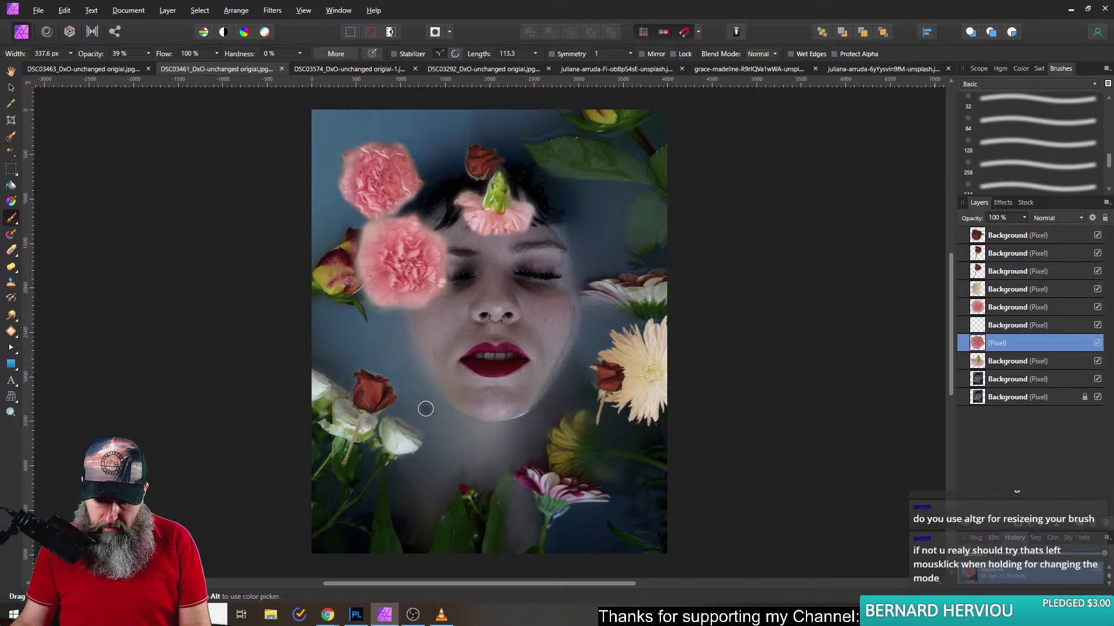
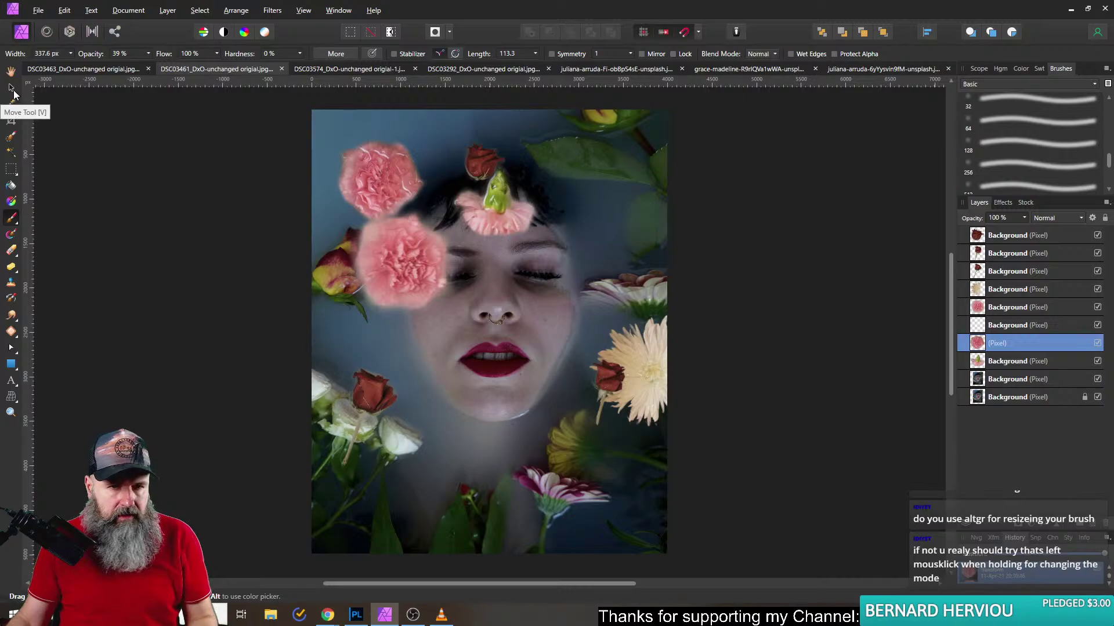
# - Move the small red rose off the chrysanthemum toward the chin, enlarge it slightly and rotate it so its head tilts toward the face
pyautogui.click(11, 87)
pyautogui.moveTo(609, 386); pyautogui.dragTo(560, 406)
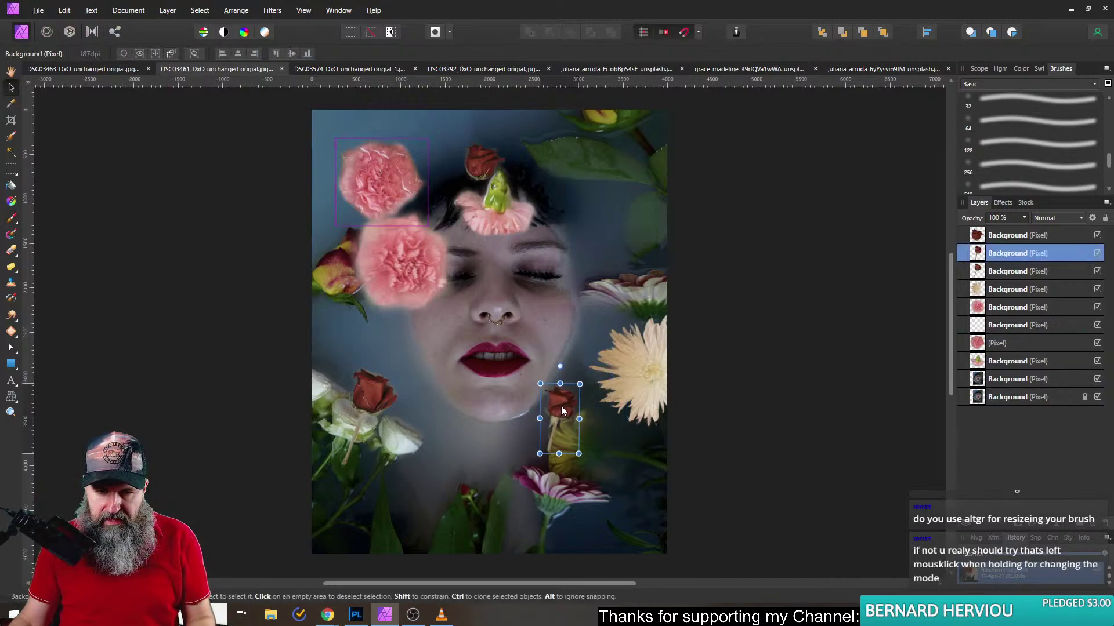
pyautogui.moveTo(562, 363); pyautogui.dragTo(583, 351)
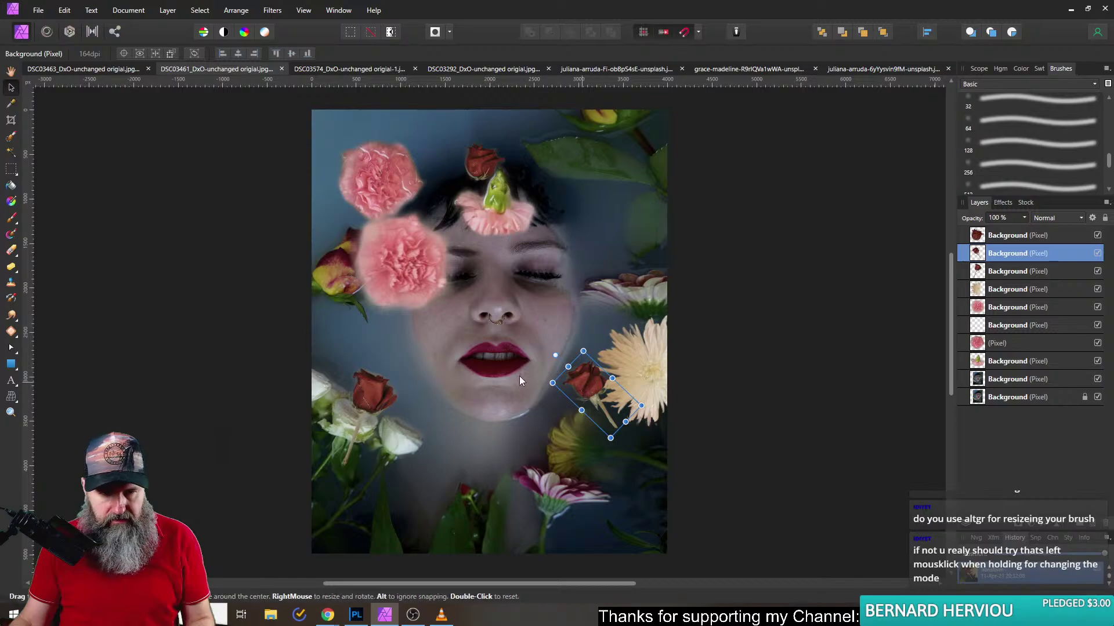
# - Move the red rose from the white roses down to the green leaves at the portrait's lower edge
pyautogui.click(368, 398)
pyautogui.click(468, 492)
pyautogui.scroll(2, 471, 529)
pyautogui.scroll(2, 471, 534)
pyautogui.scroll(-2, 461, 402)
pyautogui.scroll(-1, 447, 426)
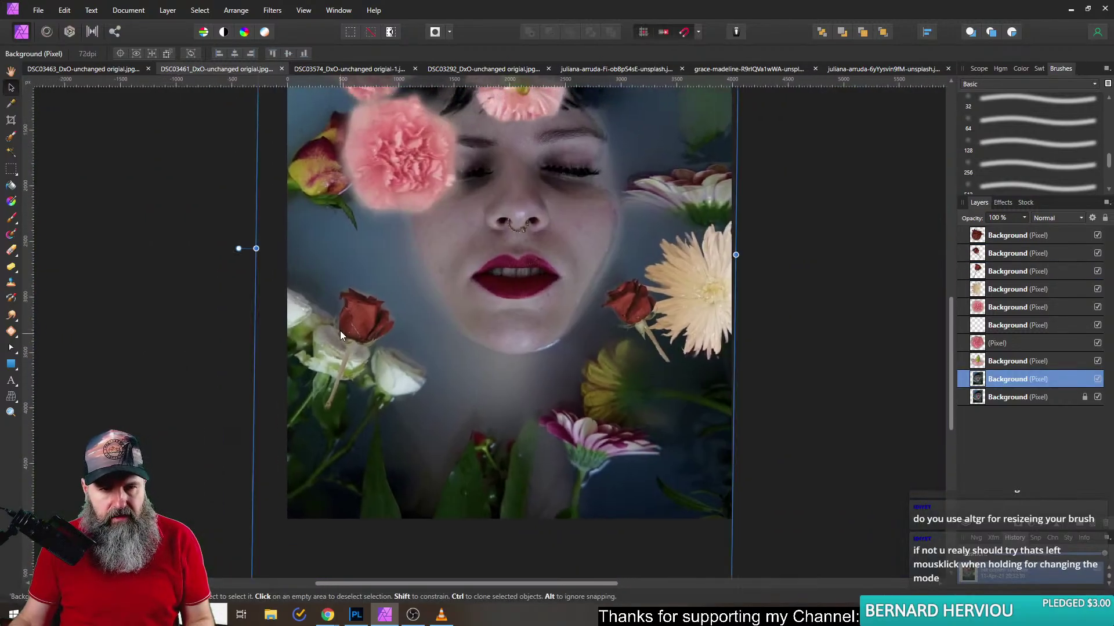
pyautogui.click(357, 308)
pyautogui.moveTo(357, 308); pyautogui.dragTo(430, 440)
pyautogui.moveTo(427, 491); pyautogui.dragTo(431, 491)
# - Rotate the small red rose sideways and tuck it behind the chrysanthemum by raising the chrysanthemum layer to the top and nudging the flower down
pyautogui.click(637, 316)
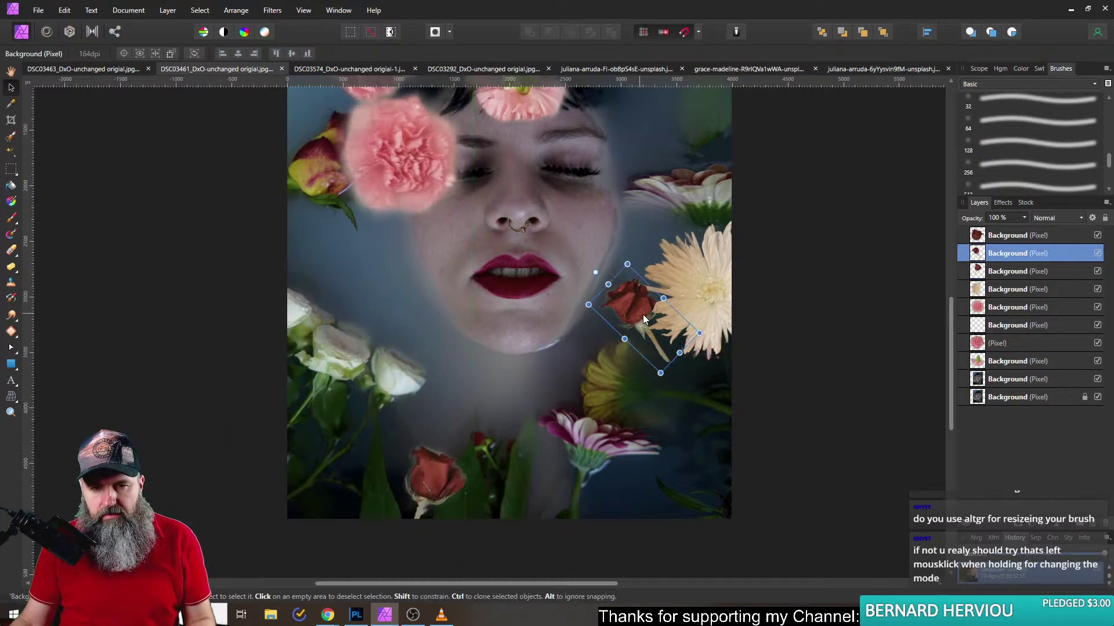
pyautogui.moveTo(595, 272); pyautogui.dragTo(596, 297)
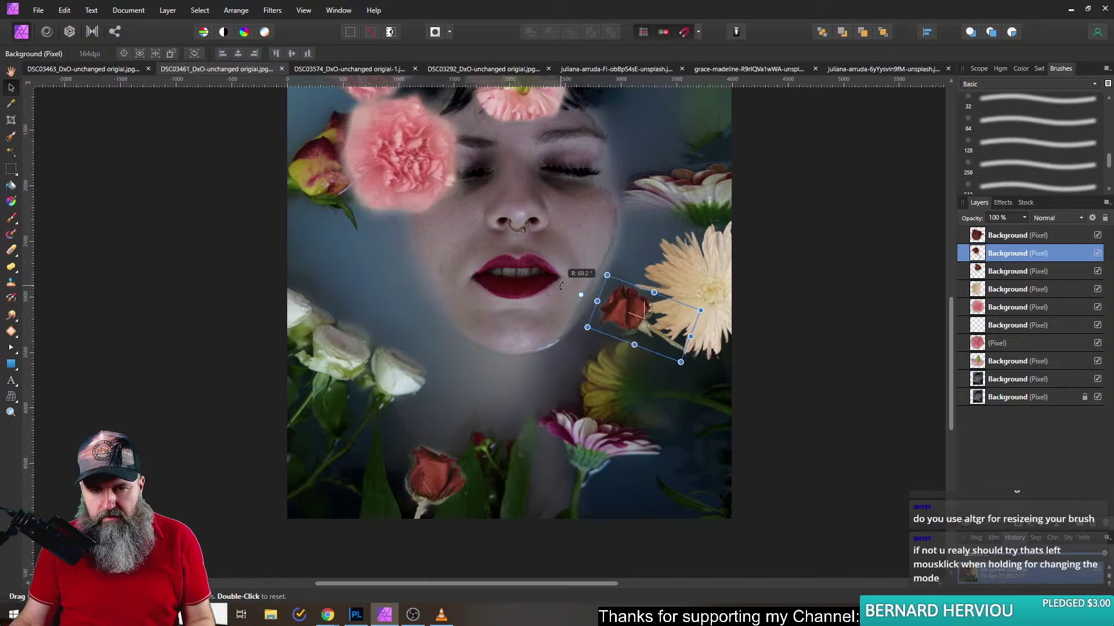
pyautogui.click(704, 296)
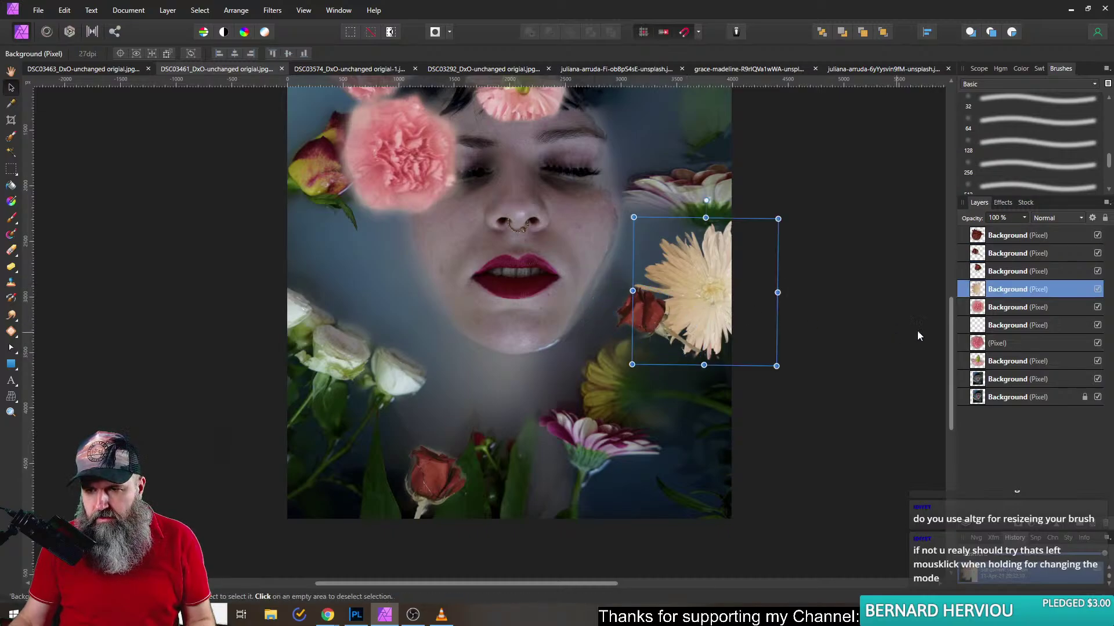
pyautogui.moveTo(989, 290); pyautogui.dragTo(989, 232)
pyautogui.moveTo(697, 320); pyautogui.dragTo(703, 346)
pyautogui.scroll(3, 796, 365)
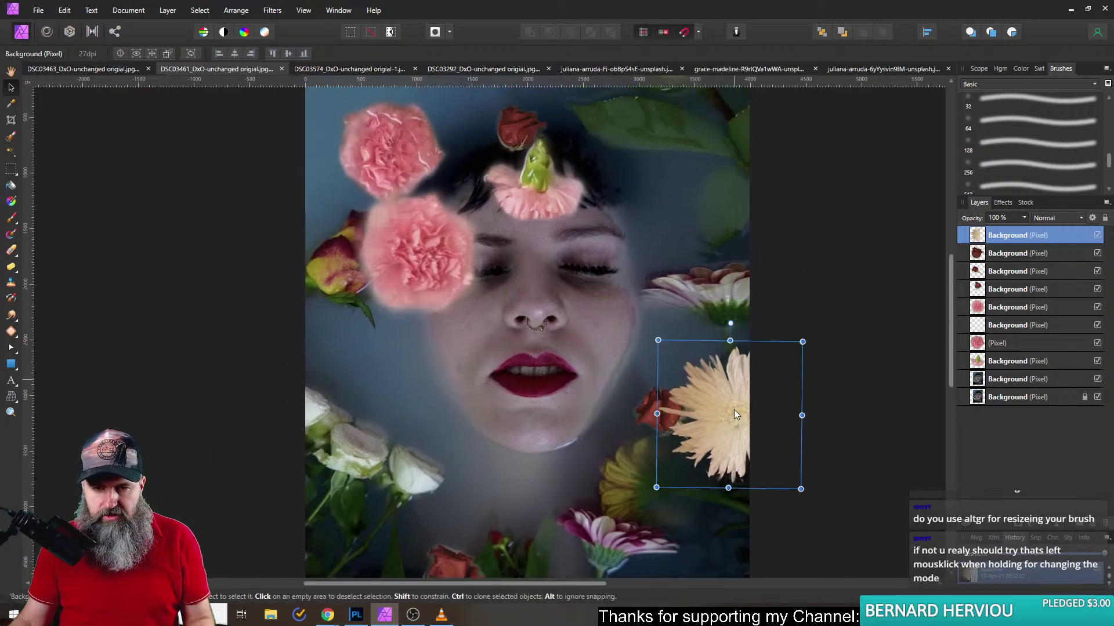
# - Place a copy of the chrysanthemum in the portrait's upper-left corner, overlapping the upper pink carnation
pyautogui.moveTo(736, 426); pyautogui.dragTo(319, 142)
pyautogui.scroll(5, 360, 244)
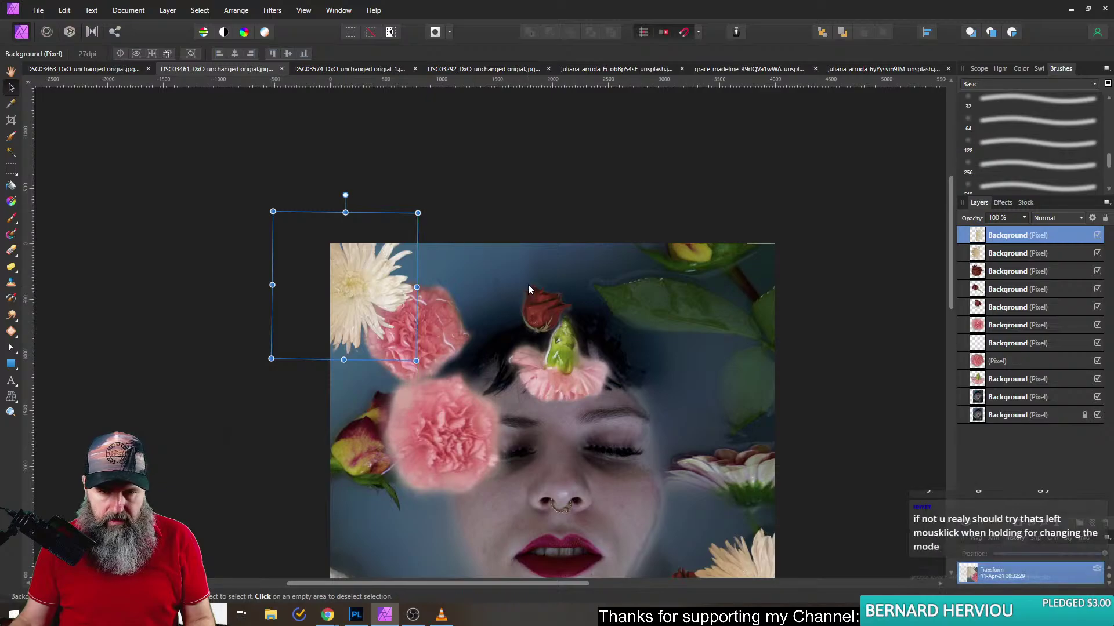
# - Rotate the red rose above the side-view carnation and move it against the yellow-red rose at the portrait's left edge
pyautogui.click(552, 312)
pyautogui.moveTo(552, 312); pyautogui.dragTo(433, 283)
pyautogui.moveTo(428, 234); pyautogui.dragTo(445, 239)
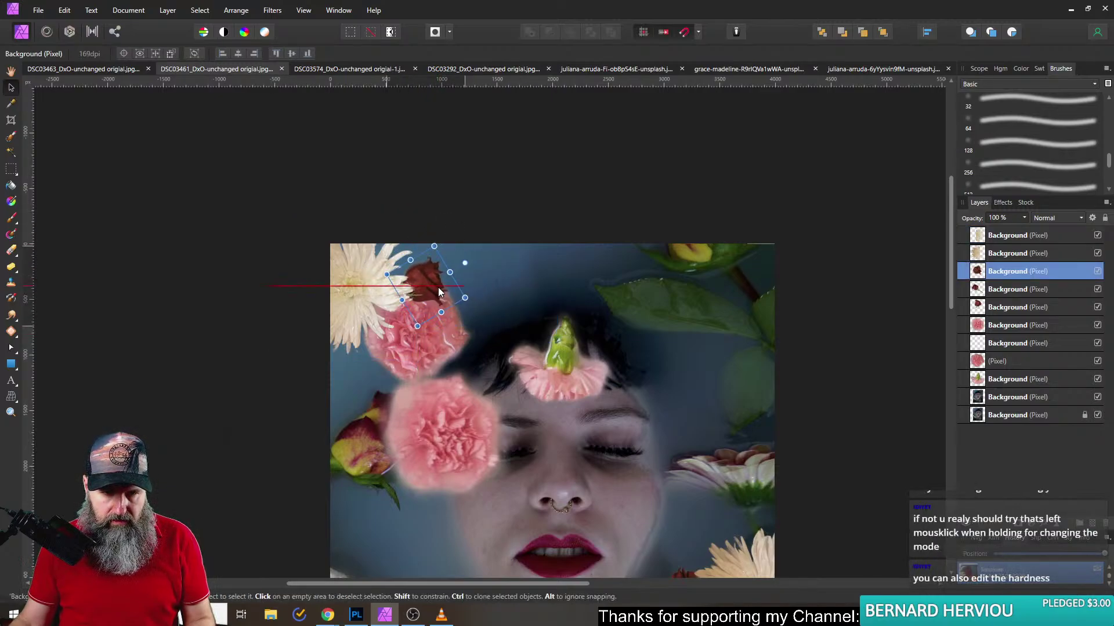
pyautogui.moveTo(438, 287); pyautogui.dragTo(404, 424)
# - Shrink the lower pink carnation to about half its size and place it beside the red rose, below the white roses
pyautogui.moveTo(477, 445); pyautogui.dragTo(531, 504)
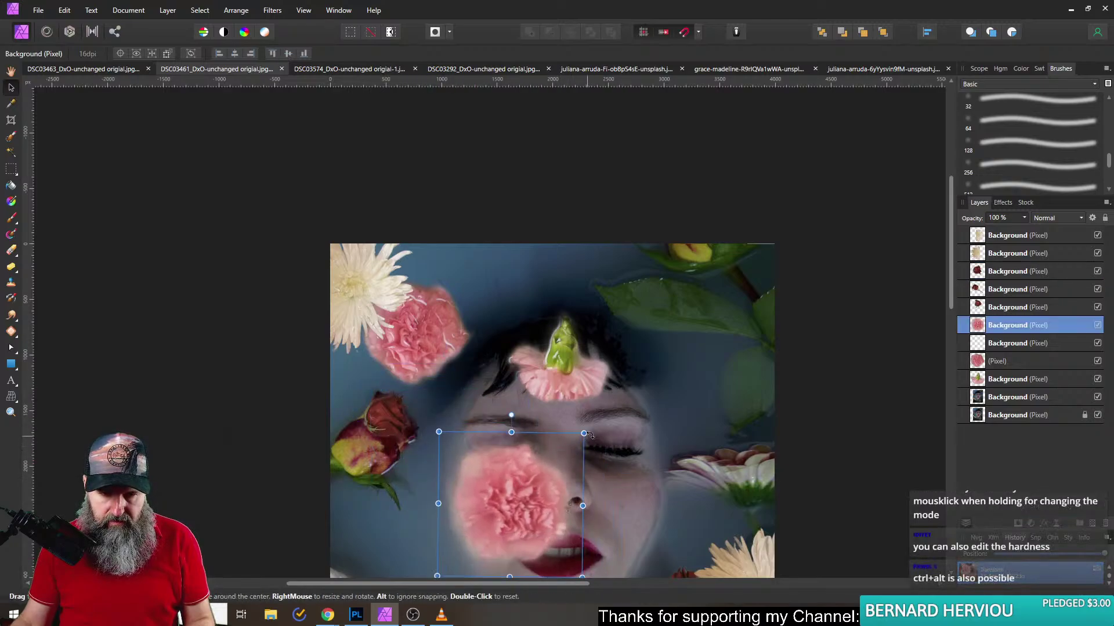
pyautogui.moveTo(576, 443); pyautogui.dragTo(511, 500)
pyautogui.scroll(-5, 583, 311)
pyautogui.moveTo(488, 260); pyautogui.dragTo(461, 435)
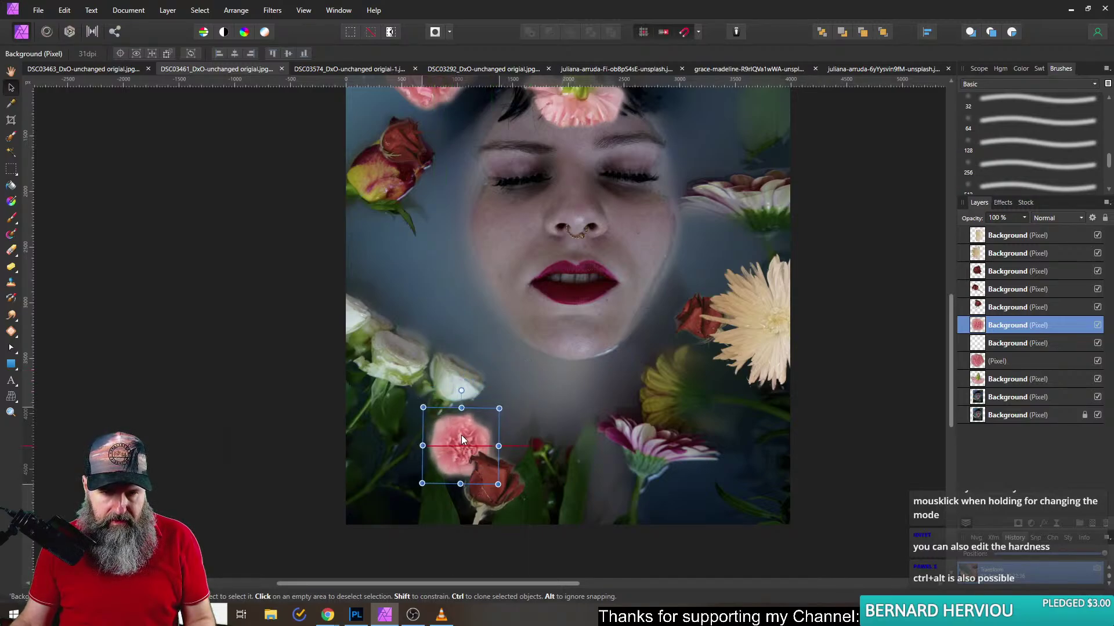
# - Move the upper pink carnation to the portrait's right edge, between the green leaves and the upper daisy
pyautogui.scroll(1, 462, 350)
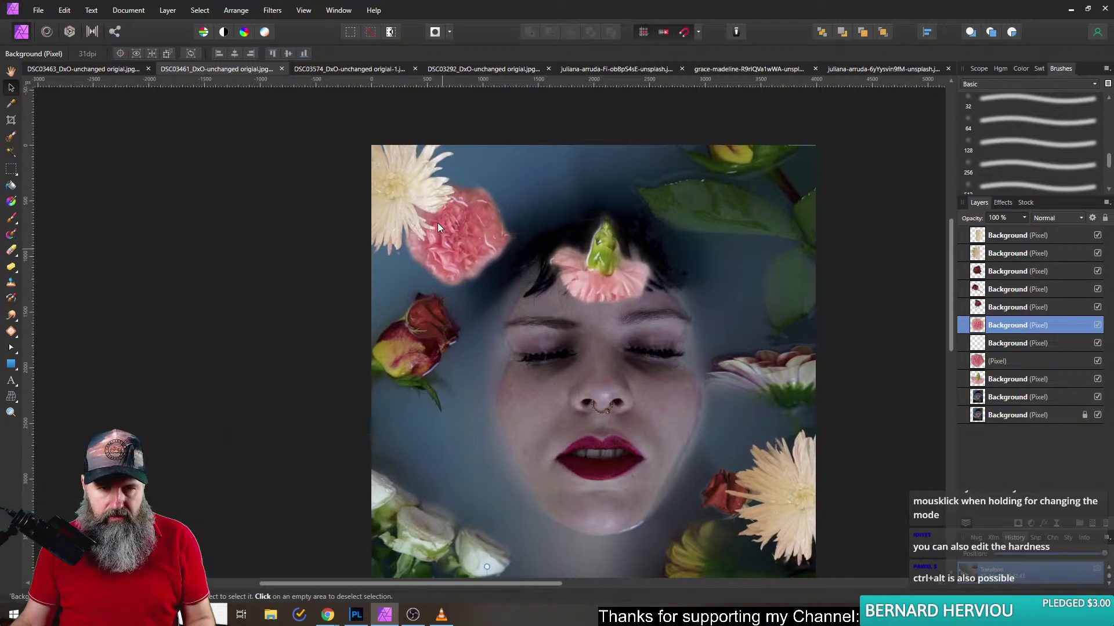
pyautogui.moveTo(437, 222); pyautogui.dragTo(756, 312)
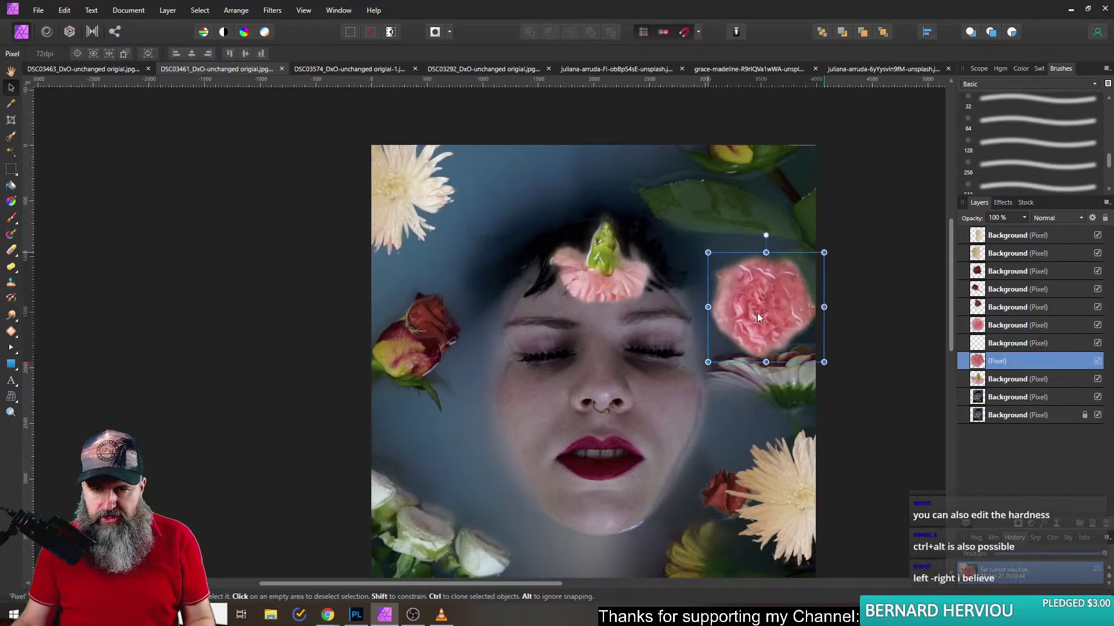
# - Halve the round pink carnation, and distribute shrunken copies of the side-view carnation at the top edge, beside the chrysanthemum and near the white roses
pyautogui.moveTo(824, 254); pyautogui.dragTo(763, 255)
pyautogui.moveTo(586, 256); pyautogui.dragTo(604, 207)
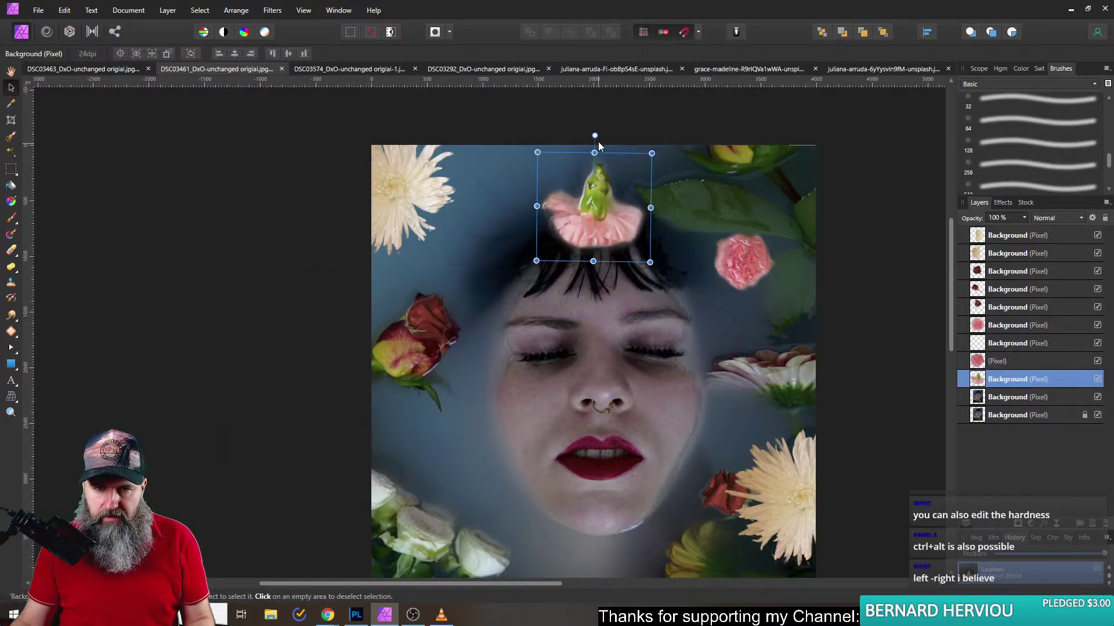
pyautogui.moveTo(649, 157)
pyautogui.mouseDown()
pyautogui.moveTo(599, 201)
pyautogui.moveTo(628, 193)
pyautogui.moveTo(637, 160)
pyautogui.moveTo(669, 152)
pyautogui.mouseUp()
pyautogui.moveTo(641, 193)
pyautogui.mouseDown()
pyautogui.moveTo(665, 151)
pyautogui.moveTo(774, 430)
pyautogui.moveTo(809, 447)
pyautogui.moveTo(804, 426)
pyautogui.moveTo(763, 431)
pyautogui.moveTo(471, 503)
pyautogui.mouseUp()
pyautogui.scroll(-3, 482, 357)
pyautogui.hscroll(2, 482, 358)
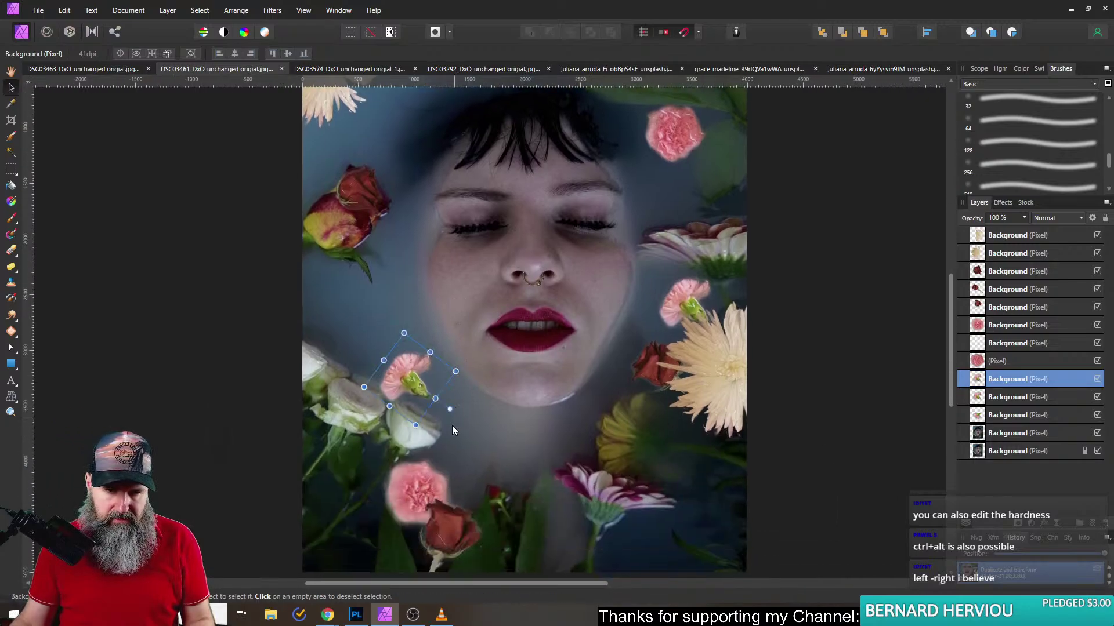
# - Rotate the side-view carnation copy beside the white roses and place it between them and the yellow-red rose
pyautogui.moveTo(454, 428); pyautogui.dragTo(353, 430)
pyautogui.moveTo(389, 392)
pyautogui.mouseDown()
pyautogui.moveTo(358, 372)
pyautogui.moveTo(335, 307)
pyautogui.mouseUp()
pyautogui.hotkey('ctrl', 'd')
pyautogui.scroll(3, 380, 186)
pyautogui.hscroll(-1, 380, 187)
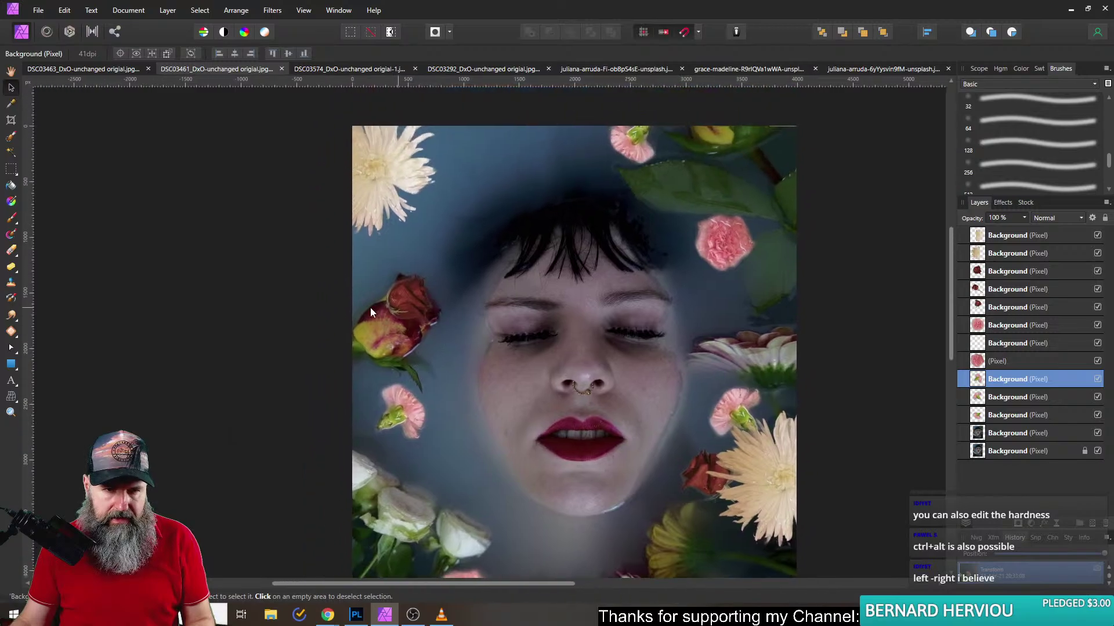
pyautogui.scroll(-2, 414, 341)
pyautogui.moveTo(436, 401); pyautogui.dragTo(469, 432)
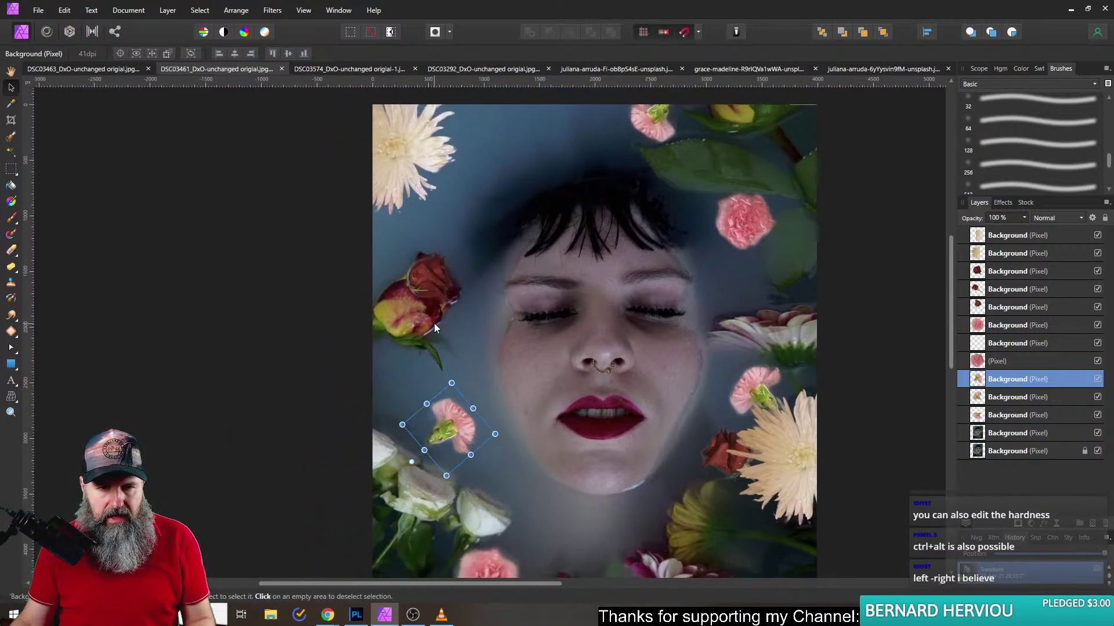
# - Delete the locked Background layer at the bottom of the stack, keeping the straightened portrait layer
pyautogui.scroll(3, 434, 322)
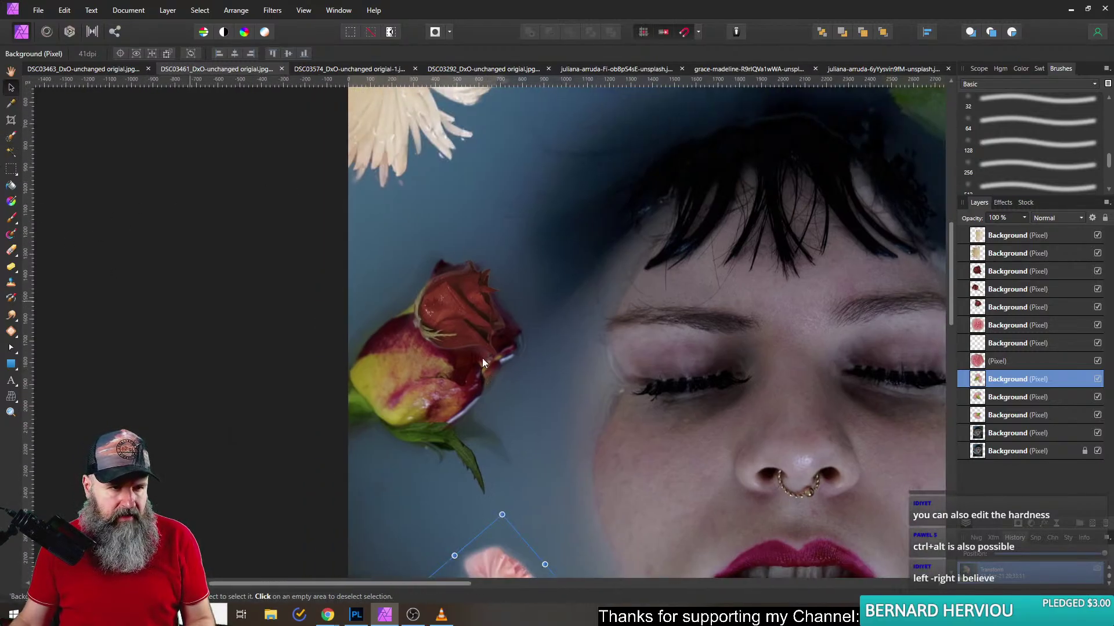
pyautogui.click(975, 434)
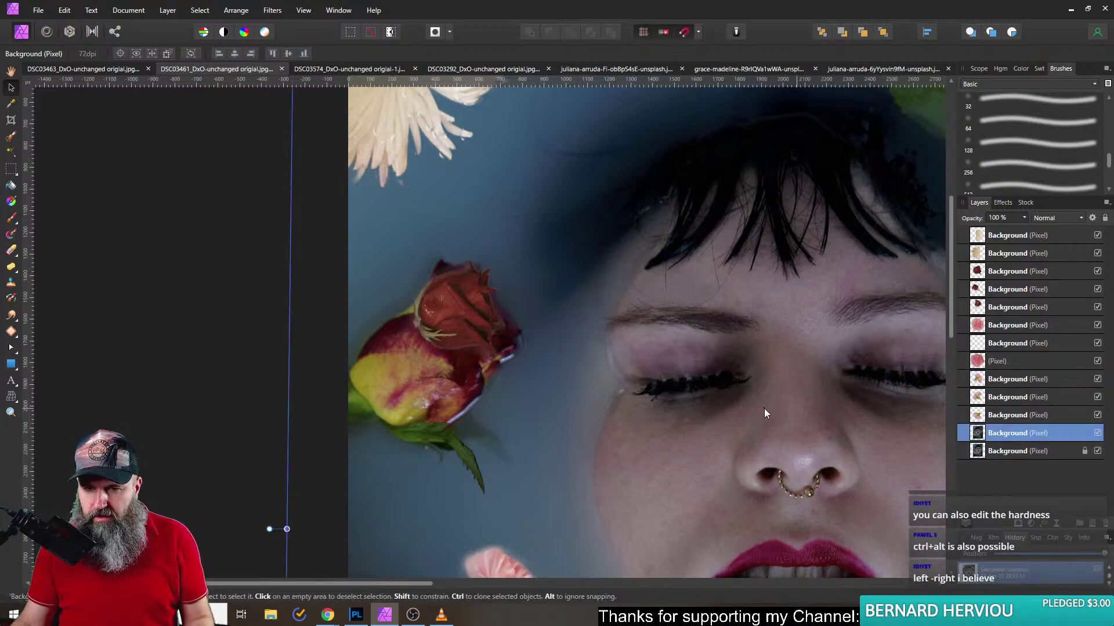
pyautogui.hotkey('ctrl', '0')
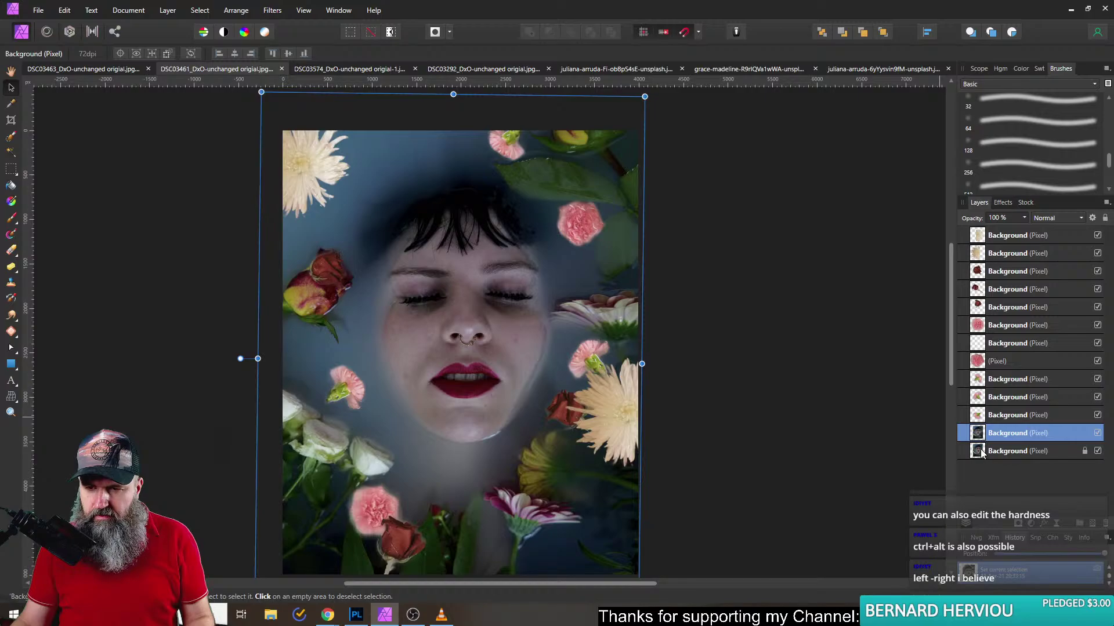
pyautogui.click(980, 454)
pyautogui.press('Delete')
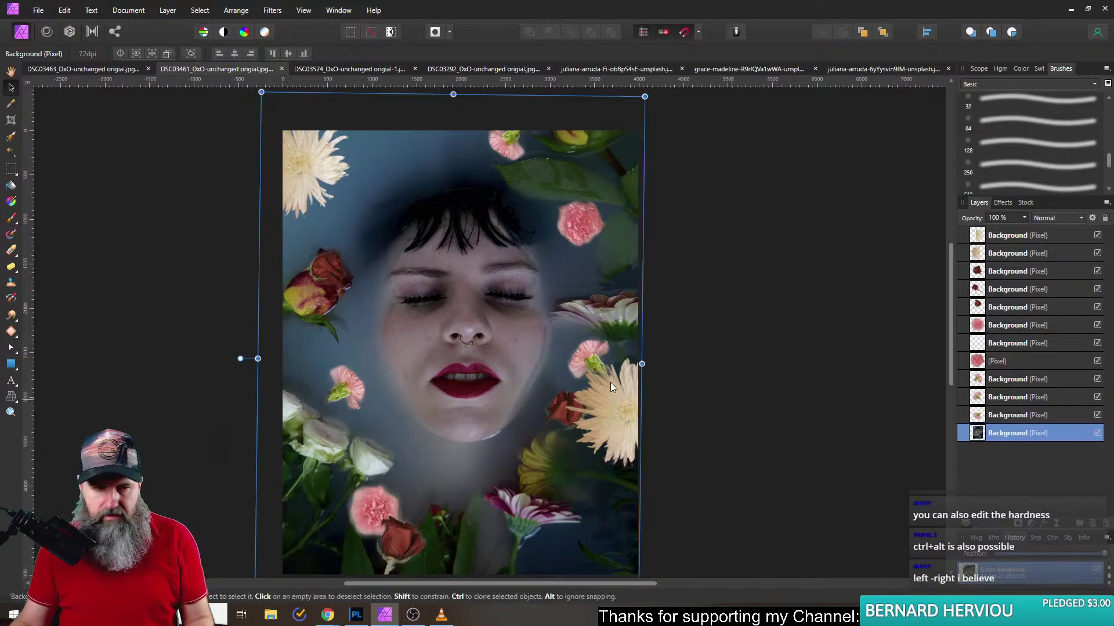
# - Outline the yellow-red rose freehand on the portrait layer, copy it to its own layer and clear the selection
pyautogui.scroll(3, 535, 286)
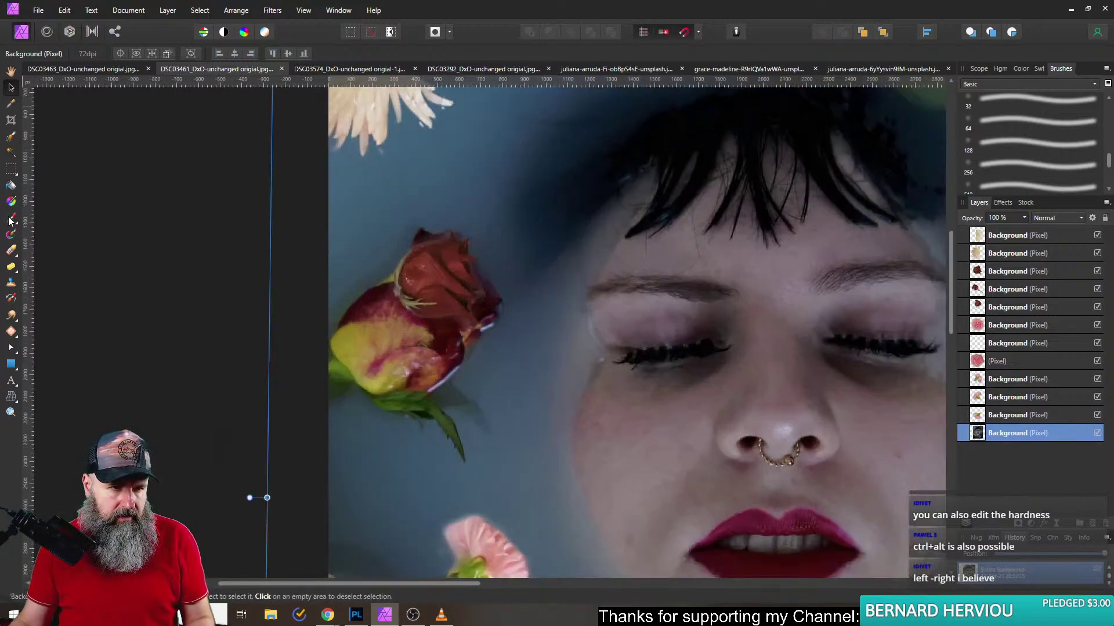
pyautogui.moveTo(8, 177)
pyautogui.mouseDown()
pyautogui.moveTo(42, 217)
pyautogui.moveTo(40, 234)
pyautogui.mouseUp()
pyautogui.moveTo(322, 304); pyautogui.dragTo(397, 216)
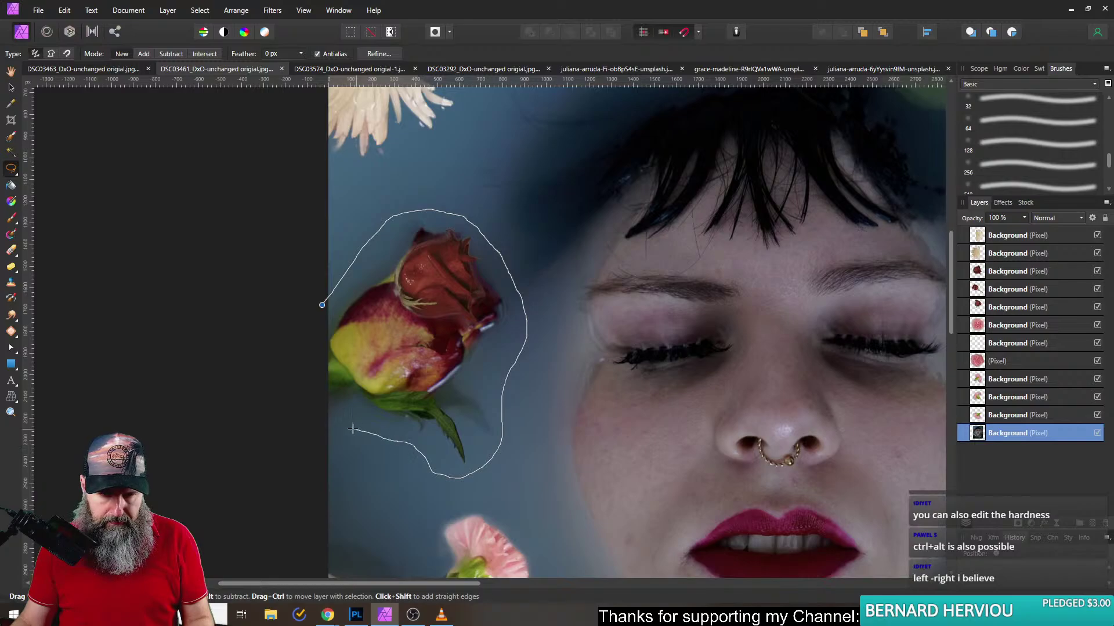
pyautogui.moveTo(304, 337); pyautogui.dragTo(304, 325)
pyautogui.hotkey('ctrl', 'c')
pyautogui.hotkey('ctrl', 'v')
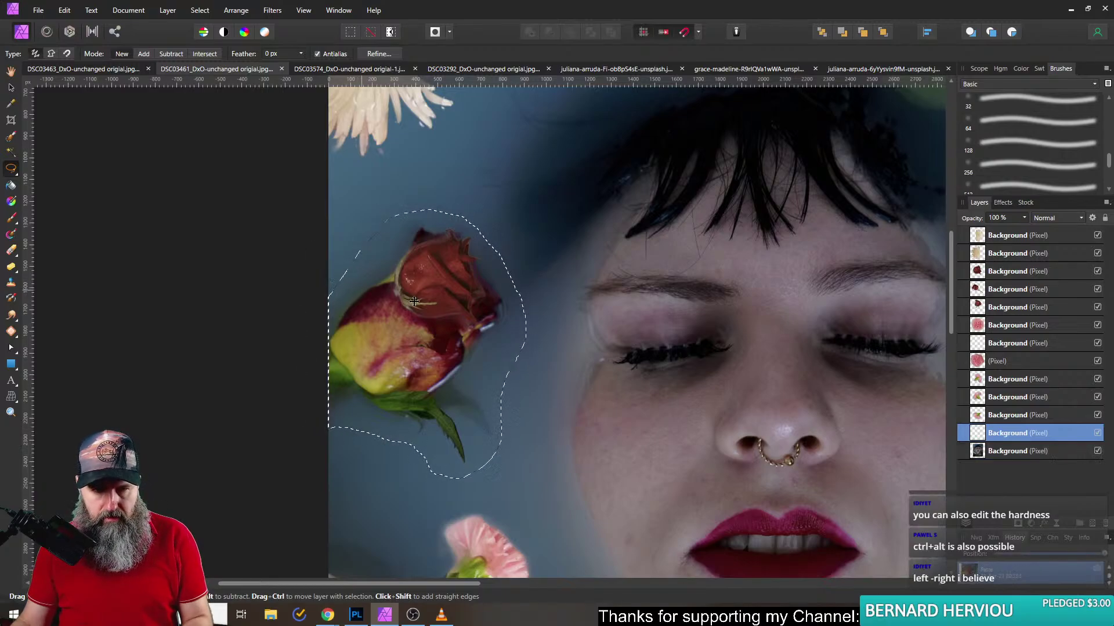
pyautogui.hotkey('ctrl', 'd')
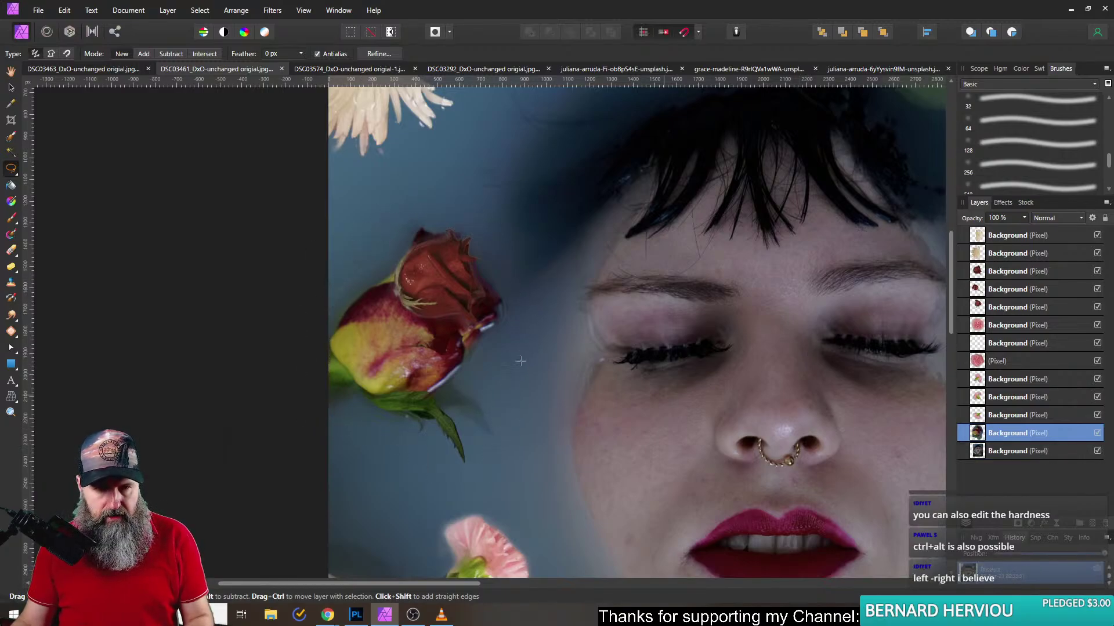
# - Turn the yellow-red rose copy upside down, shrink it and place it at the portrait's top edge between chrysanthemum and carnation
pyautogui.click(11, 87)
pyautogui.scroll(-3, 288, 291)
pyautogui.moveTo(353, 324); pyautogui.dragTo(599, 328)
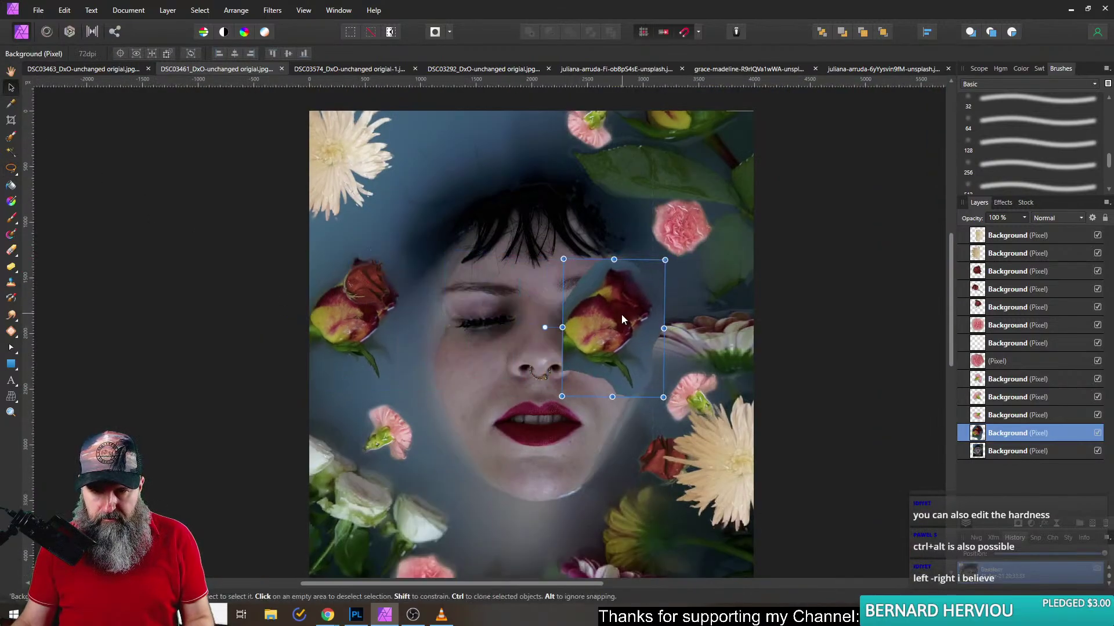
pyautogui.moveTo(688, 322); pyautogui.dragTo(604, 252)
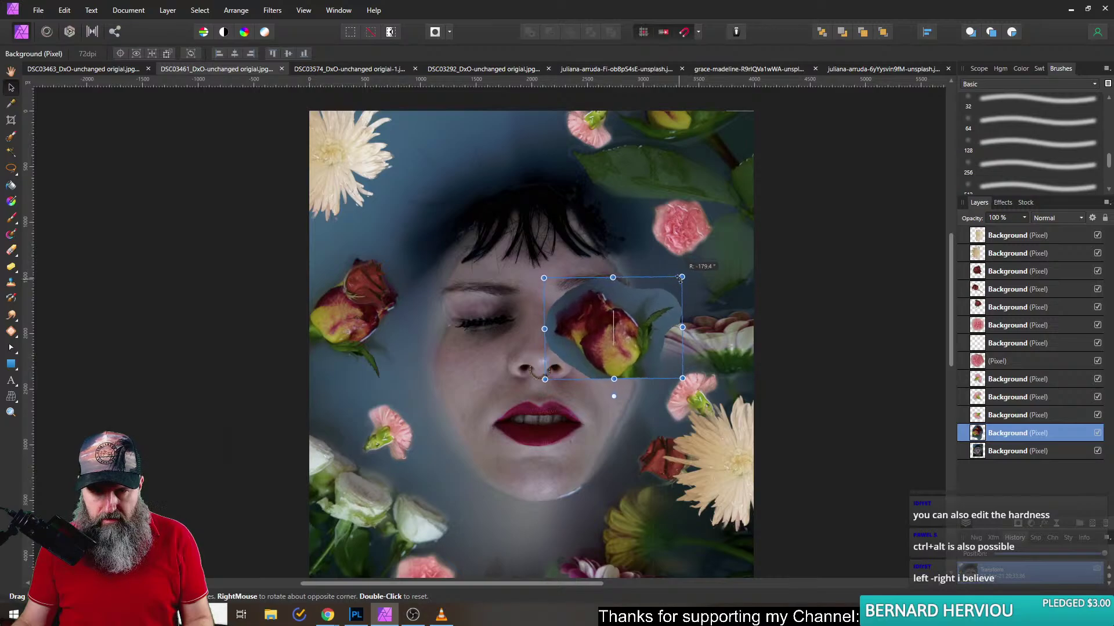
pyautogui.moveTo(624, 338); pyautogui.dragTo(692, 300)
pyautogui.moveTo(733, 249); pyautogui.dragTo(676, 293)
pyautogui.moveTo(647, 337); pyautogui.dragTo(442, 133)
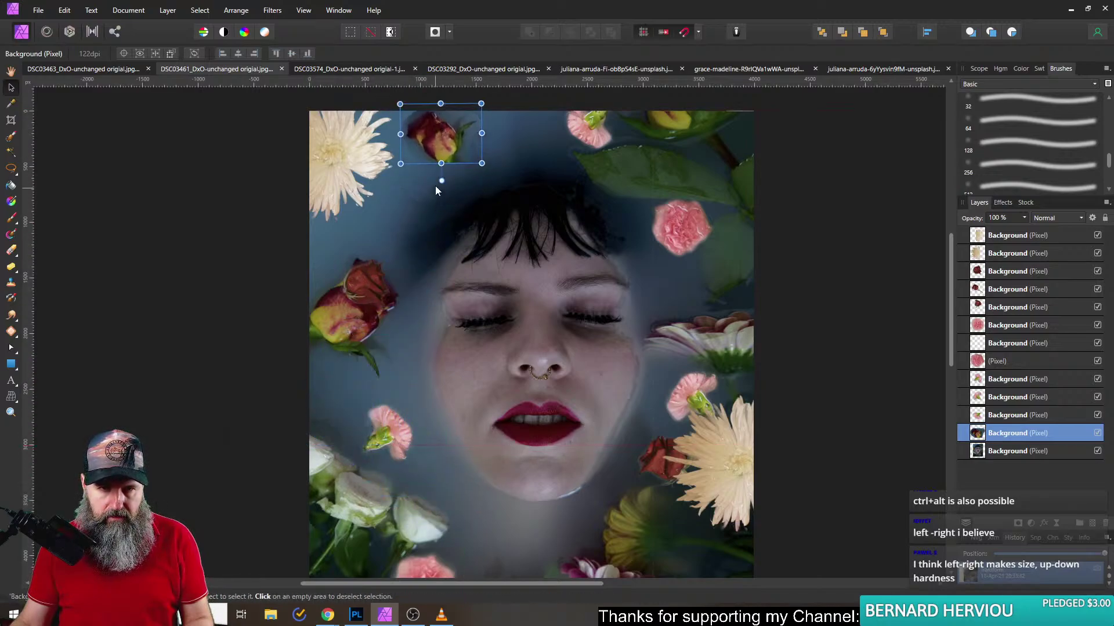
pyautogui.moveTo(441, 181); pyautogui.dragTo(458, 174)
pyautogui.moveTo(447, 137); pyautogui.dragTo(486, 127)
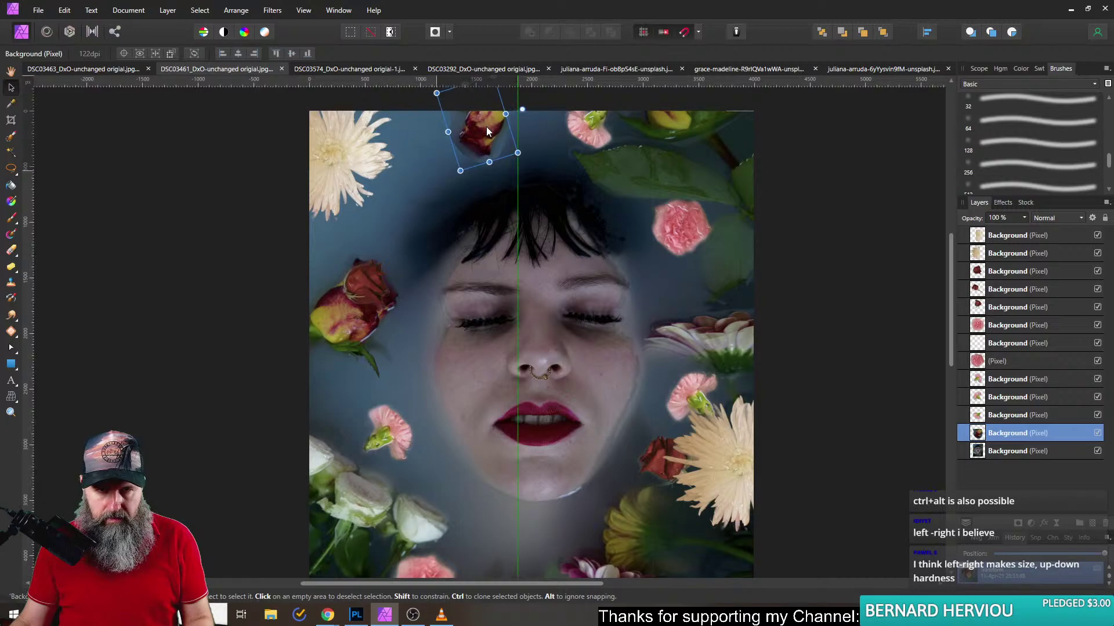
# - Try to blend the rose copy's surrounding water into the portrait by adjusting the layer's source blend range
pyautogui.scroll(3, 494, 130)
pyautogui.scroll(3, 522, 278)
pyautogui.scroll(3, 522, 279)
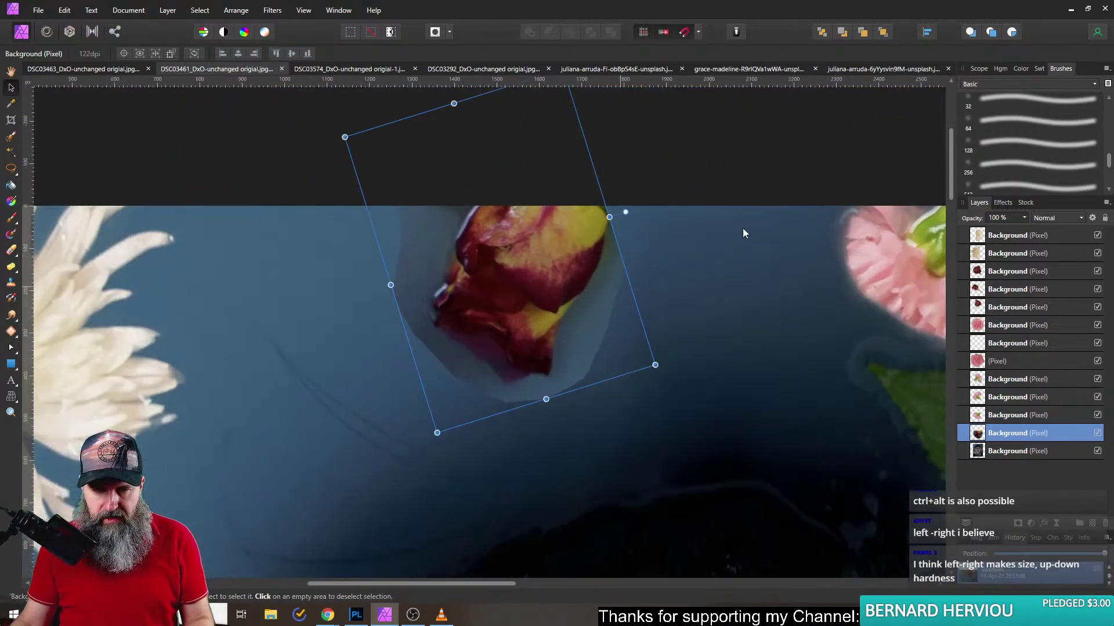
pyautogui.click(1056, 217)
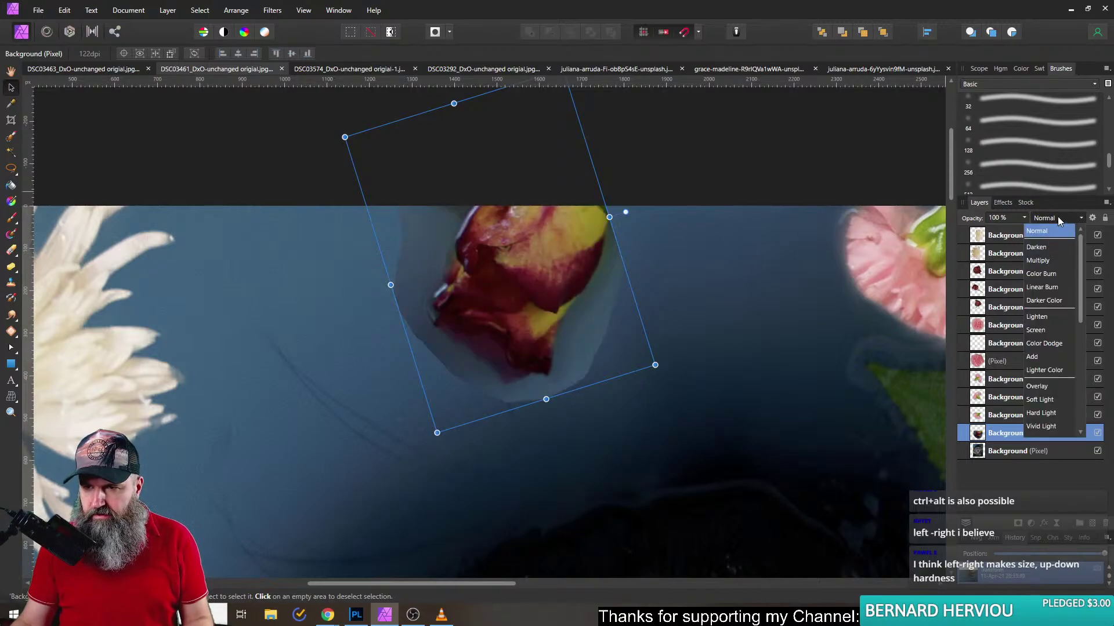
pyautogui.click(1041, 231)
pyautogui.click(1092, 217)
pyautogui.moveTo(529, 161); pyautogui.dragTo(742, 141)
pyautogui.moveTo(617, 221); pyautogui.dragTo(569, 392)
pyautogui.moveTo(537, 252); pyautogui.dragTo(535, 113)
pyautogui.moveTo(645, 221); pyautogui.dragTo(674, 299)
pyautogui.moveTo(665, 191); pyautogui.dragTo(662, 177)
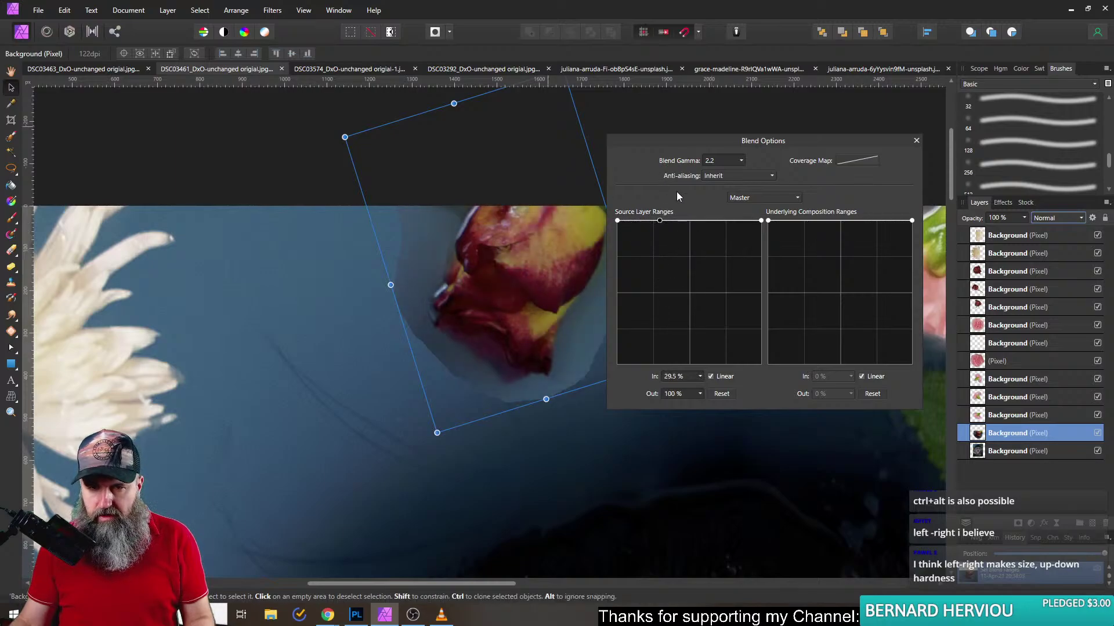
pyautogui.click(916, 141)
# - Move the rose copy down to the hairline and enlarge it to about one and a half times its size
pyautogui.scroll(-3, 671, 304)
pyautogui.scroll(-3, 576, 198)
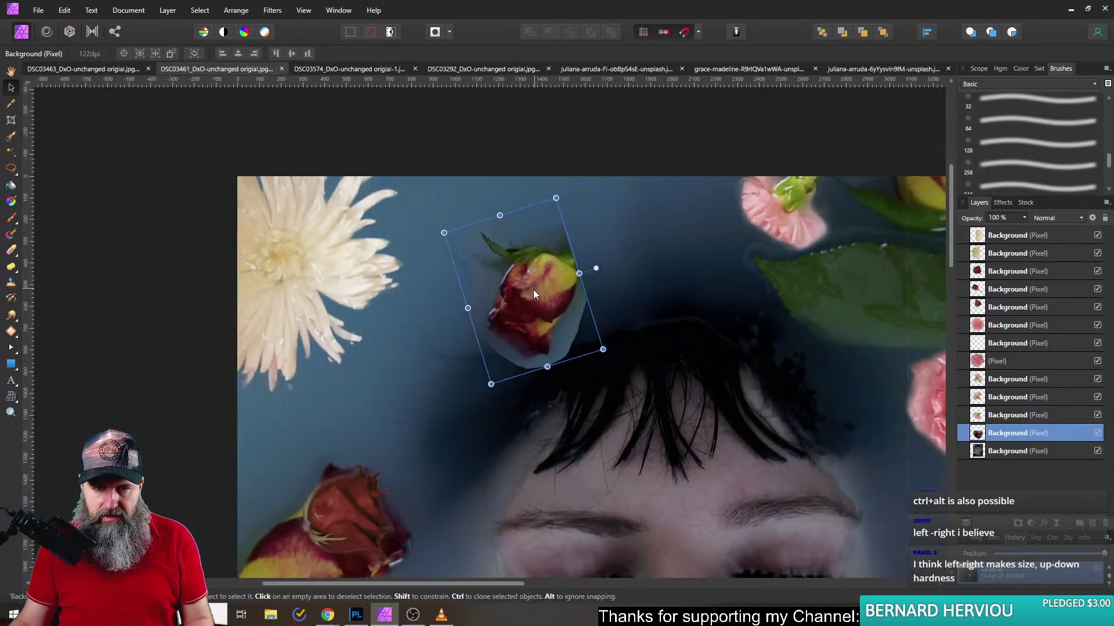
pyautogui.moveTo(603, 349); pyautogui.dragTo(682, 407)
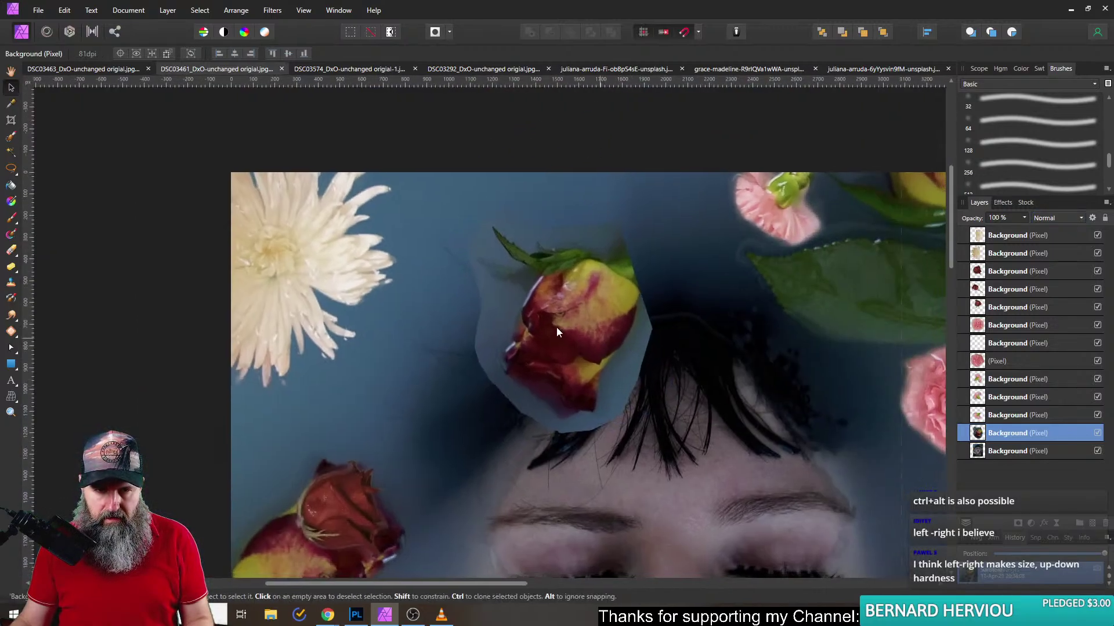
# - Erase the leftover water around the rose copy with a soft eraser about 294 px wide at 35% opacity and 0% hardness
pyautogui.scroll(3, 565, 335)
pyautogui.click(10, 251)
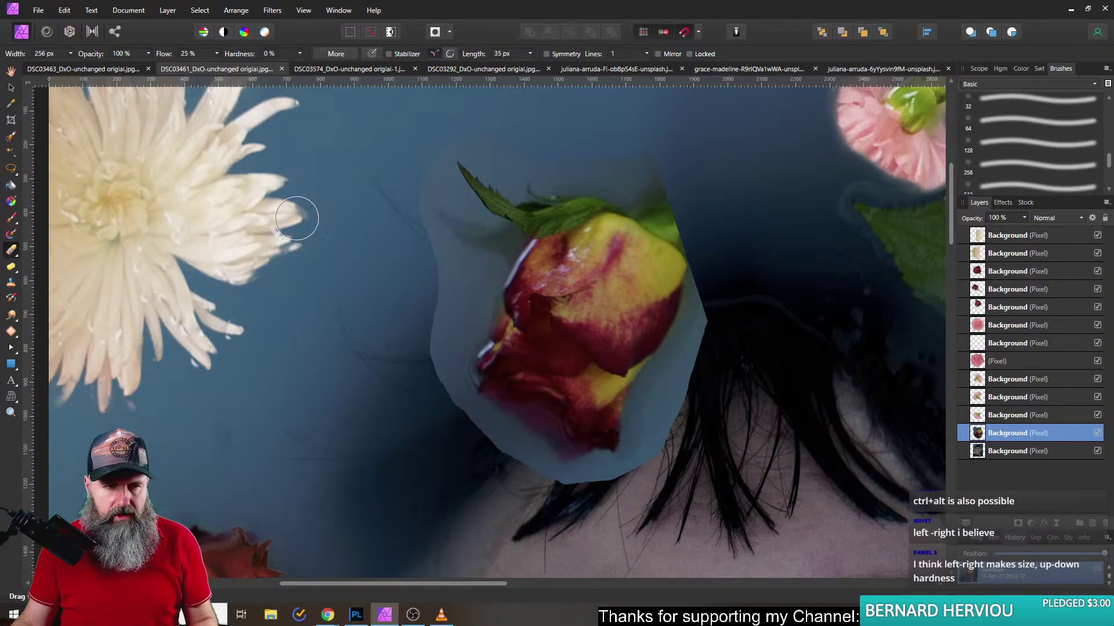
pyautogui.moveTo(372, 247)
pyautogui.mouseDown()
pyautogui.moveTo(385, 219)
pyautogui.moveTo(366, 251)
pyautogui.moveTo(361, 230)
pyautogui.mouseUp()
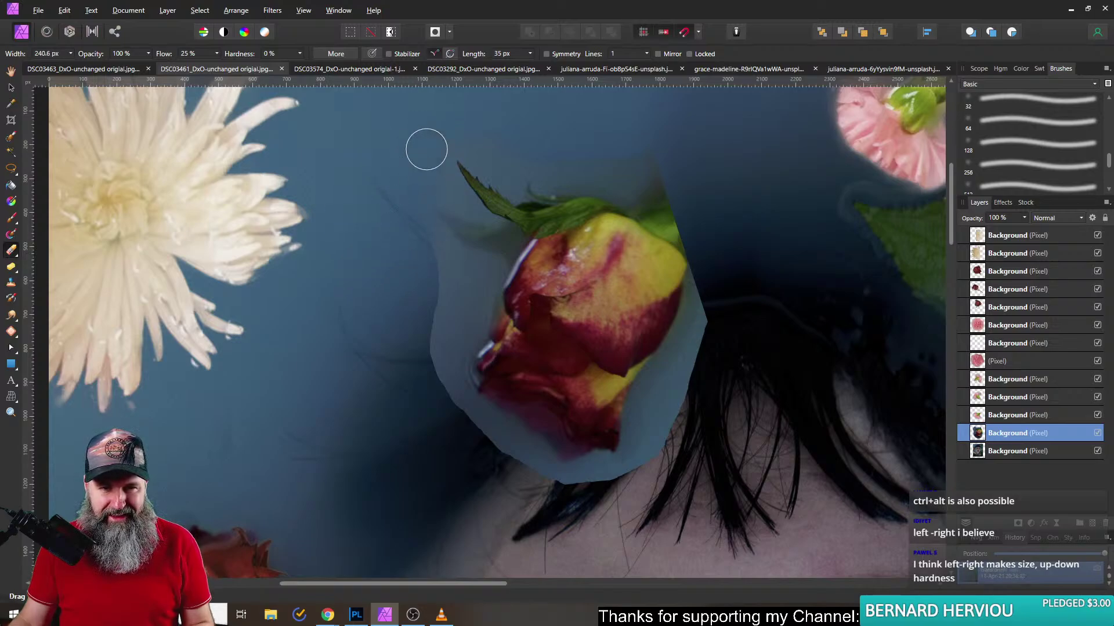
pyautogui.moveTo(435, 323)
pyautogui.mouseDown()
pyautogui.moveTo(441, 275)
pyautogui.moveTo(434, 311)
pyautogui.mouseUp()
pyautogui.moveTo(457, 274)
pyautogui.mouseDown()
pyautogui.moveTo(413, 301)
pyautogui.moveTo(373, 301)
pyautogui.mouseUp()
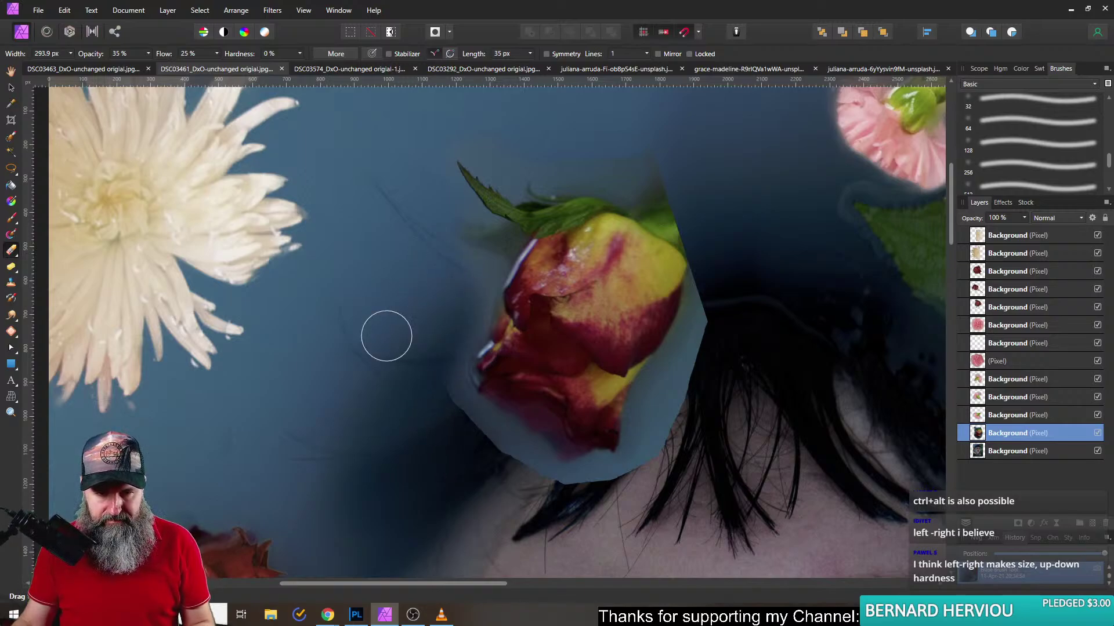
pyautogui.moveTo(461, 444)
pyautogui.mouseDown()
pyautogui.moveTo(497, 447)
pyautogui.moveTo(468, 429)
pyautogui.moveTo(573, 486)
pyautogui.moveTo(496, 455)
pyautogui.moveTo(589, 493)
pyautogui.moveTo(472, 456)
pyautogui.moveTo(646, 464)
pyautogui.moveTo(595, 520)
pyautogui.moveTo(632, 454)
pyautogui.moveTo(699, 384)
pyautogui.moveTo(692, 368)
pyautogui.moveTo(707, 343)
pyautogui.moveTo(664, 466)
pyautogui.moveTo(722, 284)
pyautogui.moveTo(706, 337)
pyautogui.moveTo(712, 387)
pyautogui.moveTo(724, 361)
pyautogui.moveTo(676, 191)
pyautogui.moveTo(700, 231)
pyautogui.moveTo(714, 346)
pyautogui.moveTo(687, 423)
pyautogui.moveTo(674, 399)
pyautogui.moveTo(697, 192)
pyautogui.moveTo(670, 158)
pyautogui.moveTo(638, 167)
pyautogui.moveTo(516, 154)
pyautogui.moveTo(533, 128)
pyautogui.moveTo(649, 160)
pyautogui.moveTo(723, 235)
pyautogui.moveTo(643, 165)
pyautogui.mouseUp()
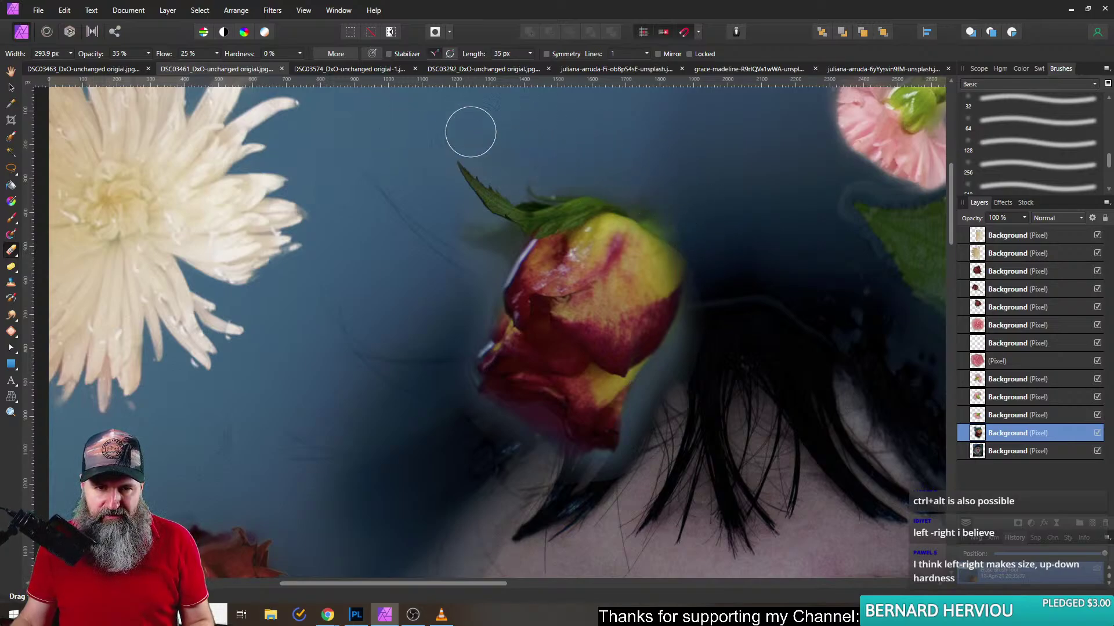
pyautogui.moveTo(676, 410)
pyautogui.mouseDown()
pyautogui.moveTo(709, 374)
pyautogui.moveTo(691, 367)
pyautogui.moveTo(708, 340)
pyautogui.moveTo(674, 419)
pyautogui.moveTo(642, 455)
pyautogui.mouseUp()
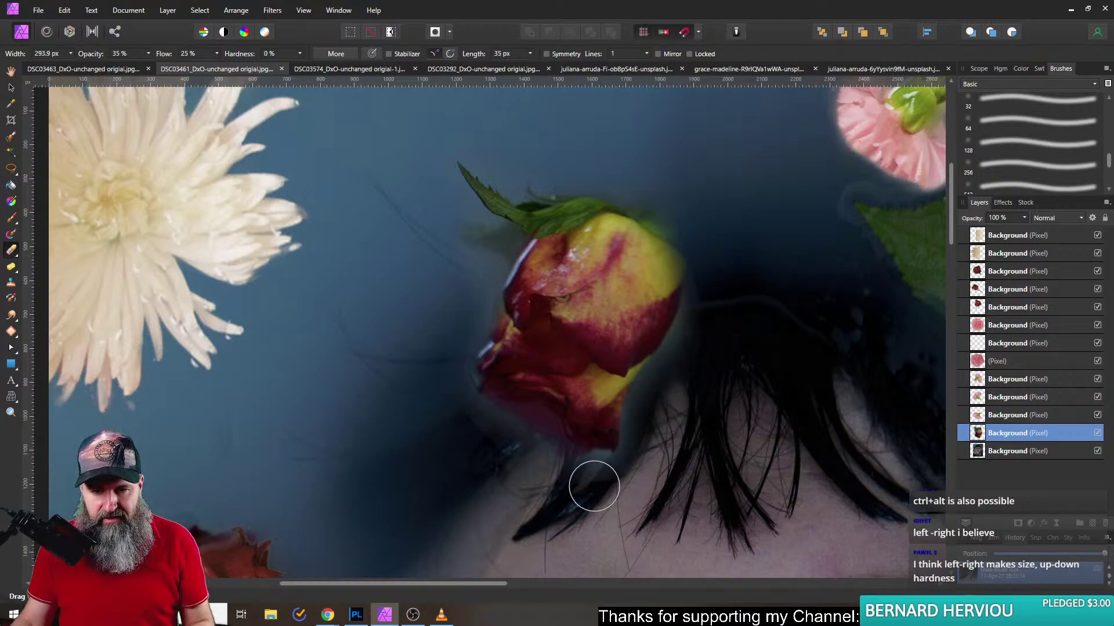
pyautogui.moveTo(613, 489)
pyautogui.mouseDown()
pyautogui.moveTo(590, 474)
pyautogui.moveTo(624, 460)
pyautogui.mouseUp()
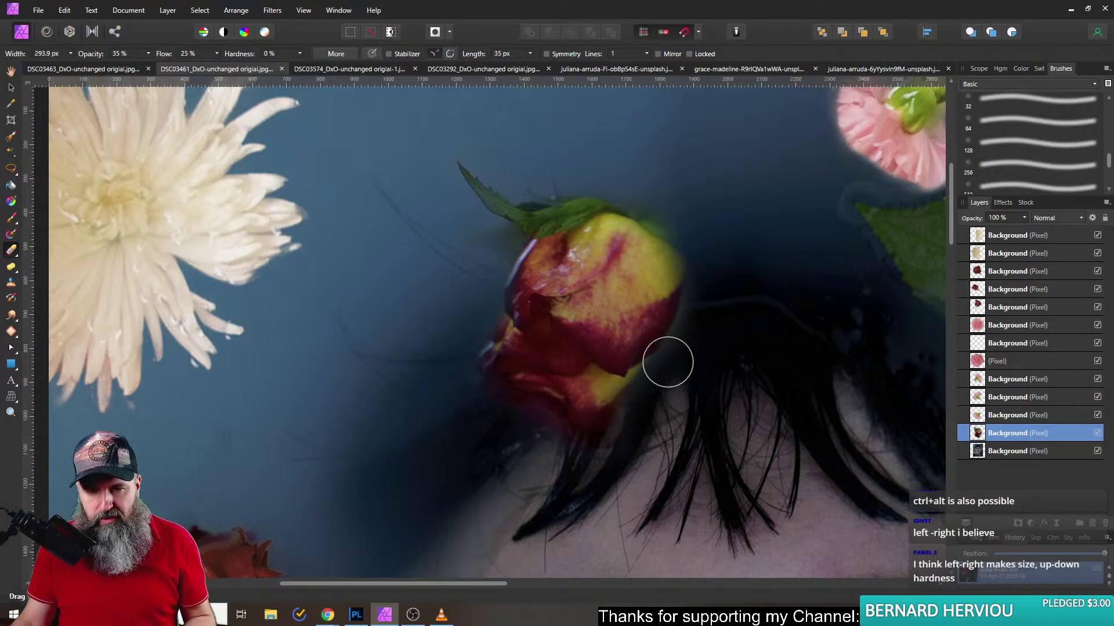
# - Shrink and rotate the rose copy and place it between the round pink carnation and the daisy beside the face
pyautogui.click(11, 87)
pyautogui.scroll(-5, 435, 304)
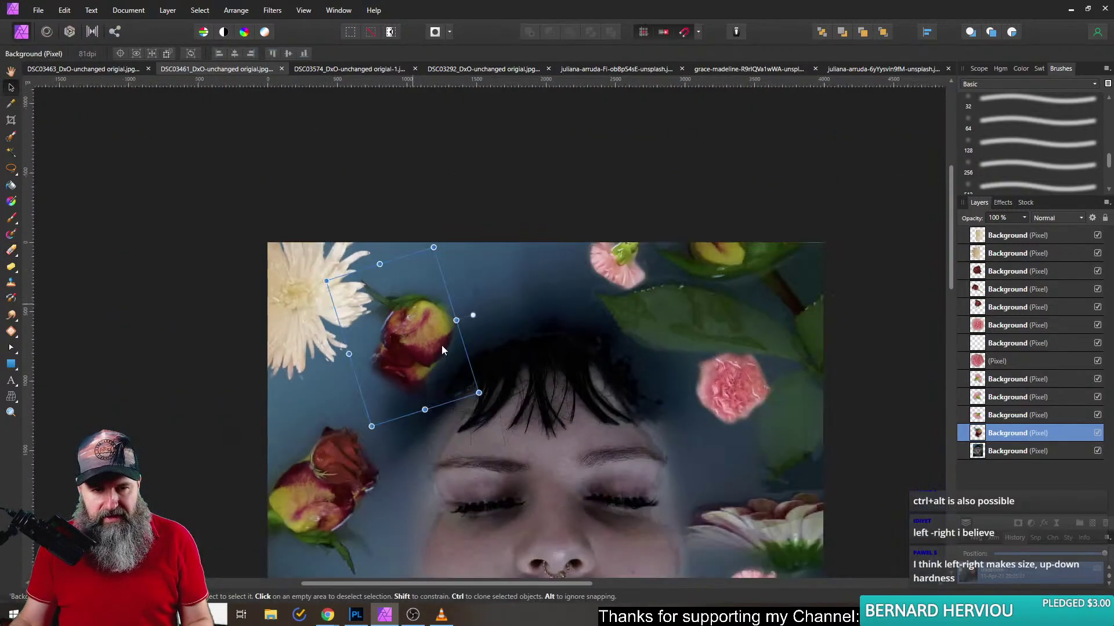
pyautogui.moveTo(442, 349); pyautogui.dragTo(438, 368)
pyautogui.moveTo(439, 414); pyautogui.dragTo(561, 398)
pyautogui.scroll(1, 429, 366)
pyautogui.moveTo(661, 457); pyautogui.dragTo(786, 475)
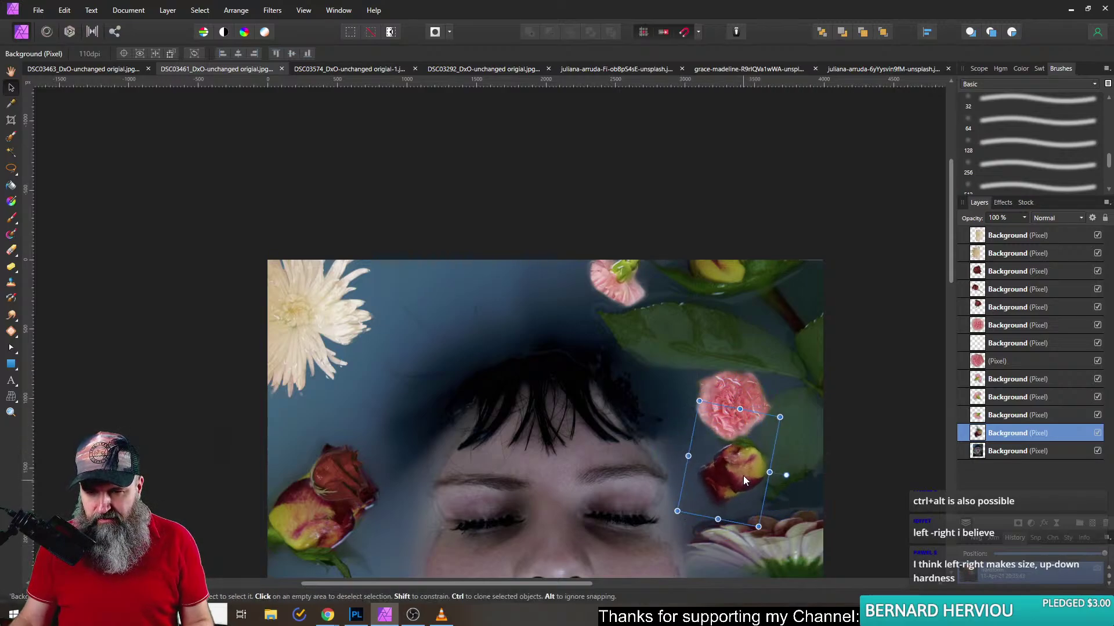
pyautogui.scroll(-1, 699, 444)
pyautogui.scroll(4, 702, 446)
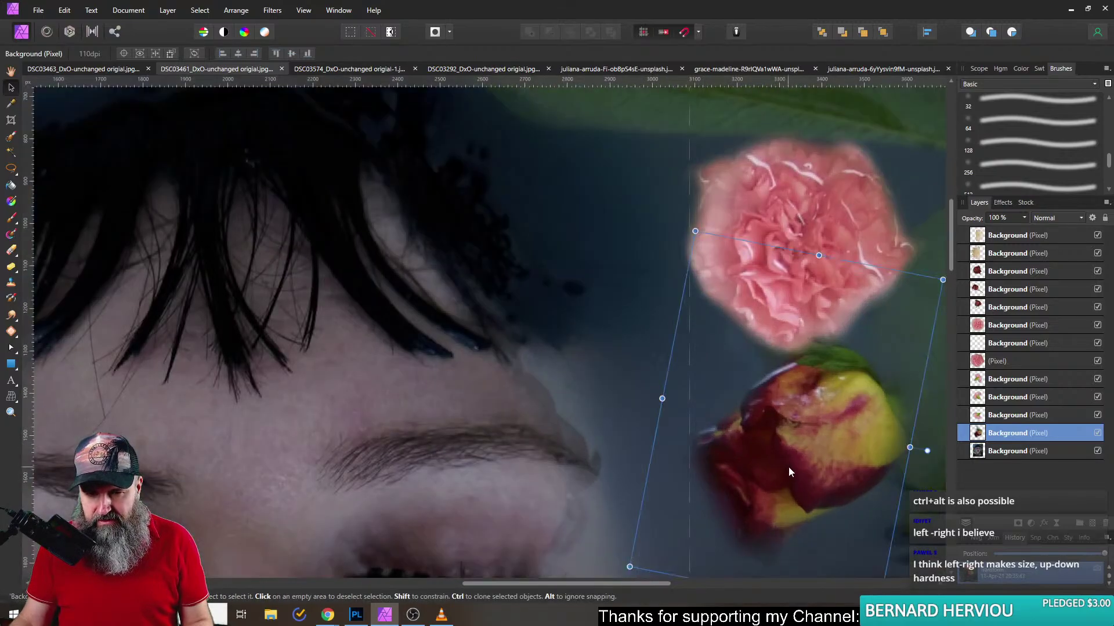
pyautogui.click(680, 434)
pyautogui.hotkey('shift', 'Left')
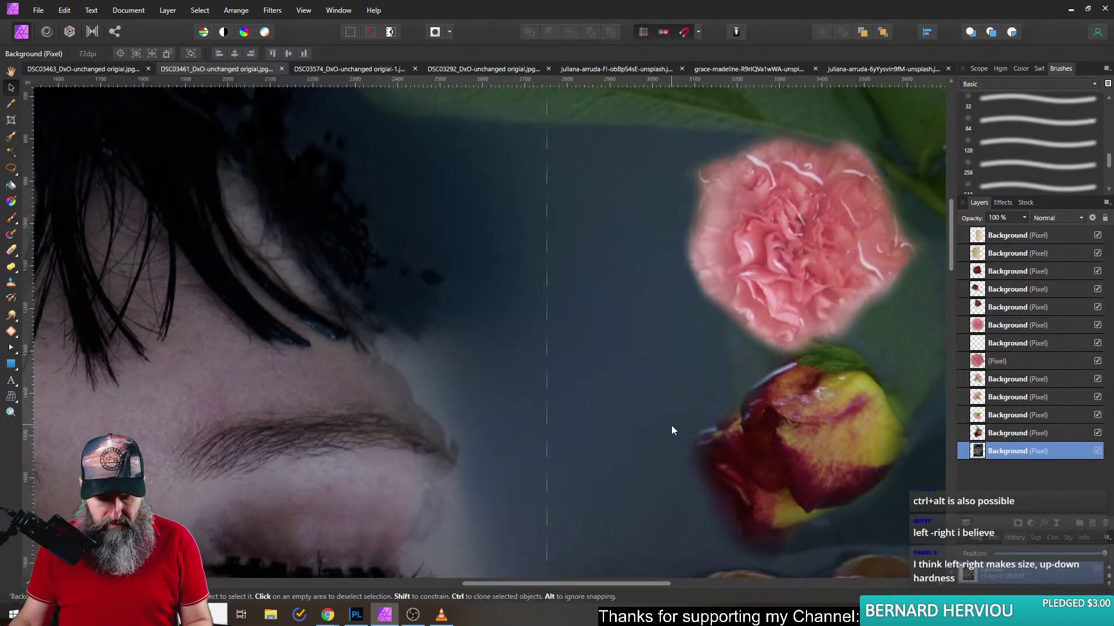
pyautogui.hotkey('ctrl', 'z')
pyautogui.scroll(-6, 646, 475)
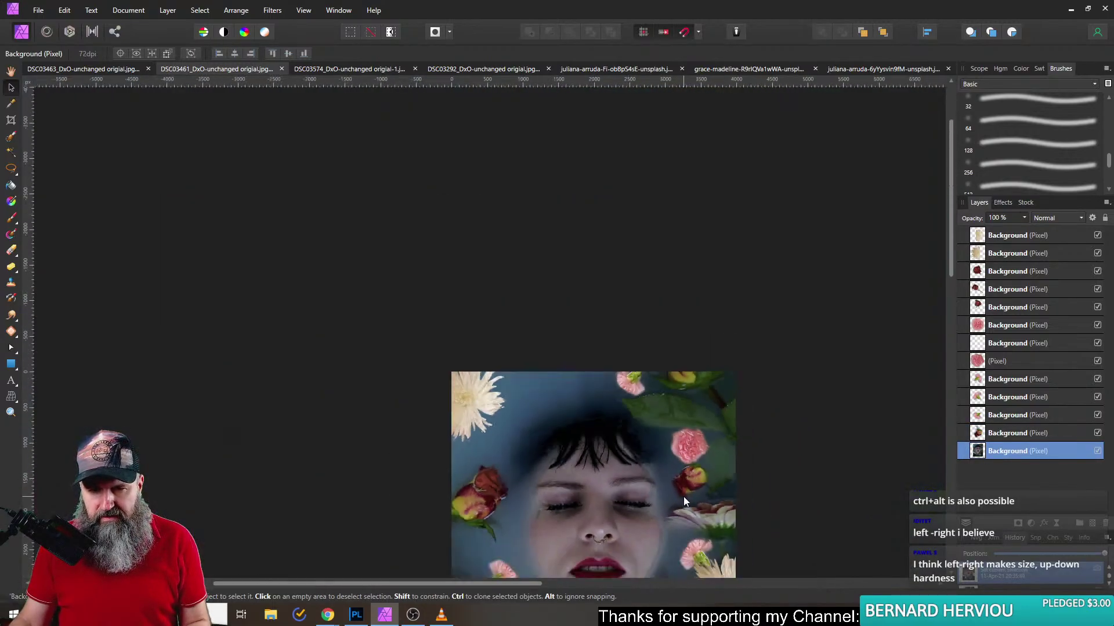
# - Remove the thin vertical seam line running down the portrait's background with the Inpainting Brush at 22 px width
pyautogui.scroll(5, 676, 434)
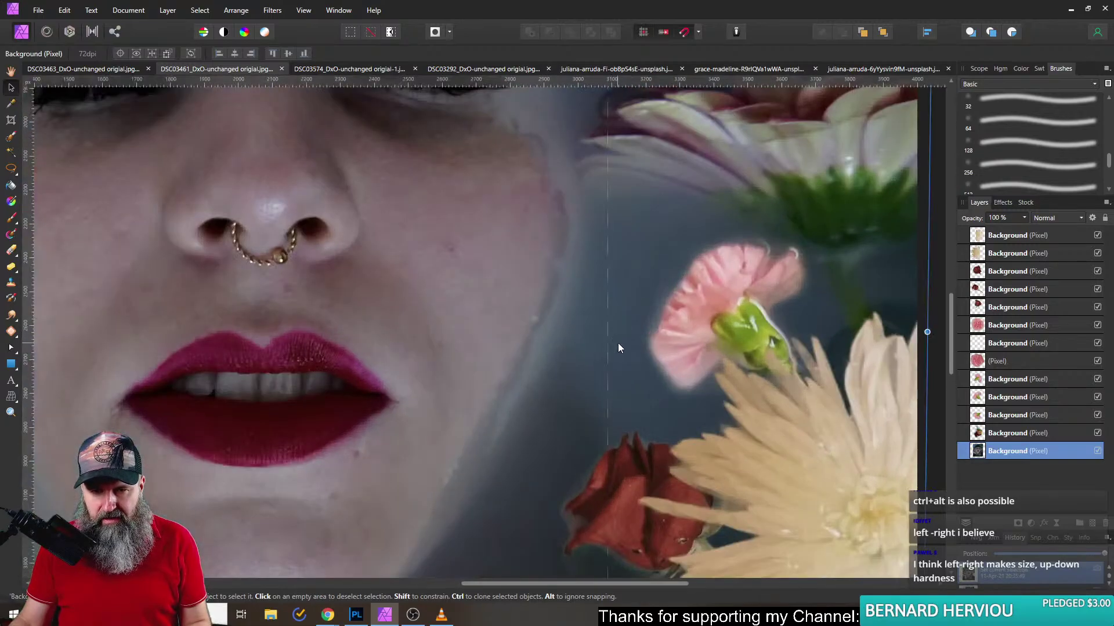
pyautogui.click(12, 332)
pyautogui.click(78, 377)
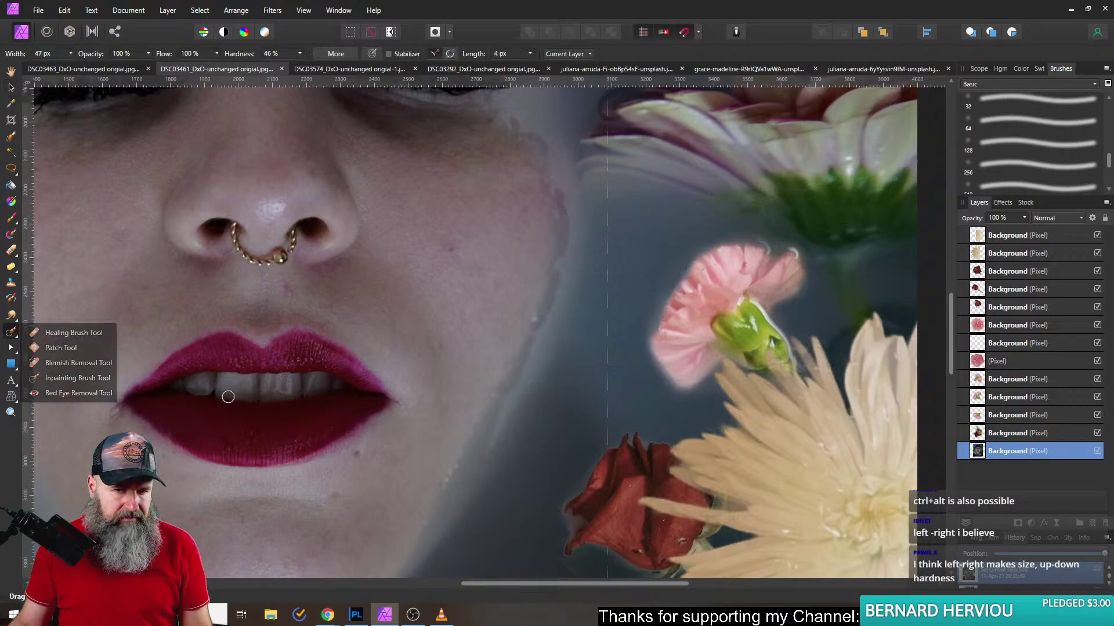
pyautogui.scroll(4, 616, 374)
pyautogui.scroll(-6, 616, 375)
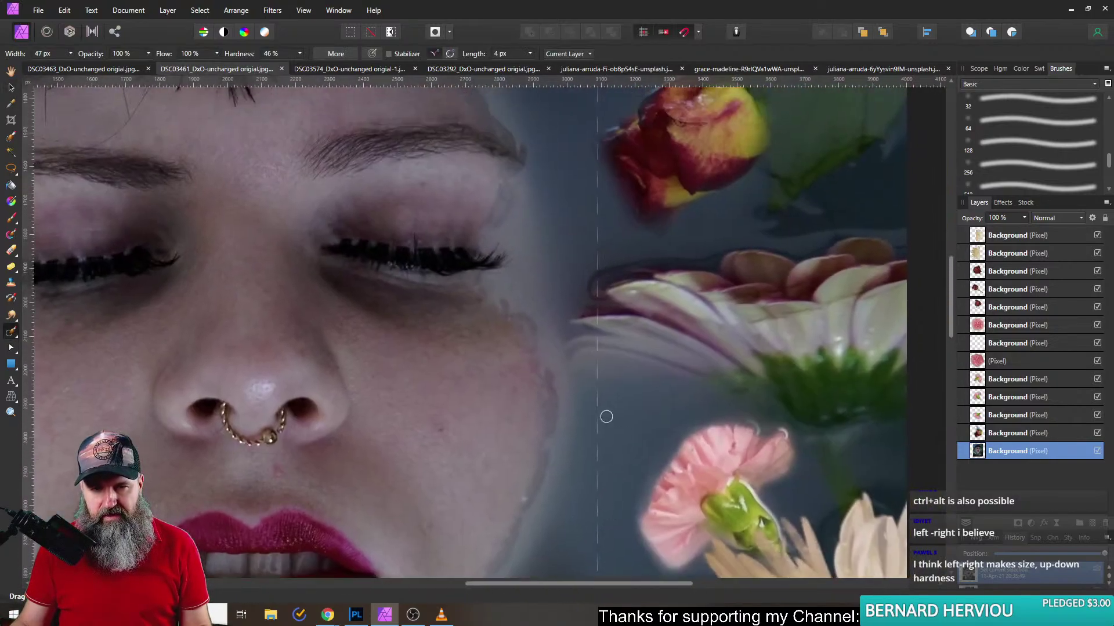
pyautogui.scroll(3, 600, 378)
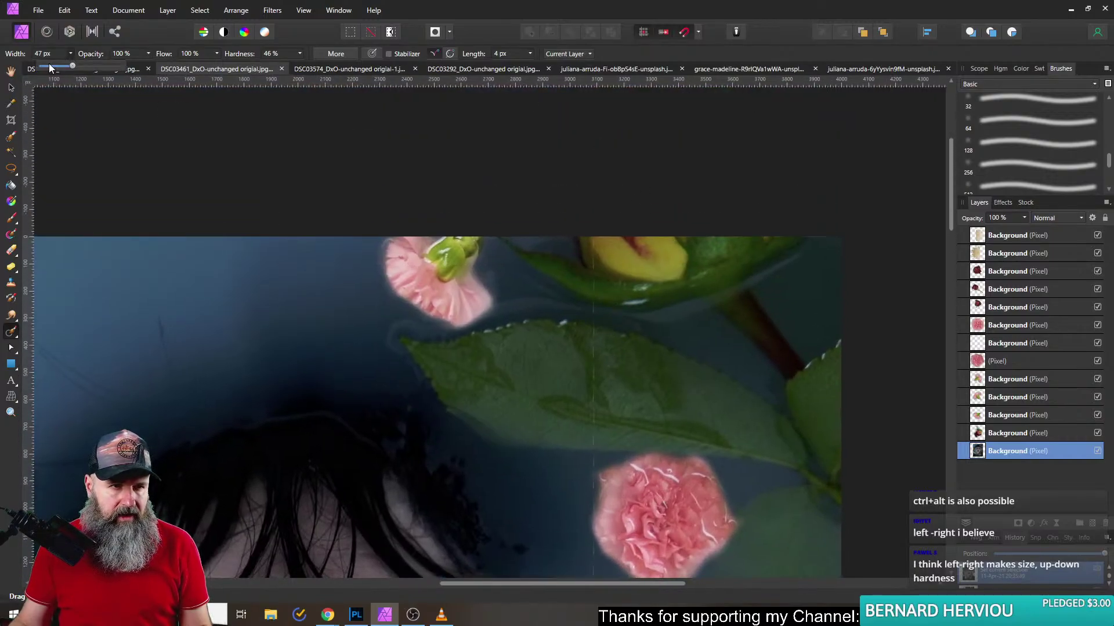
pyautogui.click(54, 64)
pyautogui.scroll(3, 581, 256)
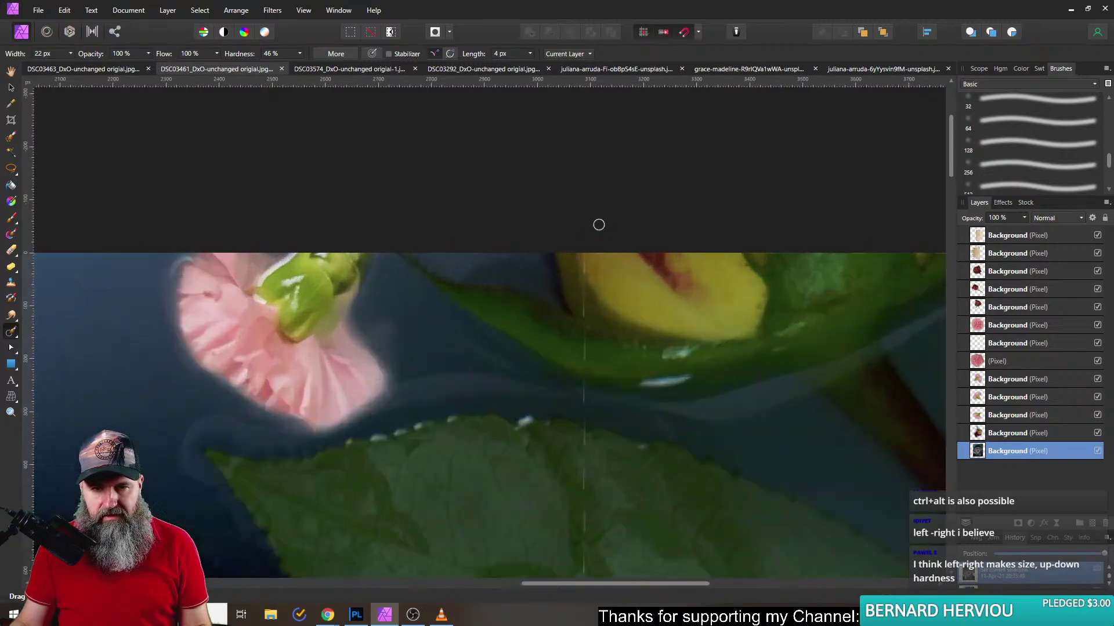
pyautogui.scroll(-5, 650, 329)
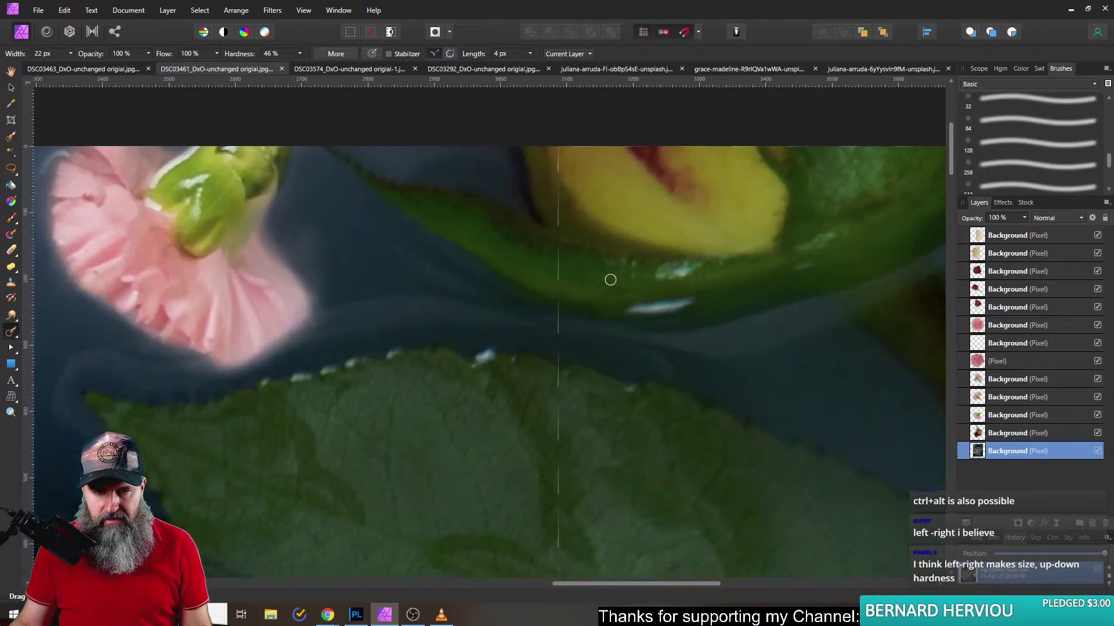
pyautogui.scroll(-5, 591, 402)
pyautogui.scroll(5, 590, 401)
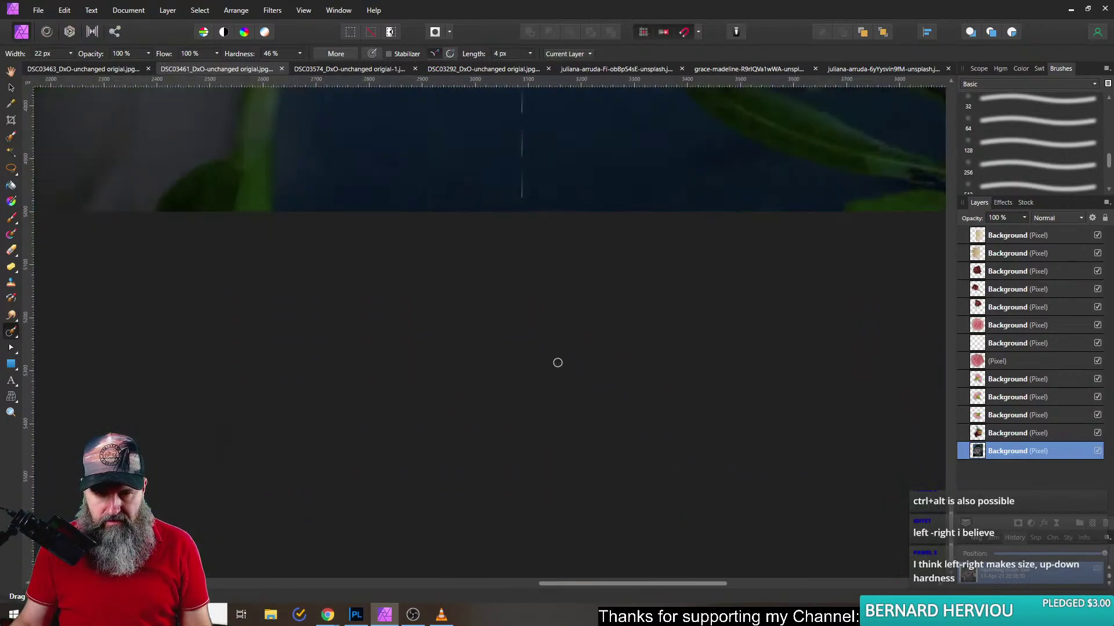
pyautogui.scroll(2, 556, 368)
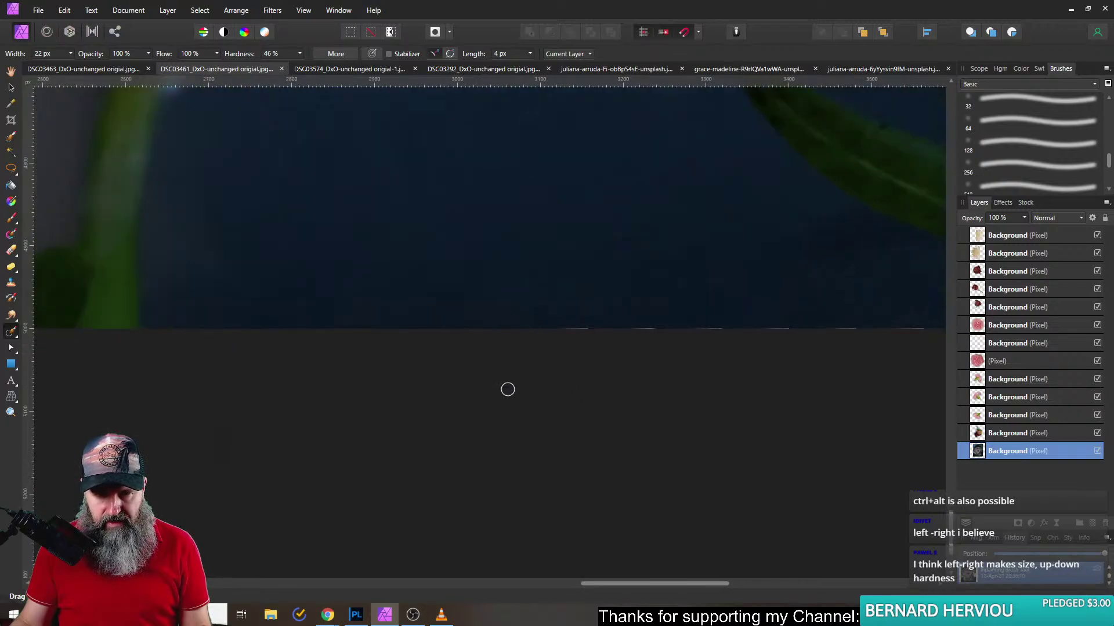
pyautogui.scroll(-5, 510, 376)
pyautogui.scroll(2, 529, 373)
pyautogui.scroll(-3, 562, 316)
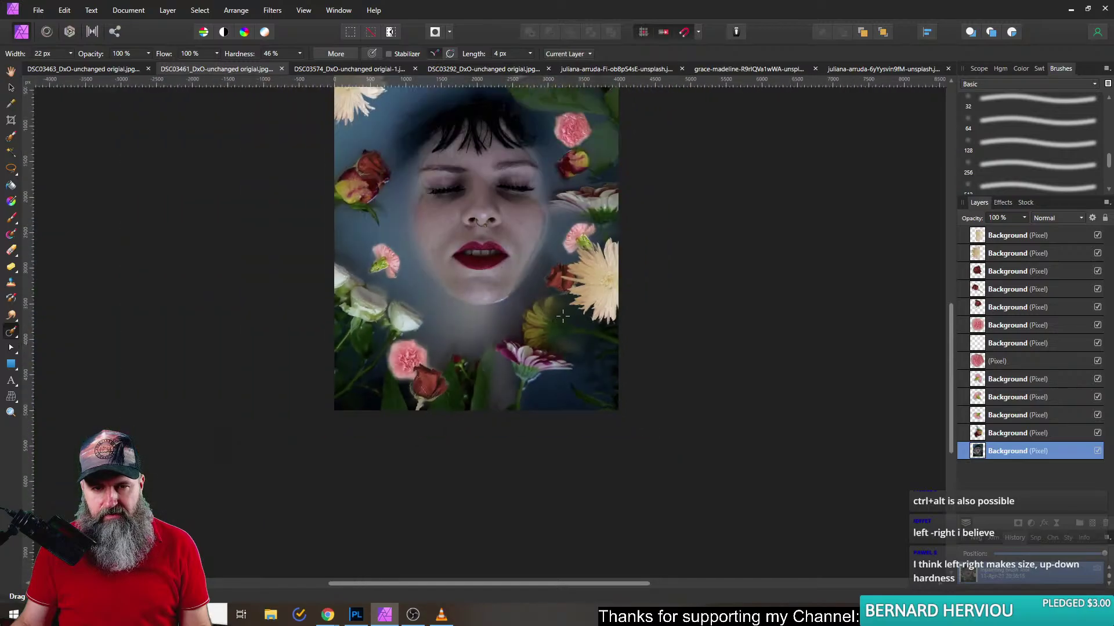
pyautogui.scroll(3, 562, 316)
pyautogui.scroll(-3, 565, 325)
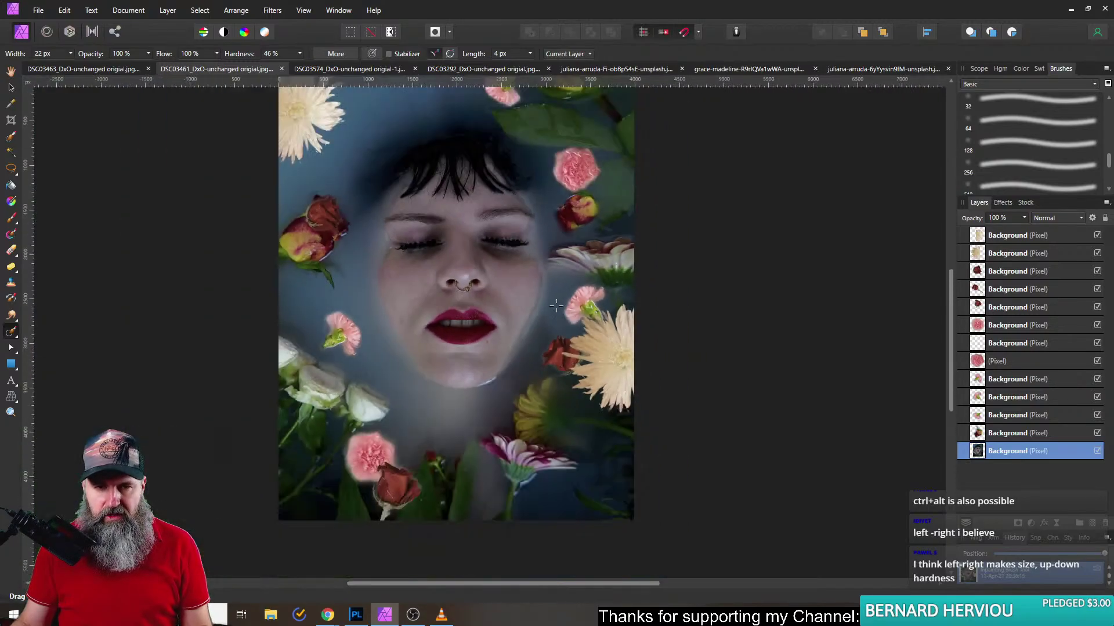
pyautogui.scroll(2, 607, 339)
# - Readjust the red-and-yellow rose above the daisy and place copies beside the purple daisy's stem and above the white roses
pyautogui.click(11, 88)
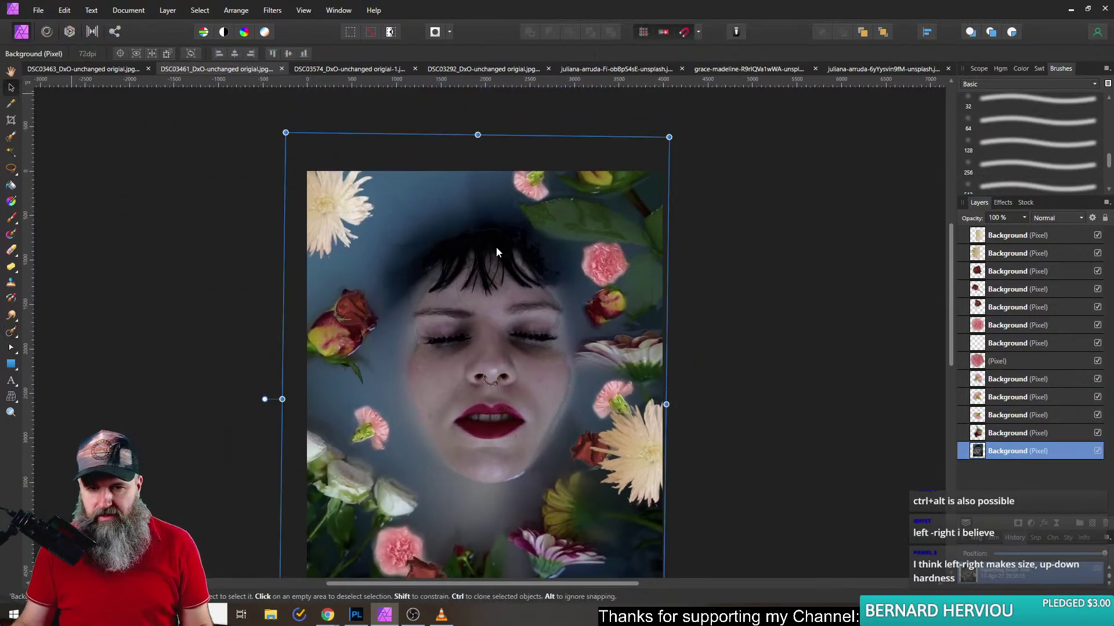
pyautogui.click(603, 305)
pyautogui.moveTo(645, 312); pyautogui.dragTo(640, 315)
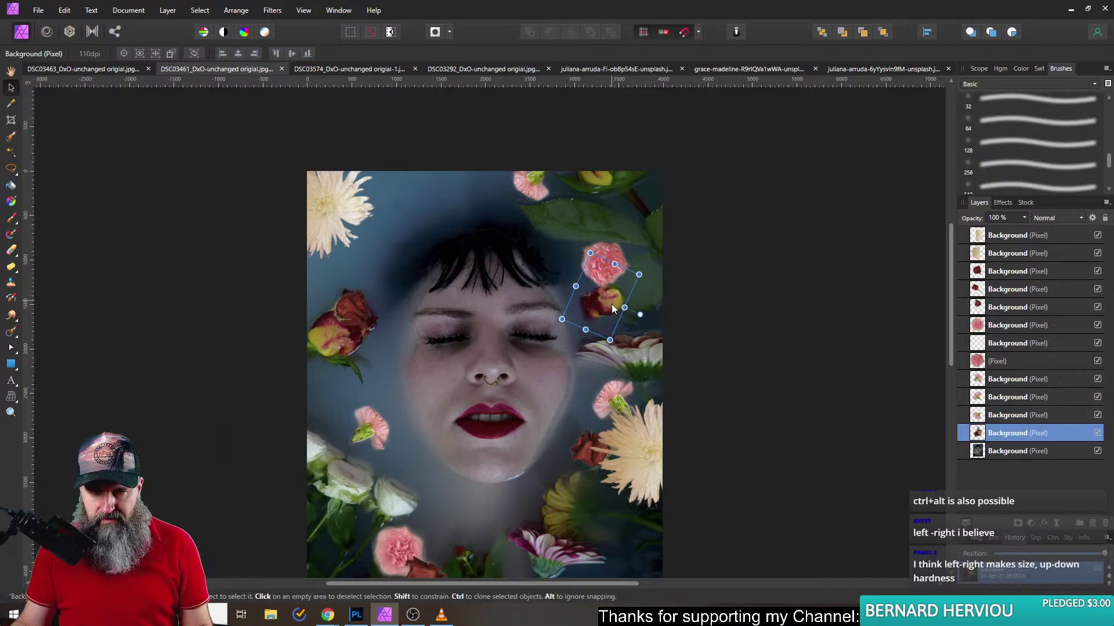
pyautogui.moveTo(613, 307); pyautogui.dragTo(462, 515)
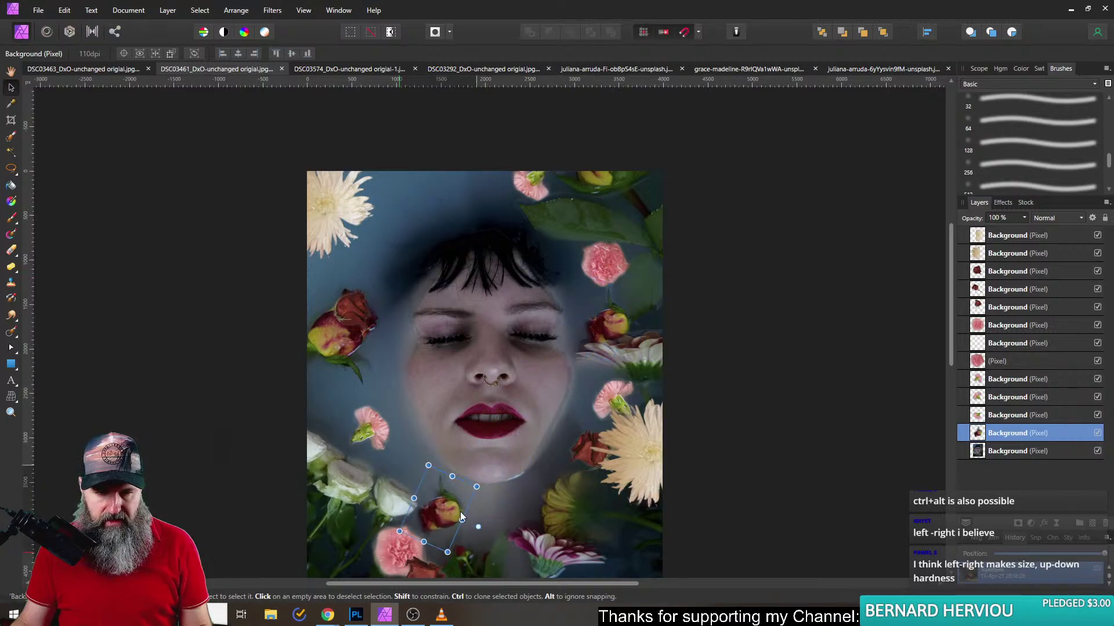
pyautogui.scroll(-4, 516, 402)
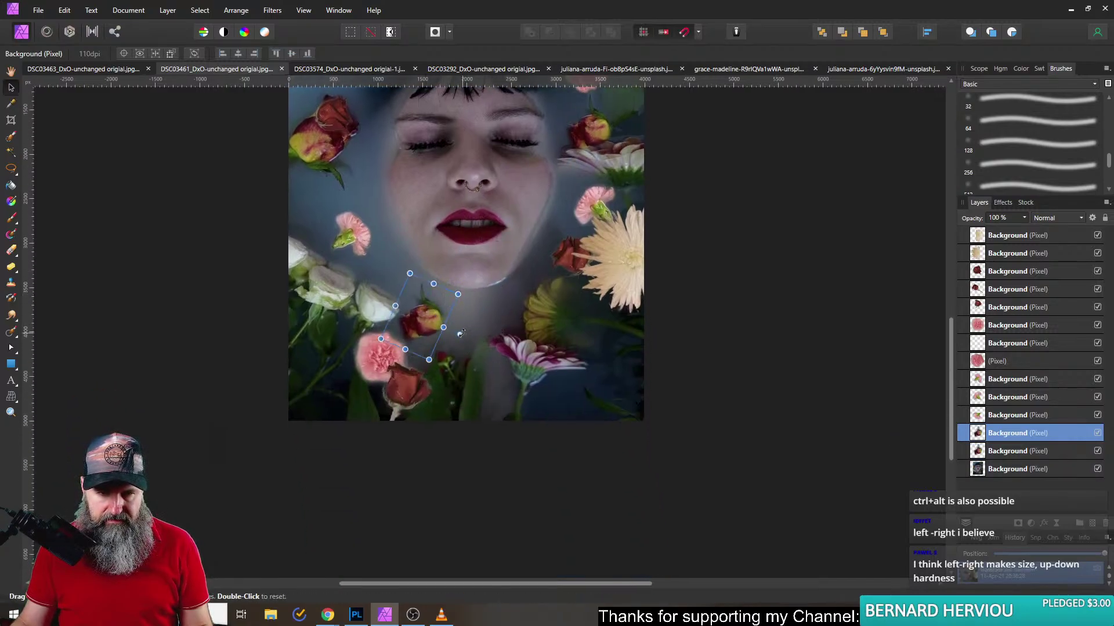
pyautogui.moveTo(412, 328); pyautogui.dragTo(351, 198)
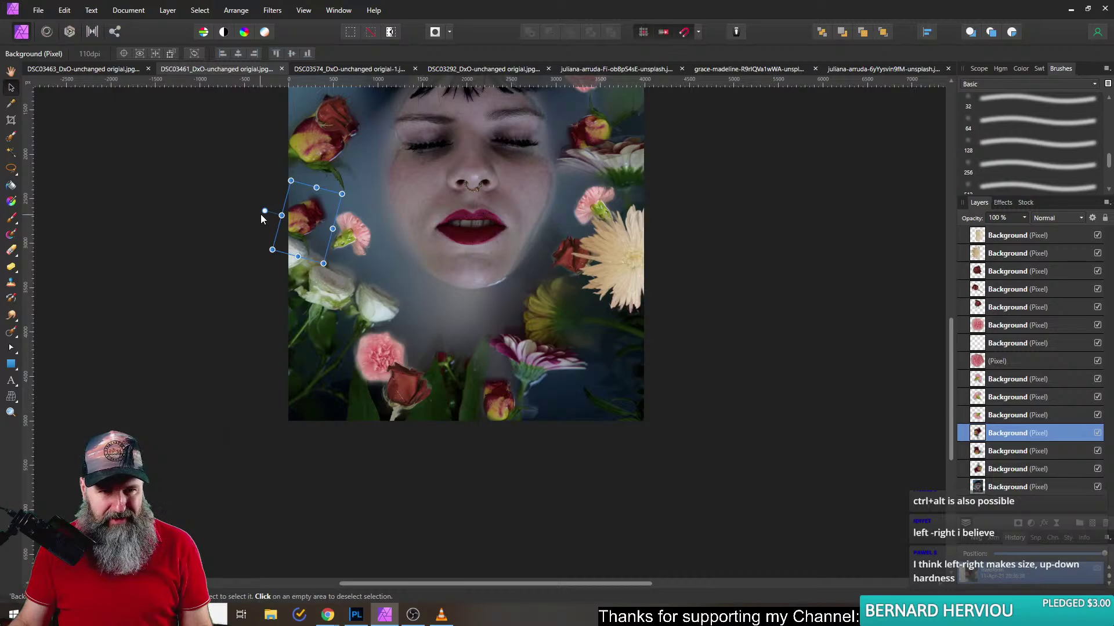
# - Duplicate the small pink carnation so one sits below the chin and the other, slightly rotated, overlaps the white roses
pyautogui.moveTo(371, 240); pyautogui.dragTo(380, 276)
pyautogui.scroll(5, 335, 306)
pyautogui.moveTo(335, 306); pyautogui.dragTo(428, 345)
pyautogui.scroll(-5, 452, 347)
pyautogui.scroll(4, 428, 345)
pyautogui.moveTo(435, 278)
pyautogui.mouseDown()
pyautogui.moveTo(412, 330)
pyautogui.moveTo(519, 308)
pyautogui.moveTo(613, 364)
pyautogui.mouseUp()
pyautogui.moveTo(448, 303); pyautogui.dragTo(470, 396)
pyautogui.click(462, 337)
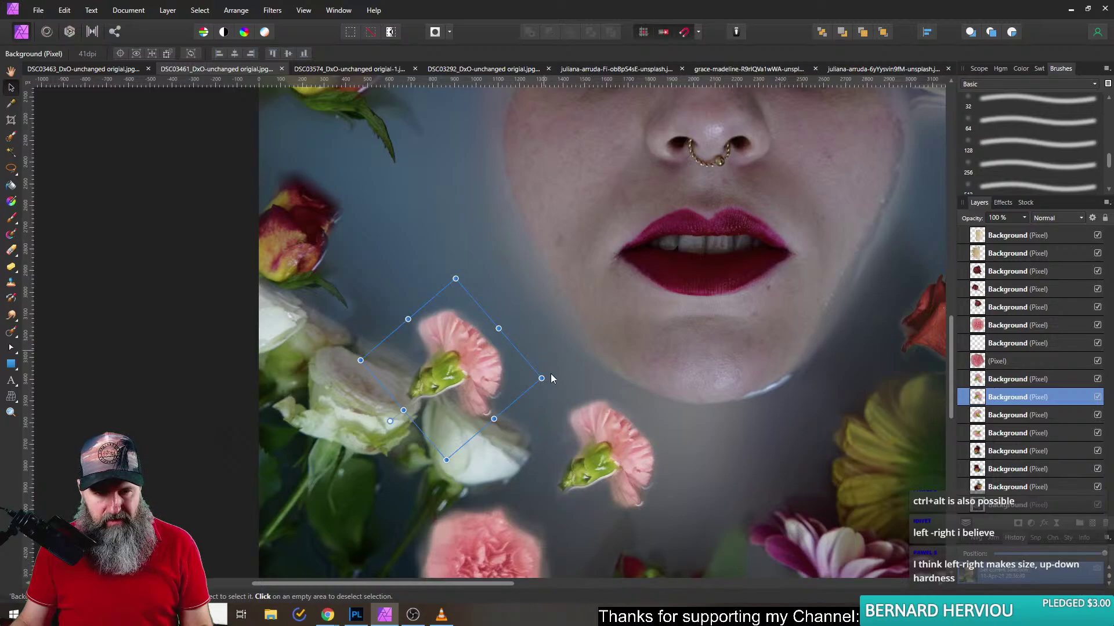
pyautogui.moveTo(549, 378); pyautogui.dragTo(551, 357)
# - Erase the carnation's stem over the white roses with a soft eraser, raising its opacity to 59%
pyautogui.click(13, 253)
pyautogui.moveTo(430, 401); pyautogui.dragTo(396, 377)
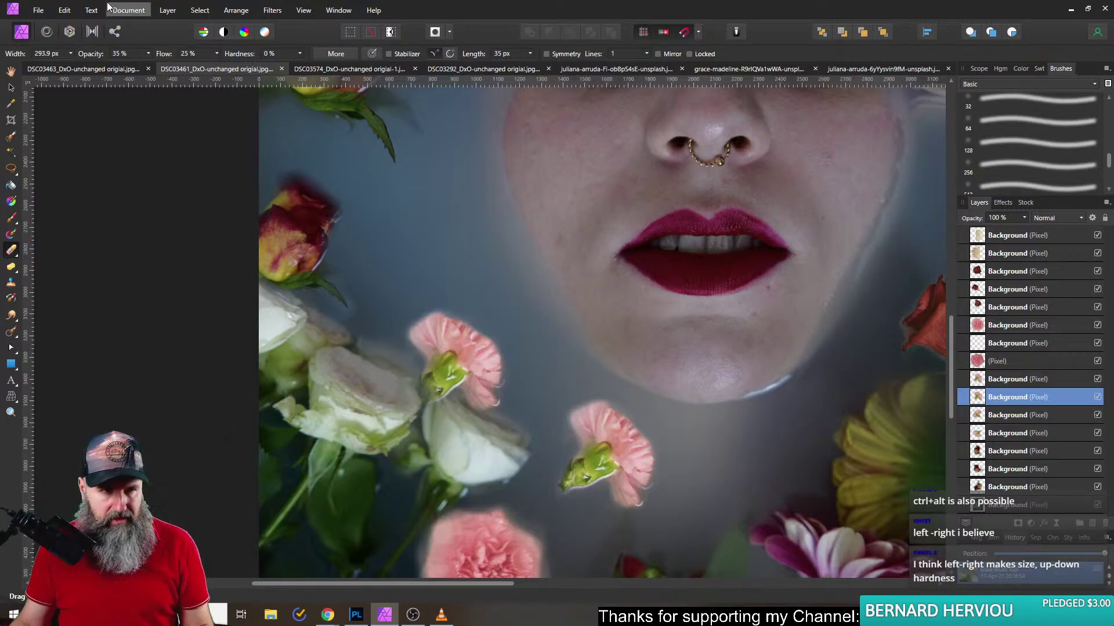
pyautogui.click(149, 54)
pyautogui.moveTo(150, 65); pyautogui.dragTo(170, 65)
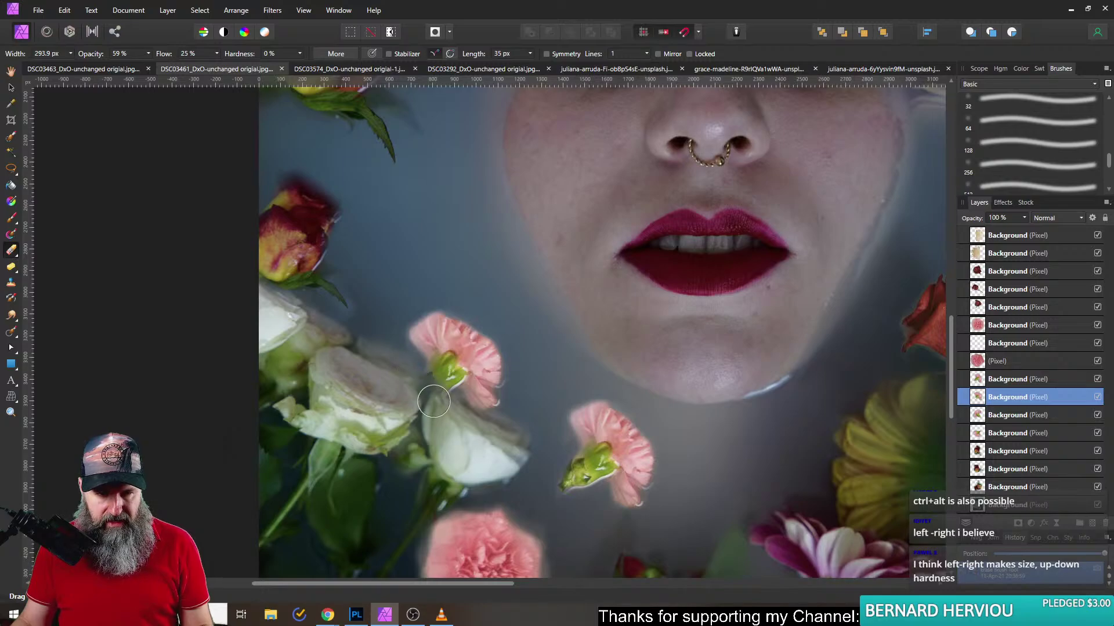
# - Nudge the trimmed pink carnation down and inward so it nestles between the two white roses
pyautogui.click(10, 87)
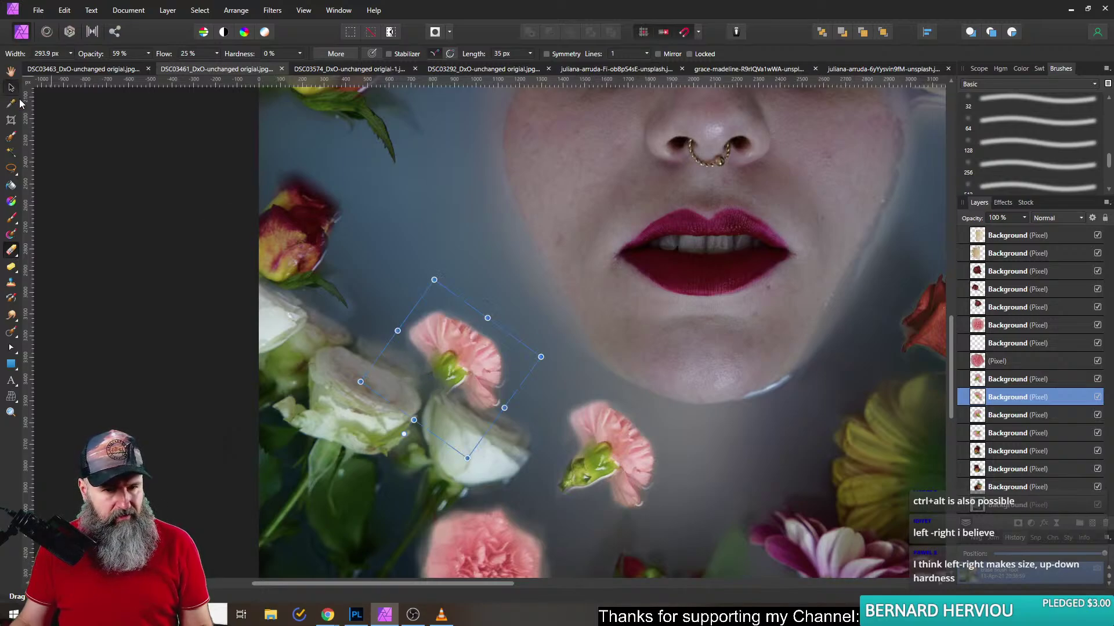
pyautogui.moveTo(467, 368); pyautogui.dragTo(450, 379)
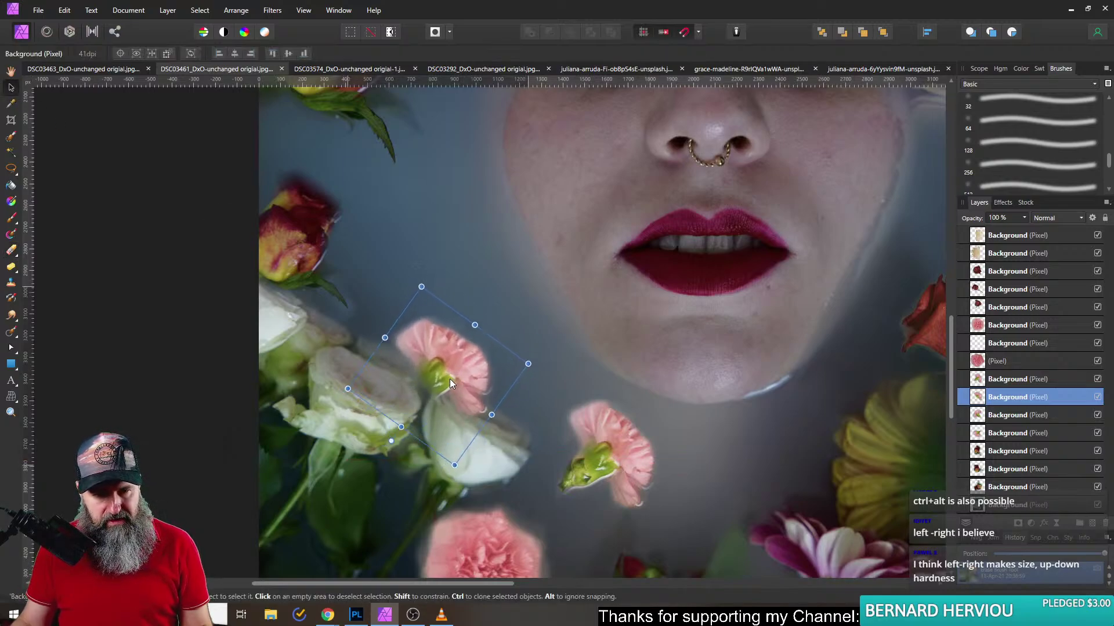
pyautogui.scroll(-3, 557, 399)
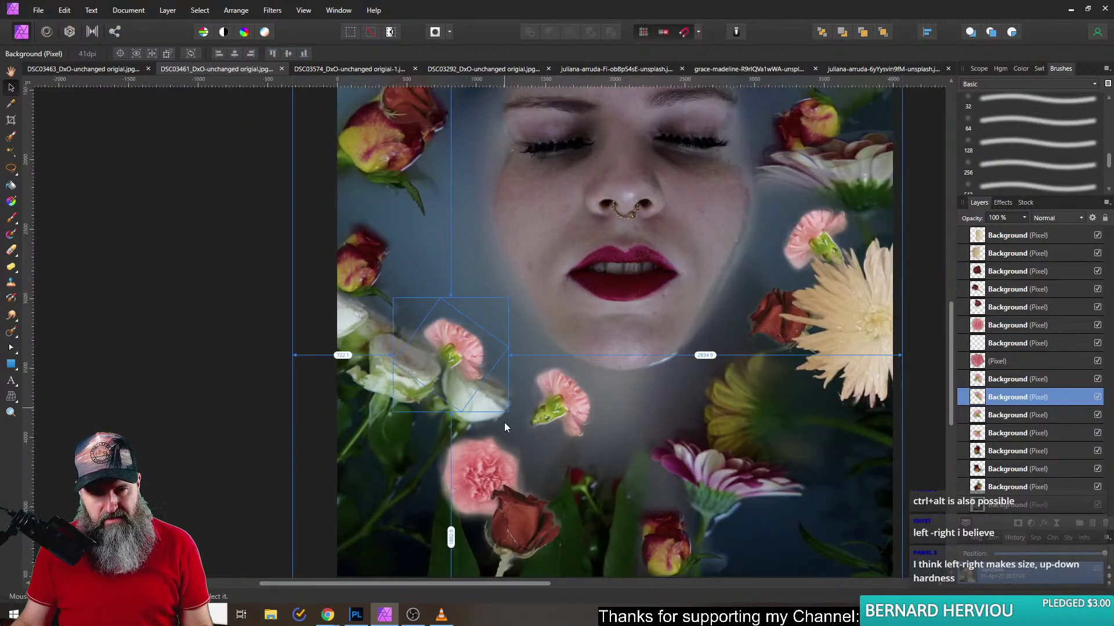
pyautogui.scroll(-1, 502, 418)
pyautogui.scroll(2, 486, 382)
pyautogui.scroll(3, 486, 382)
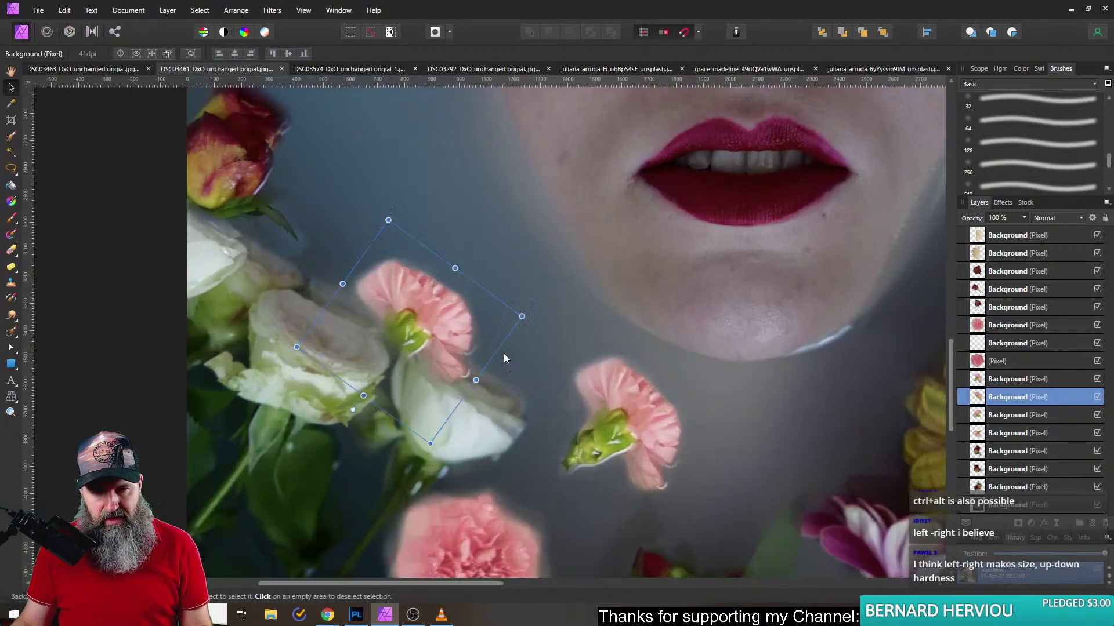
pyautogui.click(1031, 524)
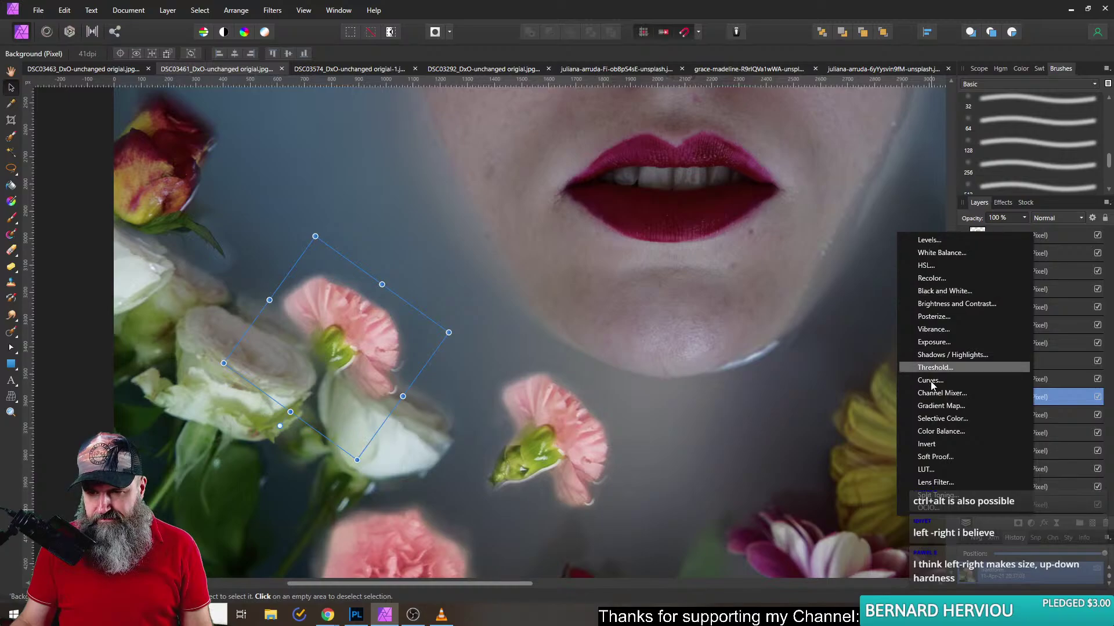
pyautogui.click(931, 382)
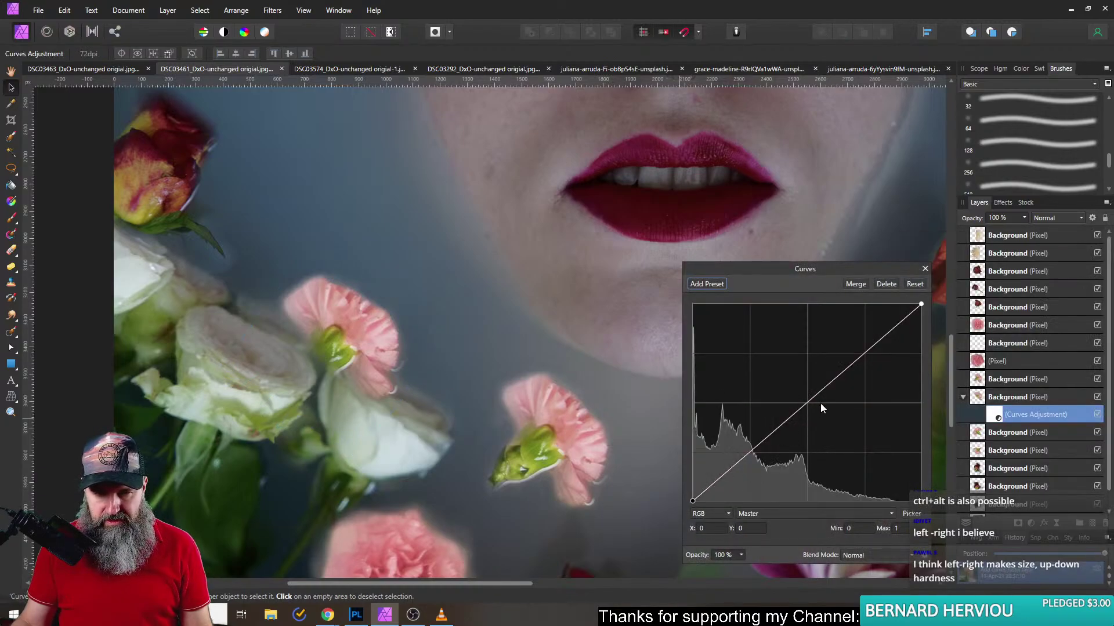
pyautogui.moveTo(809, 400)
pyautogui.mouseDown()
pyautogui.moveTo(819, 421)
pyautogui.moveTo(812, 403)
pyautogui.mouseUp()
pyautogui.click(881, 284)
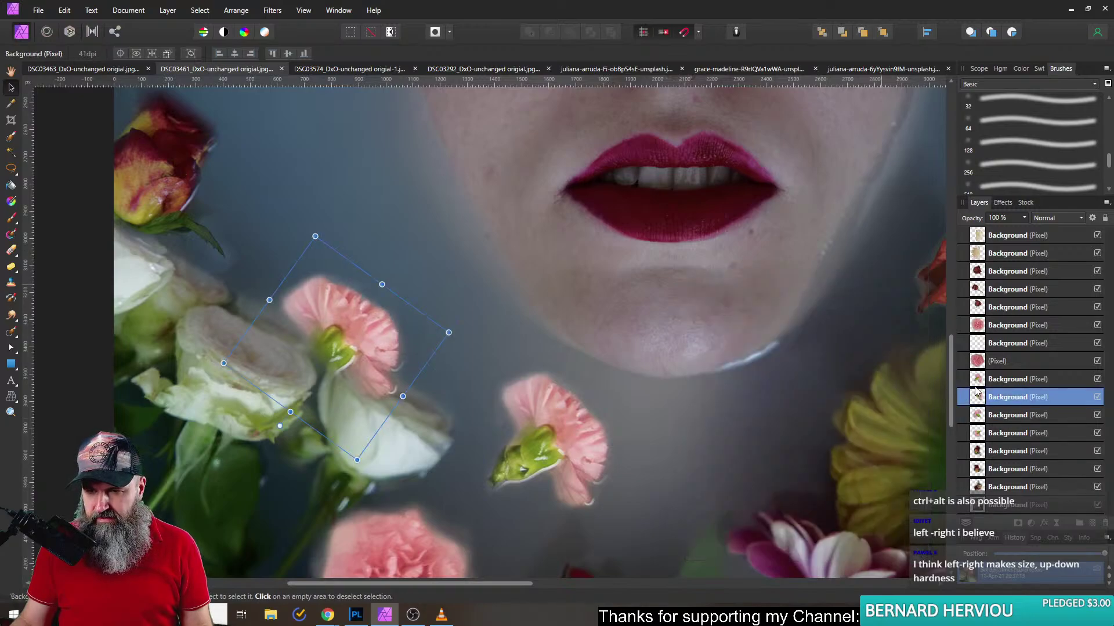
# - Darken the carnation on the white roses with a Brightness / Contrast adjustment at -59% brightness
pyautogui.click(1028, 523)
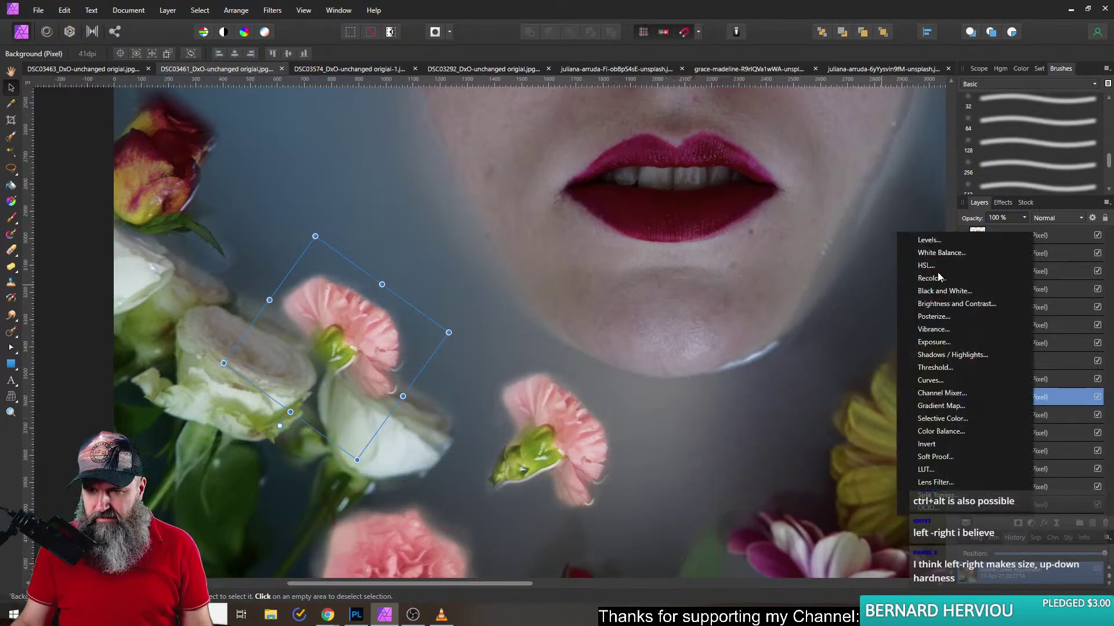
pyautogui.click(957, 304)
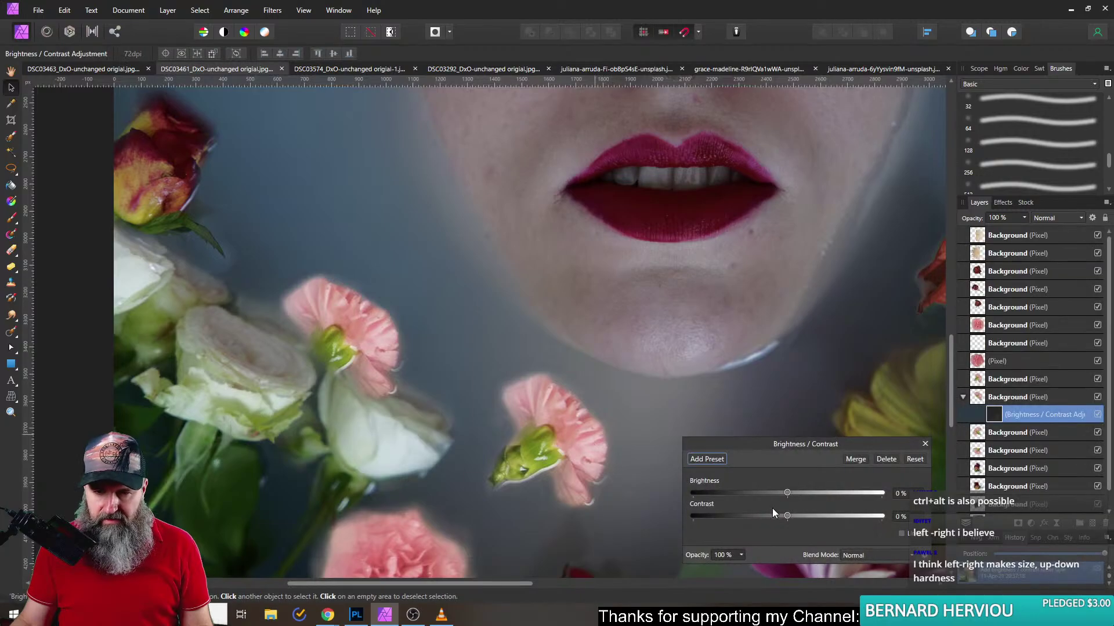
pyautogui.moveTo(787, 492); pyautogui.dragTo(723, 493)
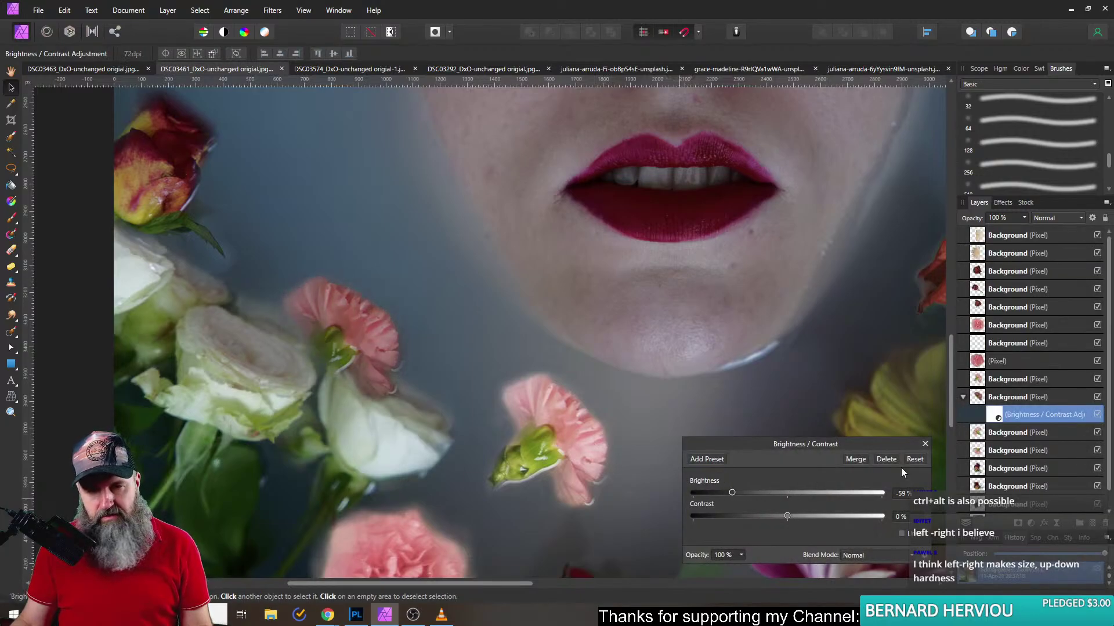
pyautogui.click(926, 445)
# - Shrink and rotate the red rose beneath the round pink carnation and move it slightly down, clear of the carnation
pyautogui.scroll(-5, 663, 458)
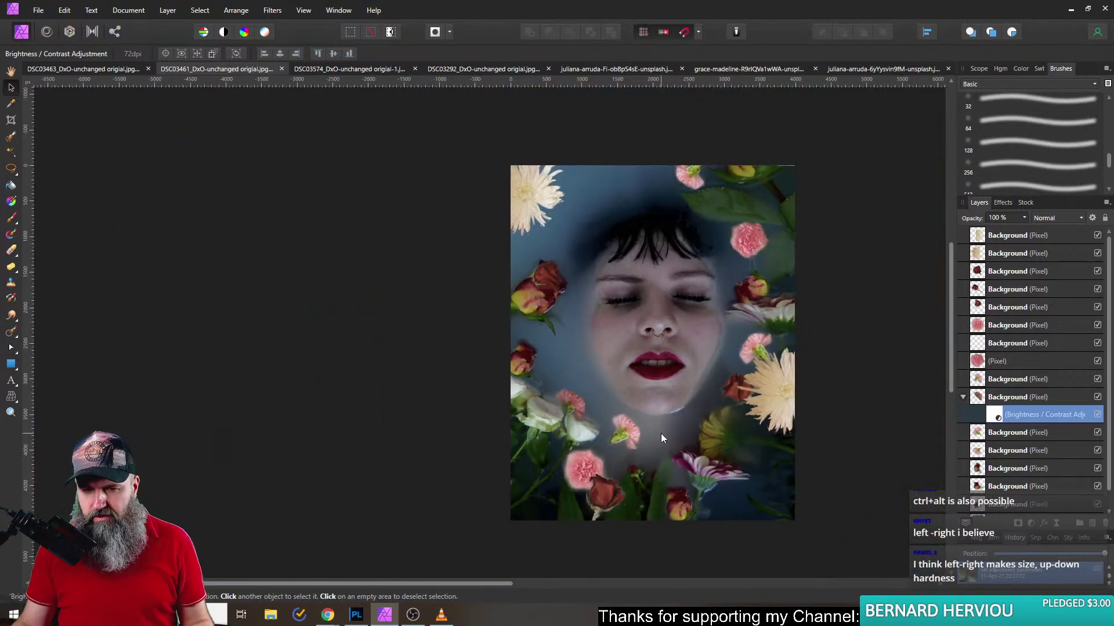
pyautogui.moveTo(656, 448); pyautogui.dragTo(600, 453)
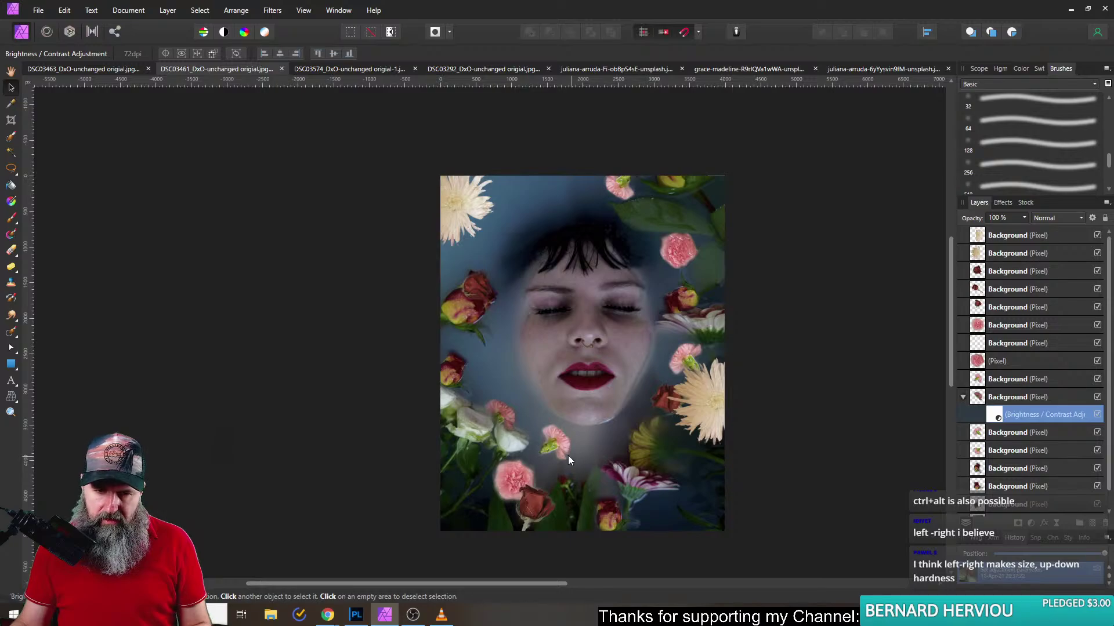
pyautogui.scroll(5, 568, 455)
pyautogui.moveTo(461, 518)
pyautogui.mouseDown()
pyautogui.moveTo(498, 515)
pyautogui.moveTo(459, 500)
pyautogui.mouseUp()
pyautogui.click(508, 572)
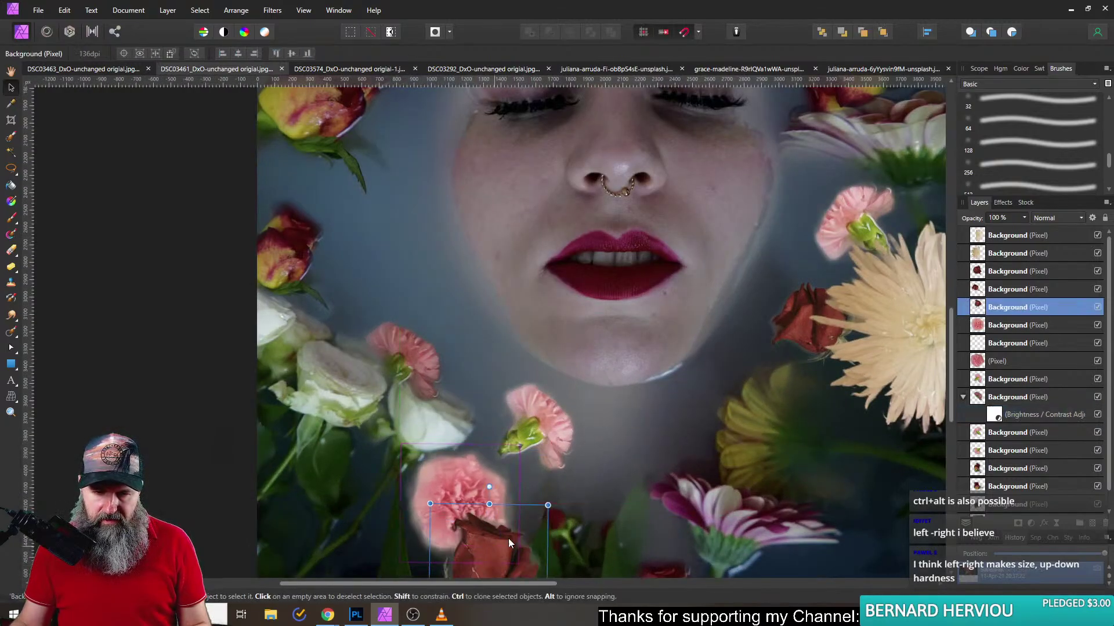
pyautogui.scroll(-2, 522, 529)
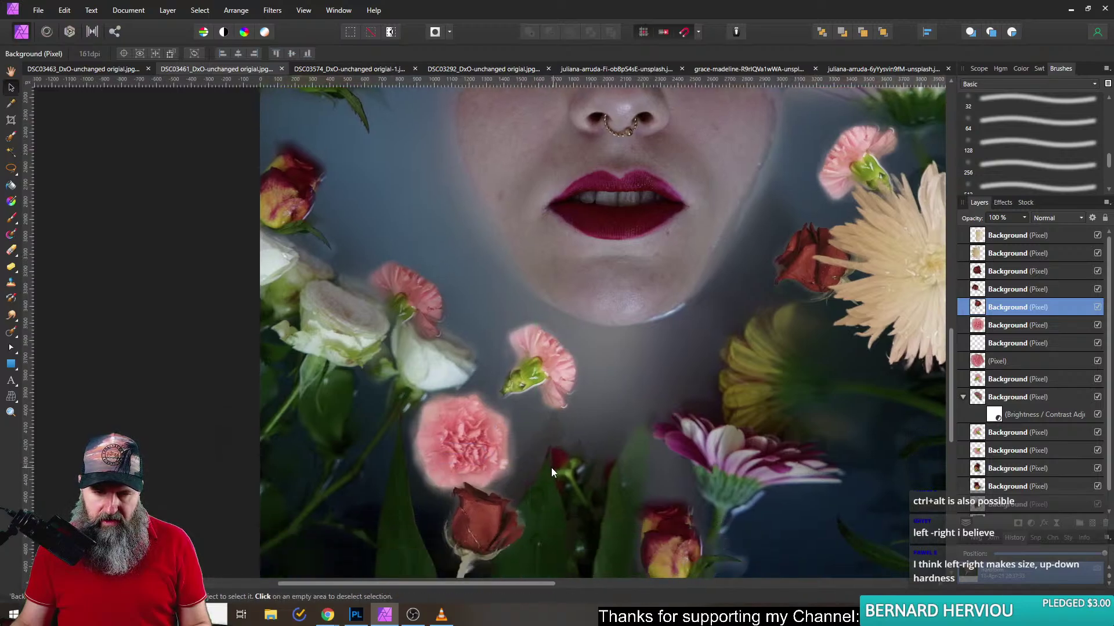
pyautogui.moveTo(484, 459); pyautogui.dragTo(493, 526)
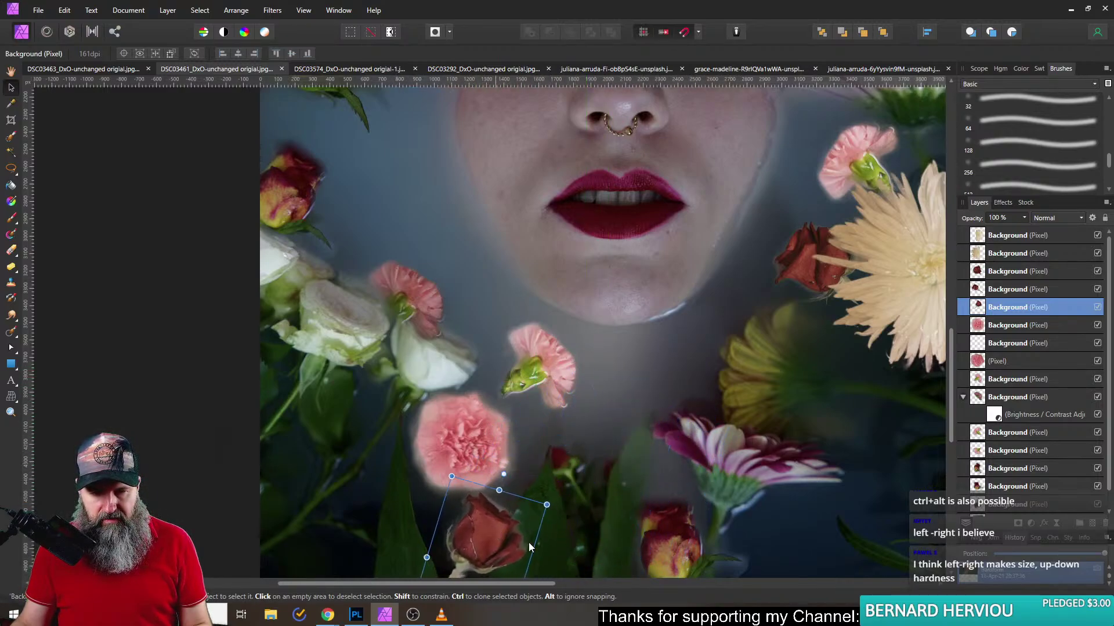
# - Duplicate the cream chrysanthemum beside the chin twice, placing copies at the portrait's upper-right and lower-left corners
pyautogui.scroll(4, 697, 398)
pyautogui.click(898, 395)
pyautogui.scroll(-4, 819, 507)
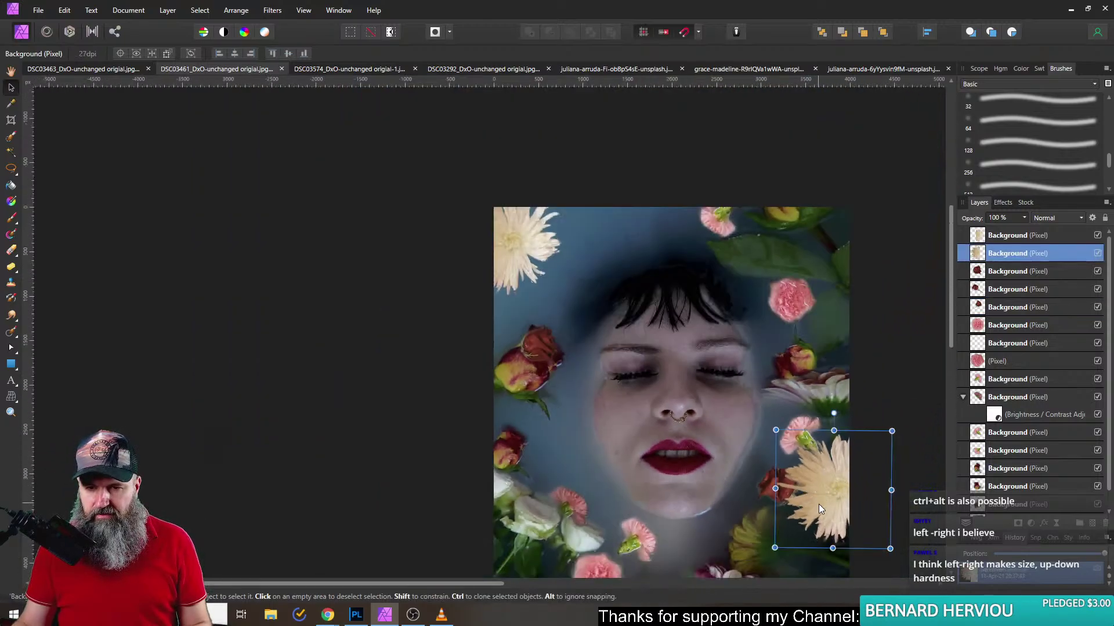
pyautogui.moveTo(819, 503); pyautogui.dragTo(781, 109)
pyautogui.hotkey('ctrl', 'j')
pyautogui.hotkey('ctrl', 'j')
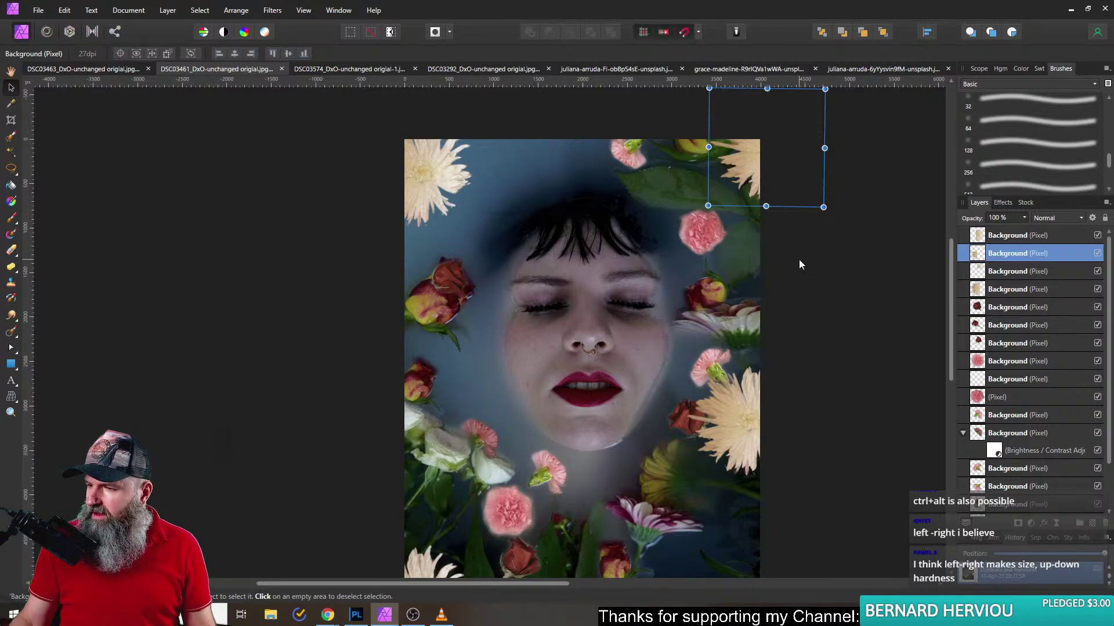
pyautogui.click(638, 252)
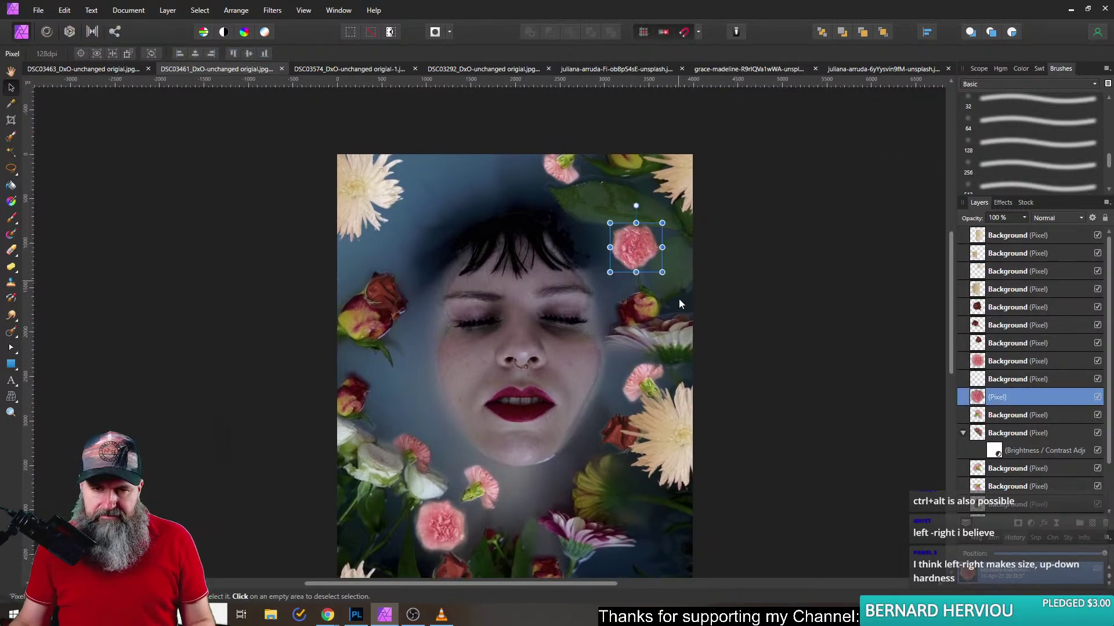
pyautogui.click(558, 168)
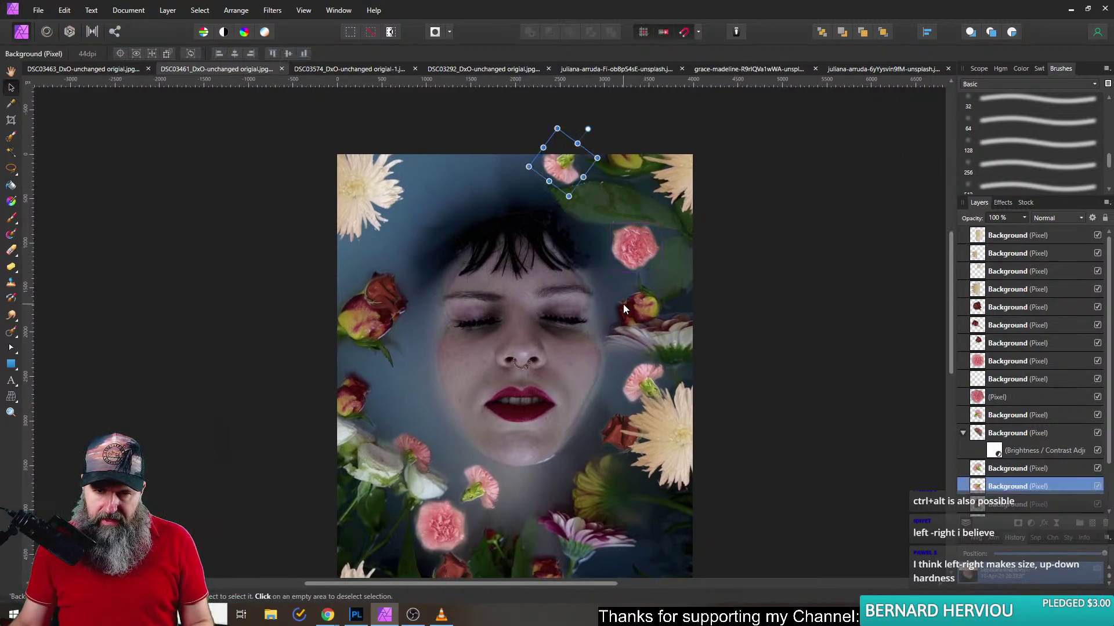
pyautogui.hotkey('ctrl', 'v')
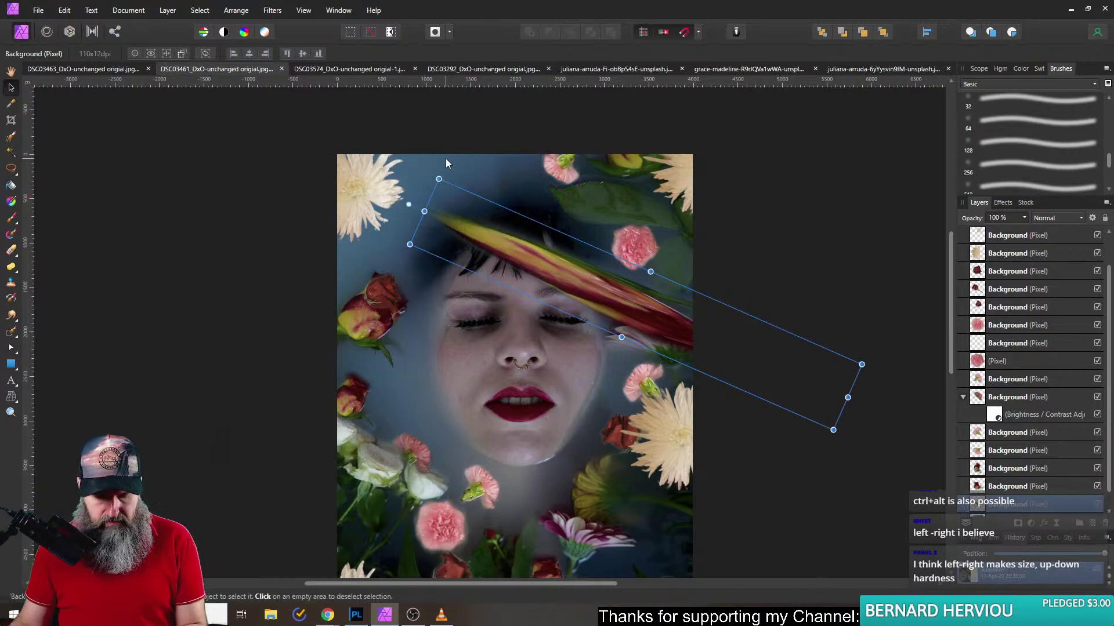
pyautogui.hotkey('ctrl', 'z')
# - Duplicate the red-yellow rose above the white-pink daisy and place the copy at the portrait's upper edge, beside the corner chrysanthemum
pyautogui.hotkey('ctrl', 'v')
pyautogui.moveTo(493, 240); pyautogui.dragTo(447, 166)
pyautogui.click(403, 249)
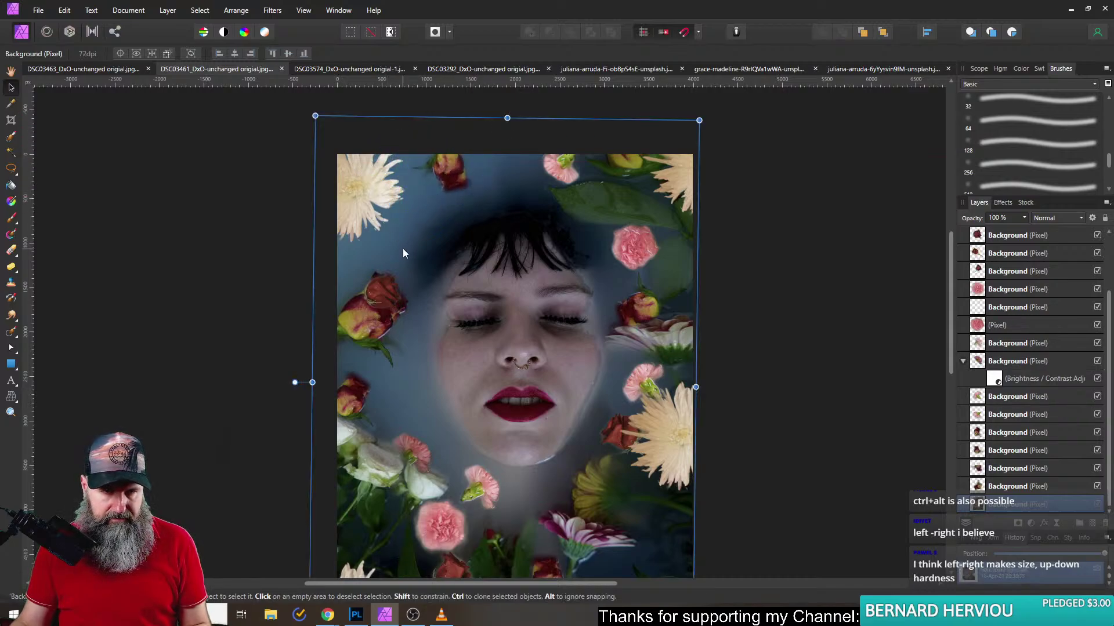
pyautogui.click(252, 363)
pyautogui.scroll(-2, 253, 364)
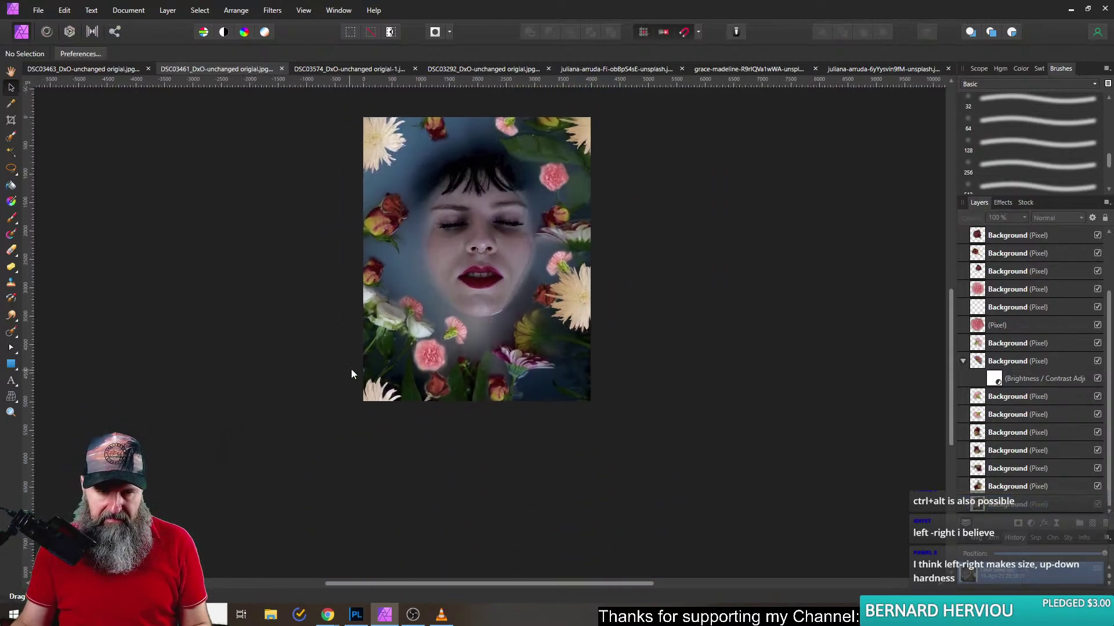
# - Duplicate the red rose beneath the round carnation, turn the copy upside down and place it at the portrait's upper edge above the hair
pyautogui.scroll(5, 351, 369)
pyautogui.click(409, 444)
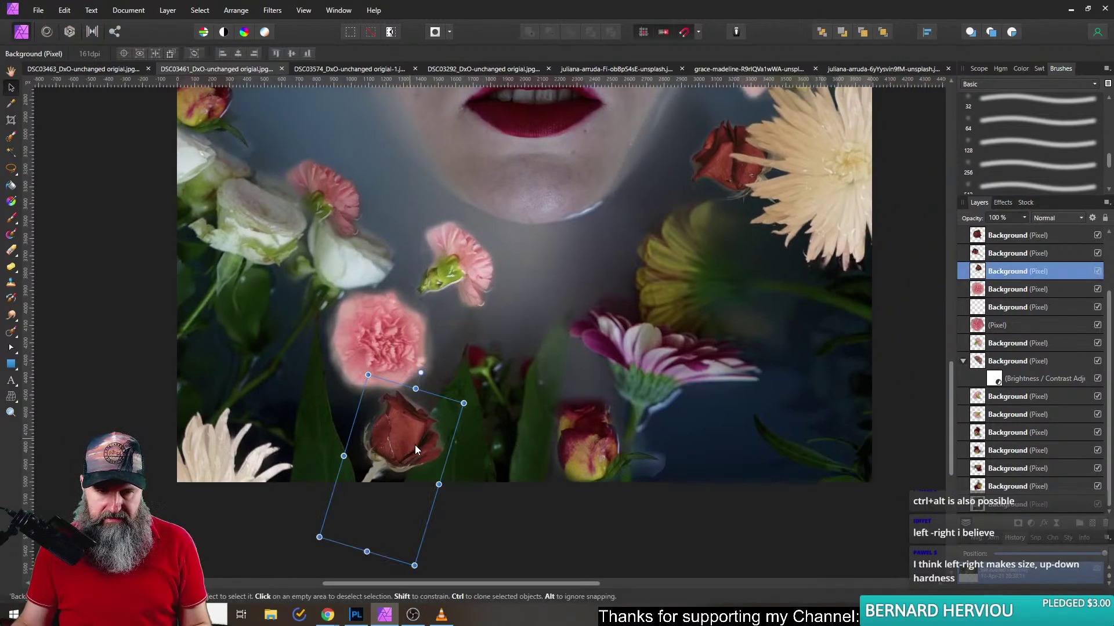
pyautogui.hotkey('ctrl', 'j')
pyautogui.moveTo(415, 444); pyautogui.dragTo(410, 258)
pyautogui.scroll(-4, 441, 285)
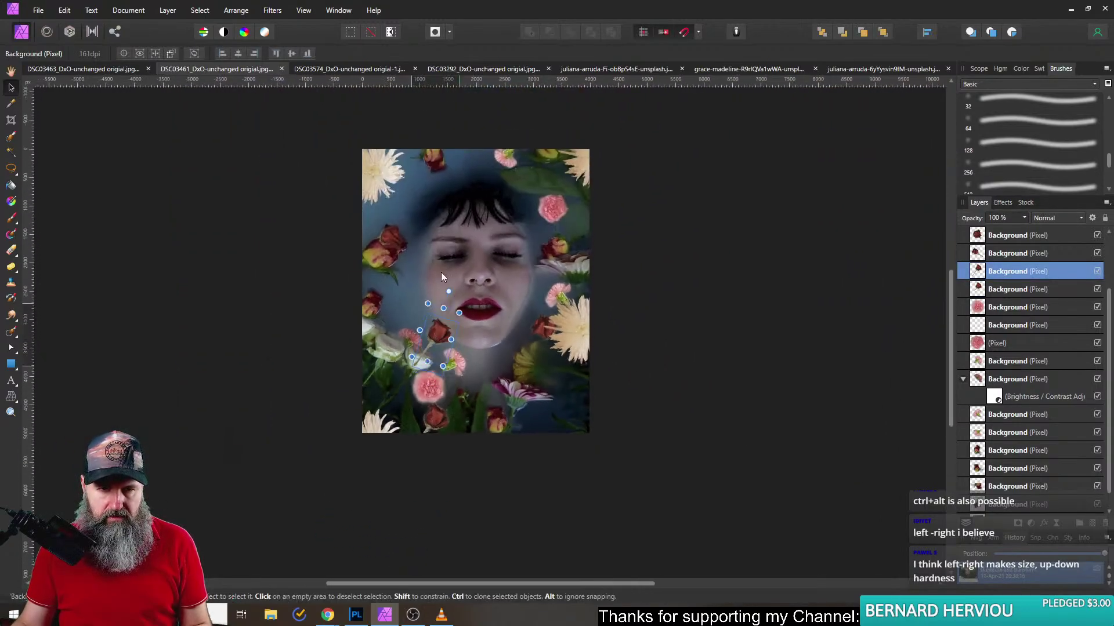
pyautogui.scroll(3, 479, 235)
pyautogui.scroll(3, 529, 371)
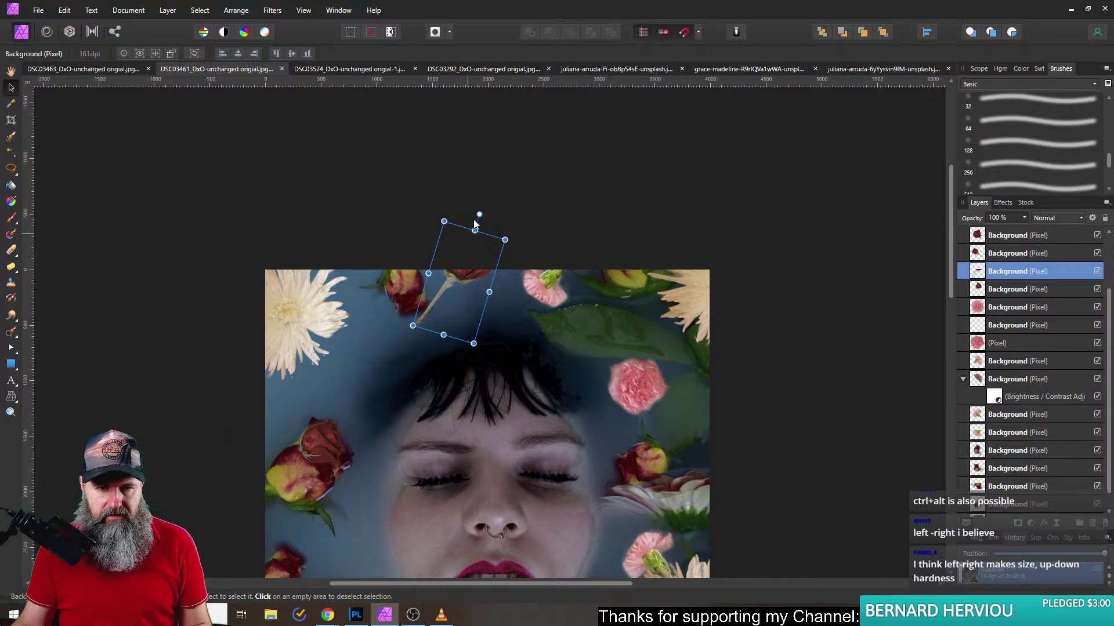
pyautogui.moveTo(481, 213); pyautogui.dragTo(505, 365)
pyautogui.moveTo(489, 301)
pyautogui.mouseDown()
pyautogui.moveTo(463, 260)
pyautogui.moveTo(522, 271)
pyautogui.moveTo(468, 273)
pyautogui.moveTo(482, 264)
pyautogui.moveTo(499, 277)
pyautogui.moveTo(488, 283)
pyautogui.mouseUp()
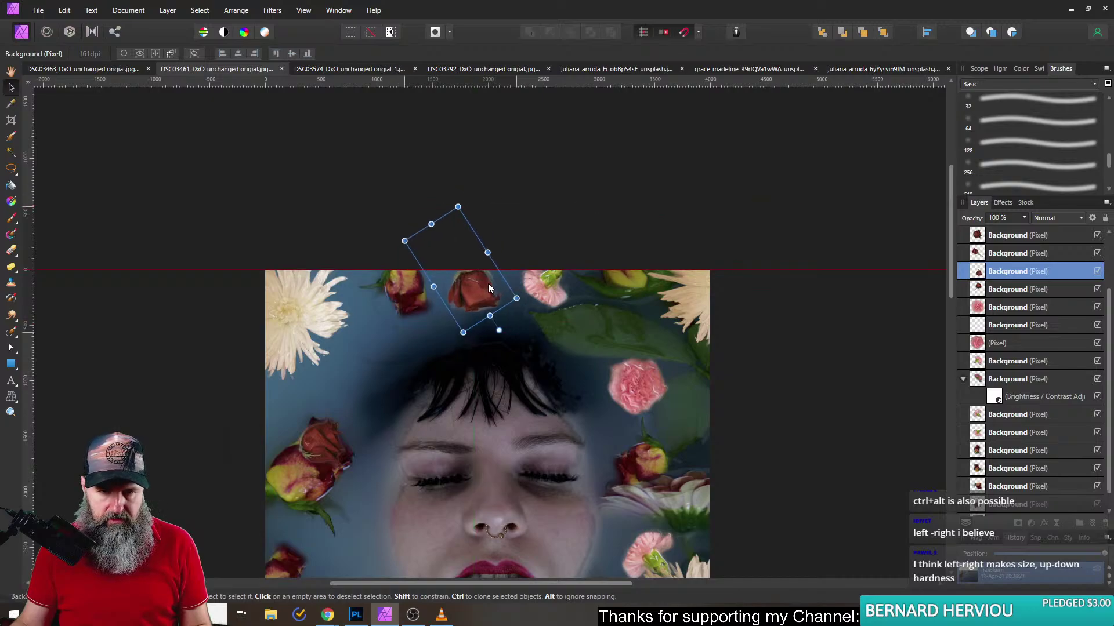
pyautogui.click(175, 284)
pyautogui.scroll(-3, 245, 228)
pyautogui.scroll(-2, 333, 392)
pyautogui.moveTo(334, 398); pyautogui.dragTo(446, 368)
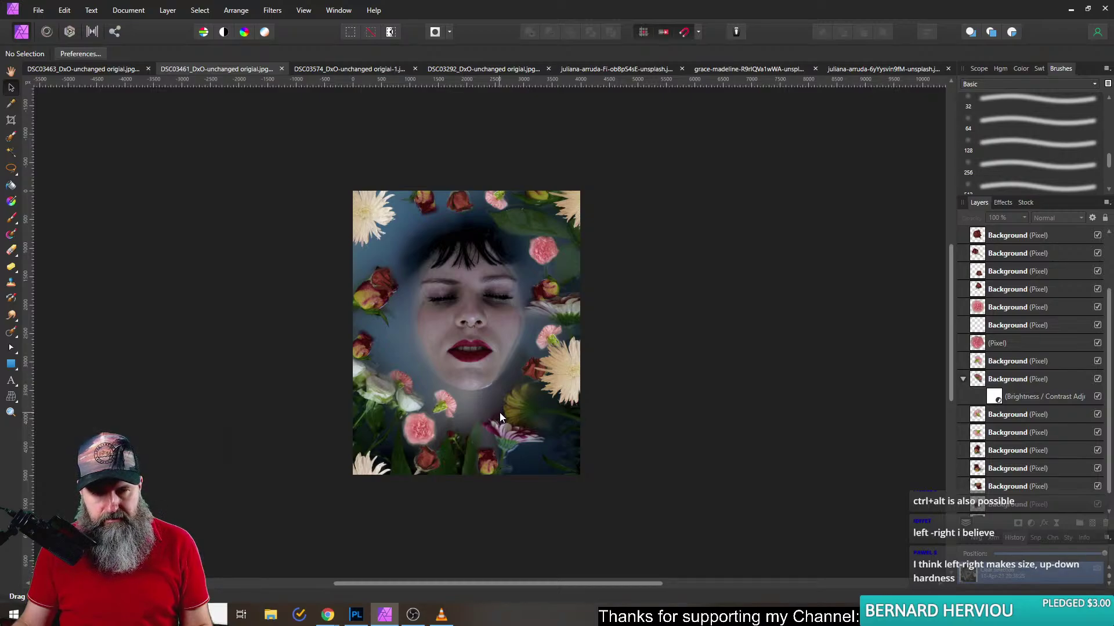
# - Select the dark red flower bud in DSC03574, refine the selection's edges and paste the cut-out into DSC03461
pyautogui.click(319, 70)
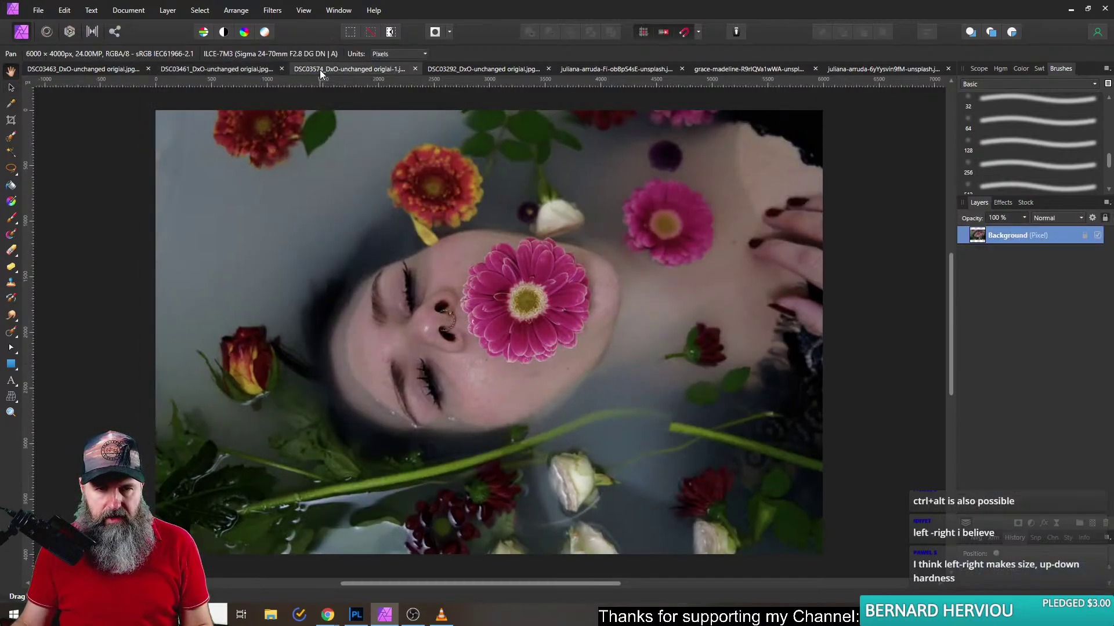
pyautogui.scroll(2, 587, 509)
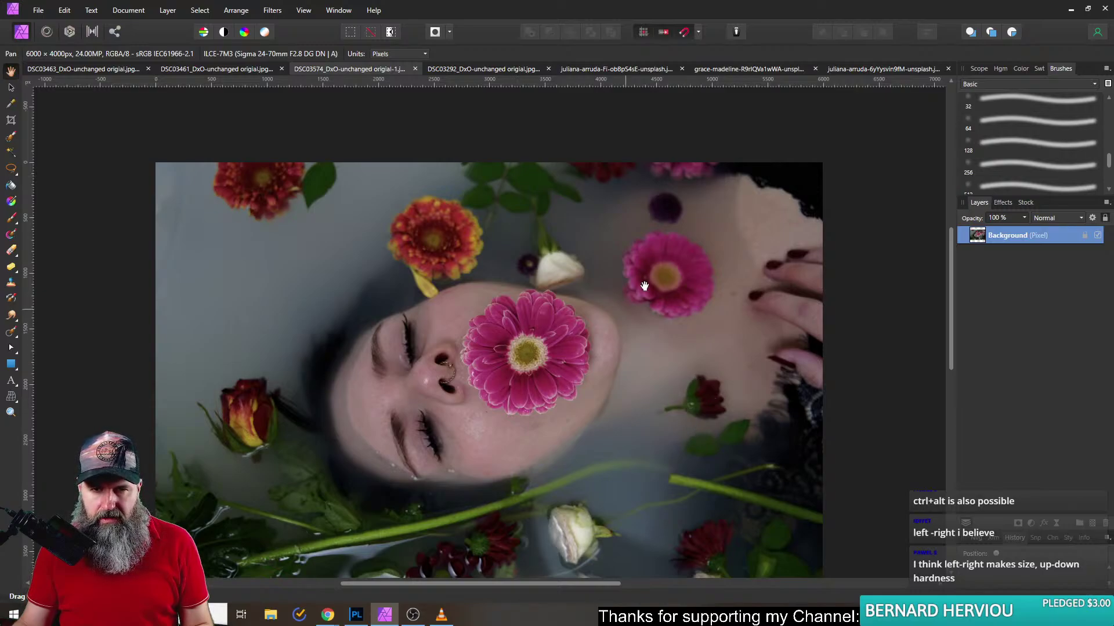
pyautogui.click(88, 68)
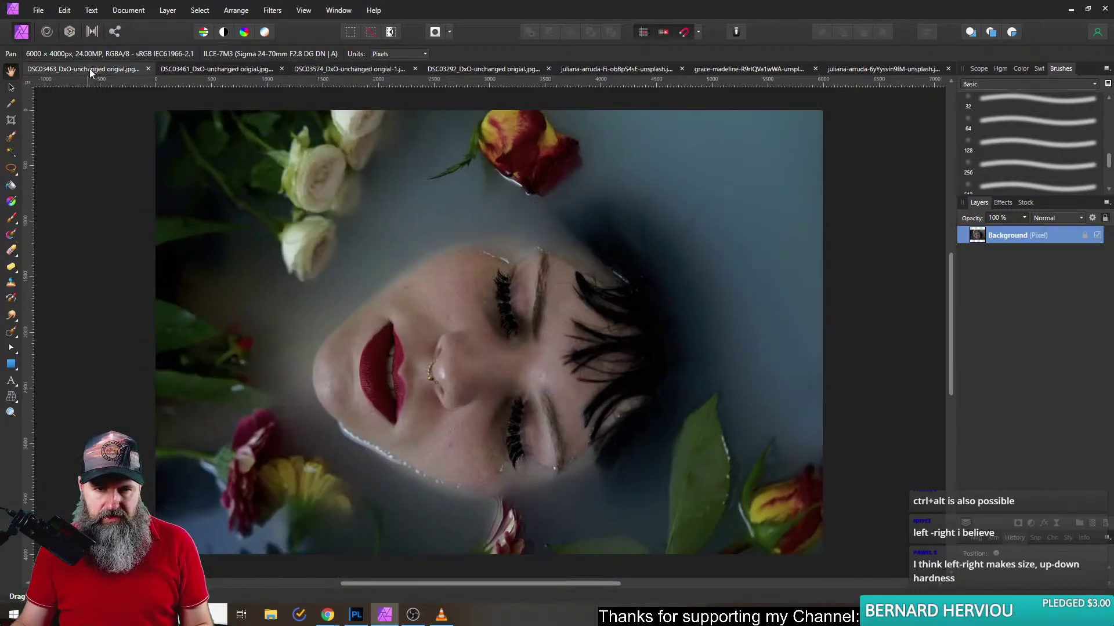
pyautogui.click(196, 69)
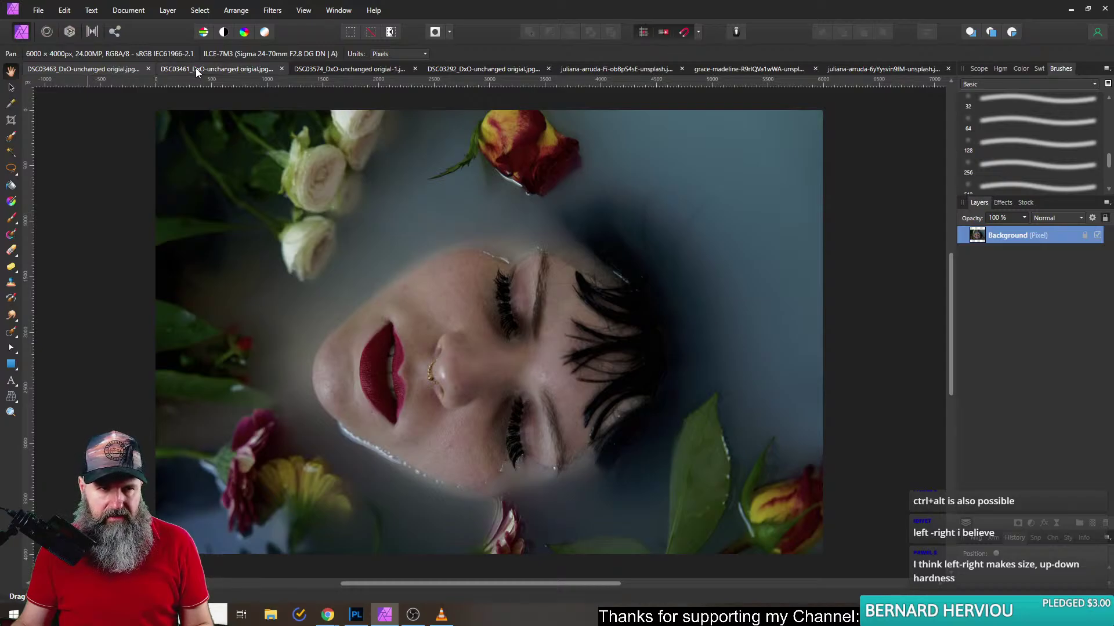
pyautogui.click(306, 70)
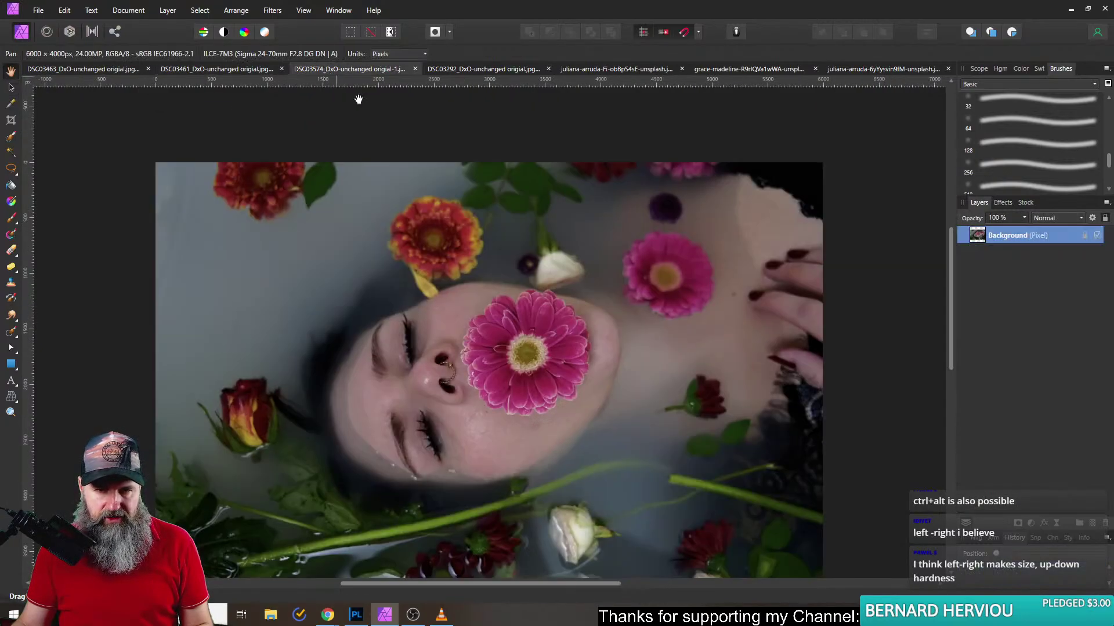
pyautogui.press('h')
pyautogui.scroll(5, 687, 311)
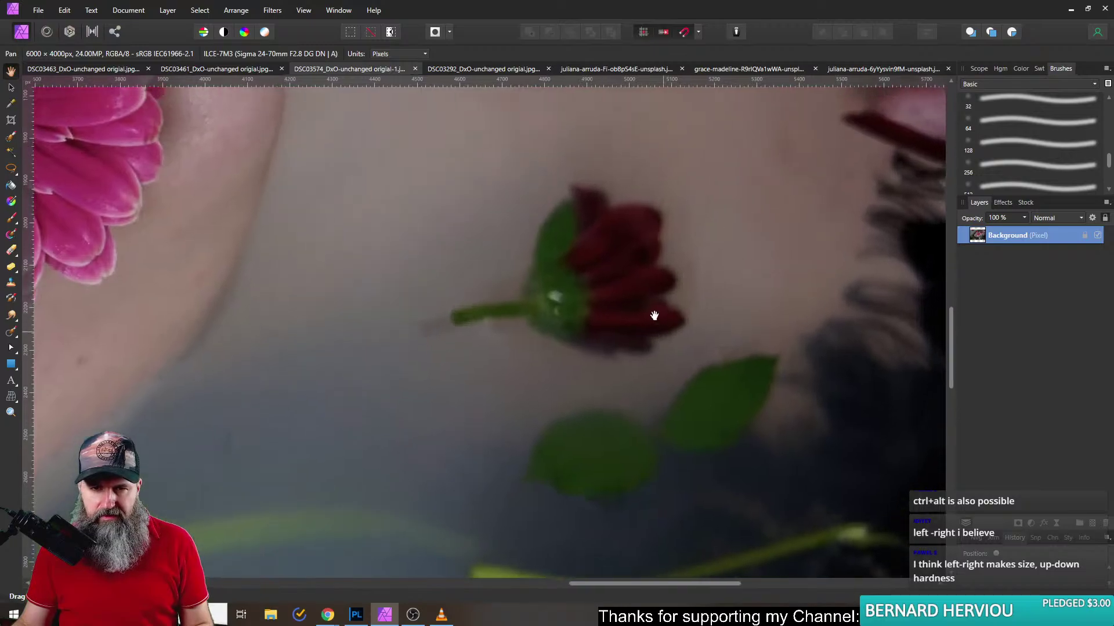
pyautogui.click(10, 139)
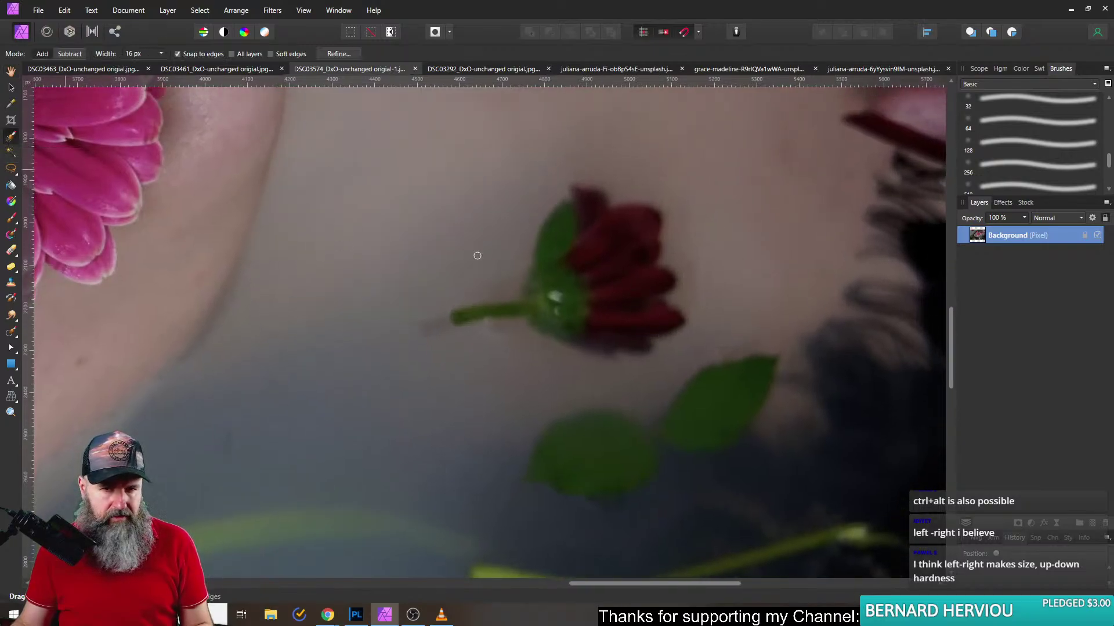
pyautogui.moveTo(504, 312)
pyautogui.mouseDown()
pyautogui.moveTo(667, 325)
pyautogui.moveTo(589, 239)
pyautogui.moveTo(632, 221)
pyautogui.mouseUp()
pyautogui.click(337, 54)
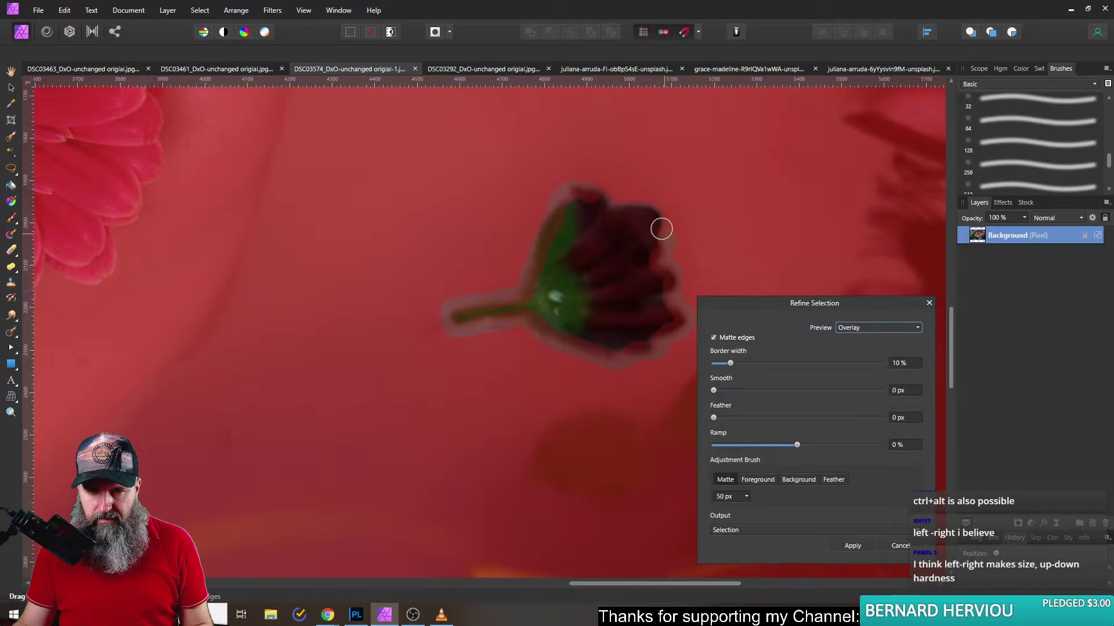
pyautogui.click(852, 546)
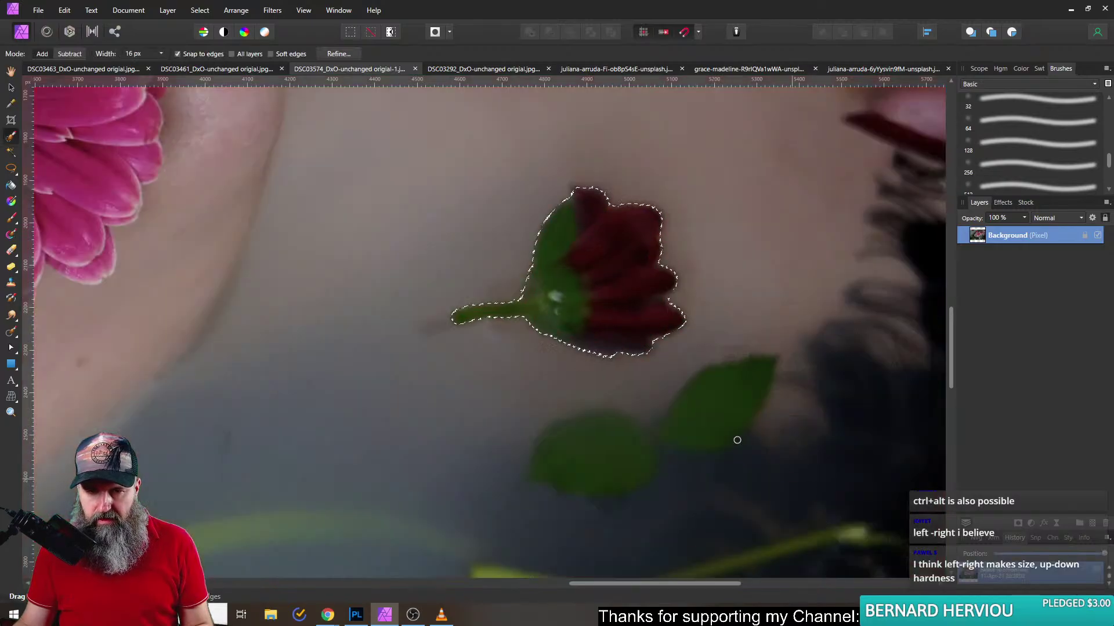
pyautogui.click(266, 69)
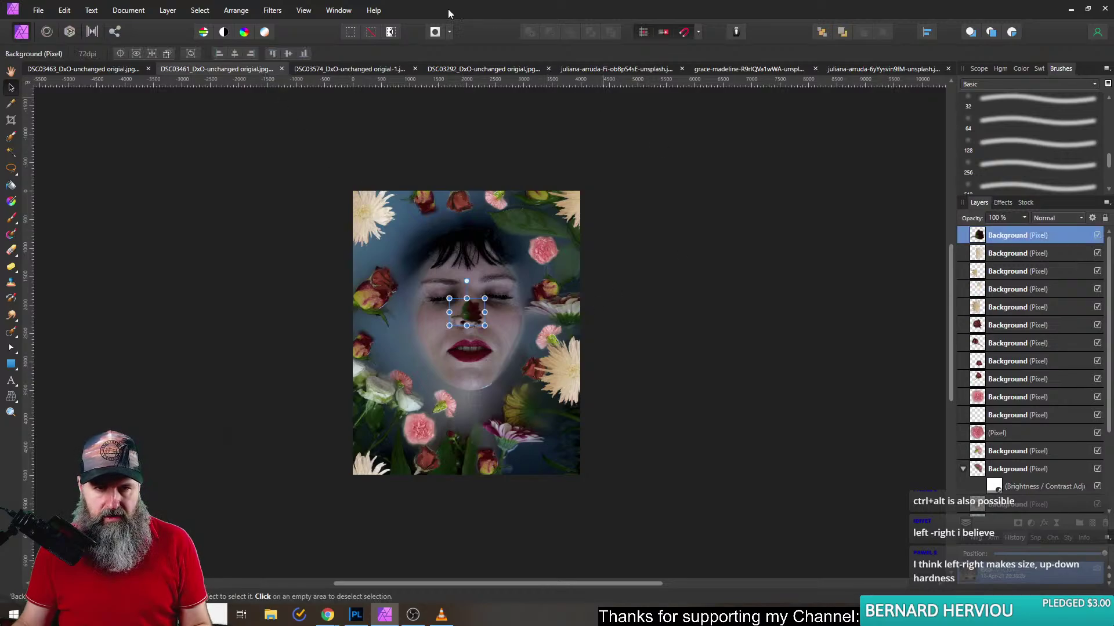
# - Select the whole white rose below the green stems in DSC03574, refine its edges with the Matte brush, and copy it
pyautogui.click(354, 68)
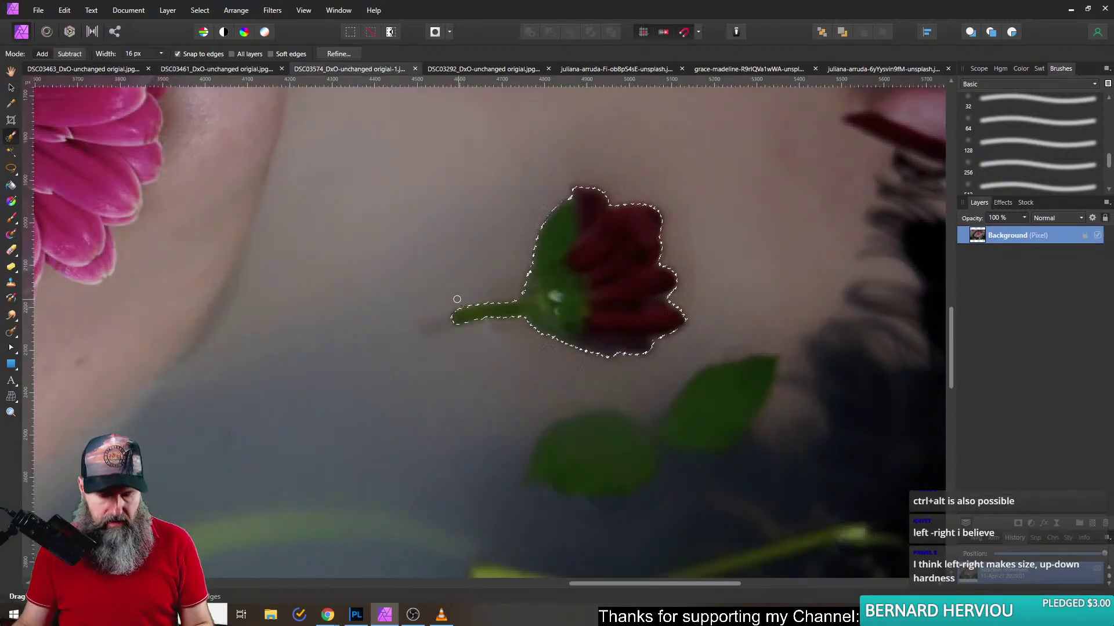
pyautogui.scroll(-6, 455, 296)
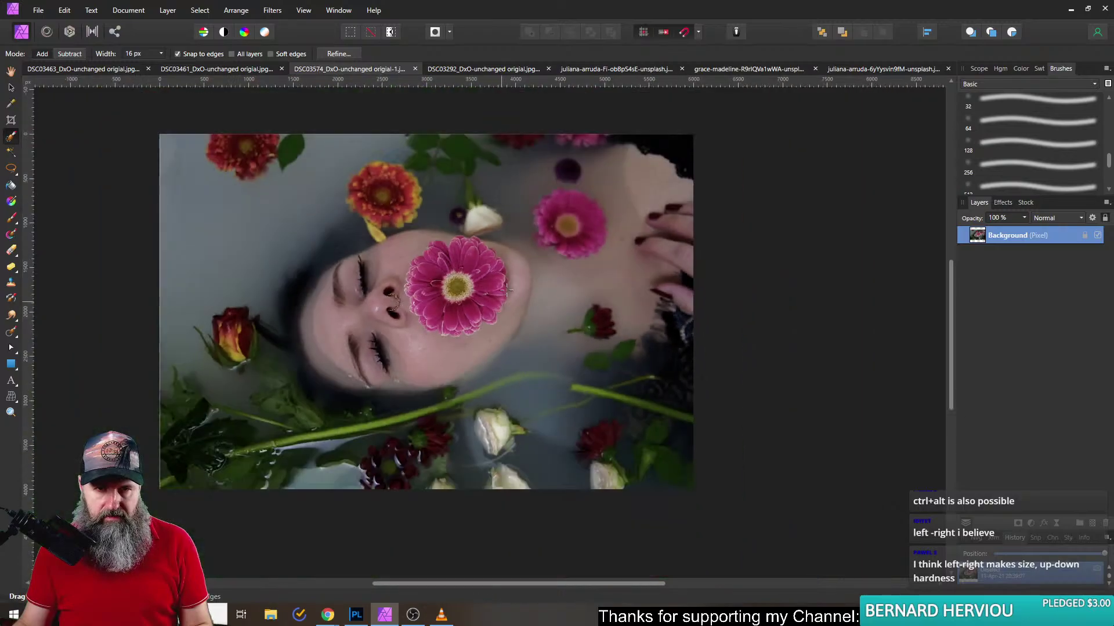
pyautogui.scroll(-2, 530, 316)
pyautogui.scroll(5, 511, 285)
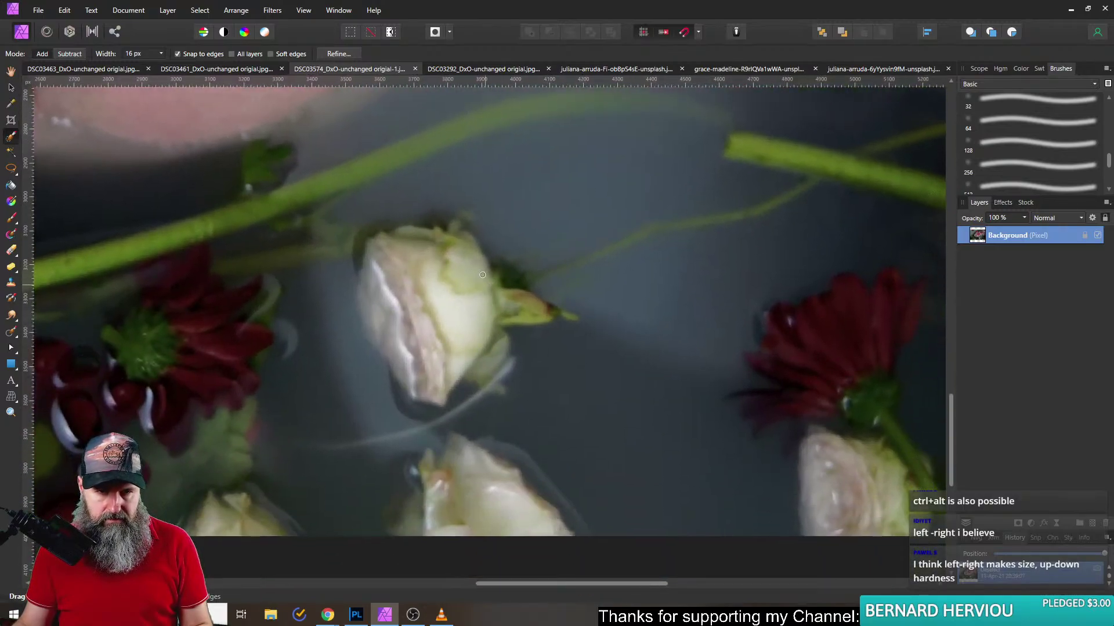
pyautogui.moveTo(380, 246)
pyautogui.mouseDown()
pyautogui.moveTo(371, 302)
pyautogui.moveTo(453, 371)
pyautogui.moveTo(487, 272)
pyautogui.moveTo(504, 313)
pyautogui.moveTo(458, 229)
pyautogui.mouseUp()
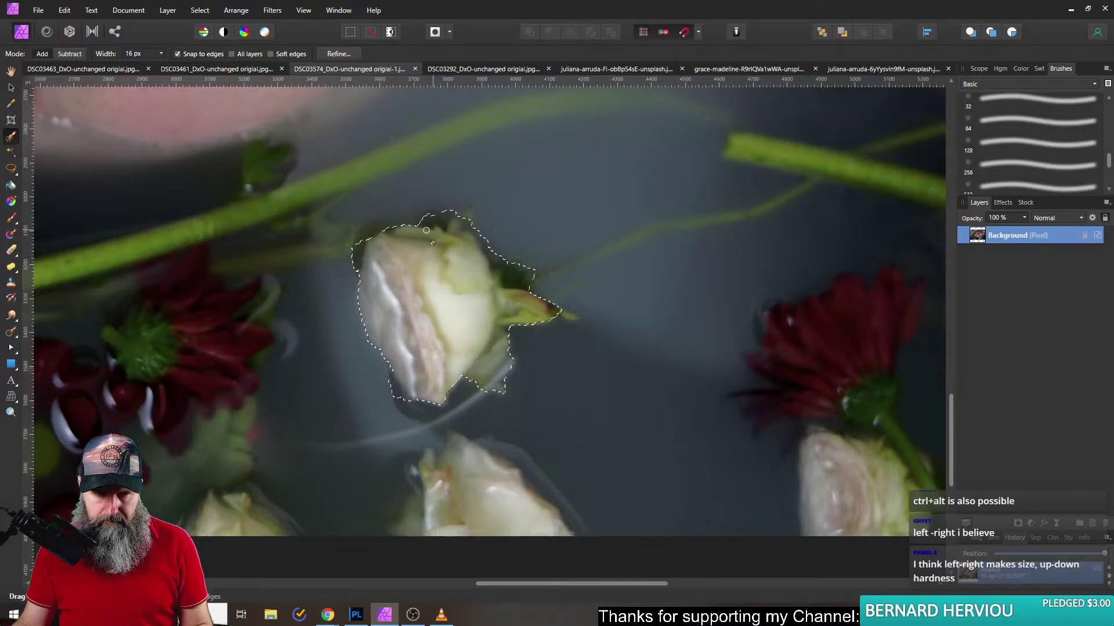
pyautogui.click(337, 54)
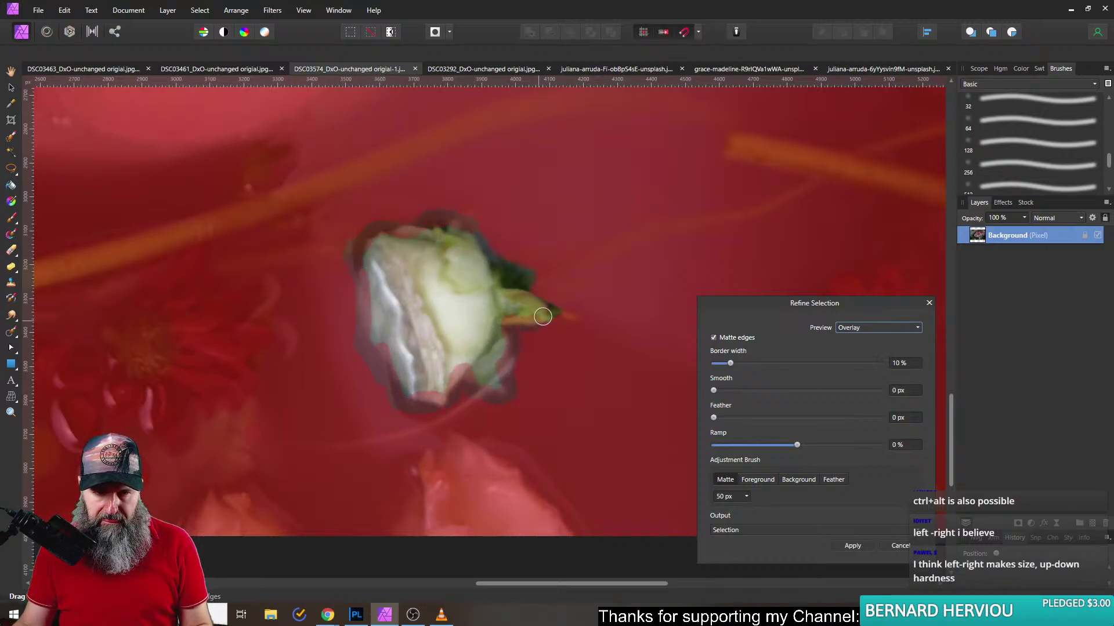
pyautogui.moveTo(473, 227); pyautogui.dragTo(542, 313)
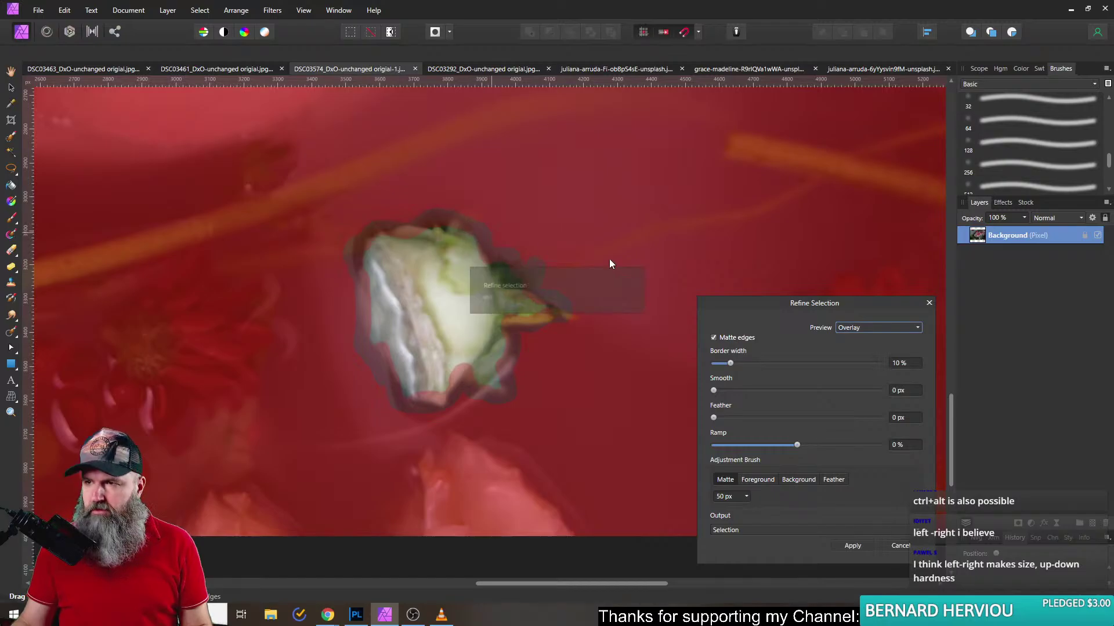
pyautogui.click(855, 544)
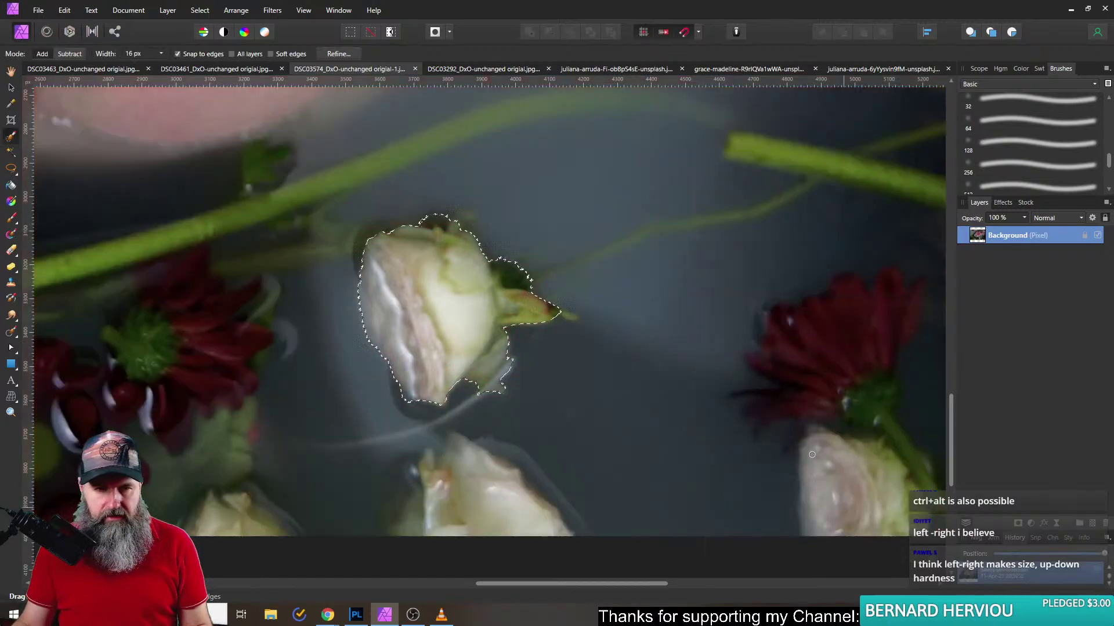
pyautogui.hotkey('ctrl', 'c')
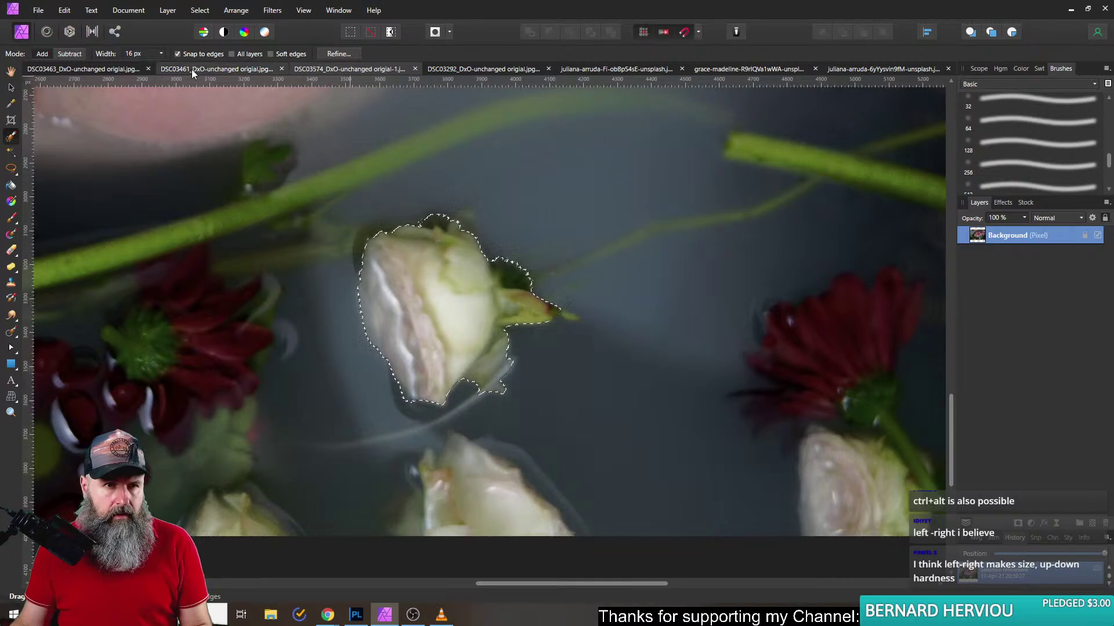
# - Paste the white rose into DSC03461, rotate it upright and place it below the chin beside the purple-white flower
pyautogui.click(216, 69)
pyautogui.hotkey('ctrl', 'v')
pyautogui.moveTo(577, 387); pyautogui.dragTo(498, 377)
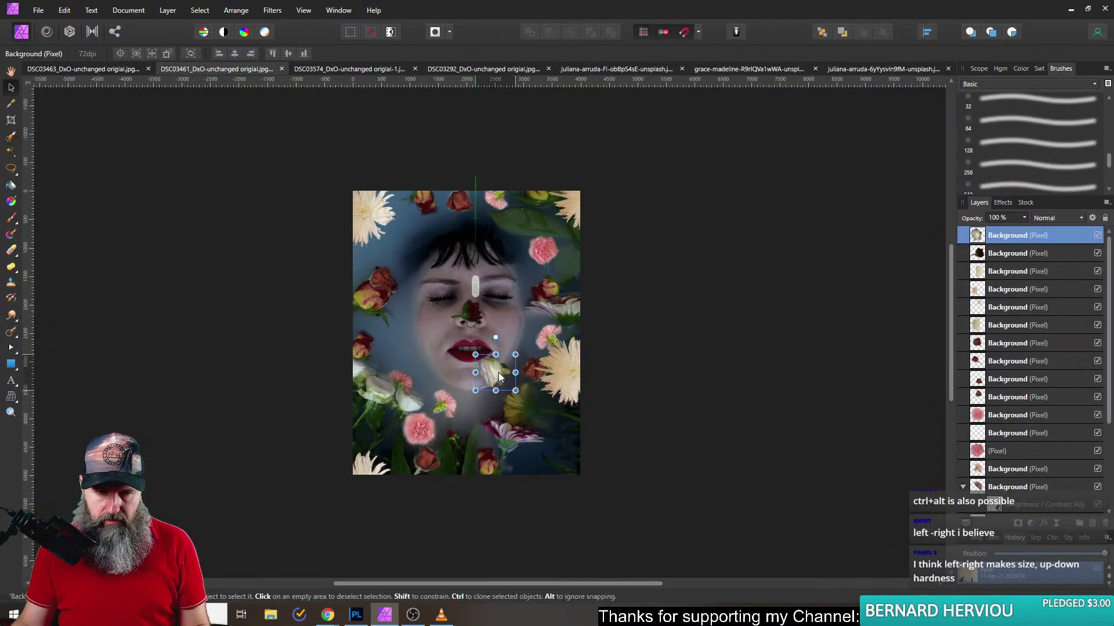
pyautogui.scroll(3, 462, 346)
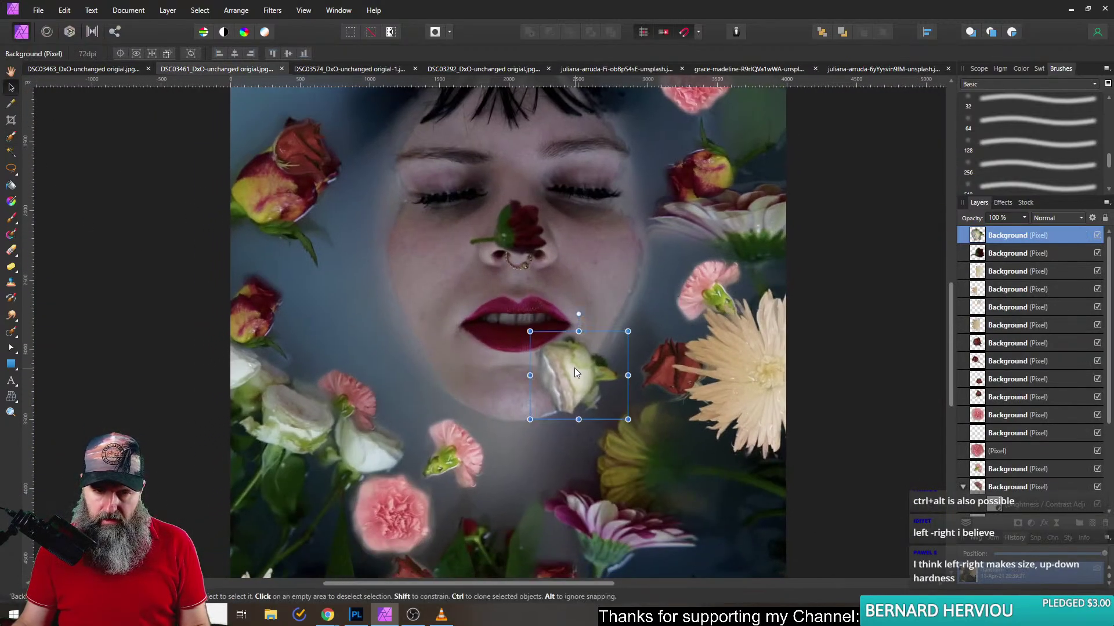
pyautogui.moveTo(574, 368); pyautogui.dragTo(530, 445)
pyautogui.moveTo(523, 393); pyautogui.dragTo(539, 396)
pyautogui.moveTo(540, 464); pyautogui.dragTo(527, 523)
# - Move the dark red flower bud above the white roses and rotate it so its stem points down toward them
pyautogui.moveTo(520, 221); pyautogui.dragTo(313, 339)
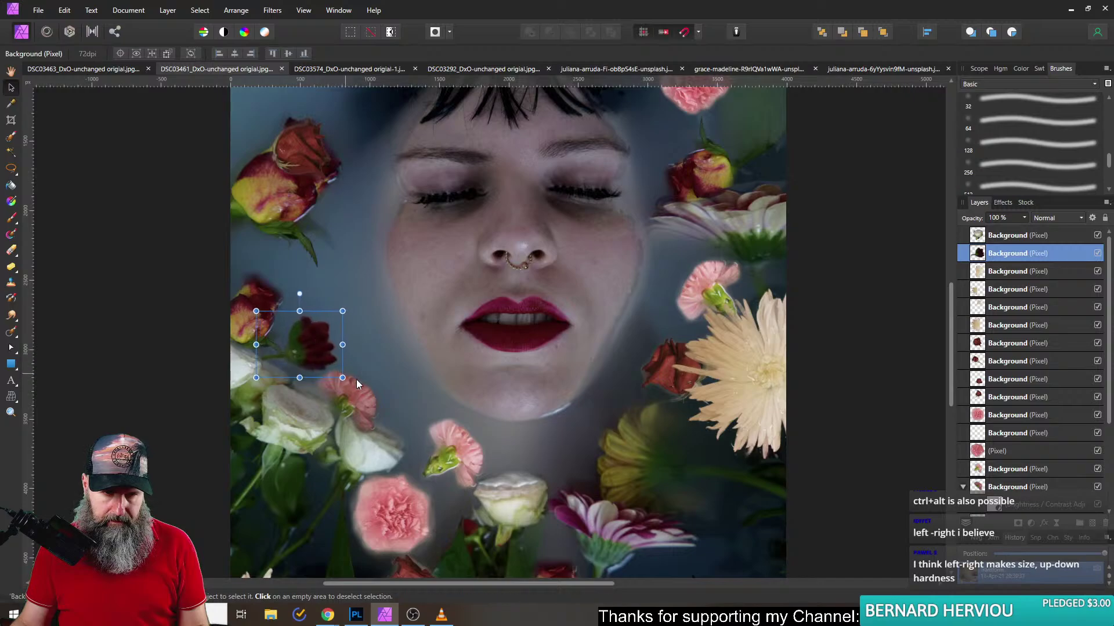
pyautogui.moveTo(353, 378); pyautogui.dragTo(321, 361)
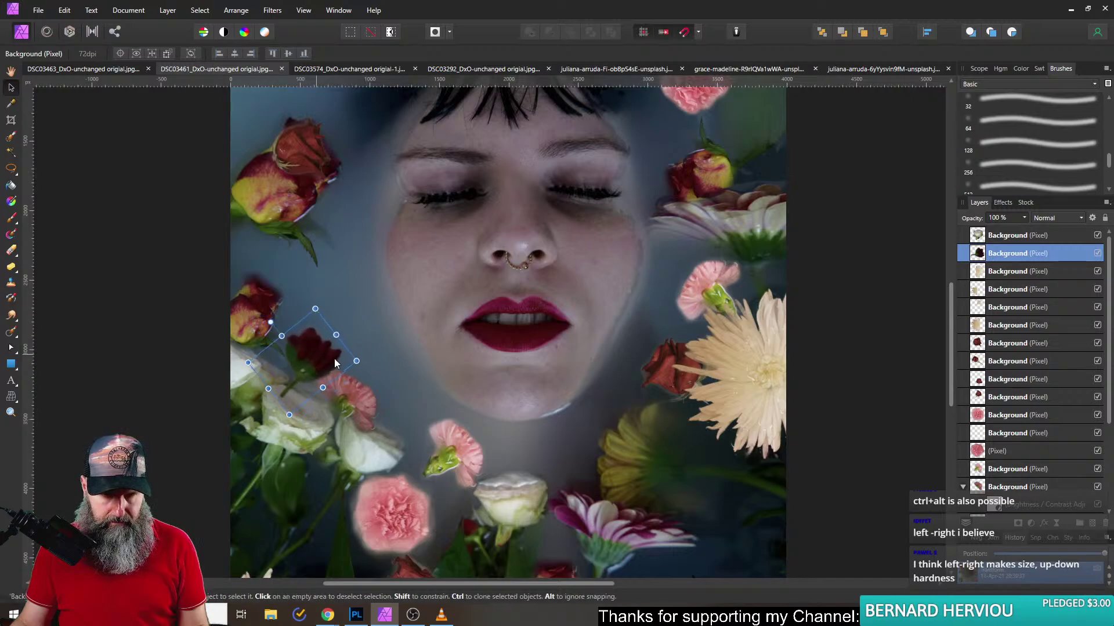
pyautogui.scroll(-5, 323, 356)
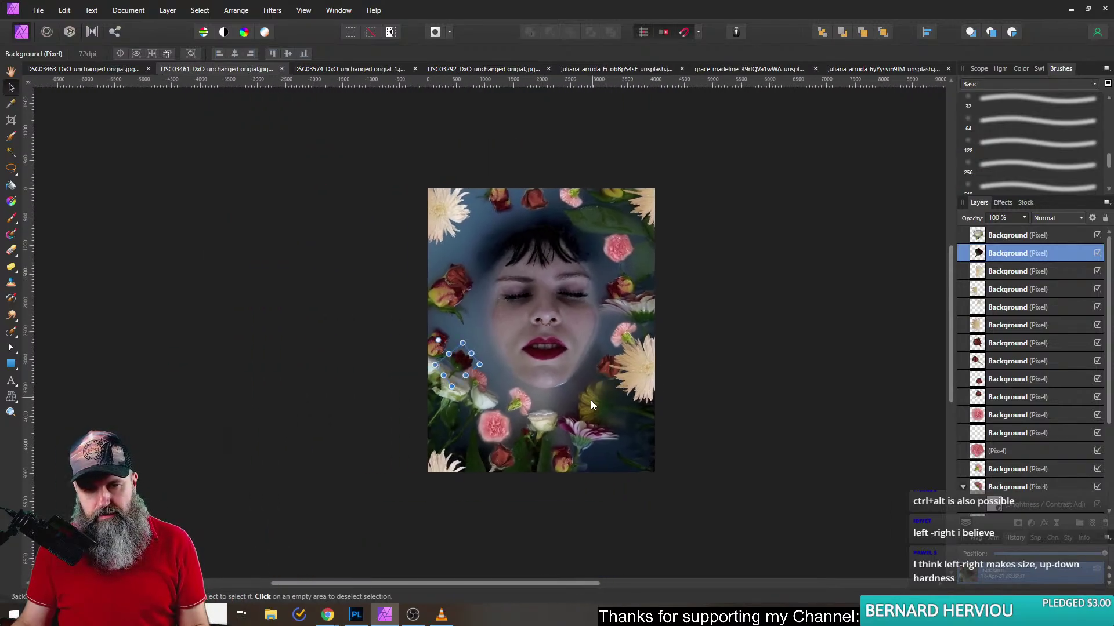
# - Rotate the pink carnation below the chin until its stem points down and set it between the round carnation and the white rose
pyautogui.click(527, 406)
pyautogui.click(527, 406)
pyautogui.scroll(4, 527, 406)
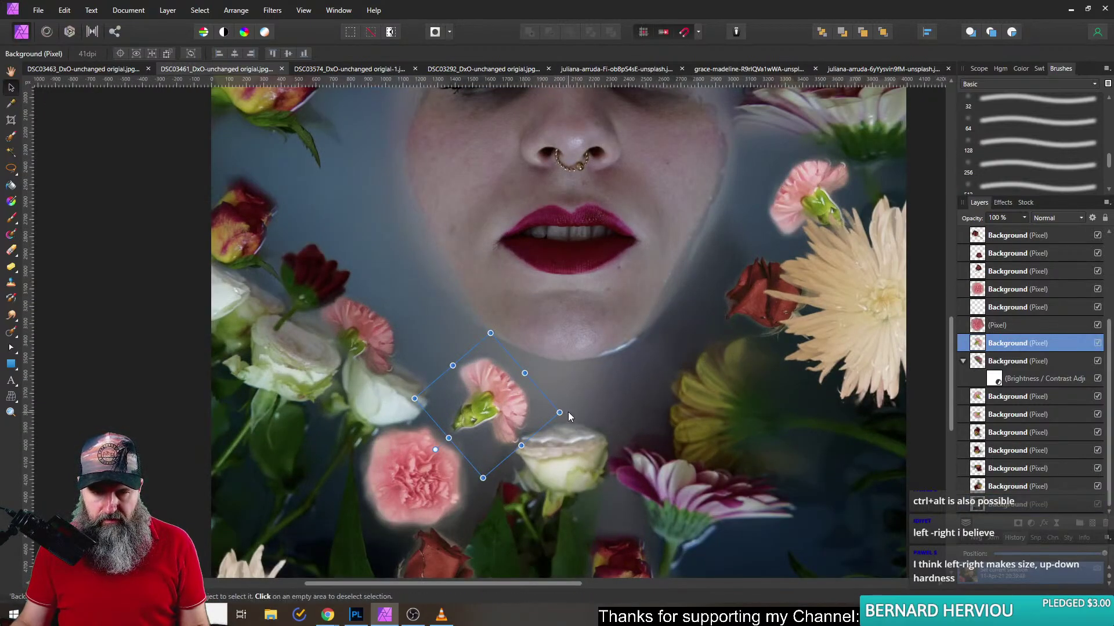
pyautogui.moveTo(559, 412); pyautogui.dragTo(502, 413)
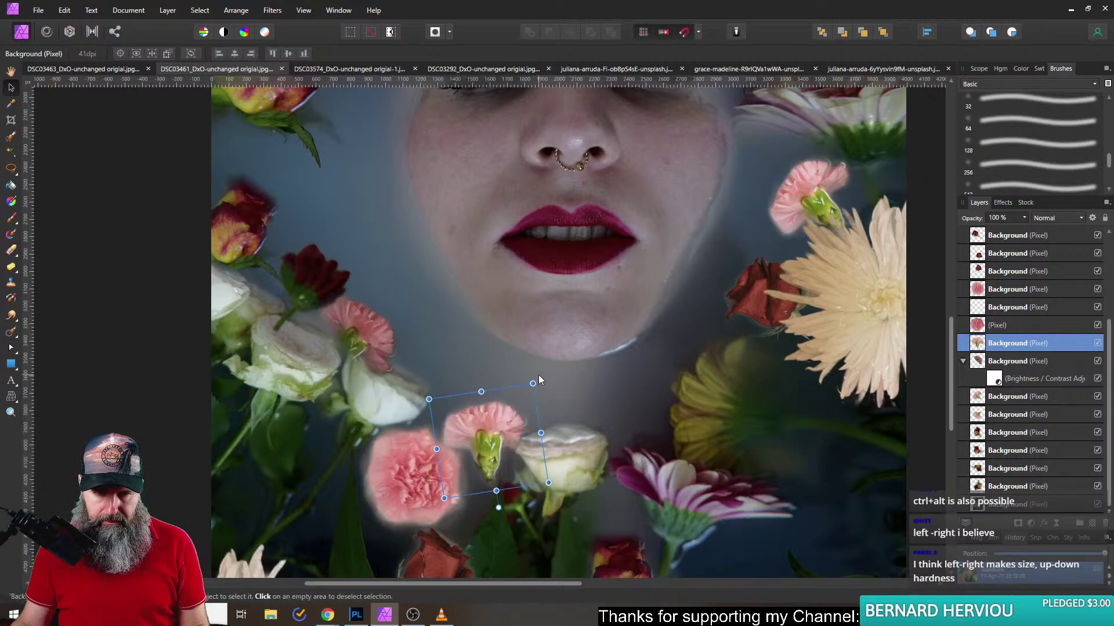
# - Straighten the pink carnation beside the white rose, then place a smaller copy of the dark red bud beside the cheek, stem pointing down
pyautogui.moveTo(537, 380); pyautogui.dragTo(500, 443)
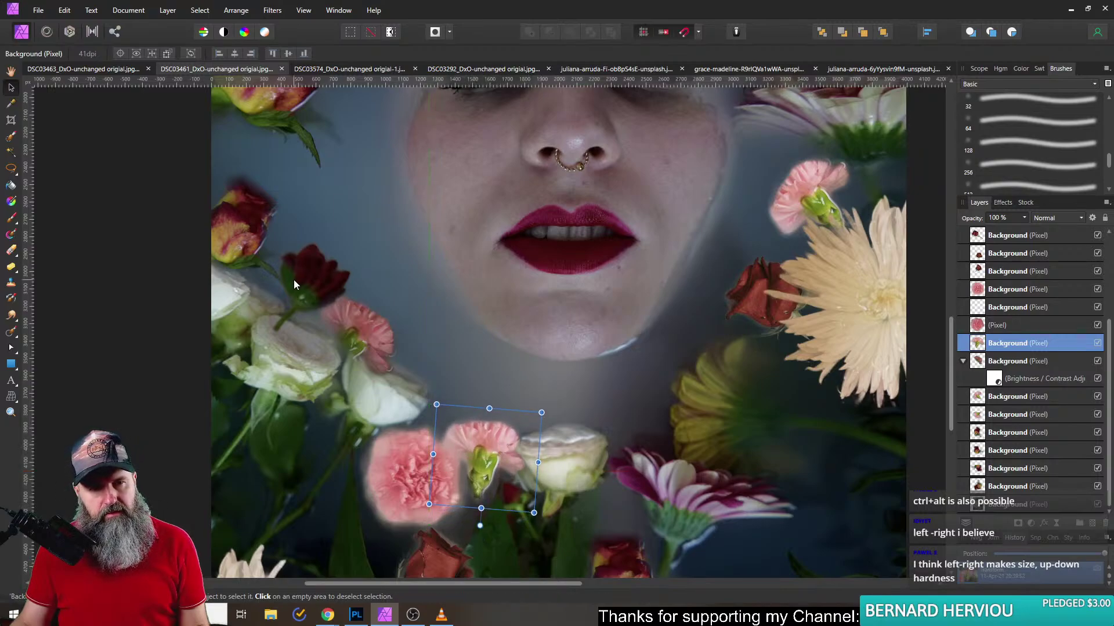
pyautogui.click(322, 286)
pyautogui.moveTo(309, 295); pyautogui.dragTo(352, 208)
pyautogui.moveTo(327, 267); pyautogui.dragTo(344, 194)
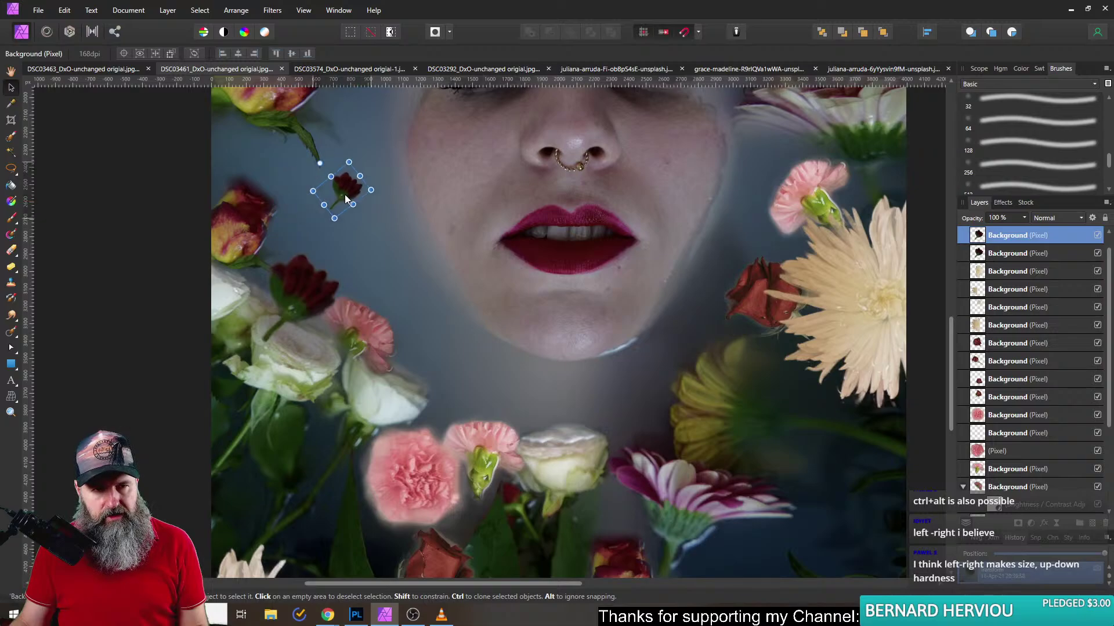
pyautogui.scroll(-4, 398, 240)
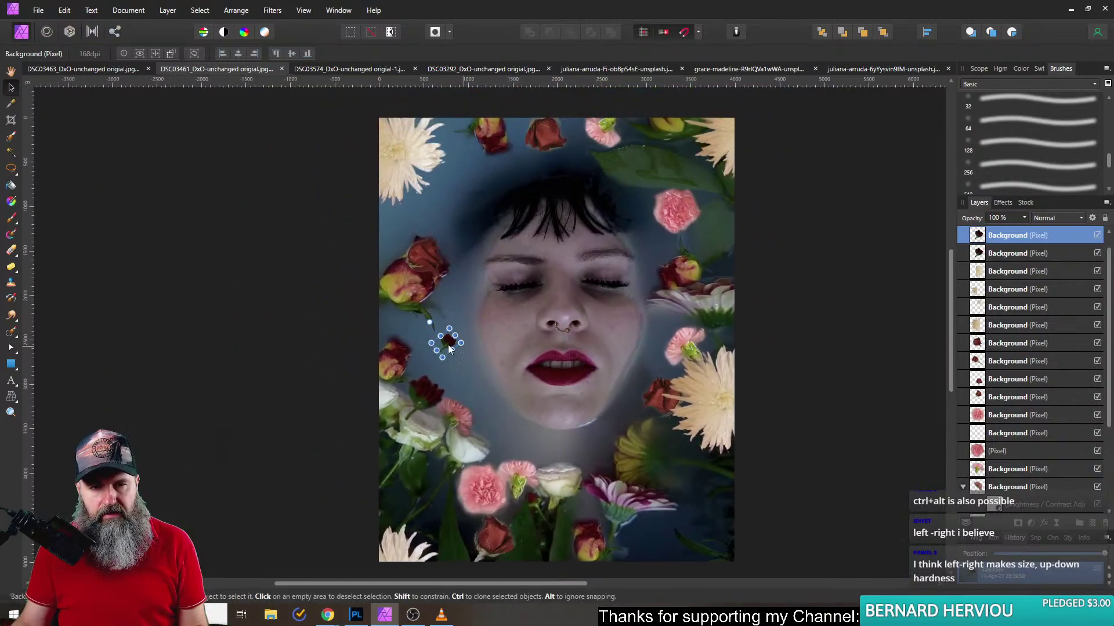
pyautogui.moveTo(468, 343); pyautogui.dragTo(420, 342)
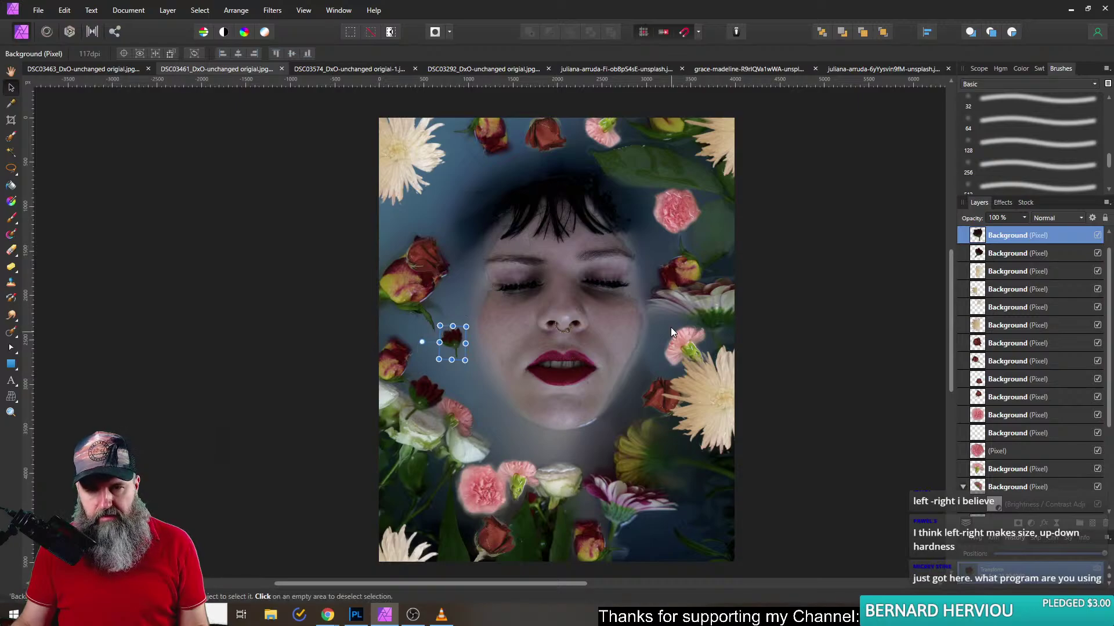
# - Duplicate the red-yellow rosebud from the photo's upper edge, shrink and rotate the copy, and place it just below the chin
pyautogui.scroll(3, 659, 307)
pyautogui.click(554, 210)
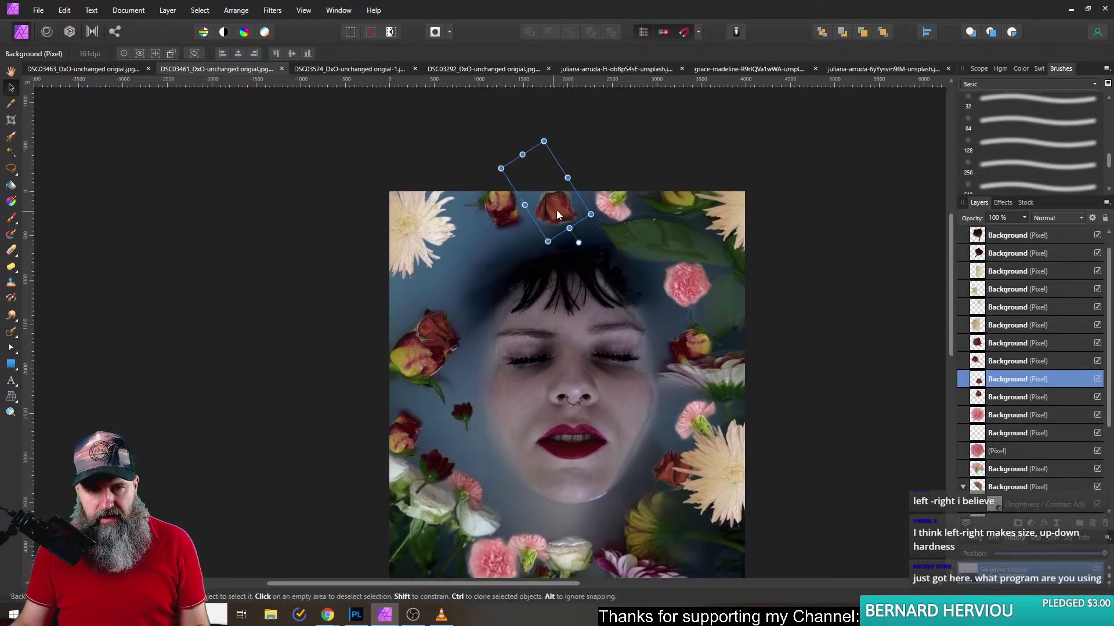
pyautogui.moveTo(501, 211); pyautogui.dragTo(464, 290)
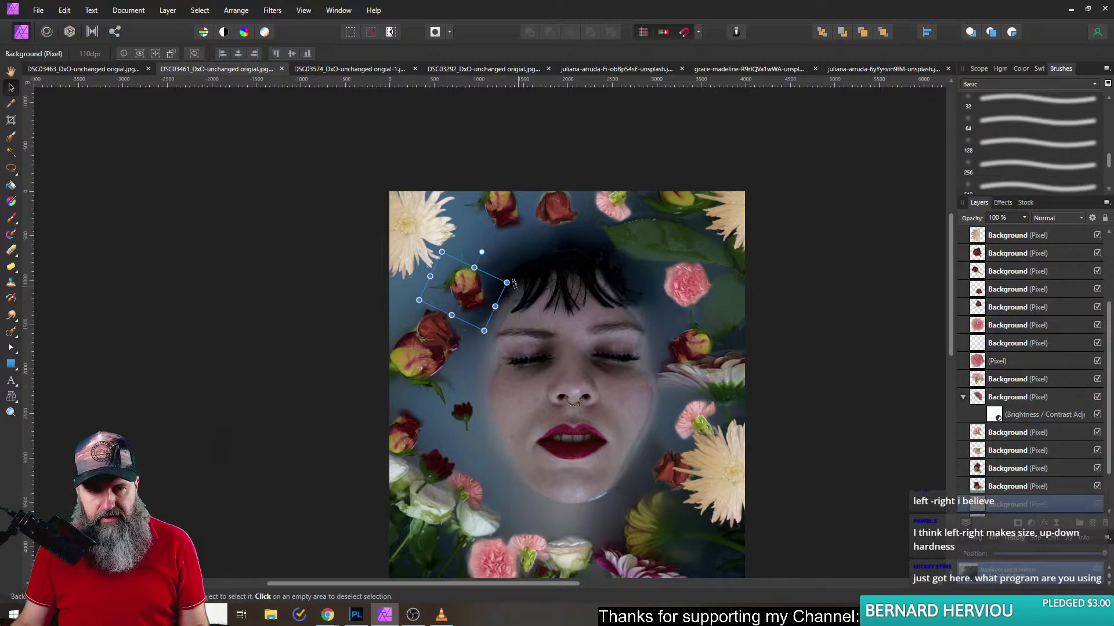
pyautogui.moveTo(484, 331); pyautogui.dragTo(525, 509)
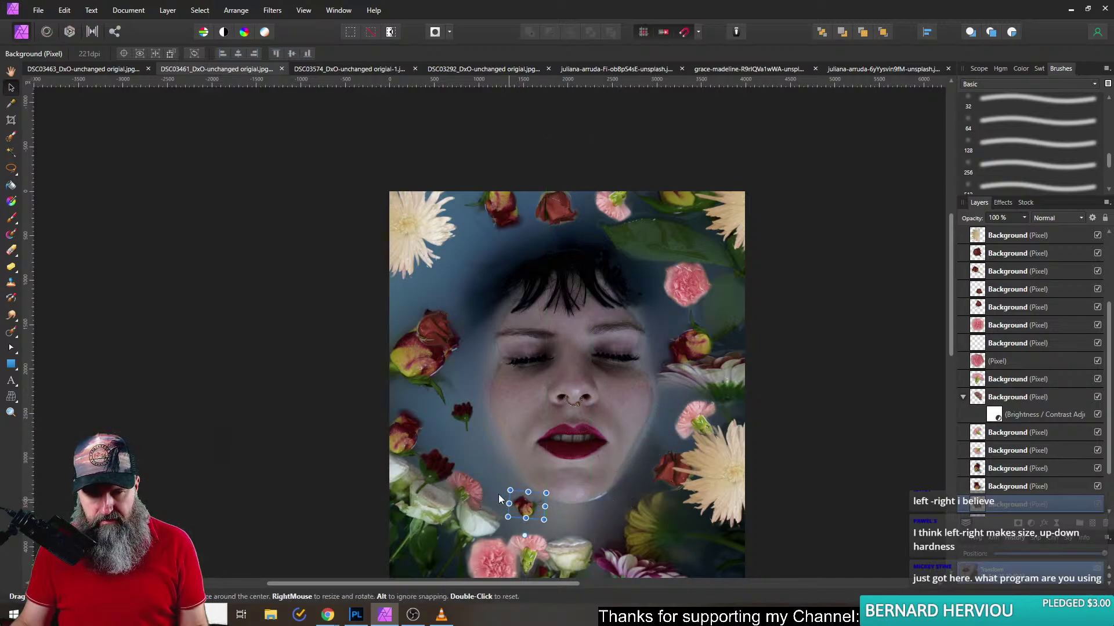
pyautogui.click(126, 403)
# - Nudge the small red-yellow bud slightly outward below the chin and lower the small dark red bud beside the cheek
pyautogui.scroll(-3, 254, 252)
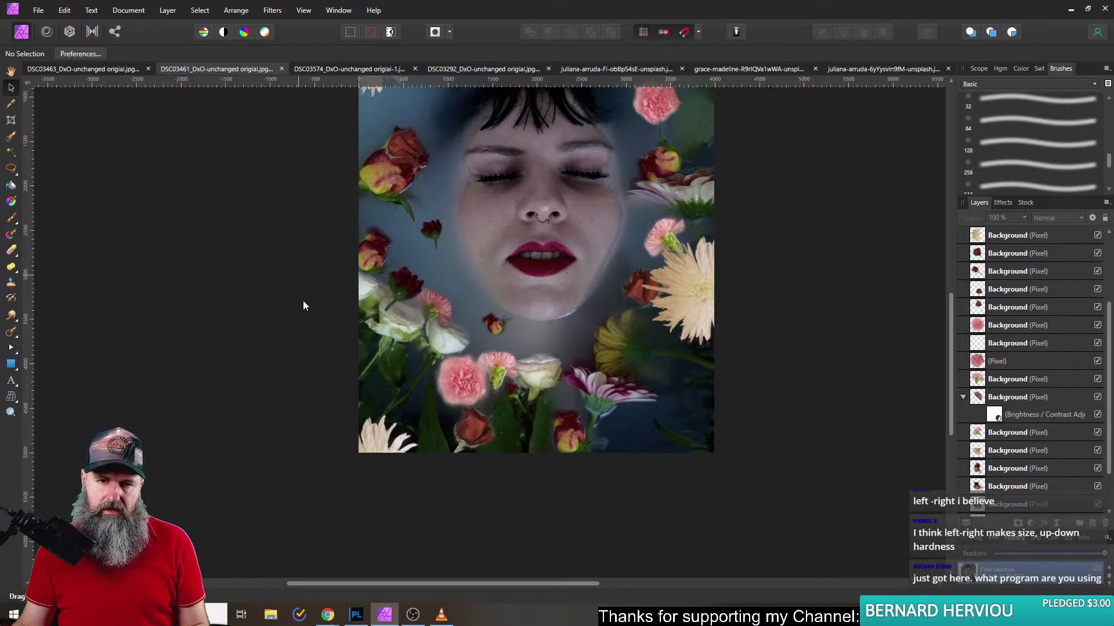
pyautogui.moveTo(516, 430); pyautogui.dragTo(508, 430)
pyautogui.moveTo(450, 334); pyautogui.dragTo(452, 350)
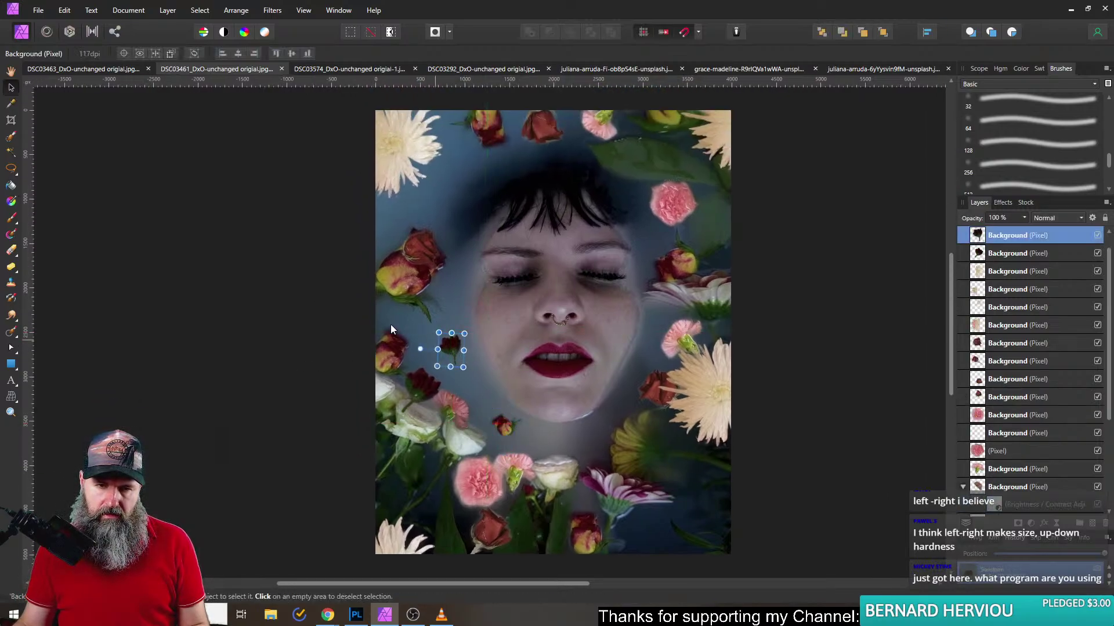
pyautogui.click(271, 338)
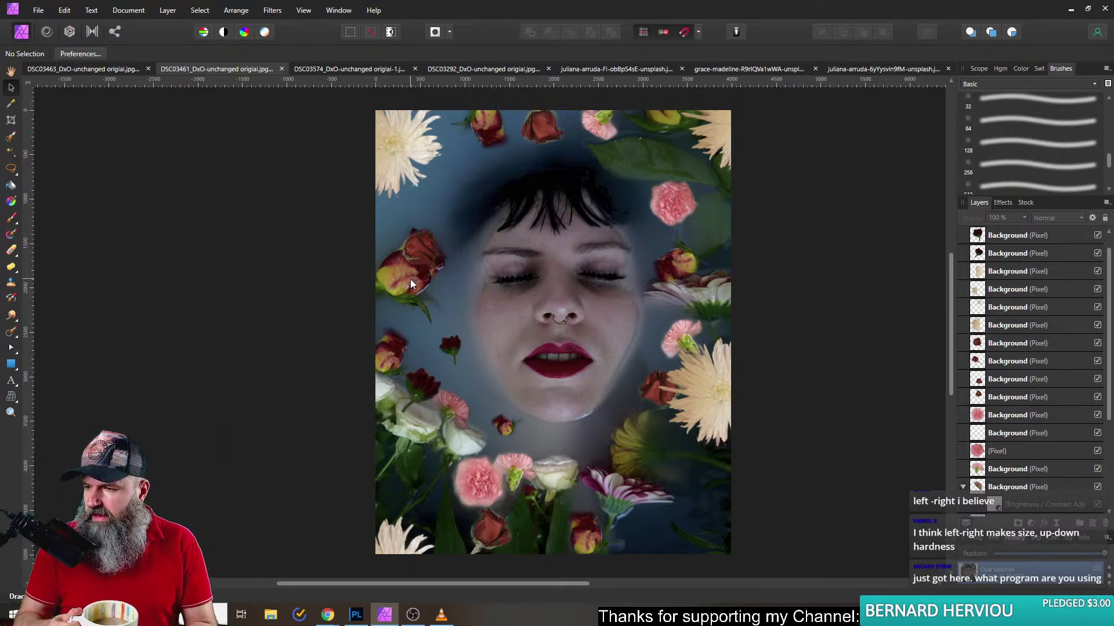
# - Show the application's name and version information, and close it again
pyautogui.click(370, 12)
pyautogui.click(331, 101)
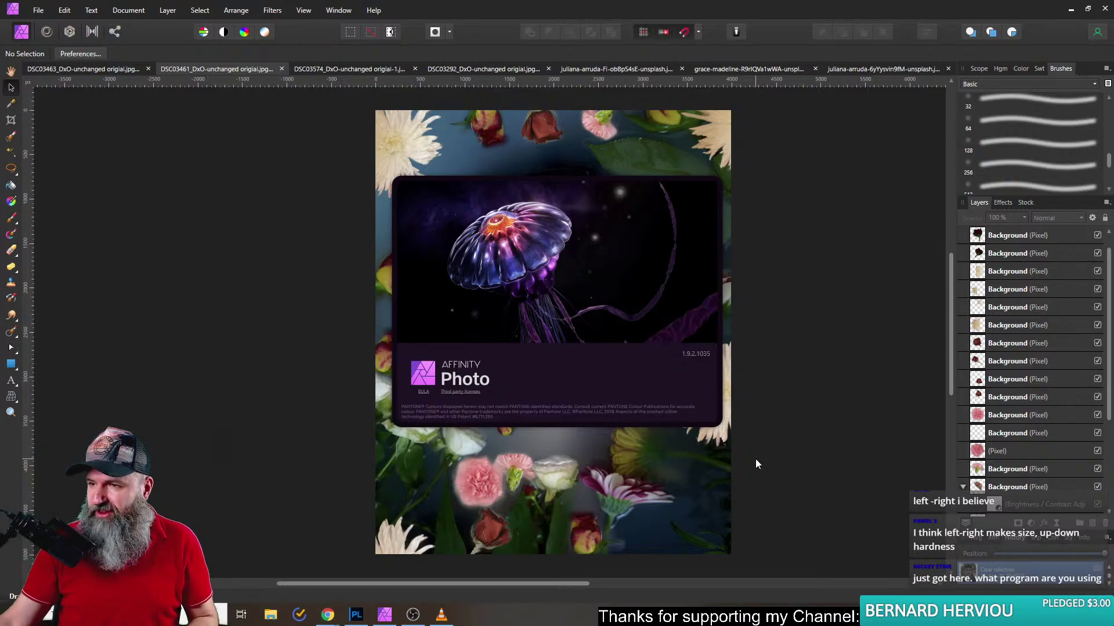
pyautogui.click(219, 188)
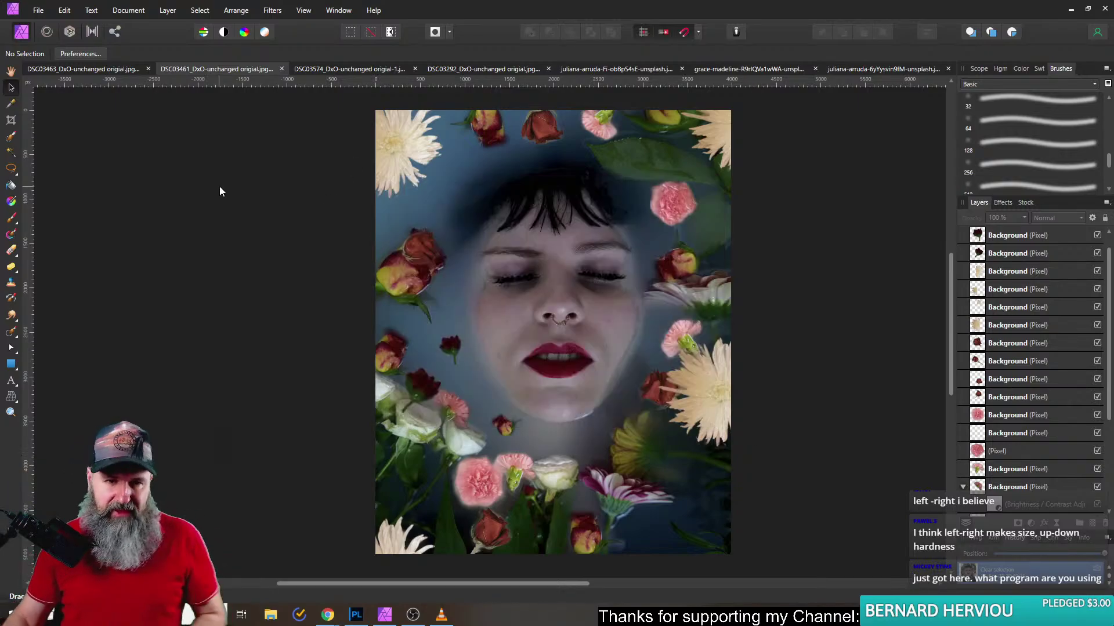
# - Save the composite in the Downloads folder as an Affinity file named DSC03461_DxO-API
pyautogui.click(37, 10)
pyautogui.click(79, 190)
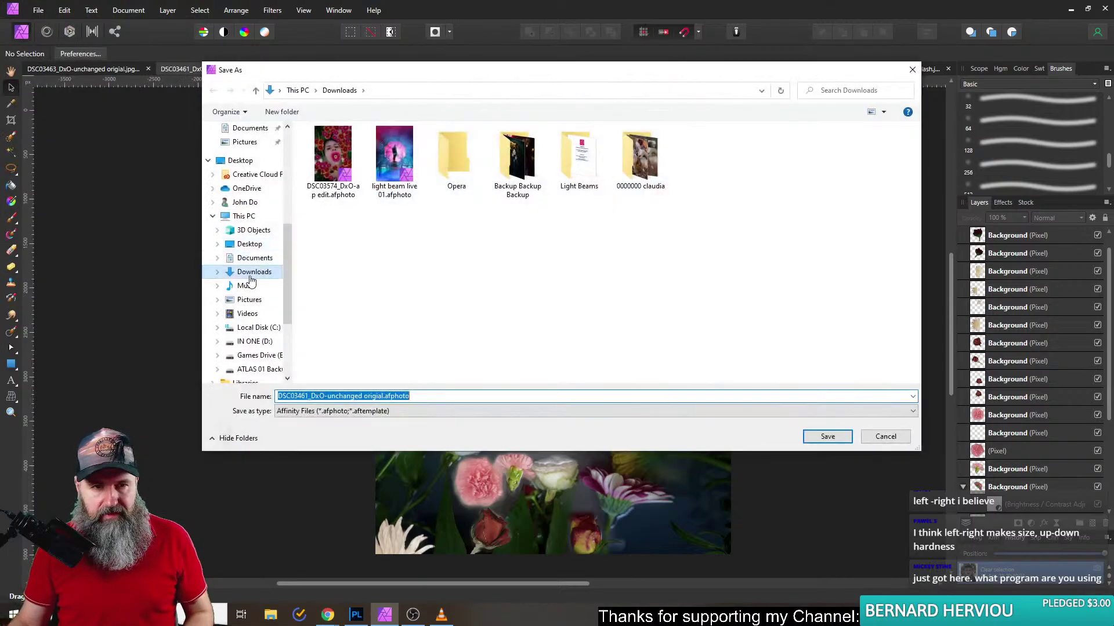
pyautogui.click(381, 395)
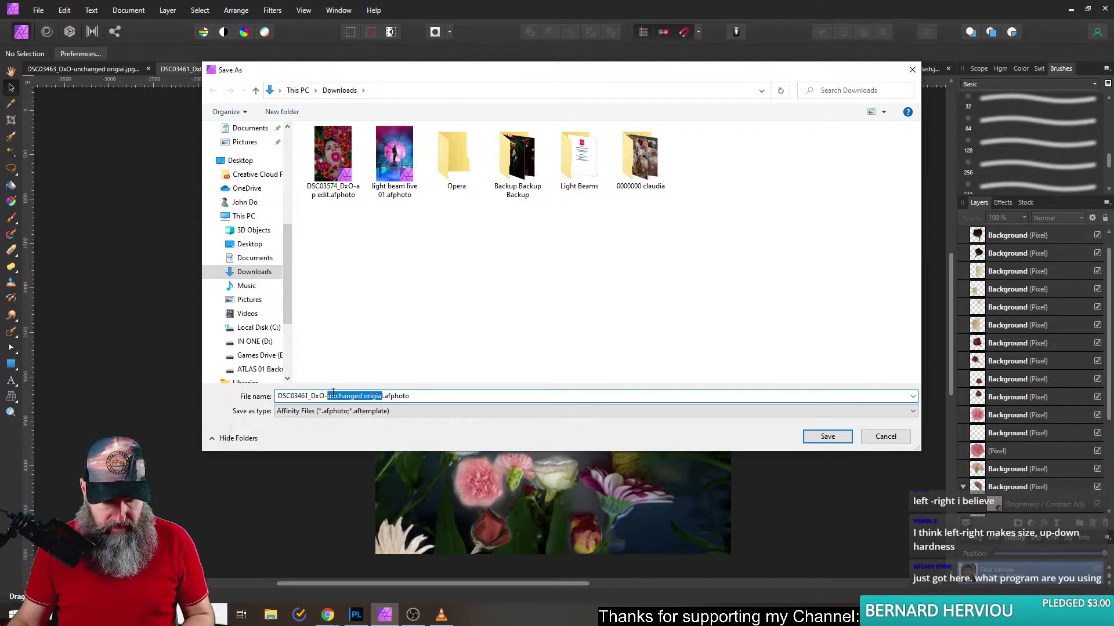
pyautogui.press('BackSpace')
pyautogui.press('Return')
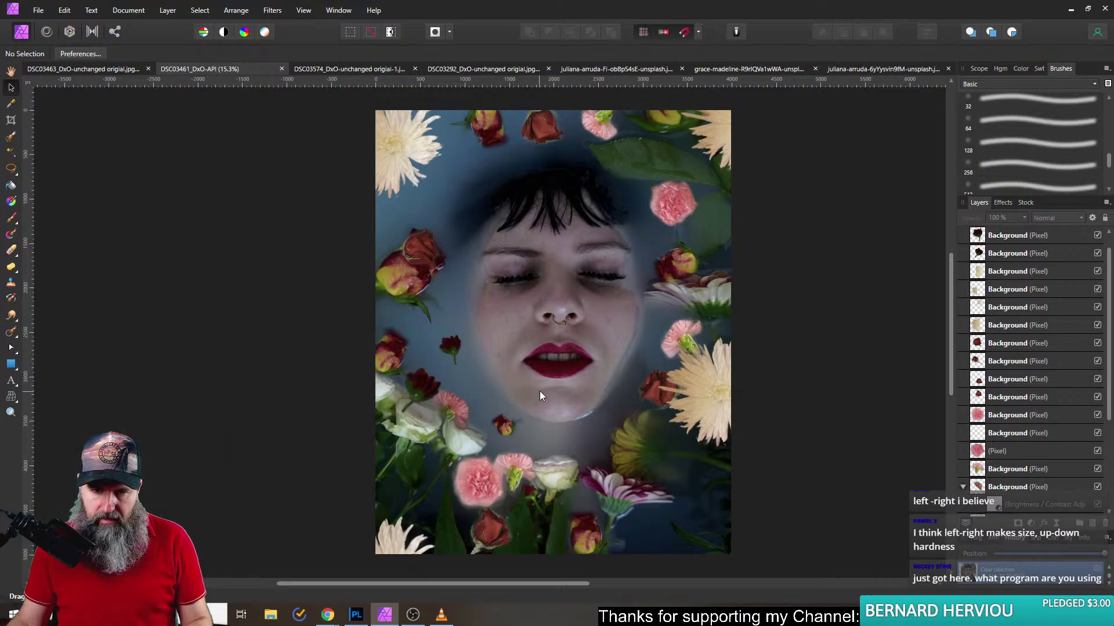
# - Outline the blurred yellow flower above the purple-white flower with a freehand selection
pyautogui.scroll(5, 631, 491)
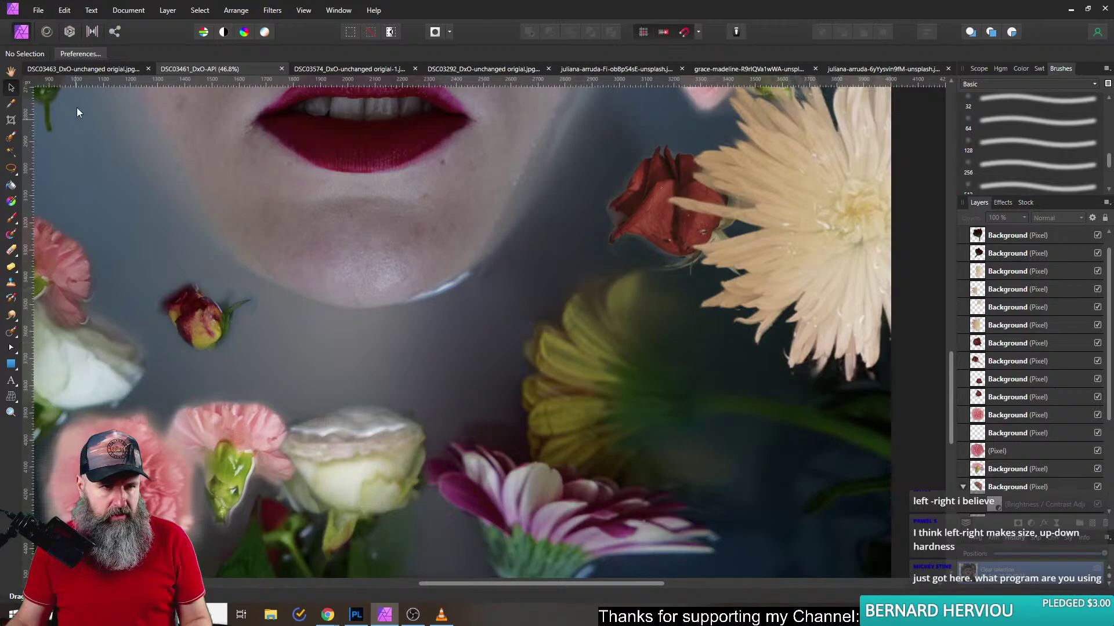
pyautogui.click(12, 168)
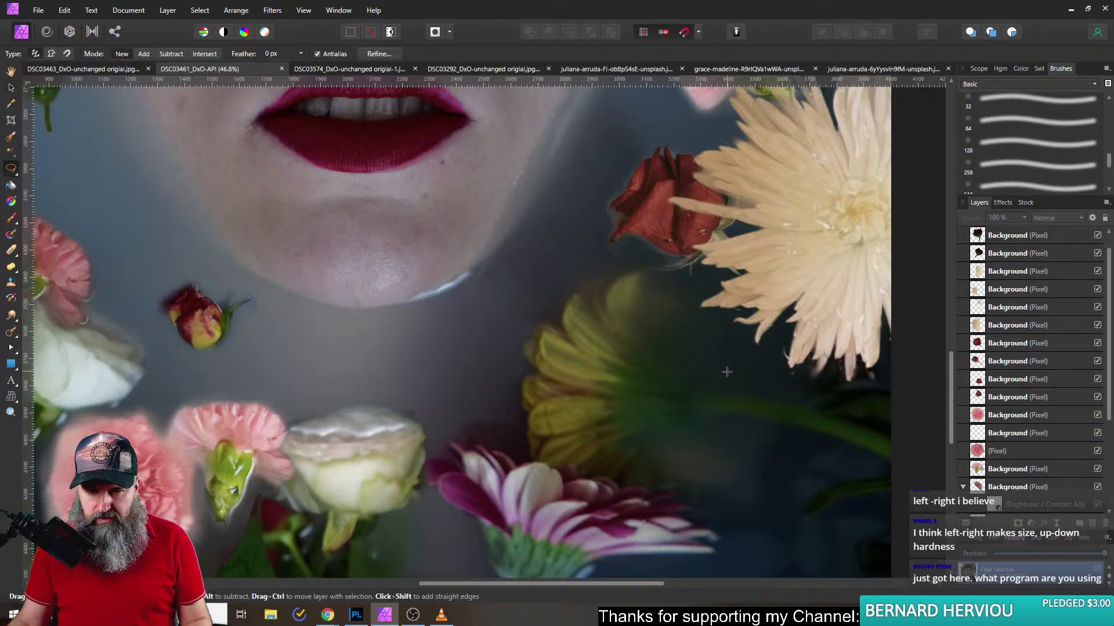
pyautogui.moveTo(726, 371); pyautogui.dragTo(687, 307)
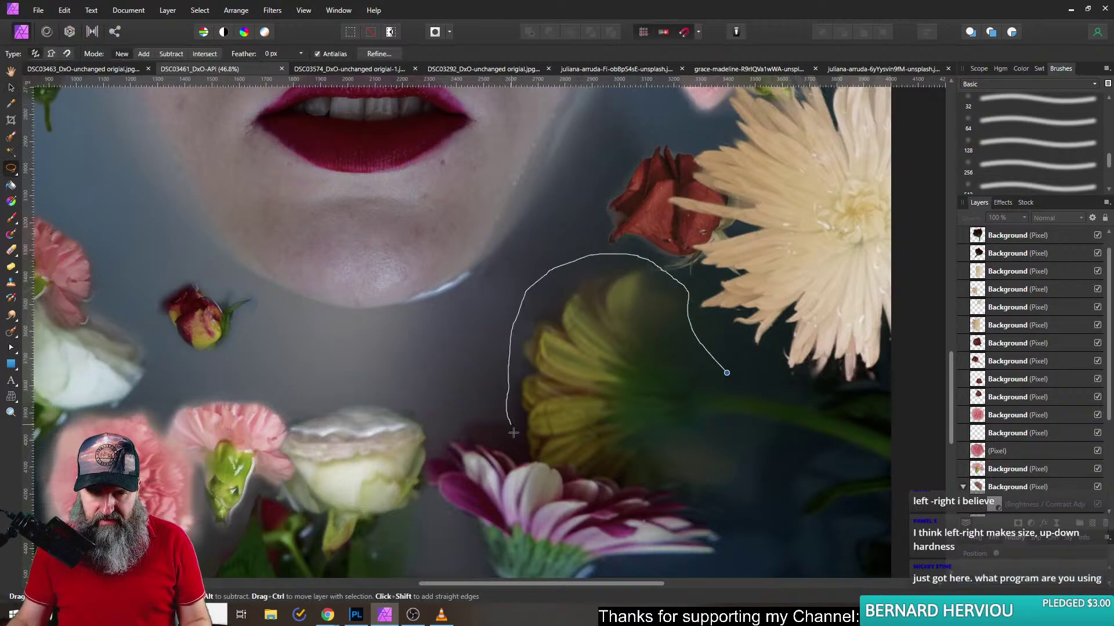
# - Select the blurred yellow flower and the start of its stem with the Selection Brush on the base photo layer
pyautogui.moveTo(602, 481); pyautogui.dragTo(600, 480)
pyautogui.hotkey('ctrl', 'd')
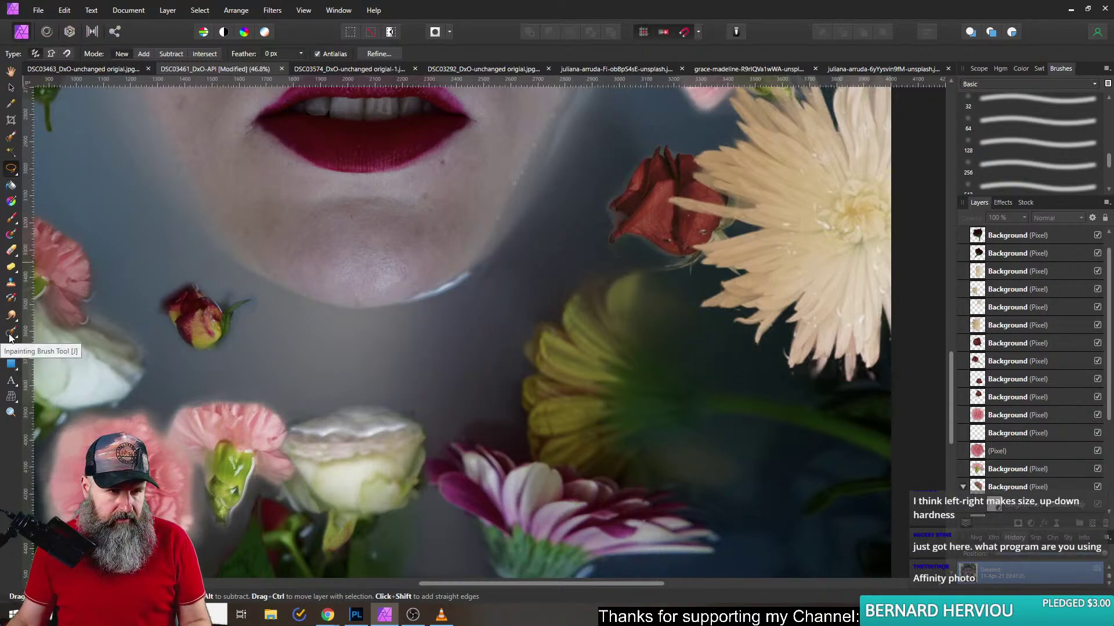
pyautogui.click(11, 137)
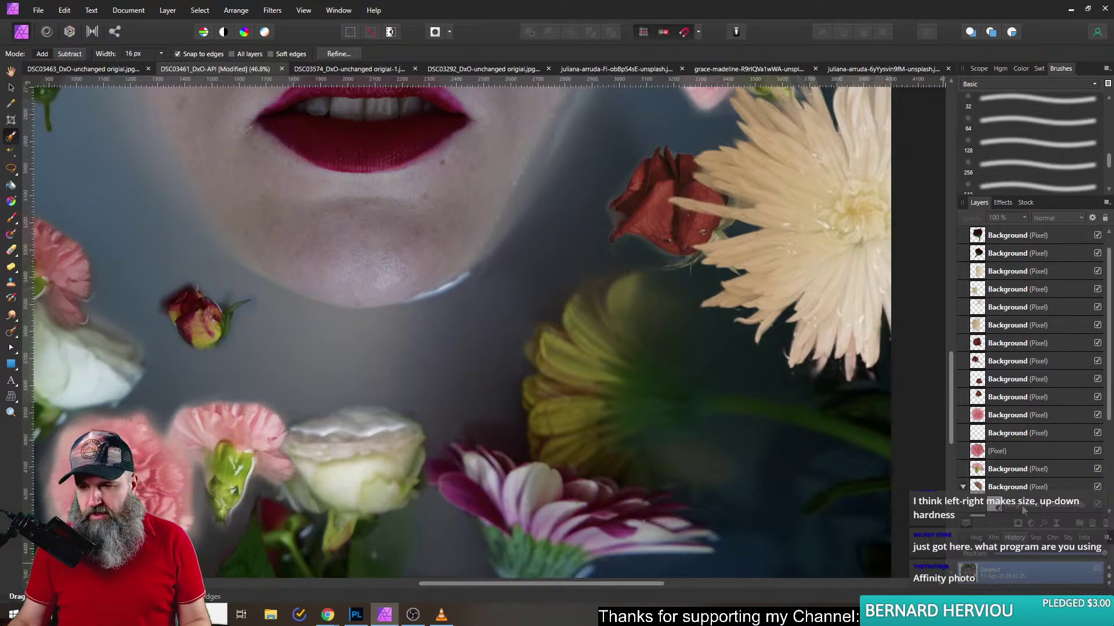
pyautogui.scroll(-3, 1019, 509)
pyautogui.click(991, 506)
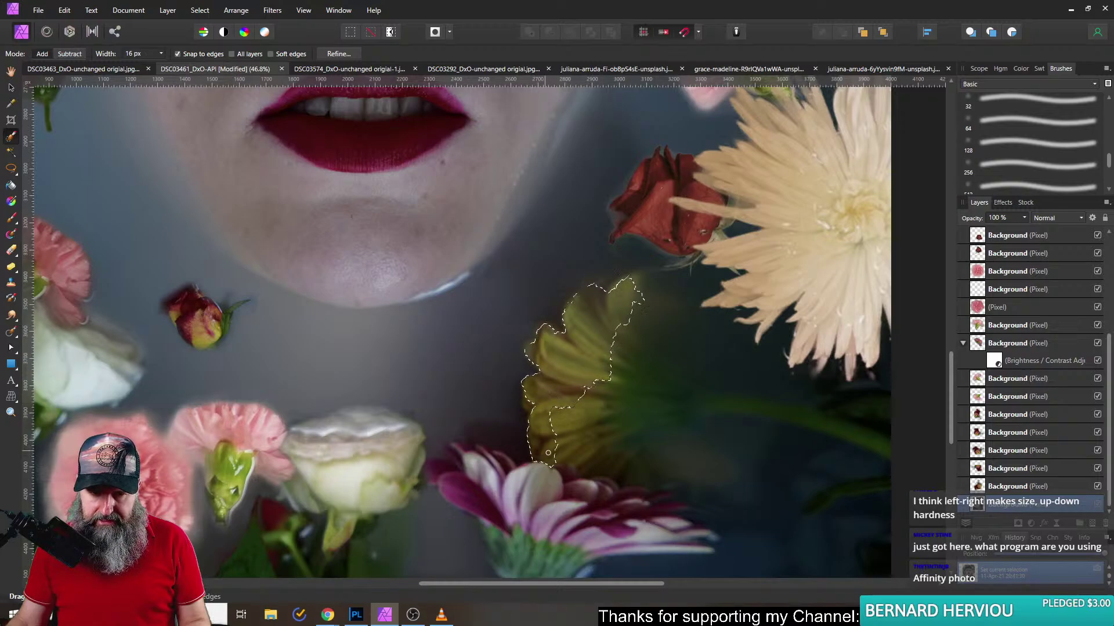
pyautogui.moveTo(643, 439)
pyautogui.mouseDown()
pyautogui.moveTo(697, 412)
pyautogui.moveTo(670, 402)
pyautogui.moveTo(685, 392)
pyautogui.moveTo(604, 411)
pyautogui.moveTo(633, 354)
pyautogui.mouseUp()
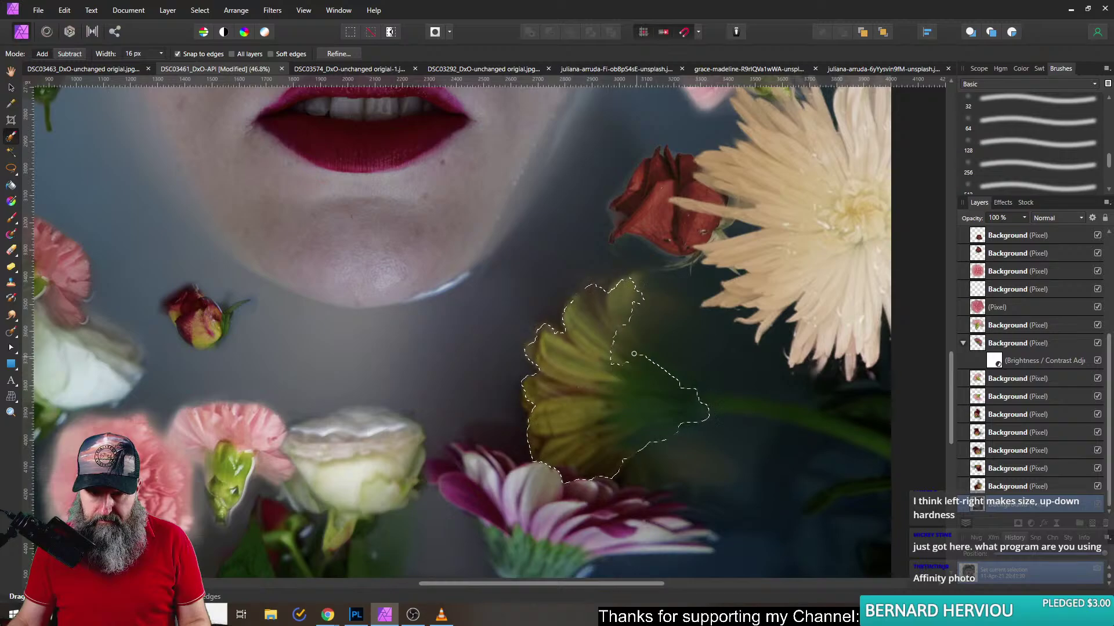
pyautogui.moveTo(665, 314); pyautogui.dragTo(652, 299)
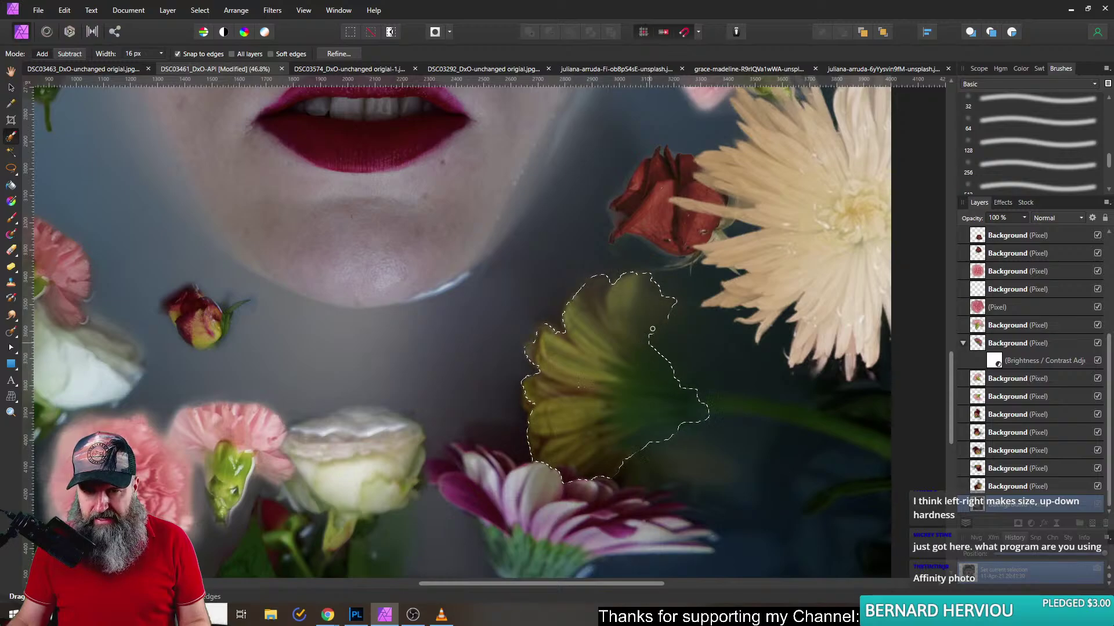
pyautogui.moveTo(714, 408)
pyautogui.mouseDown()
pyautogui.moveTo(698, 402)
pyautogui.moveTo(768, 406)
pyautogui.mouseUp()
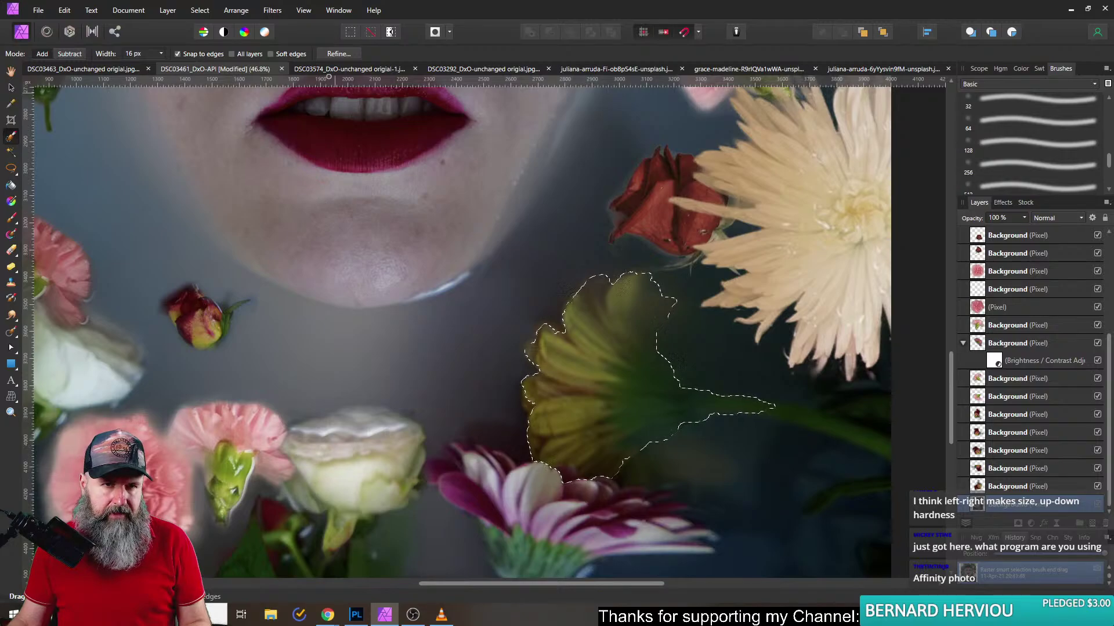
# - Refine the yellow flower's selection by painting along its edges with the matte brush, and apply it as a selection
pyautogui.click(334, 53)
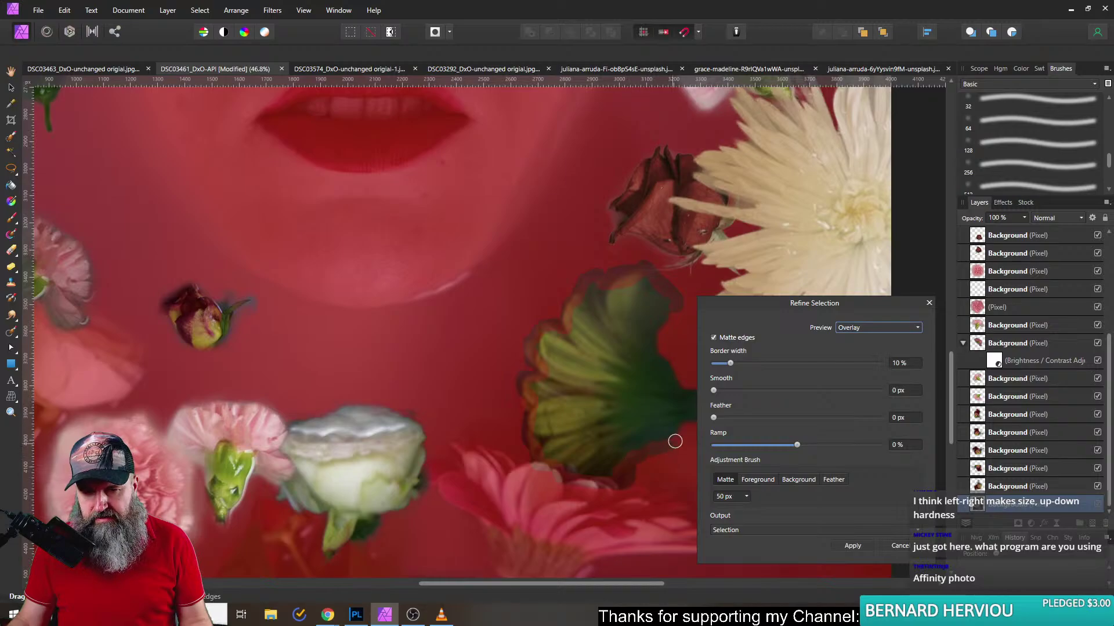
pyautogui.moveTo(686, 428); pyautogui.dragTo(691, 424)
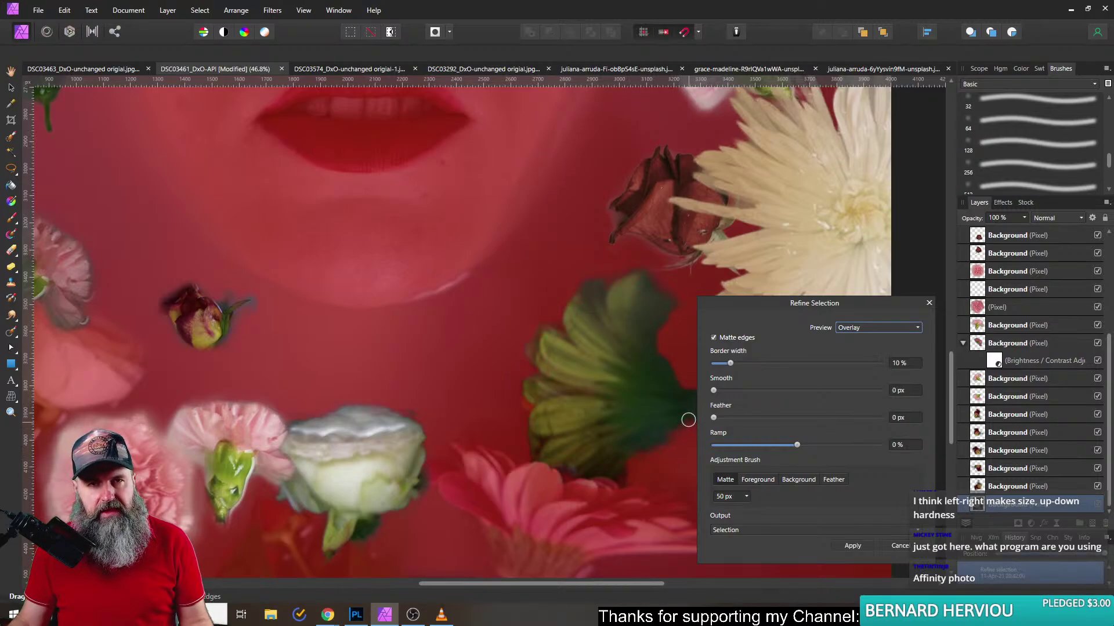
pyautogui.moveTo(655, 376); pyautogui.dragTo(531, 370)
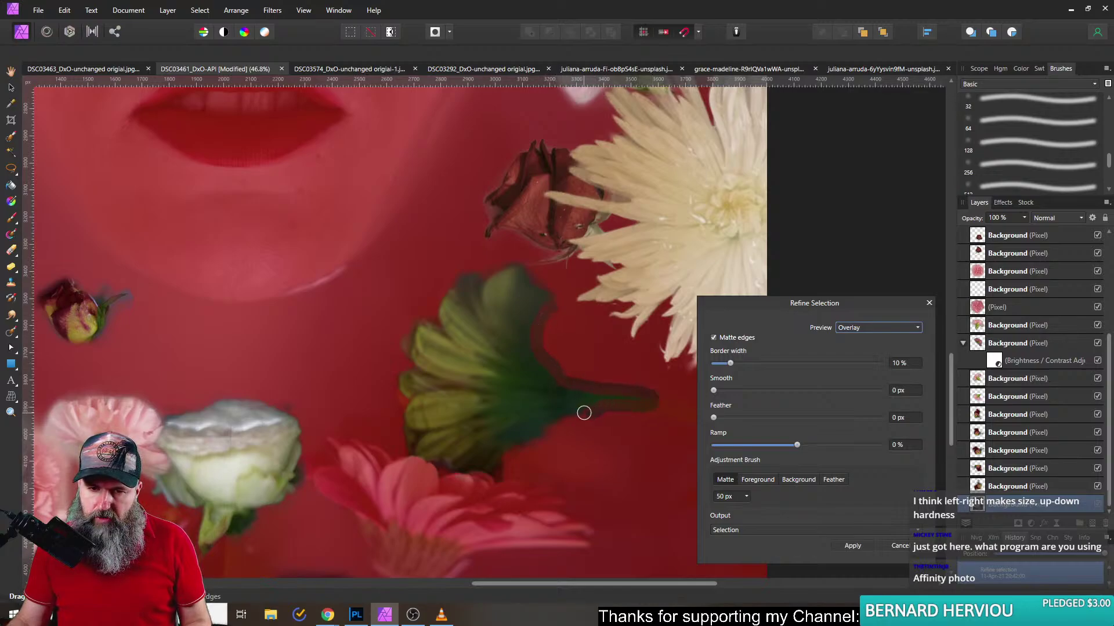
pyautogui.click(851, 546)
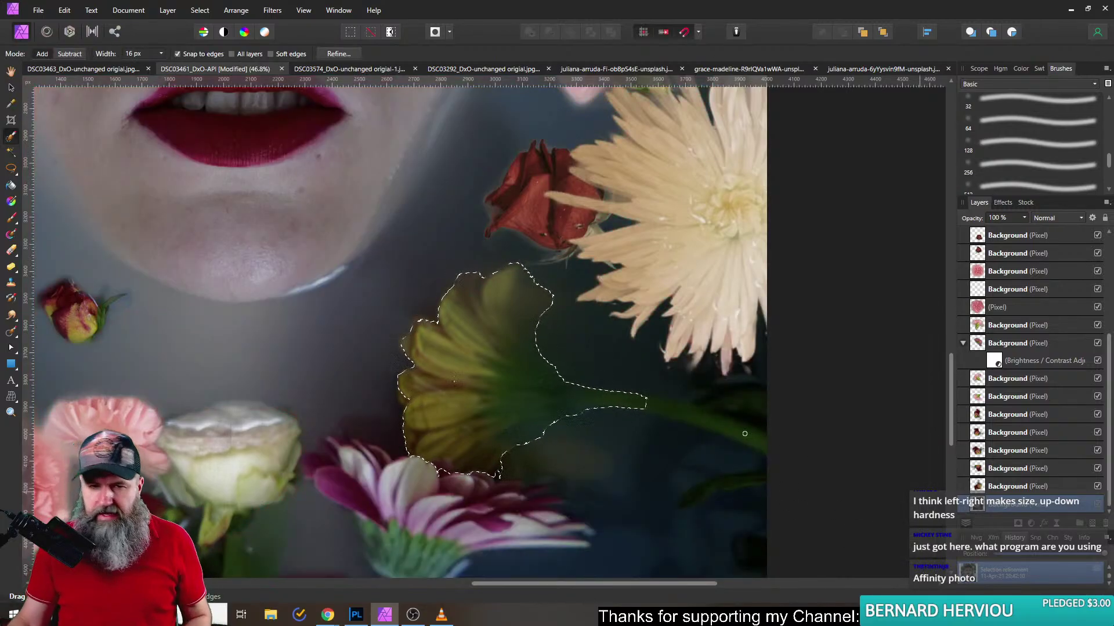
# - Copy the selected yellow flower to its own layer, then shrink the copy and place it beneath the chin beside the original
pyautogui.hotkey('ctrl', 'c')
pyautogui.hotkey('ctrl', 'v')
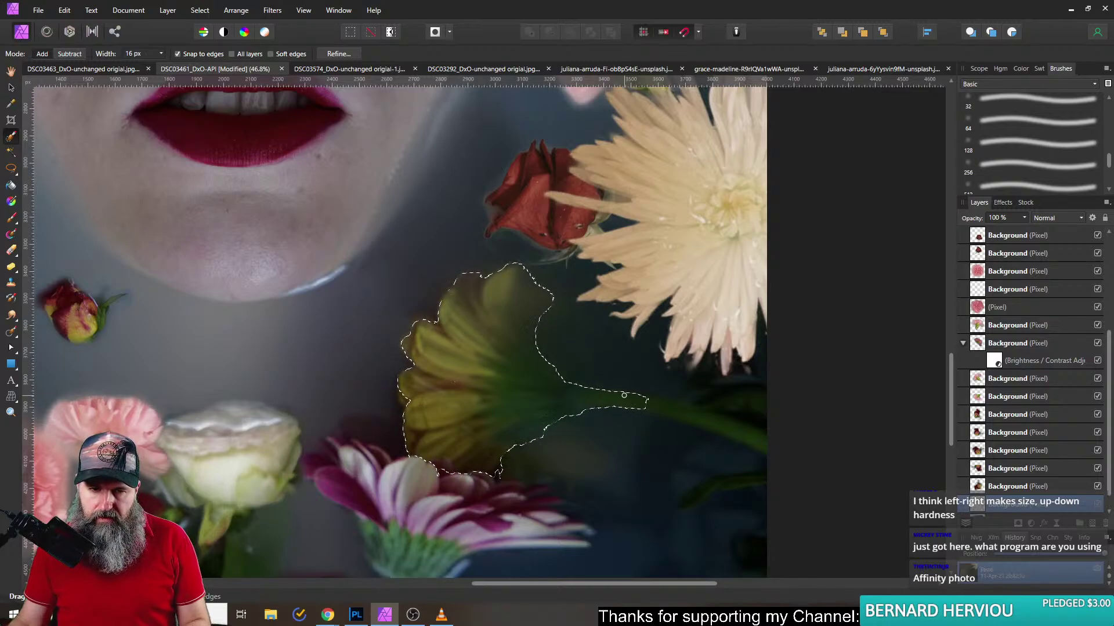
pyautogui.hotkey('ctrl', 'd')
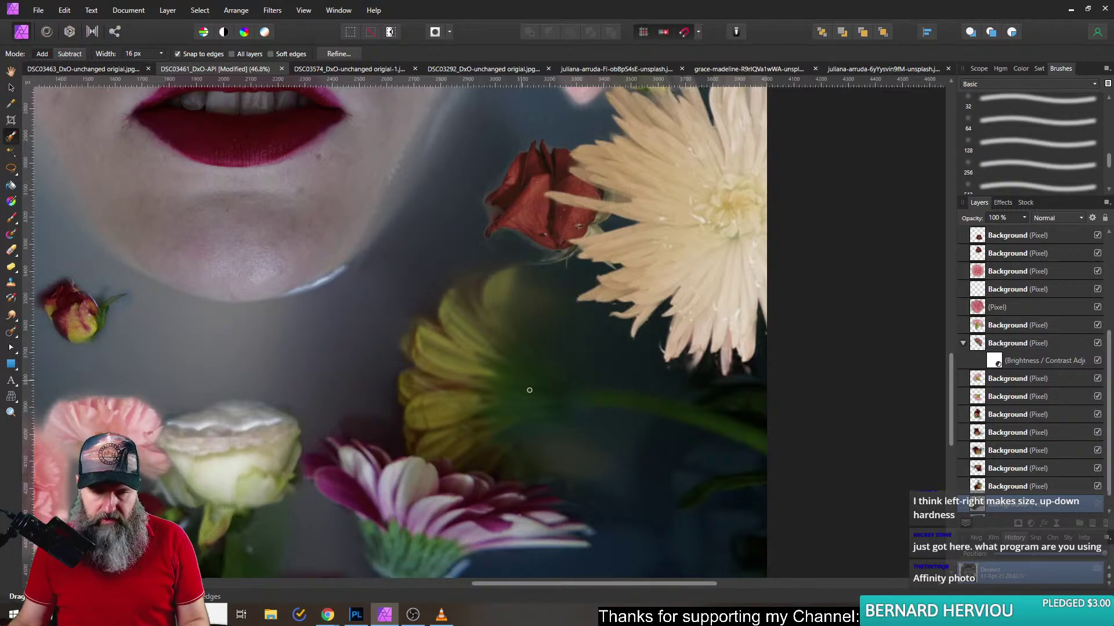
pyautogui.click(11, 88)
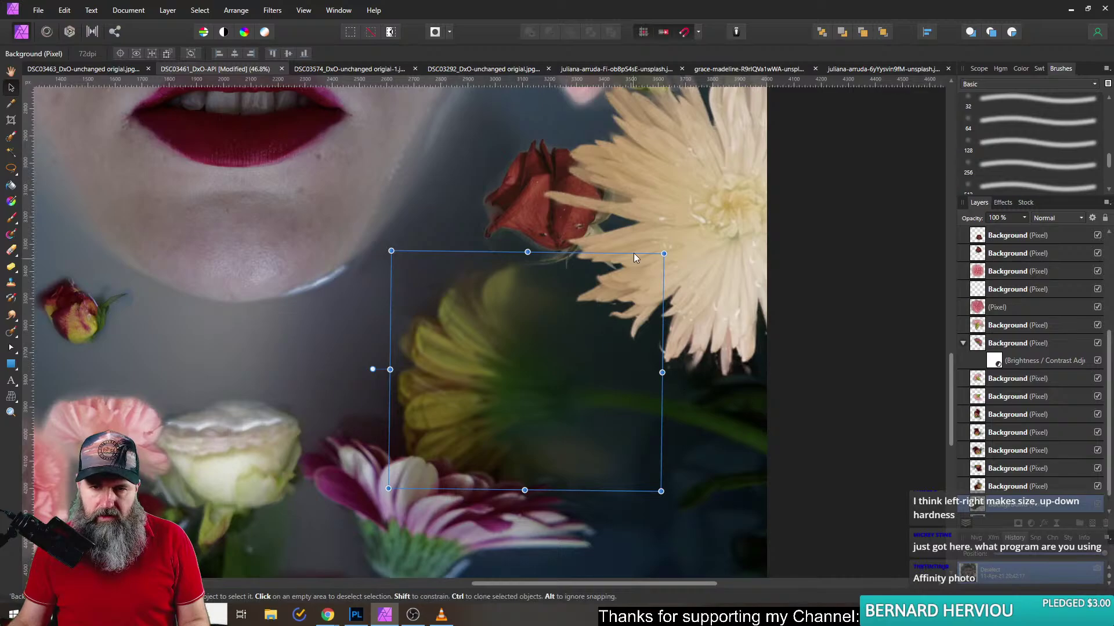
pyautogui.moveTo(661, 251); pyautogui.dragTo(551, 342)
pyautogui.moveTo(481, 398); pyautogui.dragTo(395, 339)
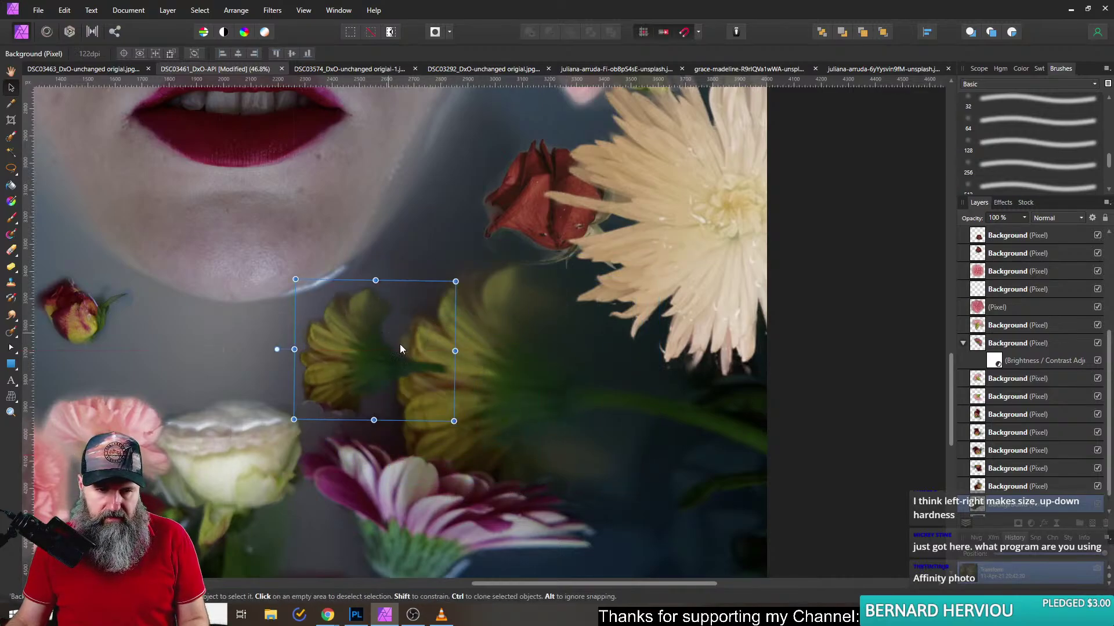
# - Erase the leftover petal and background fringes around the copied yellow flower with a smaller Erase Brush at 35% hardness
pyautogui.scroll(-3, 402, 412)
pyautogui.scroll(6, 504, 396)
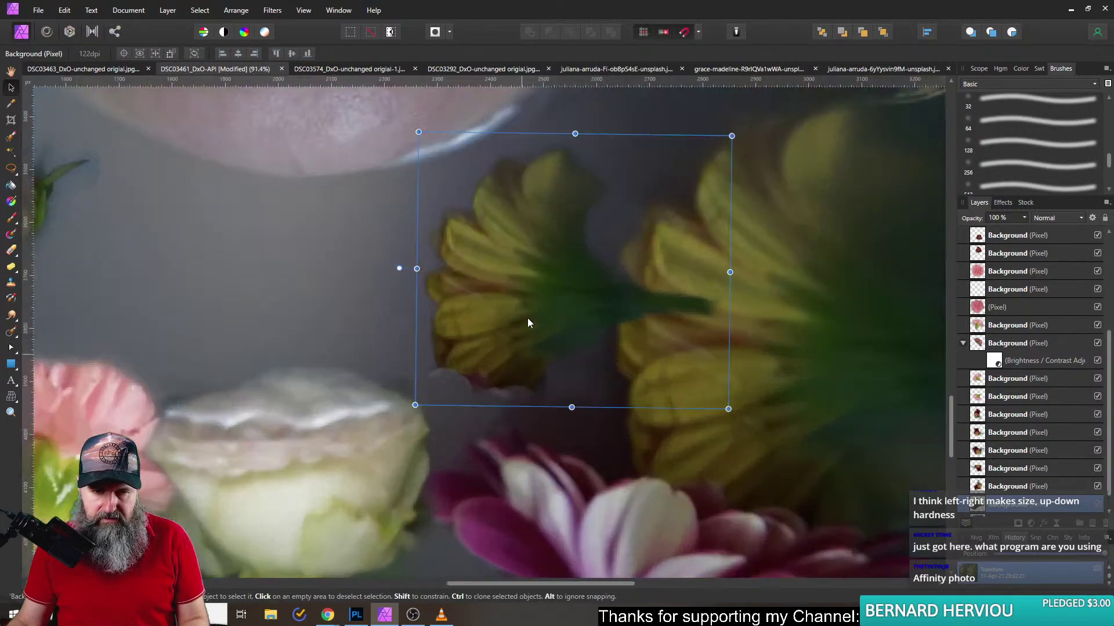
pyautogui.click(8, 252)
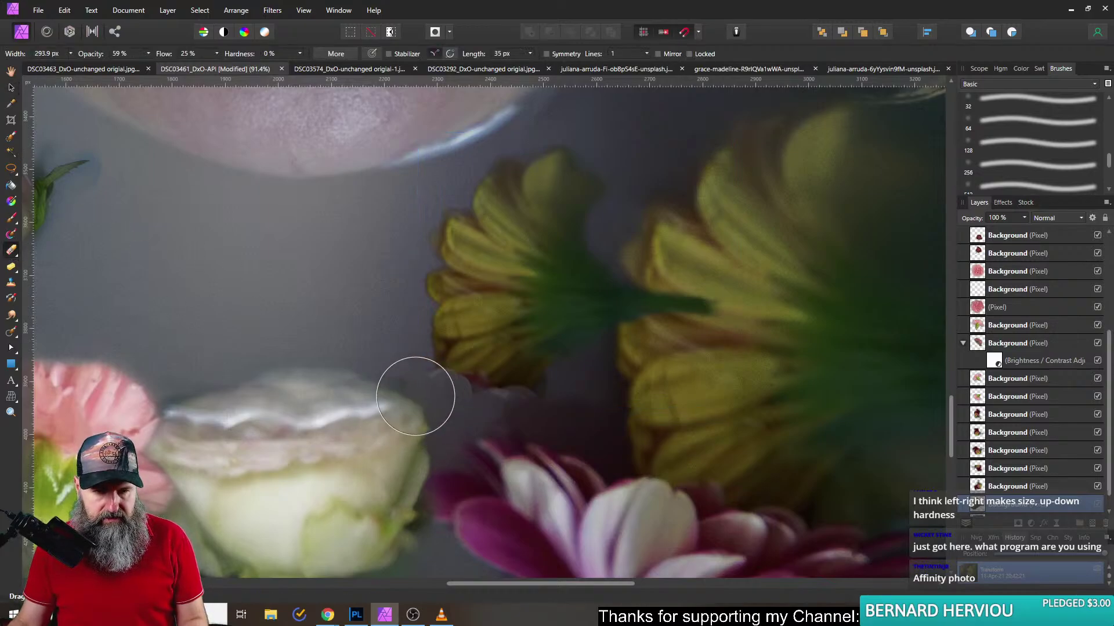
pyautogui.moveTo(415, 393)
pyautogui.mouseDown()
pyautogui.moveTo(387, 401)
pyautogui.moveTo(430, 378)
pyautogui.moveTo(496, 404)
pyautogui.moveTo(468, 388)
pyautogui.moveTo(556, 408)
pyautogui.moveTo(461, 400)
pyautogui.moveTo(495, 395)
pyautogui.moveTo(410, 368)
pyautogui.moveTo(490, 395)
pyautogui.moveTo(447, 356)
pyautogui.moveTo(437, 366)
pyautogui.moveTo(493, 394)
pyautogui.moveTo(437, 380)
pyautogui.moveTo(401, 329)
pyautogui.mouseUp()
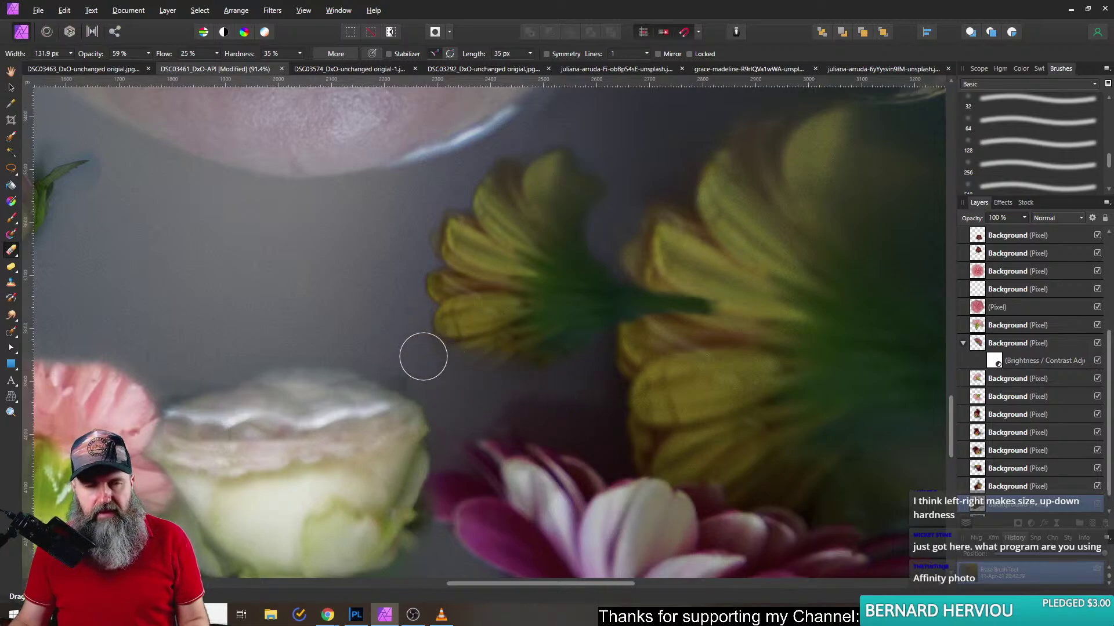
# - Resize the yellow flower copy and rotate it so its stem points upward
pyautogui.click(11, 87)
pyautogui.moveTo(728, 408); pyautogui.dragTo(679, 385)
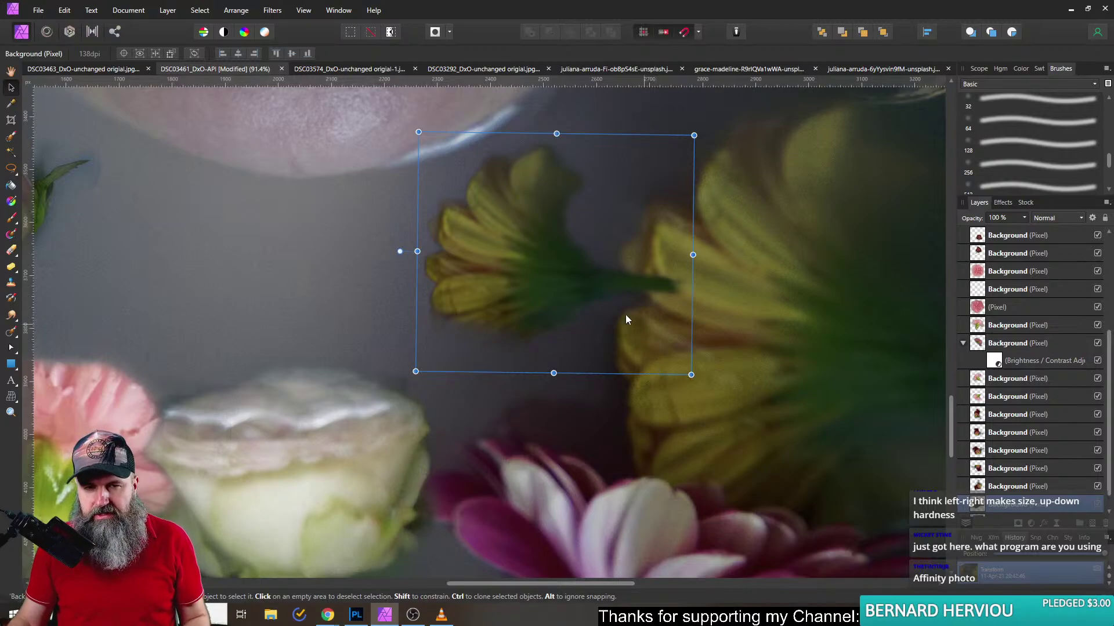
pyautogui.moveTo(688, 384); pyautogui.dragTo(758, 459)
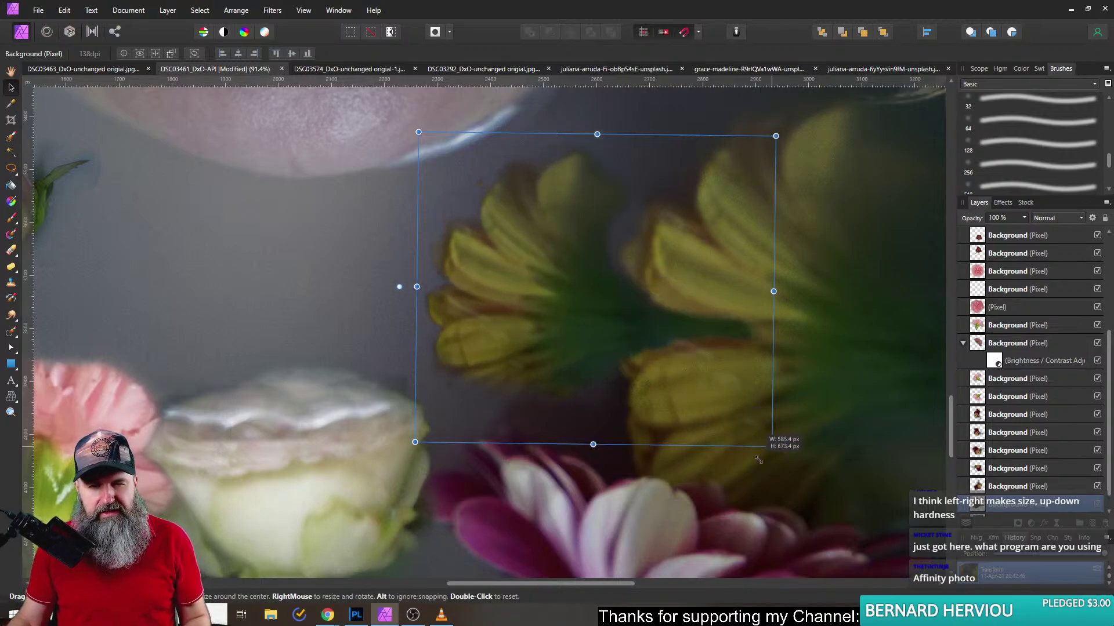
pyautogui.scroll(-5, 565, 353)
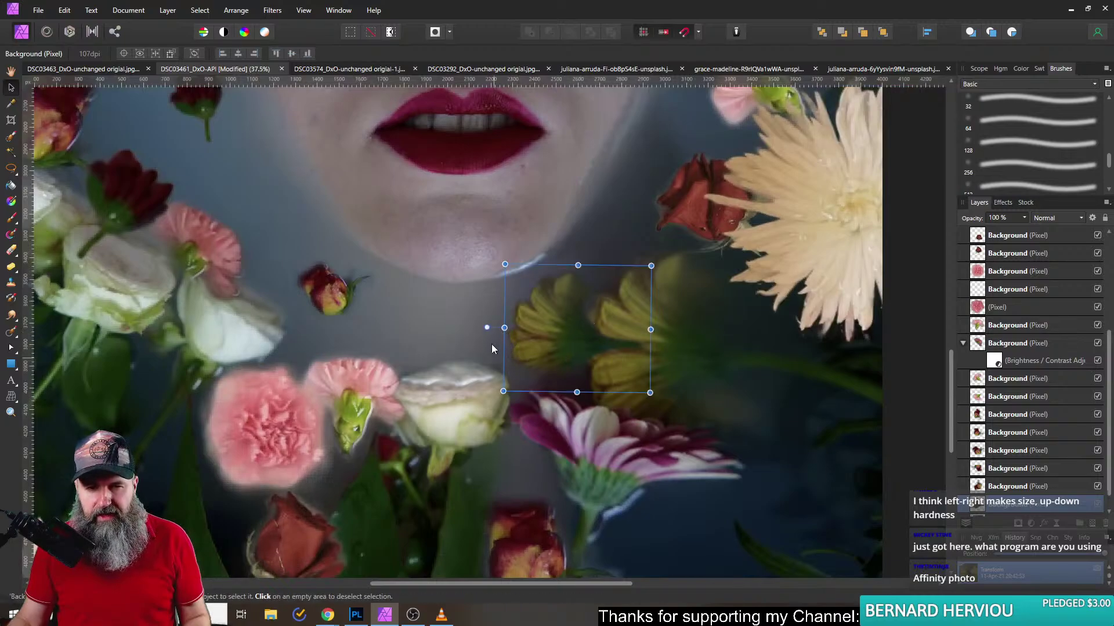
pyautogui.moveTo(488, 345); pyautogui.dragTo(488, 317)
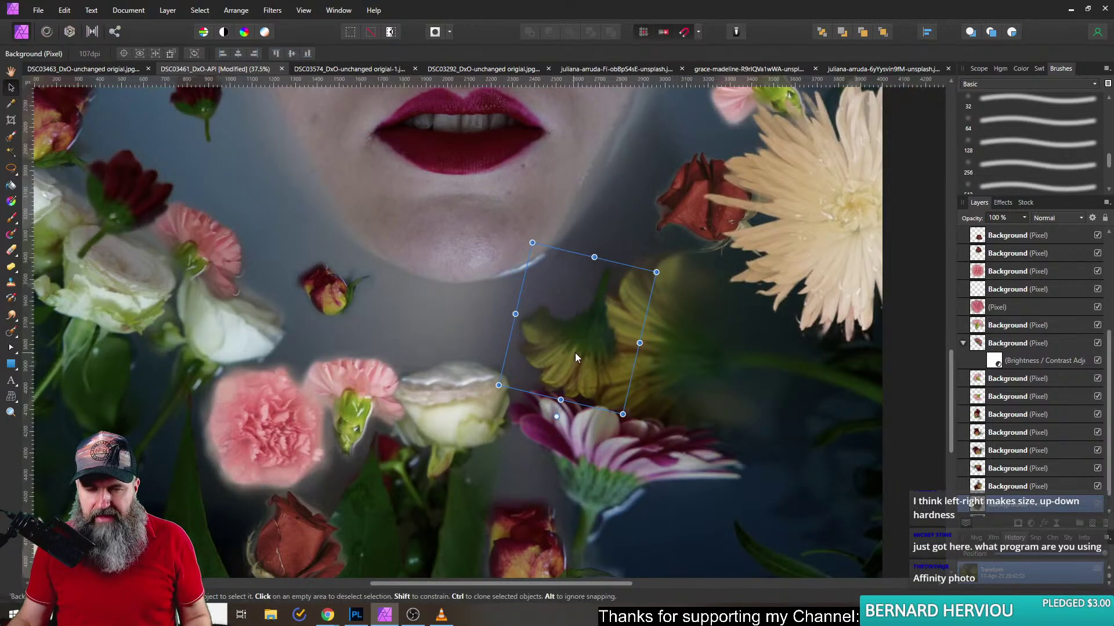
pyautogui.scroll(-5, 393, 262)
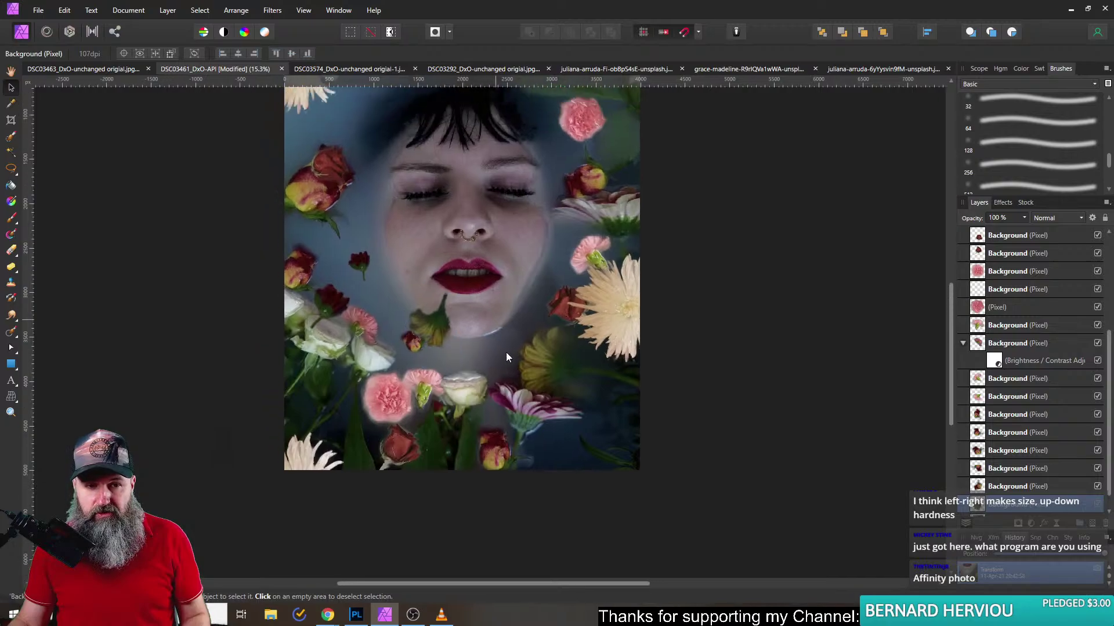
# - Enlarge and rotate the yellow flower copy and place it at the photo's left edge, below the cream flower
pyautogui.moveTo(456, 416); pyautogui.dragTo(329, 220)
pyautogui.moveTo(329, 272); pyautogui.dragTo(413, 142)
pyautogui.moveTo(348, 200); pyautogui.dragTo(322, 224)
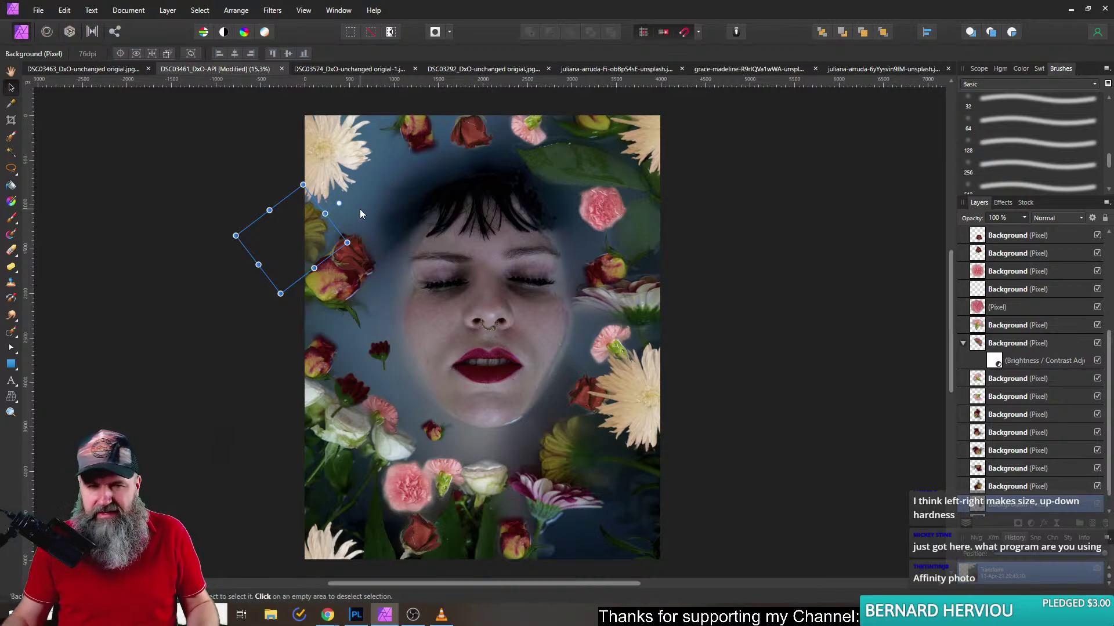
pyautogui.moveTo(358, 234); pyautogui.dragTo(322, 240)
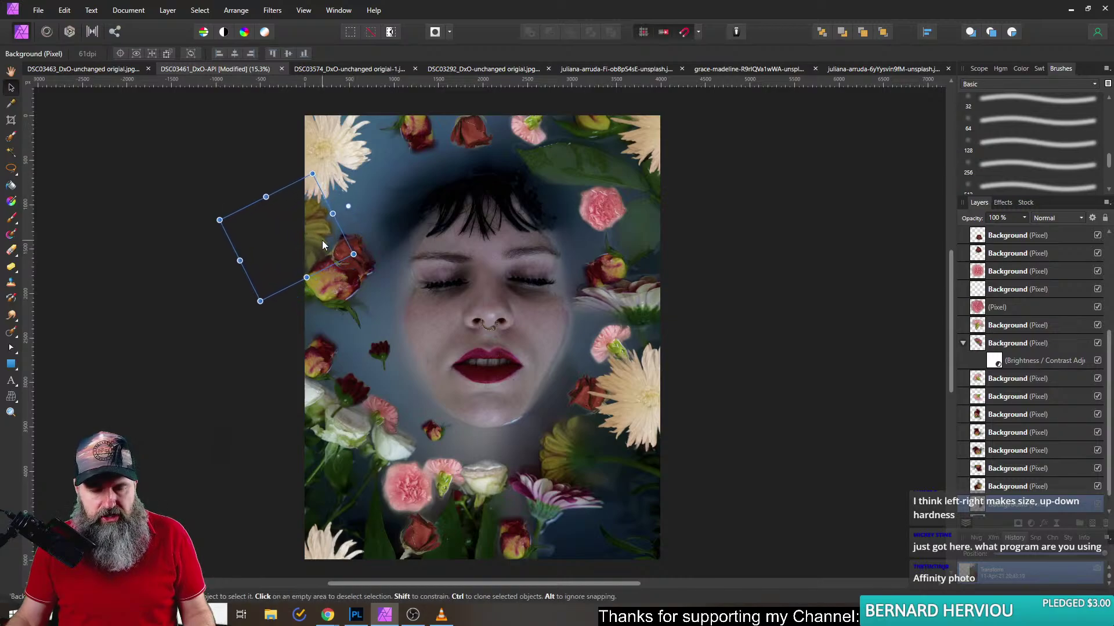
pyautogui.scroll(3, 304, 255)
pyautogui.scroll(-3, 334, 229)
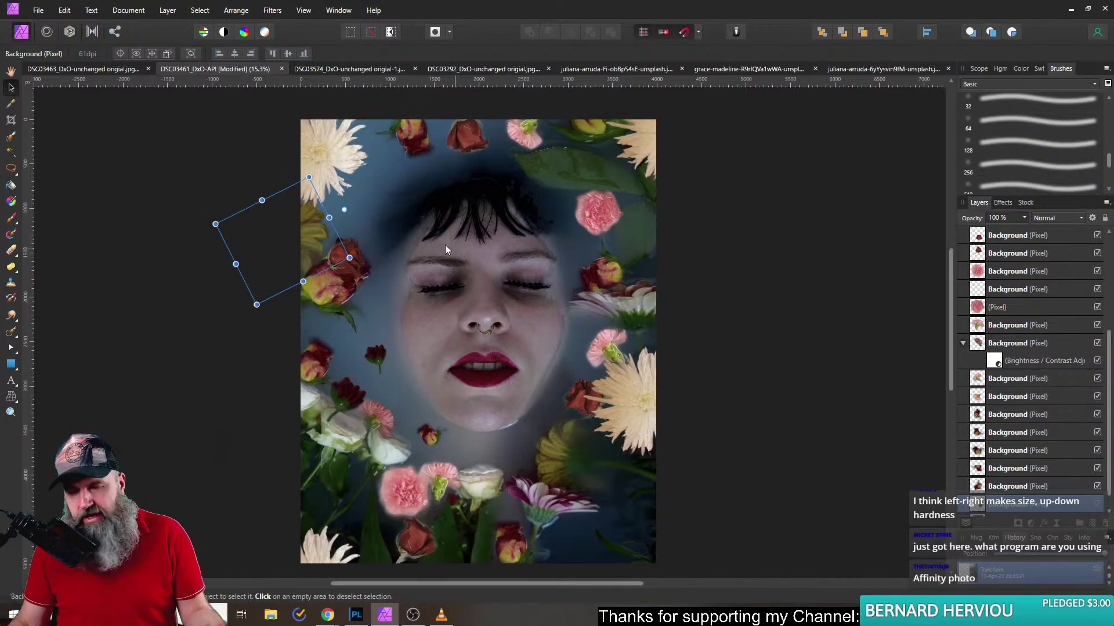
# - Place a rotated duplicate of the yellow flower at the right edge above the cream flower, and move the nearby pink carnation to the bottom edge
pyautogui.moveTo(311, 236); pyautogui.dragTo(664, 357)
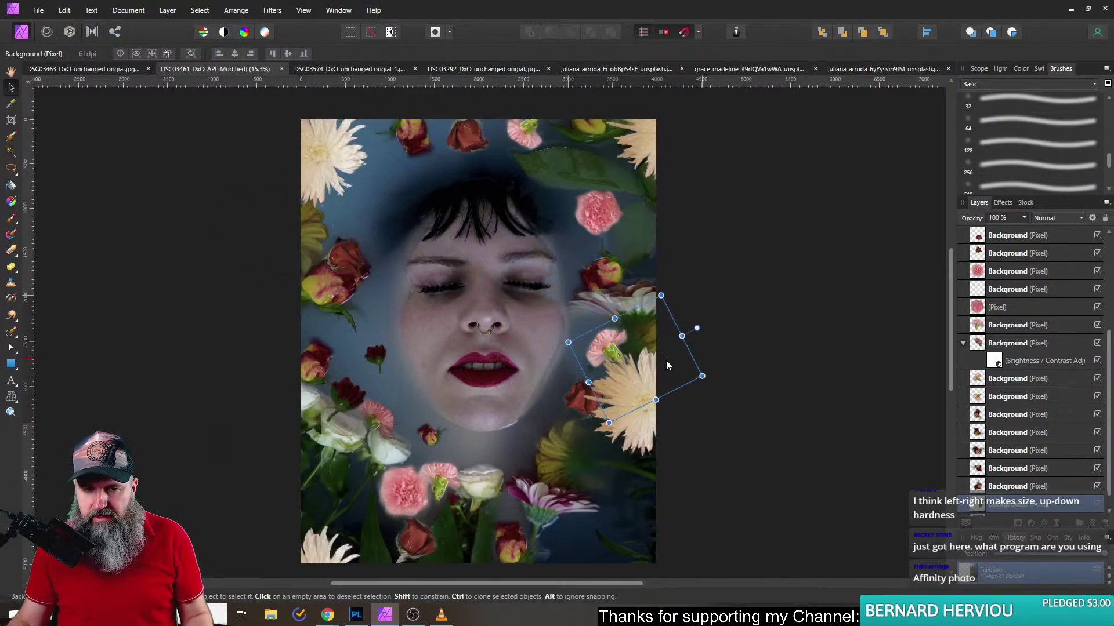
pyautogui.moveTo(696, 324); pyautogui.dragTo(566, 552)
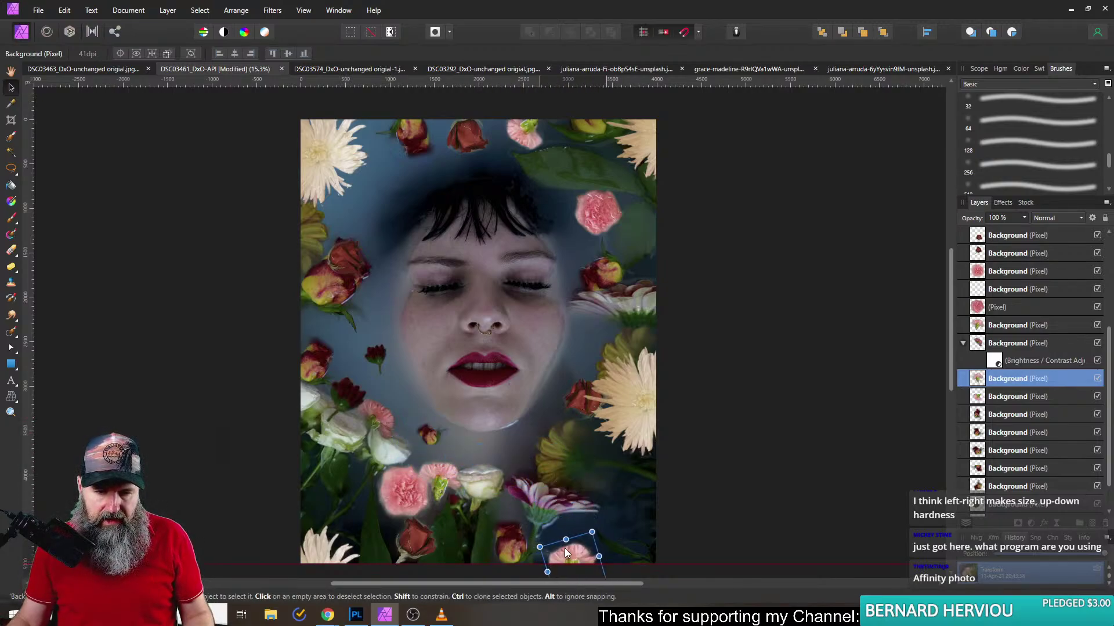
# - Place another yellow flower duplicate at the left edge behind the lower red and yellow rose, with its petals facing the face
pyautogui.moveTo(634, 340); pyautogui.dragTo(298, 307)
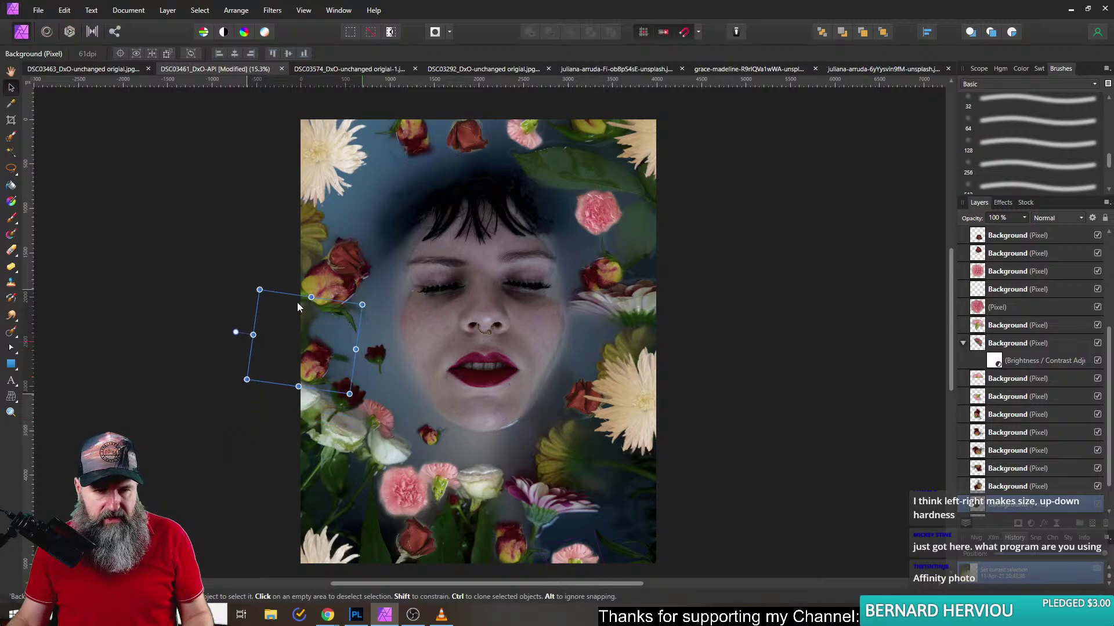
pyautogui.moveTo(236, 331); pyautogui.dragTo(388, 258)
pyautogui.moveTo(327, 313)
pyautogui.mouseDown()
pyautogui.moveTo(321, 339)
pyautogui.moveTo(338, 339)
pyautogui.moveTo(329, 335)
pyautogui.mouseUp()
pyautogui.click(184, 264)
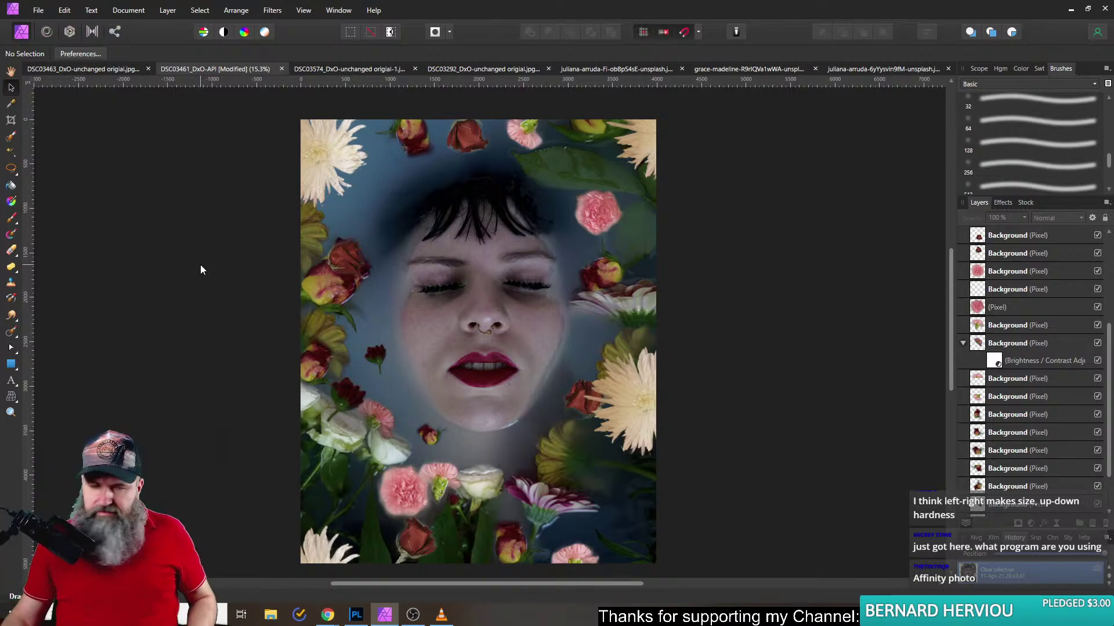
# - Enlarge and rotate the cream flower in the photo's upper left corner and shift it partly beyond the edge
pyautogui.click(325, 140)
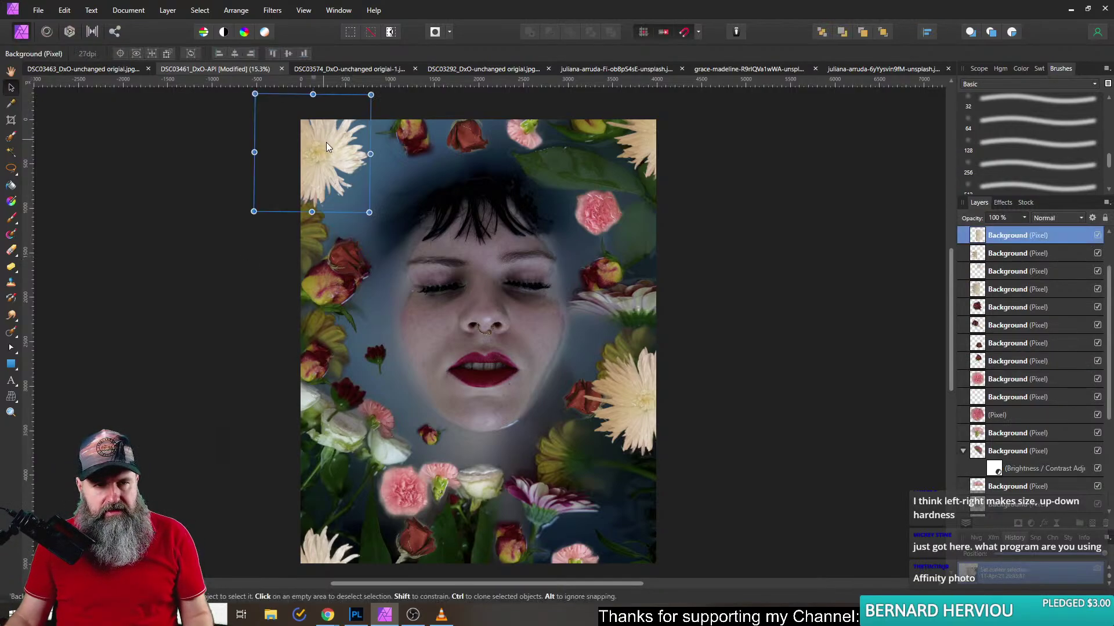
pyautogui.moveTo(370, 213)
pyautogui.mouseDown()
pyautogui.moveTo(360, 188)
pyautogui.moveTo(390, 215)
pyautogui.mouseUp()
pyautogui.moveTo(339, 171); pyautogui.dragTo(344, 172)
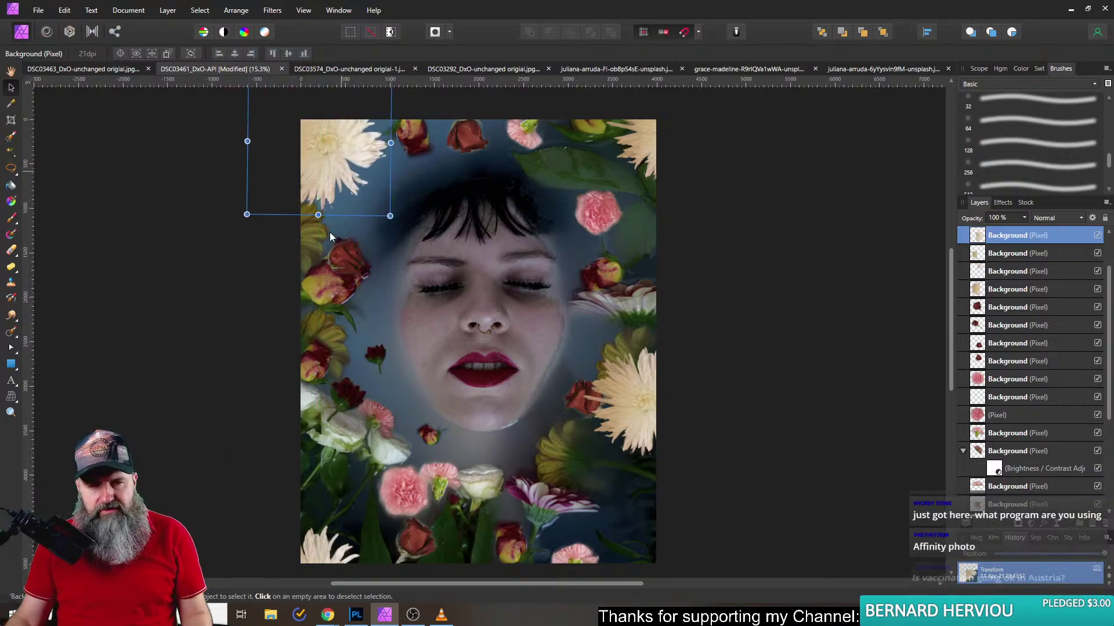
pyautogui.moveTo(397, 224); pyautogui.dragTo(249, 200)
pyautogui.moveTo(311, 163)
pyautogui.mouseDown()
pyautogui.moveTo(288, 151)
pyautogui.moveTo(294, 171)
pyautogui.mouseUp()
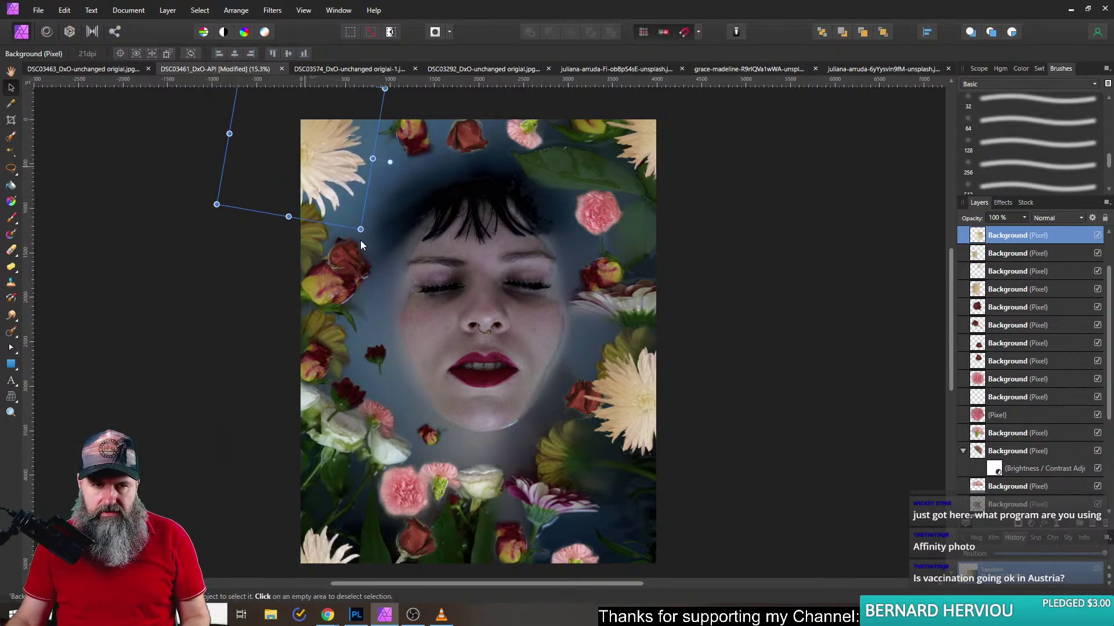
pyautogui.moveTo(365, 235); pyautogui.dragTo(318, 225)
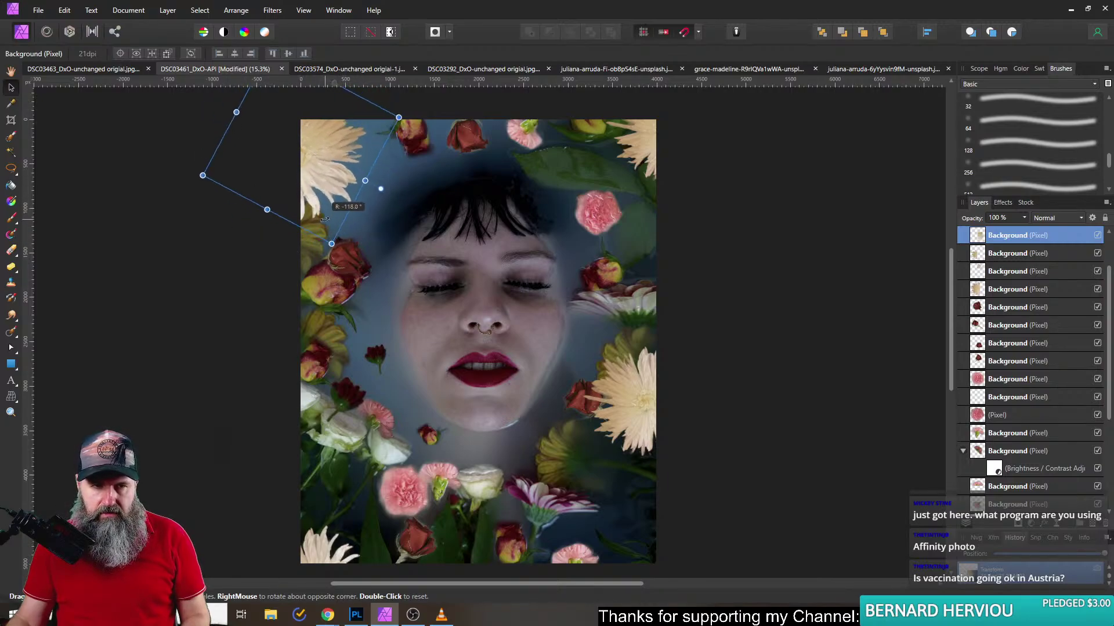
# - Move the red and yellow rose at the top edge closer to the cream flower, and rotate and reposition the red rose beside it
pyautogui.click(423, 135)
pyautogui.moveTo(424, 135)
pyautogui.mouseDown()
pyautogui.moveTo(370, 124)
pyautogui.moveTo(426, 122)
pyautogui.moveTo(405, 141)
pyautogui.mouseUp()
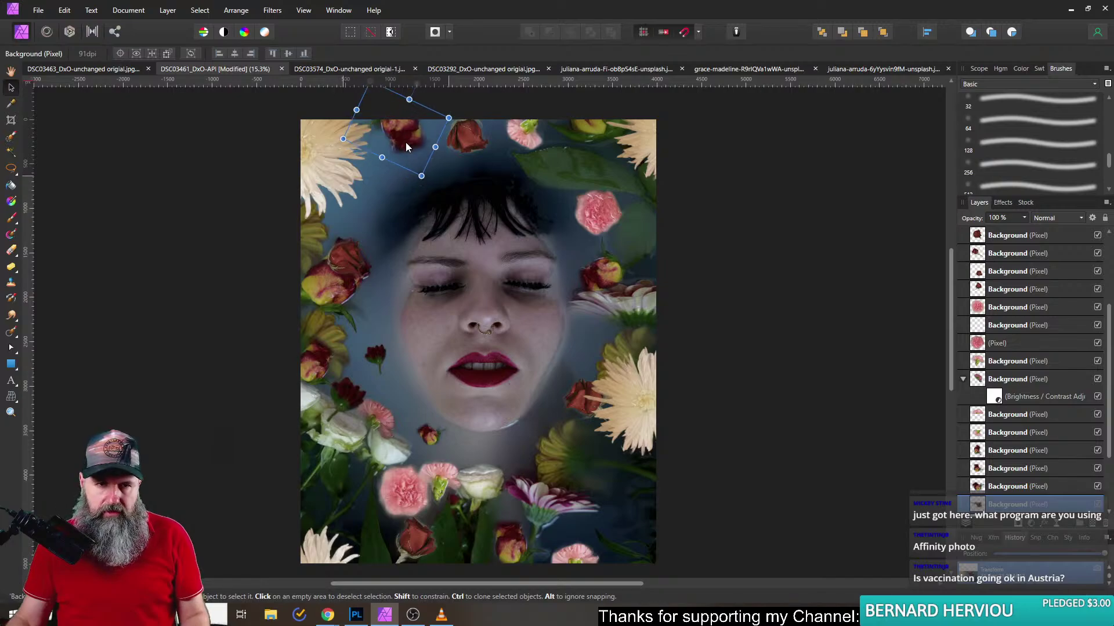
pyautogui.click(458, 144)
pyautogui.moveTo(489, 170); pyautogui.dragTo(456, 148)
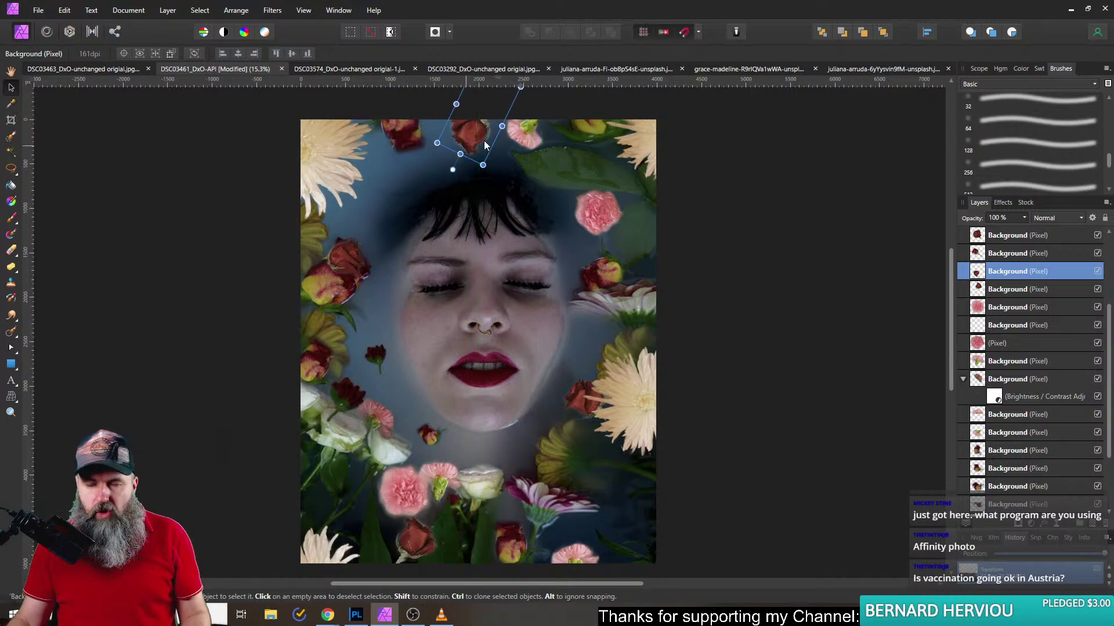
# - Shift the upside-down pink carnation at the top edge slightly, keeping it partly beyond the photo's edge
pyautogui.click(534, 133)
pyautogui.moveTo(534, 168); pyautogui.dragTo(528, 139)
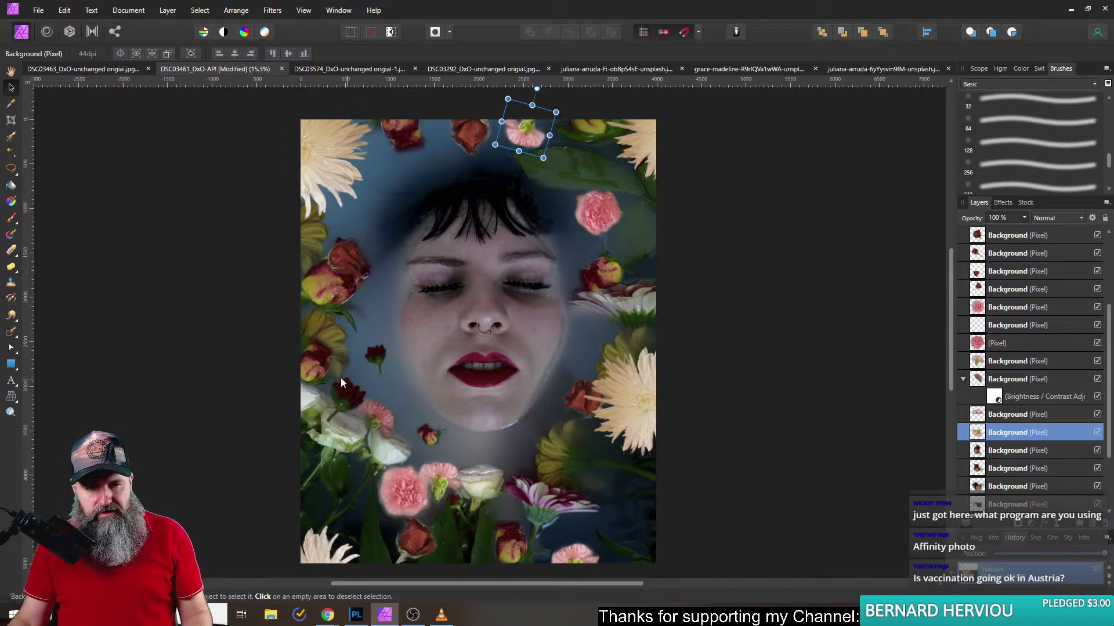
# - Place a rotated duplicate of the red and yellow rose from the bottom edge beside the cream flower in the photo's upper left corner
pyautogui.moveTo(341, 383); pyautogui.dragTo(390, 320)
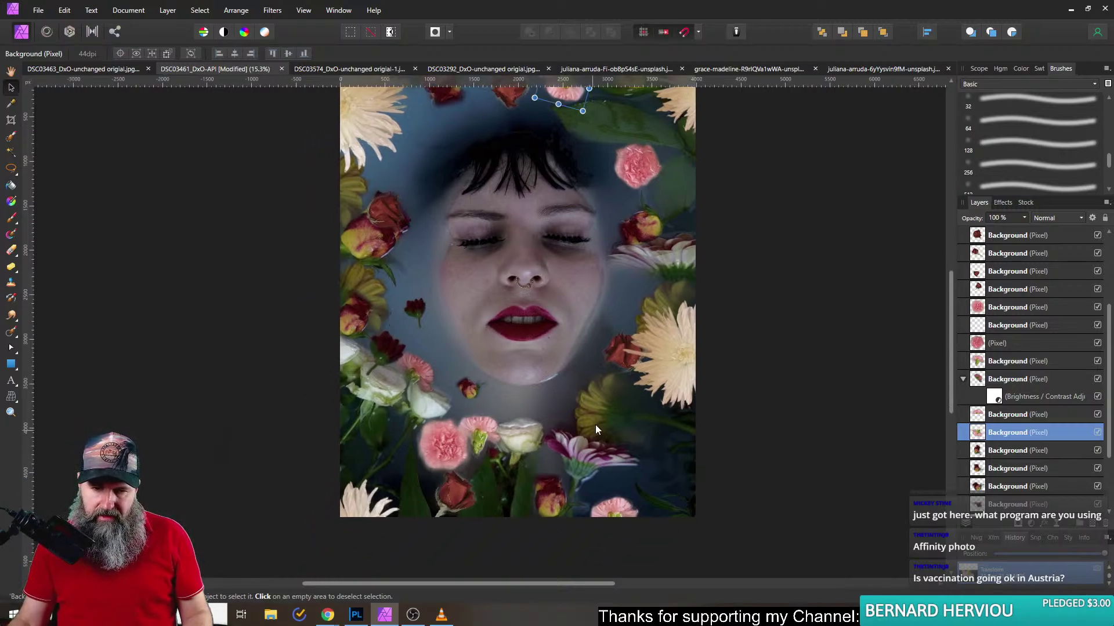
pyautogui.click(466, 493)
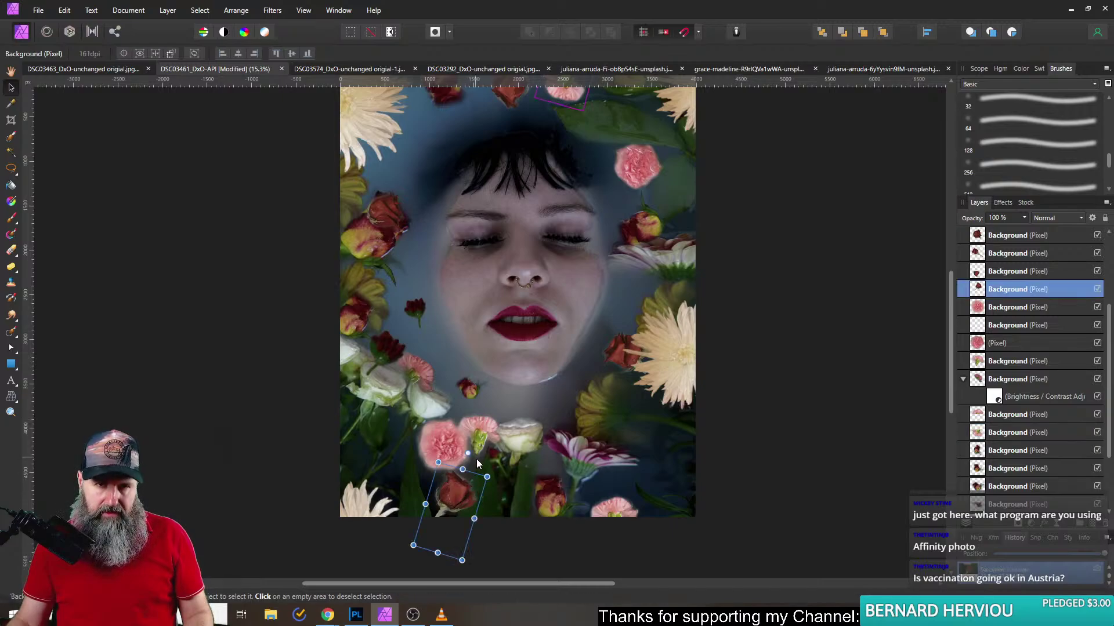
pyautogui.scroll(4, 503, 464)
pyautogui.scroll(-5, 521, 348)
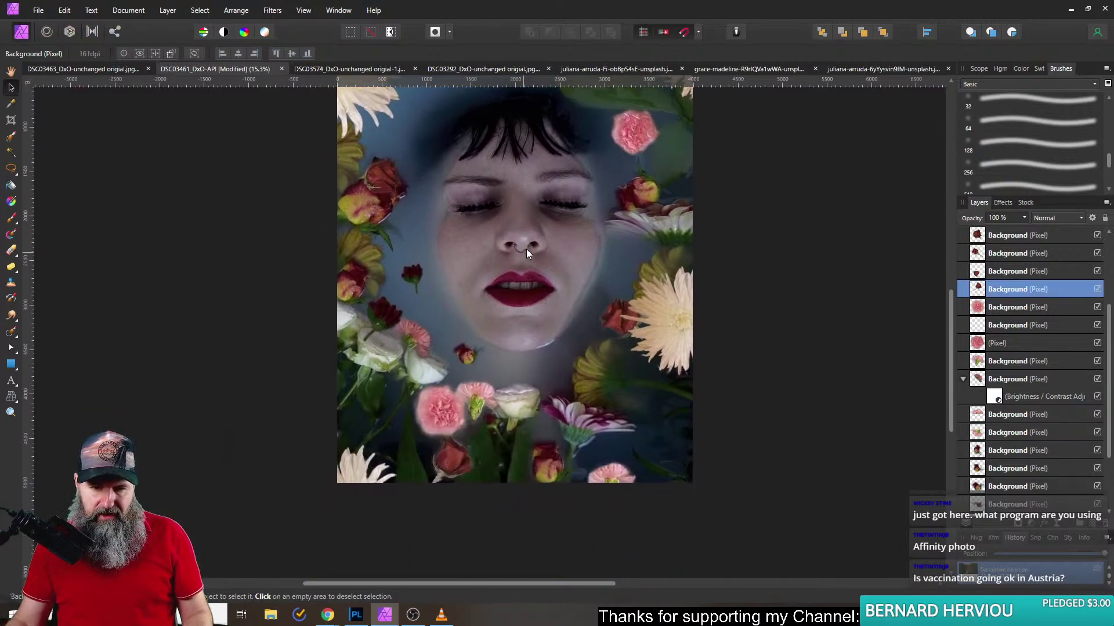
pyautogui.scroll(2, 568, 430)
pyautogui.click(606, 519)
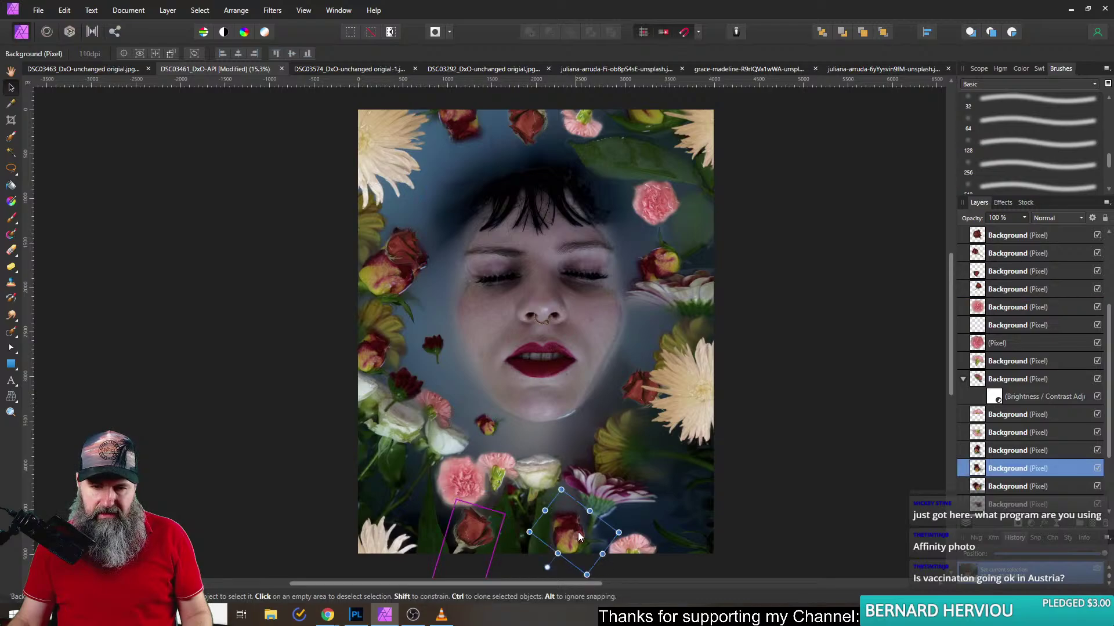
pyautogui.moveTo(551, 505); pyautogui.dragTo(405, 130)
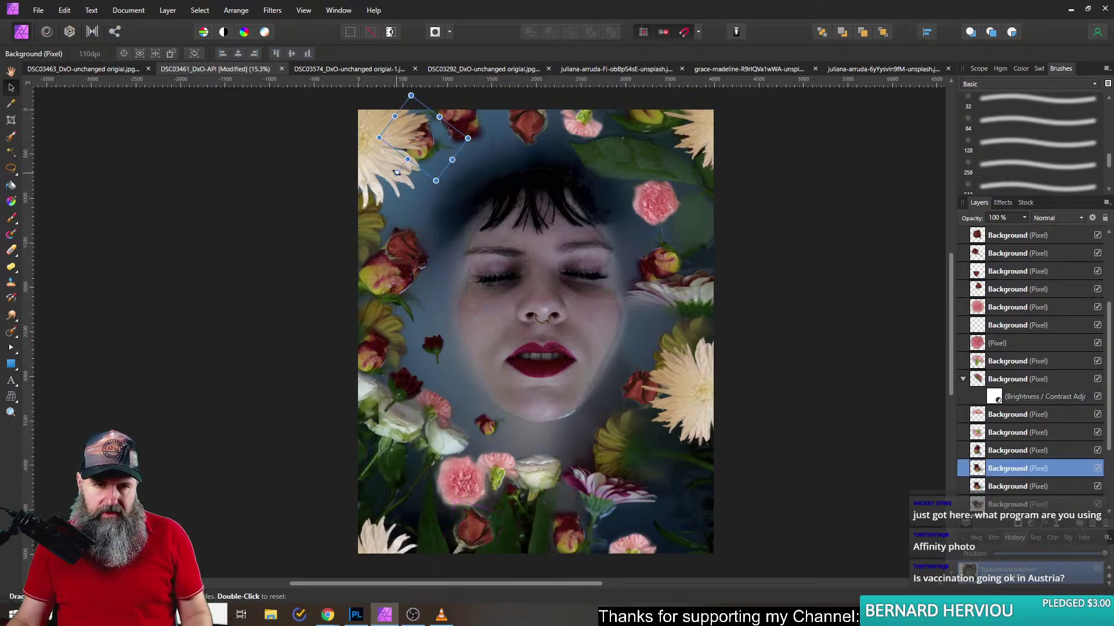
pyautogui.moveTo(464, 175); pyautogui.dragTo(503, 65)
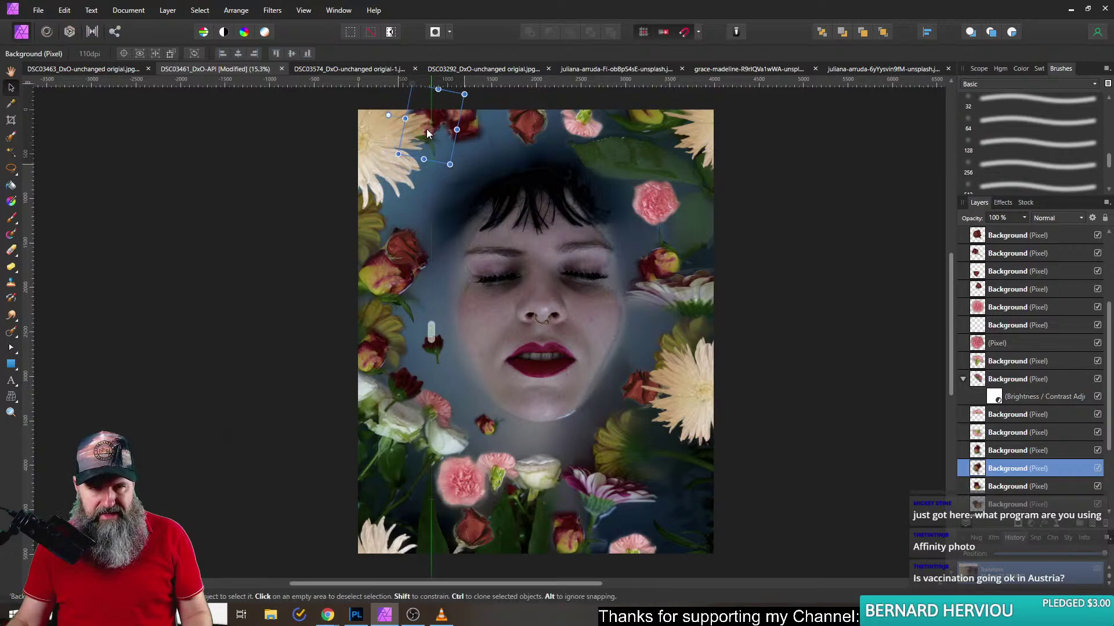
pyautogui.moveTo(464, 188); pyautogui.dragTo(442, 163)
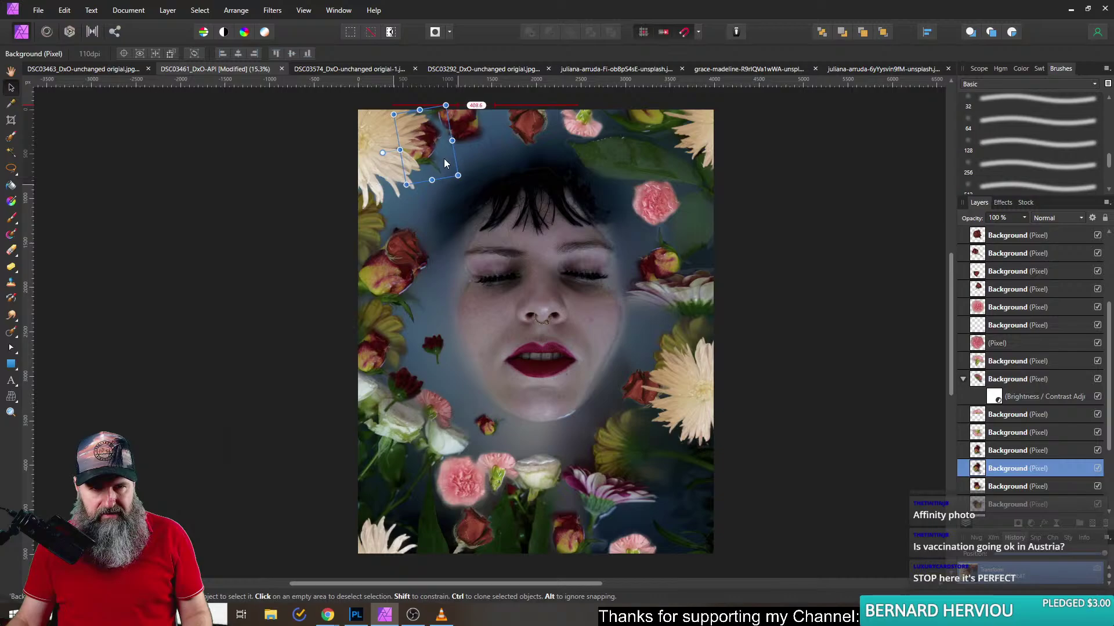
pyautogui.click(227, 184)
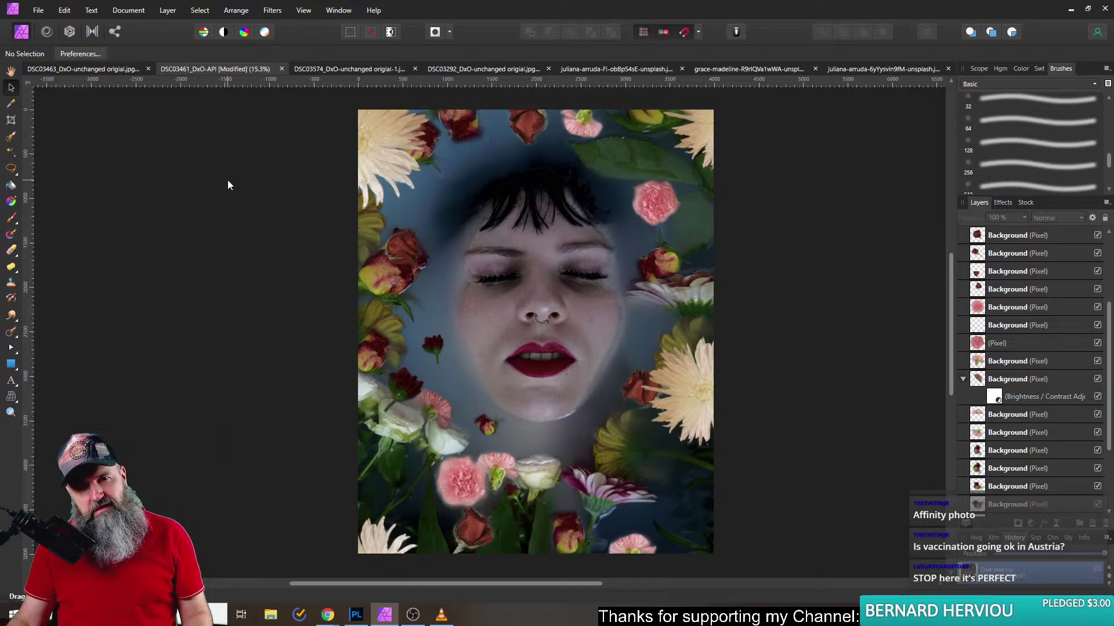
# - Try the red and yellow rose duplicate at another spot around the face and delete it
pyautogui.moveTo(427, 153); pyautogui.dragTo(820, 280)
pyautogui.moveTo(733, 259); pyautogui.dragTo(597, 430)
pyautogui.press('Delete')
# - Select the large green leaf beside the hair on the bottom Background layer using the Selection Brush at 16 px width
pyautogui.scroll(4, 659, 163)
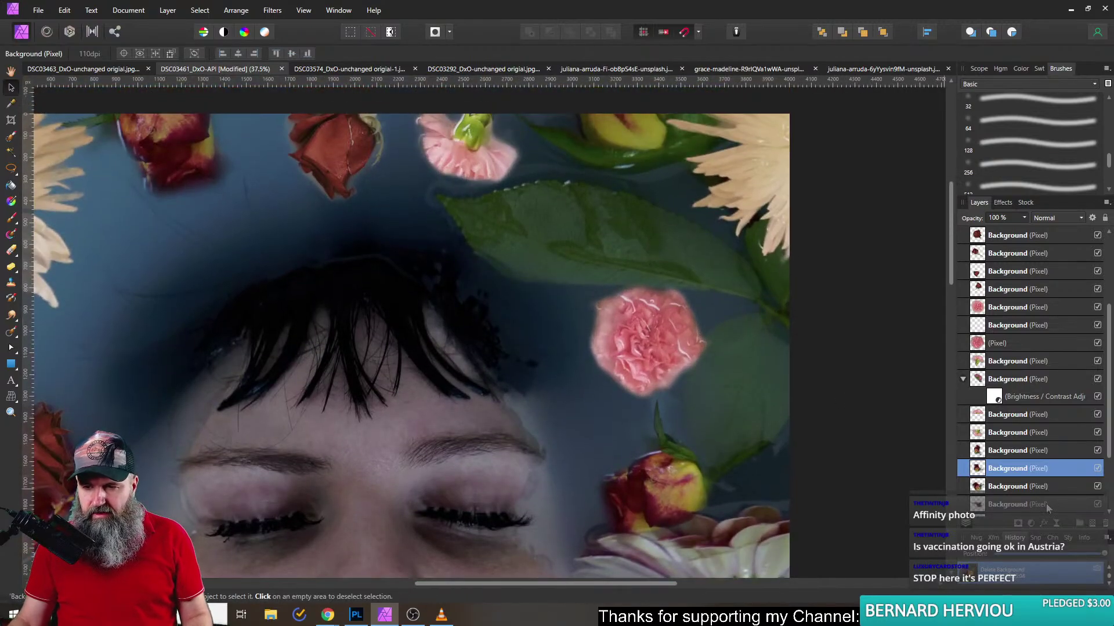
pyautogui.scroll(-3, 1045, 503)
pyautogui.click(1039, 504)
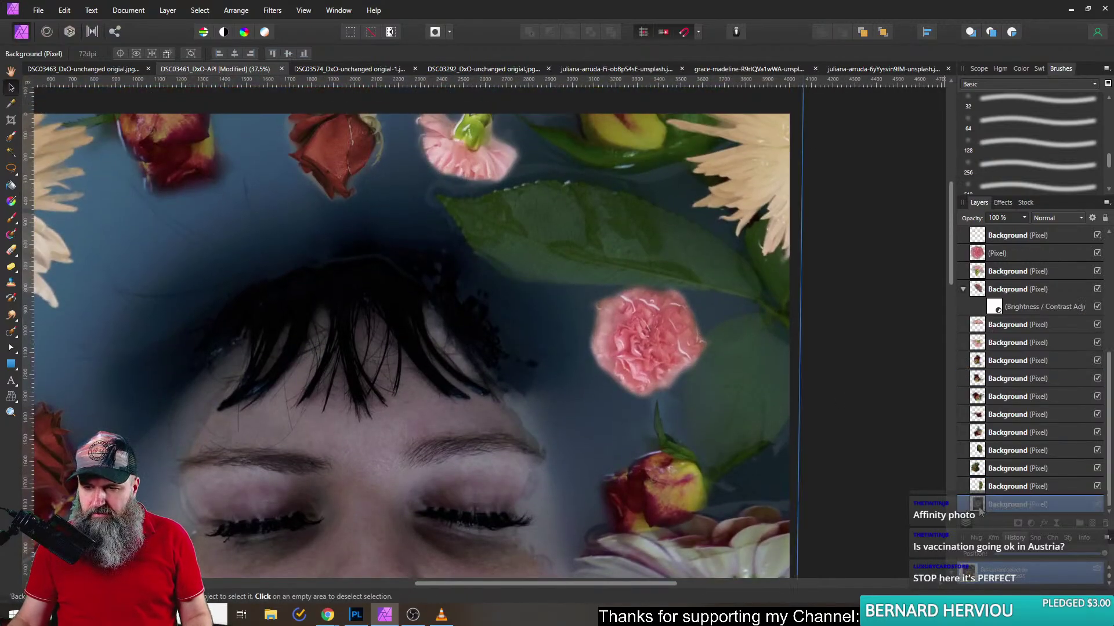
pyautogui.click(10, 137)
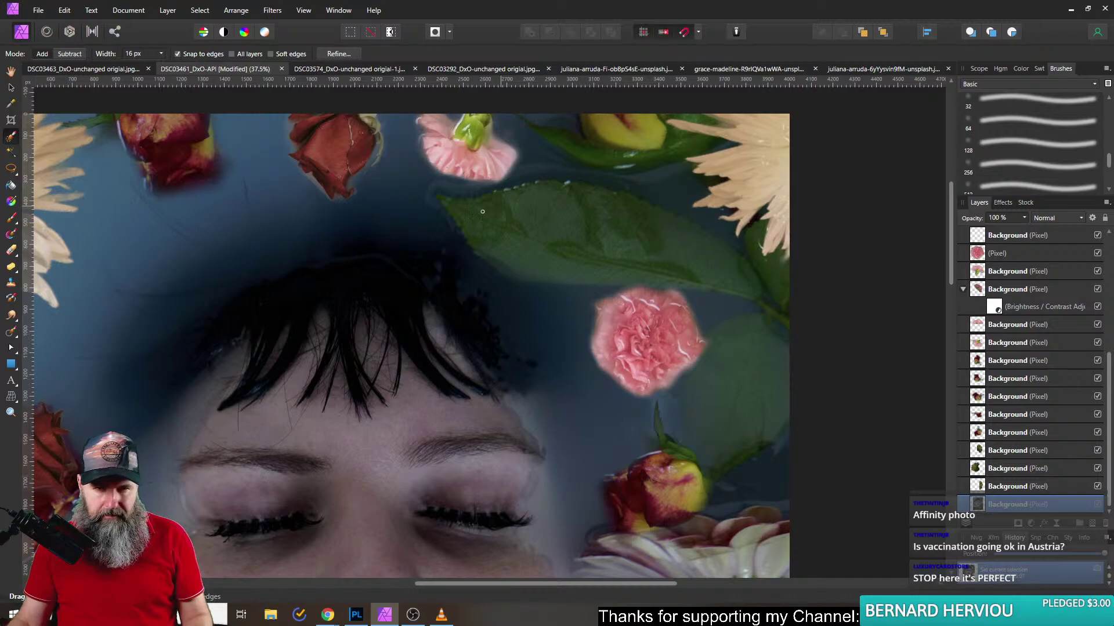
pyautogui.moveTo(666, 219)
pyautogui.mouseDown()
pyautogui.moveTo(743, 255)
pyautogui.moveTo(754, 297)
pyautogui.mouseUp()
pyautogui.moveTo(633, 206)
pyautogui.mouseDown()
pyautogui.moveTo(735, 270)
pyautogui.moveTo(570, 247)
pyautogui.moveTo(707, 272)
pyautogui.moveTo(598, 276)
pyautogui.moveTo(711, 278)
pyautogui.moveTo(638, 286)
pyautogui.moveTo(735, 290)
pyautogui.mouseUp()
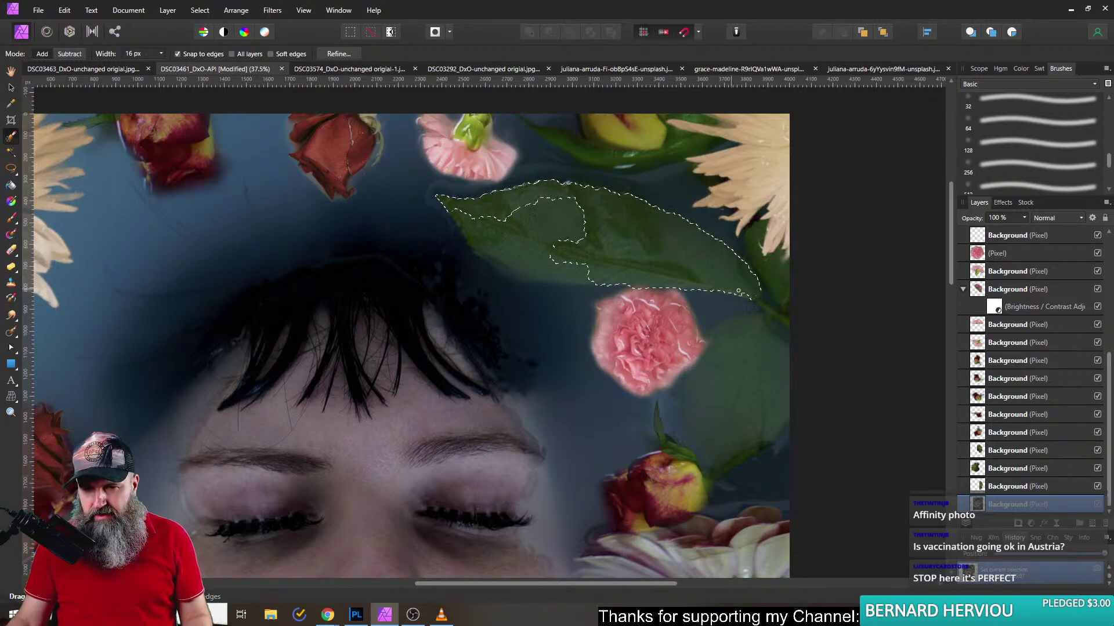
pyautogui.moveTo(566, 255)
pyautogui.mouseDown()
pyautogui.moveTo(516, 249)
pyautogui.moveTo(462, 210)
pyautogui.moveTo(539, 243)
pyautogui.moveTo(559, 197)
pyautogui.mouseUp()
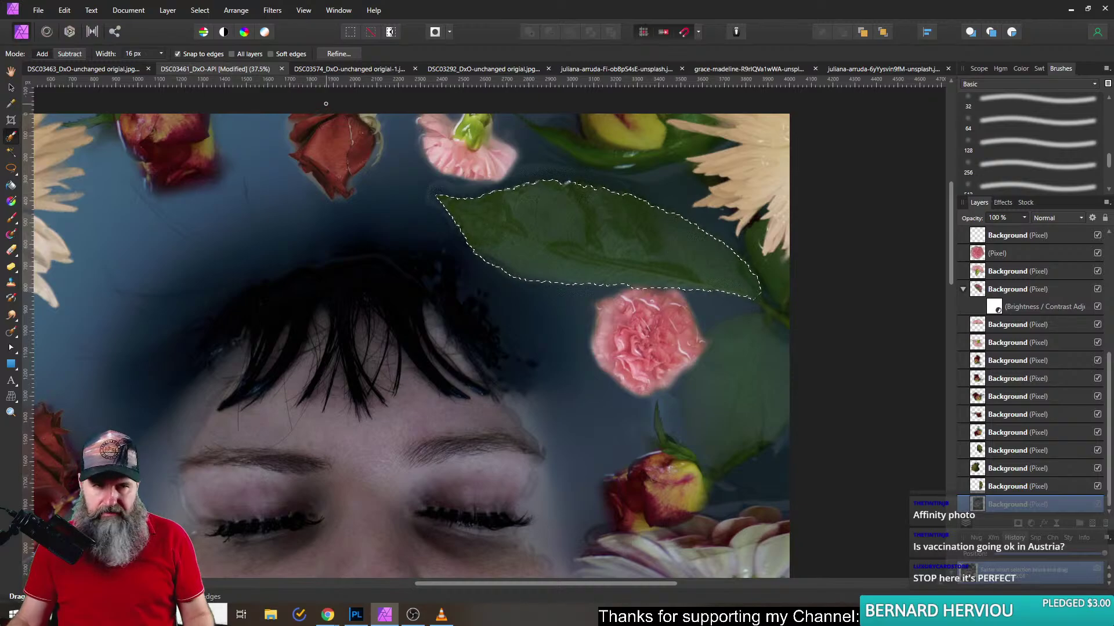
# - Refine the leaf selection by brushing its outline with the 50 px Matte adjustment brush, and apply it with Selection as the output
pyautogui.click(336, 53)
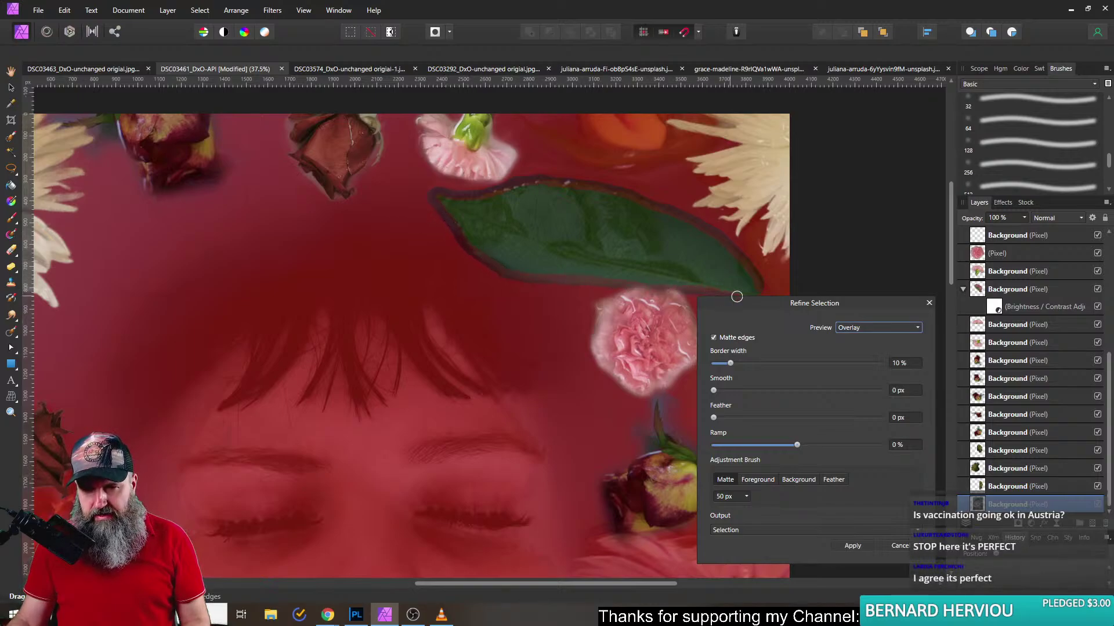
pyautogui.moveTo(760, 289); pyautogui.dragTo(762, 291)
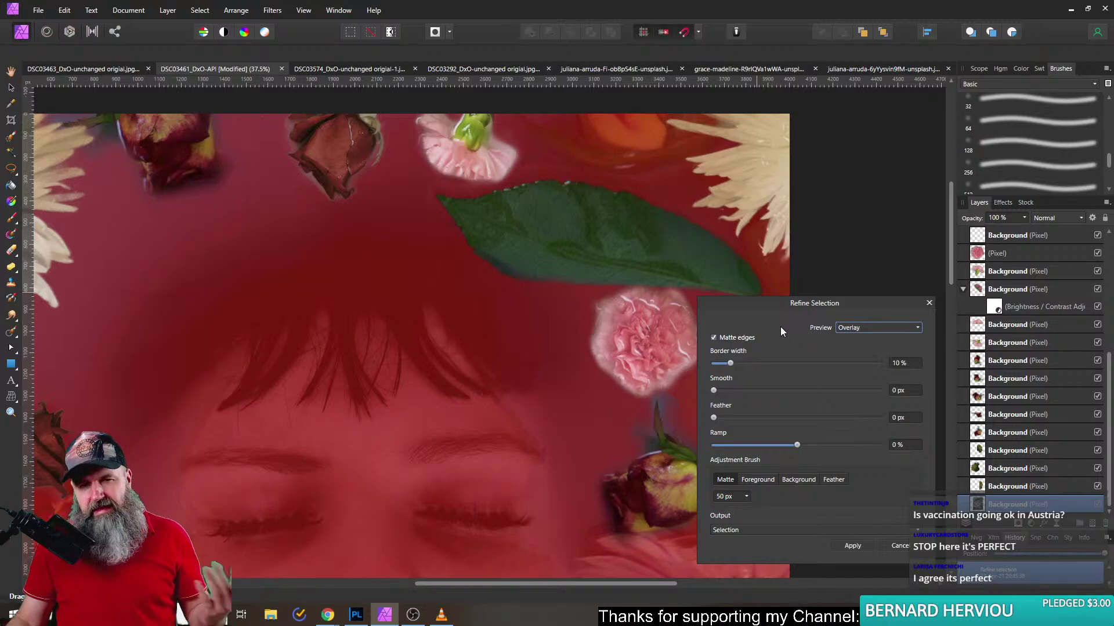
pyautogui.click(853, 546)
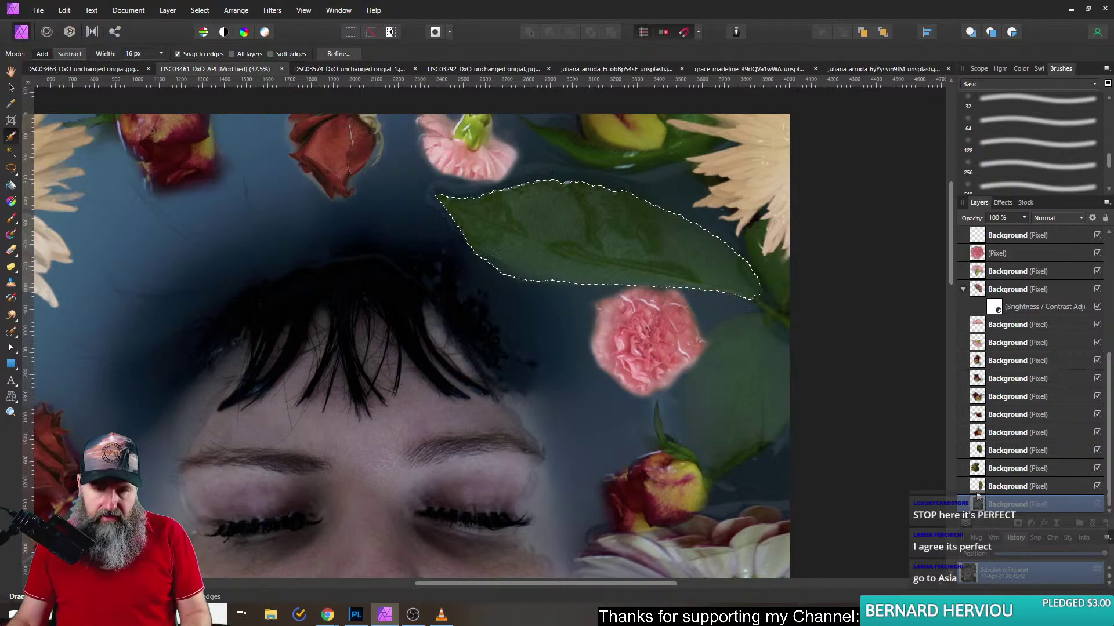
# - Copy the selected leaf to its own layer, clear the selection, and move the copy above the woman's hair beside the original leaf
pyautogui.hotkey('ctrl', 'd')
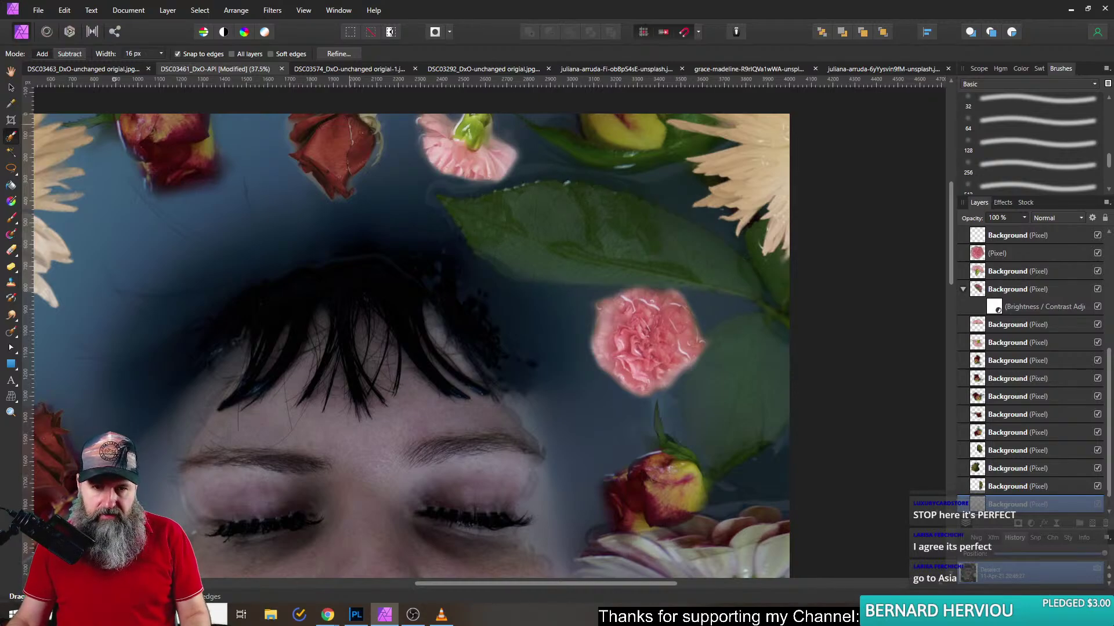
pyautogui.click(7, 87)
pyautogui.moveTo(537, 260); pyautogui.dragTo(221, 266)
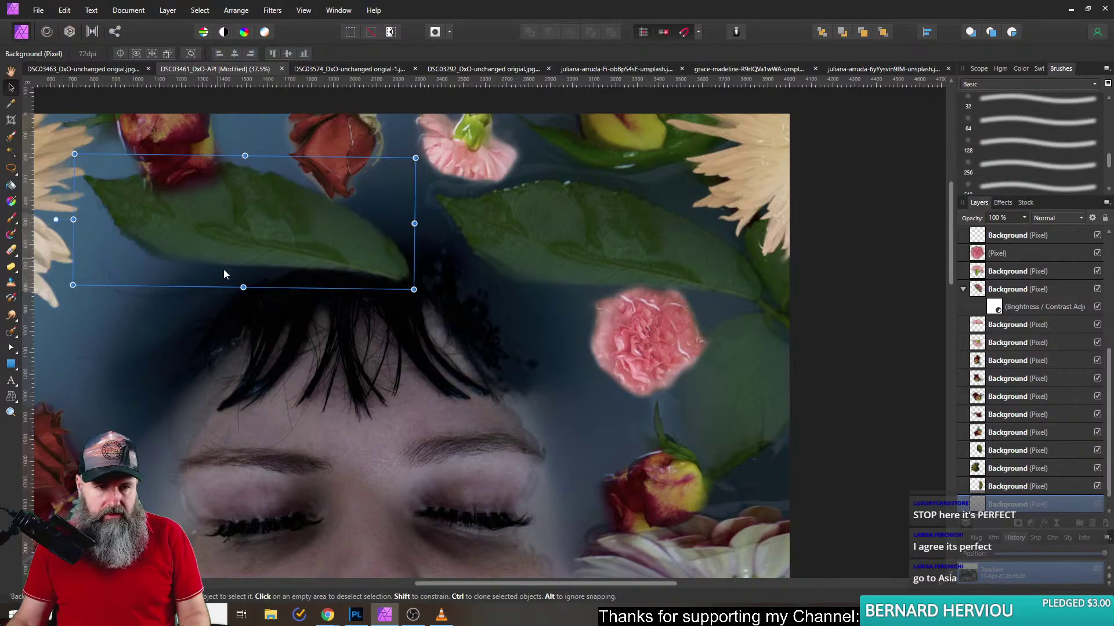
pyautogui.scroll(-4, 252, 232)
pyautogui.scroll(2, 200, 263)
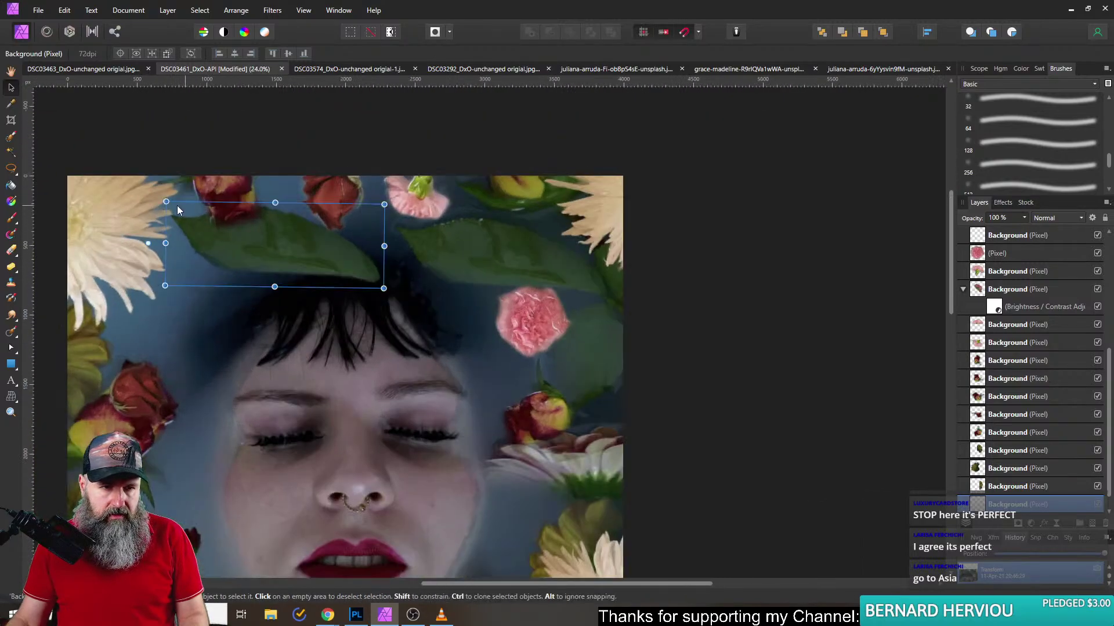
# - Rotate and shrink the leaf copy and place it behind the upper left cream flower and the adjacent red and yellow rose
pyautogui.moveTo(152, 243); pyautogui.dragTo(197, 266)
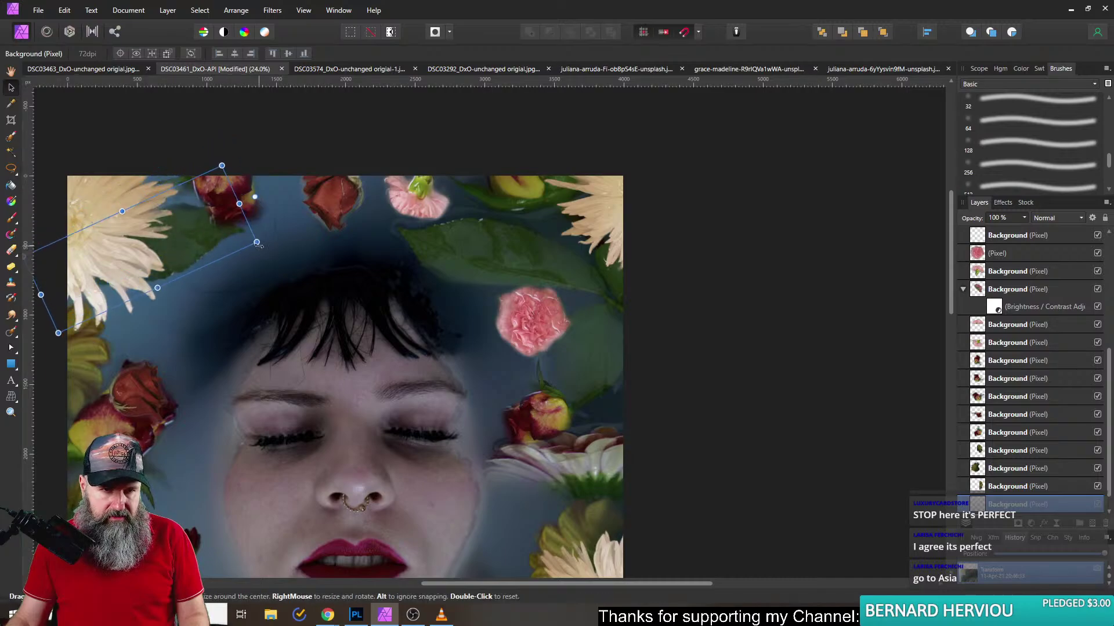
pyautogui.moveTo(256, 242); pyautogui.dragTo(330, 244)
pyautogui.moveTo(241, 229)
pyautogui.mouseDown()
pyautogui.moveTo(223, 203)
pyautogui.moveTo(236, 228)
pyautogui.mouseUp()
pyautogui.click(141, 141)
# - Shift the leaf copy slightly down behind the red and yellow rose at the top edge
pyautogui.moveTo(134, 233); pyautogui.dragTo(418, 186)
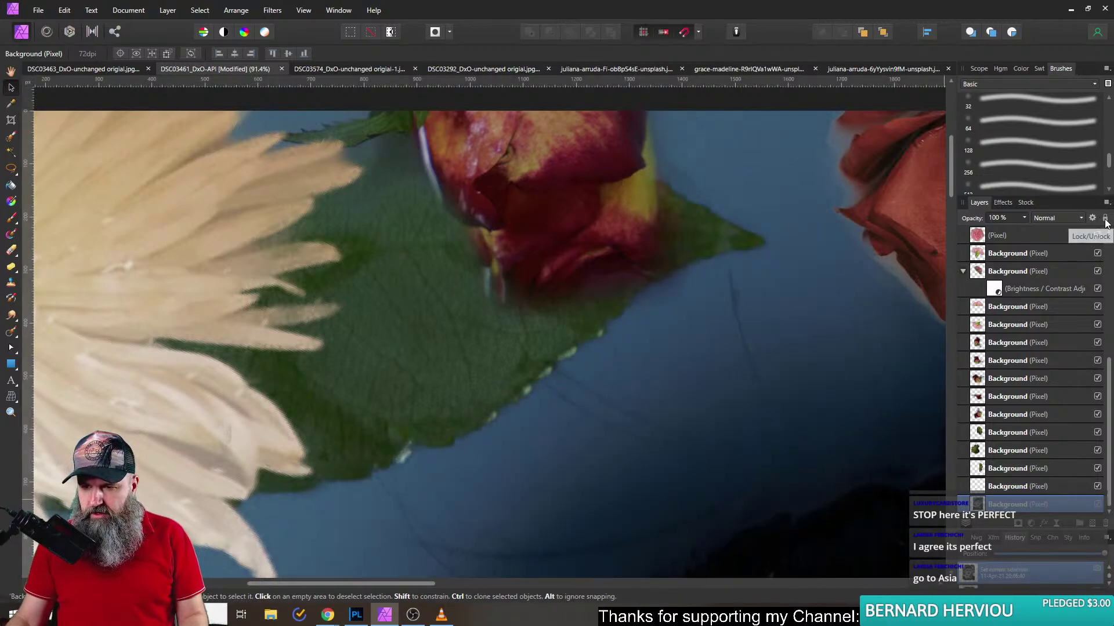
pyautogui.click(435, 232)
pyautogui.moveTo(402, 245); pyautogui.dragTo(419, 314)
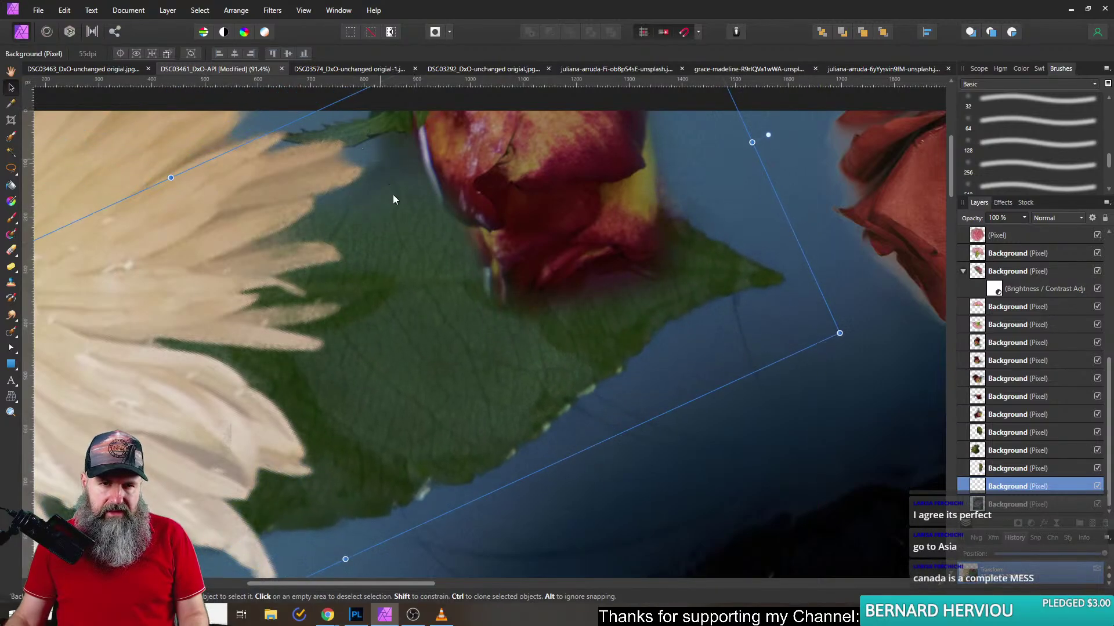
# - Erase the green sepal tip between the cream flower and the red and yellow rose using a 131.9 px eraser
pyautogui.scroll(-1, 381, 191)
pyautogui.click(467, 169)
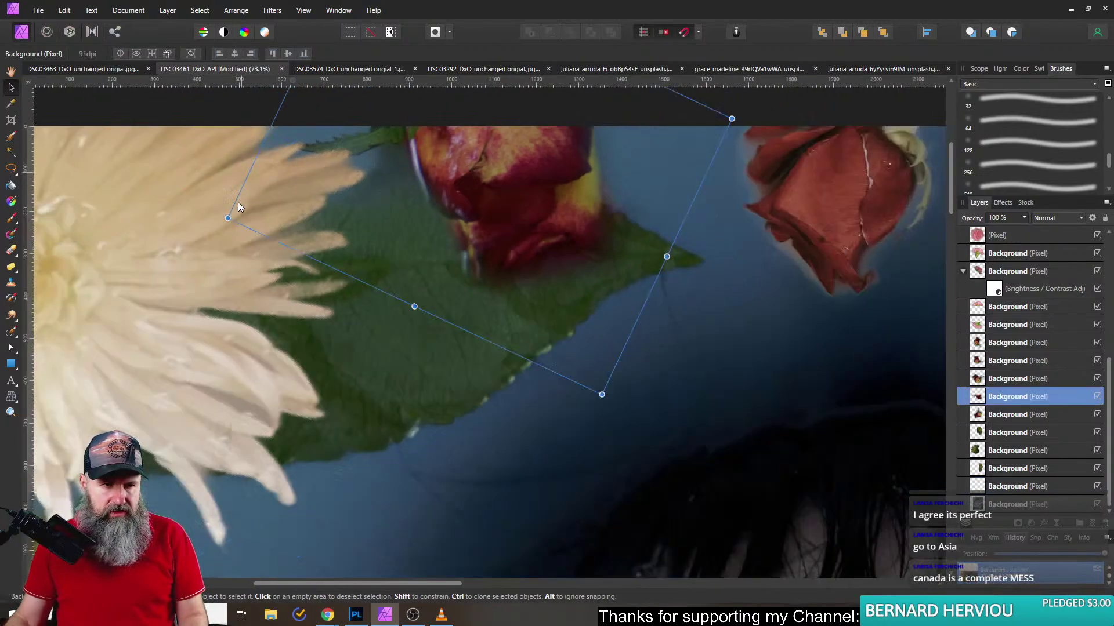
pyautogui.click(8, 253)
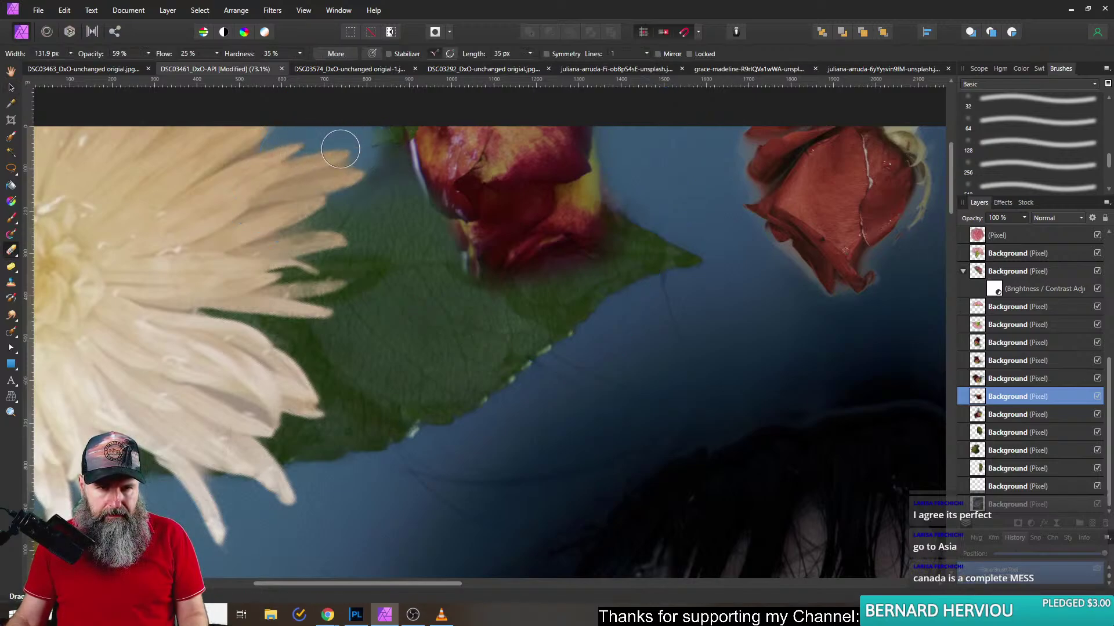
pyautogui.click(12, 87)
# - Move the leaf copy up beside the cream flower and rotate it so its tip points diagonally down toward the hair
pyautogui.scroll(-6, 341, 339)
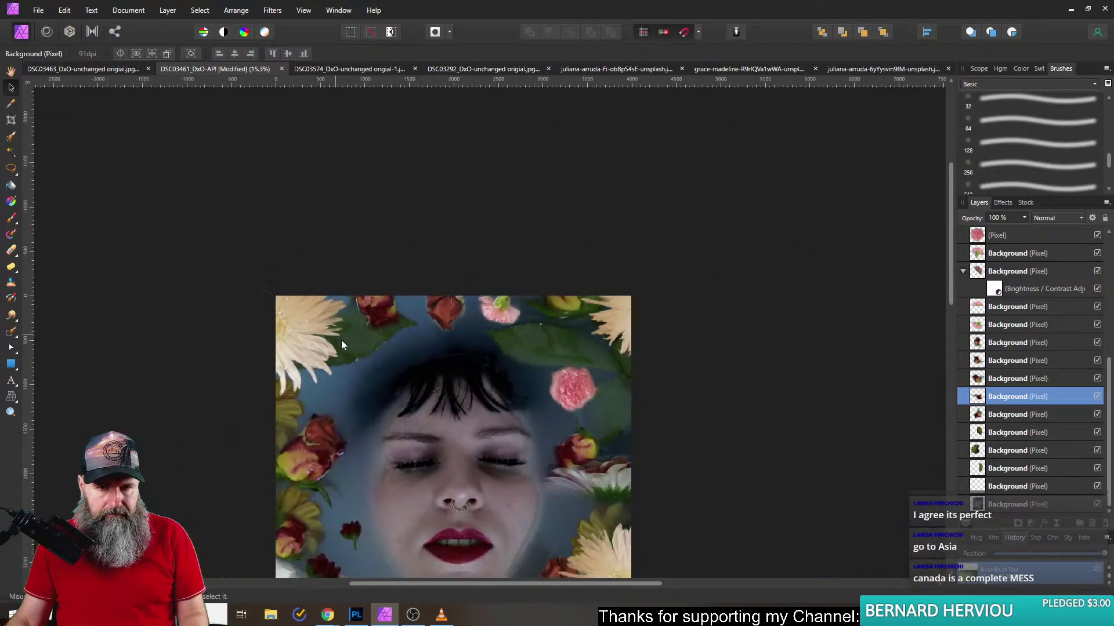
pyautogui.click(364, 300)
pyautogui.moveTo(380, 300); pyautogui.dragTo(359, 287)
pyautogui.moveTo(424, 246); pyautogui.dragTo(365, 292)
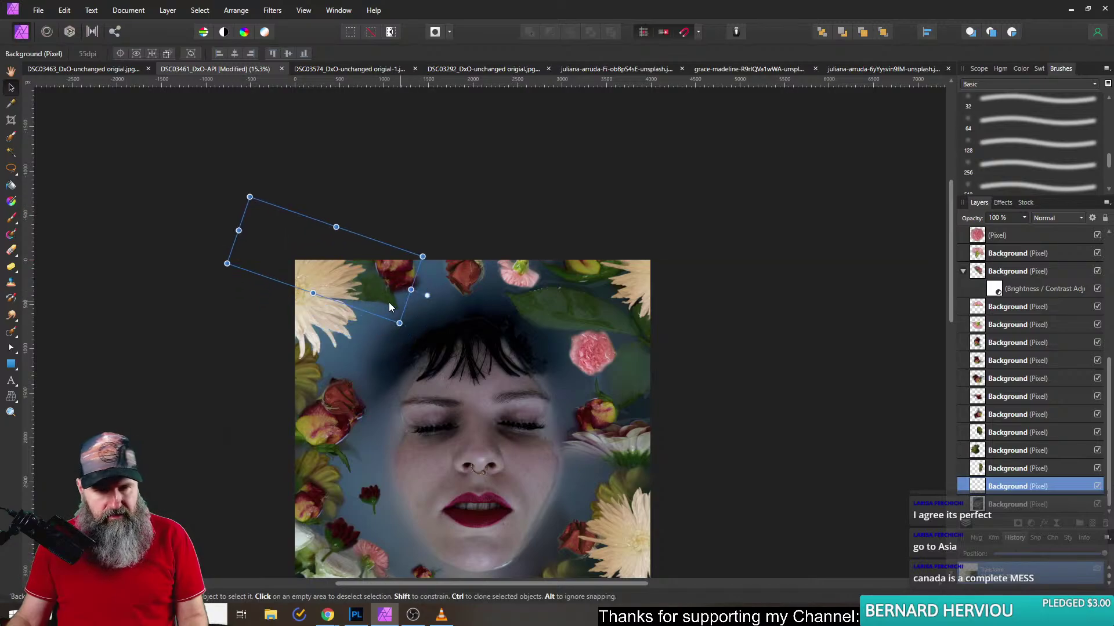
# - Place a duplicate of the leaf at the left edge behind the small dark red flowers and rotate it to suit them
pyautogui.scroll(3, 381, 308)
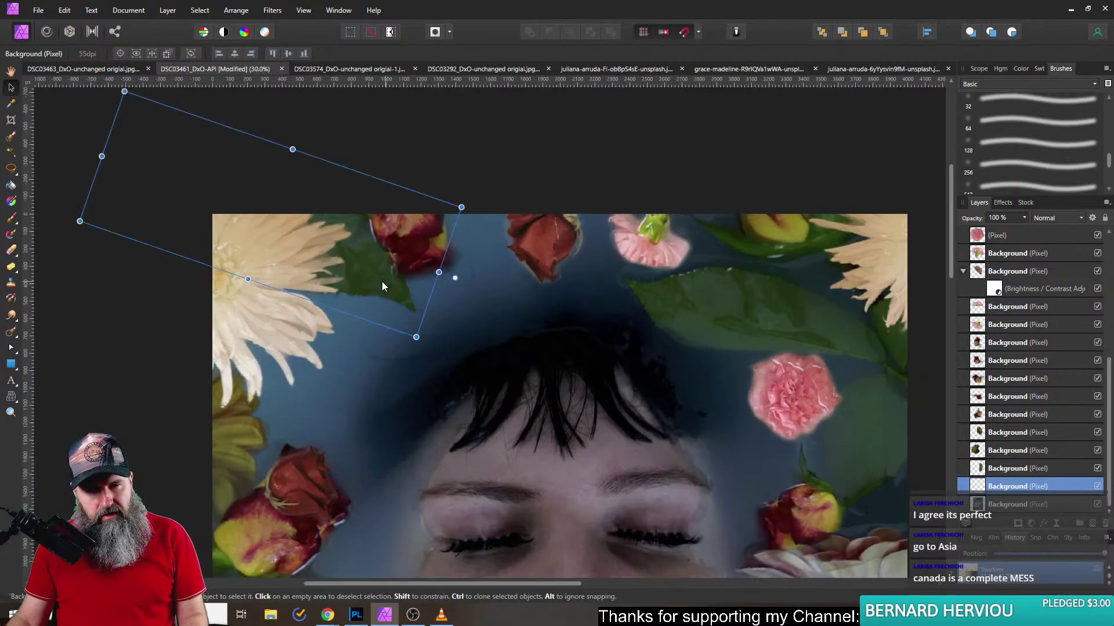
pyautogui.moveTo(374, 284); pyautogui.dragTo(423, 551)
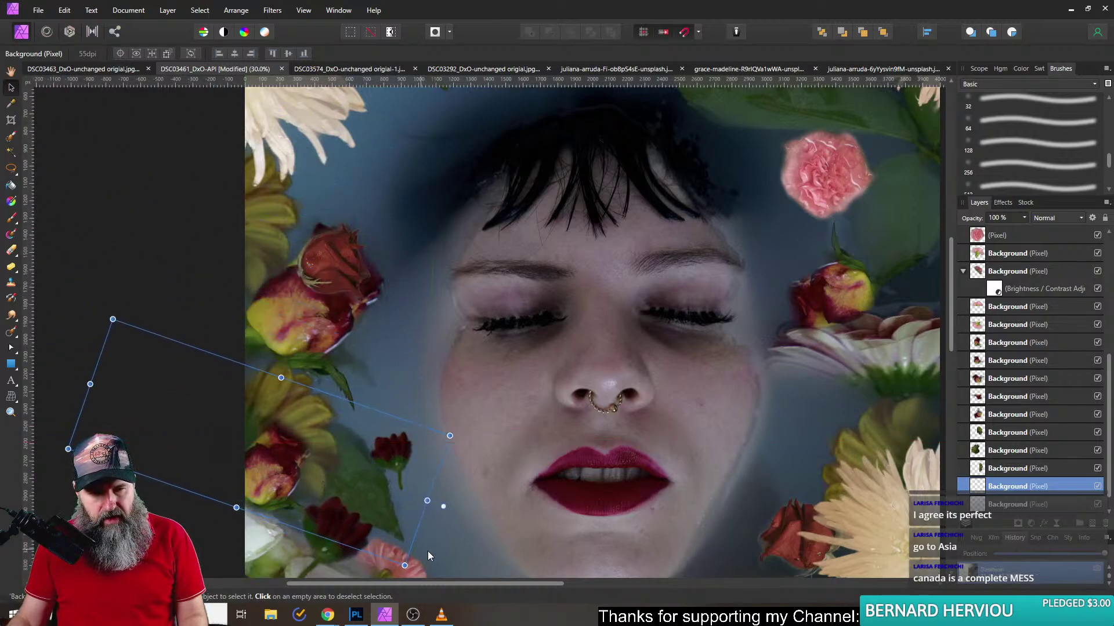
pyautogui.moveTo(444, 508); pyautogui.dragTo(325, 480)
pyautogui.click(394, 462)
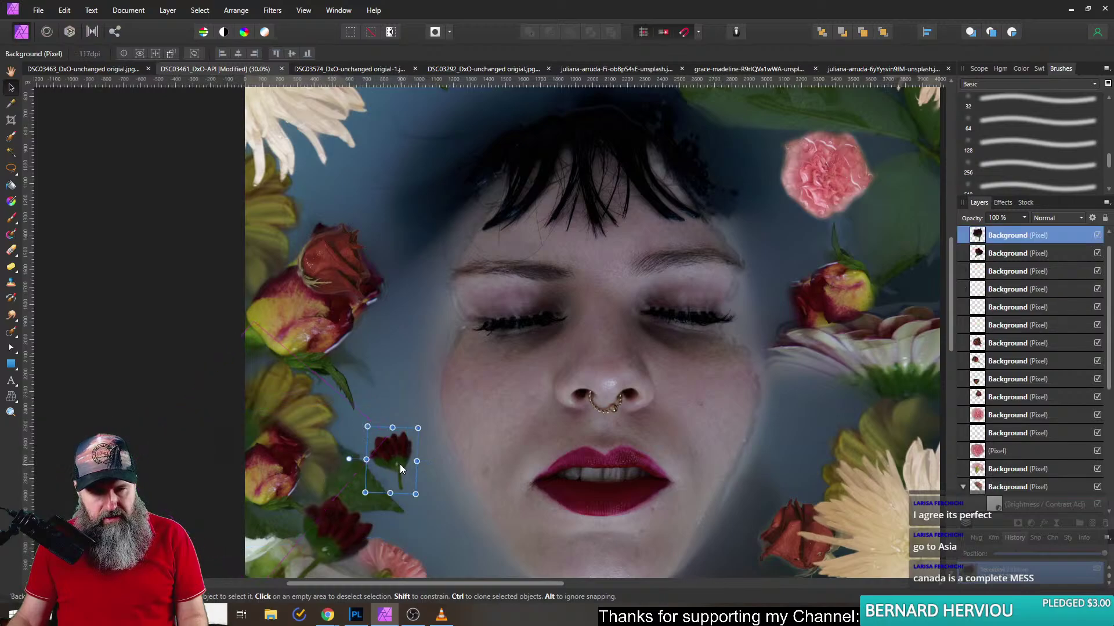
pyautogui.moveTo(353, 488); pyautogui.dragTo(340, 233)
pyautogui.click(357, 490)
pyautogui.scroll(-4, 351, 281)
pyautogui.moveTo(429, 286); pyautogui.dragTo(496, 412)
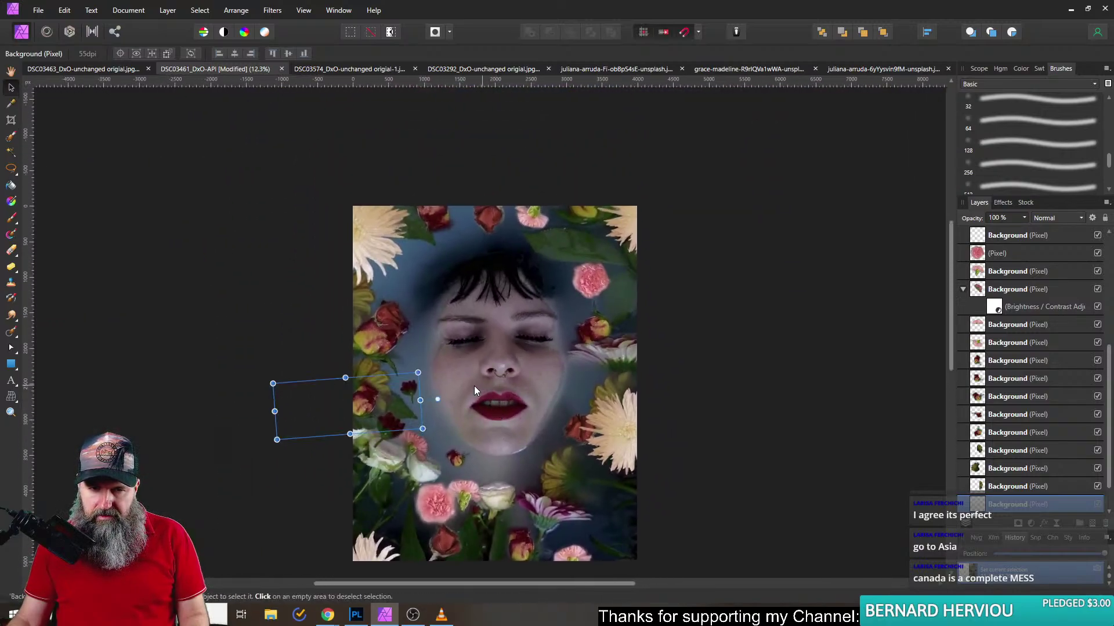
# - Place another leaf duplicate at the left edge behind the upper yellow flower, rotated with its tip pointing up and inward
pyautogui.moveTo(402, 413); pyautogui.dragTo(384, 298)
pyautogui.moveTo(417, 262); pyautogui.dragTo(361, 329)
pyautogui.click(238, 297)
pyautogui.scroll(2, 201, 301)
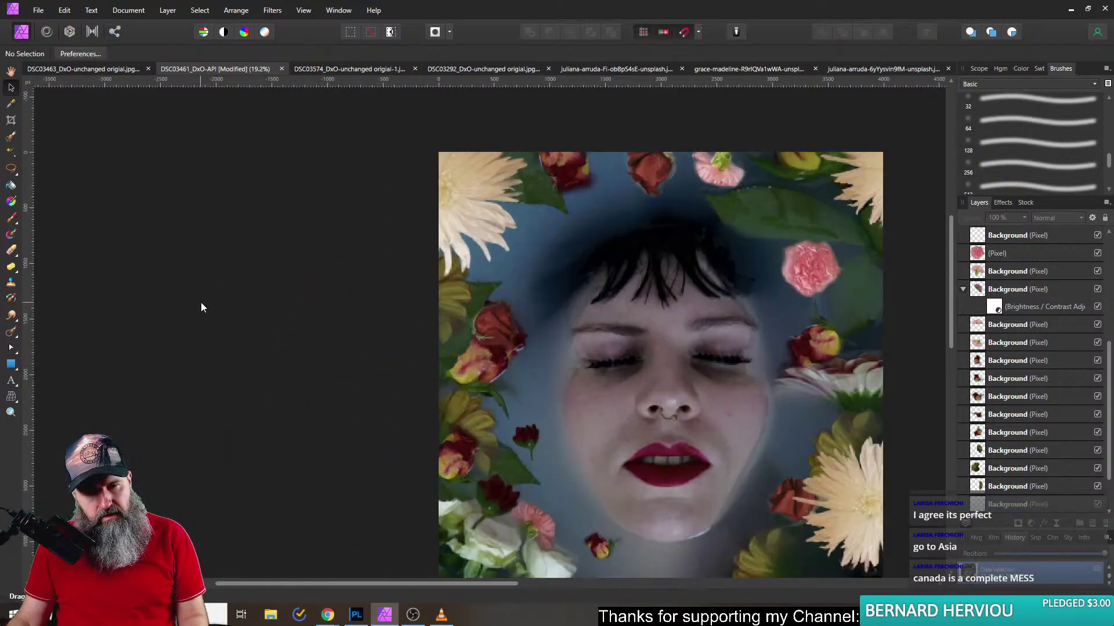
pyautogui.moveTo(418, 272); pyautogui.dragTo(324, 290)
# - Place a duplicate of the red rose from the left-edge cluster just beneath the petals of the upper left cream flower
pyautogui.click(401, 340)
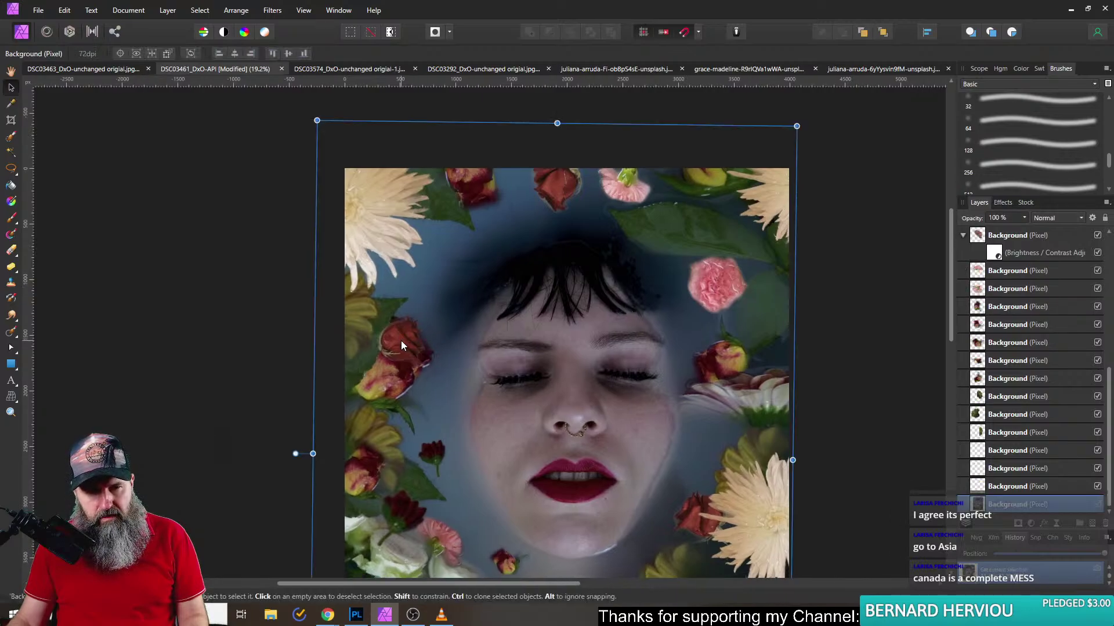
pyautogui.click(400, 346)
pyautogui.moveTo(400, 346); pyautogui.dragTo(377, 287)
pyautogui.hotkey('shift', 'Up')
pyautogui.hotkey('shift', 'Up')
pyautogui.hotkey('shift', 'Up')
pyautogui.hotkey('shift', 'Up')
pyautogui.hotkey('shift', 'Up')
pyautogui.hotkey('shift', 'Up')
pyautogui.hotkey('shift', 'Up')
pyautogui.hotkey('shift', 'Up')
pyautogui.hotkey('shift', 'Up')
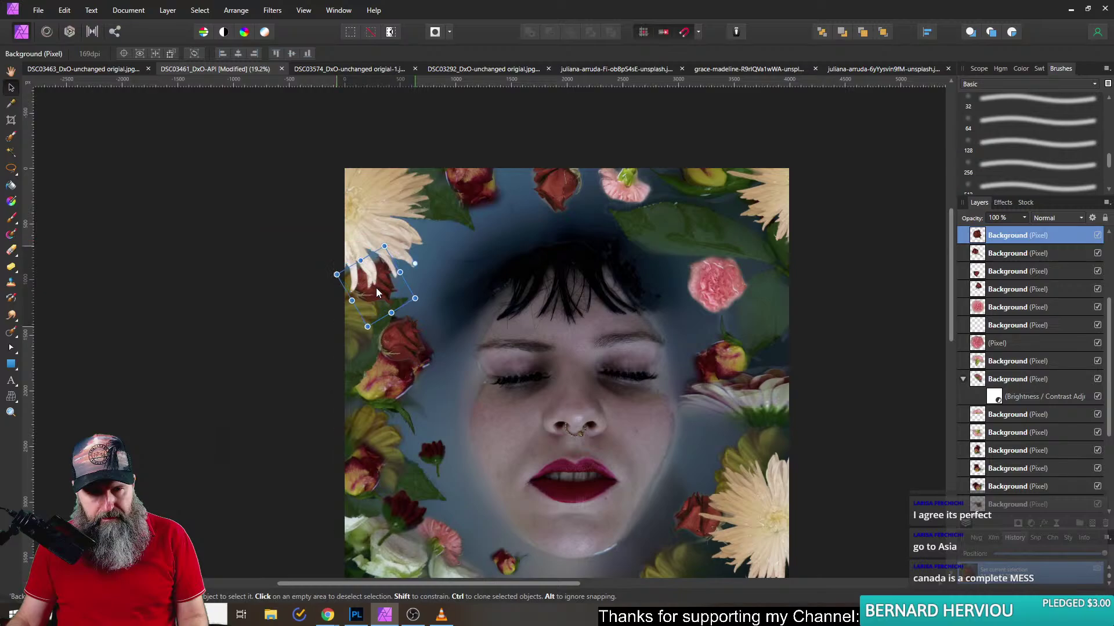
# - Adjust the layer order around the upper yellow flower at the left edge, nudge the red rose duplicate into place, and deselect it
pyautogui.click(353, 311)
pyautogui.moveTo(981, 504); pyautogui.dragTo(981, 237)
pyautogui.moveTo(388, 276); pyautogui.dragTo(391, 279)
pyautogui.click(252, 284)
pyautogui.scroll(-3, 280, 382)
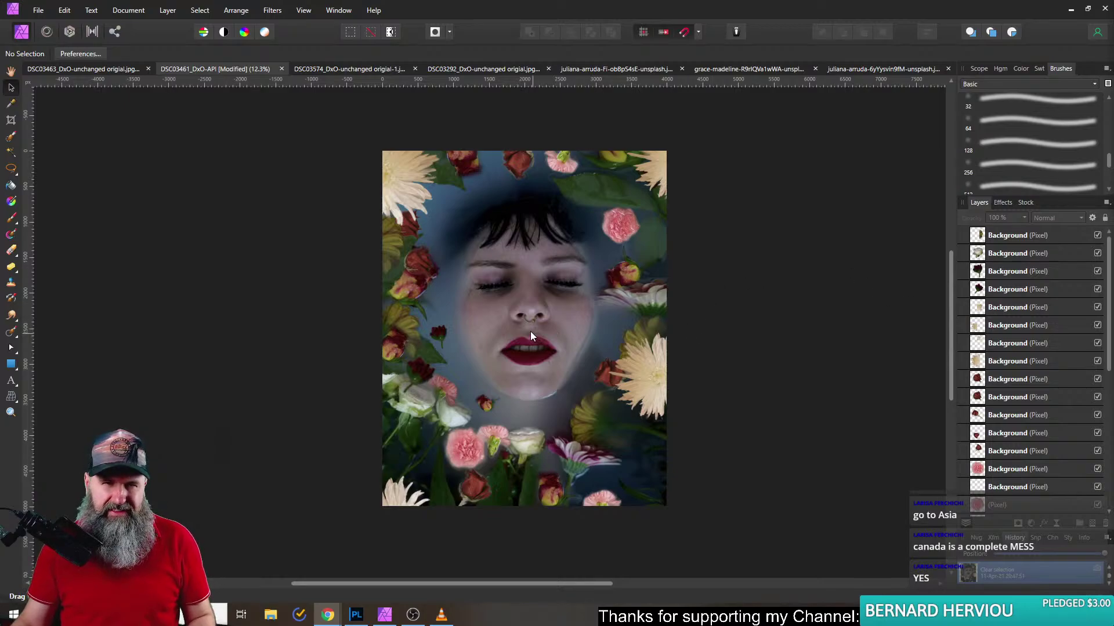
# - Nudge the red and yellow rose at the top edge, beside the upper left cream flower, slightly to the right
pyautogui.scroll(3, 526, 327)
pyautogui.scroll(-1, 505, 314)
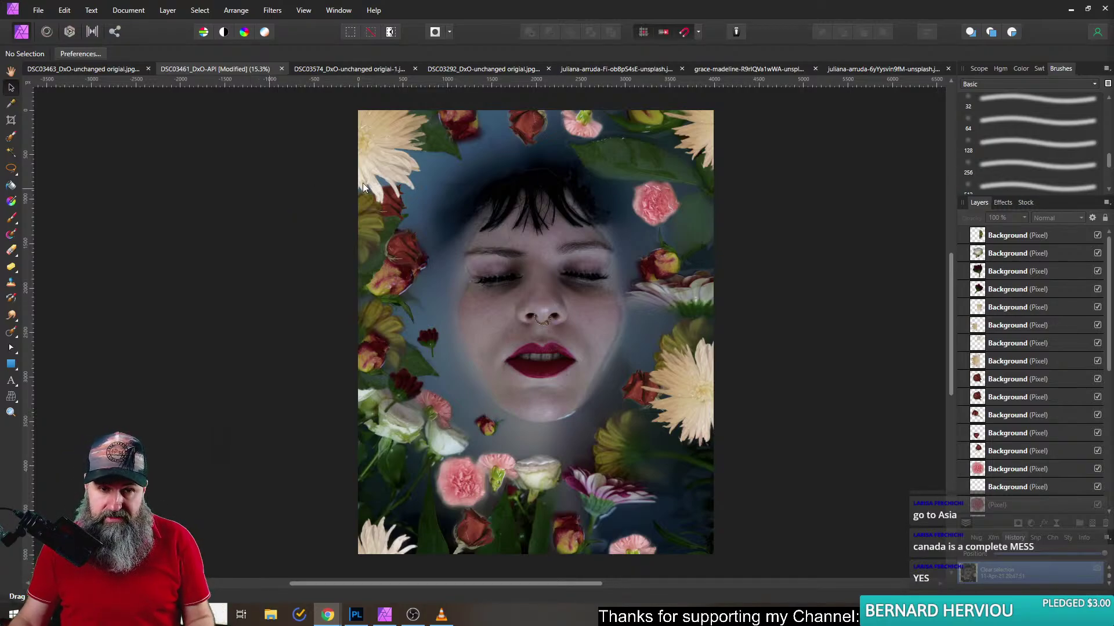
pyautogui.click(467, 127)
pyautogui.moveTo(481, 124); pyautogui.dragTo(483, 127)
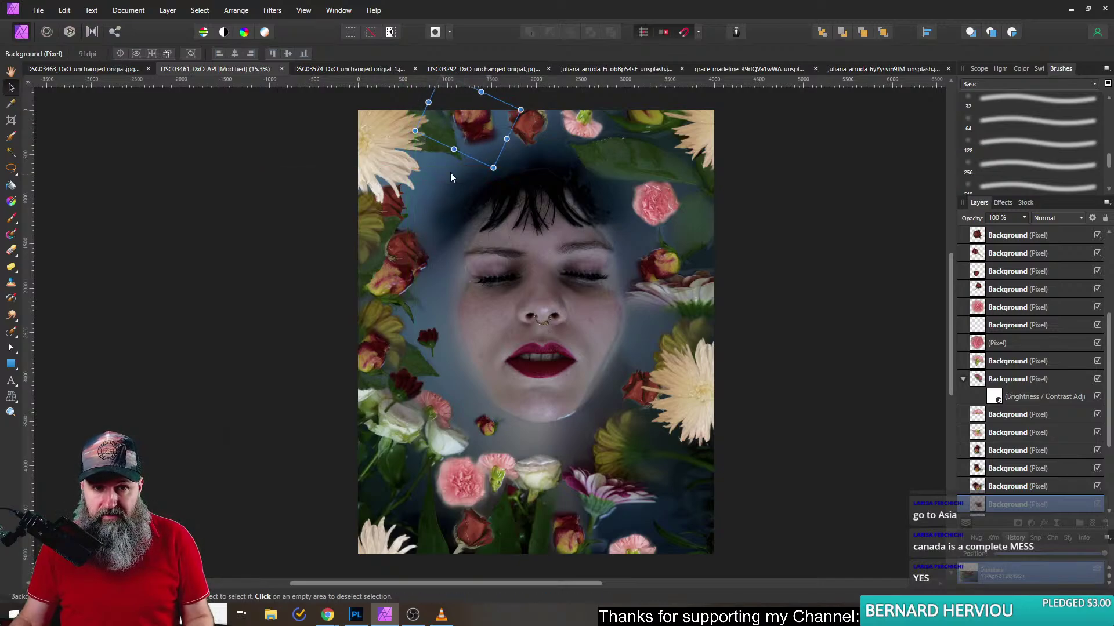
pyautogui.scroll(1, 427, 256)
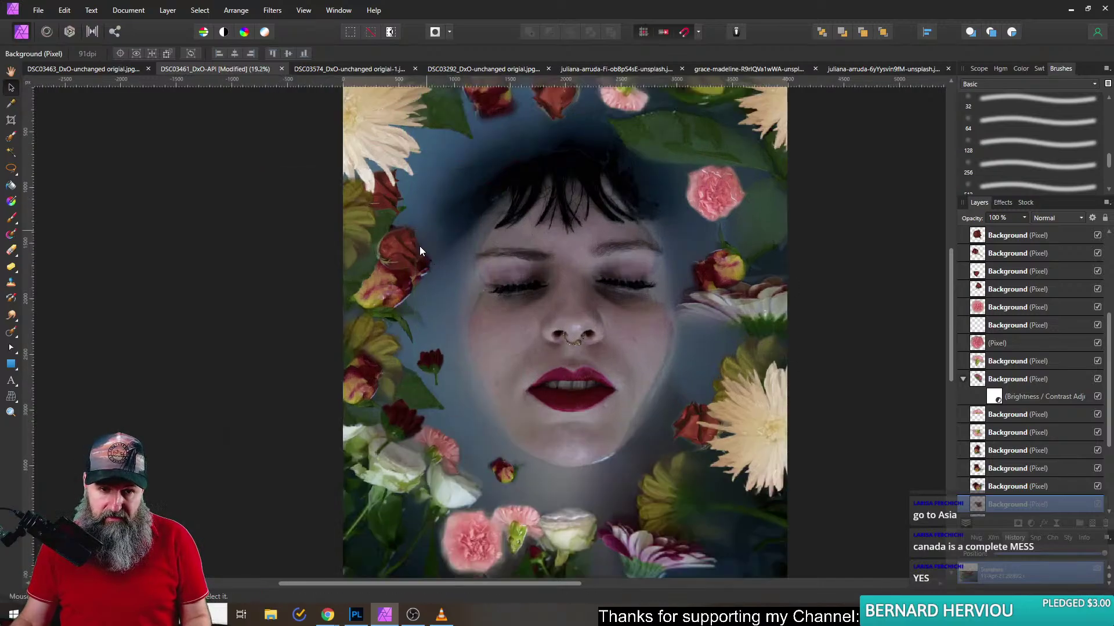
# - Add a Brightness / Contrast adjustment to the round pink carnation below the white roses, lowering its brightness and slightly raising its contrast
pyautogui.click(391, 291)
pyautogui.scroll(-2, 422, 322)
pyautogui.scroll(-1, 476, 301)
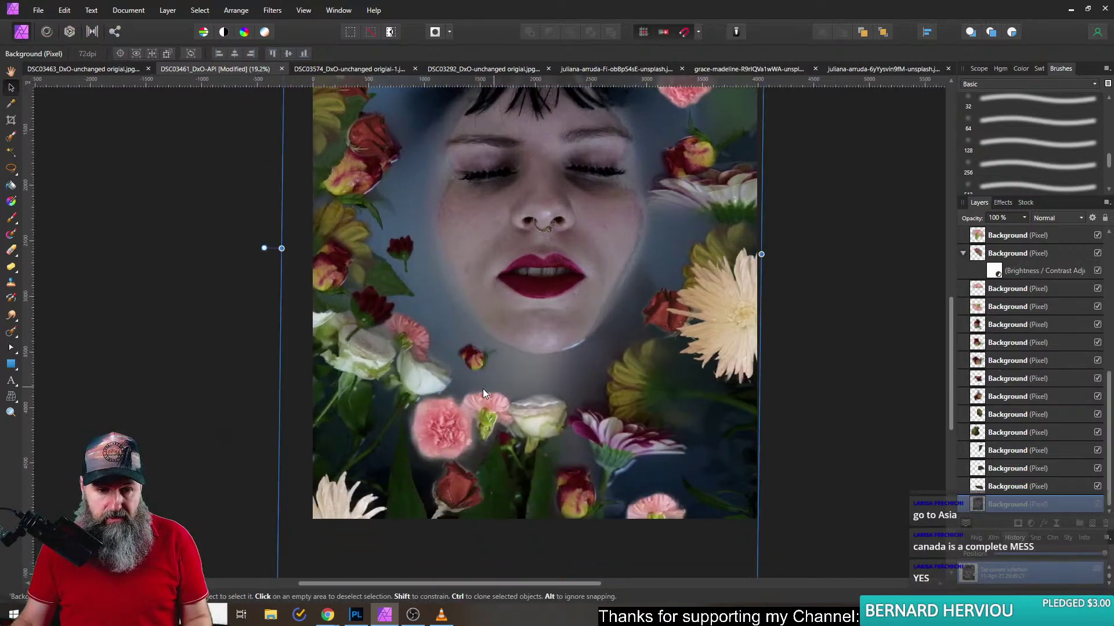
pyautogui.click(454, 432)
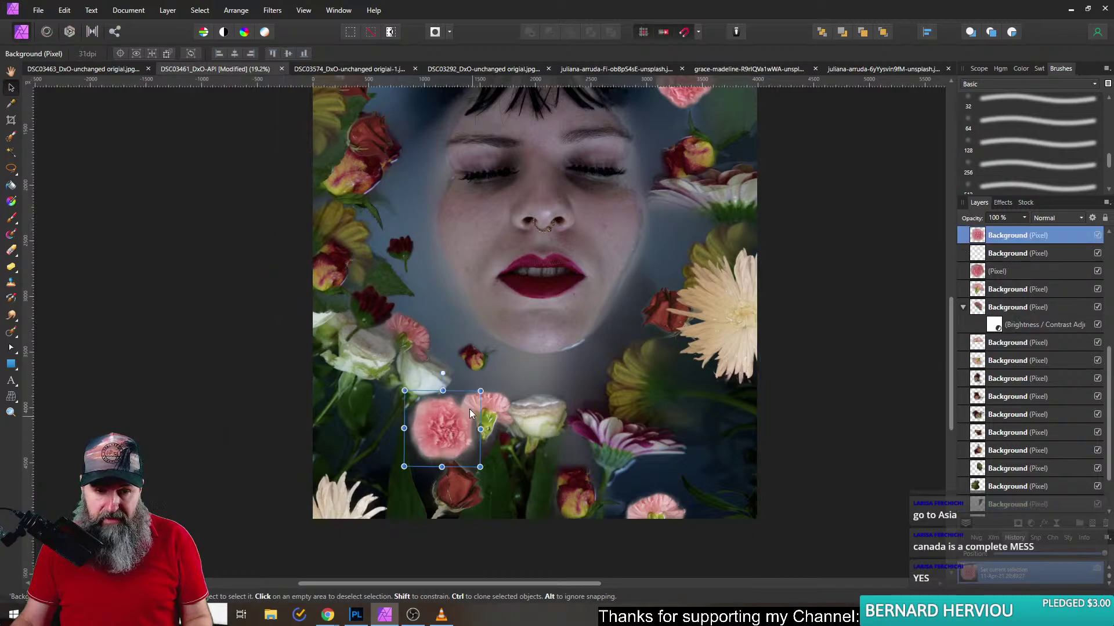
pyautogui.click(1031, 523)
pyautogui.click(959, 304)
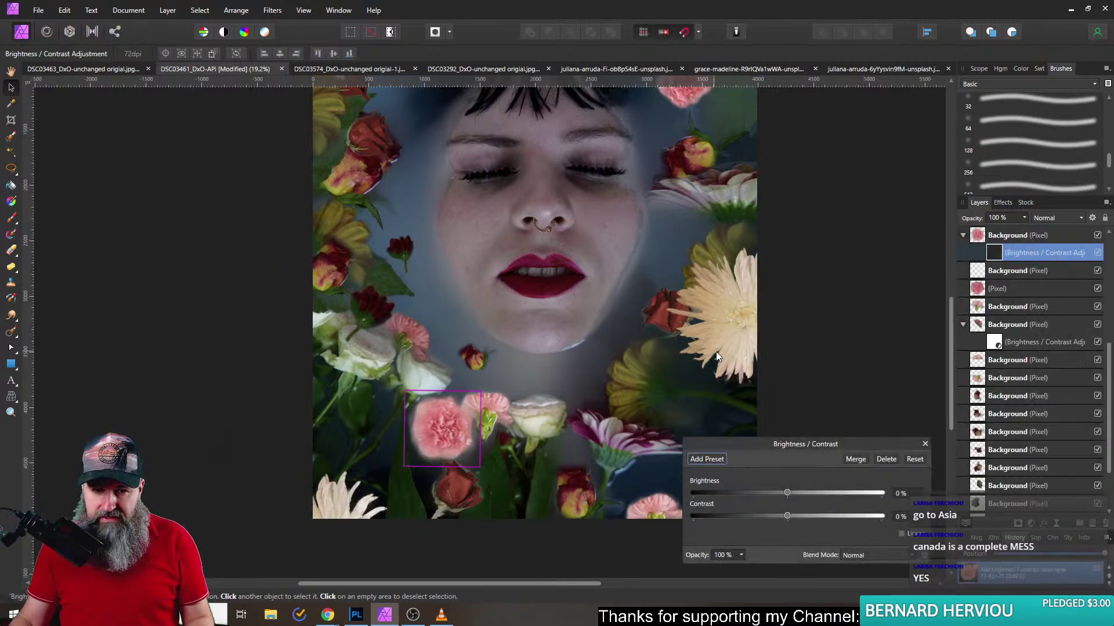
pyautogui.moveTo(786, 492); pyautogui.dragTo(732, 492)
pyautogui.moveTo(798, 516)
pyautogui.mouseDown()
pyautogui.moveTo(821, 517)
pyautogui.moveTo(792, 516)
pyautogui.moveTo(810, 517)
pyautogui.mouseUp()
pyautogui.click(925, 444)
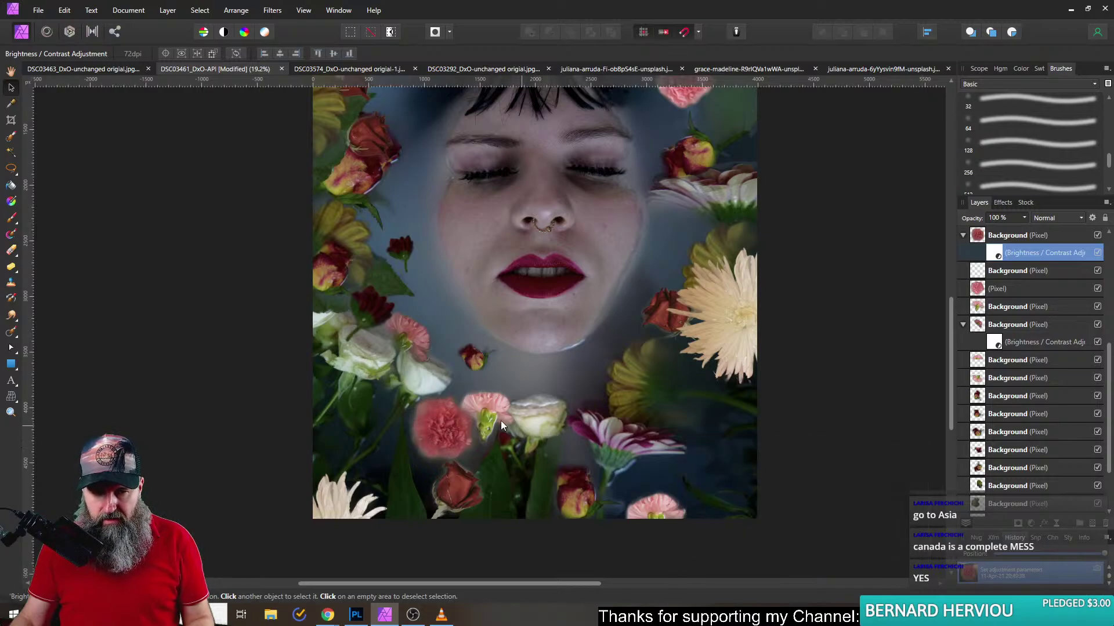
# - Add a Brightness / Contrast adjustment at -47% brightness to the small pink flower beside the lower carnation
pyautogui.click(510, 423)
pyautogui.click(1033, 527)
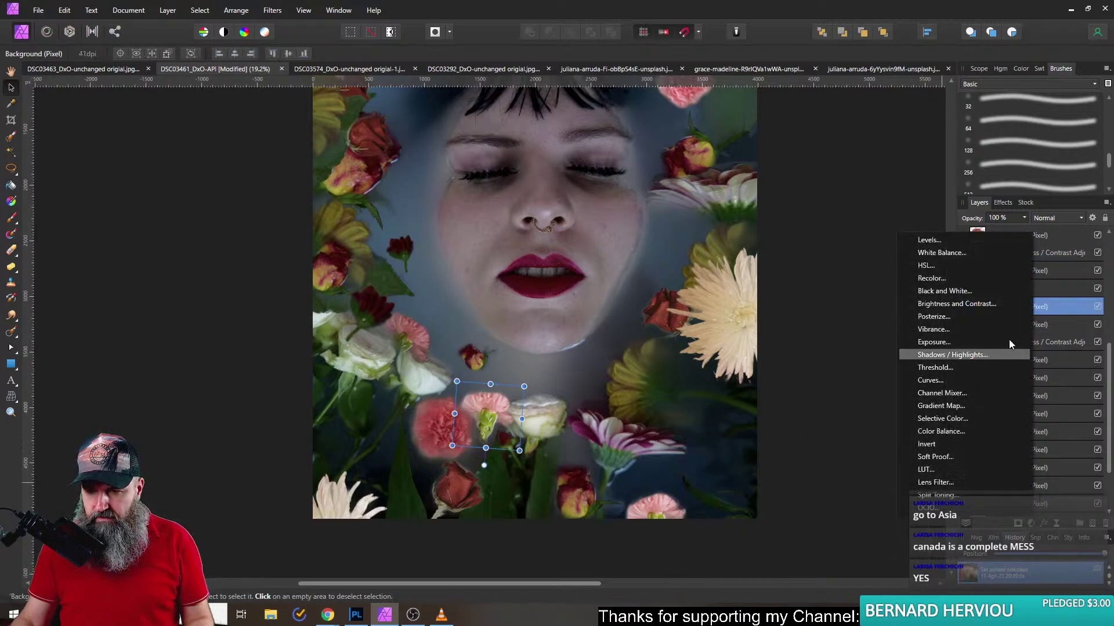
pyautogui.click(957, 304)
pyautogui.moveTo(788, 492); pyautogui.dragTo(743, 491)
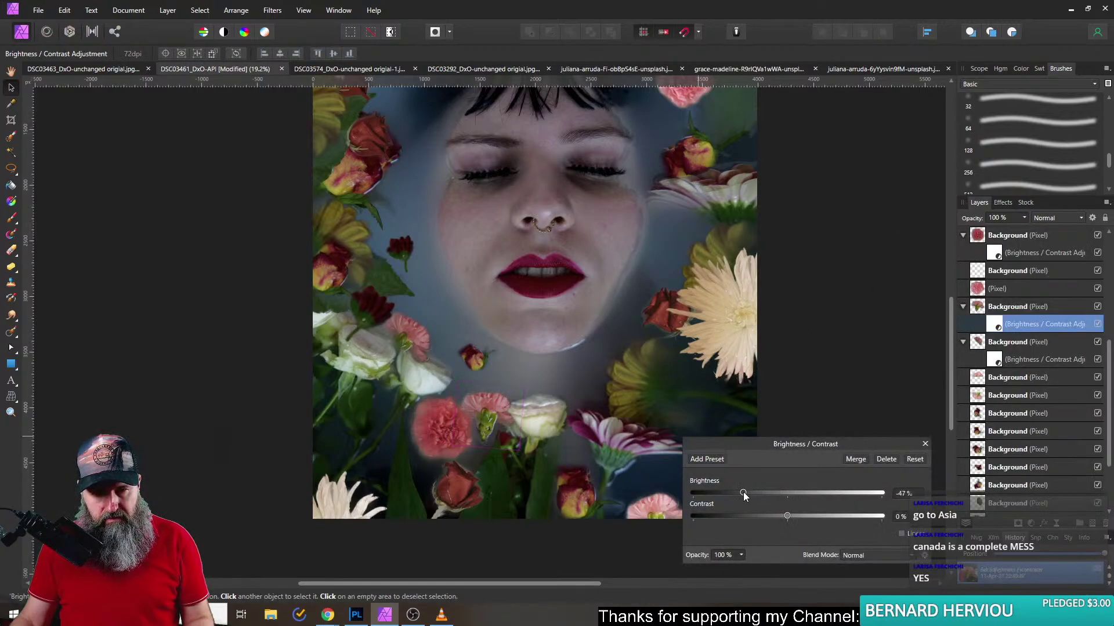
pyautogui.click(925, 444)
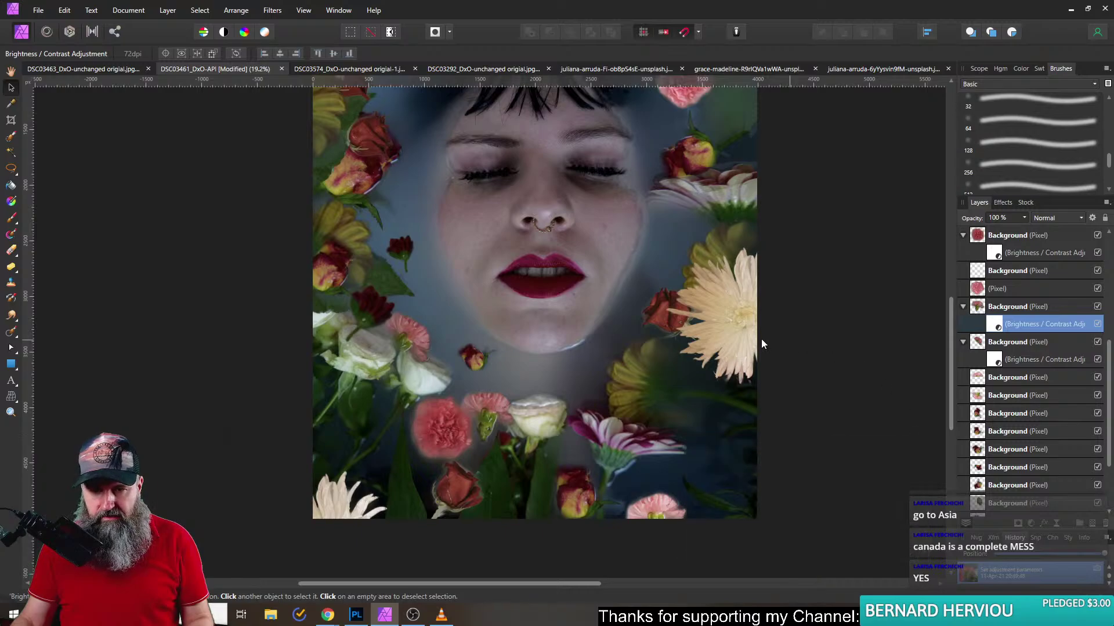
# - Try a Brightness / Contrast adjustment on the white rose below the chin, and delete it
pyautogui.click(542, 421)
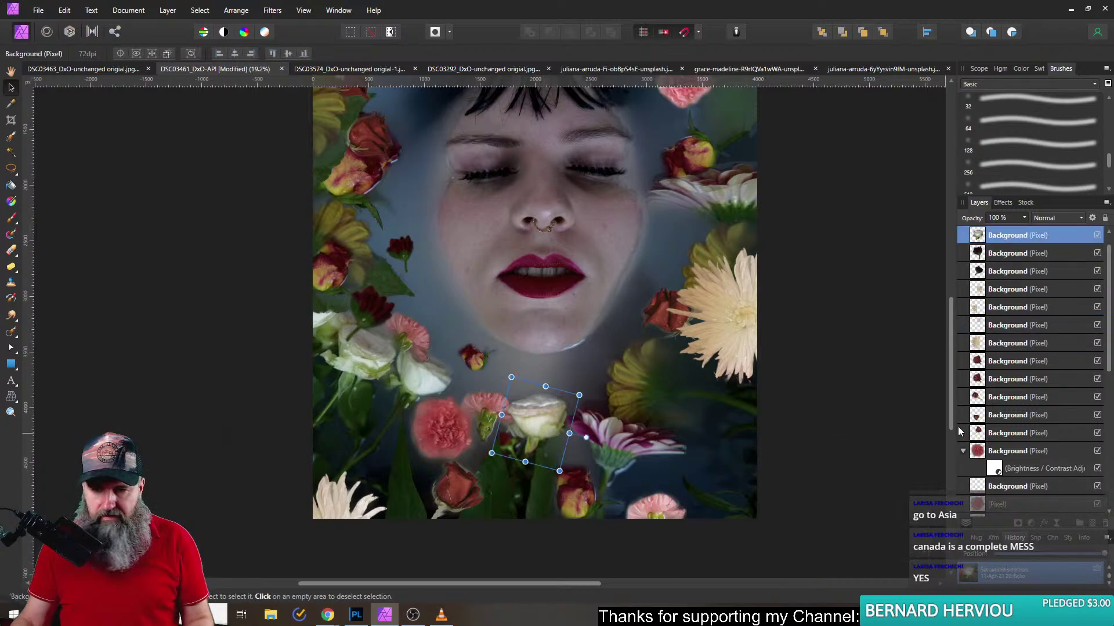
pyautogui.click(1033, 527)
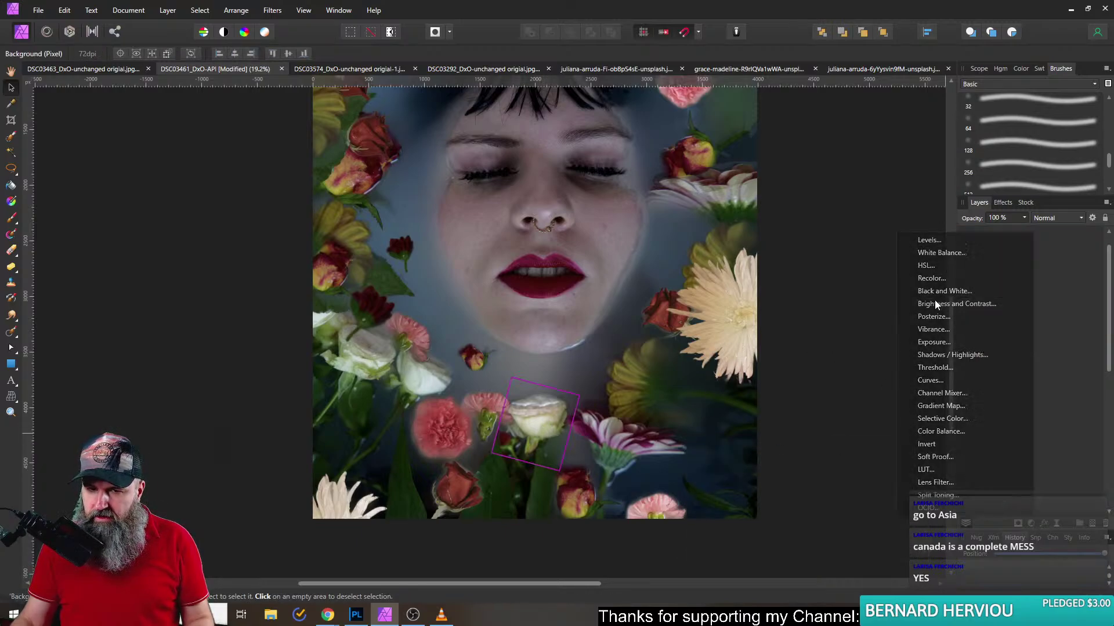
pyautogui.click(938, 302)
pyautogui.moveTo(781, 492)
pyautogui.mouseDown()
pyautogui.moveTo(767, 490)
pyautogui.moveTo(784, 494)
pyautogui.mouseUp()
pyautogui.click(885, 458)
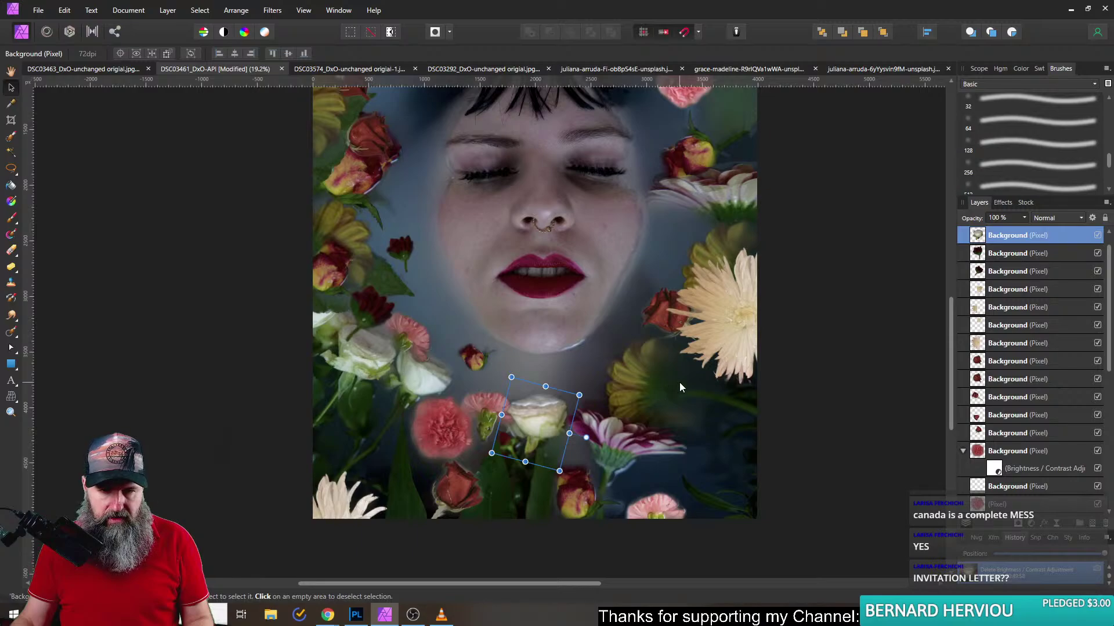
# - Add a Brightness / Contrast adjustment to the red rose beside the right-edge cream flower, with brightness -24% and contrast 14%
pyautogui.scroll(4, 680, 382)
pyautogui.click(666, 439)
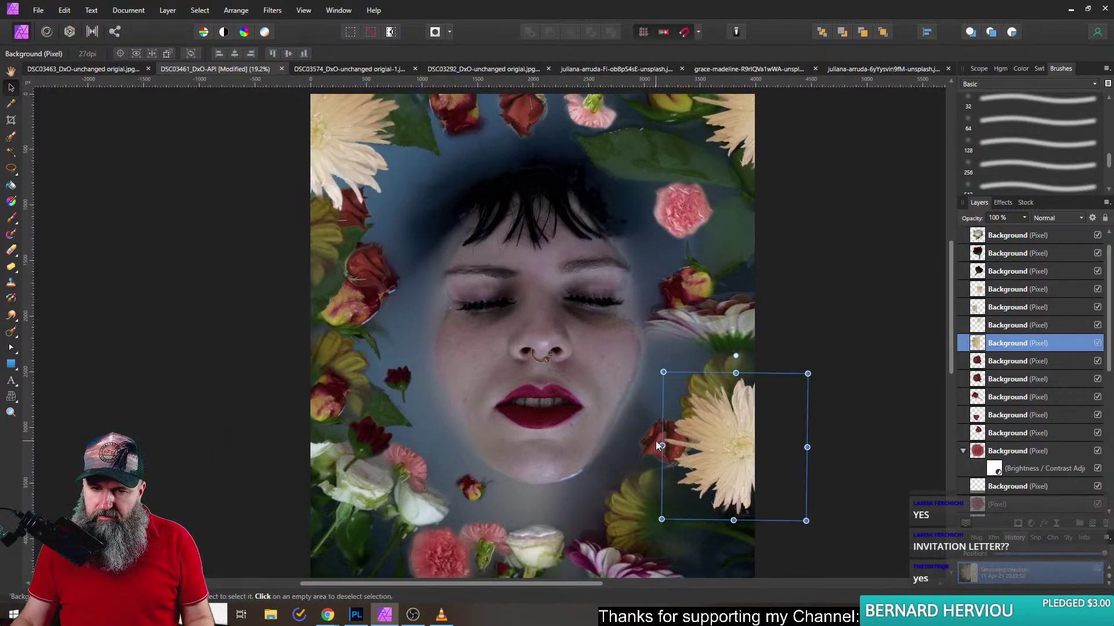
pyautogui.click(656, 444)
pyautogui.click(1031, 523)
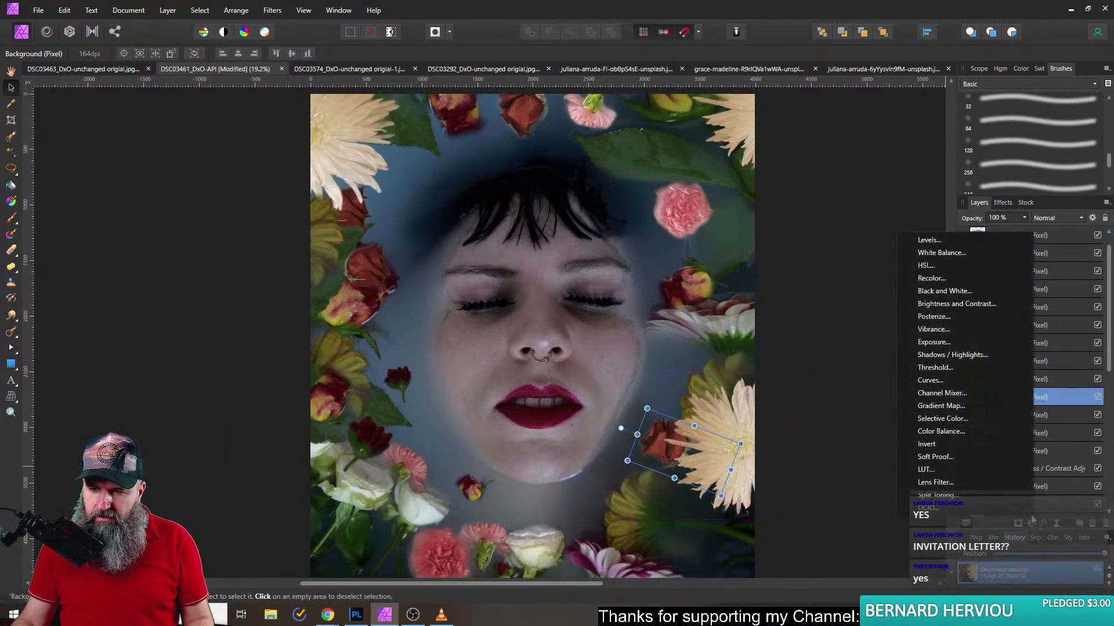
pyautogui.click(940, 304)
pyautogui.moveTo(787, 494); pyautogui.dragTo(801, 514)
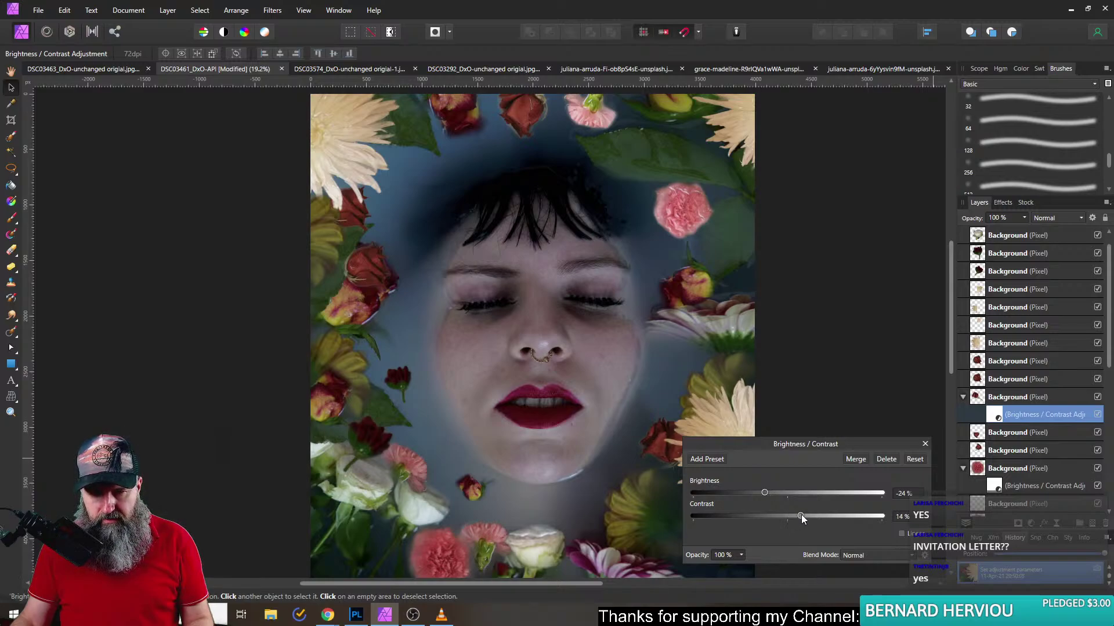
pyautogui.click(925, 444)
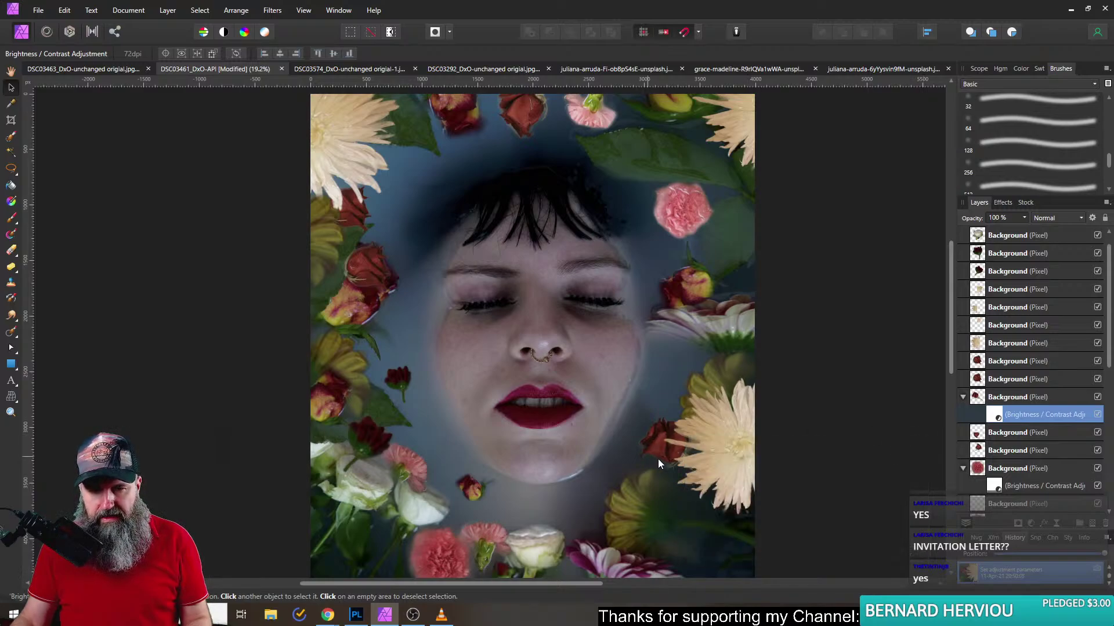
# - Darken the pink carnation below the large upper right leaf with a Brightness / Contrast adjustment at -48% brightness
pyautogui.scroll(5, 658, 458)
pyautogui.scroll(-5, 593, 427)
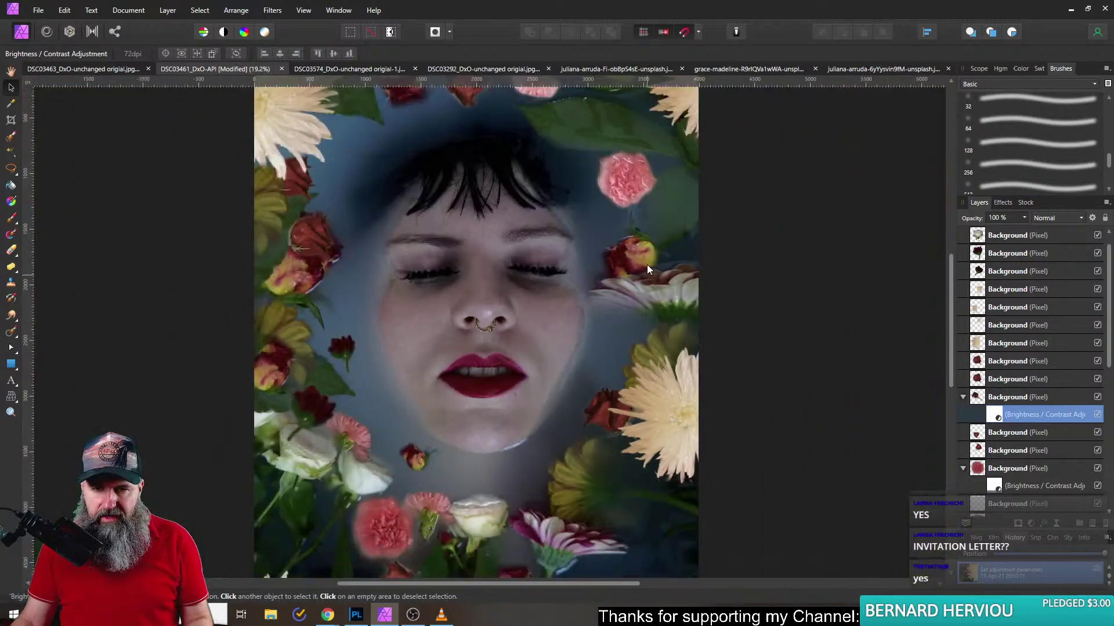
pyautogui.click(624, 159)
pyautogui.click(1031, 524)
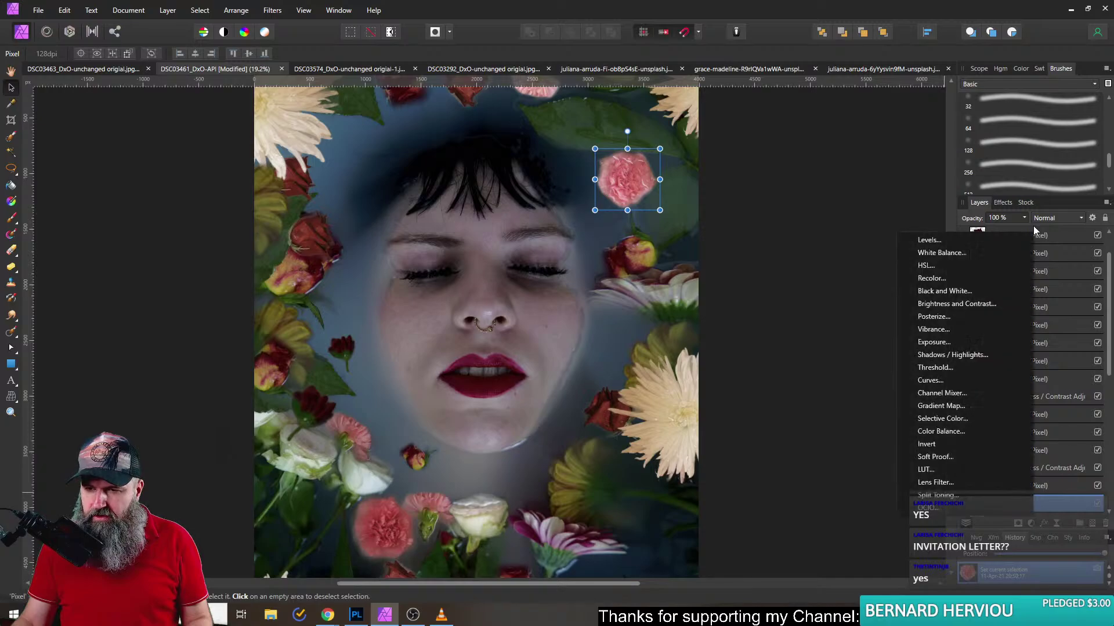
pyautogui.click(952, 304)
pyautogui.moveTo(791, 498); pyautogui.dragTo(742, 490)
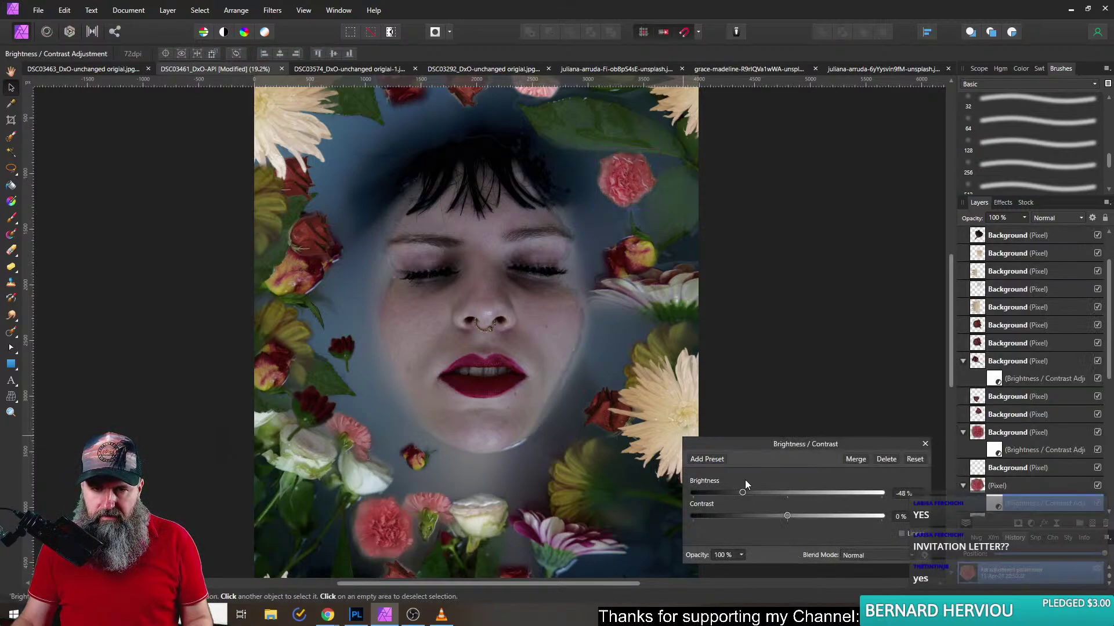
pyautogui.click(924, 444)
# - Darken the small pink flower at the top edge with a Brightness / Contrast adjustment at -30% brightness
pyautogui.hscroll(-3, 650, 261)
pyautogui.scroll(1, 650, 261)
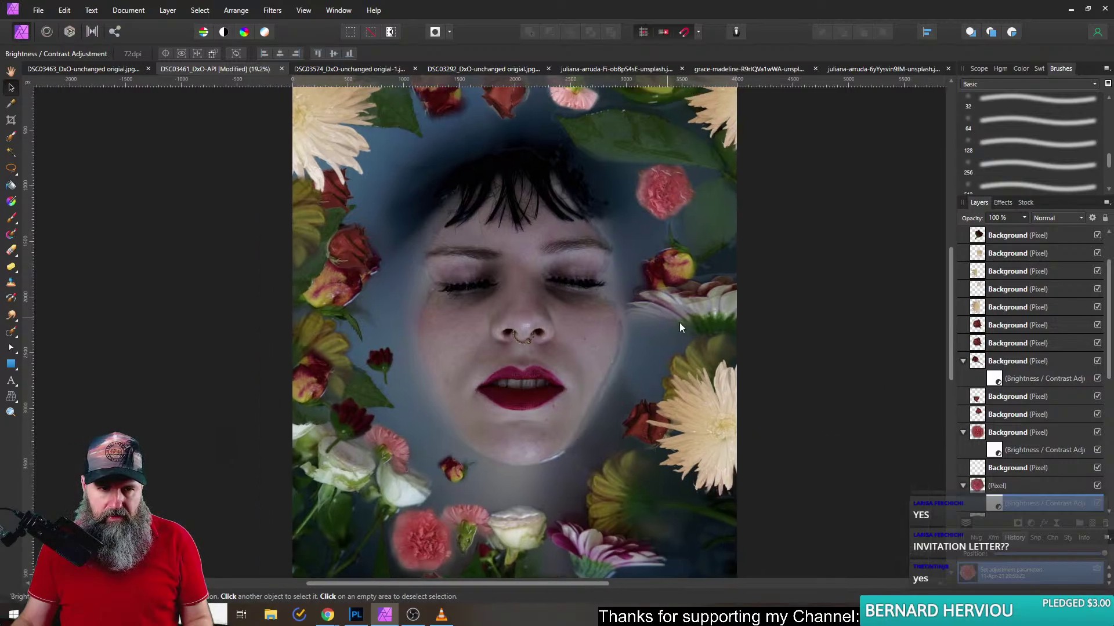
pyautogui.scroll(6, 638, 317)
pyautogui.click(603, 236)
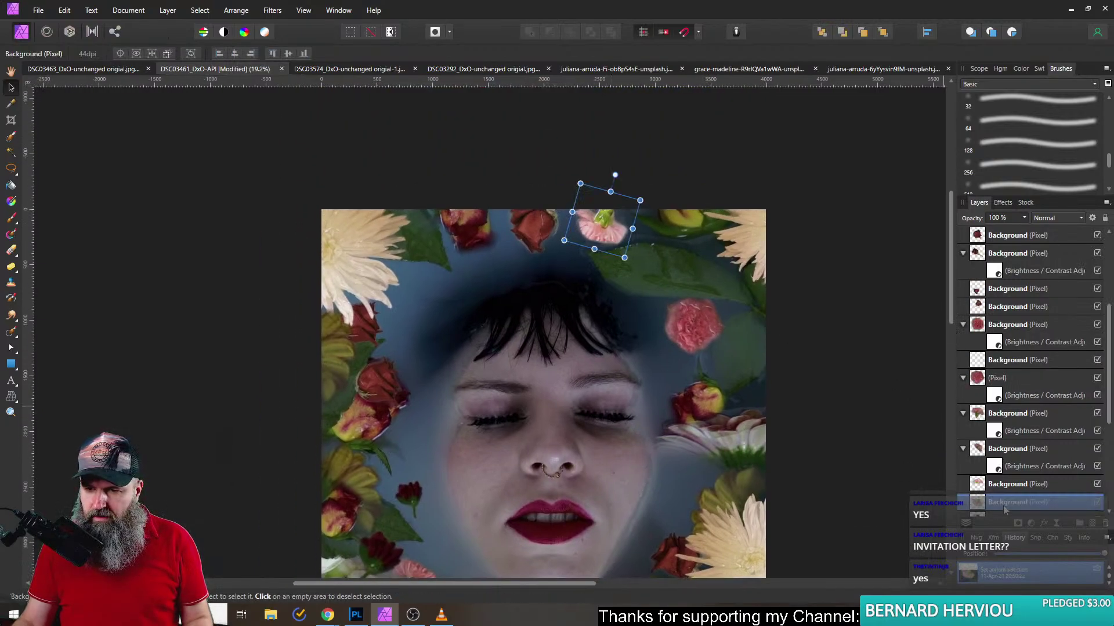
pyautogui.click(1030, 524)
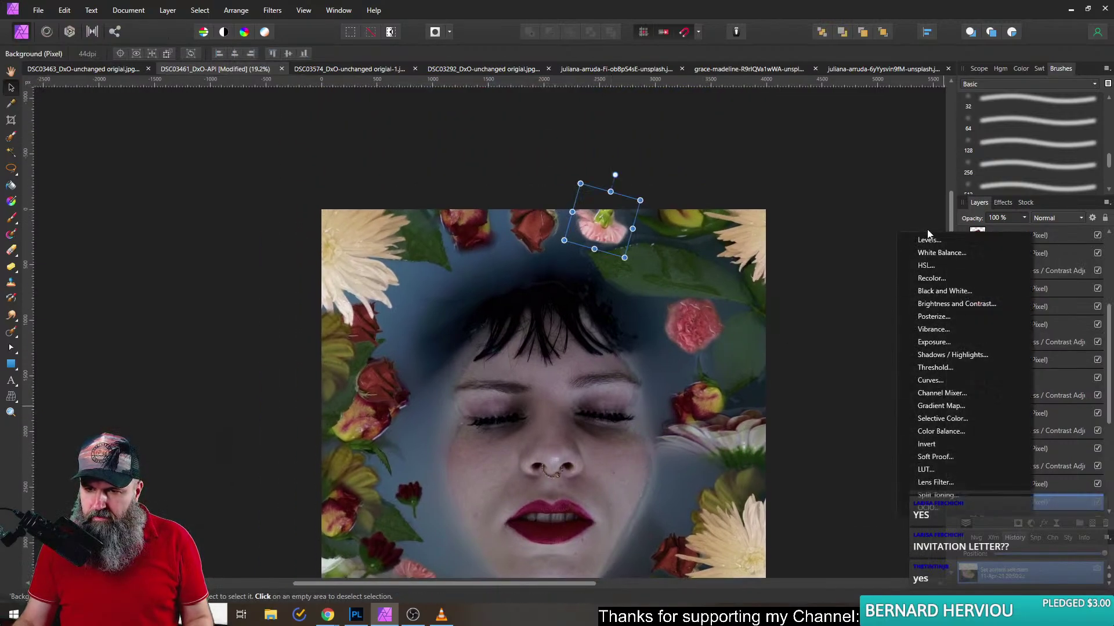
pyautogui.click(931, 306)
pyautogui.moveTo(767, 492); pyautogui.dragTo(757, 493)
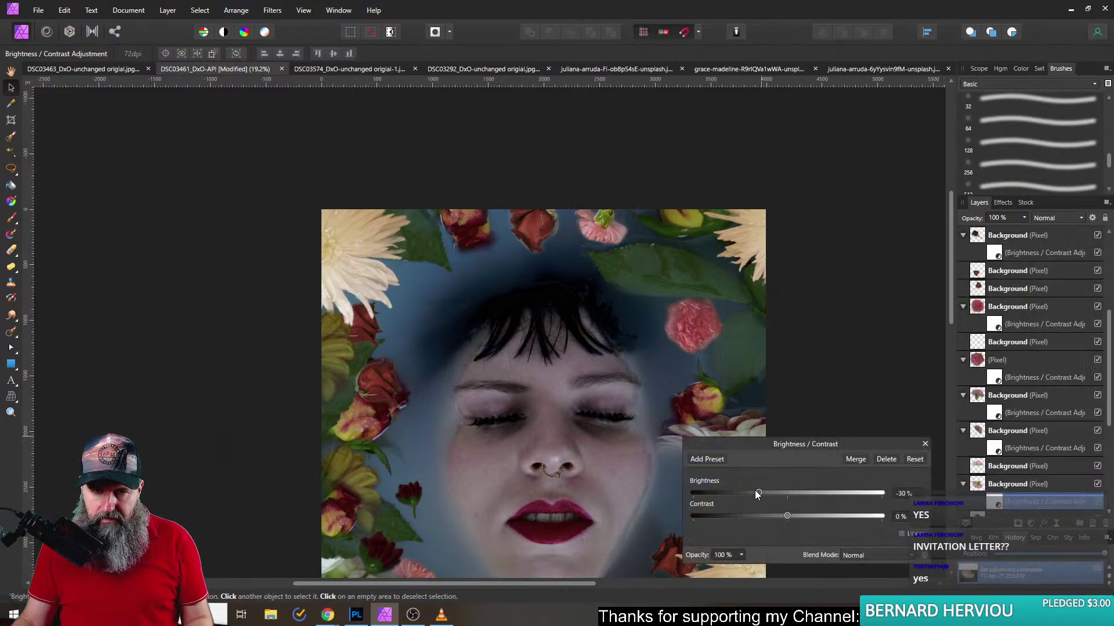
pyautogui.click(925, 444)
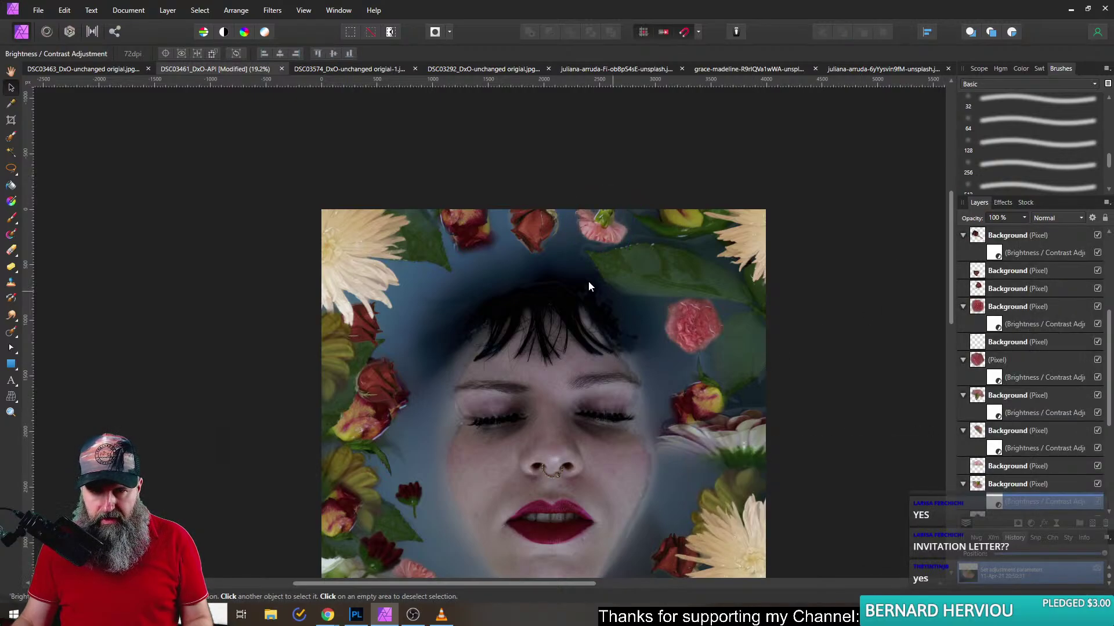
# - Examine the composite up close, from the hair and top flowers down past the face to the bottom flowers
pyautogui.scroll(3, 588, 281)
pyautogui.scroll(-2, 587, 283)
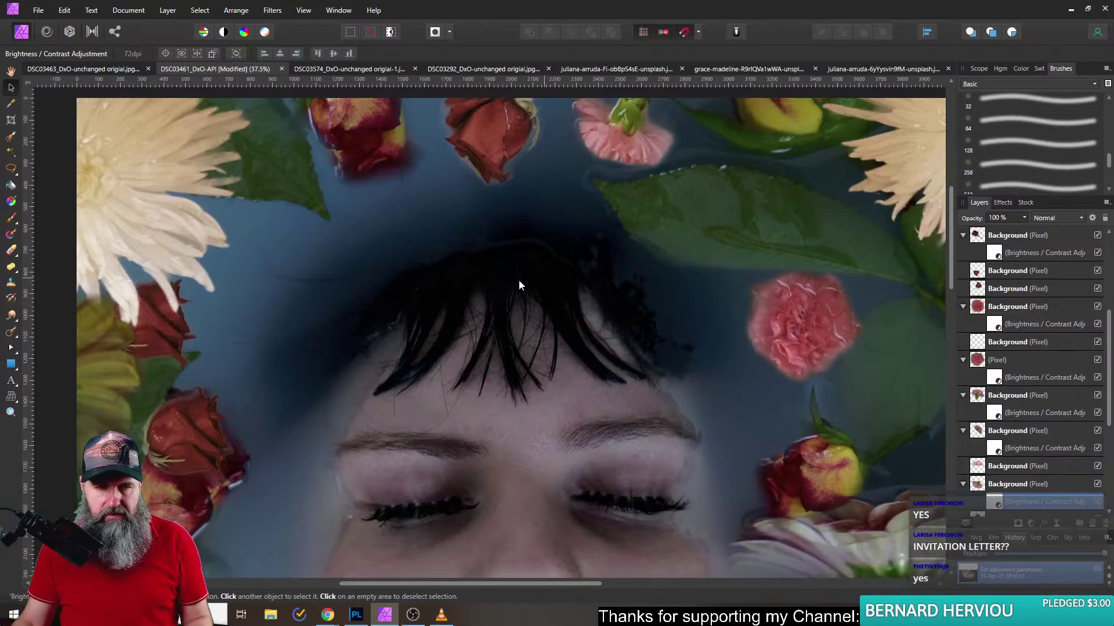
pyautogui.hscroll(-1, 525, 276)
pyautogui.scroll(-10, 543, 345)
pyautogui.hscroll(5, 628, 432)
pyautogui.hscroll(-10, 492, 281)
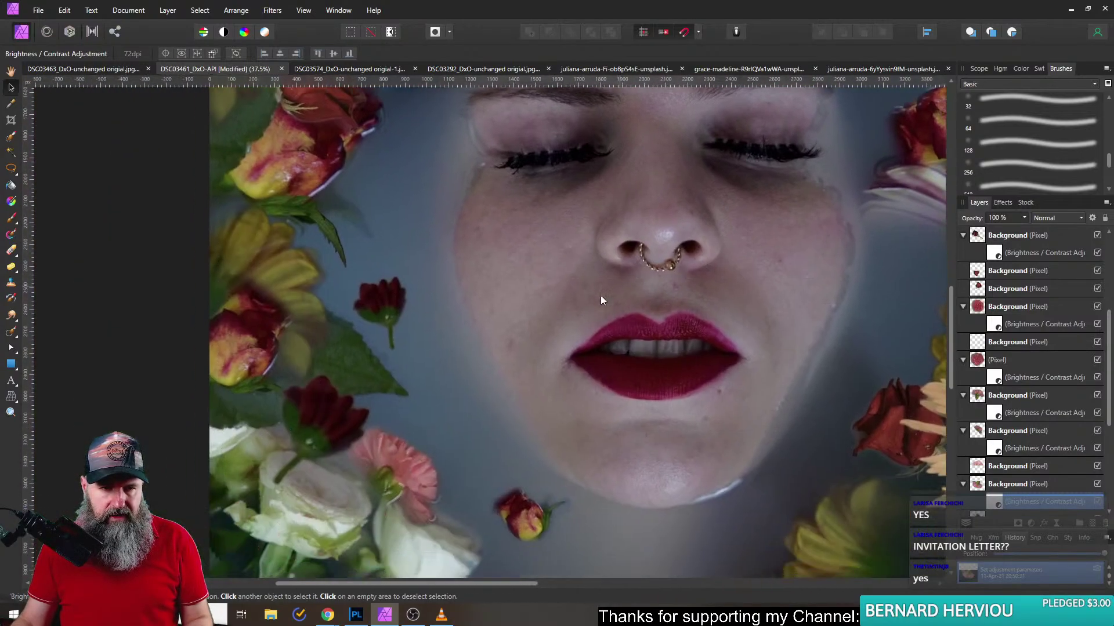
pyautogui.scroll(-4, 533, 386)
pyautogui.scroll(-4, 559, 408)
pyautogui.hscroll(2, 560, 409)
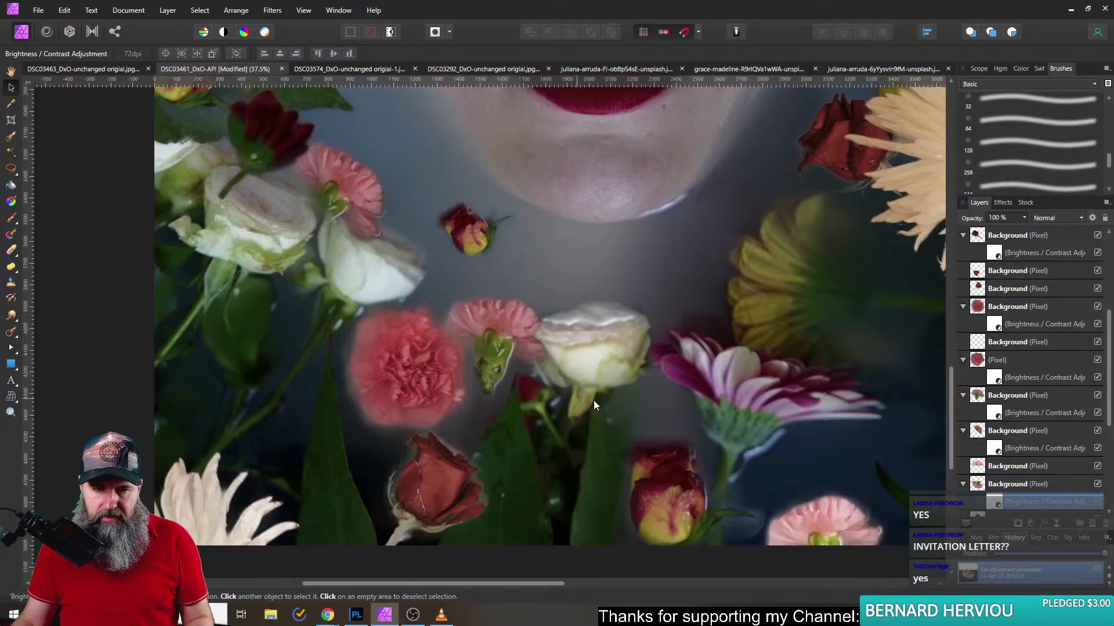
# - Set the brightness of the existing adjustment on the small pink flower beside the lower carnation to -51%
pyautogui.click(496, 326)
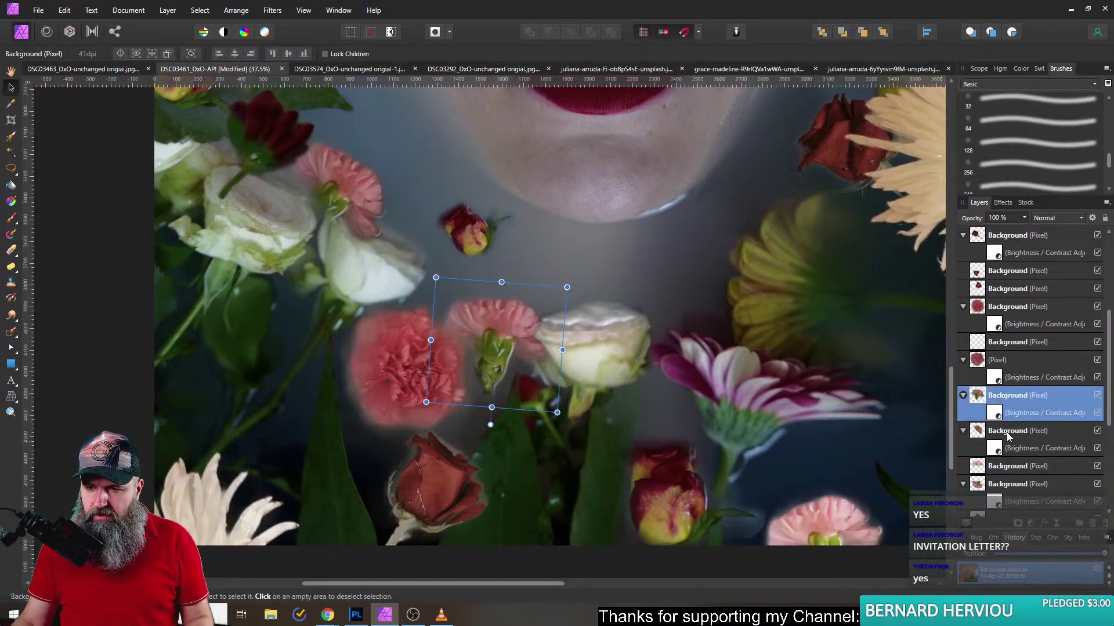
pyautogui.doubleClick(994, 414)
pyautogui.moveTo(736, 491); pyautogui.dragTo(745, 491)
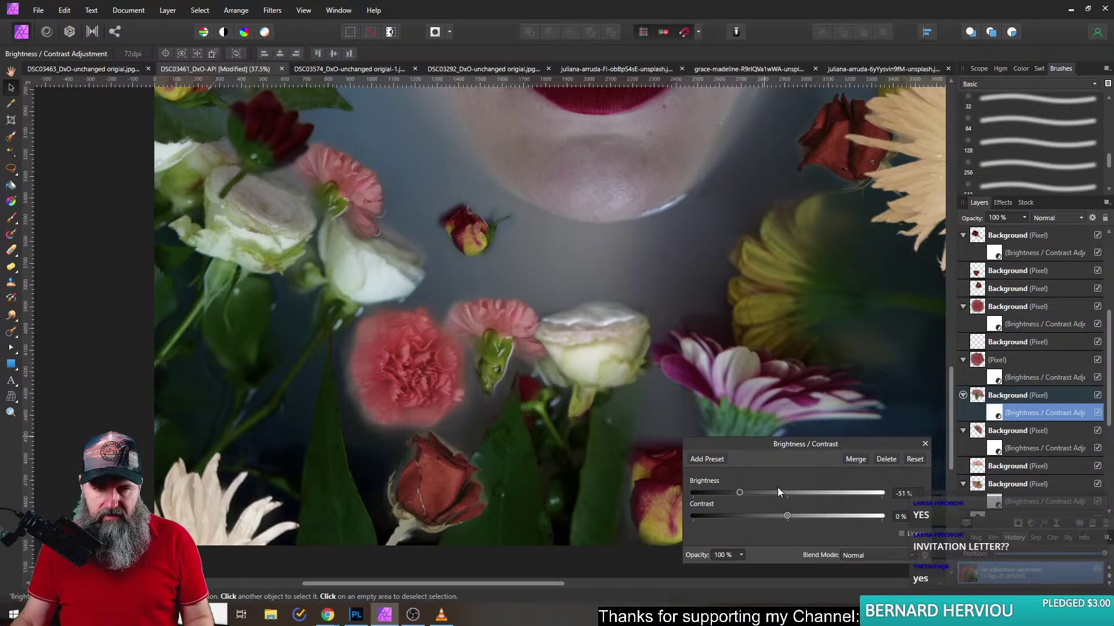
pyautogui.click(925, 444)
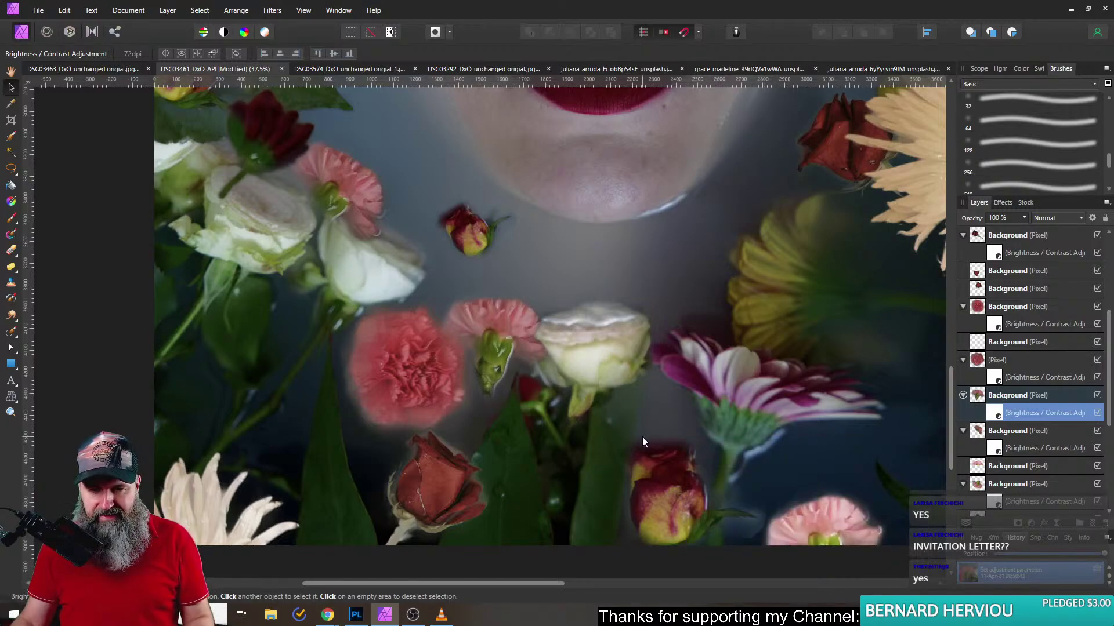
# - Add a Brightness / Contrast adjustment at -61% brightness to the pink flower cut off by the bottom edge
pyautogui.scroll(-2, 642, 434)
pyautogui.click(760, 490)
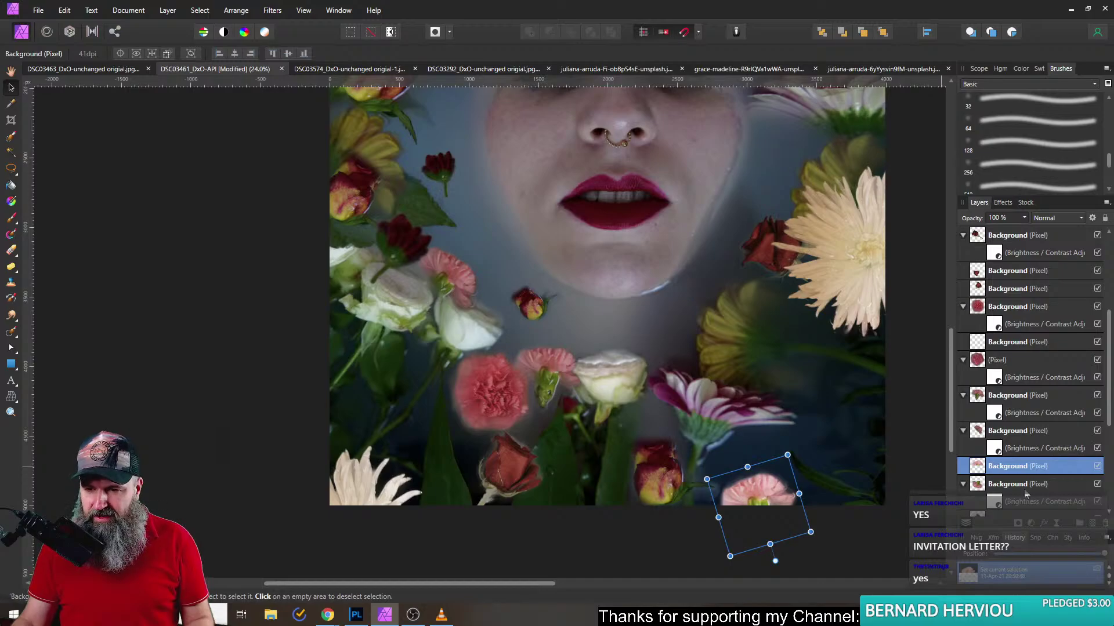
pyautogui.click(1032, 524)
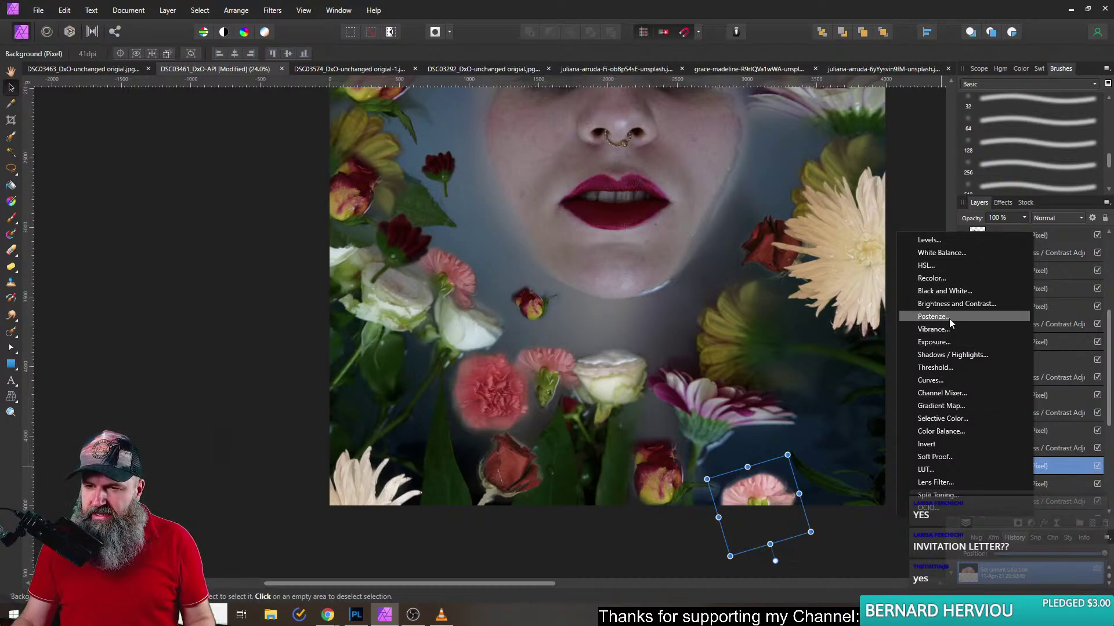
pyautogui.click(956, 305)
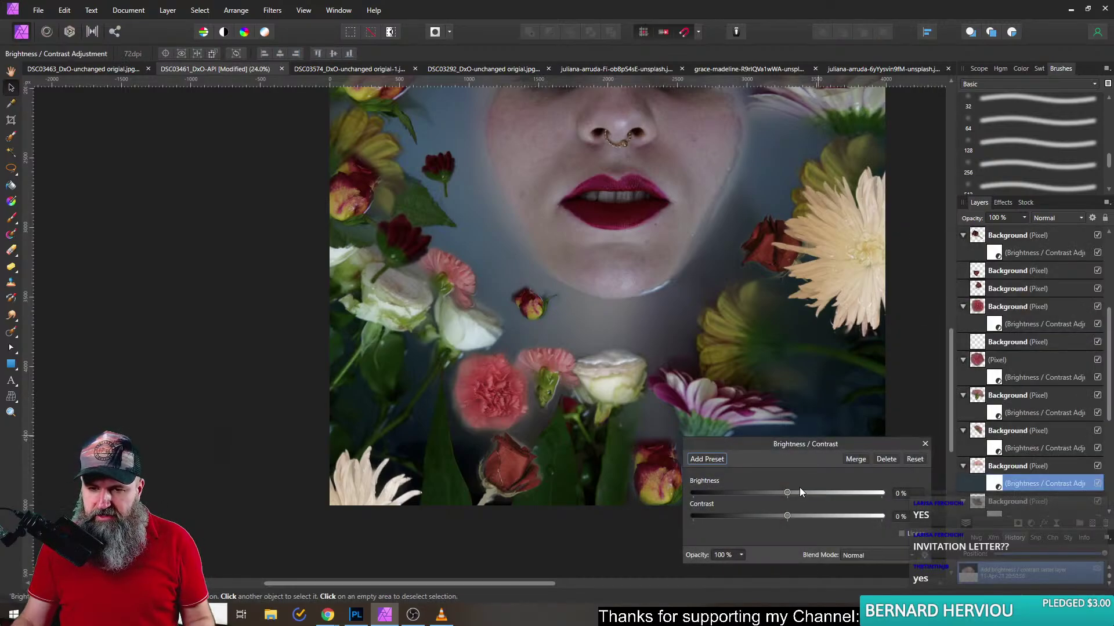
pyautogui.moveTo(762, 441); pyautogui.dragTo(879, 263)
pyautogui.moveTo(899, 316); pyautogui.dragTo(842, 320)
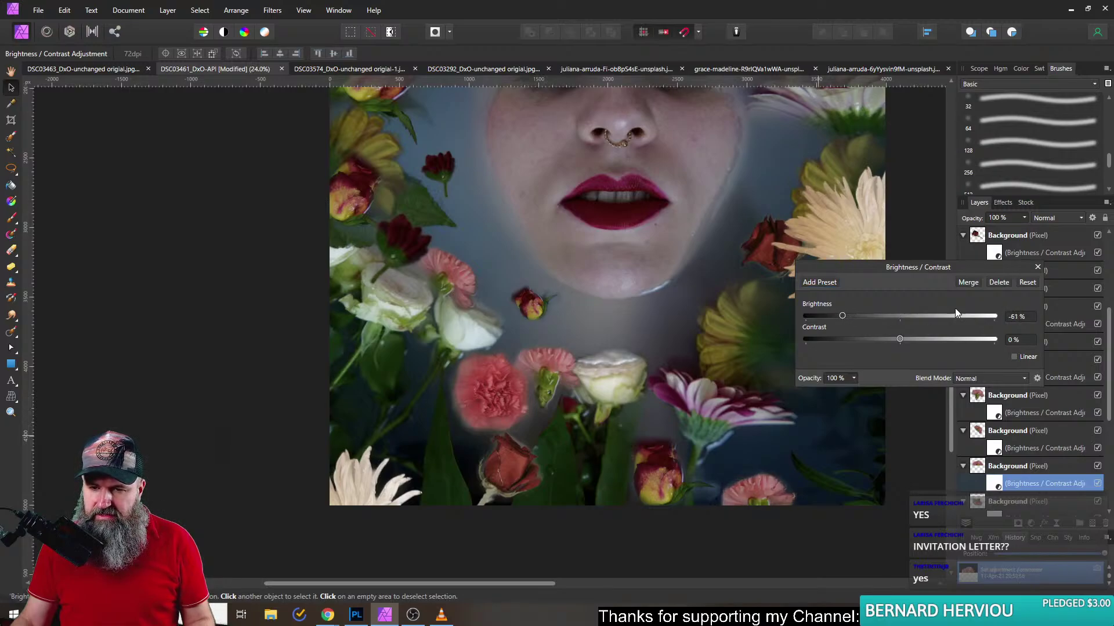
# - Move the pink flower cut off by the bottom edge slightly upward so that its green base shows
pyautogui.click(1038, 267)
pyautogui.click(763, 477)
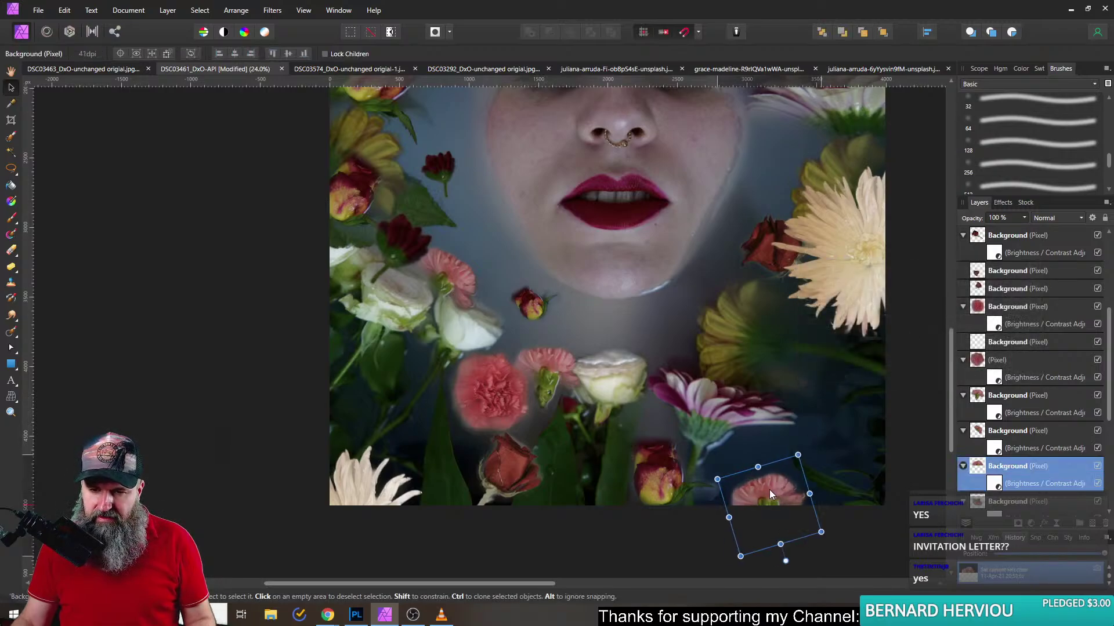
pyautogui.moveTo(775, 493); pyautogui.dragTo(781, 473)
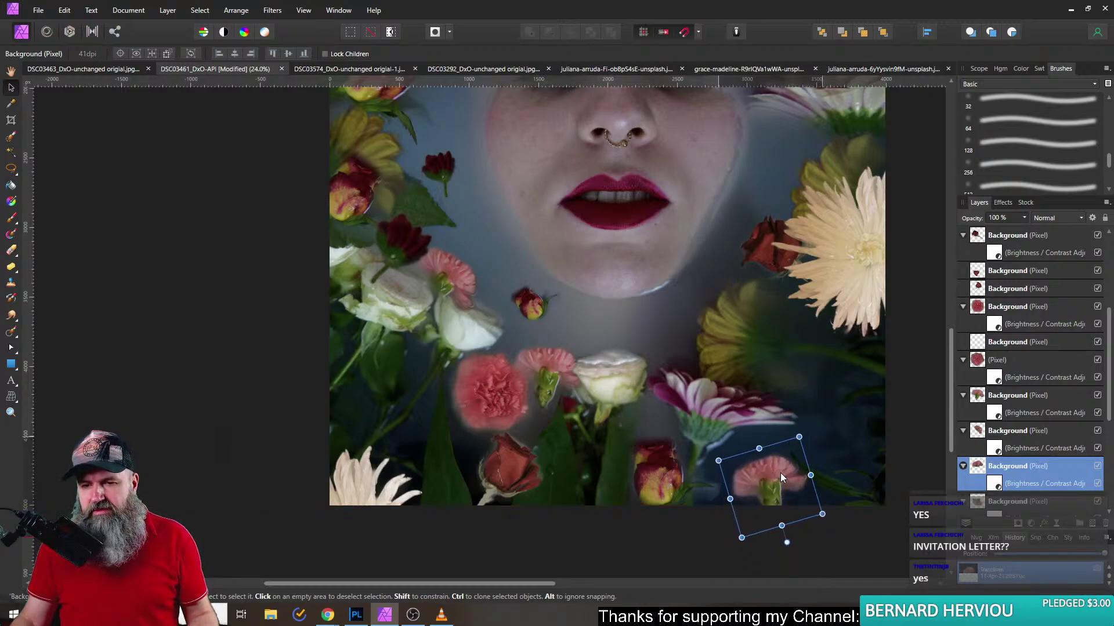
# - Darken the cream flower in the lower-left corner of the photo with a Brightness / Contrast adjustment at -40% brightness
pyautogui.click(347, 480)
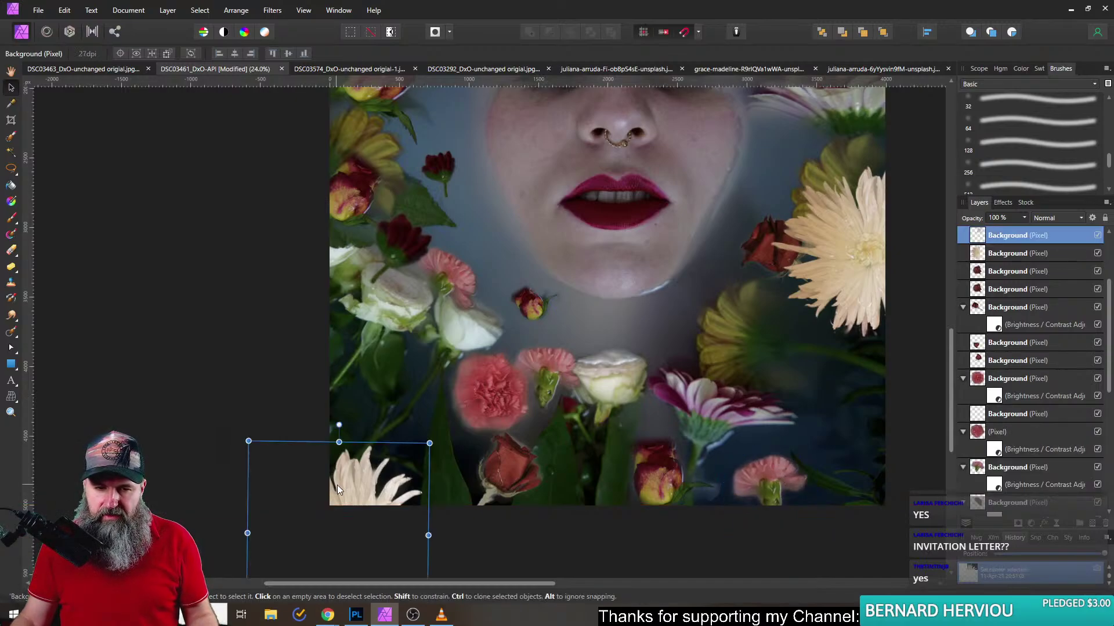
pyautogui.click(1032, 523)
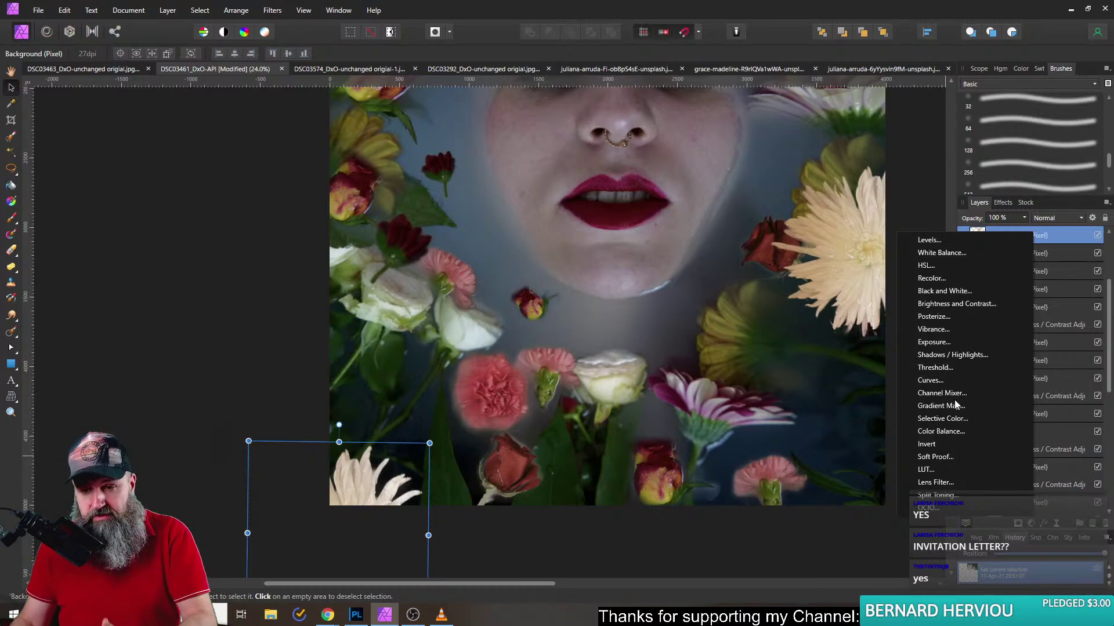
pyautogui.click(962, 304)
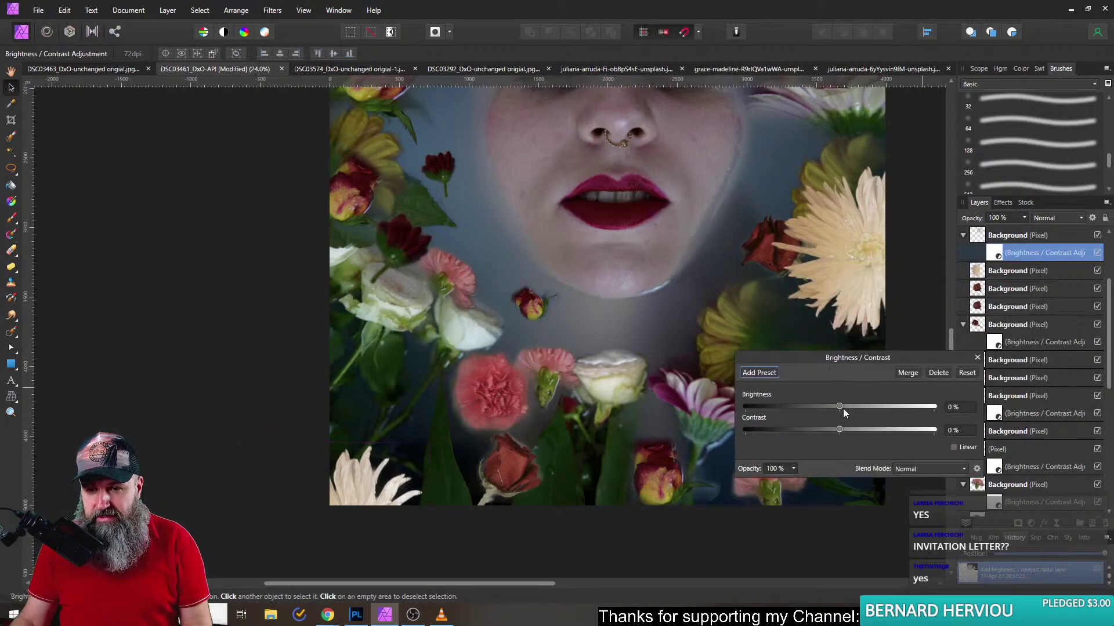
pyautogui.moveTo(837, 408); pyautogui.dragTo(802, 409)
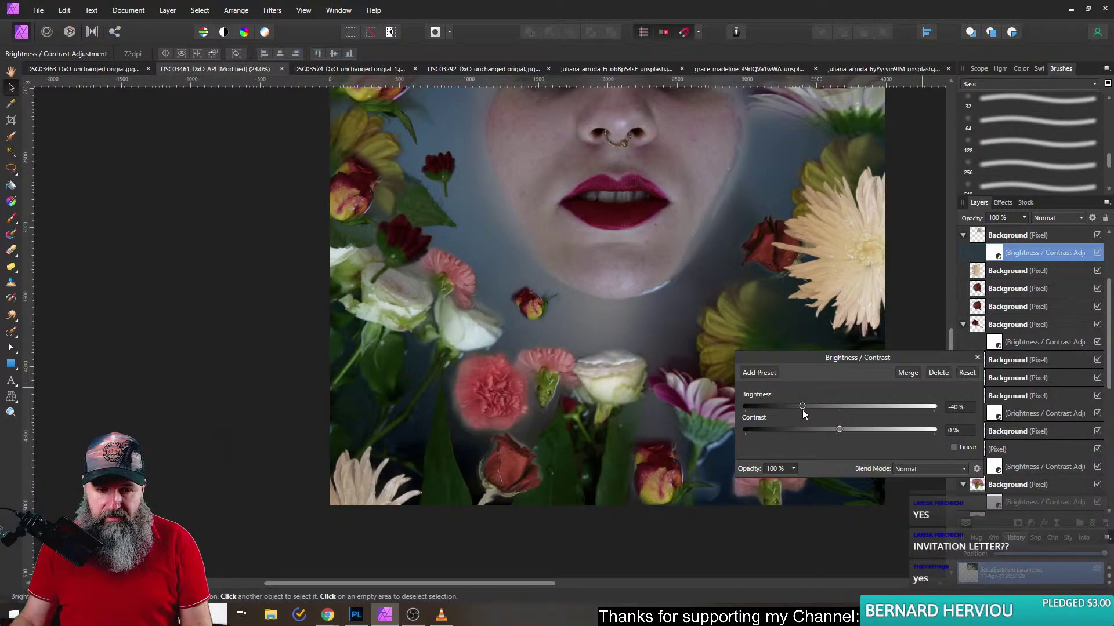
pyautogui.click(978, 358)
# - Darken the large cream flower at the photo's right edge with a Brightness / Contrast adjustment at -30% brightness
pyautogui.click(876, 284)
pyautogui.click(1030, 525)
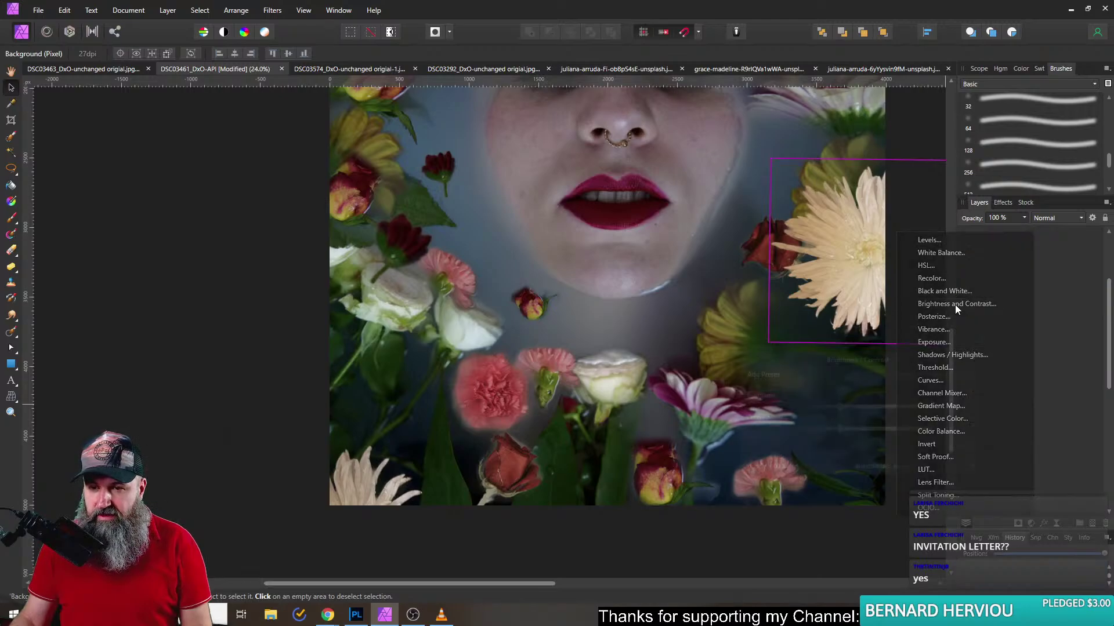
pyautogui.click(955, 303)
pyautogui.moveTo(838, 408); pyautogui.dragTo(813, 408)
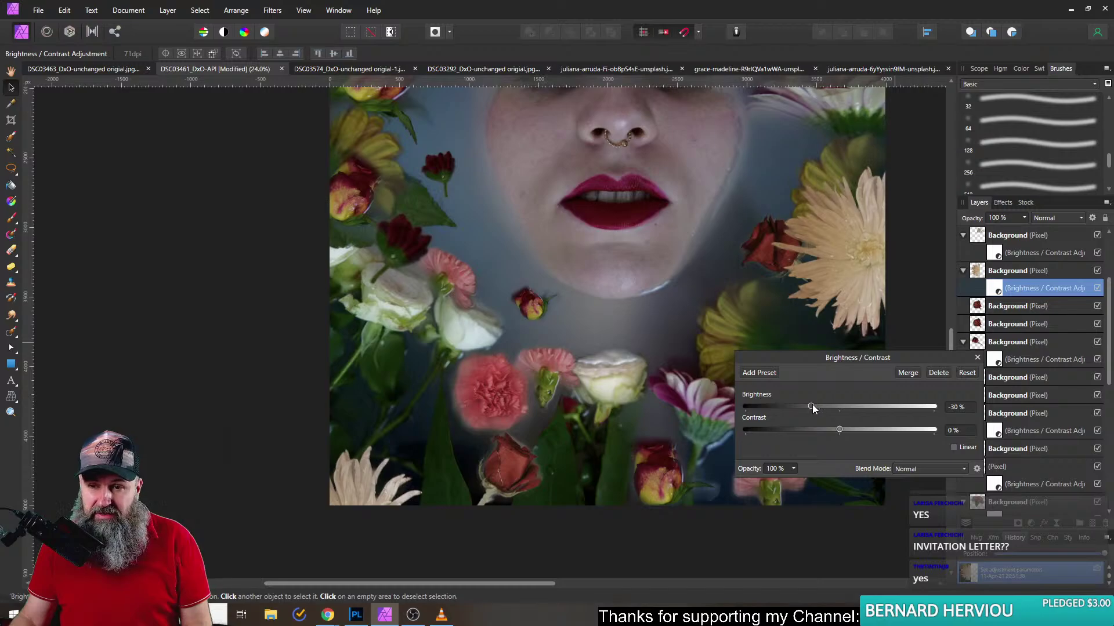
pyautogui.click(978, 357)
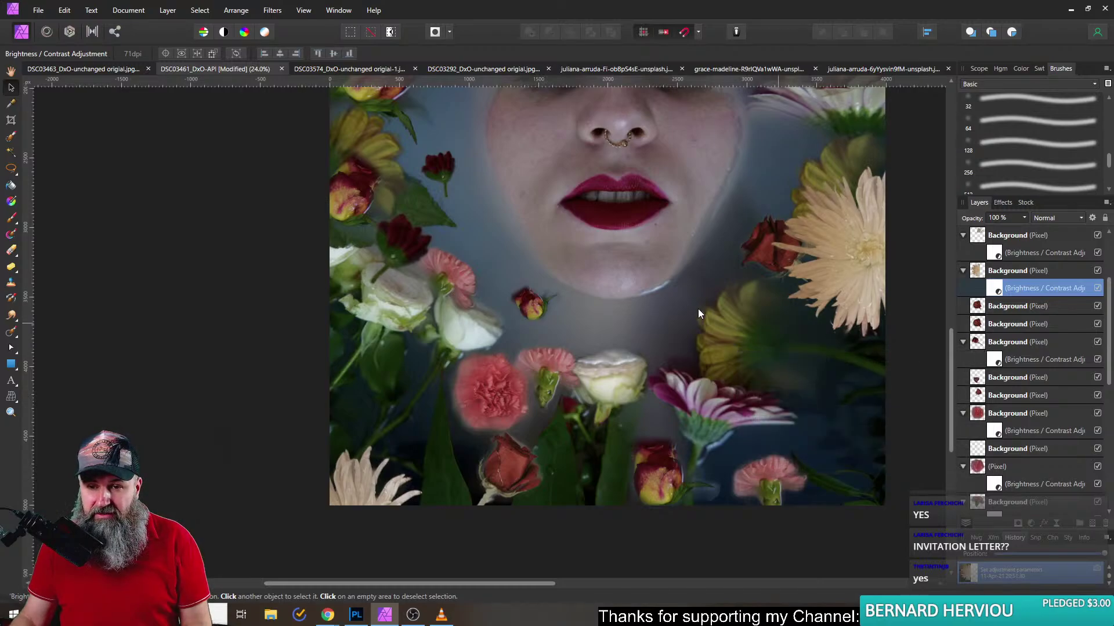
# - Darken the cream flower in the upper-left corner of the photo with a Brightness / Contrast adjustment at -24% brightness
pyautogui.scroll(8, 709, 312)
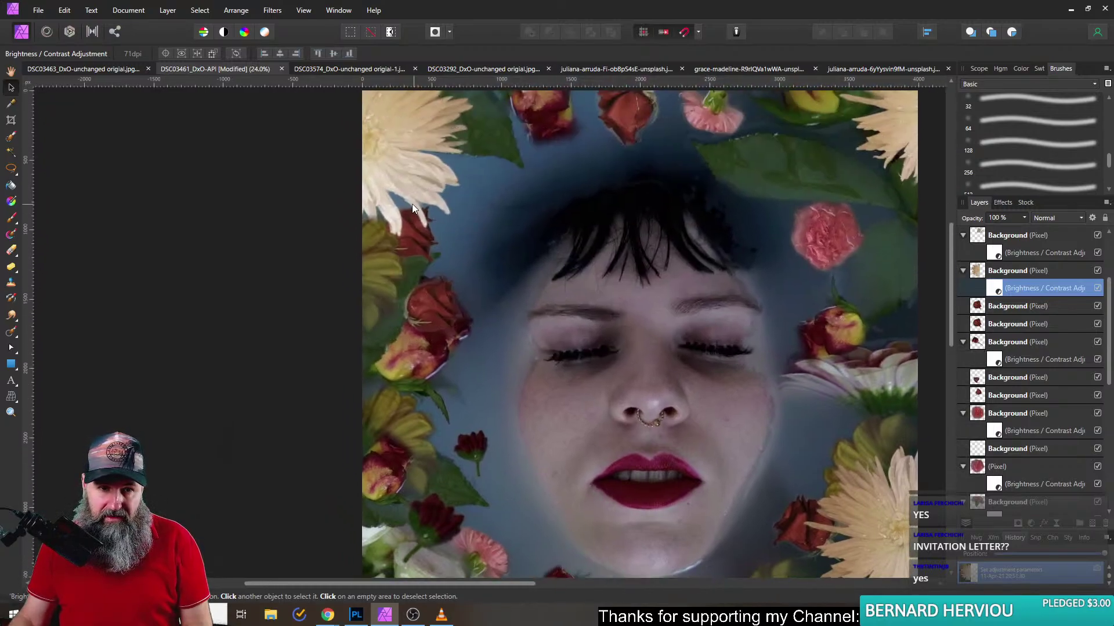
pyautogui.click(412, 206)
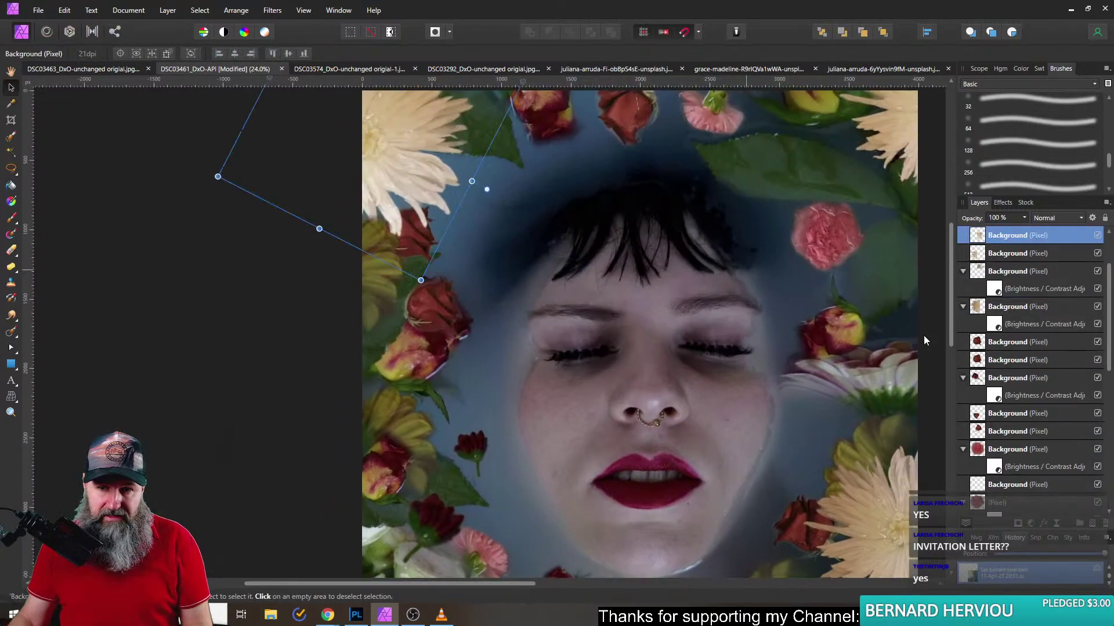
pyautogui.moveTo(615, 252); pyautogui.dragTo(551, 338)
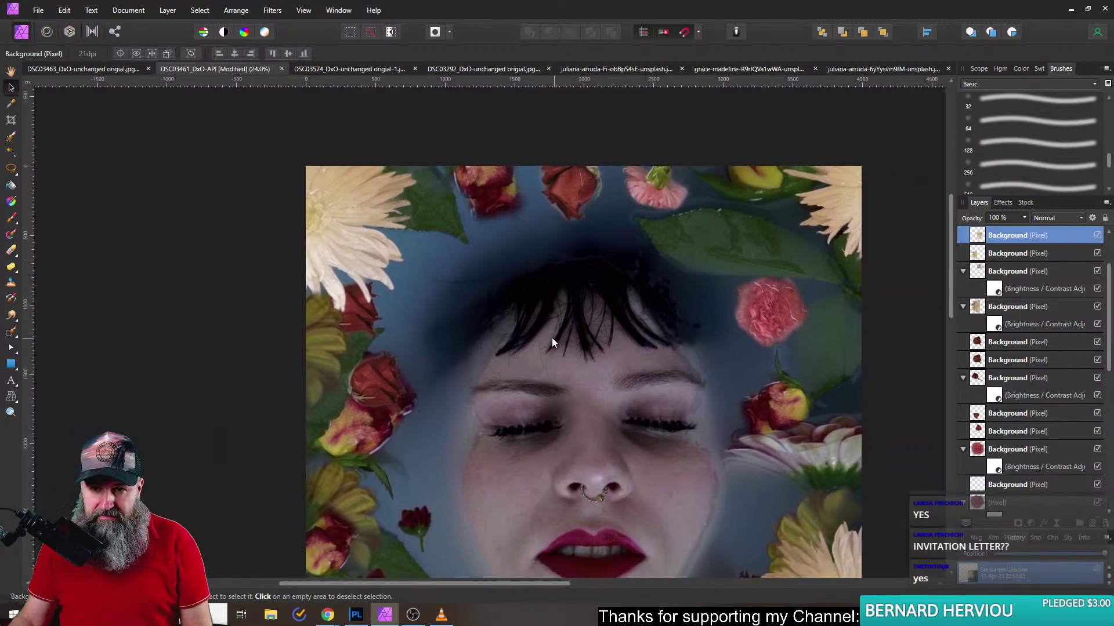
pyautogui.click(1031, 524)
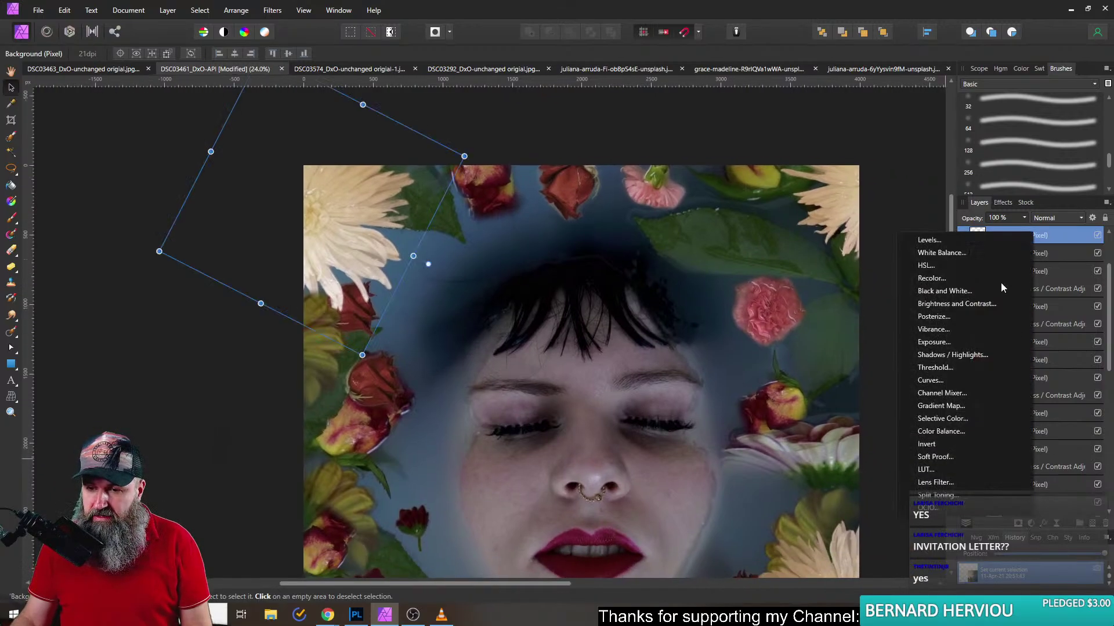
pyautogui.click(964, 303)
pyautogui.moveTo(839, 408); pyautogui.dragTo(808, 408)
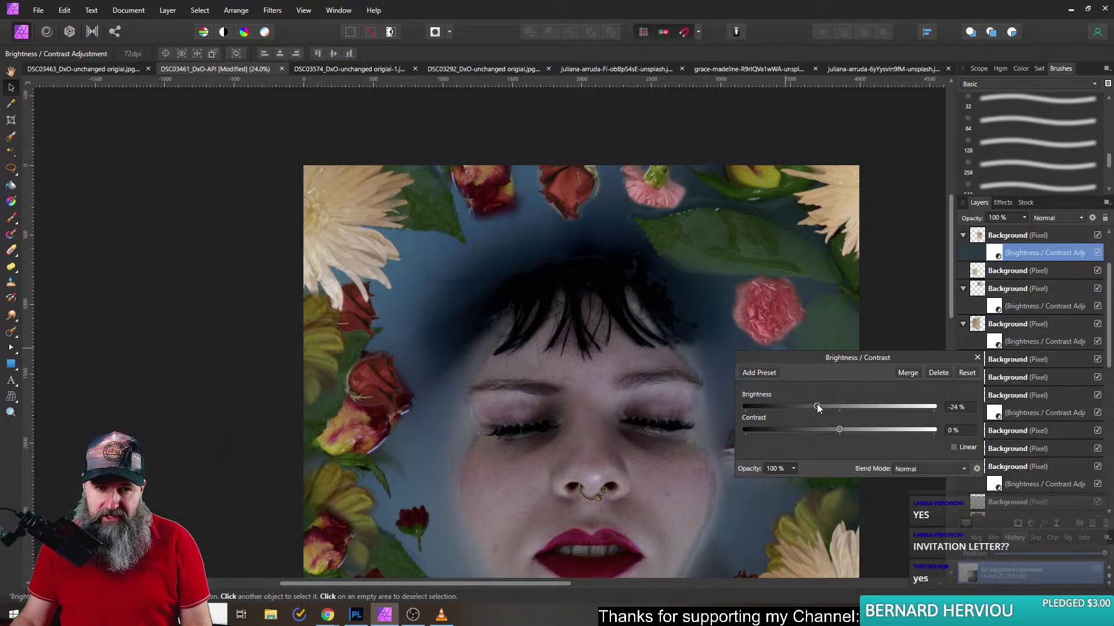
pyautogui.click(978, 358)
# - Add a Brightness / Contrast adjustment to the cream flower in the photo's upper-right corner and lower its brightness slightly
pyautogui.click(844, 217)
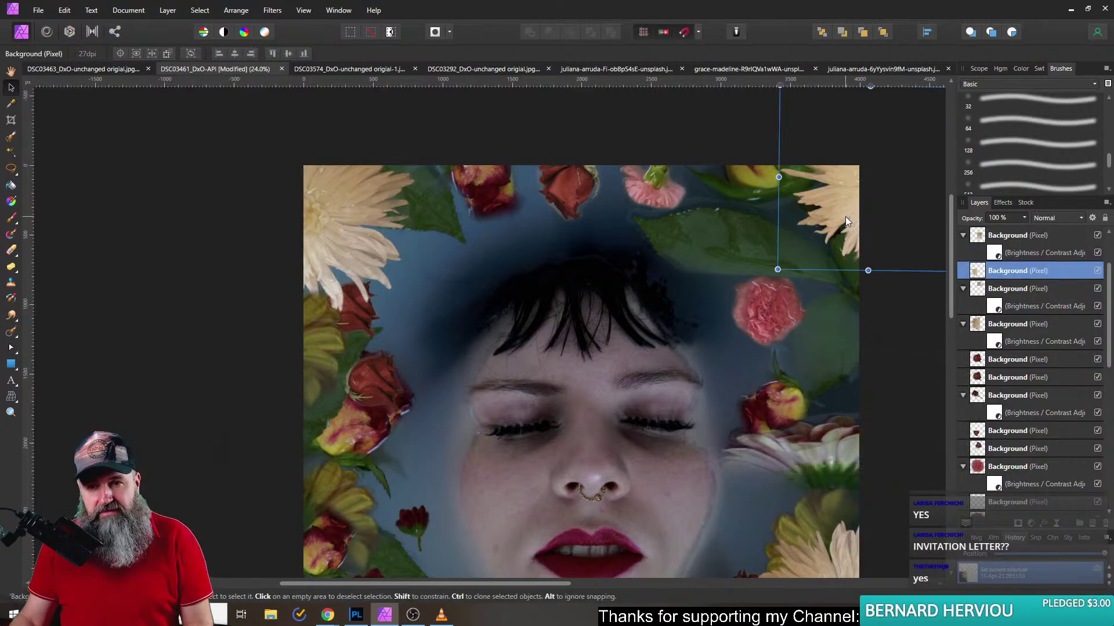
pyautogui.click(1031, 525)
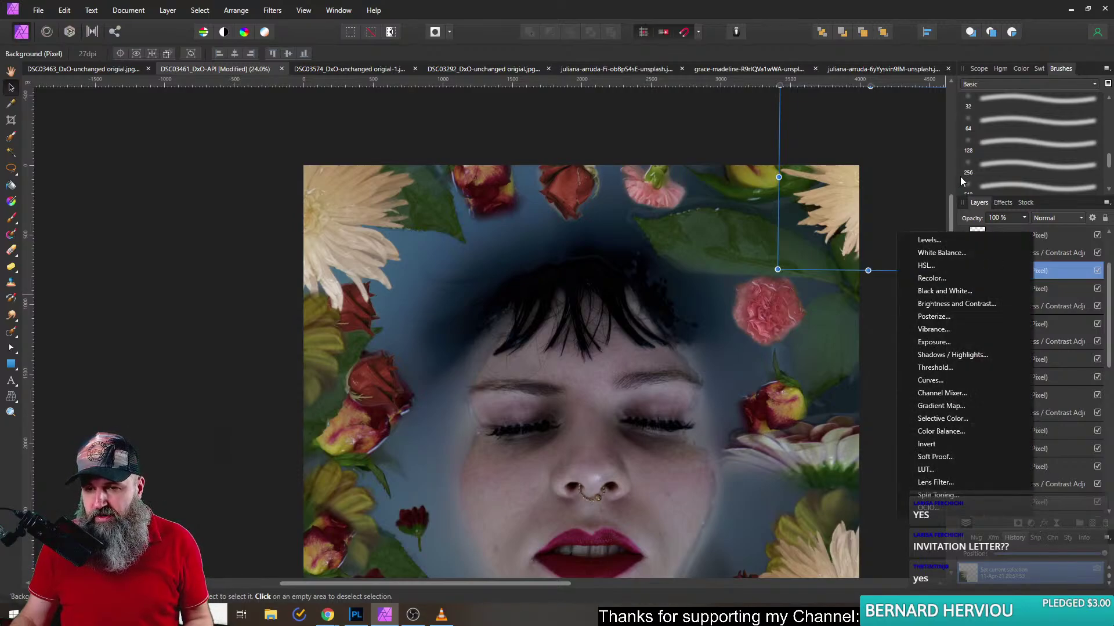
pyautogui.click(951, 307)
pyautogui.moveTo(839, 406)
pyautogui.mouseDown()
pyautogui.moveTo(825, 407)
pyautogui.moveTo(835, 431)
pyautogui.moveTo(831, 406)
pyautogui.mouseUp()
pyautogui.click(977, 358)
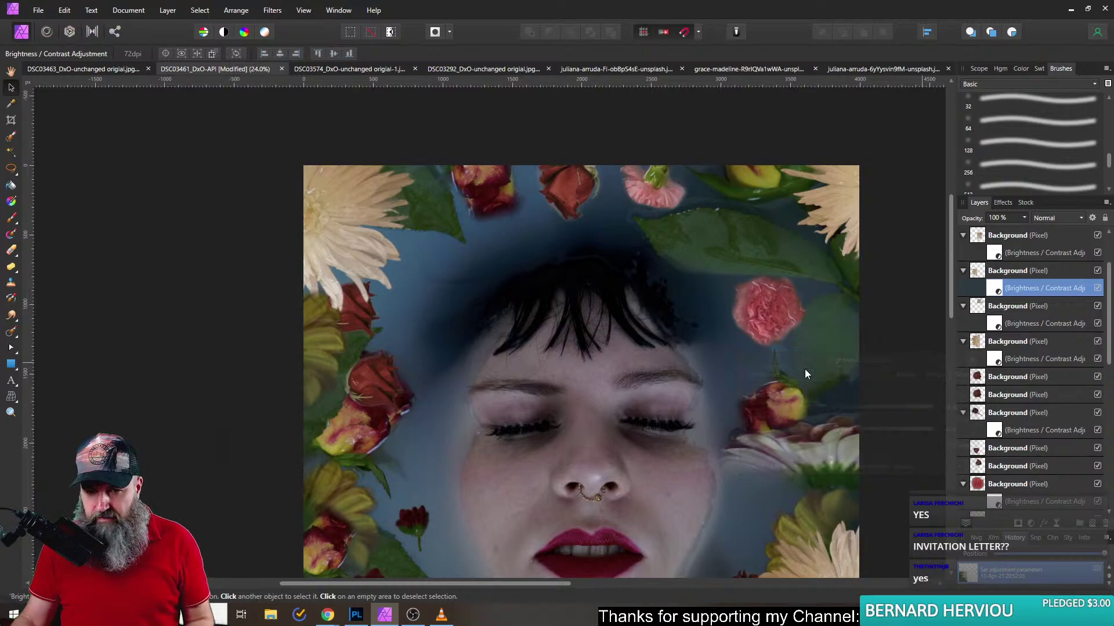
# - Cool the cream flower in the photo's upper-right corner with a White Balance adjustment at -28%
pyautogui.scroll(-1, 801, 351)
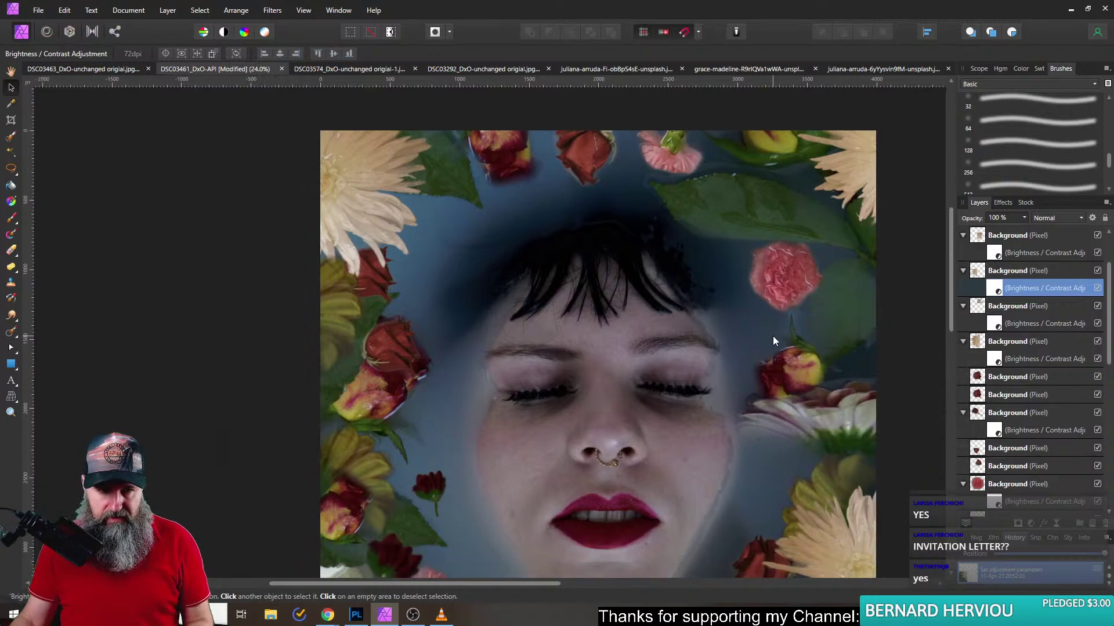
pyautogui.click(975, 270)
pyautogui.click(1031, 524)
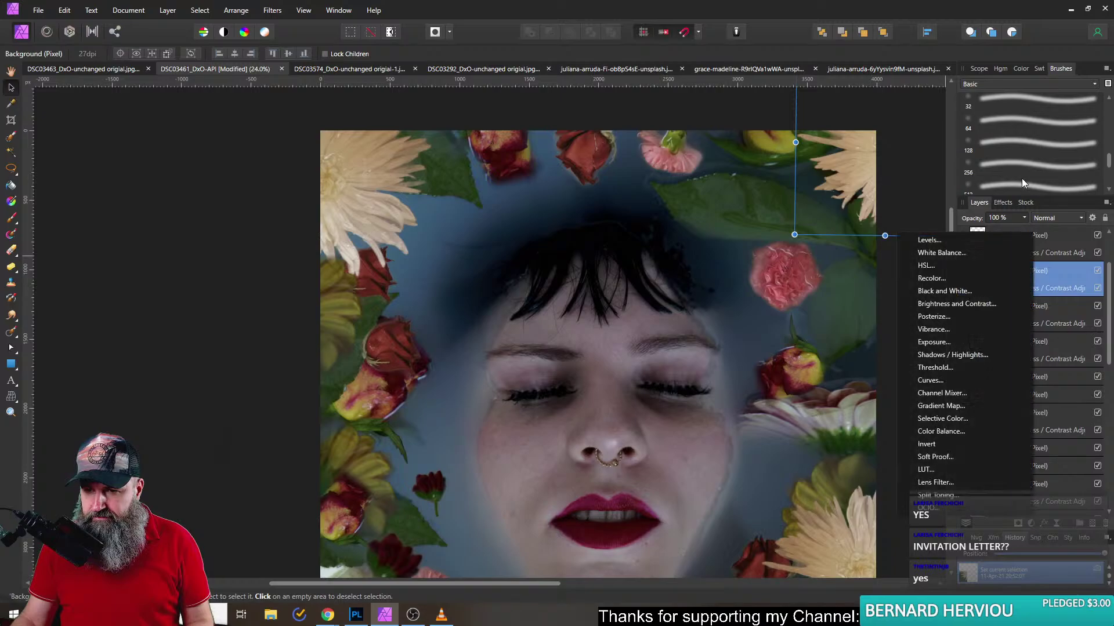
pyautogui.click(949, 253)
pyautogui.moveTo(841, 400); pyautogui.dragTo(813, 402)
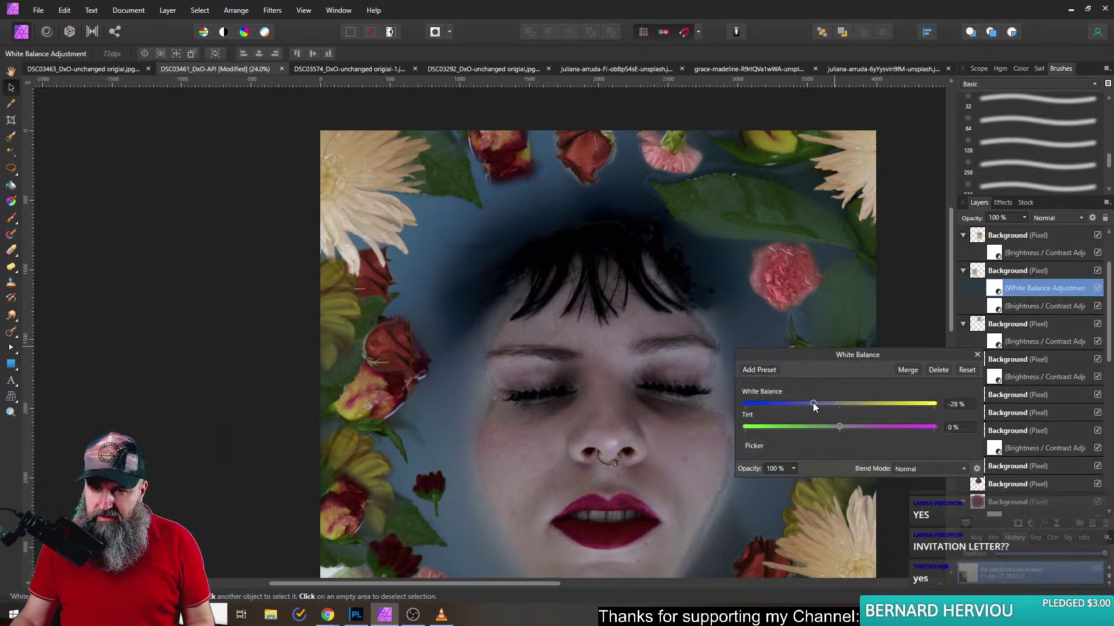
pyautogui.click(976, 354)
# - Add a White Balance adjustment to the cream flower in the photo's upper-left corner and shift it toward blue
pyautogui.click(367, 195)
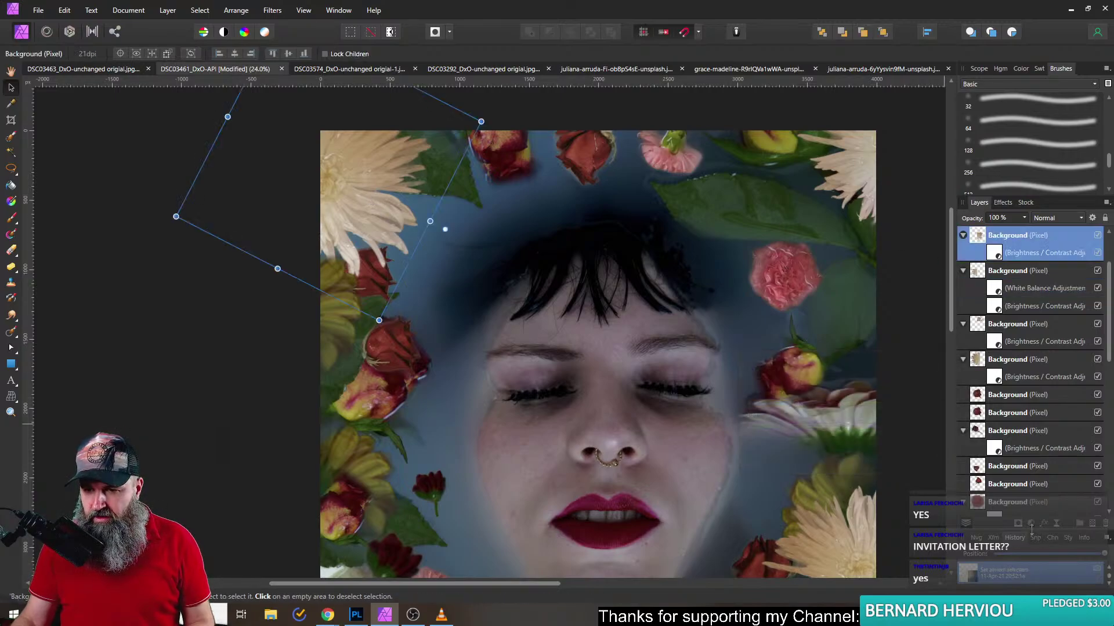
pyautogui.click(1031, 523)
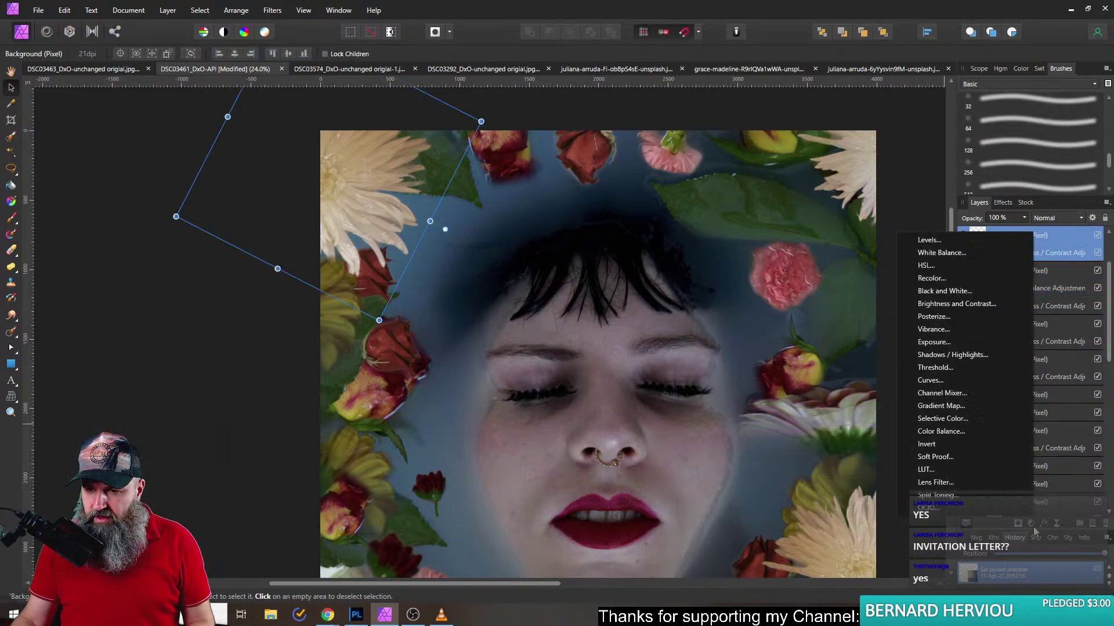
pyautogui.click(941, 256)
pyautogui.moveTo(840, 402); pyautogui.dragTo(781, 322)
pyautogui.click(977, 354)
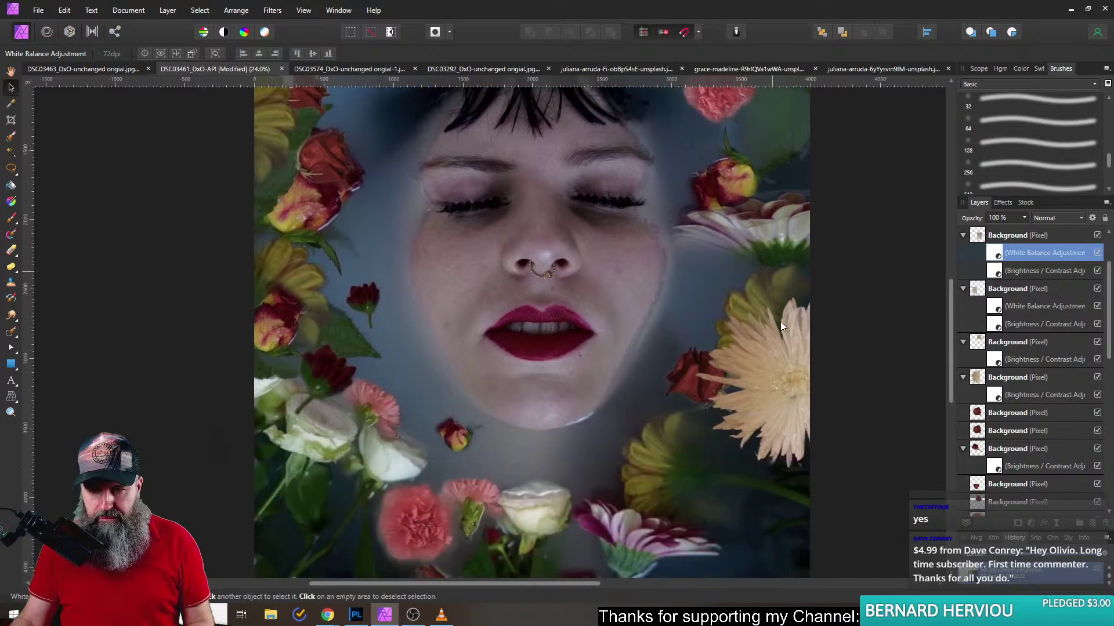
# - Cool the large cream flower at the photo's right edge with a White Balance adjustment at -17%
pyautogui.click(775, 390)
pyautogui.click(1031, 524)
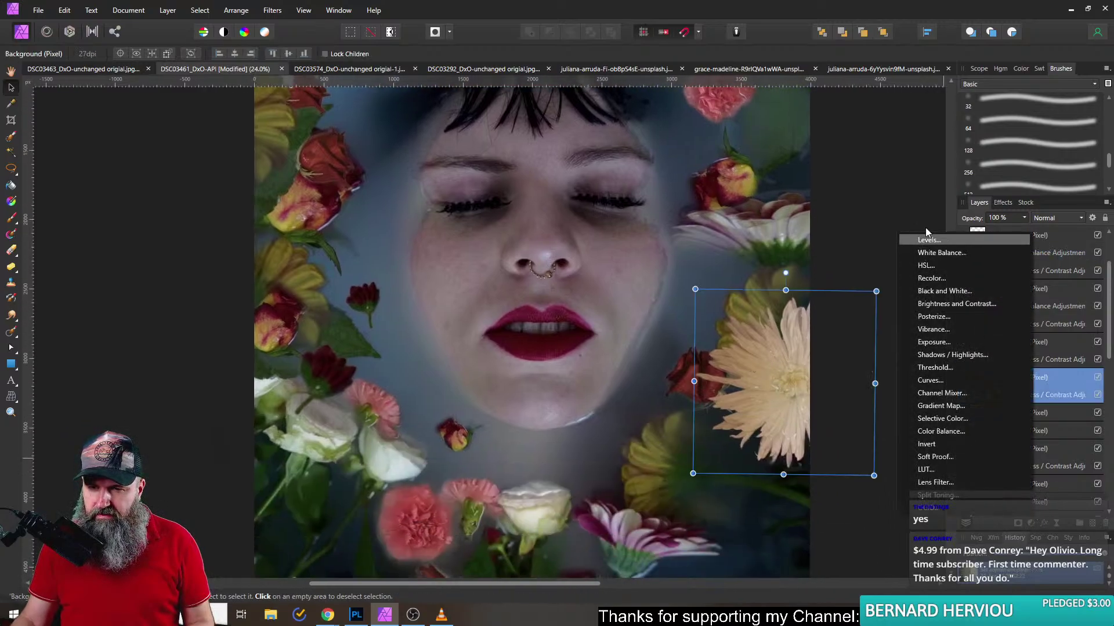
pyautogui.click(933, 252)
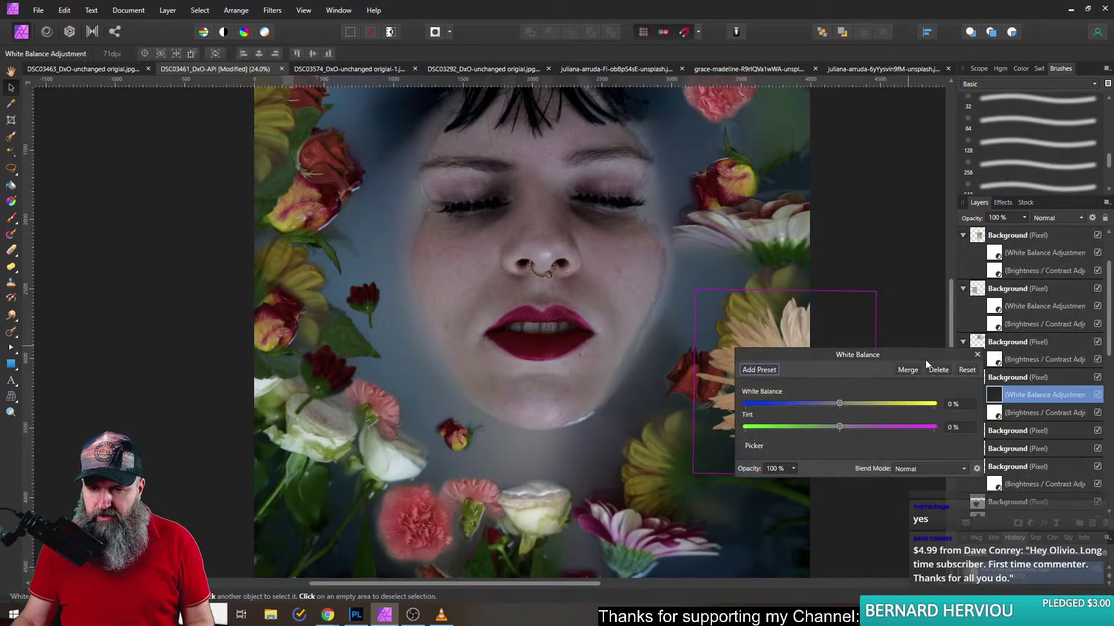
pyautogui.moveTo(840, 404); pyautogui.dragTo(828, 400)
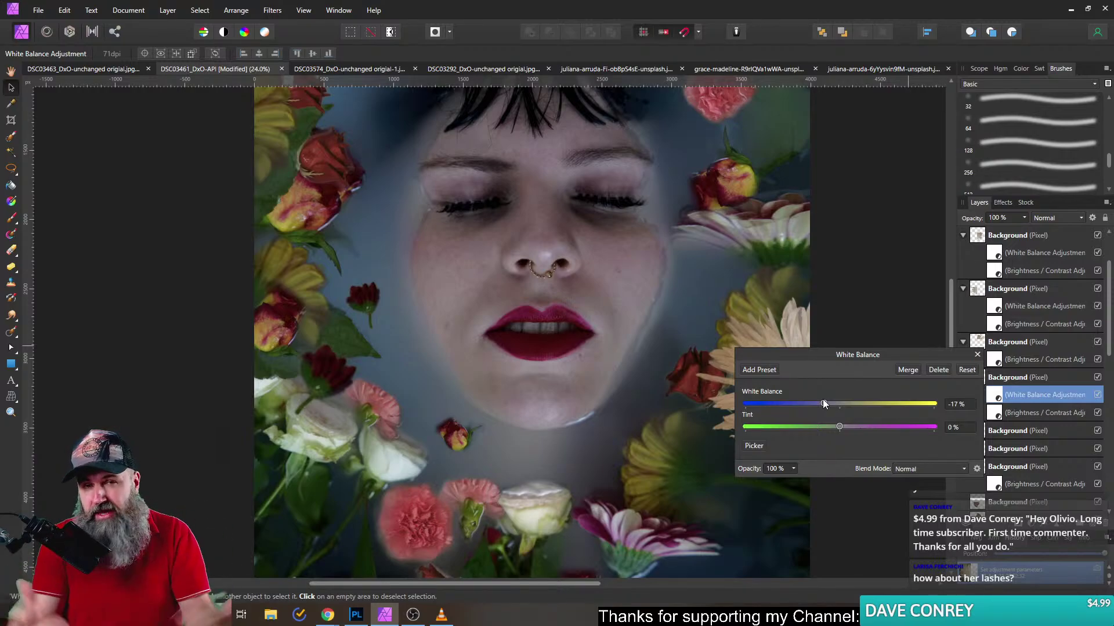
pyautogui.click(976, 354)
# - Erase the pale fringe around the red rose beside the large cream flower, using a 73.7 px Erase Brush at 72% hardness
pyautogui.click(688, 384)
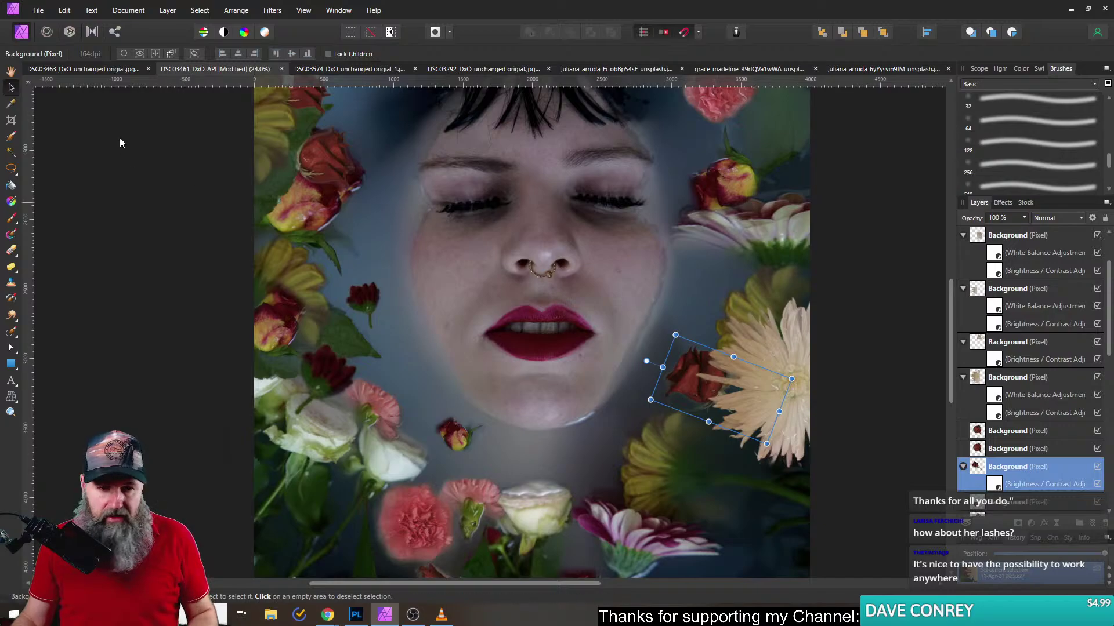
pyautogui.click(10, 250)
pyautogui.scroll(8, 656, 384)
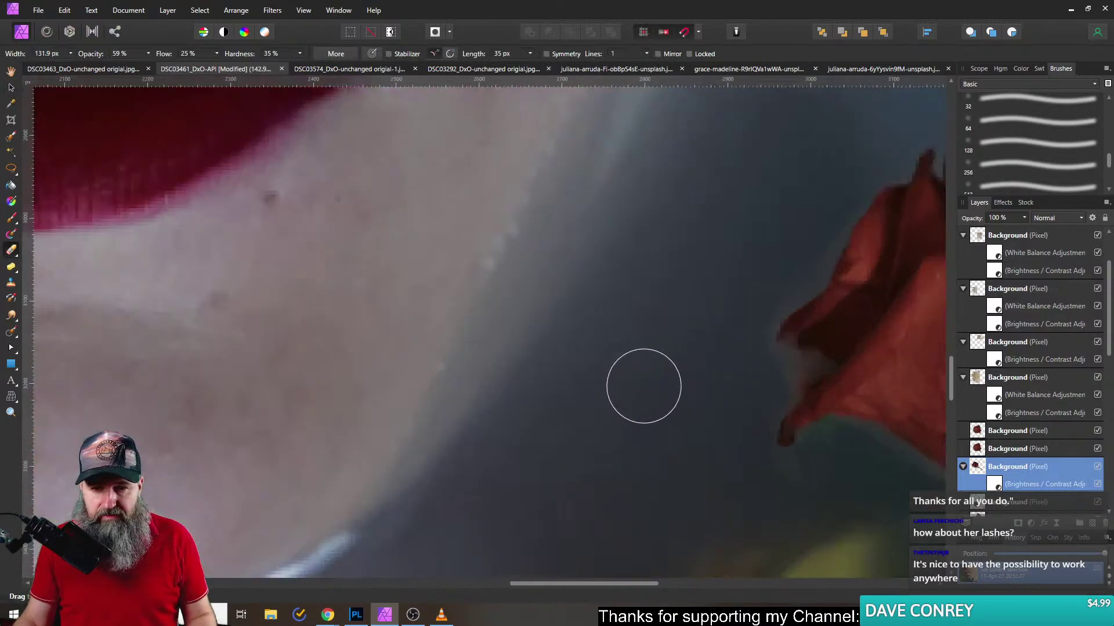
pyautogui.hscroll(5, 674, 383)
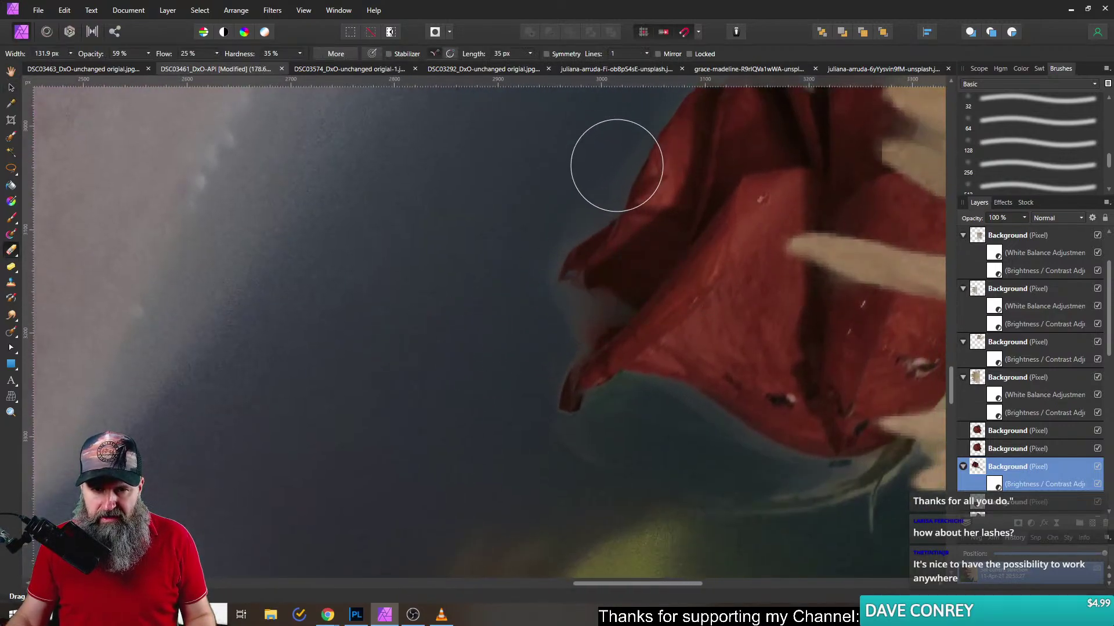
pyautogui.scroll(2, 615, 166)
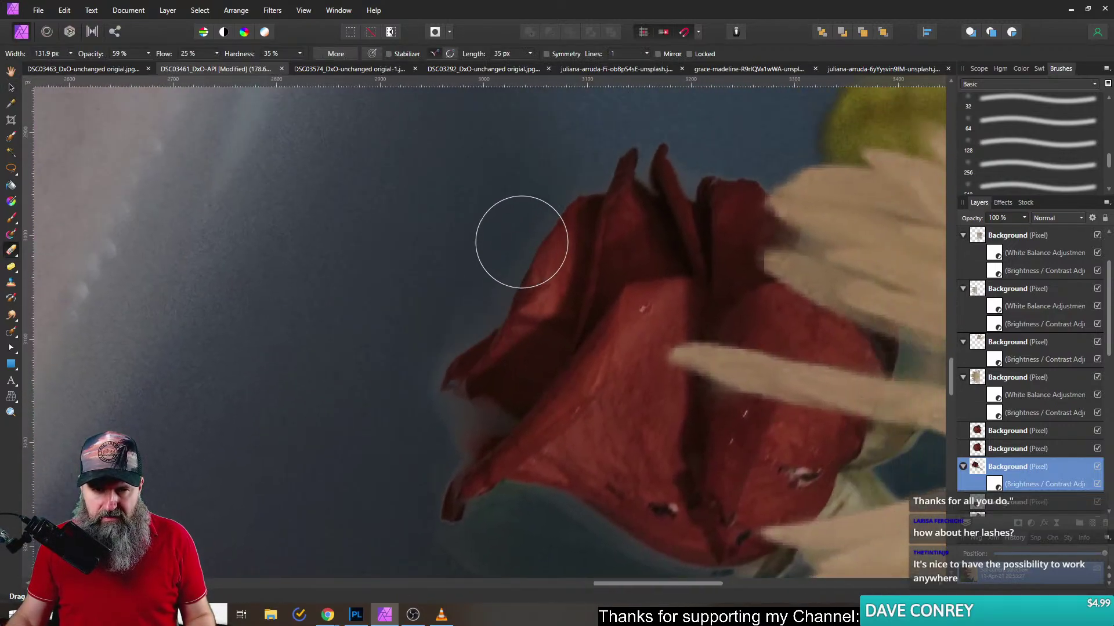
pyautogui.click(299, 53)
pyautogui.moveTo(292, 66); pyautogui.dragTo(330, 67)
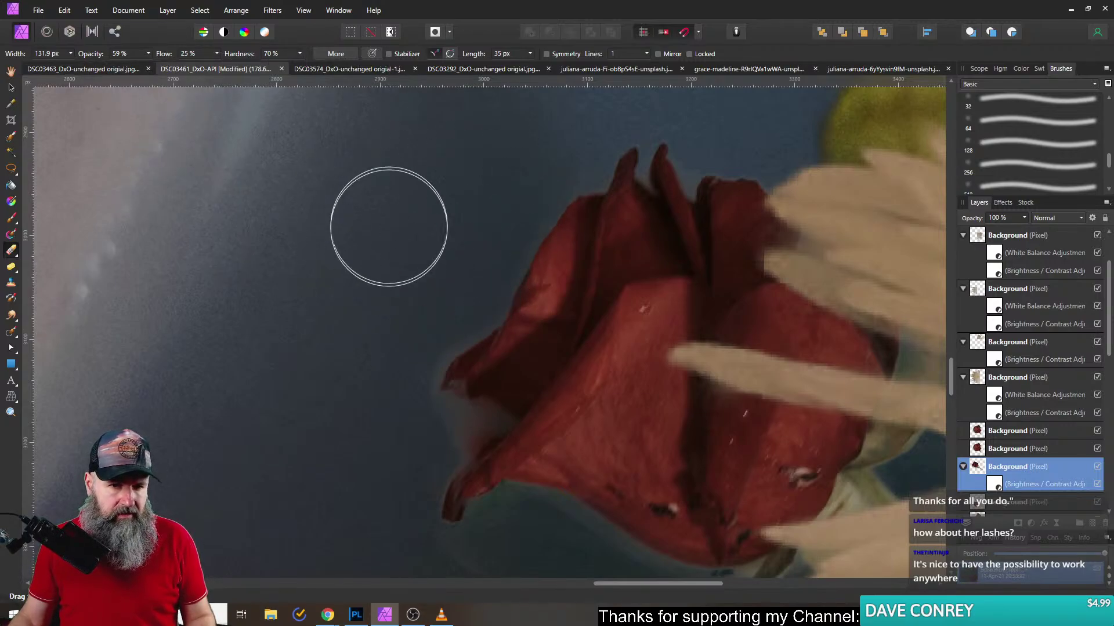
pyautogui.moveTo(457, 319); pyautogui.dragTo(432, 317)
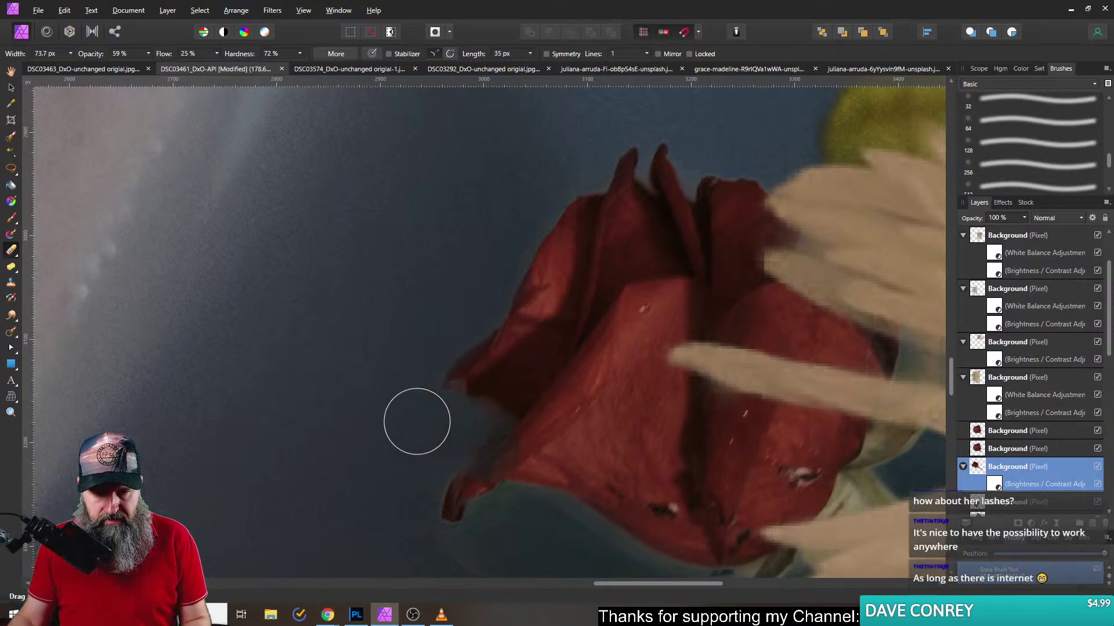
pyautogui.scroll(-3, 409, 348)
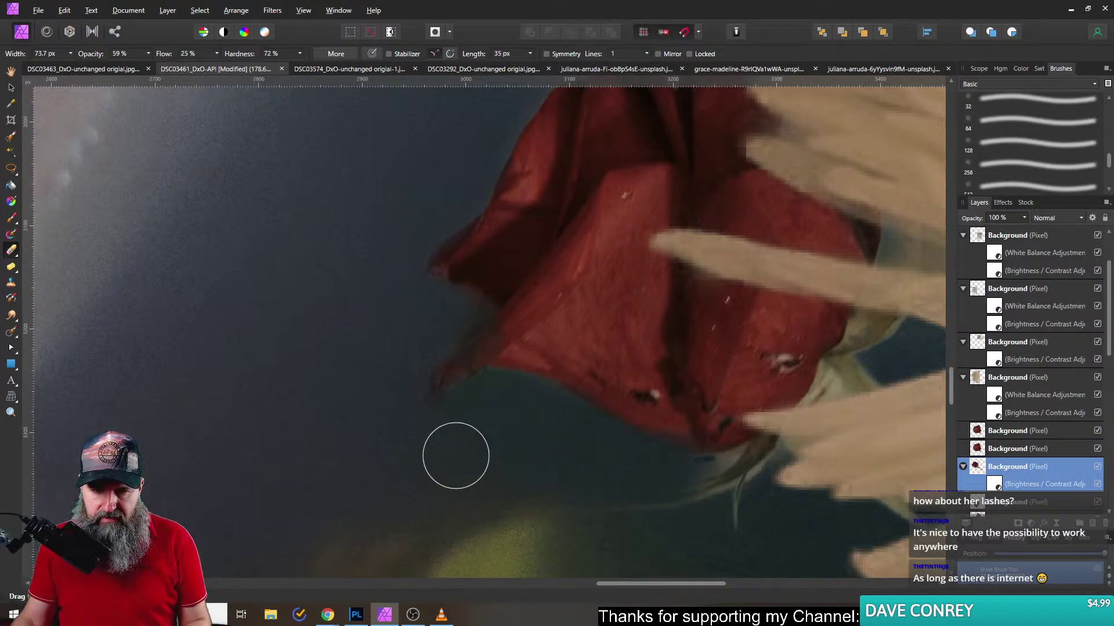
pyautogui.scroll(3, 396, 301)
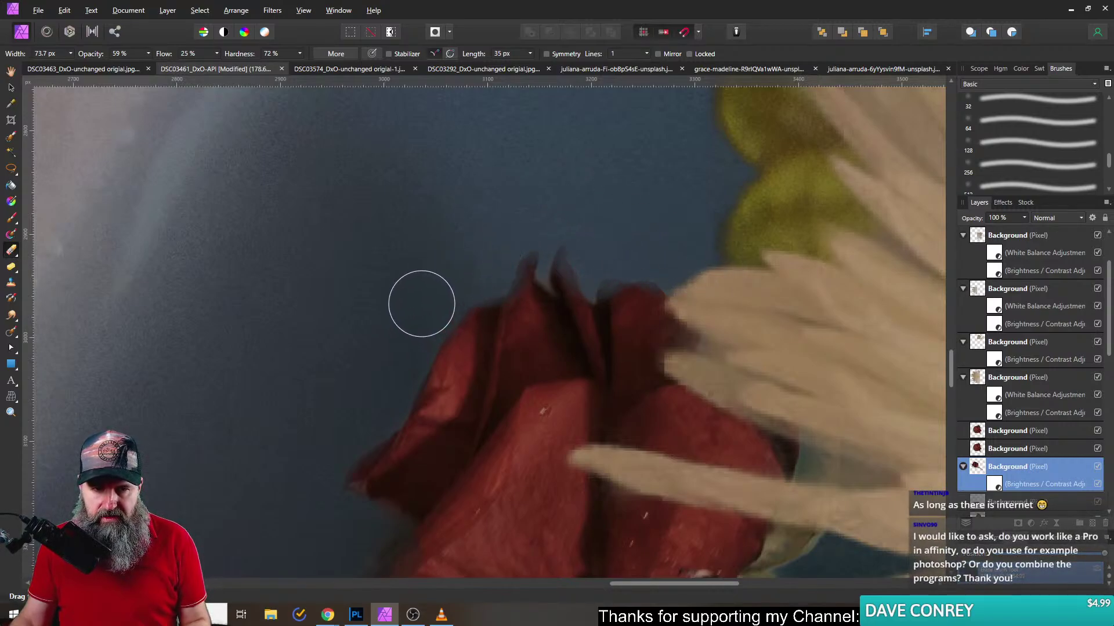
pyautogui.scroll(3, 411, 300)
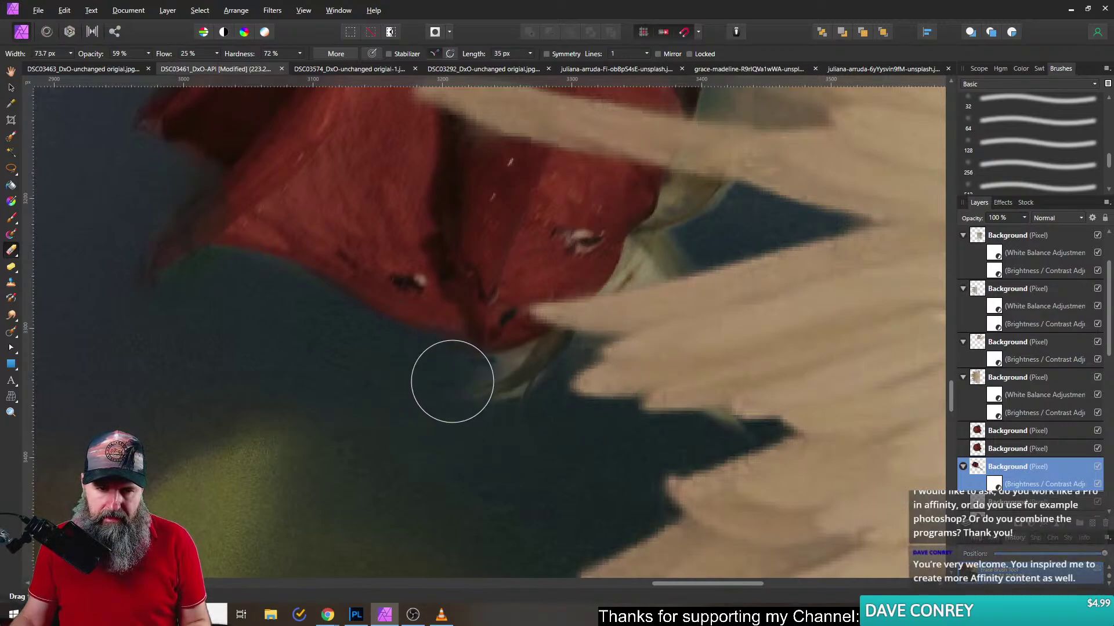
# - Erase the pale fringe around the red rose at the photo's upper edge with the Erase Brush hardness set to 33%
pyautogui.scroll(-8, 427, 458)
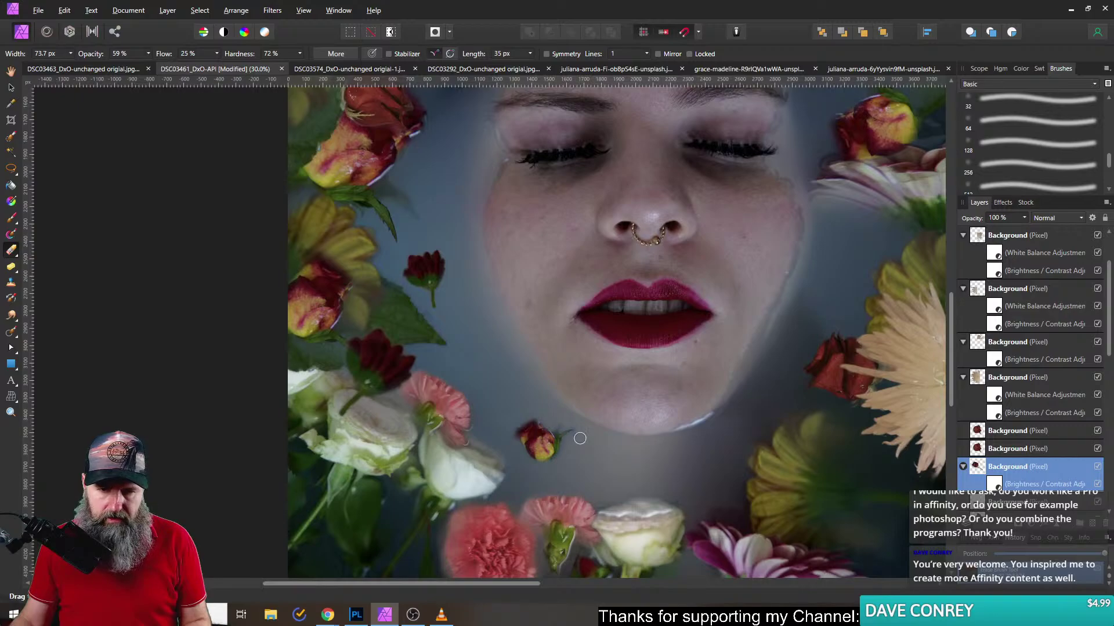
pyautogui.scroll(-2, 566, 429)
pyautogui.scroll(-4, 542, 258)
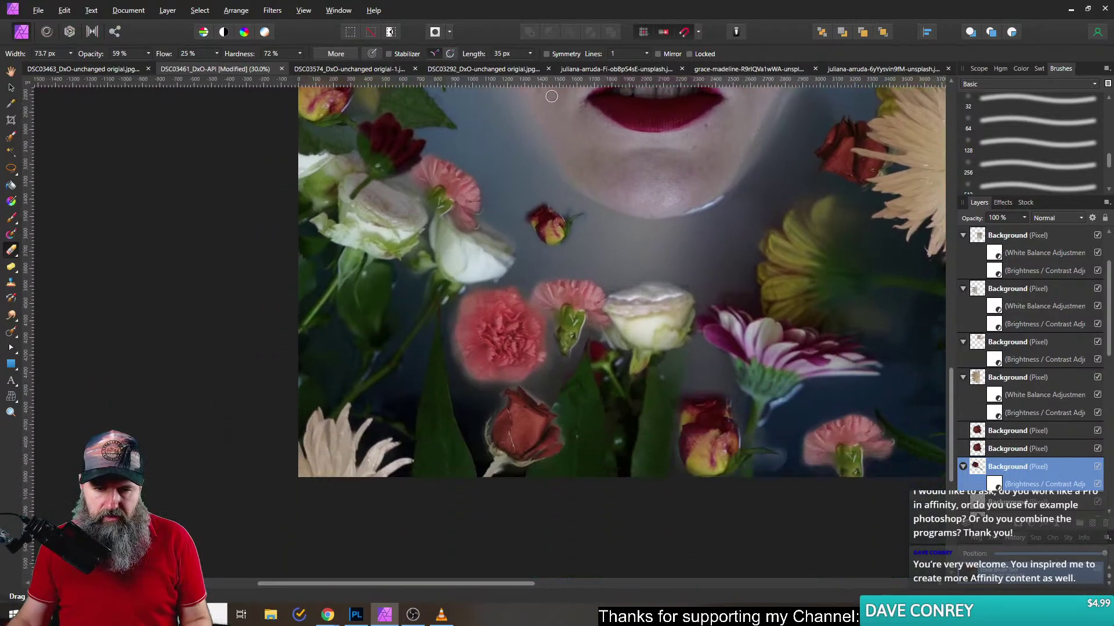
pyautogui.scroll(12, 530, 395)
pyautogui.scroll(6, 530, 395)
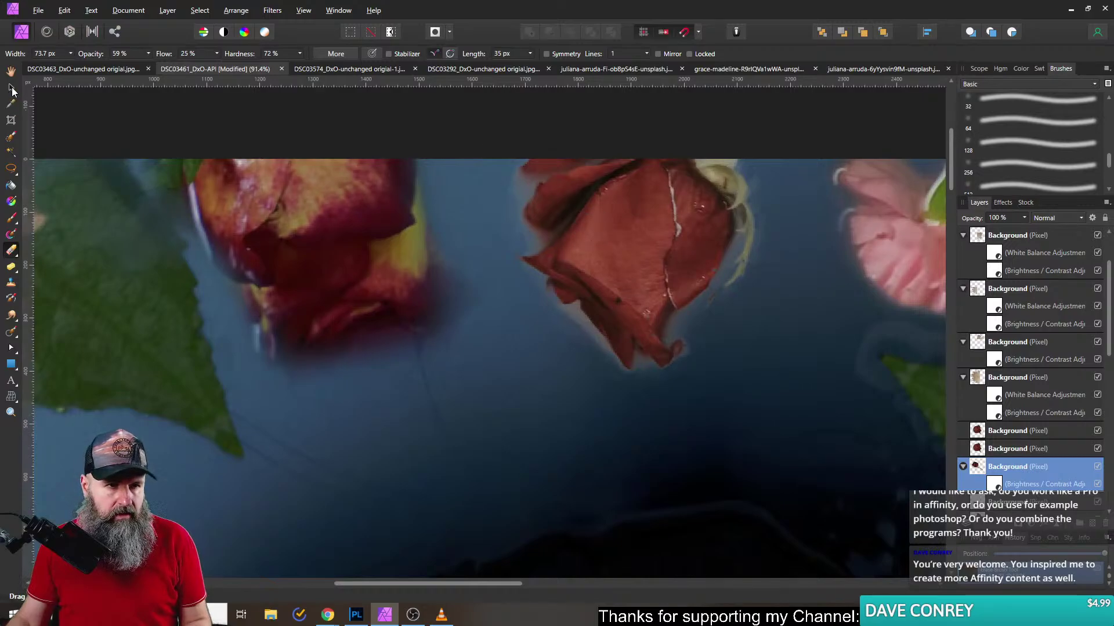
pyautogui.click(12, 90)
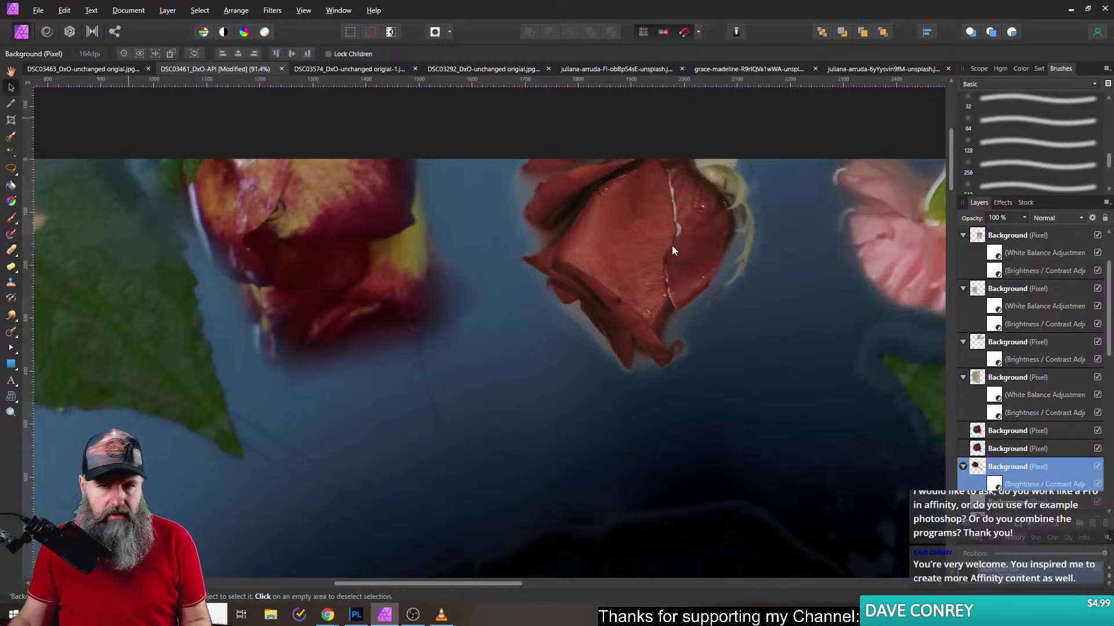
pyautogui.click(671, 249)
pyautogui.click(11, 250)
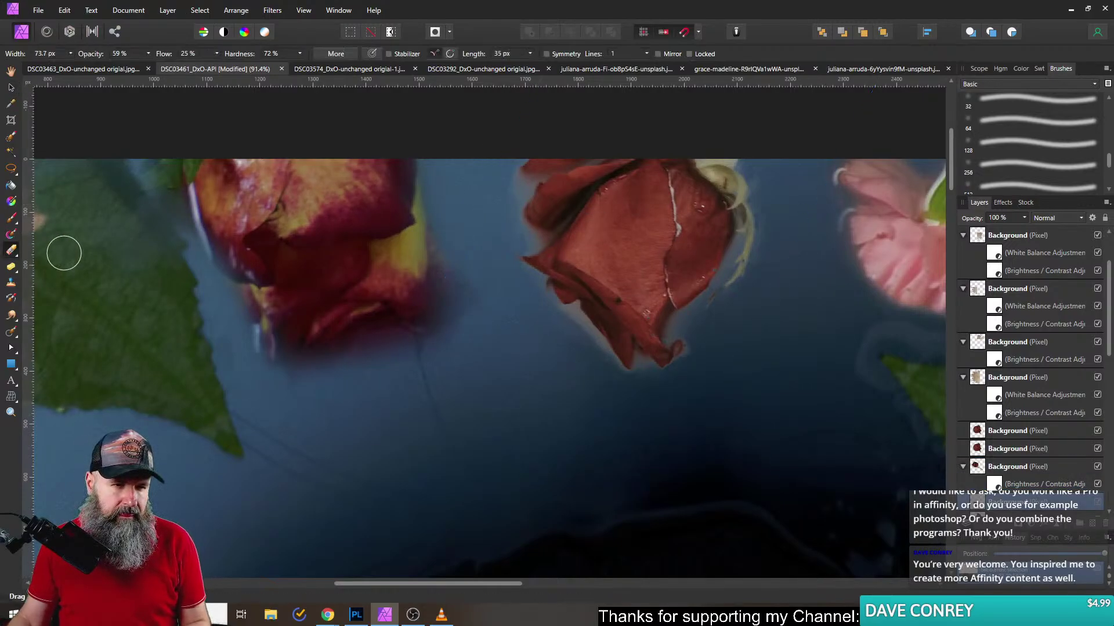
pyautogui.scroll(2, 507, 251)
pyautogui.scroll(1, 528, 267)
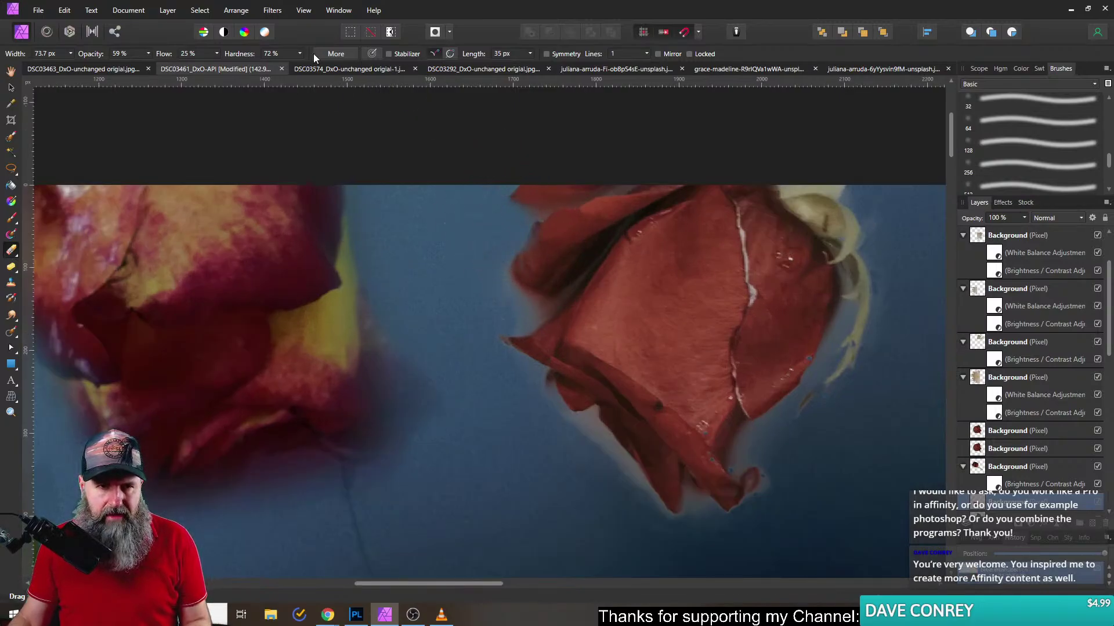
pyautogui.click(271, 66)
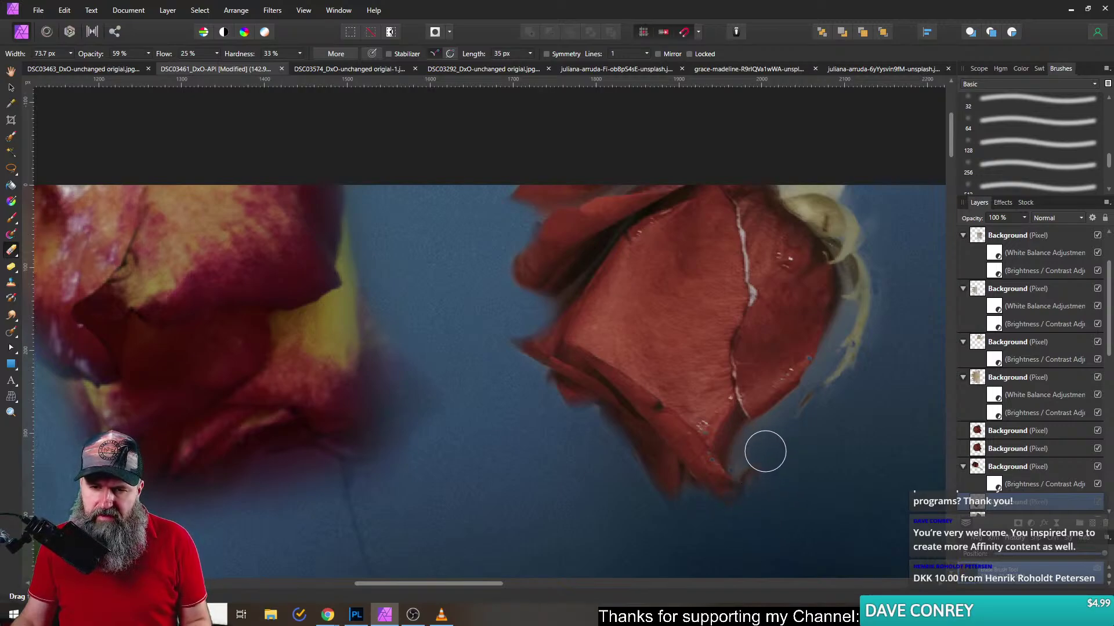
pyautogui.moveTo(757, 452)
pyautogui.mouseDown()
pyautogui.moveTo(790, 408)
pyautogui.moveTo(794, 430)
pyautogui.moveTo(826, 355)
pyautogui.mouseUp()
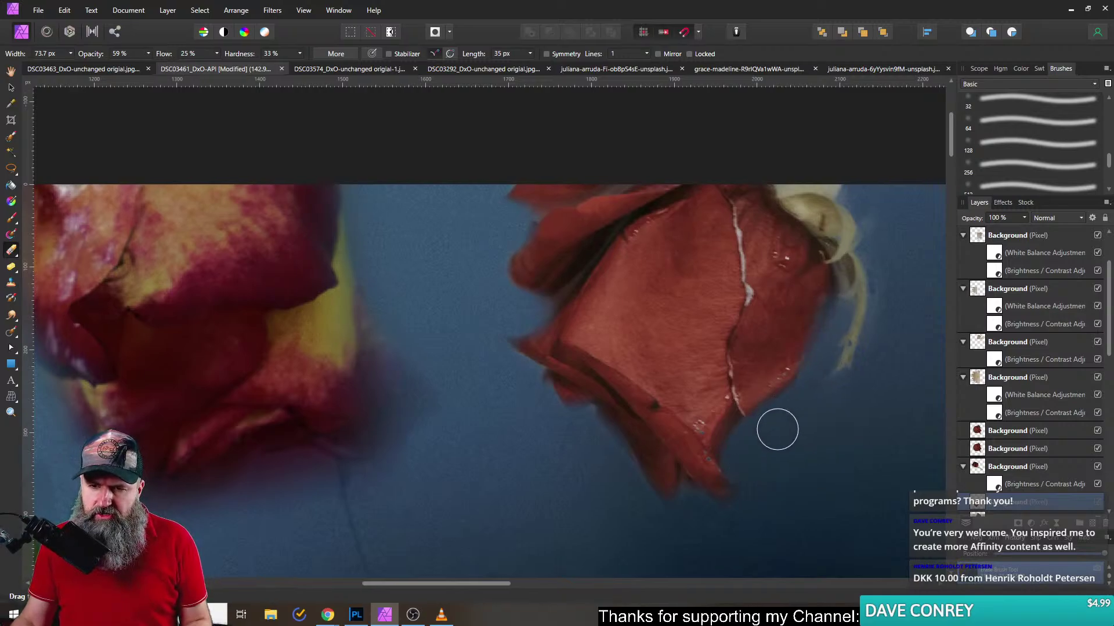
pyautogui.moveTo(809, 423); pyautogui.dragTo(686, 457)
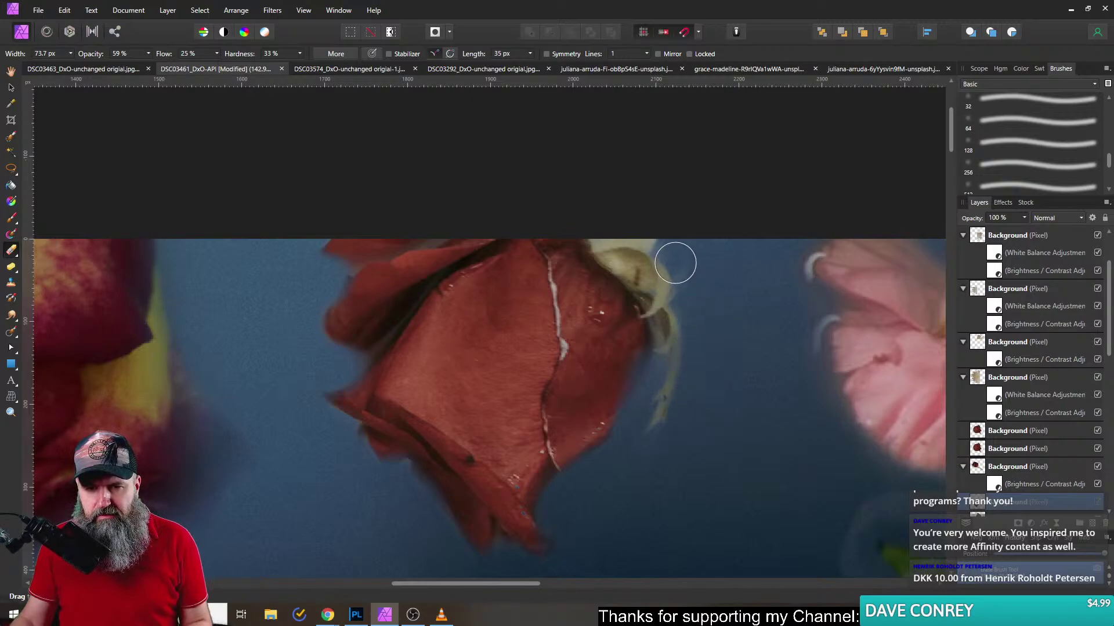
pyautogui.moveTo(673, 264); pyautogui.dragTo(687, 338)
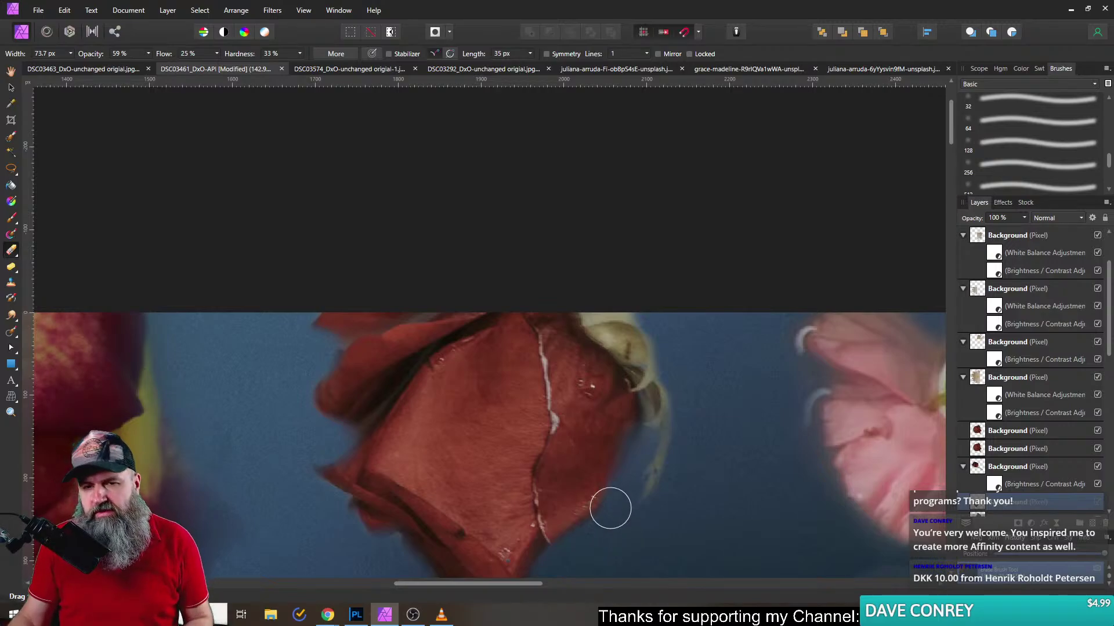
# - Clean up the soft outline of the pink carnation at the photo's upper edge with the Erase Brush
pyautogui.click(10, 88)
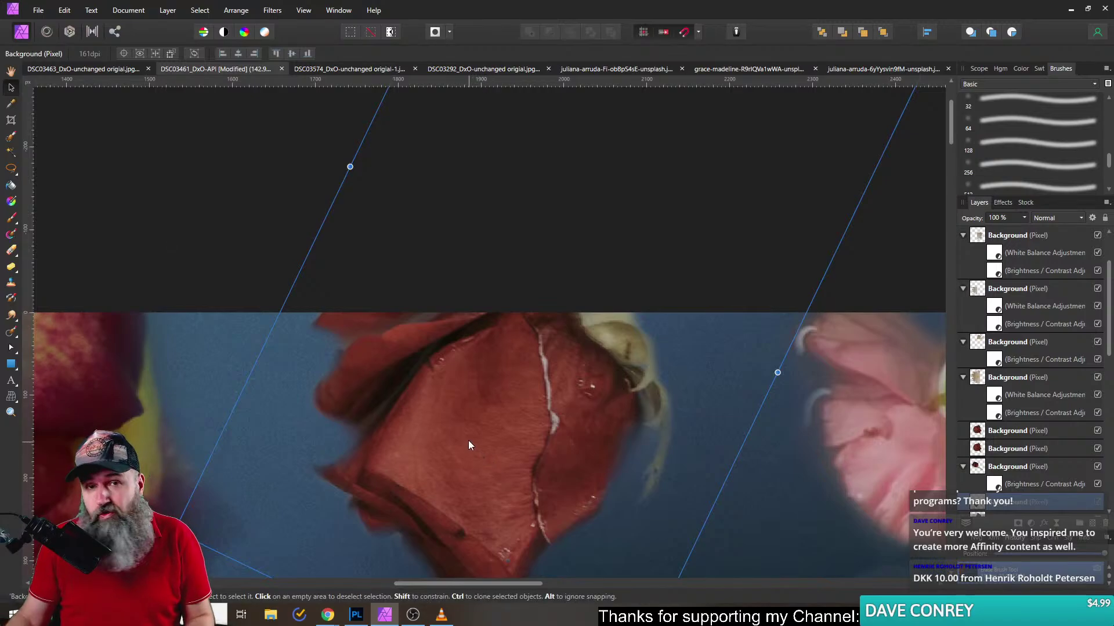
pyautogui.scroll(-4, 488, 458)
pyautogui.scroll(-3, 504, 440)
pyautogui.click(520, 363)
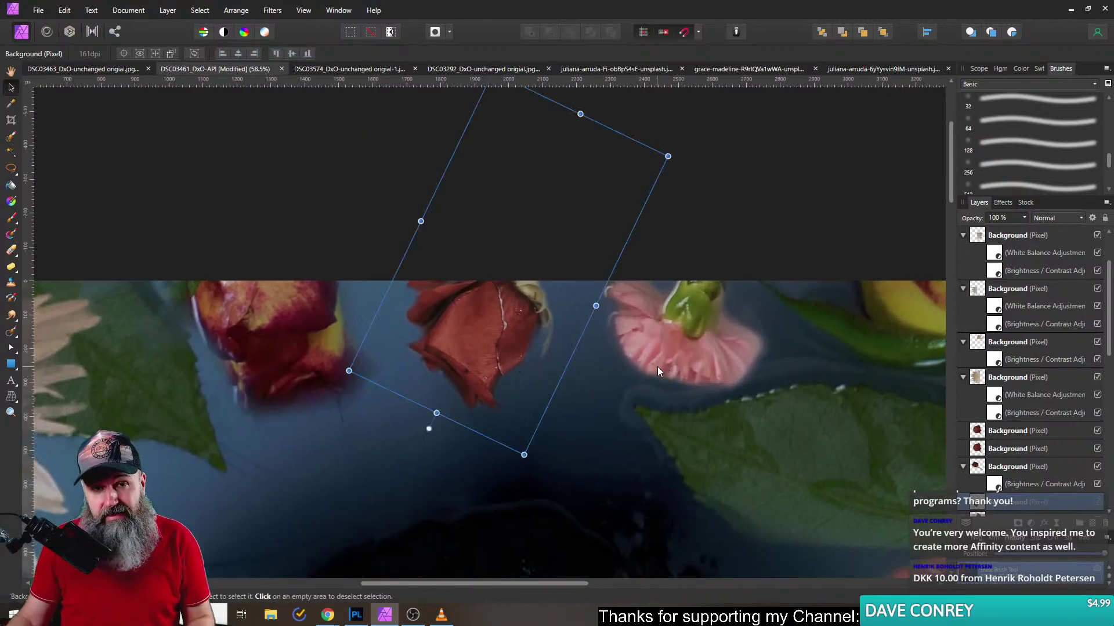
pyautogui.click(705, 340)
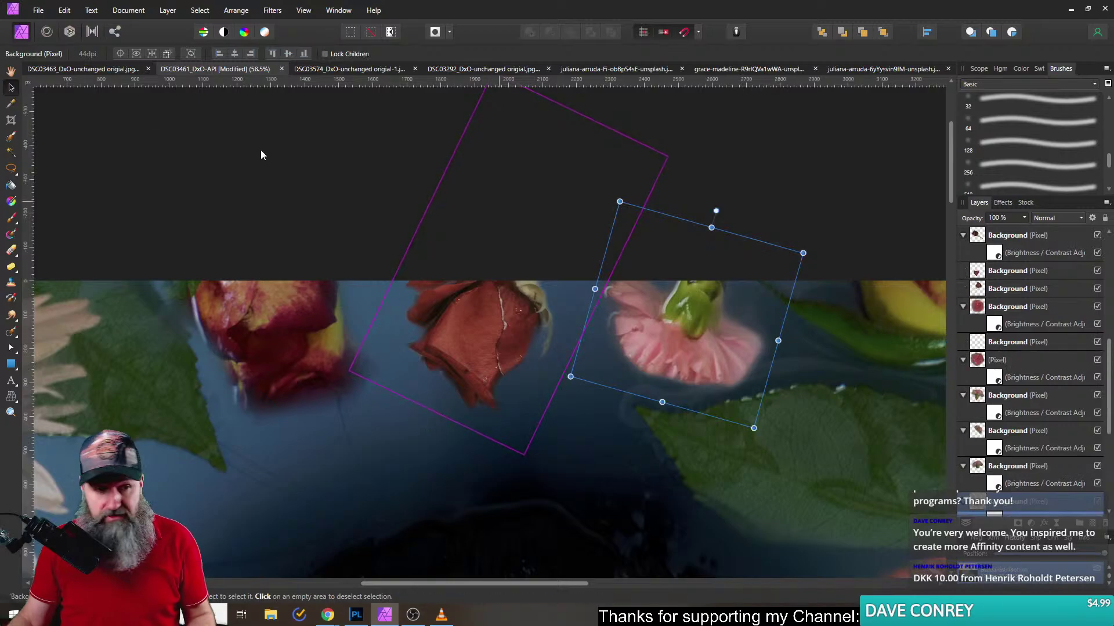
pyautogui.click(11, 249)
pyautogui.scroll(5, 801, 325)
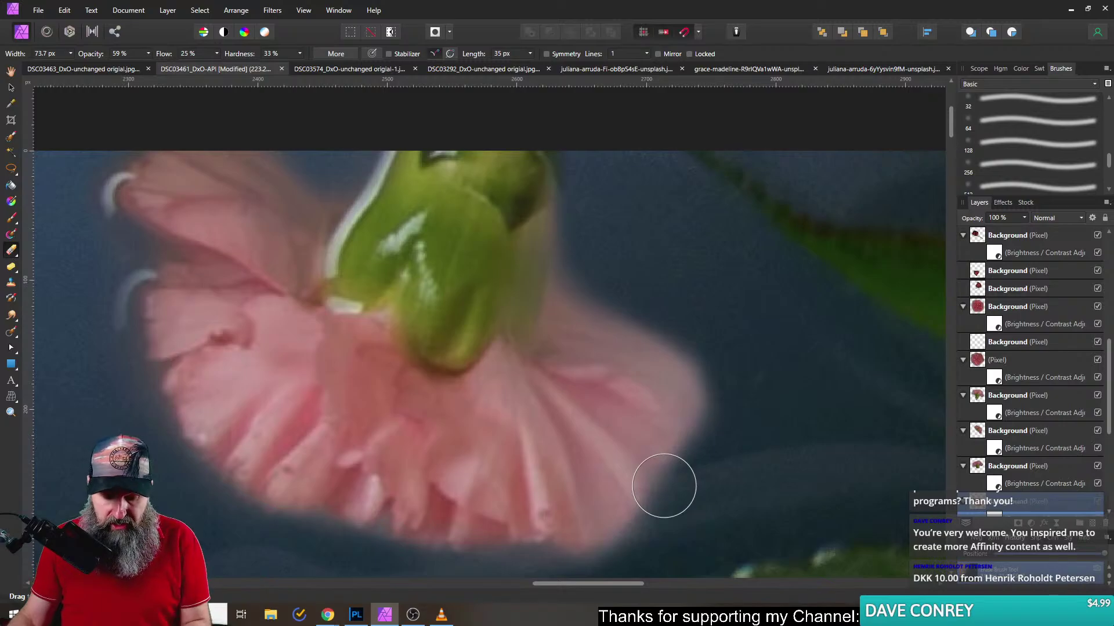
# - Move the pink carnation at the photo's upper edge slightly up and toward the neighbouring red rose
pyautogui.click(12, 88)
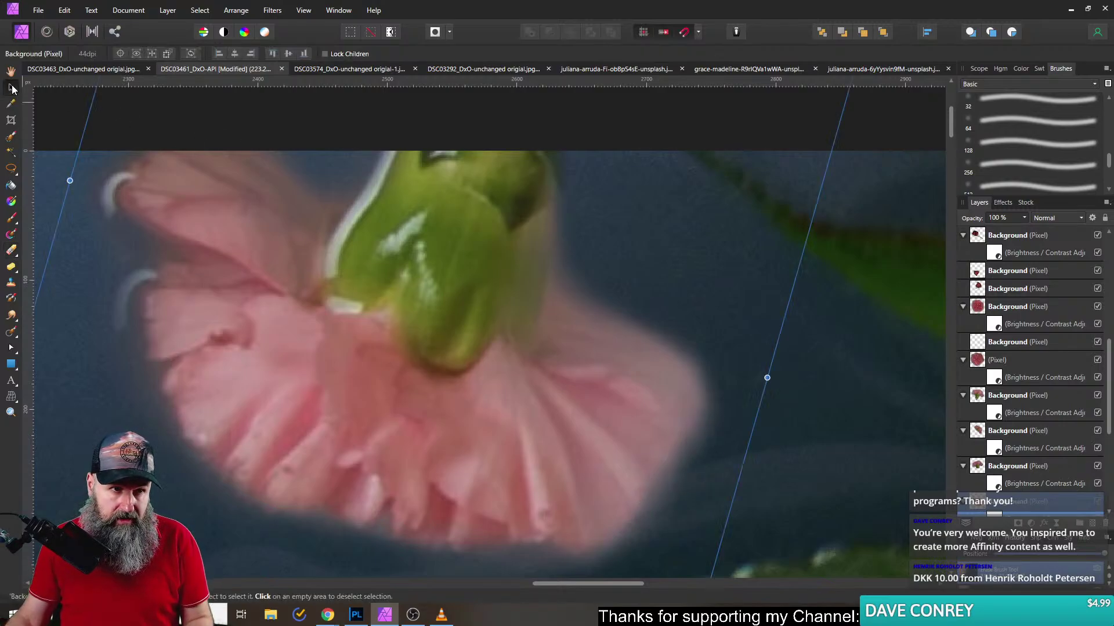
pyautogui.scroll(-10, 529, 214)
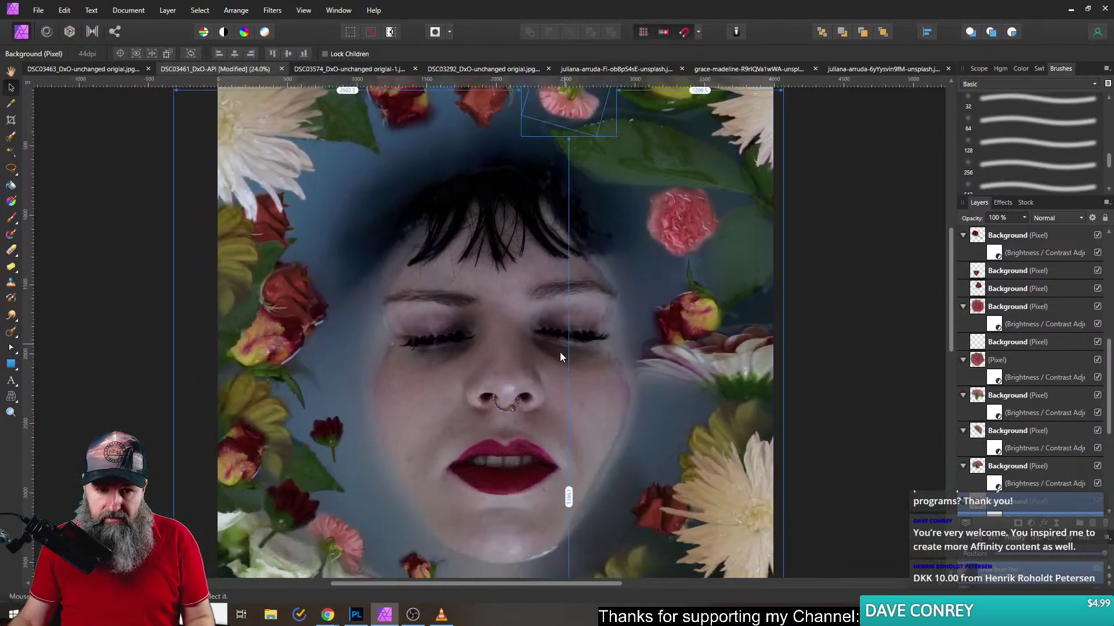
pyautogui.scroll(-5, 560, 356)
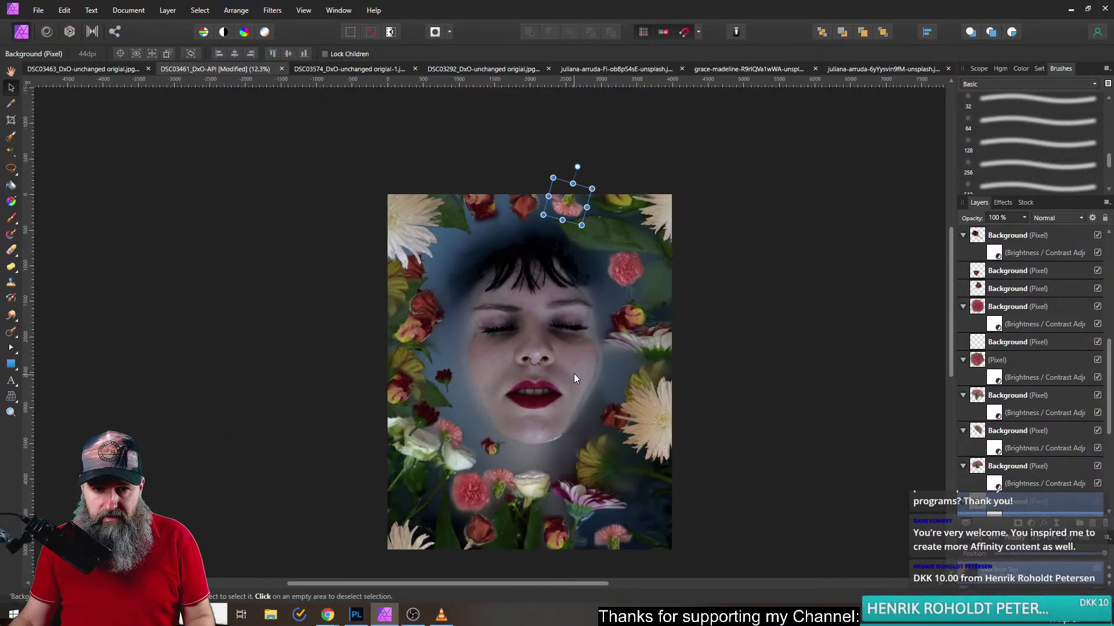
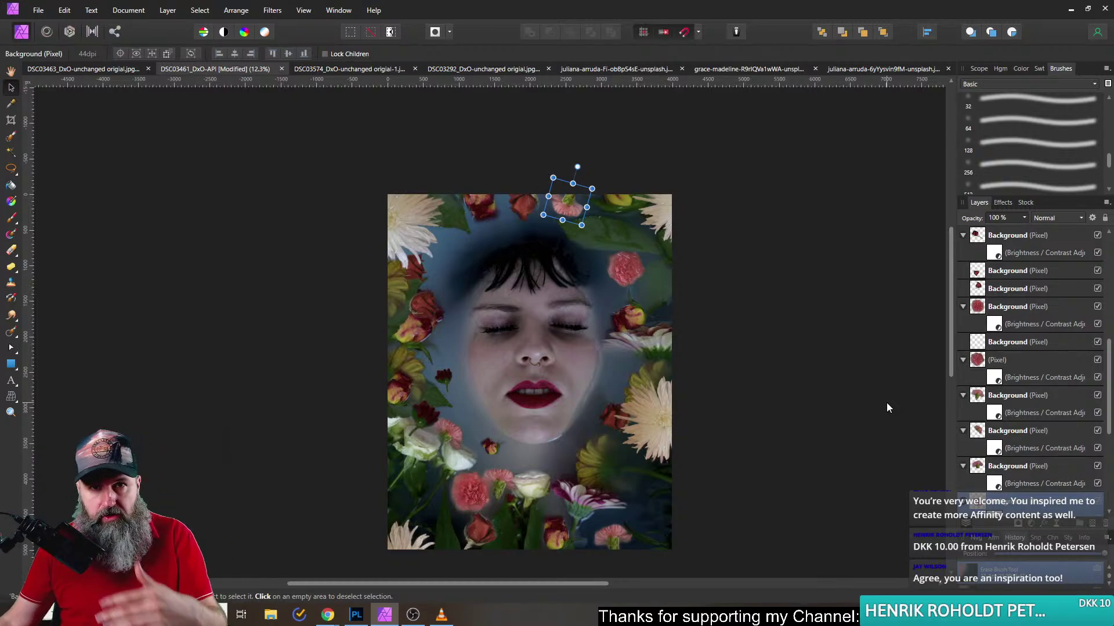
pyautogui.scroll(1, 886, 403)
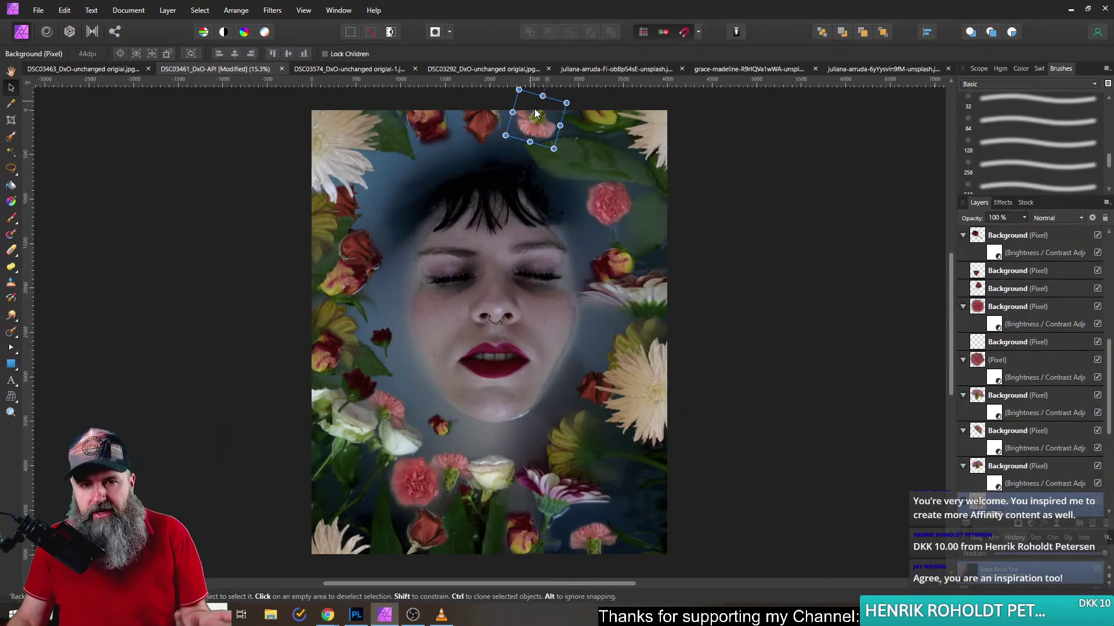
pyautogui.moveTo(535, 124); pyautogui.dragTo(530, 121)
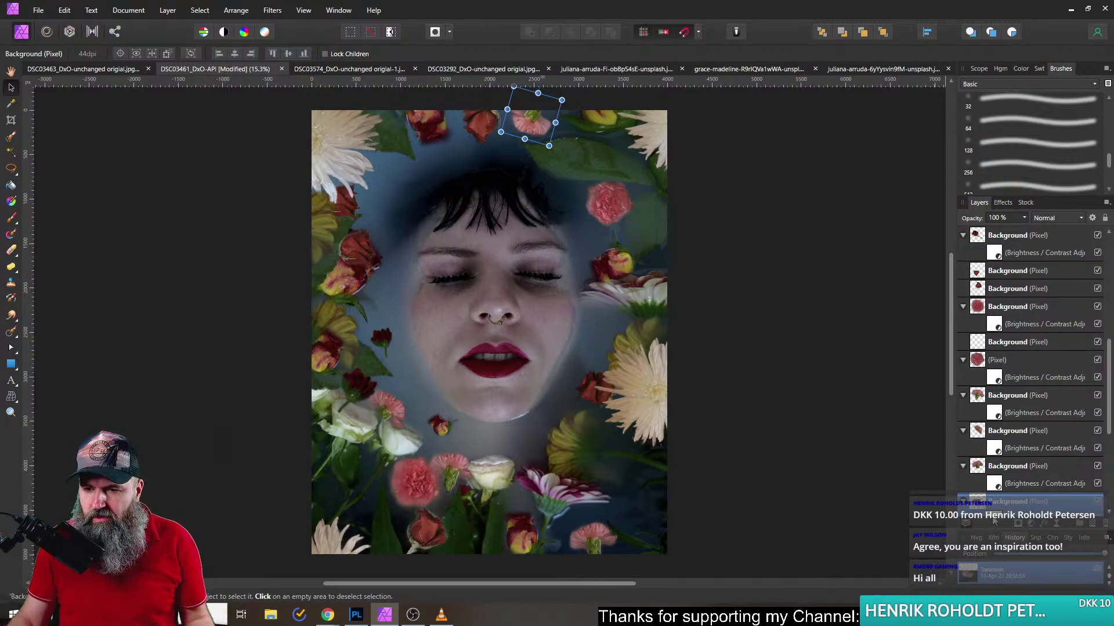
# - Set the brightness of the upper pink carnation's existing Brightness / Contrast adjustment to -49% and deselect it
pyautogui.scroll(-3, 994, 464)
pyautogui.doubleClick(994, 416)
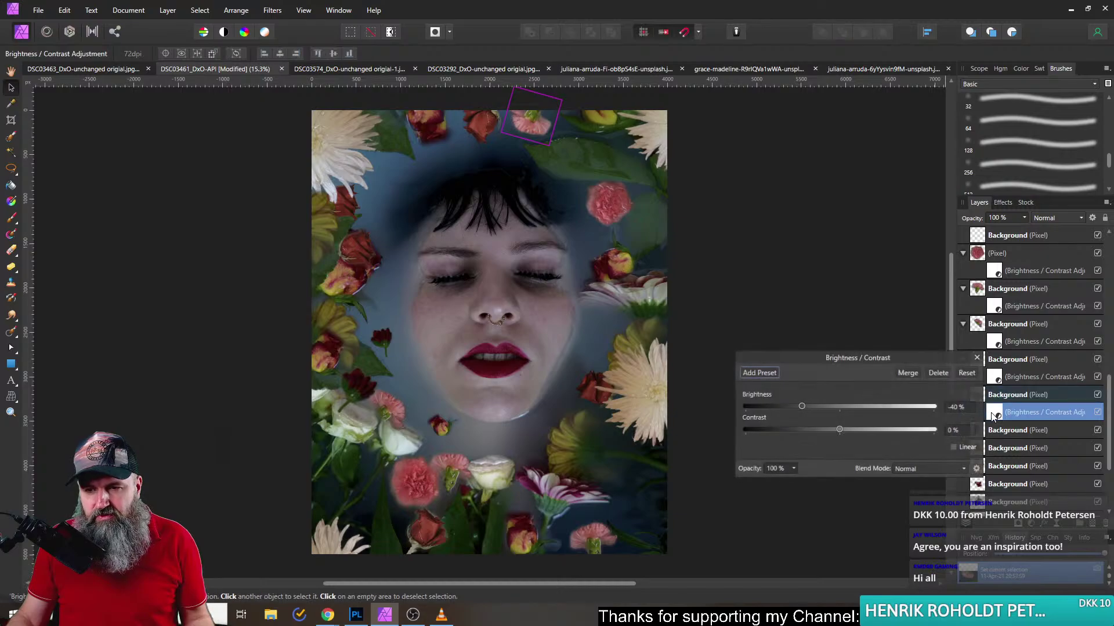
pyautogui.moveTo(803, 409); pyautogui.dragTo(800, 408)
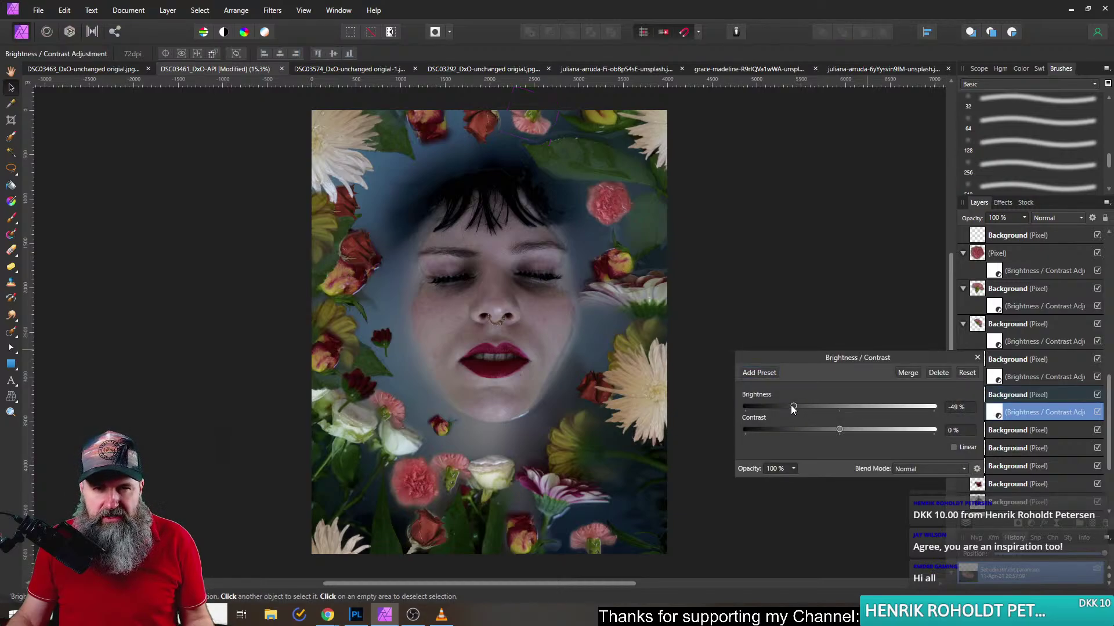
pyautogui.click(978, 359)
pyautogui.click(783, 347)
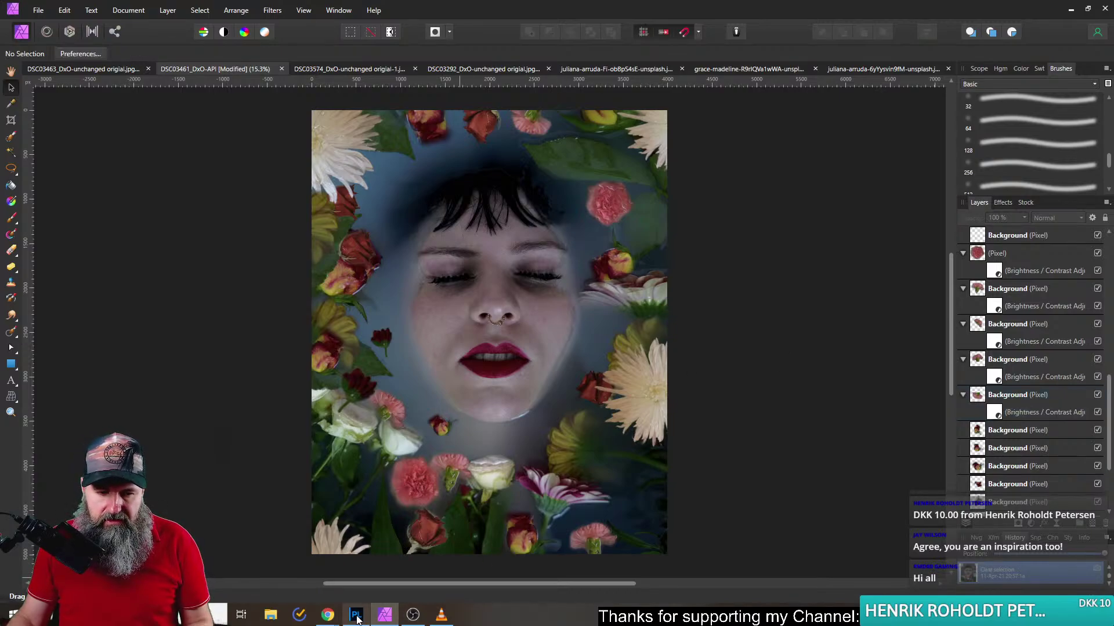
# - Switch to DxO PhotoLab, check its version in the program information, and close that information
pyautogui.moveTo(359, 620)
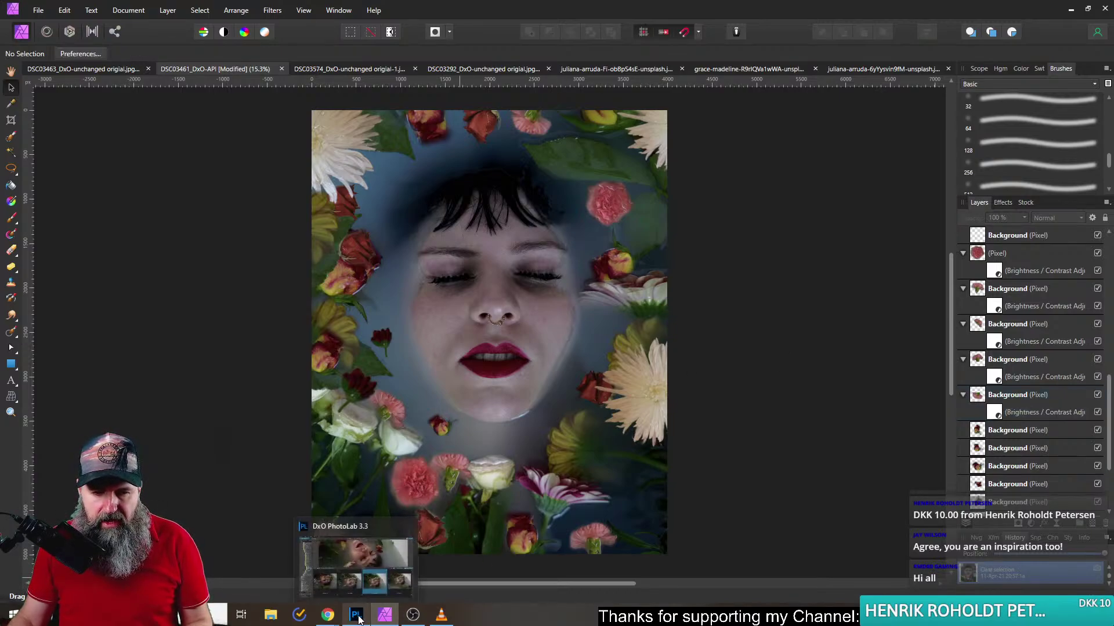
pyautogui.click(359, 620)
pyautogui.click(232, 8)
pyautogui.click(148, 177)
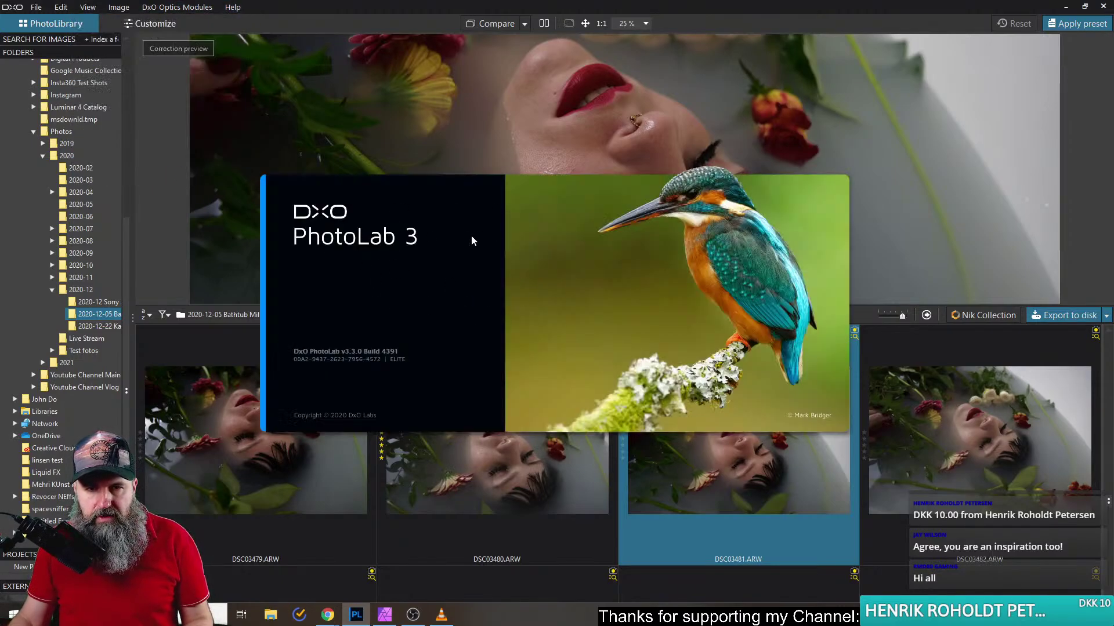
pyautogui.click(321, 7)
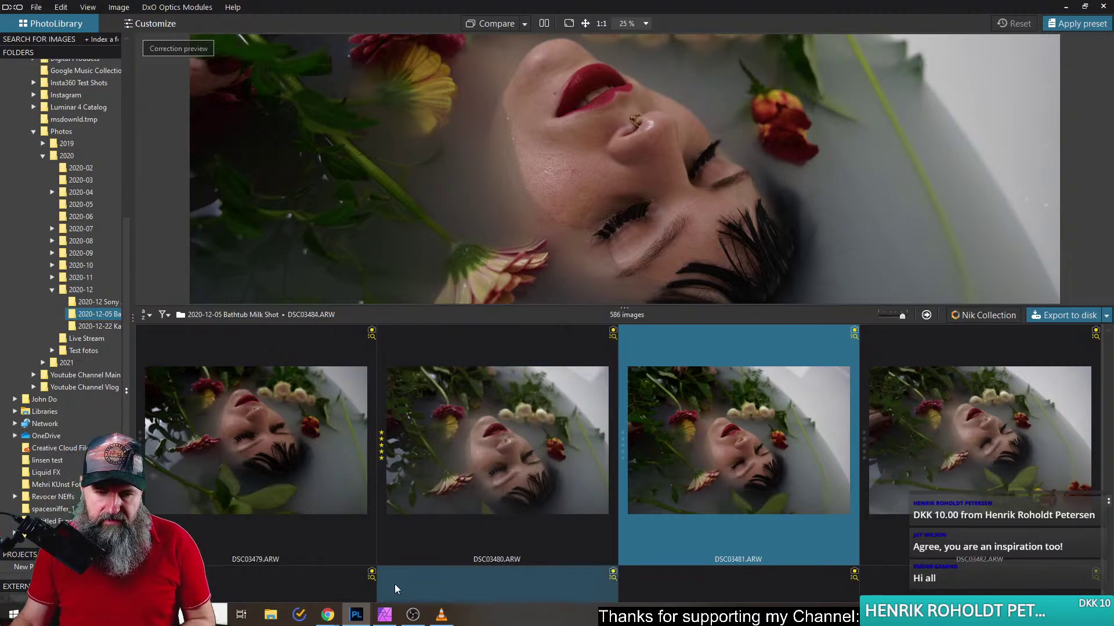
# - Switch back to the flower portrait composite in Affinity Photo
pyautogui.click(382, 619)
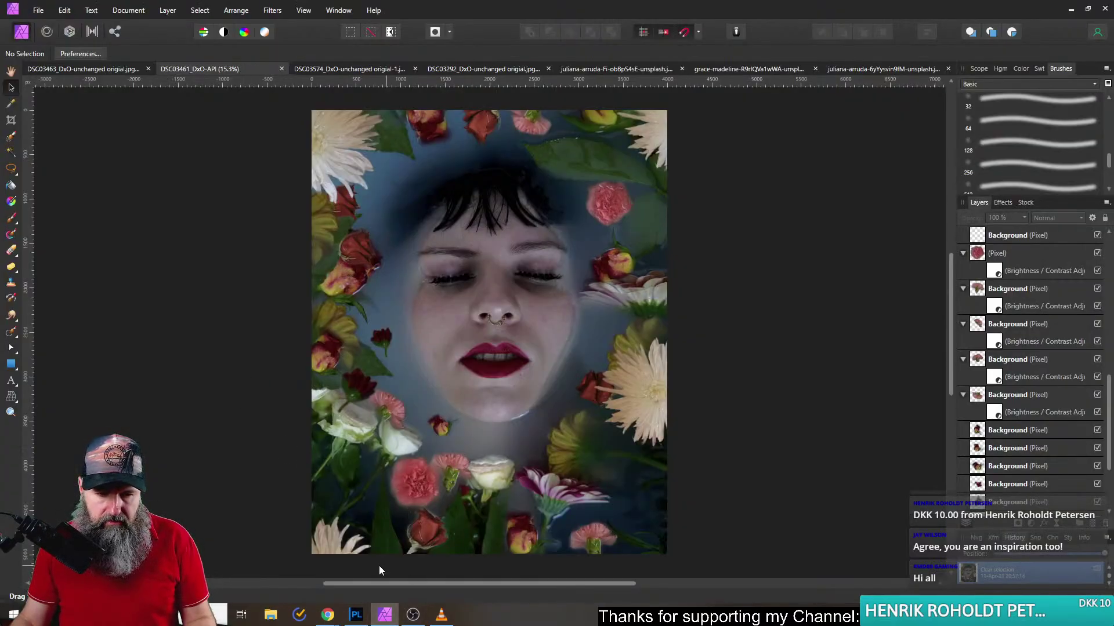
pyautogui.moveTo(443, 616)
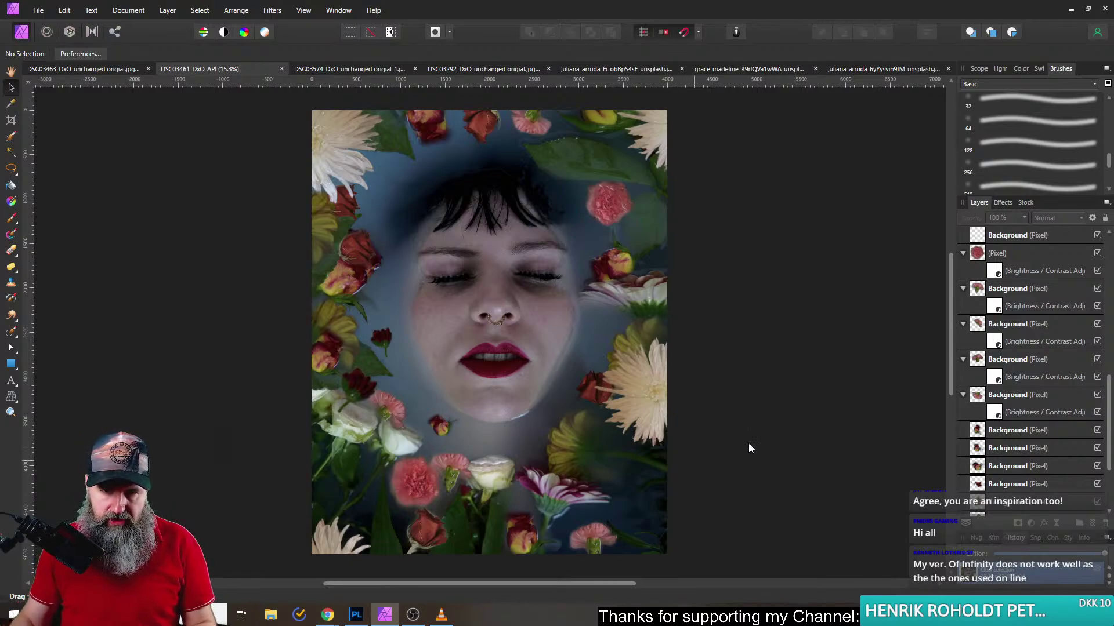
# - Try the large pink carnation from beside the forehead next to the cream flower in the photo's upper-left corner, layered behind the other blooms
pyautogui.click(619, 207)
pyautogui.moveTo(611, 204); pyautogui.dragTo(752, 201)
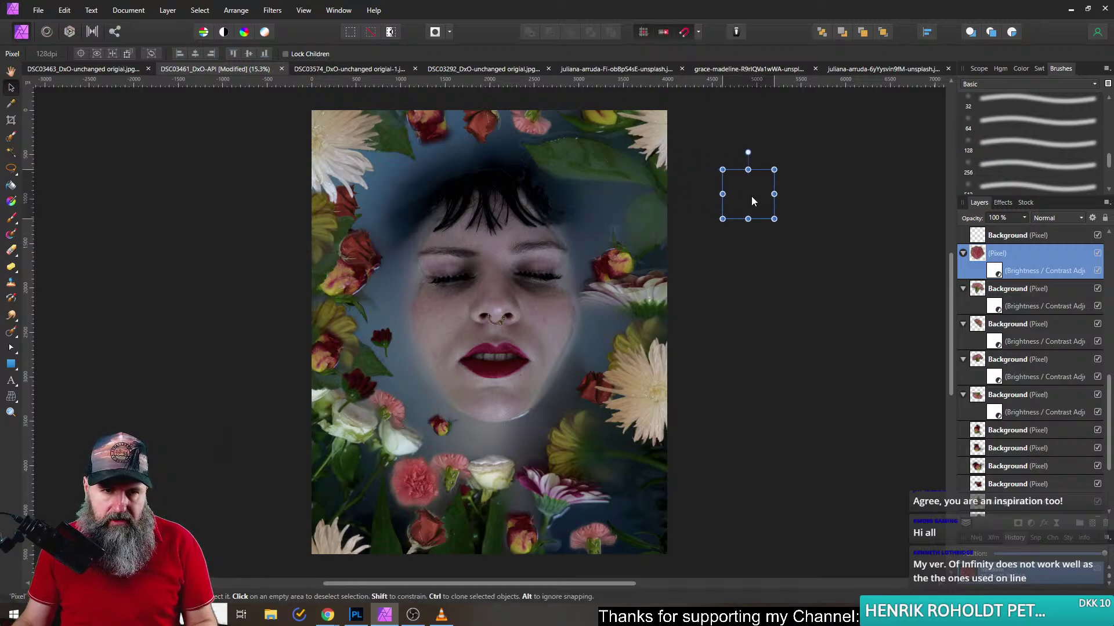
pyautogui.moveTo(751, 196); pyautogui.dragTo(383, 161)
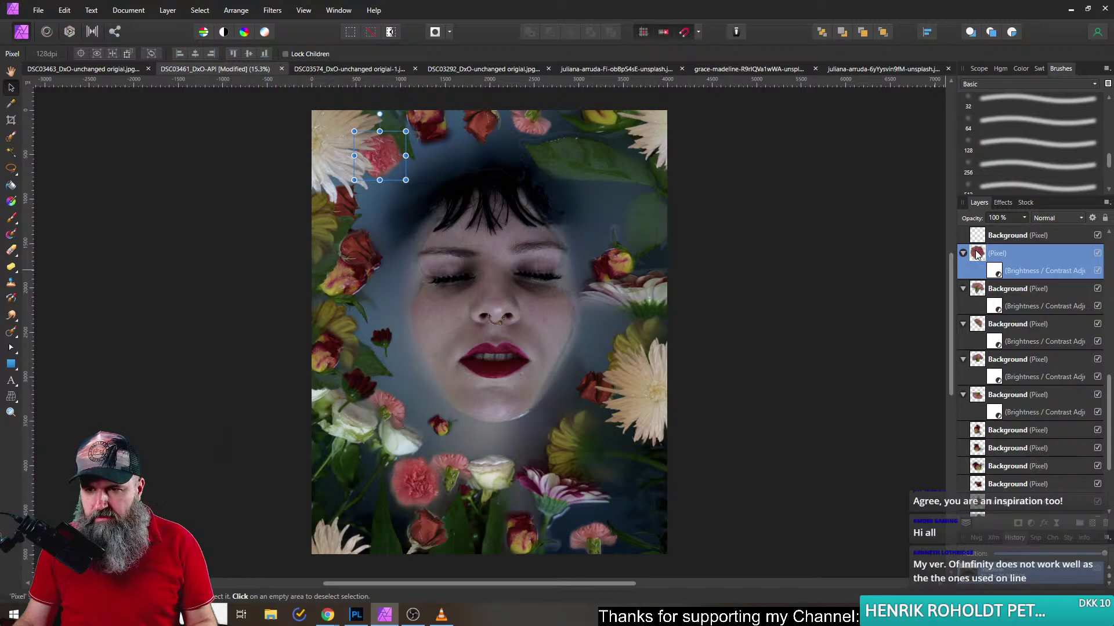
pyautogui.moveTo(974, 257); pyautogui.dragTo(986, 462)
pyautogui.moveTo(390, 165)
pyautogui.mouseDown()
pyautogui.moveTo(394, 176)
pyautogui.moveTo(379, 176)
pyautogui.mouseUp()
pyautogui.click(269, 182)
pyautogui.click(378, 168)
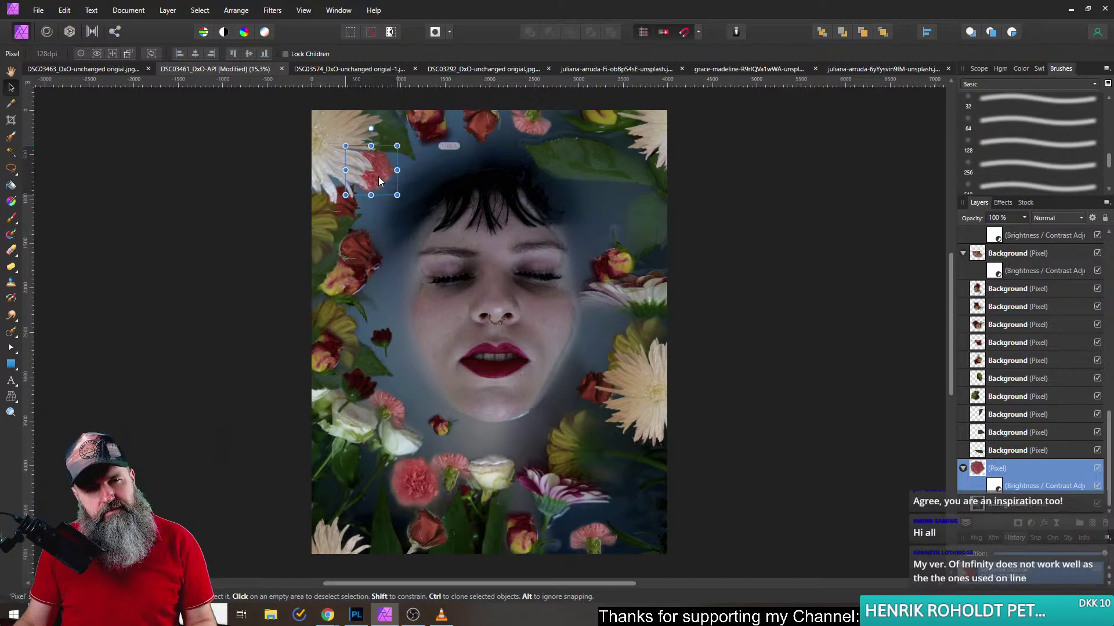
pyautogui.click(290, 160)
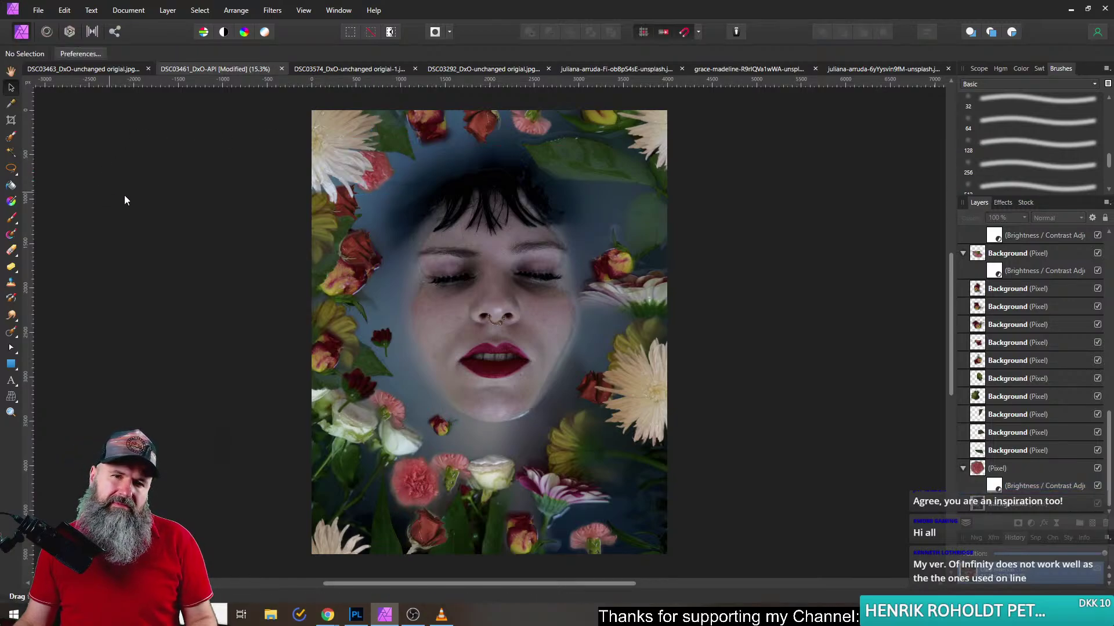
pyautogui.moveTo(371, 168)
pyautogui.mouseDown()
pyautogui.moveTo(394, 187)
pyautogui.moveTo(380, 162)
pyautogui.mouseUp()
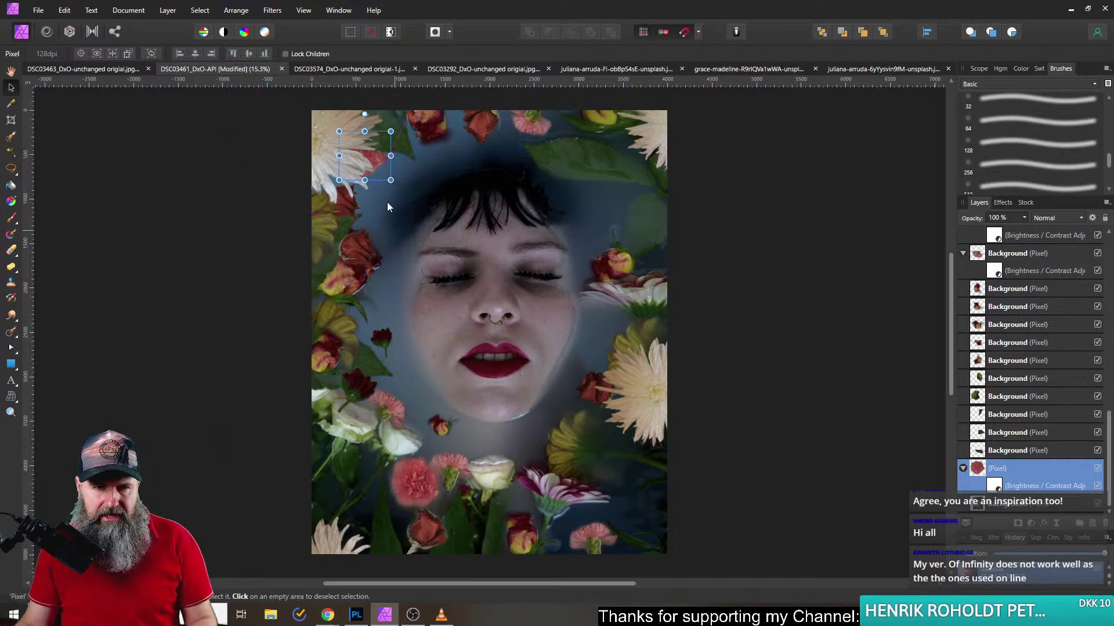
# - Delete the relocated large pink carnation and the other large pink carnation near the photo's lower-left edge
pyautogui.moveTo(387, 170); pyautogui.dragTo(451, 366)
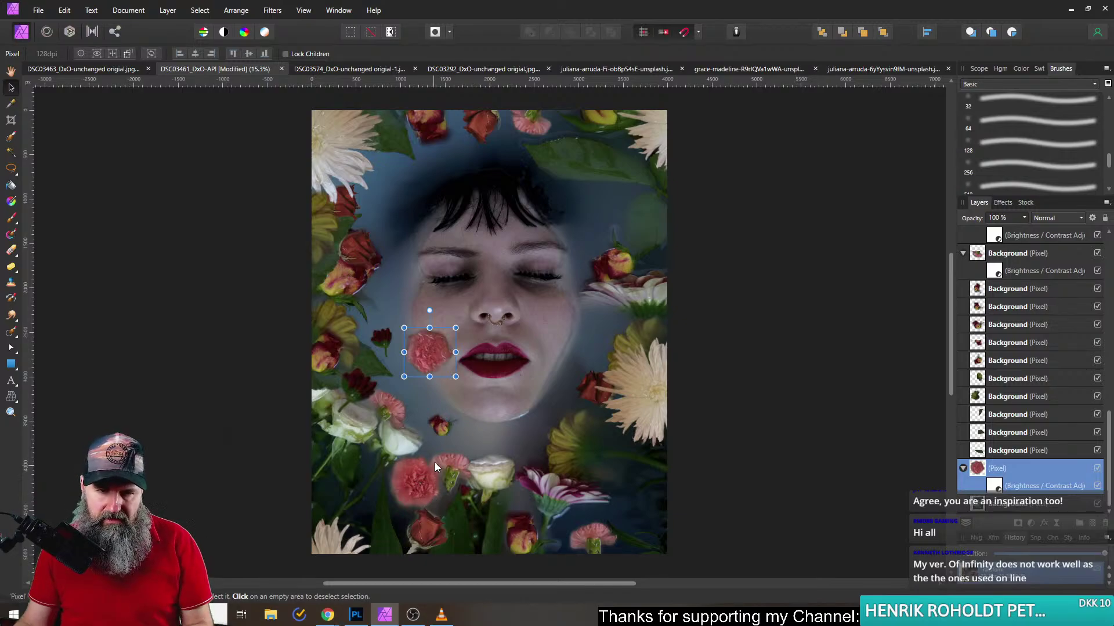
pyautogui.click(415, 486)
pyautogui.click(429, 355)
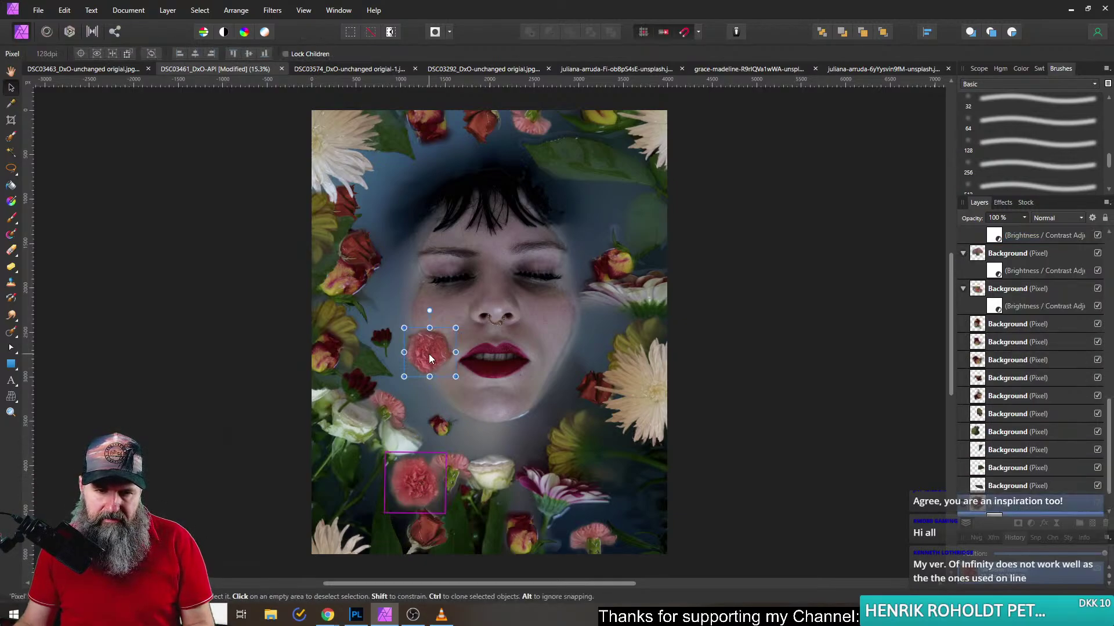
pyautogui.moveTo(429, 354); pyautogui.dragTo(422, 492)
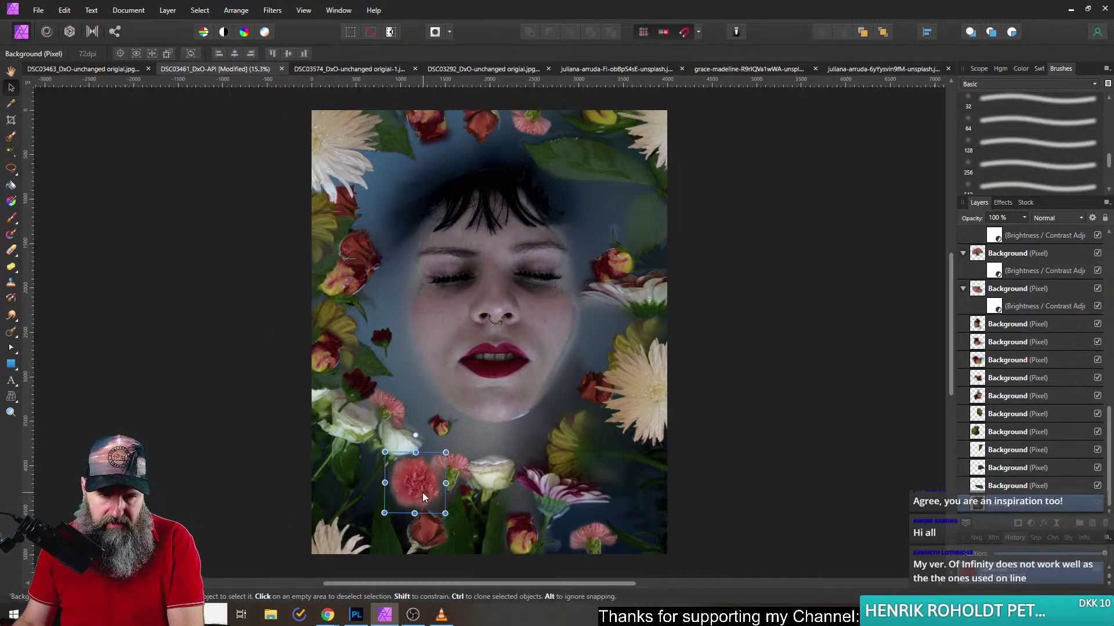
pyautogui.click(422, 493)
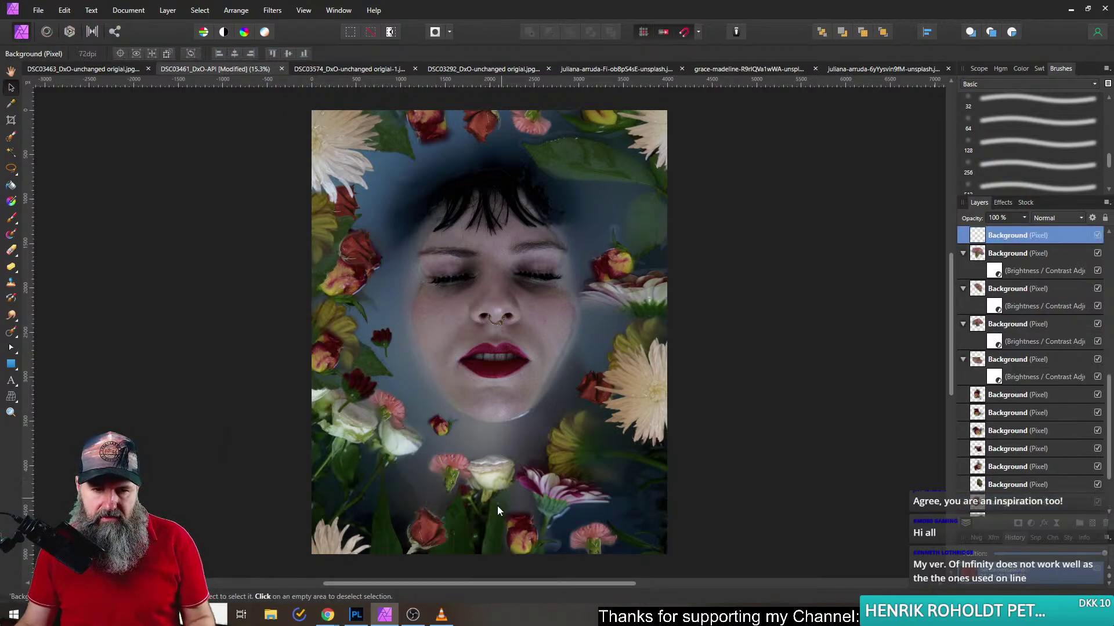
# - Reposition the small pink carnation beside the lower white rose and fade out its stem end with the Erase Brush
pyautogui.click(452, 482)
pyautogui.moveTo(446, 527); pyautogui.dragTo(458, 494)
pyautogui.click(10, 251)
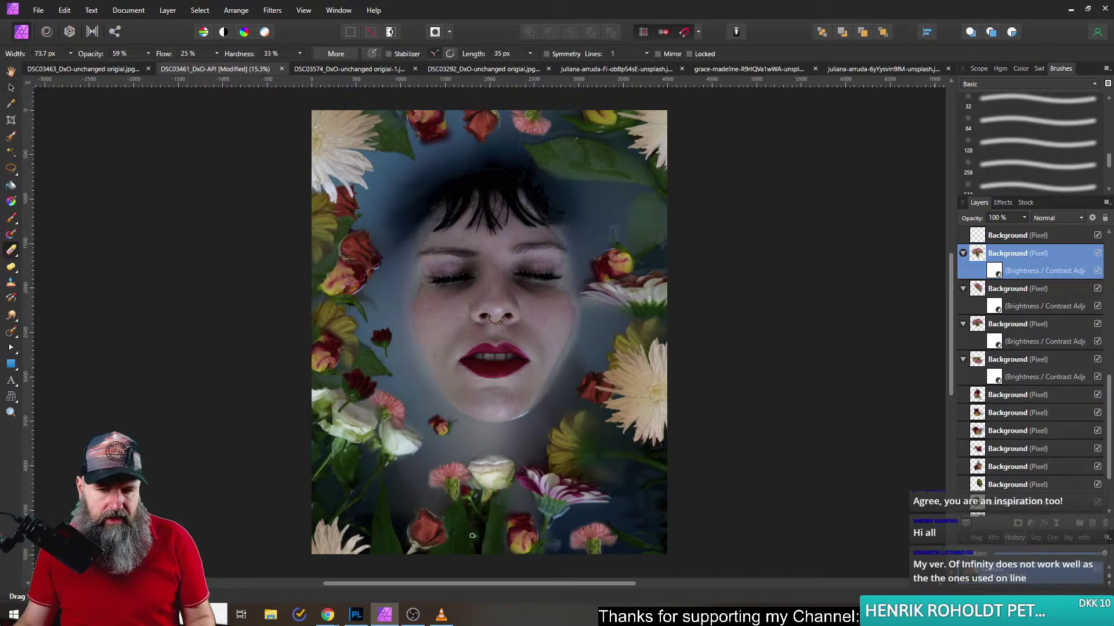
pyautogui.scroll(5, 465, 513)
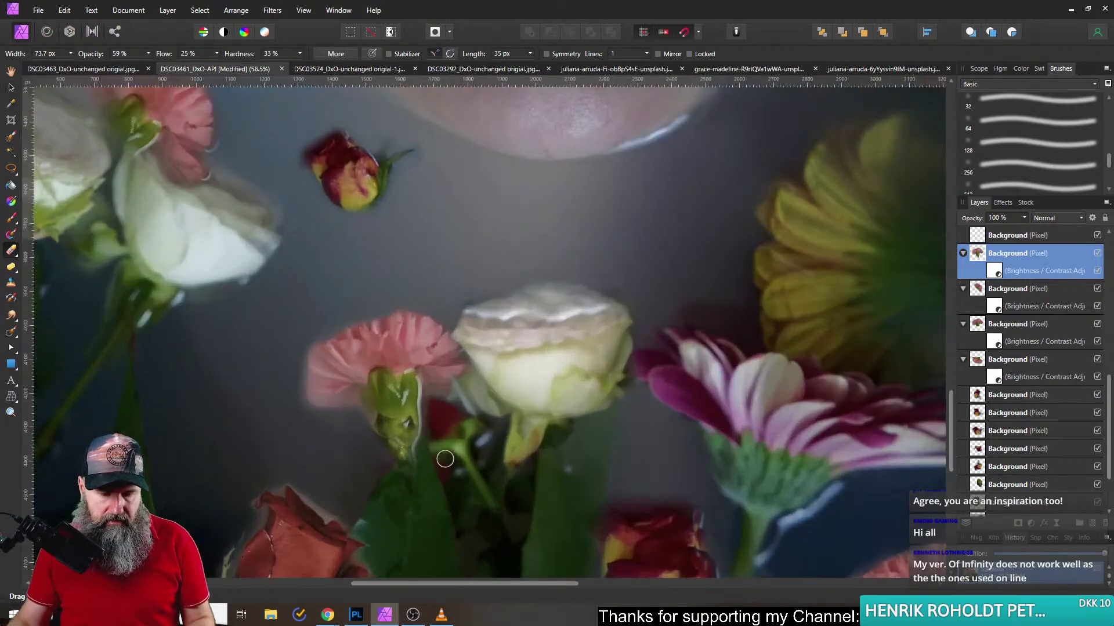
pyautogui.moveTo(445, 459)
pyautogui.mouseDown()
pyautogui.moveTo(462, 458)
pyautogui.moveTo(477, 478)
pyautogui.mouseUp()
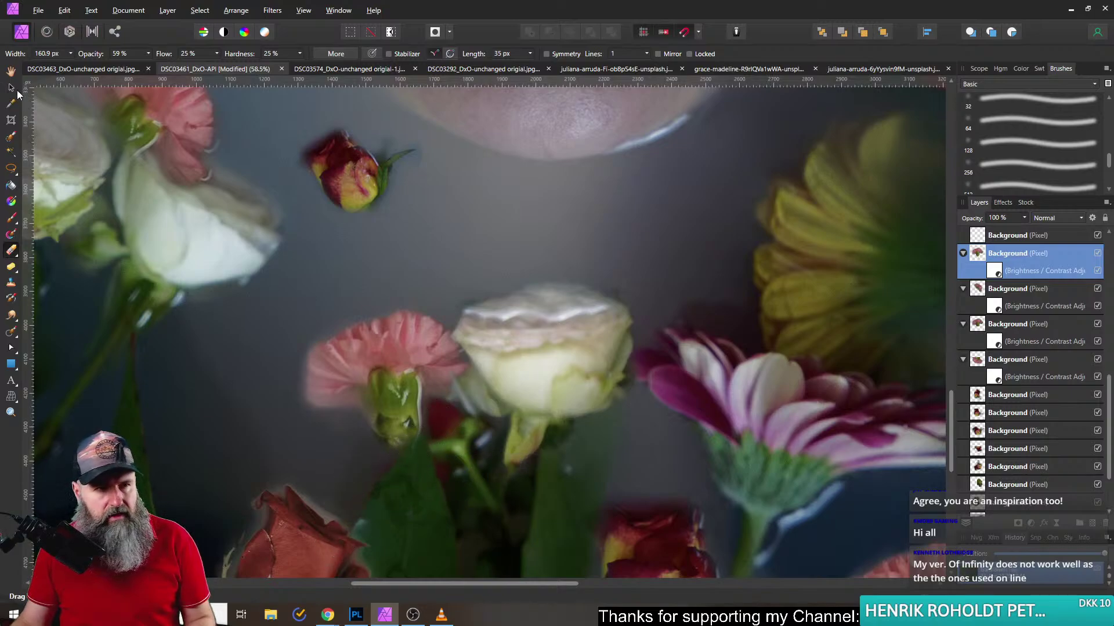
pyautogui.click(13, 88)
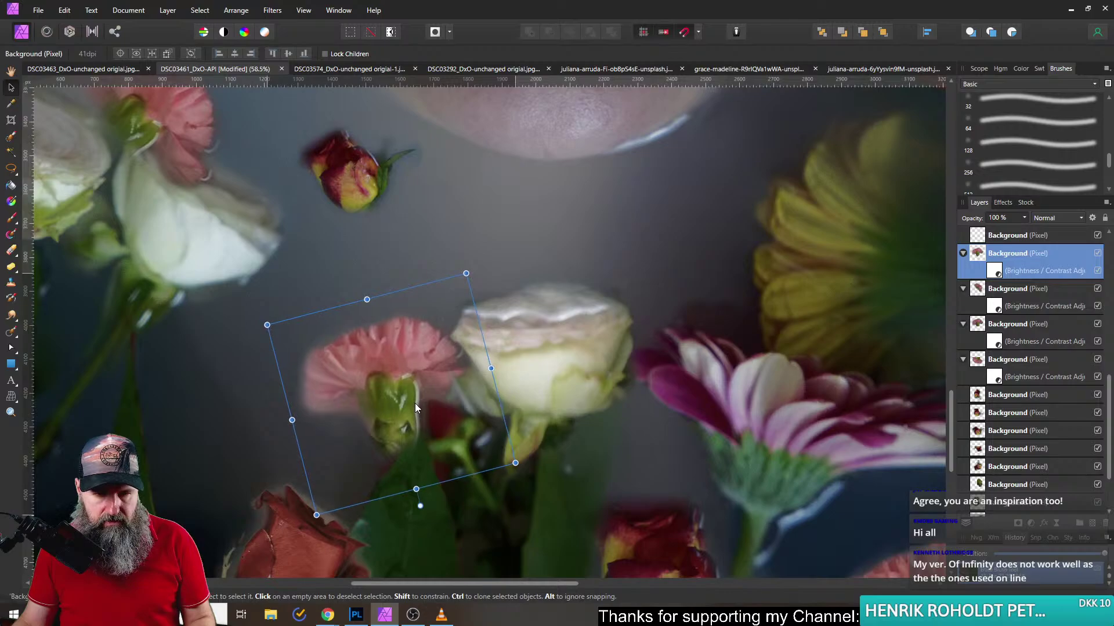
# - Soften the green leaves on top of the red-yellow rosebud beside the woman's eye with the Erase Brush
pyautogui.scroll(-5, 392, 385)
pyautogui.scroll(2, 568, 462)
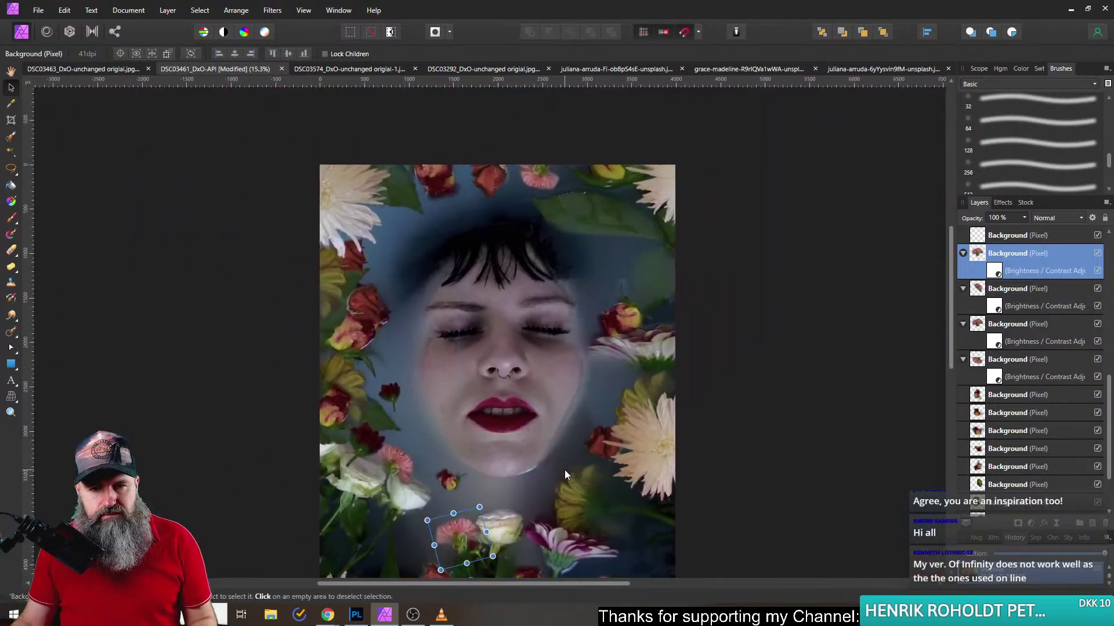
pyautogui.scroll(4, 604, 373)
pyautogui.click(543, 277)
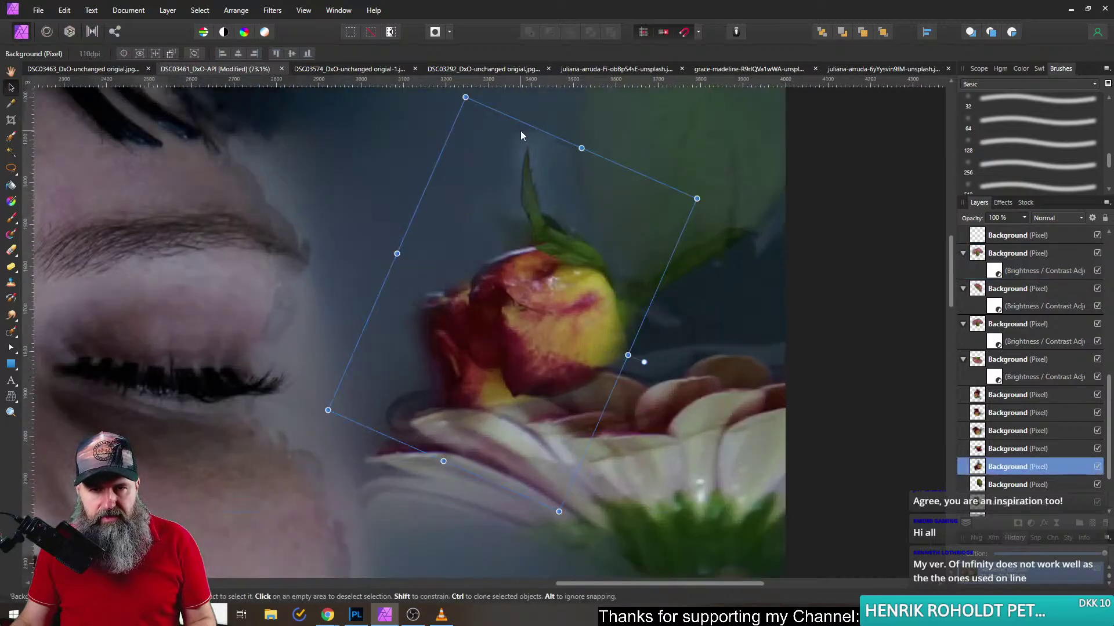
pyautogui.click(11, 250)
pyautogui.scroll(3, 542, 224)
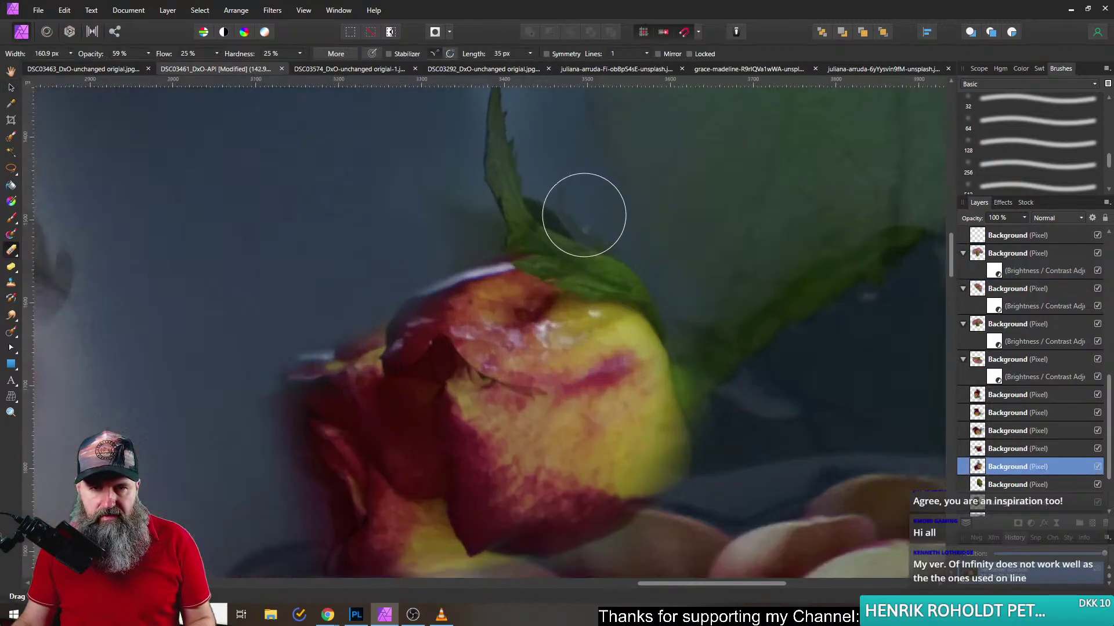
pyautogui.moveTo(558, 188)
pyautogui.mouseDown()
pyautogui.moveTo(483, 149)
pyautogui.moveTo(510, 154)
pyautogui.moveTo(534, 139)
pyautogui.moveTo(514, 146)
pyautogui.moveTo(530, 188)
pyautogui.moveTo(565, 253)
pyautogui.moveTo(606, 280)
pyautogui.moveTo(482, 141)
pyautogui.moveTo(427, 279)
pyautogui.moveTo(457, 238)
pyautogui.moveTo(462, 264)
pyautogui.moveTo(459, 122)
pyautogui.moveTo(552, 188)
pyautogui.moveTo(560, 294)
pyautogui.moveTo(635, 330)
pyautogui.moveTo(543, 205)
pyautogui.moveTo(558, 267)
pyautogui.moveTo(445, 189)
pyautogui.moveTo(476, 210)
pyautogui.moveTo(445, 167)
pyautogui.moveTo(539, 243)
pyautogui.mouseUp()
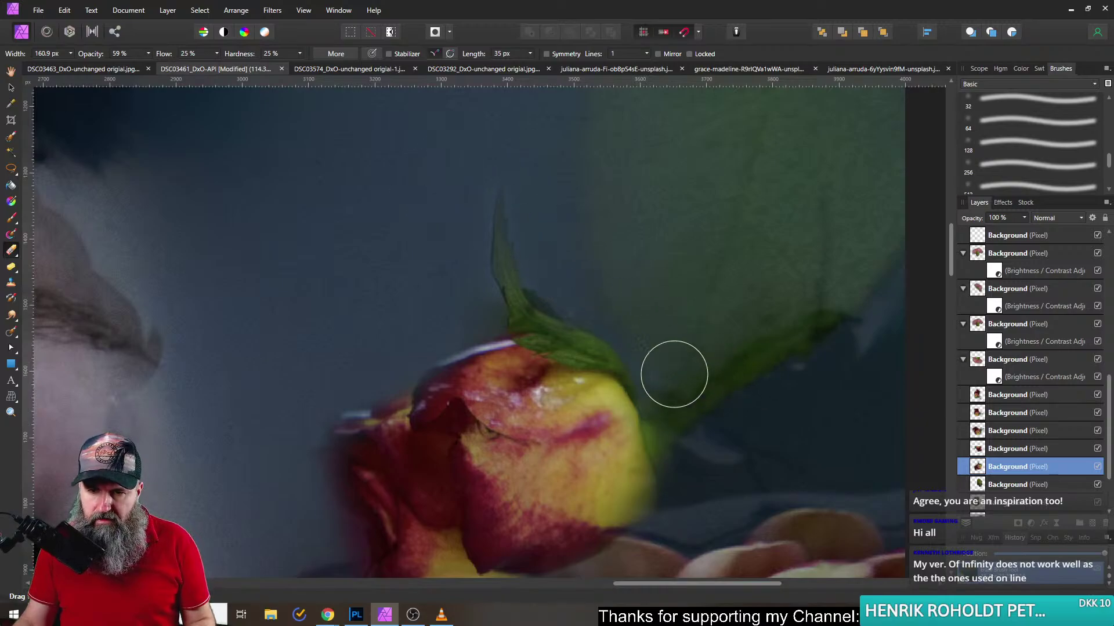
pyautogui.scroll(-4, 618, 331)
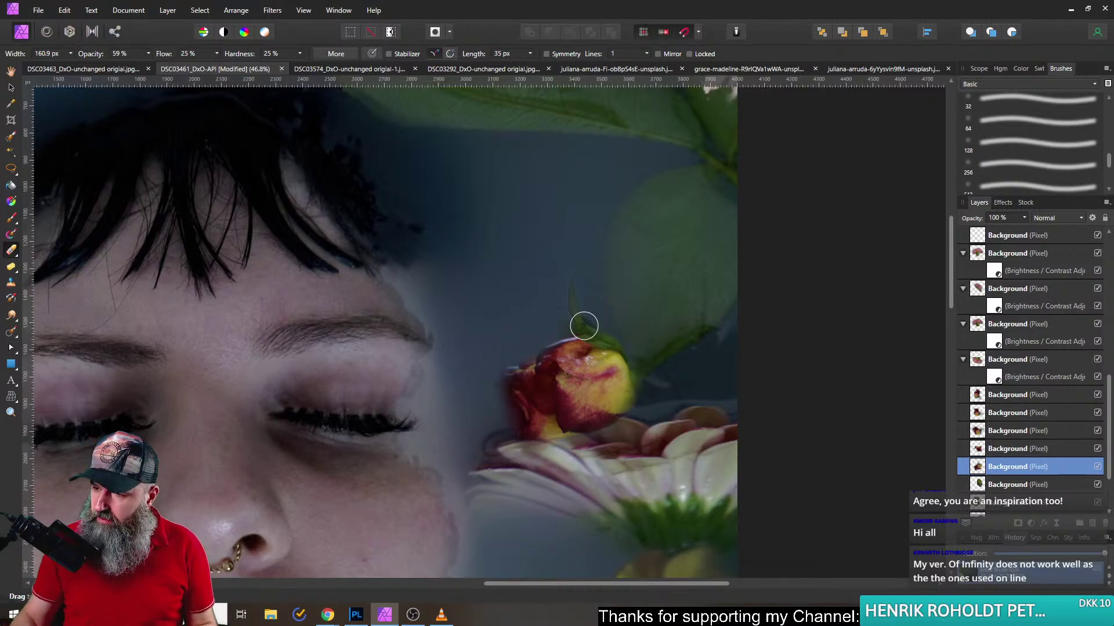
pyautogui.hotkey('ctrl', '0')
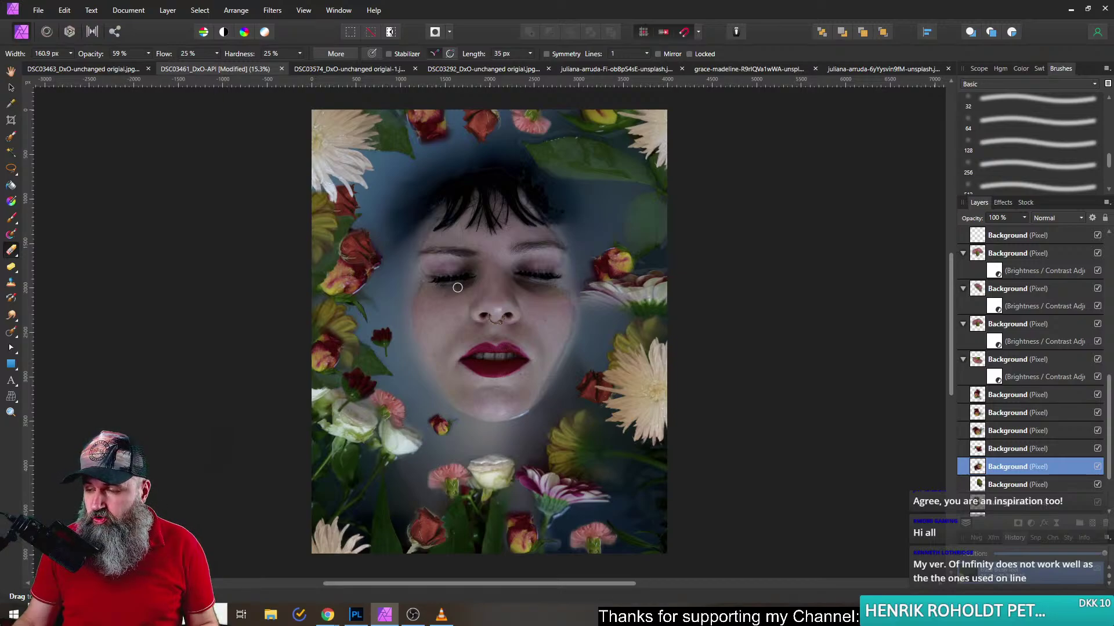
# - Rotate the small red-yellow rosebud near the chin and move it down between the white roses and the small pink carnation
pyautogui.press('v')
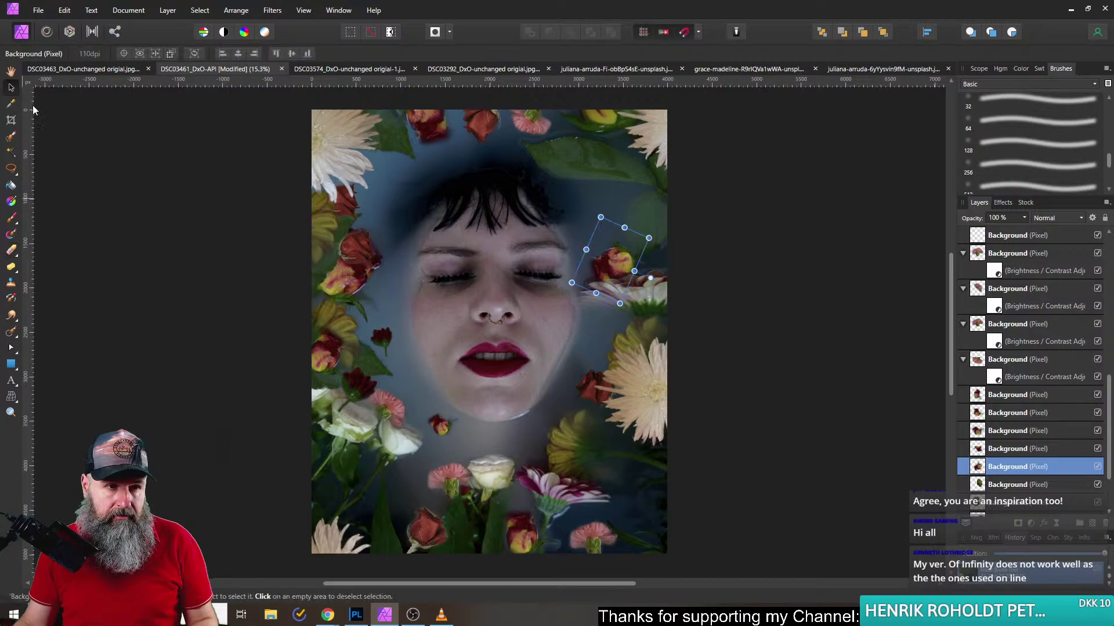
pyautogui.moveTo(433, 426); pyautogui.dragTo(468, 451)
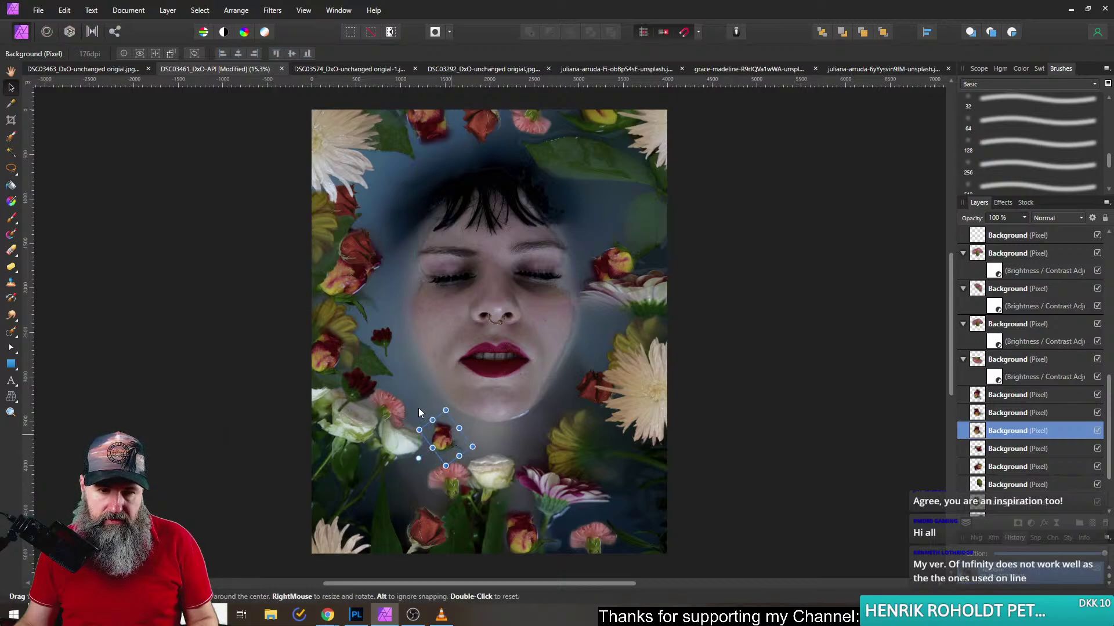
pyautogui.click(198, 331)
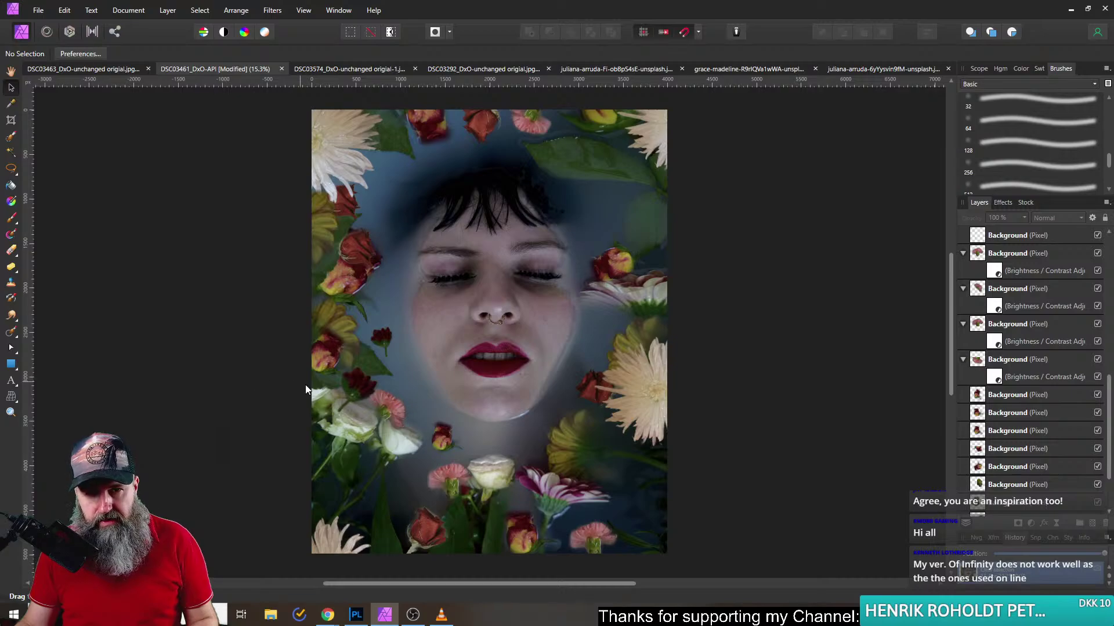
pyautogui.moveTo(446, 442); pyautogui.dragTo(409, 490)
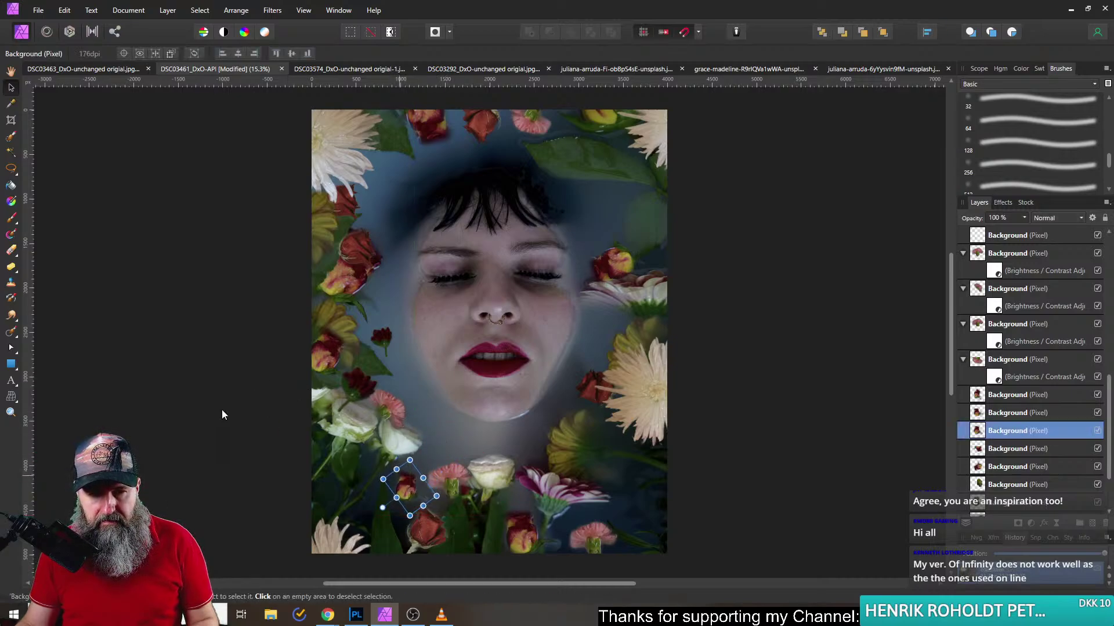
pyautogui.click(232, 413)
pyautogui.click(407, 491)
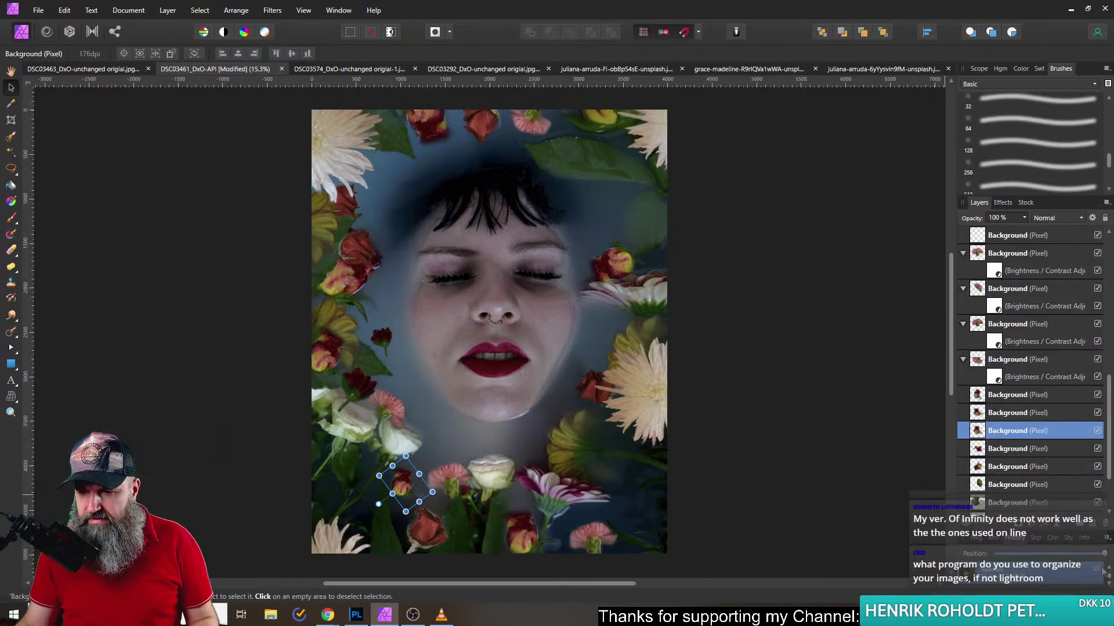
# - Add a pixel layer above the small rosebud and paint soft dark shading over the bud with the Paint Brush at 15% opacity
pyautogui.click(1096, 528)
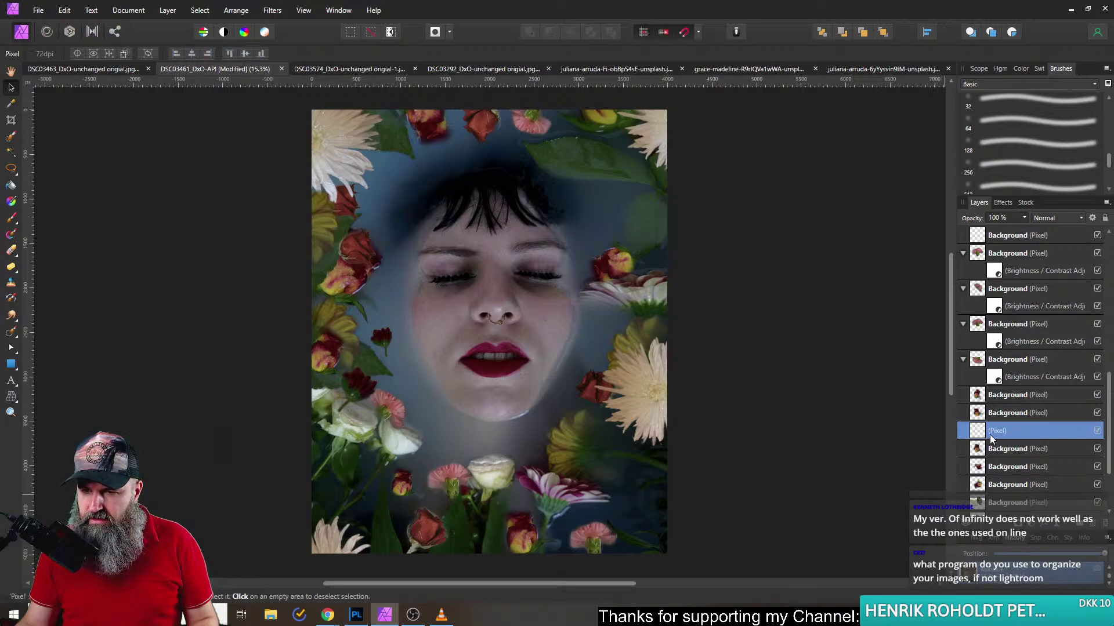
pyautogui.click(10, 217)
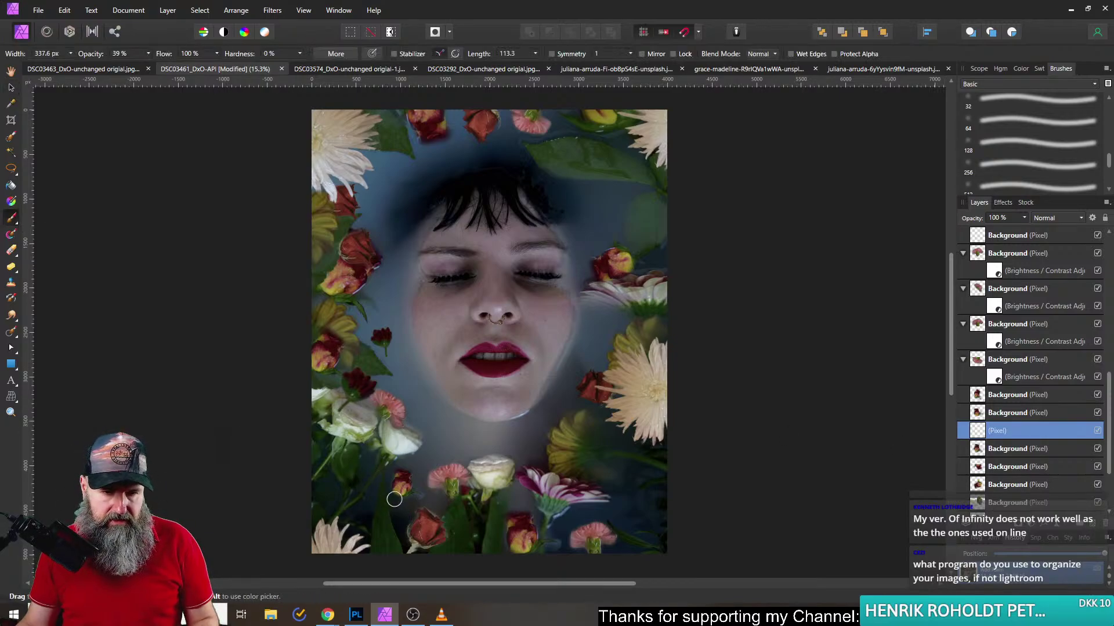
pyautogui.scroll(5, 394, 499)
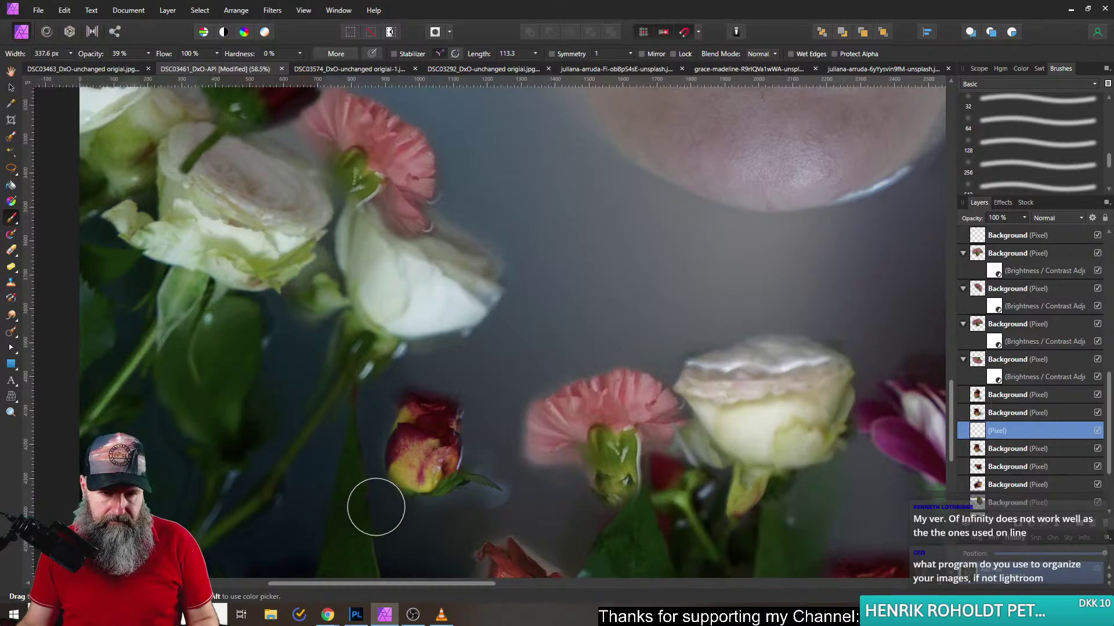
pyautogui.click(134, 65)
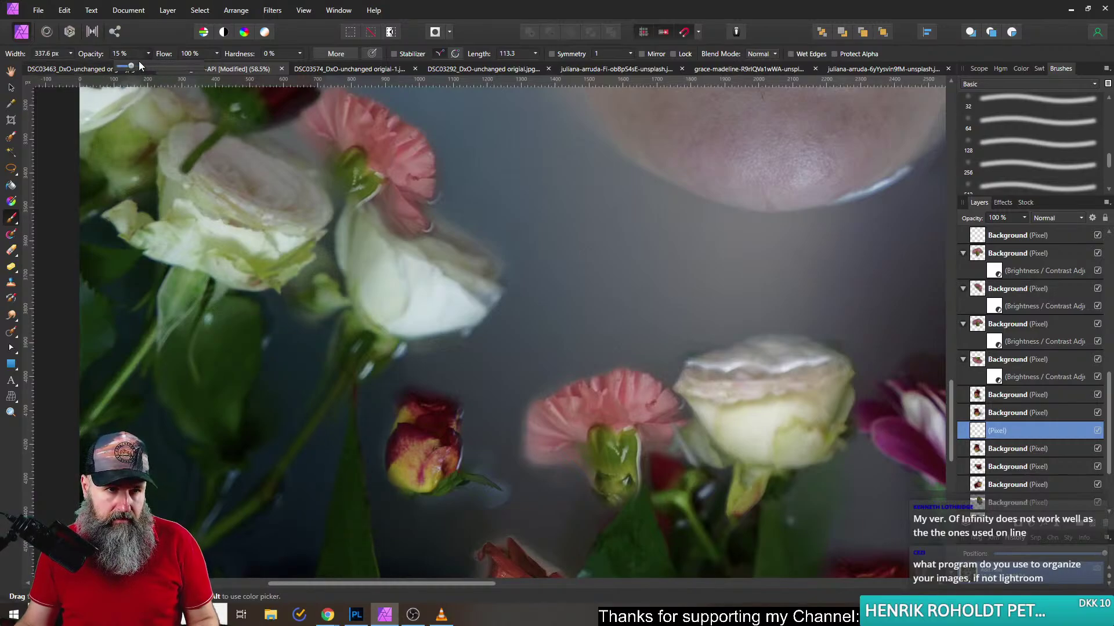
pyautogui.moveTo(379, 449)
pyautogui.mouseDown()
pyautogui.moveTo(432, 507)
pyautogui.moveTo(459, 498)
pyautogui.moveTo(374, 406)
pyautogui.moveTo(375, 420)
pyautogui.moveTo(347, 400)
pyautogui.moveTo(402, 430)
pyautogui.moveTo(406, 560)
pyautogui.mouseUp()
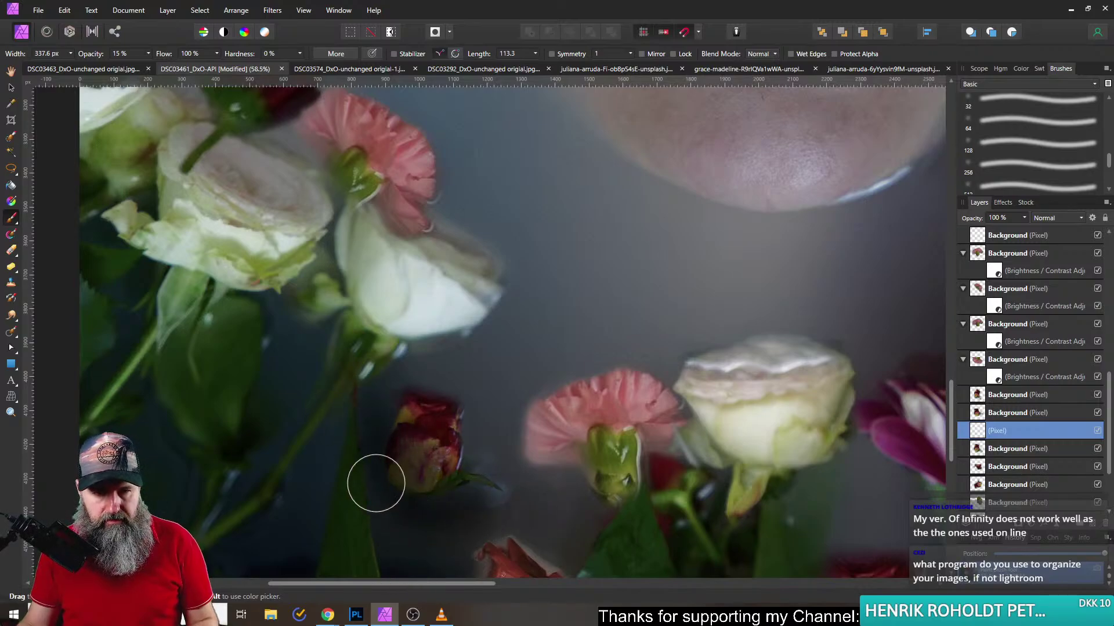
pyautogui.hotkey('ctrl', '0')
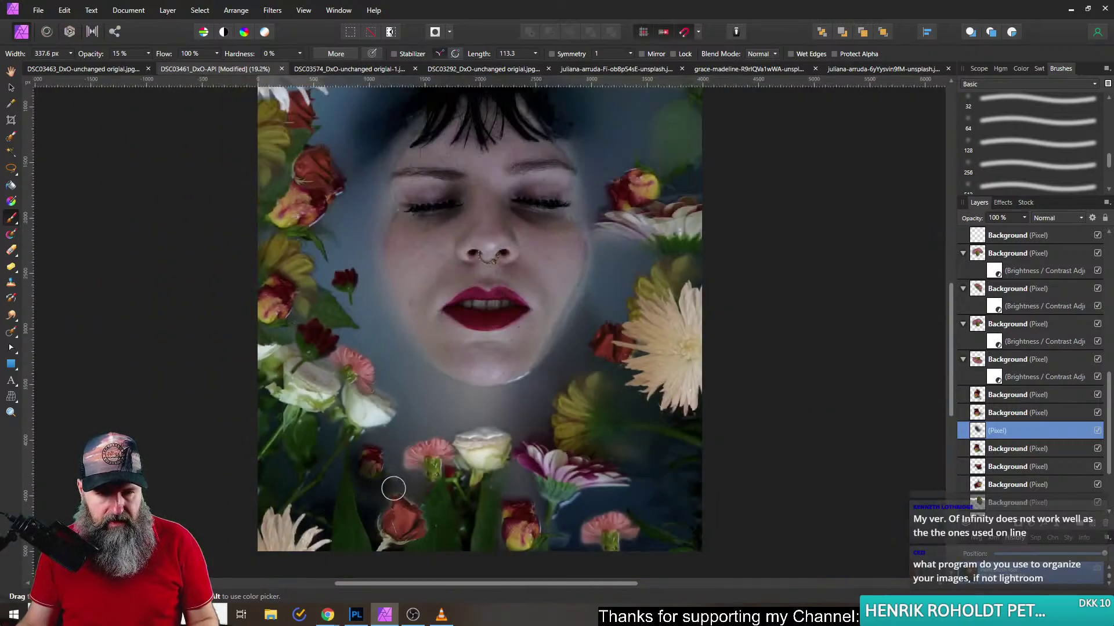
# - Erase the protruding leaf tip from the small rosebud's own layer with the Erase Brush
pyautogui.scroll(5, 385, 489)
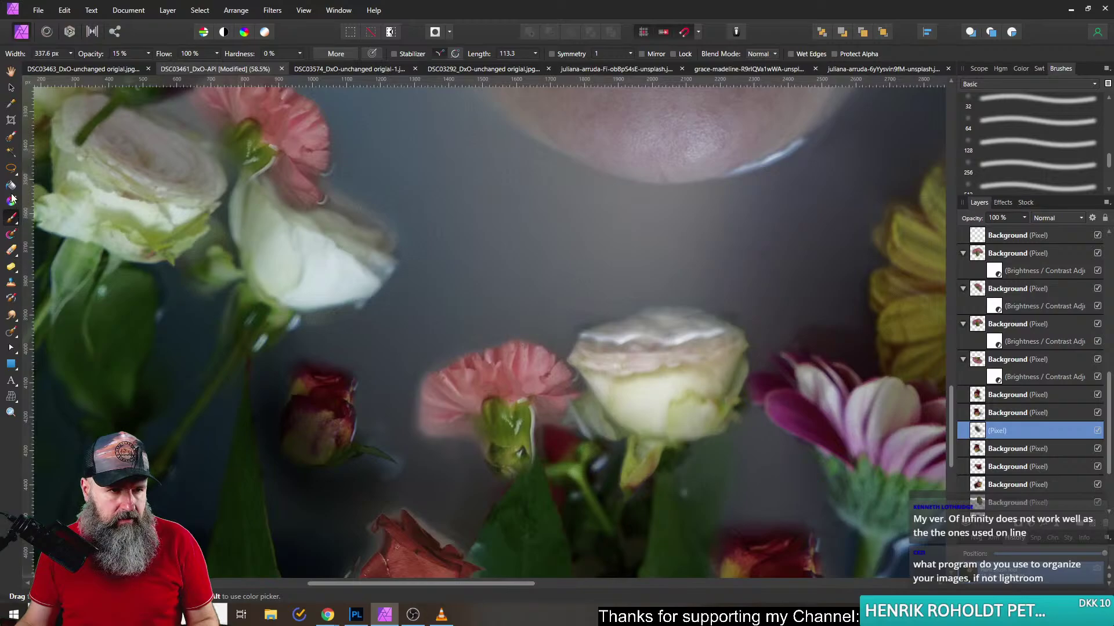
pyautogui.click(10, 250)
pyautogui.click(981, 450)
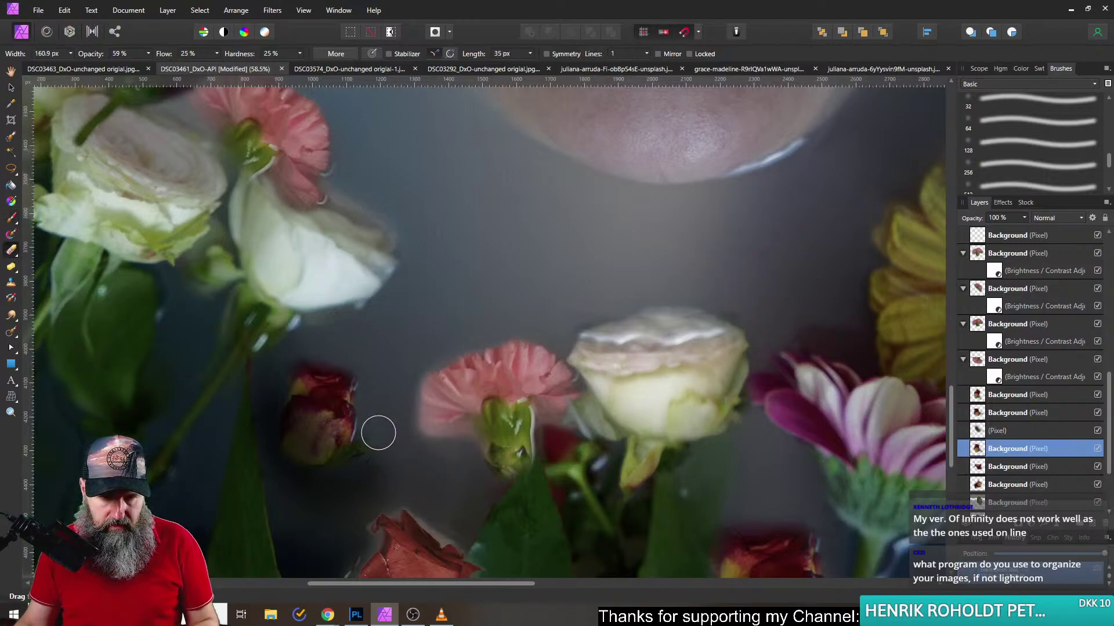
pyautogui.scroll(-2, 482, 577)
pyautogui.scroll(-3, 482, 577)
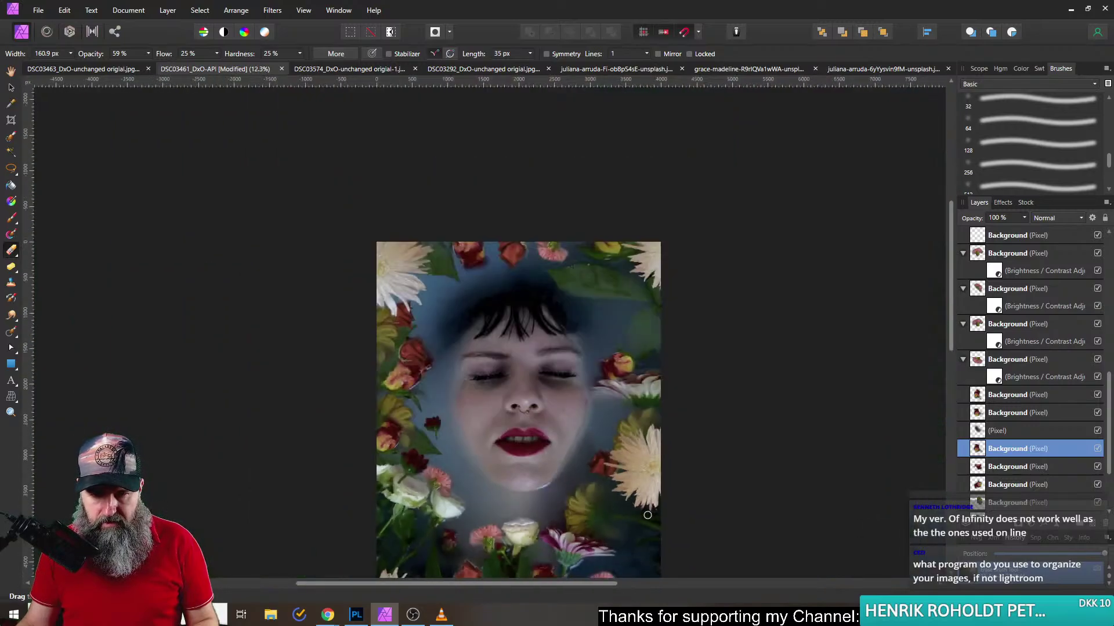
# - Inspect the flowers and leaves up close along the composite's top, side and bottom edges
pyautogui.scroll(5, 620, 368)
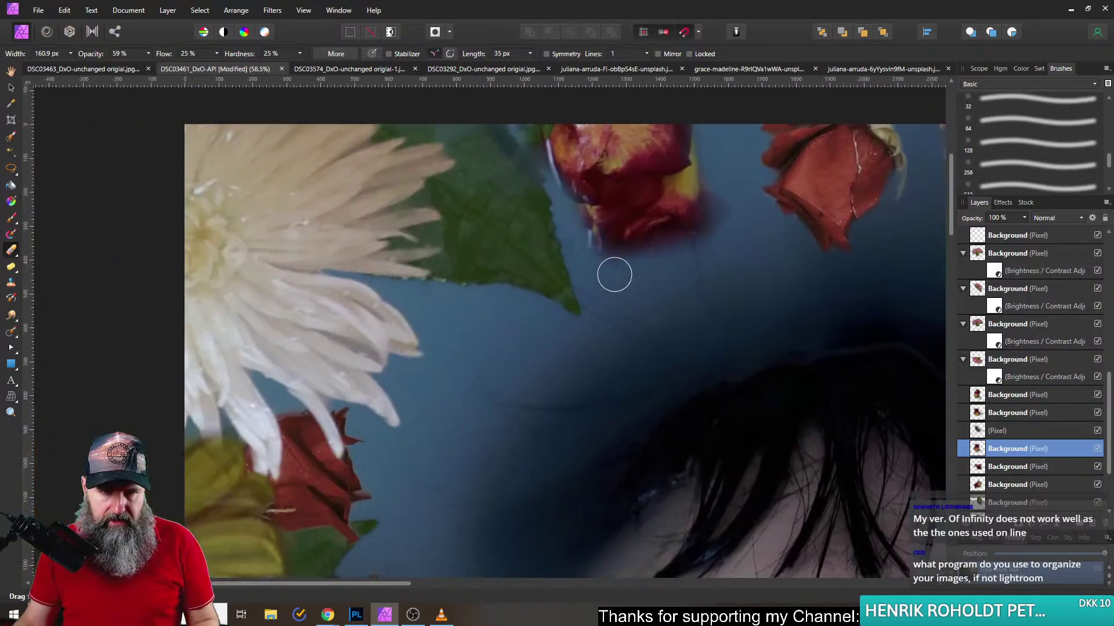
pyautogui.hscroll(10, 797, 324)
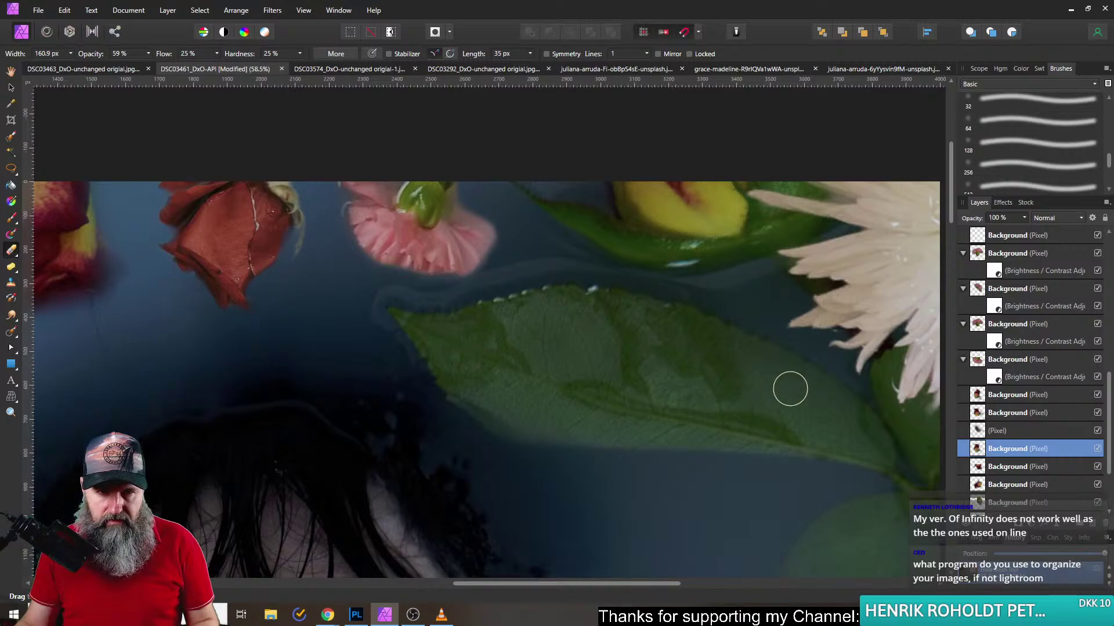
pyautogui.hscroll(2, 786, 387)
pyautogui.scroll(-10, 522, 232)
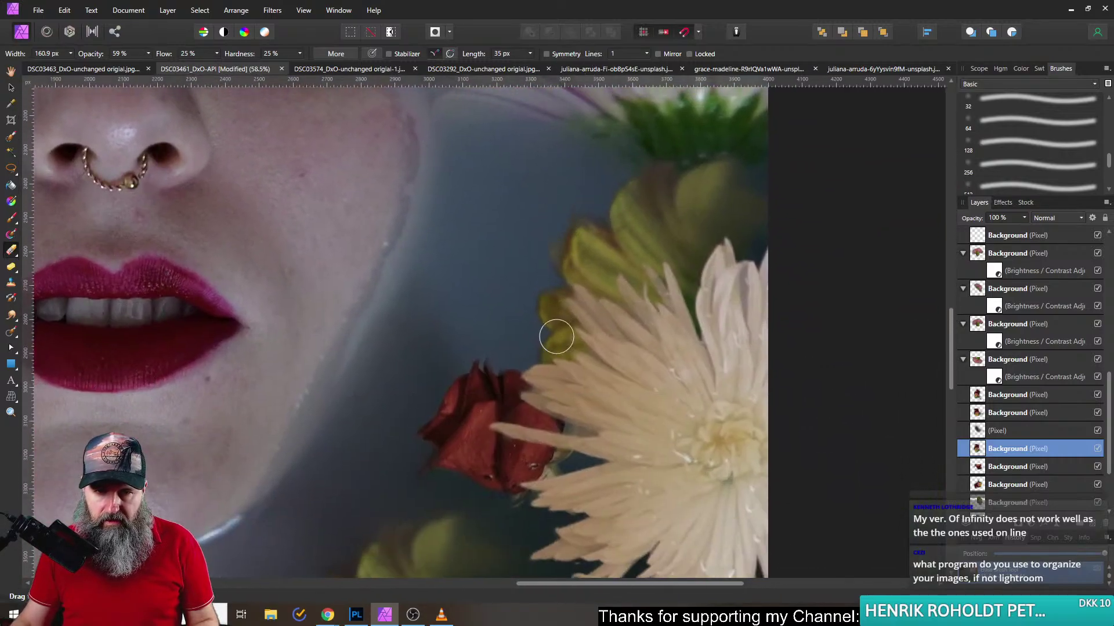
pyautogui.scroll(-10, 557, 323)
pyautogui.scroll(-5, 559, 224)
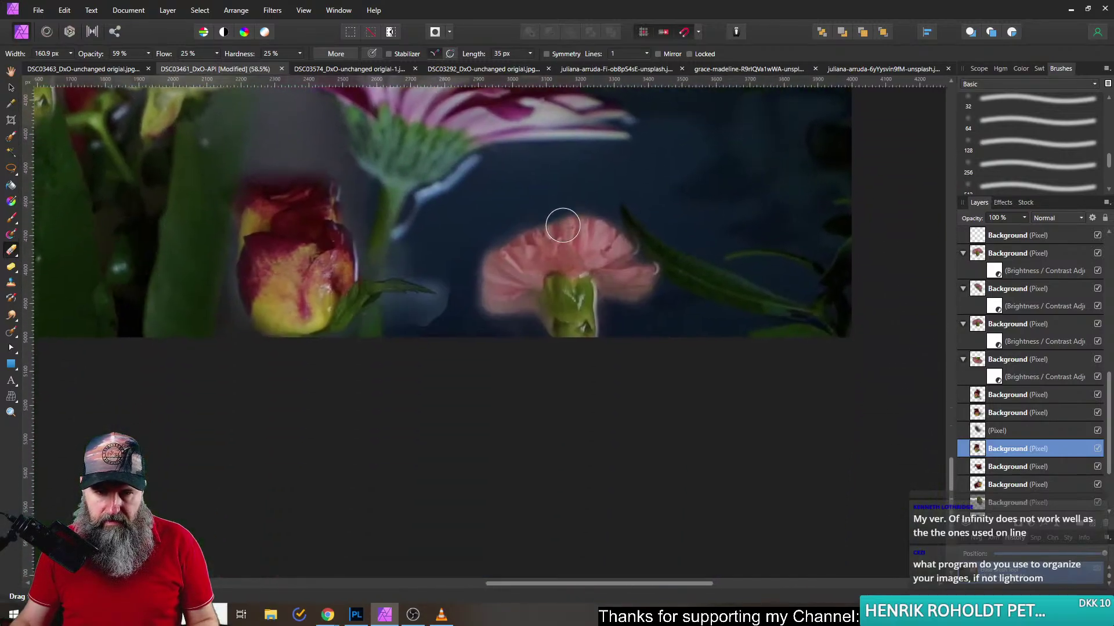
pyautogui.scroll(2, 559, 343)
pyautogui.hscroll(-2, 558, 344)
pyautogui.moveTo(415, 314); pyautogui.dragTo(749, 355)
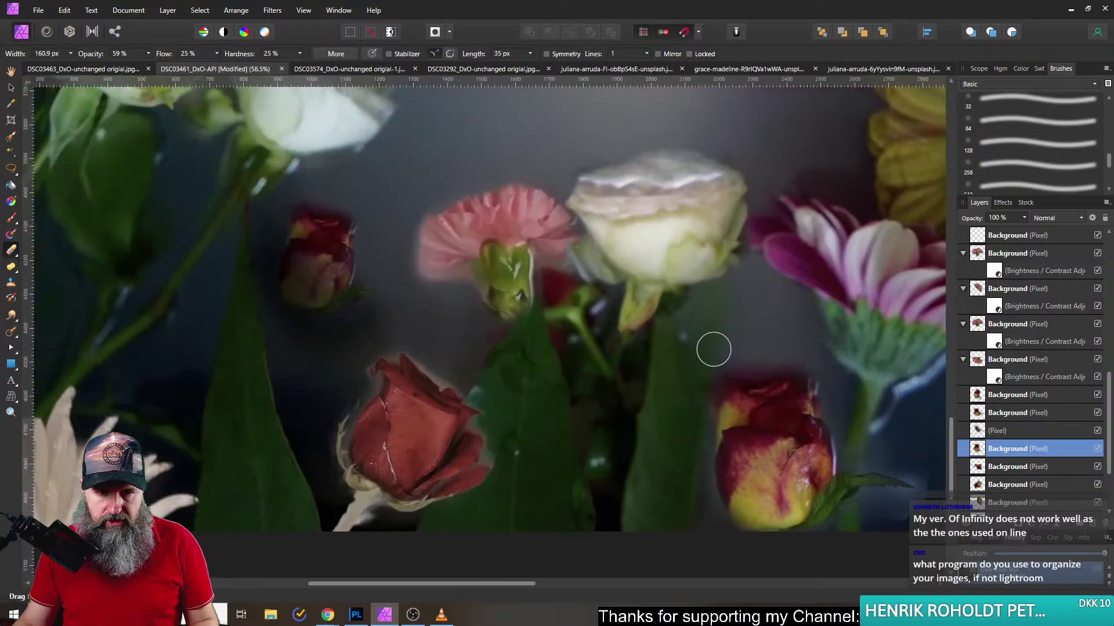
pyautogui.moveTo(467, 314); pyautogui.dragTo(527, 353)
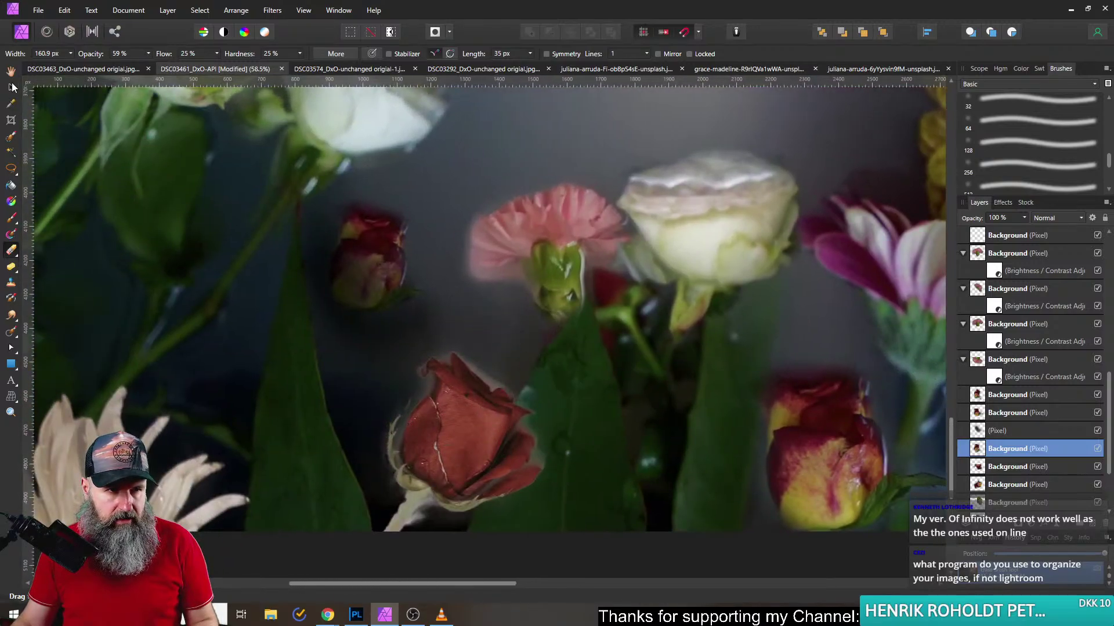
# - Darken the red rose at the image's bottom edge with a Brightness / Contrast adjustment set to -26% brightness
pyautogui.click(11, 91)
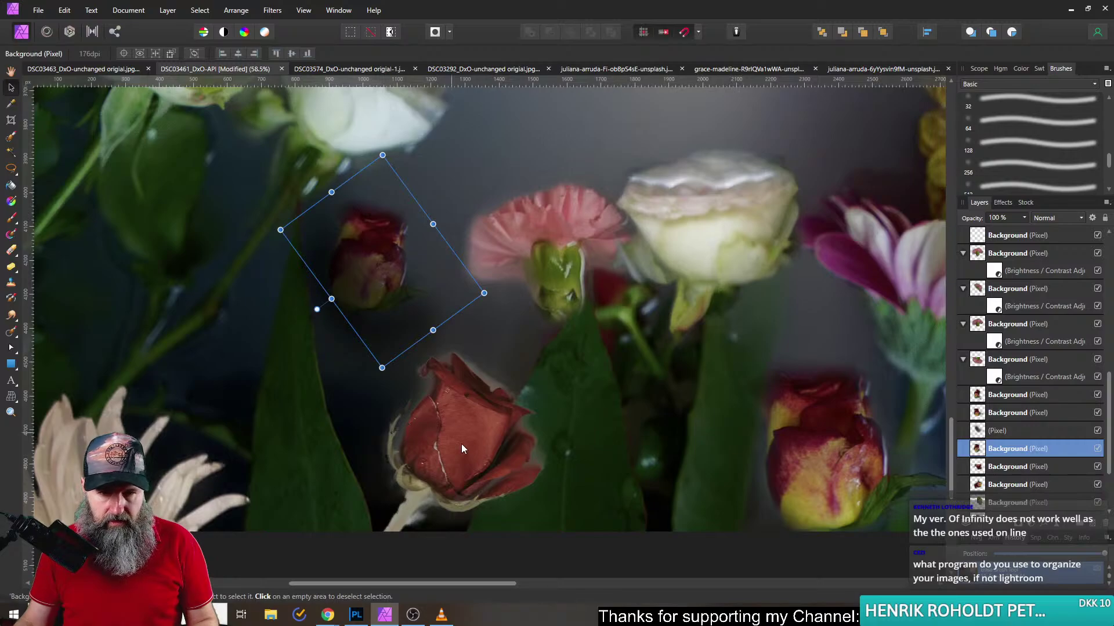
pyautogui.click(464, 443)
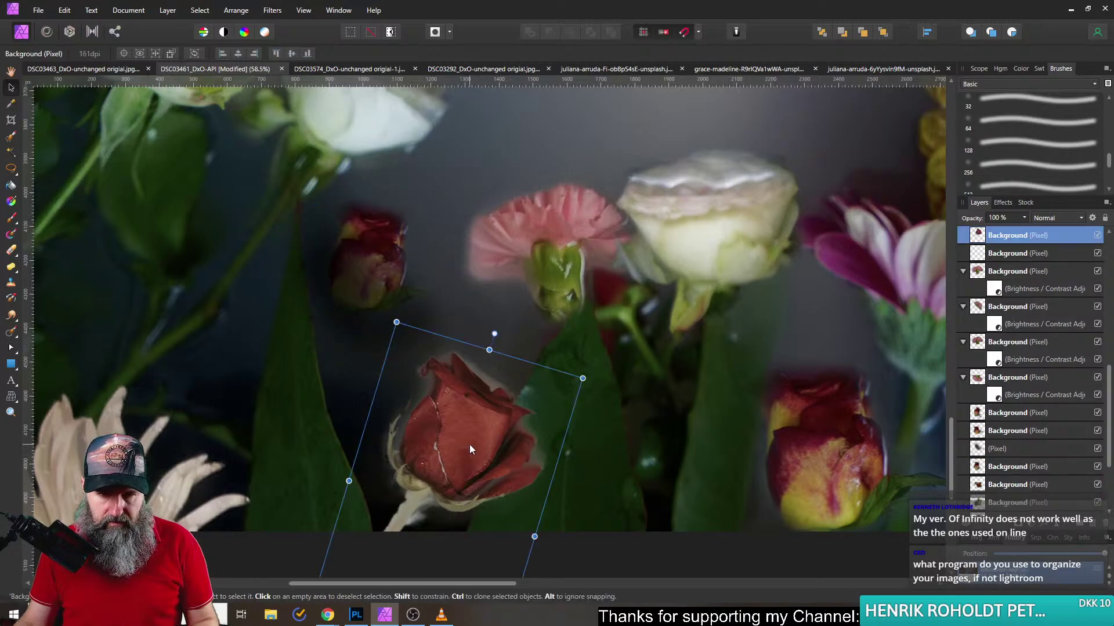
pyautogui.click(1034, 527)
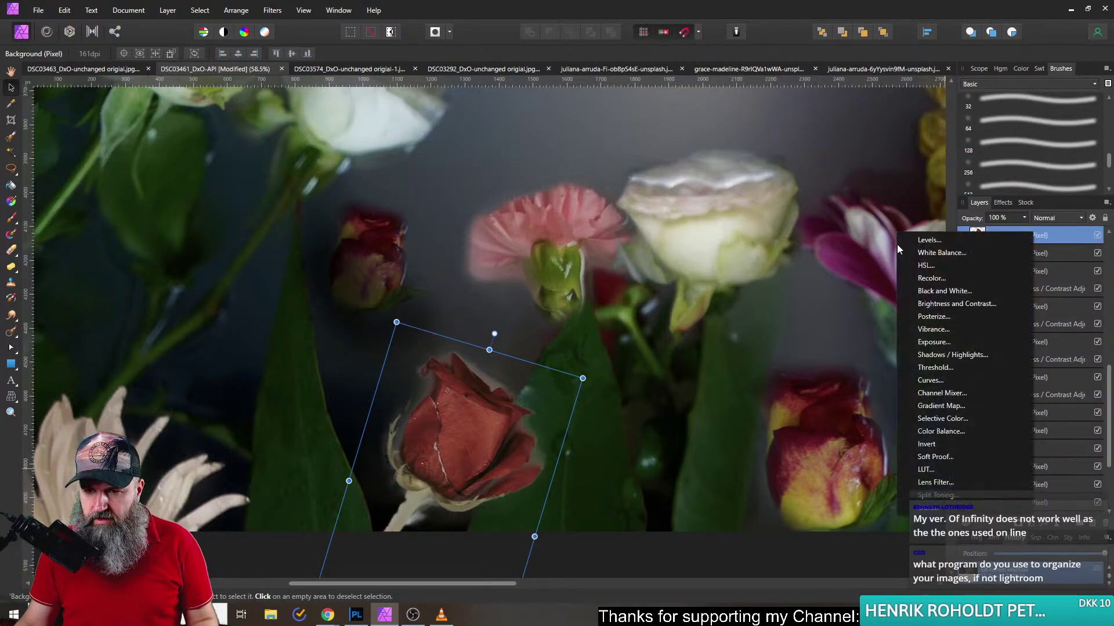
pyautogui.click(954, 304)
pyautogui.moveTo(837, 409); pyautogui.dragTo(816, 408)
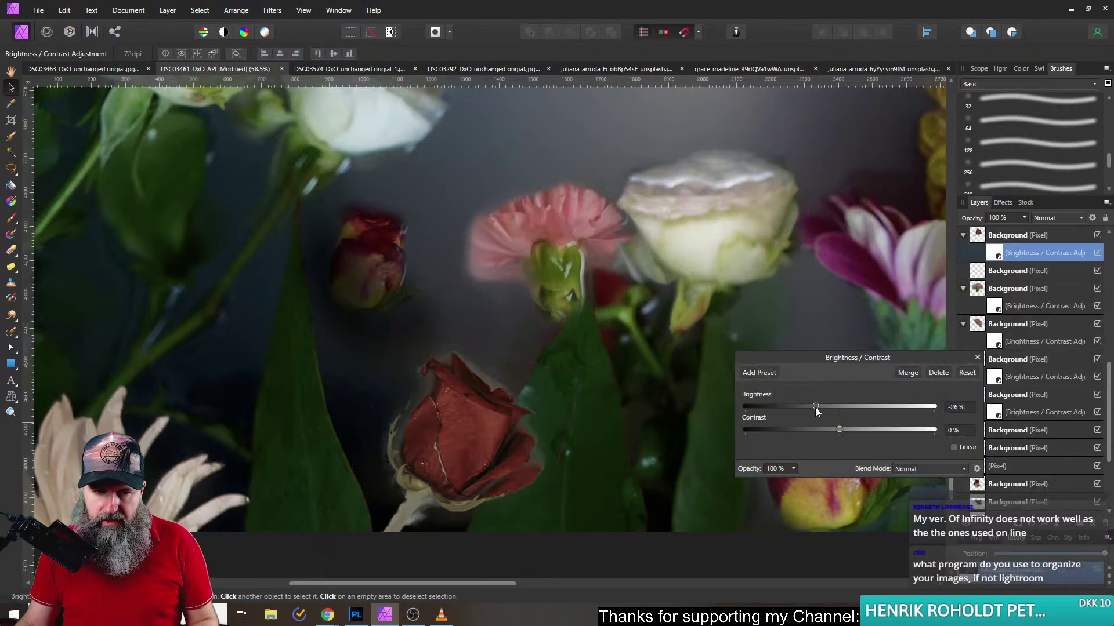
pyautogui.click(976, 358)
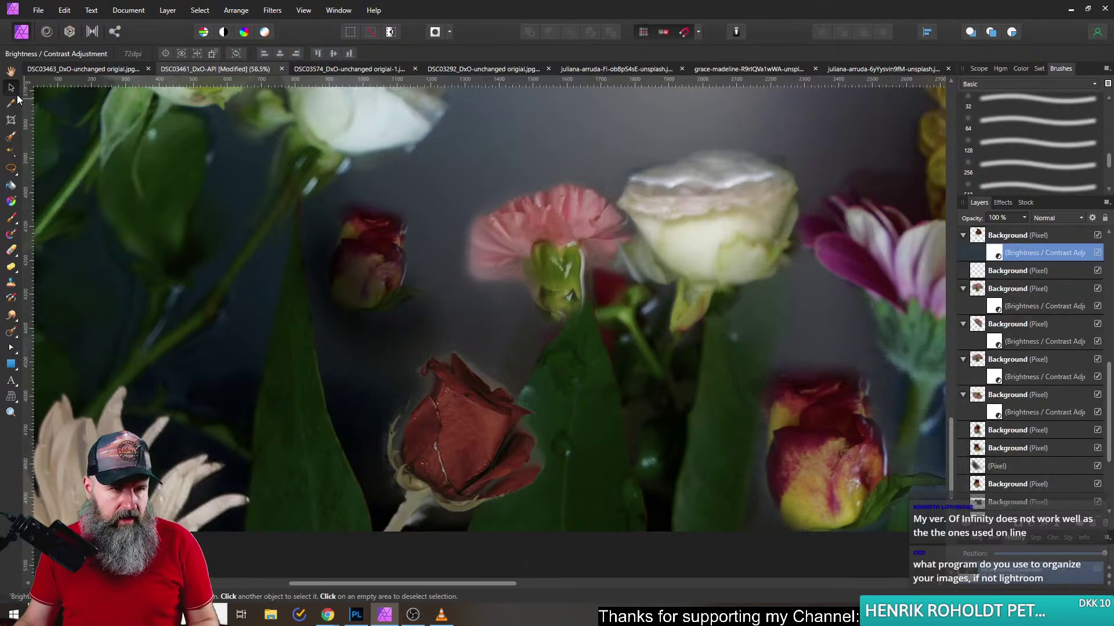
# - Soften the edges and outer petals of the darkened red rose on its own layer with the Erase Brush
pyautogui.click(11, 249)
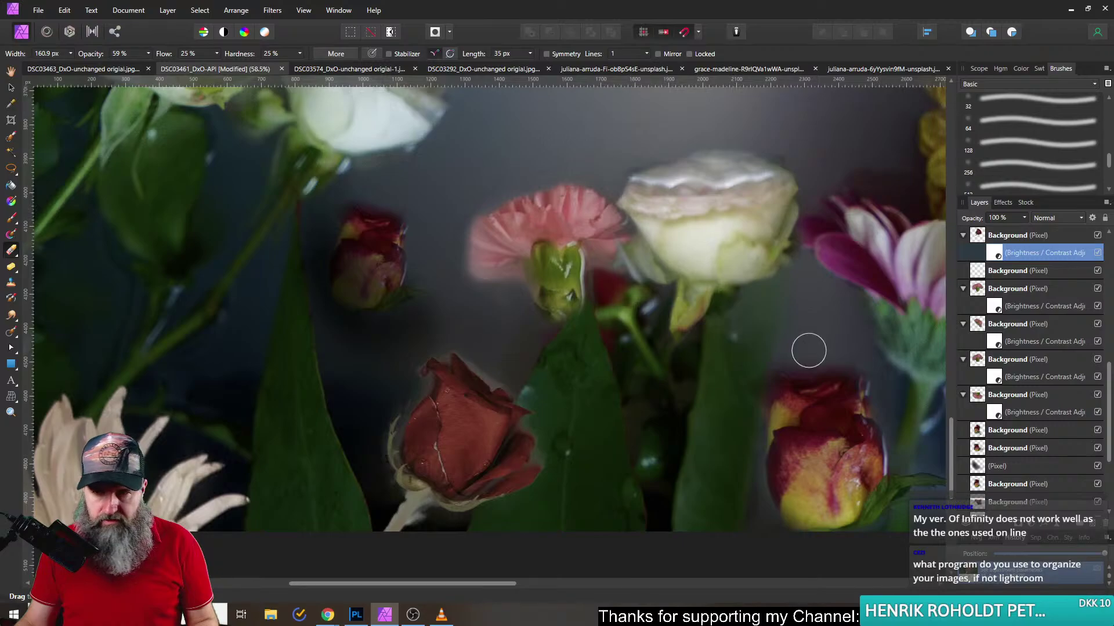
pyautogui.click(981, 240)
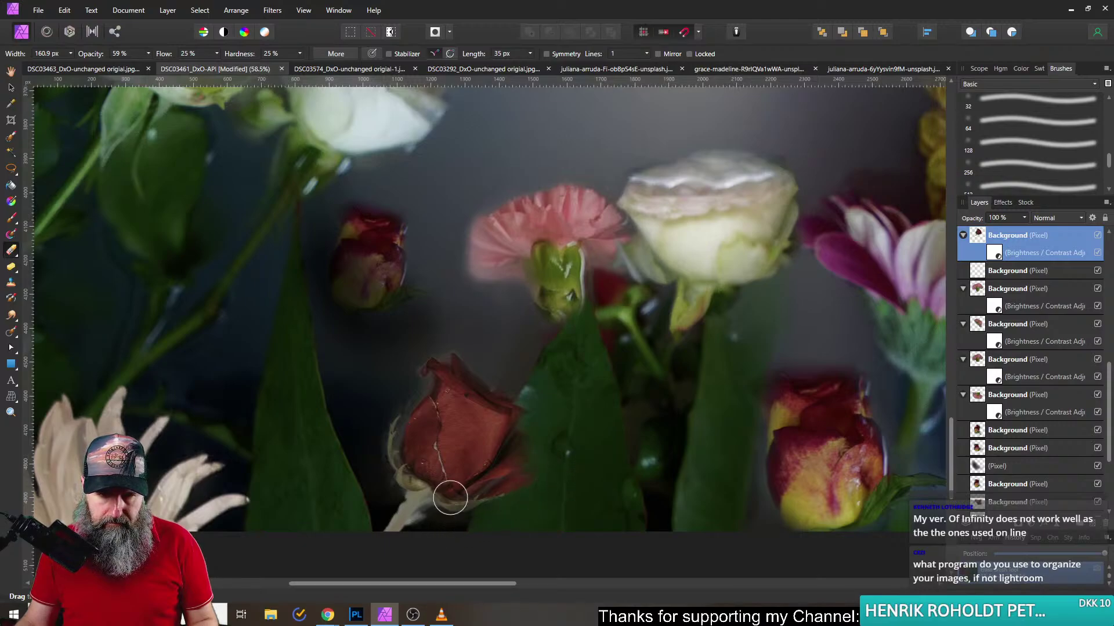
pyautogui.moveTo(423, 358)
pyautogui.mouseDown()
pyautogui.moveTo(445, 344)
pyautogui.moveTo(519, 373)
pyautogui.mouseUp()
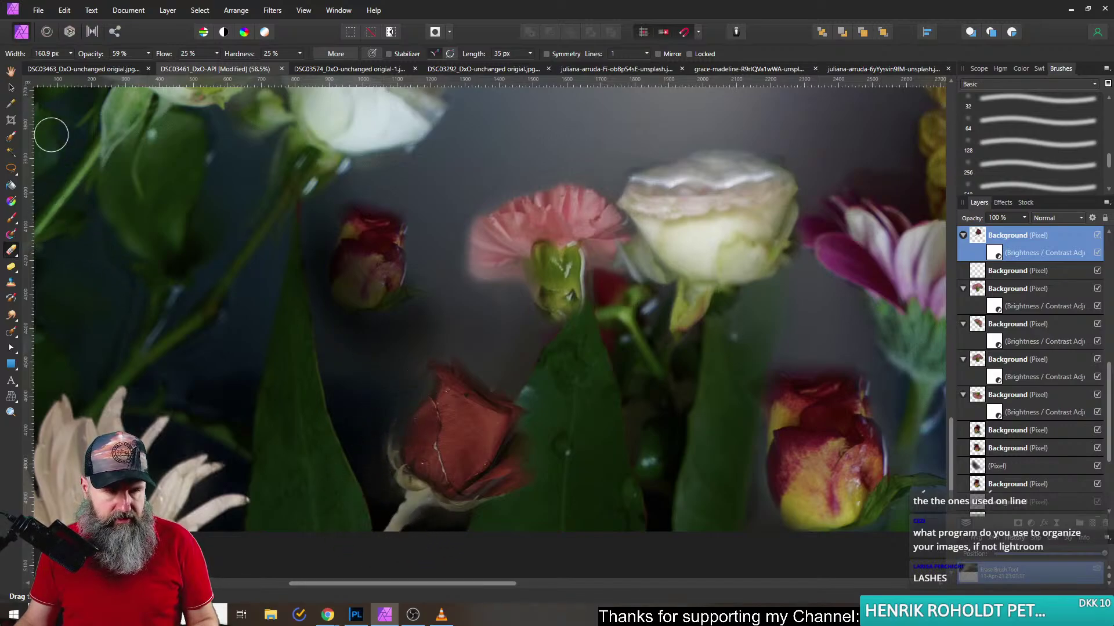
# - Rotate the red rose more upright, enlarge it and place it at the bottom edge between the two green leaves
pyautogui.press('v')
pyautogui.scroll(-2, 450, 387)
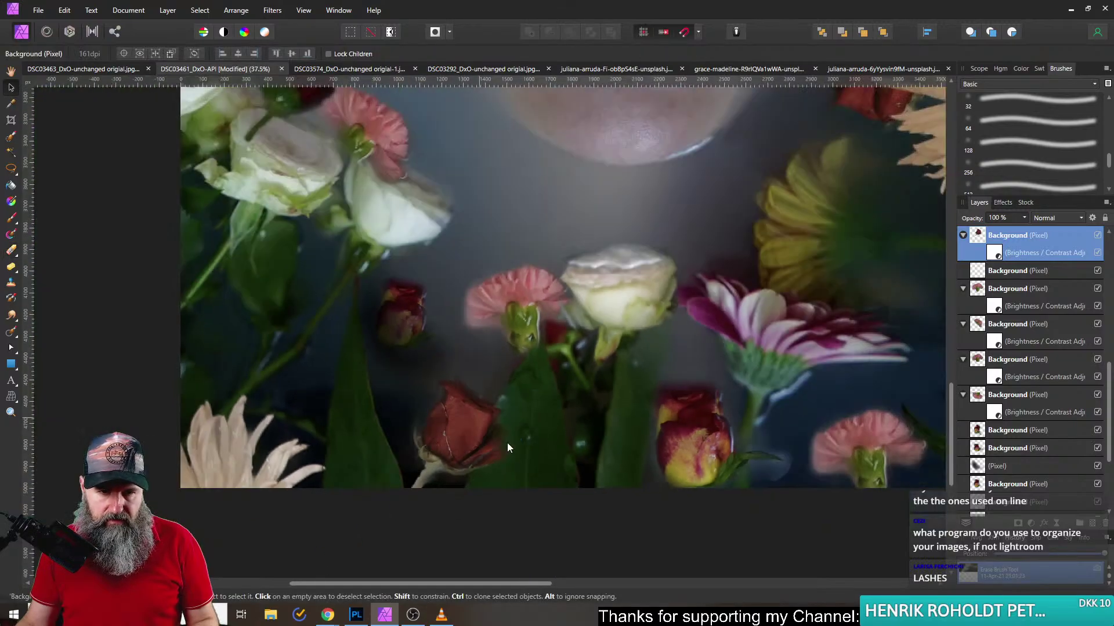
pyautogui.click(478, 454)
pyautogui.moveTo(485, 355); pyautogui.dragTo(453, 350)
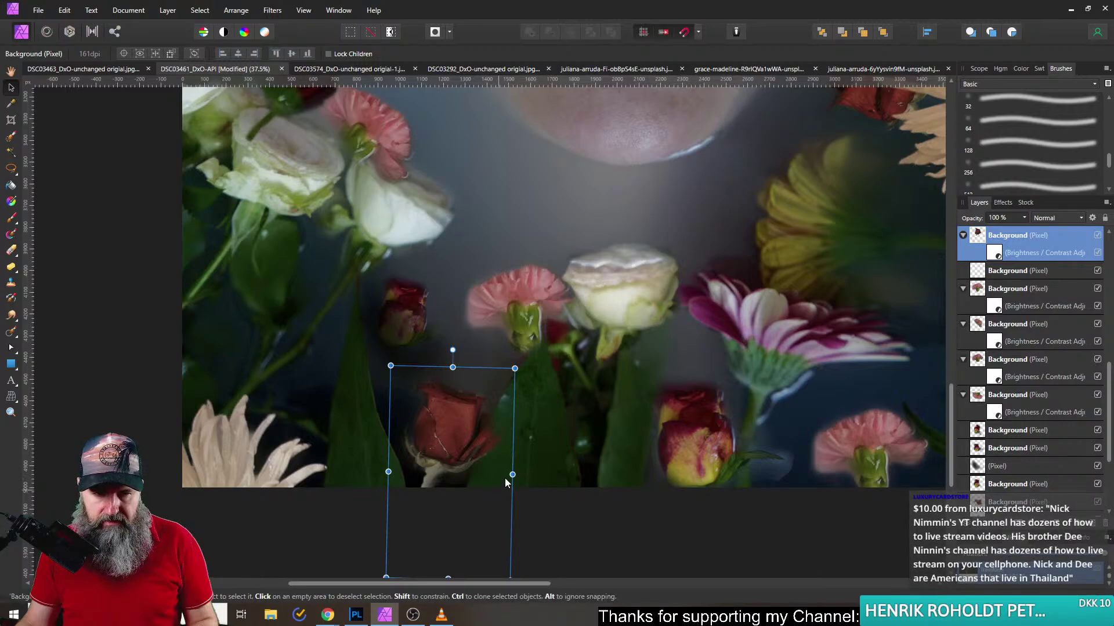
pyautogui.scroll(-3, 503, 488)
pyautogui.moveTo(395, 469); pyautogui.dragTo(371, 506)
pyautogui.moveTo(444, 387)
pyautogui.mouseDown()
pyautogui.moveTo(441, 413)
pyautogui.moveTo(442, 385)
pyautogui.mouseUp()
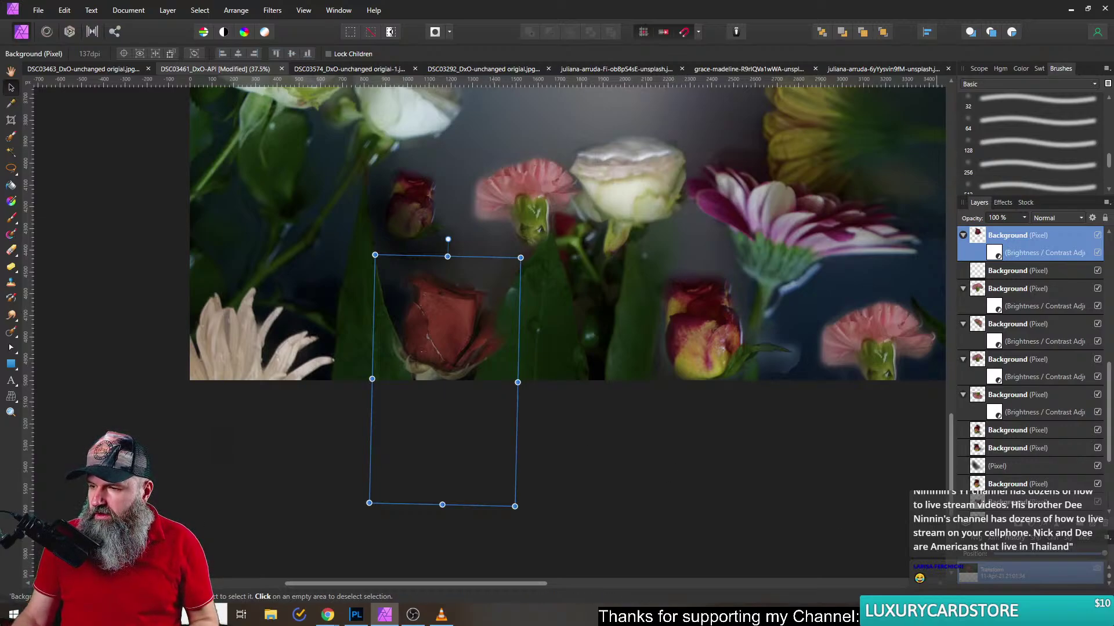
pyautogui.hotkey('alt', 'Tab')
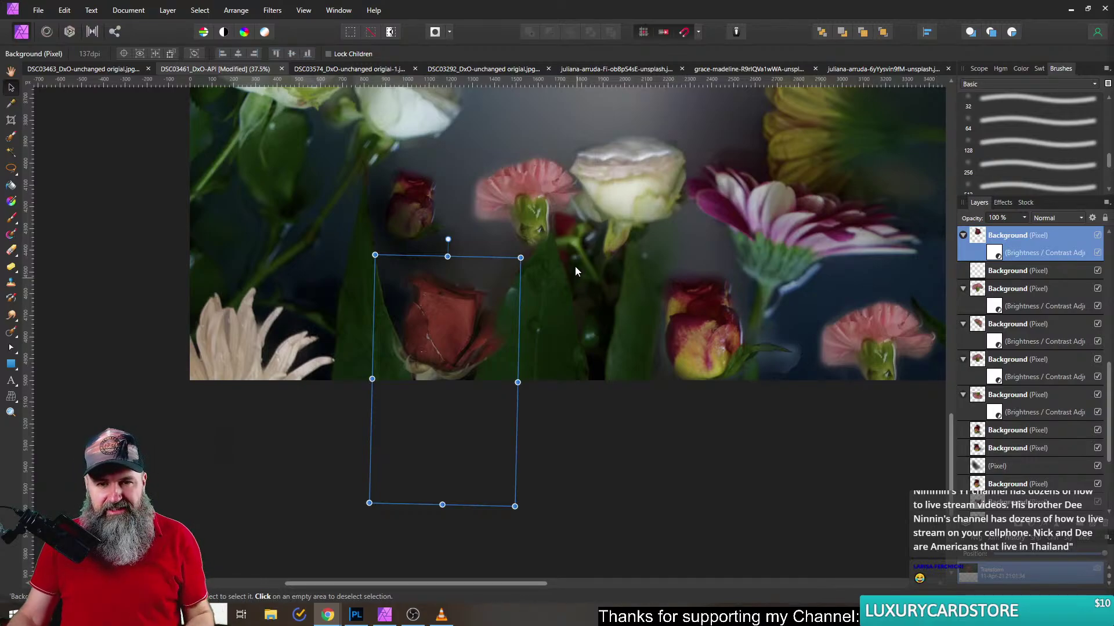
# - Ready the Clone Brush for the woman's eyelashes with a width of 65.1 px
pyautogui.scroll(10, 576, 271)
pyautogui.scroll(1, 580, 481)
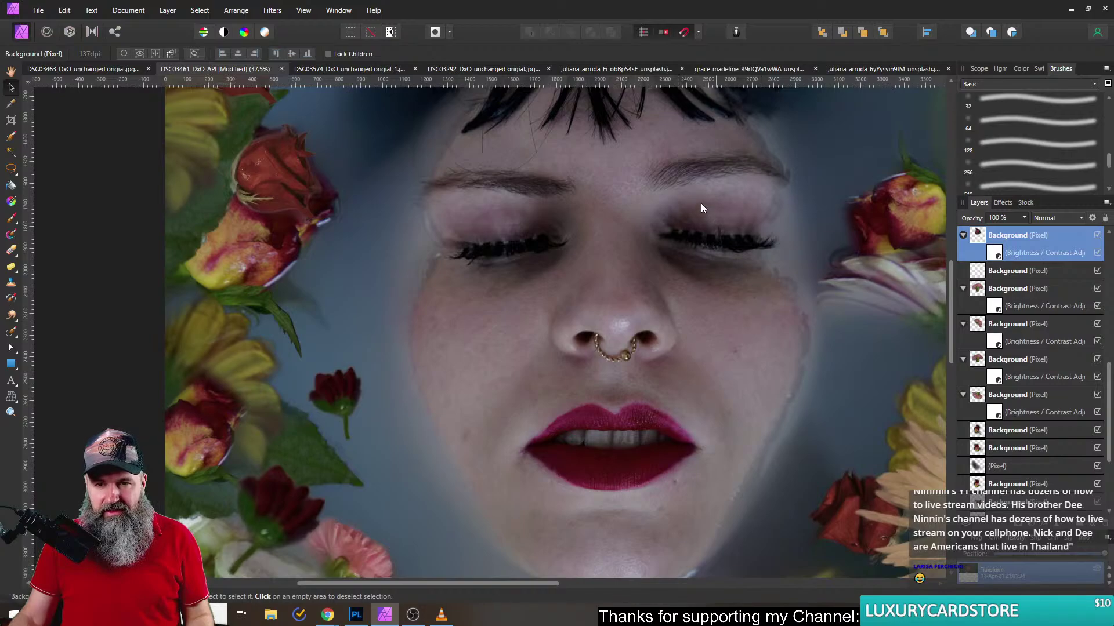
pyautogui.scroll(3, 674, 245)
pyautogui.scroll(3, 624, 236)
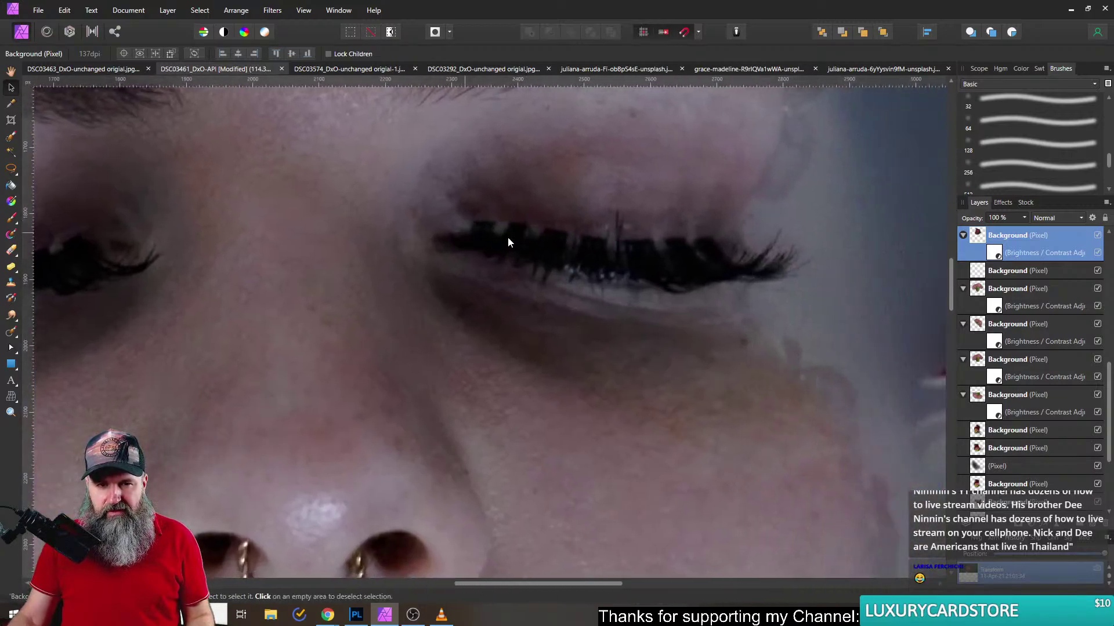
pyautogui.click(11, 201)
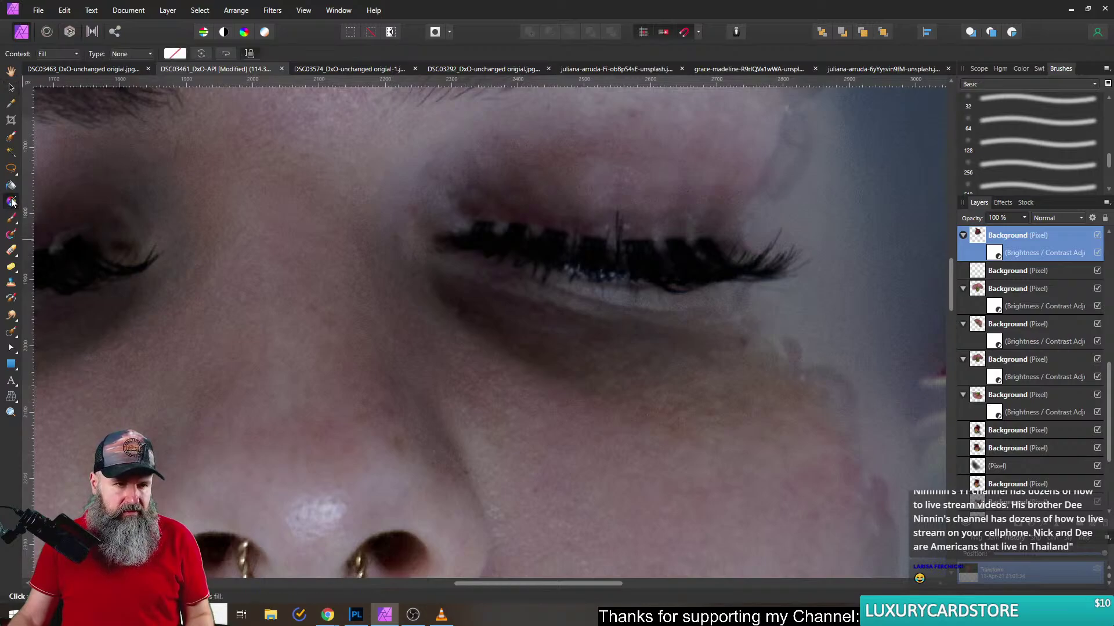
pyautogui.click(10, 283)
pyautogui.click(70, 54)
pyautogui.moveTo(58, 66); pyautogui.dragTo(39, 66)
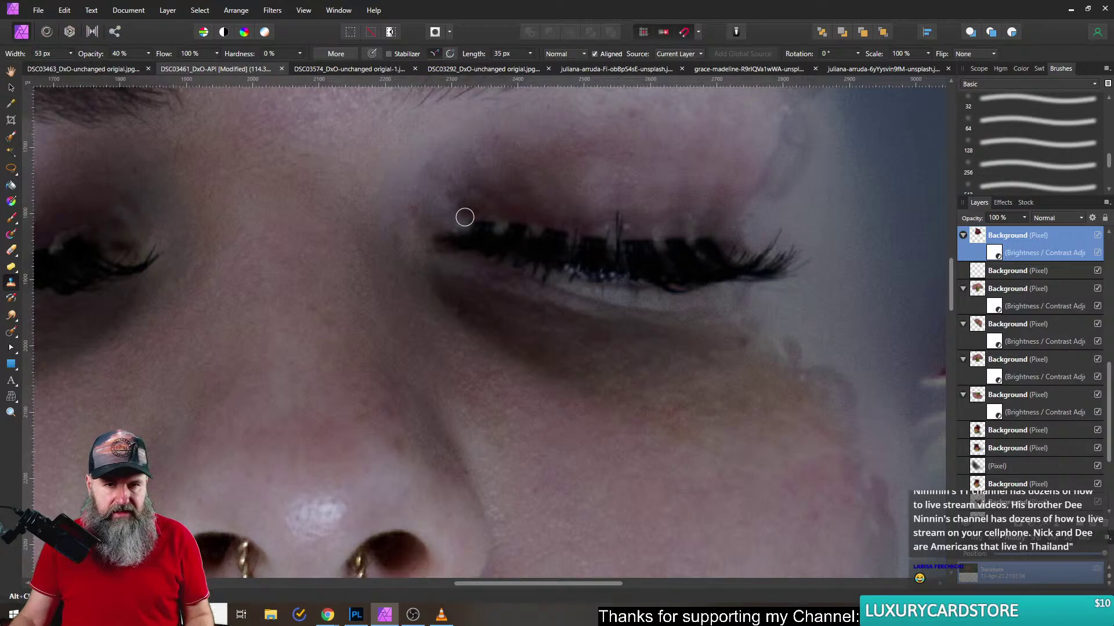
pyautogui.hotkey('ctrl', 'alt')
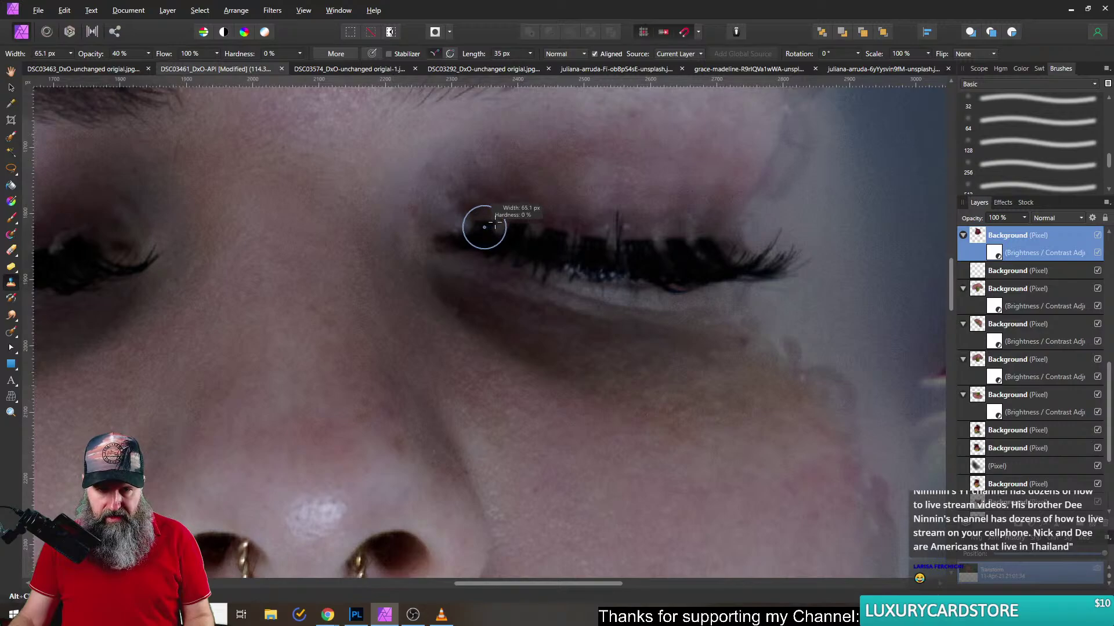
pyautogui.moveTo(484, 226); pyautogui.dragTo(511, 227)
# - Add a pixel layer at the top of the layer stack and name it Lashes
pyautogui.scroll(5, 1038, 406)
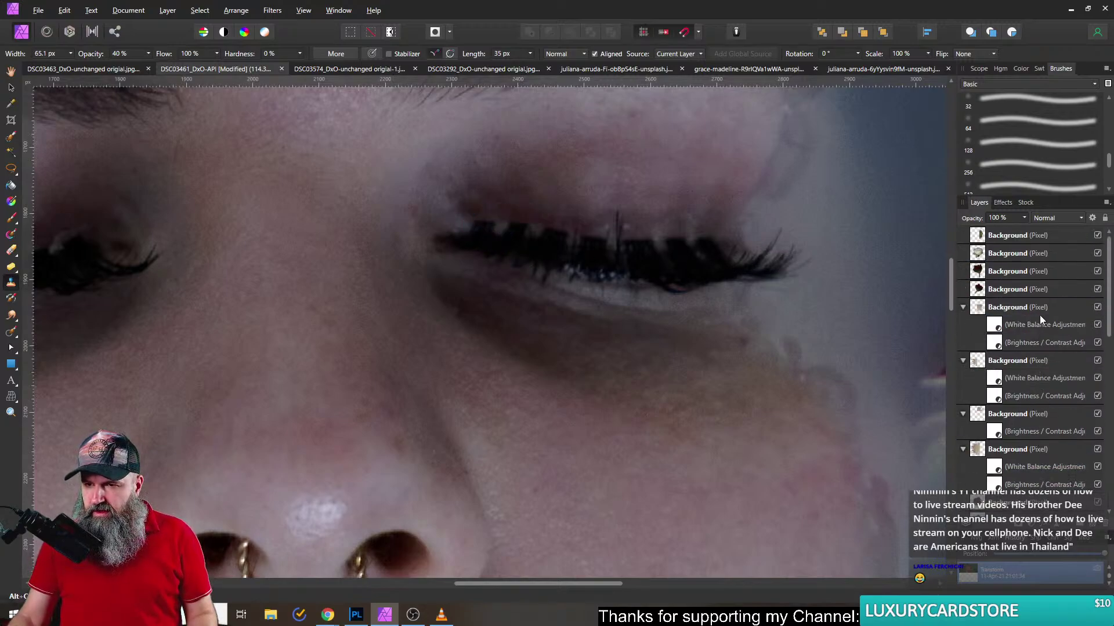
pyautogui.click(1000, 236)
pyautogui.click(1095, 528)
pyautogui.doubleClick(1000, 235)
pyautogui.write('Lashes')
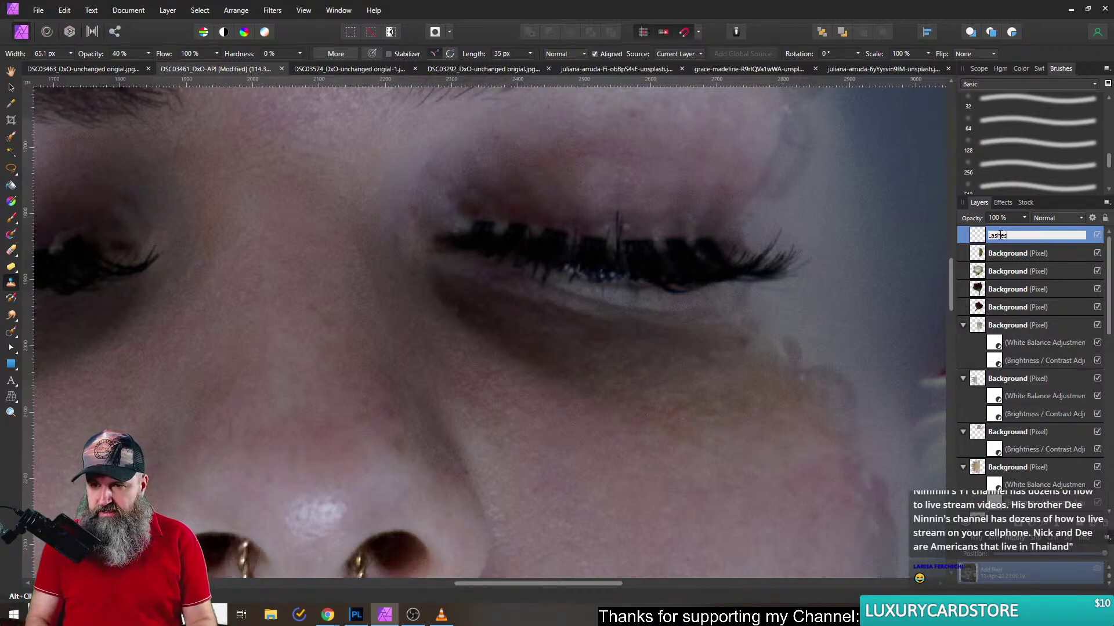
pyautogui.press('Return')
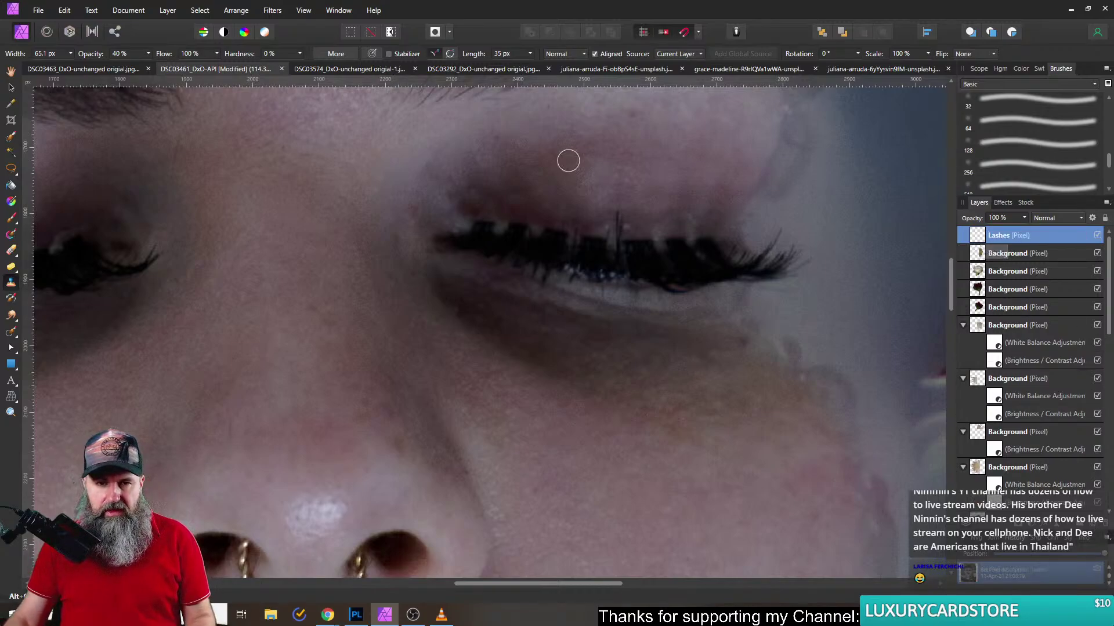
# - Set the Clone Brush source to Layers Beneath and clone dark lash texture over a gap in the upper lash line
pyautogui.click(679, 54)
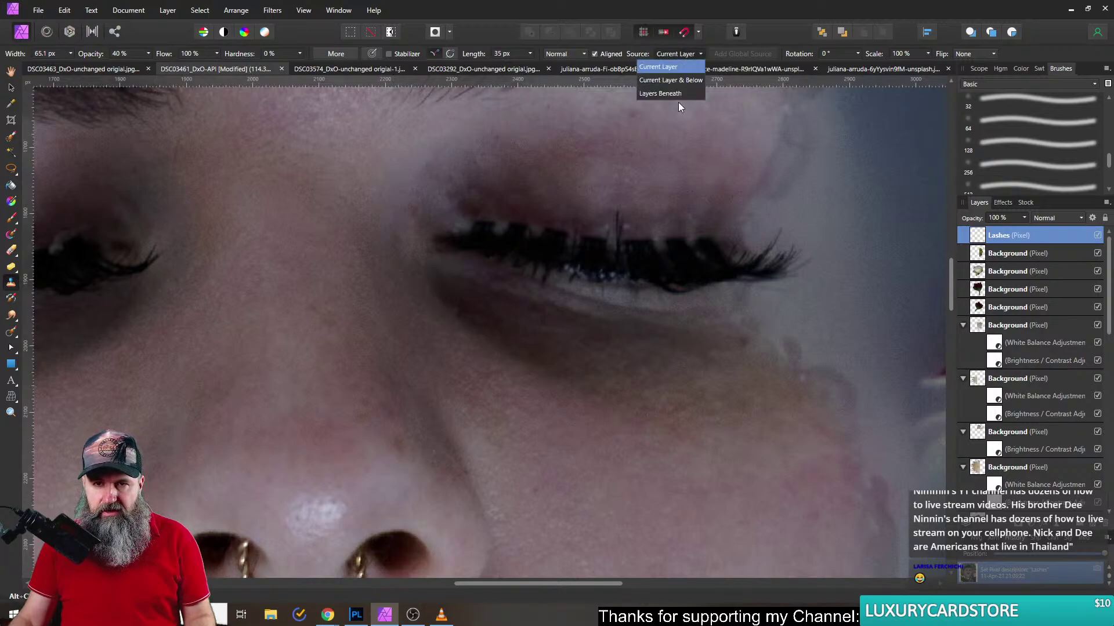
pyautogui.click(669, 93)
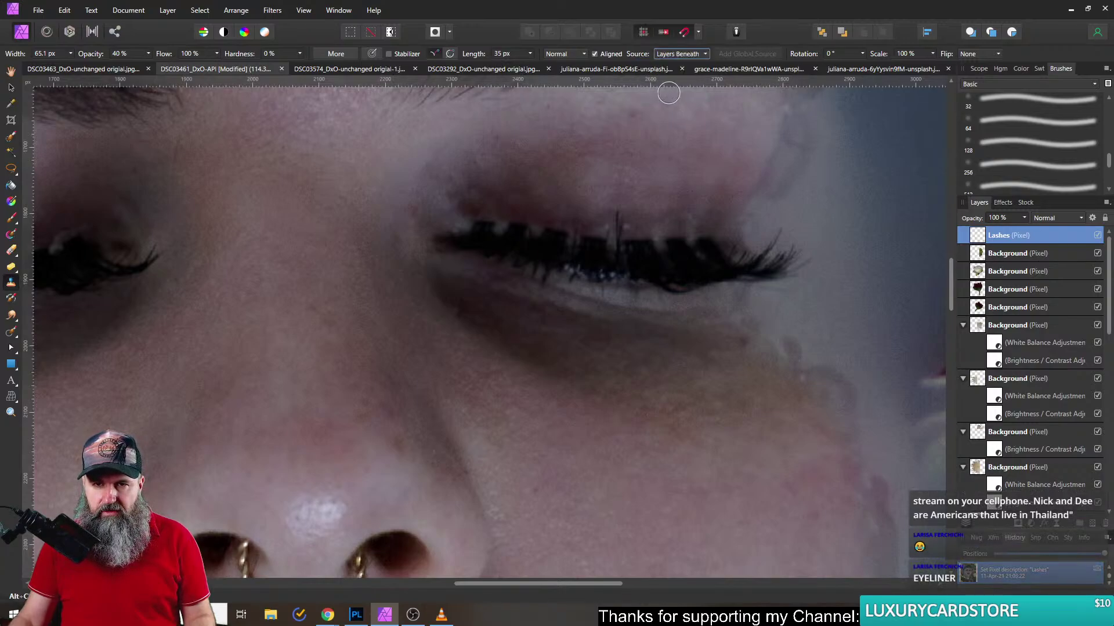
pyautogui.keyDown('alt'); pyautogui.click(555, 231); pyautogui.keyUp('alt')
pyautogui.click(534, 229)
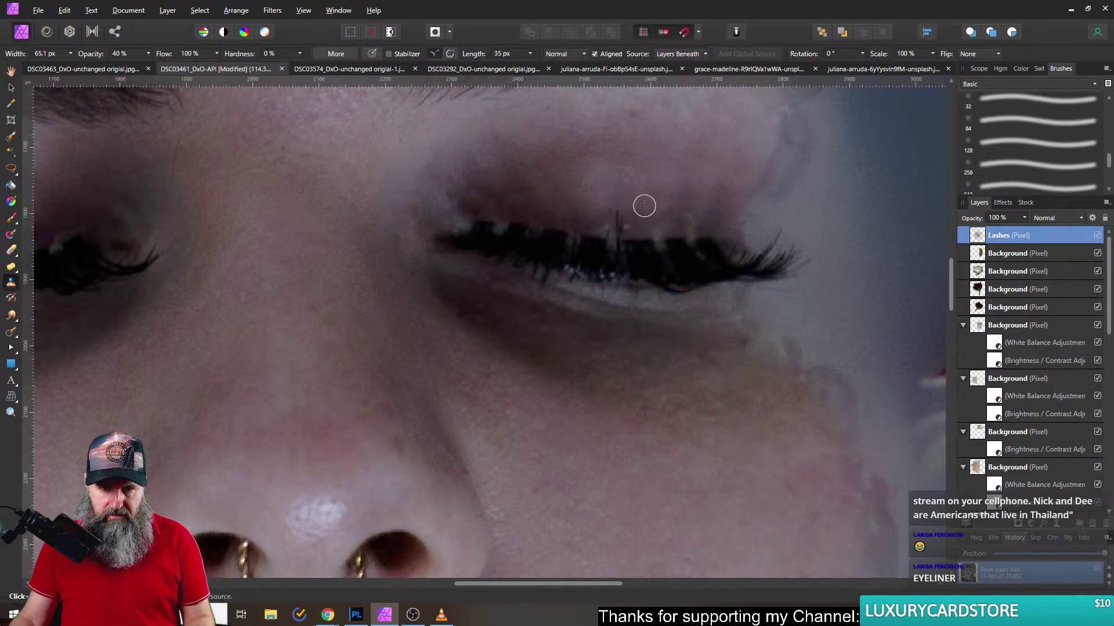
# - Raise the Clone Brush opacity to 80% and clone over the light gaps between the lashes near the inner eye corner
pyautogui.click(149, 54)
pyautogui.moveTo(161, 66); pyautogui.dragTo(179, 67)
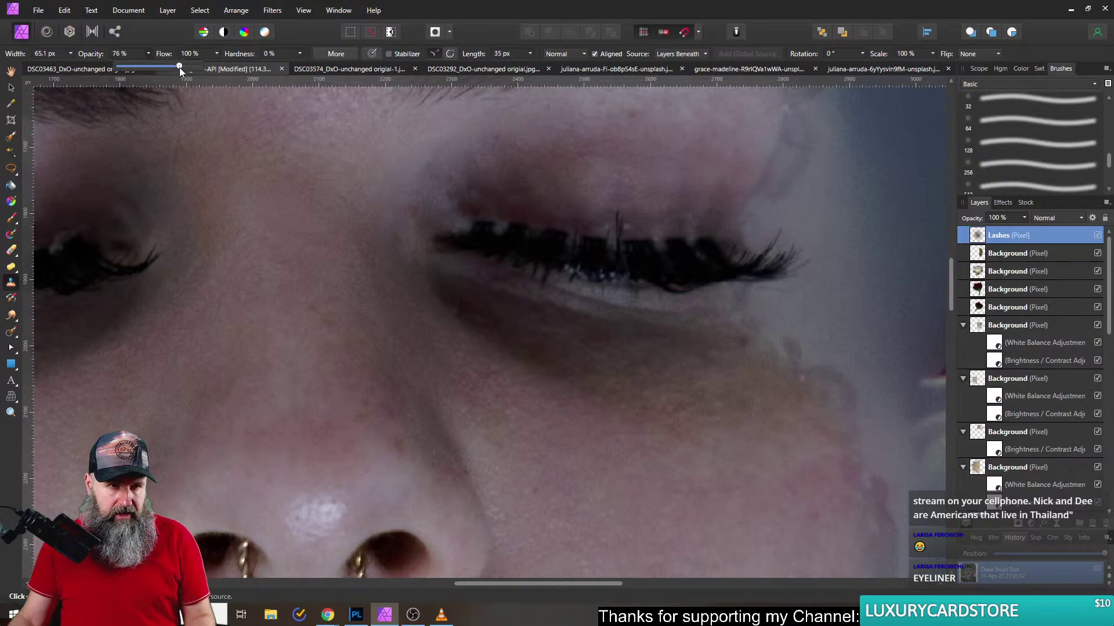
pyautogui.click(500, 222)
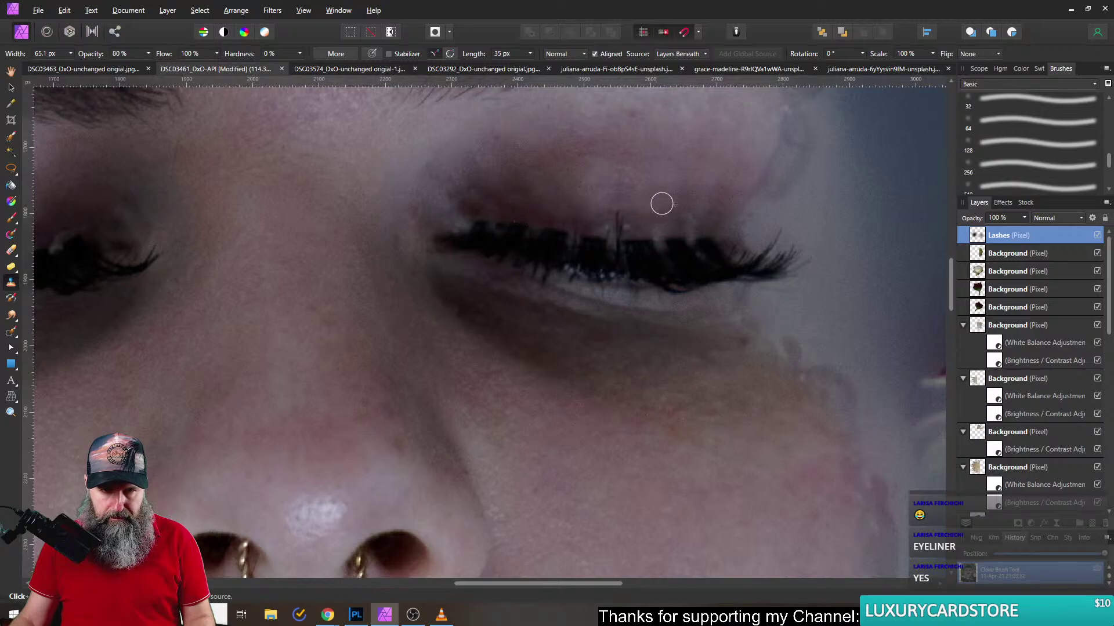
pyautogui.keyDown('alt'); pyautogui.click(558, 232); pyautogui.keyUp('alt')
pyautogui.click(495, 225)
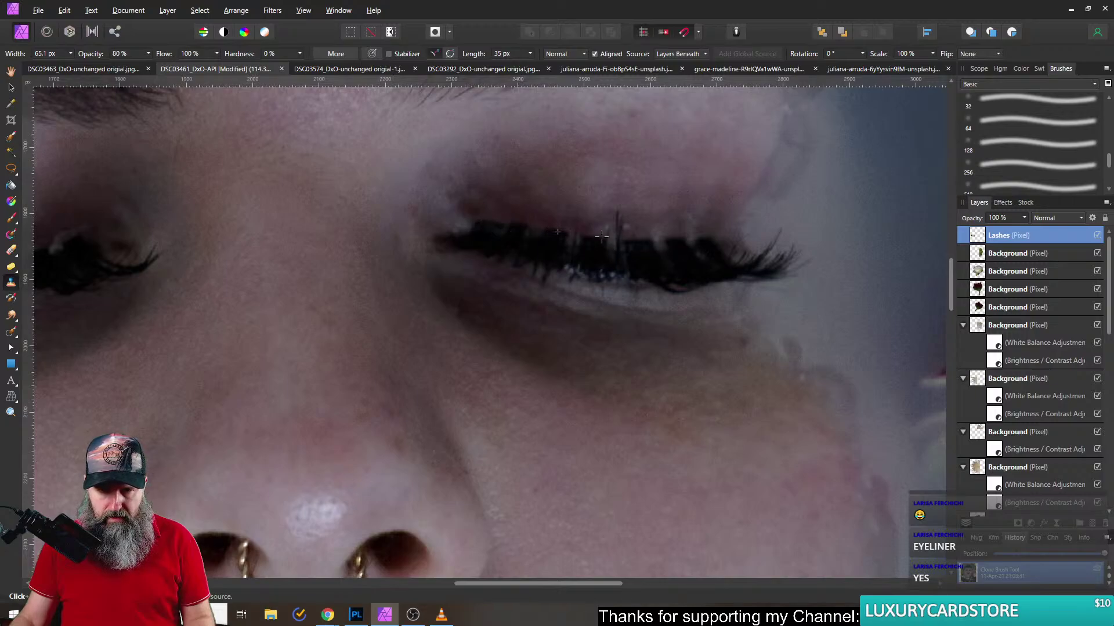
# - Clone dark lash areas over the gap left of the single upright lash, resampling from both sides of it
pyautogui.scroll(5, 638, 249)
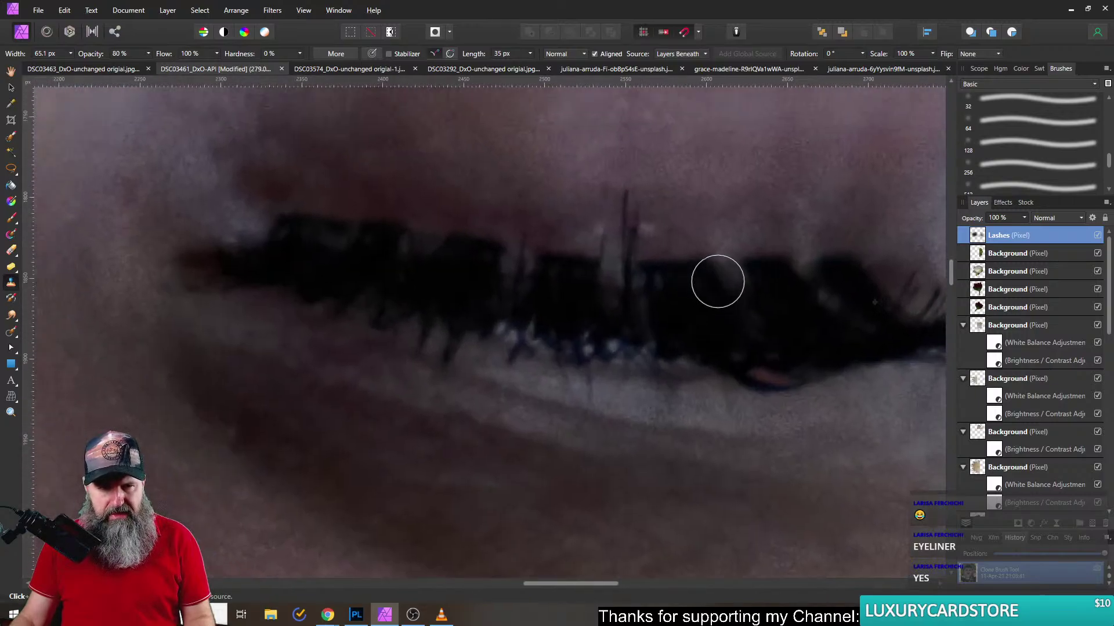
pyautogui.keyDown('alt'); pyautogui.click(567, 253); pyautogui.keyUp('alt')
pyautogui.click(518, 250)
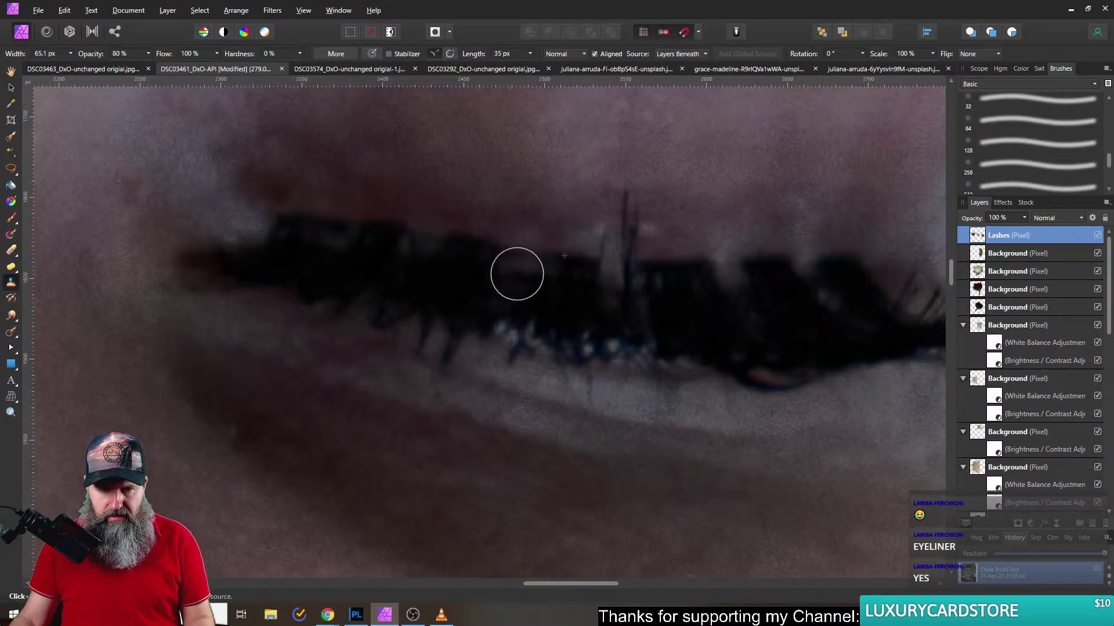
pyautogui.keyDown('alt'); pyautogui.click(428, 271); pyautogui.keyUp('alt')
pyautogui.click(512, 270)
pyautogui.moveTo(513, 269); pyautogui.dragTo(525, 276)
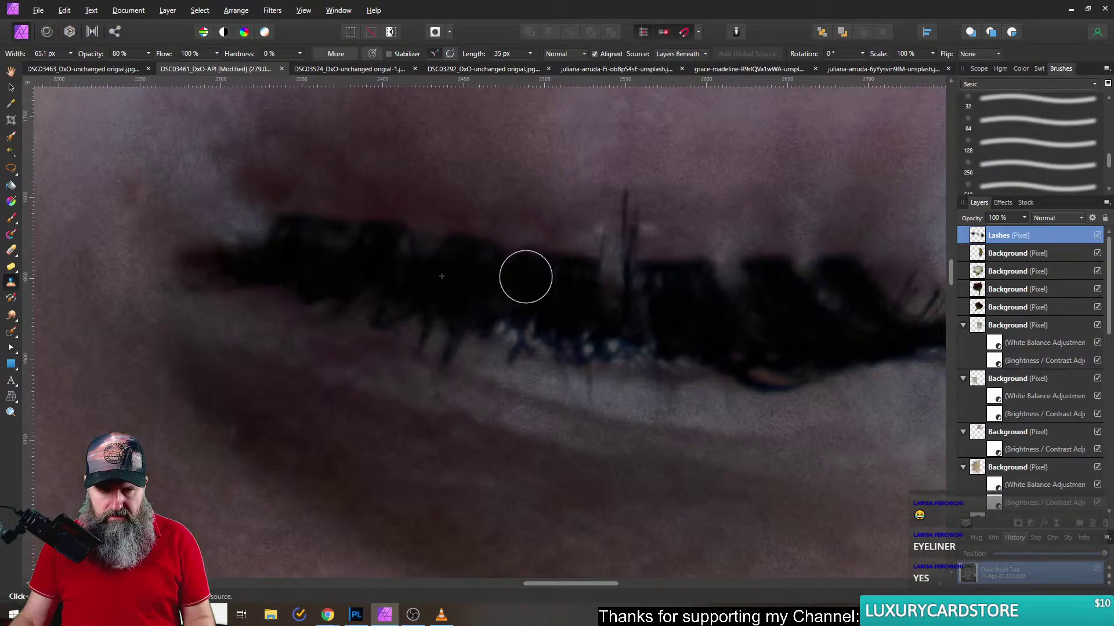
# - Clone dark lash texture and eyelid skin over the single upright lash and the light gap beside it
pyautogui.moveTo(612, 257); pyautogui.dragTo(629, 259)
pyautogui.moveTo(561, 265); pyautogui.dragTo(580, 278)
pyautogui.moveTo(582, 193)
pyautogui.mouseDown()
pyautogui.moveTo(624, 199)
pyautogui.moveTo(629, 226)
pyautogui.moveTo(614, 234)
pyautogui.mouseUp()
pyautogui.moveTo(572, 269); pyautogui.dragTo(641, 262)
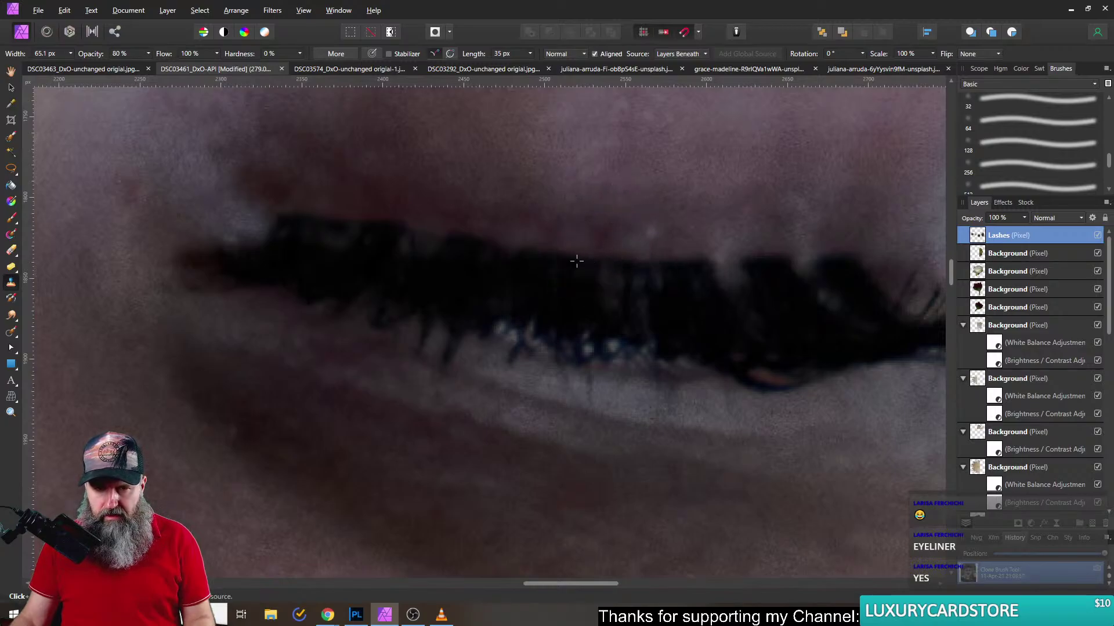
# - Clone over the two remaining light gaps toward the outer lashes, turning off the Clone Brush's Aligned option
pyautogui.moveTo(725, 260)
pyautogui.mouseDown()
pyautogui.moveTo(705, 283)
pyautogui.moveTo(562, 250)
pyautogui.mouseUp()
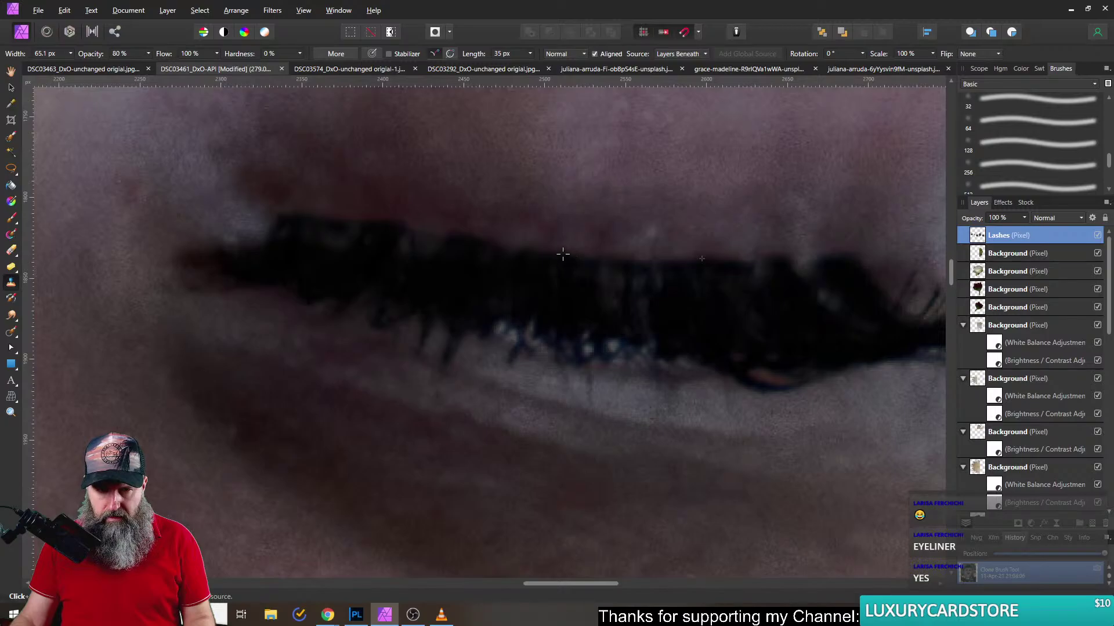
pyautogui.click(749, 259)
pyautogui.click(808, 251)
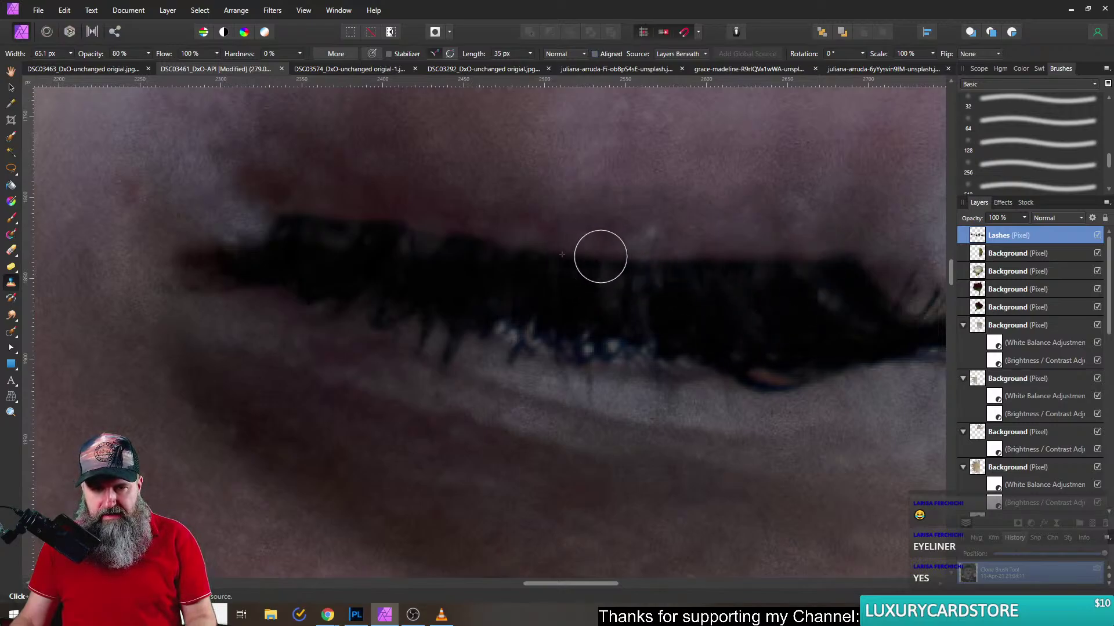
# - Rotate the clone source to 10° and then 5° and clone over the uneven notch in the inner part of the upper lash line
pyautogui.hscroll(3, 721, 223)
pyautogui.scroll(-1, 721, 224)
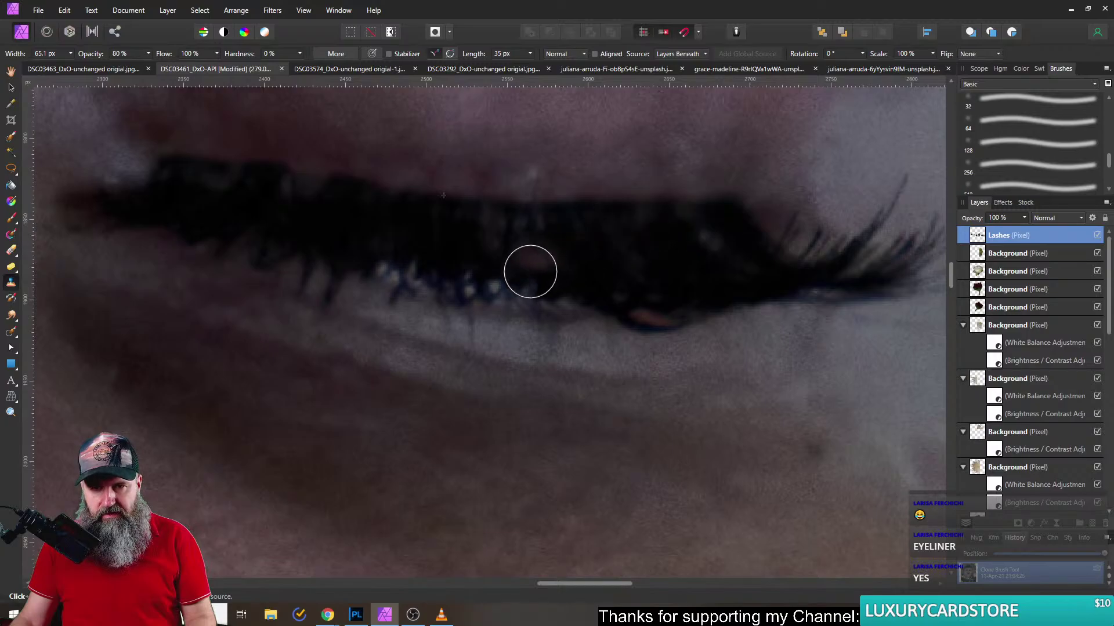
pyautogui.scroll(1, 695, 262)
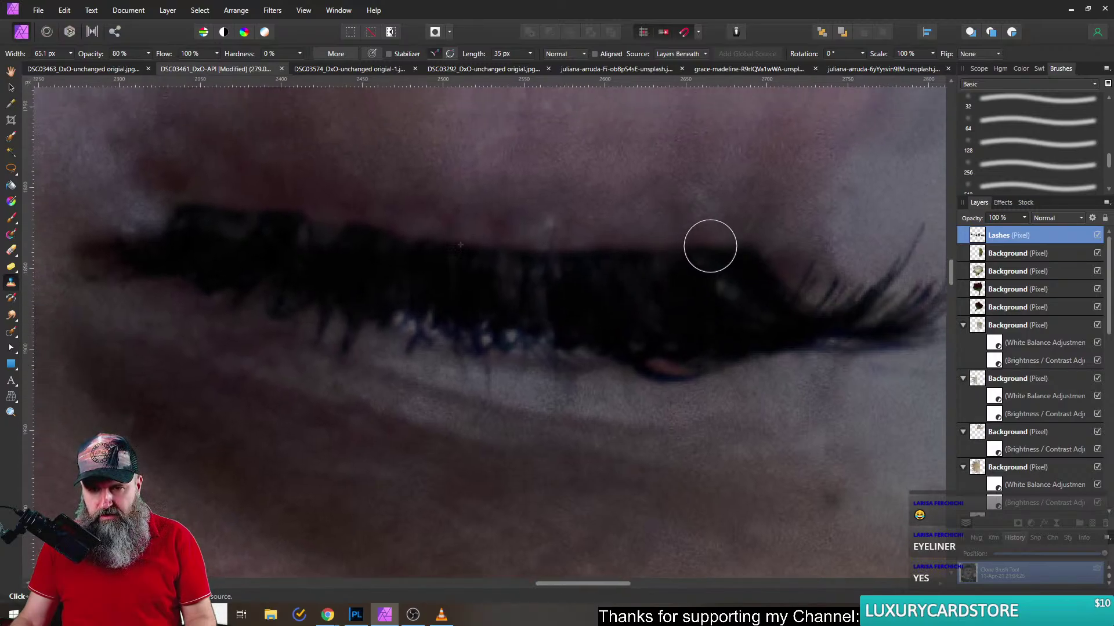
pyautogui.hscroll(-3, 685, 290)
pyautogui.scroll(1, 685, 290)
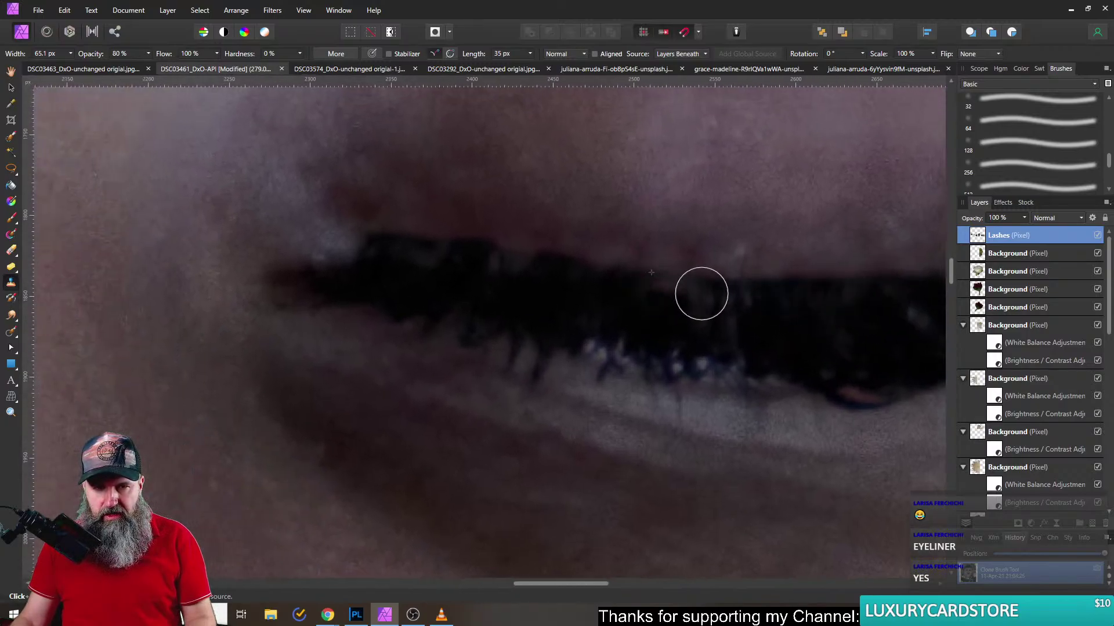
pyautogui.press('.')
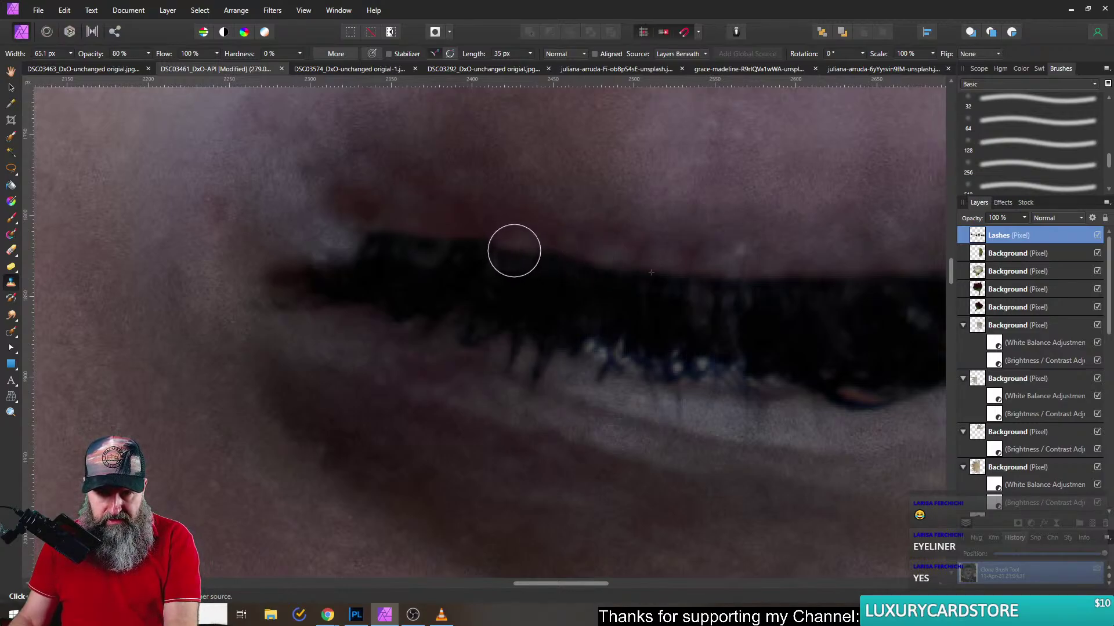
pyautogui.moveTo(520, 244); pyautogui.dragTo(539, 243)
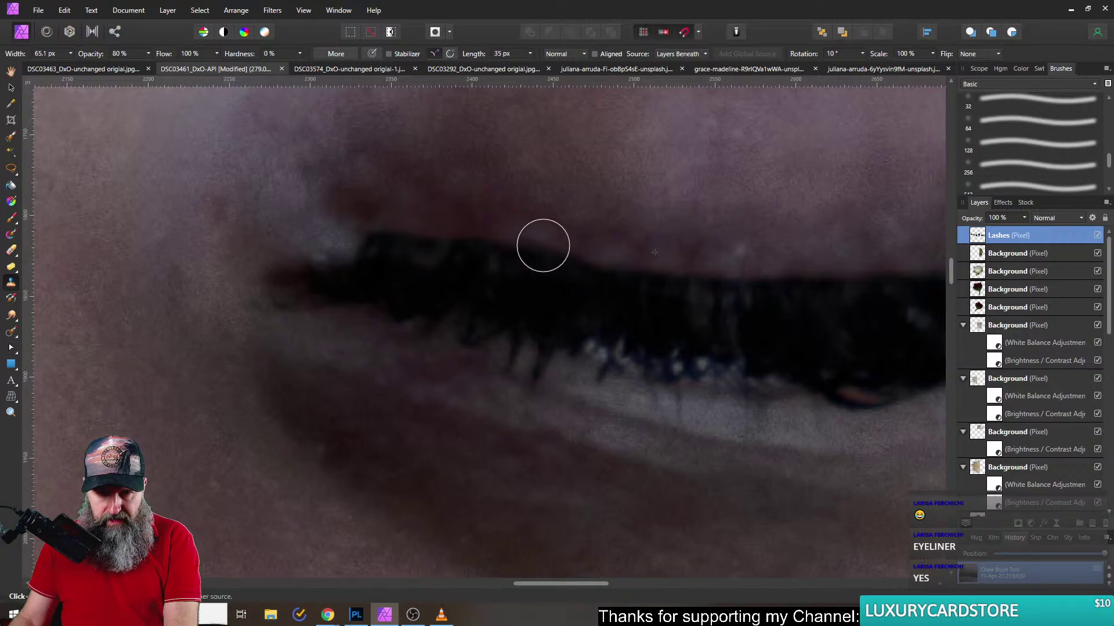
pyautogui.moveTo(808, 306); pyautogui.dragTo(759, 314)
pyautogui.scroll(-2, 759, 315)
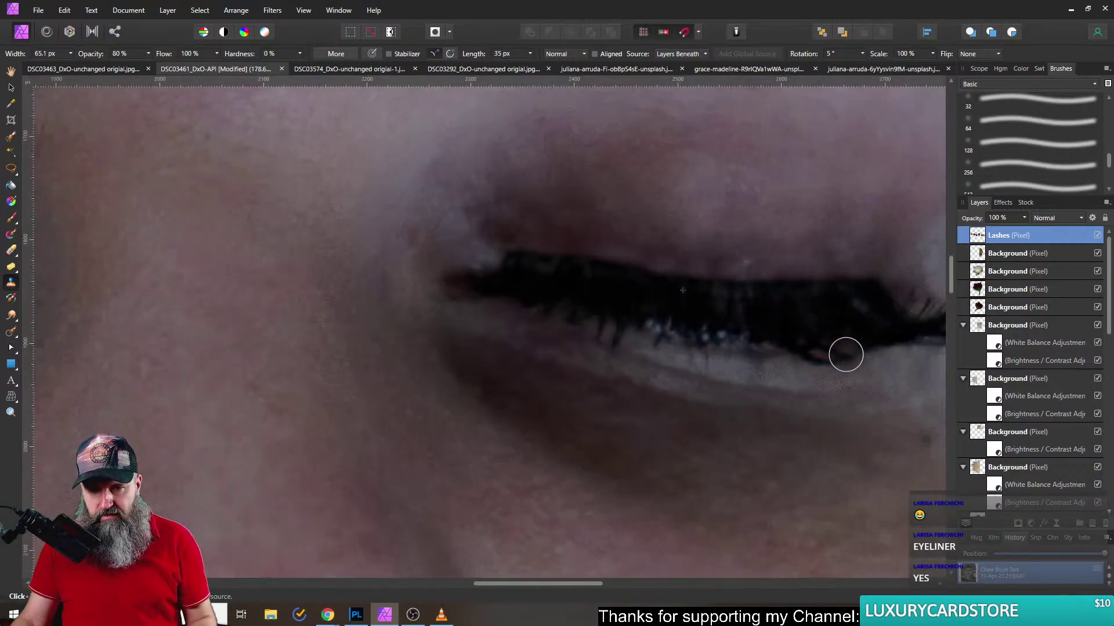
pyautogui.scroll(2, 811, 336)
pyautogui.scroll(-2, 808, 338)
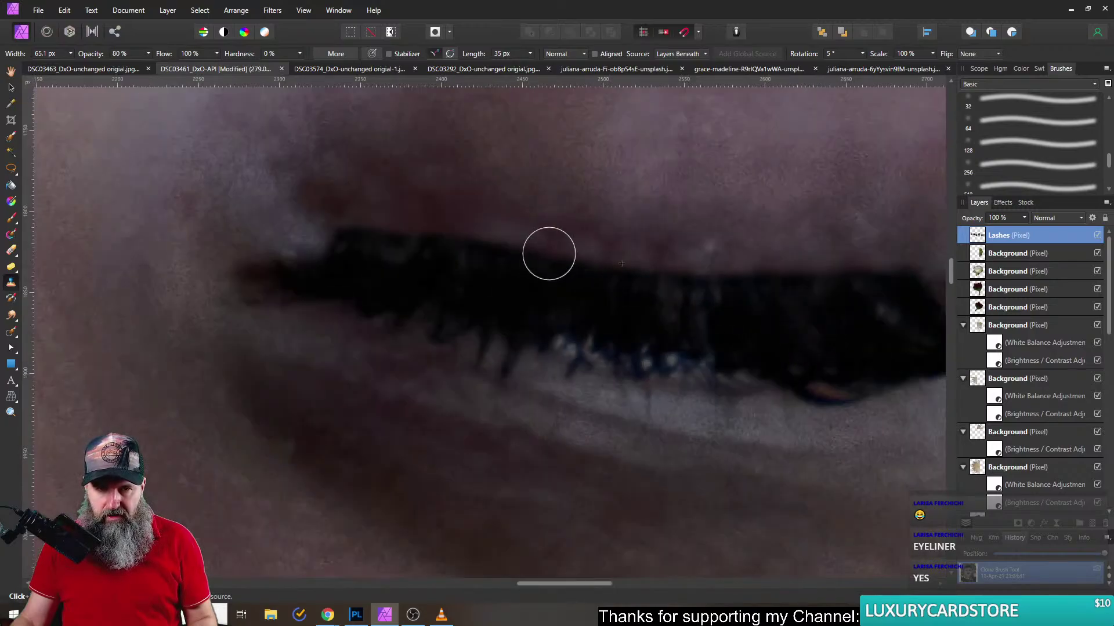
# - Reset the clone source rotation to 0° and clone eyelid skin along the upper edge of the lash line
pyautogui.scroll(2, 475, 176)
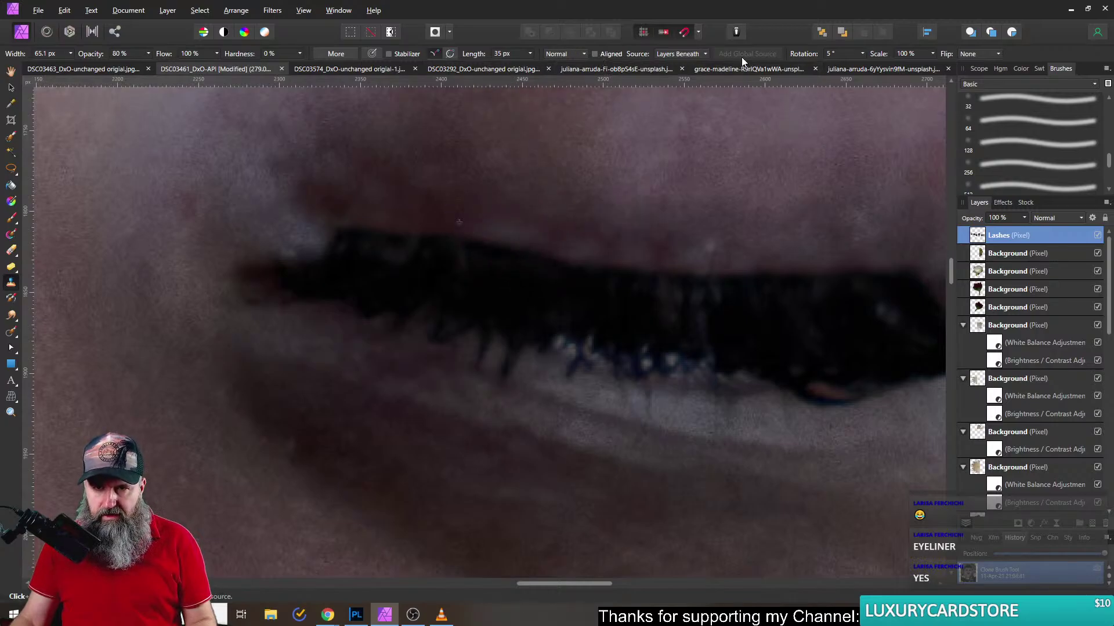
pyautogui.click(863, 53)
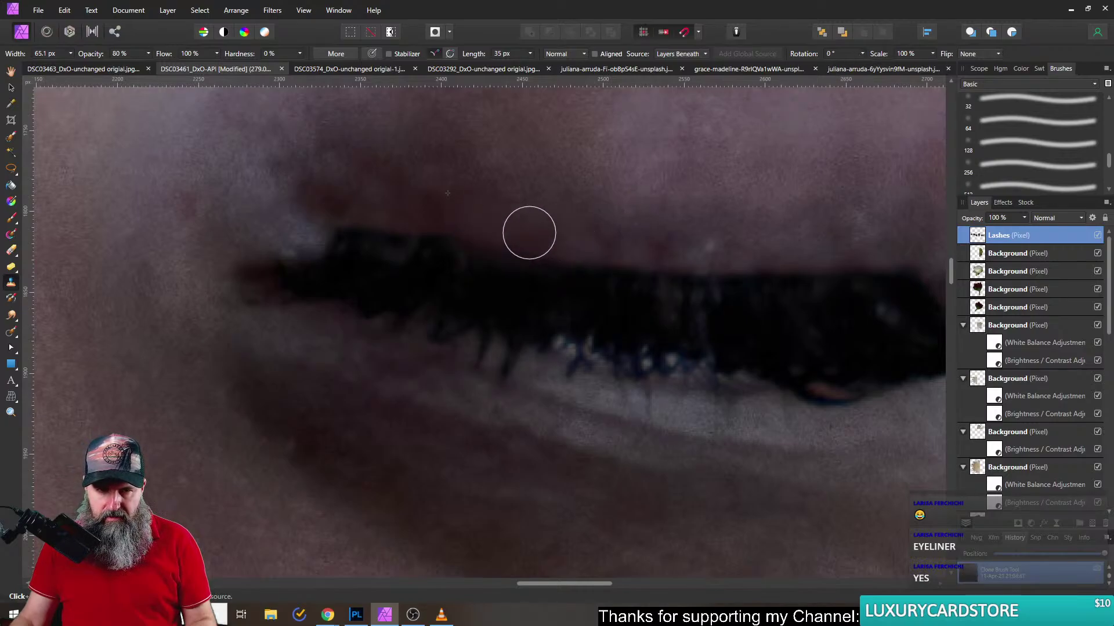
pyautogui.keyDown('alt'); pyautogui.click(459, 202); pyautogui.keyUp('alt')
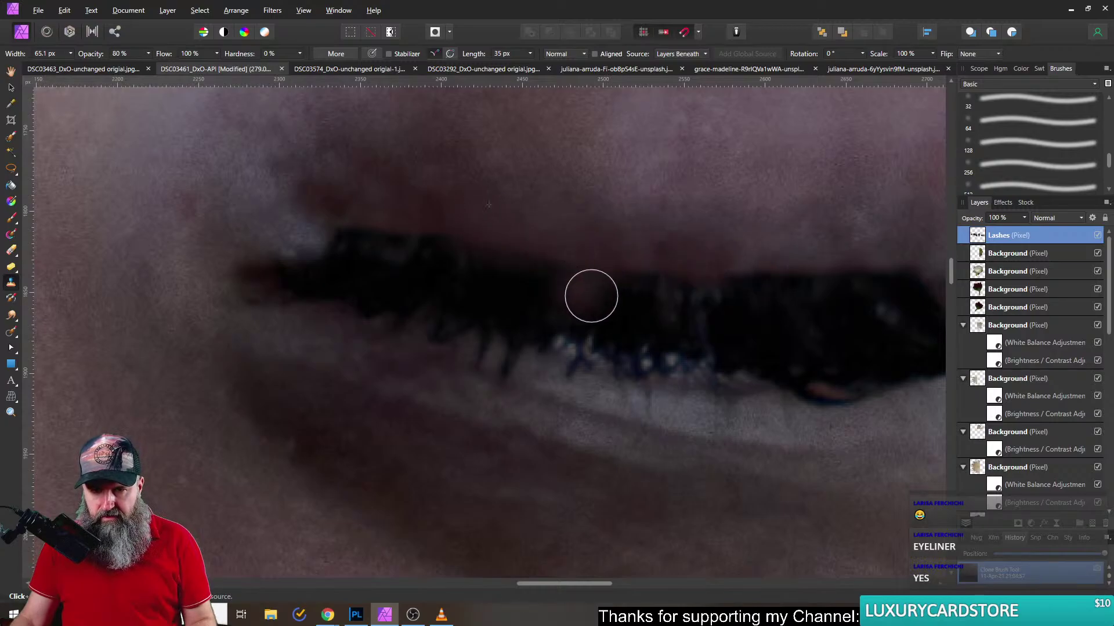
# - Clone over the light gaps along the other eye's upper lash line, resampling the source above the lashes
pyautogui.scroll(-2, 553, 277)
pyautogui.scroll(-4, 348, 348)
pyautogui.scroll(6, 497, 301)
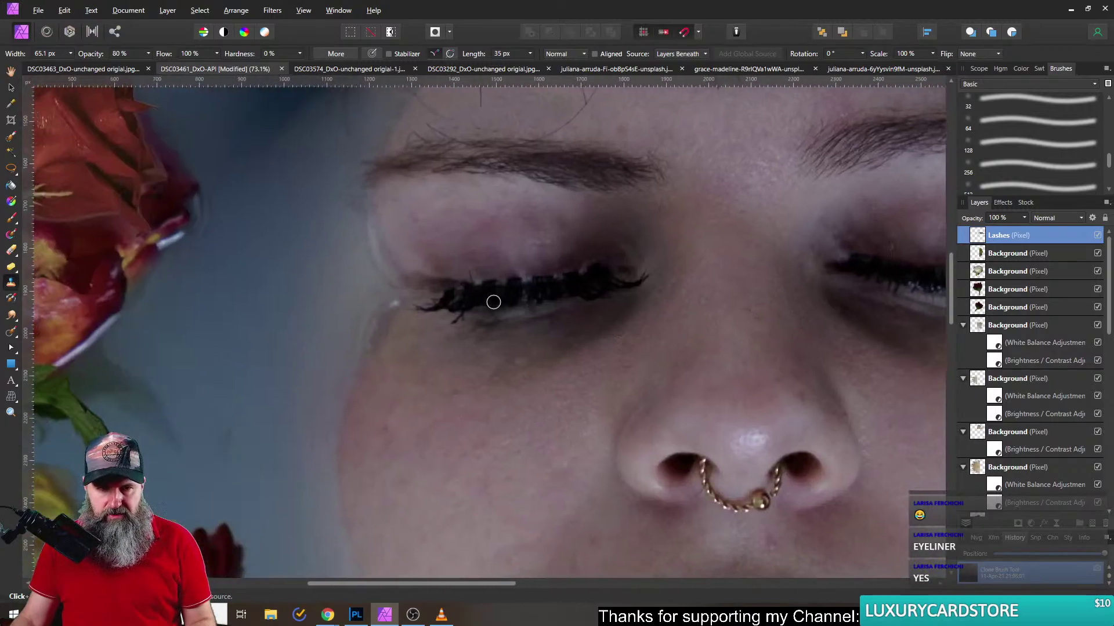
pyautogui.moveTo(612, 210); pyautogui.dragTo(637, 208)
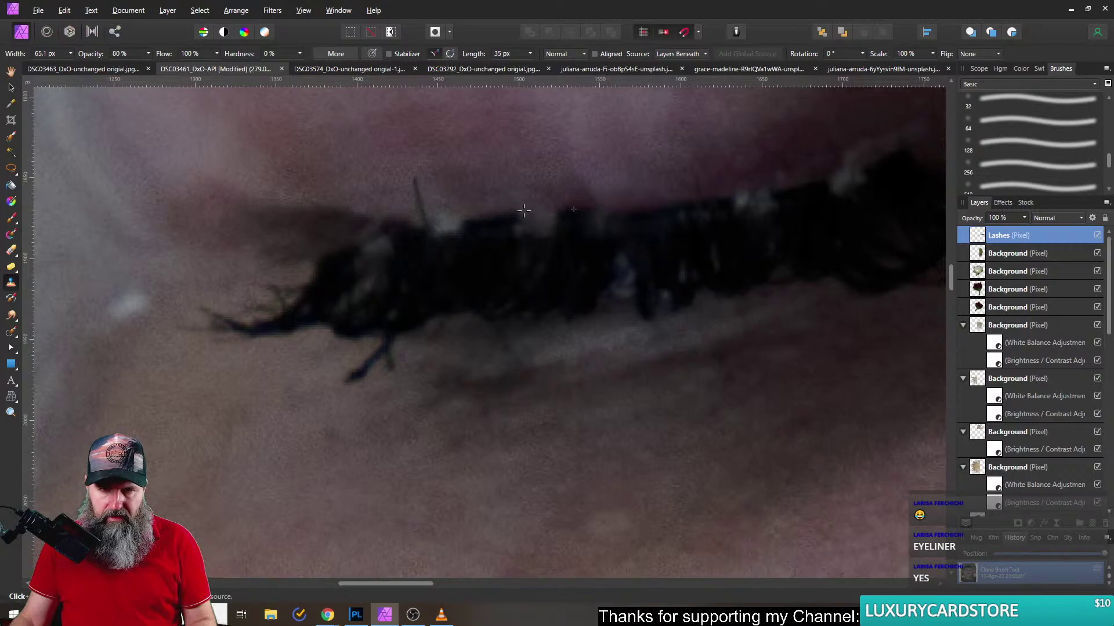
pyautogui.click(447, 226)
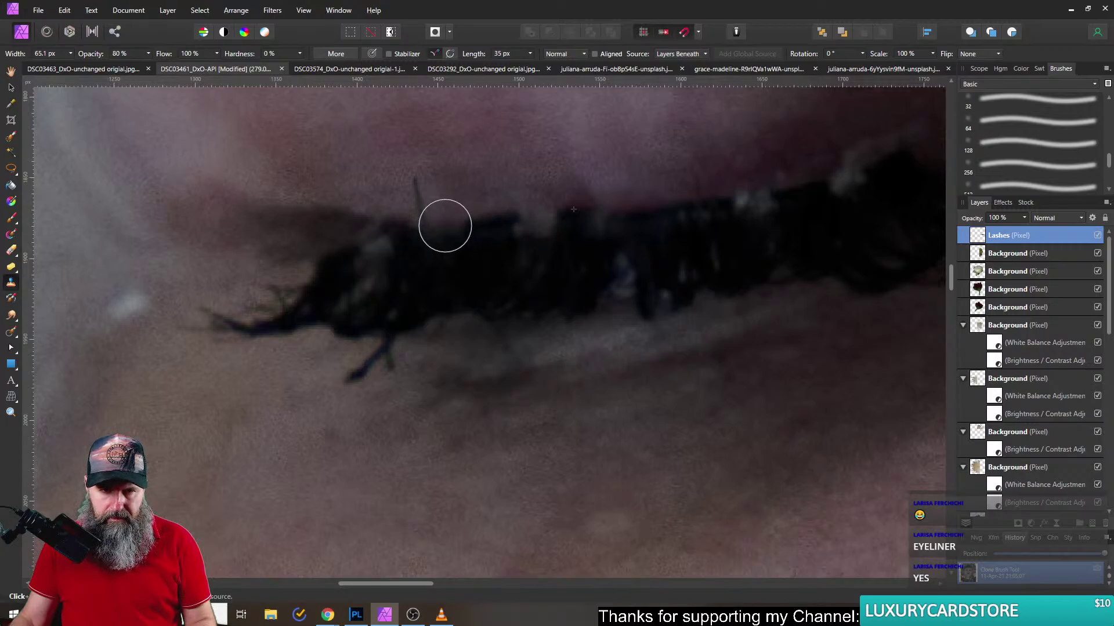
pyautogui.click(436, 229)
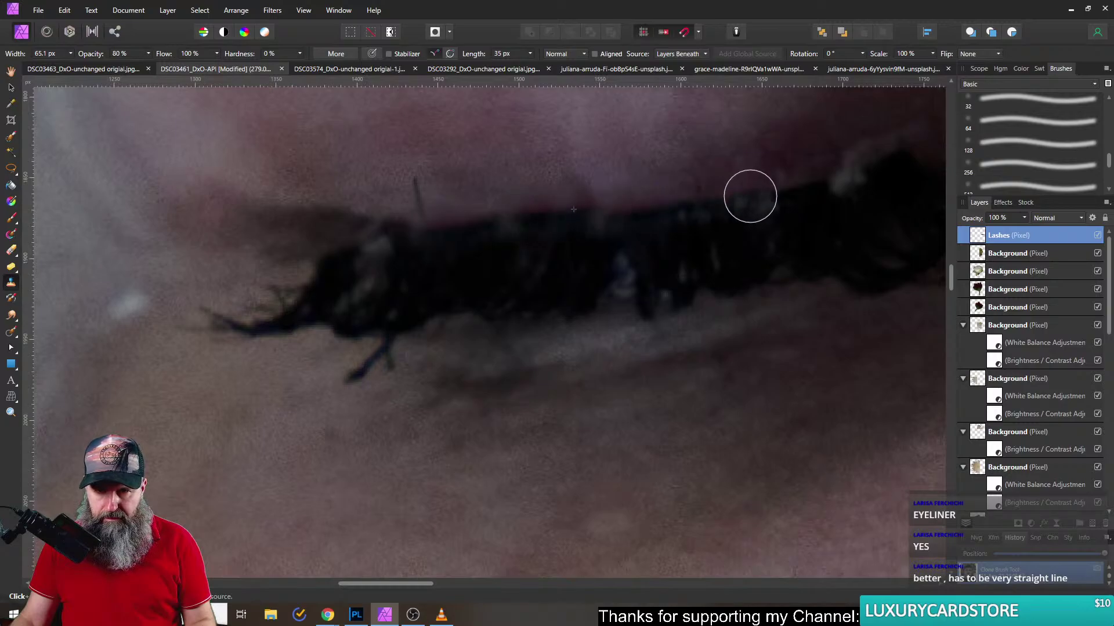
pyautogui.keyDown('alt'); pyautogui.click(646, 209); pyautogui.keyUp('alt')
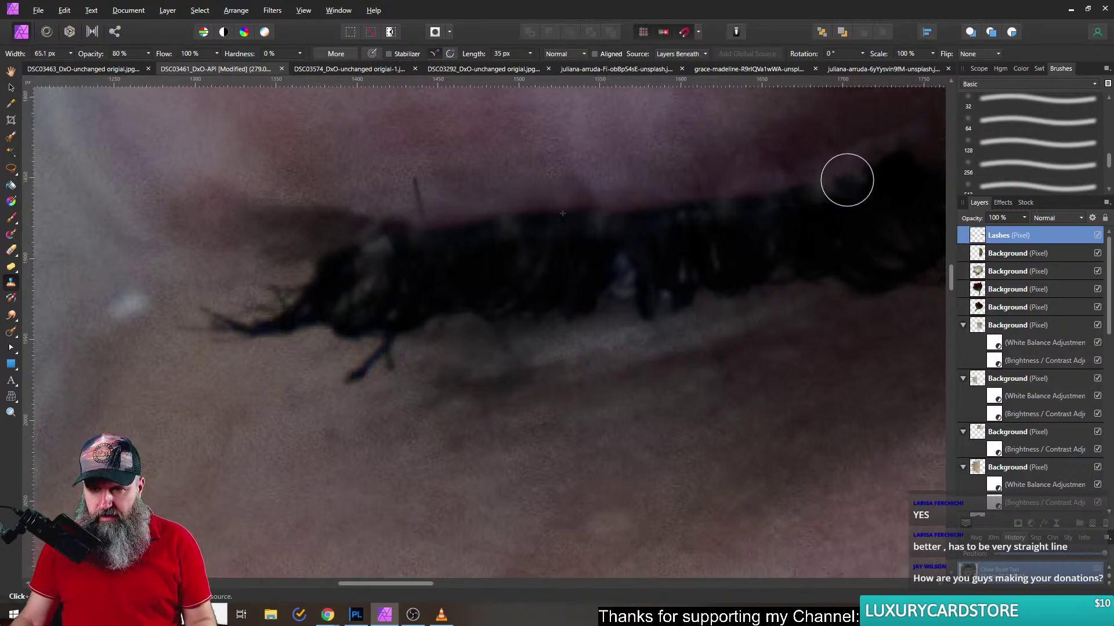
# - Inspect the second eye's retouched lash line up close and in the context of the whole composite
pyautogui.scroll(-1, 808, 257)
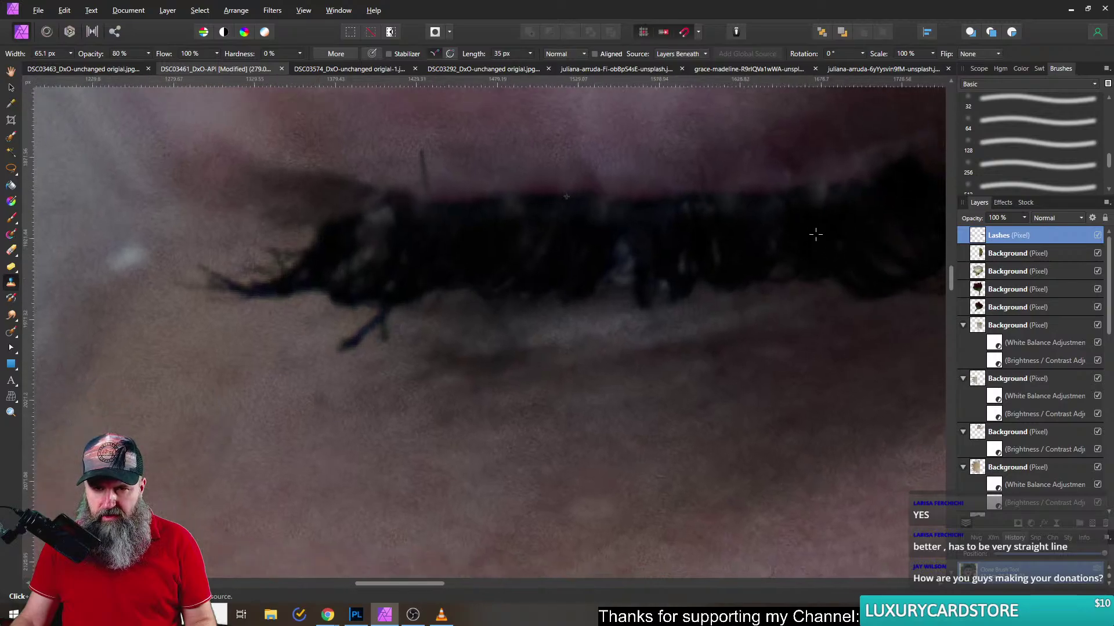
pyautogui.scroll(1, 808, 229)
pyautogui.scroll(-10, 790, 228)
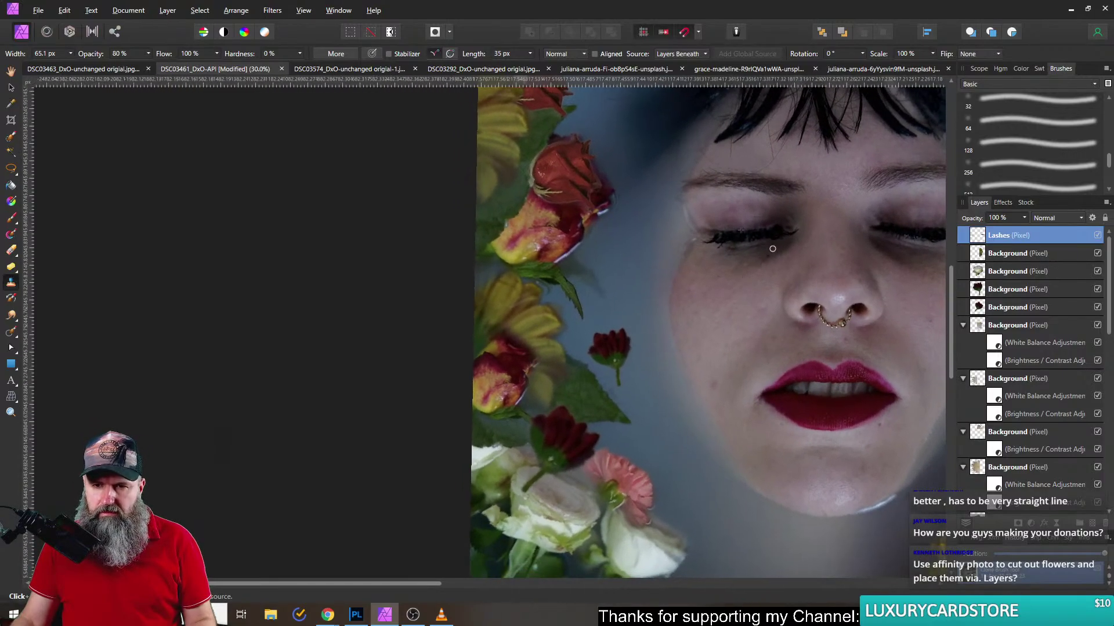
pyautogui.hscroll(3, 631, 262)
pyautogui.scroll(1, 632, 262)
pyautogui.scroll(2, 631, 262)
pyautogui.scroll(1, 622, 247)
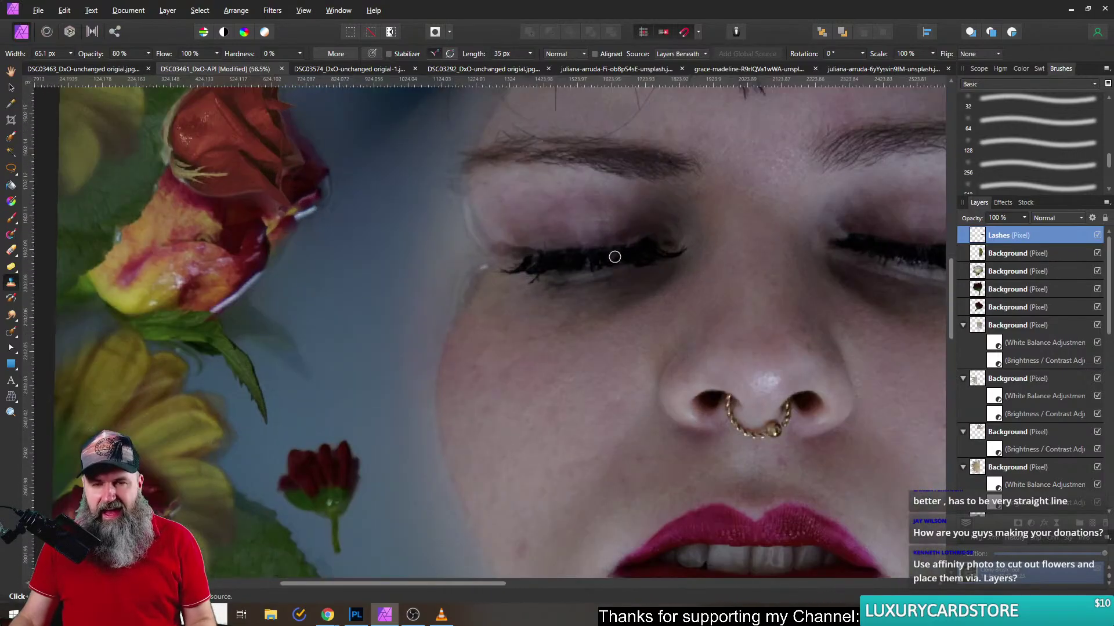
pyautogui.scroll(9, 617, 250)
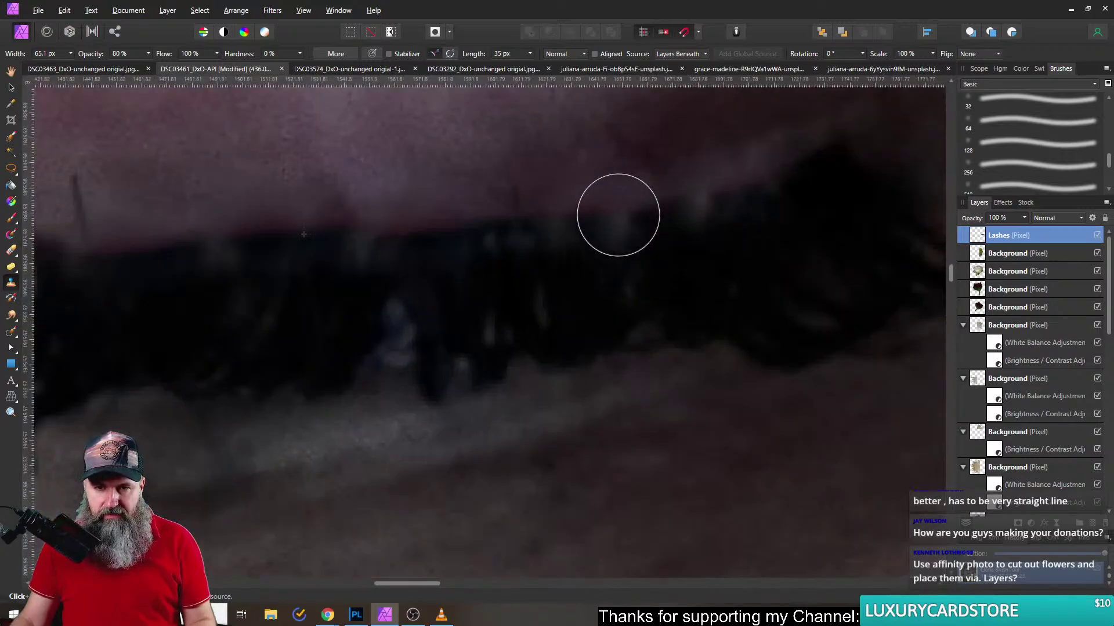
pyautogui.scroll(-15, 534, 256)
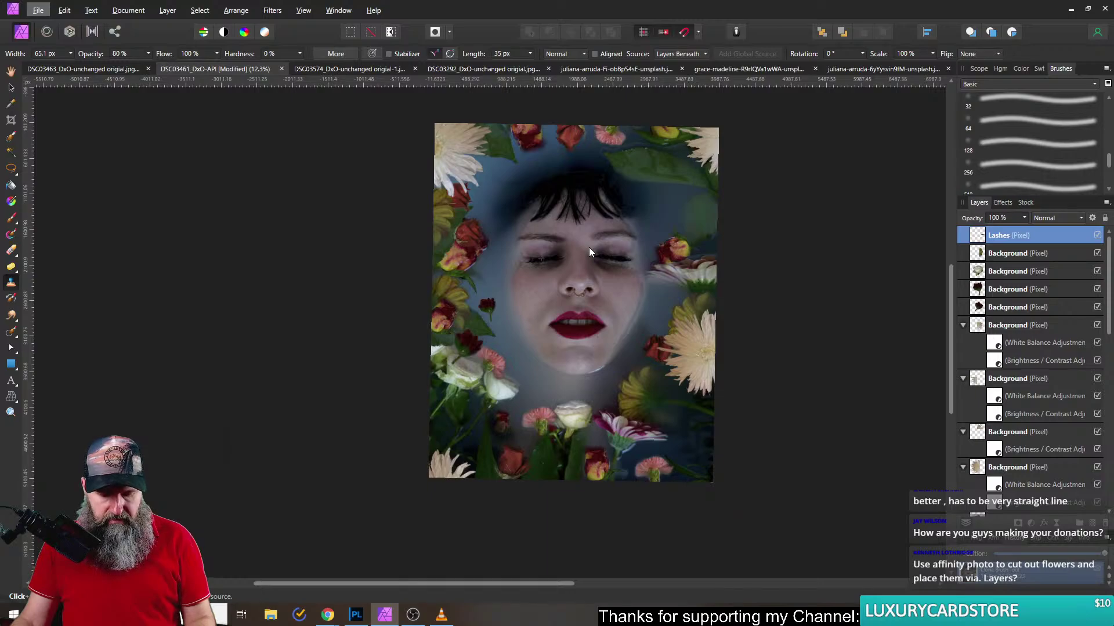
# - Rotate the canvas view to try different working angles, and reset it to upright
pyautogui.scroll(2, 590, 247)
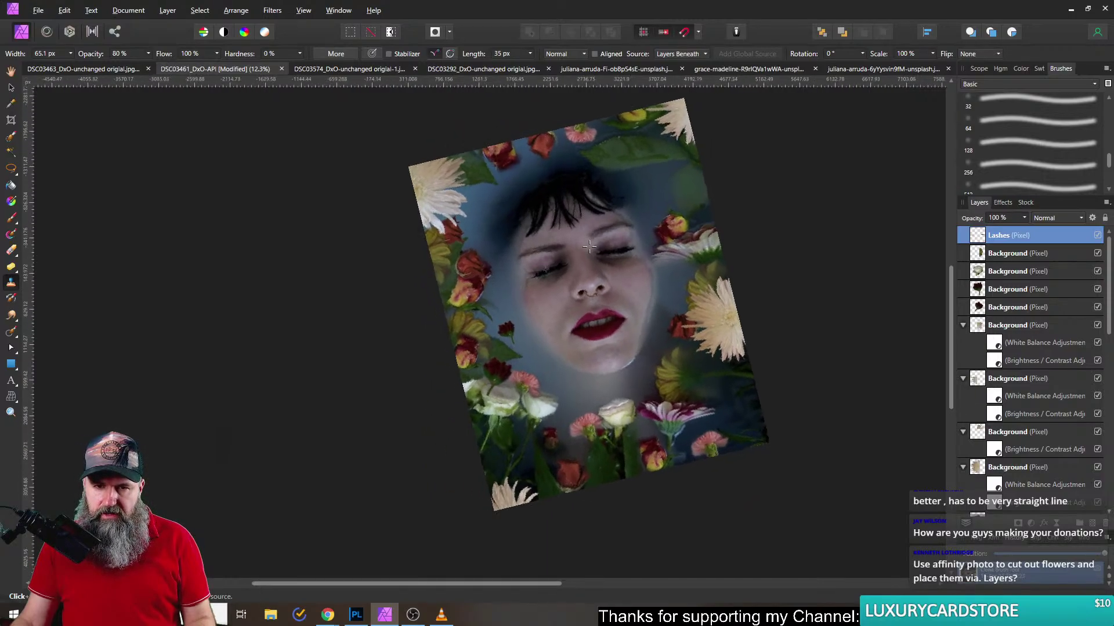
pyautogui.scroll(1, 589, 247)
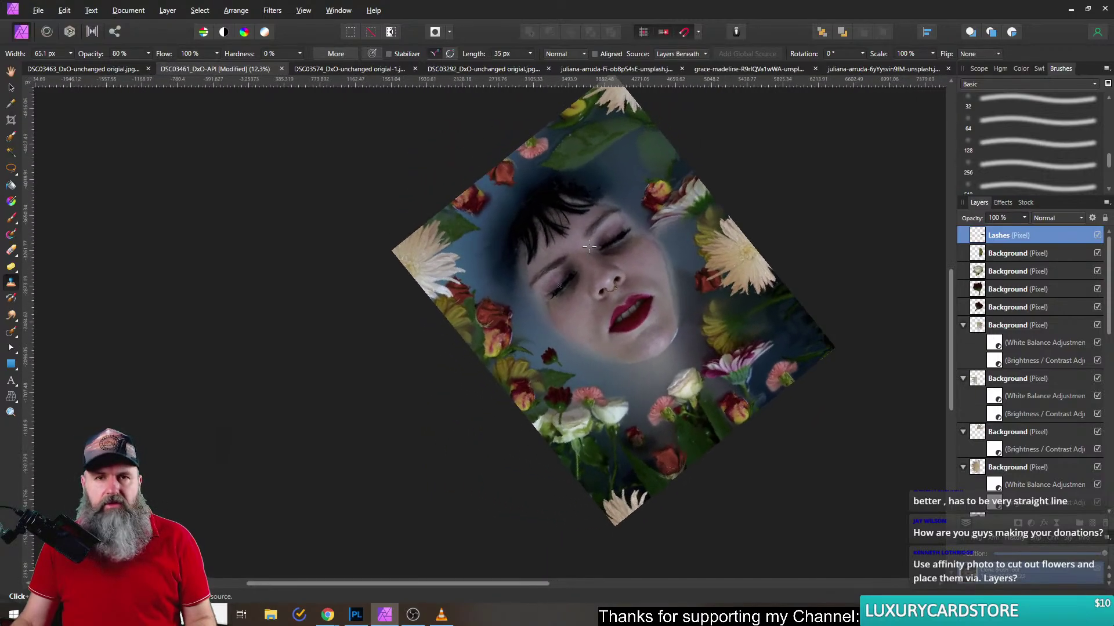
pyautogui.scroll(-4, 590, 247)
pyautogui.scroll(-2, 589, 246)
pyautogui.scroll(1, 589, 239)
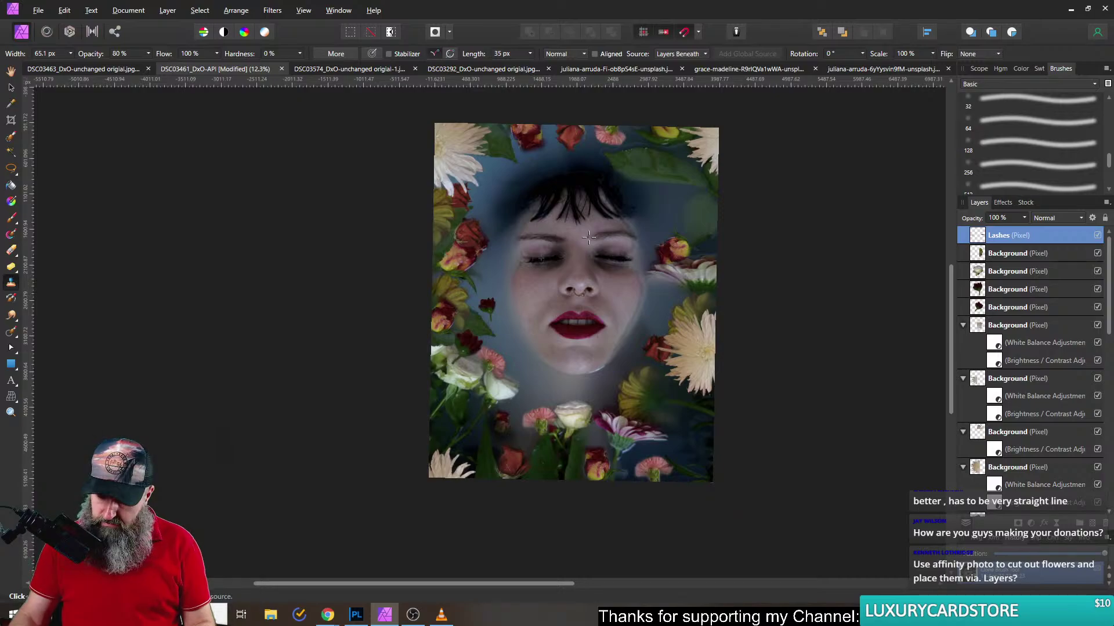
pyautogui.scroll(1, 589, 237)
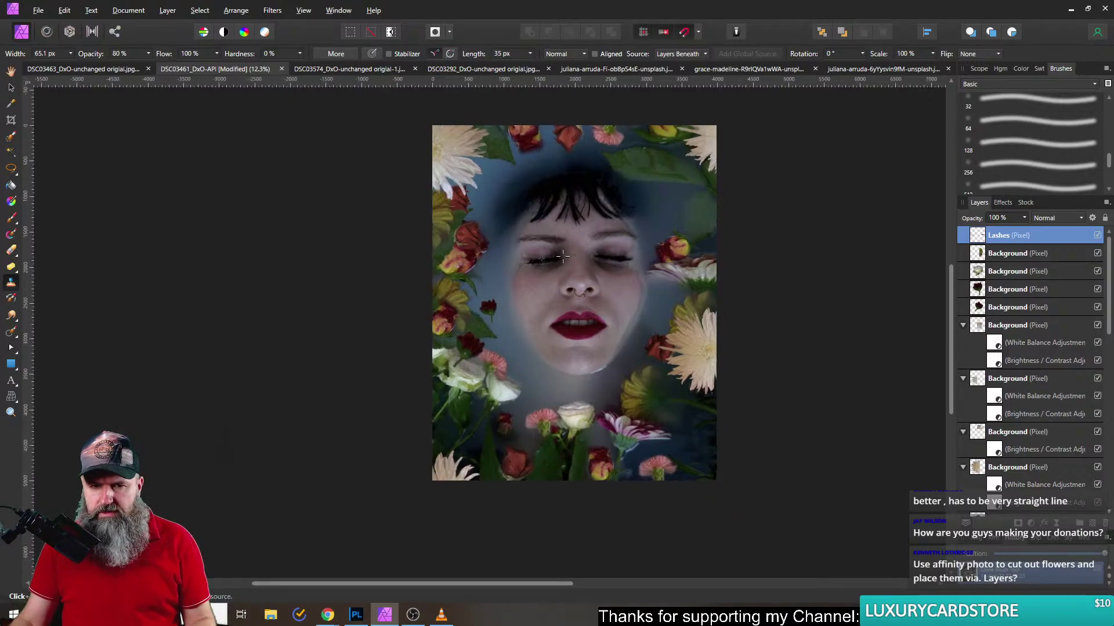
# - Clone eyelid skin along the second eye's lash line, sampling from several spots above it, to smooth its ragged upper edge
pyautogui.scroll(10, 566, 256)
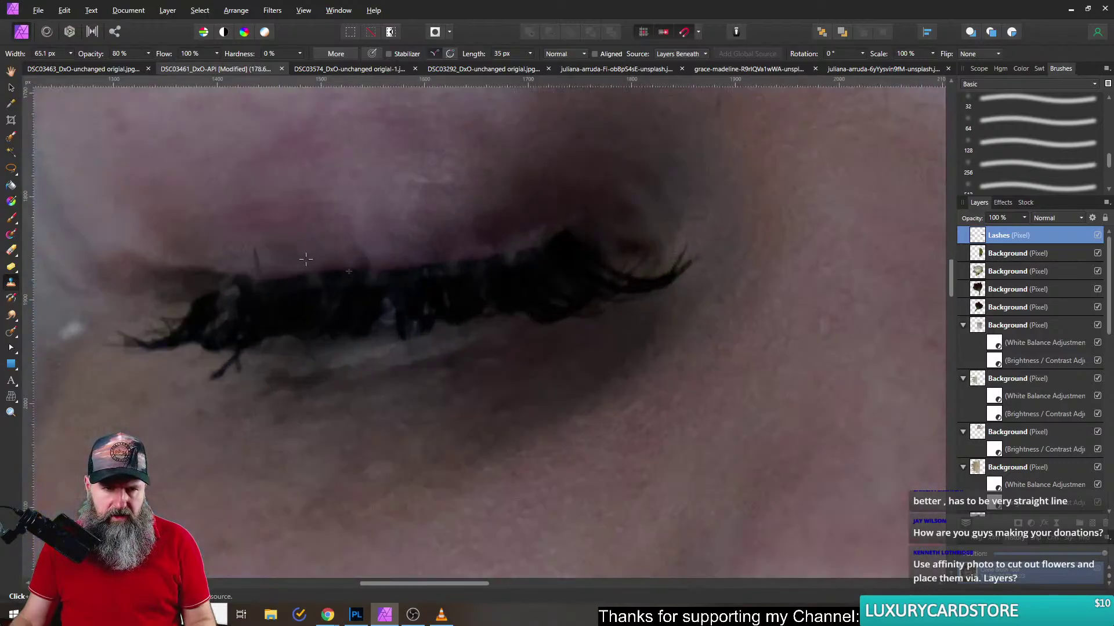
pyautogui.keyDown('alt'); pyautogui.click(286, 247); pyautogui.keyUp('alt')
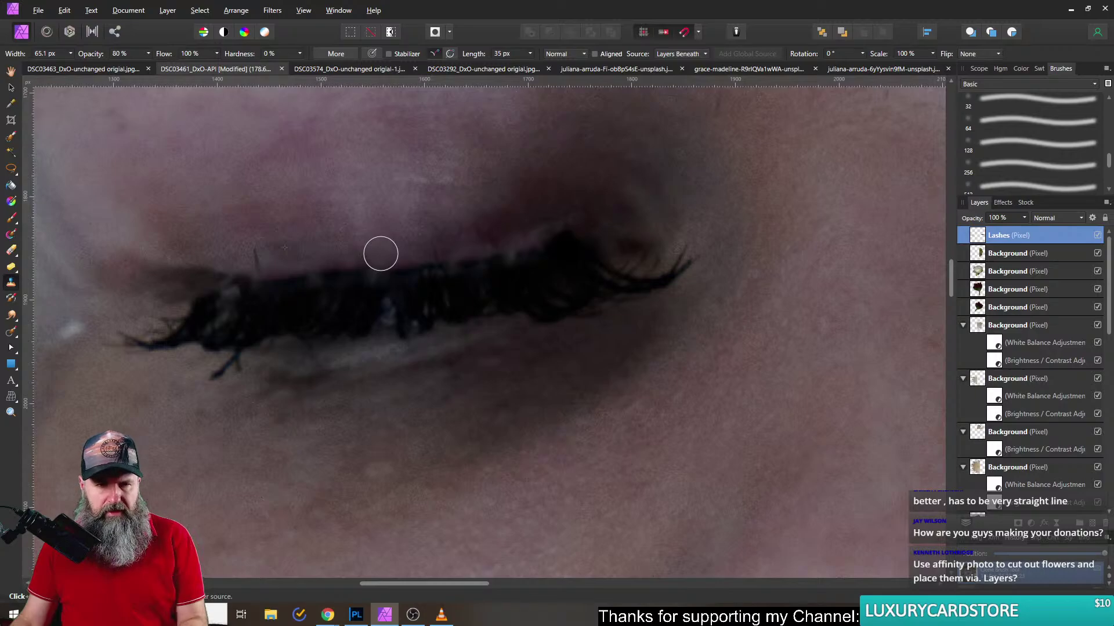
pyautogui.keyDown('alt'); pyautogui.click(486, 233); pyautogui.keyUp('alt')
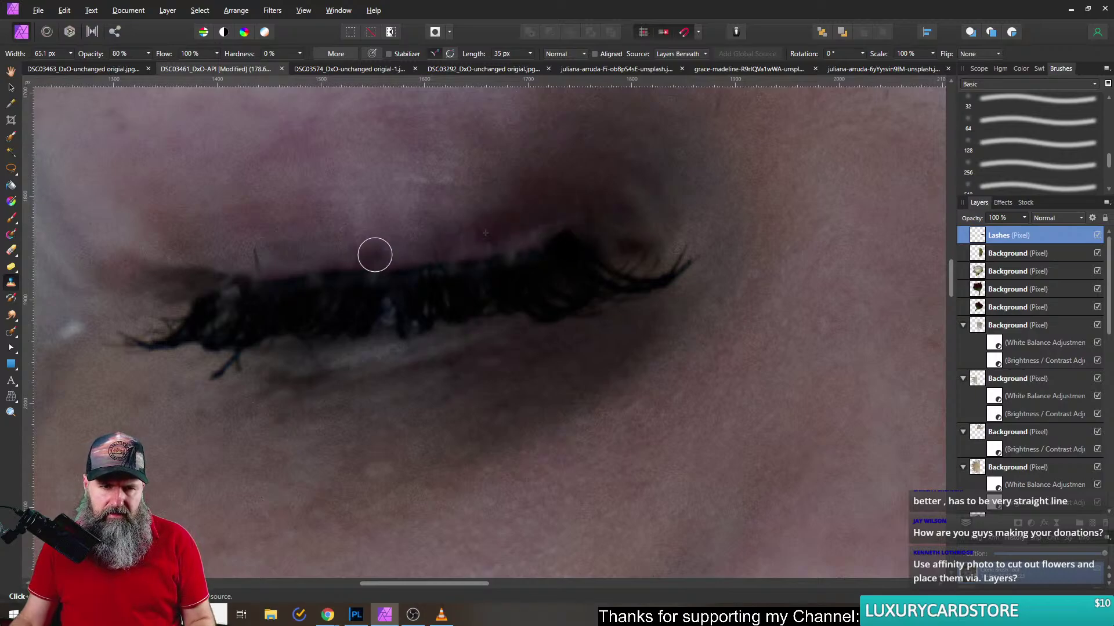
pyautogui.keyDown('alt'); pyautogui.click(279, 263); pyautogui.keyUp('alt')
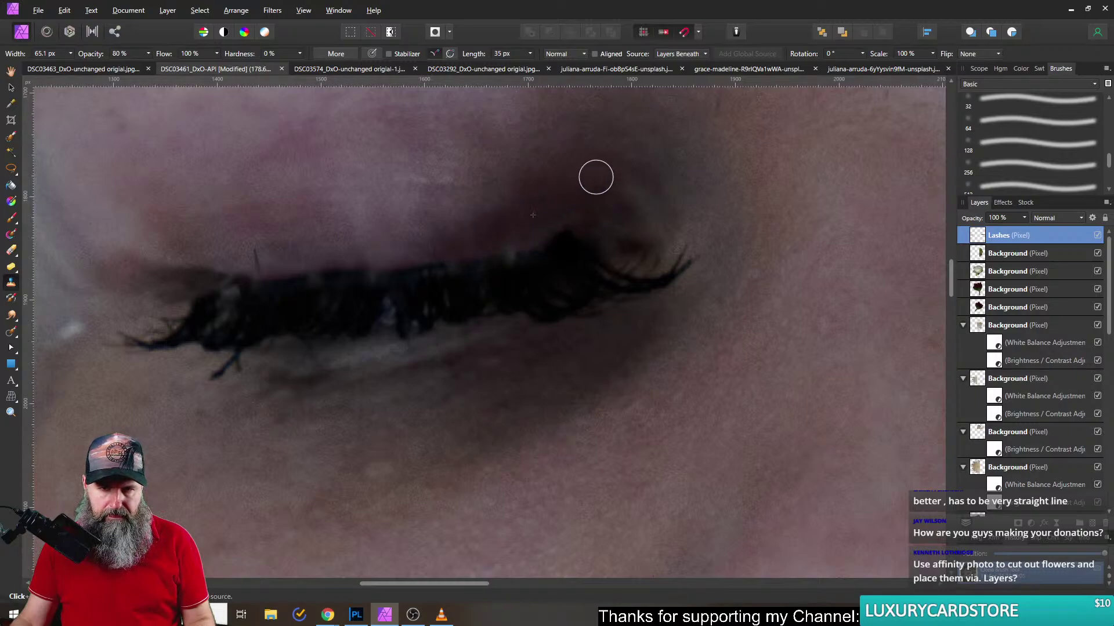
# - Check the retouched lashes of the second eye against the full face and flower composite
pyautogui.scroll(-5, 572, 251)
pyautogui.scroll(-2, 704, 281)
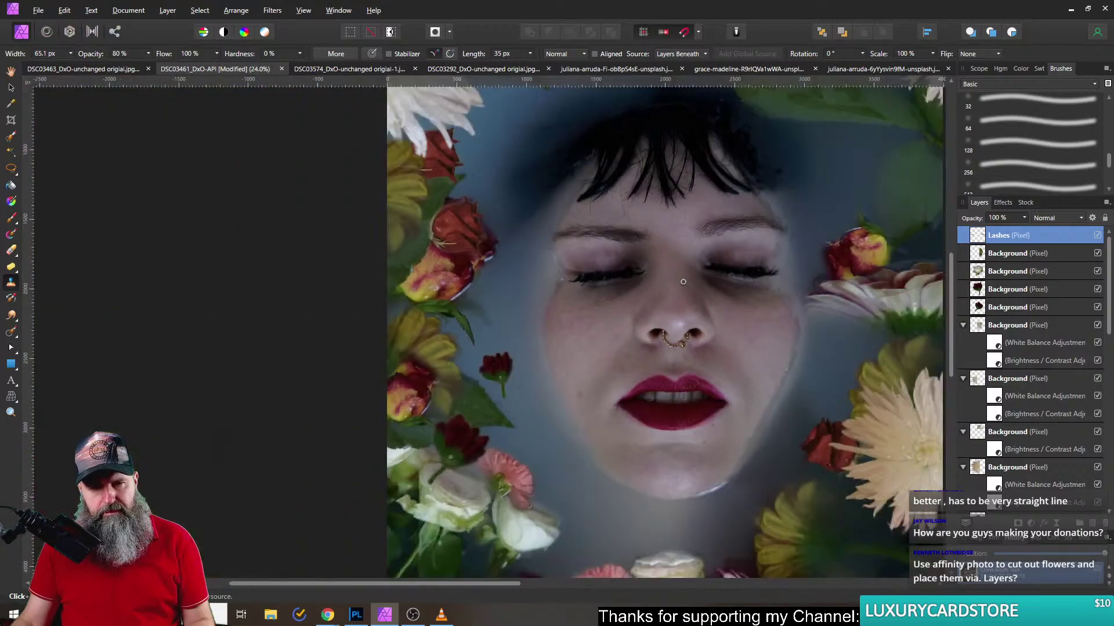
pyautogui.scroll(4, 690, 281)
pyautogui.scroll(2, 647, 293)
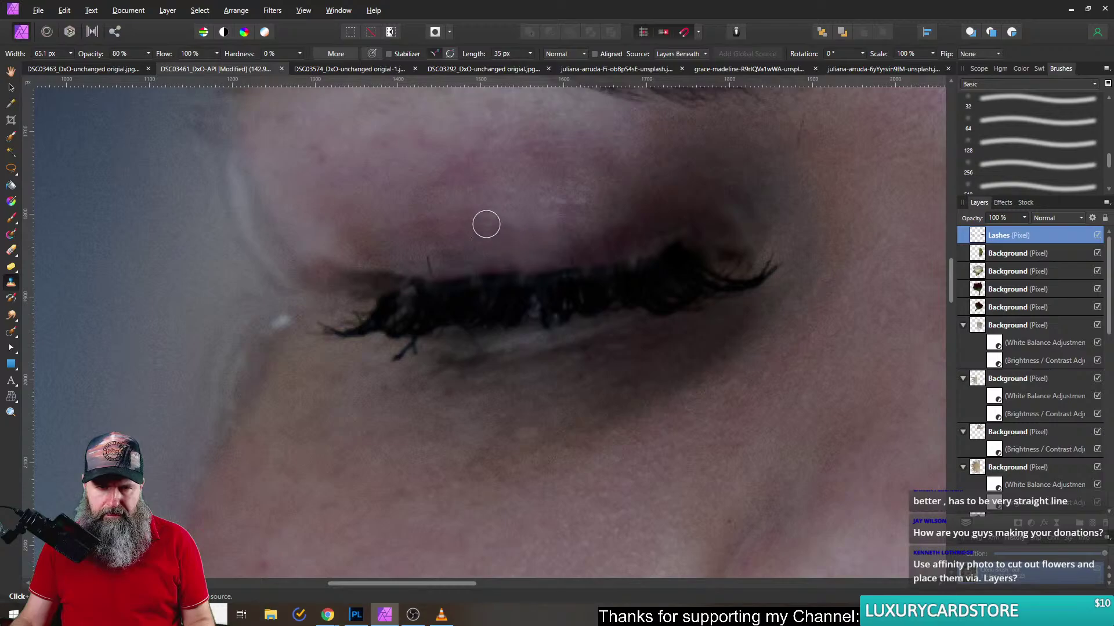
pyautogui.scroll(-5, 539, 320)
pyautogui.scroll(-2, 647, 353)
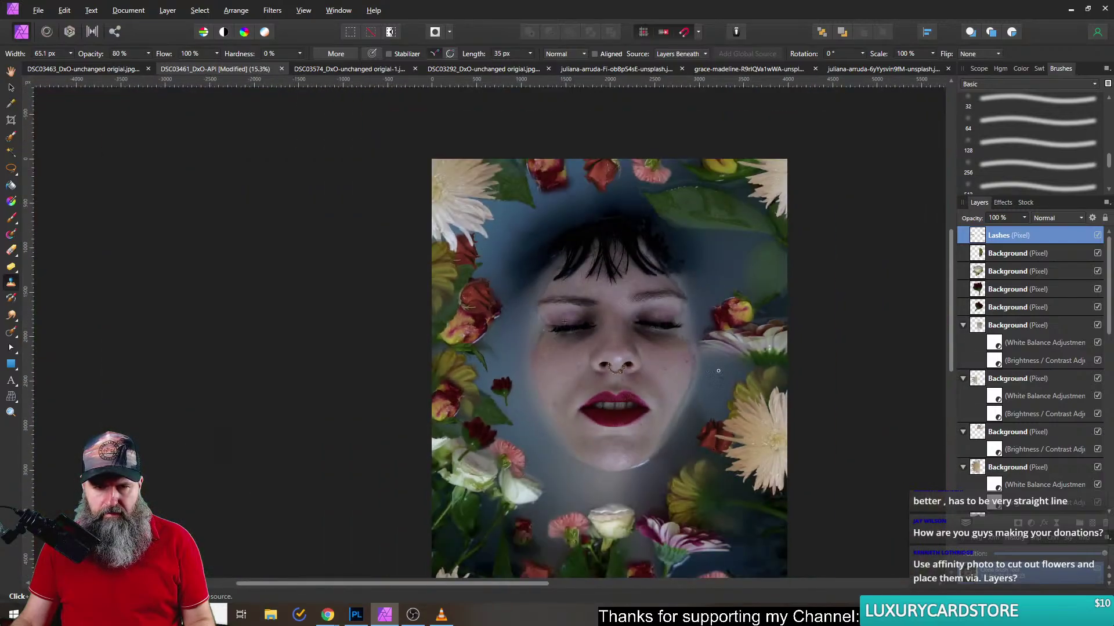
pyautogui.scroll(4, 630, 361)
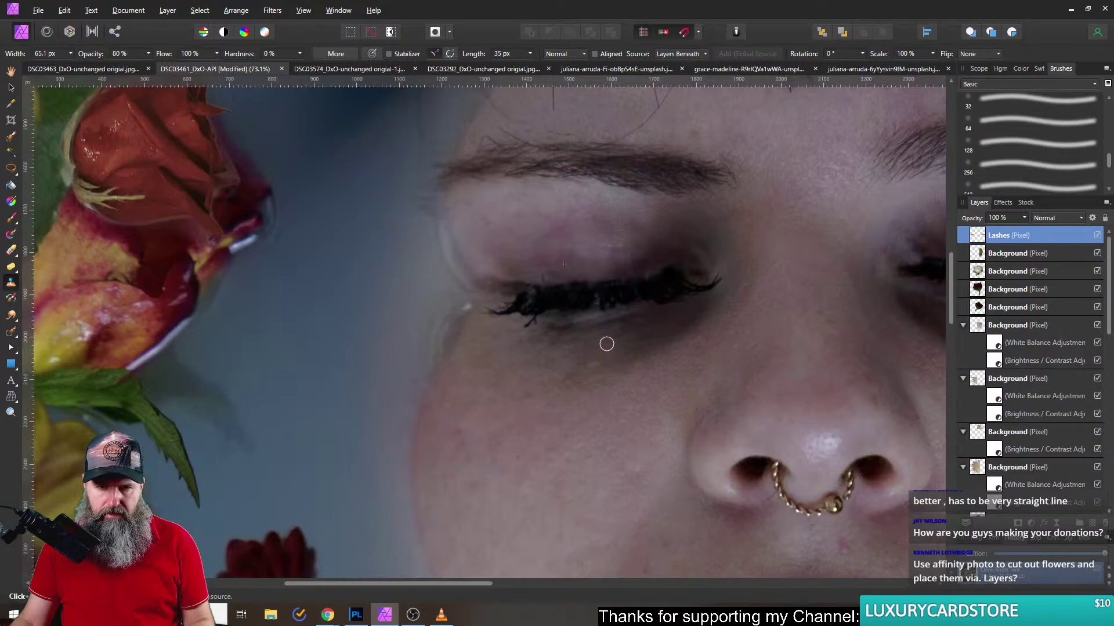
# - Enlarge the clone brush to a width of 245 px for retouching the eyelid skin
pyautogui.scroll(2, 557, 273)
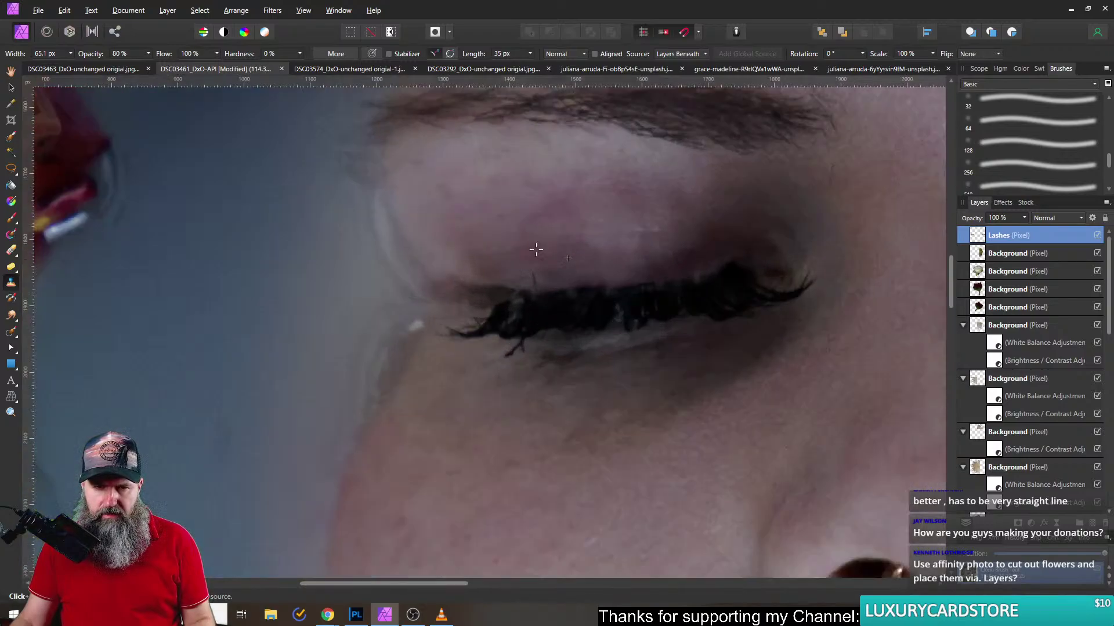
pyautogui.click(148, 53)
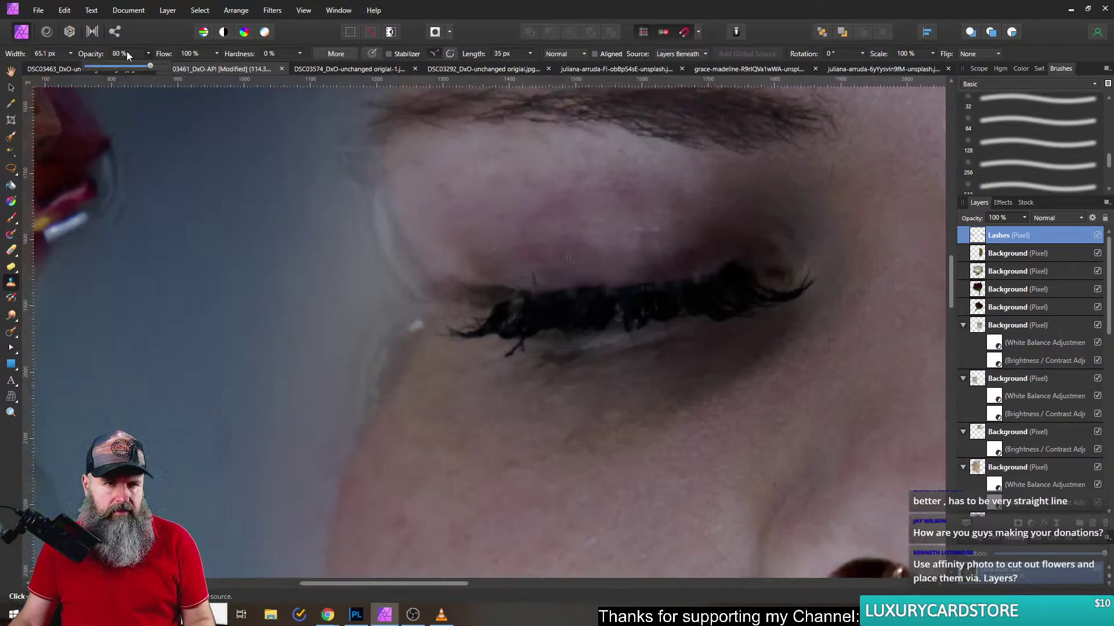
pyautogui.click(70, 53)
pyautogui.moveTo(82, 66); pyautogui.dragTo(90, 66)
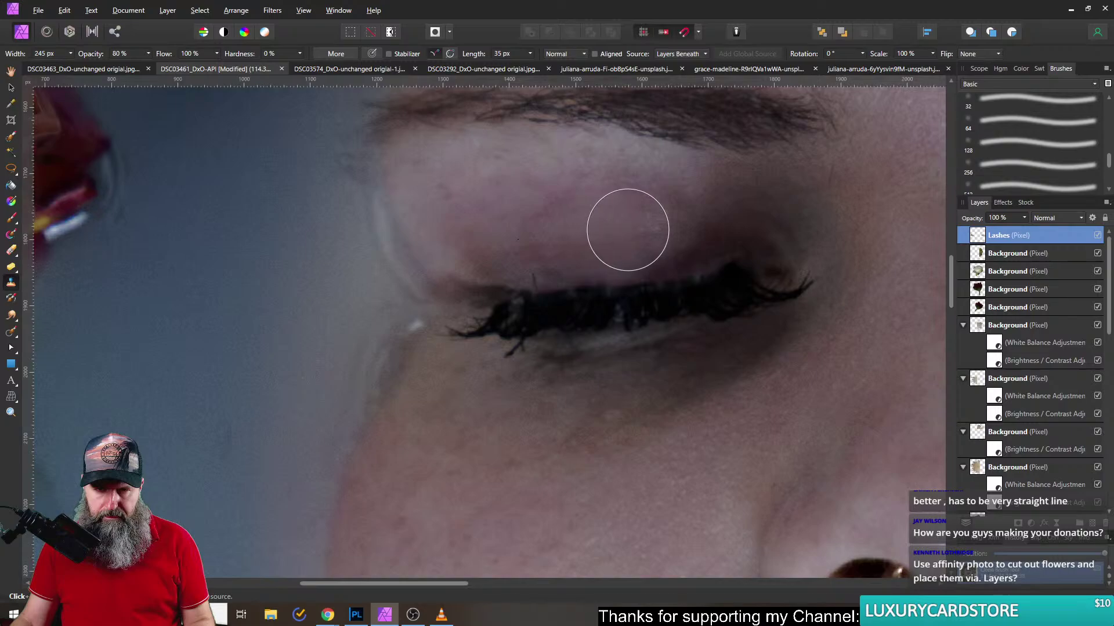
# - Deselect the lash layer and examine the retouched lash line close up and against the whole composite
pyautogui.hotkey('ctrl', '0')
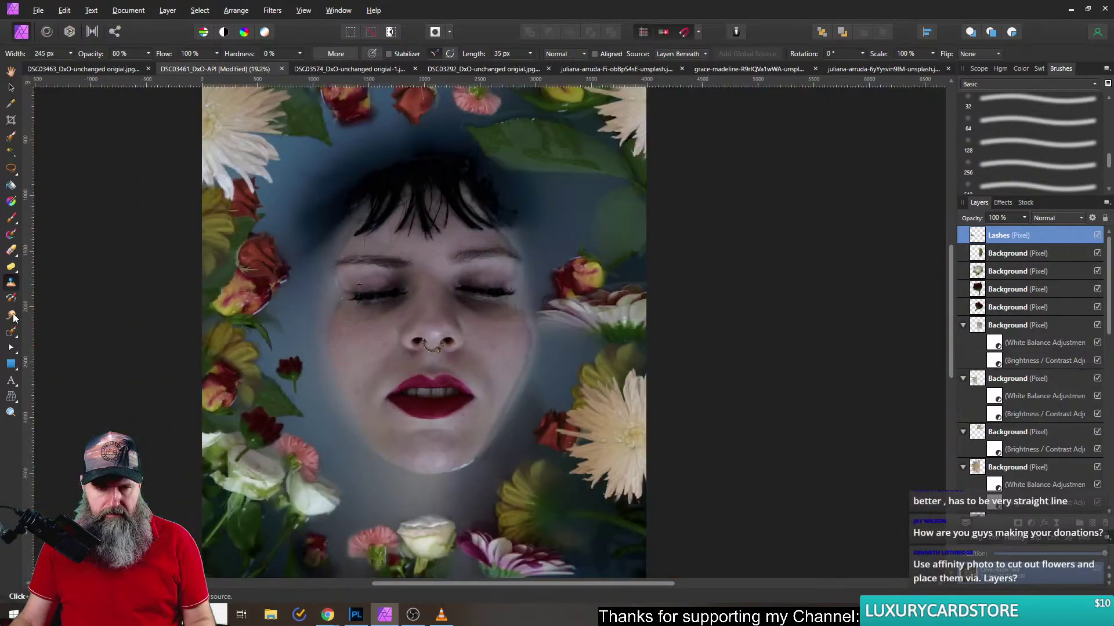
pyautogui.click(10, 88)
pyautogui.click(170, 273)
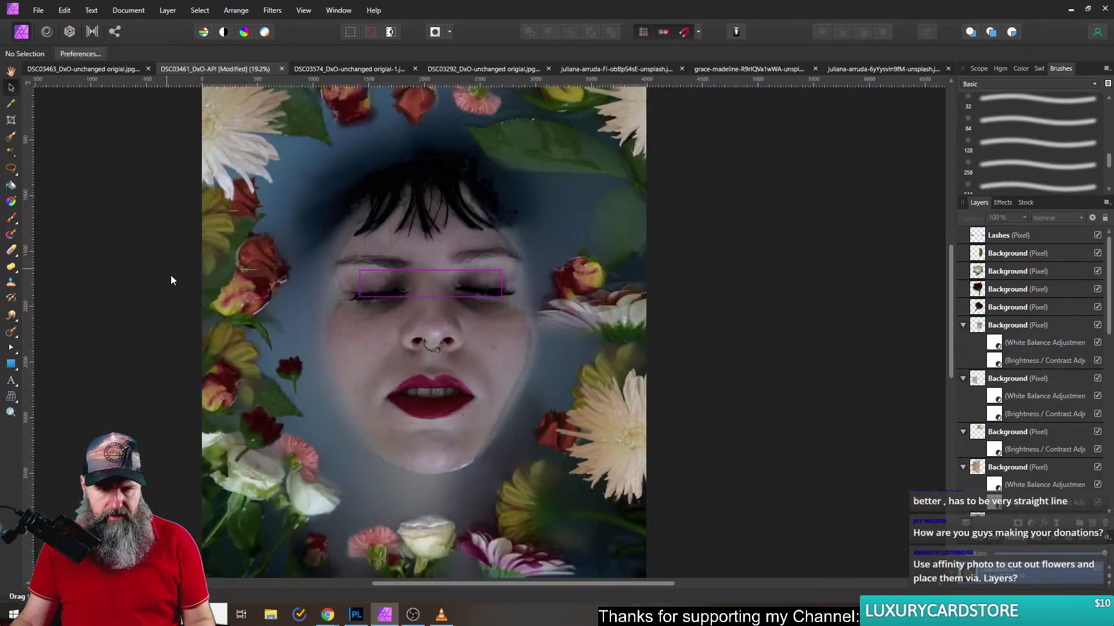
pyautogui.scroll(6, 228, 301)
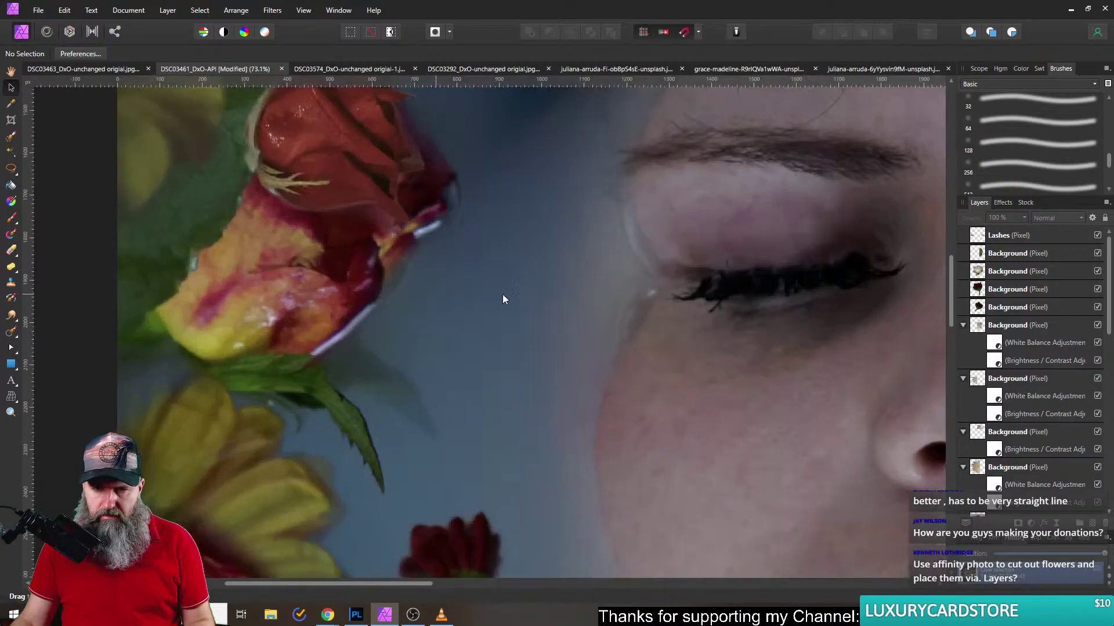
pyautogui.moveTo(673, 297); pyautogui.dragTo(545, 300)
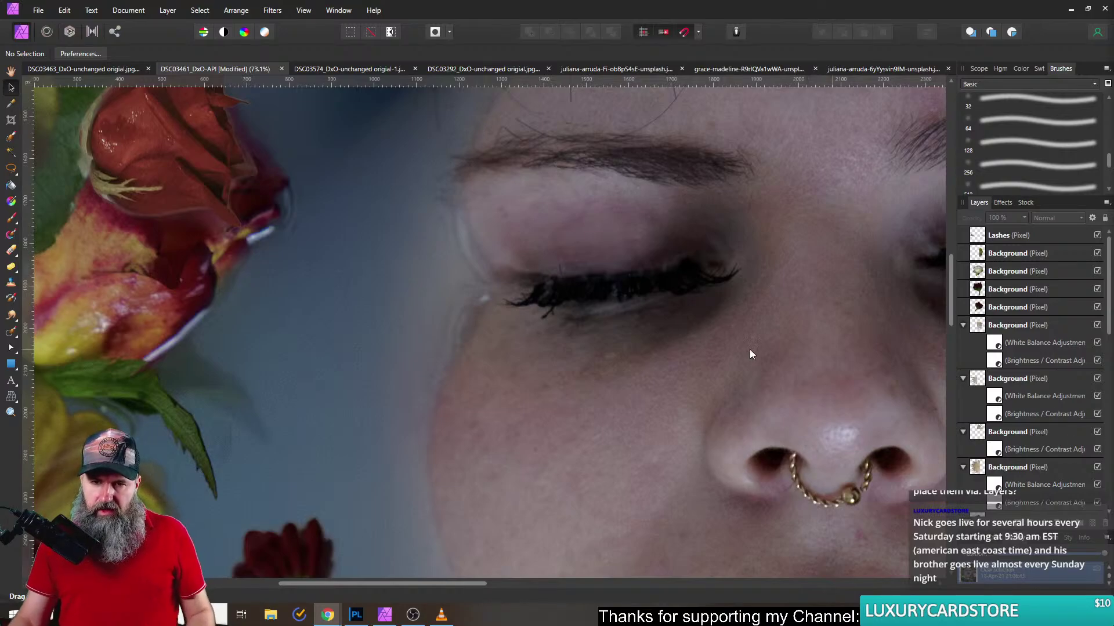
pyautogui.hotkey('ctrl', '0')
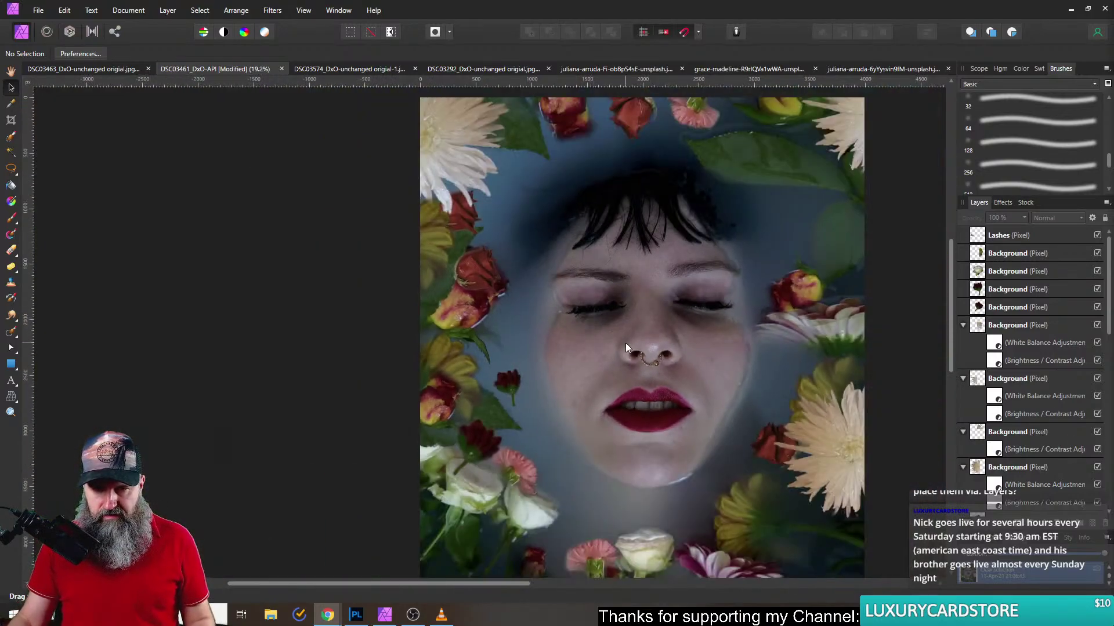
pyautogui.scroll(-1, 627, 342)
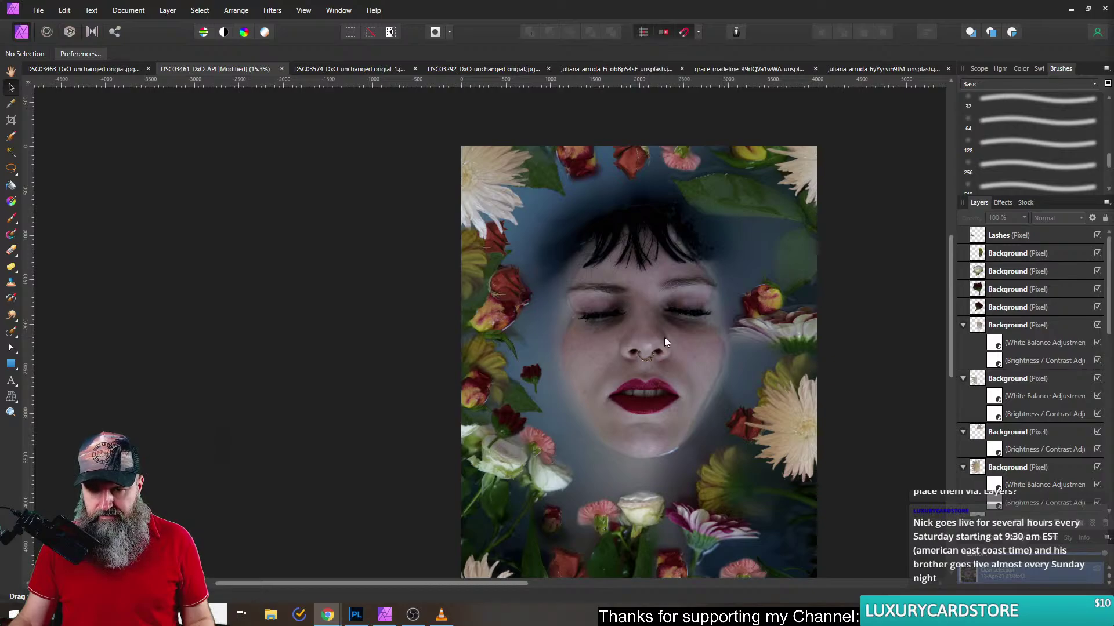
pyautogui.scroll(5, 615, 328)
pyautogui.scroll(3, 681, 293)
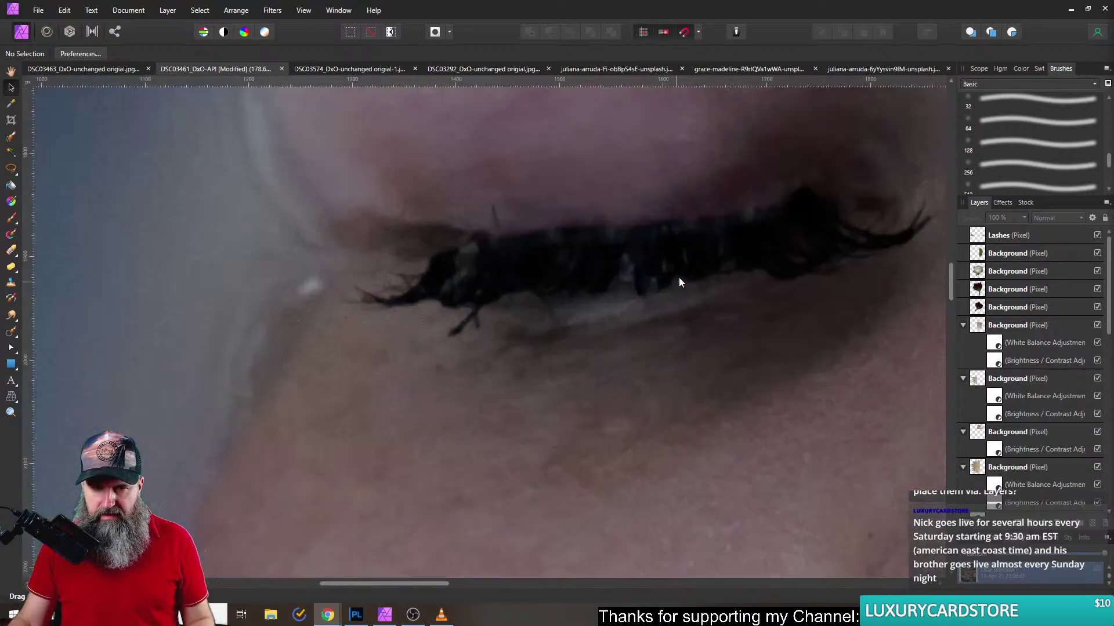
pyautogui.scroll(1, 657, 294)
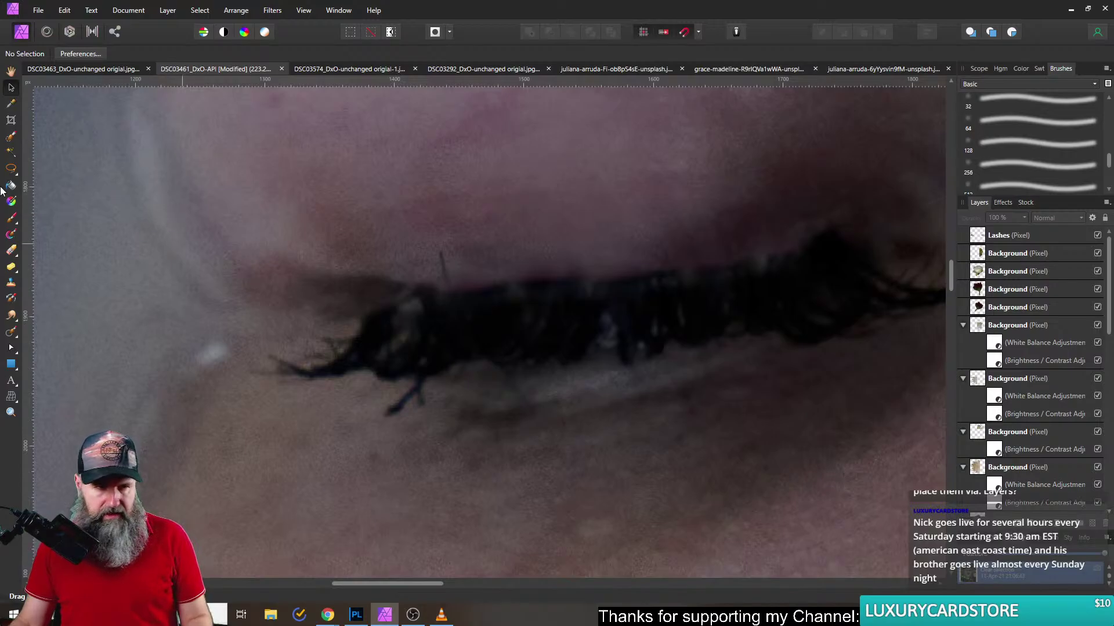
# - Add a new pixel layer above the lashes and set the Patch Tool's source to Current Layer & Below
pyautogui.click(13, 333)
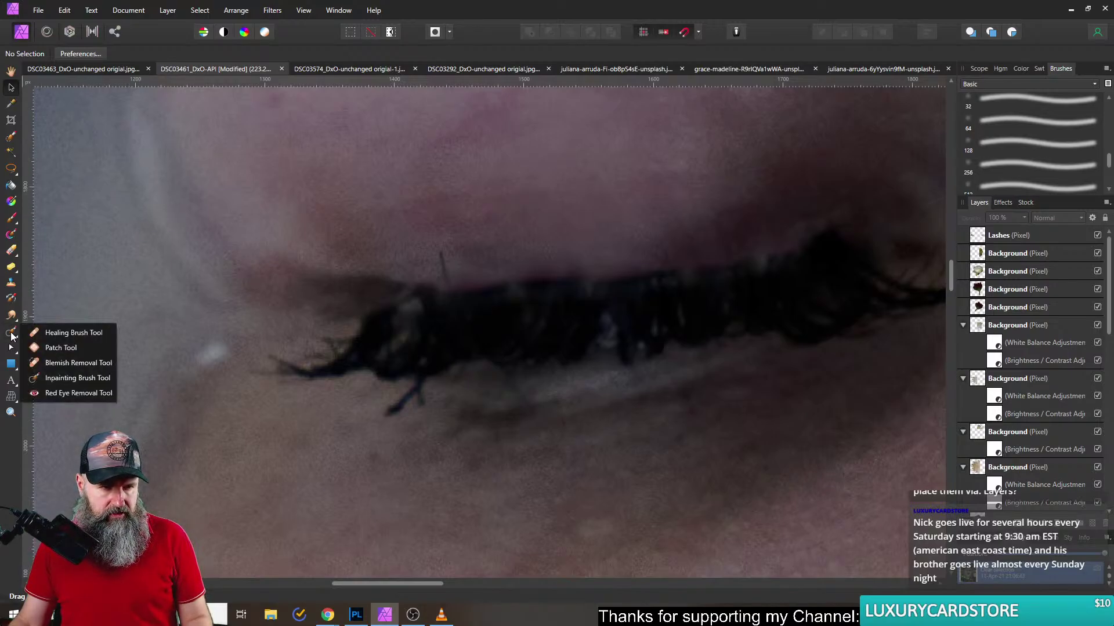
pyautogui.click(74, 349)
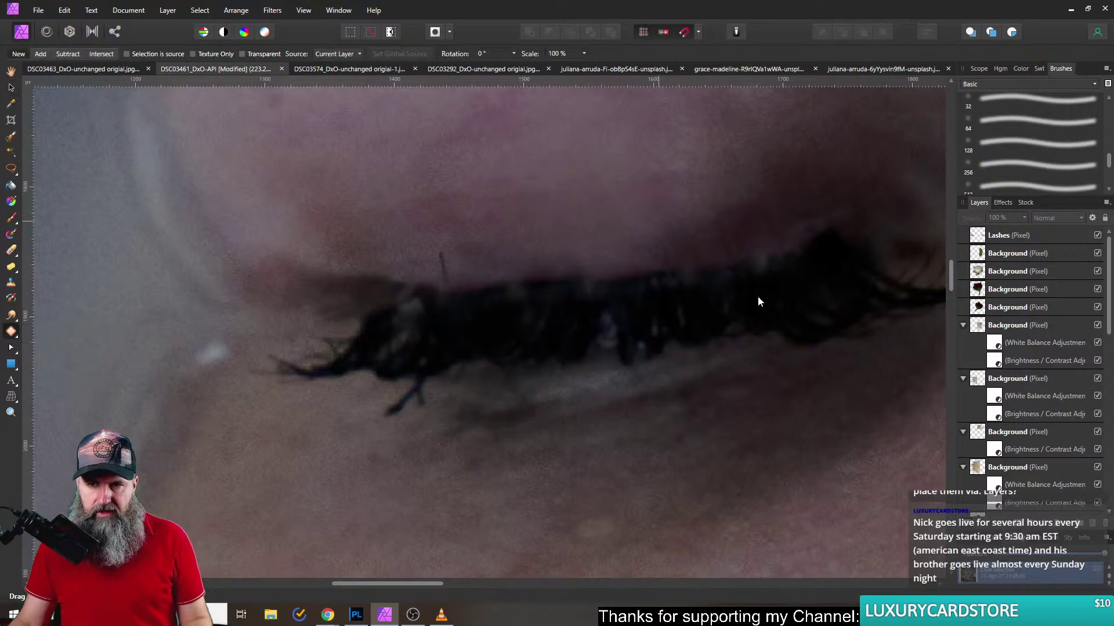
pyautogui.hotkey('ctrl', 'shift', 'n')
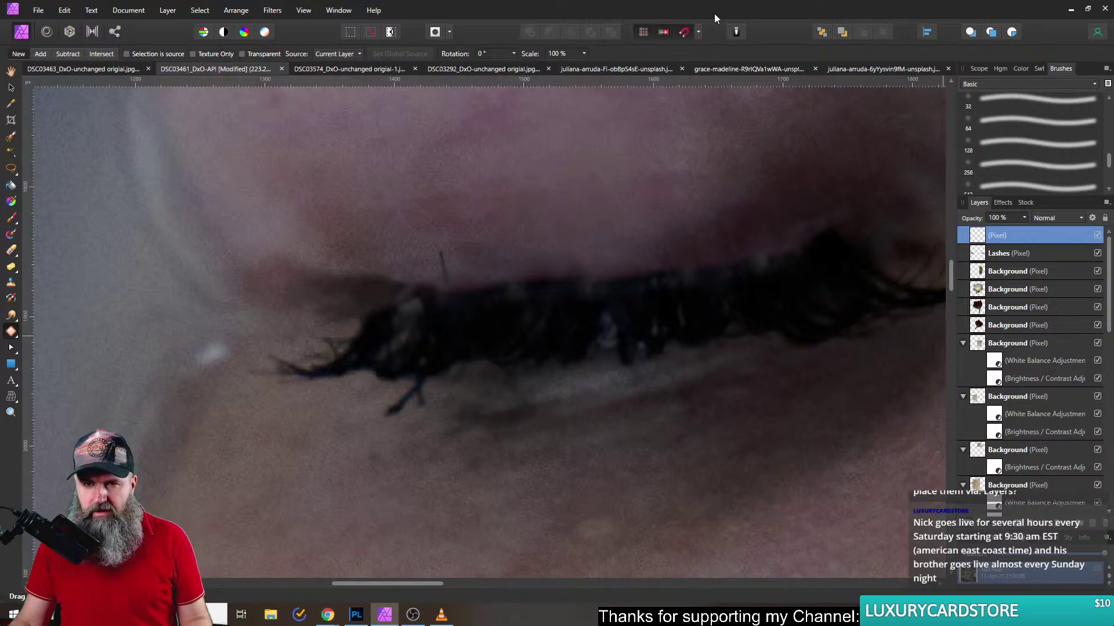
pyautogui.click(341, 54)
pyautogui.click(348, 76)
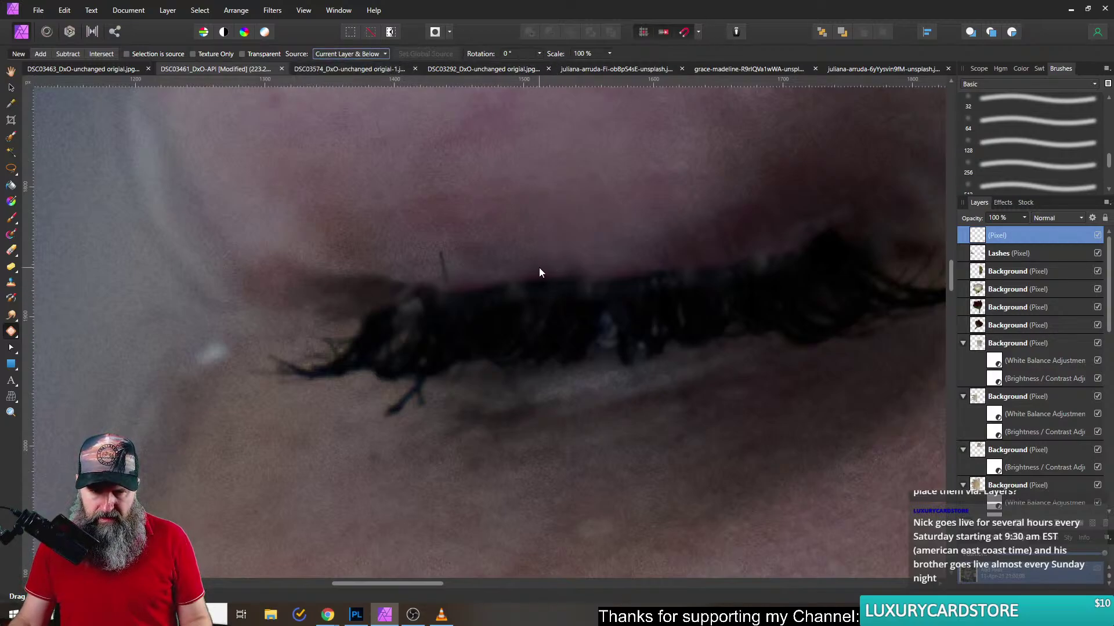
# - Patch three uneven spots along the upper edge of the lash line with neighbouring lash-edge areas, and clear the selection
pyautogui.moveTo(498, 270)
pyautogui.mouseDown()
pyautogui.moveTo(547, 283)
pyautogui.moveTo(519, 302)
pyautogui.moveTo(489, 278)
pyautogui.mouseUp()
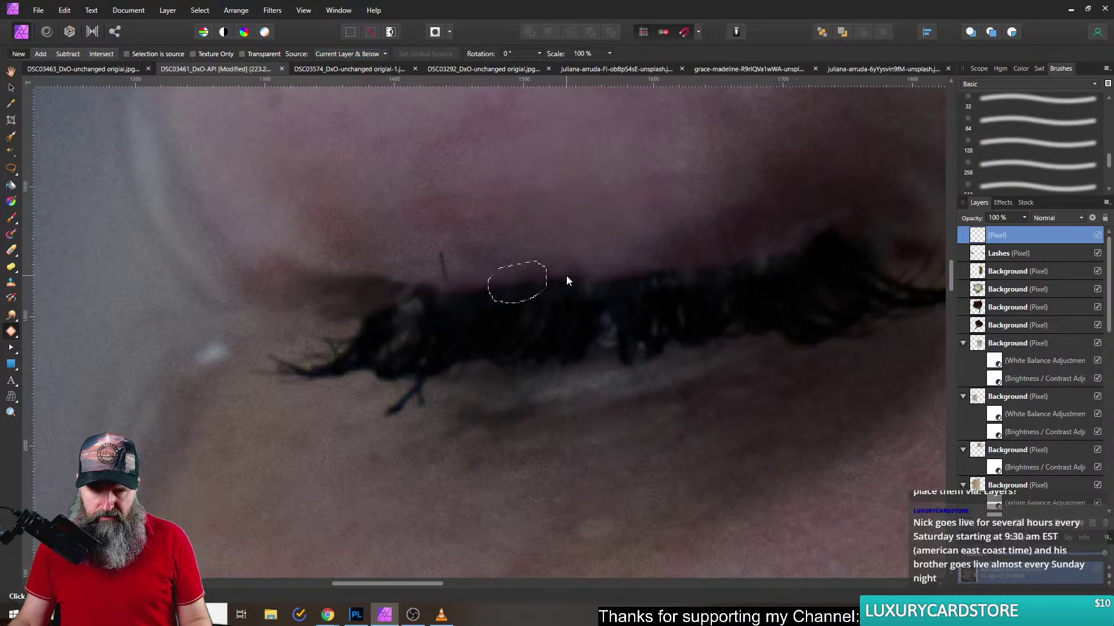
pyautogui.click(567, 281)
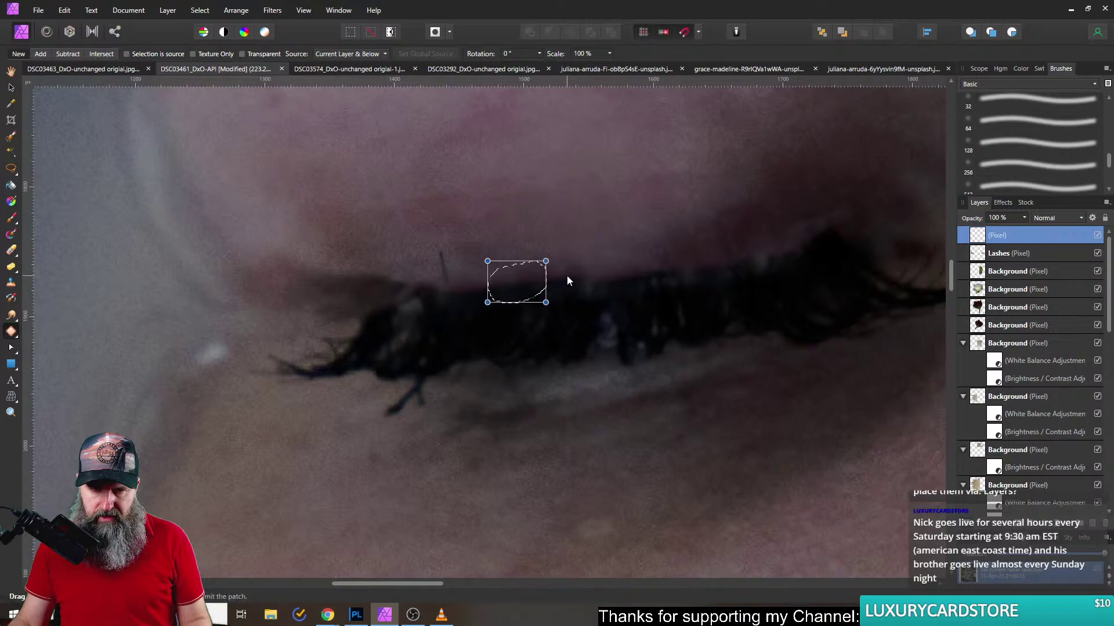
pyautogui.click(607, 264)
pyautogui.moveTo(611, 263)
pyautogui.mouseDown()
pyautogui.moveTo(600, 307)
pyautogui.moveTo(571, 278)
pyautogui.mouseUp()
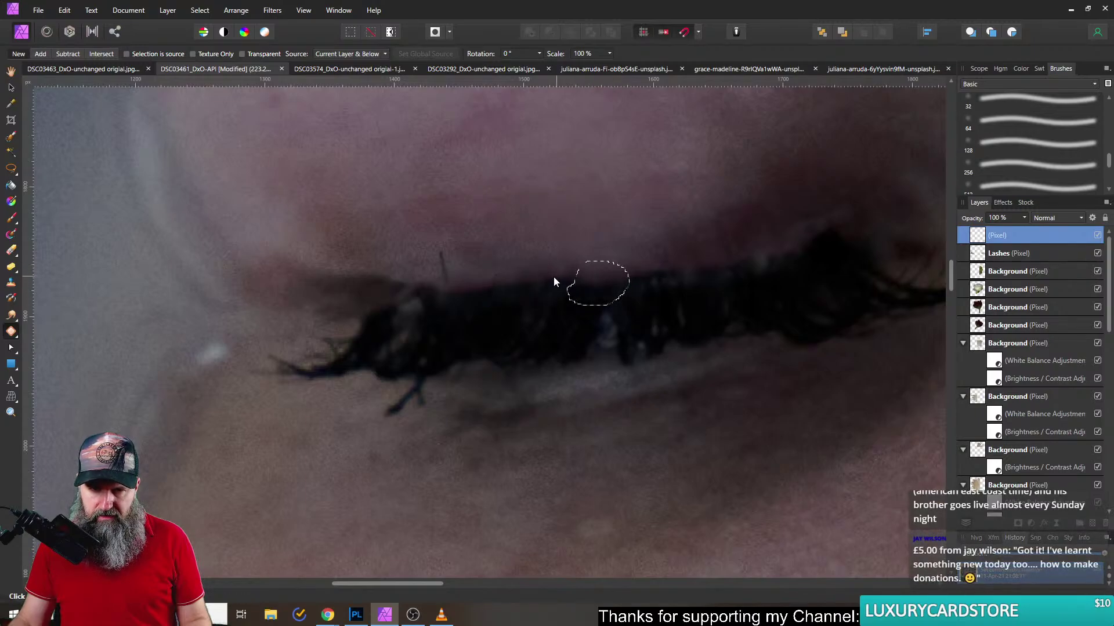
pyautogui.click(542, 283)
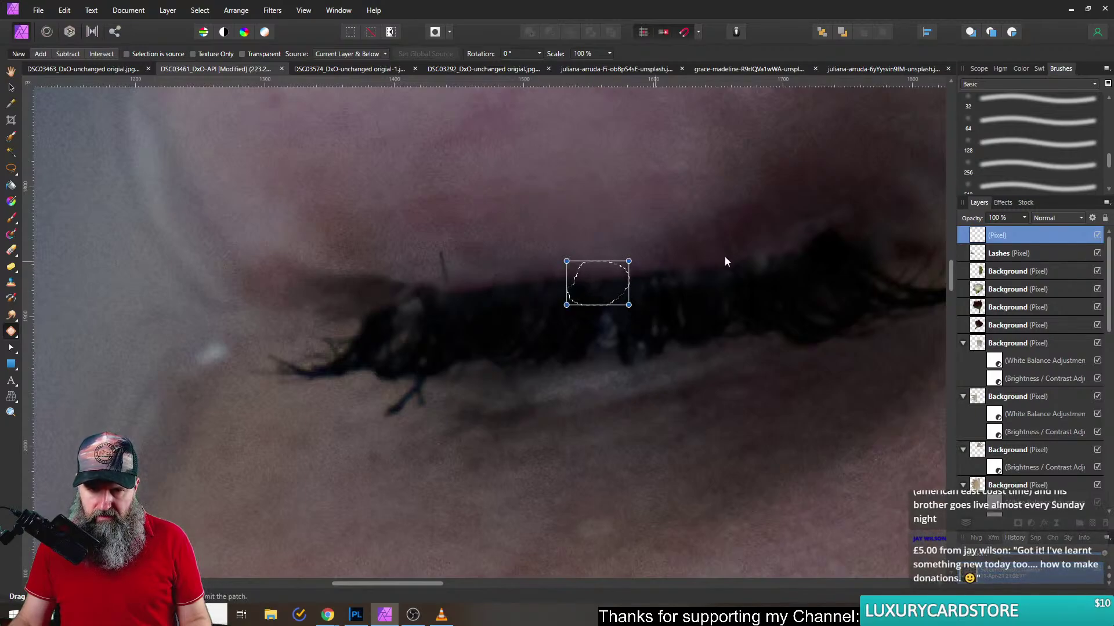
pyautogui.click(746, 248)
pyautogui.moveTo(748, 245)
pyautogui.mouseDown()
pyautogui.moveTo(787, 261)
pyautogui.moveTo(746, 272)
pyautogui.mouseUp()
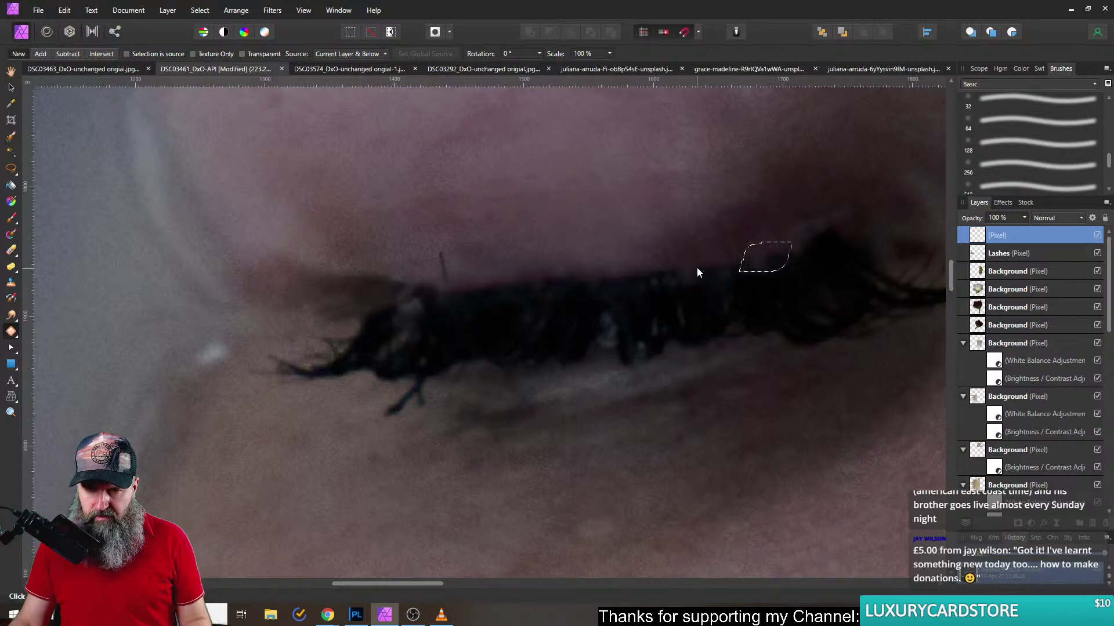
pyautogui.click(657, 267)
pyautogui.click(610, 224)
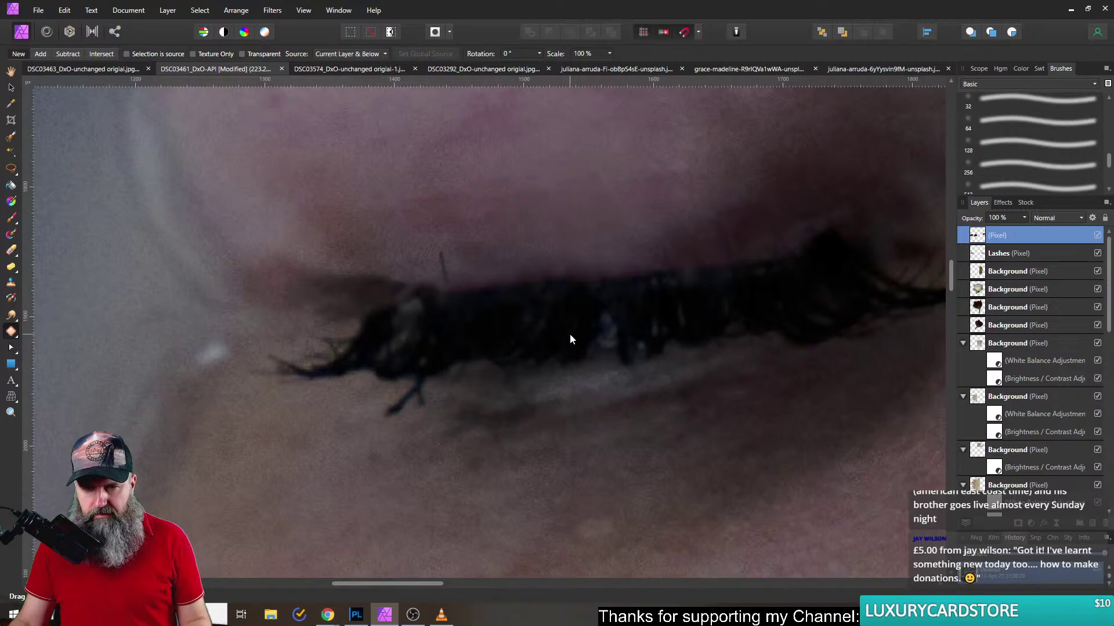
# - Move the large cream chrysanthemum beside the chin lower along the composite's edge and rotate it slightly counterclockwise
pyautogui.scroll(-10, 573, 323)
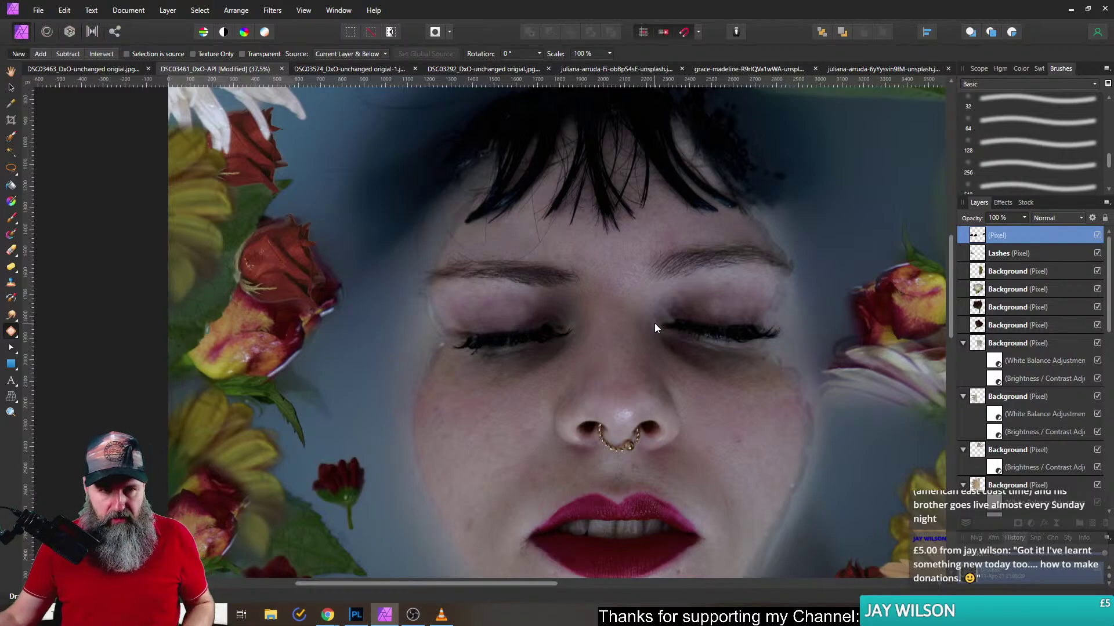
pyautogui.scroll(-6, 575, 256)
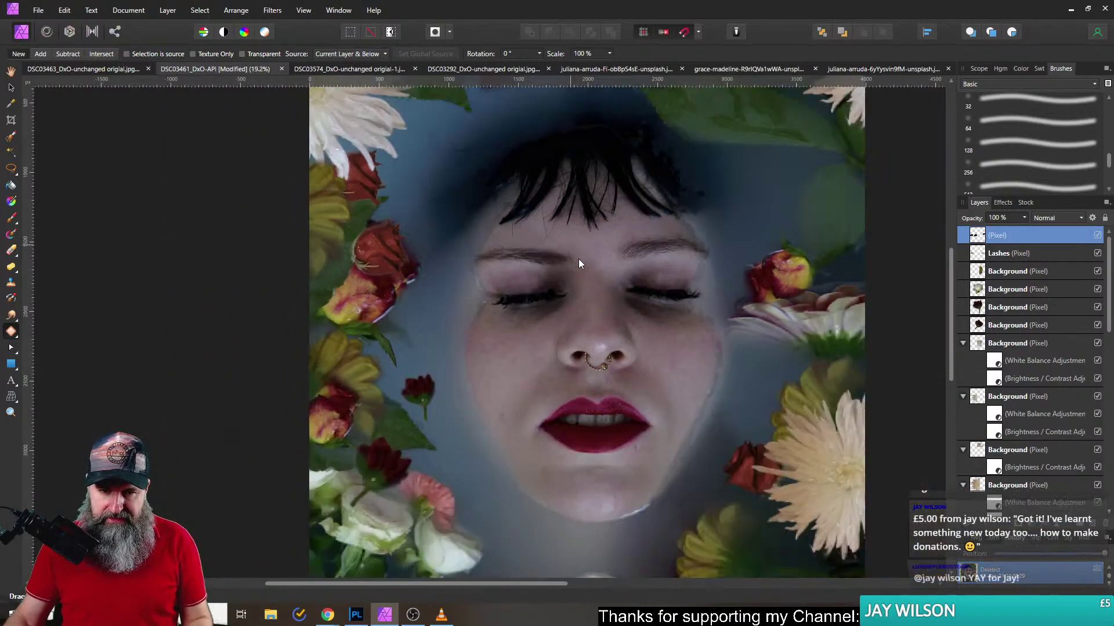
pyautogui.scroll(2, 579, 290)
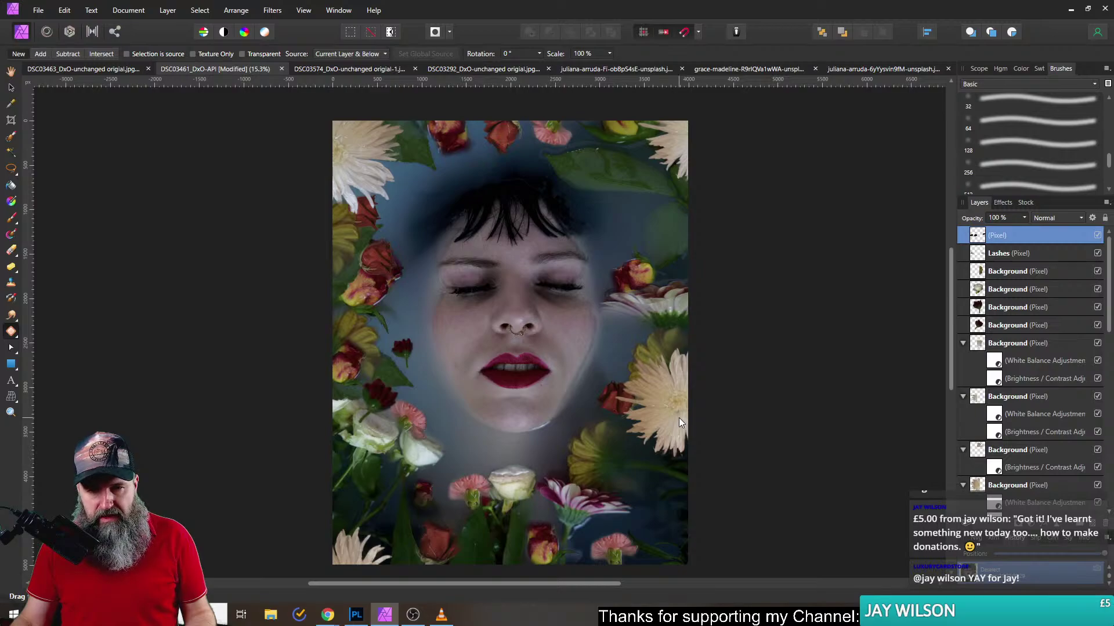
pyautogui.press('v')
pyautogui.click(649, 416)
pyautogui.moveTo(680, 412)
pyautogui.mouseDown()
pyautogui.moveTo(687, 446)
pyautogui.moveTo(670, 426)
pyautogui.mouseUp()
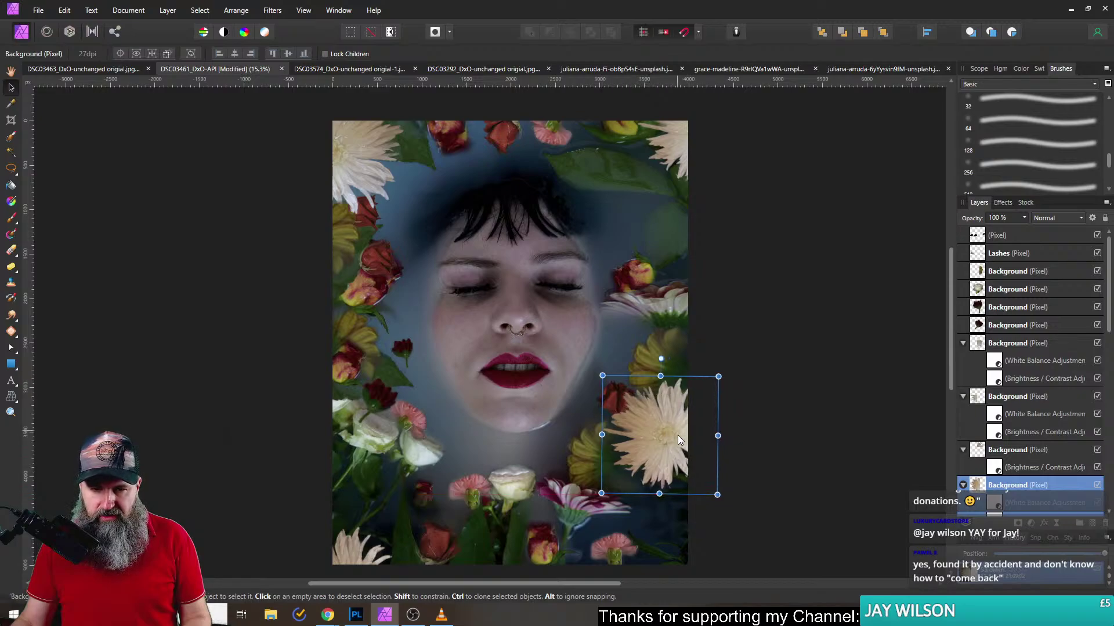
pyautogui.moveTo(660, 358)
pyautogui.mouseDown()
pyautogui.moveTo(693, 363)
pyautogui.moveTo(713, 411)
pyautogui.moveTo(657, 366)
pyautogui.mouseUp()
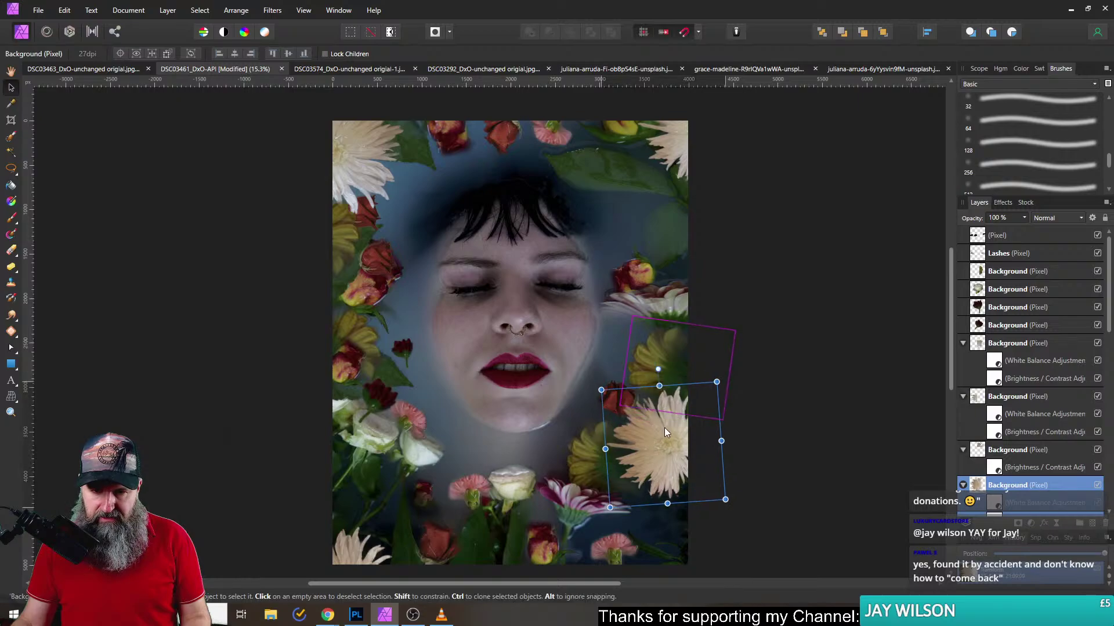
pyautogui.moveTo(664, 429); pyautogui.dragTo(667, 438)
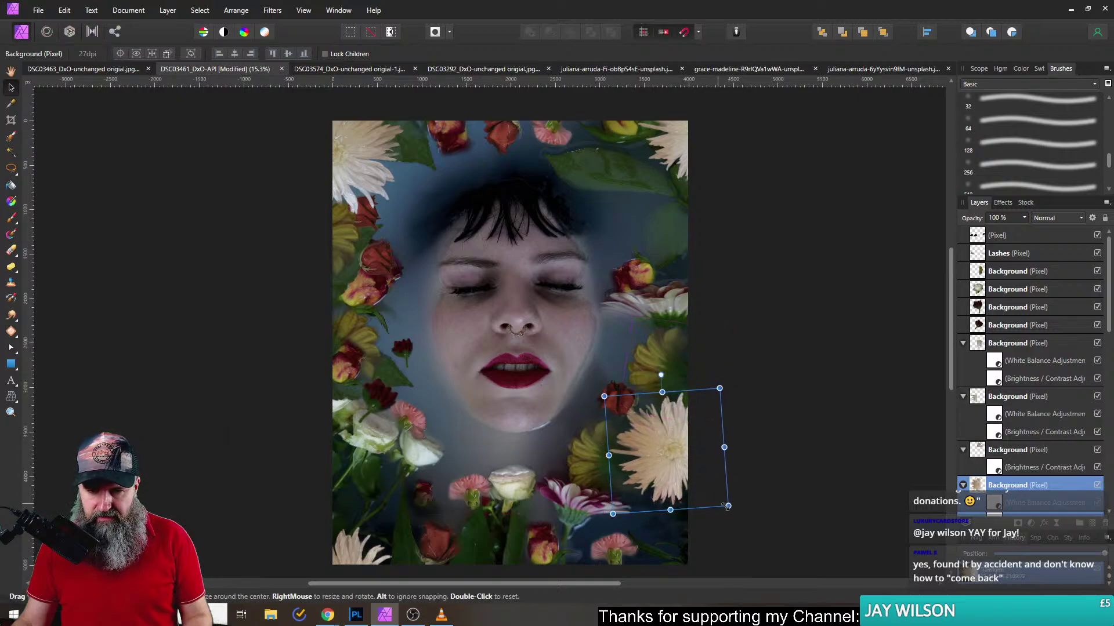
pyautogui.moveTo(730, 509); pyautogui.dragTo(728, 507)
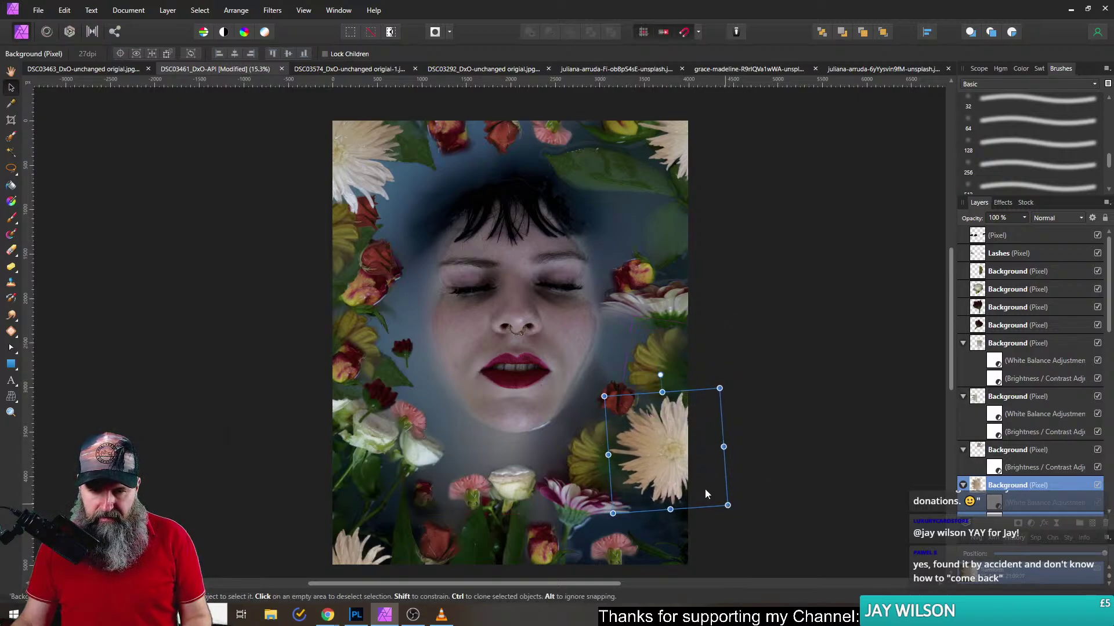
# - Darken the large cream chrysanthemum by setting its adjustment's brightness to about -35%
pyautogui.doubleClick(995, 503)
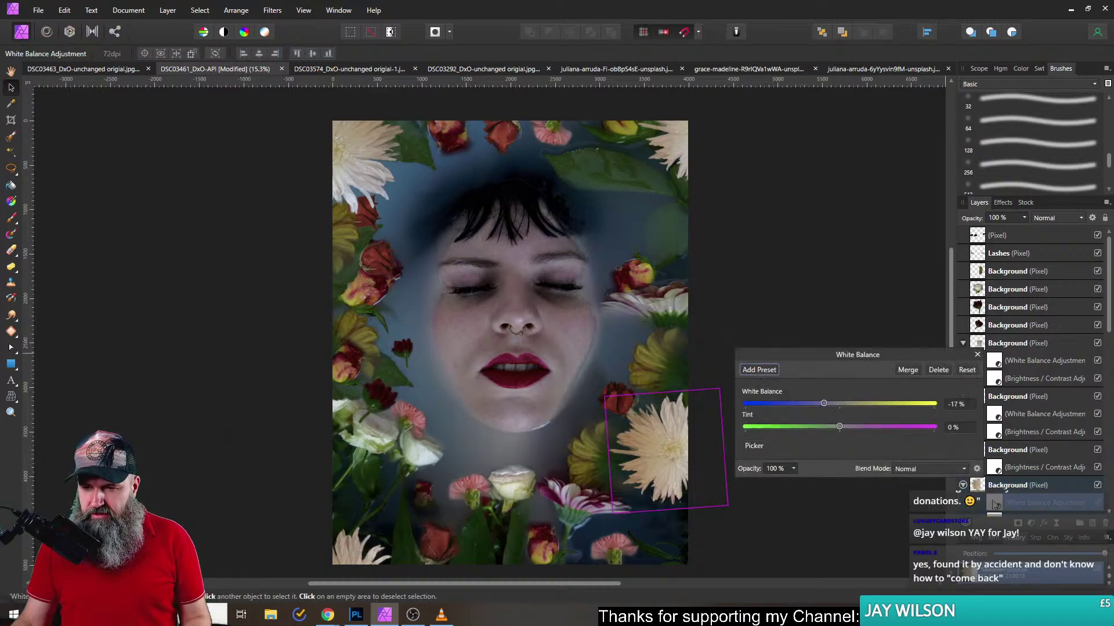
pyautogui.click(978, 355)
pyautogui.scroll(-3, 1015, 388)
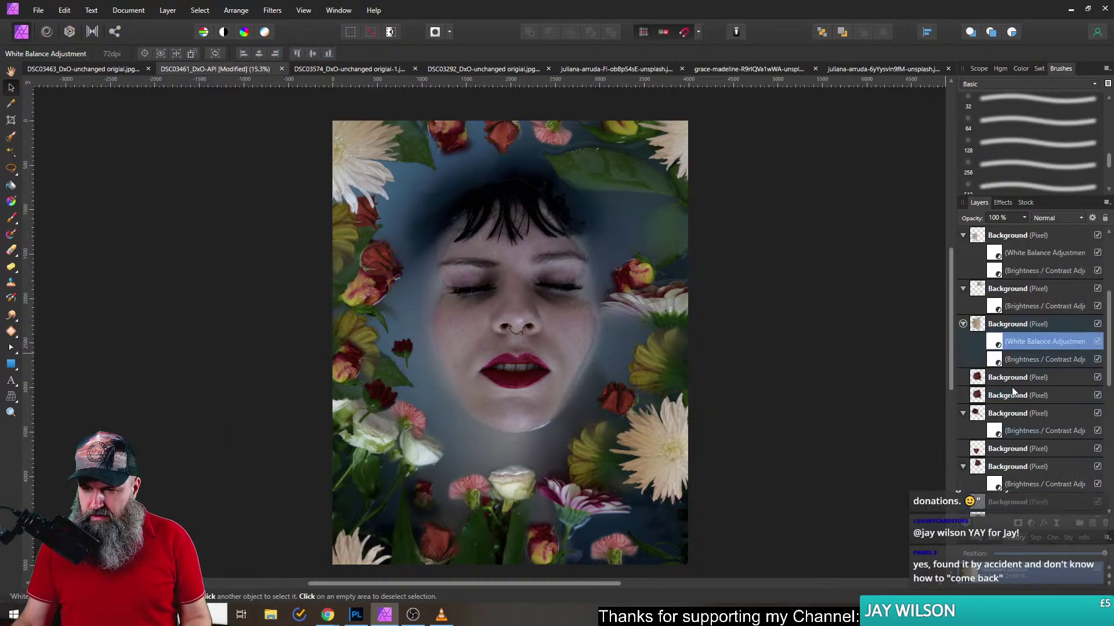
pyautogui.doubleClick(994, 362)
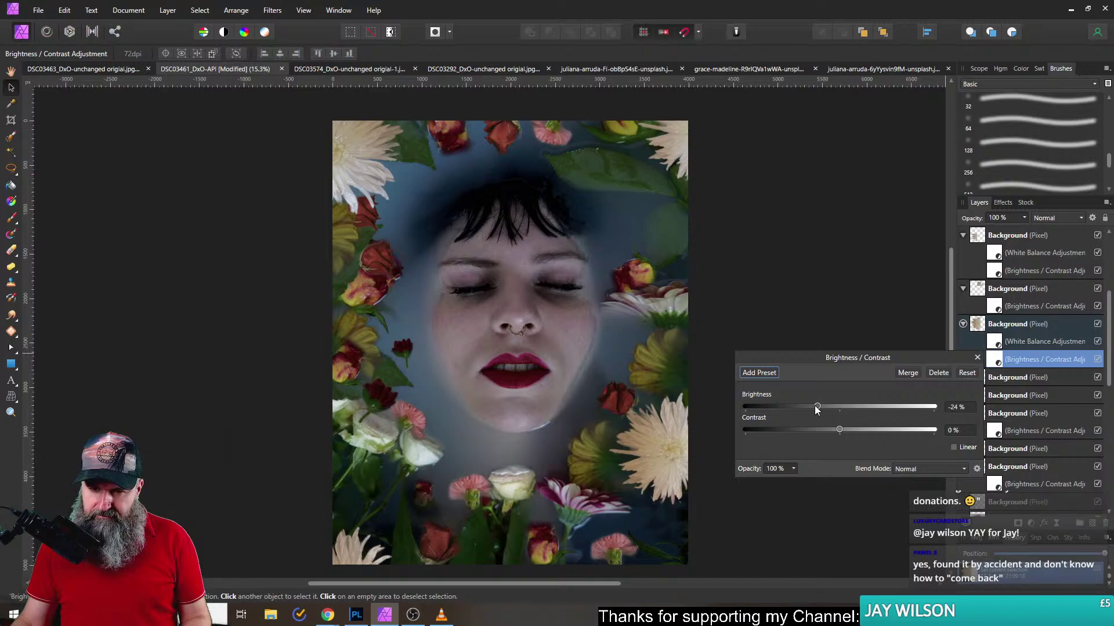
pyautogui.moveTo(809, 408); pyautogui.dragTo(810, 407)
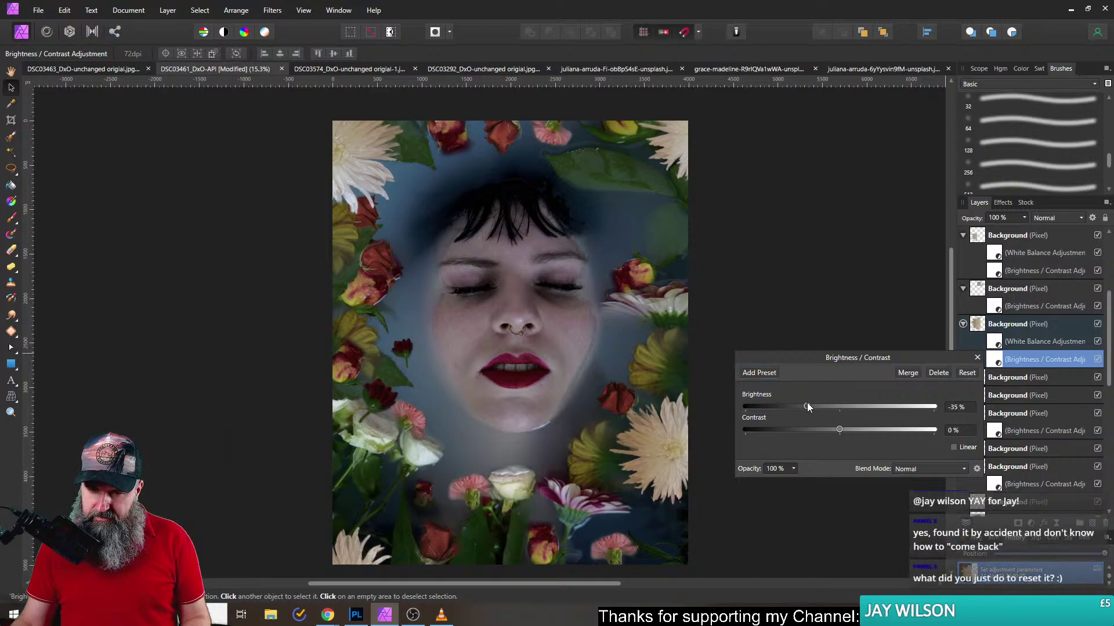
pyautogui.click(978, 357)
# - Cool the same chrysanthemum's white balance to about -30% and deselect everything
pyautogui.click(998, 344)
pyautogui.click(997, 347)
pyautogui.moveTo(823, 405); pyautogui.dragTo(813, 405)
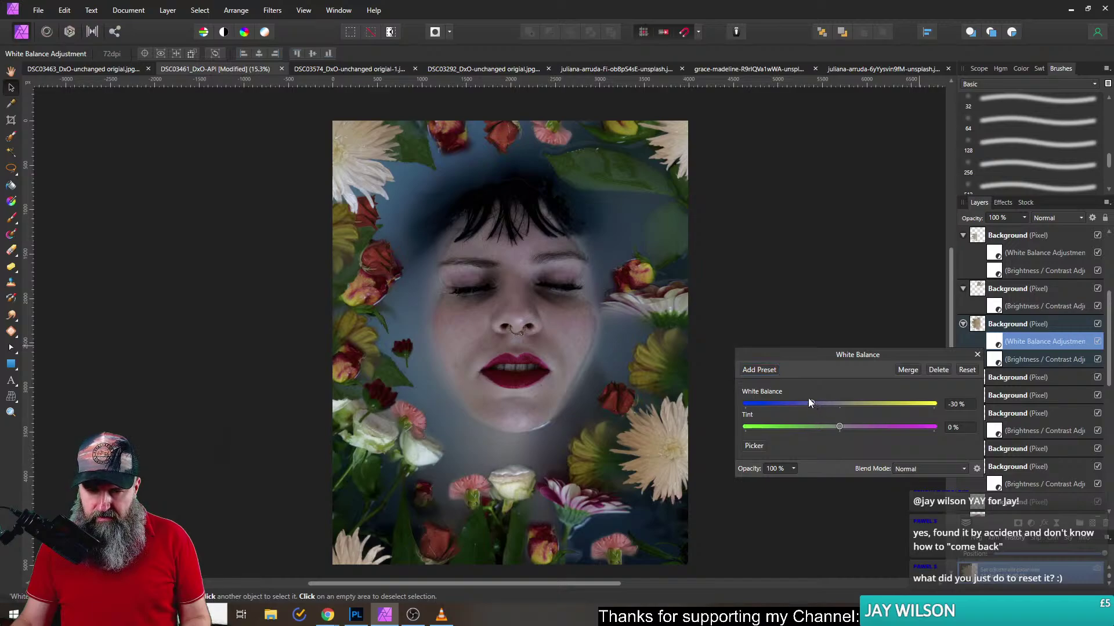
pyautogui.click(977, 355)
pyautogui.click(830, 338)
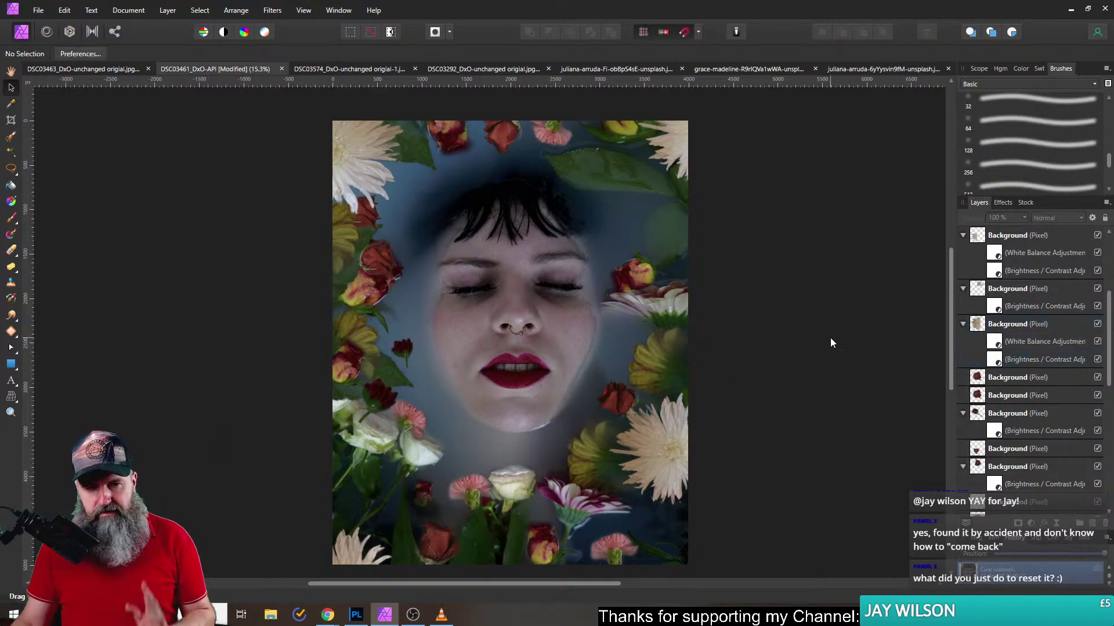
# - Save the composite and export the whole document as a high-quality JPEG named DSC03461_DxO-AP.jpg in Downloads
pyautogui.click(36, 11)
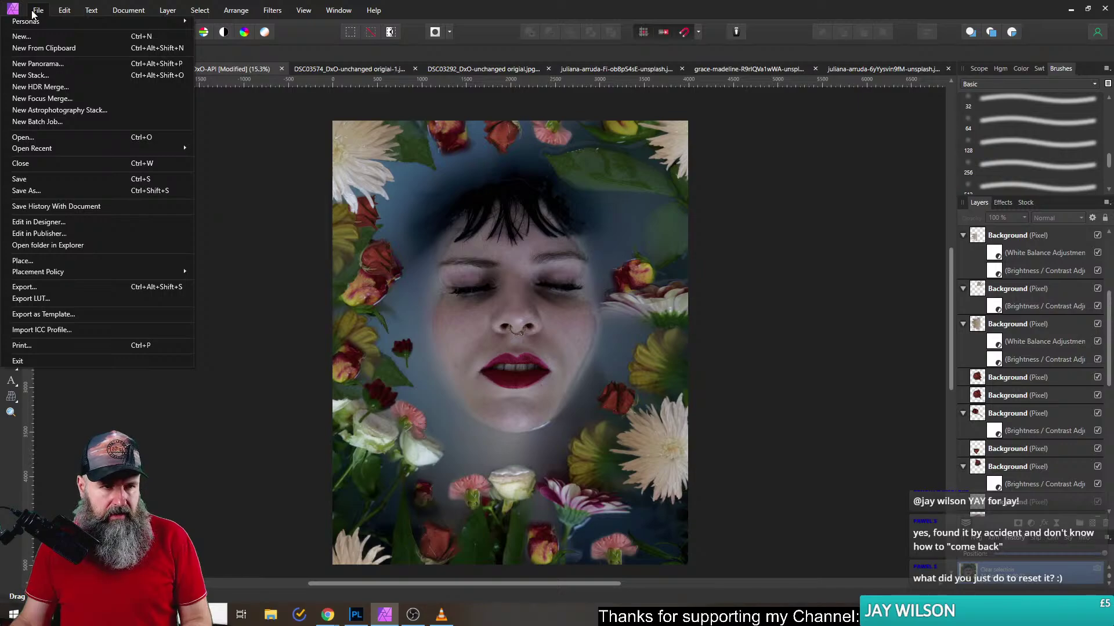
pyautogui.click(47, 180)
pyautogui.click(37, 12)
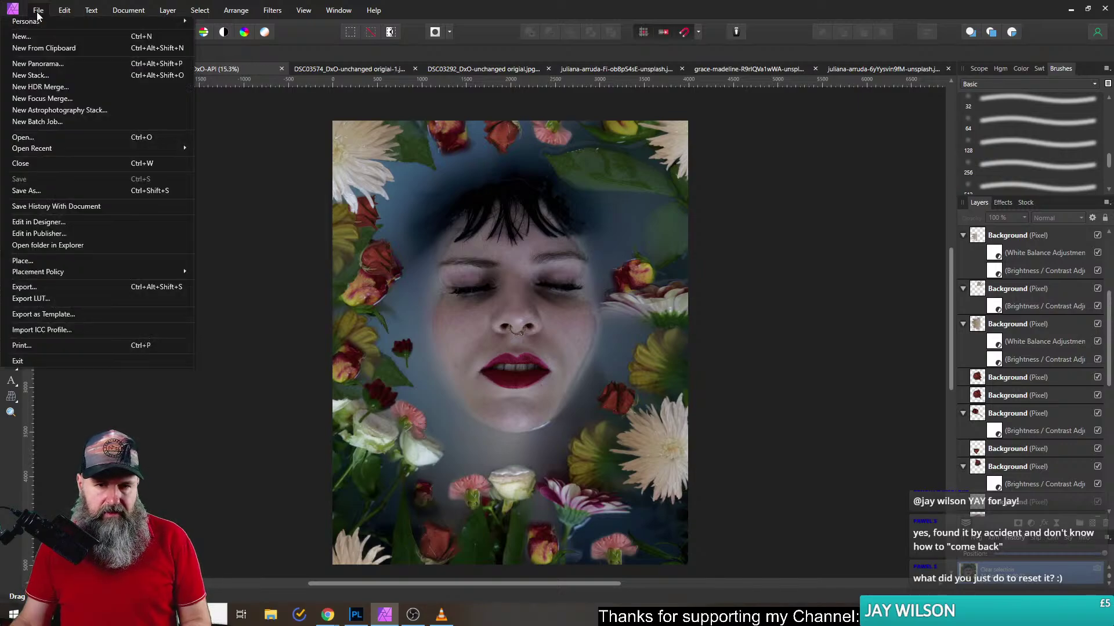
pyautogui.click(88, 285)
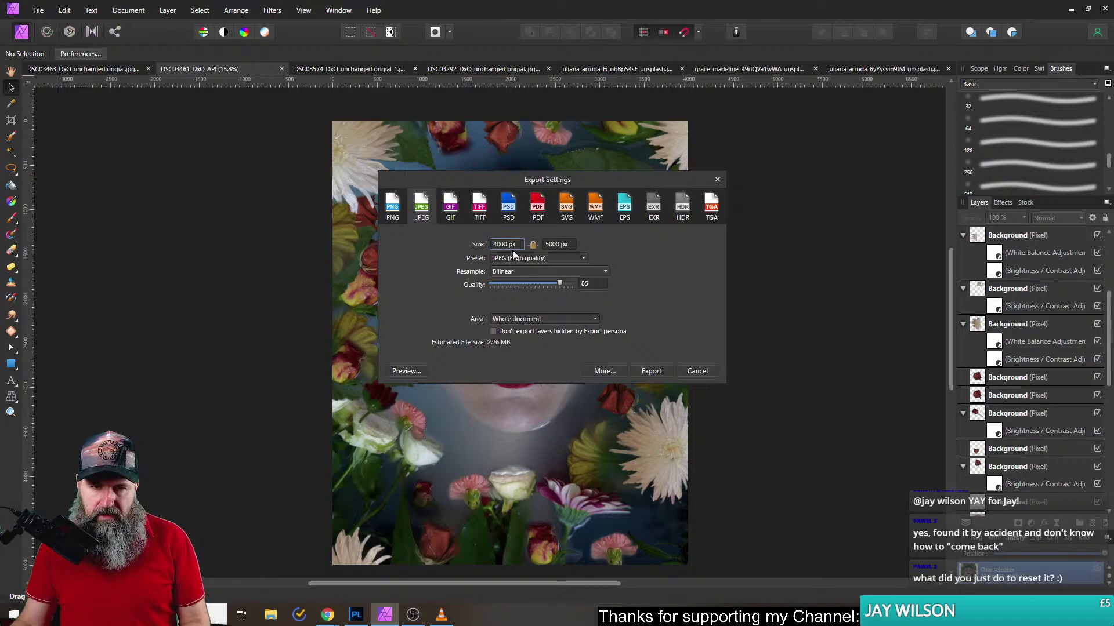
pyautogui.click(651, 370)
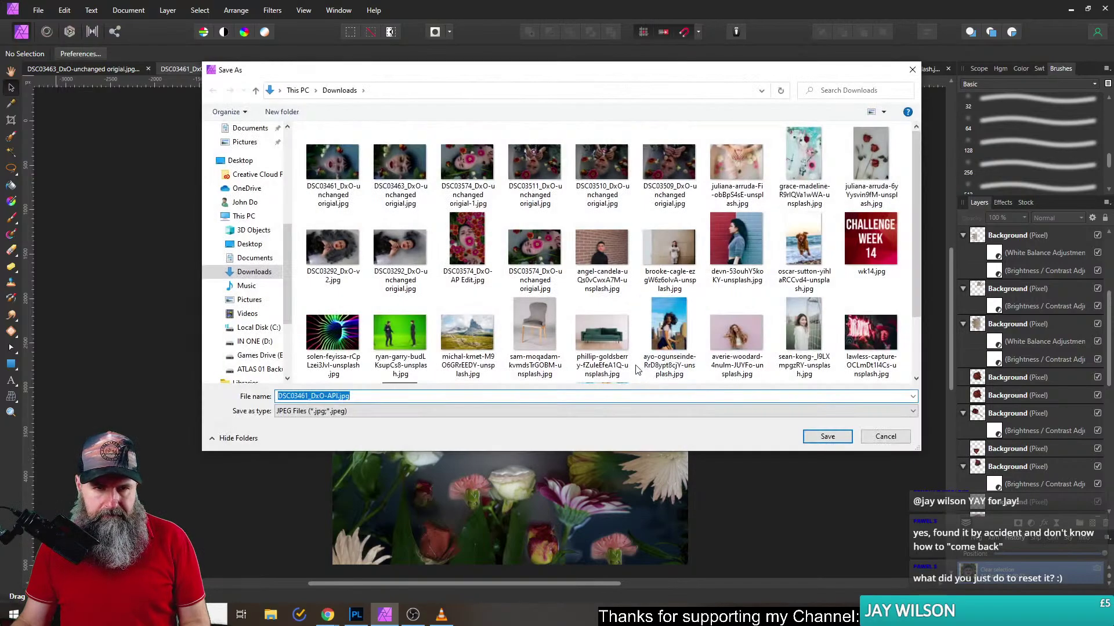
pyautogui.click(346, 398)
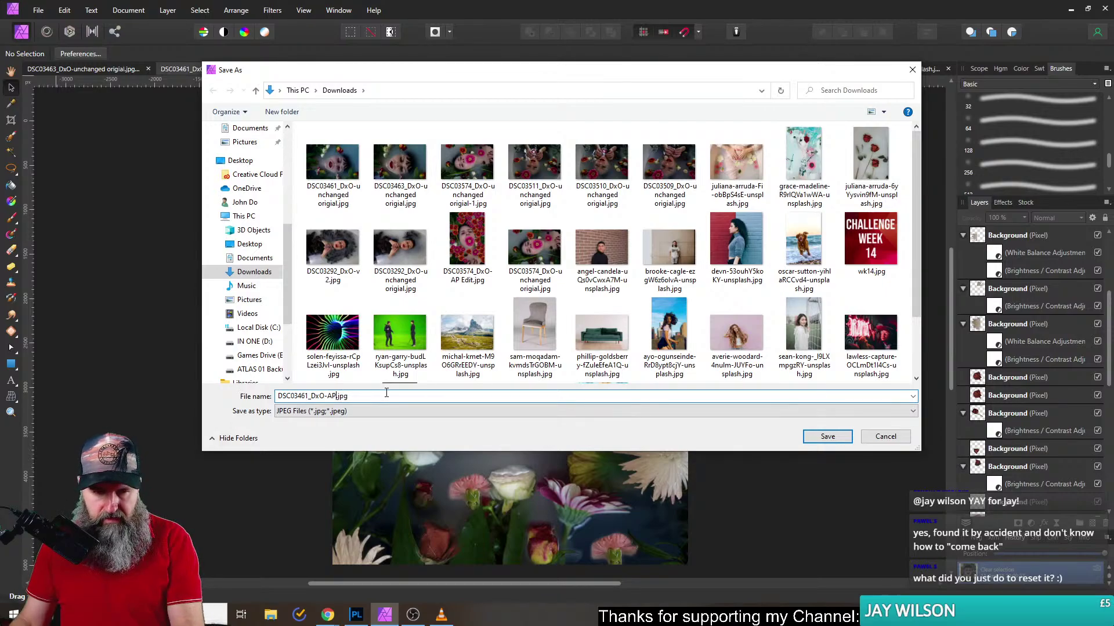
pyautogui.press('Return')
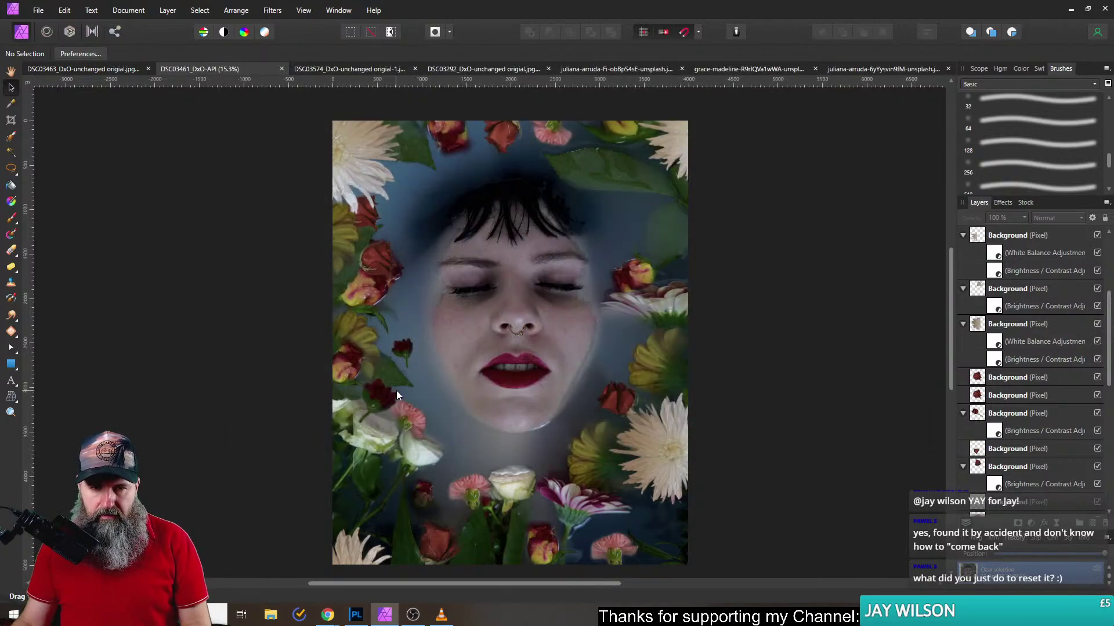
# - Launch Luminar AI and add the exported composite JPEG as a single image
pyautogui.click(221, 615)
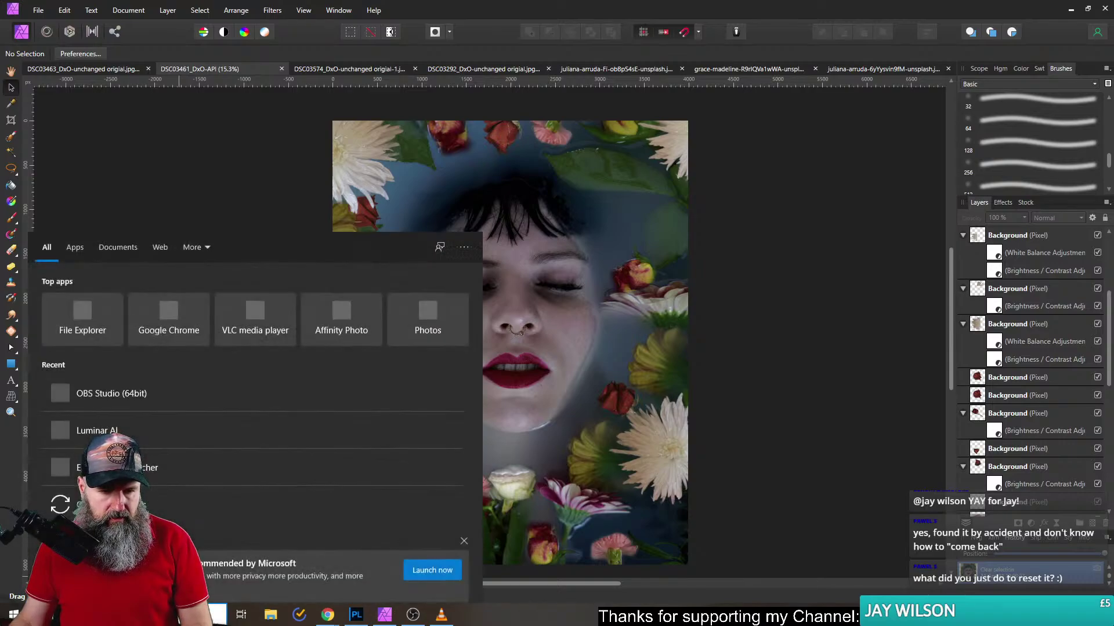
pyautogui.click(225, 615)
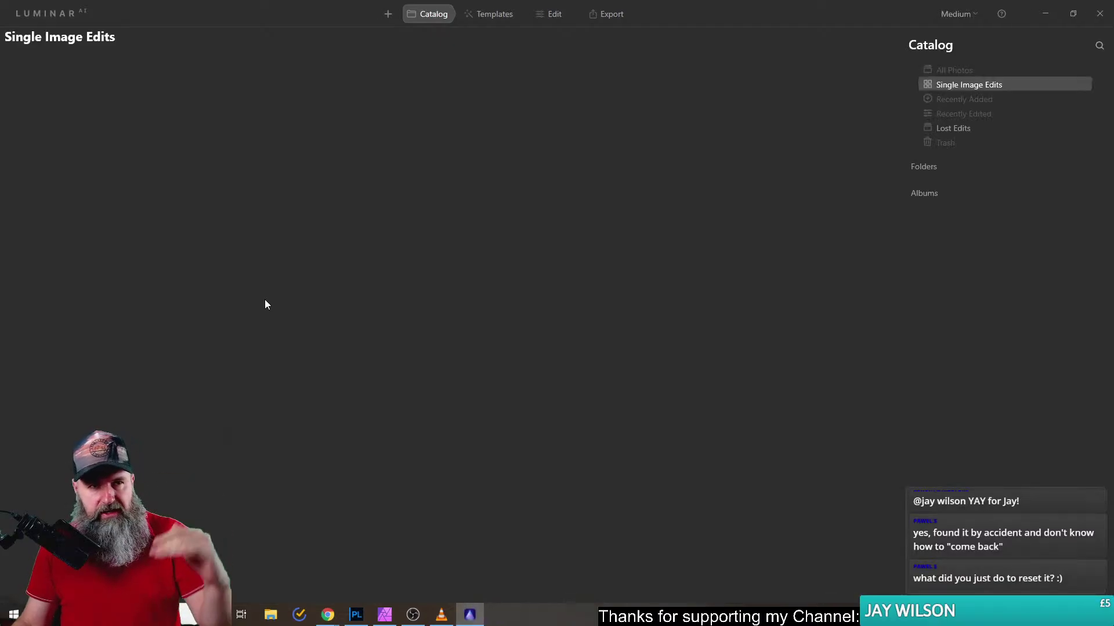
pyautogui.click(388, 14)
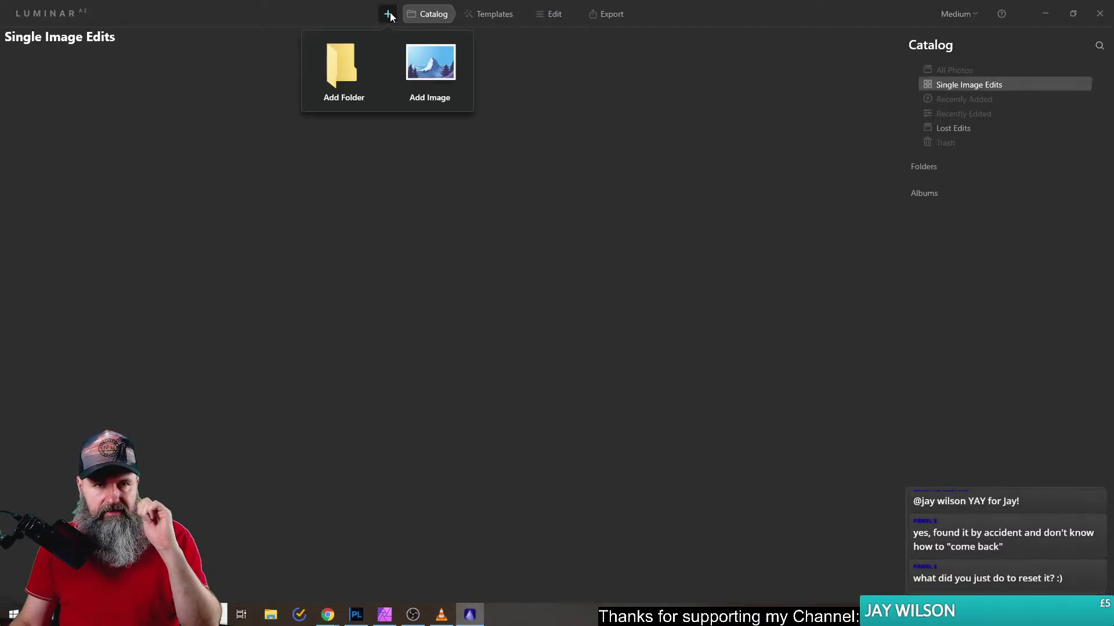
pyautogui.click(429, 79)
pyautogui.click(125, 103)
pyautogui.doubleClick(126, 105)
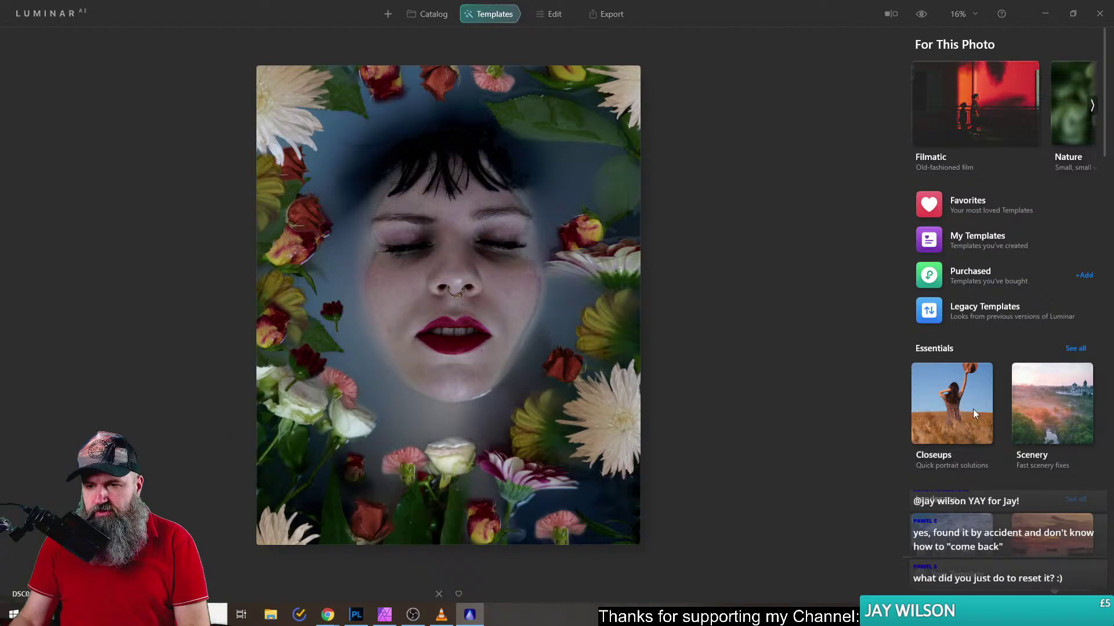
# - Look through the available template collections and open the suggested Filmatic collection
pyautogui.scroll(-10, 993, 360)
pyautogui.scroll(-10, 979, 354)
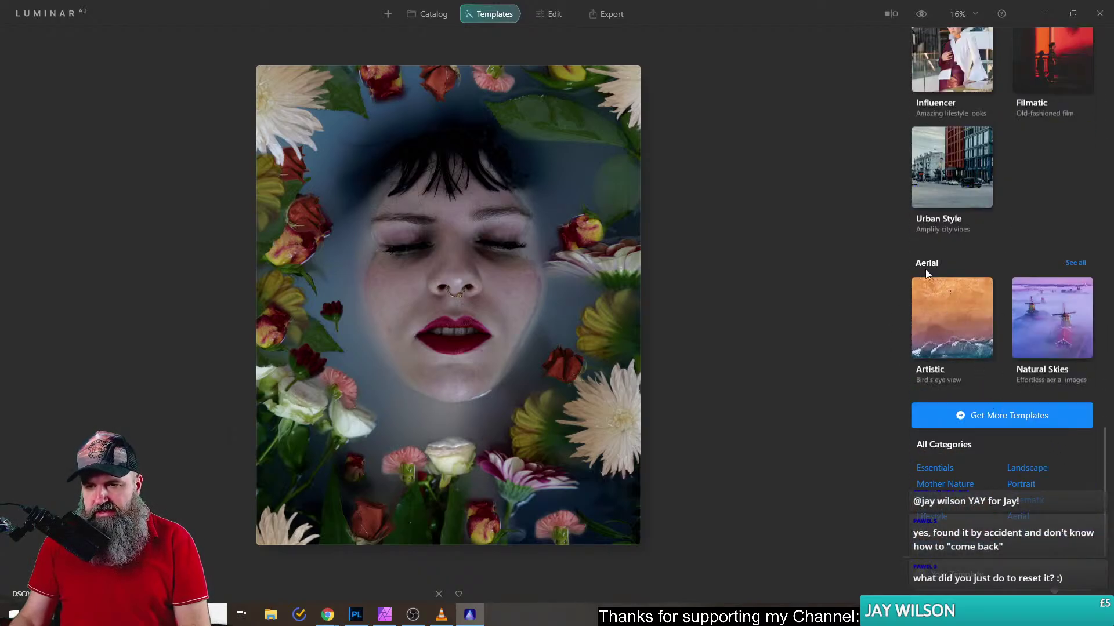
pyautogui.scroll(3, 998, 261)
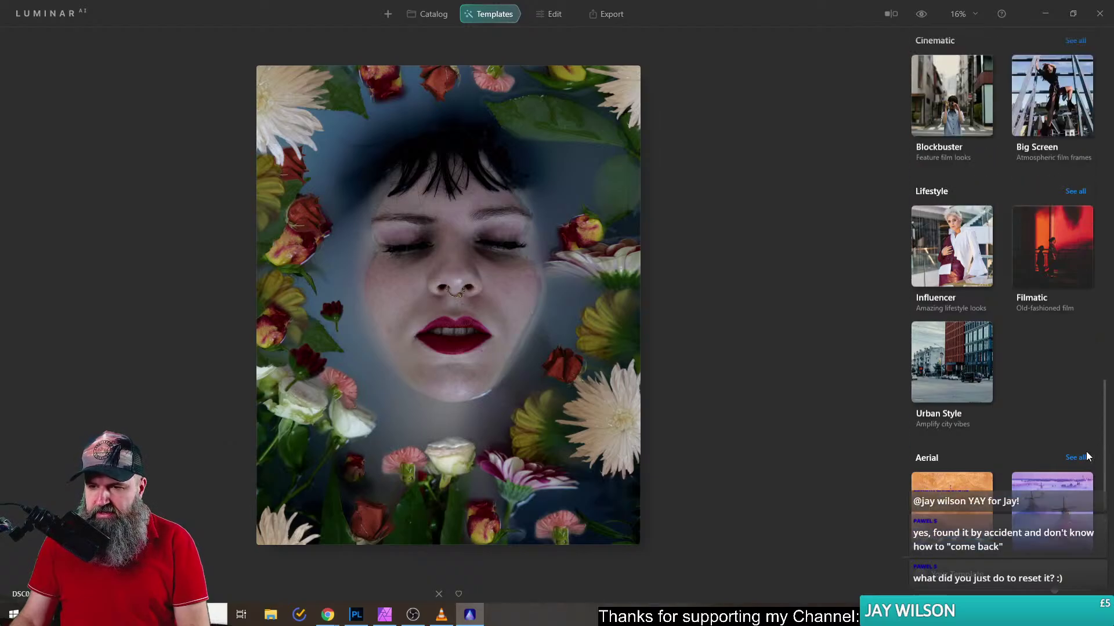
pyautogui.scroll(-3, 1044, 458)
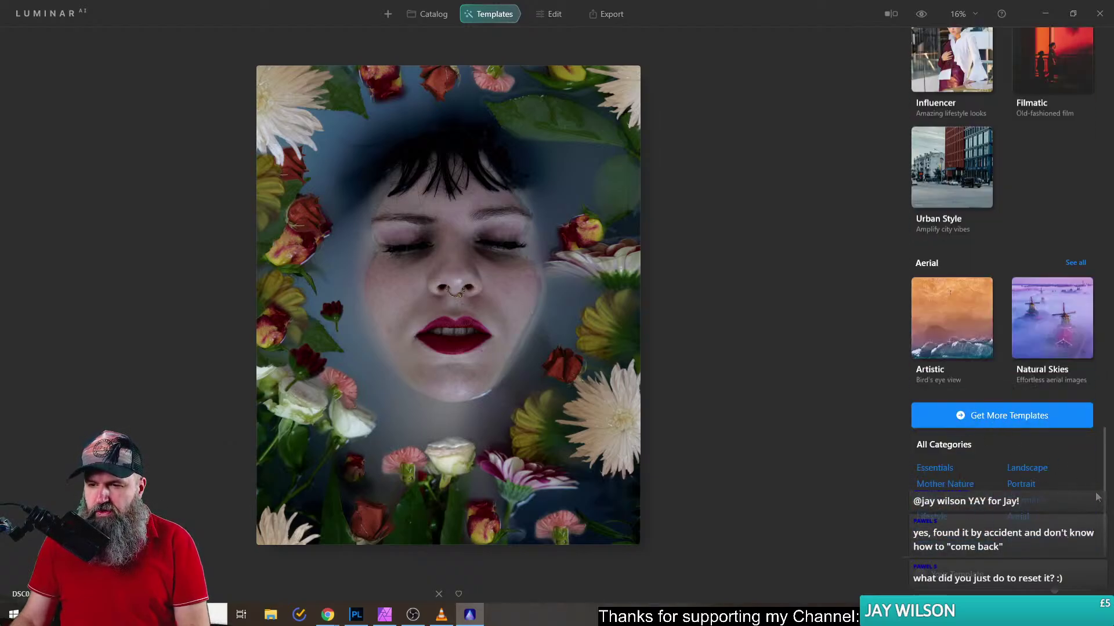
pyautogui.moveTo(1098, 498); pyautogui.dragTo(1088, 88)
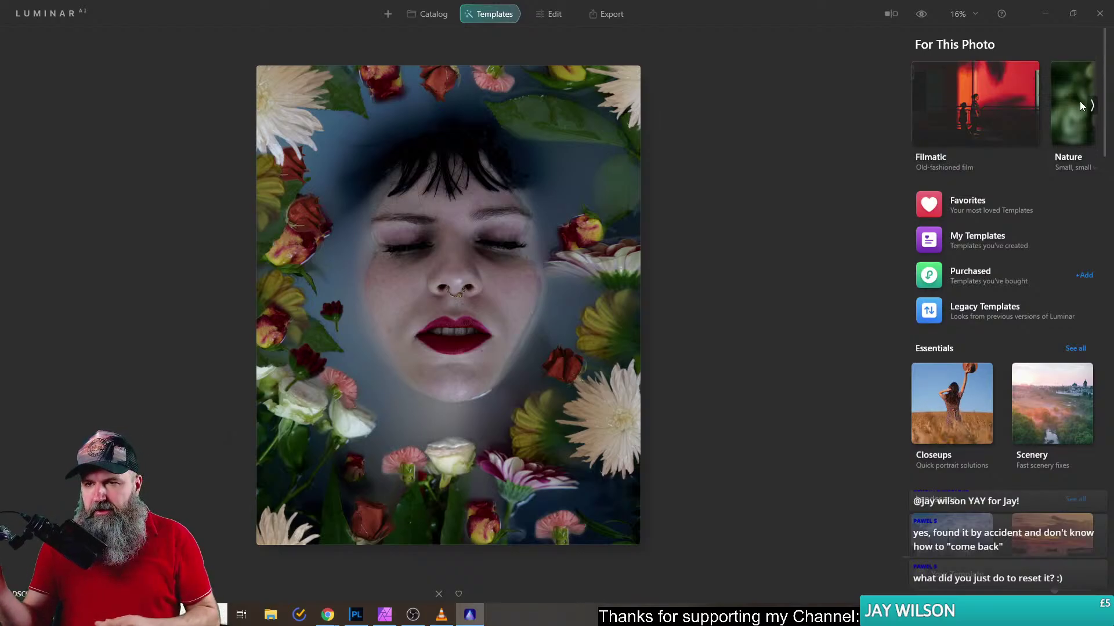
pyautogui.click(961, 120)
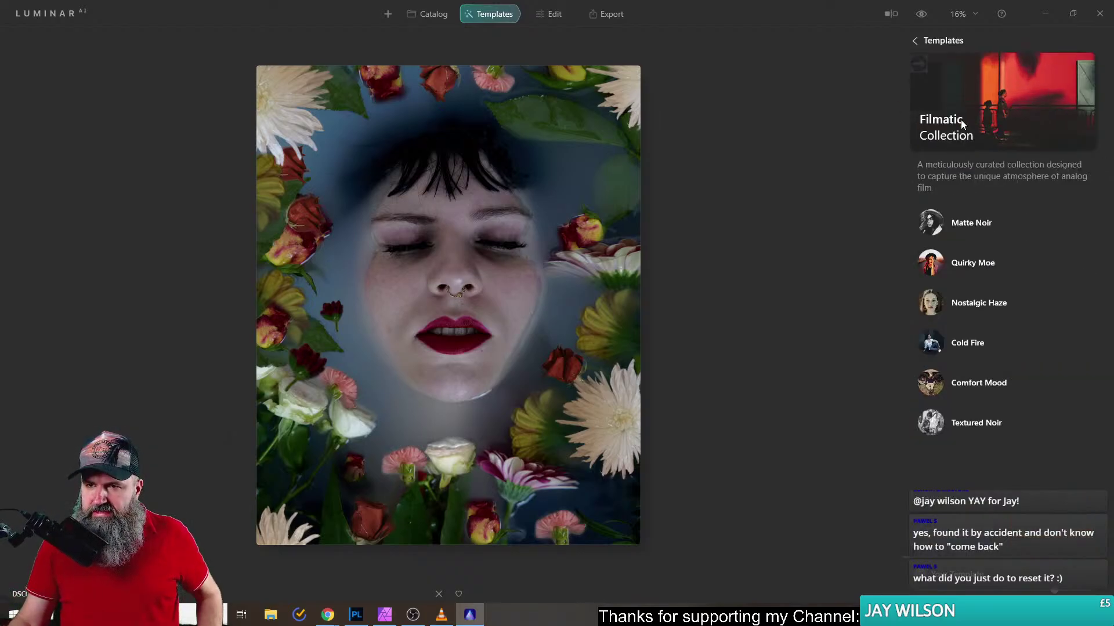
# - Compare the six Filmatic templates, from Matte Noir to Textured Noir, on the portrait and apply Comfort Mood
pyautogui.click(939, 232)
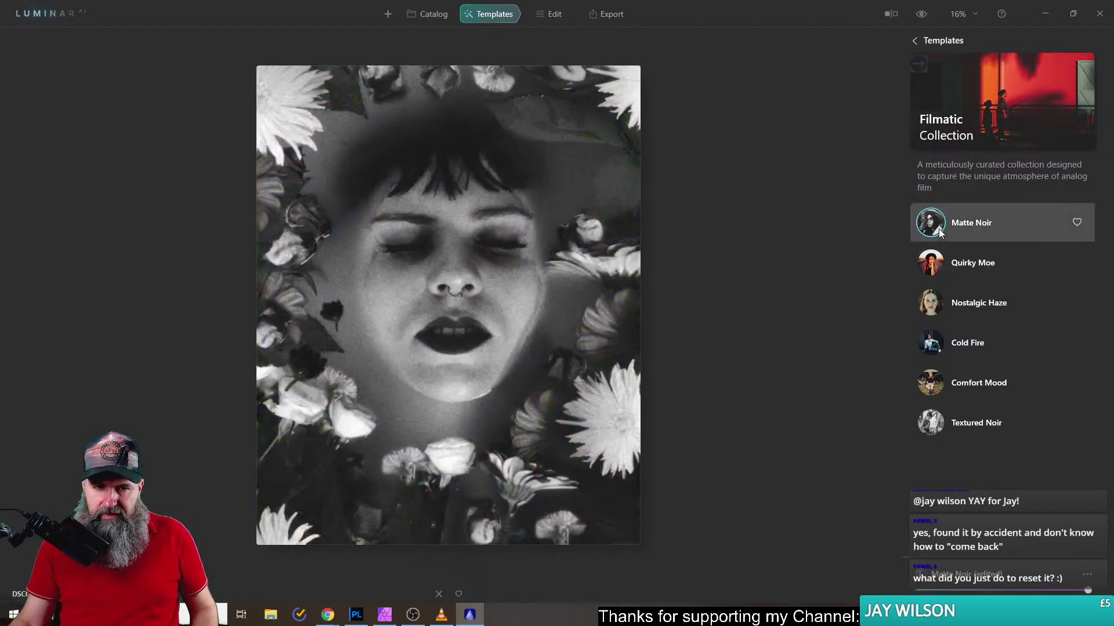
pyautogui.click(942, 271)
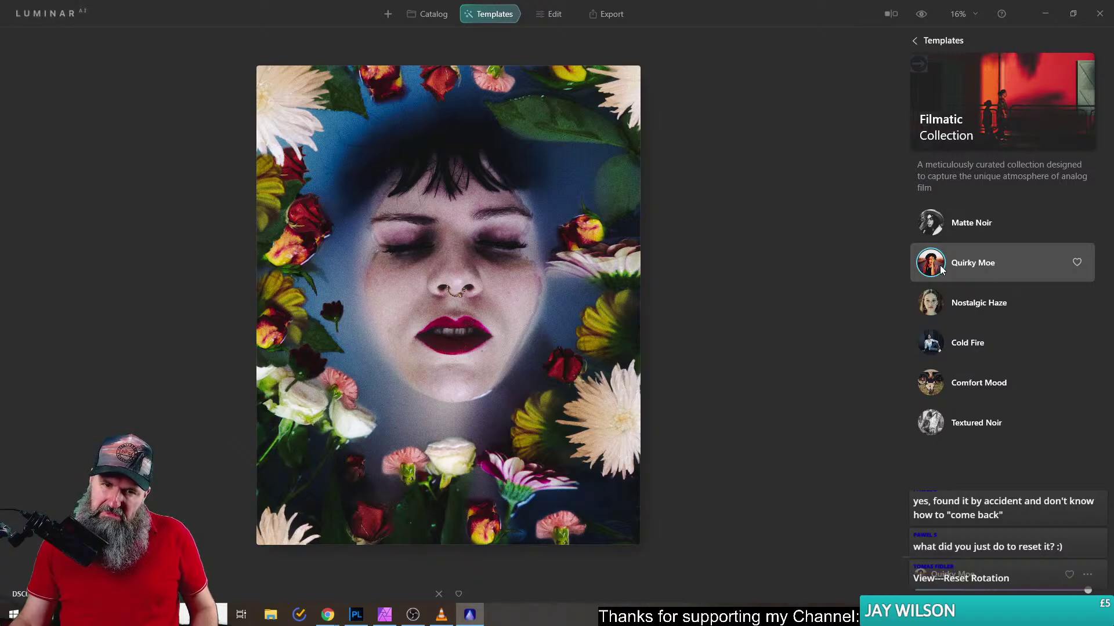
pyautogui.click(932, 300)
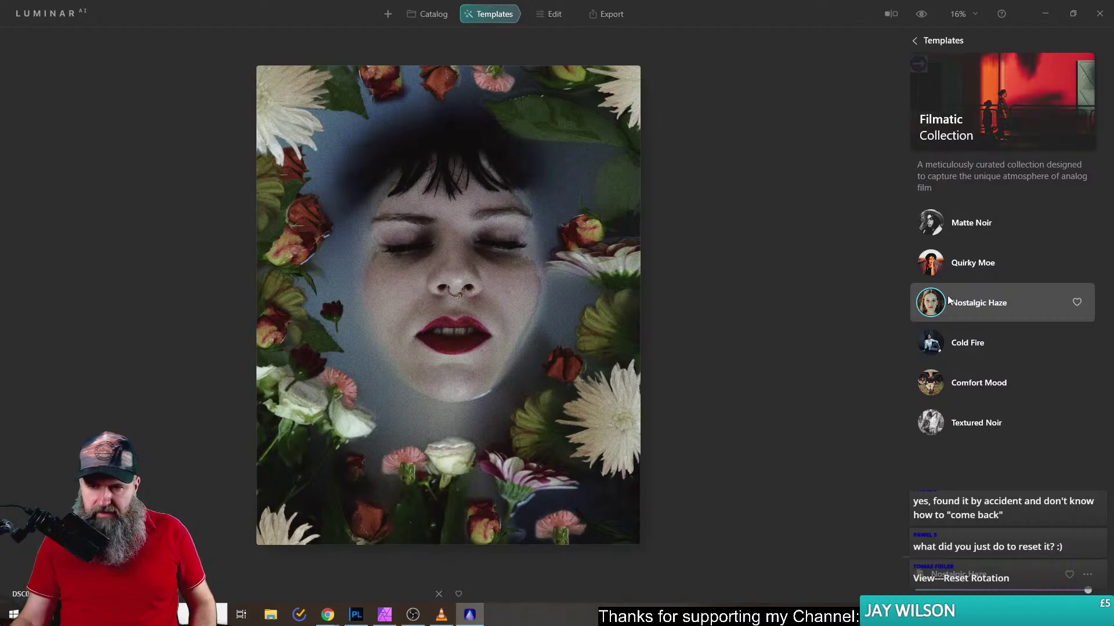
pyautogui.click(928, 351)
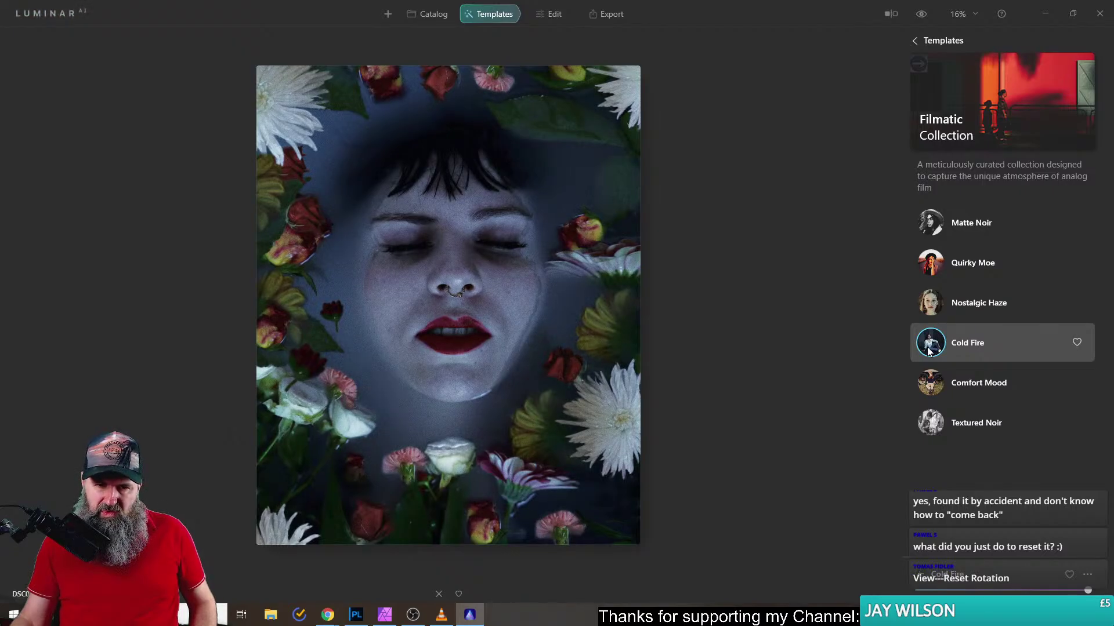
pyautogui.click(932, 390)
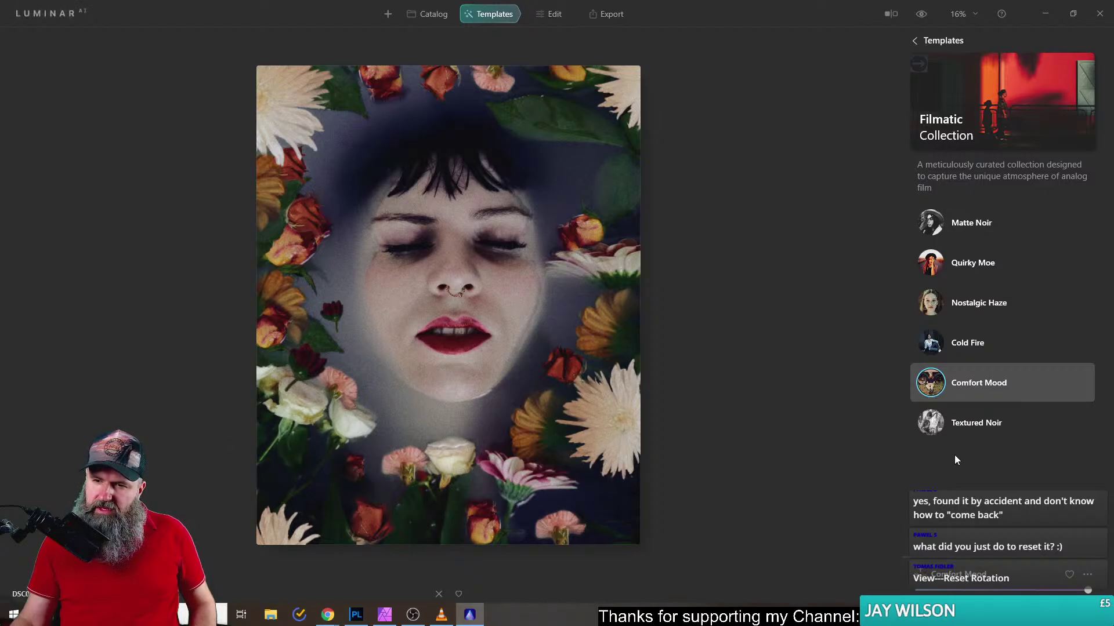
pyautogui.click(932, 413)
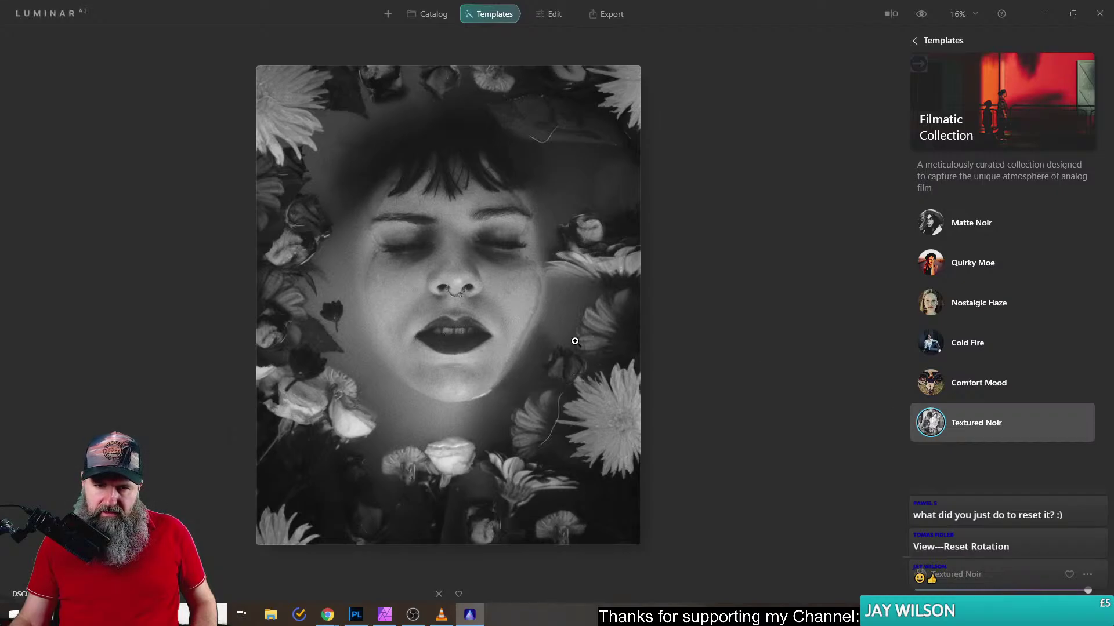
pyautogui.click(939, 385)
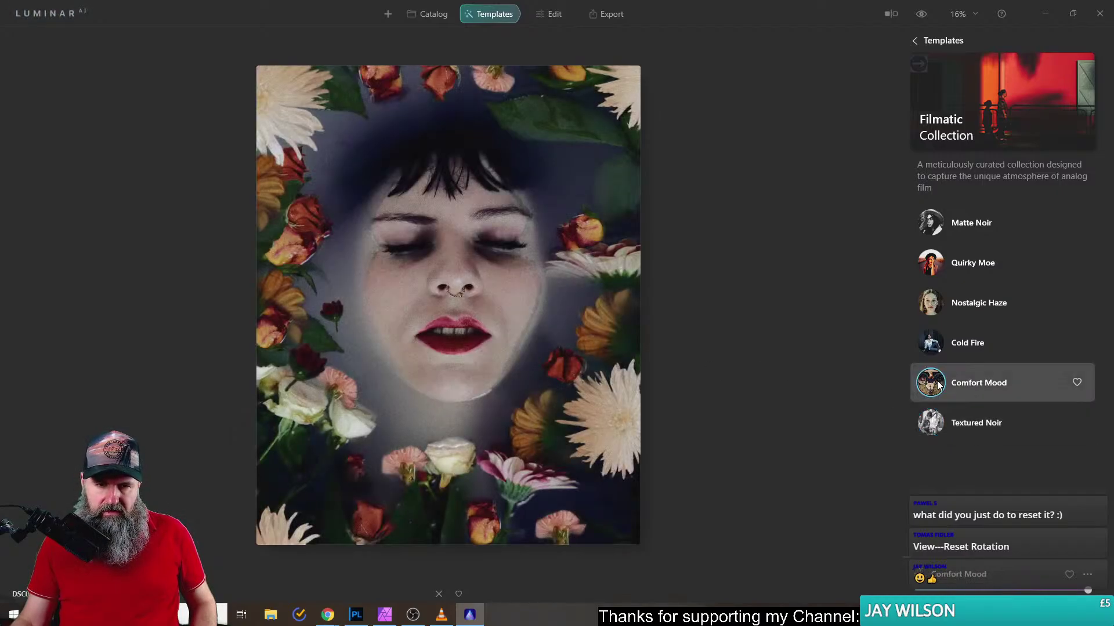
# - Switch back to Affinity Photo and open the exported flattened image DSC03461_DxO-AP.jpg
pyautogui.click(385, 615)
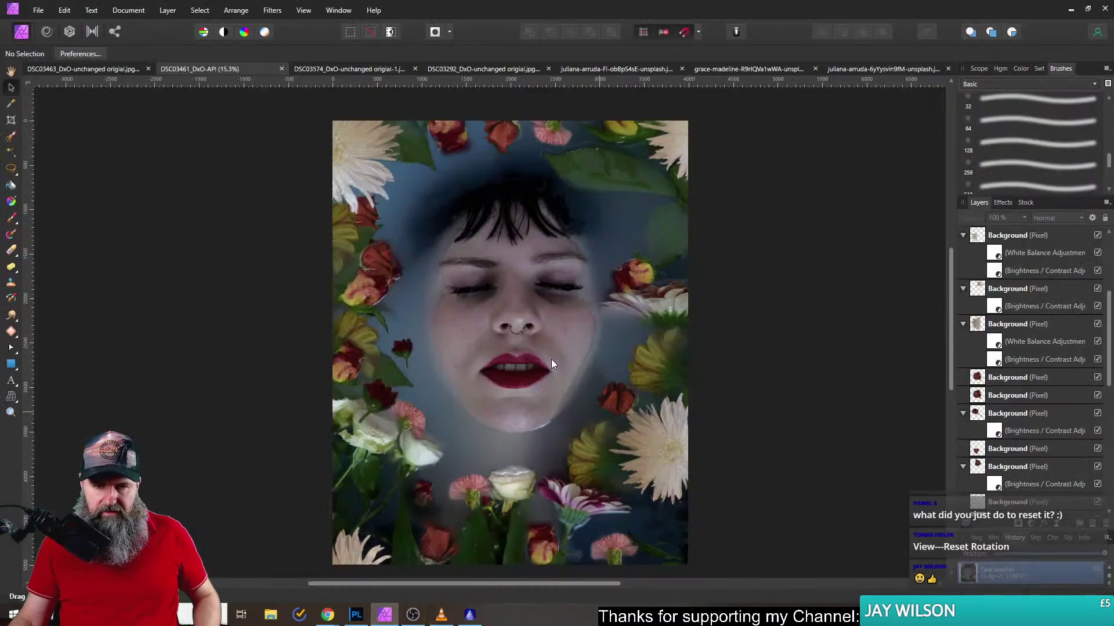
pyautogui.scroll(8, 515, 360)
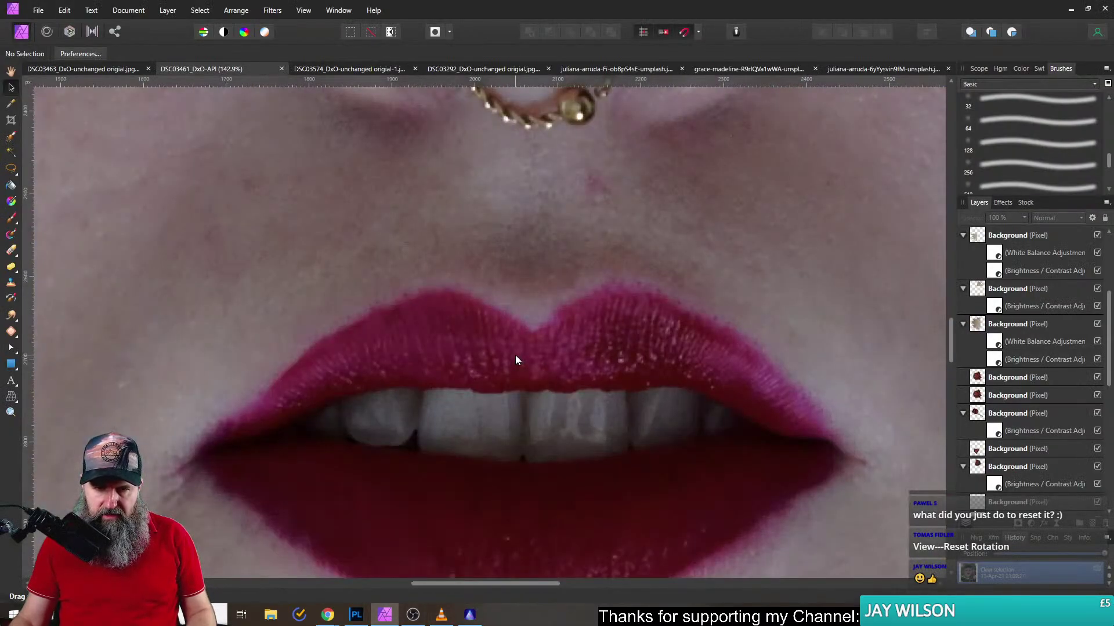
pyautogui.scroll(-1, 516, 360)
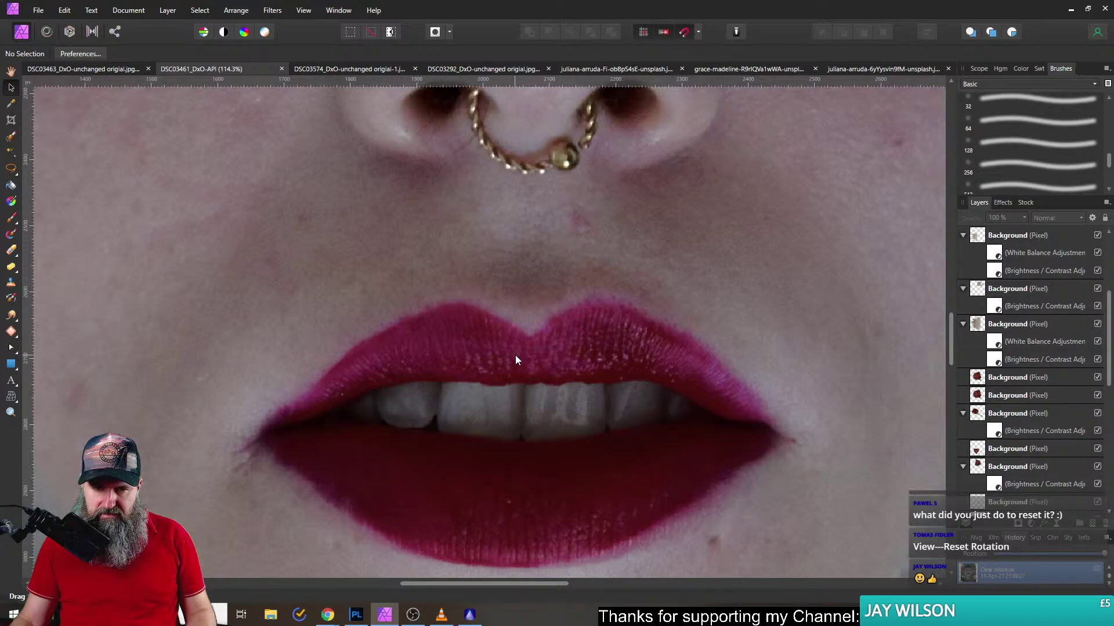
pyautogui.scroll(-7, 516, 359)
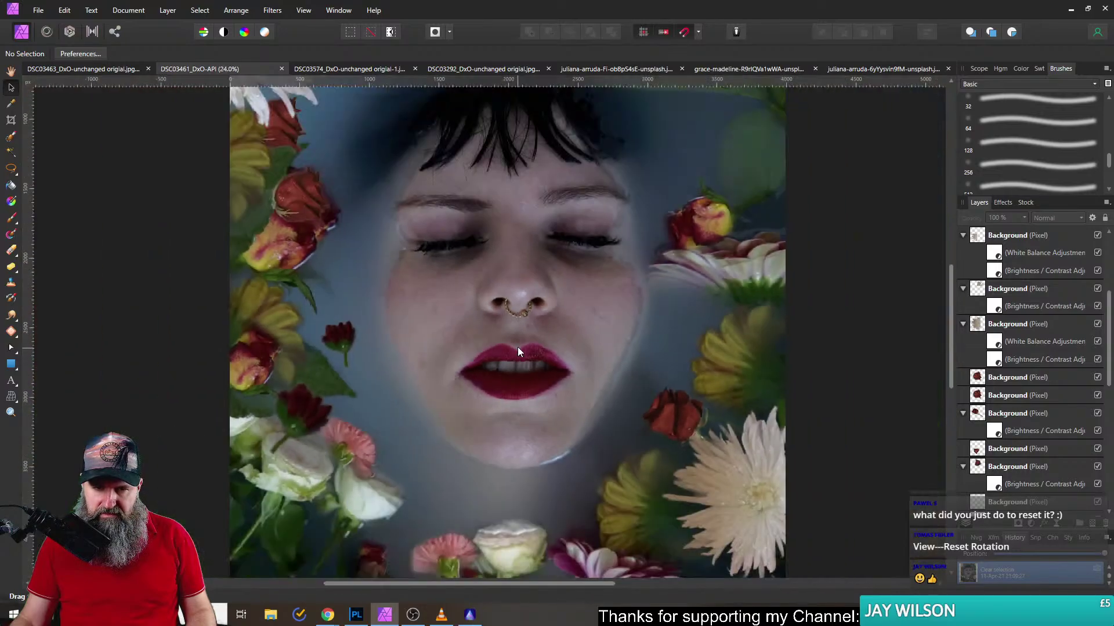
pyautogui.scroll(7, 518, 357)
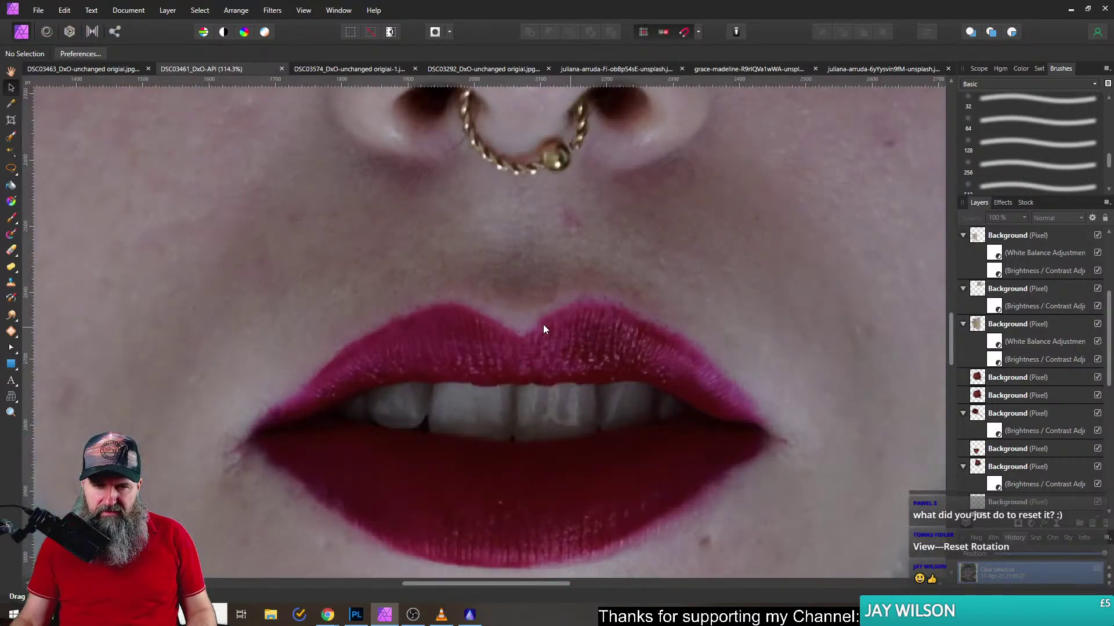
pyautogui.scroll(-5, 556, 326)
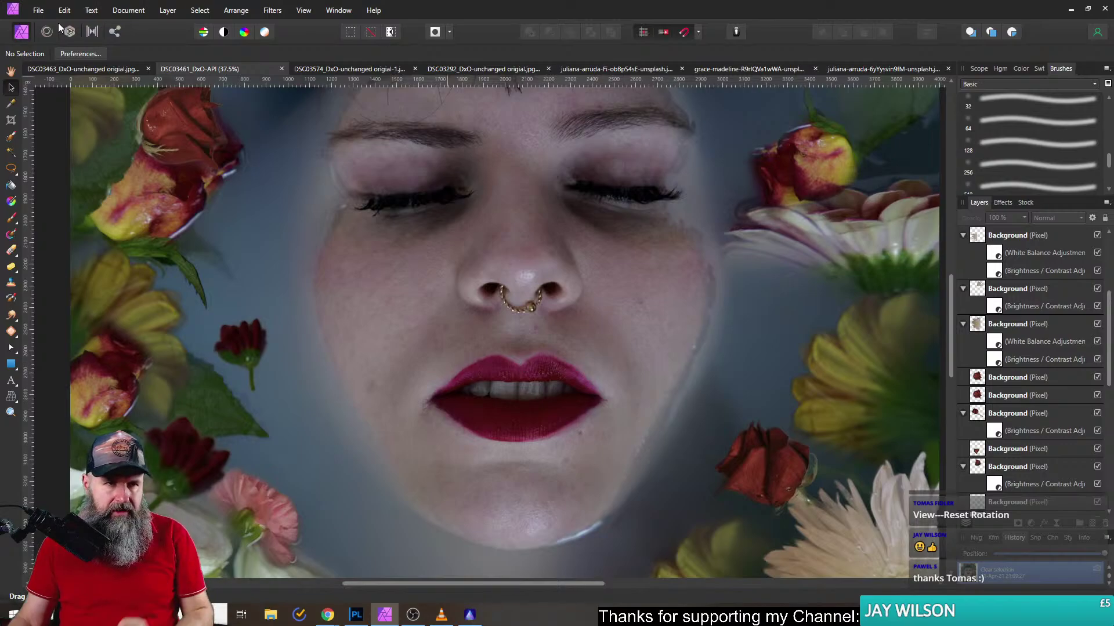
pyautogui.click(38, 10)
pyautogui.click(36, 137)
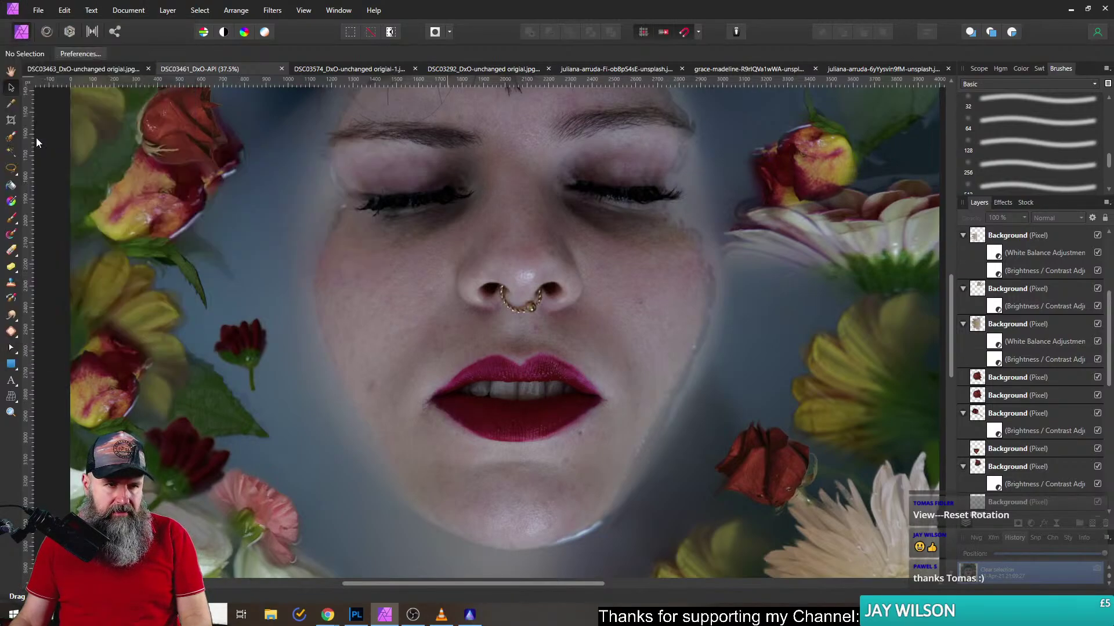
pyautogui.doubleClick(329, 150)
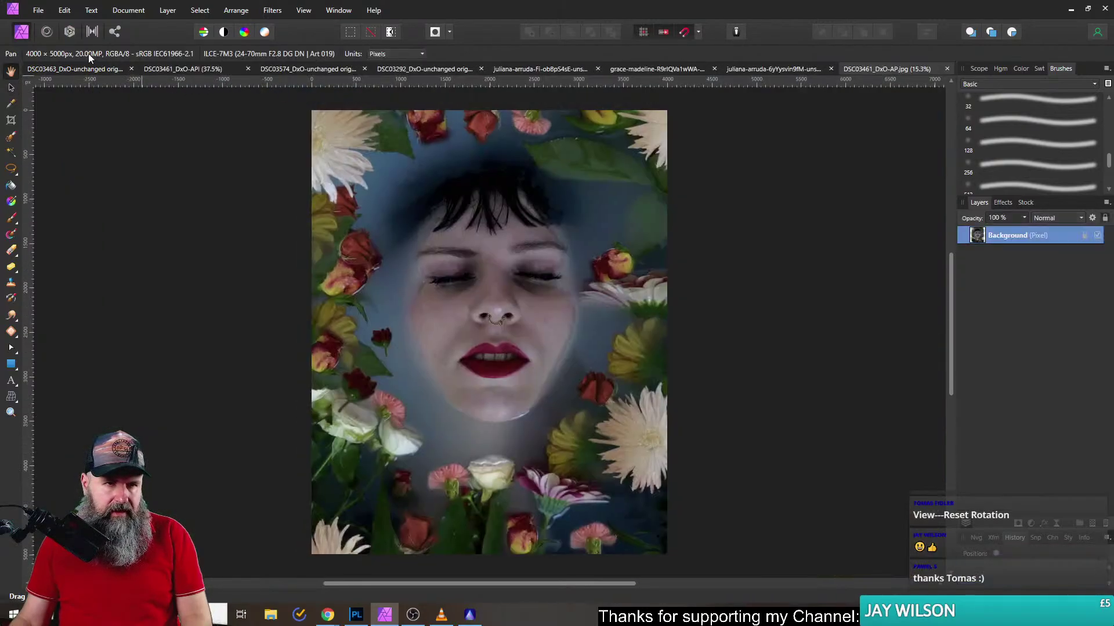
# - Enter Liquify on the flattened image and set the push brush over the lips to 256 px, 7% opacity and 16% speed
pyautogui.click(47, 31)
pyautogui.scroll(1, 487, 363)
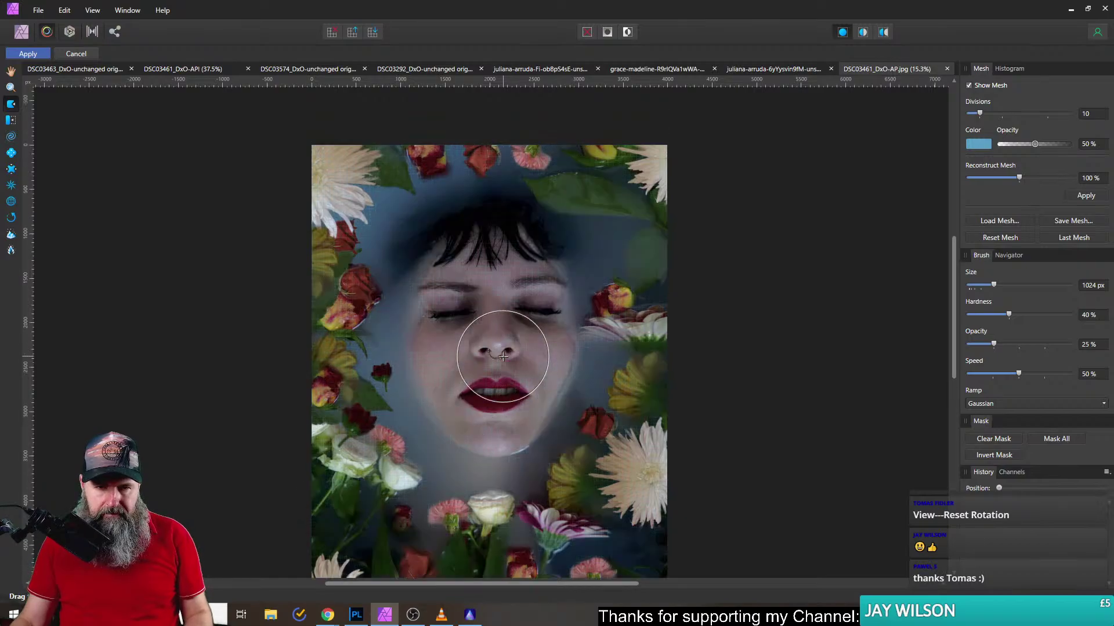
pyautogui.scroll(5, 496, 362)
pyautogui.scroll(1, 497, 363)
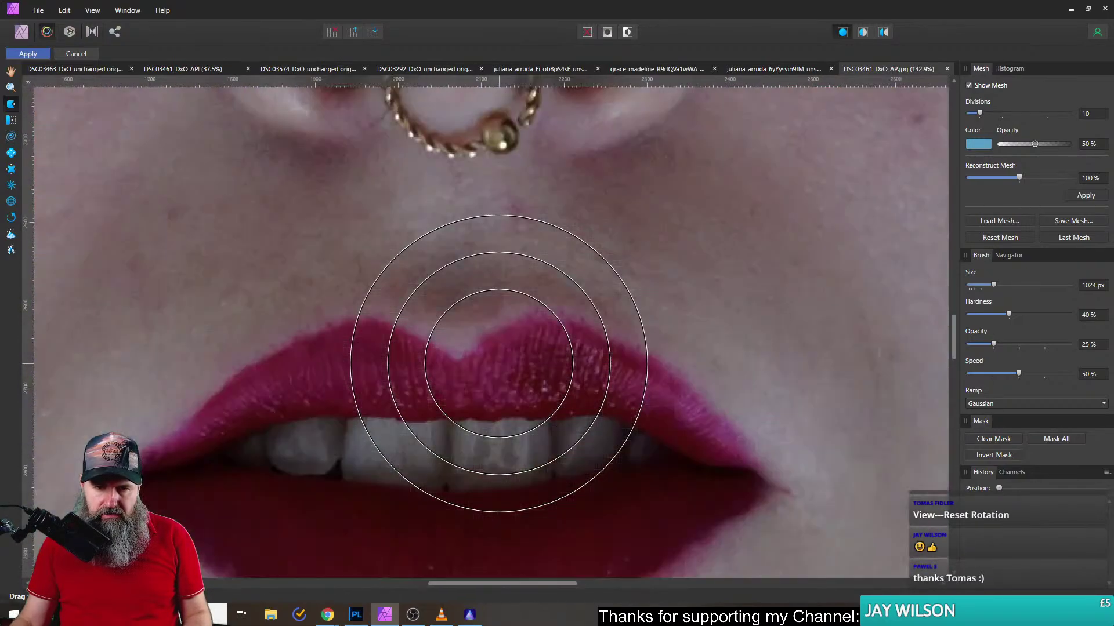
pyautogui.click(973, 285)
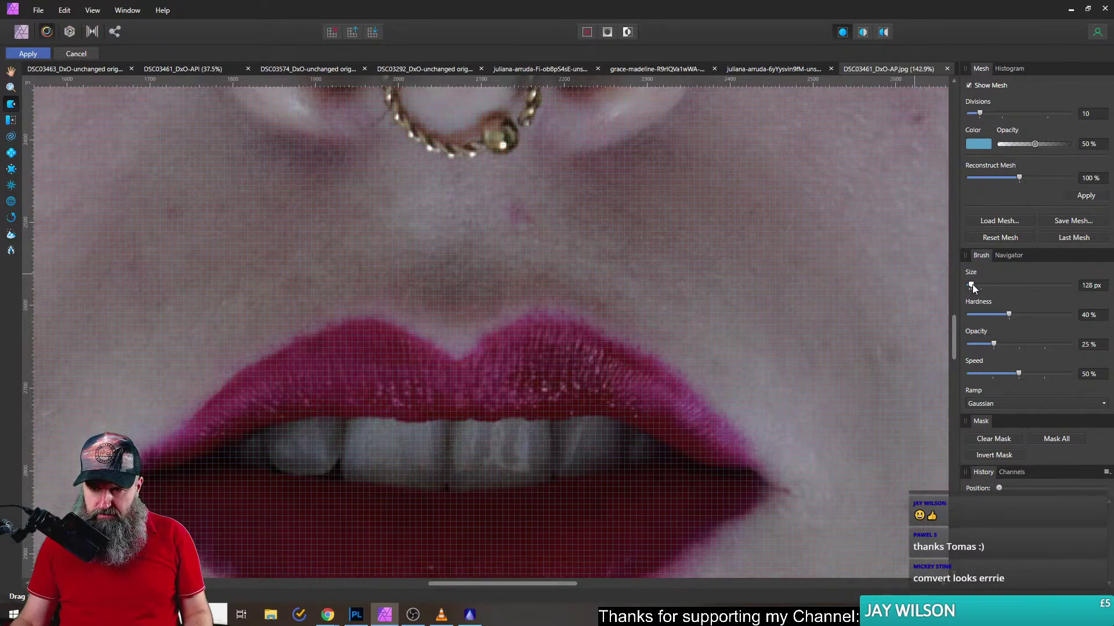
pyautogui.moveTo(1016, 376); pyautogui.dragTo(984, 374)
pyautogui.click(975, 344)
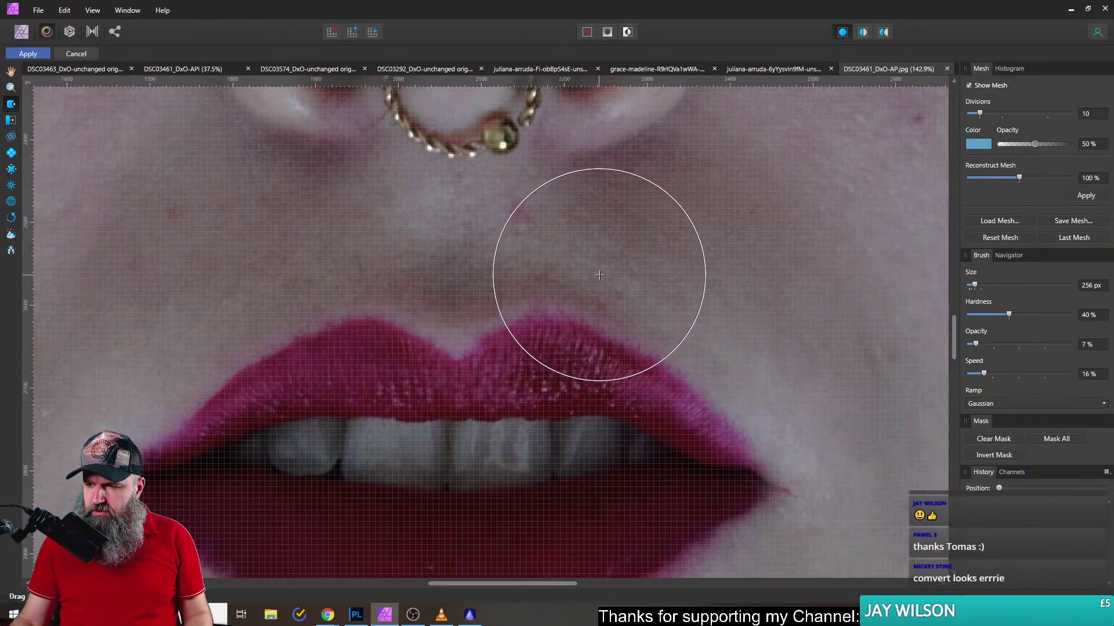
# - Push the right peak of the upper lip into line with the left peak using the Liquify brush
pyautogui.moveTo(573, 289)
pyautogui.mouseDown()
pyautogui.moveTo(572, 314)
pyautogui.moveTo(556, 298)
pyautogui.moveTo(558, 310)
pyautogui.moveTo(541, 309)
pyautogui.moveTo(551, 298)
pyautogui.moveTo(631, 306)
pyautogui.moveTo(580, 294)
pyautogui.moveTo(571, 304)
pyautogui.moveTo(552, 273)
pyautogui.mouseUp()
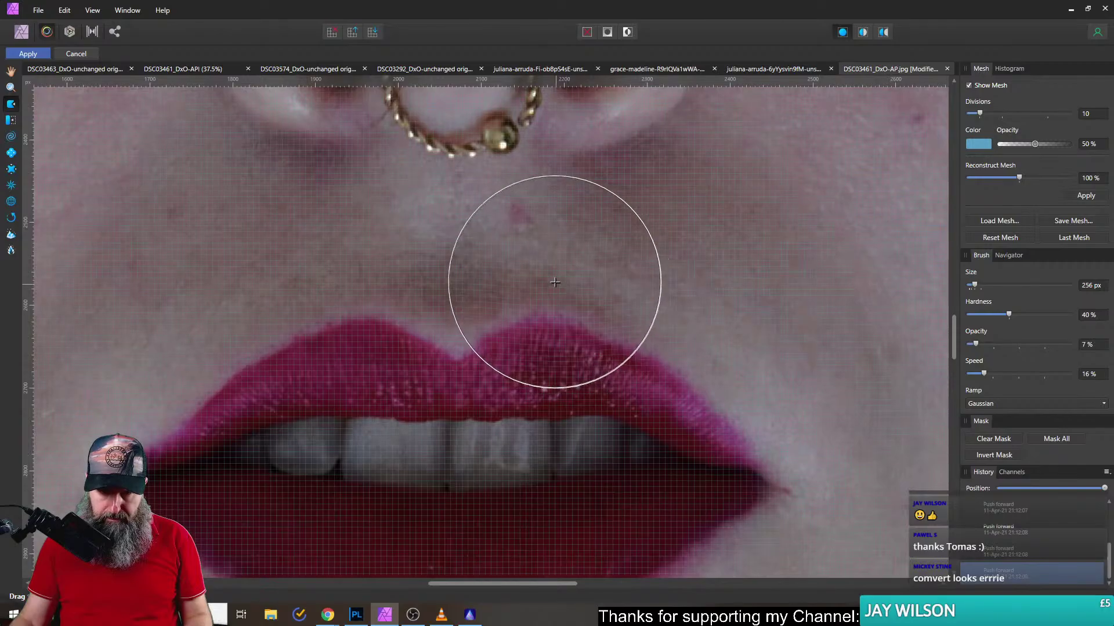
pyautogui.scroll(-2, 789, 373)
pyautogui.scroll(-5, 771, 377)
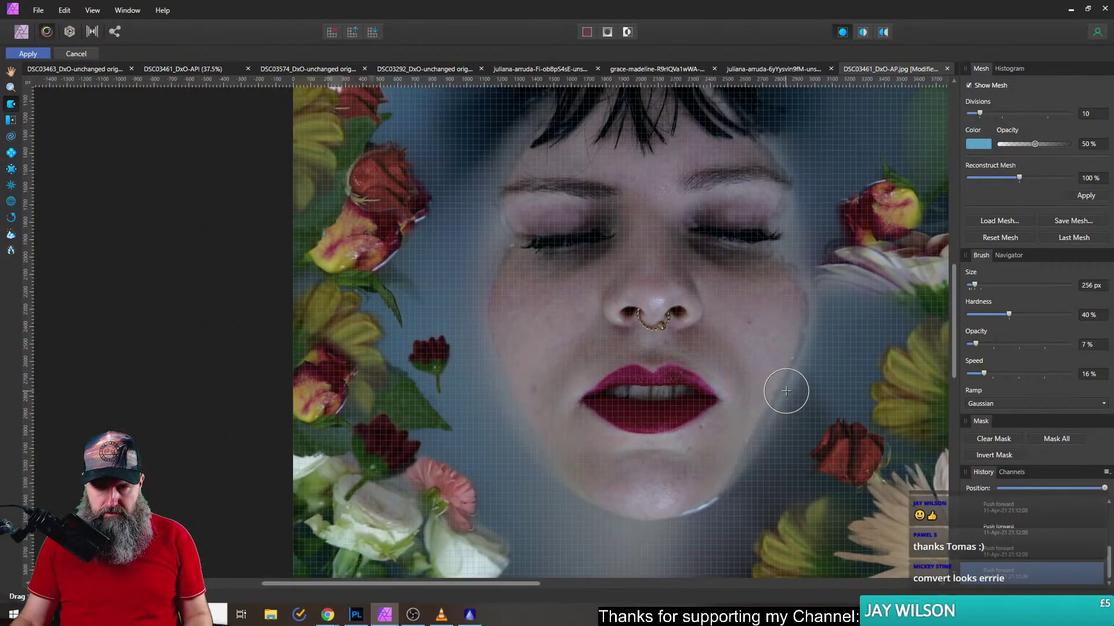
# - Reduce the Liquify brush size to 128 px and reshape the lip edge around the left corner of the mouth
pyautogui.scroll(6, 748, 394)
pyautogui.scroll(1, 336, 365)
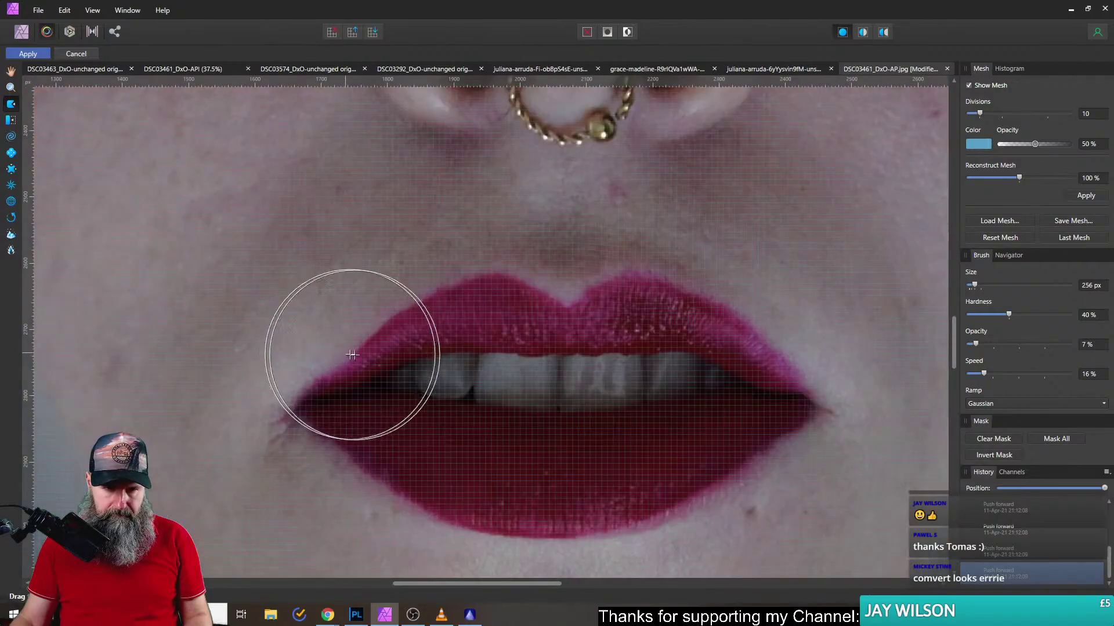
pyautogui.moveTo(974, 286); pyautogui.dragTo(971, 287)
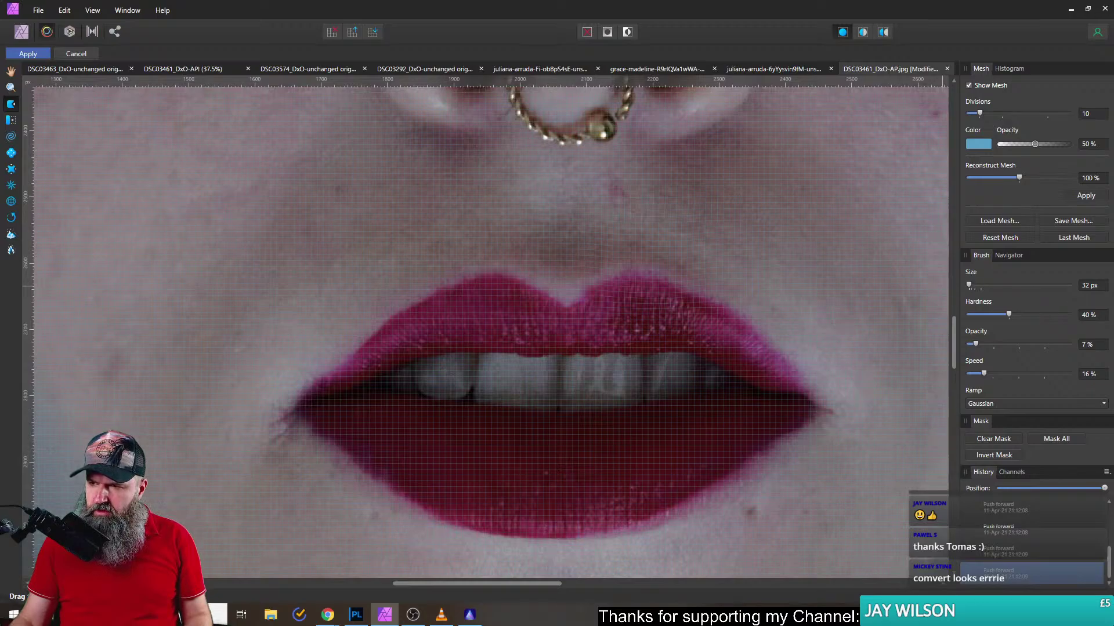
pyautogui.click(974, 287)
pyautogui.moveTo(351, 352)
pyautogui.mouseDown()
pyautogui.moveTo(371, 341)
pyautogui.moveTo(337, 364)
pyautogui.moveTo(373, 359)
pyautogui.moveTo(330, 385)
pyautogui.mouseUp()
pyautogui.scroll(-3, 334, 393)
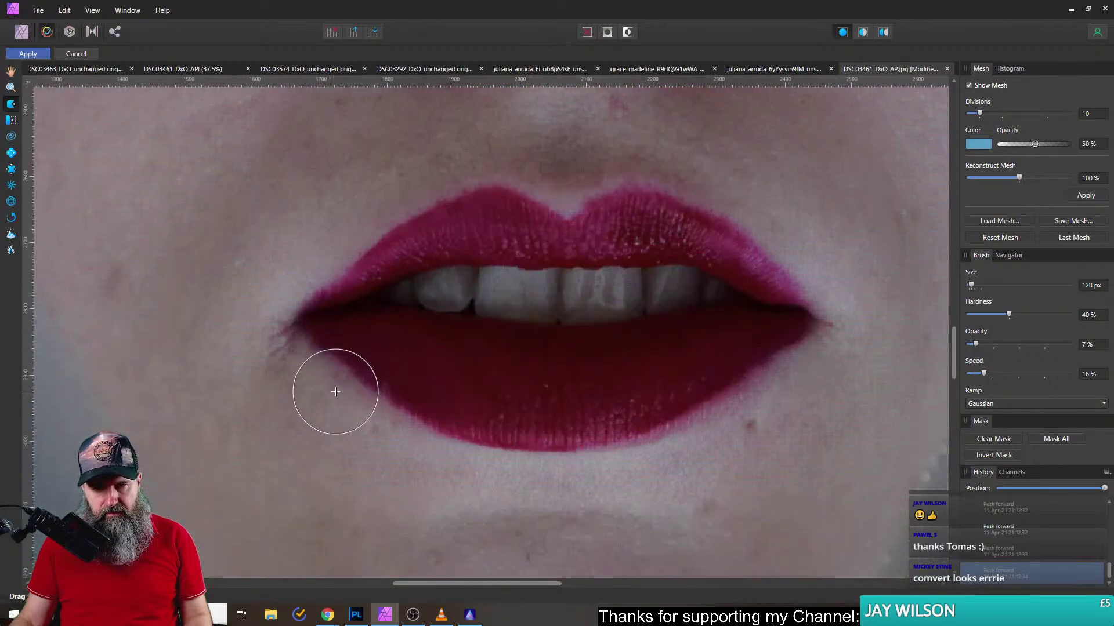
pyautogui.scroll(-2, 334, 393)
pyautogui.scroll(-1, 339, 377)
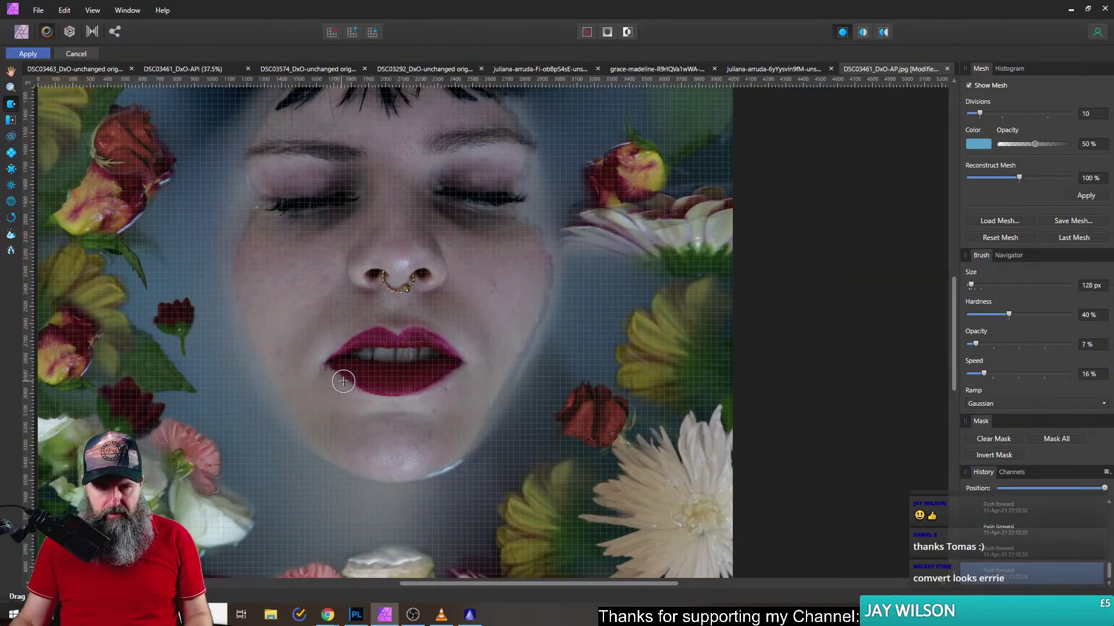
# - Refine the contour of the upper lip's right half with the 128 px push brush
pyautogui.scroll(4, 453, 385)
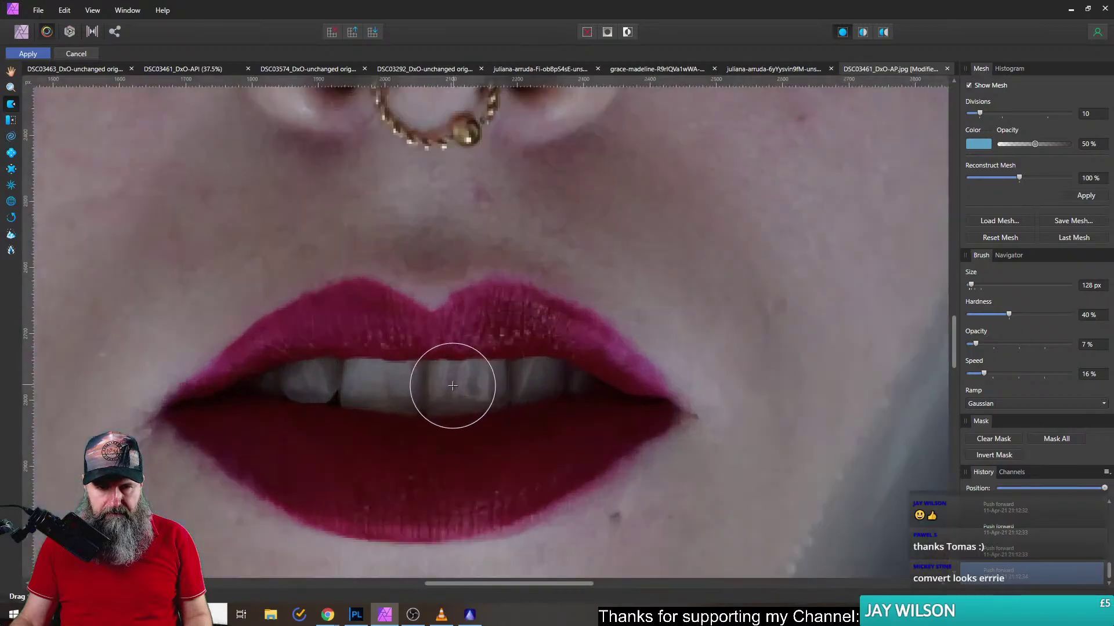
pyautogui.scroll(1, 453, 385)
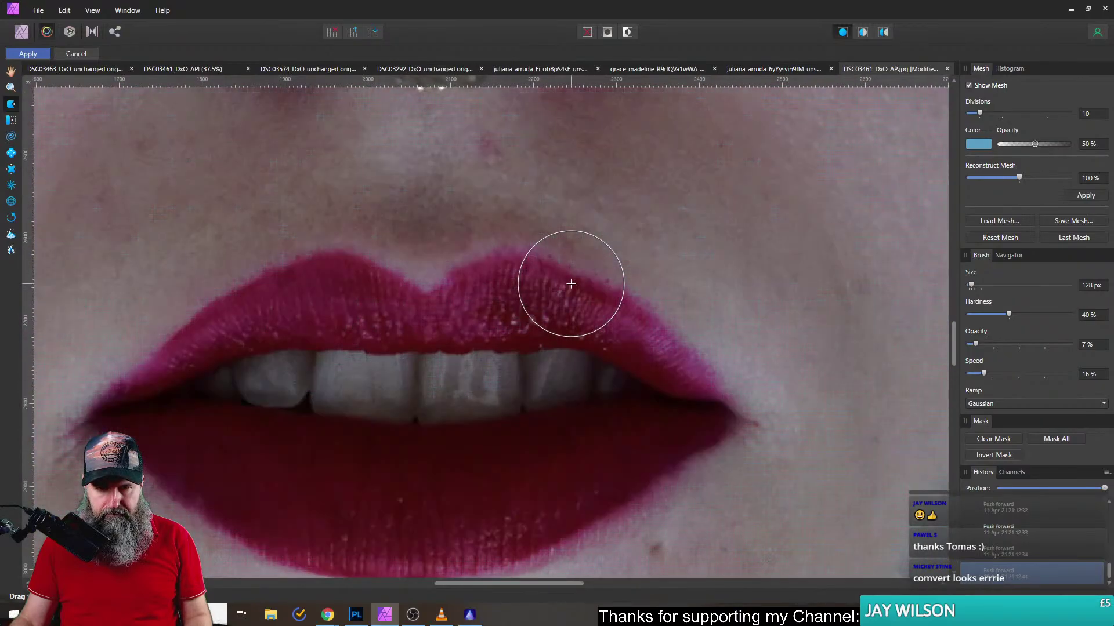
pyautogui.moveTo(572, 279)
pyautogui.mouseDown()
pyautogui.moveTo(578, 286)
pyautogui.moveTo(547, 286)
pyautogui.moveTo(566, 273)
pyautogui.moveTo(578, 293)
pyautogui.moveTo(542, 355)
pyautogui.mouseUp()
pyautogui.scroll(-3, 502, 406)
pyautogui.scroll(-1, 503, 407)
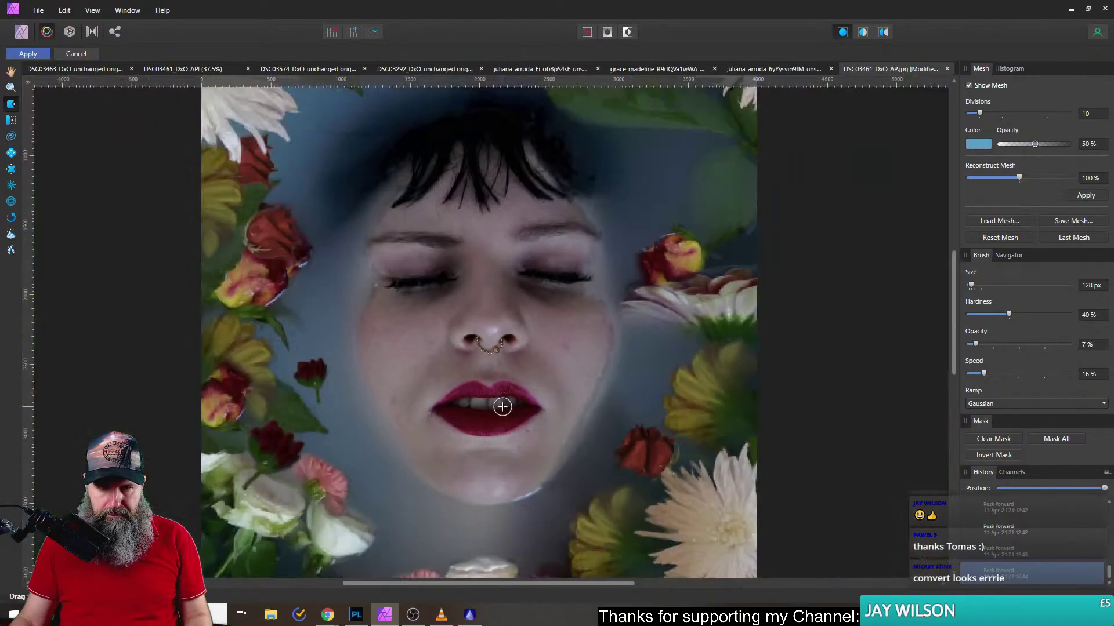
# - Hide the Liquify mesh and compare the face before and after in a split view, sweeping the divider across the lips
pyautogui.click(968, 86)
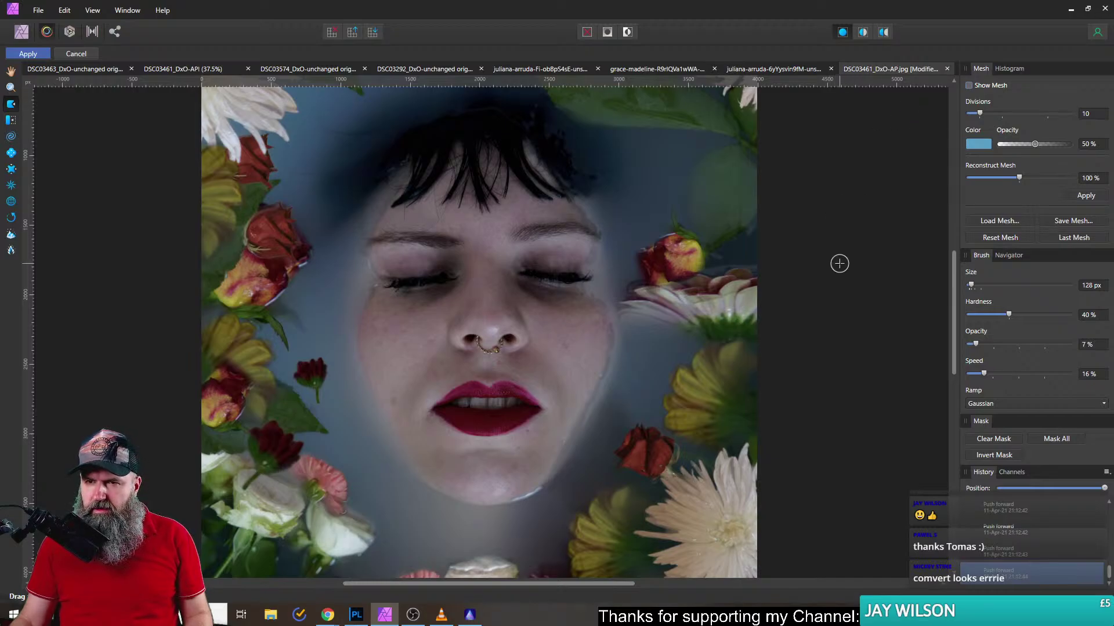
pyautogui.click(863, 33)
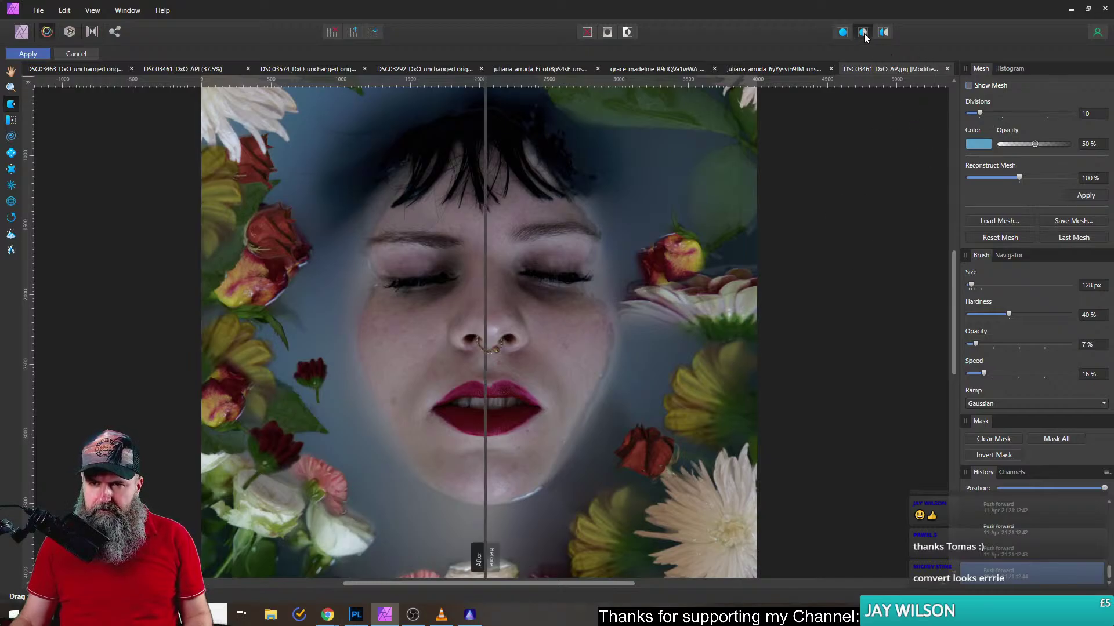
pyautogui.moveTo(481, 527); pyautogui.dragTo(644, 486)
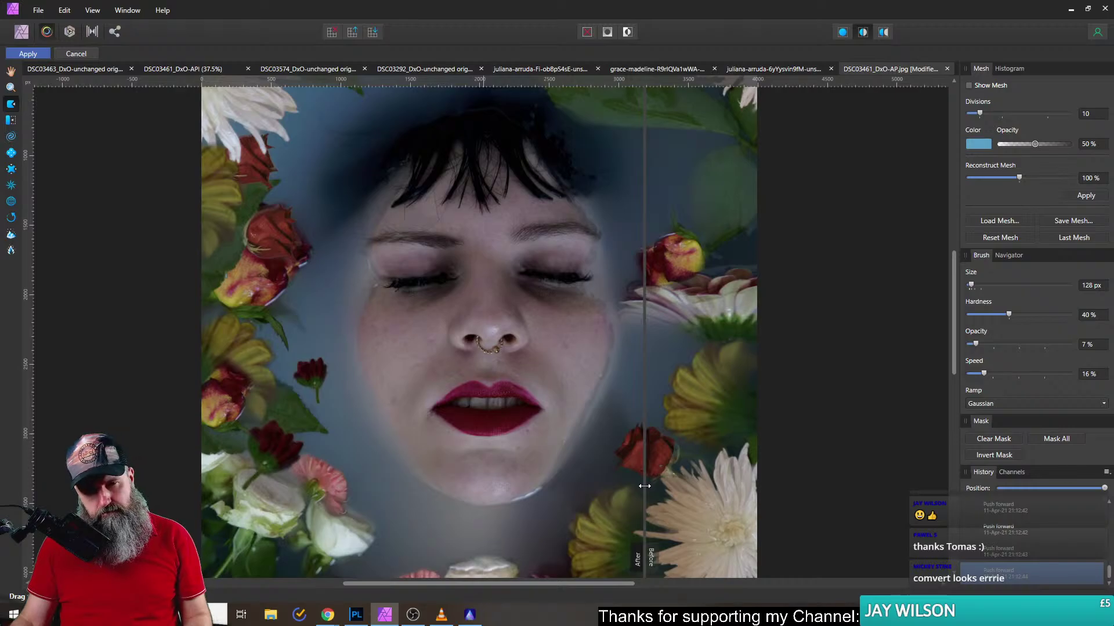
# - Apply the Liquify changes to DSC03461_DxO-AP.jpg, saving and closing the file
pyautogui.click(28, 53)
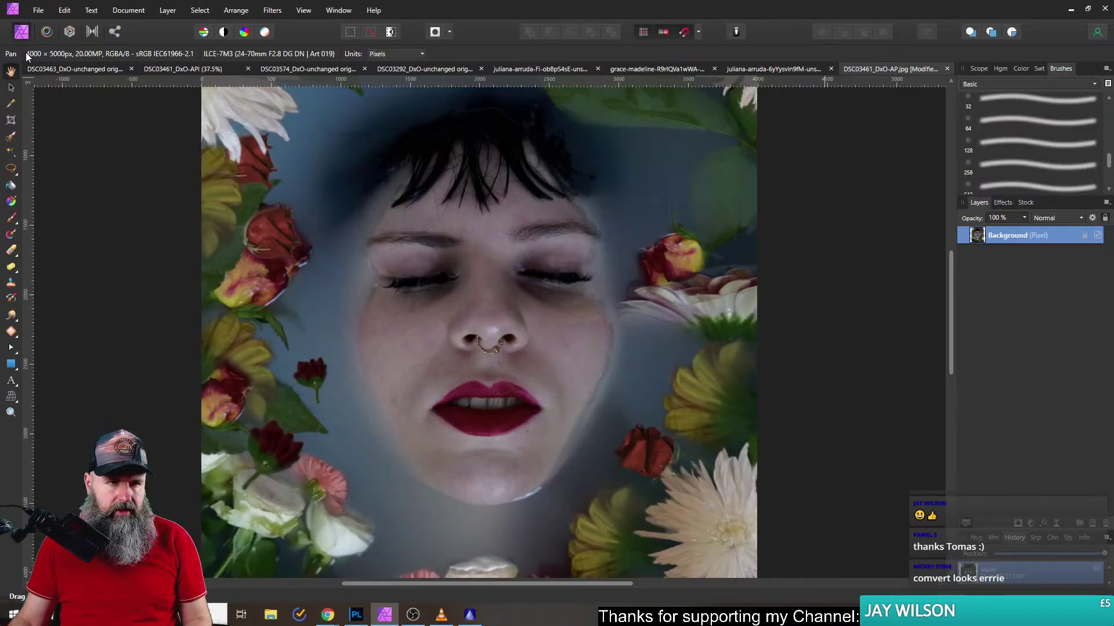
pyautogui.click(38, 10)
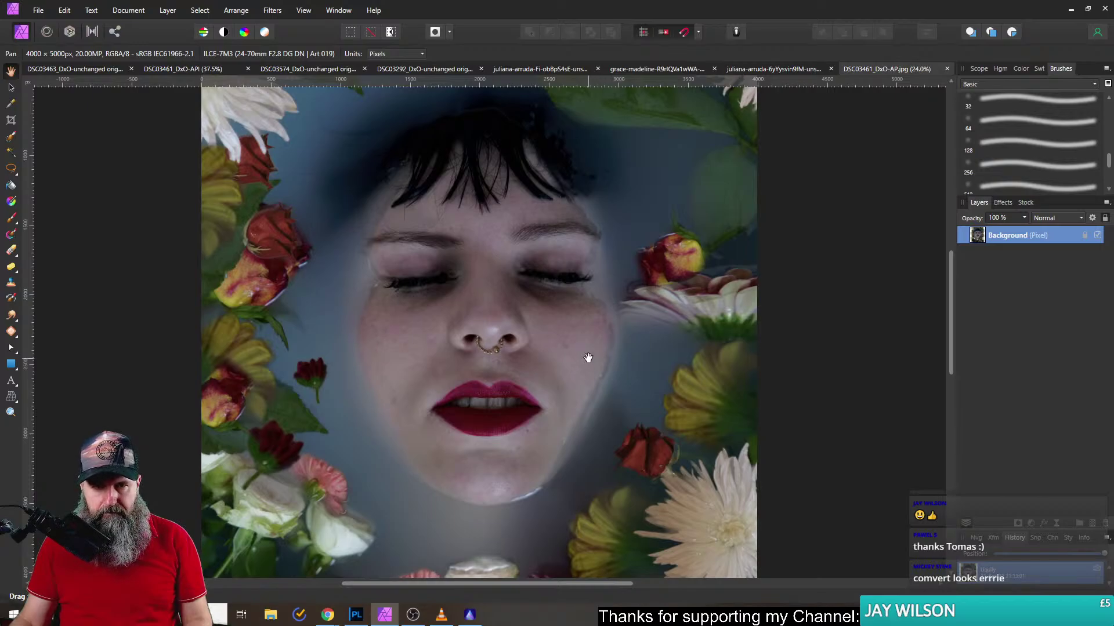
pyautogui.click(947, 69)
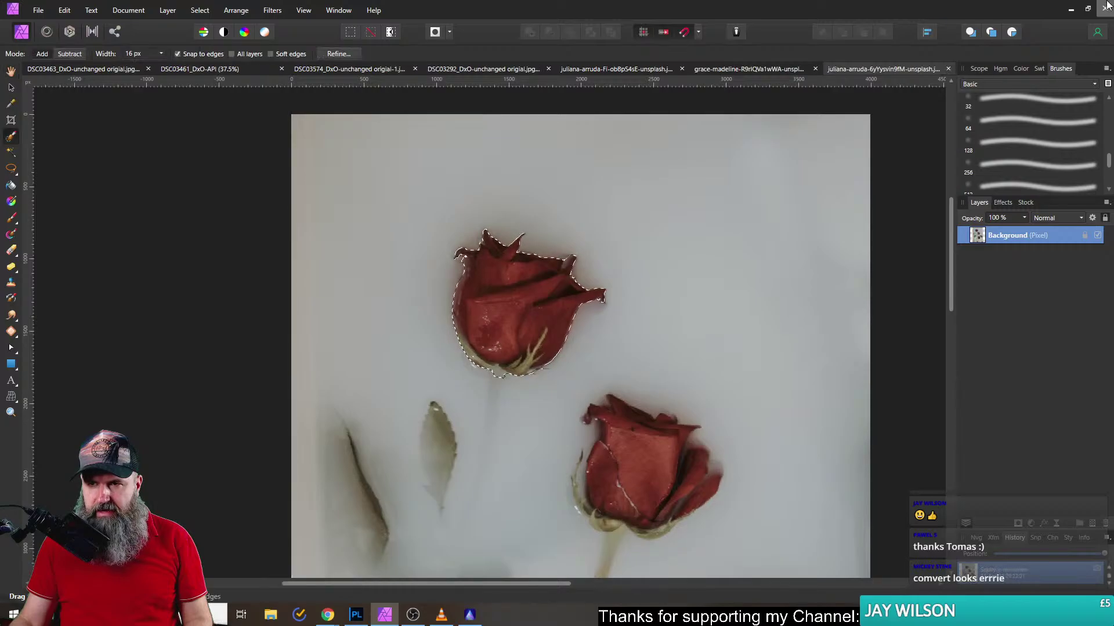
# - Close Affinity Photo, discarding changes in the remaining source images, and return to Luminar AI
pyautogui.click(1106, 10)
pyautogui.click(562, 314)
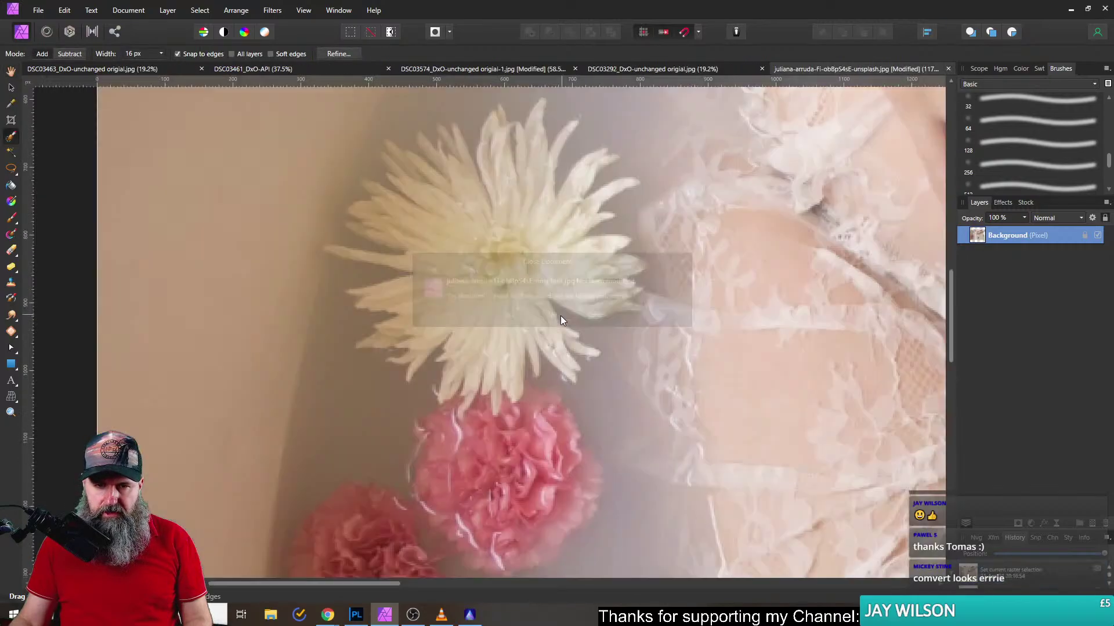
pyautogui.click(560, 316)
pyautogui.click(558, 317)
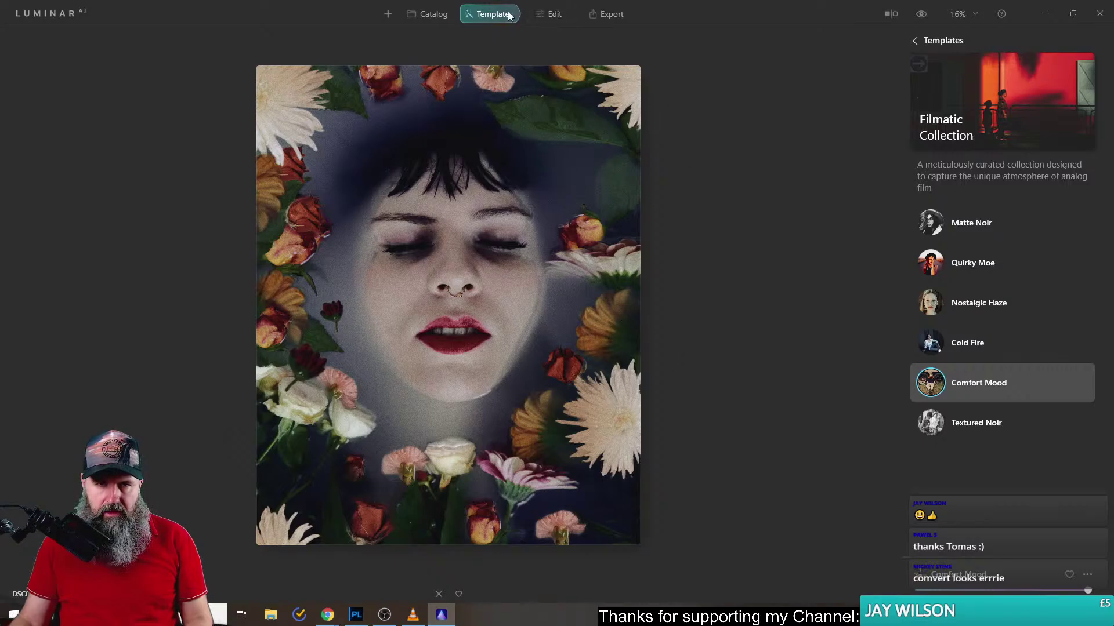
# - Try to reload the corrected DSC03461_DxO-AP.jpg by opening it again from the Downloads folder
pyautogui.click(388, 15)
pyautogui.click(430, 69)
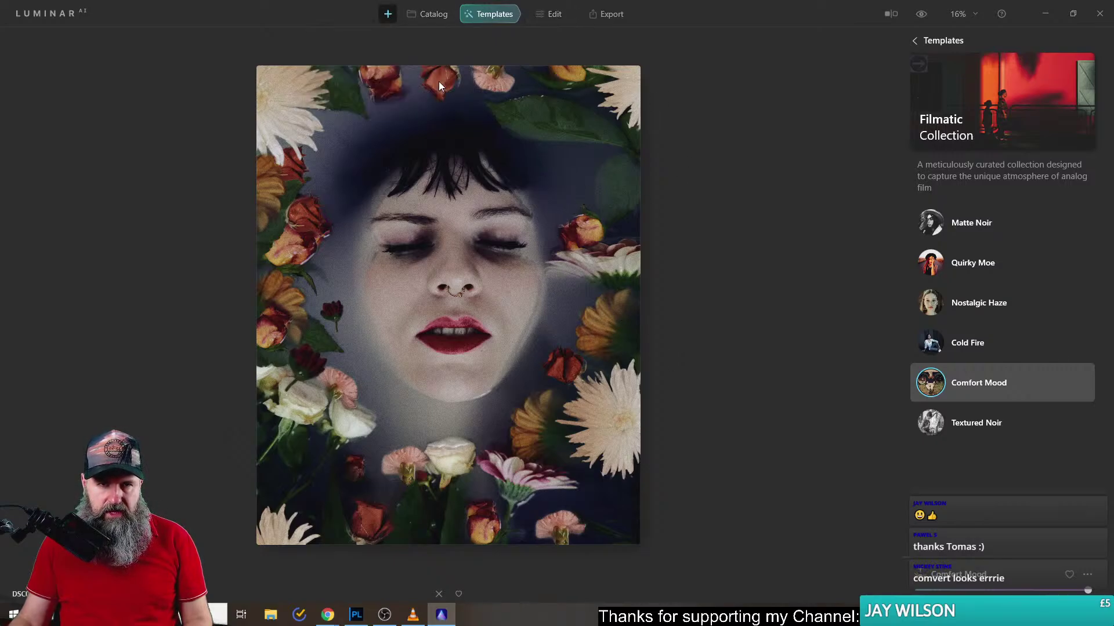
pyautogui.click(122, 113)
pyautogui.doubleClick(122, 113)
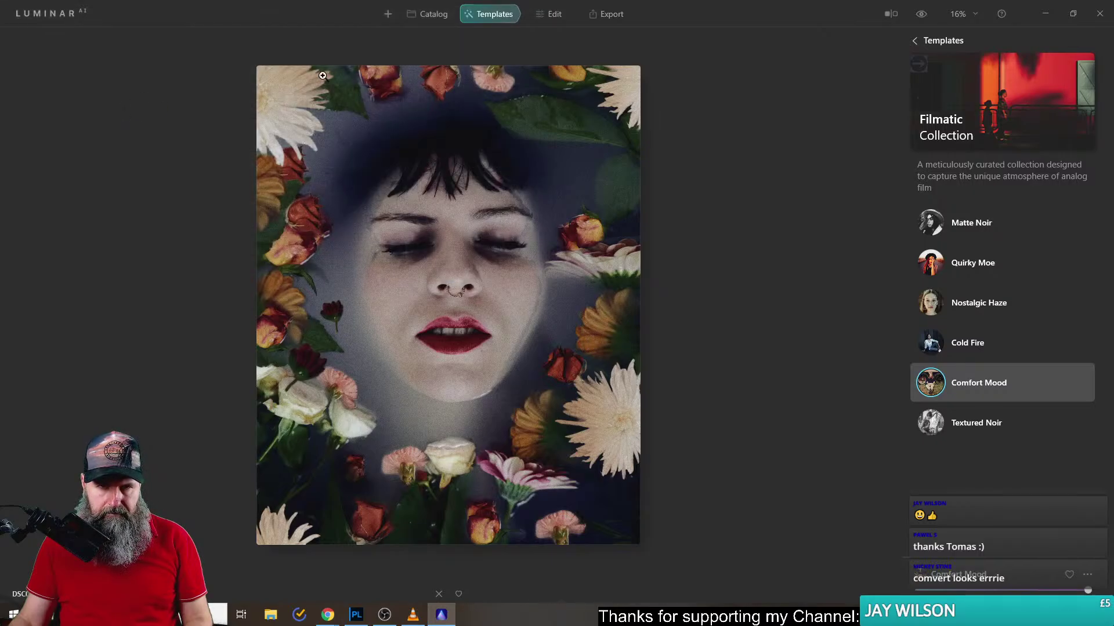
# - Remove the old portrait from Single Image Edits in the catalog
pyautogui.click(410, 12)
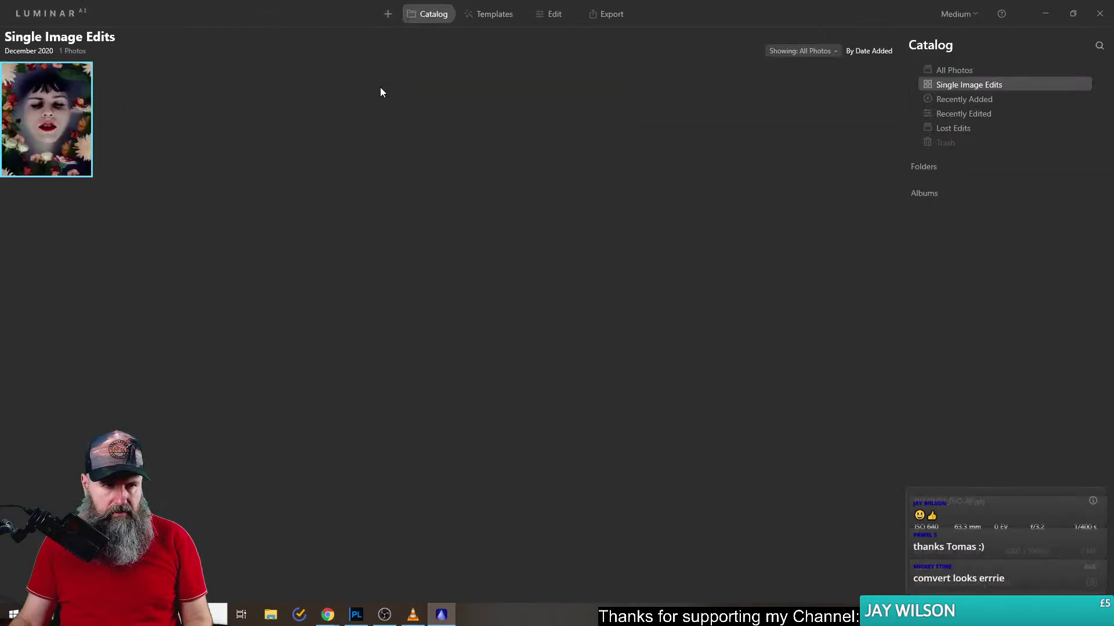
pyautogui.rightClick(62, 128)
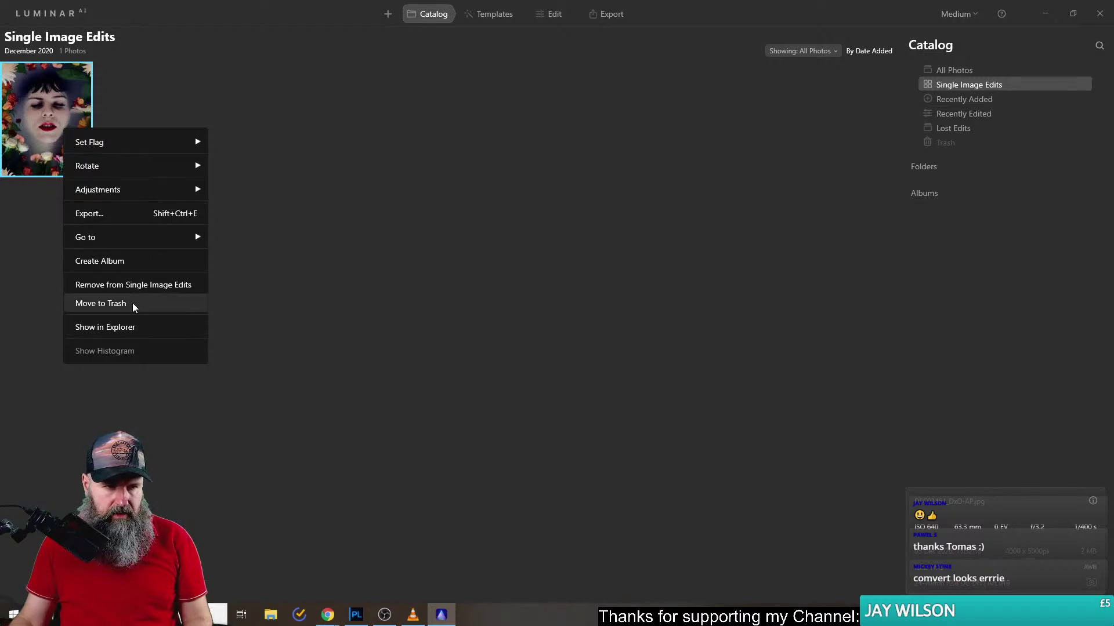
pyautogui.click(133, 285)
# - Open the corrected DSC03461_DxO-AP.jpg from the Downloads folder as a single image edit
pyautogui.click(388, 14)
pyautogui.click(413, 70)
pyautogui.click(136, 105)
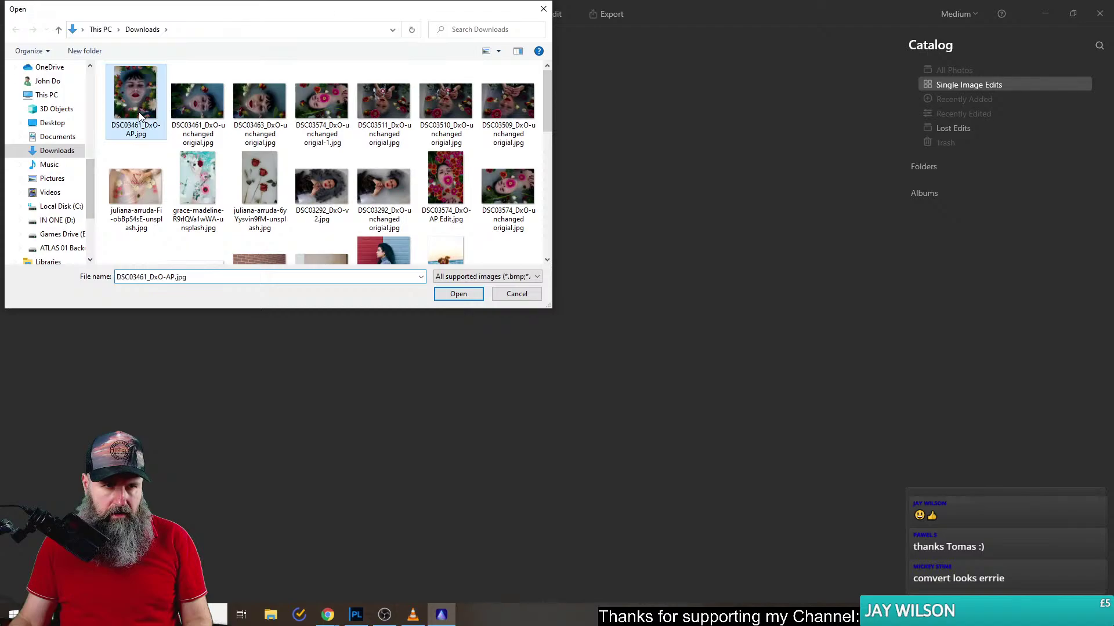
pyautogui.doubleClick(139, 116)
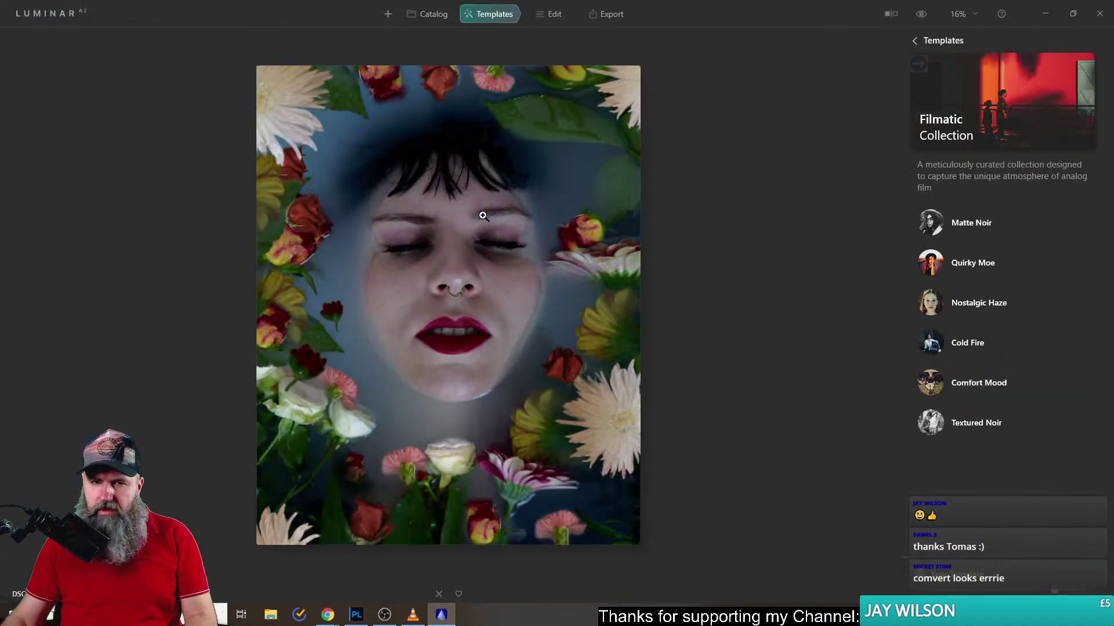
# - Preview the Comfort Mood template on the corrected portrait and revisit the Filmatic collection
pyautogui.click(935, 392)
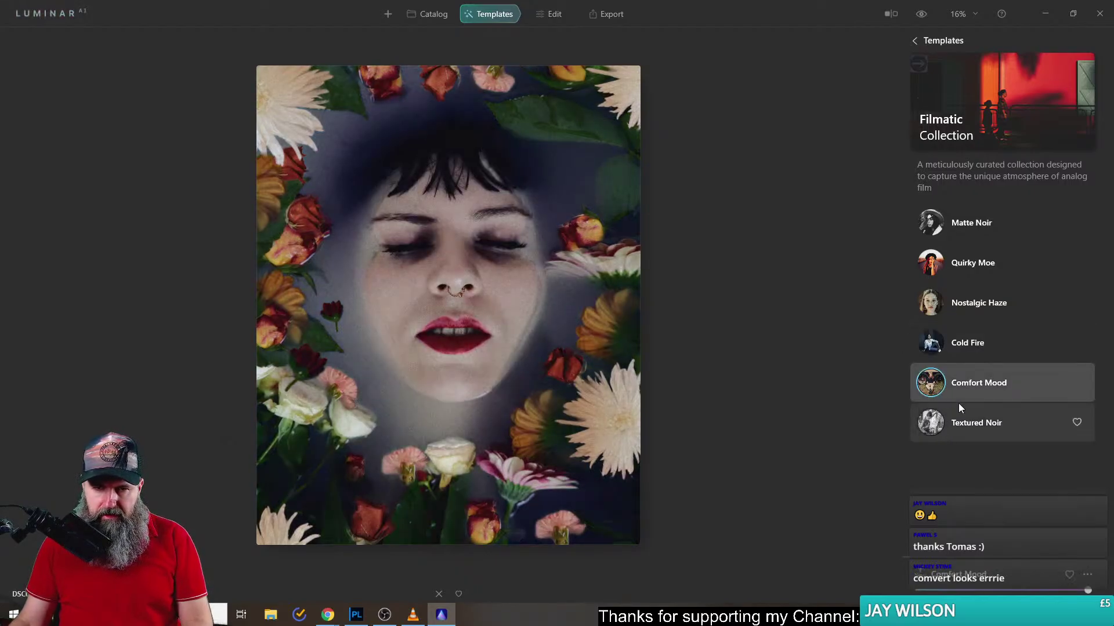
pyautogui.click(915, 40)
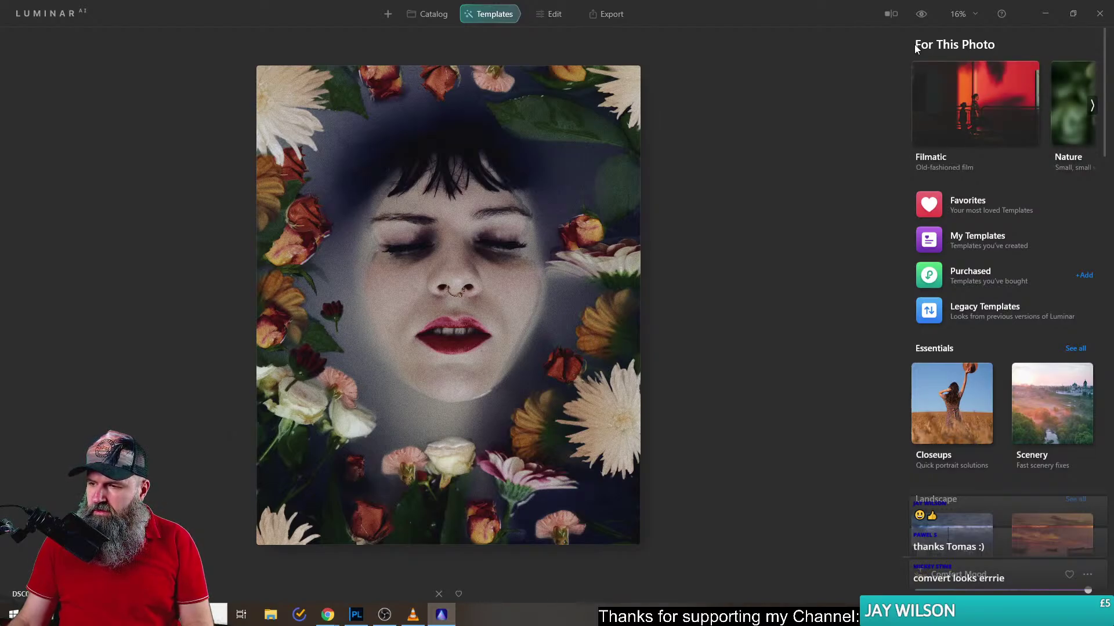
pyautogui.click(963, 96)
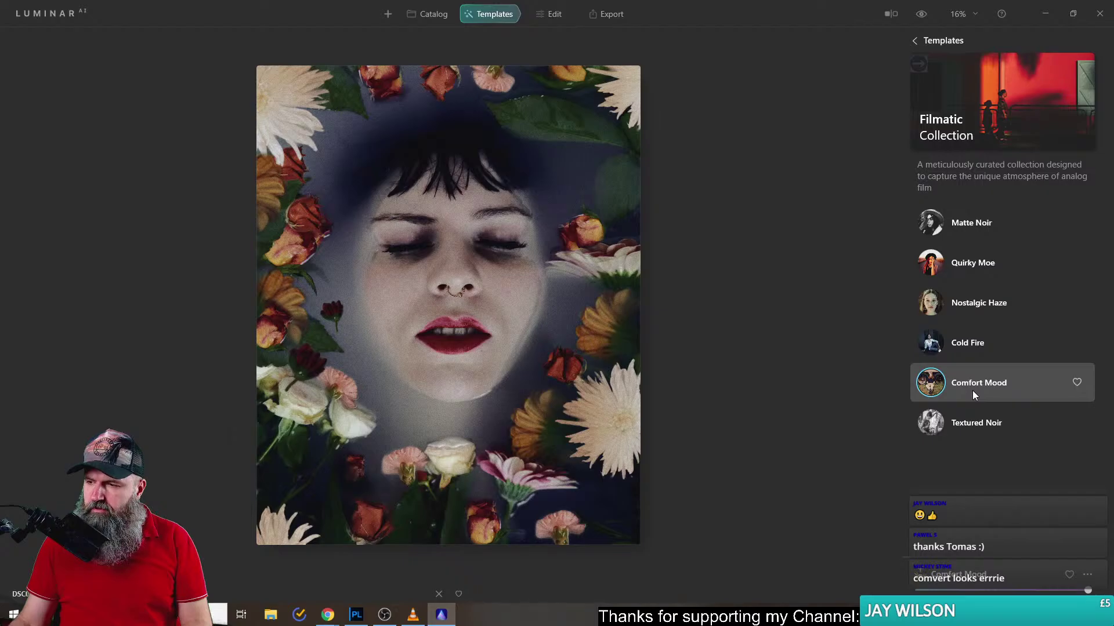
# - Open the Nature collection and compare Sunny Small, MicroWorld, Distinctive Drops, Best Close Up and Arctic Atoms on the portrait
pyautogui.click(918, 37)
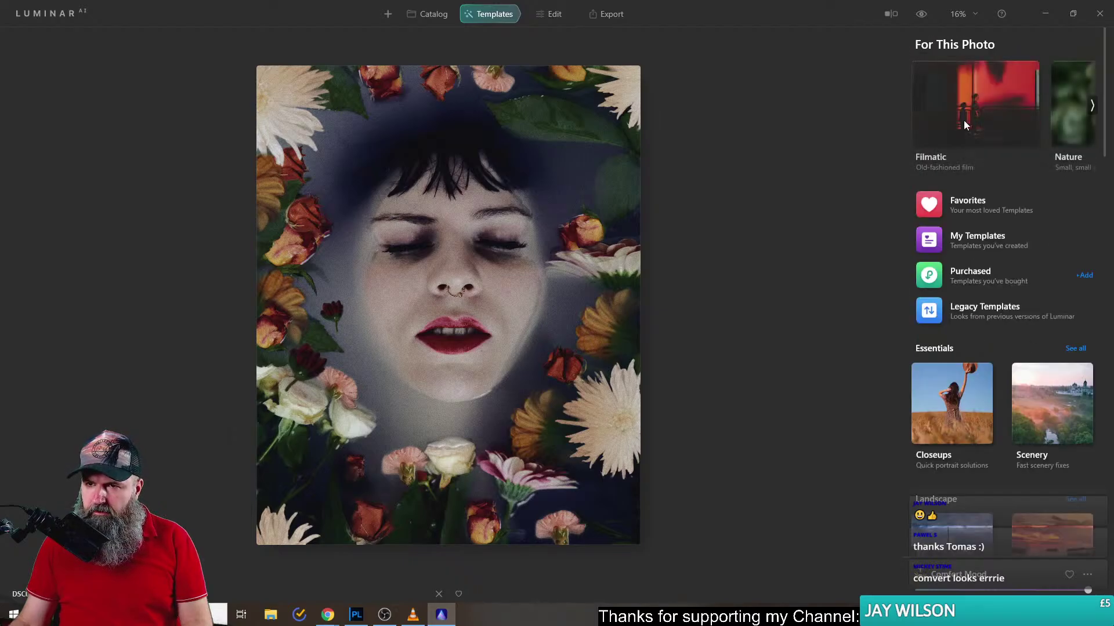
pyautogui.click(1084, 127)
pyautogui.click(973, 272)
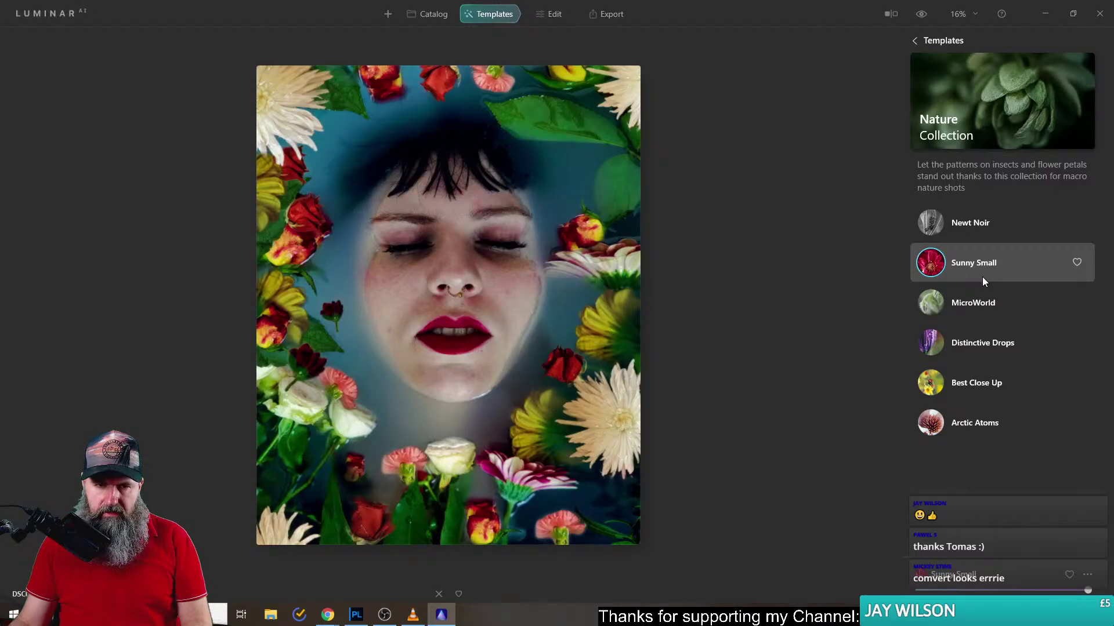
pyautogui.click(970, 312)
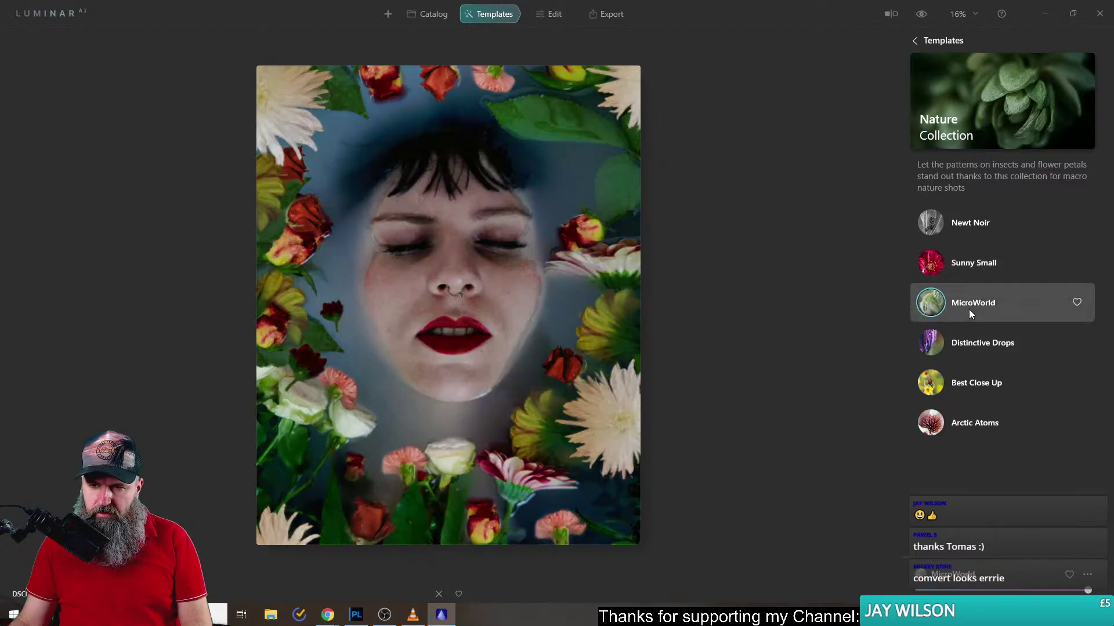
pyautogui.click(976, 346)
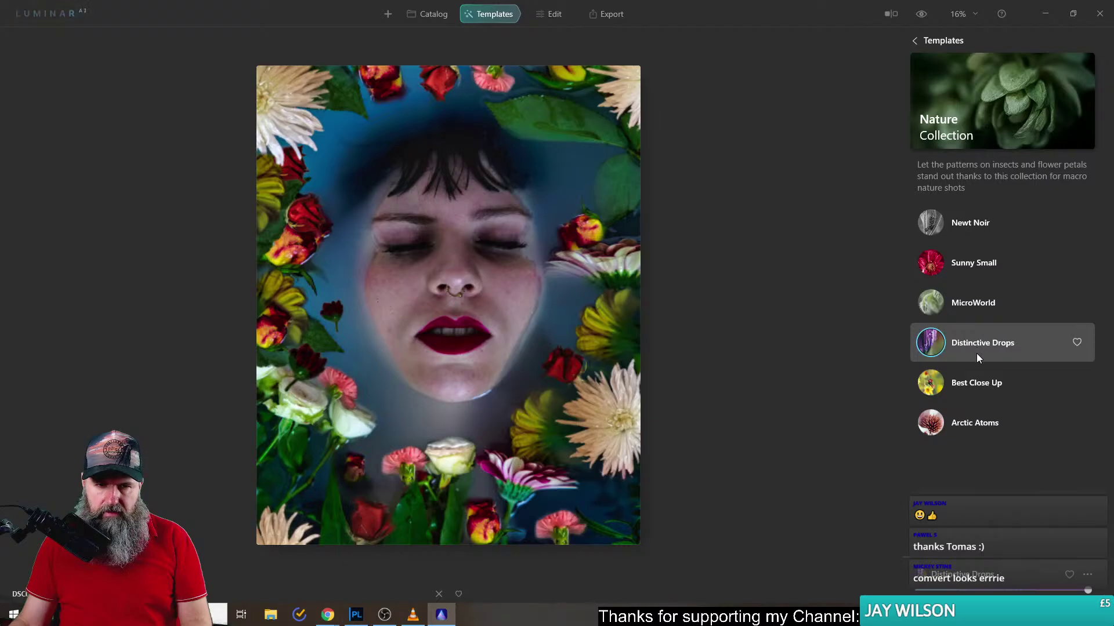
pyautogui.click(972, 387)
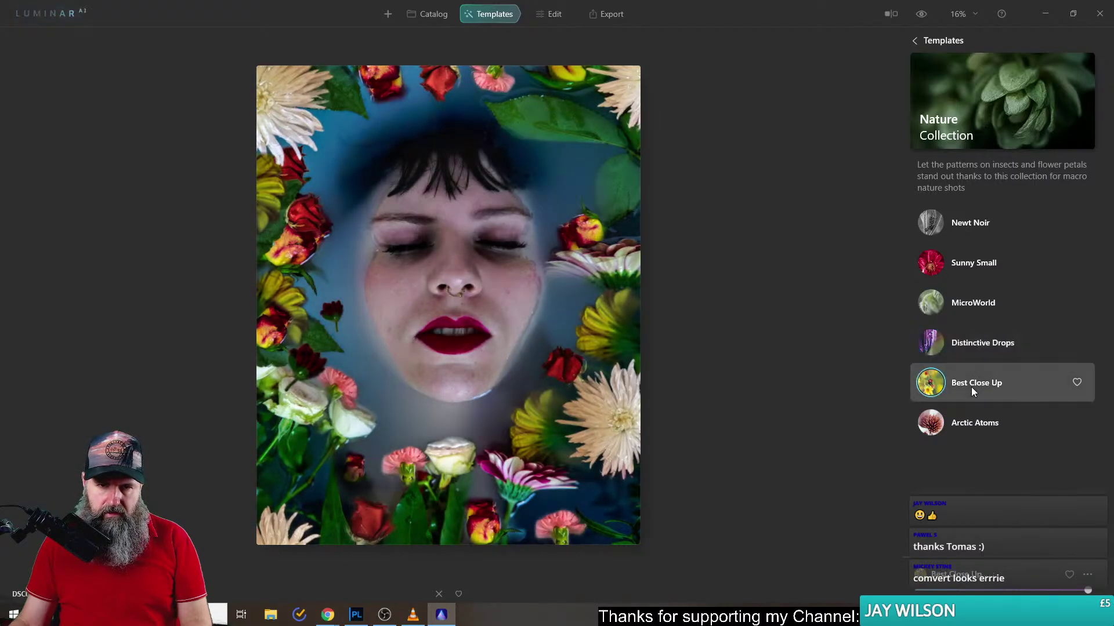
pyautogui.click(972, 429)
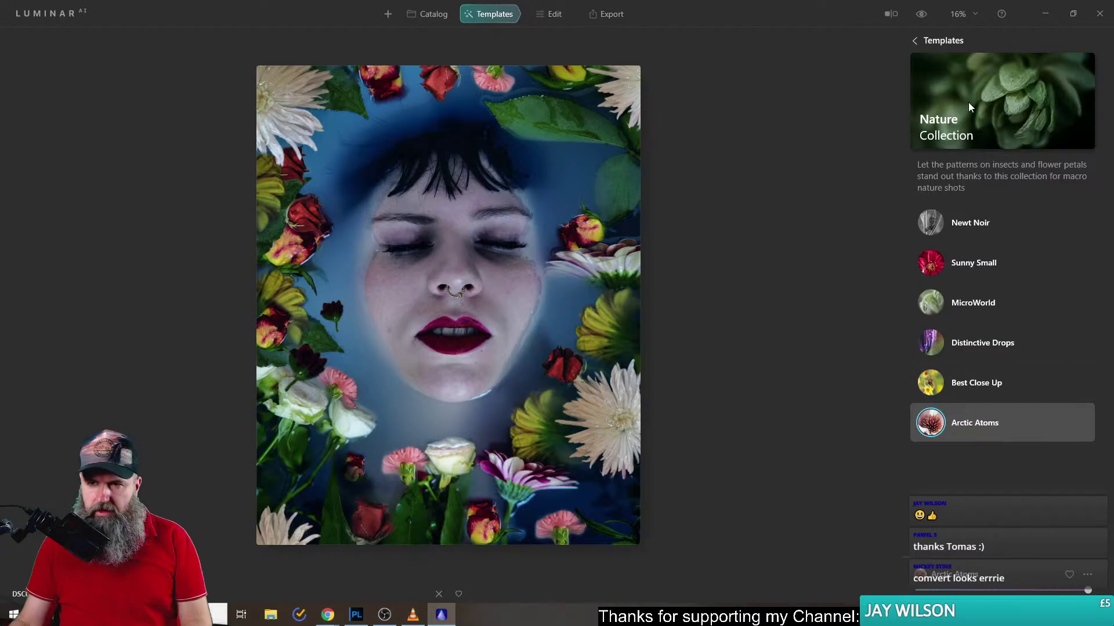
# - Open the Influencer collection, compare Cozy Den, Eventide, Evening Glow, Light Wash and Winter Refuge on the portrait, and return to Evening Glow
pyautogui.click(915, 40)
pyautogui.click(1091, 114)
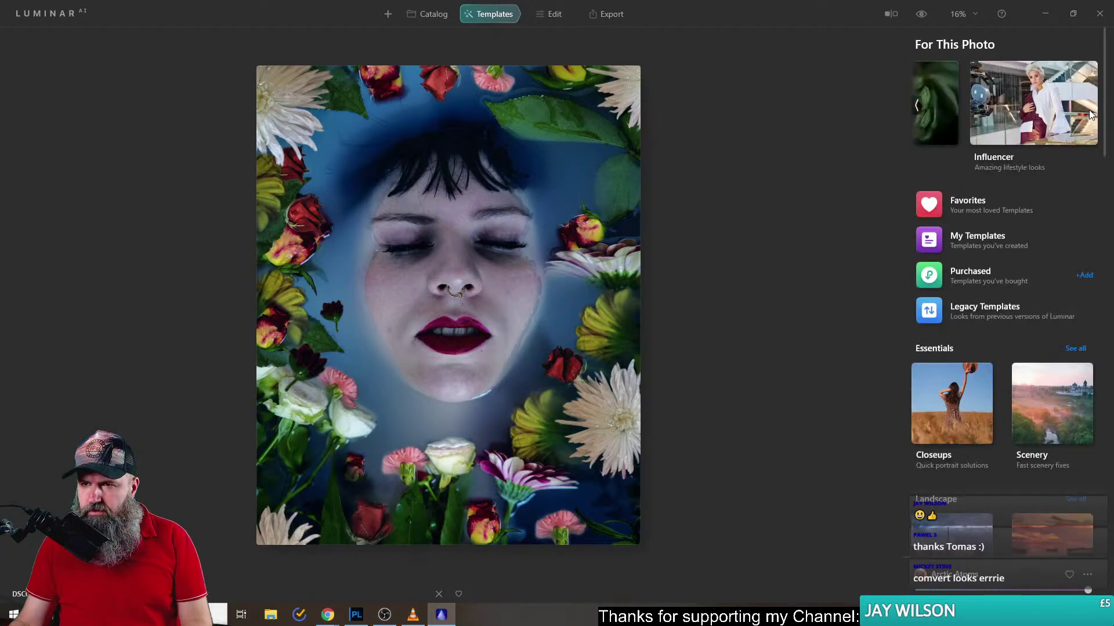
pyautogui.click(1030, 120)
pyautogui.click(938, 254)
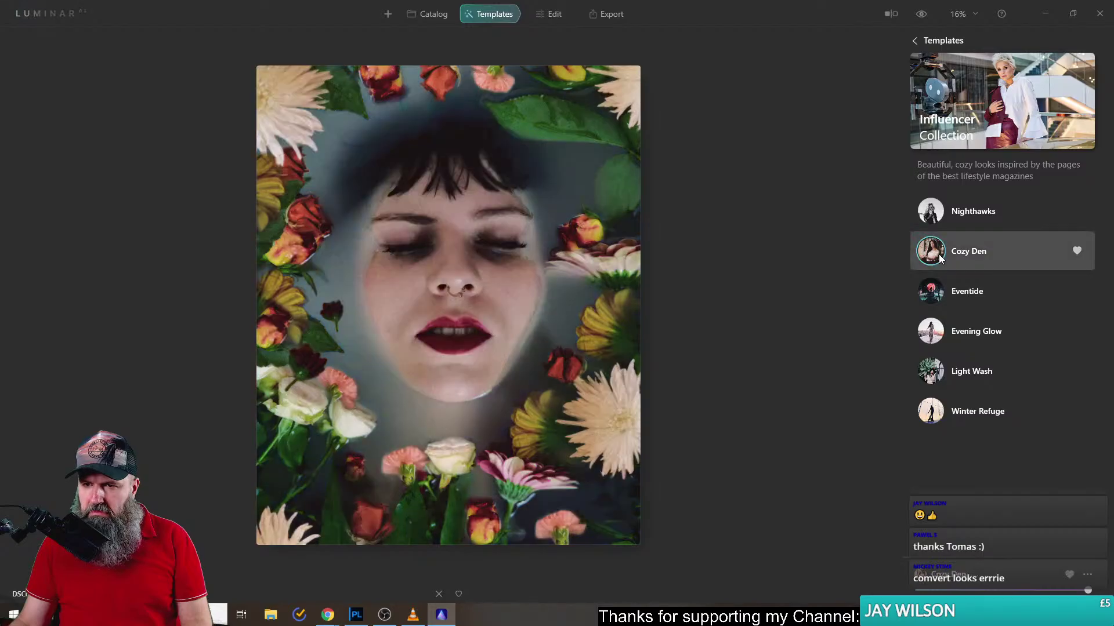
pyautogui.click(933, 295)
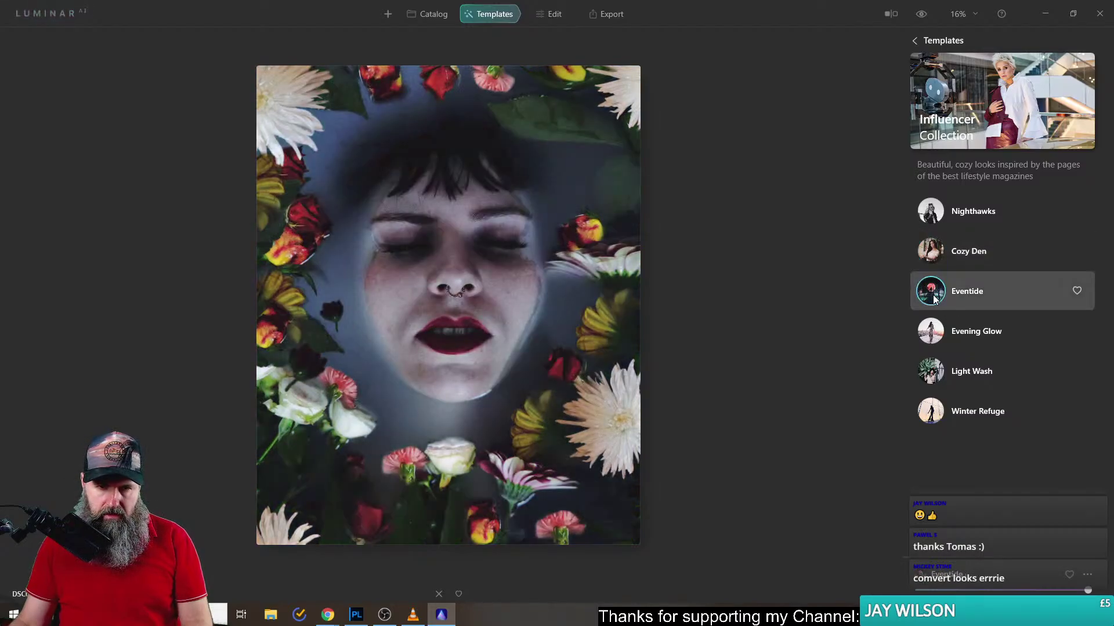
pyautogui.click(940, 337)
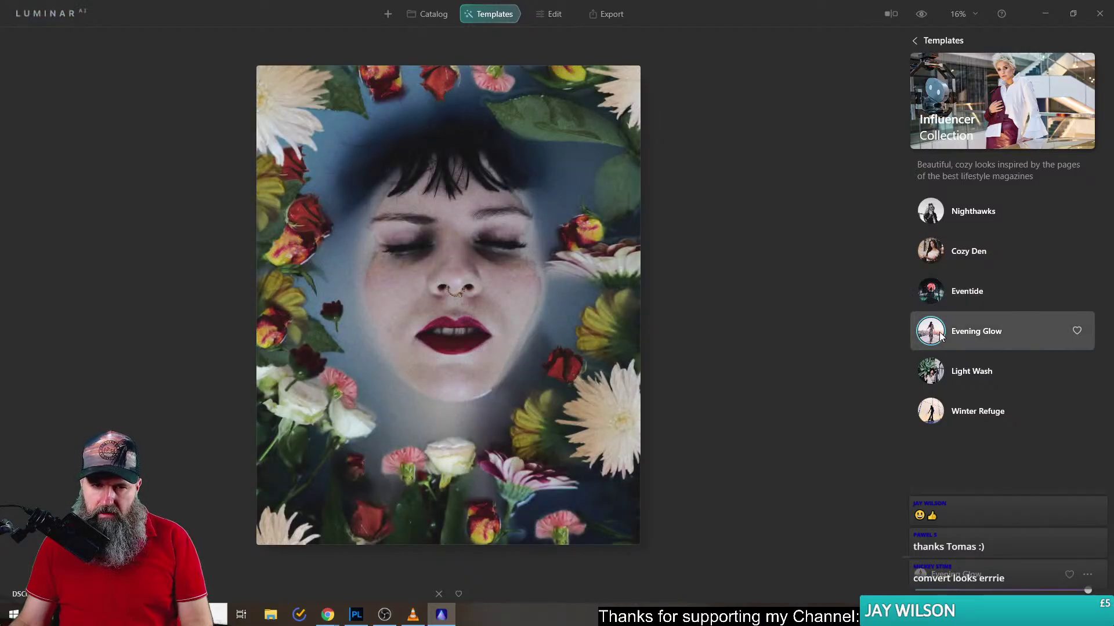
pyautogui.click(940, 373)
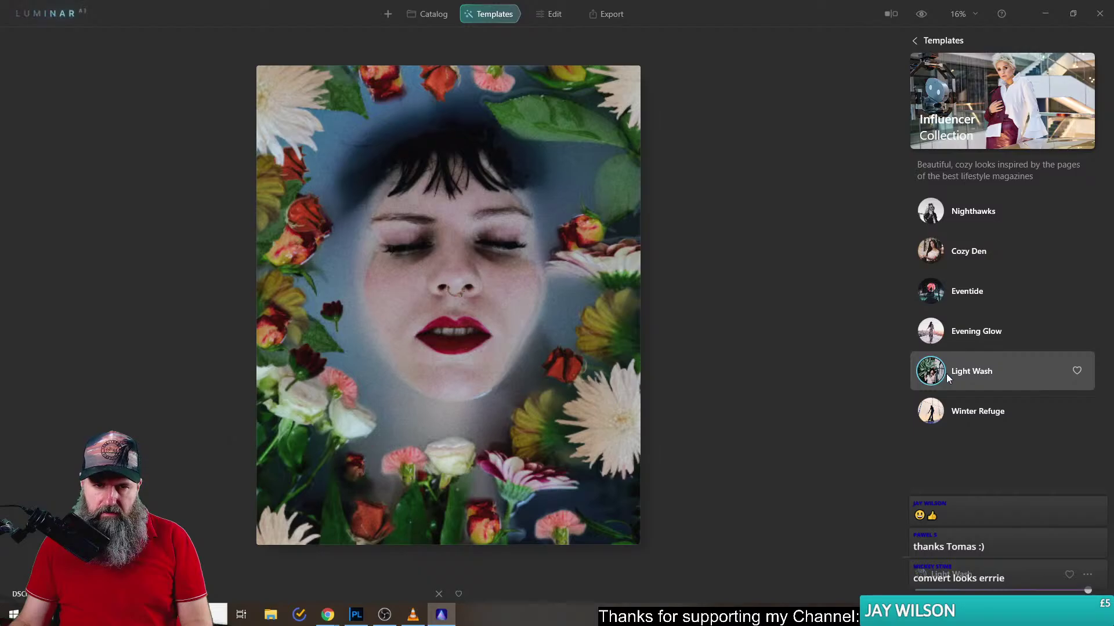
pyautogui.click(940, 415)
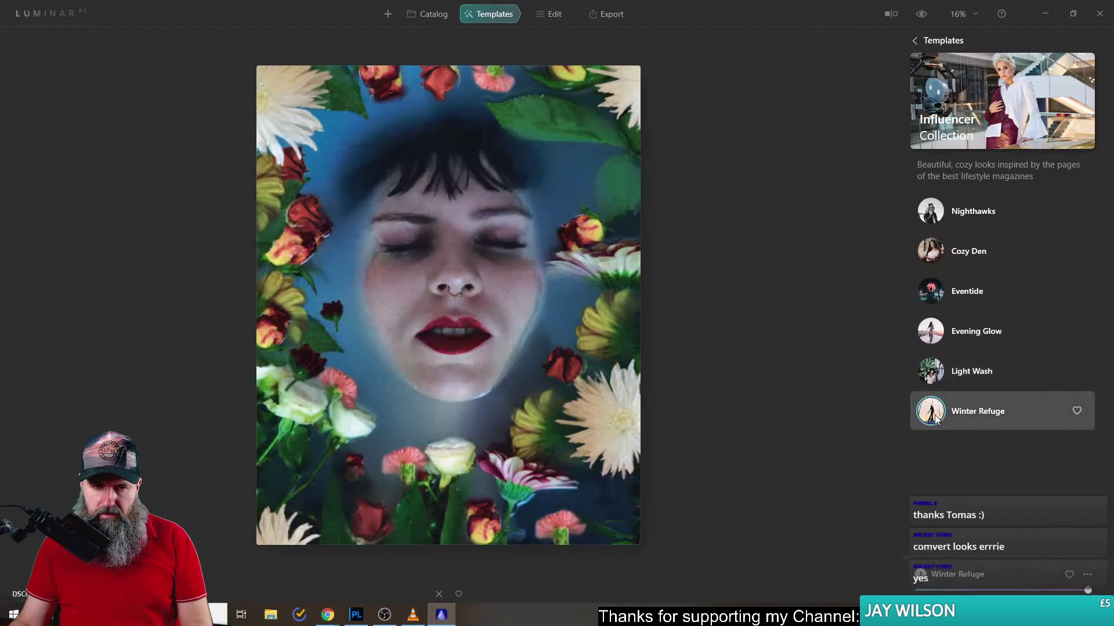
pyautogui.click(942, 343)
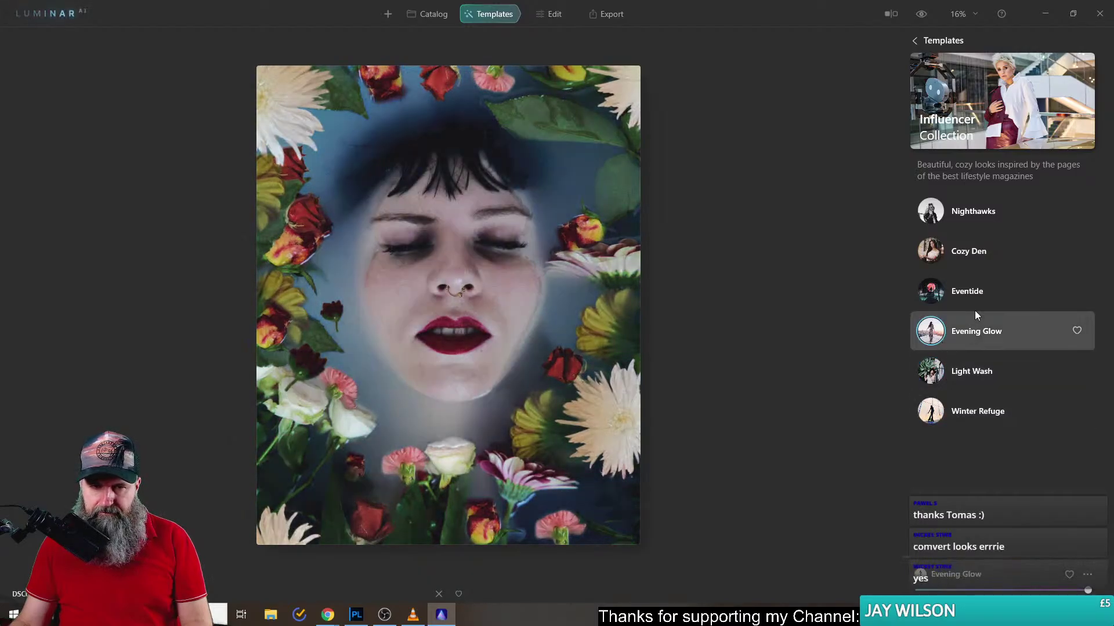
# - Compare City Thrills, Frosty, Electric City and Street Theater from the Big City Lights collection, reapply Electric City, and return to the template collections
pyautogui.click(915, 40)
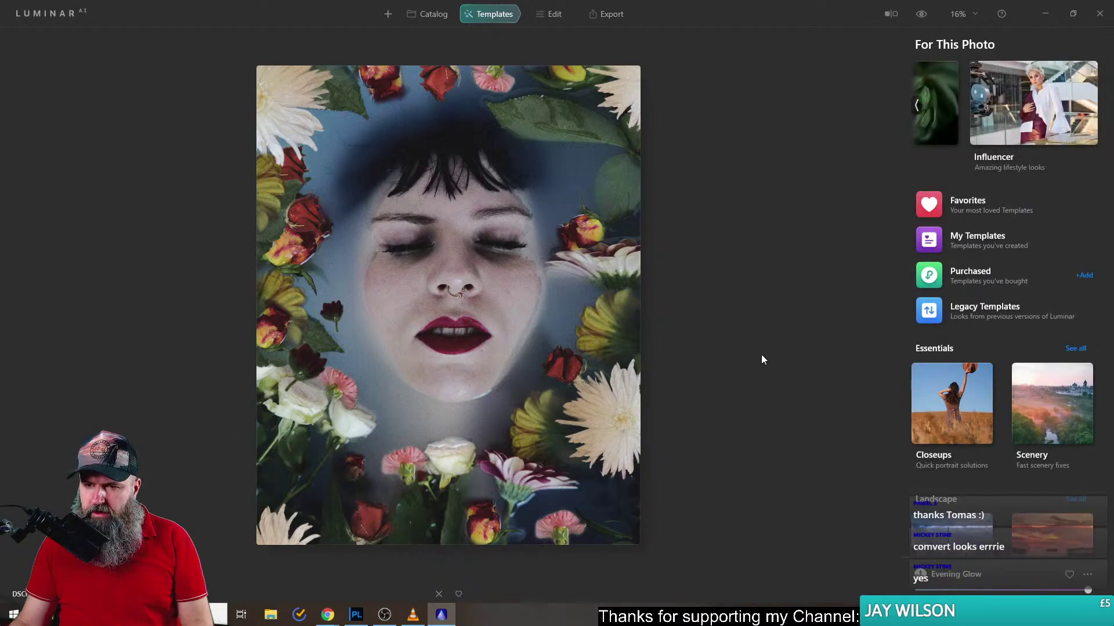
pyautogui.scroll(-3, 954, 441)
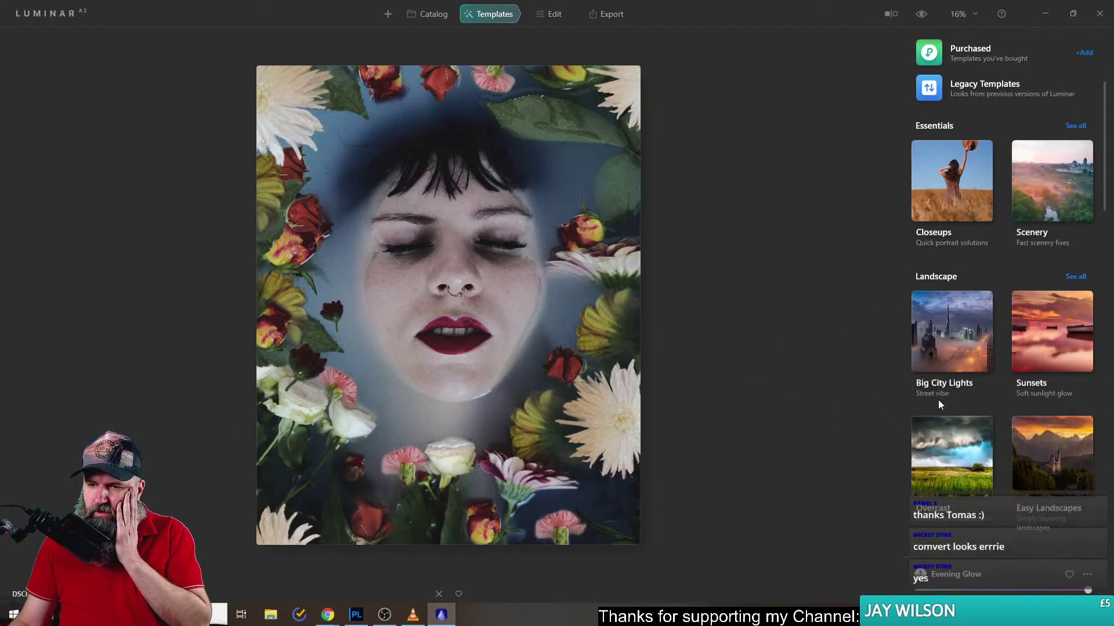
pyautogui.click(946, 345)
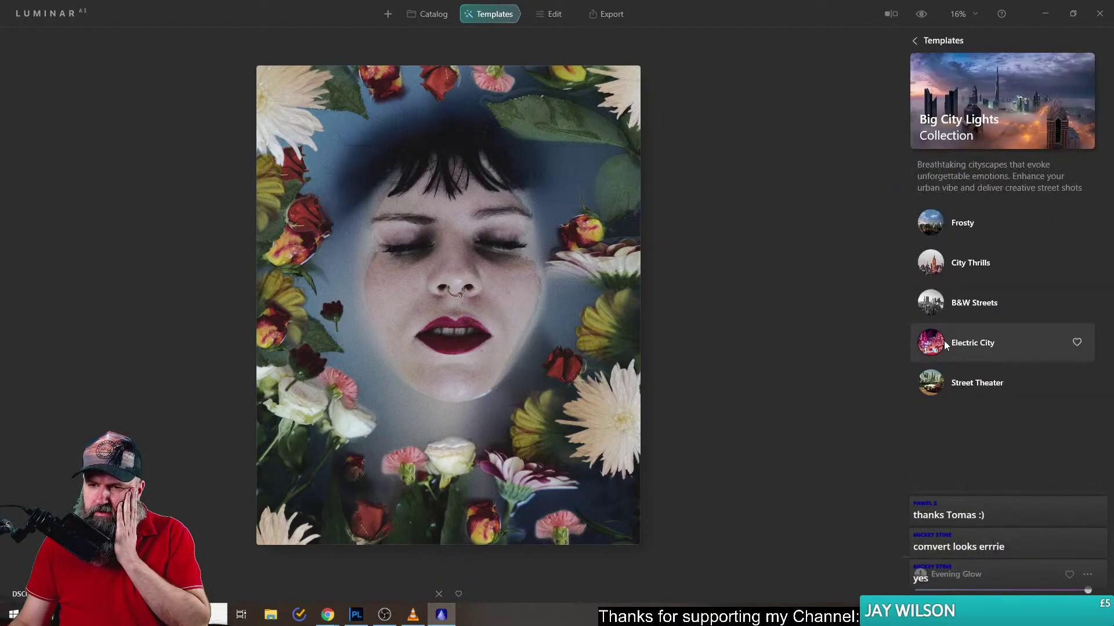
pyautogui.click(949, 259)
pyautogui.click(936, 228)
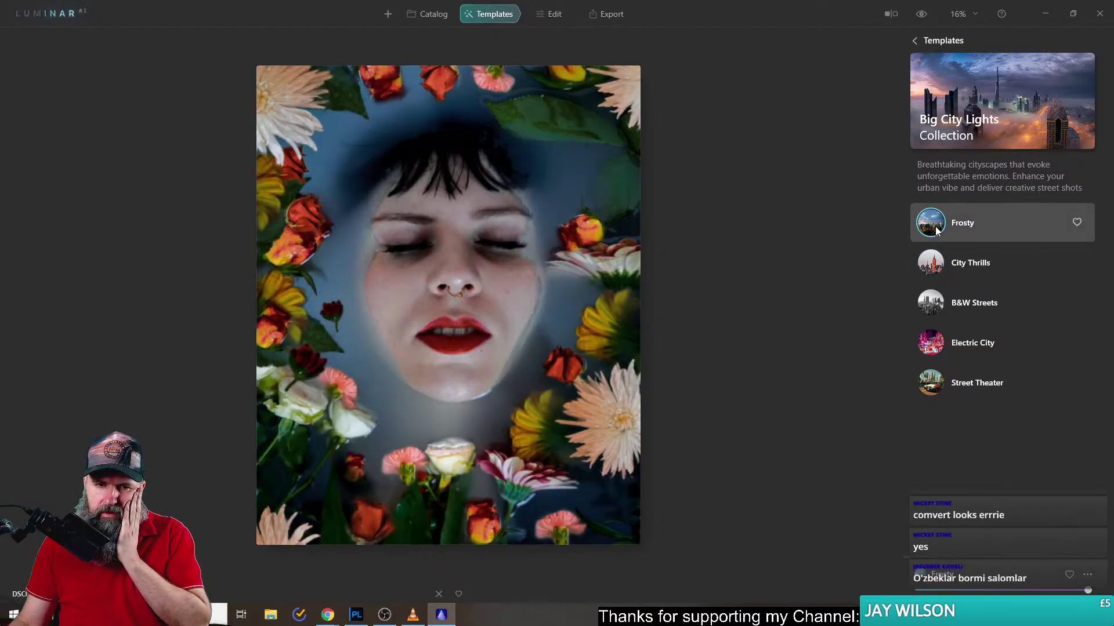
pyautogui.click(945, 334)
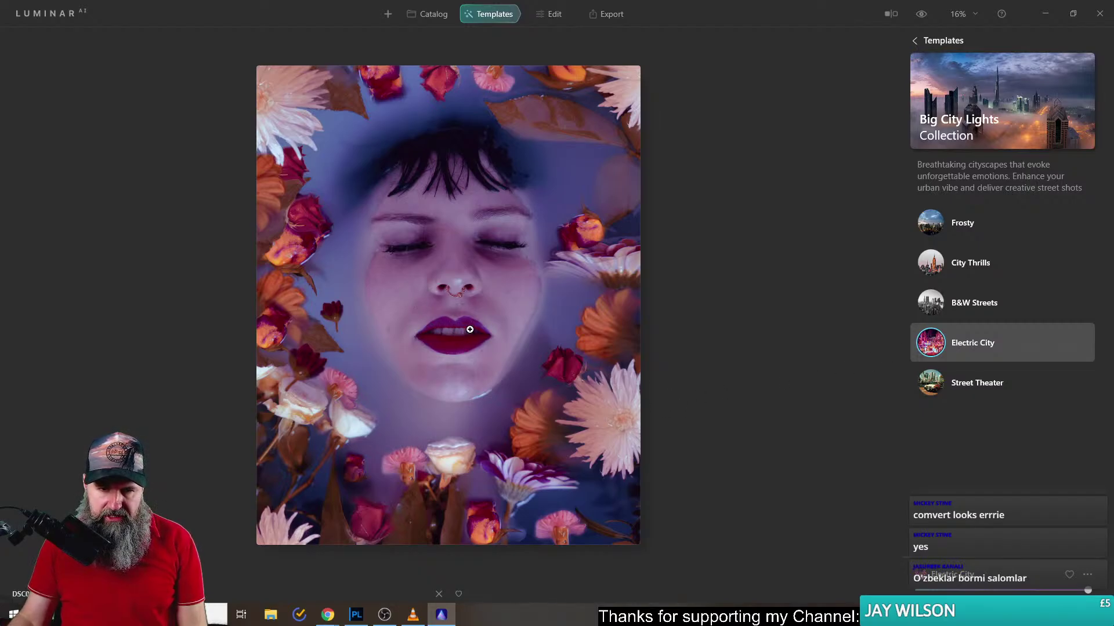
pyautogui.click(934, 389)
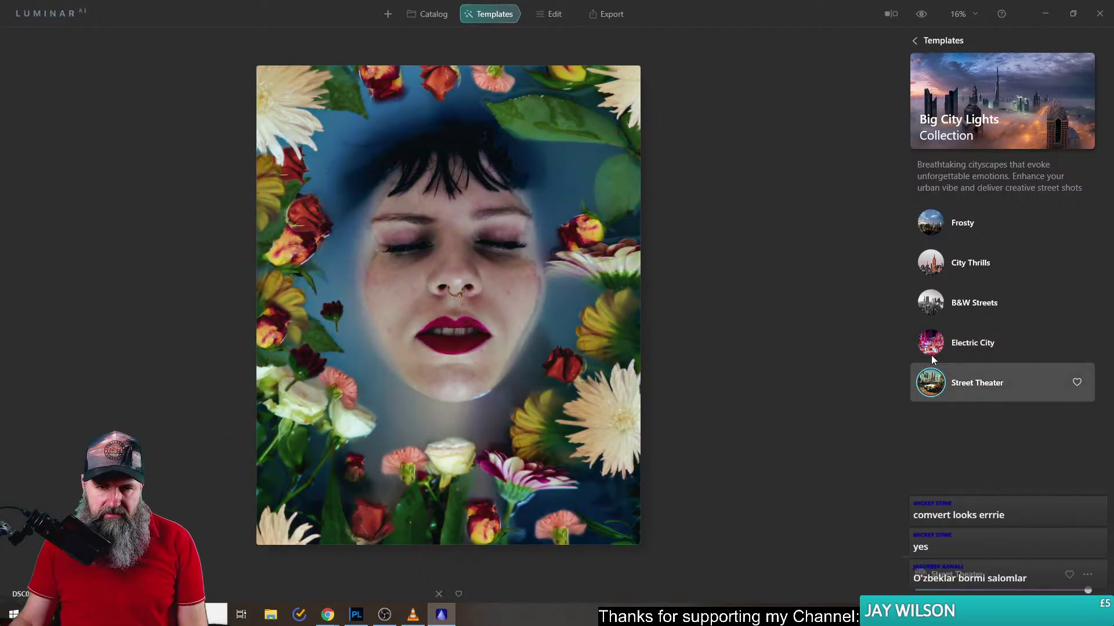
pyautogui.click(933, 360)
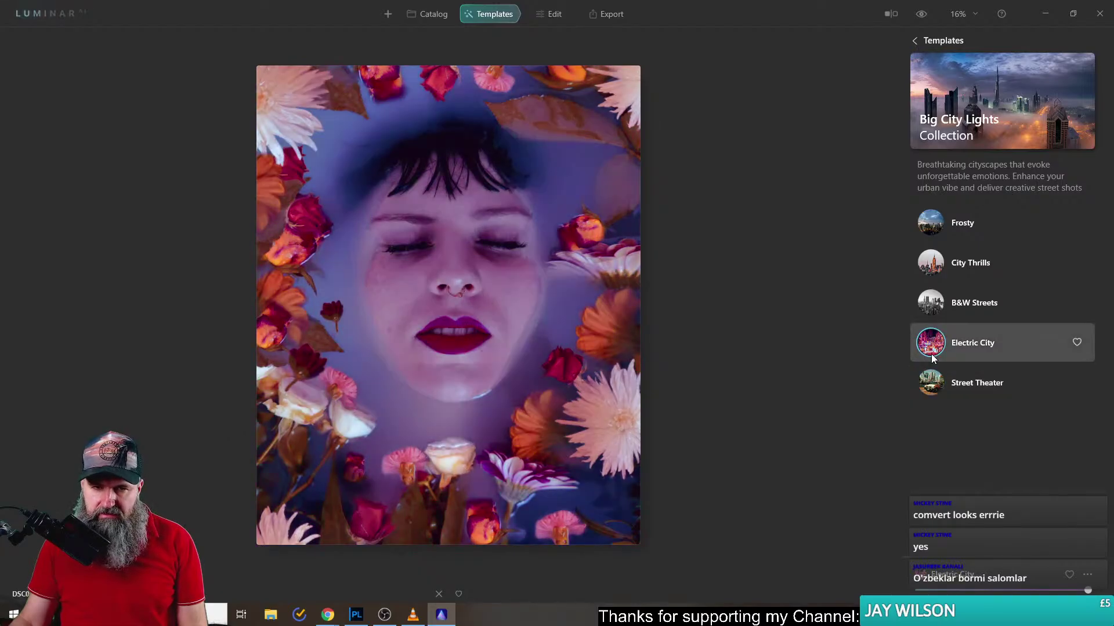
pyautogui.click(913, 41)
pyautogui.scroll(-2, 963, 290)
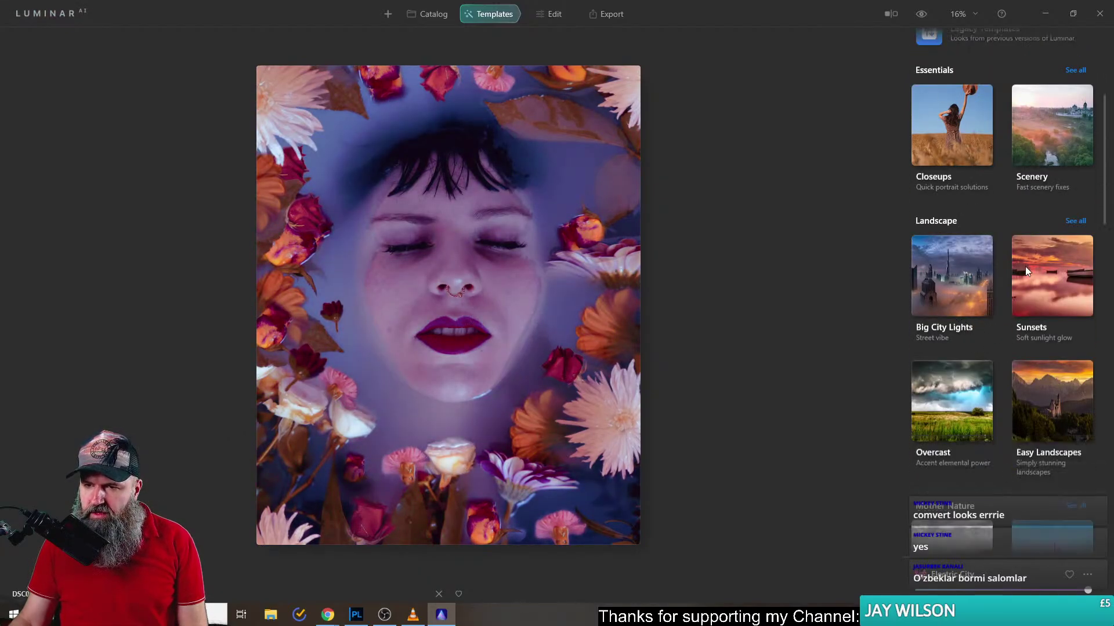
# - Try the Night's Thunder, Backlit Clouds, Arctic Sea, Mystery and Dynamic Result templates from the Overcast collection on the portrait
pyautogui.click(954, 415)
pyautogui.click(946, 315)
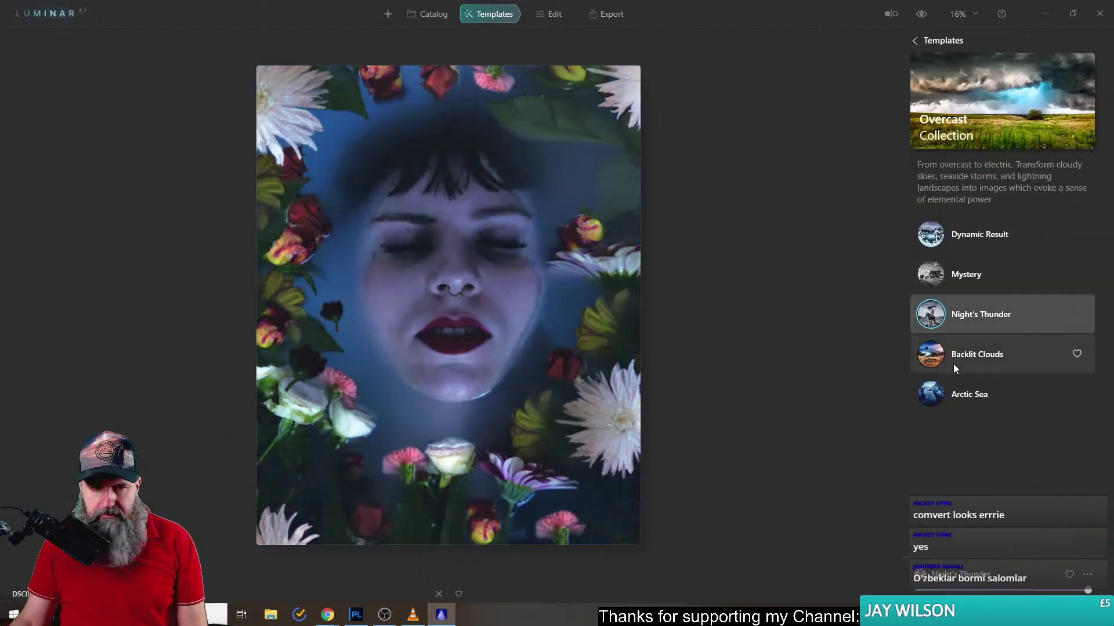
pyautogui.click(952, 363)
pyautogui.click(952, 398)
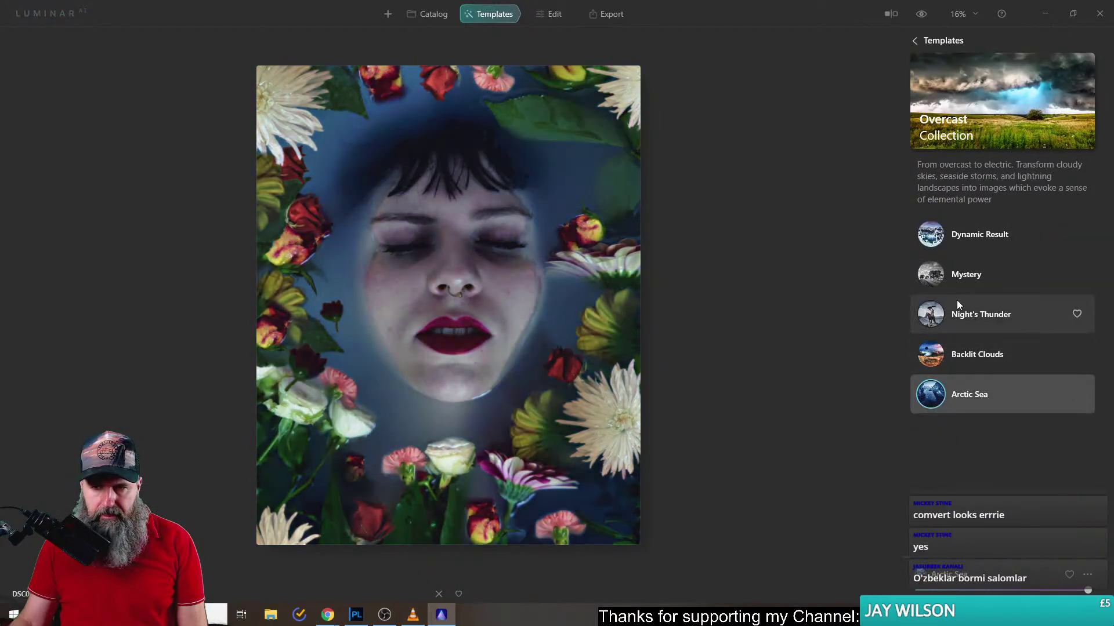
pyautogui.click(961, 278)
pyautogui.click(951, 235)
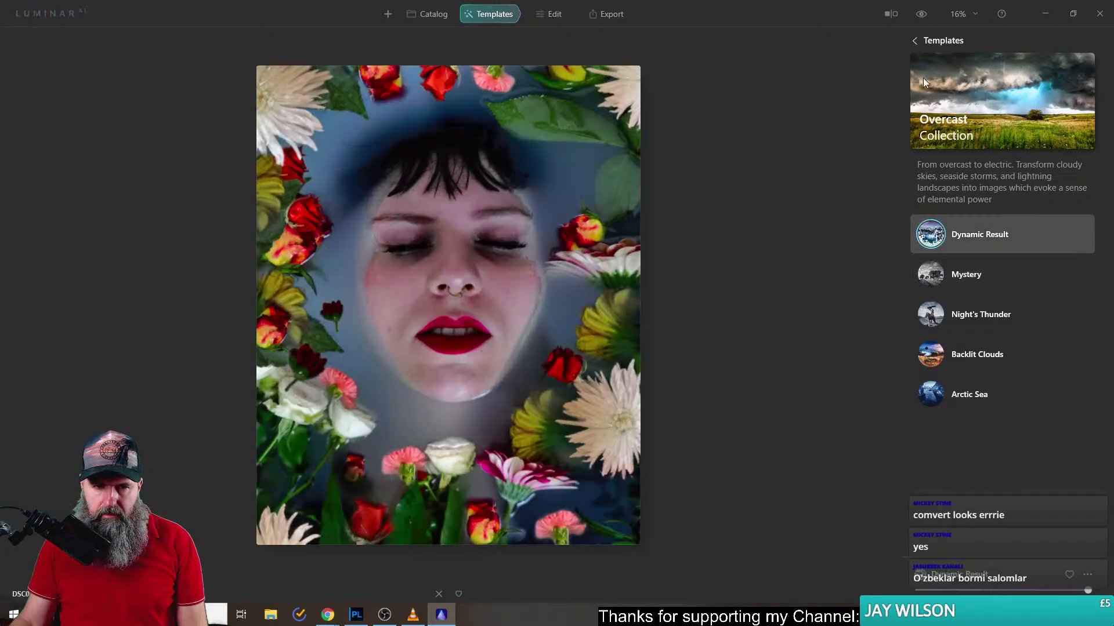
pyautogui.click(916, 39)
# - Try the Cold Fire template from the suggested Filmatic collection on the portrait
pyautogui.scroll(1, 974, 392)
pyautogui.scroll(-4, 958, 383)
pyautogui.scroll(6, 955, 352)
pyautogui.scroll(3, 954, 353)
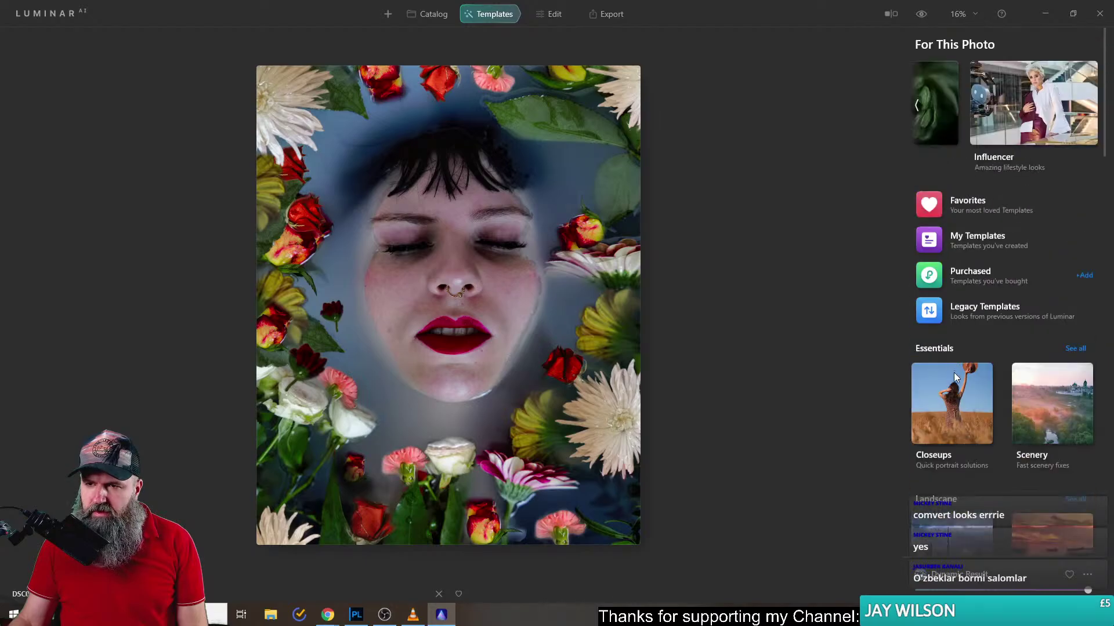
pyautogui.click(917, 105)
pyautogui.click(912, 104)
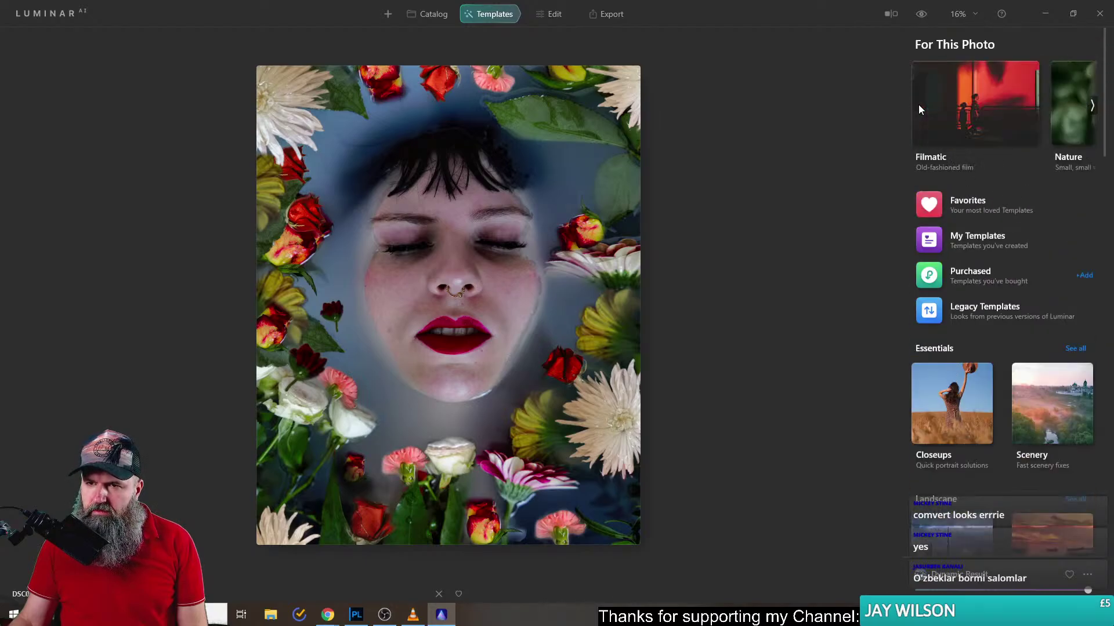
pyautogui.click(994, 114)
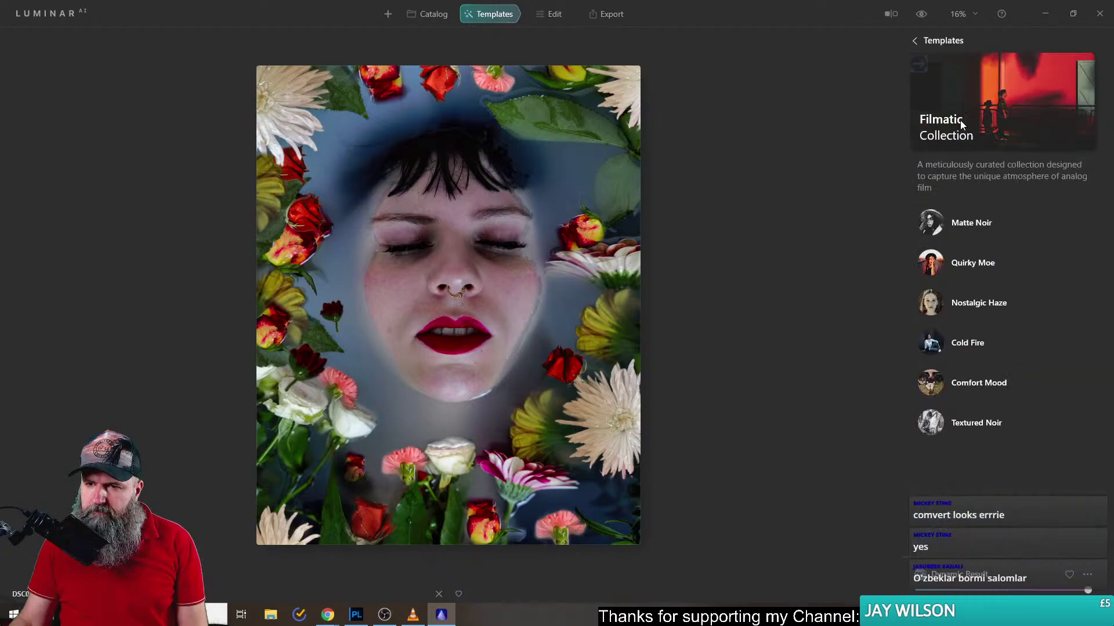
pyautogui.click(979, 343)
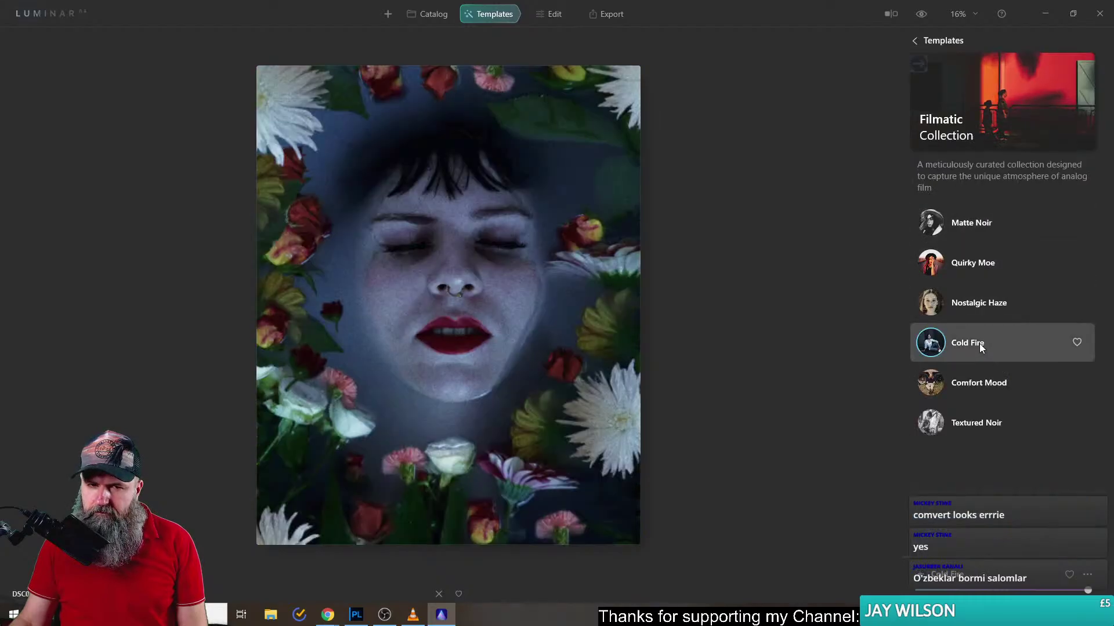
pyautogui.click(916, 40)
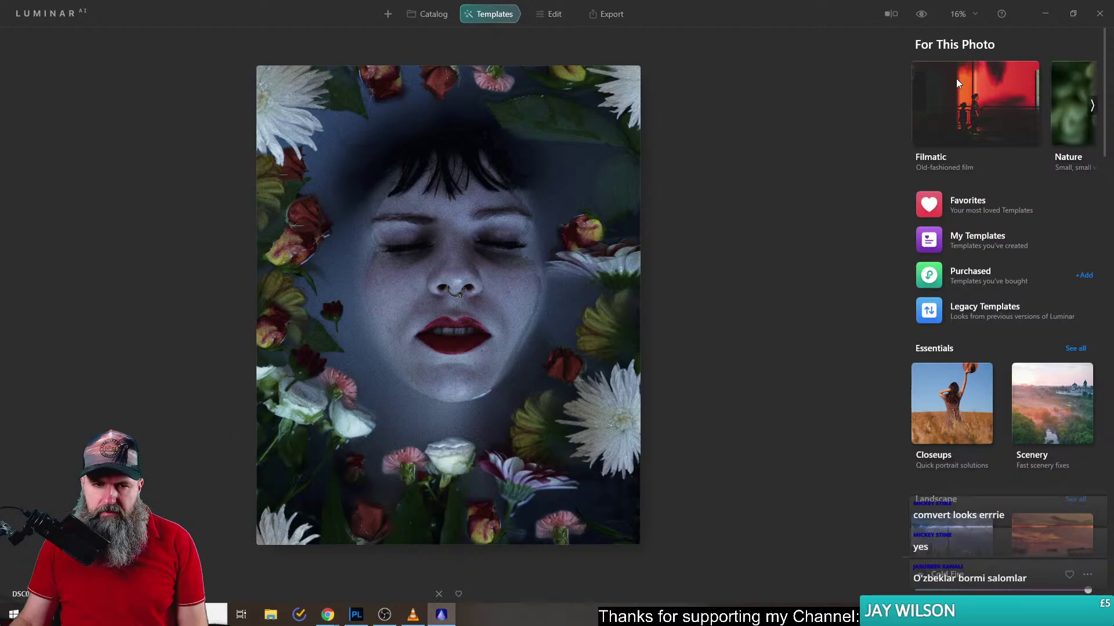
# - Try the Fast Fix, Clear & Sharp, More Volume, Simple and Clear Skies templates from the Scenery collection
pyautogui.scroll(-2, 975, 313)
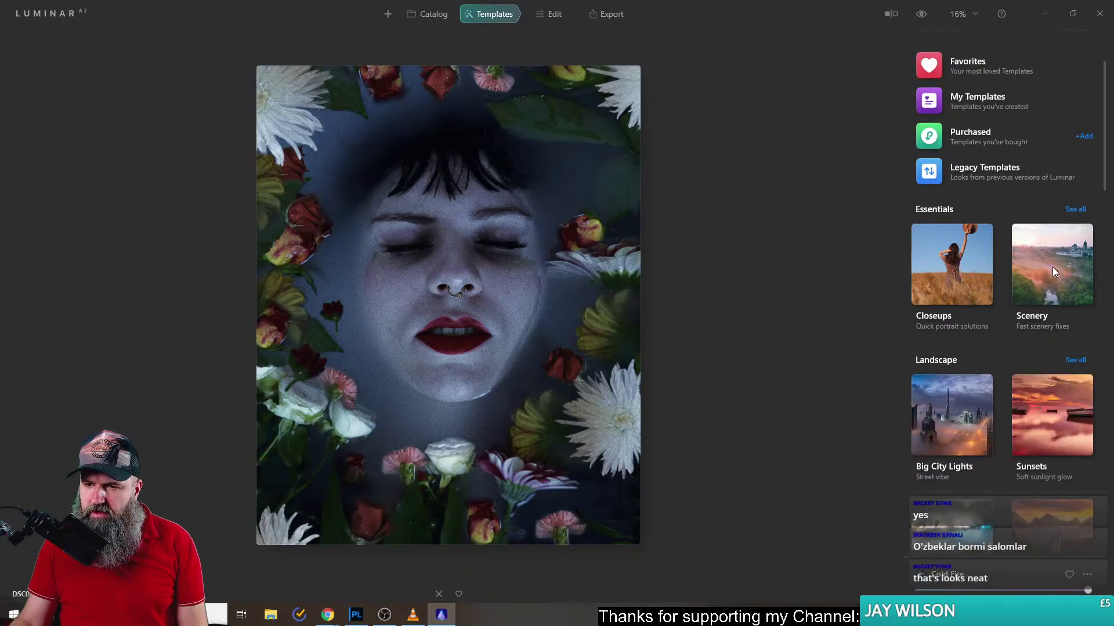
pyautogui.click(1052, 266)
pyautogui.click(974, 252)
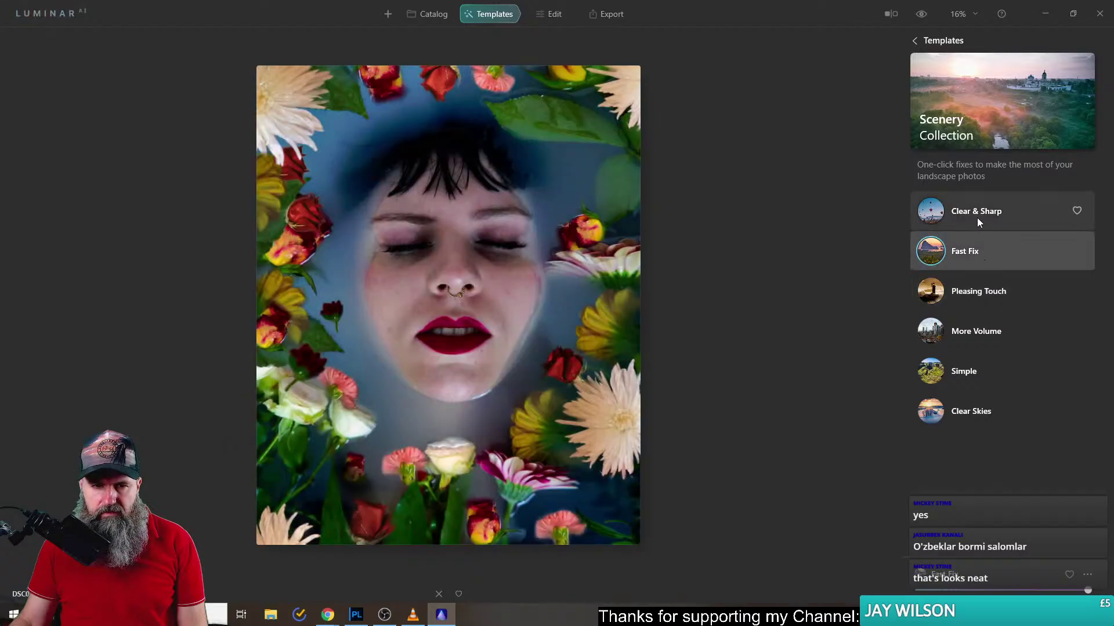
pyautogui.click(977, 218)
pyautogui.click(979, 325)
pyautogui.click(972, 377)
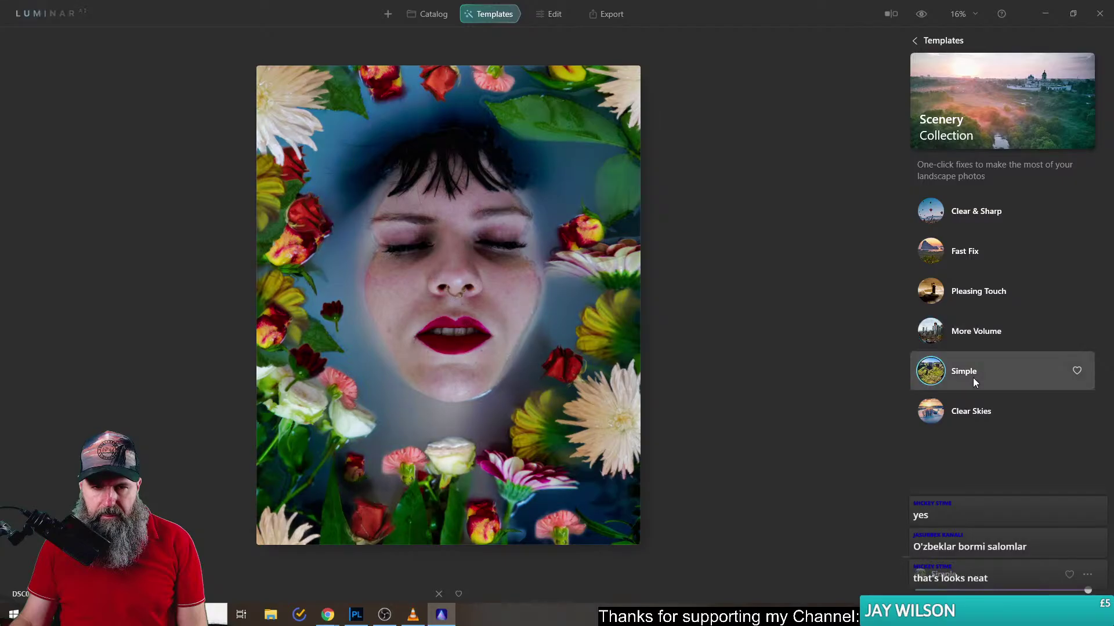
pyautogui.click(981, 419)
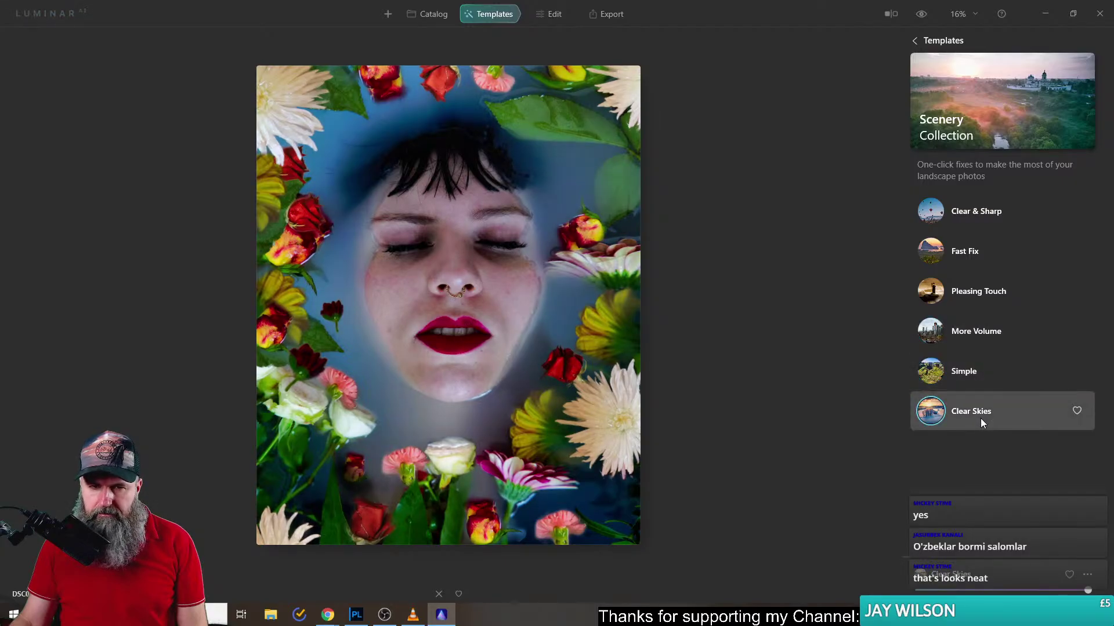
pyautogui.click(918, 40)
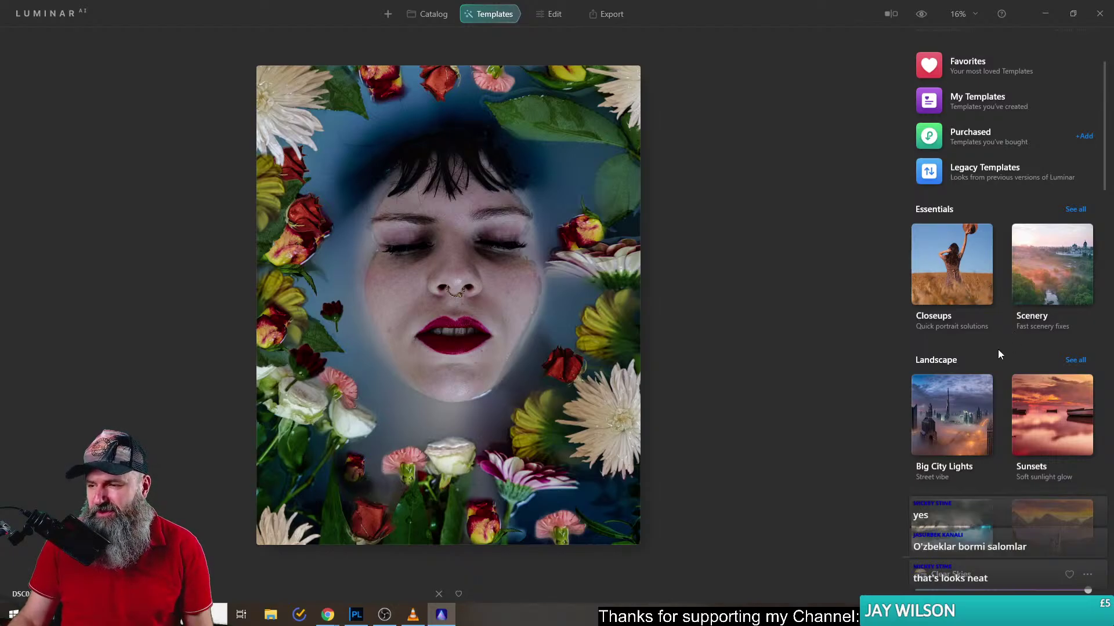
# - Open the Experimental collection among the Portrait templates
pyautogui.scroll(-3, 989, 401)
pyautogui.scroll(-6, 974, 375)
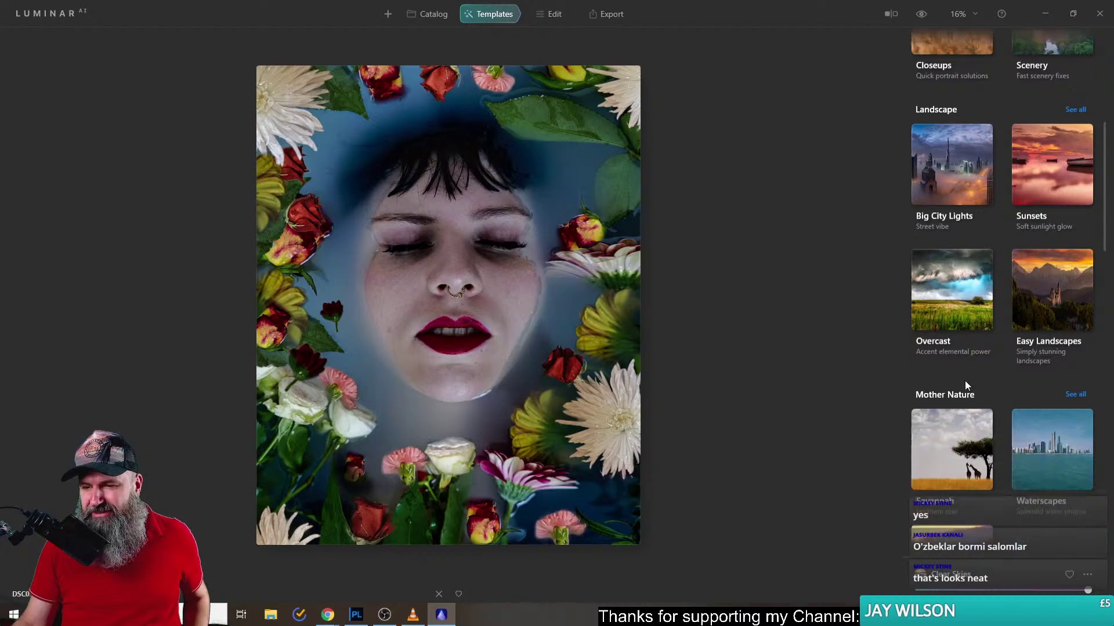
pyautogui.scroll(-2, 962, 380)
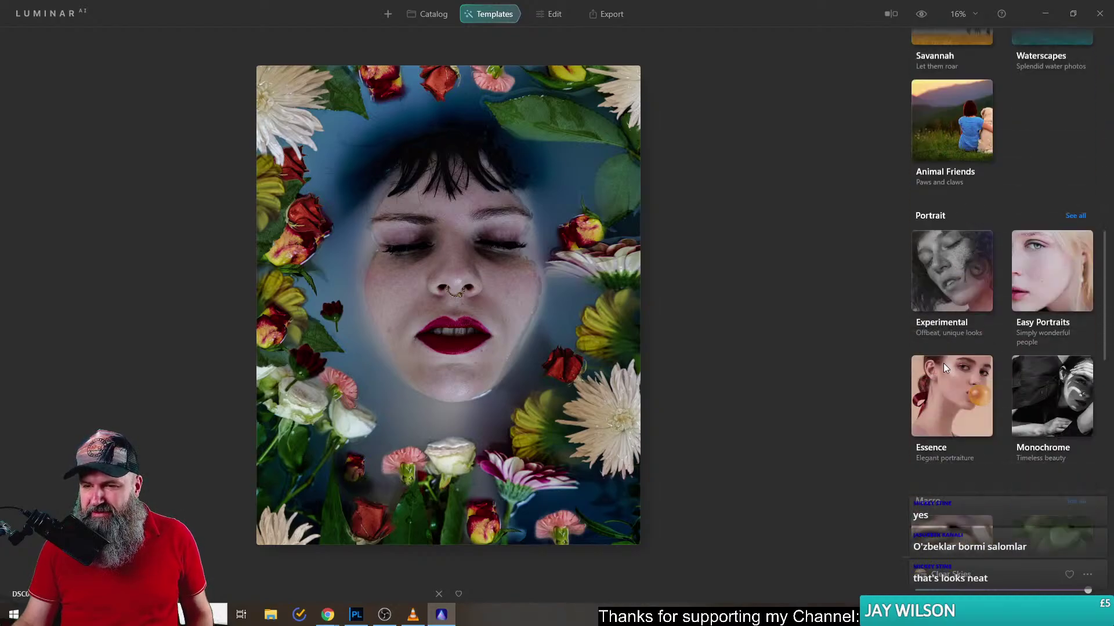
pyautogui.click(956, 290)
# - Try the Cold Frame, Celebrate, Burned Film, Color Ramp, Glow and Feather Light templates, comparing with Cold Frame again
pyautogui.click(965, 302)
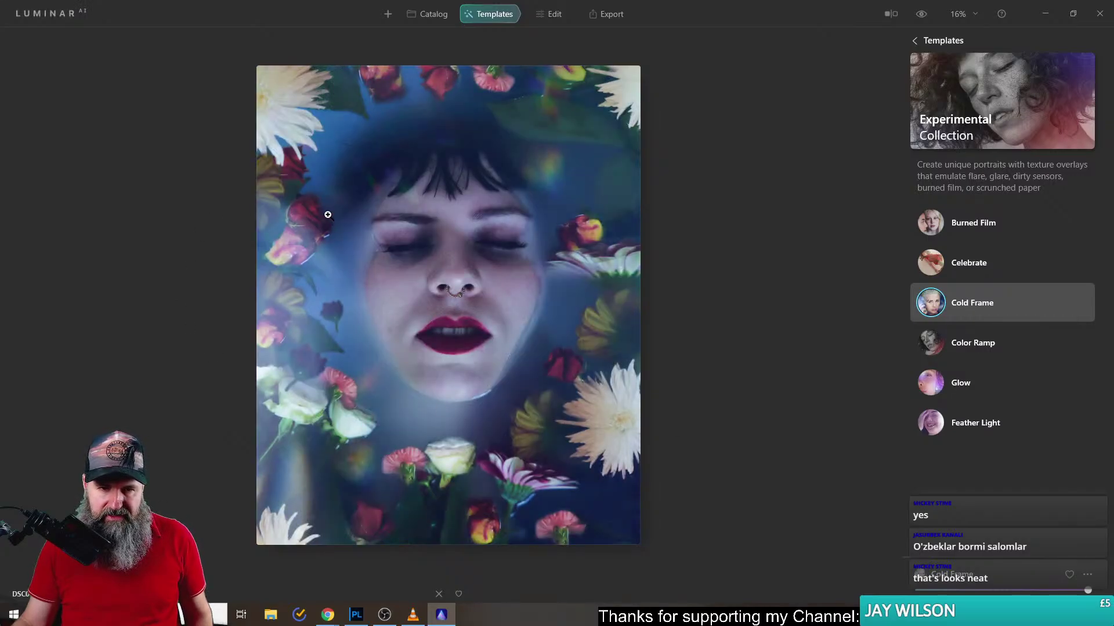
pyautogui.click(945, 262)
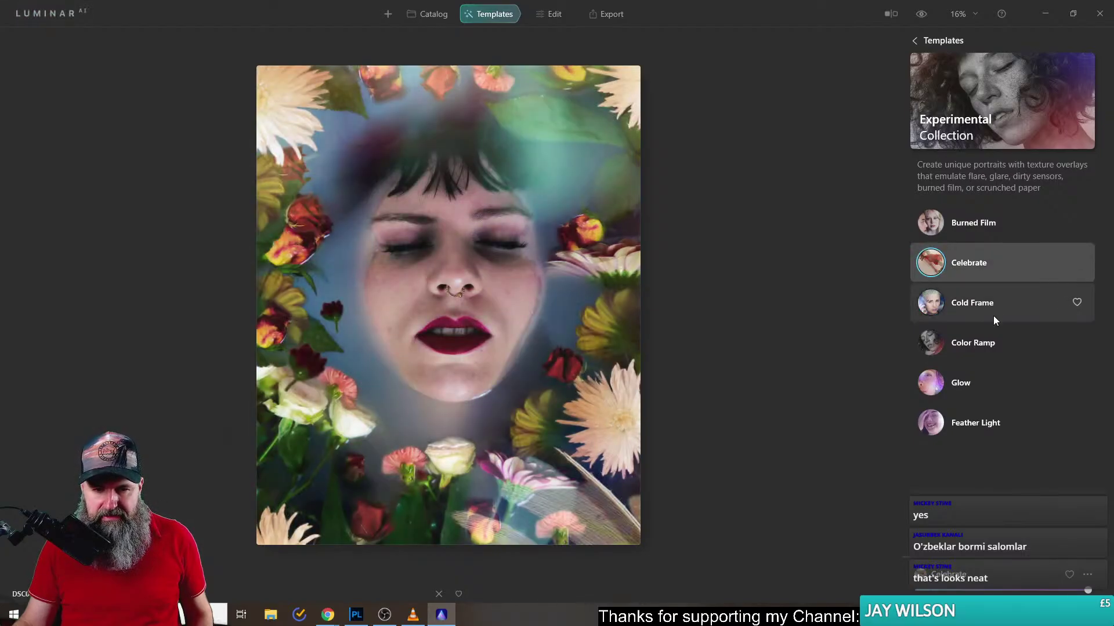
pyautogui.click(958, 221)
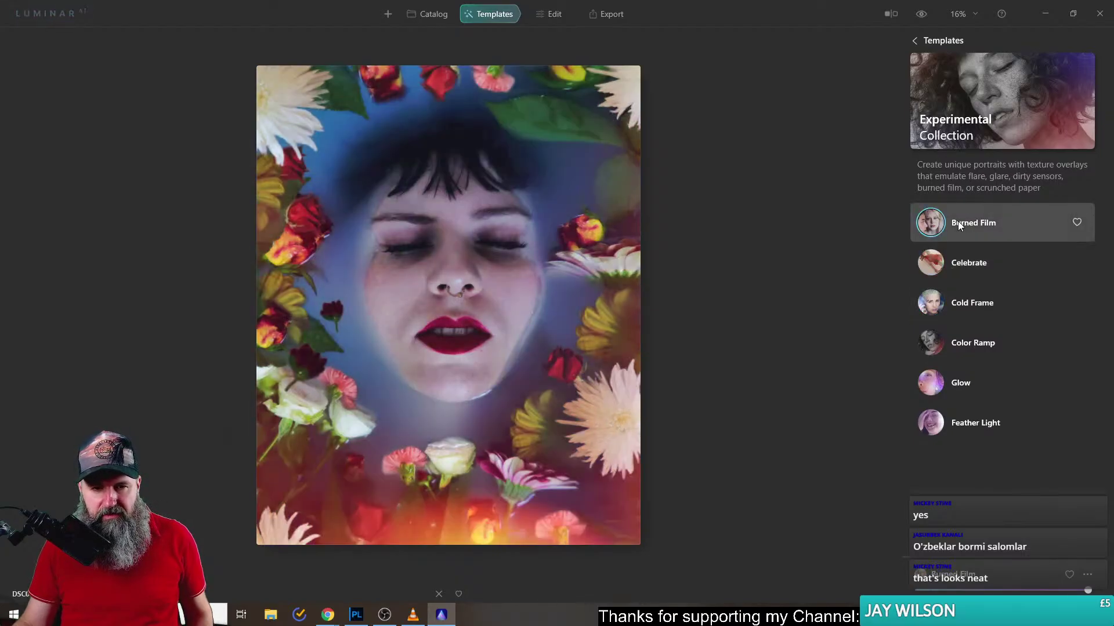
pyautogui.click(966, 347)
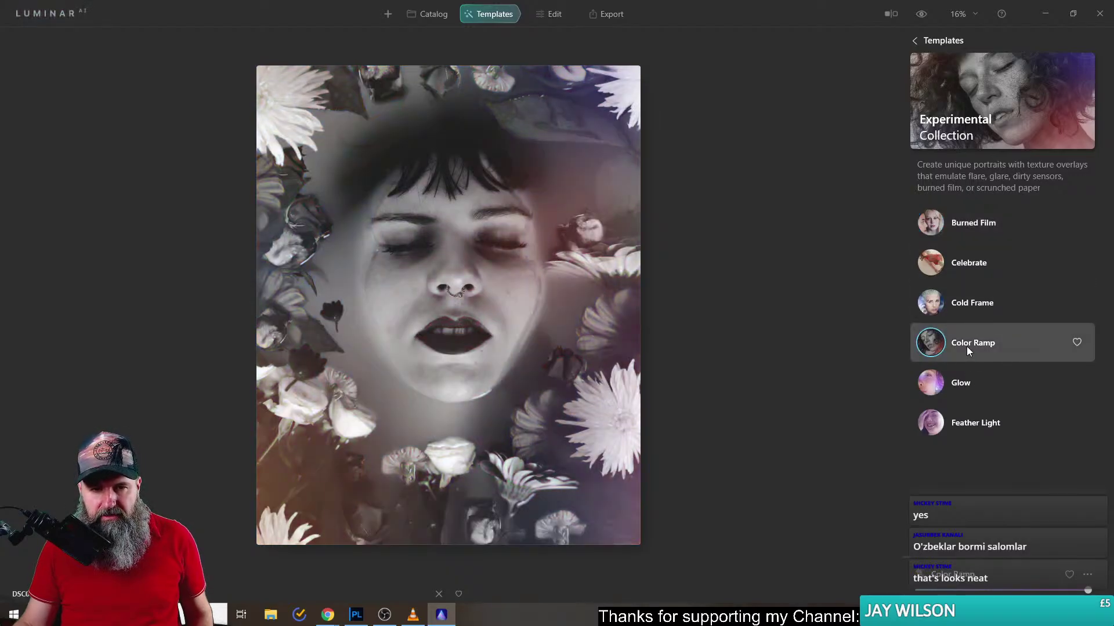
pyautogui.click(973, 382)
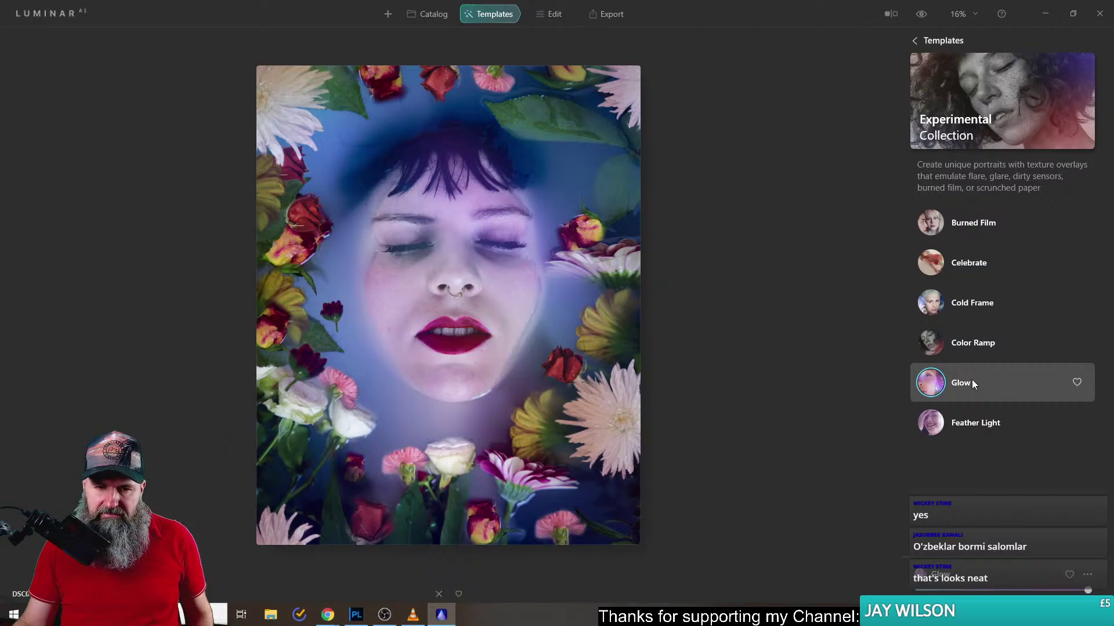
pyautogui.click(993, 423)
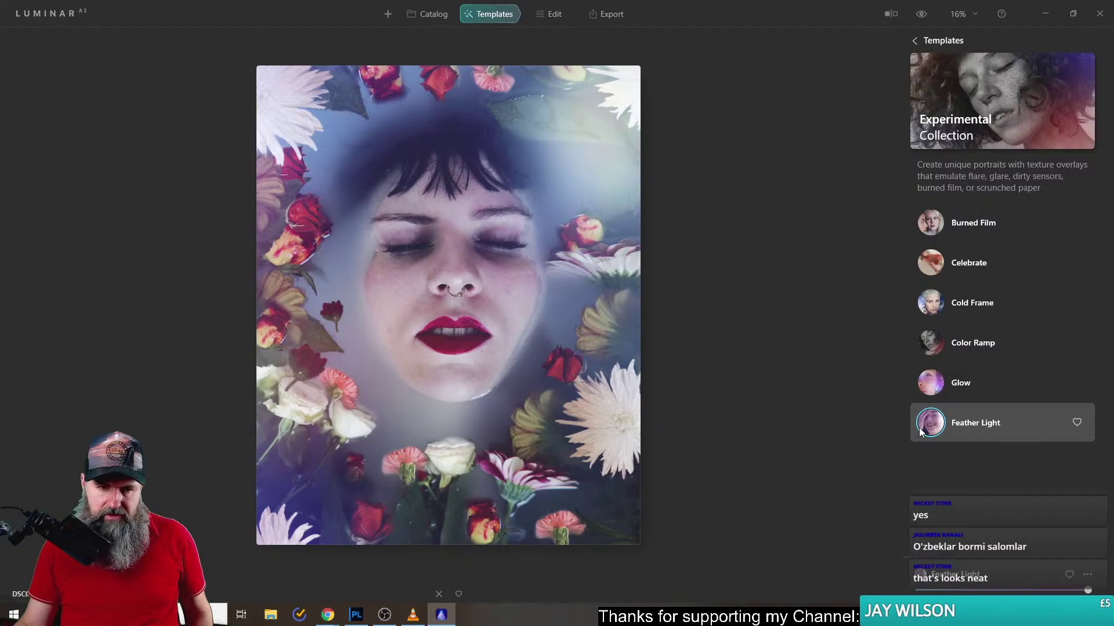
pyautogui.click(958, 310)
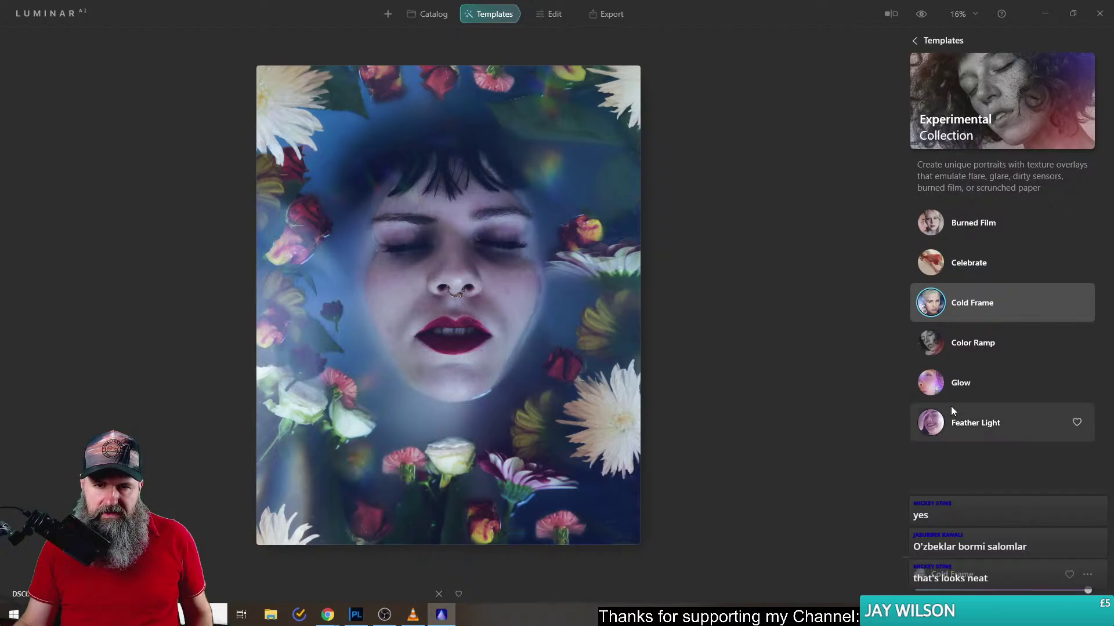
# - Apply the Feather Light template to the portrait and switch to manual editing
pyautogui.click(971, 424)
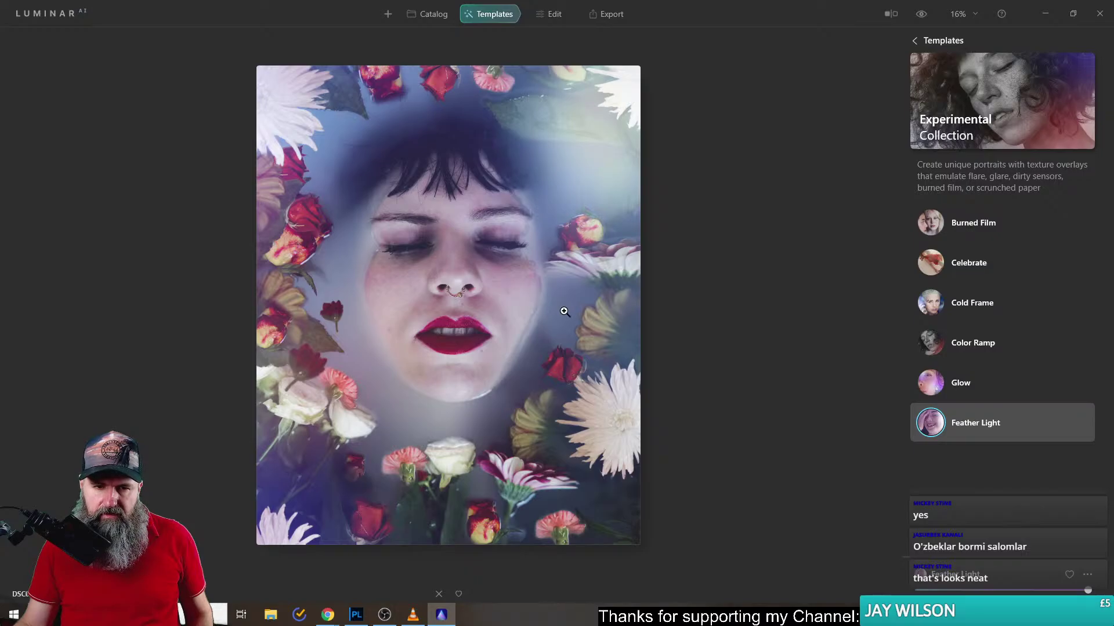
pyautogui.click(547, 15)
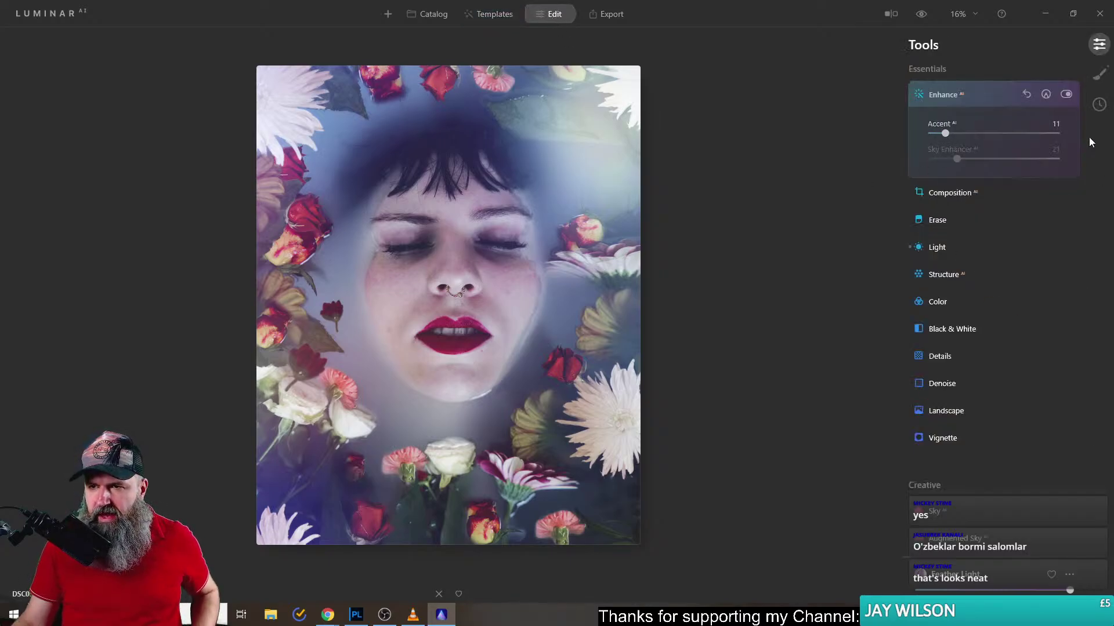
# - Set the Accent AI amount of the Enhance tool to 8
pyautogui.moveTo(1084, 159); pyautogui.dragTo(1094, 435)
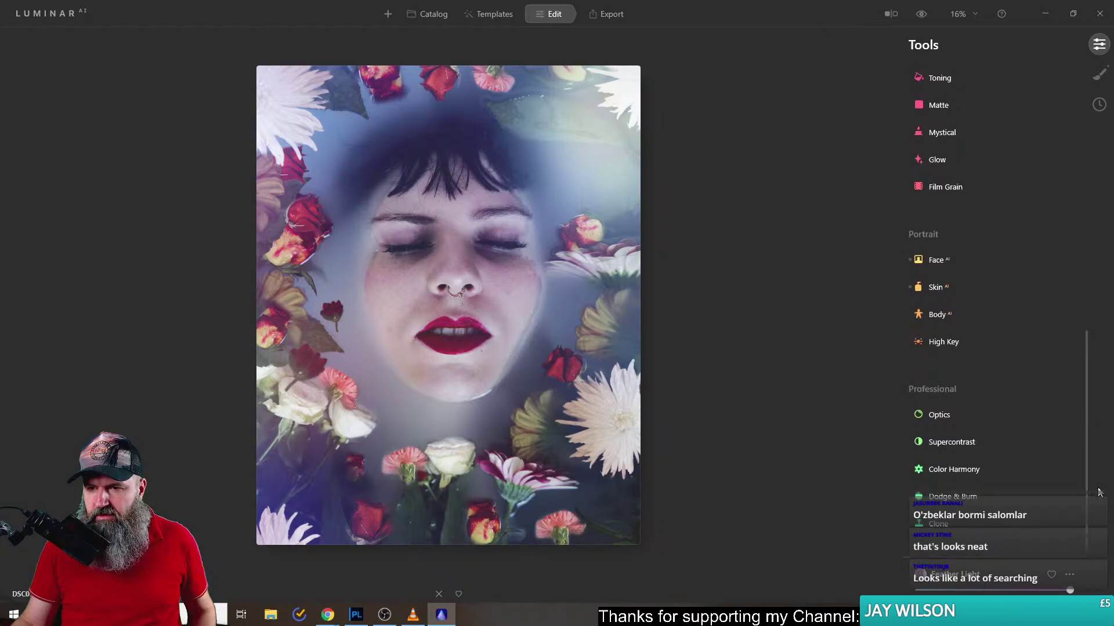
pyautogui.scroll(10, 975, 423)
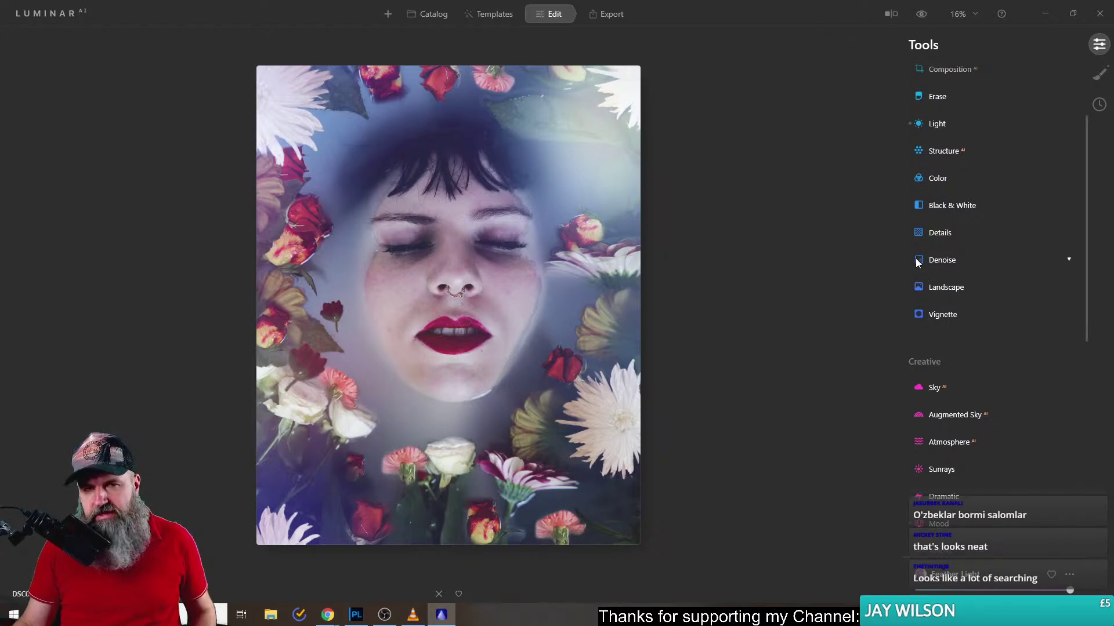
pyautogui.scroll(3, 1024, 362)
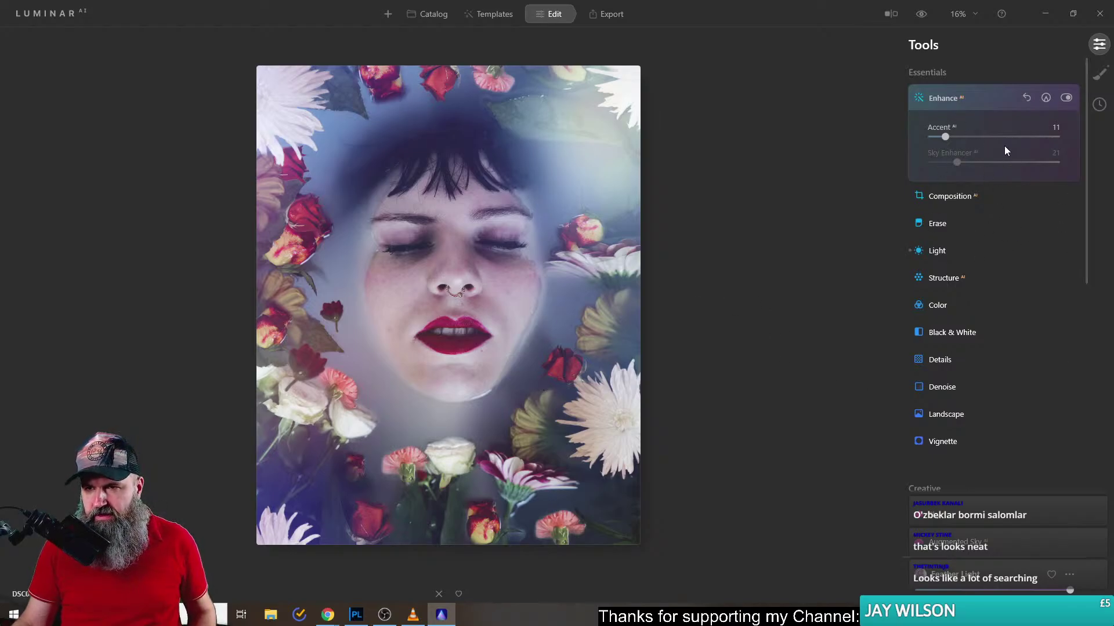
pyautogui.moveTo(946, 138)
pyautogui.mouseDown()
pyautogui.moveTo(1030, 143)
pyautogui.moveTo(935, 148)
pyautogui.mouseUp()
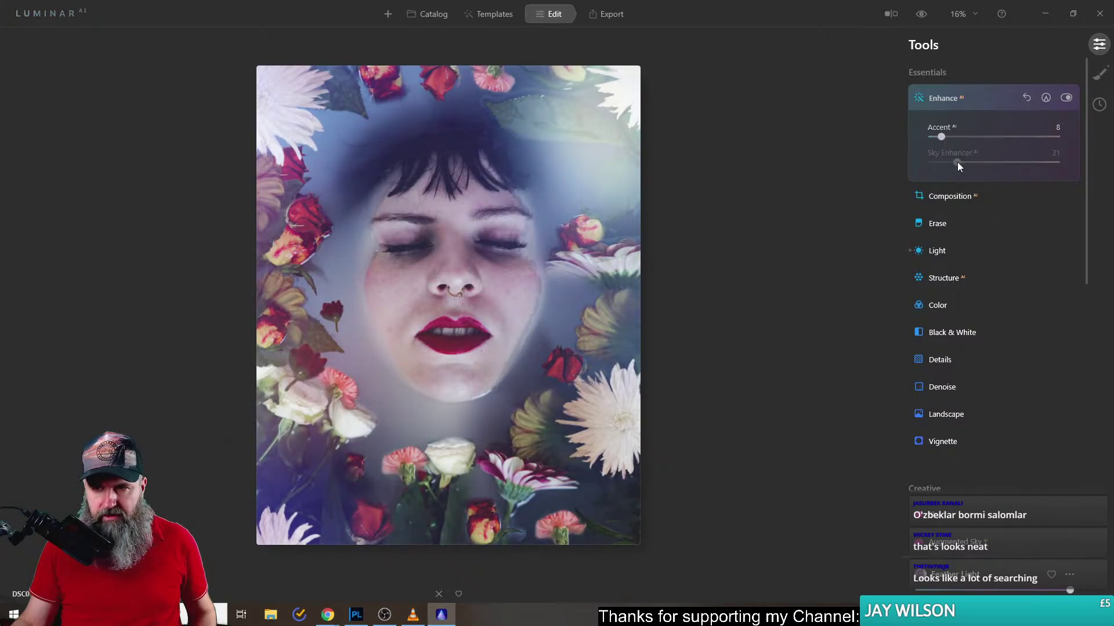
# - Check the Composition AI options, and set the Light tool's temperature to -17
pyautogui.click(953, 194)
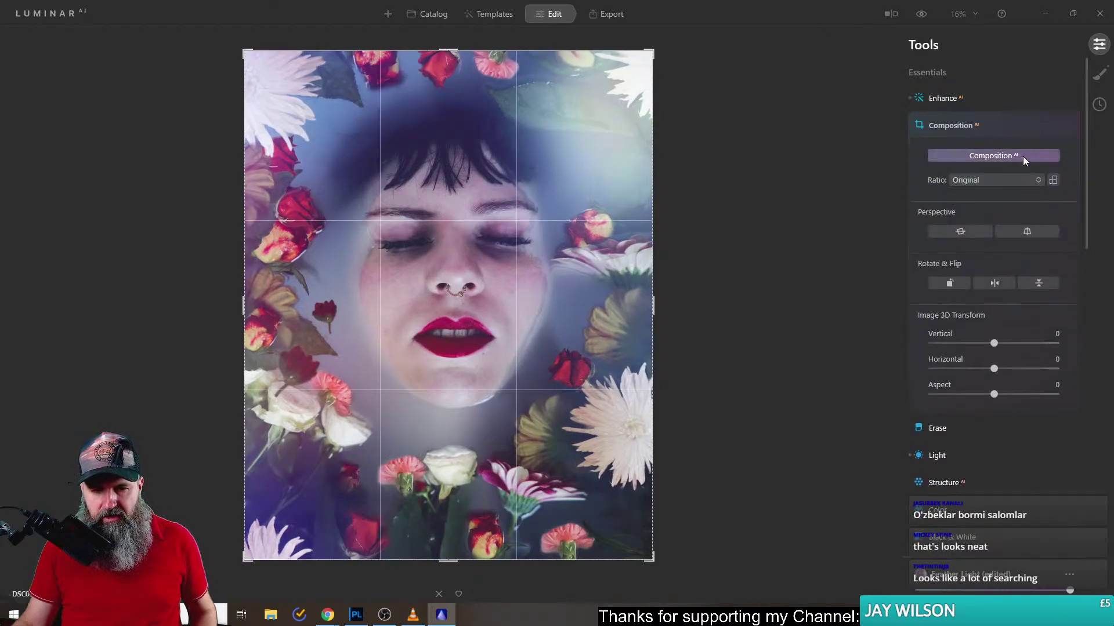
pyautogui.click(939, 121)
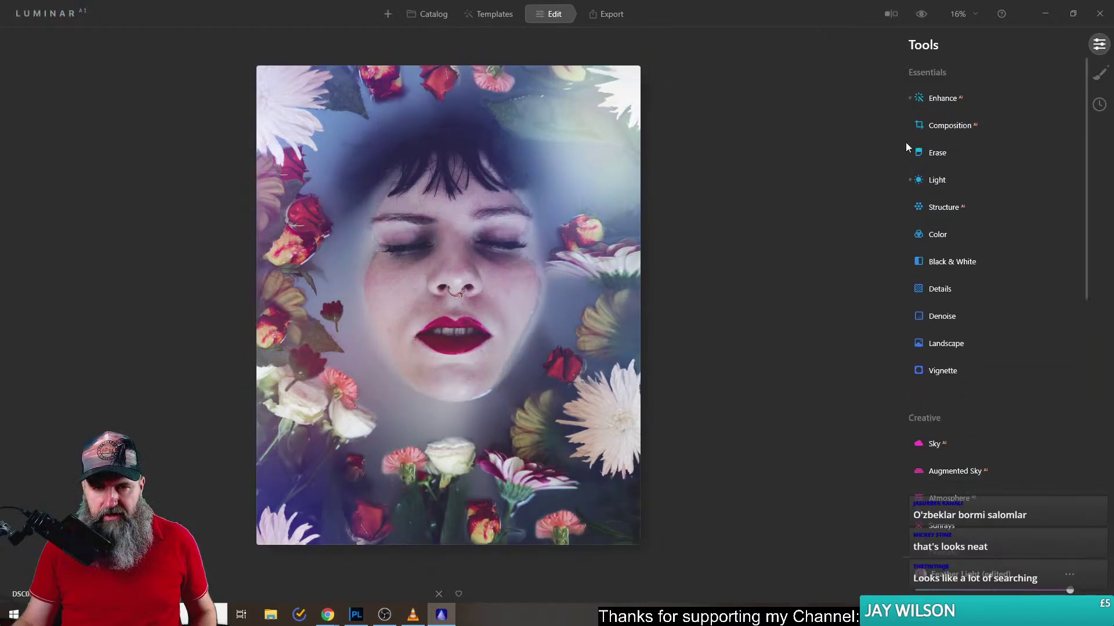
pyautogui.click(939, 181)
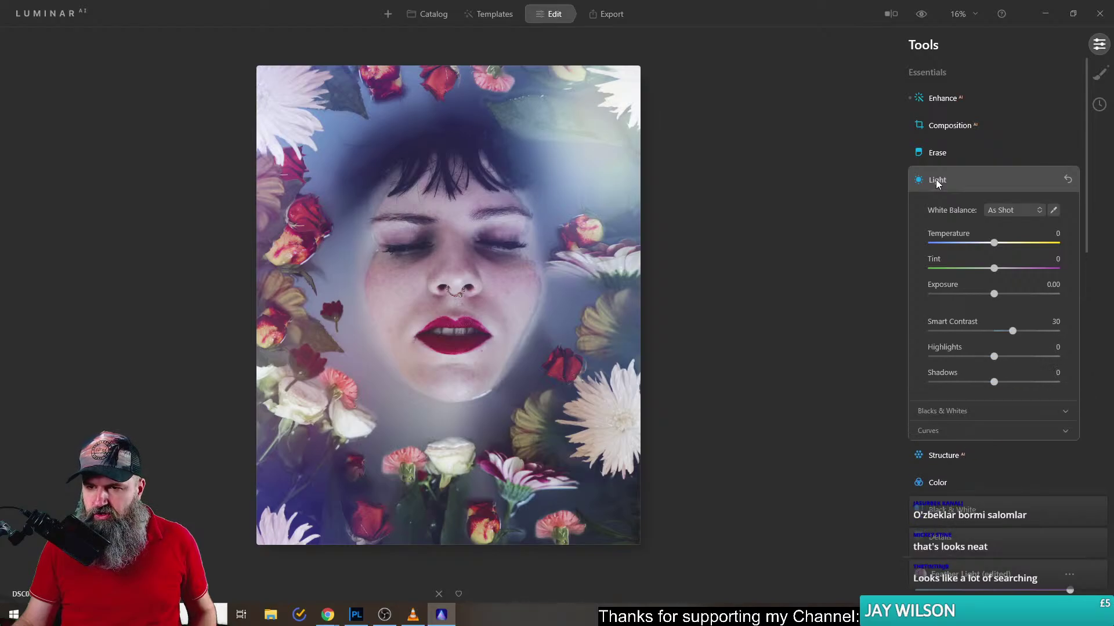
pyautogui.moveTo(993, 243)
pyautogui.mouseDown()
pyautogui.moveTo(970, 245)
pyautogui.moveTo(1011, 245)
pyautogui.moveTo(985, 246)
pyautogui.mouseUp()
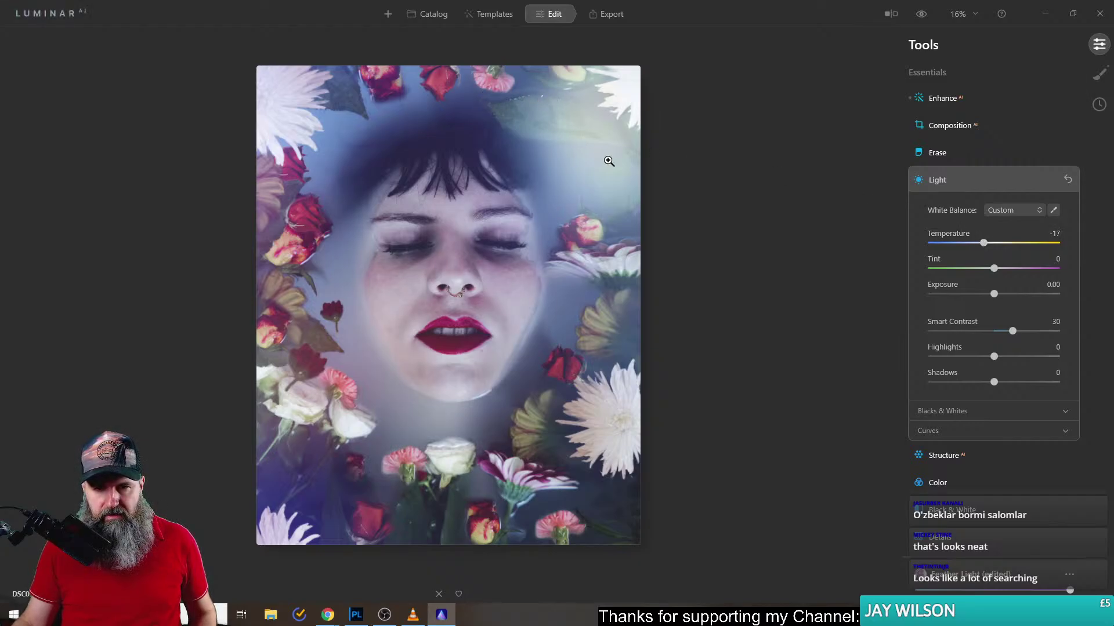
pyautogui.click(937, 174)
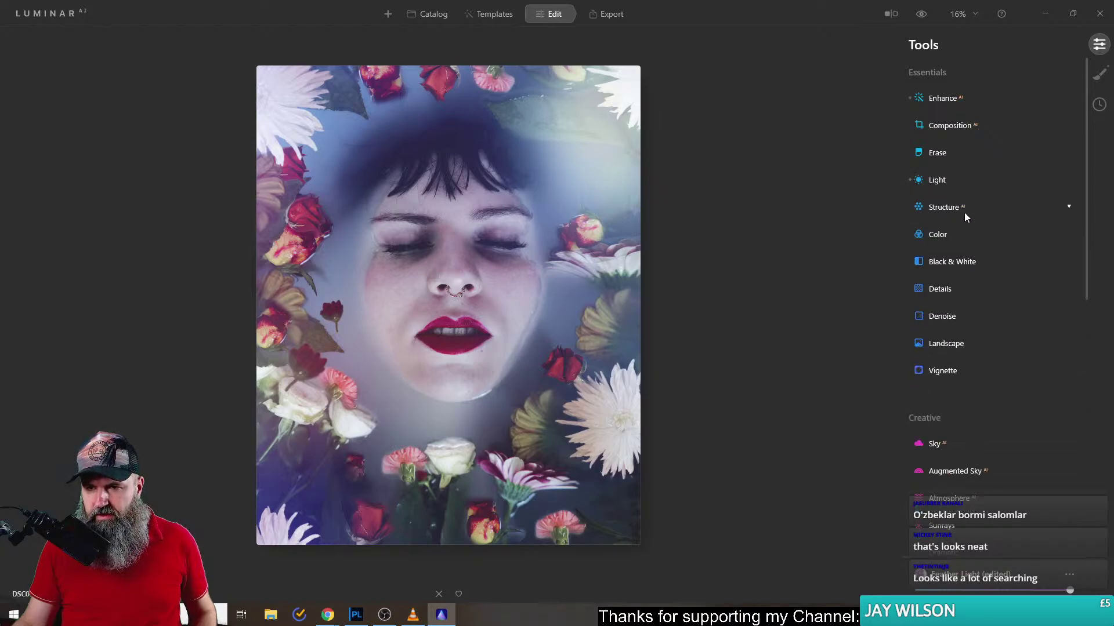
# - Add a vignette to the portrait with amount -71 and size 58
pyautogui.scroll(-1, 996, 255)
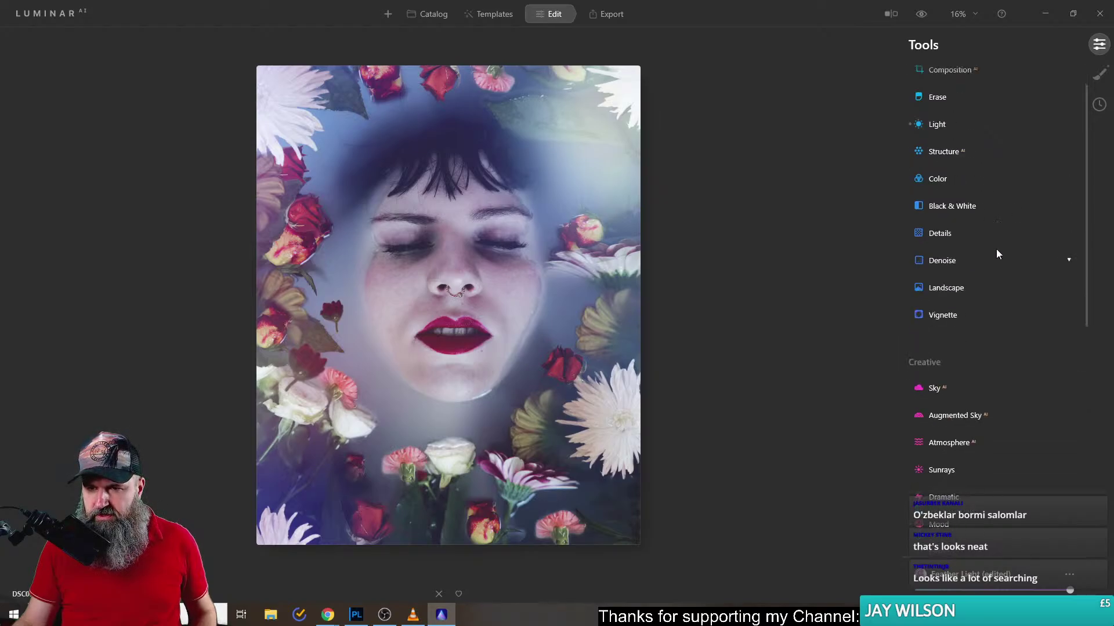
pyautogui.click(948, 317)
pyautogui.moveTo(994, 378); pyautogui.dragTo(1004, 406)
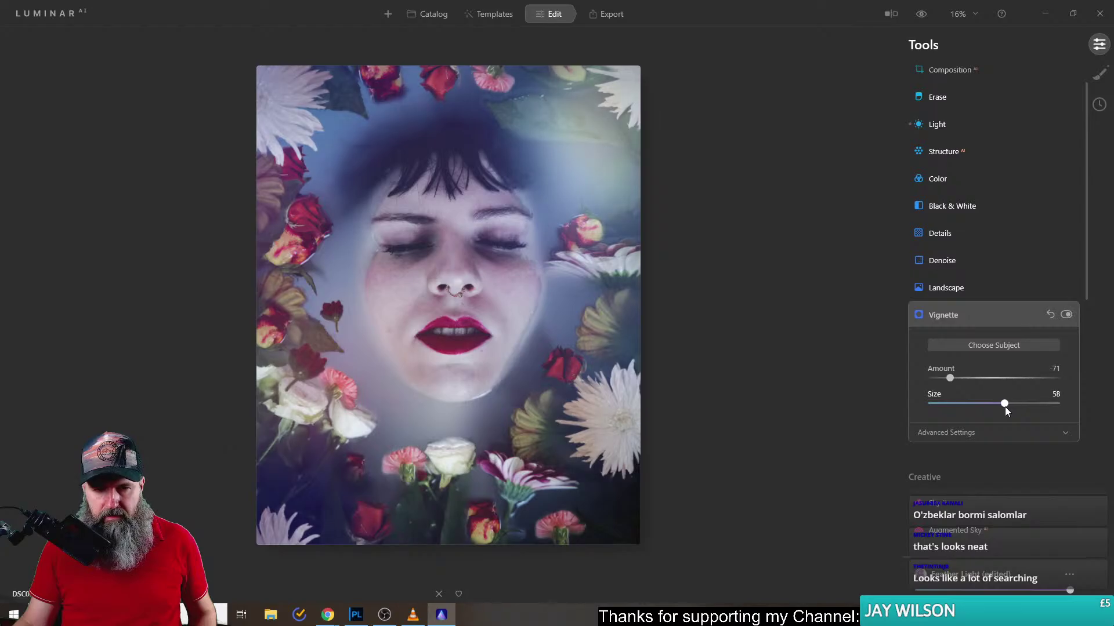
# - Change the Mood tool's LUT from the Creative group to 1960
pyautogui.moveTo(950, 379); pyautogui.dragTo(952, 380)
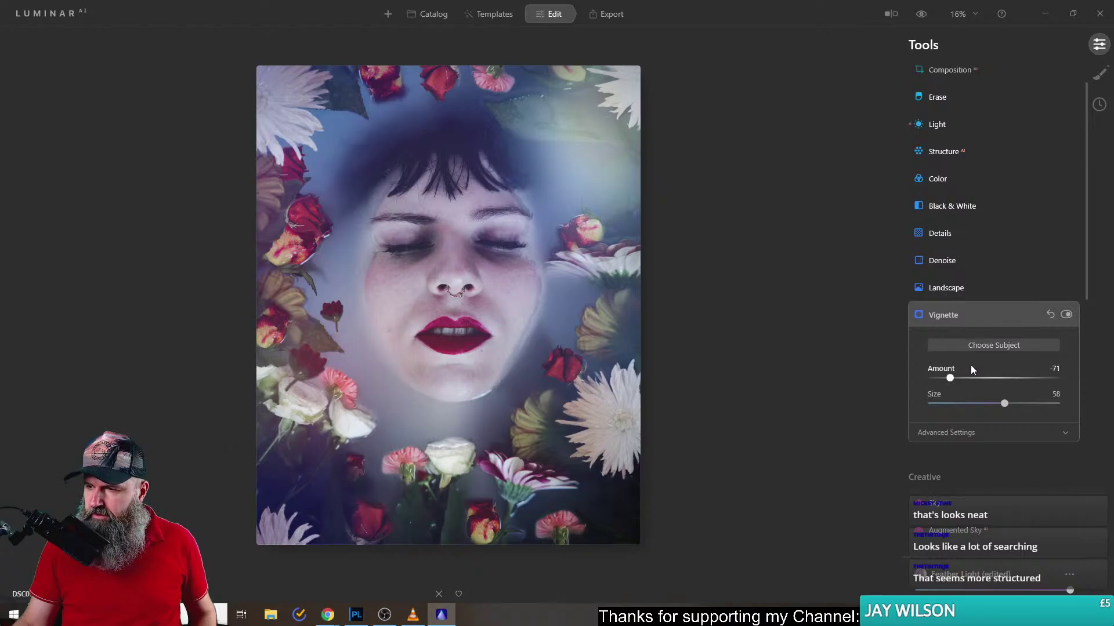
pyautogui.scroll(-4, 968, 365)
pyautogui.scroll(-1, 963, 374)
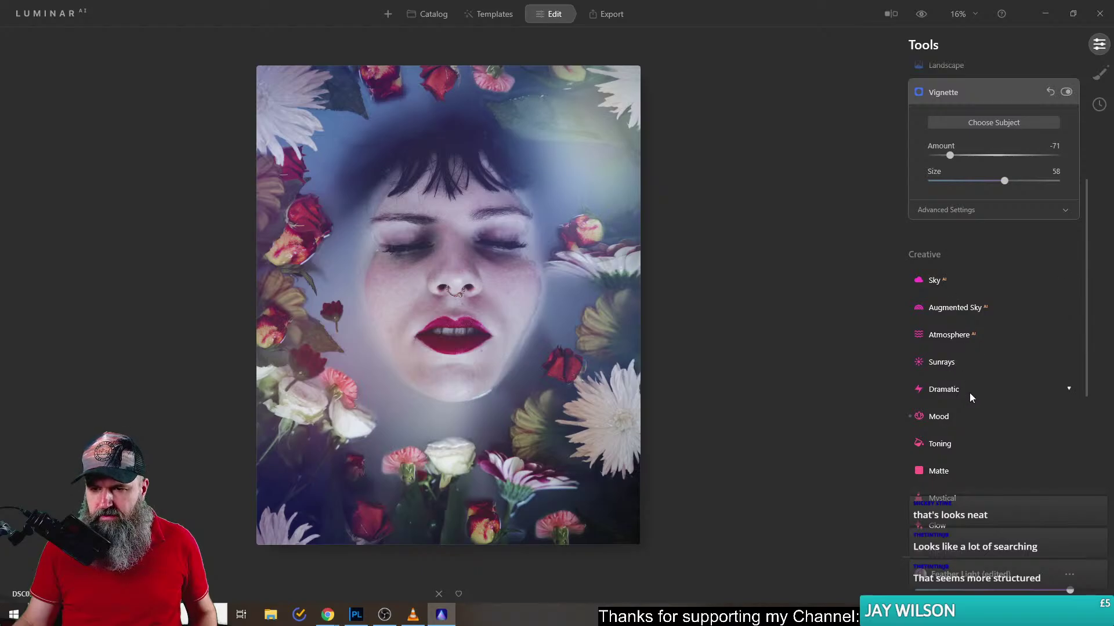
pyautogui.scroll(-1, 971, 391)
pyautogui.click(948, 362)
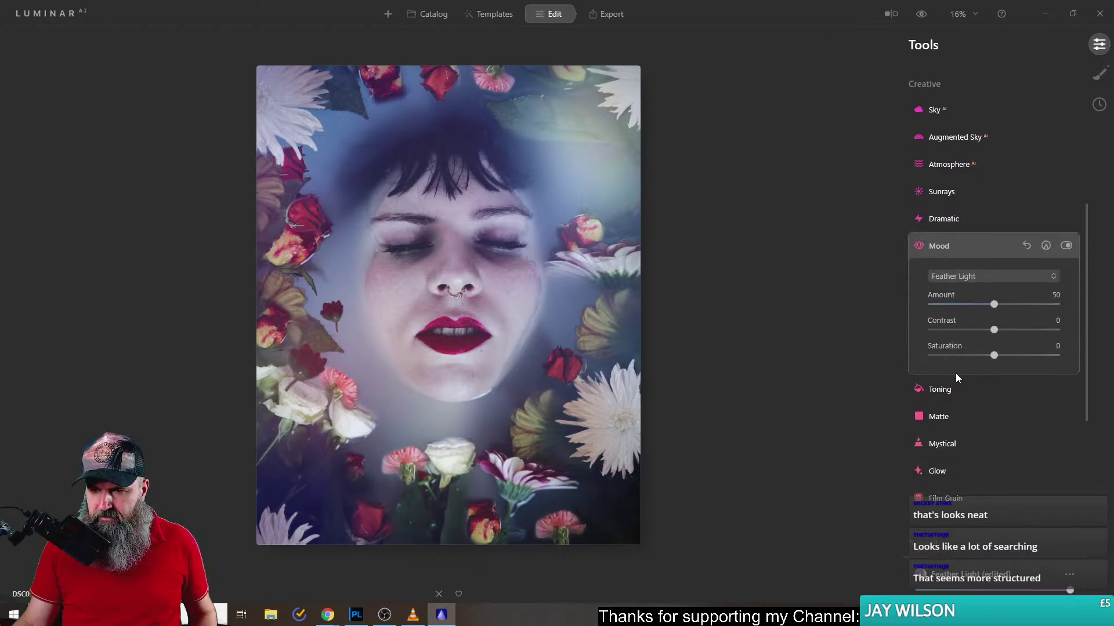
pyautogui.click(974, 277)
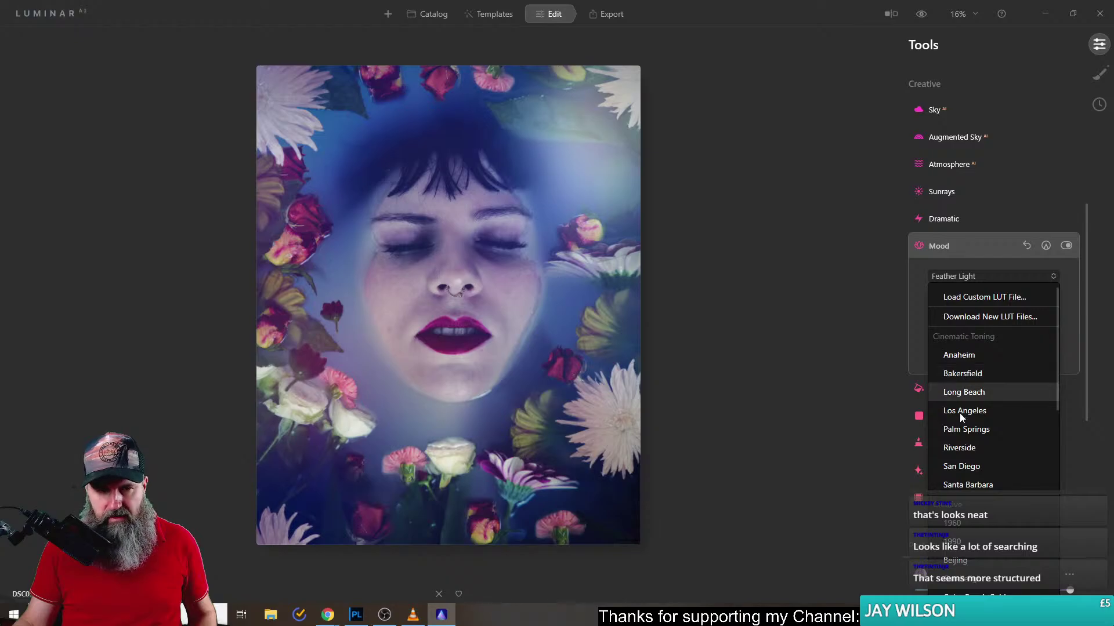
pyautogui.scroll(-1, 980, 450)
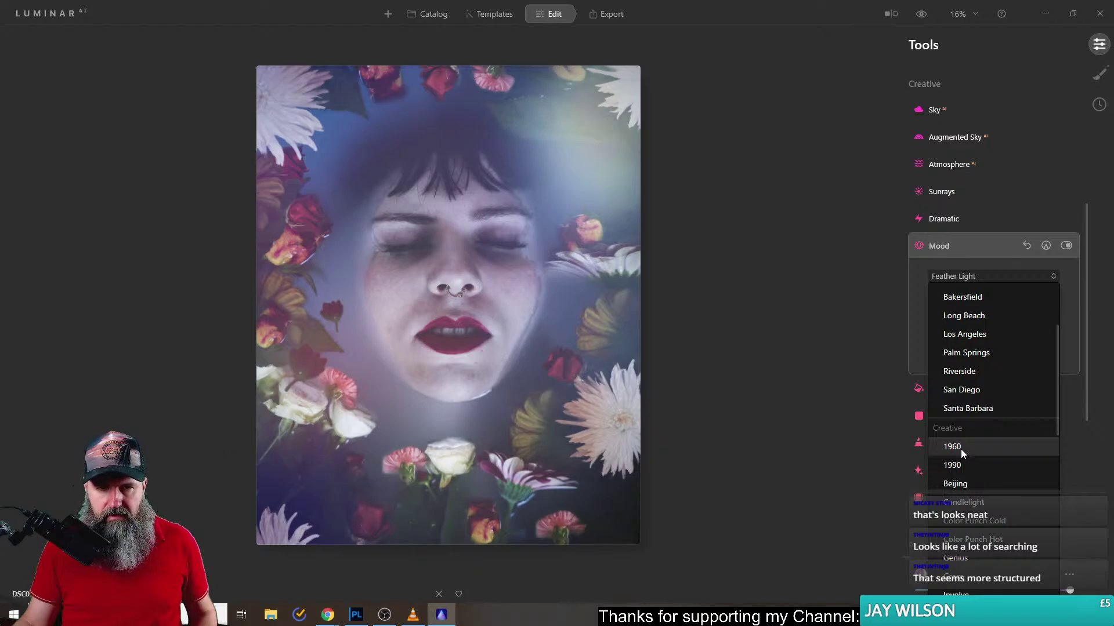
pyautogui.click(960, 448)
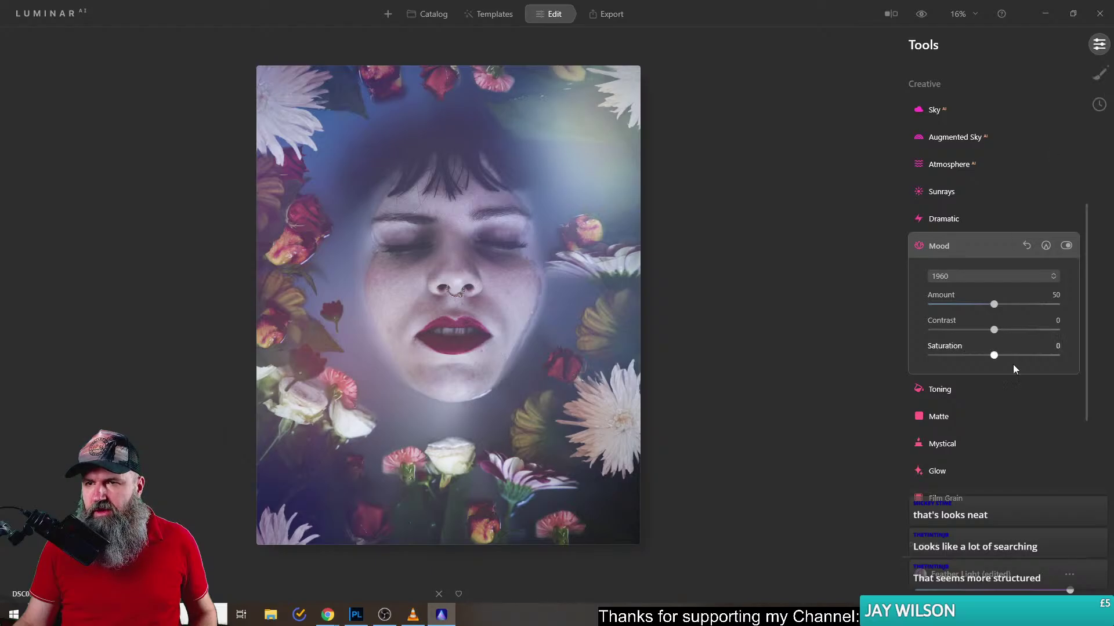
# - Save the edited Feather Light look as a custom template
pyautogui.scroll(-5, 945, 436)
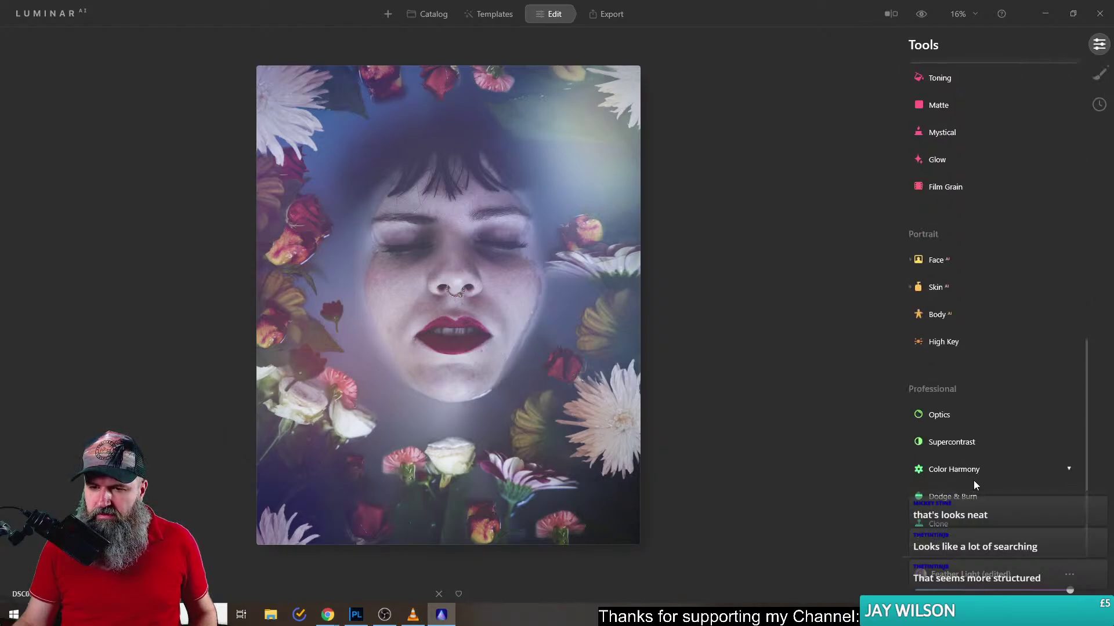
pyautogui.scroll(10, 963, 475)
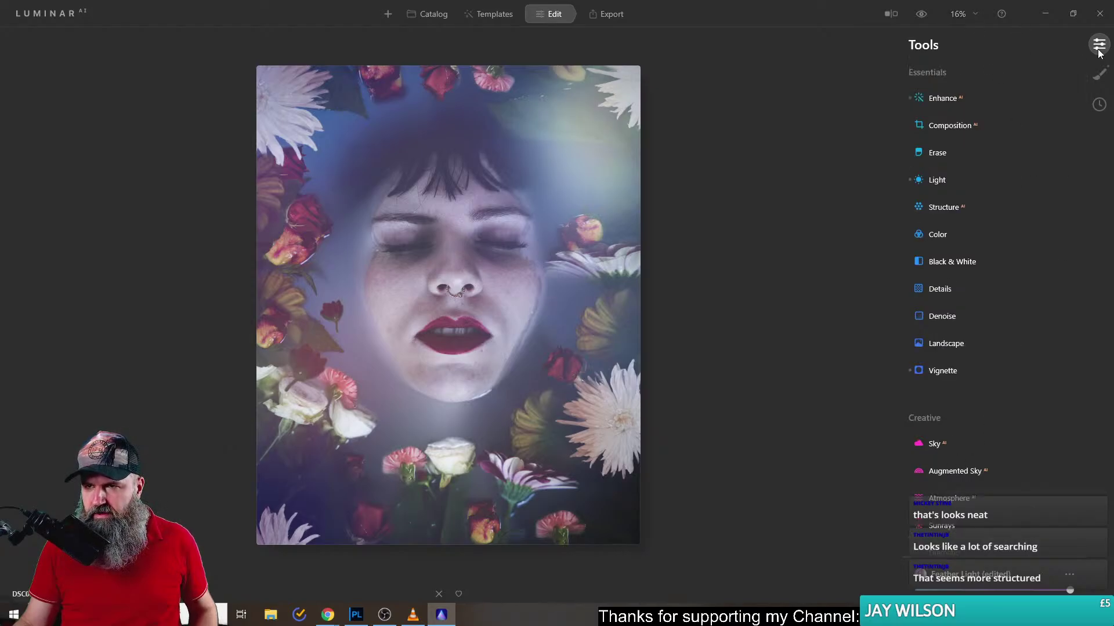
pyautogui.scroll(-7, 938, 440)
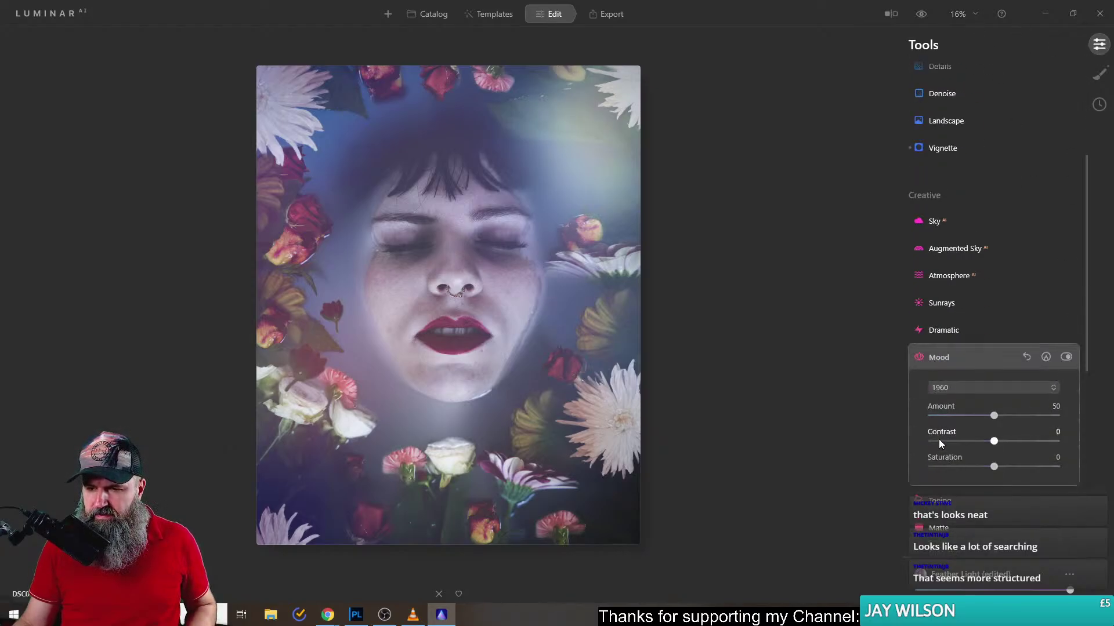
pyautogui.click(1070, 574)
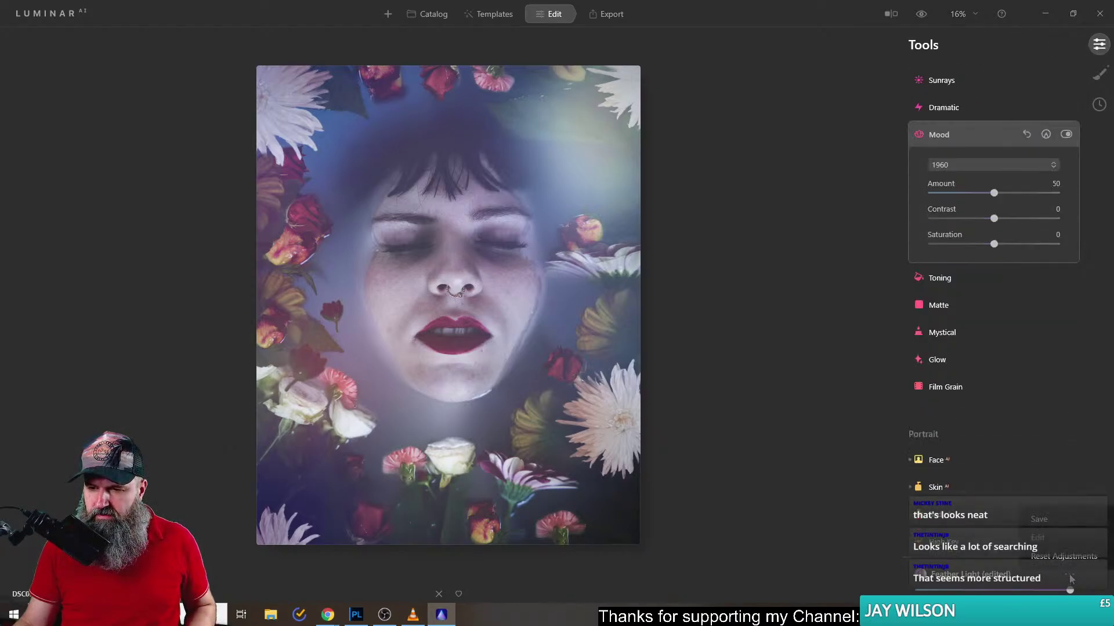
pyautogui.click(1039, 520)
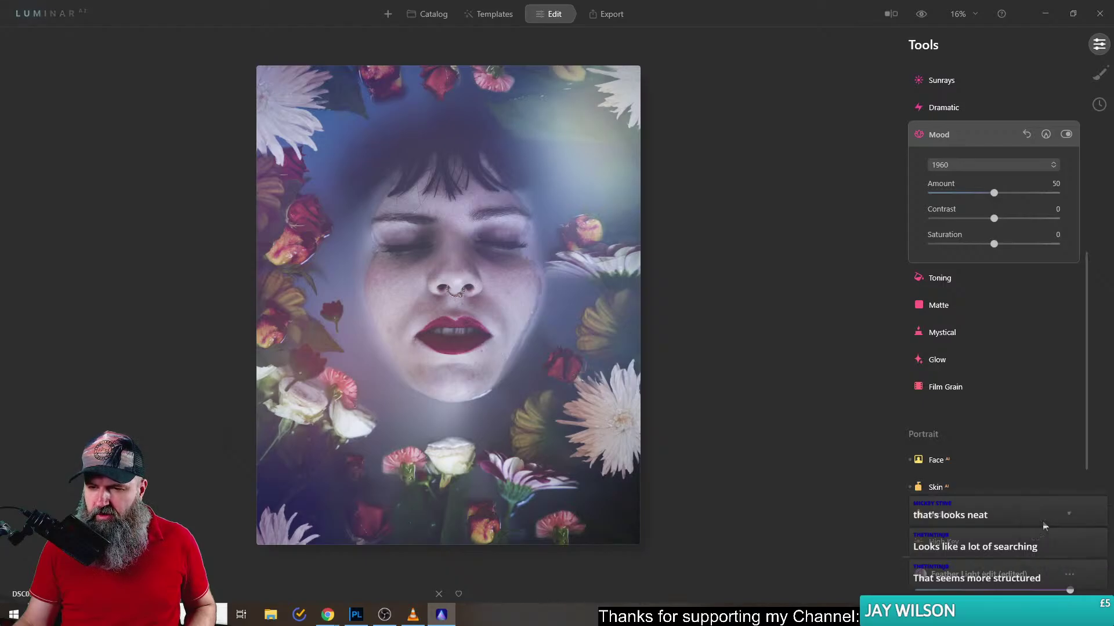
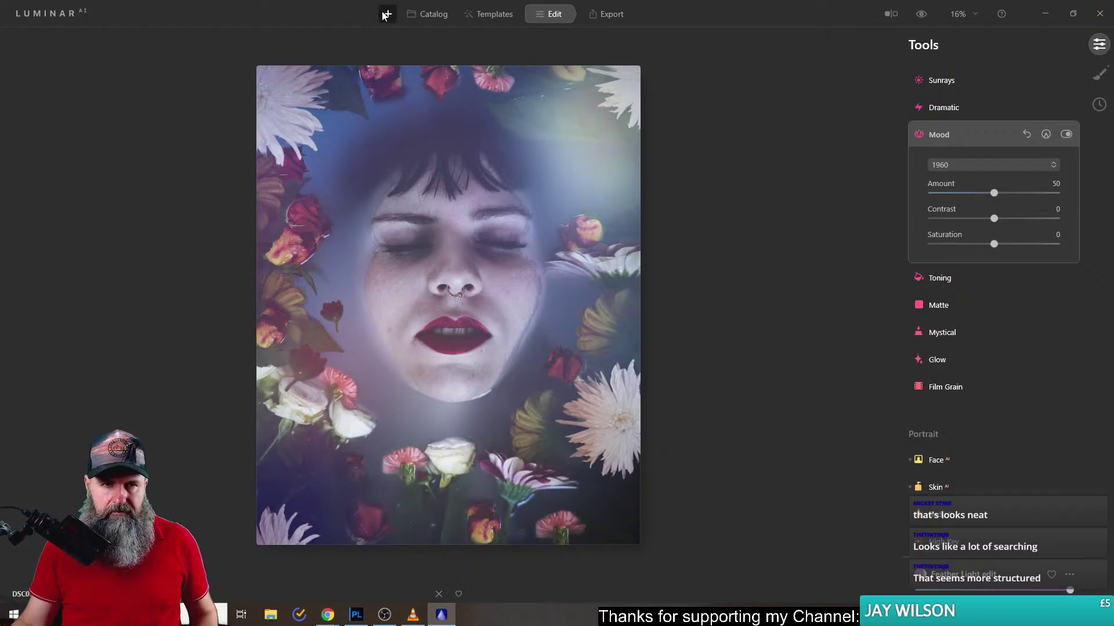
# - Remove the flower portrait from Single Image Edits in the catalog
pyautogui.click(425, 15)
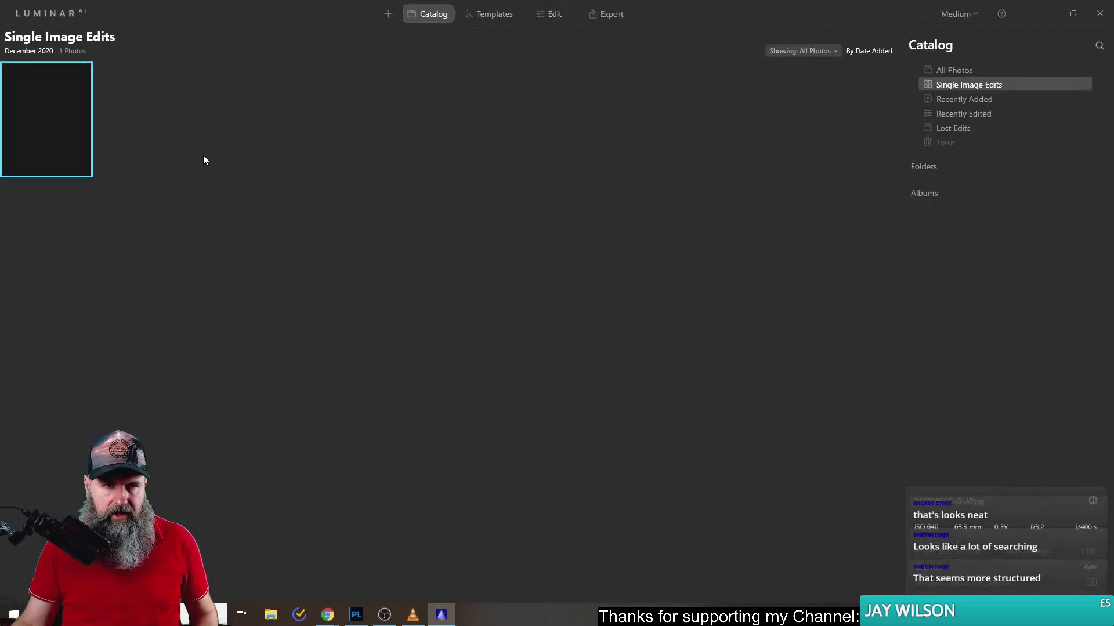
pyautogui.rightClick(36, 112)
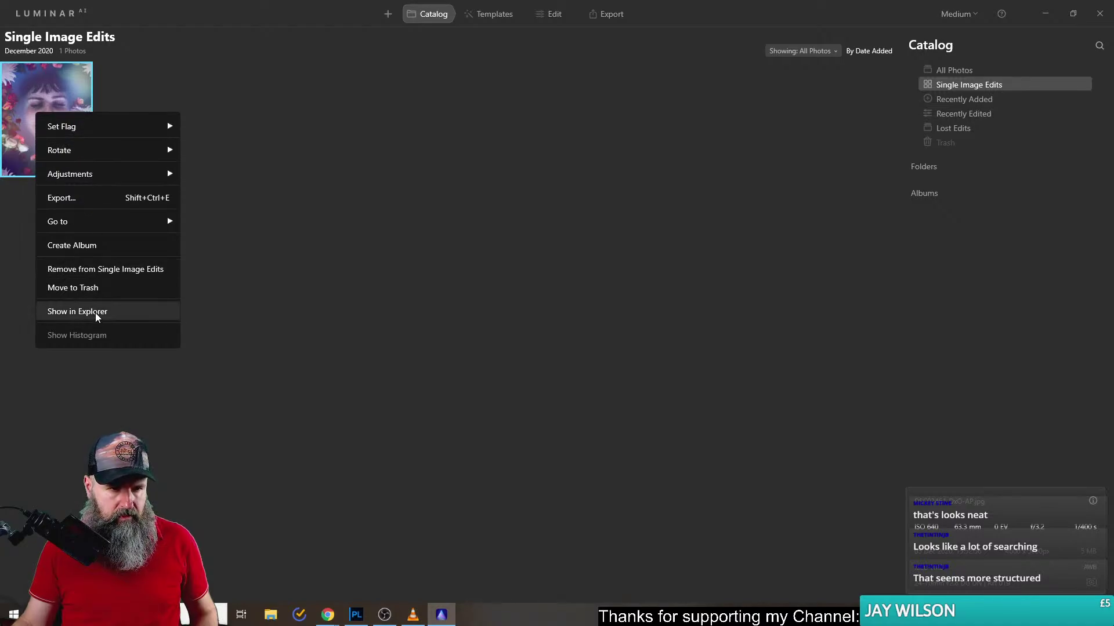
pyautogui.click(89, 273)
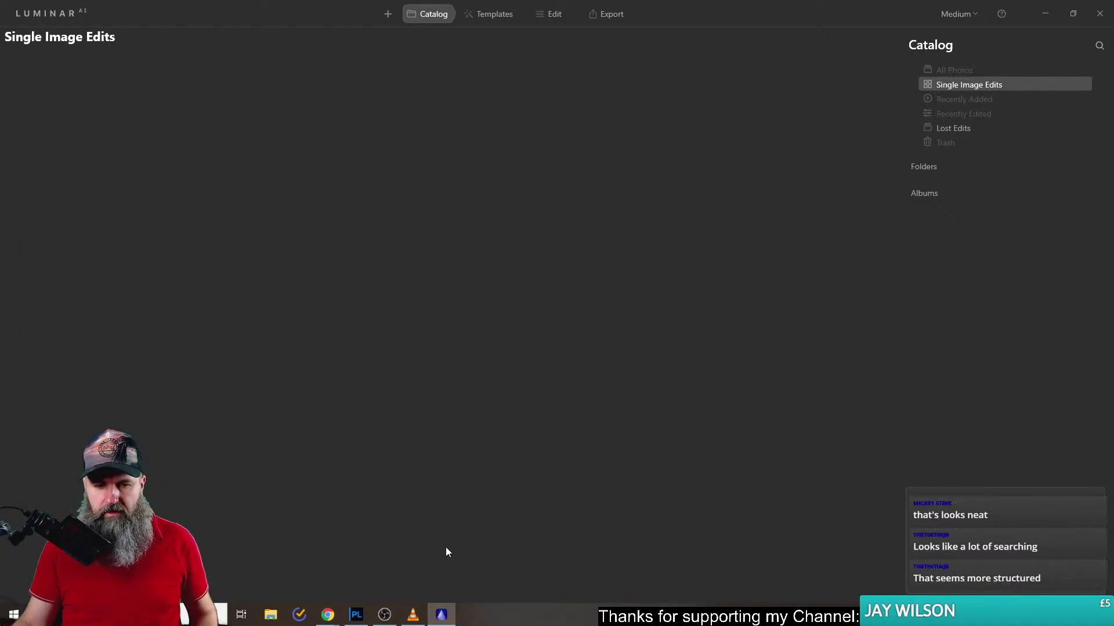
# - Launch Affinity Photo, dismiss its welcome window and open DSC03461_DxO-API.afphoto from the Downloads folder
pyautogui.click(356, 614)
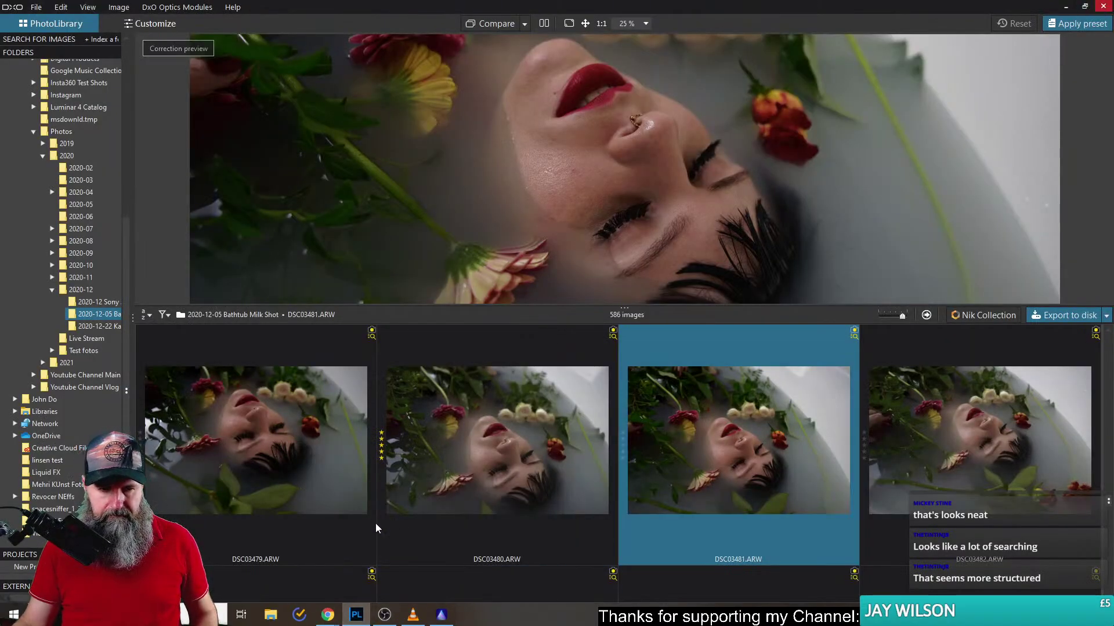
pyautogui.press('super')
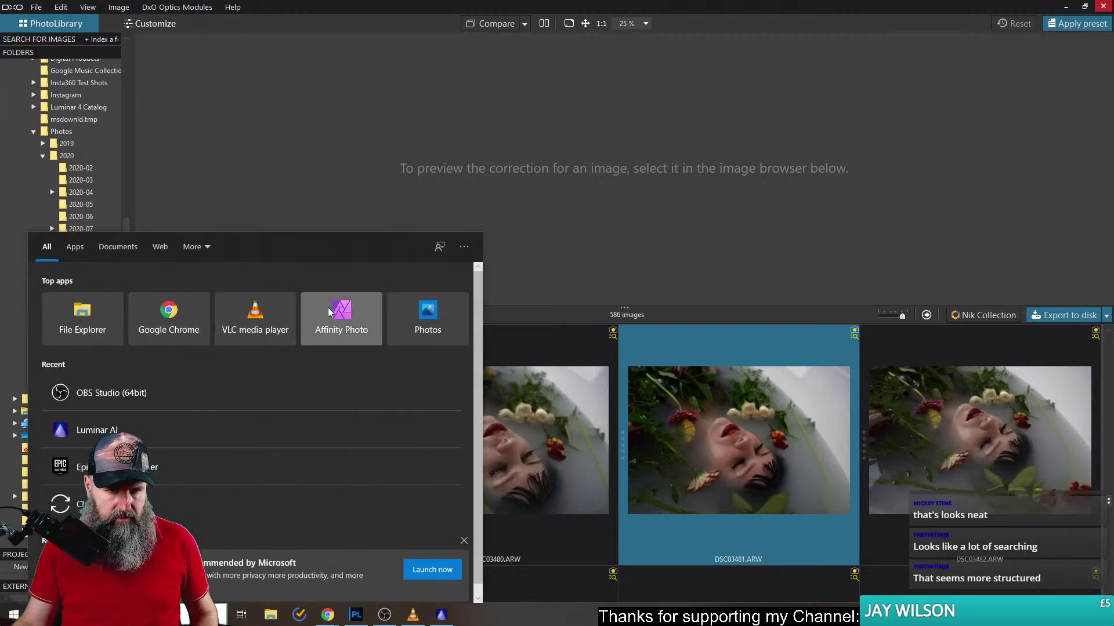
pyautogui.click(328, 311)
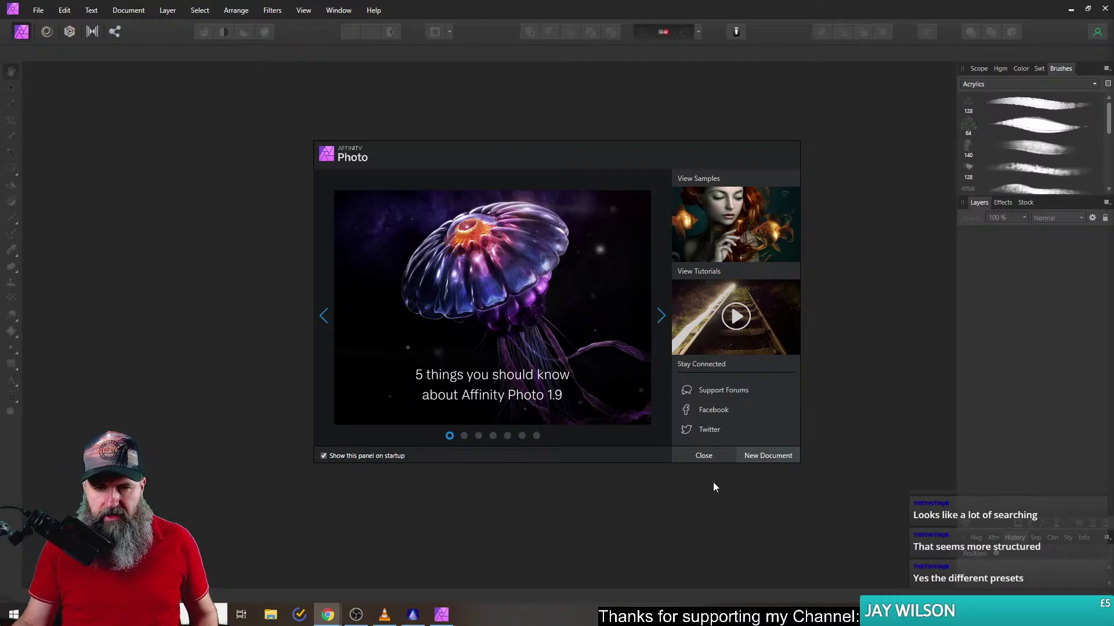
pyautogui.click(703, 456)
pyautogui.click(40, 10)
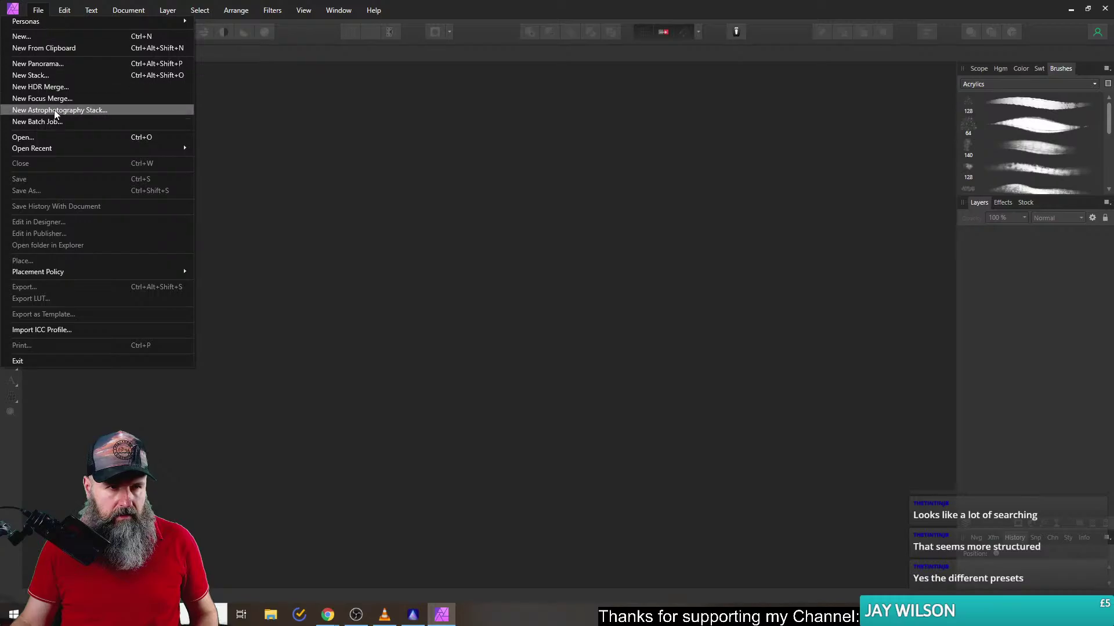
pyautogui.click(51, 138)
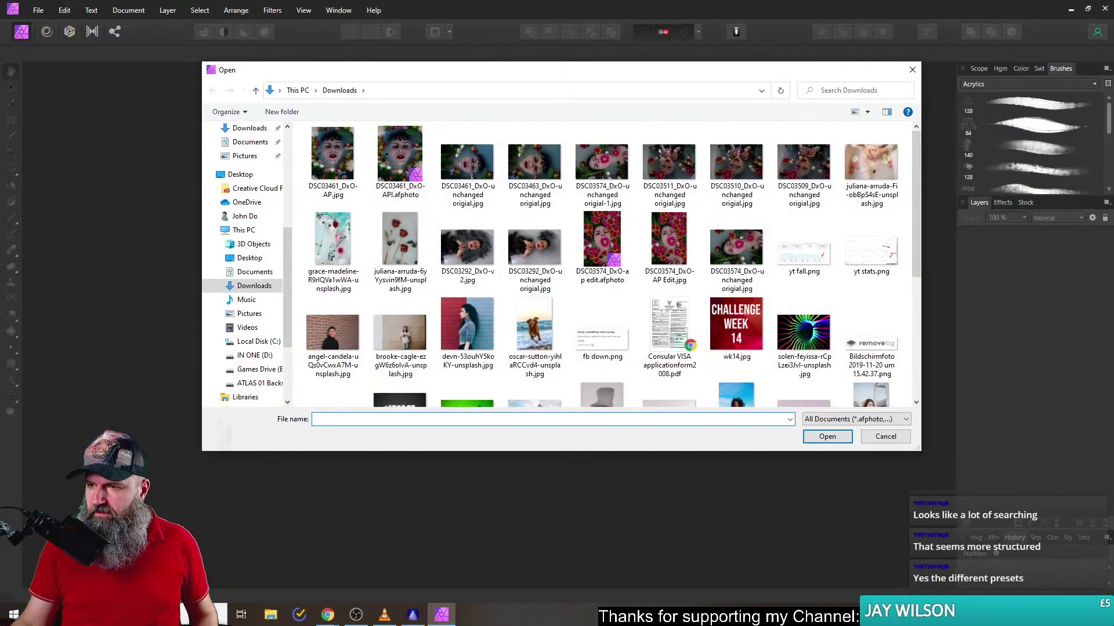
pyautogui.doubleClick(410, 161)
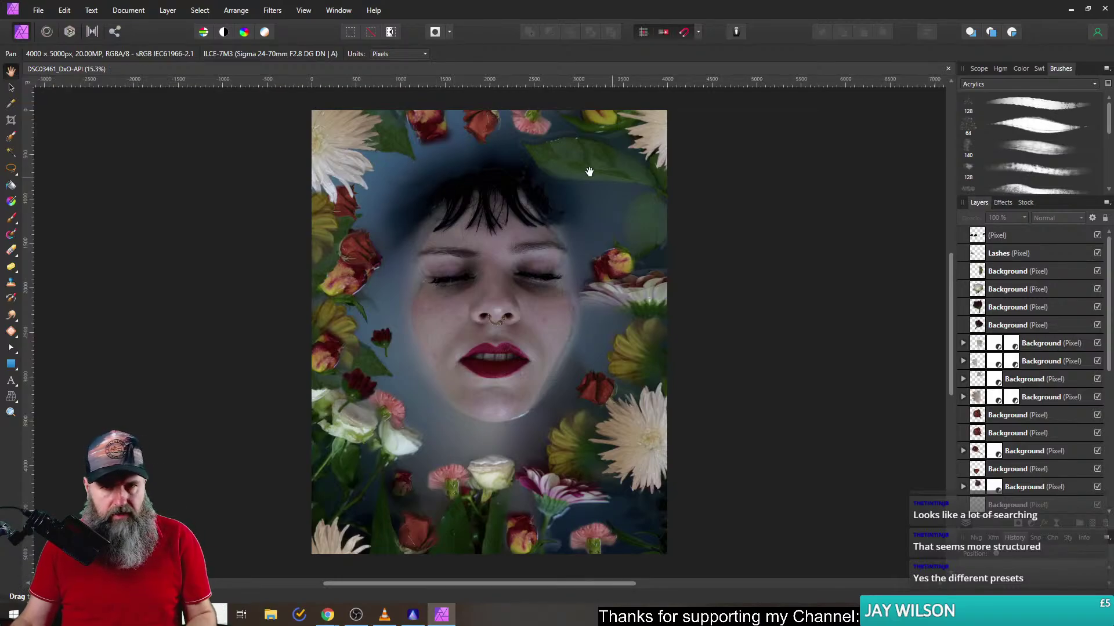
# - Select the large green leaf above the hair with the Move tool and examine its outline up close
pyautogui.click(11, 87)
pyautogui.click(594, 152)
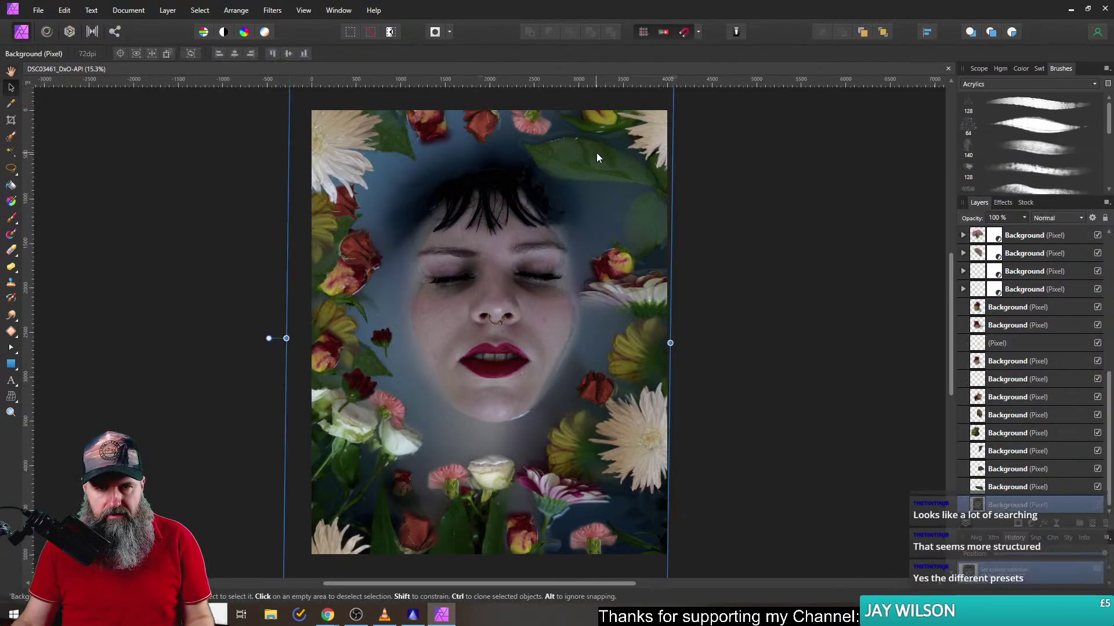
pyautogui.scroll(6, 555, 129)
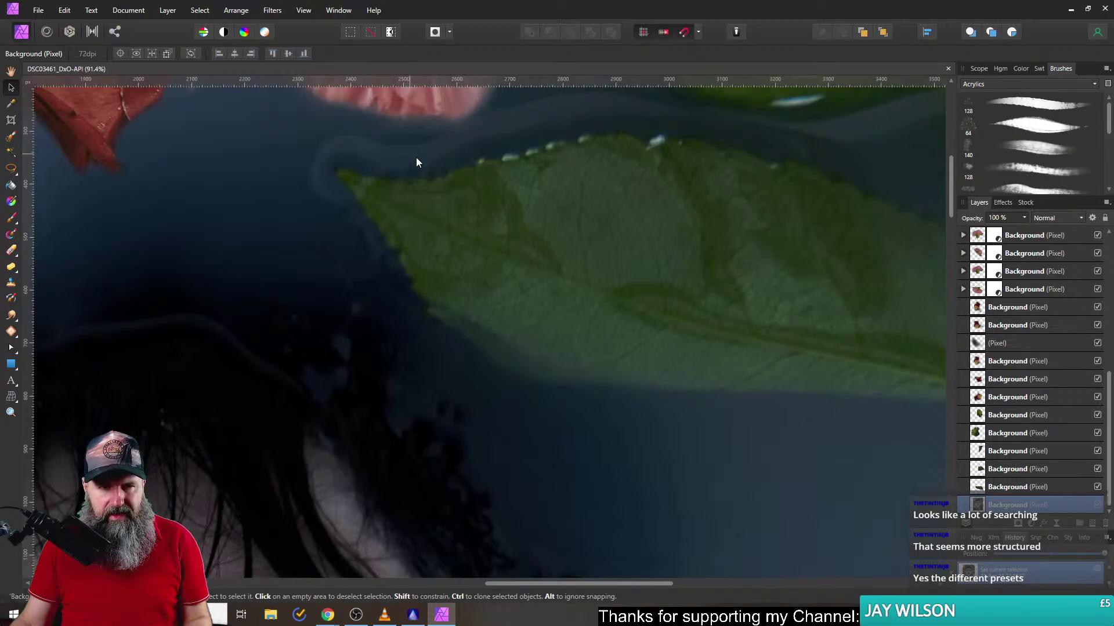
pyautogui.click(11, 250)
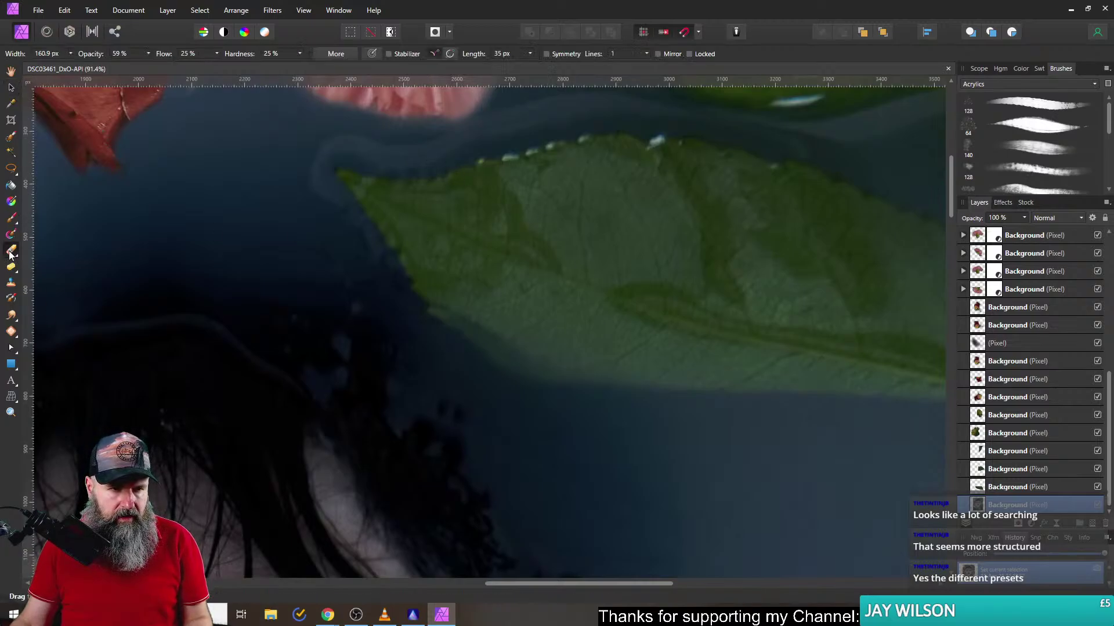
pyautogui.click(11, 89)
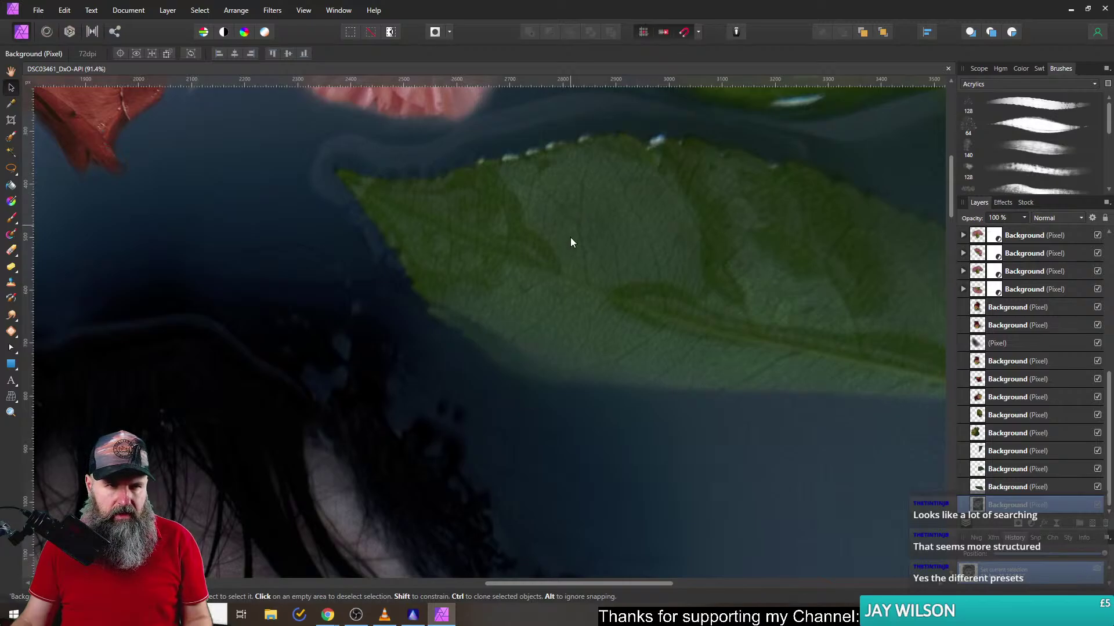
pyautogui.hotkey('ctrl', '0')
pyautogui.scroll(5, 572, 253)
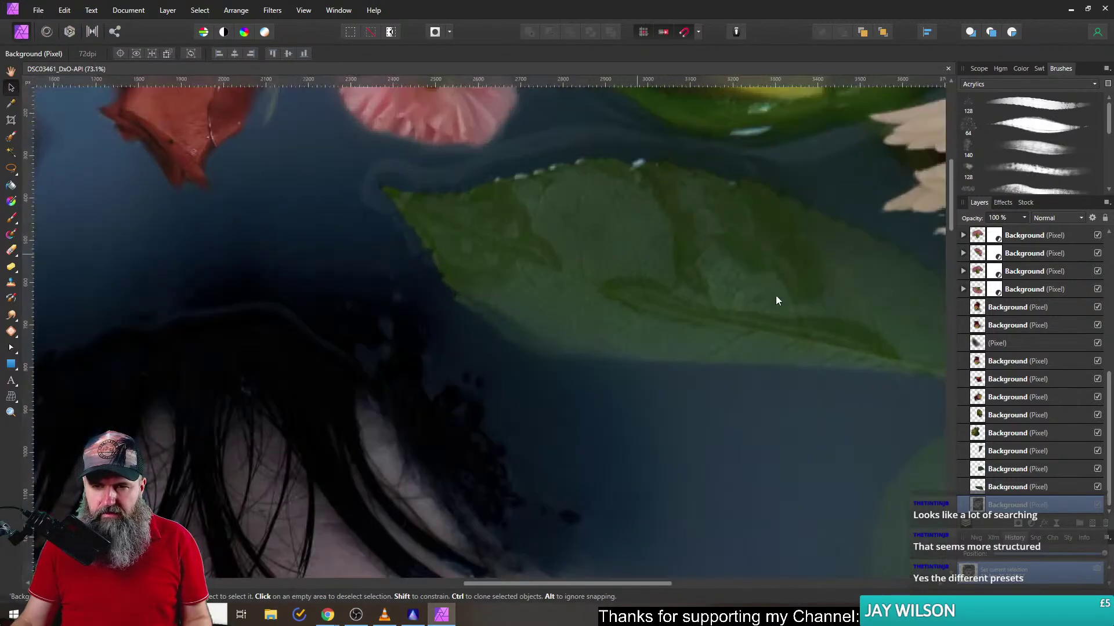
# - Look through the layer stack for the leaf's layer, checking the visibility of the layer just above the bottom Background
pyautogui.scroll(5, 1043, 398)
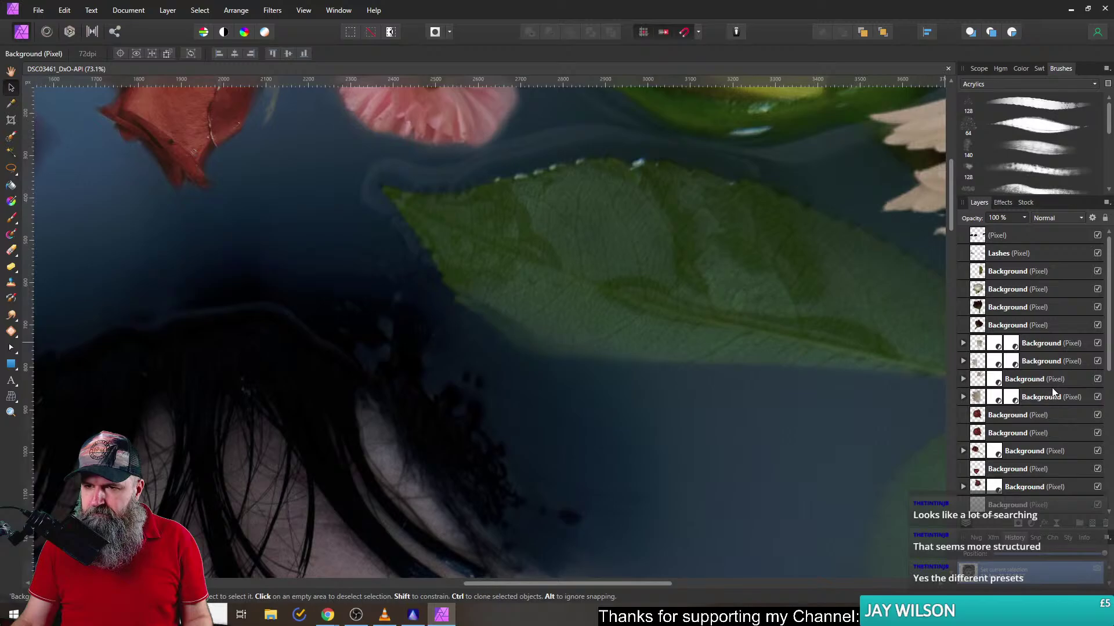
pyautogui.scroll(-6, 1039, 393)
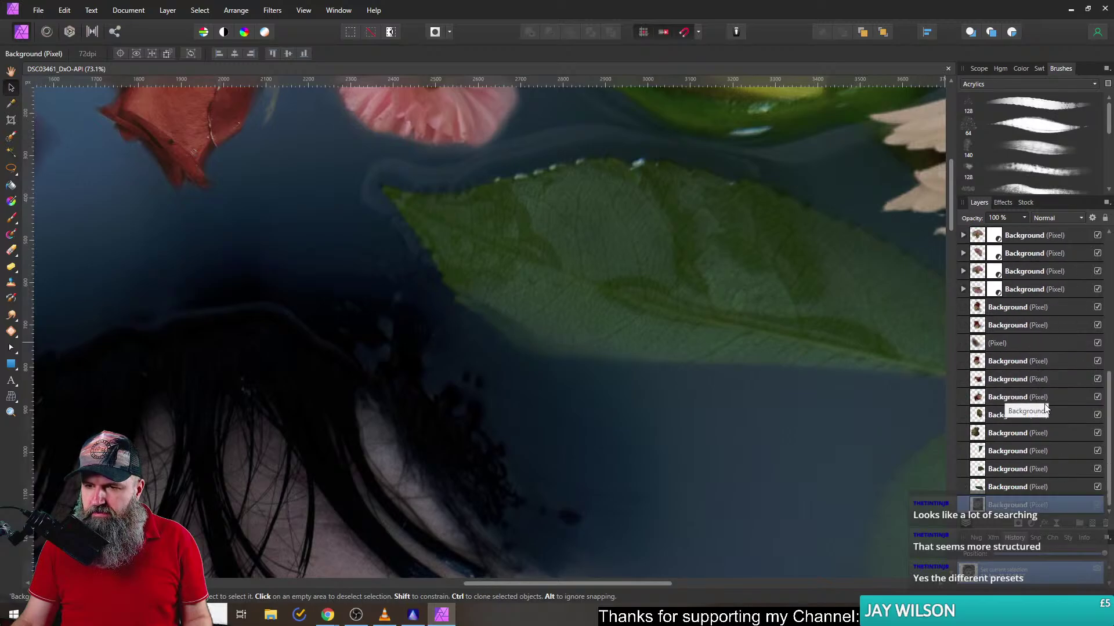
pyautogui.click(1051, 489)
pyautogui.click(1098, 488)
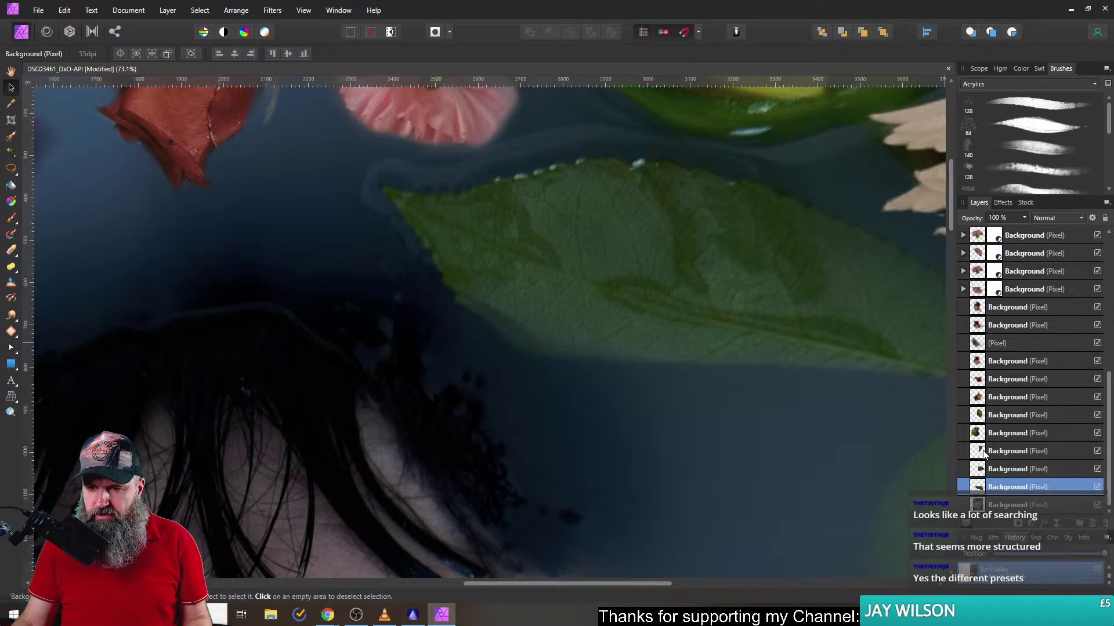
pyautogui.click(677, 292)
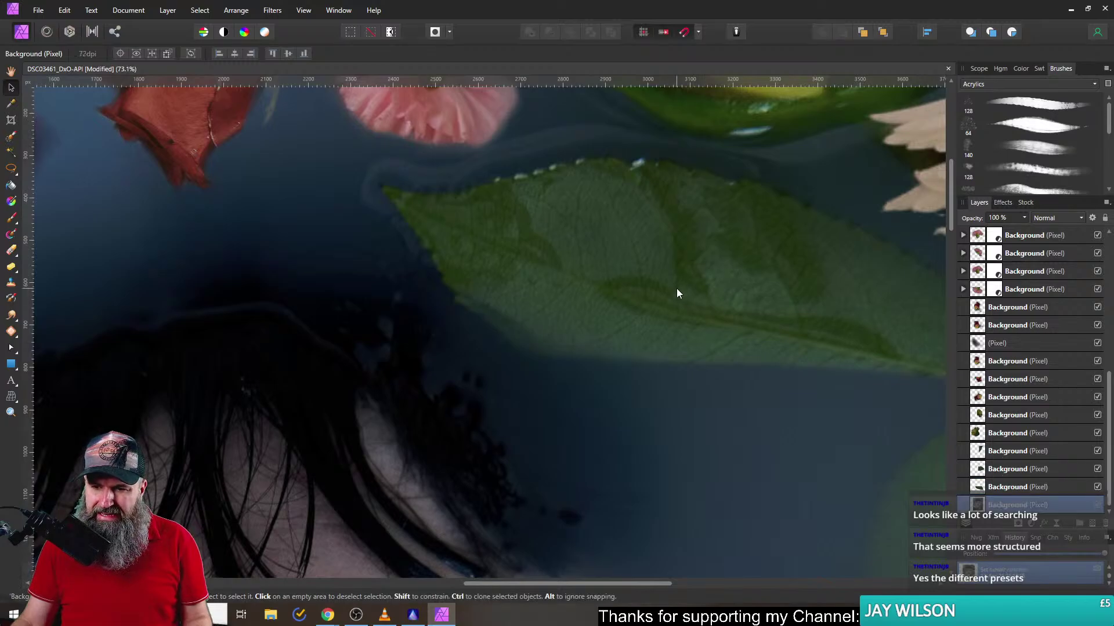
# - Inspect the water edge around the leaf's tip close up and compare it with the surrounding flowers
pyautogui.scroll(-5, 498, 273)
pyautogui.scroll(6, 464, 245)
pyautogui.scroll(1, 464, 250)
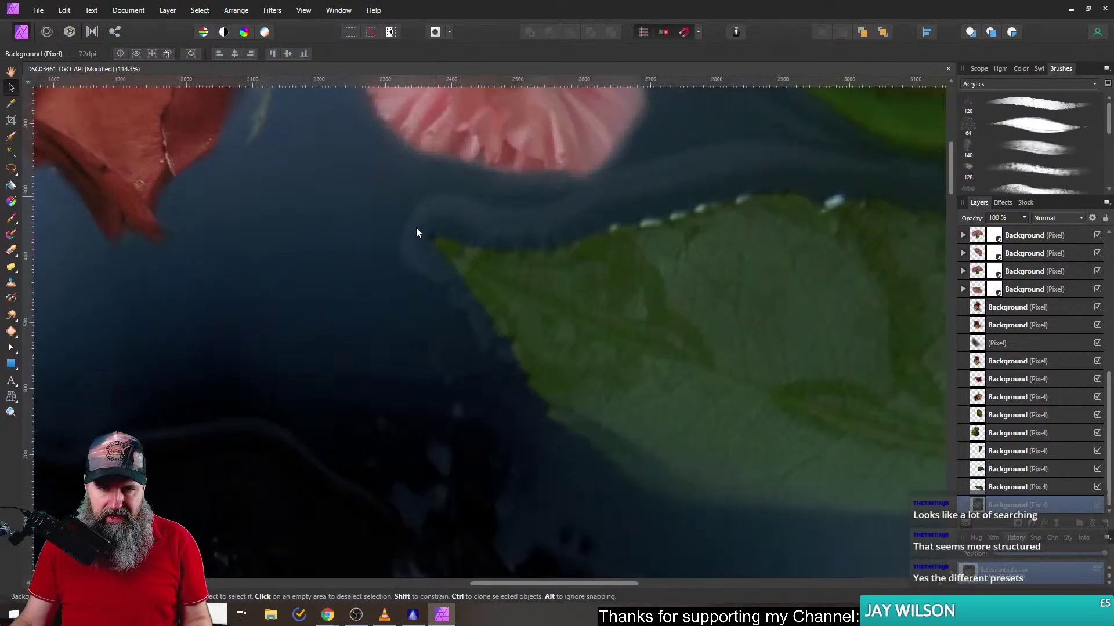
pyautogui.scroll(-4, 712, 249)
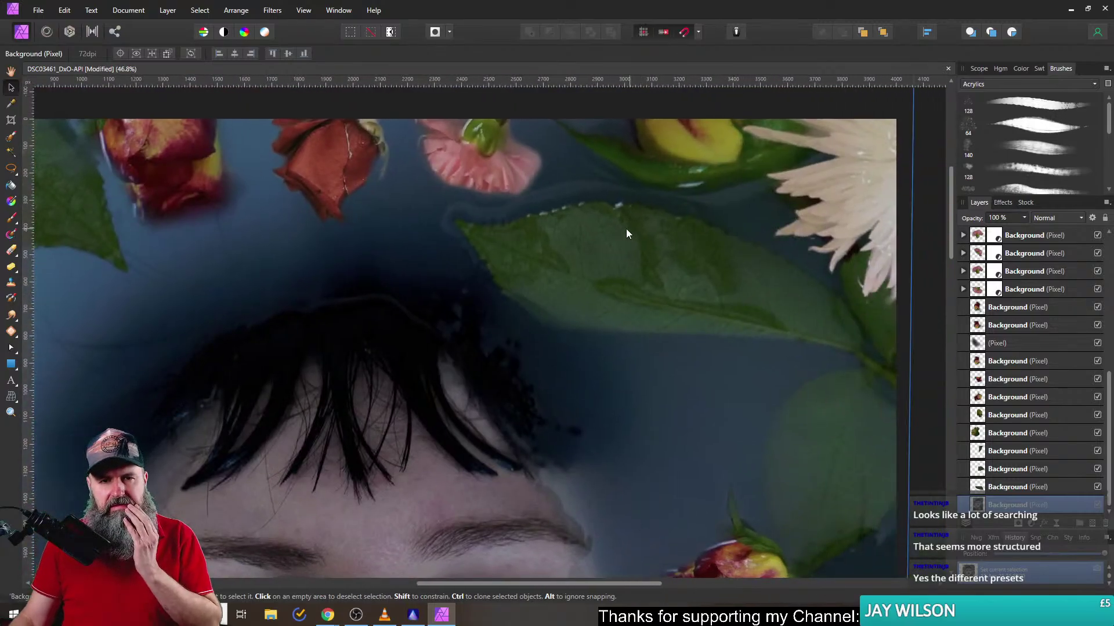
pyautogui.scroll(5, 479, 223)
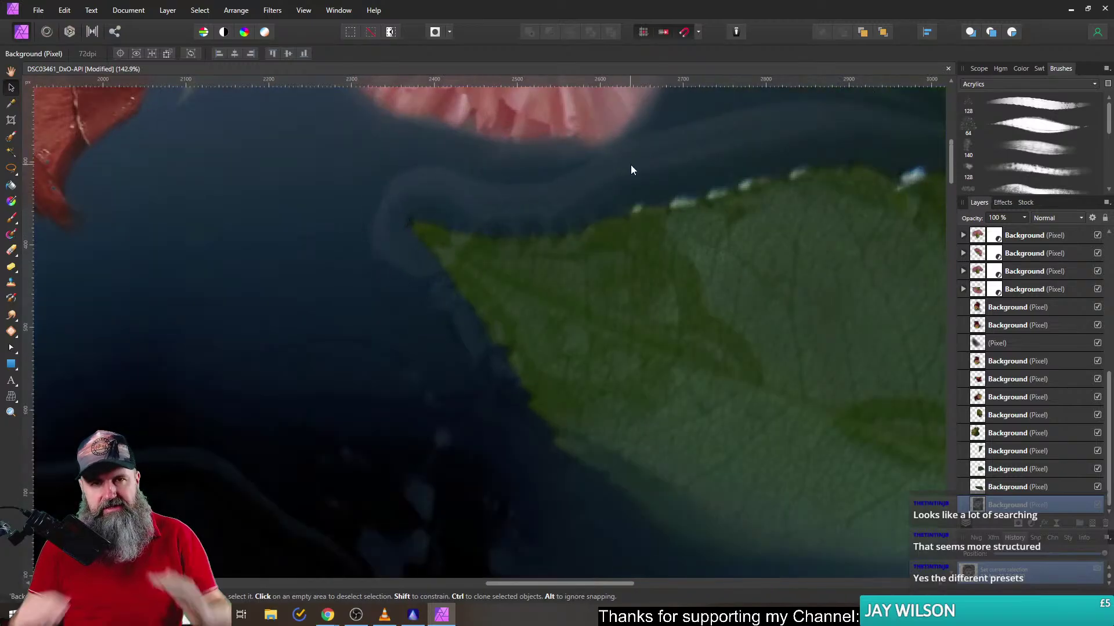
pyautogui.scroll(-5, 574, 235)
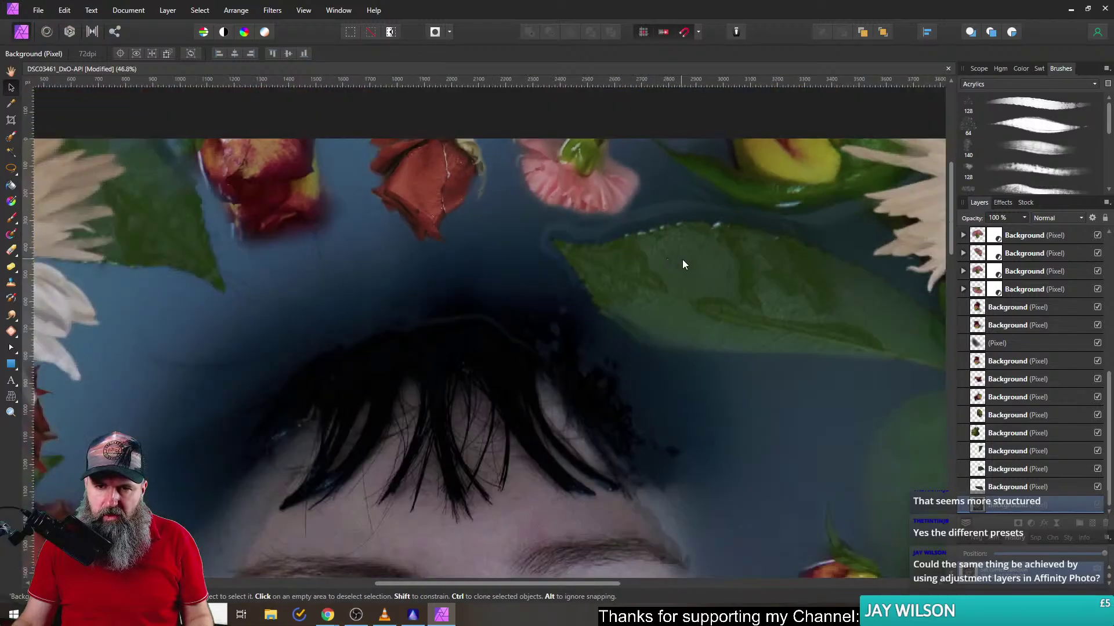
pyautogui.moveTo(682, 265); pyautogui.dragTo(636, 311)
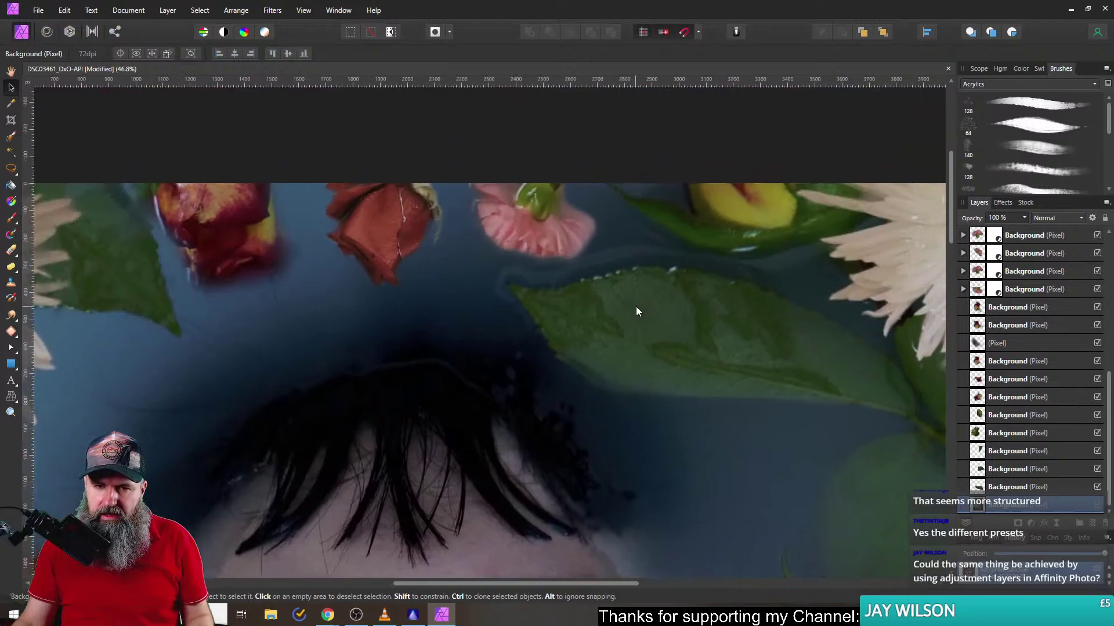
# - Set the brightness of the Brightness / Contrast adjustment on the pink flower above the leaf's tip to about -67%
pyautogui.scroll(-3, 556, 290)
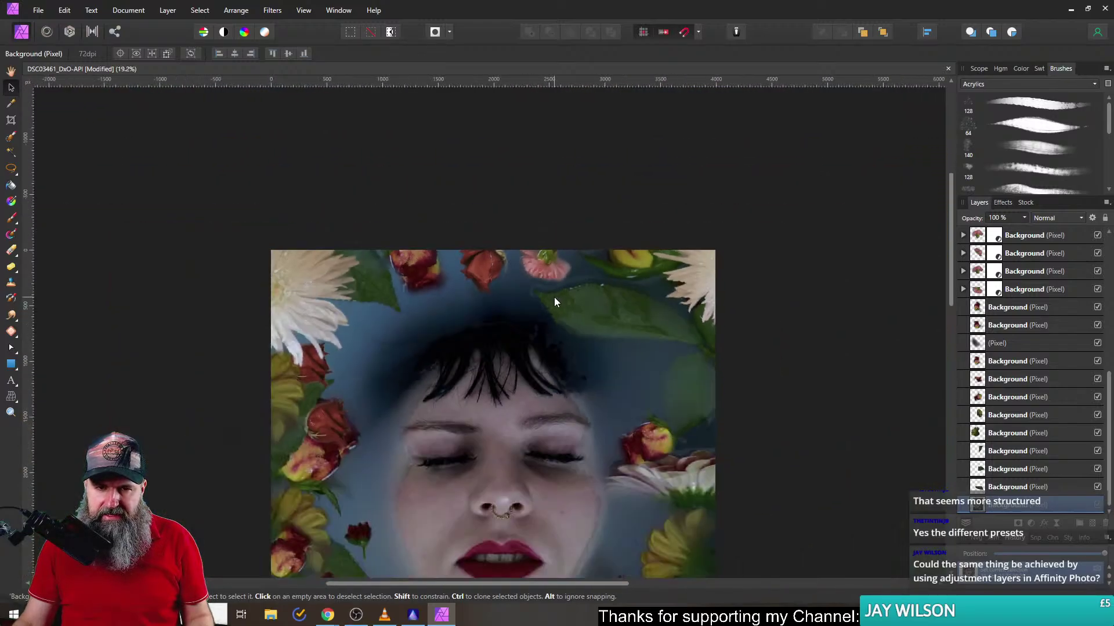
pyautogui.scroll(5, 568, 258)
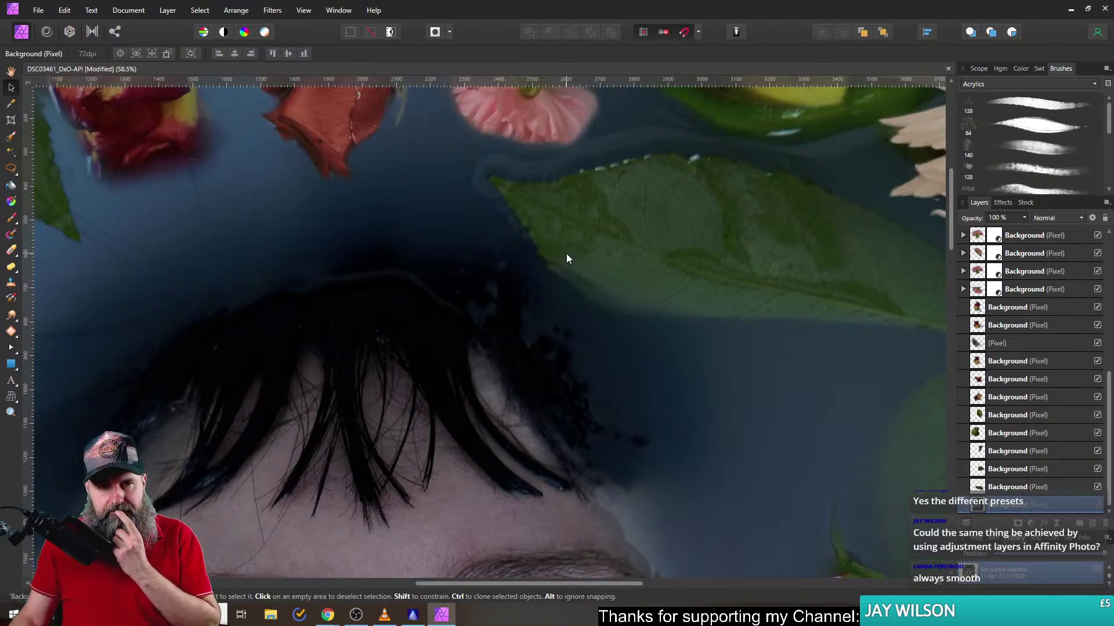
pyautogui.click(986, 289)
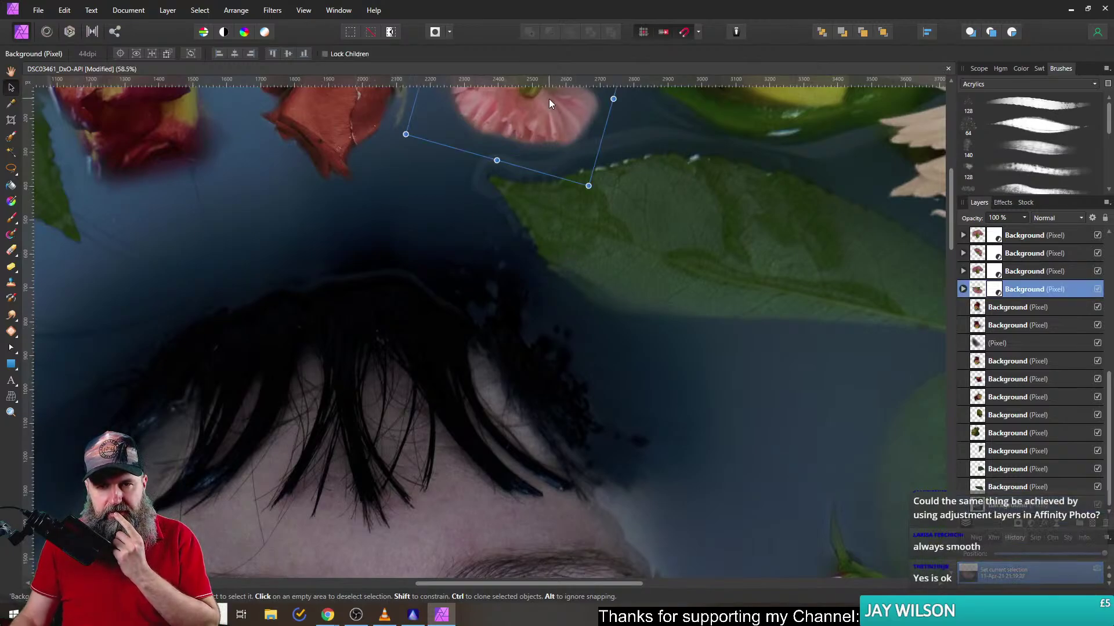
pyautogui.click(963, 290)
pyautogui.doubleClick(994, 306)
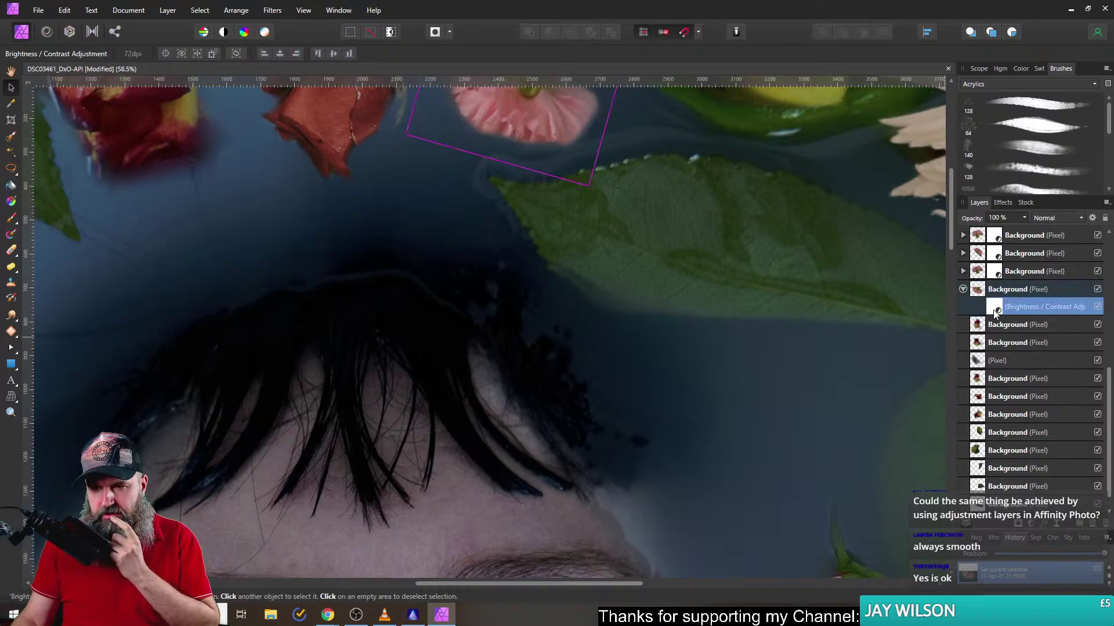
pyautogui.moveTo(740, 496); pyautogui.dragTo(724, 491)
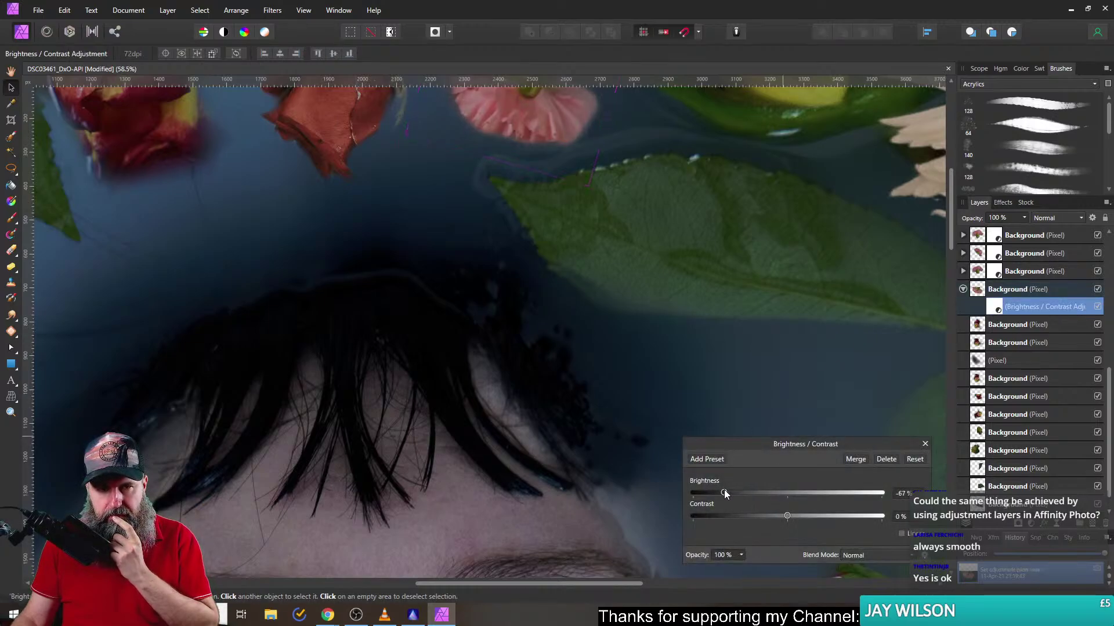
pyautogui.click(925, 444)
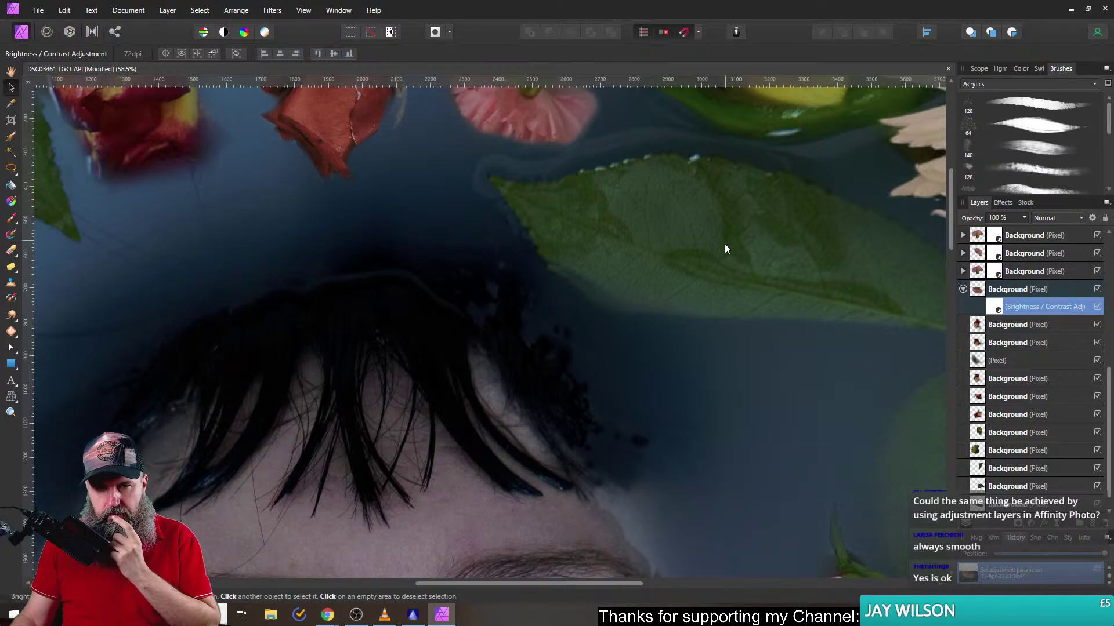
# - Add a new pixel layer directly above the bottom Background layer and ready the Paint Brush with a width of 228 px
pyautogui.moveTo(725, 243); pyautogui.dragTo(756, 350)
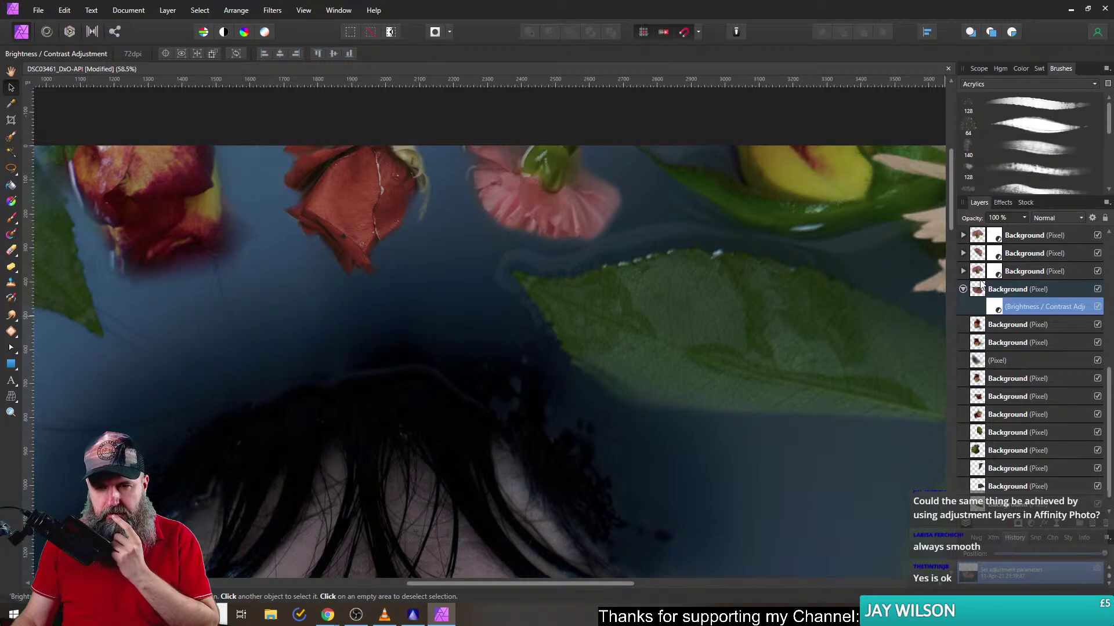
pyautogui.scroll(-1, 990, 415)
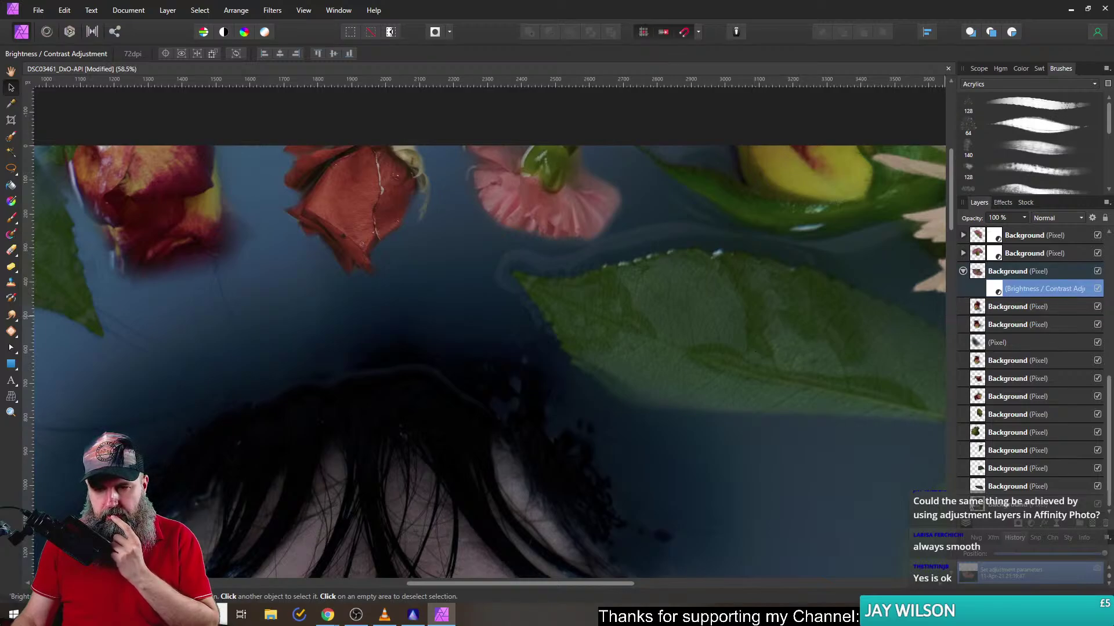
pyautogui.click(976, 505)
pyautogui.click(1093, 525)
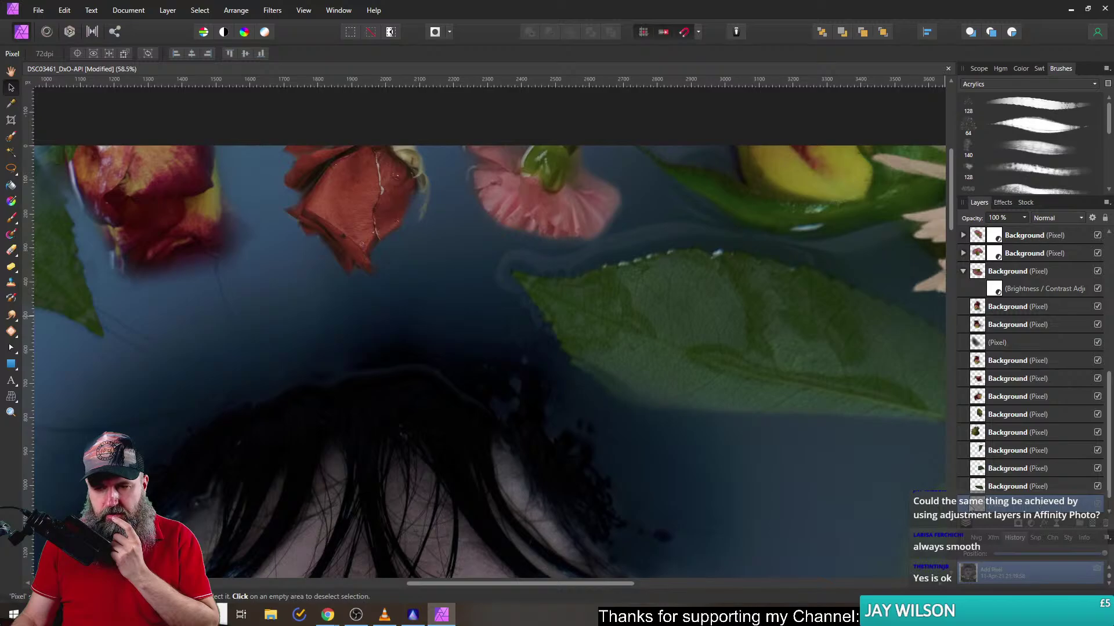
pyautogui.click(10, 217)
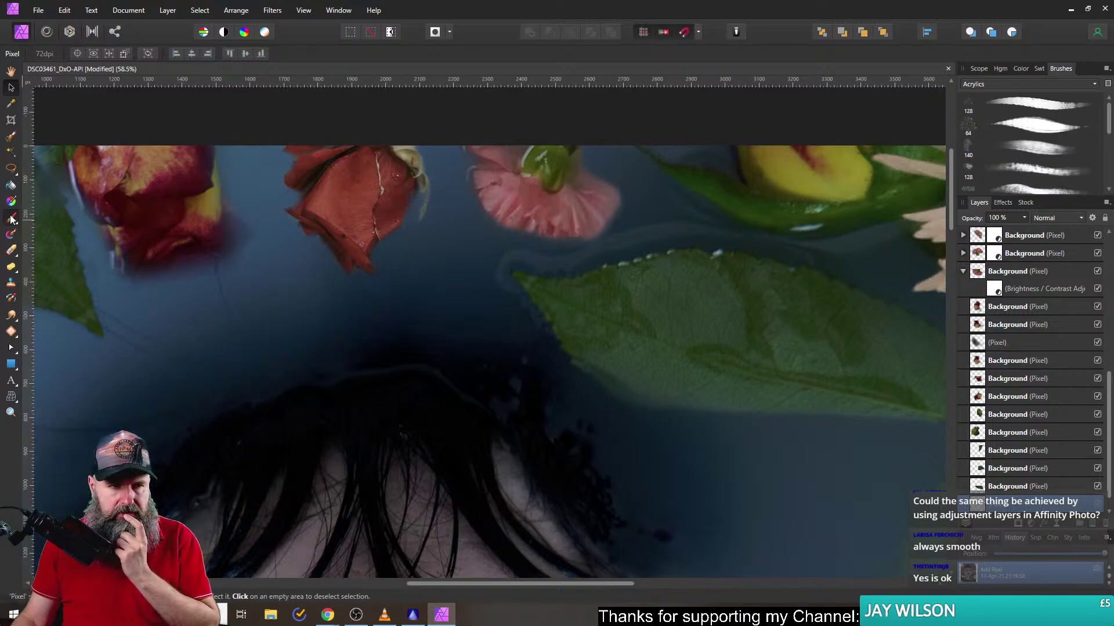
pyautogui.click(70, 54)
pyautogui.moveTo(72, 69); pyautogui.dragTo(66, 69)
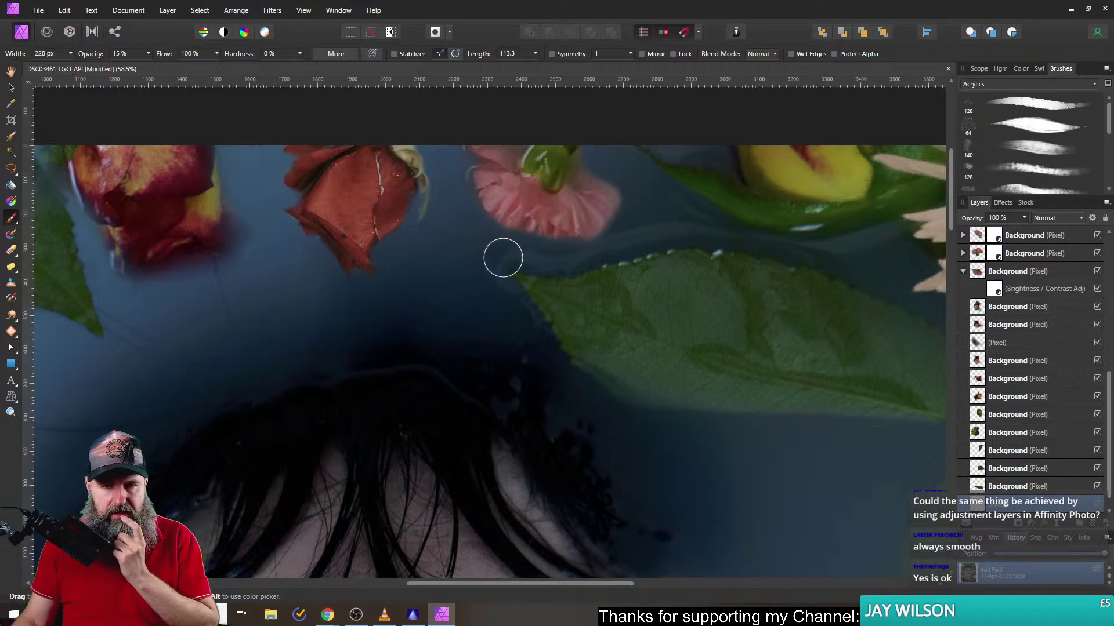
# - Sample the dark blue of the water beside the leaf's tip and paint over the pale water edge around the leaf
pyautogui.click(1021, 68)
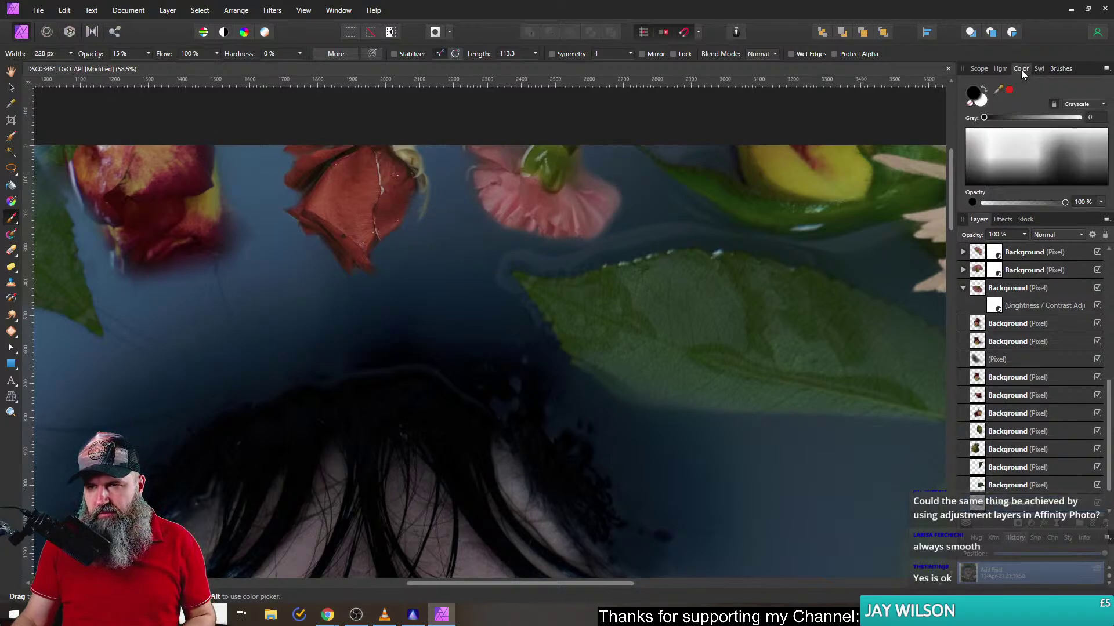
pyautogui.moveTo(1011, 92); pyautogui.dragTo(477, 258)
pyautogui.click(1012, 93)
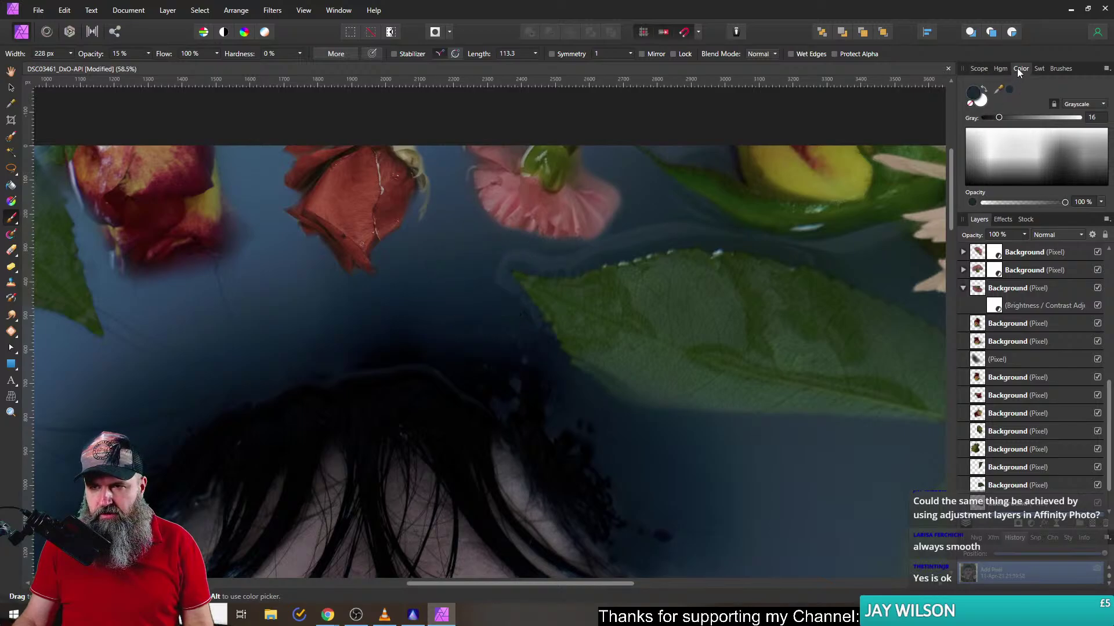
pyautogui.moveTo(512, 267)
pyautogui.mouseDown()
pyautogui.moveTo(549, 251)
pyautogui.moveTo(515, 252)
pyautogui.moveTo(595, 250)
pyautogui.moveTo(492, 282)
pyautogui.moveTo(491, 265)
pyautogui.moveTo(546, 245)
pyautogui.moveTo(516, 249)
pyautogui.moveTo(567, 251)
pyautogui.moveTo(557, 256)
pyautogui.moveTo(610, 233)
pyautogui.moveTo(567, 238)
pyautogui.moveTo(688, 219)
pyautogui.moveTo(611, 231)
pyautogui.moveTo(613, 216)
pyautogui.moveTo(719, 231)
pyautogui.moveTo(648, 220)
pyautogui.moveTo(602, 240)
pyautogui.moveTo(667, 223)
pyautogui.moveTo(542, 237)
pyautogui.moveTo(543, 265)
pyautogui.moveTo(487, 283)
pyautogui.moveTo(535, 327)
pyautogui.moveTo(499, 303)
pyautogui.moveTo(488, 268)
pyautogui.moveTo(491, 280)
pyautogui.moveTo(493, 269)
pyautogui.moveTo(621, 235)
pyautogui.moveTo(558, 257)
pyautogui.moveTo(727, 220)
pyautogui.moveTo(758, 234)
pyautogui.moveTo(697, 232)
pyautogui.moveTo(826, 261)
pyautogui.moveTo(913, 236)
pyautogui.moveTo(785, 249)
pyautogui.moveTo(632, 234)
pyautogui.moveTo(527, 332)
pyautogui.mouseUp()
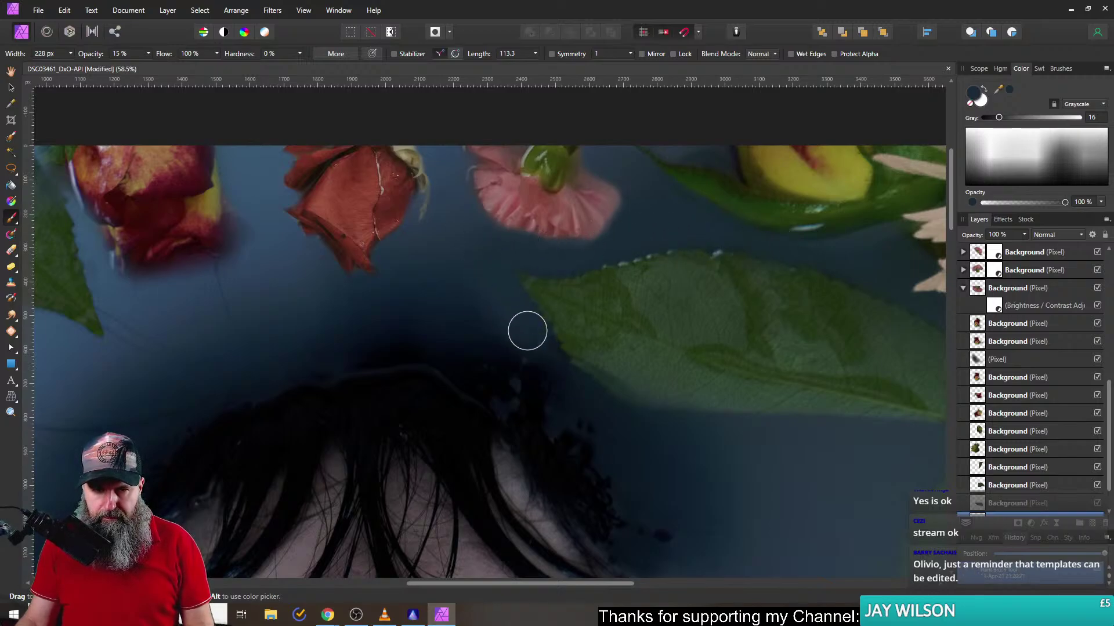
pyautogui.scroll(-6, 378, 276)
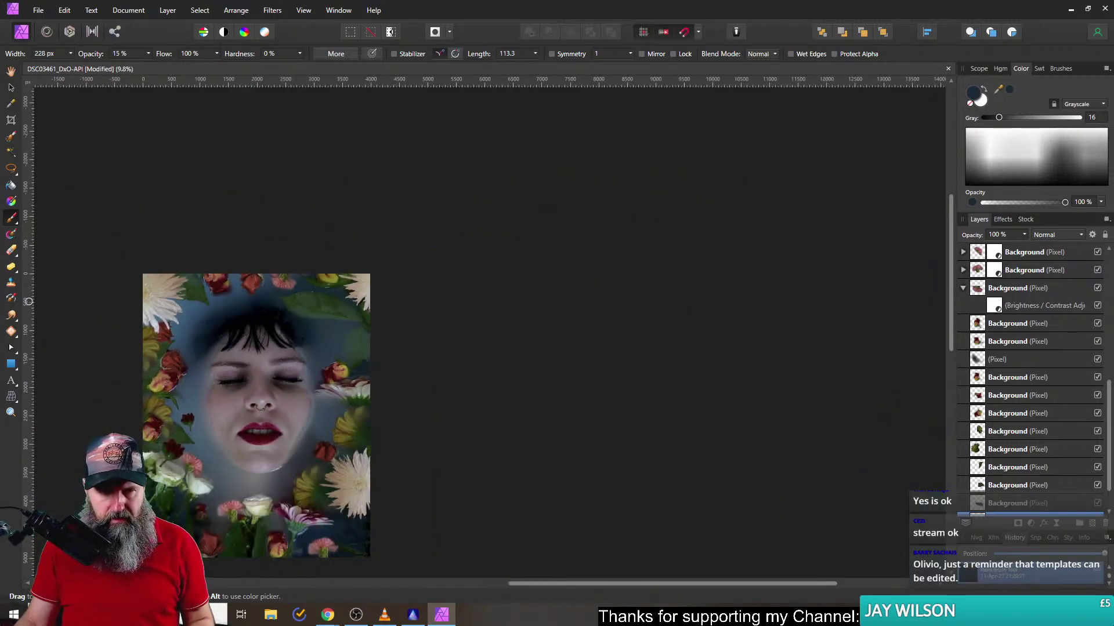
pyautogui.scroll(3, 590, 273)
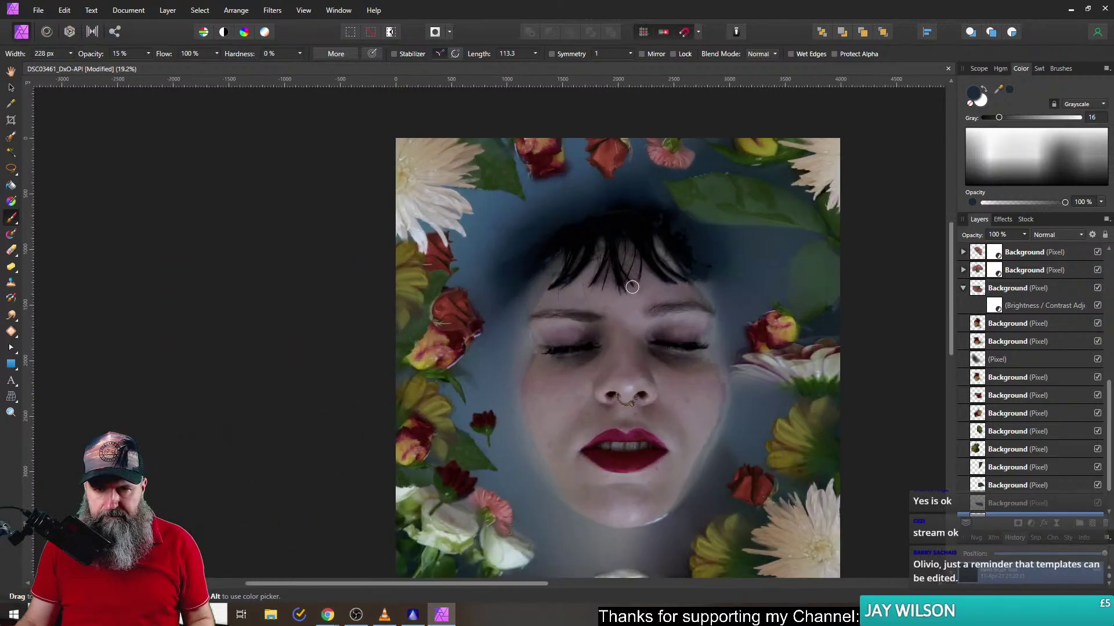
pyautogui.scroll(7, 605, 228)
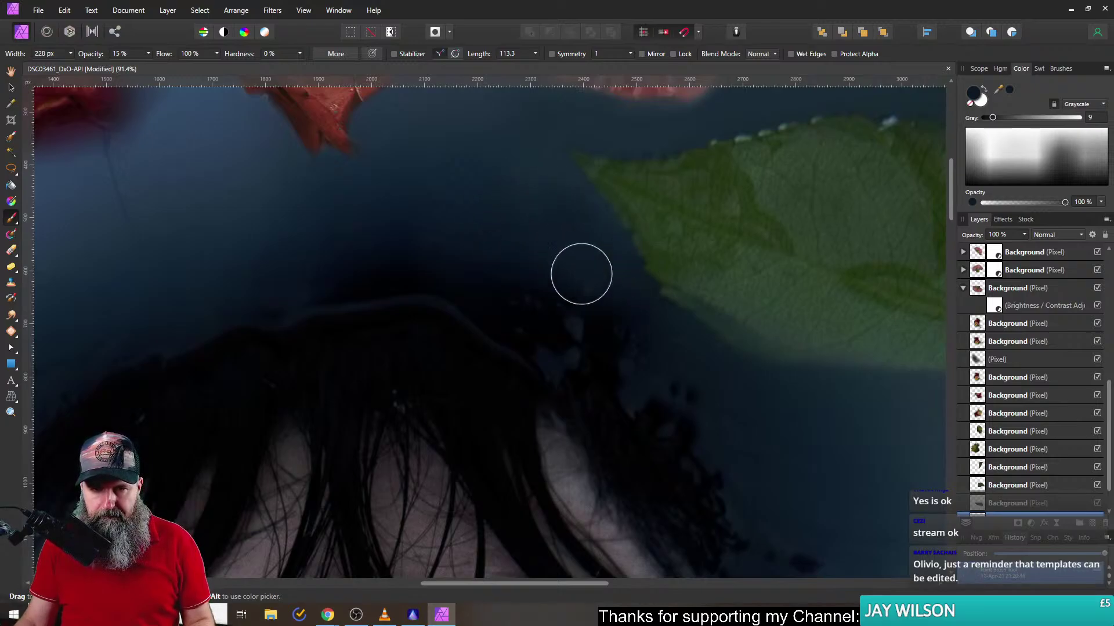
# - Examine the painted-over water around the leaf and hair, both close up and in the whole portrait
pyautogui.scroll(-10, 526, 379)
pyautogui.scroll(-1, 726, 447)
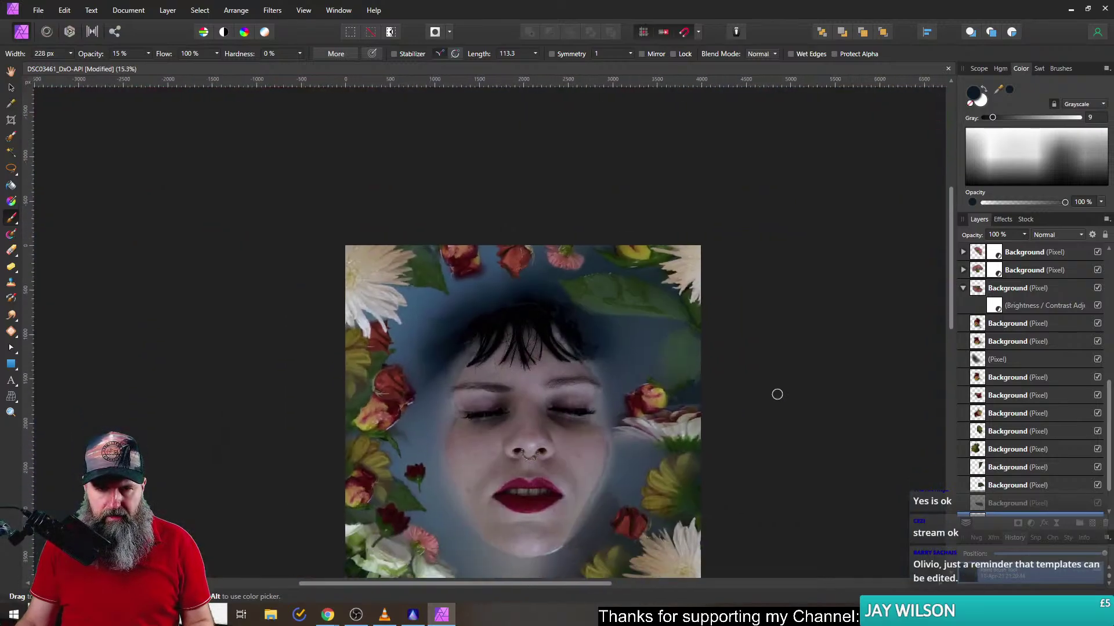
pyautogui.scroll(-3, 708, 330)
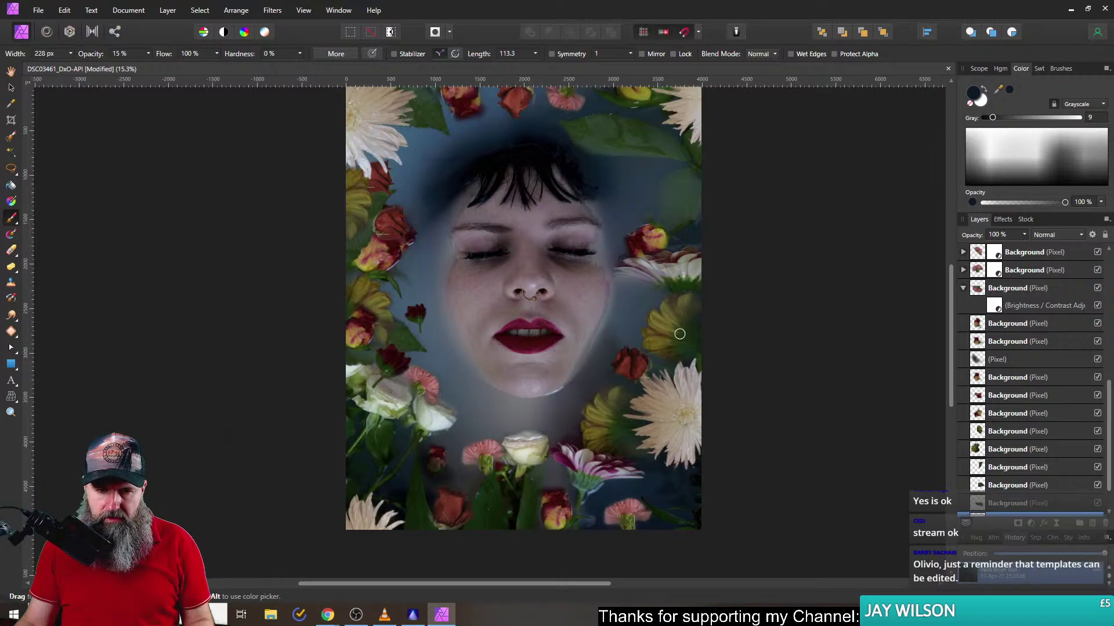
pyautogui.scroll(3, 613, 328)
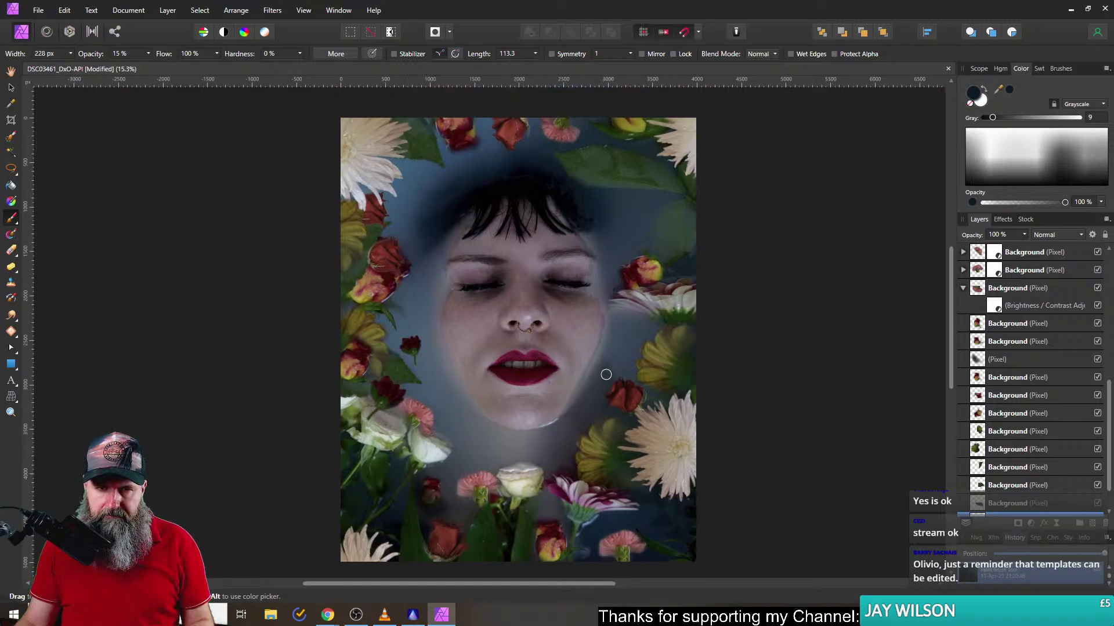
pyautogui.scroll(8, 576, 194)
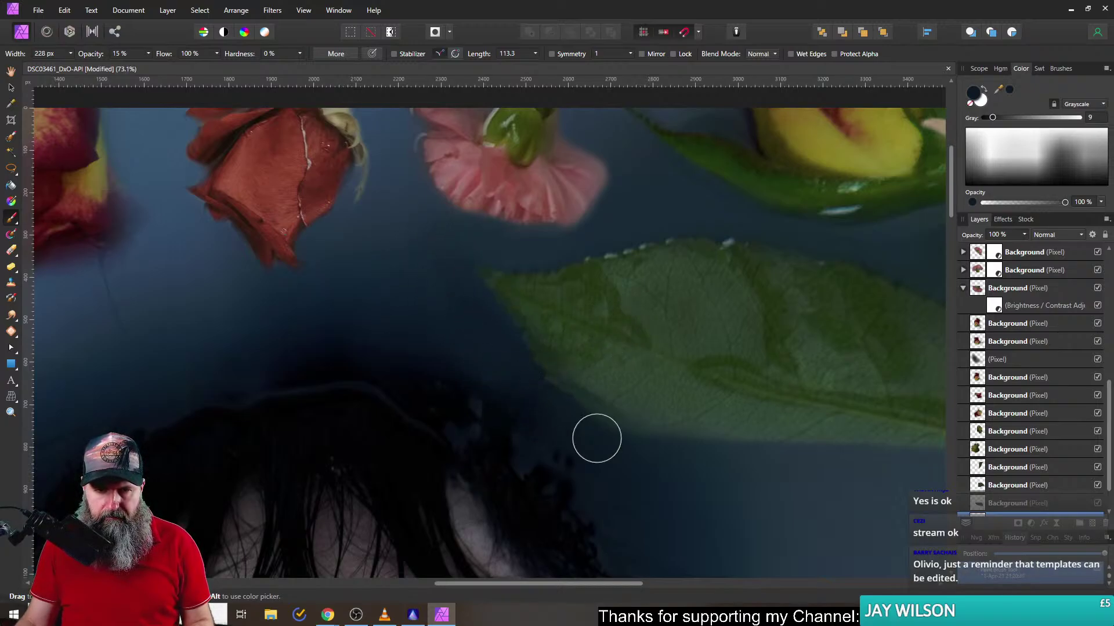
pyautogui.scroll(-5, 609, 409)
pyautogui.scroll(-1, 698, 342)
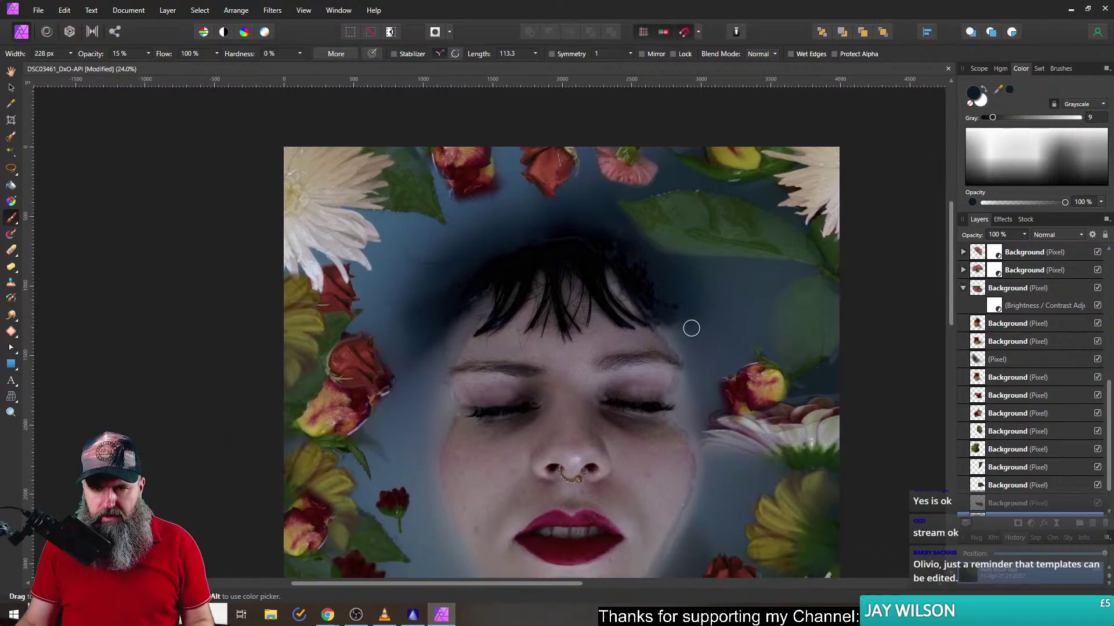
pyautogui.scroll(-2, 698, 325)
pyautogui.scroll(1, 586, 261)
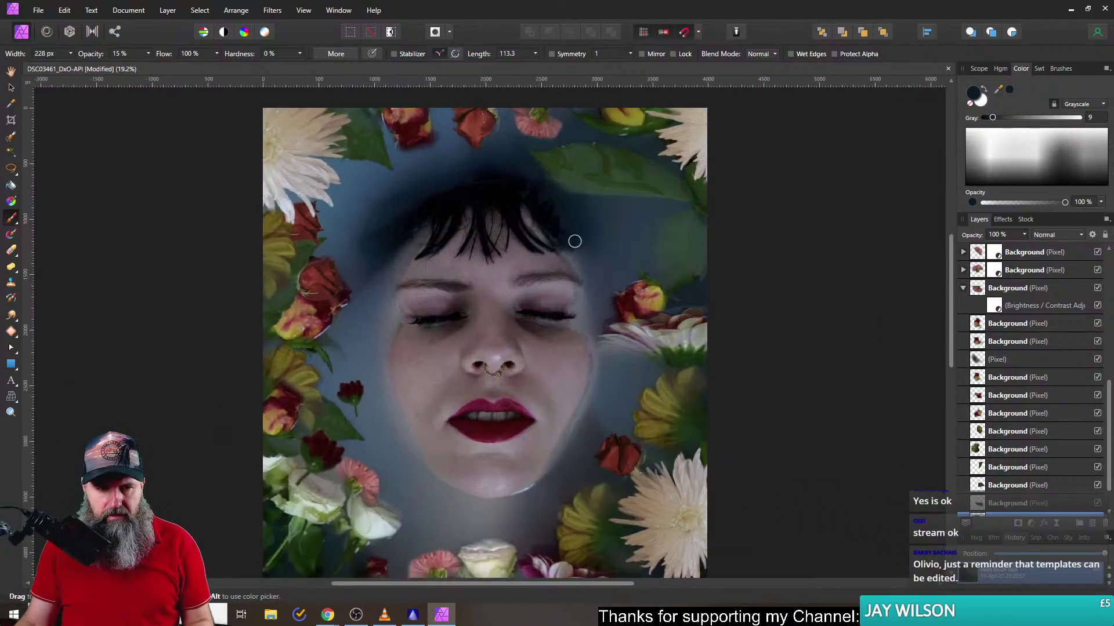
# - Save the document and rename the painted layer above the bottom Background as Fix Leafe
pyautogui.click(39, 10)
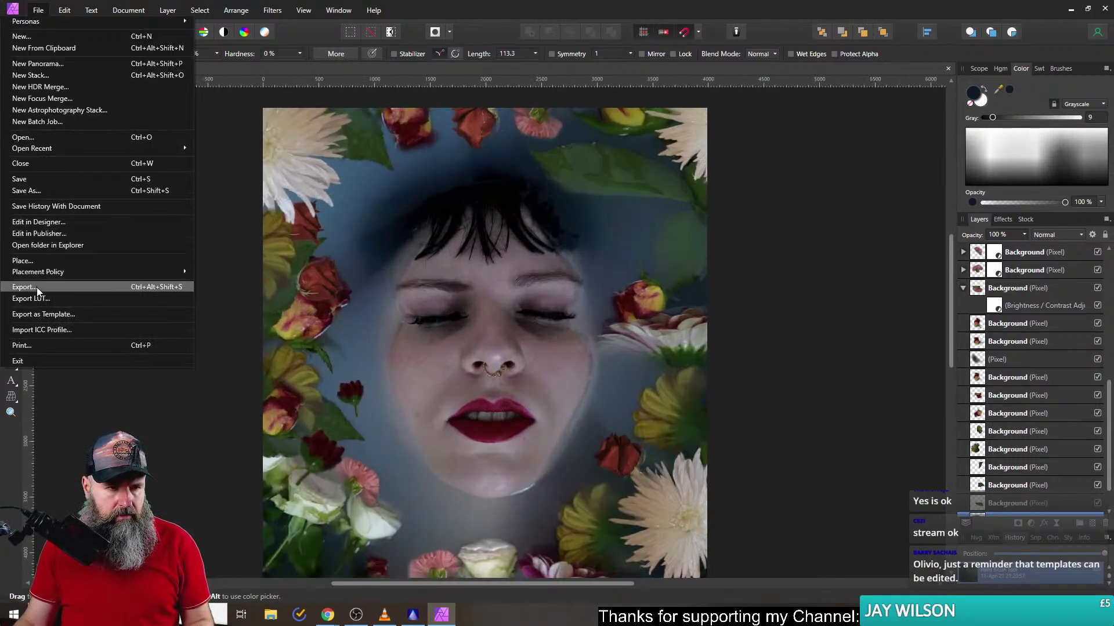
pyautogui.click(30, 181)
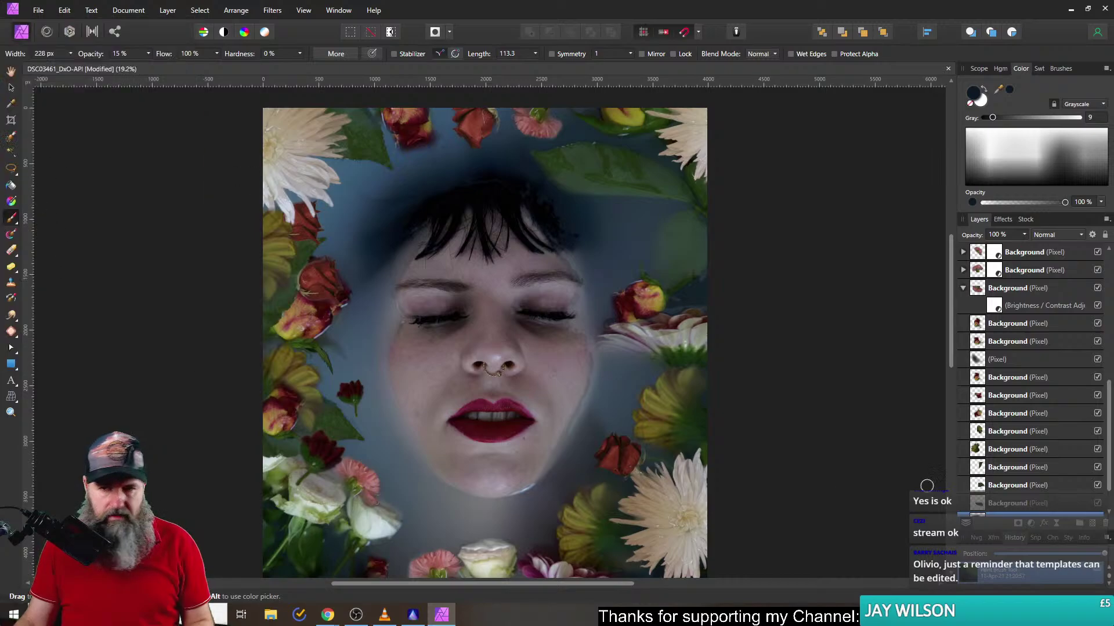
pyautogui.scroll(-1, 1021, 485)
pyautogui.click(1021, 485)
pyautogui.doubleClick(999, 485)
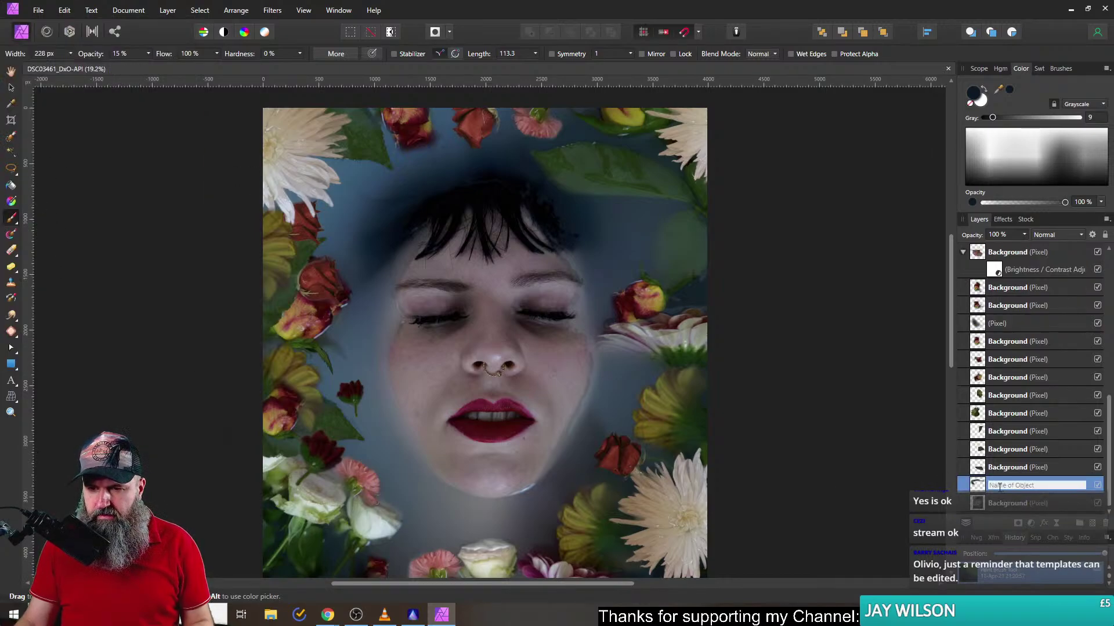
pyautogui.write('Fix')
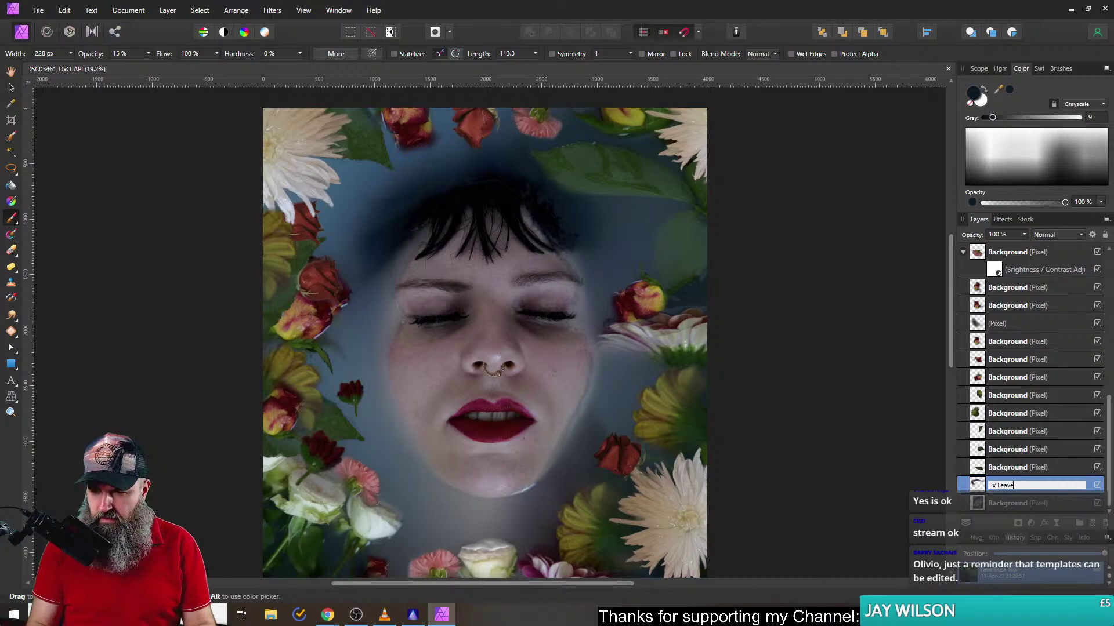
pyautogui.write(' Leave')
pyautogui.press('BackSpace')
pyautogui.press('Return')
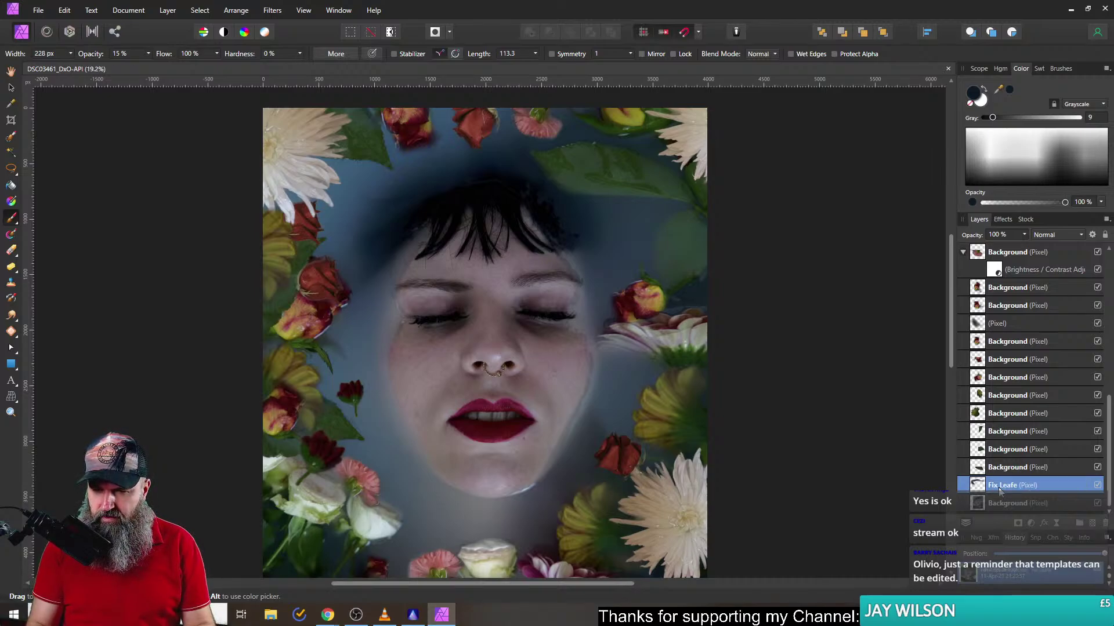
# - Export the whole document as a high-quality JPEG, overwriting DSC03461_DxO-AP.jpg in the Downloads folder
pyautogui.click(64, 10)
pyautogui.press('Escape')
pyautogui.click(38, 9)
pyautogui.press('Escape')
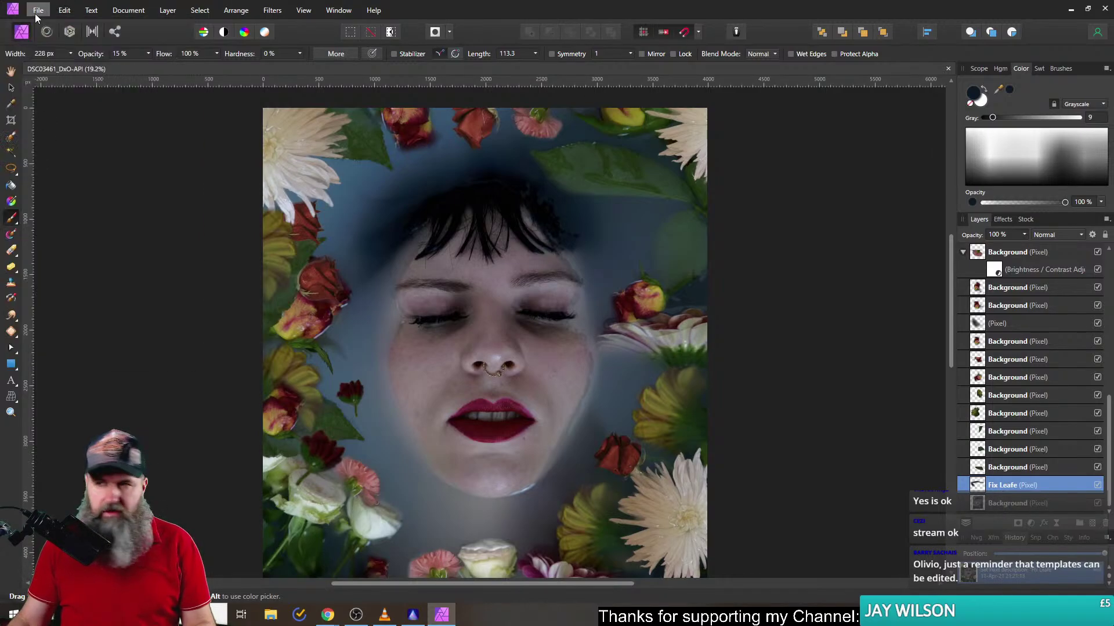
pyautogui.click(36, 11)
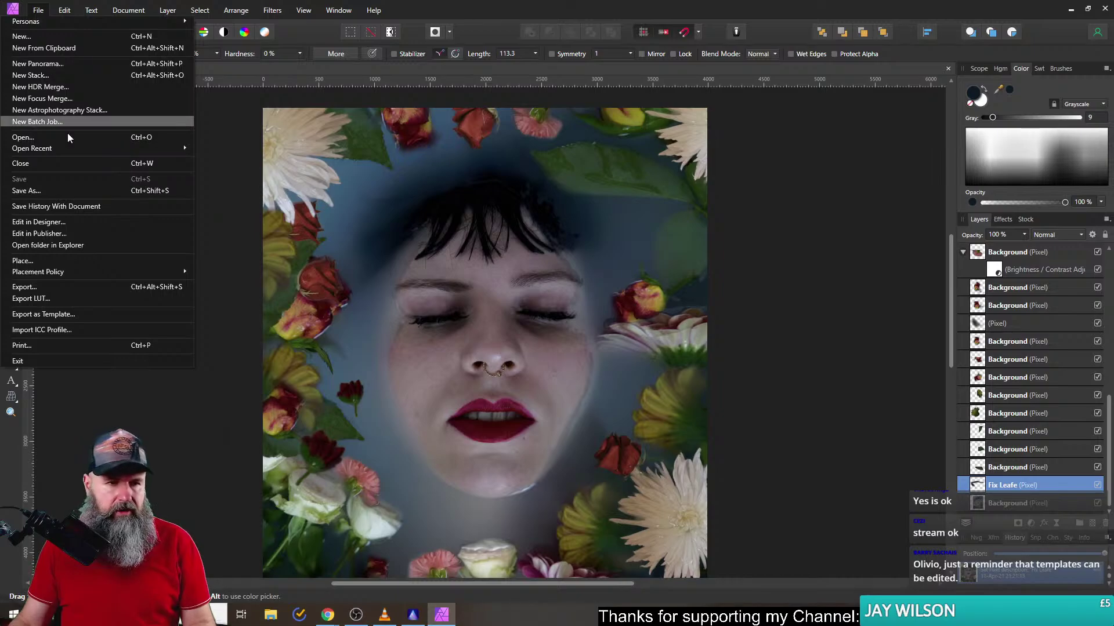
pyautogui.click(38, 286)
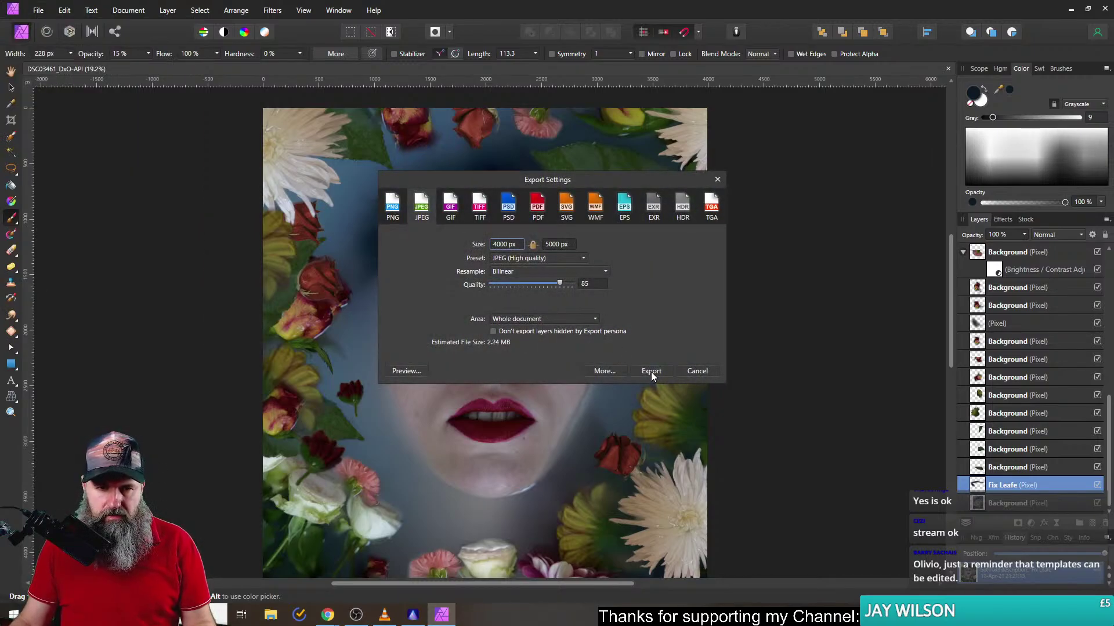
pyautogui.click(651, 371)
pyautogui.click(330, 159)
pyautogui.doubleClick(350, 397)
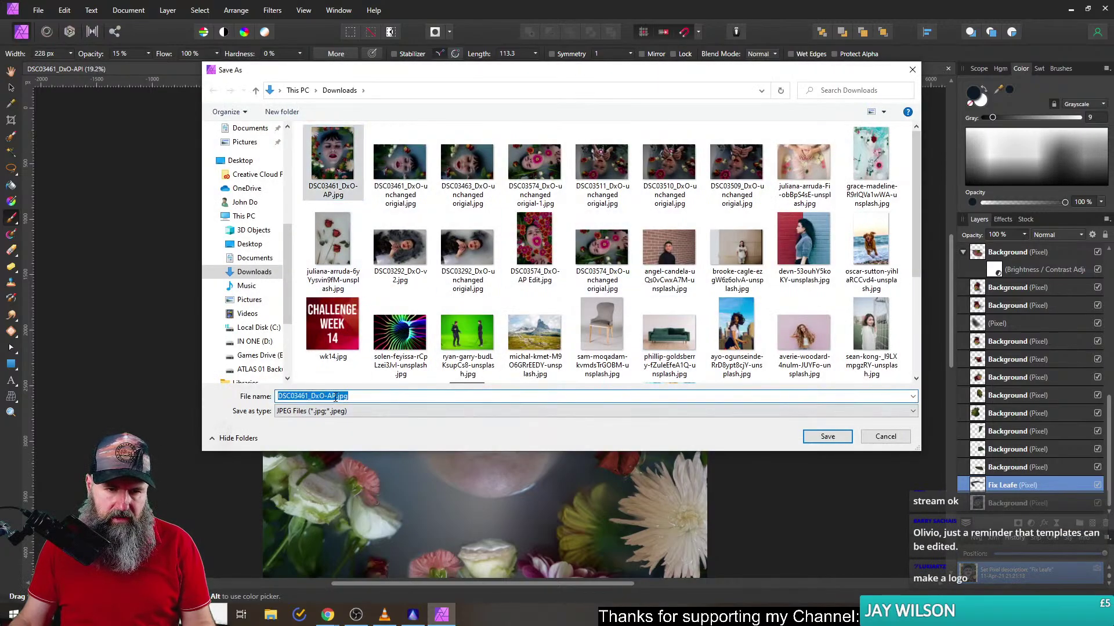
pyautogui.click(828, 436)
pyautogui.click(587, 349)
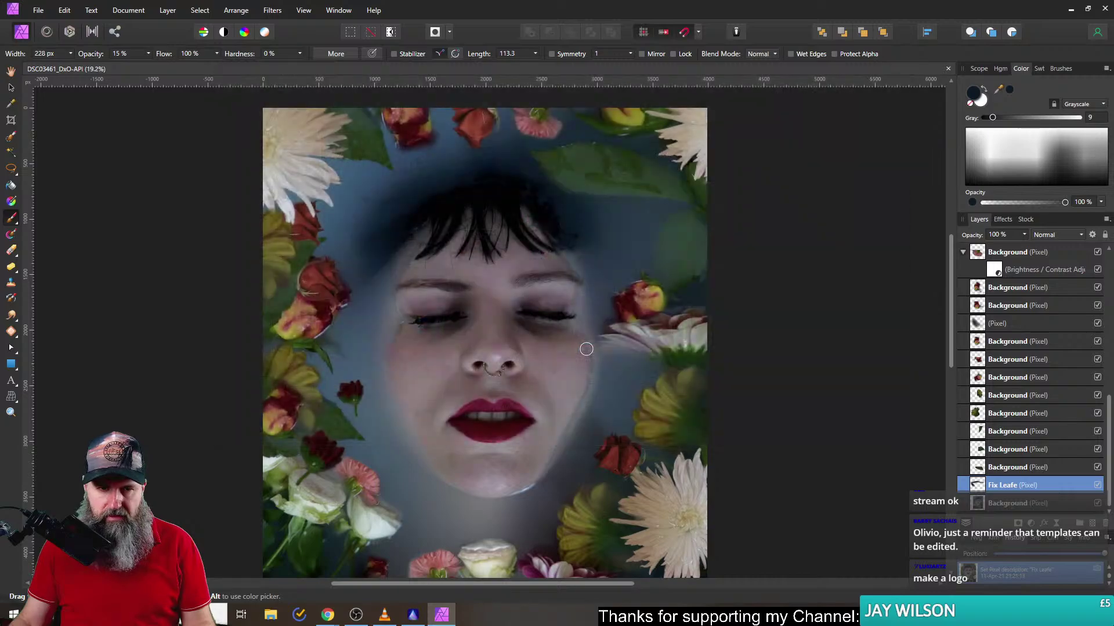
# - Close Affinity Photo, open the exported portrait JPEG in Luminar AI and go back to the overview of template collections
pyautogui.click(1103, 10)
pyautogui.click(387, 13)
pyautogui.click(427, 61)
pyautogui.click(133, 121)
pyautogui.doubleClick(132, 121)
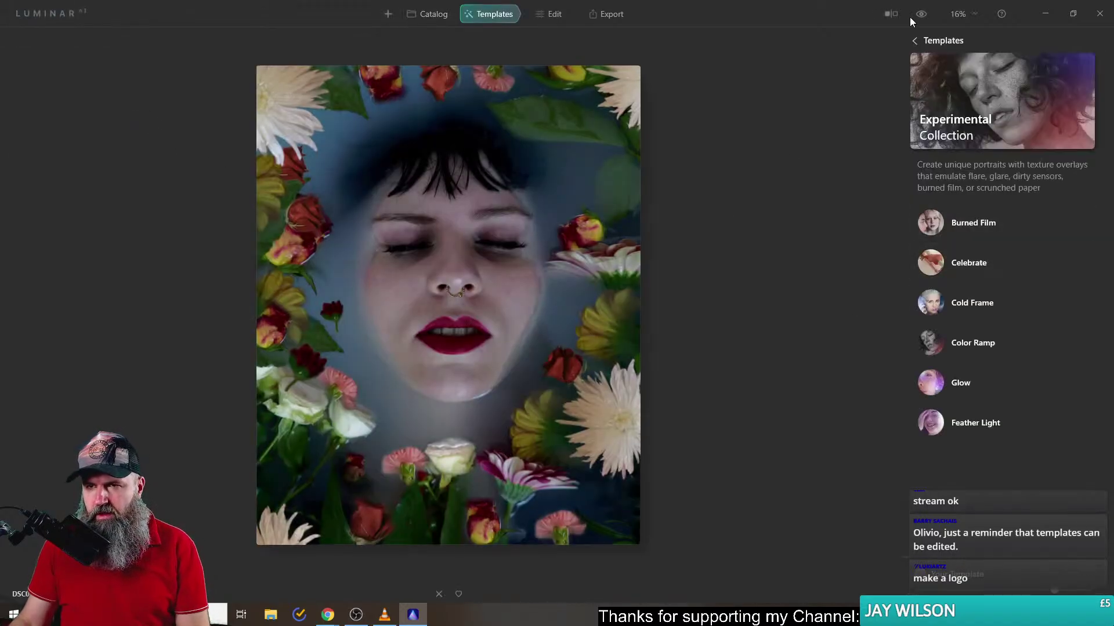
pyautogui.click(914, 41)
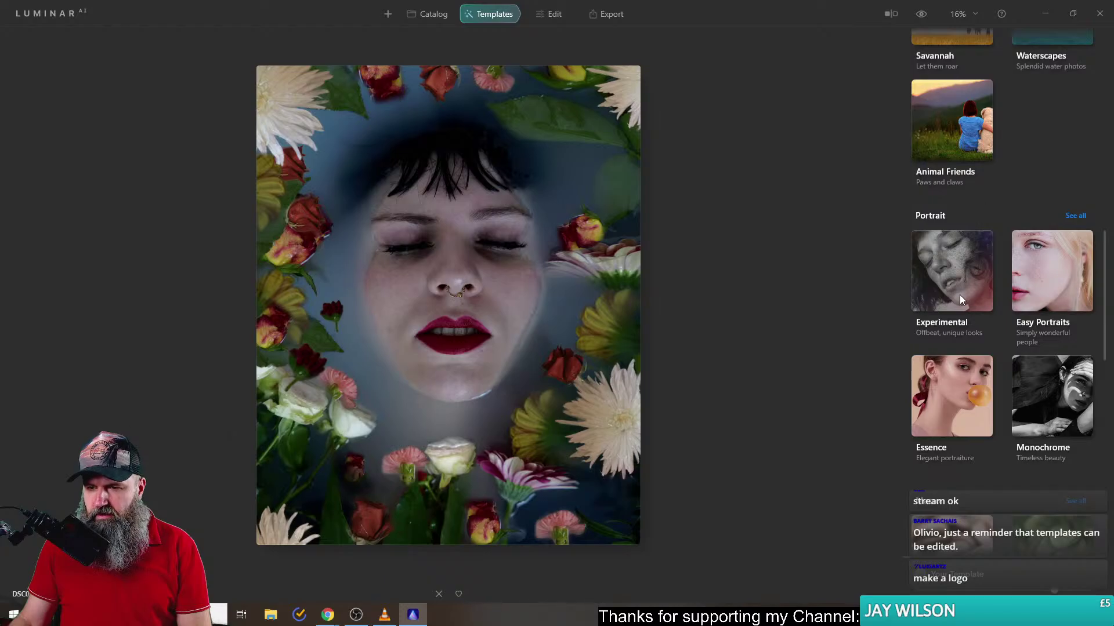
# - Apply the saved template Feather Light edit from the personal templates to the portrait
pyautogui.scroll(-15, 959, 294)
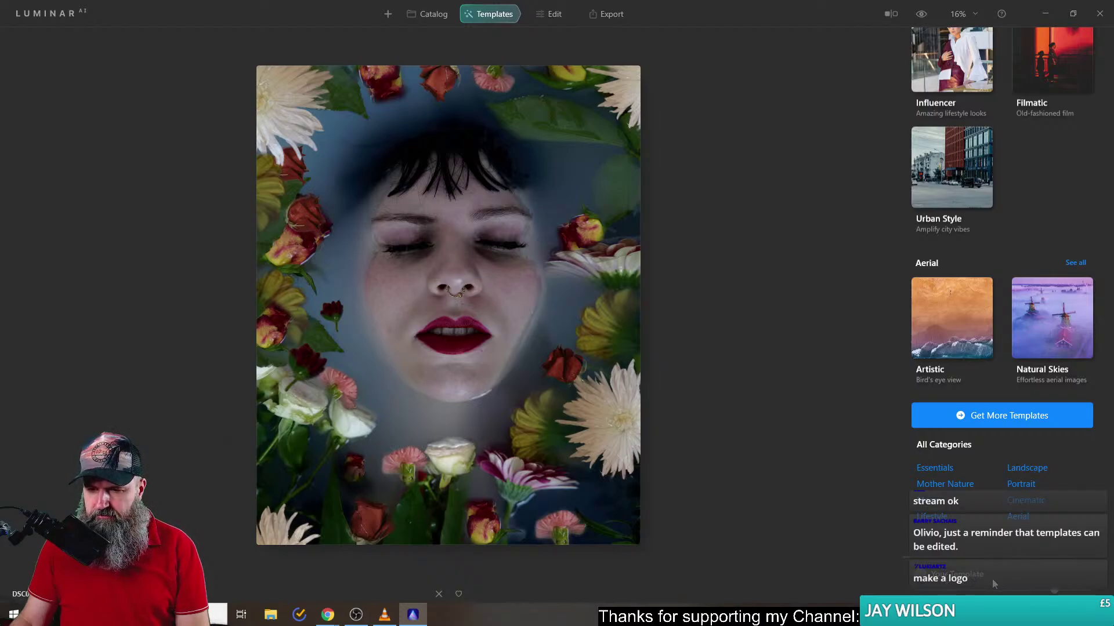
pyautogui.scroll(20, 999, 583)
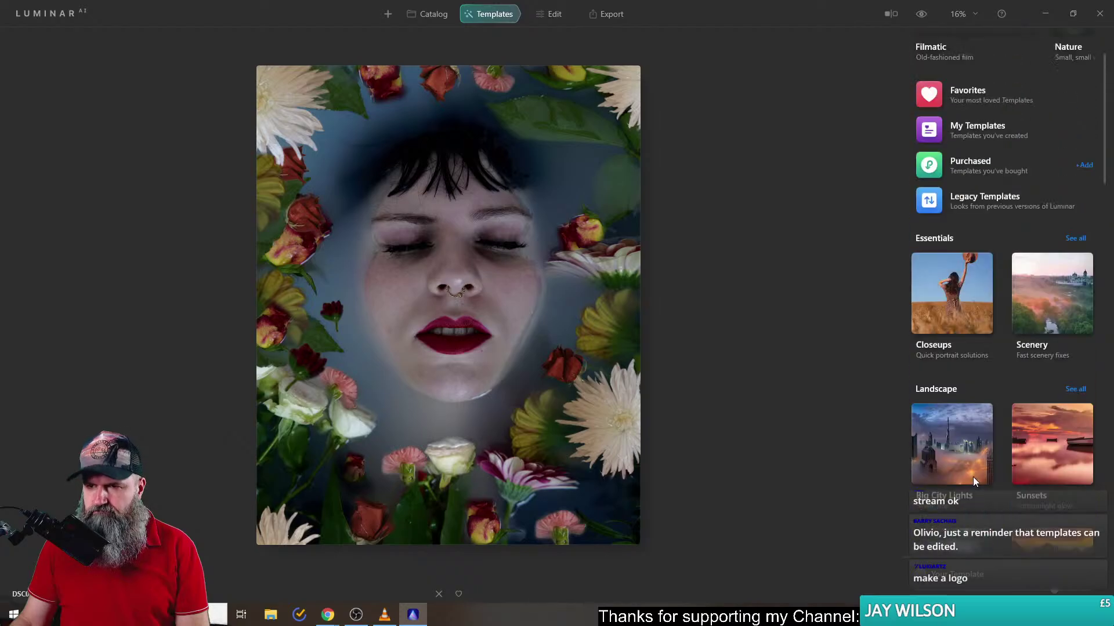
pyautogui.scroll(2, 973, 475)
pyautogui.click(978, 243)
pyautogui.click(977, 120)
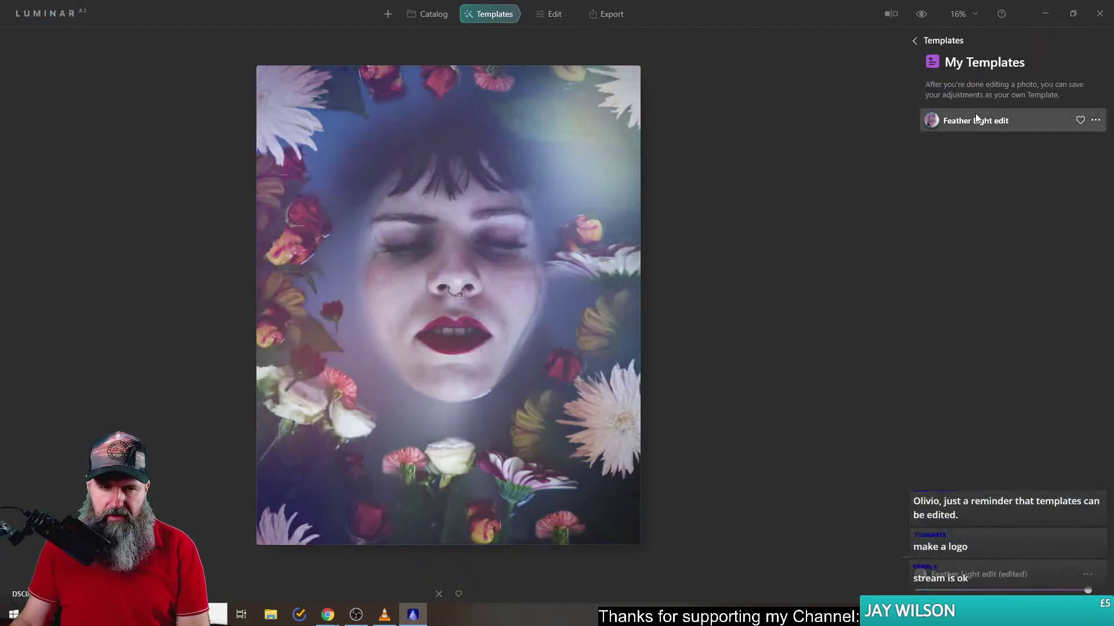
# - Fine-tune the Mood adjustment with the 1960 LUT to amount 51, contrast -12 and saturation 8
pyautogui.click(547, 18)
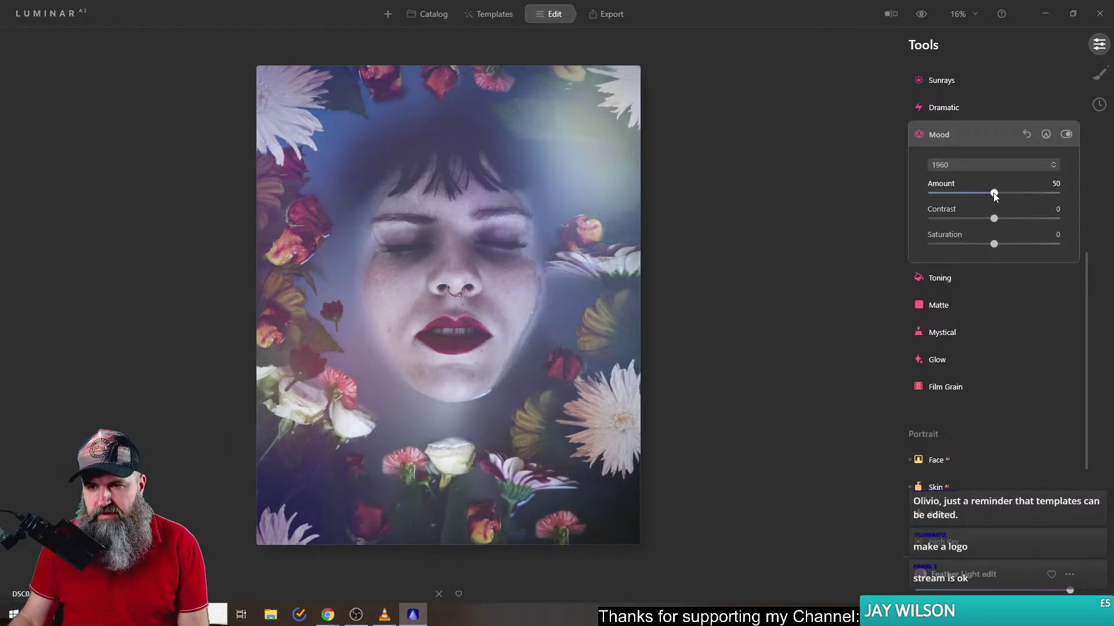
pyautogui.moveTo(994, 219); pyautogui.dragTo(997, 243)
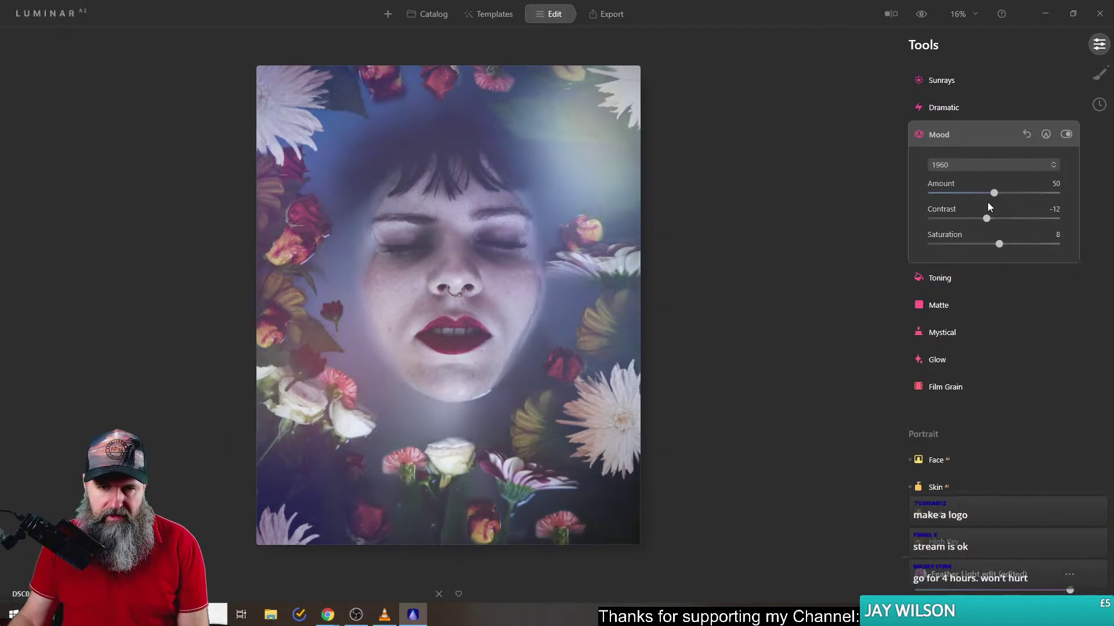
pyautogui.moveTo(997, 195)
pyautogui.mouseDown()
pyautogui.moveTo(977, 191)
pyautogui.moveTo(994, 194)
pyautogui.mouseUp()
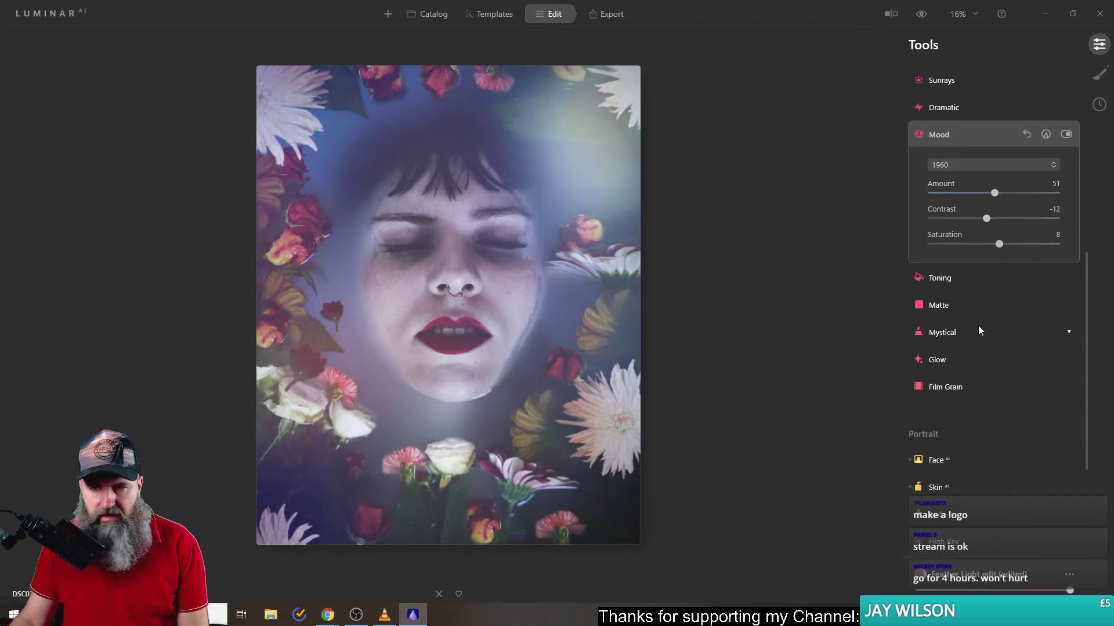
# - Tone the shadows green with amount 28, saturation 36 and hue 142
pyautogui.click(948, 281)
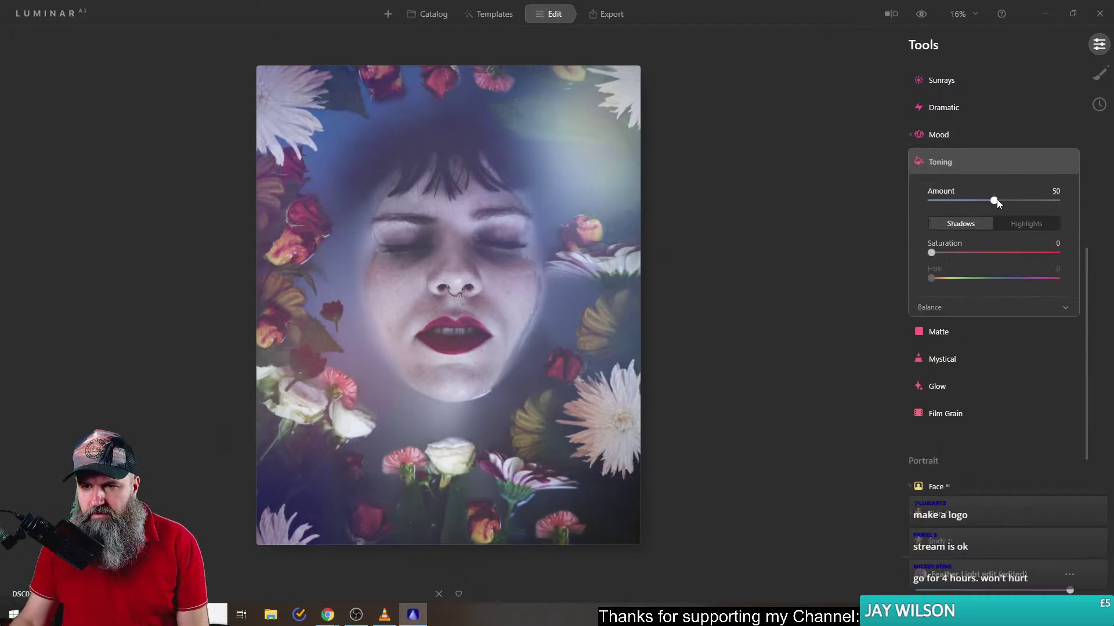
pyautogui.moveTo(995, 201); pyautogui.dragTo(972, 201)
pyautogui.moveTo(932, 252); pyautogui.dragTo(982, 253)
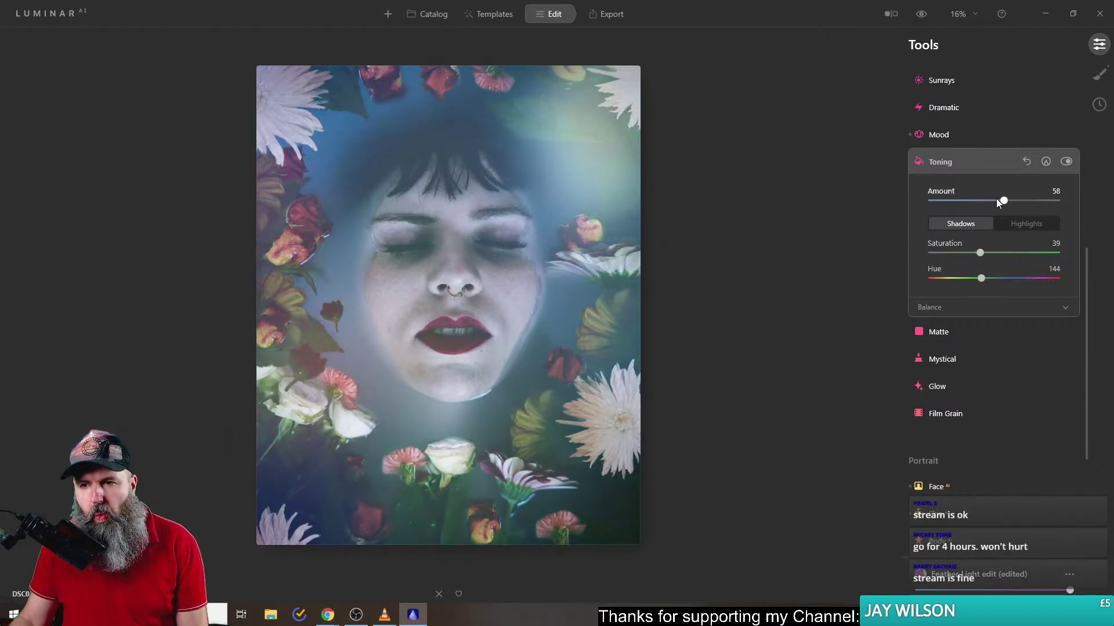
pyautogui.moveTo(999, 200)
pyautogui.mouseDown()
pyautogui.moveTo(962, 202)
pyautogui.moveTo(986, 207)
pyautogui.mouseUp()
pyautogui.moveTo(979, 253); pyautogui.dragTo(981, 276)
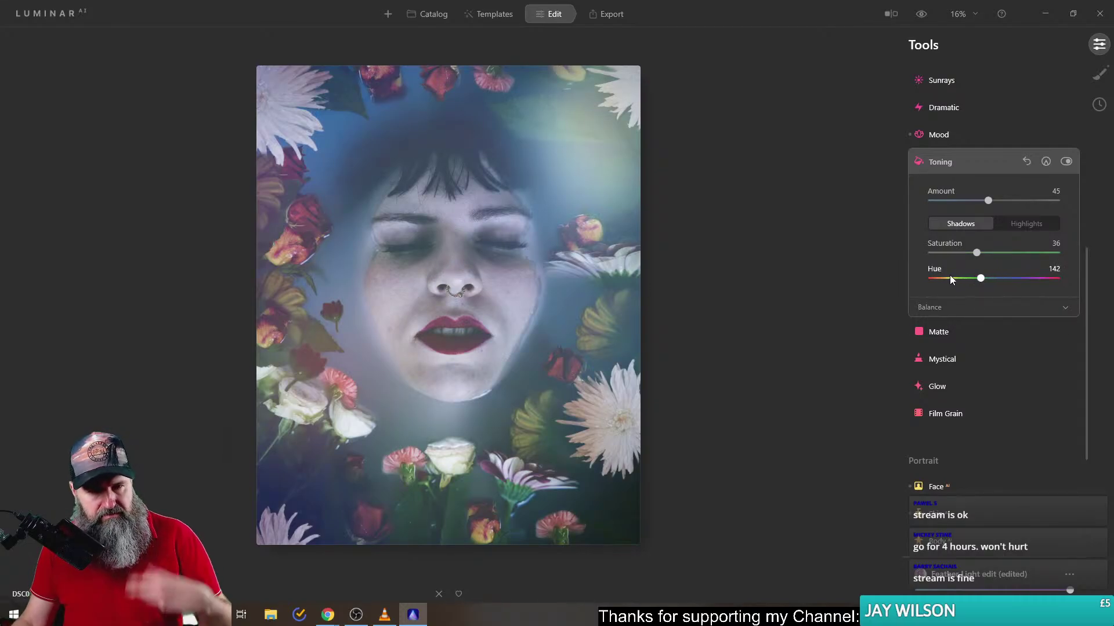
pyautogui.moveTo(986, 200); pyautogui.dragTo(965, 203)
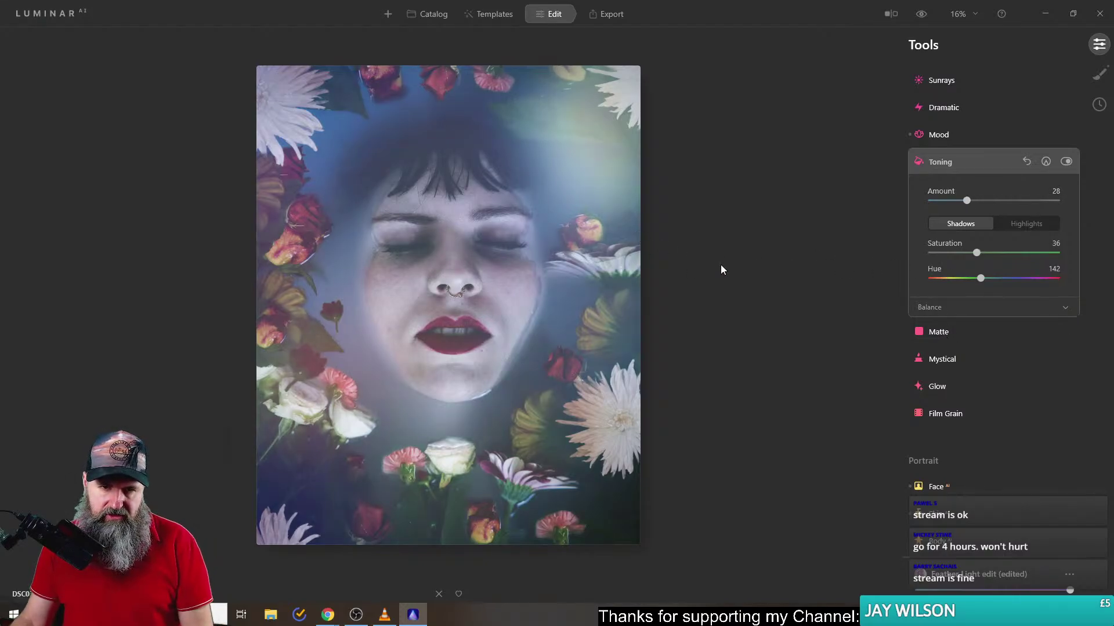
# - Add a subtle Mystical effect with amount 6
pyautogui.click(942, 332)
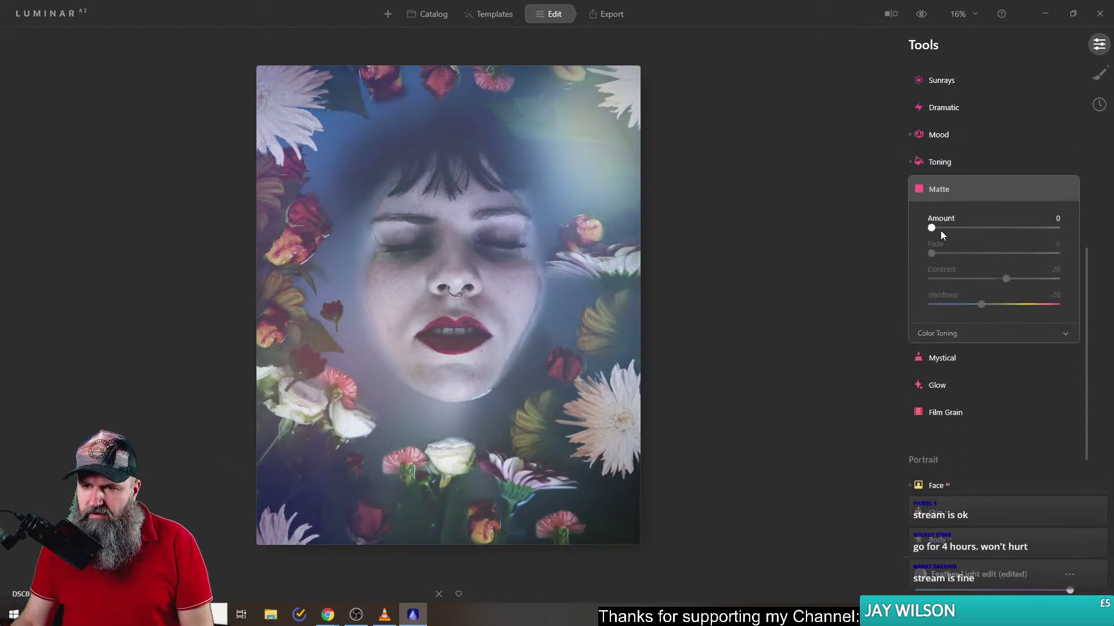
pyautogui.click(945, 358)
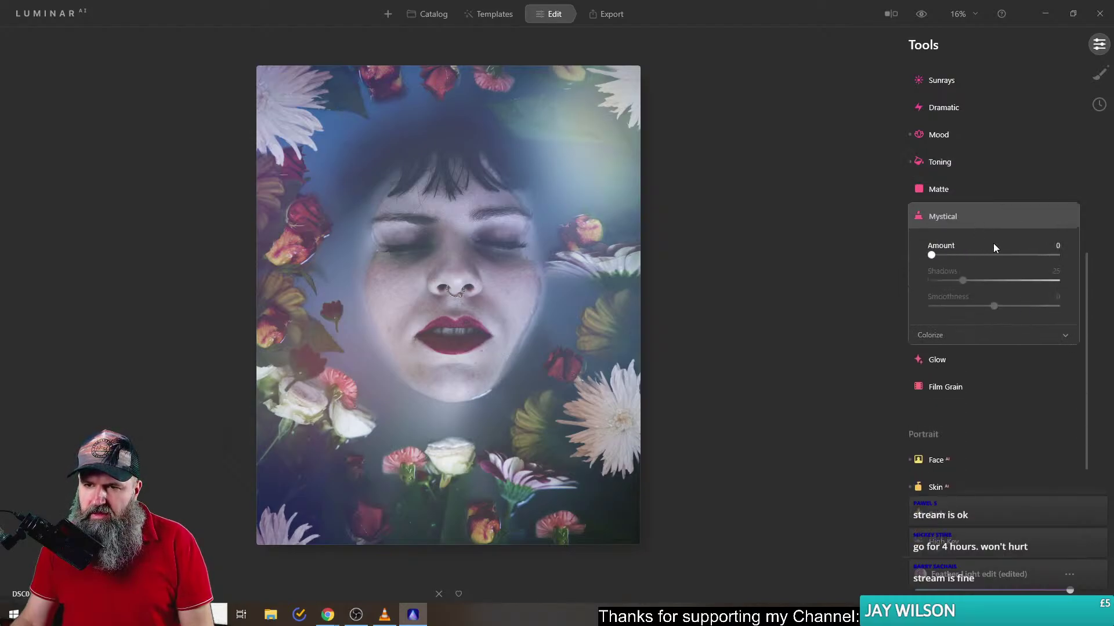
pyautogui.moveTo(931, 256); pyautogui.dragTo(848, 246)
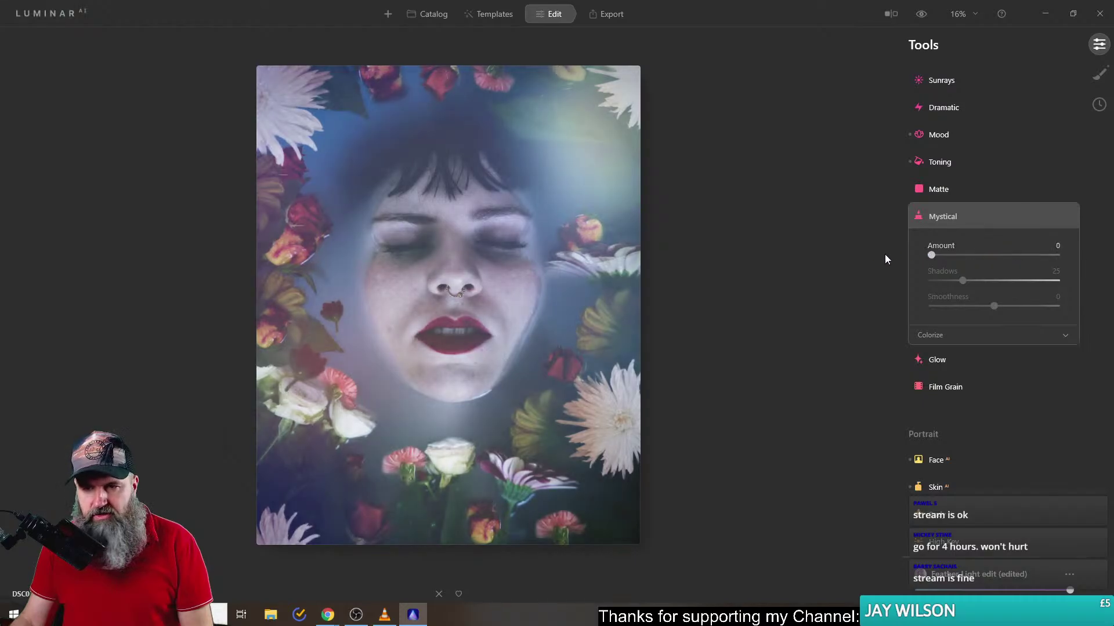
pyautogui.moveTo(932, 255)
pyautogui.mouseDown()
pyautogui.moveTo(965, 257)
pyautogui.moveTo(913, 258)
pyautogui.moveTo(979, 256)
pyautogui.moveTo(872, 251)
pyautogui.moveTo(952, 253)
pyautogui.moveTo(942, 256)
pyautogui.mouseUp()
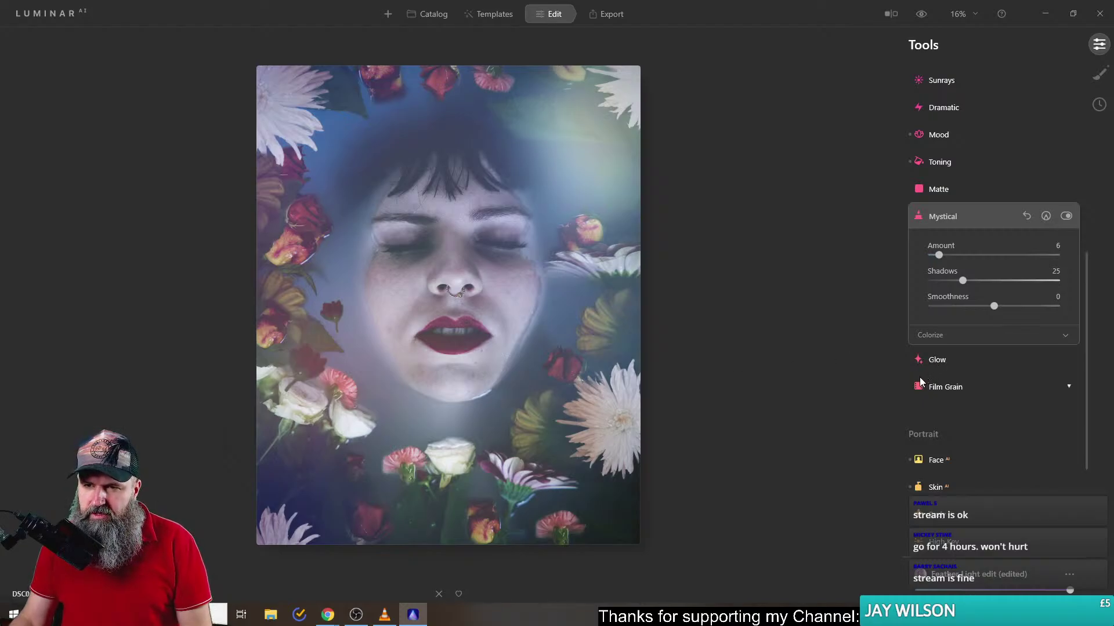
# - Compare the portrait repeatedly with and without the Toning adjustment
pyautogui.scroll(1, 920, 377)
pyautogui.scroll(1, 920, 377)
pyautogui.click(1074, 276)
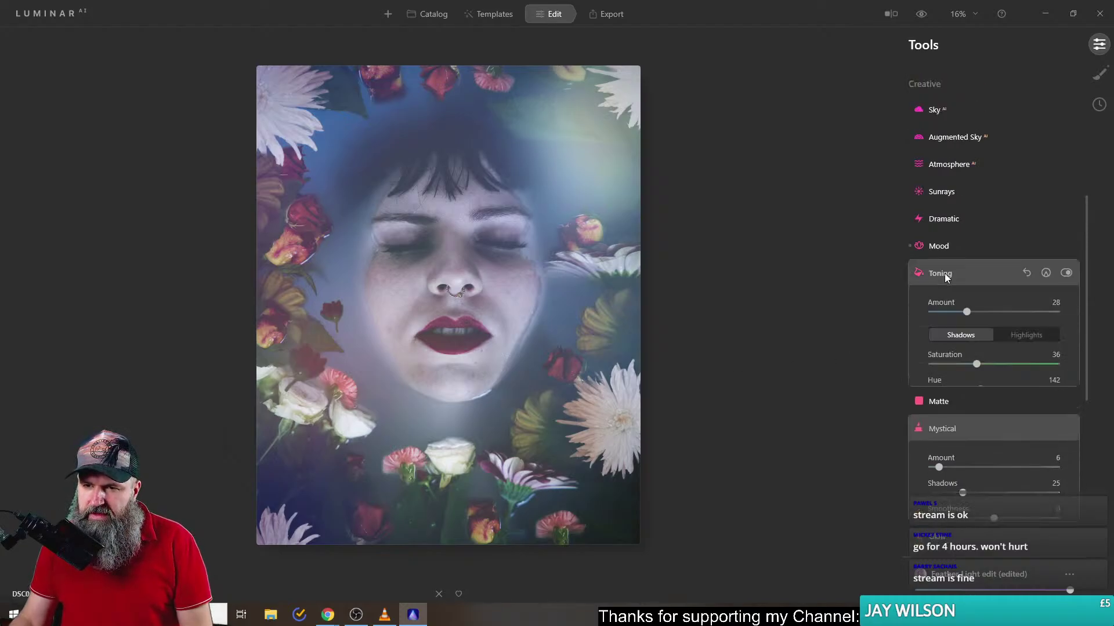
pyautogui.click(1066, 271)
pyautogui.click(1065, 271)
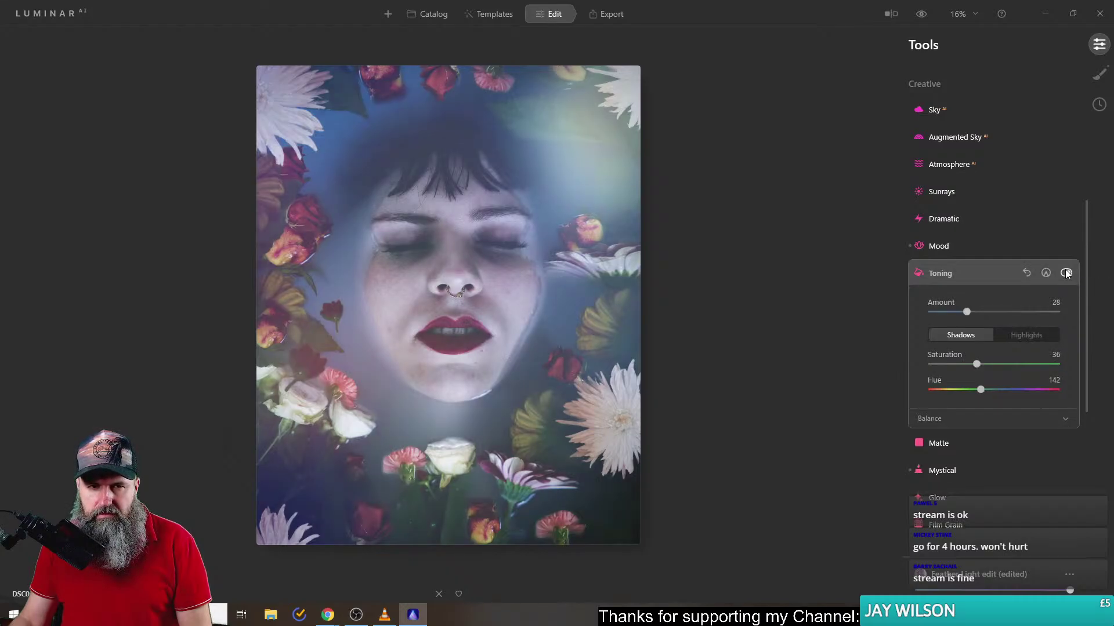
pyautogui.click(1066, 273)
pyautogui.click(1066, 272)
pyautogui.click(1066, 272)
pyautogui.click(1066, 271)
pyautogui.click(1066, 272)
pyautogui.click(1066, 271)
pyautogui.click(1066, 271)
pyautogui.click(1066, 272)
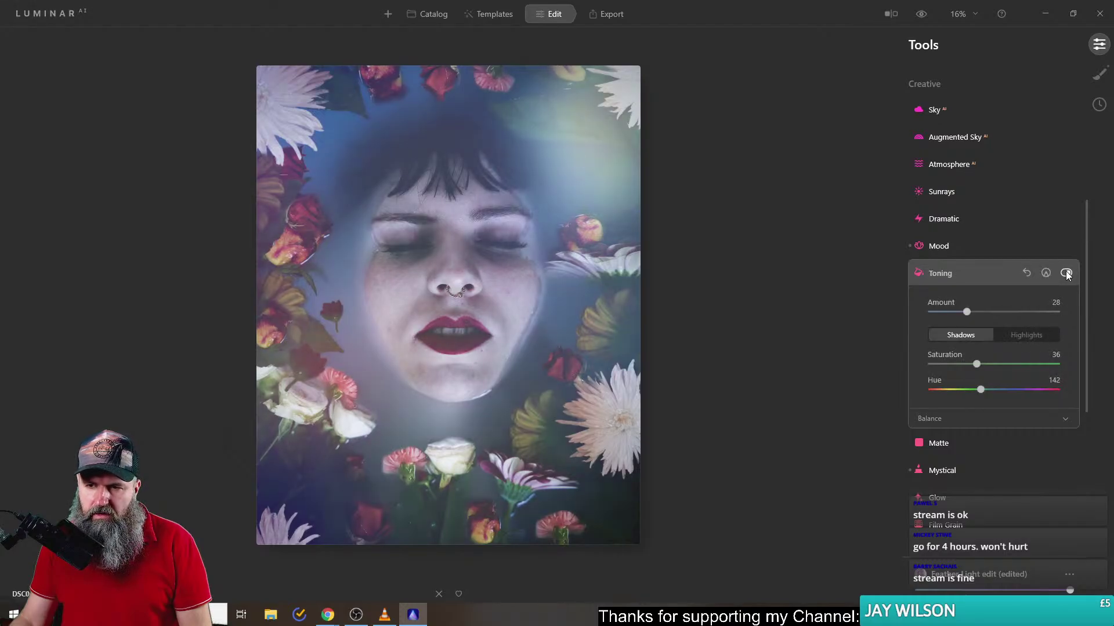
# - In Toning, set the shadows to saturation 16 and hue 265, the highlights to saturation 53 and hue 44, and the amount to 10
pyautogui.moveTo(980, 390); pyautogui.dragTo(1001, 391)
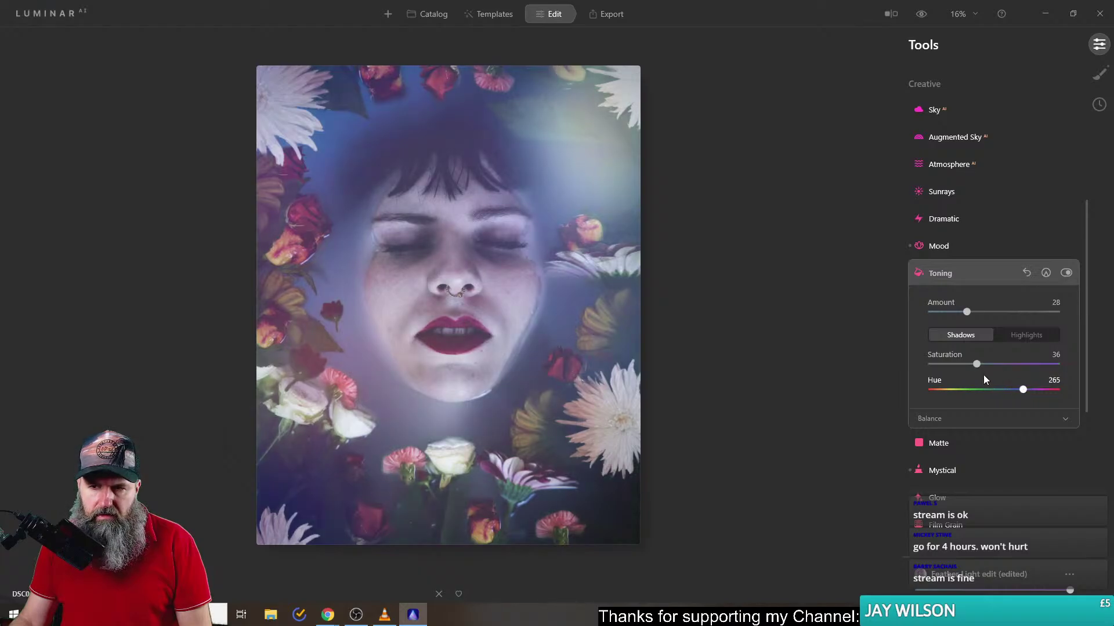
pyautogui.moveTo(976, 363); pyautogui.dragTo(951, 364)
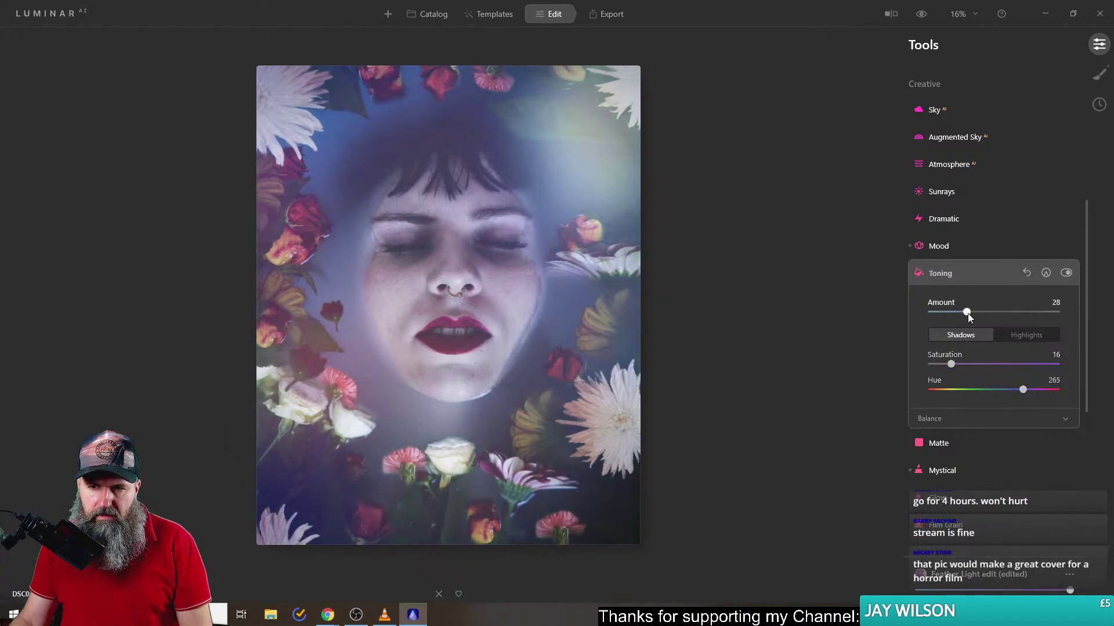
pyautogui.click(1022, 336)
pyautogui.moveTo(932, 364); pyautogui.dragTo(948, 389)
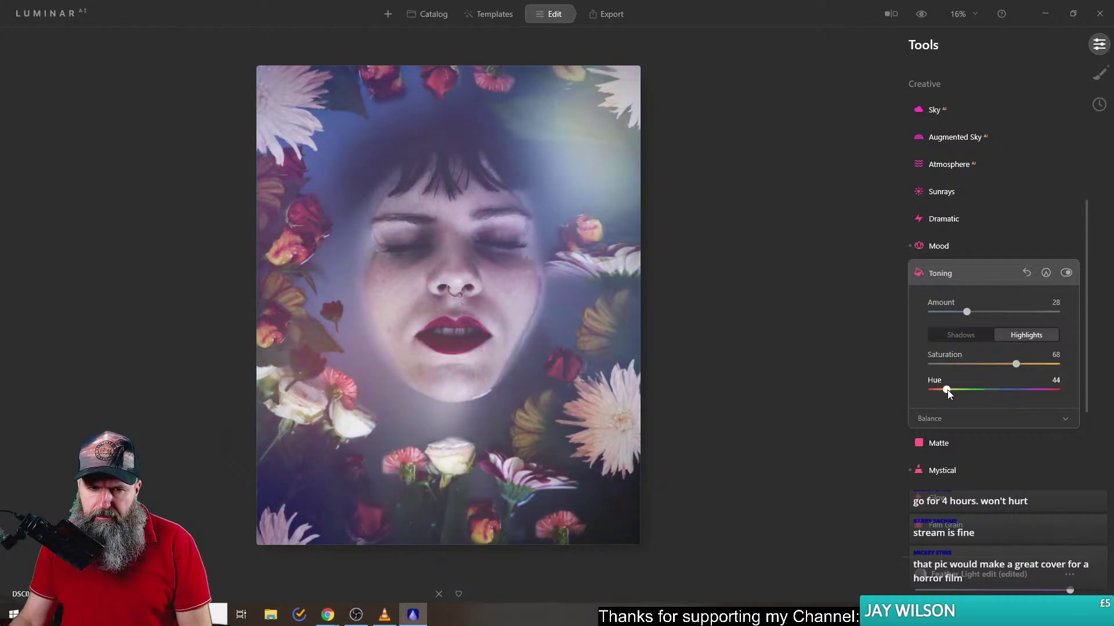
pyautogui.moveTo(1016, 367); pyautogui.dragTo(997, 367)
pyautogui.moveTo(970, 315); pyautogui.dragTo(943, 314)
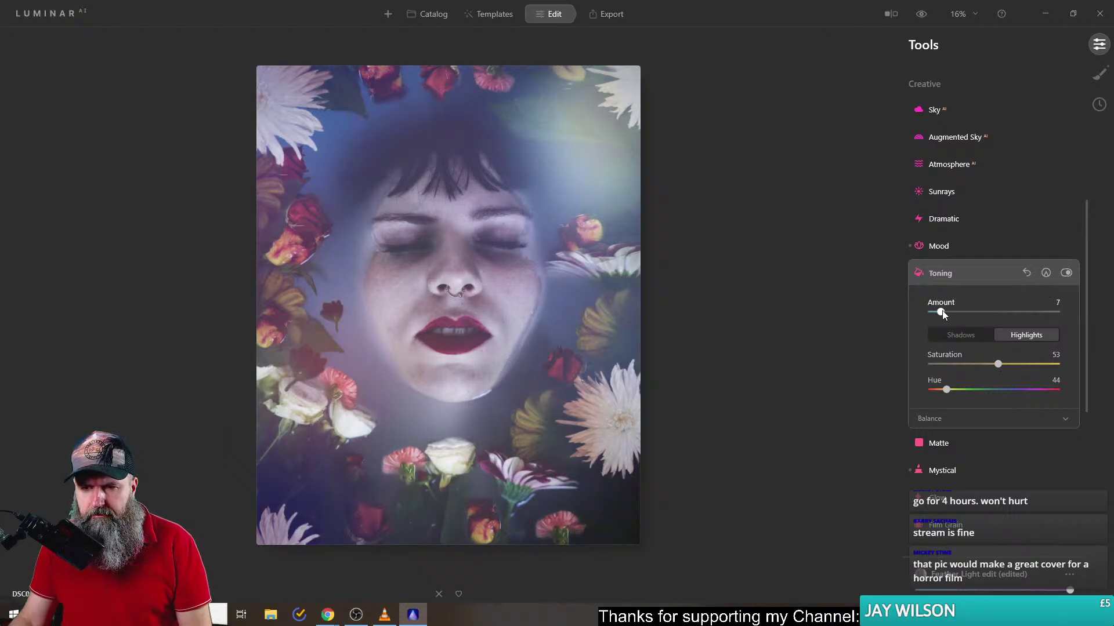
pyautogui.click(1067, 272)
pyautogui.click(1067, 272)
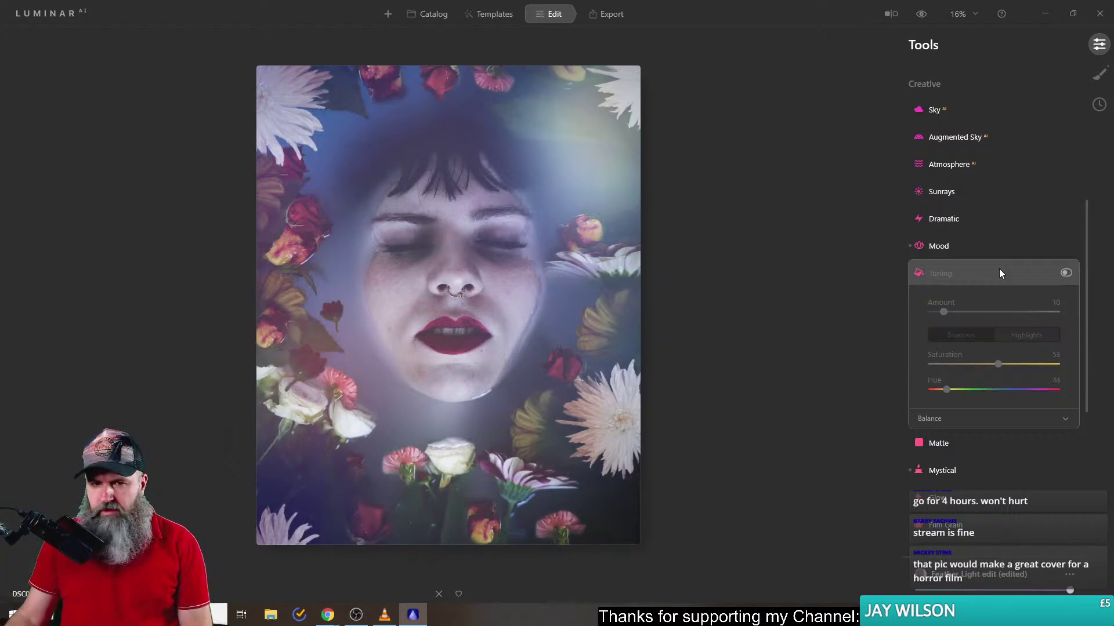
pyautogui.click(963, 271)
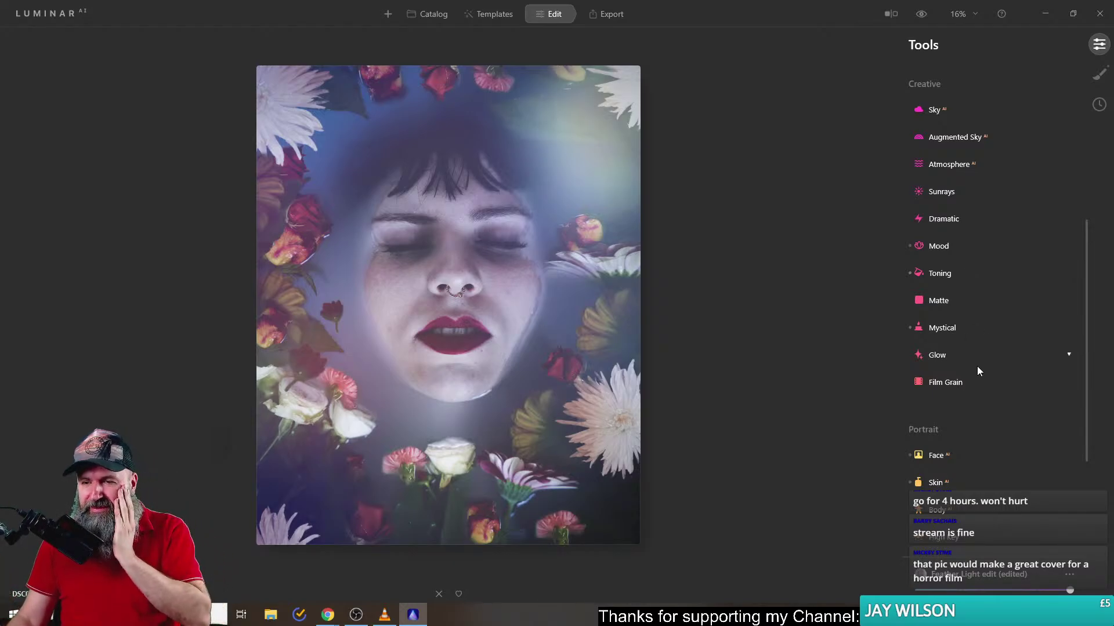
# - Set the Skin AI smoothing amount to 20 for the face
pyautogui.scroll(-2, 978, 367)
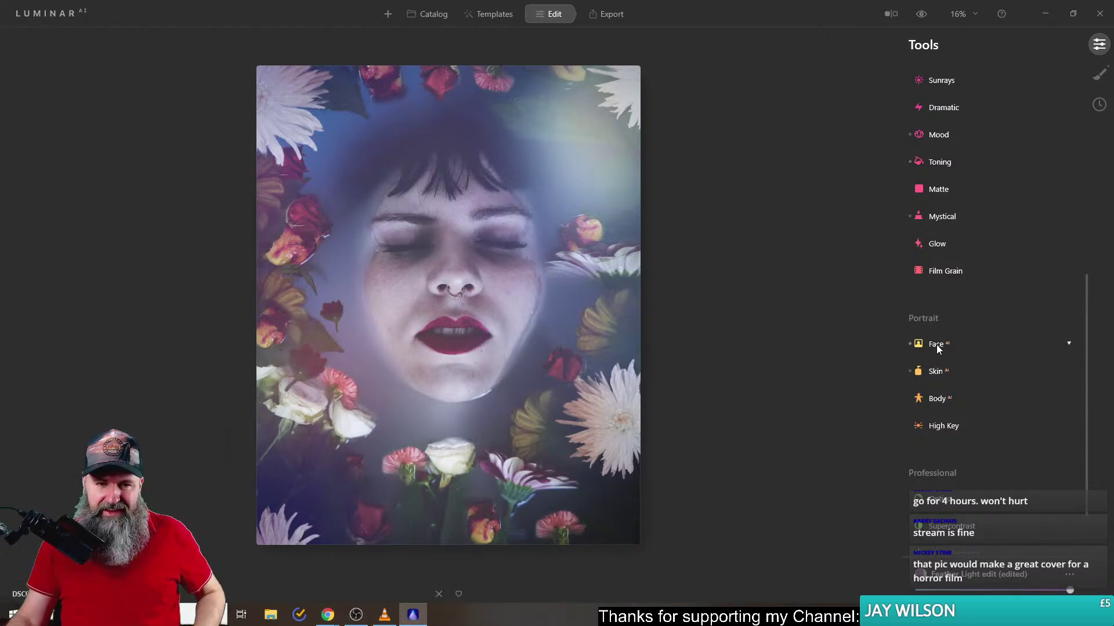
pyautogui.click(945, 371)
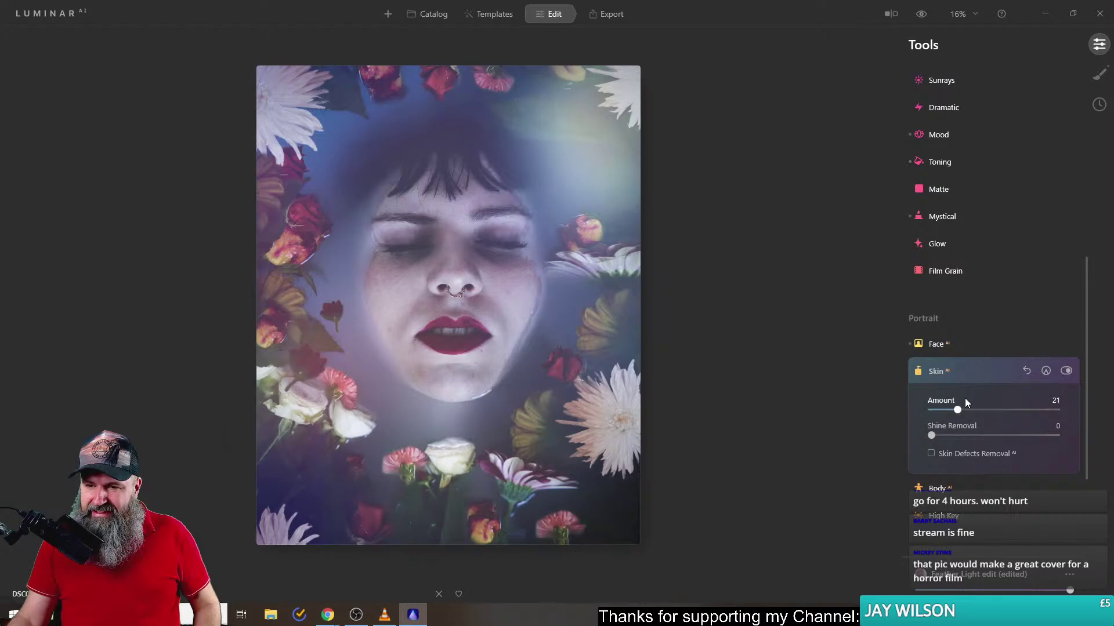
pyautogui.moveTo(957, 411); pyautogui.dragTo(851, 433)
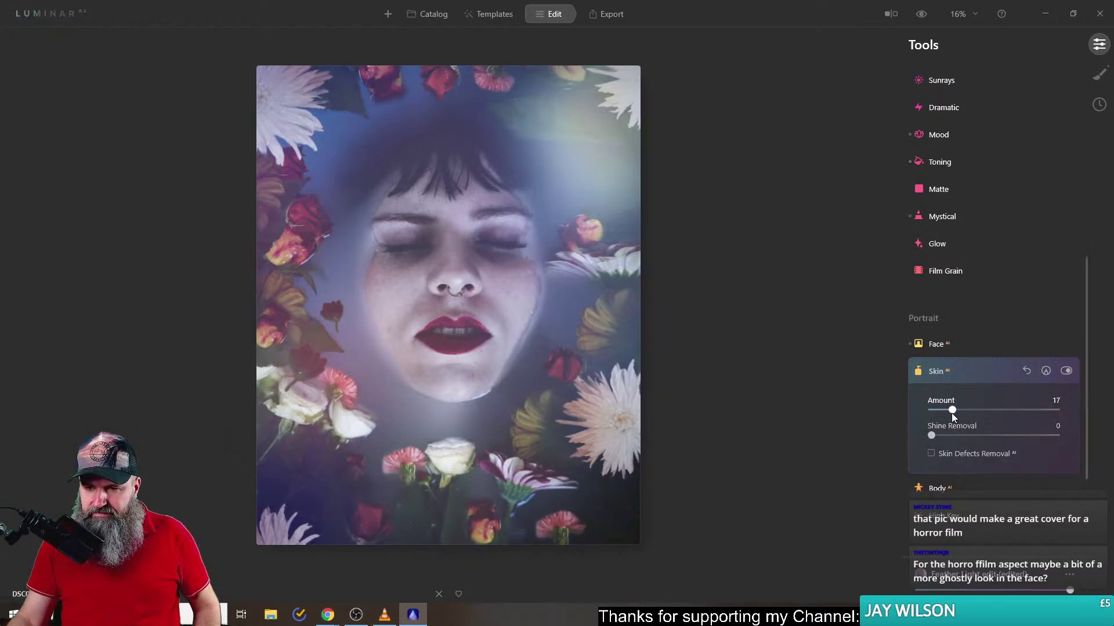
# - Try the High Key effect on the portrait and check the Optics options
pyautogui.scroll(-2, 980, 422)
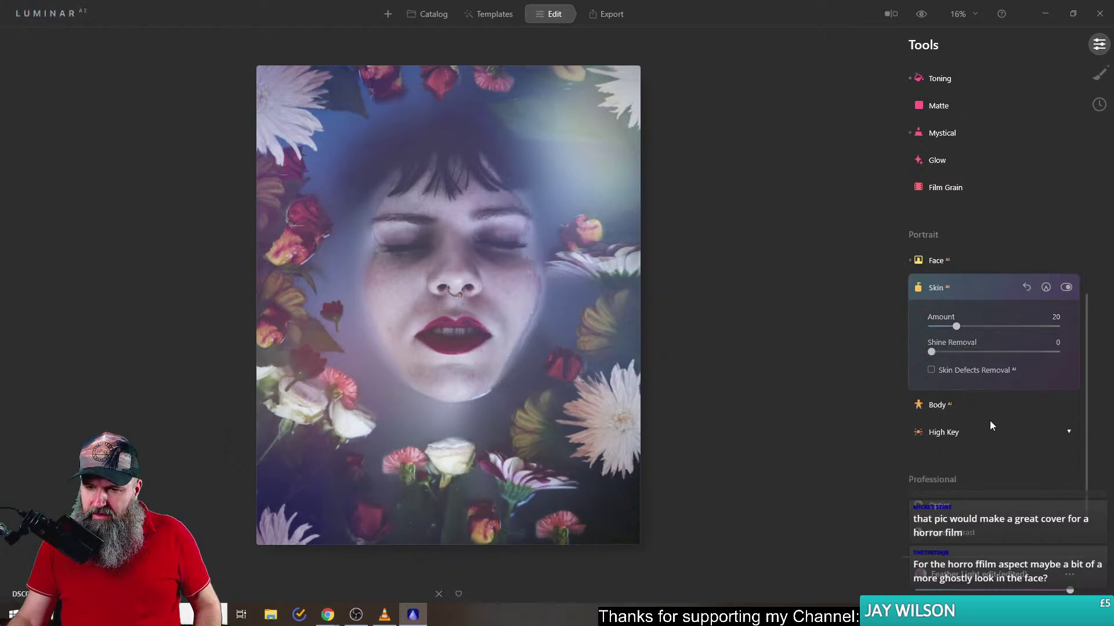
pyautogui.click(949, 433)
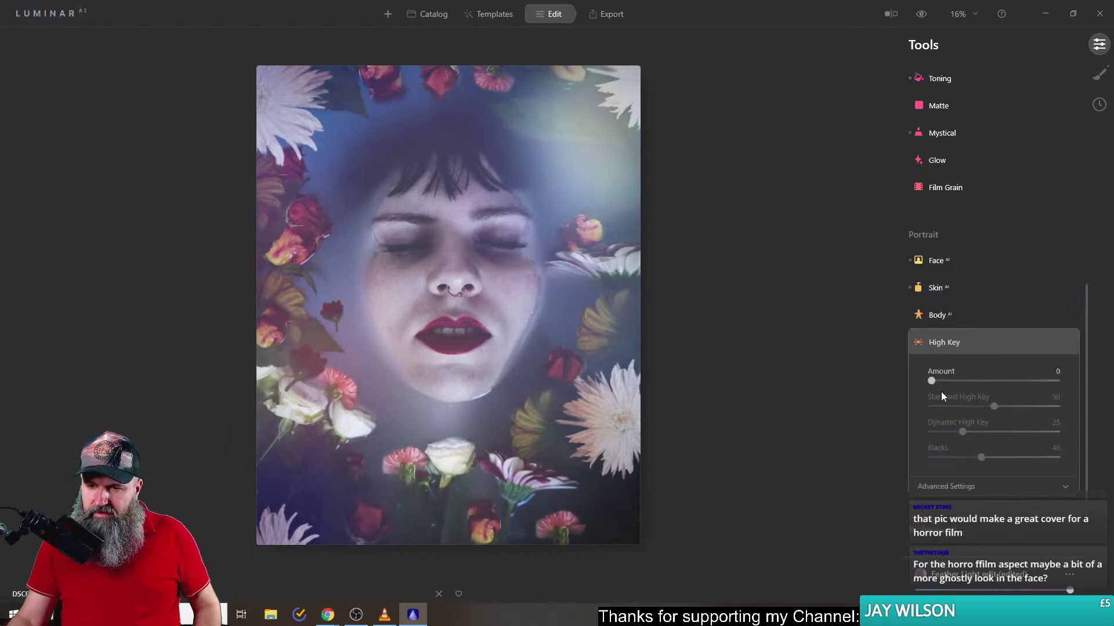
pyautogui.moveTo(933, 384); pyautogui.dragTo(868, 382)
pyautogui.click(951, 342)
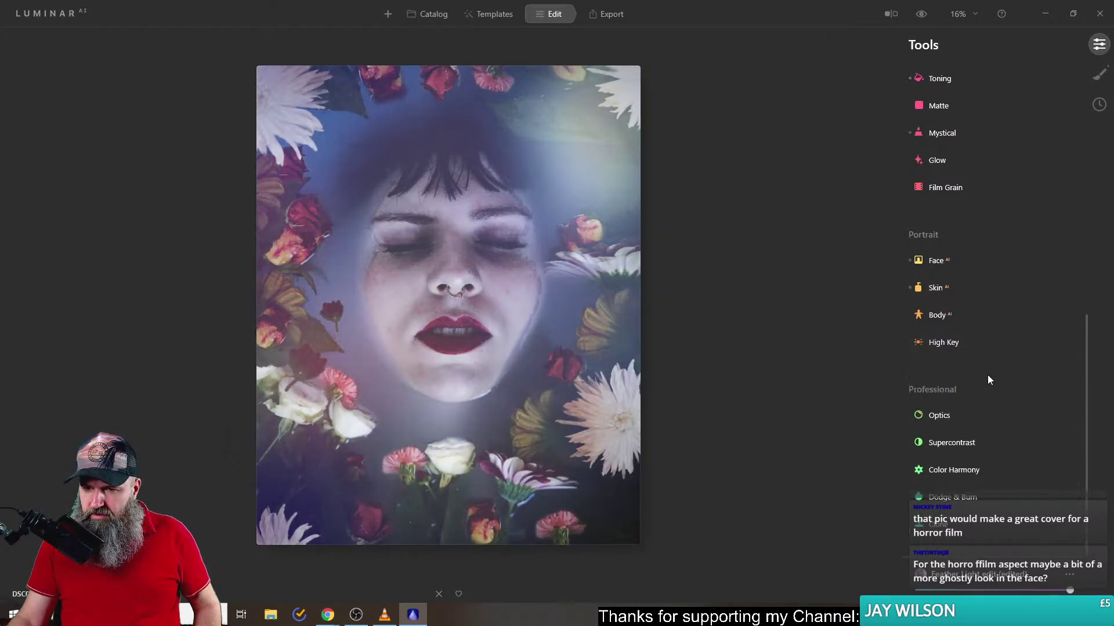
pyautogui.click(942, 417)
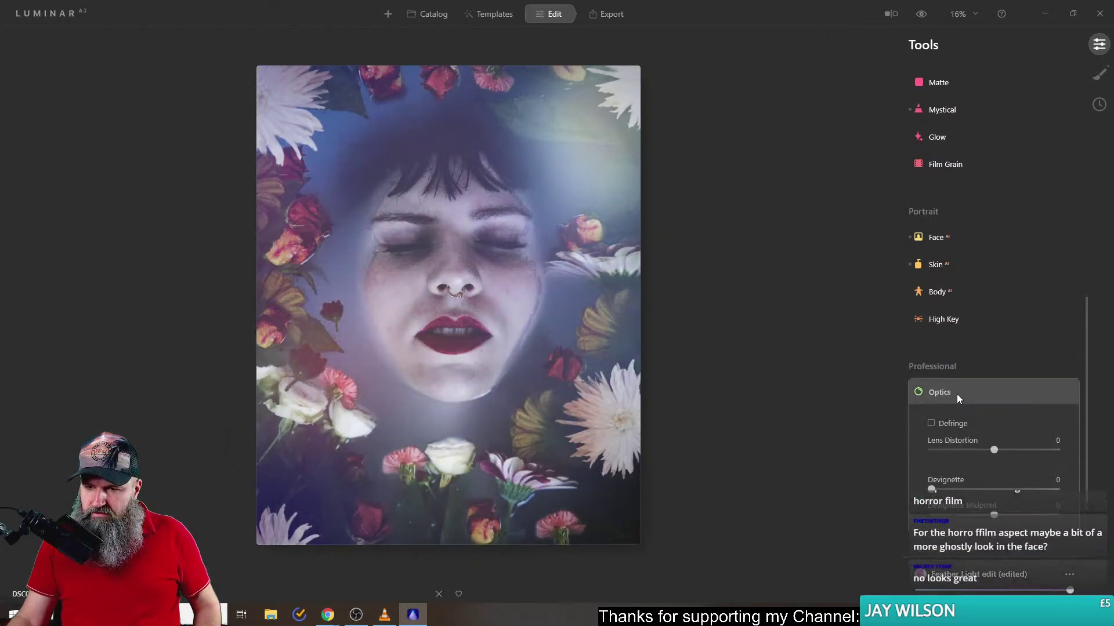
pyautogui.click(939, 390)
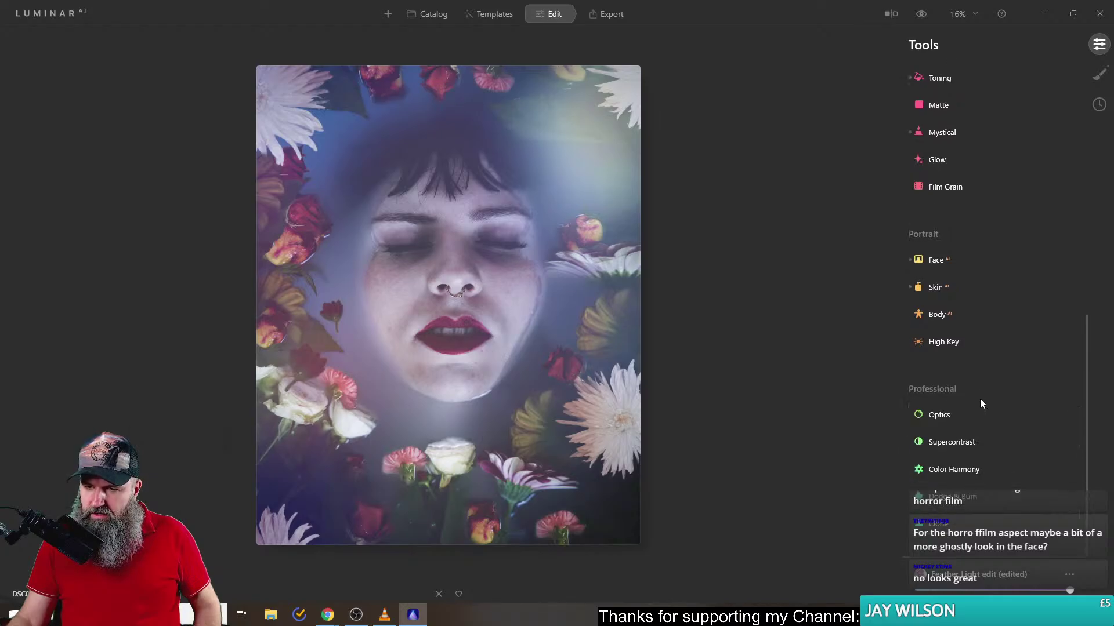
# - Try different brilliance and warmth levels in Color Harmony, and reset the adjustment
pyautogui.click(968, 472)
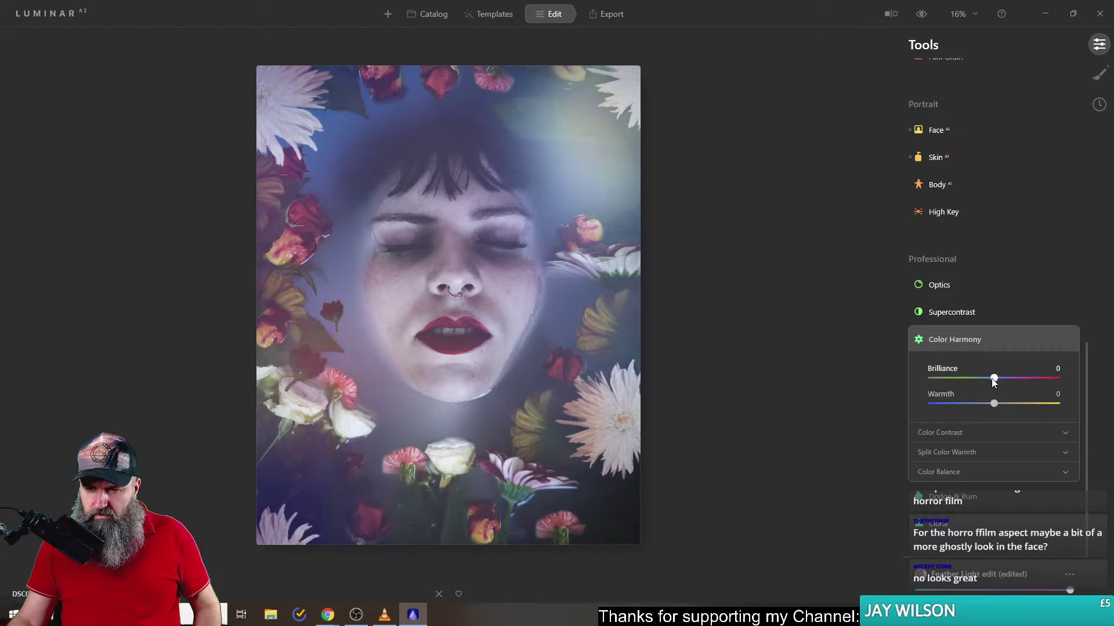
pyautogui.moveTo(994, 378); pyautogui.dragTo(1060, 380)
pyautogui.moveTo(987, 377); pyautogui.dragTo(989, 403)
pyautogui.click(1027, 341)
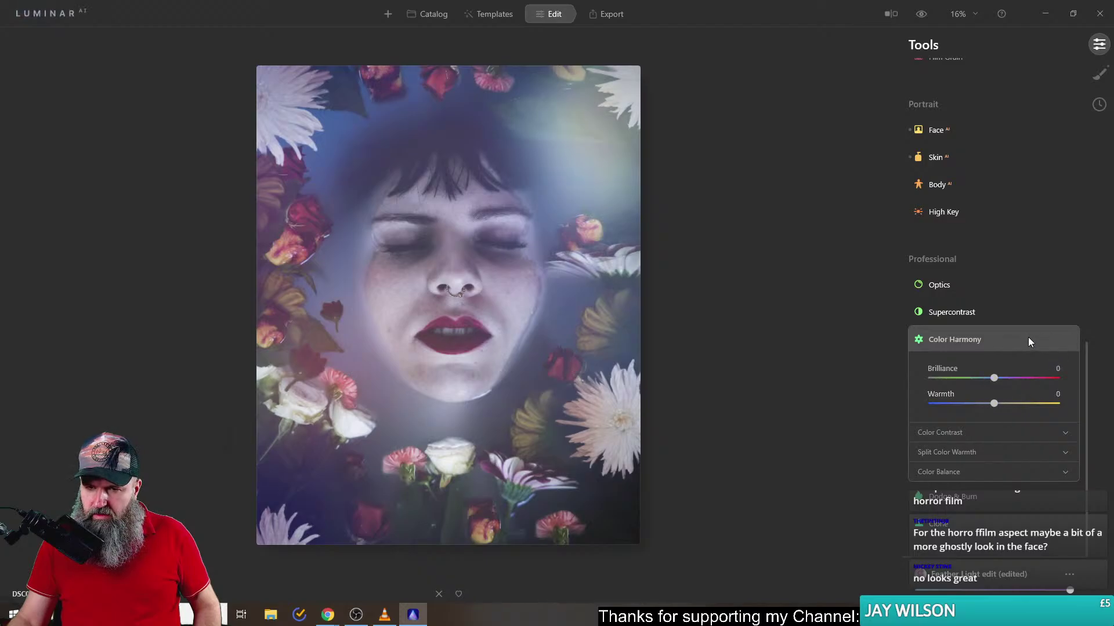
pyautogui.click(945, 340)
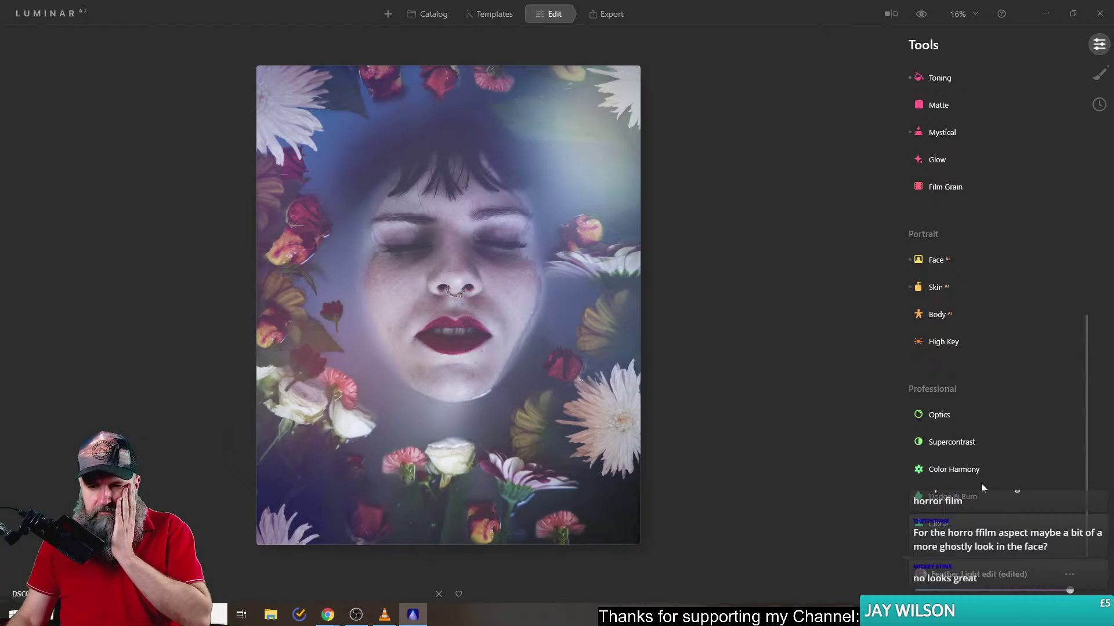
pyautogui.scroll(4, 989, 443)
pyautogui.scroll(5, 990, 441)
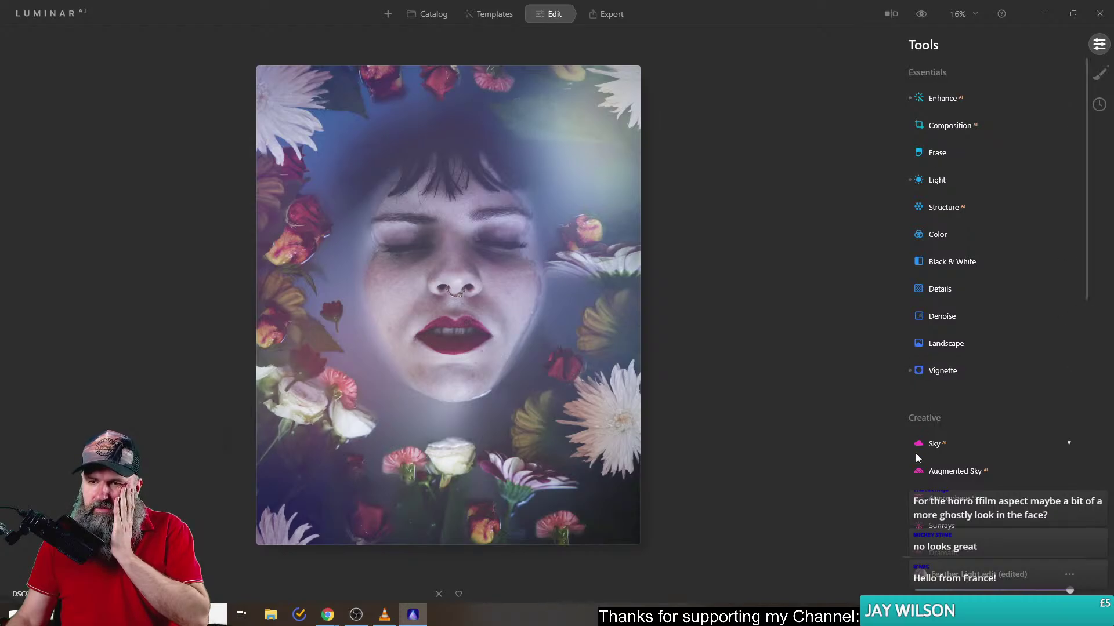
# - Compare the portrait with the Vignette effect turned off and on
pyautogui.click(944, 371)
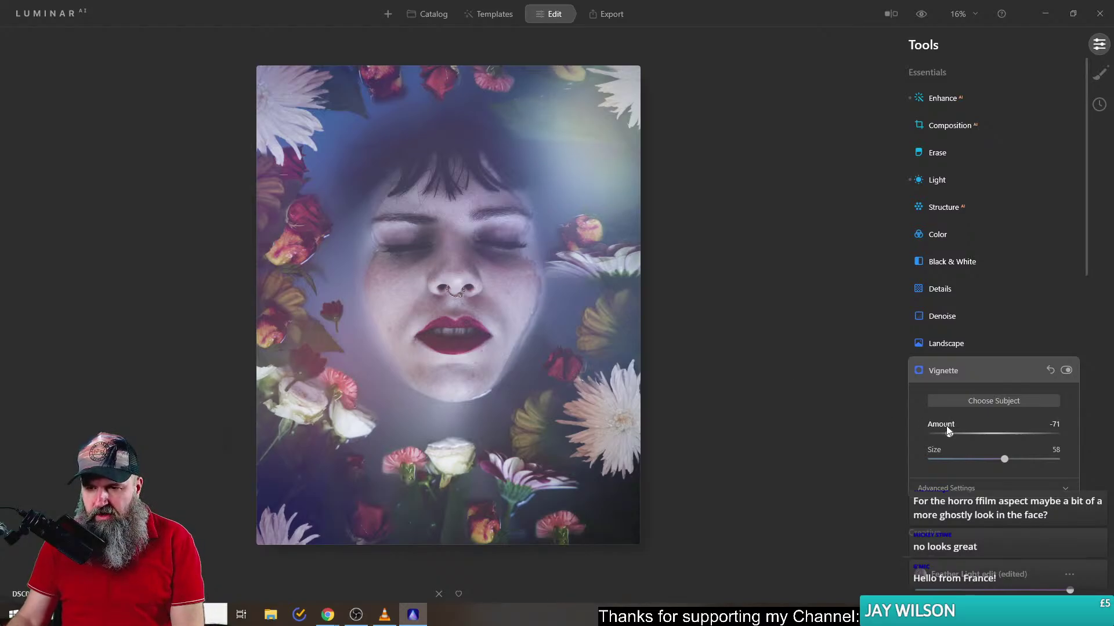
pyautogui.click(1068, 371)
pyautogui.click(1068, 370)
pyautogui.click(1068, 371)
pyautogui.click(1068, 371)
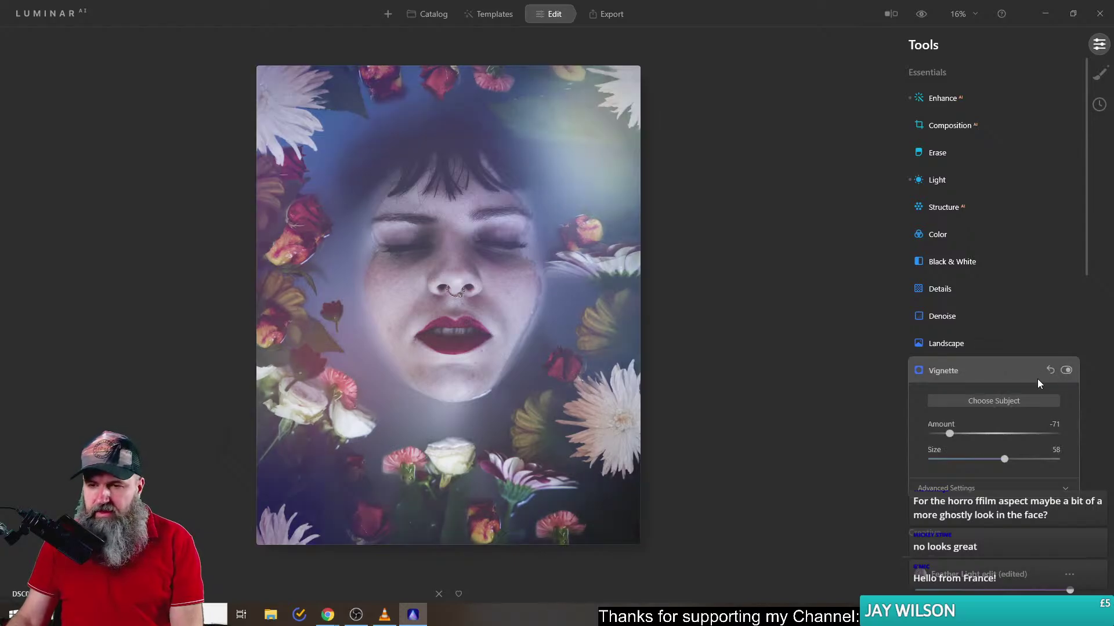
pyautogui.click(942, 372)
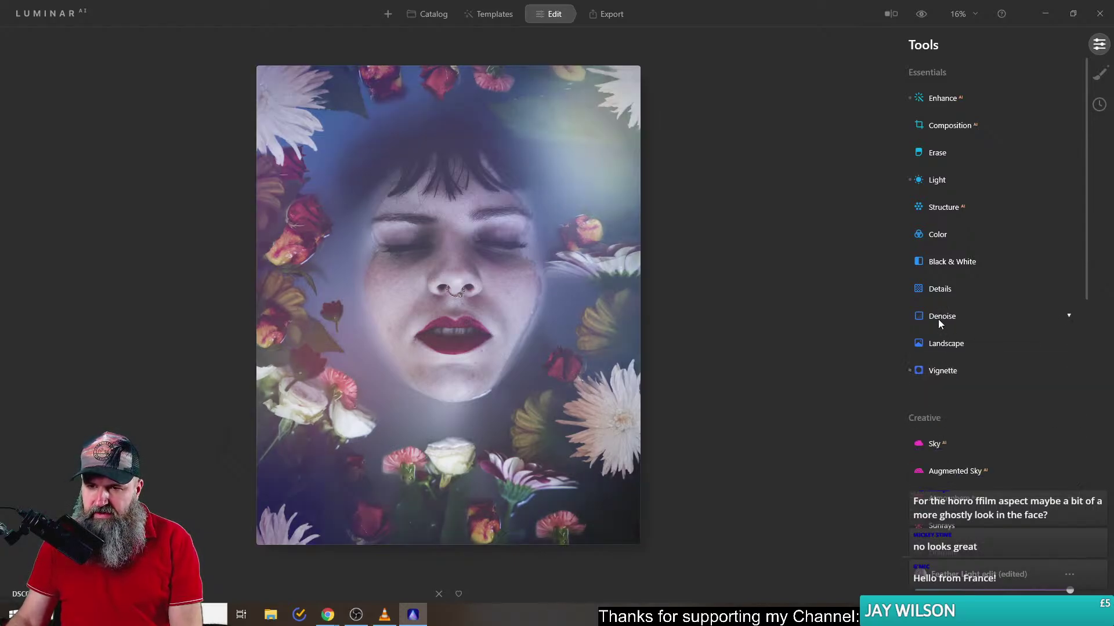
# - Check the Dodge & Burn options among the professional tools
pyautogui.scroll(-5, 931, 394)
pyautogui.scroll(-4, 933, 440)
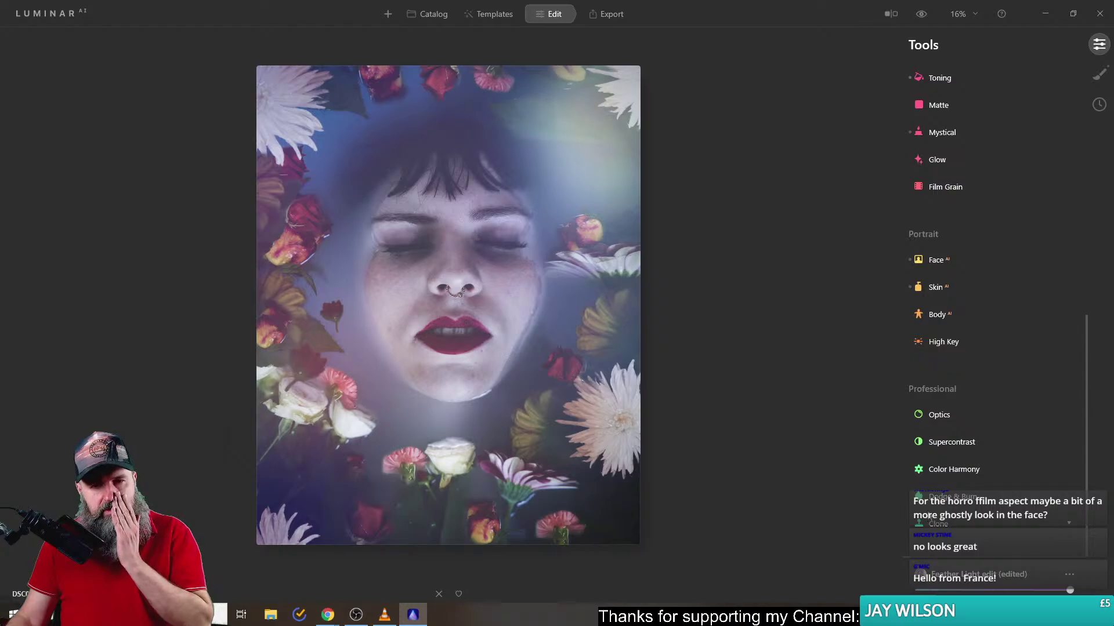
pyautogui.click(952, 480)
pyautogui.click(952, 480)
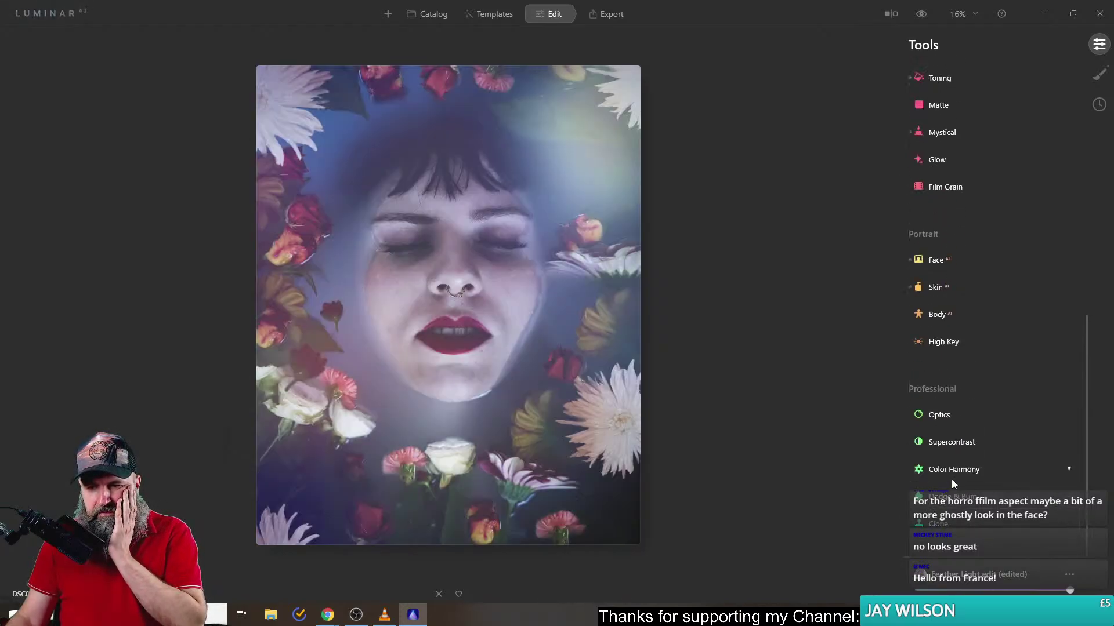
pyautogui.click(951, 498)
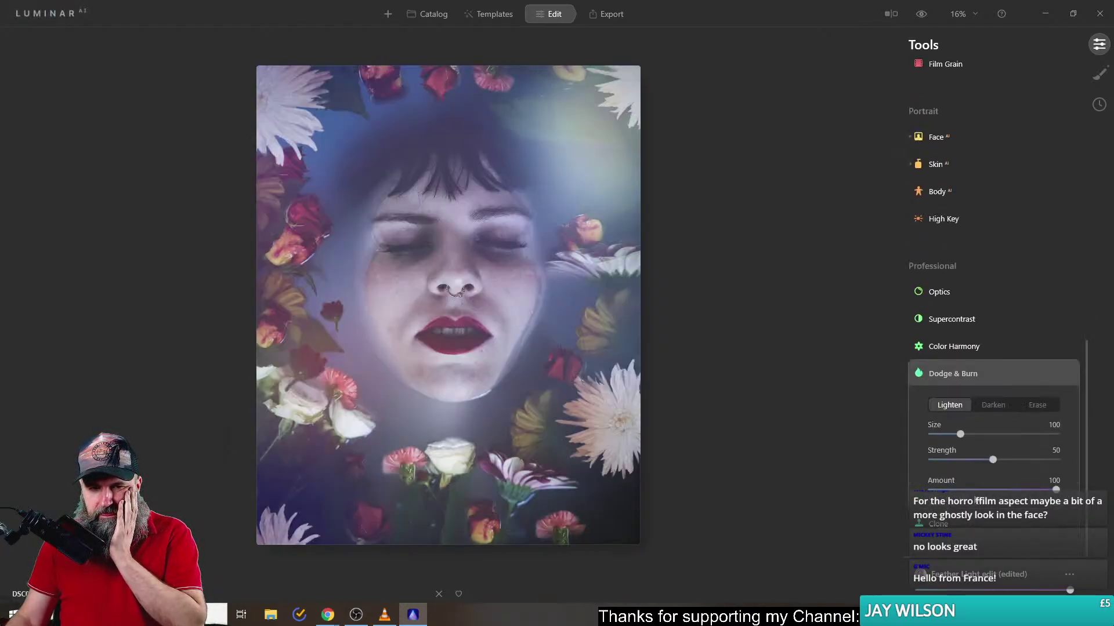
pyautogui.click(953, 371)
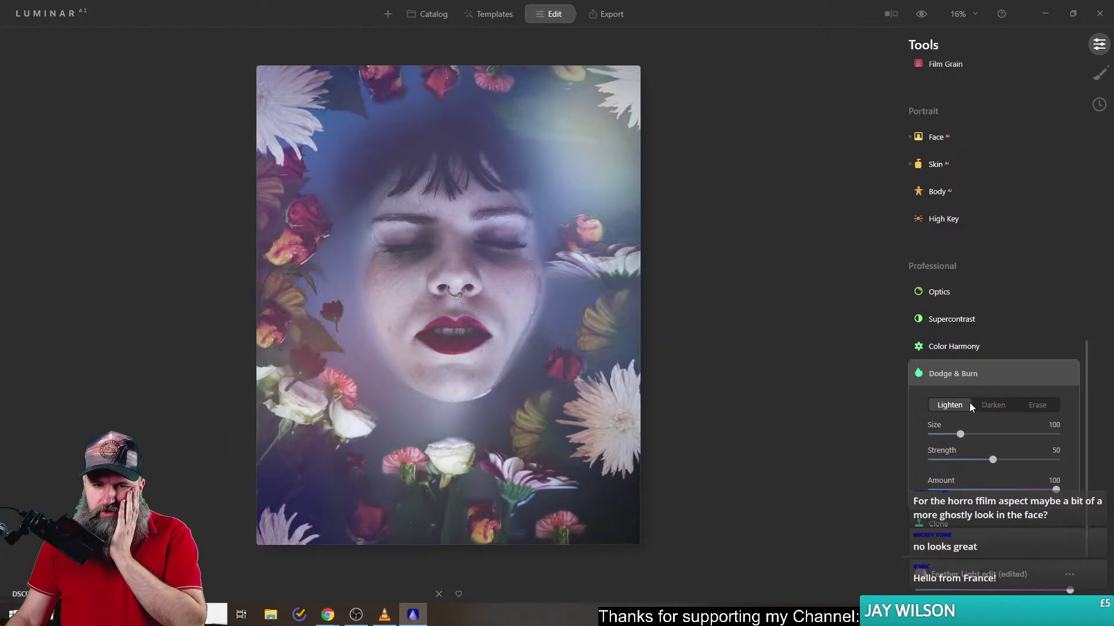
pyautogui.click(952, 388)
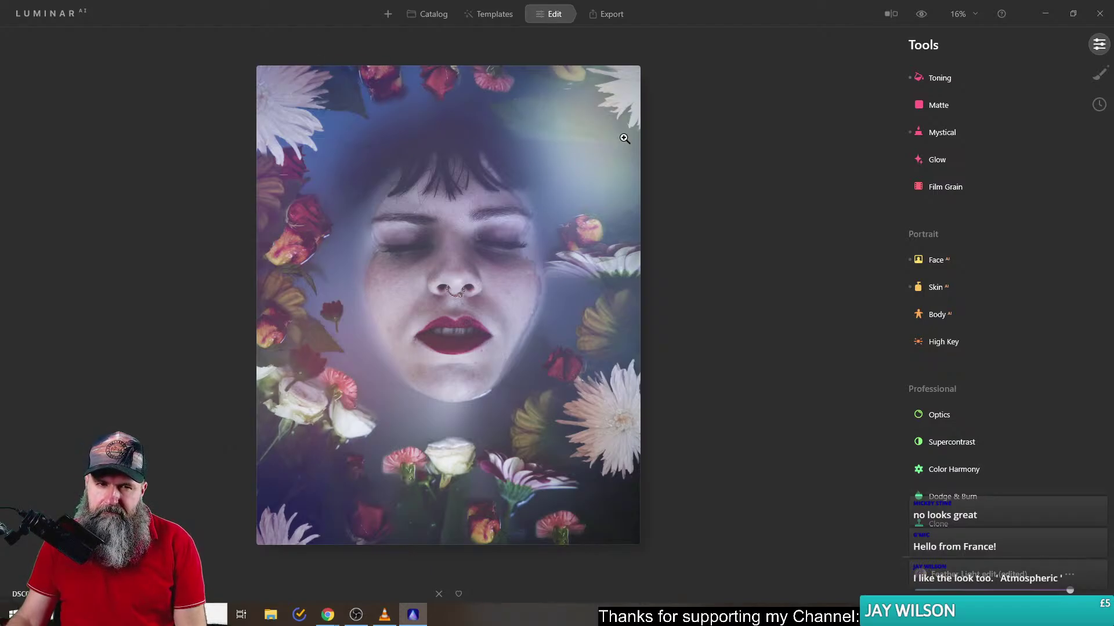
# - Try lowering the Color saturation to -33, and return it to 0
pyautogui.scroll(10, 969, 382)
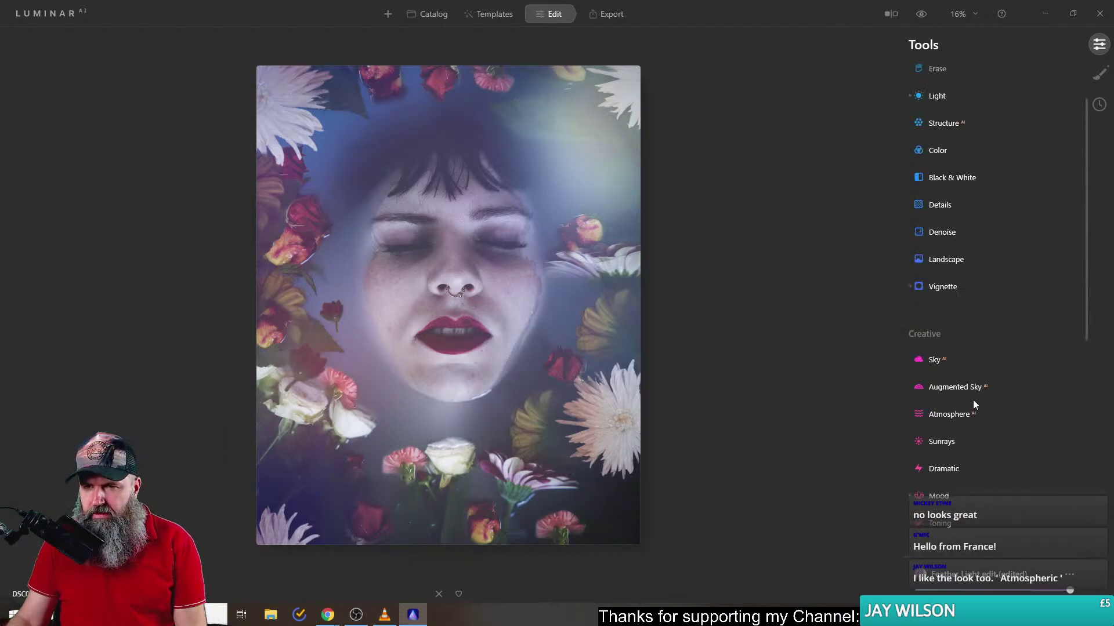
pyautogui.click(939, 232)
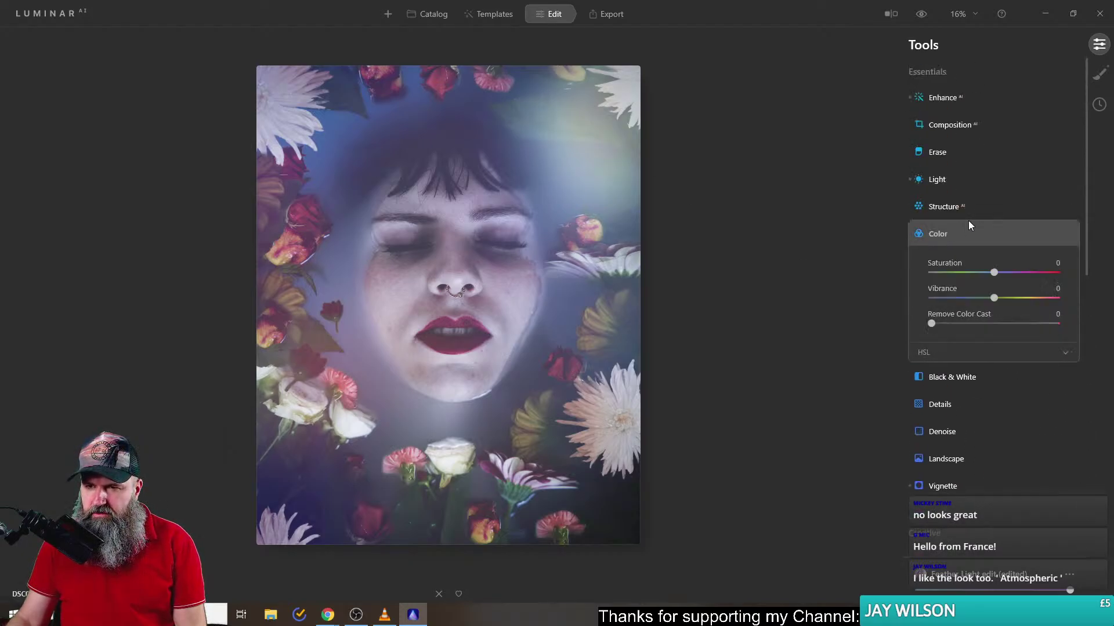
pyautogui.moveTo(994, 298)
pyautogui.mouseDown()
pyautogui.moveTo(942, 299)
pyautogui.moveTo(1034, 300)
pyautogui.moveTo(996, 301)
pyautogui.mouseUp()
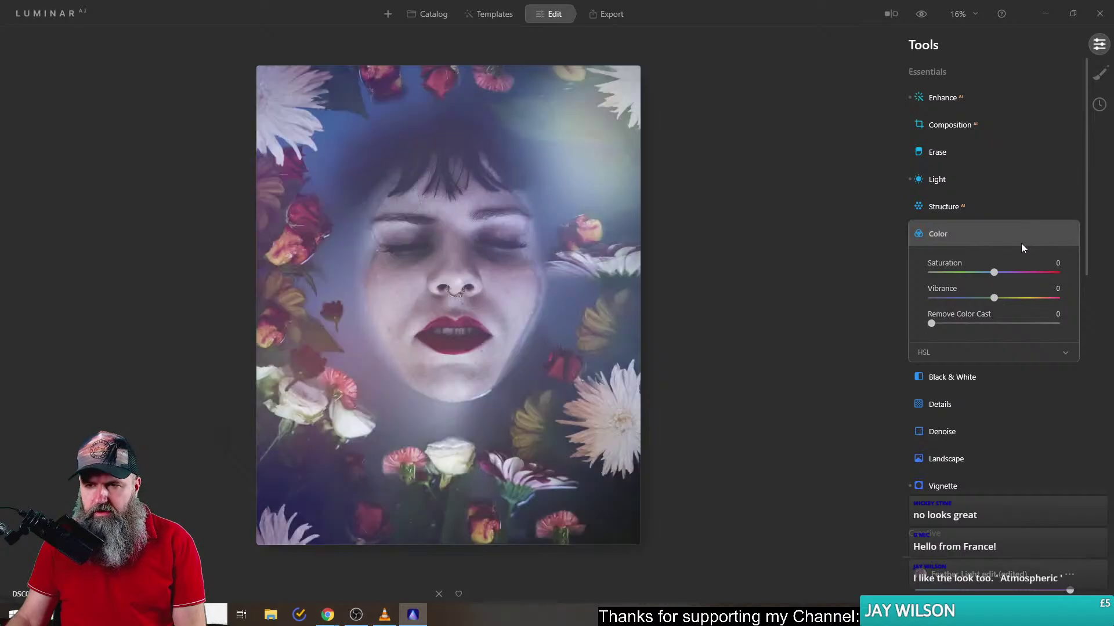
pyautogui.moveTo(994, 273); pyautogui.dragTo(973, 274)
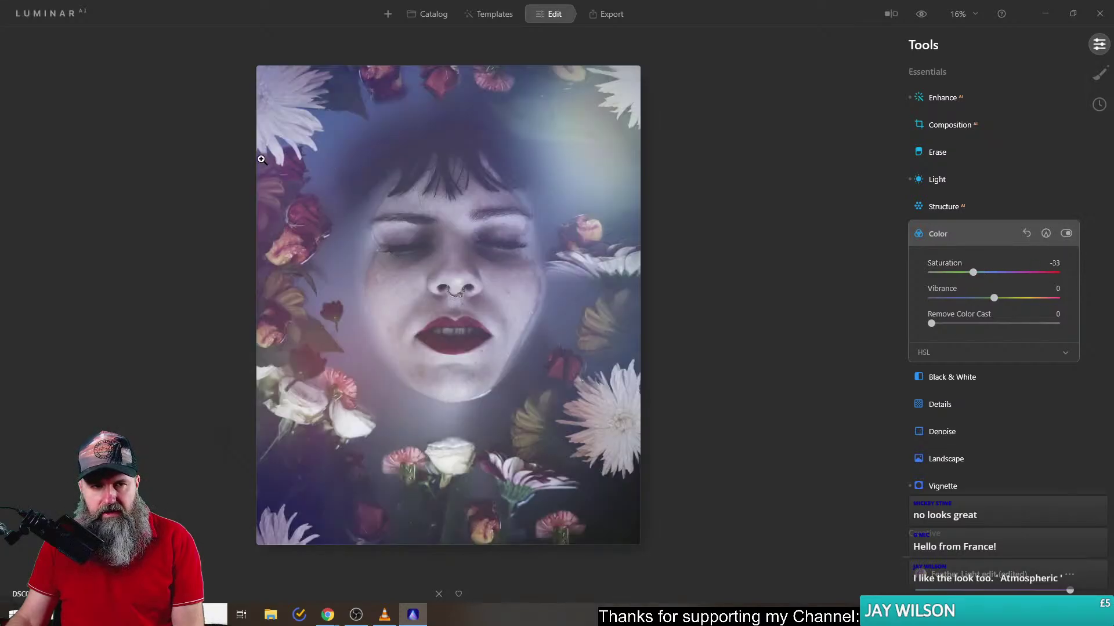
pyautogui.moveTo(977, 271); pyautogui.dragTo(993, 276)
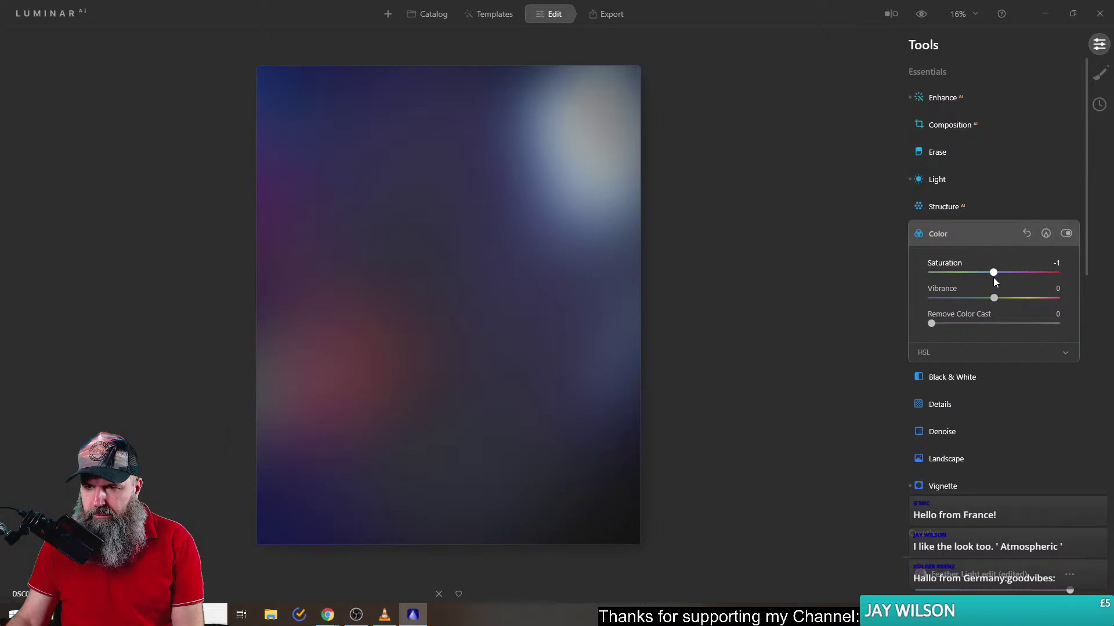
pyautogui.moveTo(993, 277); pyautogui.dragTo(994, 277)
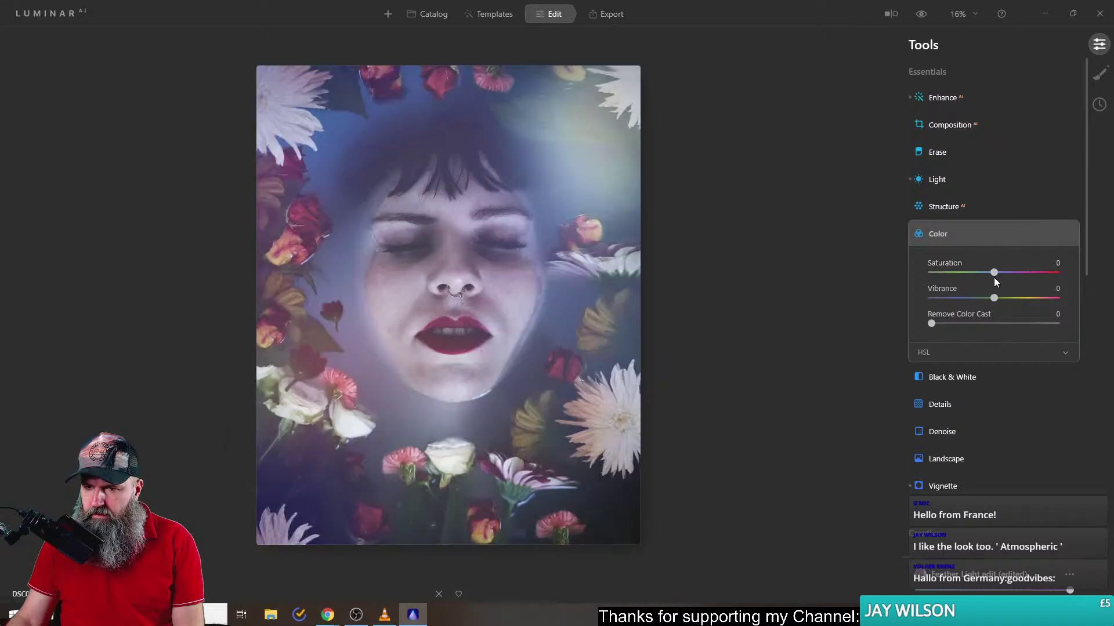
# - Try Remove Color Cast at 47 with a mask painted over the flowers around the face, and reset the Color adjustment
pyautogui.moveTo(931, 323); pyautogui.dragTo(1018, 323)
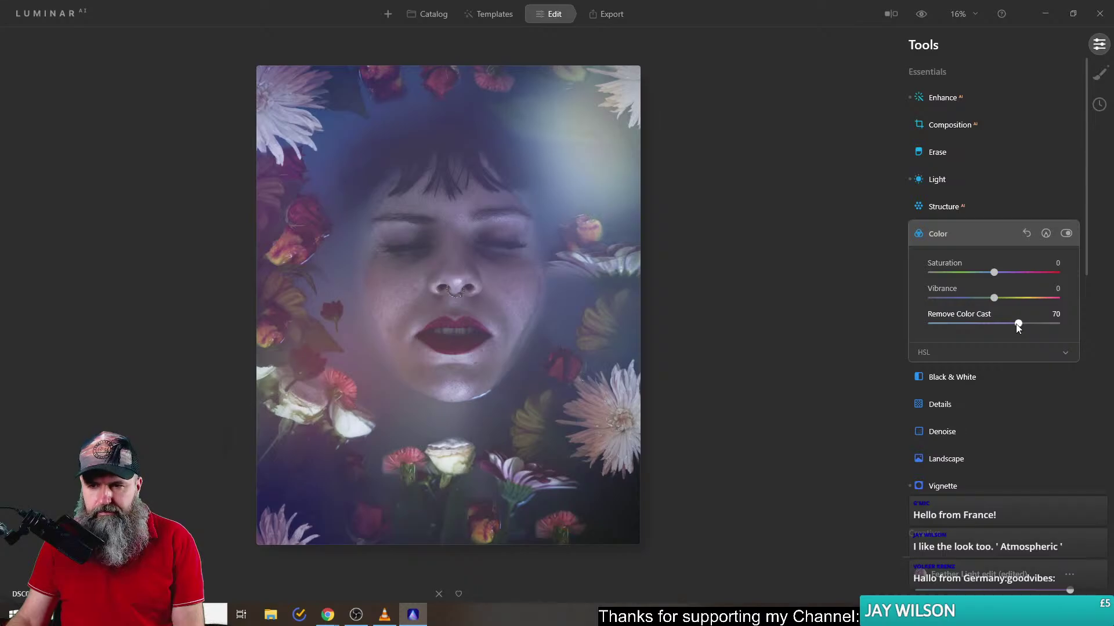
pyautogui.moveTo(1018, 324); pyautogui.dragTo(989, 324)
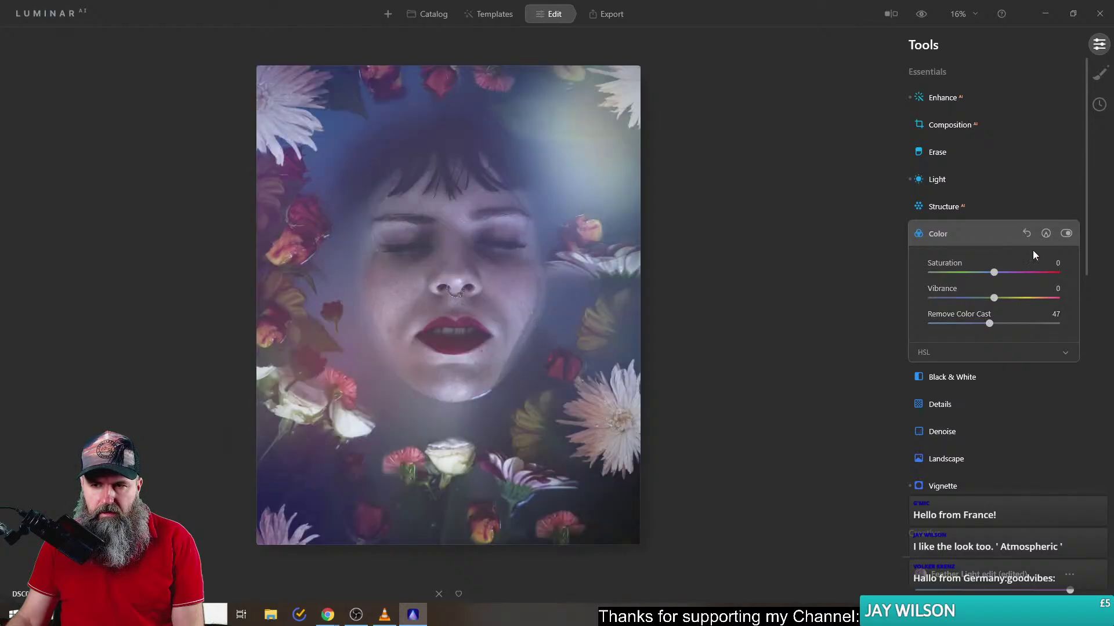
pyautogui.click(1046, 233)
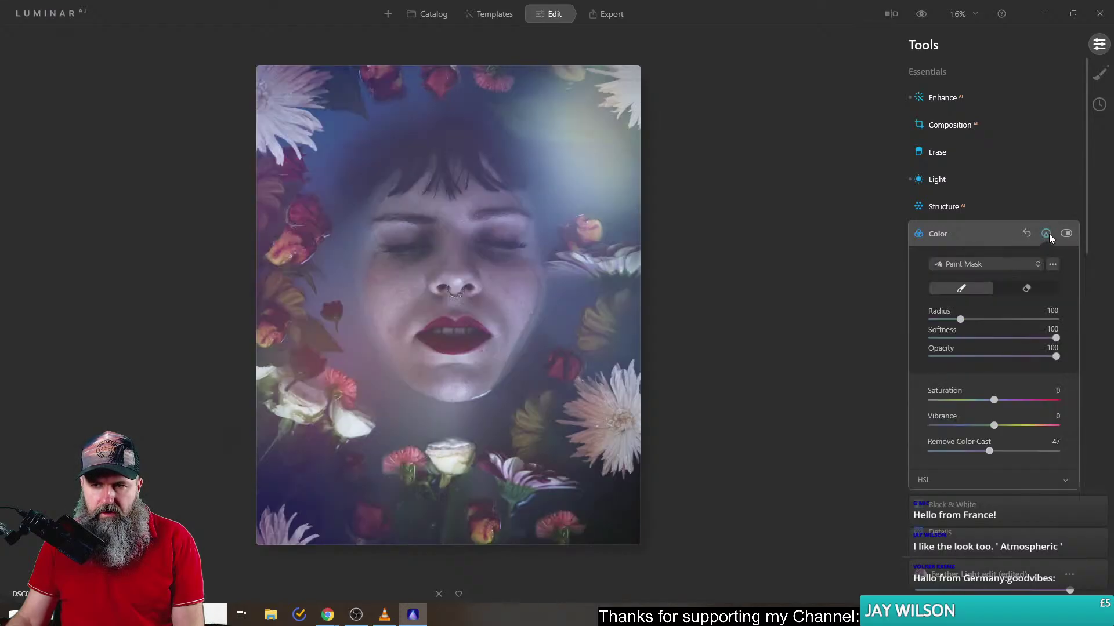
pyautogui.click(964, 290)
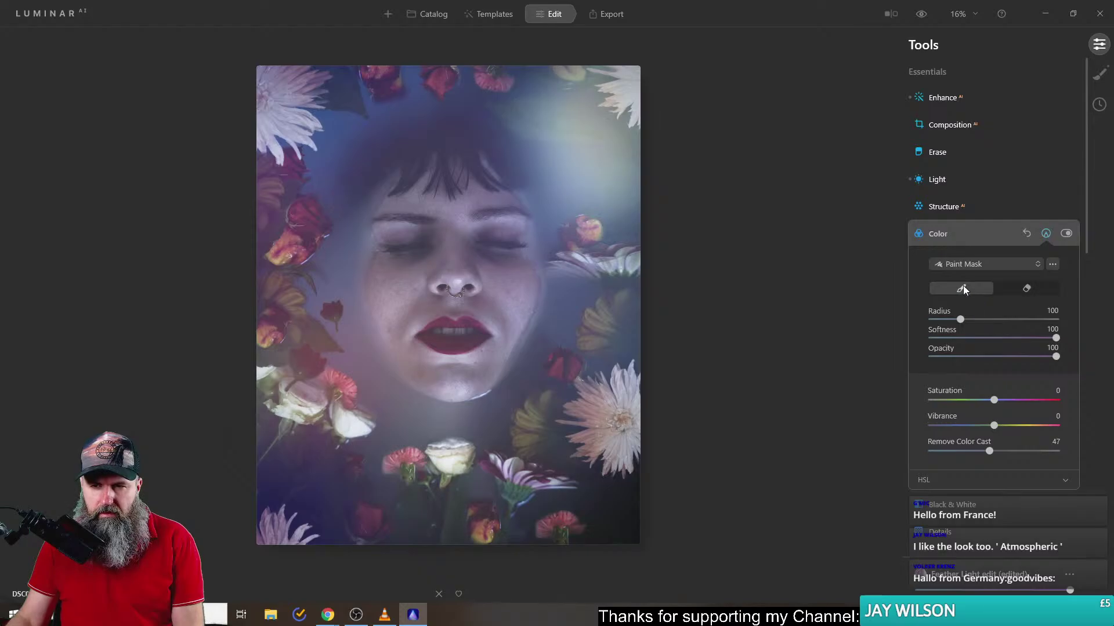
pyautogui.moveTo(345, 132)
pyautogui.mouseDown()
pyautogui.moveTo(340, 110)
pyautogui.moveTo(386, 93)
pyautogui.moveTo(298, 137)
pyautogui.moveTo(293, 188)
pyautogui.moveTo(273, 203)
pyautogui.mouseUp()
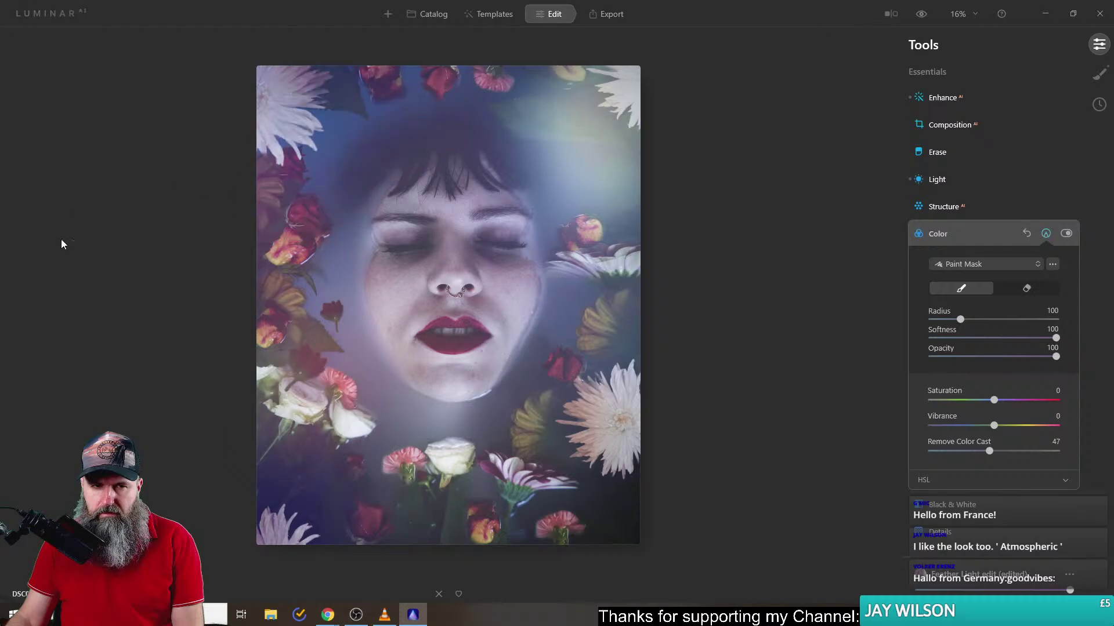
pyautogui.moveTo(362, 174); pyautogui.dragTo(316, 270)
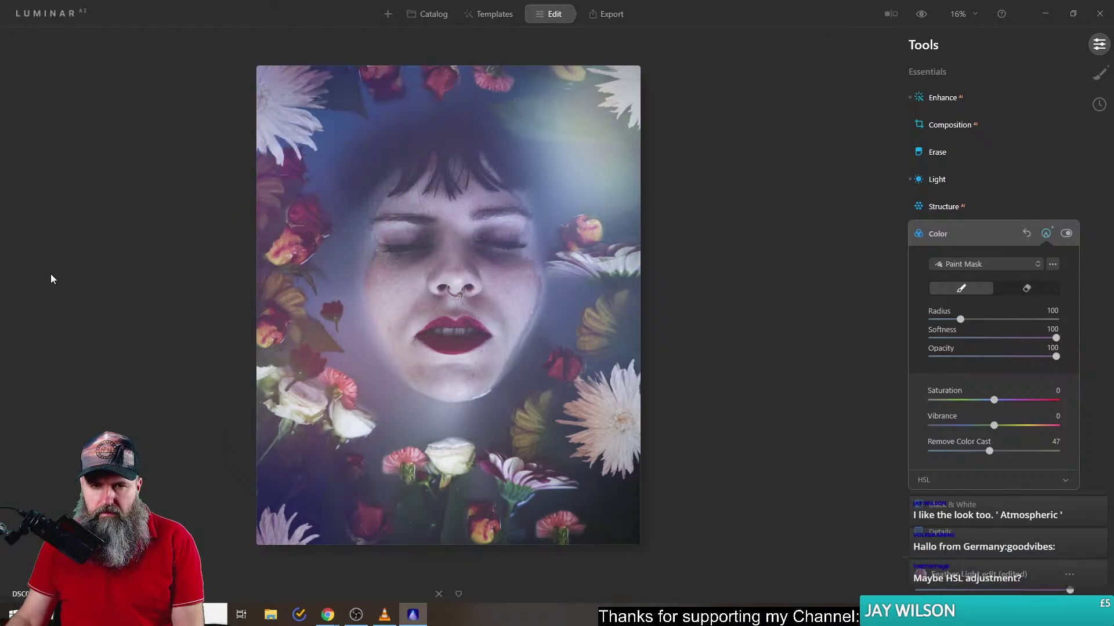
pyautogui.moveTo(635, 87)
pyautogui.mouseDown()
pyautogui.moveTo(559, 159)
pyautogui.moveTo(586, 174)
pyautogui.mouseUp()
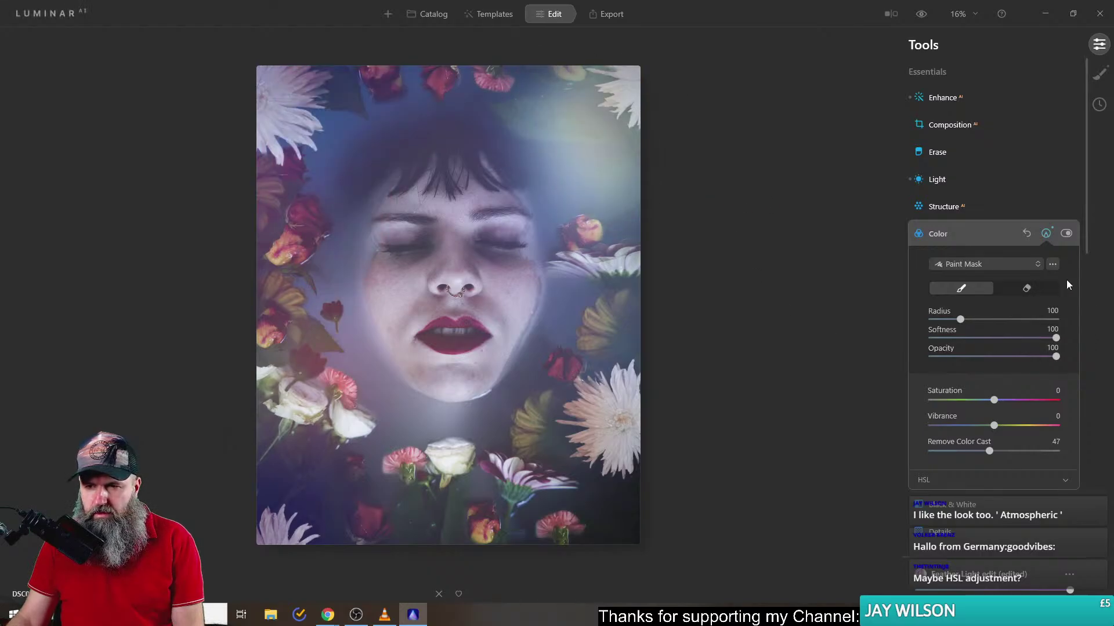
pyautogui.click(1047, 234)
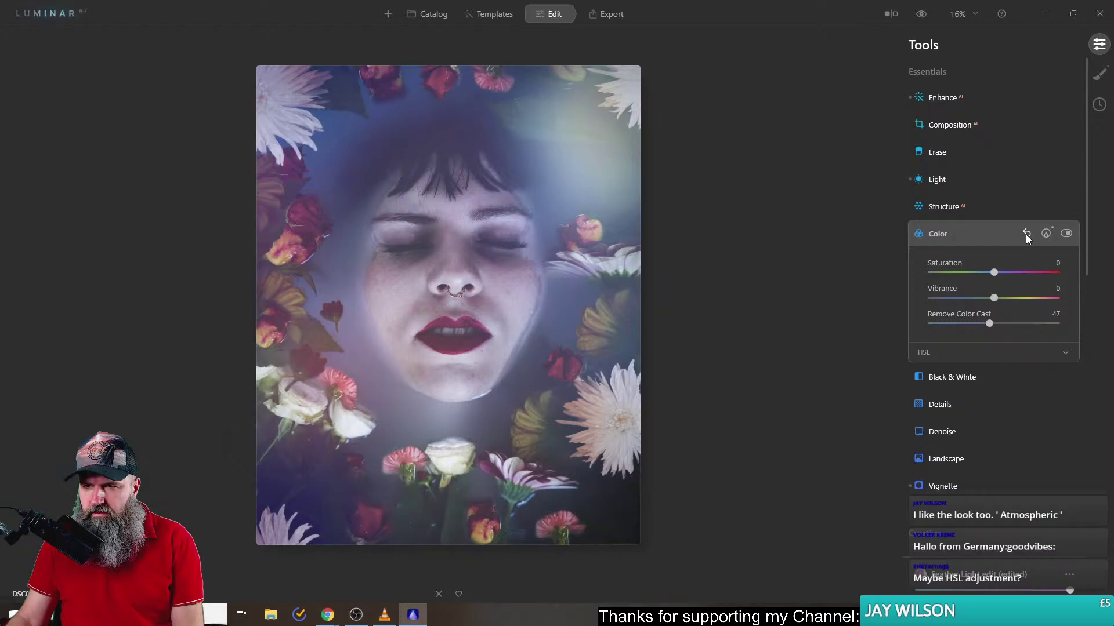
pyautogui.click(1026, 234)
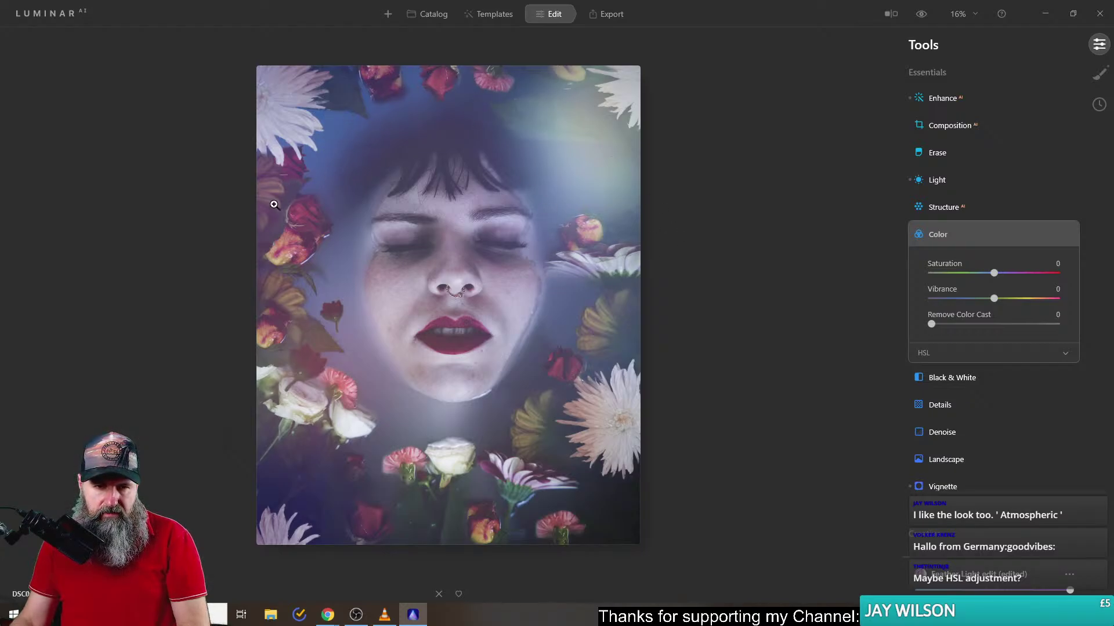
# - Inspect the cheek edge and nearby flowers at 100% zoom, and compare the portrait before and after the edits
pyautogui.click(536, 283)
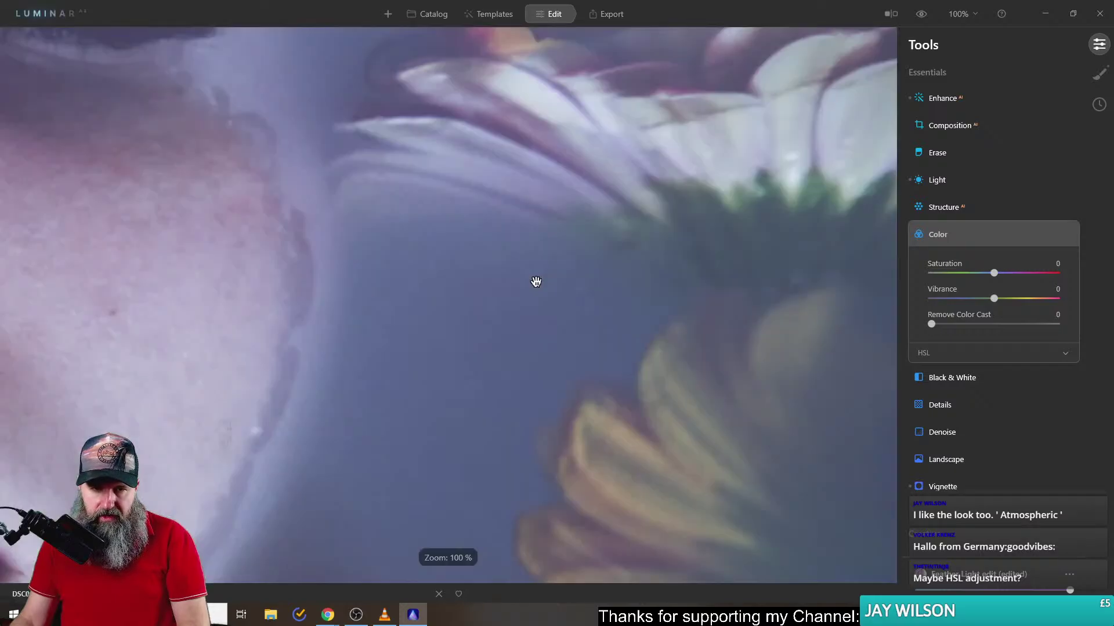
pyautogui.click(321, 321)
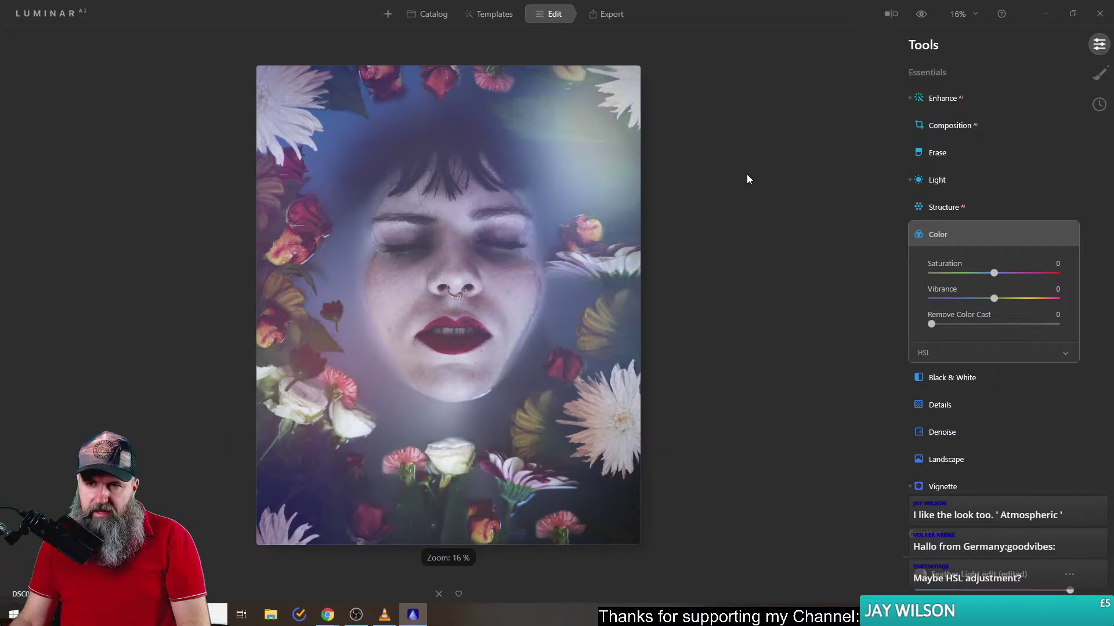
pyautogui.click(894, 15)
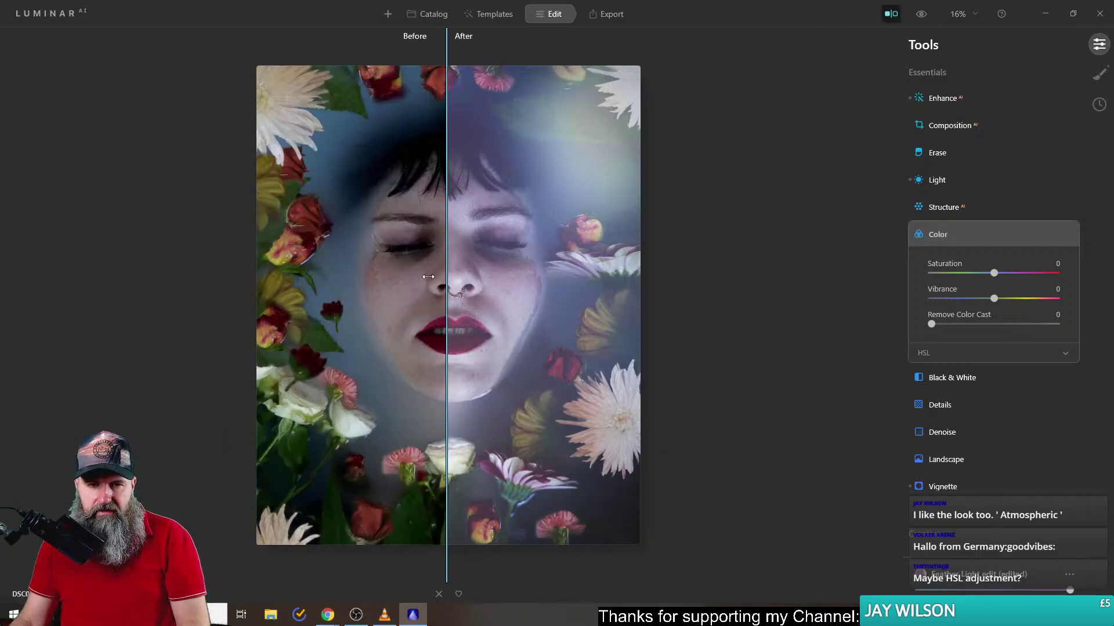
pyautogui.moveTo(446, 271); pyautogui.dragTo(430, 211)
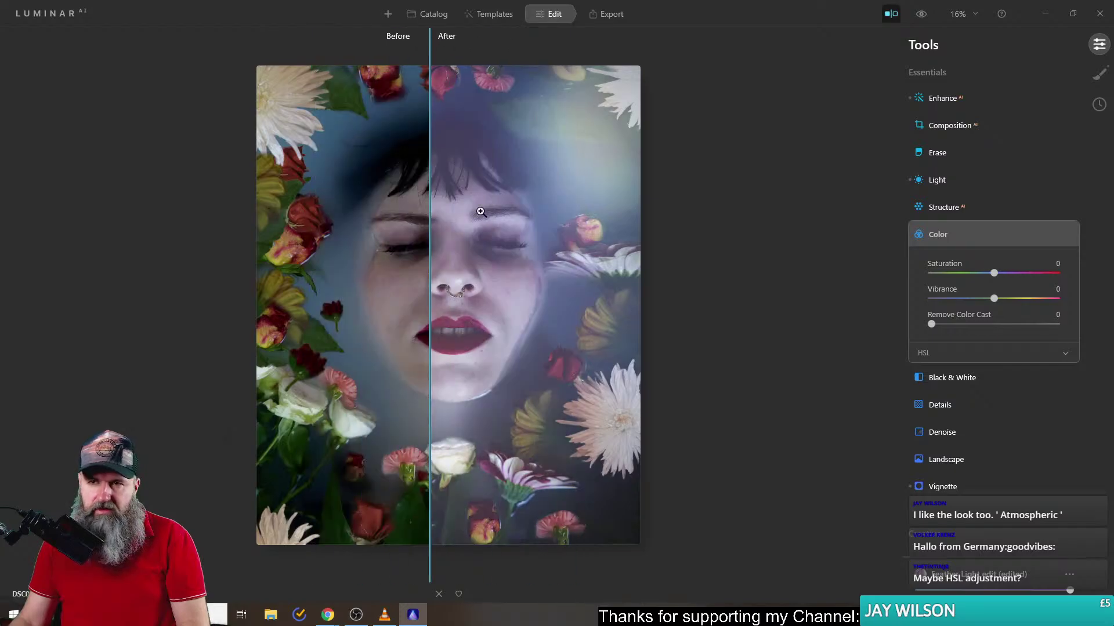
pyautogui.click(891, 14)
# - Export the photo to disk as a JPEG named DSC03461_DxO-AP-Lumi01 in the Downloads folder
pyautogui.click(618, 15)
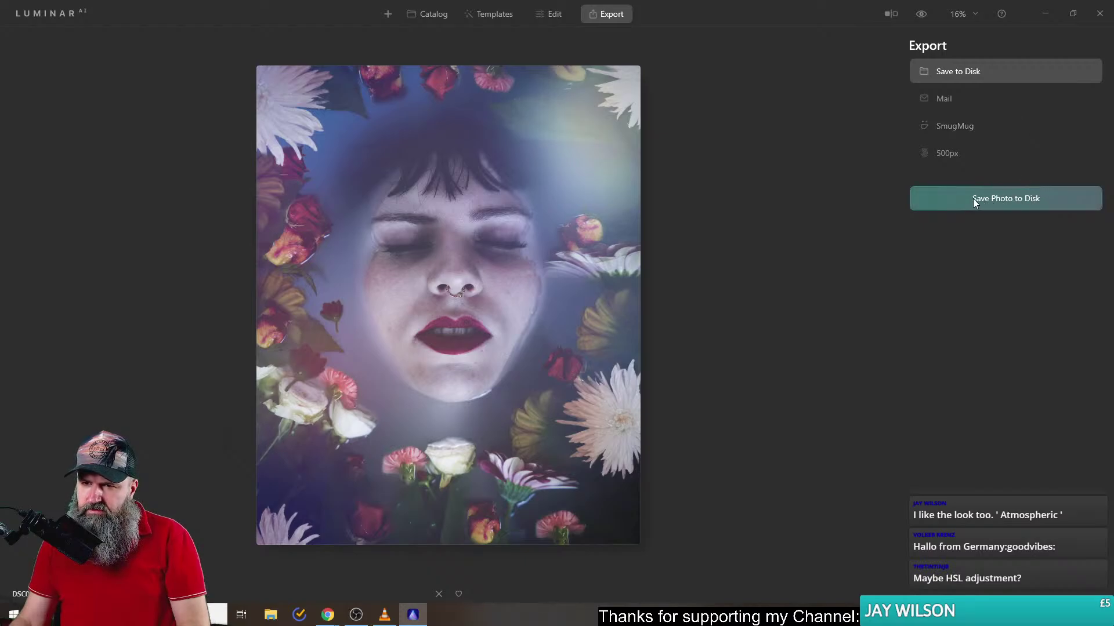
pyautogui.click(1015, 205)
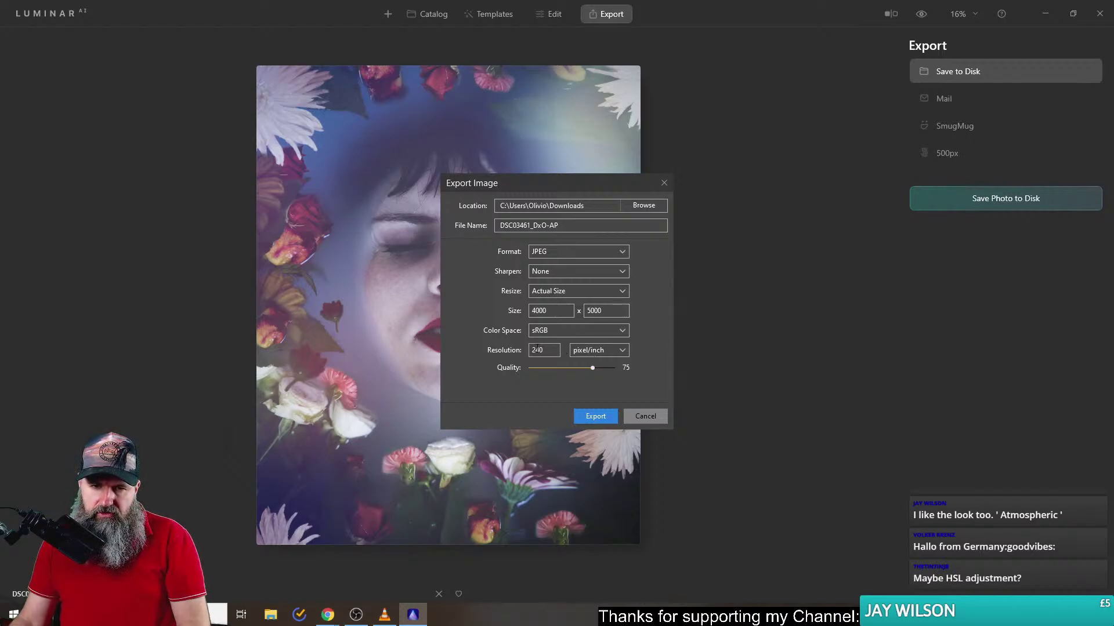
pyautogui.write('-')
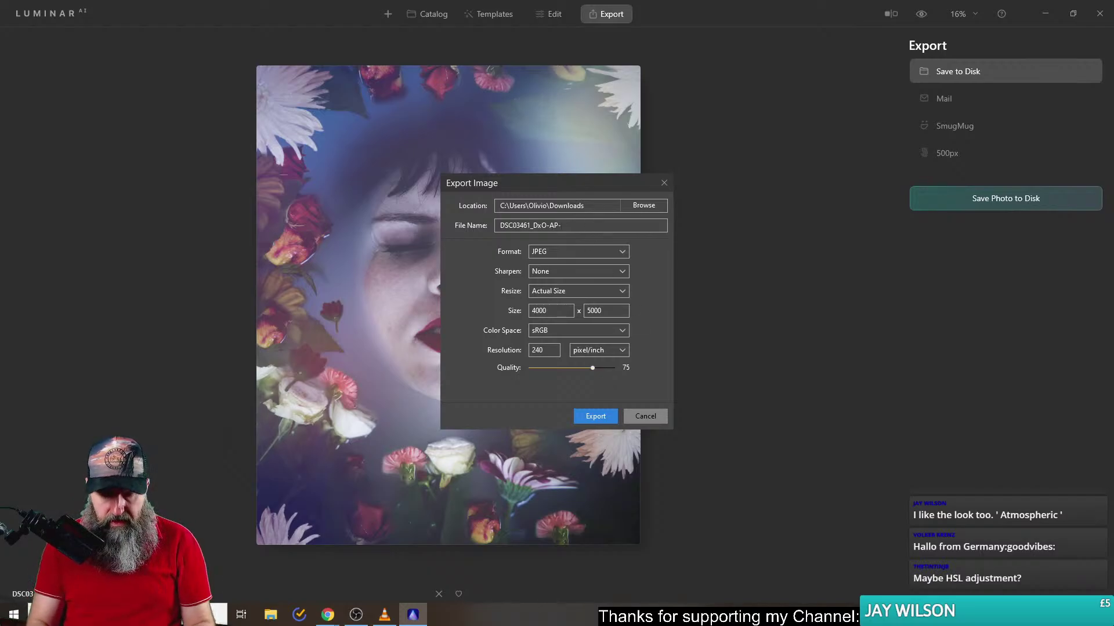
pyautogui.write('Lumi')
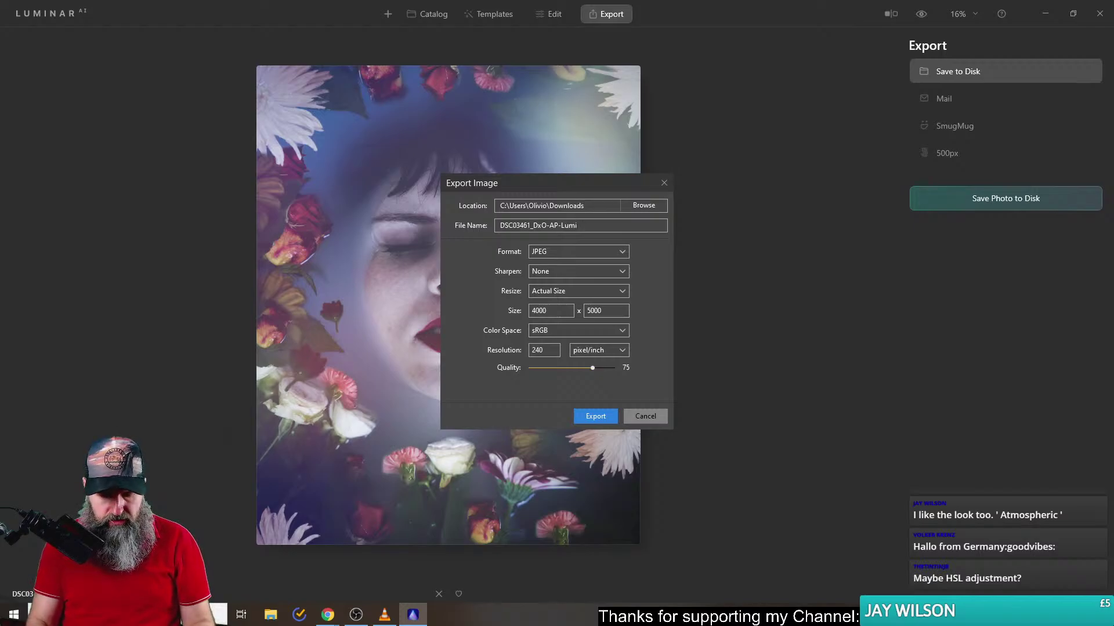
pyautogui.write('01')
pyautogui.press('Return')
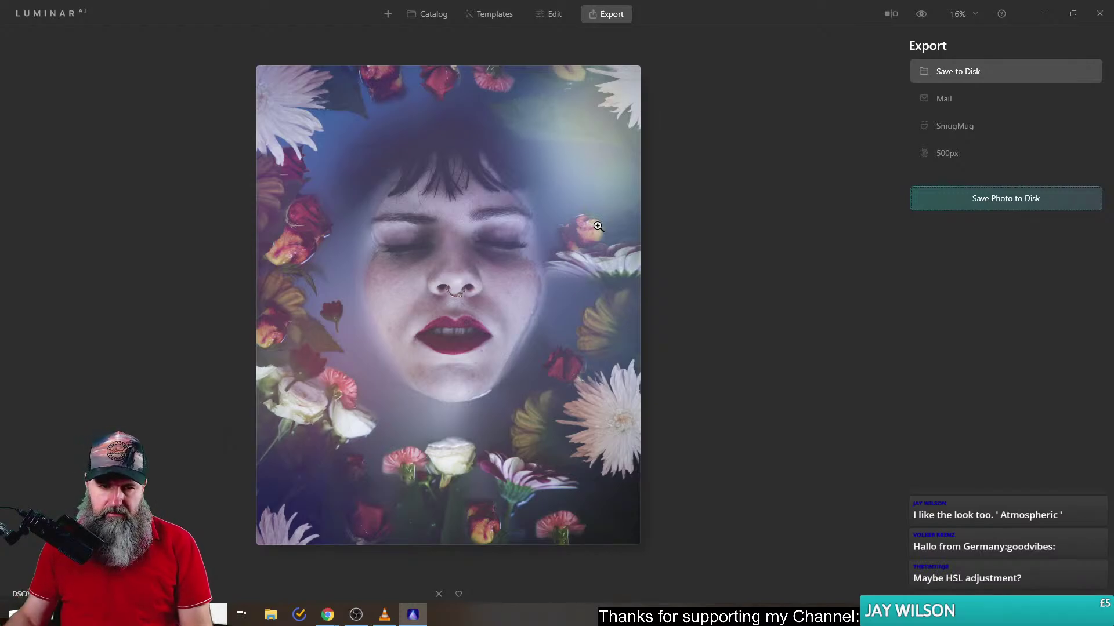
# - Check for the exported image in the Downloads folder in File Explorer, and return to Luminar AI
pyautogui.click(271, 615)
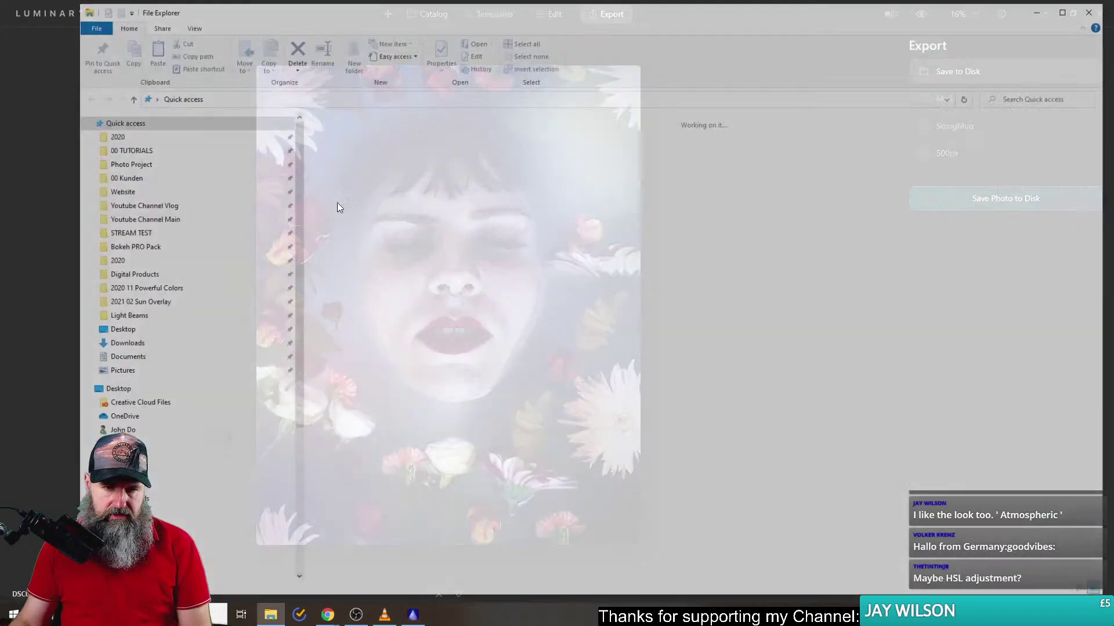
pyautogui.click(137, 345)
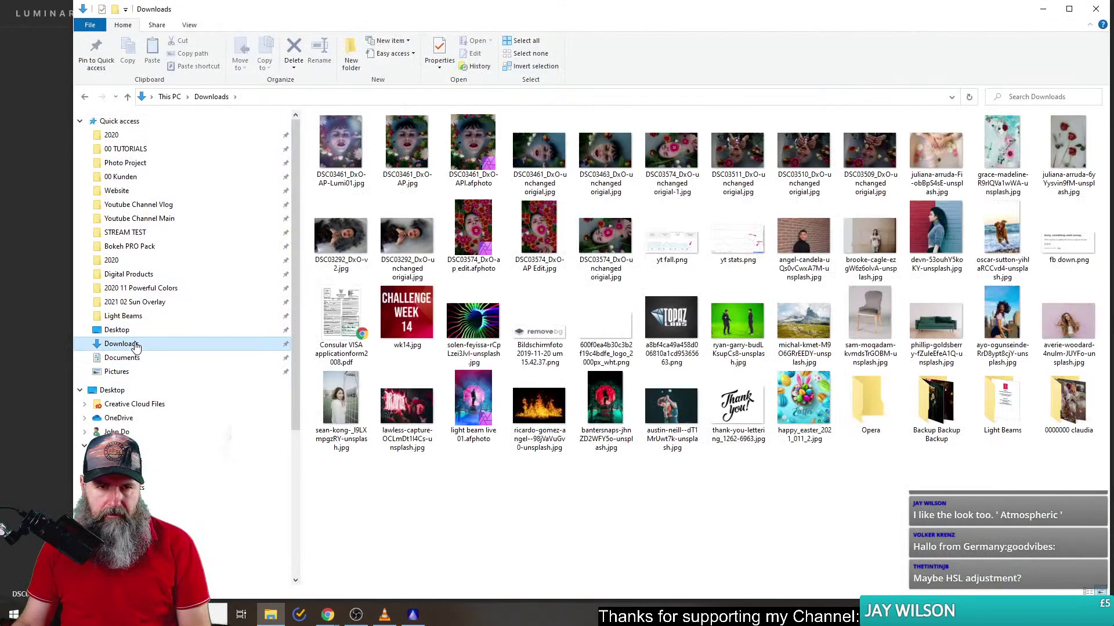
pyautogui.click(18, 256)
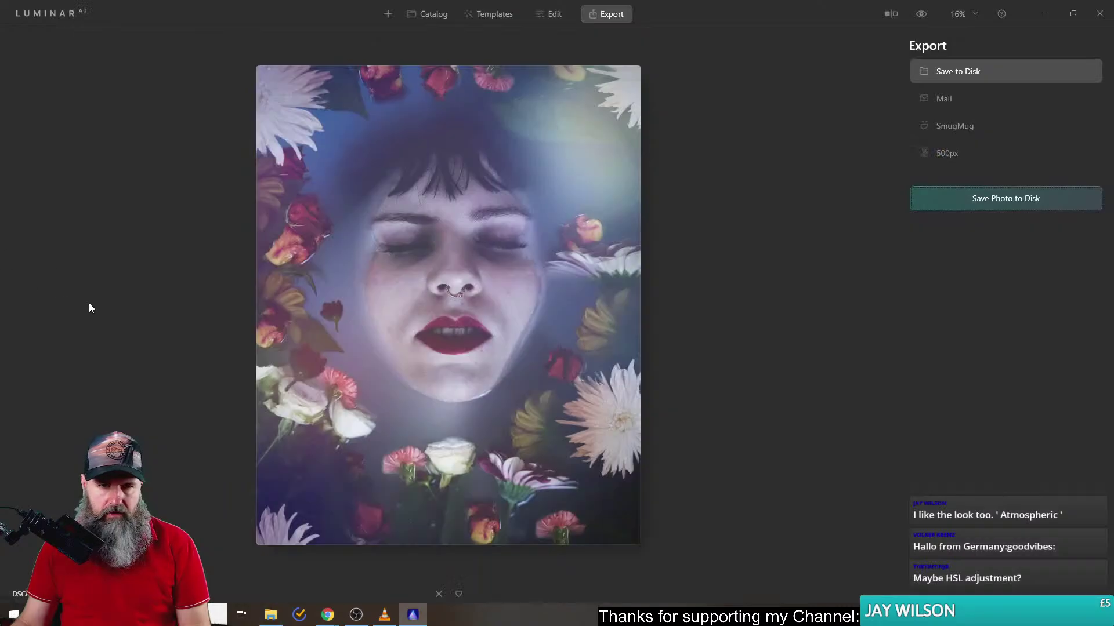
# - Review the actions available for the edited portrait in the catalog, including the flag options
pyautogui.click(418, 15)
pyautogui.rightClick(42, 104)
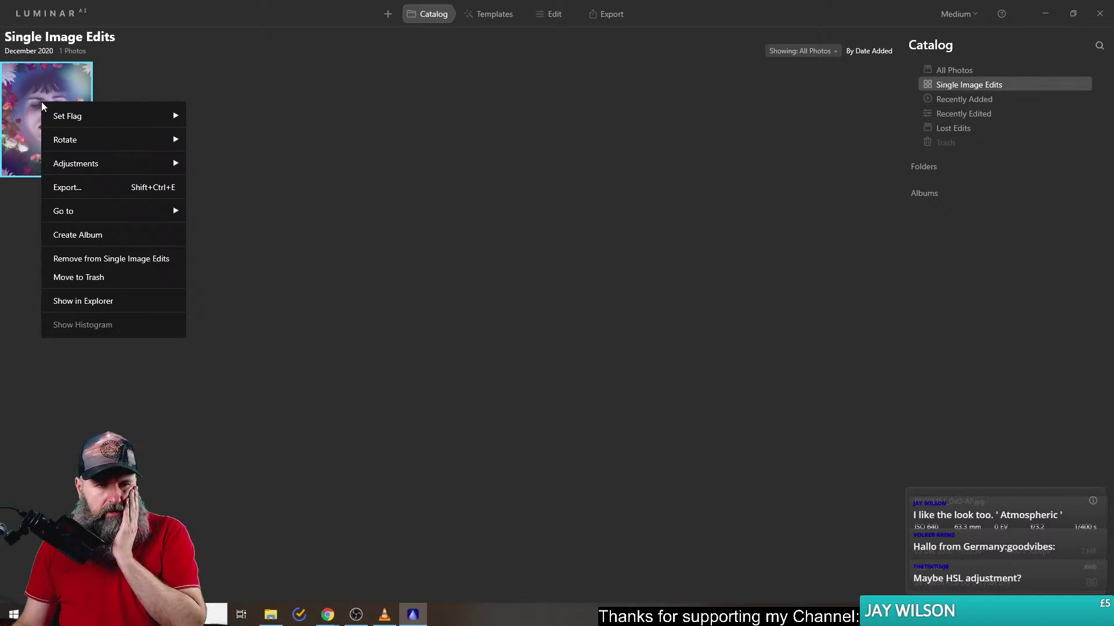
pyautogui.moveTo(119, 214)
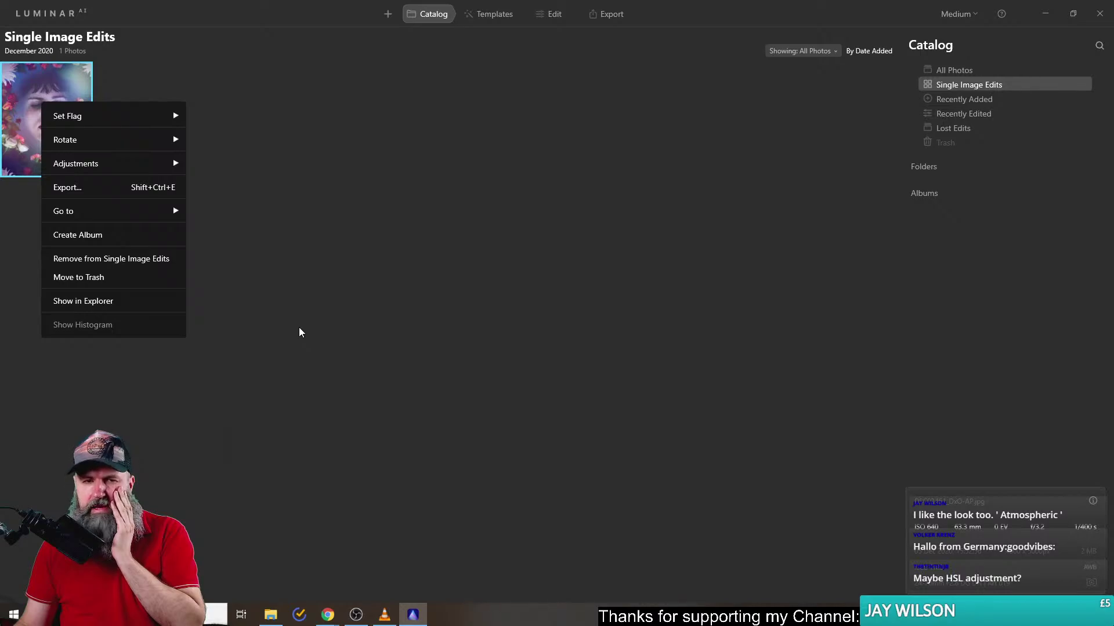
pyautogui.moveTo(107, 117)
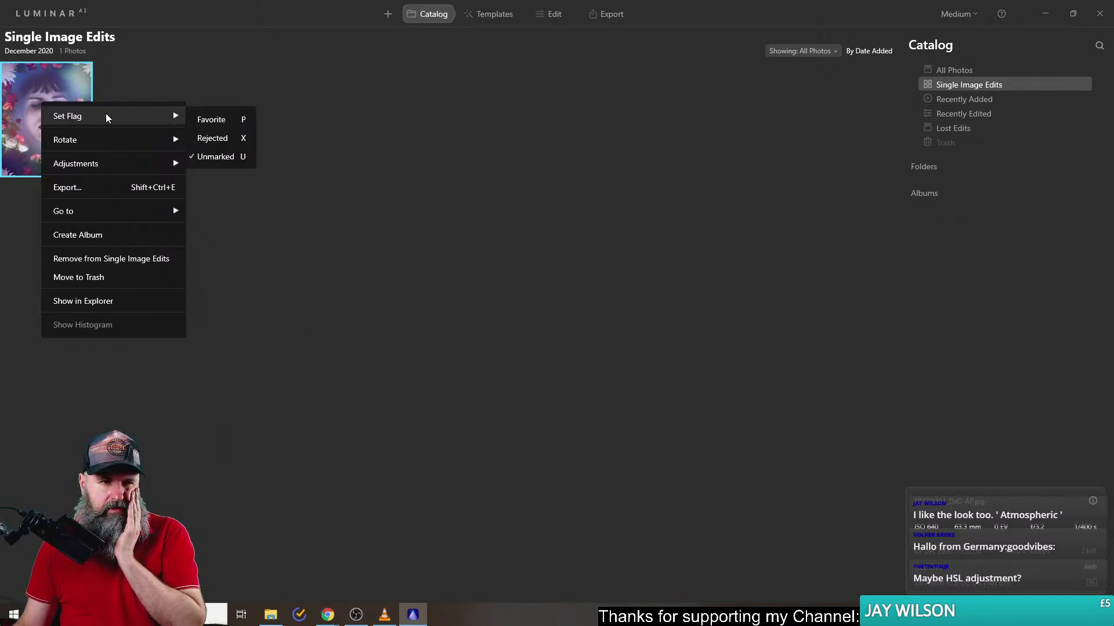
pyautogui.click(355, 299)
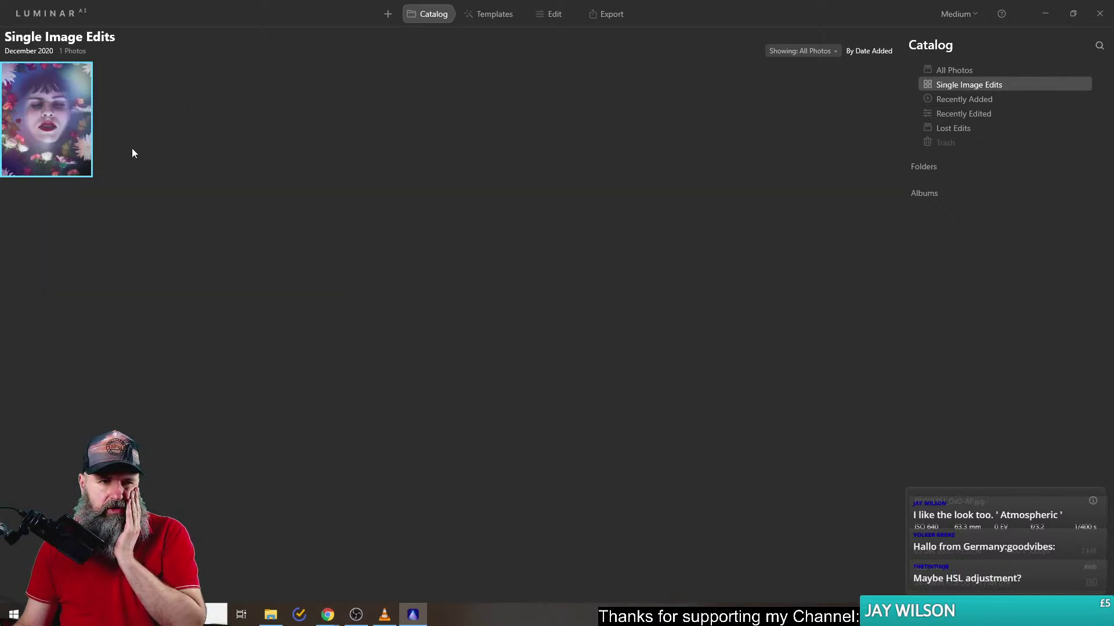
pyautogui.rightClick(63, 141)
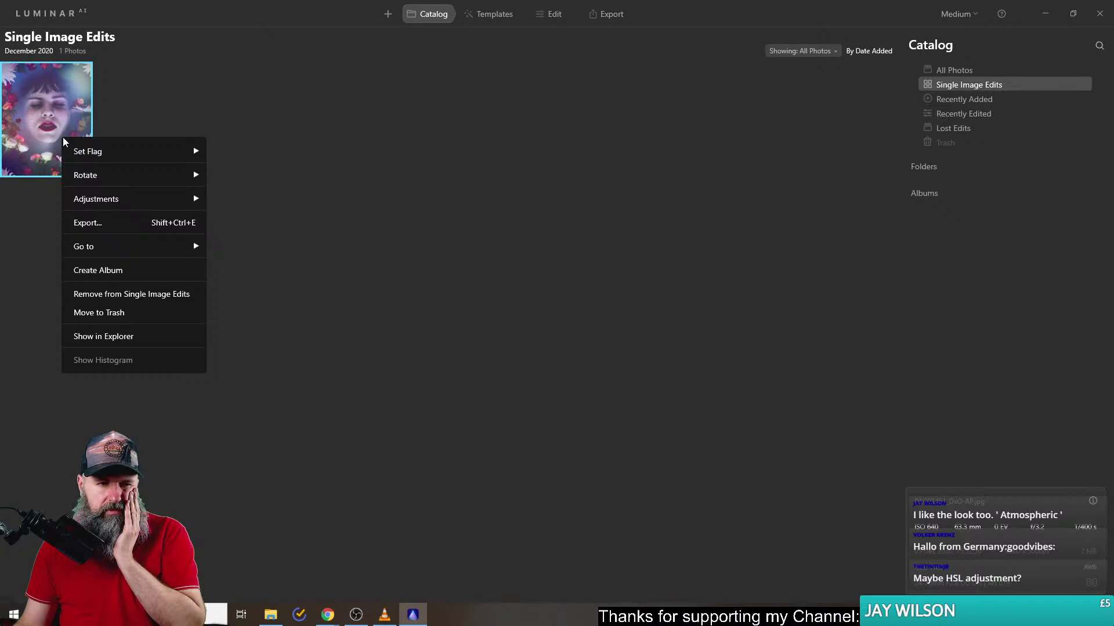
pyautogui.click(300, 90)
# - Browse the template collections as far as the Portrait group and look through the Essence collection
pyautogui.click(494, 14)
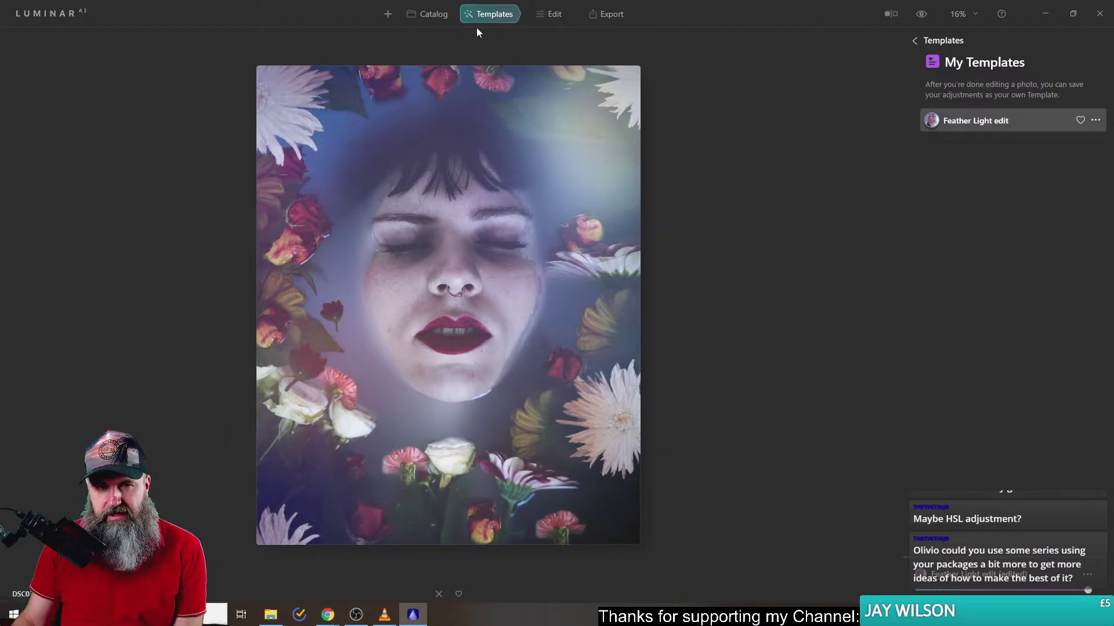
pyautogui.click(924, 39)
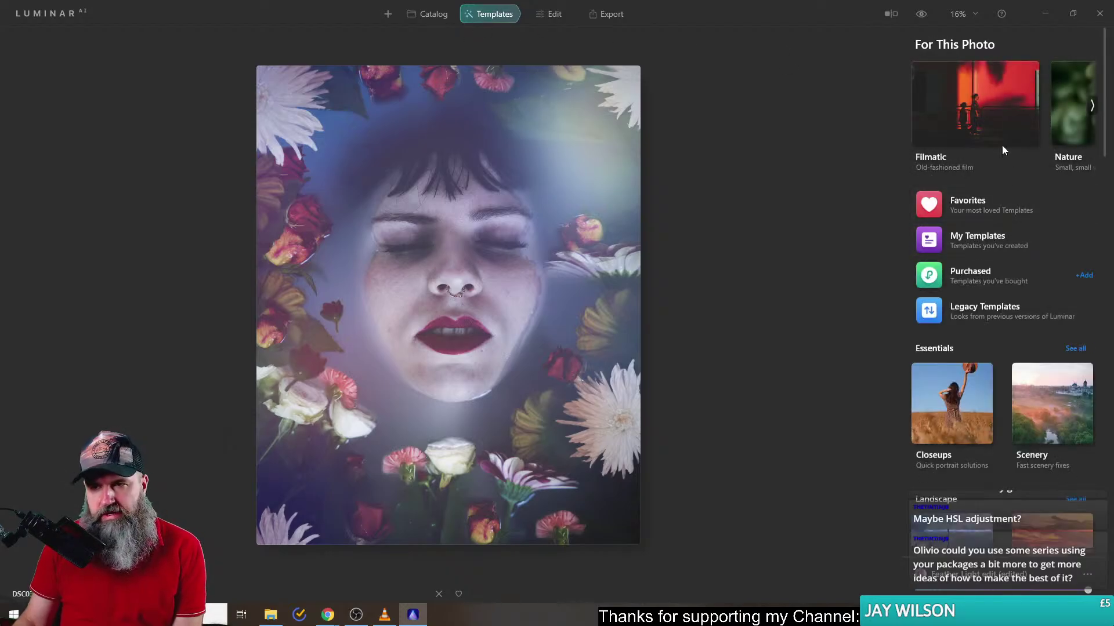
pyautogui.scroll(-5, 996, 301)
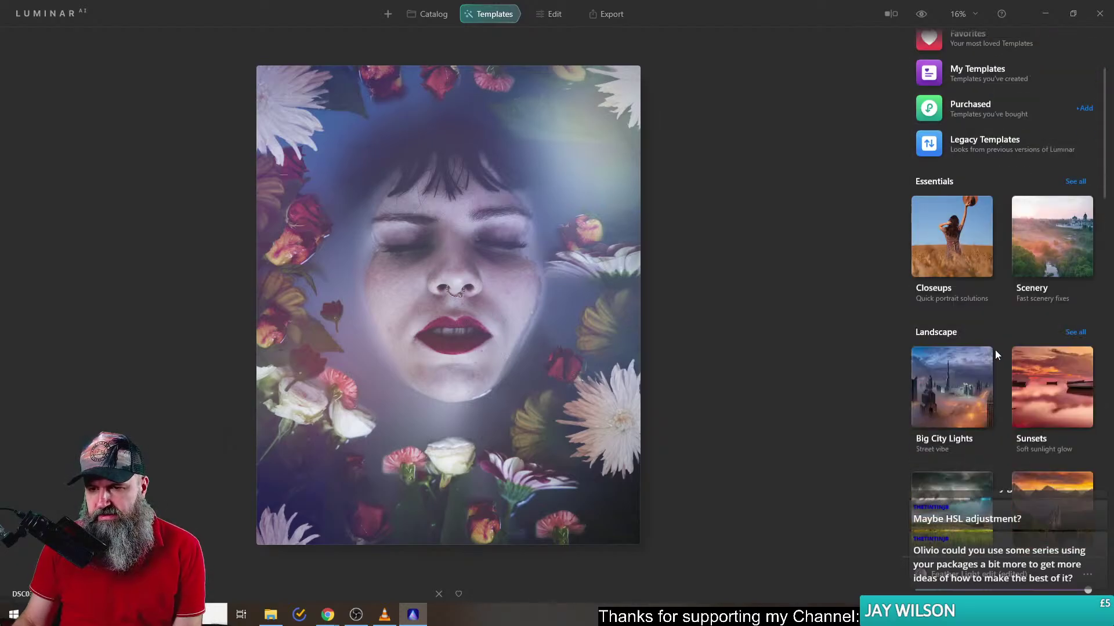
pyautogui.scroll(-2, 999, 342)
pyautogui.scroll(-6, 1018, 293)
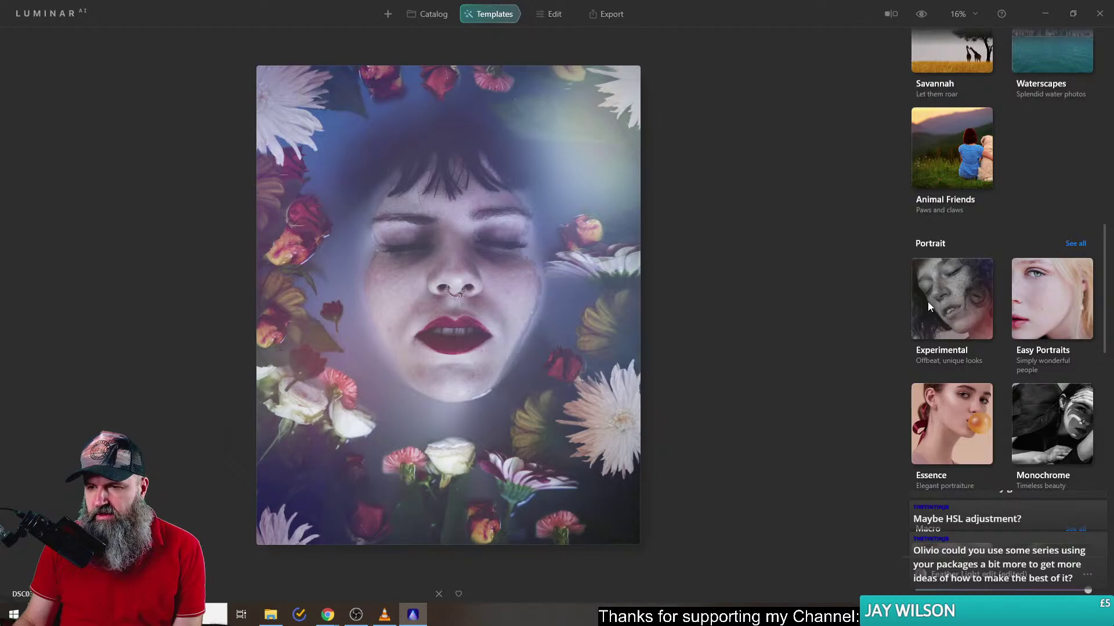
pyautogui.click(965, 440)
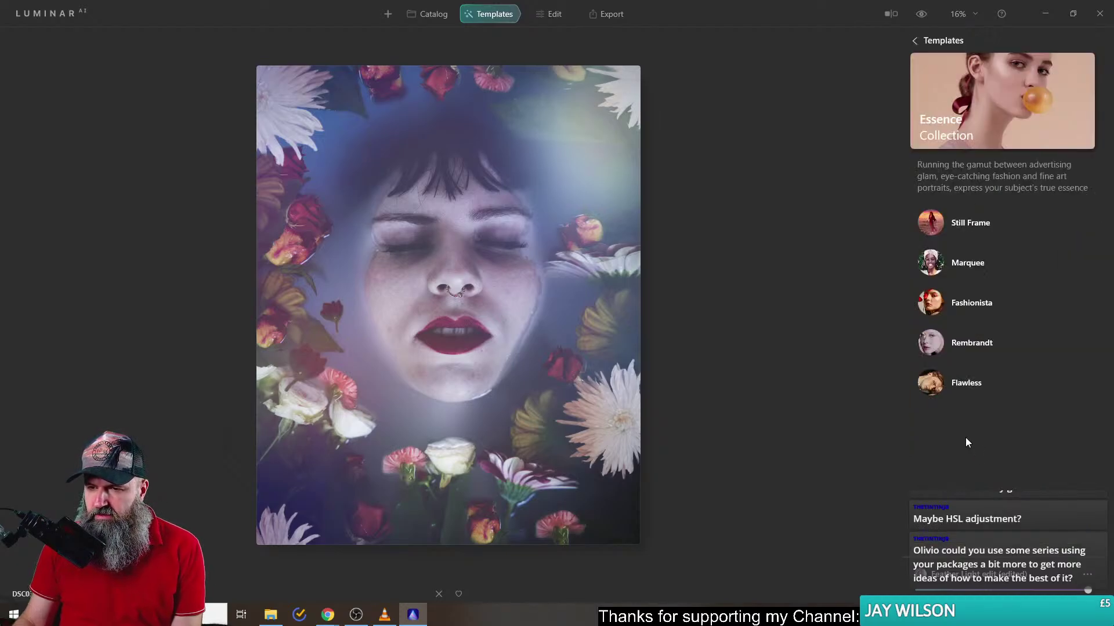
pyautogui.click(916, 42)
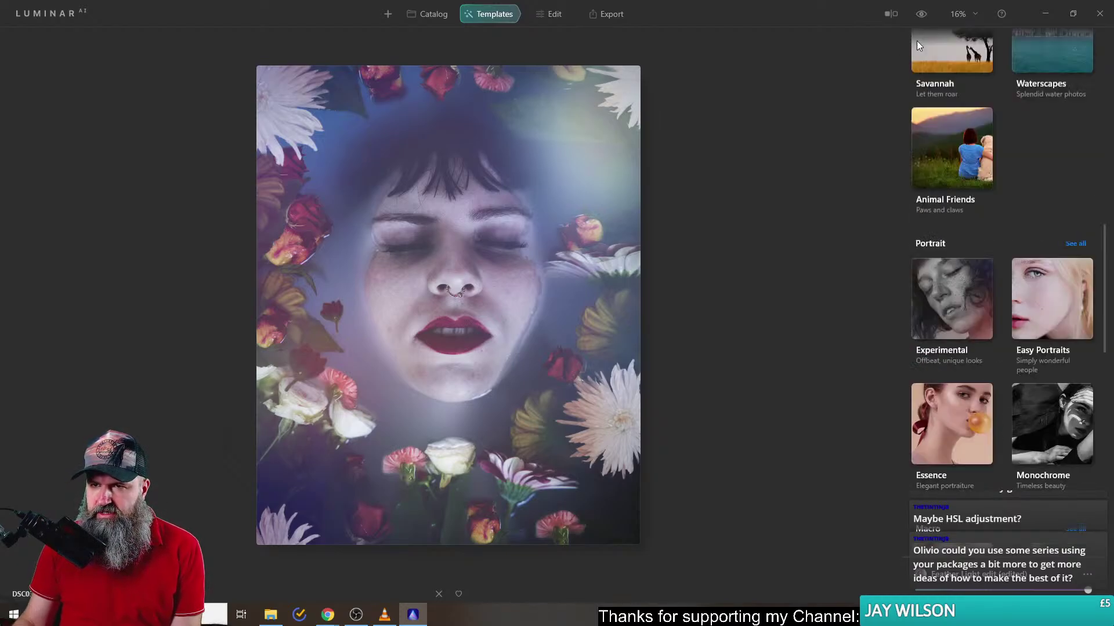
# - Try the Glow, Celebrate and Burned Film templates from the Experimental collection, and apply Feather Light to the portrait
pyautogui.click(977, 325)
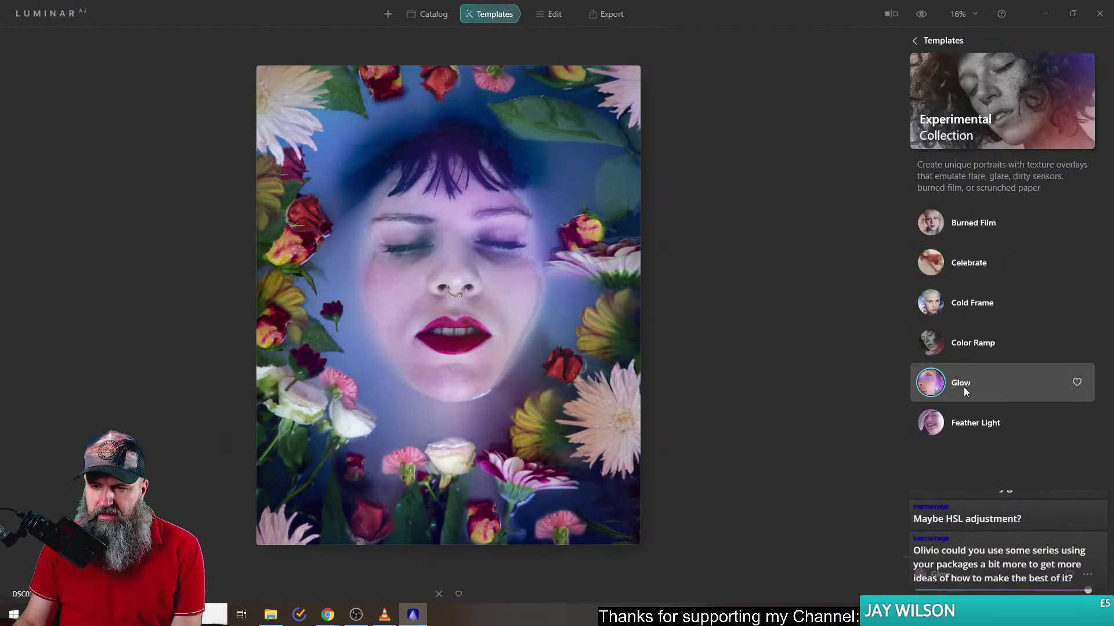
pyautogui.click(967, 423)
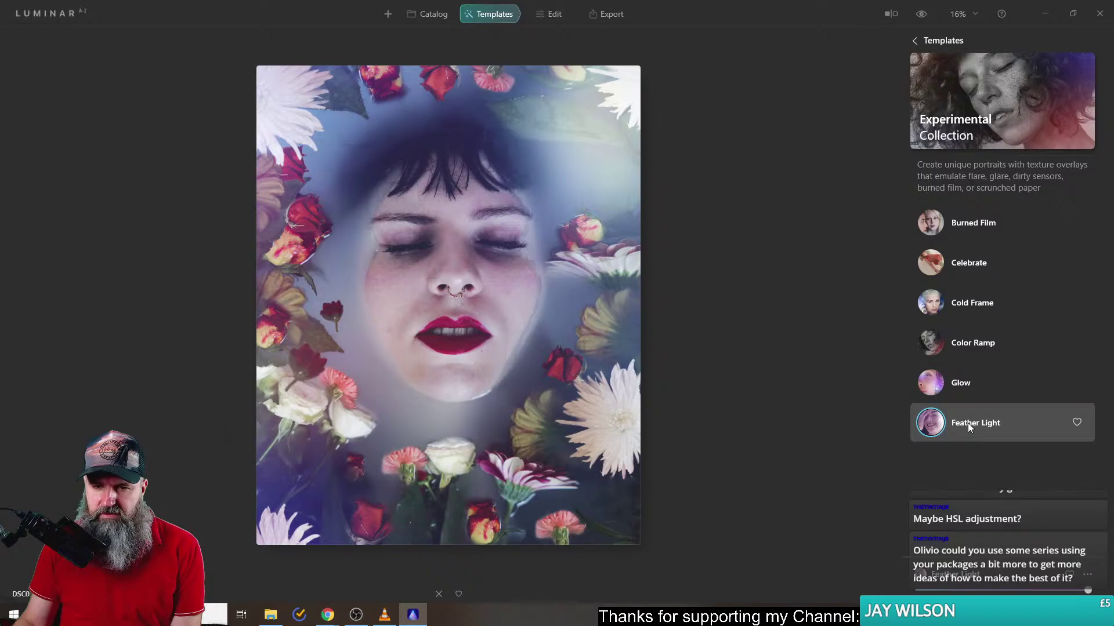
pyautogui.click(957, 264)
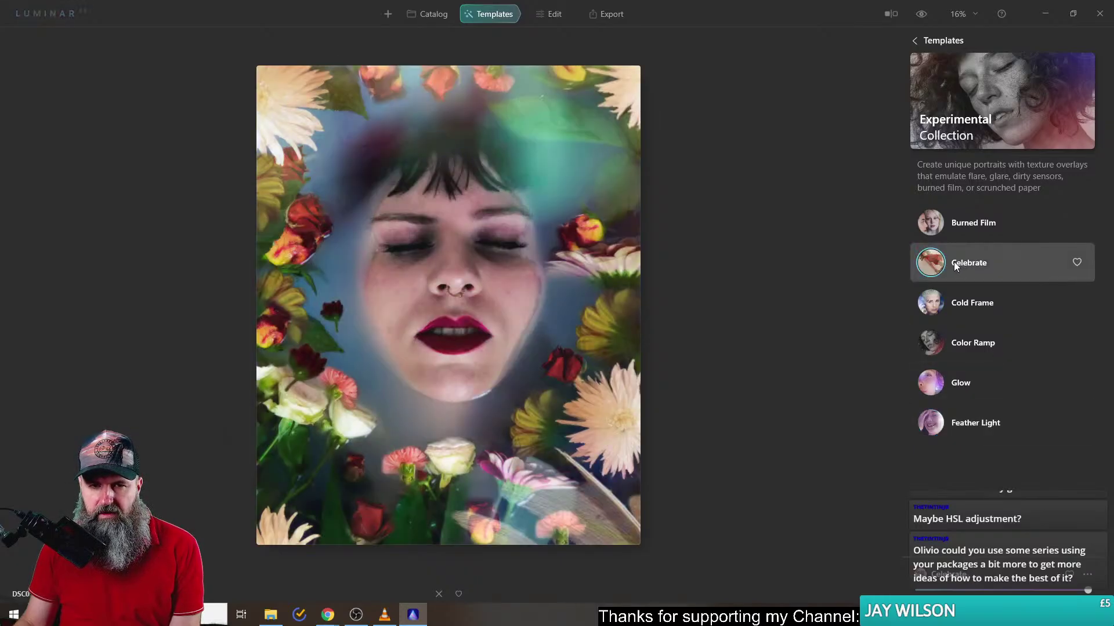
pyautogui.click(954, 234)
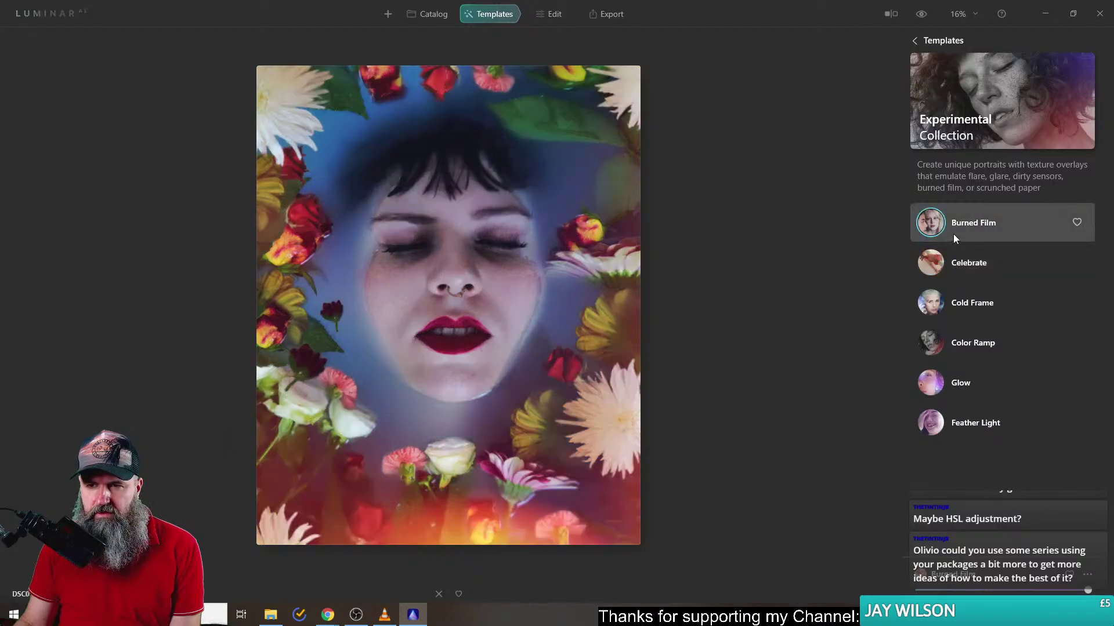
pyautogui.click(959, 433)
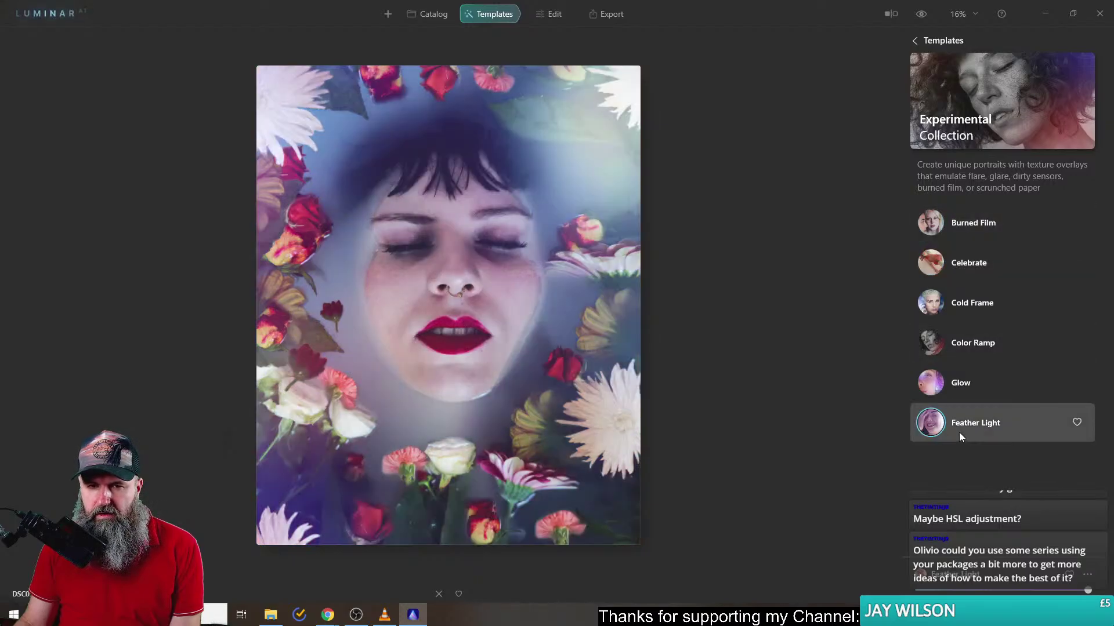
# - Set the Structure AI Amount to 48 and Boost to 33 for the portrait
pyautogui.click(549, 21)
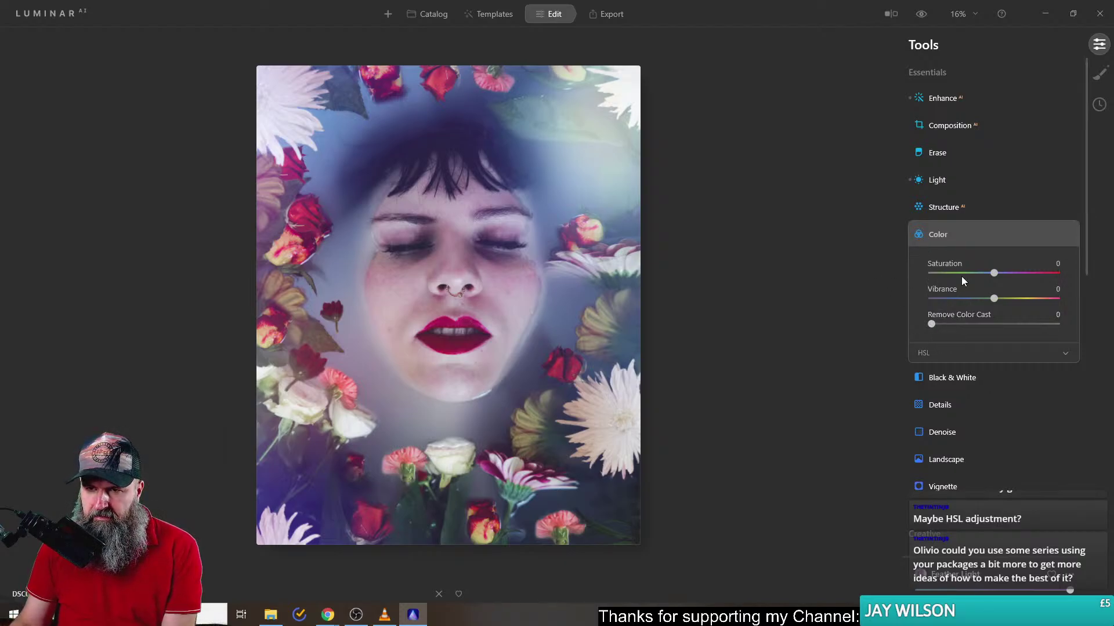
pyautogui.click(938, 207)
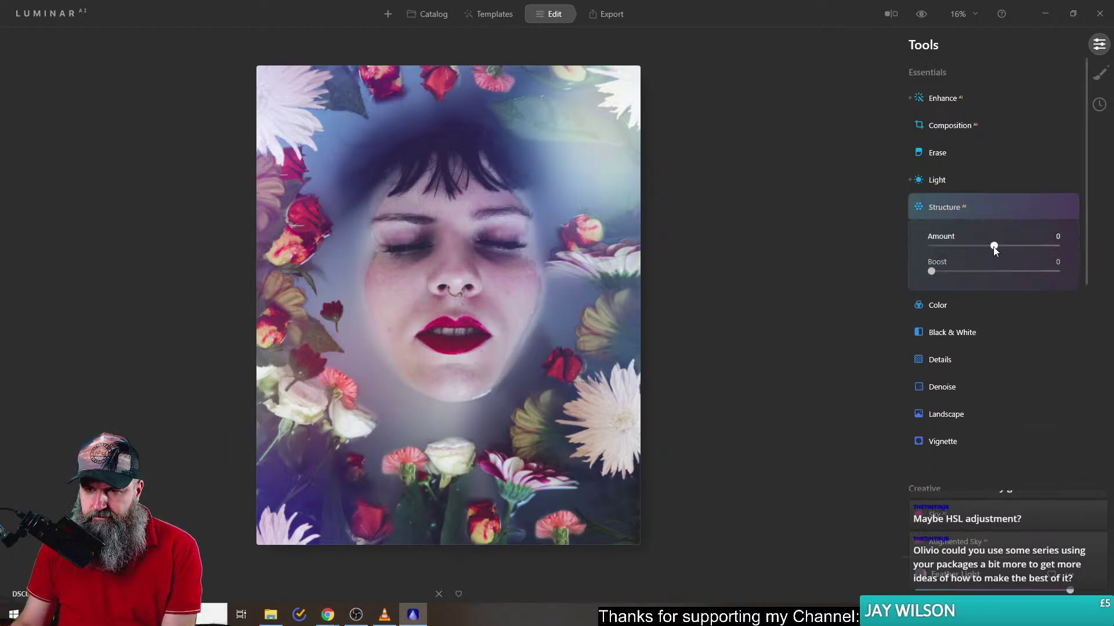
pyautogui.moveTo(1030, 245); pyautogui.dragTo(998, 245)
pyautogui.moveTo(932, 271); pyautogui.dragTo(1015, 245)
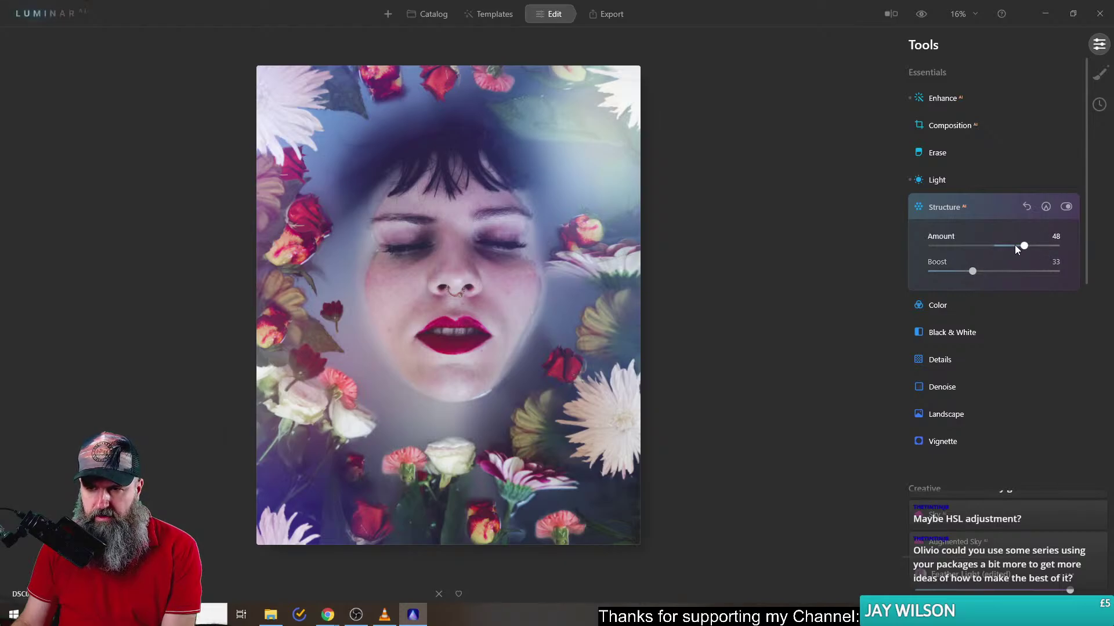
# - Try a Temperature of 73 in the Light adjustment and move it back to neutral
pyautogui.click(1019, 206)
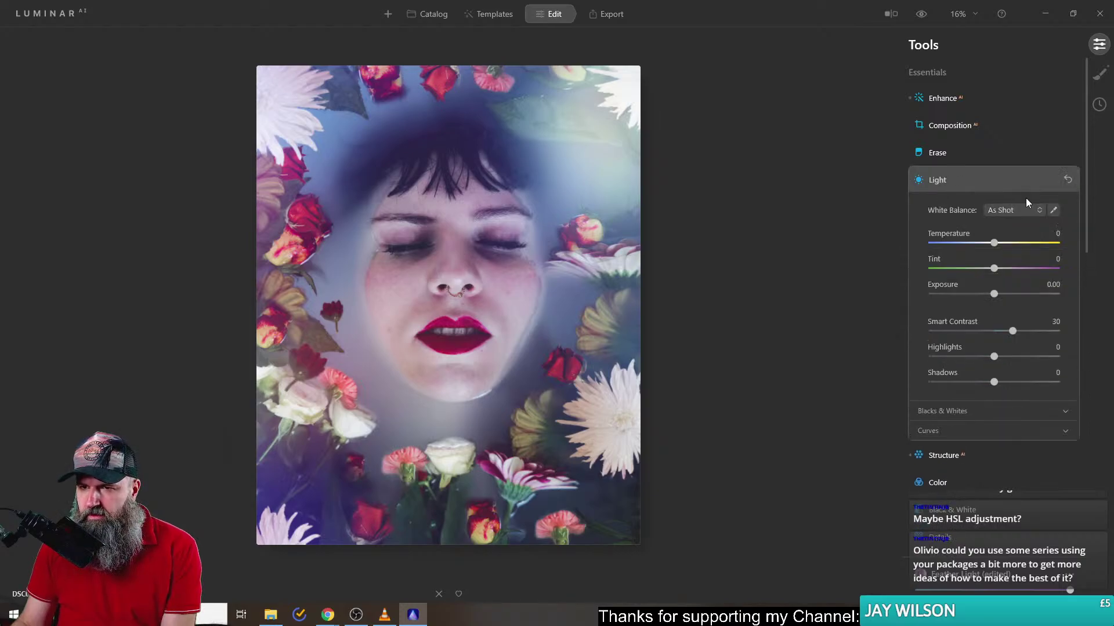
pyautogui.moveTo(994, 243); pyautogui.dragTo(1038, 245)
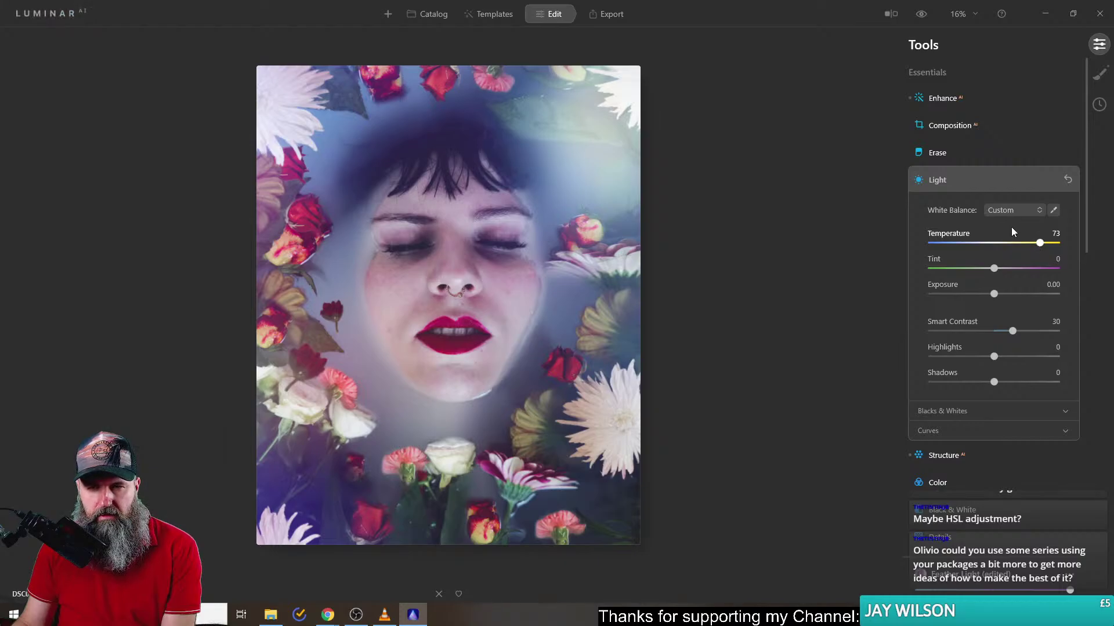
pyautogui.moveTo(1015, 235); pyautogui.dragTo(995, 252)
pyautogui.click(946, 181)
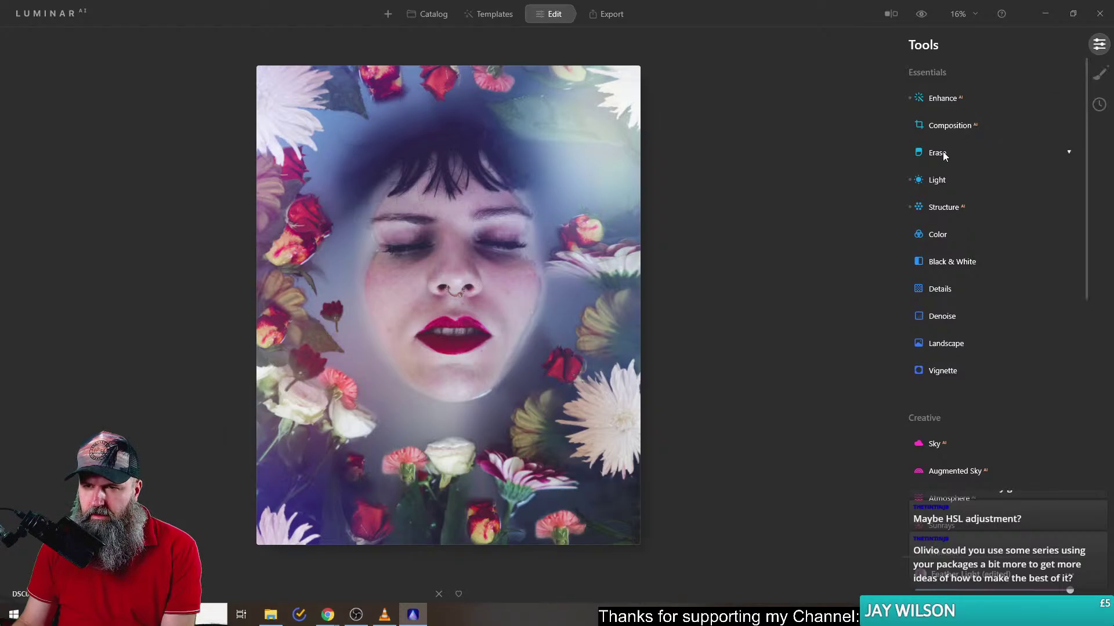
# - Examine the effect types offered by Atmosphere AI and the LUTs offered by Mood, keeping the current choices
pyautogui.scroll(-4, 959, 345)
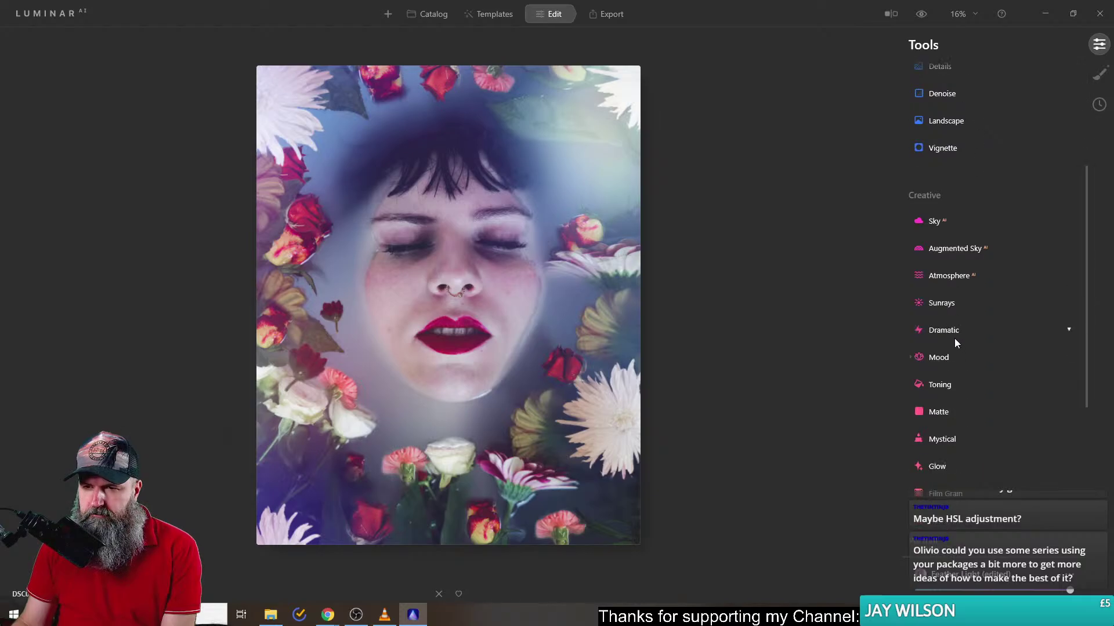
pyautogui.click(953, 278)
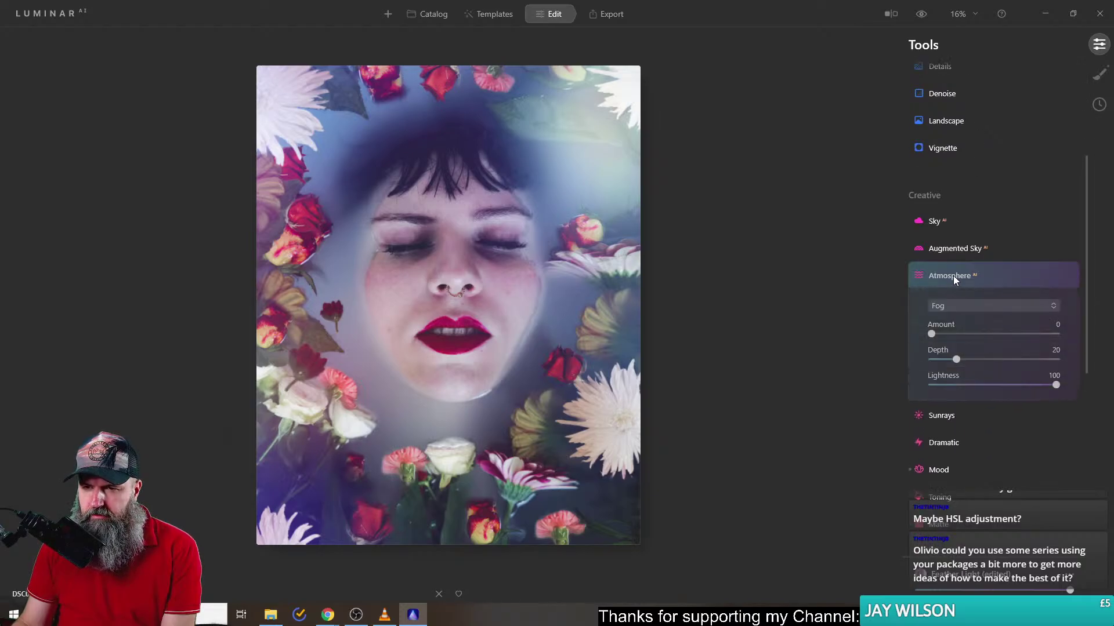
pyautogui.click(974, 306)
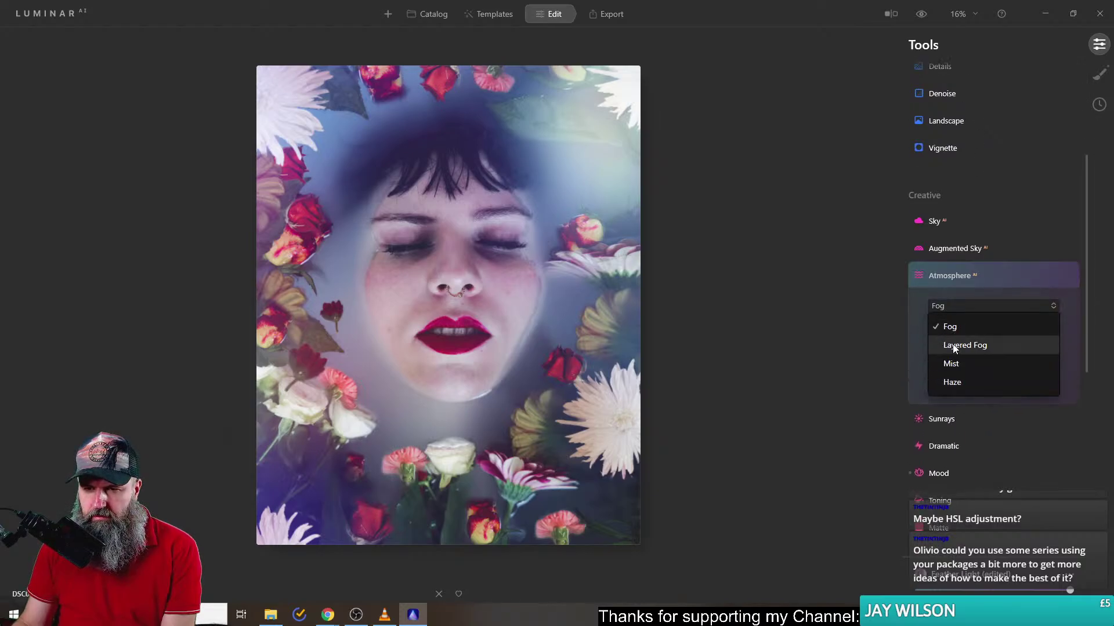
pyautogui.click(954, 280)
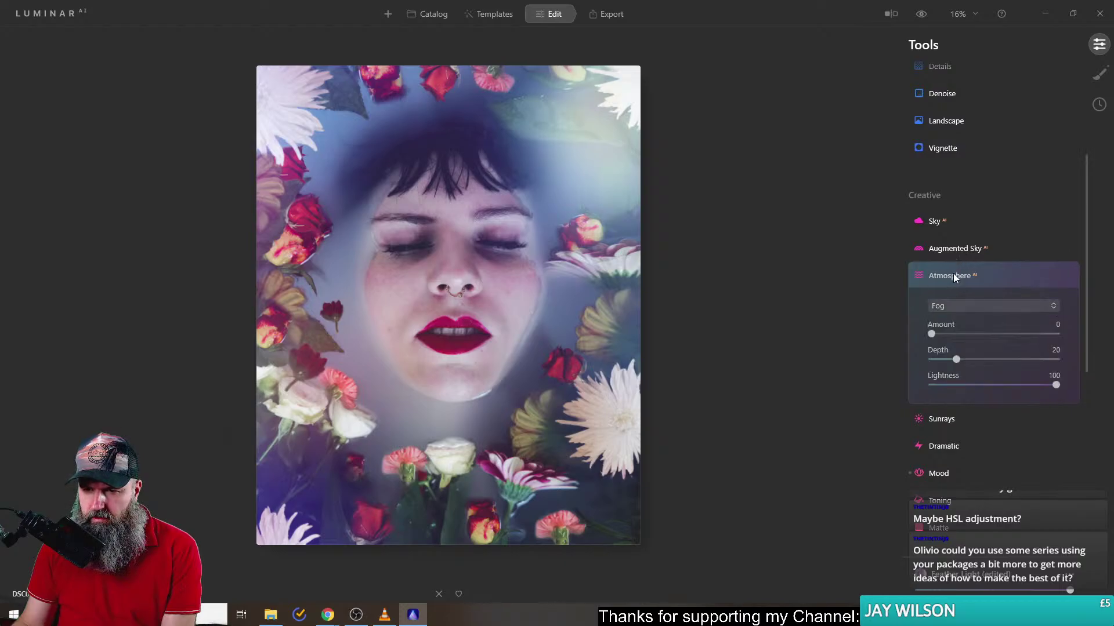
pyautogui.click(951, 474)
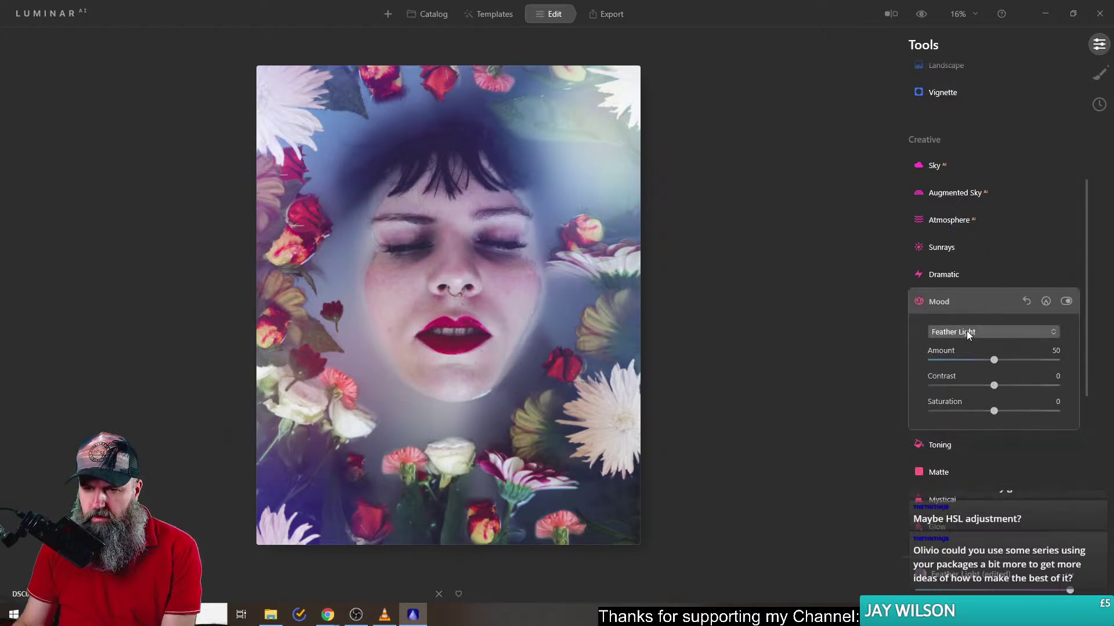
pyautogui.click(967, 333)
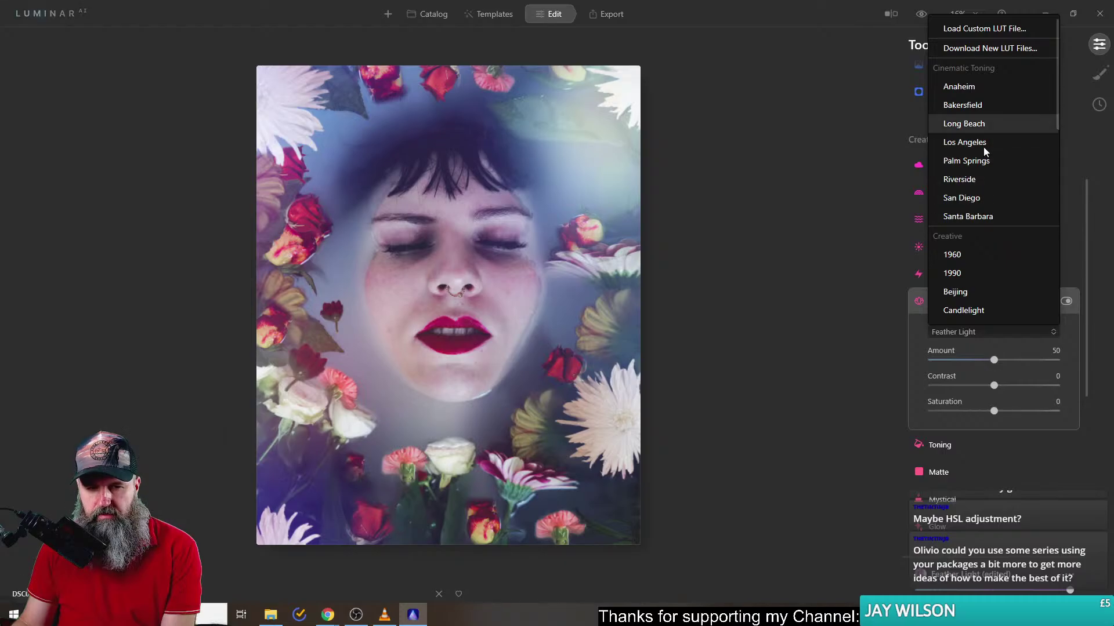
pyautogui.click(798, 318)
# - Return to the catalog by way of the templates and review the actions available for the restyled portrait
pyautogui.click(490, 15)
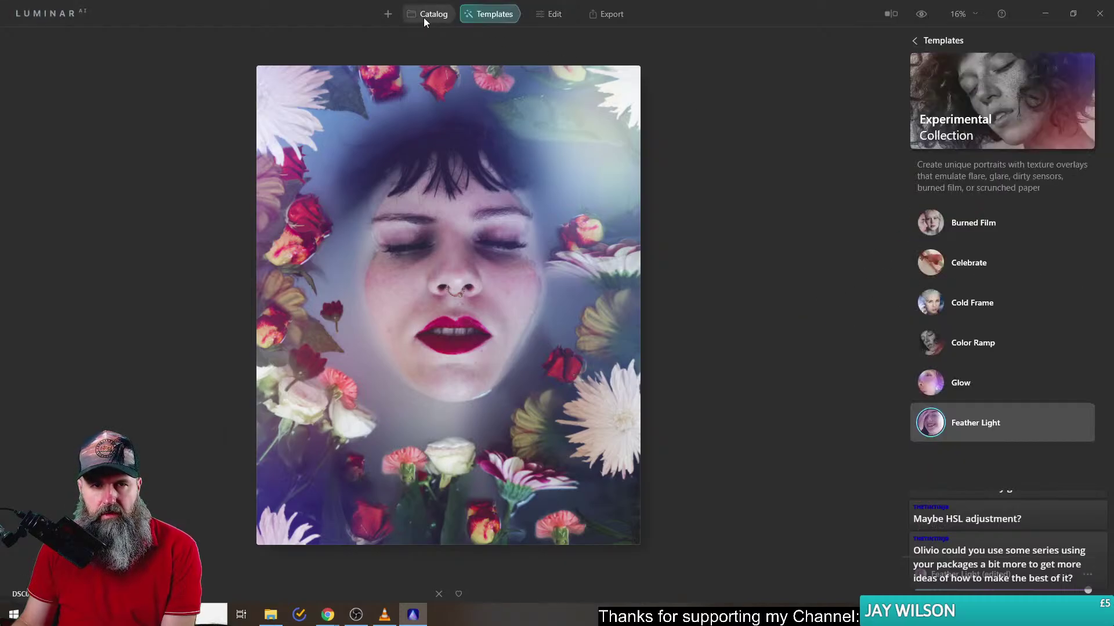
pyautogui.click(423, 17)
pyautogui.rightClick(40, 135)
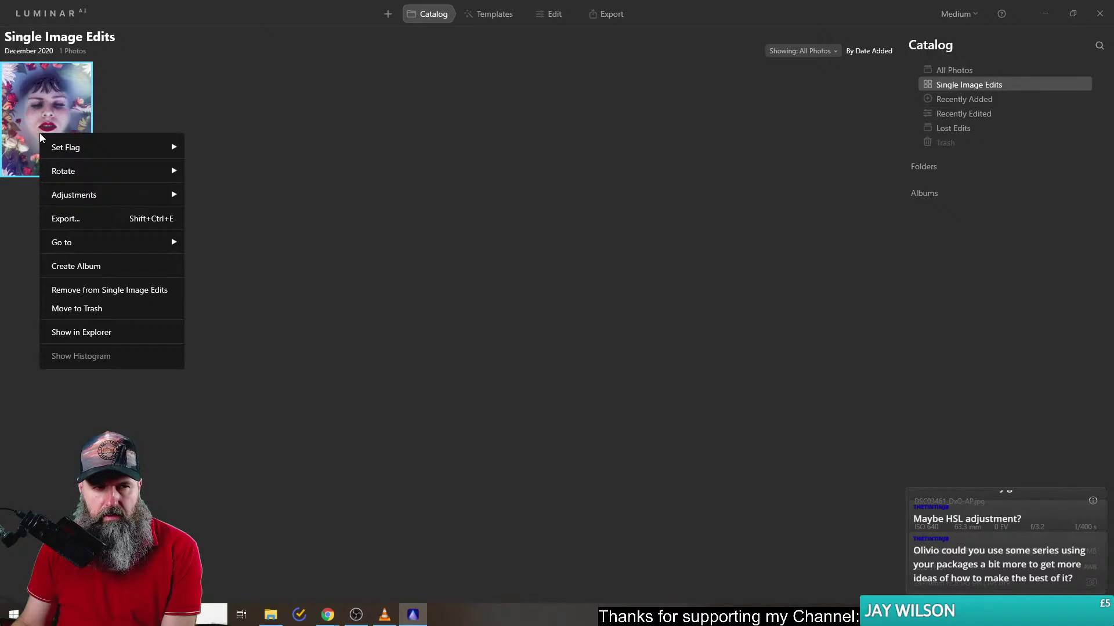
pyautogui.click(211, 94)
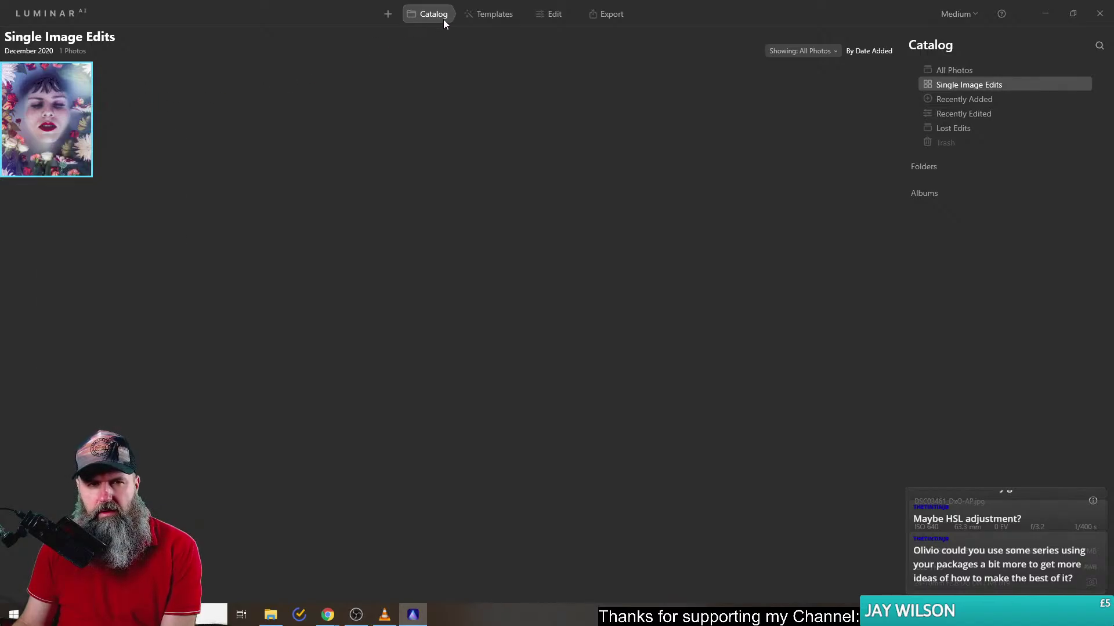
# - Revisit the templates and catalog, and check the Downloads folder in File Explorer before returning to Luminar AI
pyautogui.click(475, 16)
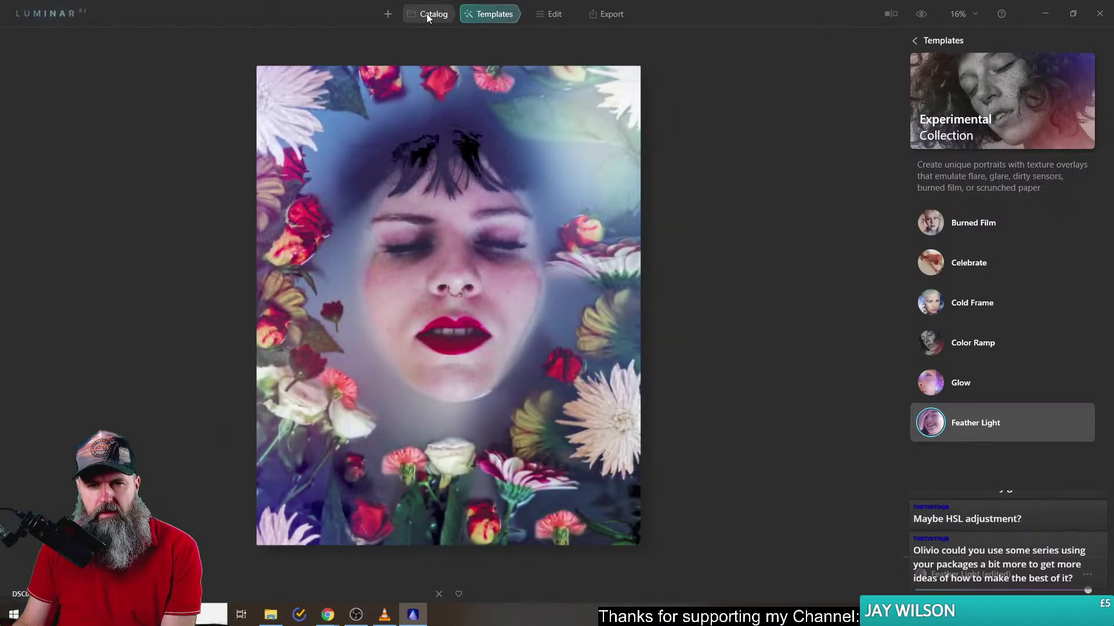
pyautogui.click(426, 13)
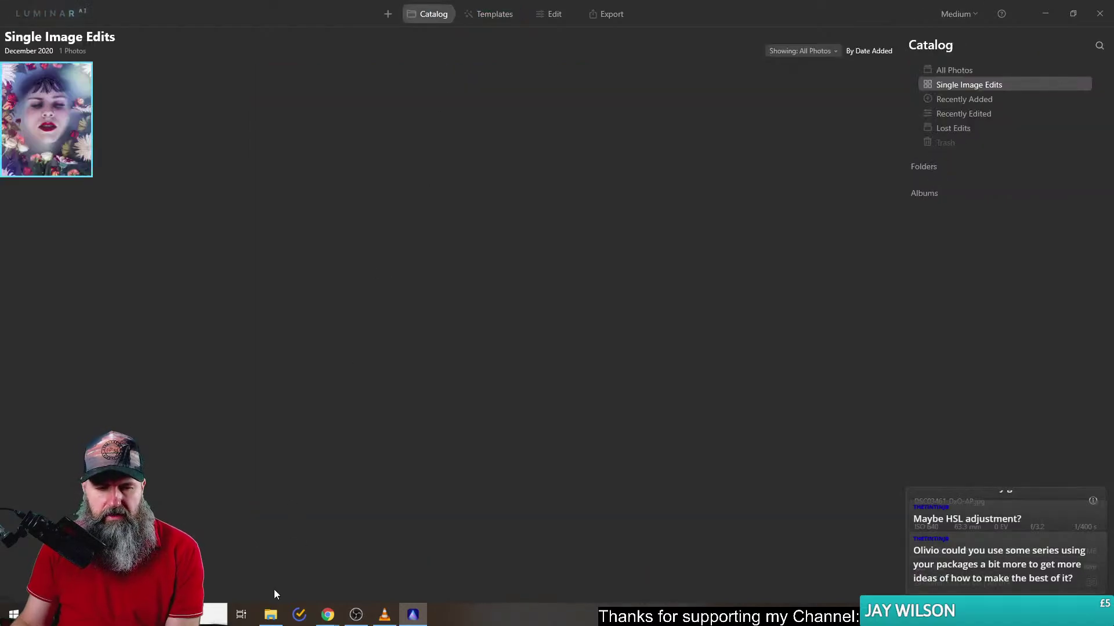
pyautogui.click(270, 615)
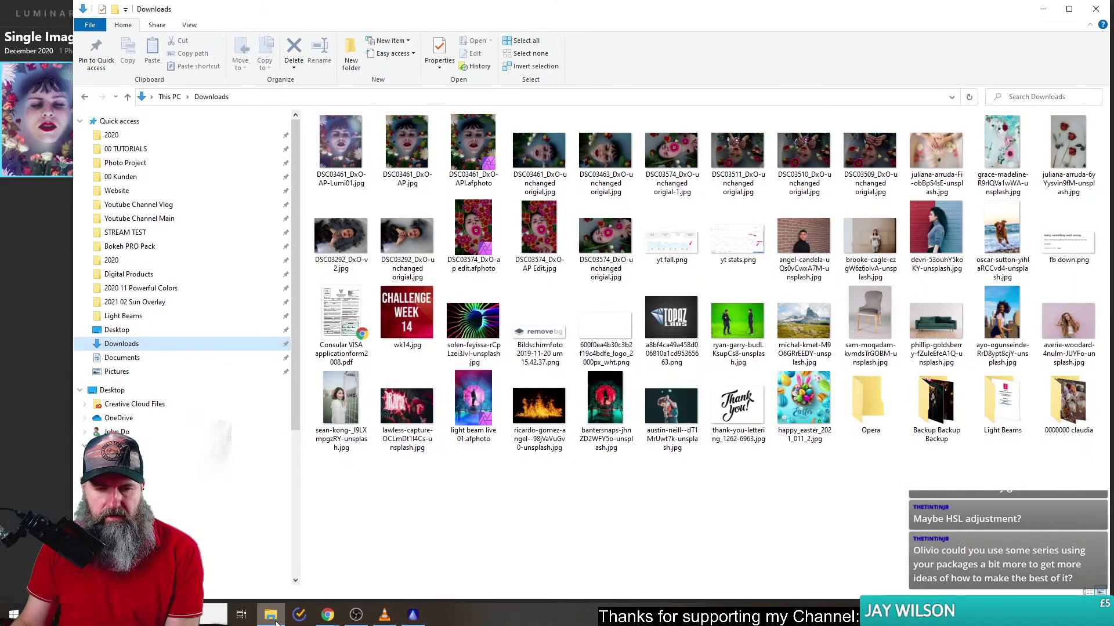
pyautogui.click(36, 315)
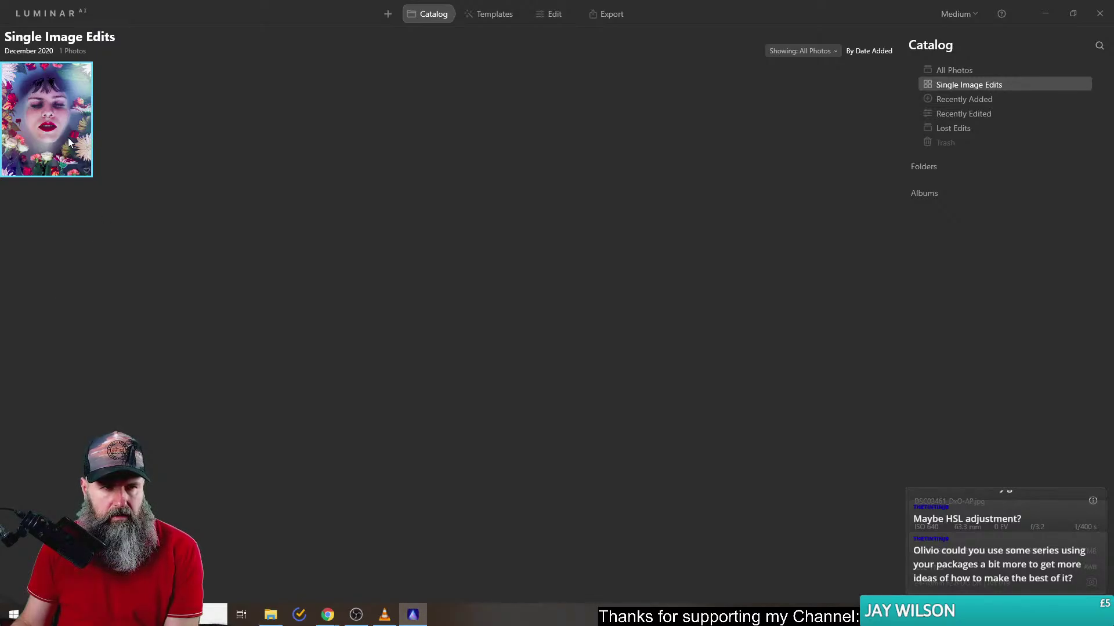
# - Show the restyled portrait's source file in File Explorer, close that window and return to the Luminar AI catalog
pyautogui.rightClick(69, 142)
pyautogui.click(115, 338)
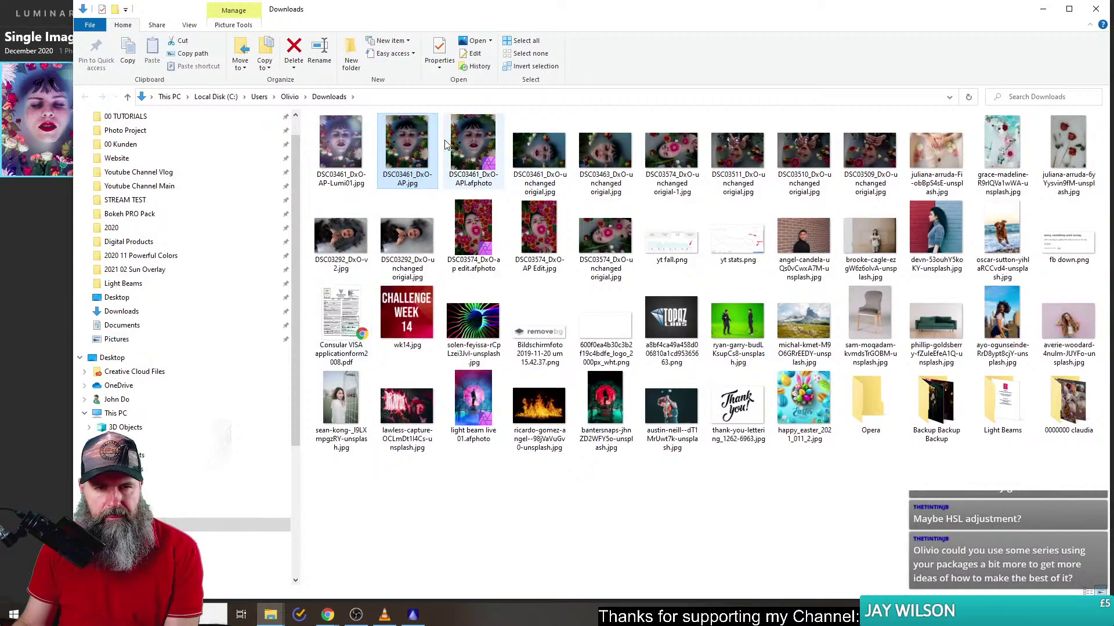
pyautogui.click(1095, 8)
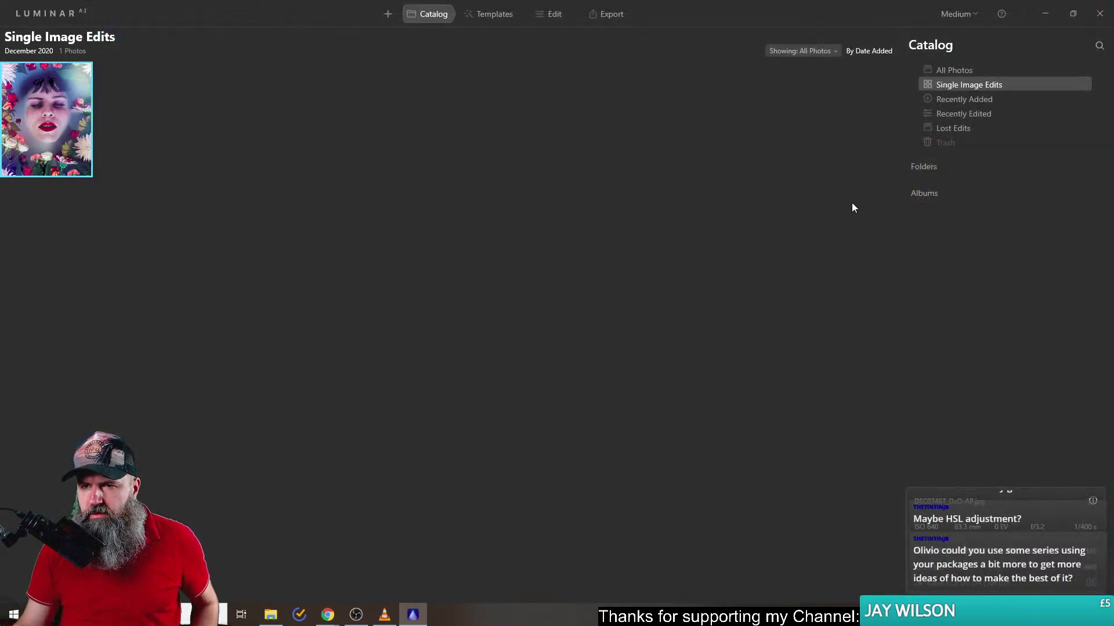
# - Return to editing the portrait and review the LUTs offered by Mood, keeping Feather Light
pyautogui.click(487, 15)
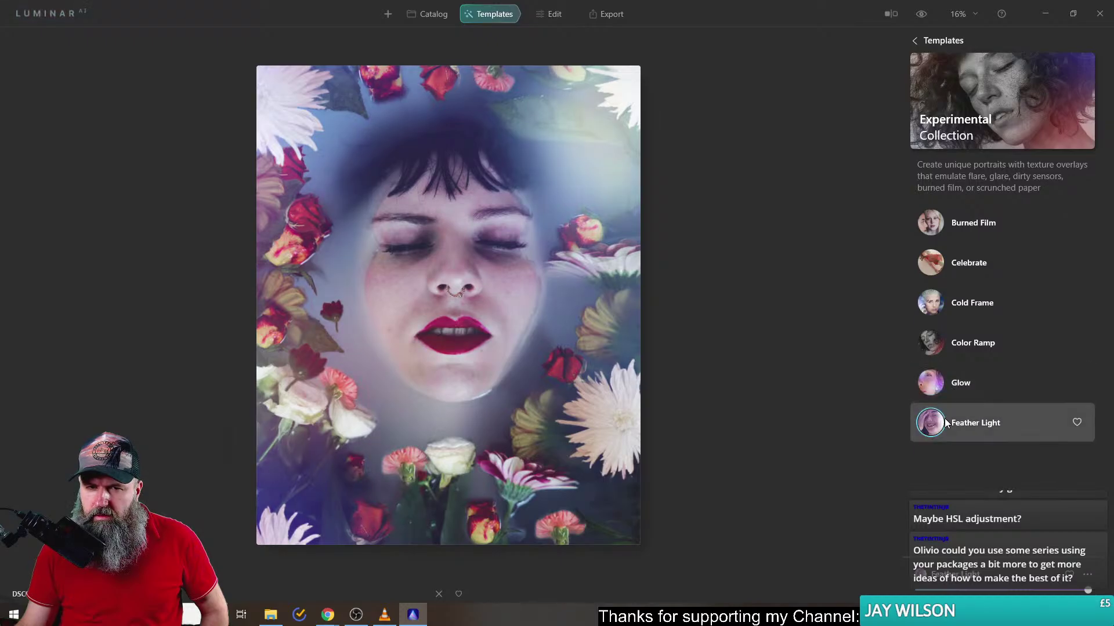
pyautogui.click(554, 15)
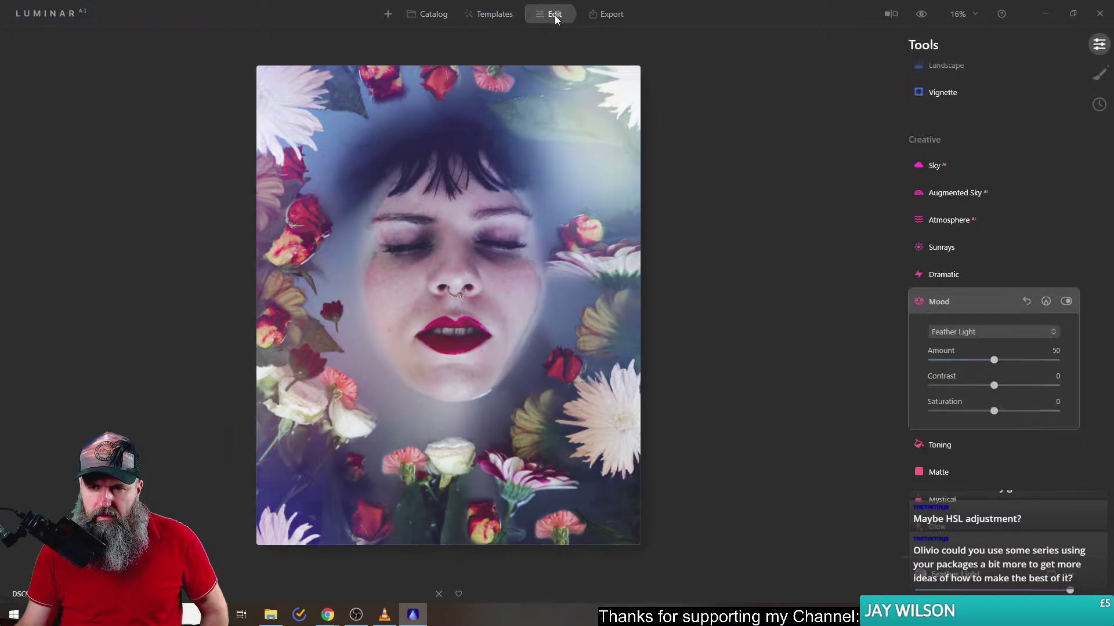
pyautogui.click(980, 328)
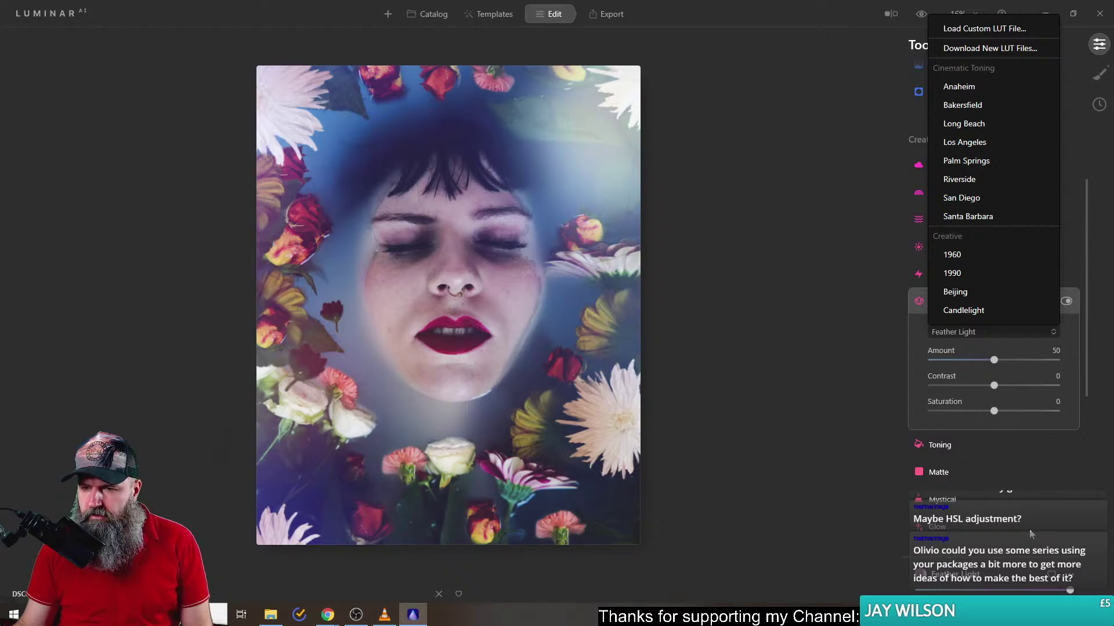
pyautogui.click(774, 391)
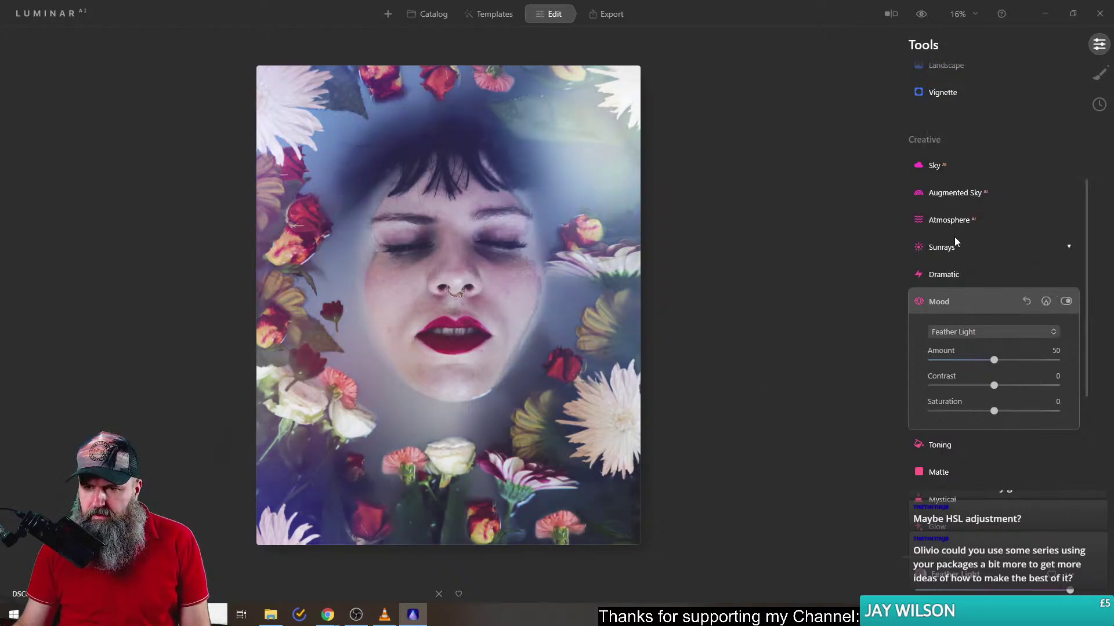
# - Try the Soft Focus Glow effect on the portrait and return its Amount to 0
pyautogui.scroll(-3, 931, 486)
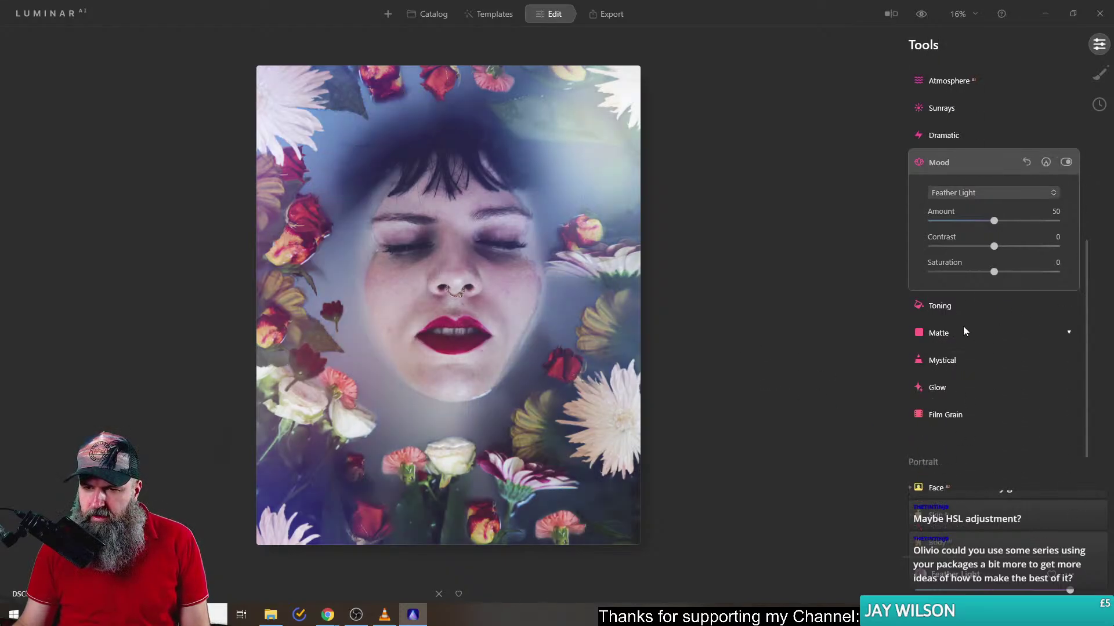
pyautogui.click(946, 389)
pyautogui.moveTo(934, 329); pyautogui.dragTo(845, 317)
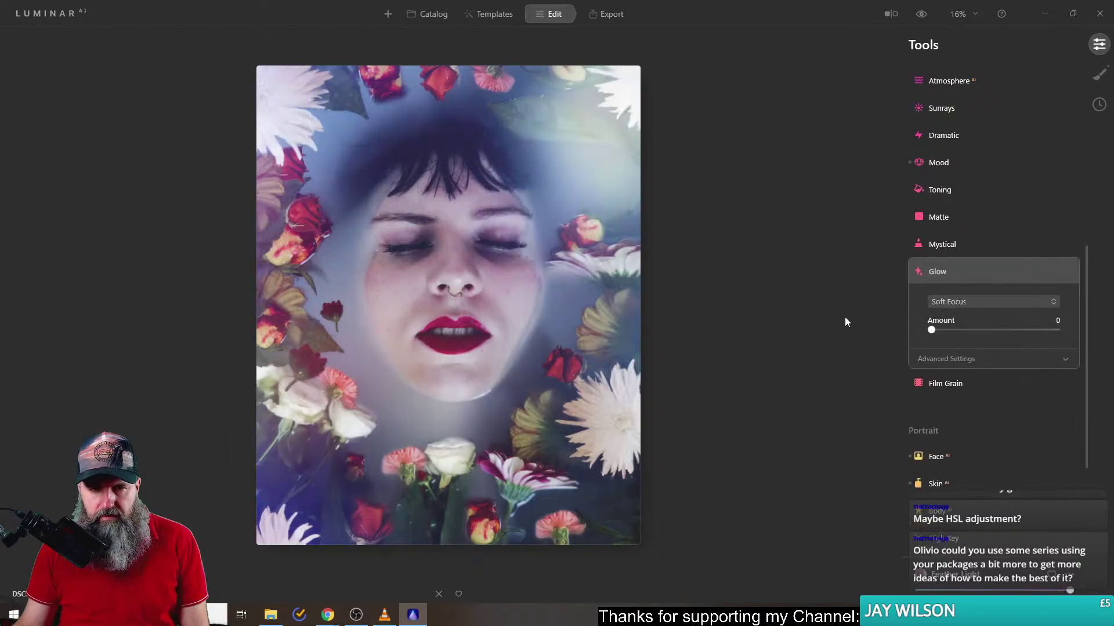
pyautogui.click(935, 264)
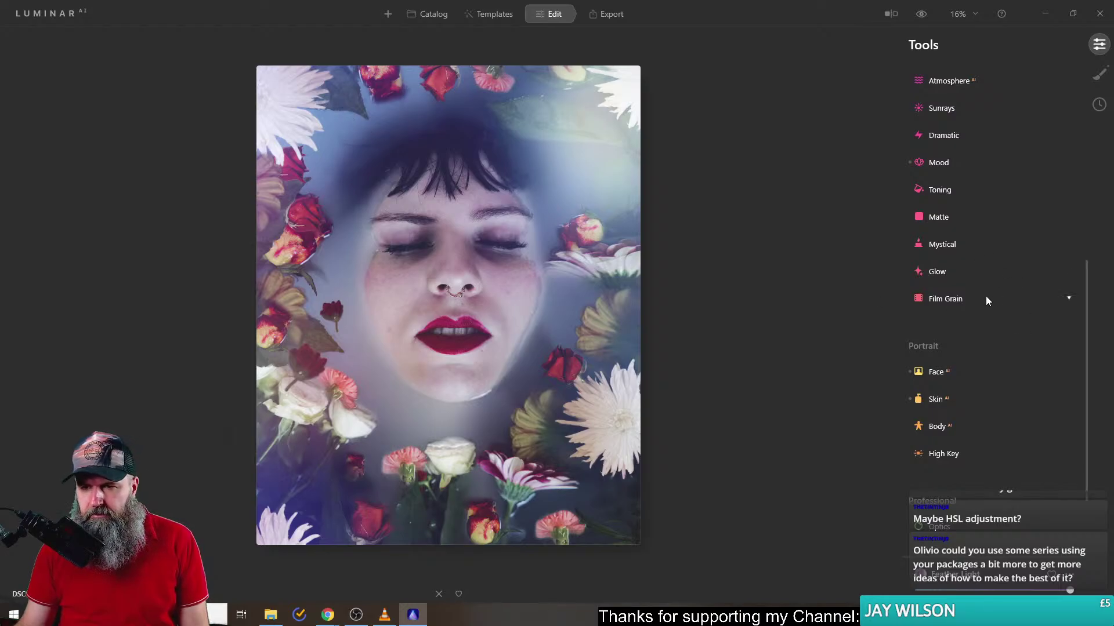
# - Add a dark vignette to the portrait with an Amount of -60
pyautogui.scroll(3, 986, 348)
pyautogui.scroll(3, 983, 350)
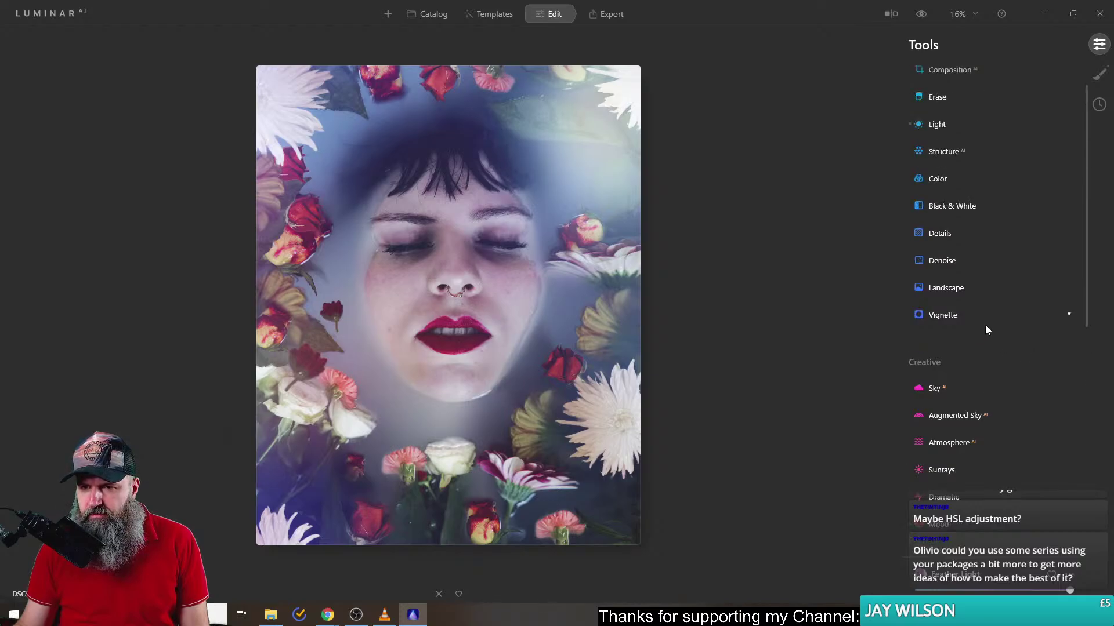
pyautogui.click(934, 315)
pyautogui.moveTo(996, 375); pyautogui.dragTo(957, 379)
# - Place the vignette's subject point between the woman's eyes and set the vignette Size to 51
pyautogui.click(986, 345)
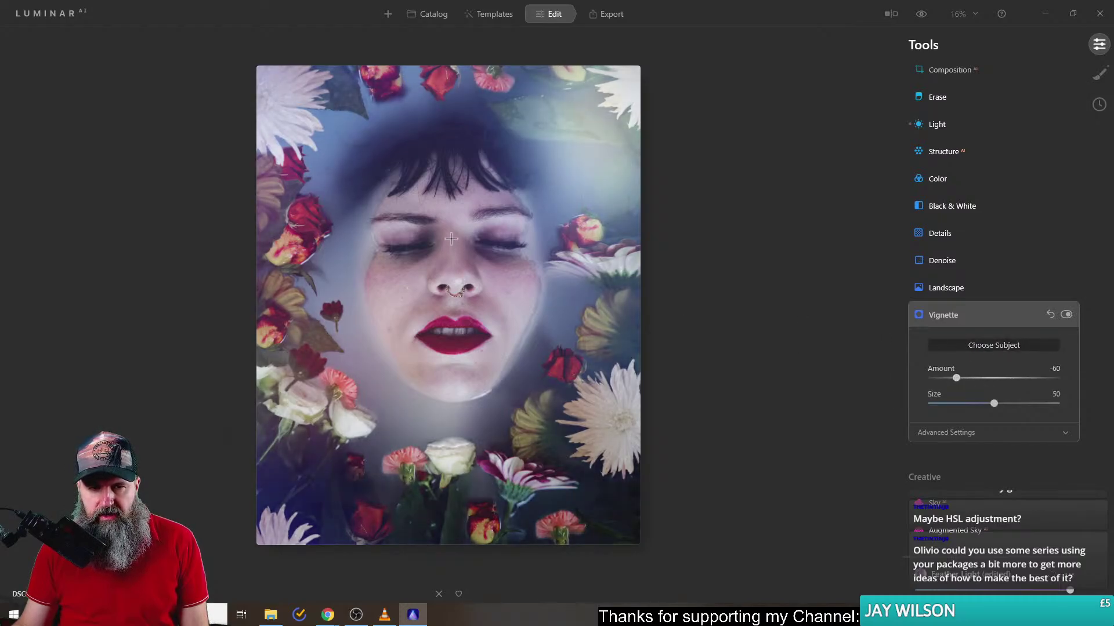
pyautogui.click(458, 301)
pyautogui.moveTo(458, 301); pyautogui.dragTo(452, 237)
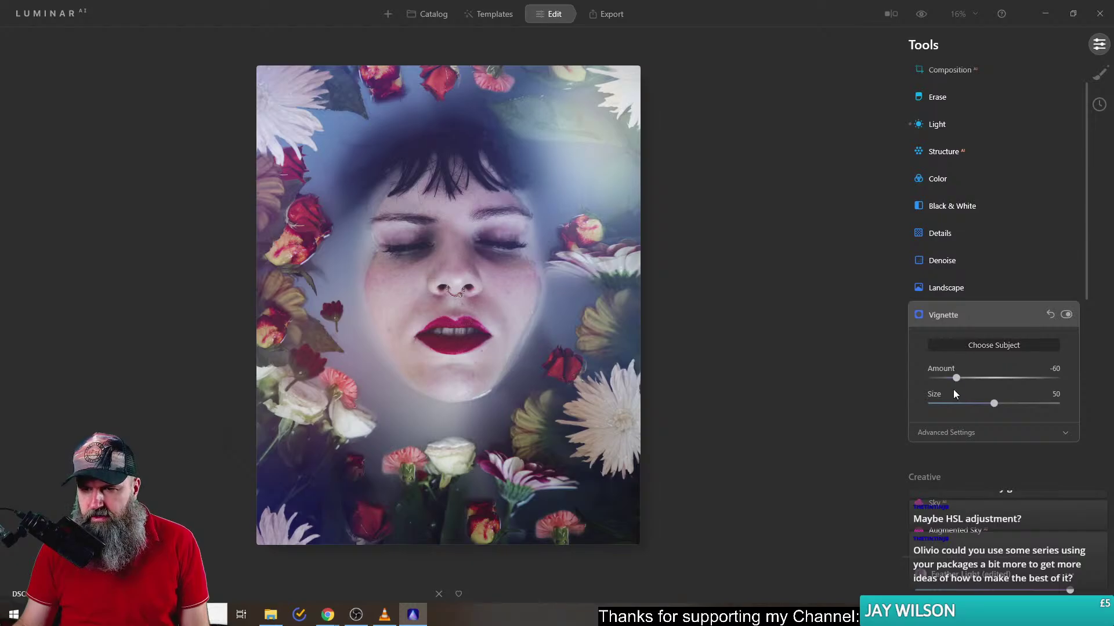
pyautogui.moveTo(983, 404)
pyautogui.mouseDown()
pyautogui.moveTo(965, 403)
pyautogui.moveTo(995, 403)
pyautogui.mouseUp()
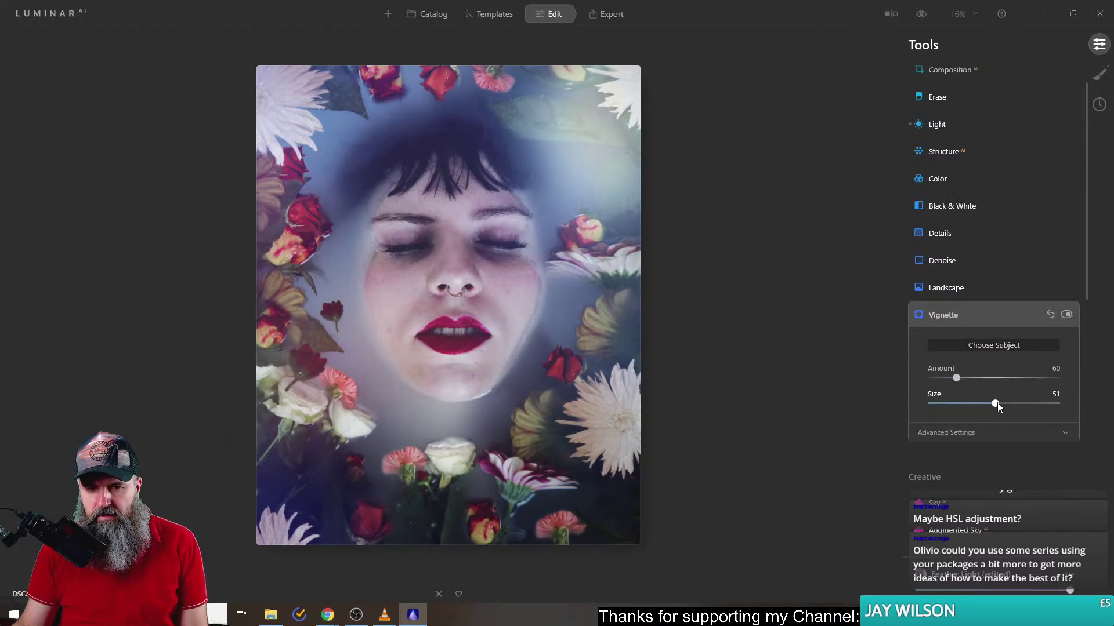
pyautogui.click(970, 317)
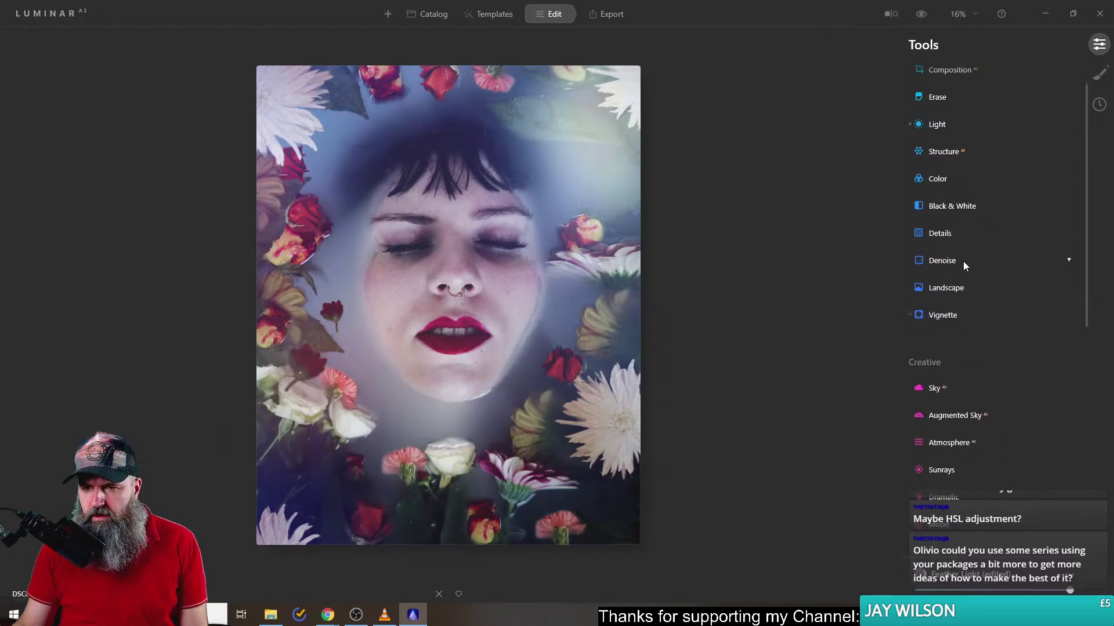
# - Try a strong Golden Hour effect in the Landscape adjustment and reset it
pyautogui.click(955, 290)
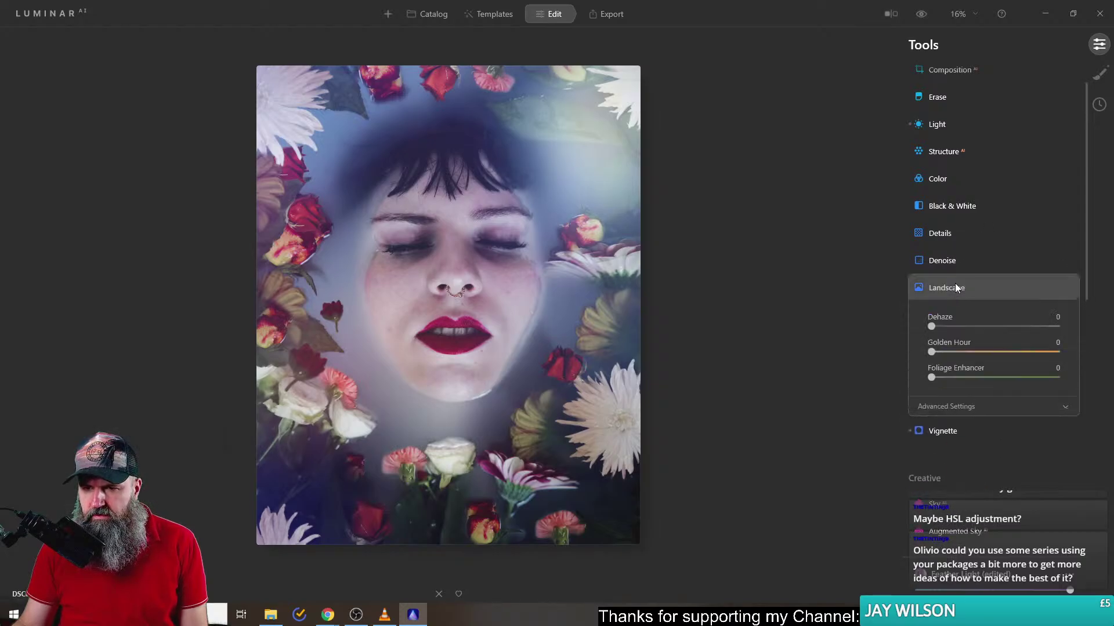
pyautogui.moveTo(929, 354); pyautogui.dragTo(1022, 352)
pyautogui.doubleClick(1022, 353)
pyautogui.click(947, 288)
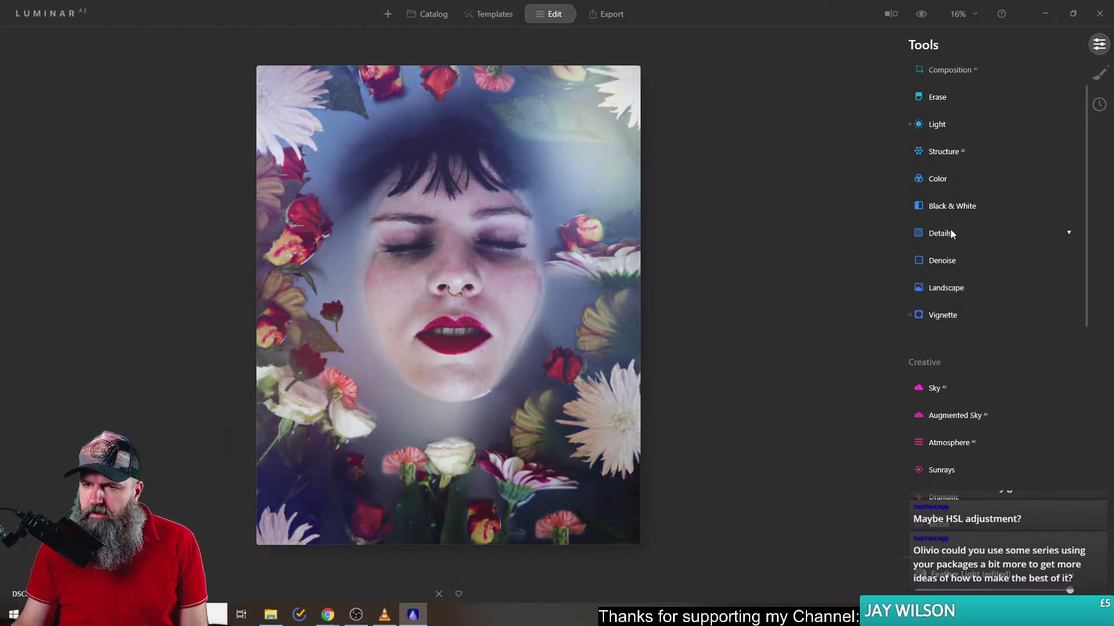
# - Warm the portrait by setting the Light adjustment's Temperature to 19
pyautogui.scroll(1, 951, 255)
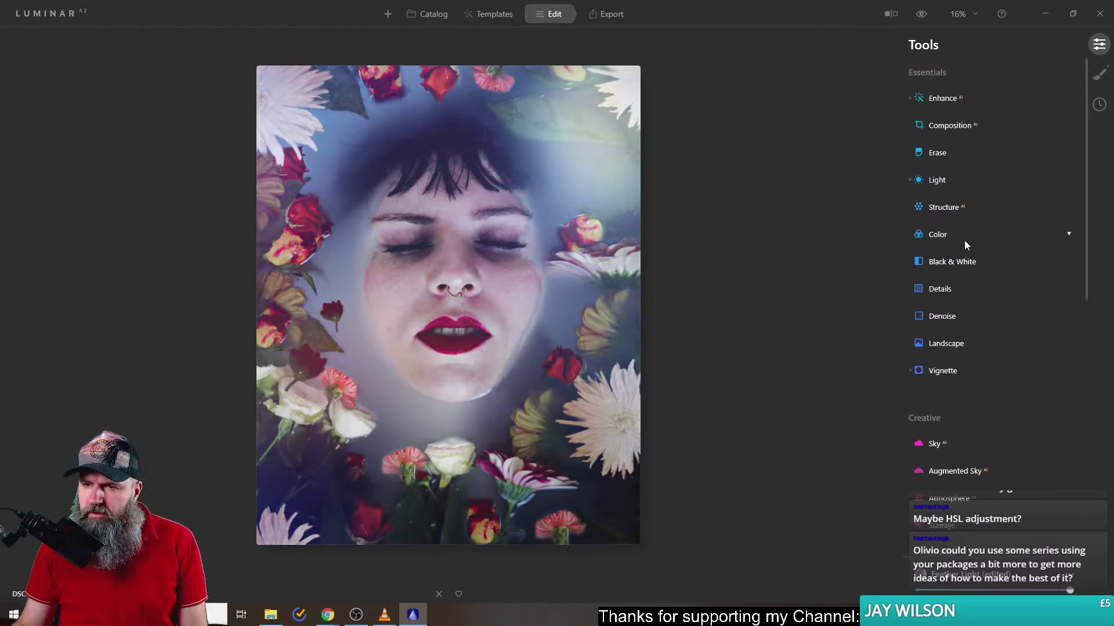
pyautogui.click(938, 173)
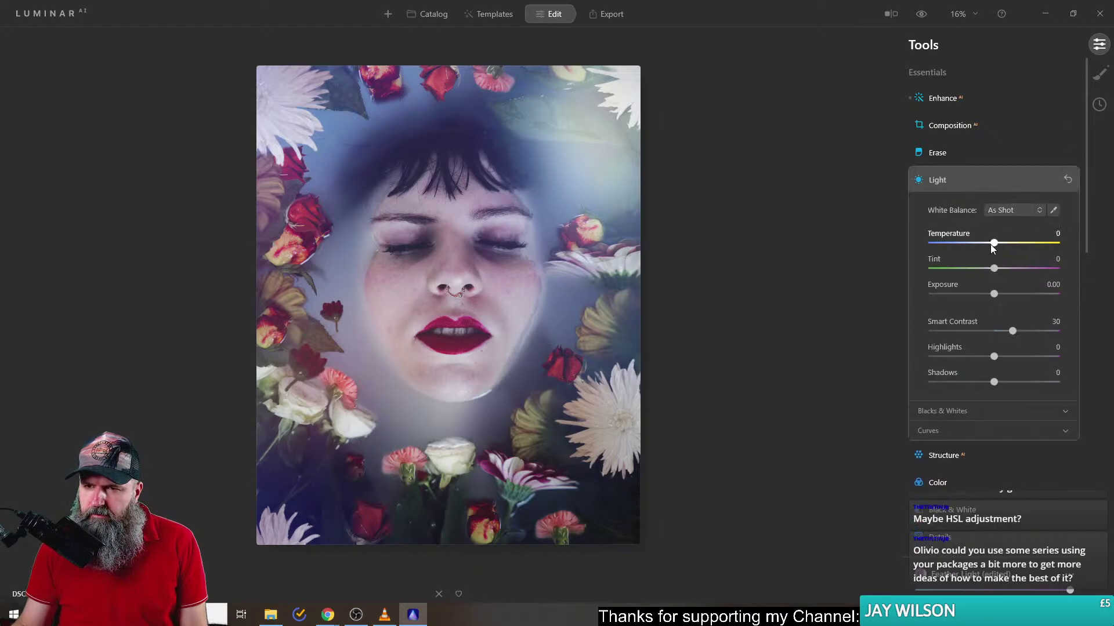
pyautogui.moveTo(994, 243)
pyautogui.mouseDown()
pyautogui.moveTo(955, 243)
pyautogui.moveTo(1019, 248)
pyautogui.moveTo(1007, 249)
pyautogui.mouseUp()
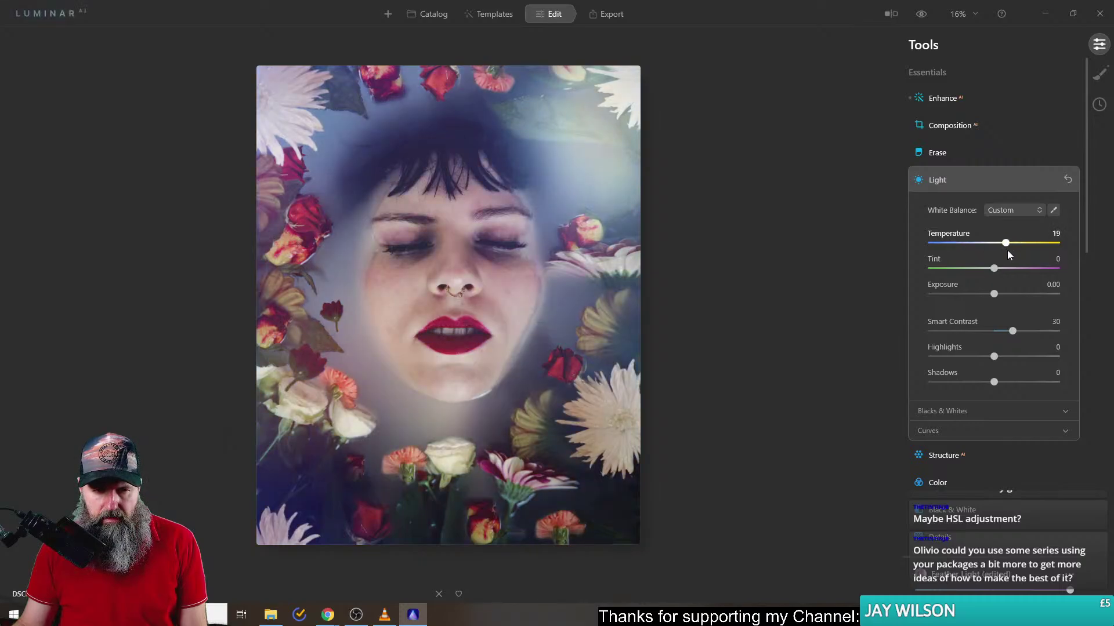
pyautogui.click(939, 178)
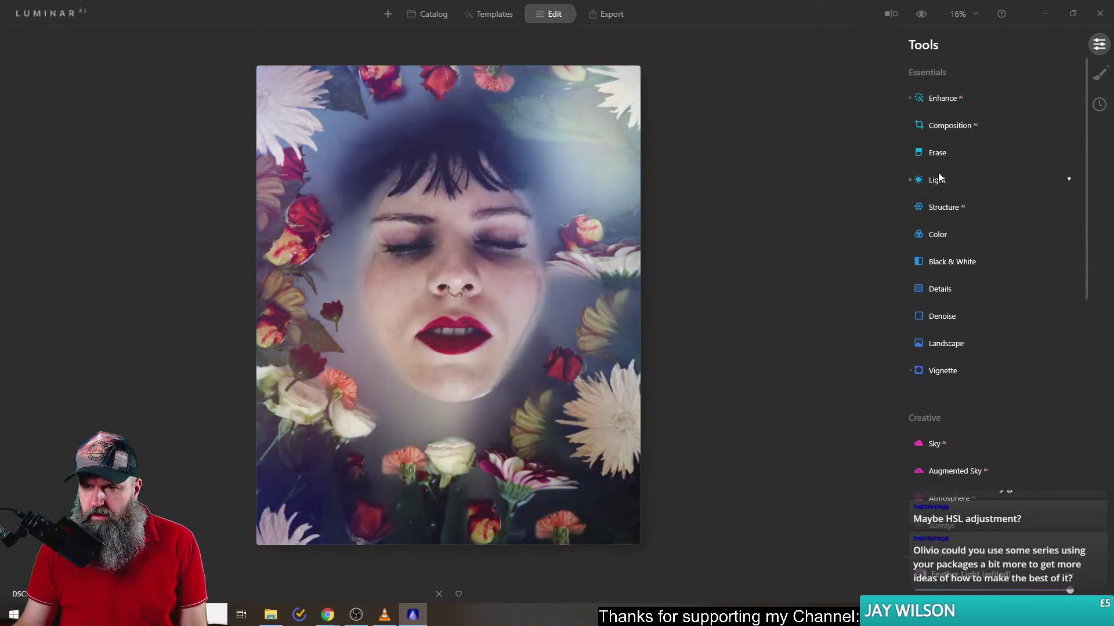
pyautogui.scroll(-5, 932, 406)
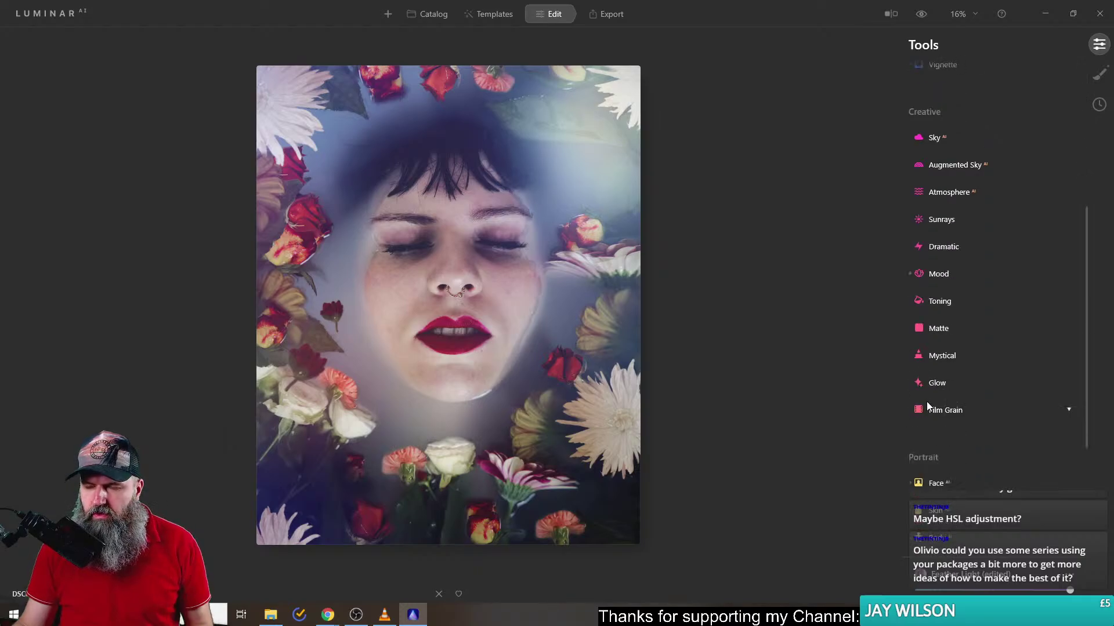
pyautogui.click(938, 382)
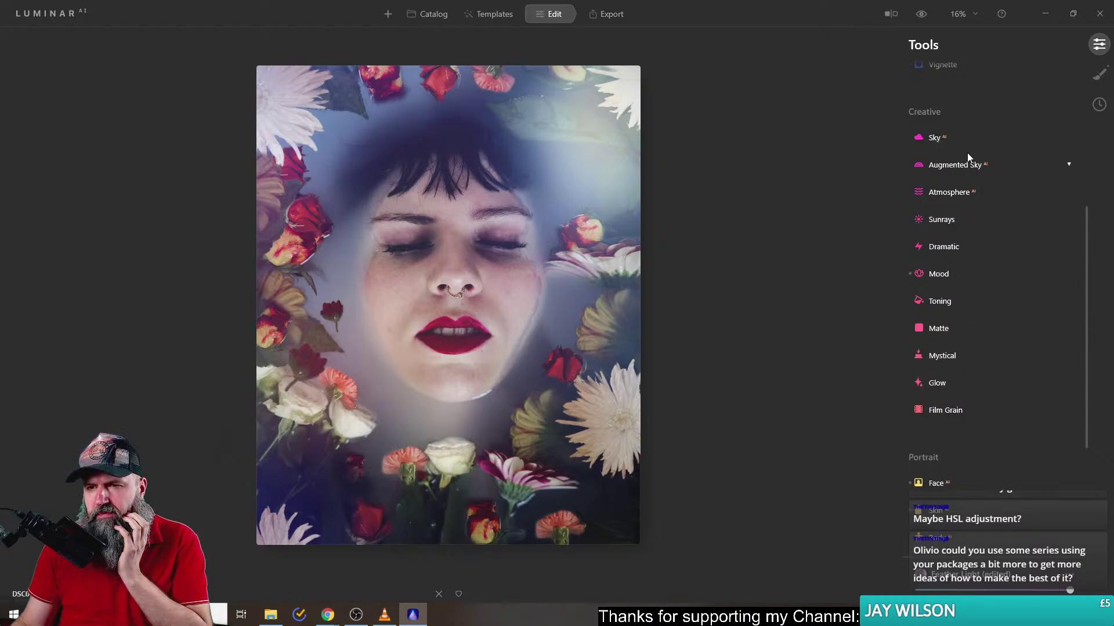
pyautogui.click(946, 165)
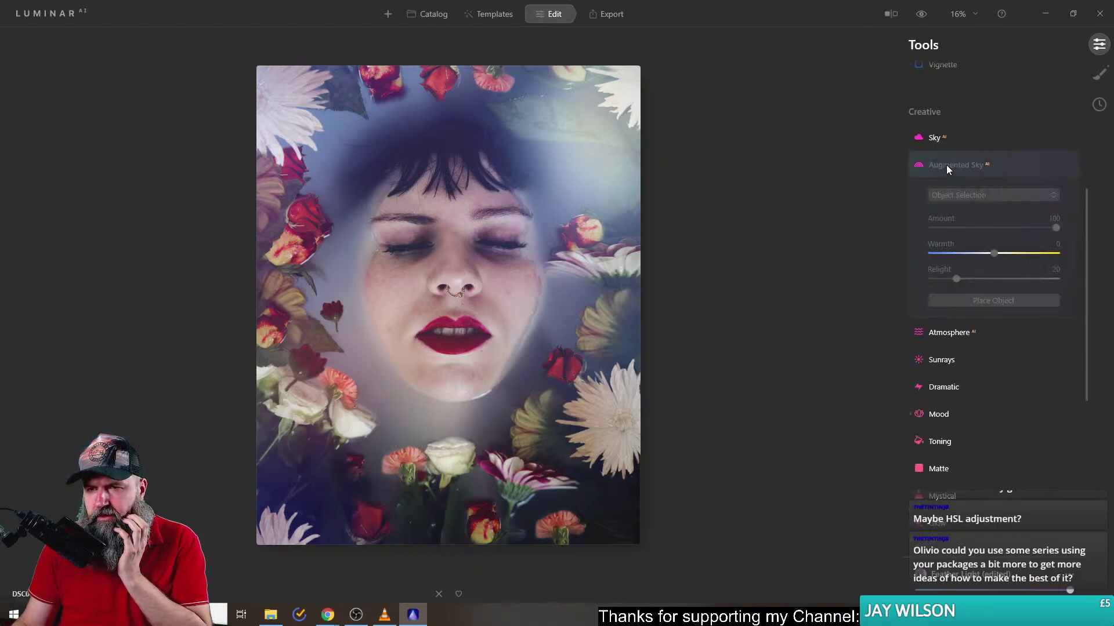
pyautogui.click(946, 166)
# - Add an Atmosphere AI effect of type Layered Fog with an Amount of 32
pyautogui.click(944, 192)
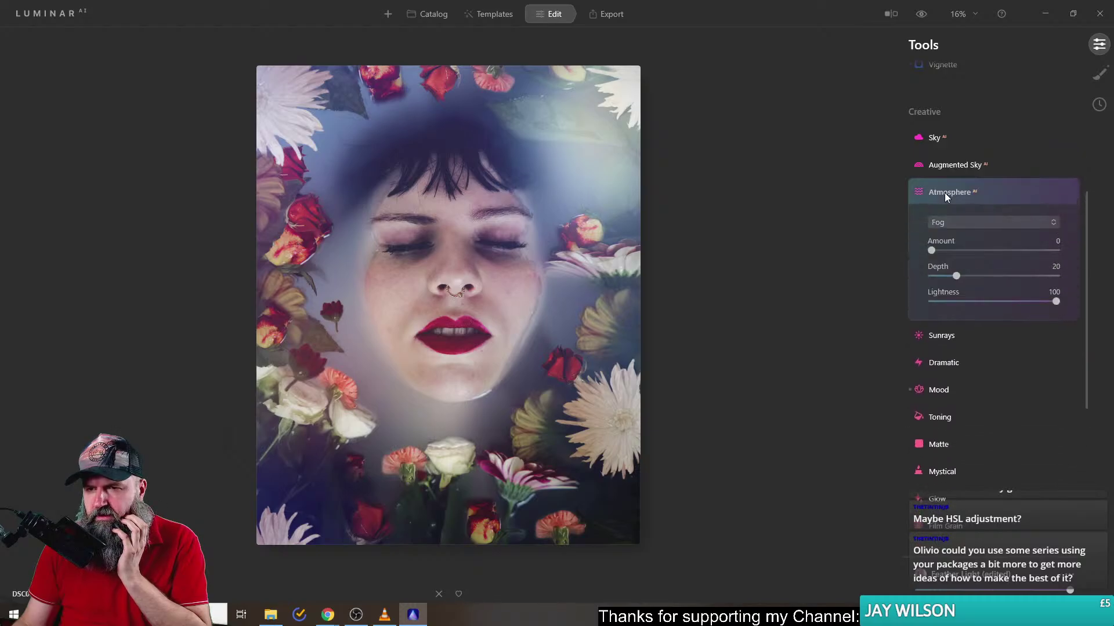
pyautogui.moveTo(931, 251); pyautogui.dragTo(977, 243)
pyautogui.click(966, 220)
pyautogui.click(962, 263)
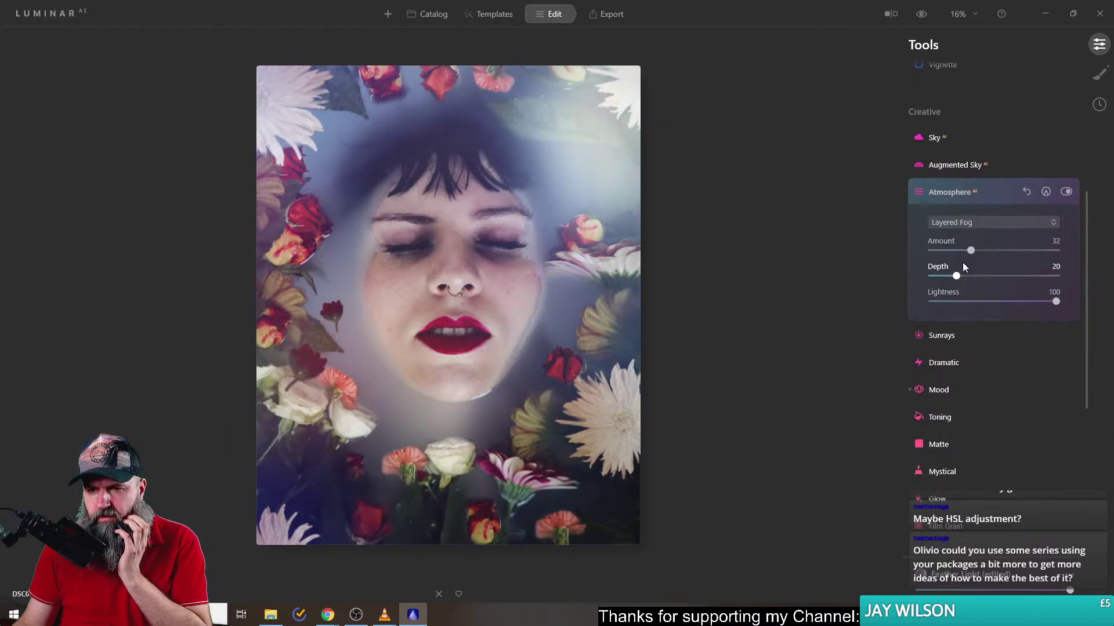
# - Switch the atmosphere effect to Mist and set its Depth to 78 and Lightness to 76
pyautogui.click(957, 222)
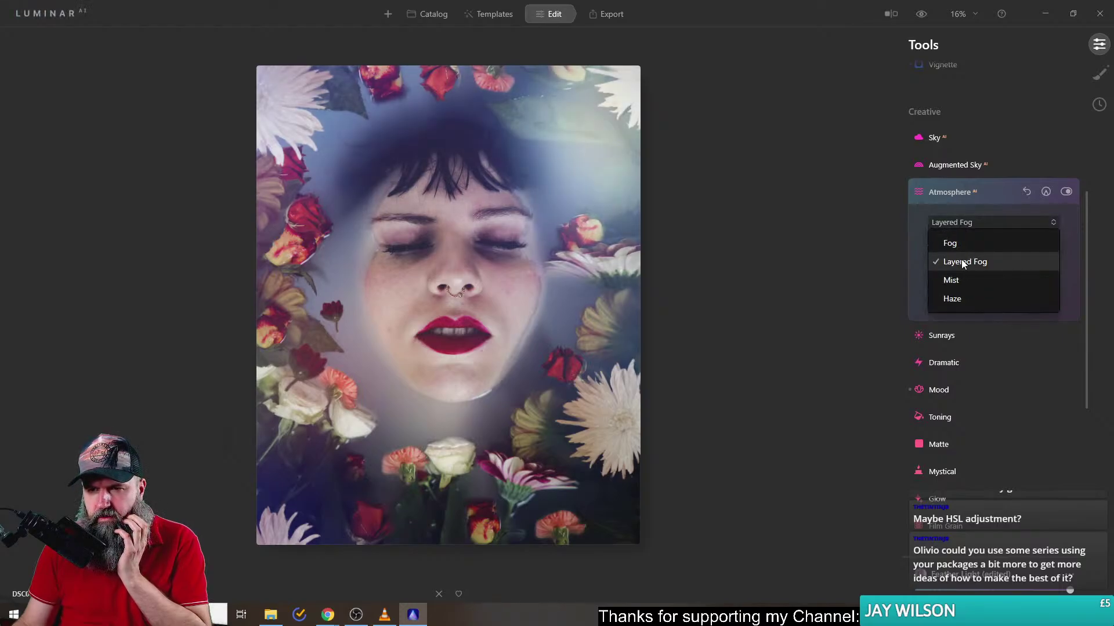
pyautogui.click(959, 280)
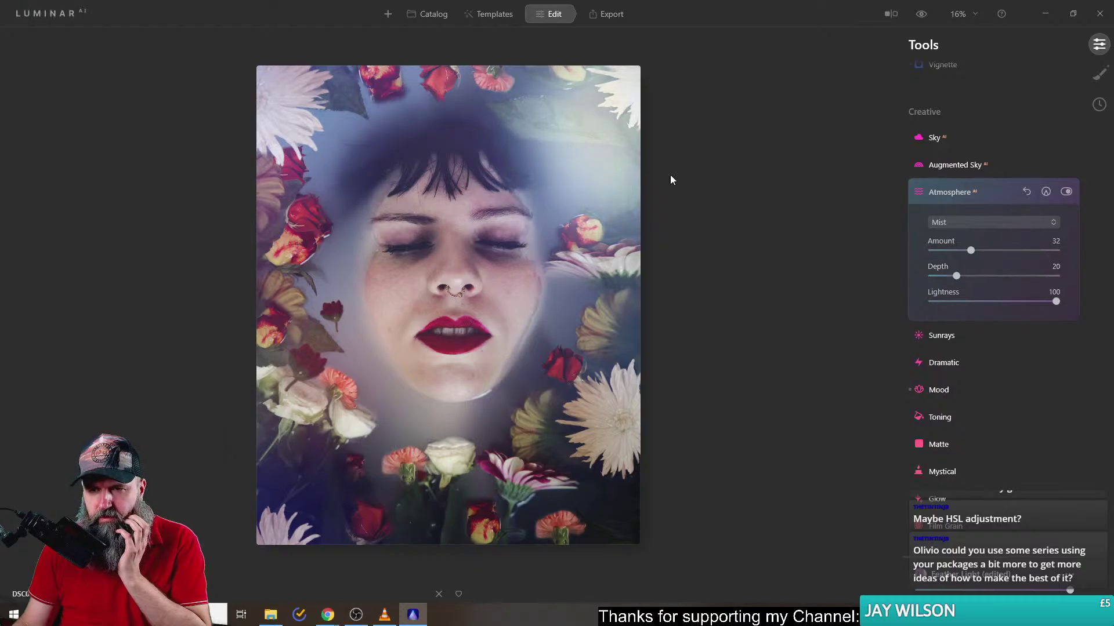
pyautogui.moveTo(957, 281); pyautogui.dragTo(1029, 276)
pyautogui.click(1025, 303)
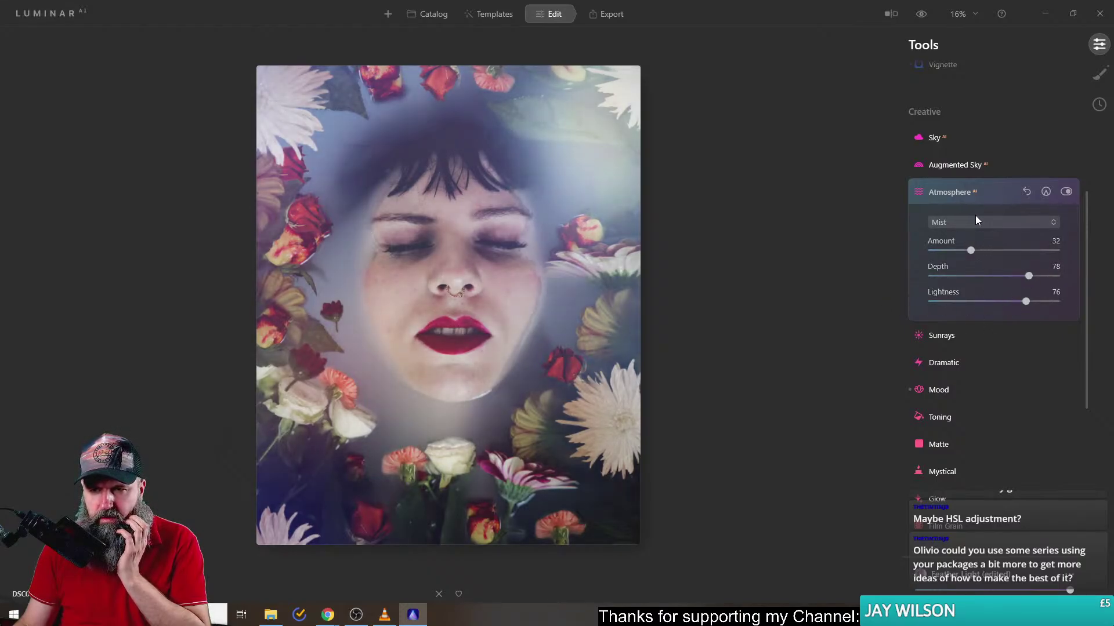
# - Compare the Fog and Layered Fog types on the portrait with the same atmosphere settings
pyautogui.click(977, 216)
pyautogui.click(957, 241)
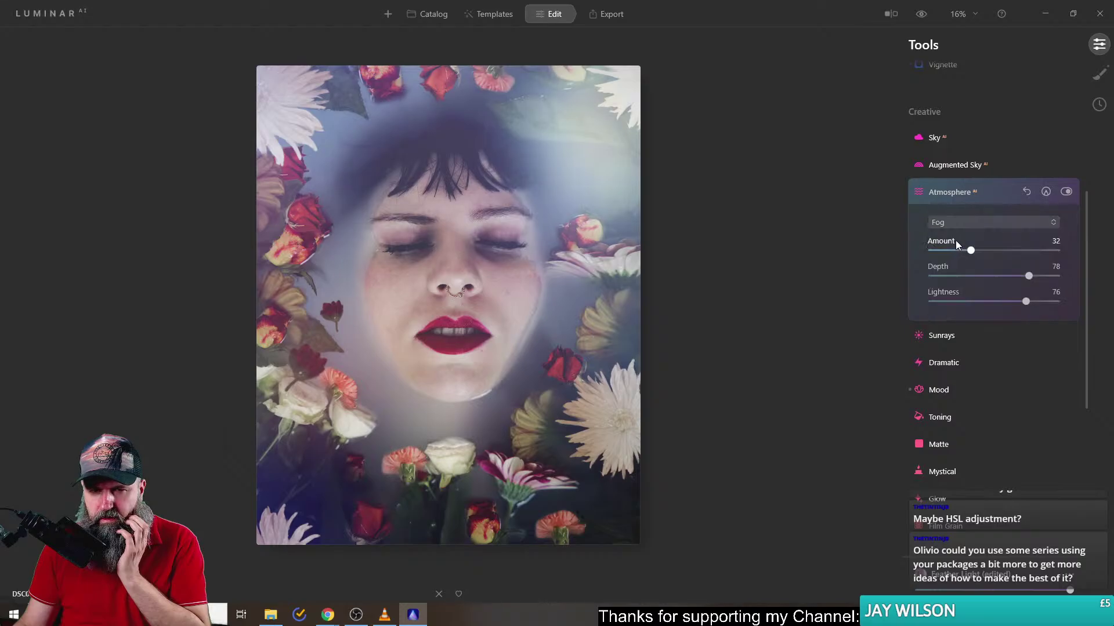
pyautogui.click(976, 223)
pyautogui.click(962, 263)
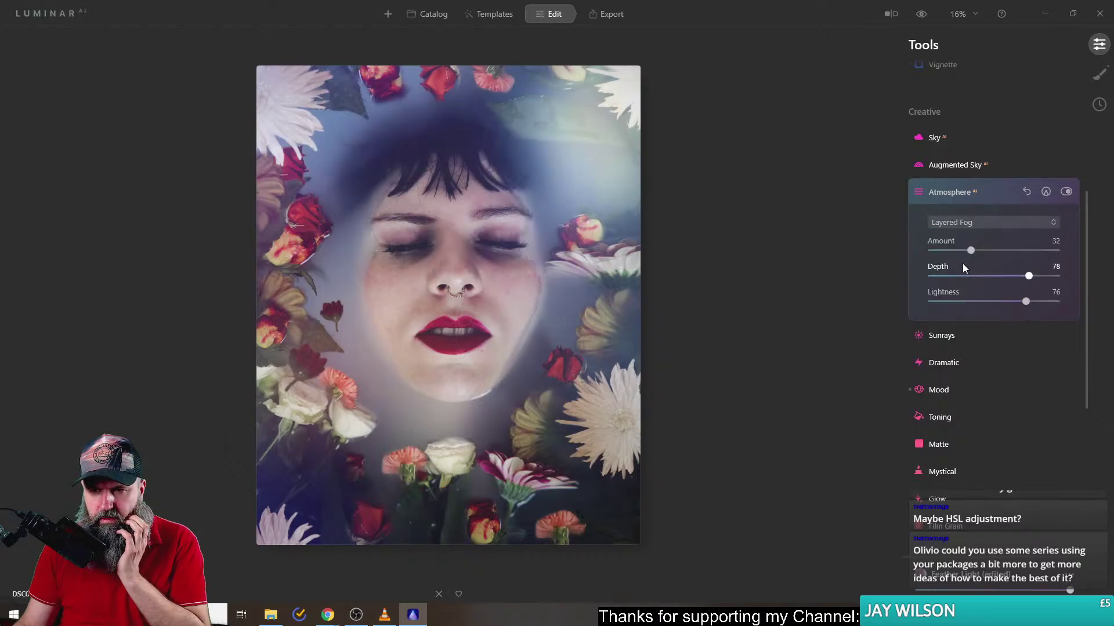
# - Change the atmosphere effect to Haze and set its Amount to 92 and Depth to 81
pyautogui.click(975, 224)
pyautogui.click(956, 300)
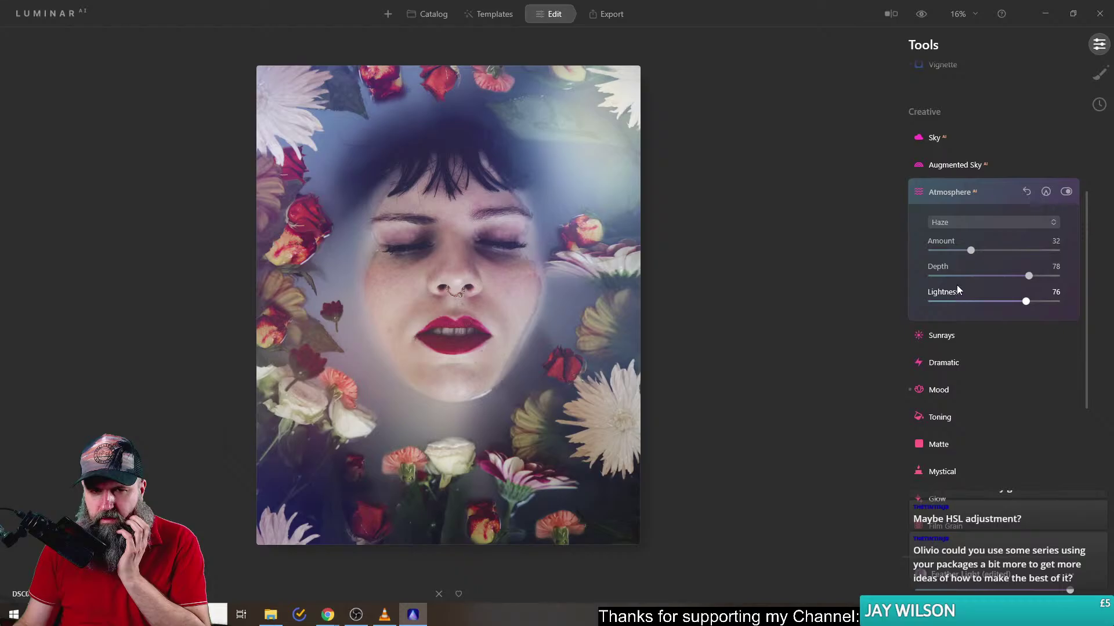
pyautogui.moveTo(970, 251); pyautogui.dragTo(1028, 277)
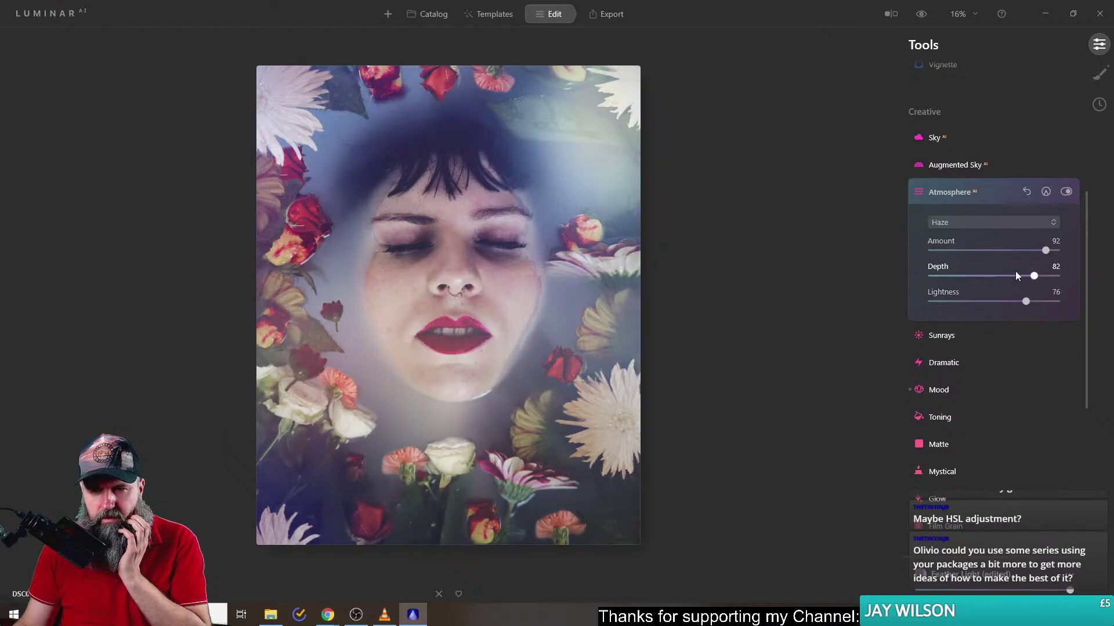
# - Compare the Mist and Layered Fog atmosphere types on the portrait and test the Amount with Layered Fog
pyautogui.click(969, 222)
pyautogui.click(945, 282)
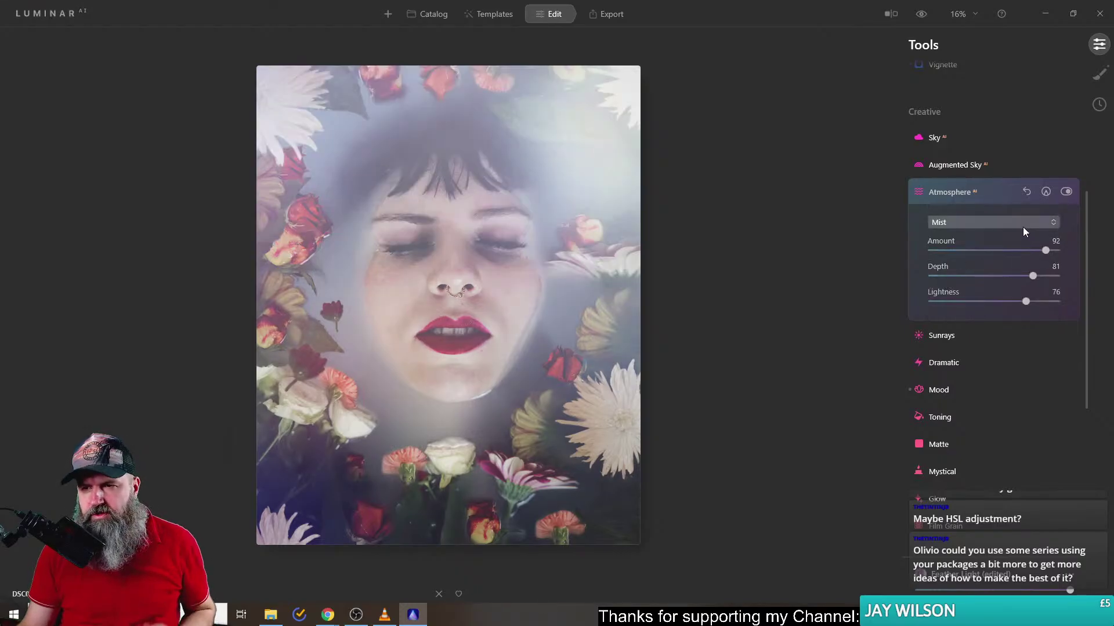
pyautogui.click(986, 222)
pyautogui.click(956, 262)
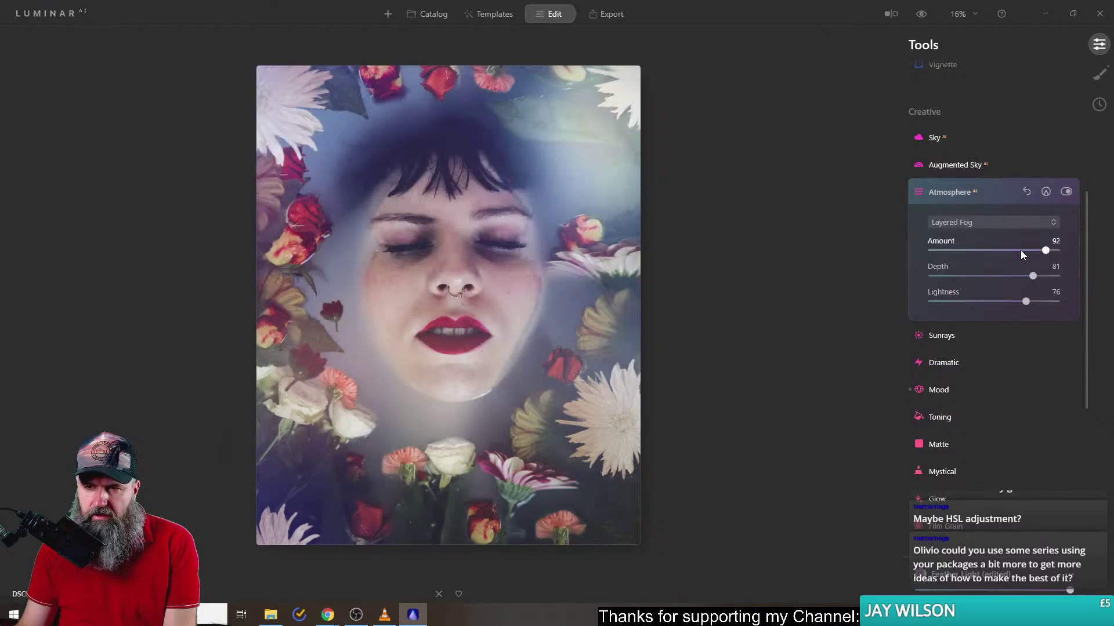
pyautogui.moveTo(1045, 252); pyautogui.dragTo(1069, 265)
# - Change the atmosphere effect to Fog with an Amount of 88 and Depth of 45, and switch the effect off
pyautogui.click(982, 222)
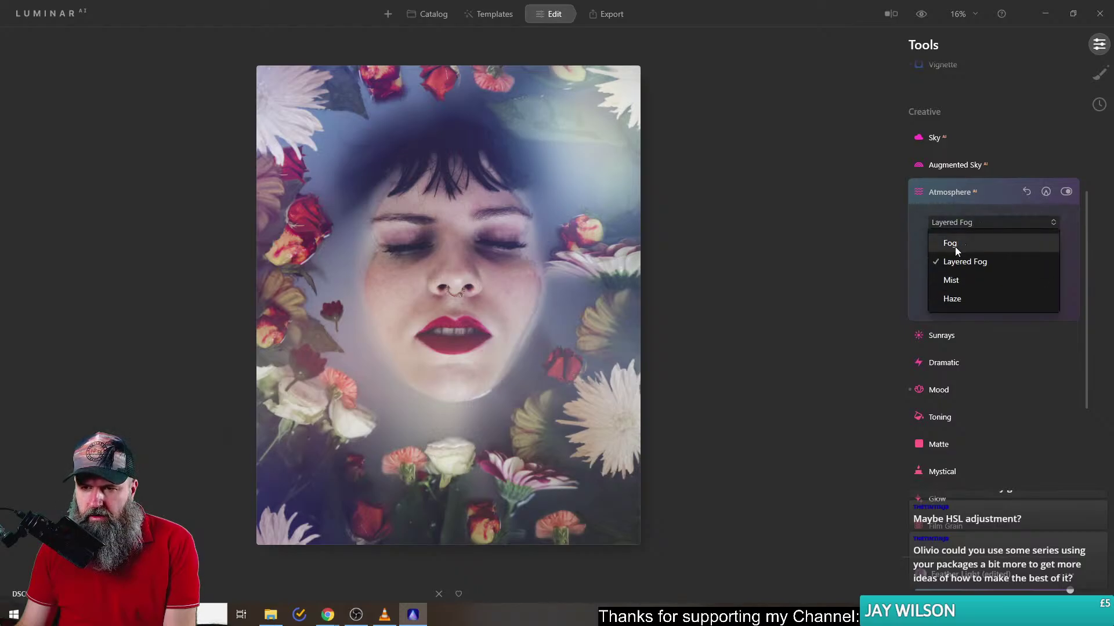
pyautogui.click(955, 243)
pyautogui.click(1042, 251)
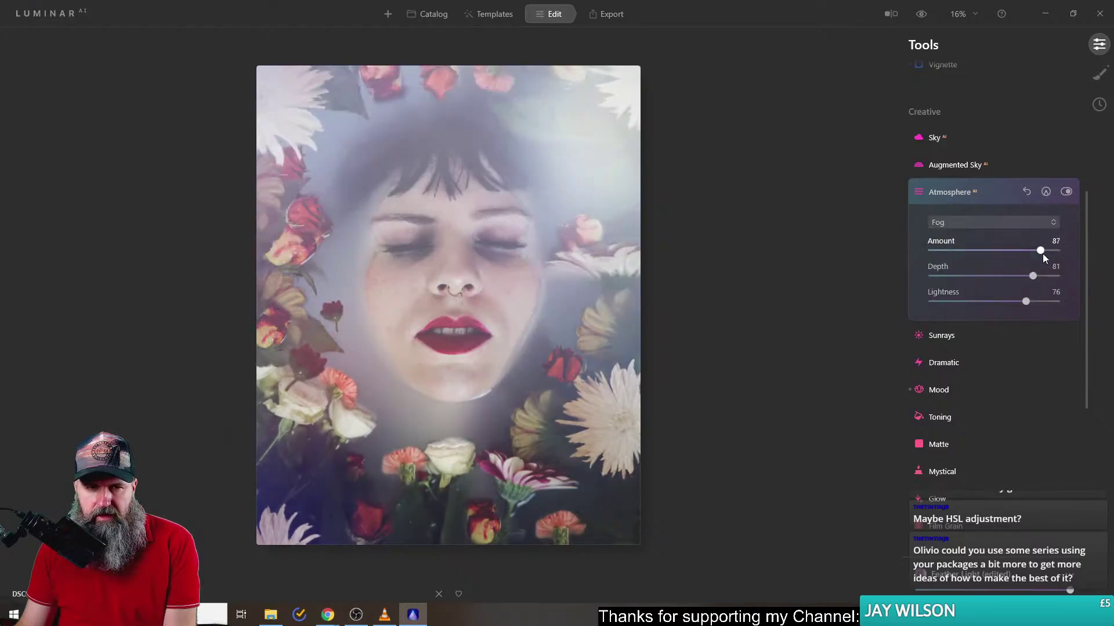
pyautogui.moveTo(1032, 281); pyautogui.dragTo(987, 277)
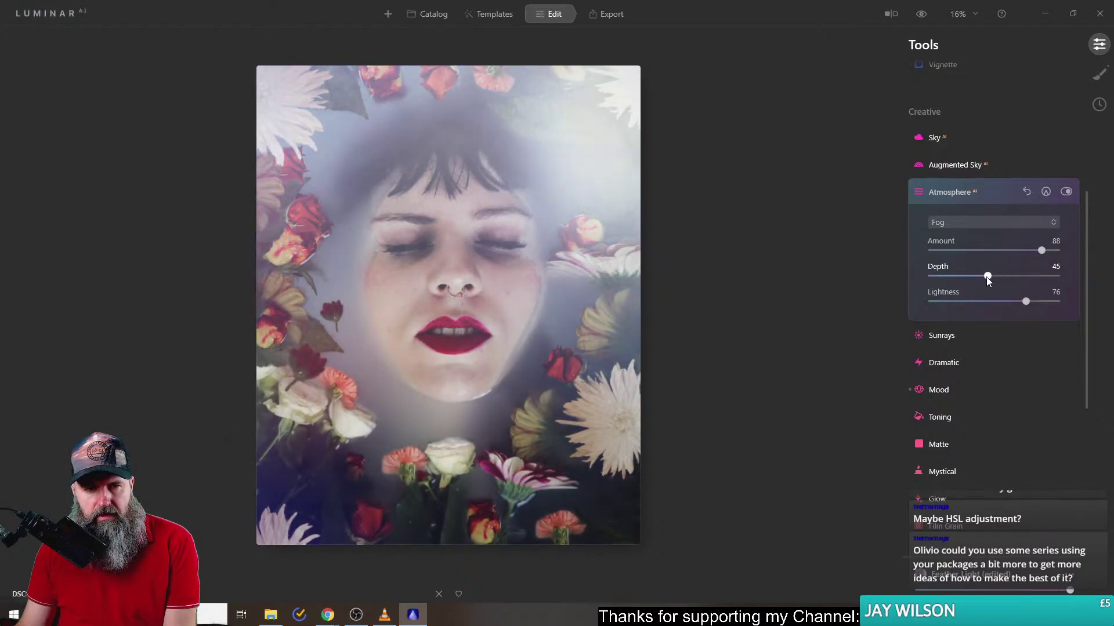
pyautogui.click(1067, 192)
# - Adjust the portrait's Light settings: Smart Contrast 33, Highlights 23 and Shadows about 11
pyautogui.scroll(5, 957, 255)
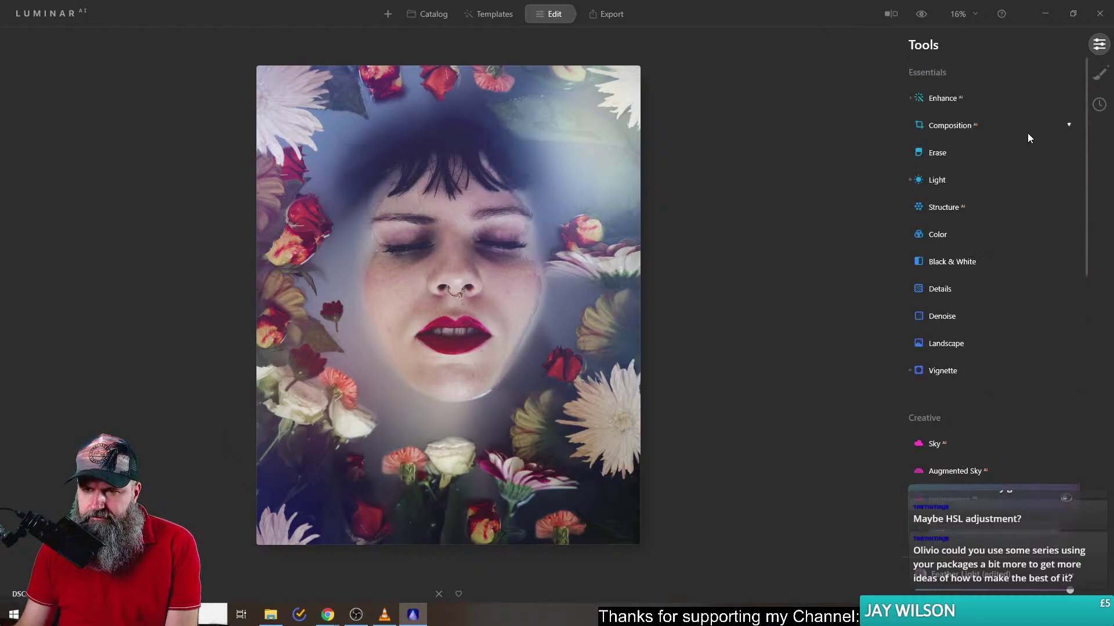
pyautogui.click(942, 178)
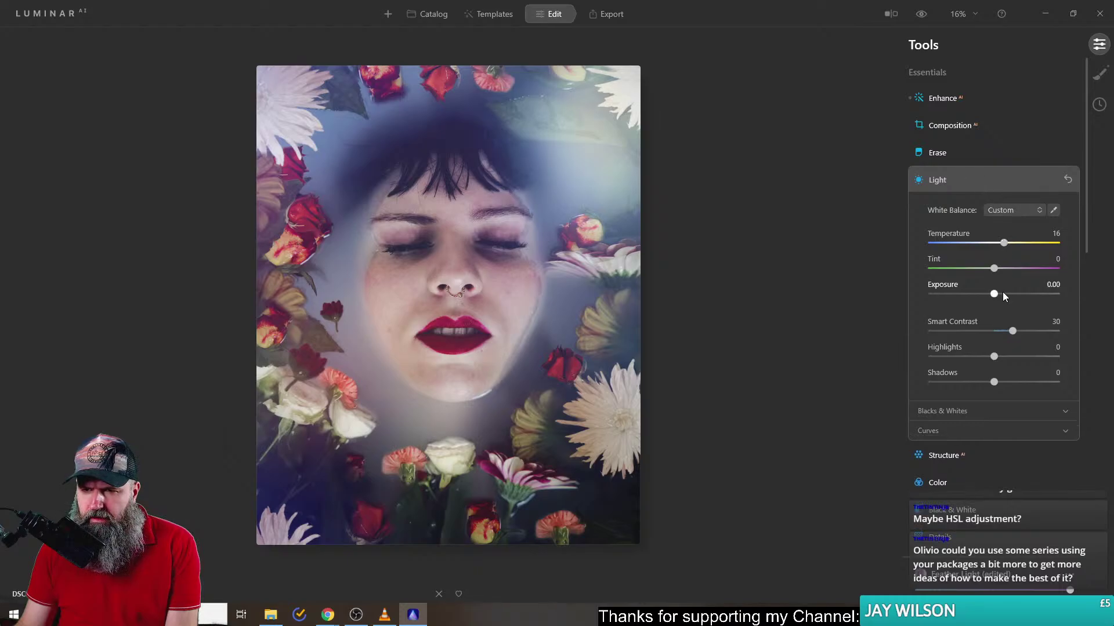
pyautogui.moveTo(1013, 331)
pyautogui.mouseDown()
pyautogui.moveTo(1039, 333)
pyautogui.moveTo(1004, 334)
pyautogui.mouseUp()
pyautogui.moveTo(998, 337); pyautogui.dragTo(1007, 384)
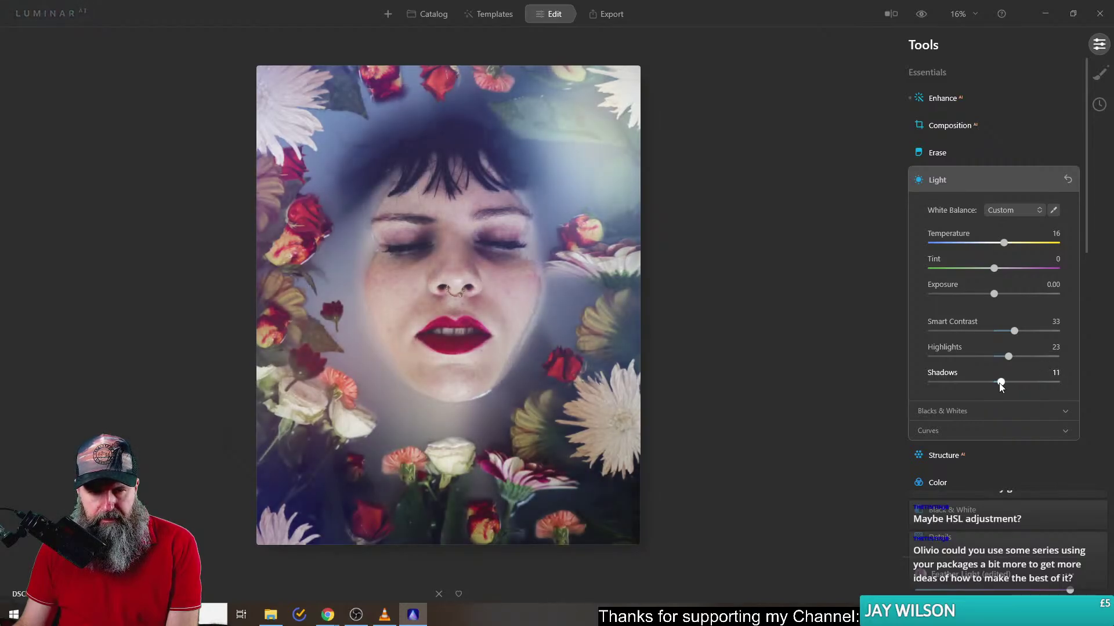
pyautogui.click(954, 180)
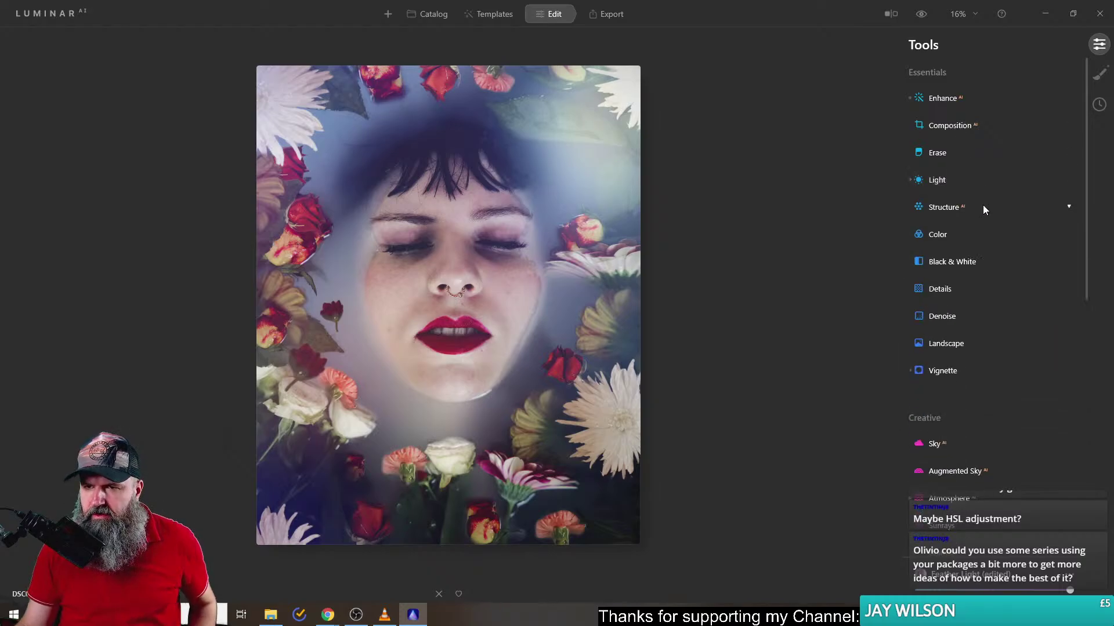
# - Set the portrait's color Vibrance to -100 and test Remove Color Cast, returning it to 0
pyautogui.click(942, 236)
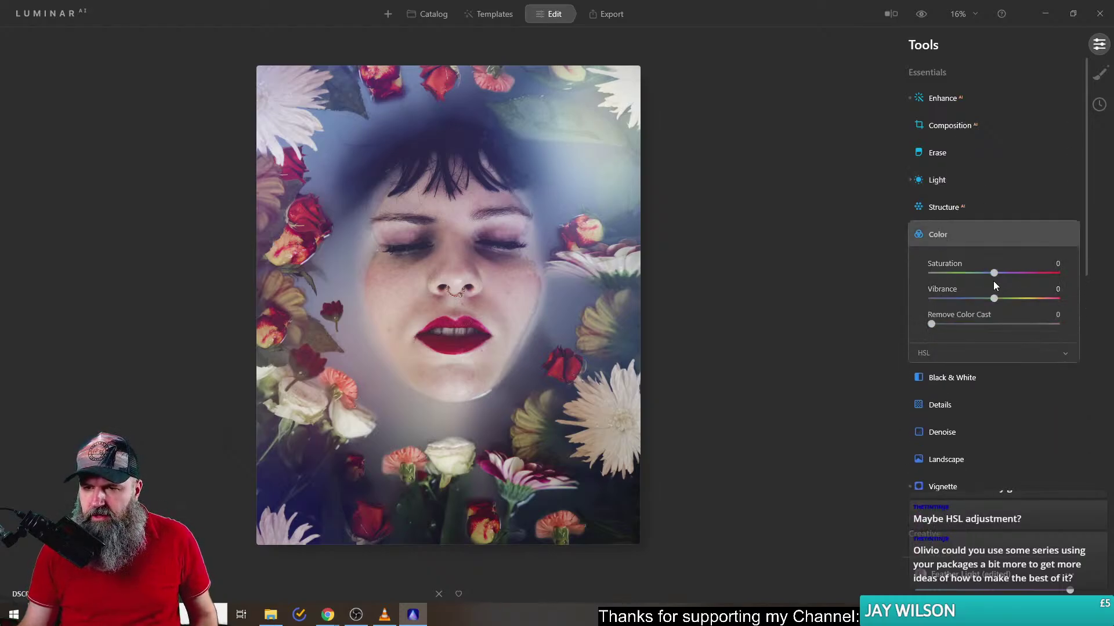
pyautogui.moveTo(993, 299); pyautogui.dragTo(936, 300)
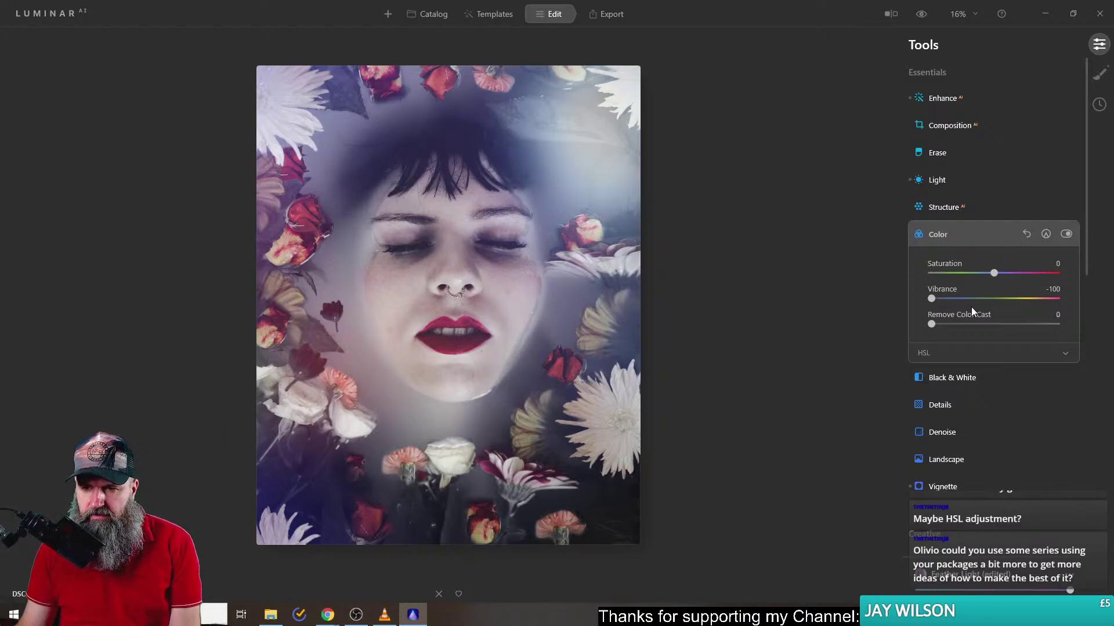
pyautogui.moveTo(931, 324)
pyautogui.mouseDown()
pyautogui.moveTo(968, 325)
pyautogui.moveTo(914, 324)
pyautogui.moveTo(945, 325)
pyautogui.mouseUp()
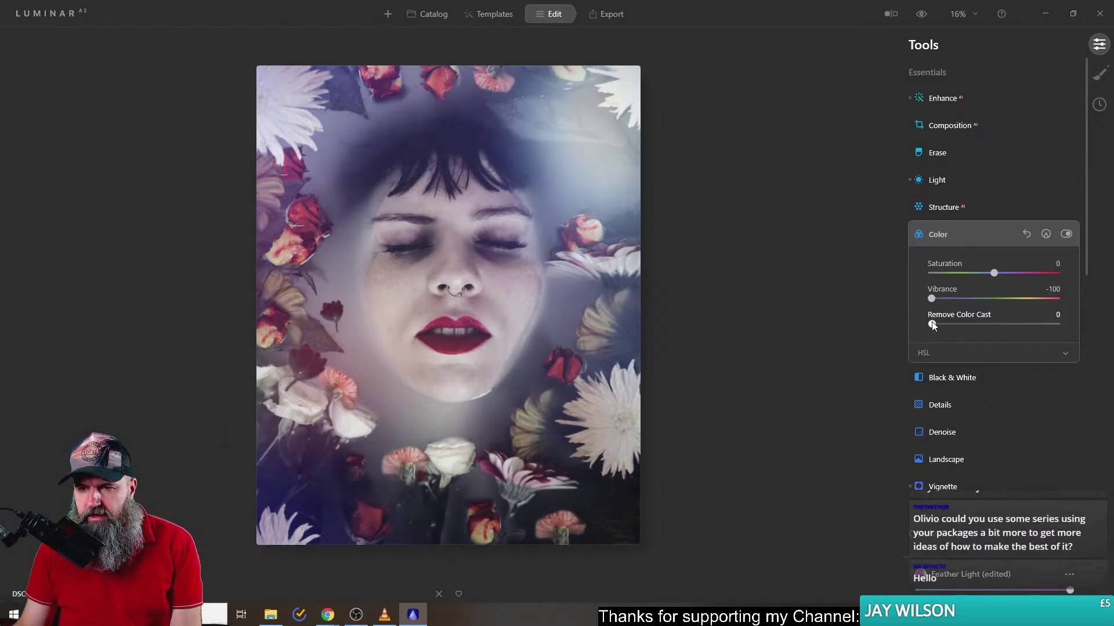
pyautogui.click(956, 236)
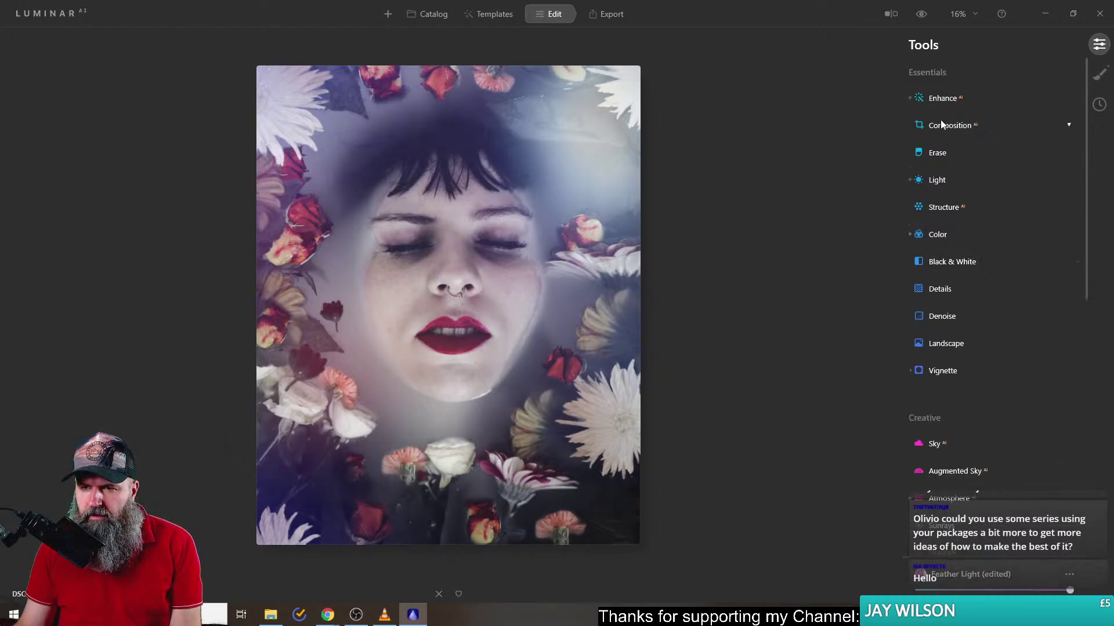
# - Check the Mood settings, and try the Dramatic effect on the portrait before resetting its Amount to 0
pyautogui.scroll(-5, 987, 329)
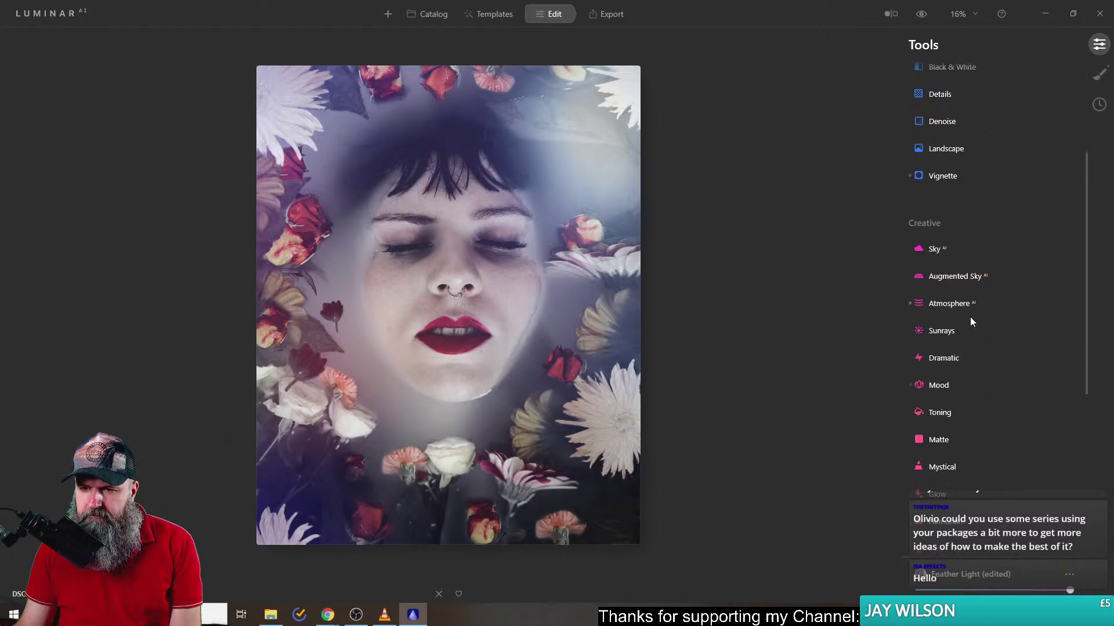
pyautogui.scroll(-2, 983, 318)
pyautogui.click(956, 301)
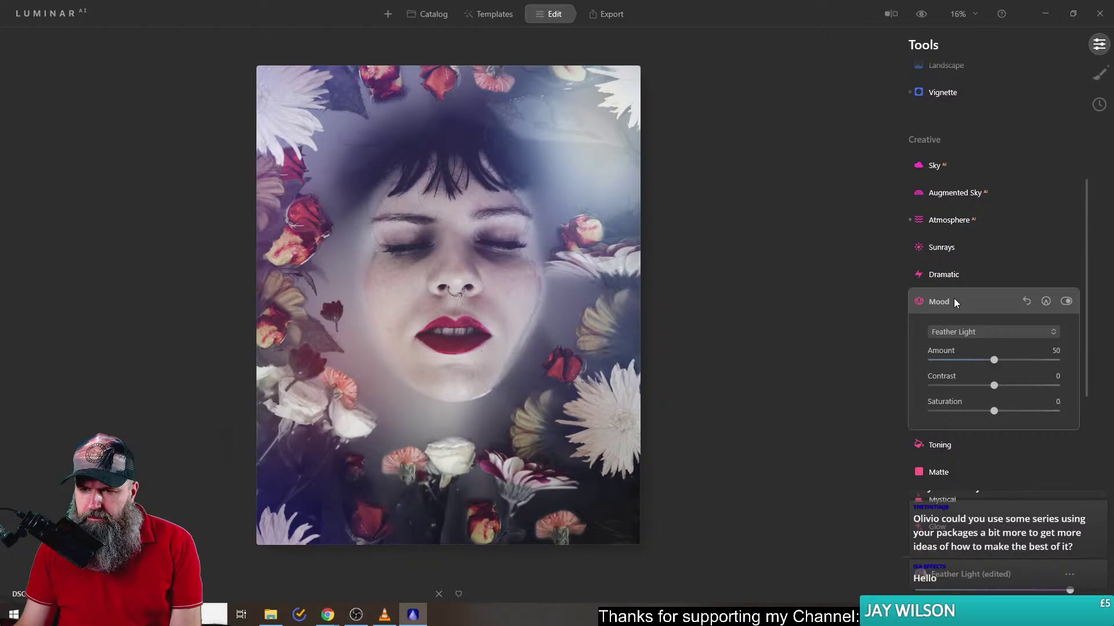
pyautogui.click(951, 301)
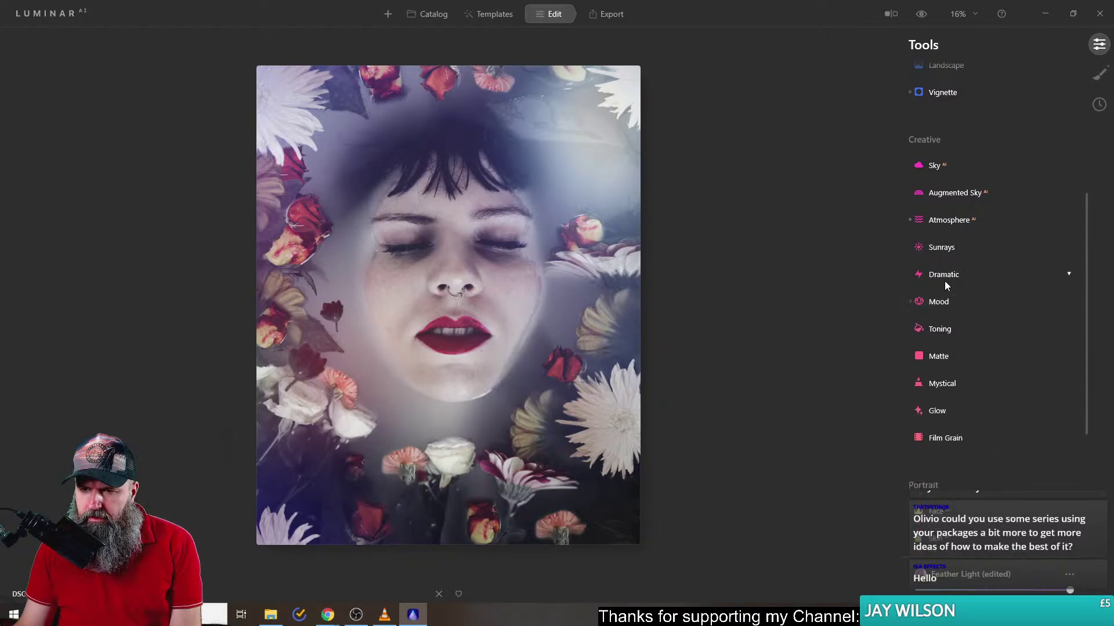
pyautogui.click(949, 275)
pyautogui.moveTo(930, 313); pyautogui.dragTo(1009, 316)
pyautogui.doubleClick(1036, 314)
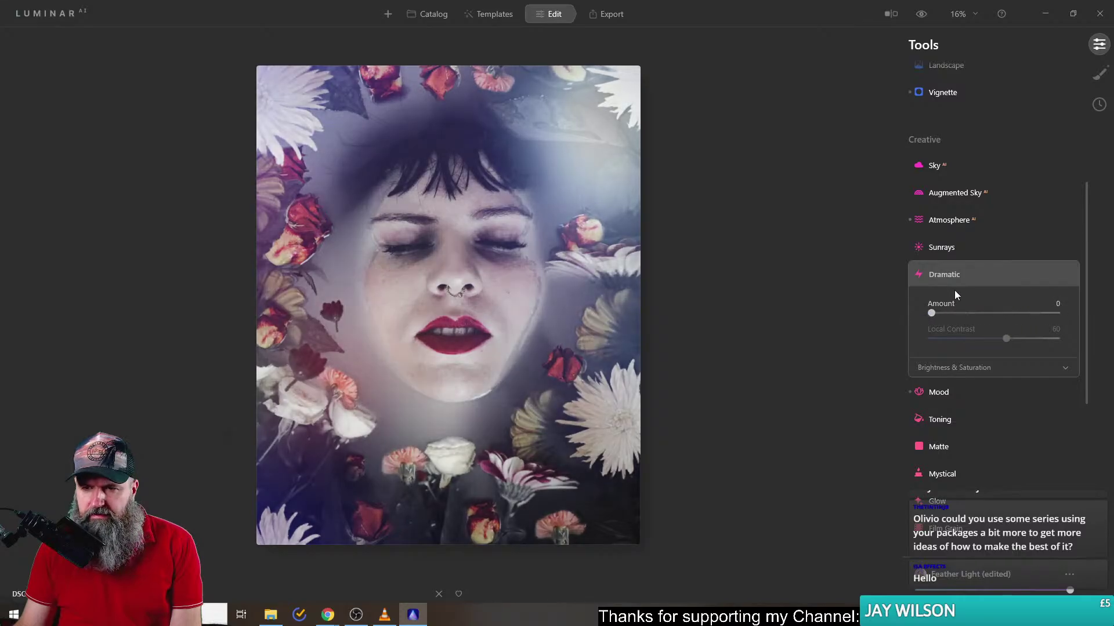
pyautogui.click(951, 276)
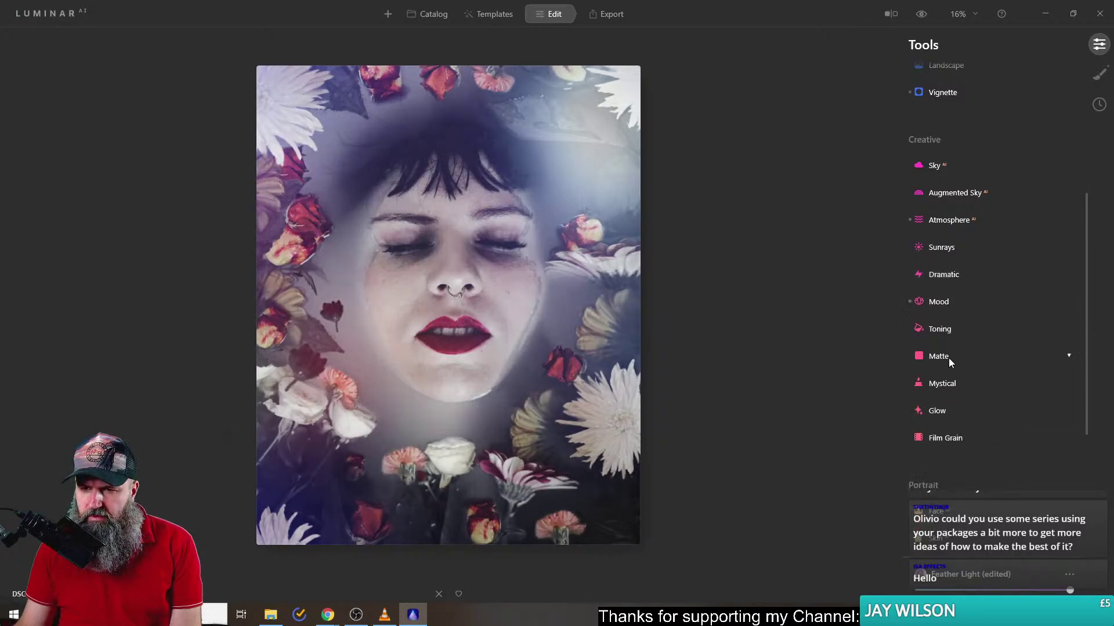
# - Try the Mystical effect on the portrait and return its Amount to 0
pyautogui.click(951, 385)
pyautogui.moveTo(930, 422); pyautogui.dragTo(854, 419)
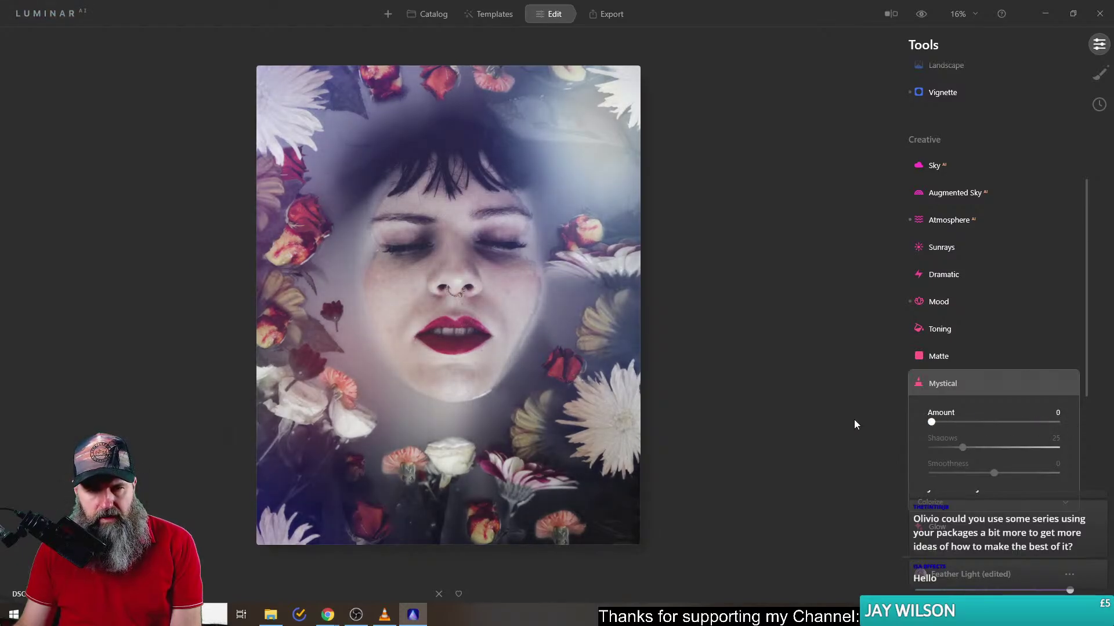
pyautogui.click(965, 385)
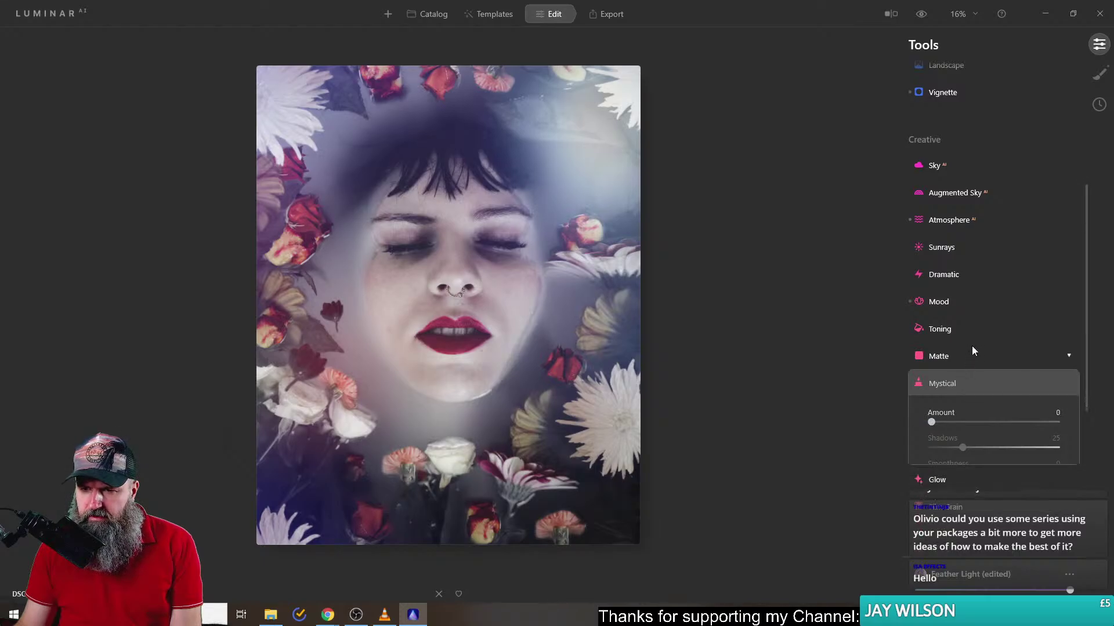
# - Try the Soft Focus, Glow and Orton Effect types of the Glow effect at a low Amount
pyautogui.scroll(-2, 970, 348)
pyautogui.click(941, 328)
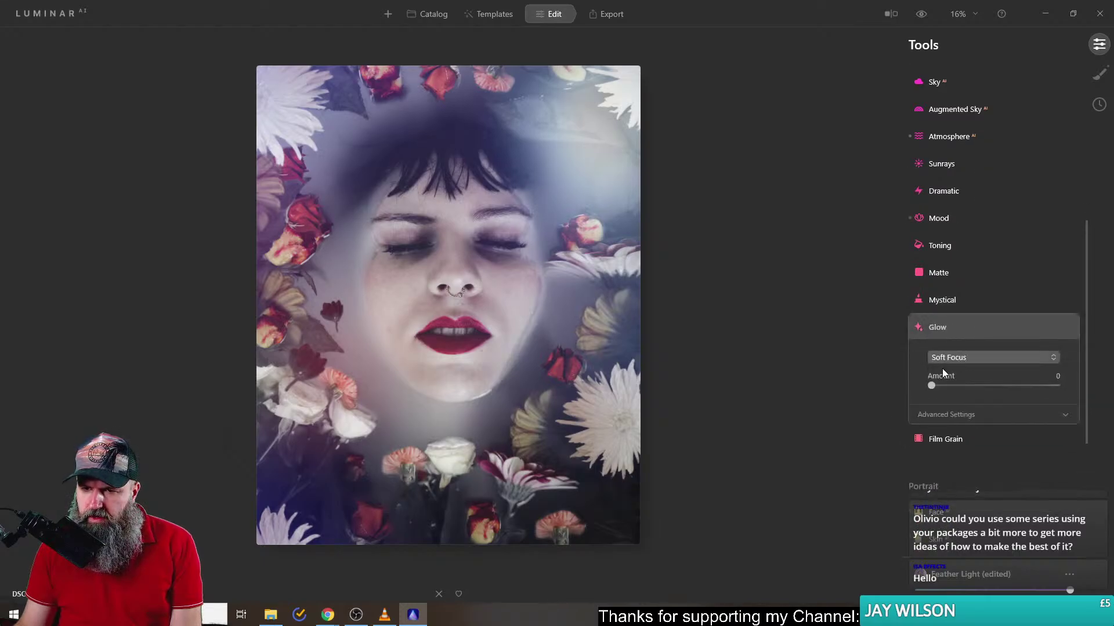
pyautogui.moveTo(932, 385)
pyautogui.mouseDown()
pyautogui.moveTo(958, 385)
pyautogui.moveTo(941, 386)
pyautogui.mouseUp()
pyautogui.click(965, 357)
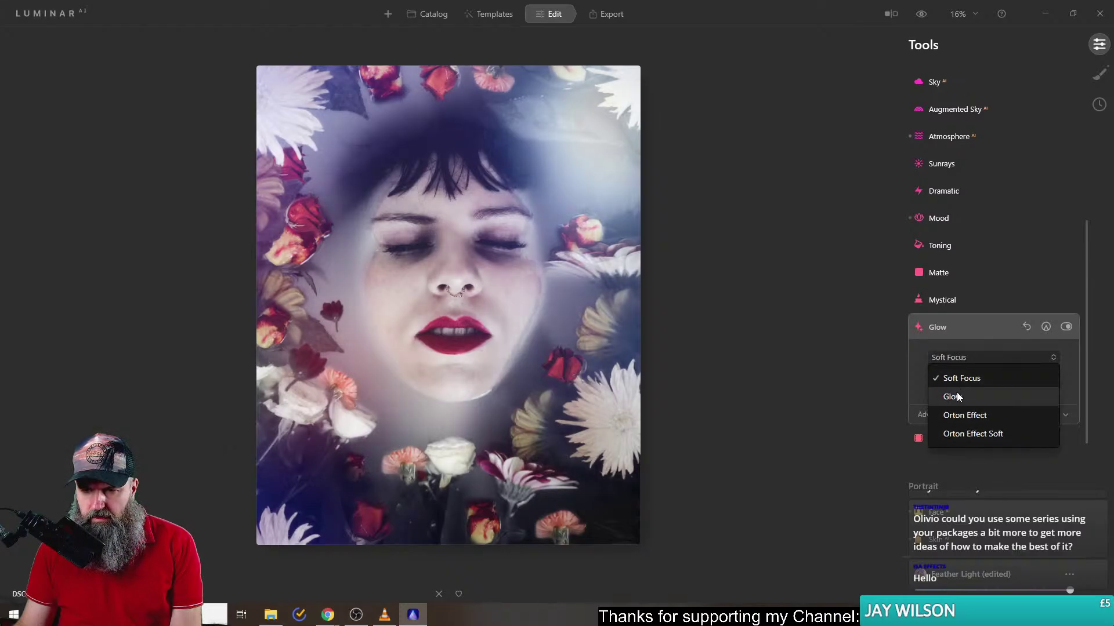
pyautogui.click(957, 392)
pyautogui.click(962, 360)
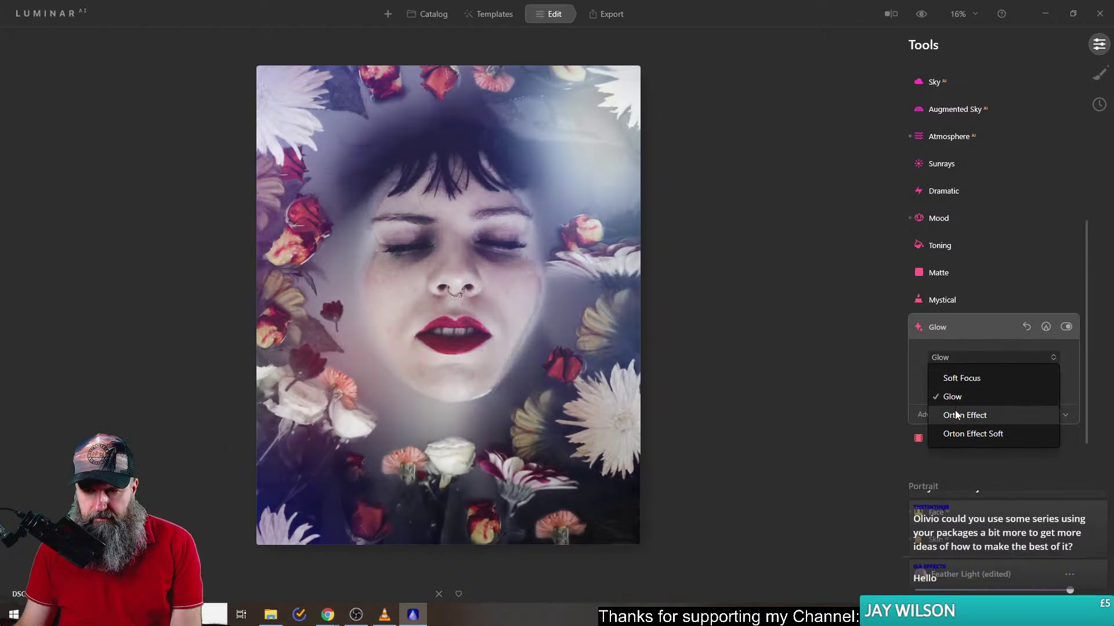
pyautogui.click(954, 412)
pyautogui.moveTo(942, 386)
pyautogui.mouseDown()
pyautogui.moveTo(968, 387)
pyautogui.moveTo(947, 387)
pyautogui.mouseUp()
# - Compare the Glow and Orton Effect Soft types at different Amounts, ending on Glow with Amount 0
pyautogui.click(959, 357)
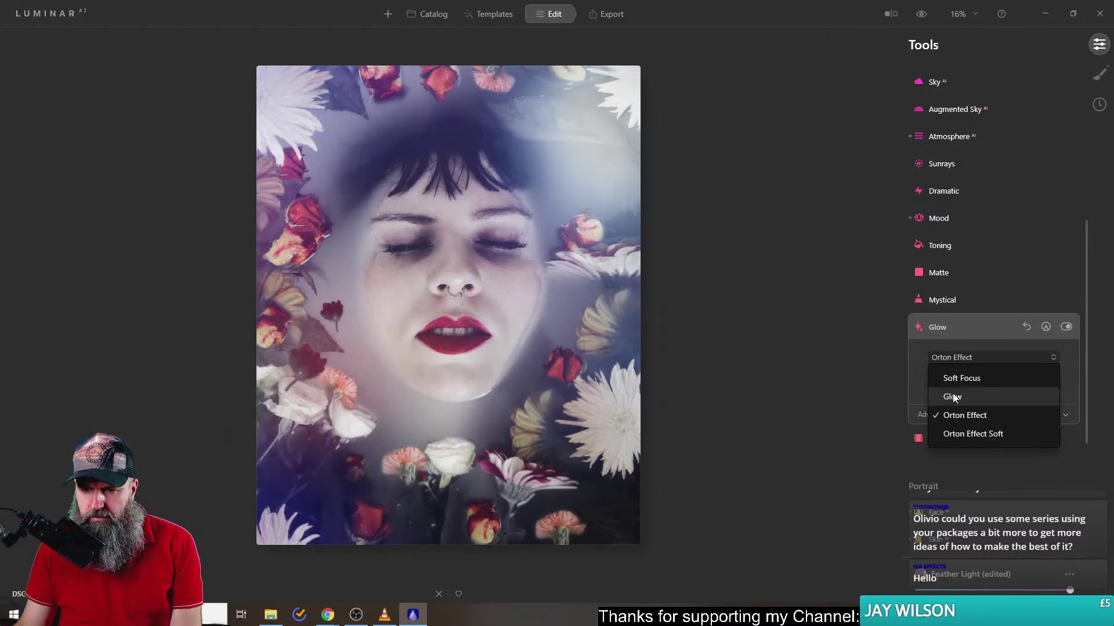
pyautogui.click(956, 393)
pyautogui.click(962, 358)
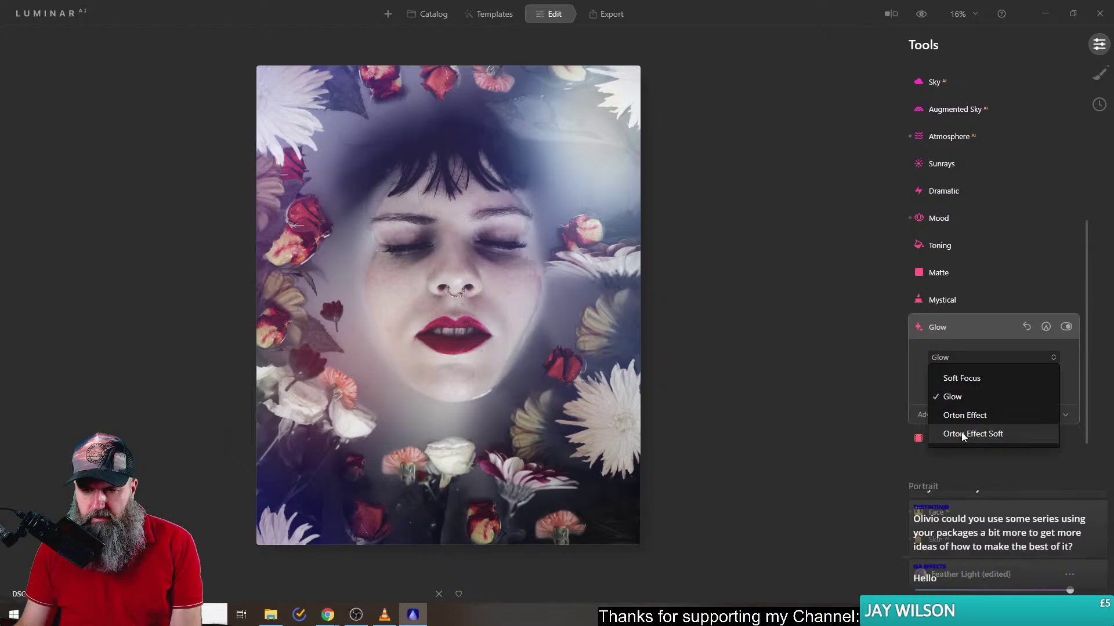
pyautogui.click(962, 432)
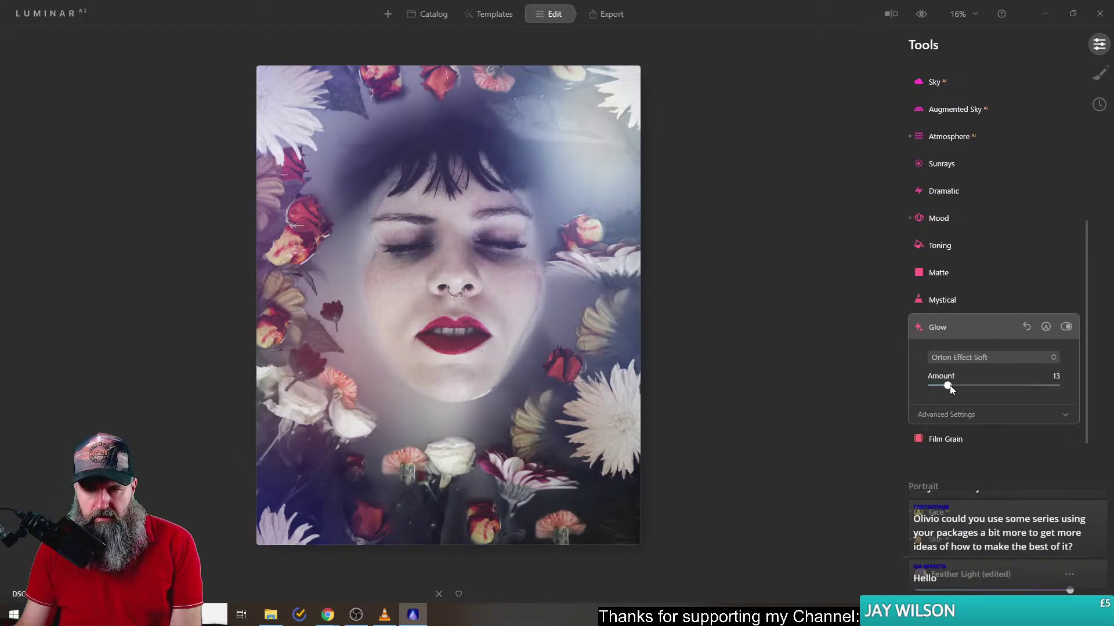
pyautogui.moveTo(949, 387)
pyautogui.mouseDown()
pyautogui.moveTo(974, 386)
pyautogui.moveTo(932, 386)
pyautogui.moveTo(949, 387)
pyautogui.mouseUp()
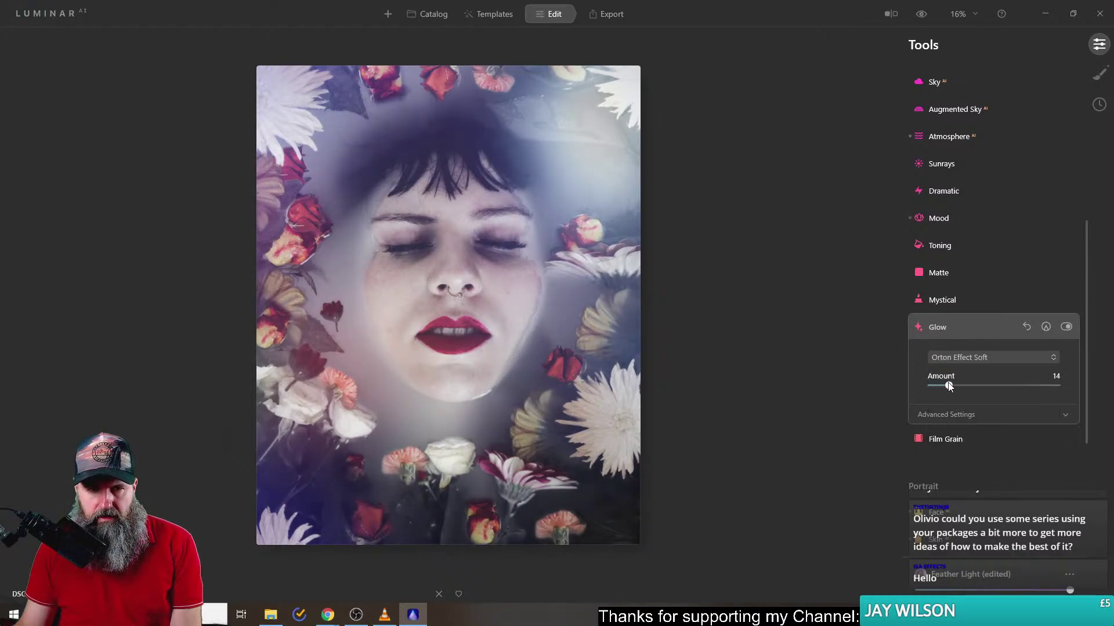
pyautogui.click(948, 358)
pyautogui.click(954, 394)
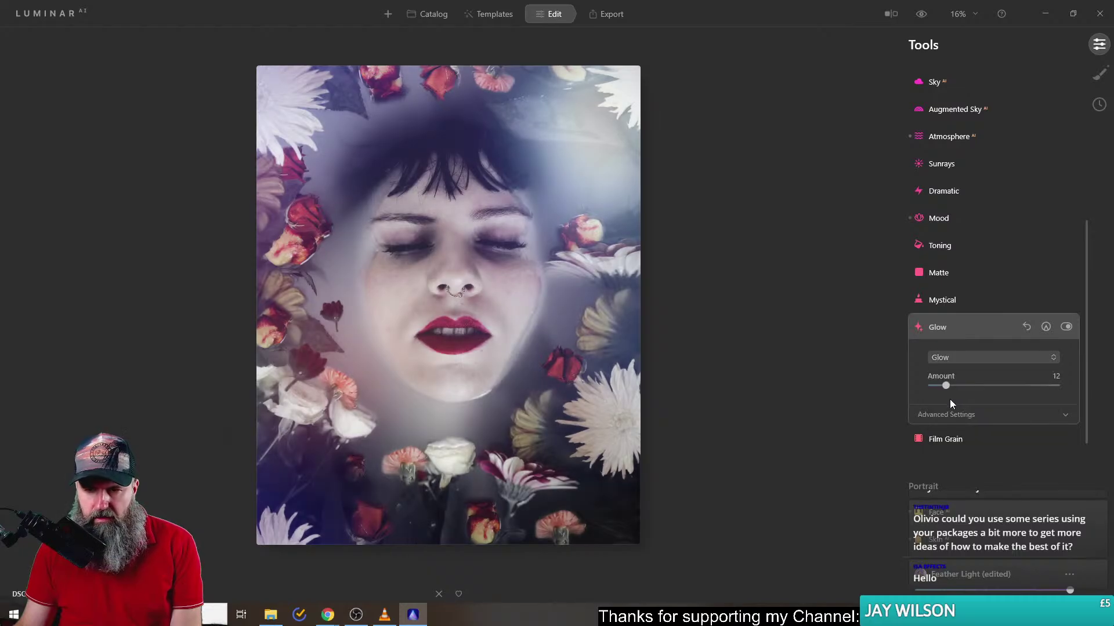
pyautogui.moveTo(968, 386); pyautogui.dragTo(930, 385)
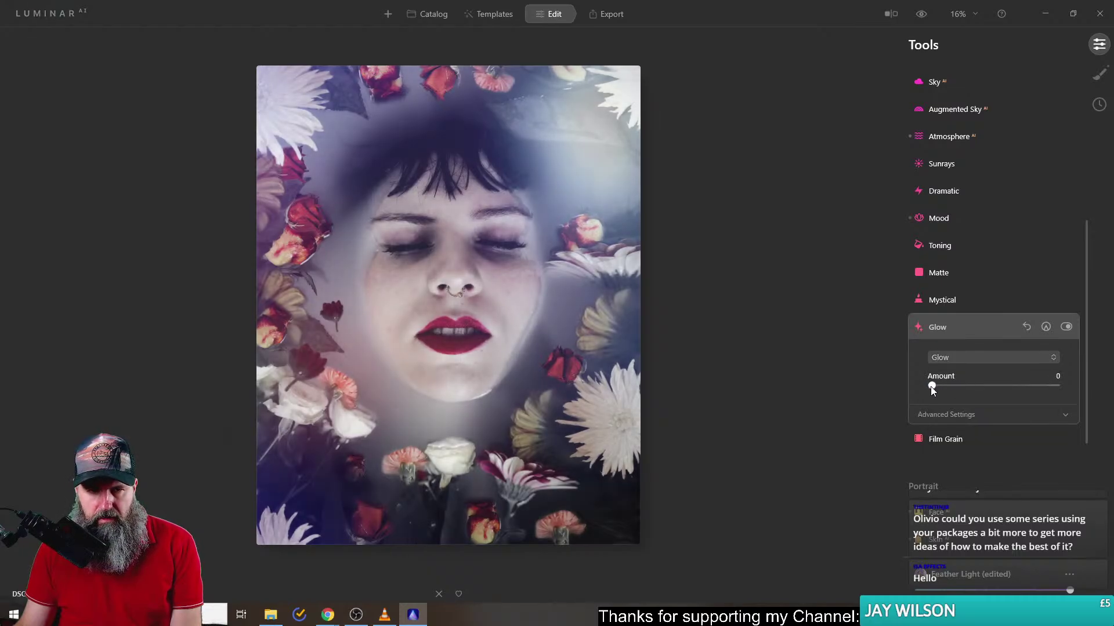
# - Set the Glow effect to Orton Effect Soft with an Amount of 9
pyautogui.click(950, 360)
pyautogui.click(958, 436)
pyautogui.moveTo(931, 387); pyautogui.dragTo(935, 386)
pyautogui.click(944, 386)
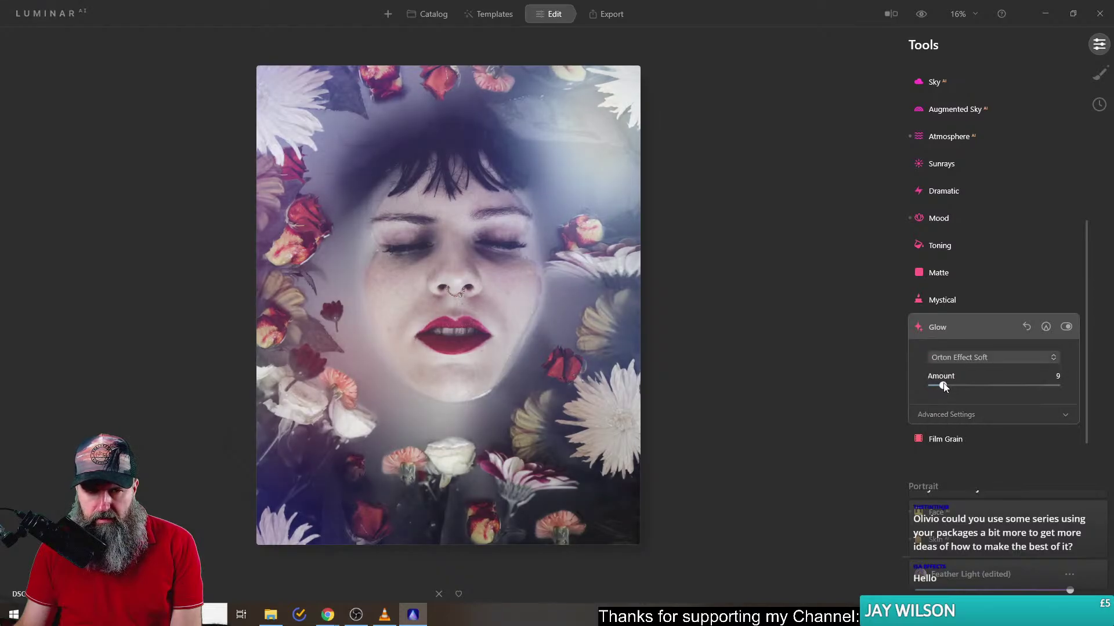
pyautogui.click(956, 327)
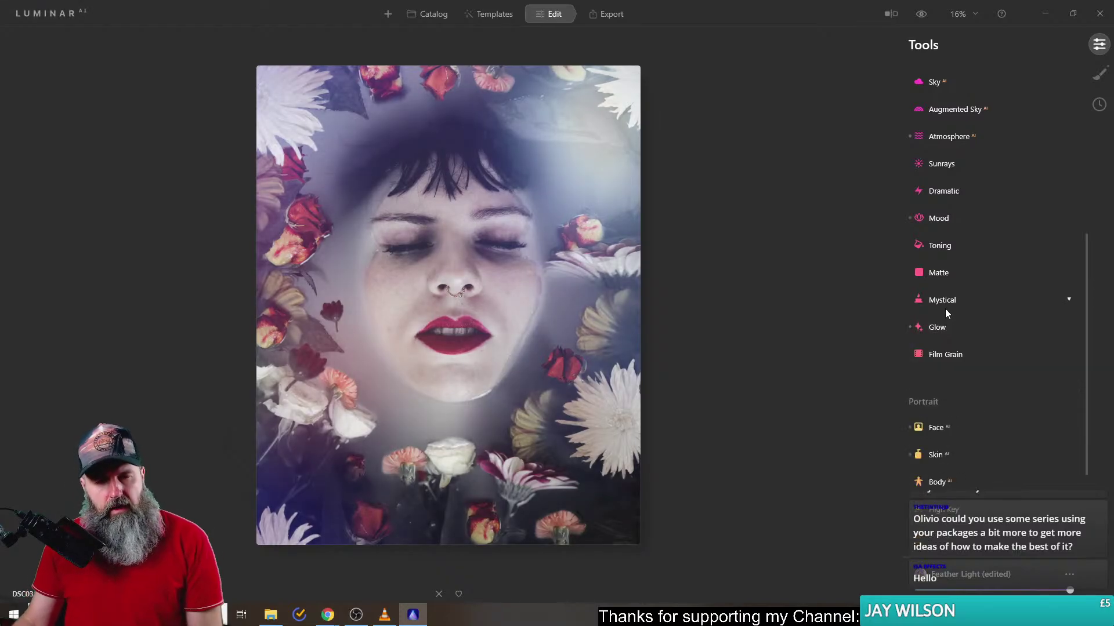
pyautogui.scroll(-3, 951, 337)
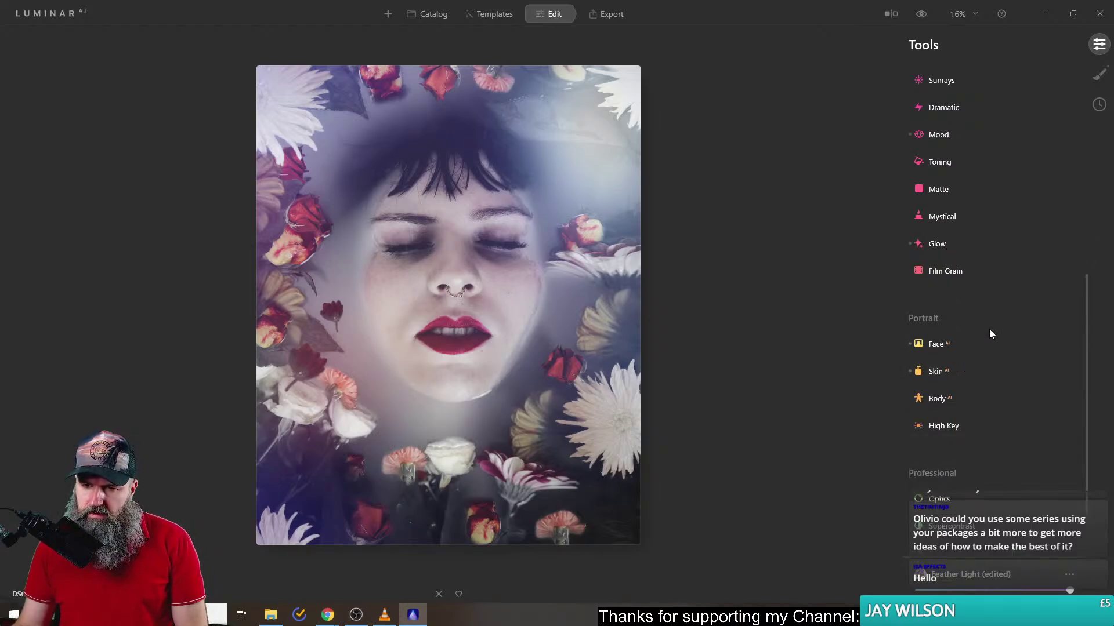
pyautogui.scroll(-3, 1003, 407)
pyautogui.scroll(4, 992, 396)
pyautogui.scroll(8, 993, 396)
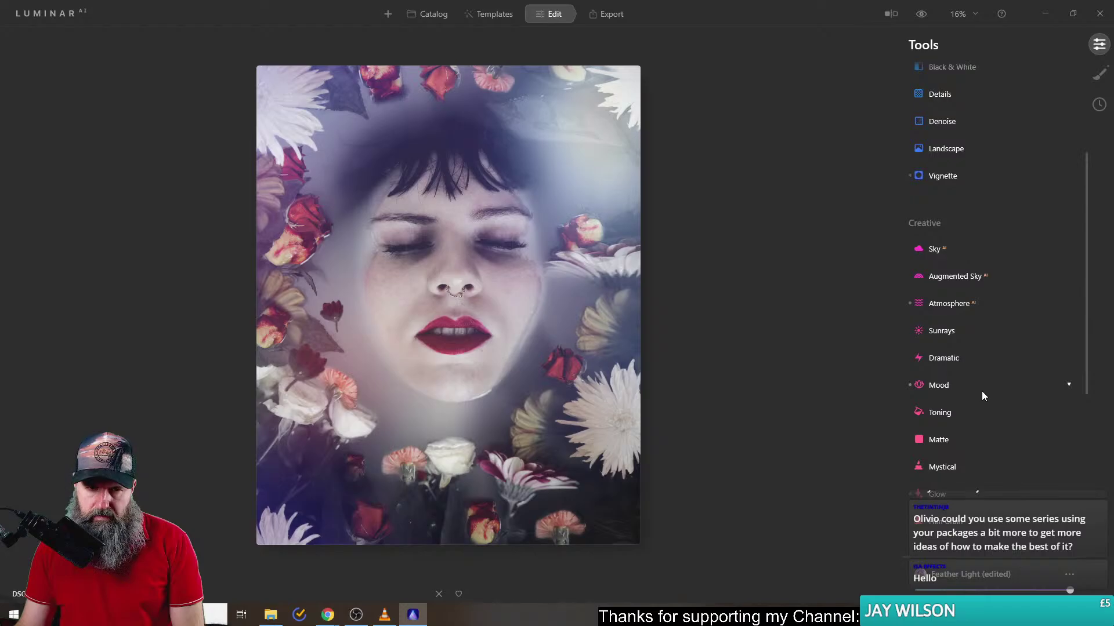
pyautogui.scroll(7, 957, 377)
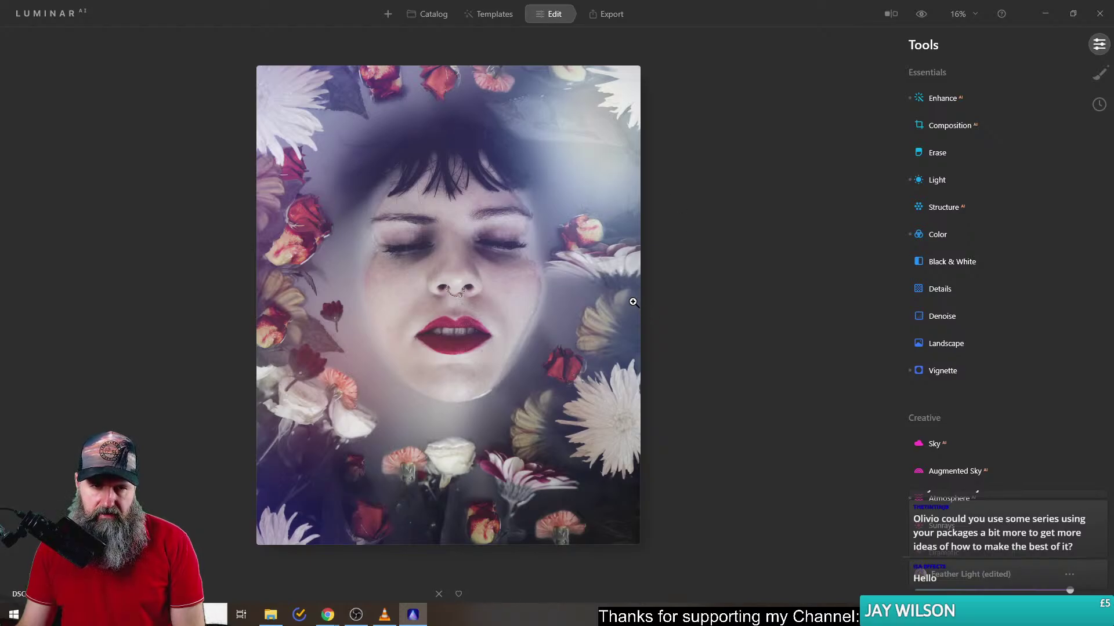
# - Export the portrait to disk as a JPEG named DSC03461_DxO-AP-Lumi02 in the Downloads folder
pyautogui.click(610, 13)
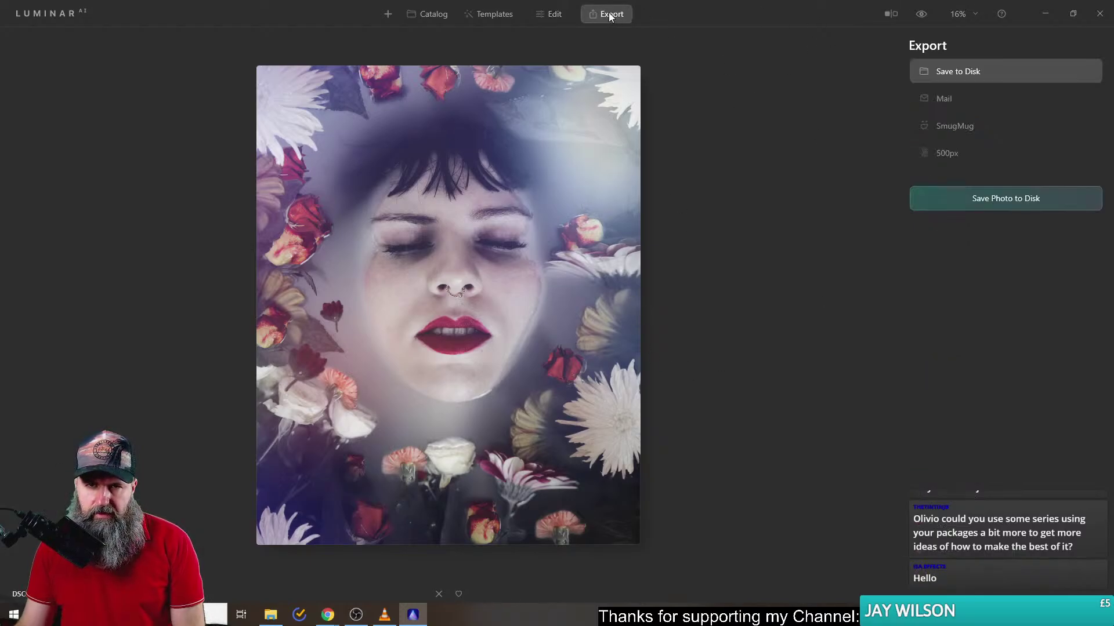
pyautogui.click(1015, 201)
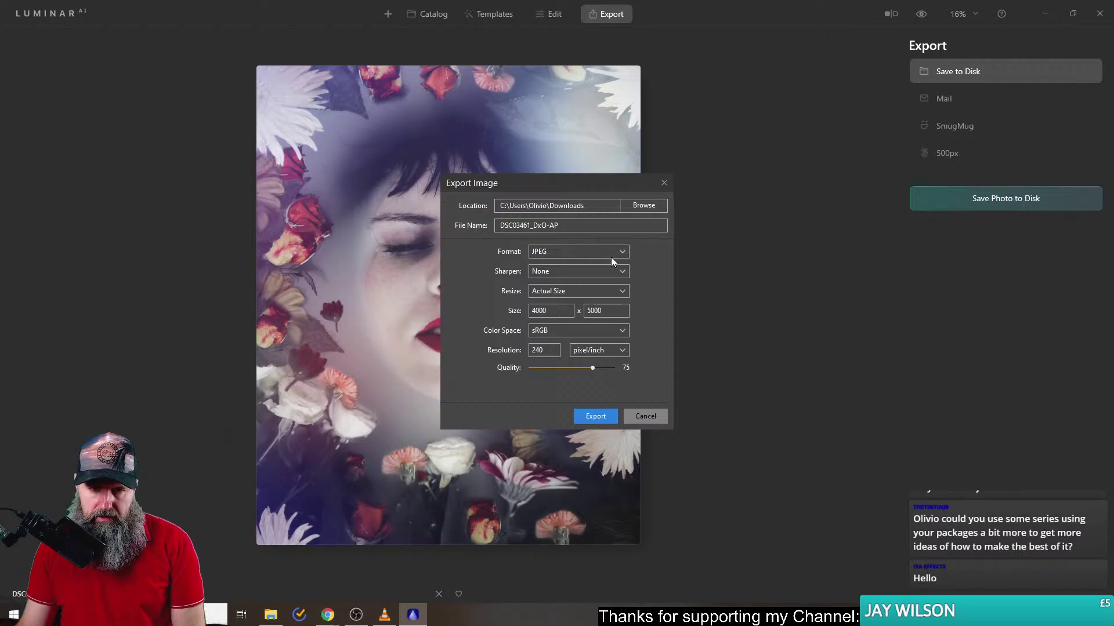
pyautogui.write('-L')
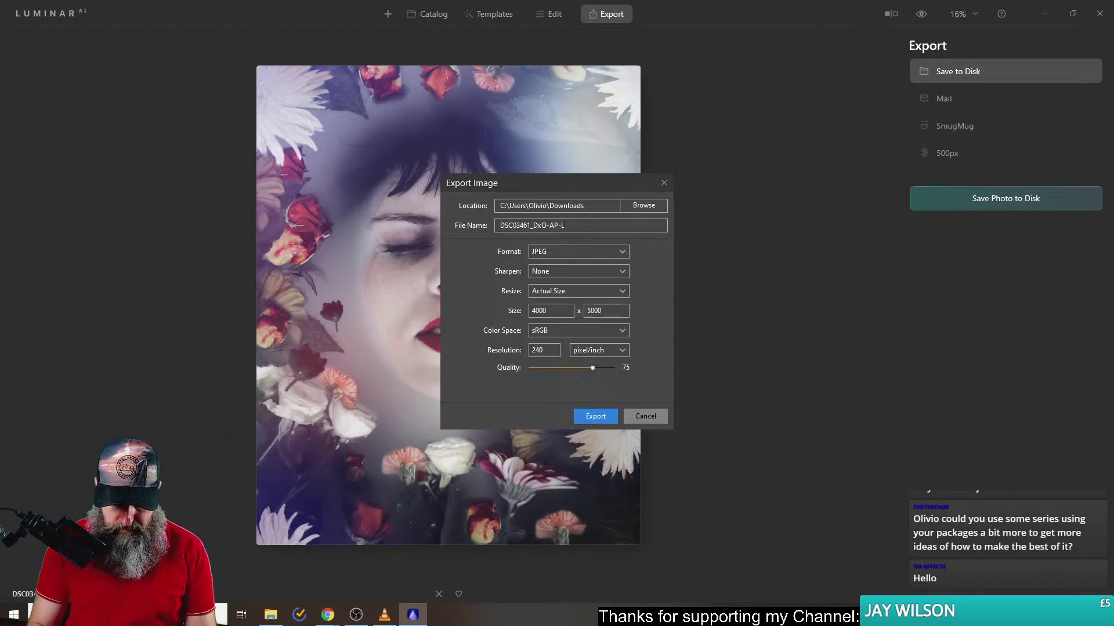
pyautogui.write('umi02')
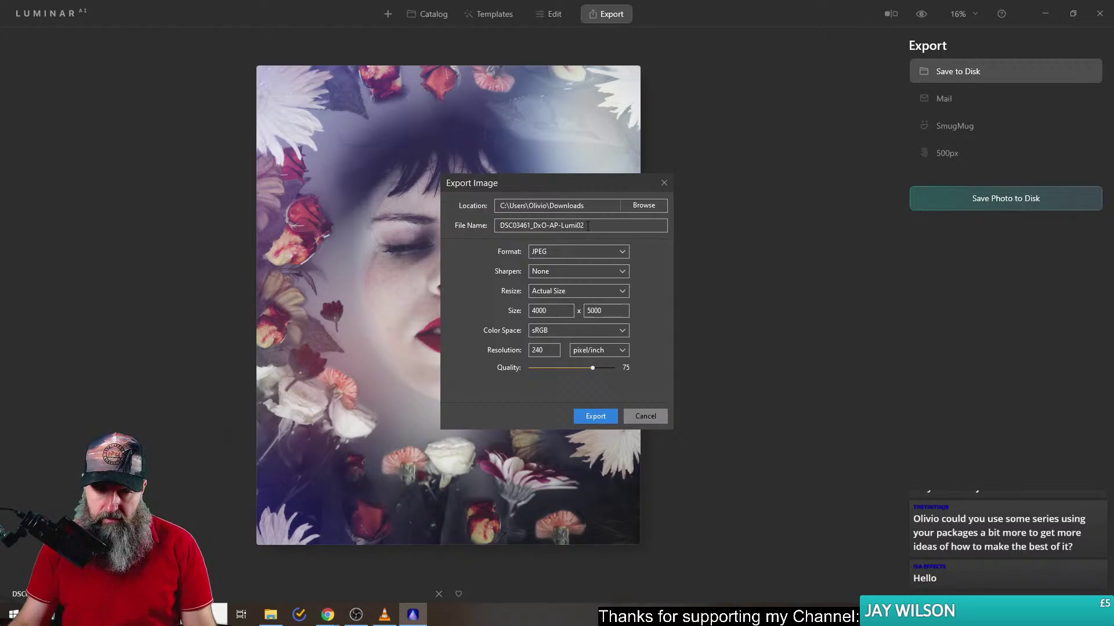
pyautogui.click(593, 416)
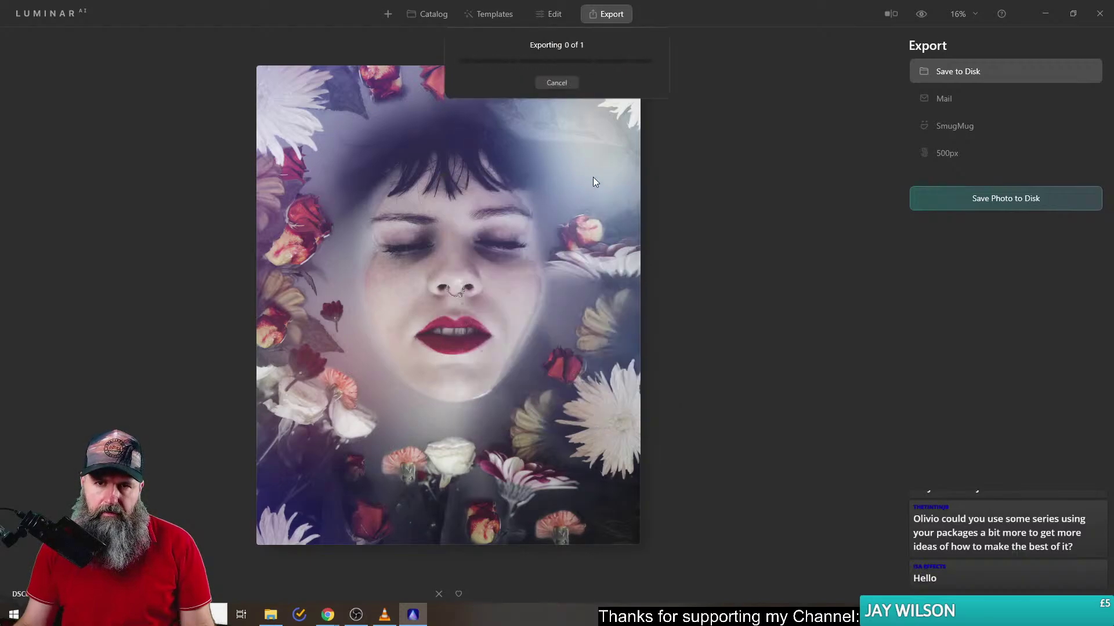
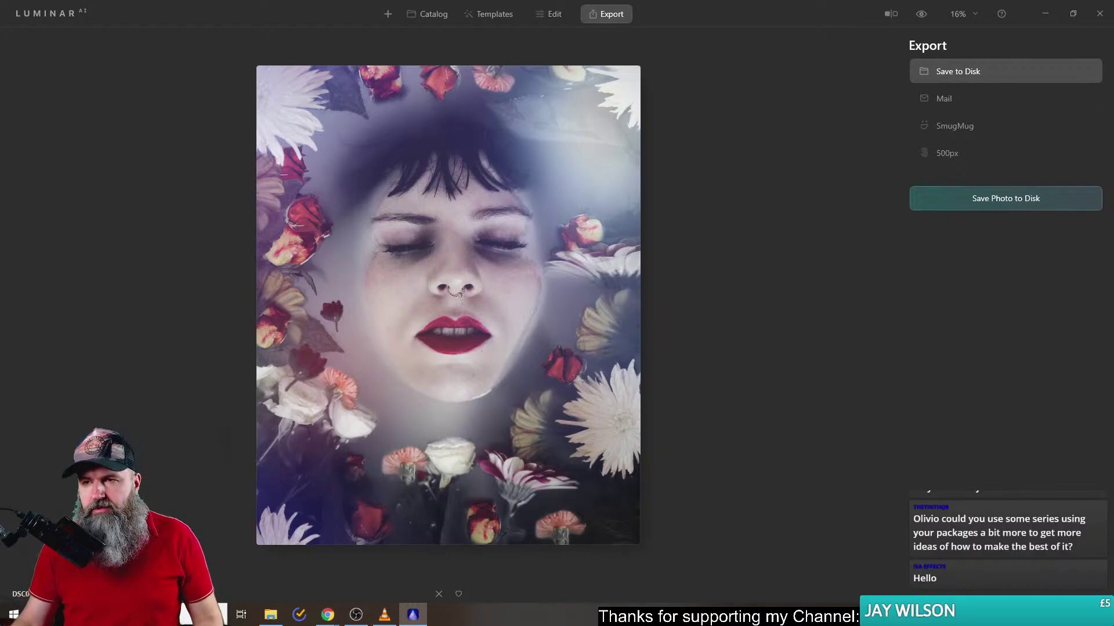
# - Close Luminar AI, launch Affinity Photo and dismiss its welcome screen
pyautogui.click(1100, 14)
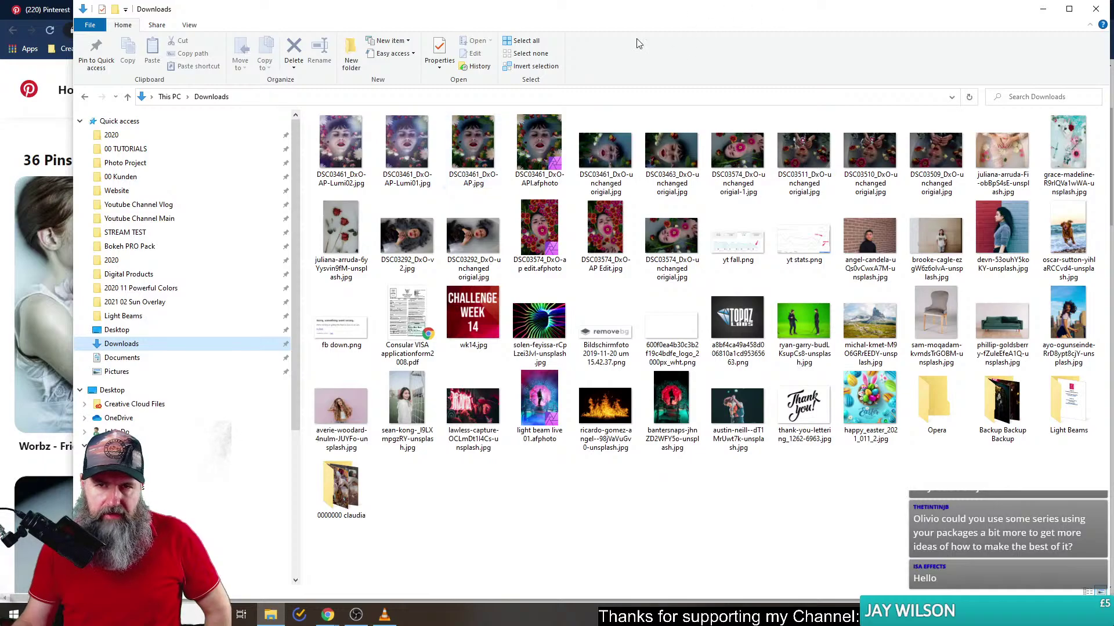
pyautogui.press('super')
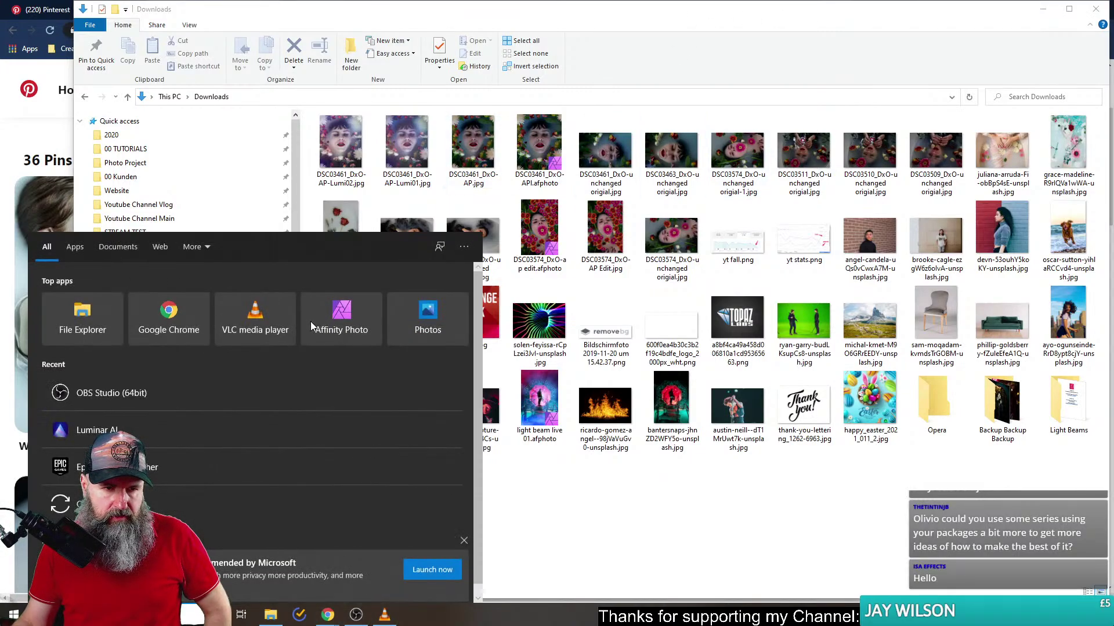
pyautogui.click(313, 321)
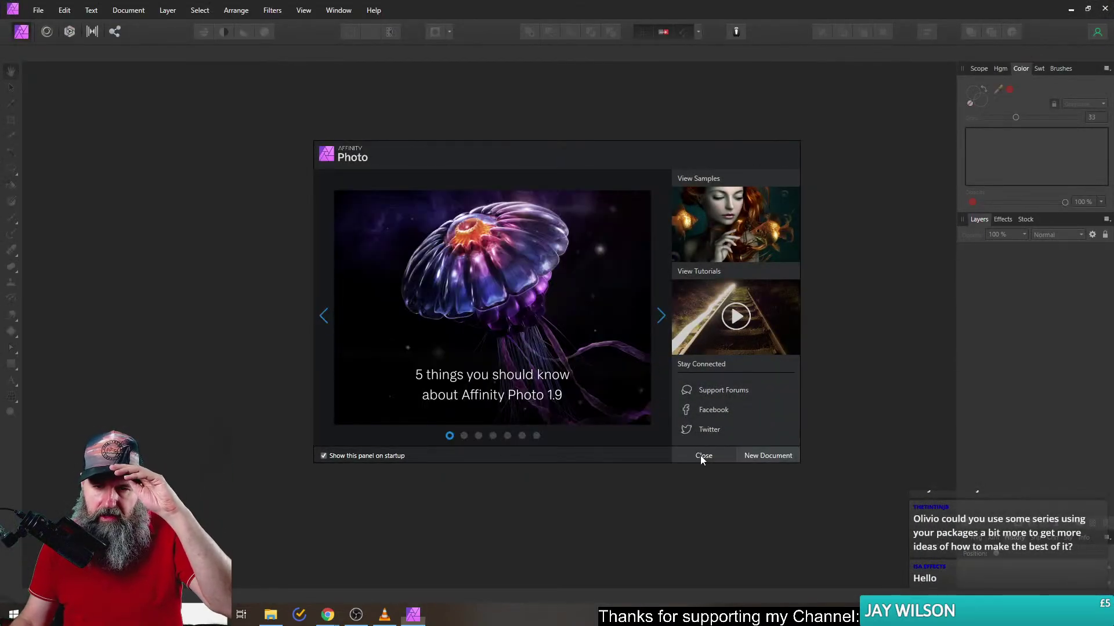
pyautogui.click(700, 454)
# - Open DSC03461_DxO-AP.jpg, DSC03461_DxO-AP-Lumi01.jpg and DSC03461_DxO-AP-Lumi02.jpg together from the Downloads folder
pyautogui.click(37, 8)
pyautogui.moveTo(65, 10)
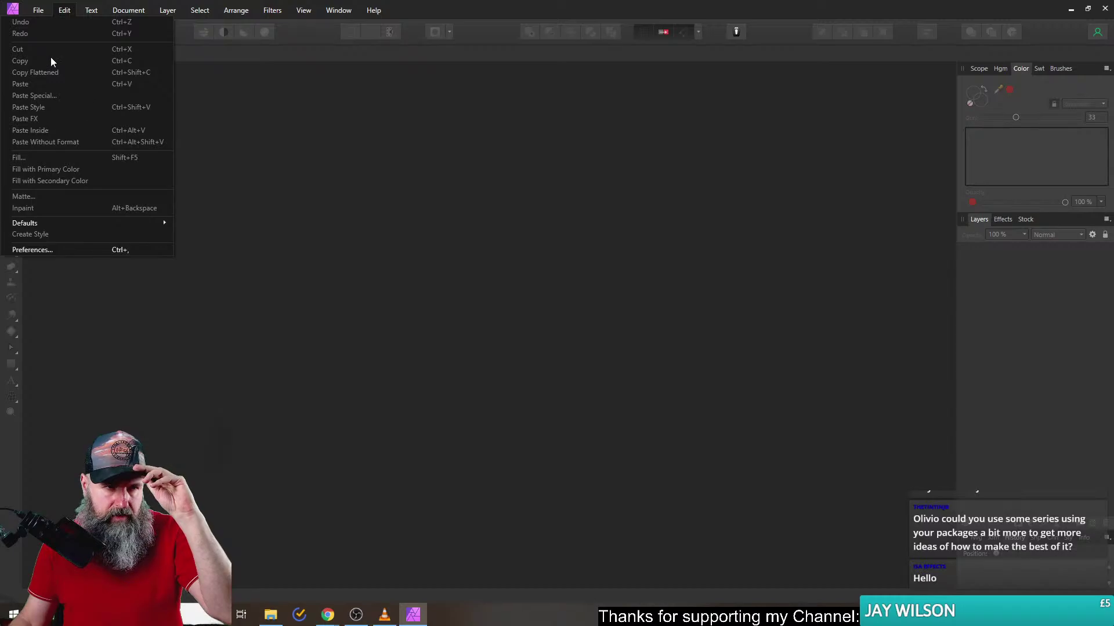
pyautogui.click(54, 131)
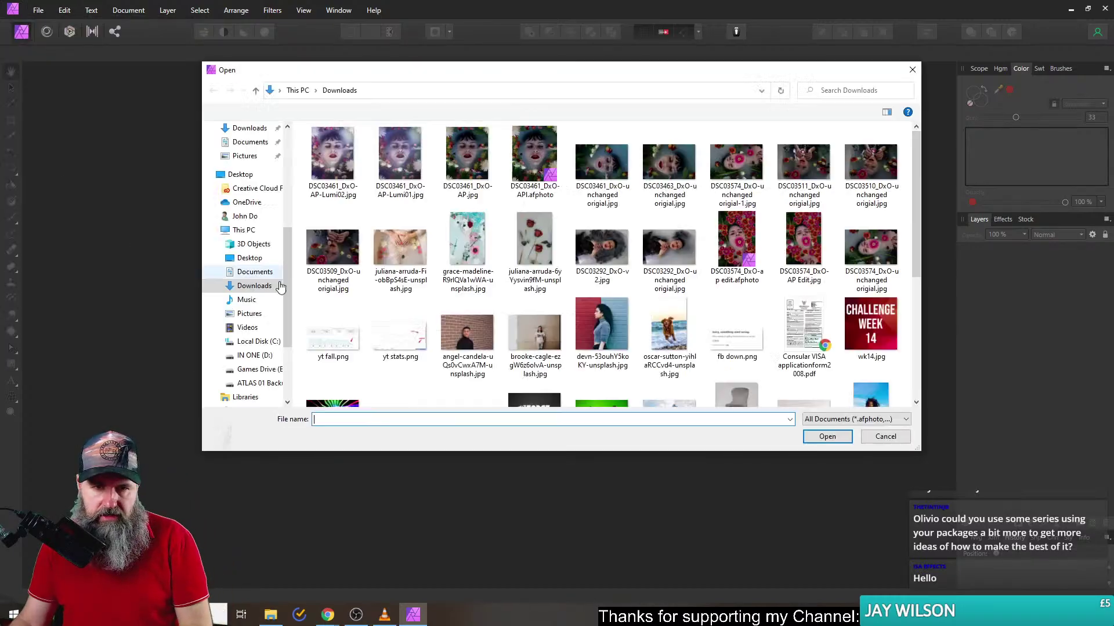
pyautogui.click(387, 175)
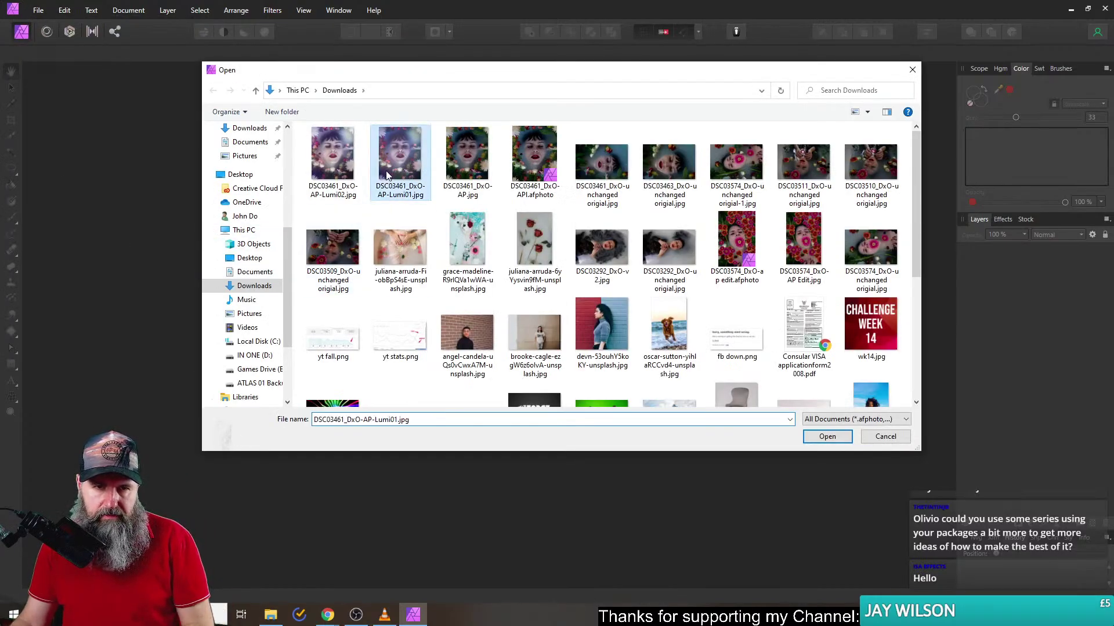
pyautogui.click(467, 162)
pyautogui.keyDown('ctrl'); pyautogui.click(400, 163); pyautogui.keyUp('ctrl')
pyautogui.keyDown('ctrl'); pyautogui.click(344, 169); pyautogui.keyUp('ctrl')
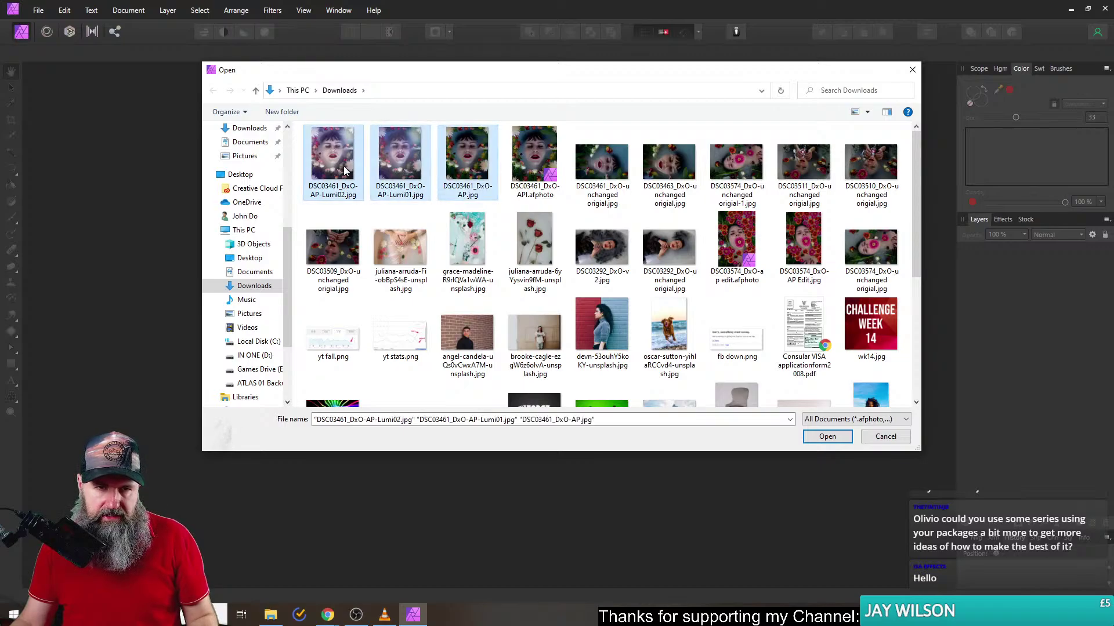
pyautogui.click(827, 437)
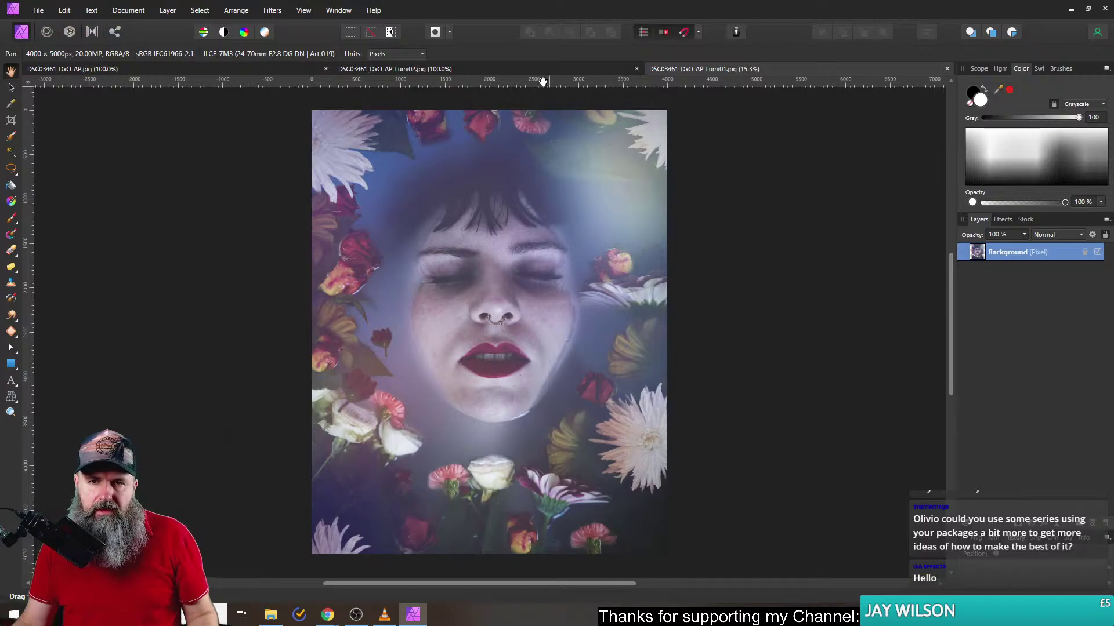
# - Compare the original portrait with the Lumi01 and Lumi02 versions, and examine the blue tones in Lumi01 up close
pyautogui.click(481, 69)
pyautogui.click(298, 69)
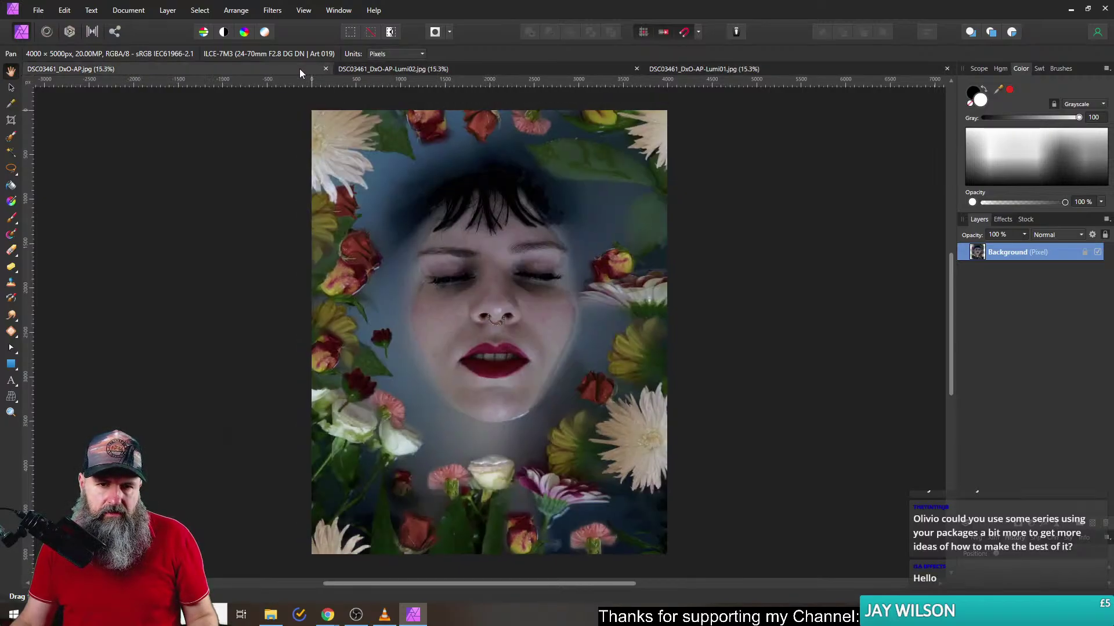
pyautogui.click(464, 68)
pyautogui.click(691, 68)
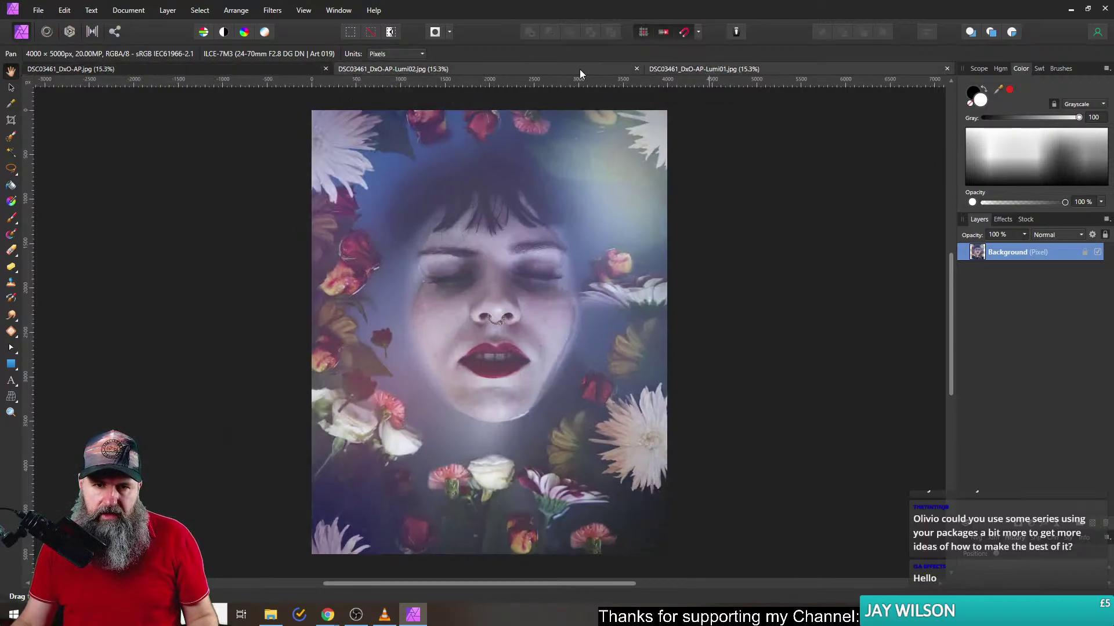
pyautogui.click(580, 68)
pyautogui.click(698, 68)
pyautogui.click(568, 68)
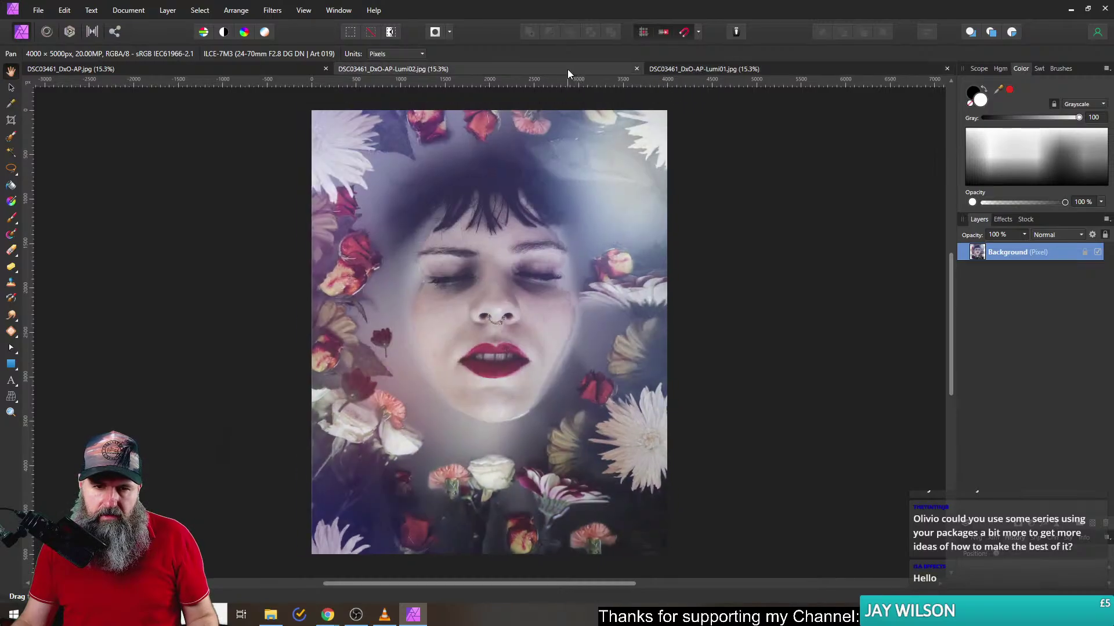
pyautogui.click(712, 70)
pyautogui.click(563, 71)
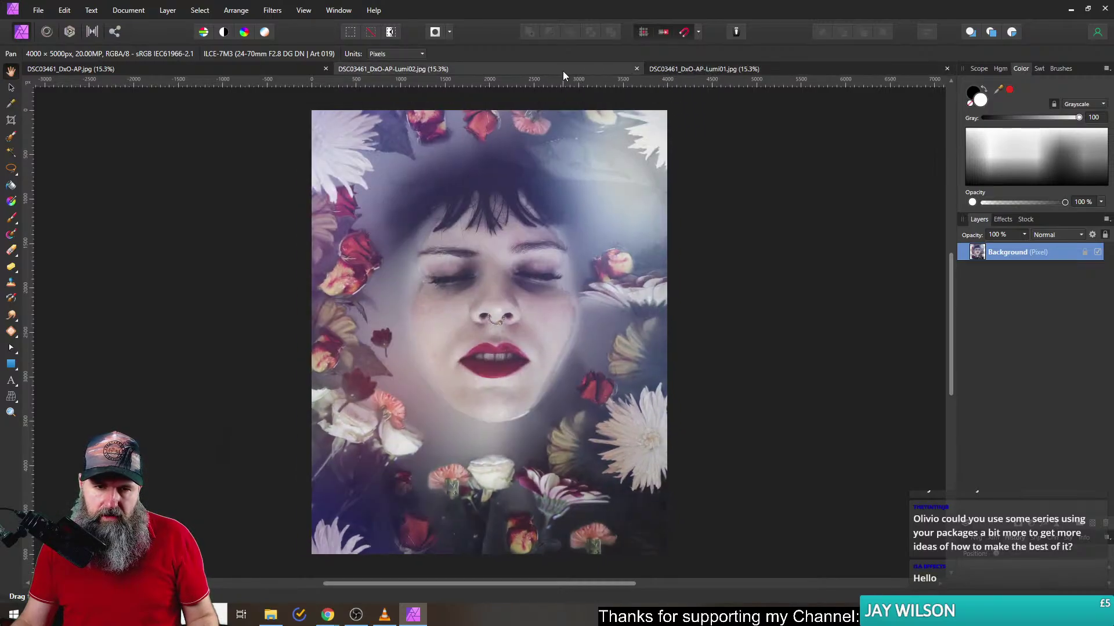
pyautogui.click(692, 68)
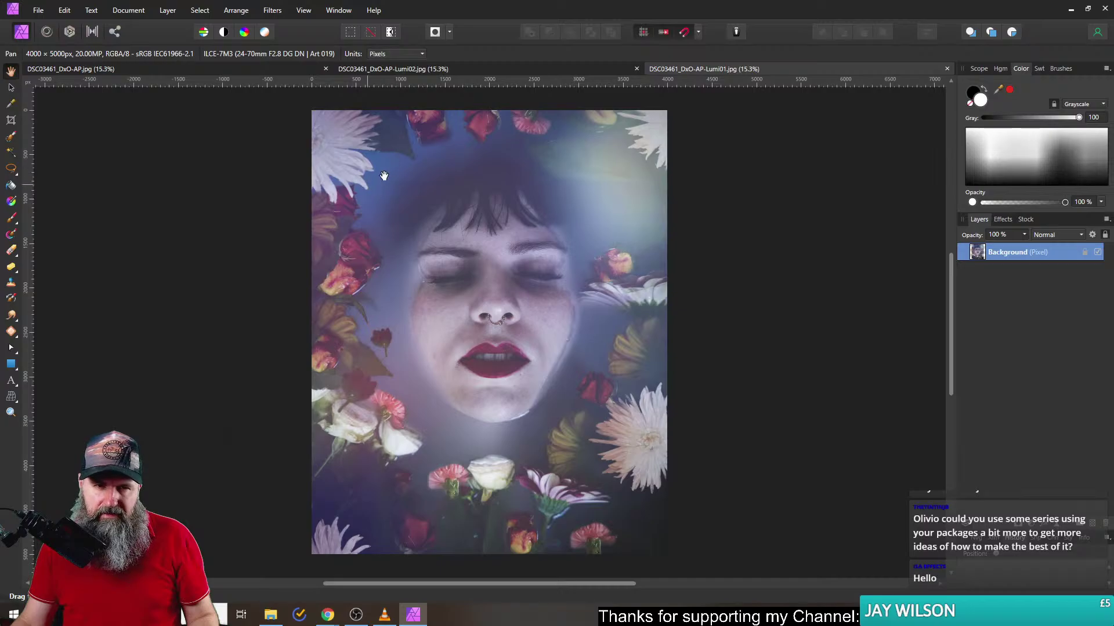
pyautogui.scroll(3, 369, 176)
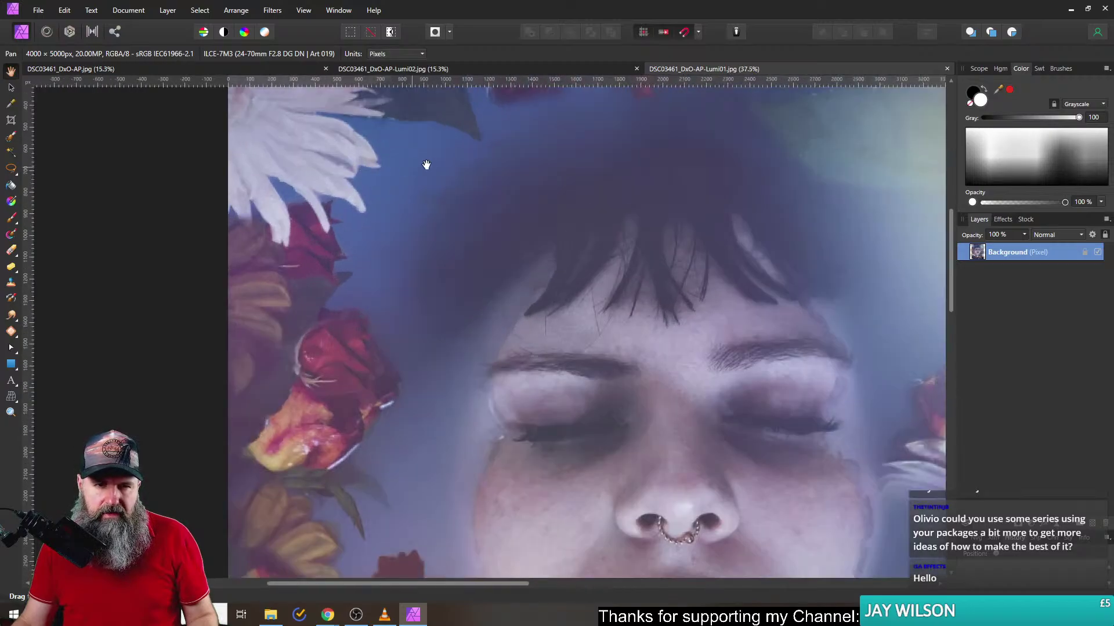
pyautogui.scroll(-3, 393, 296)
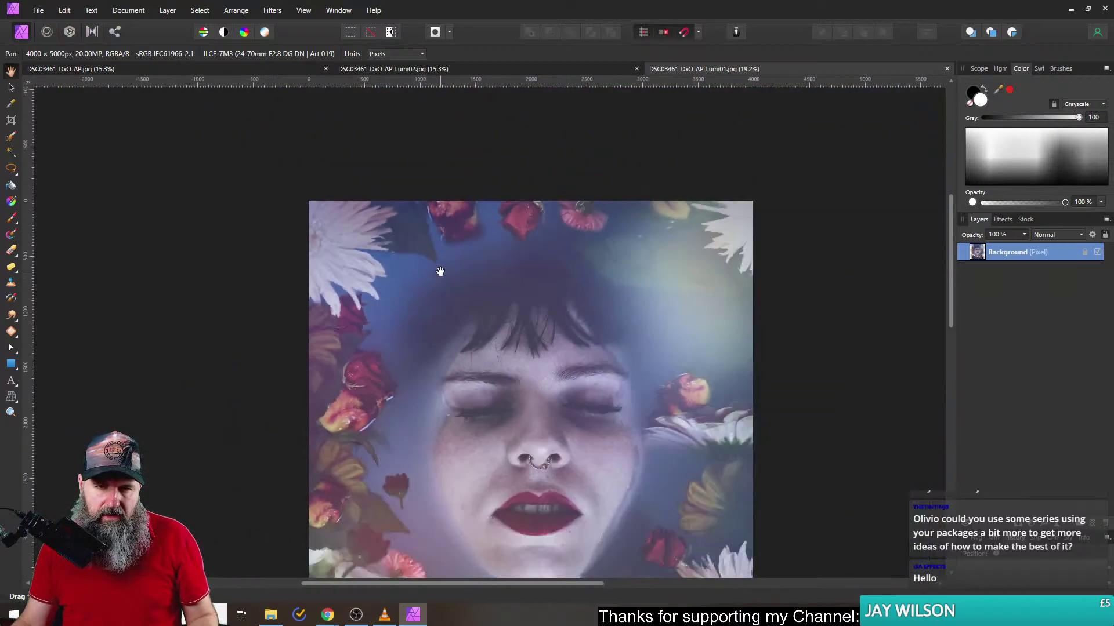
pyautogui.moveTo(441, 272); pyautogui.dragTo(448, 205)
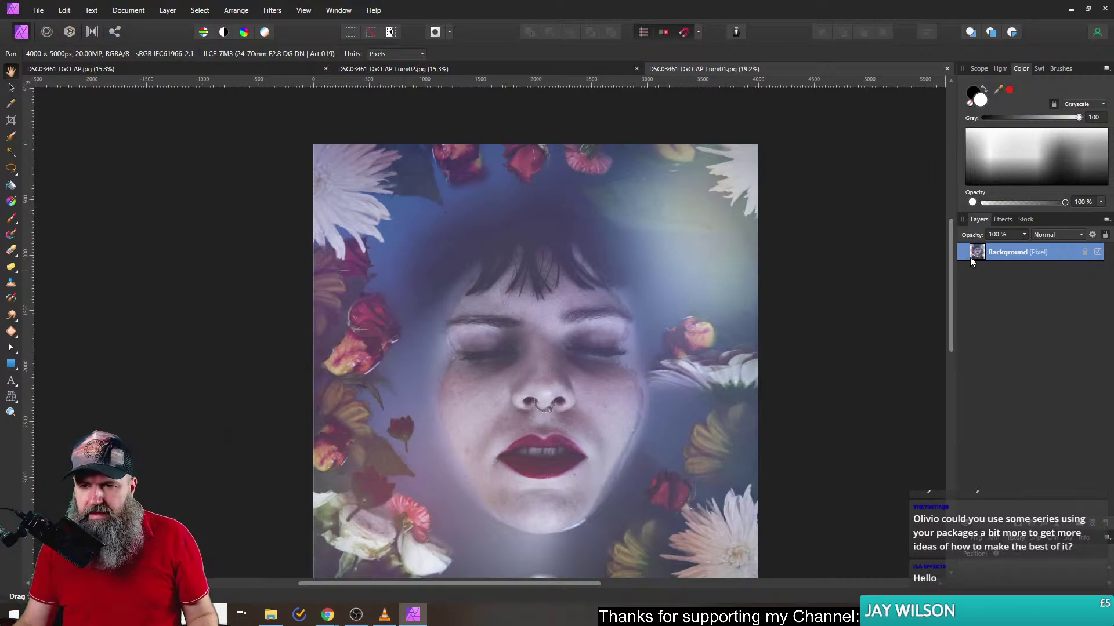
# - Add an HSL adjustment to the Lumi01 portrait and retarget its cyan range to the blue background beside the white flower
pyautogui.click(986, 523)
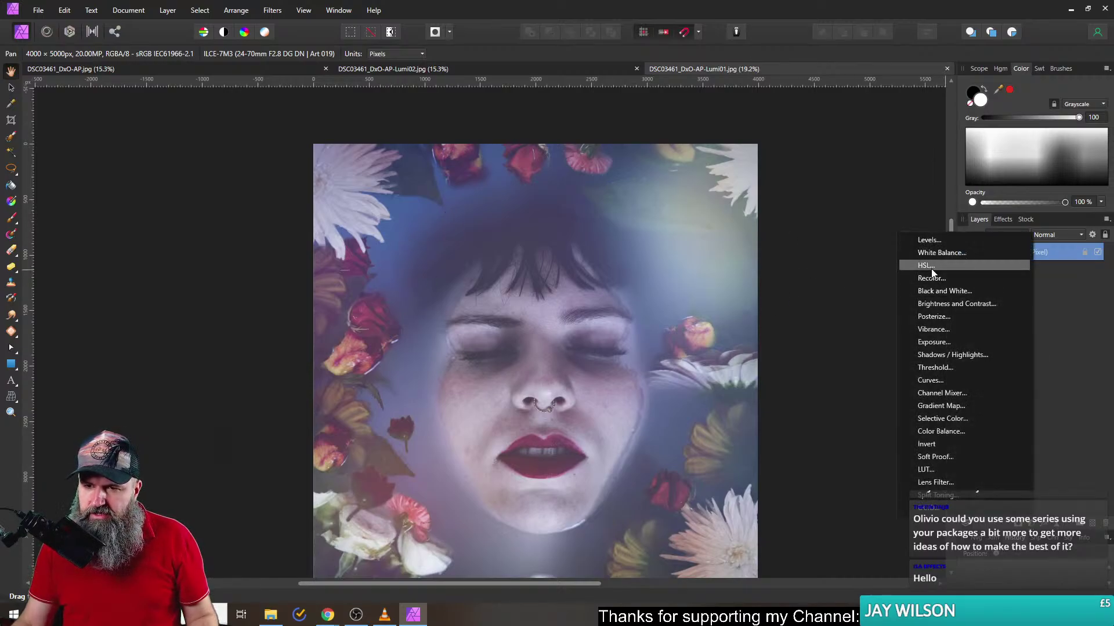
pyautogui.click(926, 265)
pyautogui.scroll(-2, 534, 291)
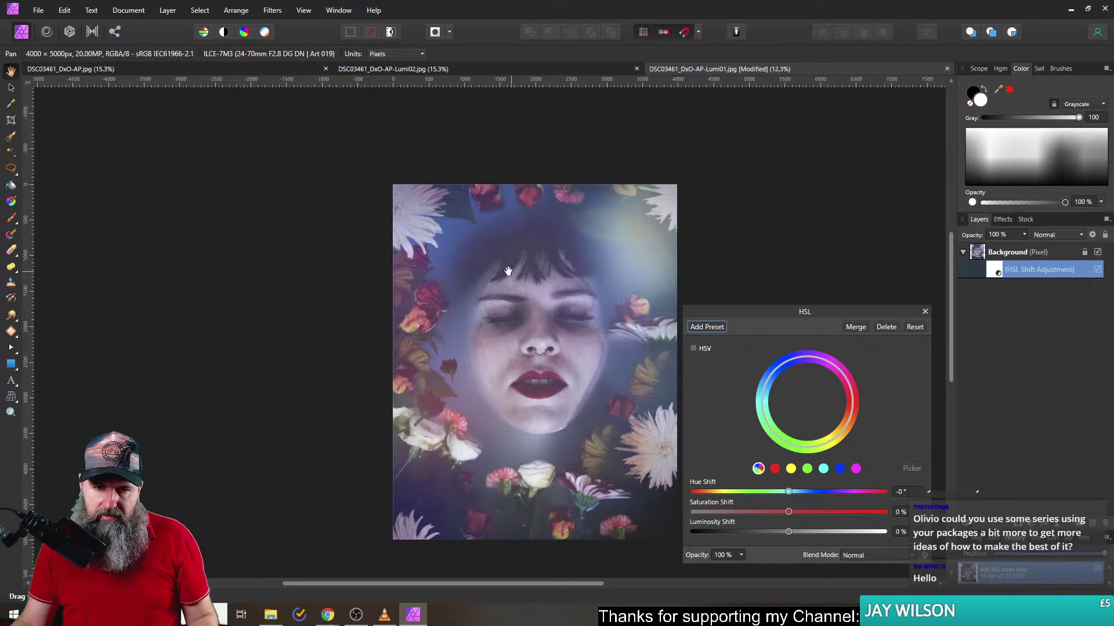
pyautogui.scroll(1, 509, 271)
pyautogui.click(823, 468)
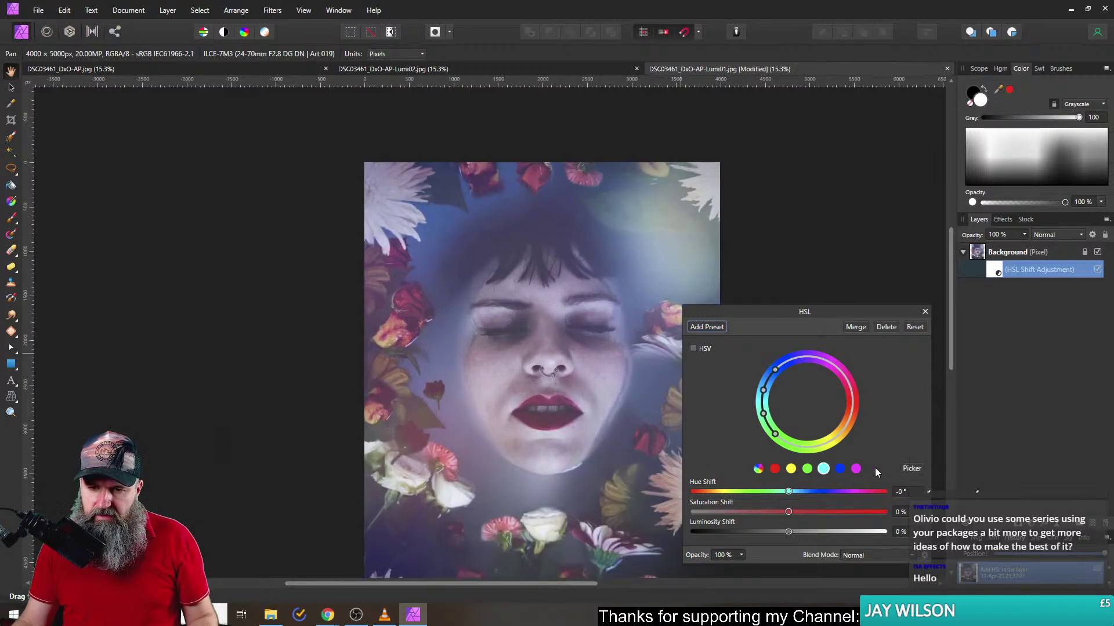
pyautogui.click(911, 469)
pyautogui.click(441, 214)
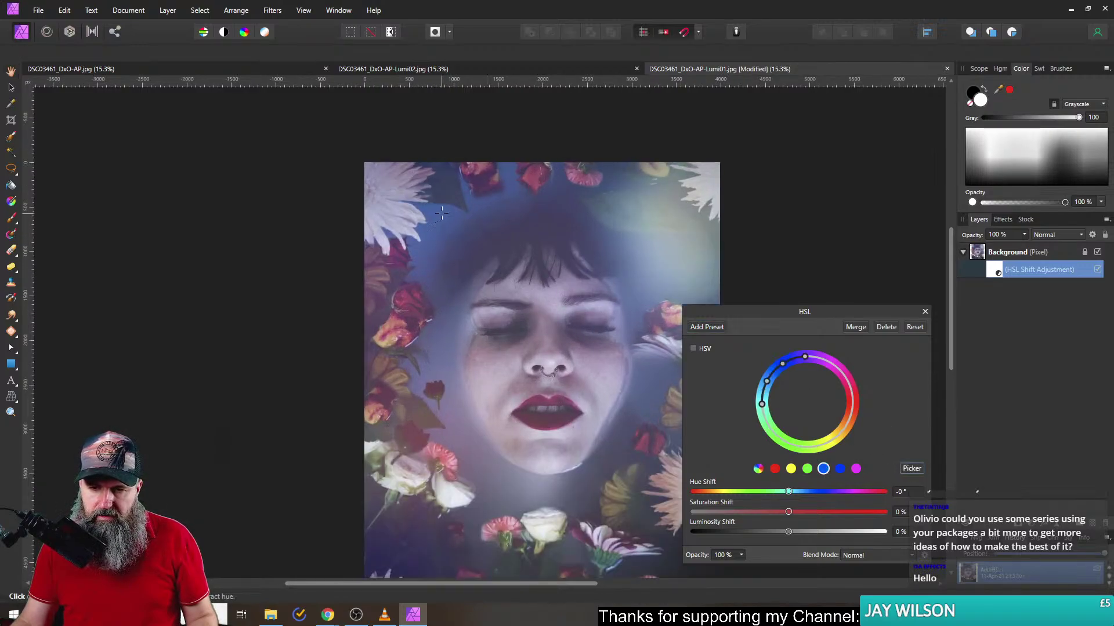
# - Set the sampled blue range's Hue Shift to 10.4° and Saturation Shift to -19%, and close the HSL settings
pyautogui.moveTo(789, 513)
pyautogui.mouseDown()
pyautogui.moveTo(756, 504)
pyautogui.moveTo(772, 511)
pyautogui.mouseUp()
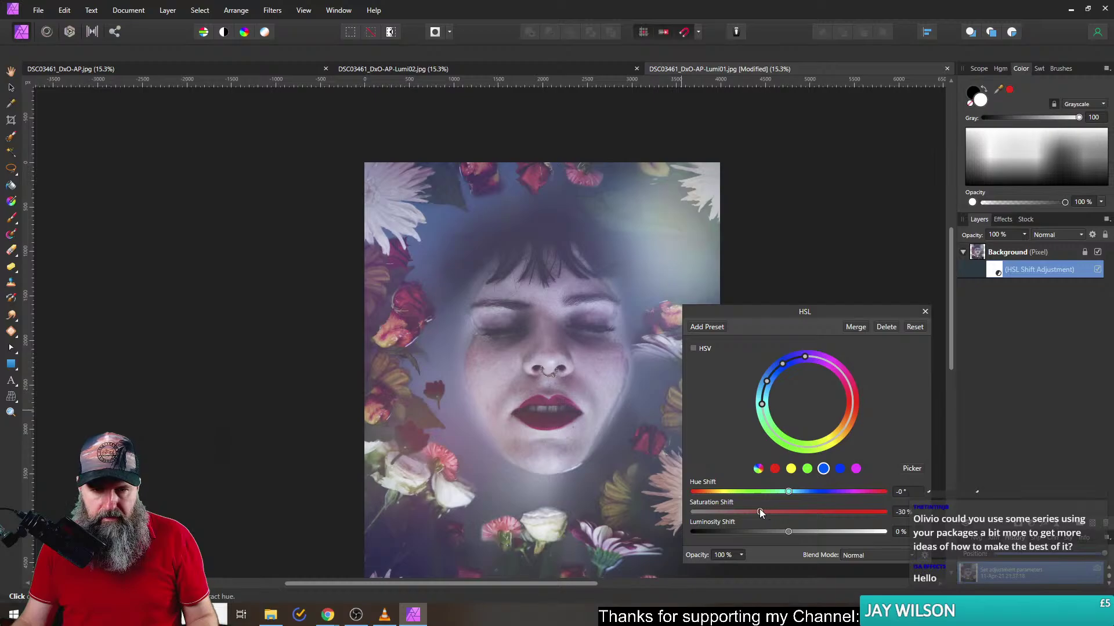
pyautogui.moveTo(763, 511); pyautogui.dragTo(792, 491)
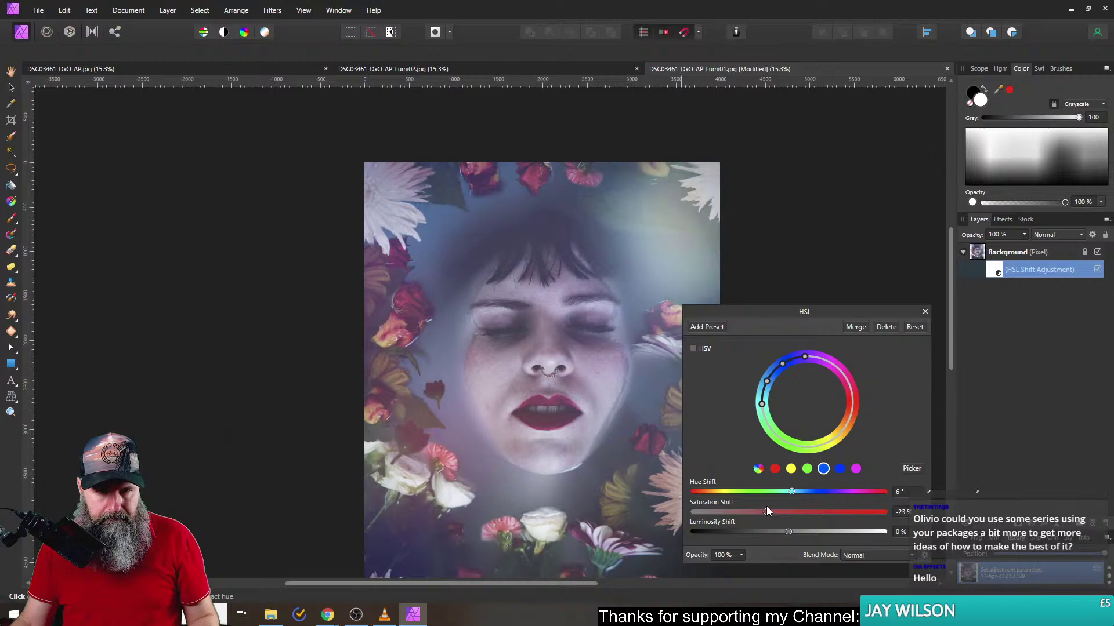
pyautogui.moveTo(797, 492); pyautogui.dragTo(805, 493)
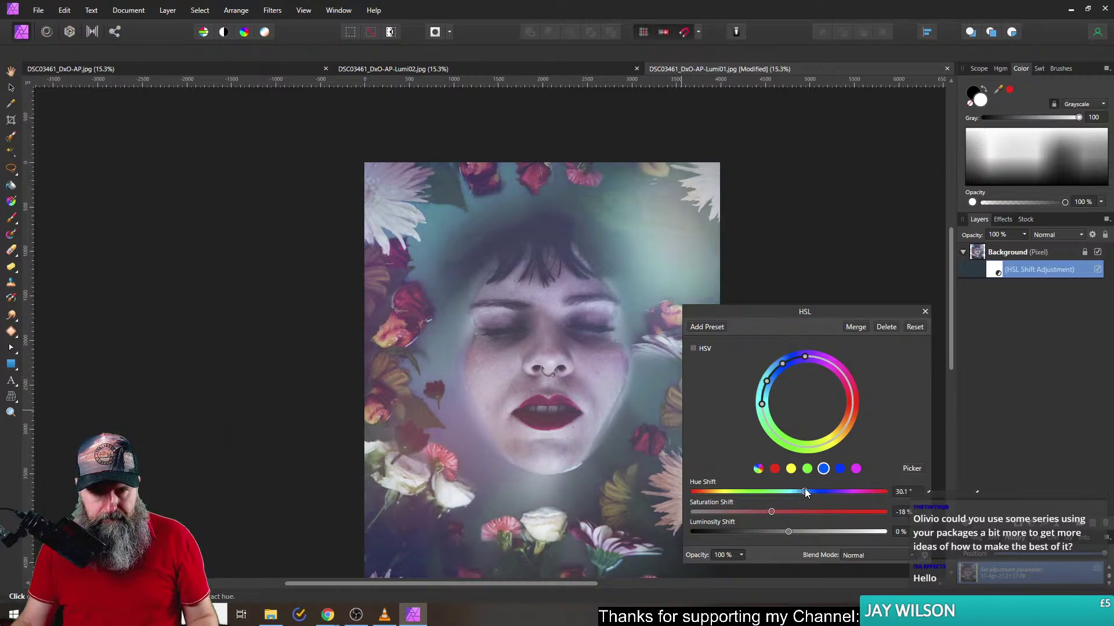
pyautogui.moveTo(773, 312); pyautogui.dragTo(843, 198)
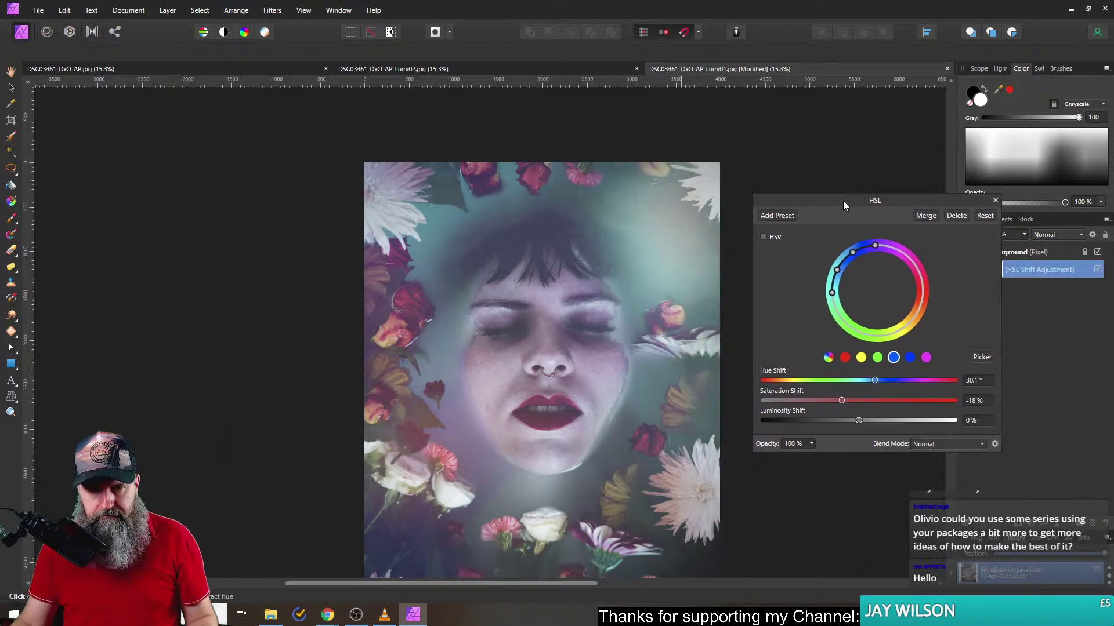
pyautogui.moveTo(876, 378); pyautogui.dragTo(841, 396)
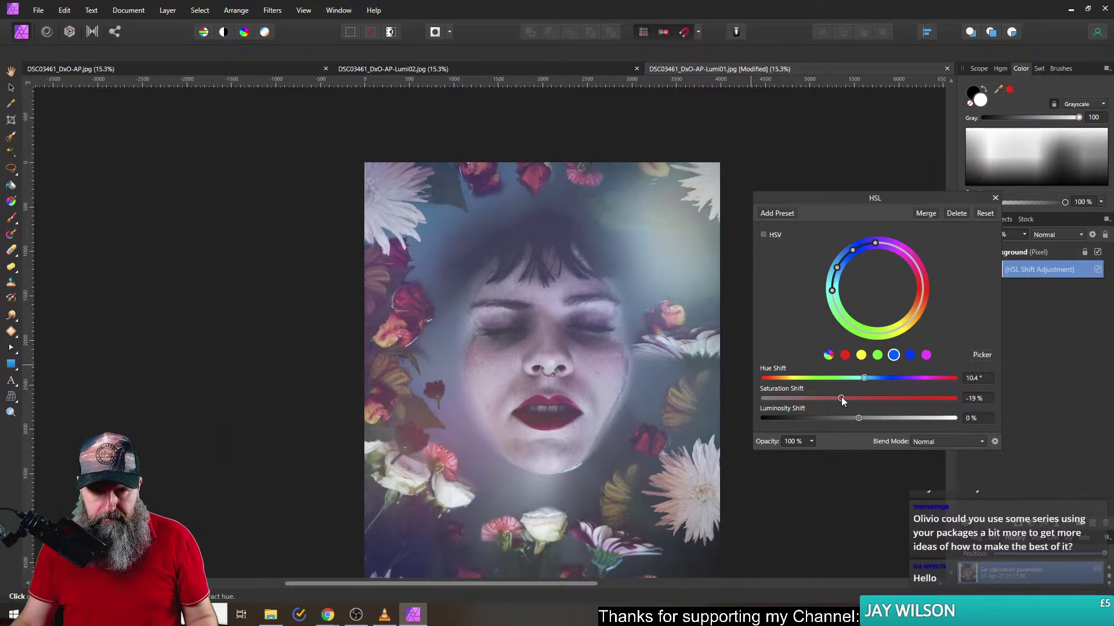
pyautogui.click(995, 198)
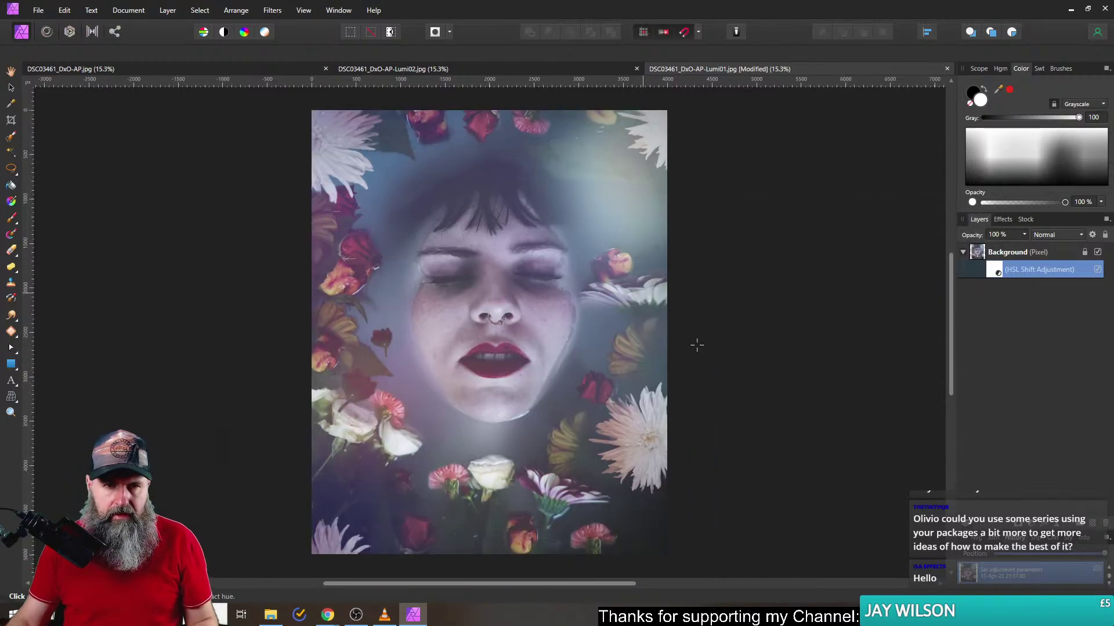
# - Compare the Lumi01 portrait with and without the HSL adjustment
pyautogui.click(1097, 269)
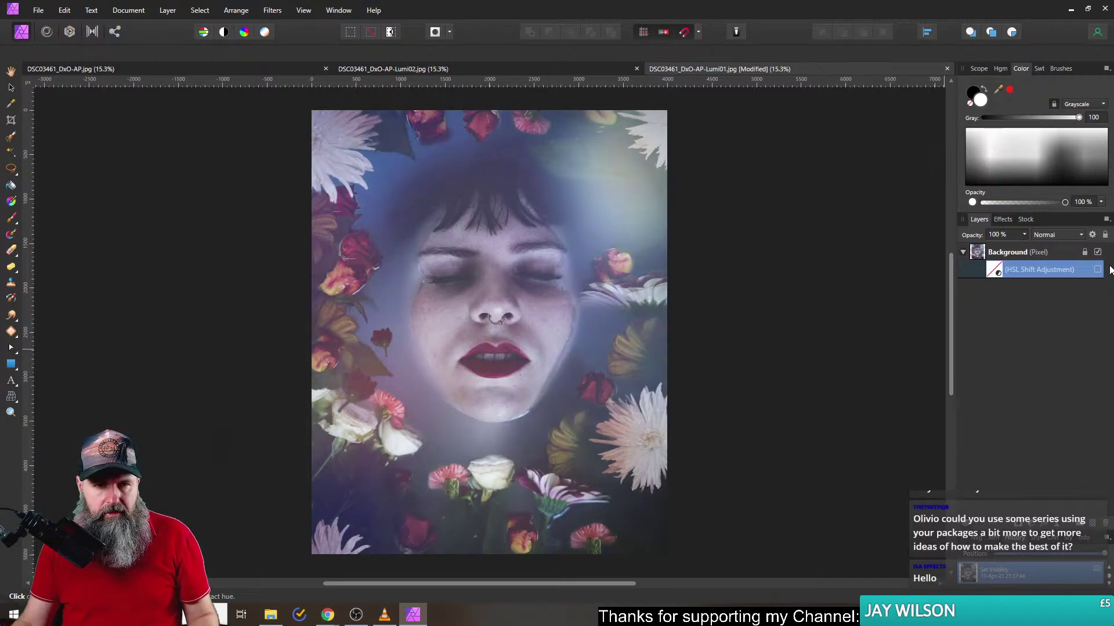
pyautogui.click(1097, 269)
pyautogui.click(1098, 270)
pyautogui.click(1098, 270)
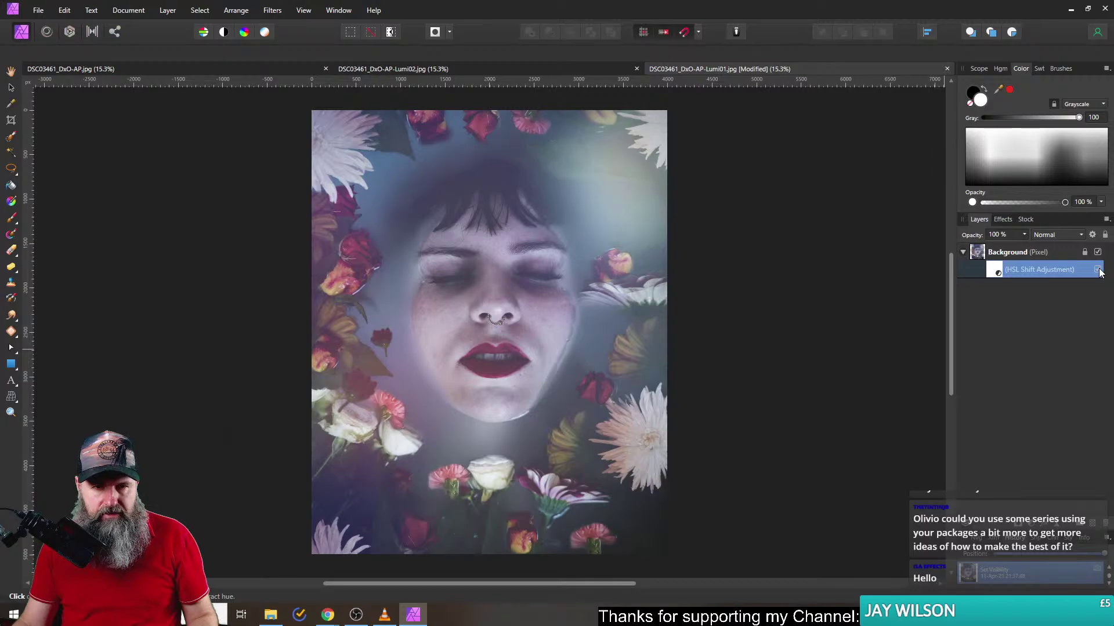
pyautogui.click(1097, 270)
pyautogui.click(1097, 270)
pyautogui.click(1098, 270)
pyautogui.click(1097, 270)
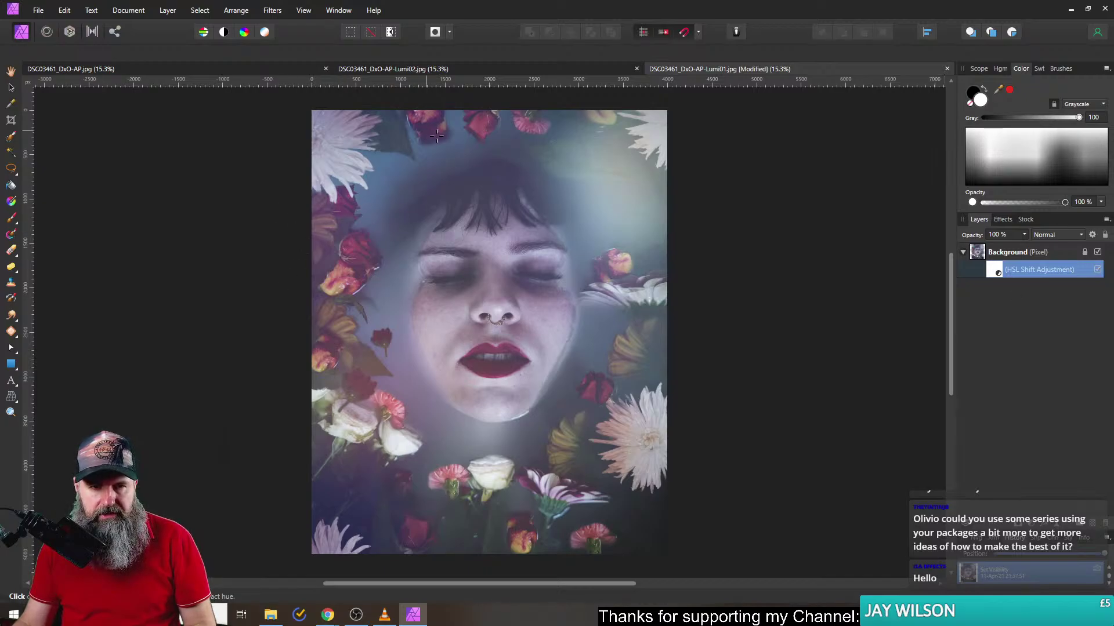
pyautogui.click(1097, 269)
pyautogui.click(1097, 270)
pyautogui.click(1097, 270)
pyautogui.click(1100, 271)
pyautogui.click(1100, 271)
pyautogui.click(1100, 270)
pyautogui.click(1100, 271)
pyautogui.click(1097, 270)
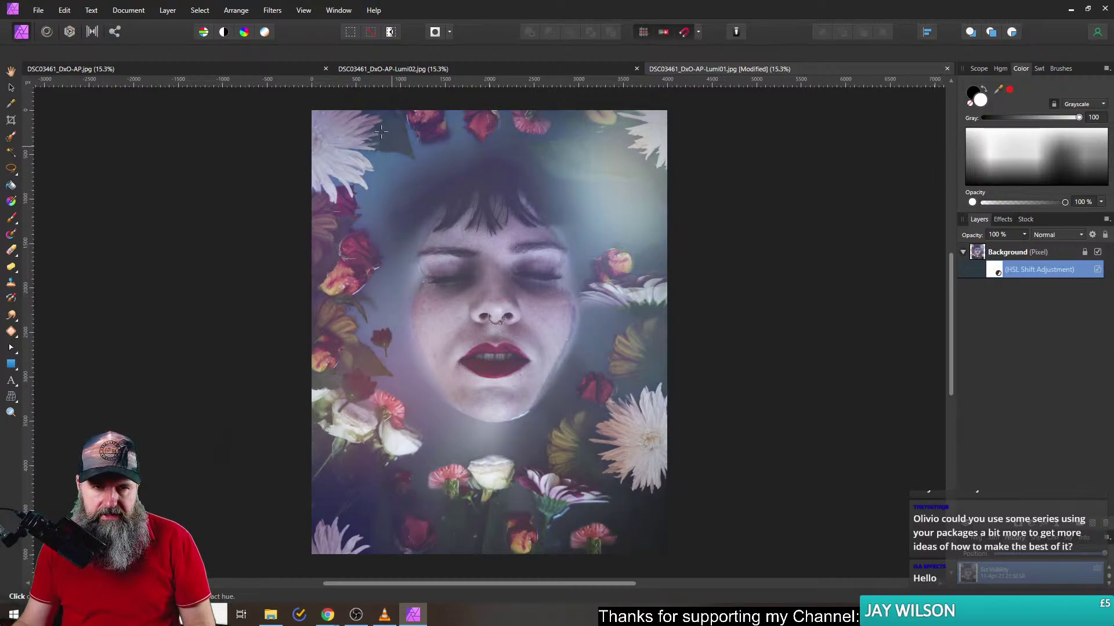
# - Return to the original DSC03461_DxO-AP.jpg portrait and add a Selective Color adjustment with its settings placed beside the image
pyautogui.press('Delete')
pyautogui.press('h')
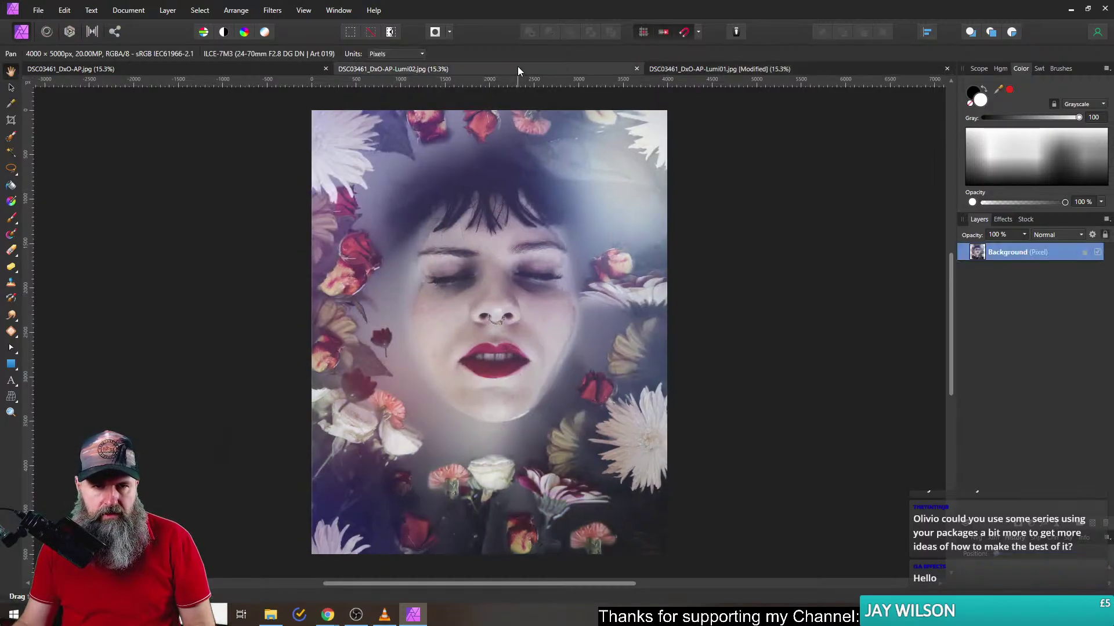
pyautogui.click(244, 70)
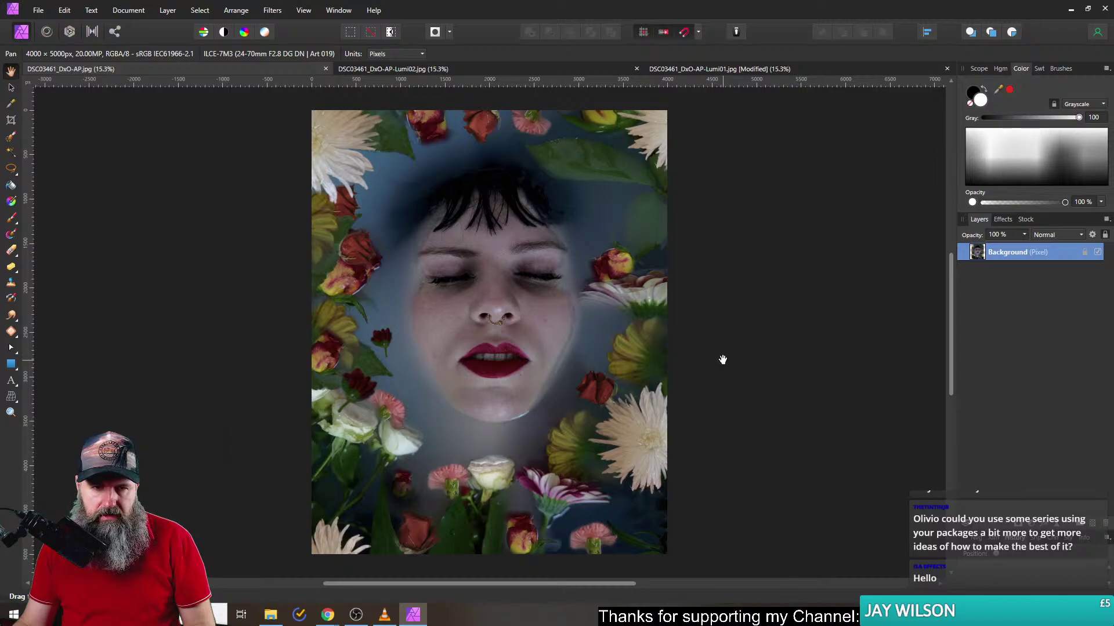
pyautogui.click(1027, 531)
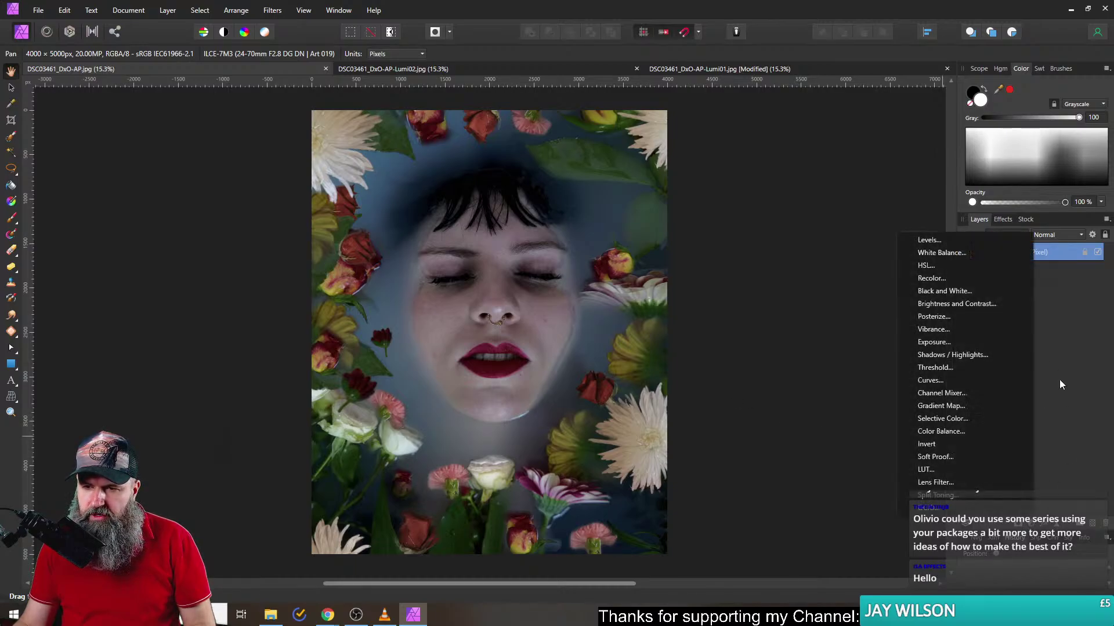
pyautogui.click(947, 417)
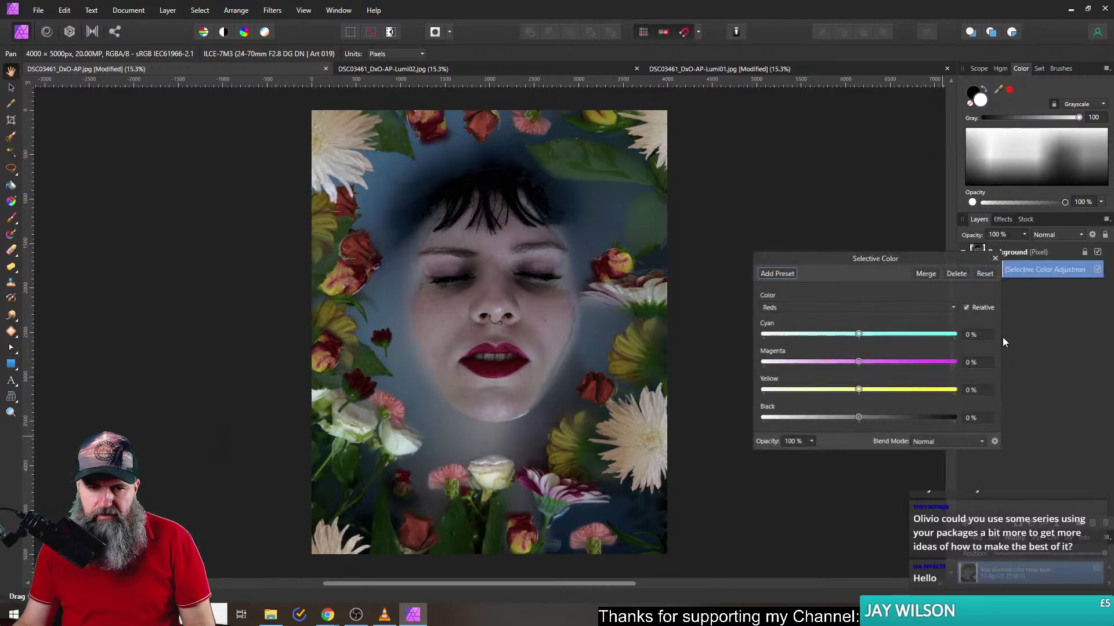
pyautogui.moveTo(837, 270); pyautogui.dragTo(752, 232)
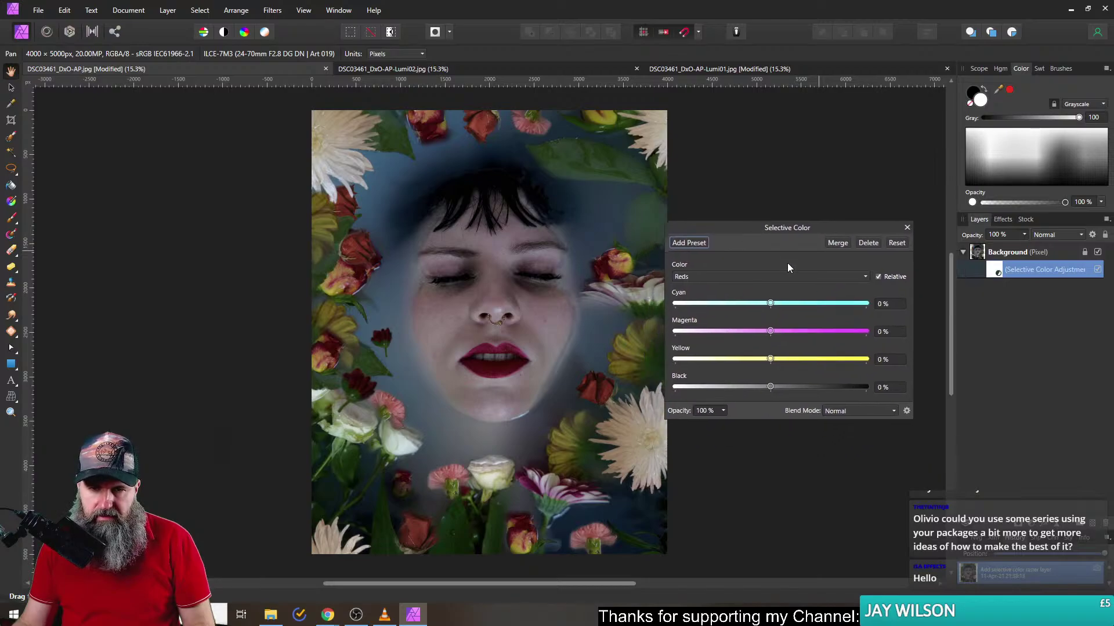
# - Set the Selective Color Reds to Cyan -89%, Magenta 6% and Yellow -87%
pyautogui.click(705, 276)
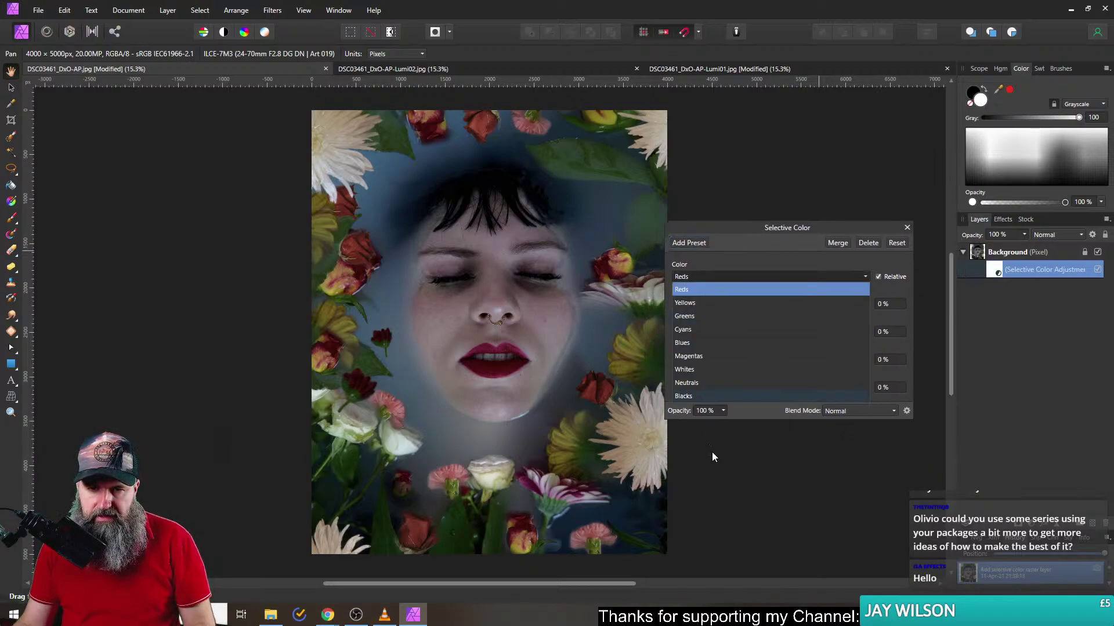
pyautogui.click(695, 262)
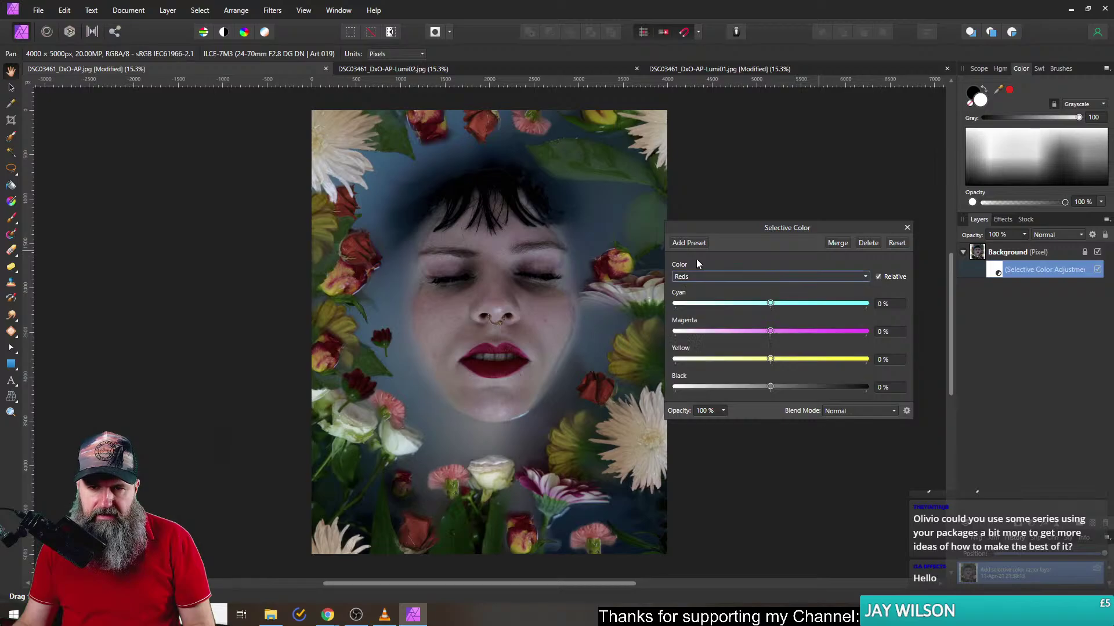
pyautogui.click(717, 277)
pyautogui.click(694, 289)
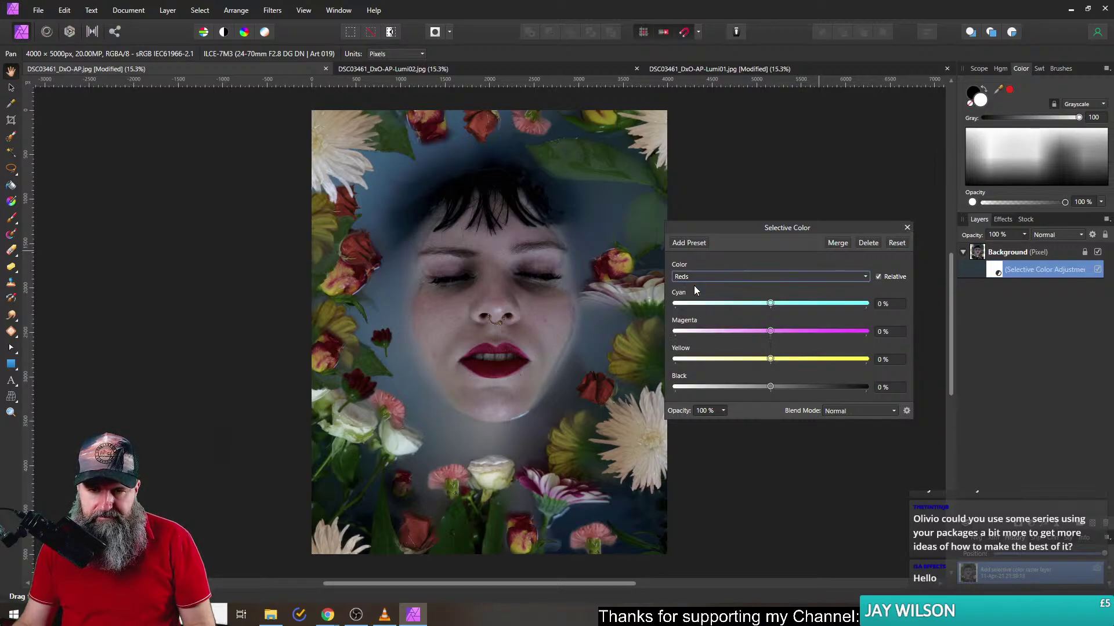
pyautogui.moveTo(770, 304); pyautogui.dragTo(686, 310)
pyautogui.moveTo(770, 331); pyautogui.dragTo(705, 360)
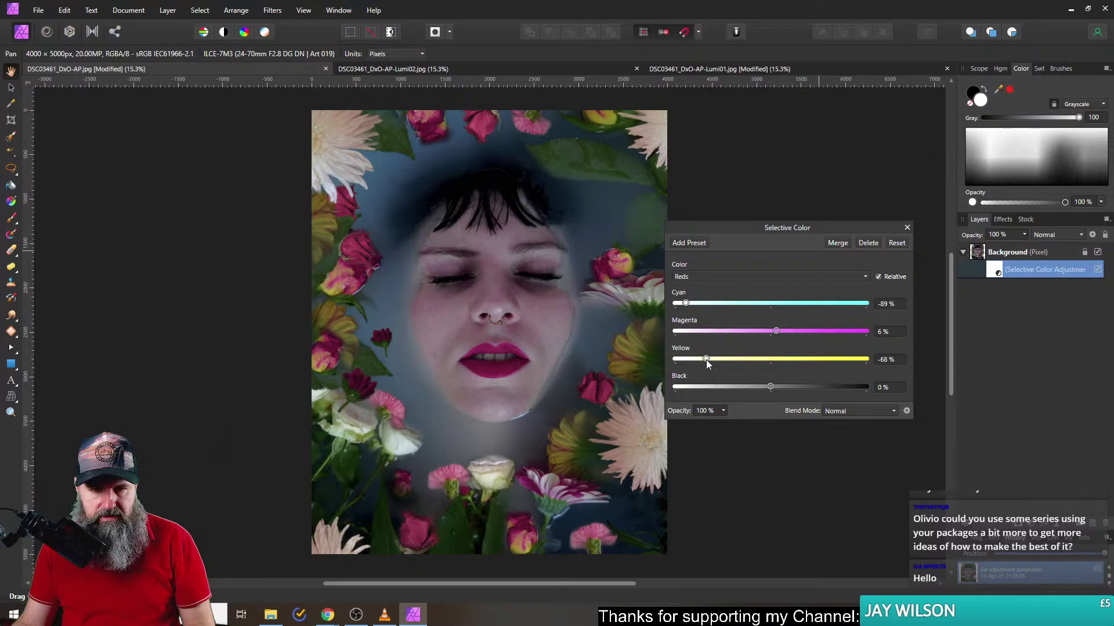
# - Adjust the Selective Color Yellows, and set the Greens to Cyan 21%, Magenta 12% and Yellow -59%
pyautogui.click(720, 276)
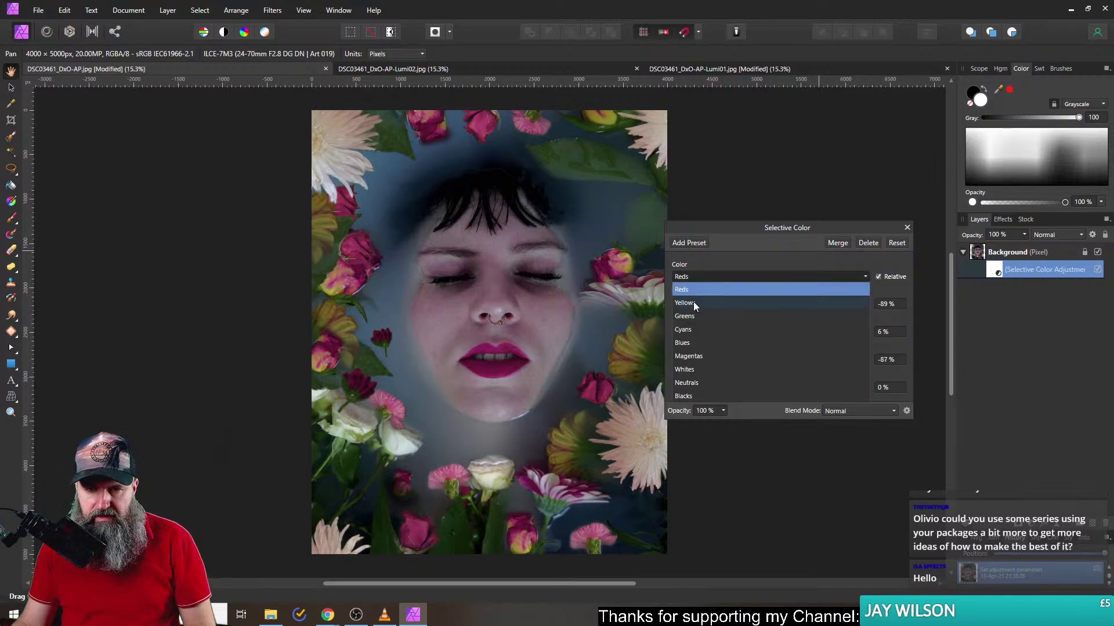
pyautogui.click(694, 303)
pyautogui.moveTo(770, 359); pyautogui.dragTo(727, 300)
pyautogui.click(737, 277)
pyautogui.click(700, 314)
pyautogui.moveTo(770, 359); pyautogui.dragTo(714, 360)
pyautogui.moveTo(759, 302); pyautogui.dragTo(782, 333)
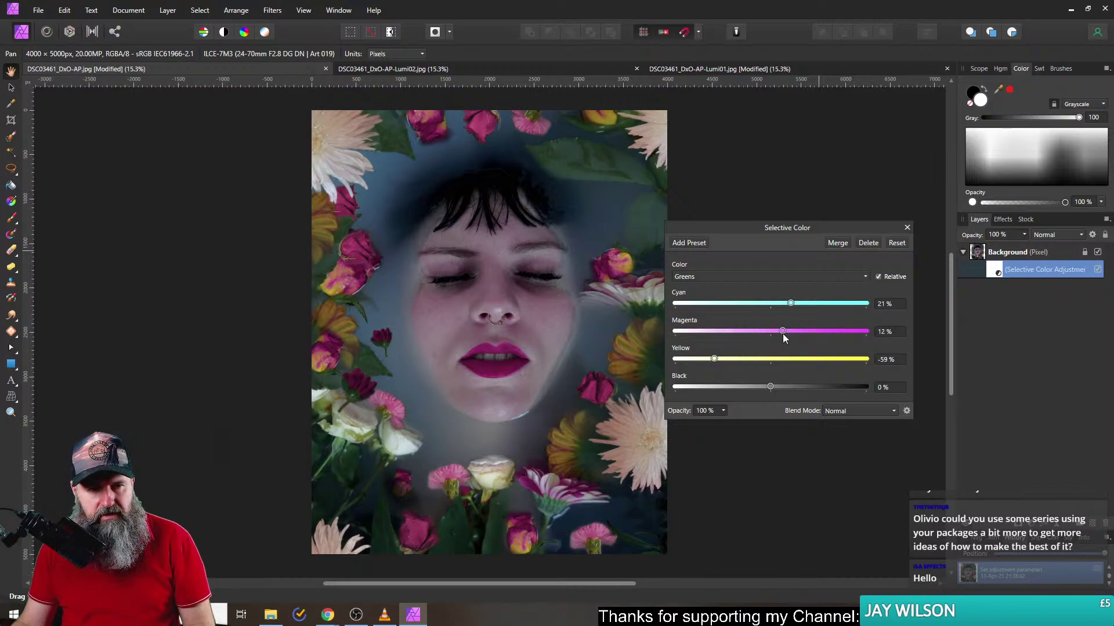
# - Set the Selective Color Cyans to Cyan 13%, Magenta -34% and Yellow 32%, and adjust the Blues
pyautogui.click(746, 278)
pyautogui.click(695, 330)
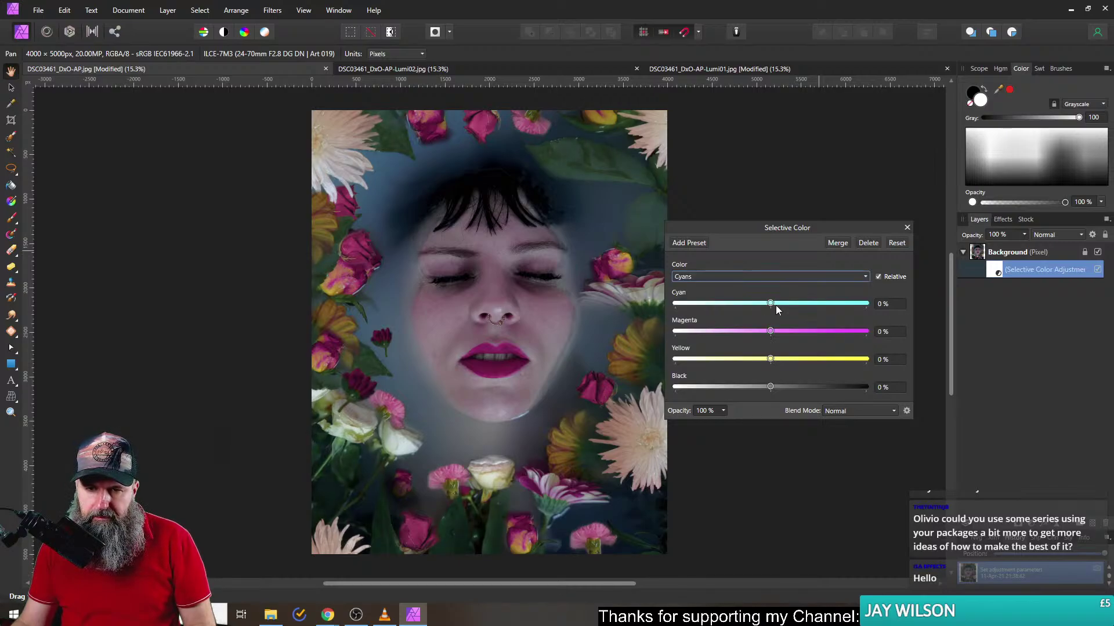
pyautogui.moveTo(770, 303); pyautogui.dragTo(801, 359)
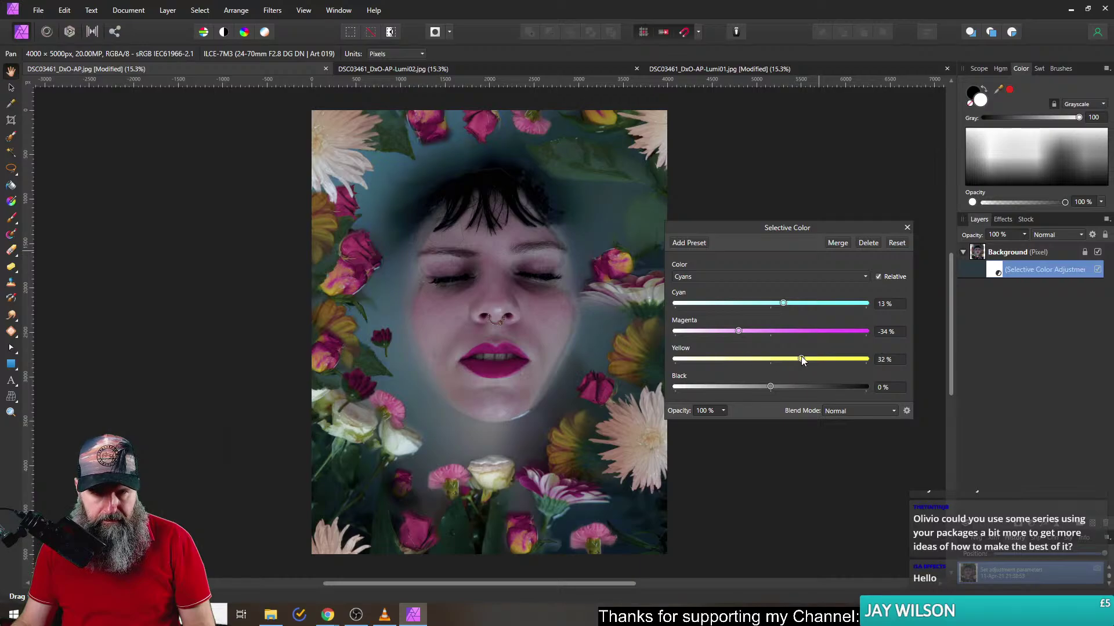
pyautogui.click(758, 277)
pyautogui.click(693, 336)
pyautogui.moveTo(770, 301); pyautogui.dragTo(770, 359)
# - Set the Selective Color Magentas to Cyan -18% and Magenta -45%, and the Whites to Cyan -37%, Magenta 6% and Yellow -41%
pyautogui.click(754, 277)
pyautogui.click(690, 356)
pyautogui.click(756, 278)
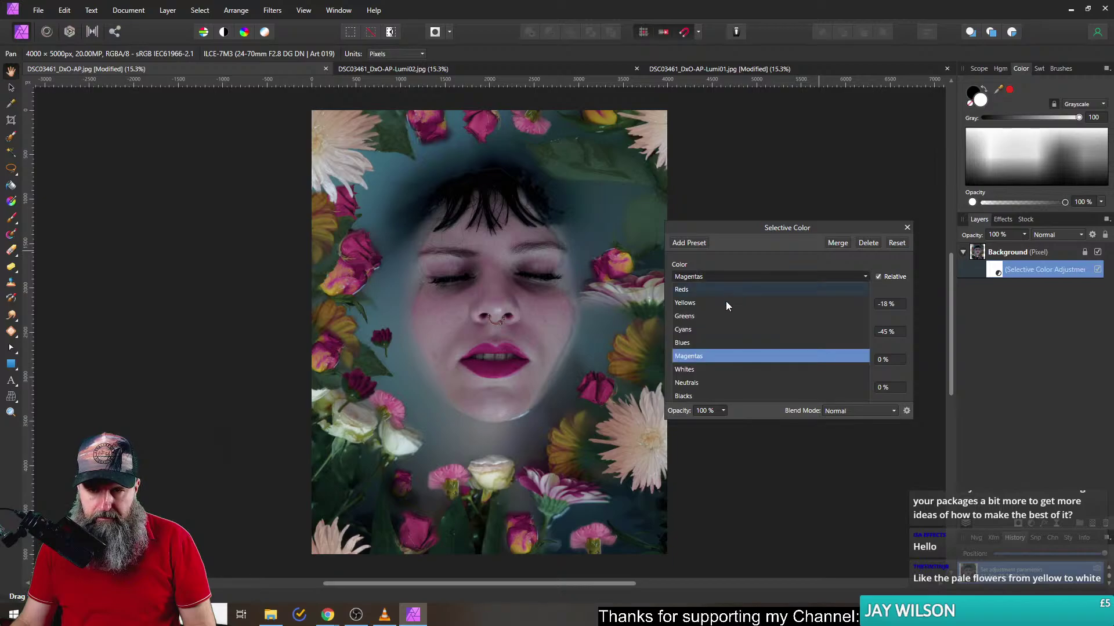
pyautogui.click(690, 369)
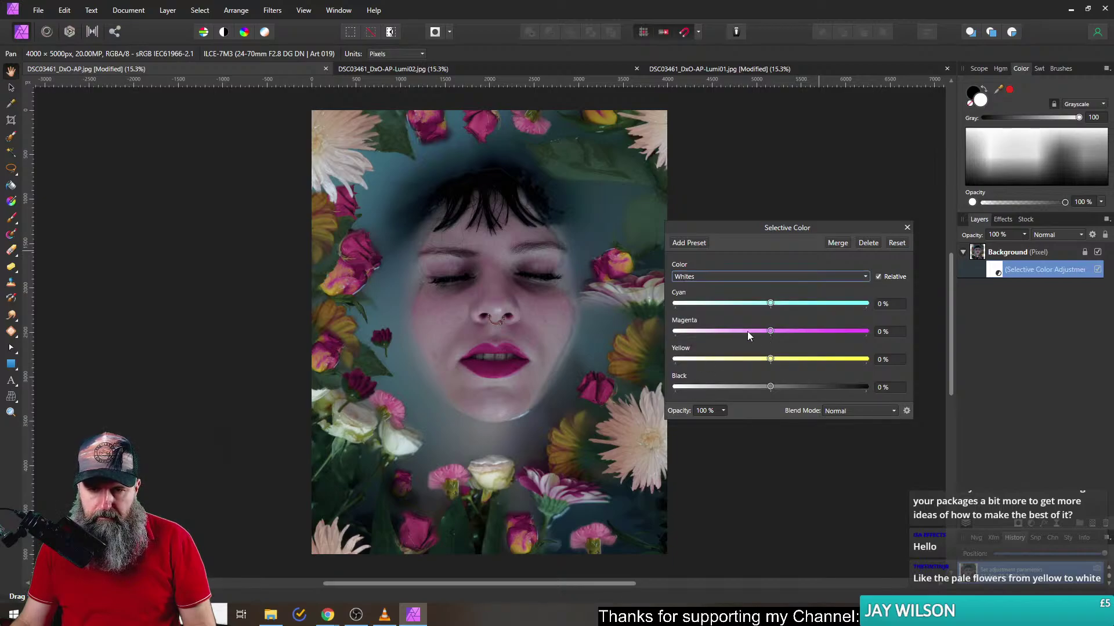
pyautogui.moveTo(771, 303); pyautogui.dragTo(733, 360)
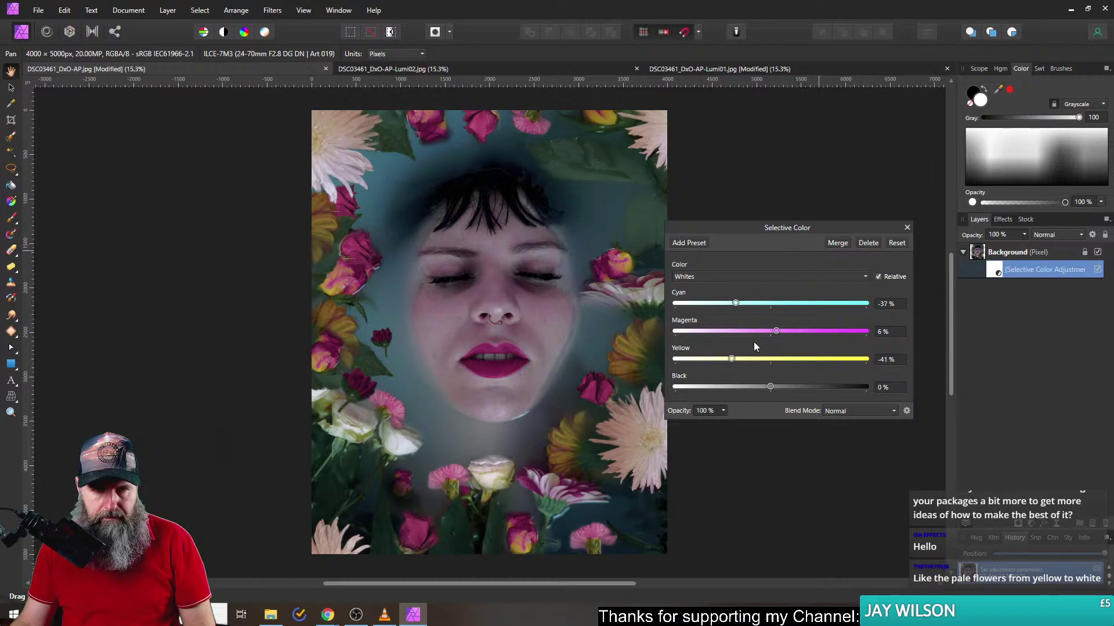
# - Set the Neutrals to Cyan 8% and the Blacks to Cyan 6% and Magenta 2%, and close the Selective Color settings
pyautogui.click(749, 276)
pyautogui.click(687, 382)
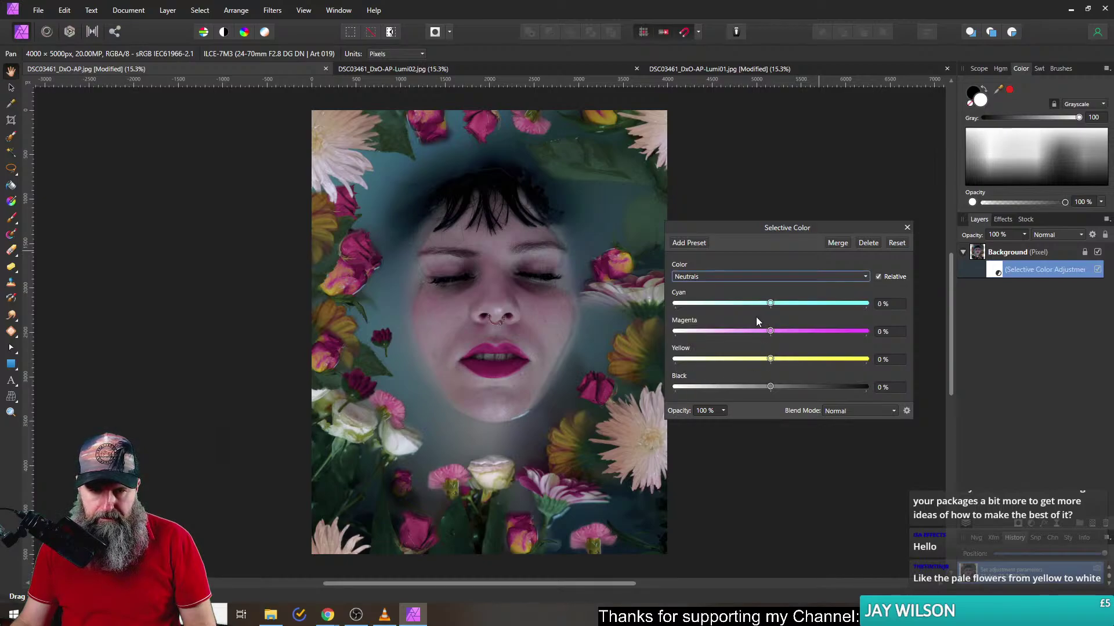
pyautogui.moveTo(771, 303); pyautogui.dragTo(771, 360)
pyautogui.click(770, 275)
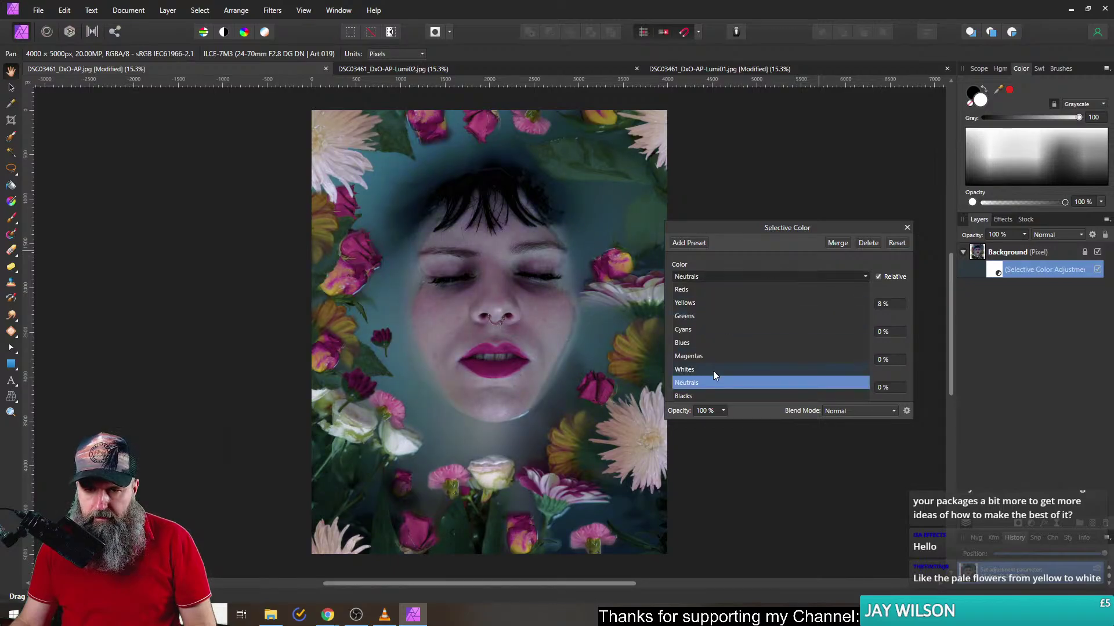
pyautogui.click(689, 397)
pyautogui.moveTo(771, 304); pyautogui.dragTo(773, 333)
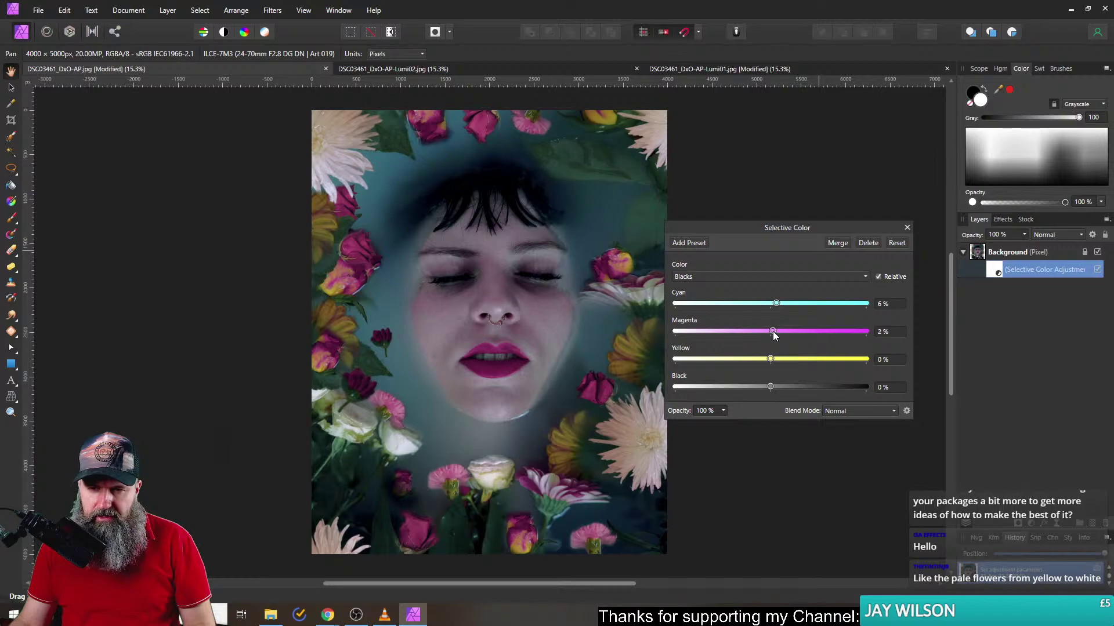
pyautogui.click(734, 276)
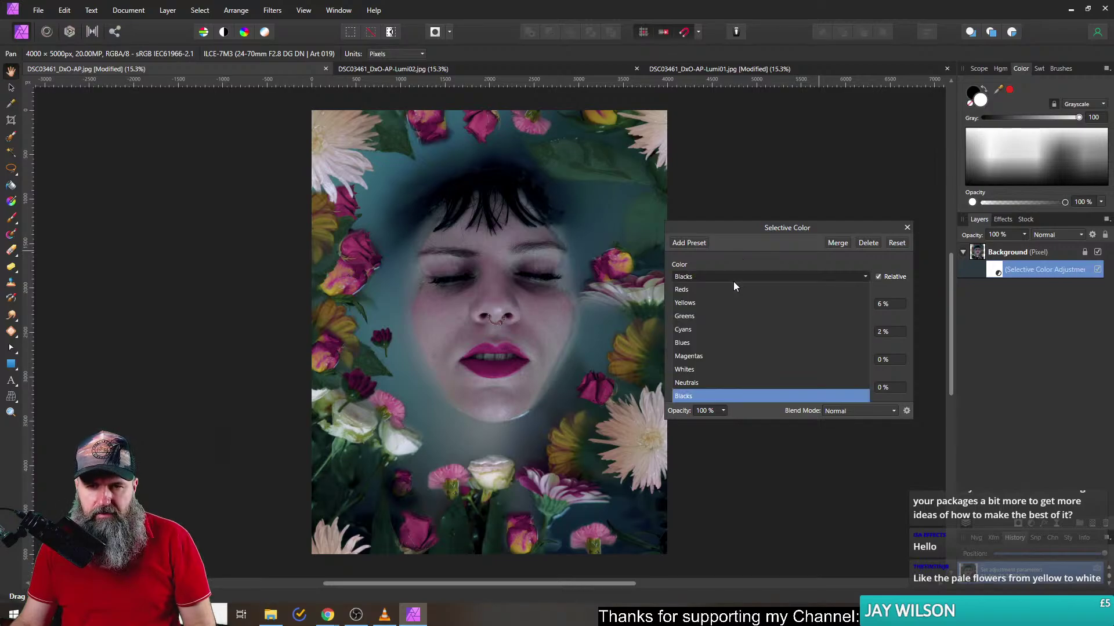
pyautogui.click(745, 263)
pyautogui.click(907, 229)
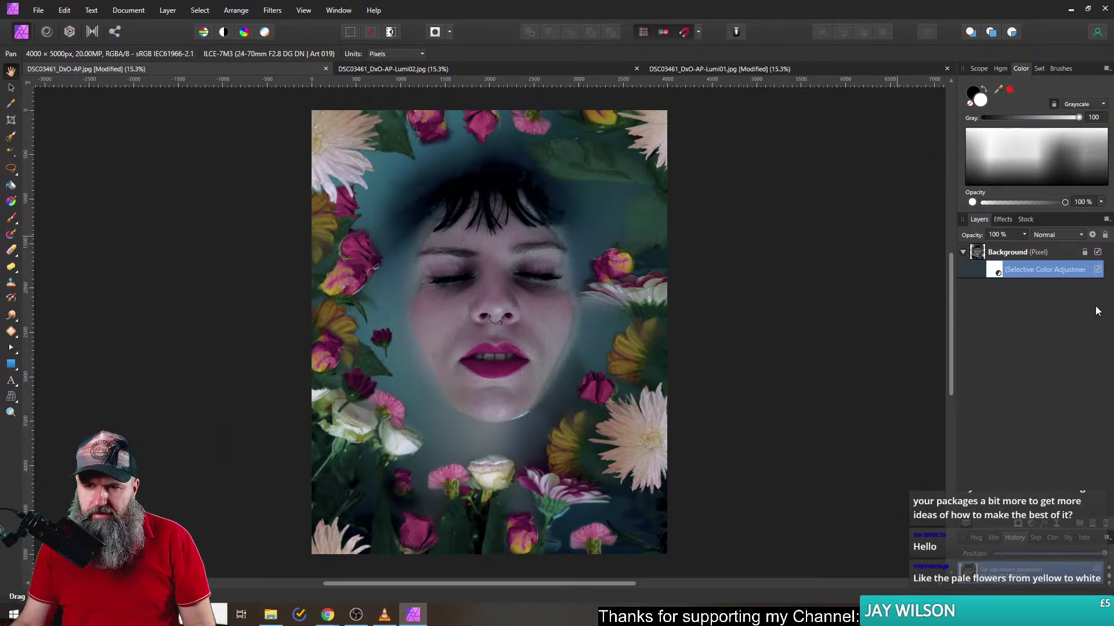
# - Compare the original portrait with and without the Selective Color adjustment
pyautogui.click(1098, 271)
pyautogui.click(1098, 270)
pyautogui.click(1098, 270)
pyautogui.click(1098, 270)
pyautogui.click(1098, 271)
pyautogui.click(1098, 271)
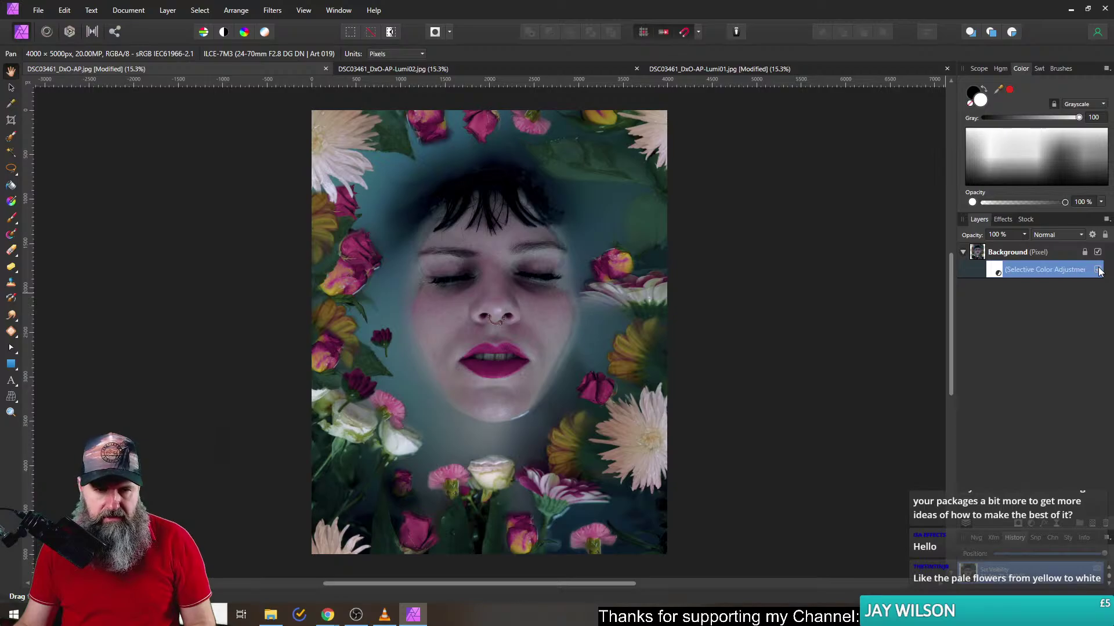
# - Add a Brightness / Contrast adjustment to the portrait with Brightness 17% and Contrast -10%, and close its settings
pyautogui.click(1031, 523)
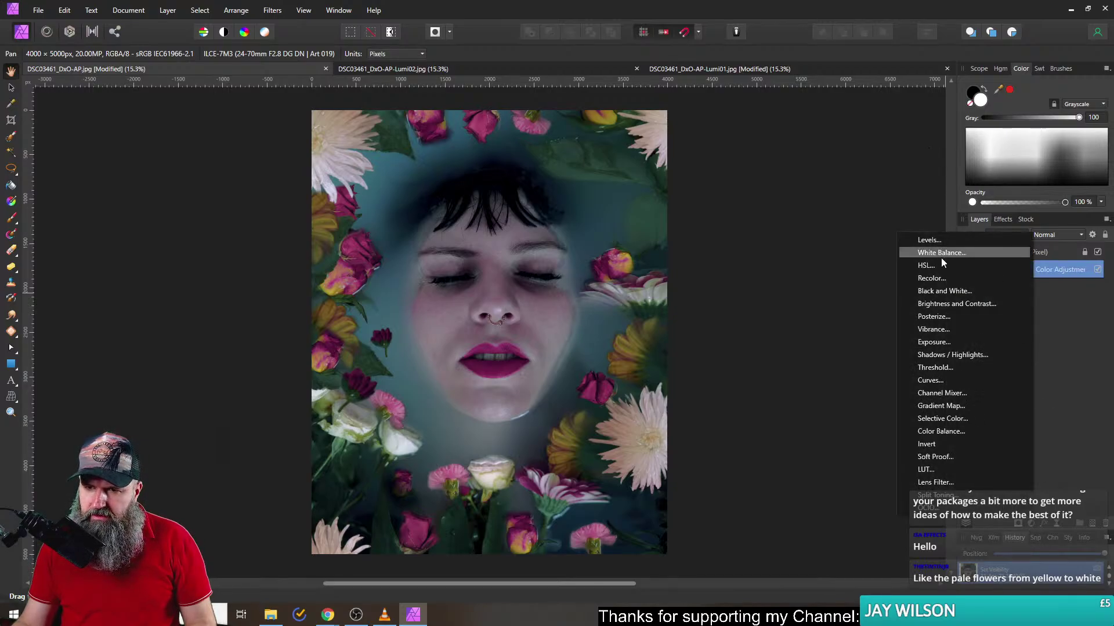
pyautogui.click(1050, 290)
pyautogui.click(994, 269)
pyautogui.click(1031, 523)
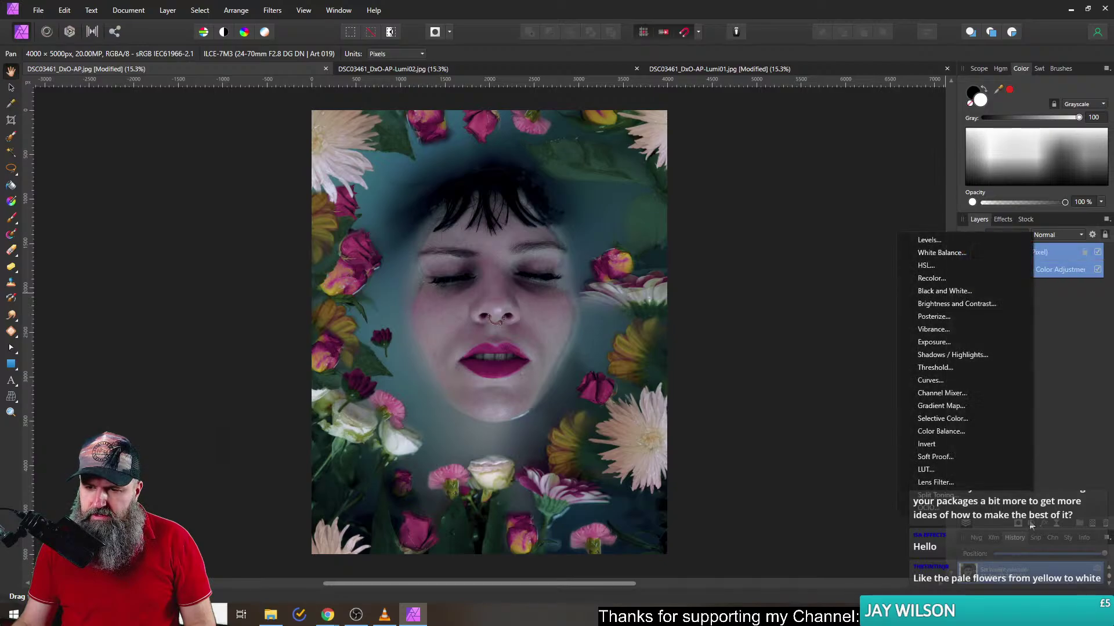
pyautogui.click(952, 304)
pyautogui.moveTo(768, 349)
pyautogui.mouseDown()
pyautogui.moveTo(786, 347)
pyautogui.moveTo(775, 370)
pyautogui.moveTo(760, 371)
pyautogui.moveTo(775, 371)
pyautogui.moveTo(736, 370)
pyautogui.moveTo(783, 377)
pyautogui.moveTo(757, 376)
pyautogui.moveTo(785, 349)
pyautogui.mouseUp()
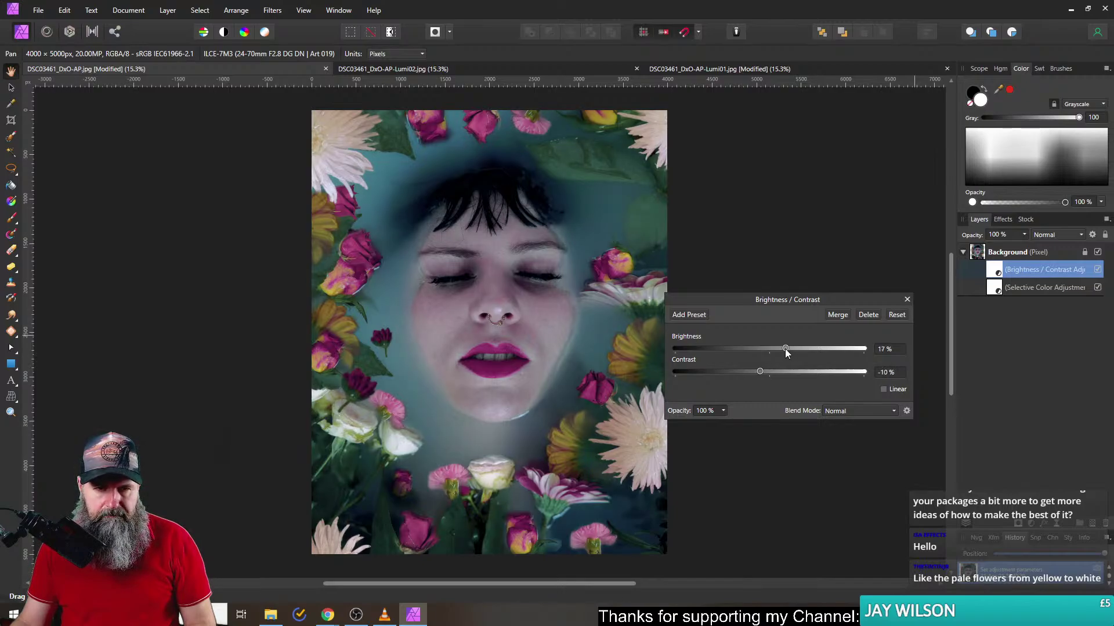
pyautogui.click(907, 299)
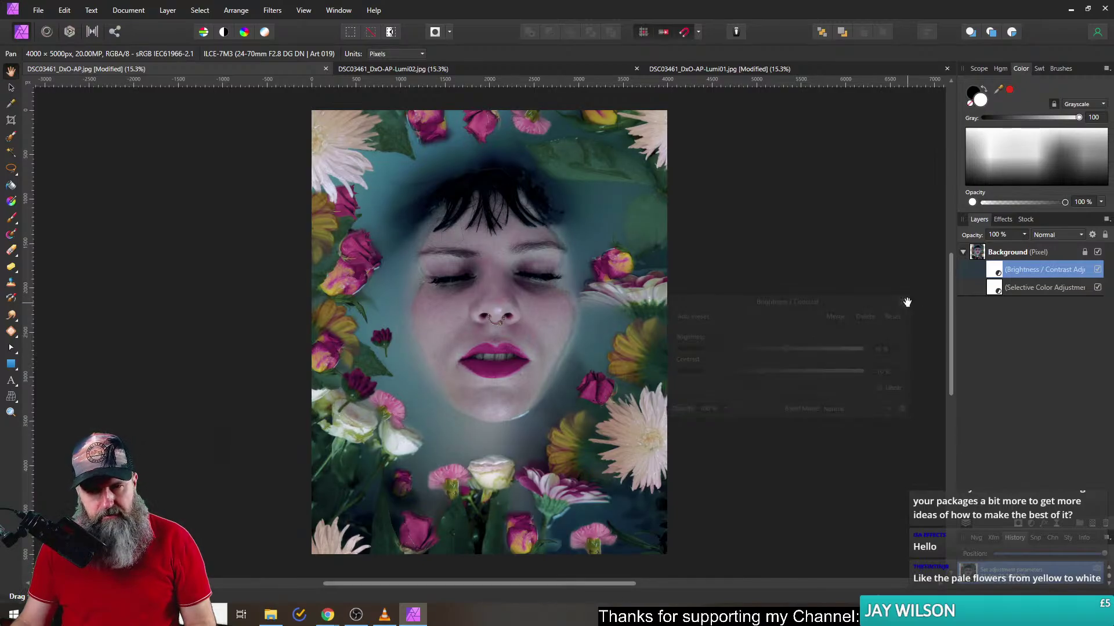
# - Add an empty pixel layer above the Background and ready the Paint Brush with black as the active colour
pyautogui.click(979, 258)
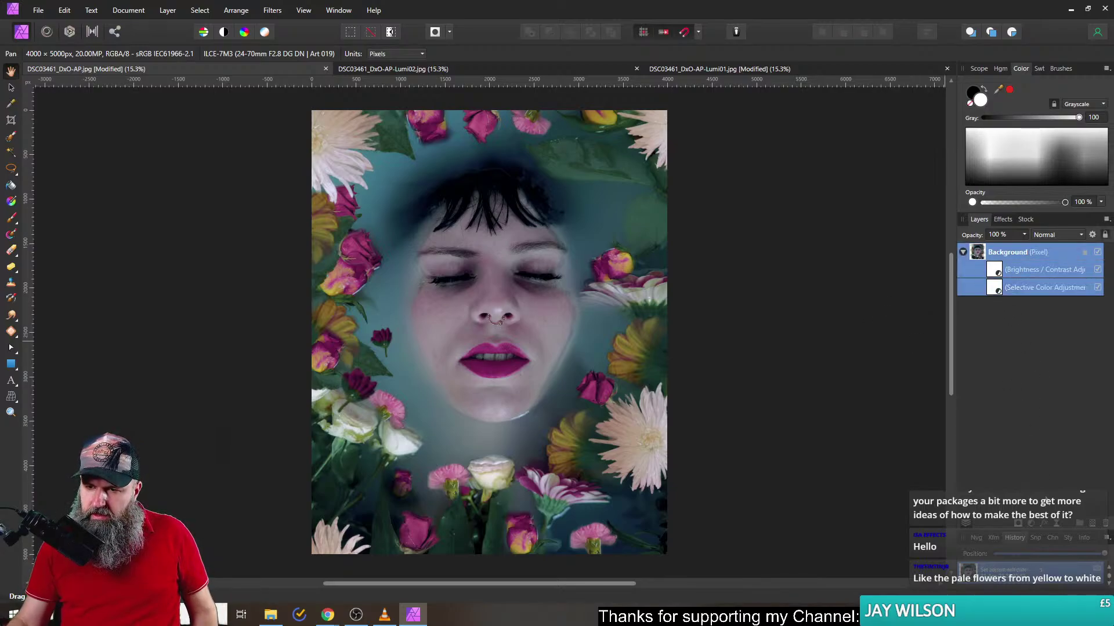
pyautogui.click(1092, 525)
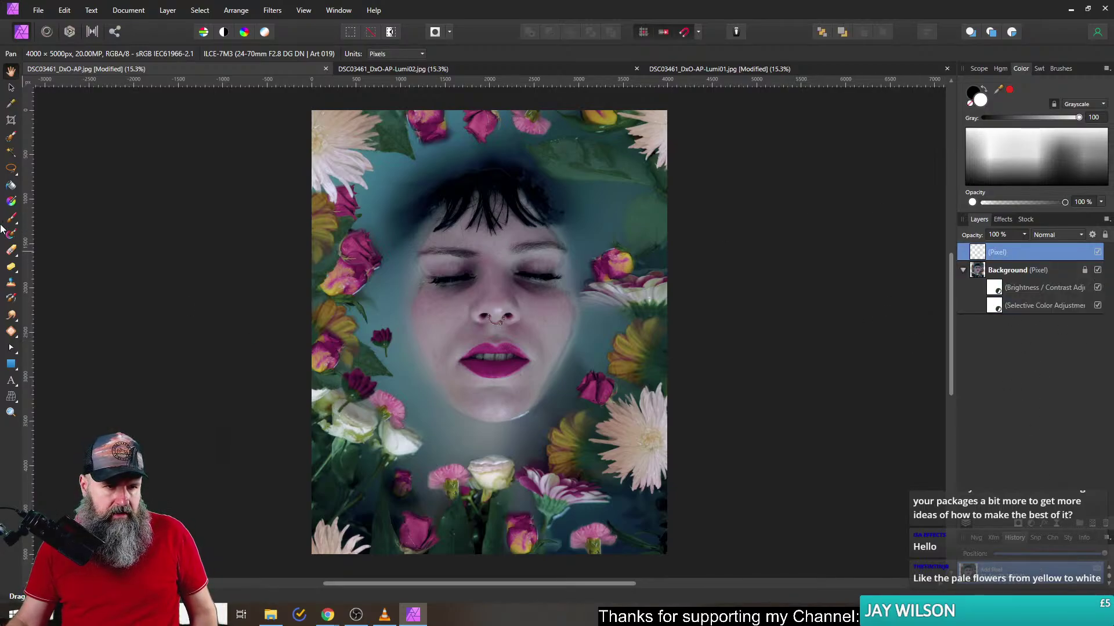
pyautogui.click(11, 218)
pyautogui.click(980, 97)
pyautogui.click(980, 99)
pyautogui.click(973, 92)
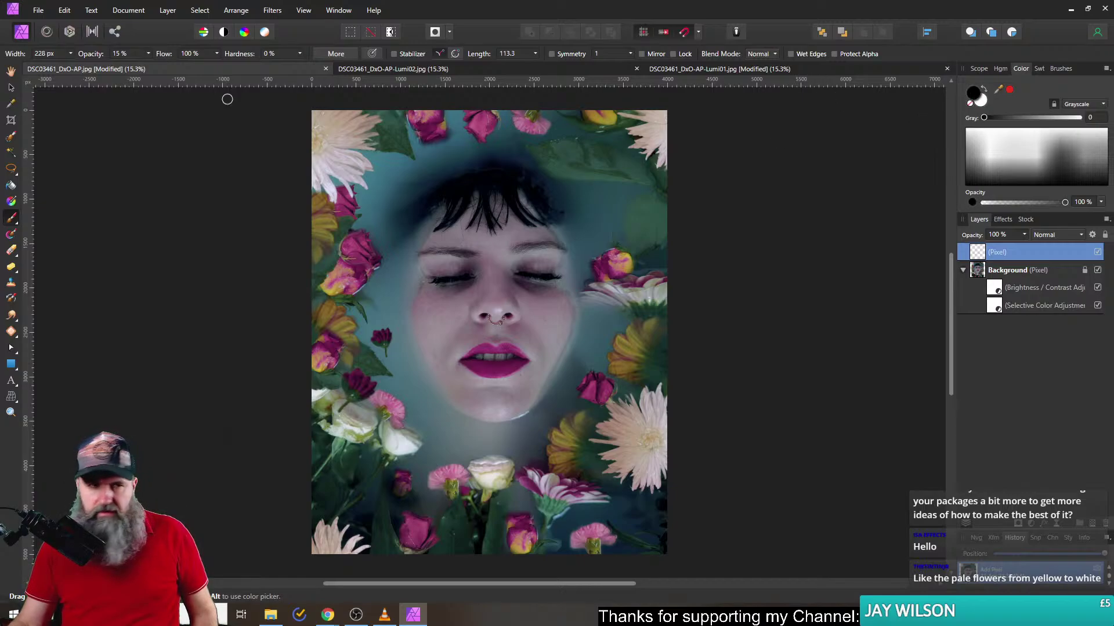
# - Set the Paint Brush width to about 1500 px and paint soft black over the portrait's outer edges on the pixel layer
pyautogui.moveTo(70, 54); pyautogui.dragTo(82, 69)
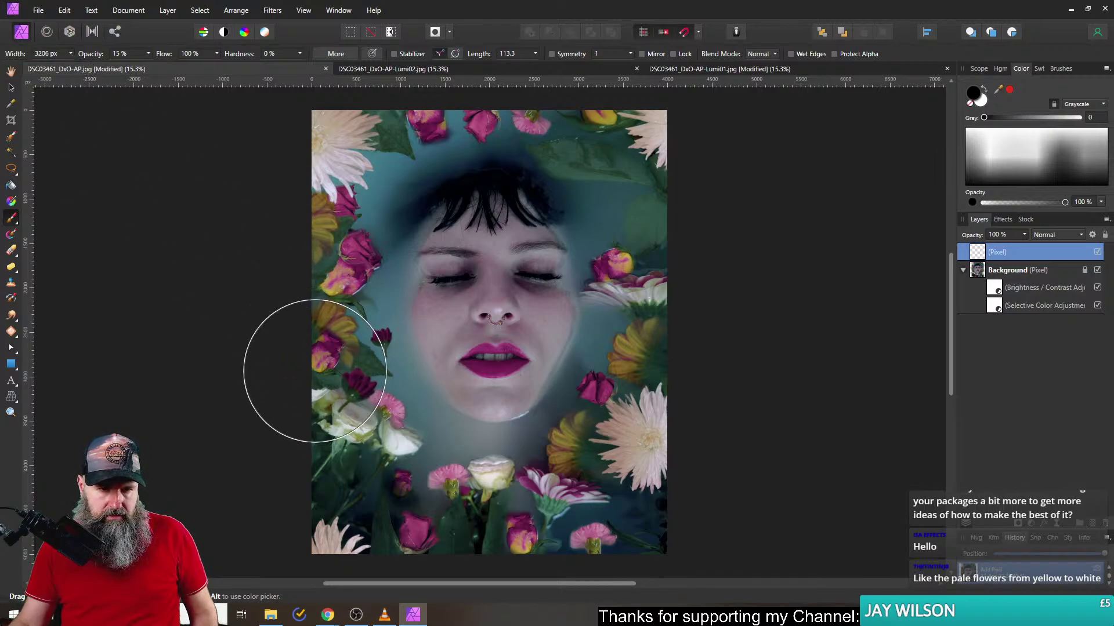
pyautogui.moveTo(77, 66); pyautogui.dragTo(71, 66)
pyautogui.moveTo(339, 324)
pyautogui.mouseDown()
pyautogui.moveTo(354, 324)
pyautogui.moveTo(304, 342)
pyautogui.mouseUp()
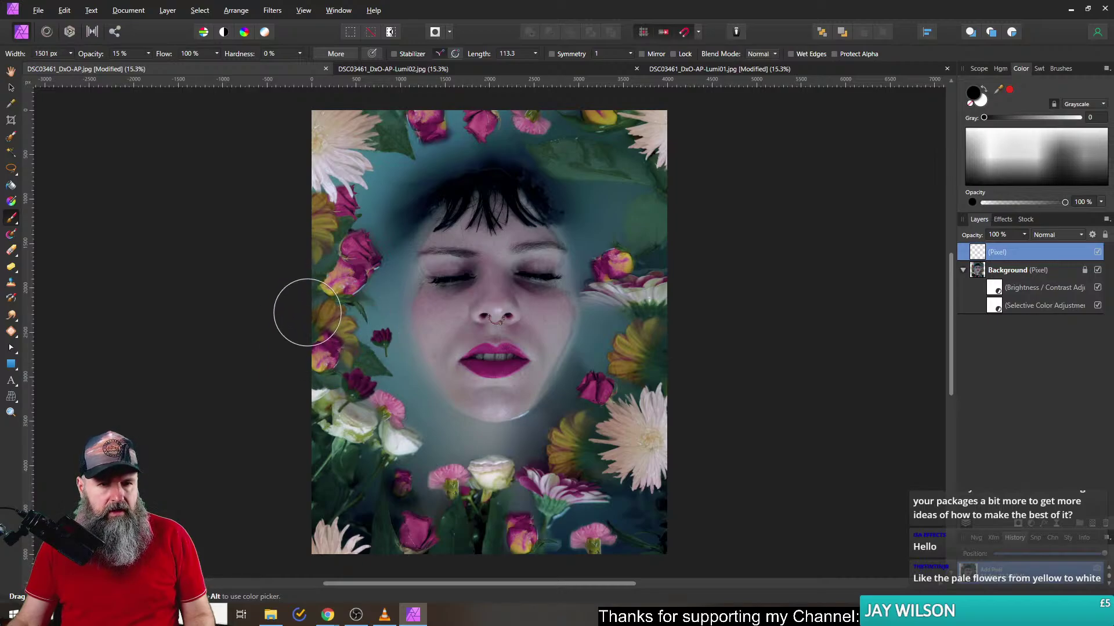
pyautogui.moveTo(301, 300)
pyautogui.mouseDown()
pyautogui.moveTo(319, 258)
pyautogui.moveTo(293, 274)
pyautogui.mouseUp()
pyautogui.moveTo(285, 335)
pyautogui.mouseDown()
pyautogui.moveTo(330, 467)
pyautogui.moveTo(259, 489)
pyautogui.moveTo(419, 516)
pyautogui.moveTo(406, 522)
pyautogui.moveTo(489, 525)
pyautogui.moveTo(515, 504)
pyautogui.moveTo(532, 597)
pyautogui.moveTo(666, 542)
pyautogui.moveTo(600, 454)
pyautogui.moveTo(665, 376)
pyautogui.moveTo(679, 249)
pyautogui.moveTo(696, 216)
pyautogui.moveTo(579, 167)
pyautogui.moveTo(631, 149)
pyautogui.moveTo(666, 117)
pyautogui.moveTo(572, 117)
pyautogui.moveTo(574, 129)
pyautogui.moveTo(480, 106)
pyautogui.moveTo(324, 134)
pyautogui.moveTo(236, 87)
pyautogui.moveTo(319, 211)
pyautogui.mouseUp()
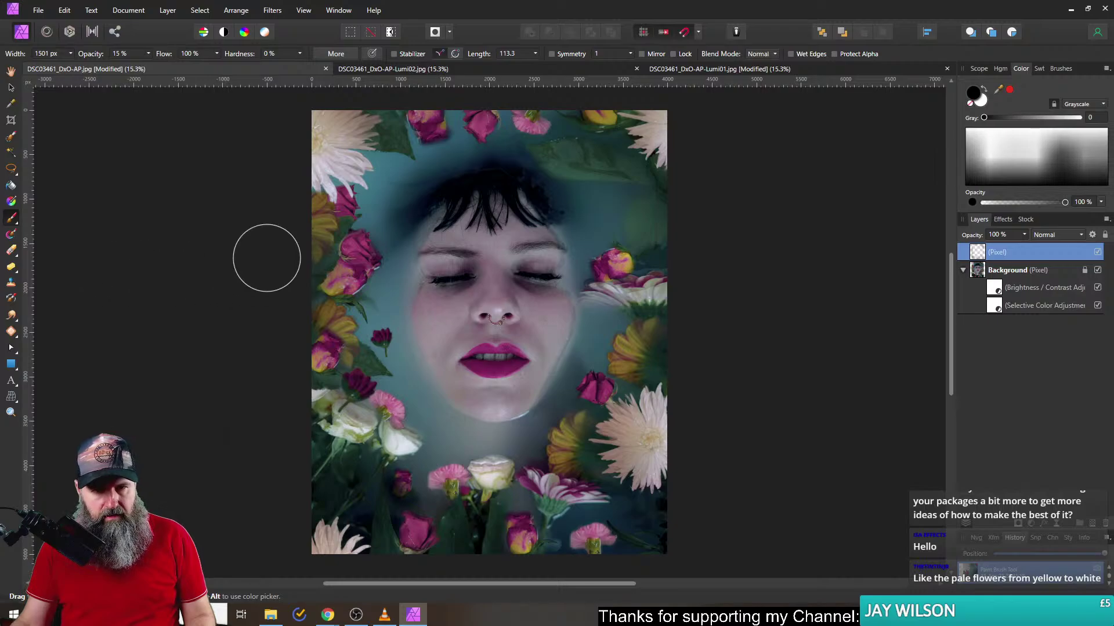
# - Compare the portrait with and without the black edge painting on the pixel layer
pyautogui.click(9, 88)
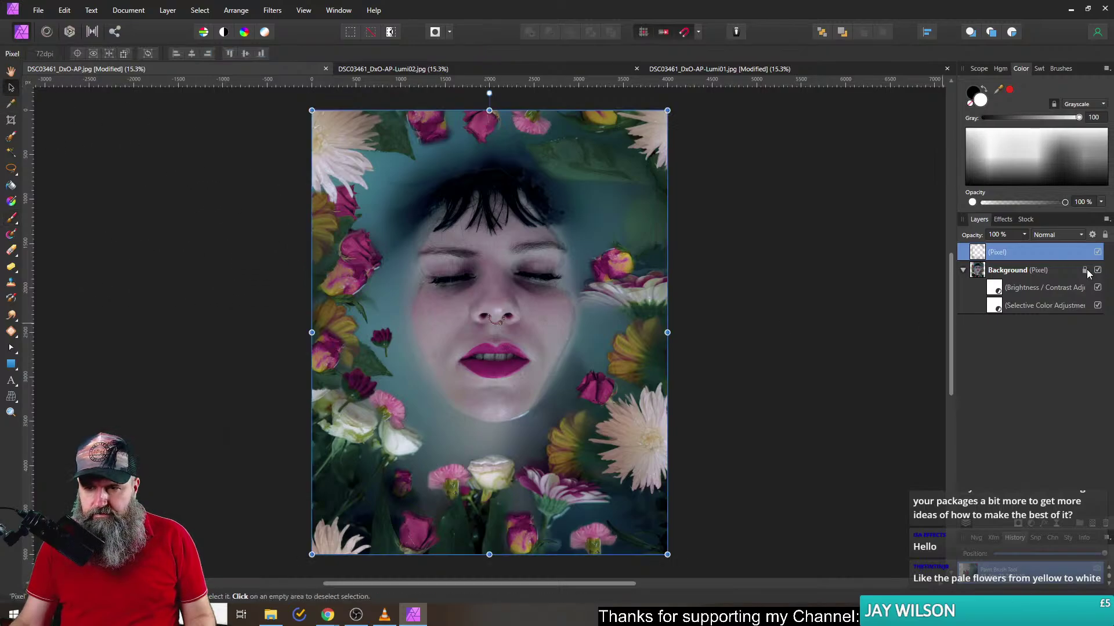
pyautogui.click(1097, 252)
pyautogui.click(1097, 254)
pyautogui.click(1097, 253)
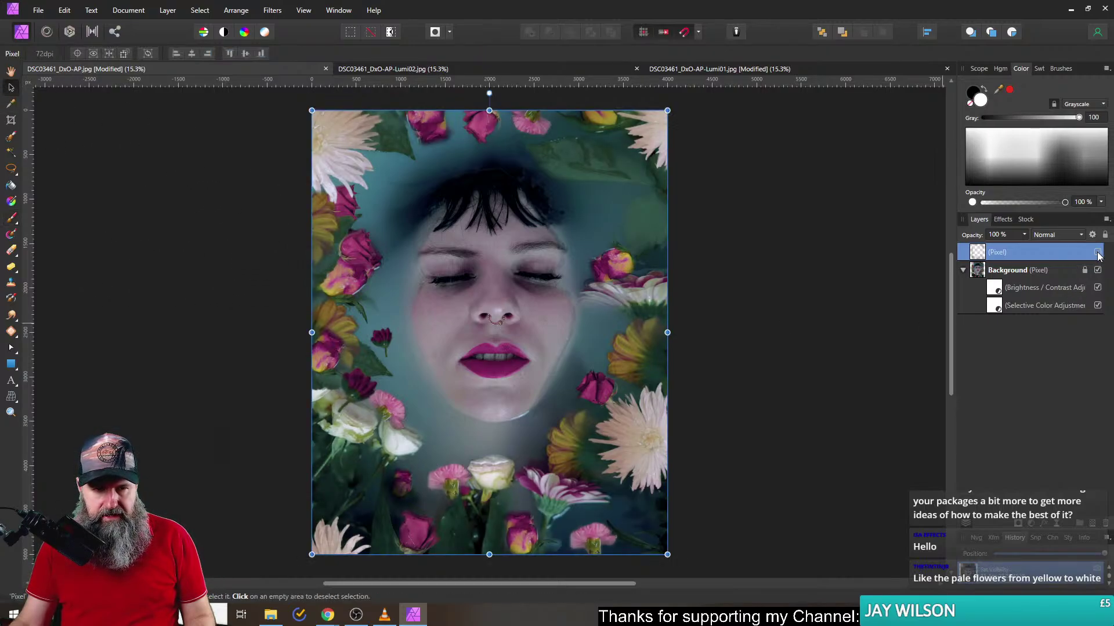
pyautogui.click(1098, 254)
pyautogui.click(1097, 253)
pyautogui.click(1098, 254)
# - Deselect the layer and compare the recoloured original with the Lumi01 and Lumi02 versions, ending on the original
pyautogui.click(769, 409)
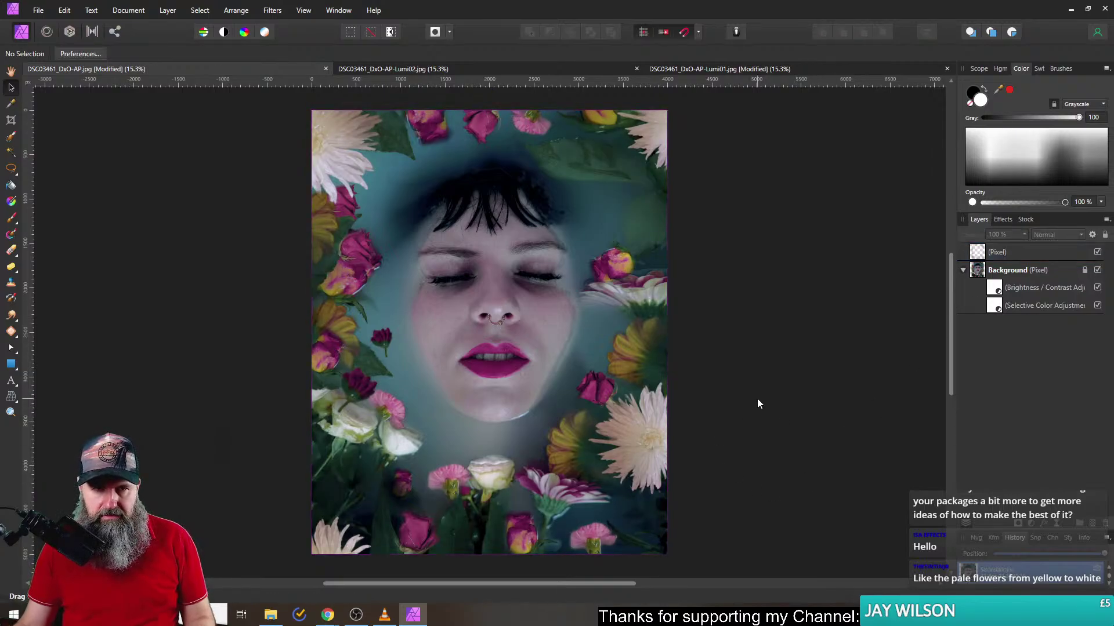
pyautogui.scroll(-1, 757, 400)
pyautogui.scroll(1, 757, 400)
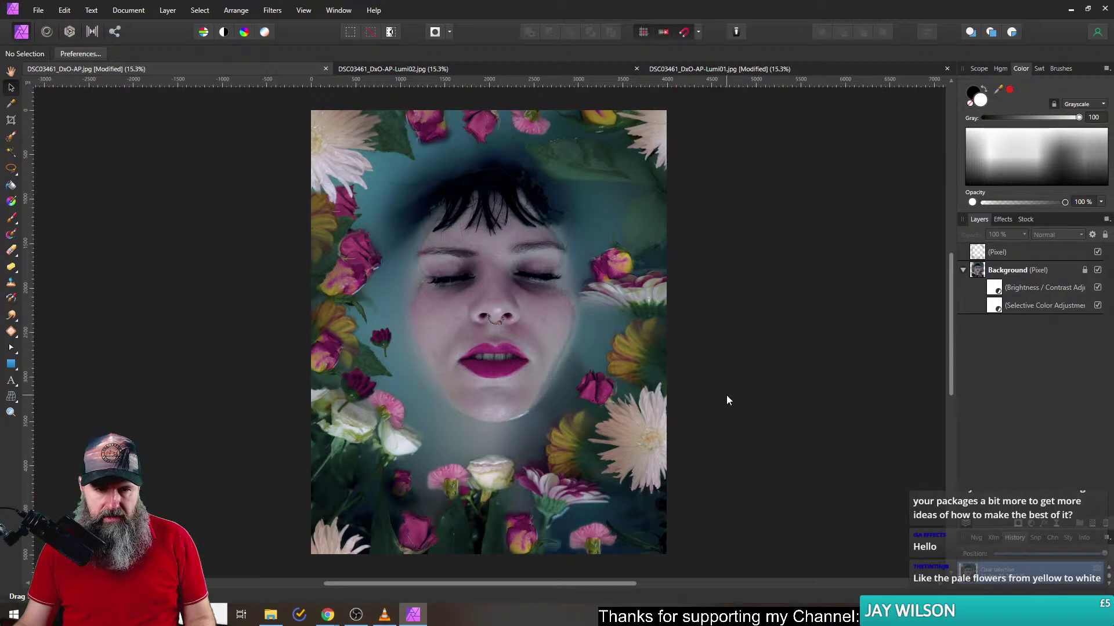
pyautogui.click(435, 70)
pyautogui.click(691, 69)
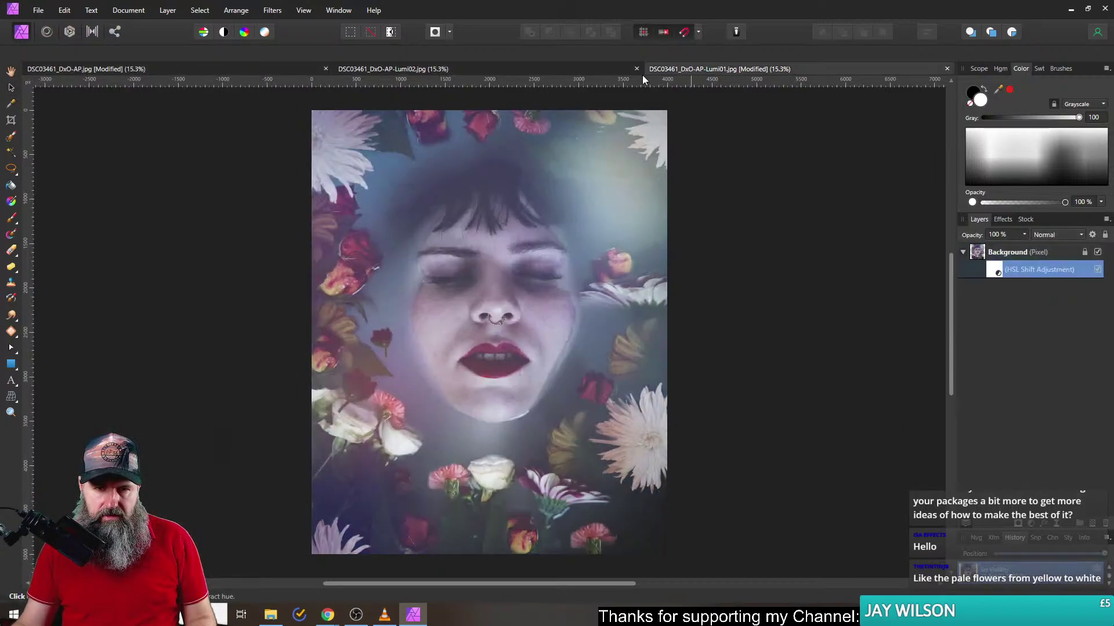
pyautogui.click(506, 73)
pyautogui.click(695, 73)
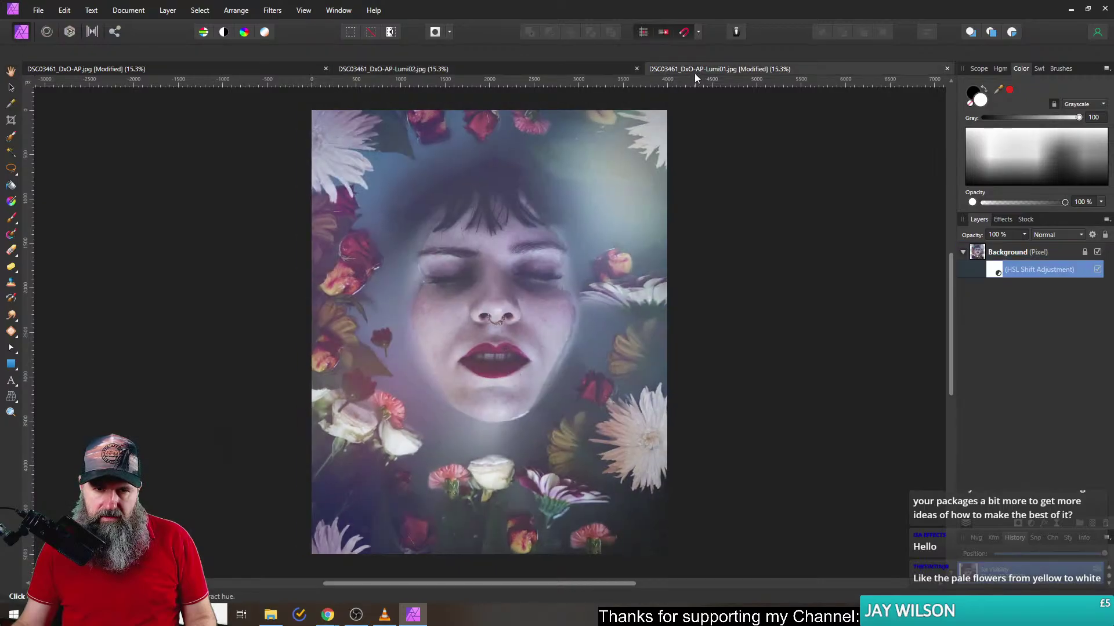
pyautogui.click(518, 71)
pyautogui.click(270, 68)
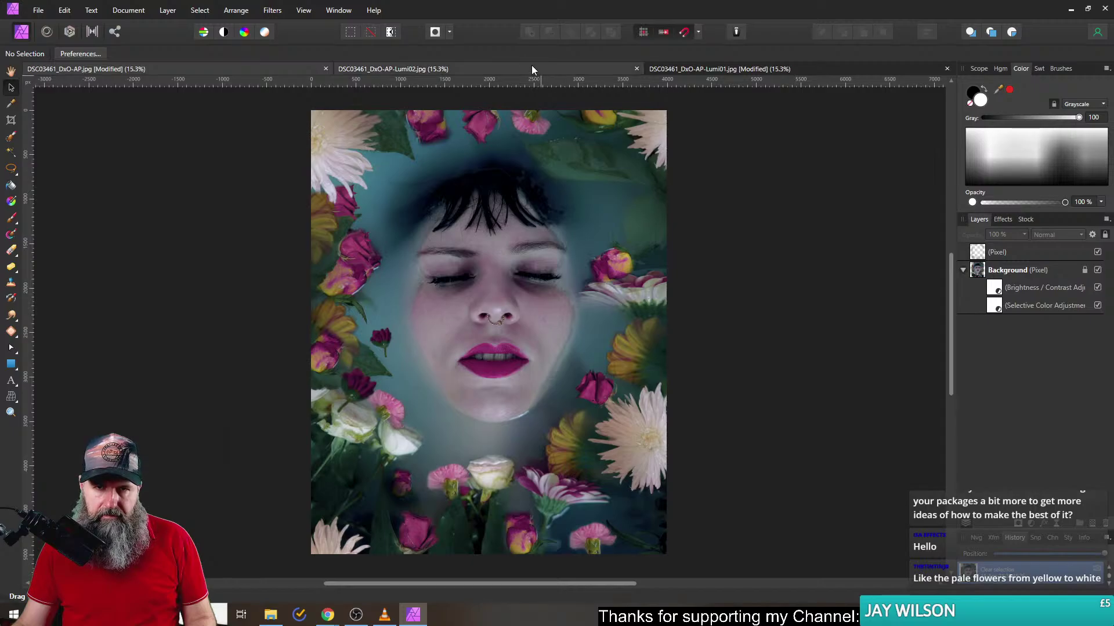
# - Add a live Gaussian Blur above the Background with Screen blending, Preserve Alpha and a 100 px radius, and close its settings
pyautogui.click(987, 253)
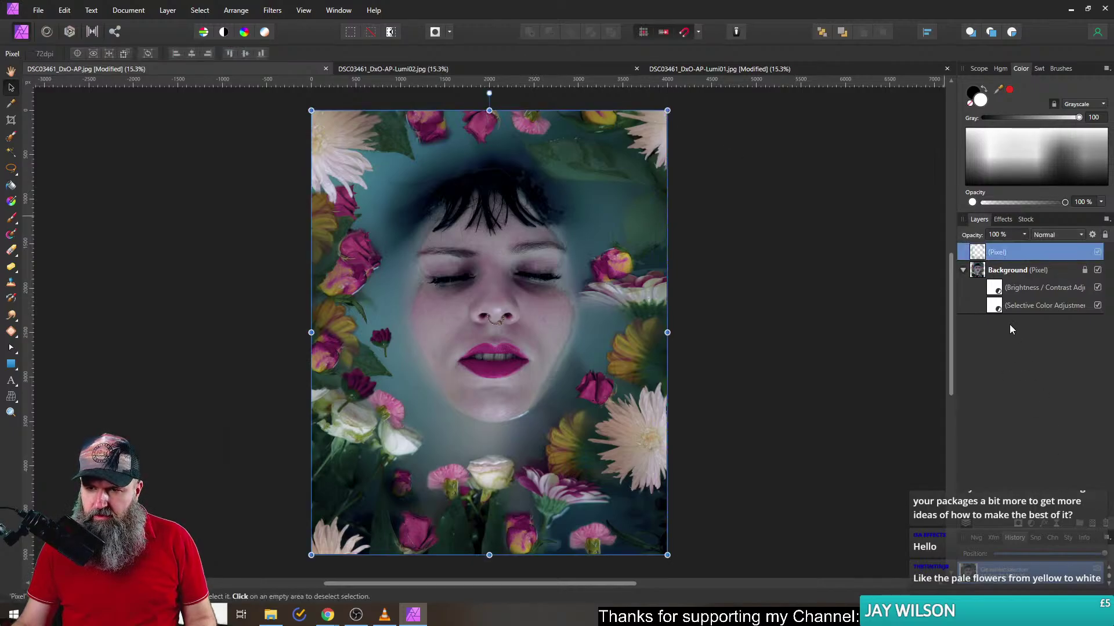
pyautogui.click(988, 273)
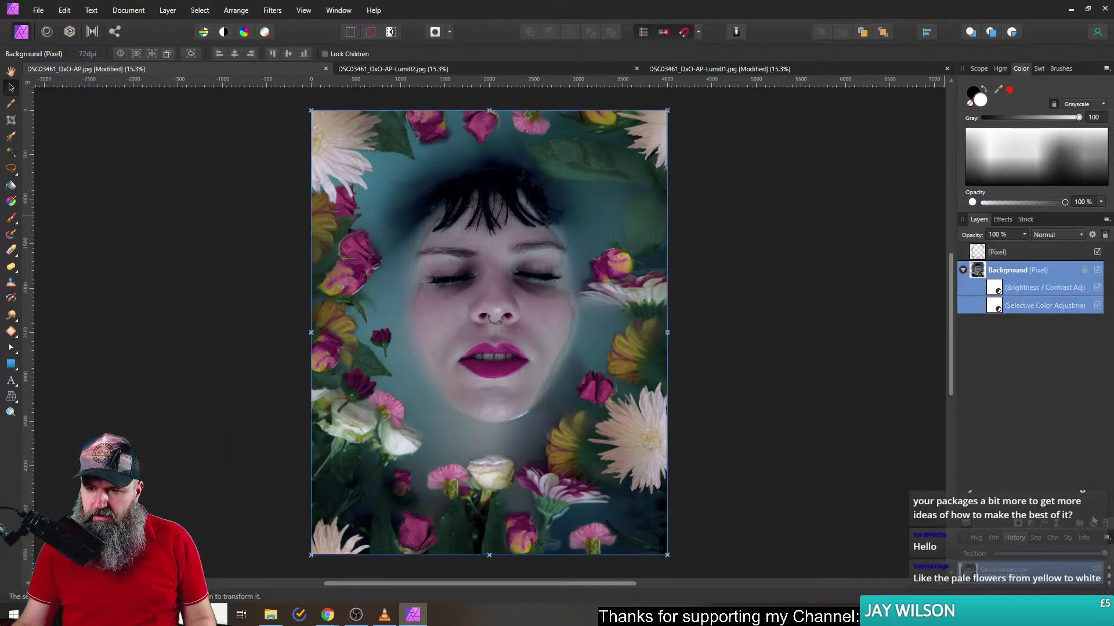
pyautogui.click(1057, 524)
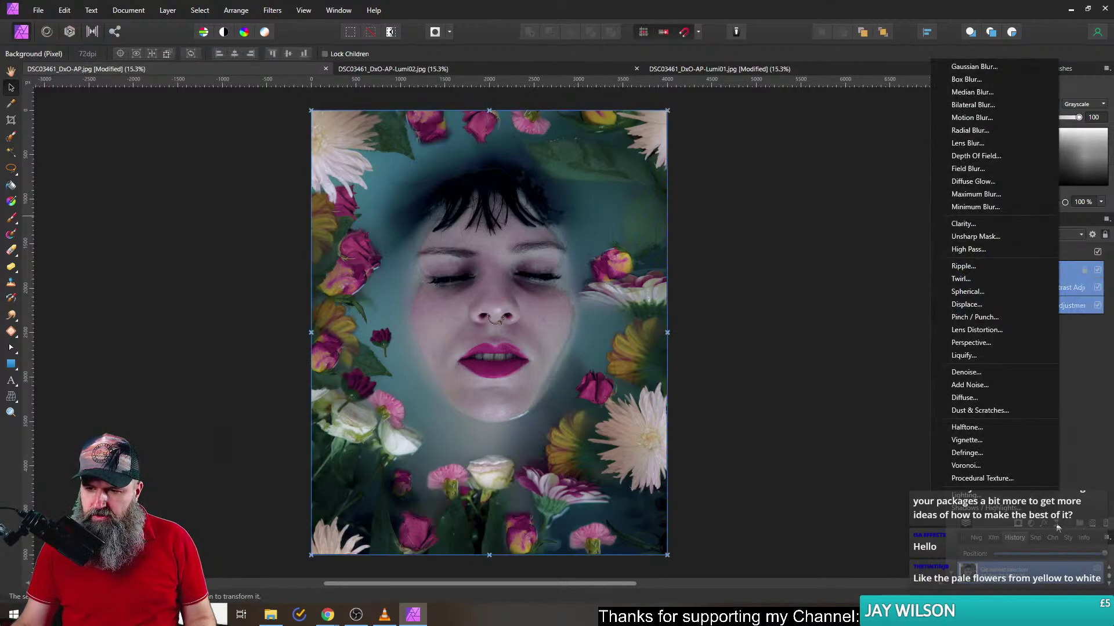
pyautogui.click(978, 68)
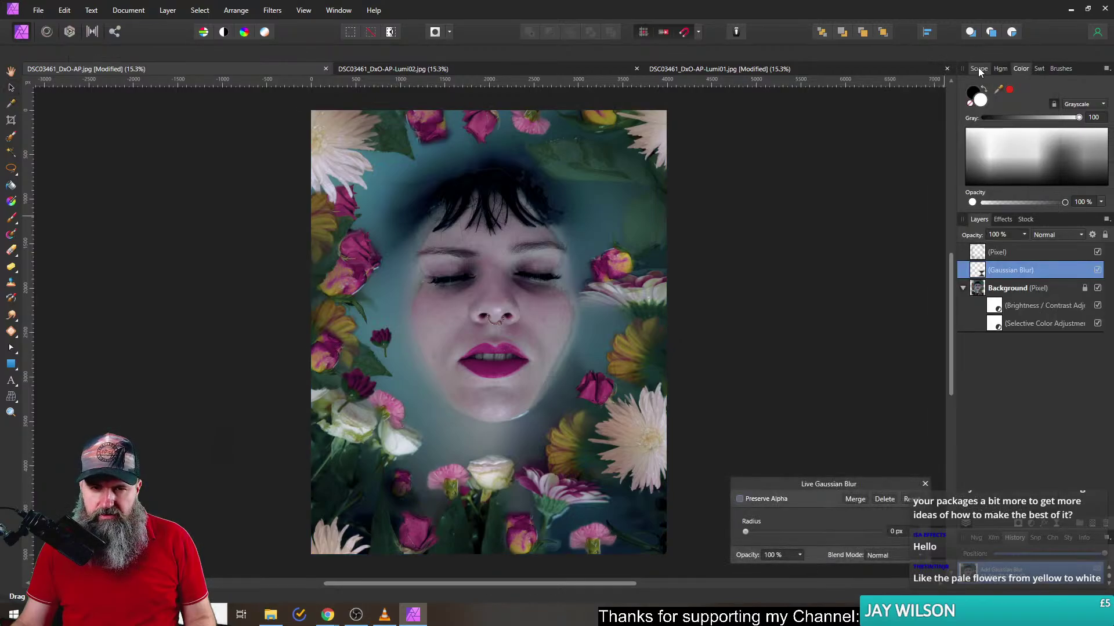
pyautogui.click(882, 556)
pyautogui.scroll(-1, 883, 406)
pyautogui.click(875, 399)
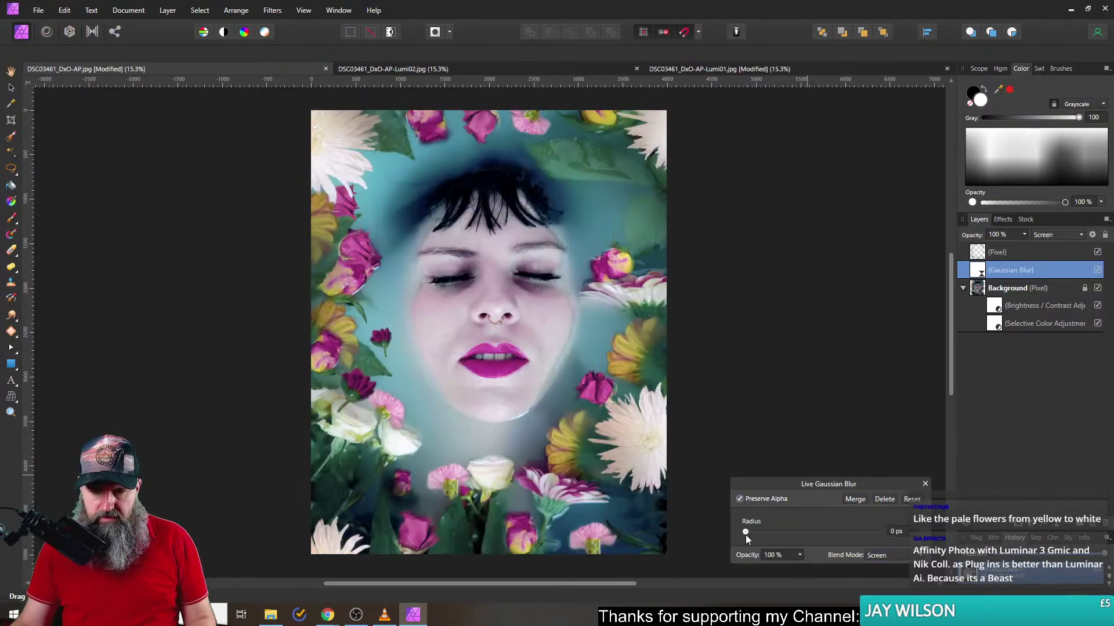
pyautogui.moveTo(746, 532); pyautogui.dragTo(872, 533)
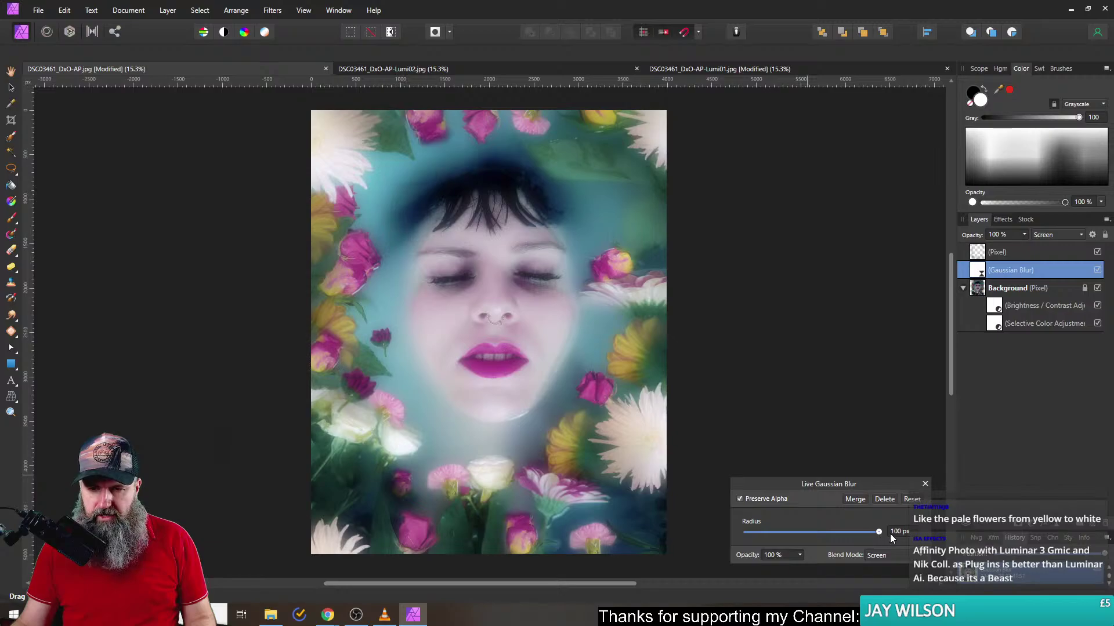
pyautogui.click(925, 484)
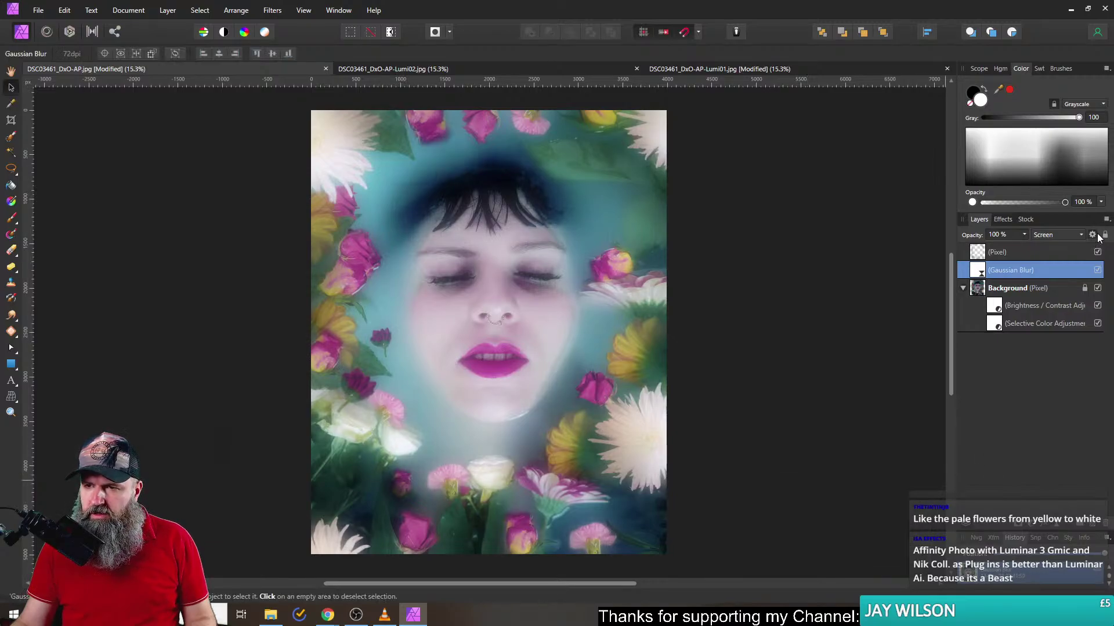
# - Limit the Gaussian Blur's underlying composition range with a 31.3% output at 0% input and a full-strength point short of white
pyautogui.click(1092, 235)
pyautogui.moveTo(538, 166); pyautogui.dragTo(771, 142)
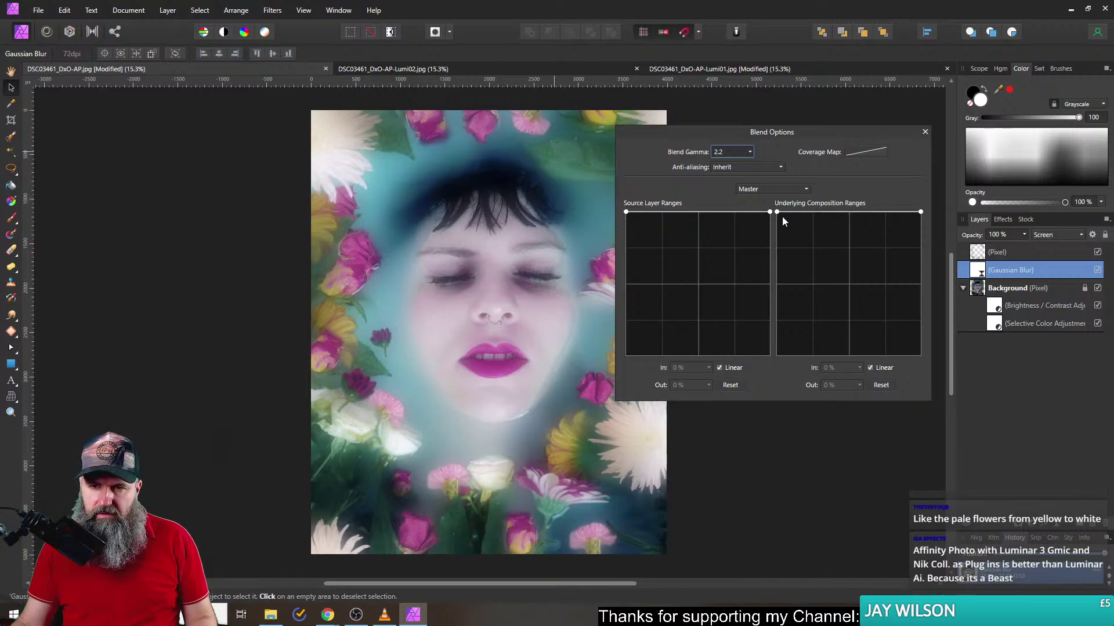
pyautogui.moveTo(774, 212); pyautogui.dragTo(742, 304)
pyautogui.moveTo(921, 211); pyautogui.dragTo(900, 198)
pyautogui.moveTo(776, 303)
pyautogui.mouseDown()
pyautogui.moveTo(771, 318)
pyautogui.moveTo(764, 311)
pyautogui.mouseUp()
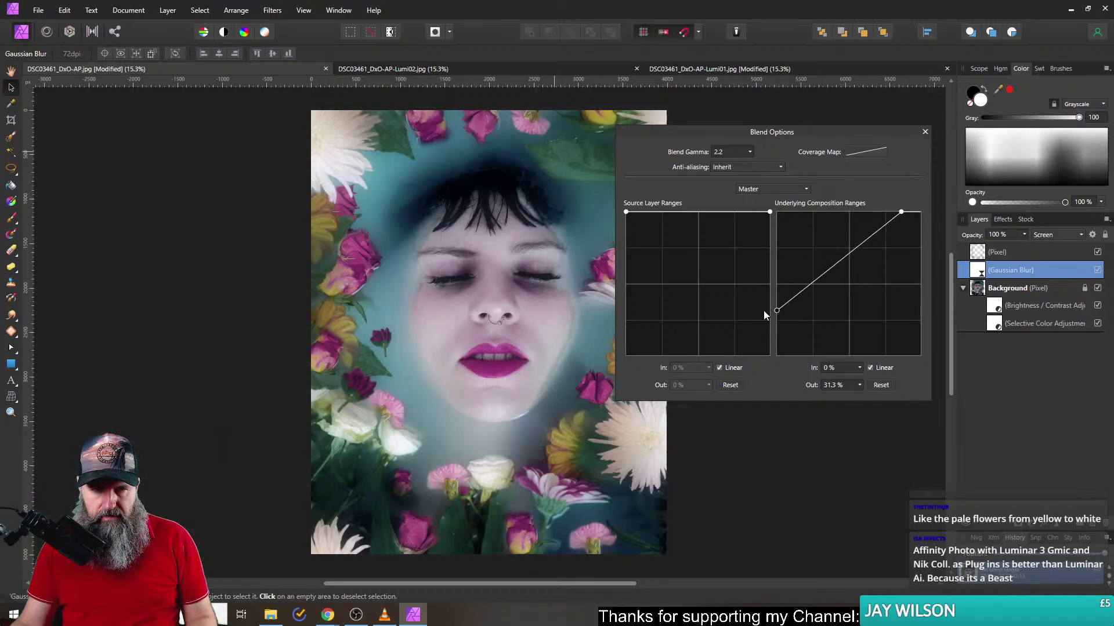
pyautogui.click(925, 132)
# - Set the Gaussian Blur layer's opacity to 75% and compare the portrait with and without it
pyautogui.click(1025, 235)
pyautogui.moveTo(963, 245); pyautogui.dragTo(1004, 247)
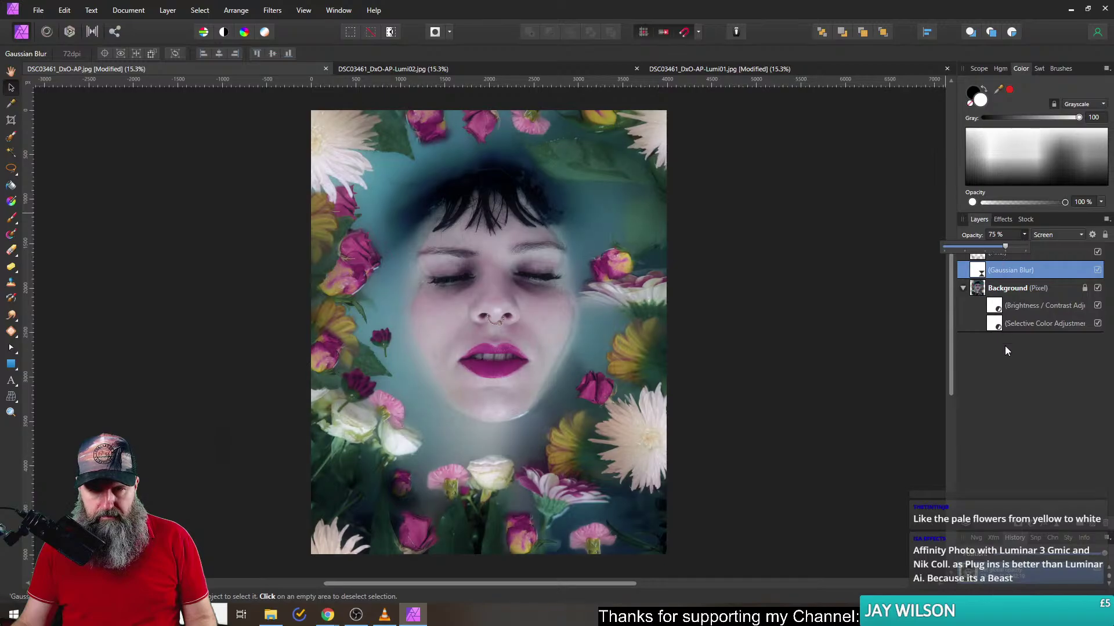
pyautogui.click(1097, 270)
pyautogui.click(1097, 270)
pyautogui.click(1097, 270)
pyautogui.click(1097, 271)
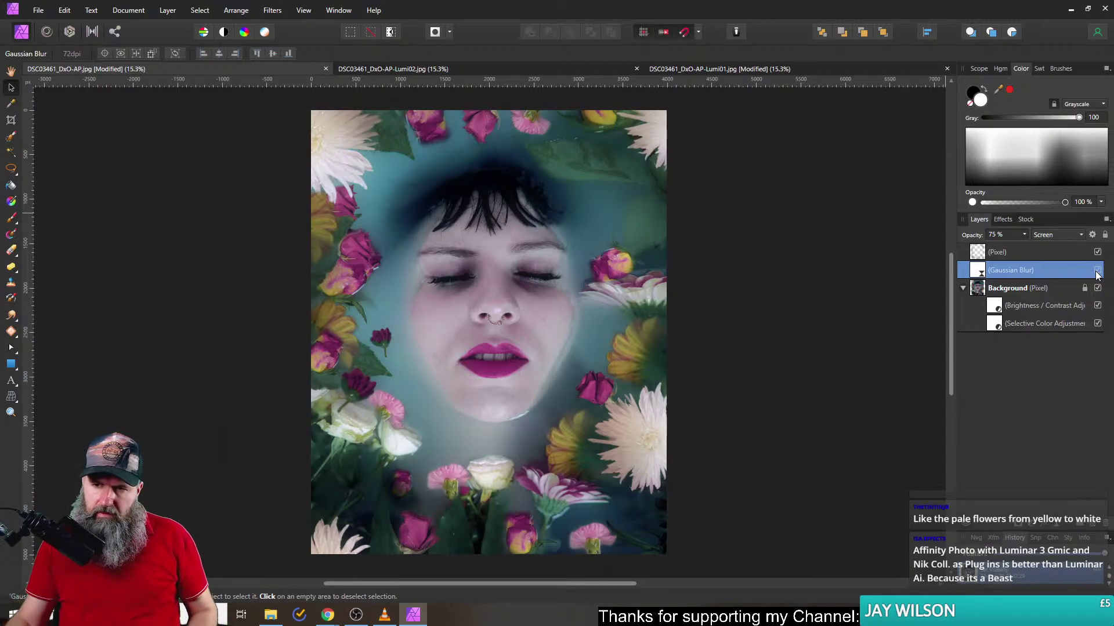
# - Add a Lens Filter adjustment and place it as a separate layer above the Gaussian Blur
pyautogui.click(1035, 529)
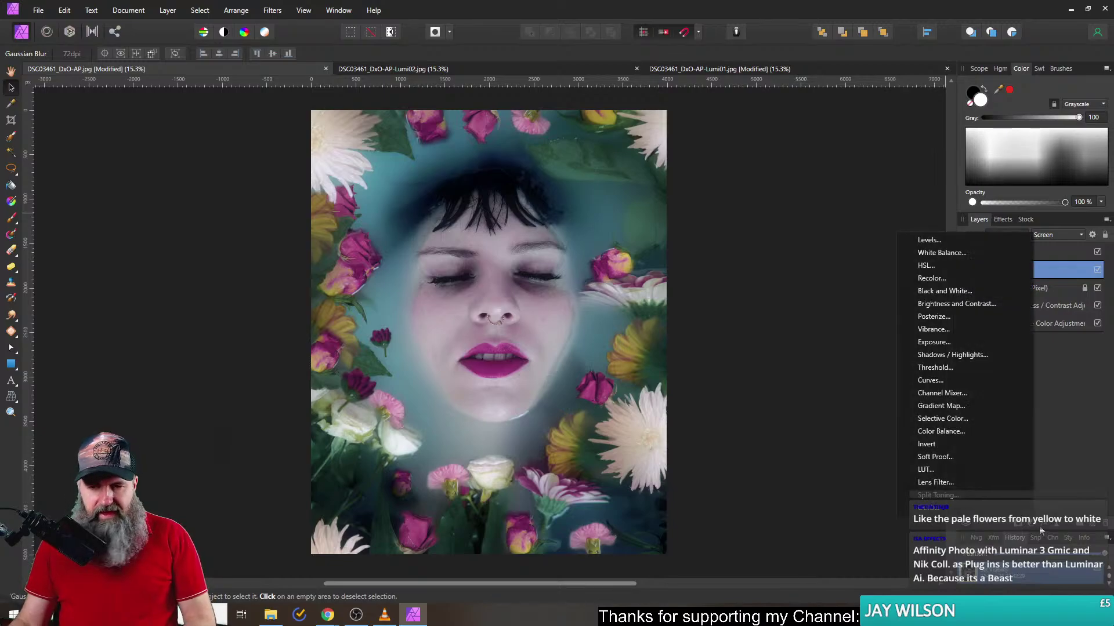
pyautogui.click(944, 482)
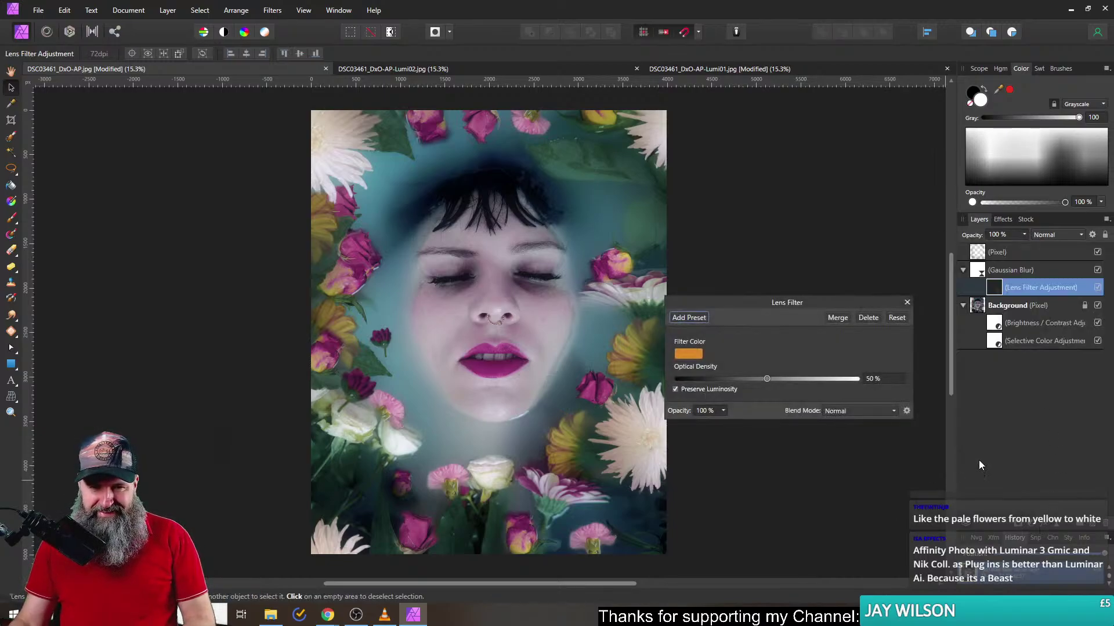
pyautogui.moveTo(982, 272); pyautogui.dragTo(981, 266)
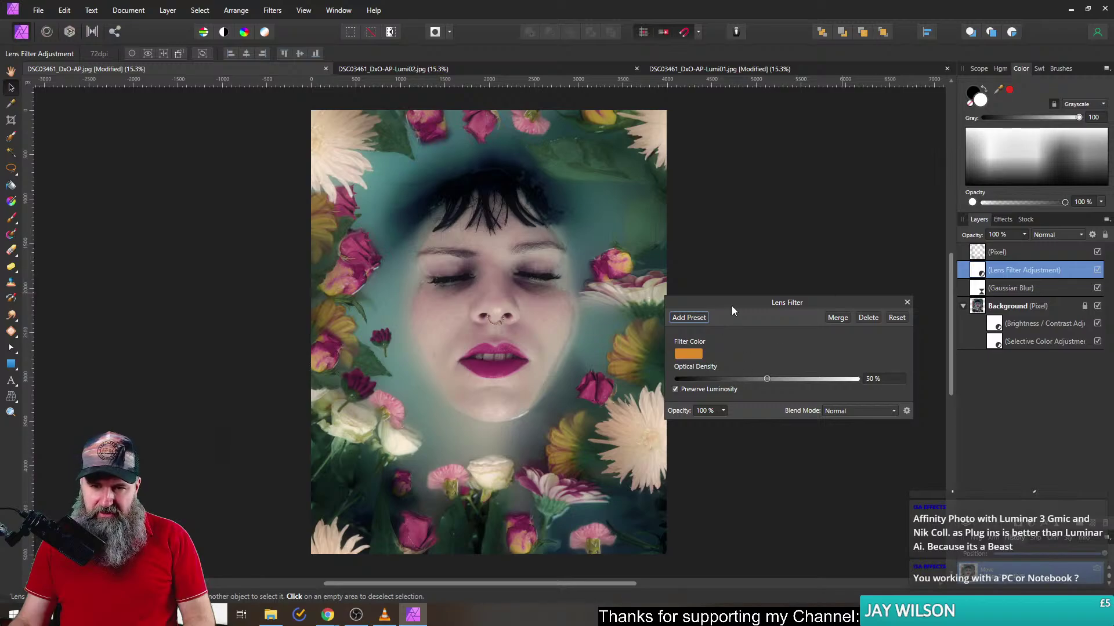
# - Set the Lens Filter colour to a saturated blue with the HSL Color Wheel and its optical density to 39%
pyautogui.moveTo(730, 305); pyautogui.dragTo(774, 280)
pyautogui.click(731, 330)
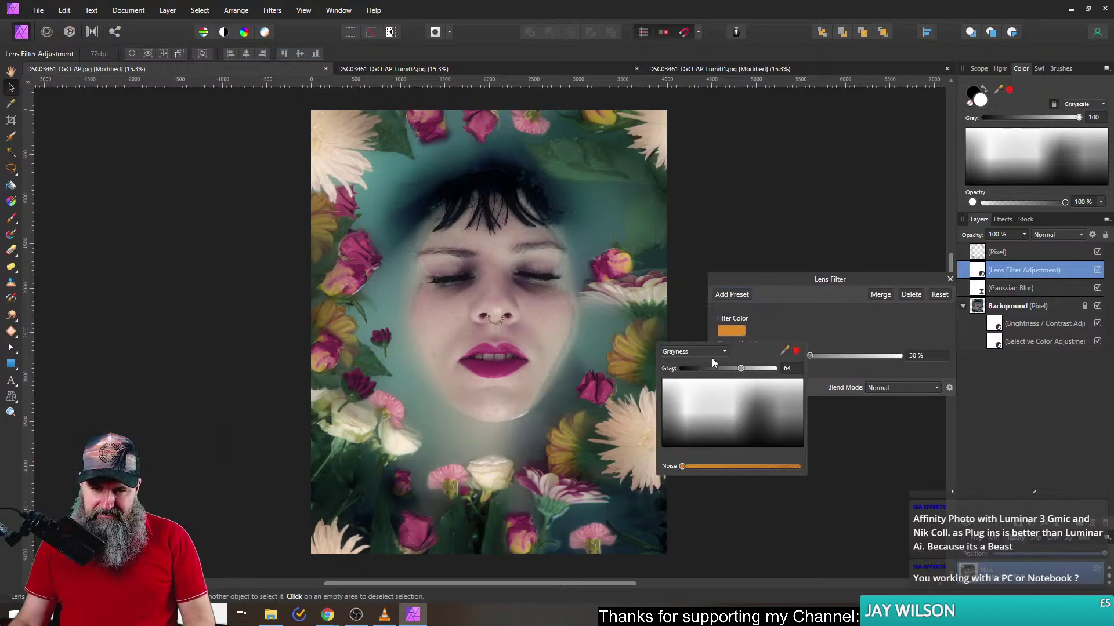
pyautogui.click(693, 352)
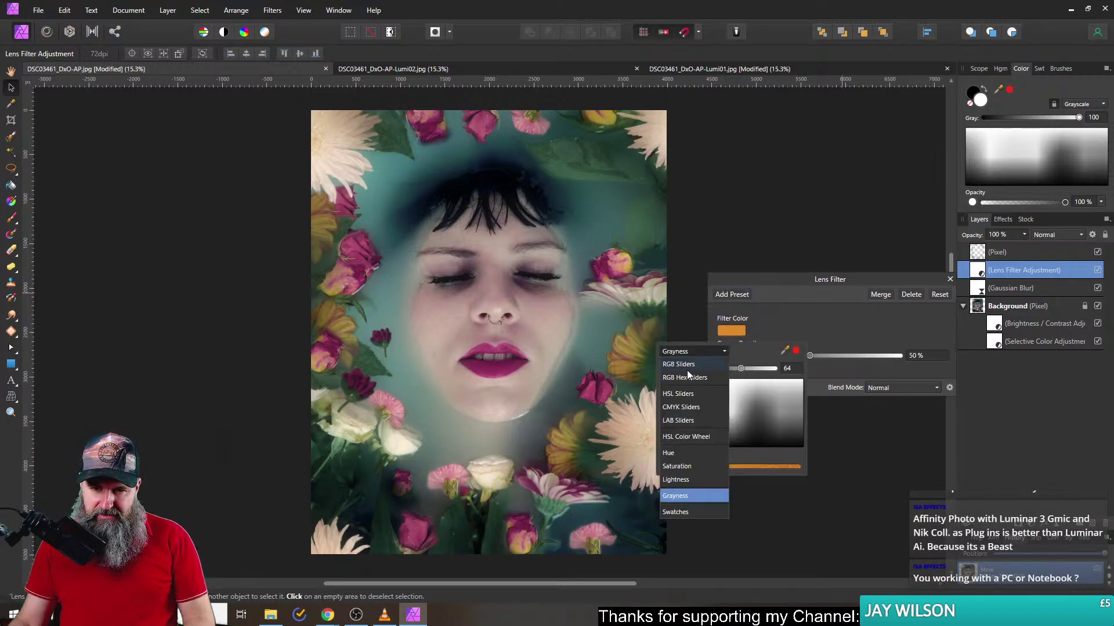
pyautogui.click(686, 438)
pyautogui.moveTo(694, 388); pyautogui.dragTo(701, 373)
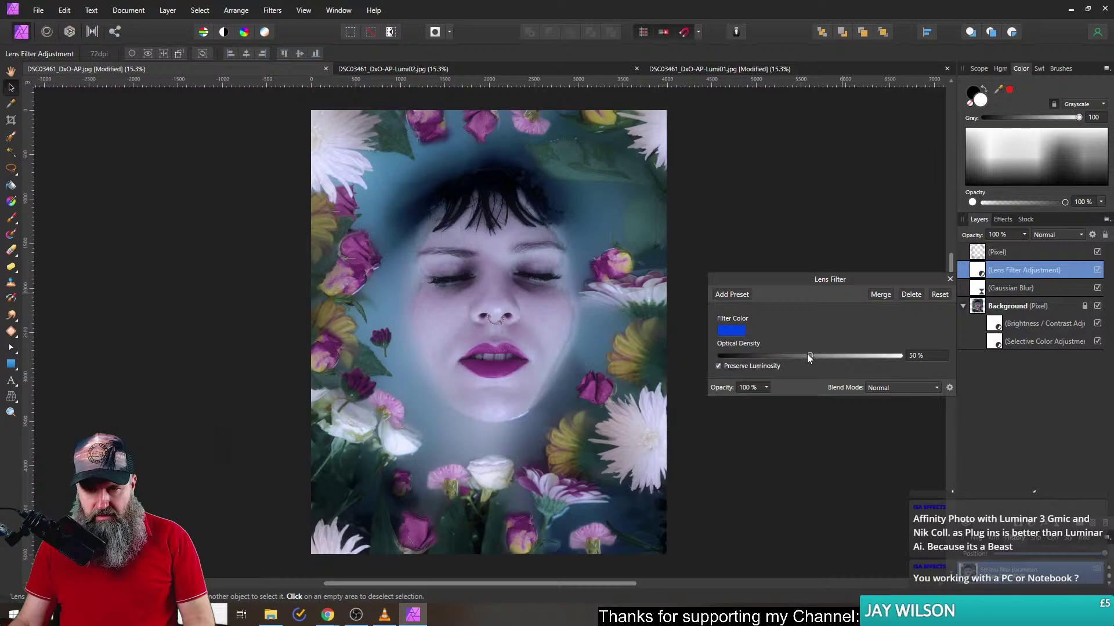
pyautogui.moveTo(810, 356)
pyautogui.mouseDown()
pyautogui.moveTo(750, 356)
pyautogui.moveTo(832, 357)
pyautogui.mouseUp()
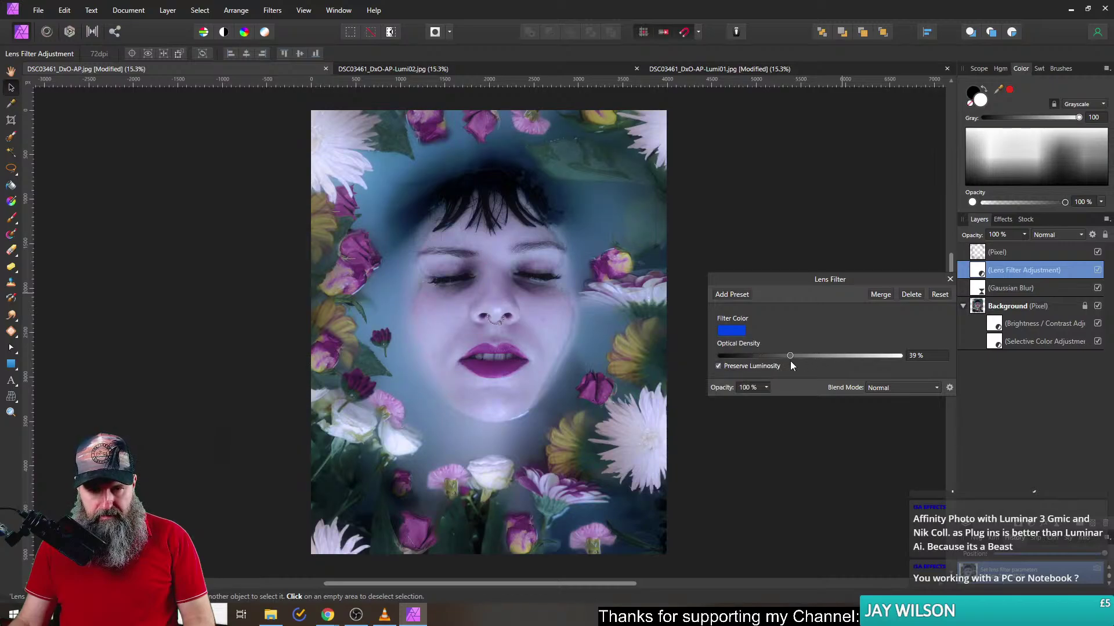
# - Soften the Lens Filter colour to a pale blue, fine-tune its optical density, and close its settings
pyautogui.click(743, 334)
pyautogui.moveTo(729, 391)
pyautogui.mouseDown()
pyautogui.moveTo(753, 402)
pyautogui.moveTo(700, 383)
pyautogui.mouseUp()
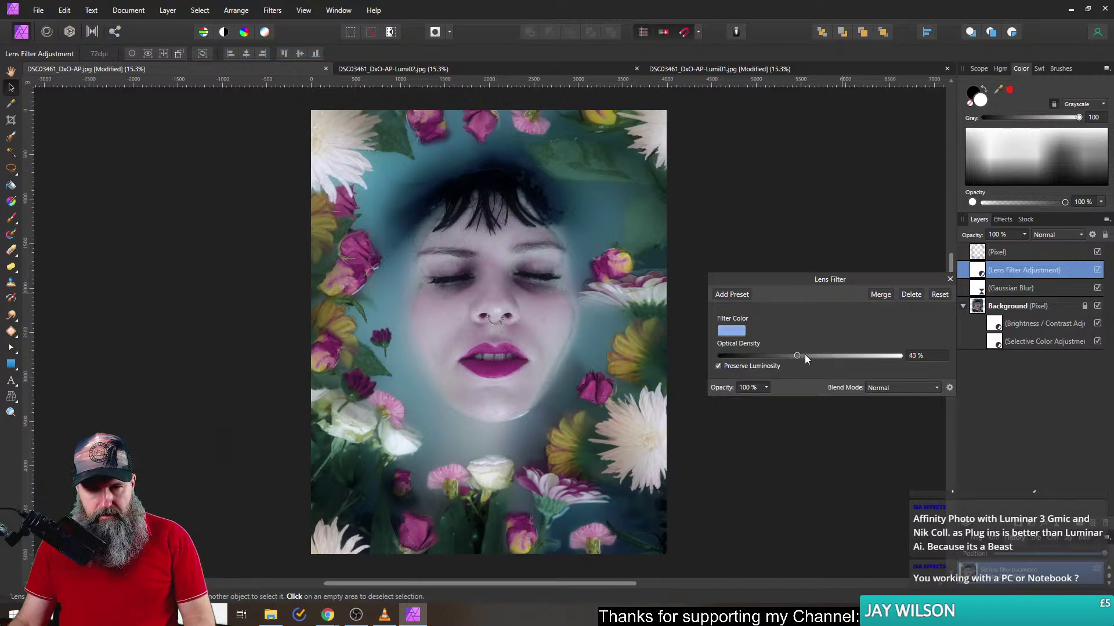
pyautogui.moveTo(805, 356)
pyautogui.mouseDown()
pyautogui.moveTo(828, 356)
pyautogui.moveTo(788, 360)
pyautogui.mouseUp()
pyautogui.click(949, 279)
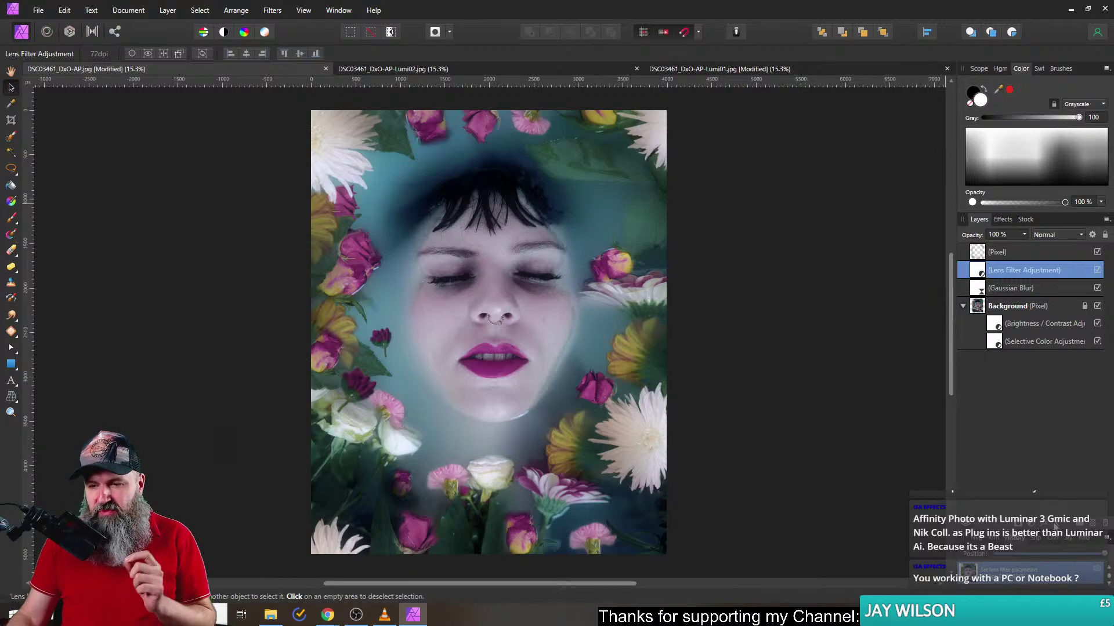
# - Add a live elliptical Depth of Field Blur above the Lens Filter, stretch its ellipses vertically and centre the focus area on the face
pyautogui.click(1033, 492)
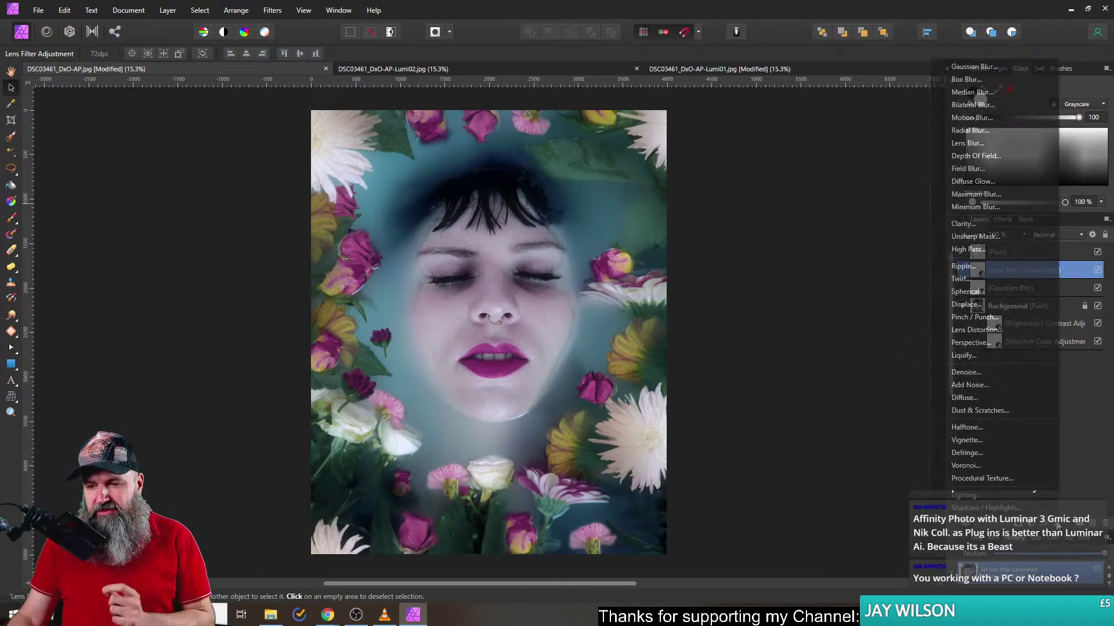
pyautogui.click(993, 158)
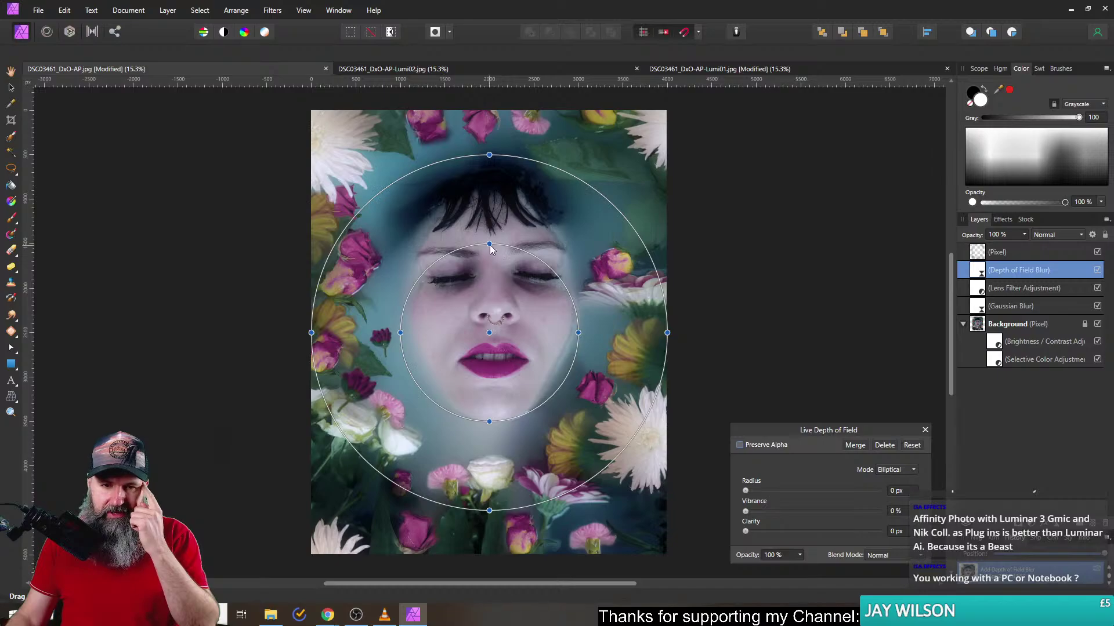
pyautogui.moveTo(490, 243)
pyautogui.mouseDown()
pyautogui.moveTo(486, 214)
pyautogui.moveTo(481, 236)
pyautogui.mouseUp()
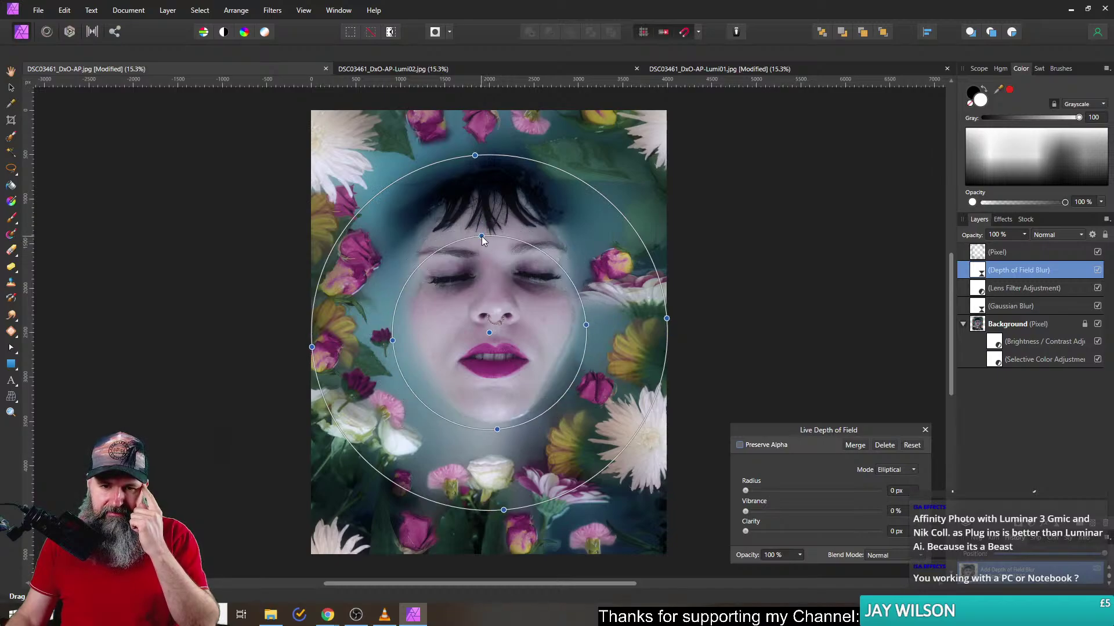
pyautogui.moveTo(587, 324); pyautogui.dragTo(555, 261)
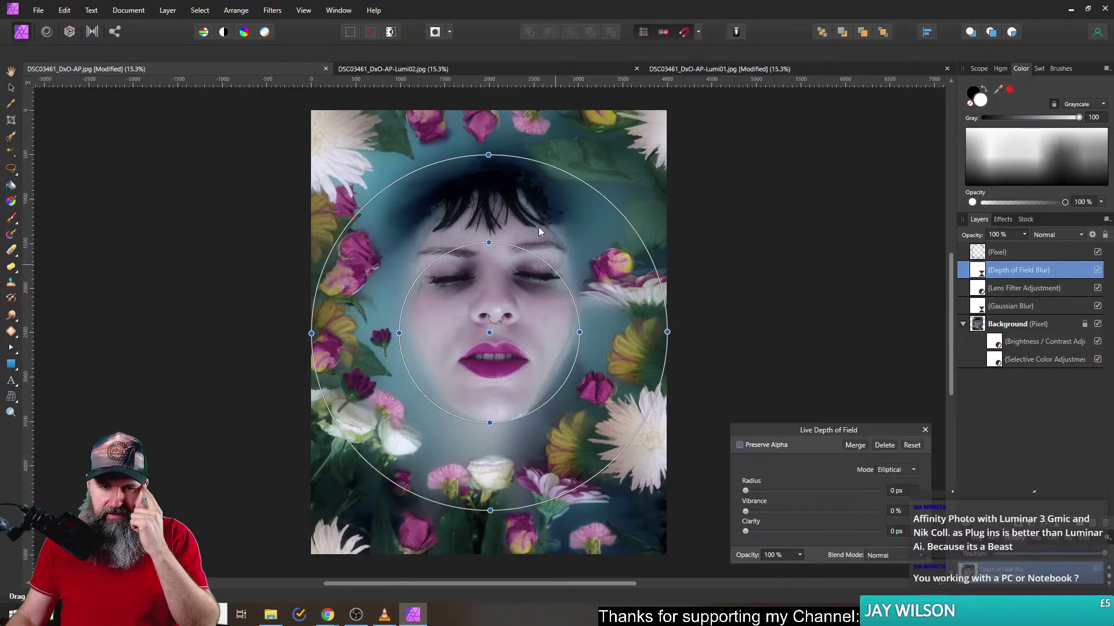
pyautogui.moveTo(492, 155); pyautogui.dragTo(489, 19)
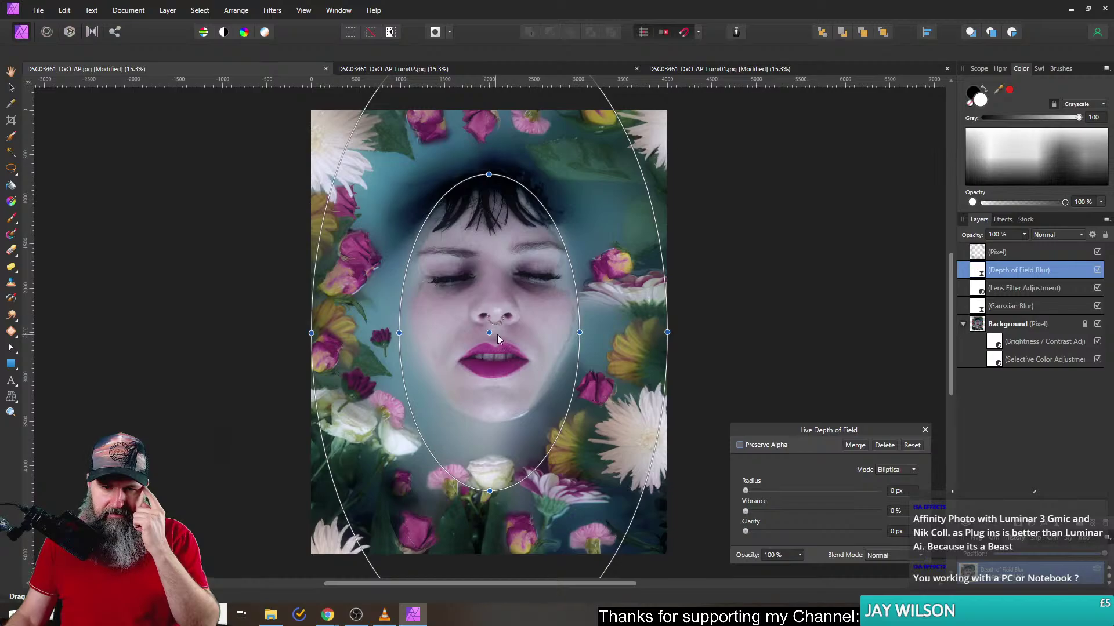
pyautogui.moveTo(489, 333); pyautogui.dragTo(492, 302)
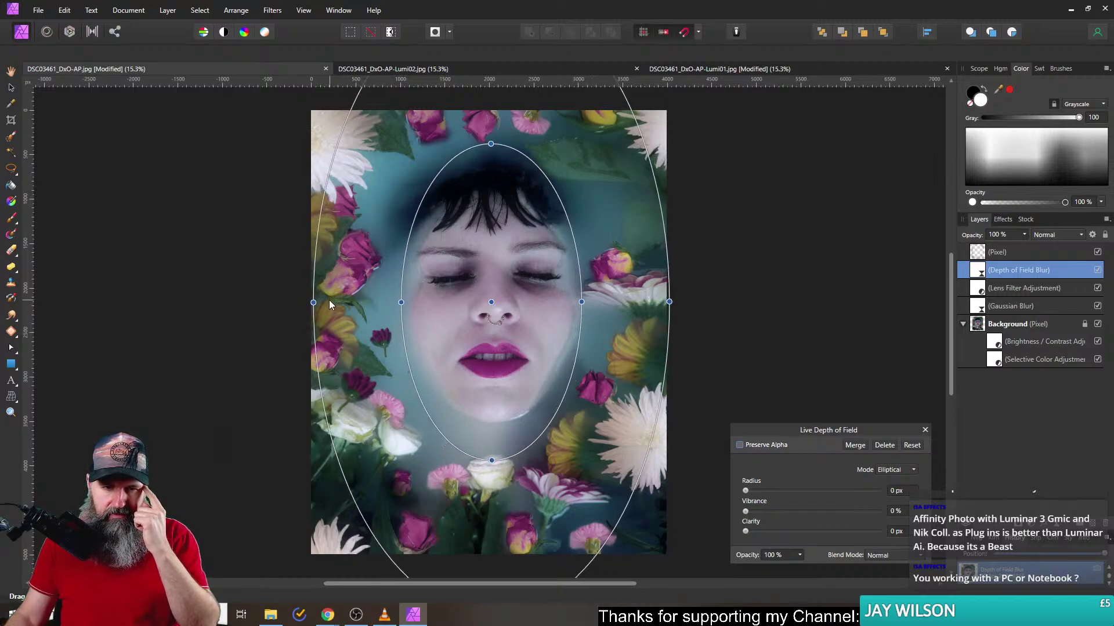
# - Widen the Depth of Field ellipses so the inner one takes in the nearby flowers and the outer one extends beyond the image sides
pyautogui.moveTo(314, 303); pyautogui.dragTo(297, 302)
pyautogui.moveTo(393, 303); pyautogui.dragTo(238, 301)
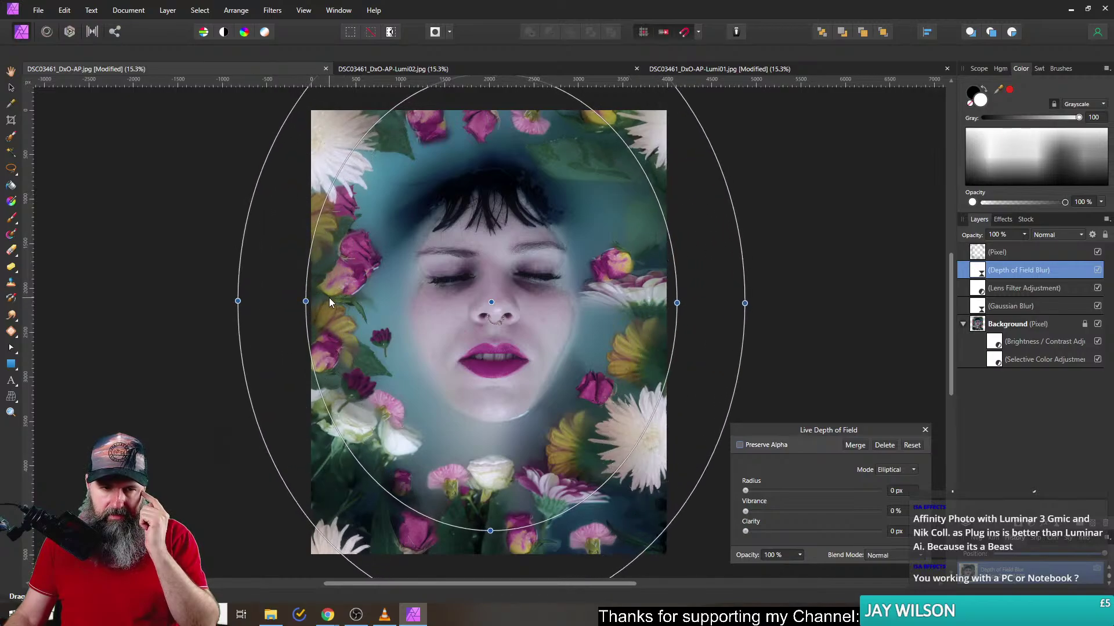
pyautogui.moveTo(310, 302); pyautogui.dragTo(334, 303)
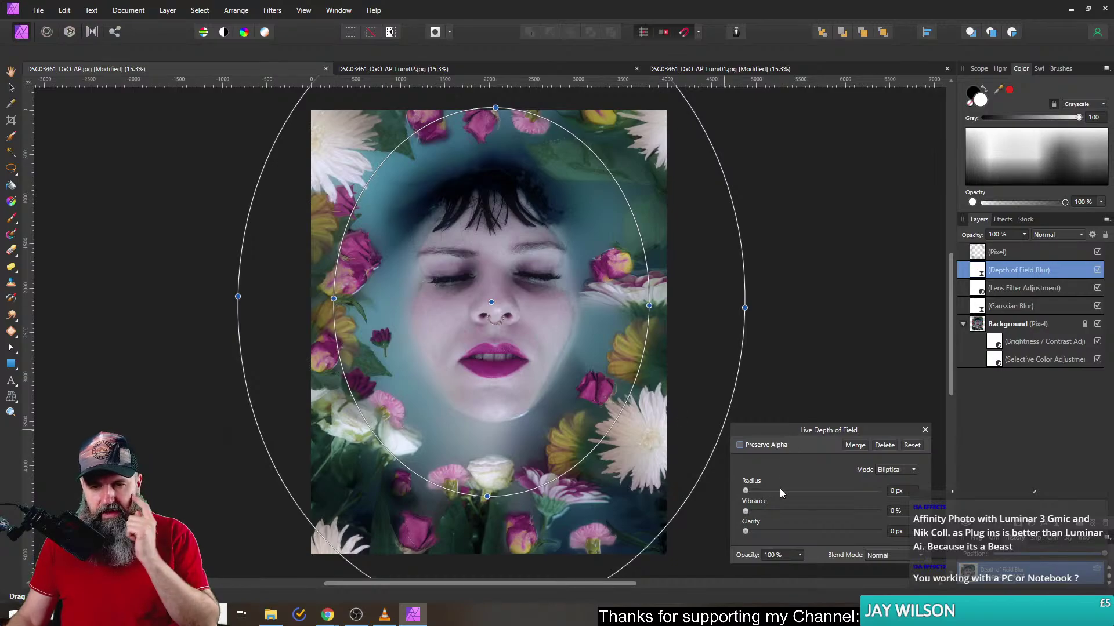
# - Enable Preserve Alpha, set the Depth of Field radius to 38.2 px, and test Clarity and Vibrance before returning both to 0
pyautogui.click(751, 447)
pyautogui.moveTo(746, 491); pyautogui.dragTo(846, 492)
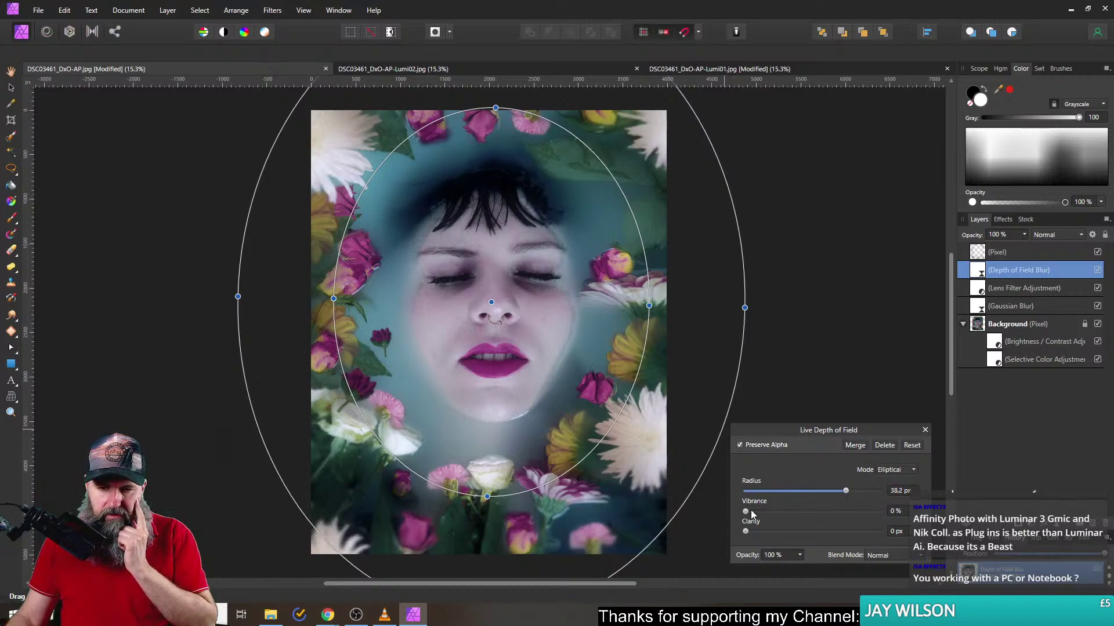
pyautogui.moveTo(746, 531); pyautogui.dragTo(695, 528)
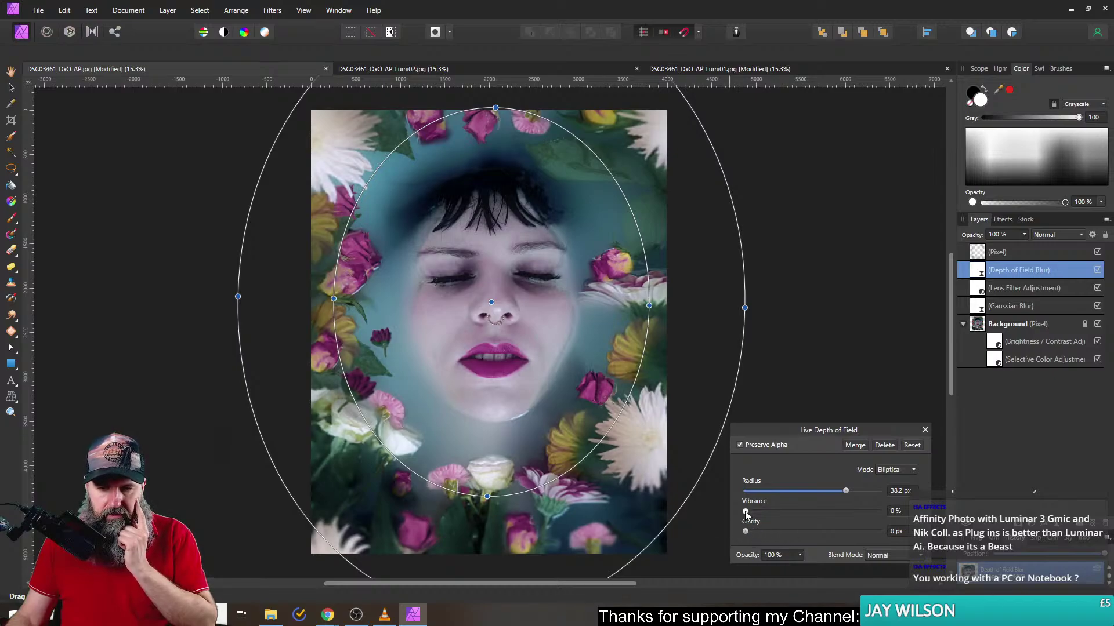
pyautogui.moveTo(807, 514); pyautogui.dragTo(726, 513)
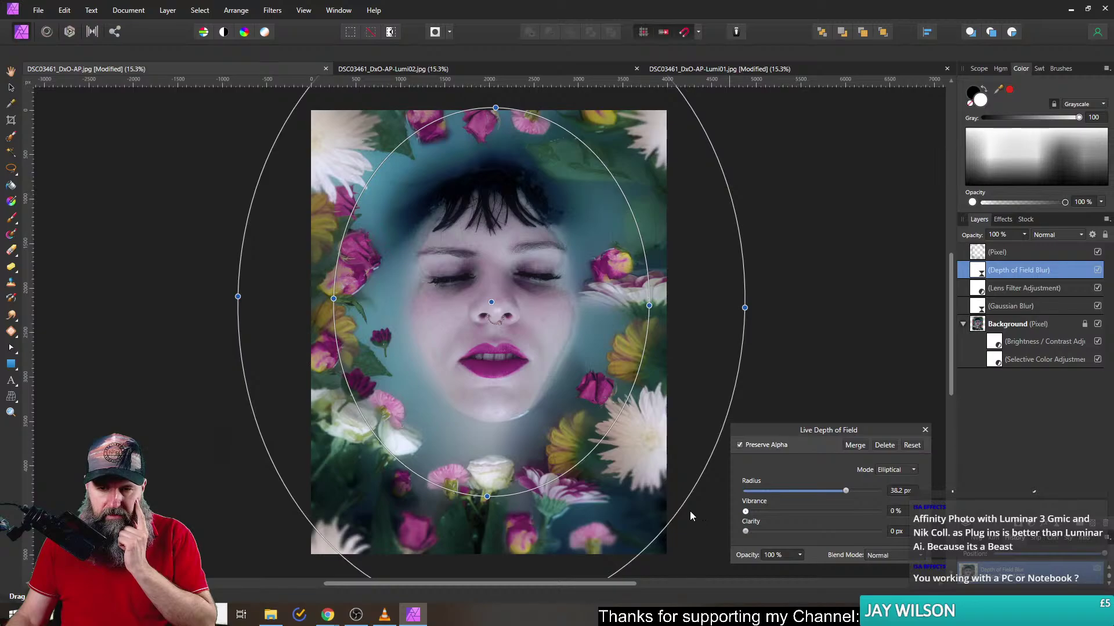
# - Tighten the inner focus ellipse slightly, reduce the Depth of Field radius to below 33.6 px, and close the filter's settings
pyautogui.moveTo(846, 491)
pyautogui.mouseDown()
pyautogui.moveTo(874, 491)
pyautogui.moveTo(838, 487)
pyautogui.mouseUp()
pyautogui.moveTo(648, 306); pyautogui.dragTo(636, 306)
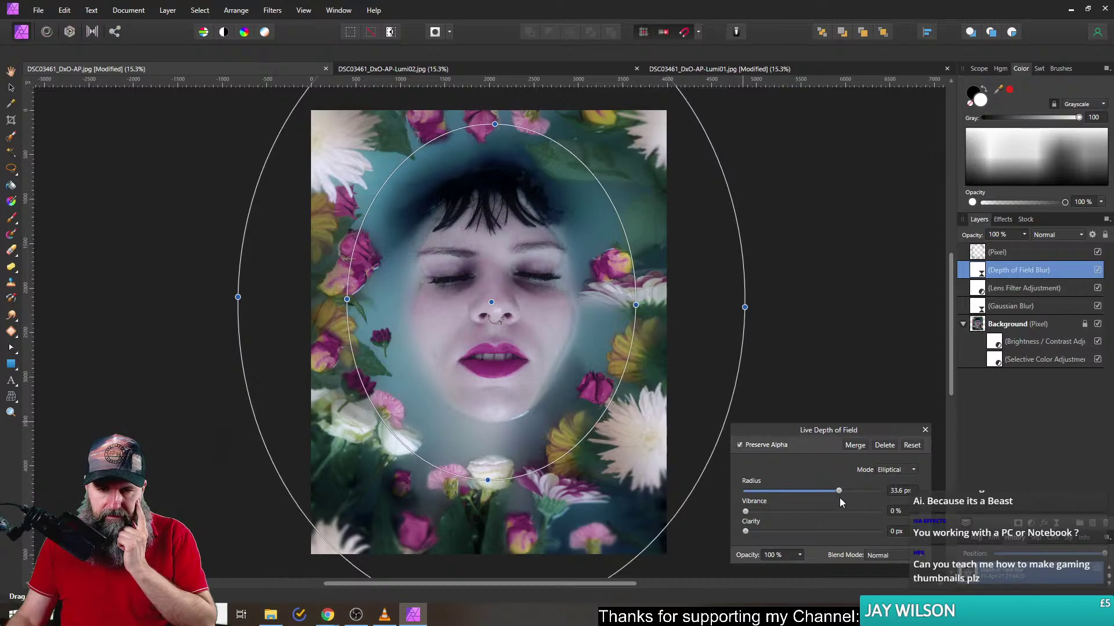
pyautogui.moveTo(840, 491)
pyautogui.mouseDown()
pyautogui.moveTo(802, 492)
pyautogui.moveTo(824, 491)
pyautogui.mouseUp()
pyautogui.click(925, 430)
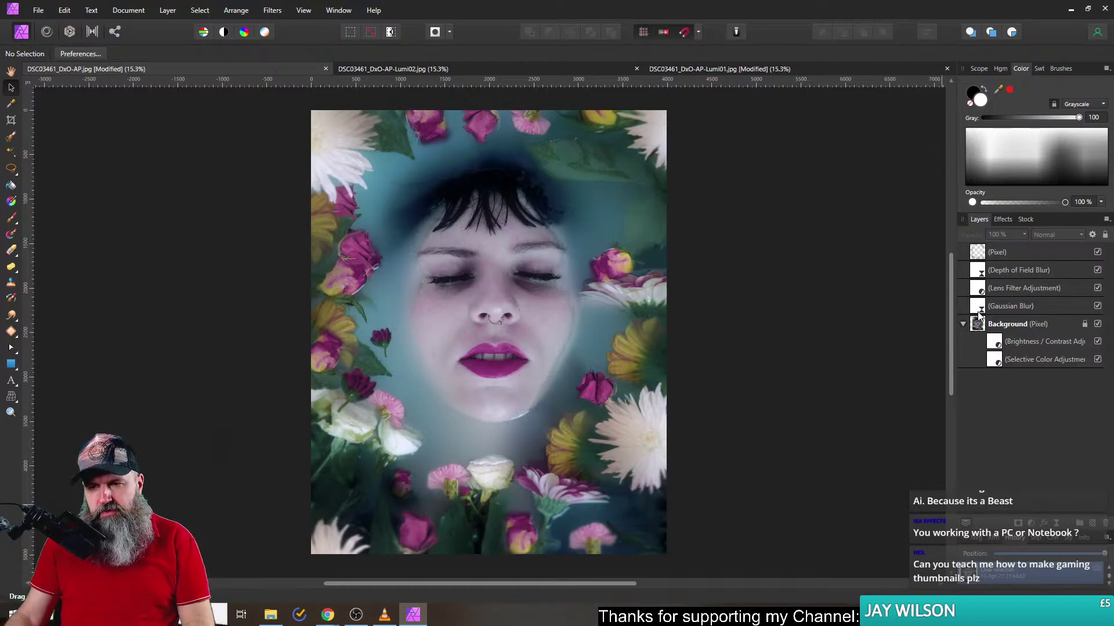
# - Select the Lens Filter Adjustment layer
pyautogui.click(992, 290)
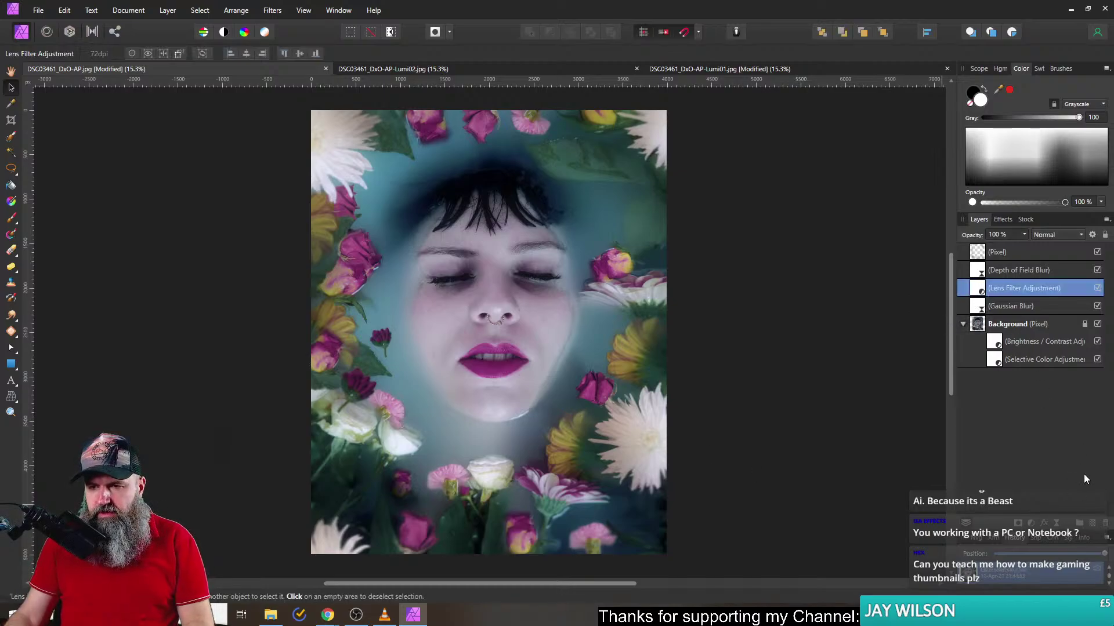
# - Add a live Unsharp Mask filter above the Lens Filter Adjustment with a radius of 1.7 px and a factor of 0.8
pyautogui.click(1057, 524)
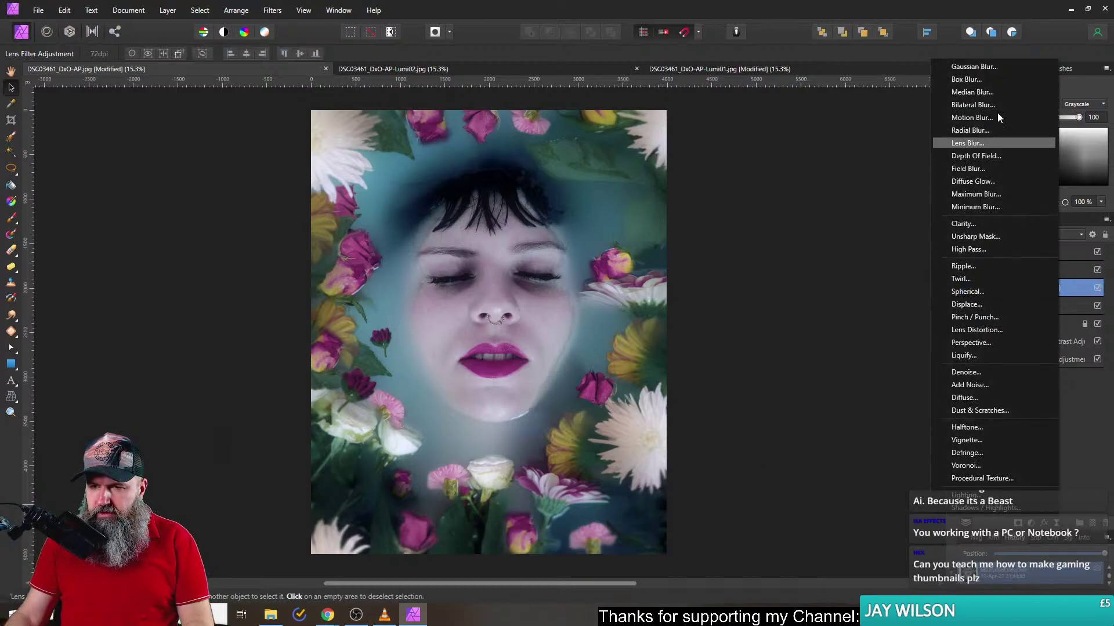
pyautogui.click(974, 236)
pyautogui.moveTo(746, 491); pyautogui.dragTo(778, 494)
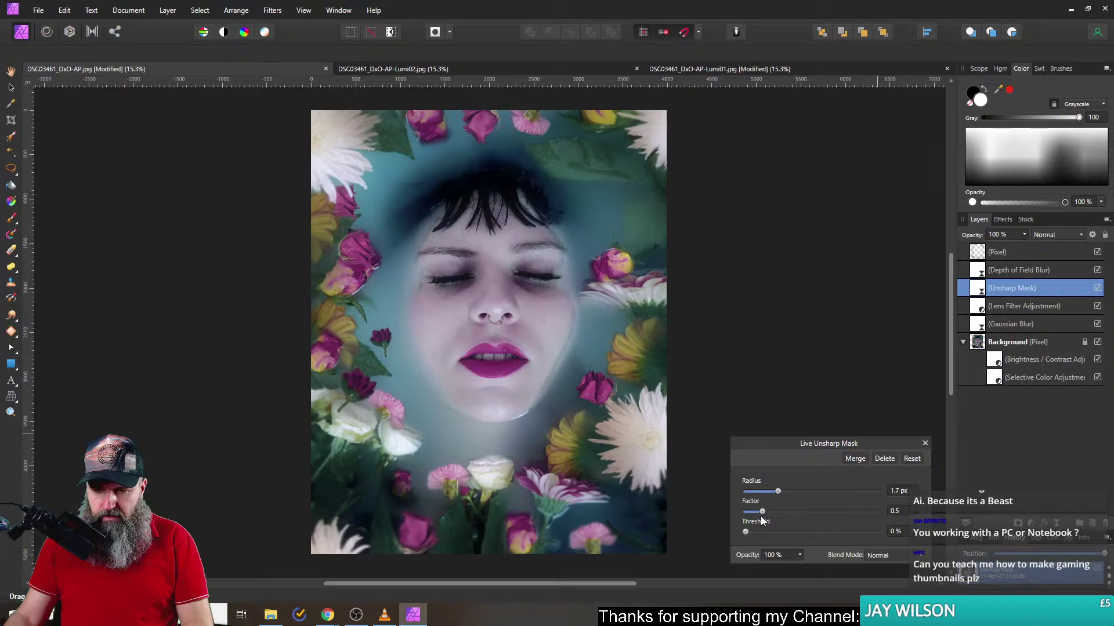
pyautogui.moveTo(762, 511); pyautogui.dragTo(773, 511)
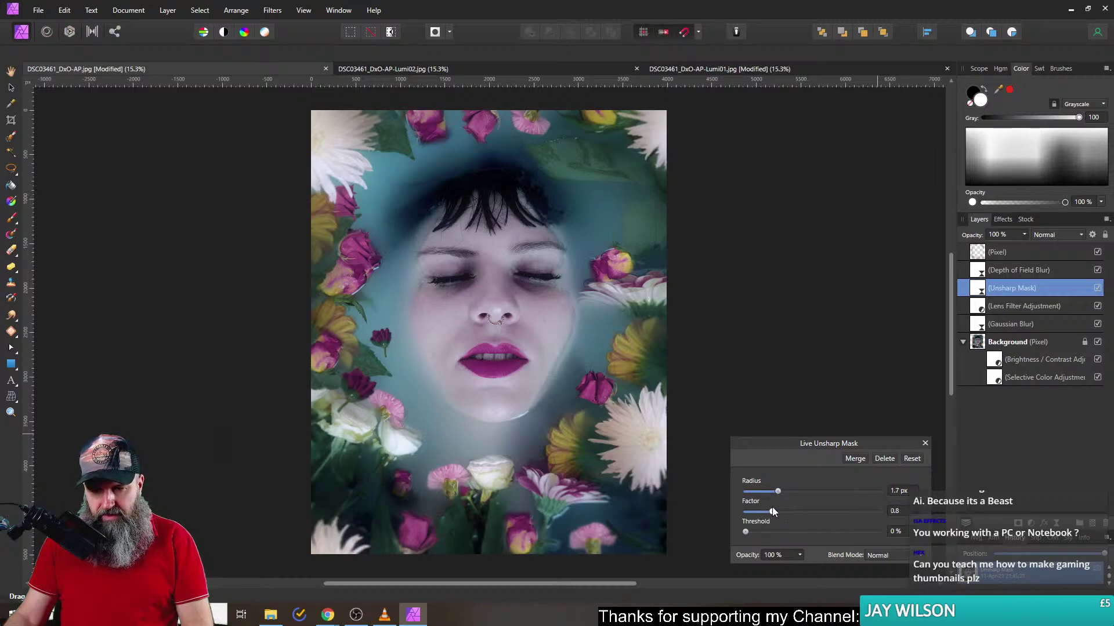
pyautogui.click(925, 445)
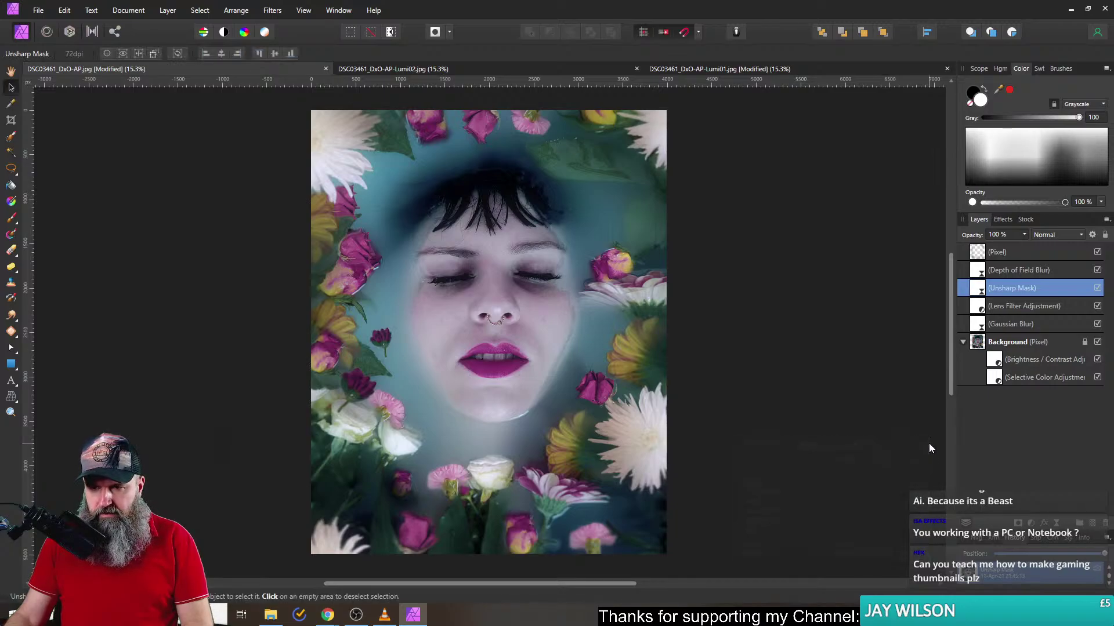
# - Invert the Unsharp Mask layer's mask and paint the sharpening back over the face with a white brush at 72% opacity, then deselect the layer
pyautogui.click(174, 11)
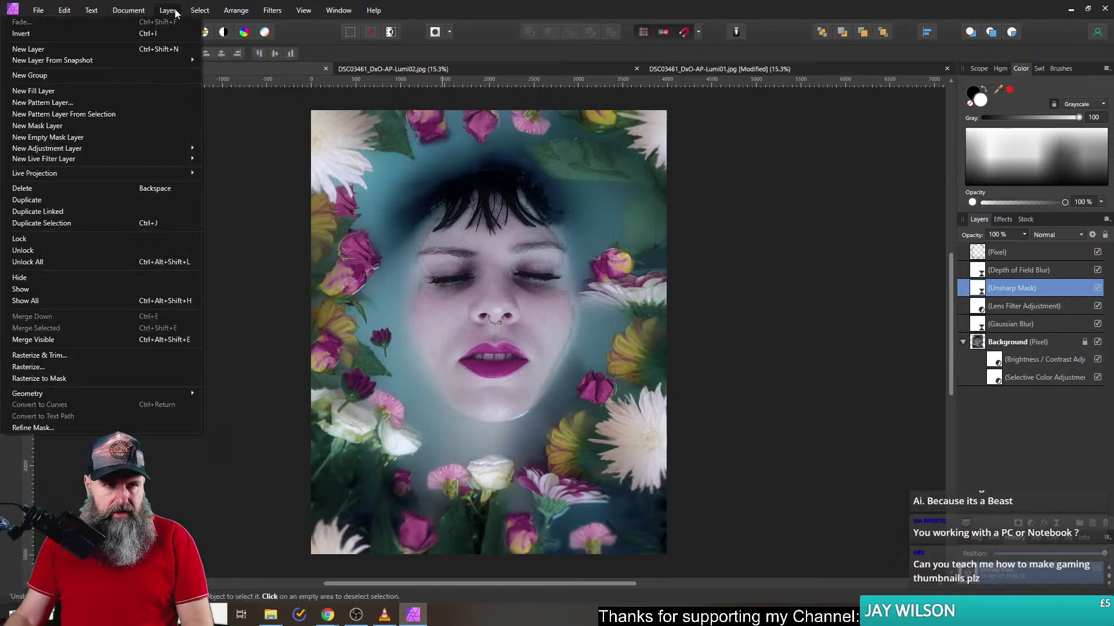
pyautogui.click(80, 33)
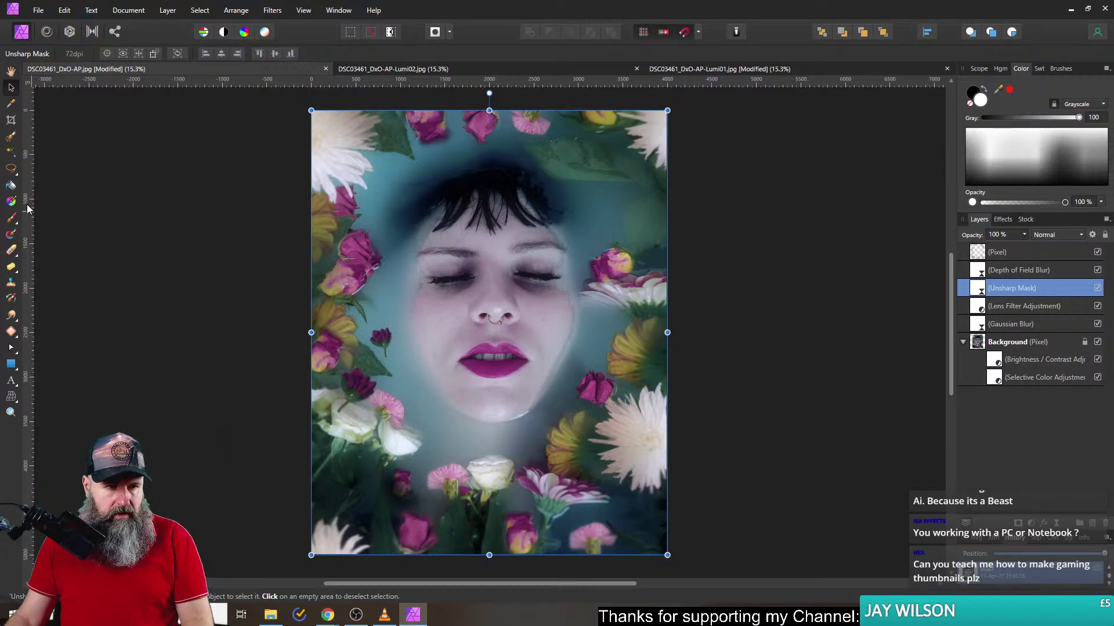
pyautogui.click(11, 218)
pyautogui.press('x')
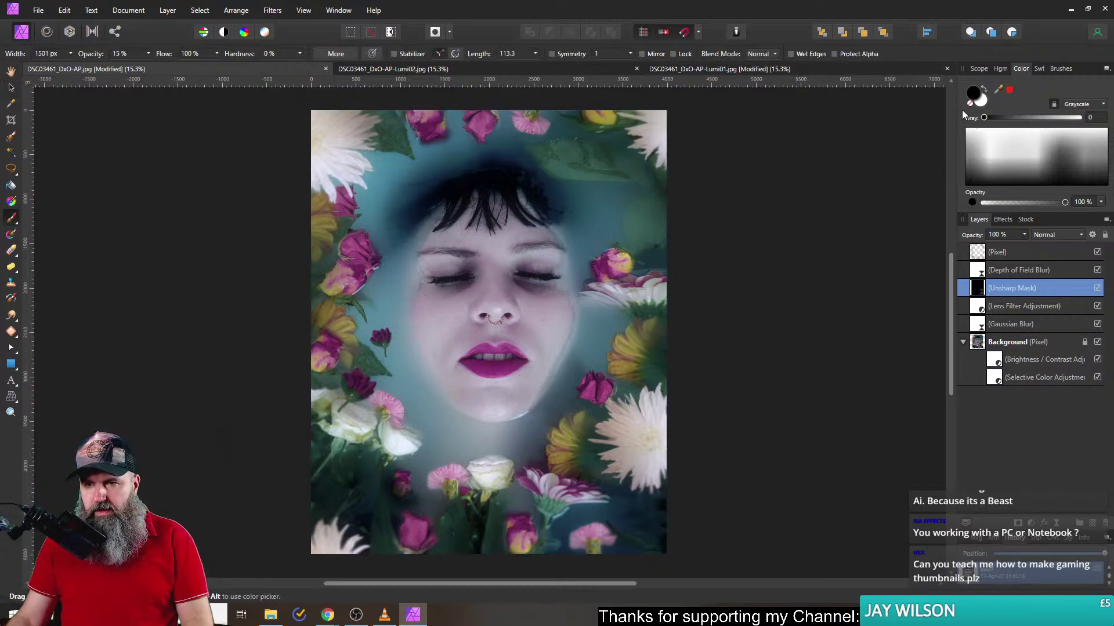
pyautogui.click(980, 103)
pyautogui.click(149, 53)
pyautogui.moveTo(165, 68); pyautogui.dragTo(198, 66)
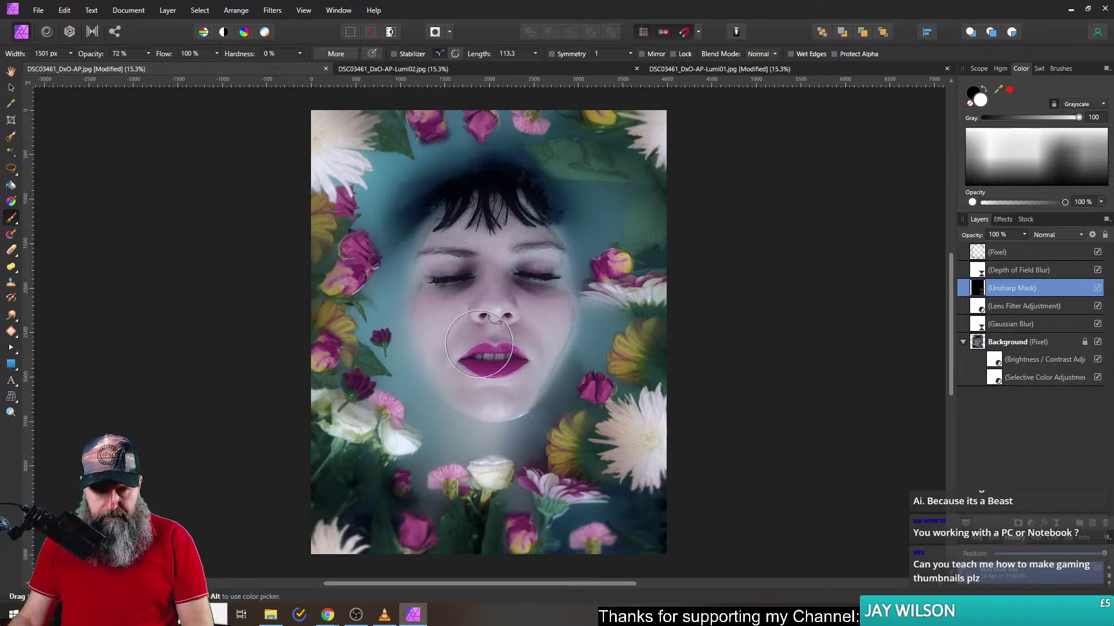
pyautogui.moveTo(463, 255)
pyautogui.mouseDown()
pyautogui.moveTo(500, 350)
pyautogui.moveTo(430, 288)
pyautogui.mouseUp()
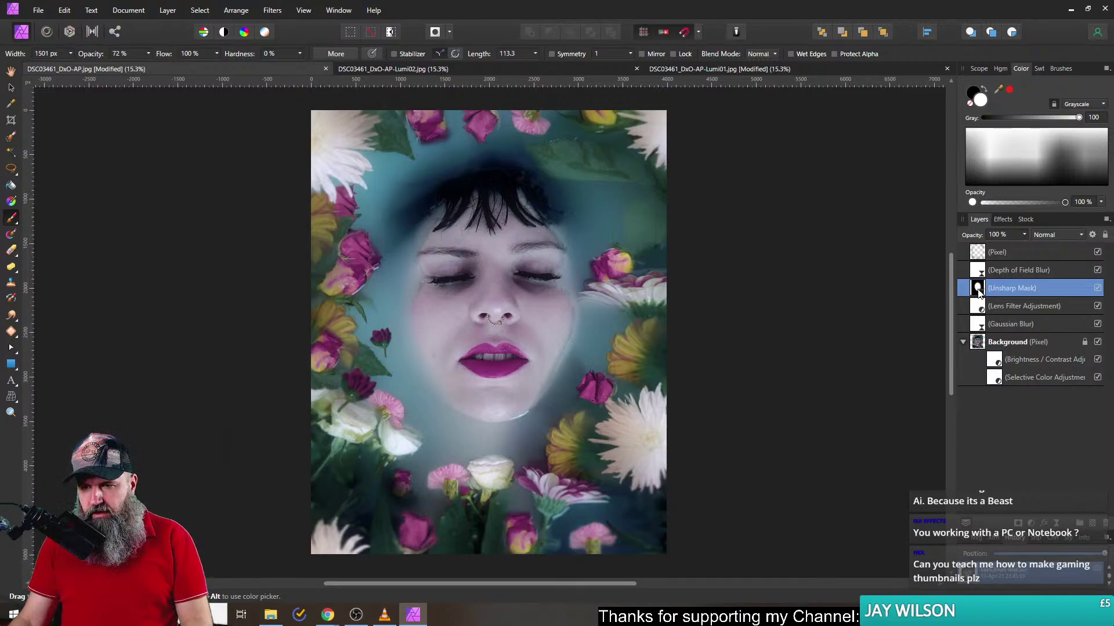
pyautogui.click(14, 88)
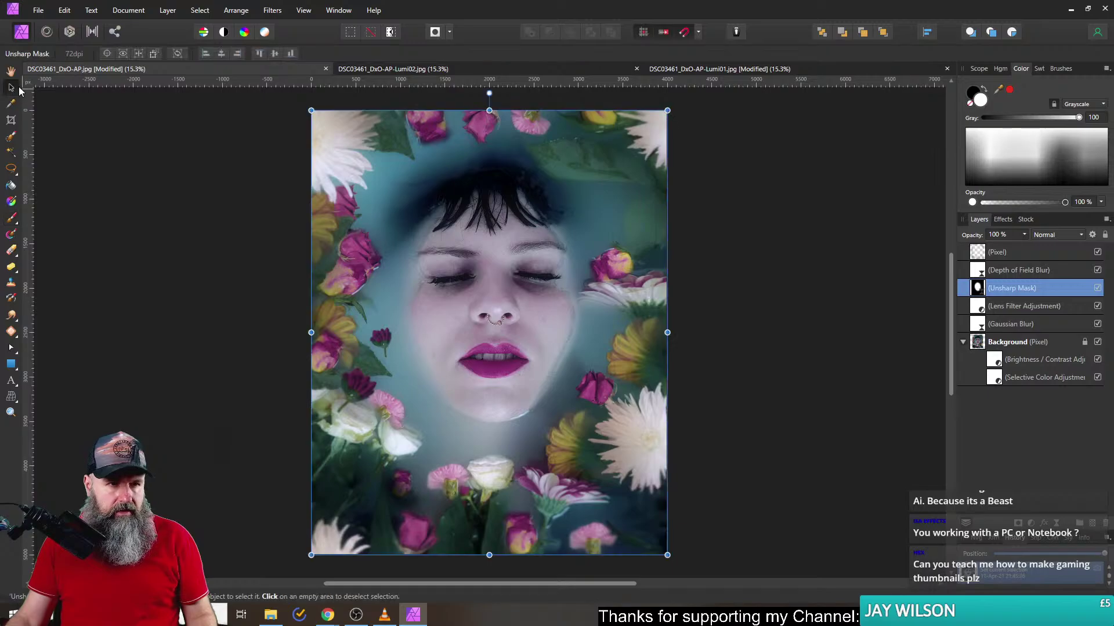
pyautogui.click(161, 250)
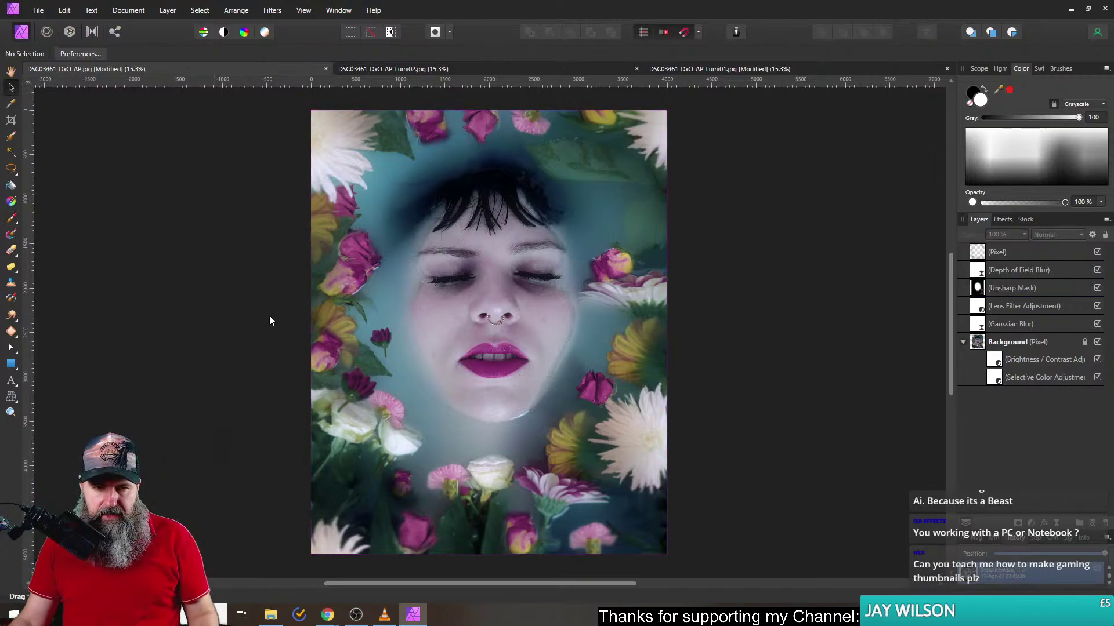
# - Save the layered portrait as a new Affinity file named DSC03461_DxO-AP-Art Version.afphoto in the Downloads folder
pyautogui.scroll(2, 260, 315)
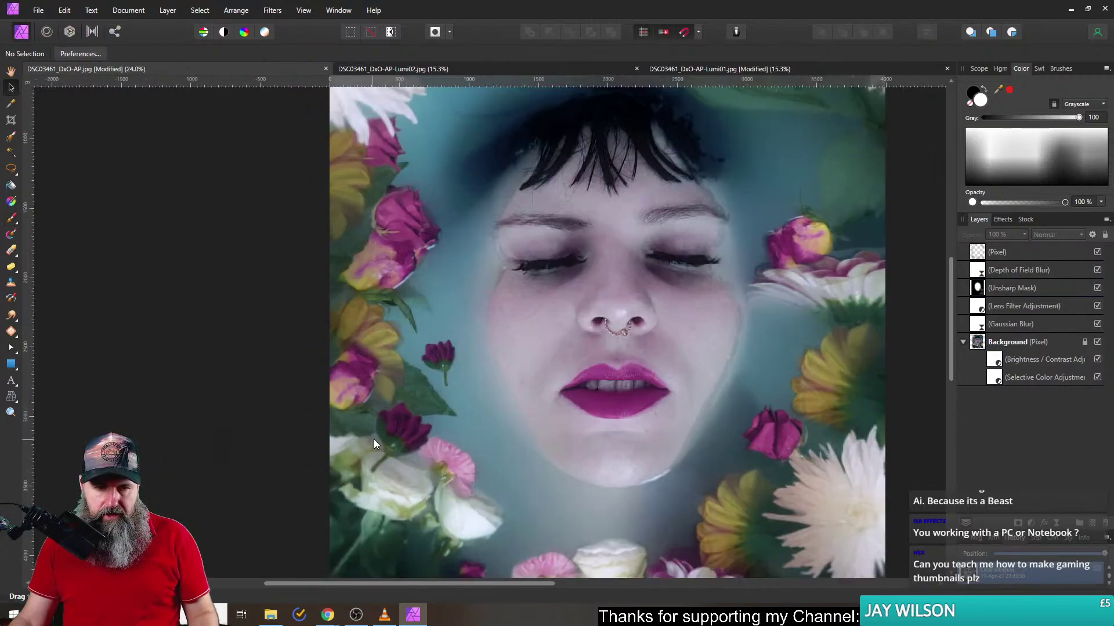
pyautogui.scroll(-3, 373, 440)
pyautogui.hscroll(3, 332, 333)
pyautogui.scroll(-2, 513, 228)
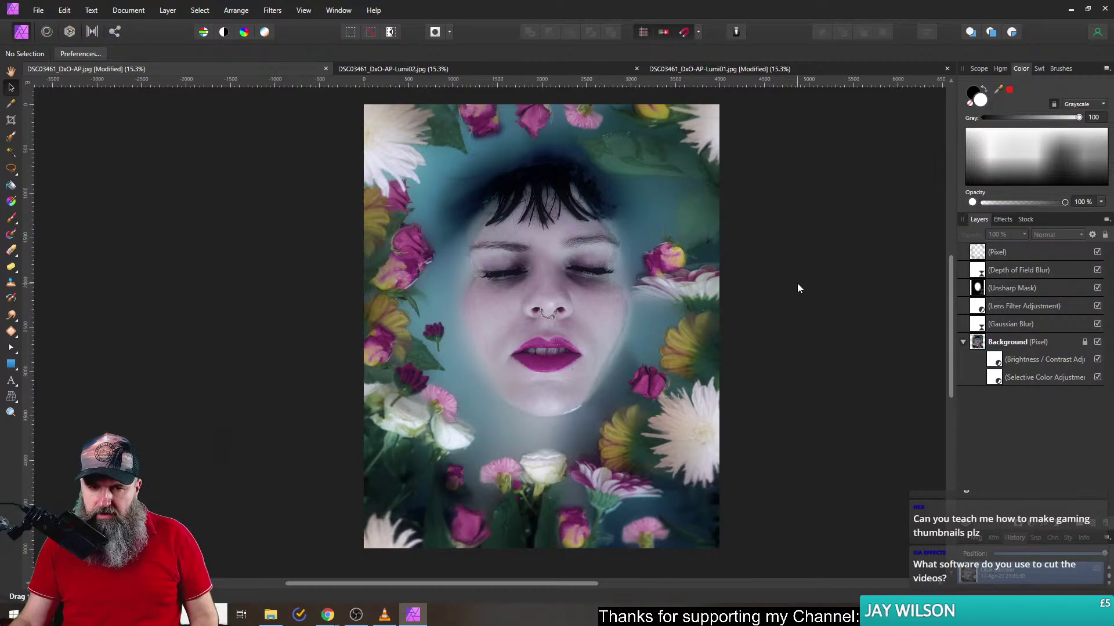
pyautogui.click(38, 10)
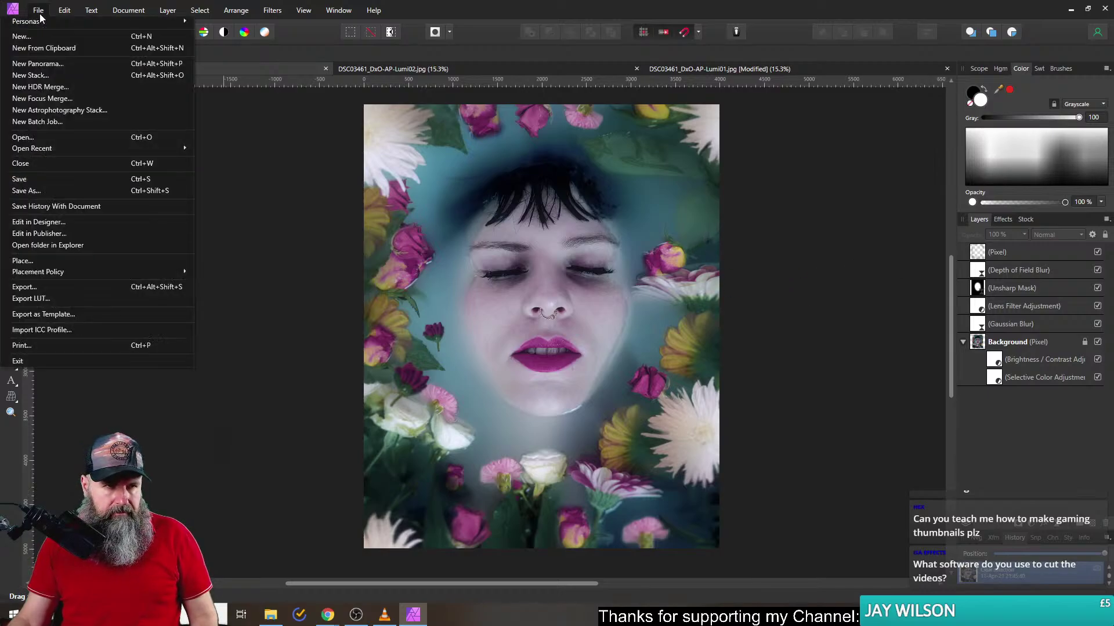
pyautogui.click(60, 180)
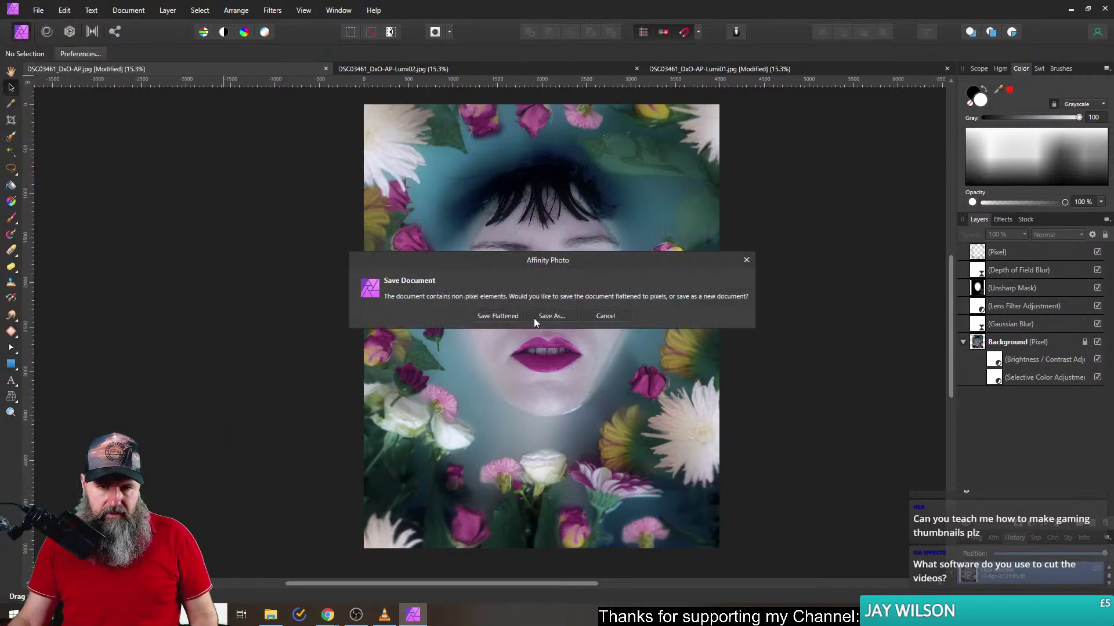
pyautogui.click(562, 318)
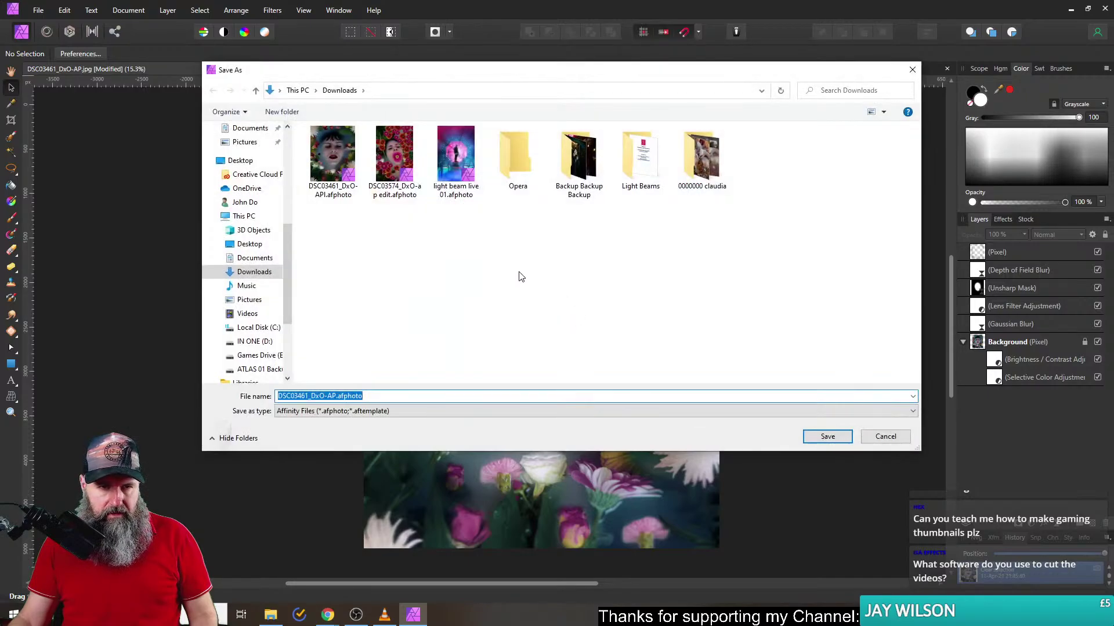
pyautogui.click(351, 396)
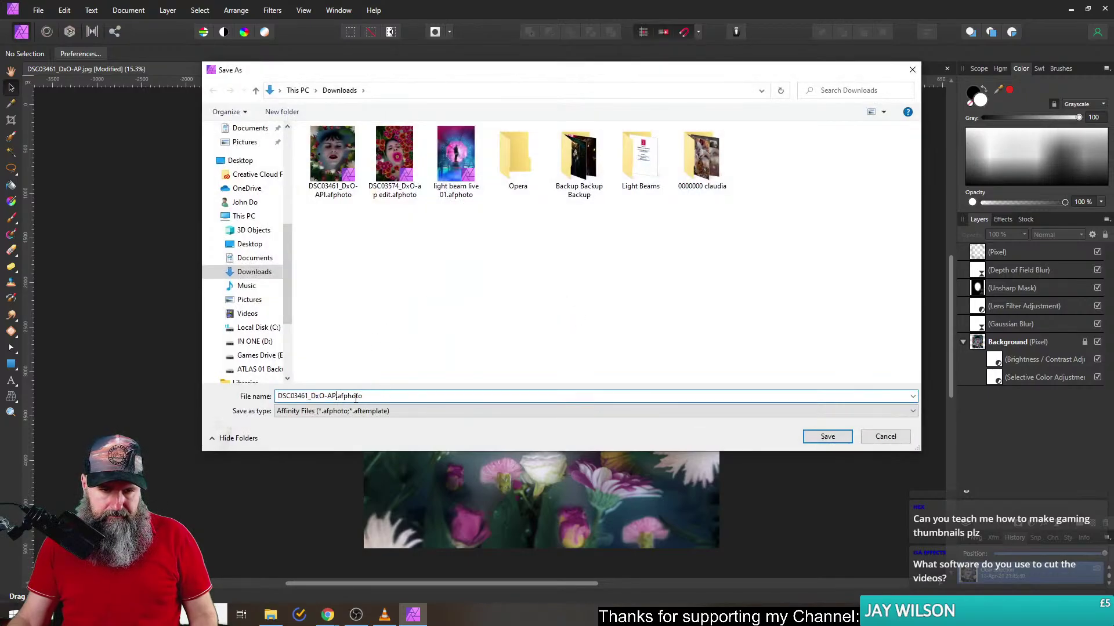
pyautogui.write('-Art Vers')
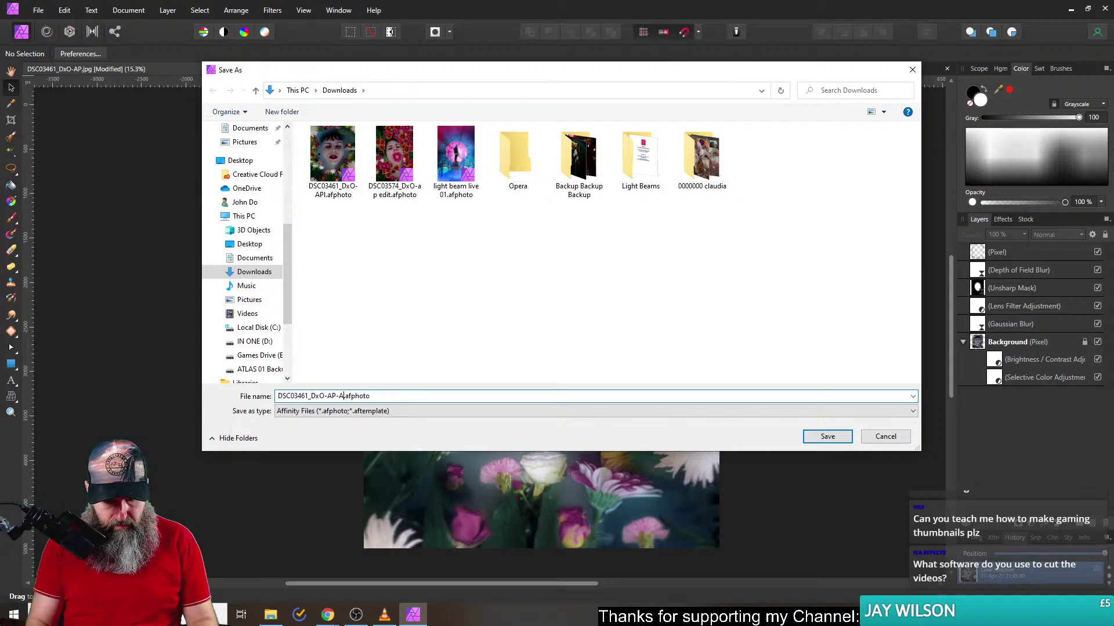
pyautogui.write('ion')
pyautogui.press('Return')
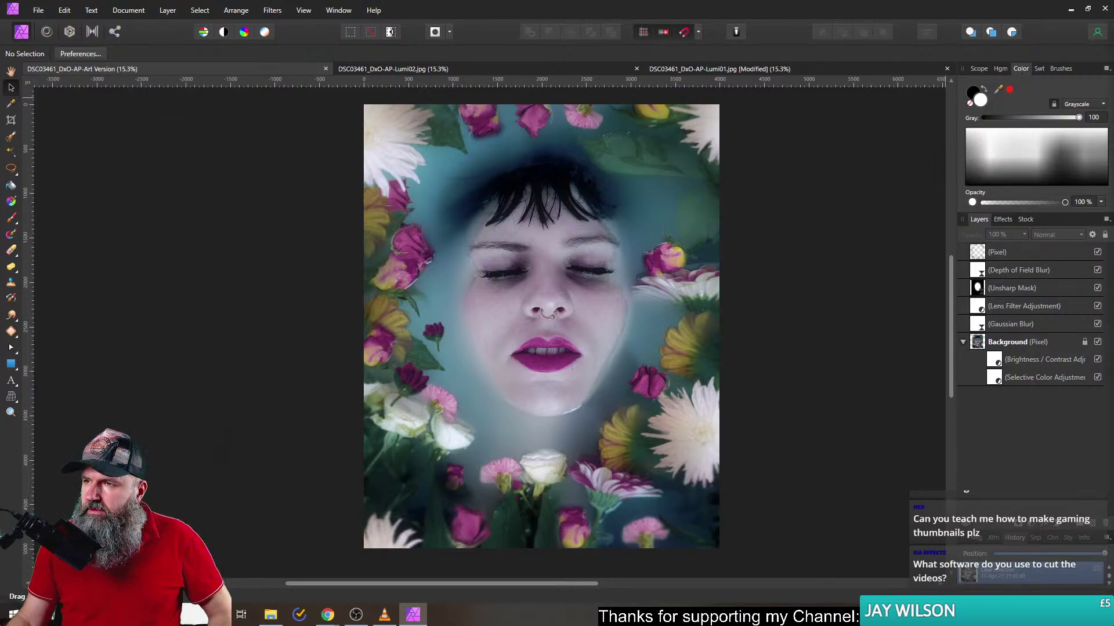
# - Switch to the Facebook group in Chrome and read the rules in the Challenge Week 14 post
pyautogui.hotkey('alt', 'Tab')
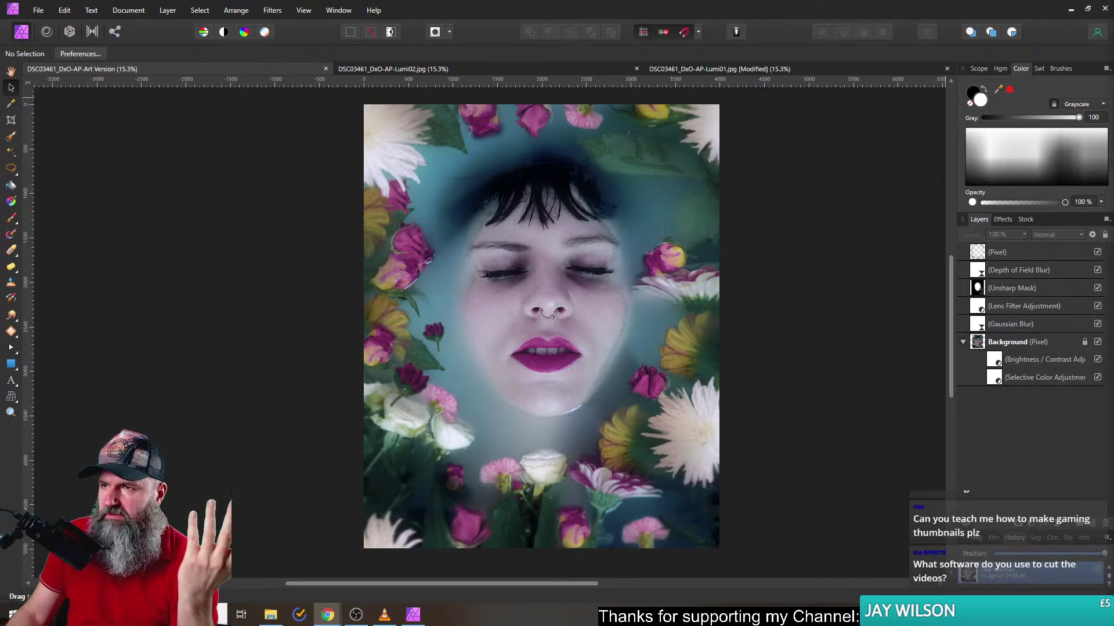
pyautogui.hotkey('alt', 'Tab')
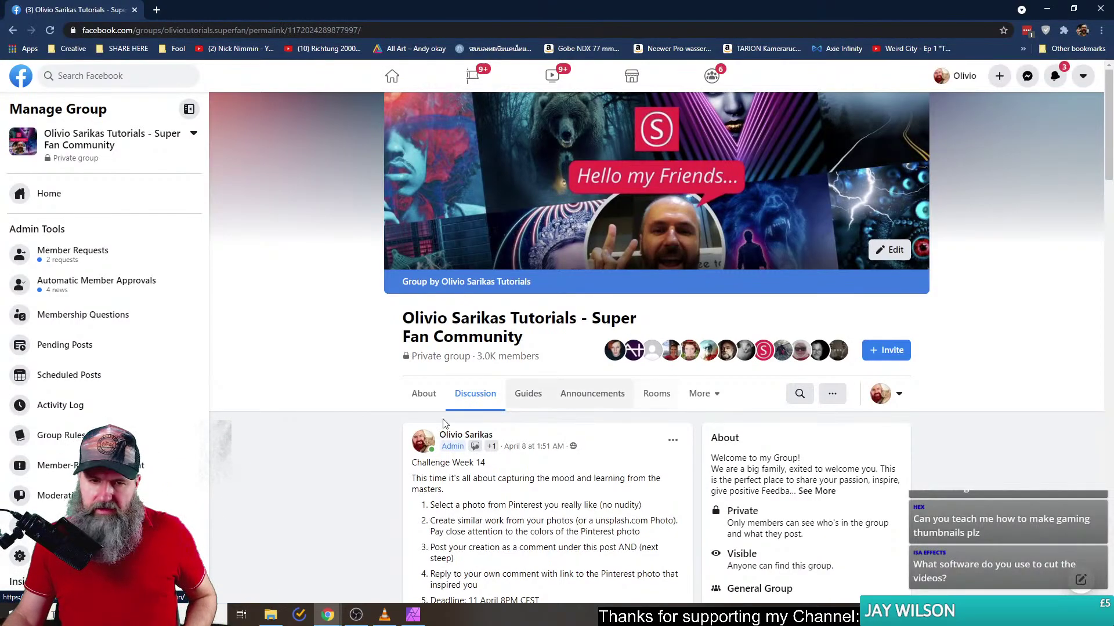
pyautogui.scroll(-5, 339, 400)
pyautogui.scroll(2, 342, 393)
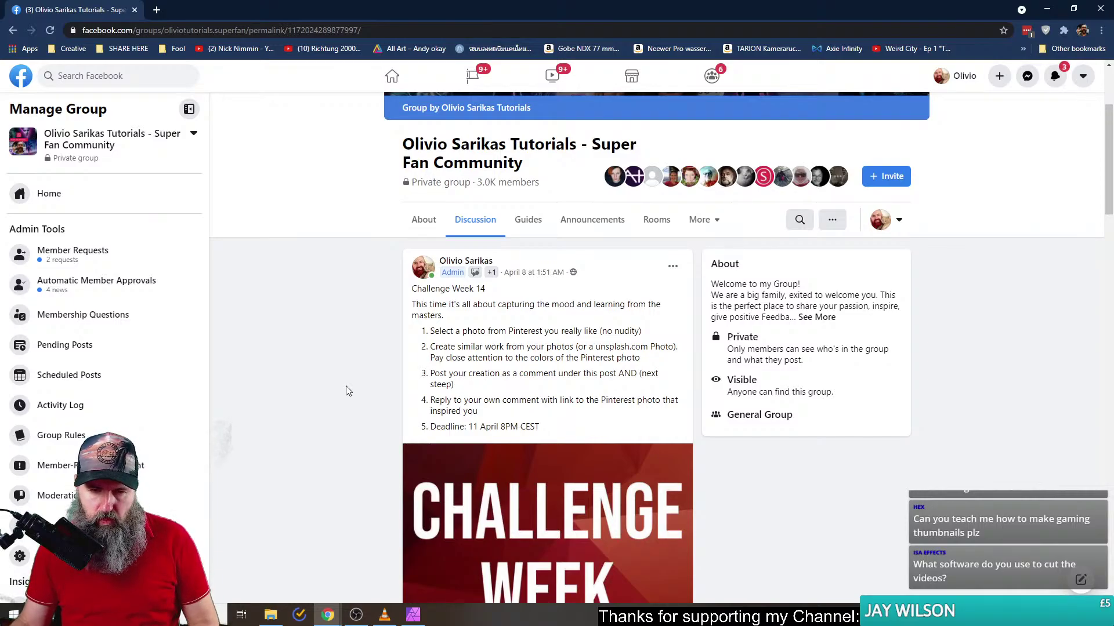
pyautogui.scroll(-1, 409, 393)
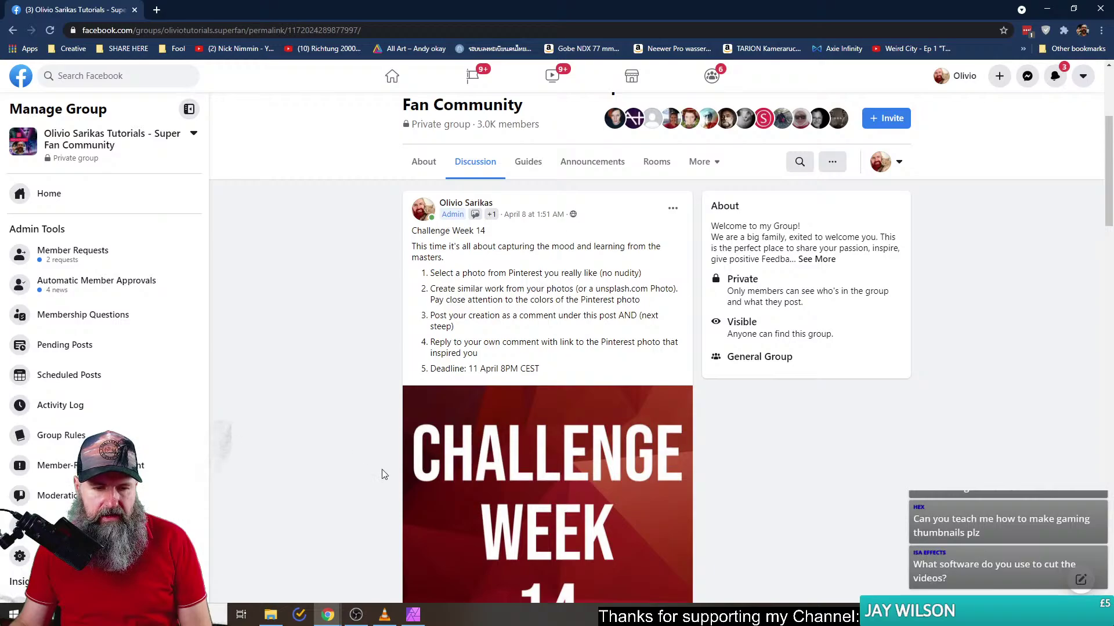
# - Switch to the Pinterest browser window and open the home feed in its first tab
pyautogui.moveTo(325, 619)
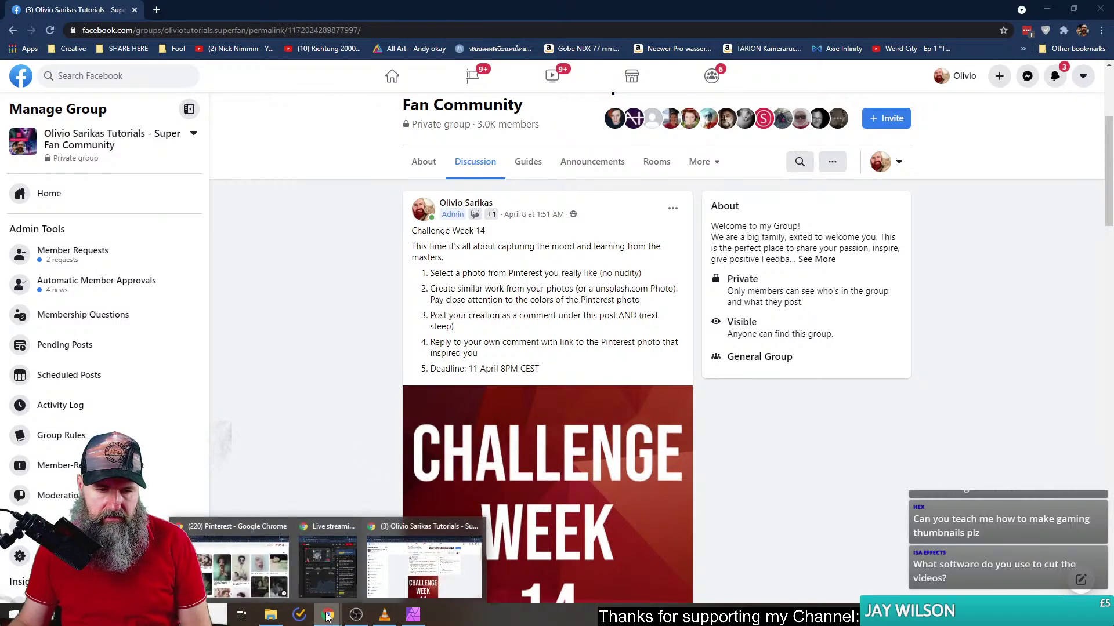
pyautogui.moveTo(341, 577)
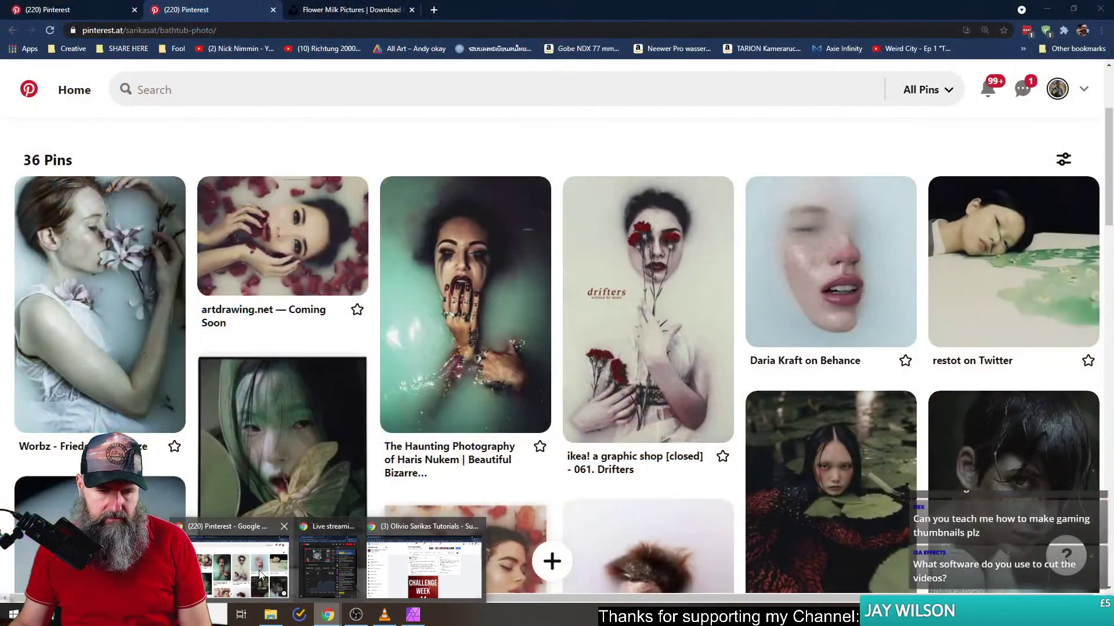
pyautogui.click(272, 571)
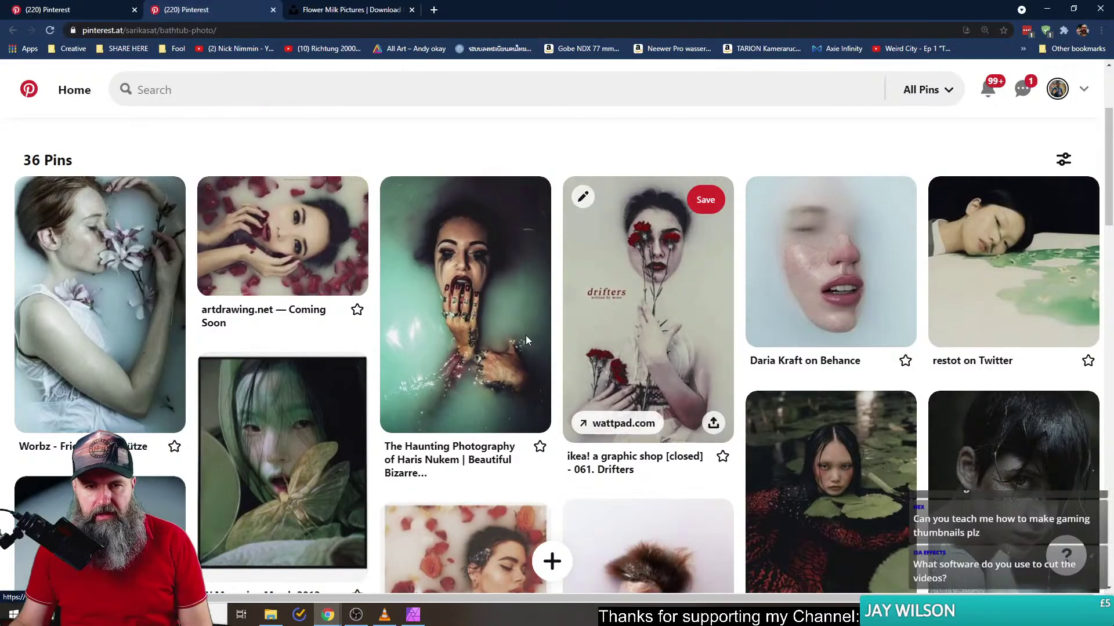
pyautogui.click(97, 8)
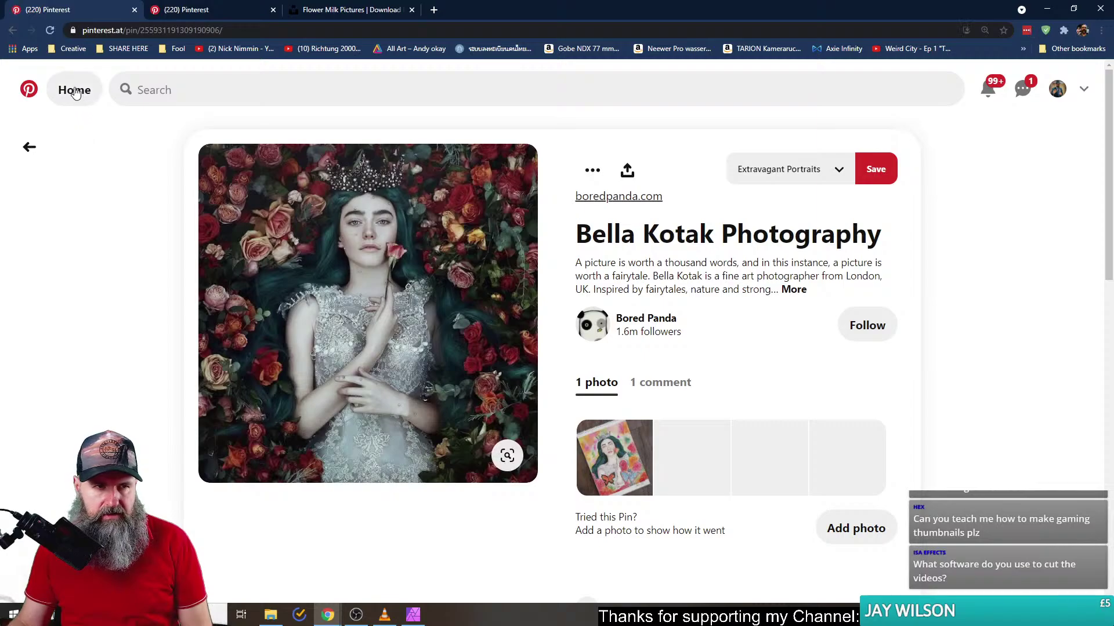
pyautogui.click(76, 93)
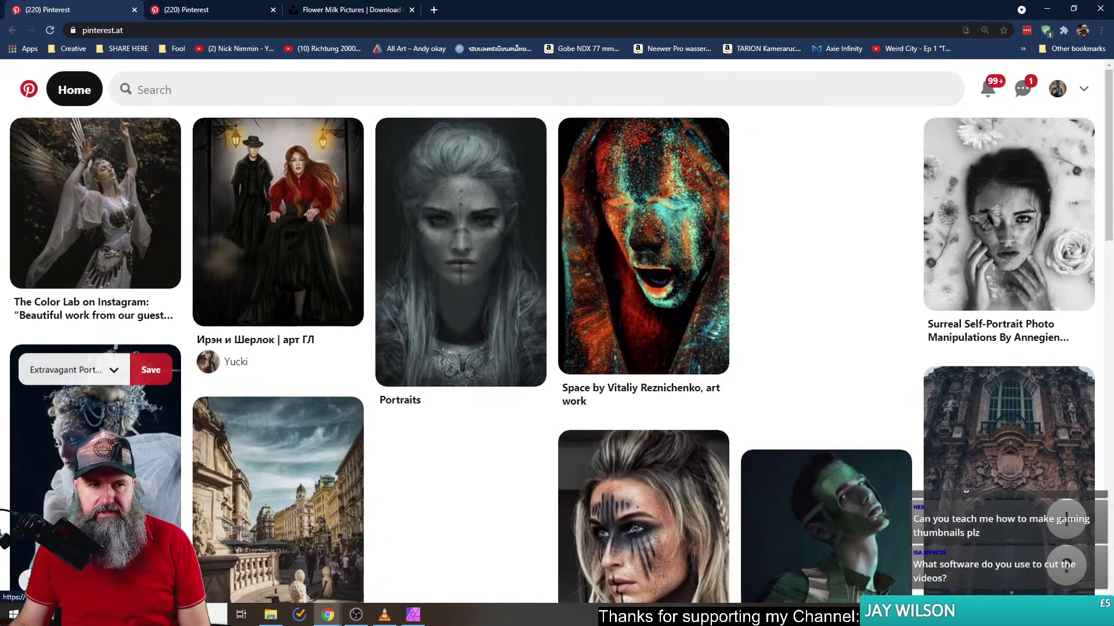
# - Browse the Pinterest home feed for portraits and artwork that could inspire a challenge entry
pyautogui.scroll(-5, 84, 434)
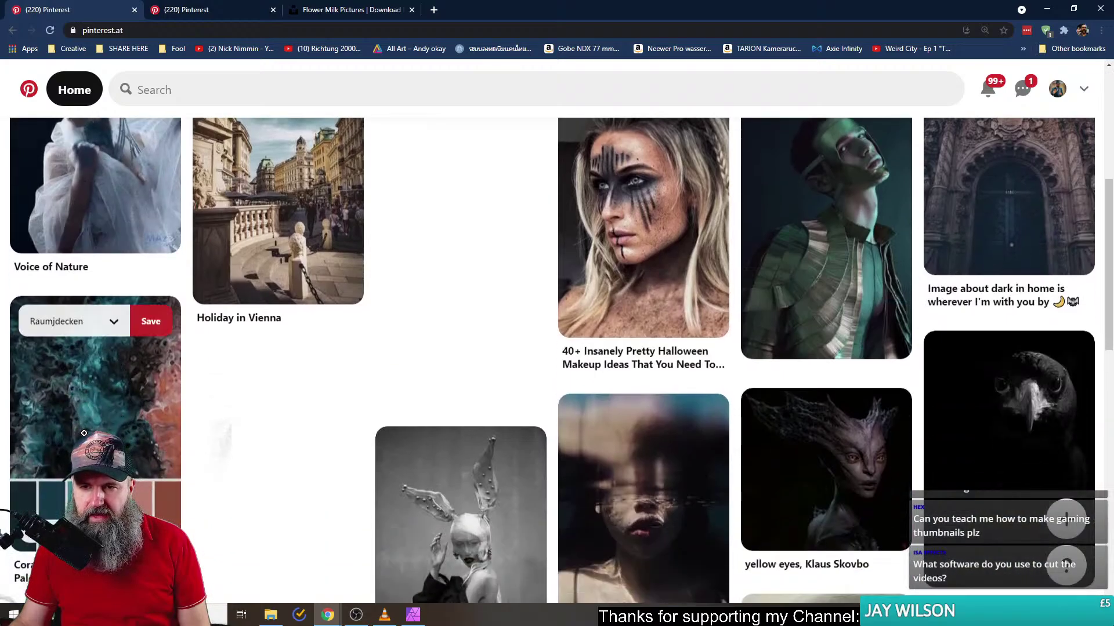
pyautogui.scroll(-3, 94, 376)
pyautogui.scroll(-5, 94, 376)
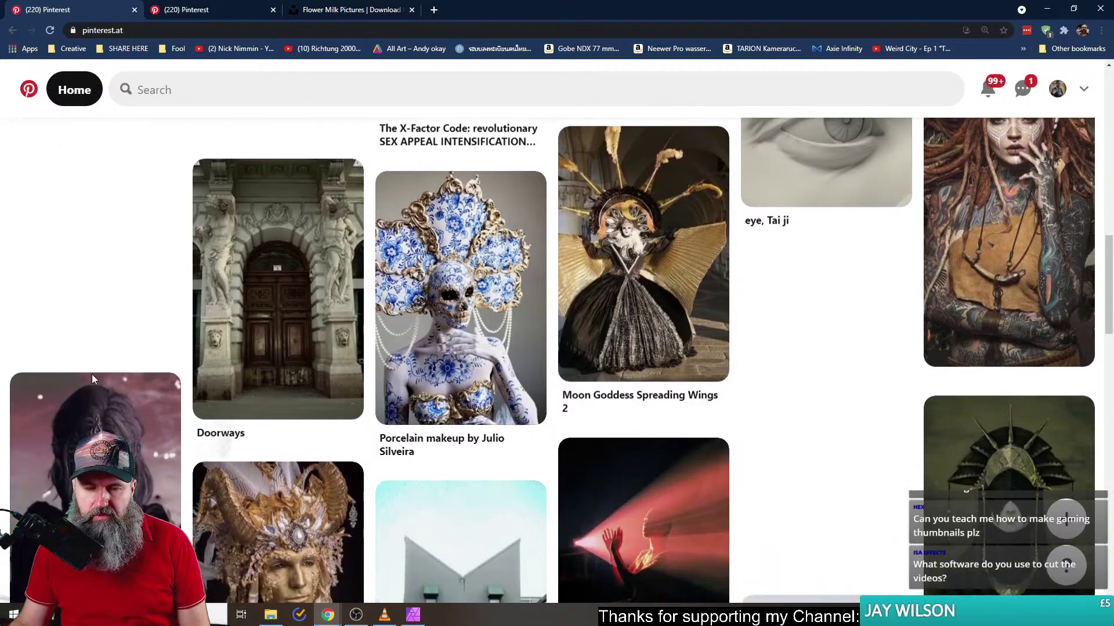
pyautogui.scroll(-3, 91, 376)
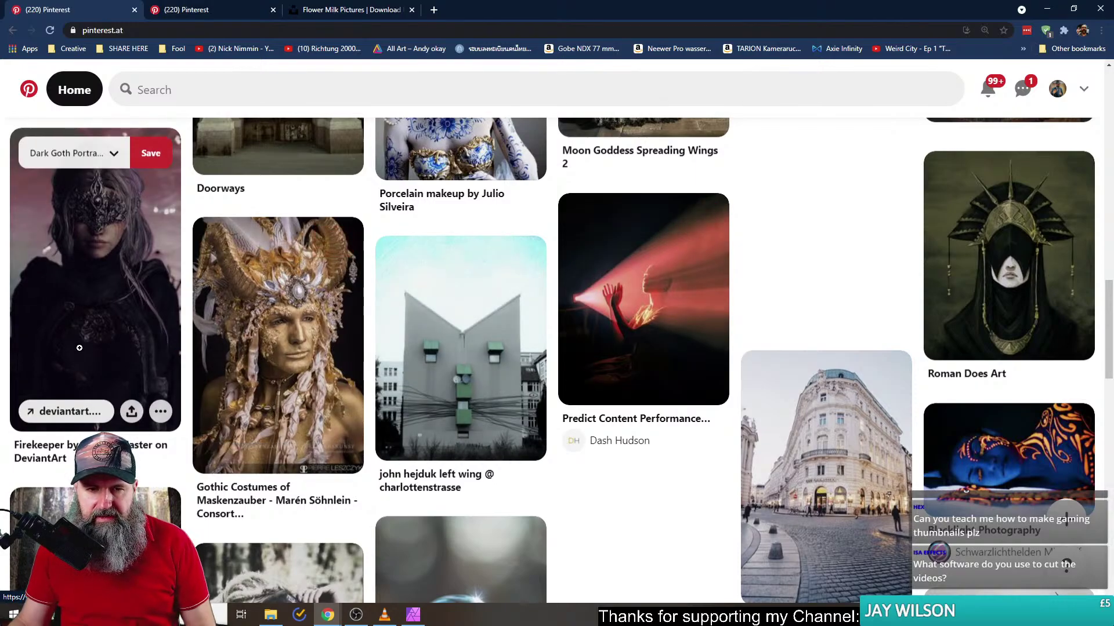
pyautogui.scroll(-6, 79, 348)
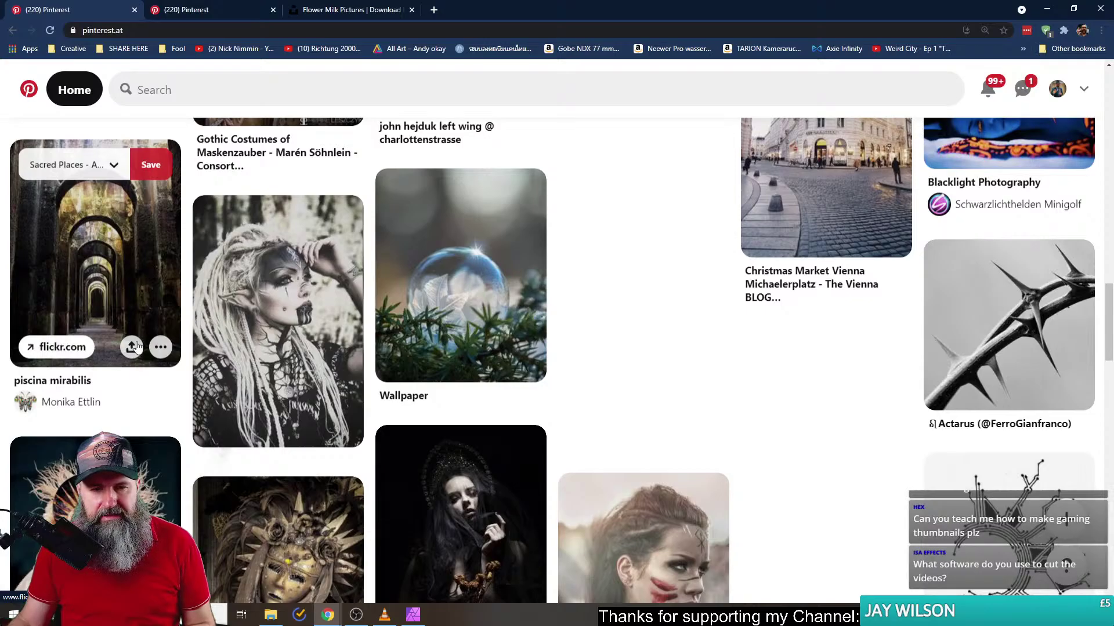
pyautogui.scroll(8, 118, 347)
pyautogui.scroll(-1, 187, 351)
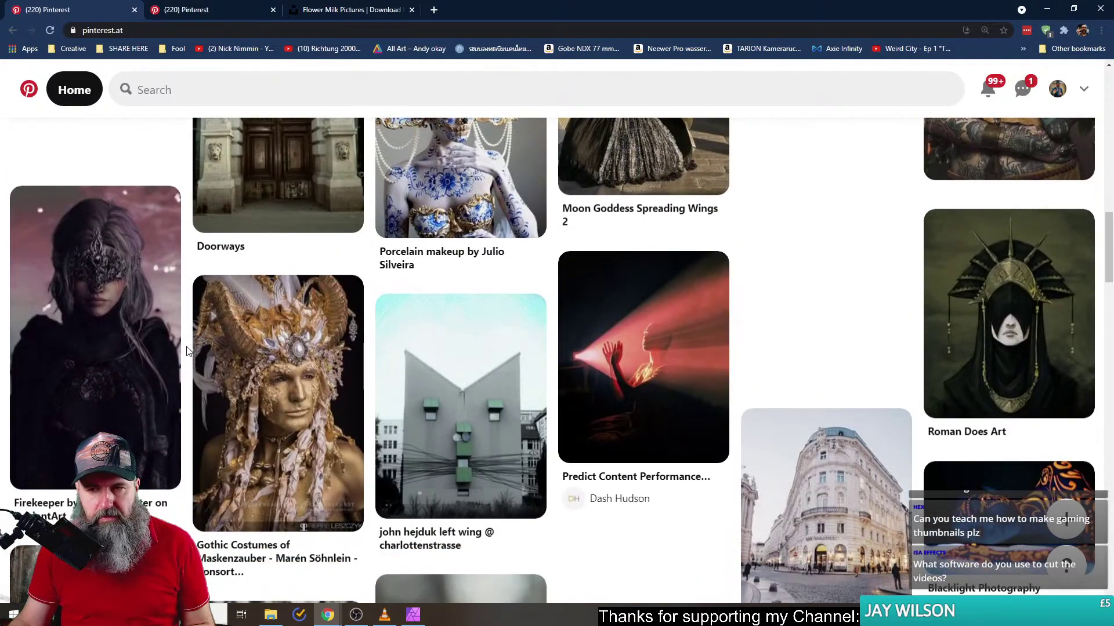
pyautogui.scroll(-12, 187, 351)
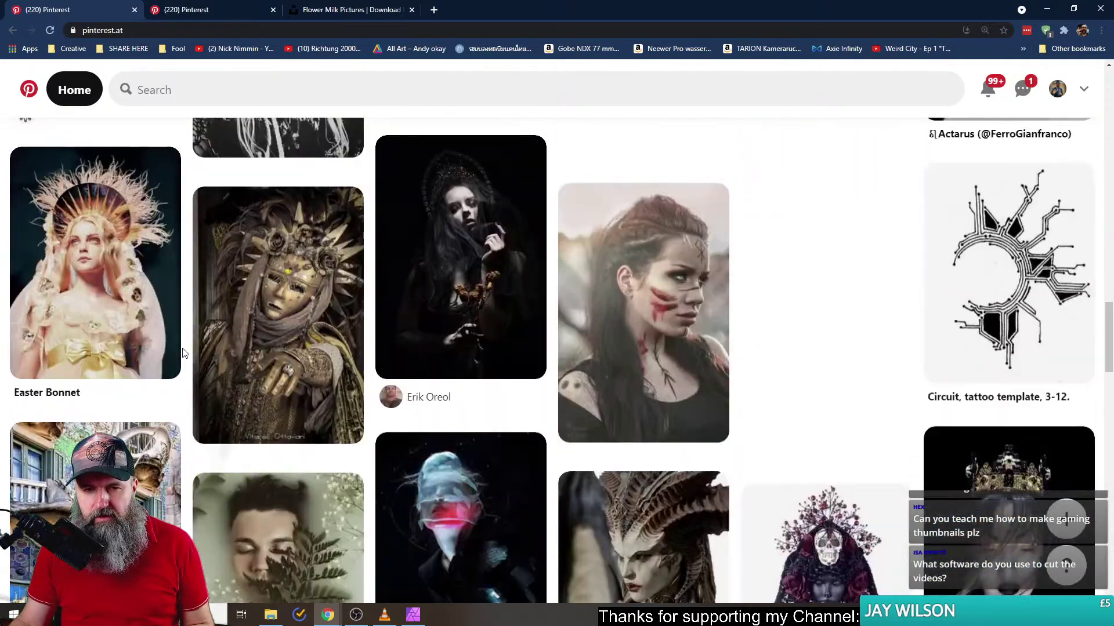
pyautogui.scroll(-3, 718, 380)
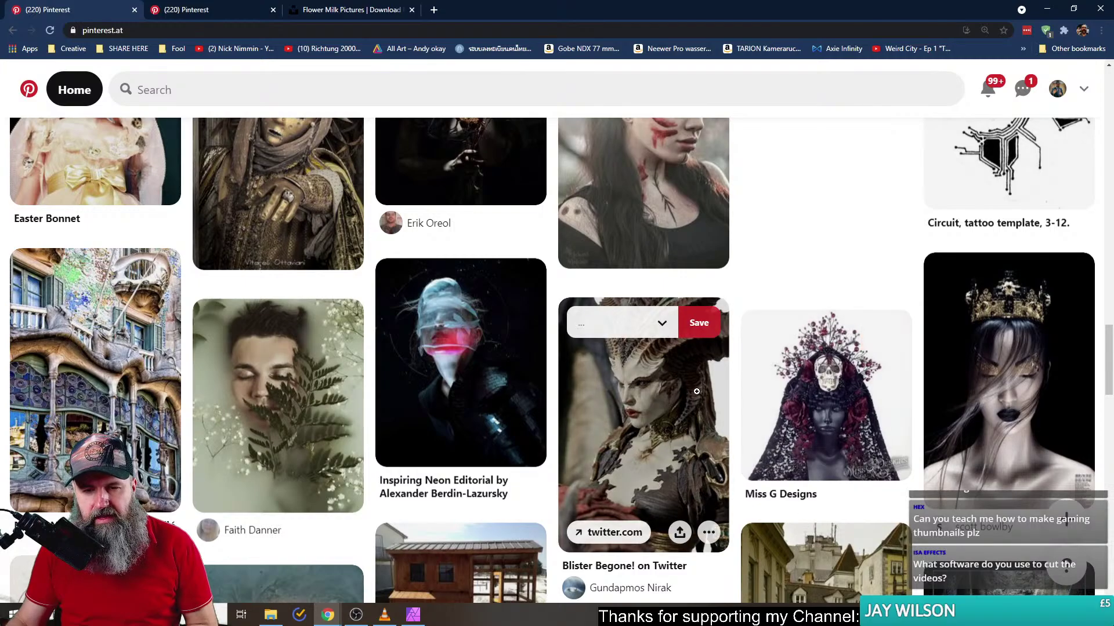
# - Browse further through the Pinterest home feed and view the pin of the white-haired woman with the flower crown
pyautogui.scroll(-6, 667, 377)
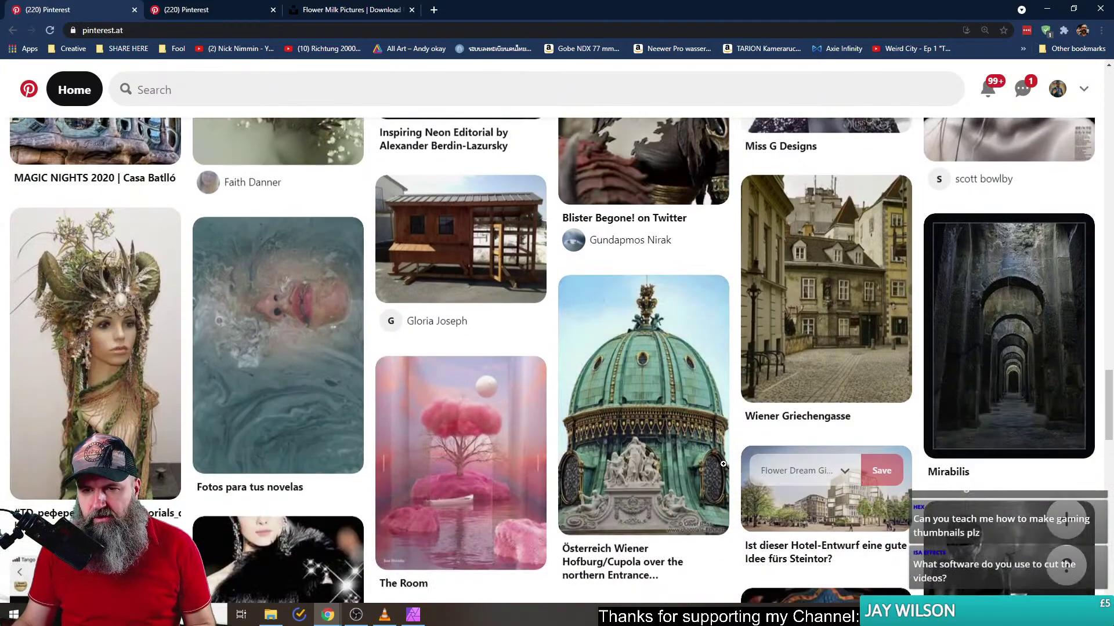
pyautogui.scroll(-7, 783, 510)
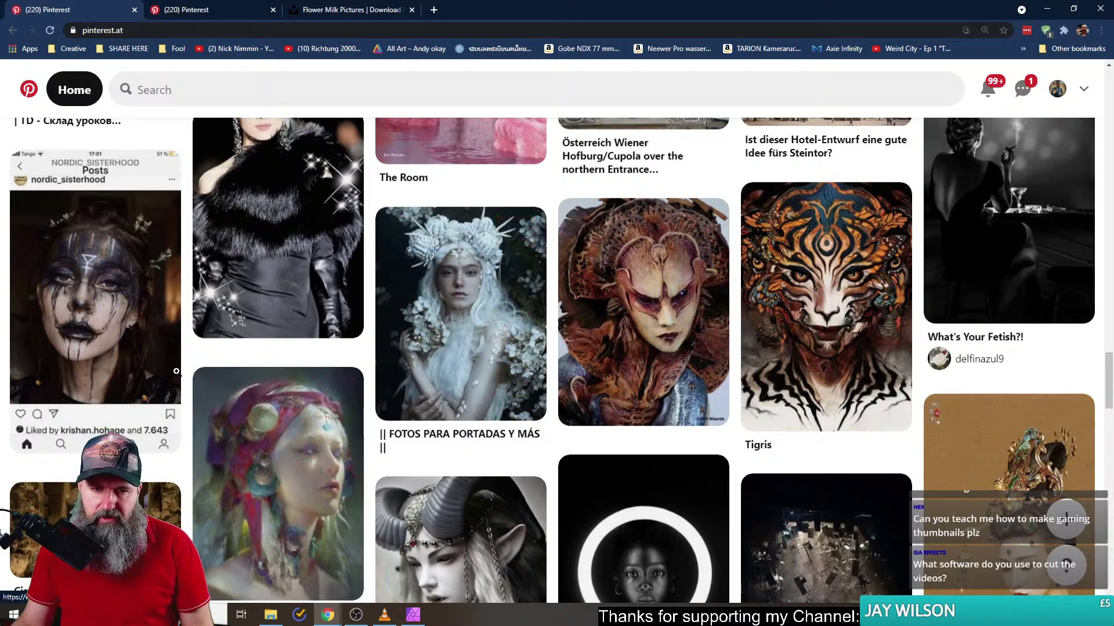
pyautogui.click(462, 314)
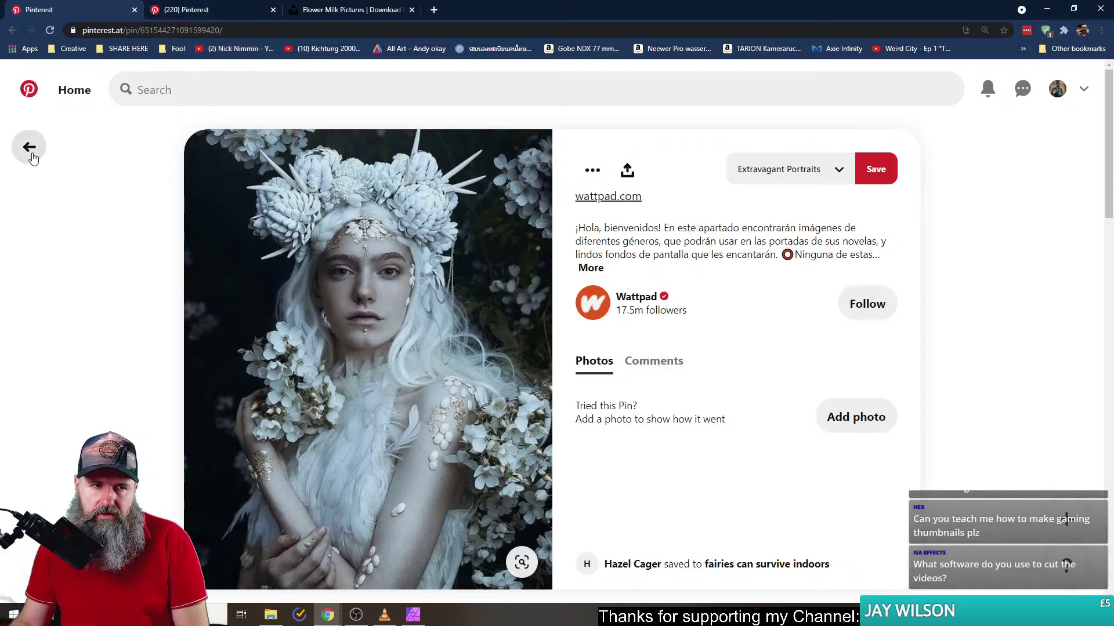
pyautogui.click(29, 147)
pyautogui.scroll(-20, 33, 157)
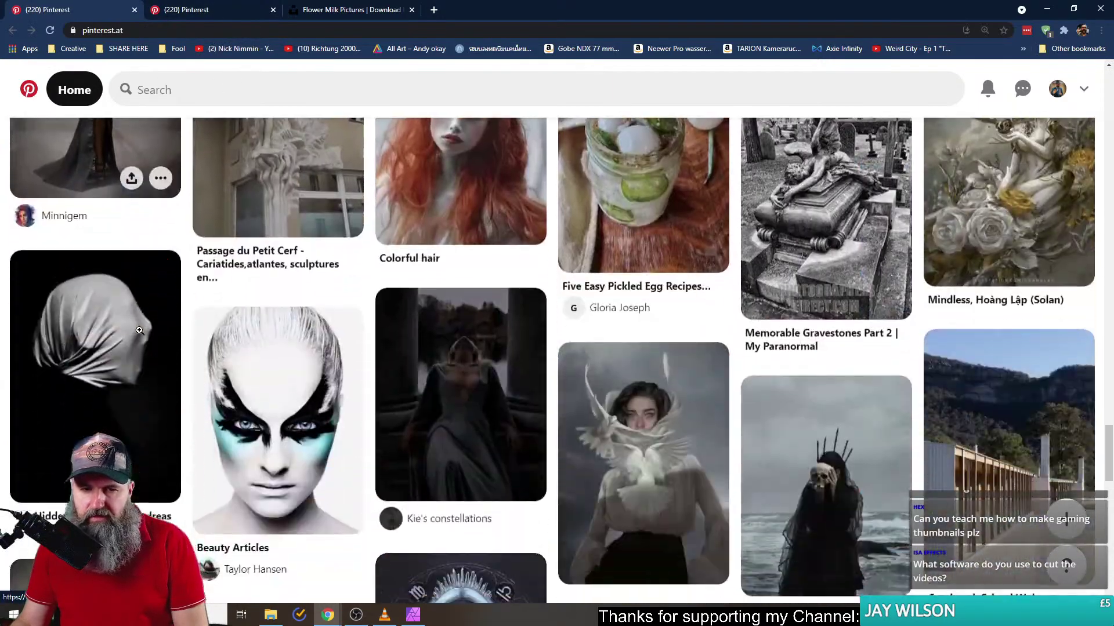
pyautogui.scroll(-10, 135, 327)
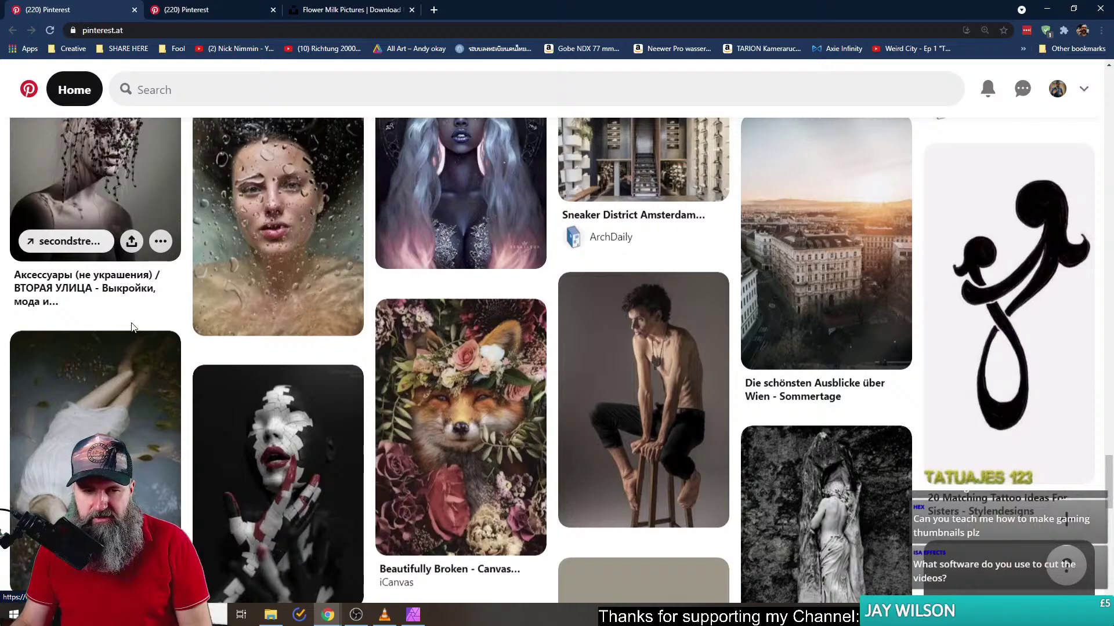
pyautogui.scroll(3, 131, 324)
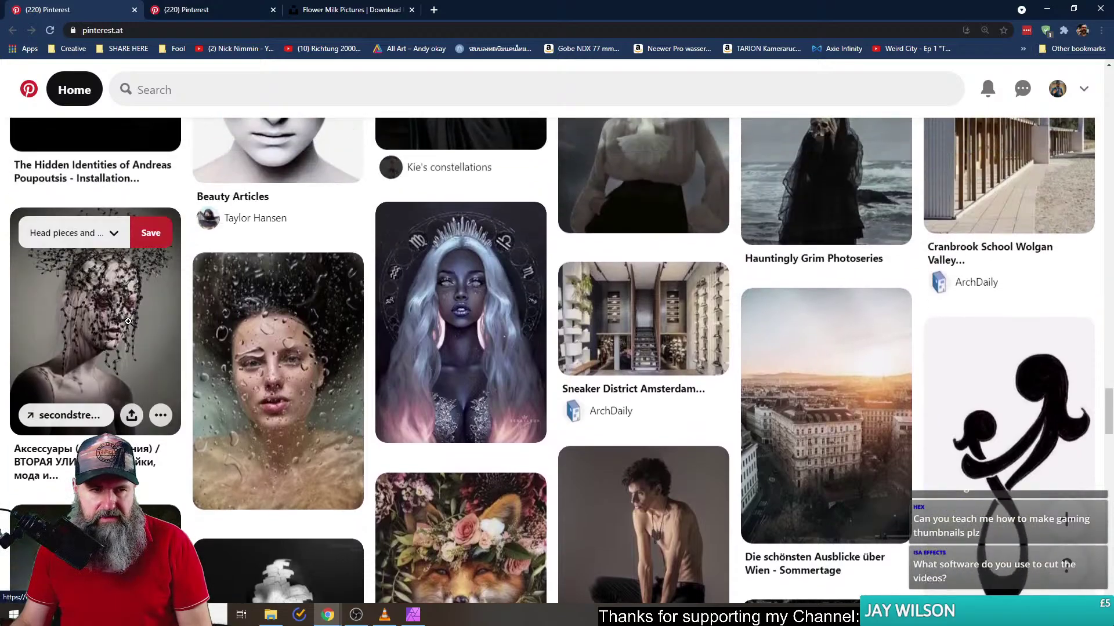
pyautogui.scroll(6, 128, 322)
# - Search Pinterest for "fantasy composite"
pyautogui.click(171, 94)
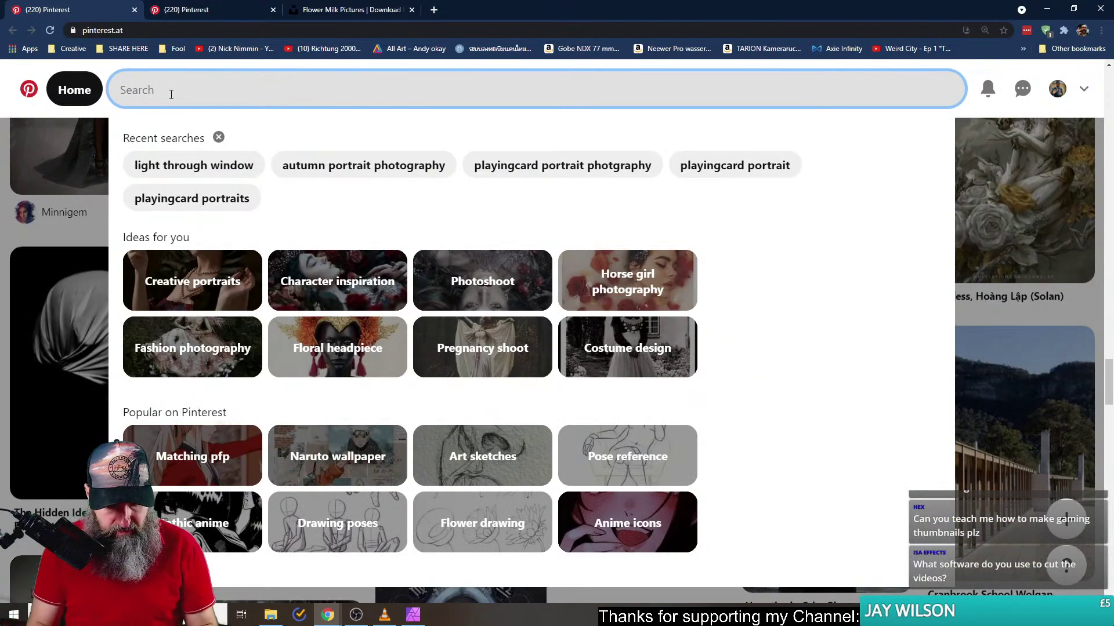
pyautogui.write('fantasy comp')
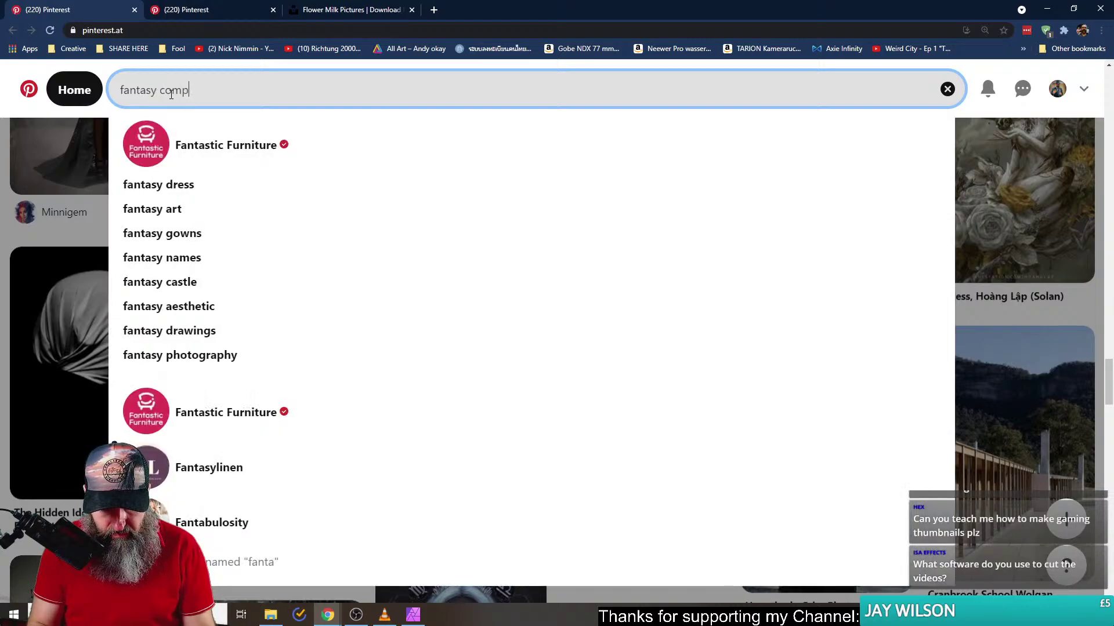
pyautogui.write('osite')
pyautogui.press('Return')
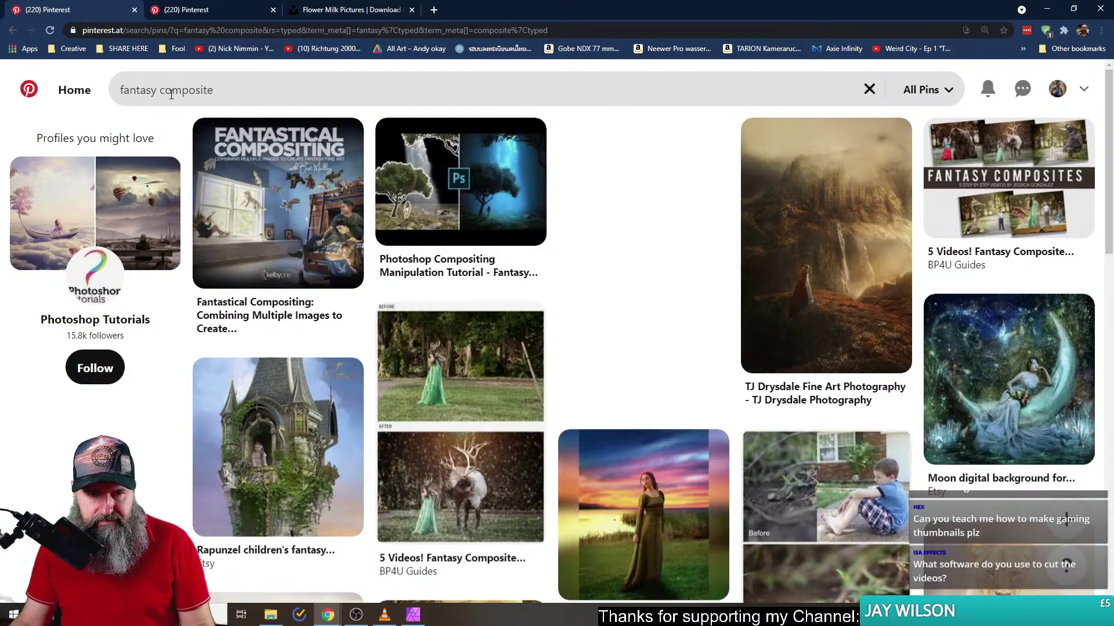
# - Open the flying whale and Cloud Planets composites from the search results in new tabs, and view the whale pin
pyautogui.scroll(-8, 130, 178)
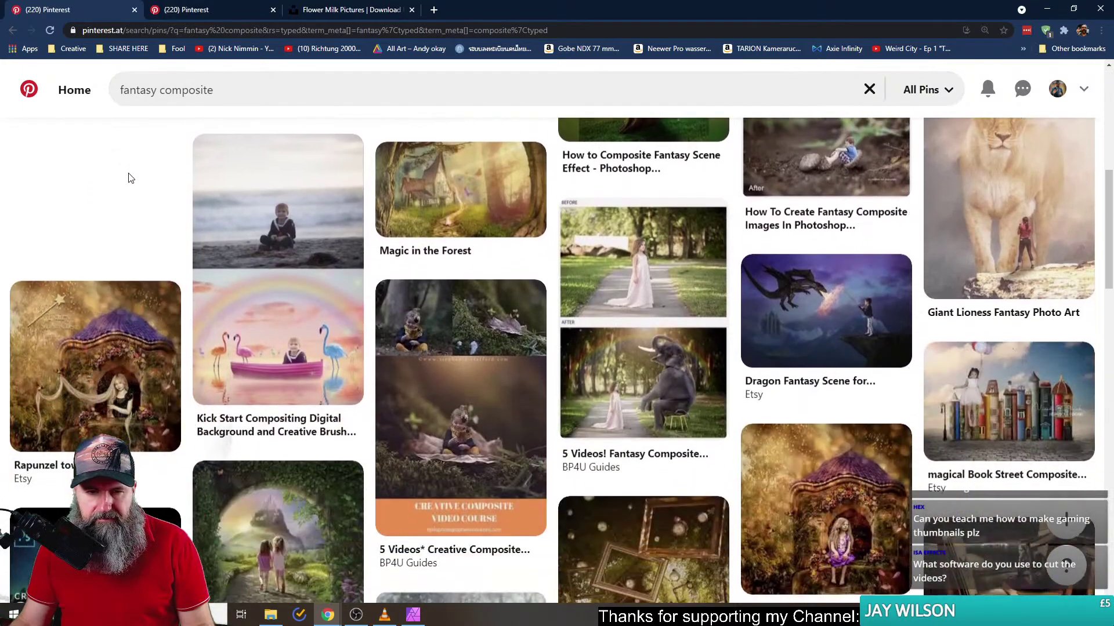
pyautogui.scroll(-3, 112, 165)
pyautogui.scroll(-2, 108, 159)
pyautogui.scroll(-3, 100, 152)
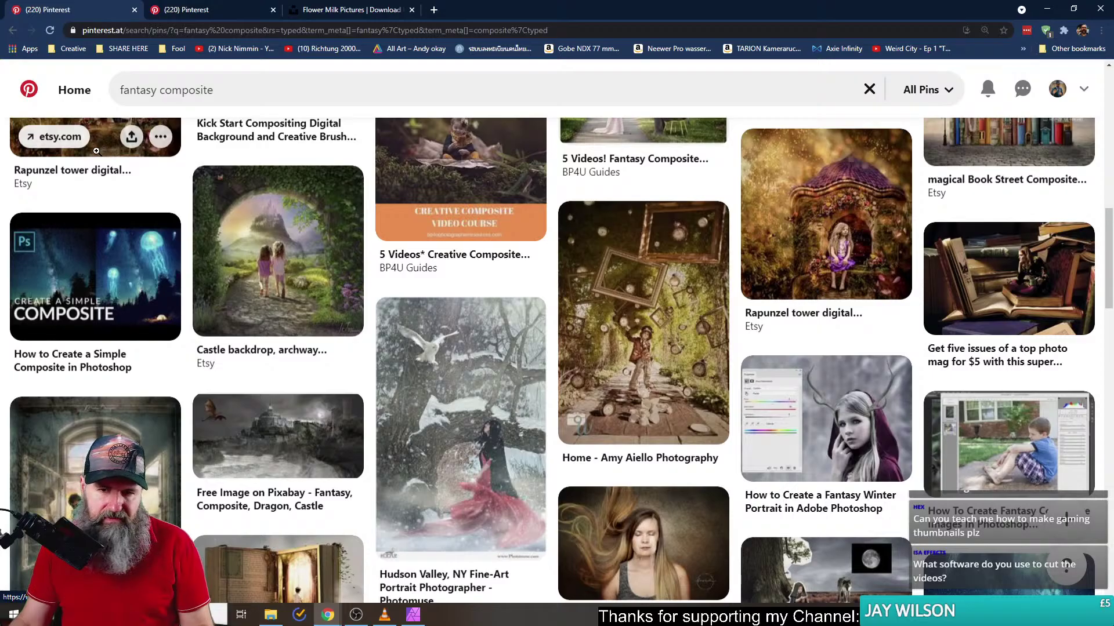
pyautogui.scroll(-3, 97, 146)
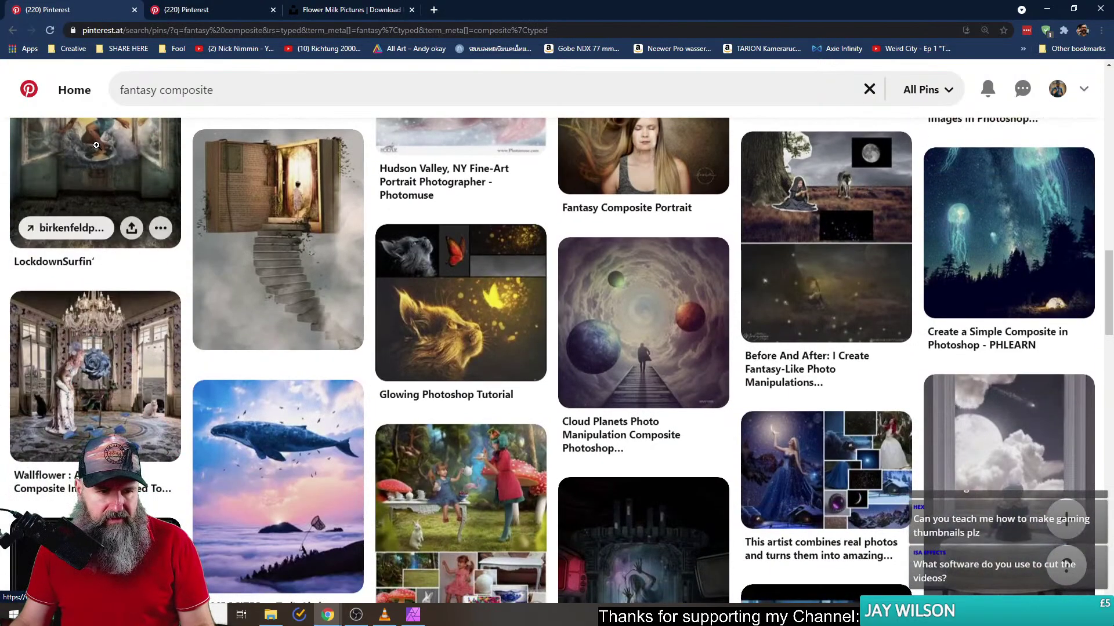
pyautogui.scroll(-3, 97, 145)
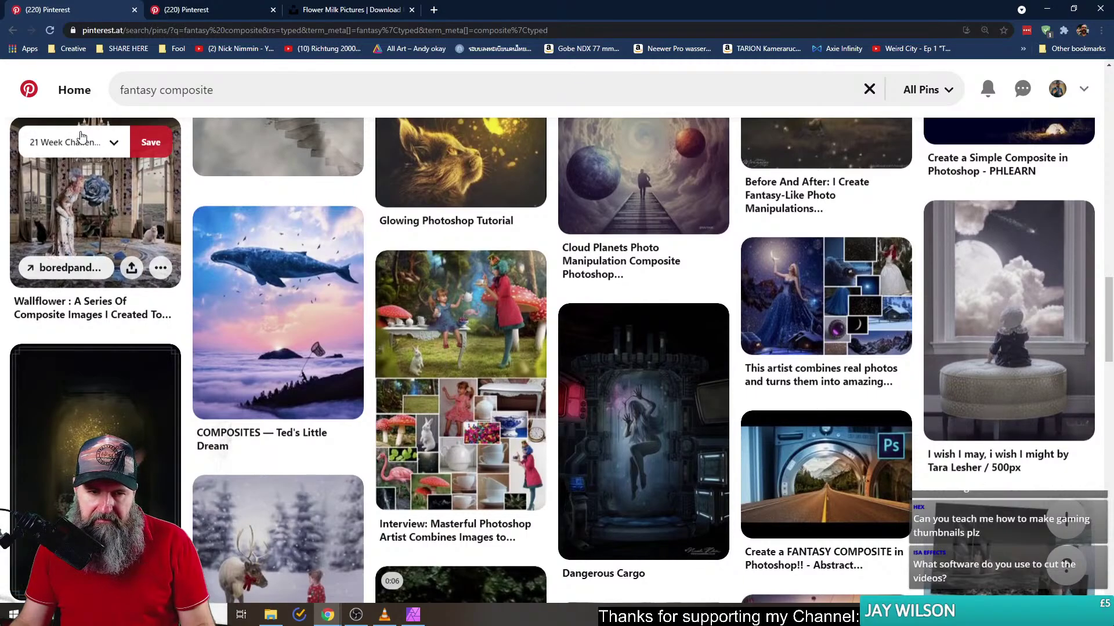
pyautogui.rightClick(274, 337)
pyautogui.click(299, 333)
pyautogui.rightClick(607, 191)
pyautogui.click(646, 197)
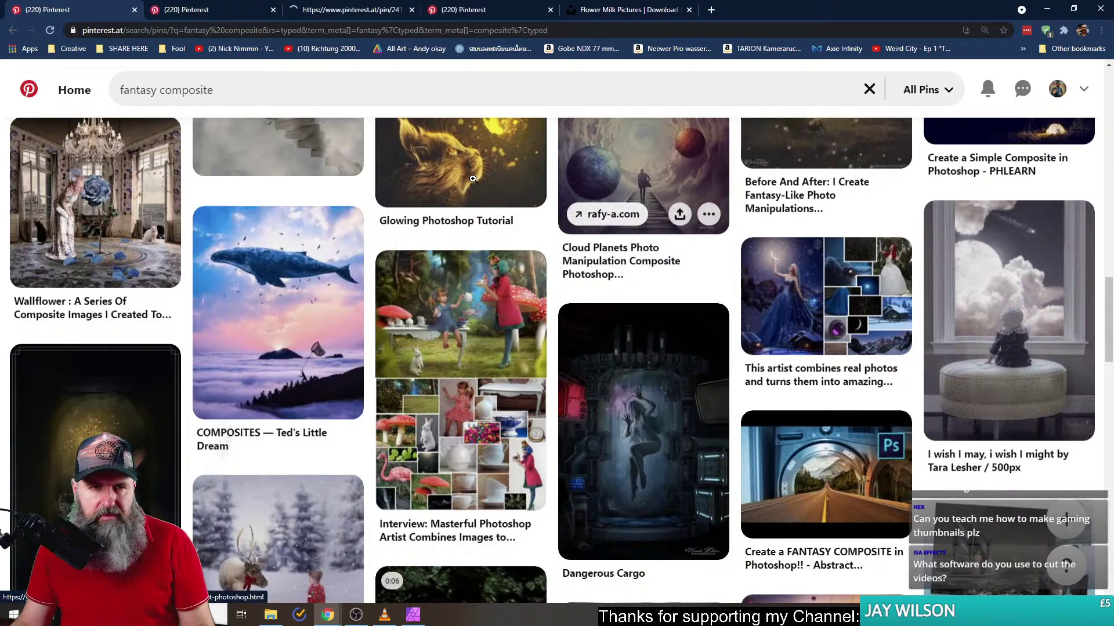
pyautogui.scroll(4, 647, 203)
pyautogui.click(198, 11)
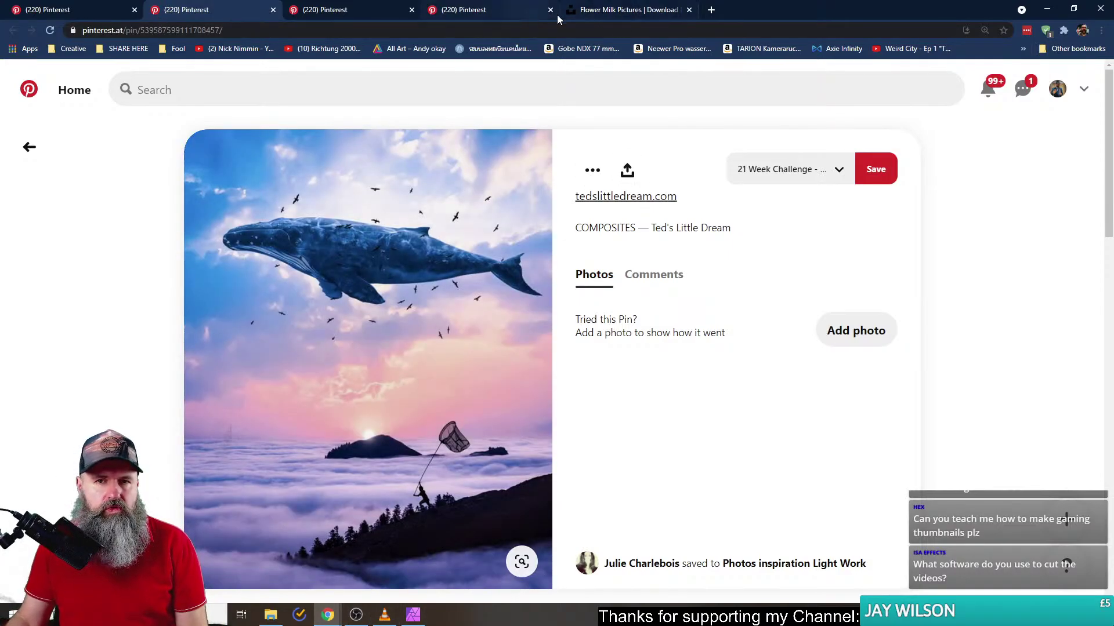
# - Switch to the Facebook group window and view the first photo entry, the smoking woman, in the Challenge Week 14 comments full size
pyautogui.moveTo(327, 616)
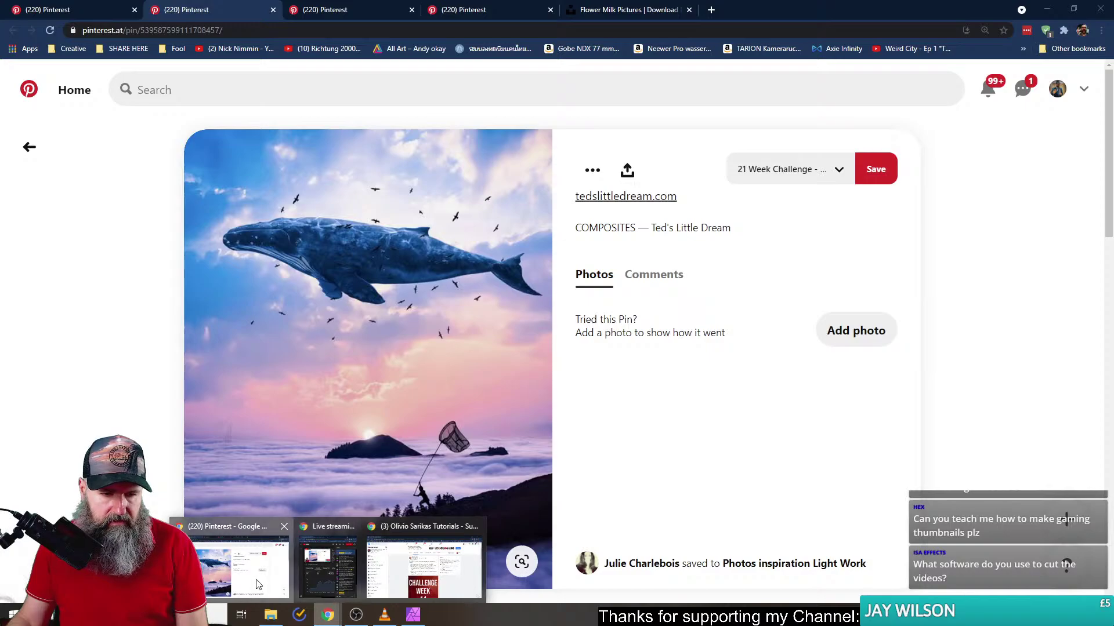
pyautogui.click(409, 589)
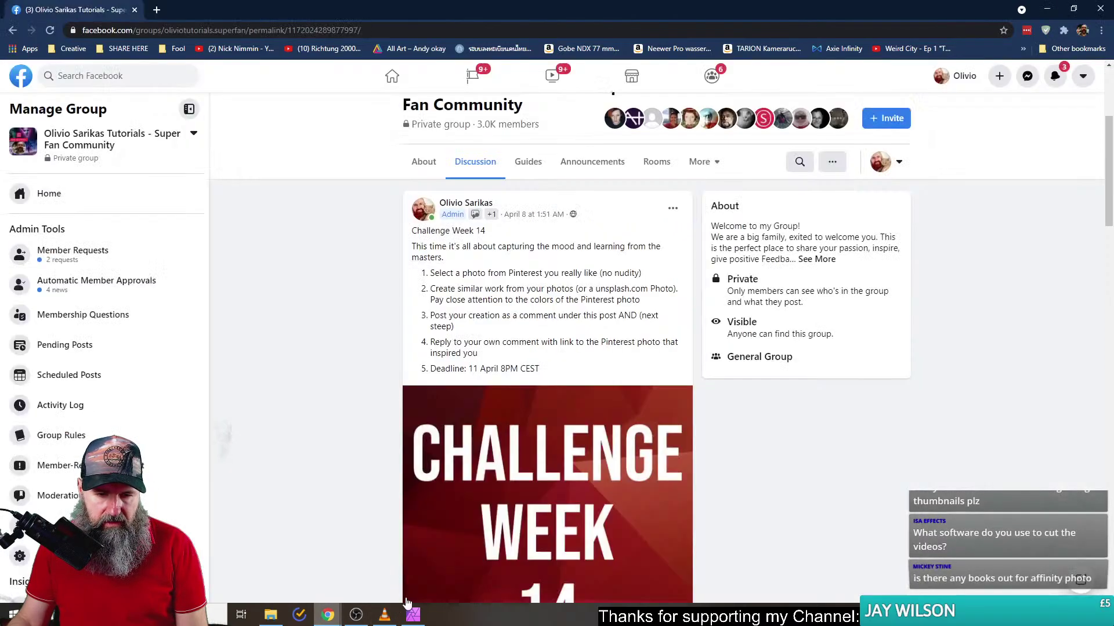
pyautogui.scroll(-9, 340, 403)
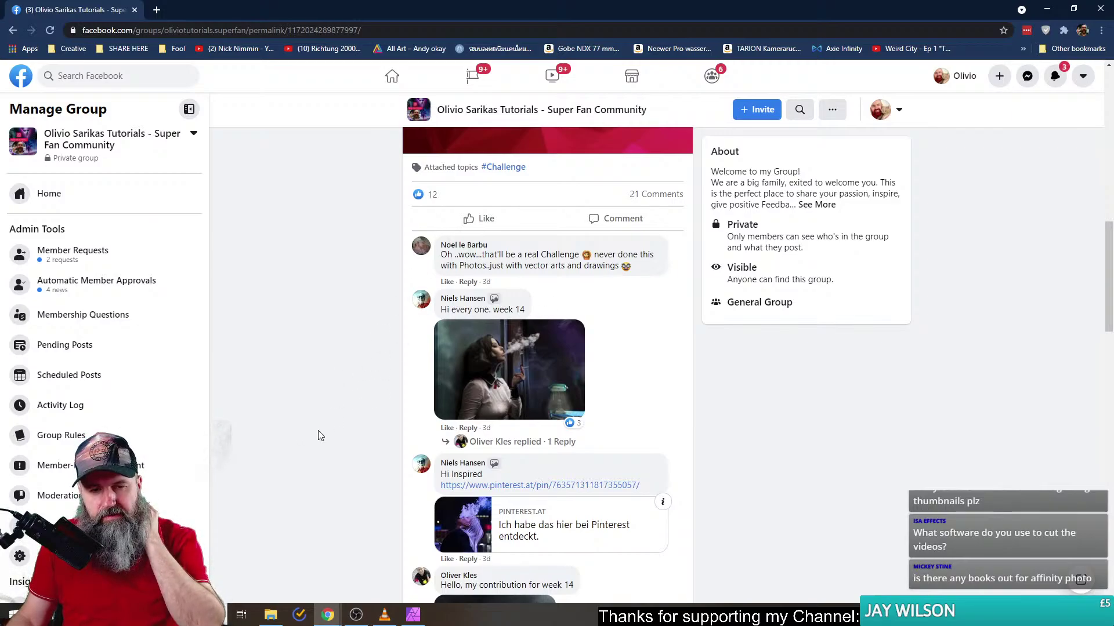
pyautogui.scroll(-2, 322, 430)
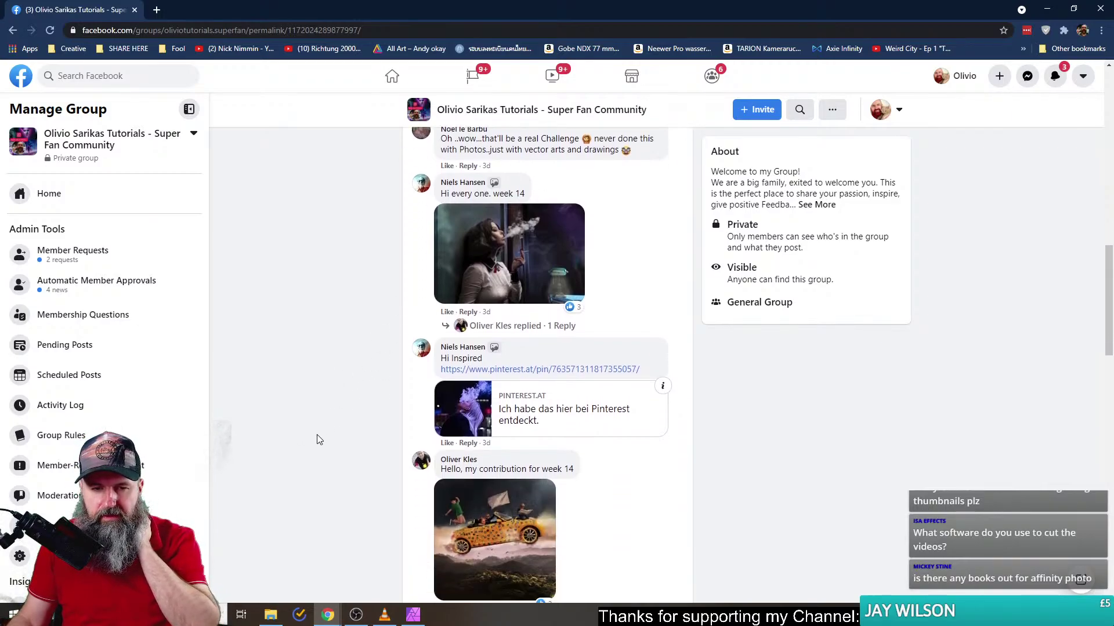
pyautogui.click(504, 326)
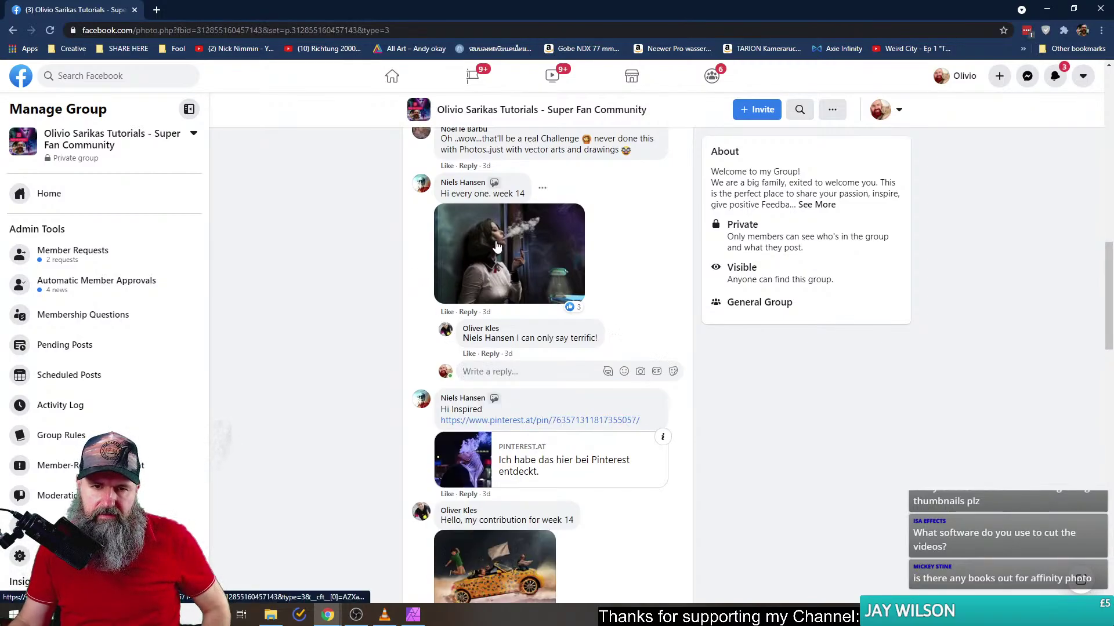
pyautogui.click(497, 247)
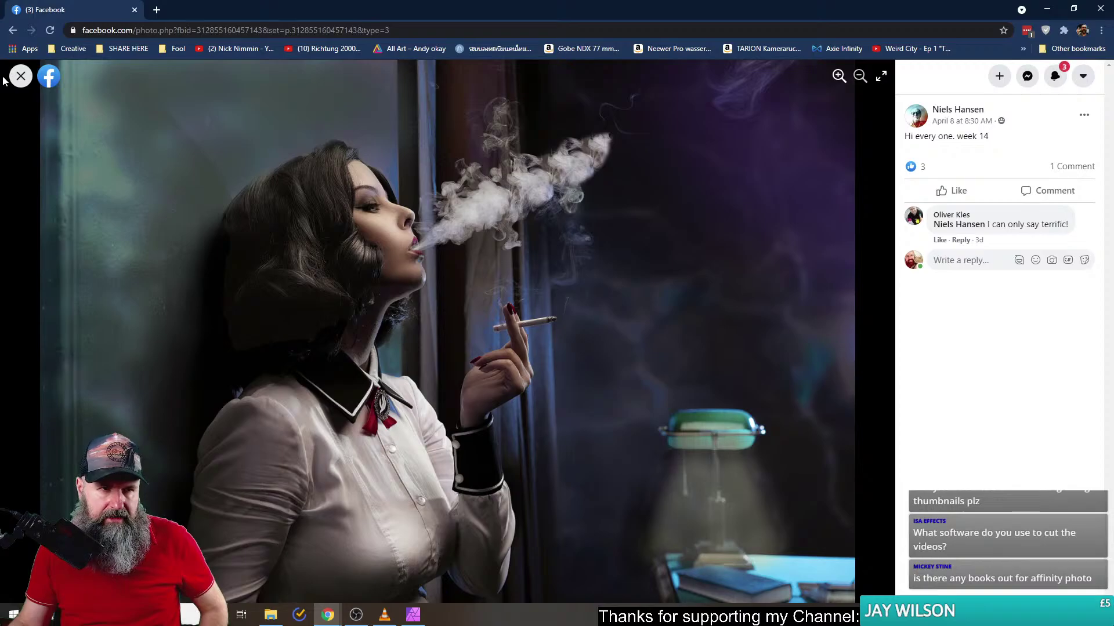
# - Close the photo and examine the Pinterest pin that the entry's author linked as inspiration in a new tab
pyautogui.click(21, 76)
pyautogui.rightClick(527, 421)
pyautogui.click(554, 429)
pyautogui.click(204, 11)
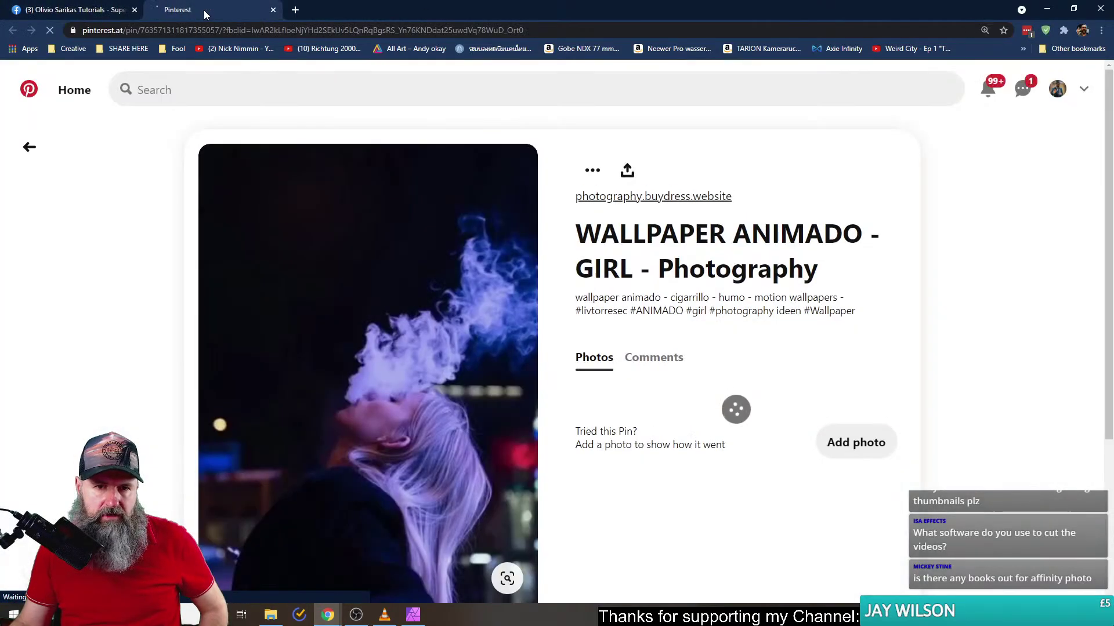
pyautogui.scroll(-3, 77, 336)
pyautogui.scroll(3, 79, 337)
pyautogui.scroll(-1, 79, 337)
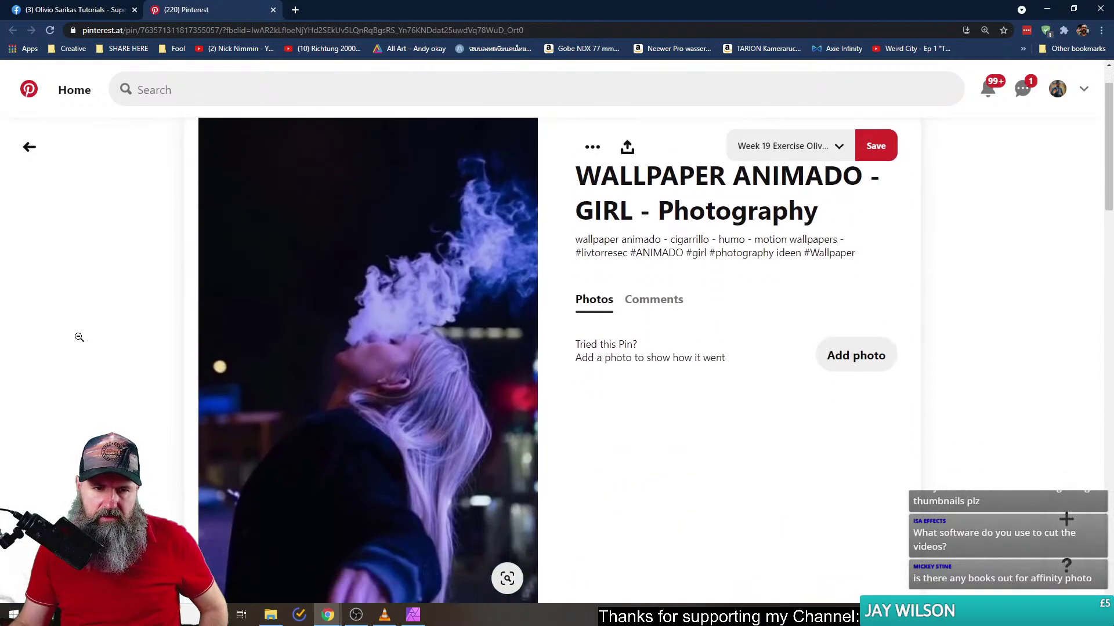
# - Reopen the smoking woman entry in the Facebook group and run a Google image search on the photo
pyautogui.click(70, 15)
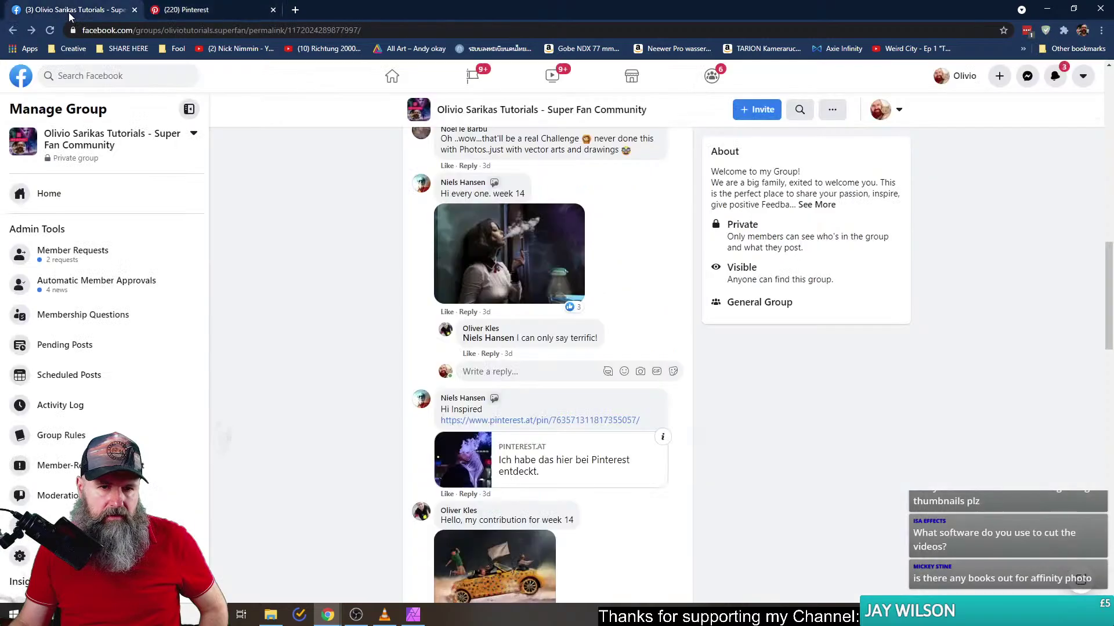
pyautogui.click(502, 273)
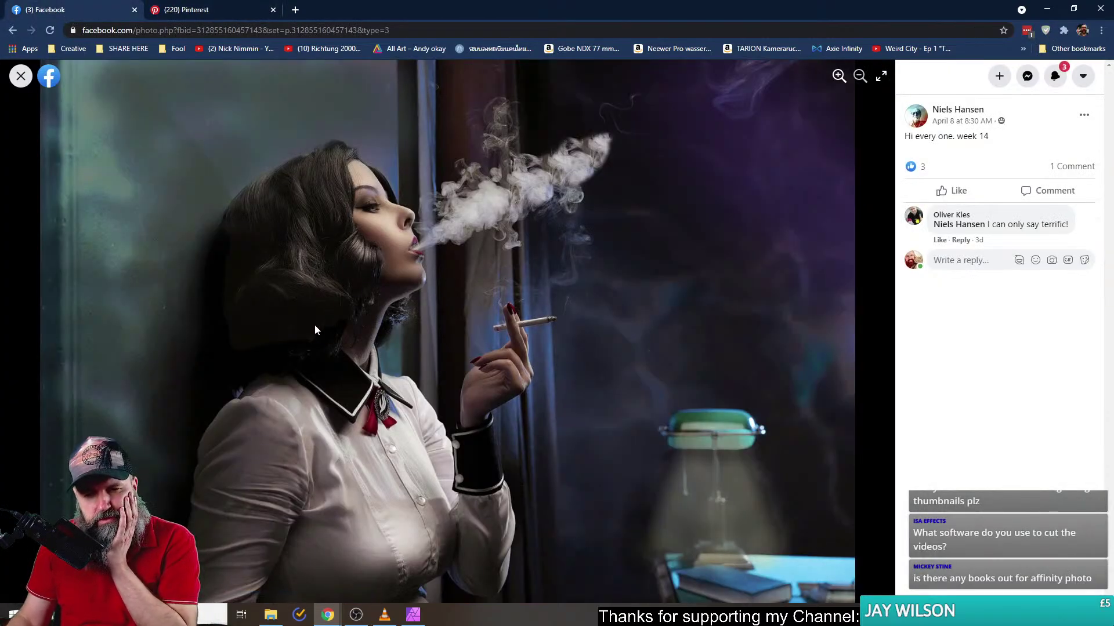
pyautogui.rightClick(370, 274)
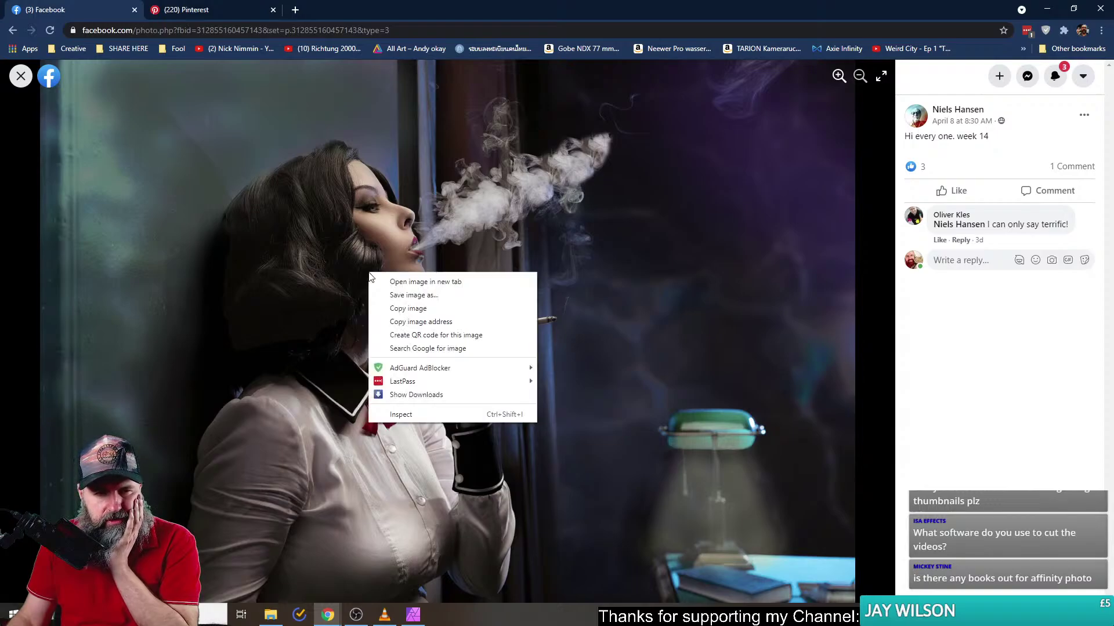
pyautogui.click(428, 348)
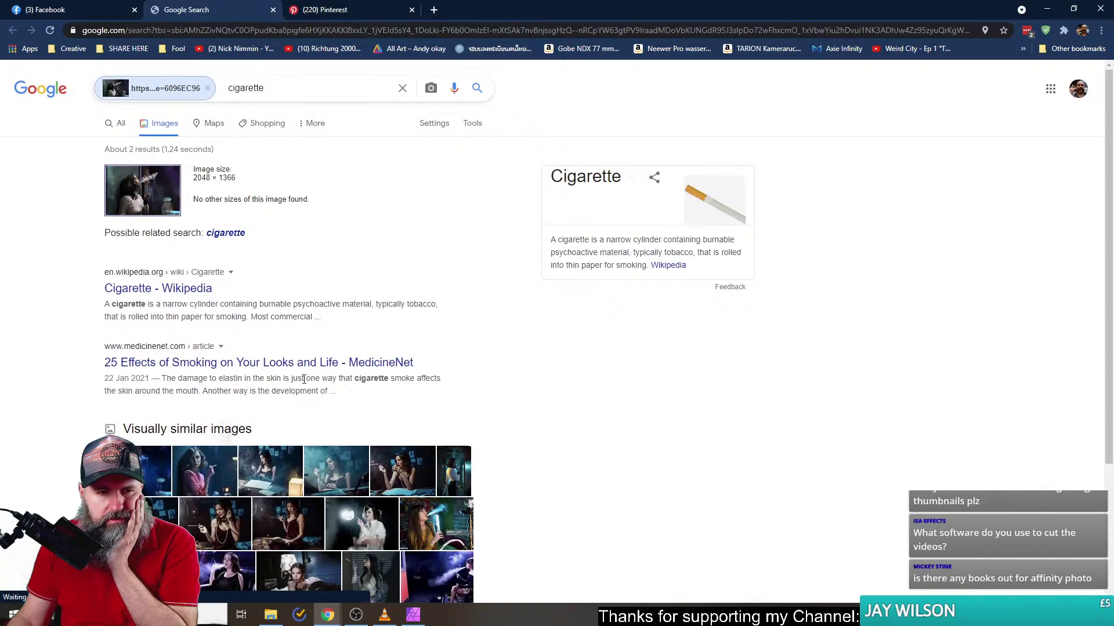
# - Open the first visually similar image in the Google results and compare it with the Facebook entry
pyautogui.click(145, 475)
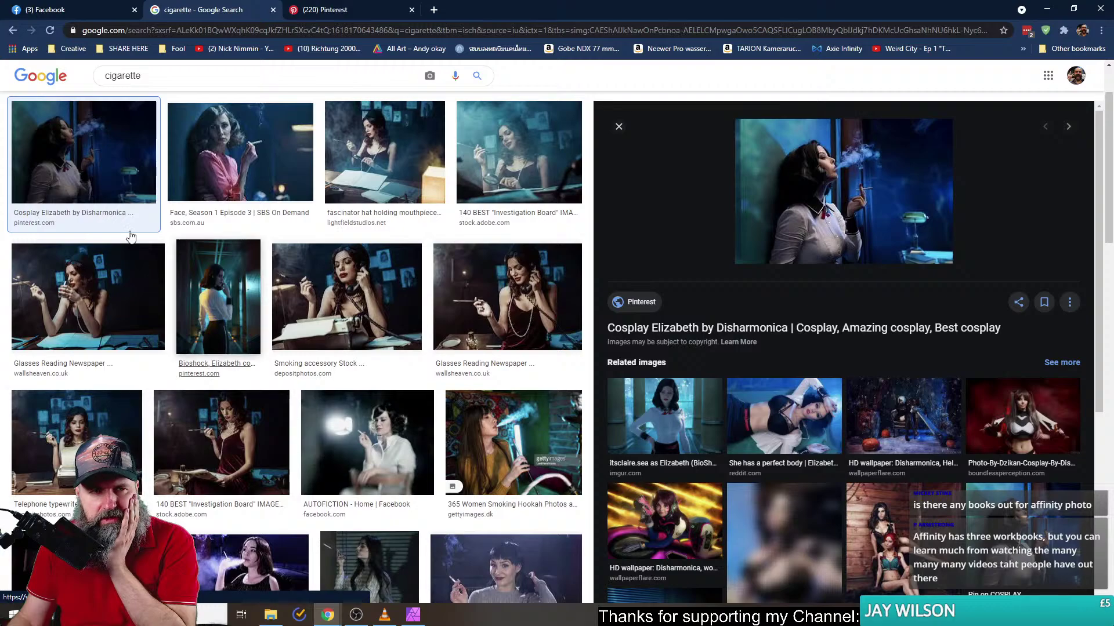
pyautogui.click(58, 13)
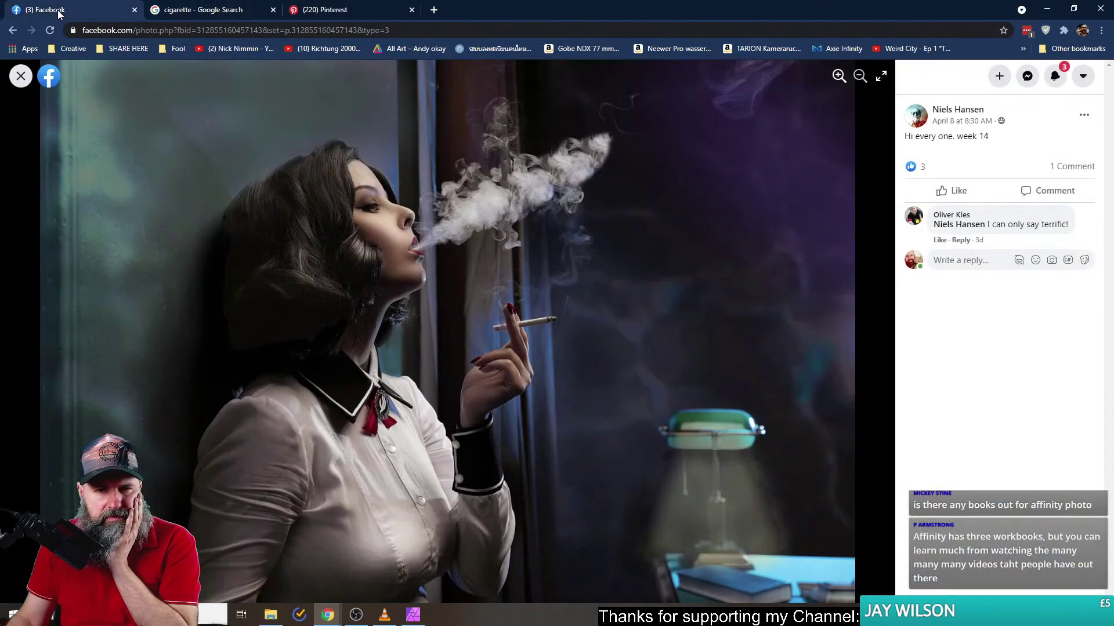
pyautogui.click(210, 9)
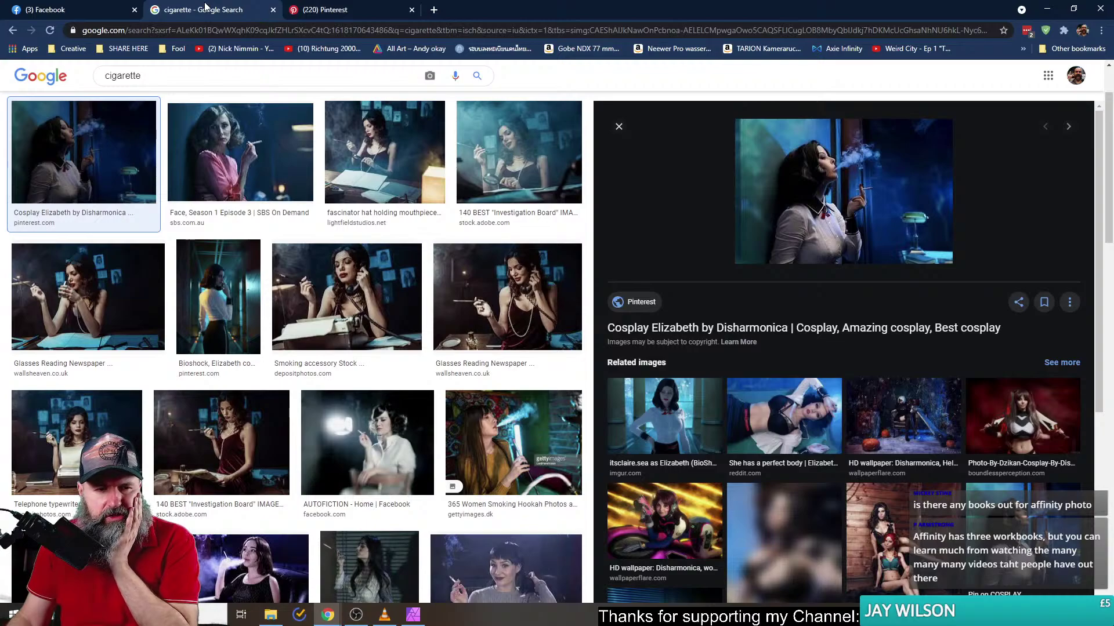
# - Go back to the image search results, check them against the Facebook entry, and reopen the first similar image for another comparison
pyautogui.click(13, 30)
pyautogui.scroll(-3, 74, 334)
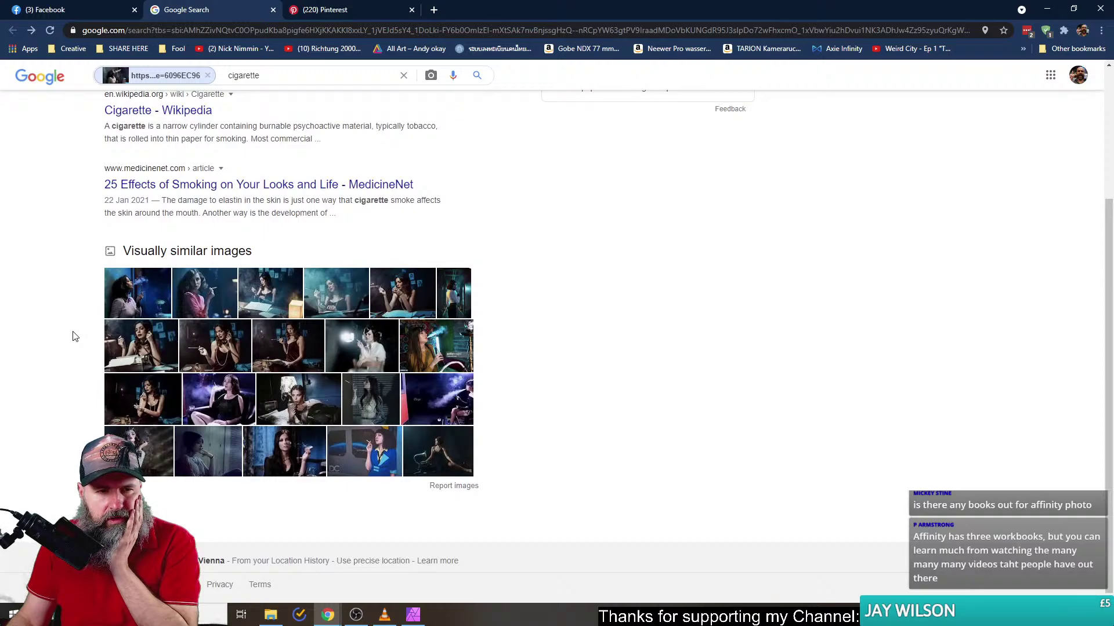
pyautogui.click(86, 9)
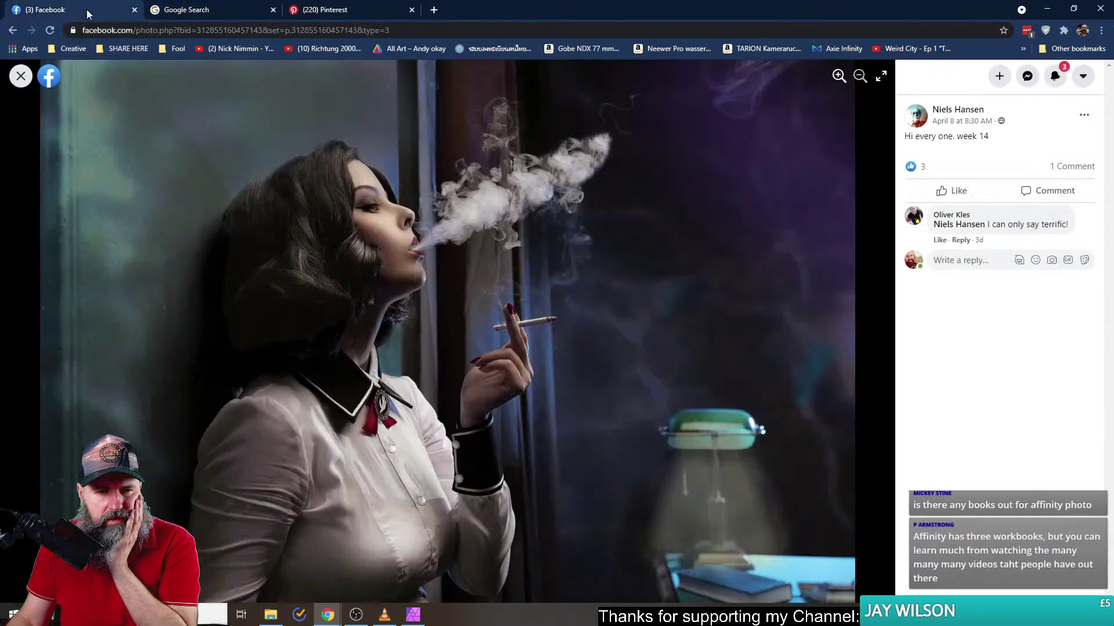
pyautogui.click(218, 8)
pyautogui.click(144, 300)
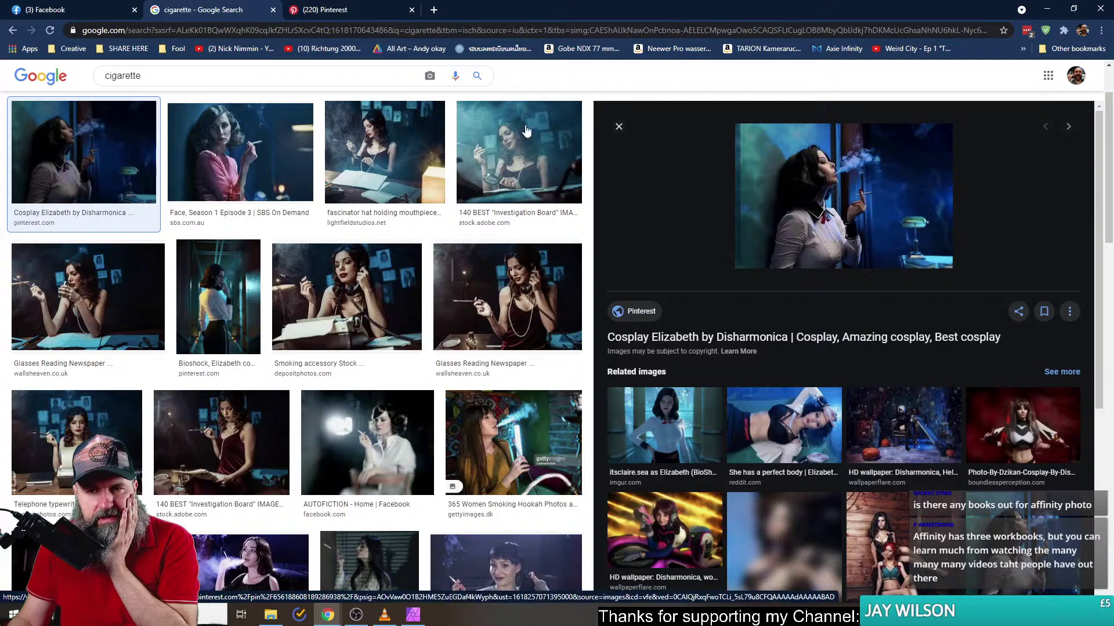
pyautogui.click(51, 10)
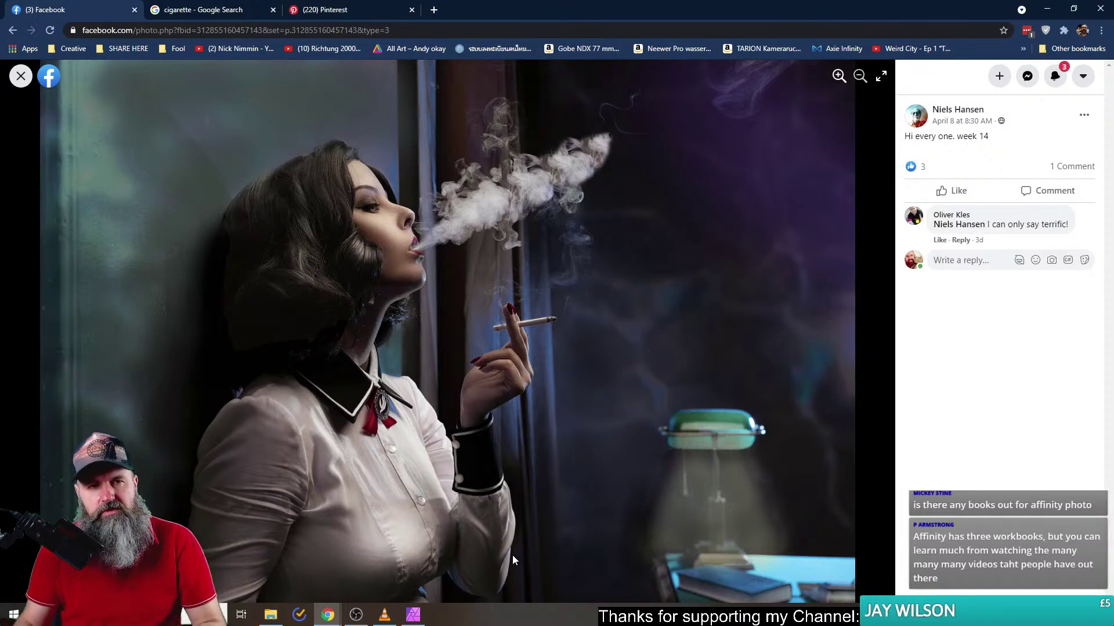
pyautogui.click(222, 16)
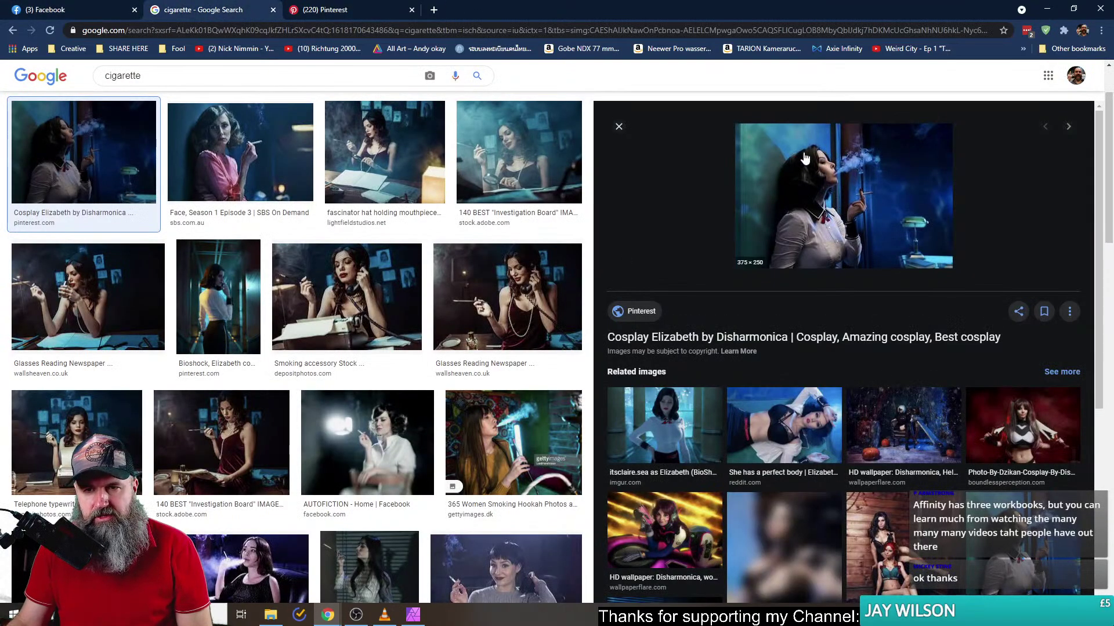
# - Open the source pin of the first similar image, close the Google results, and return to the smoking woman entry on Facebook to compare
pyautogui.click(764, 172)
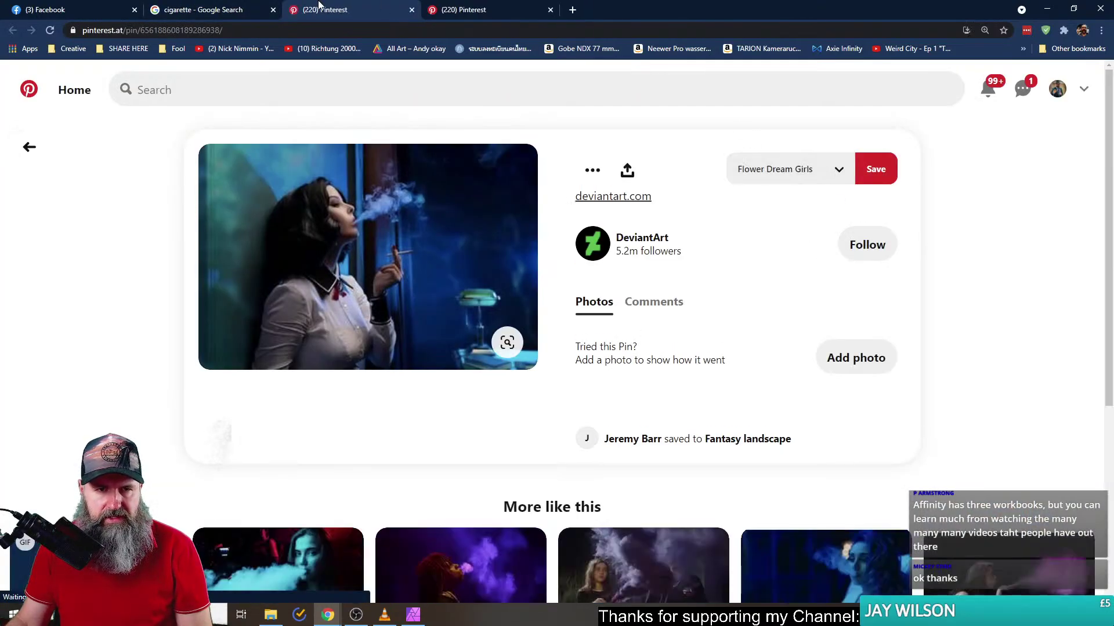
pyautogui.click(219, 10)
pyautogui.middleClick(216, 9)
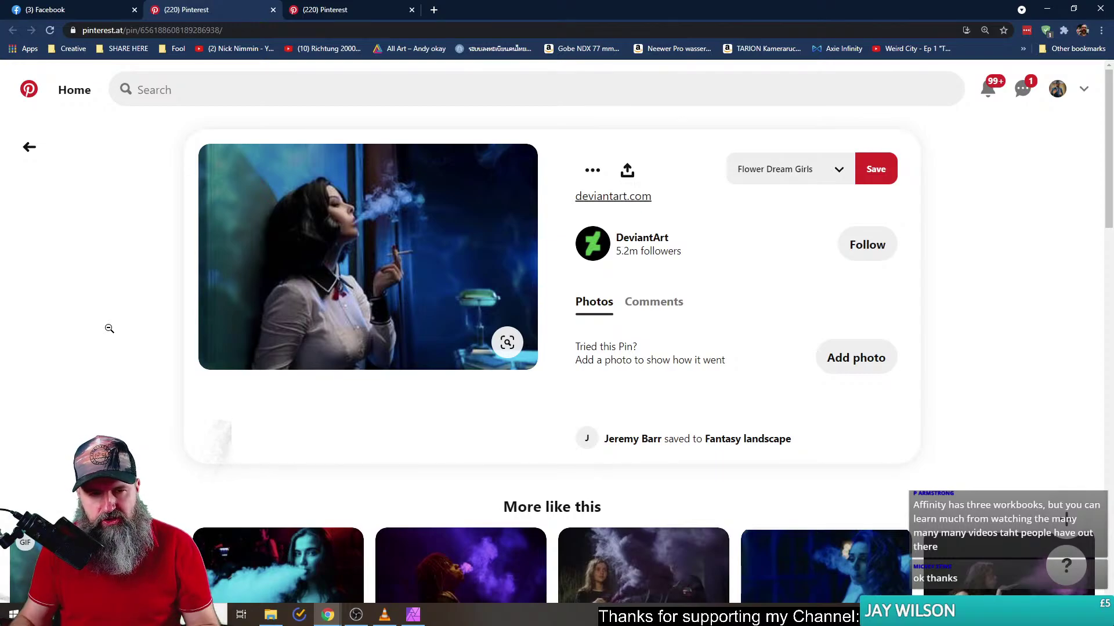
pyautogui.click(73, 8)
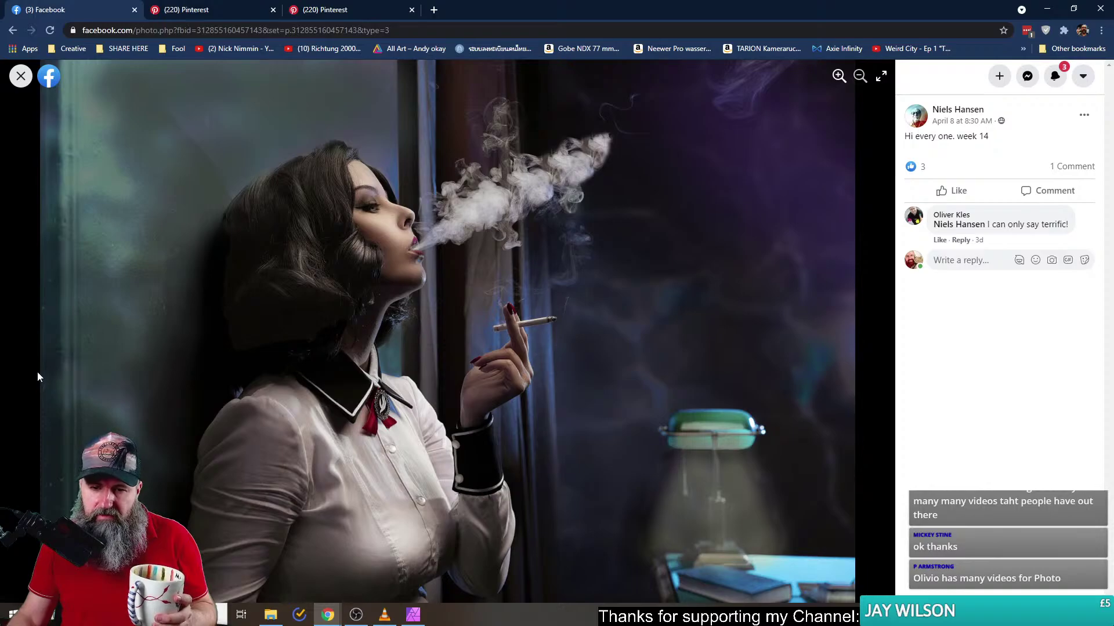
# - Close the smoking woman photo, open the flying yellow car entry's Pinterest link in a new tab, and enlarge the entry's photo
pyautogui.click(19, 80)
pyautogui.scroll(-5, 244, 380)
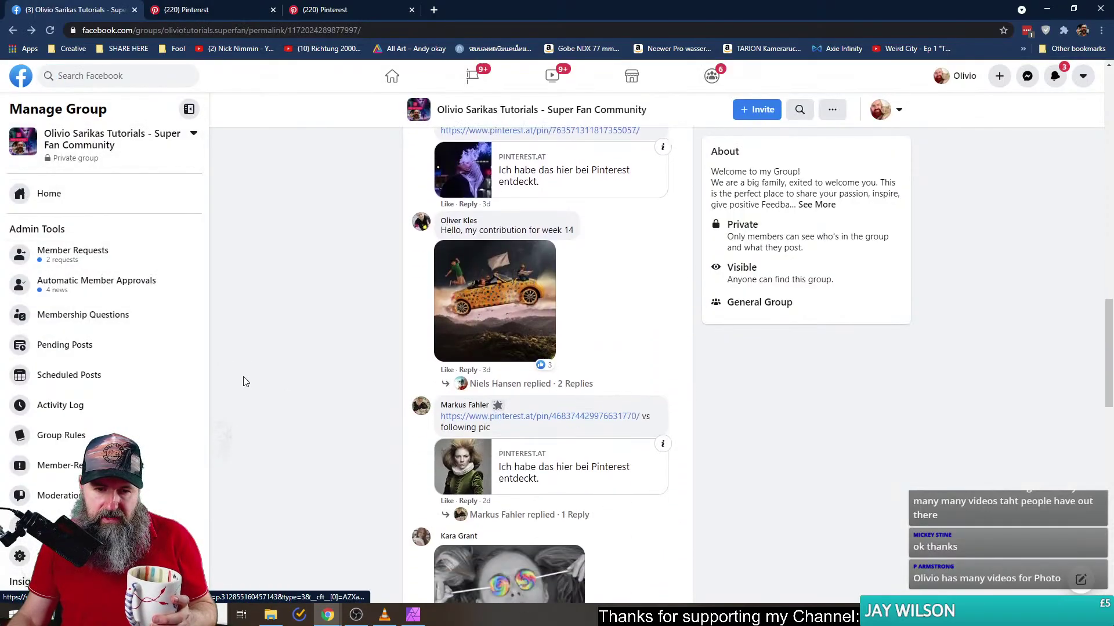
pyautogui.click(516, 383)
pyautogui.rightClick(515, 424)
pyautogui.click(572, 436)
pyautogui.click(510, 318)
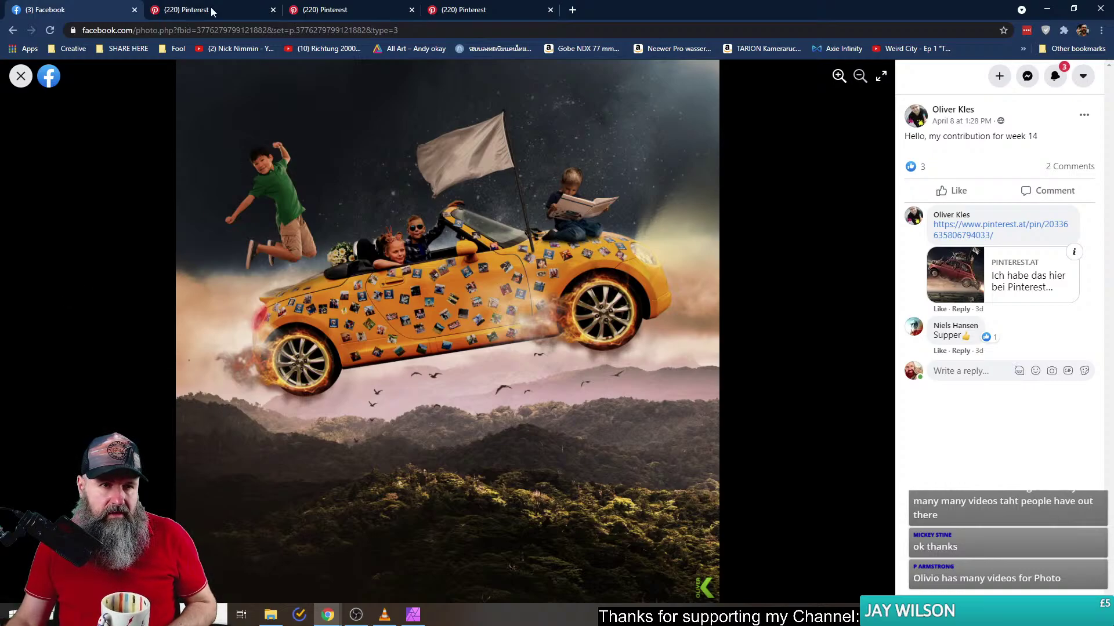
# - Close the leftover smoking pins and compare the "A Slight Detour" red car pin with the yellow car entry on Facebook
pyautogui.click(174, 6)
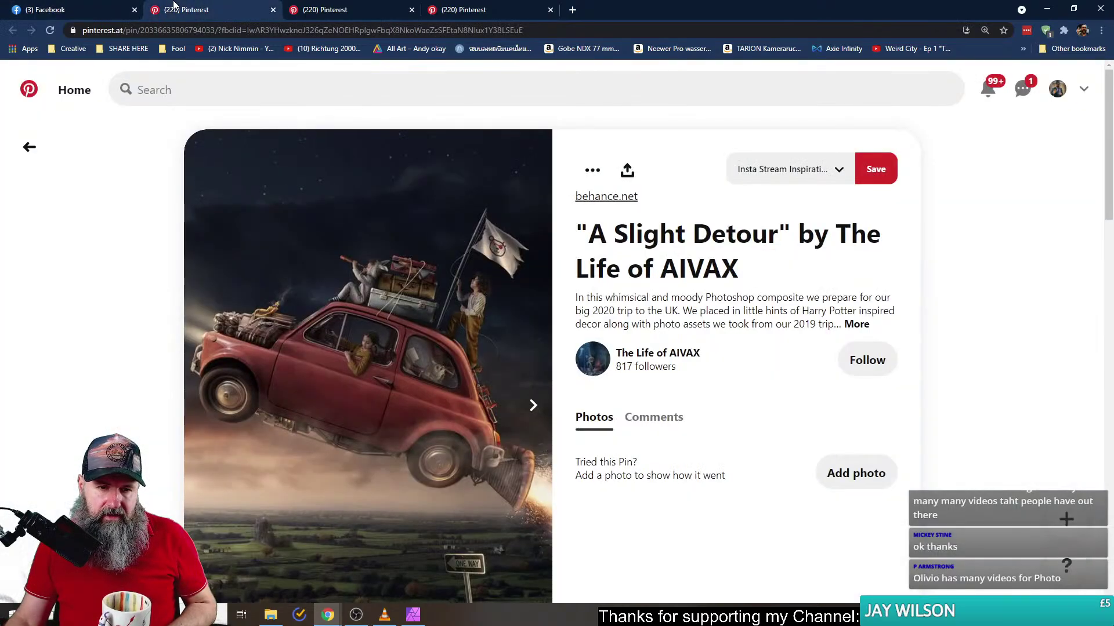
pyautogui.click(327, 8)
pyautogui.click(413, 10)
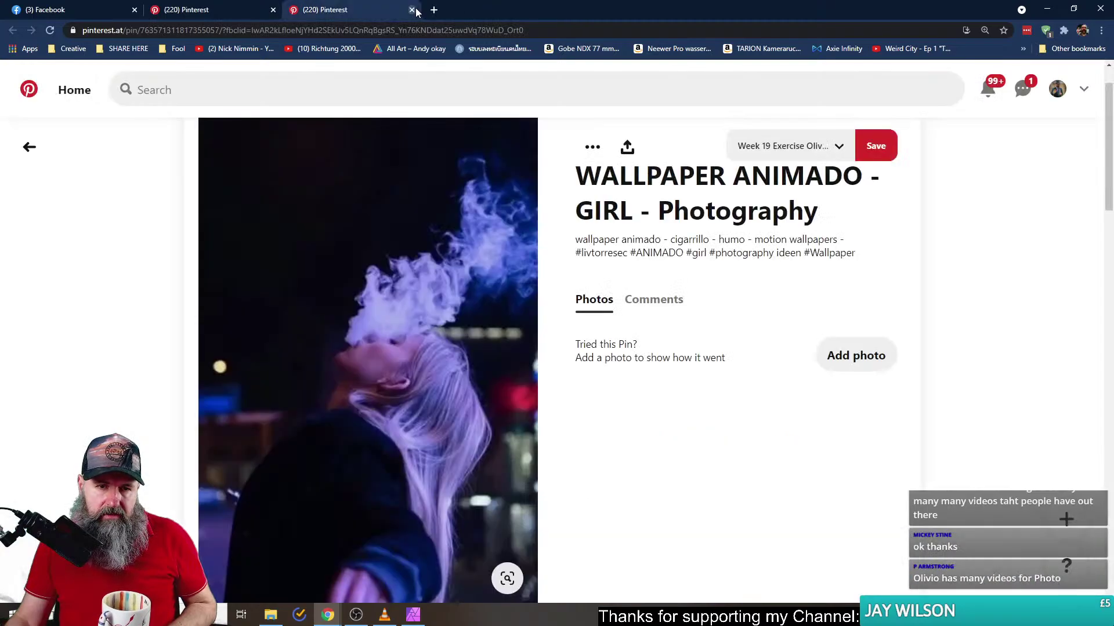
pyautogui.scroll(-2, 87, 232)
pyautogui.scroll(2, 91, 223)
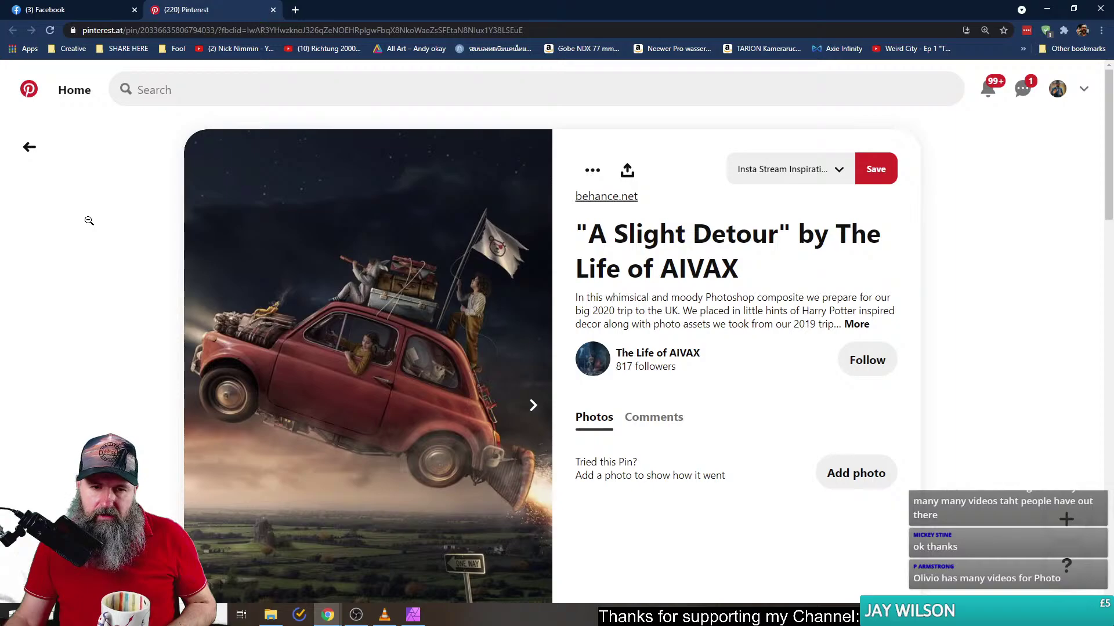
pyautogui.click(66, 10)
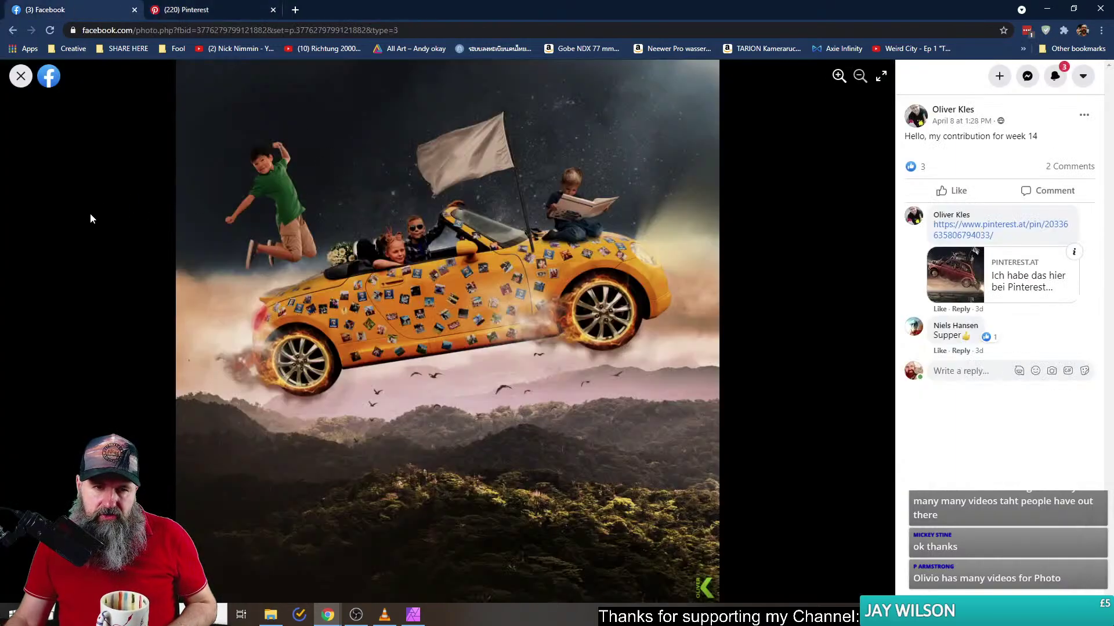
pyautogui.click(220, 9)
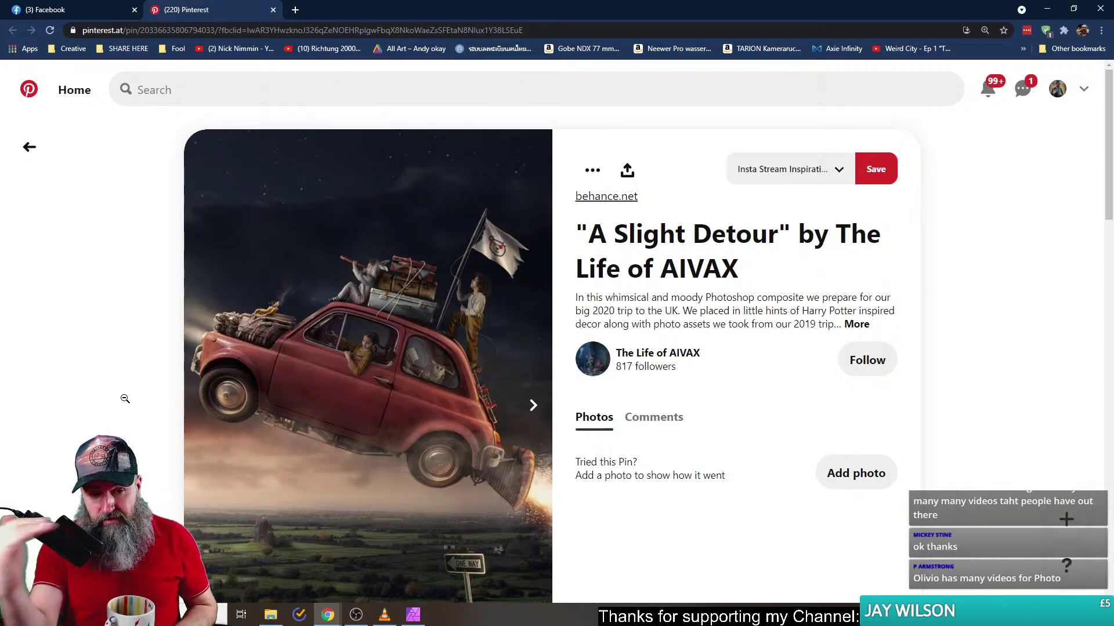
# - Browse the before-and-after images in the "A Slight Detour" pin's carousel, forward to the end and back again
pyautogui.scroll(-3, 123, 397)
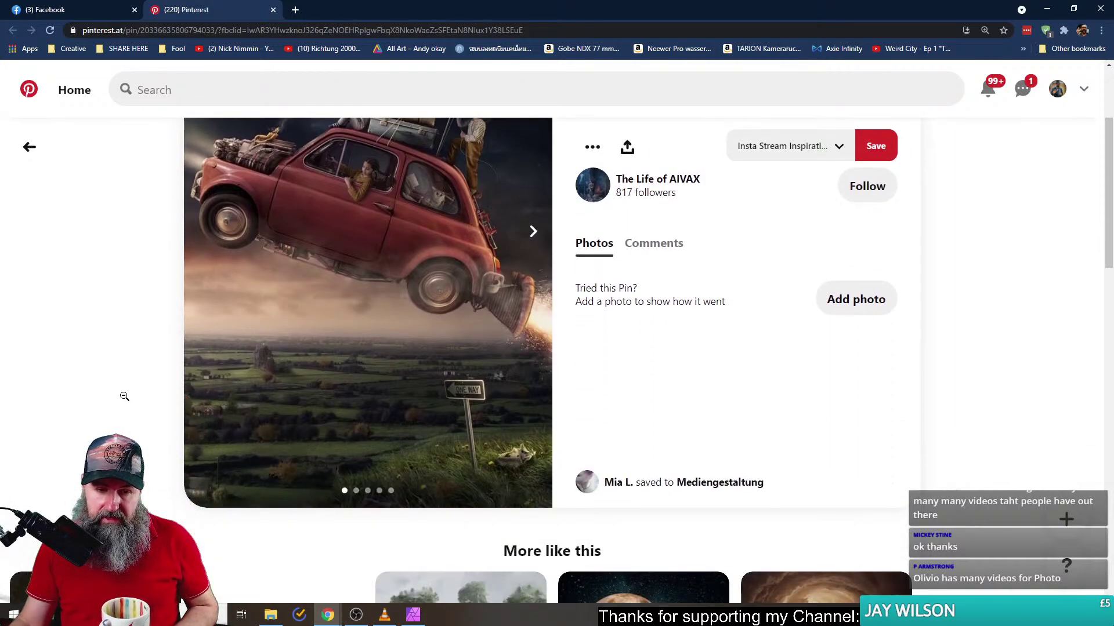
pyautogui.scroll(2, 123, 397)
pyautogui.click(533, 348)
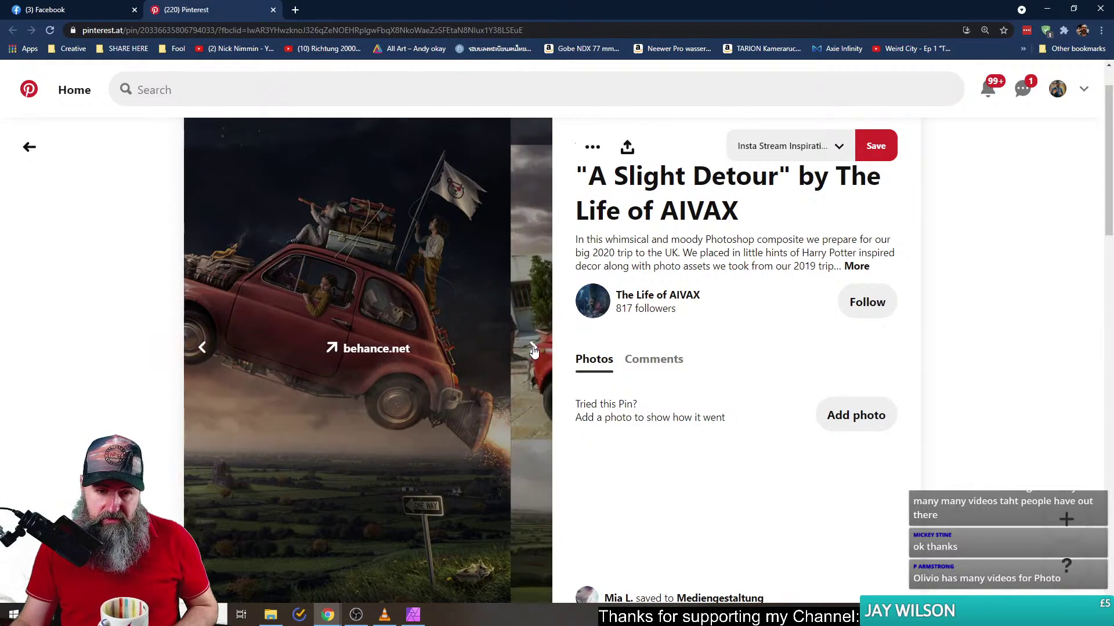
pyautogui.click(533, 348)
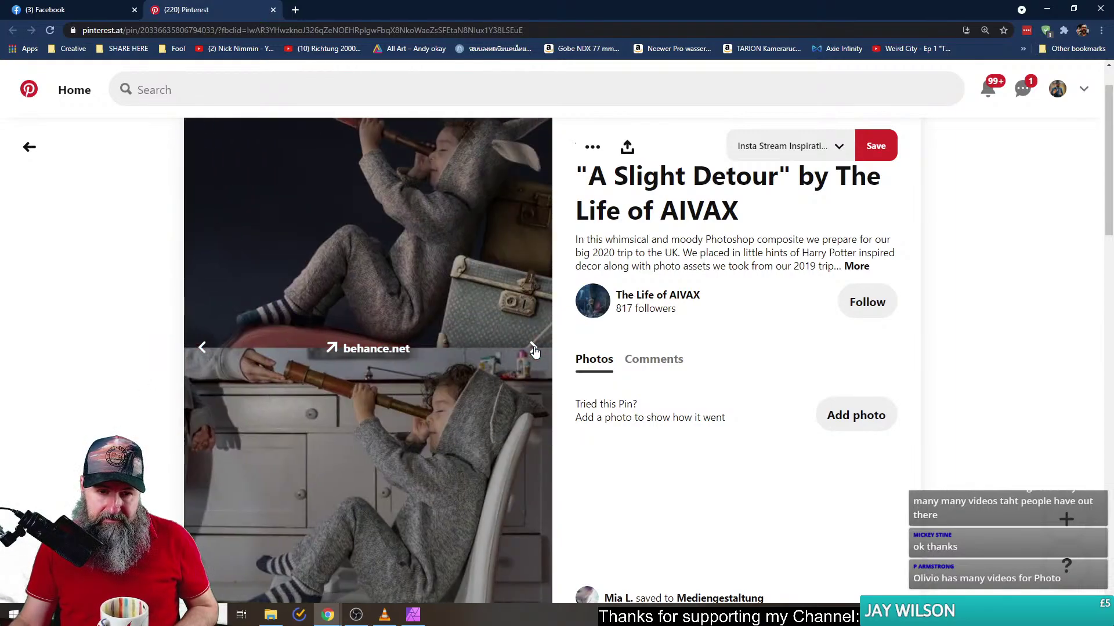
pyautogui.click(533, 348)
pyautogui.click(533, 348)
pyautogui.click(533, 348)
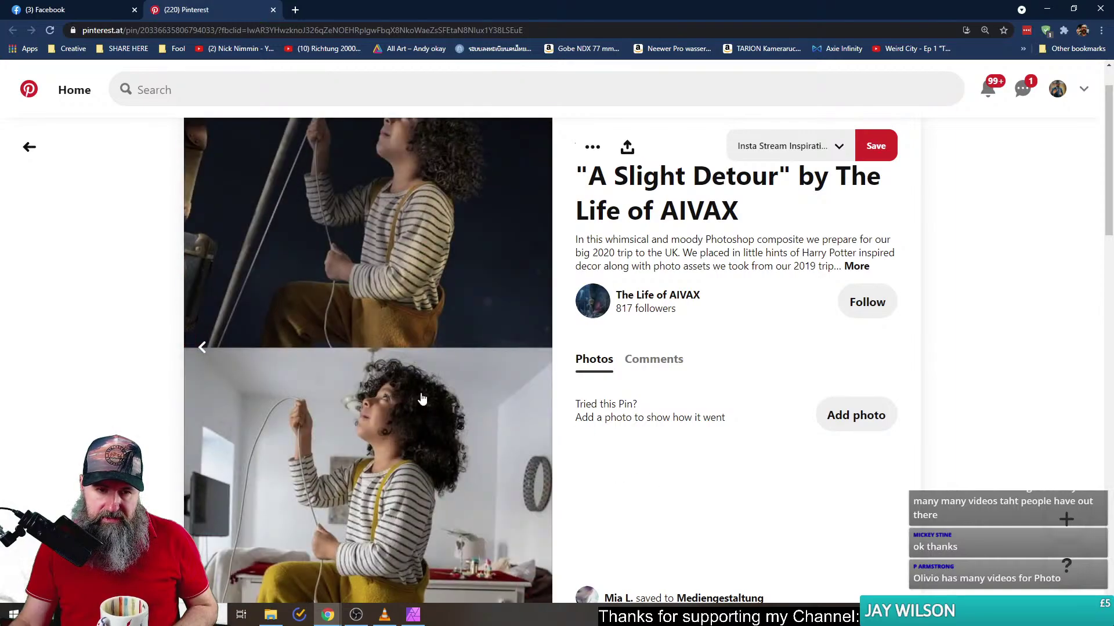
pyautogui.click(201, 348)
pyautogui.click(200, 350)
# - Open the pin's "A Slight Detour" project on Behance, and dismiss its cookie settings and login hint
pyautogui.click(368, 350)
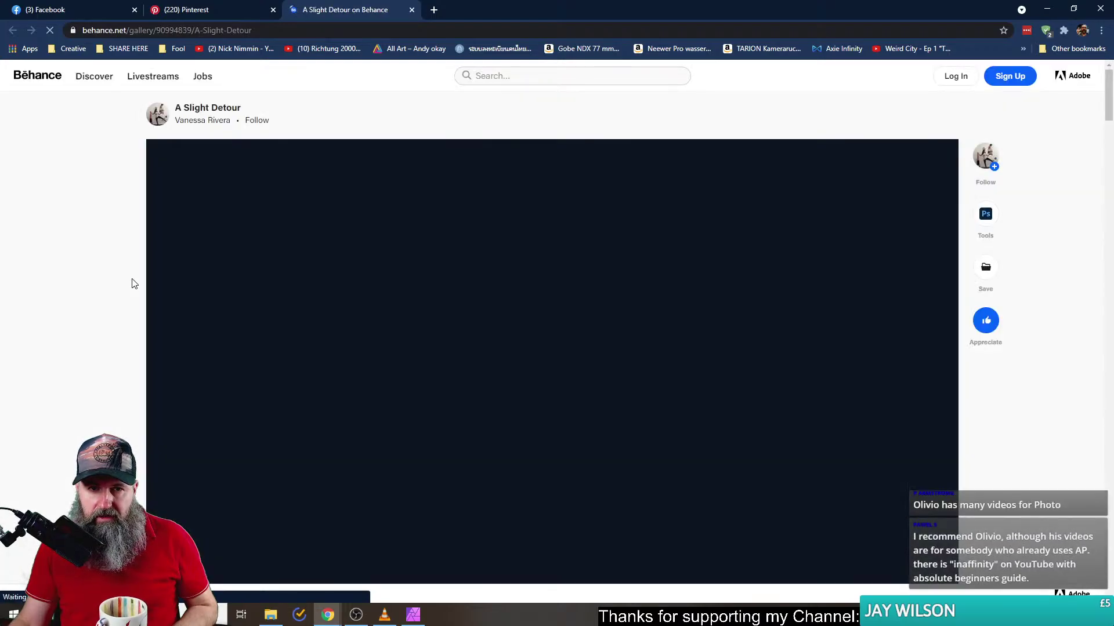
pyautogui.scroll(-10, 140, 301)
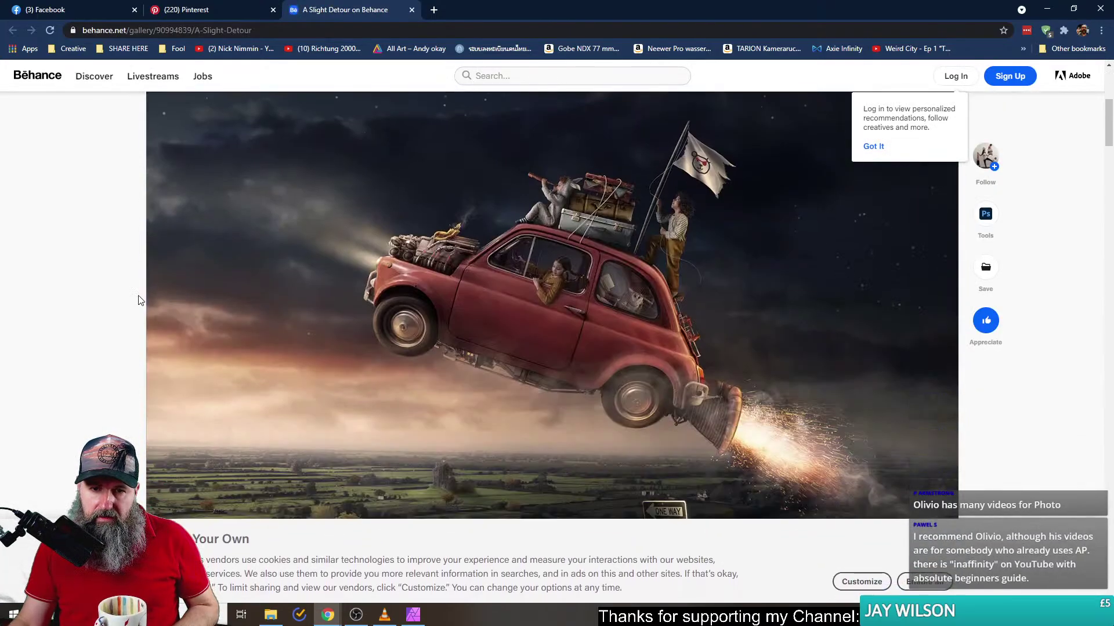
pyautogui.scroll(2, 138, 300)
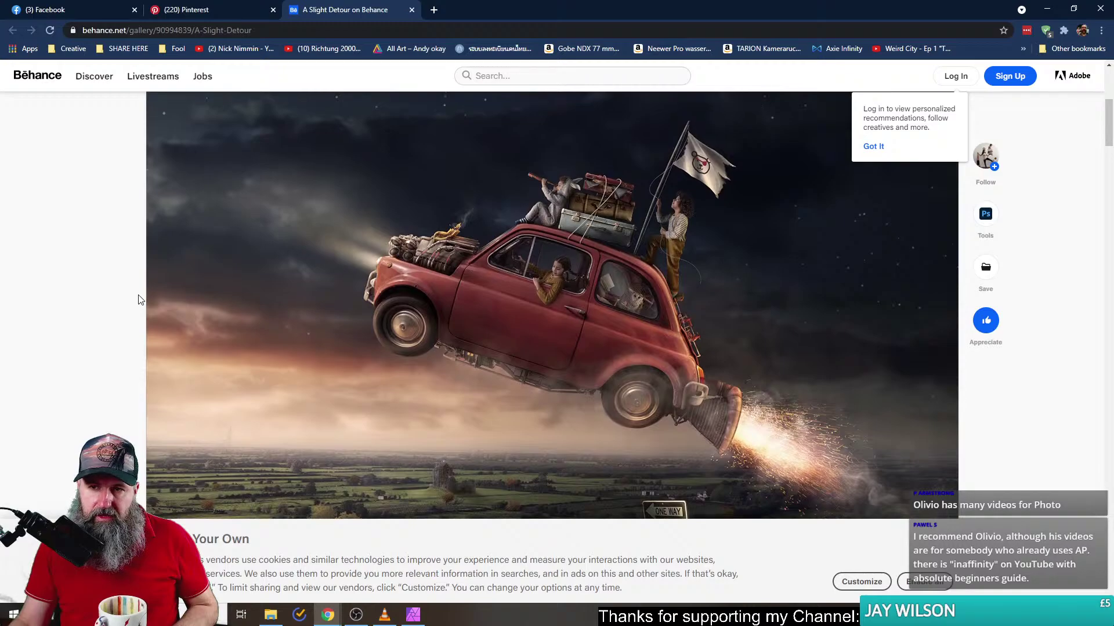
pyautogui.click(862, 581)
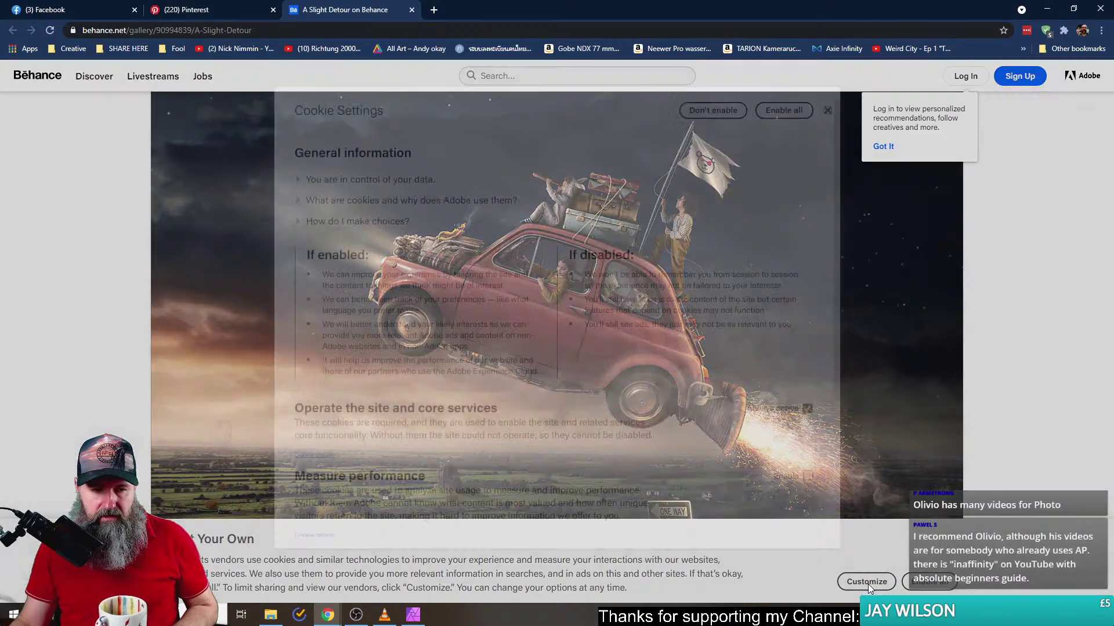
pyautogui.click(827, 110)
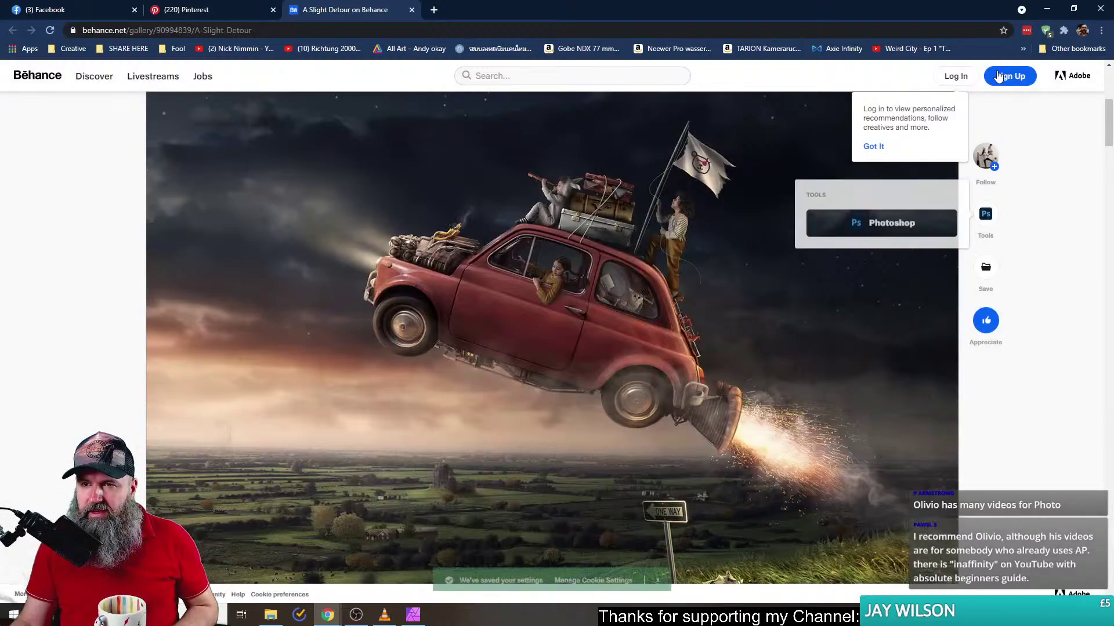
pyautogui.click(880, 148)
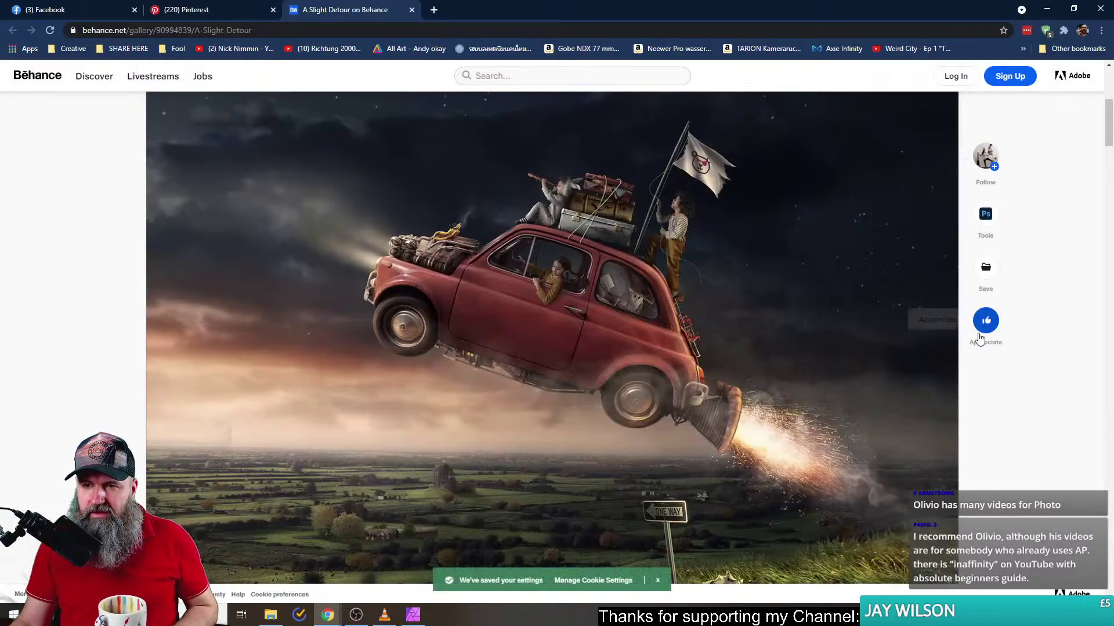
# - Examine the finished flying car composite and the figures on editing hours, photo assets and Photoshop layers
pyautogui.scroll(-2, 1049, 384)
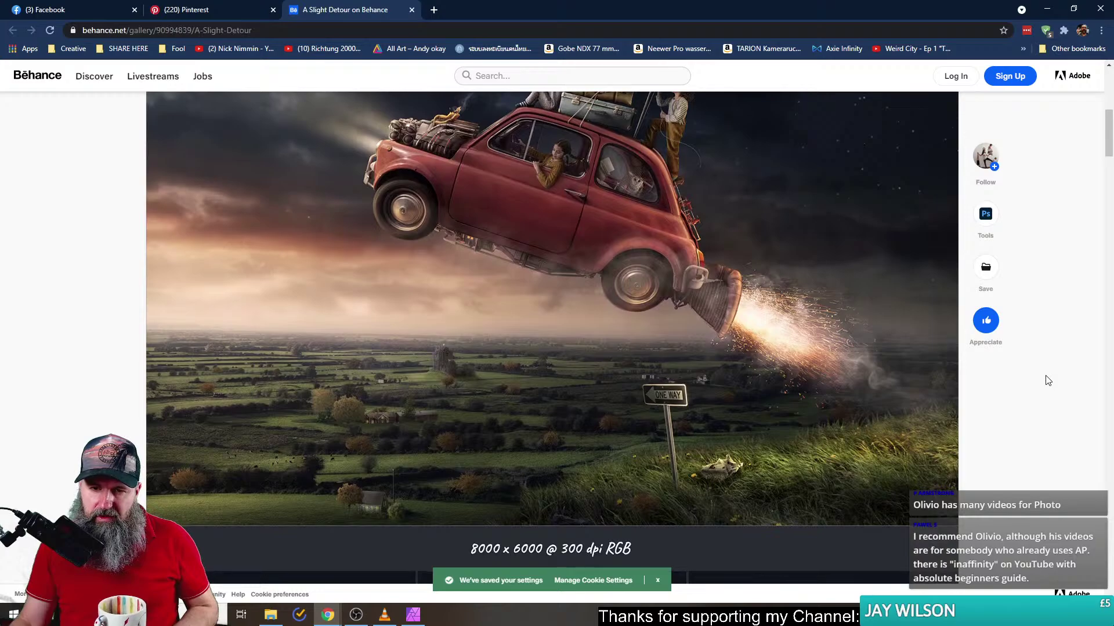
pyautogui.scroll(-12, 1048, 383)
pyautogui.scroll(5, 1048, 378)
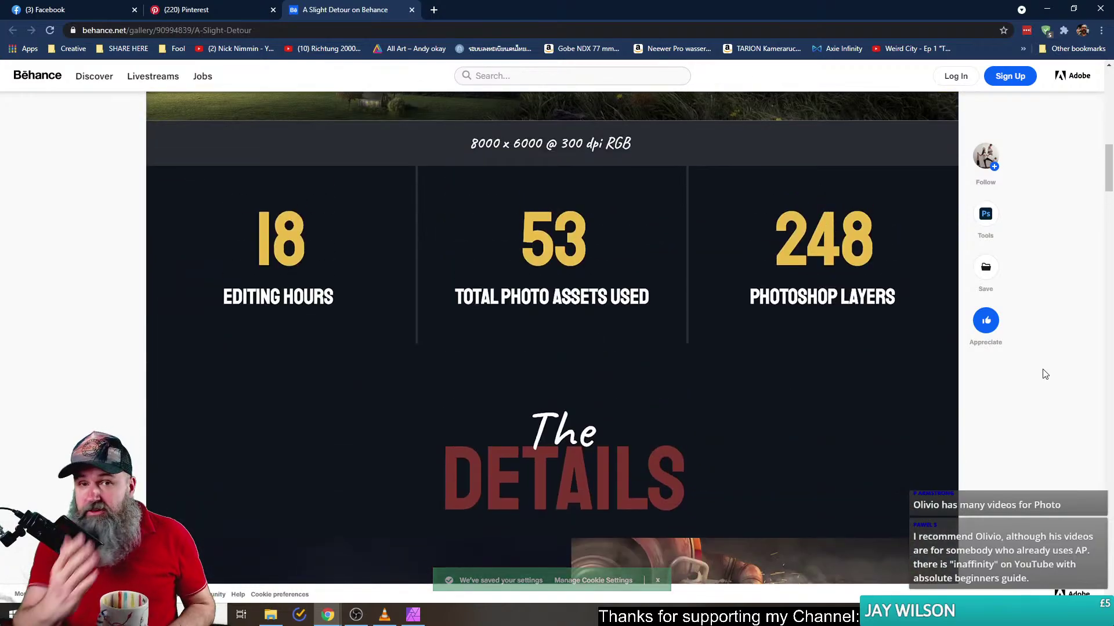
pyautogui.scroll(8, 1006, 386)
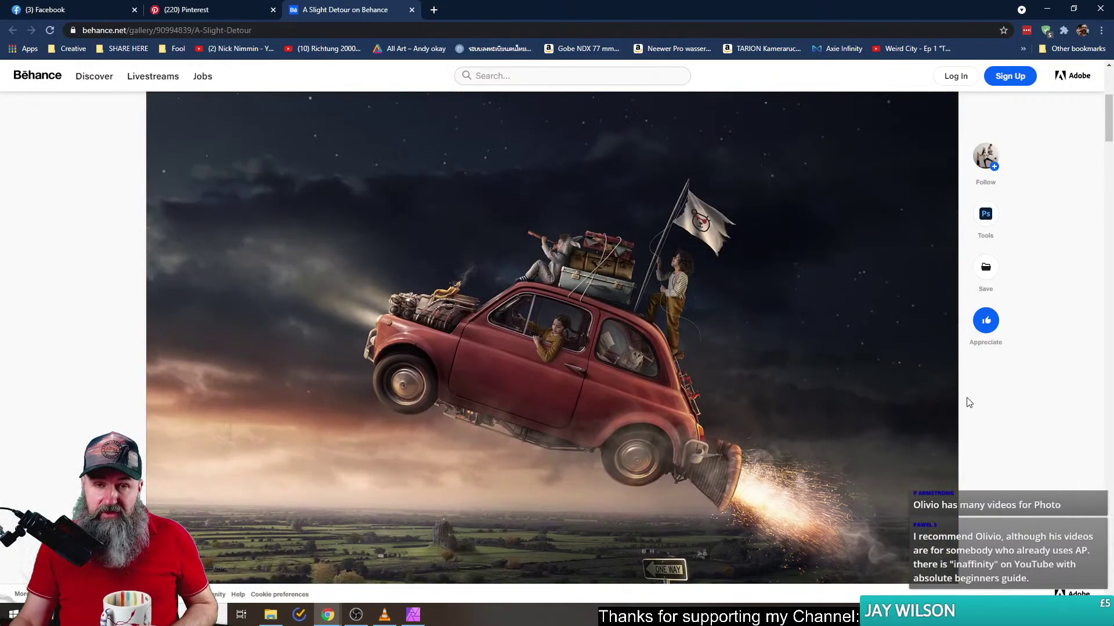
pyautogui.scroll(-8, 981, 409)
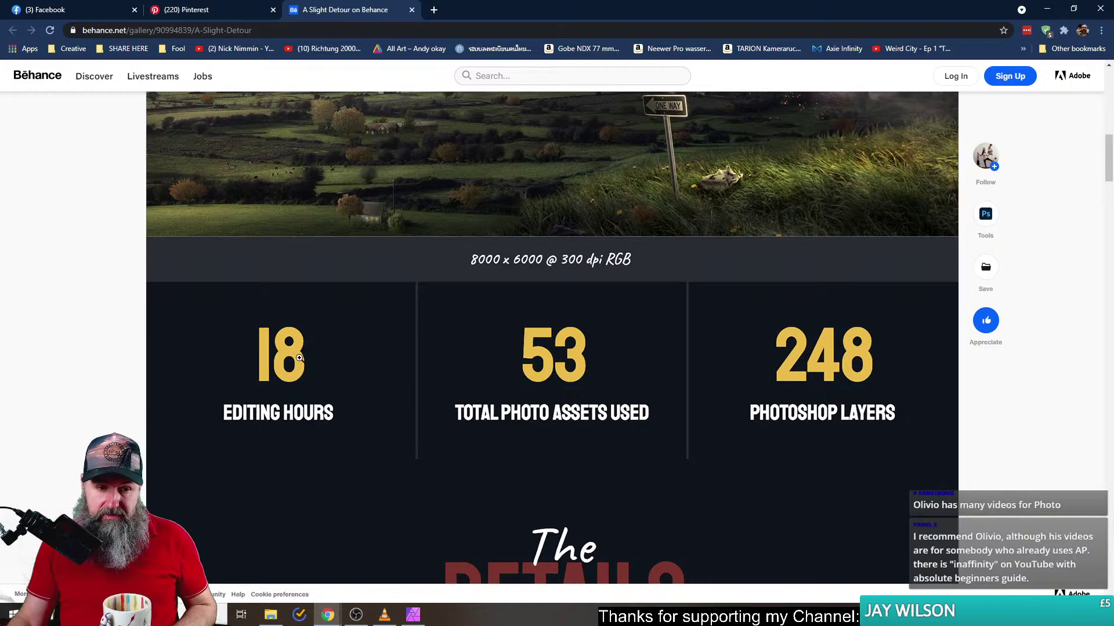
pyautogui.scroll(10, 888, 403)
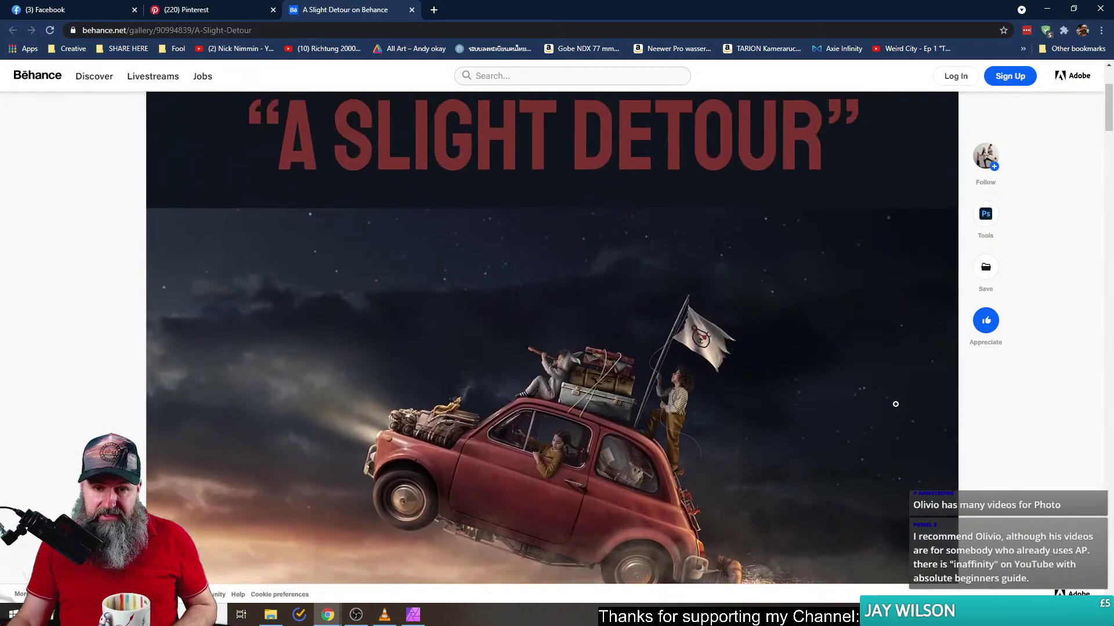
pyautogui.scroll(-3, 888, 403)
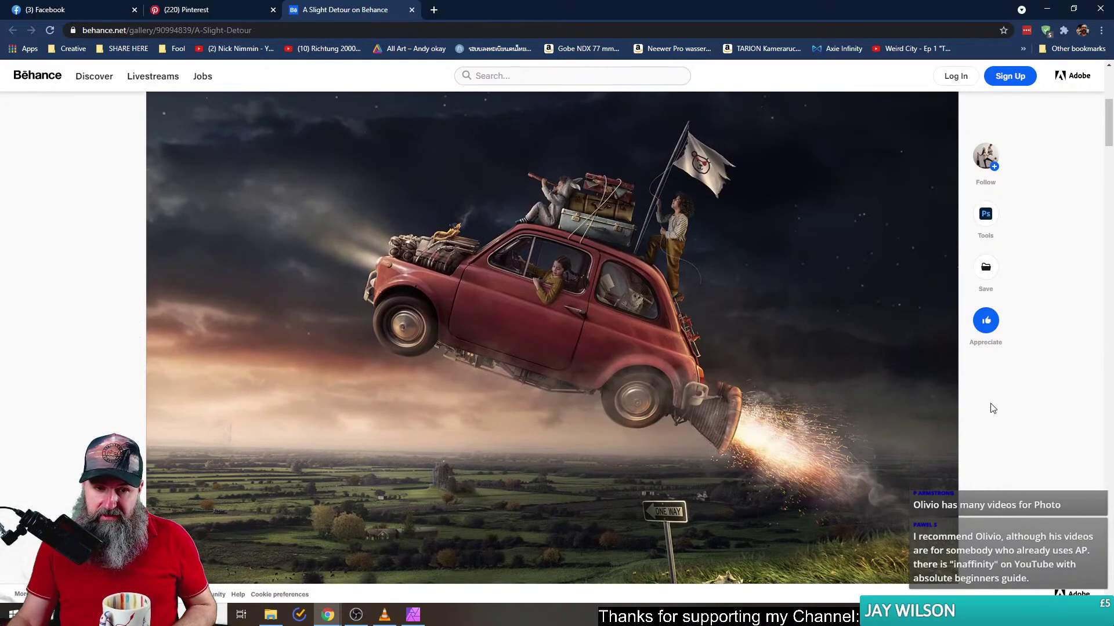
pyautogui.scroll(-1, 988, 405)
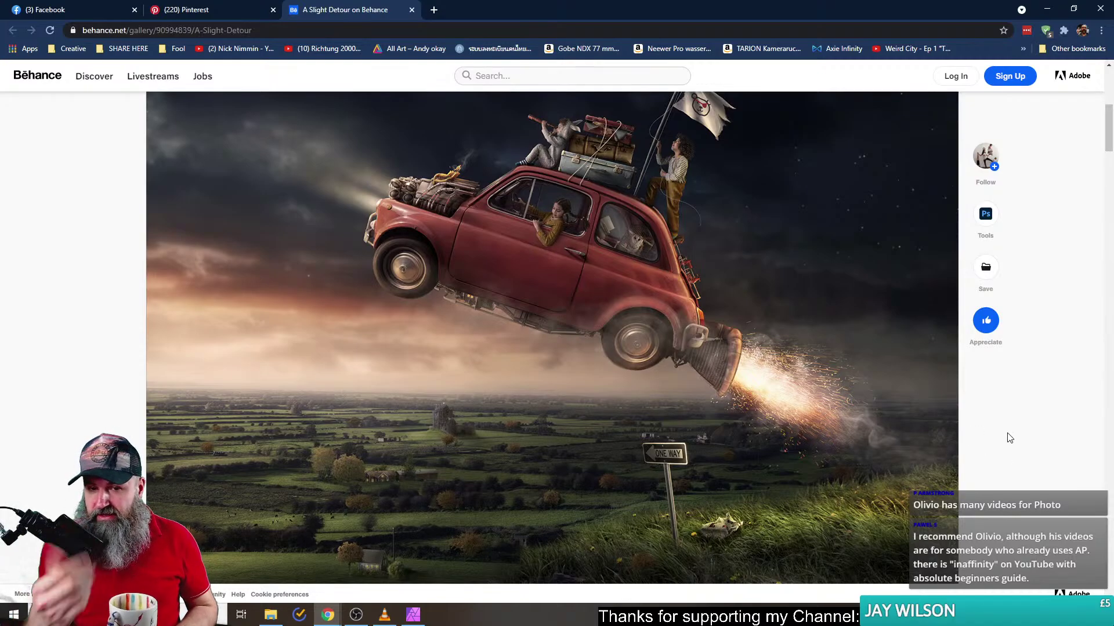
# - Review the Behance project's detail crops, before-and-after comparisons, photo assets and artist links, and return to the details section
pyautogui.scroll(-10, 893, 445)
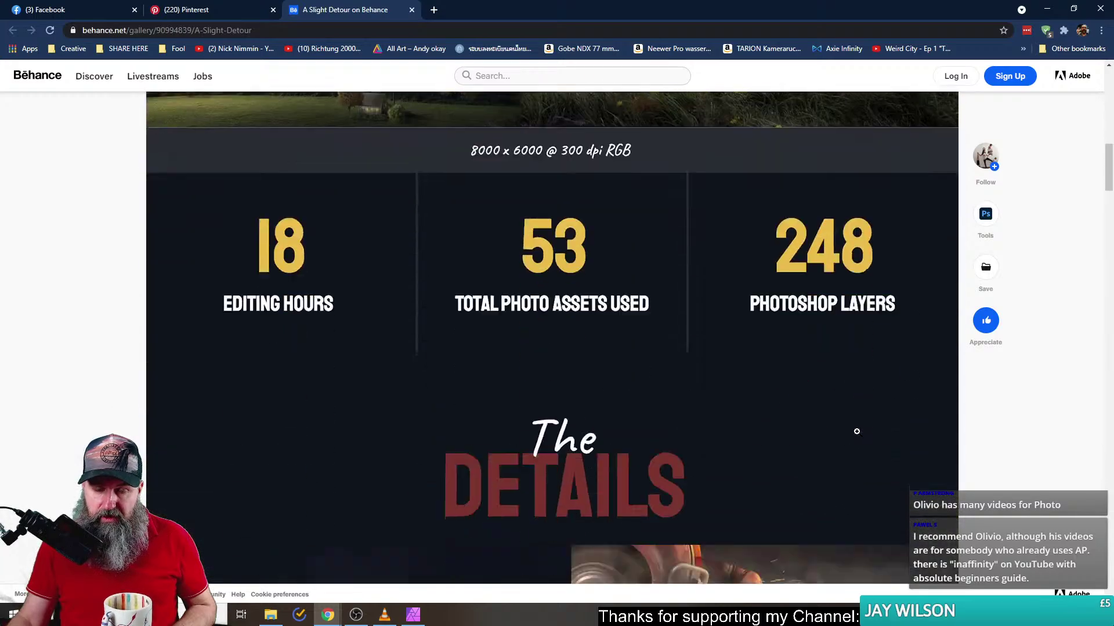
pyautogui.scroll(-8, 942, 448)
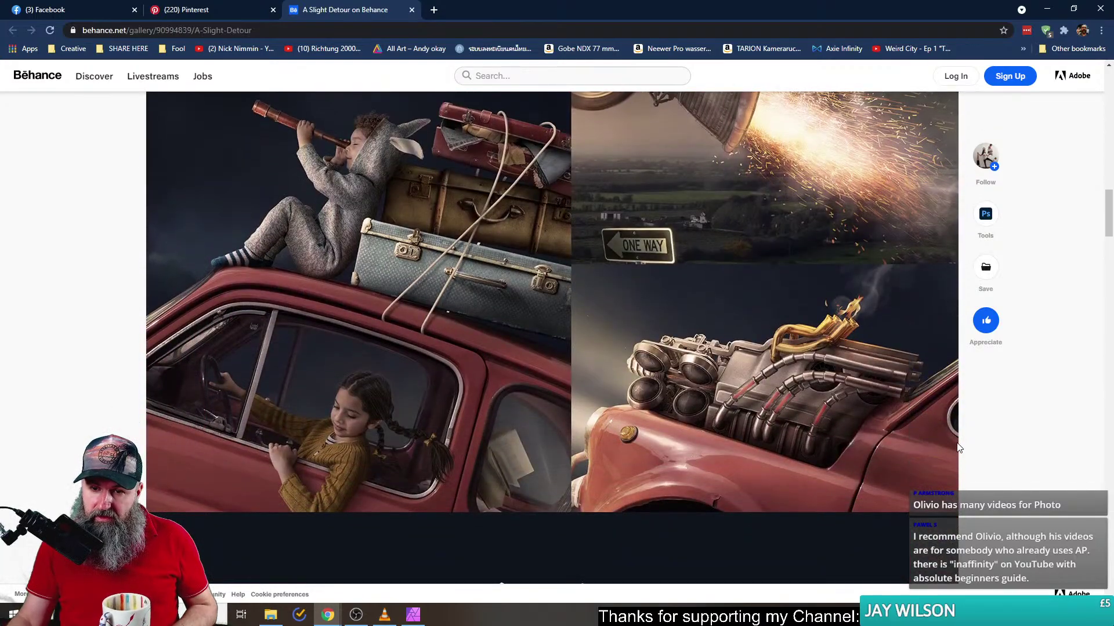
pyautogui.scroll(-8, 958, 447)
pyautogui.scroll(-4, 958, 447)
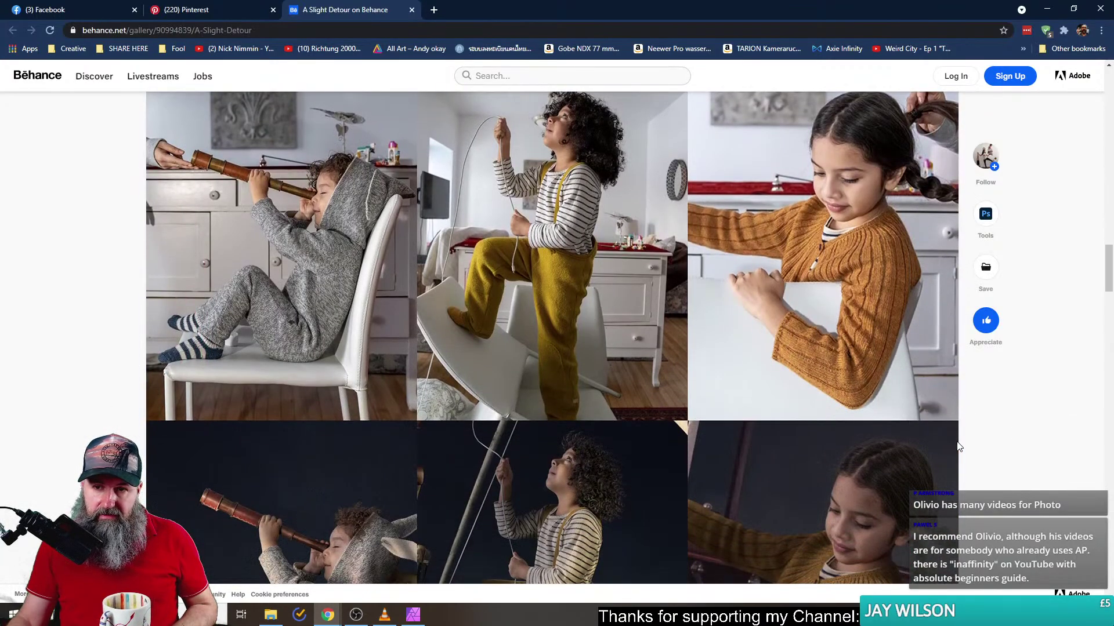
pyautogui.scroll(-6, 958, 447)
pyautogui.scroll(8, 958, 446)
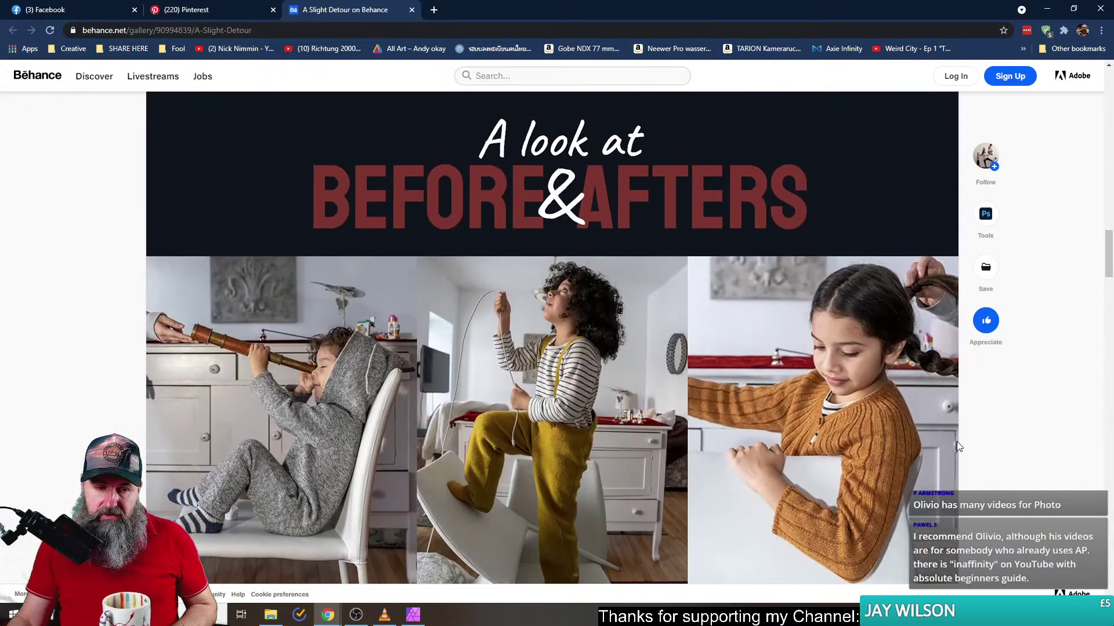
pyautogui.scroll(-10, 958, 447)
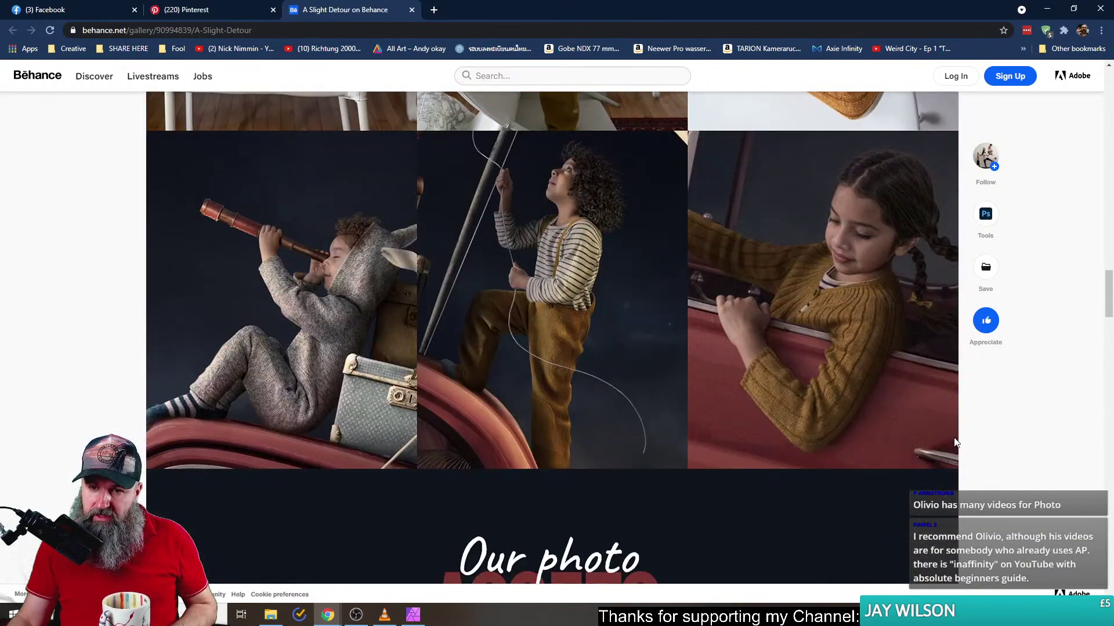
pyautogui.scroll(-8, 954, 437)
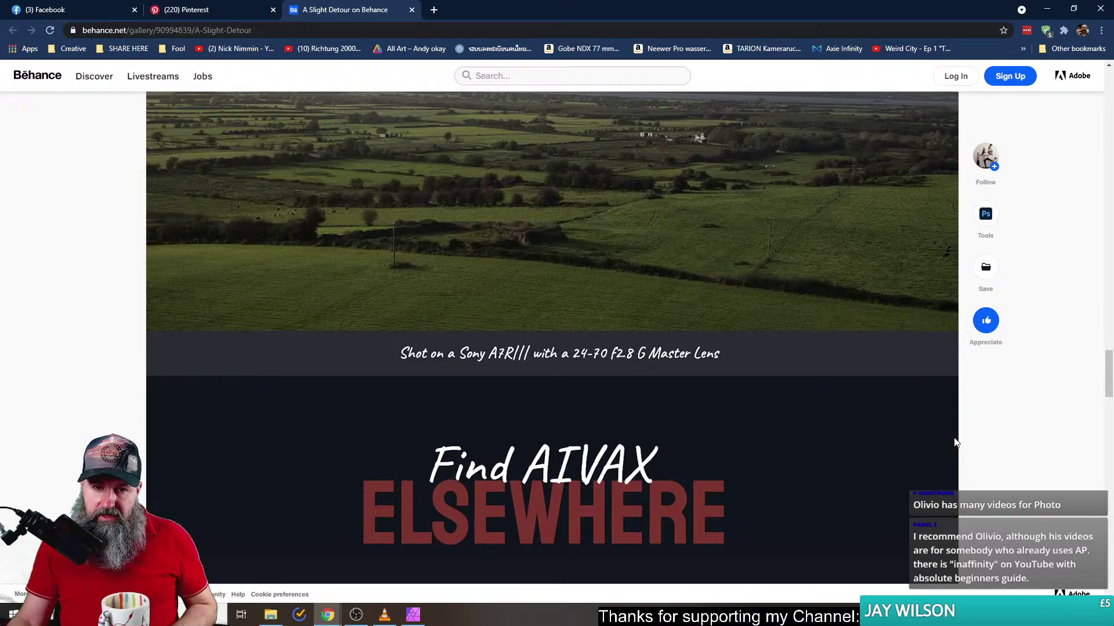
pyautogui.scroll(4, 953, 437)
pyautogui.scroll(-5, 952, 440)
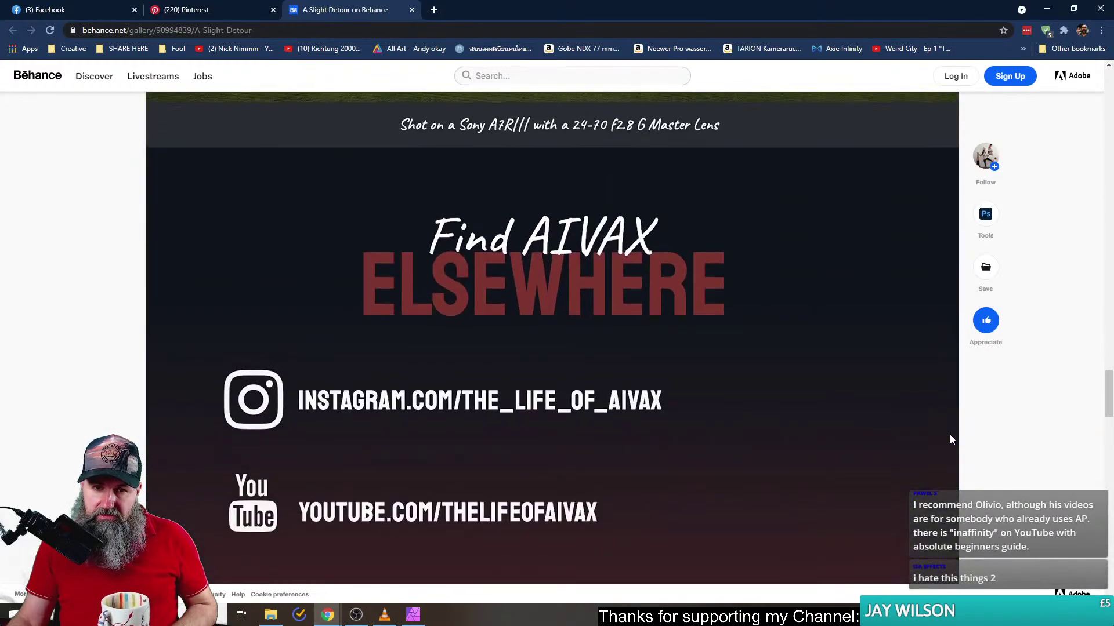
pyautogui.scroll(9, 949, 434)
pyautogui.scroll(15, 934, 431)
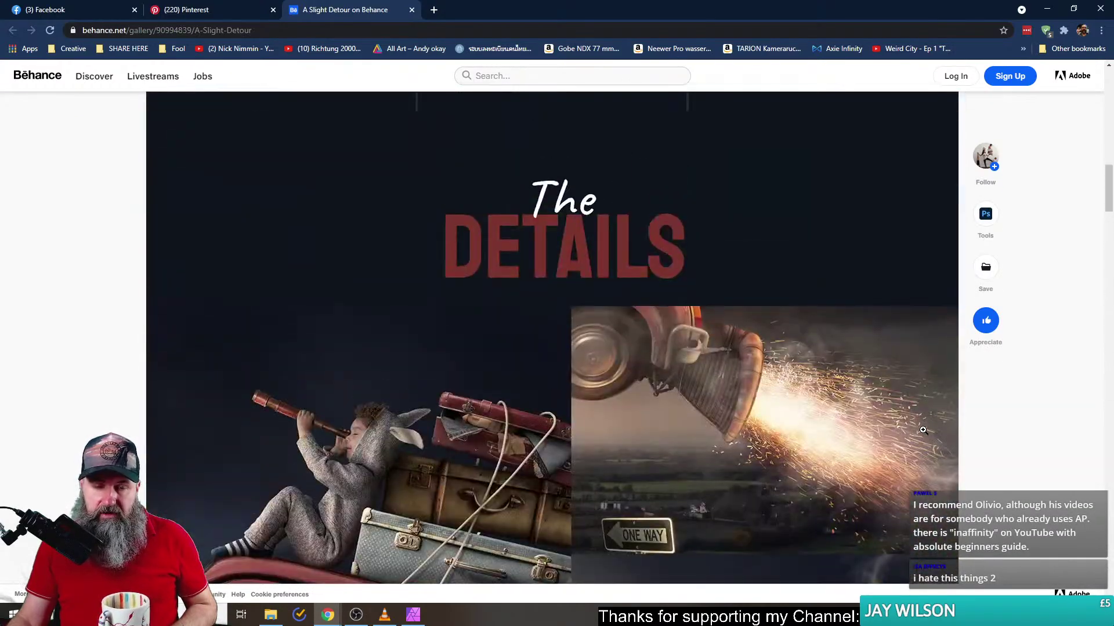
# - Check the yellow flying car entry on Facebook against the Behance project, and return to the project's finished composite
pyautogui.click(64, 7)
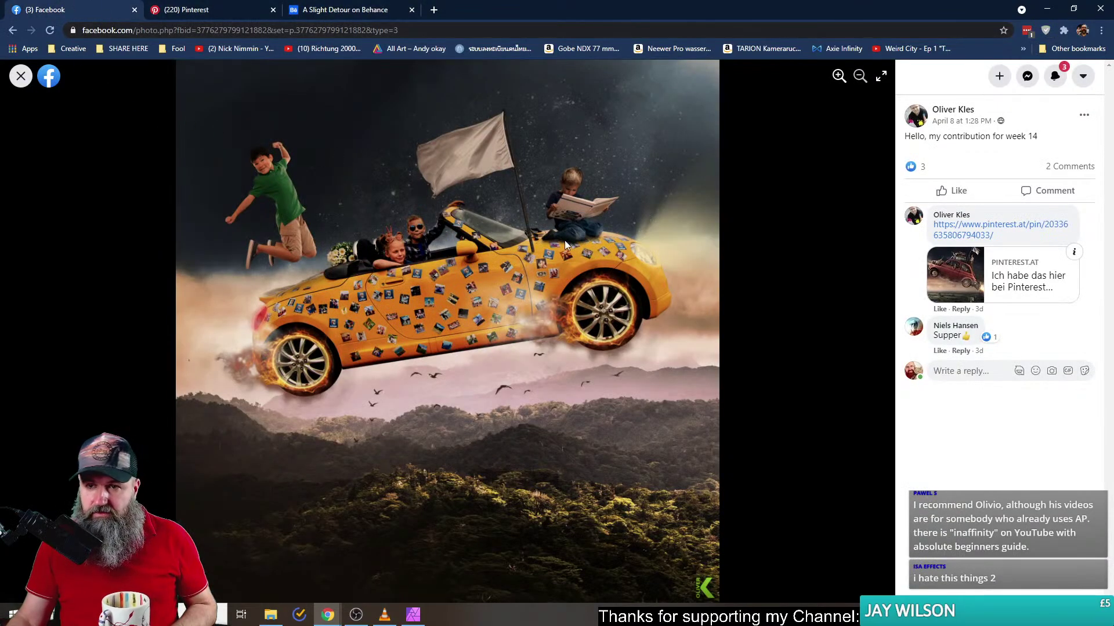
pyautogui.click(324, 9)
pyautogui.scroll(-5, 797, 314)
pyautogui.scroll(10, 797, 315)
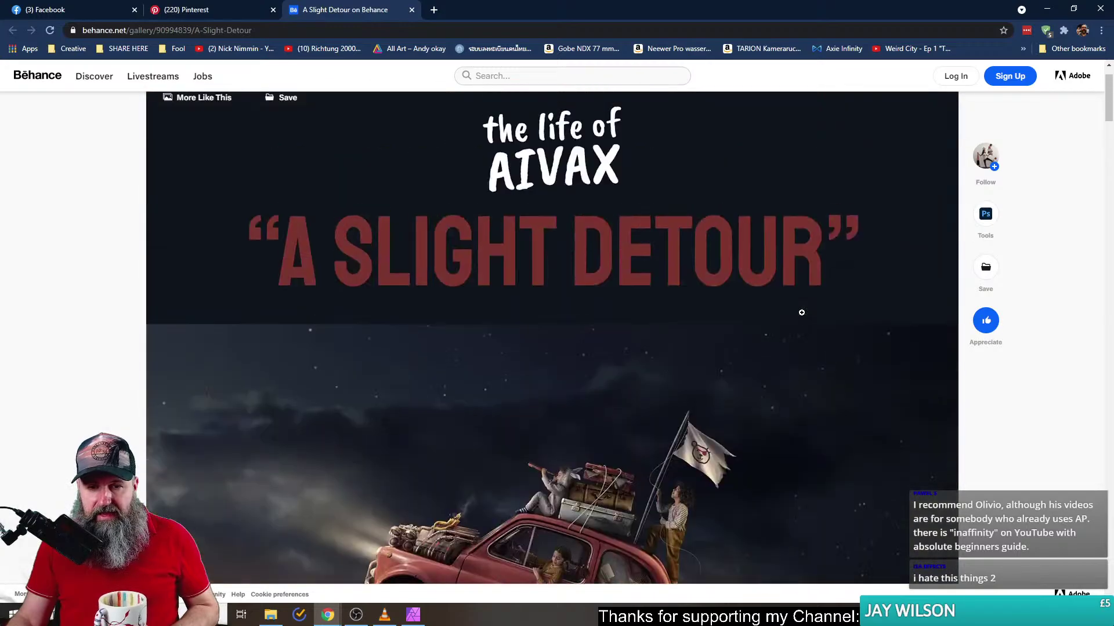
pyautogui.scroll(-5, 812, 314)
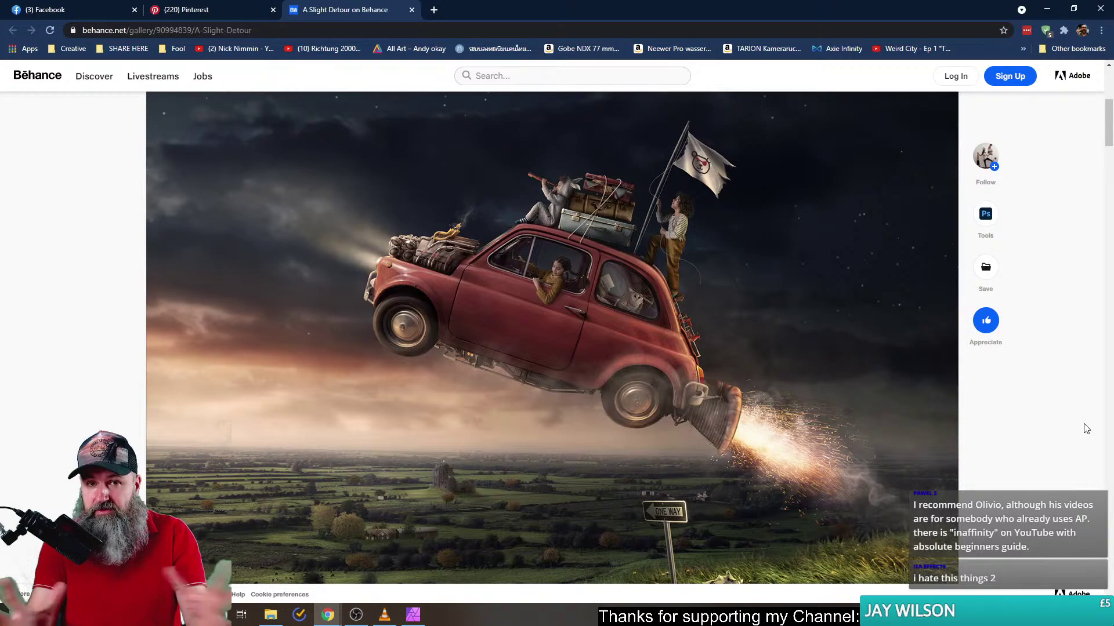
# - Compare the yellow car entry with the finished "A Slight Detour" composite, alternating between the Facebook photo and the Behance project
pyautogui.click(101, 16)
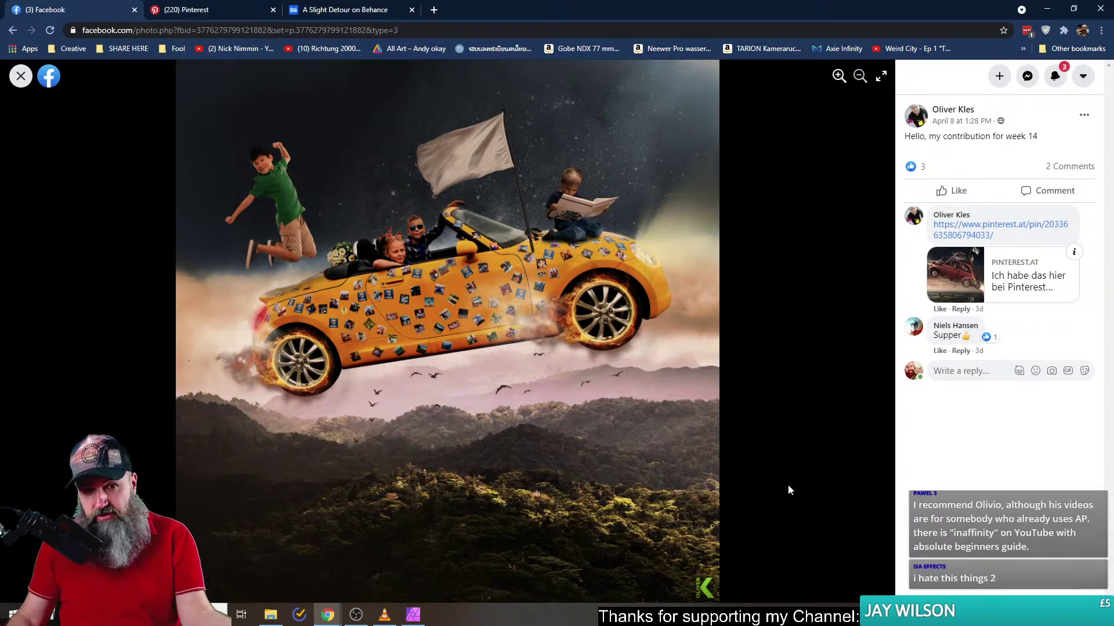
pyautogui.click(342, 12)
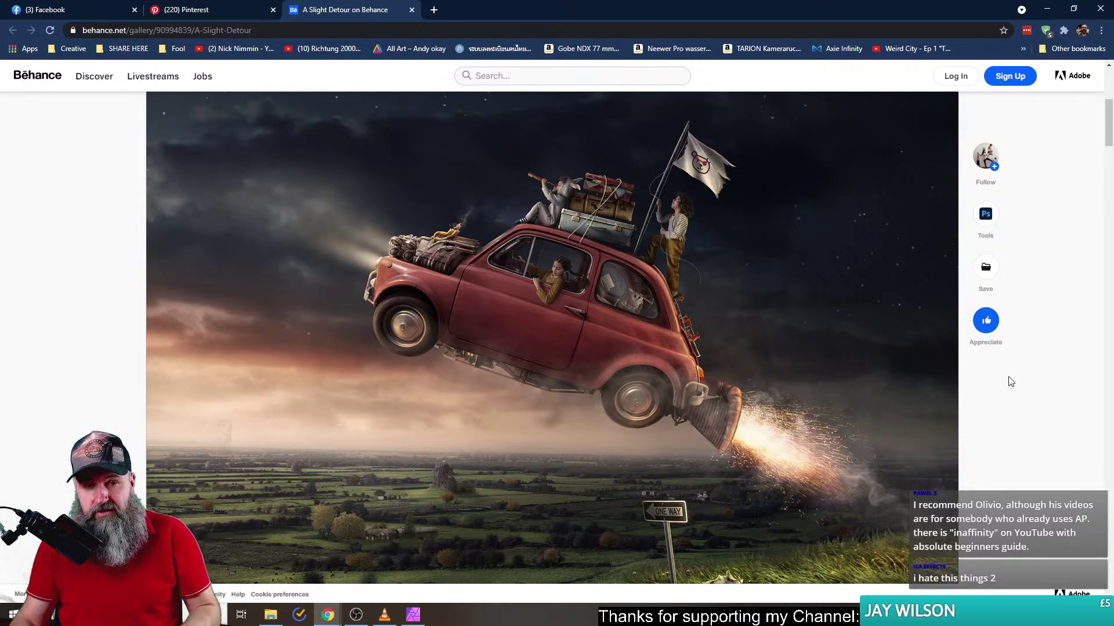
pyautogui.click(59, 11)
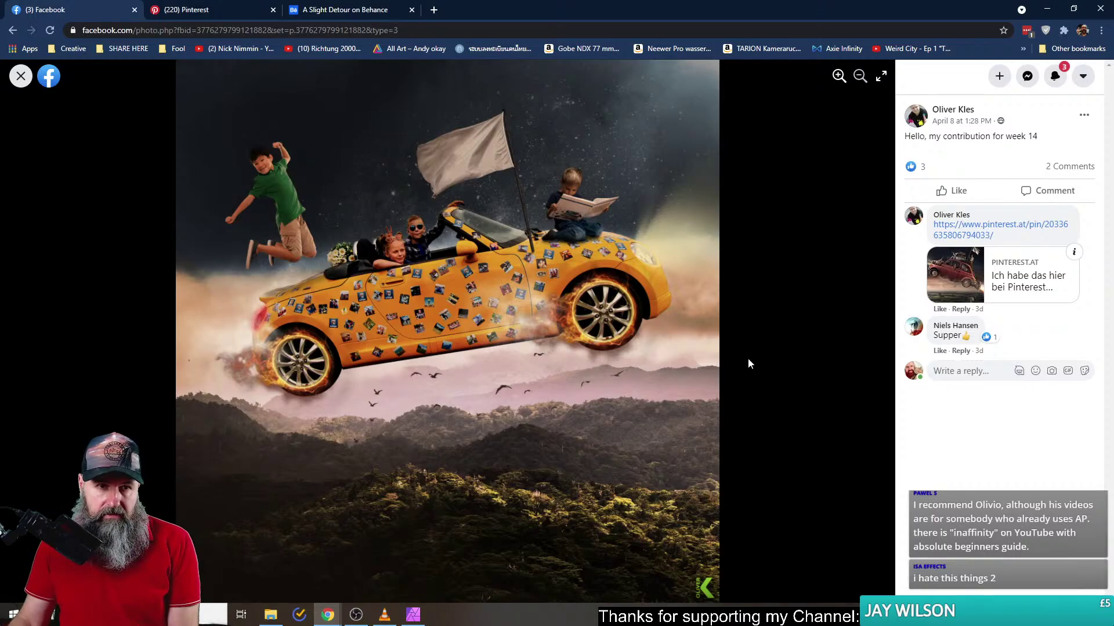
pyautogui.click(345, 9)
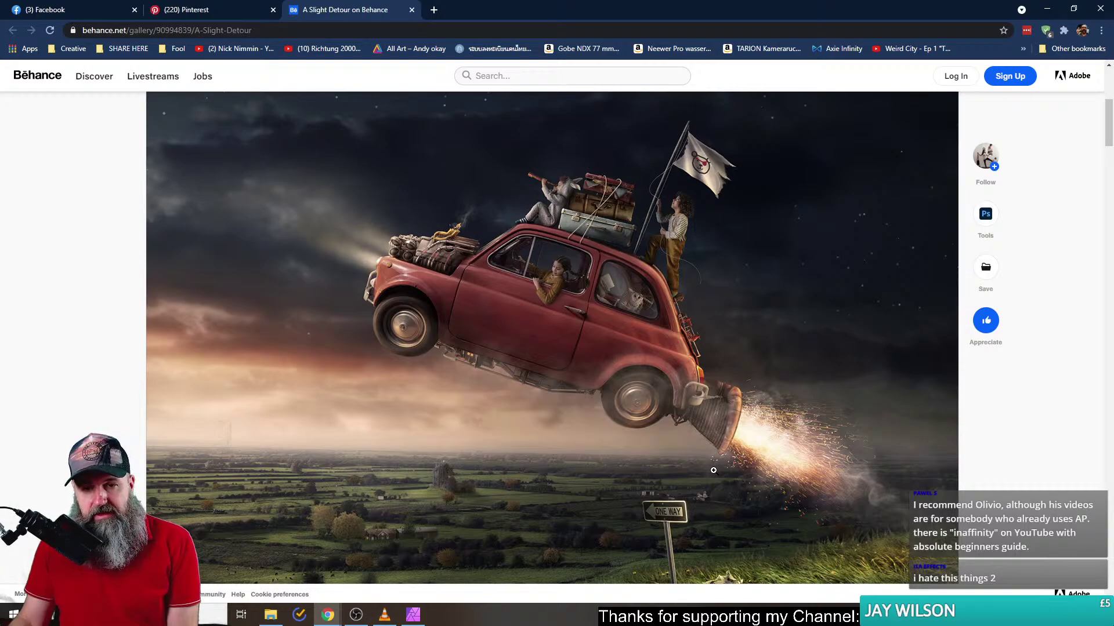
pyautogui.click(77, 9)
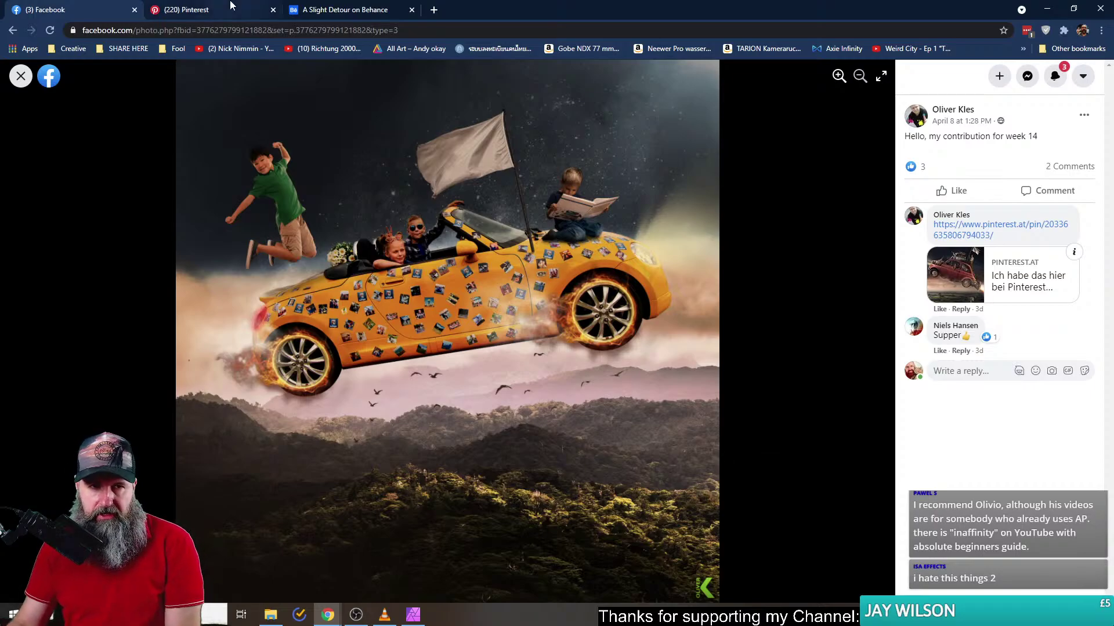
pyautogui.click(337, 10)
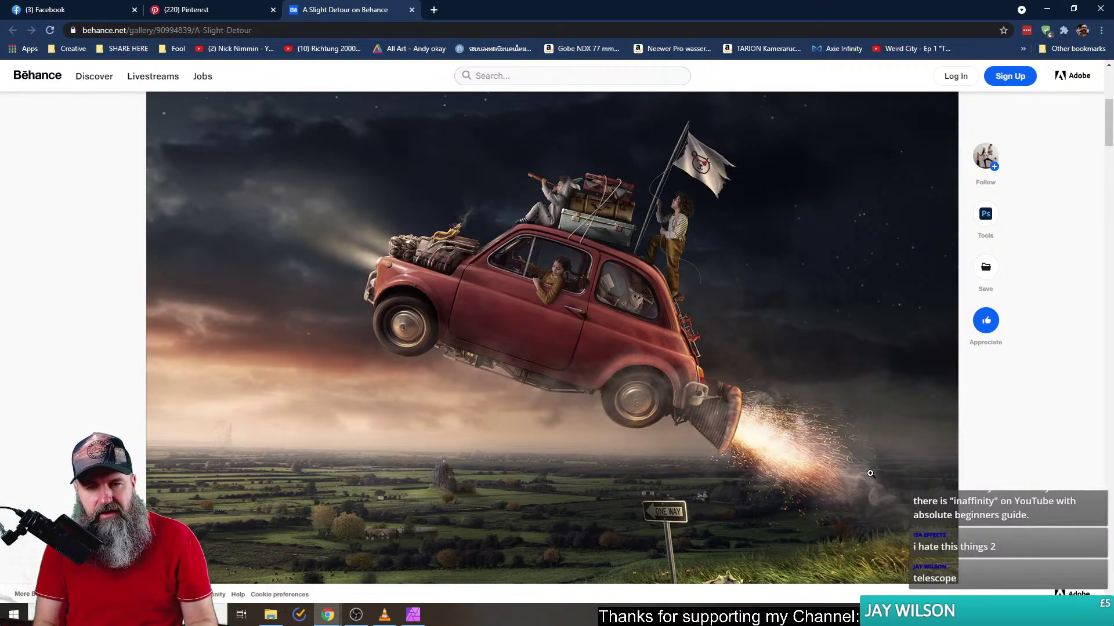
# - Open the Behance project image enlarged at full width and bring the red flying car composite into view
pyautogui.click(633, 298)
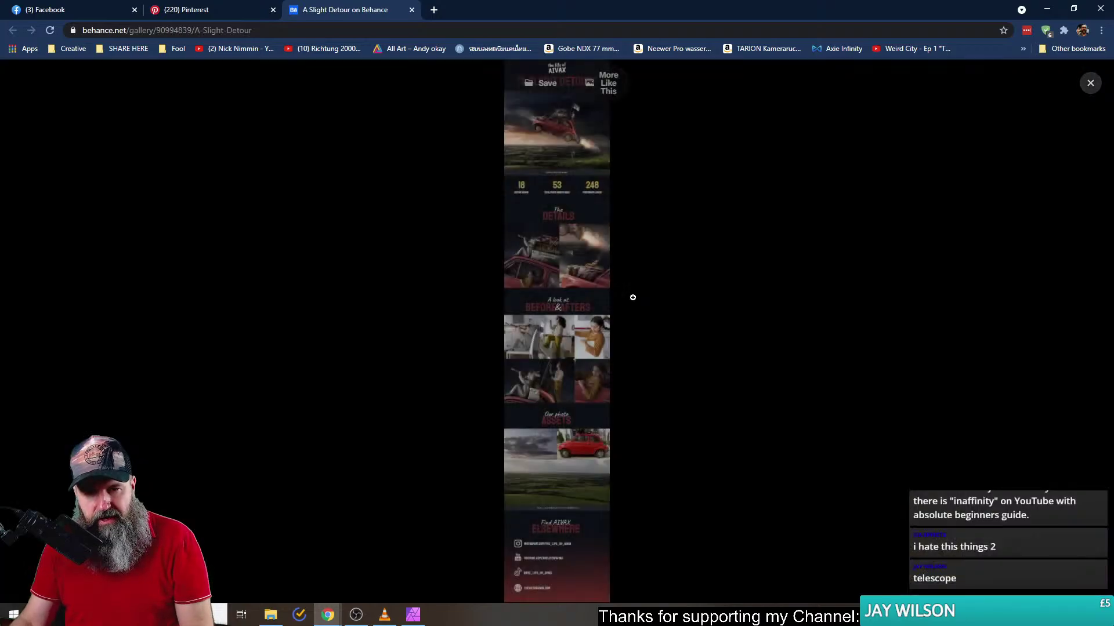
pyautogui.click(562, 148)
pyautogui.scroll(-5, 677, 440)
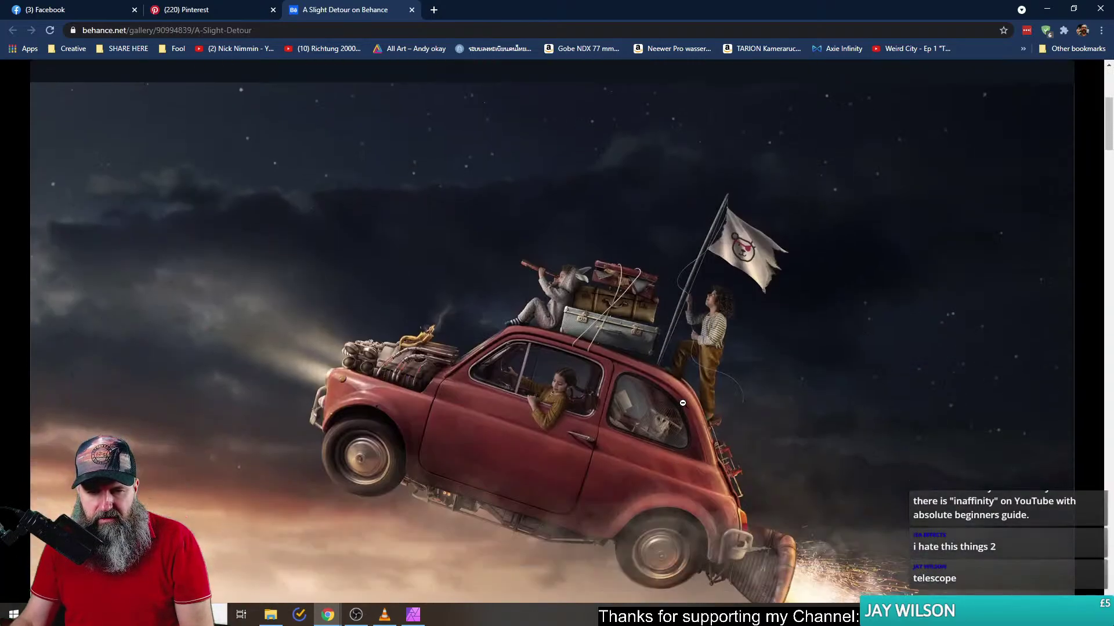
# - Try to magnify the red car composite with page zoom up to 400%, and reset the zoom to 100%
pyautogui.hotkey('ctrl', '+')
pyautogui.hotkey('ctrl', '+')
pyautogui.hotkey('ctrl', '+')
pyautogui.hotkey('ctrl', '+')
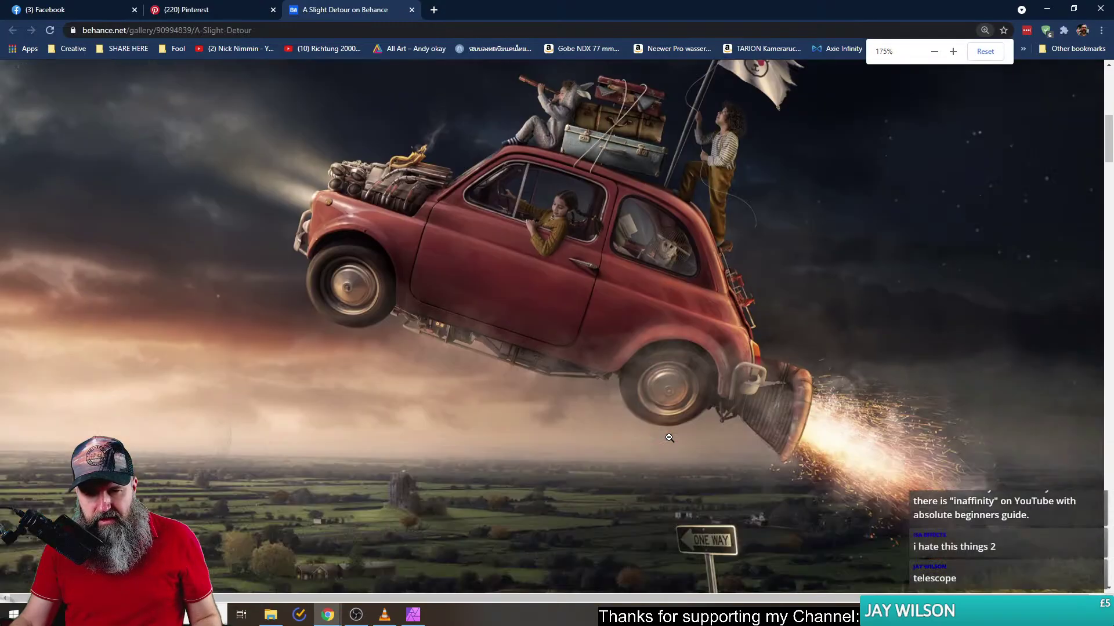
pyautogui.scroll(-4, 671, 242)
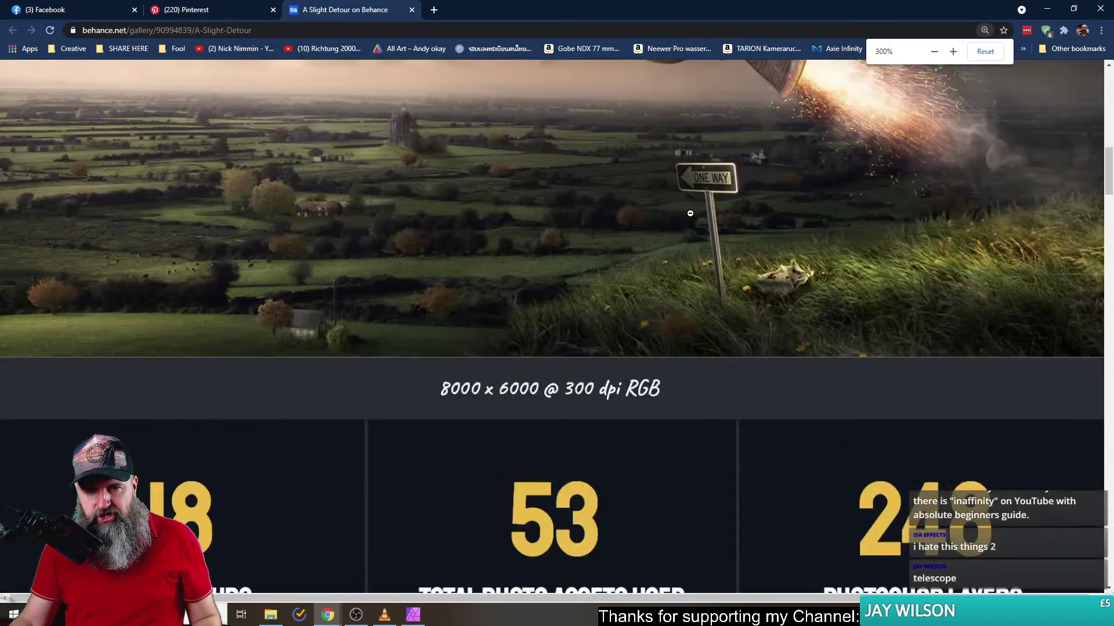
pyautogui.scroll(5, 691, 213)
pyautogui.hotkey('ctrl', '+')
pyautogui.scroll(-4, 684, 217)
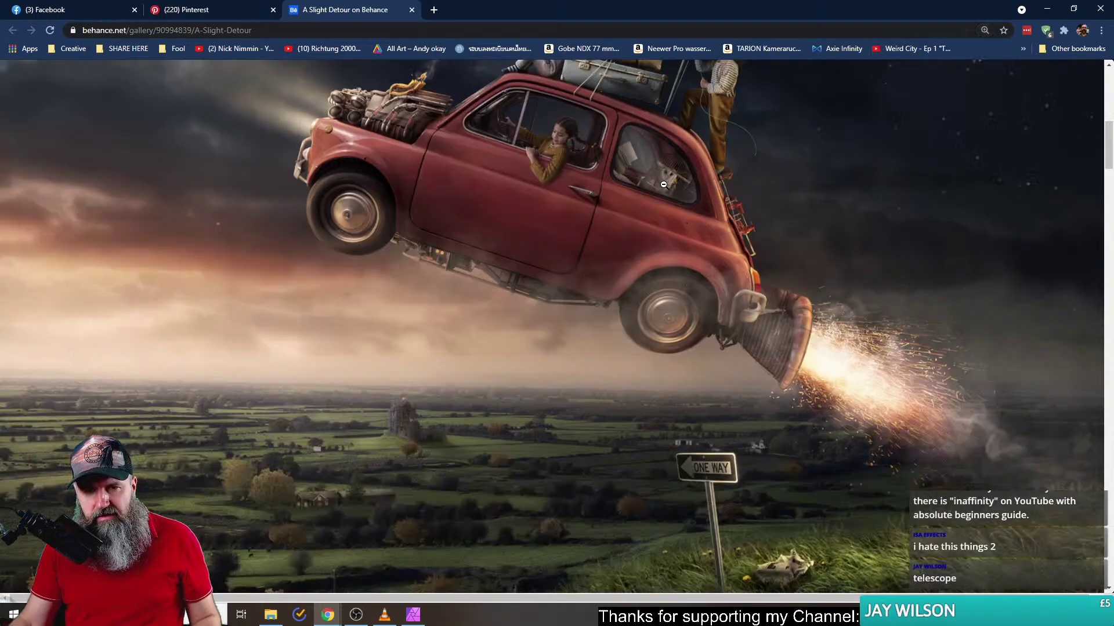
pyautogui.hotkey('ctrl', '-')
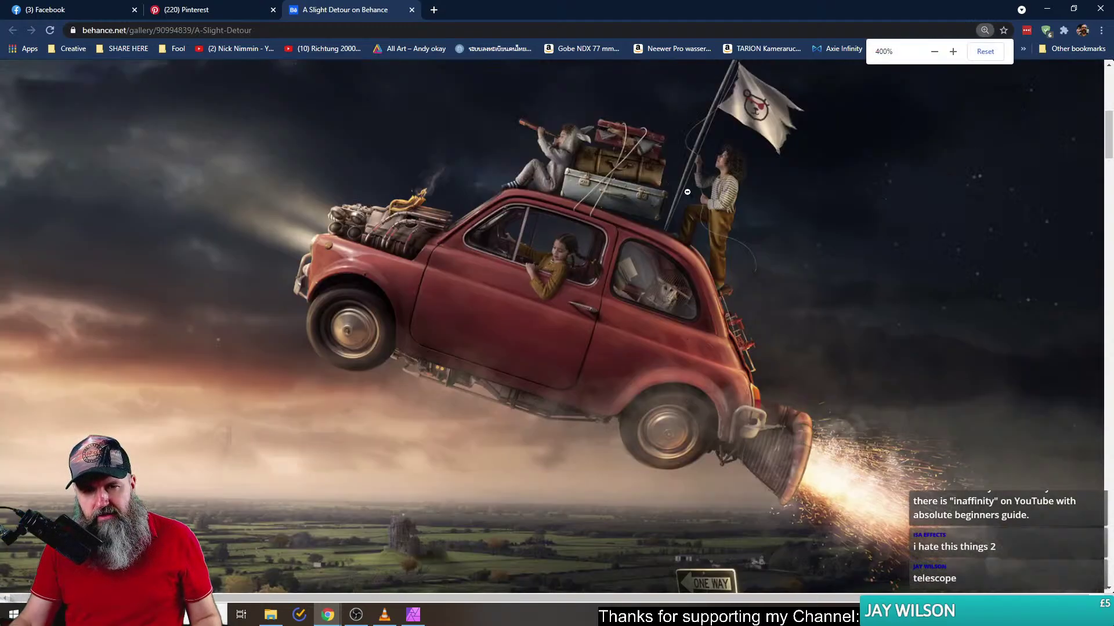
pyautogui.click(984, 52)
pyautogui.scroll(-3, 534, 436)
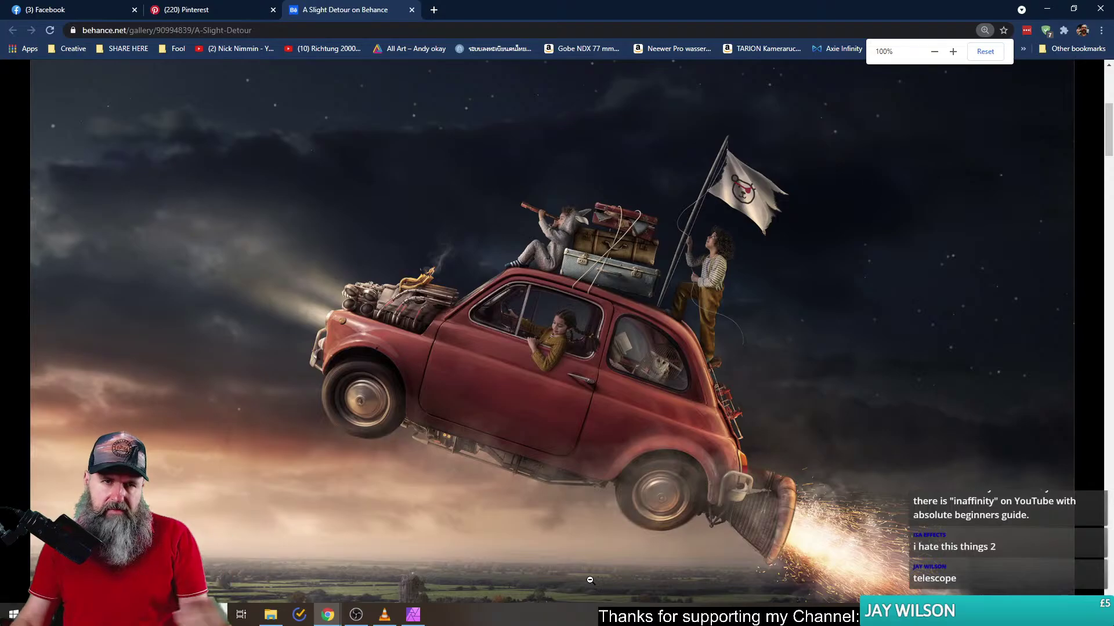
# - Return to the Facebook entry, close its photo, and expand the reply under the next comment with a Pinterest link
pyautogui.click(65, 10)
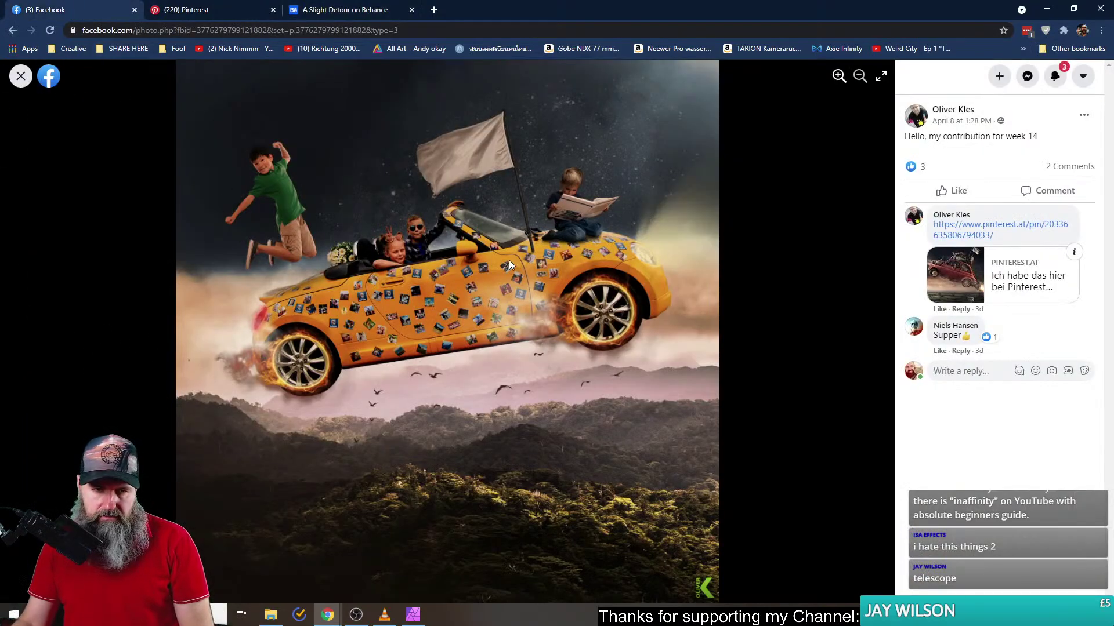
pyautogui.click(14, 78)
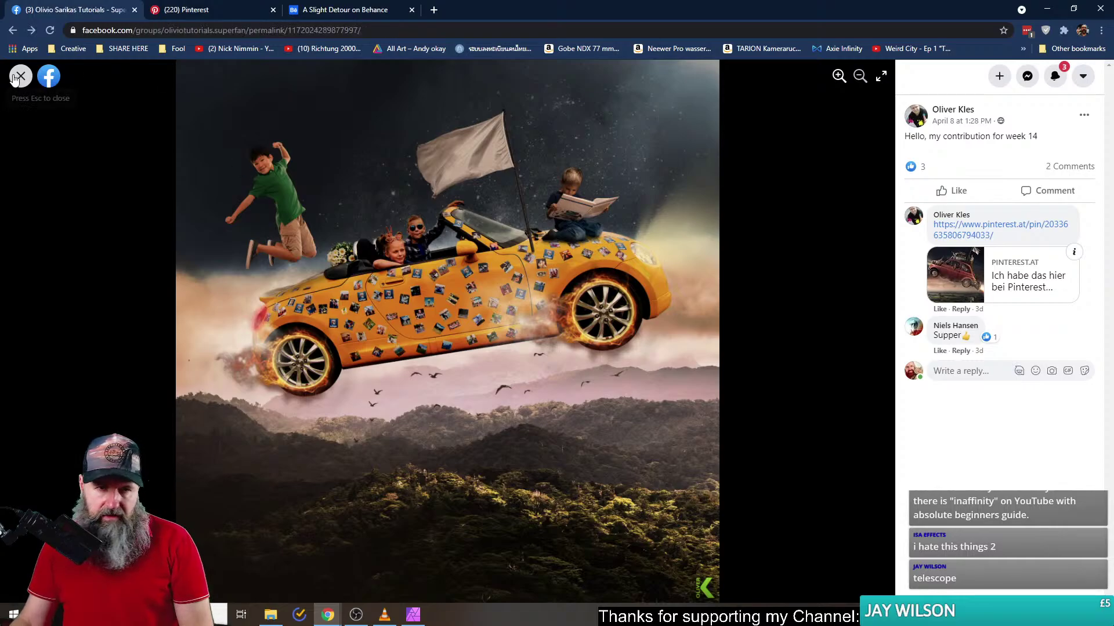
pyautogui.scroll(-6, 328, 430)
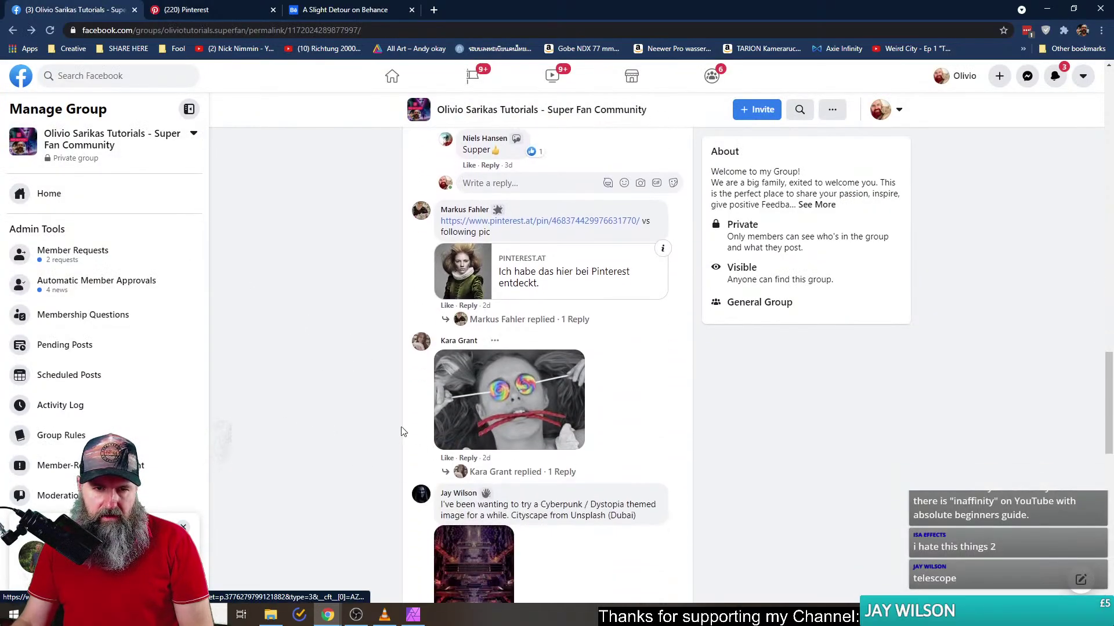
pyautogui.click(511, 320)
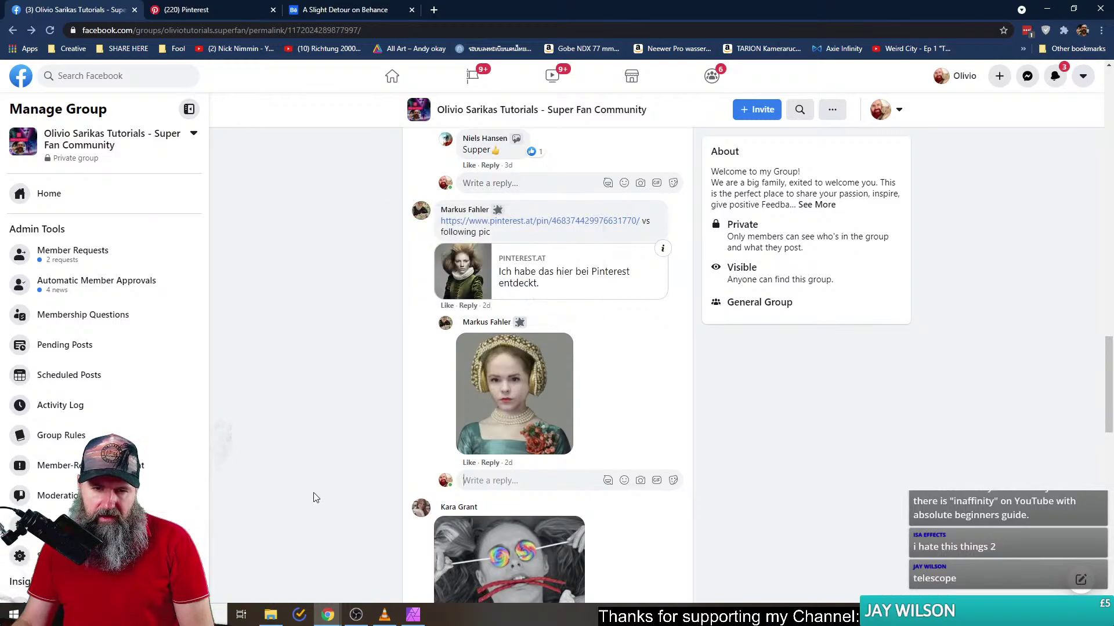
# - Open that comment's Pinterest source in a new tab and view the replied pearl headdress portrait full size
pyautogui.rightClick(508, 278)
pyautogui.click(554, 293)
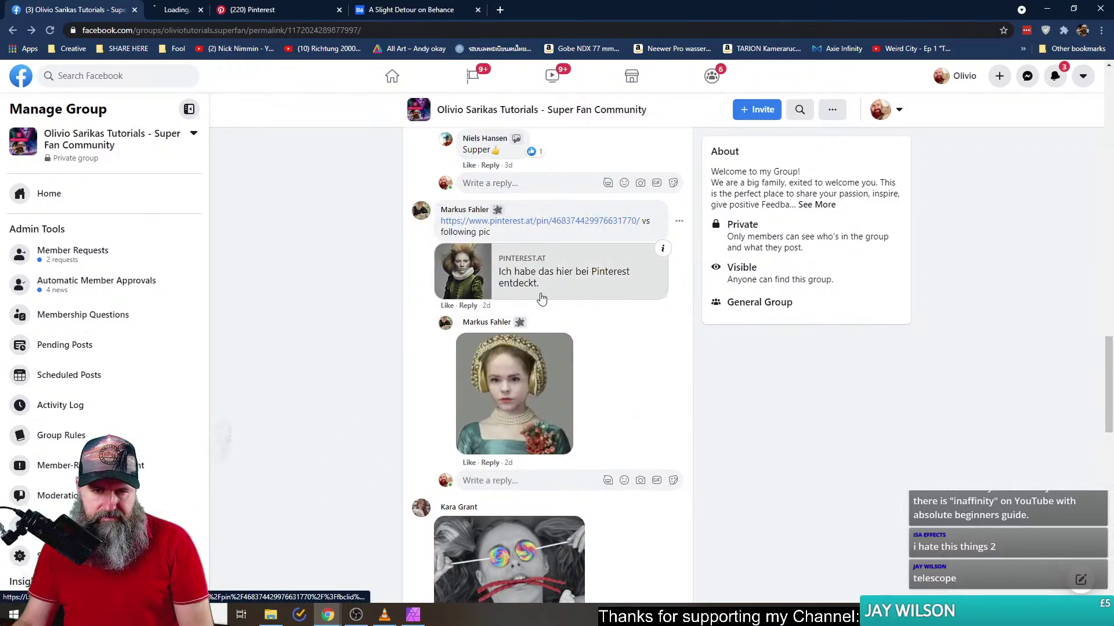
pyautogui.click(502, 426)
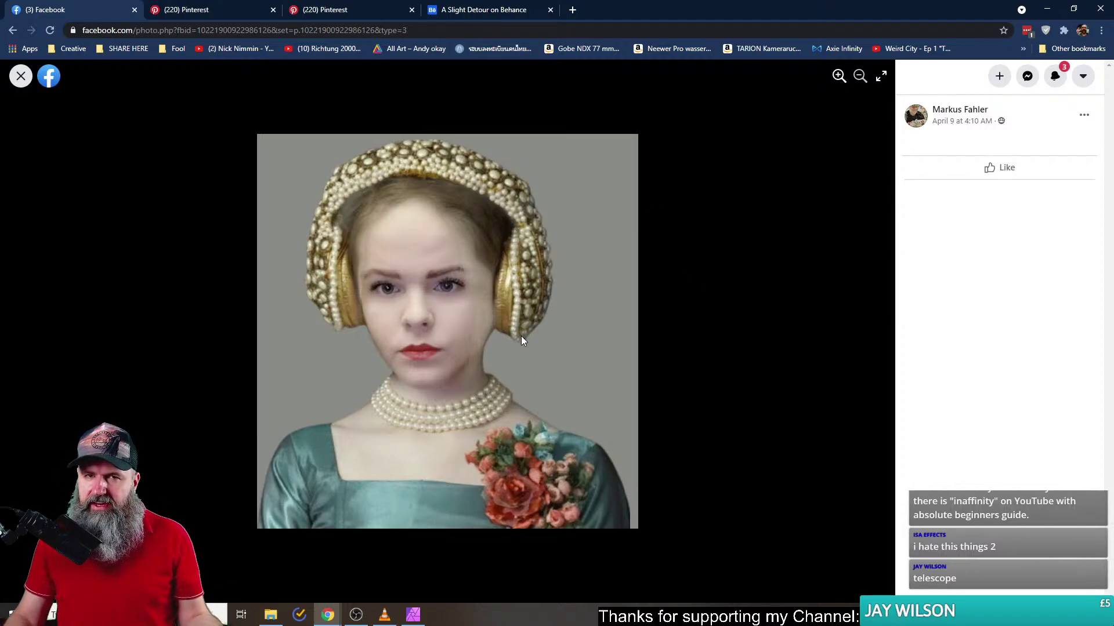
# - Compare the pearl headdress portrait with its Pinterest source pin of the woman in the green velvet doublet and ruff
pyautogui.click(231, 12)
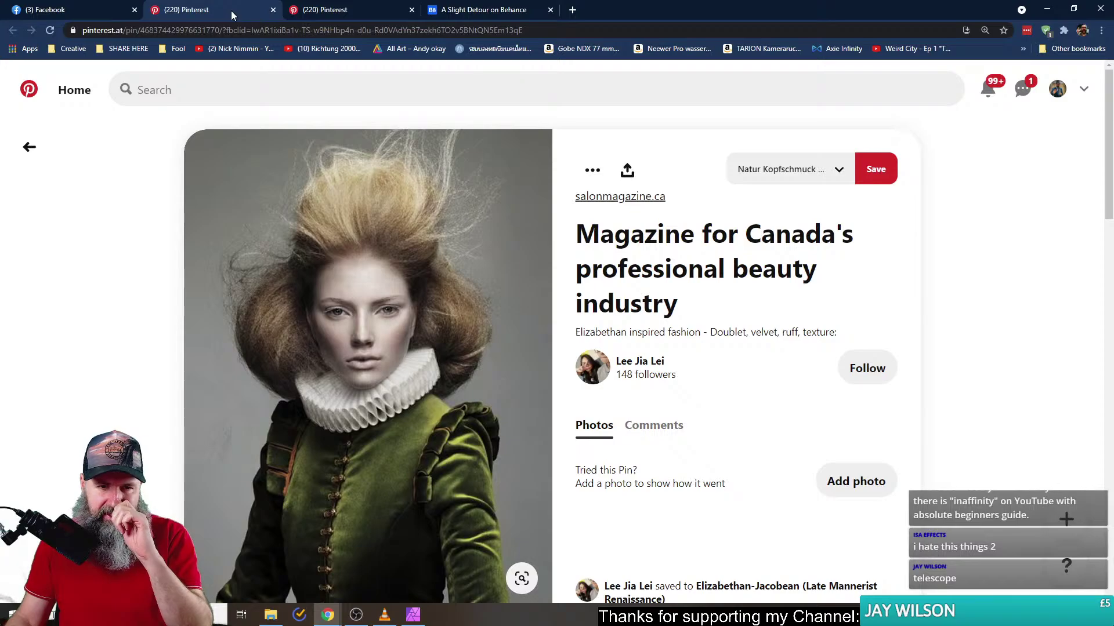
pyautogui.scroll(-2, 79, 261)
pyautogui.scroll(1, 79, 266)
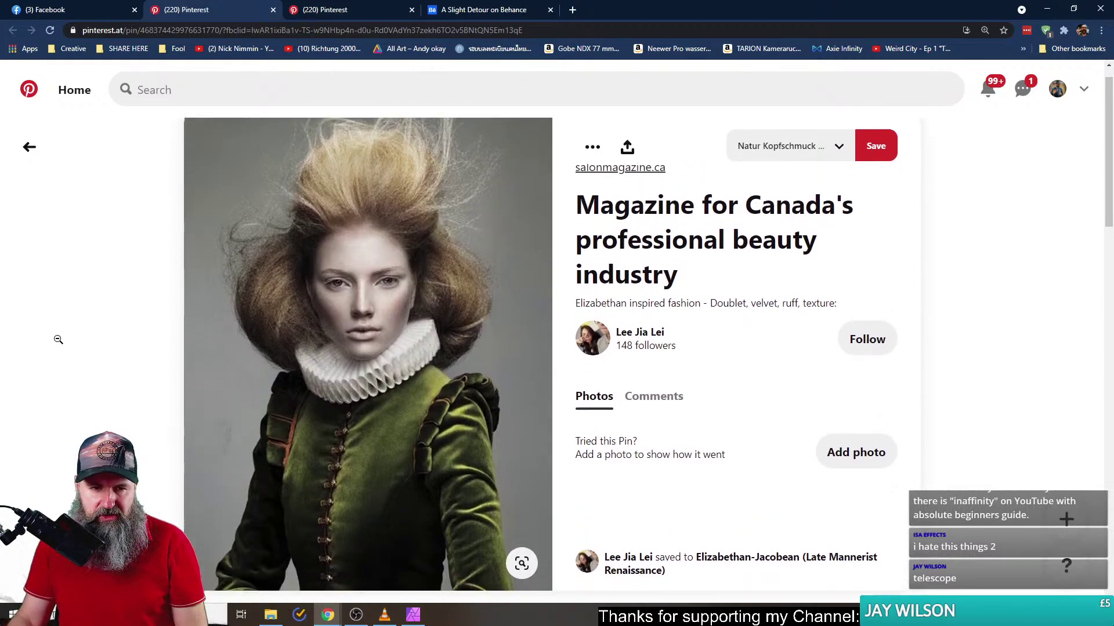
pyautogui.click(58, 8)
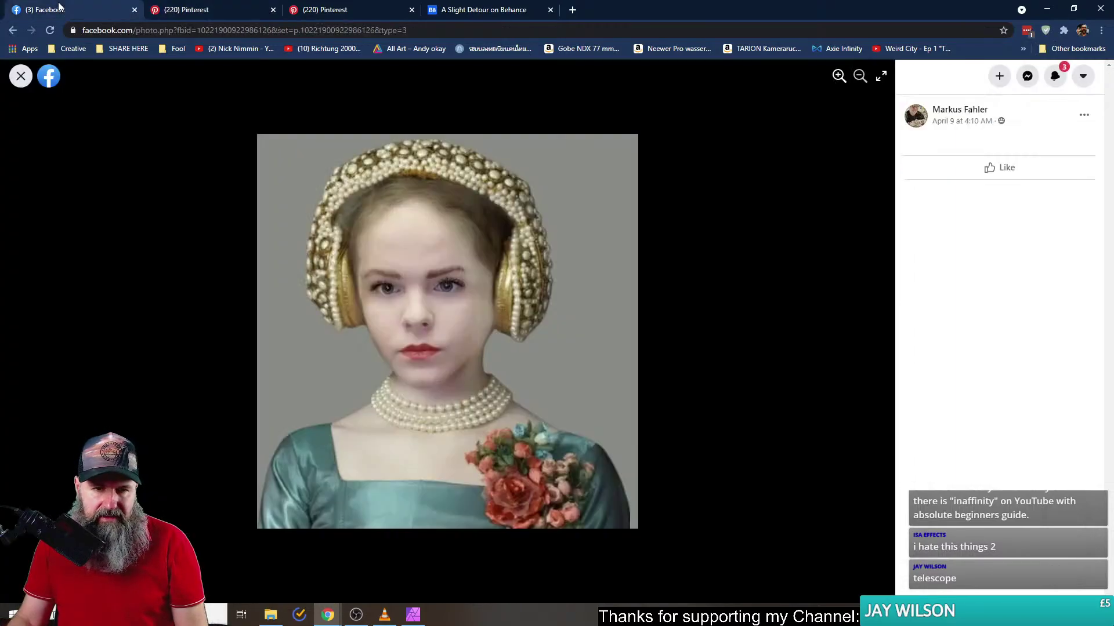
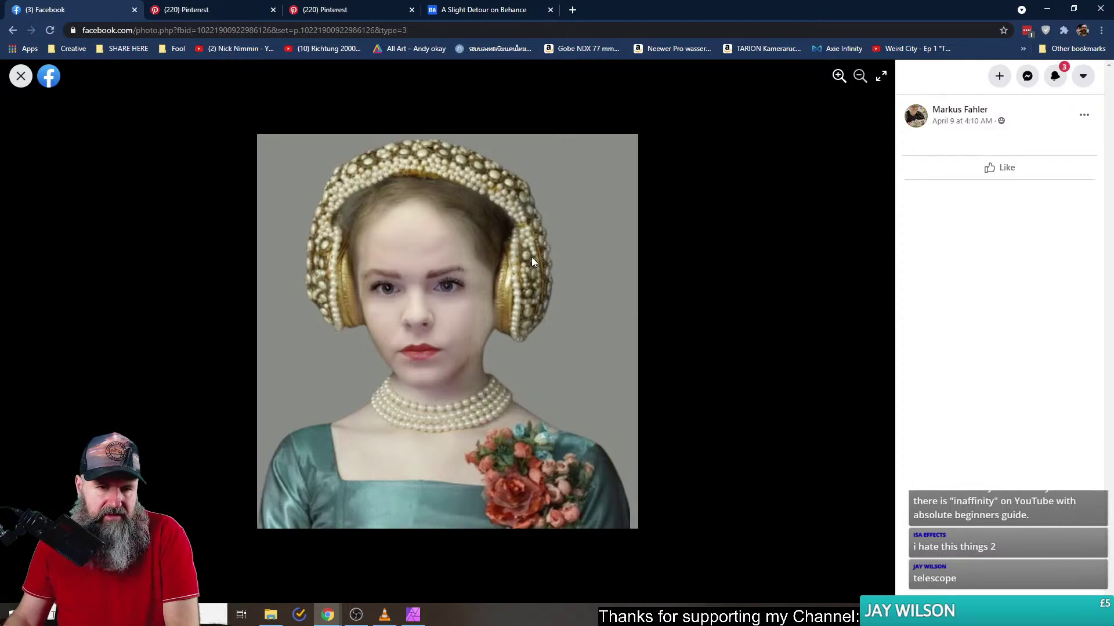
pyautogui.click(206, 10)
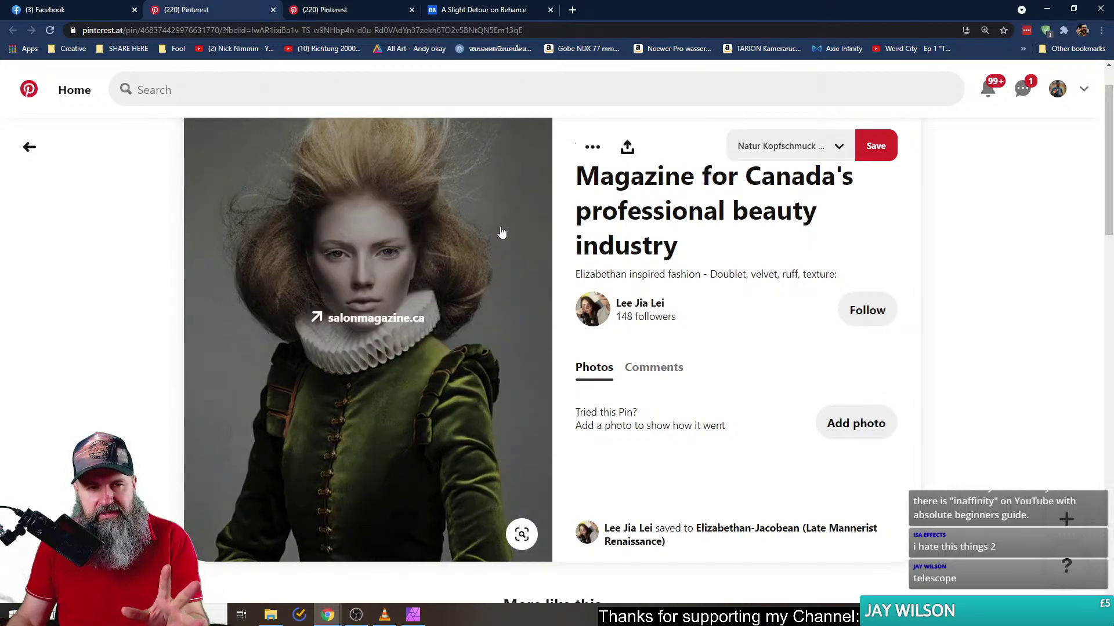
pyautogui.click(61, 14)
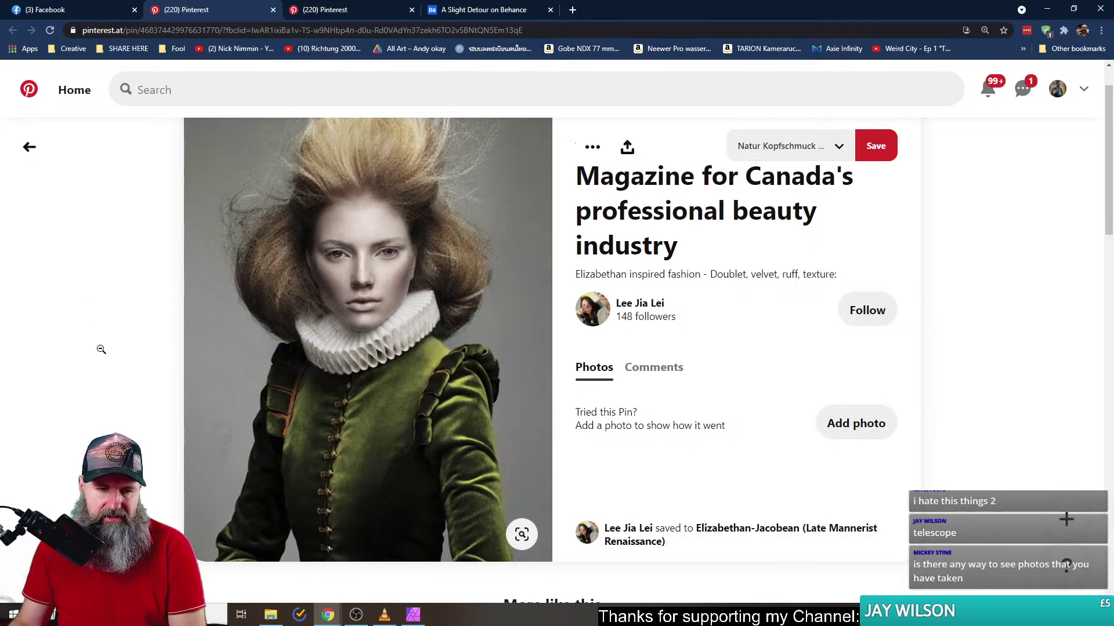
pyautogui.click(74, 10)
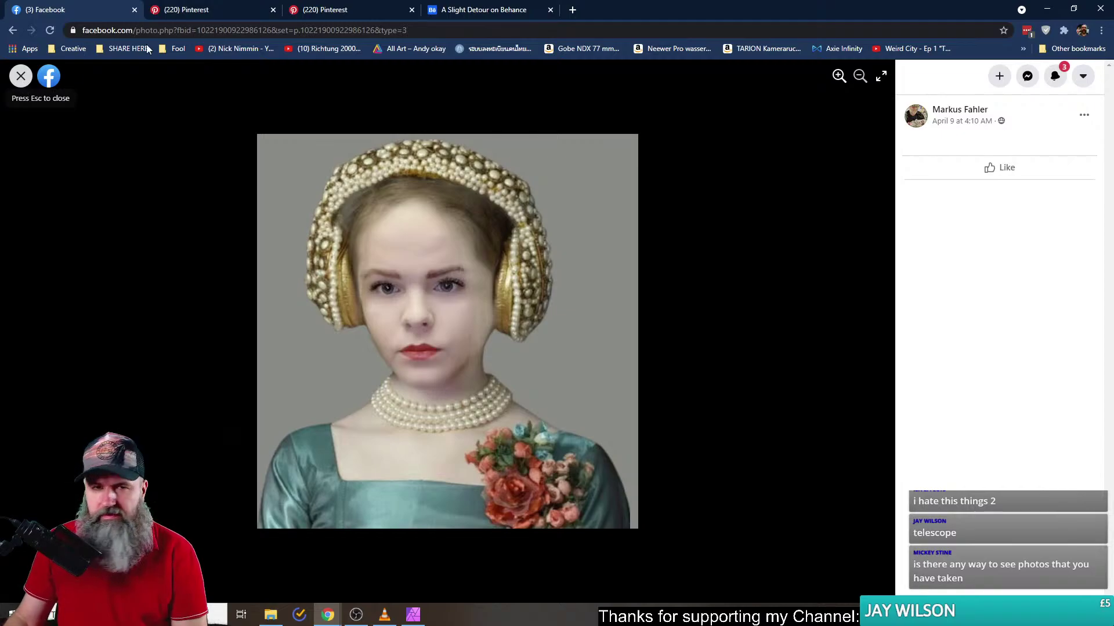
# - Open instagram.com in a new tab and go to the signed-in account's own profile
pyautogui.click(576, 12)
pyautogui.write('instagram.com')
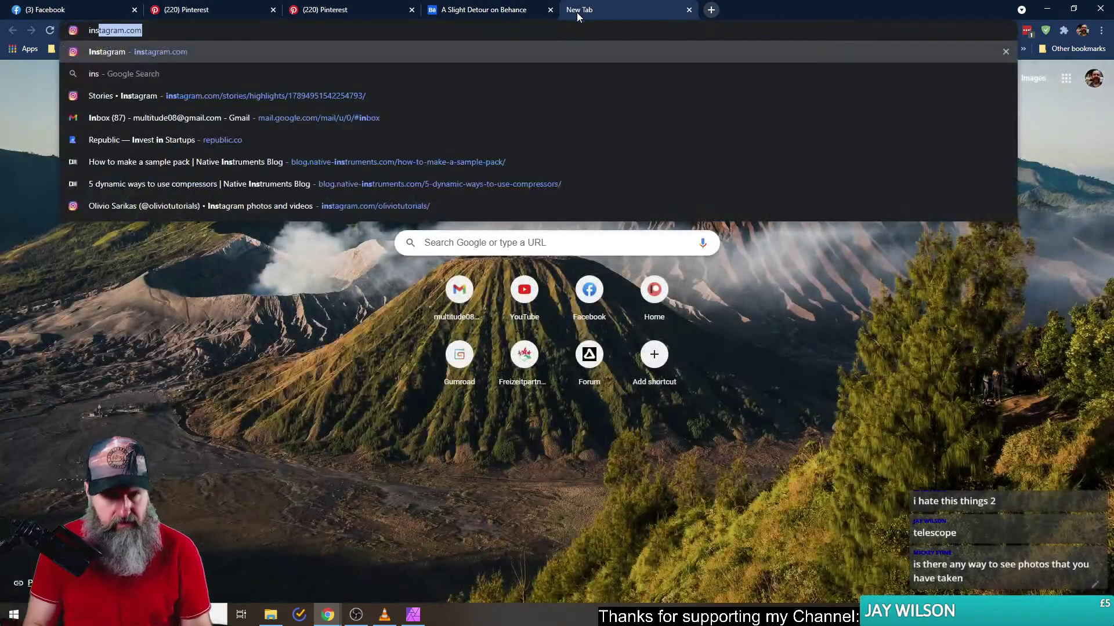
pyautogui.press('Return')
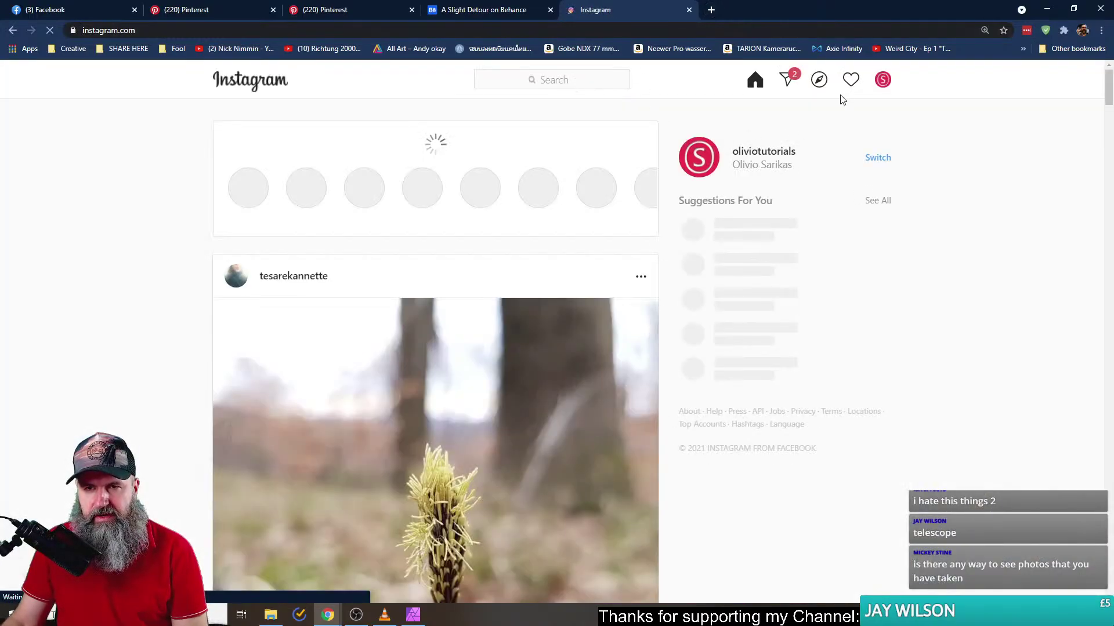
pyautogui.click(882, 81)
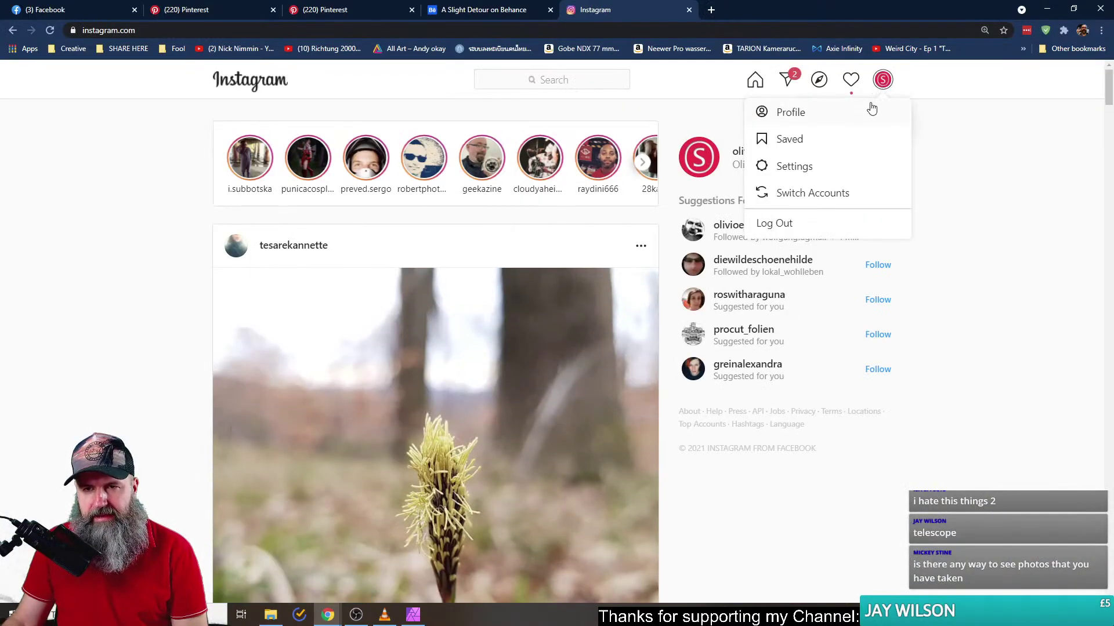
pyautogui.click(798, 110)
# - Browse the profile's grid of posts down to the time-lapse videos and back up for the host's own photographs
pyautogui.scroll(-10, 967, 363)
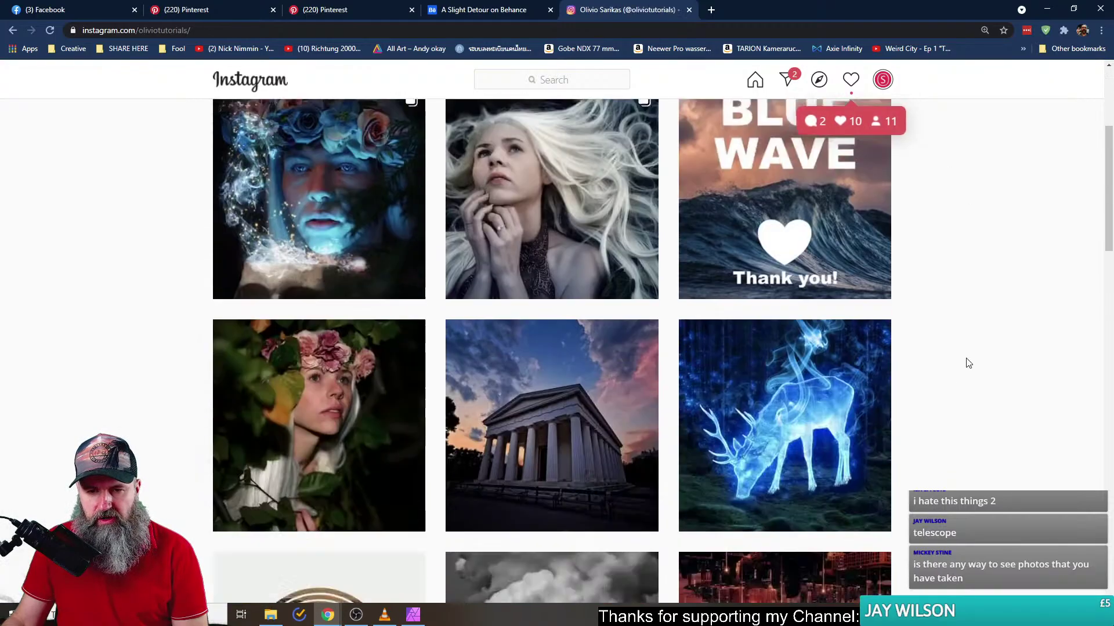
pyautogui.scroll(-4, 967, 348)
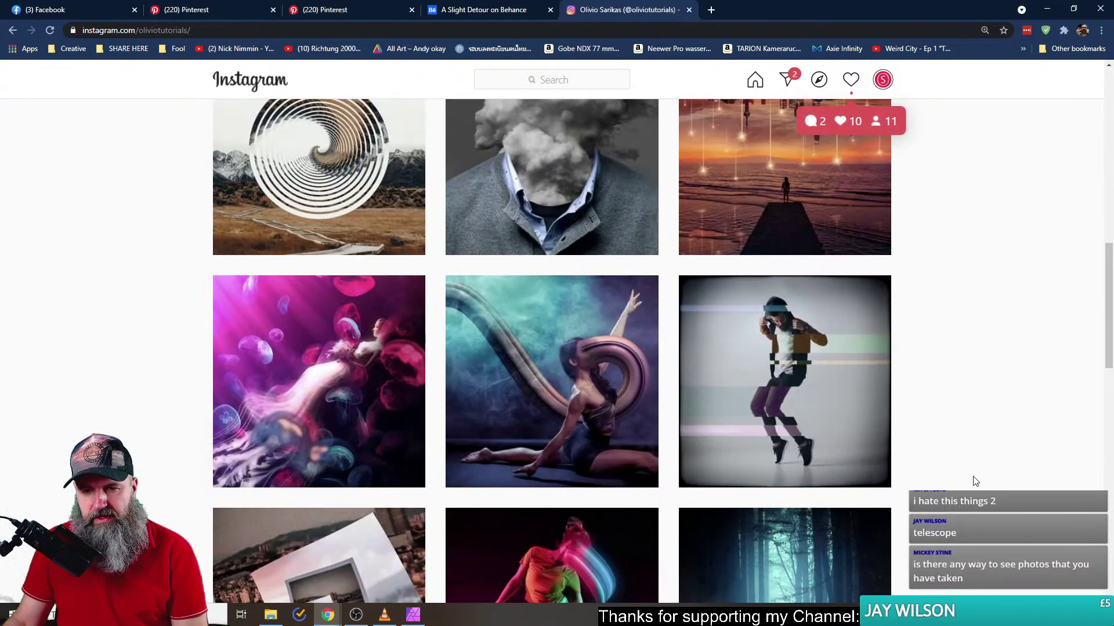
pyautogui.scroll(-6, 972, 474)
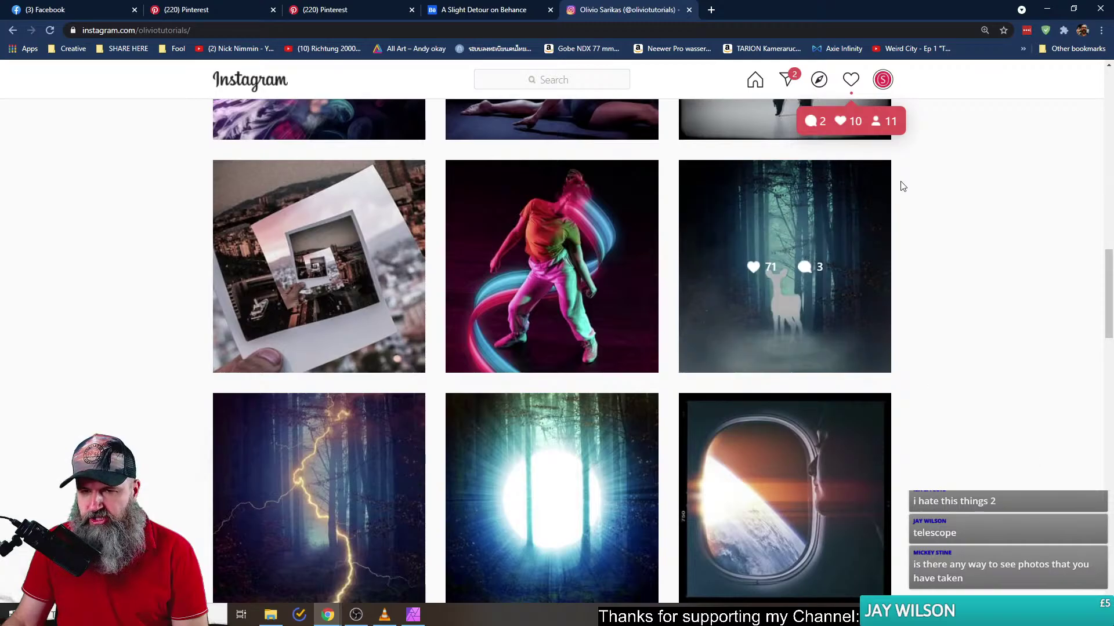
pyautogui.scroll(-7, 945, 462)
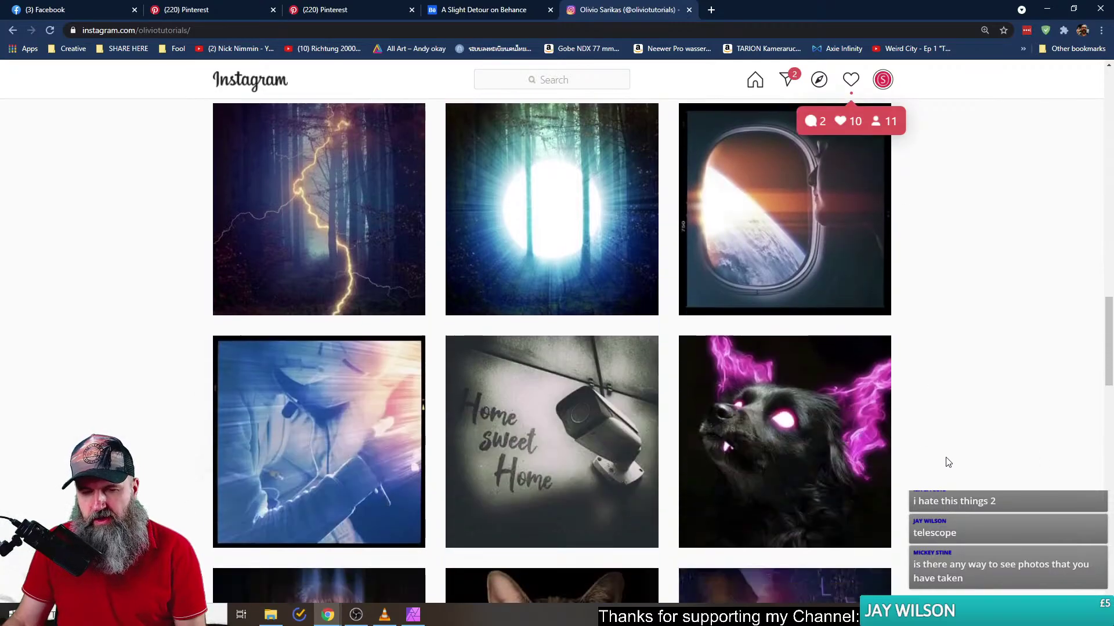
pyautogui.scroll(-15, 970, 447)
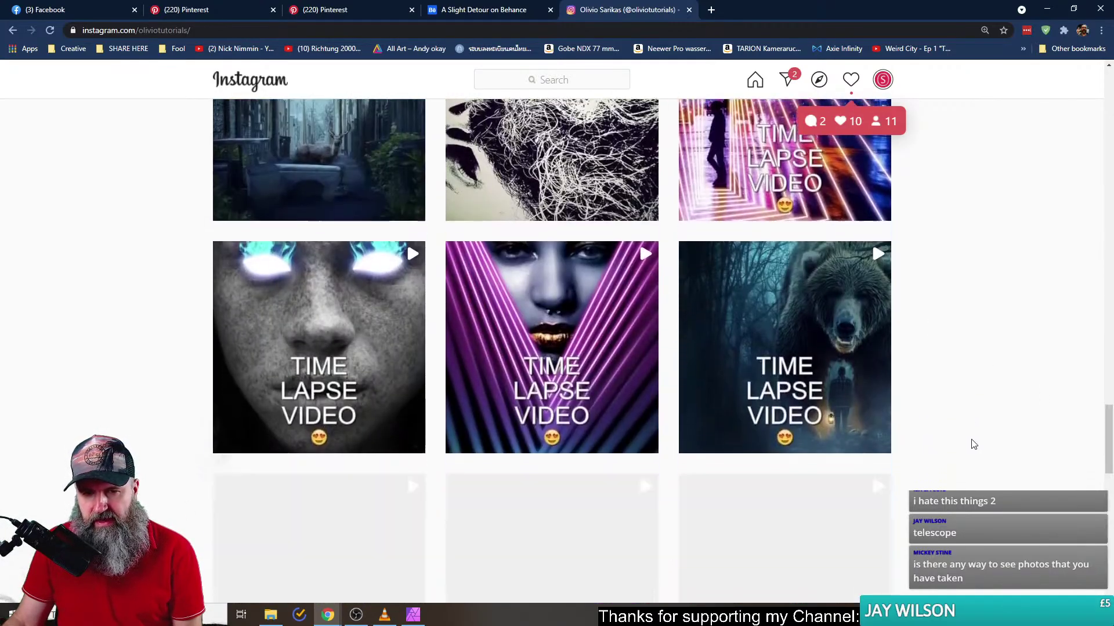
pyautogui.scroll(-20, 980, 444)
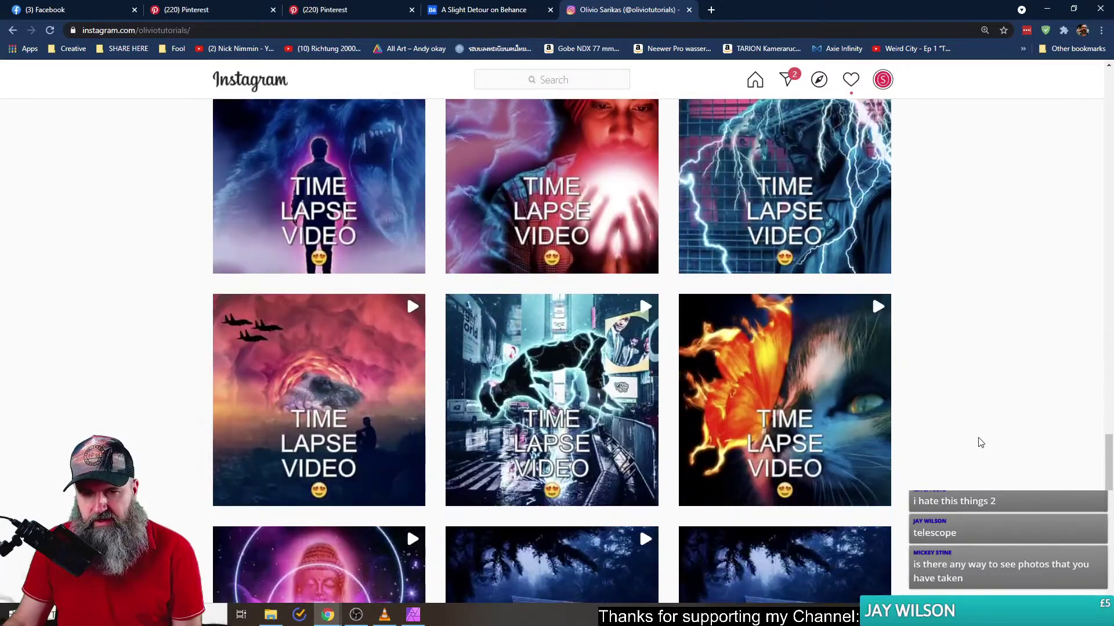
pyautogui.scroll(-3, 980, 444)
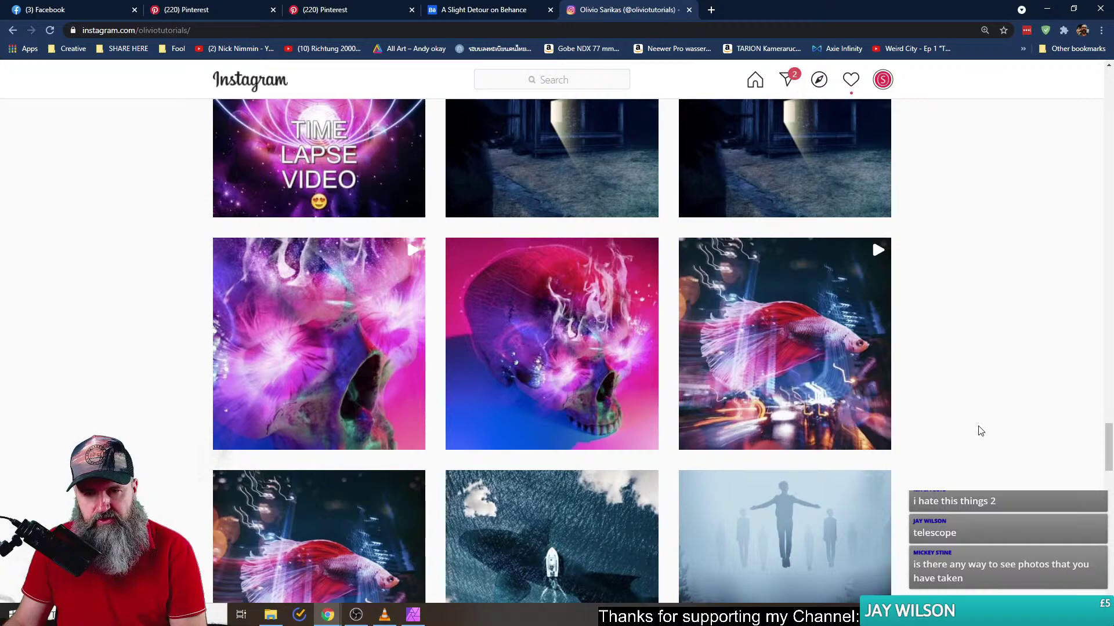
pyautogui.scroll(-20, 980, 431)
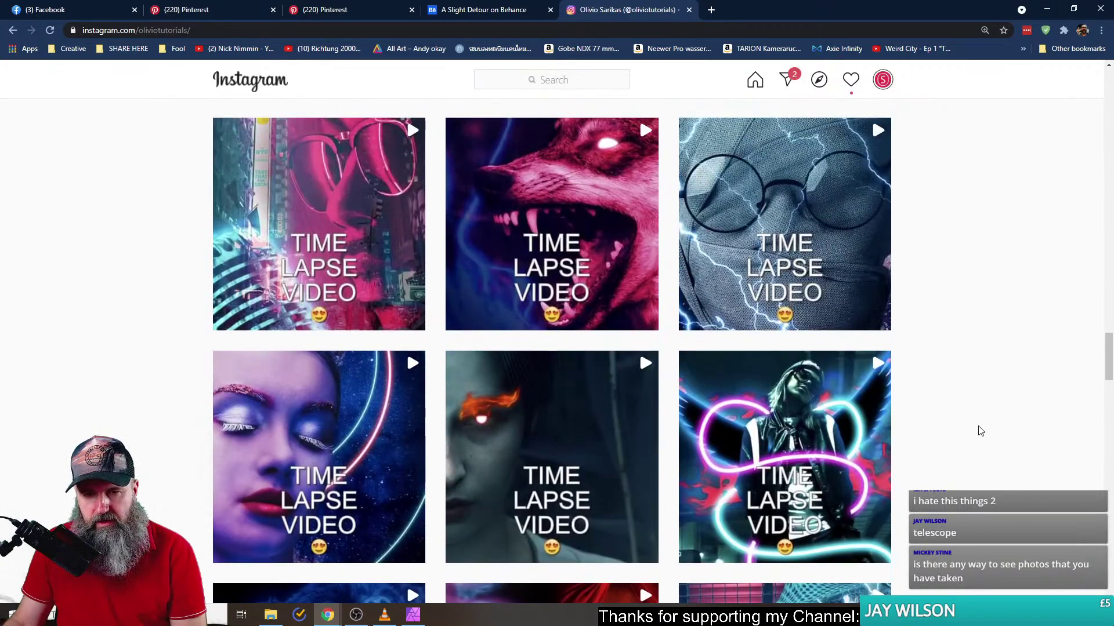
pyautogui.scroll(-5, 984, 427)
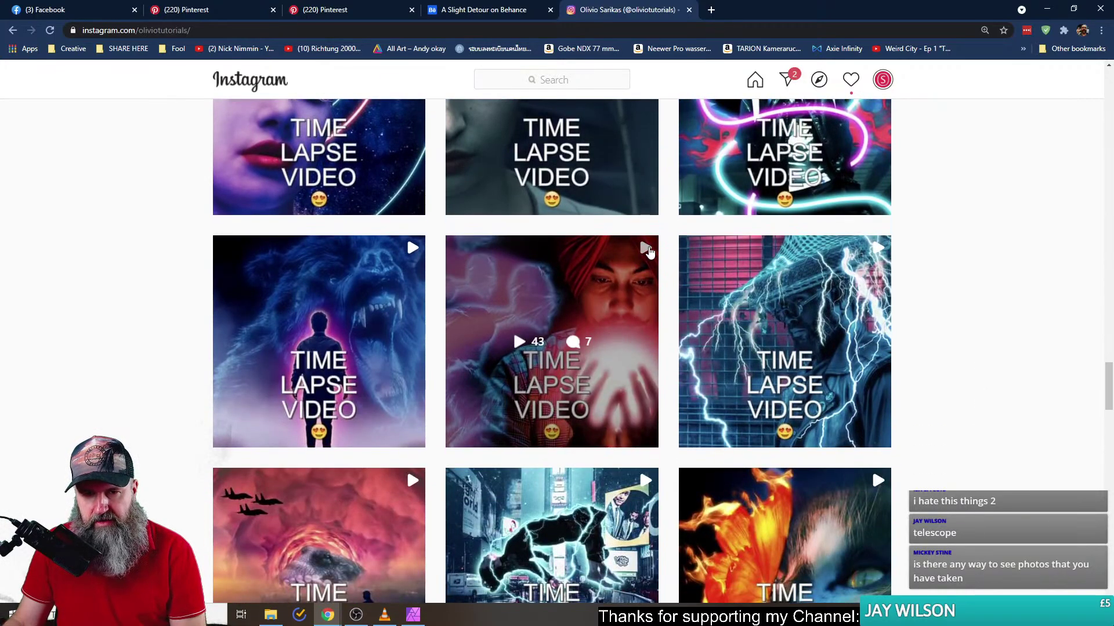
pyautogui.scroll(20, 1051, 455)
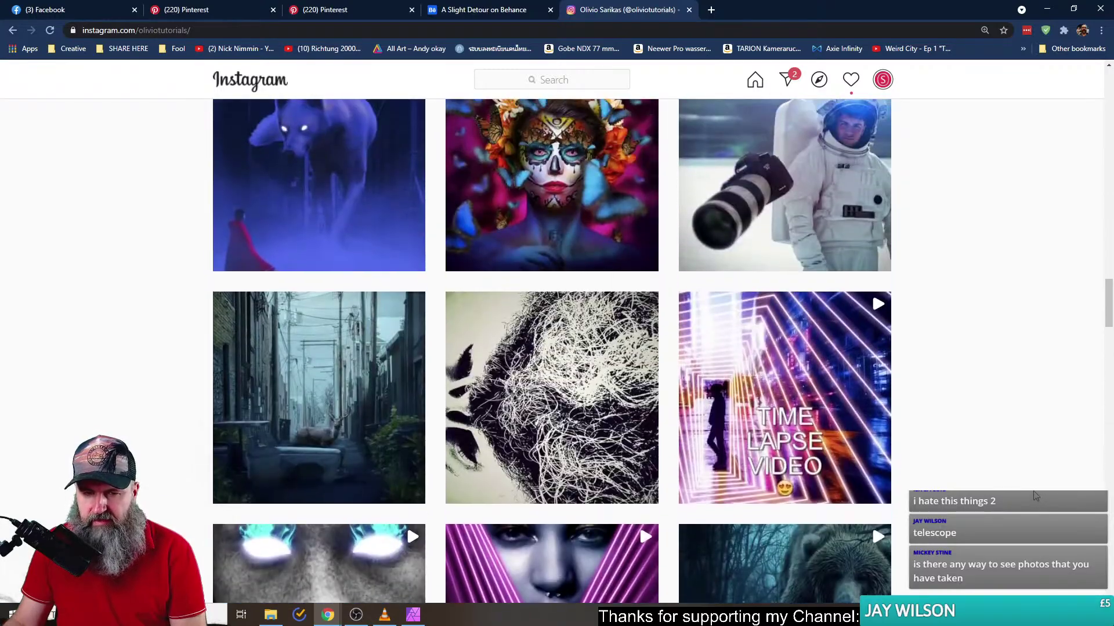
pyautogui.scroll(15, 1036, 496)
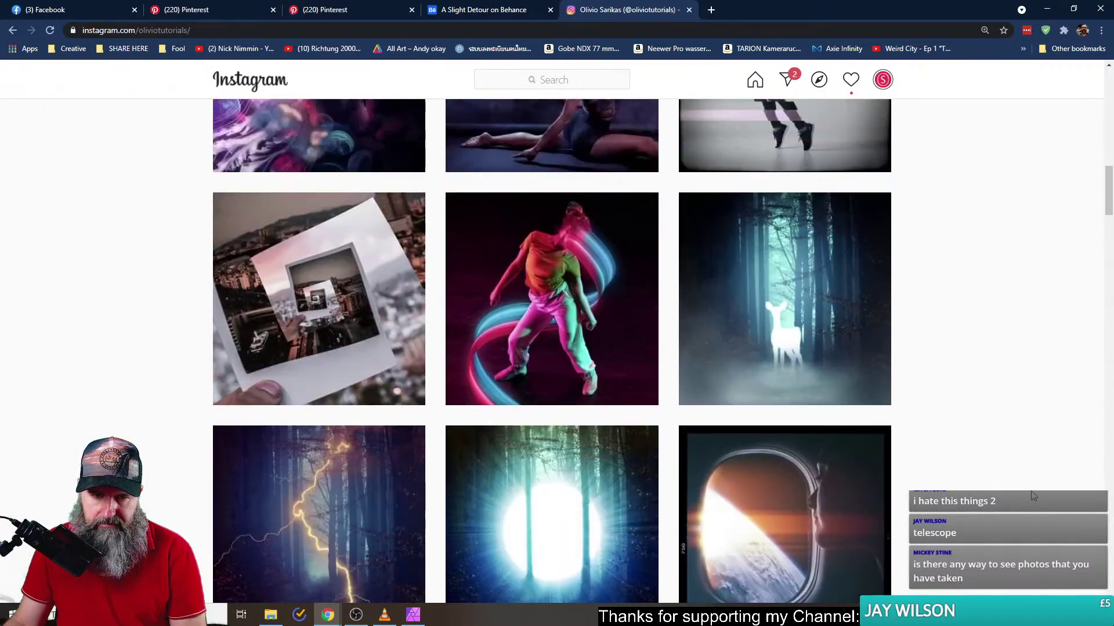
pyautogui.scroll(12, 1031, 497)
pyautogui.scroll(-2, 1030, 487)
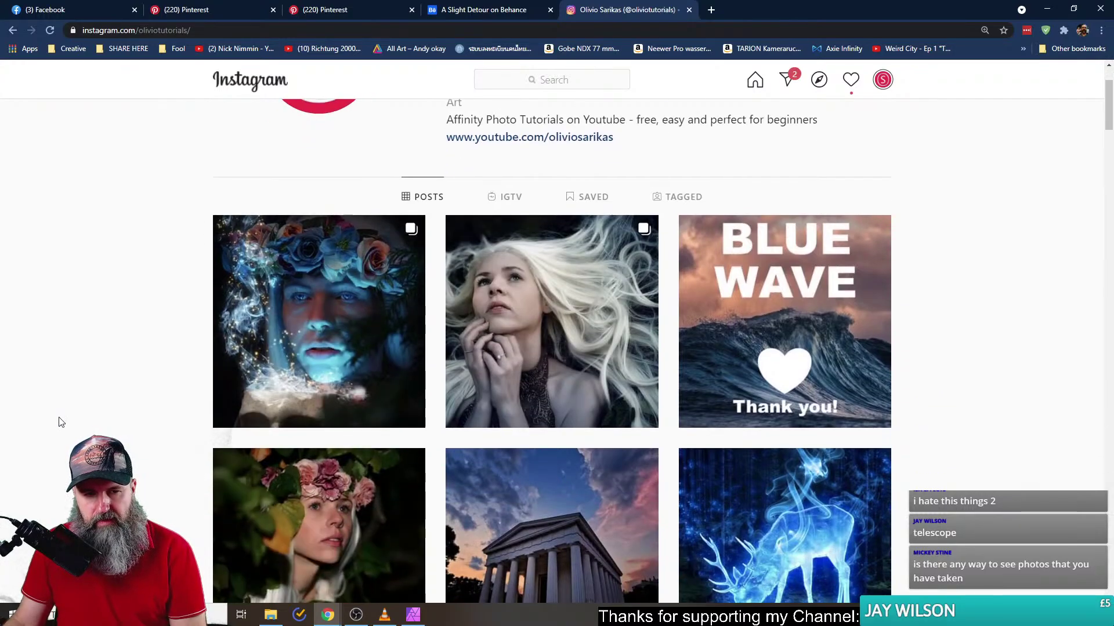
# - Look through all images of the "Elf in Trance" post, and view the portrait with the pink flower crown full size
pyautogui.scroll(-3, 87, 429)
pyautogui.scroll(2, 95, 430)
pyautogui.click(308, 231)
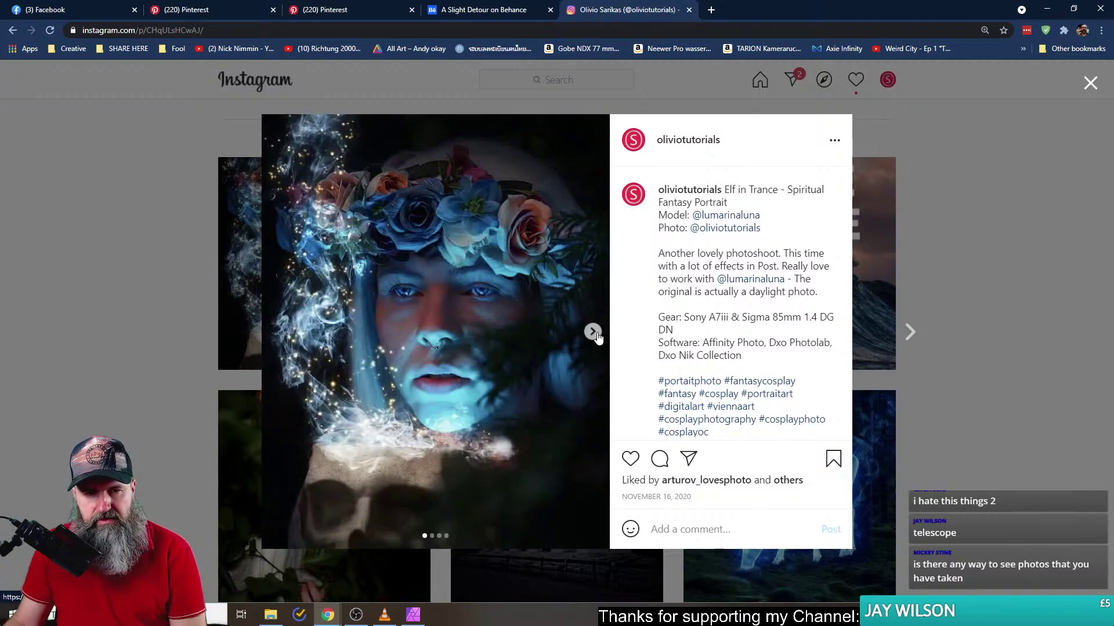
pyautogui.click(593, 333)
pyautogui.click(592, 332)
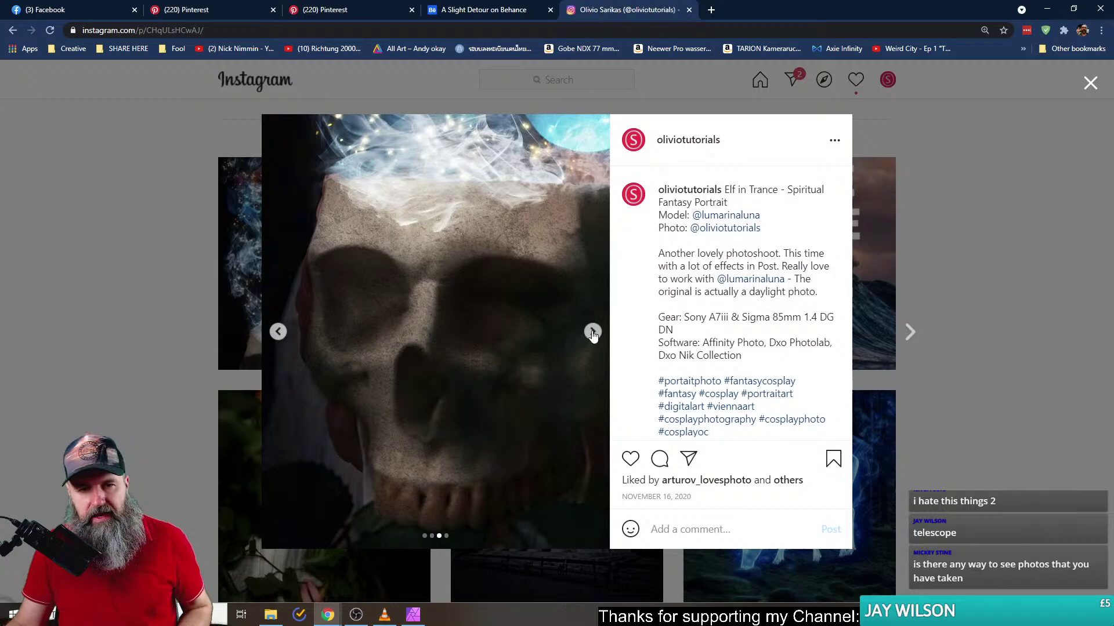
pyautogui.click(592, 332)
pyautogui.click(138, 270)
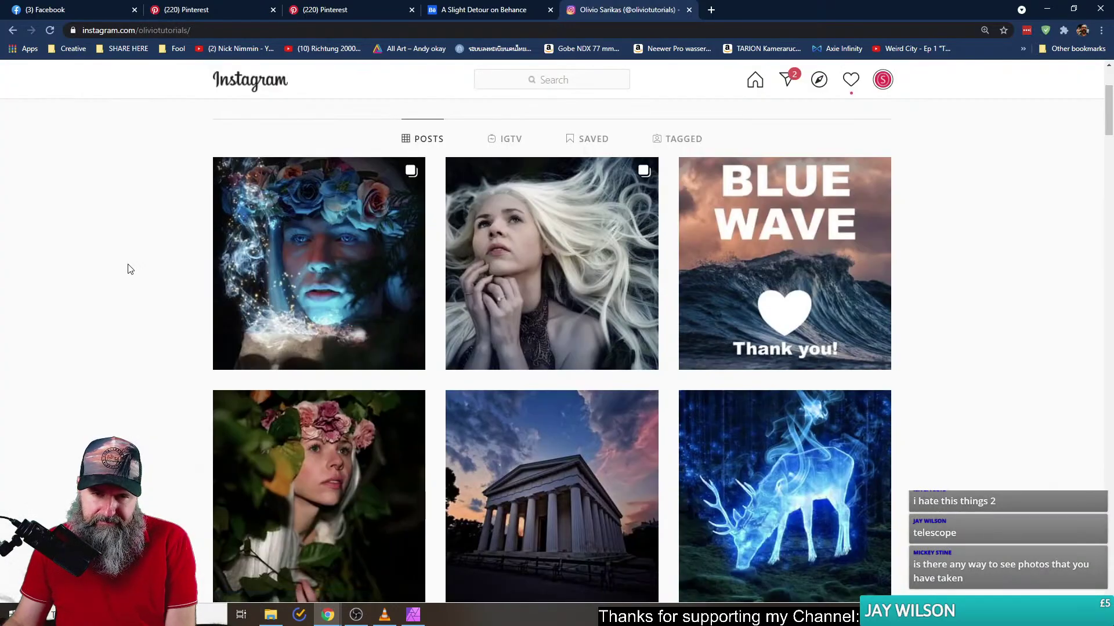
pyautogui.click(311, 483)
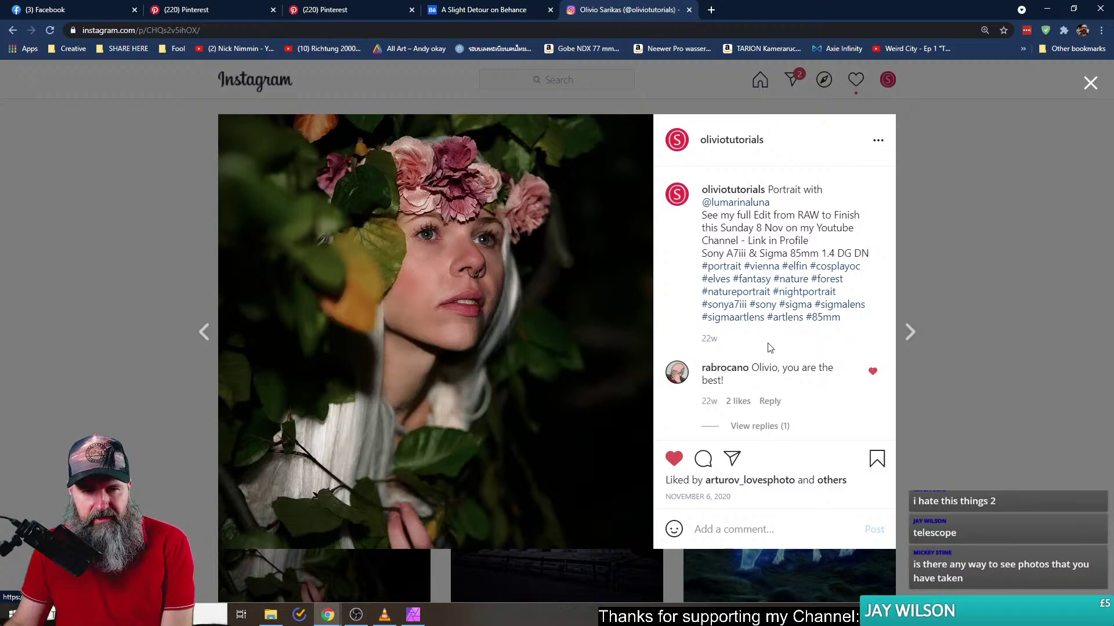
pyautogui.click(94, 365)
# - Open the "Fairytale Portrait - Dreaming Elfe" post and go through its four images and back to the first
pyautogui.click(508, 303)
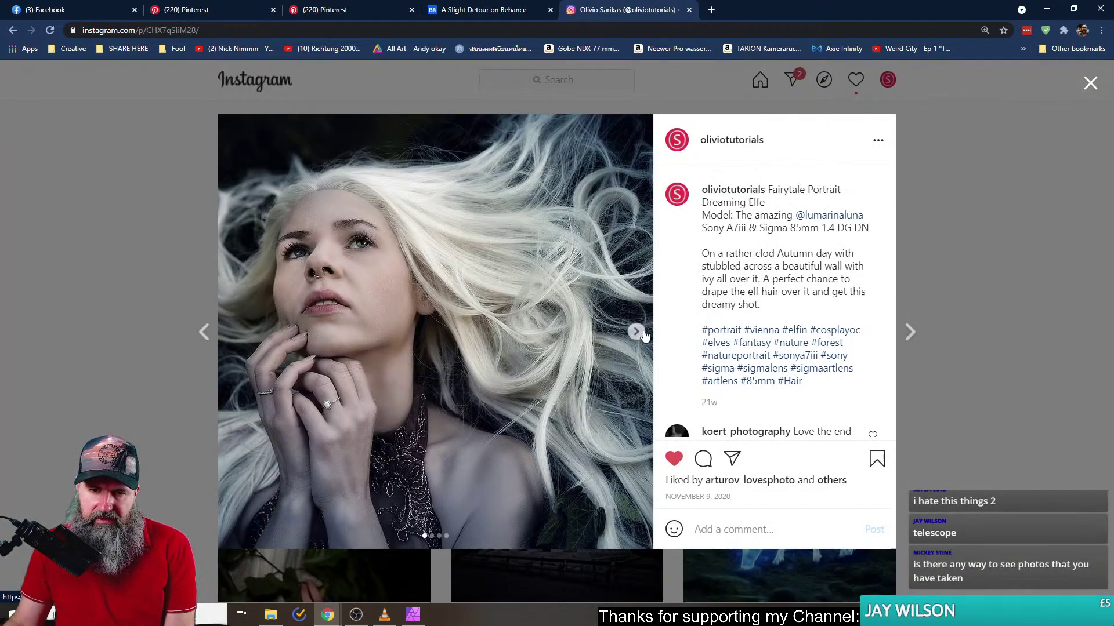
pyautogui.click(637, 333)
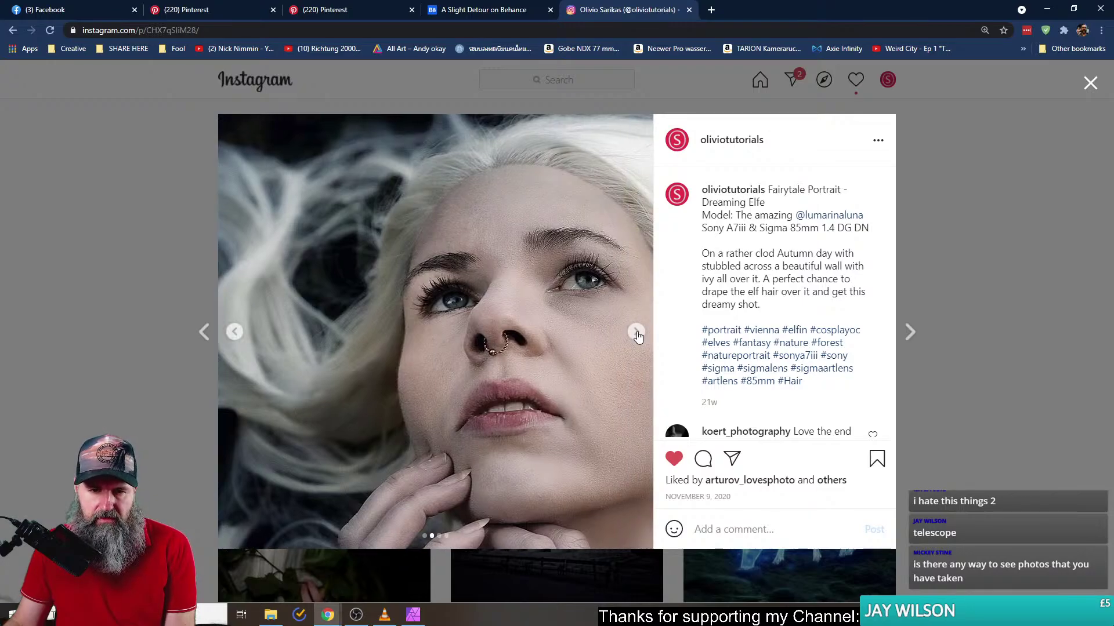
pyautogui.click(636, 332)
pyautogui.click(636, 332)
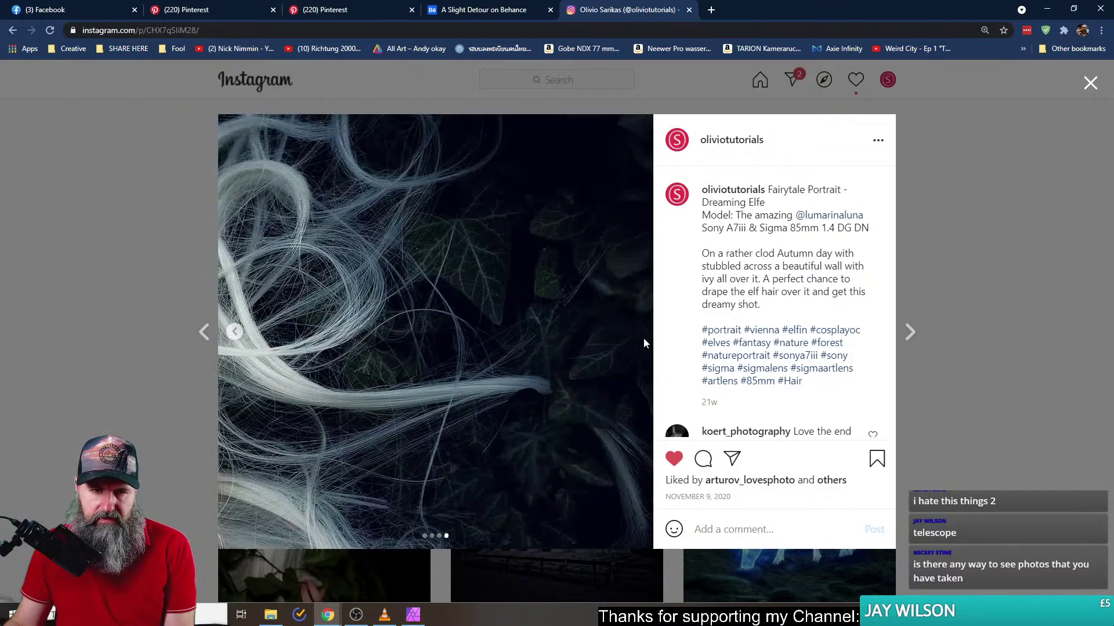
pyautogui.click(236, 332)
pyautogui.click(235, 332)
pyautogui.click(235, 332)
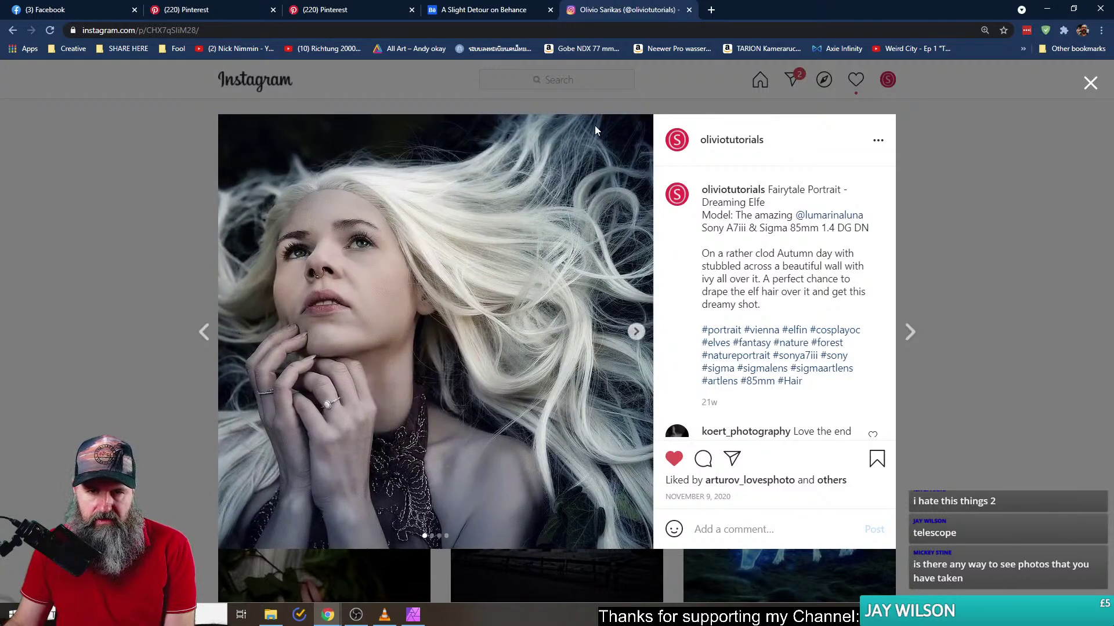
# - Go through the Dreaming Elfe detail images once more, return to the full portrait and close the post
pyautogui.click(637, 333)
pyautogui.click(637, 333)
pyautogui.click(637, 333)
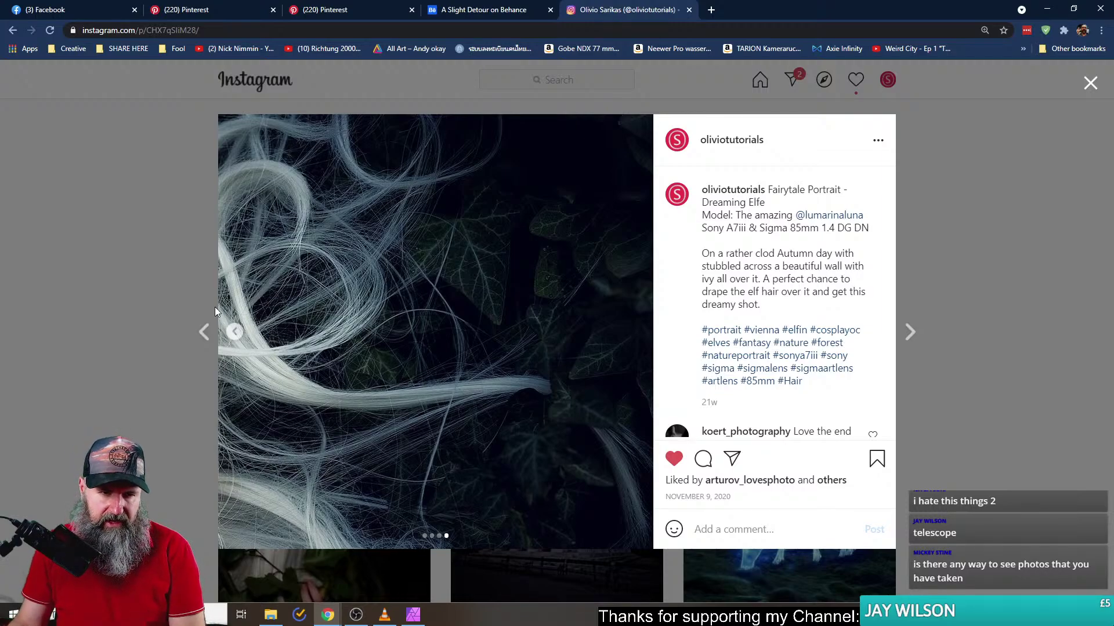
pyautogui.click(235, 334)
pyautogui.click(234, 333)
pyautogui.click(234, 334)
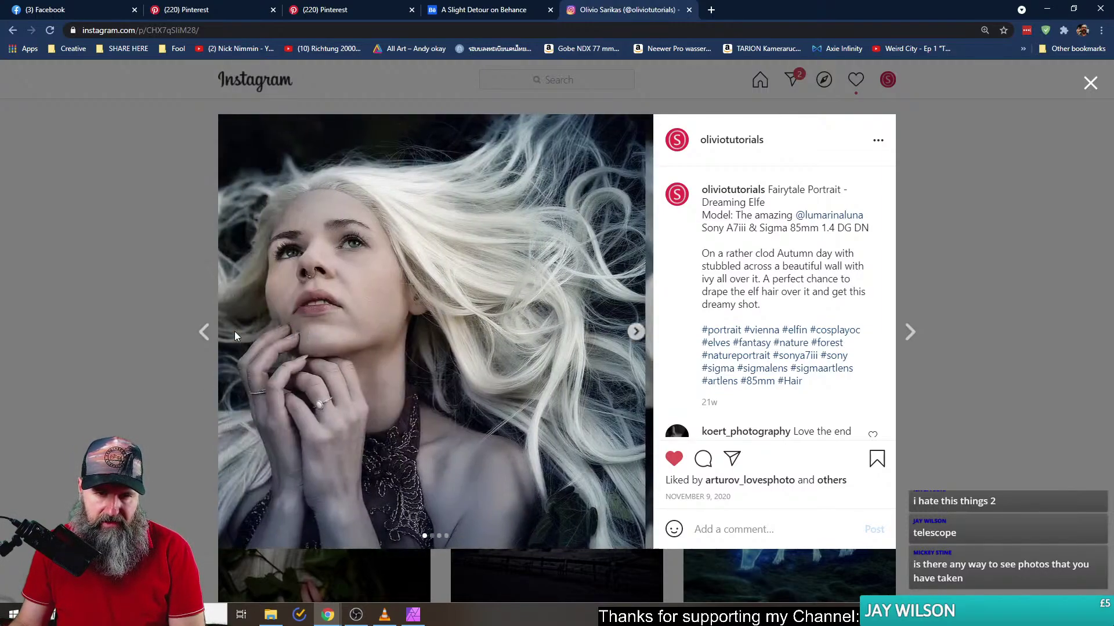
pyautogui.click(89, 257)
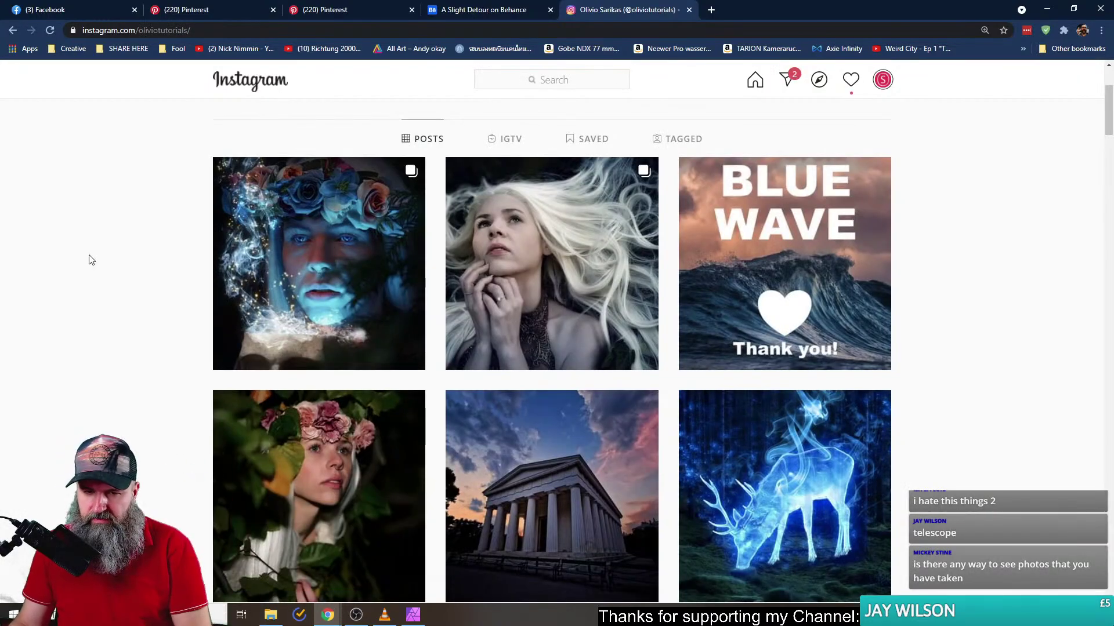
# - View the Theseus Temple, Vienna photo full size, close it and browse the posts further down the grid
pyautogui.scroll(-4, 377, 261)
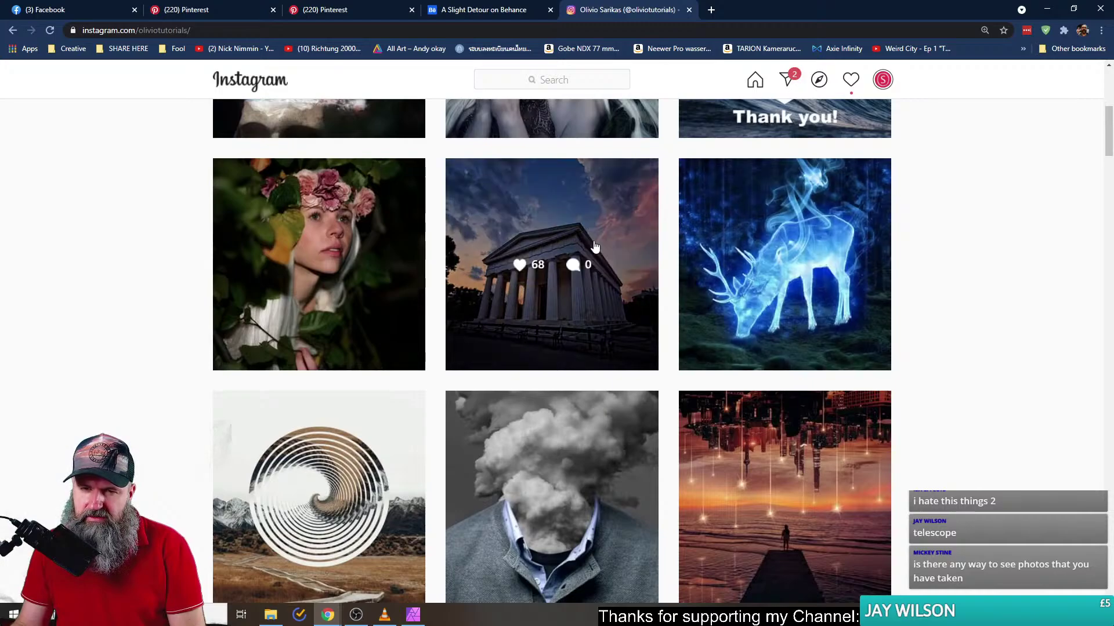
pyautogui.click(498, 337)
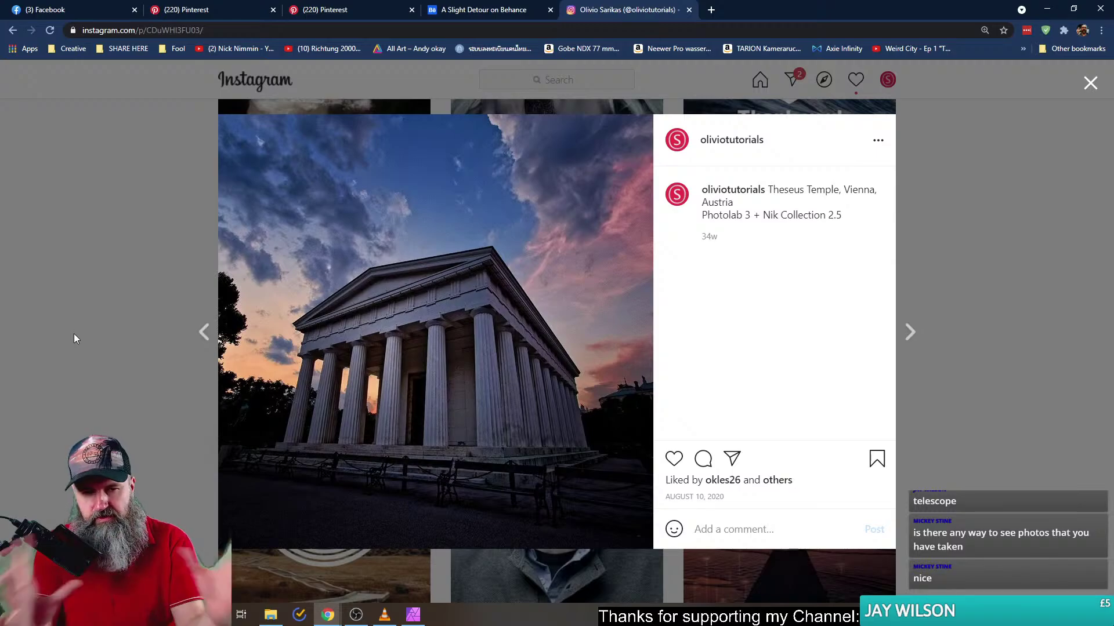
pyautogui.click(114, 326)
pyautogui.scroll(-1, 210, 433)
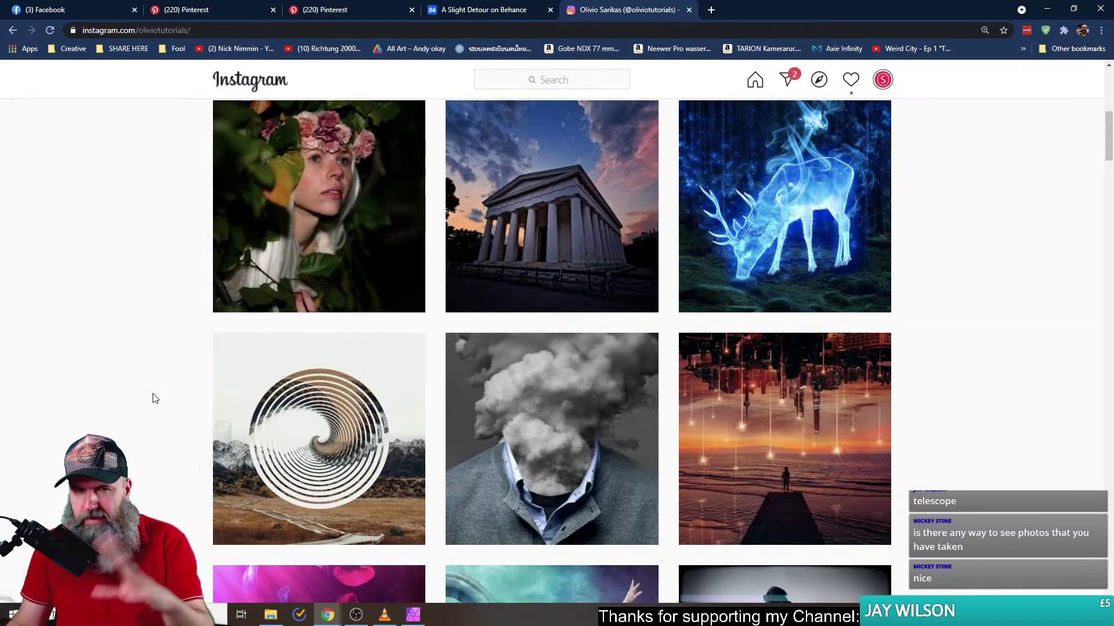
pyautogui.scroll(-6, 127, 385)
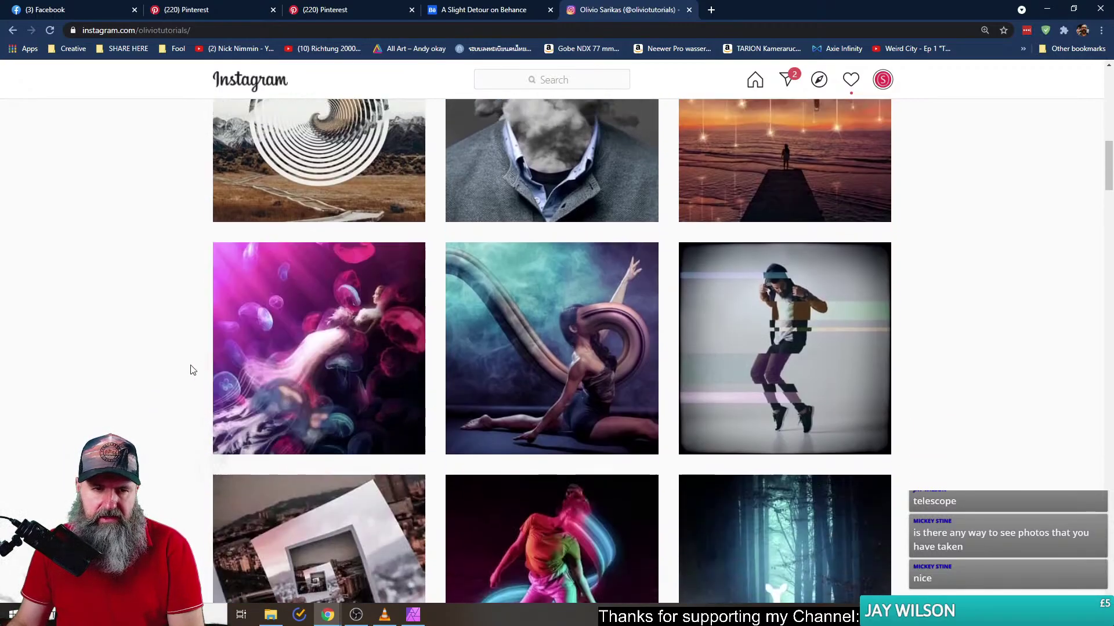
# - Copy the Instagram profile's web address and share it in the live chat
pyautogui.scroll(8, 191, 368)
pyautogui.click(136, 30)
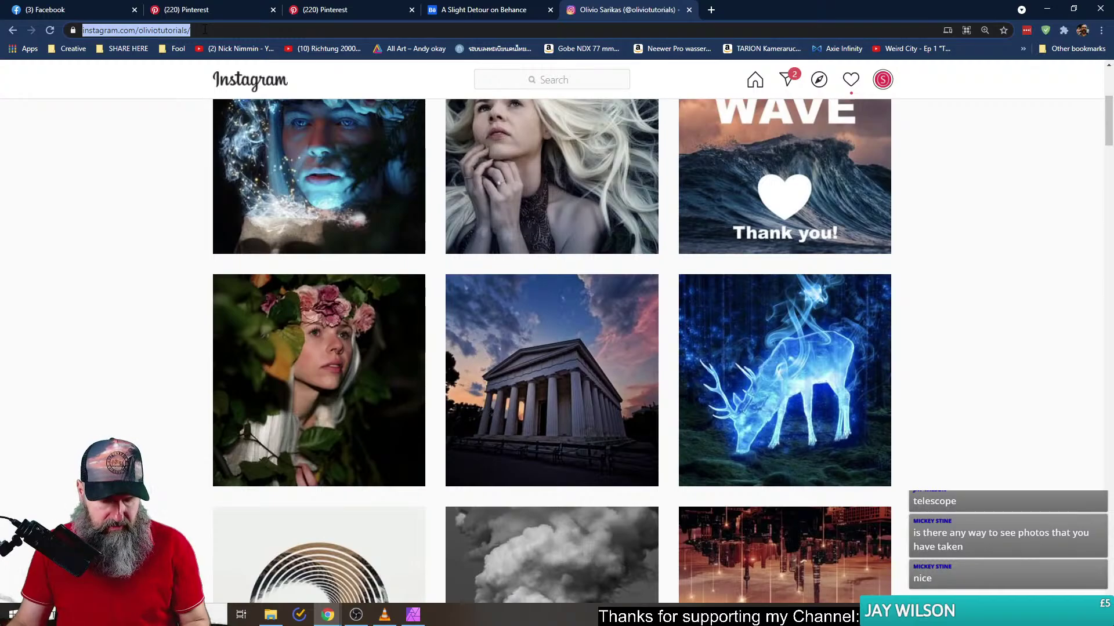
pyautogui.hotkey('alt', 'Tab')
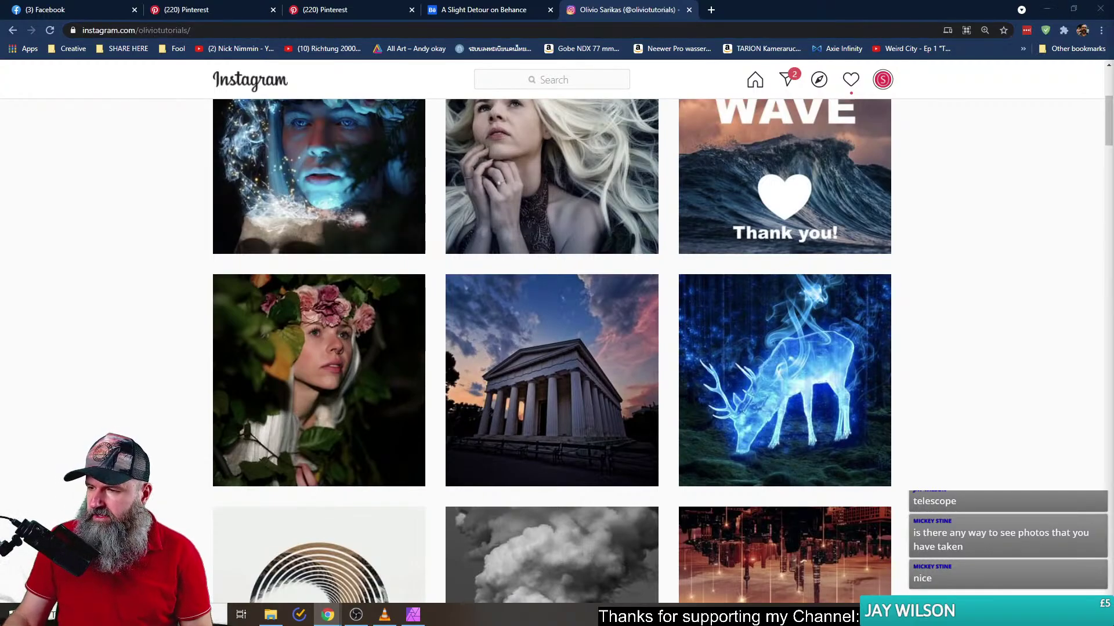
pyautogui.click(124, 266)
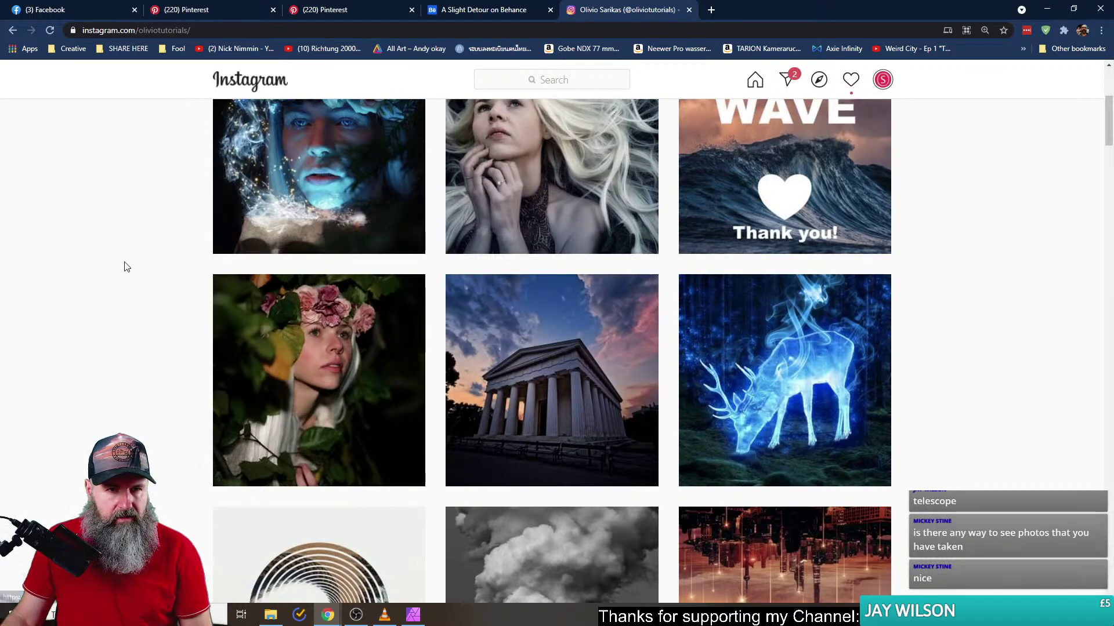
pyautogui.scroll(5, 139, 313)
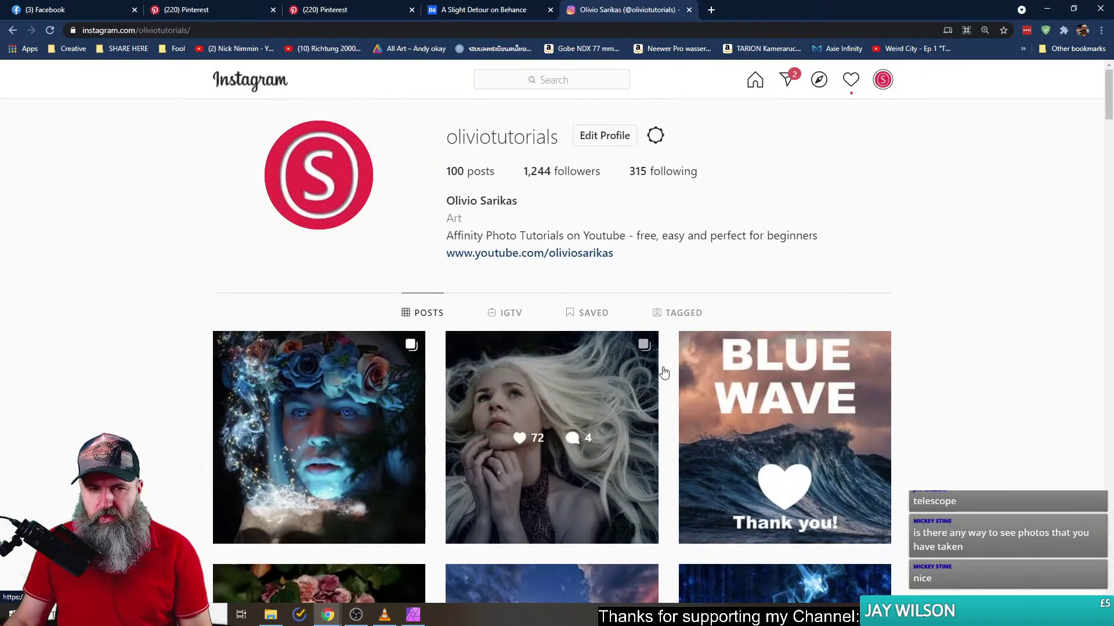
pyautogui.scroll(-4, 623, 363)
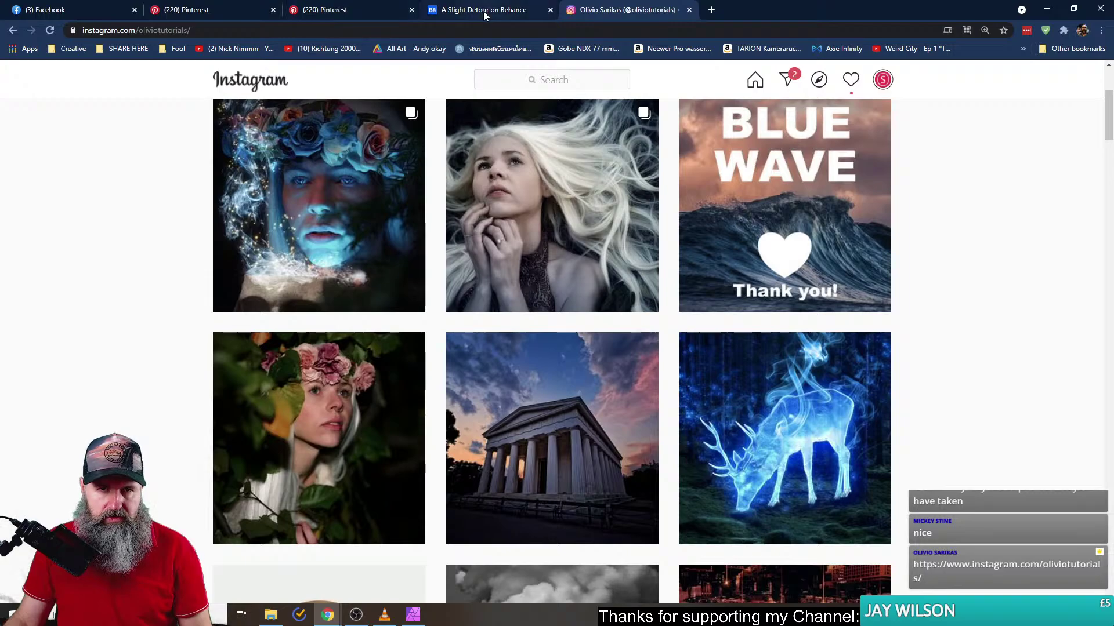
# - Bookmark the "A Slight Detour" Pinterest pin on the bookmarks bar, close its tab and return to the green velvet doublet pin
pyautogui.click(348, 10)
pyautogui.click(201, 17)
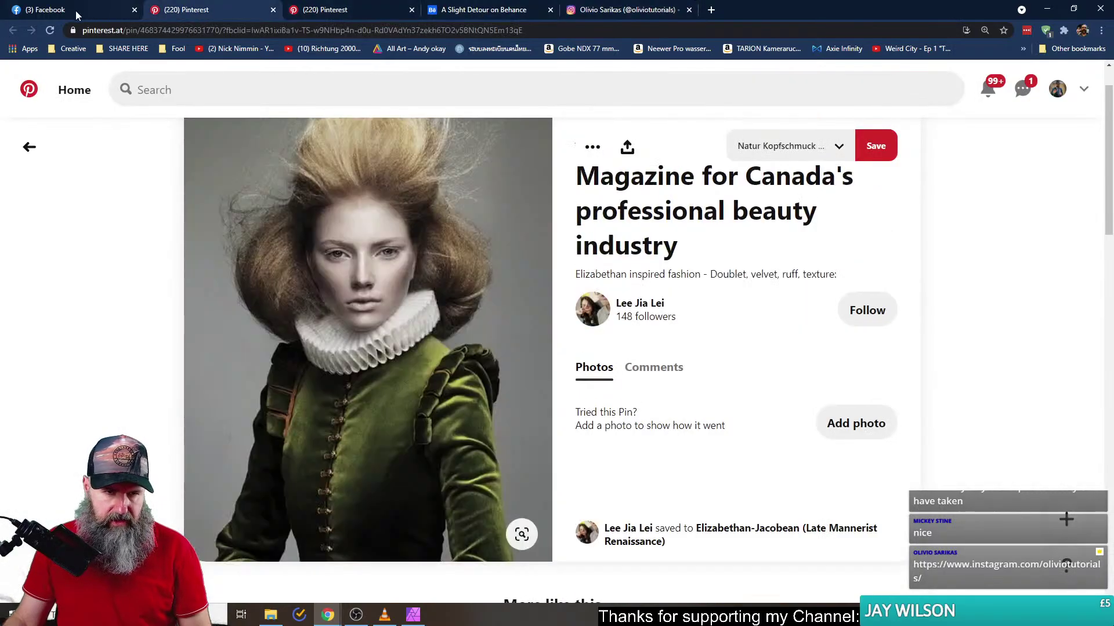
pyautogui.click(350, 10)
pyautogui.moveTo(73, 31); pyautogui.dragTo(197, 50)
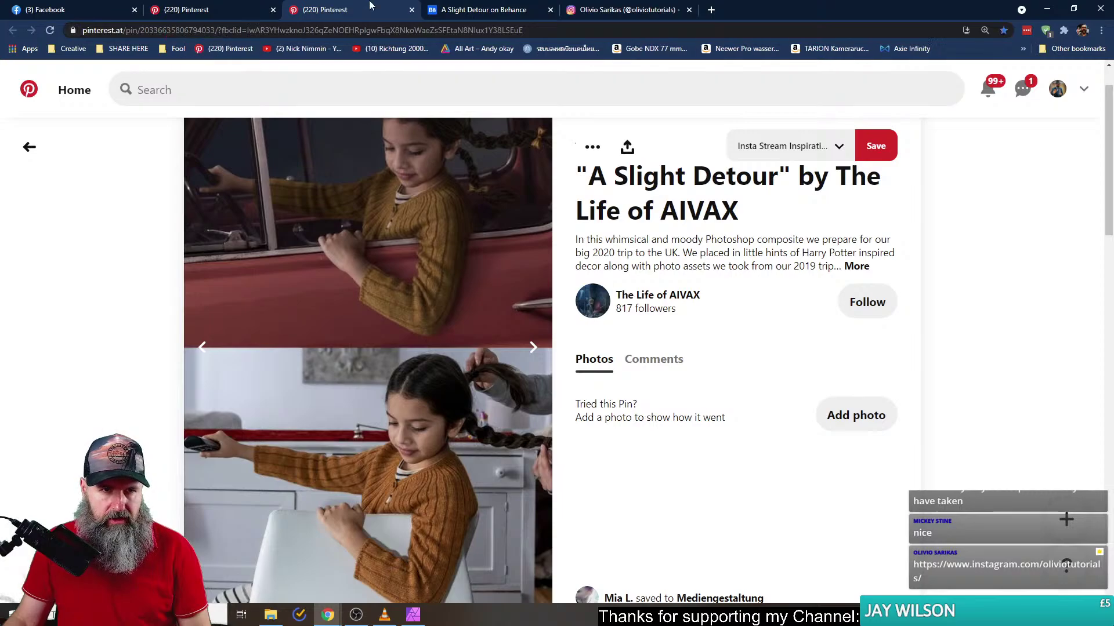
pyautogui.click(412, 11)
pyautogui.click(211, 8)
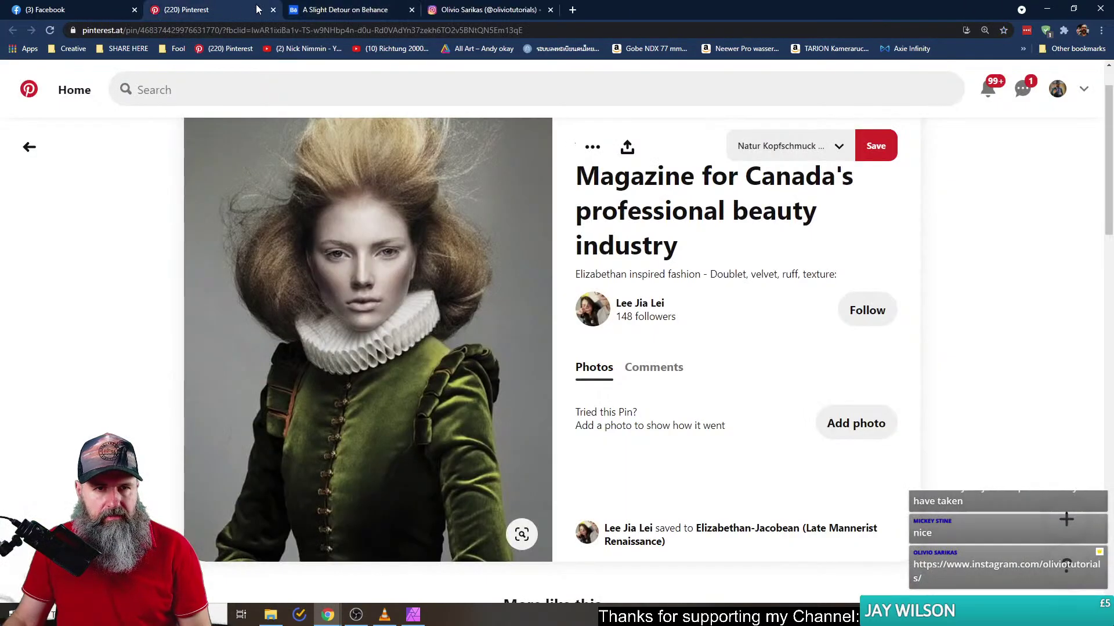
# - Look over the "A Slight Detour" project image on Behance, return to its Pinterest pin and close that tab
pyautogui.hotkey('ctrl', 'Tab')
pyautogui.moveTo(73, 31)
pyautogui.mouseDown()
pyautogui.moveTo(174, 35)
pyautogui.moveTo(198, 55)
pyautogui.moveTo(226, 35)
pyautogui.moveTo(218, 60)
pyautogui.mouseUp()
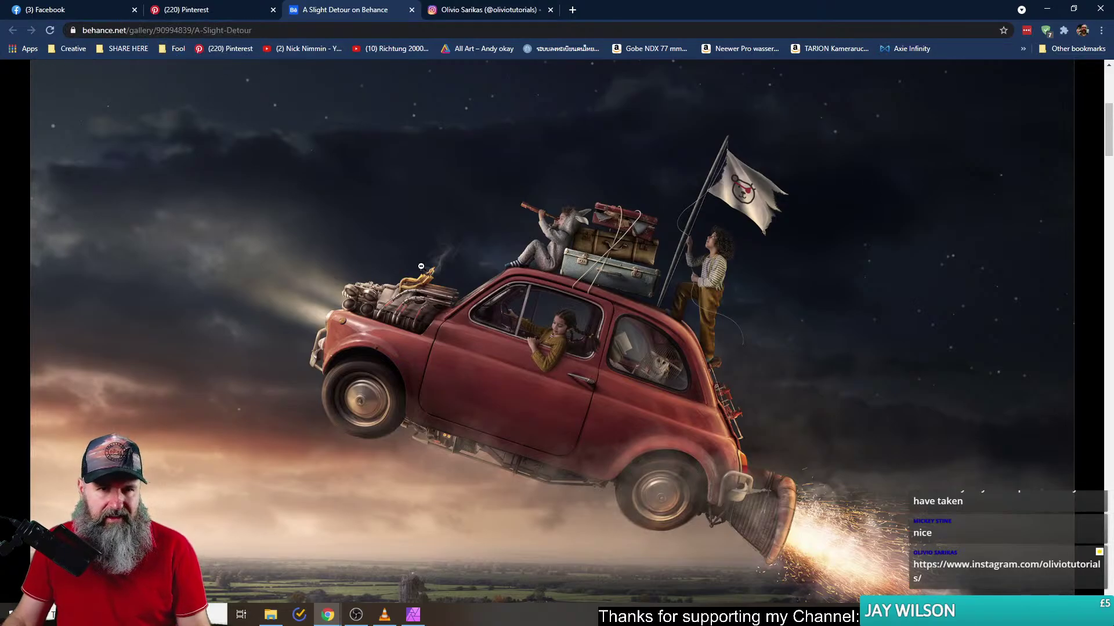
pyautogui.scroll(-6, 388, 236)
pyautogui.scroll(12, 398, 351)
pyautogui.click(475, 274)
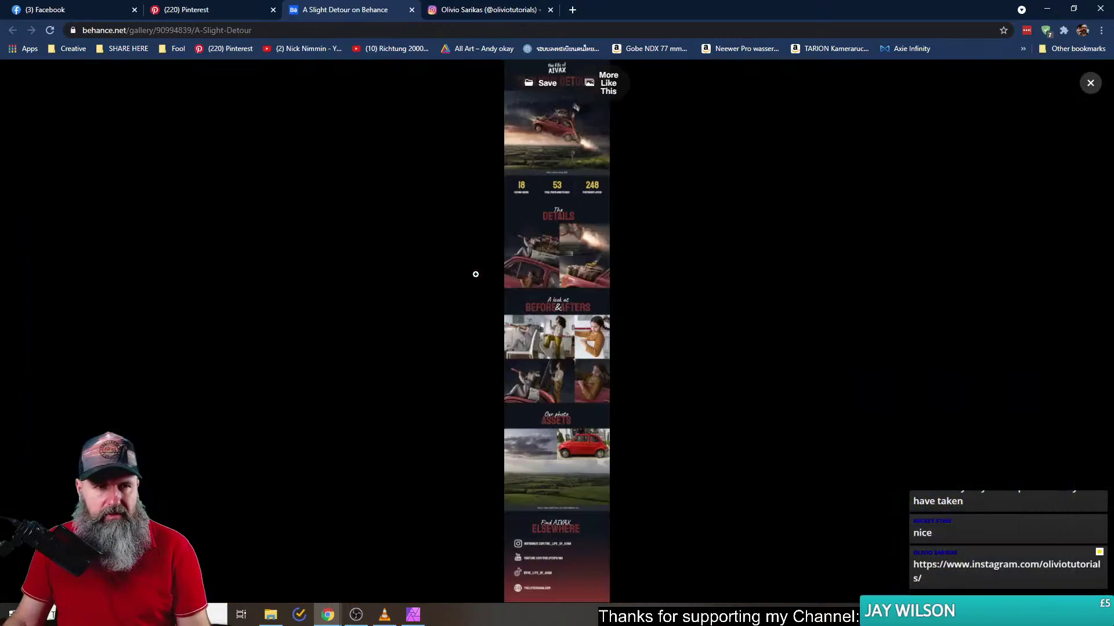
pyautogui.click(221, 53)
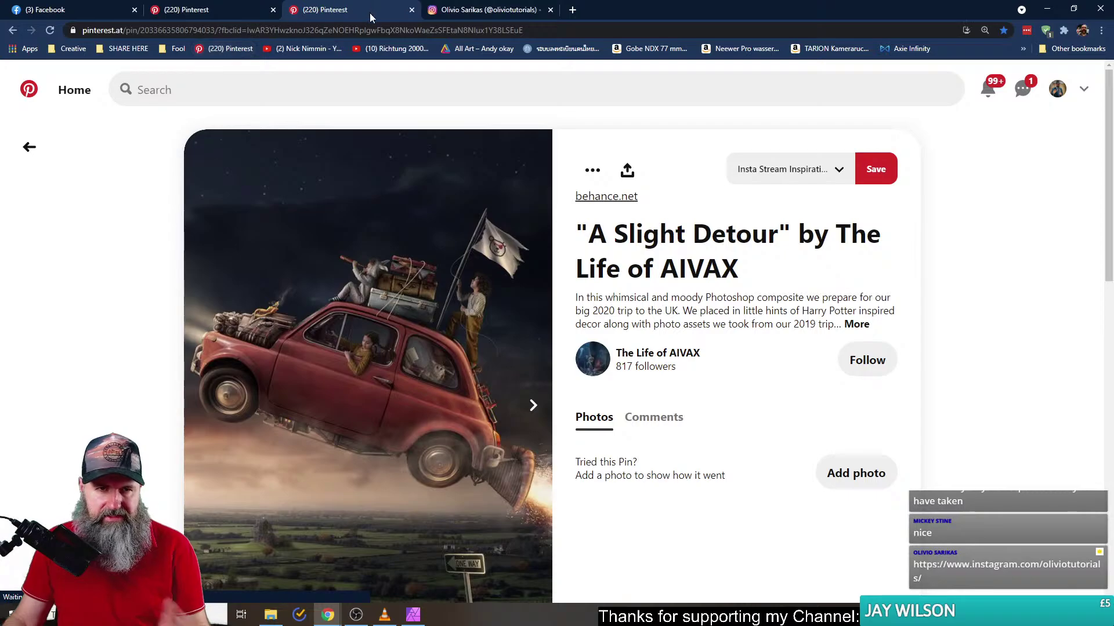
pyautogui.click(412, 9)
# - Close the pearl headdress portrait on Facebook and expand the reply under the black-and-white lollipop portrait entry
pyautogui.click(140, 16)
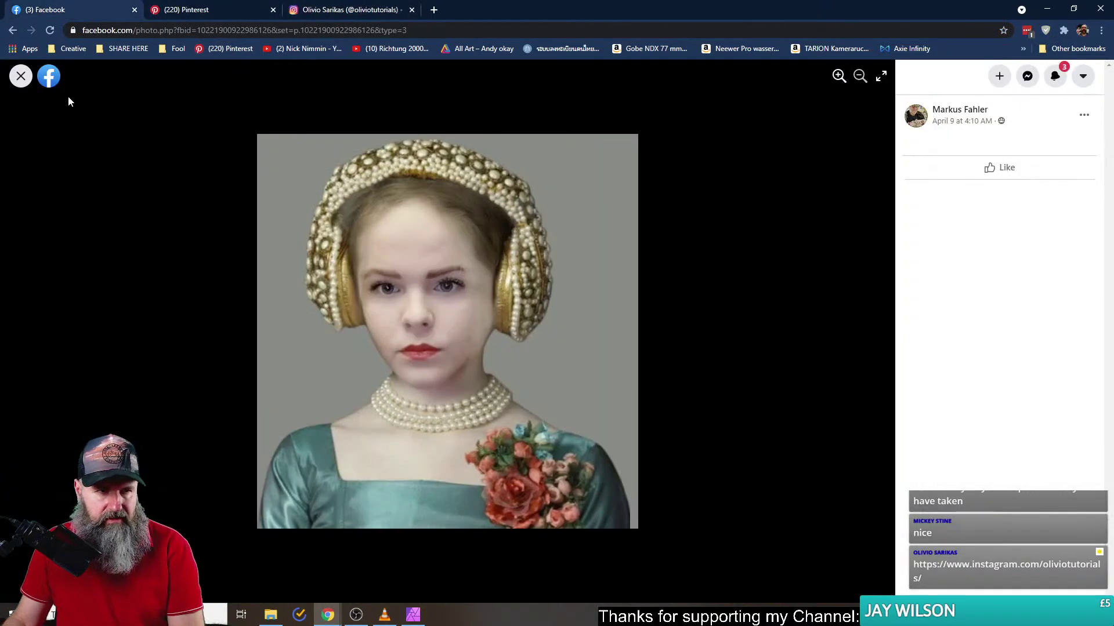
pyautogui.click(21, 76)
pyautogui.scroll(-7, 274, 434)
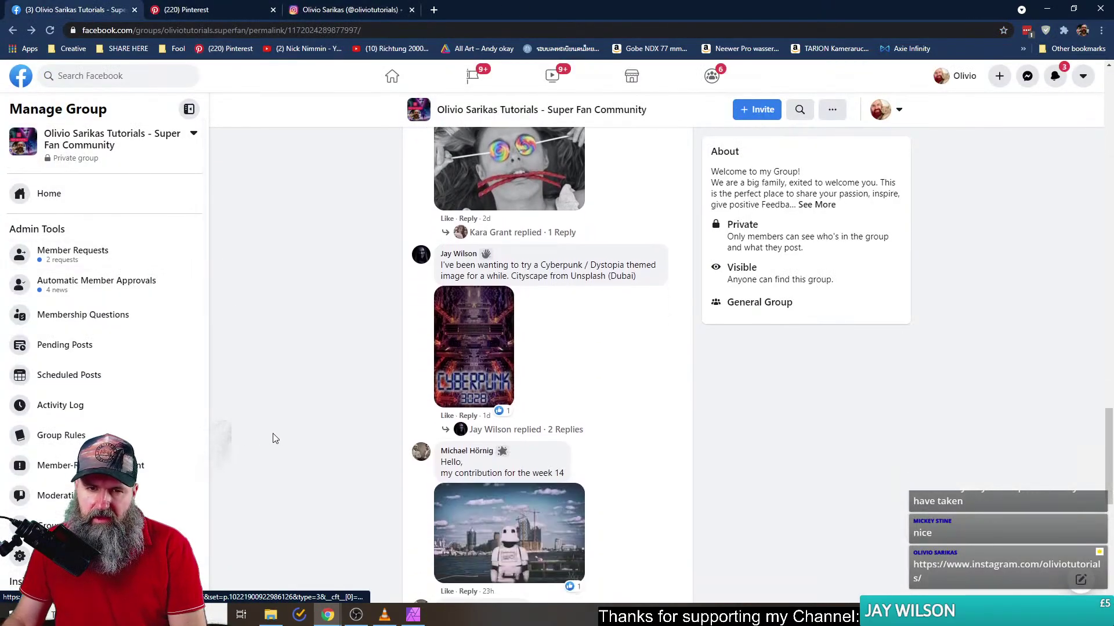
pyautogui.scroll(2, 273, 434)
pyautogui.click(527, 352)
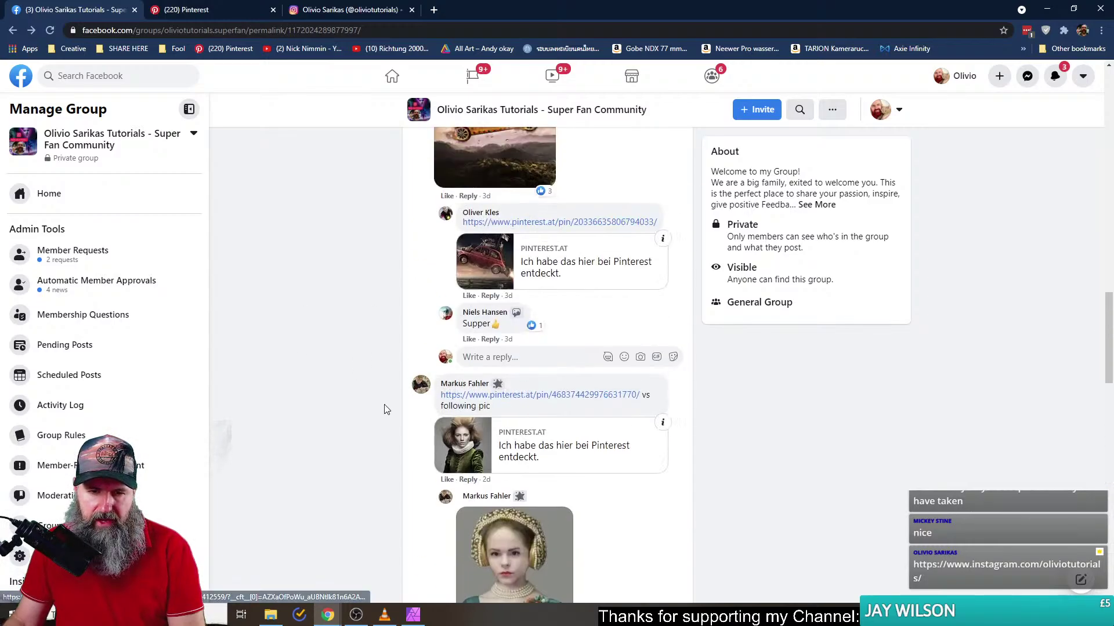
# - Compare the black-and-white lollipop portrait entry with its pink Cotton + Confetti Shop inspiration image, viewing each one full size
pyautogui.scroll(-1, 371, 400)
pyautogui.middleClick(535, 343)
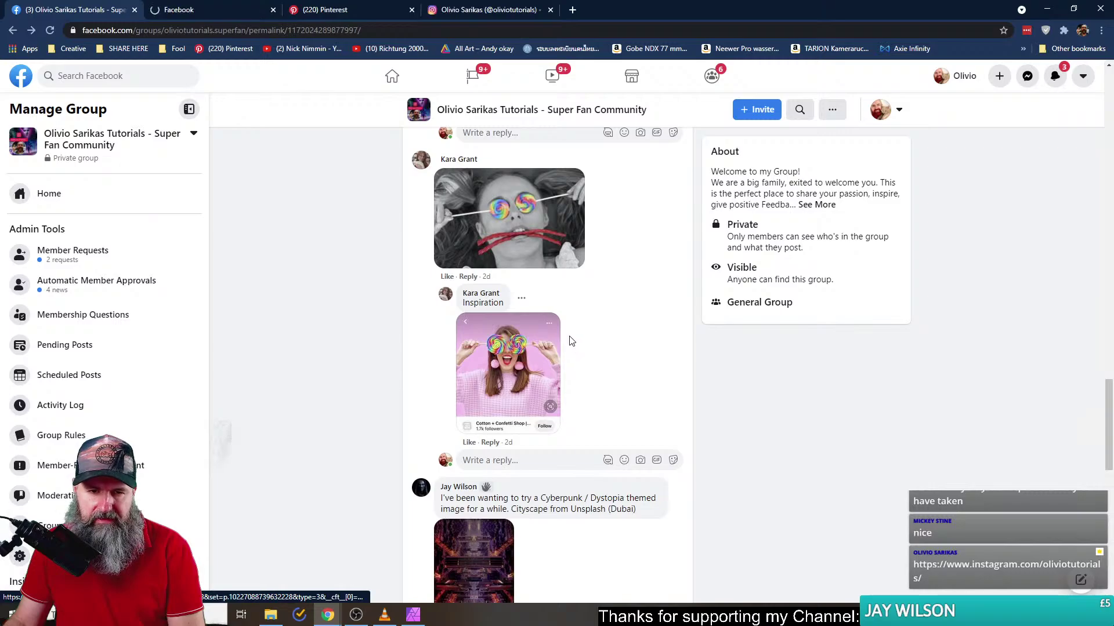
pyautogui.click(176, 13)
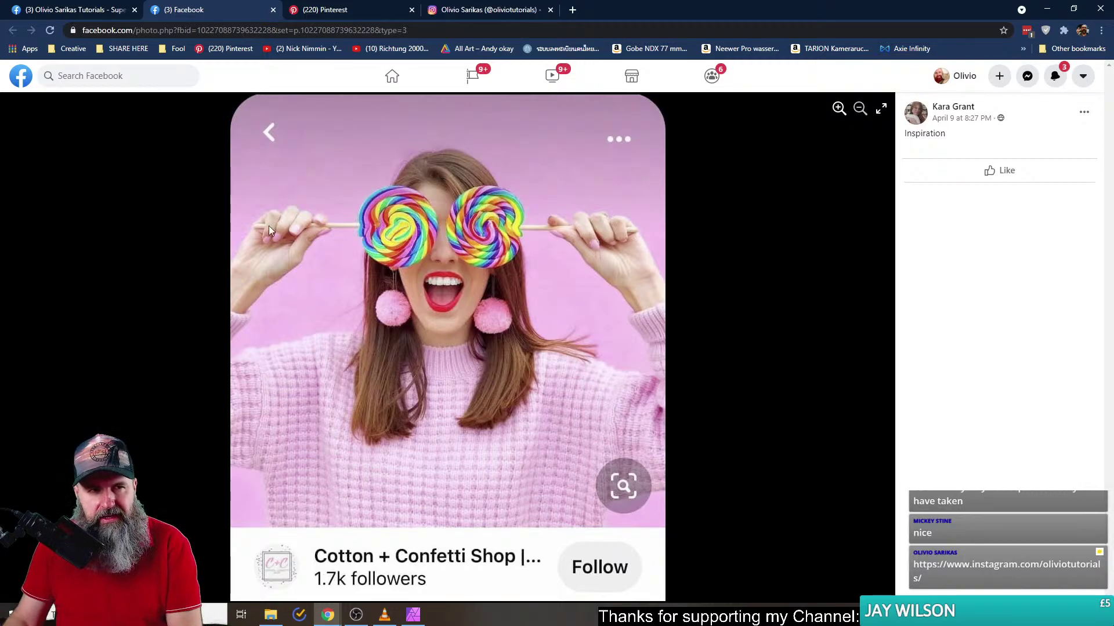
pyautogui.click(274, 10)
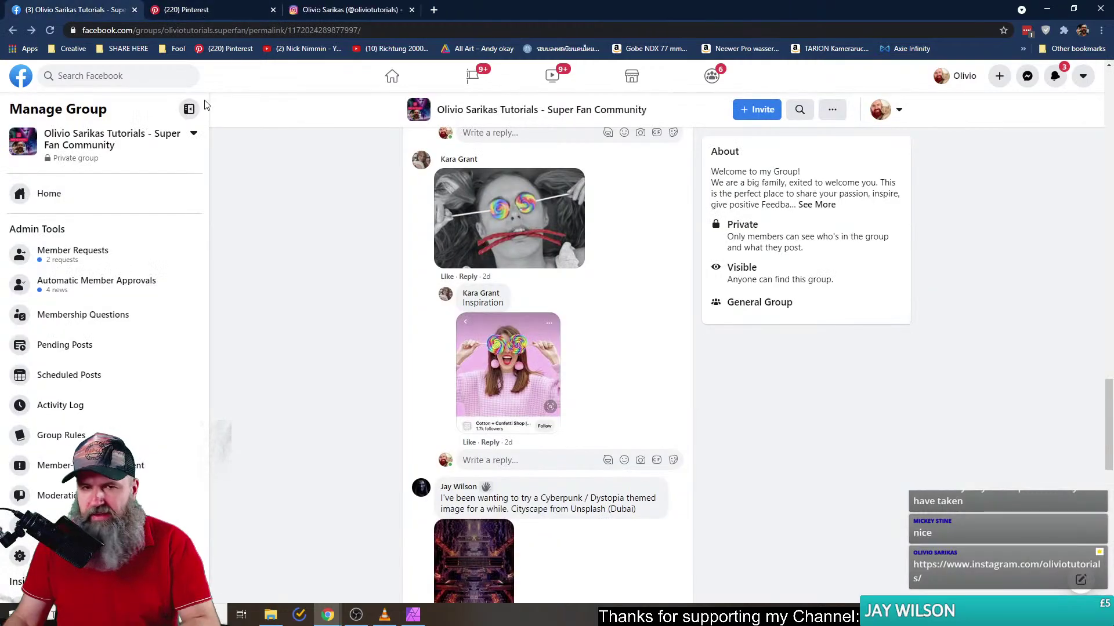
pyautogui.click(511, 239)
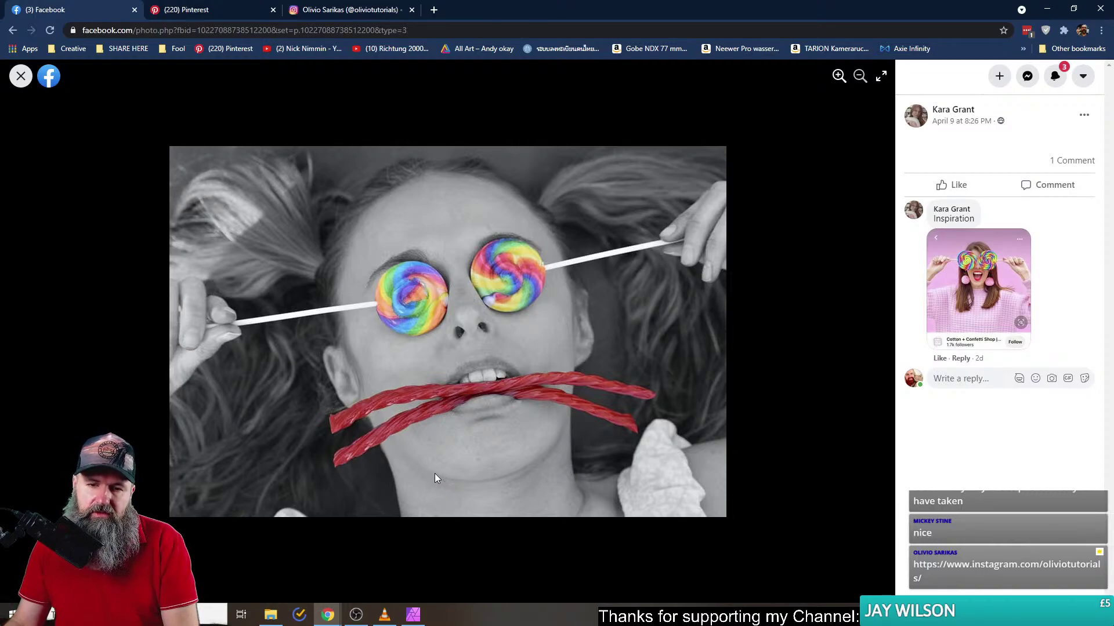
pyautogui.click(21, 76)
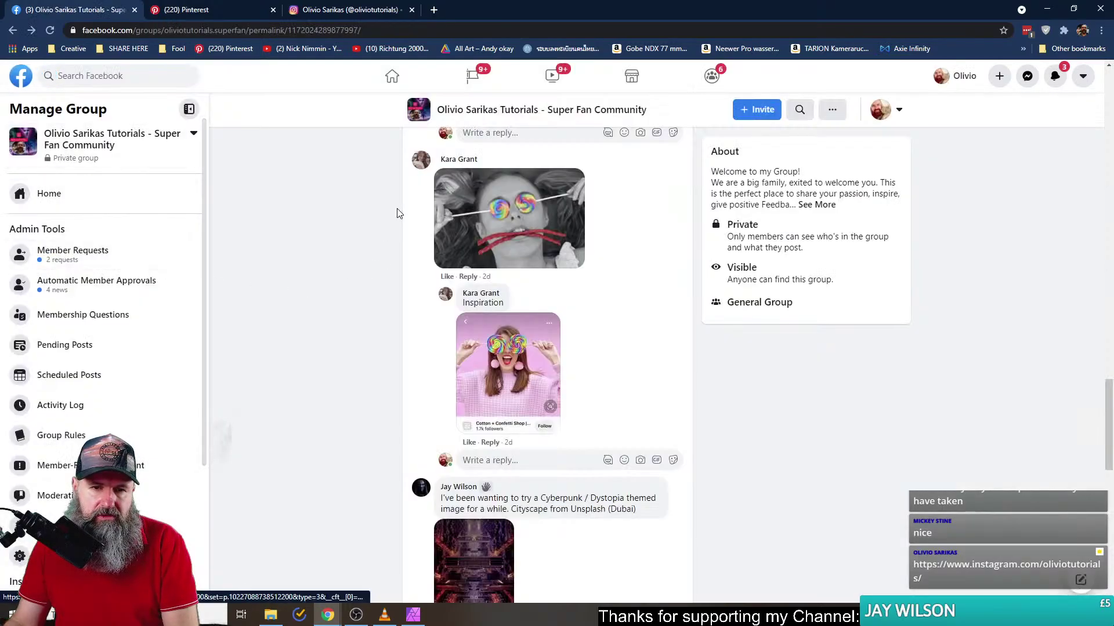
pyautogui.click(490, 395)
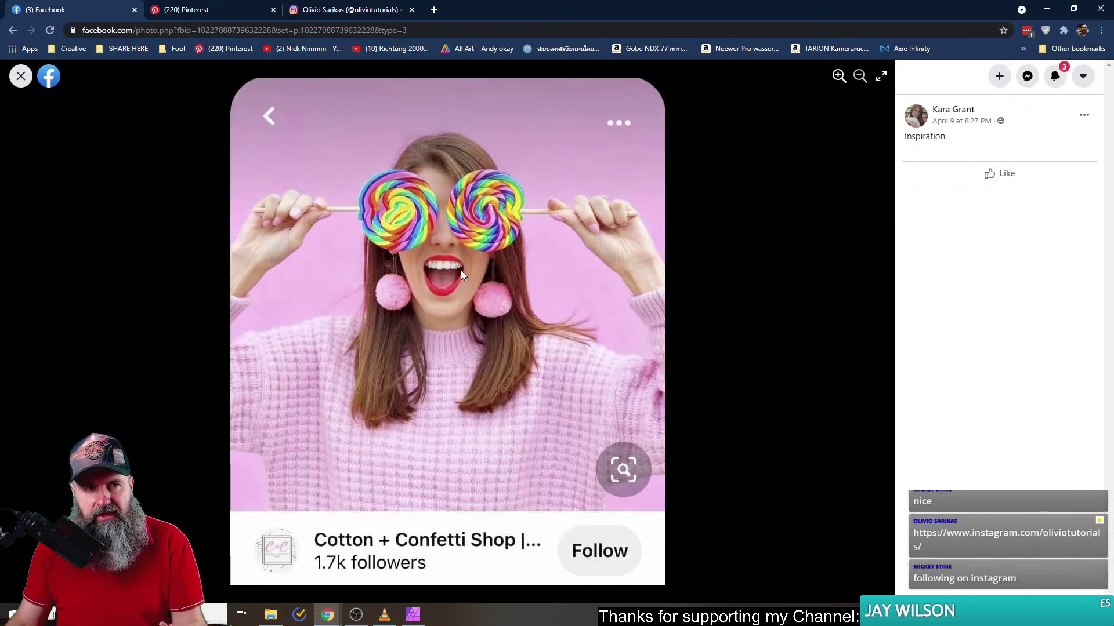
# - Revisit the green velvet doublet pin and its related portraits, then close the lollipop inspiration image on Facebook
pyautogui.click(214, 9)
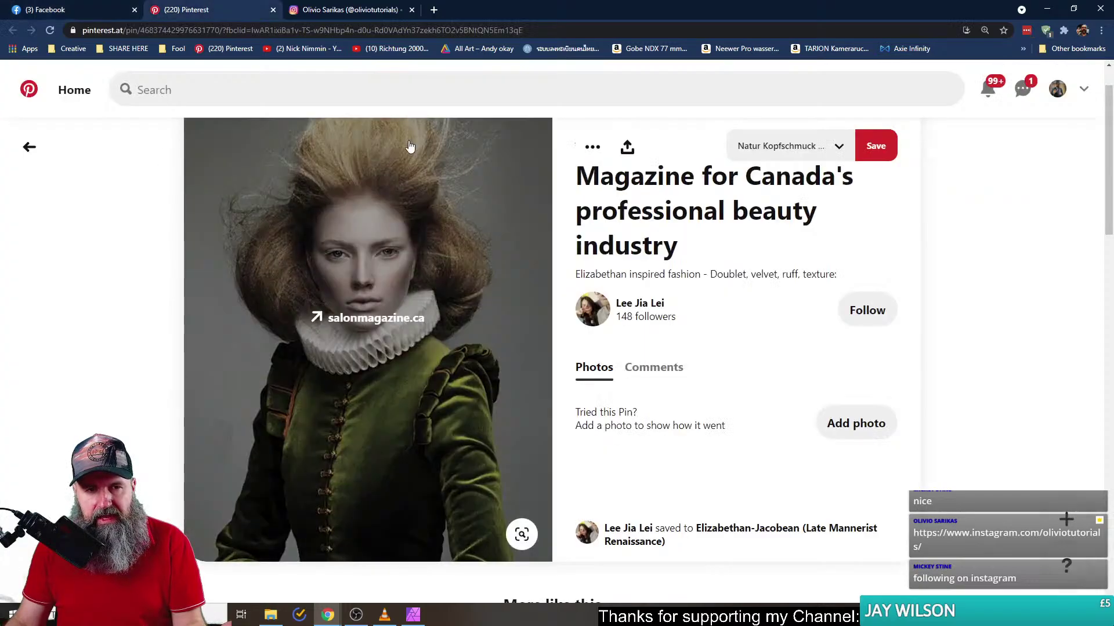
pyautogui.scroll(-10, 174, 464)
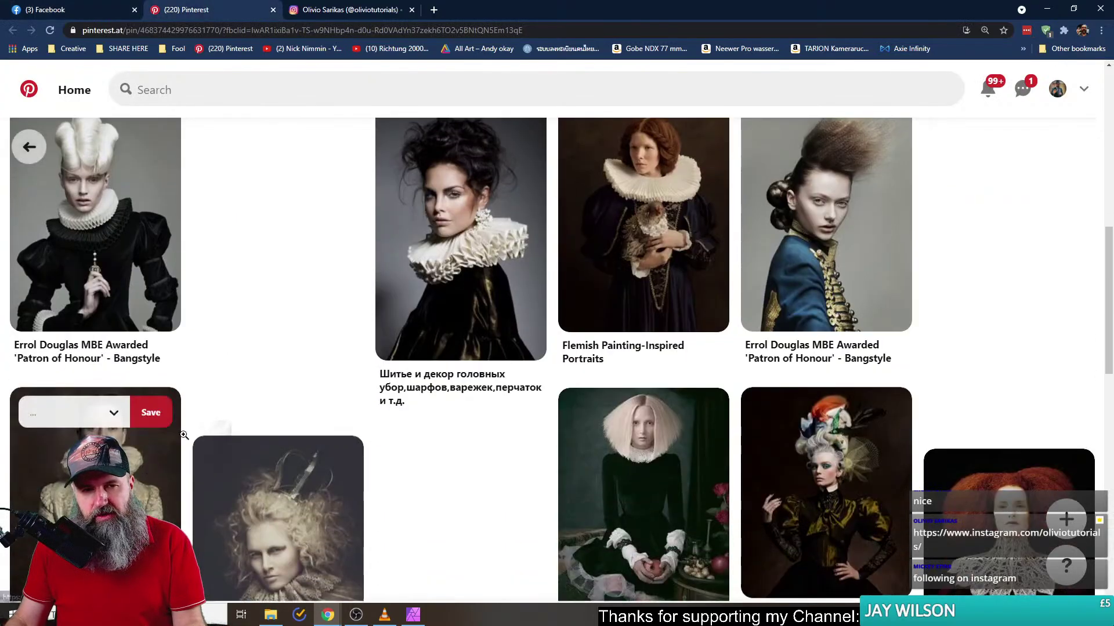
pyautogui.scroll(10, 265, 482)
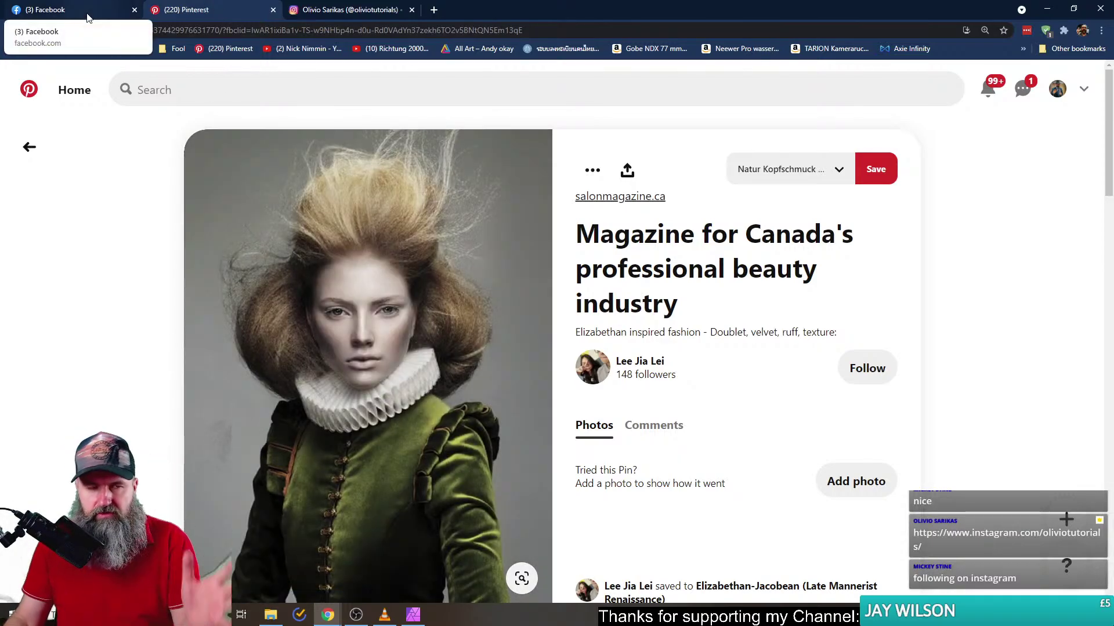
pyautogui.click(87, 17)
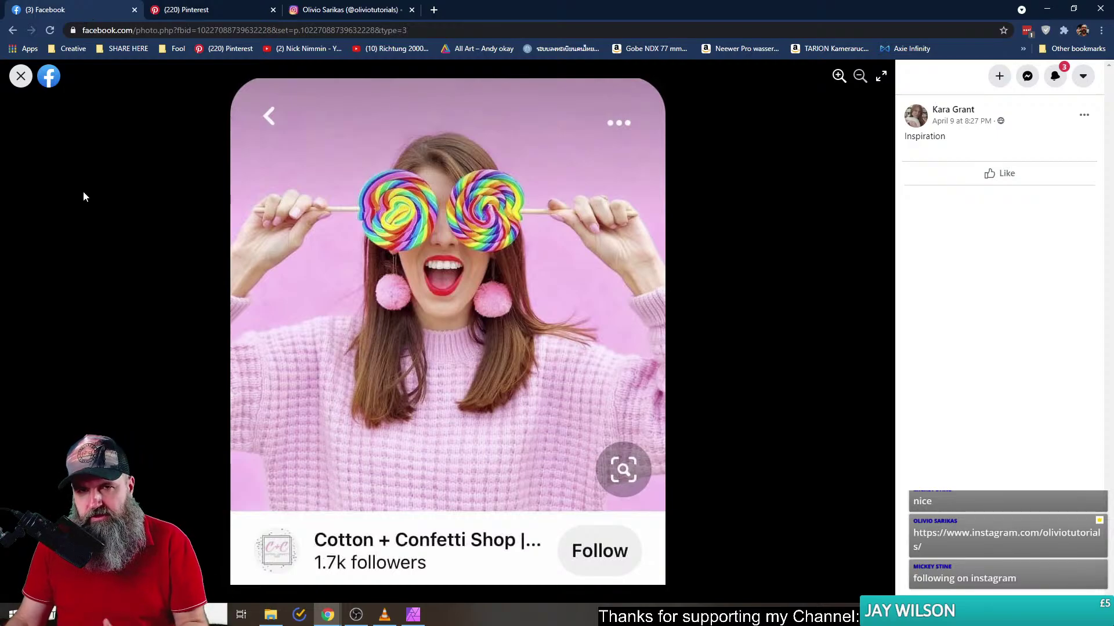
pyautogui.click(16, 76)
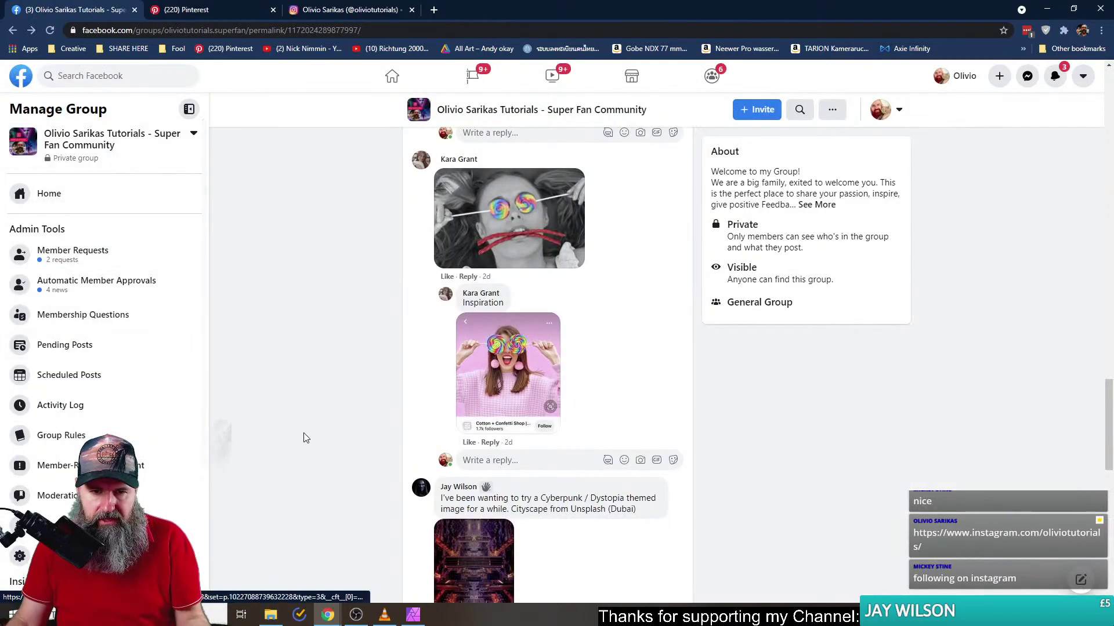
# - Move on to the Cyberpunk entry in the comment thread and expand its two replies
pyautogui.scroll(-3, 306, 438)
pyautogui.scroll(-1, 310, 435)
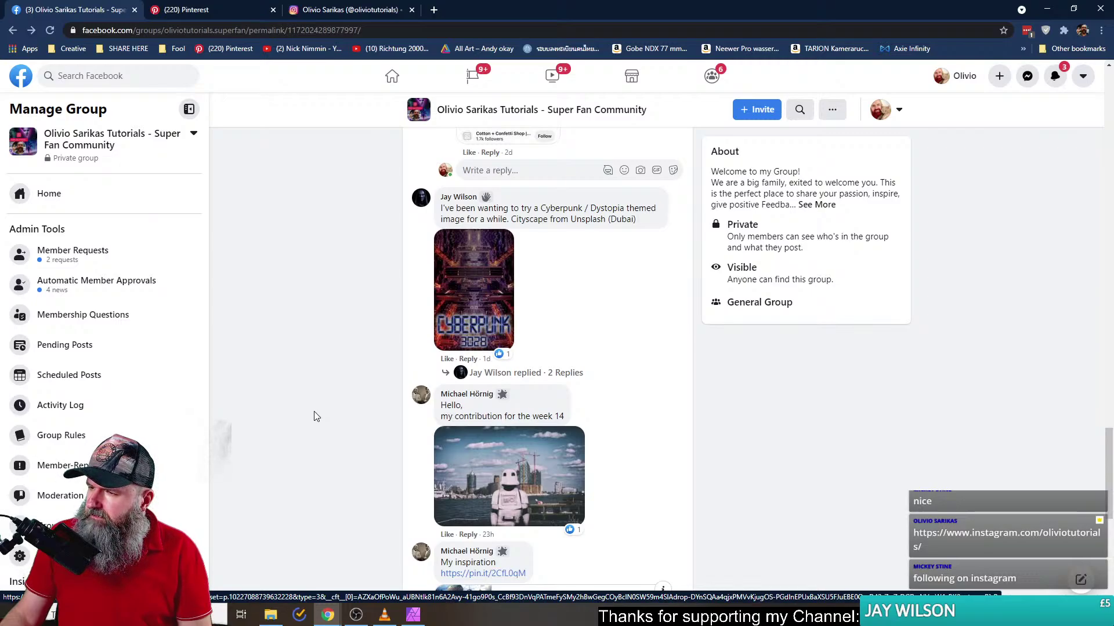
pyautogui.click(531, 384)
pyautogui.scroll(5, 410, 396)
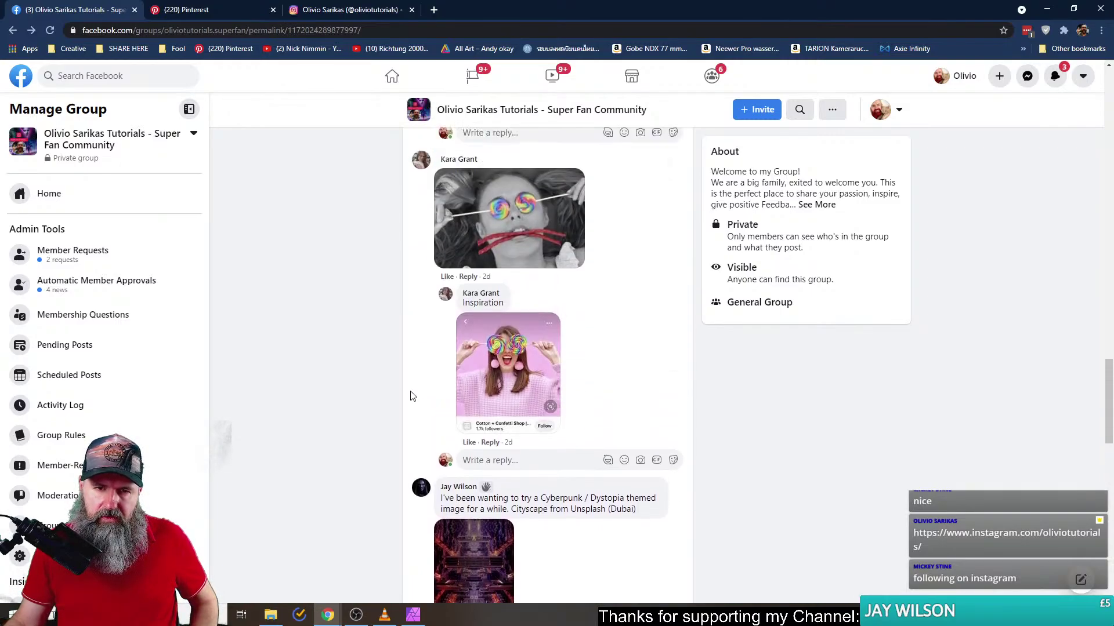
pyautogui.scroll(-6, 336, 472)
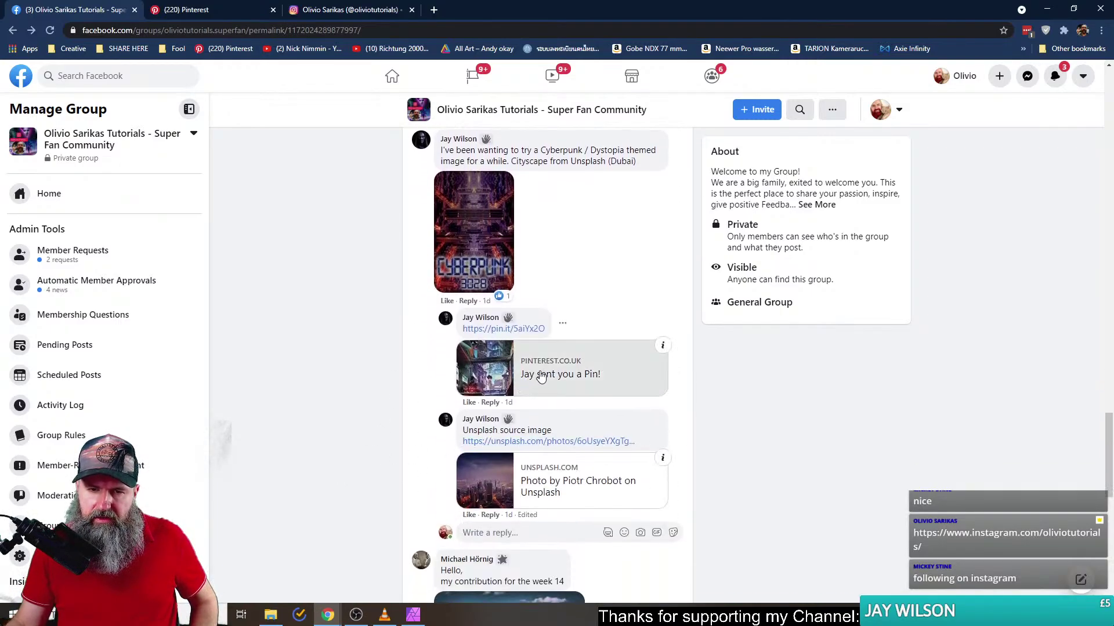
# - Open the Pinterest pin linked under the Cyberpunk entry in a new tab and show the entry full size
pyautogui.rightClick(540, 377)
pyautogui.click(571, 386)
pyautogui.click(492, 258)
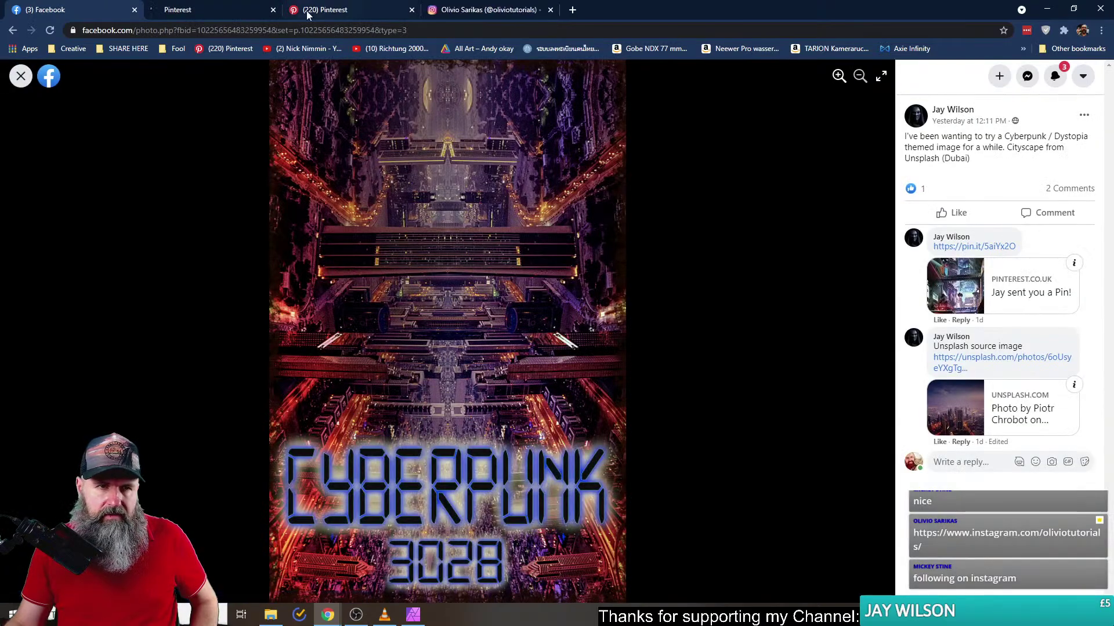
# - Close the green velvet doublet pin's tab and the Instagram profile's tab
pyautogui.click(411, 10)
pyautogui.click(418, 13)
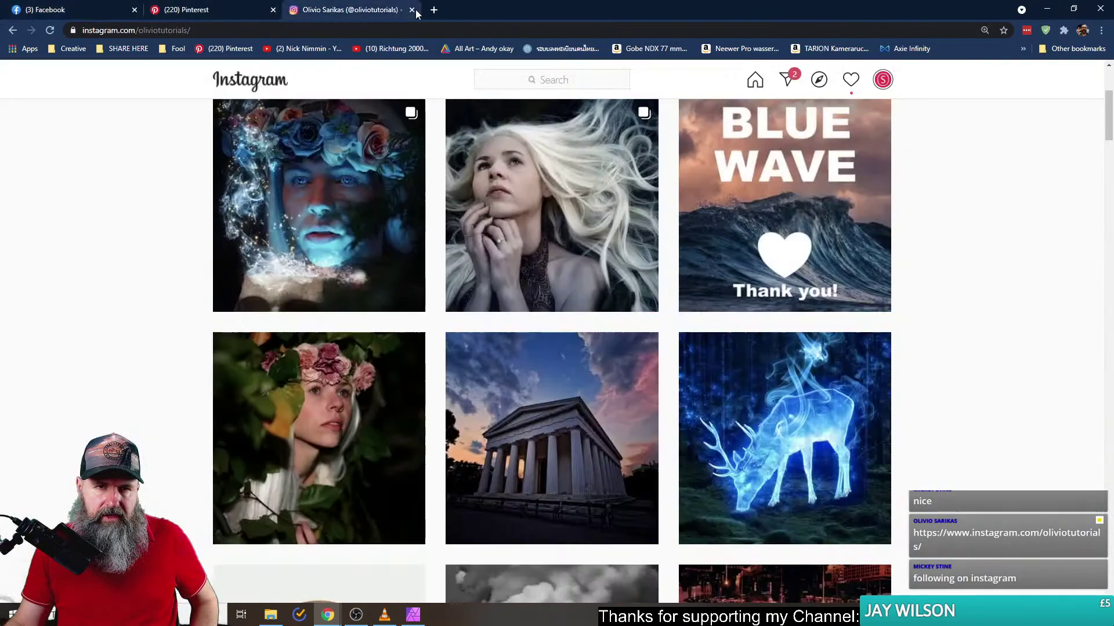
pyautogui.click(412, 10)
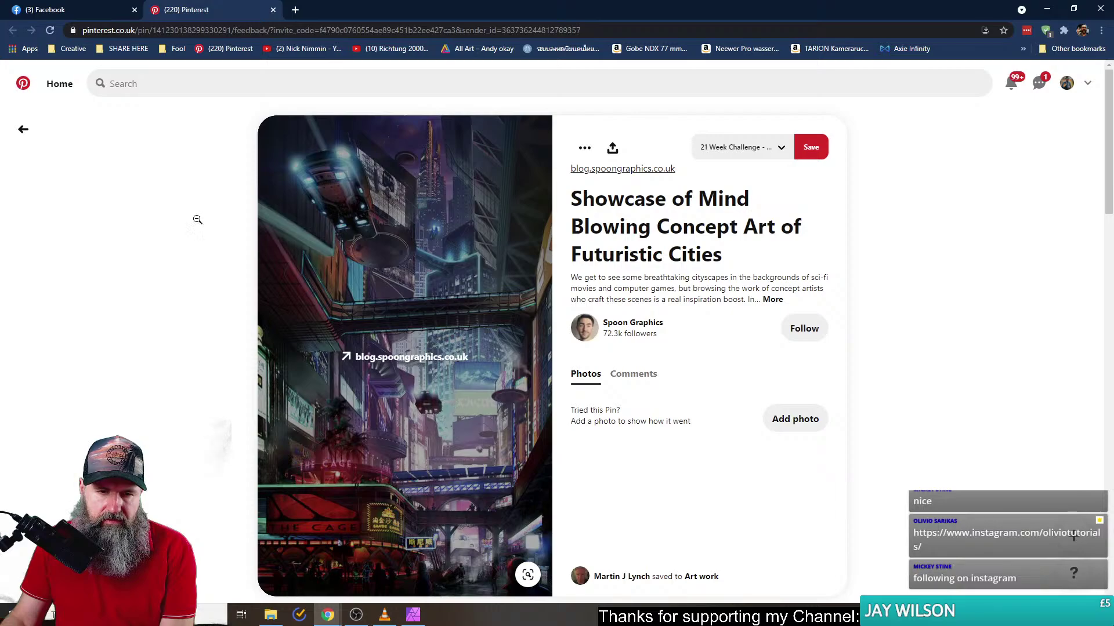
# - Compare the Cyberpunk 3028 entry with its futuristic cities pin and open the pin's image in a new tab
pyautogui.click(83, 11)
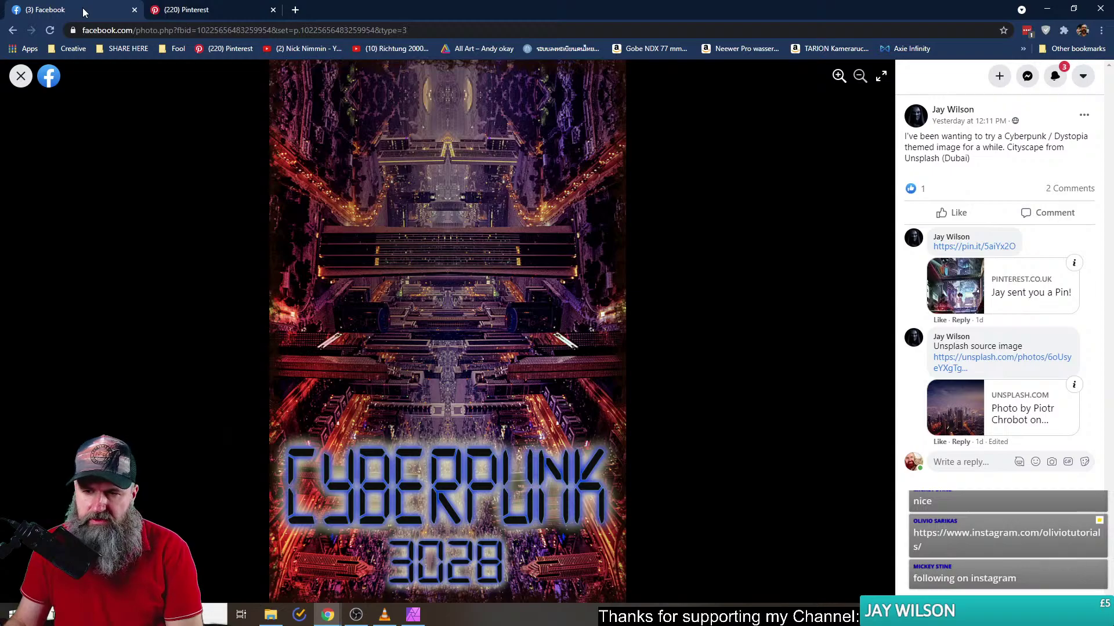
pyautogui.click(185, 10)
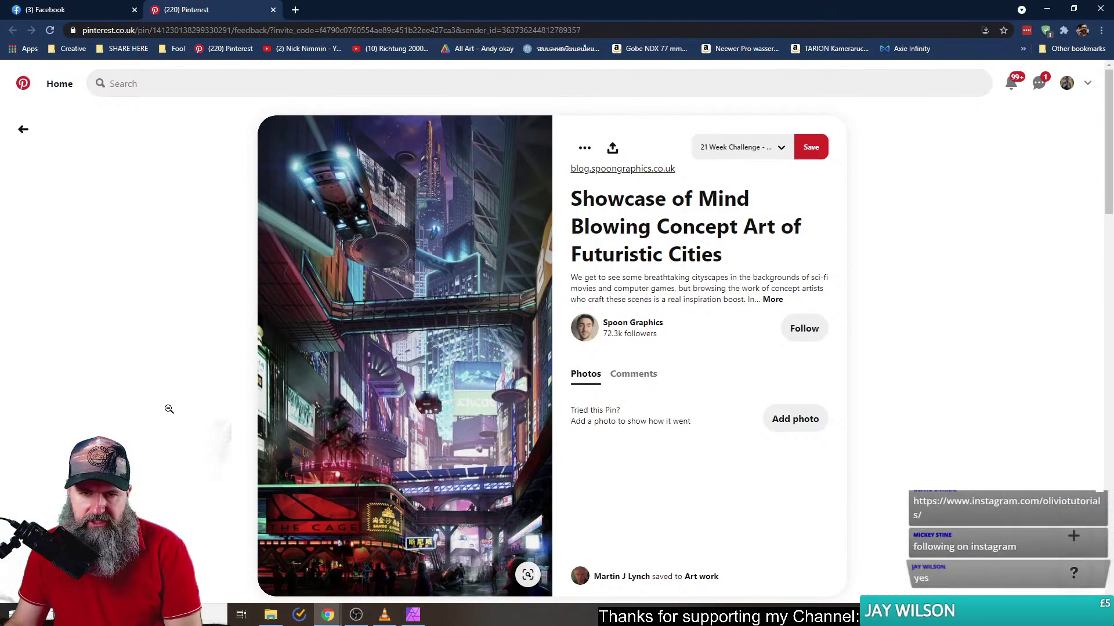
pyautogui.rightClick(302, 412)
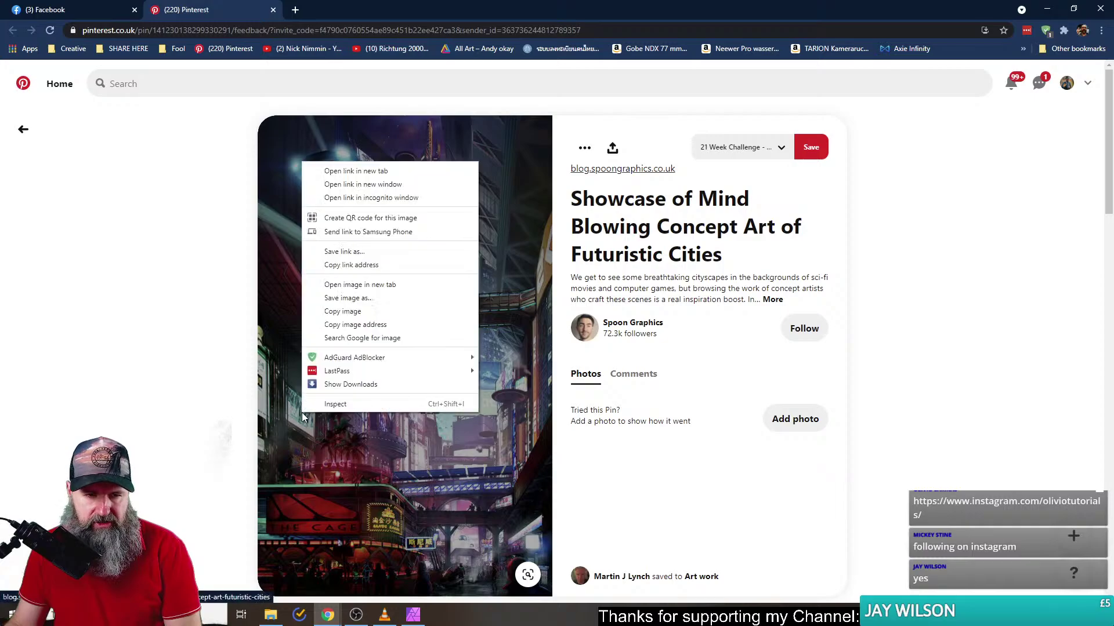
pyautogui.click(359, 285)
pyautogui.hotkey('ctrl', 'Tab')
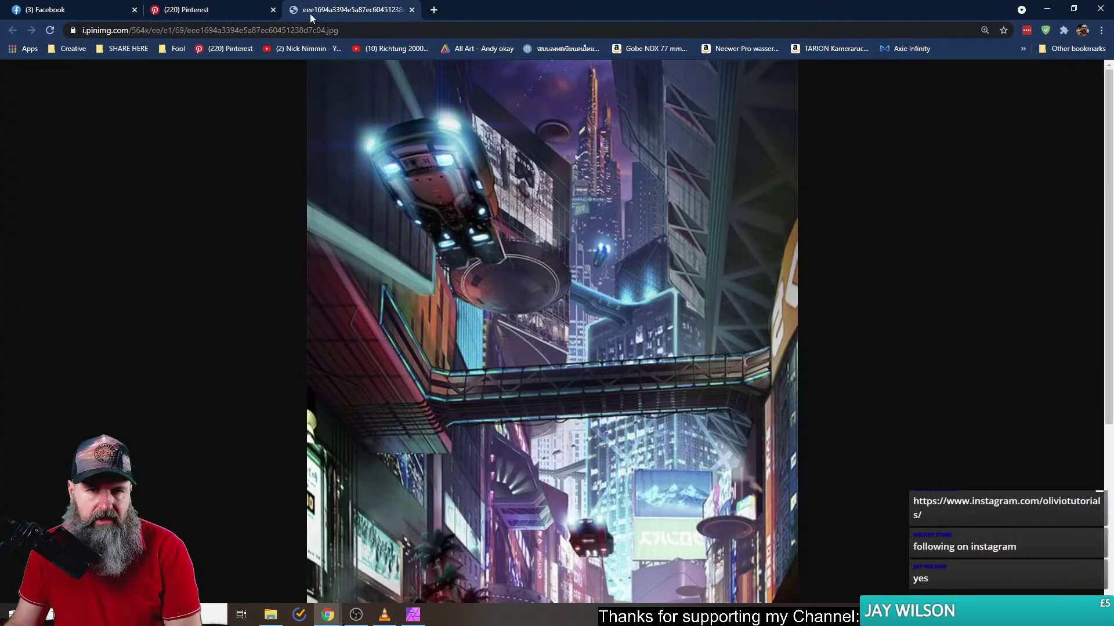
# - Examine the futuristic city image from top to bottom and zoom out until the whole picture fits the window
pyautogui.scroll(-5, 327, 409)
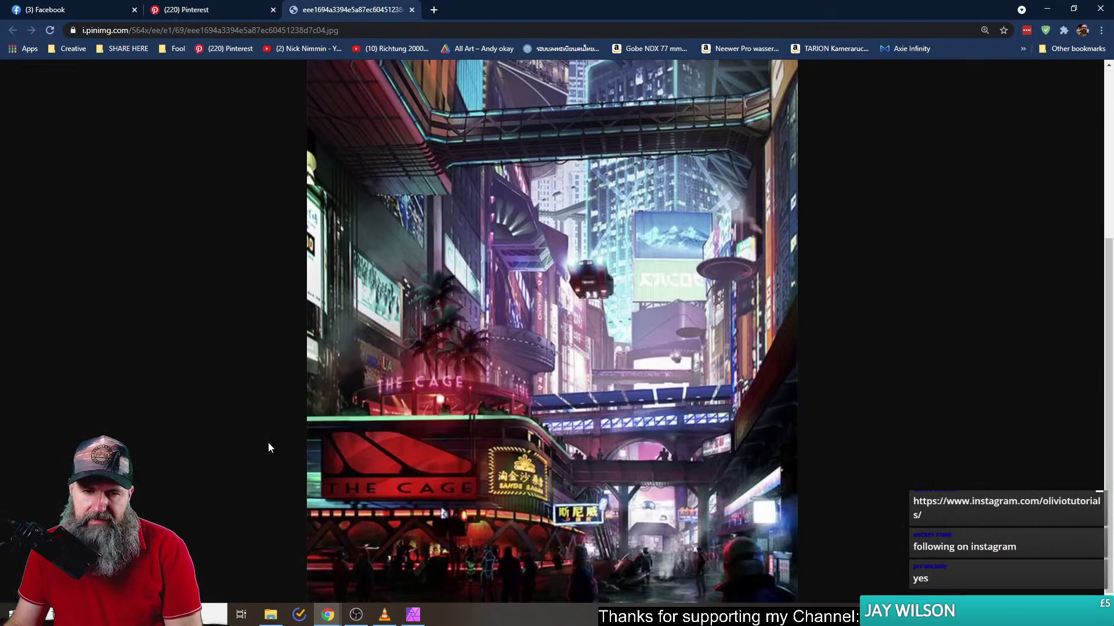
pyautogui.scroll(5, 267, 447)
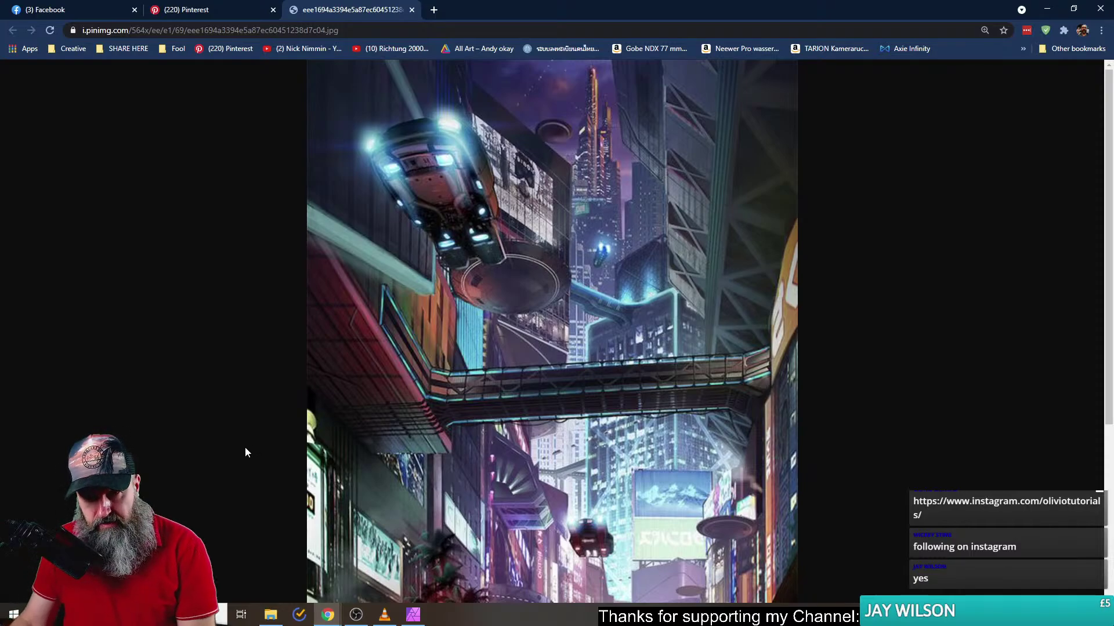
pyautogui.scroll(-2, 279, 470)
pyautogui.scroll(-3, 278, 475)
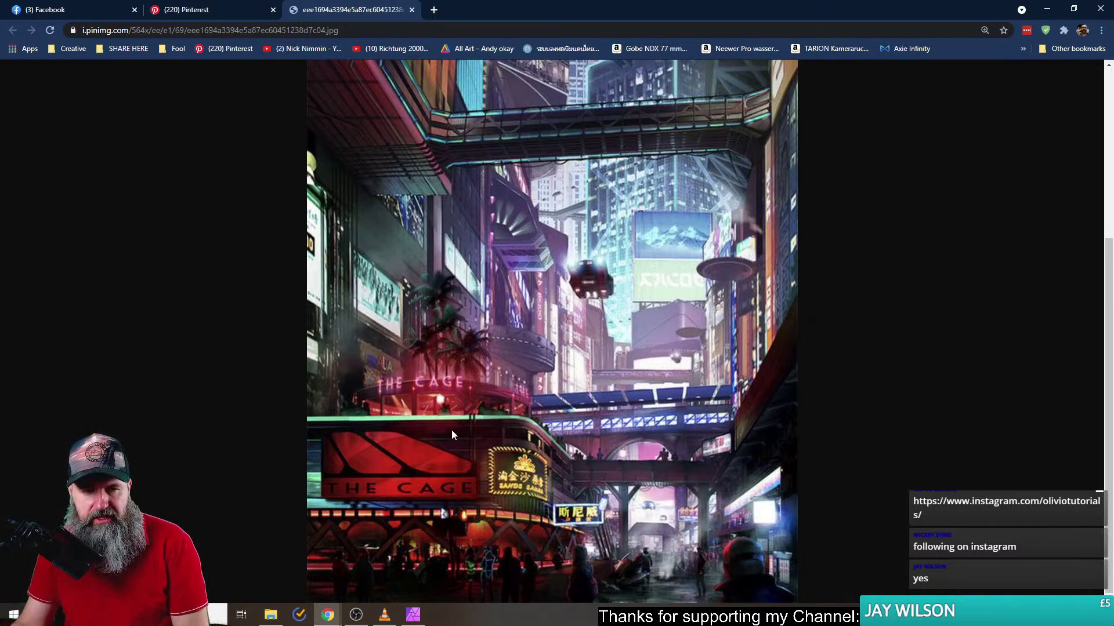
pyautogui.hotkey('ctrl', '-')
pyautogui.hotkey('ctrl', '-')
pyautogui.hotkey('ctrl', '-')
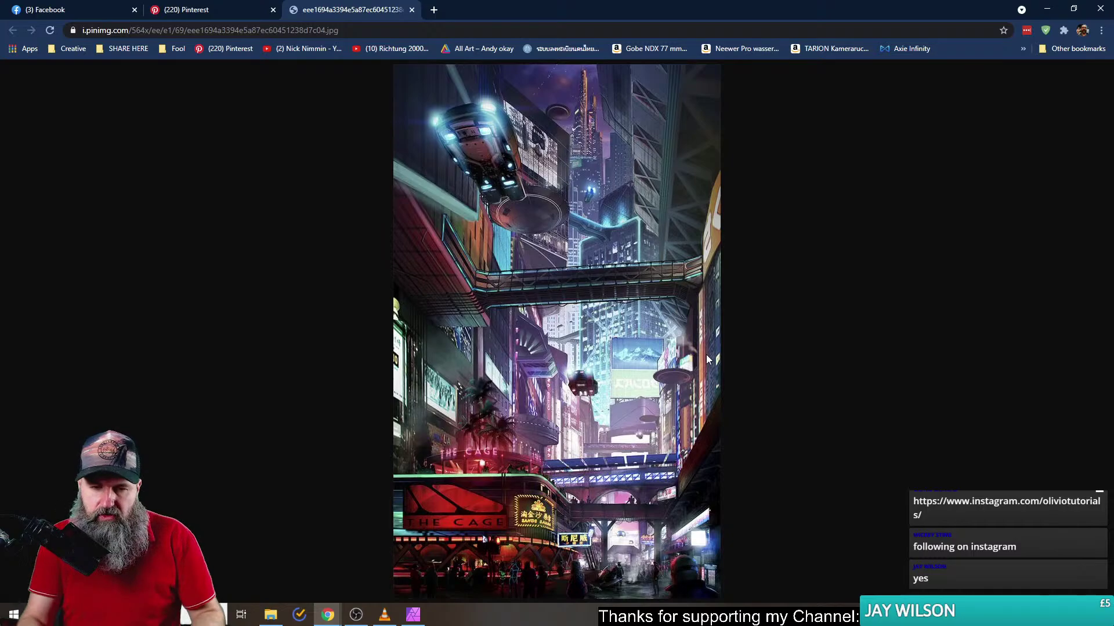
# - Copy the Cyberpunk 3028 image from Facebook and create a new document from it in Affinity Photo
pyautogui.click(45, 9)
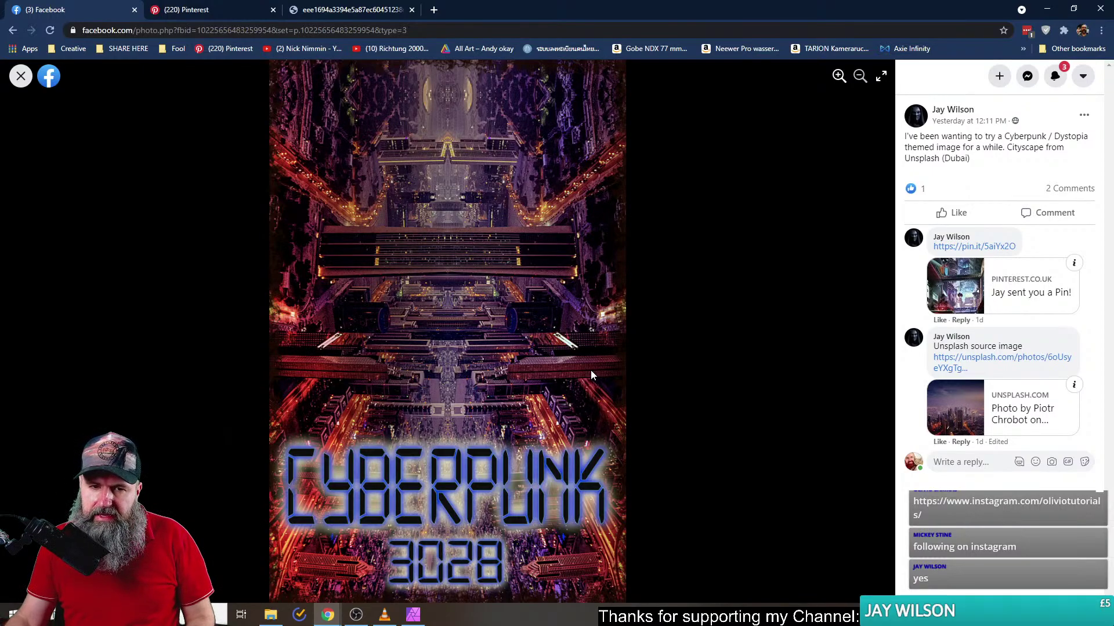
pyautogui.rightClick(452, 248)
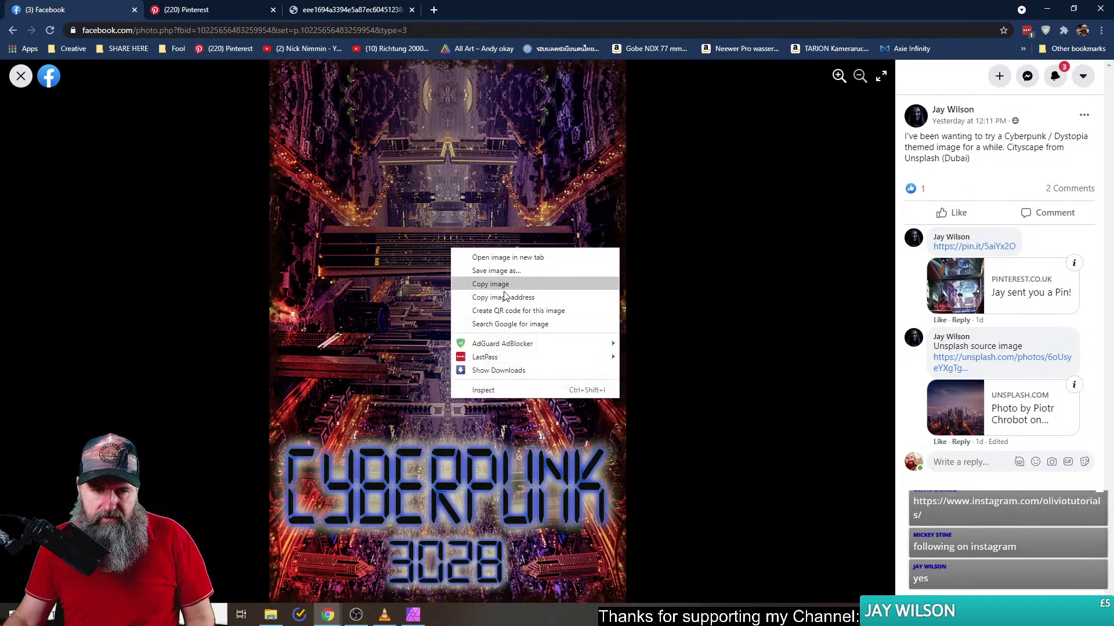
pyautogui.click(499, 288)
pyautogui.click(413, 615)
pyautogui.click(38, 10)
pyautogui.click(39, 10)
pyautogui.click(38, 11)
pyautogui.click(56, 53)
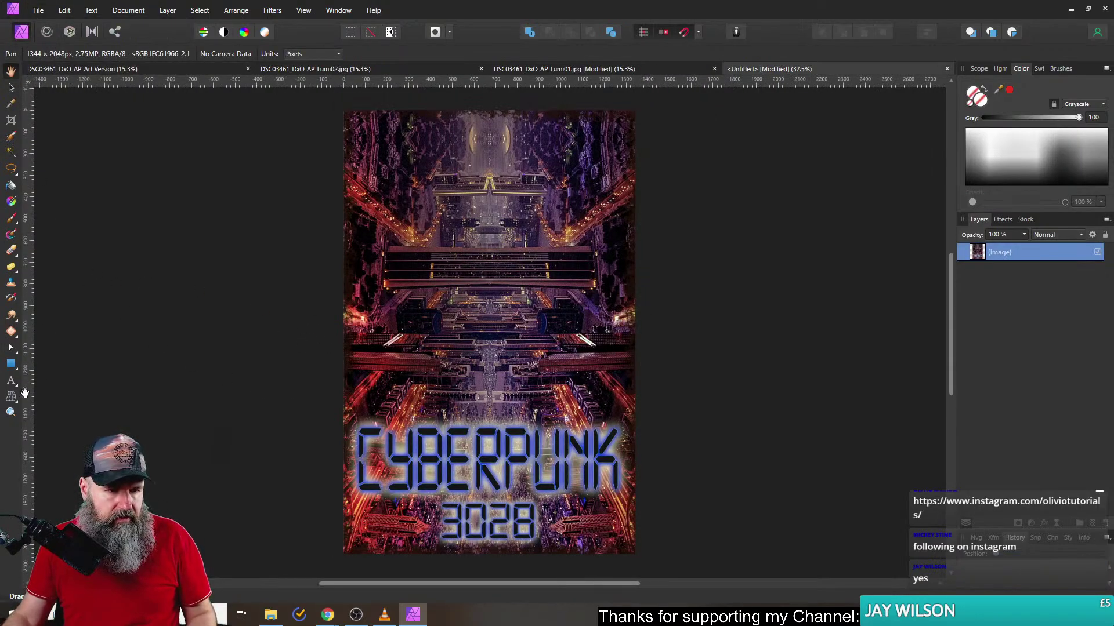
# - Add an empty pixel layer above the Cyberpunk image and activate the Paint Brush
pyautogui.moveTo(411, 322); pyautogui.dragTo(471, 383)
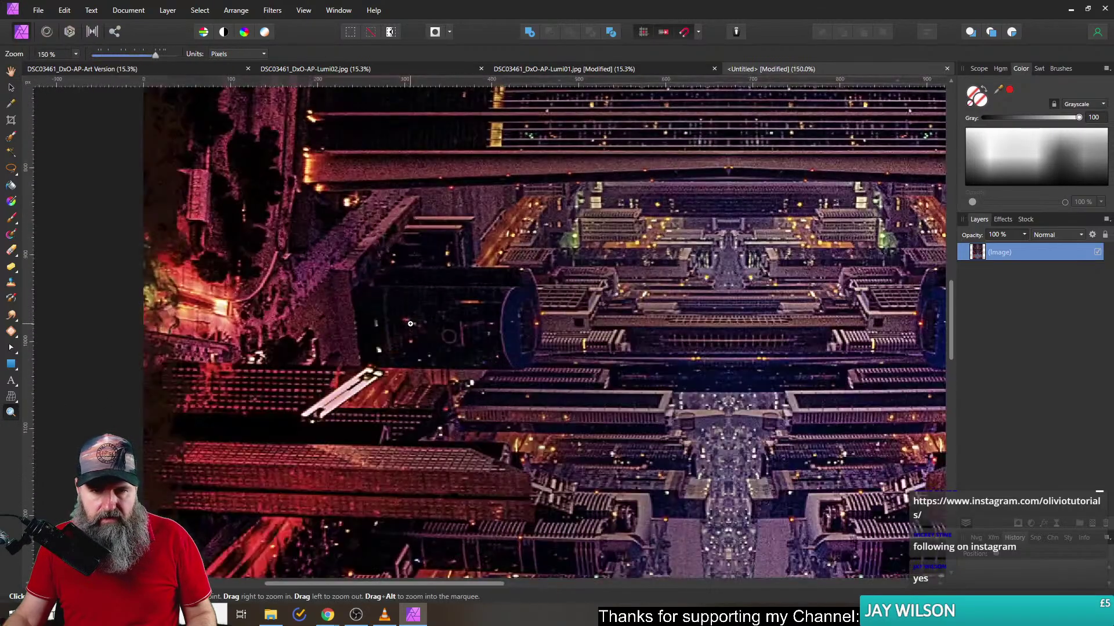
pyautogui.click(1098, 524)
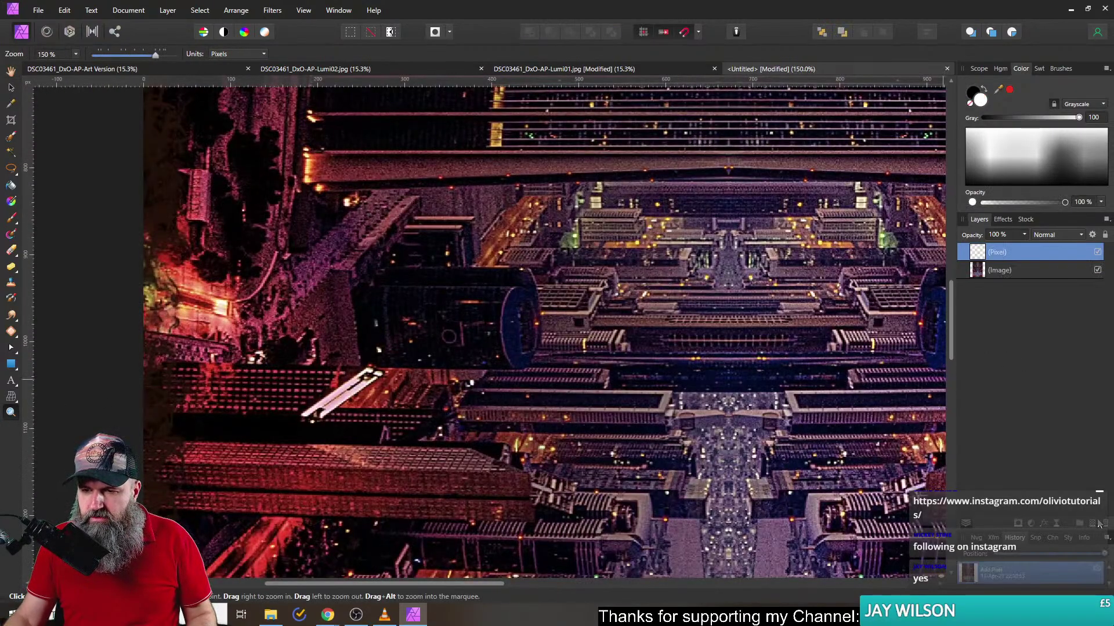
pyautogui.click(12, 219)
# - Set the Paint Brush to a width of 4 px and a hardness of 86 %, with white as the colour
pyautogui.press('x')
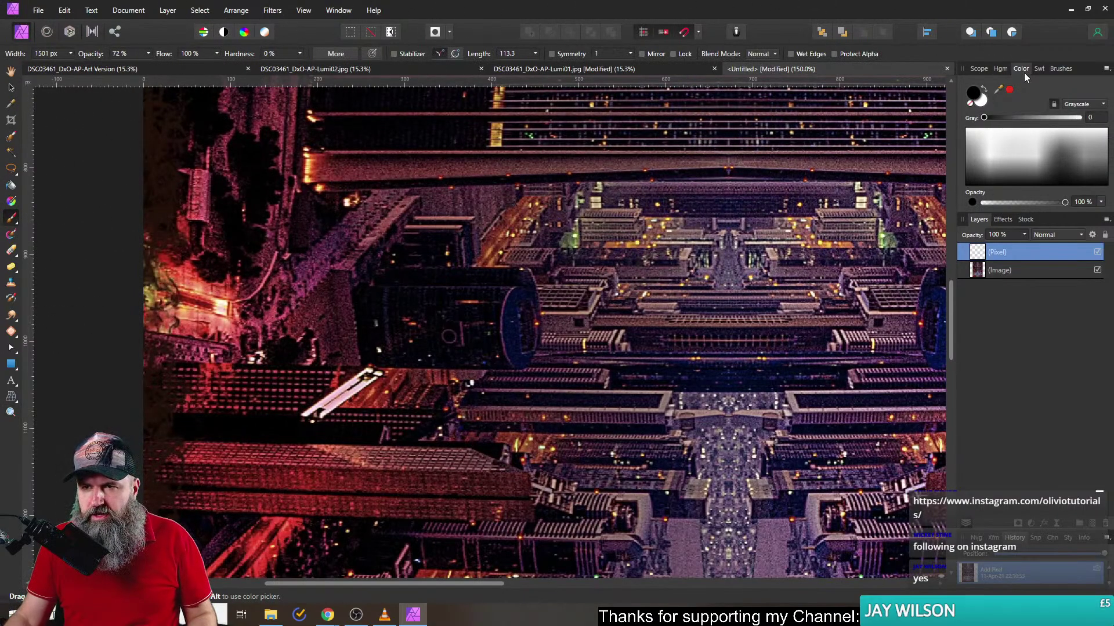
pyautogui.click(48, 54)
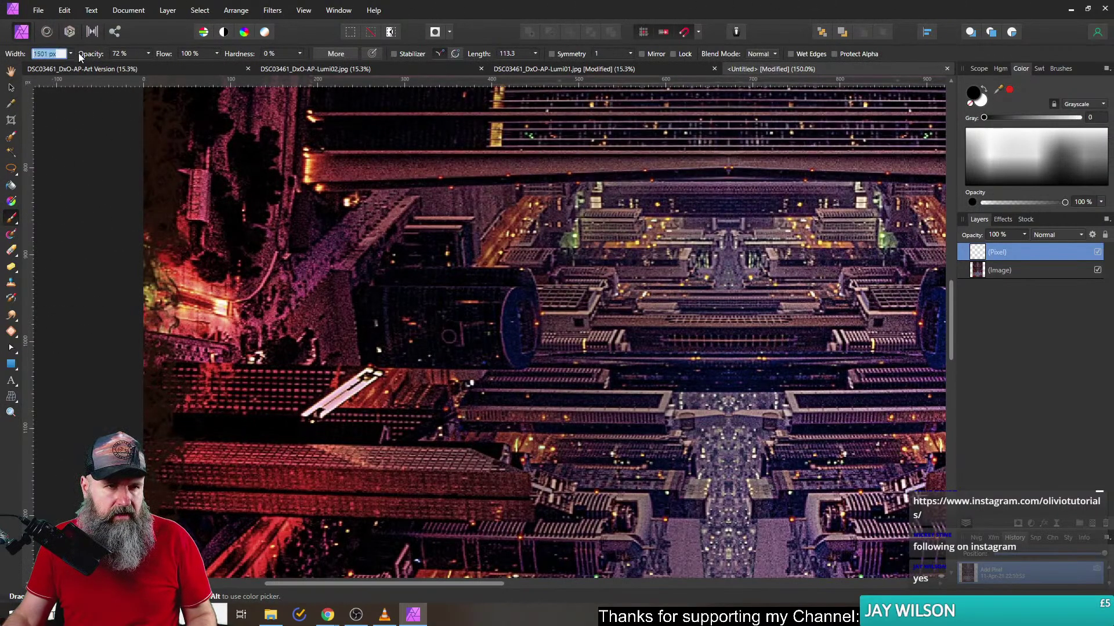
pyautogui.write('23')
pyautogui.press('Return')
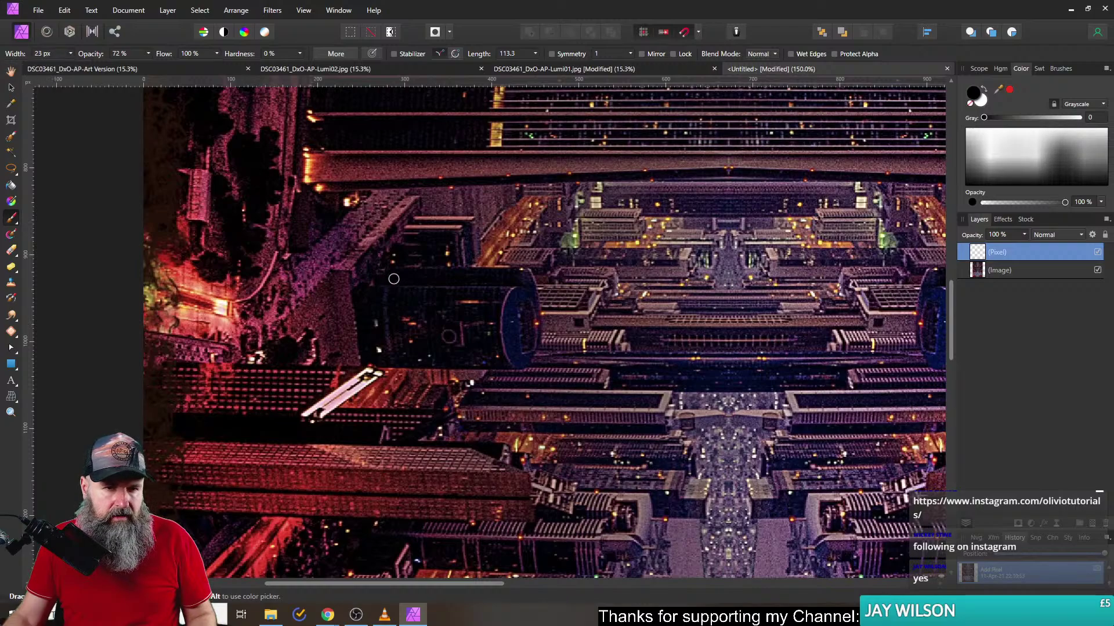
pyautogui.click(71, 54)
pyautogui.moveTo(71, 67); pyautogui.dragTo(61, 67)
pyautogui.click(300, 53)
pyautogui.moveTo(302, 68); pyautogui.dragTo(372, 68)
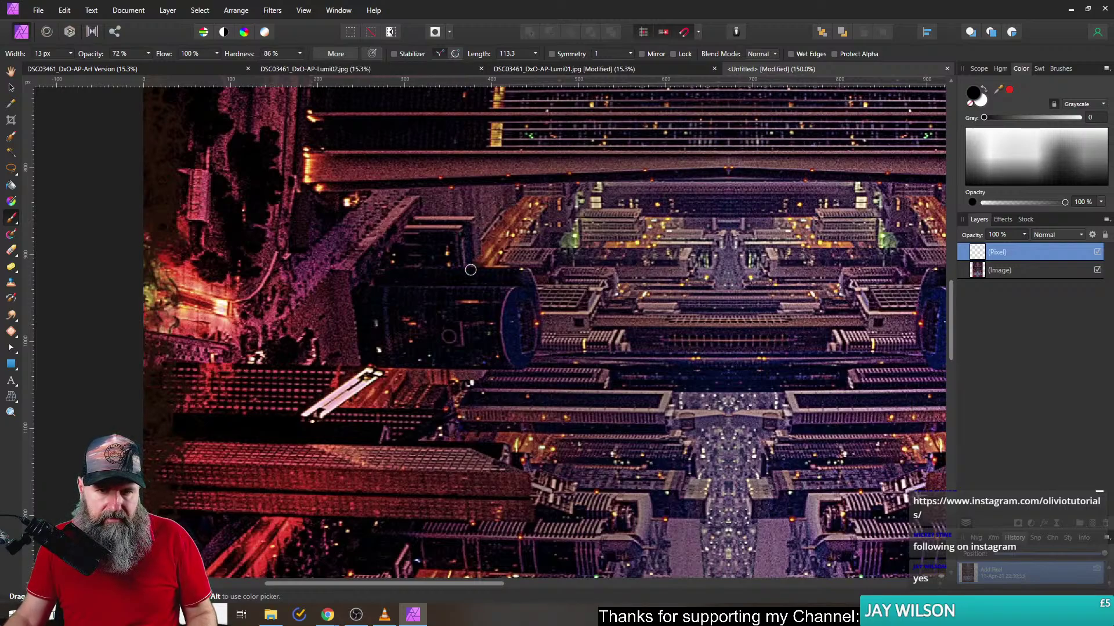
pyautogui.click(70, 53)
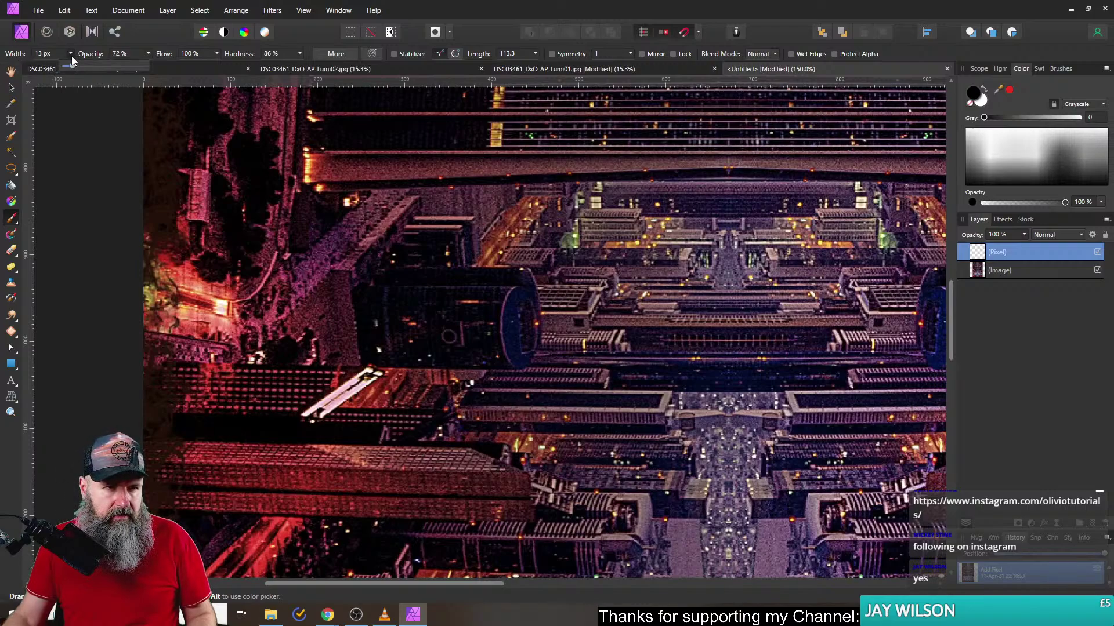
pyautogui.moveTo(71, 66); pyautogui.dragTo(65, 66)
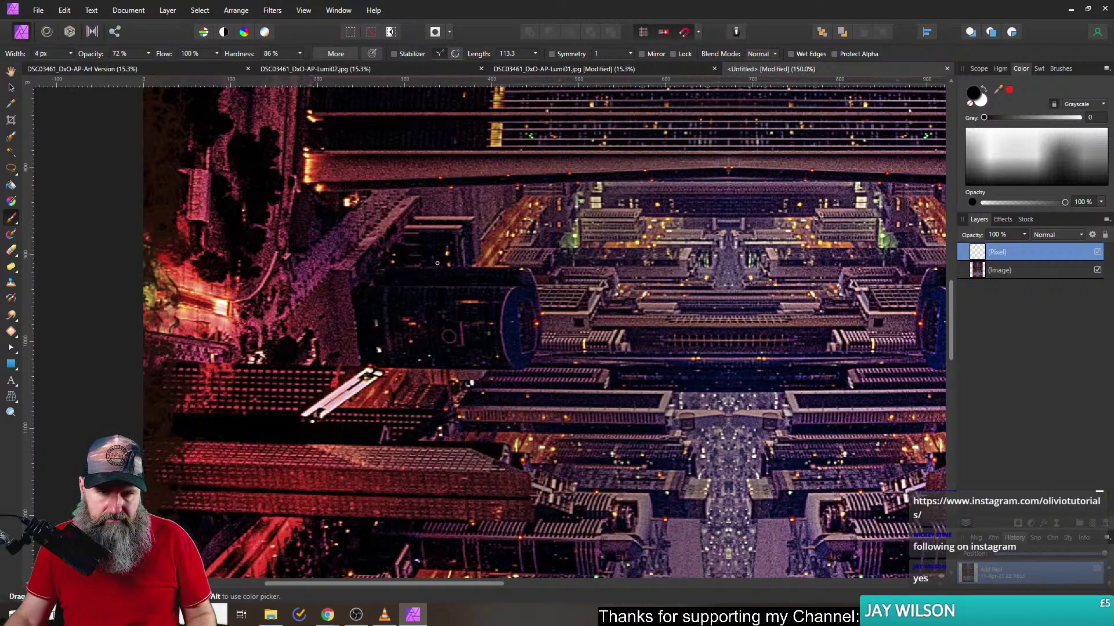
pyautogui.press('x')
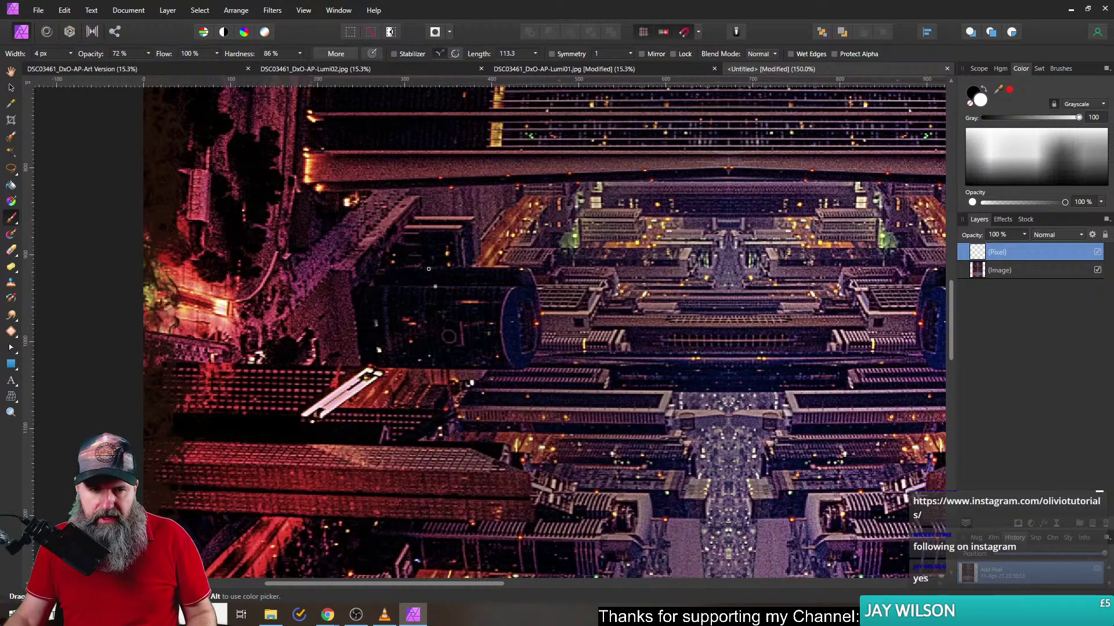
# - Paint three straight white lines along the upper and lower edges of the dark round tower in the image's left half
pyautogui.scroll(5, 405, 270)
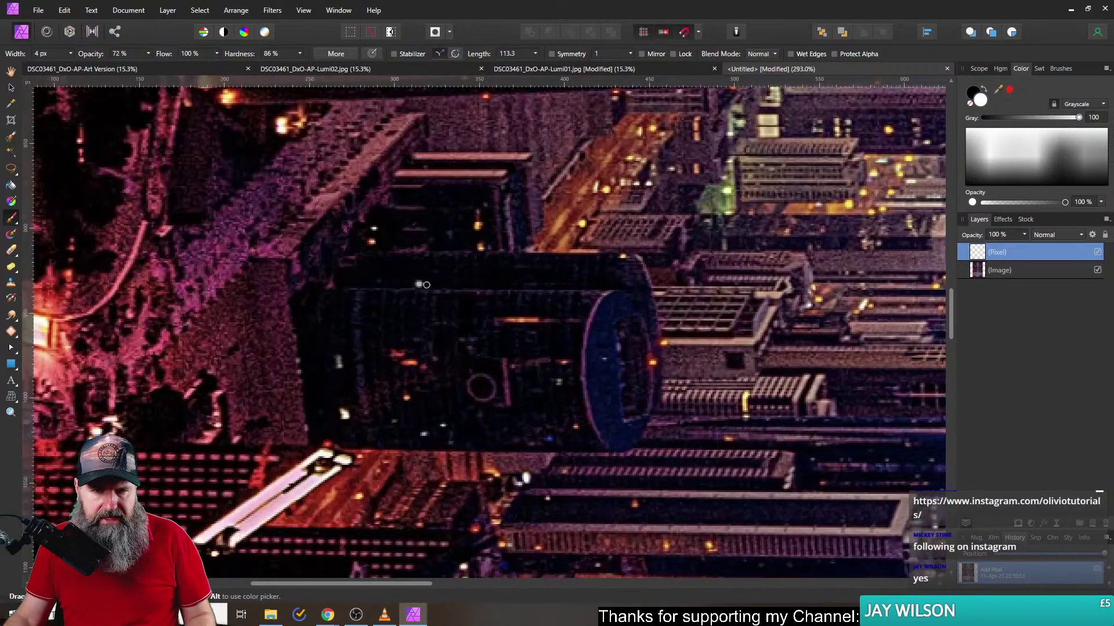
pyautogui.click(342, 257)
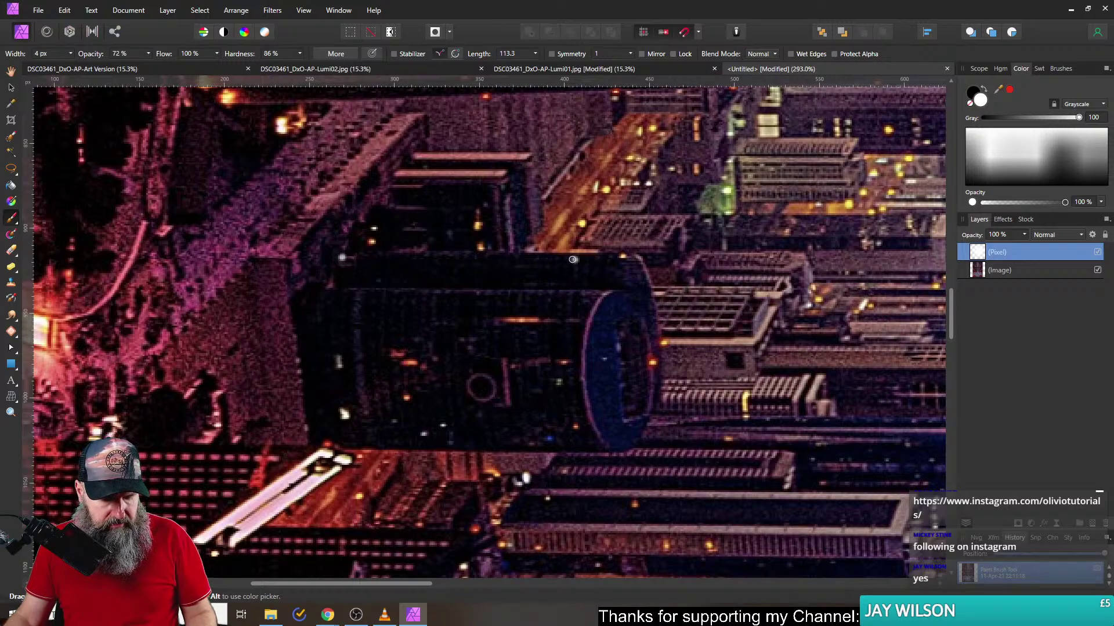
pyautogui.keyDown('shift'); pyautogui.click(622, 254); pyautogui.keyUp('shift')
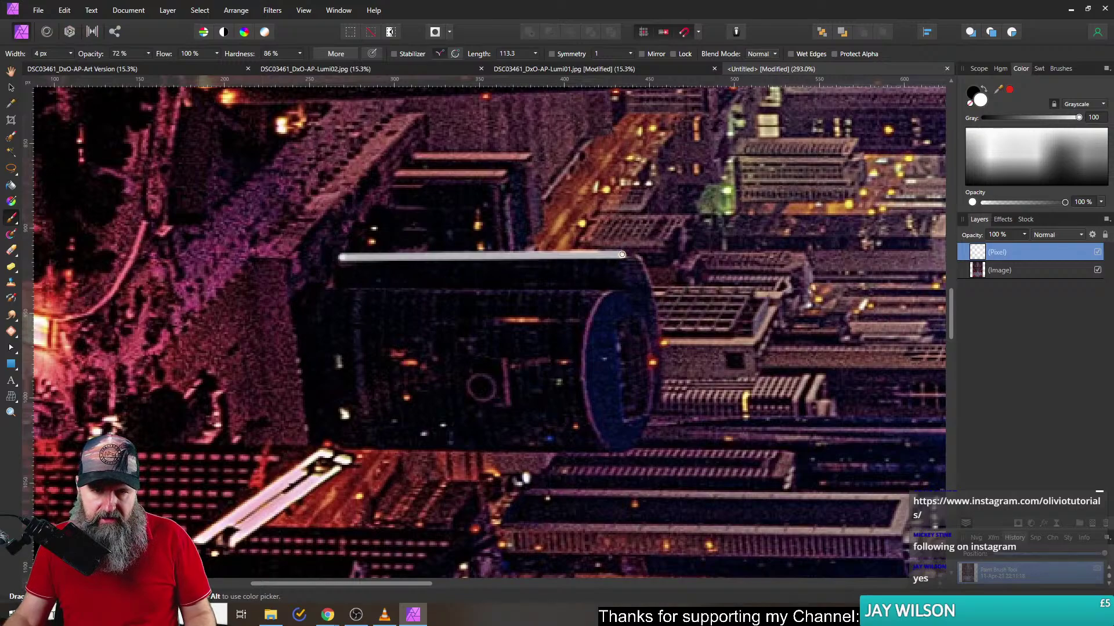
pyautogui.click(304, 288)
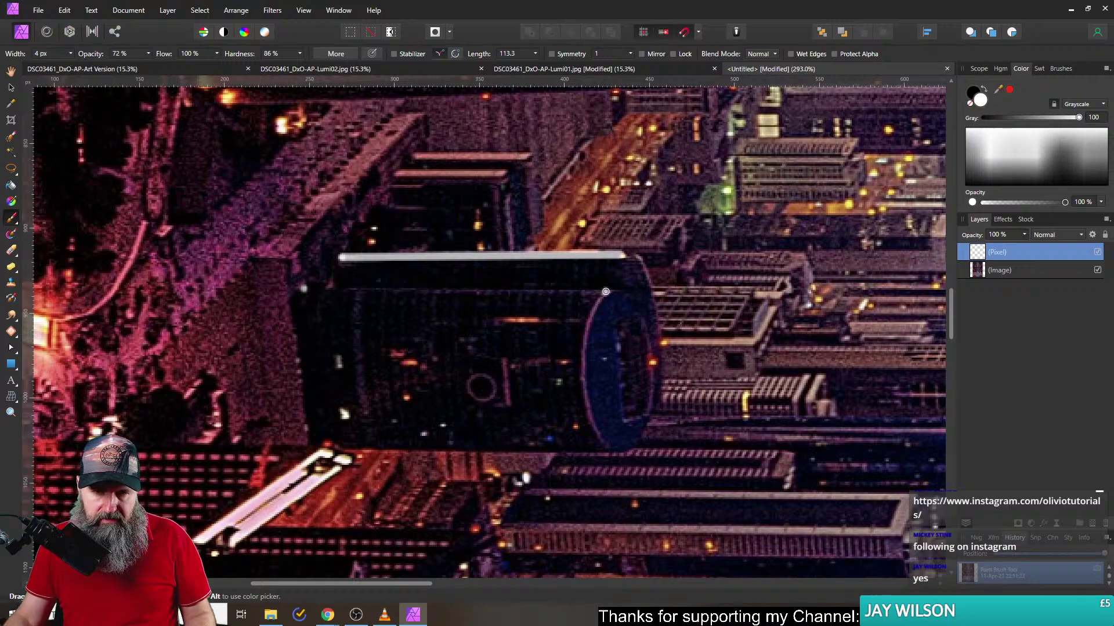
pyautogui.keyDown('shift'); pyautogui.click(606, 291); pyautogui.keyUp('shift')
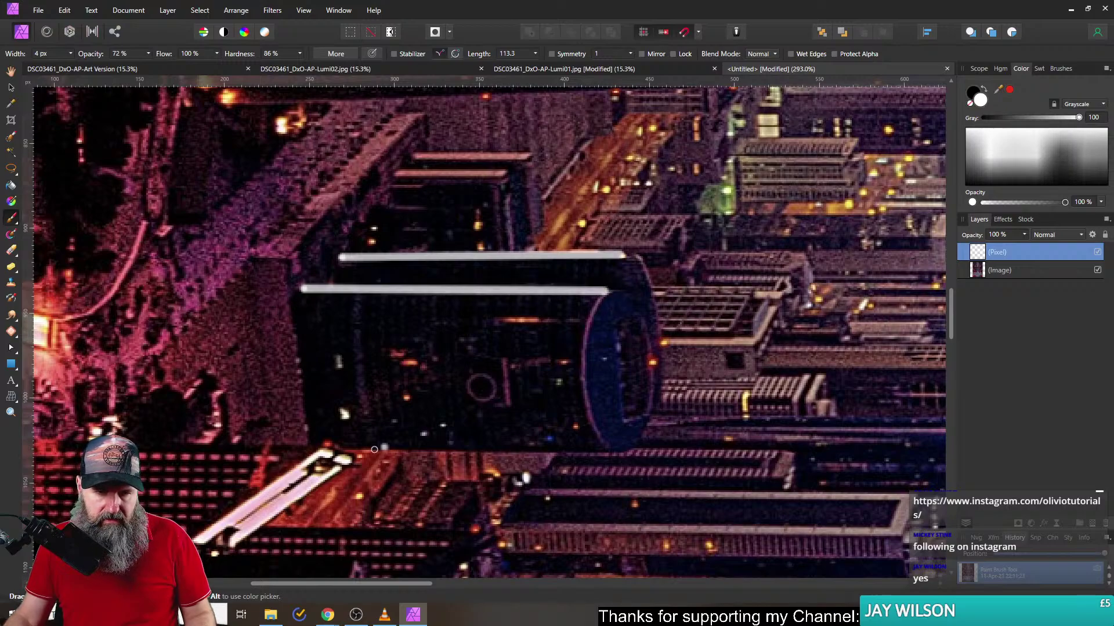
pyautogui.keyDown('shift'); pyautogui.click(614, 454); pyautogui.keyUp('shift')
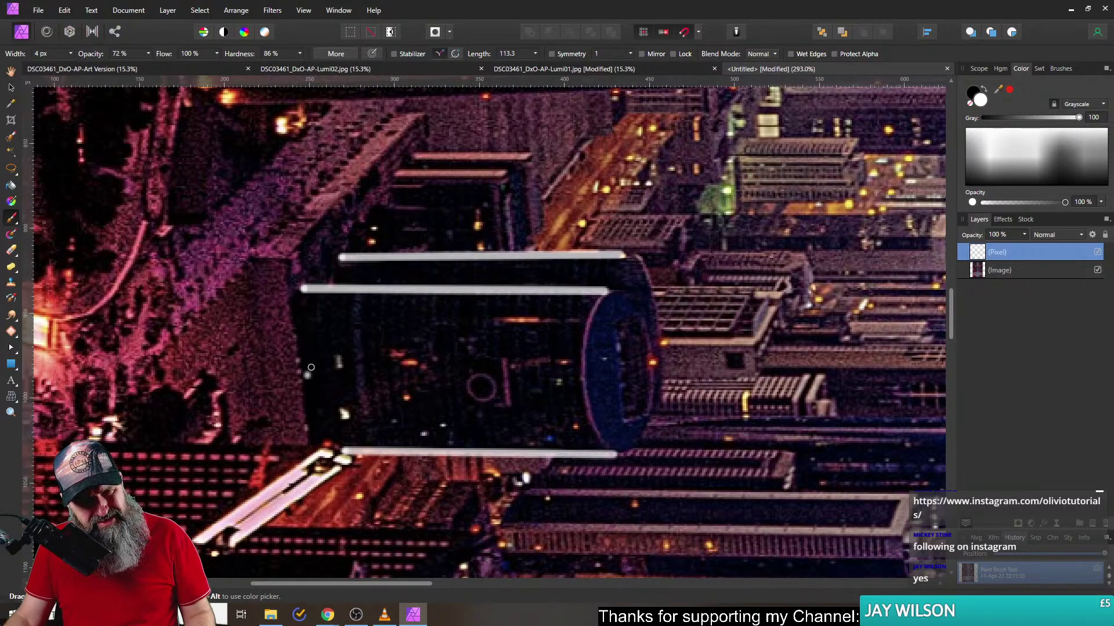
# - Paint two straight white lines across the full width of the large horizontal structure above the towers
pyautogui.scroll(-6, 351, 322)
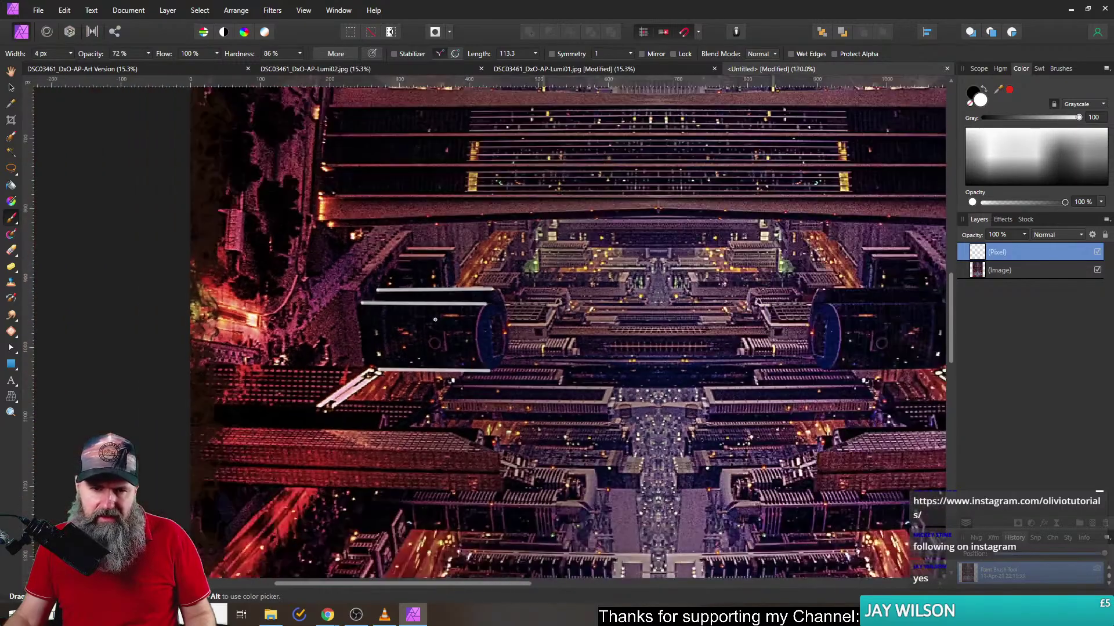
pyautogui.scroll(2, 450, 322)
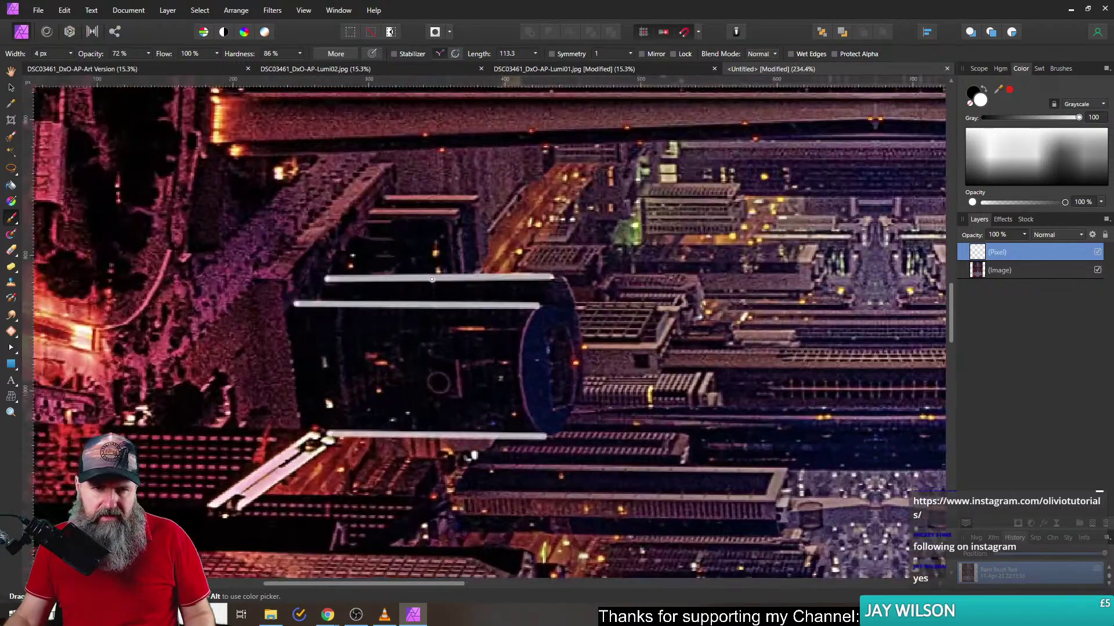
pyautogui.scroll(-2, 429, 284)
pyautogui.scroll(-5, 427, 279)
pyautogui.scroll(4, 465, 316)
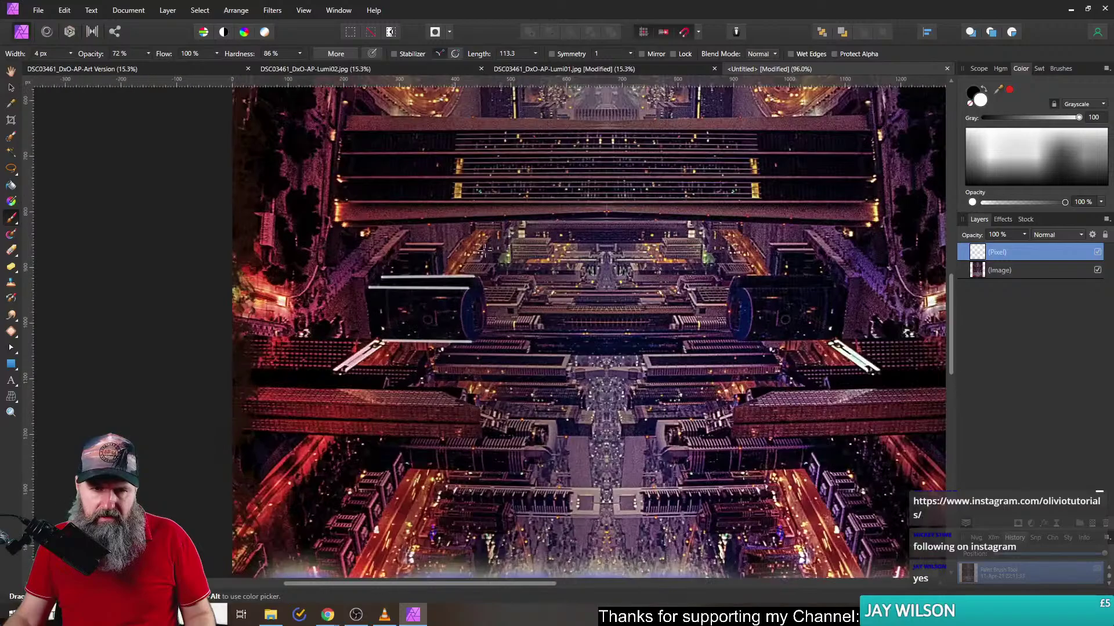
pyautogui.scroll(4, 466, 316)
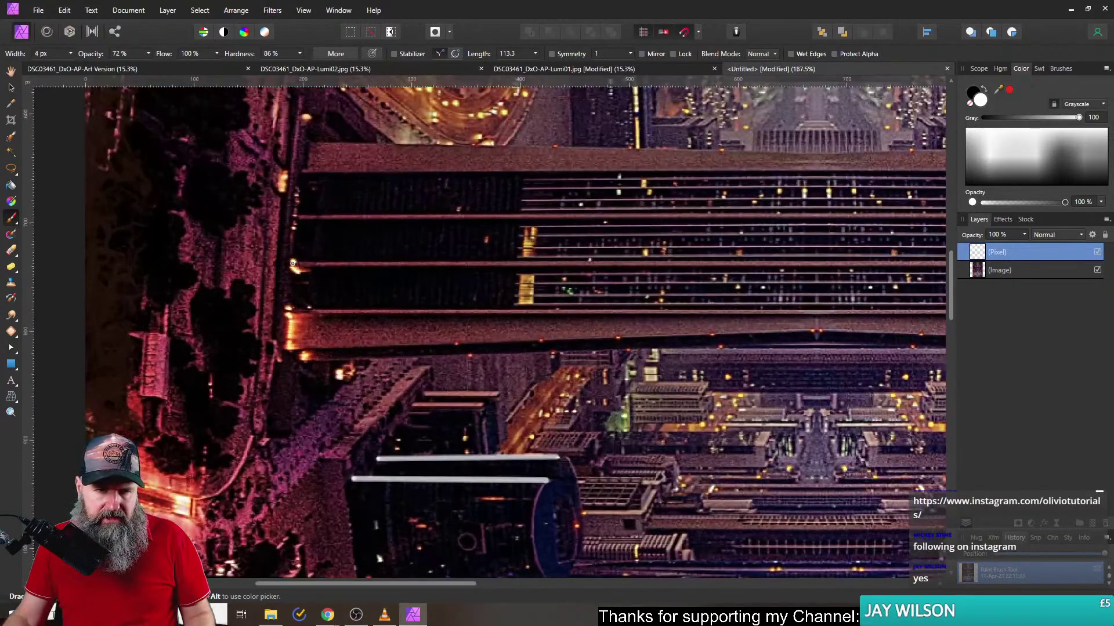
pyautogui.scroll(-3, 425, 268)
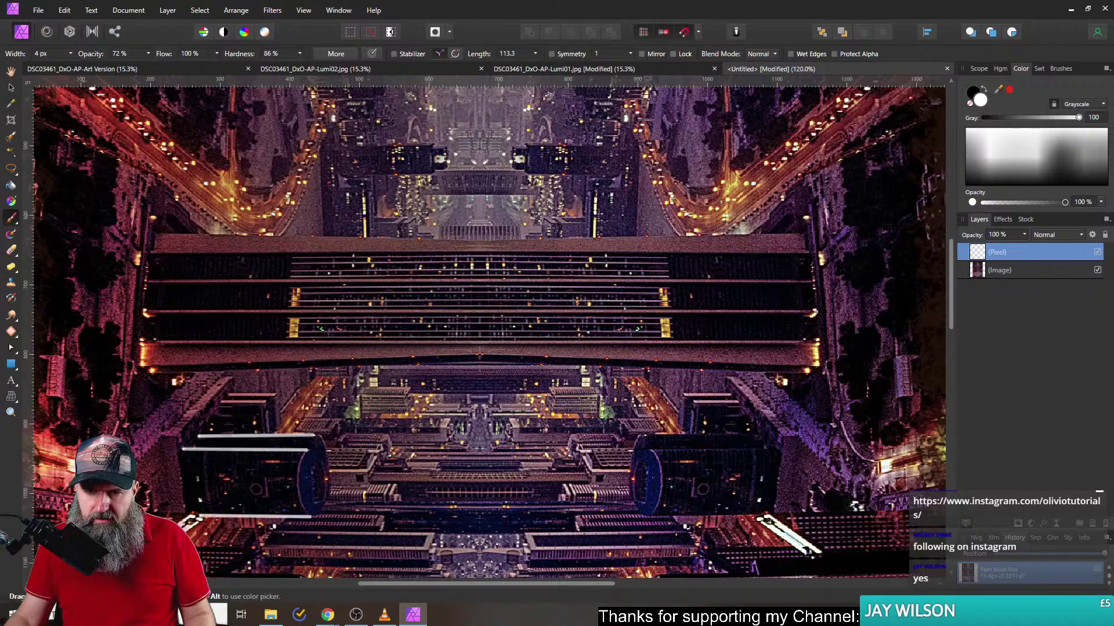
pyautogui.keyDown('shift'); pyautogui.click(814, 313); pyautogui.keyUp('shift')
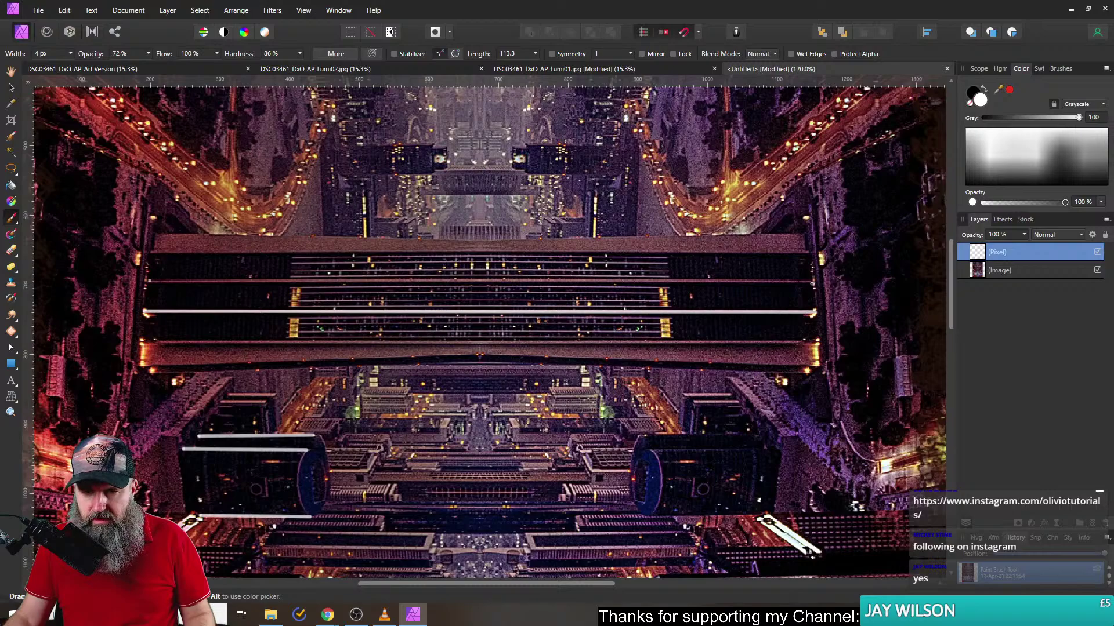
pyautogui.keyDown('shift'); pyautogui.click(811, 282); pyautogui.keyUp('shift')
# - Give the painted lines a light blue Outer Glow with a radius of 14.7 px
pyautogui.moveTo(421, 342); pyautogui.dragTo(547, 315)
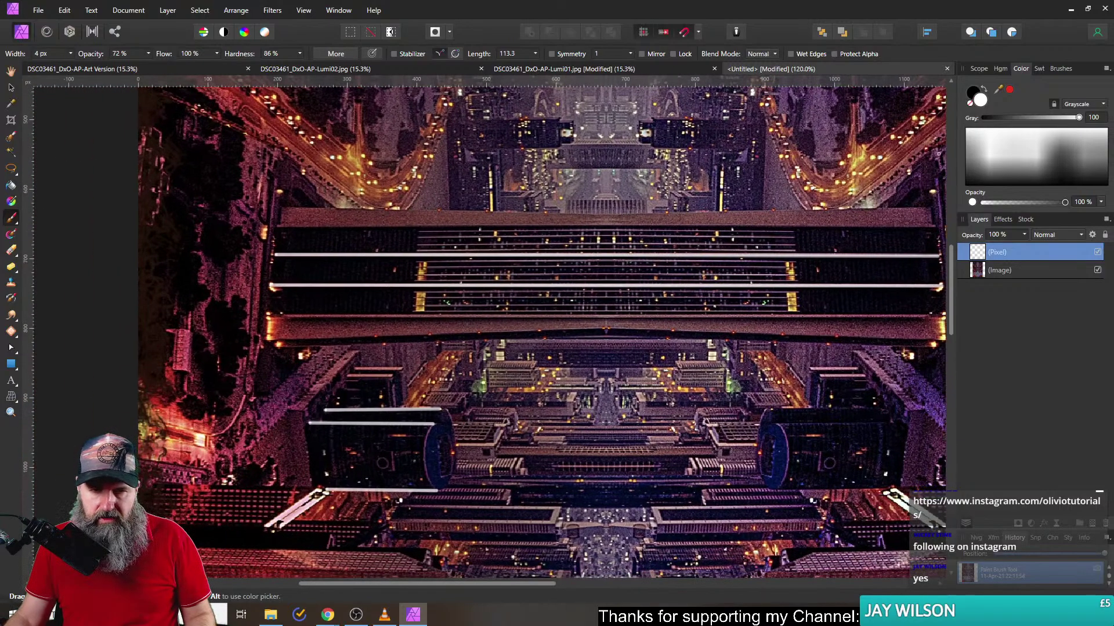
pyautogui.click(1004, 219)
pyautogui.click(989, 319)
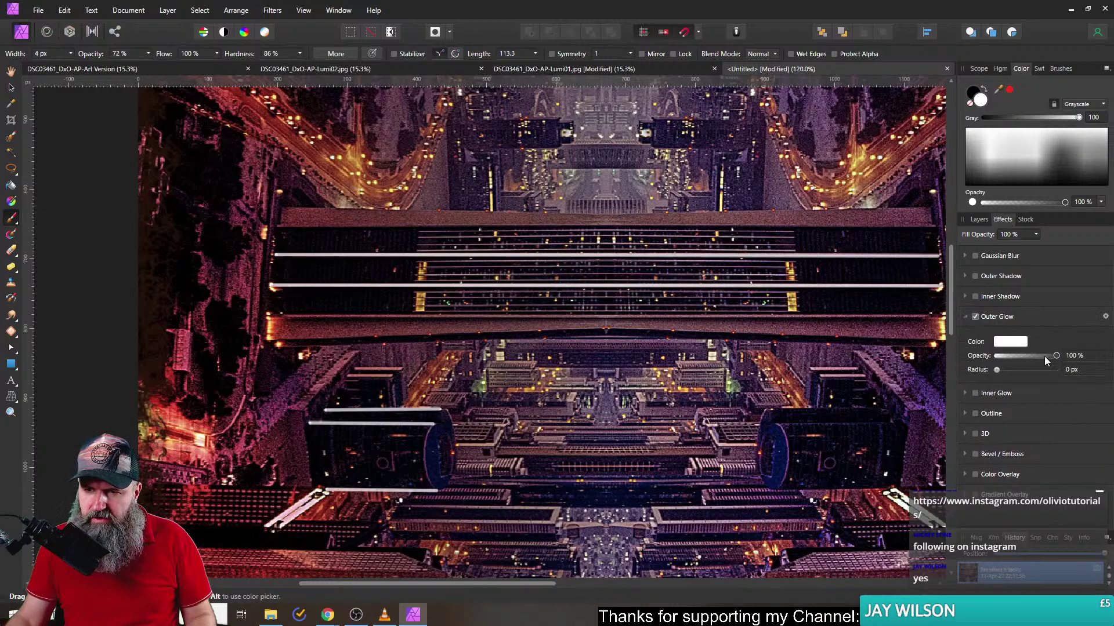
pyautogui.moveTo(997, 370); pyautogui.dragTo(1024, 370)
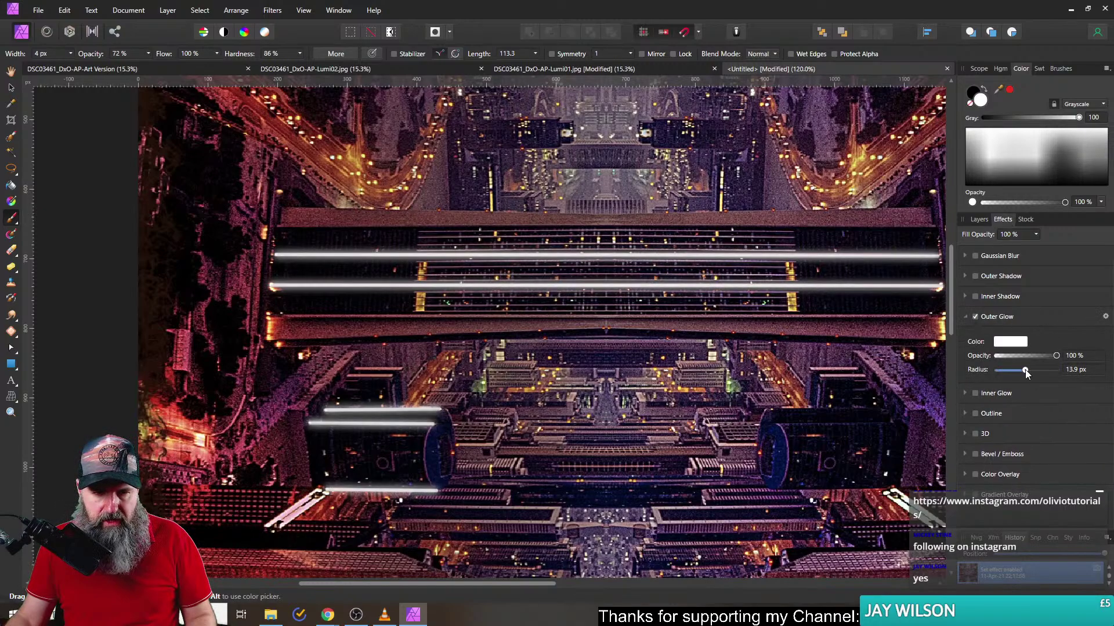
pyautogui.click(1004, 342)
pyautogui.click(975, 410)
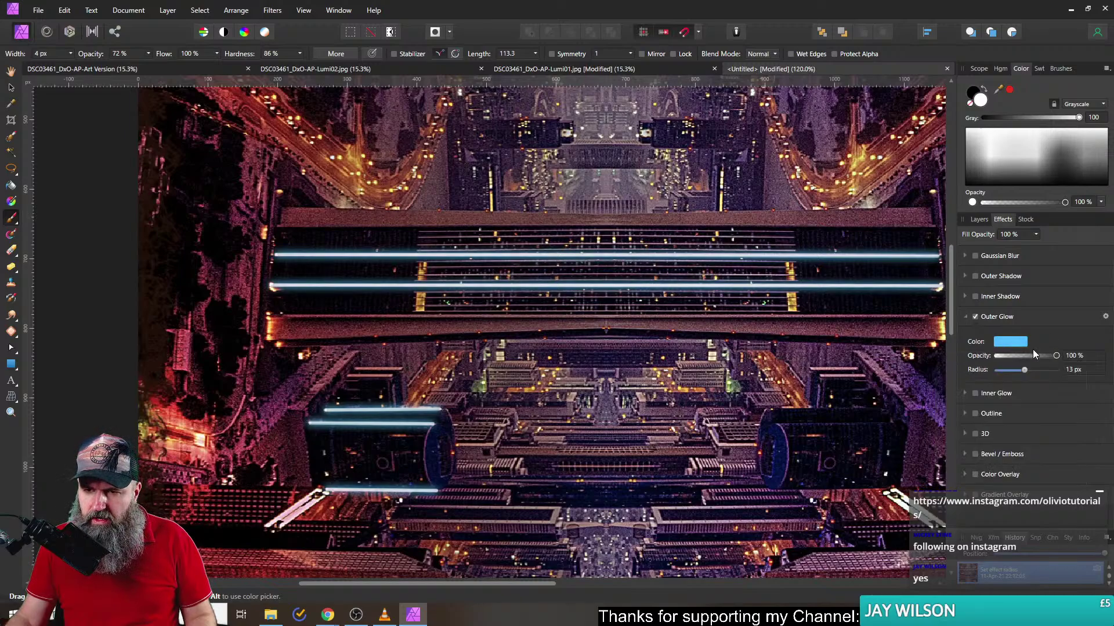
pyautogui.moveTo(1025, 370); pyautogui.dragTo(1026, 370)
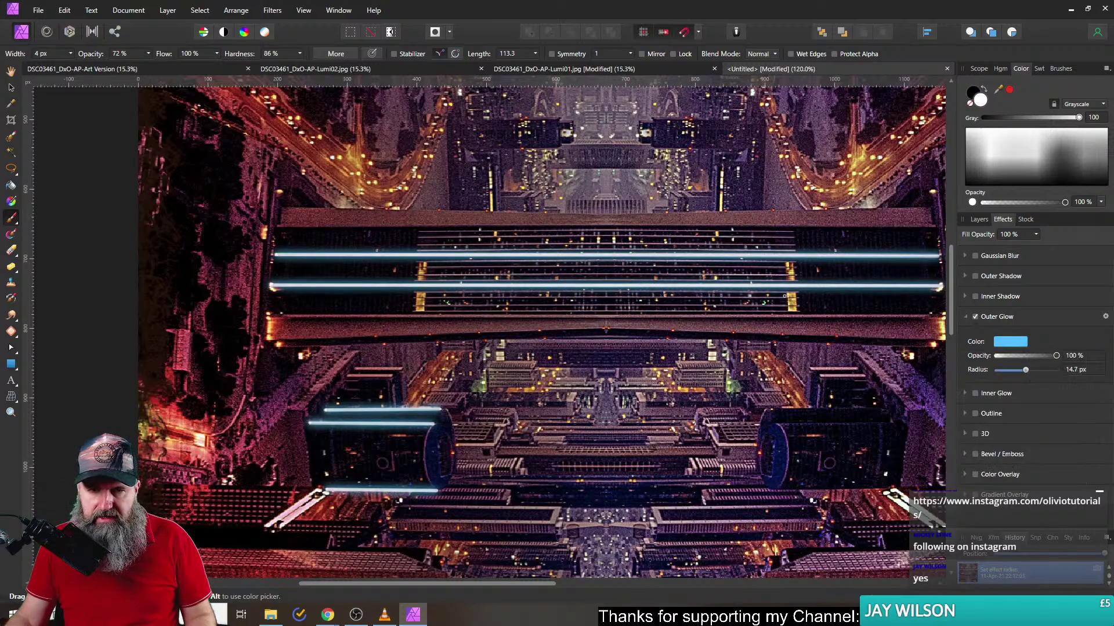
# - Raise the Outer Glow's intensity and reduce its radius to 9.7 px in the detailed layer effects
pyautogui.click(1105, 316)
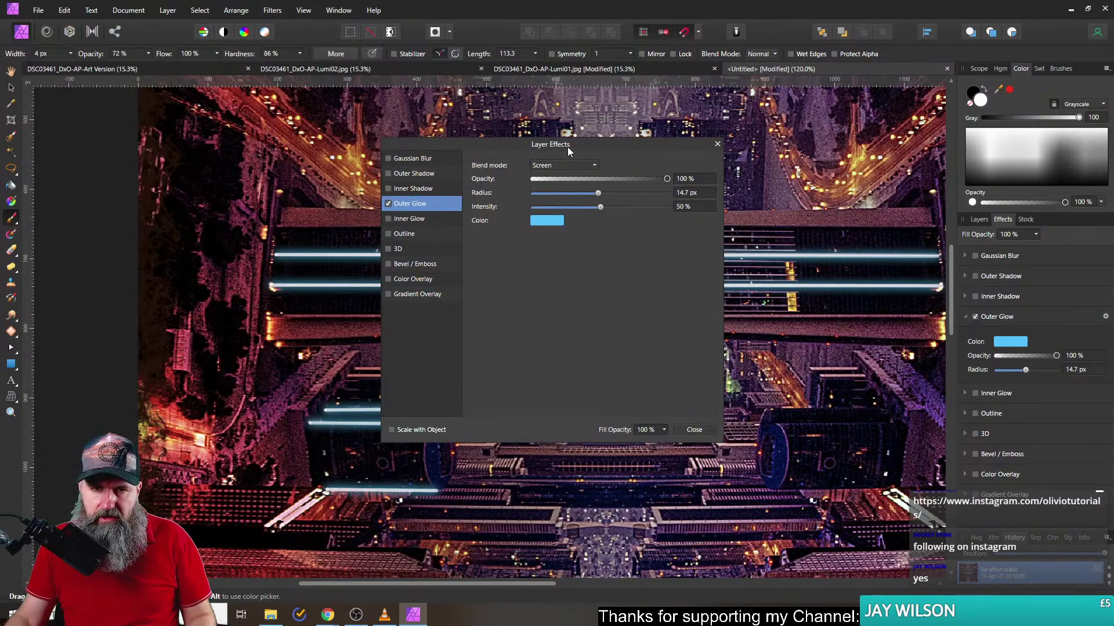
pyautogui.moveTo(572, 145); pyautogui.dragTo(808, 178)
pyautogui.moveTo(837, 242)
pyautogui.mouseDown()
pyautogui.moveTo(879, 242)
pyautogui.moveTo(803, 242)
pyautogui.moveTo(879, 240)
pyautogui.moveTo(816, 229)
pyautogui.moveTo(826, 225)
pyautogui.mouseUp()
pyautogui.click(954, 177)
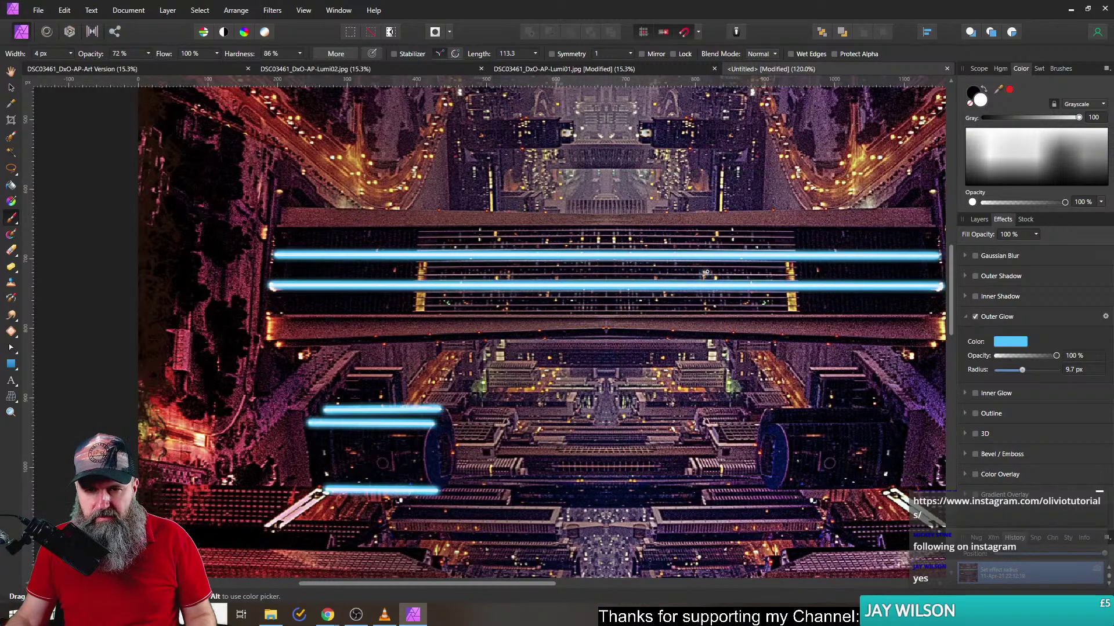
# - Check the glowing lines against the whole picture and close the untitled document without saving
pyautogui.hotkey('ctrl', '0')
pyautogui.scroll(2, 710, 293)
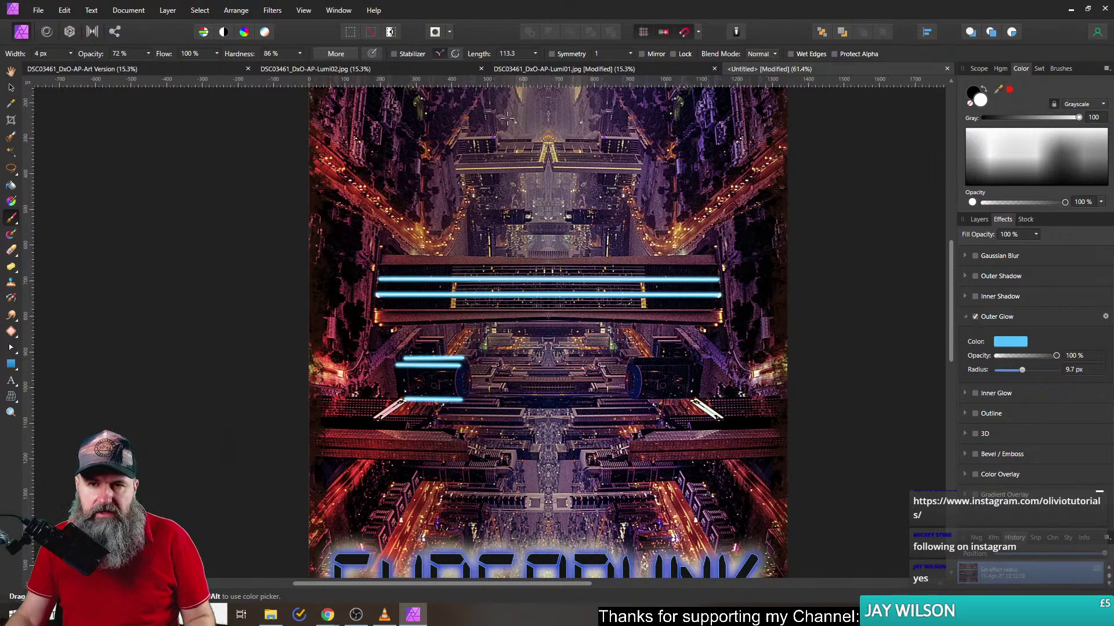
pyautogui.hotkey('ctrl', 'w')
pyautogui.click(552, 316)
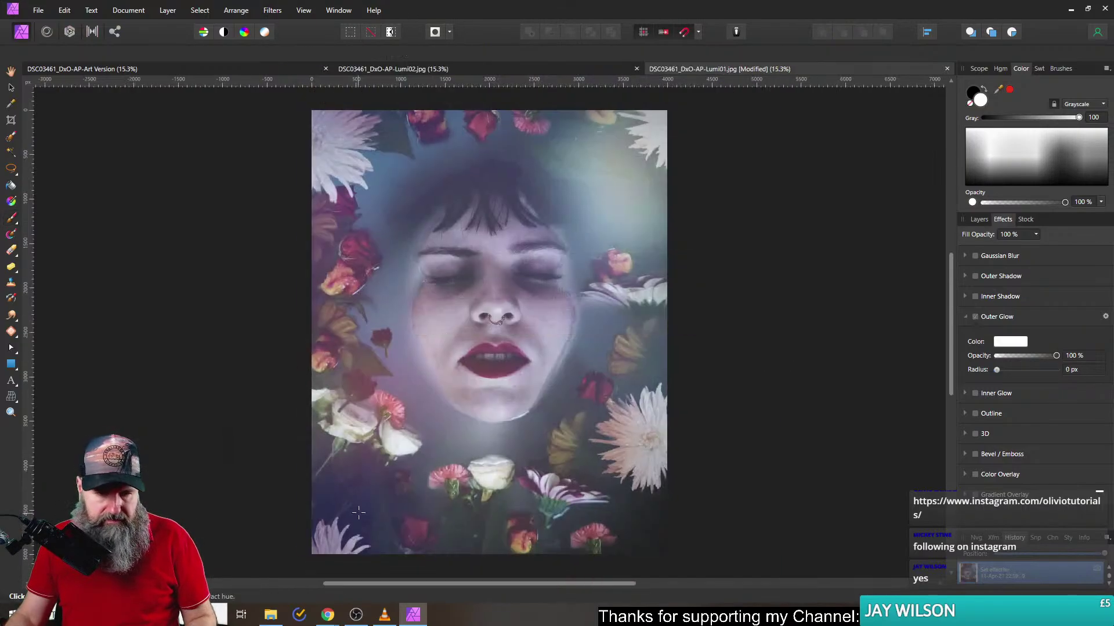
# - Switch back to Facebook in Chrome, close the Cyberpunk 3028 photo and continue to the next week 14 entries
pyautogui.moveTo(327, 615)
pyautogui.click(229, 592)
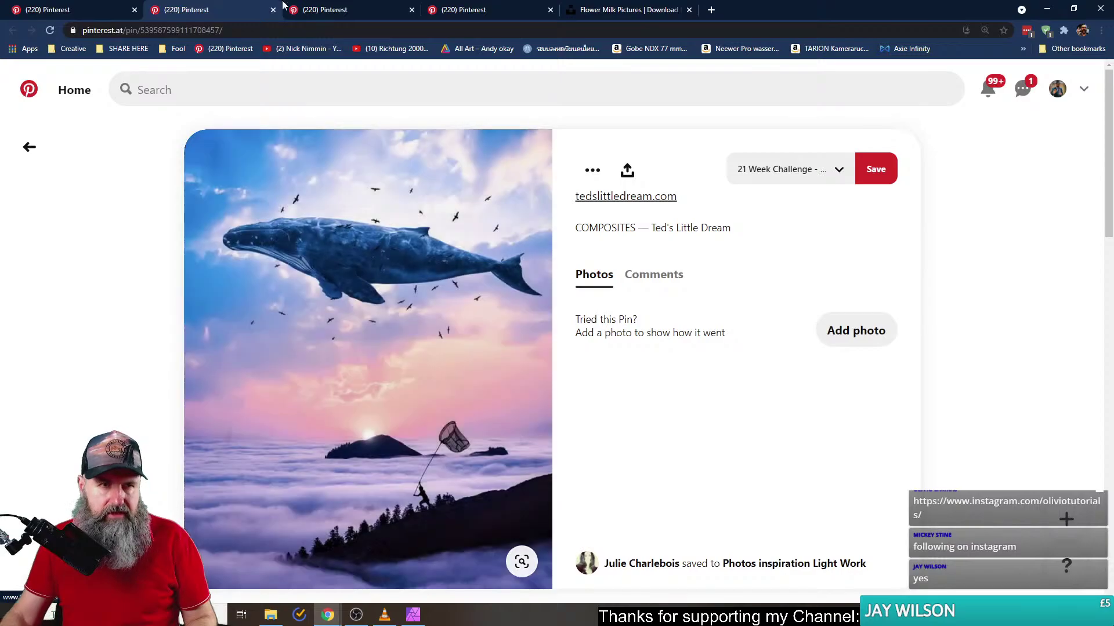
pyautogui.hotkey('alt', 'Left')
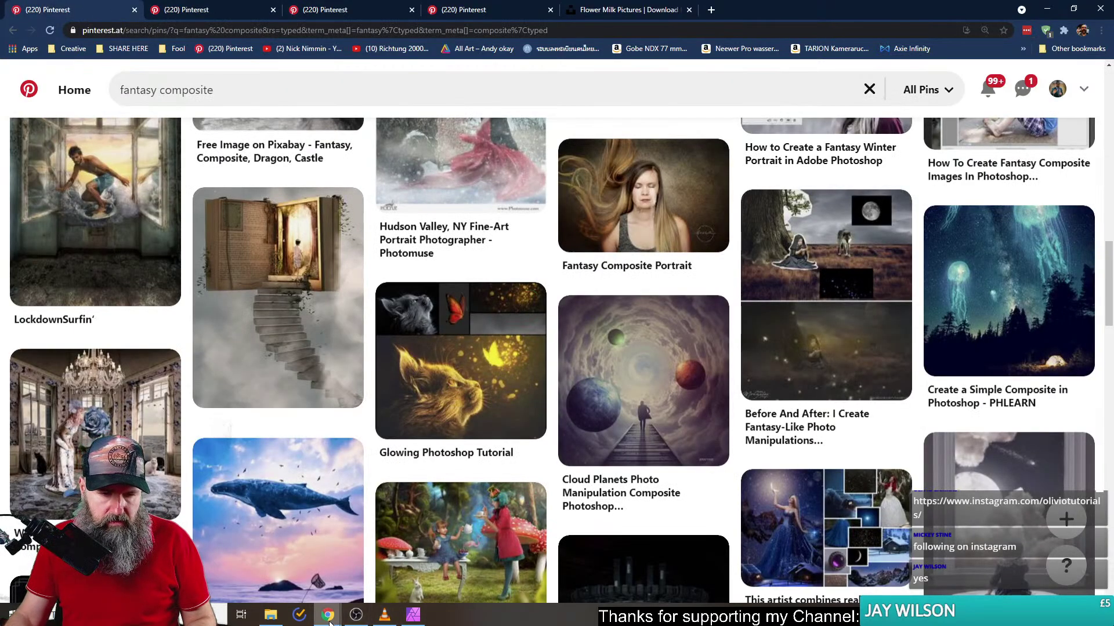
pyautogui.moveTo(328, 615)
pyautogui.click(402, 584)
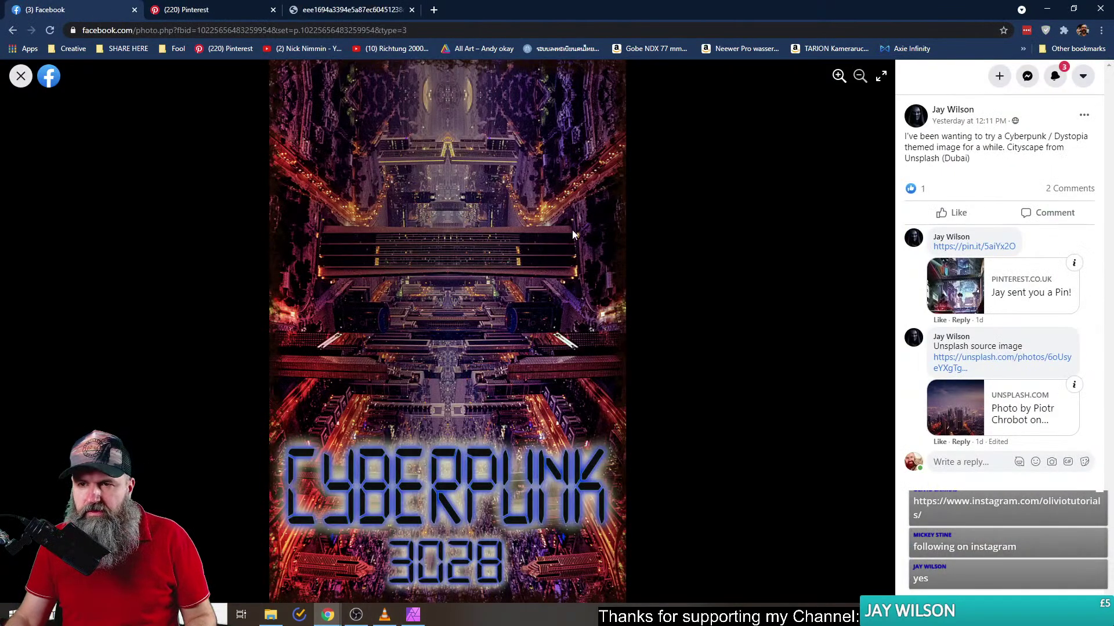
pyautogui.click(21, 76)
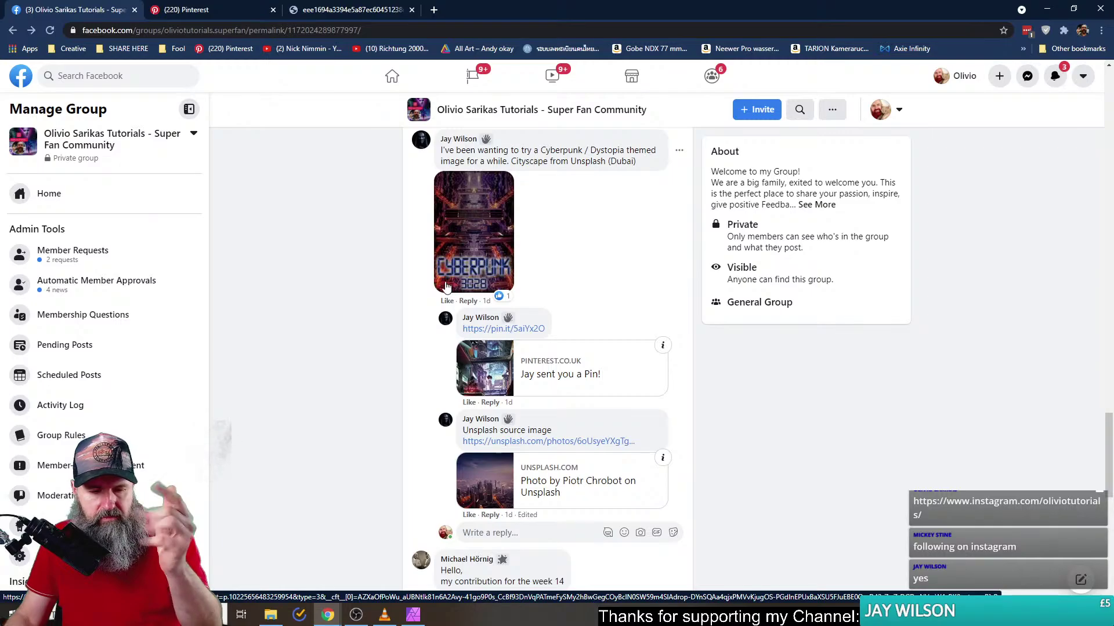
pyautogui.scroll(-6, 367, 368)
pyautogui.scroll(-4, 318, 358)
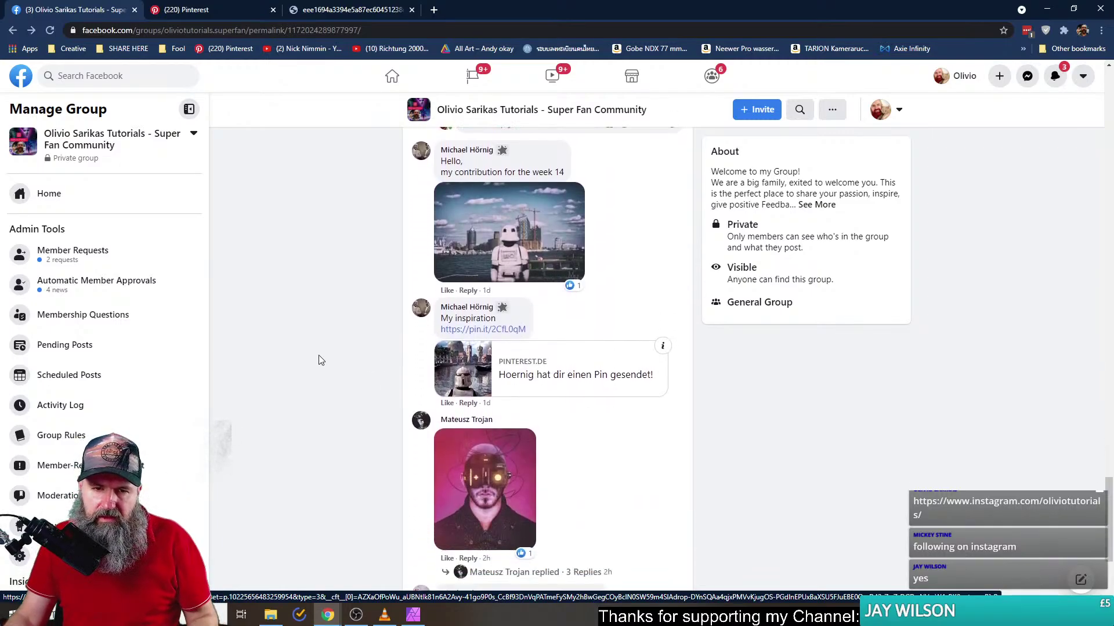
# - Open the stormtrooper harbour entry's Pinterest inspiration link and its full-size photo in new tabs
pyautogui.scroll(6, 318, 352)
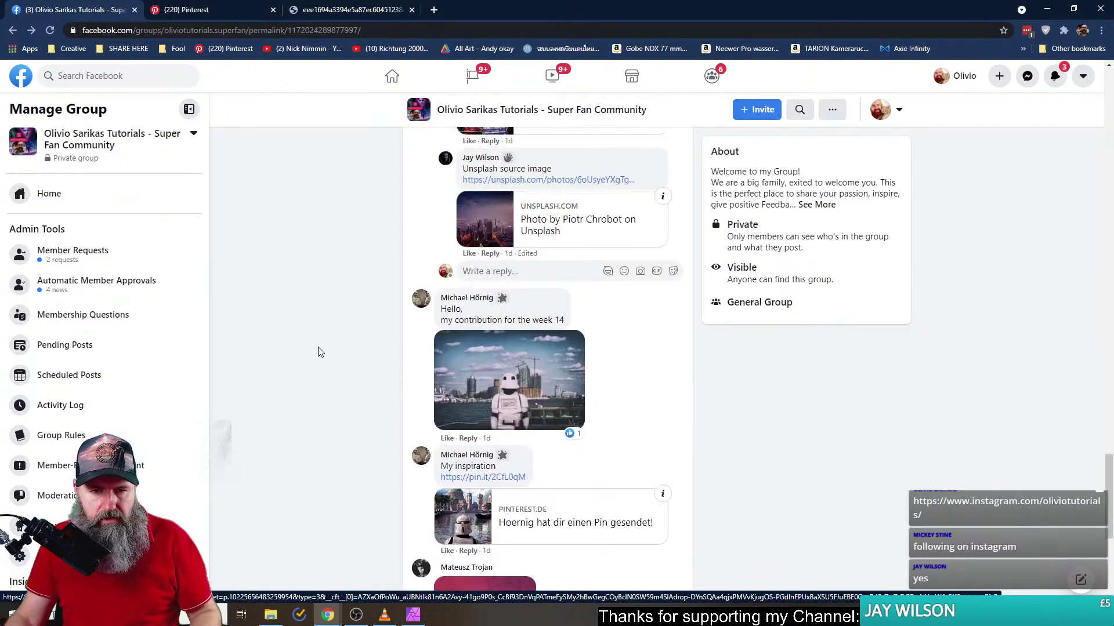
pyautogui.scroll(-2, 317, 352)
pyautogui.rightClick(504, 367)
pyautogui.click(551, 375)
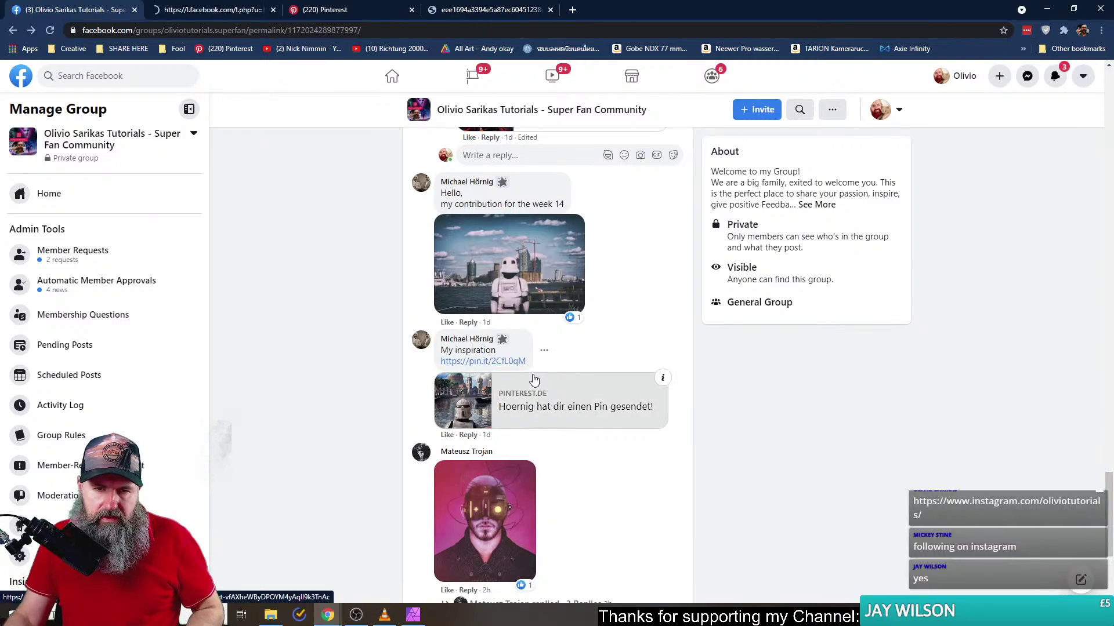
pyautogui.rightClick(486, 270)
pyautogui.click(523, 276)
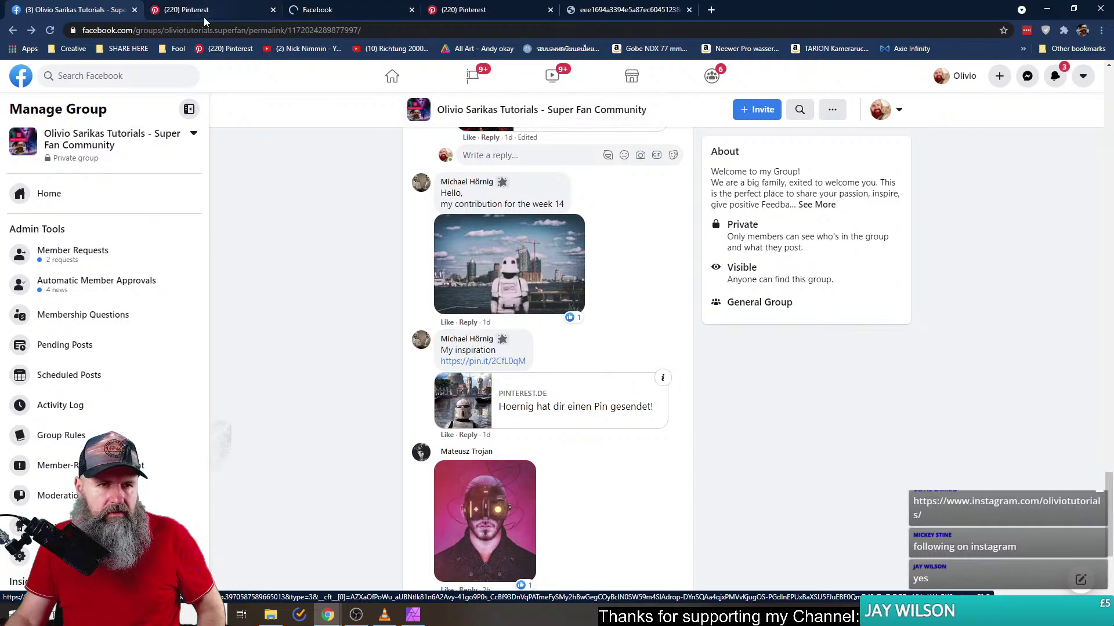
# - Compare the clone trooper pin on Pinterest with the stormtrooper harbour photo submitted for week 14
pyautogui.click(209, 16)
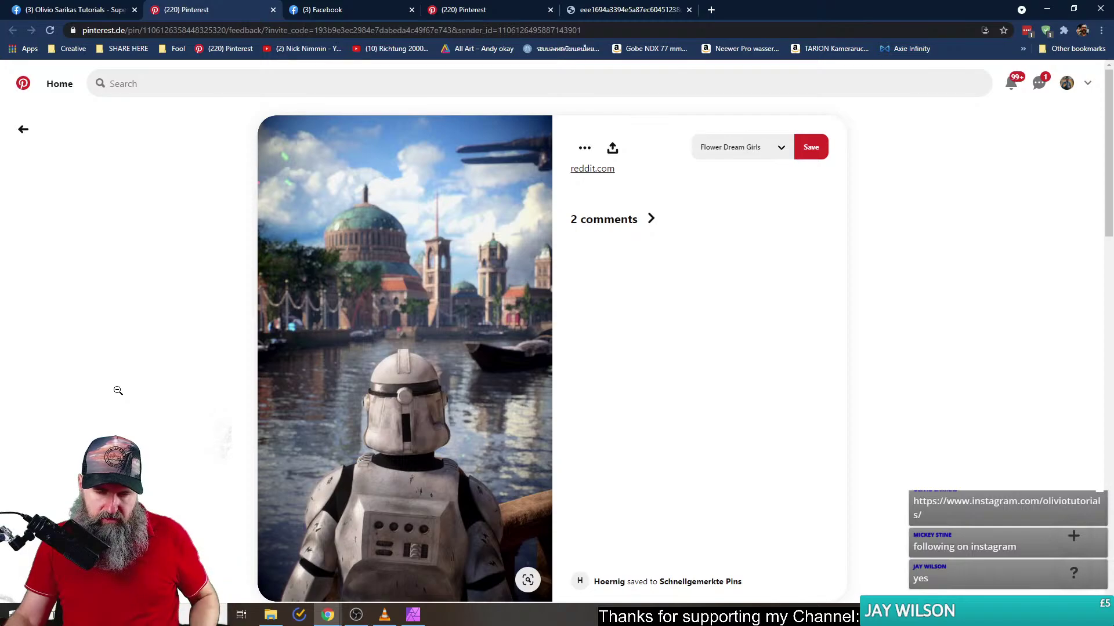
pyautogui.scroll(-3, 118, 390)
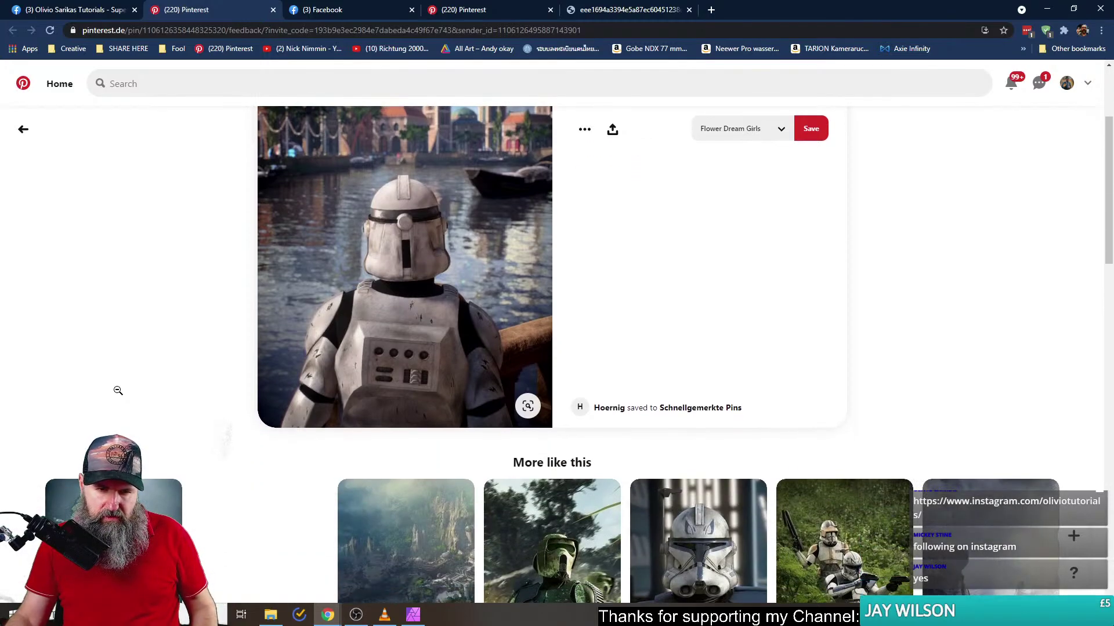
pyautogui.scroll(3, 118, 390)
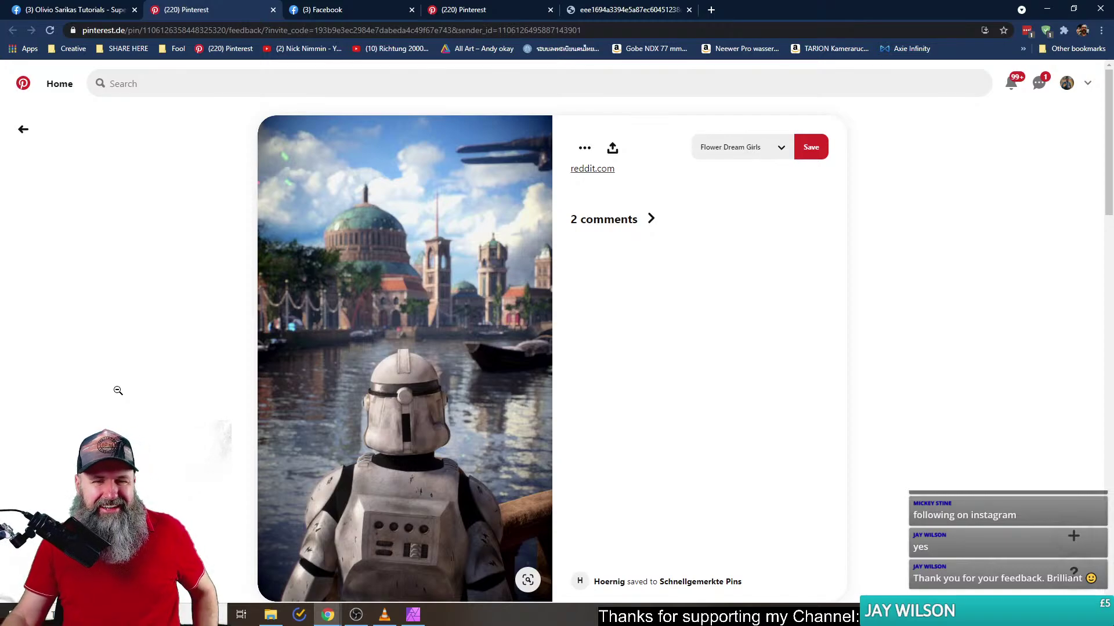
pyautogui.click(325, 10)
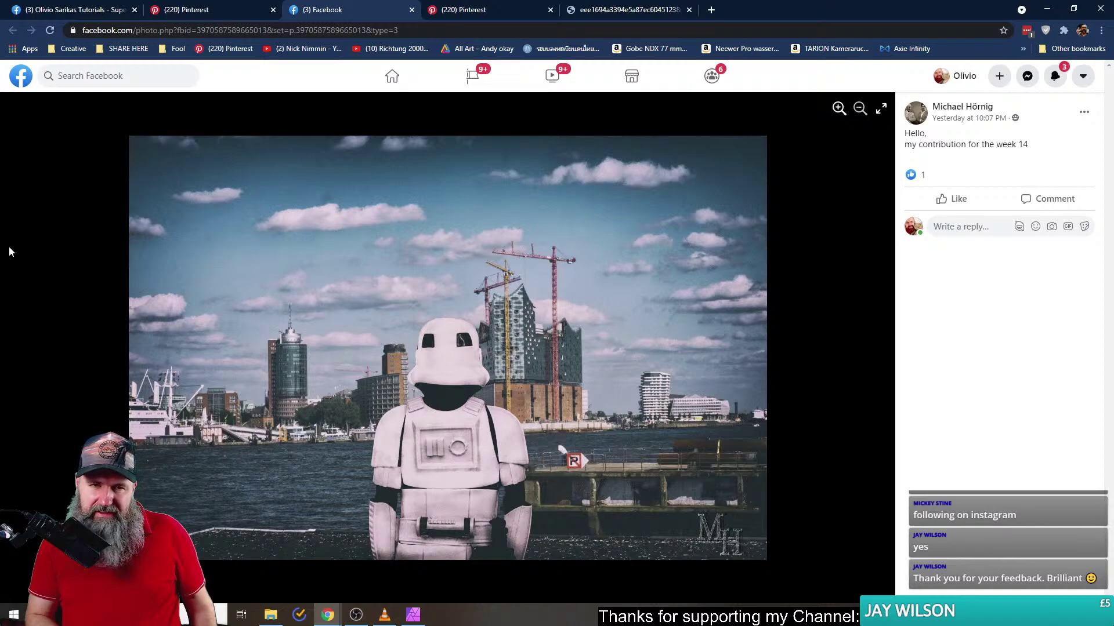
pyautogui.click(218, 16)
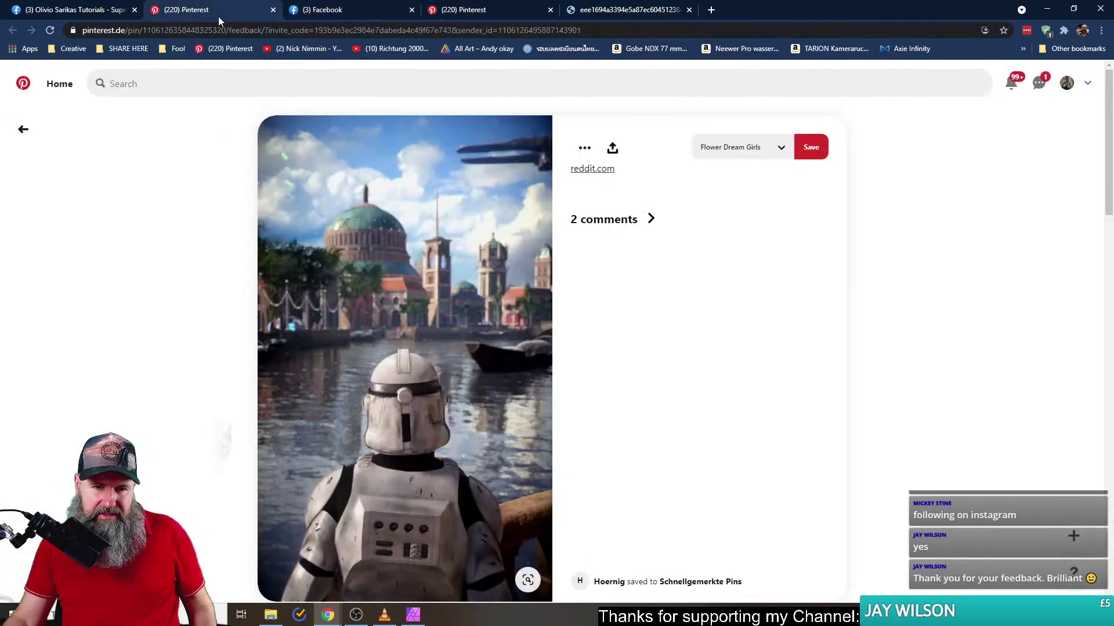
pyautogui.click(319, 13)
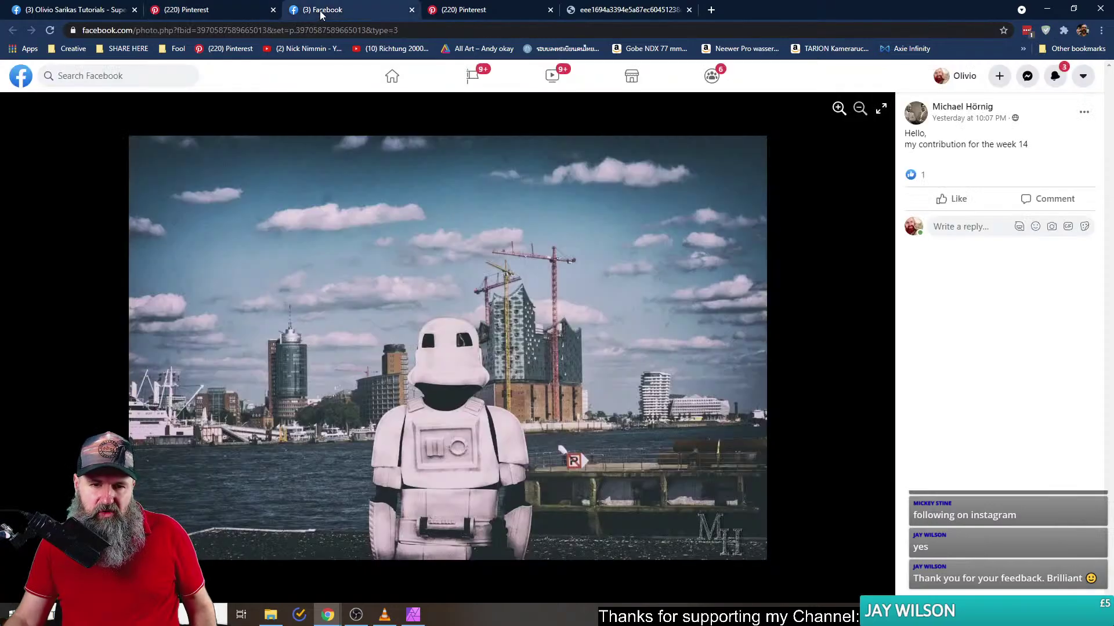
pyautogui.click(224, 11)
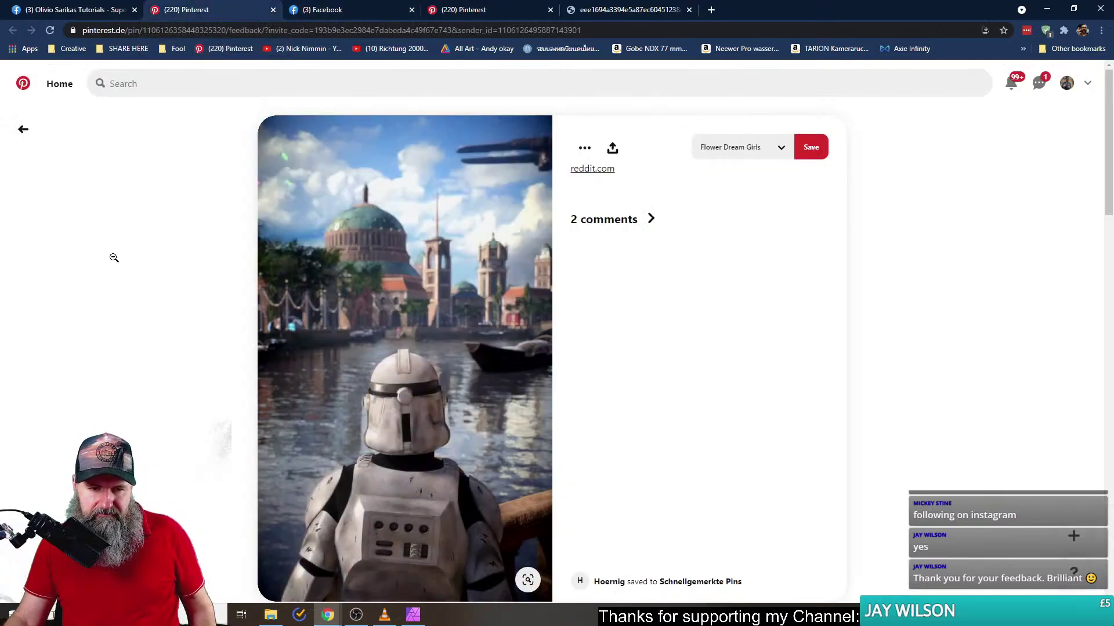
# - Open the clone trooper pin's image by itself in a new tab and compare its composition with the stormtrooper entry
pyautogui.rightClick(269, 237)
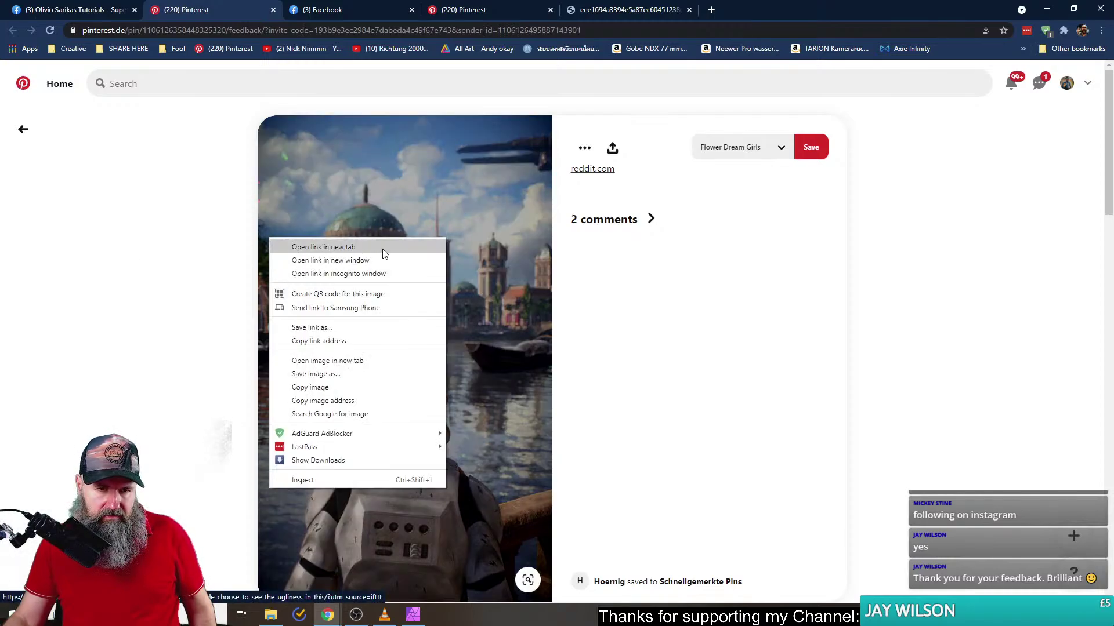
pyautogui.click(364, 361)
pyautogui.click(328, 12)
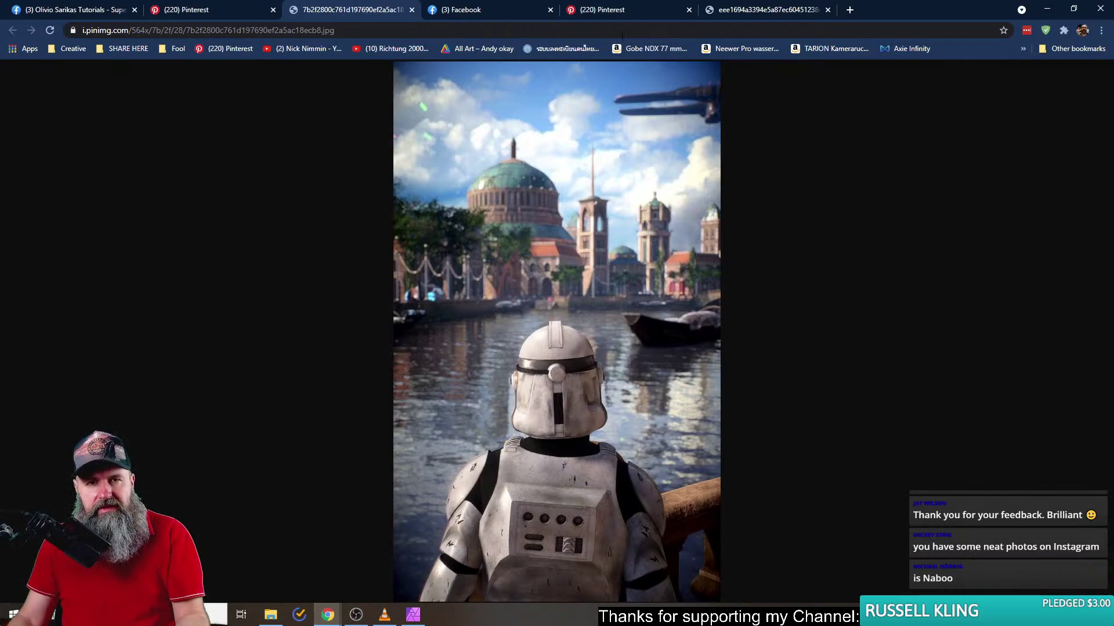
pyautogui.click(507, 9)
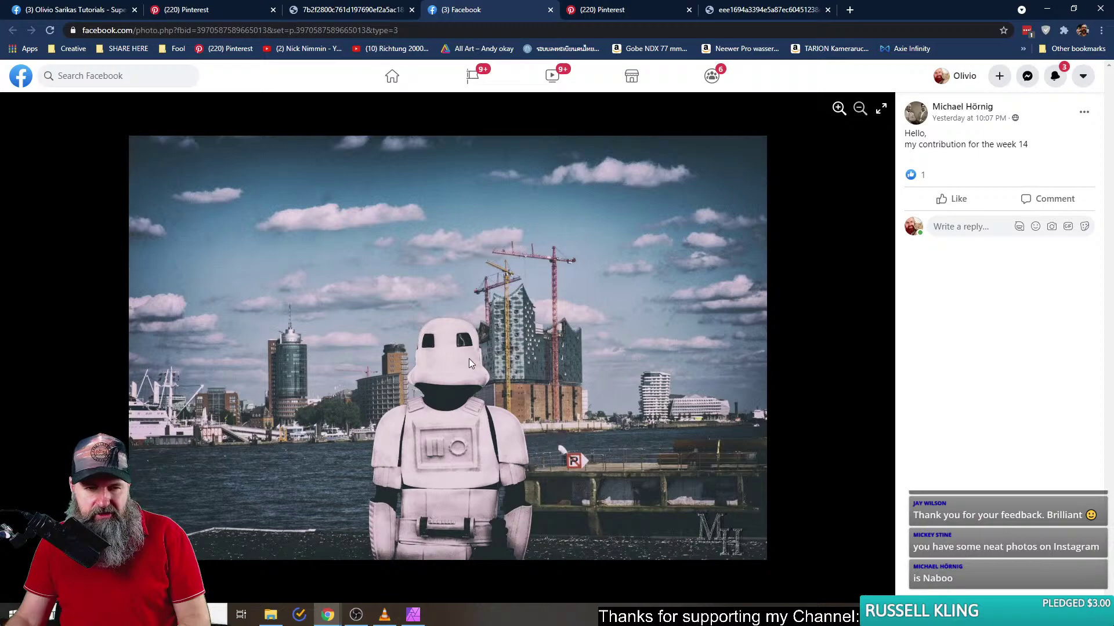
pyautogui.hotkey('ctrl', 'shift', 'Tab')
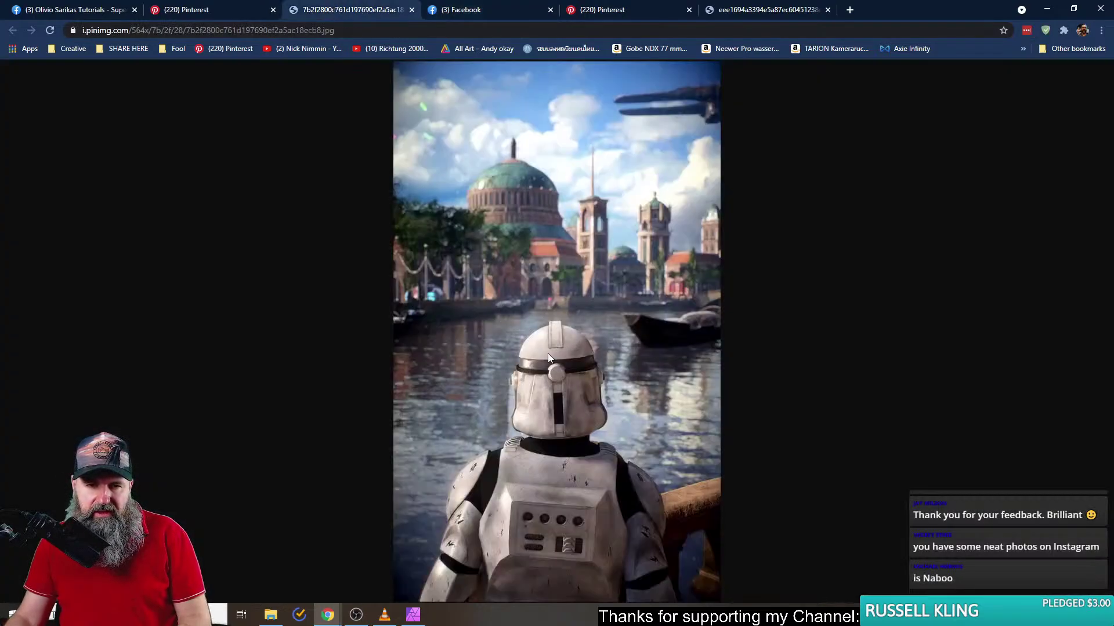
pyautogui.hotkey('ctrl', 'Tab')
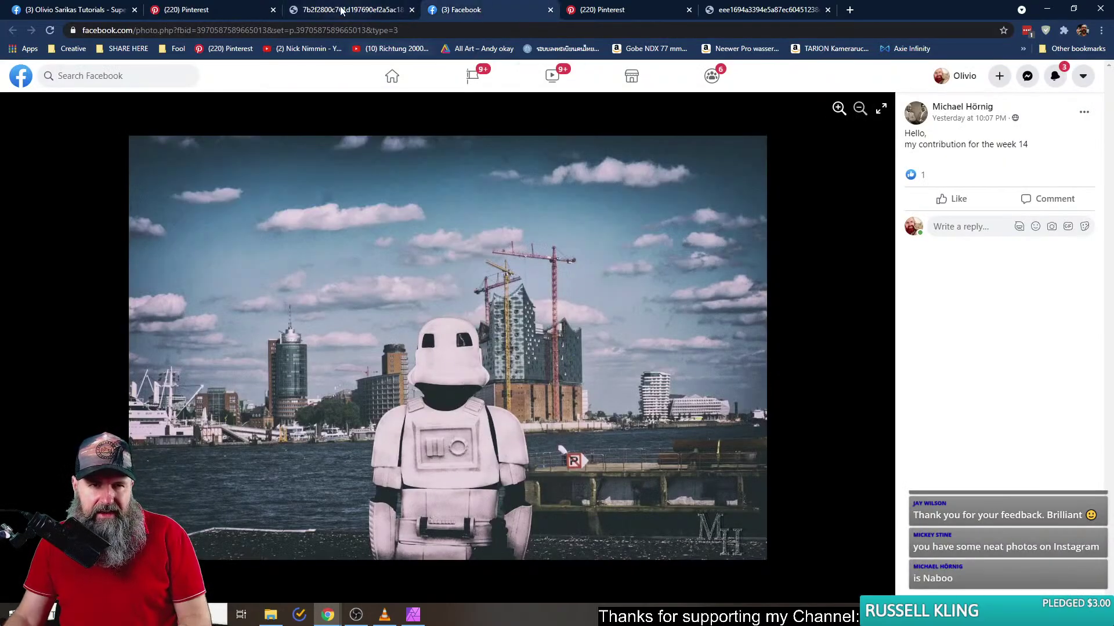
pyautogui.hotkey('ctrl', 'shift', 'Tab')
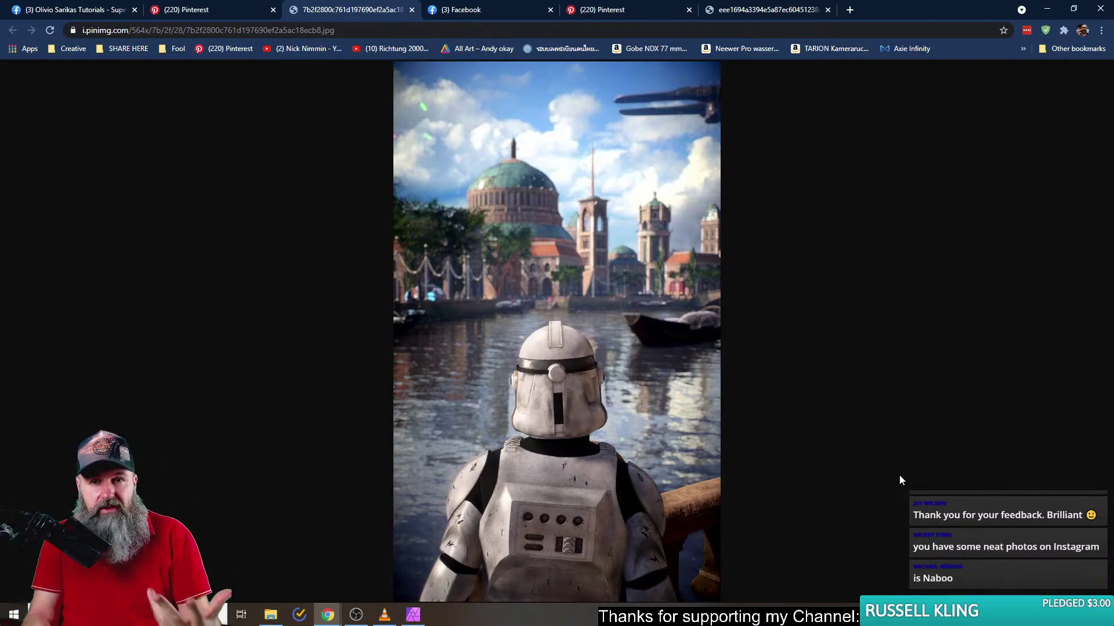
# - Look up the German word "Sehnsucht" in the LEO German-English dictionary in a new tab, and close that tab
pyautogui.click(849, 10)
pyautogui.write('d')
pyautogui.press('Return')
pyautogui.write('sehsucht')
pyautogui.press('Return')
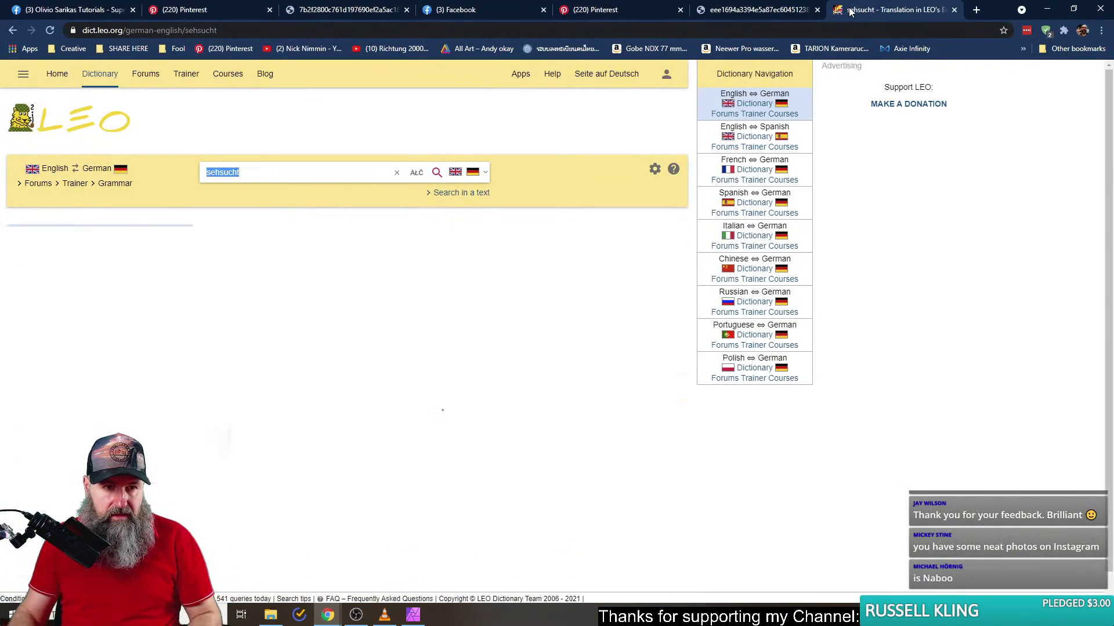
pyautogui.click(502, 284)
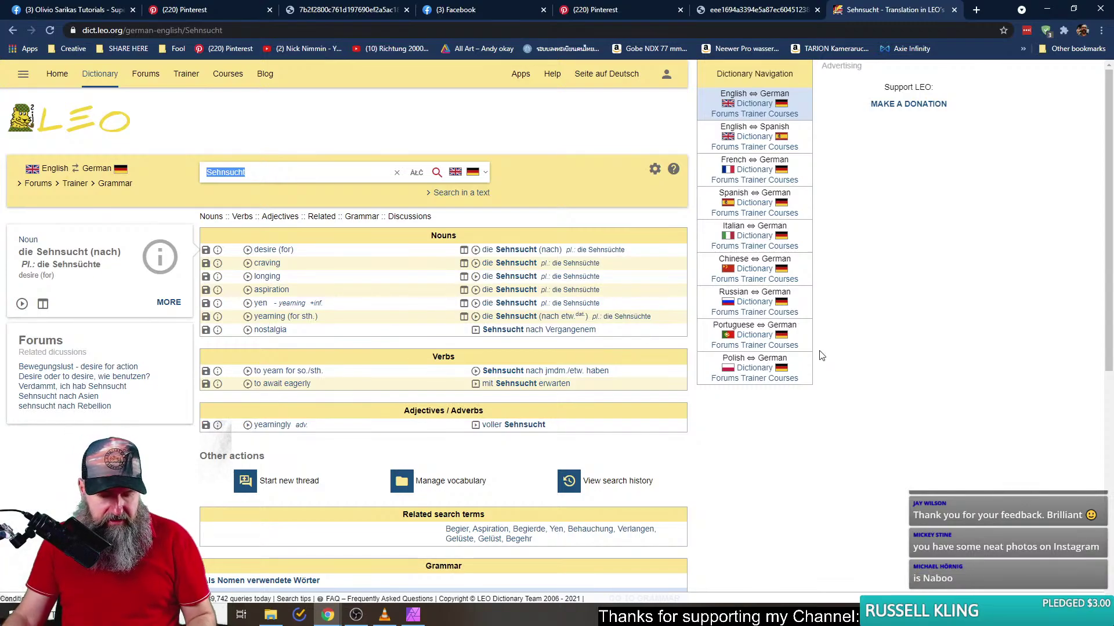
pyautogui.hotkey('ctrl', 'w')
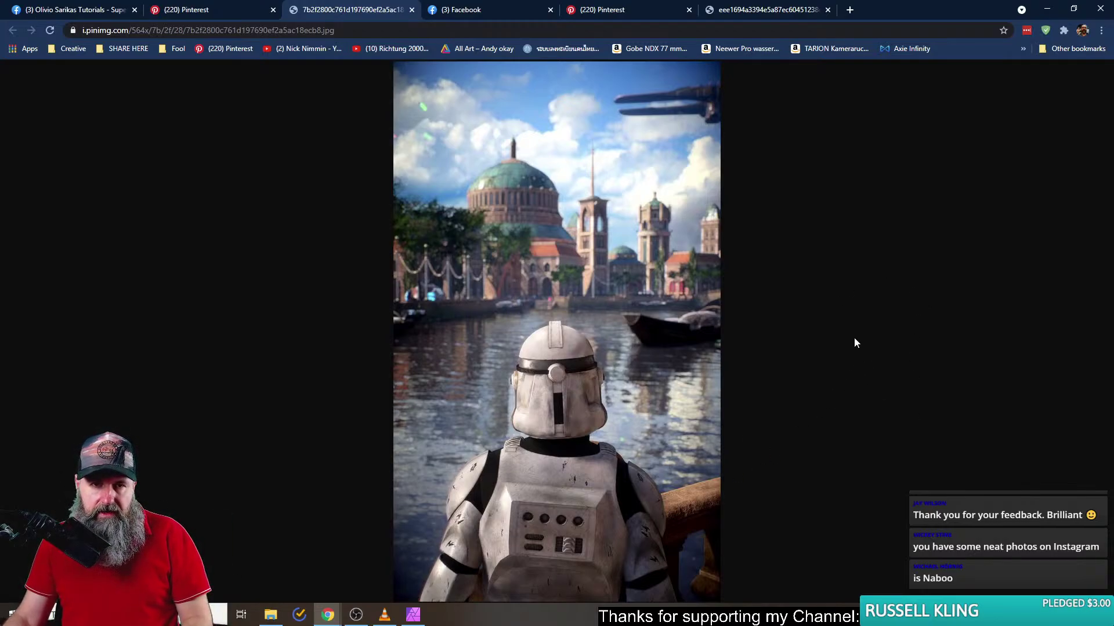
# - Check the submitted stormtrooper photo's background and mood once more against the enlarged source image
pyautogui.click(451, 12)
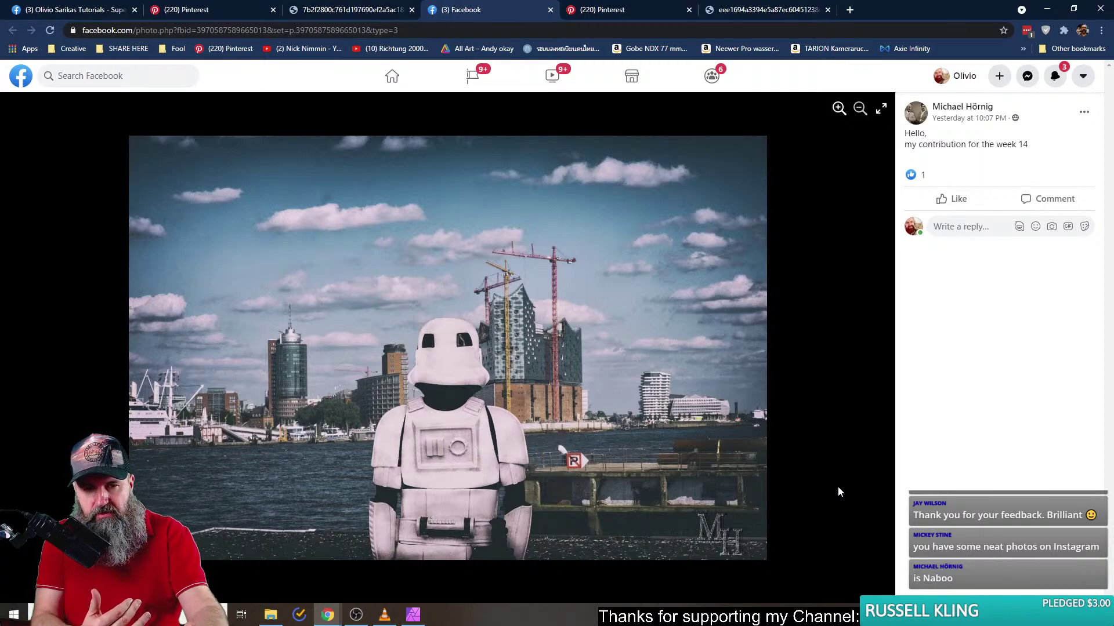
pyautogui.click(368, 8)
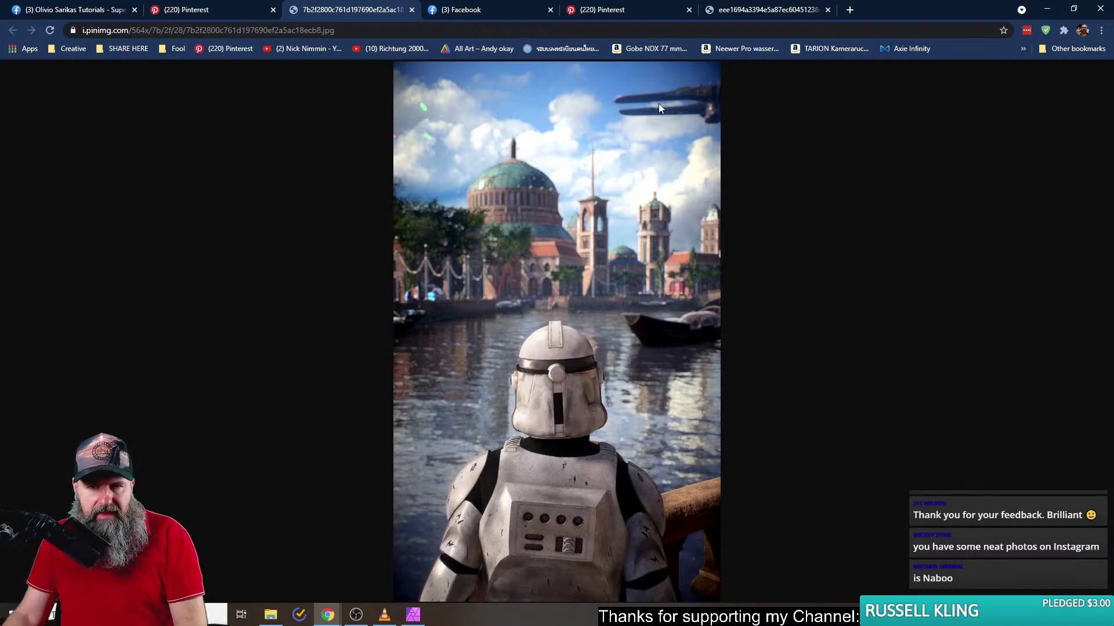
pyautogui.click(450, 11)
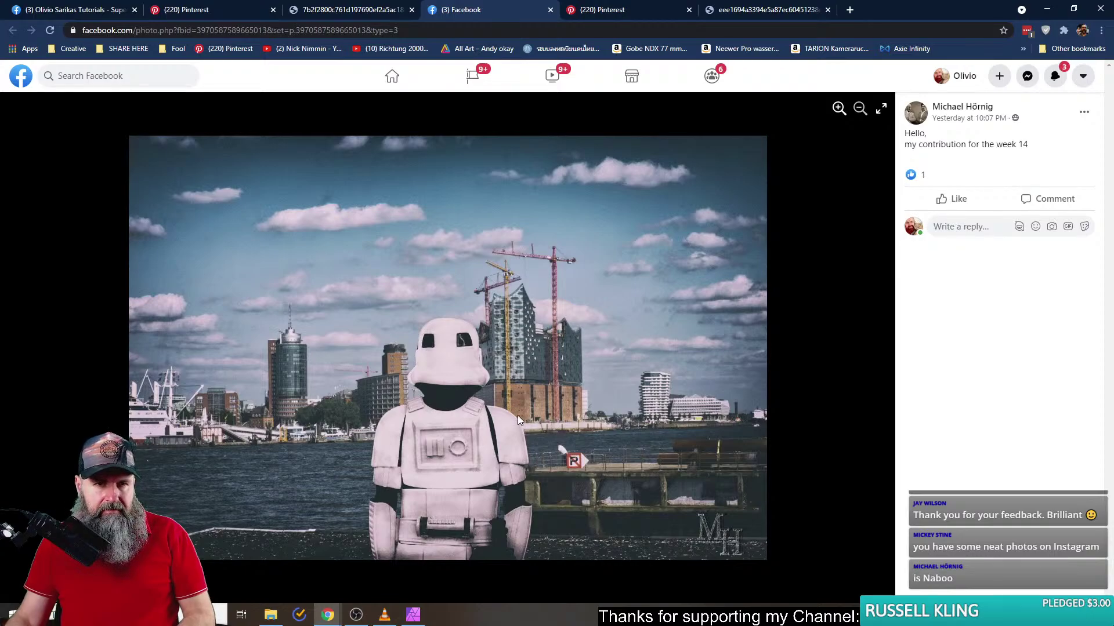
pyautogui.click(363, 10)
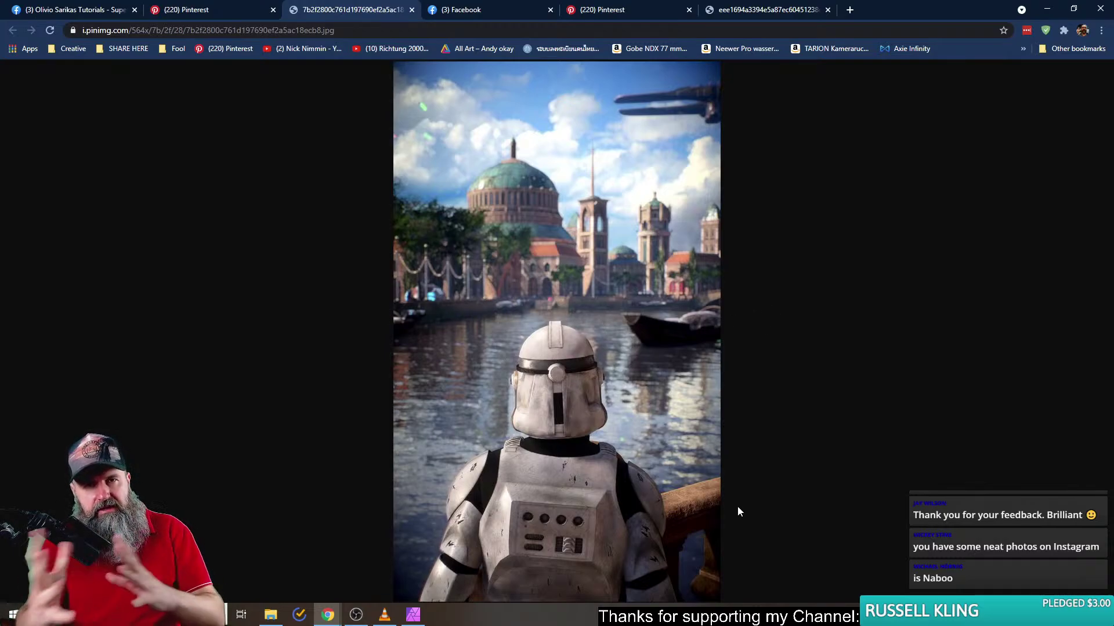
# - Browse the Star Wars pins related to the clone trooper image on Pinterest, examining their composition and style
pyautogui.click(224, 11)
pyautogui.scroll(-4, 175, 315)
pyautogui.scroll(-8, 175, 316)
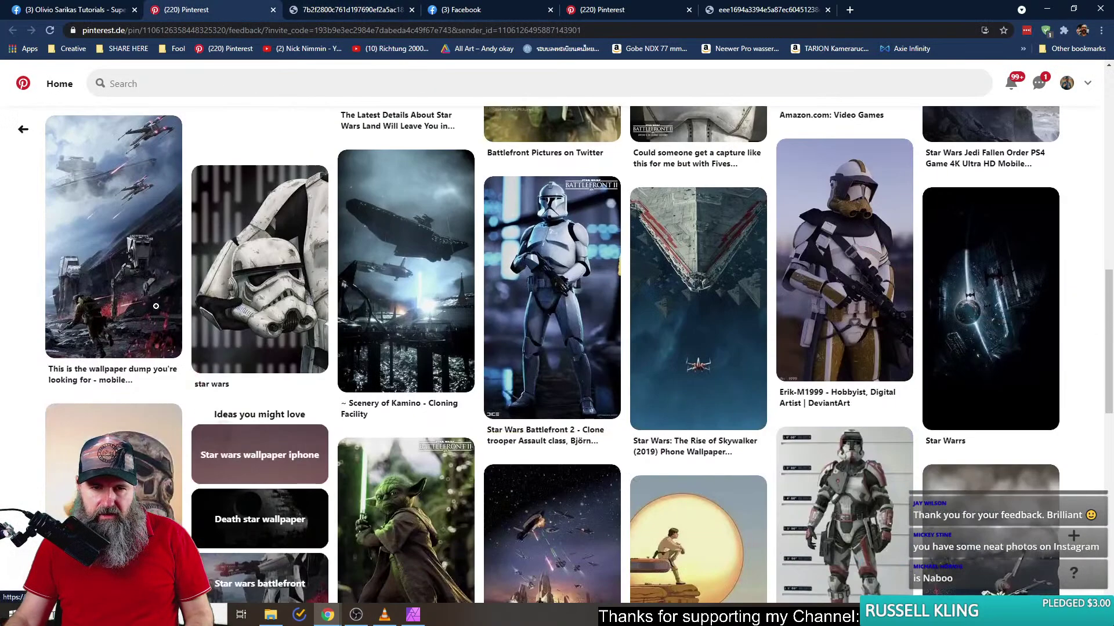
pyautogui.scroll(7, 168, 311)
pyautogui.scroll(-1, 155, 303)
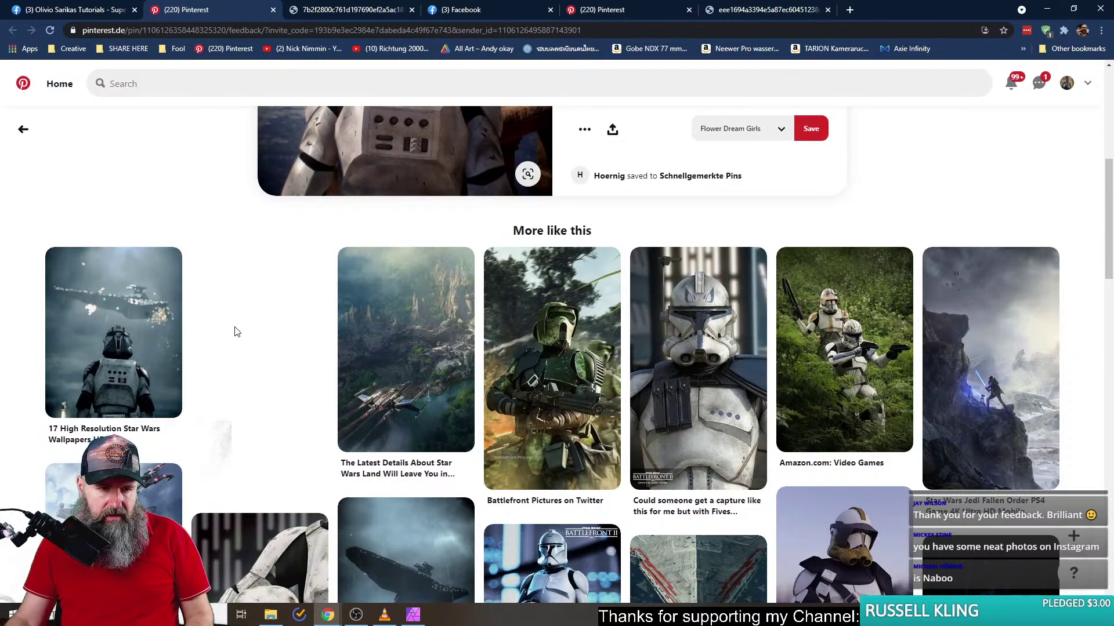
pyautogui.scroll(-4, 235, 332)
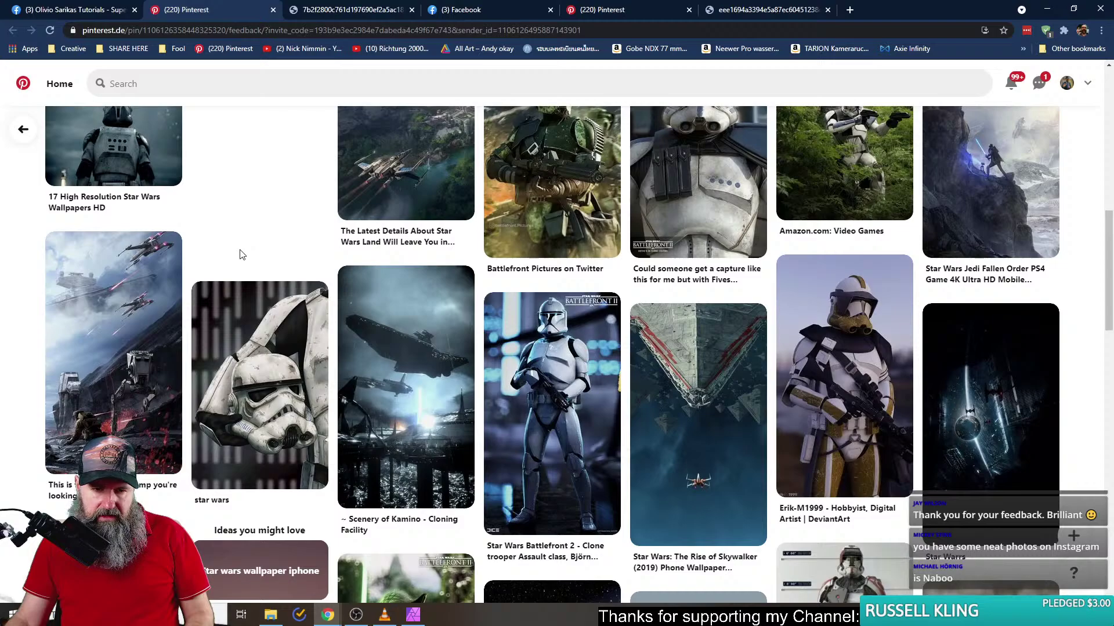
pyautogui.scroll(-7, 239, 256)
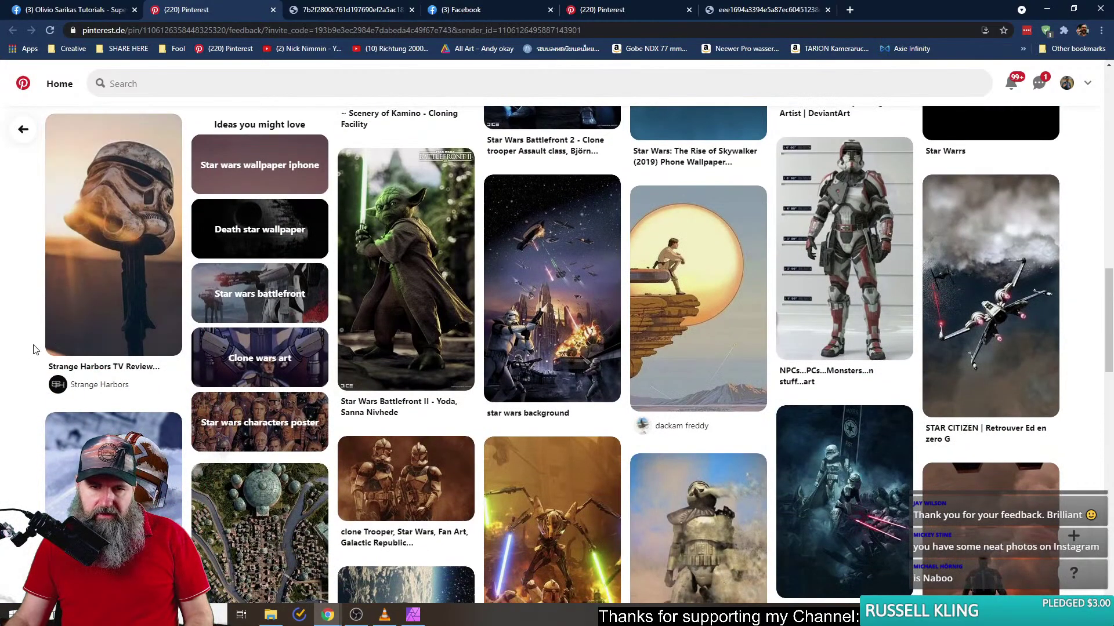
pyautogui.scroll(-4, 33, 348)
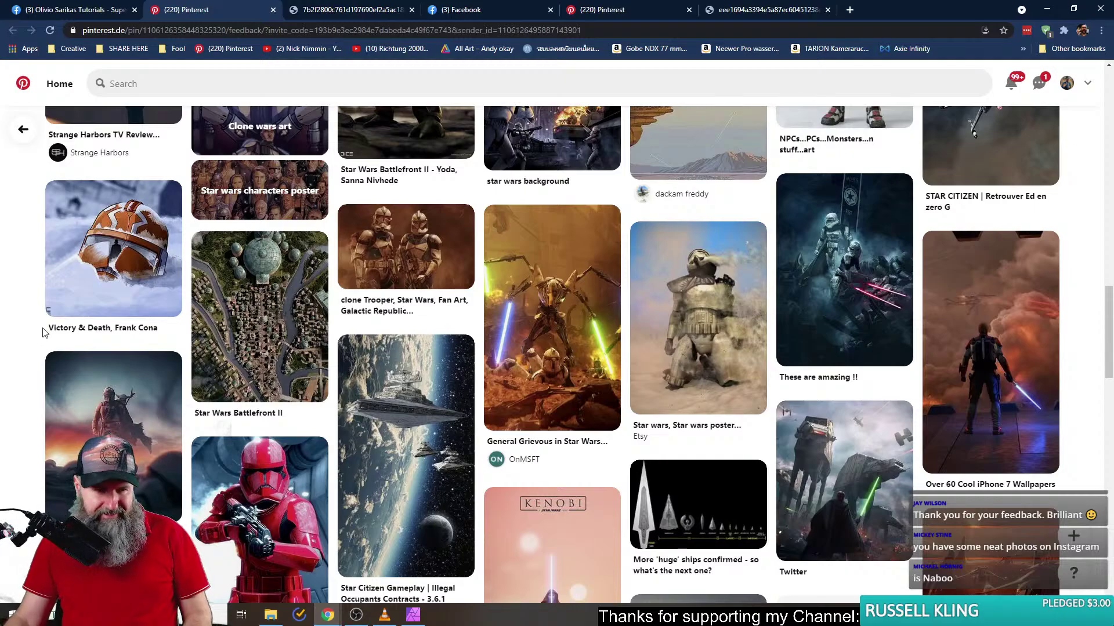
pyautogui.scroll(-3, 20, 324)
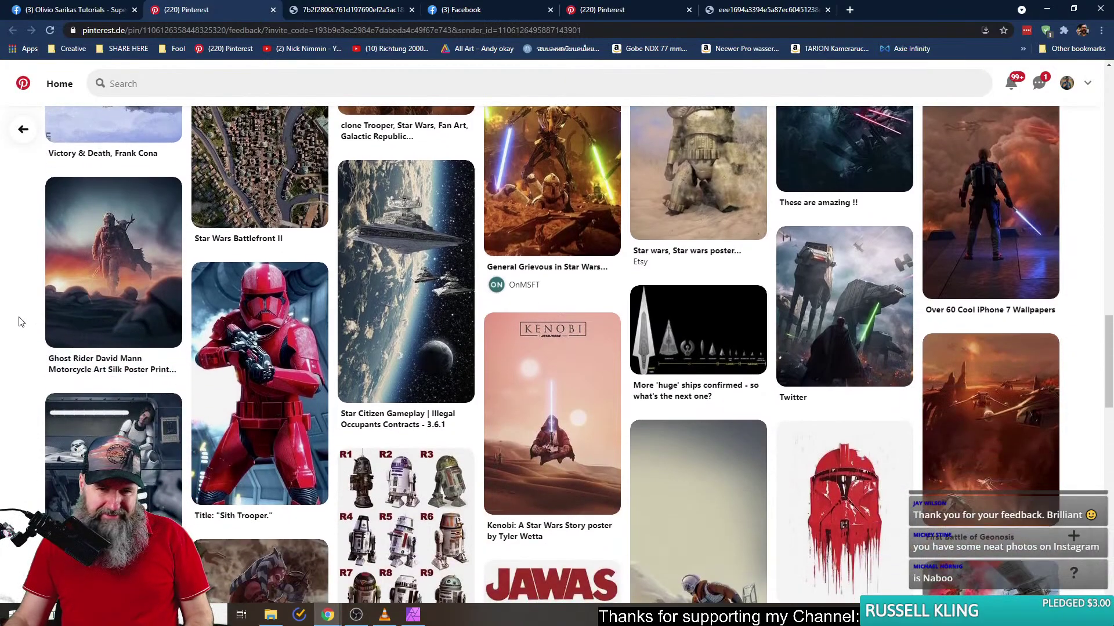
pyautogui.scroll(-4, 21, 322)
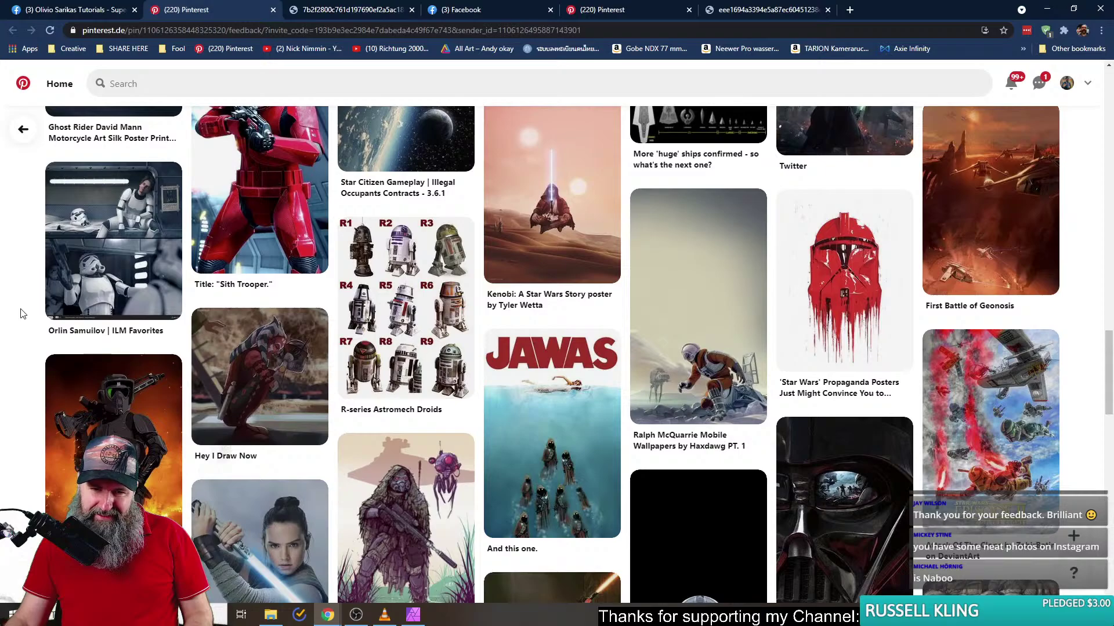
pyautogui.scroll(-5, 20, 314)
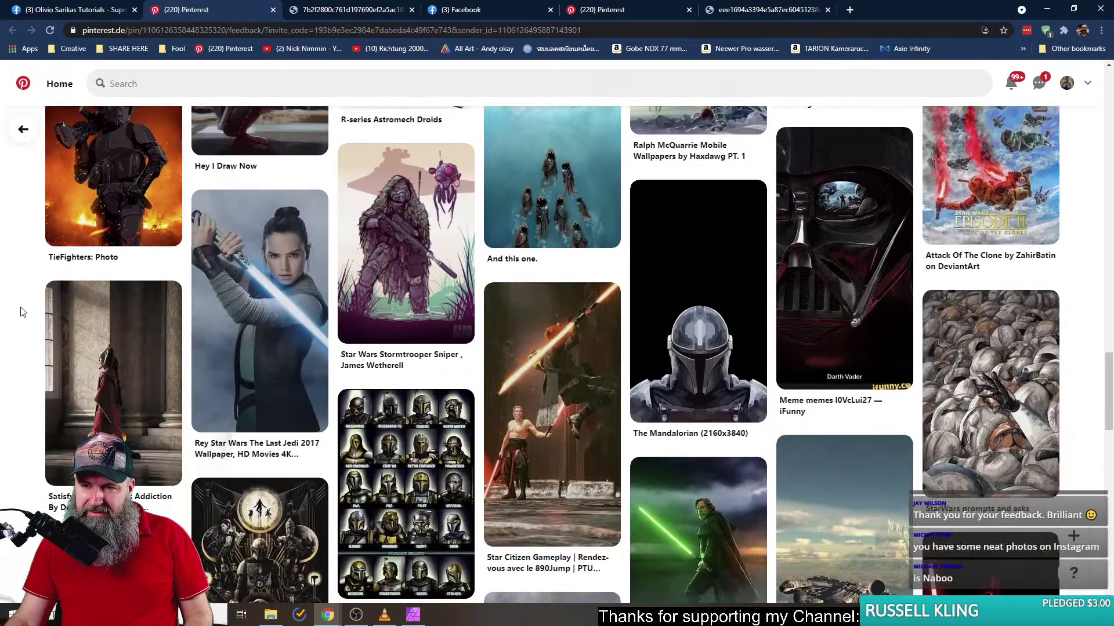
pyautogui.scroll(-6, 21, 310)
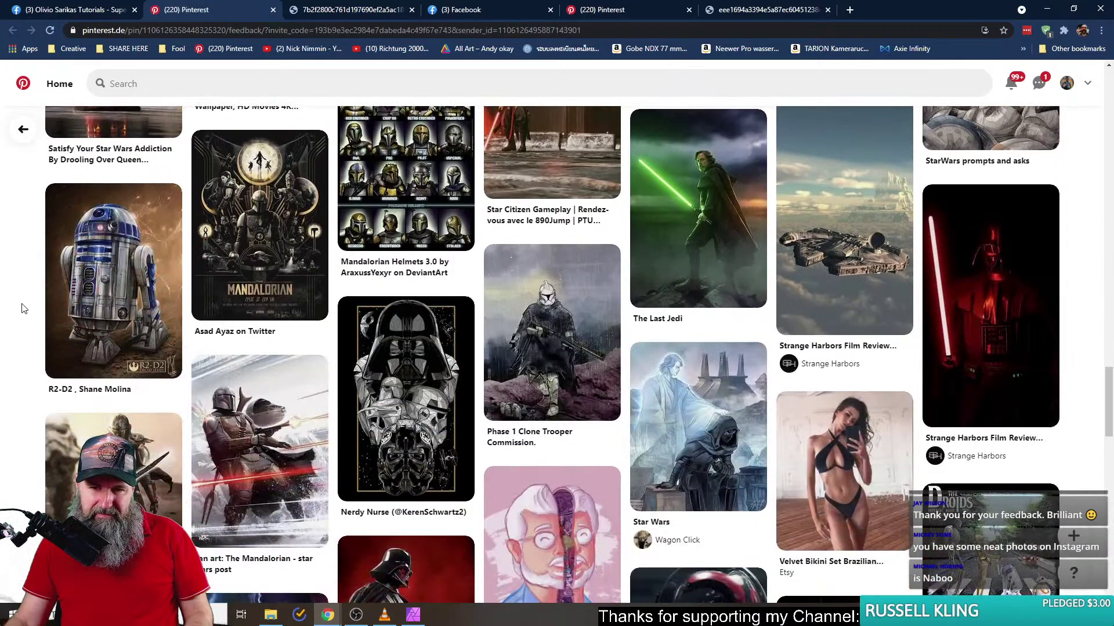
pyautogui.scroll(-5, 23, 308)
pyautogui.scroll(-5, 23, 308)
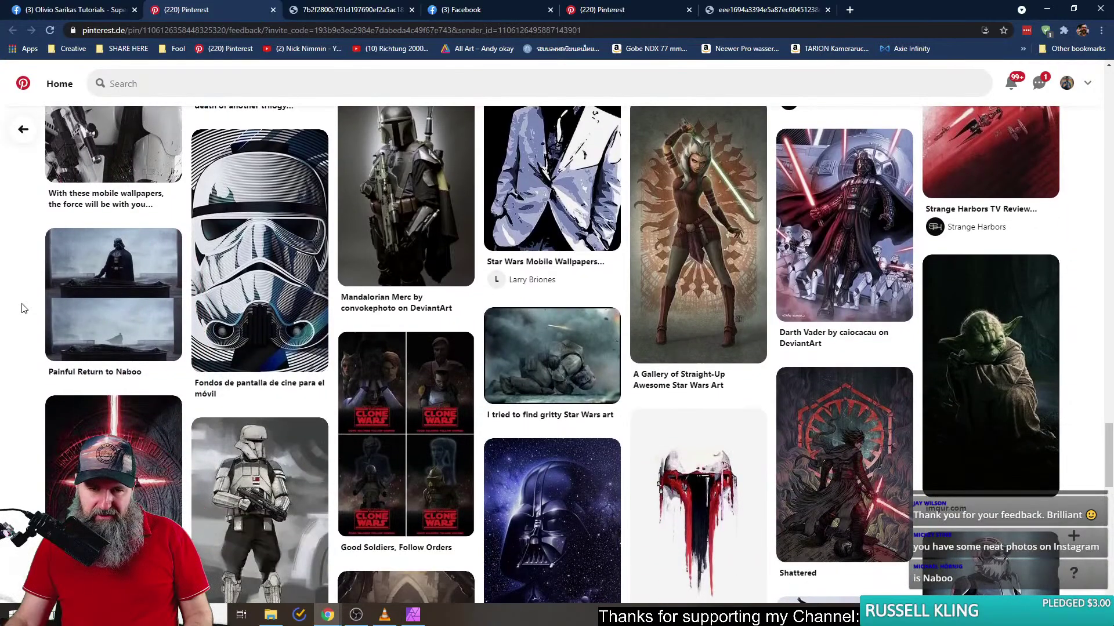
pyautogui.scroll(-4, 23, 308)
pyautogui.scroll(-4, 23, 306)
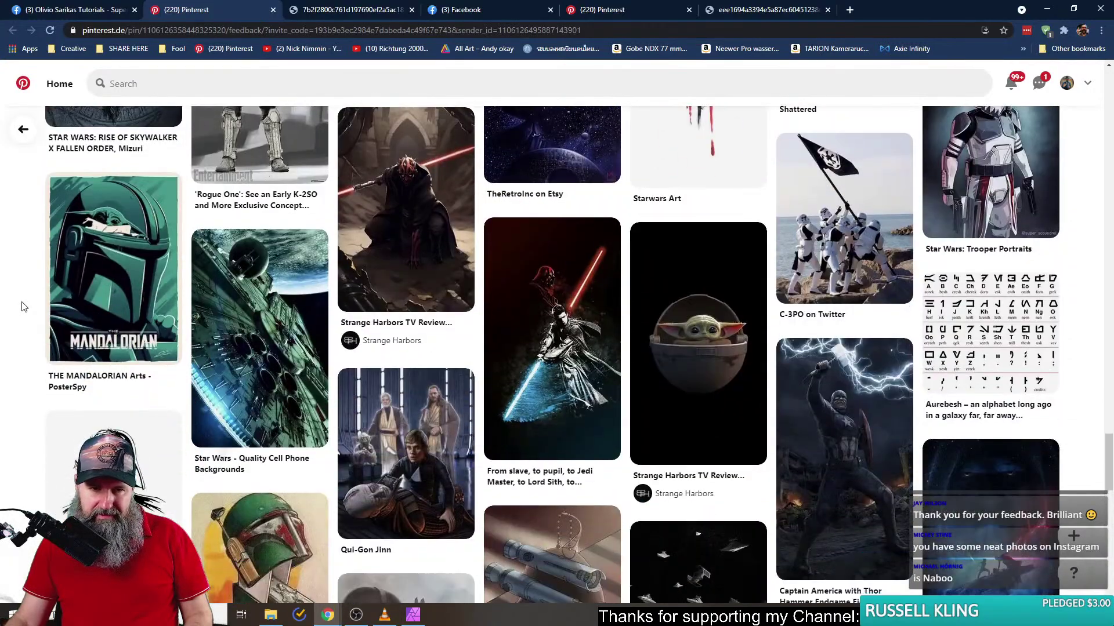
pyautogui.scroll(-10, 23, 305)
# - Return from the related pins to the main clone trooper harbour pin and view its image again
pyautogui.scroll(18, 20, 303)
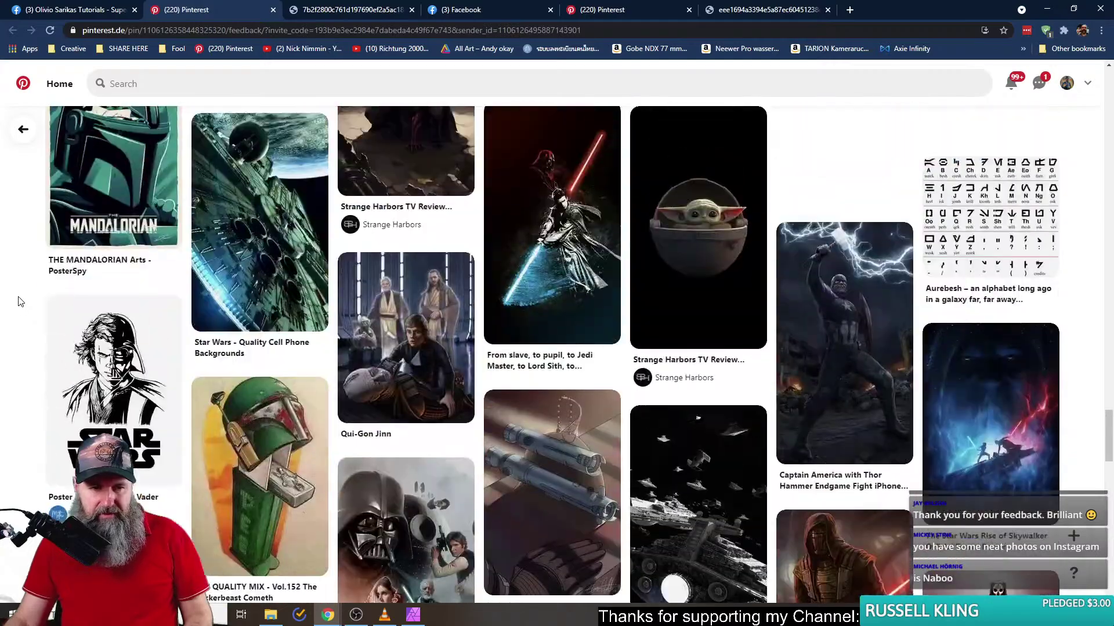
pyautogui.scroll(15, 9, 247)
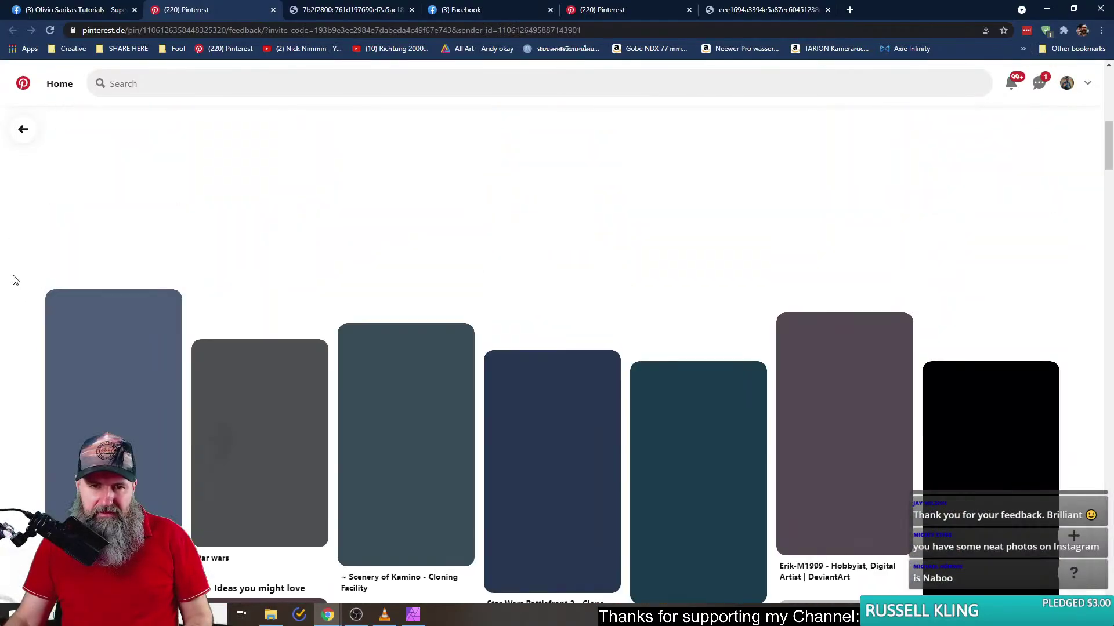
pyautogui.scroll(5, 23, 277)
pyautogui.scroll(-6, 25, 273)
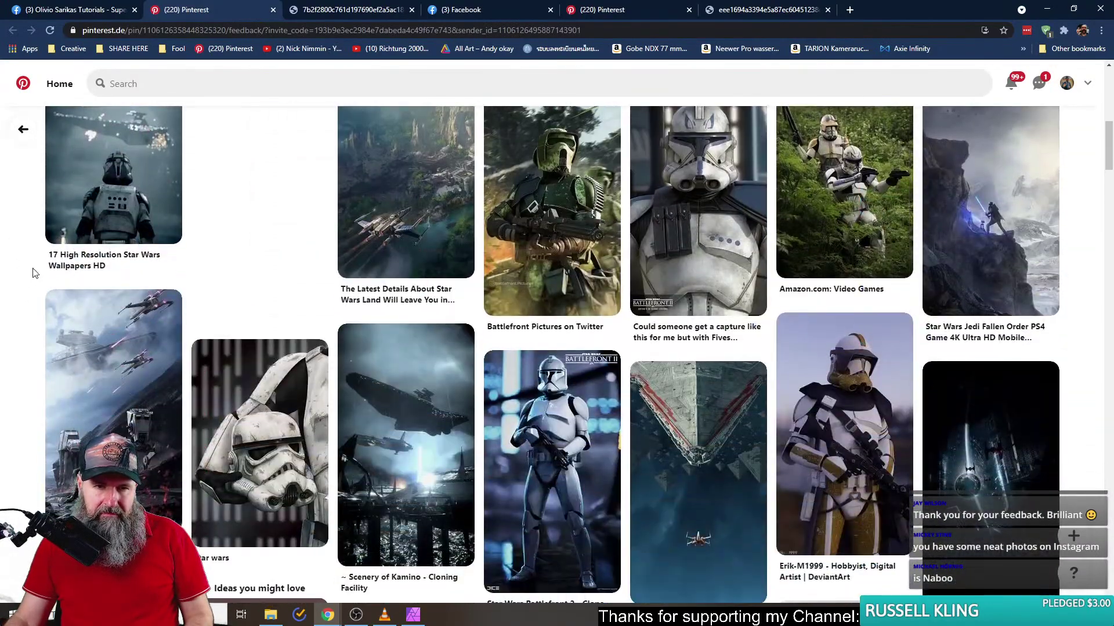
pyautogui.scroll(3, 194, 271)
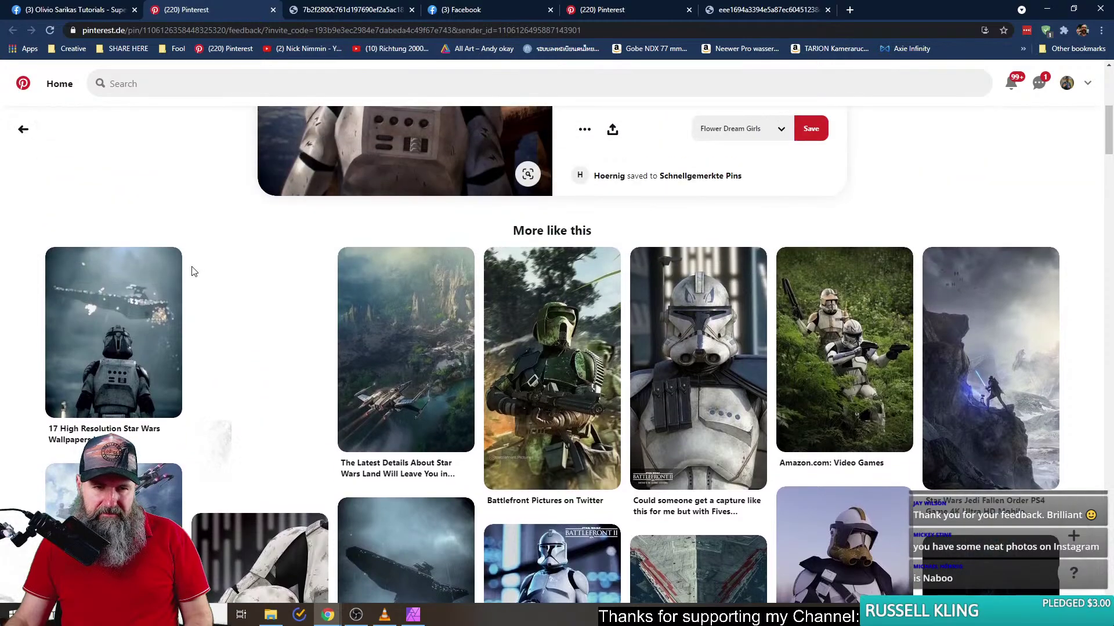
pyautogui.scroll(7, 199, 273)
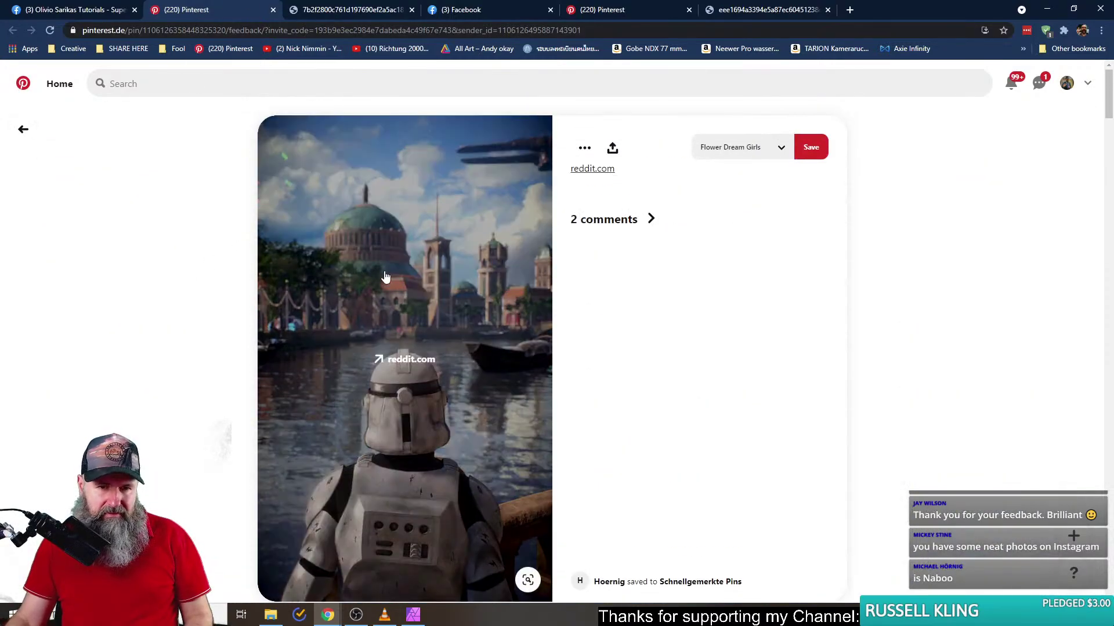
# - Expand the replies to the pink goggles portrait in the Facebook challenge thread and open its Pinterest inspiration link in a new tab
pyautogui.click(110, 10)
pyautogui.scroll(-4, 325, 444)
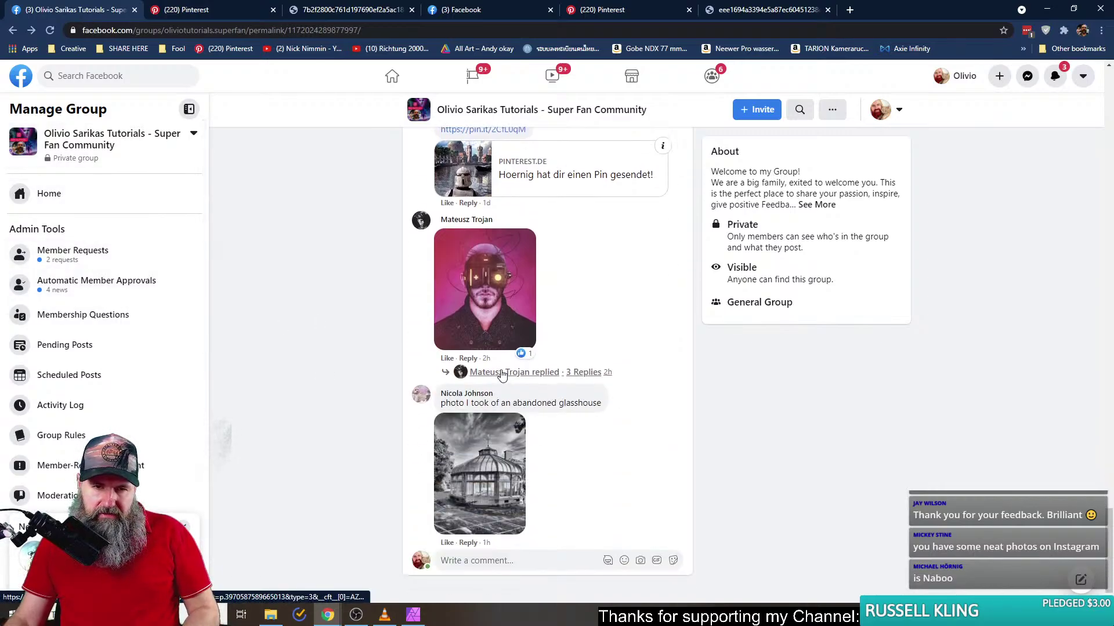
pyautogui.click(502, 374)
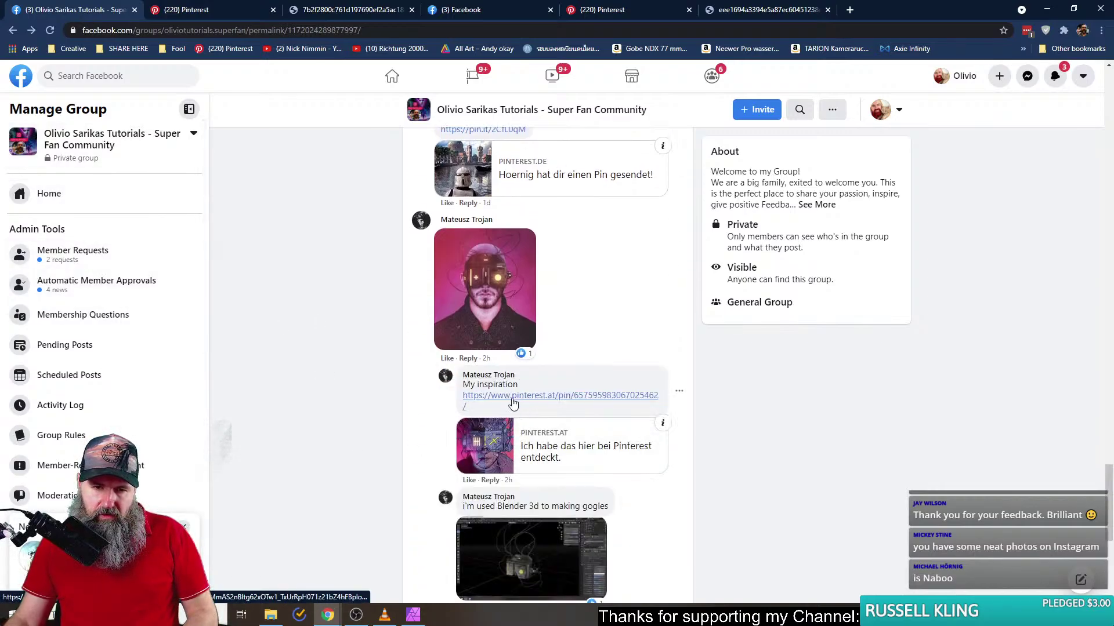
pyautogui.rightClick(557, 400)
pyautogui.click(558, 406)
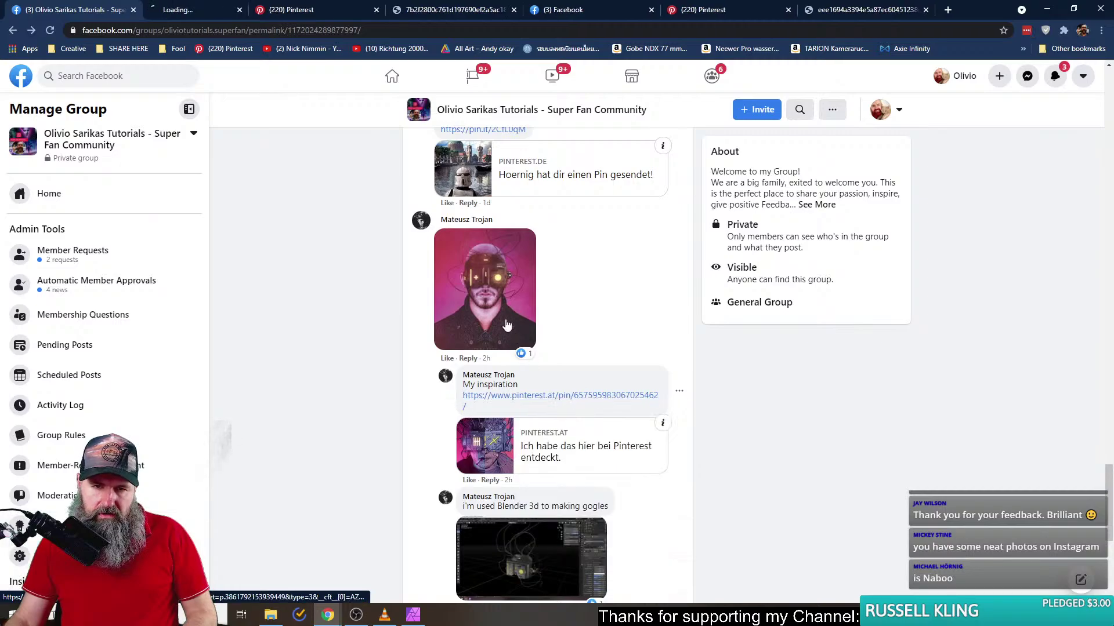
# - Open the goggles portrait by itself in a new tab and compare it with the cyberpunk headset pin from Behance
pyautogui.rightClick(489, 285)
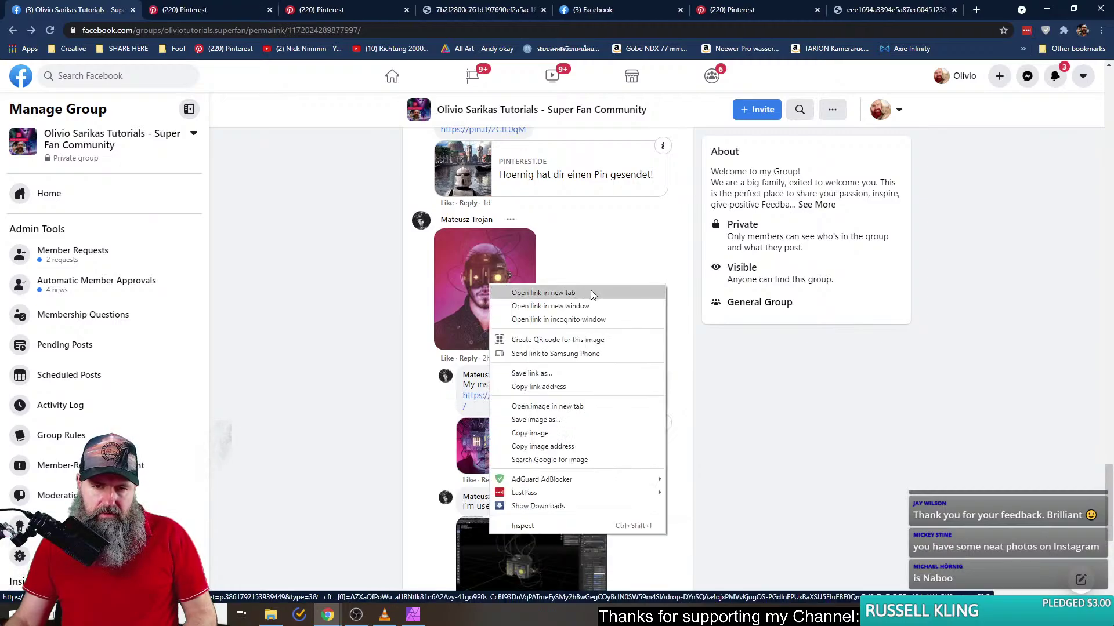
pyautogui.click(580, 406)
pyautogui.click(178, 9)
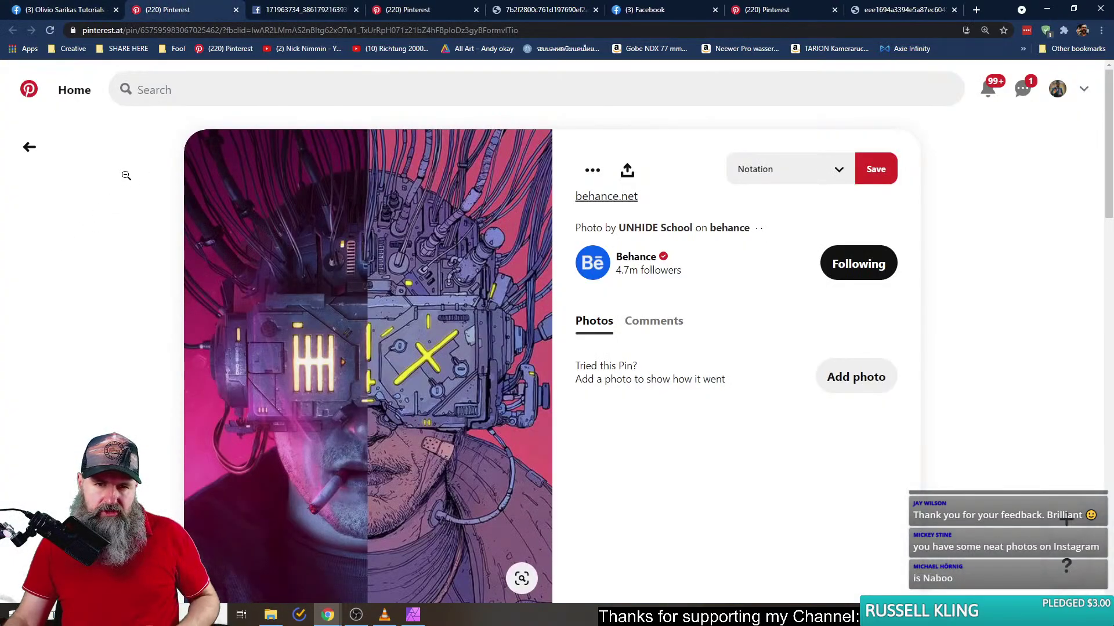
pyautogui.scroll(-2, 138, 204)
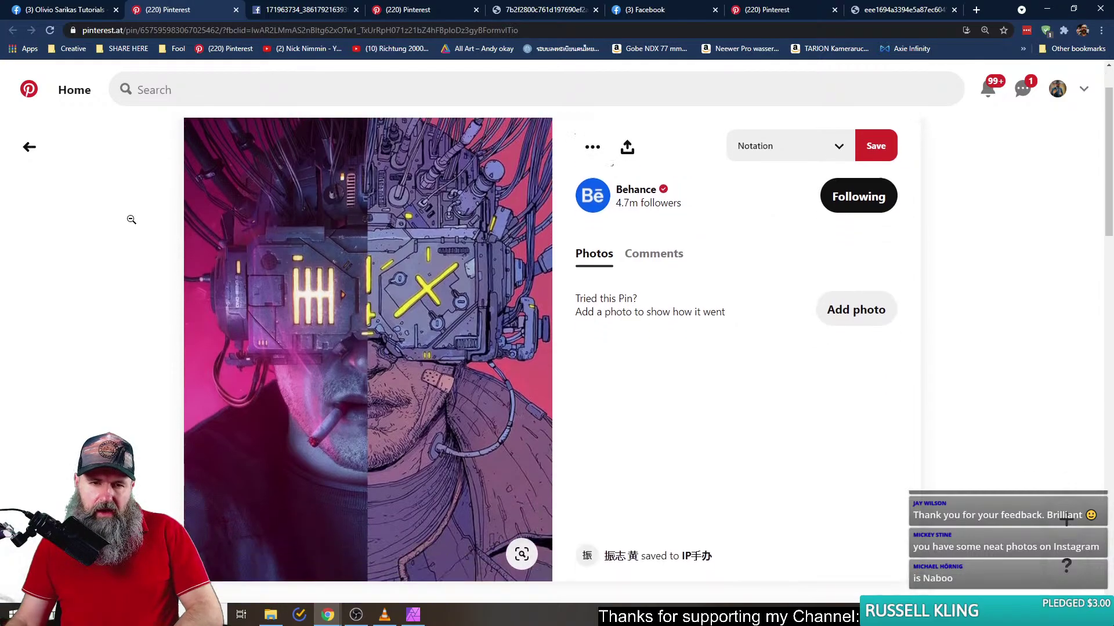
pyautogui.scroll(1, 131, 219)
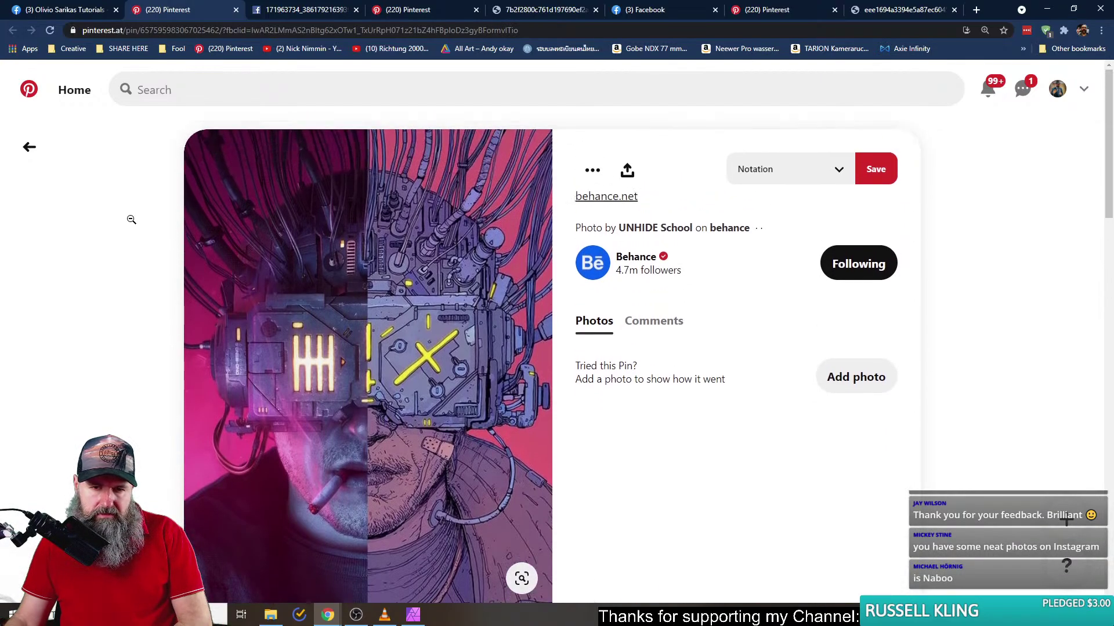
pyautogui.click(304, 10)
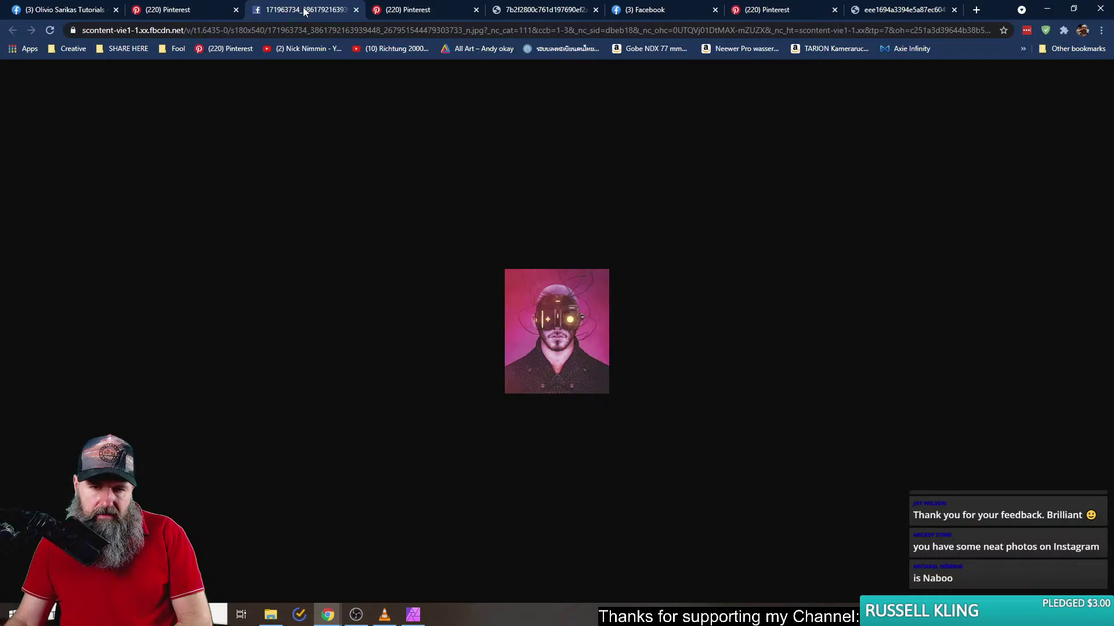
# - Open the full-size goggles portrait from Facebook's photo viewer in a new tab and compare it with the Pinterest inspiration
pyautogui.click(147, 12)
pyautogui.click(50, 11)
pyautogui.click(498, 256)
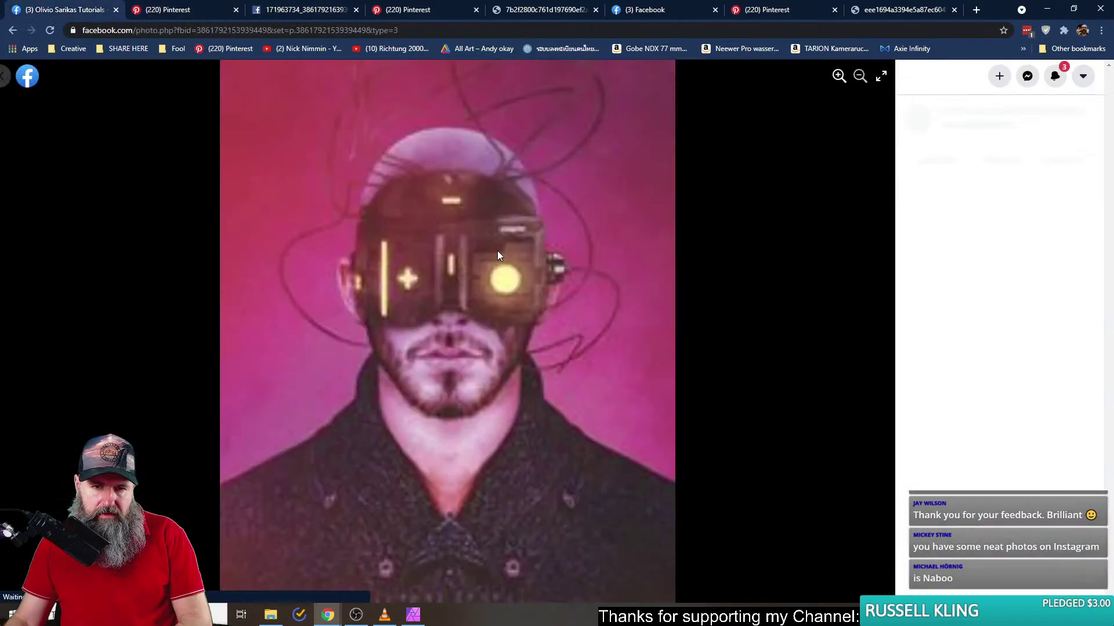
pyautogui.rightClick(482, 254)
pyautogui.click(567, 286)
pyautogui.click(312, 11)
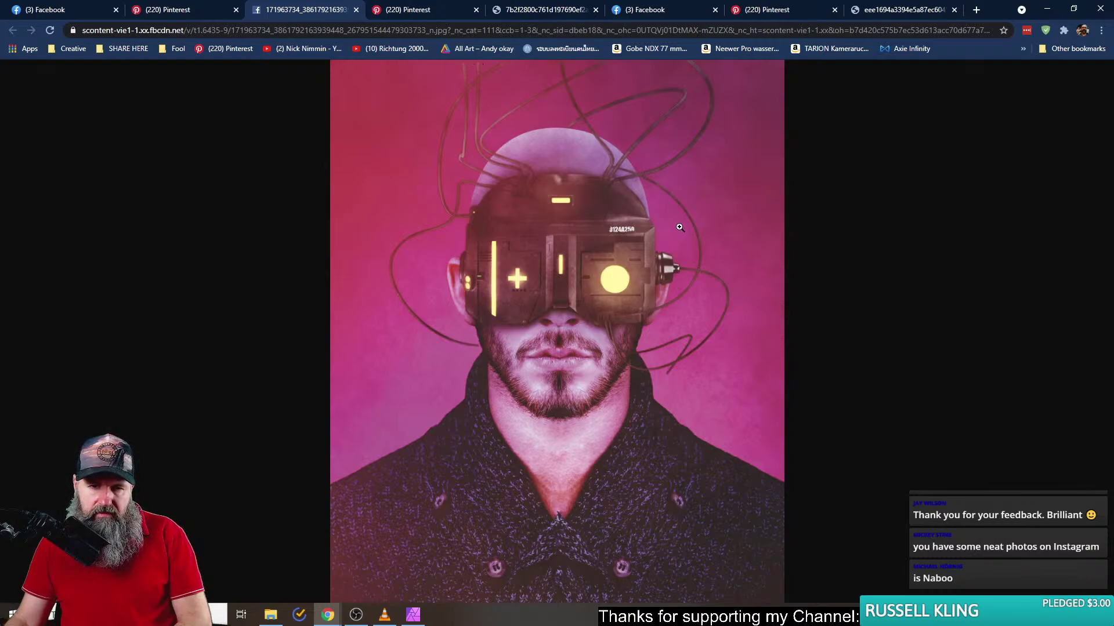
pyautogui.click(156, 10)
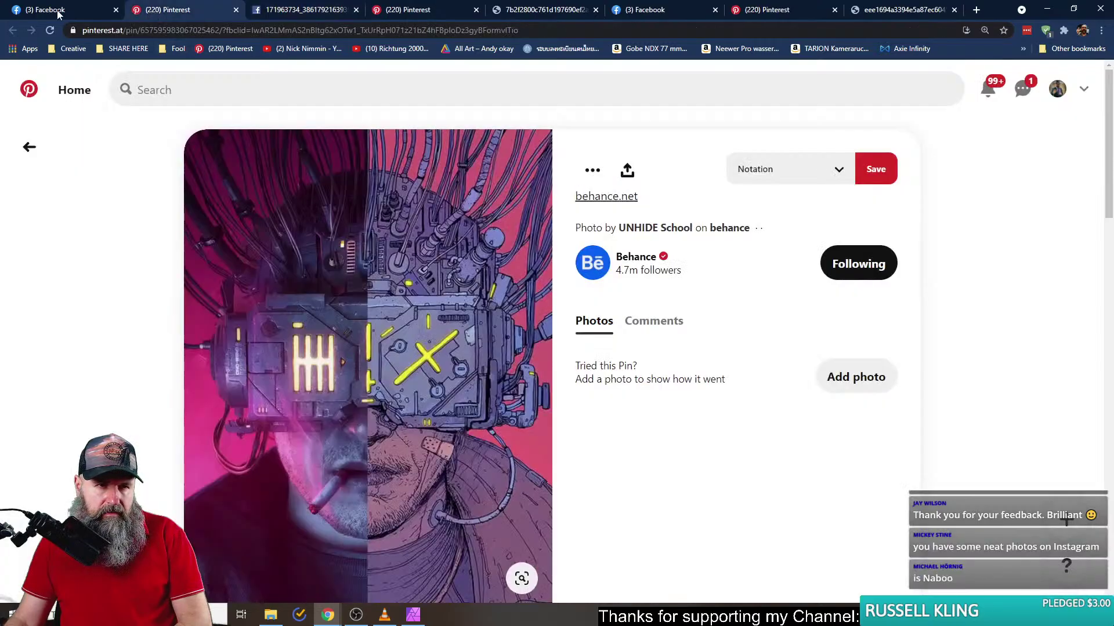
# - Run a Google image search on the goggles portrait, check the visually similar images, and close the results tab
pyautogui.click(58, 11)
pyautogui.rightClick(425, 262)
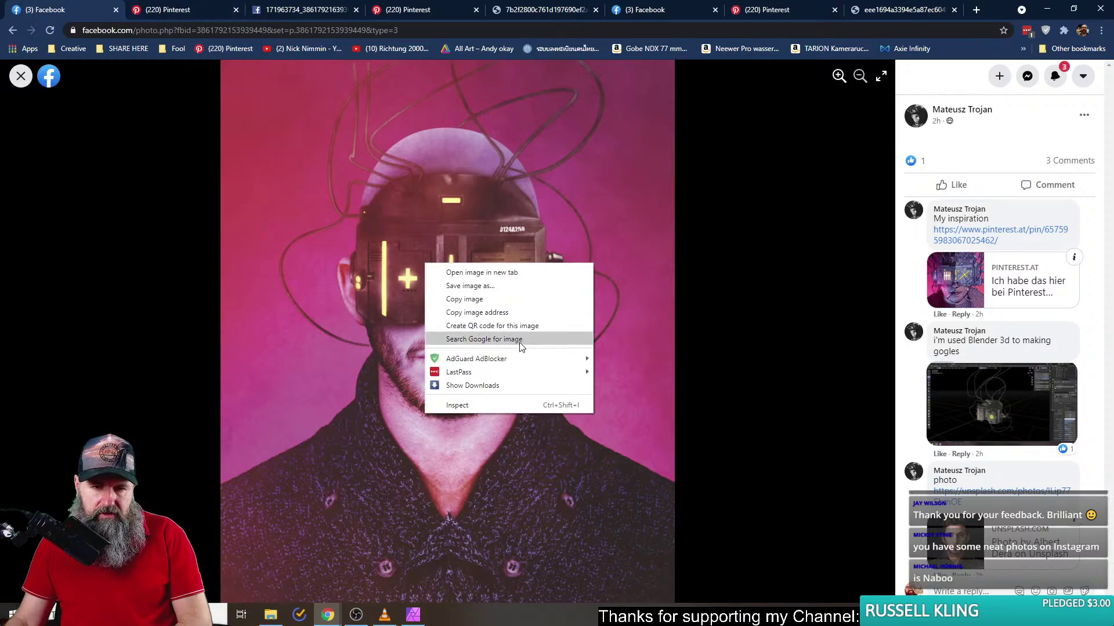
pyautogui.click(520, 341)
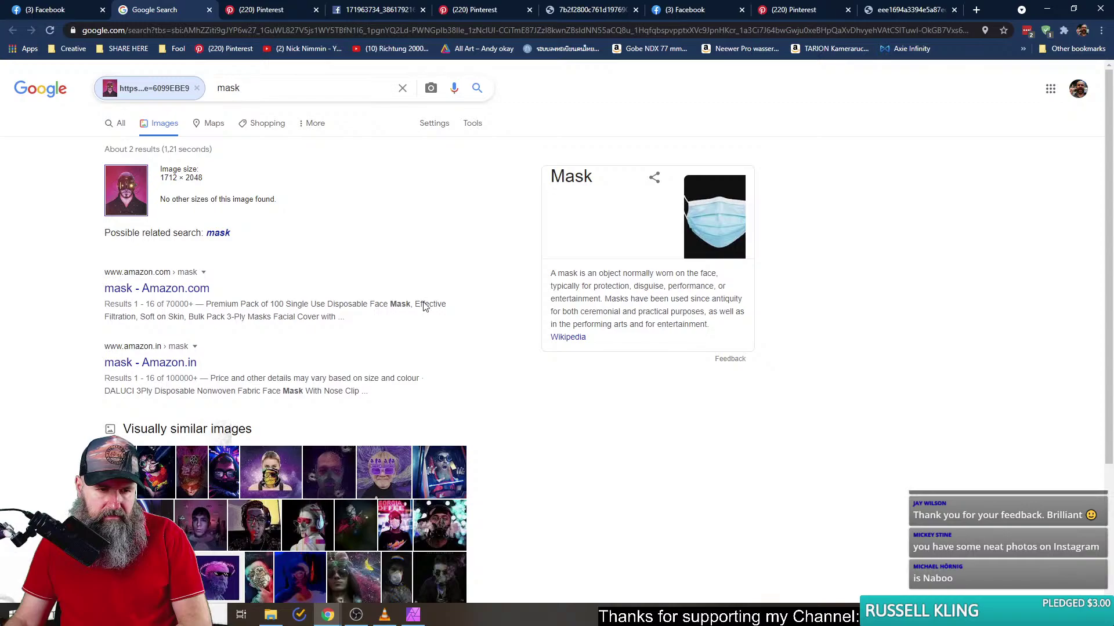
pyautogui.scroll(-2, 430, 300)
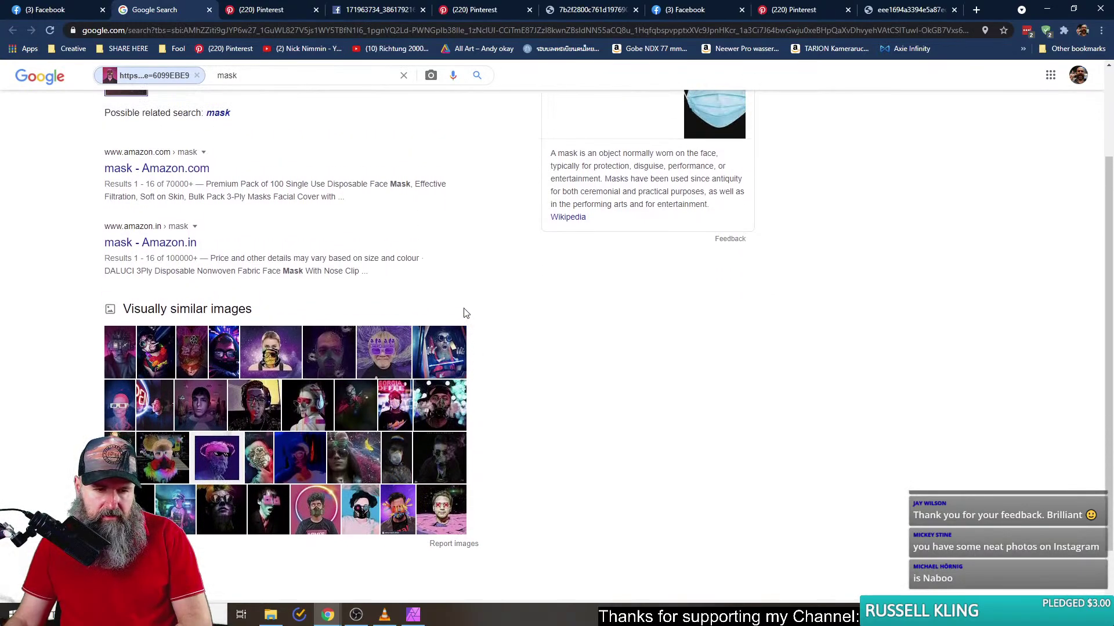
pyautogui.click(209, 10)
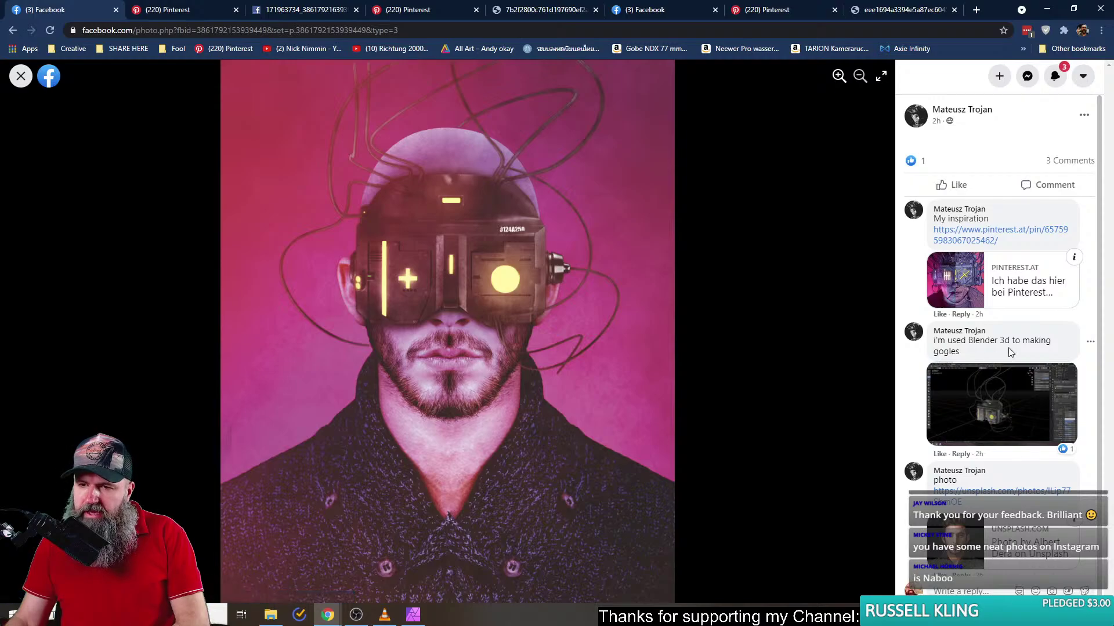
# - View the Blender screenshot of the goggles posted under the portrait, and open the linked Unsplash source photo
pyautogui.click(1000, 413)
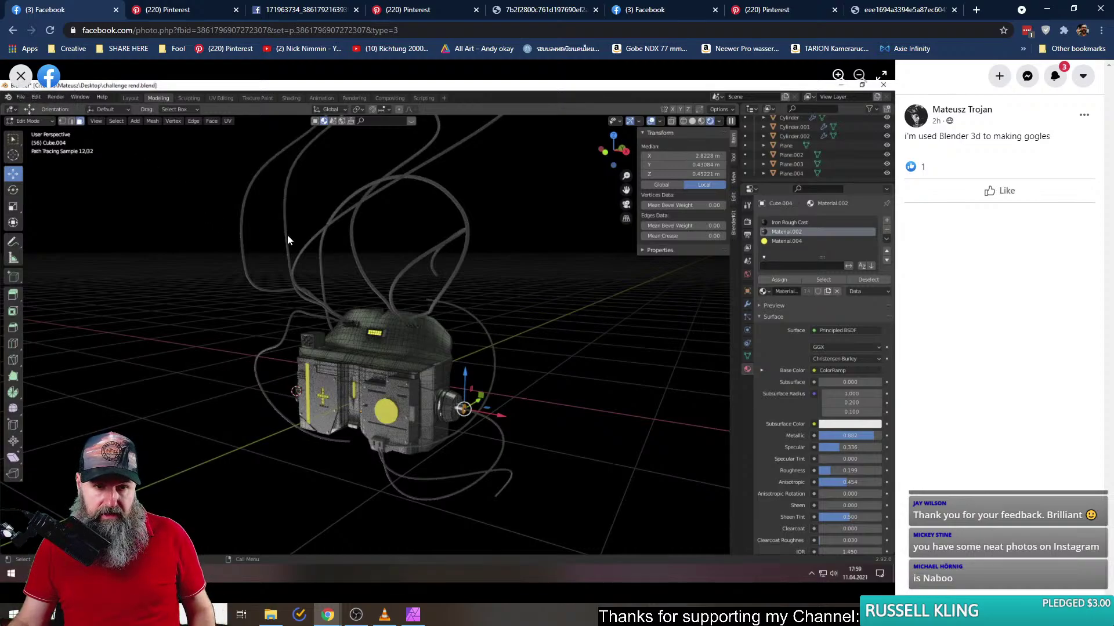
pyautogui.click(20, 75)
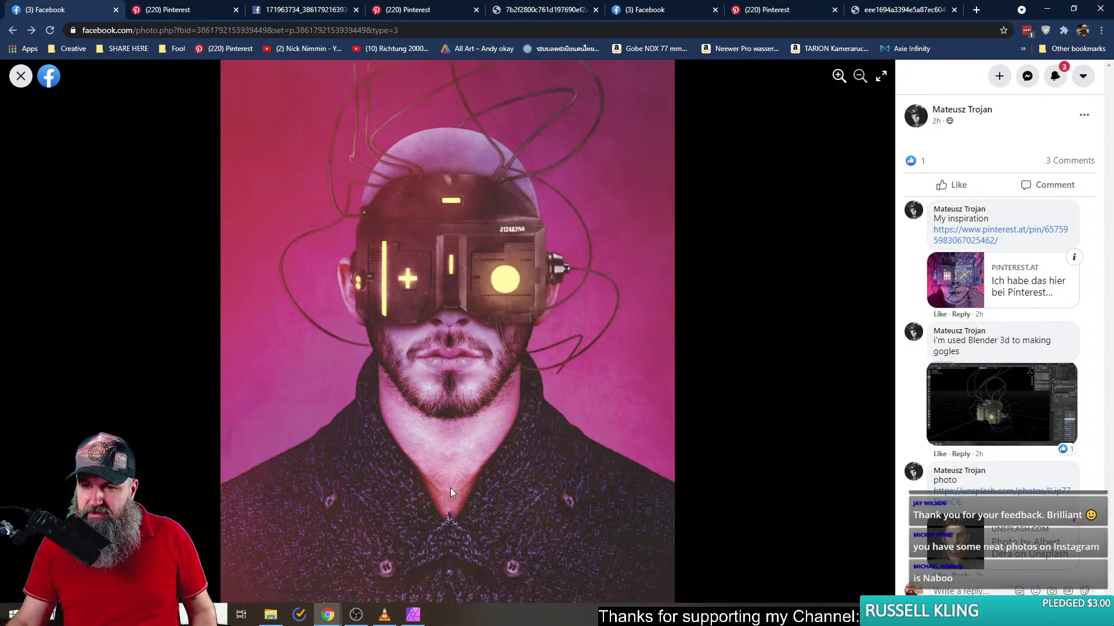
pyautogui.scroll(-1, 1009, 455)
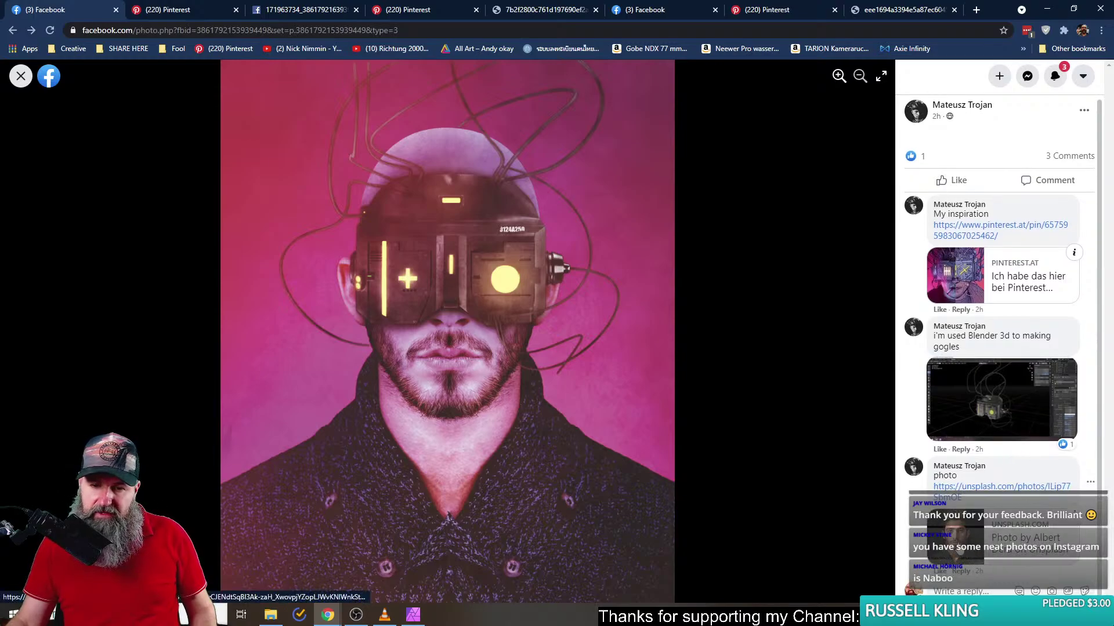
pyautogui.click(1013, 487)
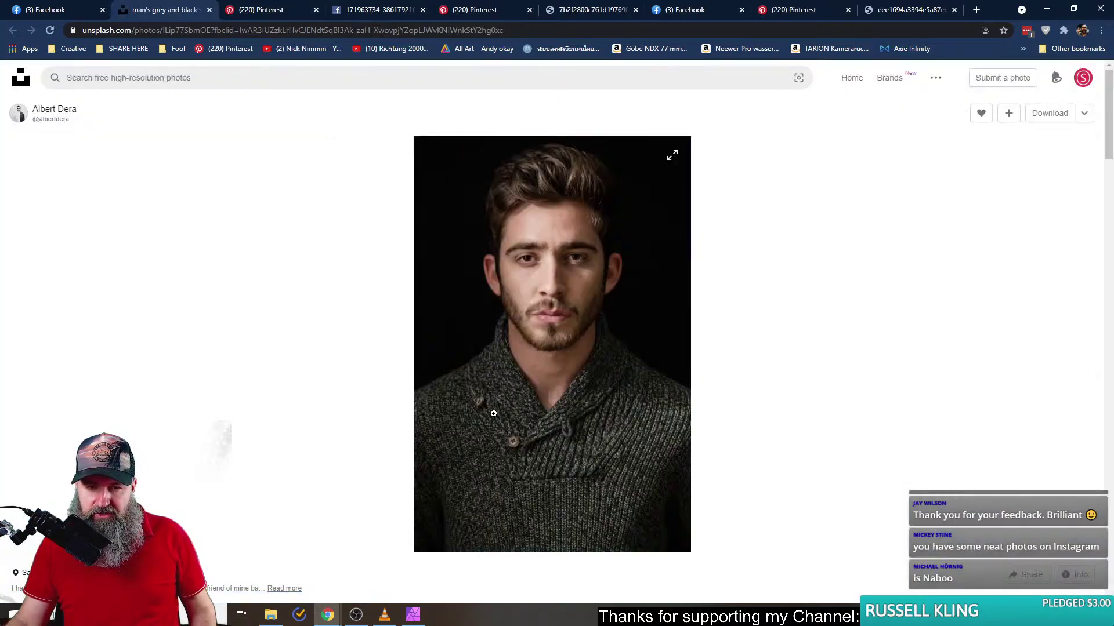
# - Compare the goggles portrait with its Unsplash source photo, and close the Unsplash tab
pyautogui.click(64, 10)
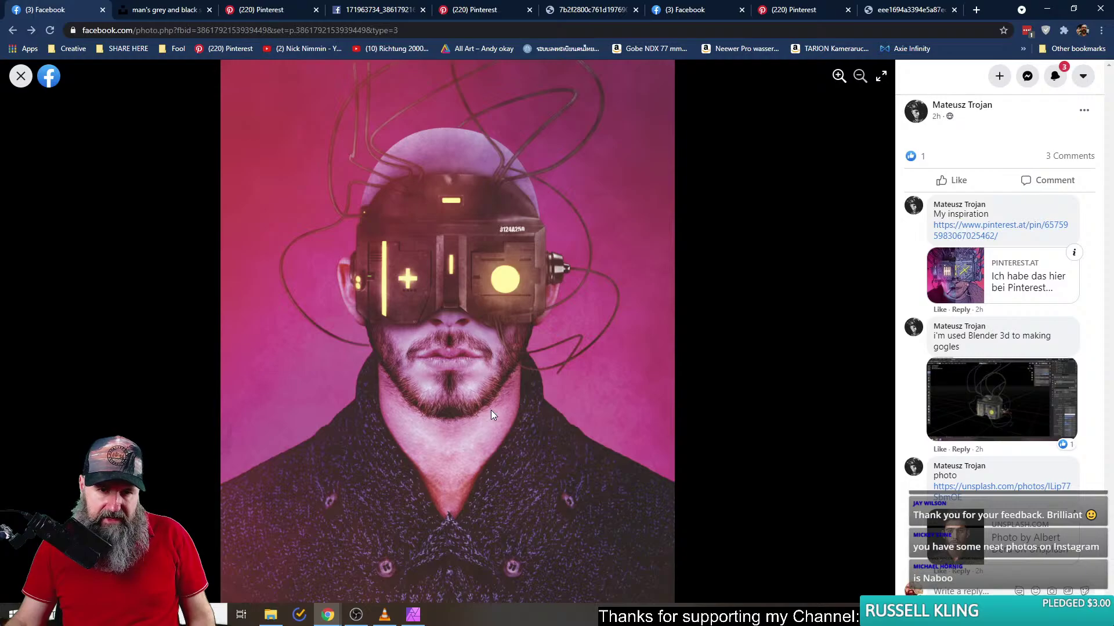
pyautogui.click(166, 10)
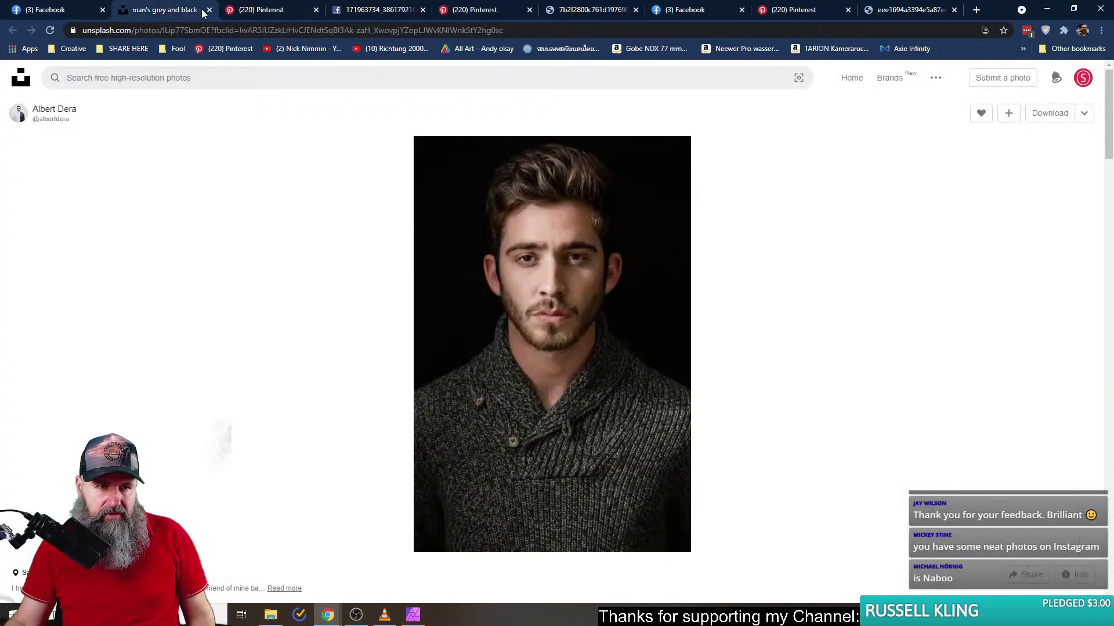
pyautogui.click(209, 10)
# - Compare the Behance headset pin on Pinterest with the goggles portrait in Facebook's photo viewer
pyautogui.click(185, 10)
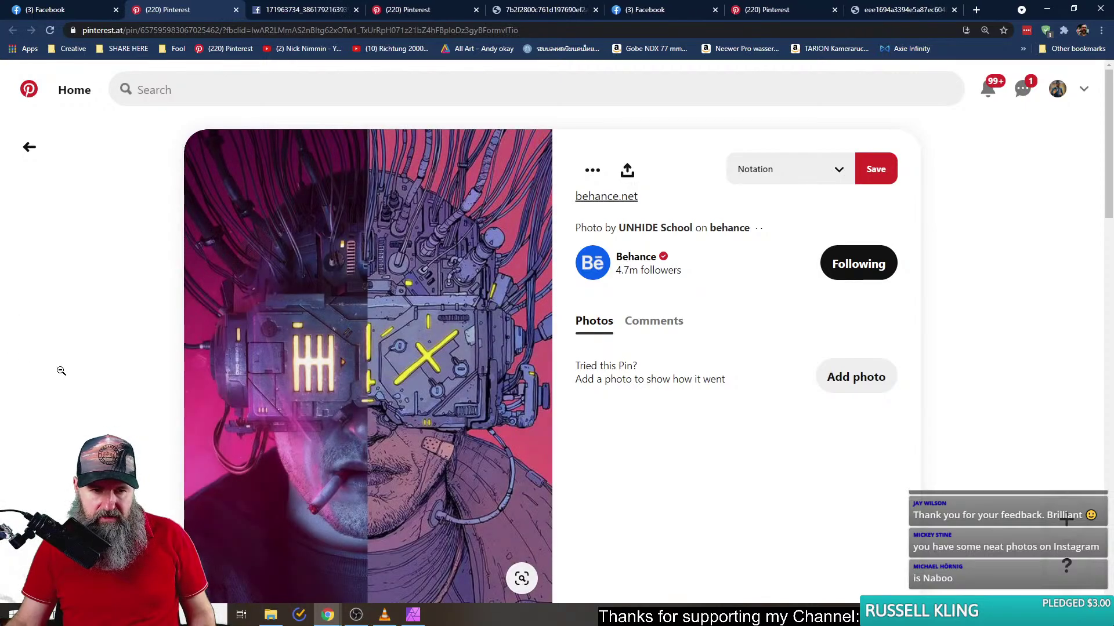
pyautogui.scroll(-3, 93, 386)
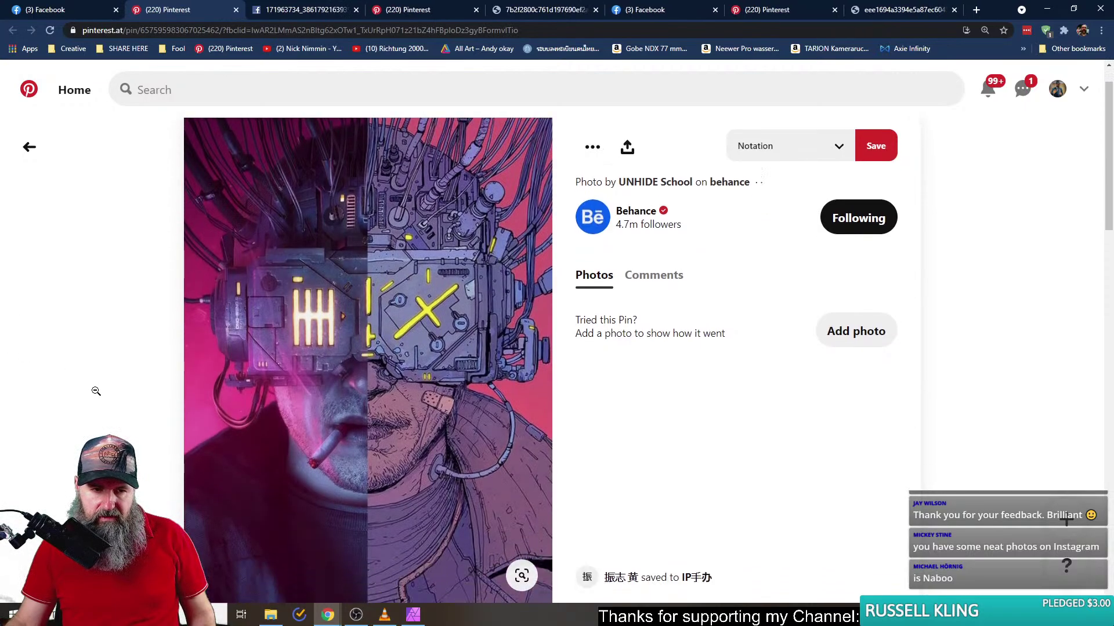
pyautogui.scroll(3, 99, 391)
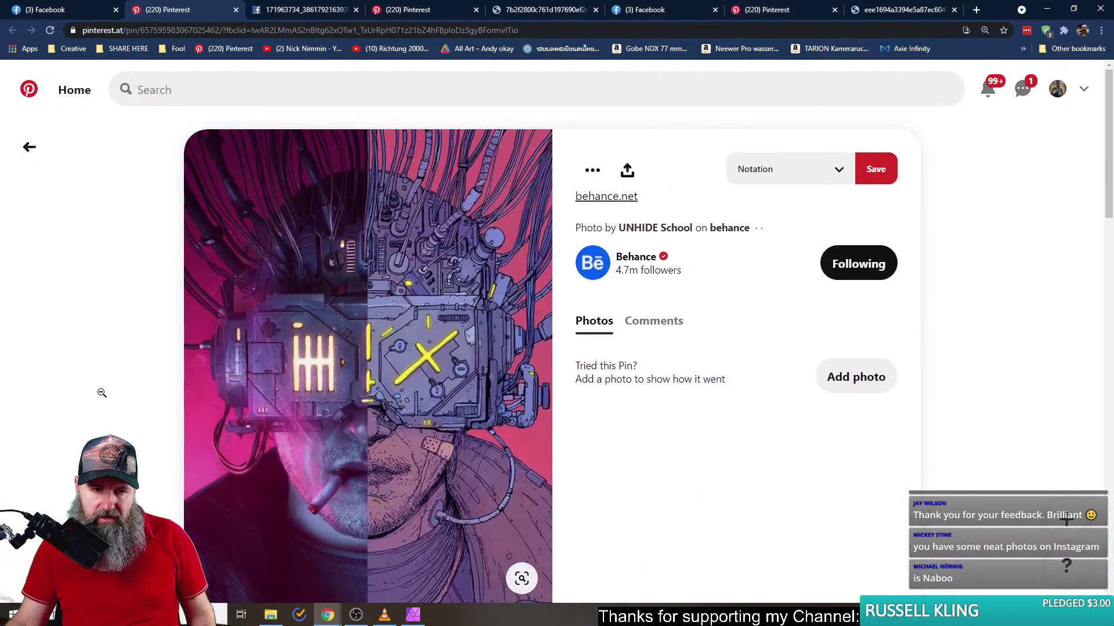
pyautogui.click(58, 11)
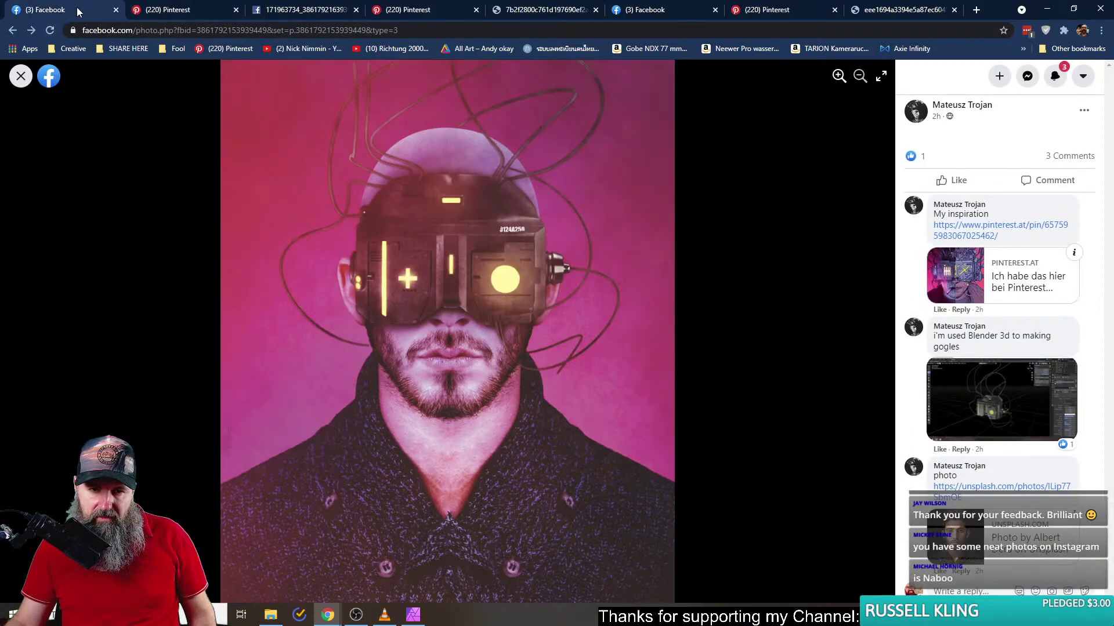
pyautogui.click(172, 11)
pyautogui.scroll(-1, 132, 311)
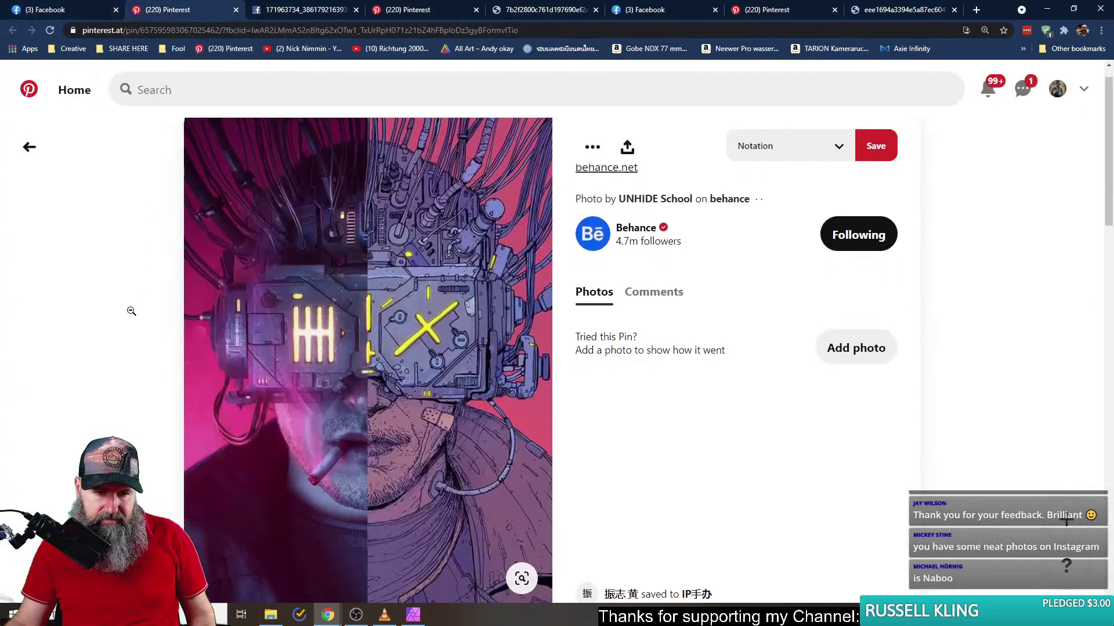
pyautogui.scroll(-2, 99, 371)
pyautogui.scroll(2, 99, 330)
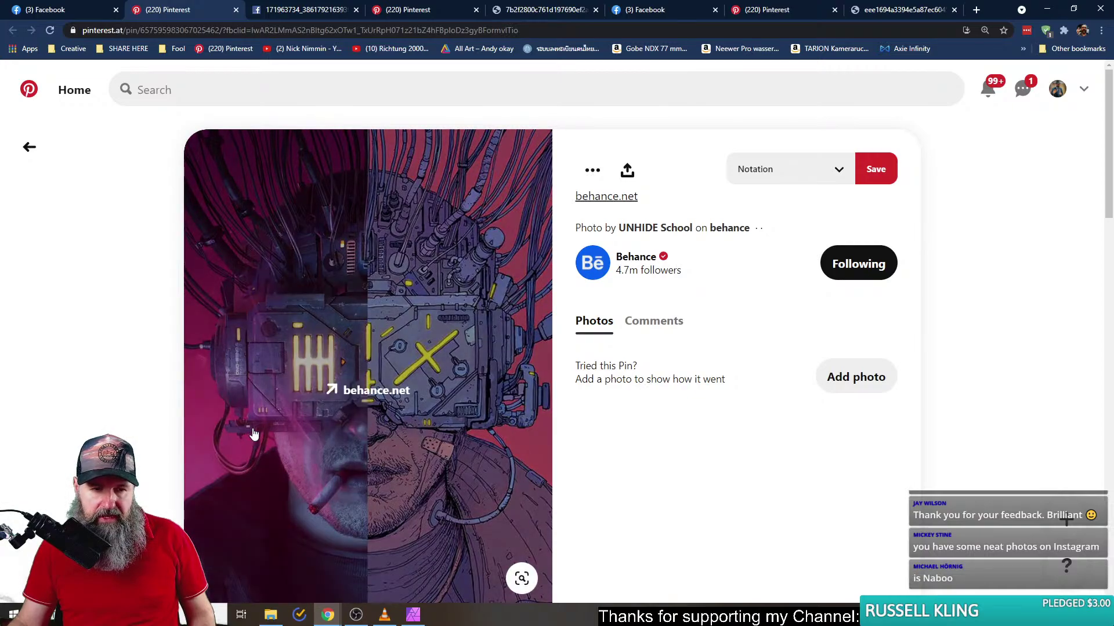
# - Open the headset pin's image by itself in a new tab and examine its face, lighting and cables at 200%
pyautogui.rightClick(246, 432)
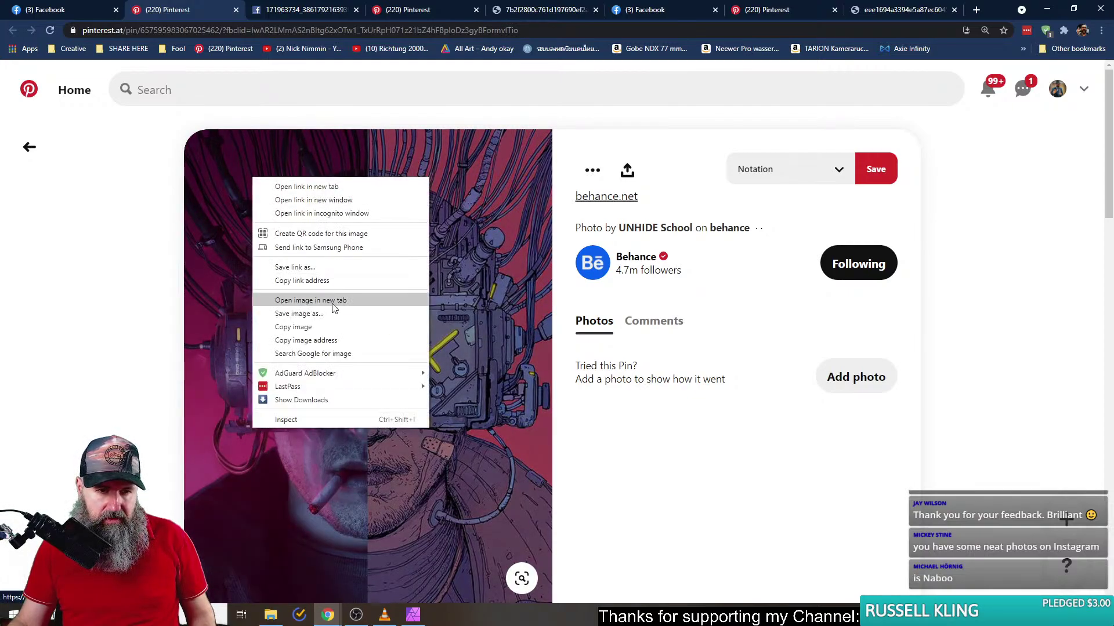
pyautogui.click(310, 300)
pyautogui.click(281, 11)
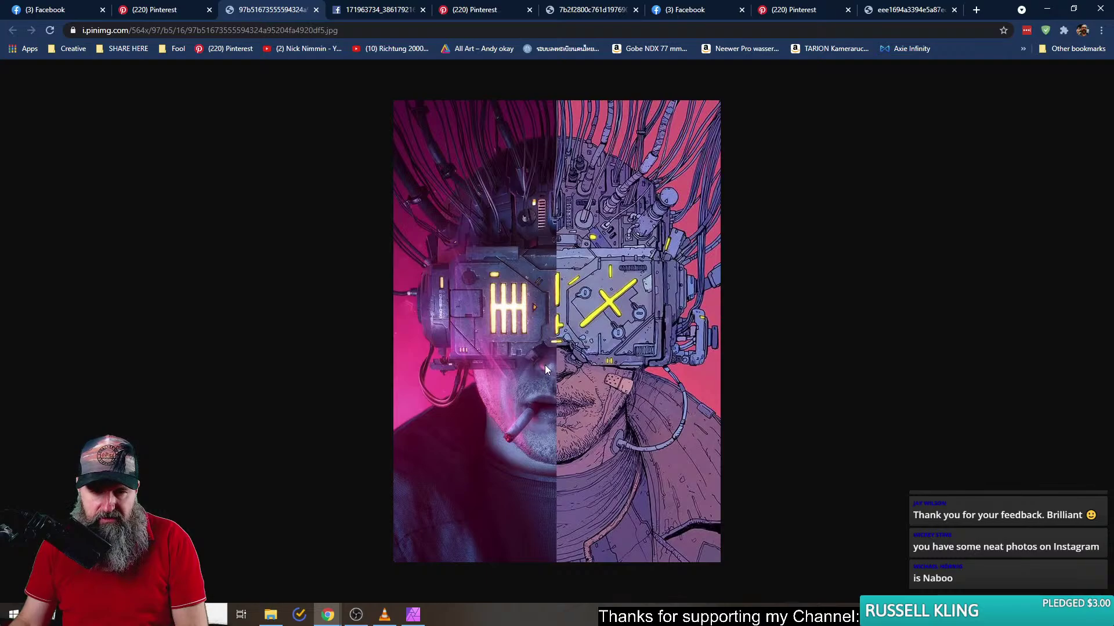
pyautogui.keyDown('ctrl'); pyautogui.scroll(5, 544, 370); pyautogui.keyUp('ctrl')
pyautogui.scroll(-1, 570, 423)
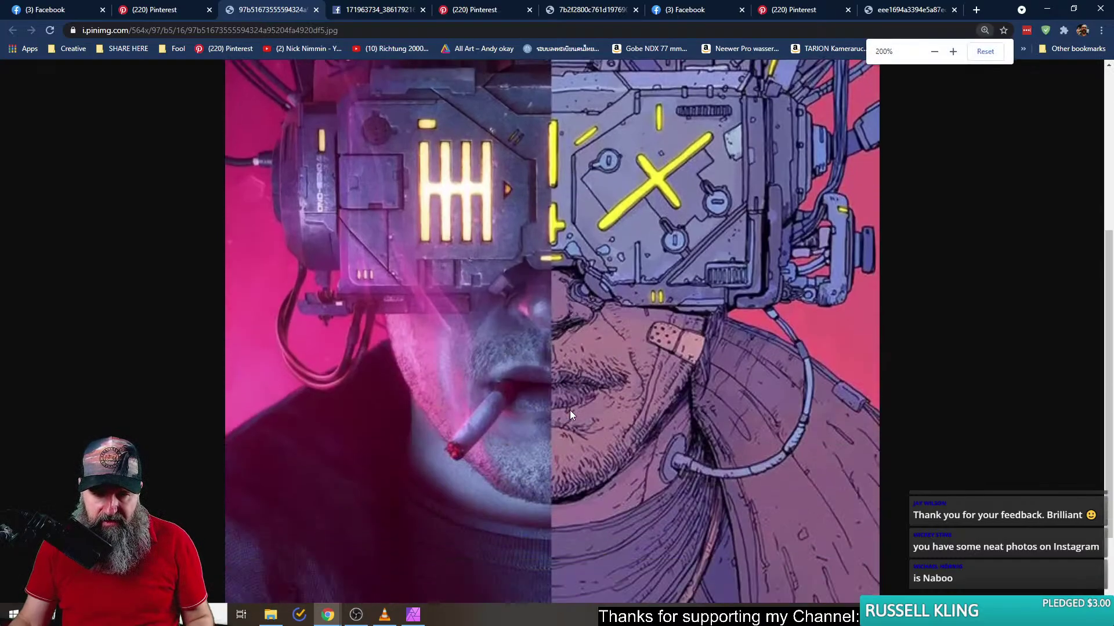
pyautogui.scroll(-2, 569, 409)
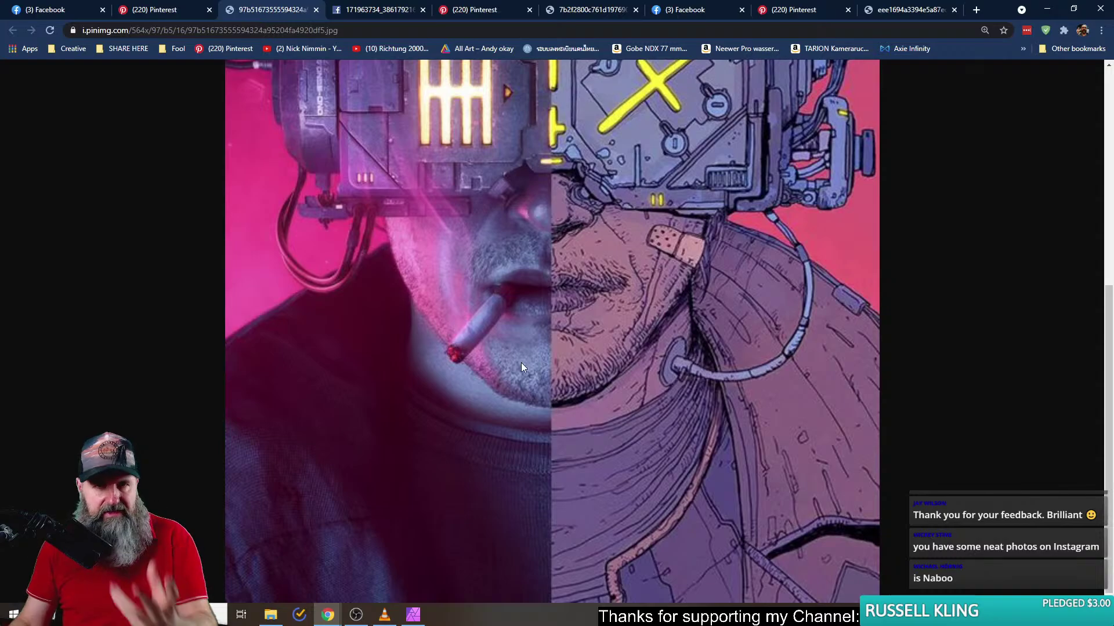
pyautogui.keyDown('ctrl'); pyautogui.scroll(-3, 500, 388); pyautogui.keyUp('ctrl')
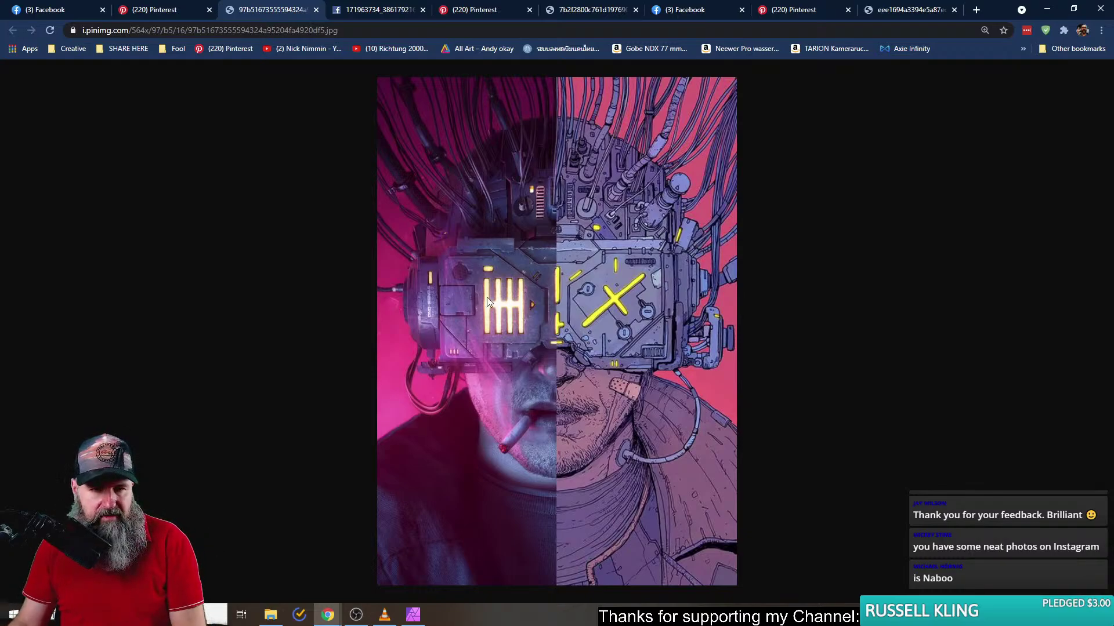
# - Check the Pinterest pin once more against the goggles portrait in the Facebook photo viewer
pyautogui.click(149, 11)
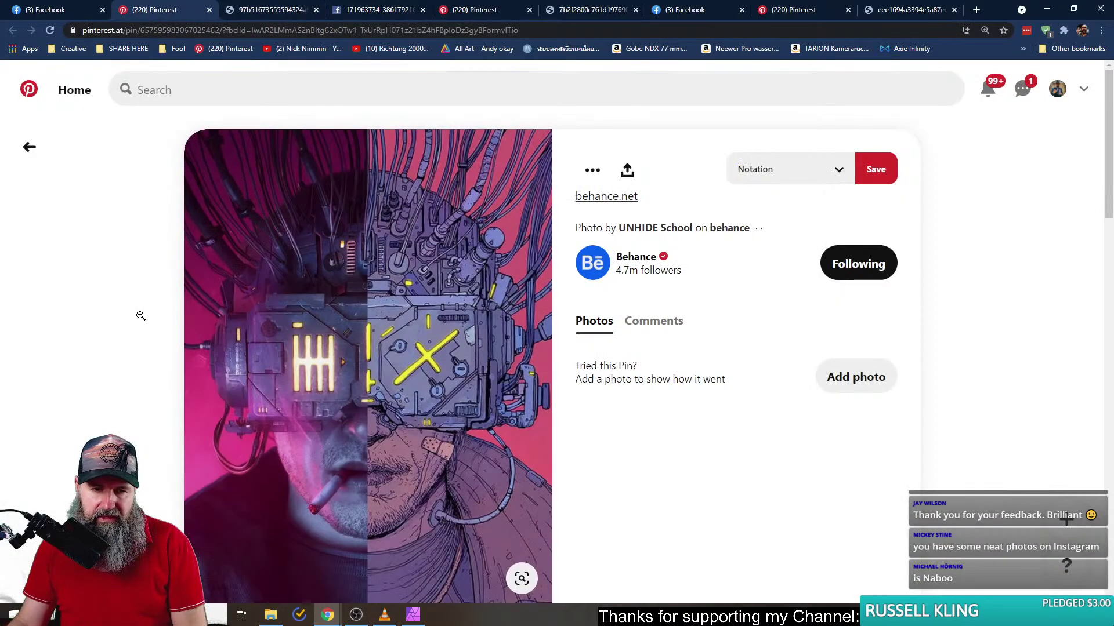
pyautogui.click(51, 11)
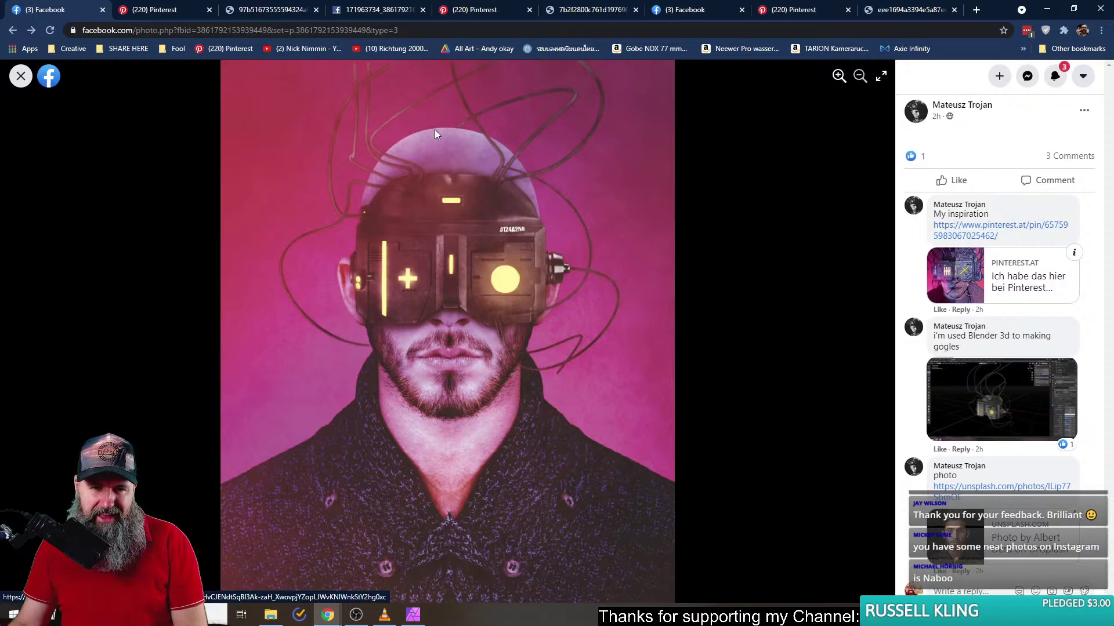
pyautogui.rightClick(453, 168)
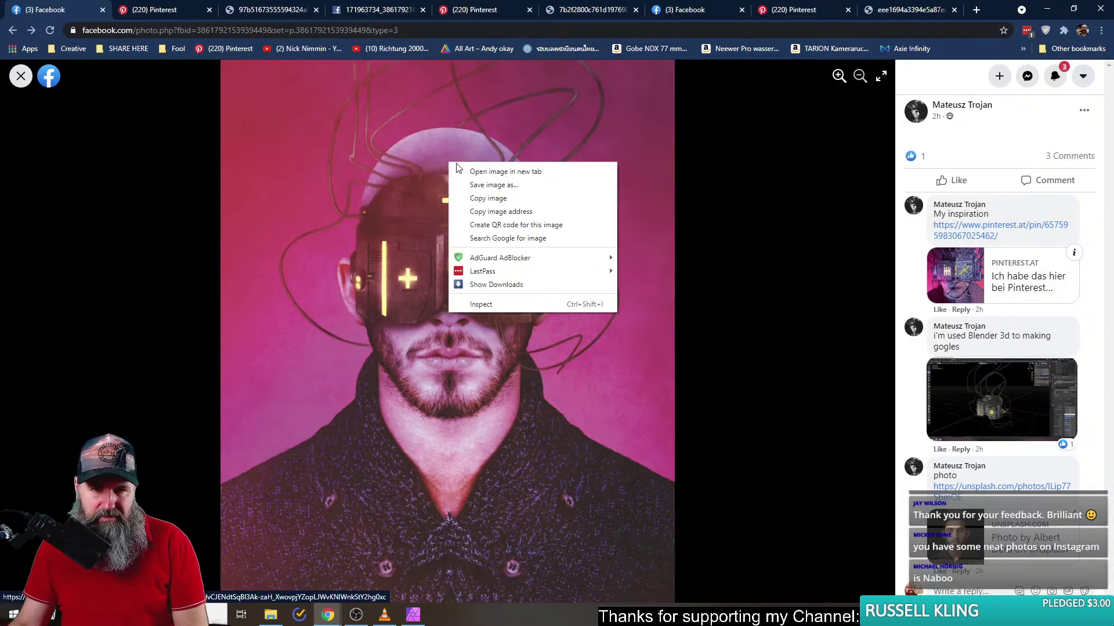
pyautogui.click(360, 164)
pyautogui.scroll(1, 466, 168)
pyautogui.scroll(-2, 447, 167)
pyautogui.scroll(1, 410, 161)
pyautogui.rightClick(446, 169)
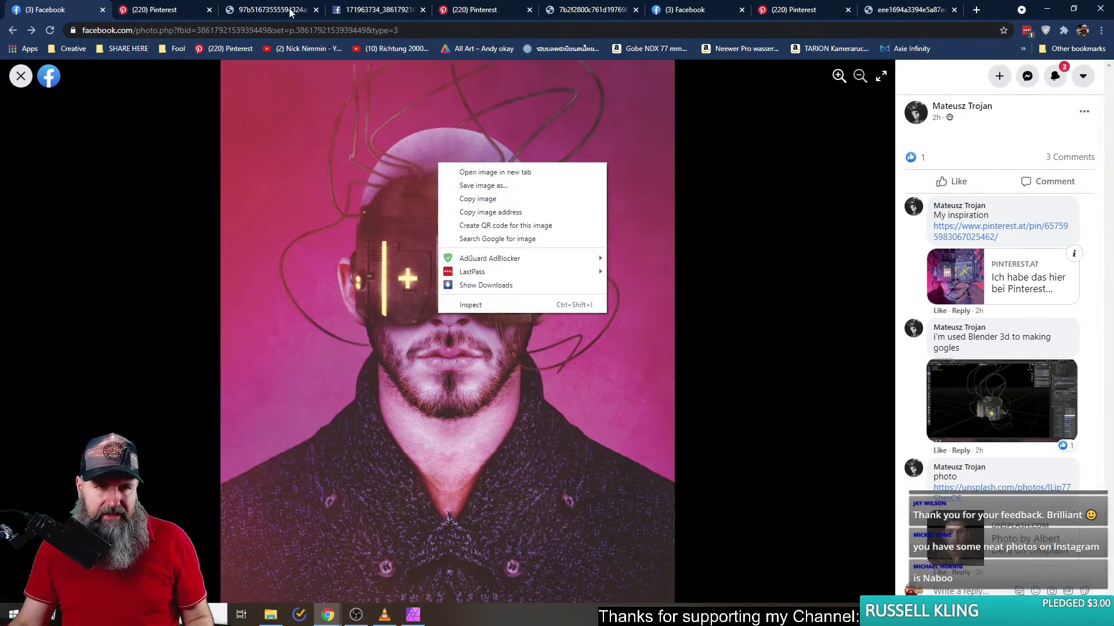
# - Examine the standalone full-size goggles portrait up close, from the cables and head outline to the beard, and return to the whole image
pyautogui.click(266, 10)
pyautogui.click(385, 7)
pyautogui.scroll(5, 564, 154)
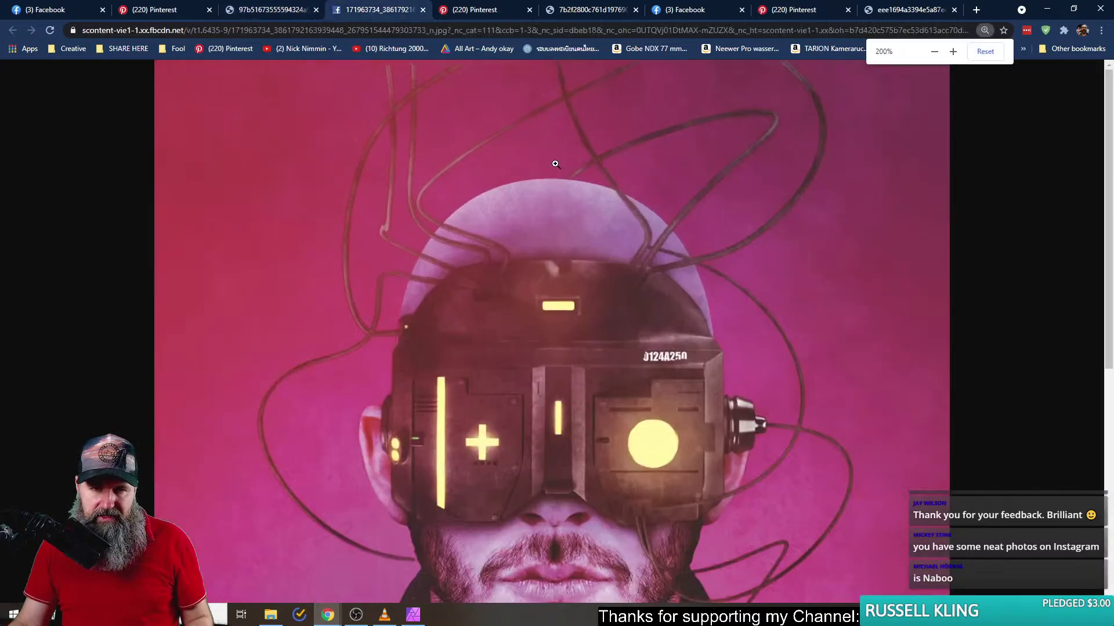
pyautogui.scroll(1, 558, 314)
pyautogui.scroll(3, 557, 314)
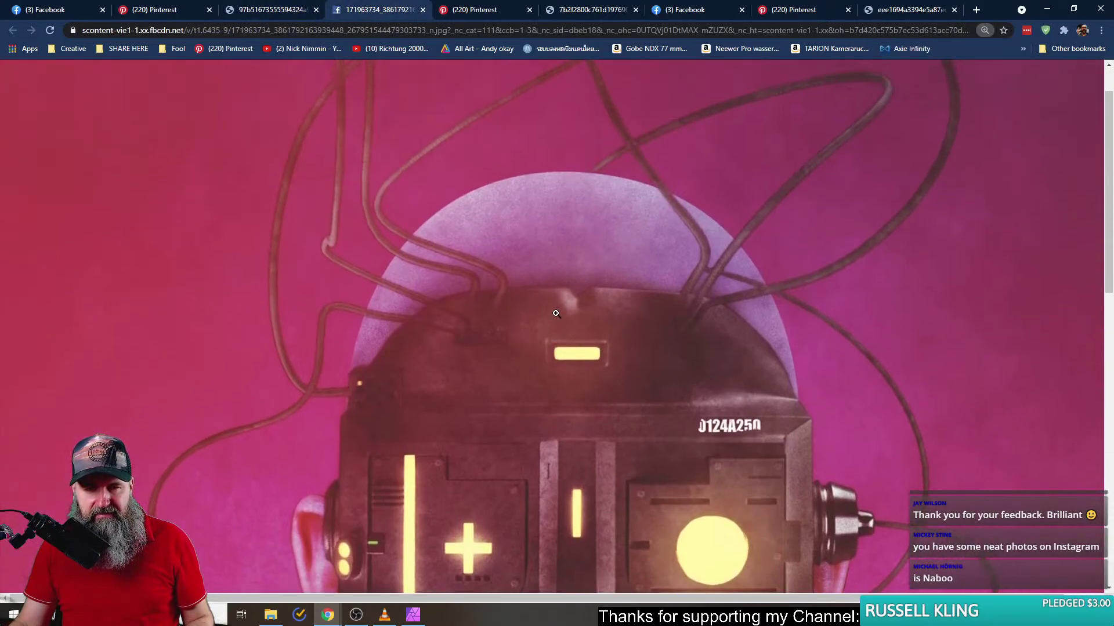
pyautogui.scroll(-6, 665, 357)
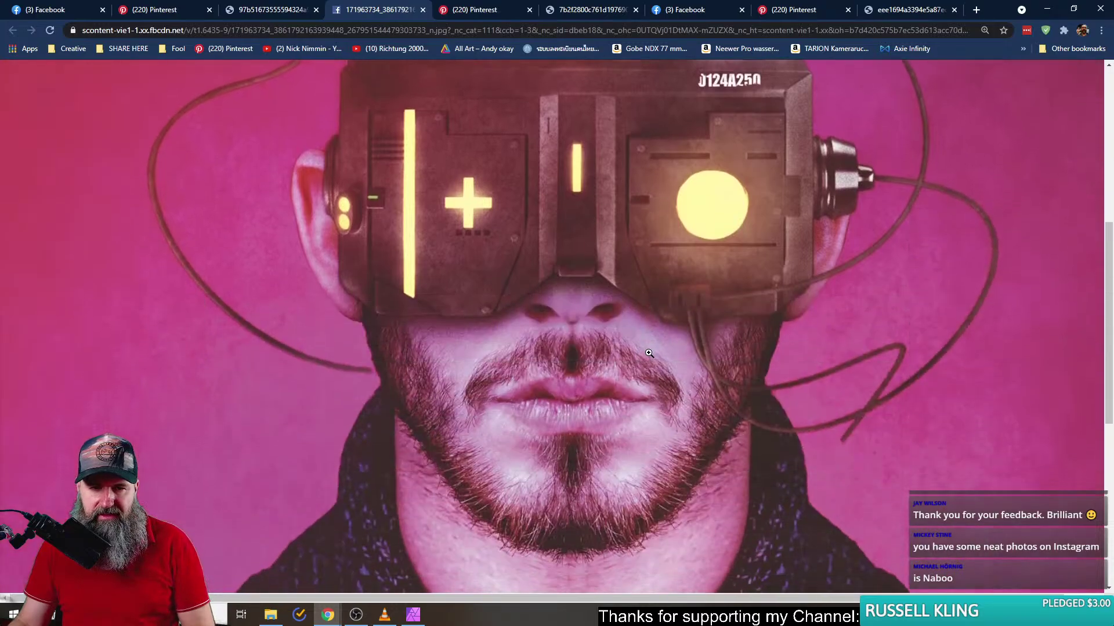
pyautogui.scroll(4, 649, 352)
pyautogui.scroll(3, 645, 346)
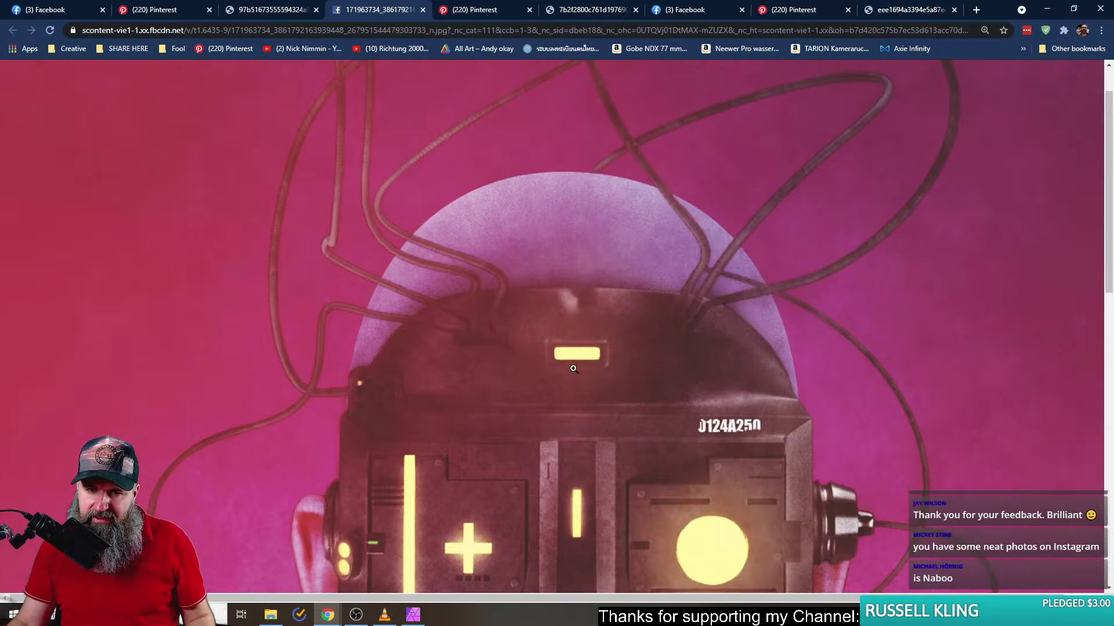
pyautogui.scroll(-2, 573, 369)
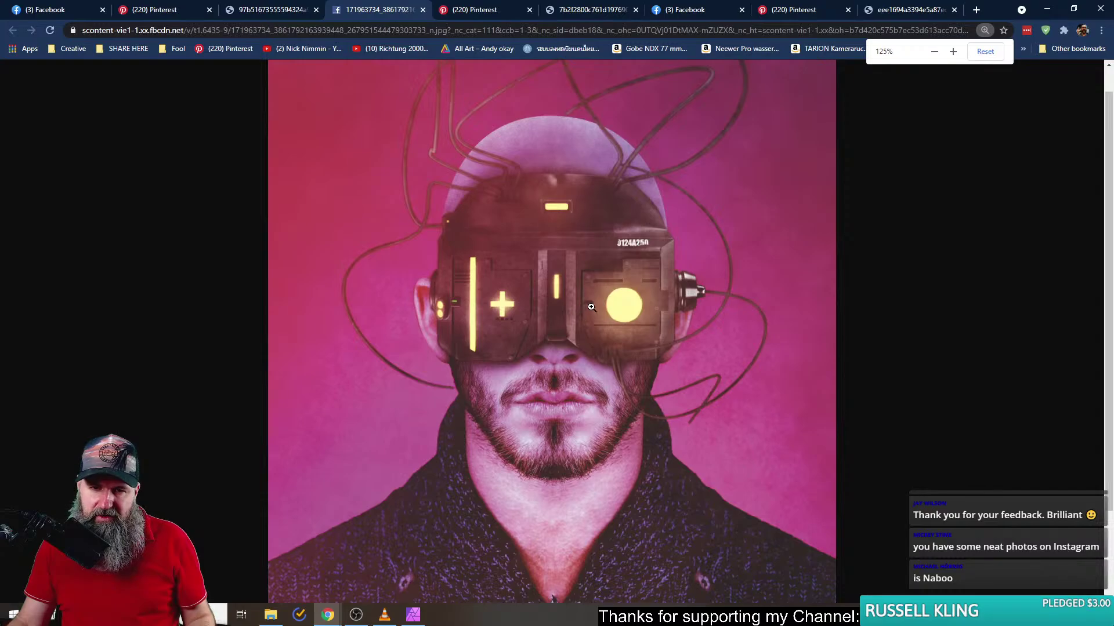
pyautogui.scroll(-1, 595, 305)
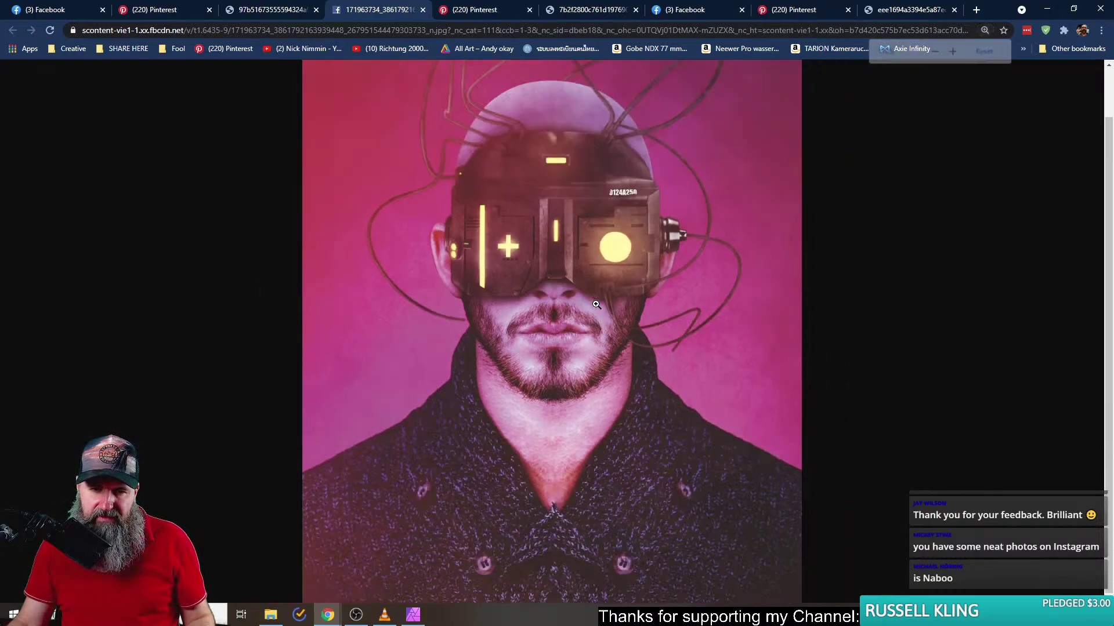
pyautogui.scroll(-1, 596, 305)
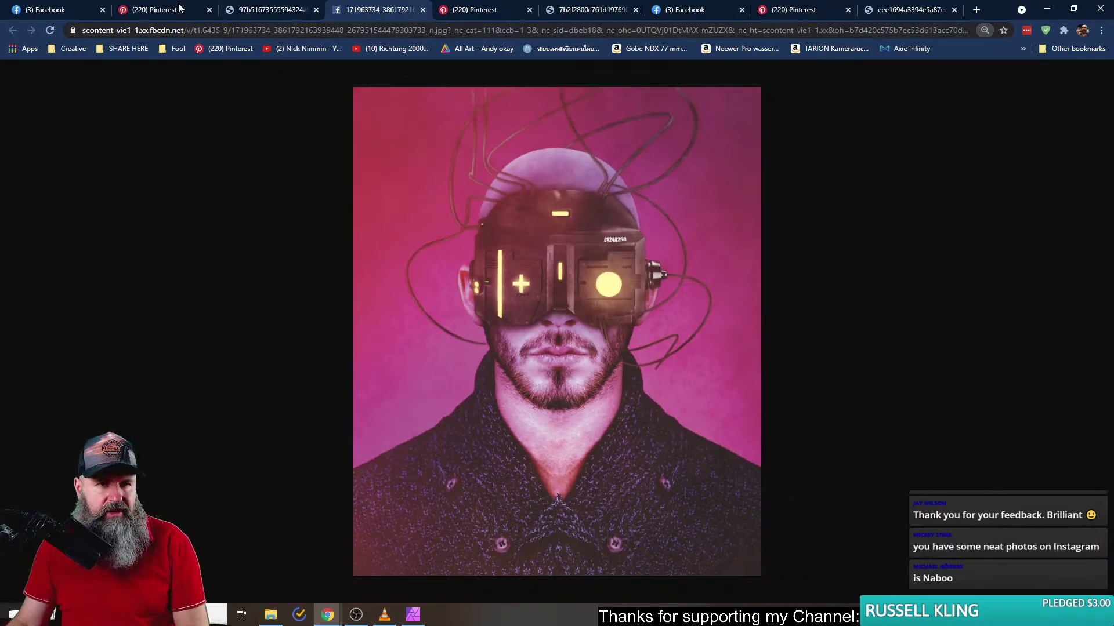
# - Leave the goggles portrait and view the abandoned glasshouse photo posted as the last comment in the challenge thread
pyautogui.click(64, 9)
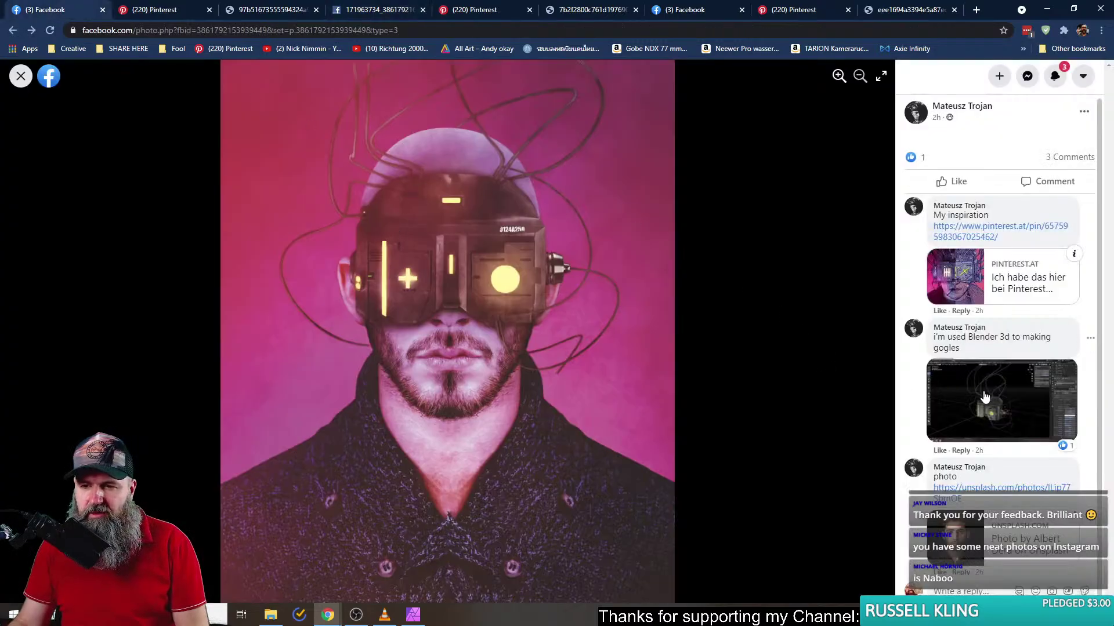
pyautogui.click(21, 78)
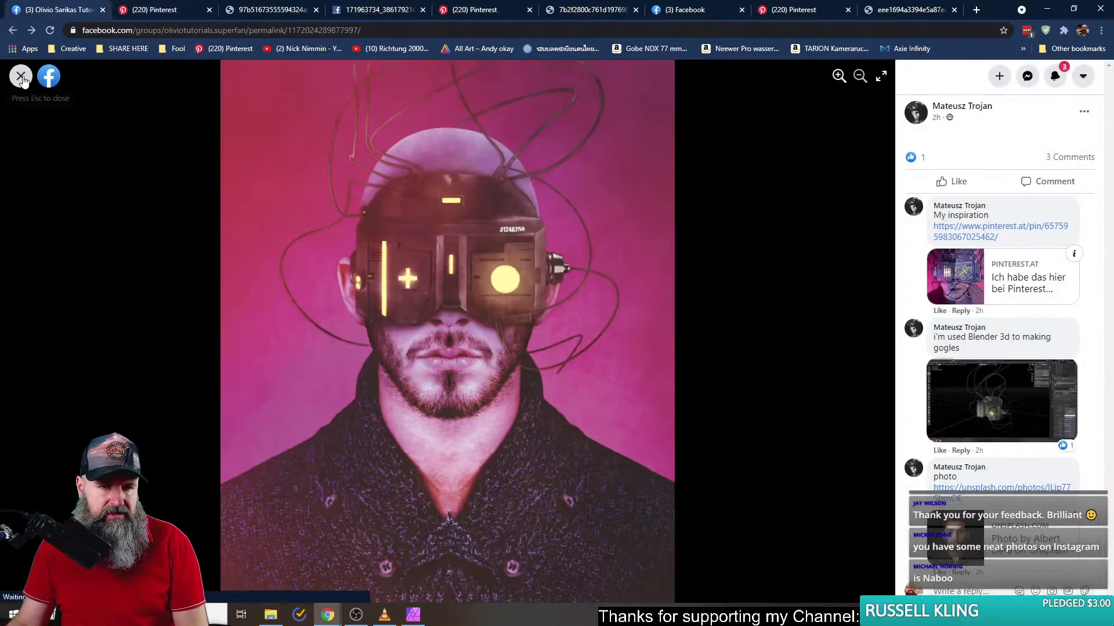
pyautogui.scroll(-6, 221, 242)
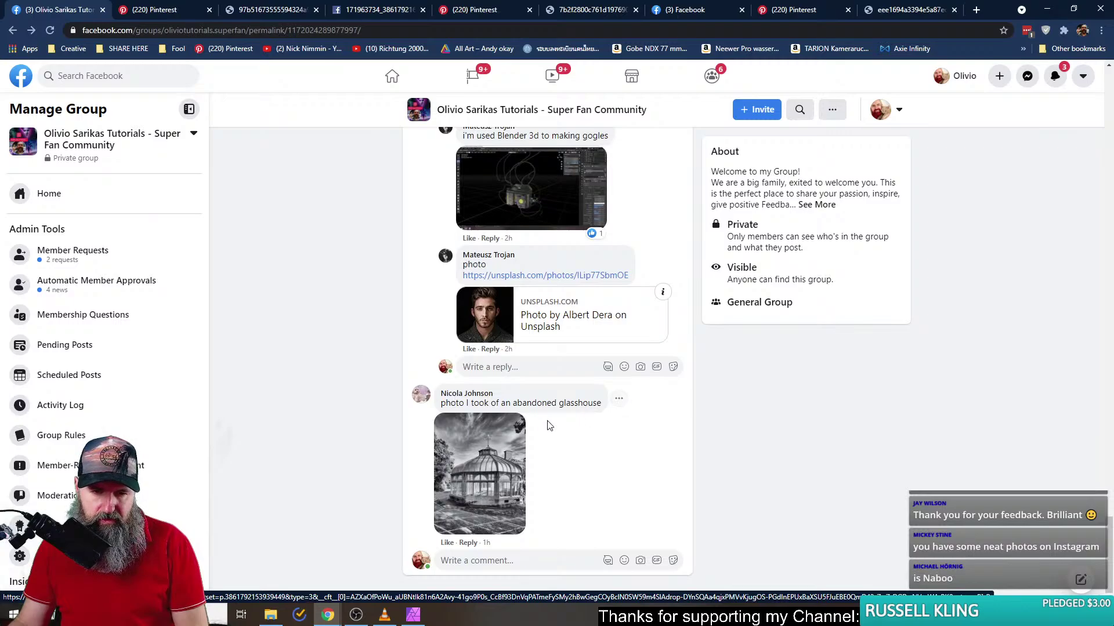
pyautogui.click(503, 441)
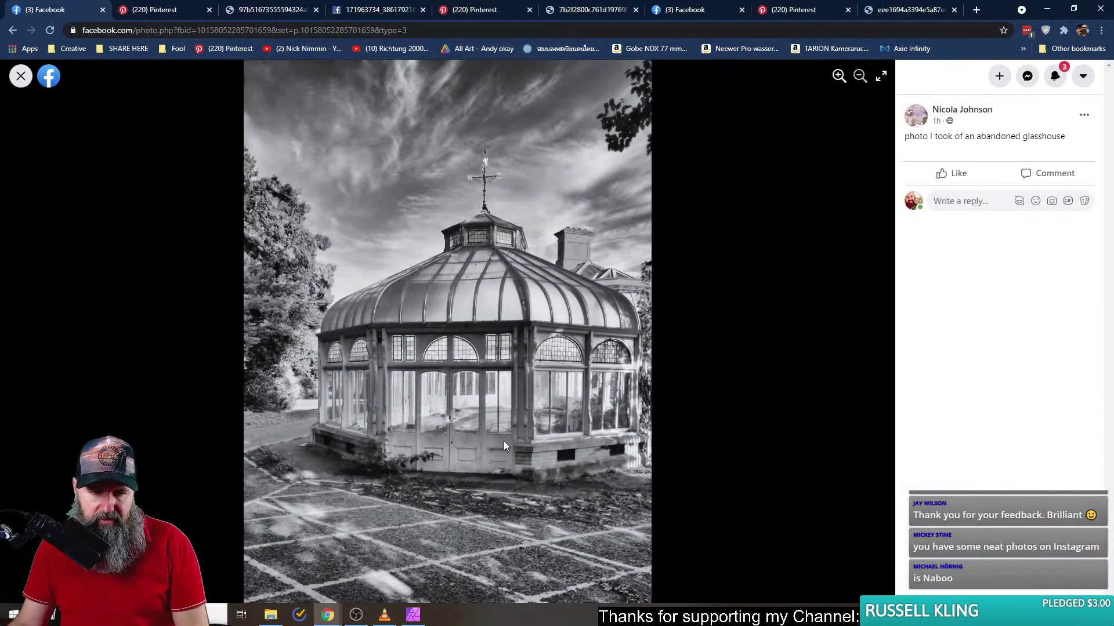
pyautogui.press('Escape')
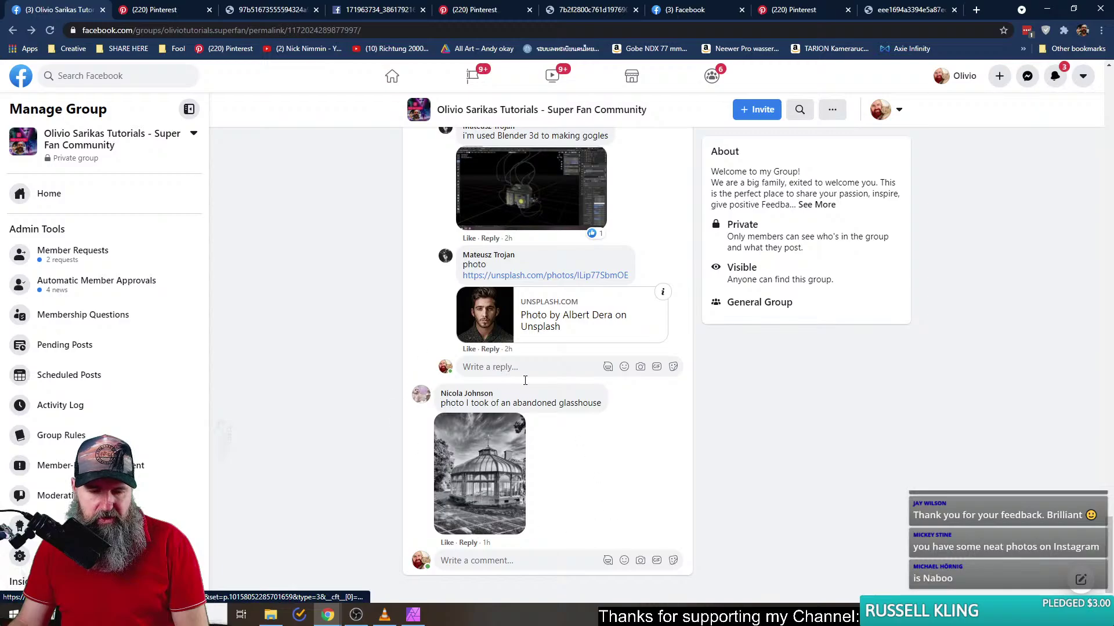
pyautogui.click(451, 420)
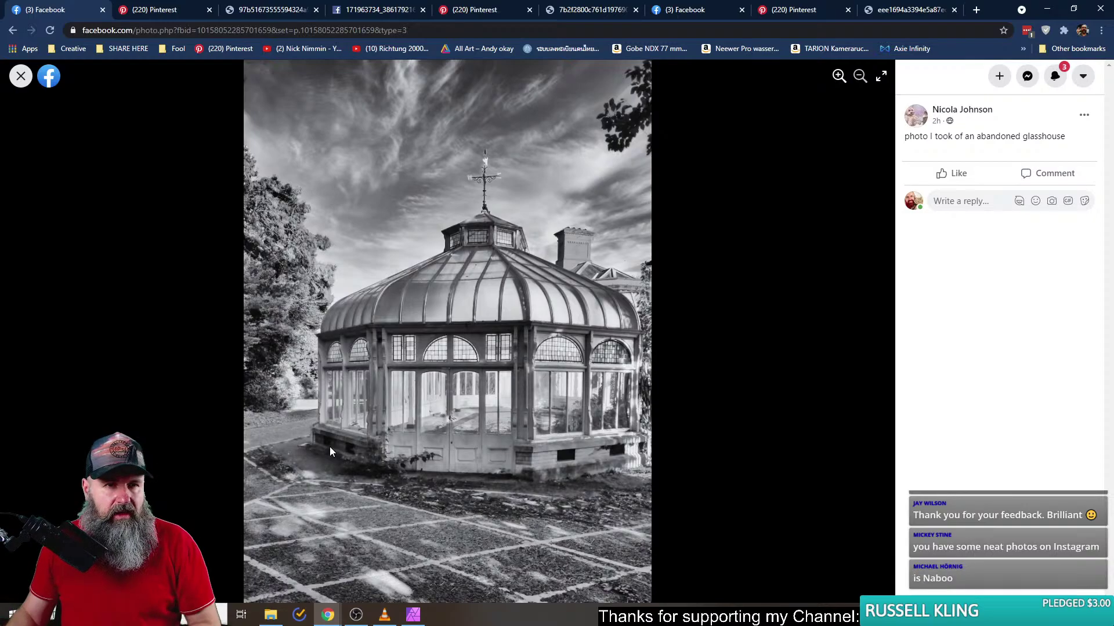
pyautogui.click(21, 76)
# - Return to the Challenge Week 14 instructions at the start of the thread
pyautogui.scroll(5, 341, 415)
pyautogui.scroll(15, 343, 421)
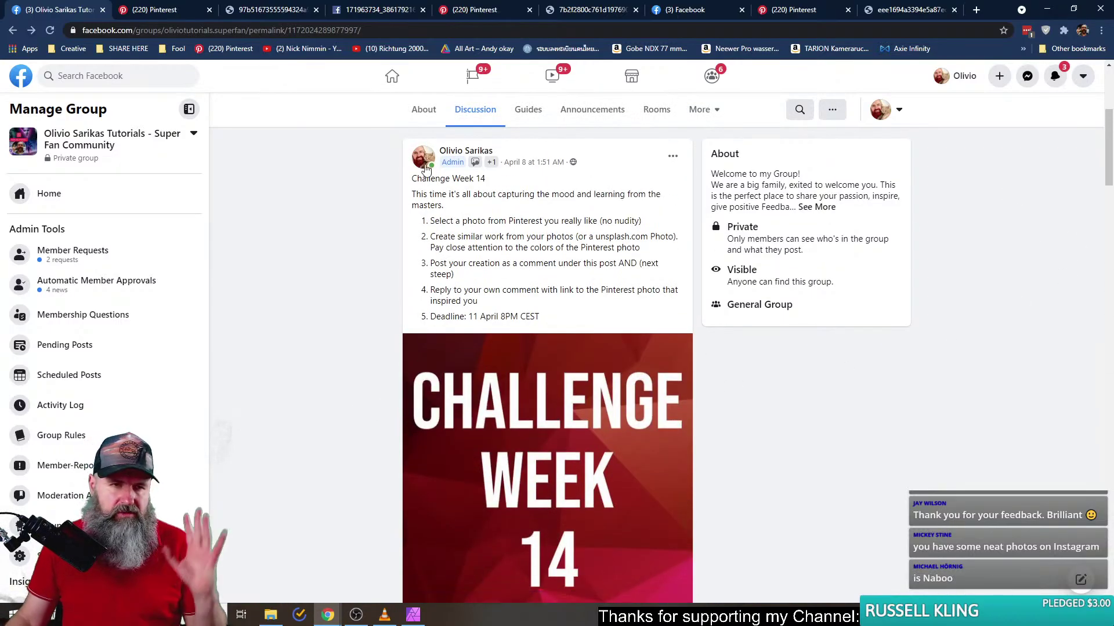
pyautogui.moveTo(422, 168)
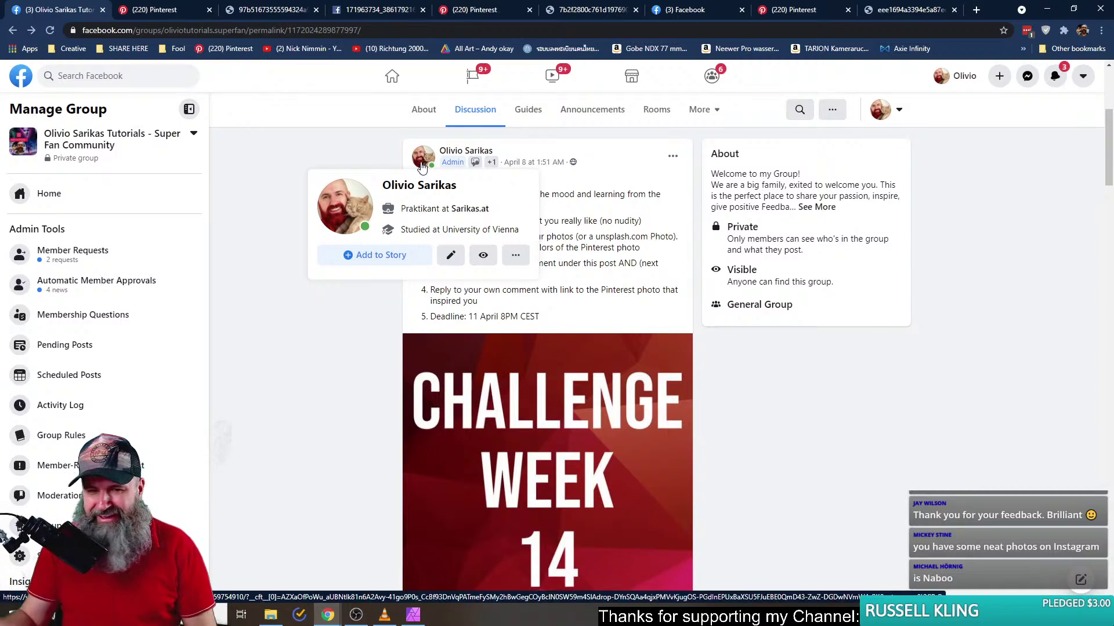
# - Switch to Affinity Photo and compare the Lumi02 and Lumi01 versions of the floating flower portrait
pyautogui.hotkey('alt', 'Tab')
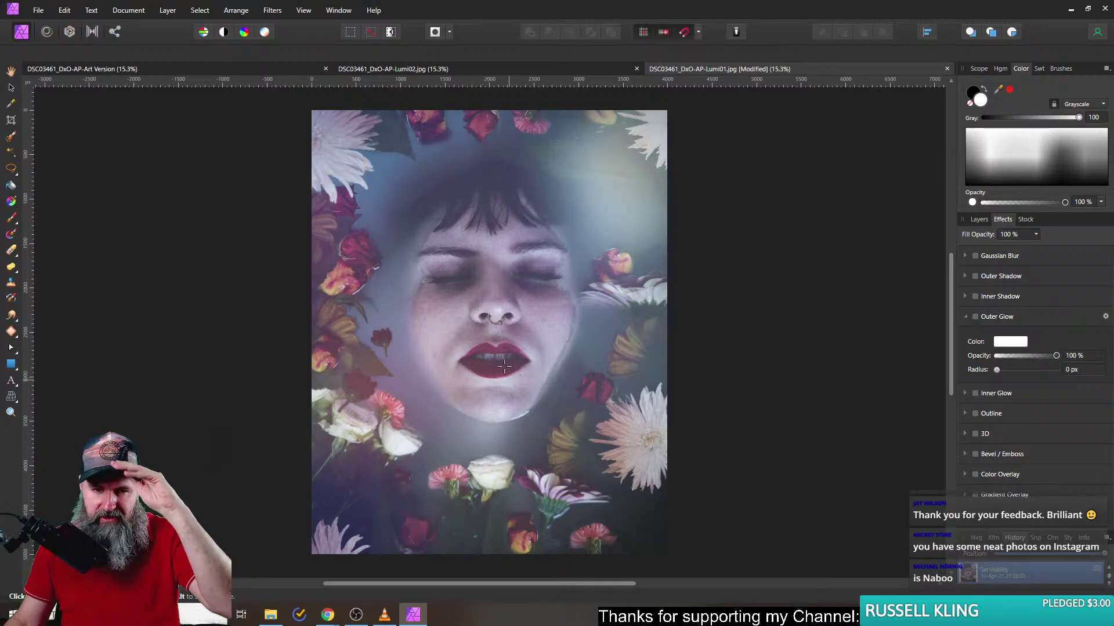
pyautogui.click(468, 69)
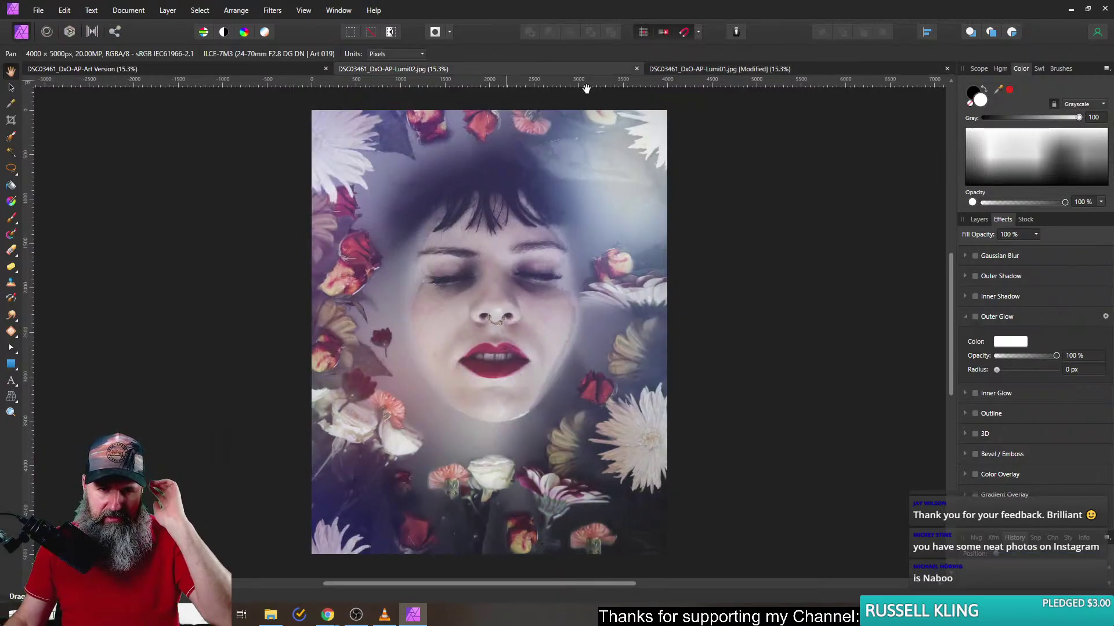
pyautogui.click(724, 71)
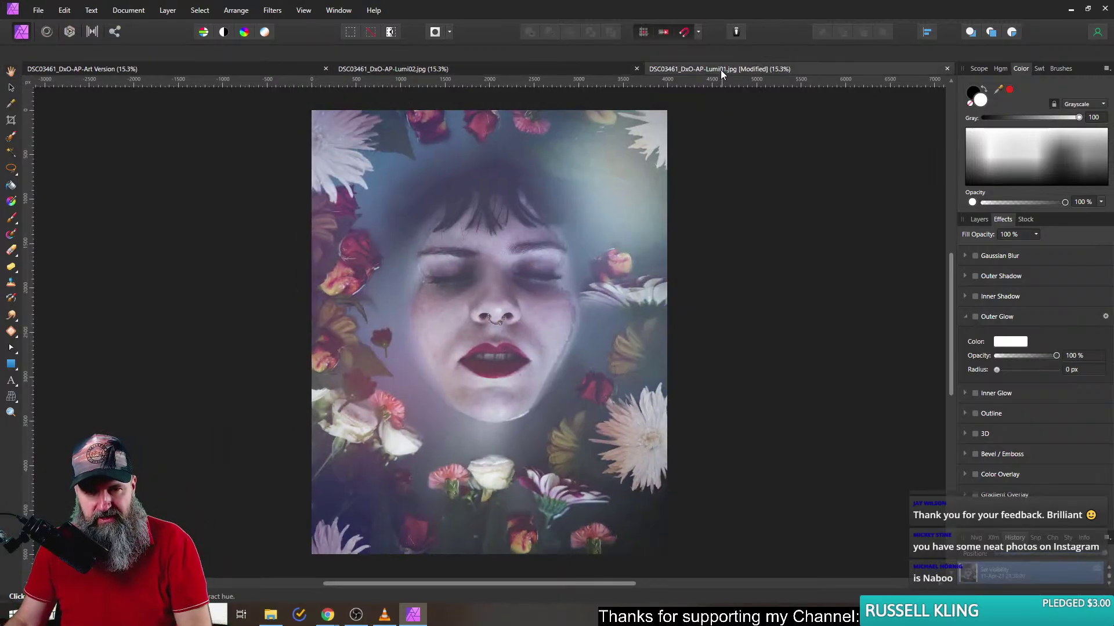
# - Open the Art Version of the flower portrait and compare it with and without the Selective Color adjustment
pyautogui.click(979, 220)
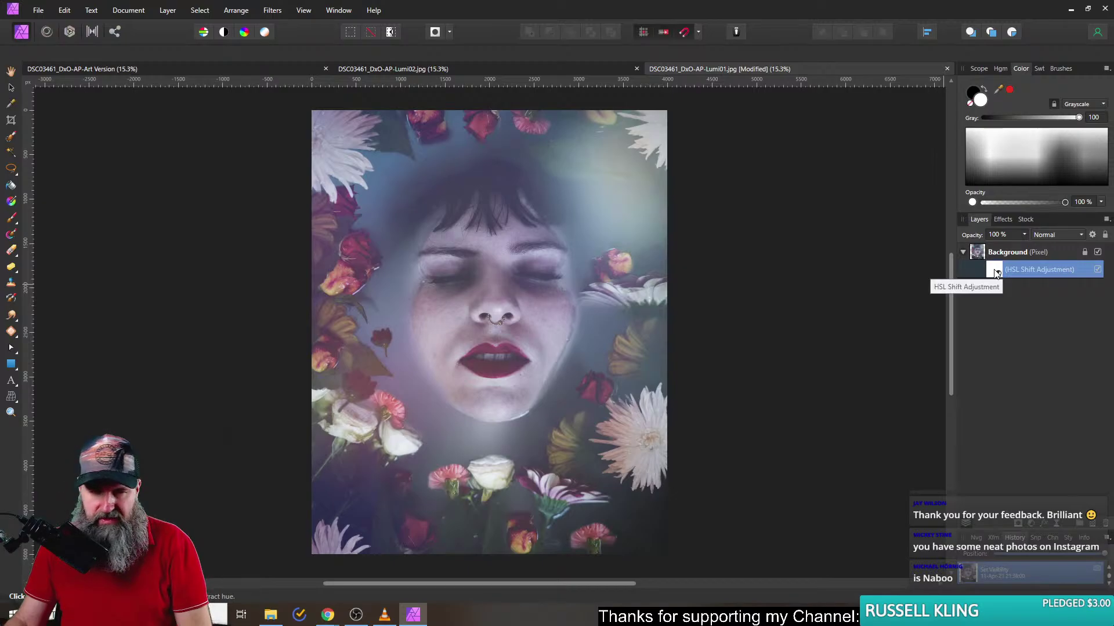
pyautogui.click(254, 68)
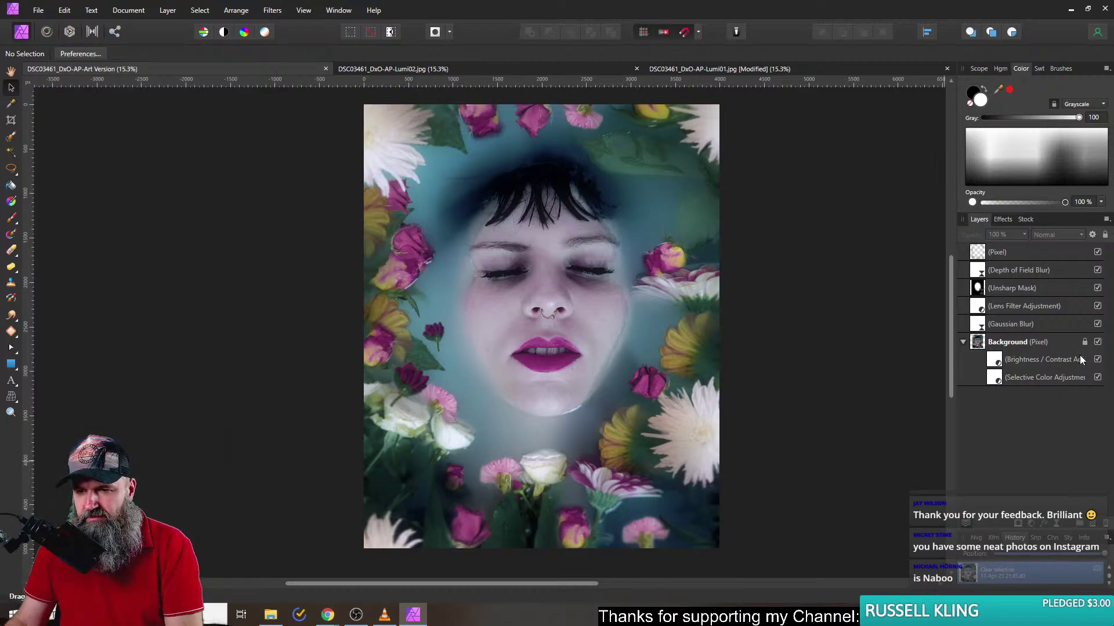
pyautogui.click(1097, 377)
pyautogui.click(1097, 377)
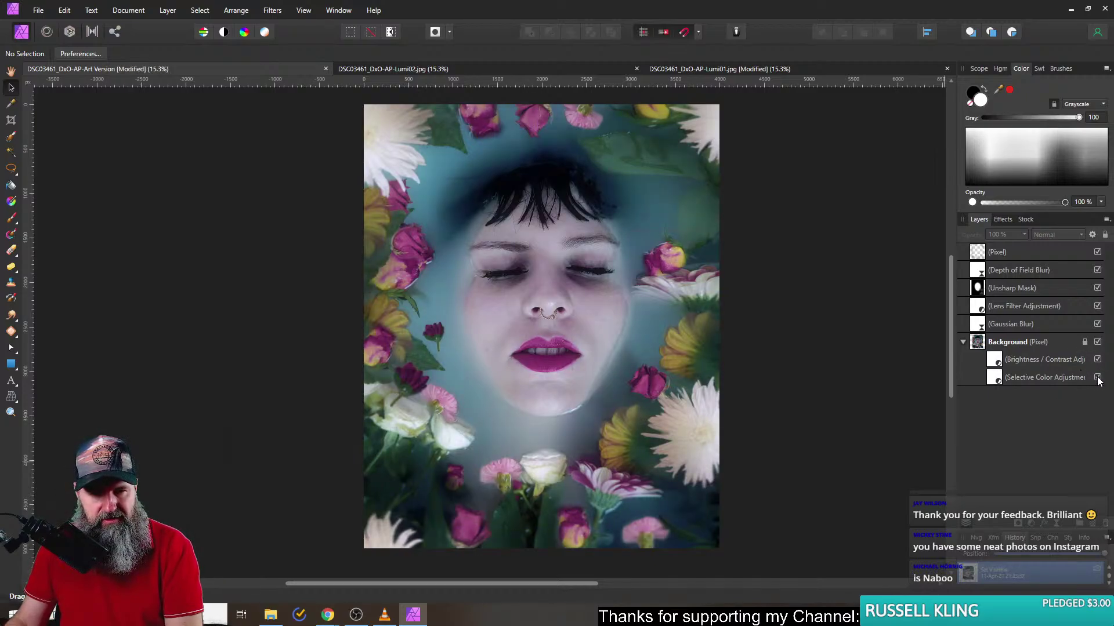
pyautogui.click(1098, 378)
pyautogui.click(1097, 378)
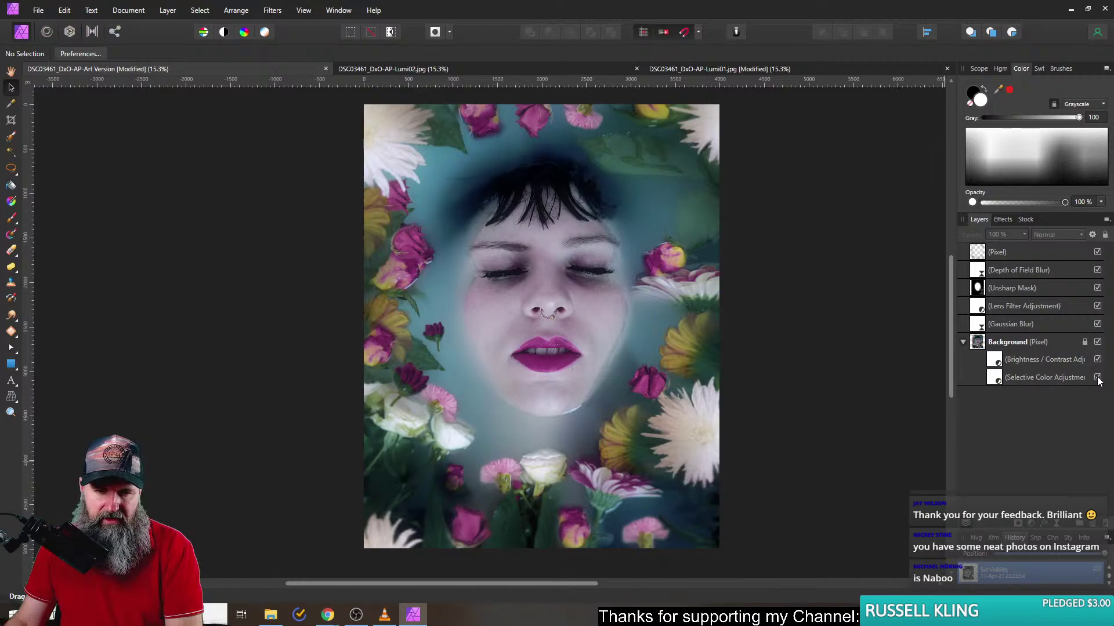
pyautogui.click(1098, 378)
pyautogui.click(1098, 378)
pyautogui.click(1097, 377)
pyautogui.click(1097, 378)
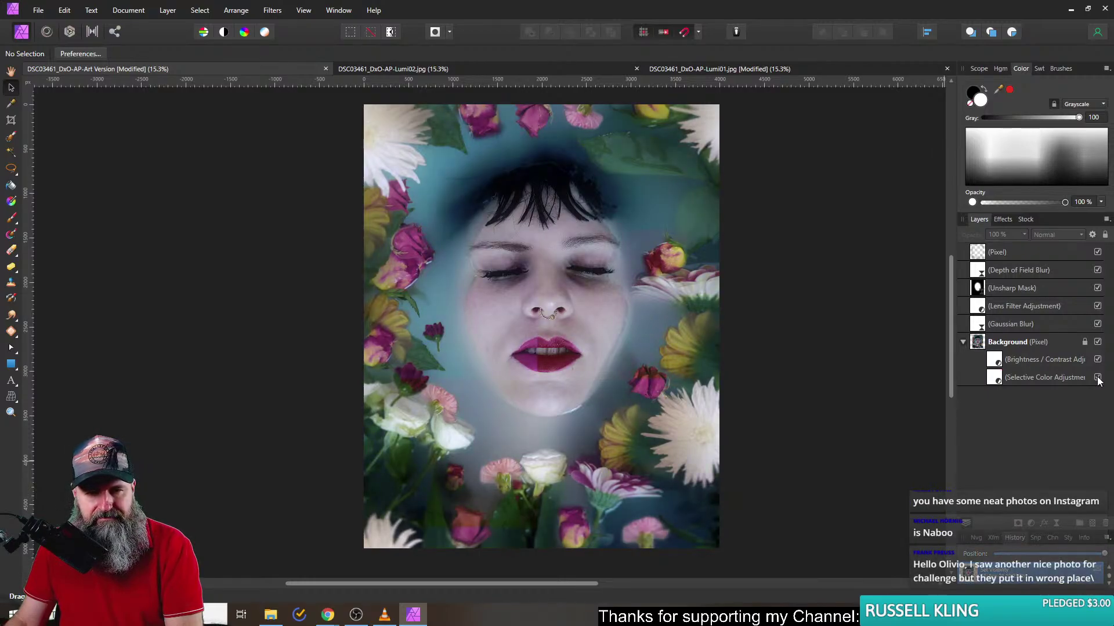
pyautogui.click(1097, 378)
pyautogui.click(1097, 377)
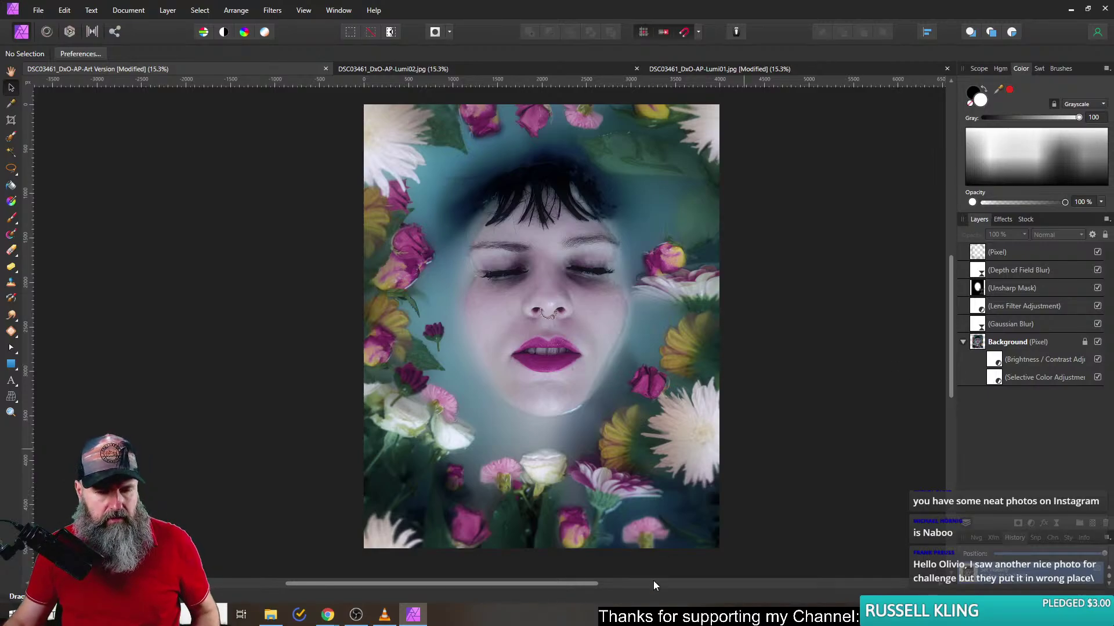
# - Switch to Chrome and look through the Challenge Week 14 thread, returning to the group header above the post
pyautogui.moveTo(327, 613)
pyautogui.click(247, 571)
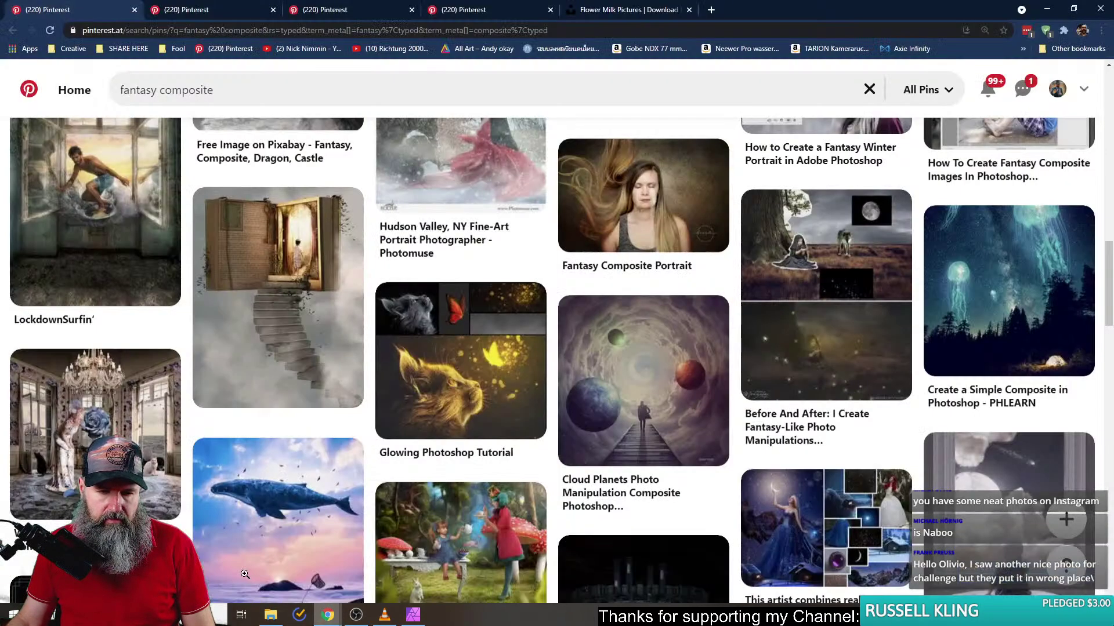
pyautogui.click(394, 573)
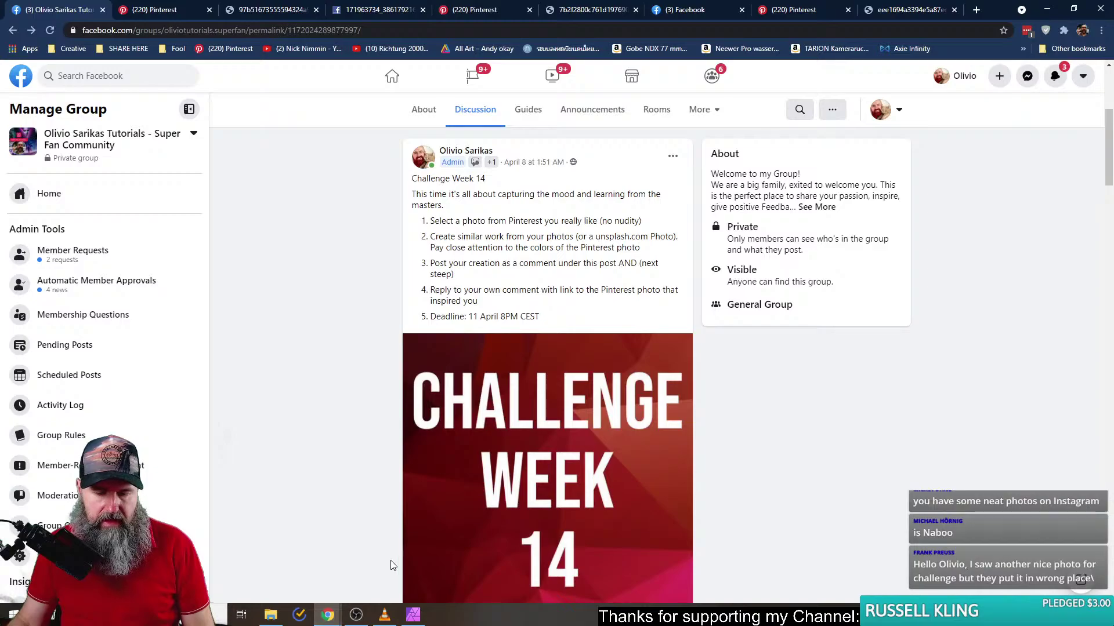
pyautogui.scroll(-4, 392, 325)
pyautogui.scroll(6, 386, 325)
pyautogui.scroll(-20, 384, 327)
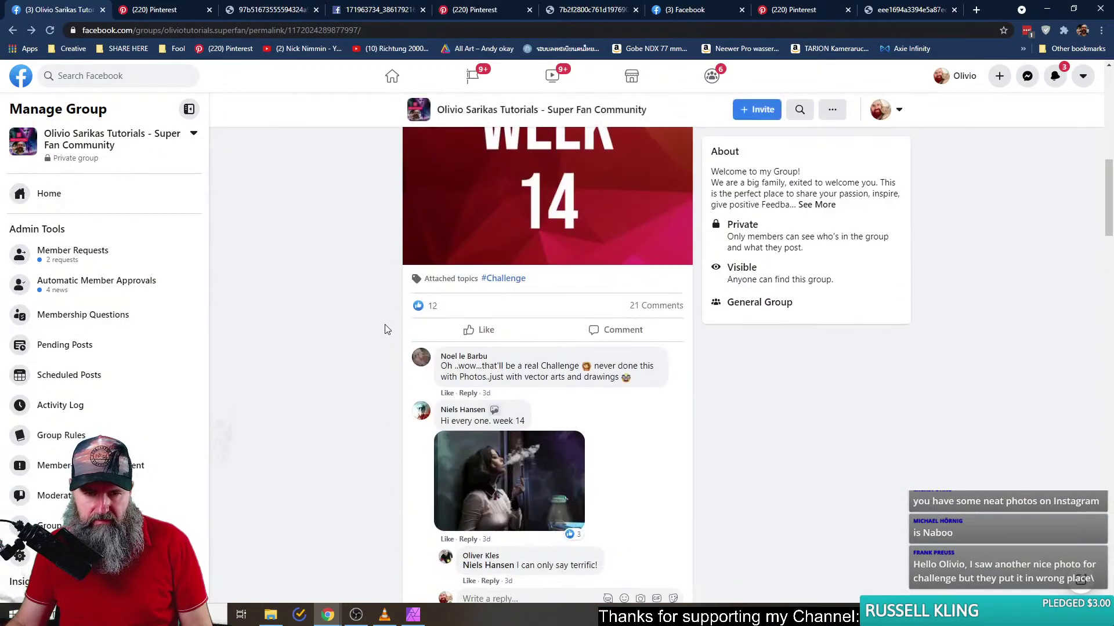
pyautogui.scroll(20, 380, 313)
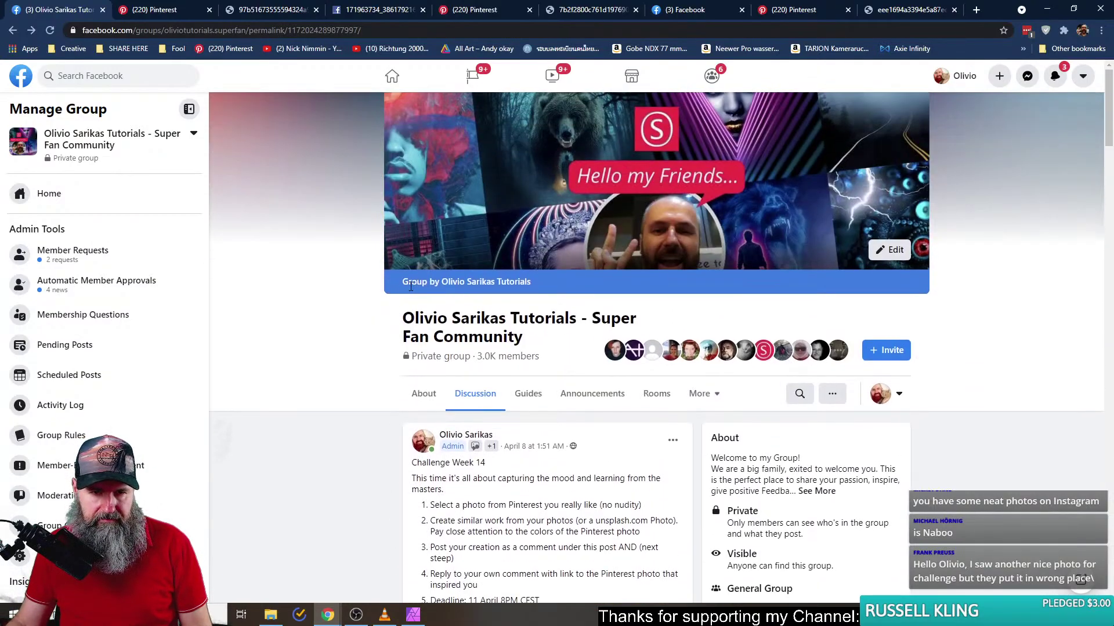
# - Open the Super Fan Community group's main page in a new browser tab and go to it
pyautogui.scroll(-3, 410, 286)
pyautogui.rightClick(474, 224)
pyautogui.click(499, 232)
pyautogui.click(156, 16)
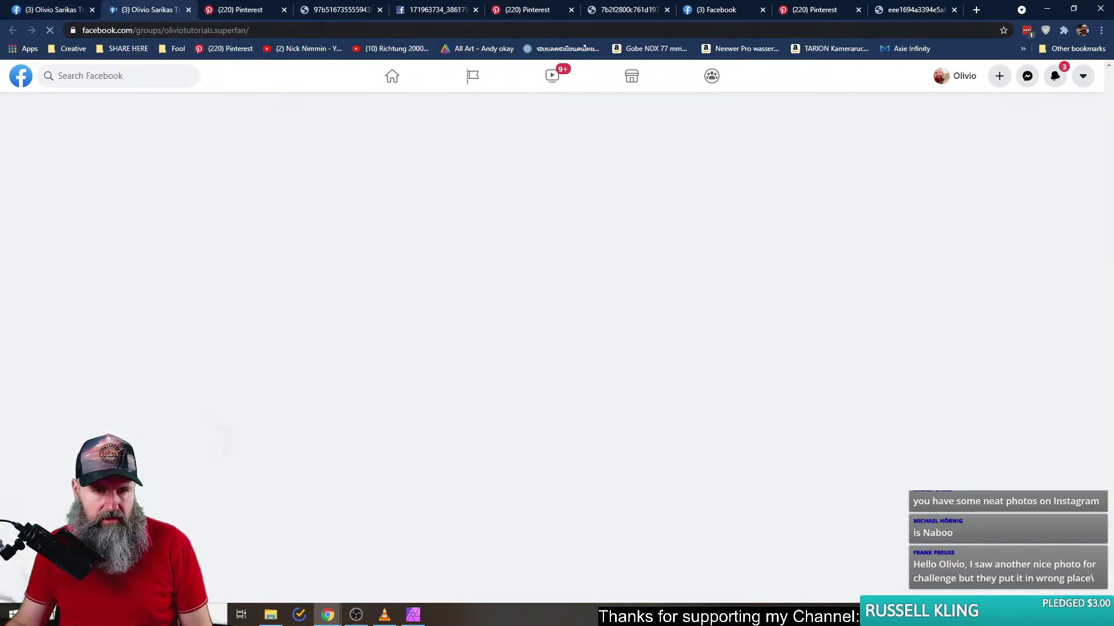
# - Search the group's feed for the challenge entry that was posted outside the challenge thread
pyautogui.scroll(-15, 315, 332)
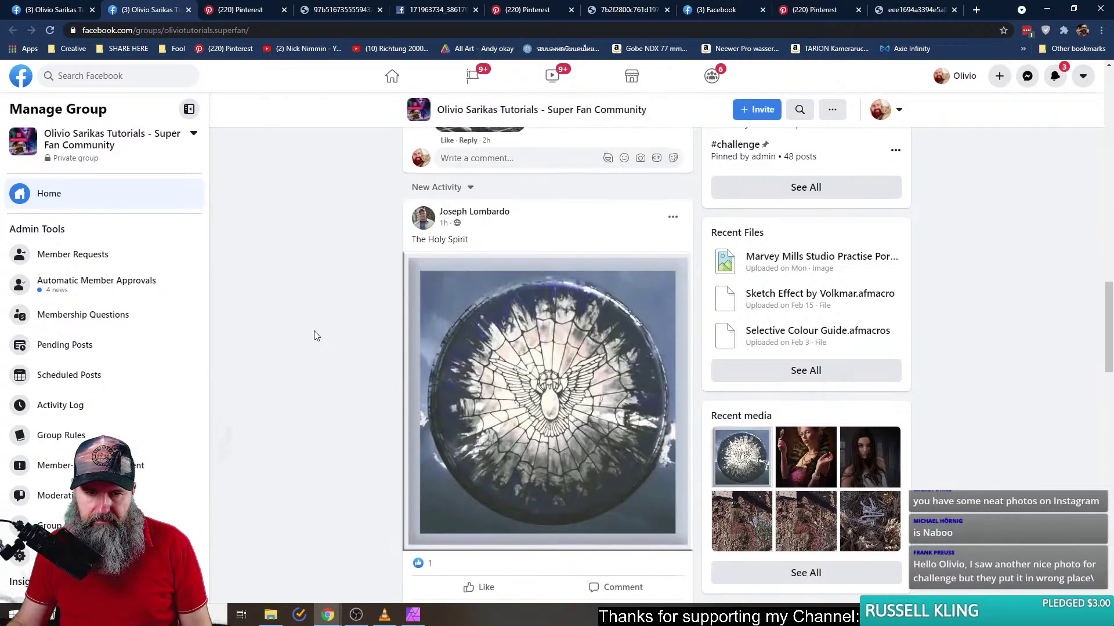
pyautogui.scroll(5, 315, 335)
pyautogui.scroll(-5, 315, 336)
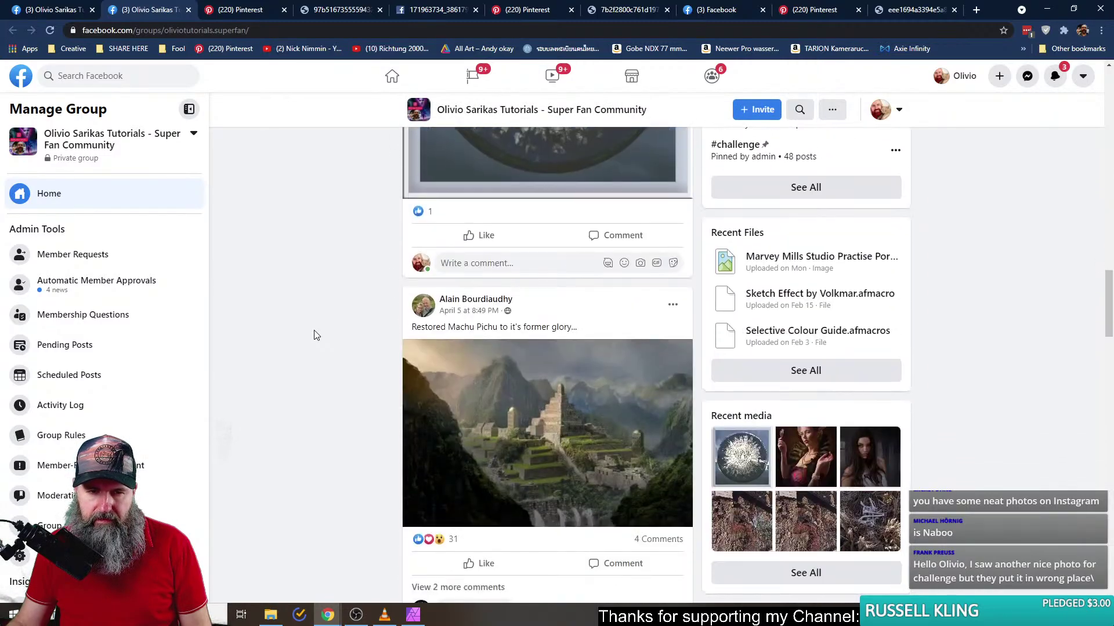
pyautogui.scroll(-3, 316, 334)
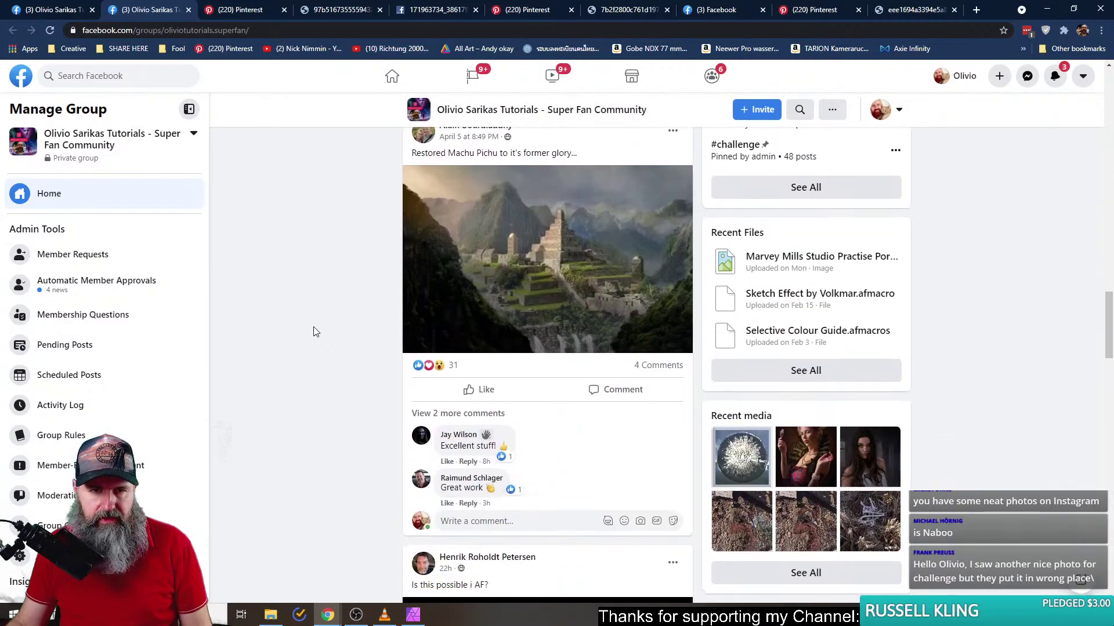
pyautogui.scroll(3, 315, 331)
pyautogui.scroll(-15, 315, 331)
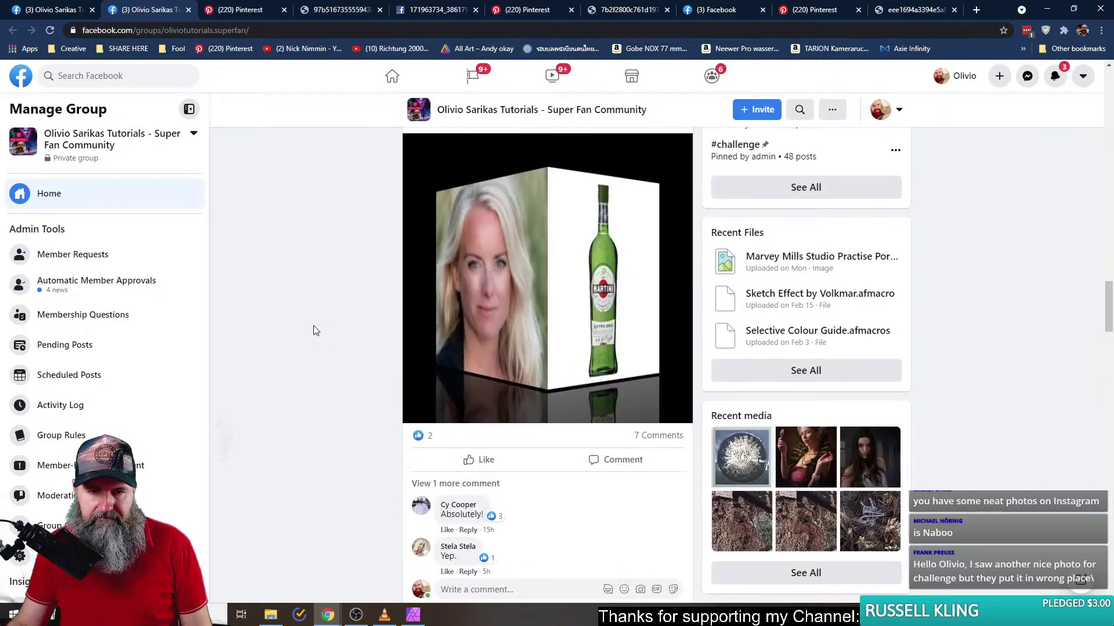
pyautogui.scroll(-5, 315, 329)
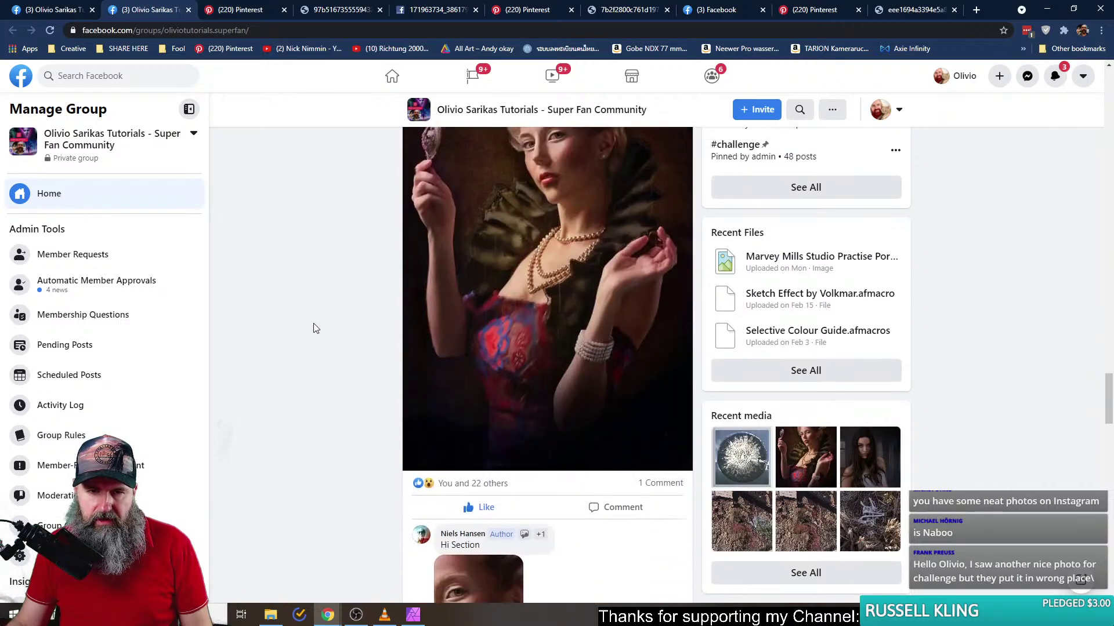
pyautogui.scroll(-6, 315, 329)
pyautogui.scroll(-10, 315, 329)
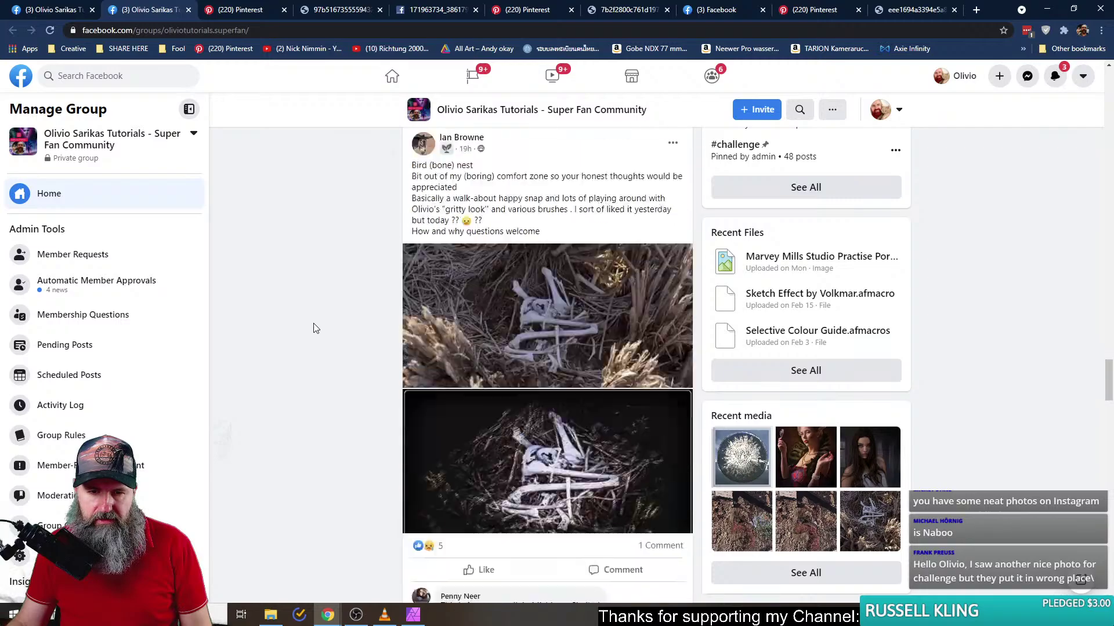
pyautogui.scroll(-20, 315, 329)
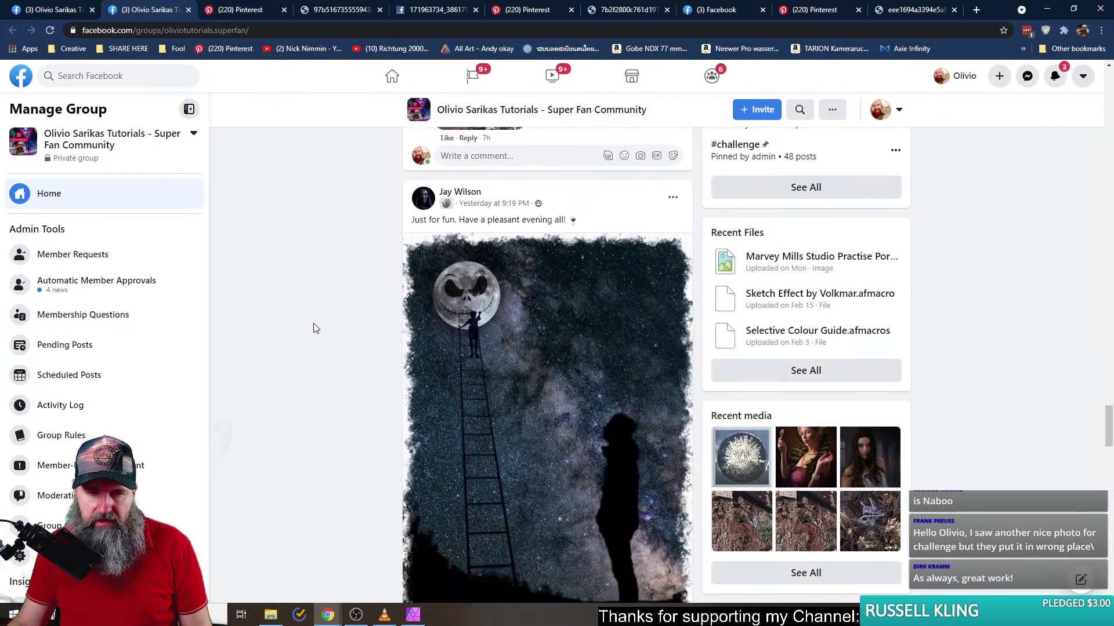
pyautogui.scroll(-20, 315, 329)
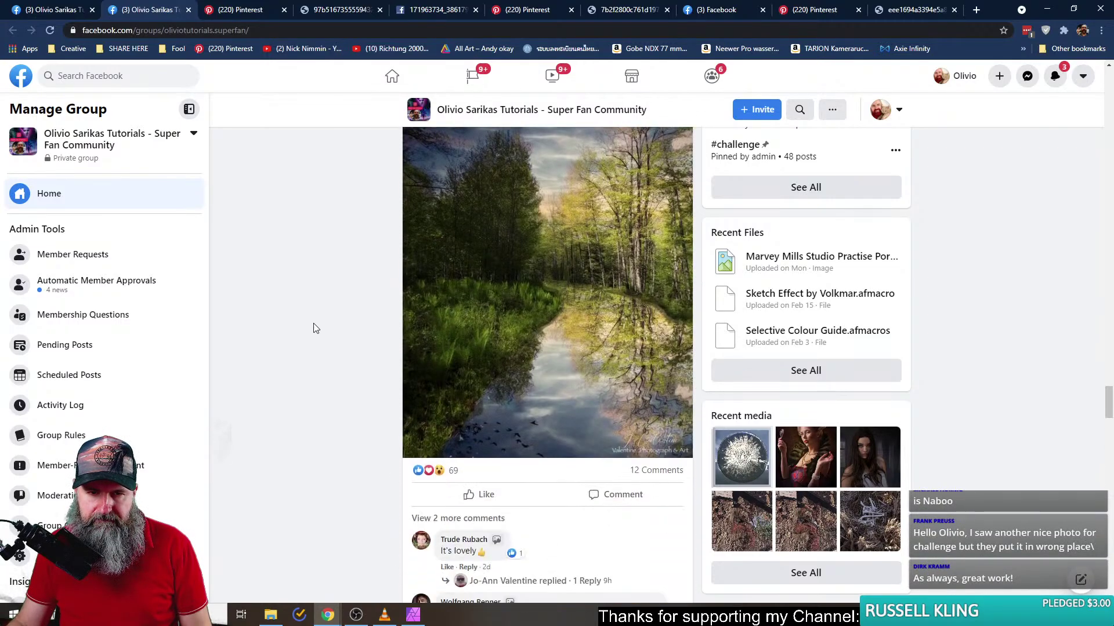
pyautogui.scroll(-5, 315, 329)
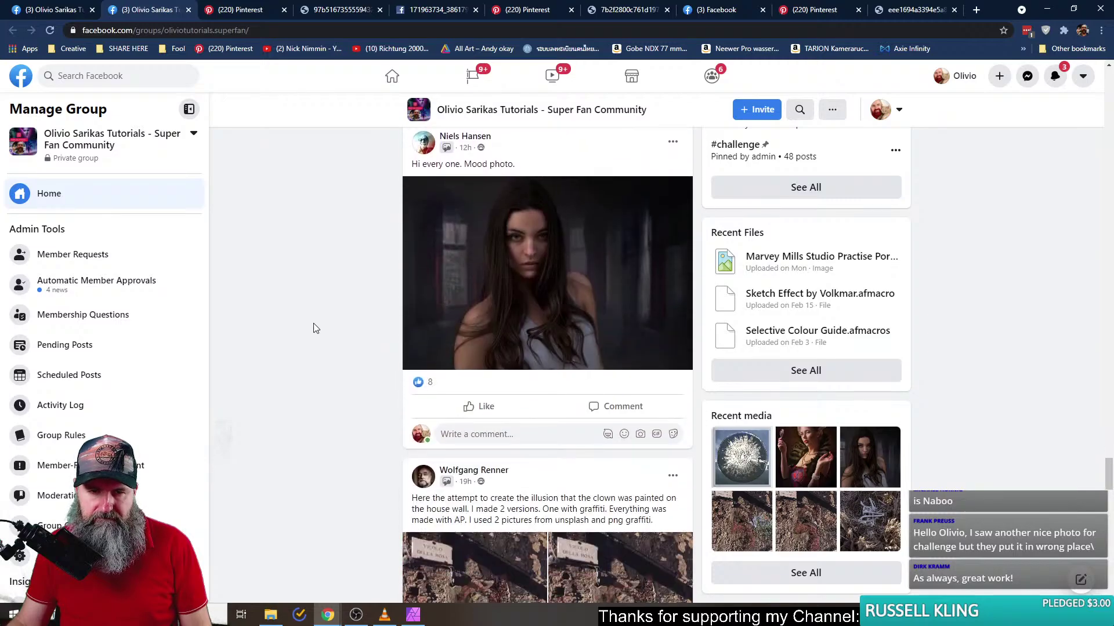
pyautogui.scroll(-8, 317, 324)
pyautogui.scroll(-12, 318, 322)
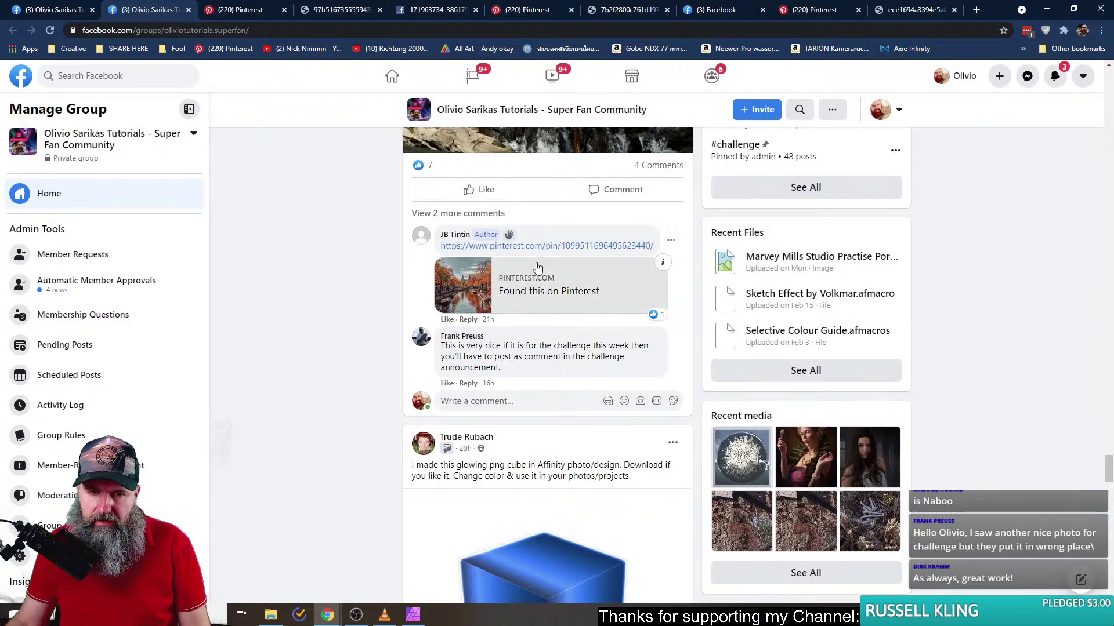
# - Examine the autumn waterfall post captioned Challenge and open its linked Pinterest inspiration in a new tab
pyautogui.scroll(5, 313, 318)
pyautogui.scroll(1, 309, 309)
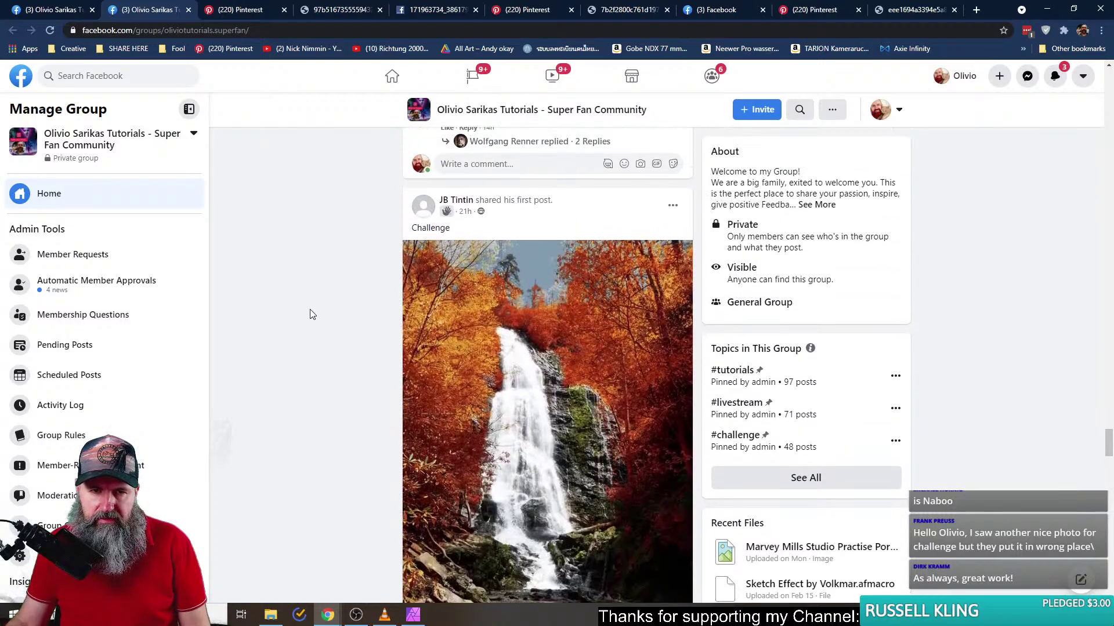
pyautogui.scroll(-2, 380, 308)
pyautogui.scroll(2, 381, 308)
pyautogui.scroll(-6, 381, 308)
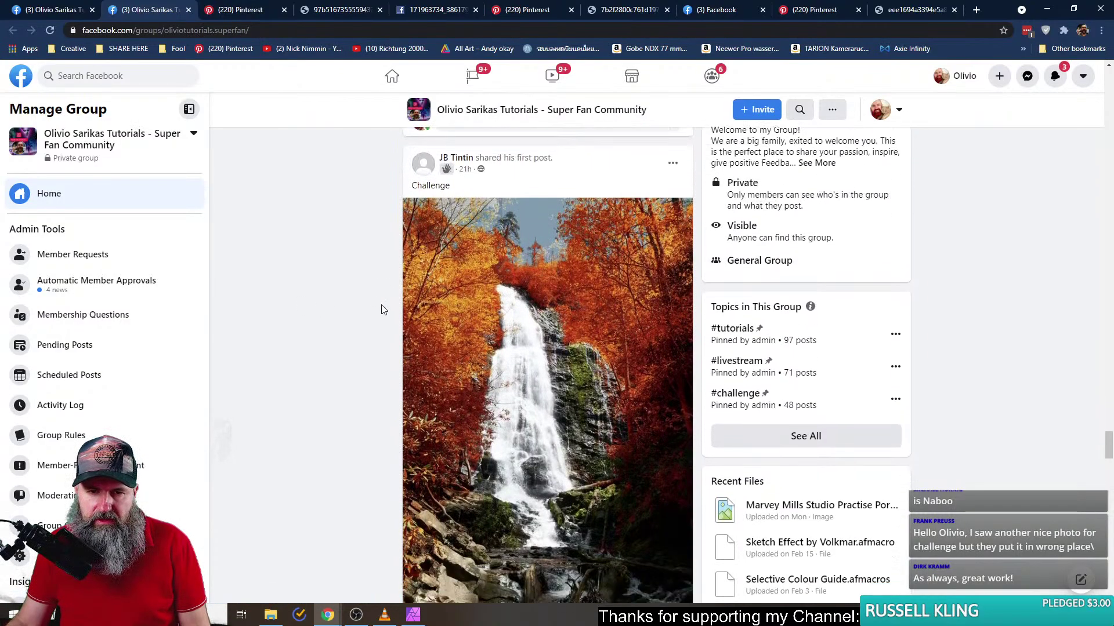
pyautogui.scroll(4, 380, 306)
pyautogui.scroll(-4, 381, 308)
pyautogui.rightClick(510, 359)
pyautogui.click(539, 368)
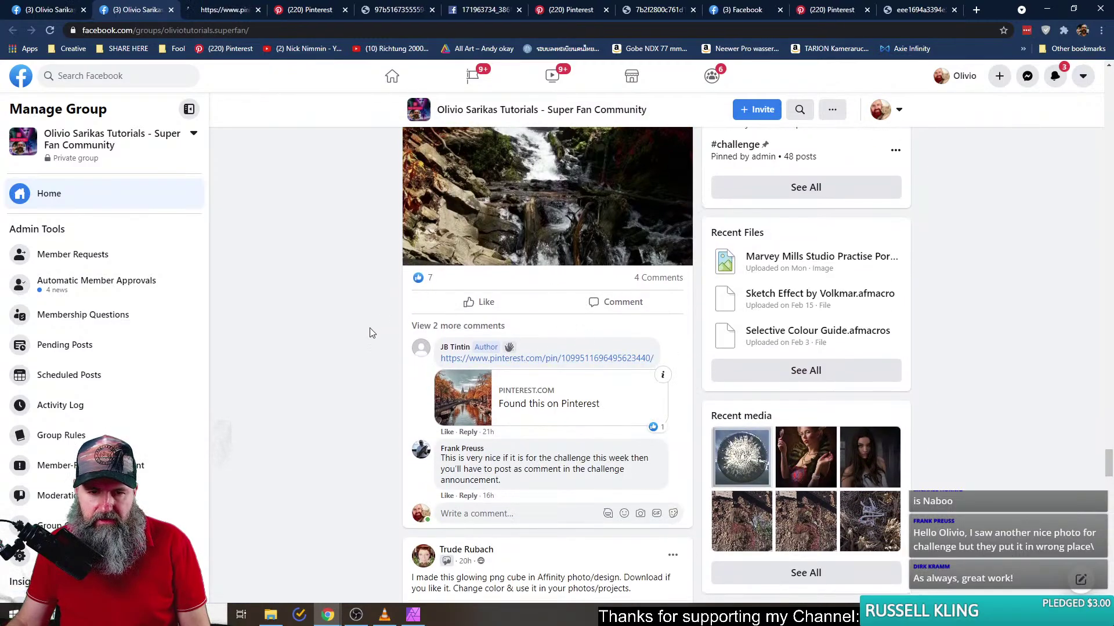
# - Look through the posts further down the group's feed and return to the autumn waterfall photo
pyautogui.scroll(-8, 369, 329)
pyautogui.scroll(10, 369, 330)
pyautogui.scroll(-3, 341, 341)
pyautogui.scroll(-20, 340, 340)
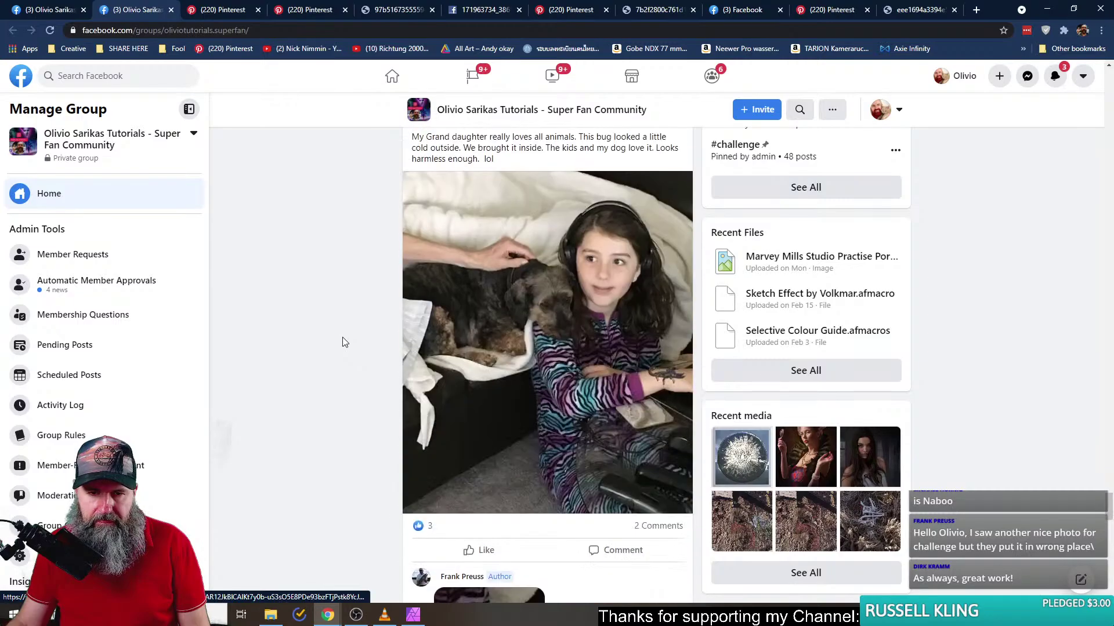
pyautogui.scroll(-14, 342, 336)
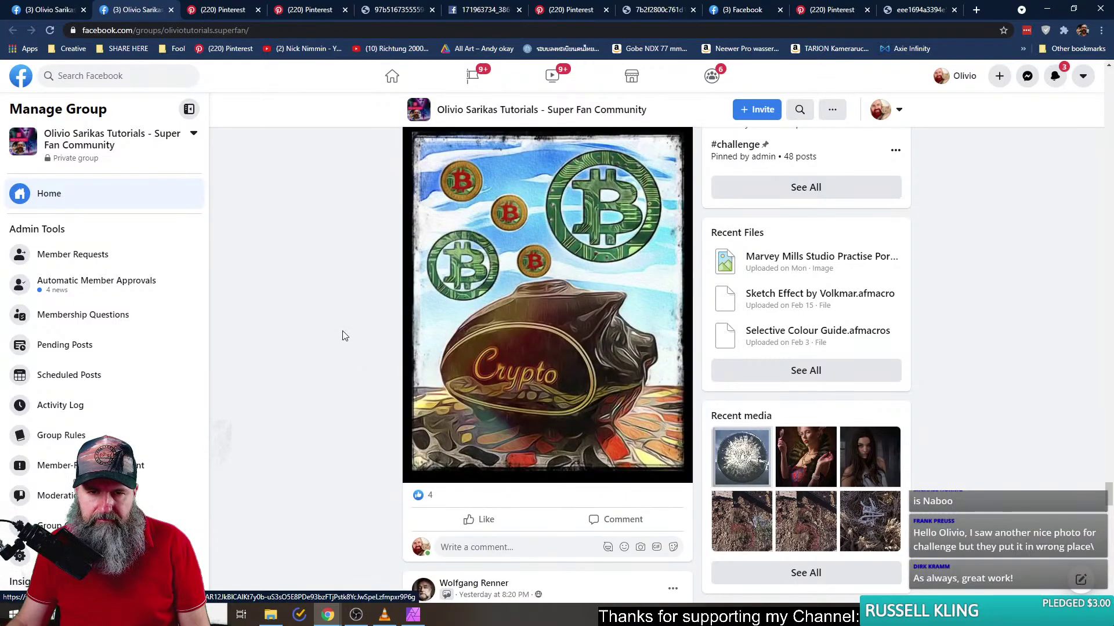
pyautogui.scroll(15, 344, 335)
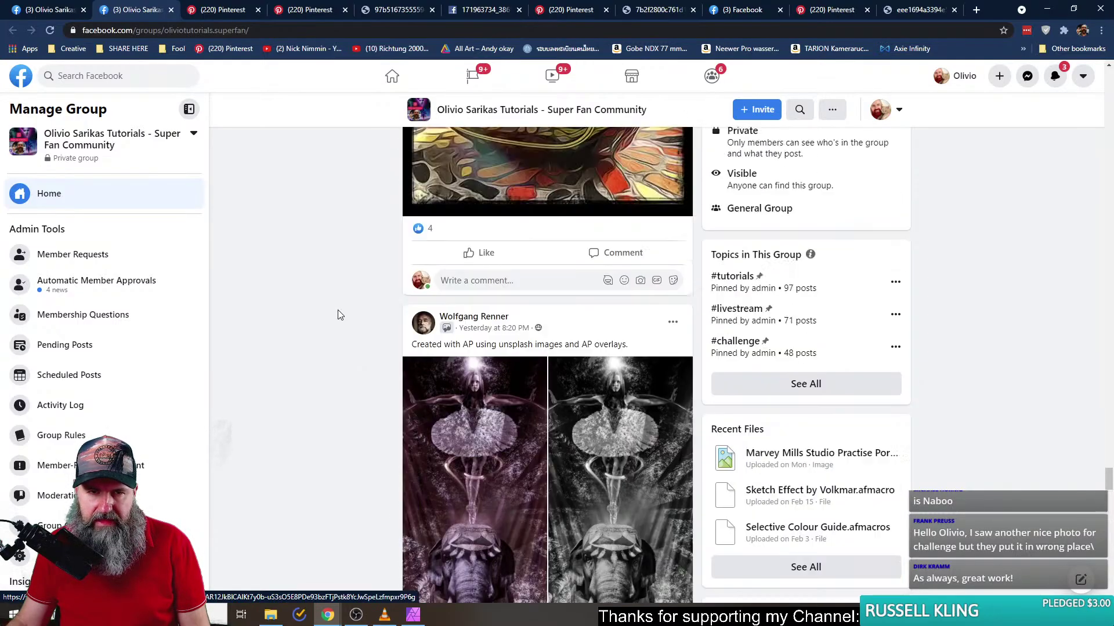
pyautogui.scroll(12, 350, 304)
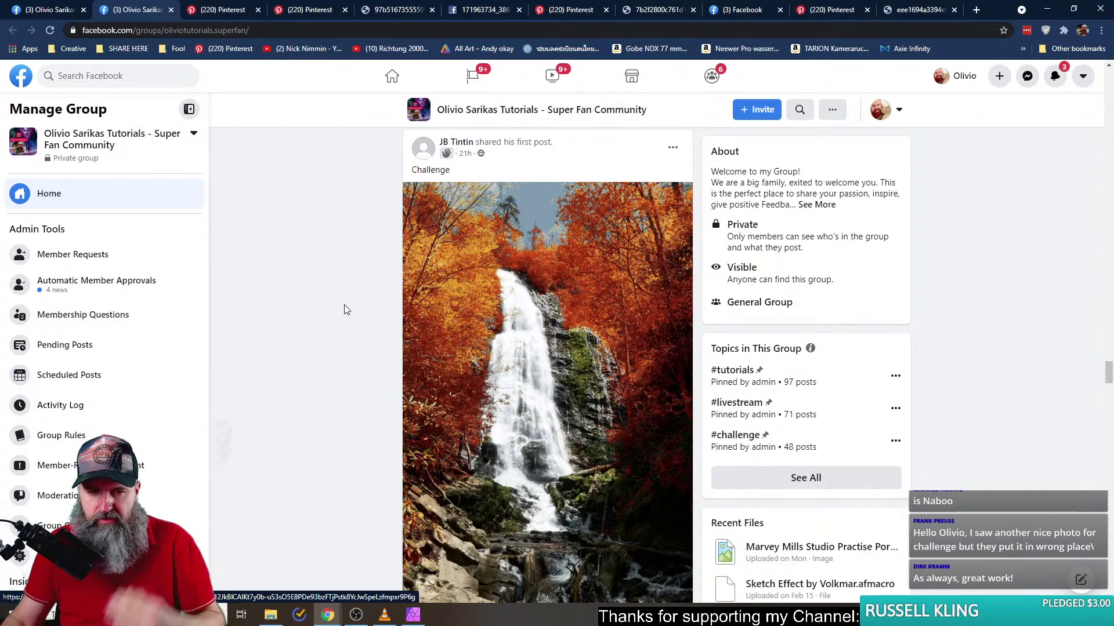
pyautogui.rightClick(509, 294)
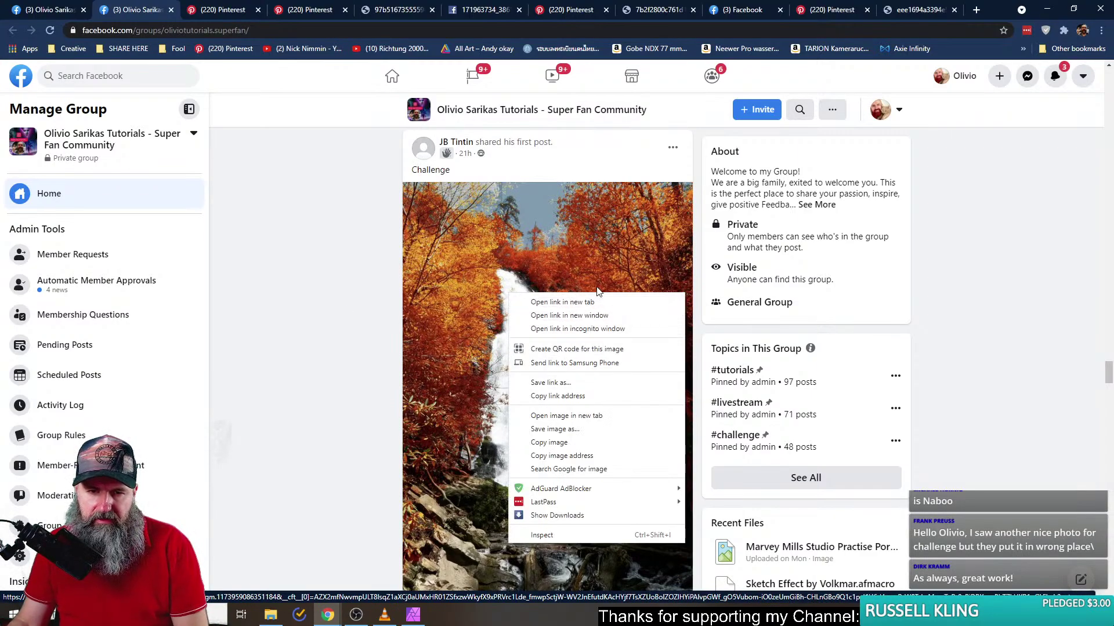
pyautogui.click(590, 429)
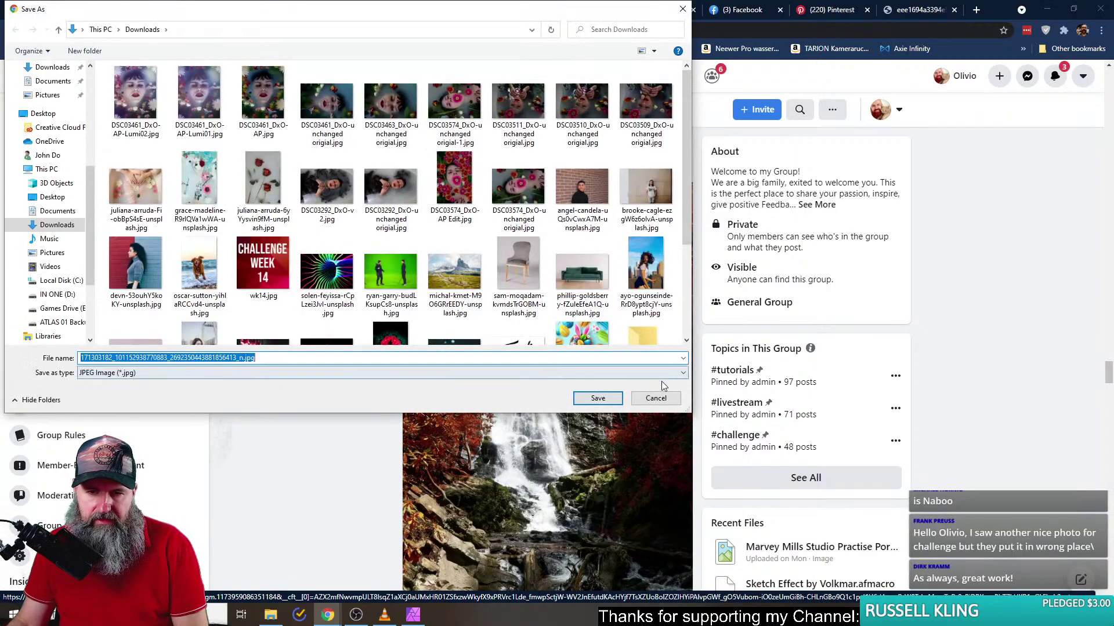
pyautogui.click(656, 398)
# - Open the waterfall image on its own in a new tab and go to the linked Pinterest pin
pyautogui.rightClick(556, 380)
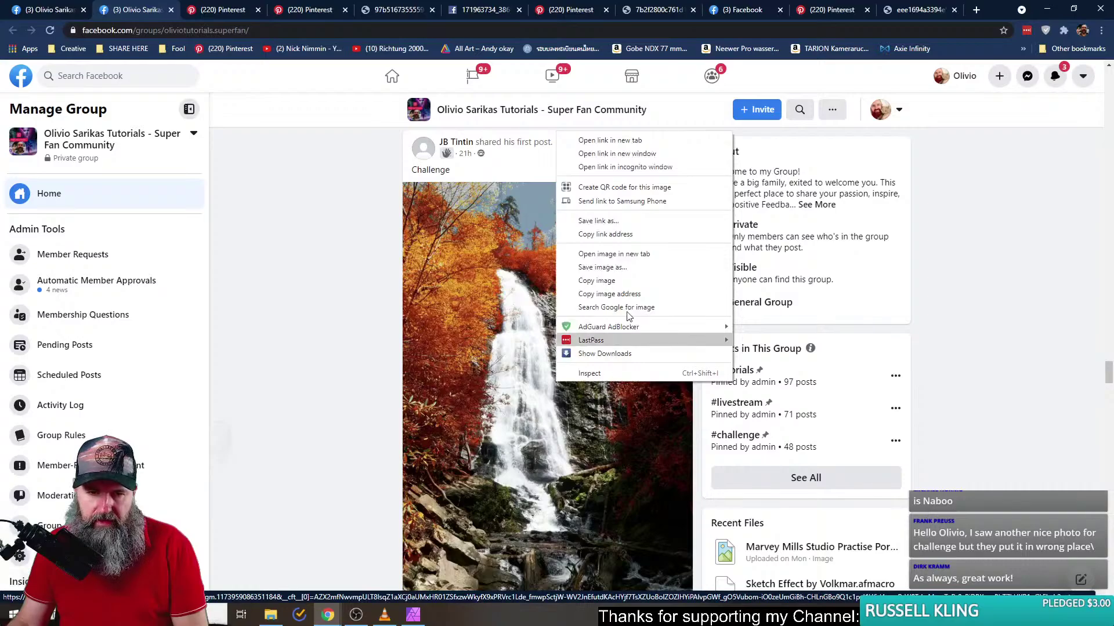
pyautogui.click(633, 255)
pyautogui.click(200, 12)
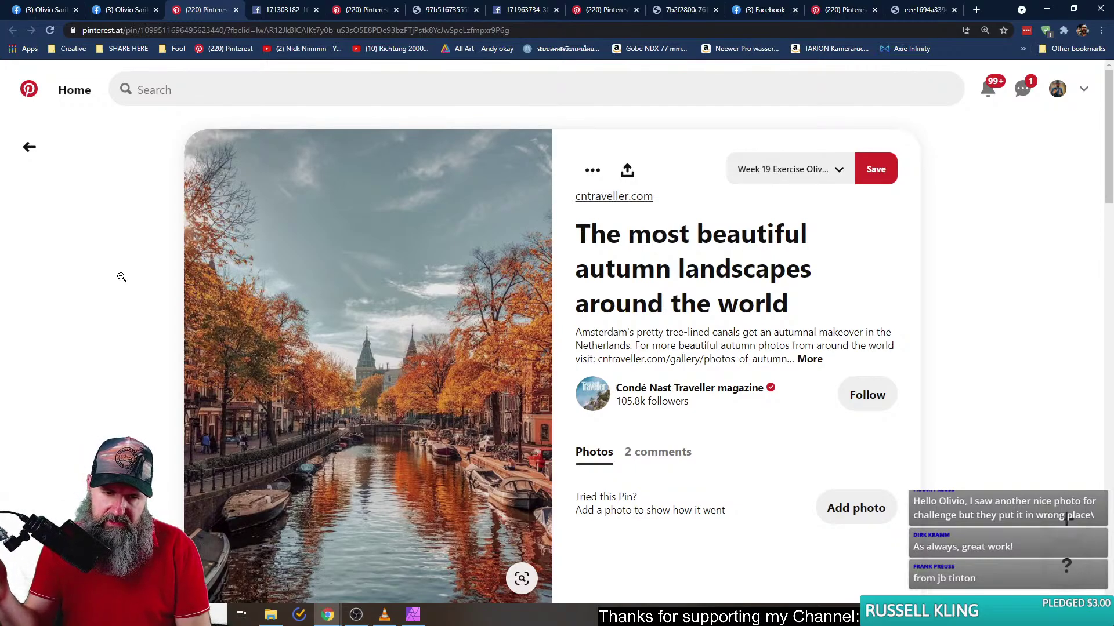
# - Look over the Amsterdam autumn canal pin and open its image on its own in a new tab
pyautogui.scroll(-2, 142, 303)
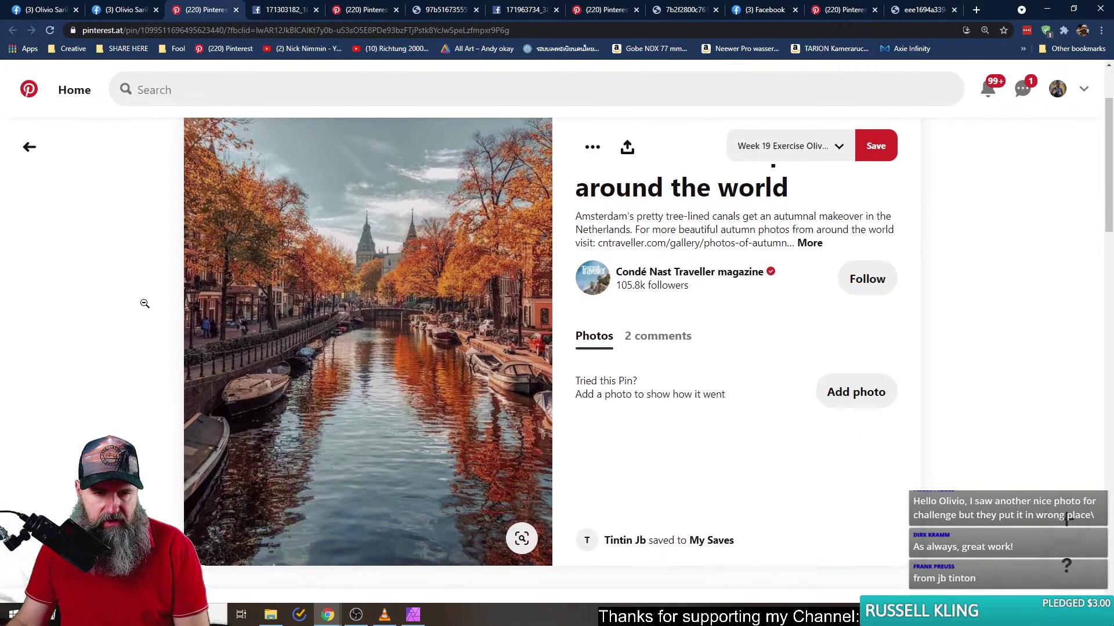
pyautogui.scroll(1, 144, 303)
pyautogui.scroll(1, 144, 303)
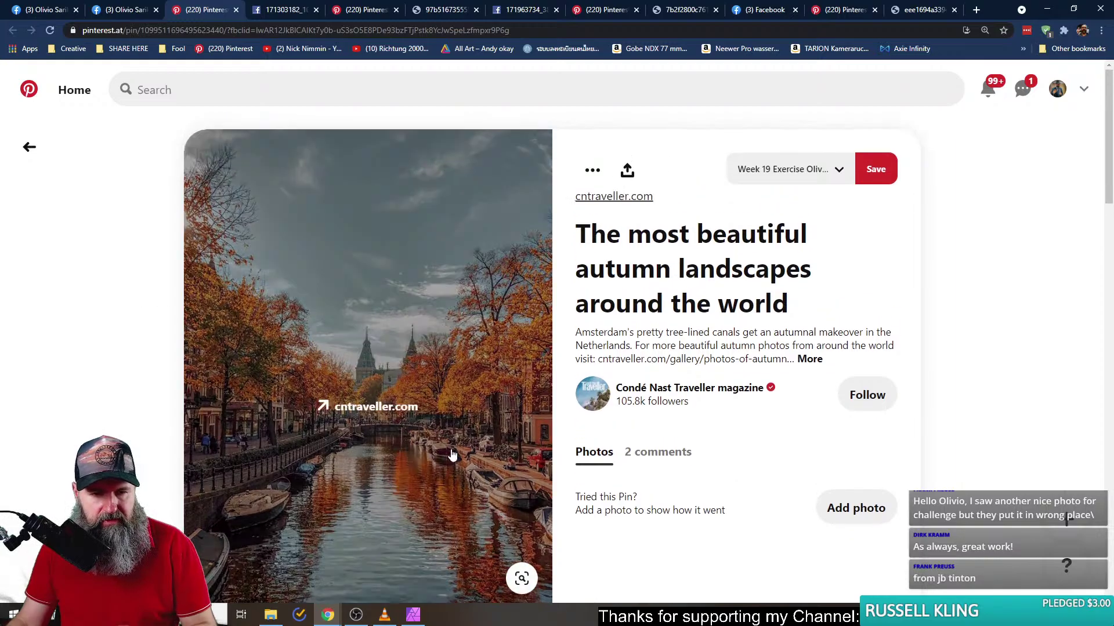
pyautogui.rightClick(306, 239)
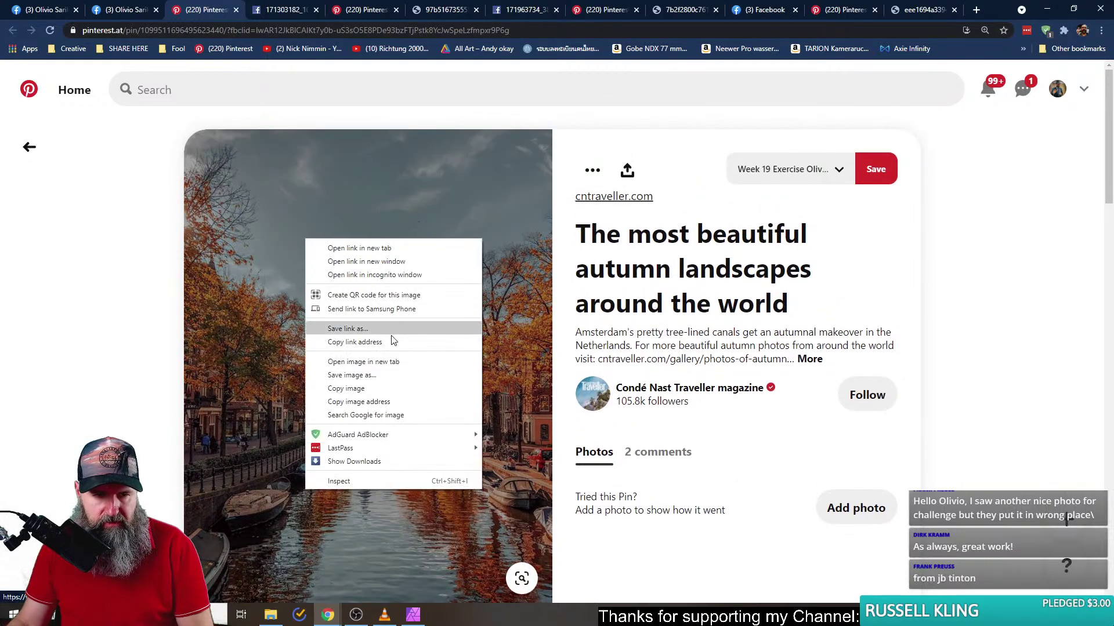
pyautogui.click(364, 362)
pyautogui.click(261, 10)
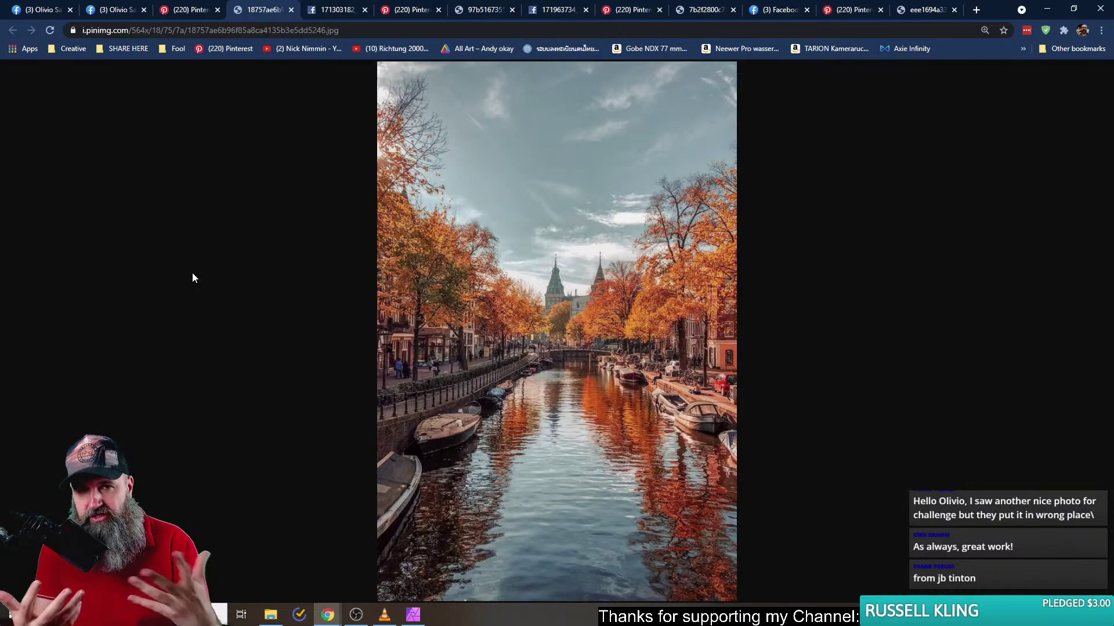
# - Compare the autumn waterfall photo with the canal inspiration image by alternating between the two
pyautogui.click(325, 13)
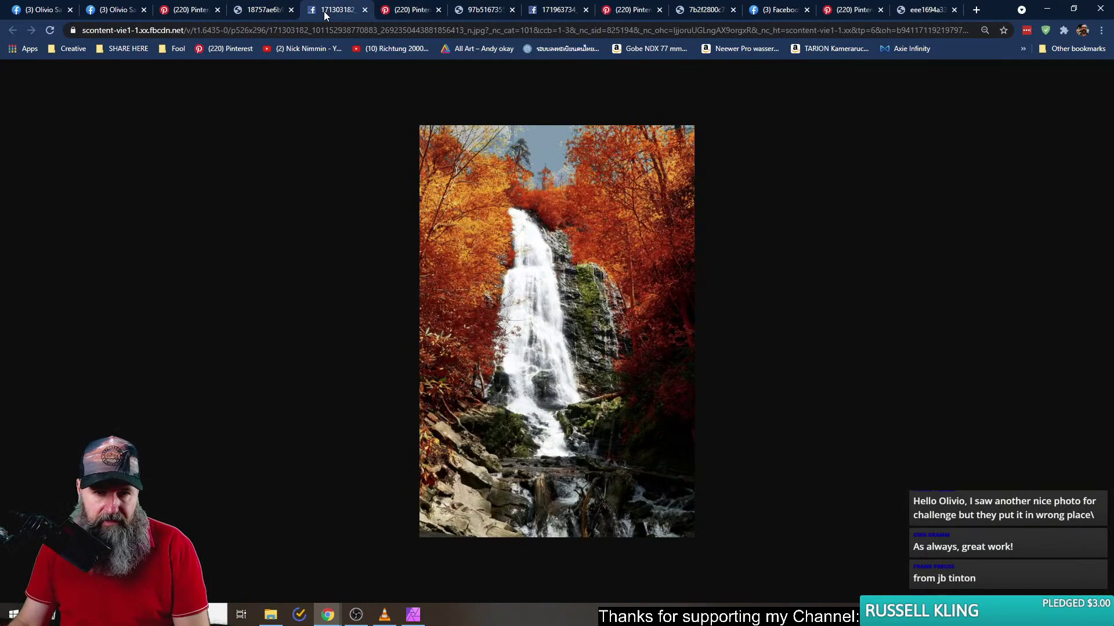
pyautogui.click(255, 10)
pyautogui.click(314, 10)
pyautogui.click(247, 12)
pyautogui.click(313, 11)
pyautogui.click(259, 11)
pyautogui.click(316, 11)
pyautogui.click(271, 11)
pyautogui.click(315, 13)
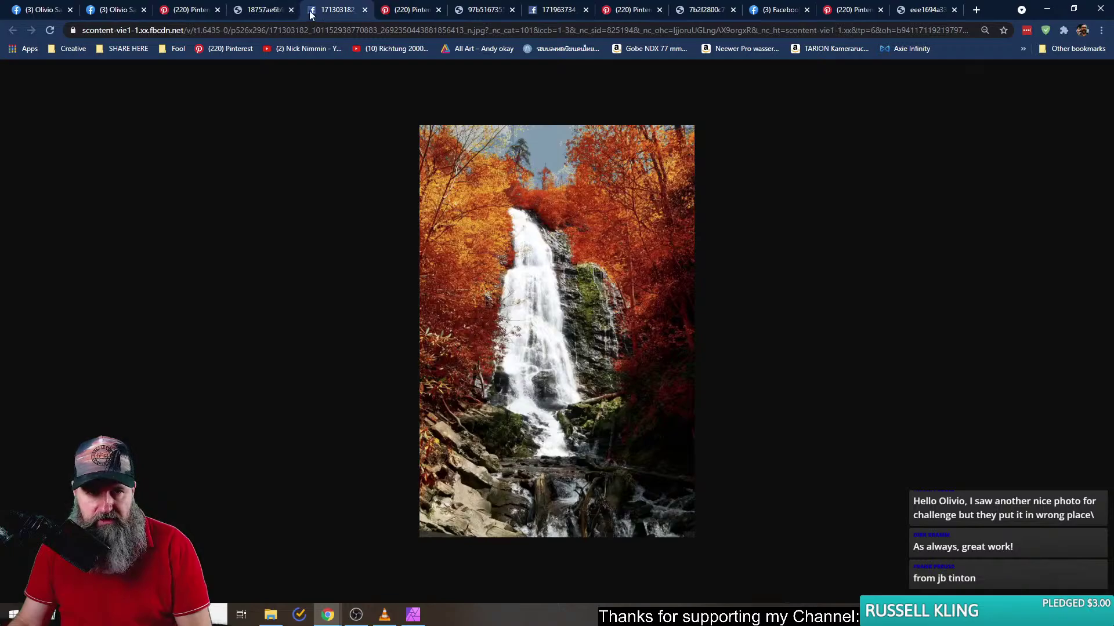
# - Enlarge the waterfall photo to 110% and compare it repeatedly with the canal image, examining the sky, foliage and water
pyautogui.scroll(2, 493, 177)
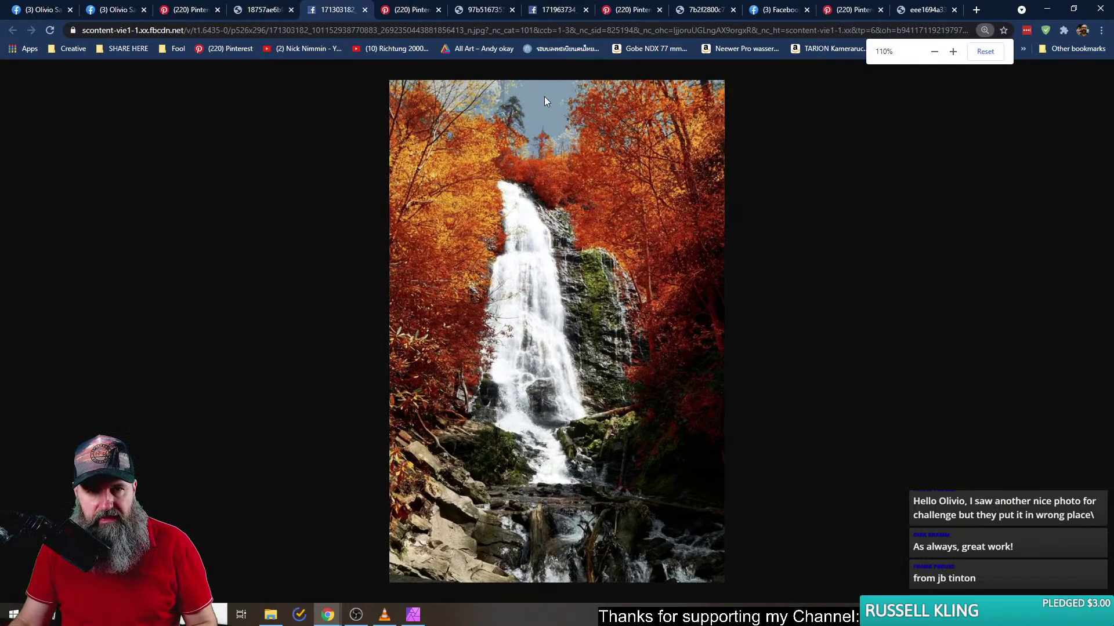
pyautogui.click(271, 12)
pyautogui.click(316, 13)
pyautogui.click(272, 12)
pyautogui.click(313, 13)
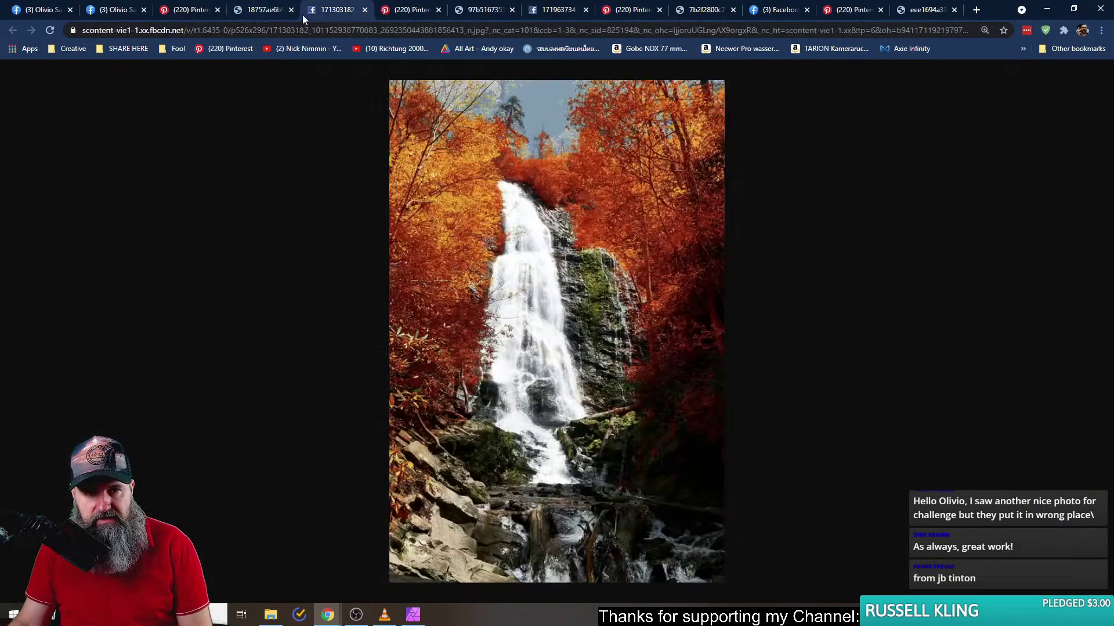
pyautogui.click(272, 12)
pyautogui.click(316, 12)
pyautogui.click(272, 12)
pyautogui.click(316, 13)
pyautogui.click(283, 13)
pyautogui.click(336, 13)
pyautogui.click(272, 14)
pyautogui.click(335, 16)
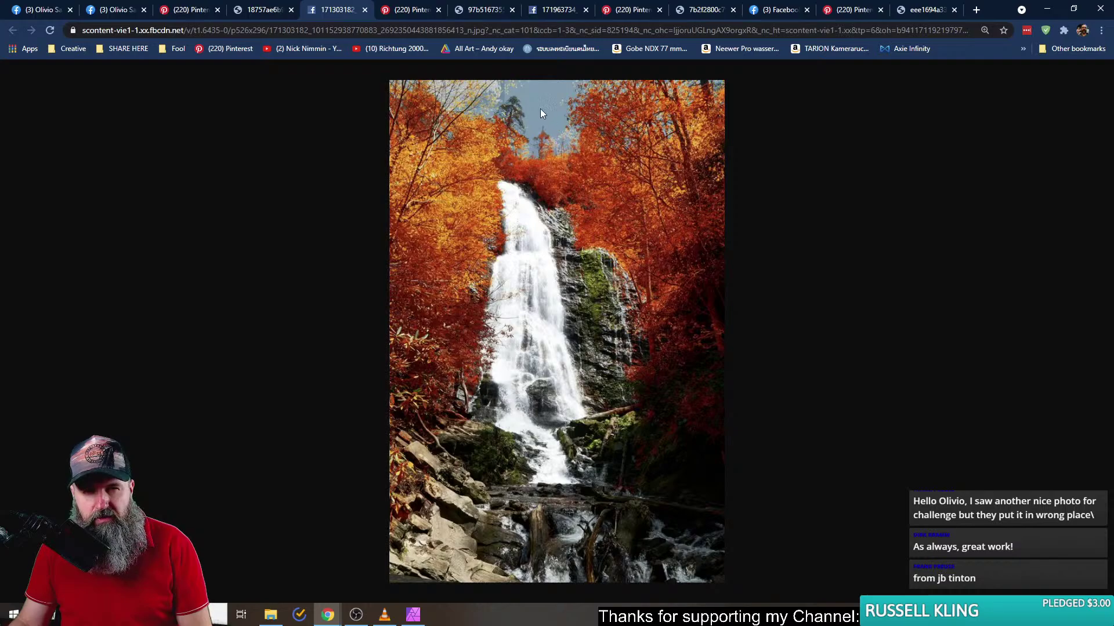
pyautogui.click(285, 9)
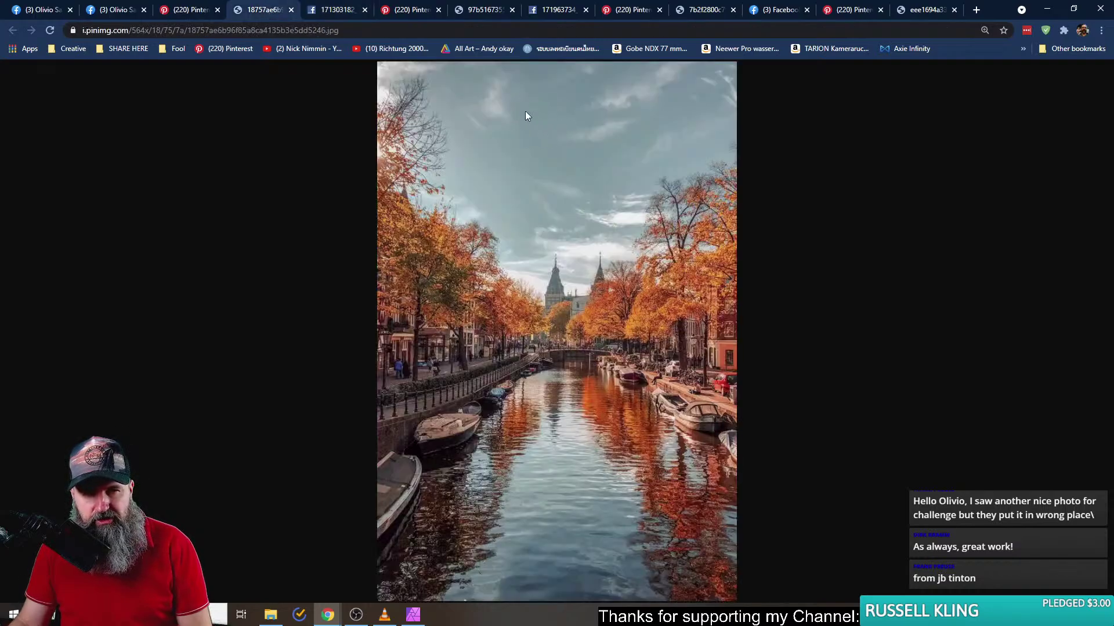
pyautogui.click(332, 14)
pyautogui.click(285, 13)
pyautogui.click(334, 12)
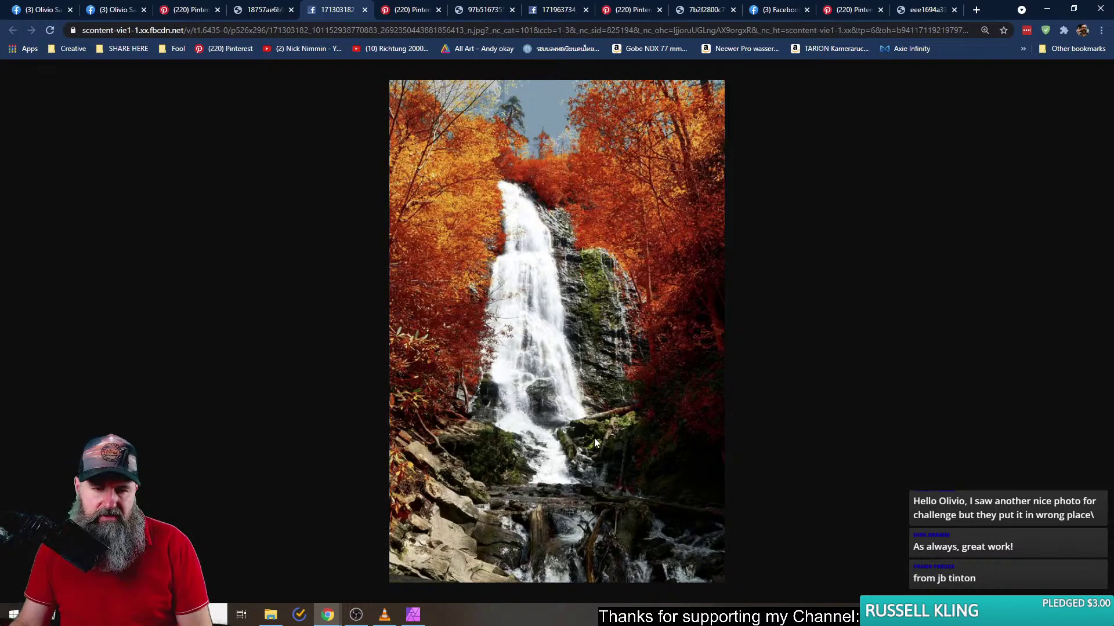
pyautogui.click(268, 15)
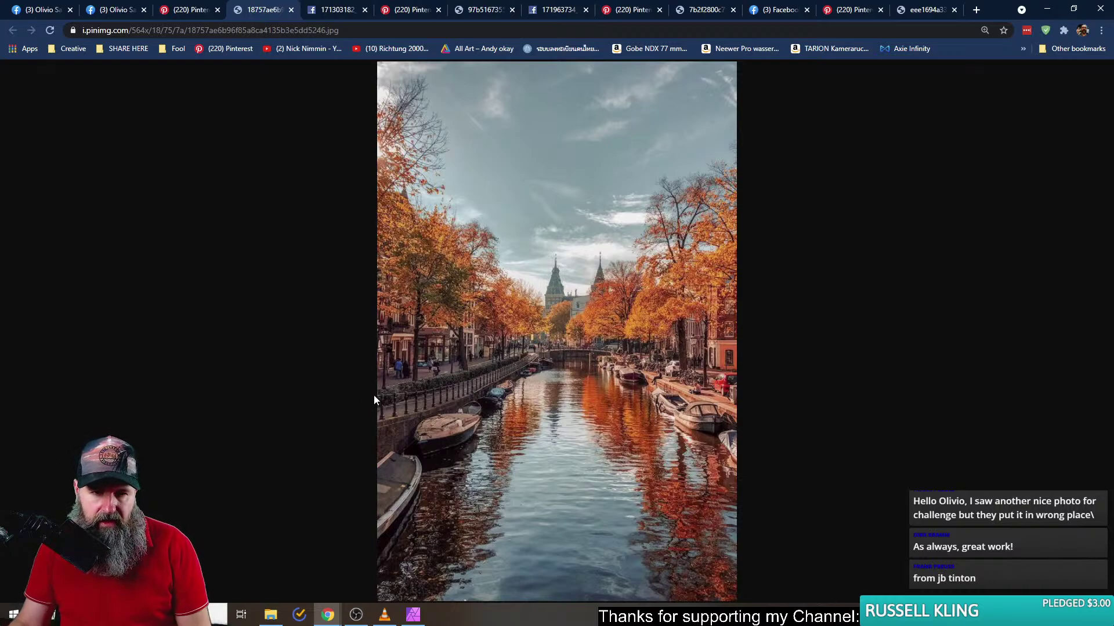
pyautogui.click(328, 13)
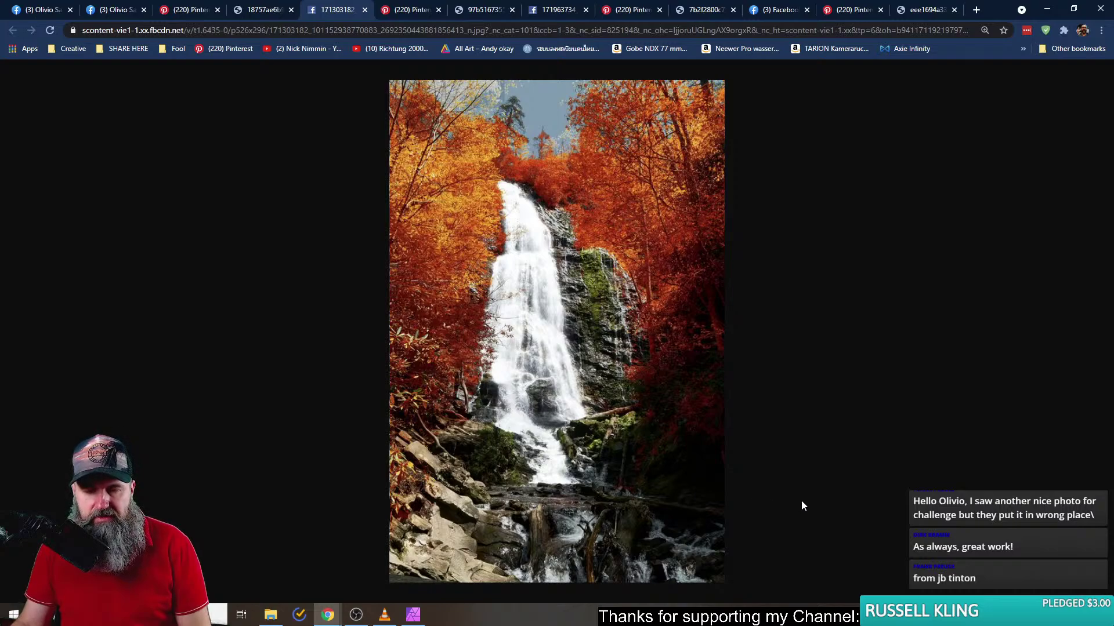
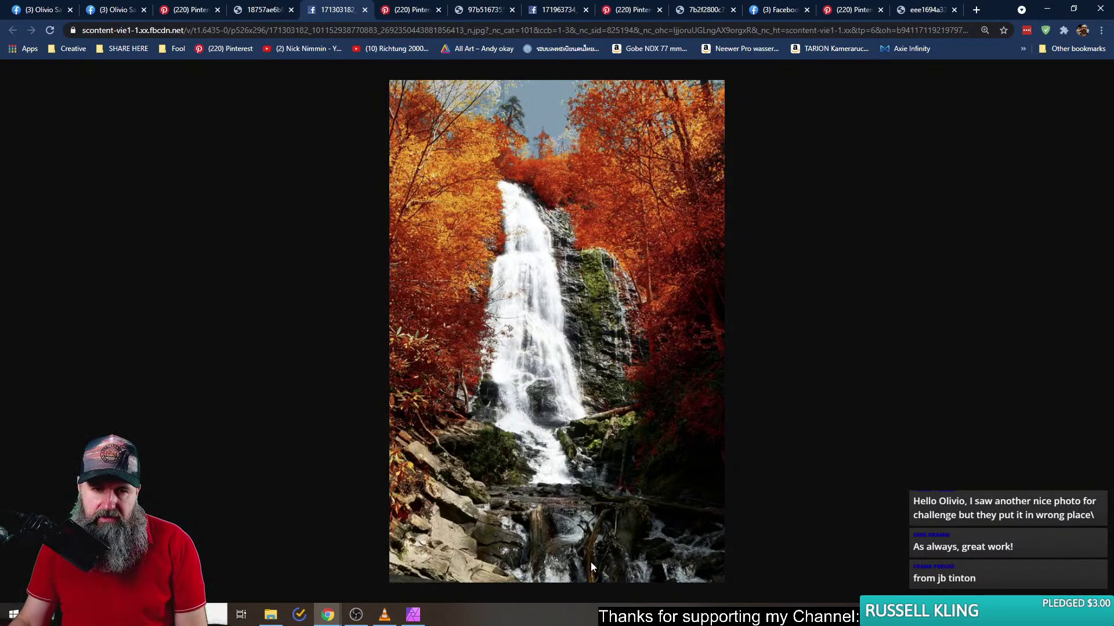
# - Revisit the waterfall post in the group, and close the canal image, the waterfall photo and the canal pin
pyautogui.click(112, 10)
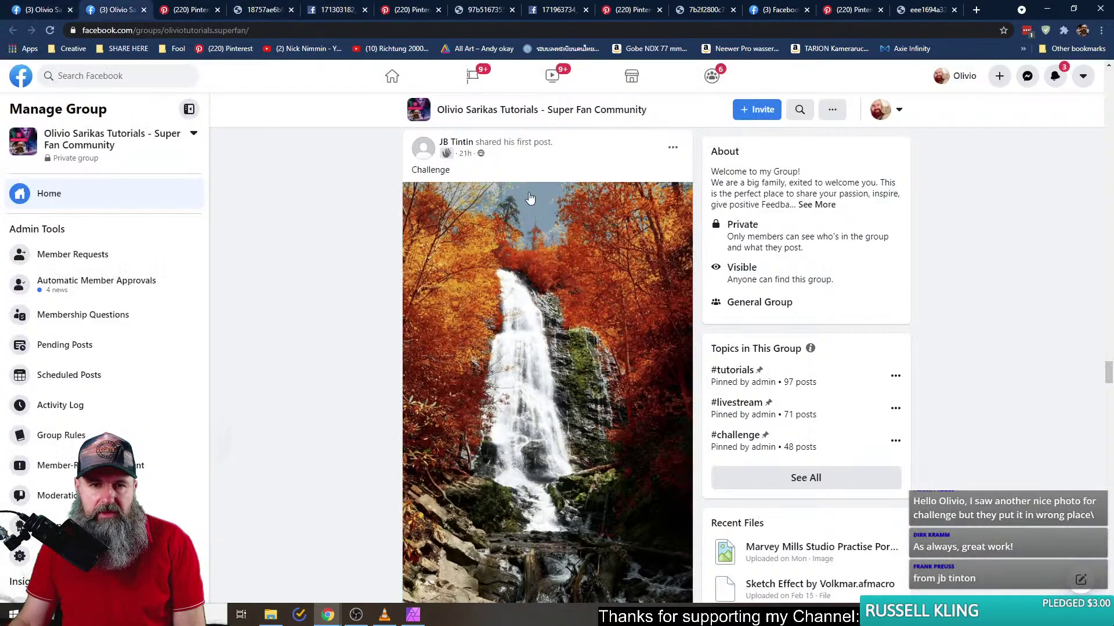
pyautogui.click(261, 10)
pyautogui.click(291, 9)
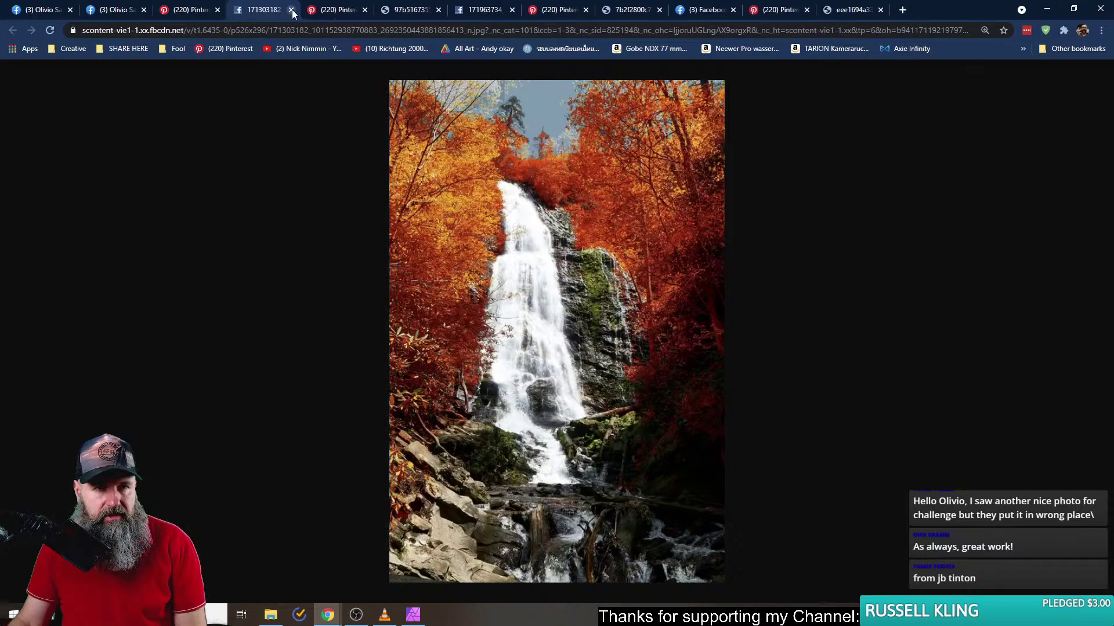
pyautogui.click(291, 9)
pyautogui.click(178, 10)
pyautogui.click(217, 10)
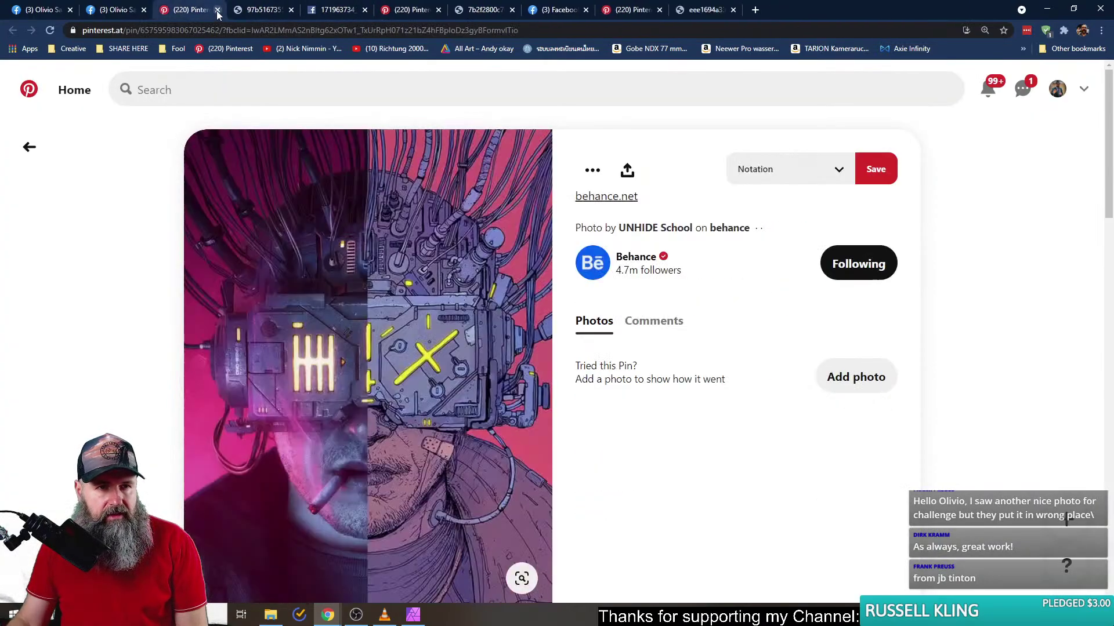
# - Close the remaining inspiration and entry tabs and the extra group feed, keeping only the Challenge Week 14 post open
pyautogui.click(217, 9)
pyautogui.click(217, 9)
pyautogui.click(217, 9)
pyautogui.click(217, 10)
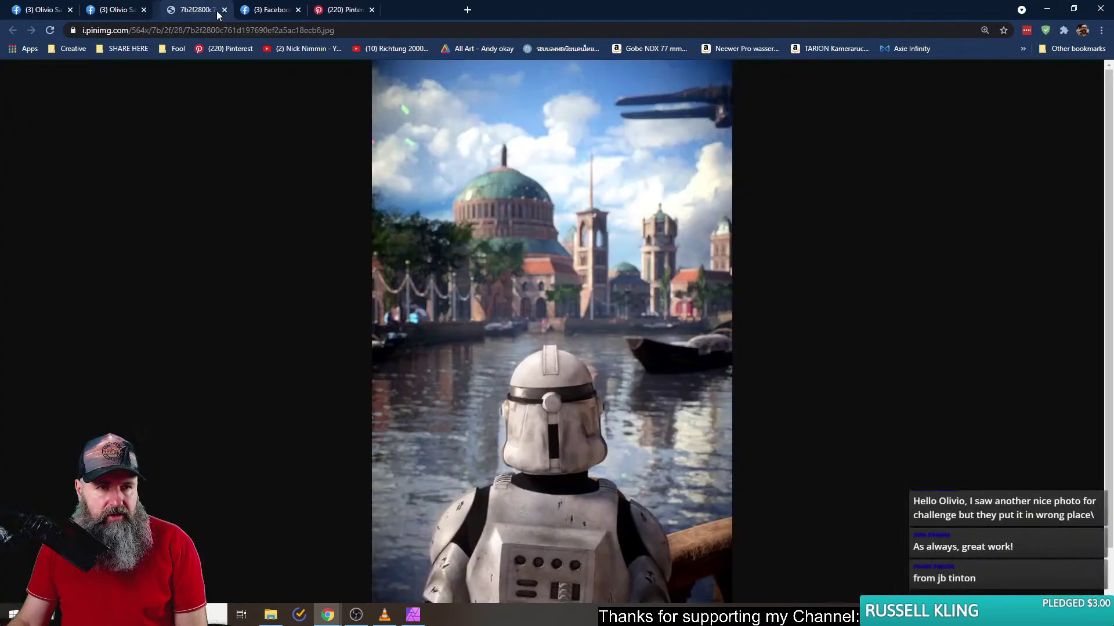
pyautogui.click(216, 10)
pyautogui.click(217, 10)
pyautogui.click(217, 10)
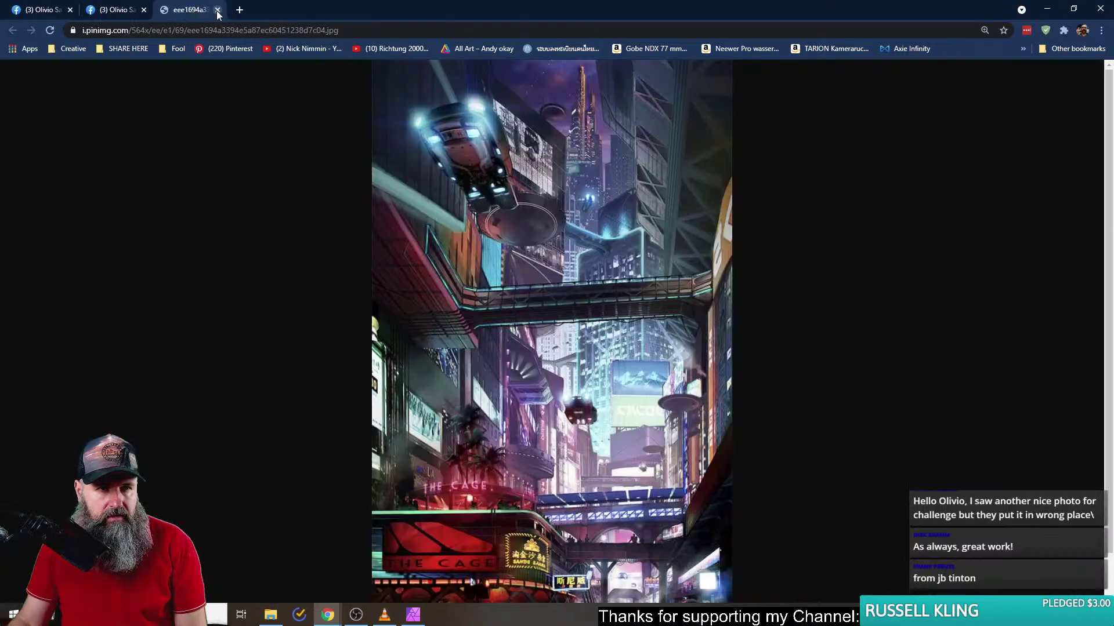
pyautogui.click(217, 10)
pyautogui.click(217, 10)
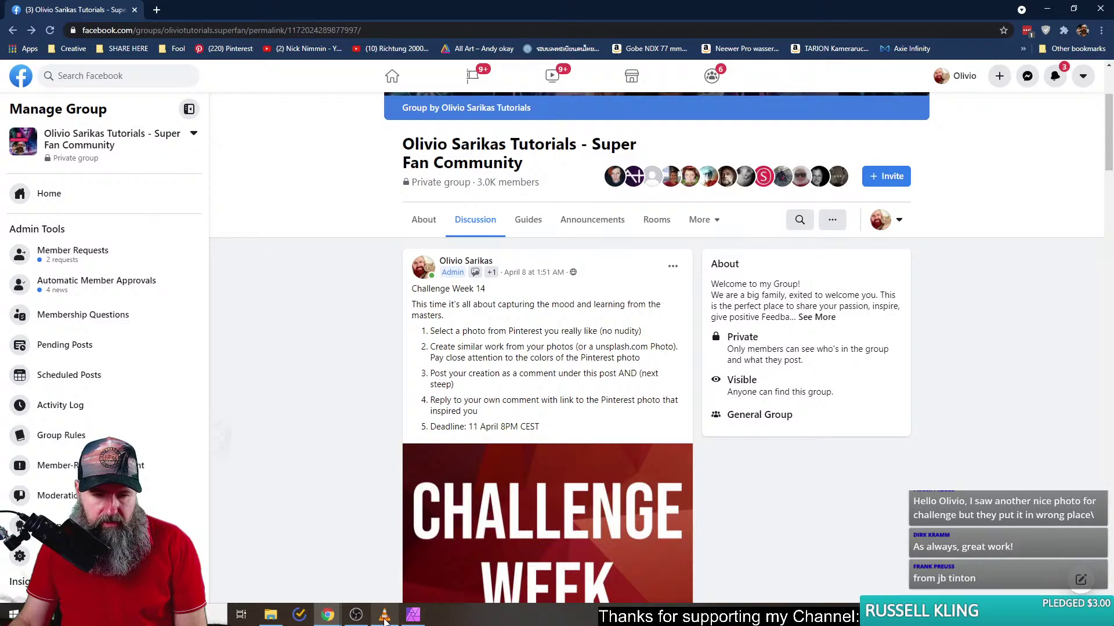
# - Switch to Affinity Photo and set the Reds' cyan to -56% in the Background's Selective Color adjustment
pyautogui.click(420, 619)
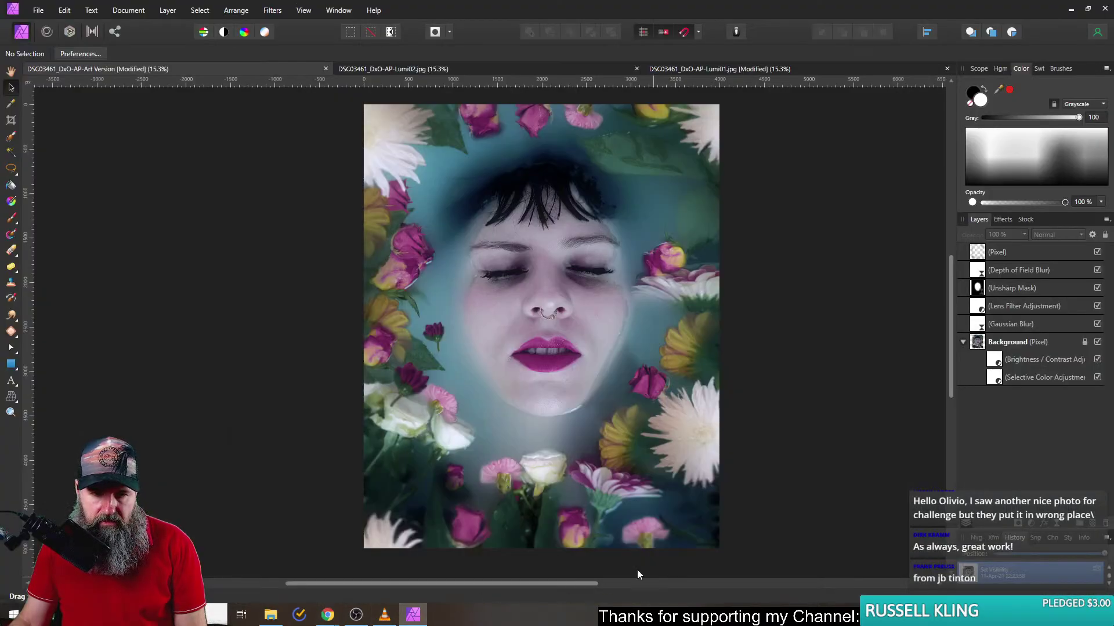
pyautogui.doubleClick(1005, 382)
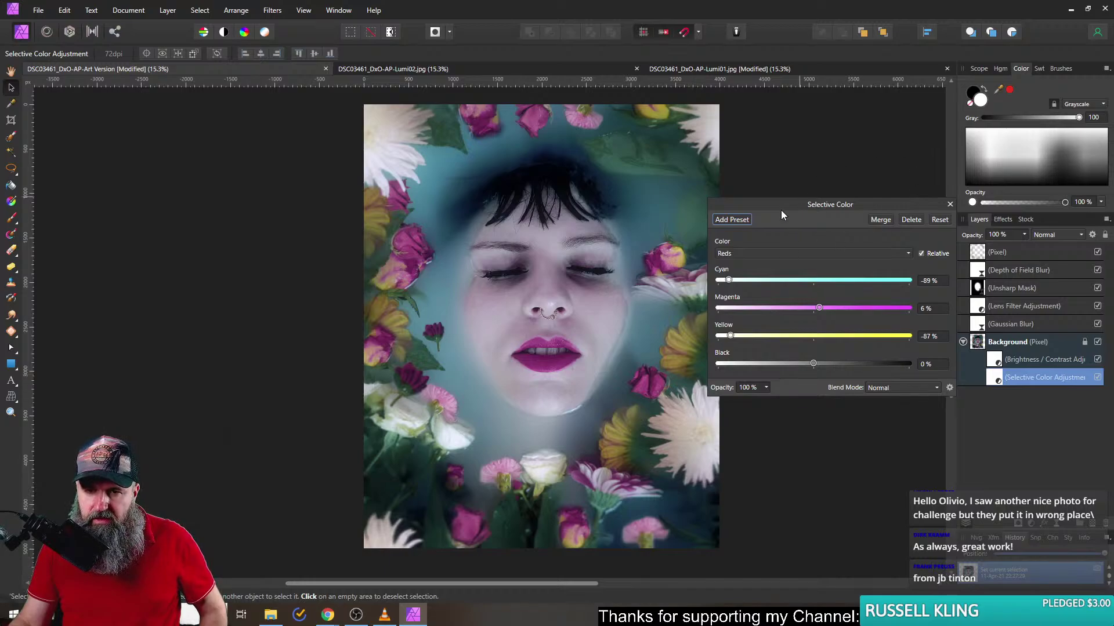
pyautogui.moveTo(781, 215); pyautogui.dragTo(805, 203)
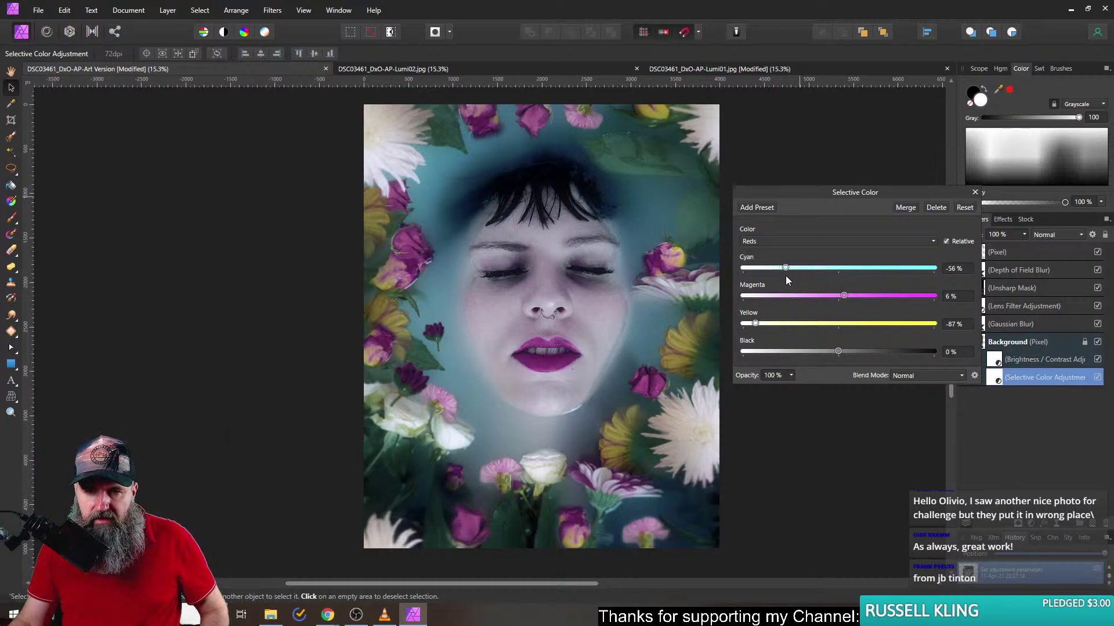
# - Adjust the Magentas in the Selective Color adjustment to cyan 16%, magenta -54% and yellow -11%
pyautogui.click(778, 240)
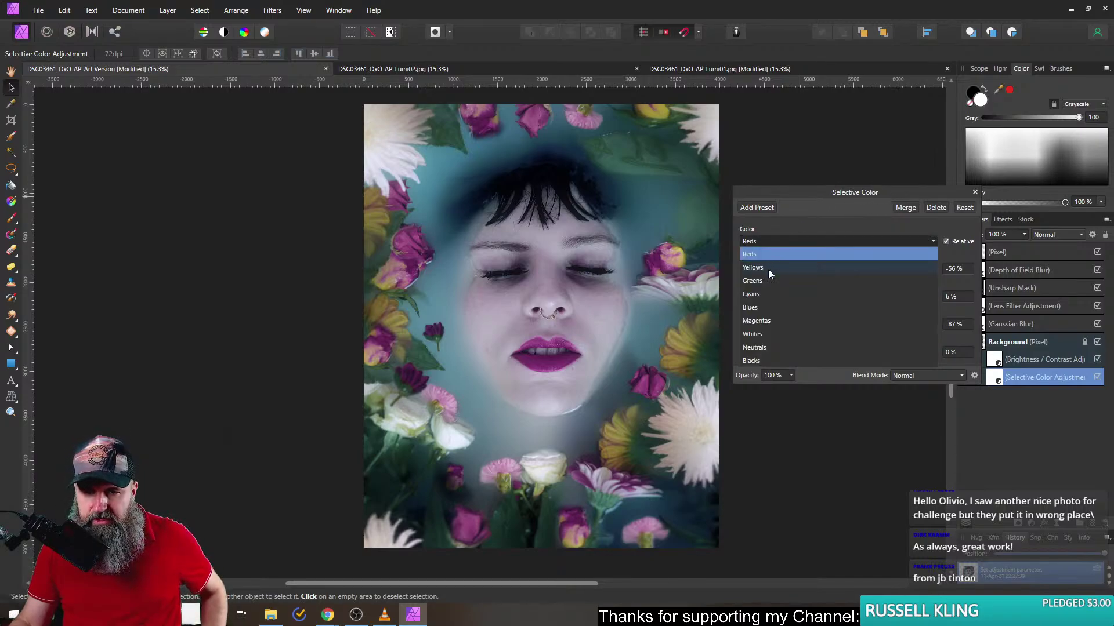
pyautogui.click(767, 321)
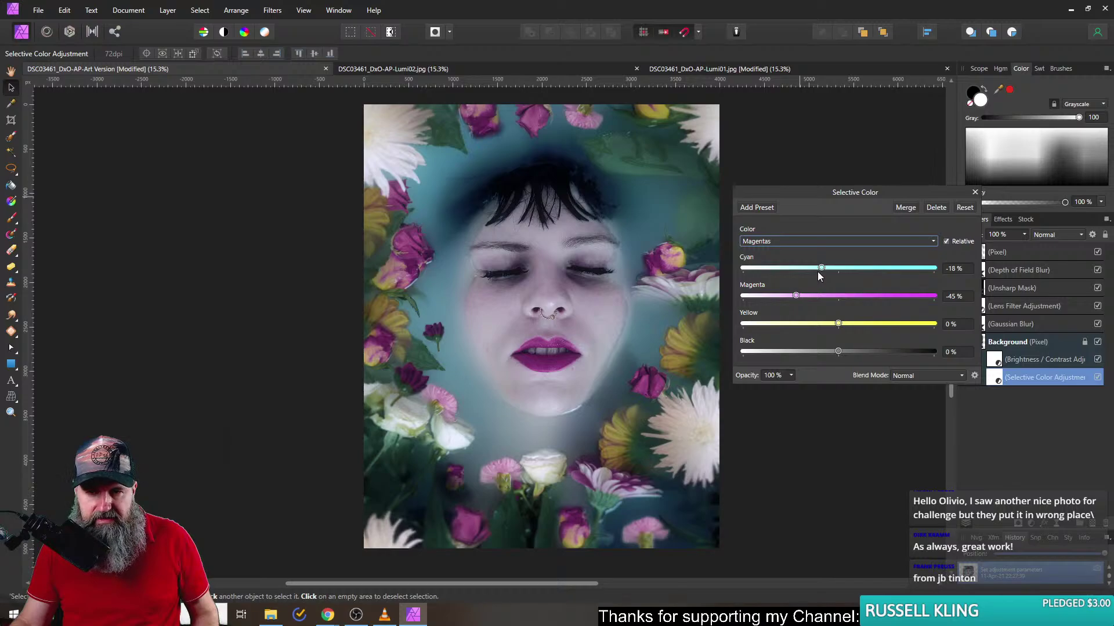
pyautogui.moveTo(796, 298); pyautogui.dragTo(820, 299)
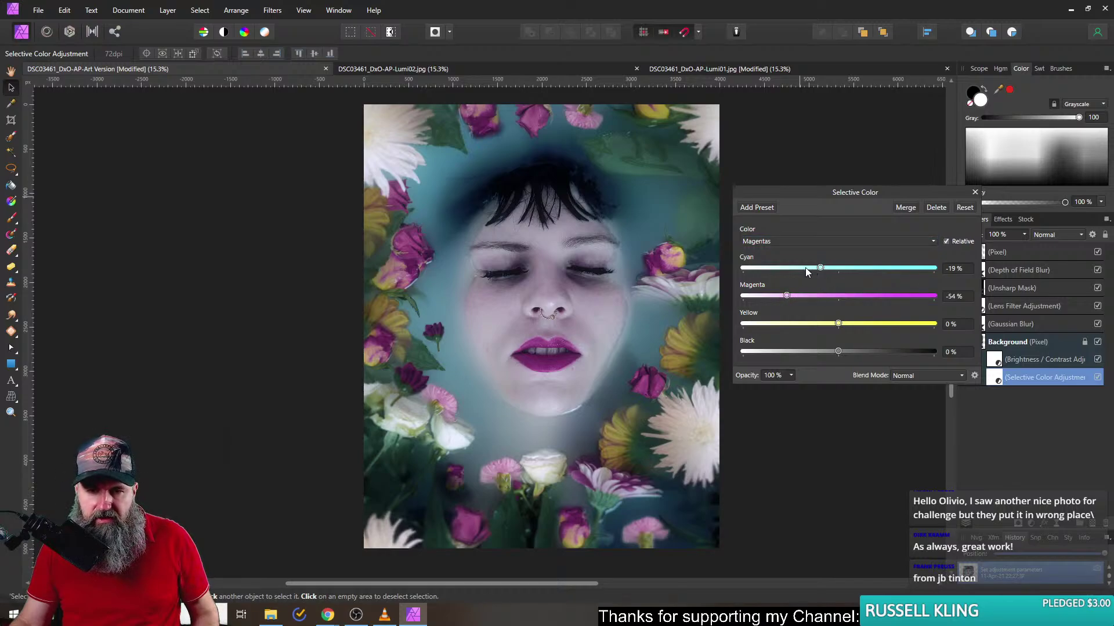
pyautogui.moveTo(792, 268); pyautogui.dragTo(854, 276)
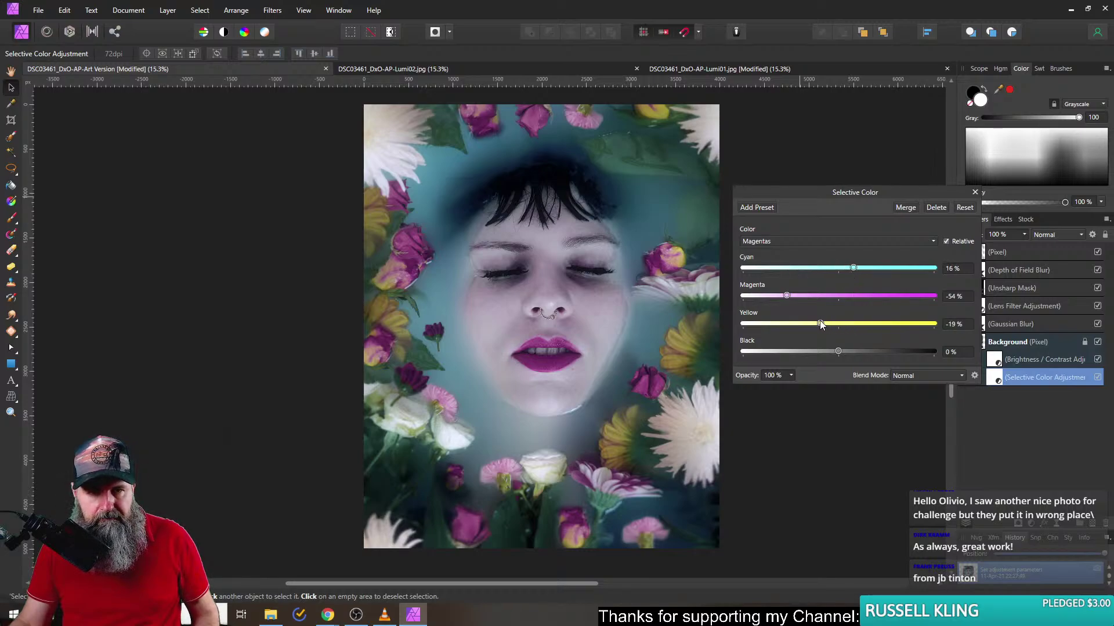
pyautogui.moveTo(819, 324)
pyautogui.mouseDown()
pyautogui.moveTo(838, 324)
pyautogui.moveTo(828, 325)
pyautogui.mouseUp()
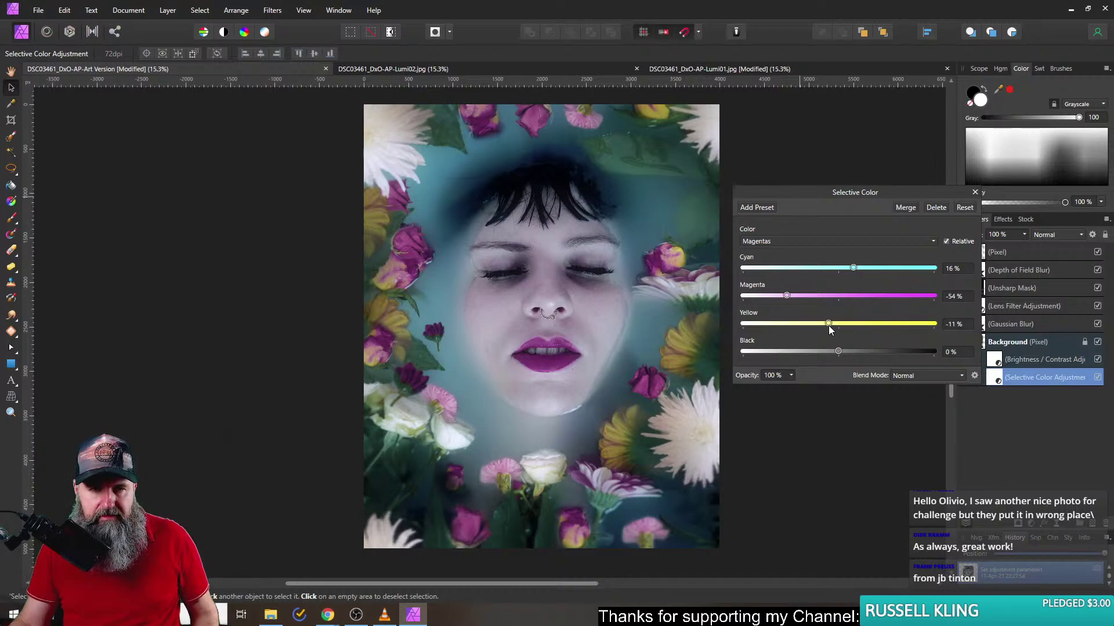
pyautogui.click(975, 193)
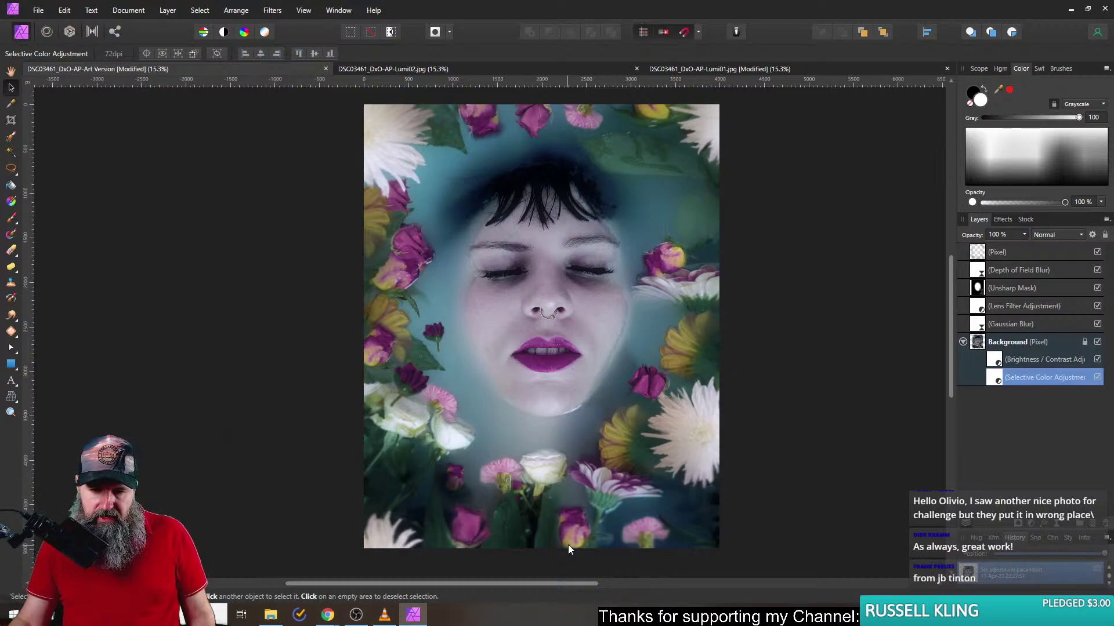
# - Toggle the visibility of the Selective Color adjustment and the uppermost pixel layer to compare the image with and without them
pyautogui.click(1097, 378)
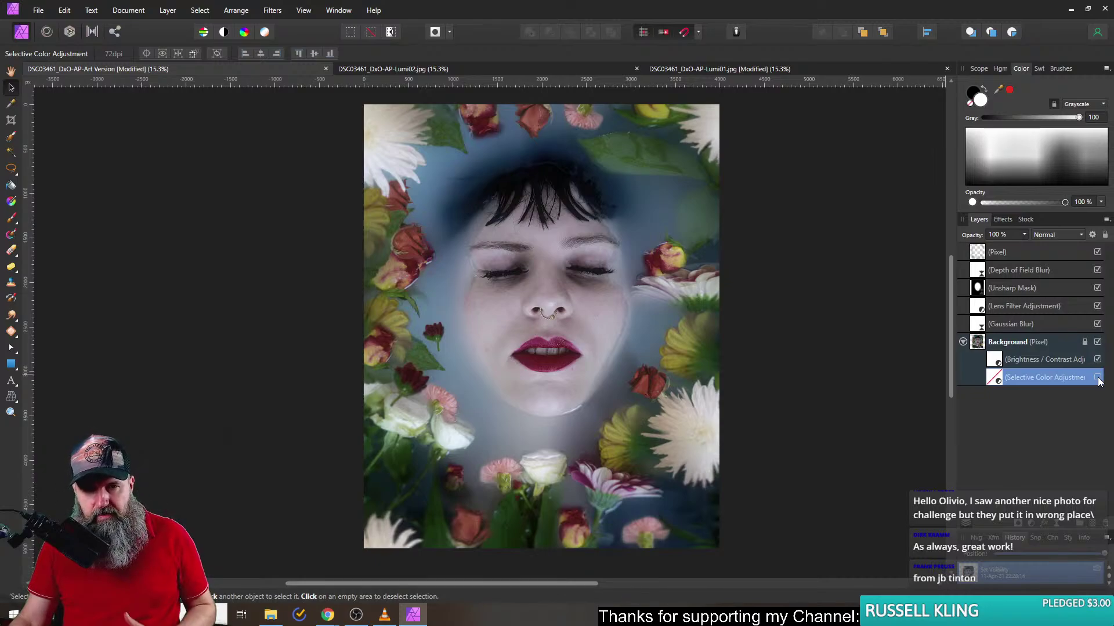
pyautogui.click(1098, 378)
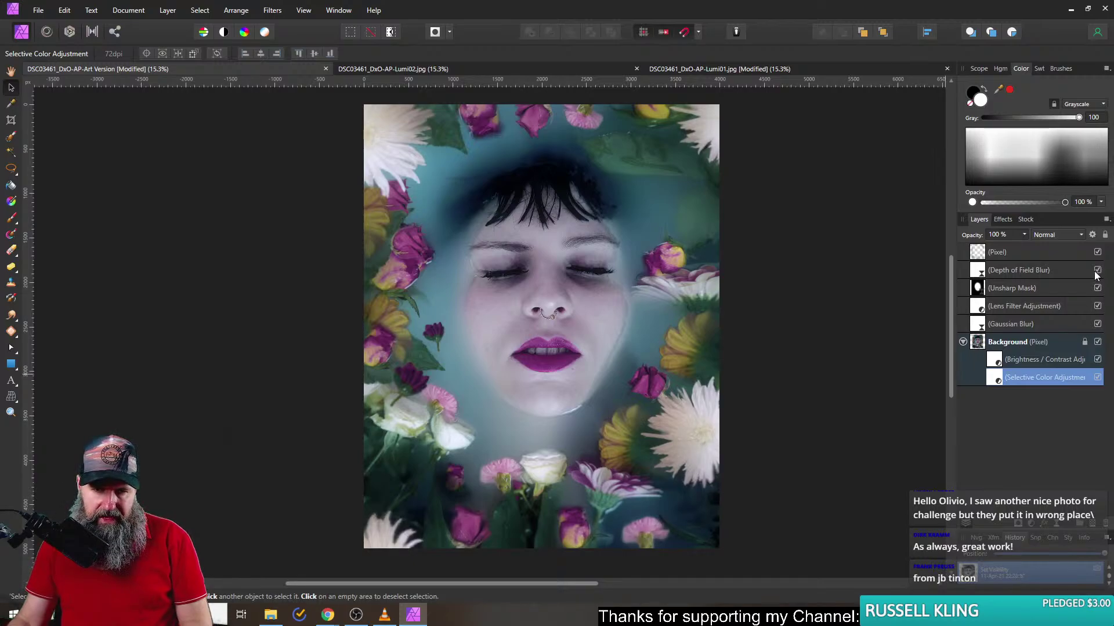
pyautogui.click(986, 272)
pyautogui.click(1097, 252)
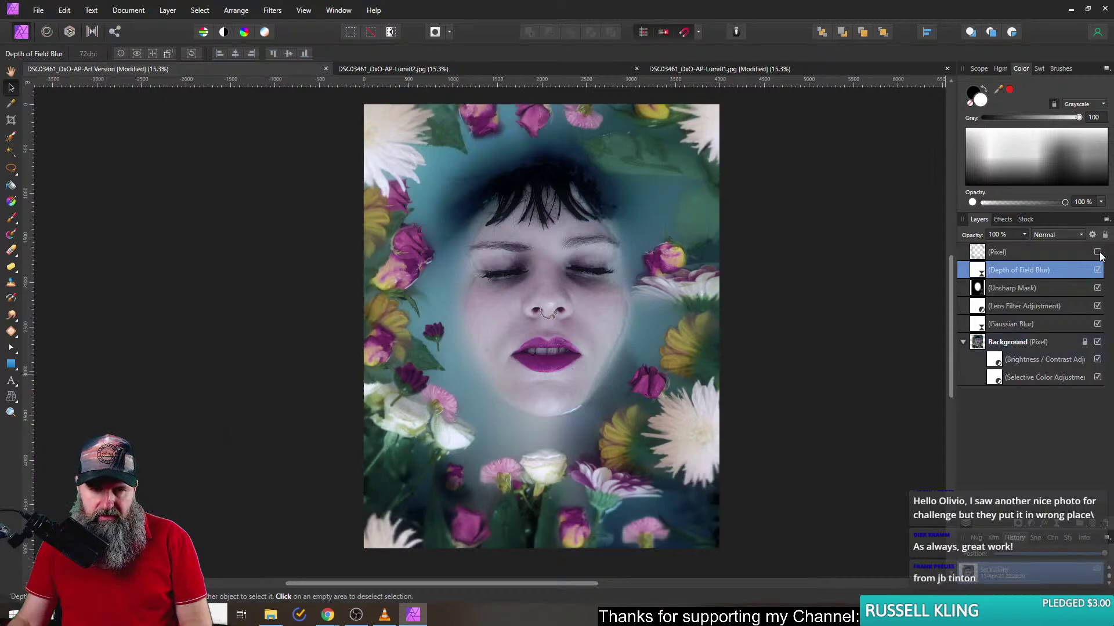
pyautogui.click(1098, 252)
pyautogui.click(1097, 252)
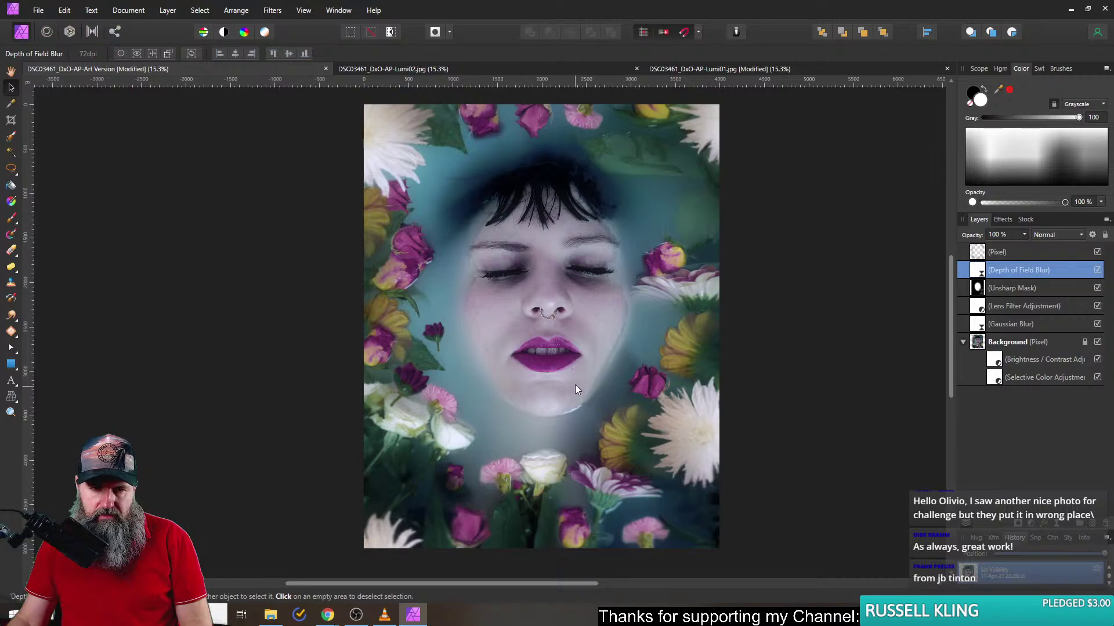
# - Review the open Lumi02 and Lumi01 versions of the portrait and return to the Art Version document
pyautogui.click(393, 67)
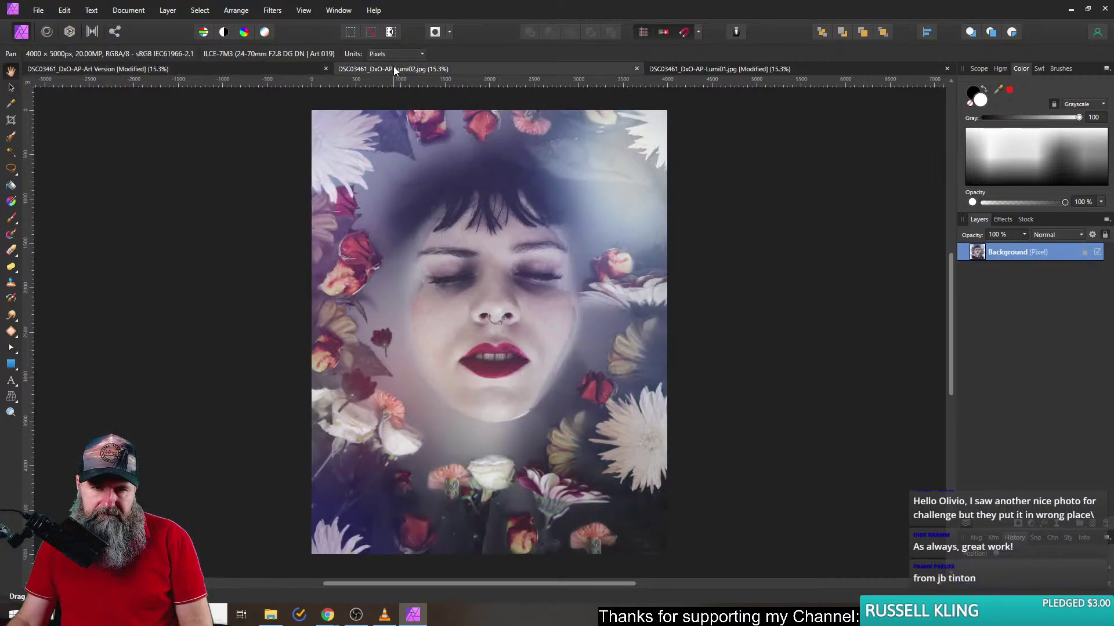
pyautogui.click(693, 72)
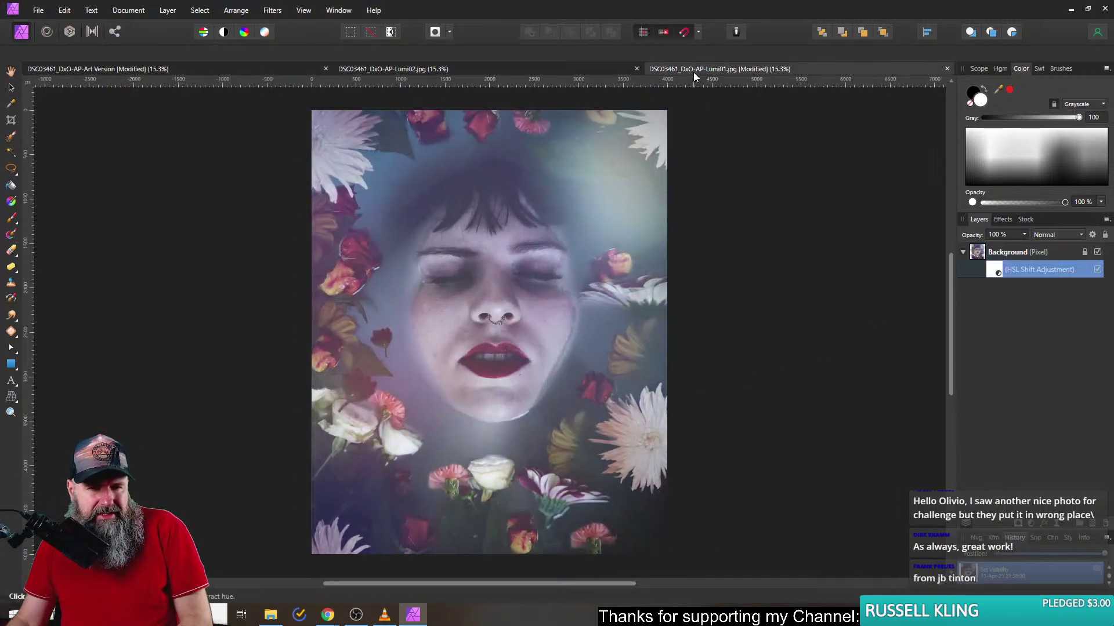
pyautogui.click(503, 69)
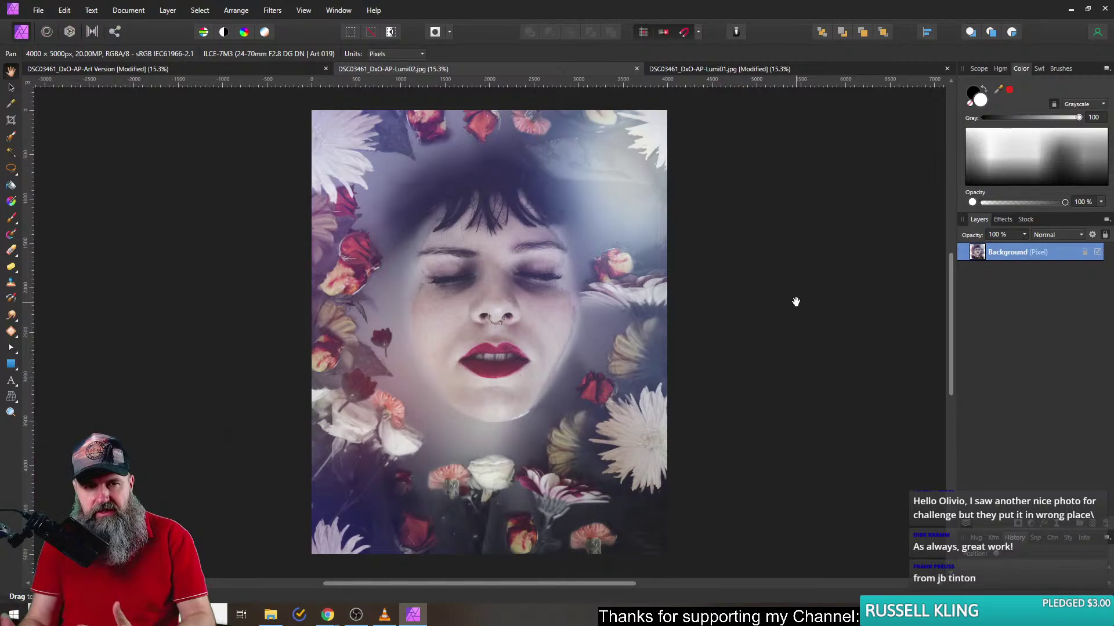
pyautogui.click(222, 69)
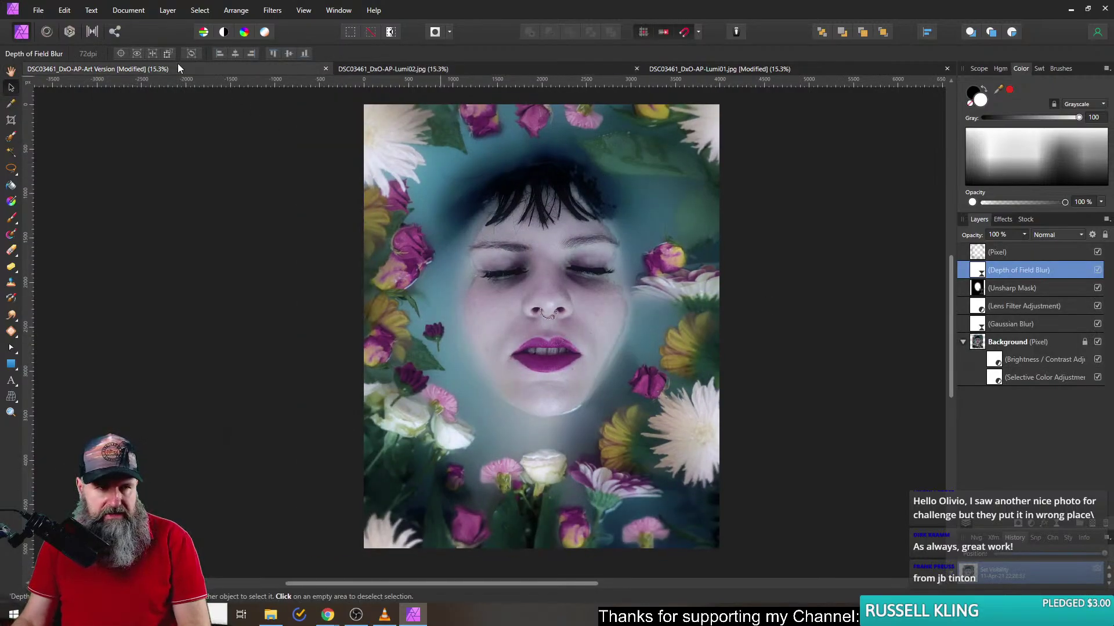
# - Open the image DSC03461_DxO-AP.jpg from the Downloads folder
pyautogui.click(35, 10)
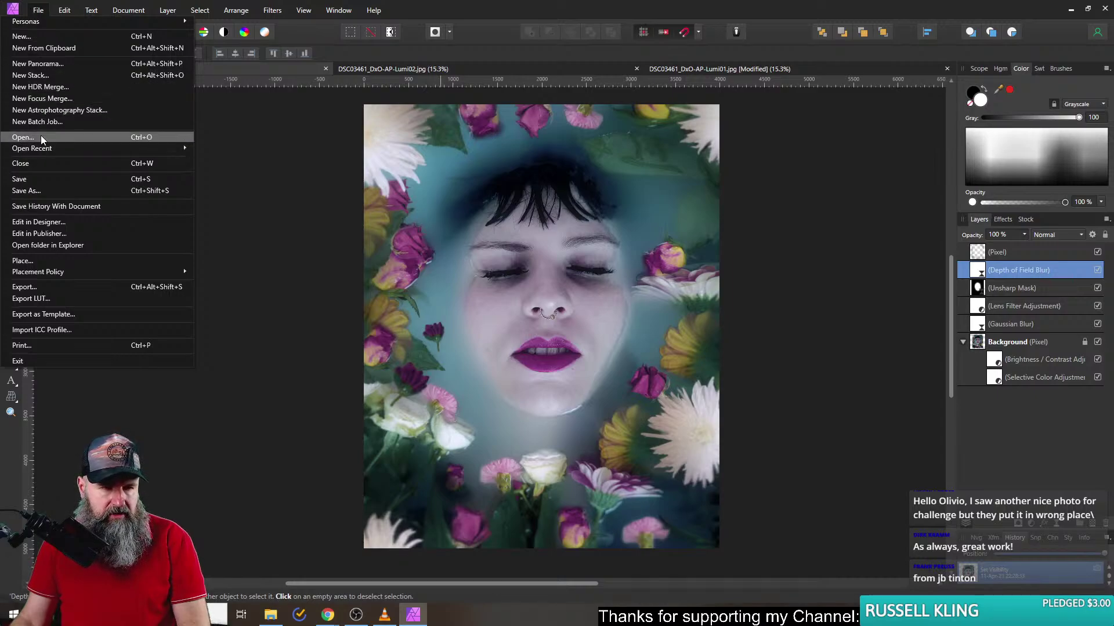
pyautogui.click(24, 137)
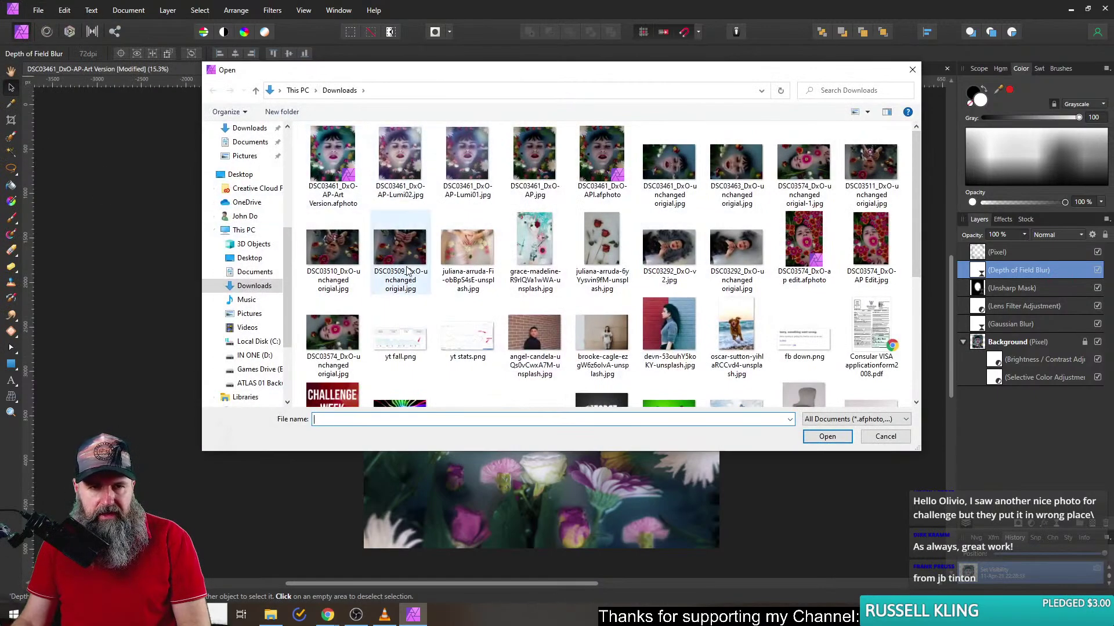
pyautogui.doubleClick(541, 141)
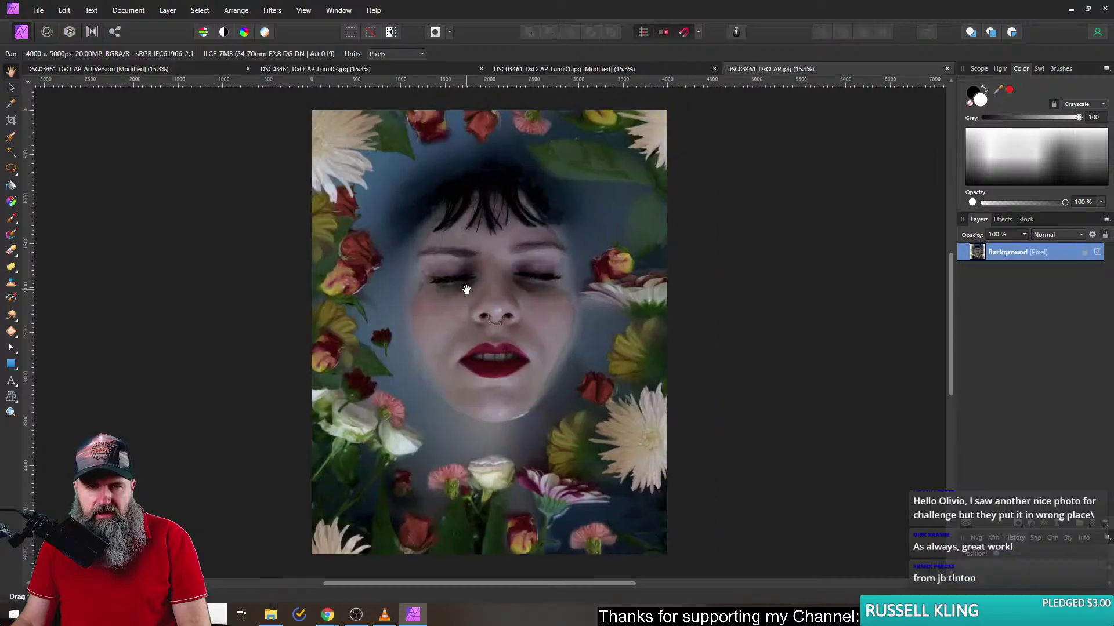
# - Launch the Nik Collection plugin Color Efex Pro 4 on the photo's Background layer
pyautogui.click(272, 10)
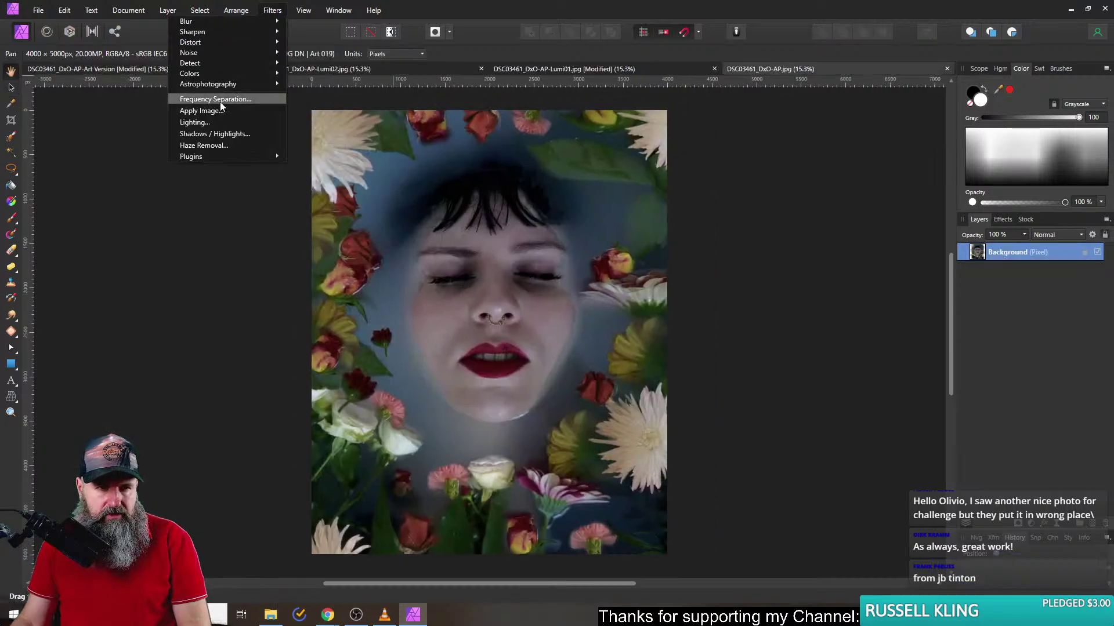
pyautogui.moveTo(212, 155)
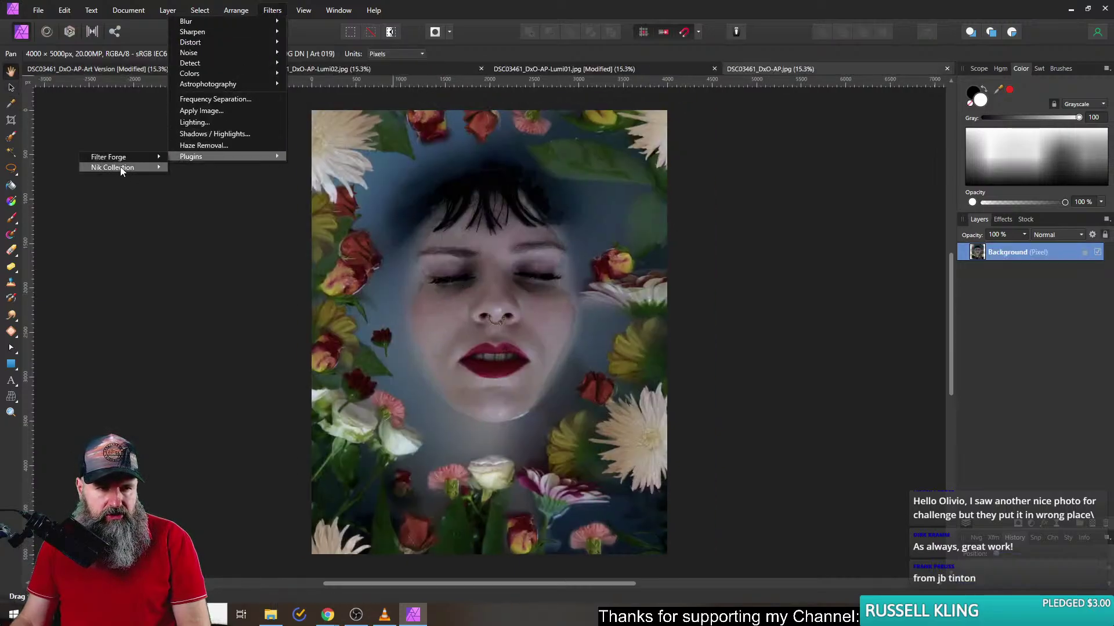
pyautogui.moveTo(121, 165)
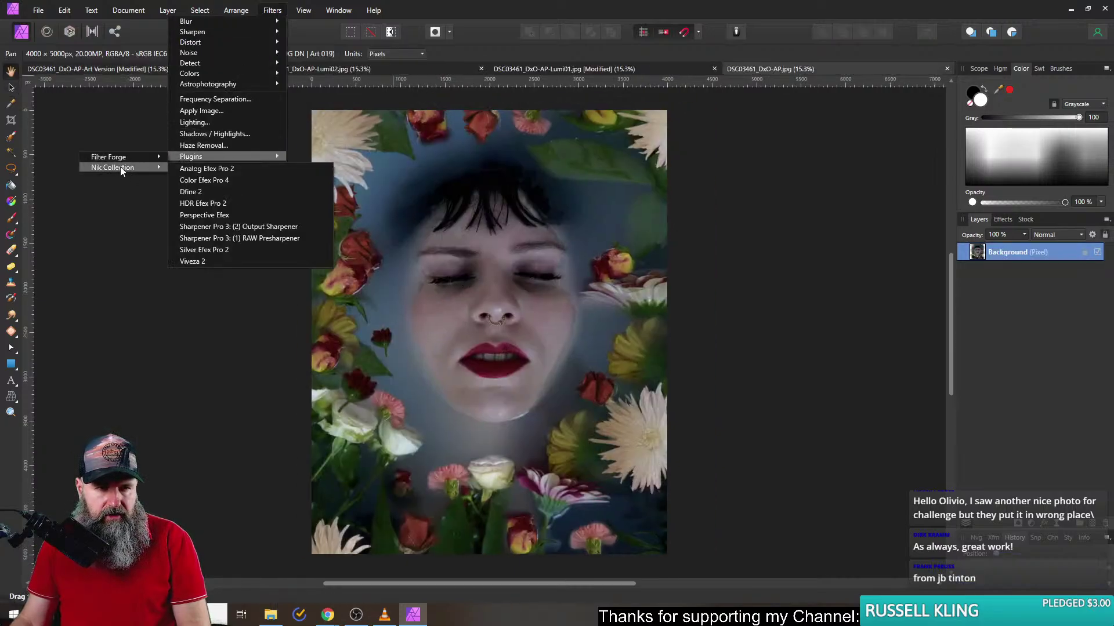
pyautogui.click(224, 181)
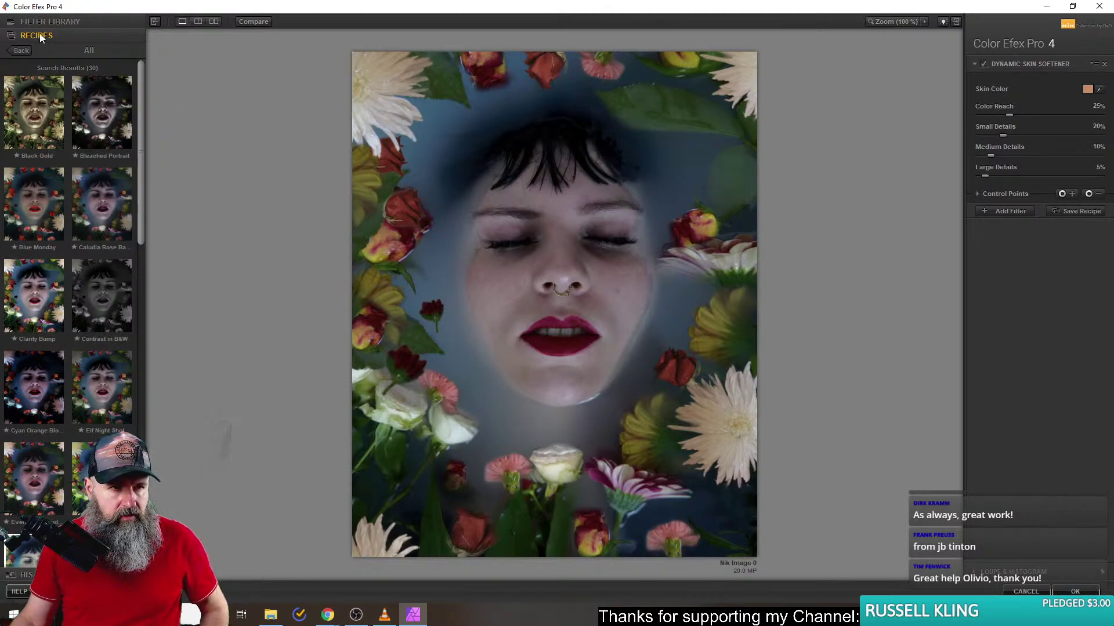
# - Try the LUT 01, Glowing Fade and Macro Oli 01 recipes on the portrait one after another
pyautogui.scroll(-3, 47, 361)
pyautogui.scroll(-2, 81, 344)
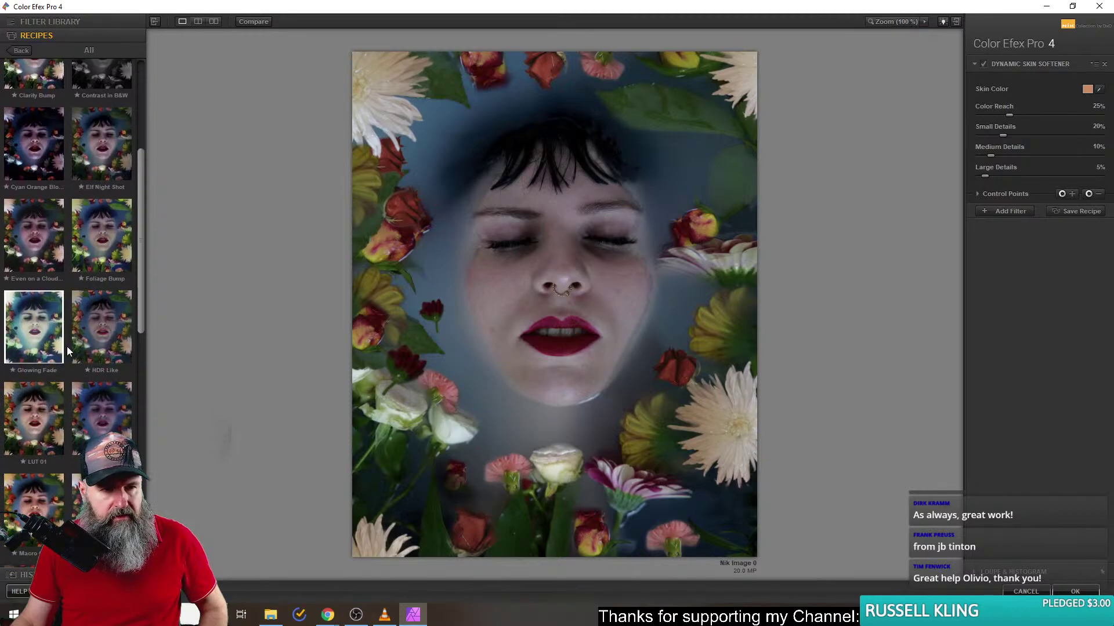
pyautogui.click(30, 420)
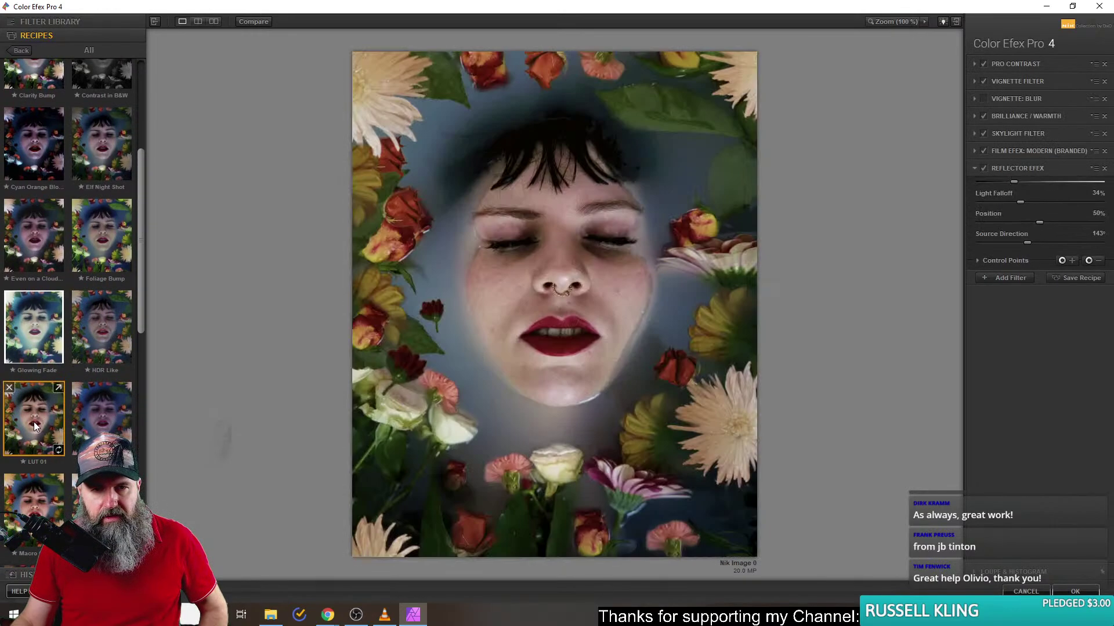
pyautogui.click(28, 340)
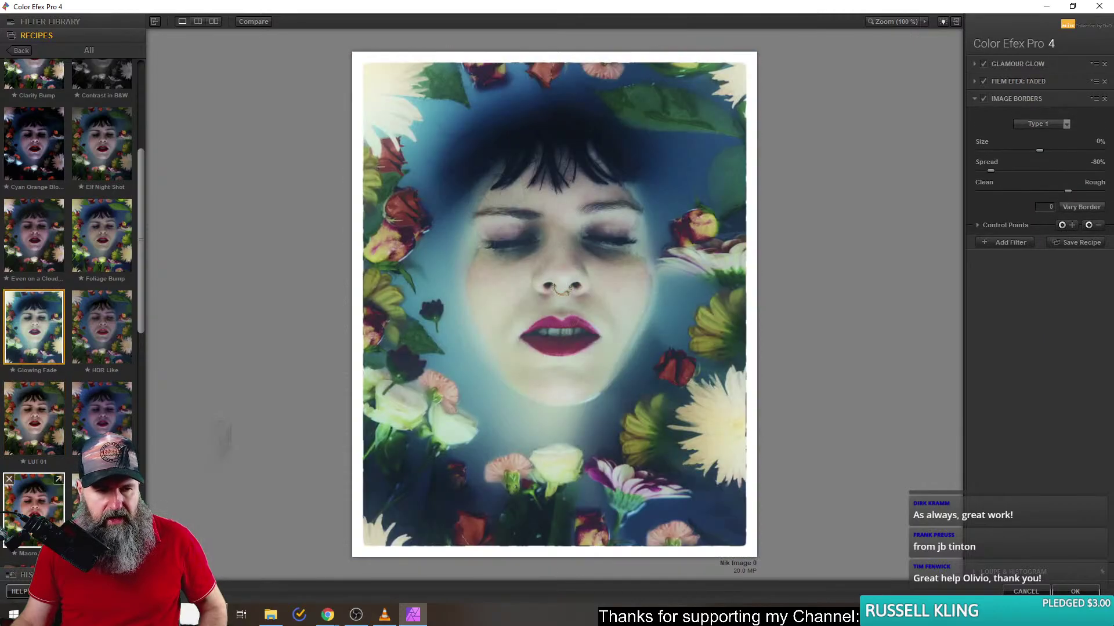
pyautogui.click(36, 498)
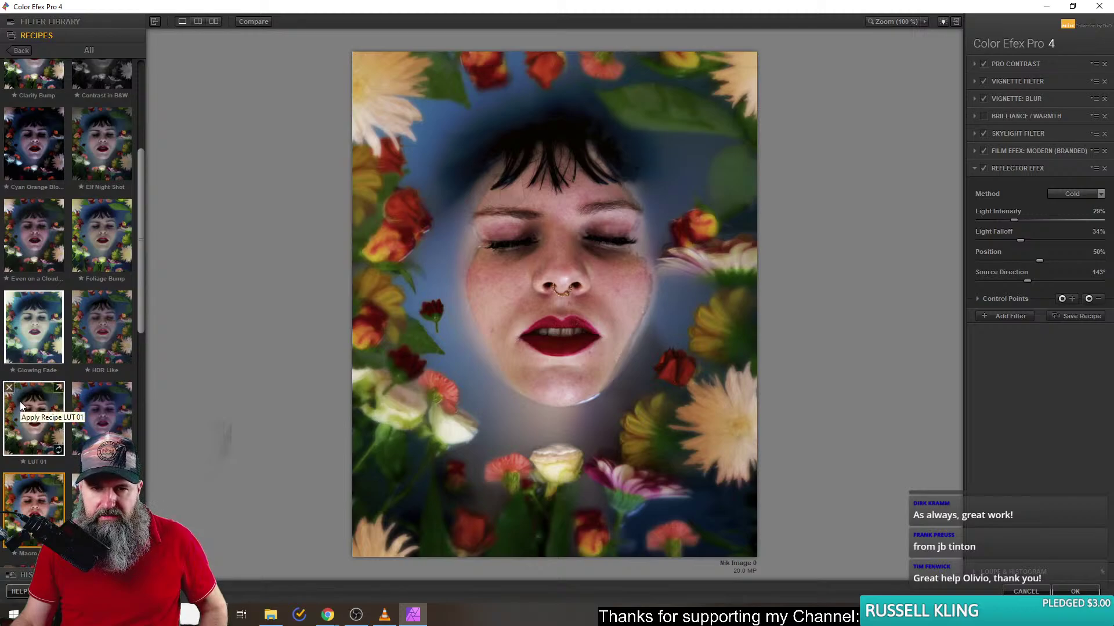
# - Browse further through the saved recipes and apply Oli Prater 01 to the portrait
pyautogui.scroll(-1, 20, 402)
pyautogui.scroll(-1, 32, 400)
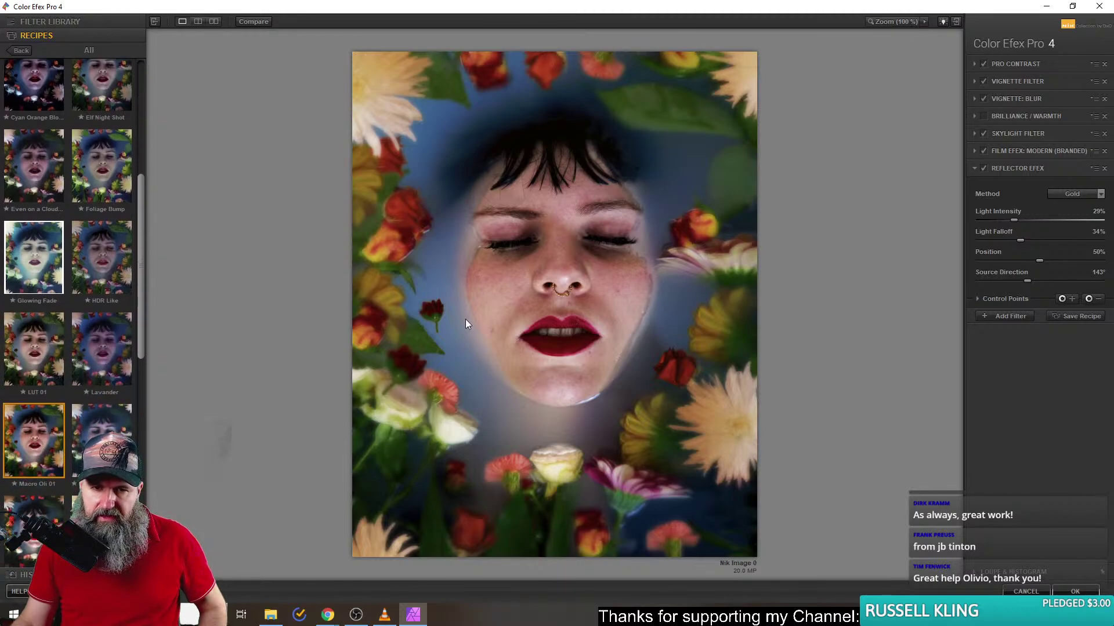
pyautogui.moveTo(143, 338); pyautogui.dragTo(144, 413)
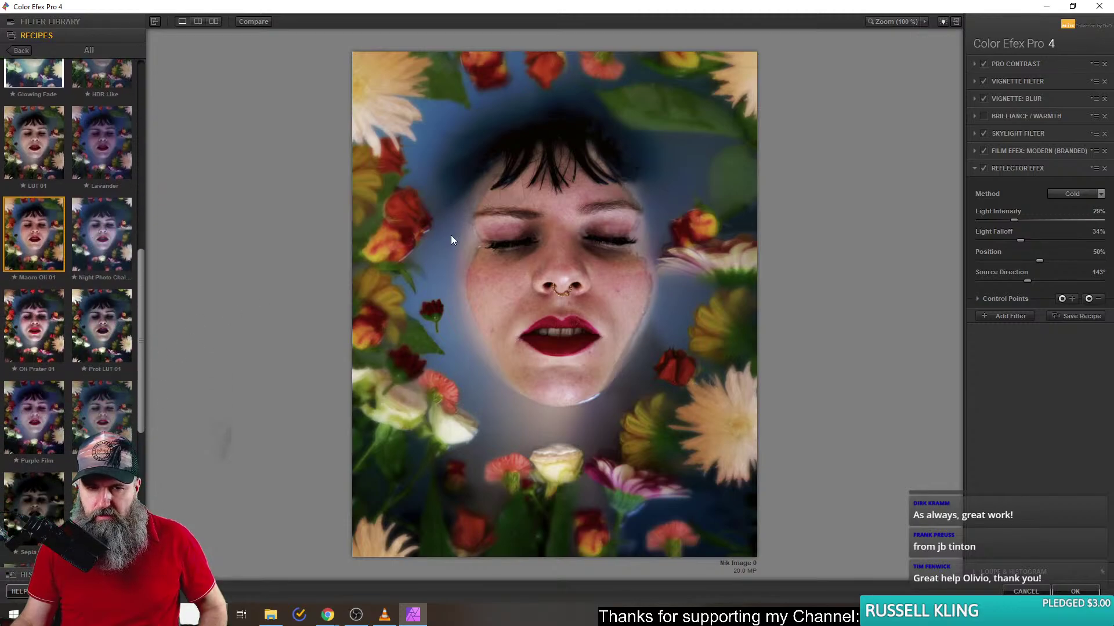
pyautogui.scroll(-2, 142, 429)
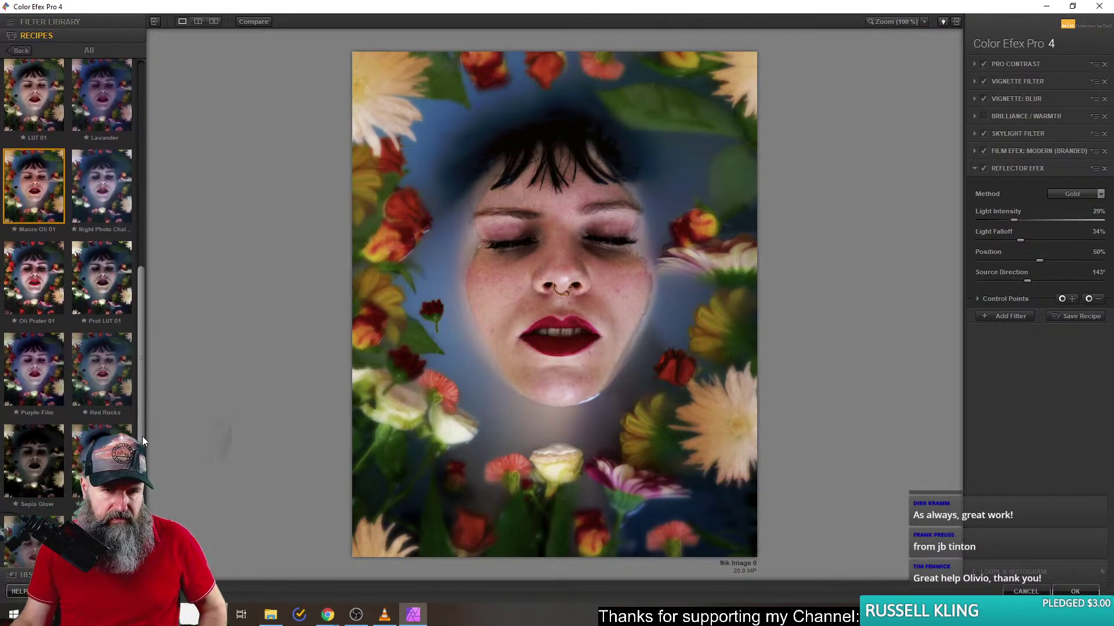
pyautogui.scroll(-2, 140, 429)
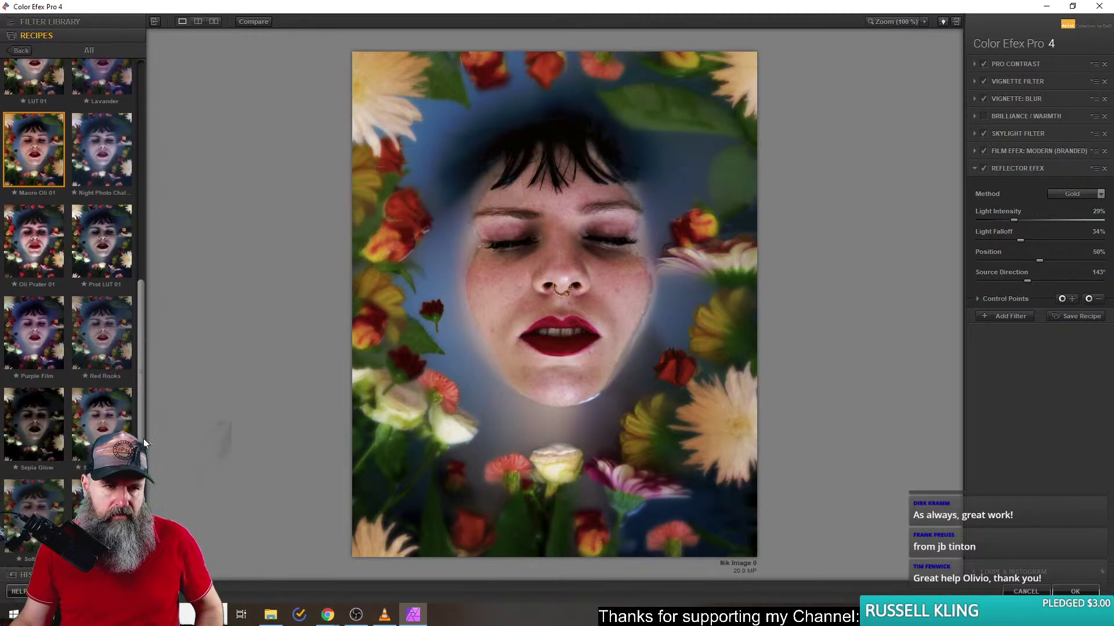
pyautogui.click(40, 244)
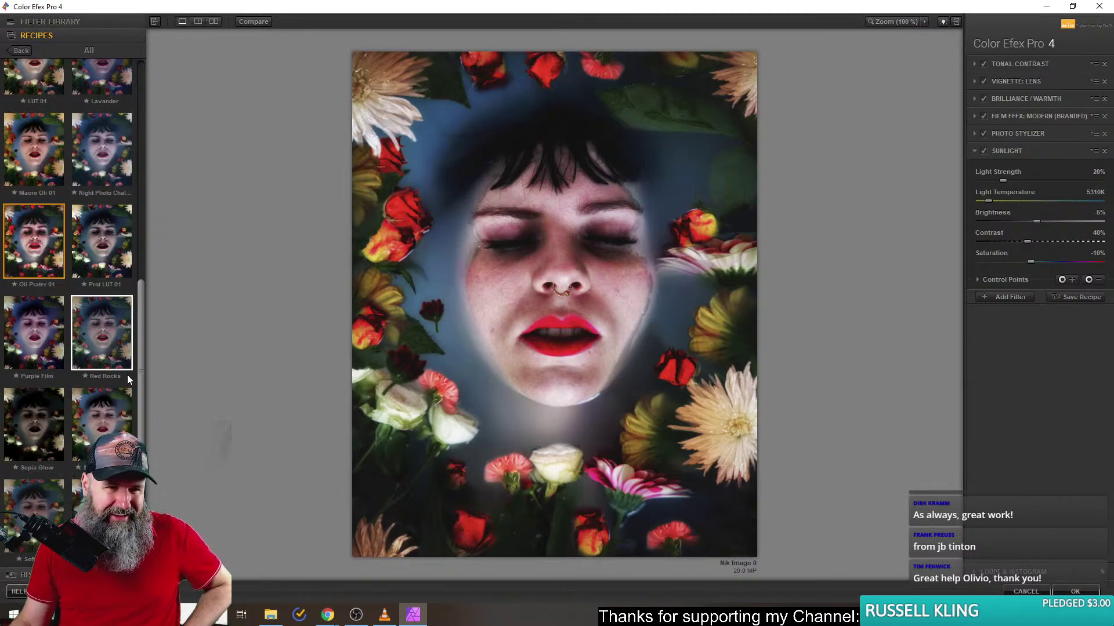
# - Apply the Sepia Glow recipe to the portrait
pyautogui.scroll(-1, 145, 400)
pyautogui.scroll(-3, 145, 400)
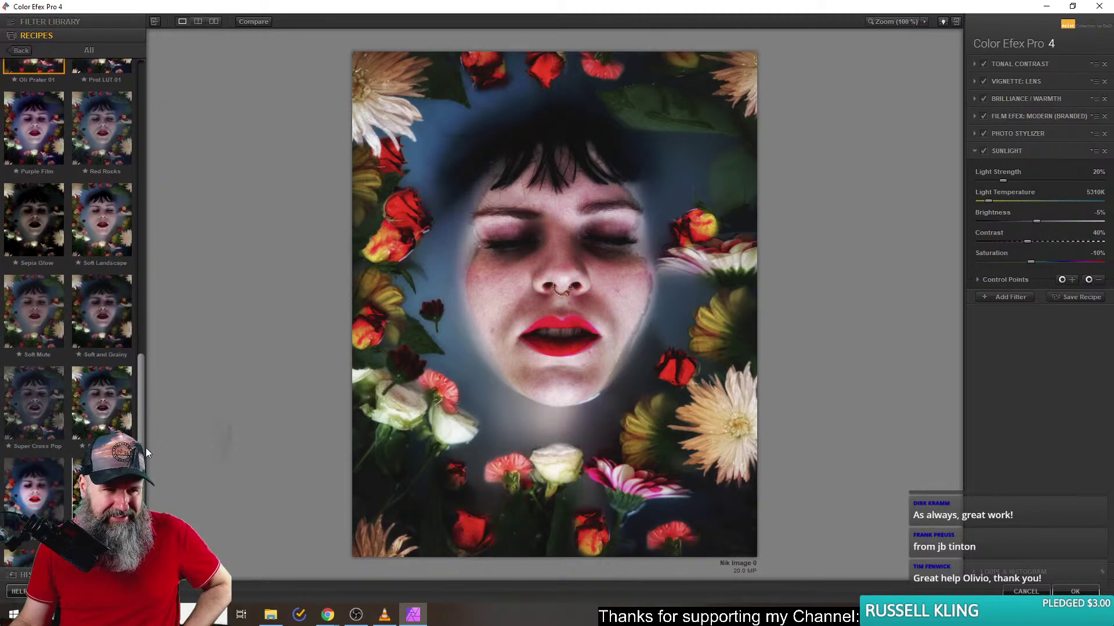
pyautogui.click(41, 239)
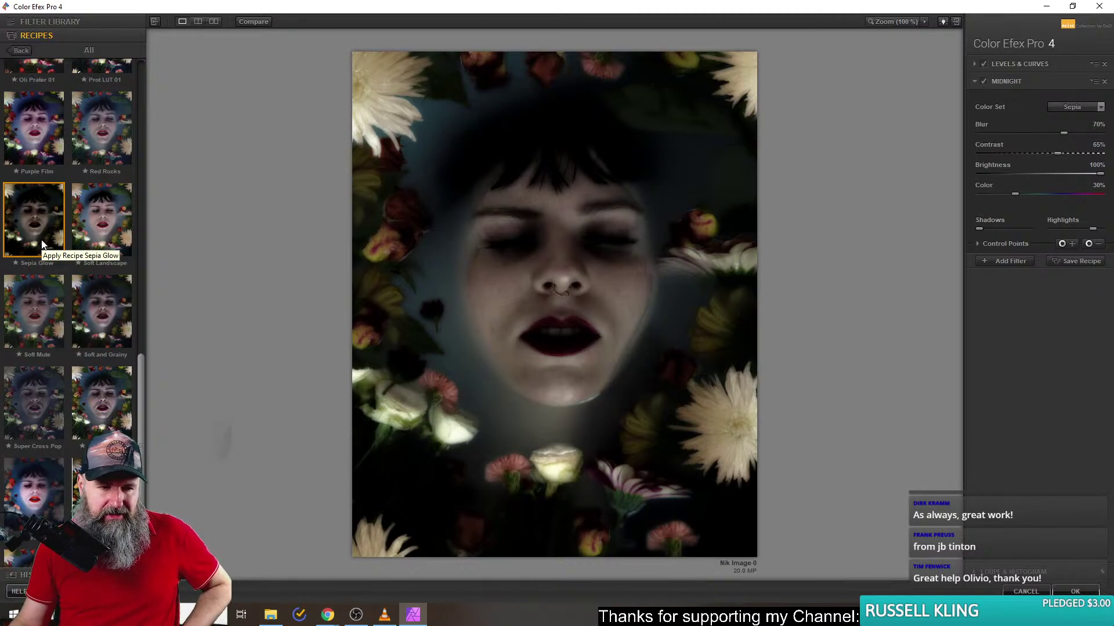
# - Apply the recipe combining Pro Contrast, Photo Stylizer, Dynamic Skin Softener and Glamour Glow, and commit it to the photo
pyautogui.moveTo(138, 375); pyautogui.dragTo(142, 406)
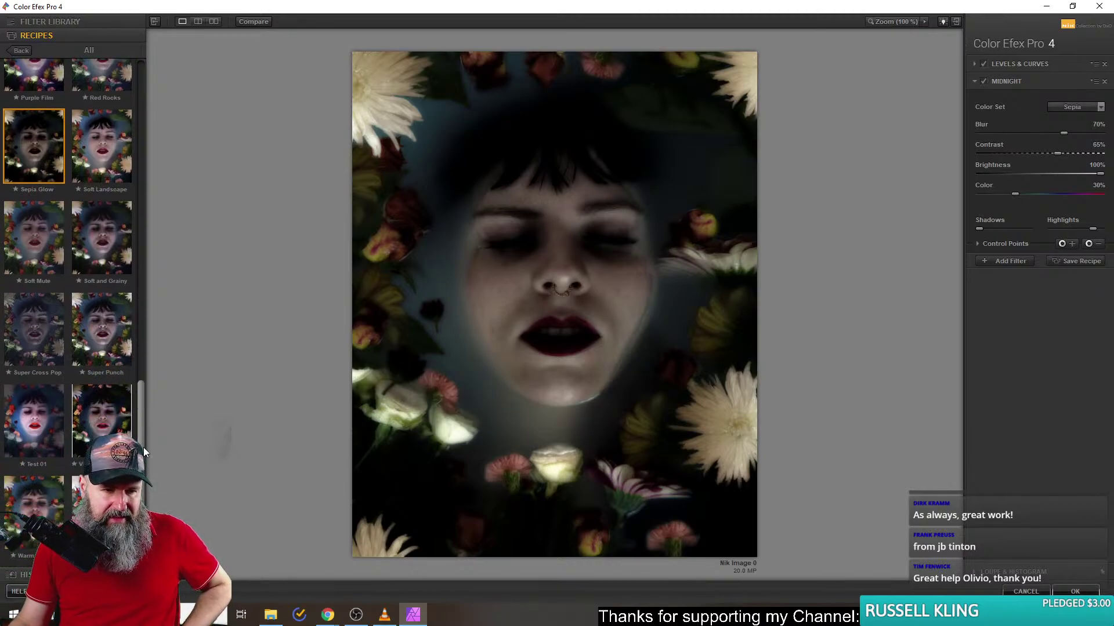
pyautogui.click(101, 511)
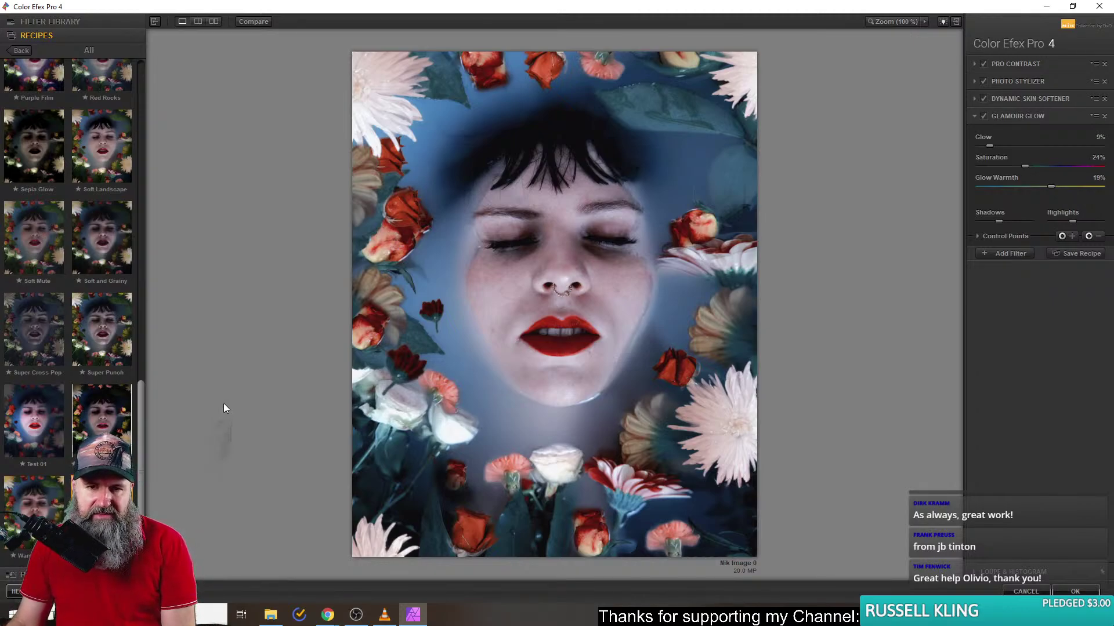
pyautogui.click(1075, 592)
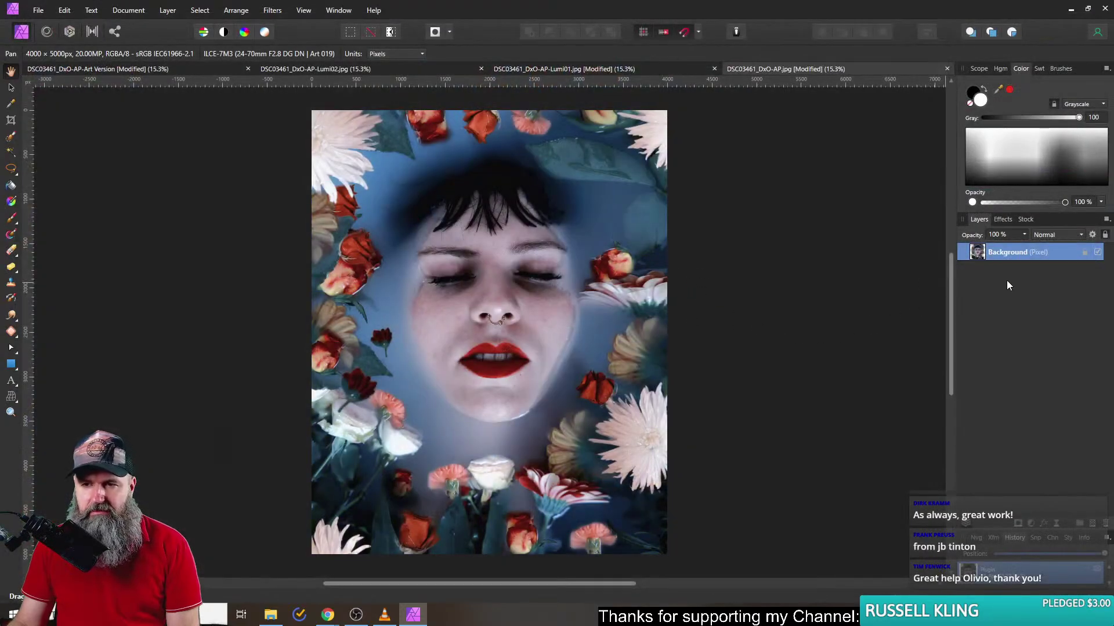
# - Place the original image DSC03461_DxO-AP.jpg at full canvas size above the Background layer
pyautogui.click(39, 10)
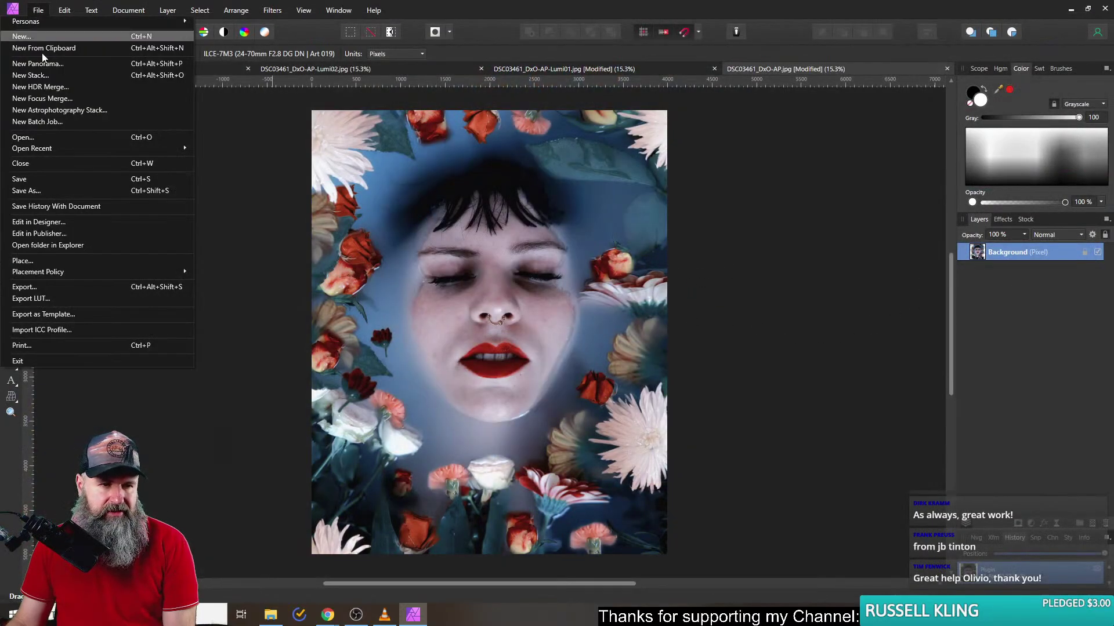
pyautogui.click(32, 261)
pyautogui.doubleClick(534, 159)
pyautogui.click(491, 224)
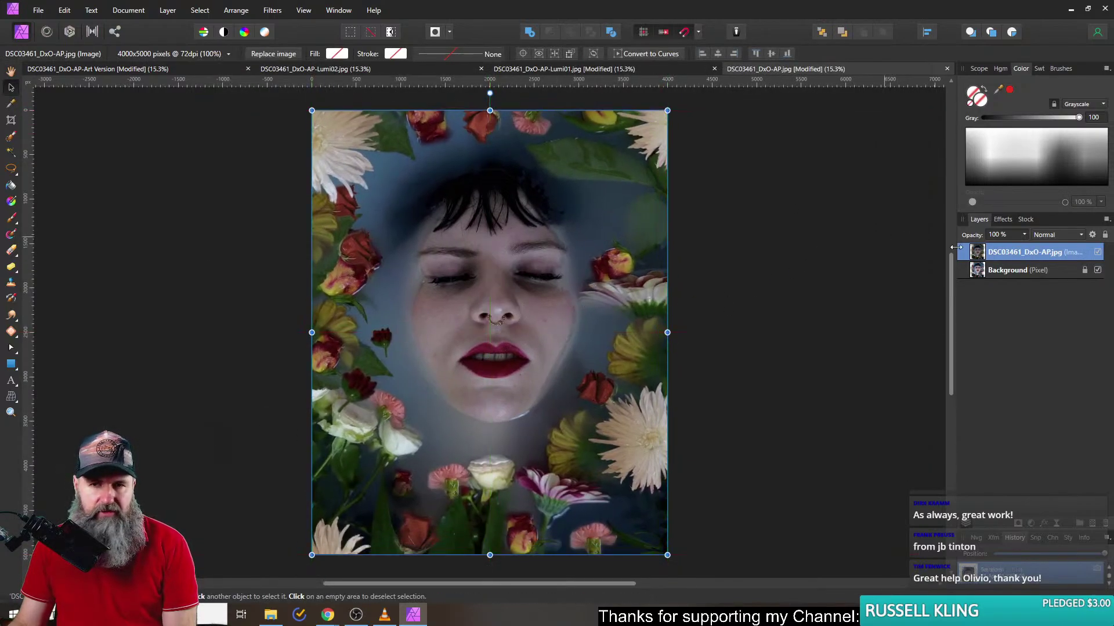
# - Duplicate the placed DSC03461_DxO-AP.jpg layer and move one copy below the Background layer
pyautogui.rightClick(975, 255)
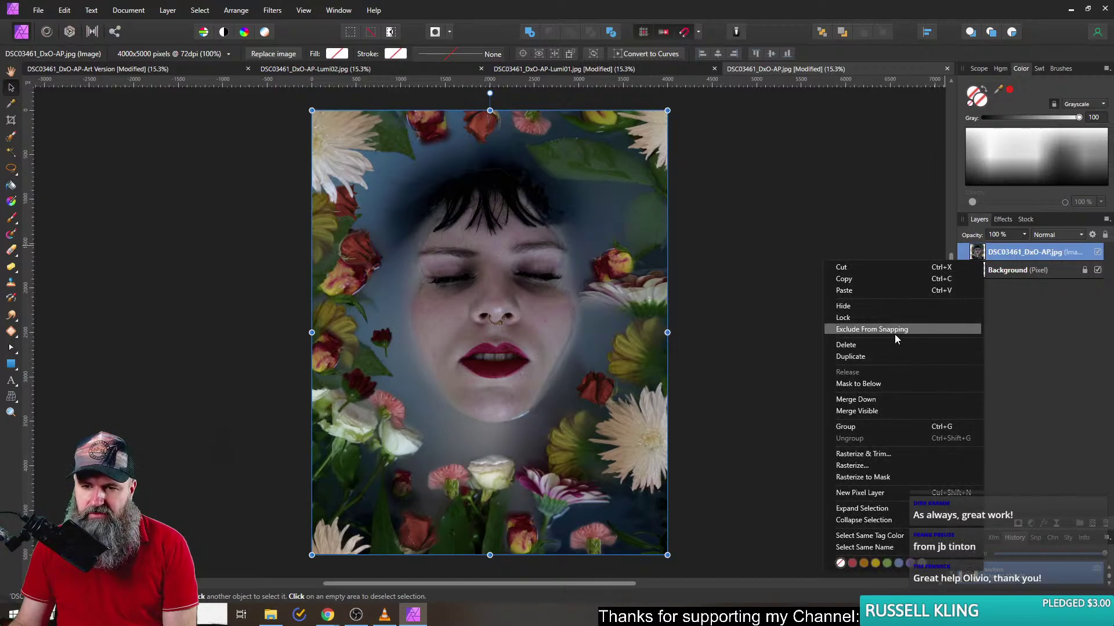
pyautogui.click(861, 356)
pyautogui.moveTo(977, 291); pyautogui.dragTo(993, 263)
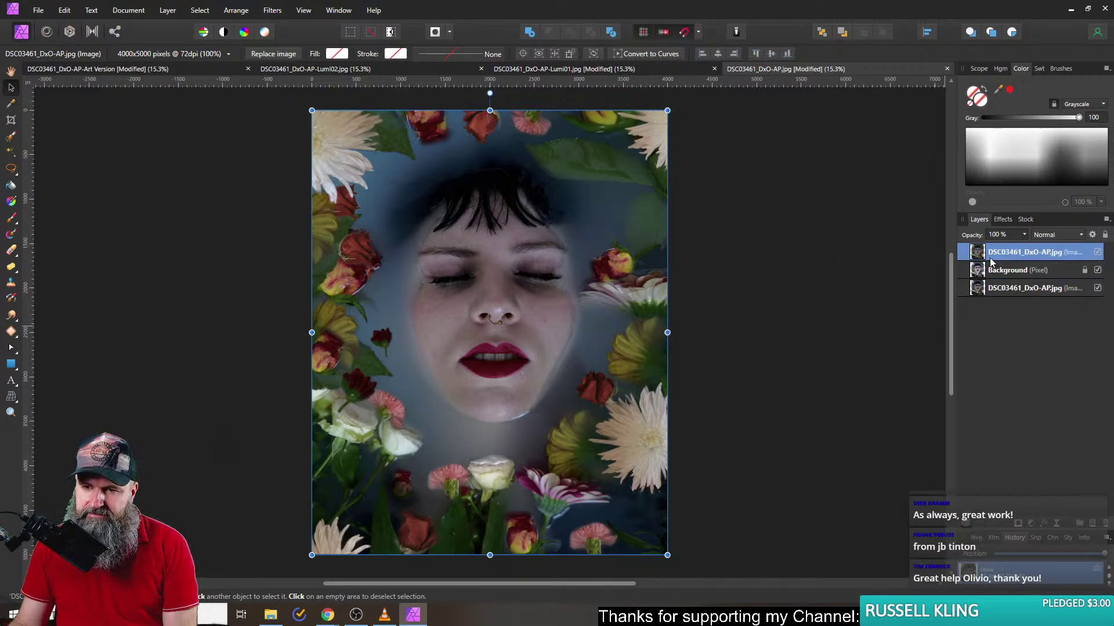
pyautogui.click(272, 9)
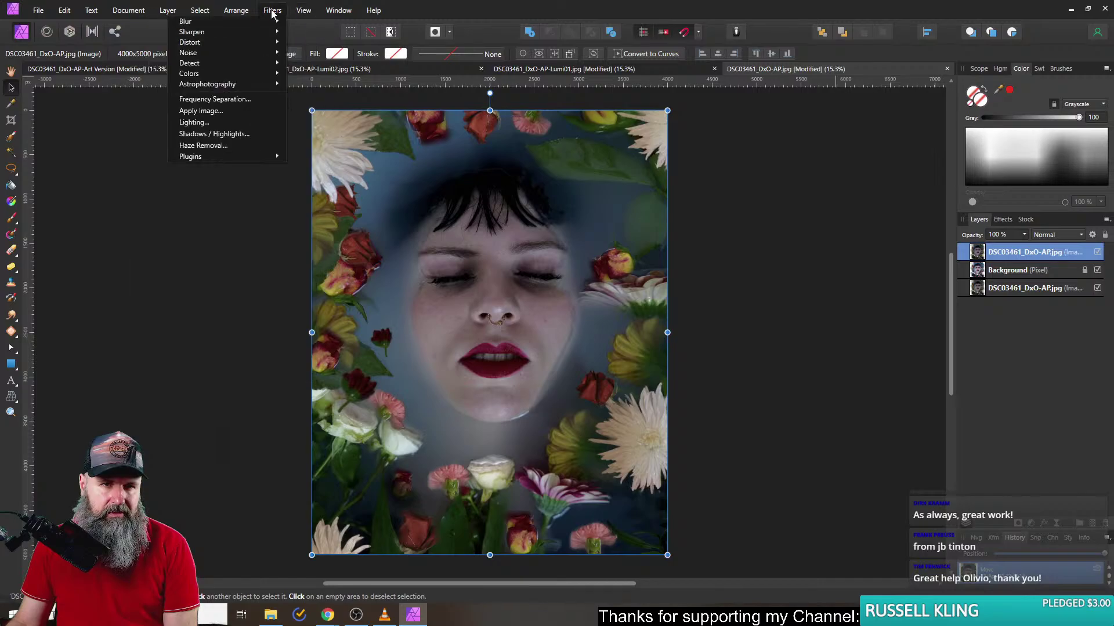
pyautogui.moveTo(225, 156)
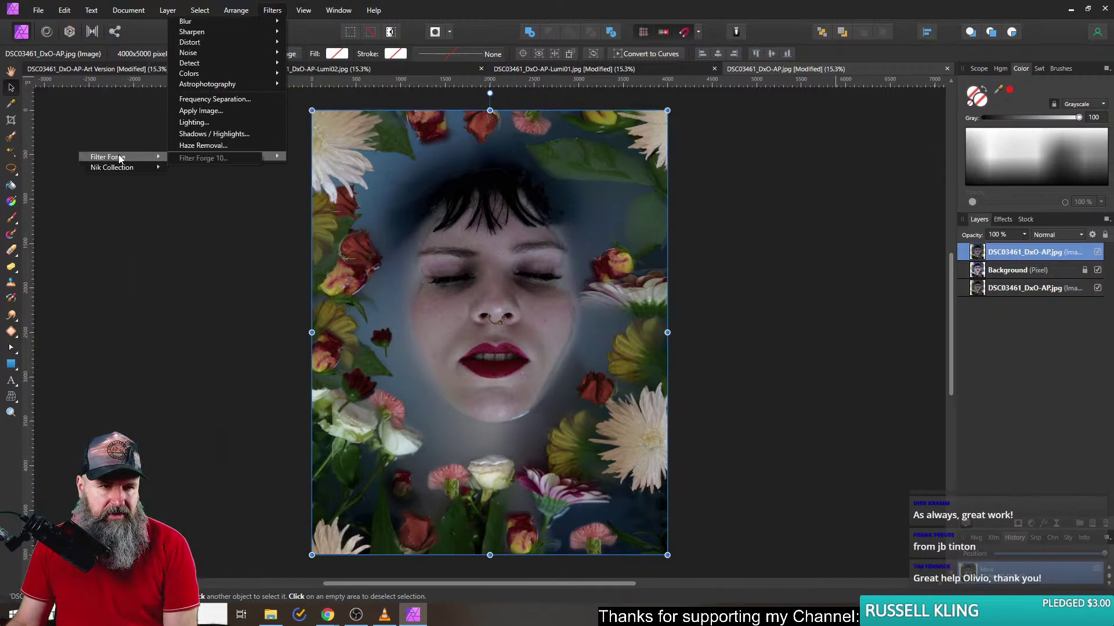
pyautogui.moveTo(113, 168)
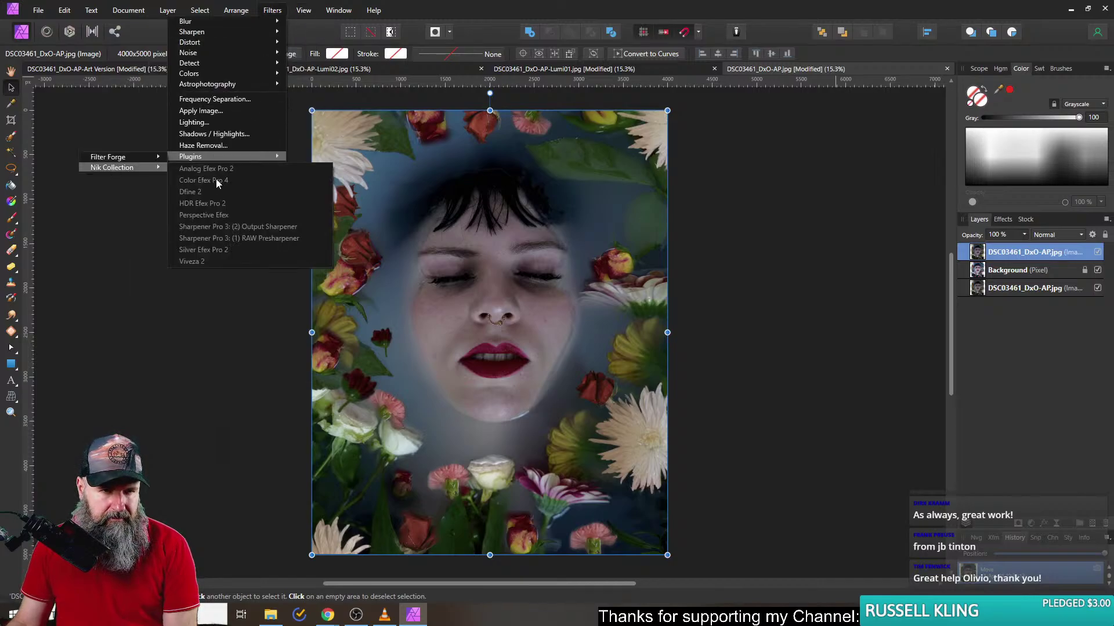
# - Rasterize both DSC03461_DxO-AP.jpg image layers, above and below the Background layer, into pixel layers
pyautogui.rightClick(990, 254)
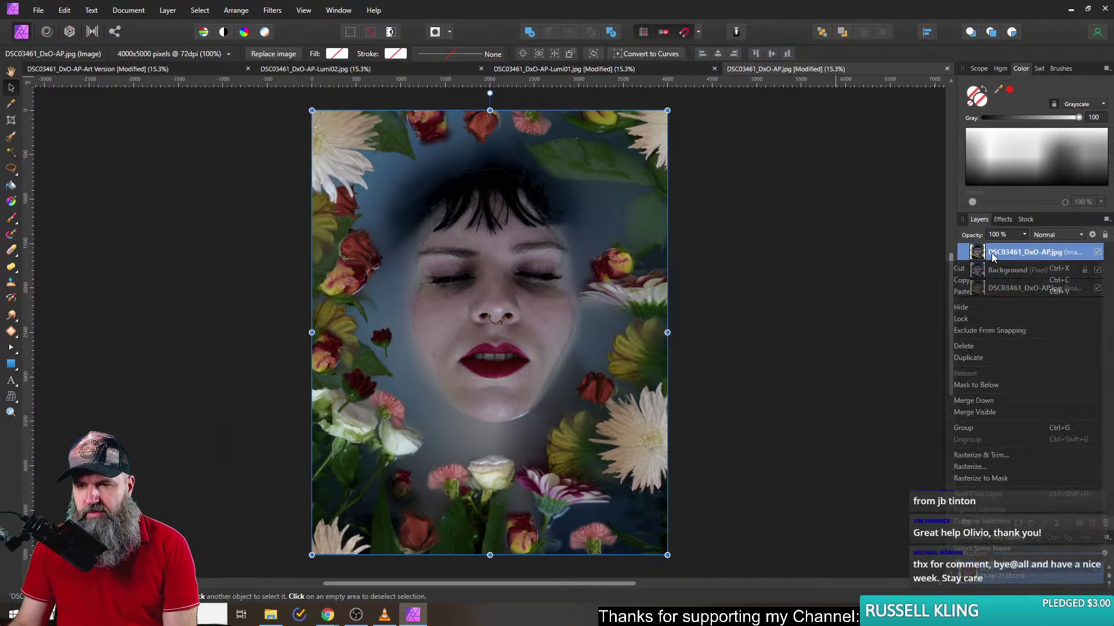
pyautogui.click(995, 466)
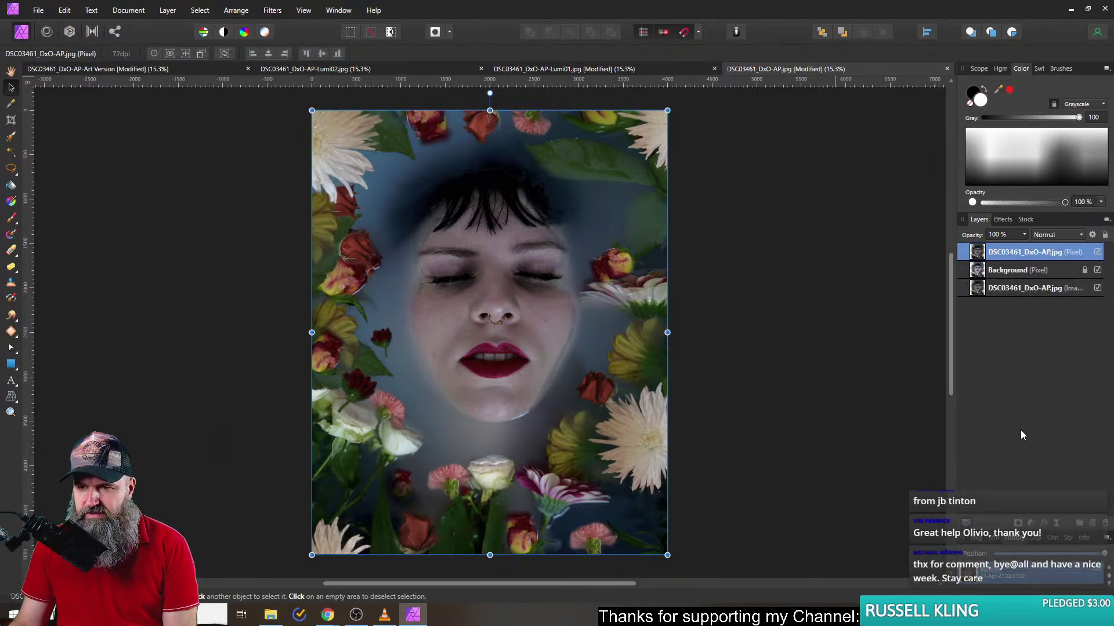
pyautogui.rightClick(983, 290)
pyautogui.click(861, 501)
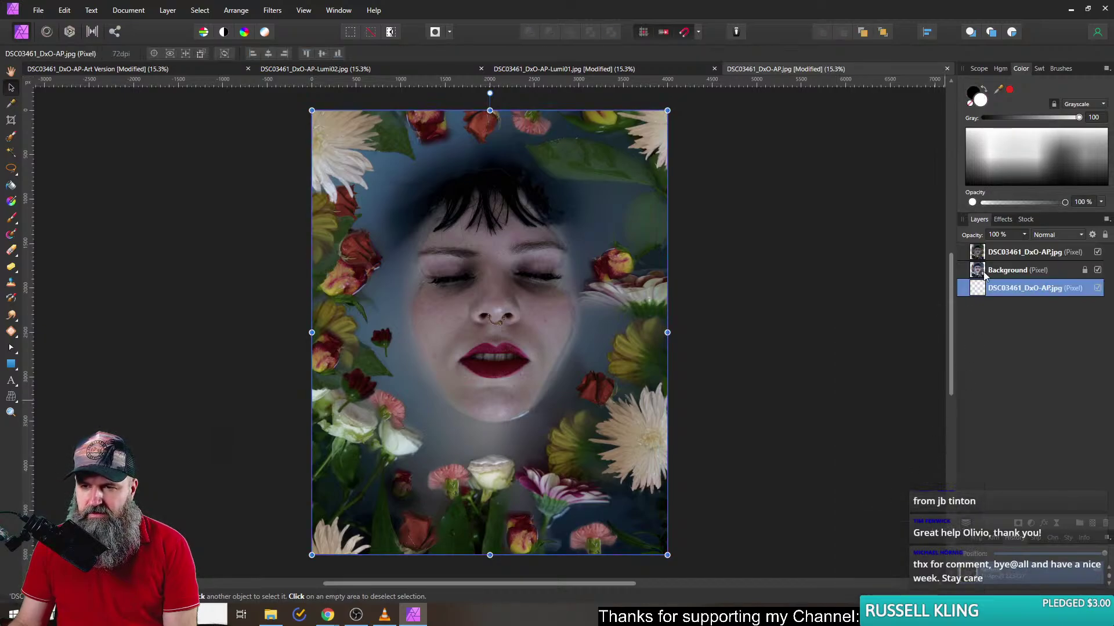
# - Launch the Nik Collection plugin Color Efex Pro 4 on the topmost DSC03461_DxO-AP.jpg layer
pyautogui.click(980, 254)
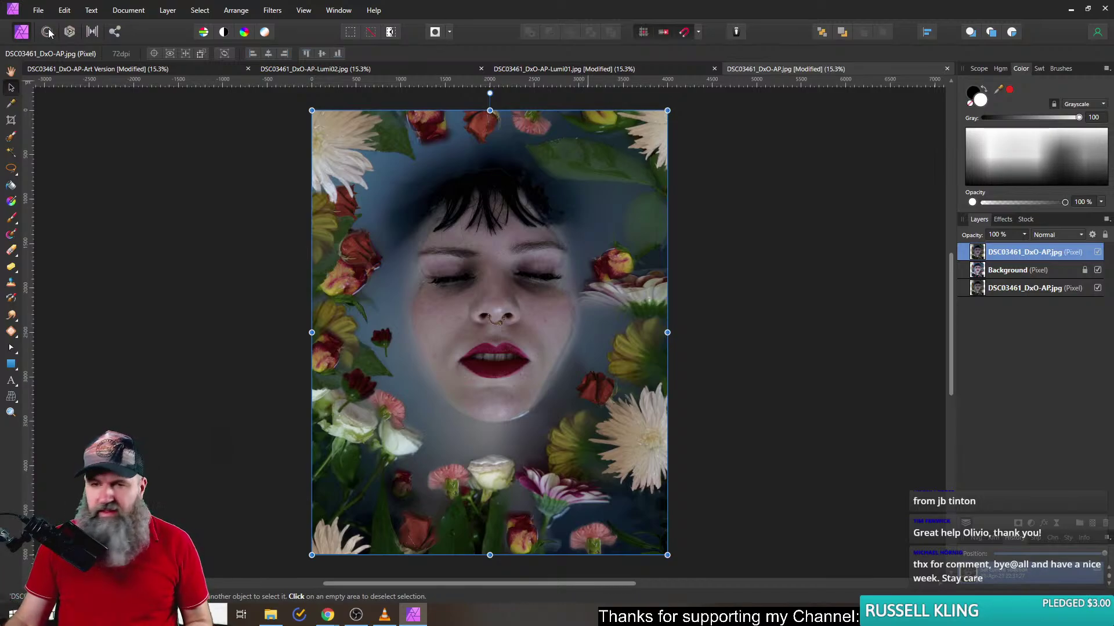
pyautogui.click(272, 10)
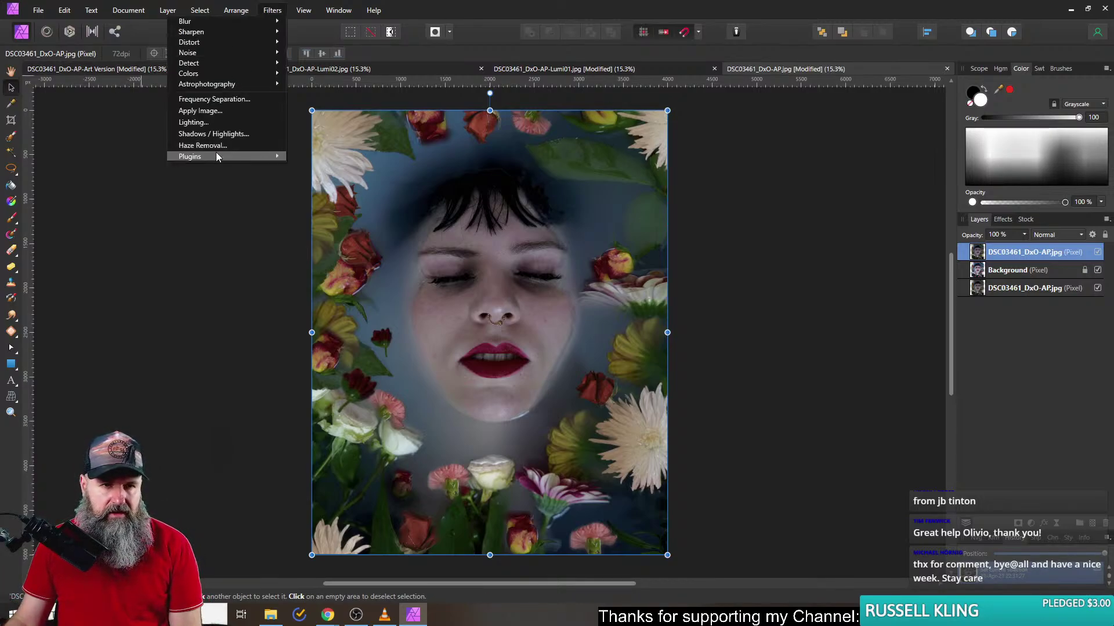
pyautogui.moveTo(217, 157)
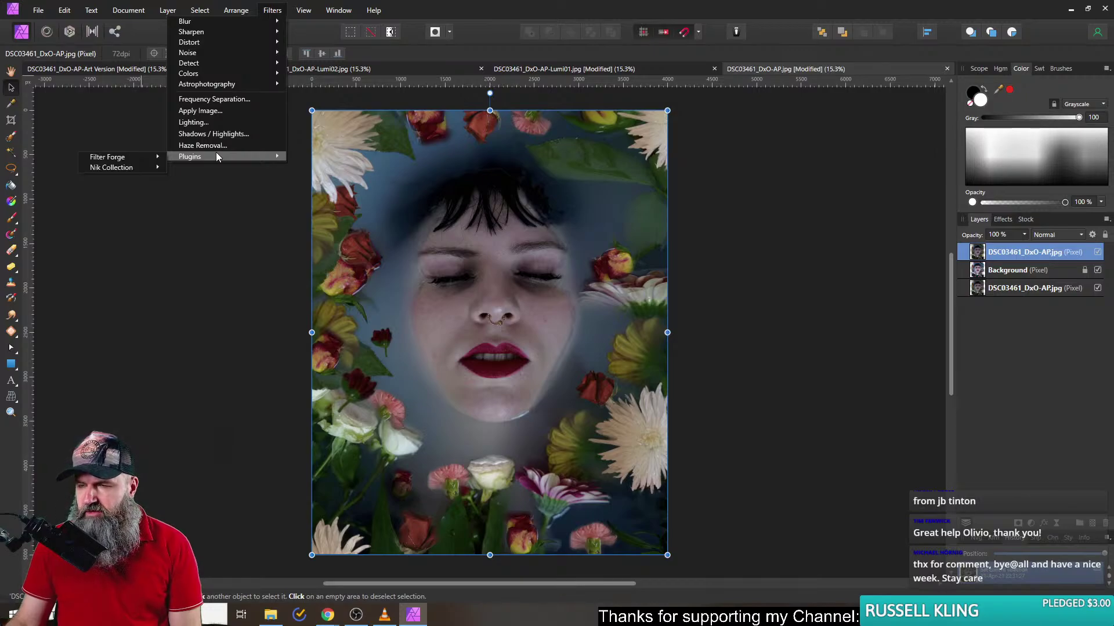
pyautogui.moveTo(109, 168)
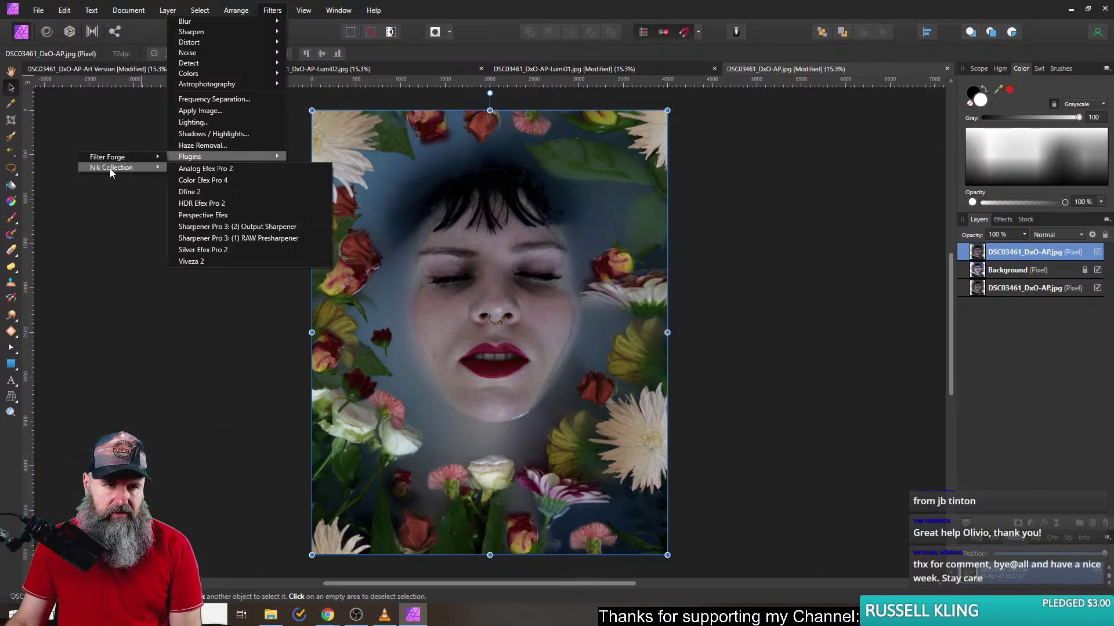
pyautogui.click(204, 182)
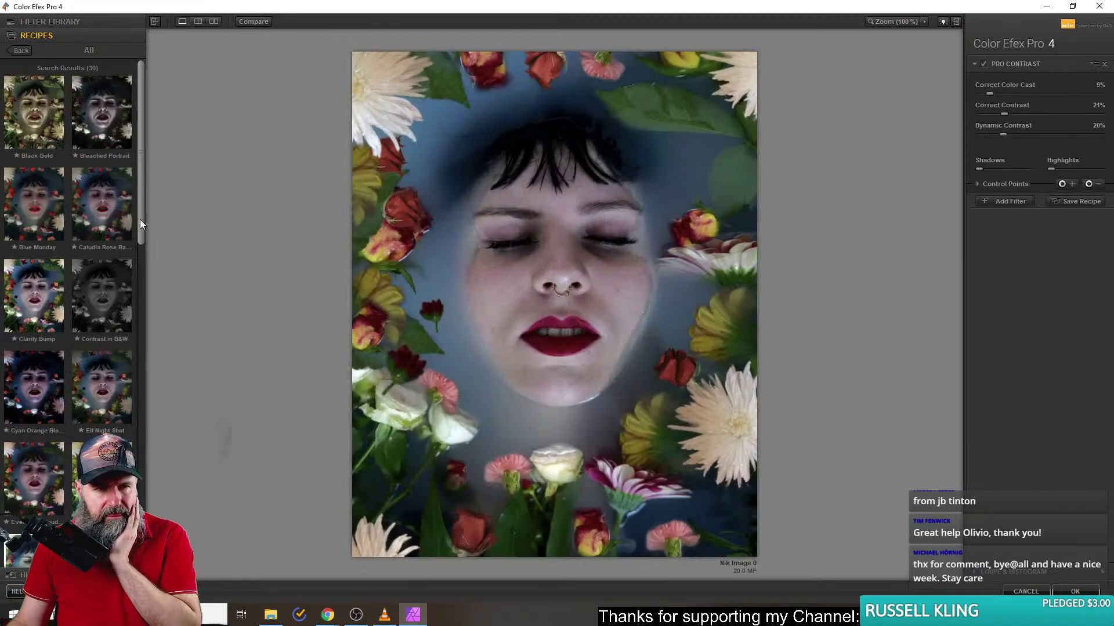
# - Try the recipe with Polarization, Sunlight and Vignette: Lens from the end of the list, followed by Bleached Portrait
pyautogui.moveTo(141, 219); pyautogui.dragTo(174, 538)
pyautogui.click(34, 504)
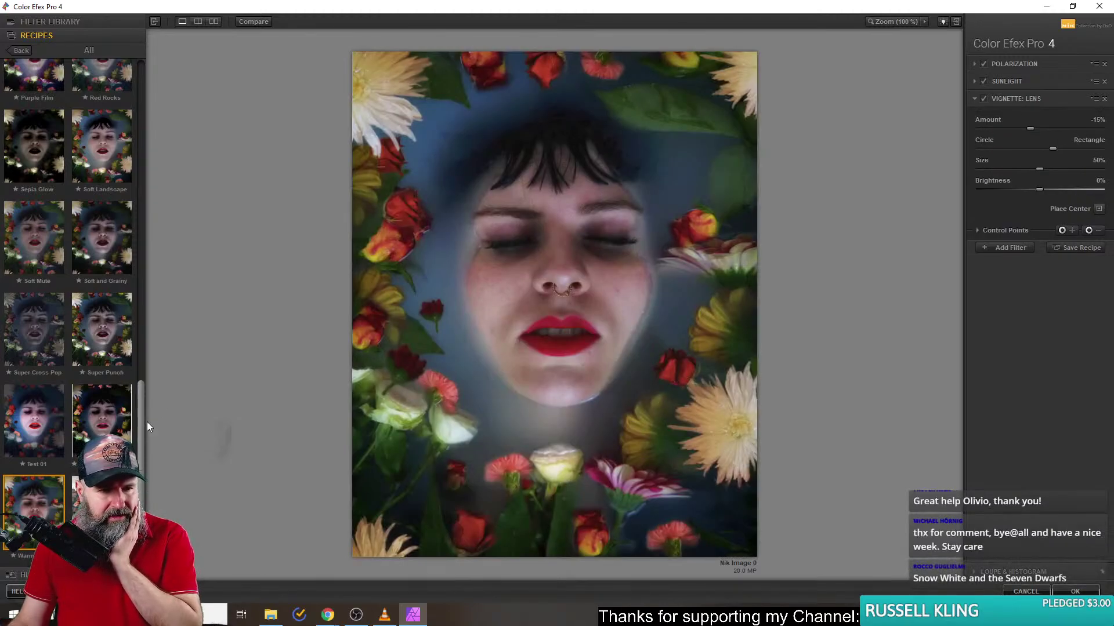
pyautogui.moveTo(140, 416); pyautogui.dragTo(166, 80)
pyautogui.click(111, 110)
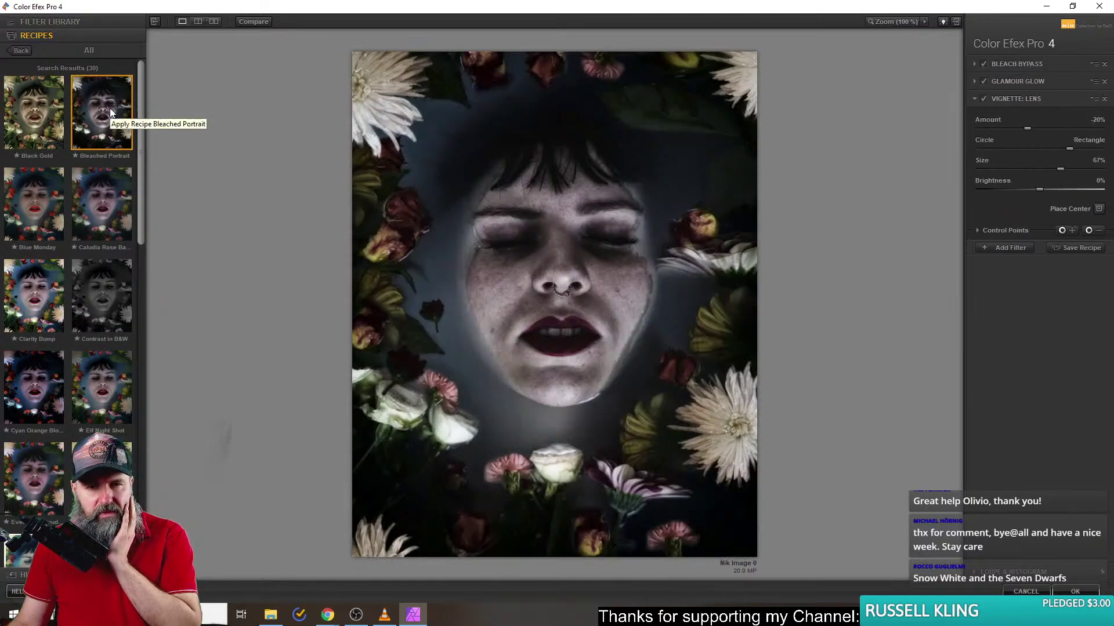
# - Try the Black Gold, Blue Monday and Clarity Bump recipes on the portrait one after another
pyautogui.click(42, 126)
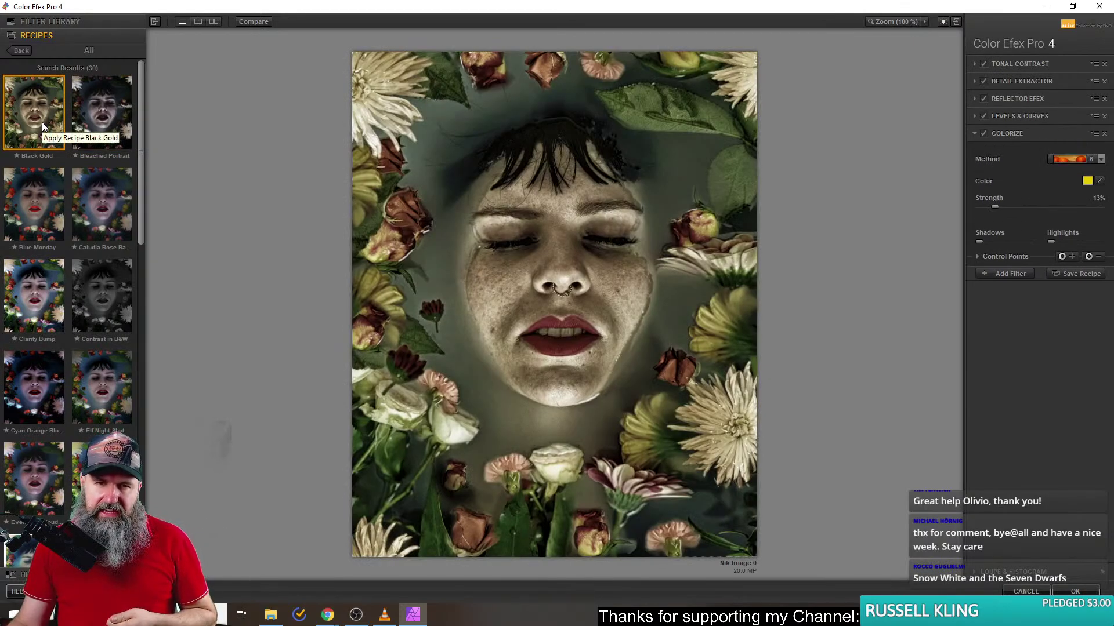
pyautogui.click(49, 237)
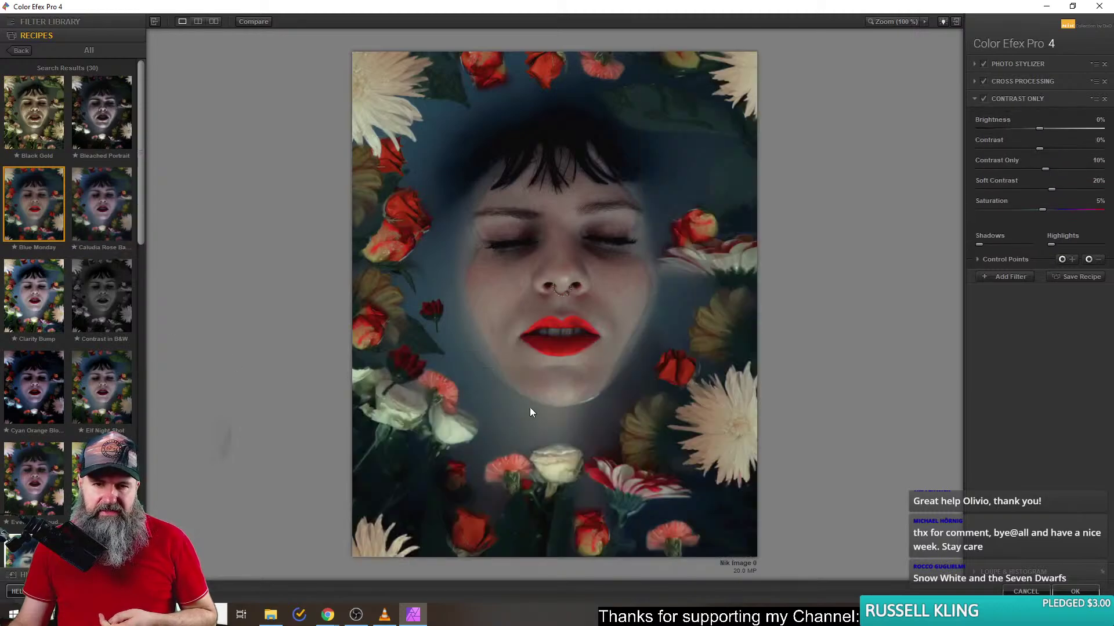
pyautogui.moveTo(32, 393)
pyautogui.click(33, 313)
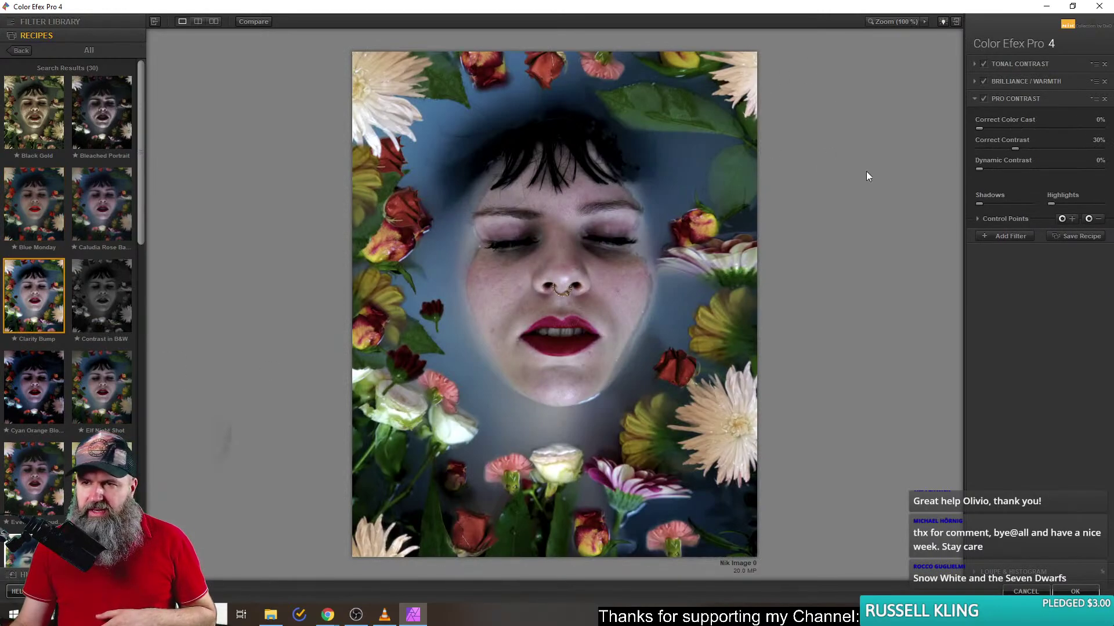
# - Remove the Tonal Contrast, Brilliance / Warmth and Pro Contrast filters to empty the filter stack
pyautogui.click(1104, 64)
pyautogui.click(1103, 65)
pyautogui.click(1104, 65)
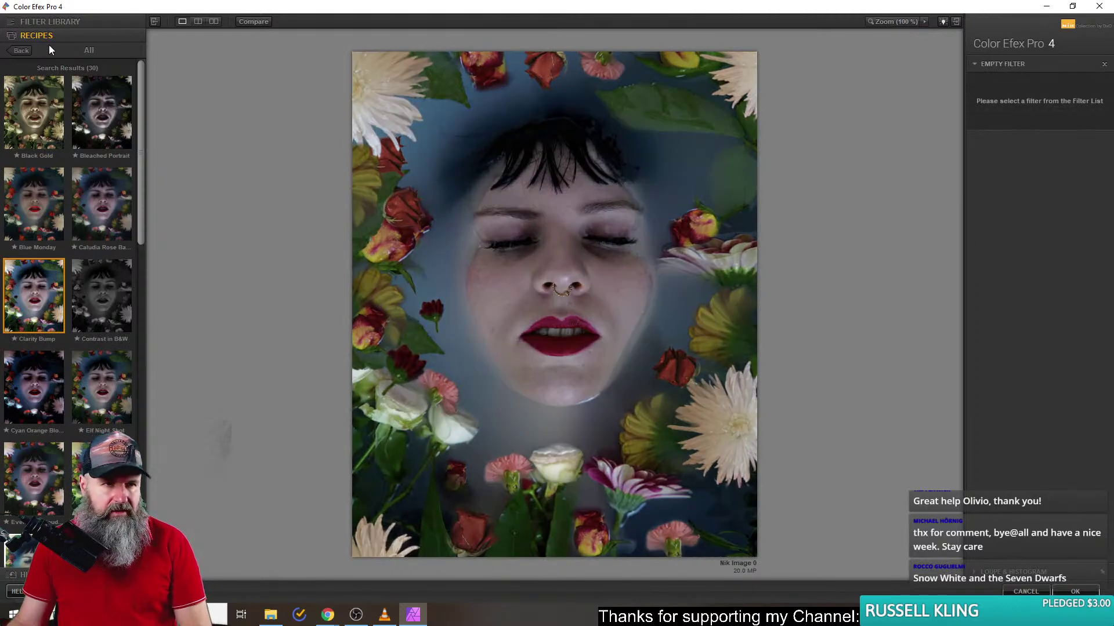
# - Look through the filter library and load the Pro Contrast filter from the favorites
pyautogui.click(39, 21)
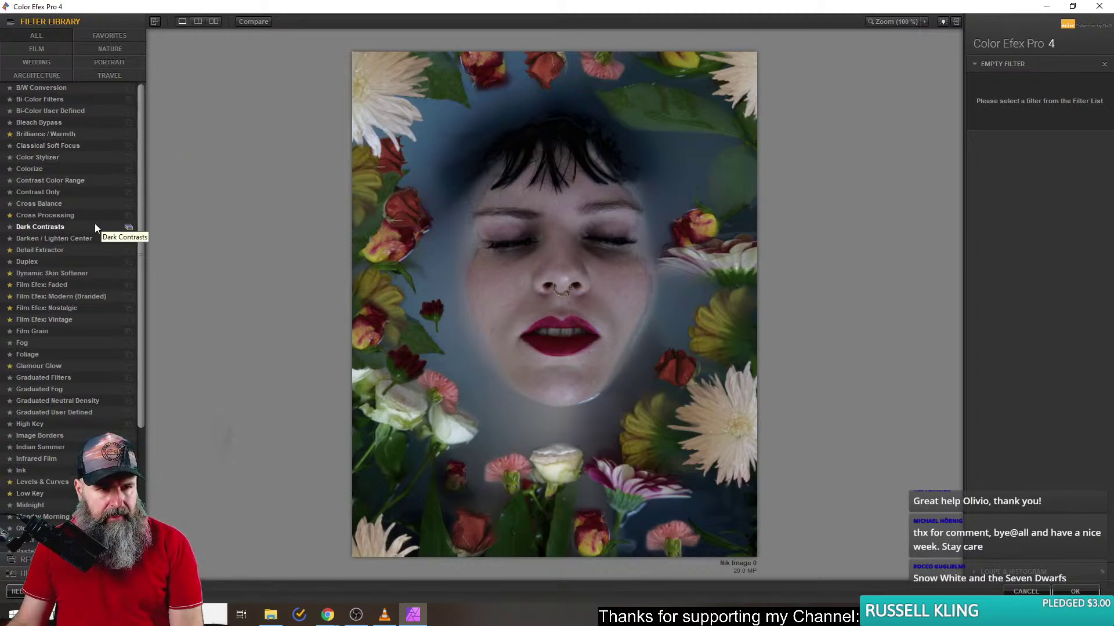
pyautogui.scroll(-3, 64, 400)
pyautogui.scroll(3, 68, 377)
pyautogui.scroll(1, 57, 353)
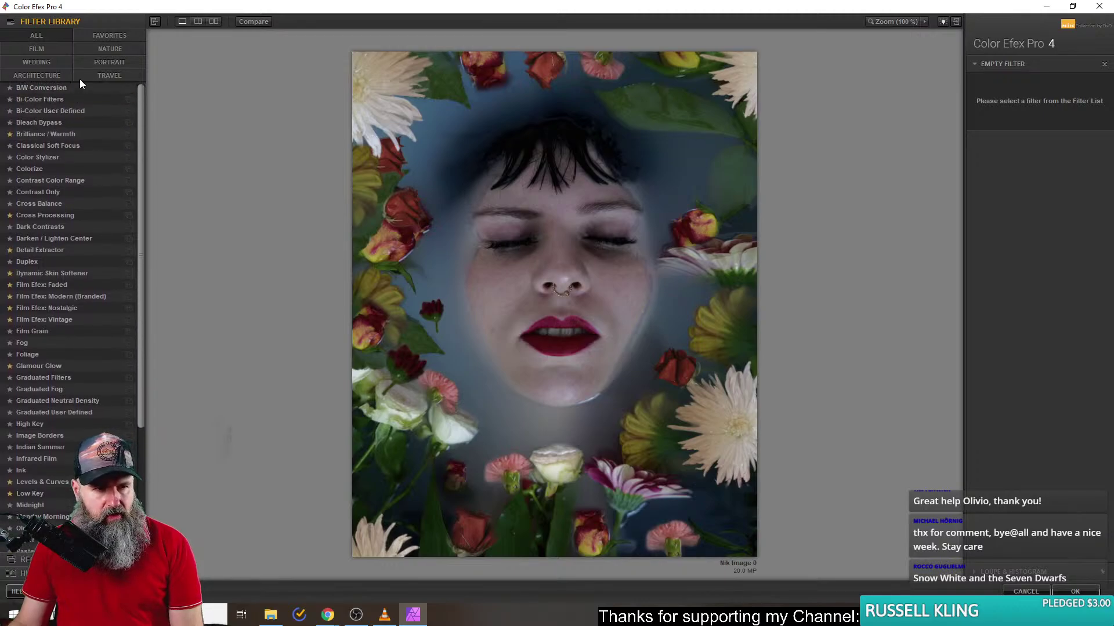
pyautogui.click(106, 34)
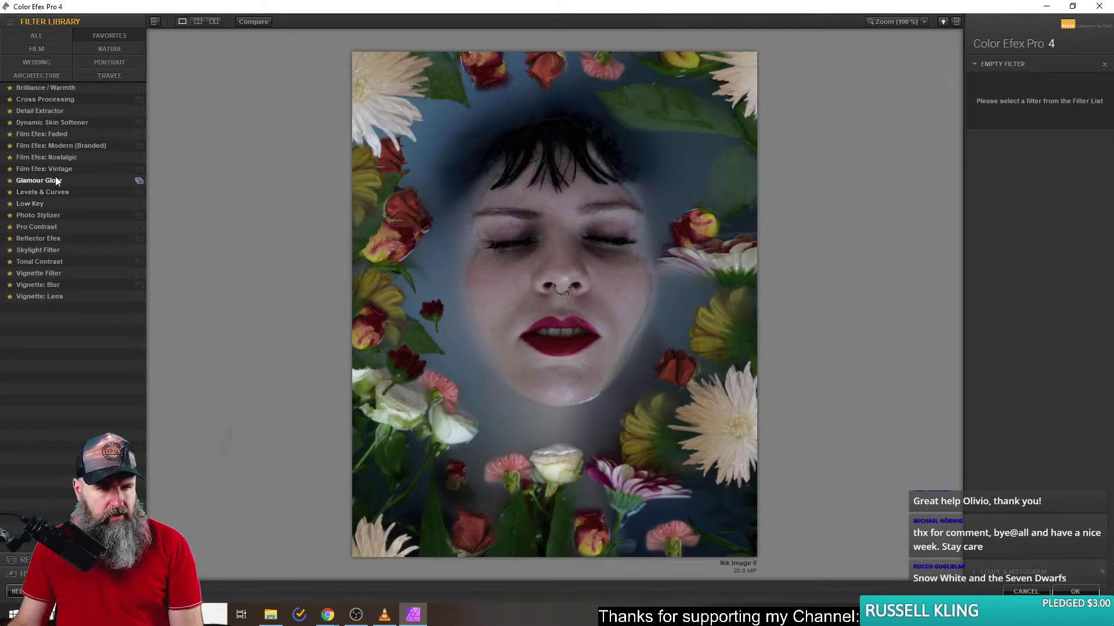
pyautogui.click(54, 226)
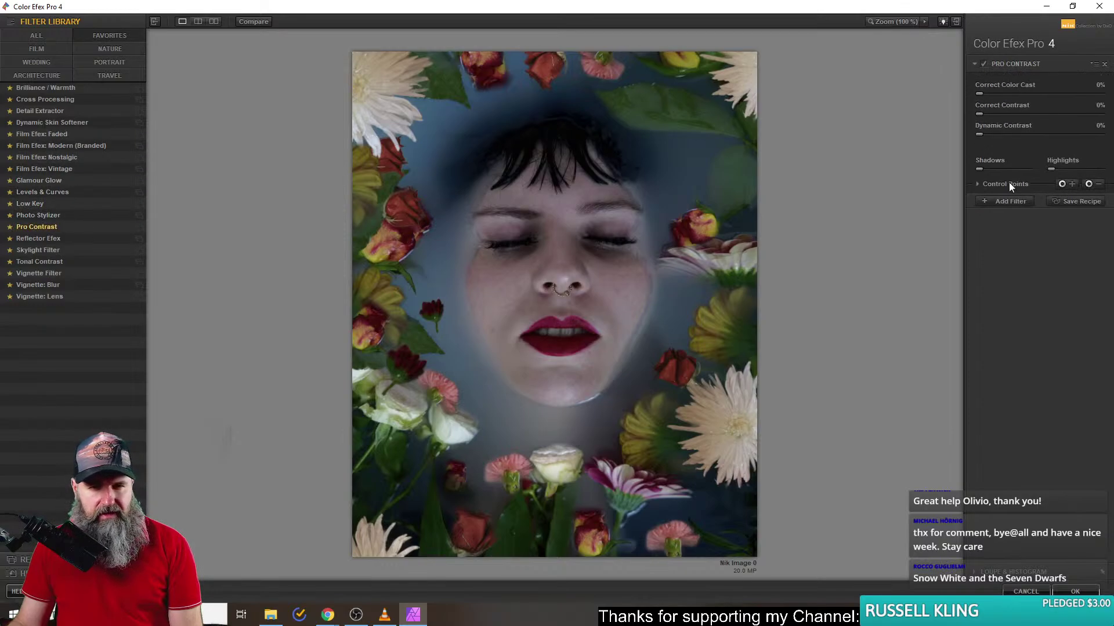
# - Set Pro Contrast to 43% Correct Color Cast, 25% Correct Contrast and 30% Dynamic Contrast
pyautogui.moveTo(980, 114); pyautogui.dragTo(1014, 116)
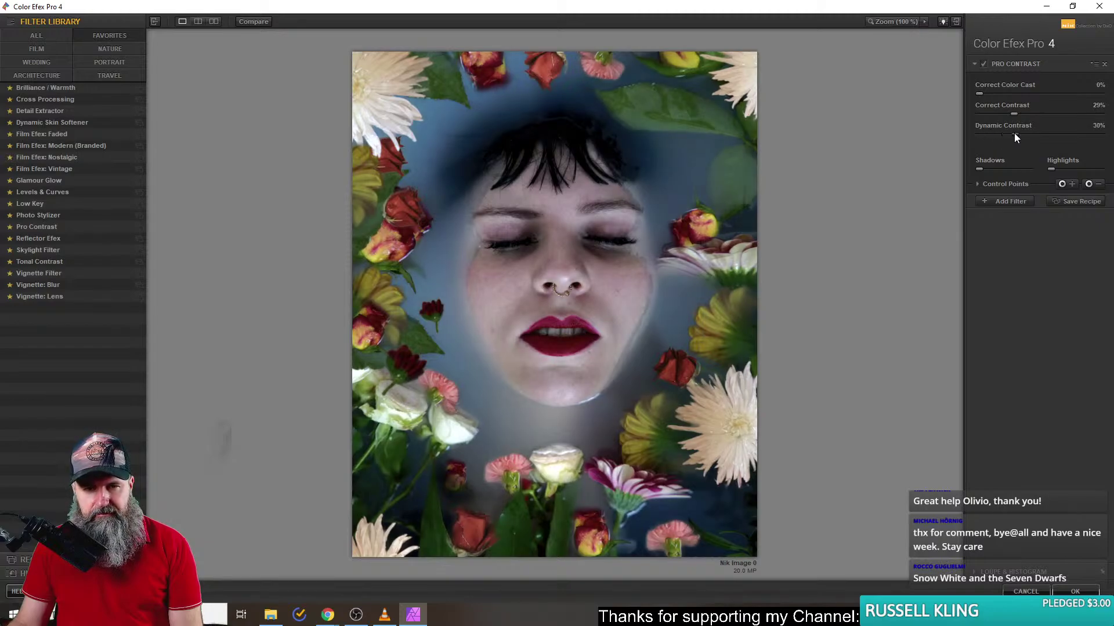
pyautogui.moveTo(1049, 95); pyautogui.dragTo(946, 89)
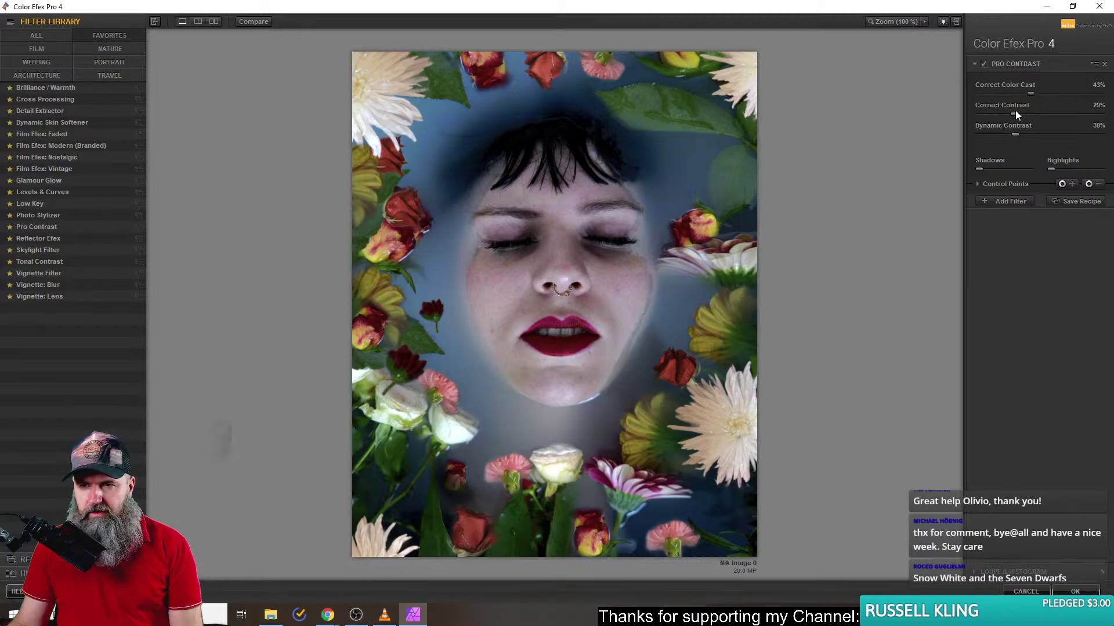
pyautogui.moveTo(1015, 115); pyautogui.dragTo(1010, 115)
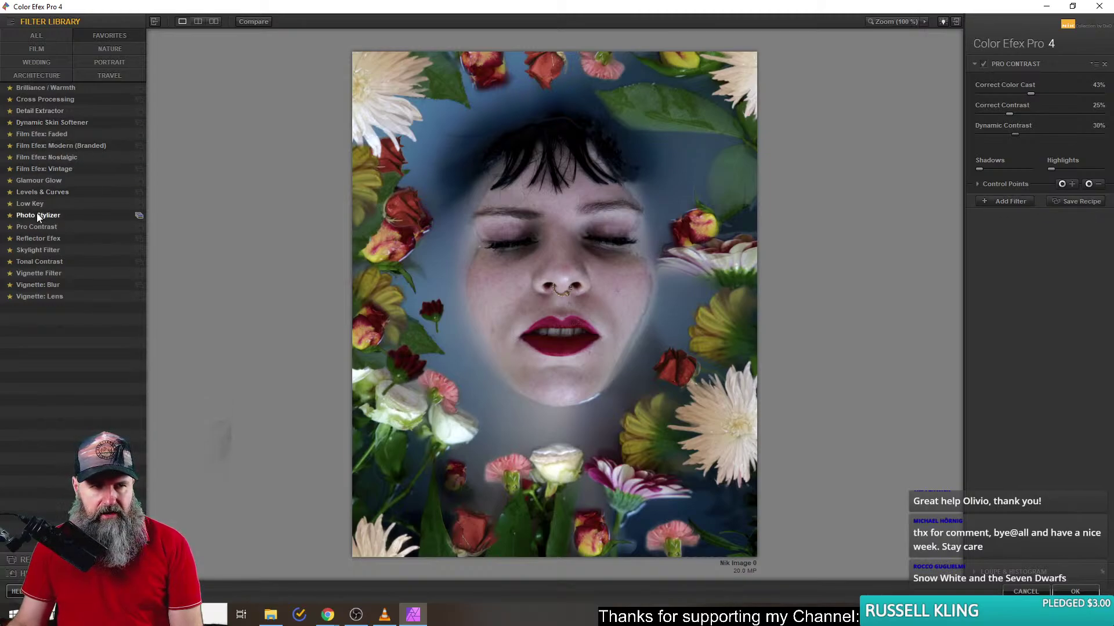
# - Add a second filter slot below Pro Contrast and load Duplex into it from the complete filter library
pyautogui.click(988, 204)
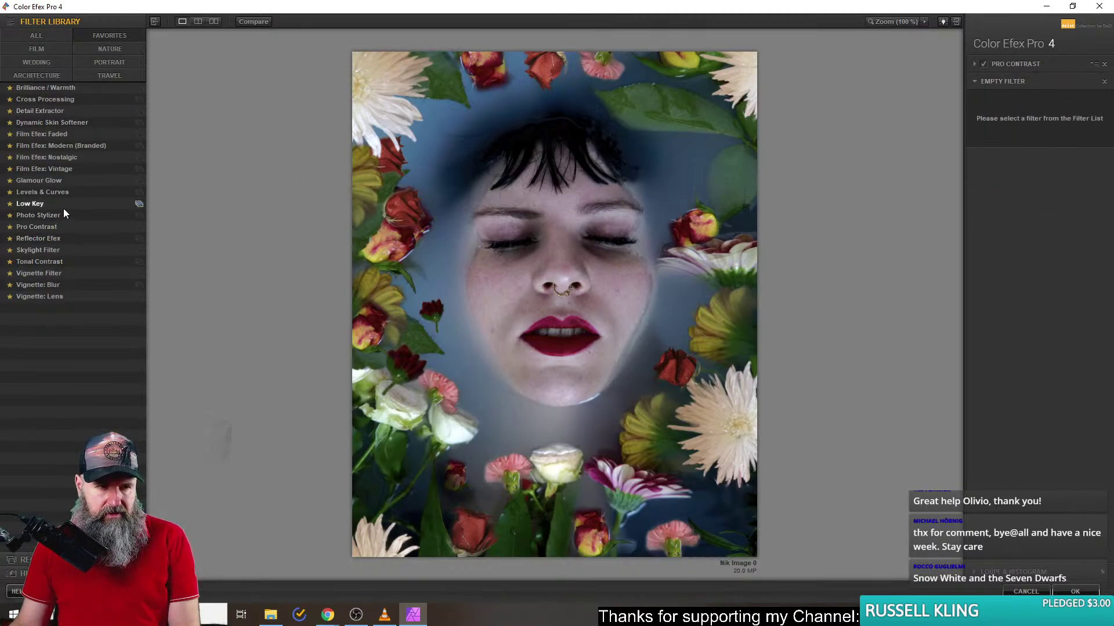
pyautogui.click(40, 36)
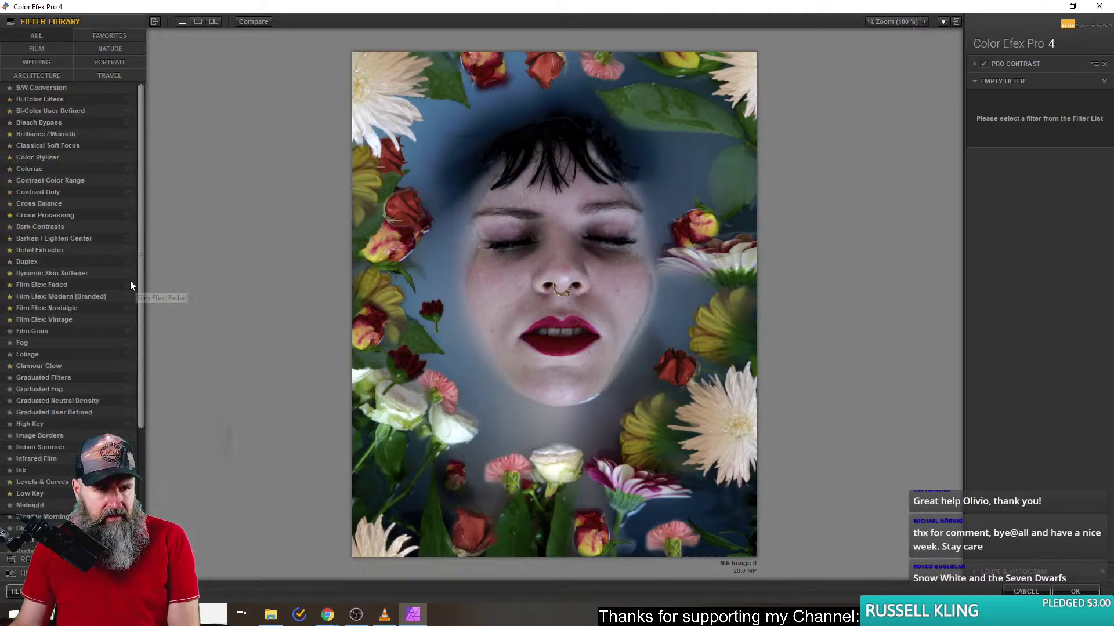
pyautogui.click(29, 262)
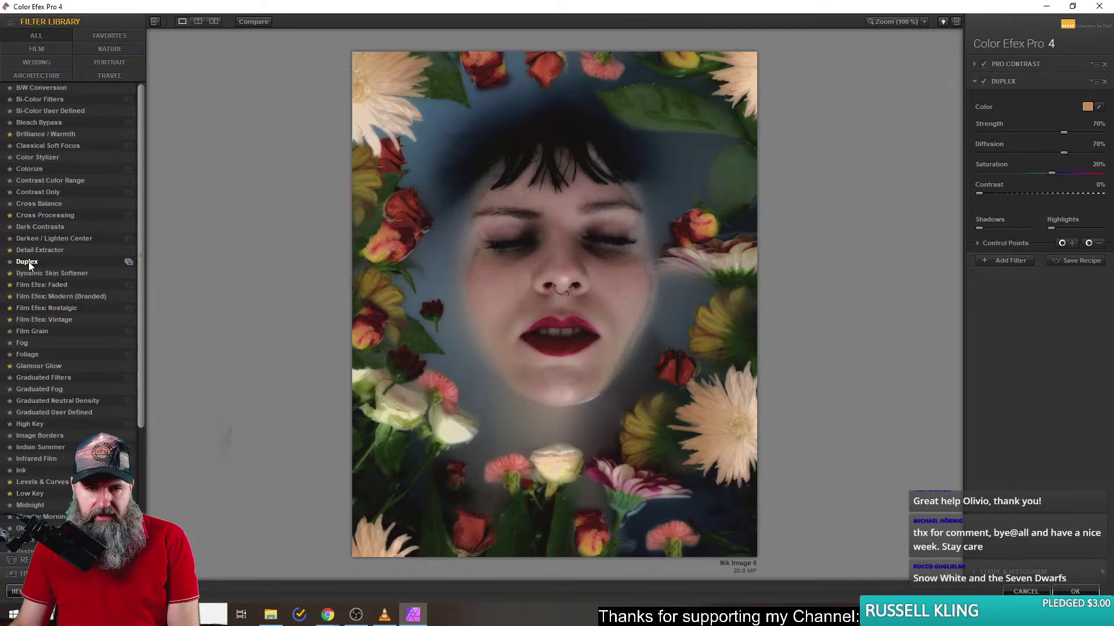
# - Change the Duplex colour to a turquoise green with the custom colour picker
pyautogui.click(1087, 107)
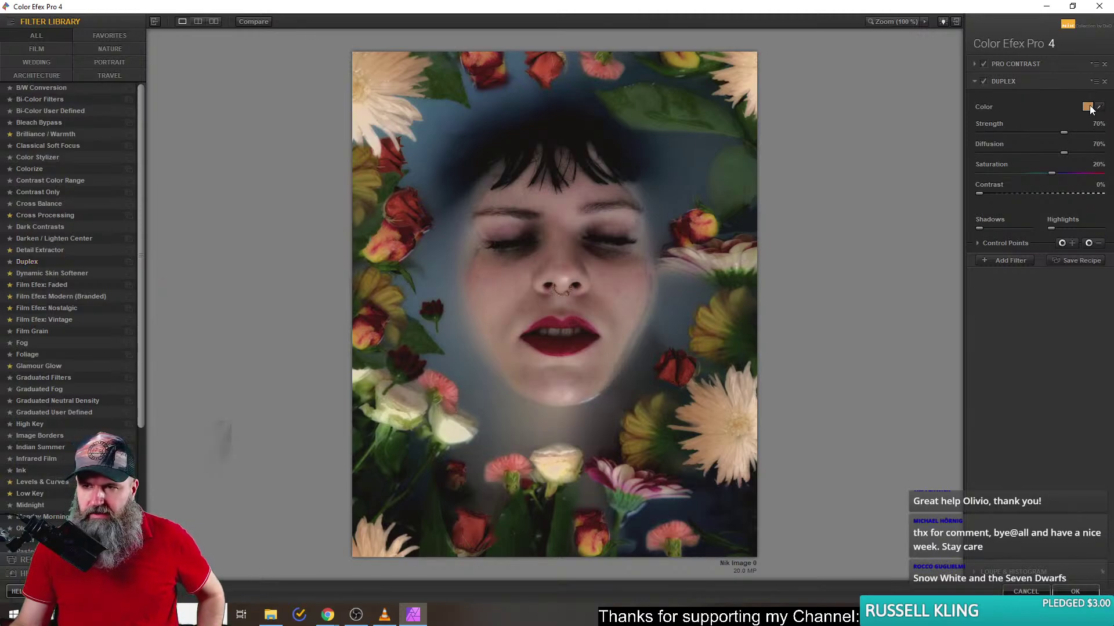
pyautogui.click(192, 80)
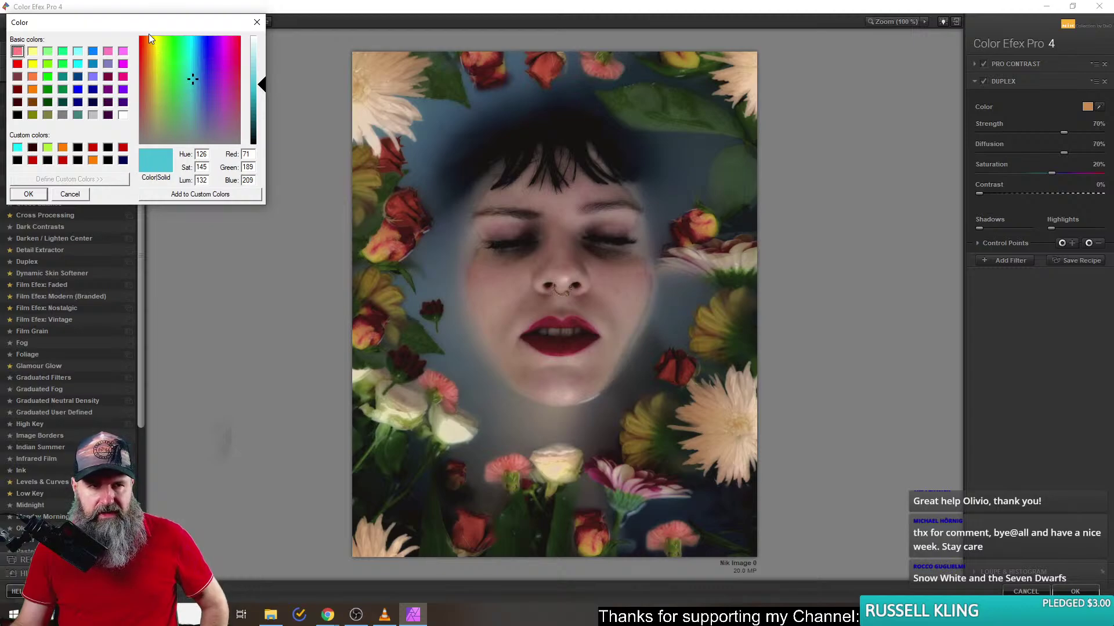
pyautogui.moveTo(123, 25); pyautogui.dragTo(211, 137)
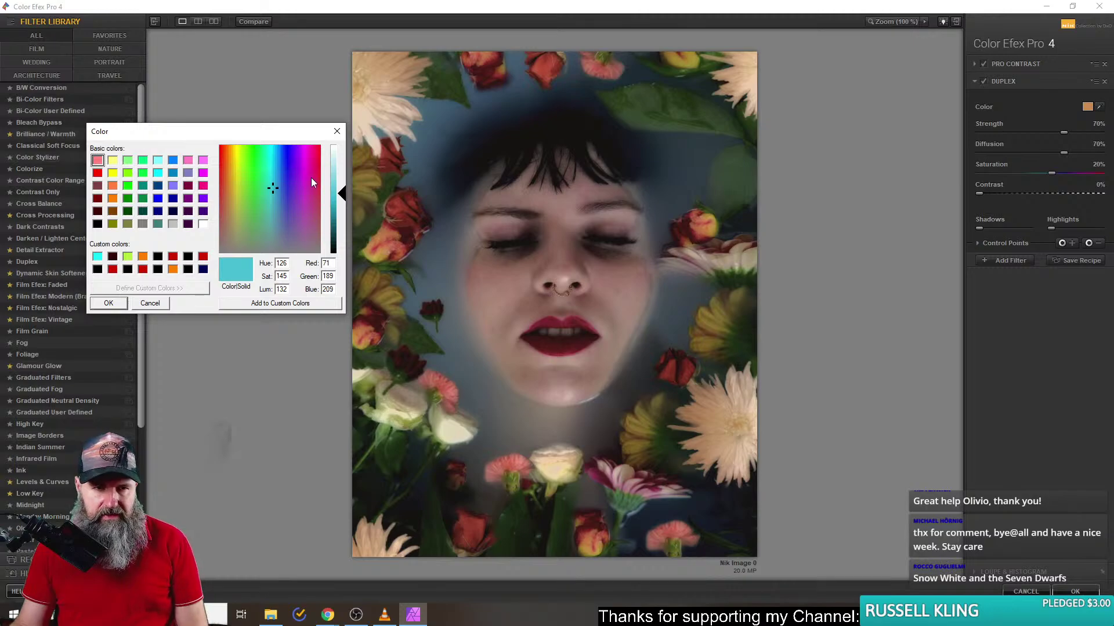
pyautogui.moveTo(271, 189); pyautogui.dragTo(266, 180)
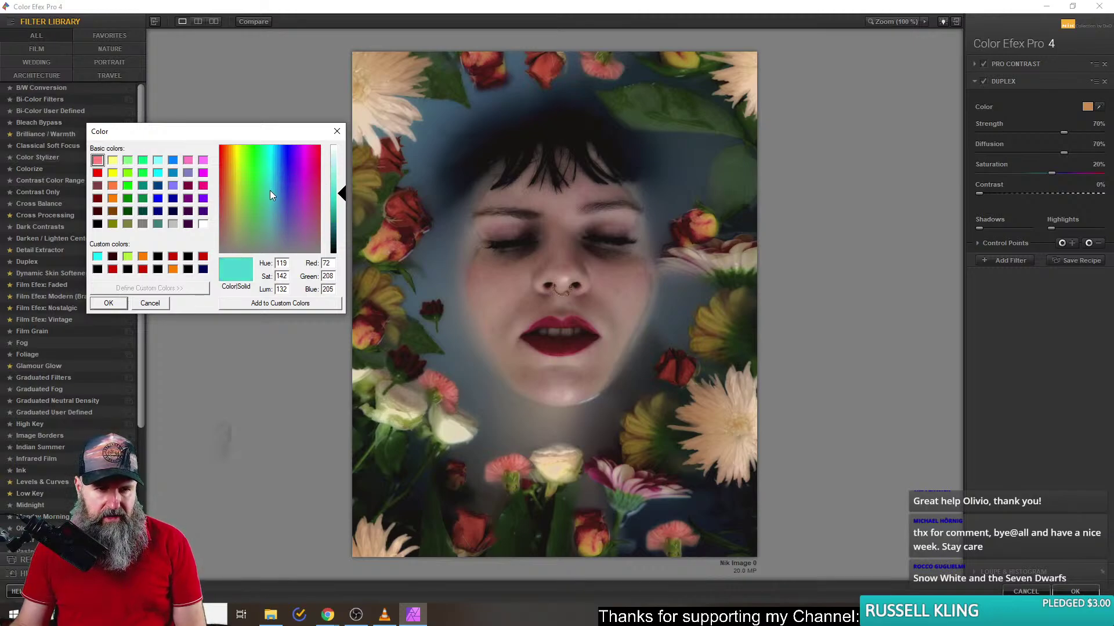
pyautogui.click(119, 305)
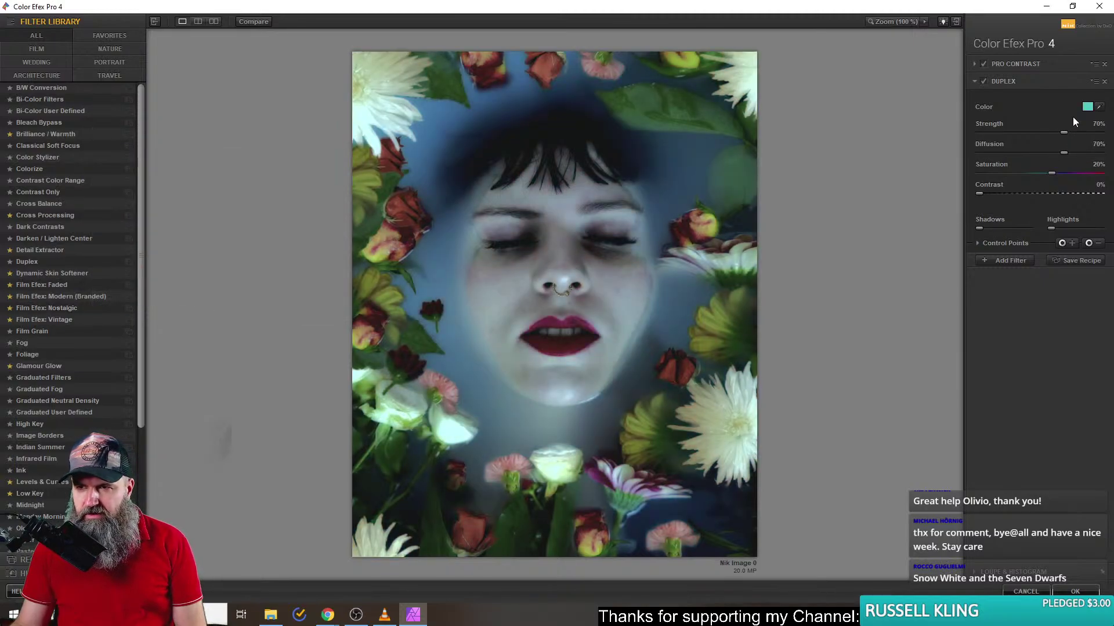
# - Try a muted teal (RGB 102, 179, 162) and a blue (RGB 69, 148, 211) as the Duplex colour
pyautogui.click(1088, 109)
pyautogui.click(187, 108)
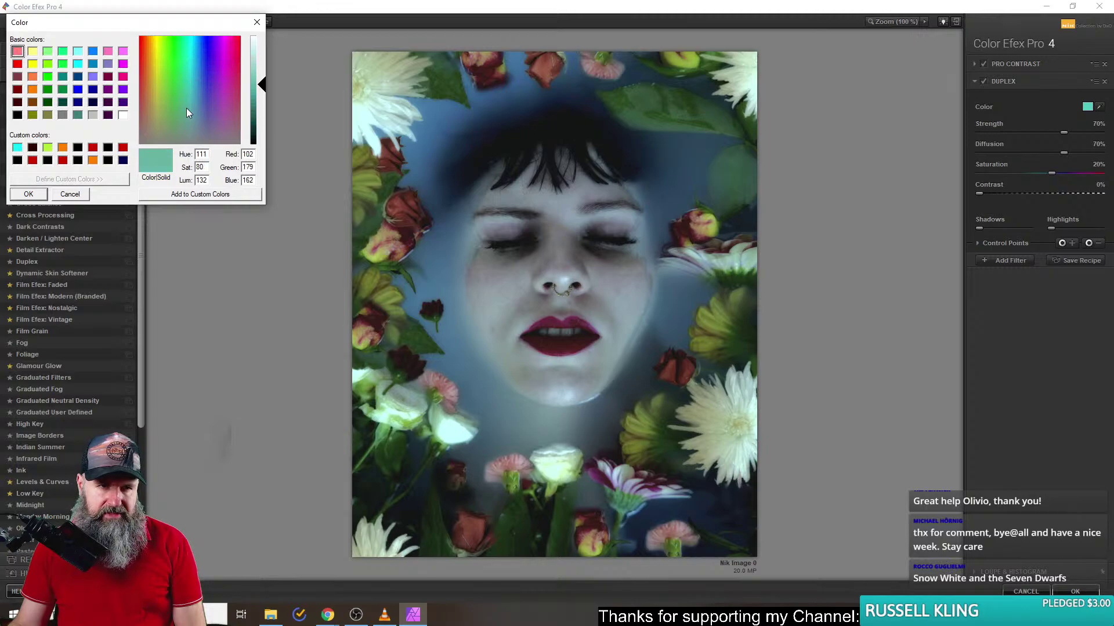
pyautogui.click(44, 198)
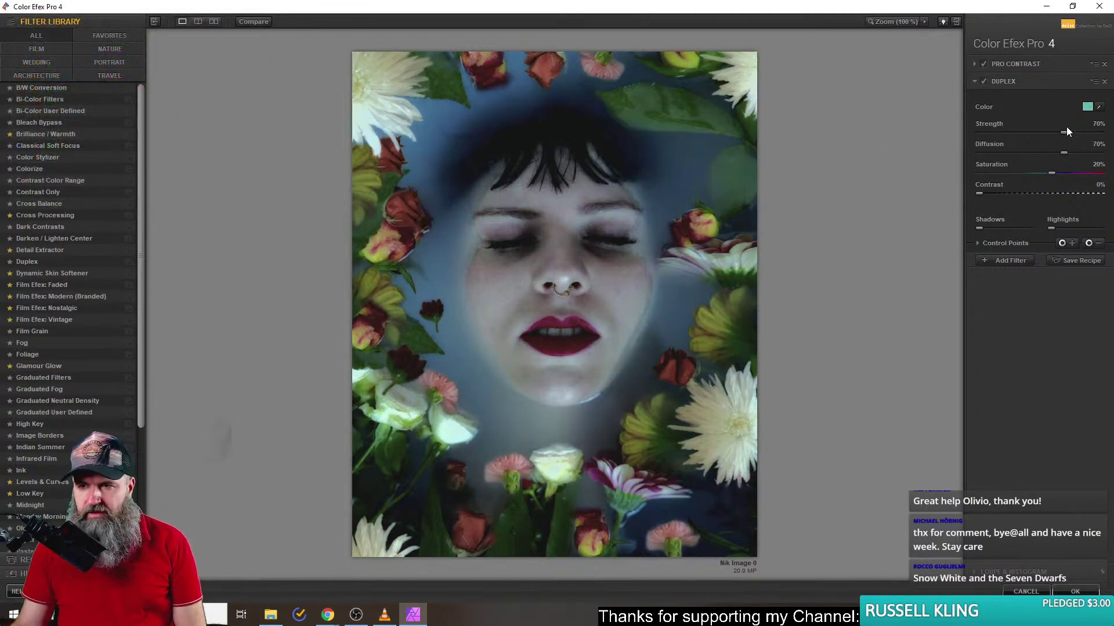
pyautogui.click(1088, 108)
pyautogui.click(200, 77)
pyautogui.click(162, 117)
pyautogui.click(29, 194)
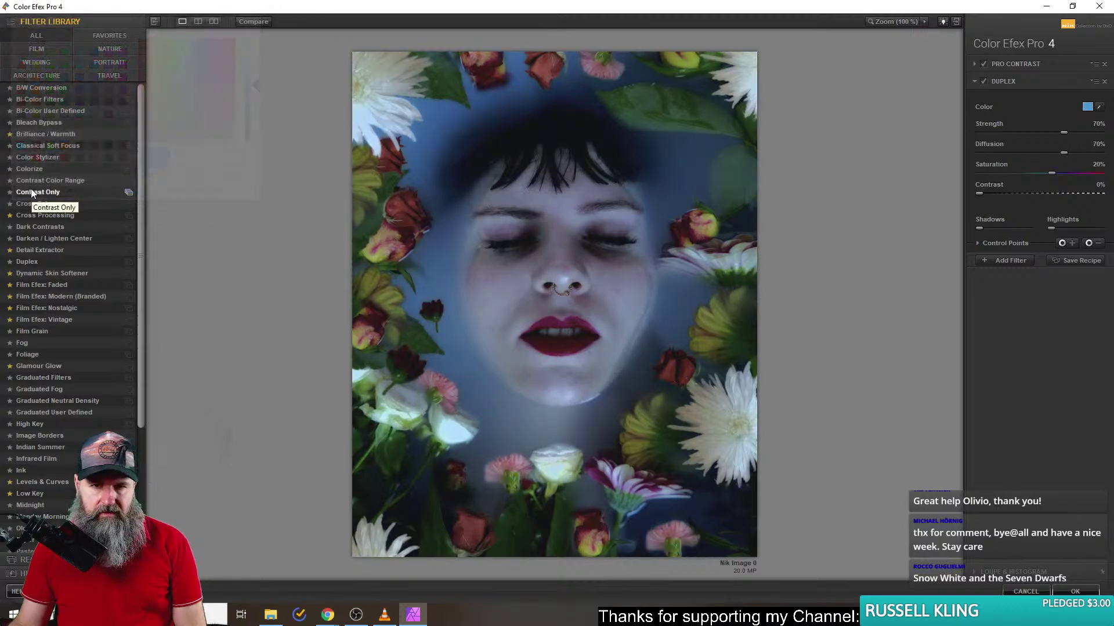
# - Set the Duplex colour to a golden tone (RGB 207, 167, 73) and its strength to 29%
pyautogui.click(1088, 108)
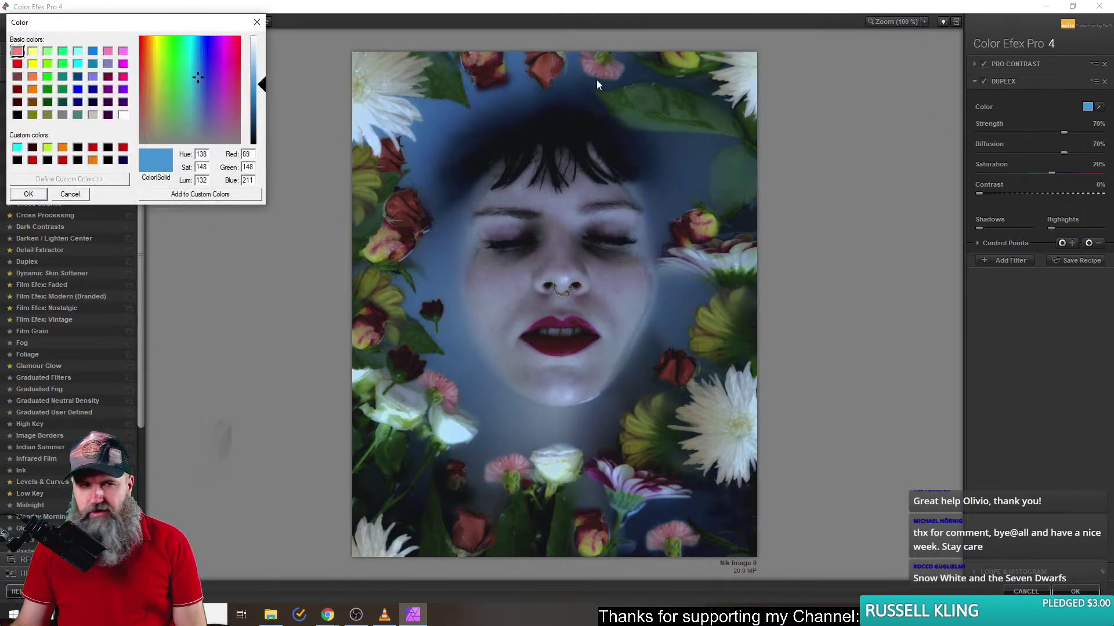
pyautogui.click(153, 80)
pyautogui.click(153, 84)
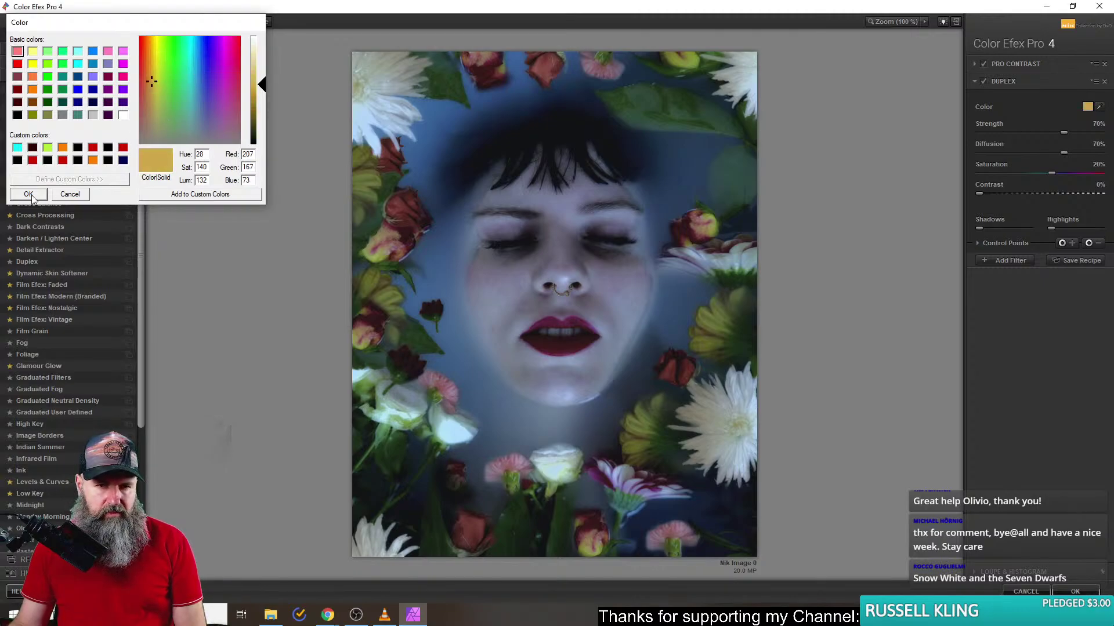
pyautogui.click(28, 193)
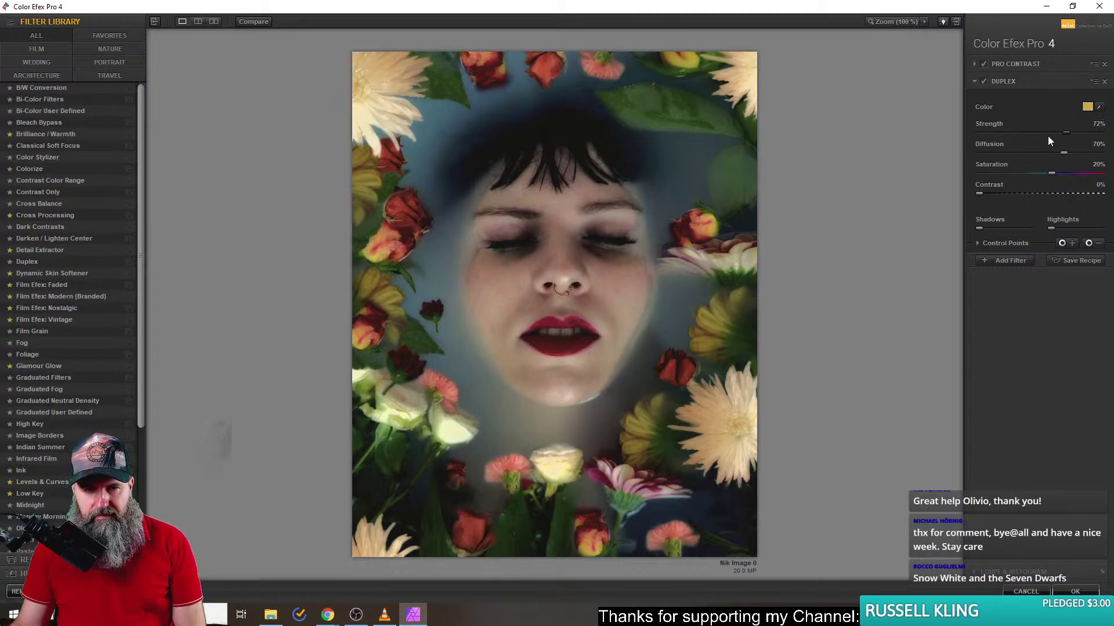
pyautogui.moveTo(1001, 132); pyautogui.dragTo(1014, 133)
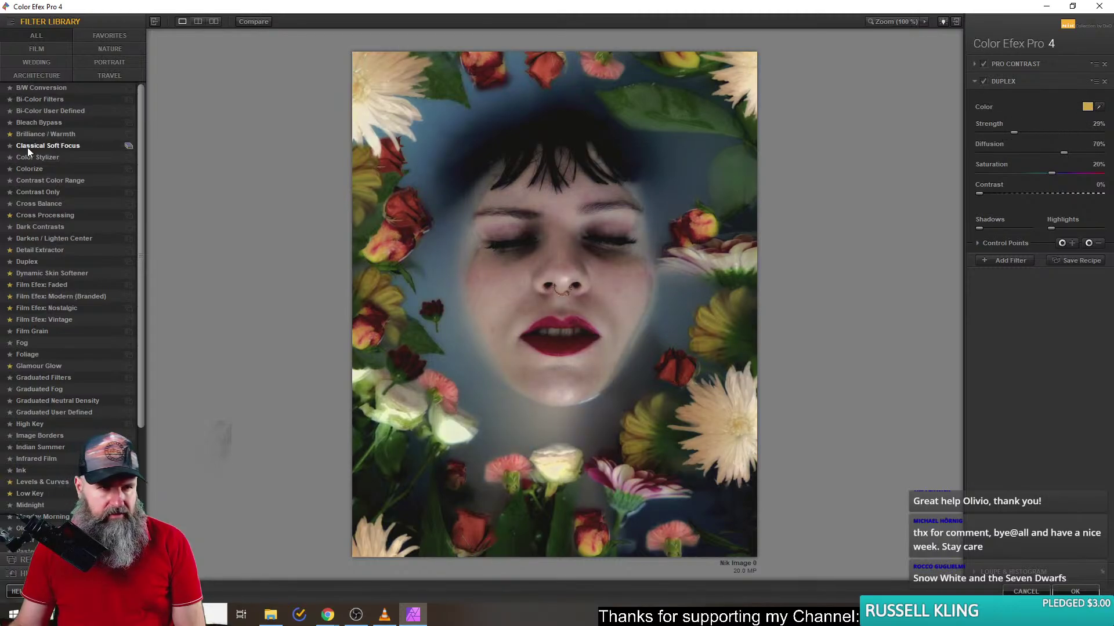
# - Compare Color Stylizer with Duplex in the second slot and set Color Stylizer to 14% contrast and 61% saturation
pyautogui.click(60, 160)
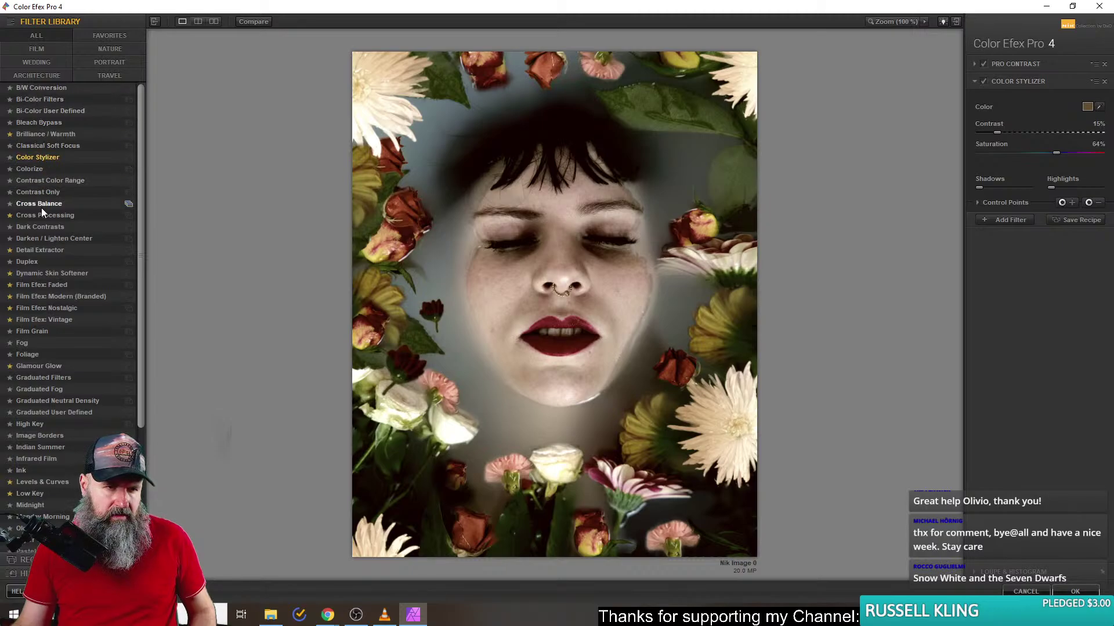
pyautogui.click(40, 265)
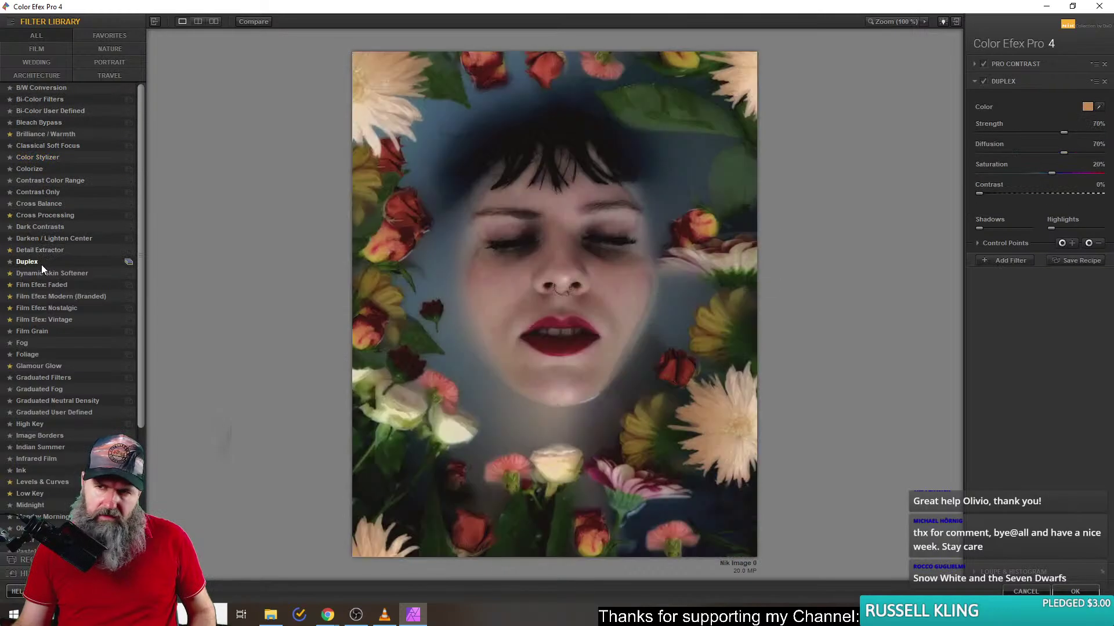
pyautogui.click(49, 159)
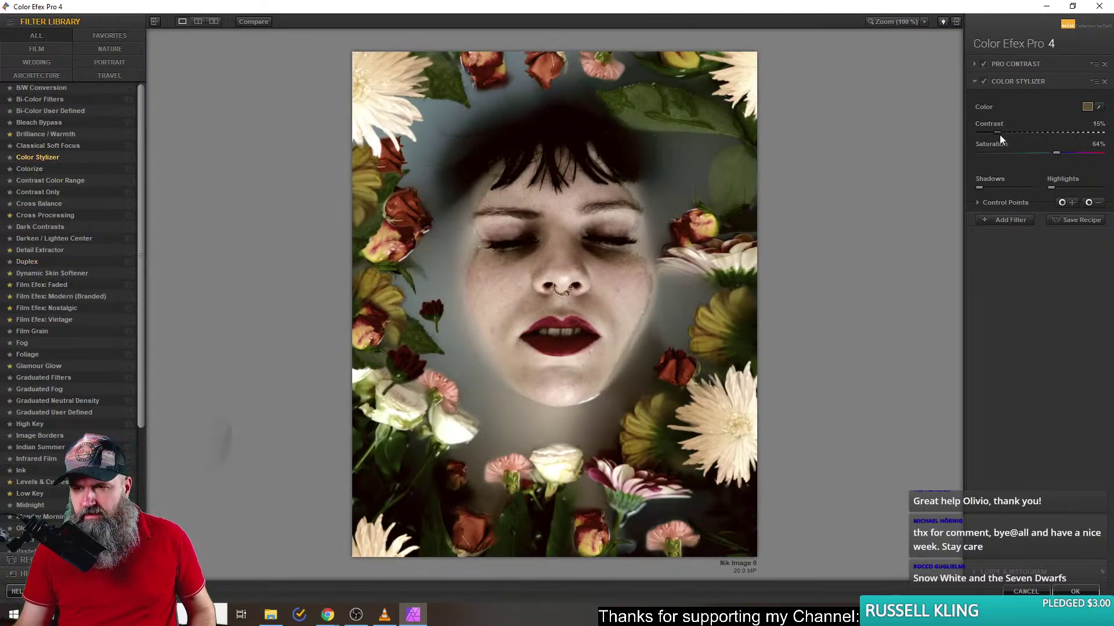
pyautogui.moveTo(998, 134); pyautogui.dragTo(1080, 133)
pyautogui.moveTo(979, 132); pyautogui.dragTo(996, 133)
pyautogui.moveTo(1056, 152)
pyautogui.mouseDown()
pyautogui.moveTo(1018, 152)
pyautogui.moveTo(1081, 155)
pyautogui.moveTo(1006, 154)
pyautogui.moveTo(1070, 154)
pyautogui.moveTo(1014, 156)
pyautogui.moveTo(1052, 158)
pyautogui.mouseUp()
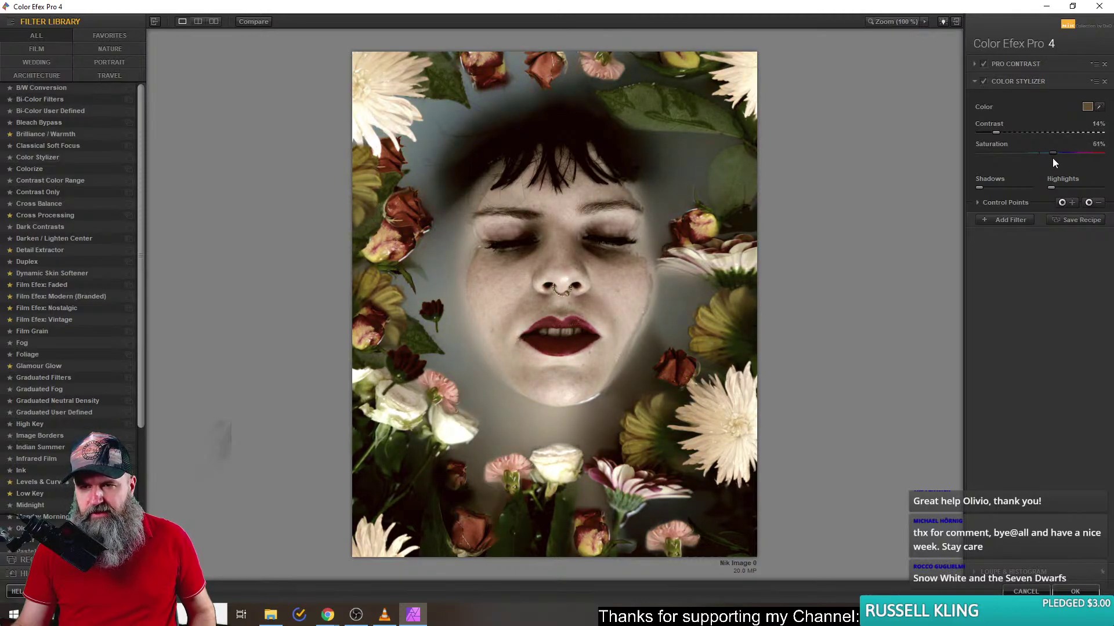
# - Replace Color Stylizer with the Foliage filter using method 1 and 4% Enhance Foliage
pyautogui.scroll(-3, 96, 353)
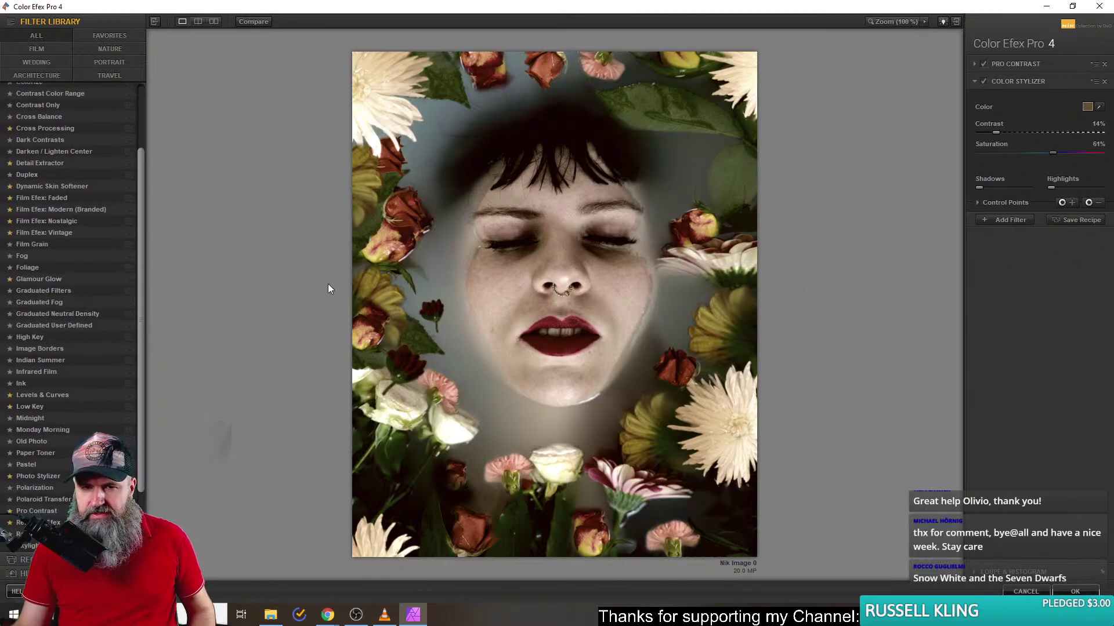
pyautogui.click(34, 267)
pyautogui.click(1076, 106)
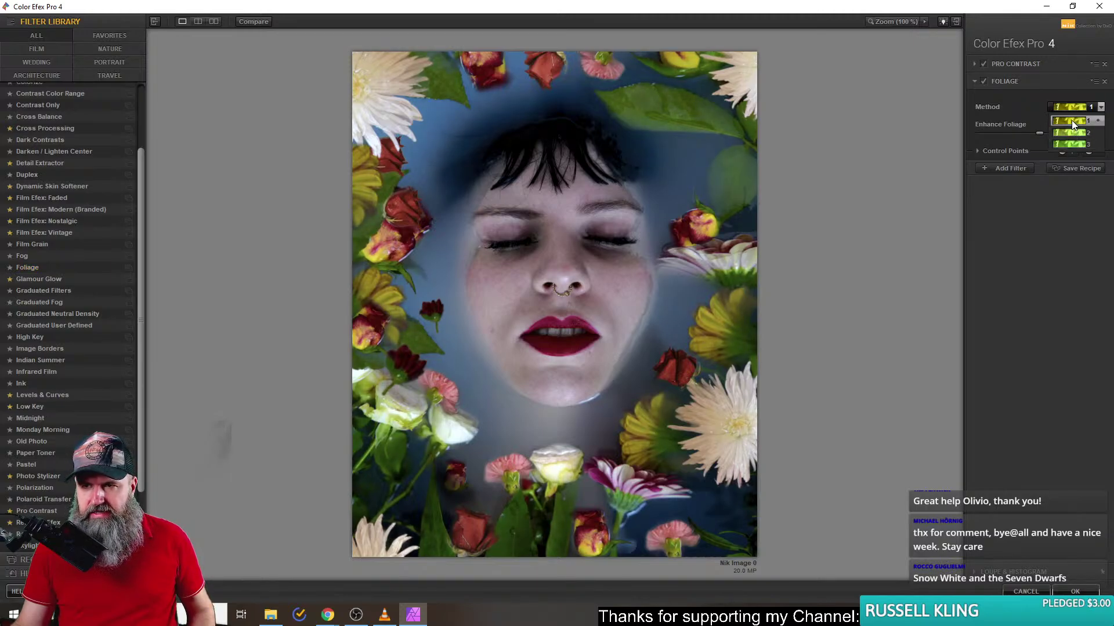
pyautogui.click(1071, 120)
pyautogui.moveTo(1038, 131); pyautogui.dragTo(983, 134)
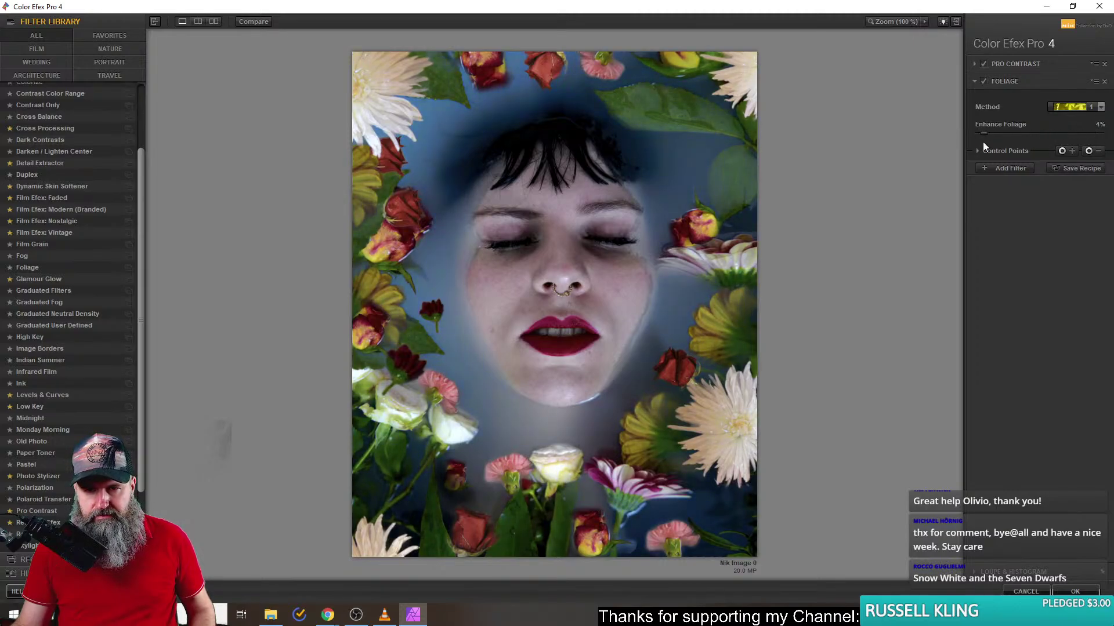
# - Replace Foliage with Graduated Fog using fog method 2, 70% blend and 100% vertical shift
pyautogui.click(40, 301)
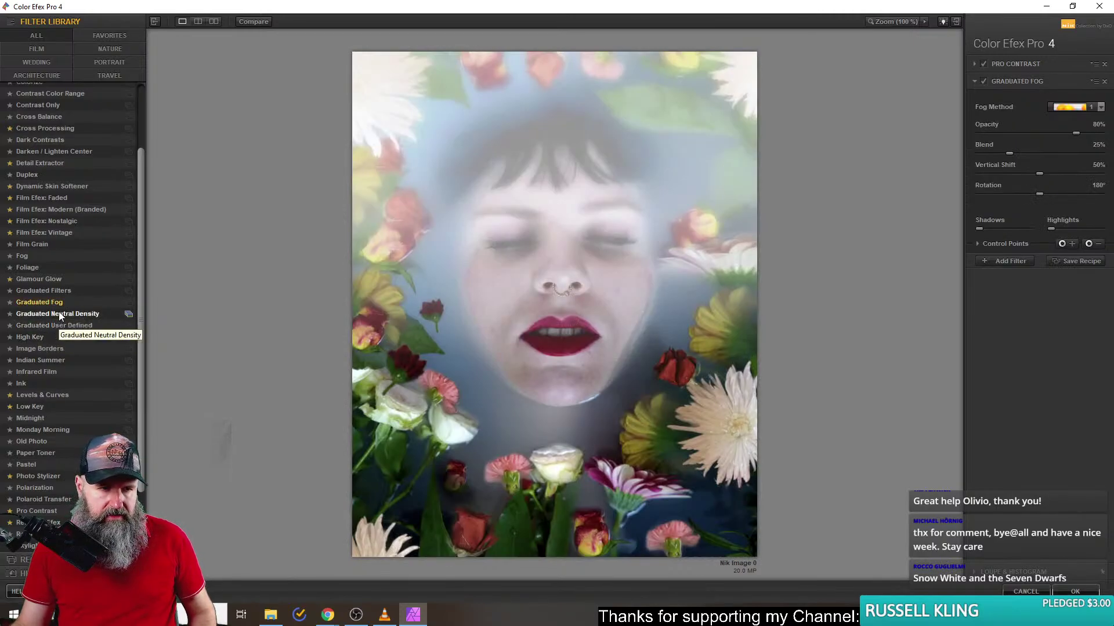
pyautogui.click(1067, 106)
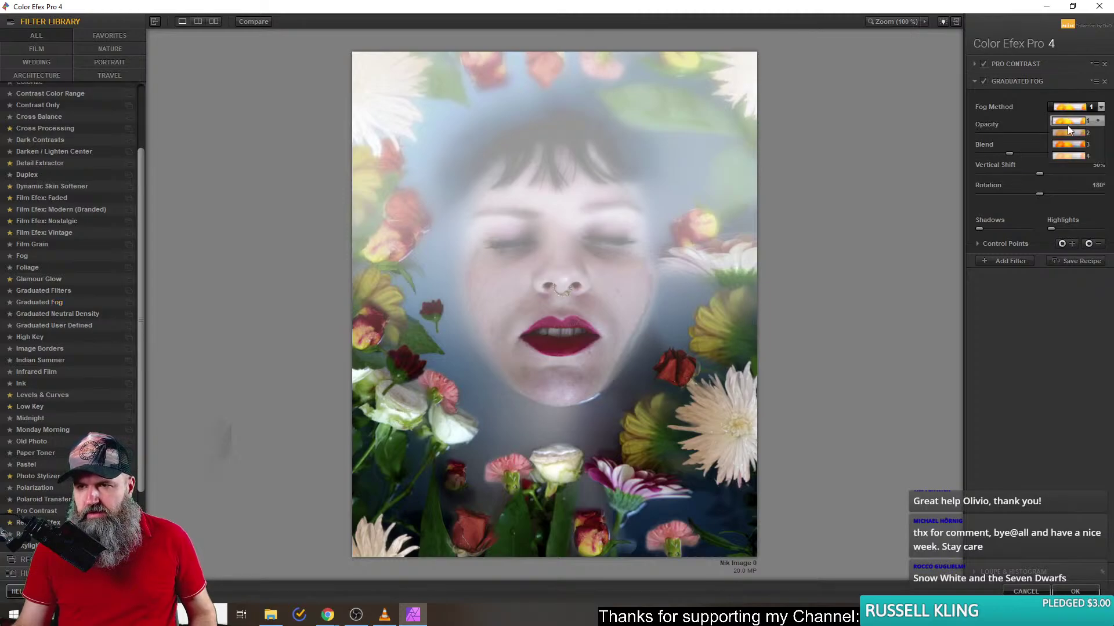
pyautogui.click(1067, 135)
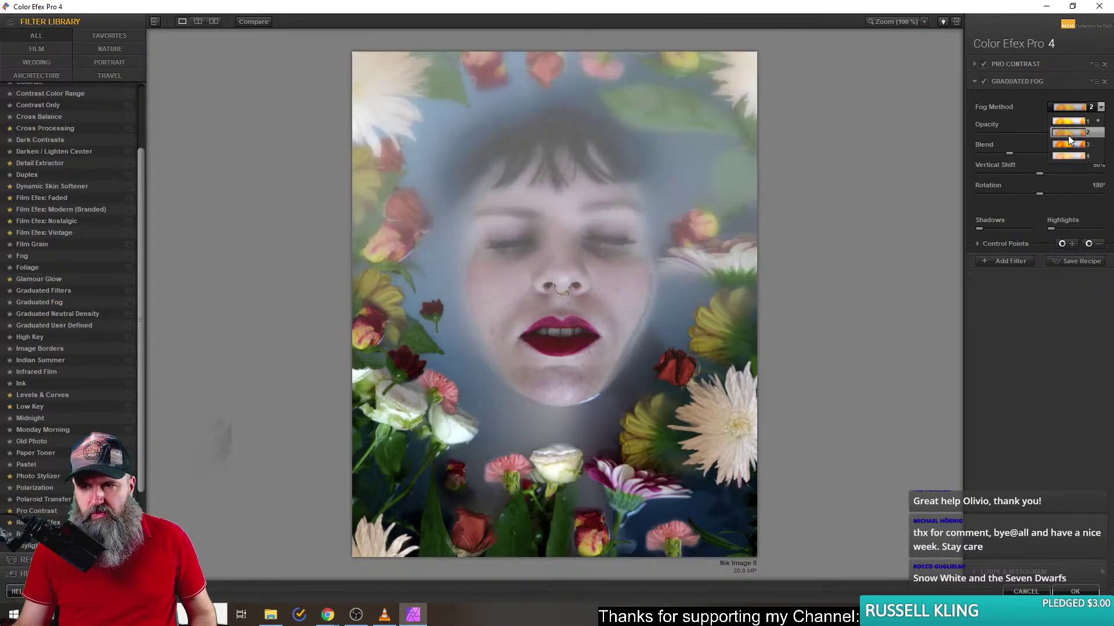
pyautogui.moveTo(1010, 154); pyautogui.dragTo(1101, 174)
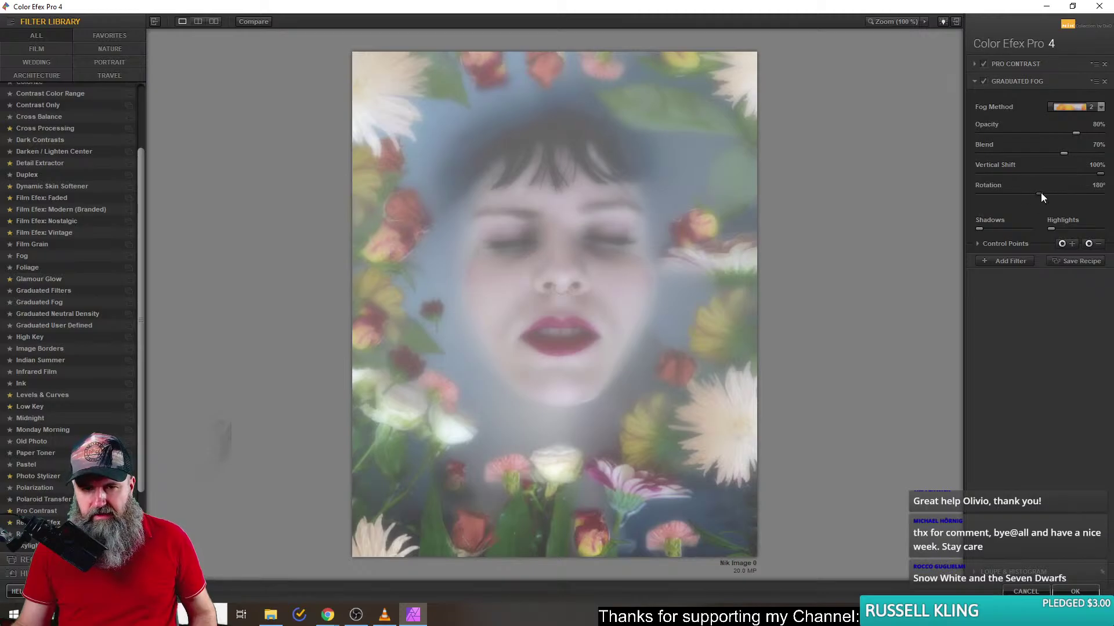
# - Reduce the Graduated Fog opacity to 51%
pyautogui.moveTo(1074, 135); pyautogui.dragTo(1038, 134)
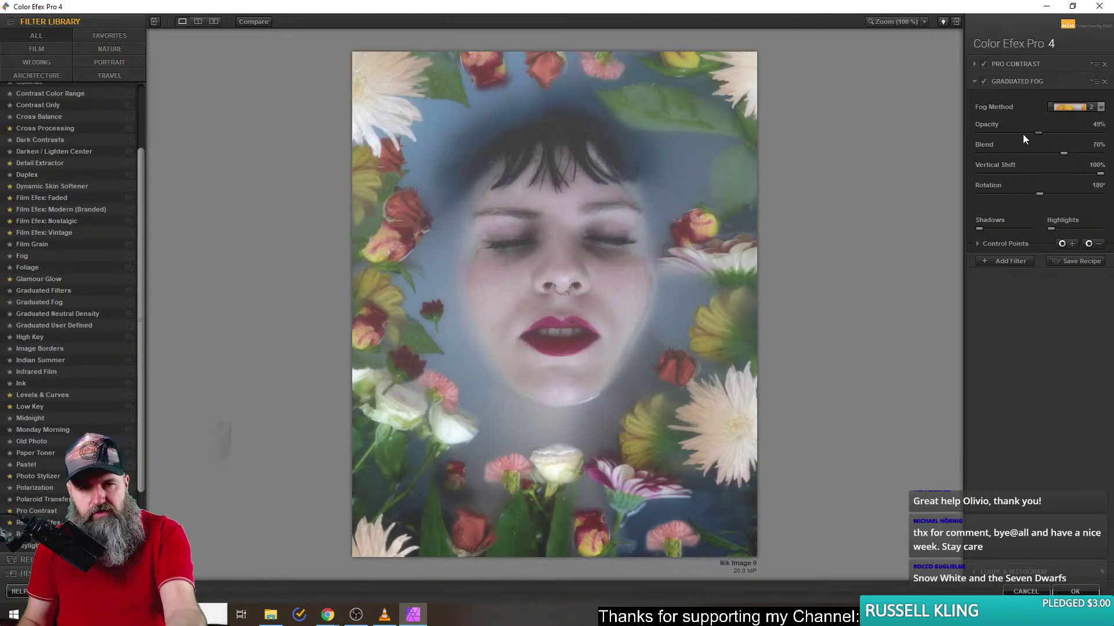
pyautogui.moveTo(1039, 133); pyautogui.dragTo(1046, 133)
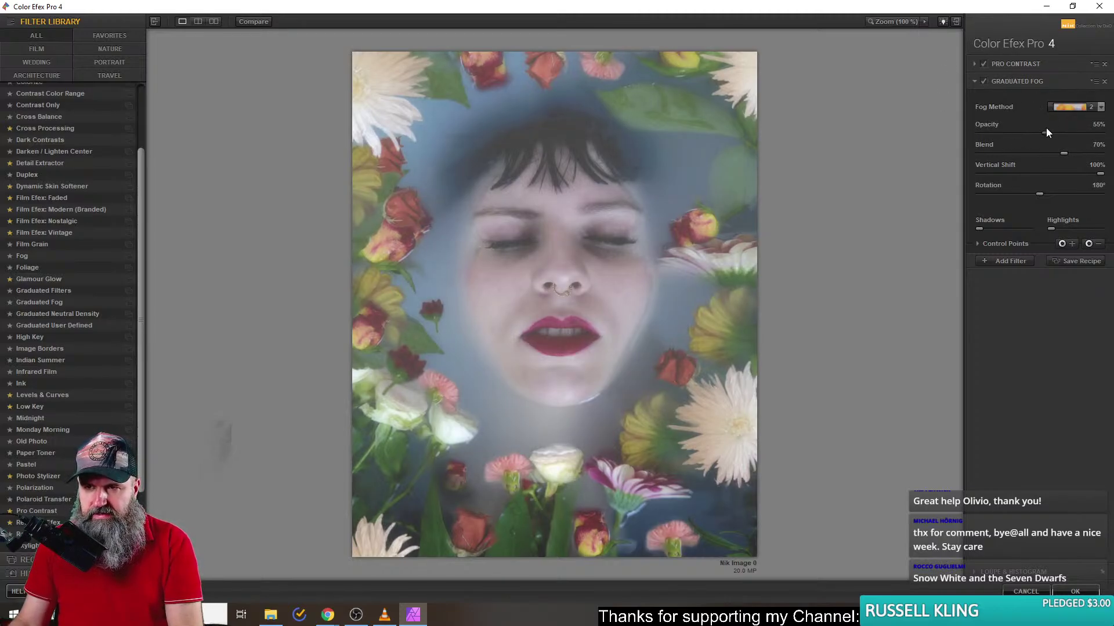
pyautogui.moveTo(1046, 134)
pyautogui.mouseDown()
pyautogui.moveTo(1028, 133)
pyautogui.moveTo(1042, 132)
pyautogui.mouseUp()
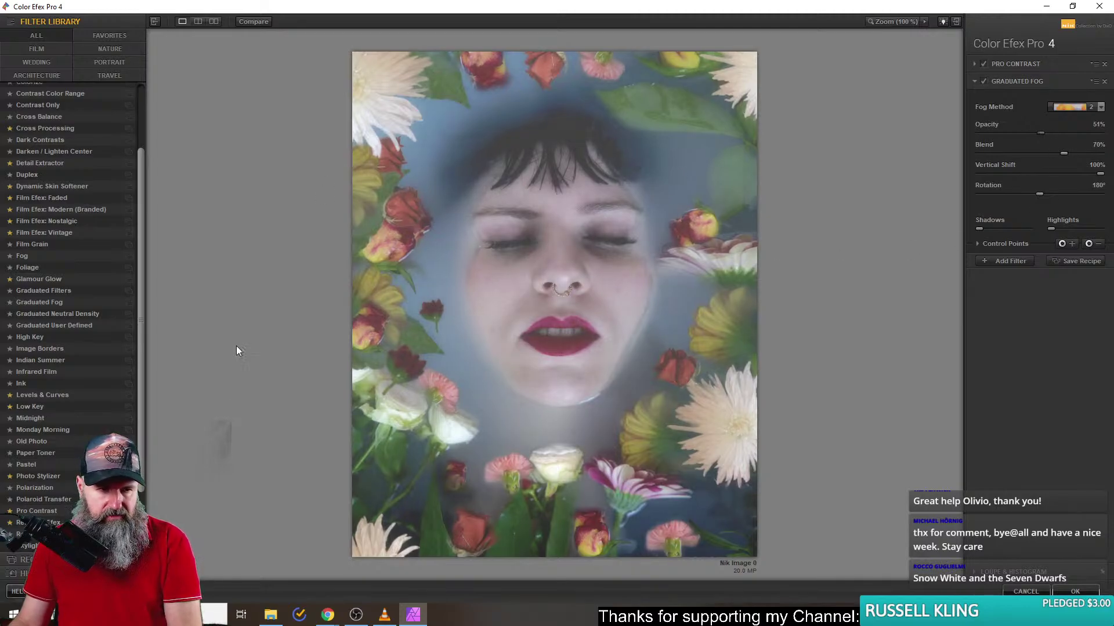
# - Replace Graduated Fog with Photo Stylizer from the favorites and choose Varitone style 3
pyautogui.scroll(-2, 81, 411)
pyautogui.click(110, 36)
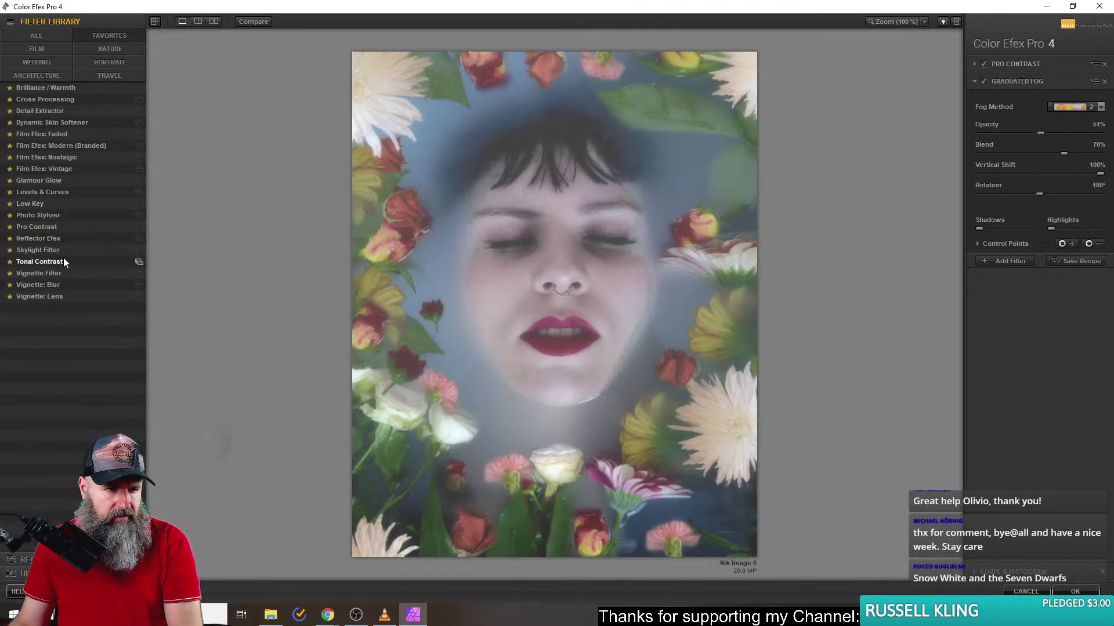
pyautogui.click(52, 216)
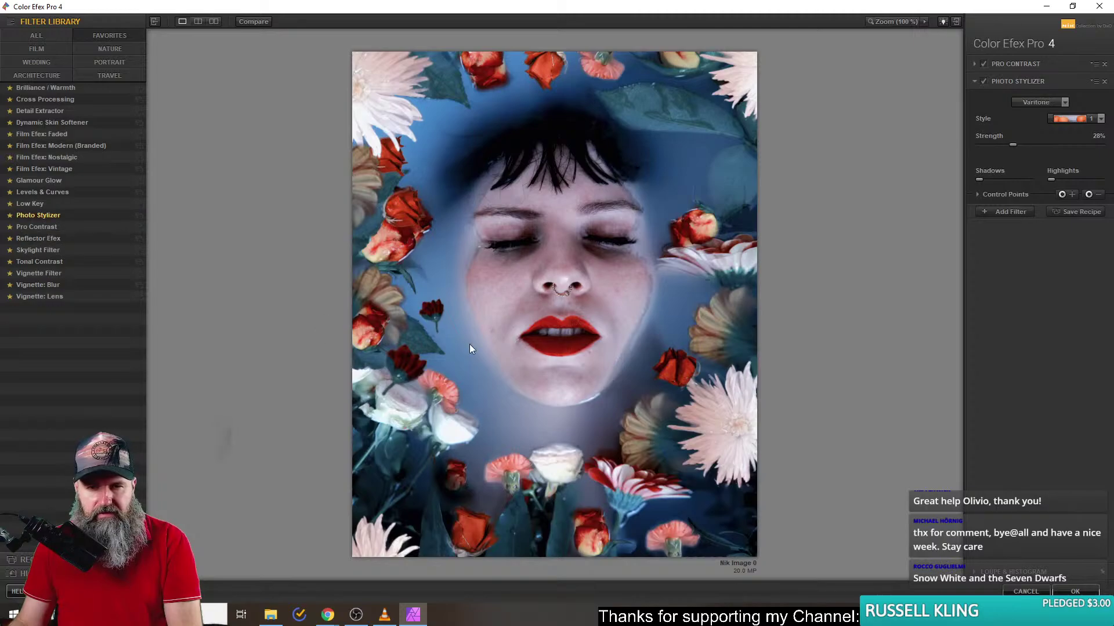
pyautogui.click(1073, 119)
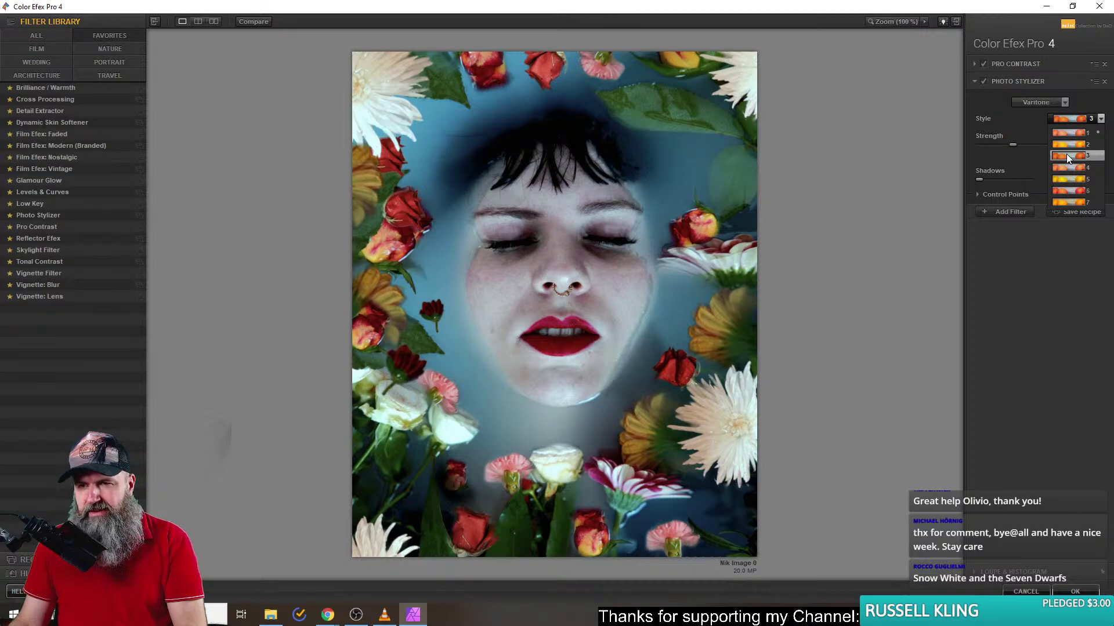
pyautogui.click(1066, 156)
# - Try the Cool Ice look in Photo Stylizer with style 1
pyautogui.click(1045, 104)
pyautogui.click(1035, 130)
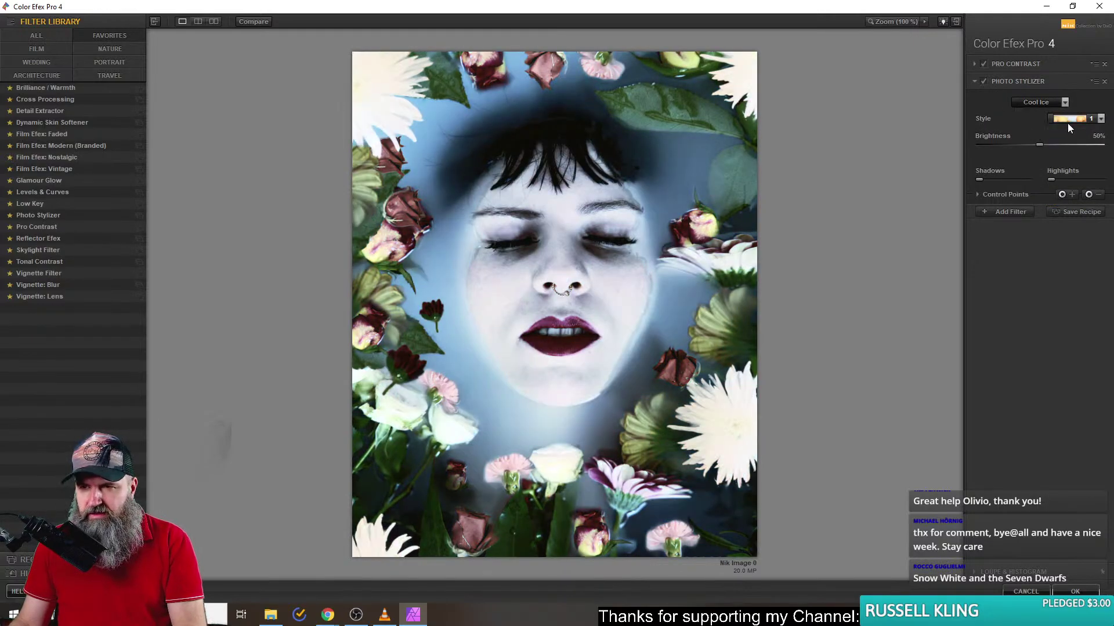
pyautogui.click(1066, 122)
# - Try the Cool Silver and Russet looks in Photo Stylizer, each with style 1
pyautogui.click(1042, 103)
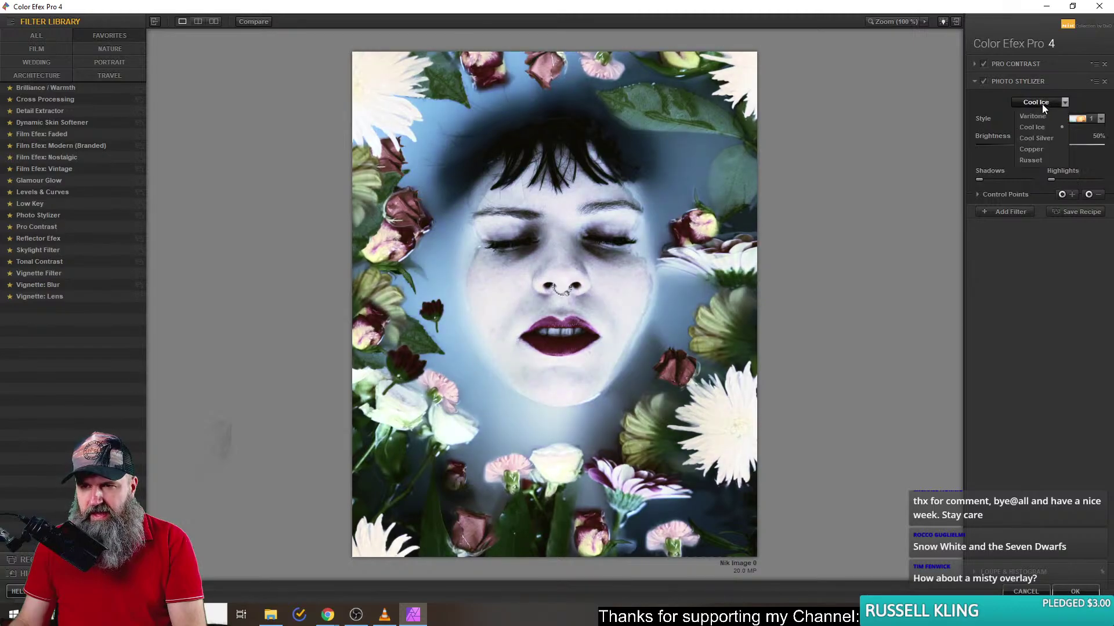
pyautogui.click(1040, 138)
pyautogui.click(1068, 120)
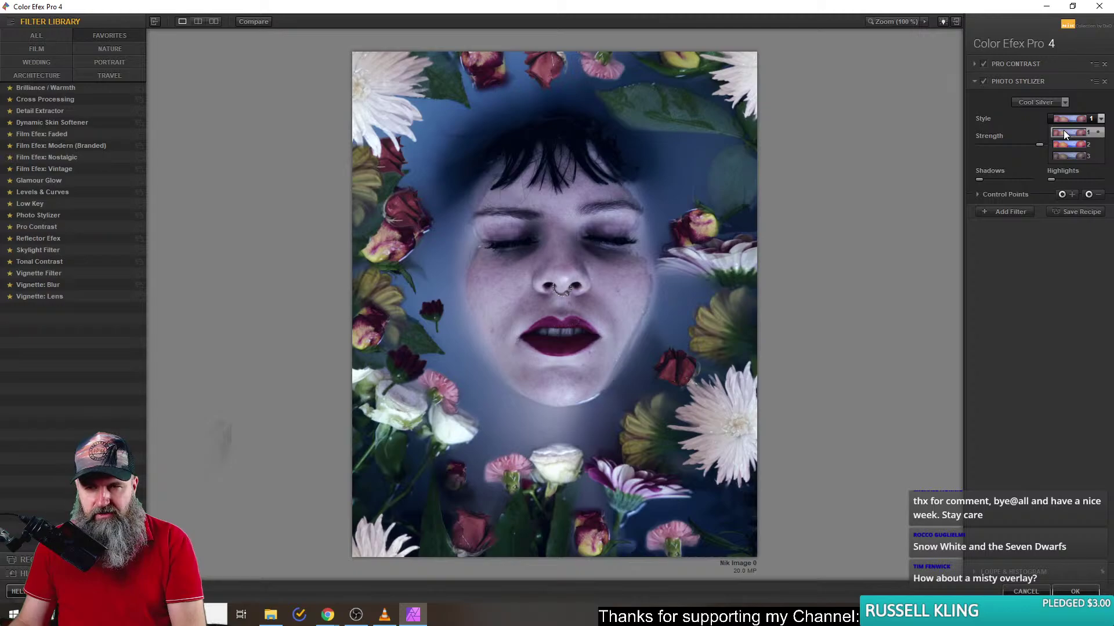
pyautogui.click(1063, 130)
pyautogui.click(1044, 104)
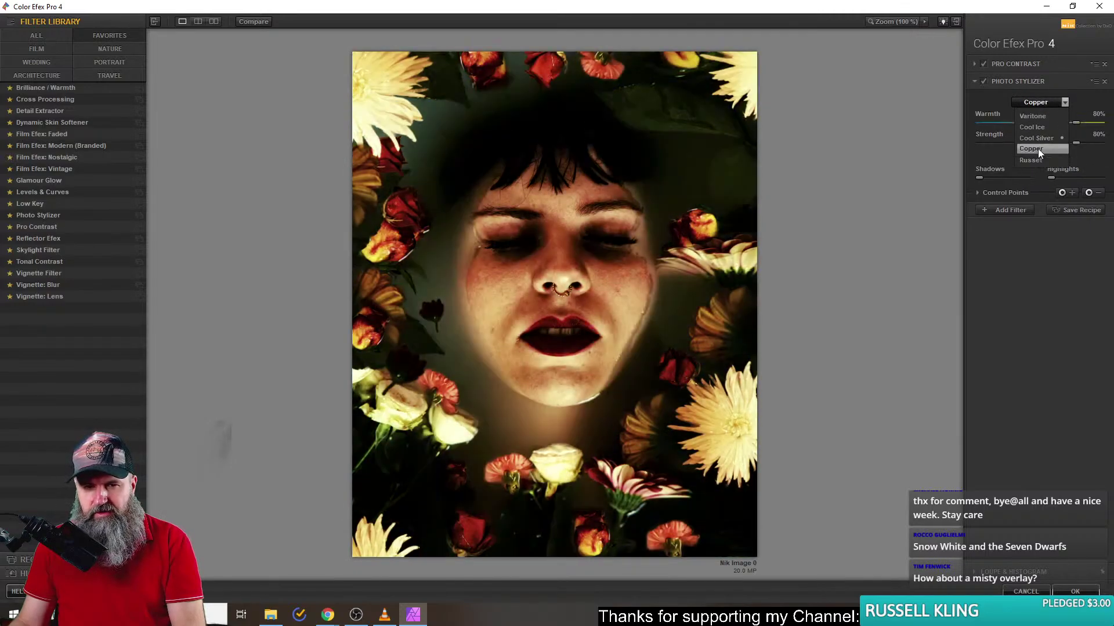
pyautogui.click(1038, 159)
pyautogui.click(1073, 121)
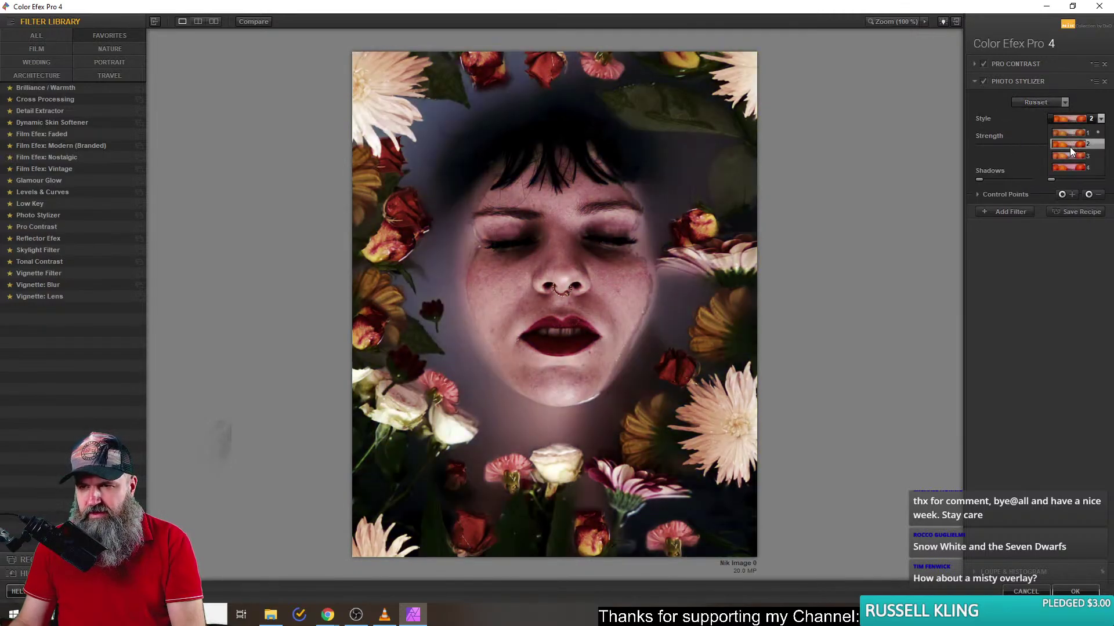
pyautogui.click(1068, 133)
# - Switch Photo Stylizer back to Varitone with style 3 and set its strength to 25%
pyautogui.click(1045, 103)
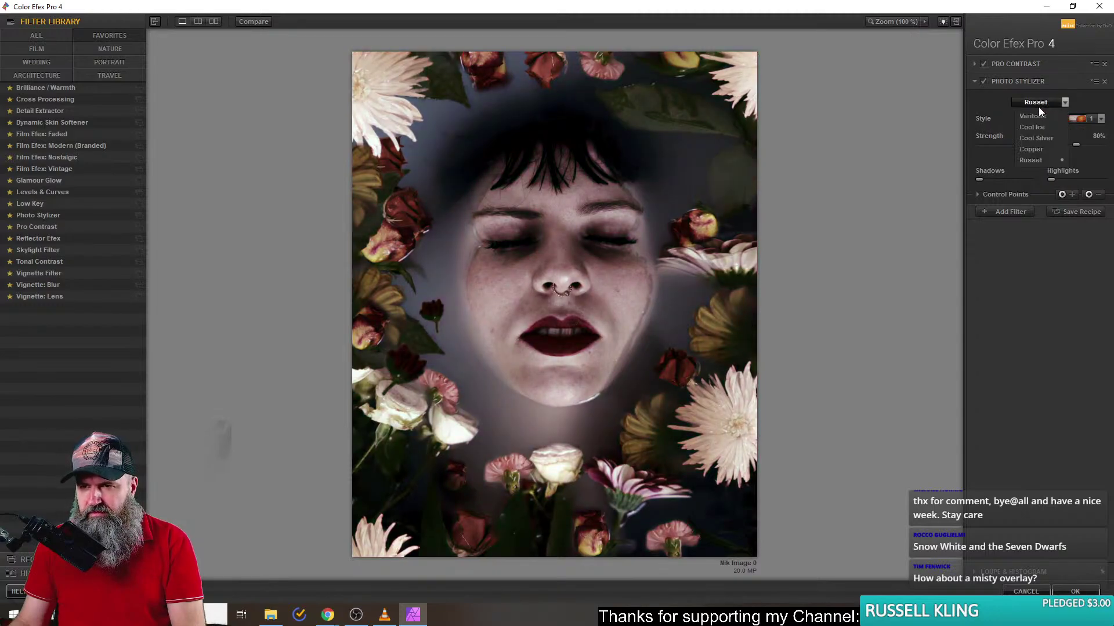
pyautogui.click(1038, 106)
pyautogui.click(1061, 119)
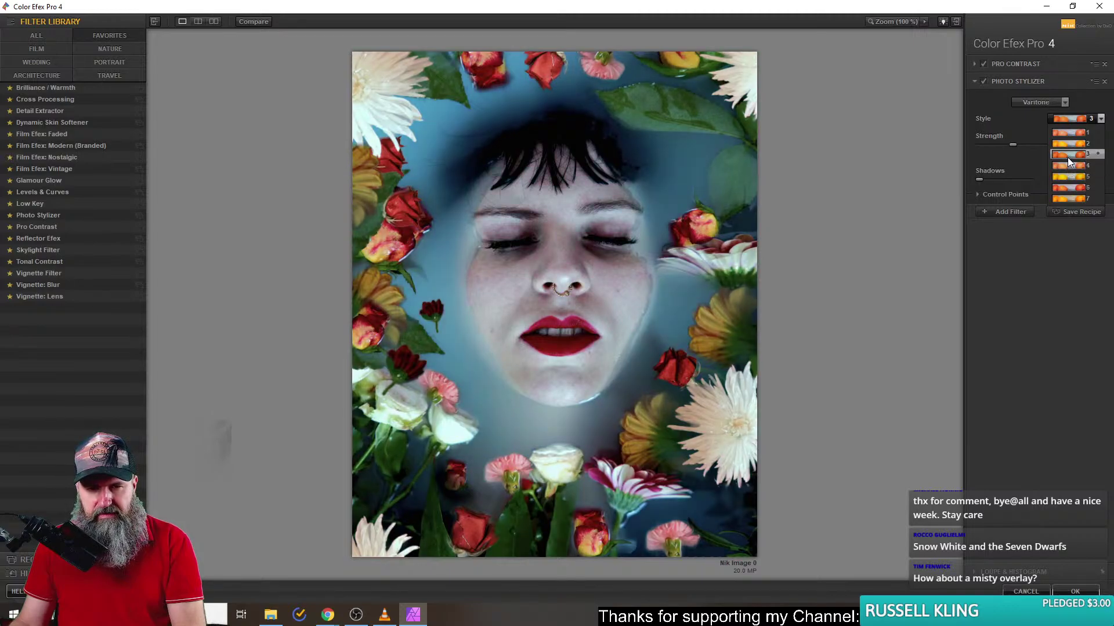
pyautogui.click(1067, 157)
pyautogui.moveTo(1012, 147); pyautogui.dragTo(970, 144)
pyautogui.moveTo(1039, 147); pyautogui.dragTo(1016, 151)
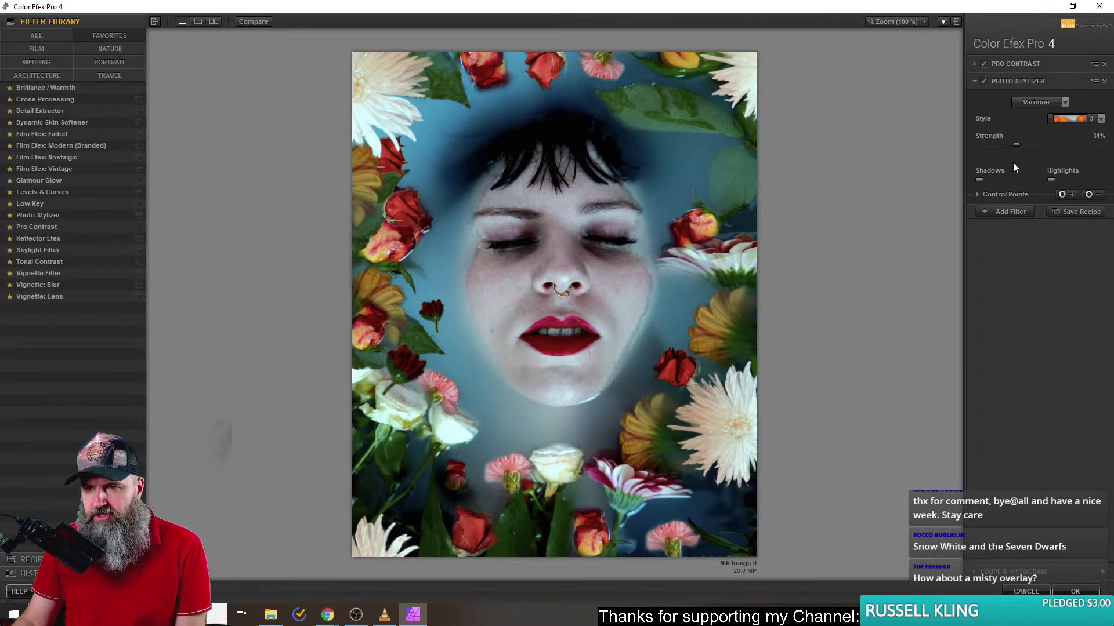
pyautogui.moveTo(1016, 146)
pyautogui.mouseDown()
pyautogui.moveTo(975, 145)
pyautogui.moveTo(1012, 148)
pyautogui.mouseUp()
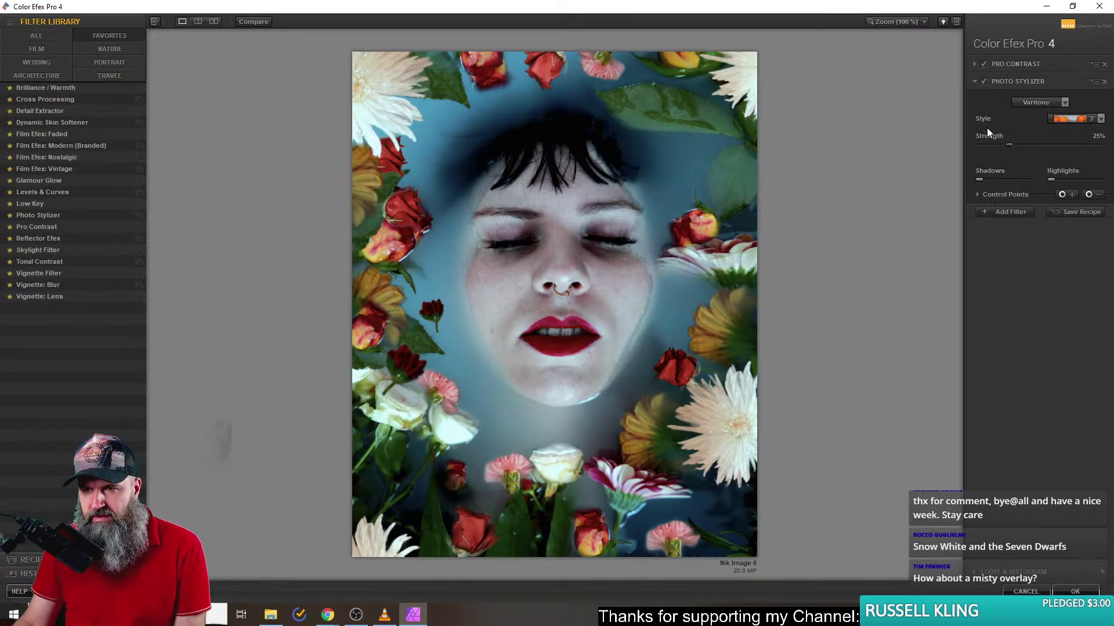
# - Stack a Glamour Glow filter with 22% glow, -32% saturation and 45% glow warmth
pyautogui.click(993, 210)
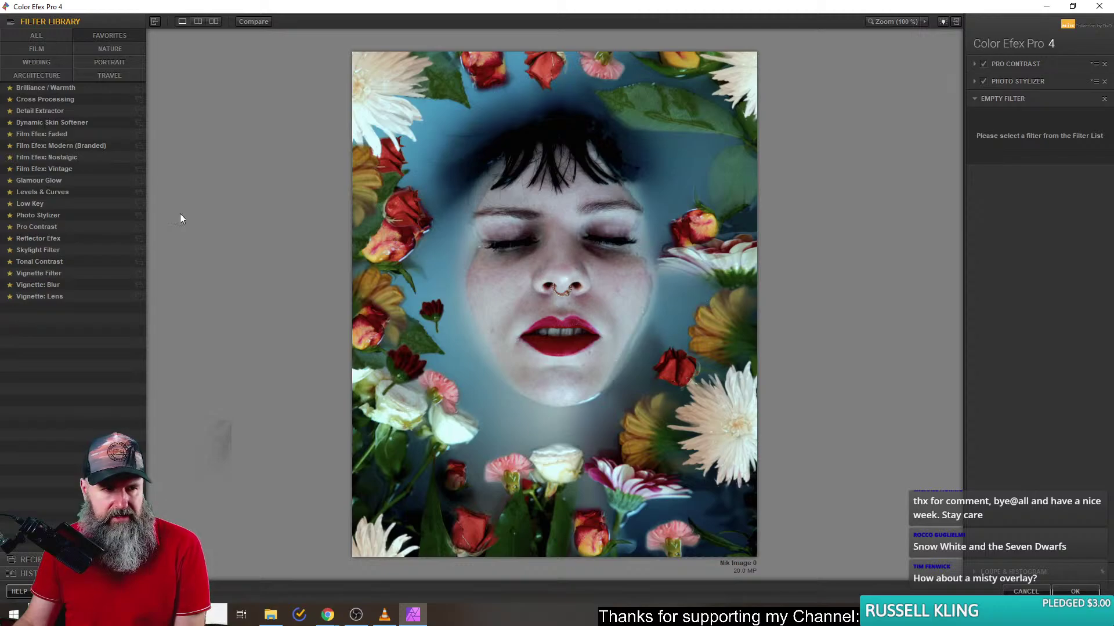
pyautogui.click(54, 182)
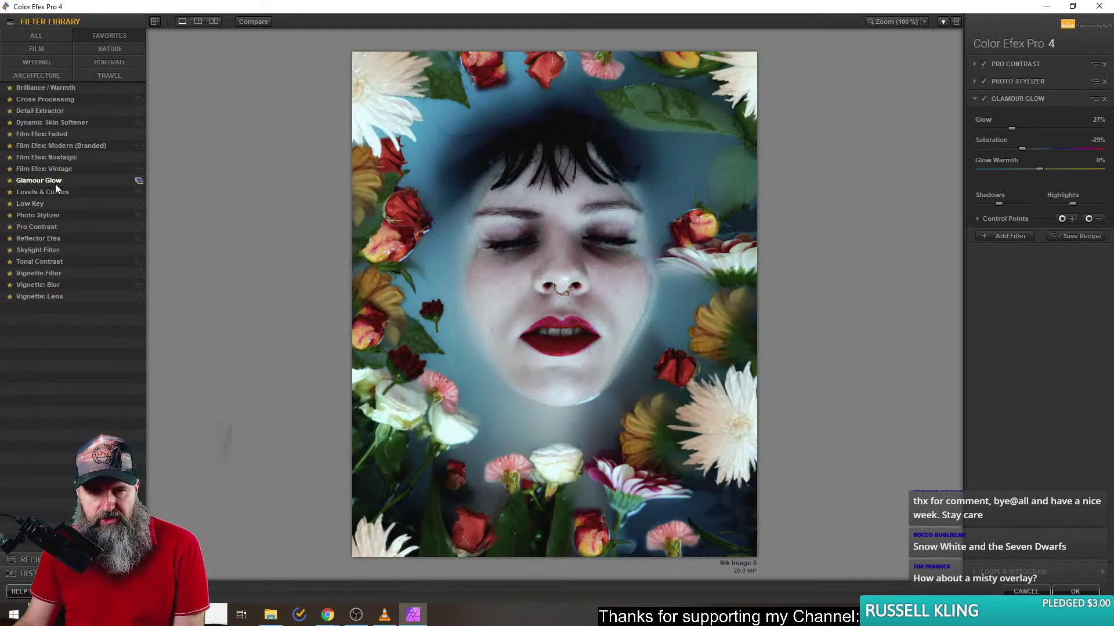
pyautogui.moveTo(1011, 129)
pyautogui.mouseDown()
pyautogui.moveTo(1059, 126)
pyautogui.moveTo(972, 123)
pyautogui.moveTo(996, 131)
pyautogui.mouseUp()
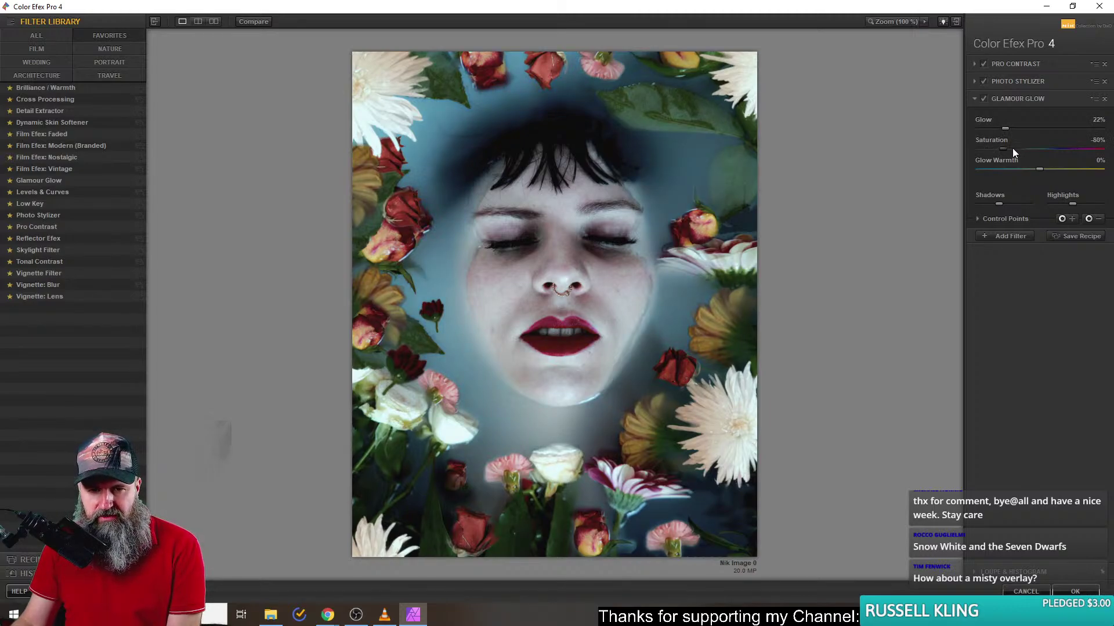
pyautogui.moveTo(1042, 151); pyautogui.dragTo(1010, 153)
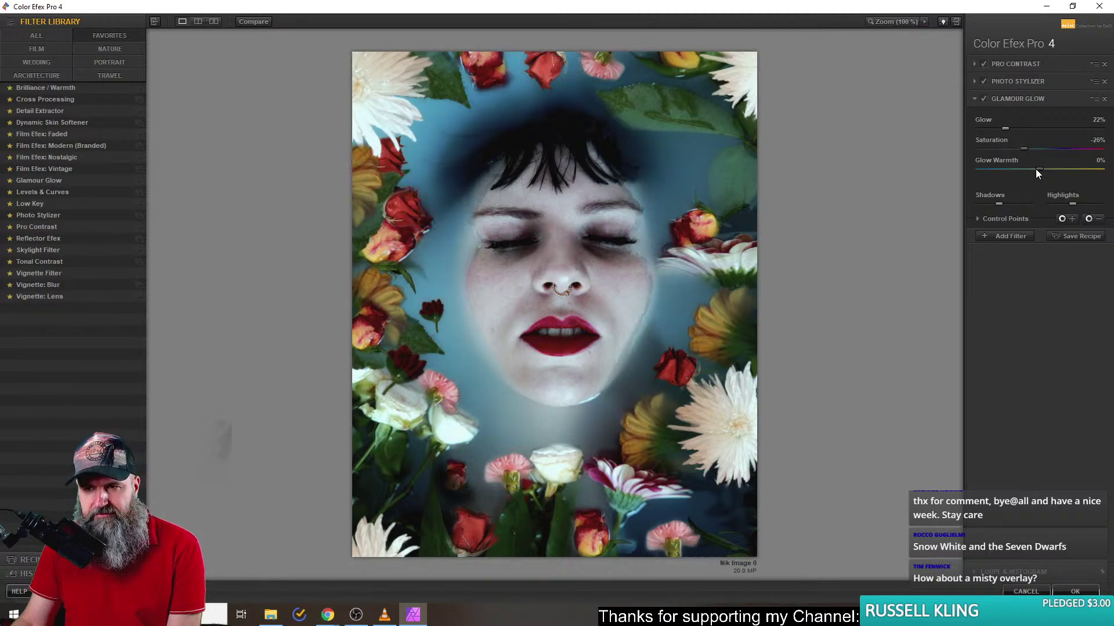
pyautogui.moveTo(1035, 169); pyautogui.dragTo(1063, 165)
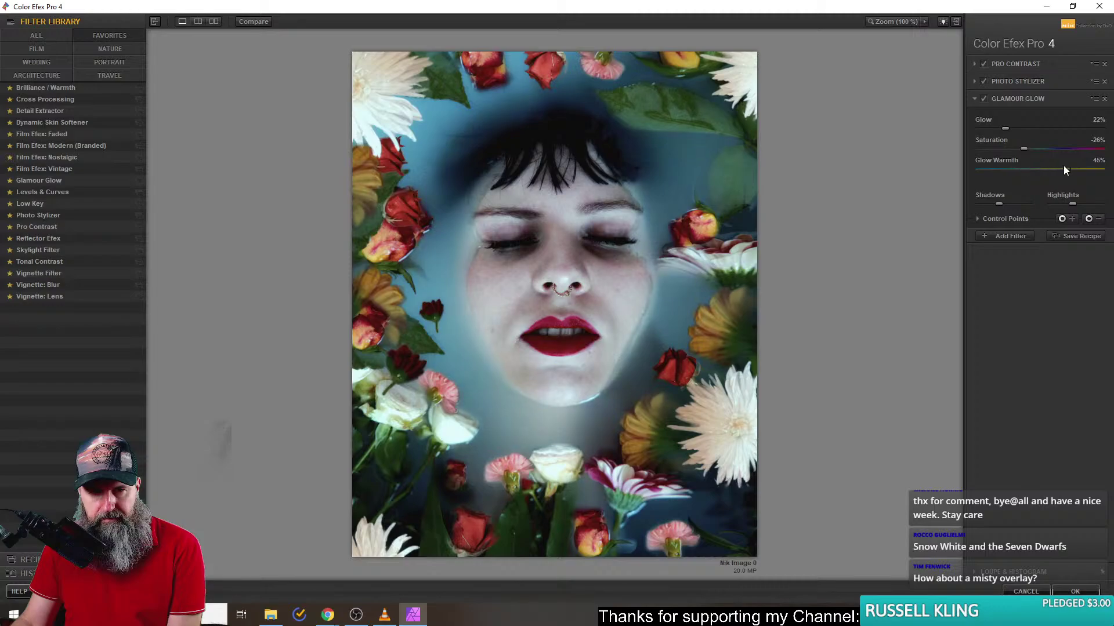
pyautogui.click(1019, 150)
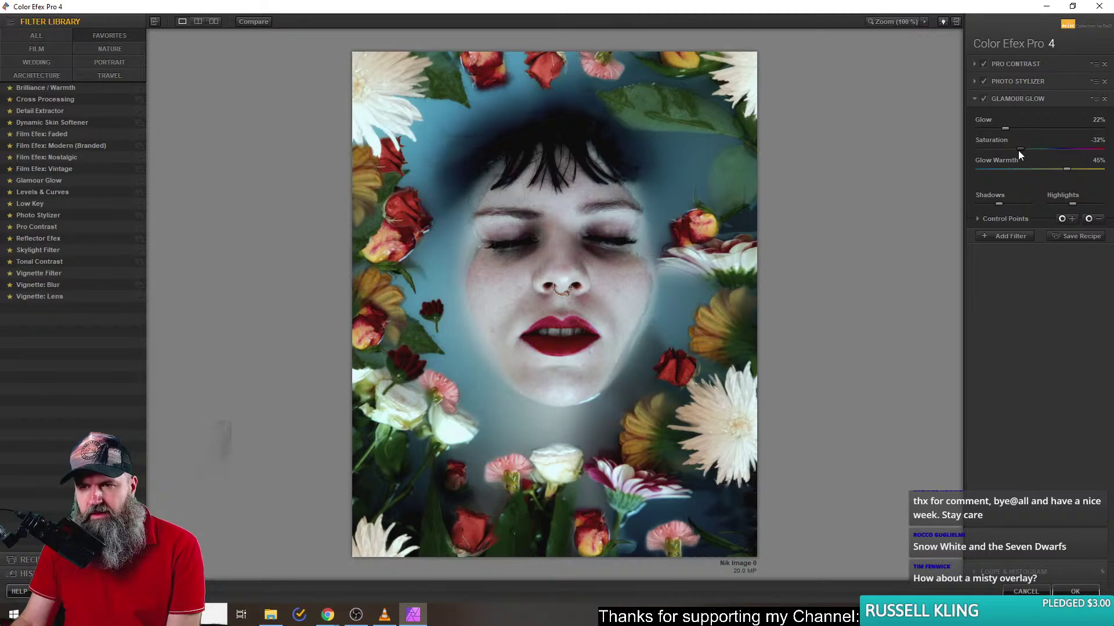
# - Add another filter, trying Film Efex: Vintage before choosing Film Efex: Nostalgic
pyautogui.click(1009, 236)
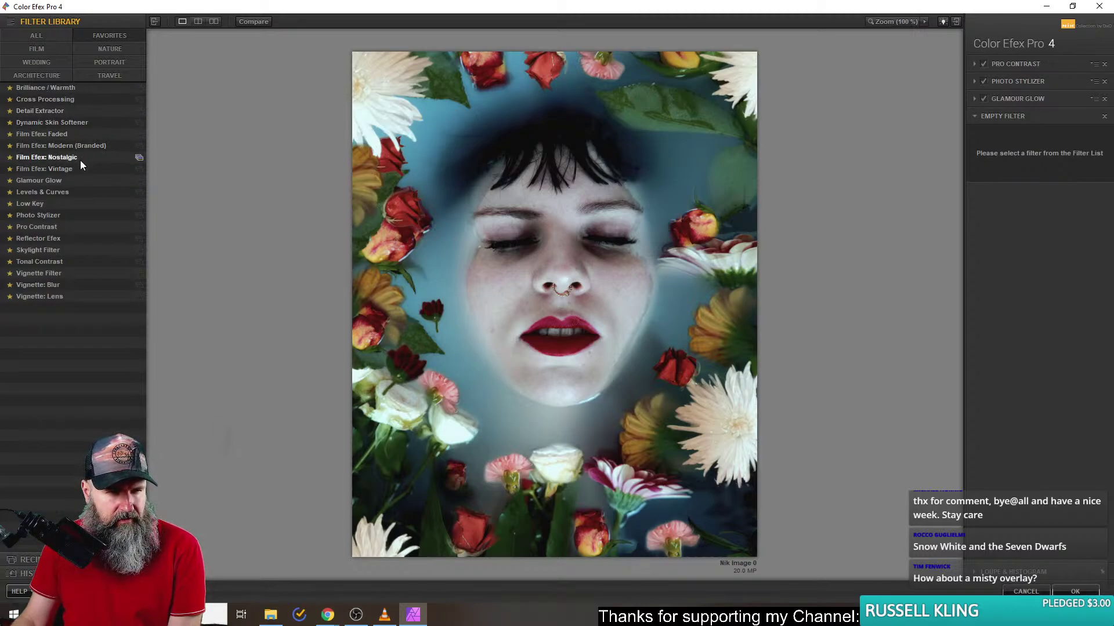
pyautogui.click(44, 168)
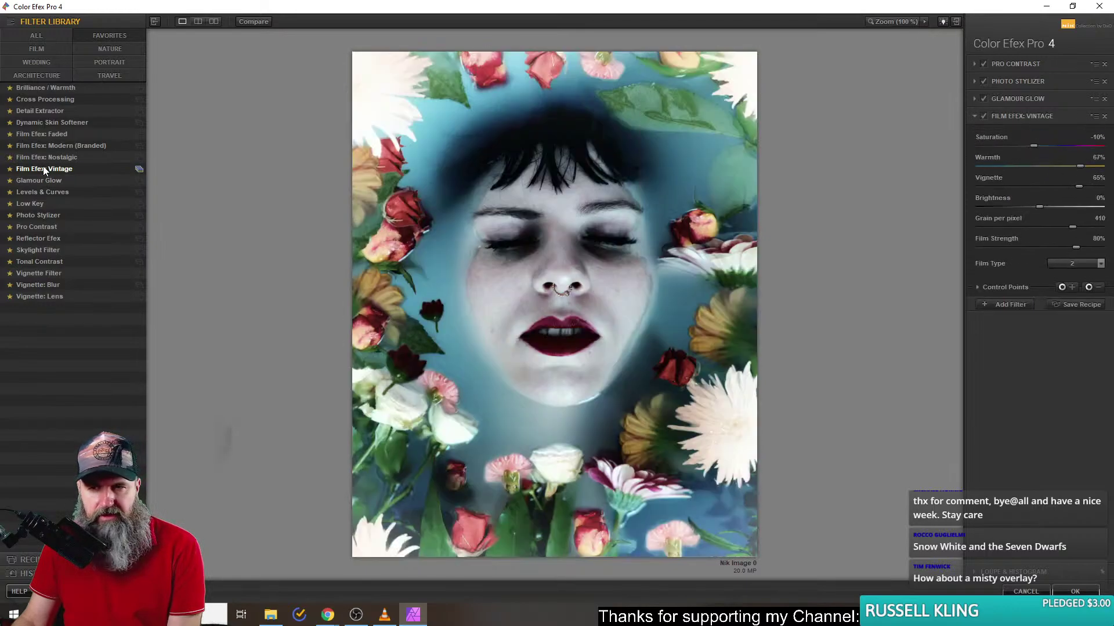
pyautogui.click(49, 157)
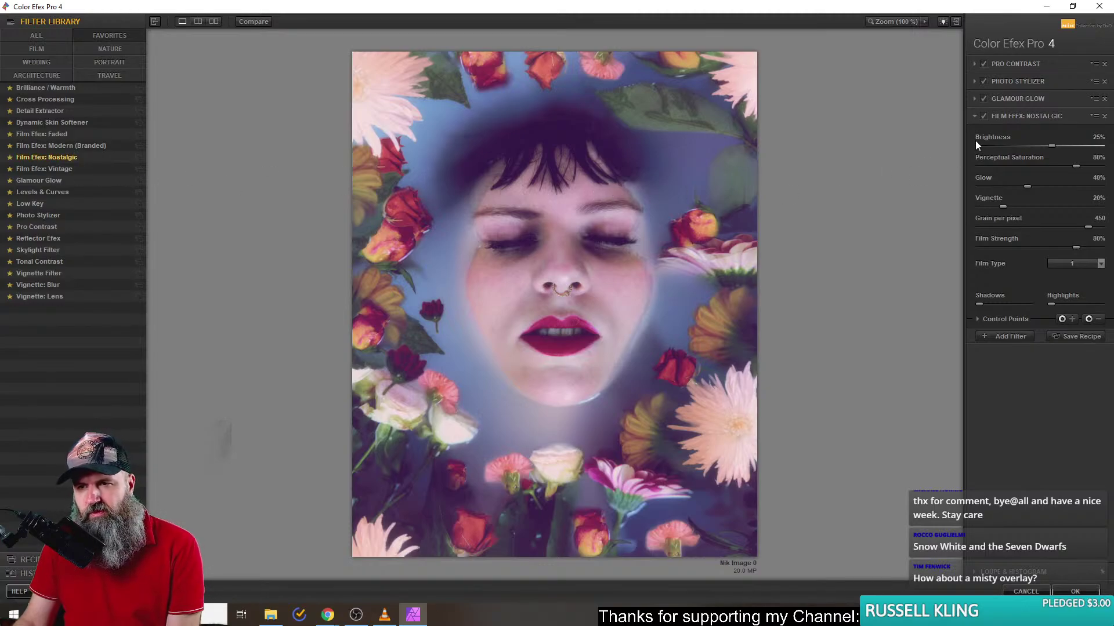
# - Set the Nostalgic filter's perceptual saturation to 41%, glow to 36%, vignette to 8% and grain per pixel to 500
pyautogui.moveTo(1074, 166); pyautogui.dragTo(991, 172)
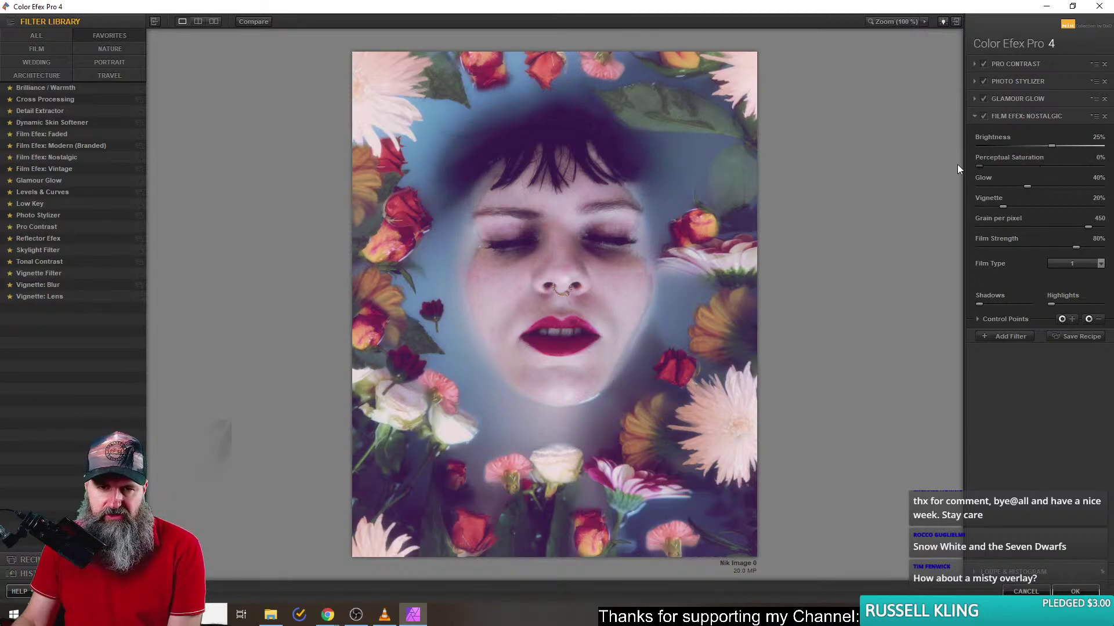
pyautogui.moveTo(1030, 169); pyautogui.dragTo(978, 167)
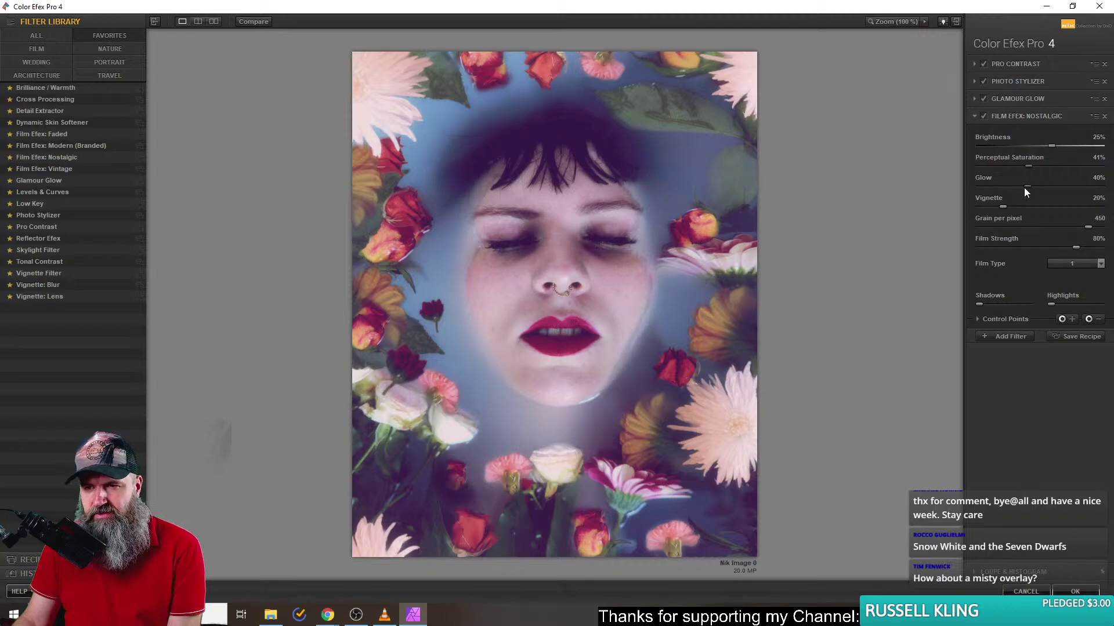
pyautogui.moveTo(1026, 186); pyautogui.dragTo(978, 206)
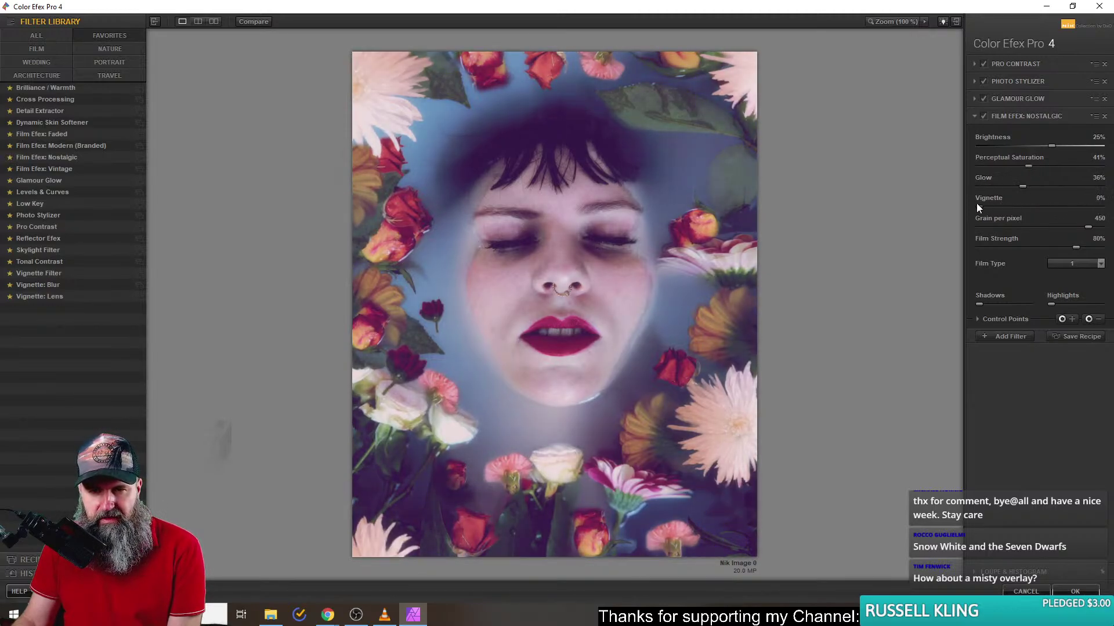
pyautogui.click(988, 207)
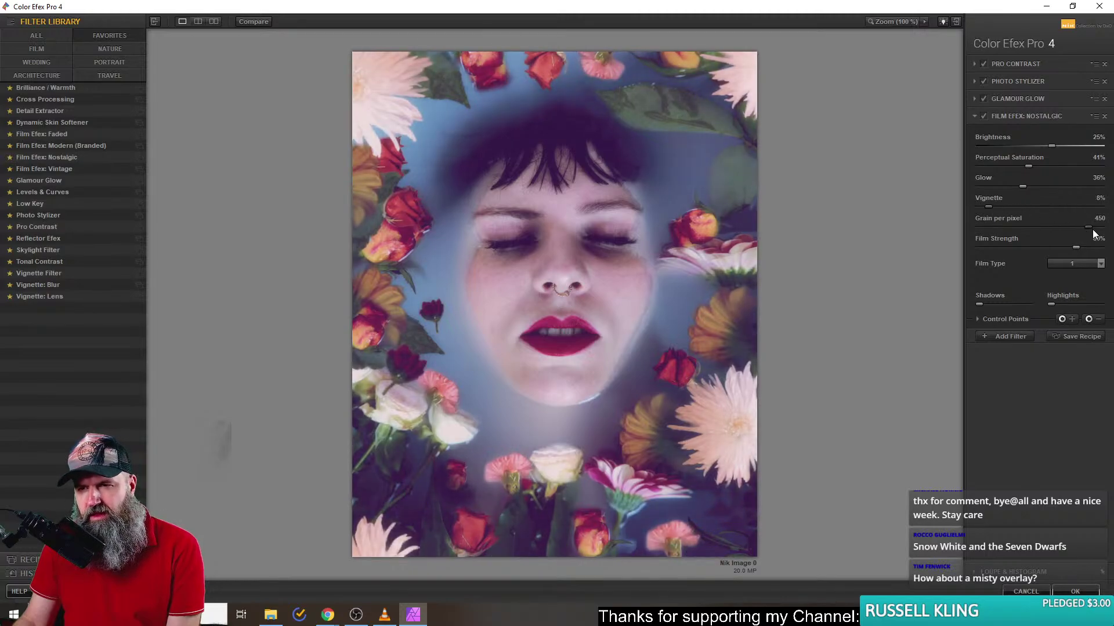
pyautogui.moveTo(1088, 227)
pyautogui.mouseDown()
pyautogui.moveTo(977, 231)
pyautogui.moveTo(1107, 233)
pyautogui.mouseUp()
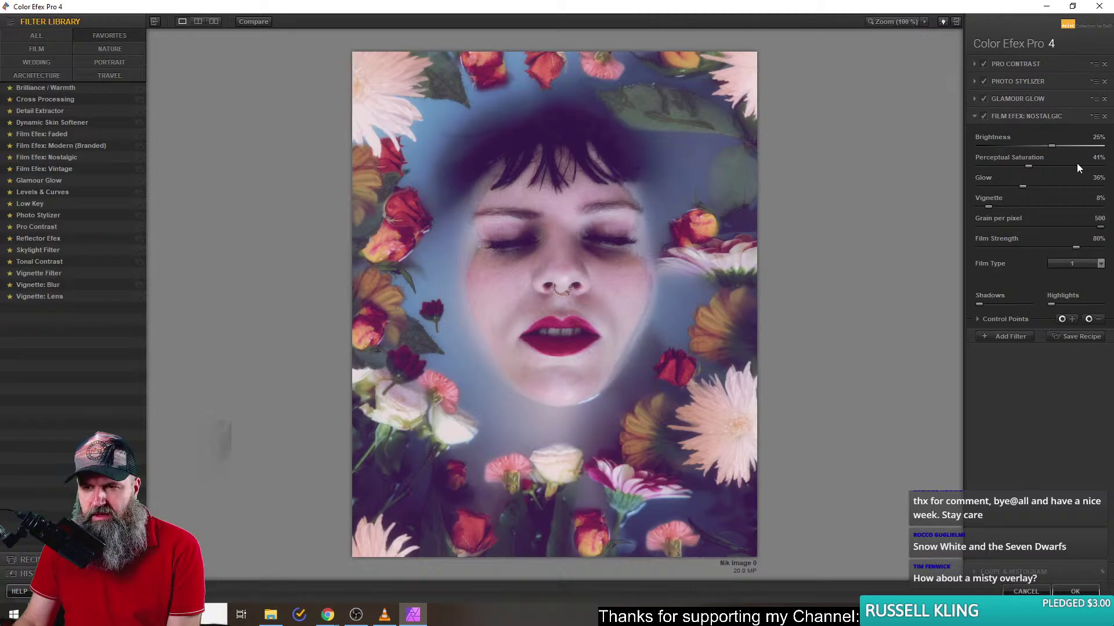
# - Compare the portrait with and without the Film Efex: Nostalgic filter
pyautogui.click(983, 116)
pyautogui.click(981, 116)
pyautogui.click(982, 116)
pyautogui.click(981, 116)
pyautogui.click(982, 116)
pyautogui.click(981, 116)
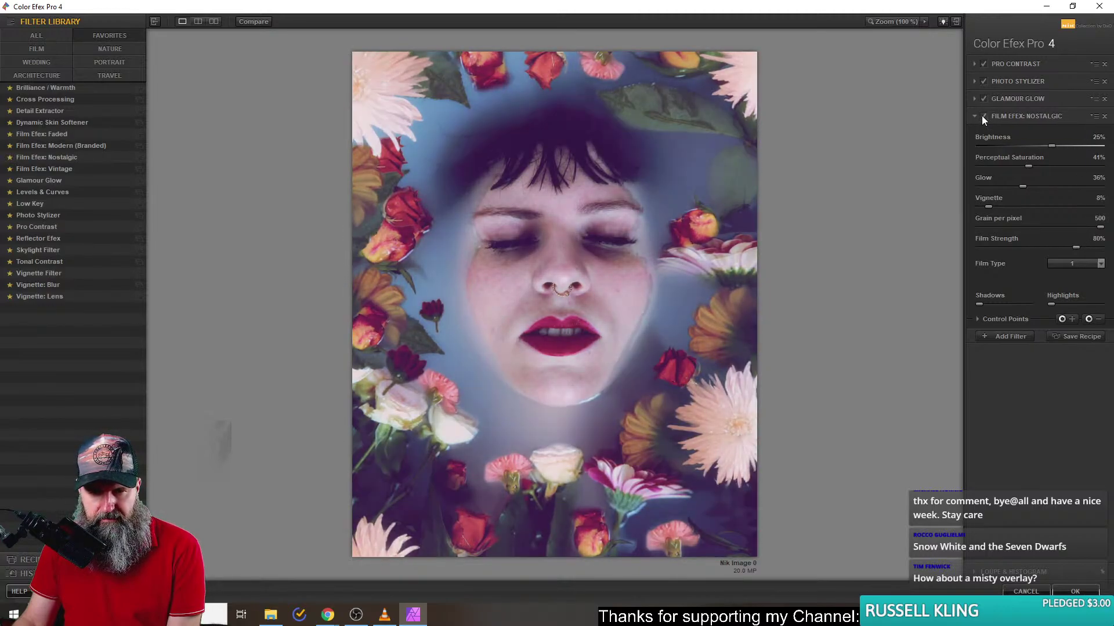
# - Change the Nostalgic filter to film type 7 with 61% film strength, 24% glow and 38% perceptual saturation
pyautogui.click(1062, 265)
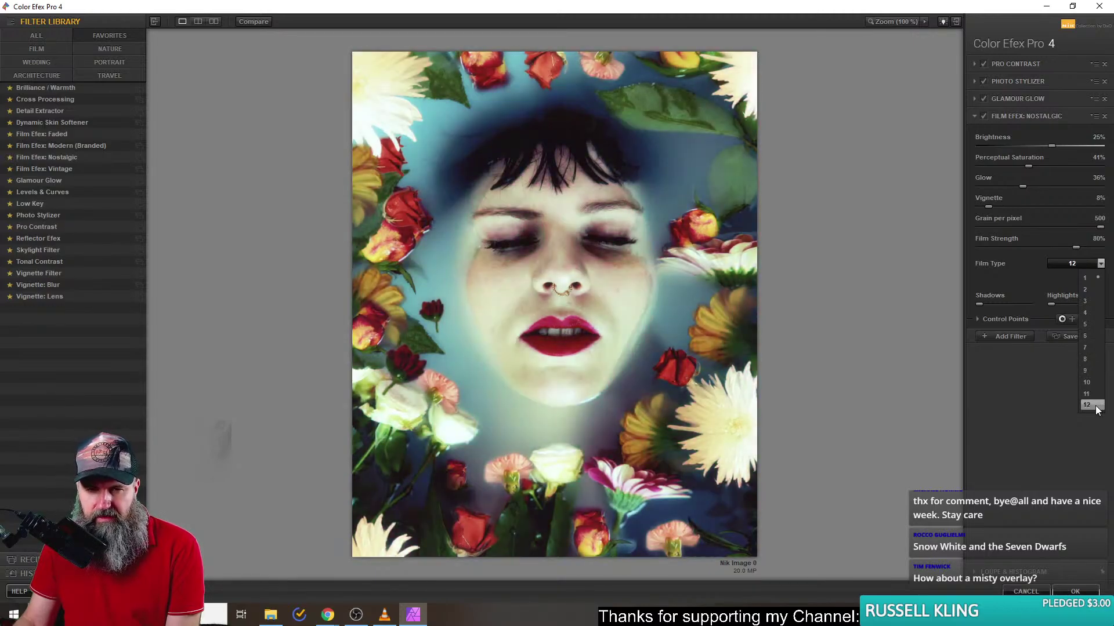
pyautogui.click(1086, 347)
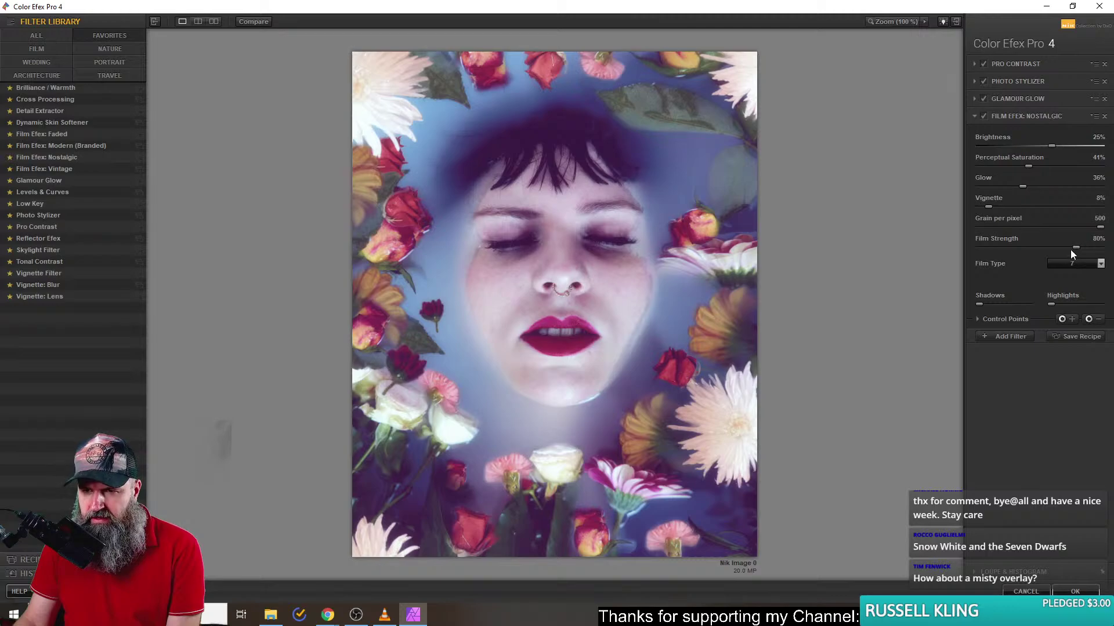
pyautogui.moveTo(1077, 248); pyautogui.dragTo(1054, 251)
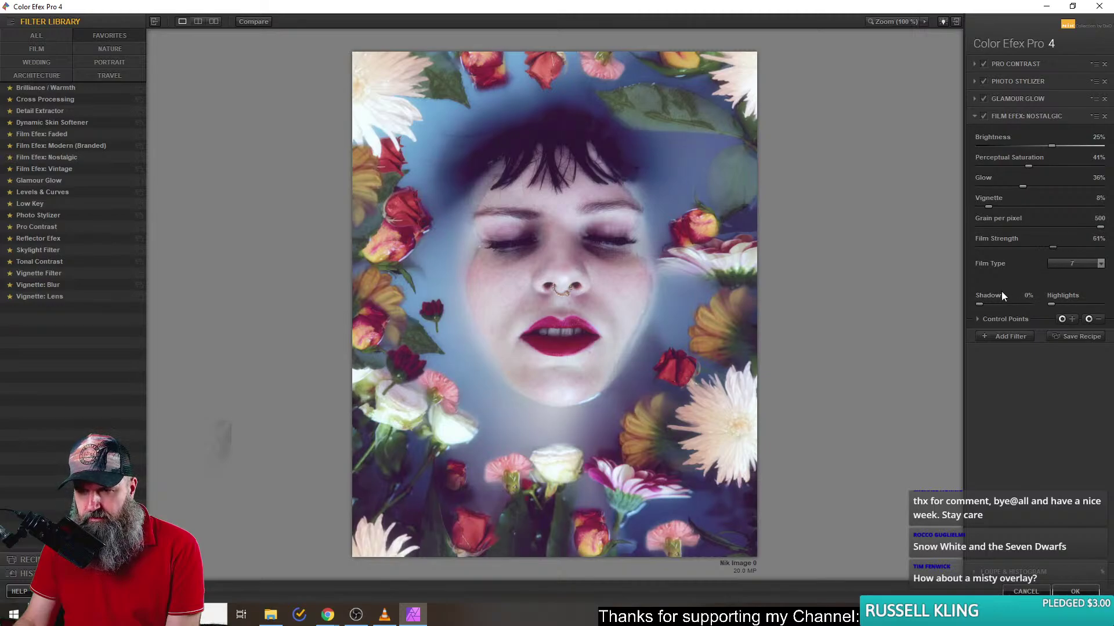
pyautogui.moveTo(979, 186); pyautogui.dragTo(1015, 170)
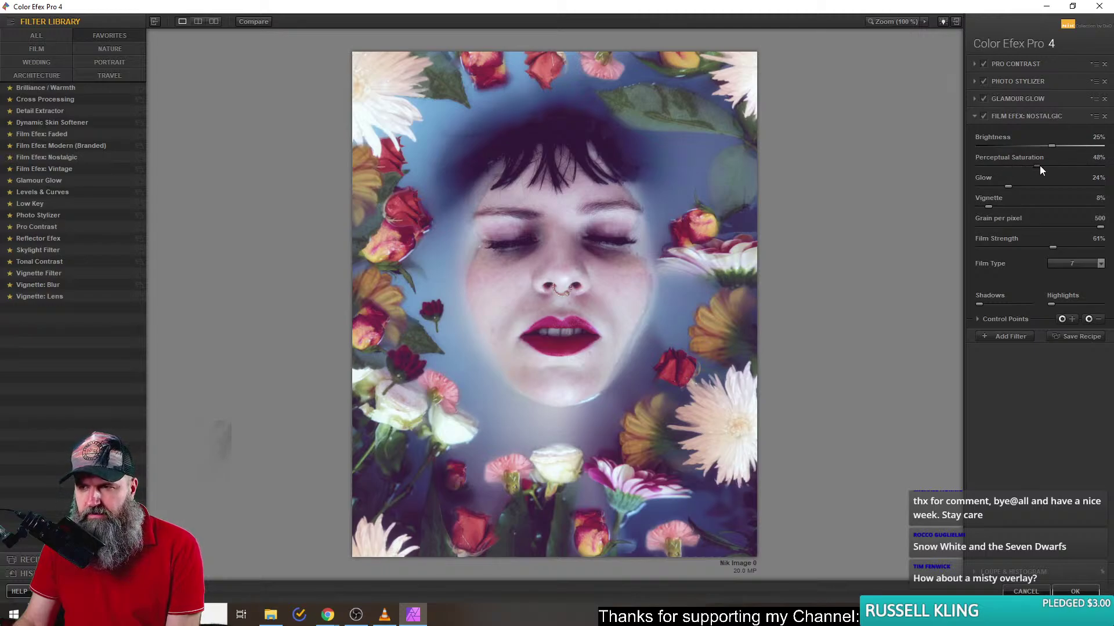
pyautogui.moveTo(1023, 166); pyautogui.dragTo(1026, 165)
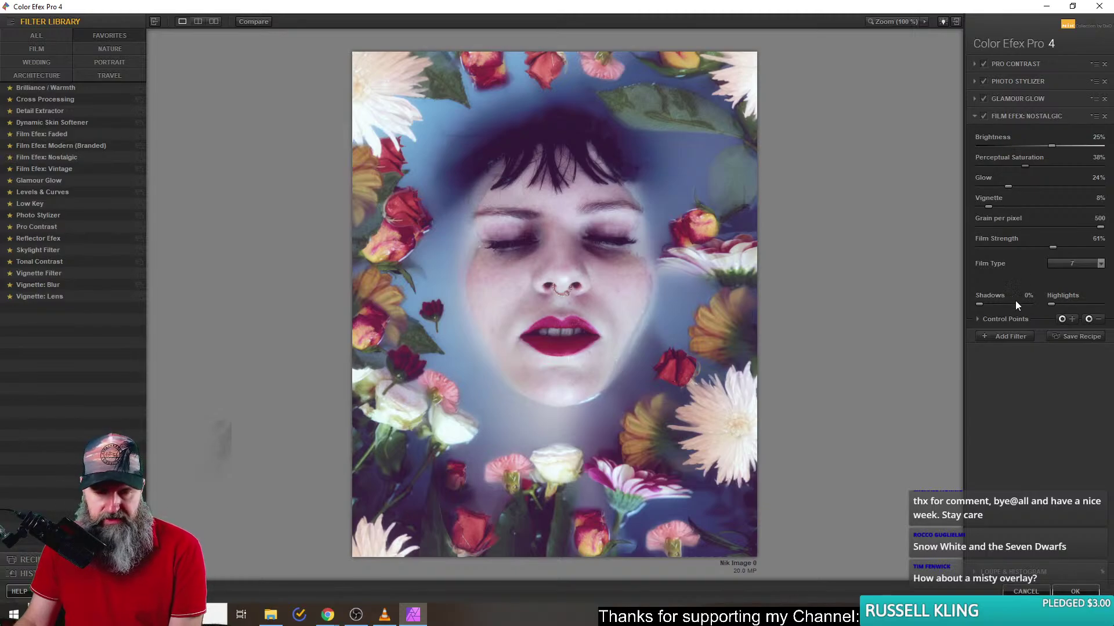
# - Stack a Fog filter from the full filter list using method 2 at 38% intensity
pyautogui.click(991, 333)
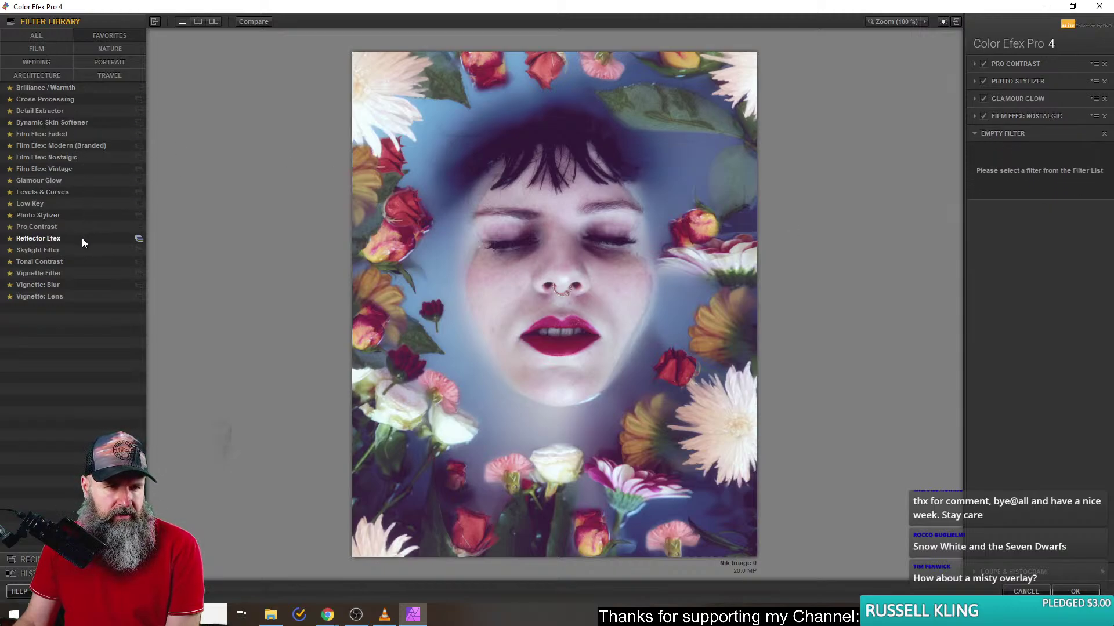
pyautogui.click(43, 36)
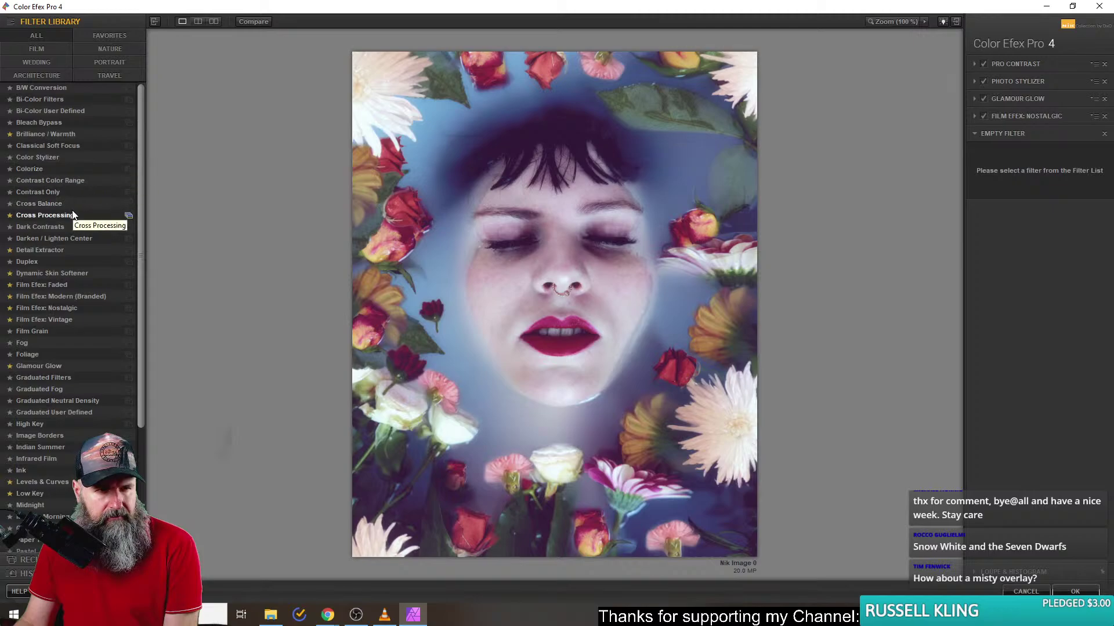
pyautogui.click(32, 343)
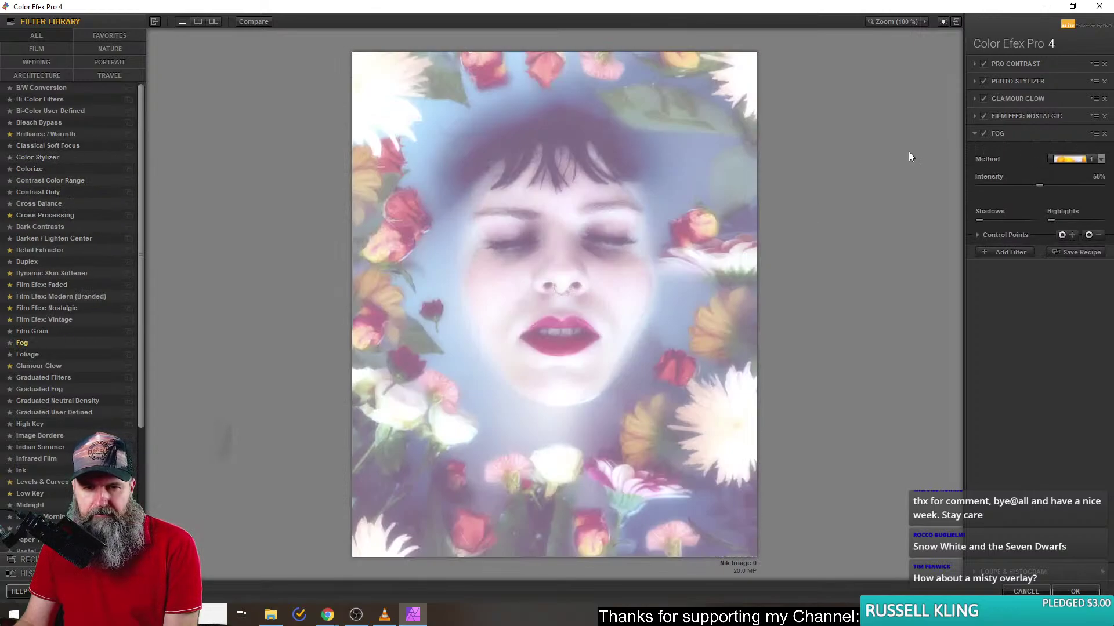
pyautogui.click(1095, 160)
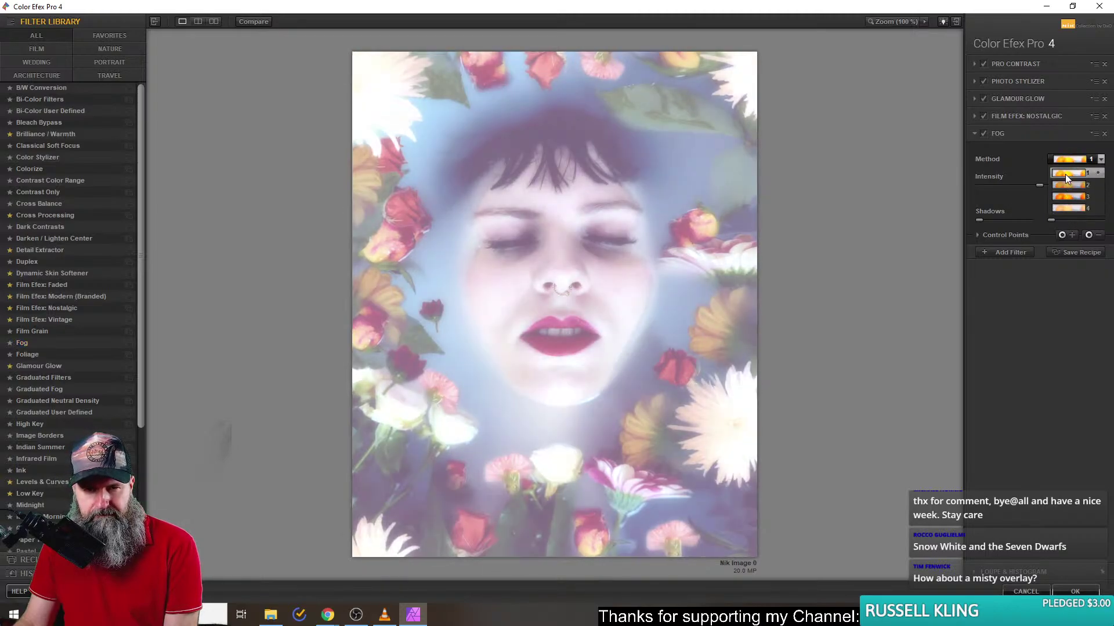
pyautogui.click(1066, 186)
pyautogui.moveTo(1041, 184)
pyautogui.mouseDown()
pyautogui.moveTo(1006, 184)
pyautogui.moveTo(1026, 183)
pyautogui.mouseUp()
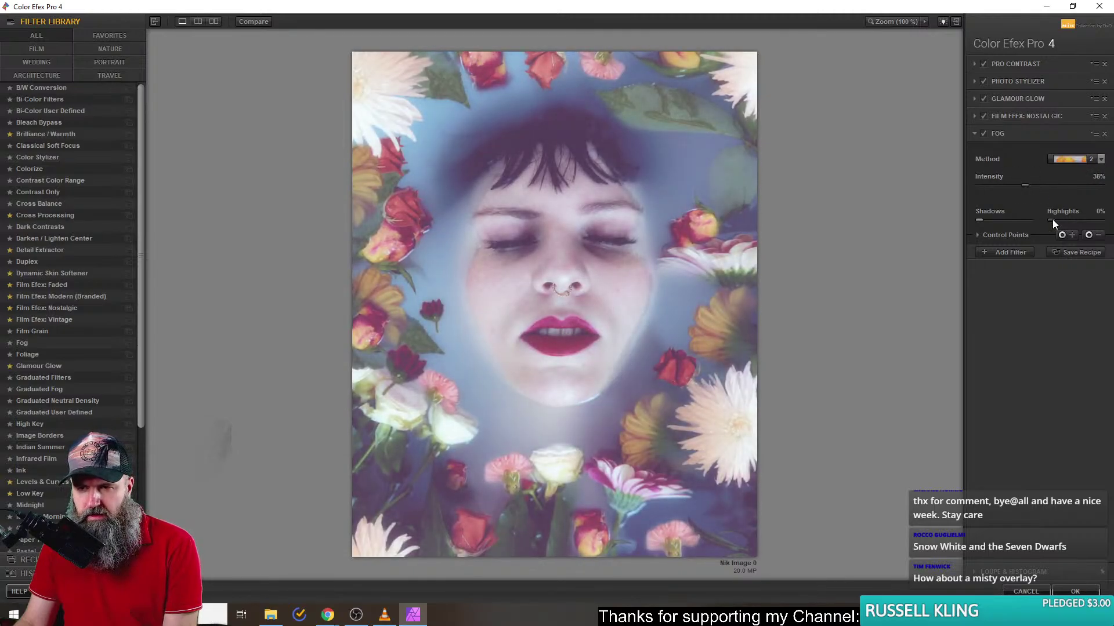
# - Reduce the Fog filter's shadow and highlight protection to the minimum
pyautogui.moveTo(1036, 221); pyautogui.dragTo(954, 219)
pyautogui.moveTo(1051, 225); pyautogui.dragTo(1018, 226)
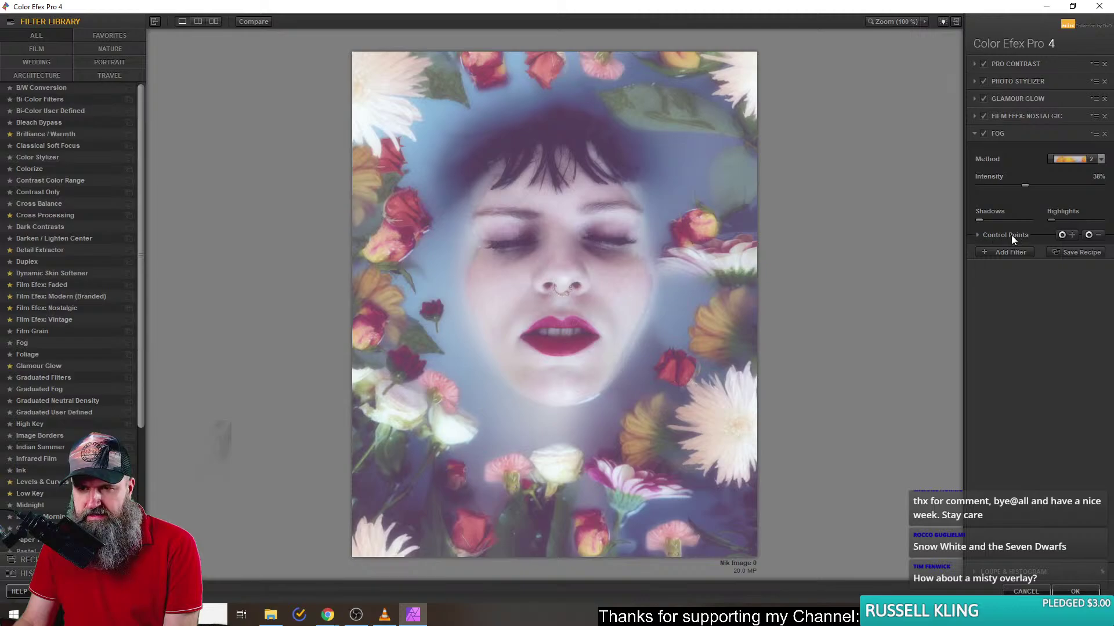
pyautogui.click(981, 234)
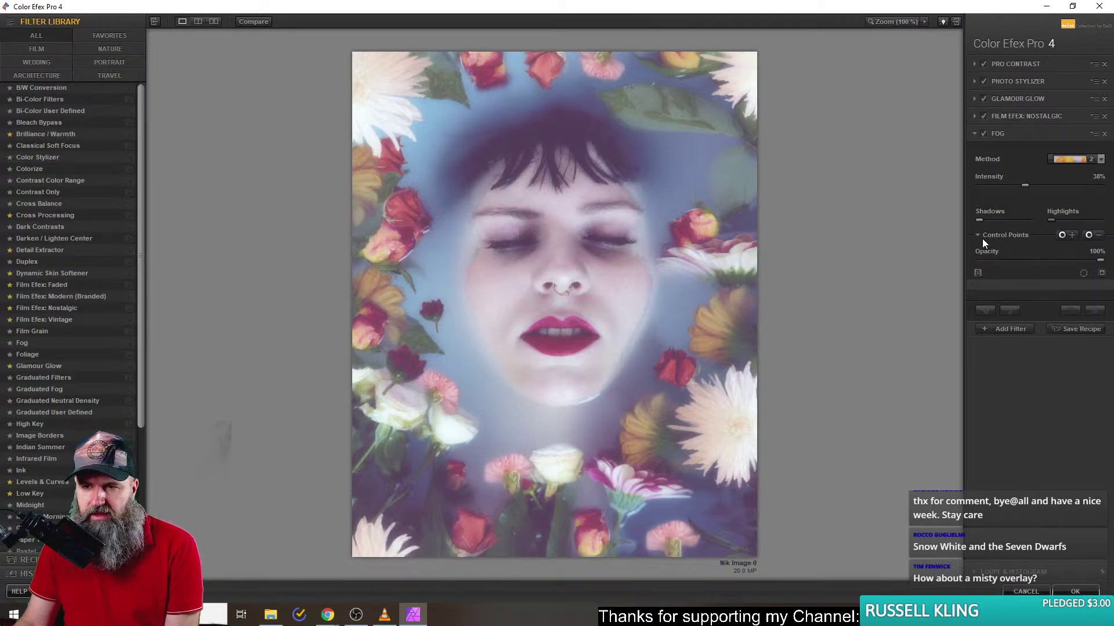
pyautogui.click(978, 234)
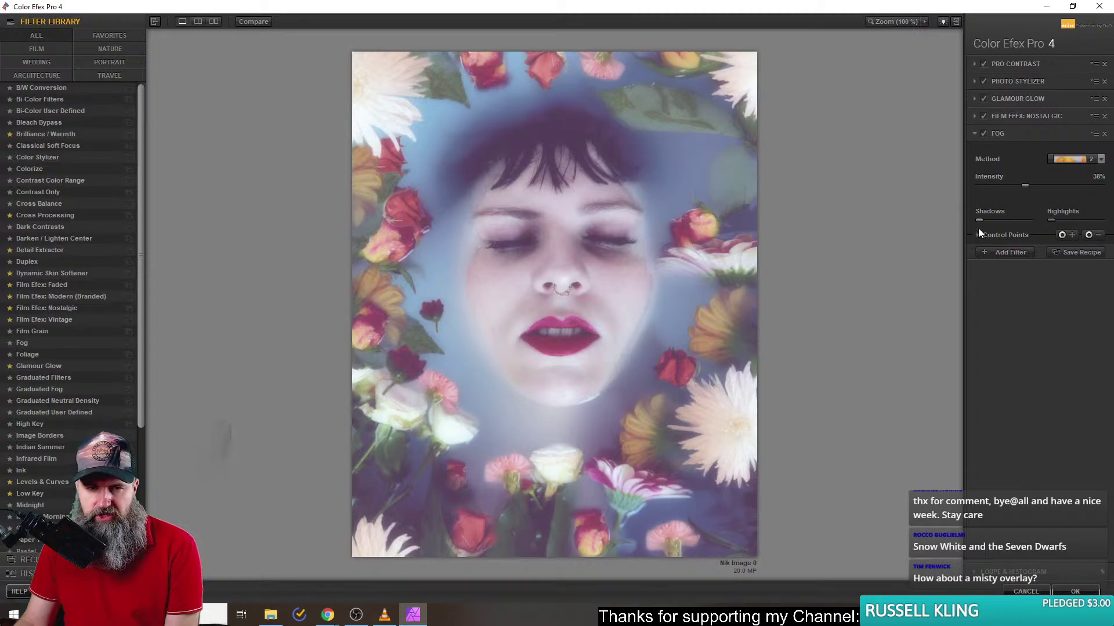
# - Compare the portrait with and without the Fog filter
pyautogui.click(984, 133)
pyautogui.click(985, 133)
pyautogui.click(985, 133)
pyautogui.click(984, 134)
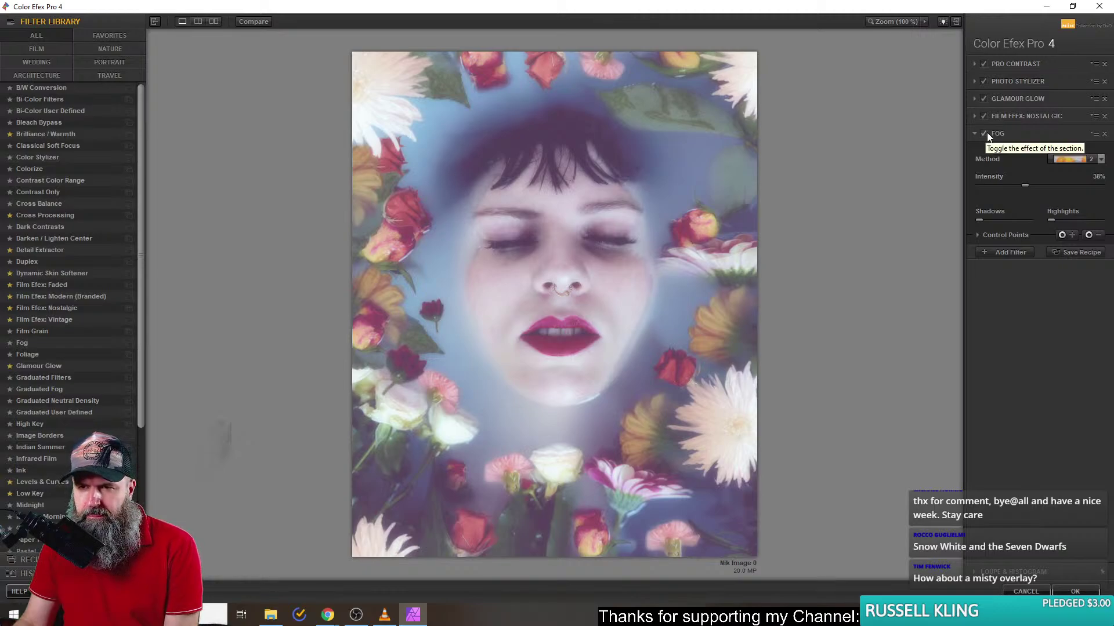
# - Reduce the fog on the face with a small negative control point placed on the nose
pyautogui.click(1089, 235)
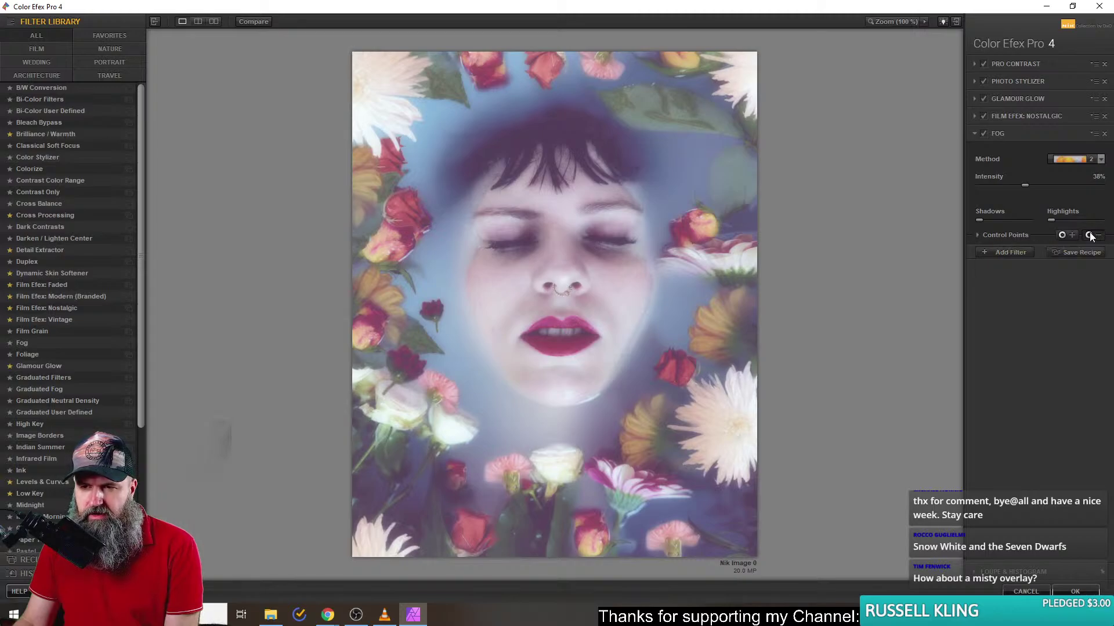
pyautogui.click(558, 271)
pyautogui.moveTo(591, 278); pyautogui.dragTo(559, 276)
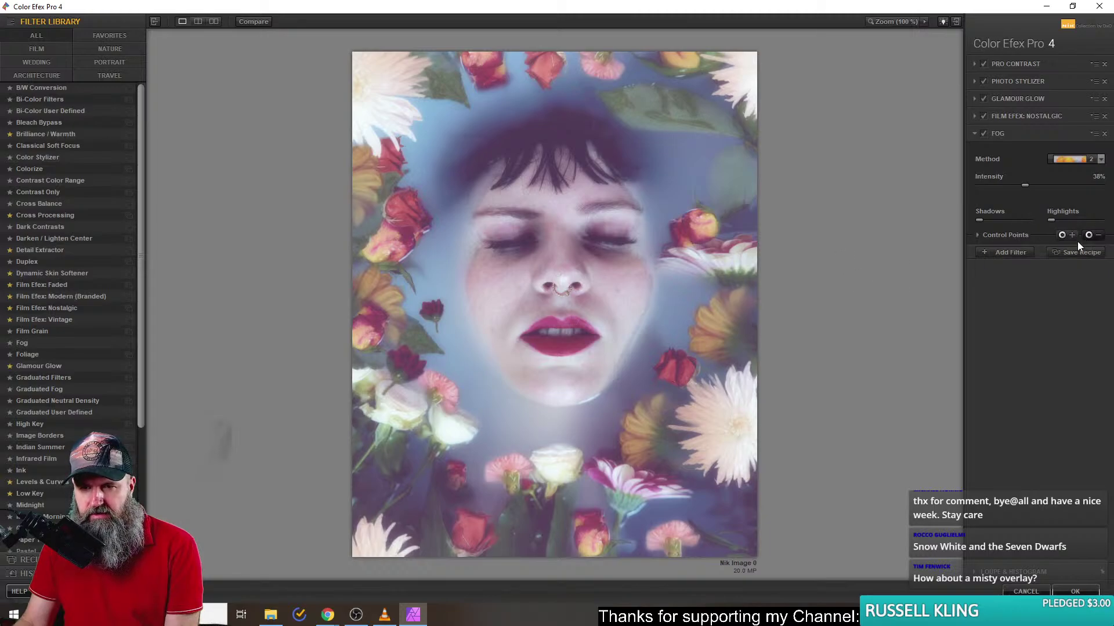
pyautogui.moveTo(560, 280)
pyautogui.mouseDown()
pyautogui.moveTo(567, 219)
pyautogui.moveTo(547, 249)
pyautogui.moveTo(529, 244)
pyautogui.moveTo(597, 241)
pyautogui.moveTo(567, 186)
pyautogui.moveTo(572, 154)
pyautogui.moveTo(528, 129)
pyautogui.moveTo(583, 224)
pyautogui.moveTo(537, 292)
pyautogui.moveTo(552, 289)
pyautogui.moveTo(511, 255)
pyautogui.moveTo(551, 286)
pyautogui.mouseUp()
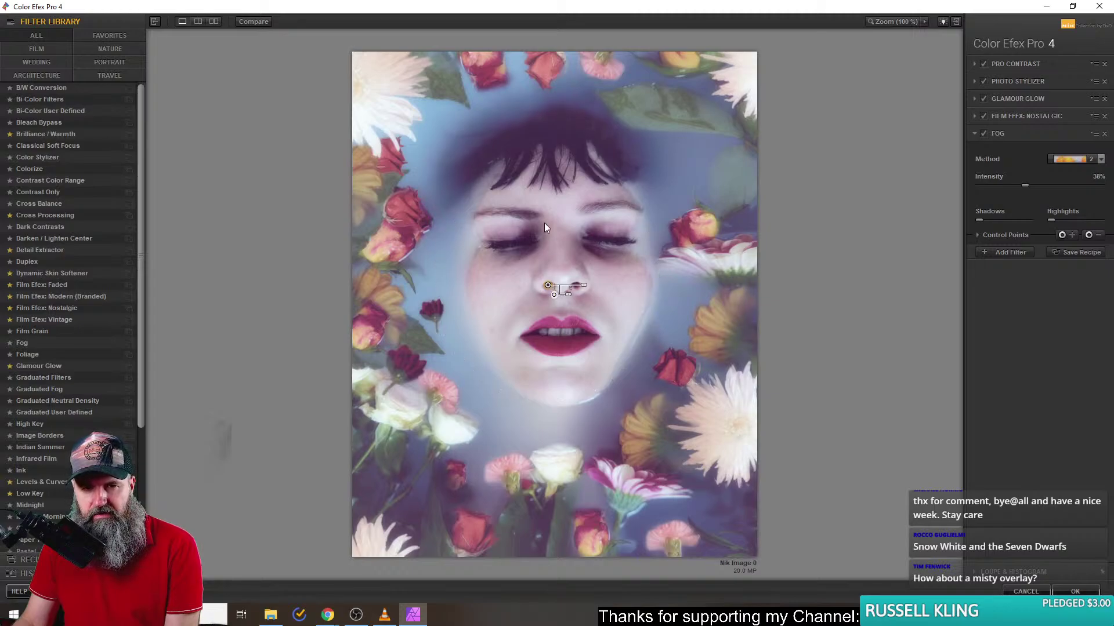
pyautogui.moveTo(548, 287)
pyautogui.mouseDown()
pyautogui.moveTo(546, 266)
pyautogui.moveTo(565, 283)
pyautogui.moveTo(548, 287)
pyautogui.mouseUp()
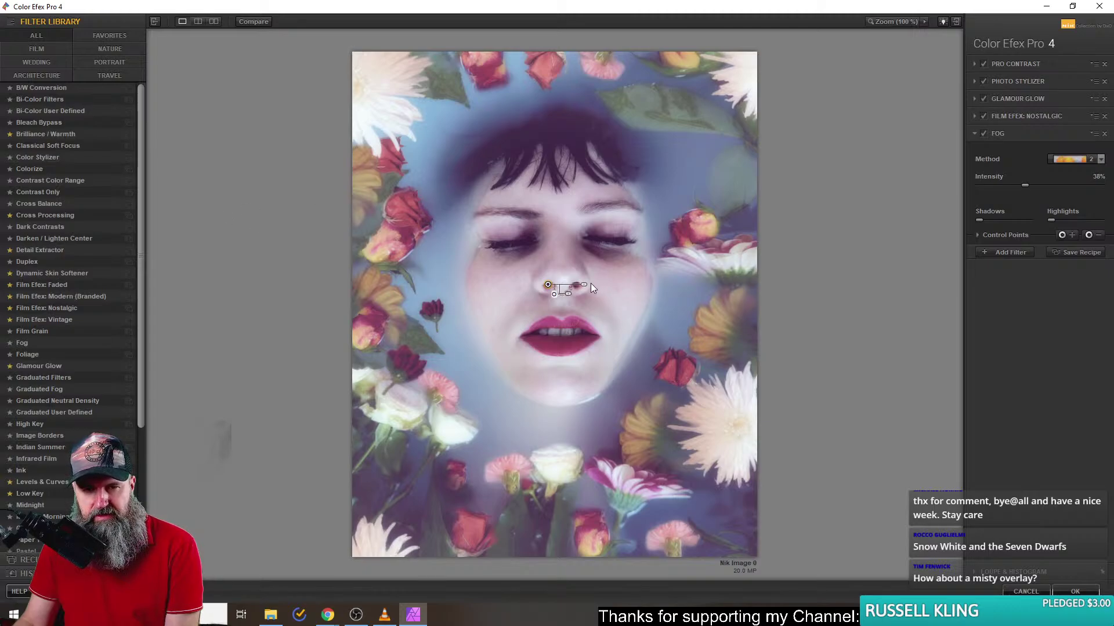
pyautogui.moveTo(585, 286); pyautogui.dragTo(583, 286)
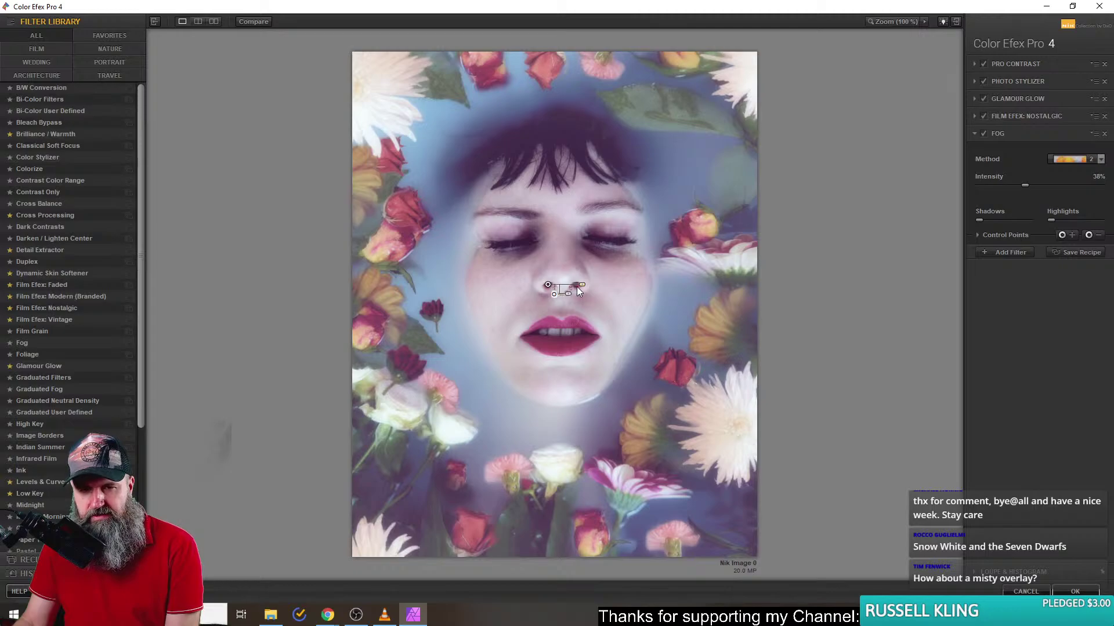
pyautogui.moveTo(588, 293)
pyautogui.moveTo(588, 294); pyautogui.dragTo(584, 293)
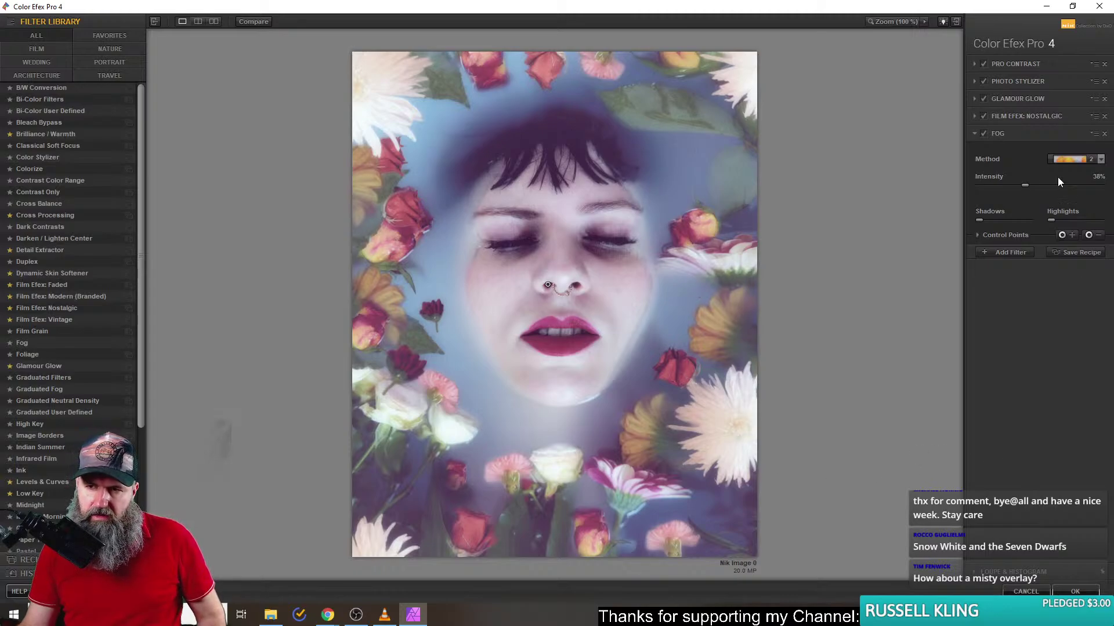
# - Try a Vignette Filter with 10% adapt edges, 96% transition, 29% size and 18% opacity, and remove it from the stack
pyautogui.click(997, 254)
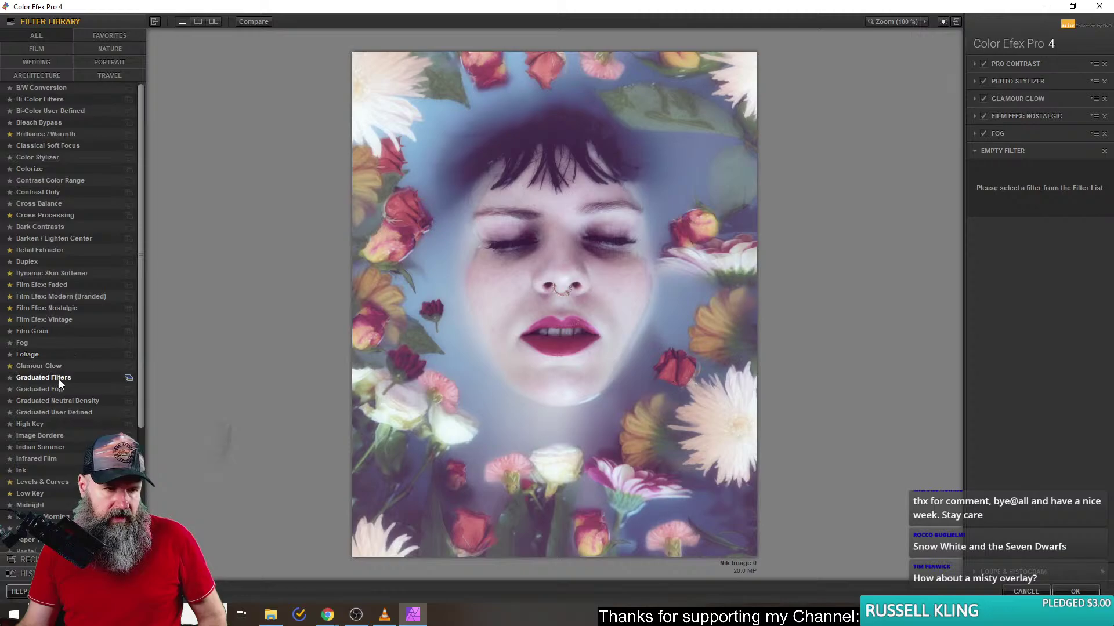
pyautogui.scroll(-5, 70, 383)
pyautogui.scroll(-1, 95, 407)
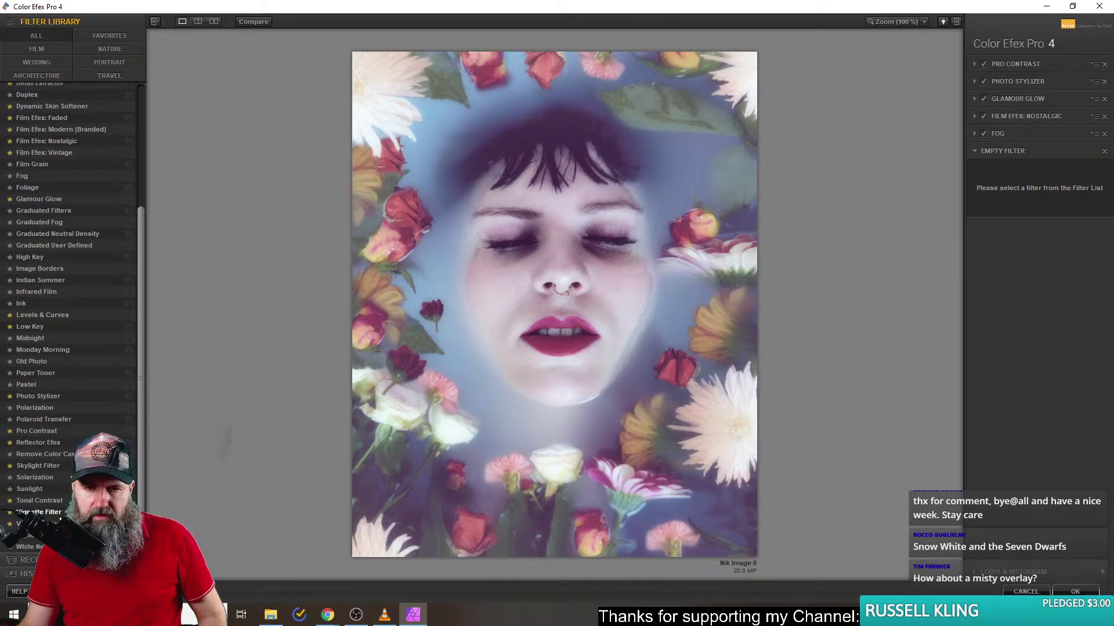
pyautogui.click(59, 513)
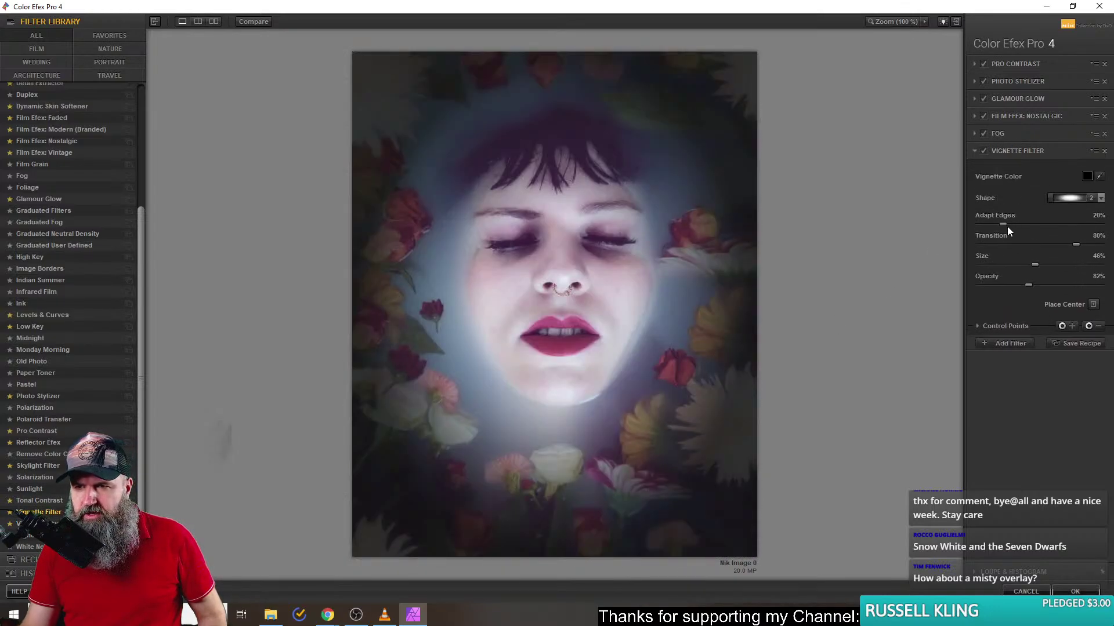
pyautogui.moveTo(1003, 222)
pyautogui.mouseDown()
pyautogui.moveTo(1046, 221)
pyautogui.moveTo(991, 220)
pyautogui.mouseUp()
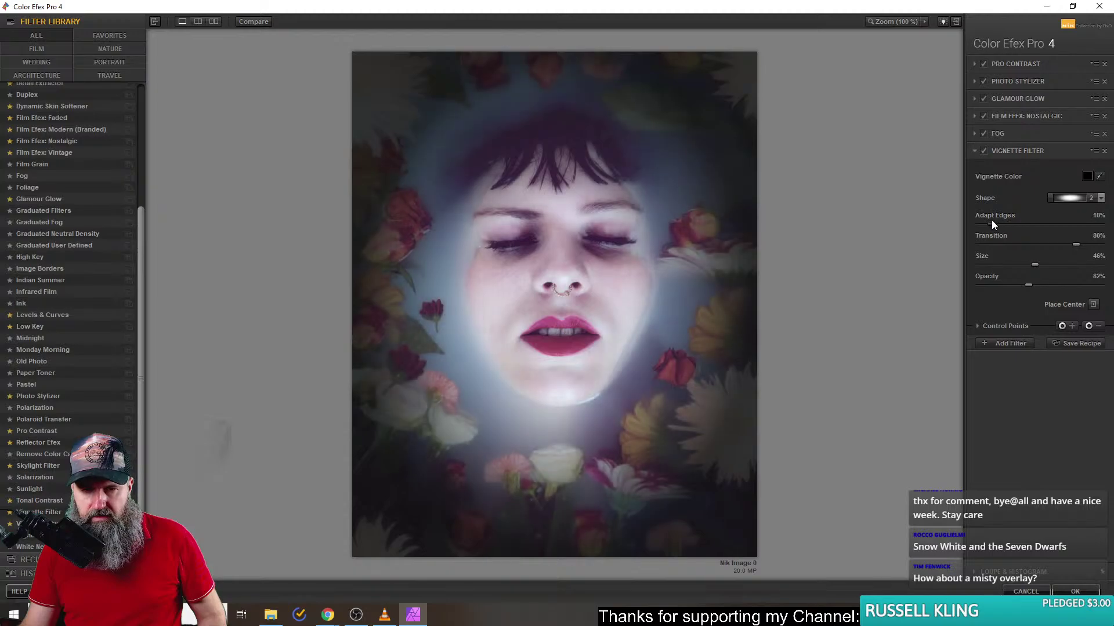
pyautogui.moveTo(1077, 244)
pyautogui.mouseDown()
pyautogui.moveTo(1033, 249)
pyautogui.moveTo(1095, 249)
pyautogui.mouseUp()
pyautogui.moveTo(1034, 269); pyautogui.dragTo(990, 283)
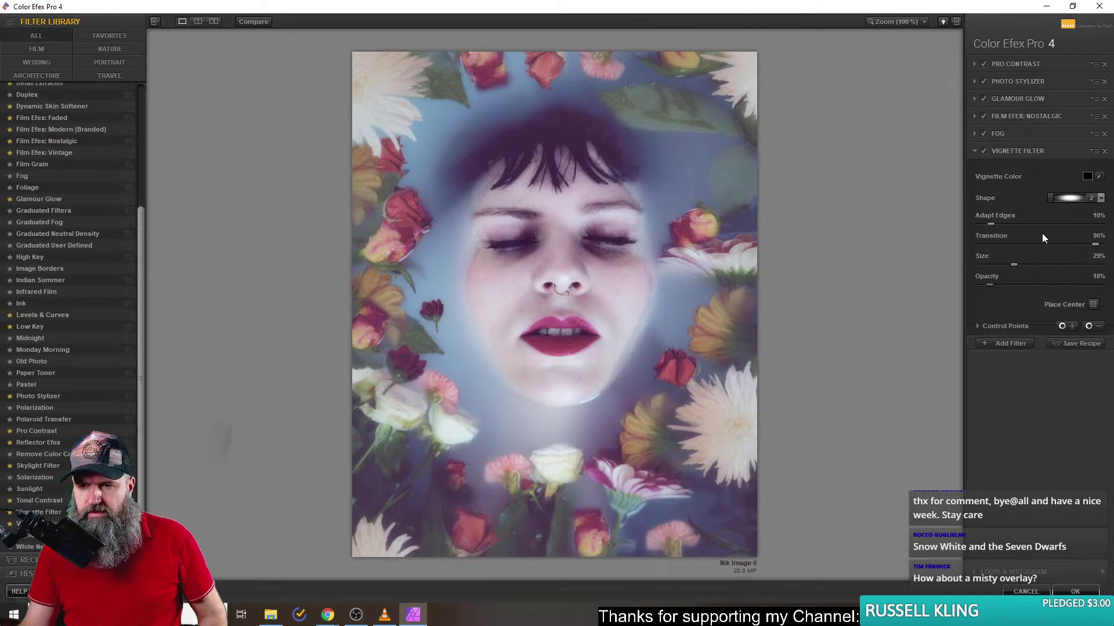
pyautogui.click(1104, 152)
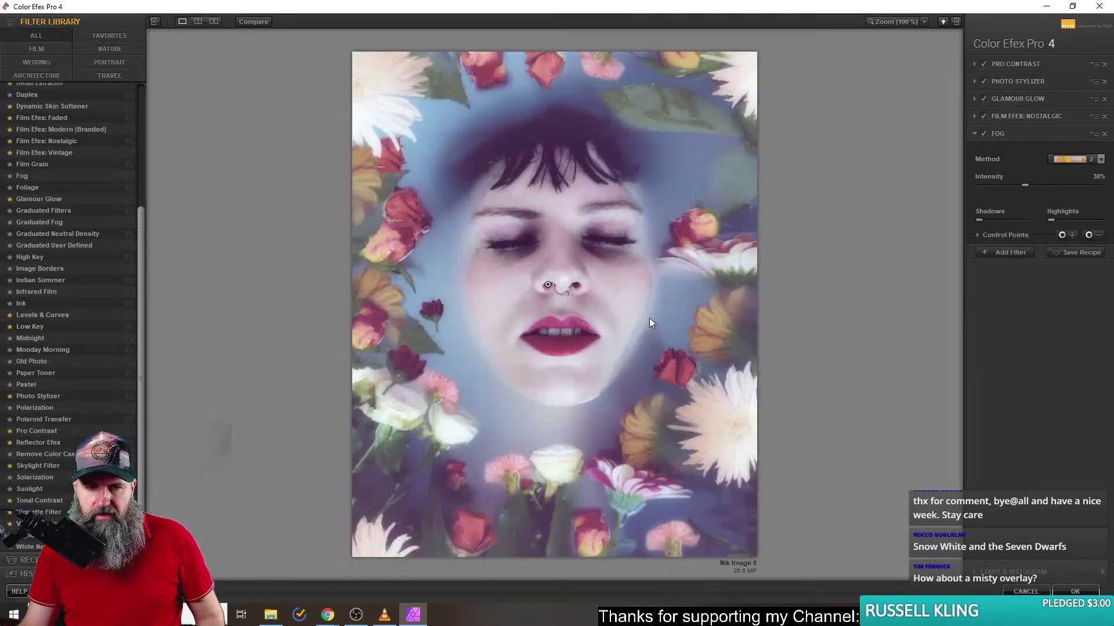
# - Apply the filter stack to the photo and add an empty pixel layer above the result
pyautogui.click(1080, 592)
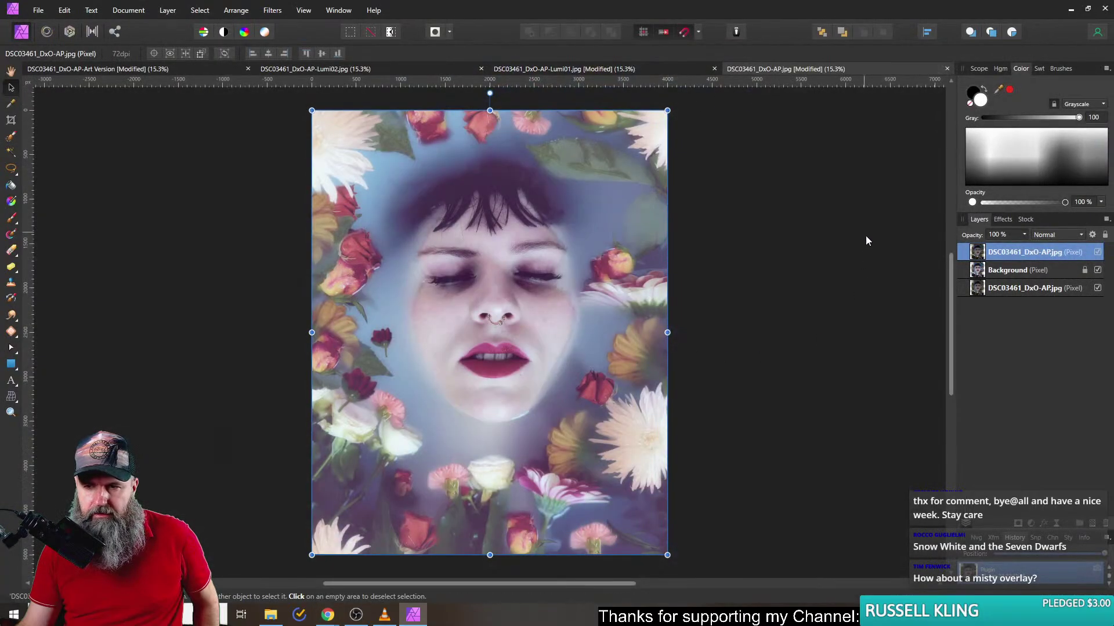
pyautogui.click(1092, 524)
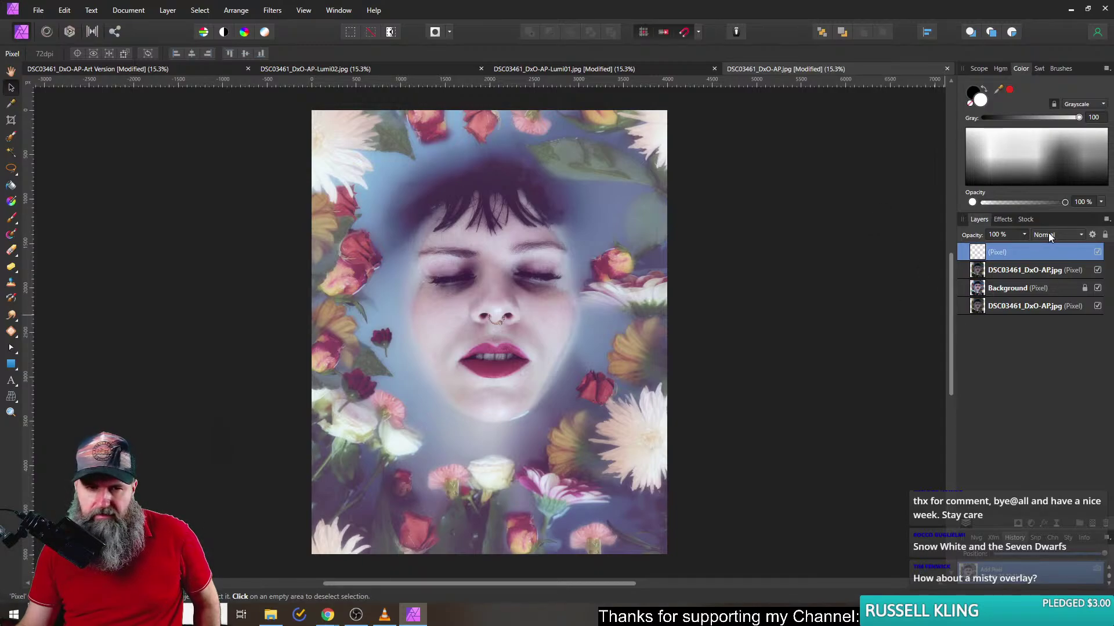
# - Darken the photo's outer edges and lower corners with a black 1919 px brush at 20% opacity and 0% hardness
pyautogui.click(9, 217)
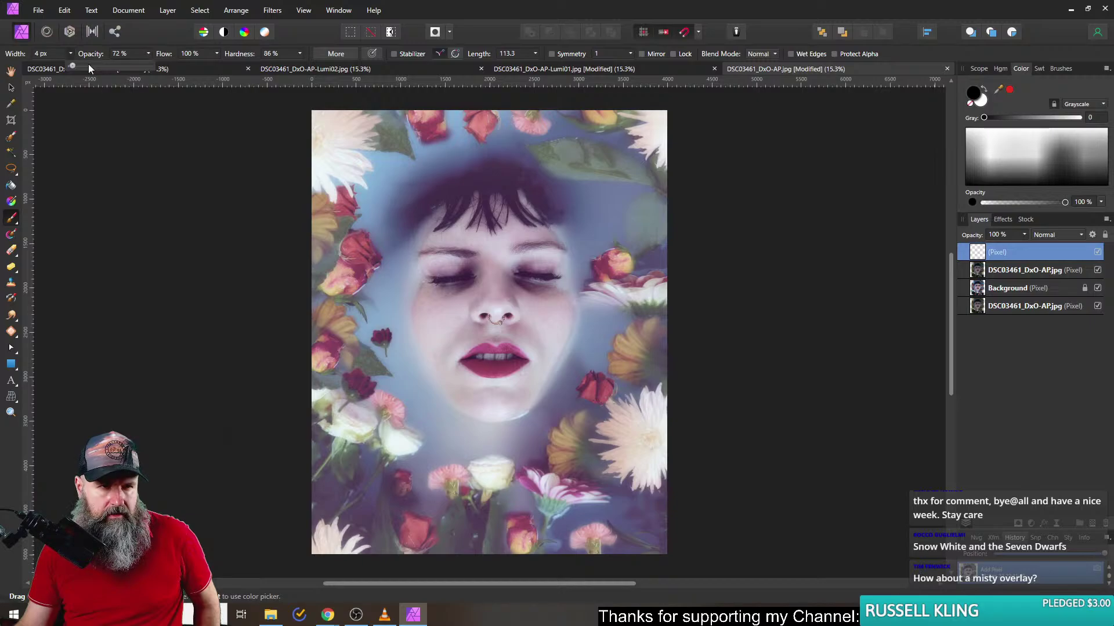
pyautogui.moveTo(125, 66); pyautogui.dragTo(130, 67)
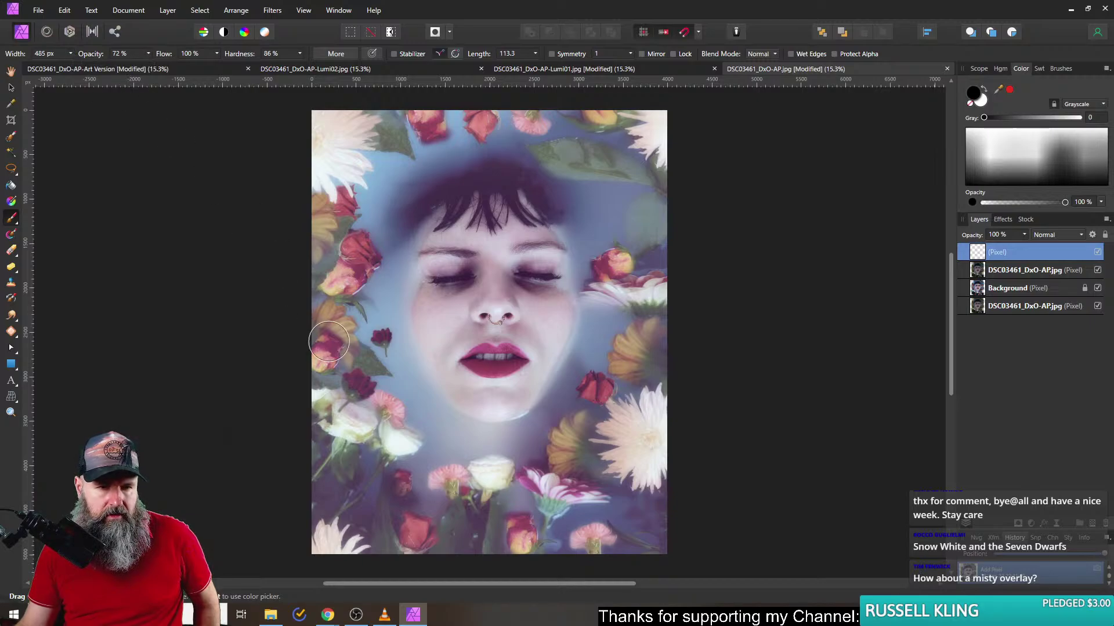
pyautogui.click(300, 55)
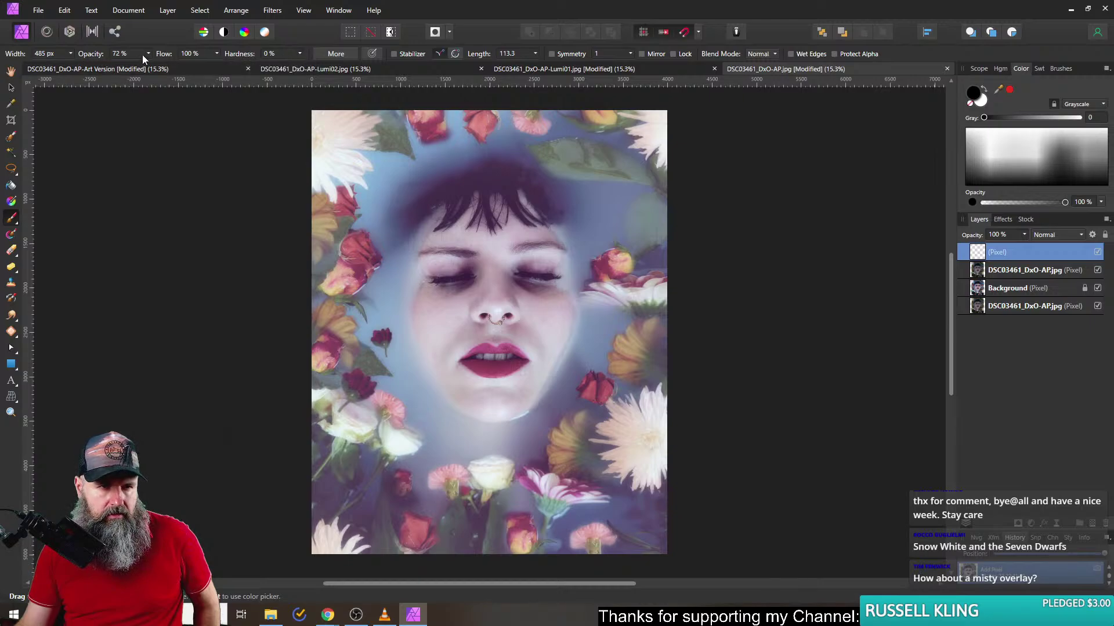
pyautogui.moveTo(149, 53); pyautogui.dragTo(82, 65)
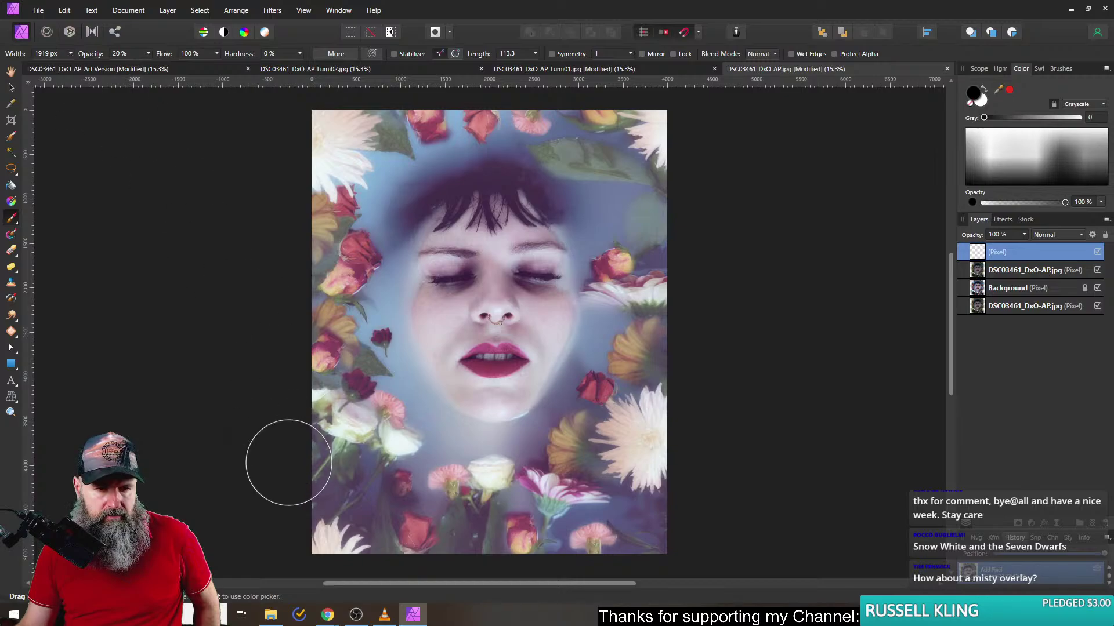
pyautogui.moveTo(308, 505)
pyautogui.mouseDown()
pyautogui.moveTo(335, 465)
pyautogui.moveTo(251, 522)
pyautogui.mouseUp()
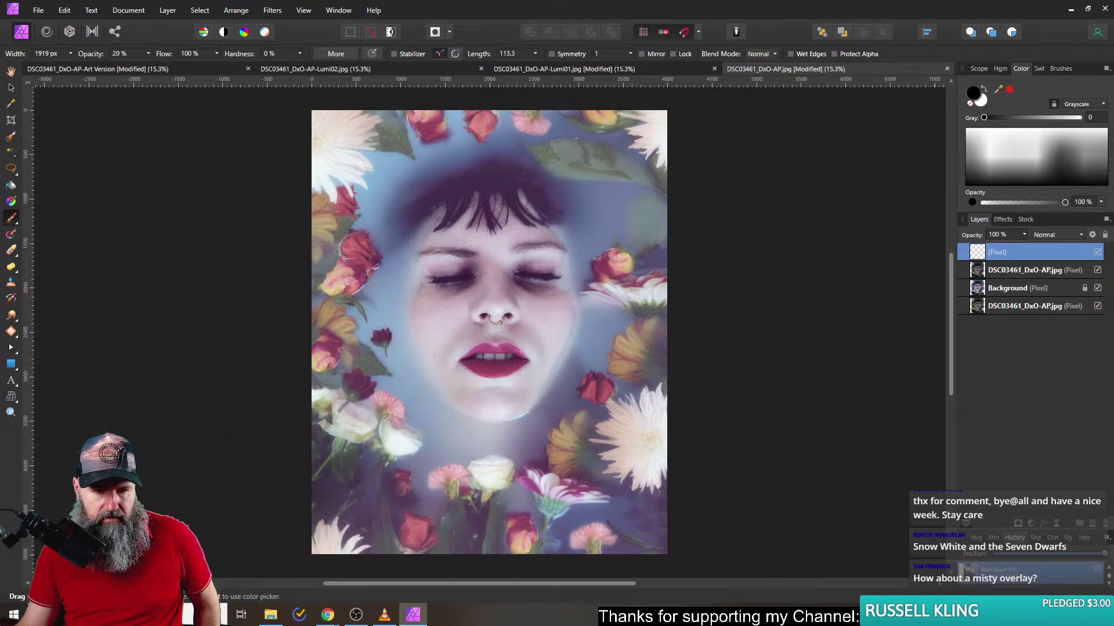
pyautogui.moveTo(505, 572)
pyautogui.mouseDown()
pyautogui.moveTo(591, 554)
pyautogui.moveTo(623, 607)
pyautogui.moveTo(564, 563)
pyautogui.moveTo(567, 542)
pyautogui.moveTo(578, 578)
pyautogui.moveTo(615, 538)
pyautogui.mouseUp()
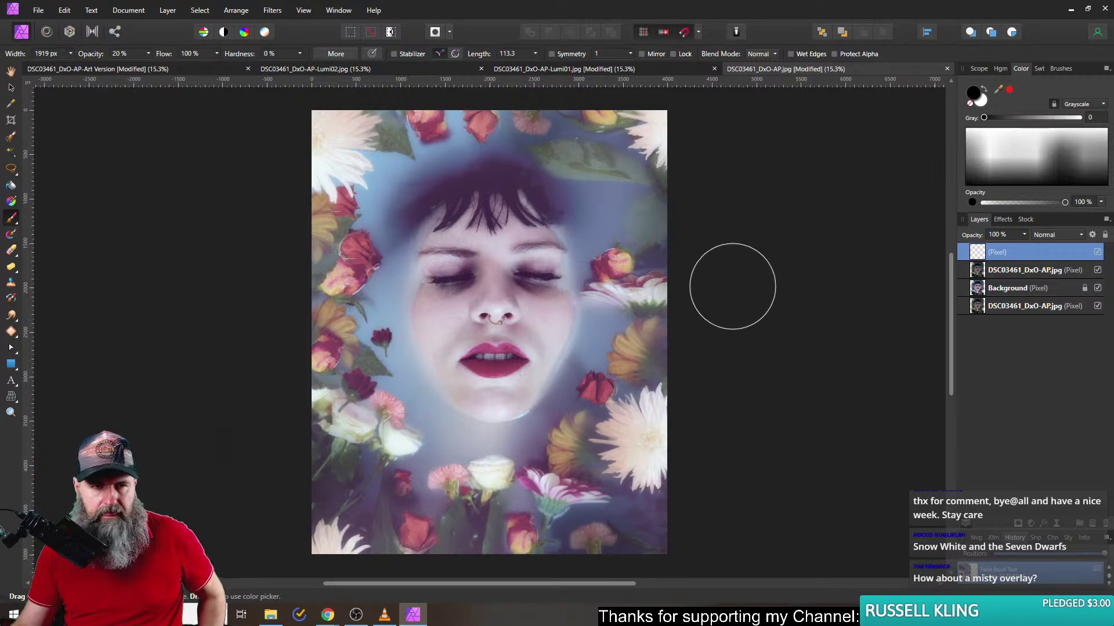
# - Softly extend the dark vignette around the photo's edges with a 3890 px brush at 9% opacity
pyautogui.click(148, 54)
pyautogui.moveTo(150, 66); pyautogui.dragTo(142, 68)
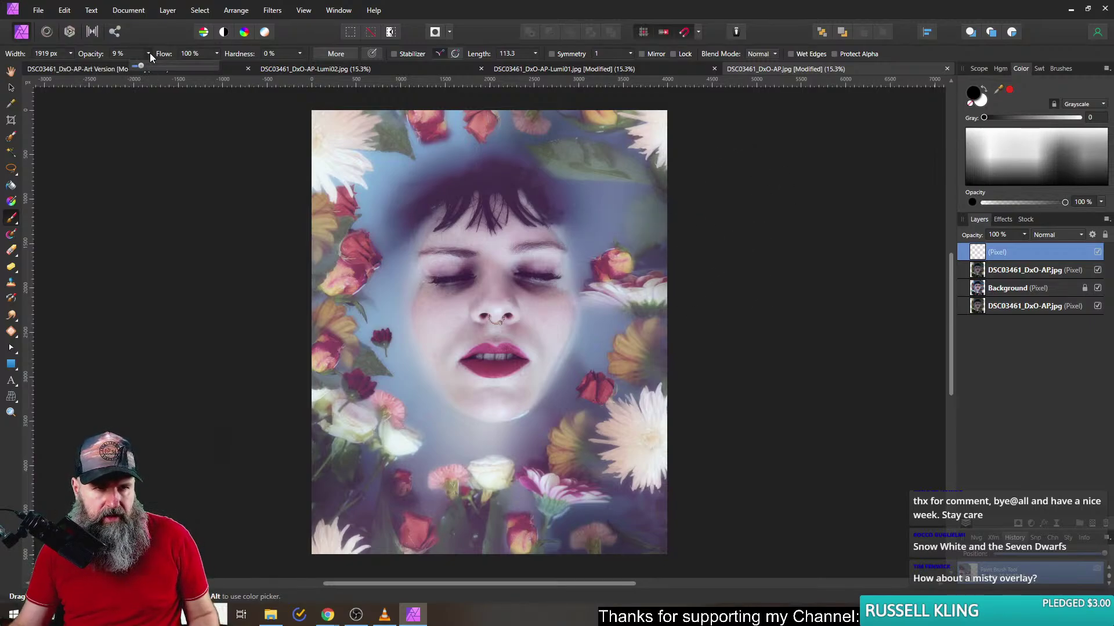
pyautogui.scroll(-2, 166, 141)
pyautogui.click(71, 53)
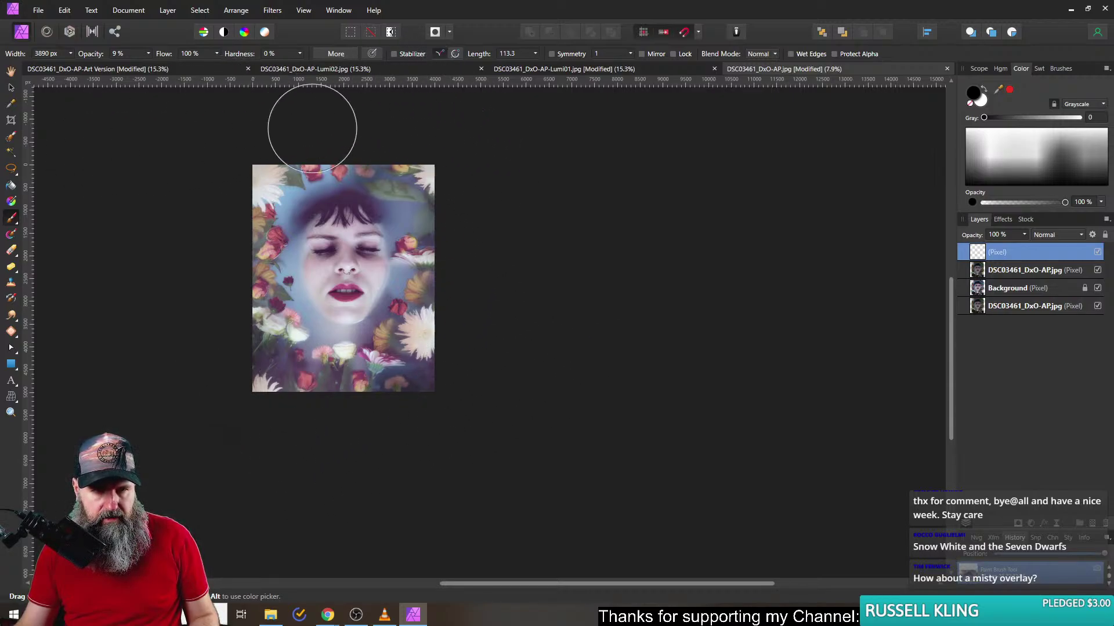
pyautogui.click(10, 87)
pyautogui.moveTo(194, 170); pyautogui.dragTo(441, 283)
pyautogui.hotkey('ctrl', '0')
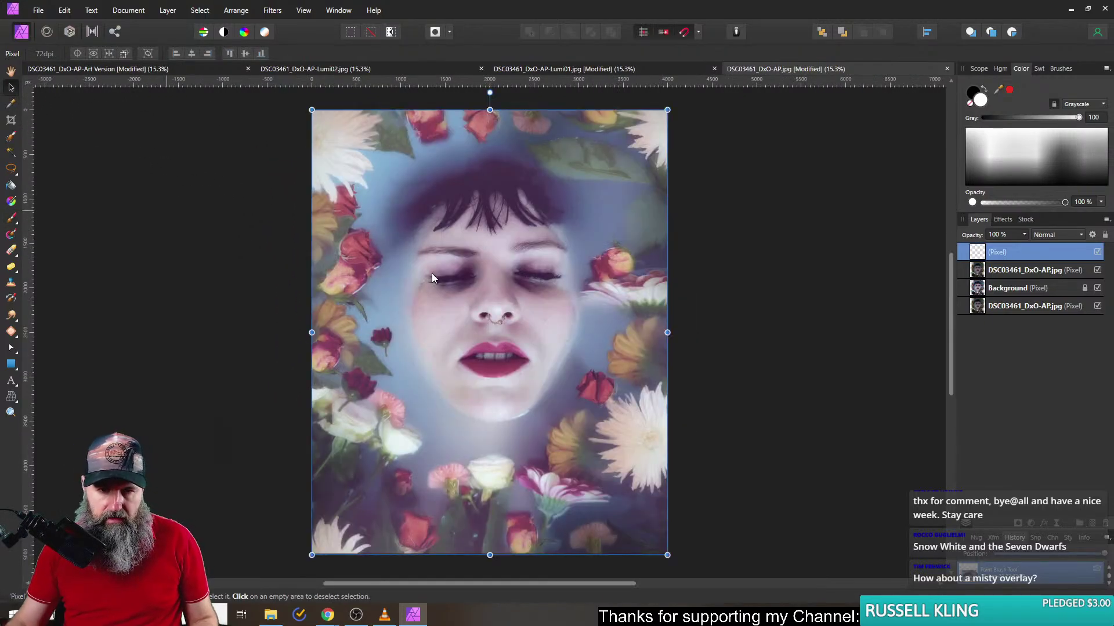
# - Compare the portrait with and without the painted dark vignette layer
pyautogui.click(1097, 252)
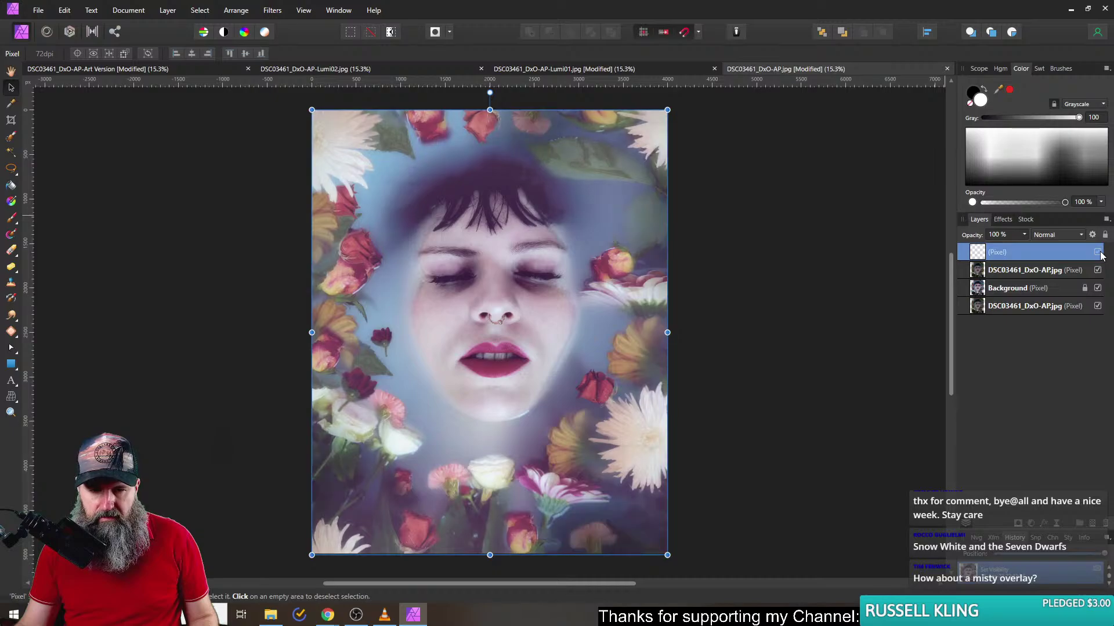
pyautogui.click(1098, 253)
pyautogui.click(1098, 252)
pyautogui.click(1098, 252)
pyautogui.click(1098, 252)
pyautogui.click(1098, 253)
pyautogui.click(1098, 252)
pyautogui.click(1097, 252)
pyautogui.click(1098, 252)
pyautogui.click(1098, 252)
pyautogui.click(1098, 252)
pyautogui.click(848, 414)
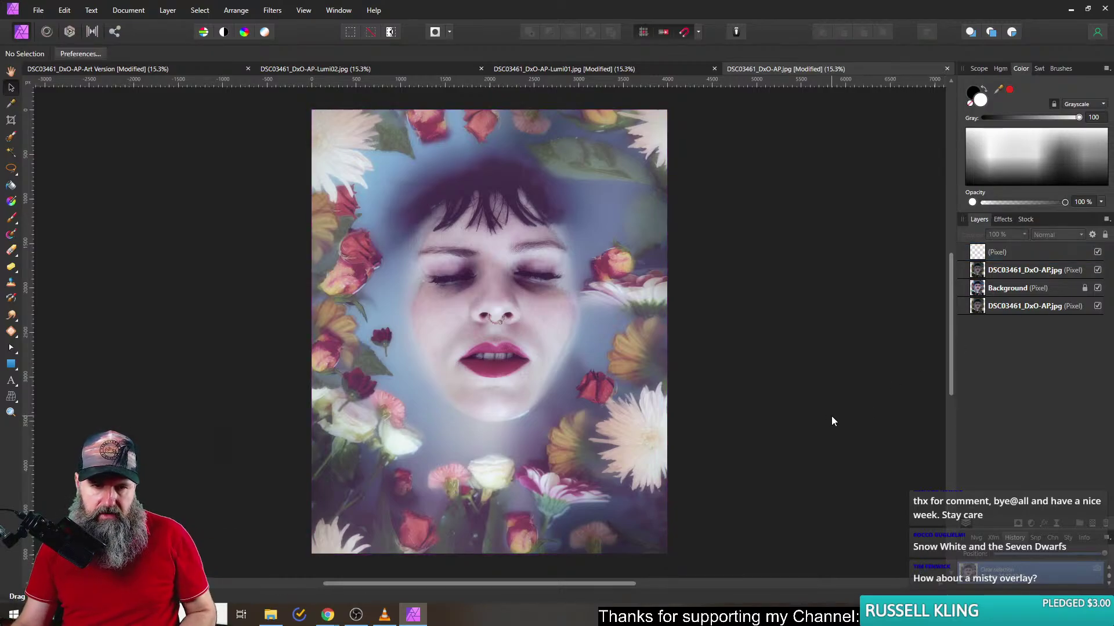
pyautogui.click(1098, 252)
pyautogui.click(1098, 253)
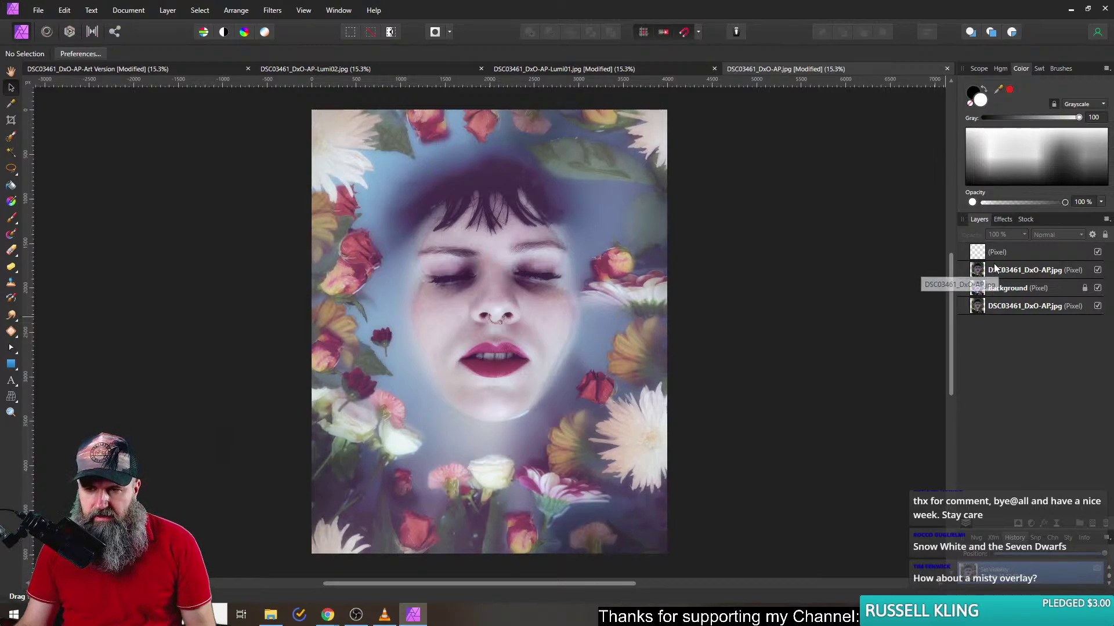
# - Group the painted vignette layer with the filtered photo beneath it and name the group "V 2"
pyautogui.click(1015, 251)
pyautogui.keyDown('shift'); pyautogui.click(1021, 270); pyautogui.keyUp('shift')
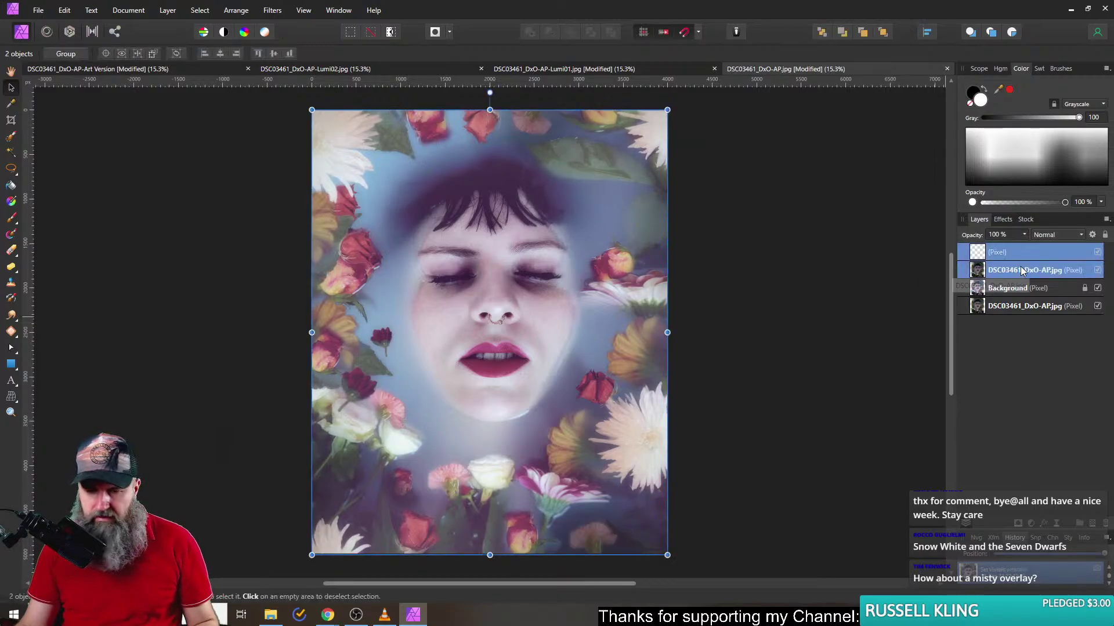
pyautogui.hotkey('ctrl', 'g')
pyautogui.doubleClick(1008, 251)
pyautogui.write('V')
pyautogui.press('Return')
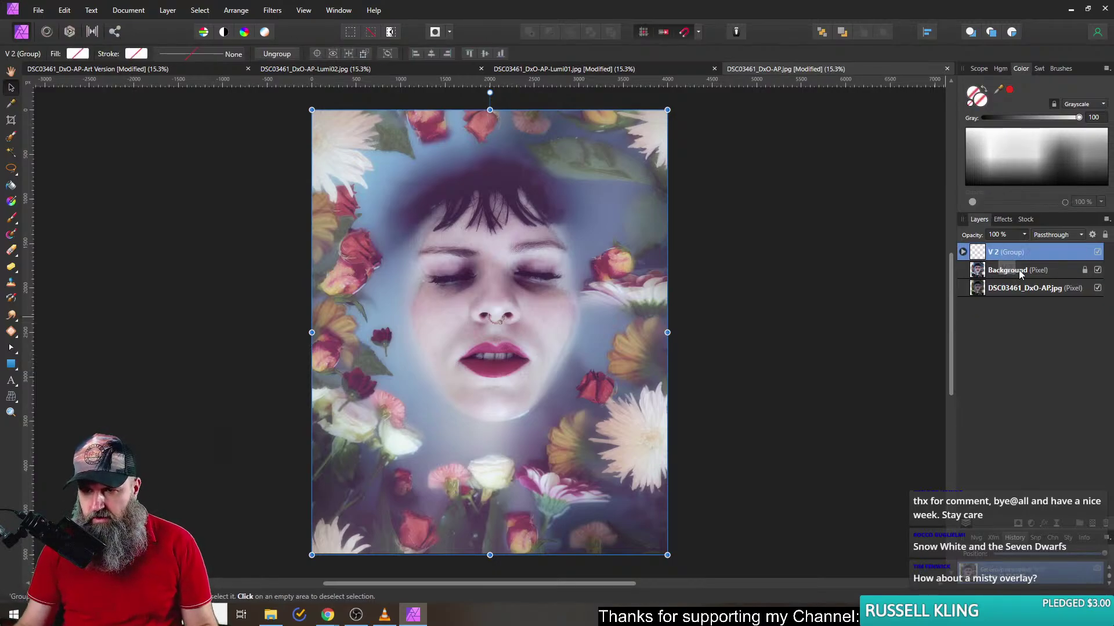
# - Rename the Background layer as "V 1"
pyautogui.click(1020, 272)
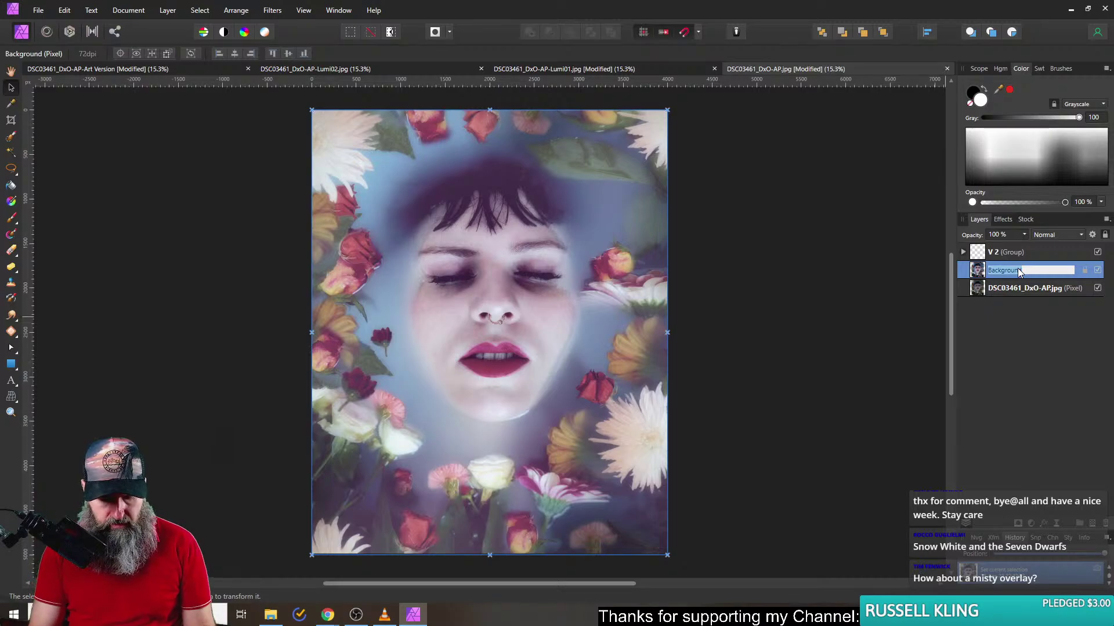
pyautogui.write('V 1')
pyautogui.press('Return')
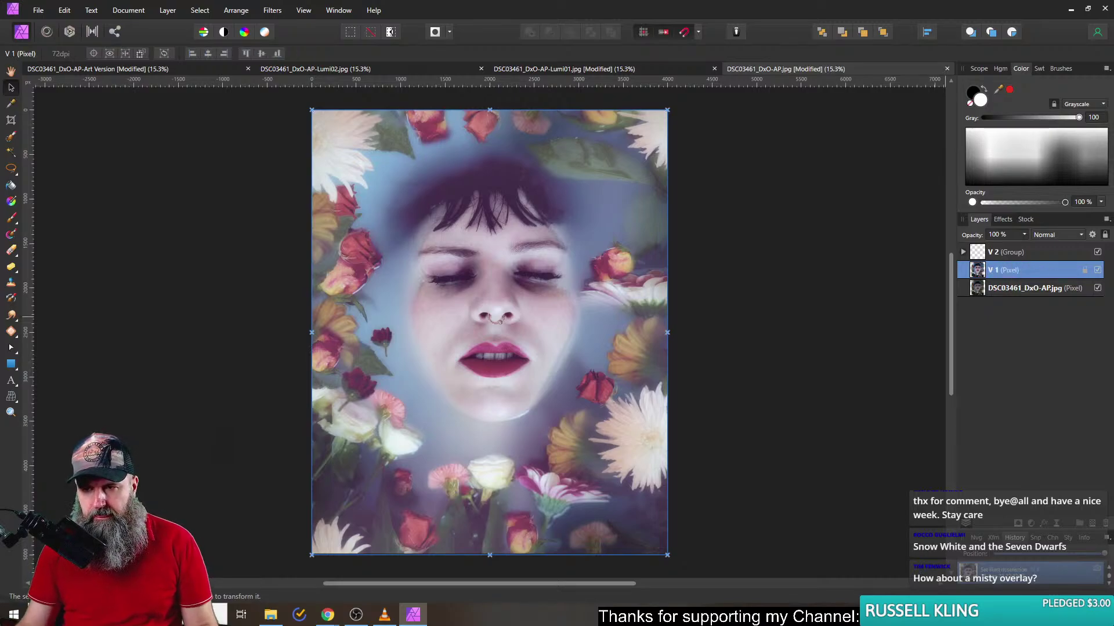
# - Compare the V 2 look with the V 1 look by toggling the V 2 group's visibility
pyautogui.click(1097, 253)
pyautogui.click(1097, 253)
pyautogui.click(1097, 253)
pyautogui.click(1098, 252)
pyautogui.click(1097, 253)
pyautogui.click(1097, 252)
pyautogui.click(1097, 252)
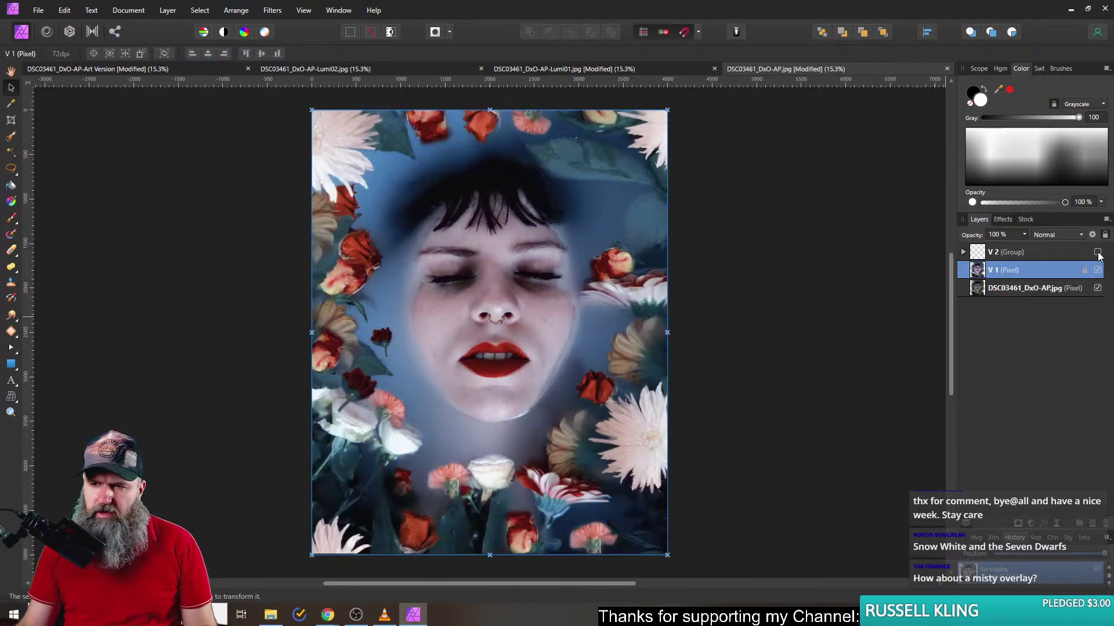
# - Move the DSC03461_DxO-AP.jpg layer to the top of the stack and brighten it with a Brightness/Contrast adjustment at 44% brightness
pyautogui.click(1097, 253)
pyautogui.moveTo(1003, 287); pyautogui.dragTo(1003, 256)
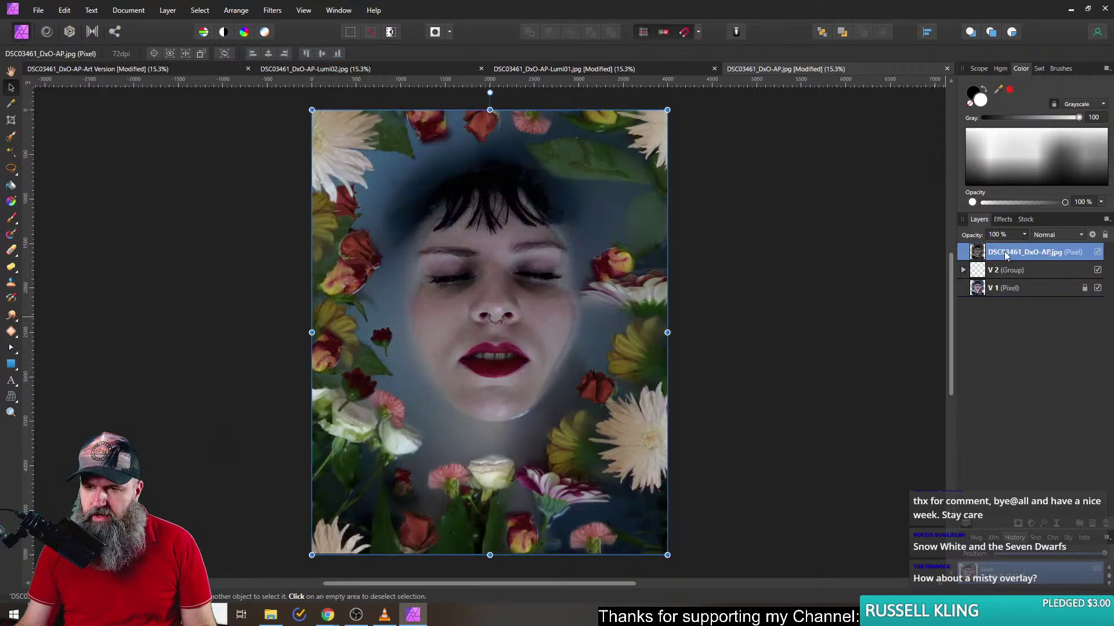
pyautogui.click(1031, 524)
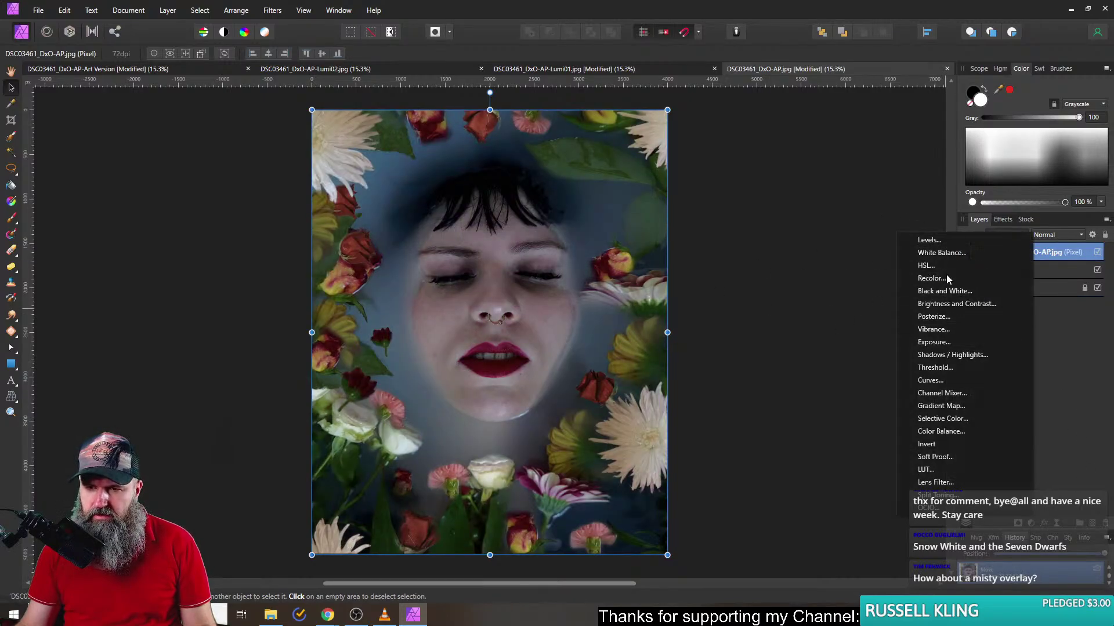
pyautogui.click(952, 304)
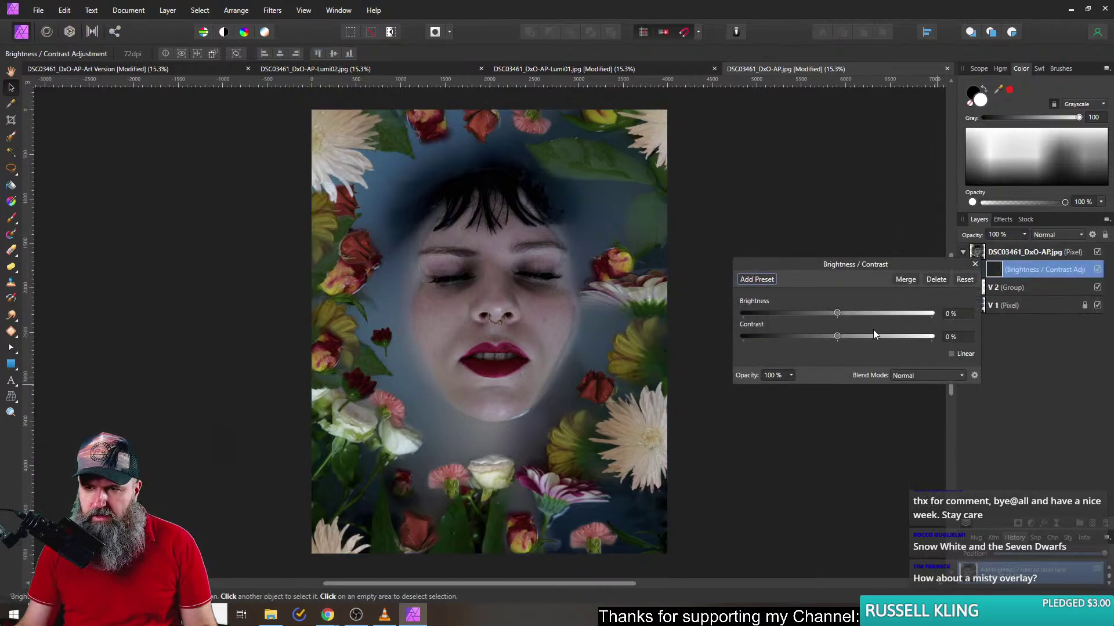
pyautogui.moveTo(839, 314); pyautogui.dragTo(883, 315)
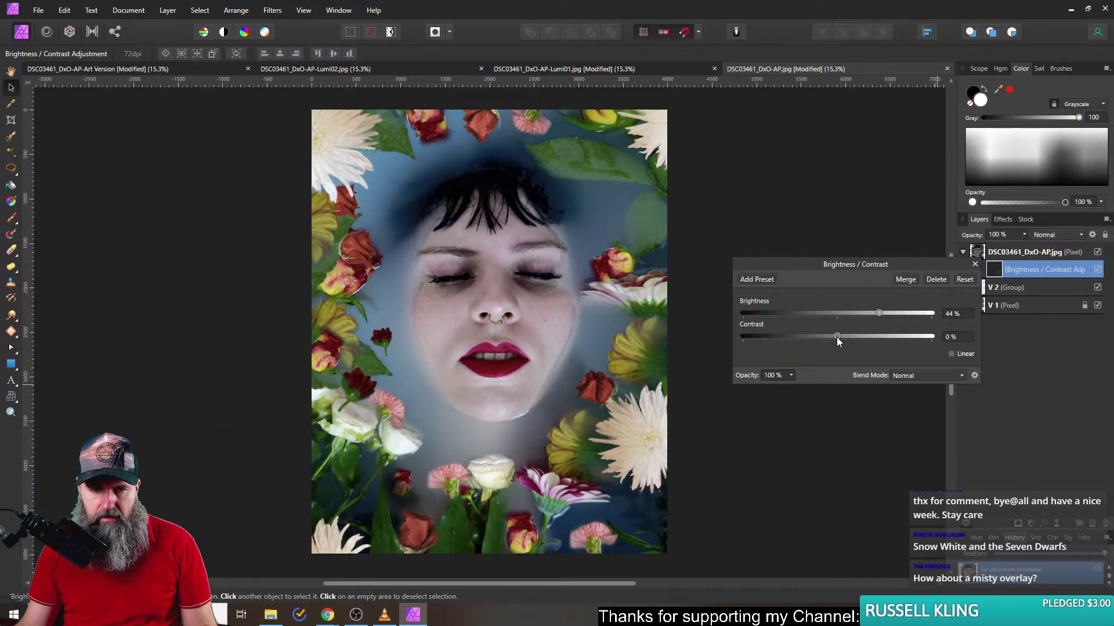
pyautogui.click(975, 264)
# - Start placing an image and browse to the Digital Products folder to look through its overlay packs
pyautogui.click(34, 10)
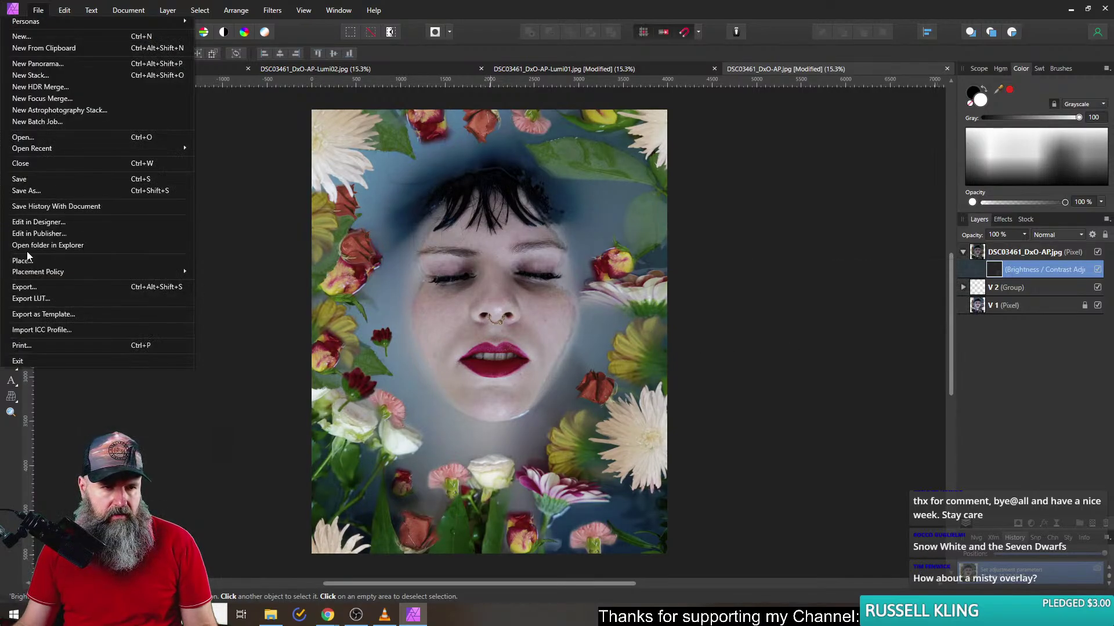
pyautogui.click(35, 262)
pyautogui.scroll(4, 238, 258)
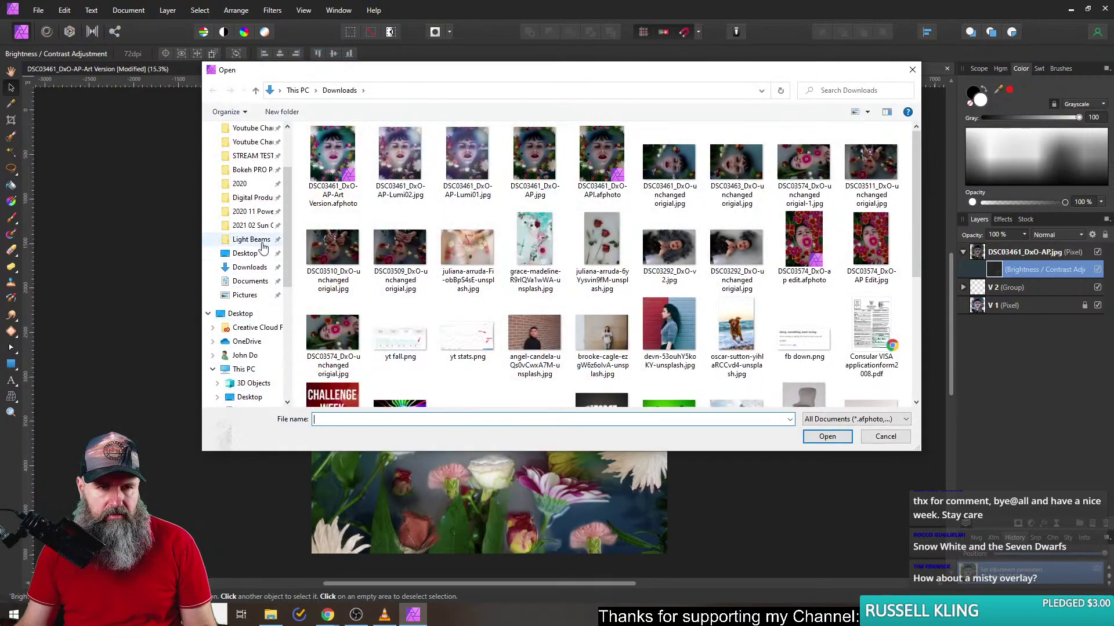
pyautogui.click(257, 282)
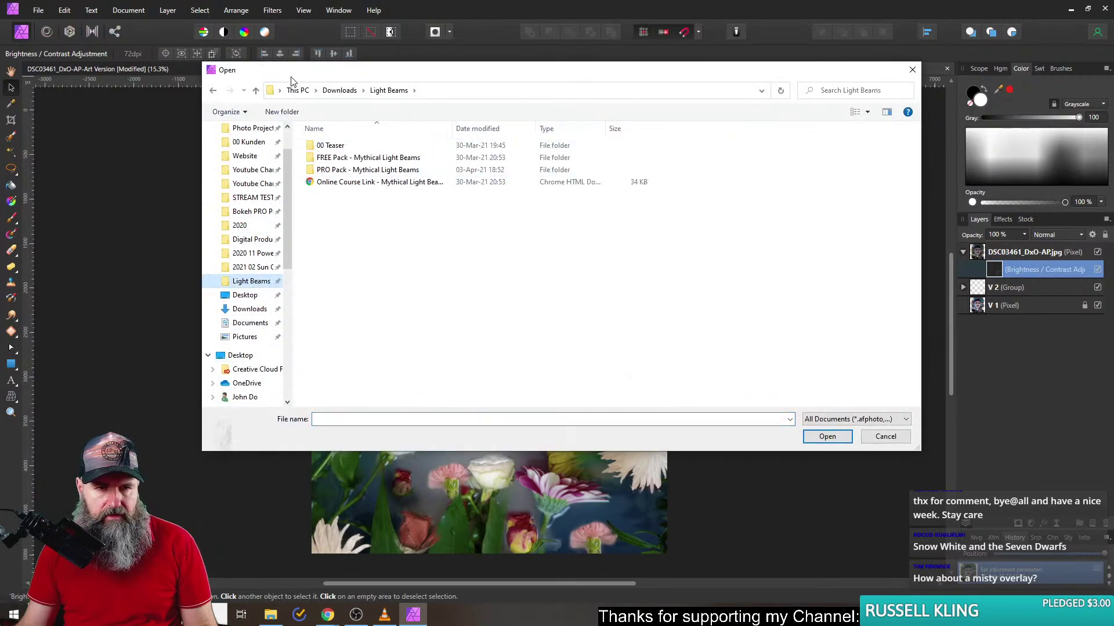
pyautogui.click(340, 91)
pyautogui.scroll(1, 249, 255)
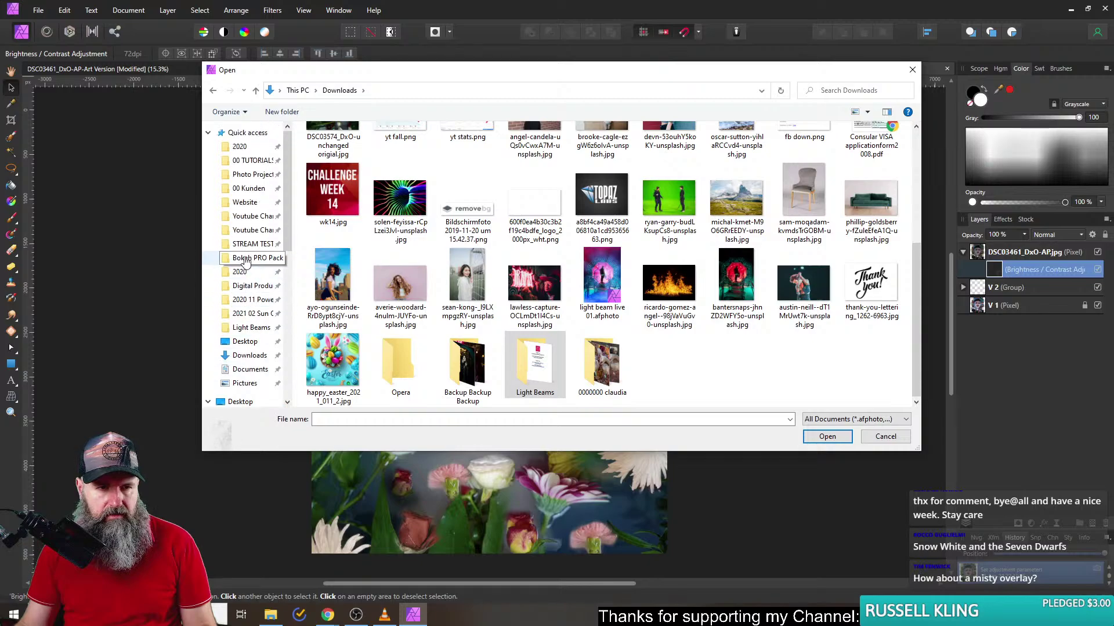
pyautogui.click(263, 286)
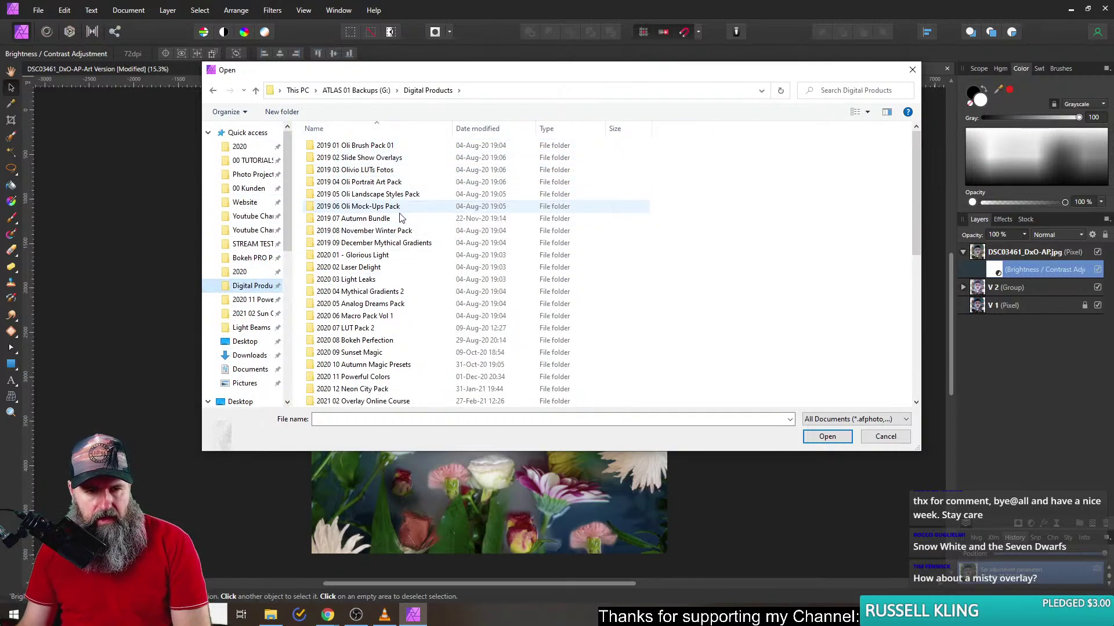
pyautogui.scroll(-2, 421, 383)
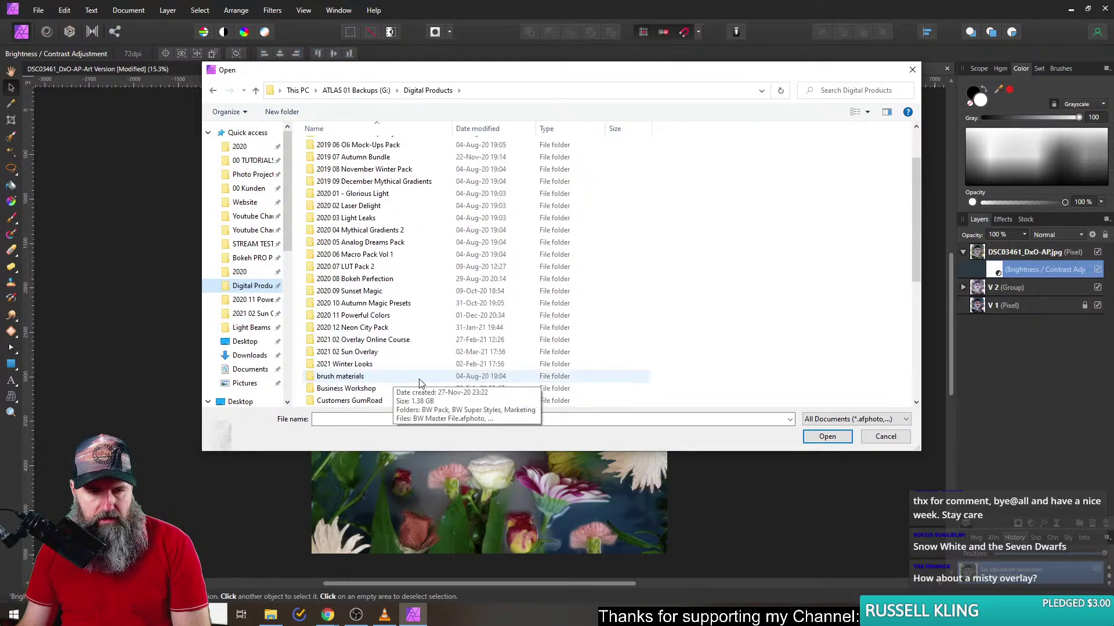
pyautogui.scroll(2, 421, 383)
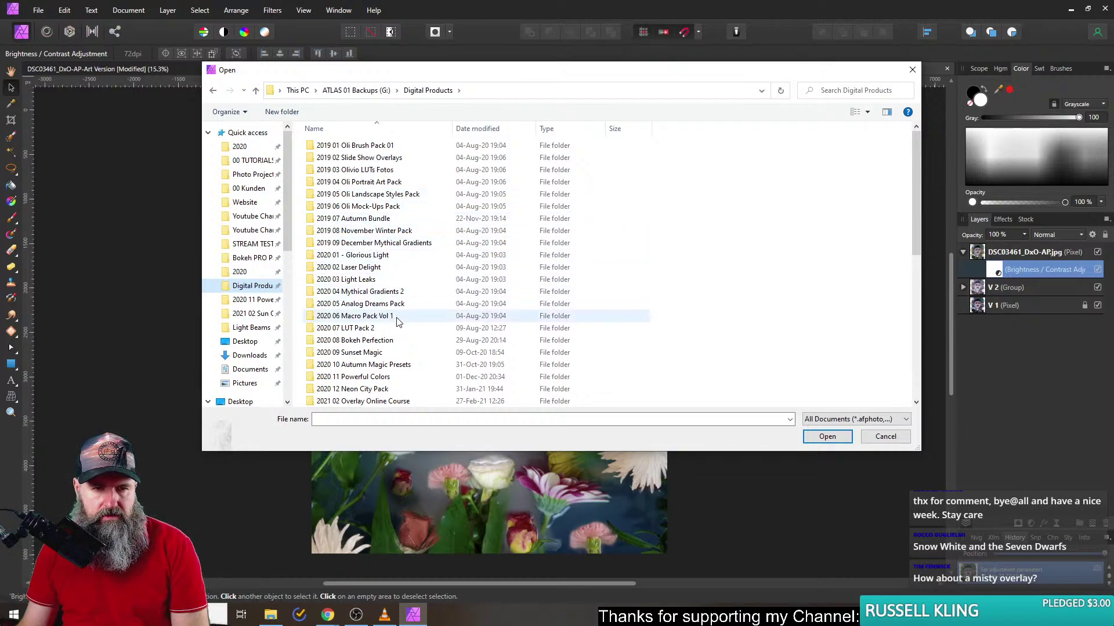
# - Place Analog Discolor 04.jpg from the 2020 05 Analog Dreams Pack's Analog Dreams PRO folder onto the portrait
pyautogui.doubleClick(371, 304)
pyautogui.click(362, 172)
pyautogui.doubleClick(361, 172)
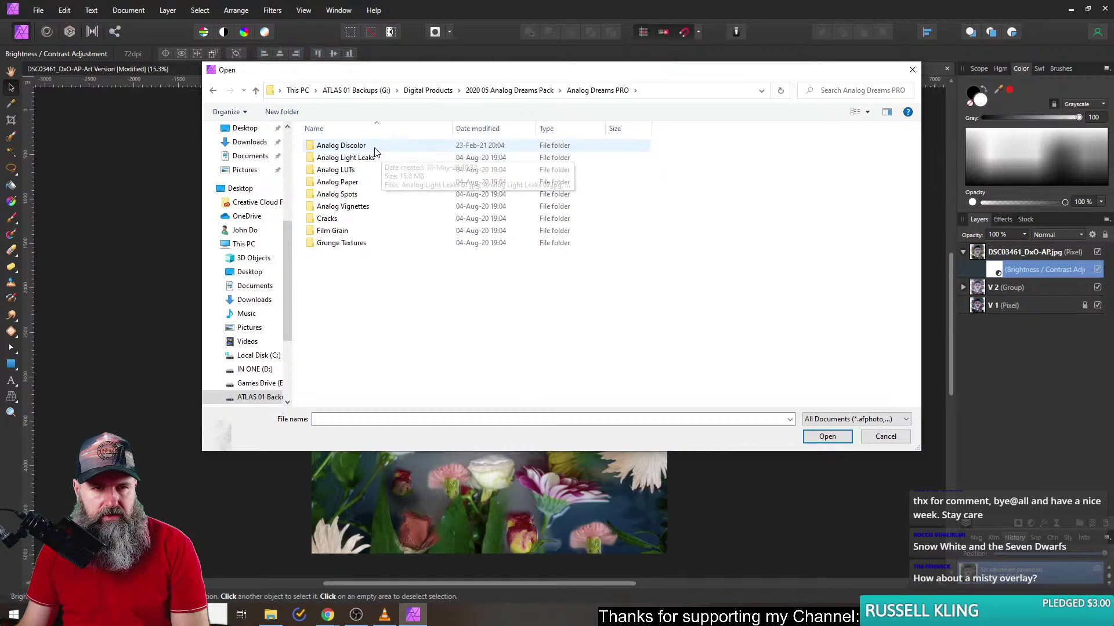
pyautogui.doubleClick(374, 147)
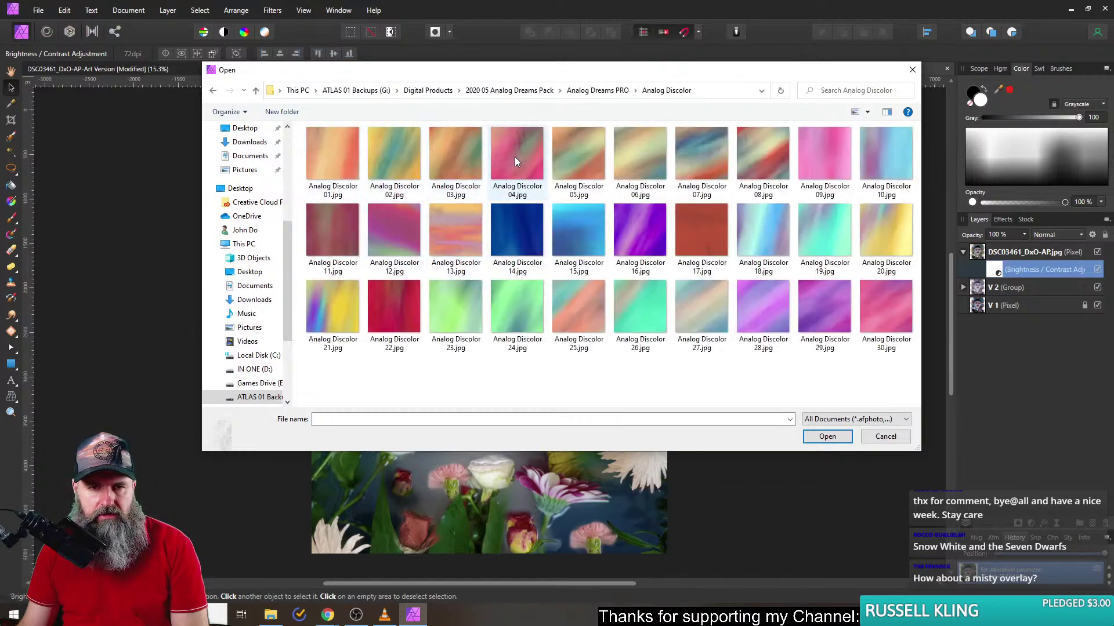
pyautogui.moveTo(392, 71); pyautogui.dragTo(580, 105)
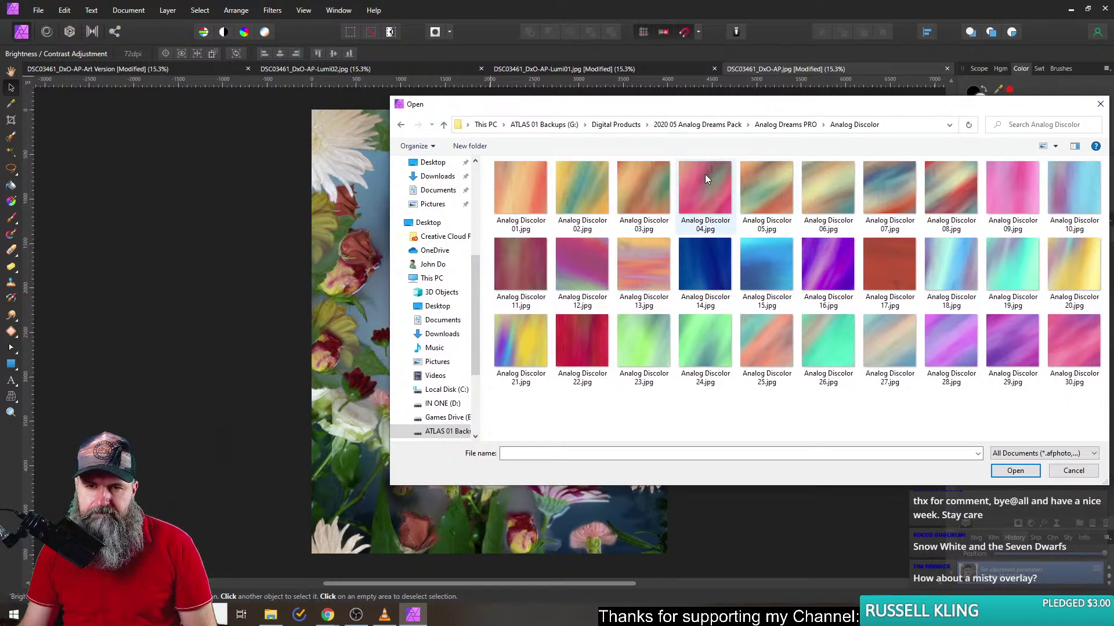
pyautogui.click(705, 175)
pyautogui.click(357, 253)
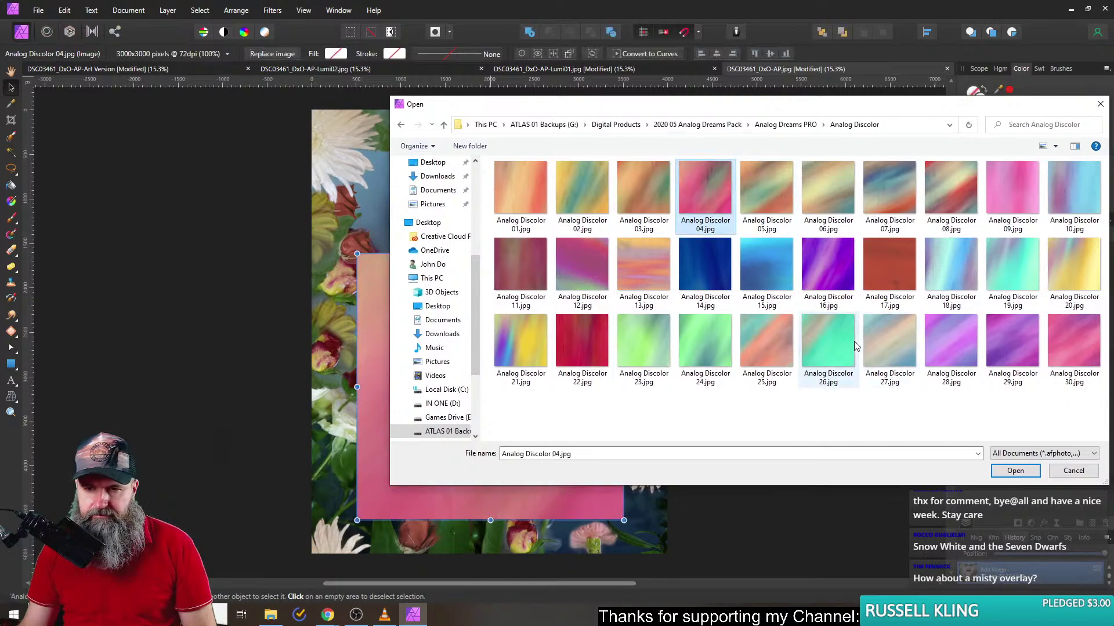
# - Place Analog Light Leaks 11.jpg and Analog Light Leaks 12.jpg from the Analog Light Leaks folder onto the portrait
pyautogui.click(781, 125)
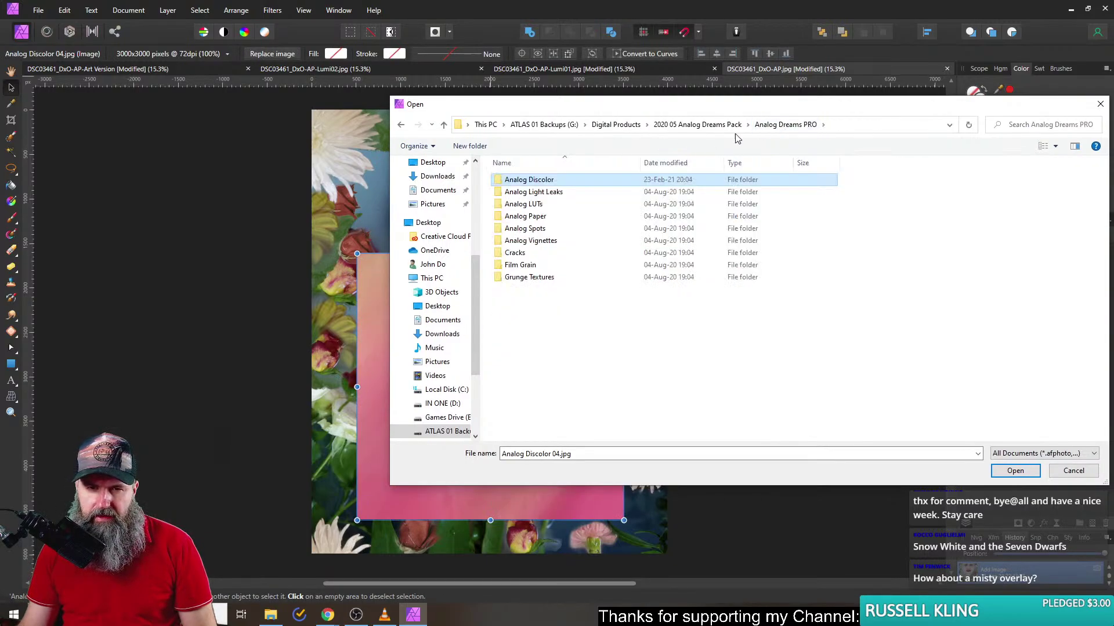
pyautogui.doubleClick(560, 196)
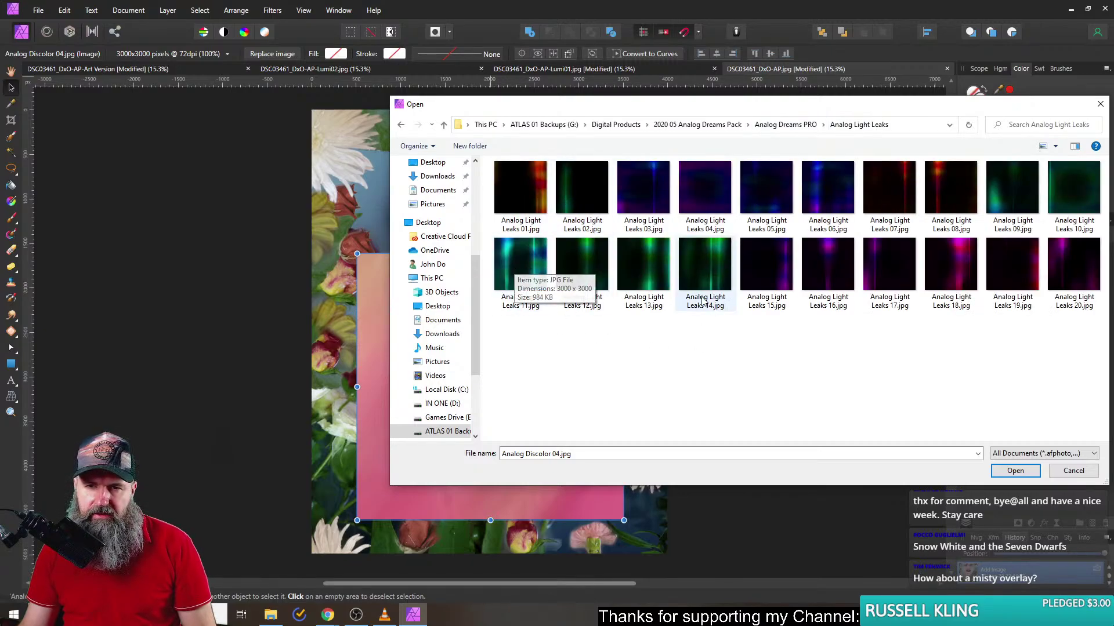
pyautogui.click(538, 269)
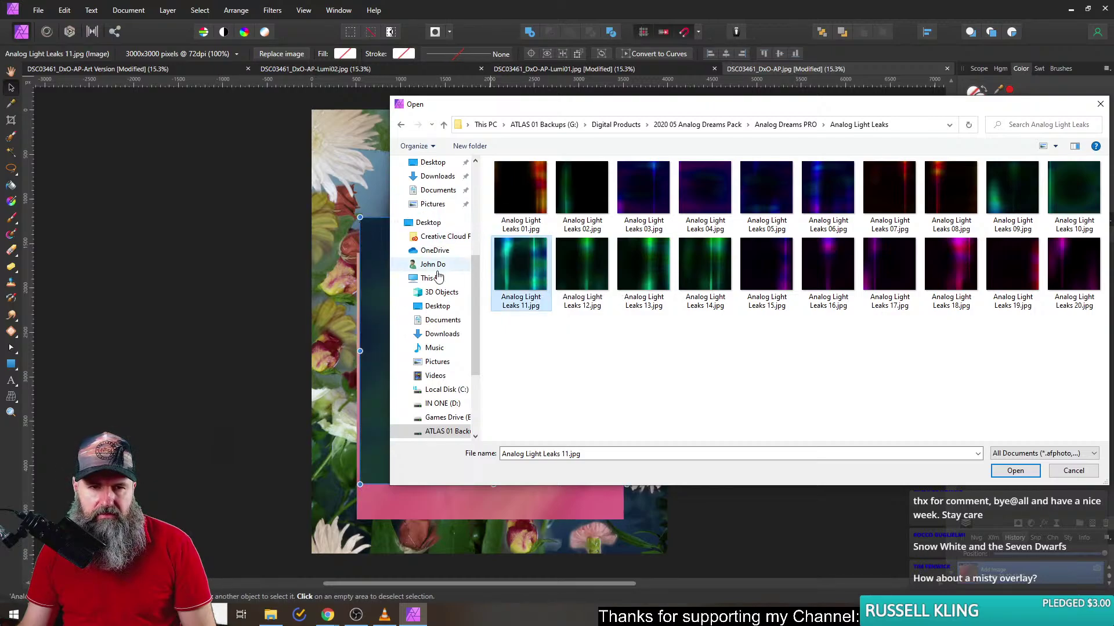
pyautogui.click(586, 265)
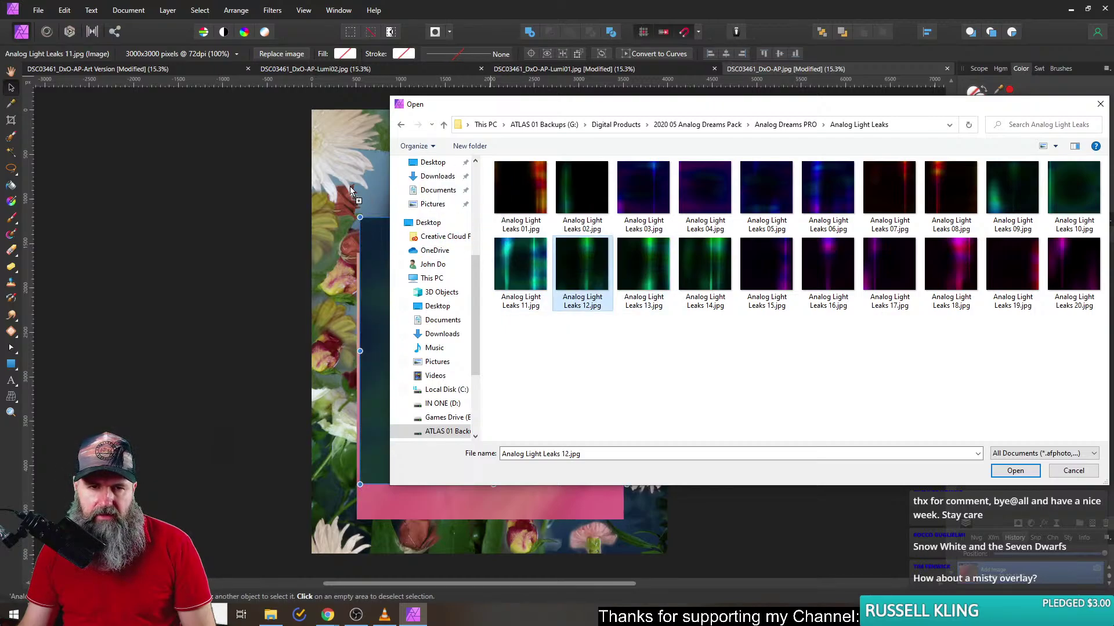
# - Place Analog Vignette 02, 03 and 08 together from the Analog Vignettes folder onto the portrait
pyautogui.click(758, 124)
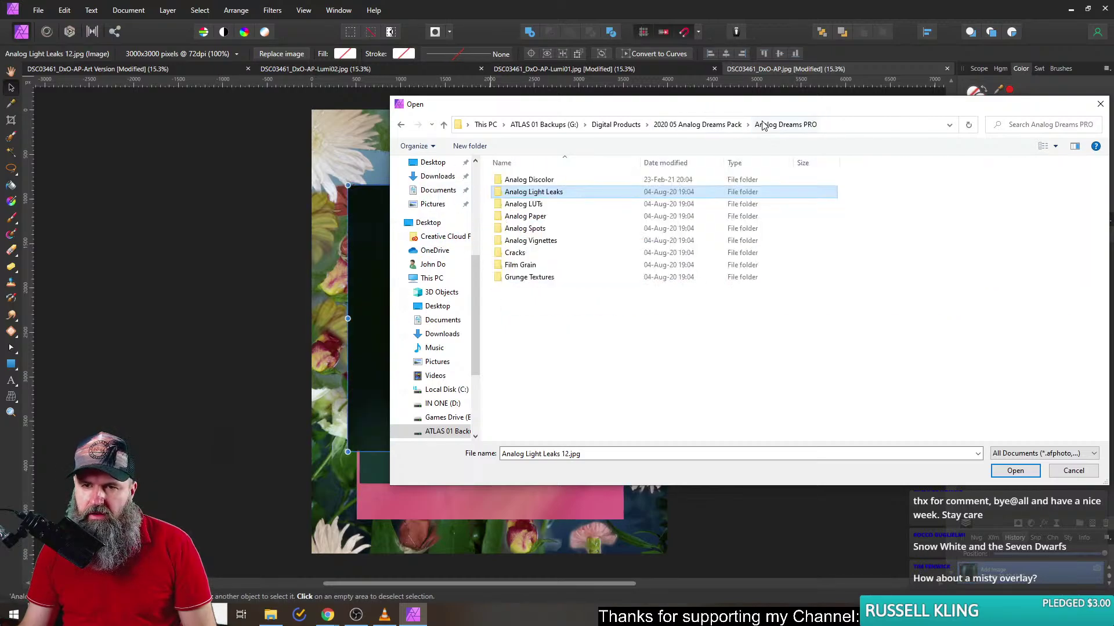
pyautogui.doubleClick(547, 205)
pyautogui.click(786, 128)
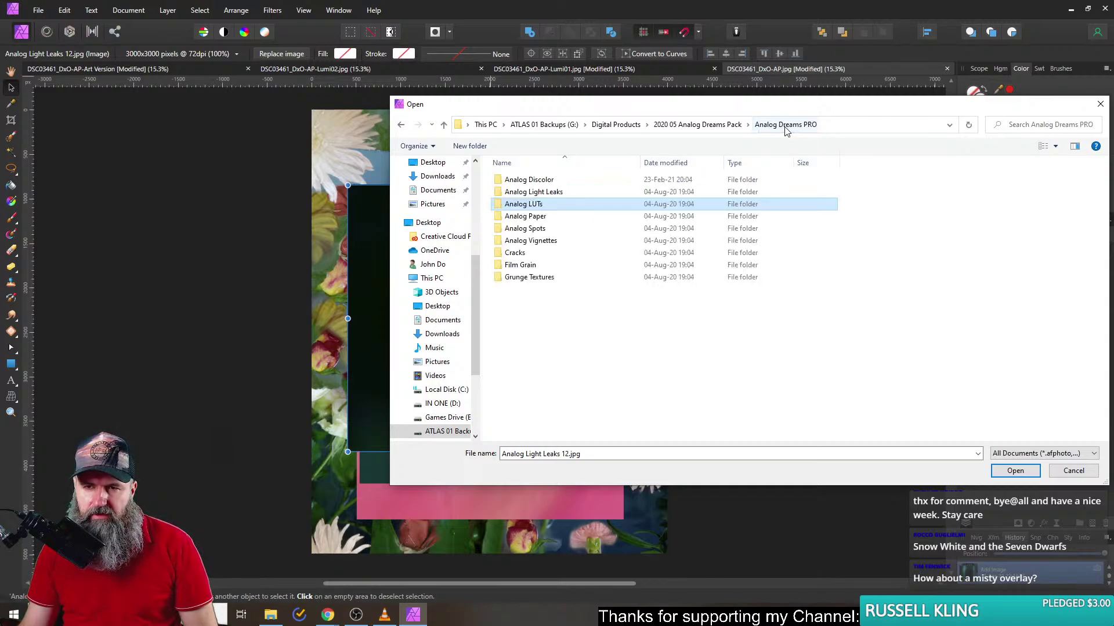
pyautogui.doubleClick(562, 241)
pyautogui.click(583, 191)
pyautogui.keyDown('ctrl'); pyautogui.click(645, 196); pyautogui.keyUp('ctrl')
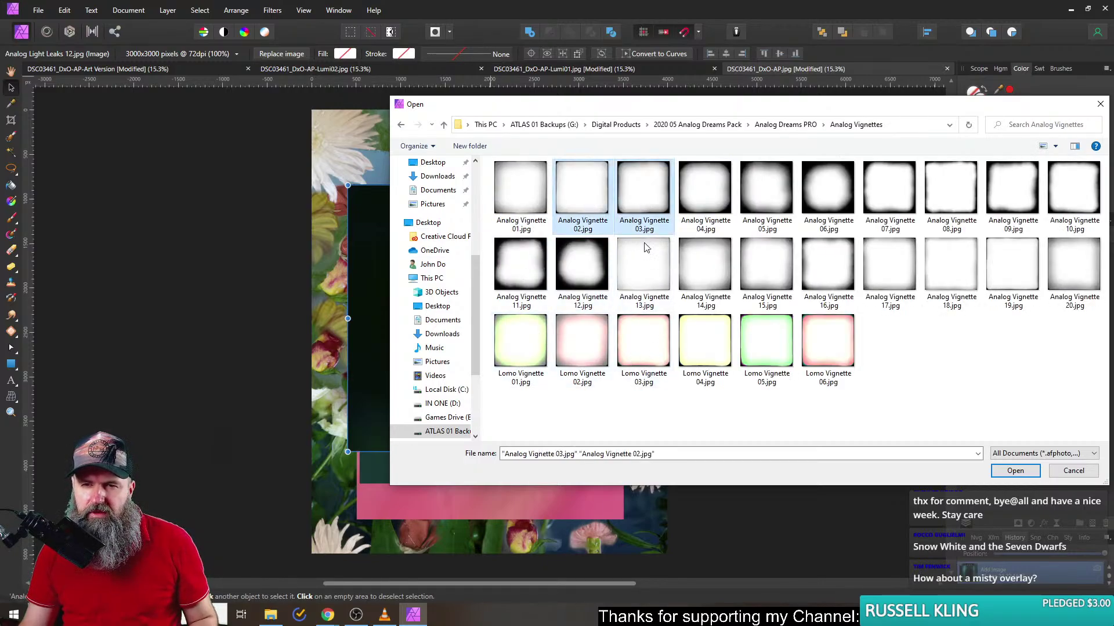
pyautogui.keyDown('ctrl'); pyautogui.click(952, 192); pyautogui.keyUp('ctrl')
pyautogui.moveTo(566, 202); pyautogui.dragTo(357, 163)
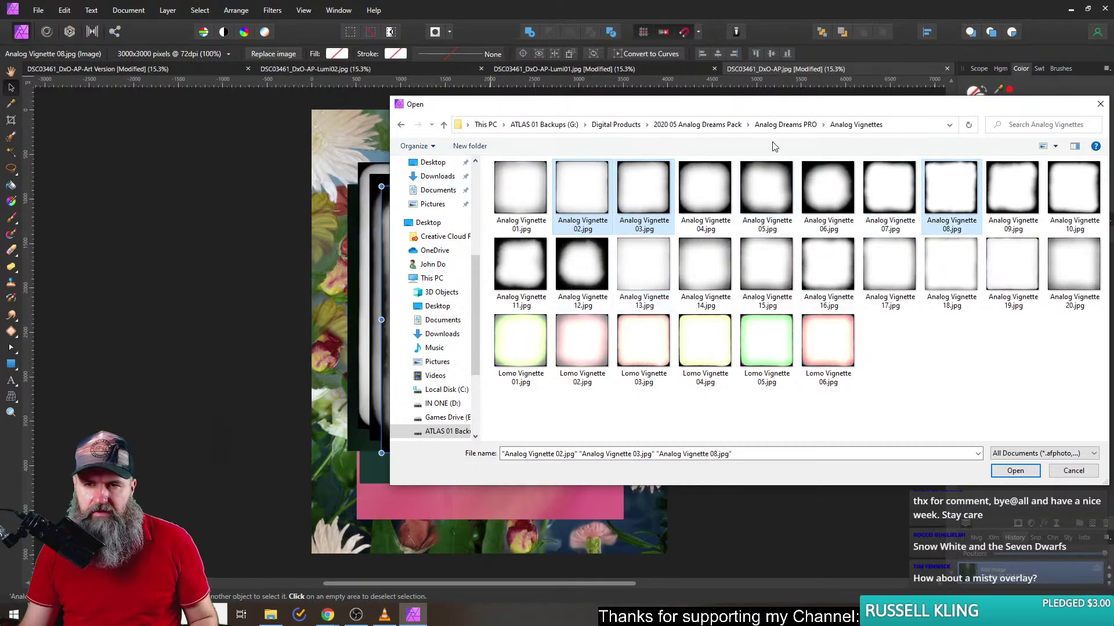
# - Place Grunge 02.jpg from the Grunge Textures folder onto the portrait and finish placing images
pyautogui.click(786, 125)
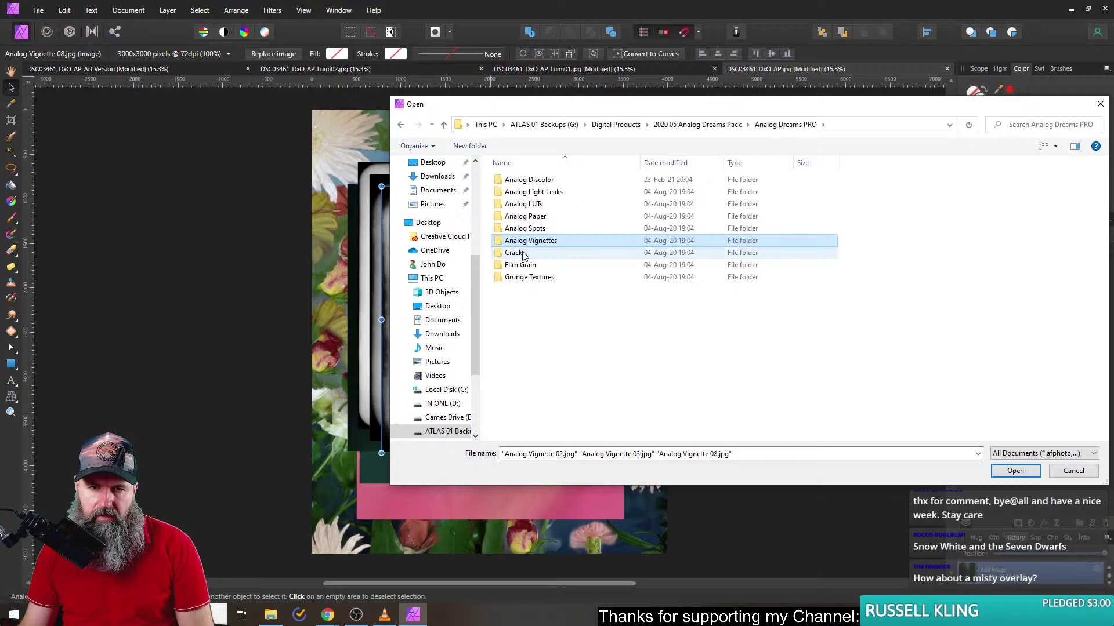
pyautogui.doubleClick(534, 268)
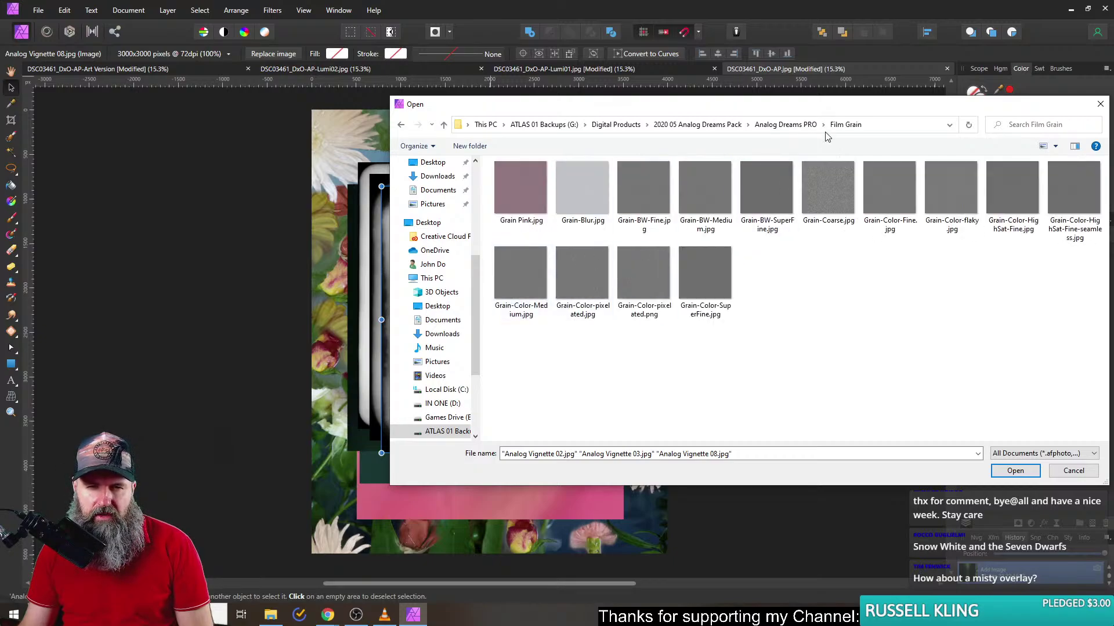
pyautogui.click(783, 126)
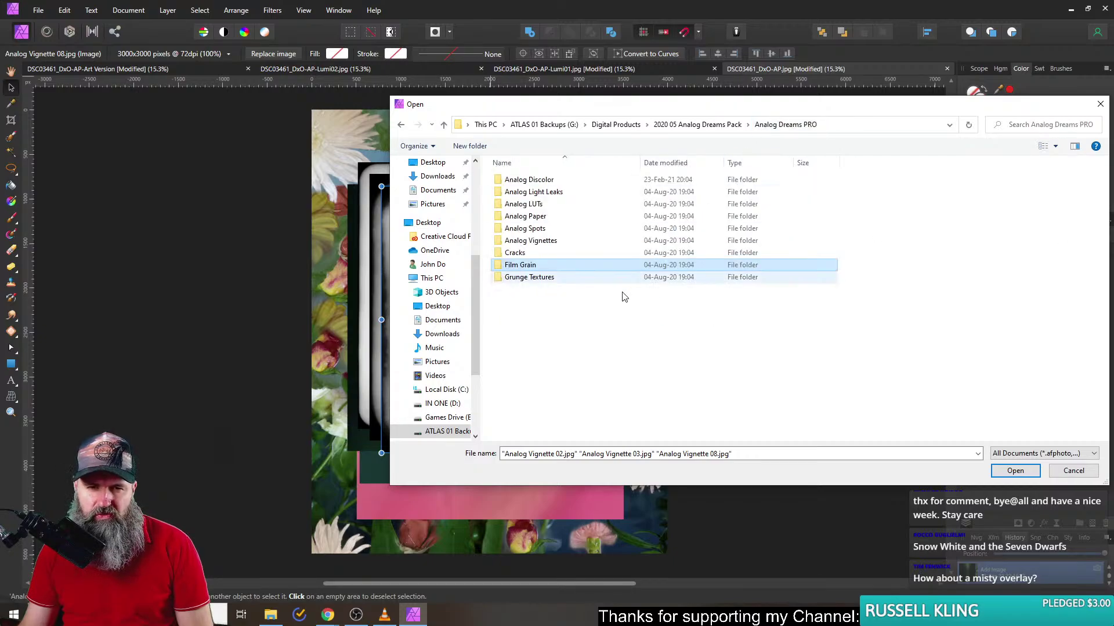
pyautogui.doubleClick(539, 281)
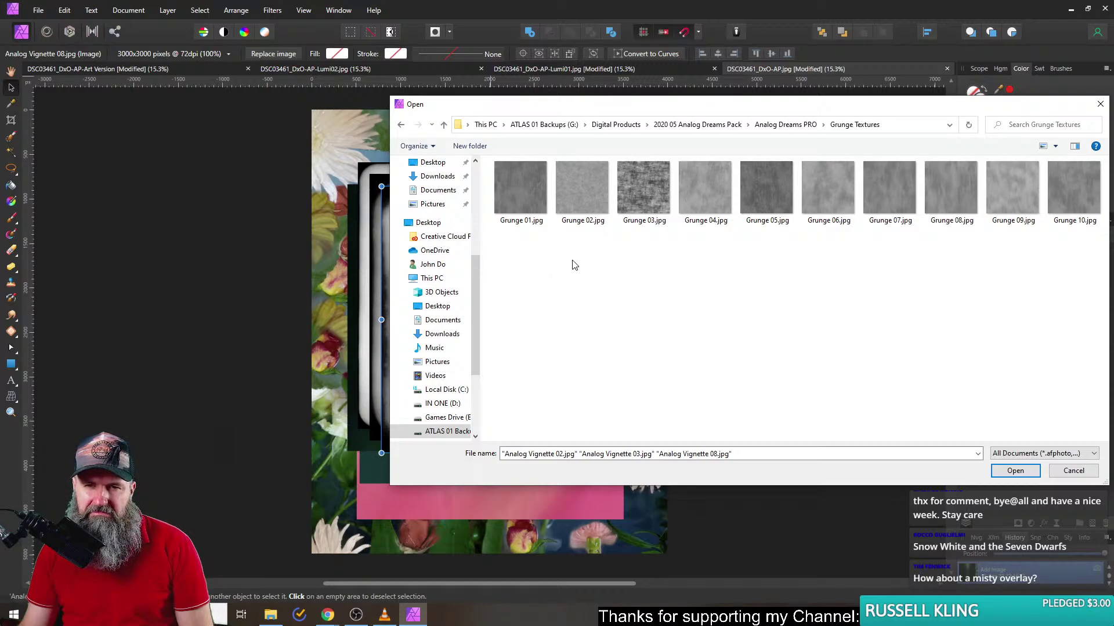
pyautogui.moveTo(577, 183); pyautogui.dragTo(323, 177)
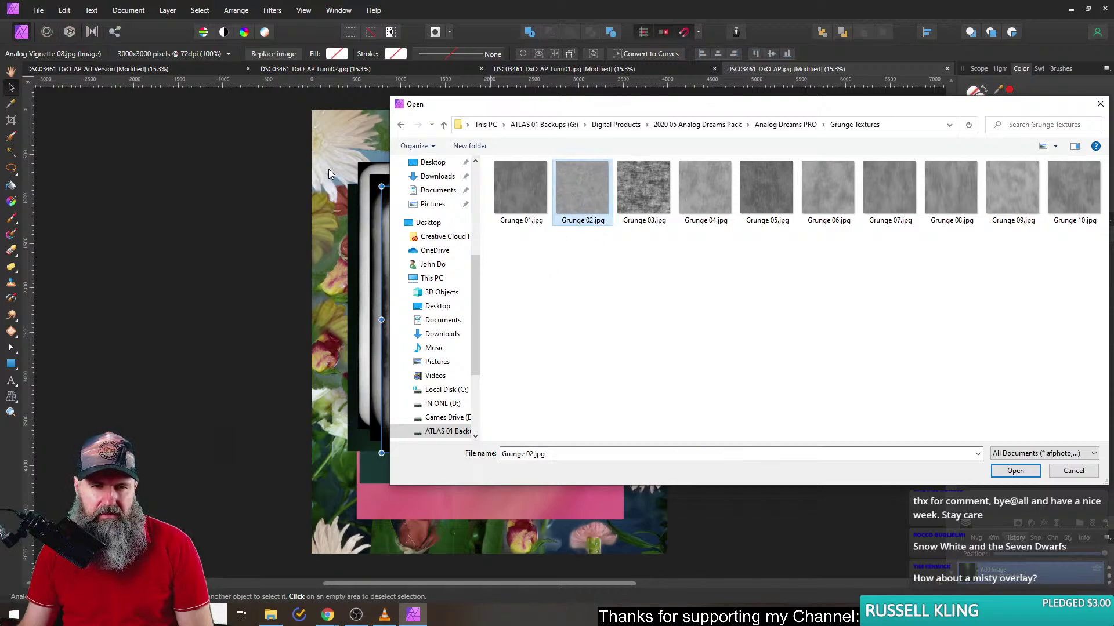
pyautogui.click(1015, 471)
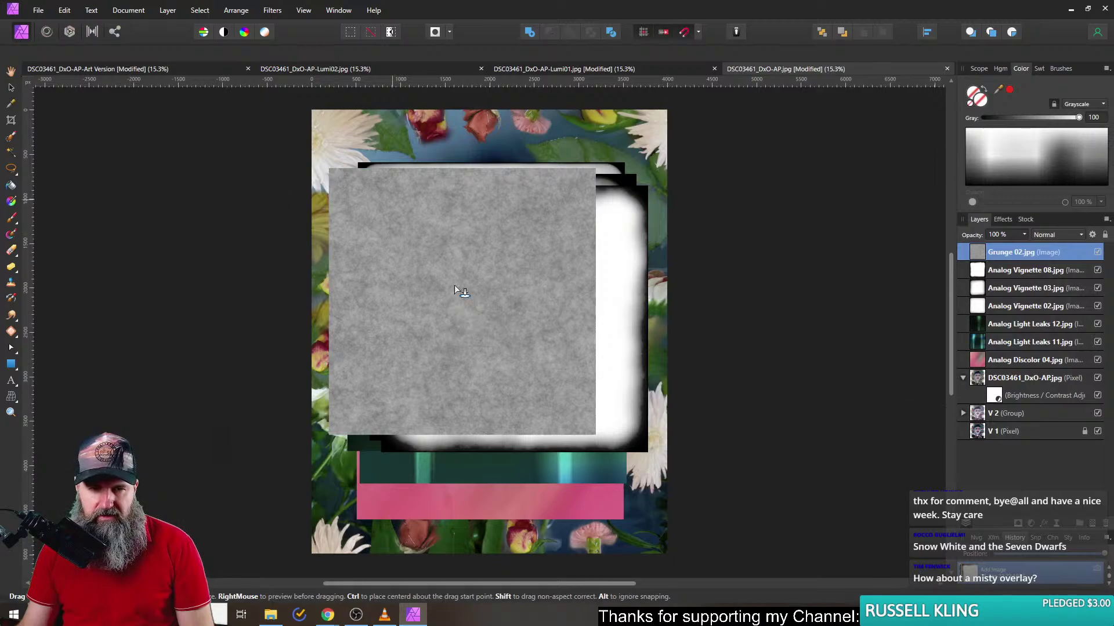
# - Select all seven overlay images, from Grunge 02 down to Analog Discolor 04, and align their centres horizontally and vertically
pyautogui.keyDown('shift'); pyautogui.click(1009, 359); pyautogui.keyUp('shift')
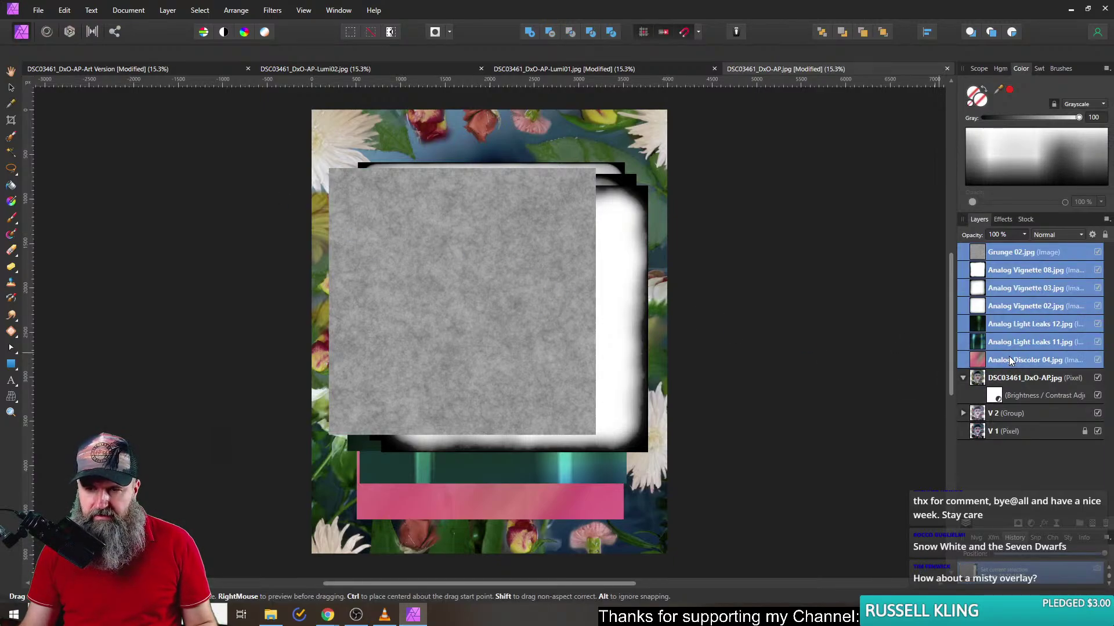
pyautogui.click(926, 32)
pyautogui.click(950, 70)
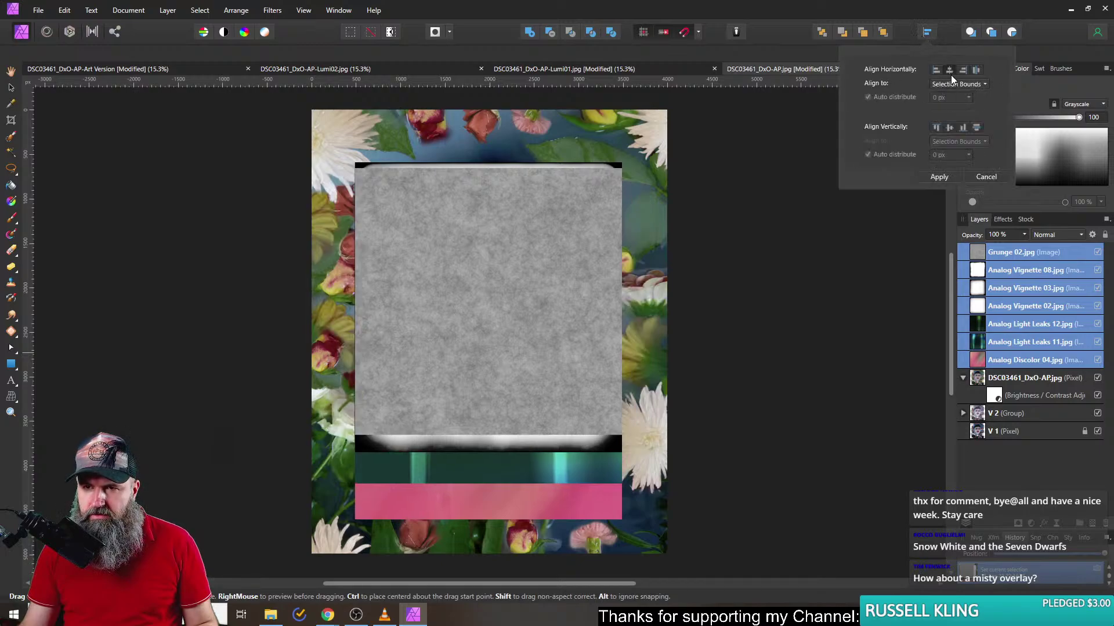
pyautogui.click(950, 127)
pyautogui.click(939, 177)
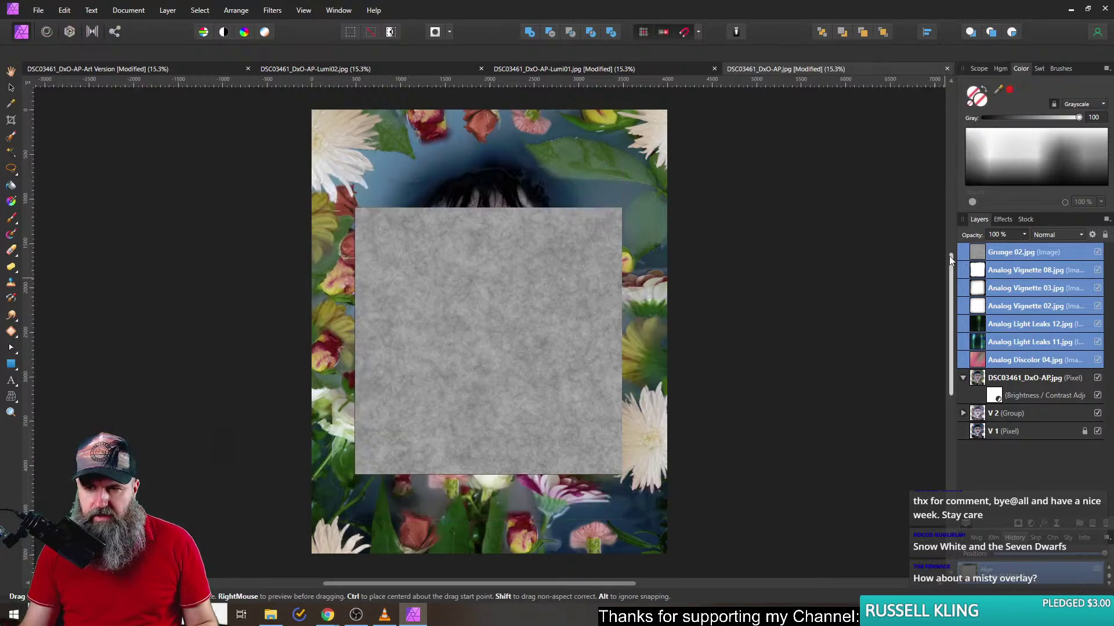
# - Enlarge the seven overlays together to about 7289 px square and centre them so they cover the whole portrait
pyautogui.click(11, 87)
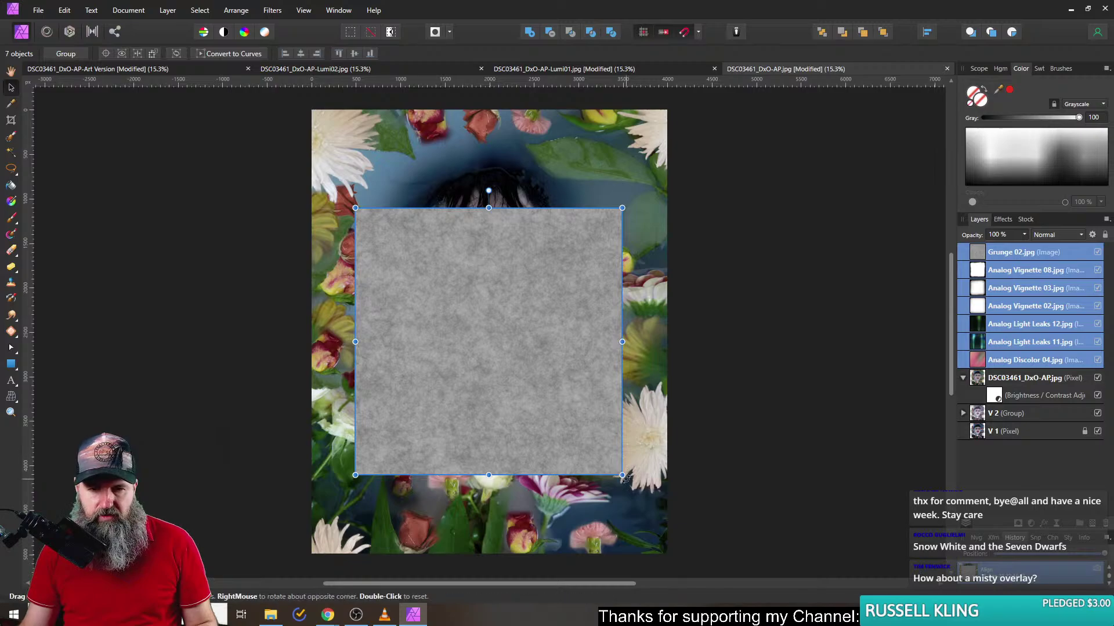
pyautogui.scroll(-4, 588, 462)
pyautogui.moveTo(603, 470); pyautogui.dragTo(696, 564)
pyautogui.moveTo(494, 362); pyautogui.dragTo(430, 298)
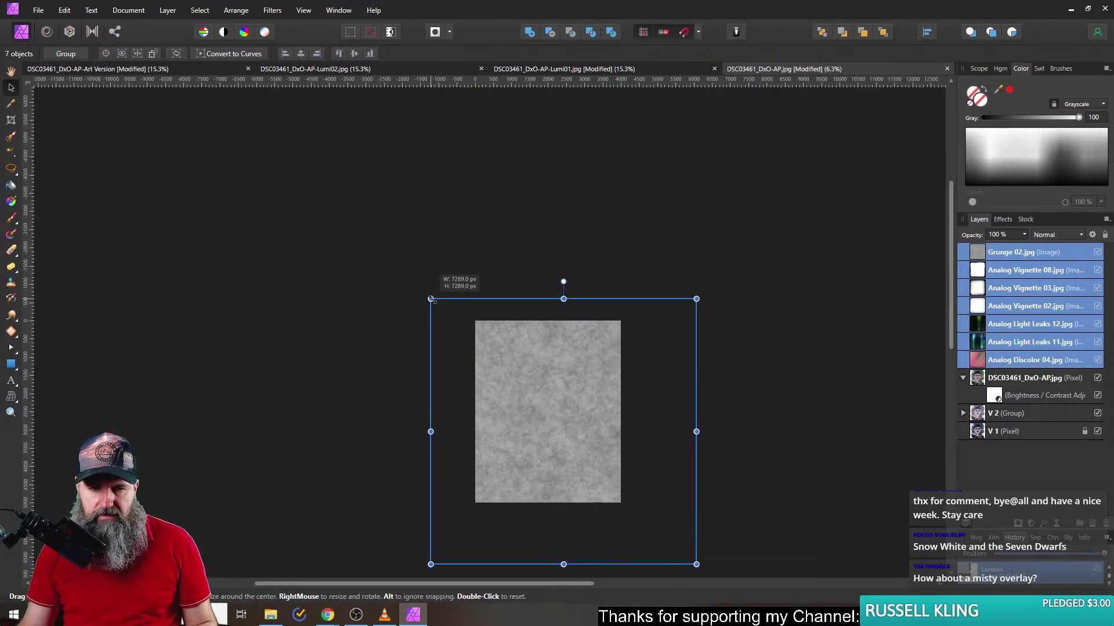
pyautogui.moveTo(577, 411); pyautogui.dragTo(548, 382)
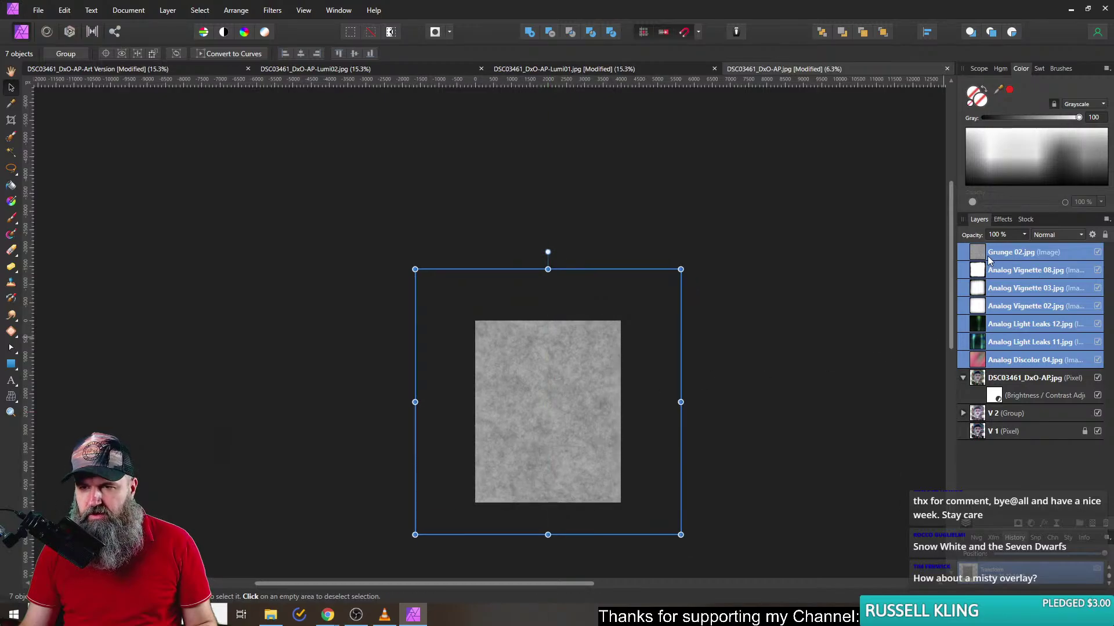
# - Hide all seven overlays, then show and select only Analog Vignette 08, 03 and 02
pyautogui.click(1097, 253)
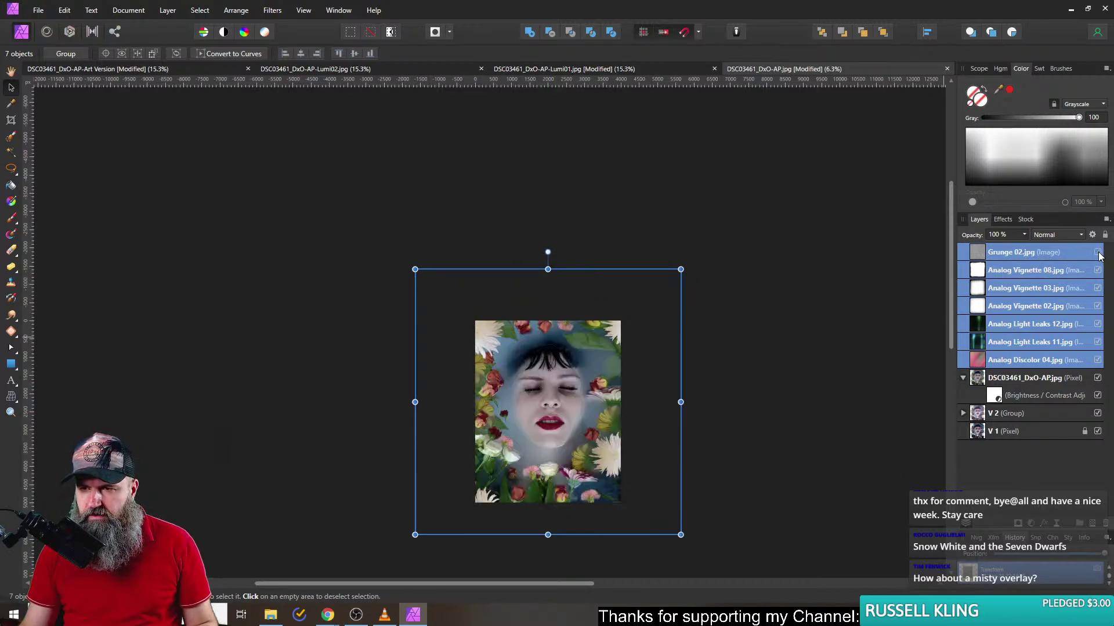
pyautogui.click(1013, 272)
pyautogui.click(1098, 271)
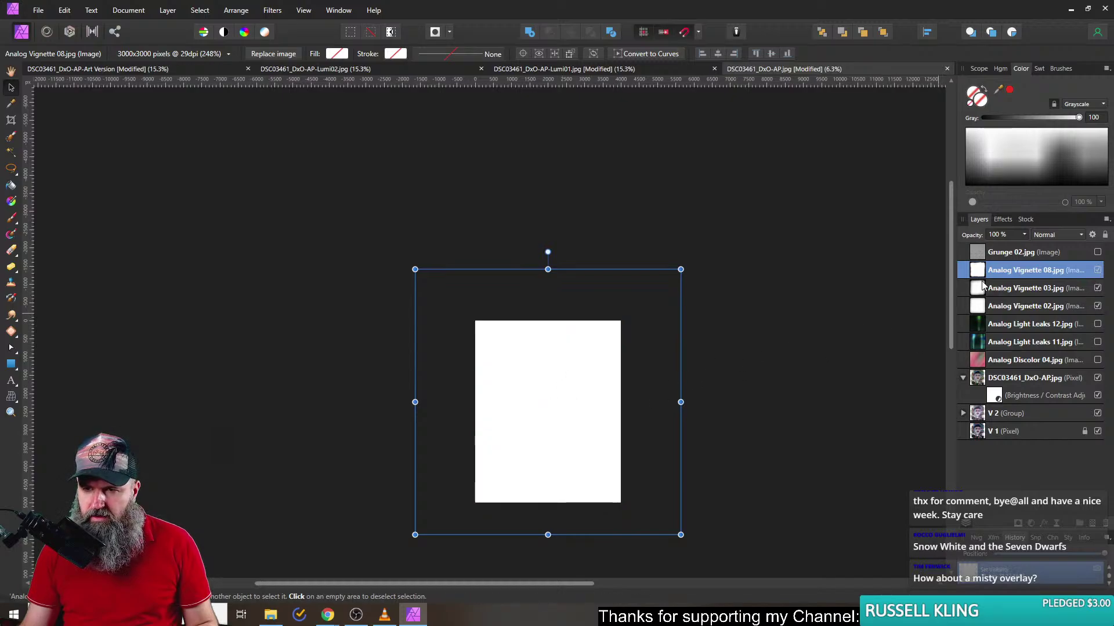
pyautogui.keyDown('shift'); pyautogui.click(1005, 307); pyautogui.keyUp('shift')
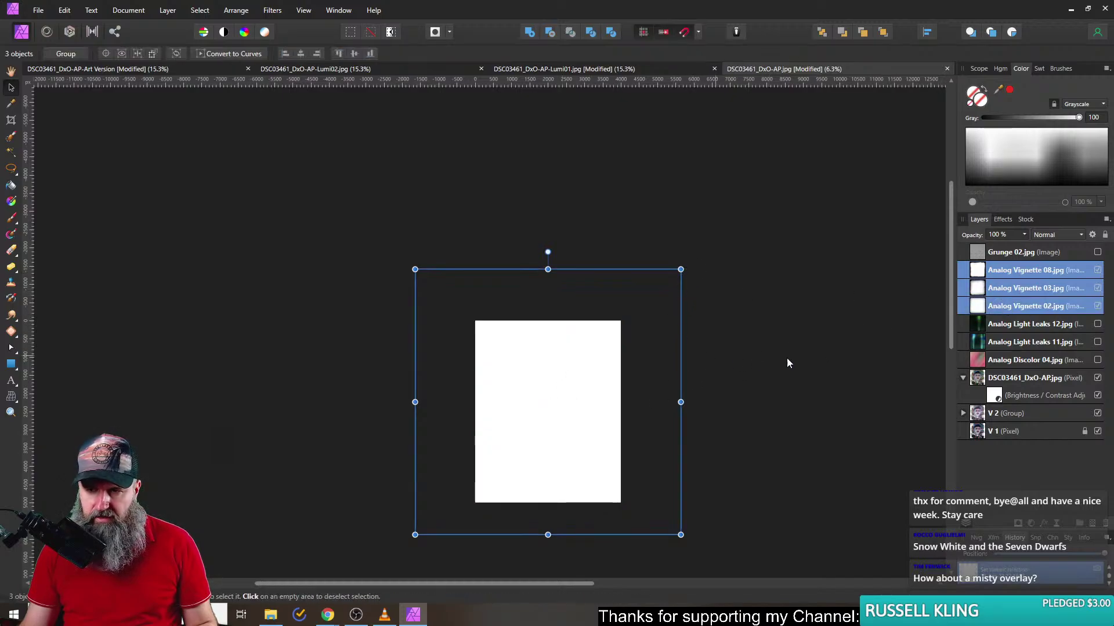
# - Resize the three vignettes together to match the portrait's canvas edges and set their blend mode to Multiply
pyautogui.scroll(3, 708, 268)
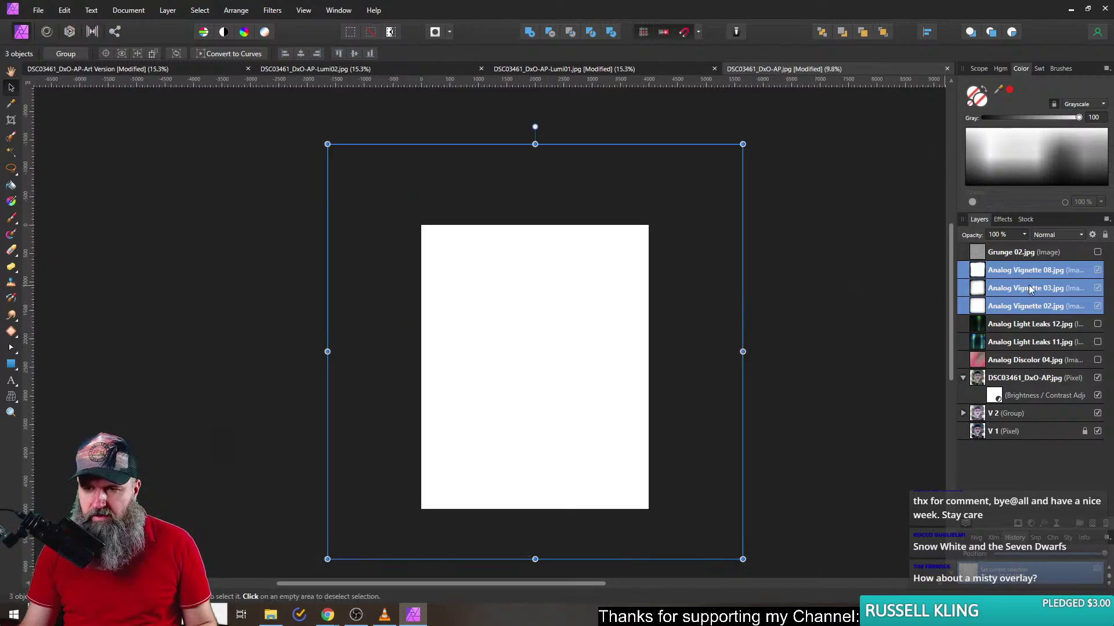
pyautogui.moveTo(742, 144); pyautogui.dragTo(649, 225)
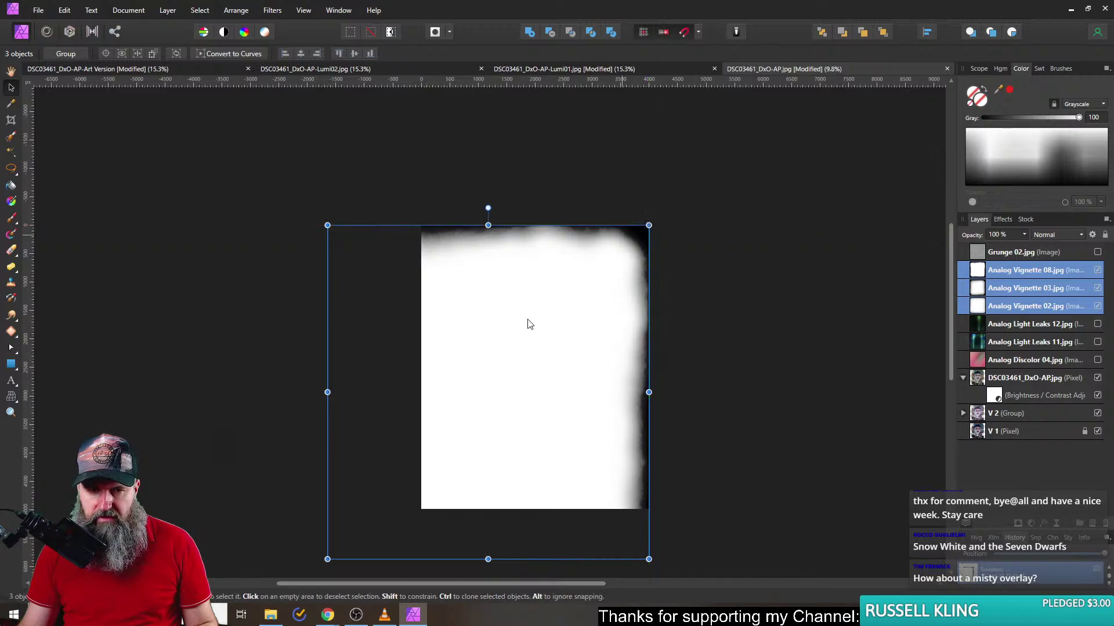
pyautogui.moveTo(328, 559); pyautogui.dragTo(422, 509)
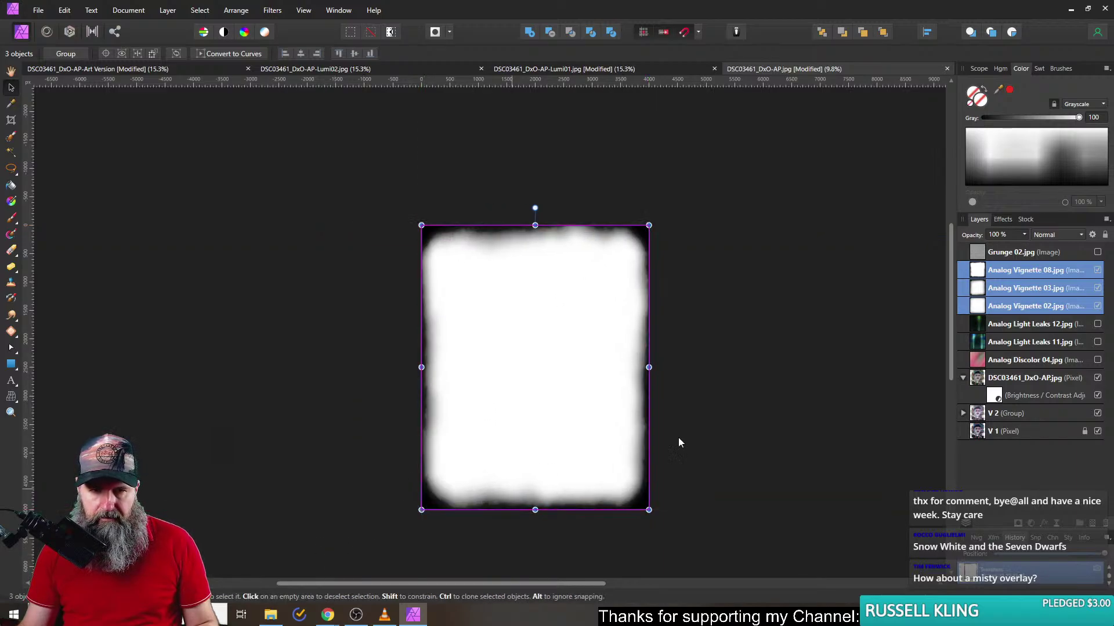
pyautogui.click(1041, 237)
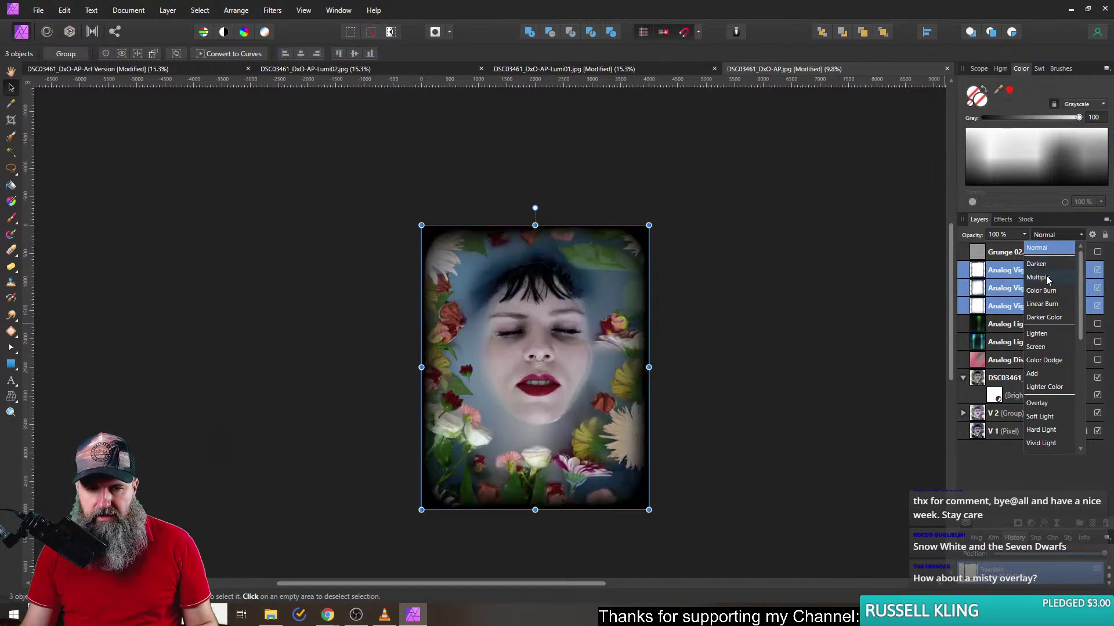
pyautogui.click(1046, 279)
pyautogui.scroll(2, 548, 357)
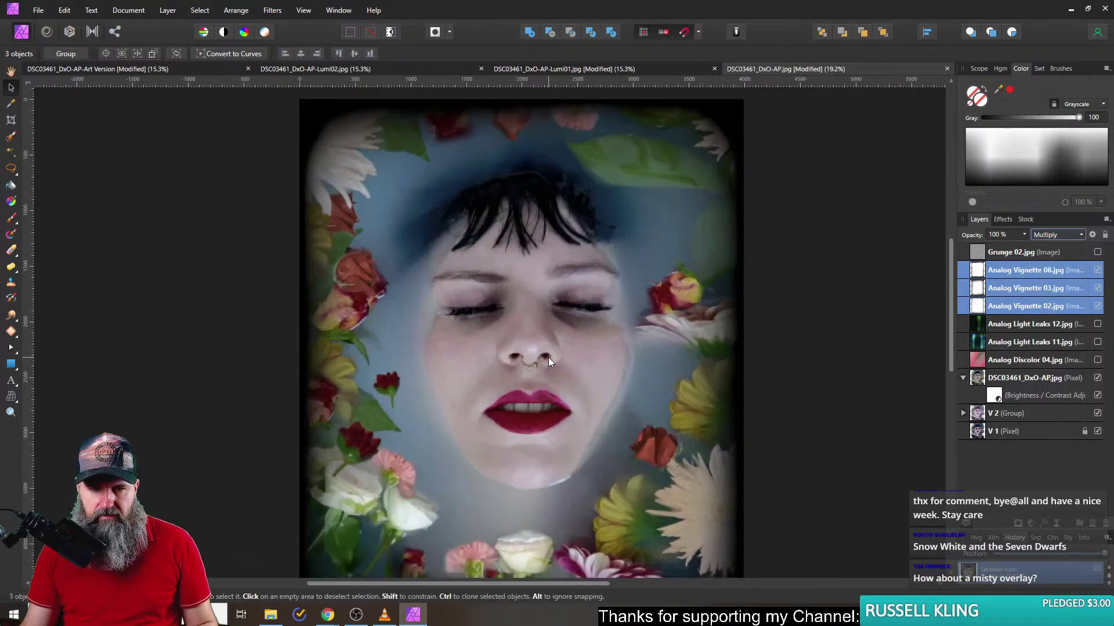
# - Hide the three vignettes and show only Analog Vignette 08 over the whole portrait
pyautogui.click(1097, 306)
pyautogui.click(1098, 304)
pyautogui.click(1098, 305)
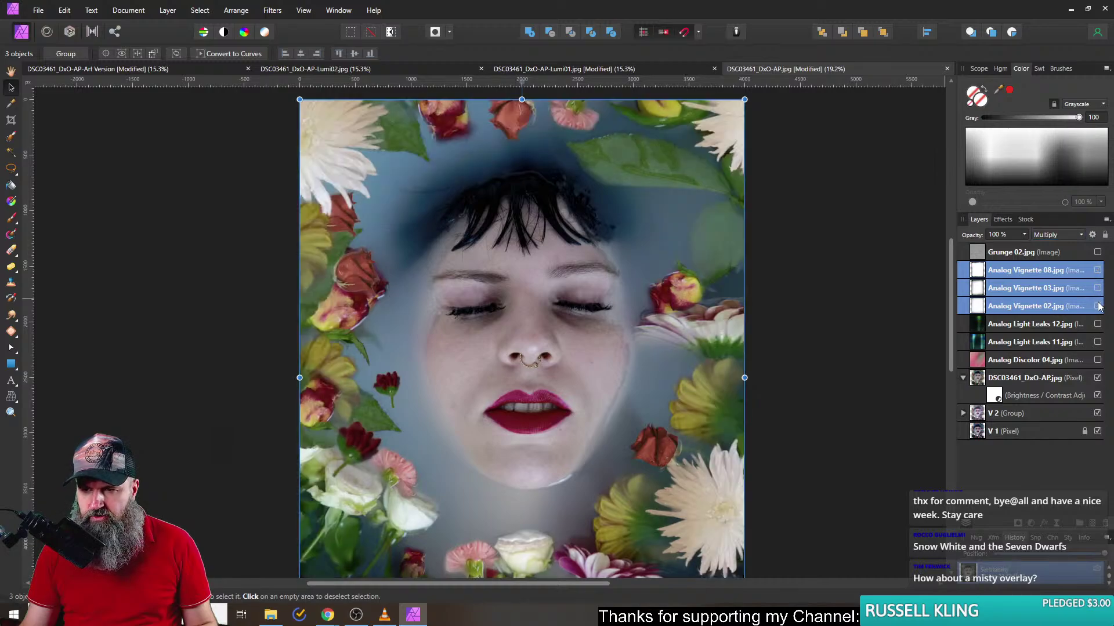
pyautogui.click(997, 274)
pyautogui.click(1097, 271)
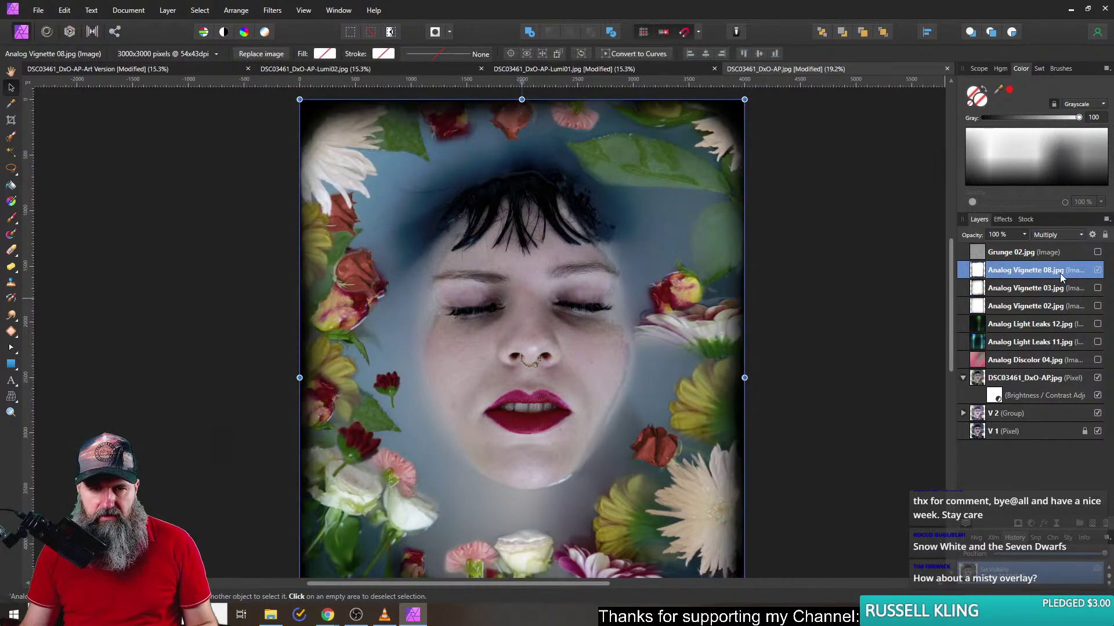
pyautogui.hotkey('ctrl', '0')
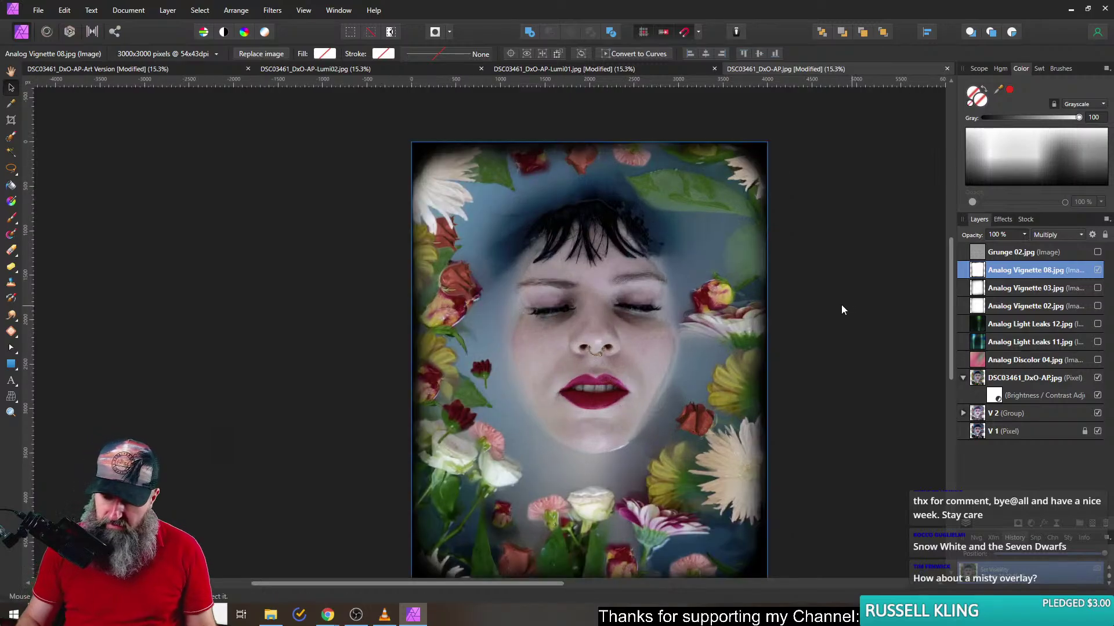
# - Hide Analog Vignette 08 and preview Analog Vignette 03 and 02 over the portrait one at a time
pyautogui.click(988, 290)
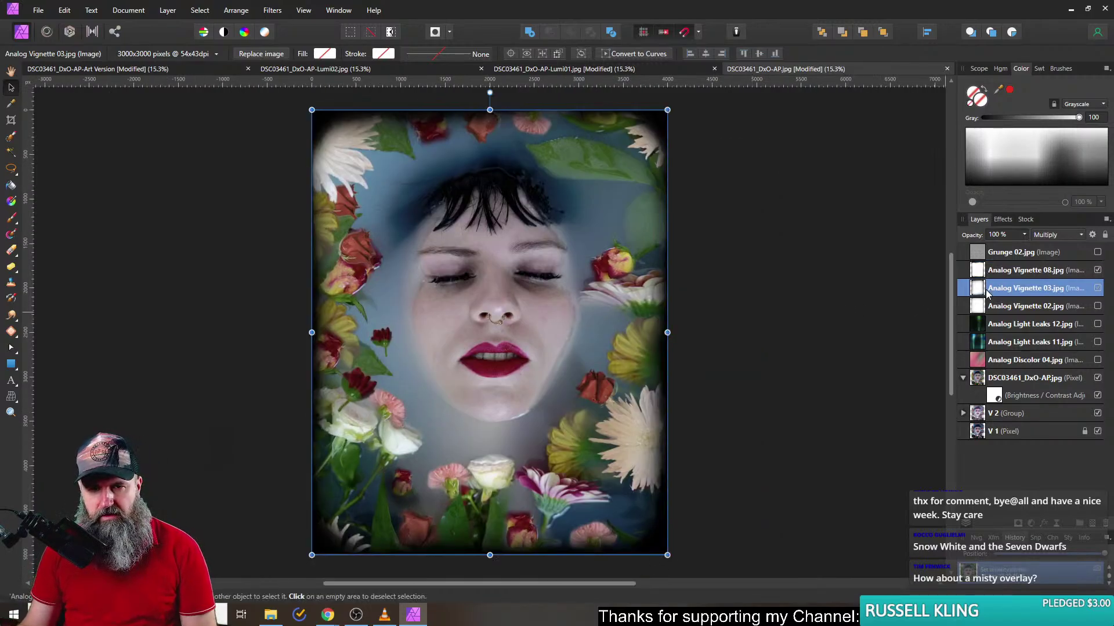
pyautogui.click(1038, 270)
pyautogui.click(1097, 270)
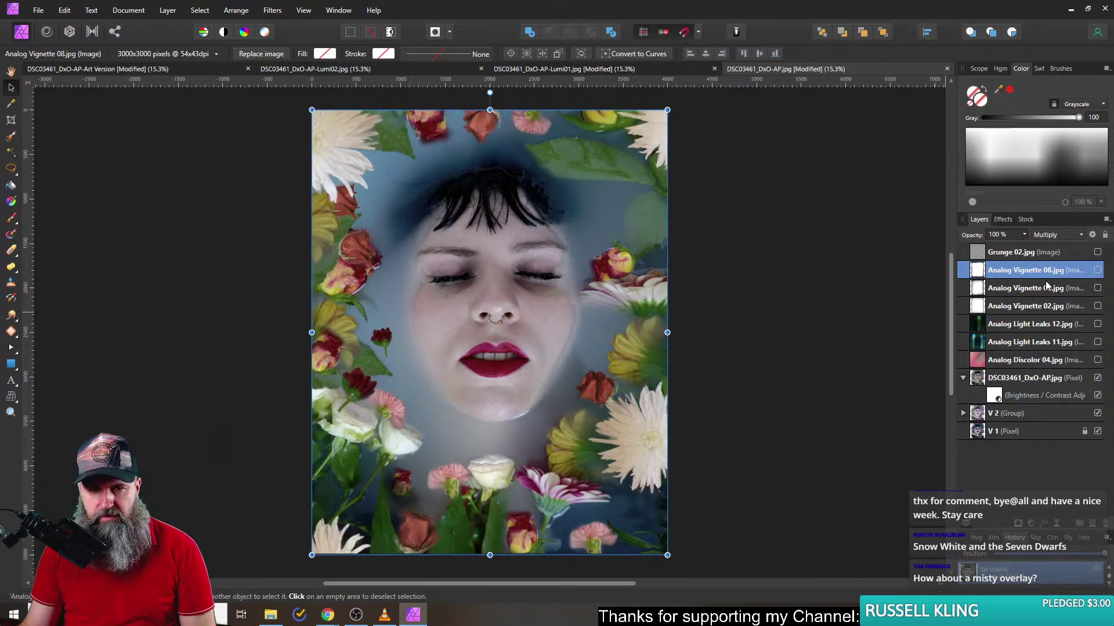
pyautogui.click(1063, 288)
pyautogui.click(1097, 288)
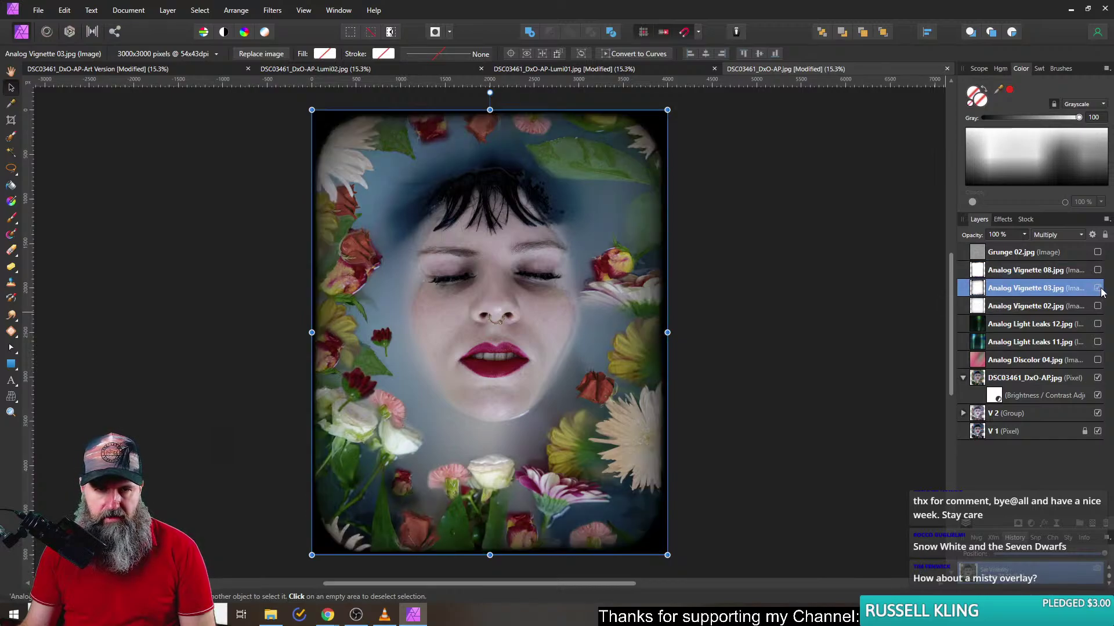
pyautogui.click(1098, 288)
pyautogui.click(1076, 308)
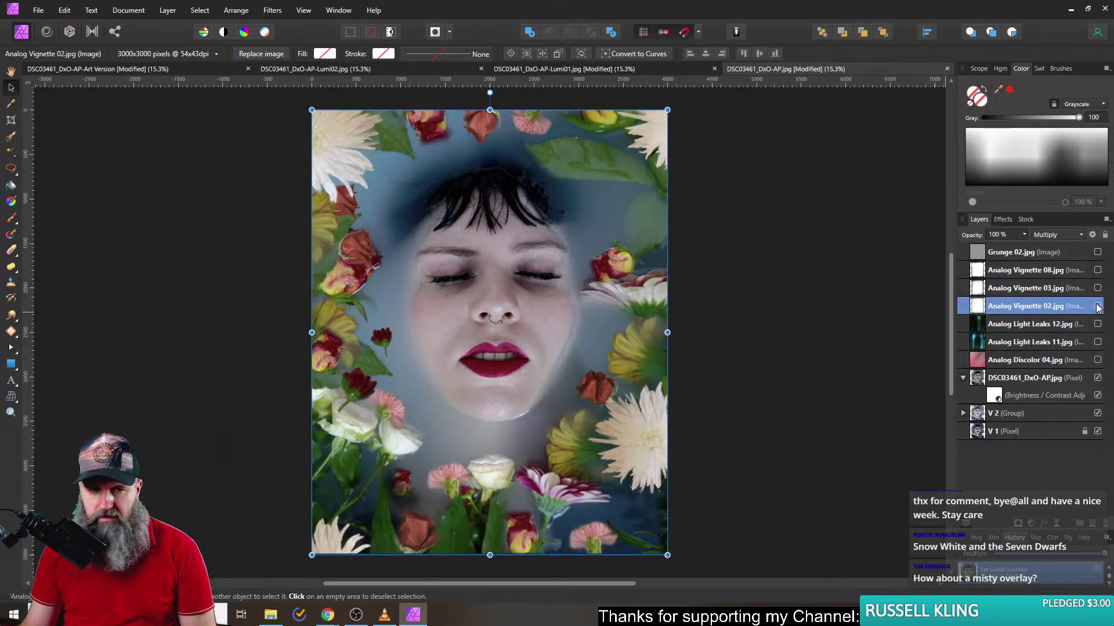
pyautogui.click(1097, 306)
pyautogui.click(1097, 307)
pyautogui.click(1097, 307)
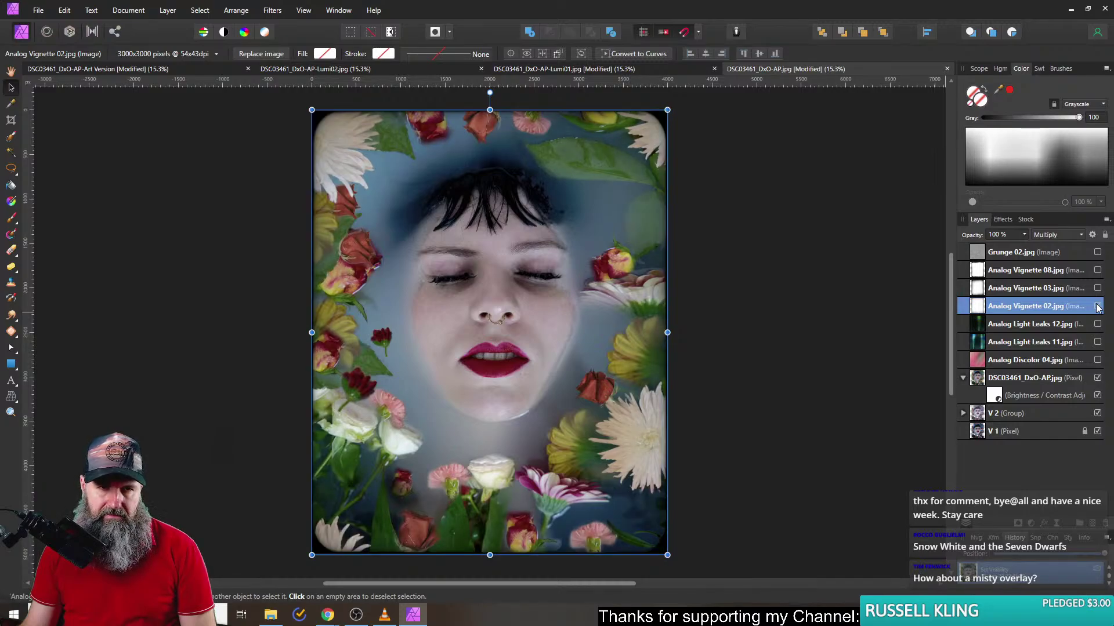
pyautogui.click(768, 337)
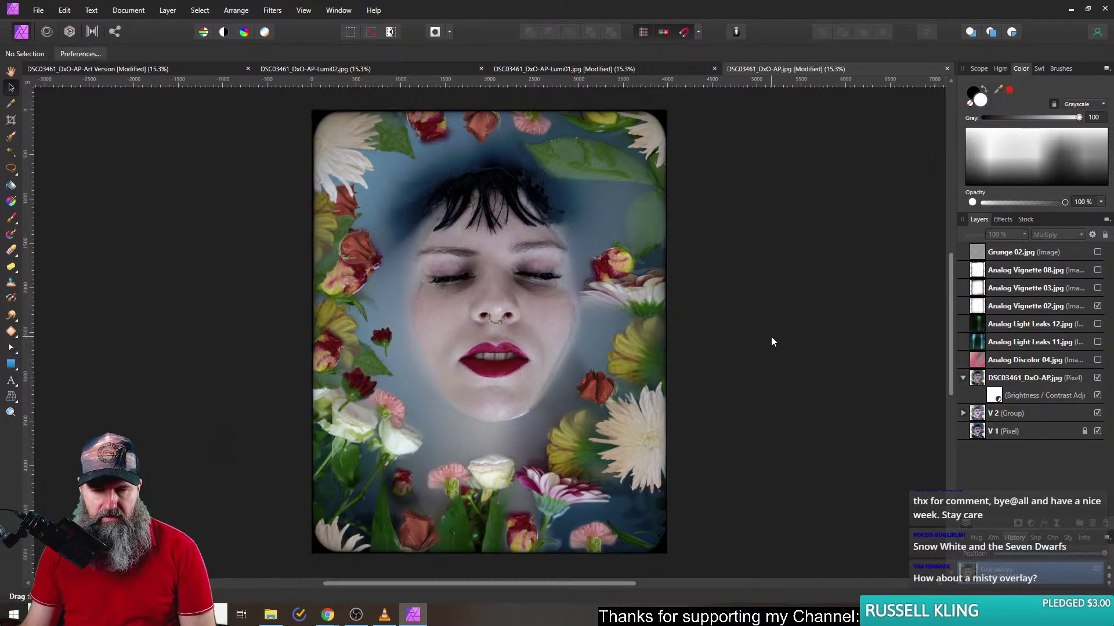
# - Compare the three vignettes again individually and leave only Analog Vignette 03 visible
pyautogui.click(1019, 308)
pyautogui.click(1098, 307)
pyautogui.click(1097, 288)
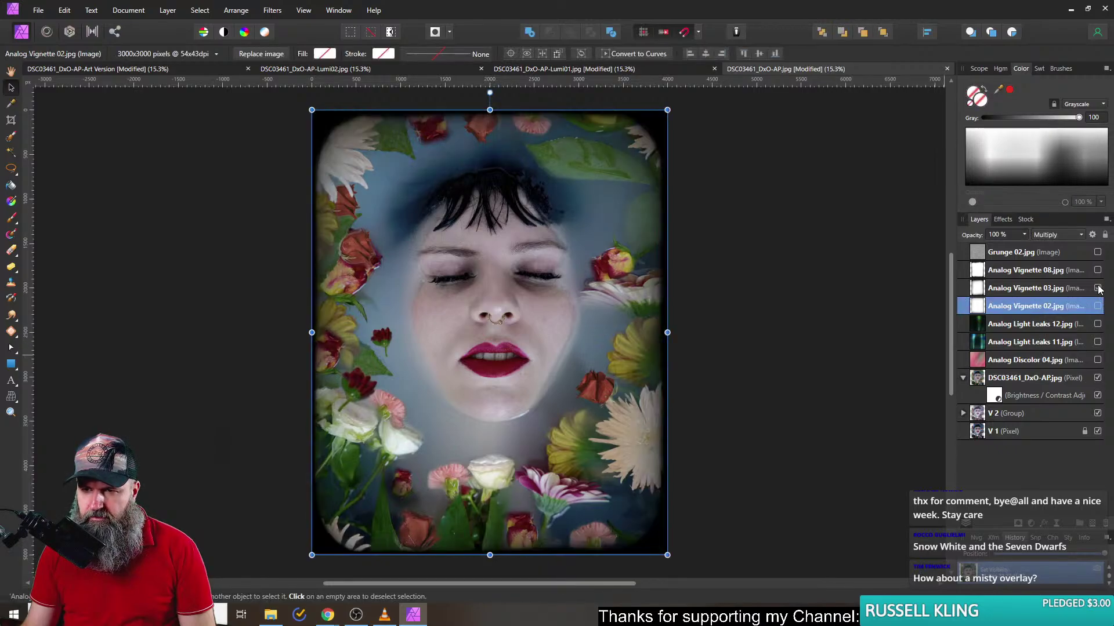
pyautogui.click(1091, 289)
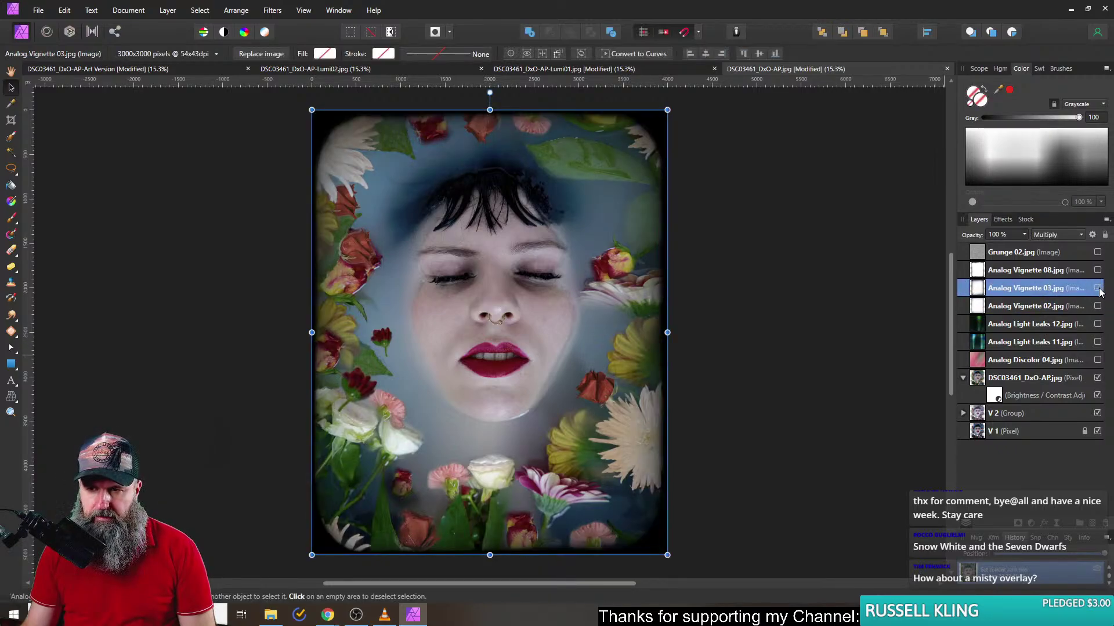
pyautogui.click(1097, 288)
pyautogui.click(1097, 271)
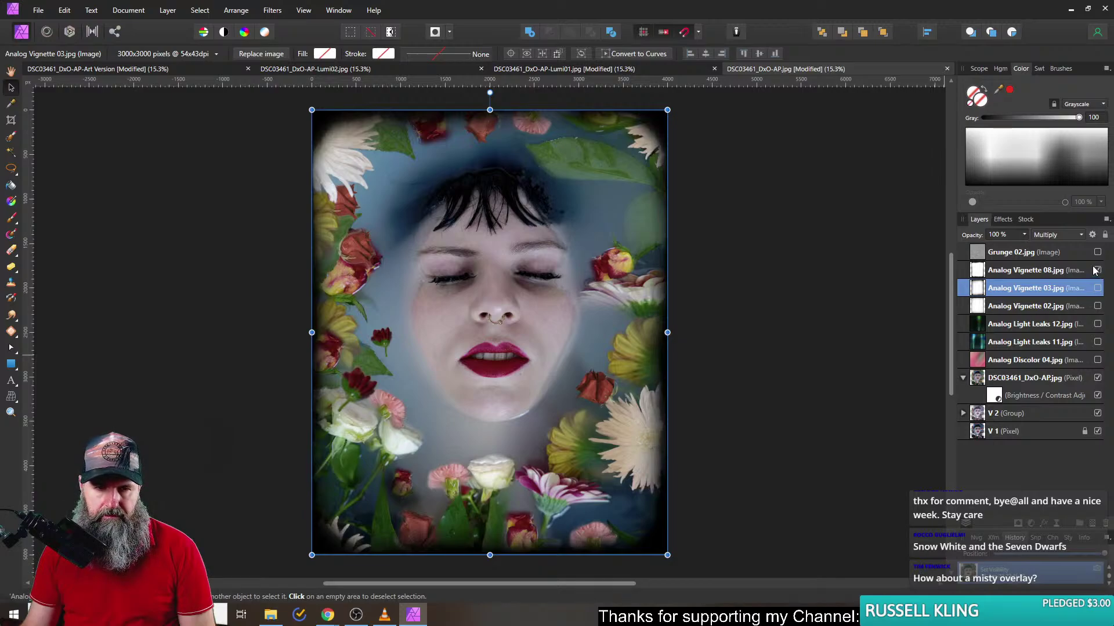
pyautogui.click(1097, 270)
pyautogui.click(1097, 288)
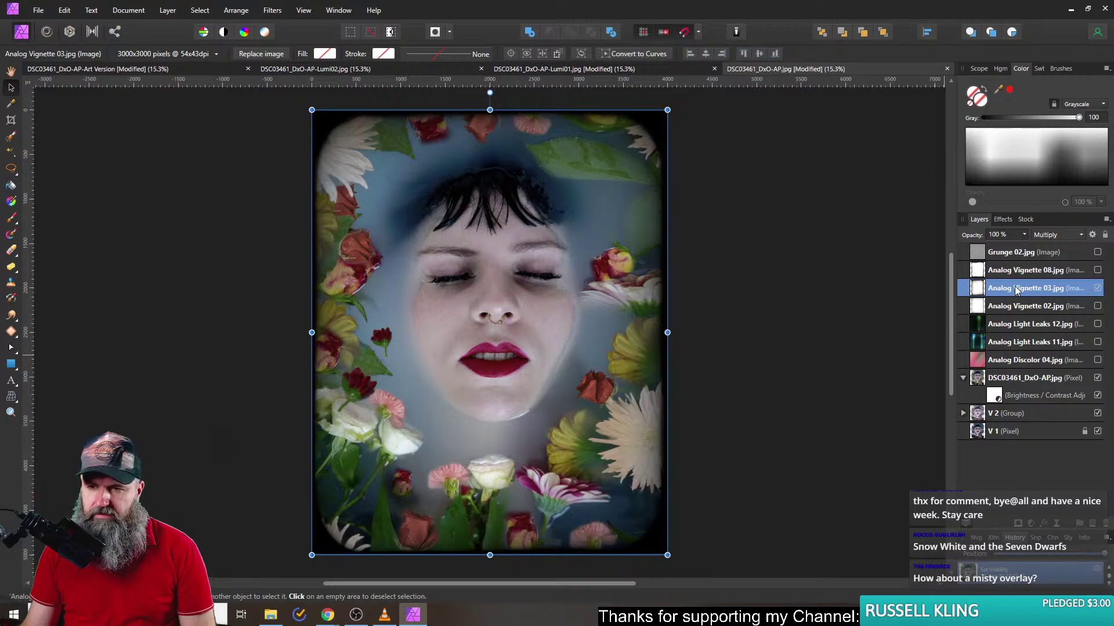
pyautogui.click(1067, 271)
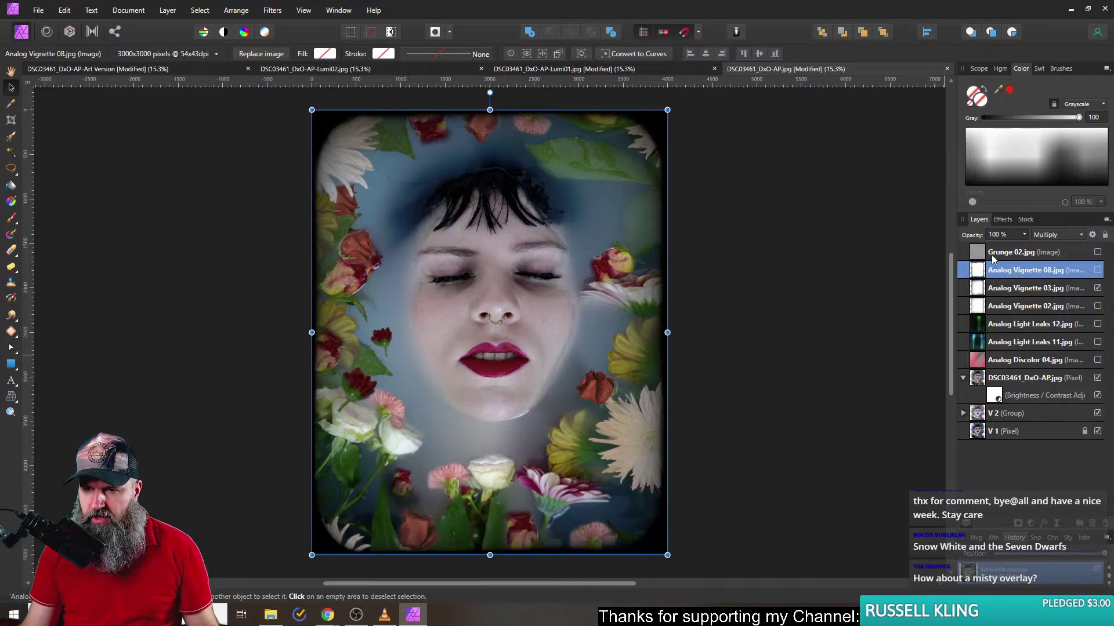
# - Show Grunge 02.jpg, set its blend mode to Soft Light and compare the face with and without the texture
pyautogui.click(1097, 252)
pyautogui.click(1014, 254)
pyautogui.click(1057, 235)
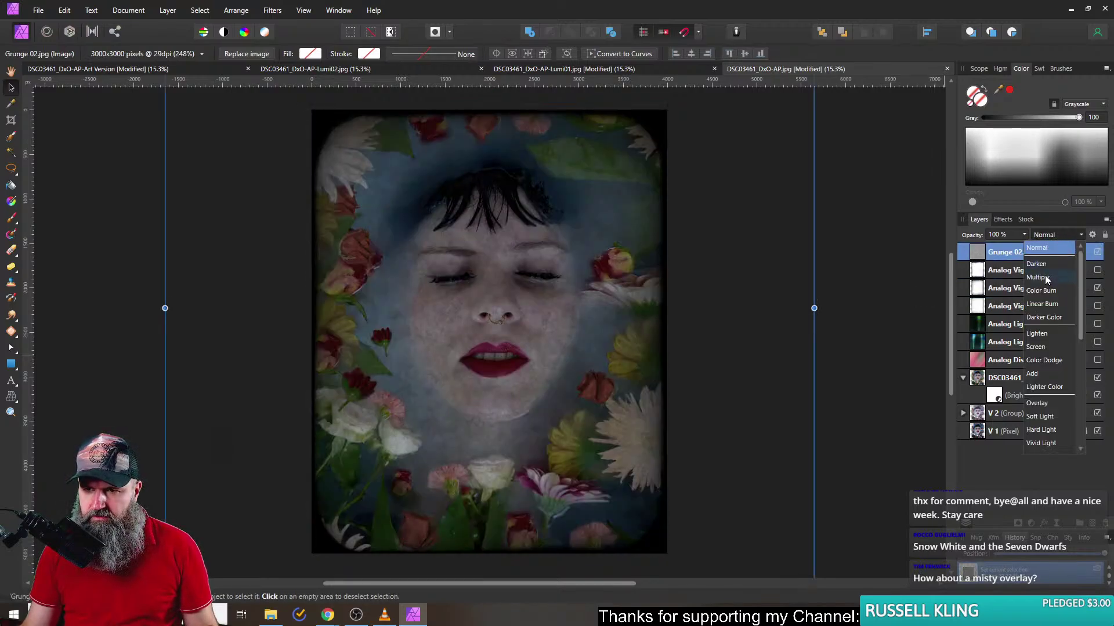
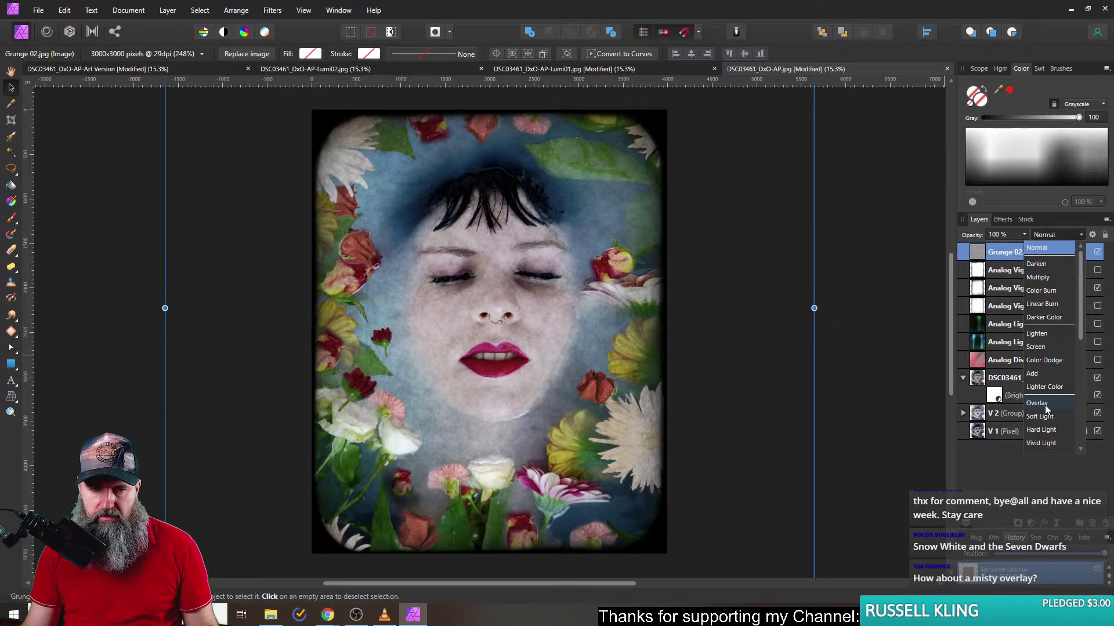
pyautogui.click(1043, 417)
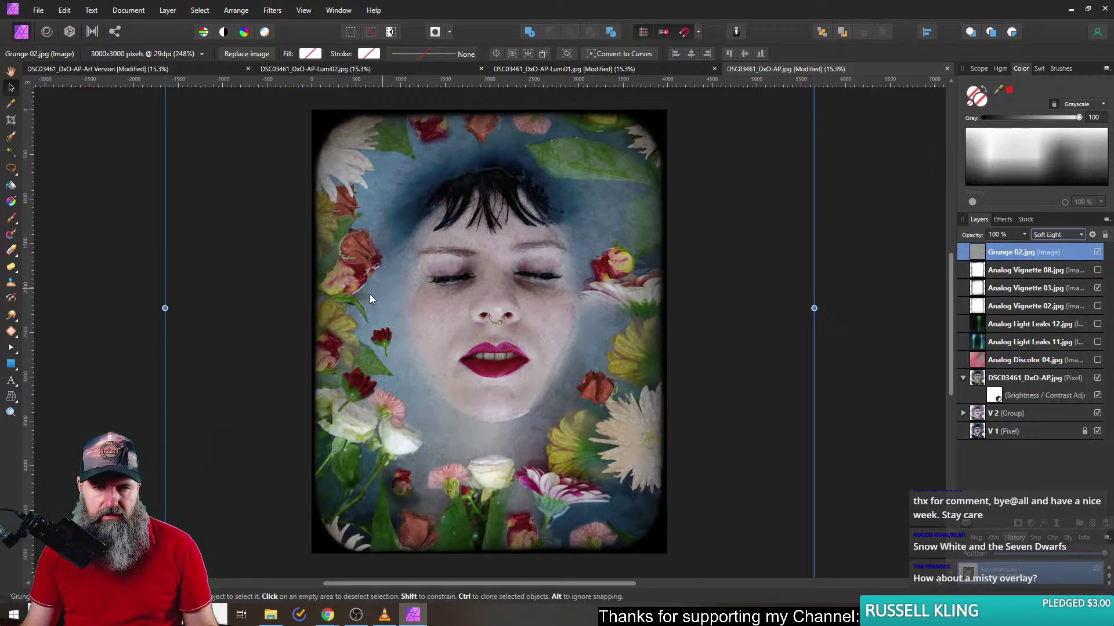
pyautogui.scroll(4, 370, 321)
pyautogui.scroll(-1, 481, 284)
pyautogui.moveTo(569, 267); pyautogui.dragTo(480, 304)
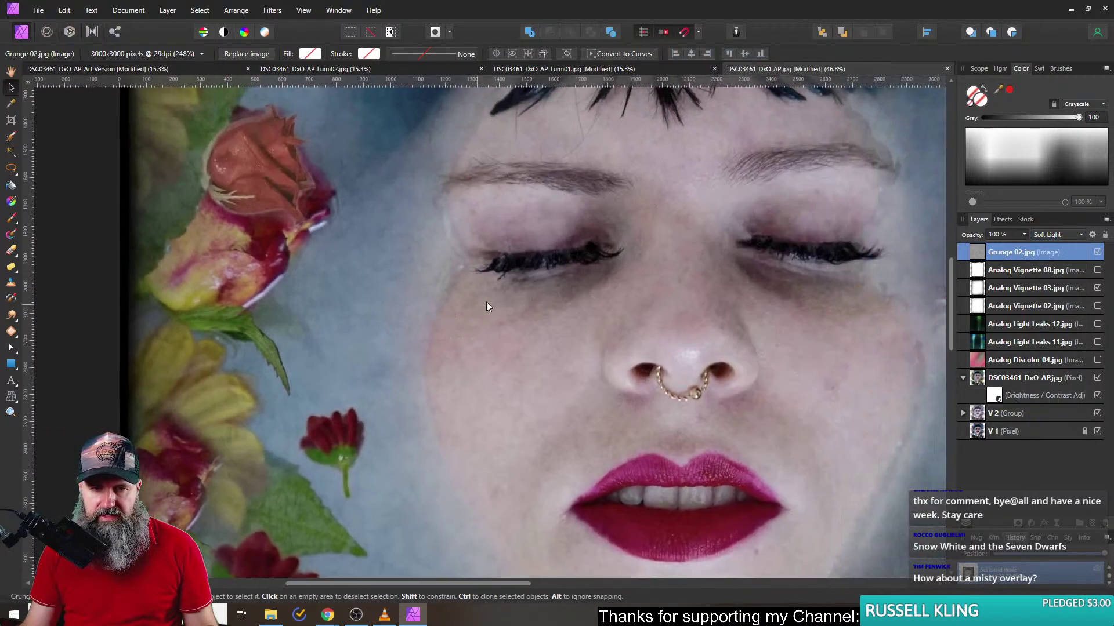
pyautogui.click(1097, 253)
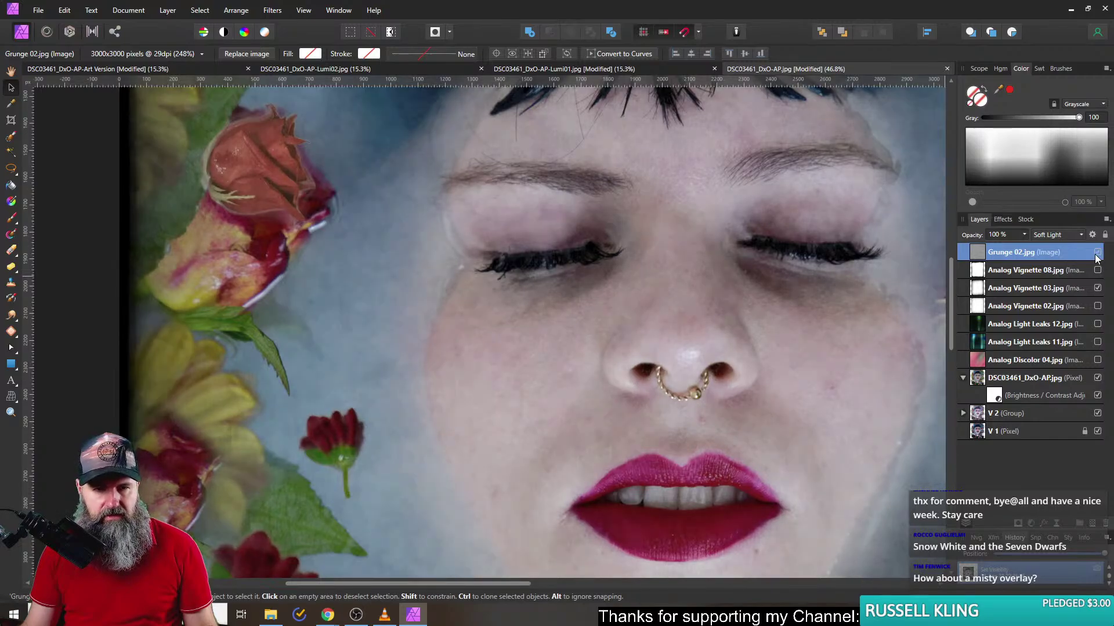
pyautogui.click(1097, 253)
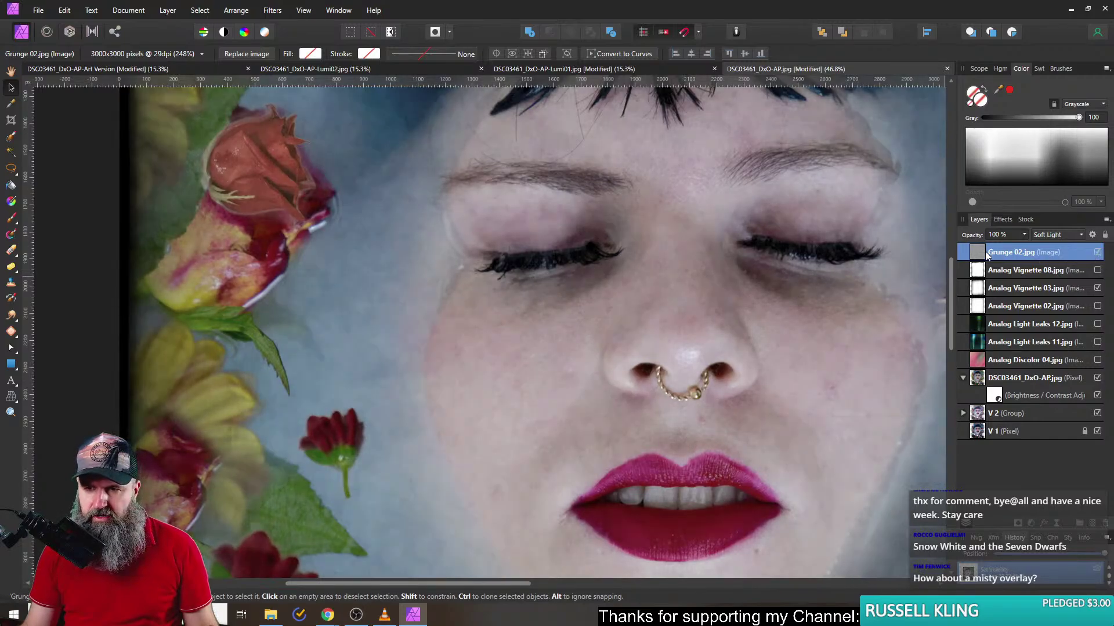
# - Add a Brightness / Contrast adjustment inside Grunge 02.jpg and adjust it to strengthen the grunge texture
pyautogui.click(1032, 524)
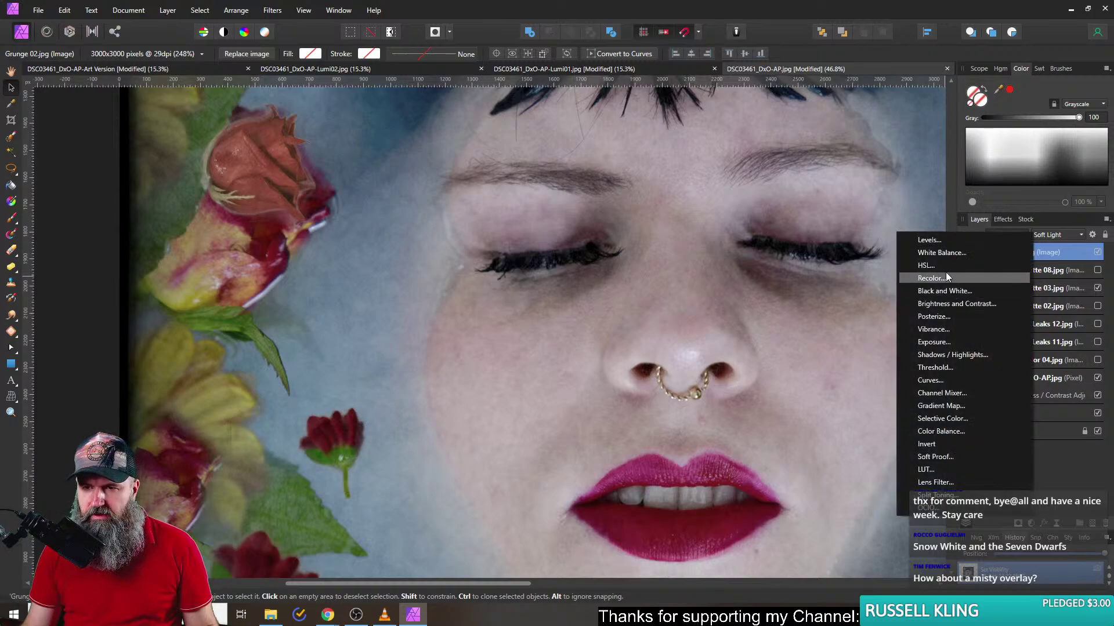
pyautogui.click(963, 303)
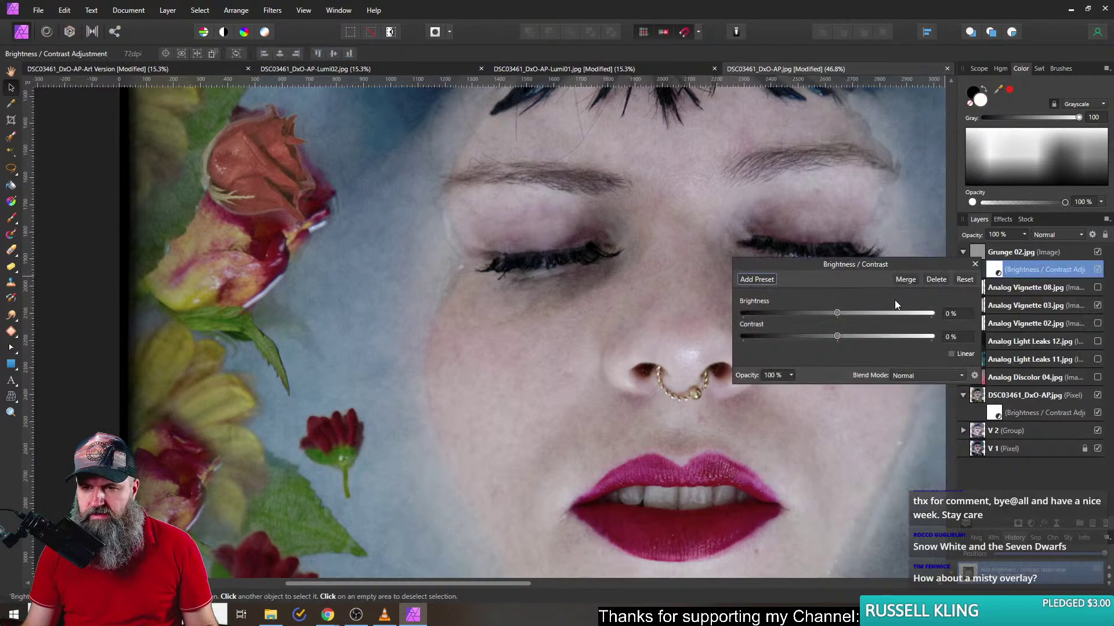
pyautogui.moveTo(837, 337); pyautogui.dragTo(922, 338)
pyautogui.moveTo(750, 335); pyautogui.dragTo(928, 340)
pyautogui.moveTo(790, 336); pyautogui.dragTo(822, 311)
pyautogui.click(976, 266)
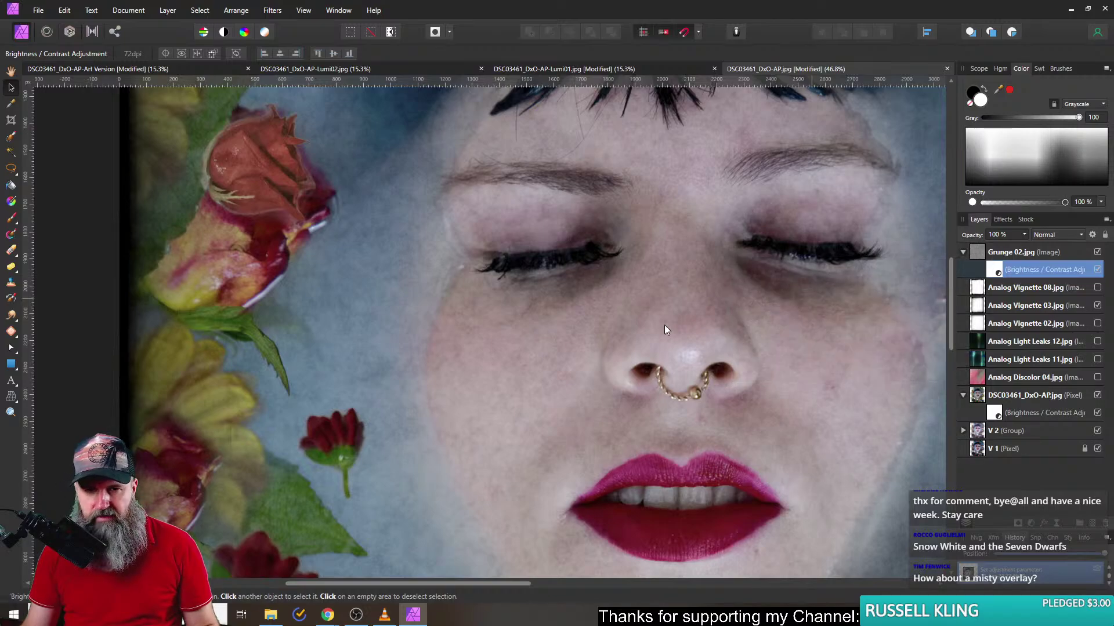
pyautogui.hotkey('ctrl', '0')
pyautogui.scroll(1, 699, 291)
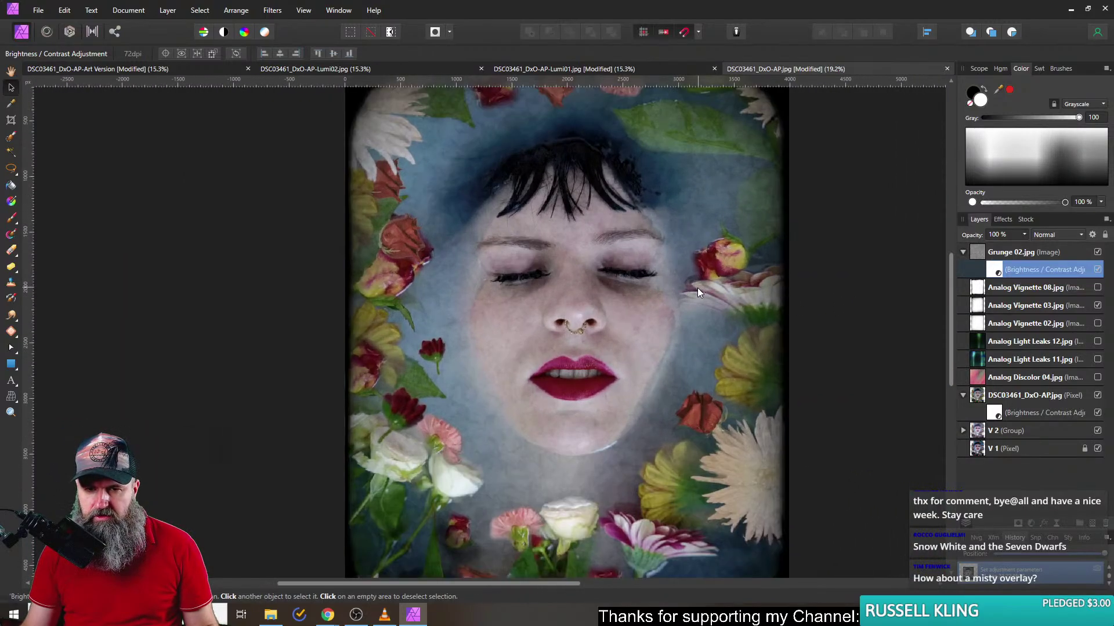
# - Add a mask to Grunge 02.jpg and start fading the texture on the cheek with a soft black brush about 1025 px wide
pyautogui.click(973, 255)
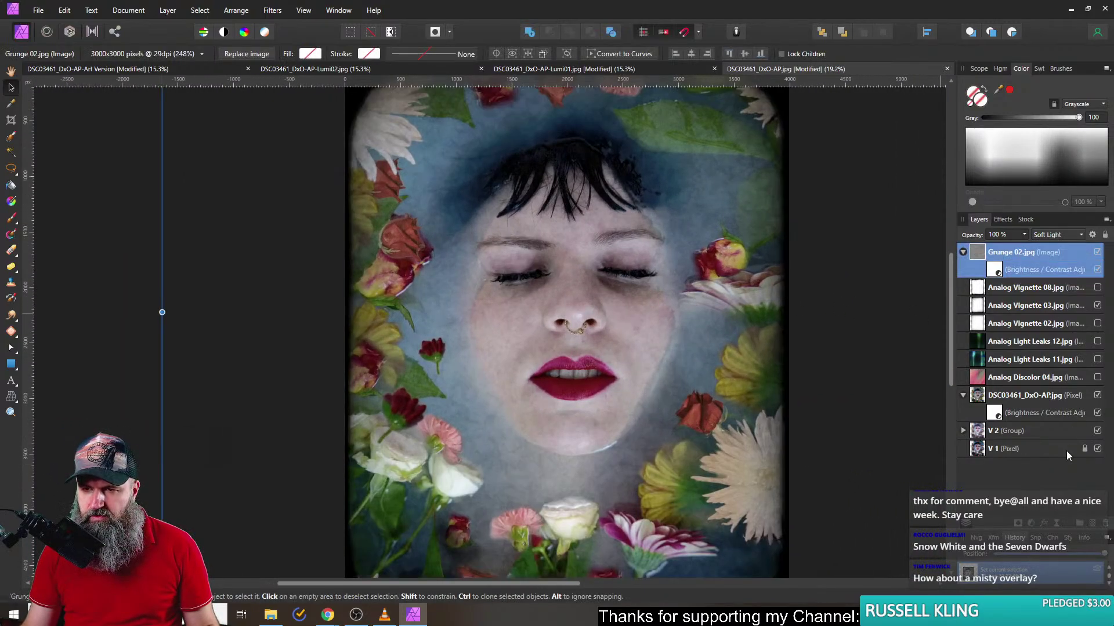
pyautogui.click(1018, 525)
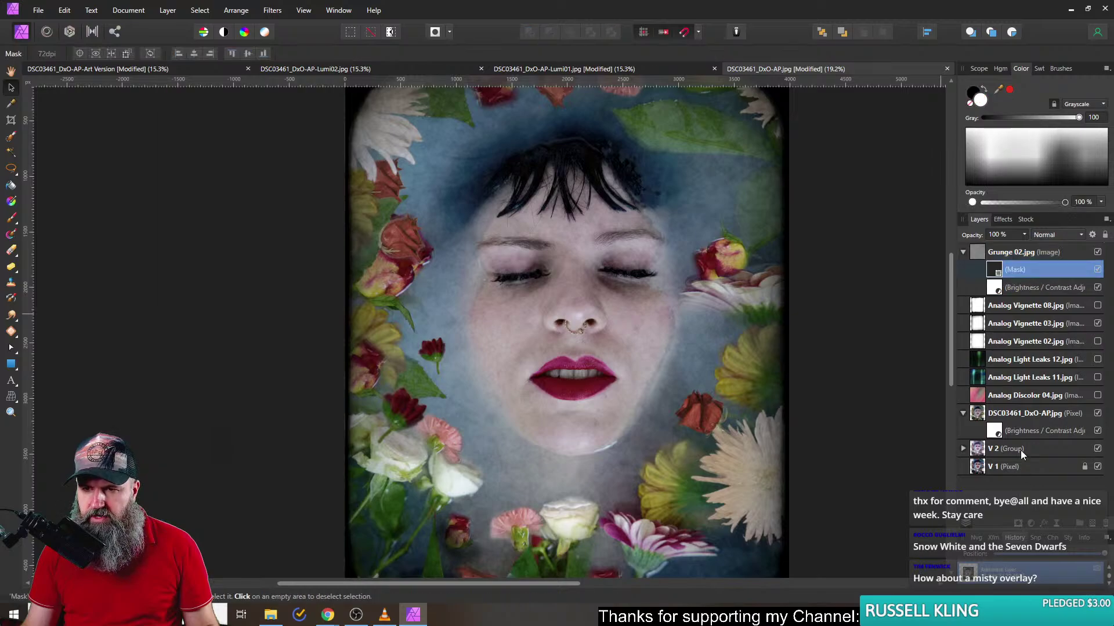
pyautogui.click(10, 217)
pyautogui.click(964, 98)
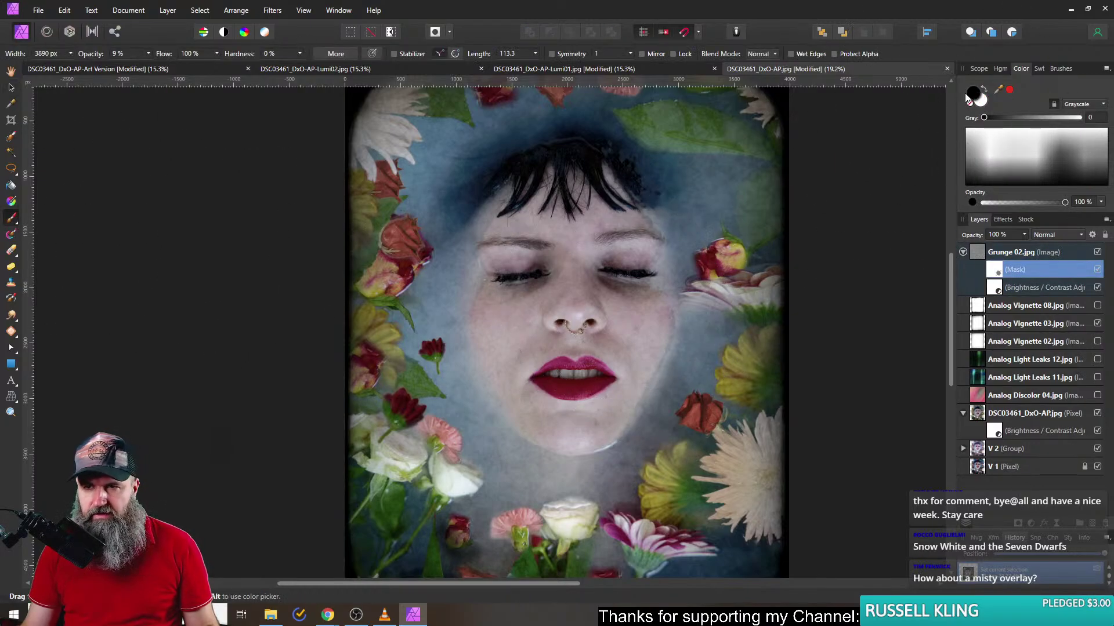
pyautogui.click(70, 53)
pyautogui.click(79, 66)
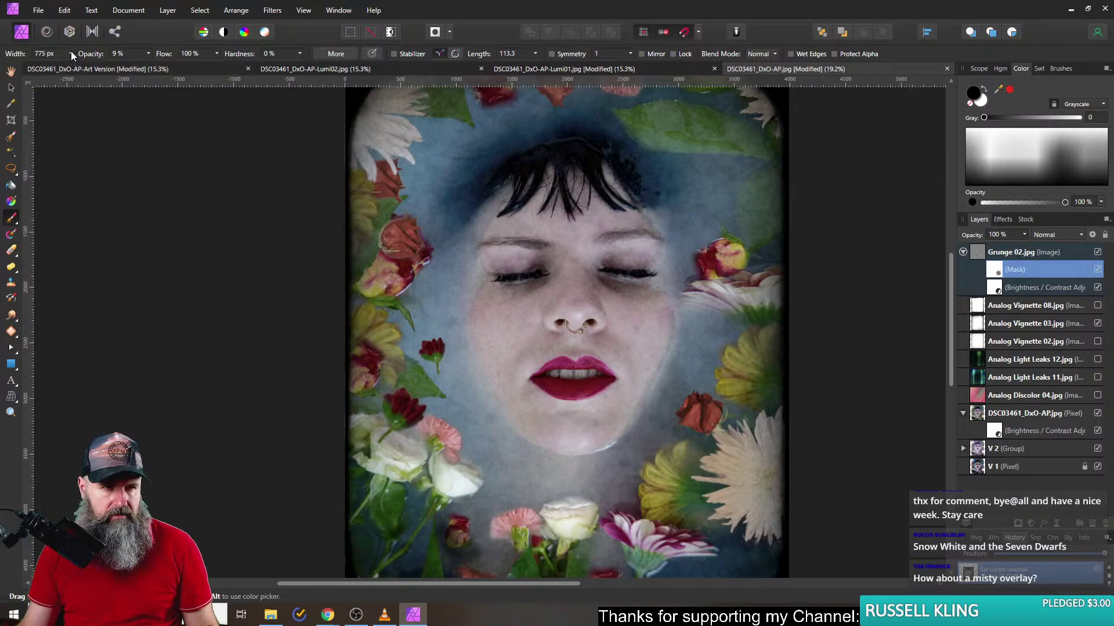
pyautogui.moveTo(531, 302)
pyautogui.mouseDown()
pyautogui.moveTo(551, 302)
pyautogui.moveTo(578, 211)
pyautogui.moveTo(544, 248)
pyautogui.moveTo(514, 222)
pyautogui.moveTo(510, 301)
pyautogui.mouseUp()
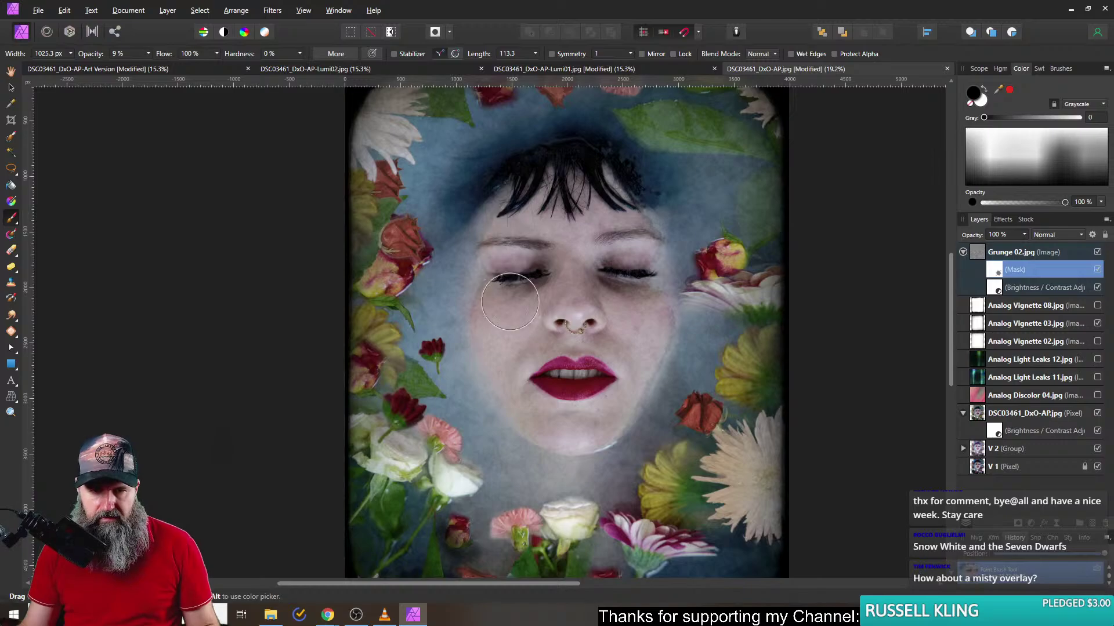
# - Raise the brush opacity to 65% and paint on the mask to clear the grunge texture from the face
pyautogui.click(148, 54)
pyautogui.moveTo(149, 67); pyautogui.dragTo(179, 66)
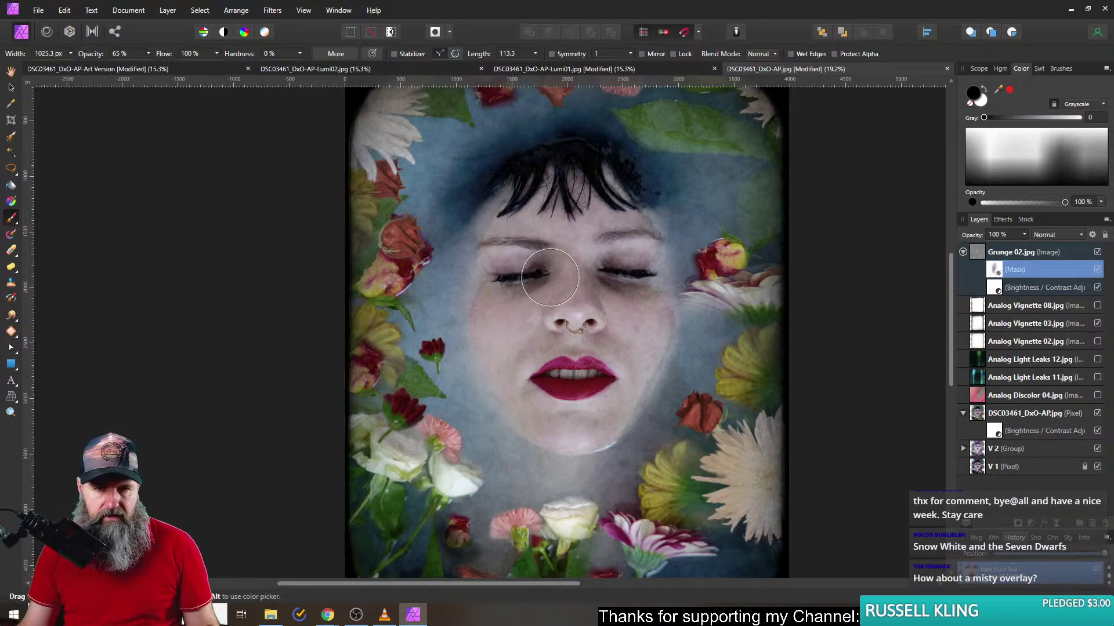
pyautogui.moveTo(615, 284)
pyautogui.mouseDown()
pyautogui.moveTo(642, 264)
pyautogui.moveTo(640, 360)
pyautogui.moveTo(616, 239)
pyautogui.moveTo(633, 195)
pyautogui.moveTo(630, 244)
pyautogui.moveTo(579, 327)
pyautogui.moveTo(604, 191)
pyautogui.moveTo(618, 395)
pyautogui.moveTo(635, 291)
pyautogui.moveTo(549, 401)
pyautogui.mouseUp()
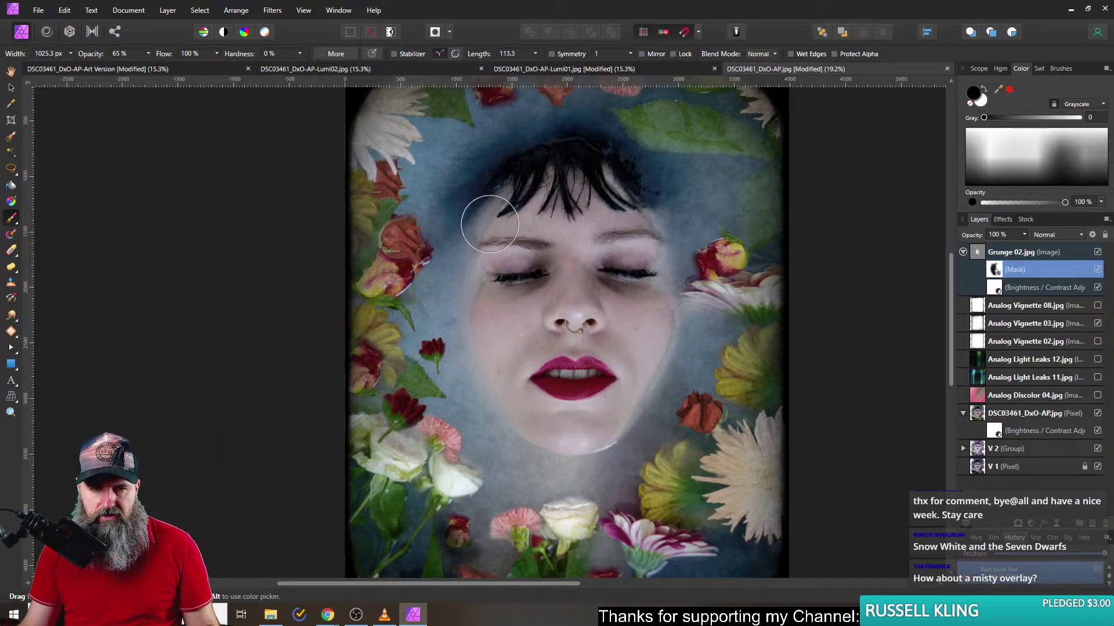
# - Examine the masked face and the surrounding water and flowers up close and in full view
pyautogui.click(12, 86)
pyautogui.scroll(8, 527, 350)
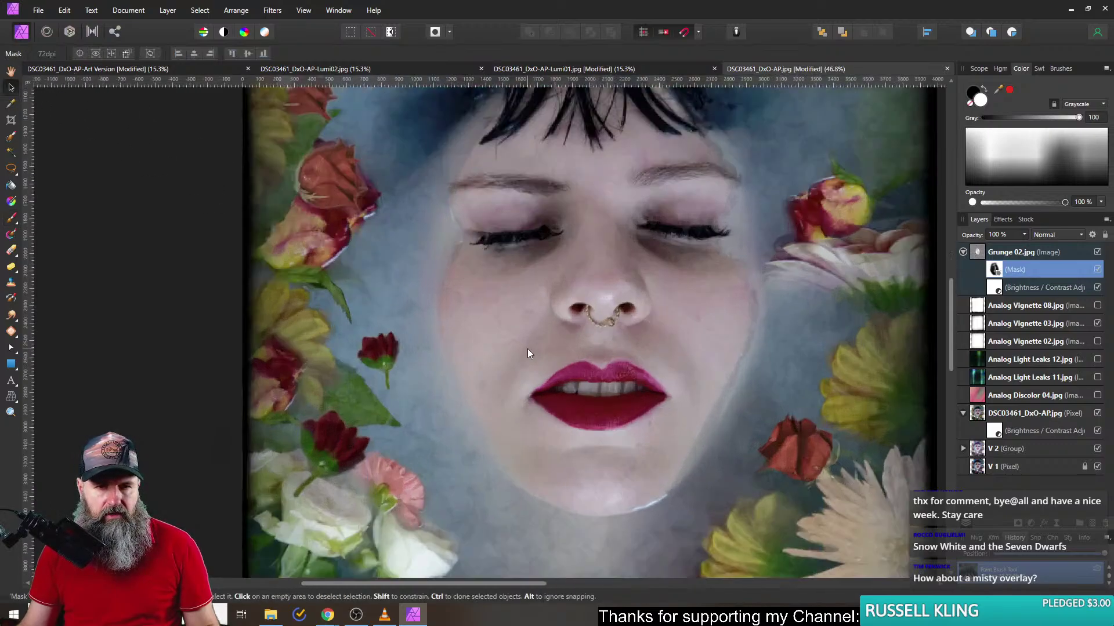
pyautogui.hscroll(-5, 496, 332)
pyautogui.scroll(-3, 577, 337)
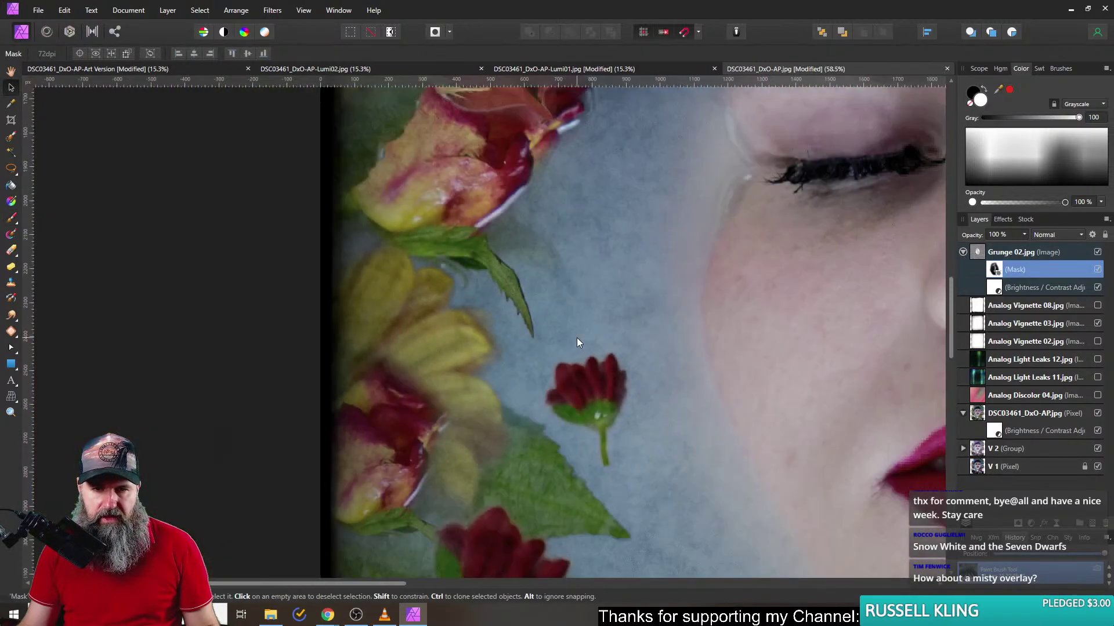
pyautogui.scroll(-2, 571, 322)
pyautogui.hscroll(2, 546, 364)
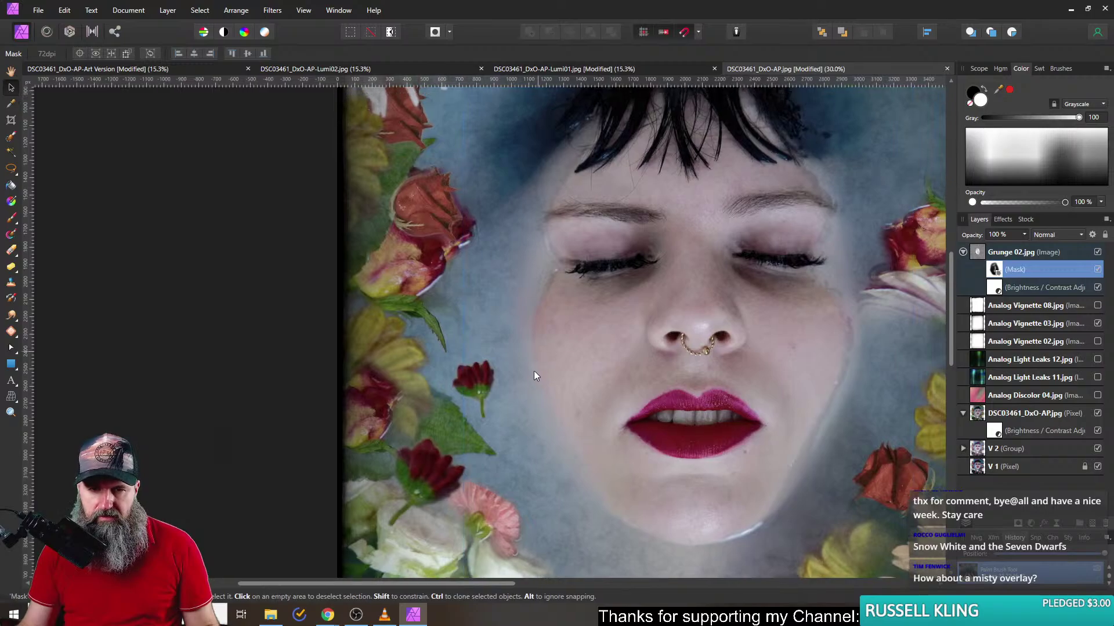
pyautogui.scroll(2, 534, 364)
pyautogui.scroll(-1, 528, 359)
pyautogui.hotkey('ctrl', '0')
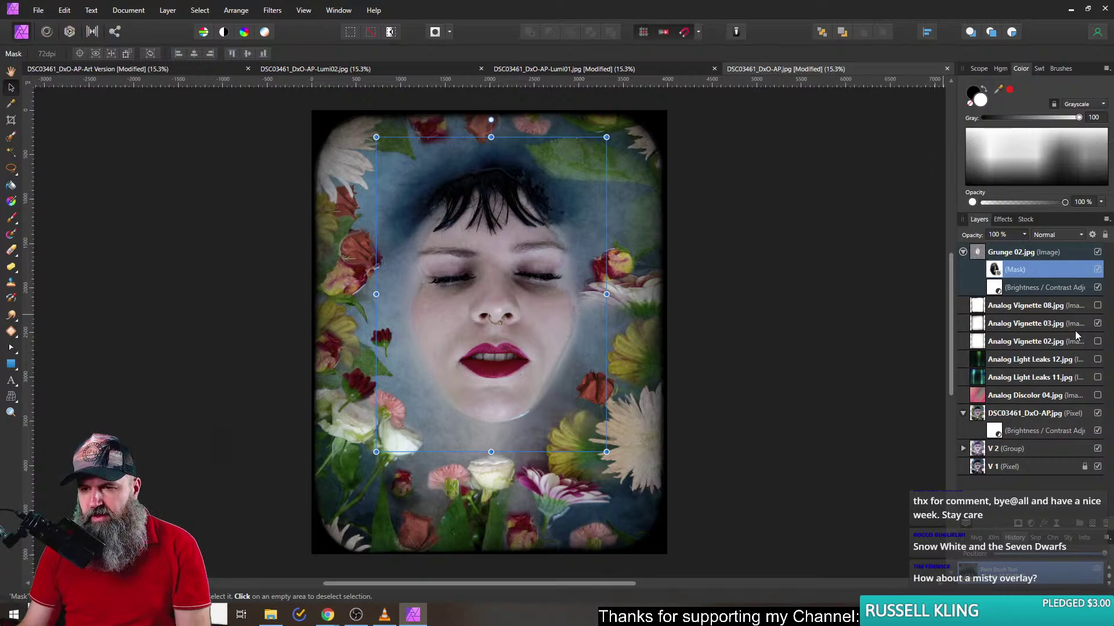
# - Move Grunge 02.jpg below the three Analog Vignette layers and check the vignette edge and the face
pyautogui.moveTo(980, 255); pyautogui.dragTo(977, 349)
pyautogui.scroll(3, 301, 308)
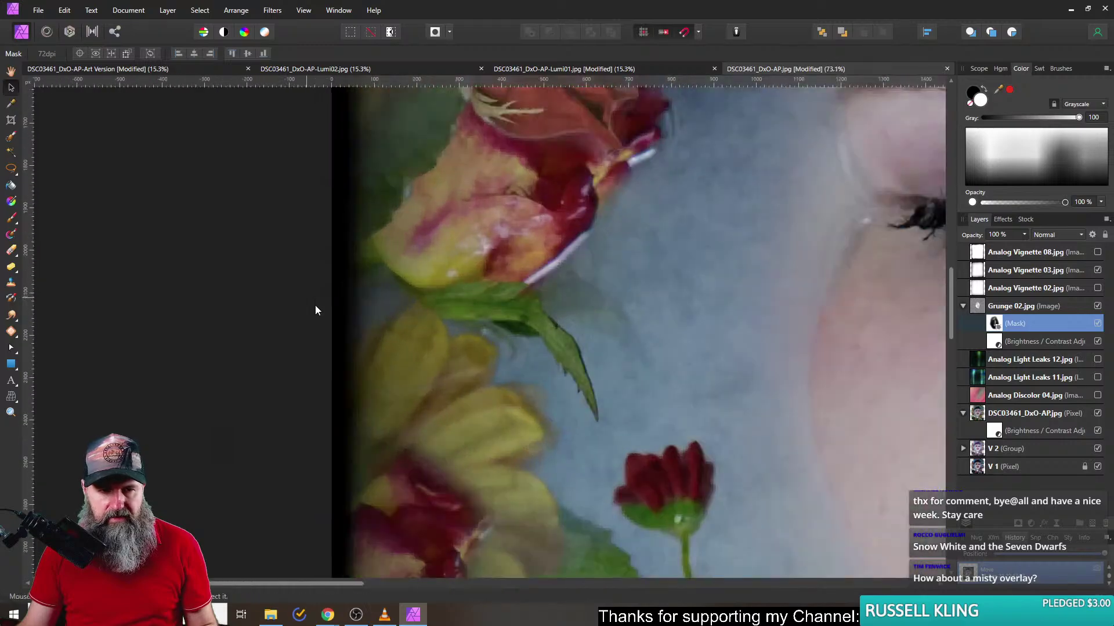
pyautogui.scroll(-1, 370, 322)
pyautogui.scroll(-3, 401, 295)
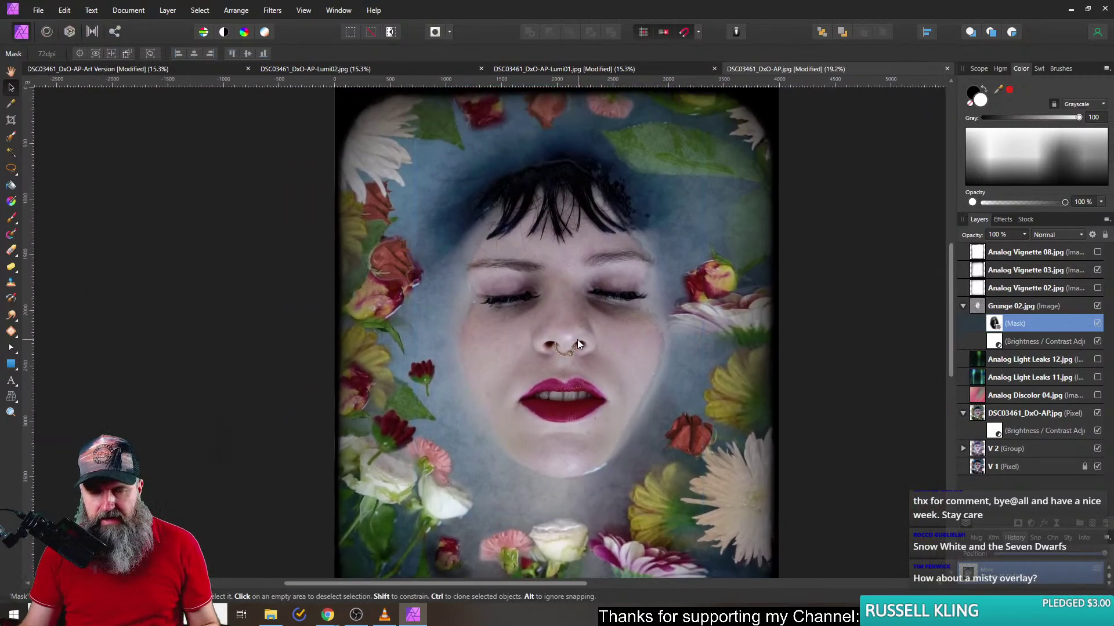
pyautogui.click(577, 340)
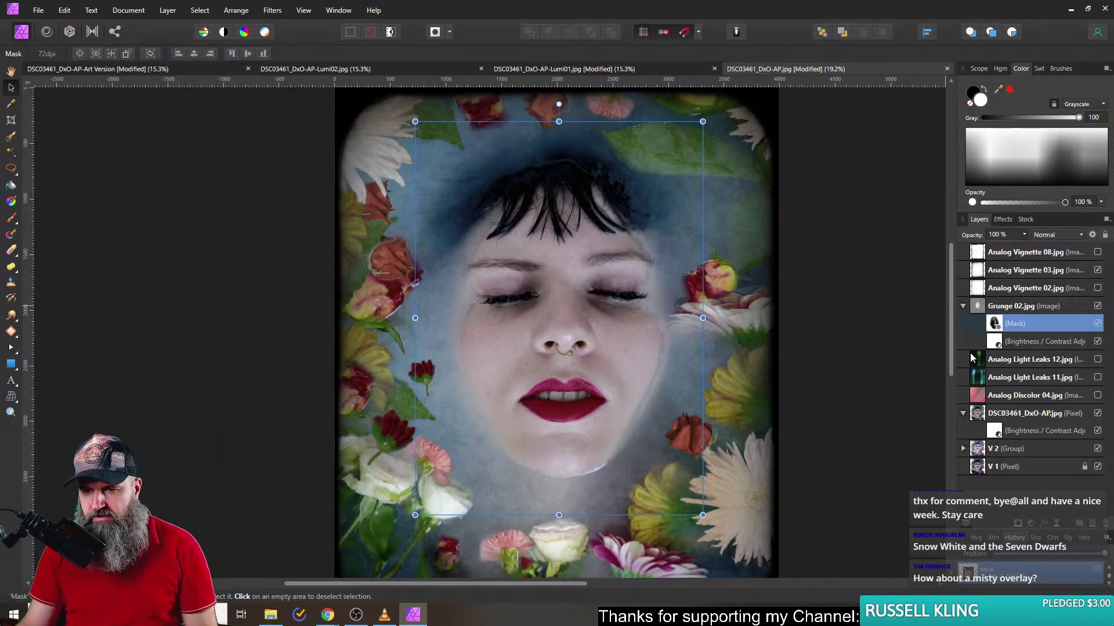
# - Show Analog Light Leaks 12.jpg, set its blend mode to Screen and shift it slightly over the portrait
pyautogui.click(1069, 361)
pyautogui.click(1097, 360)
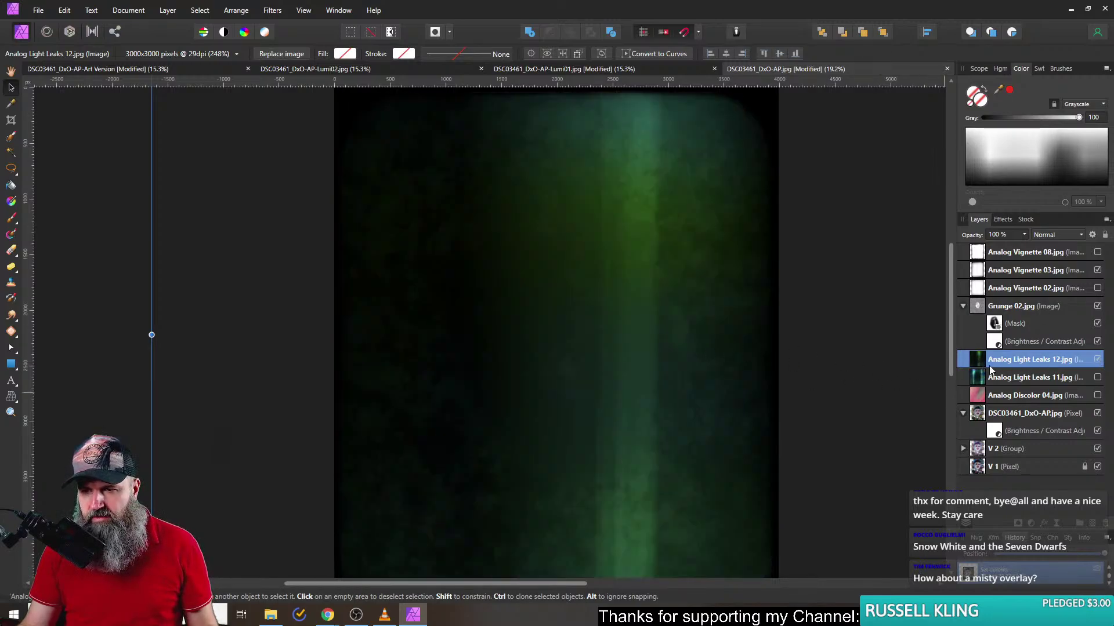
pyautogui.click(1037, 235)
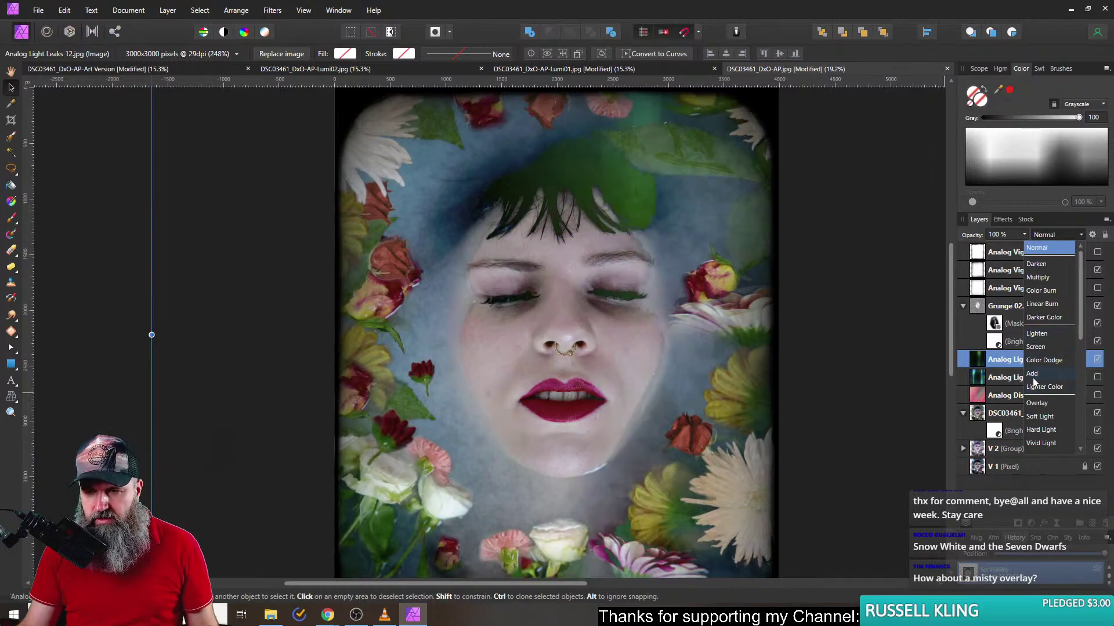
pyautogui.click(1033, 348)
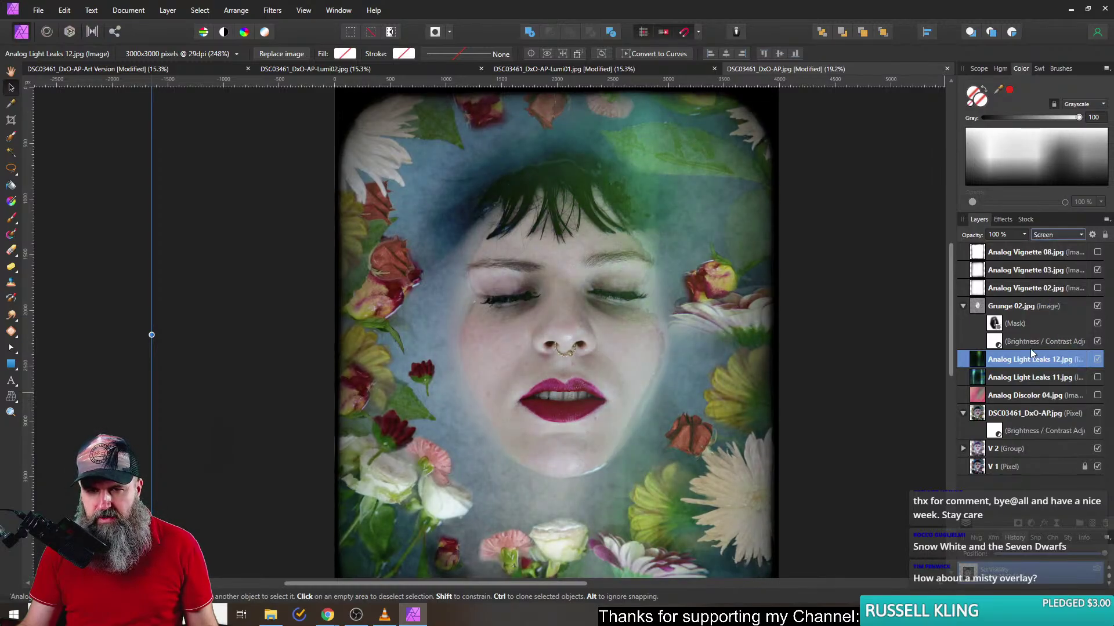
pyautogui.scroll(-5, 594, 366)
pyautogui.moveTo(614, 388)
pyautogui.mouseDown()
pyautogui.moveTo(600, 363)
pyautogui.moveTo(677, 405)
pyautogui.moveTo(608, 406)
pyautogui.moveTo(625, 406)
pyautogui.mouseUp()
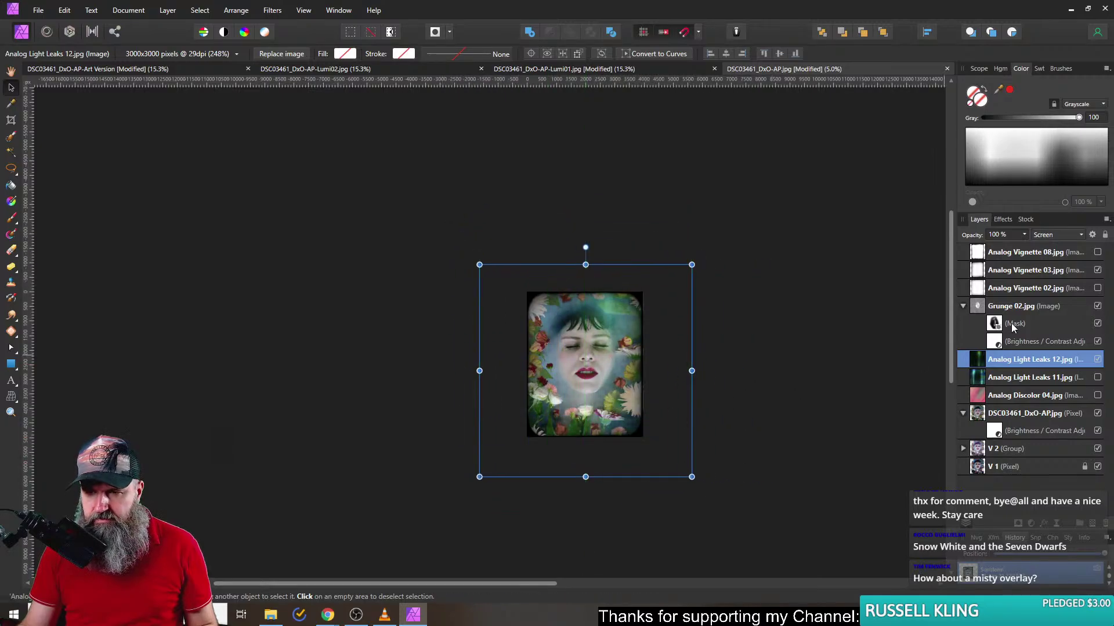
# - Try Analog Light Leaks 12.jpg at the top of the layer stack, then return it below Grunge 02.jpg
pyautogui.moveTo(976, 293); pyautogui.dragTo(981, 248)
pyautogui.moveTo(585, 384); pyautogui.dragTo(586, 385)
pyautogui.scroll(8, 631, 289)
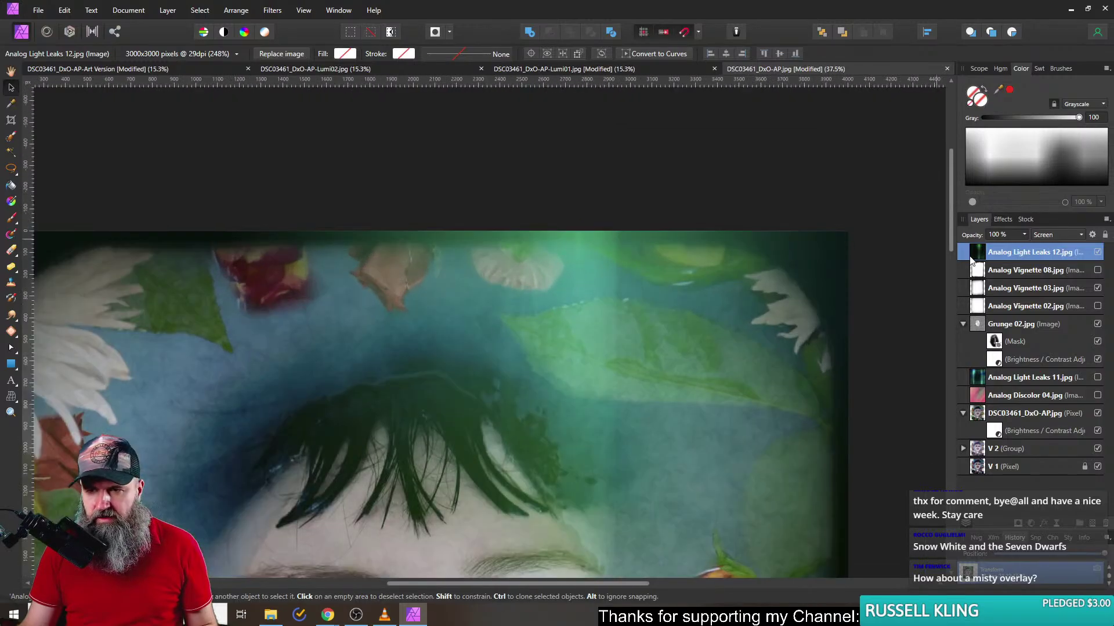
pyautogui.moveTo(973, 255); pyautogui.dragTo(984, 369)
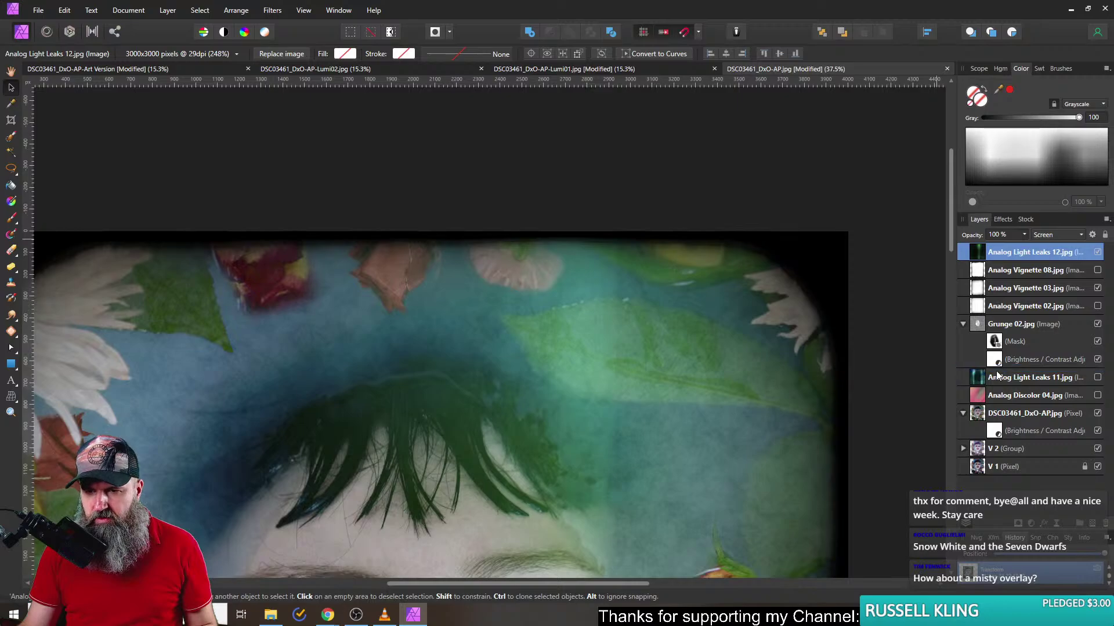
pyautogui.scroll(-6, 691, 366)
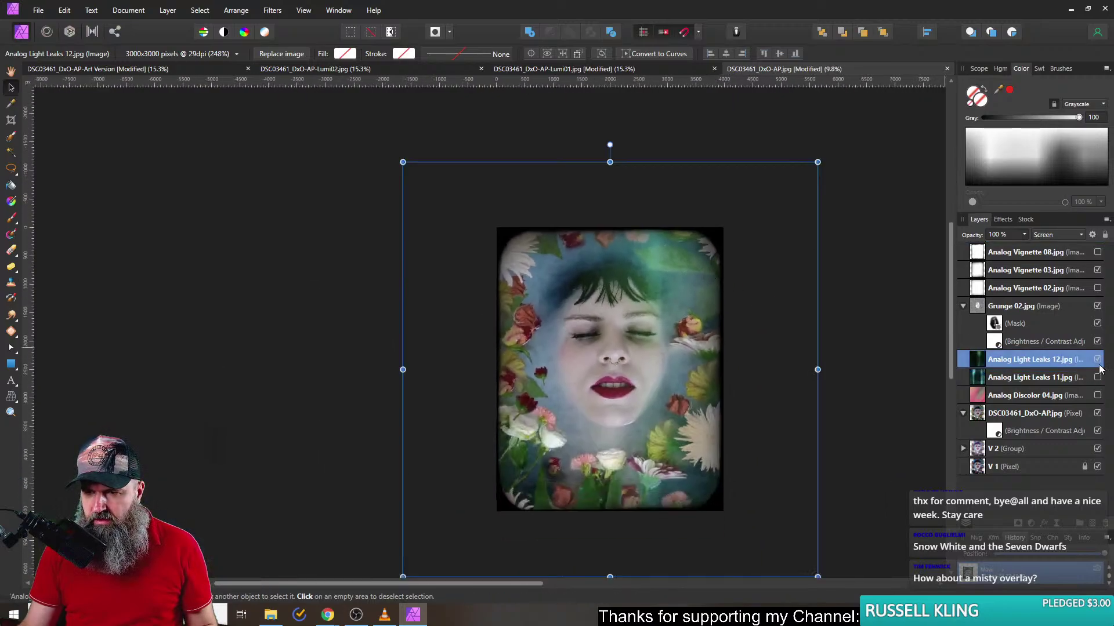
# - Hide Analog Light Leaks 12.jpg and show Analog Light Leaks 11.jpg with the Screen blend mode instead
pyautogui.click(1097, 360)
pyautogui.click(1003, 379)
pyautogui.click(1098, 378)
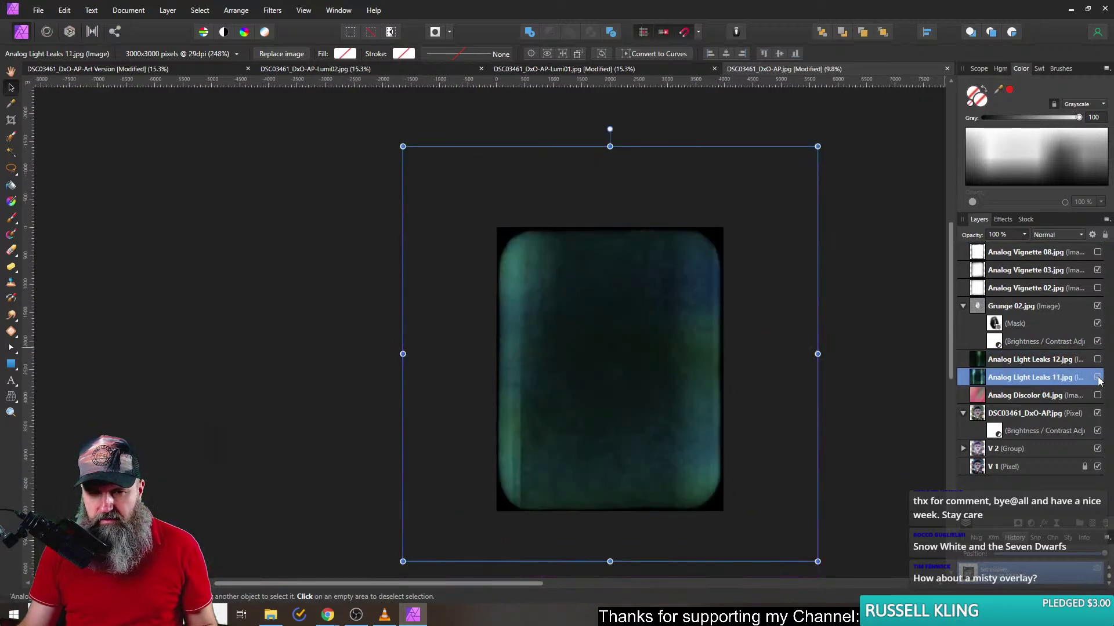
pyautogui.click(1056, 234)
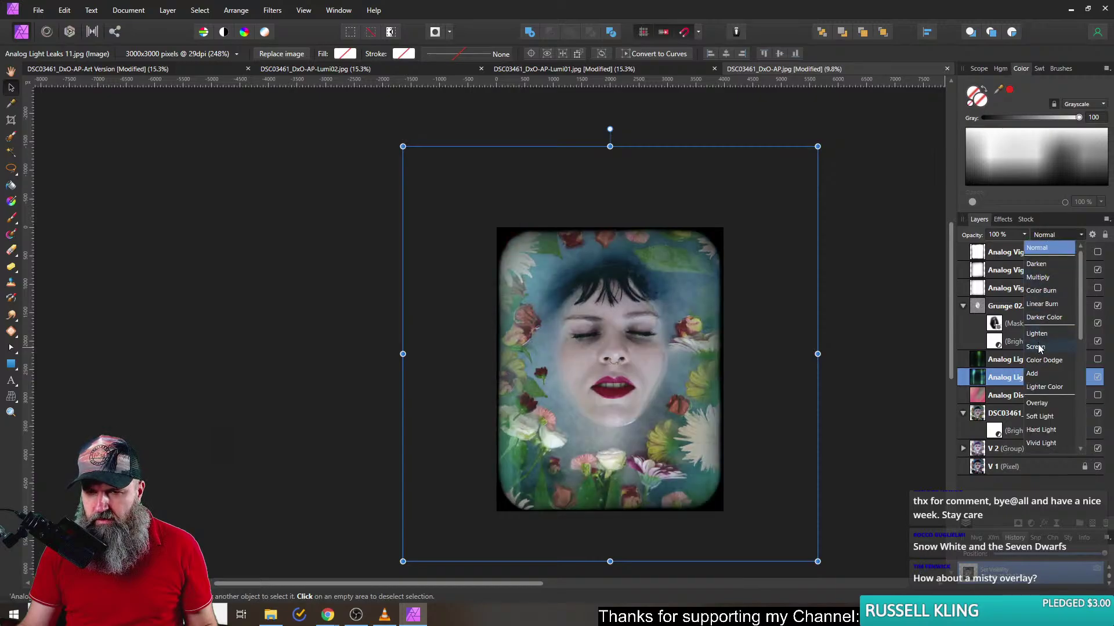
pyautogui.click(1036, 346)
# - Rotate and shift Analog Light Leaks 11.jpg so its streak runs horizontally across the eyes, and hide the layer after checking it
pyautogui.moveTo(551, 357)
pyautogui.mouseDown()
pyautogui.moveTo(677, 348)
pyautogui.moveTo(517, 354)
pyautogui.moveTo(563, 353)
pyautogui.mouseUp()
pyautogui.moveTo(537, 125); pyautogui.dragTo(164, 336)
pyautogui.moveTo(517, 433); pyautogui.dragTo(510, 344)
pyautogui.scroll(2, 535, 394)
pyautogui.scroll(2, 600, 368)
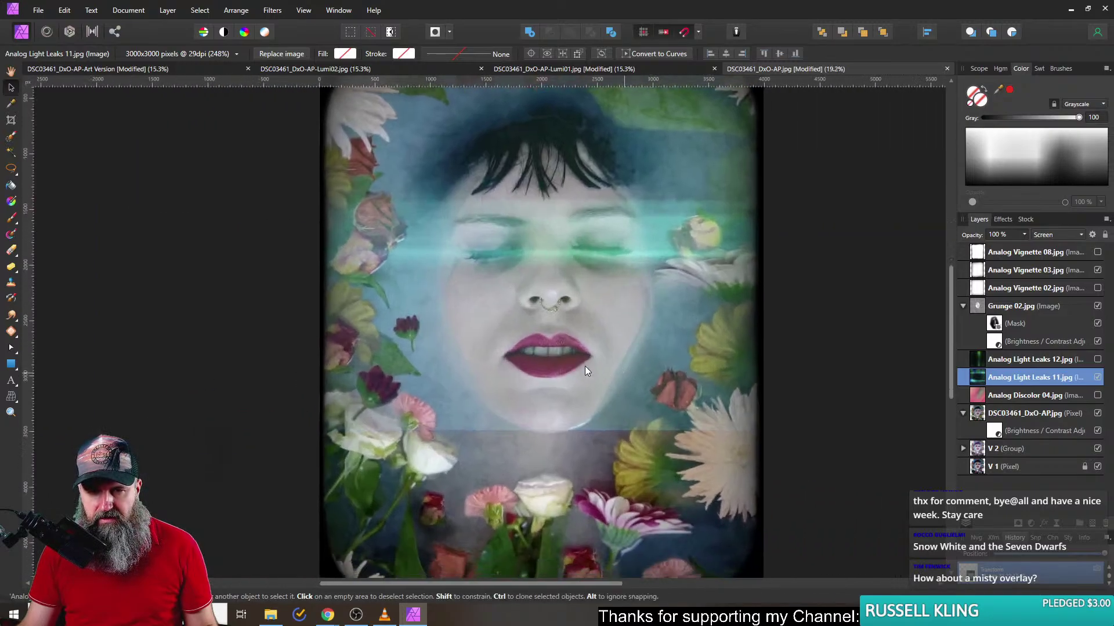
pyautogui.scroll(-2, 571, 365)
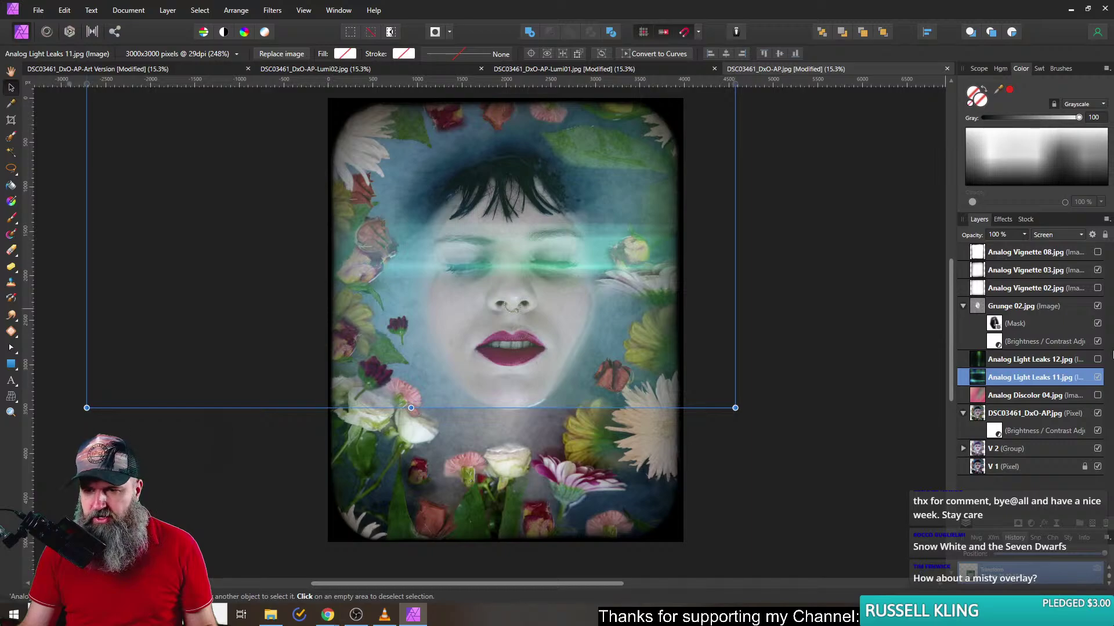
pyautogui.click(1034, 361)
pyautogui.click(1097, 378)
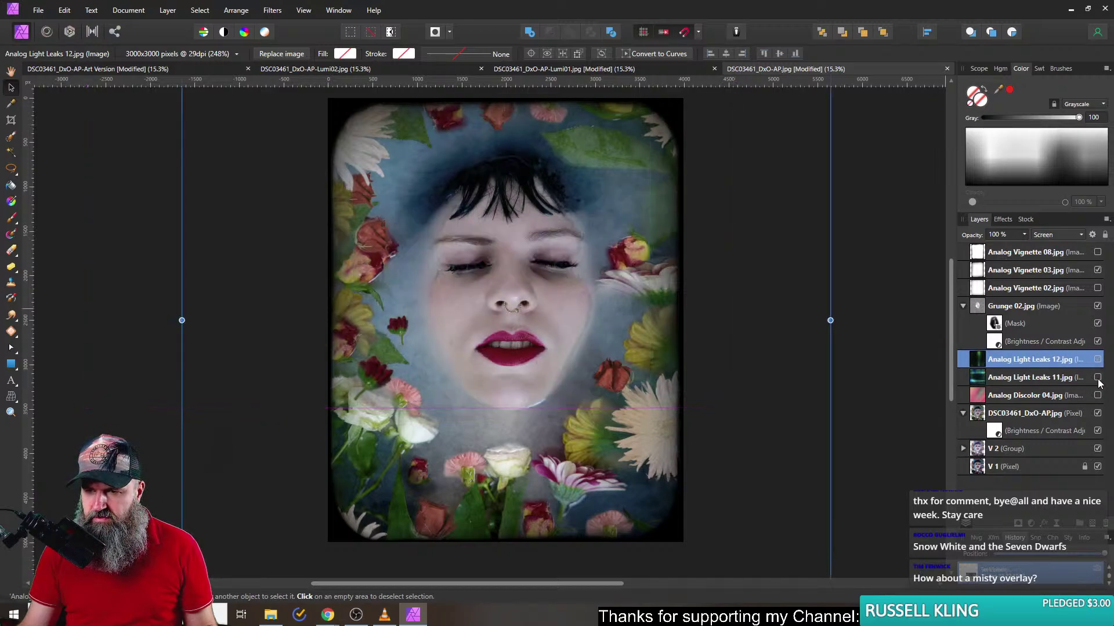
# - Show Analog Discolor 04.jpg over the portrait and set its blend mode to Soft Light
pyautogui.click(1015, 396)
pyautogui.click(1097, 395)
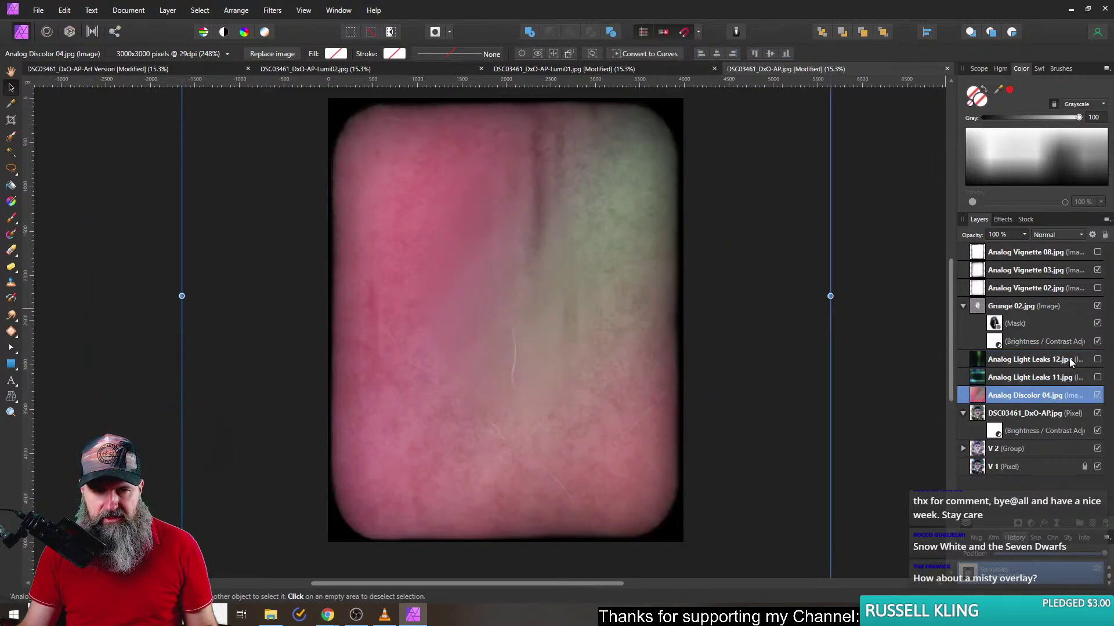
pyautogui.click(1055, 234)
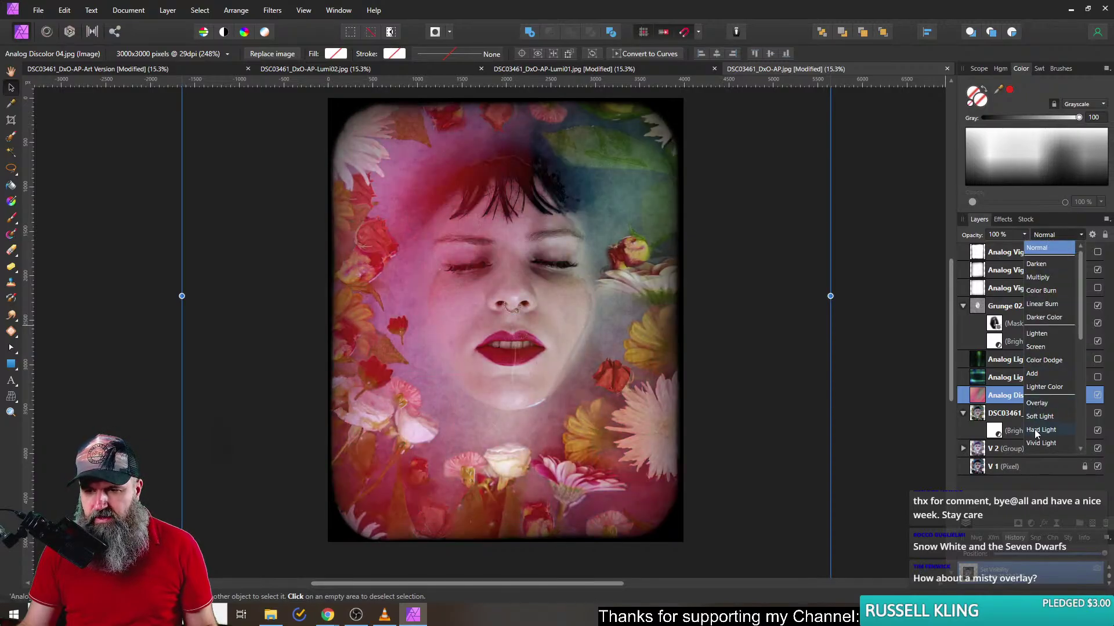
pyautogui.click(1037, 417)
# - Try shifting the Analog Discolor 04.jpg overlay across the portrait, then delete the layer
pyautogui.scroll(-3, 503, 384)
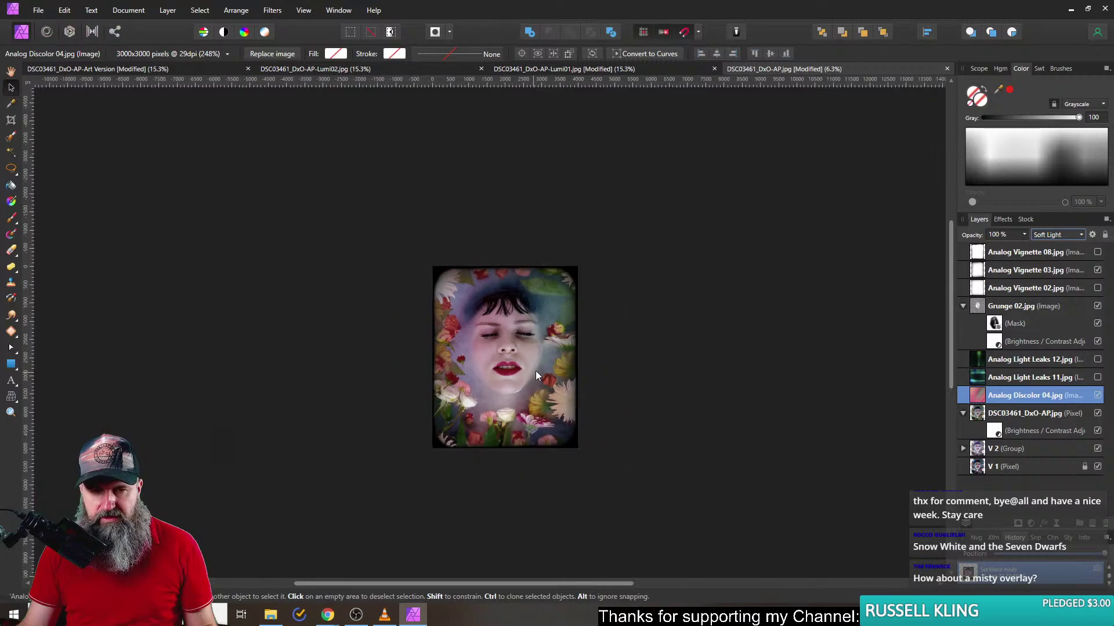
pyautogui.moveTo(485, 361); pyautogui.dragTo(509, 355)
pyautogui.scroll(3, 522, 380)
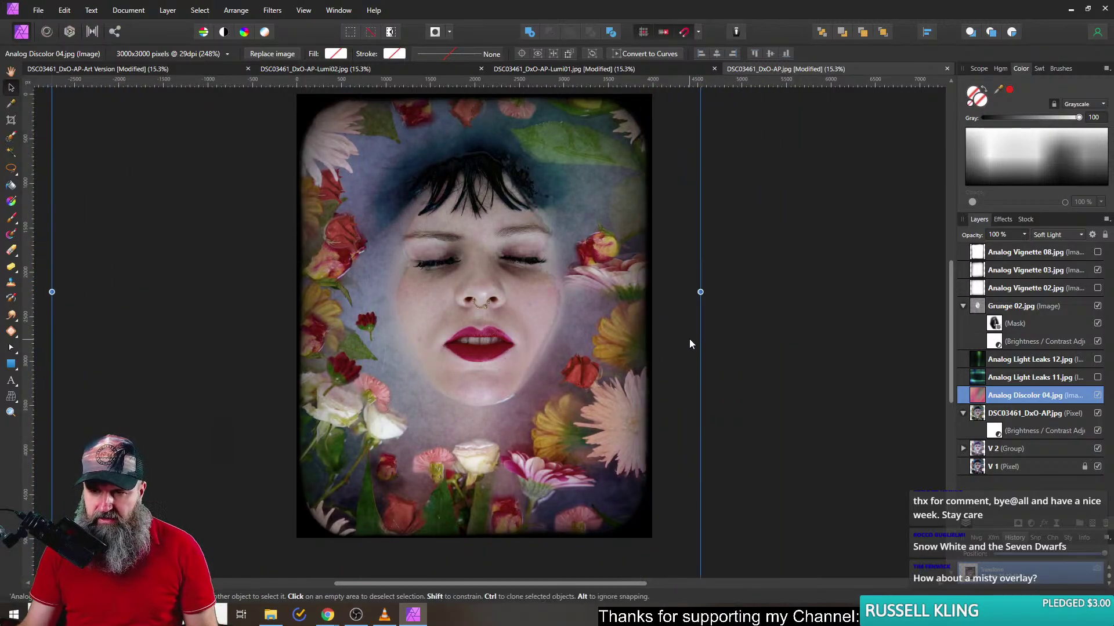
pyautogui.moveTo(528, 311); pyautogui.dragTo(534, 336)
pyautogui.press('Delete')
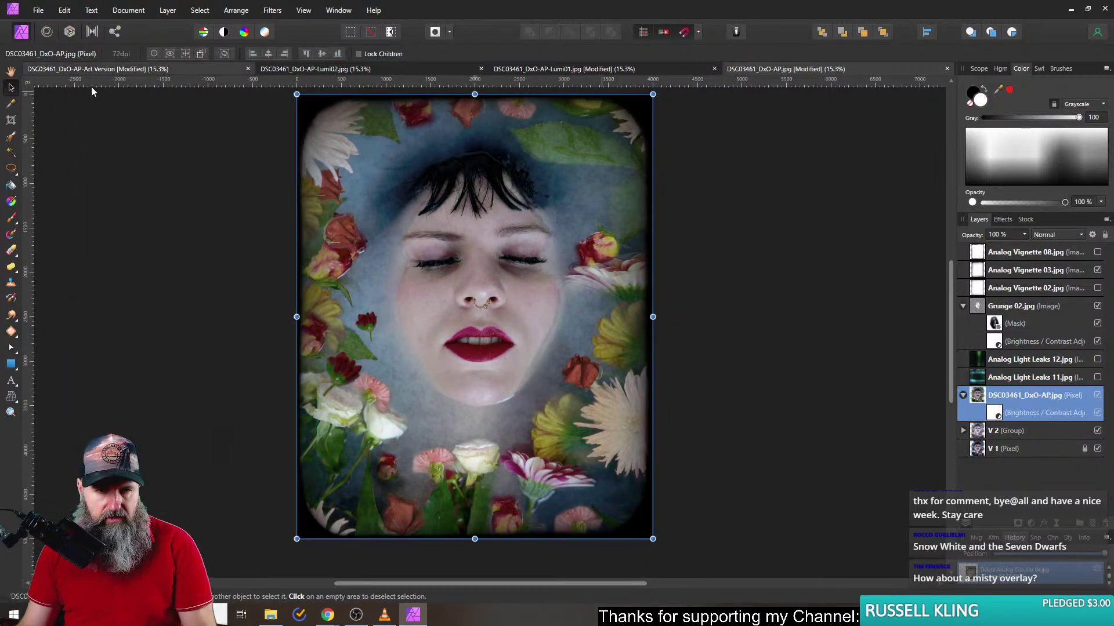
# - Switch to File Explorer and open Digital Products > 2020 05 Analog Dreams Pack > Analog Dreams PRO > Analog Discolor
pyautogui.click(38, 9)
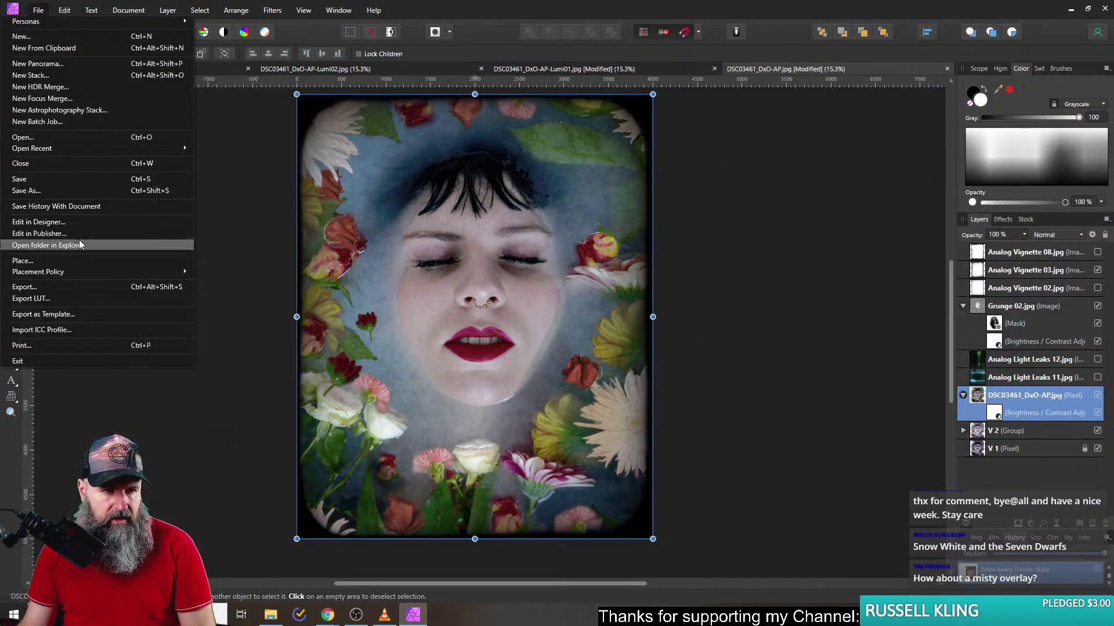
pyautogui.click(270, 616)
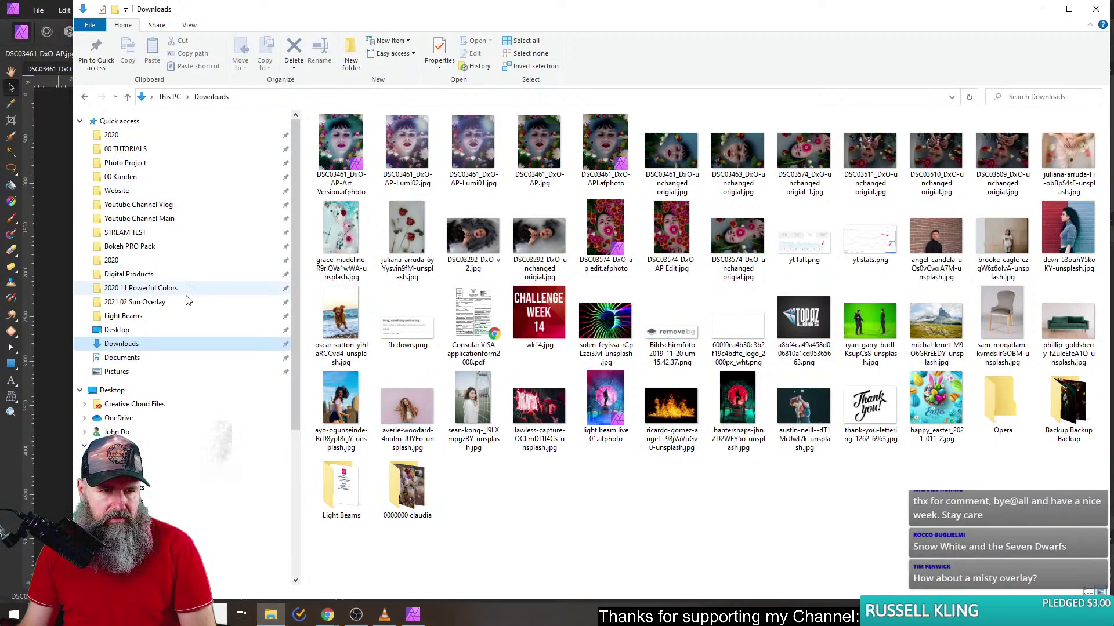
pyautogui.click(184, 274)
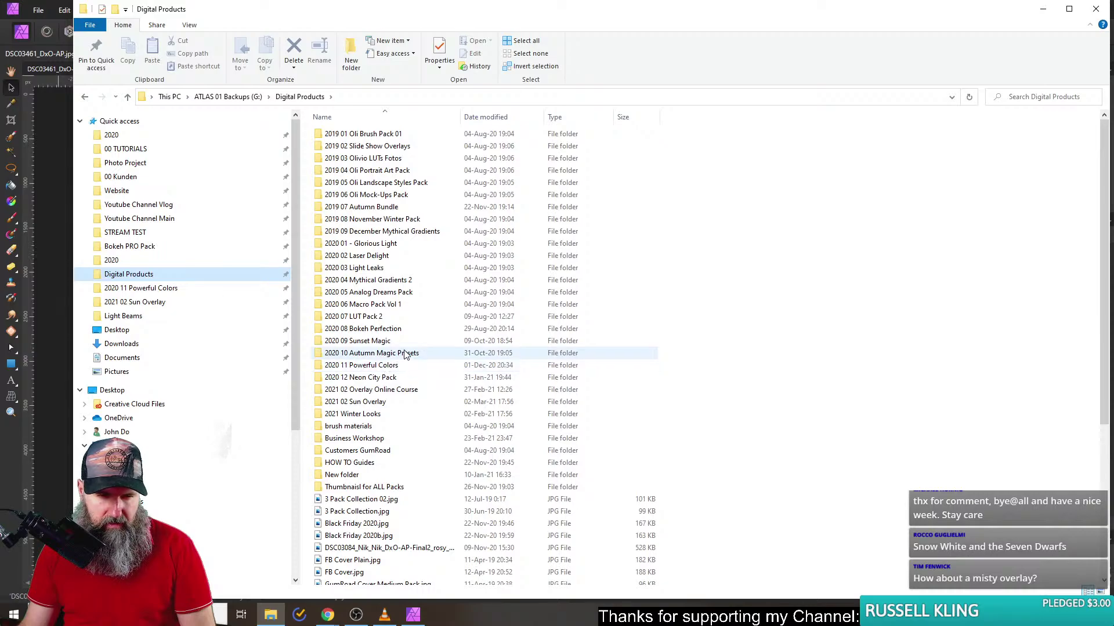
pyautogui.doubleClick(384, 293)
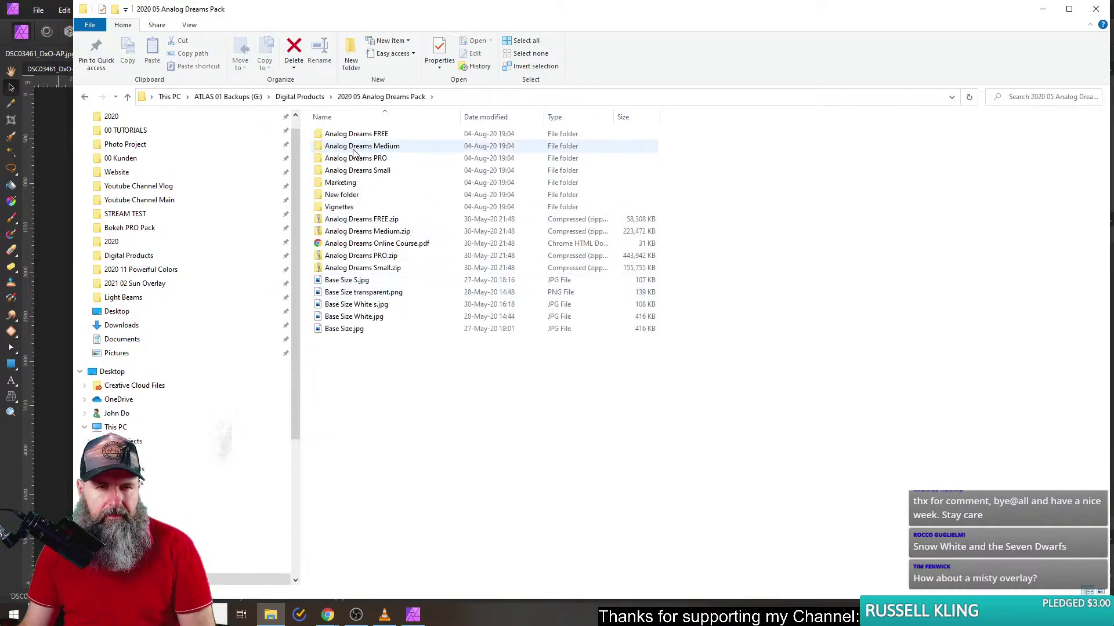
pyautogui.doubleClick(356, 158)
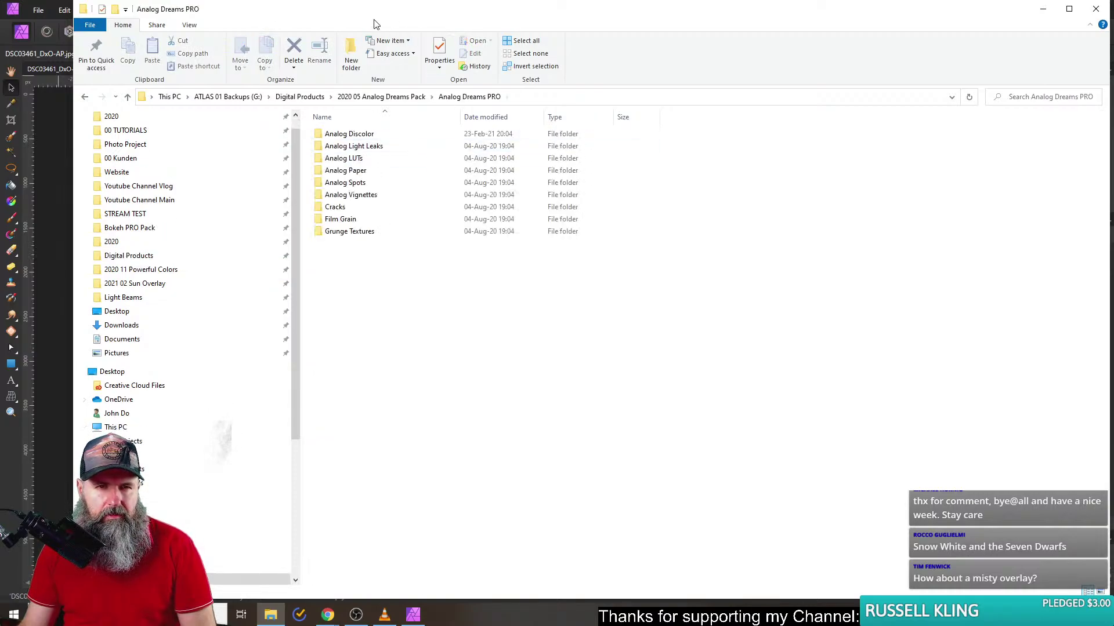
pyautogui.doubleClick(372, 136)
# - Select Analog Discolor 14.jpg, 15.jpg, 18.jpg and 27.jpg and place them together in the portrait document
pyautogui.moveTo(355, 8); pyautogui.dragTo(589, 37)
pyautogui.click(695, 251)
pyautogui.keyDown('ctrl'); pyautogui.click(638, 241); pyautogui.keyUp('ctrl')
pyautogui.keyDown('ctrl'); pyautogui.click(903, 238); pyautogui.keyUp('ctrl')
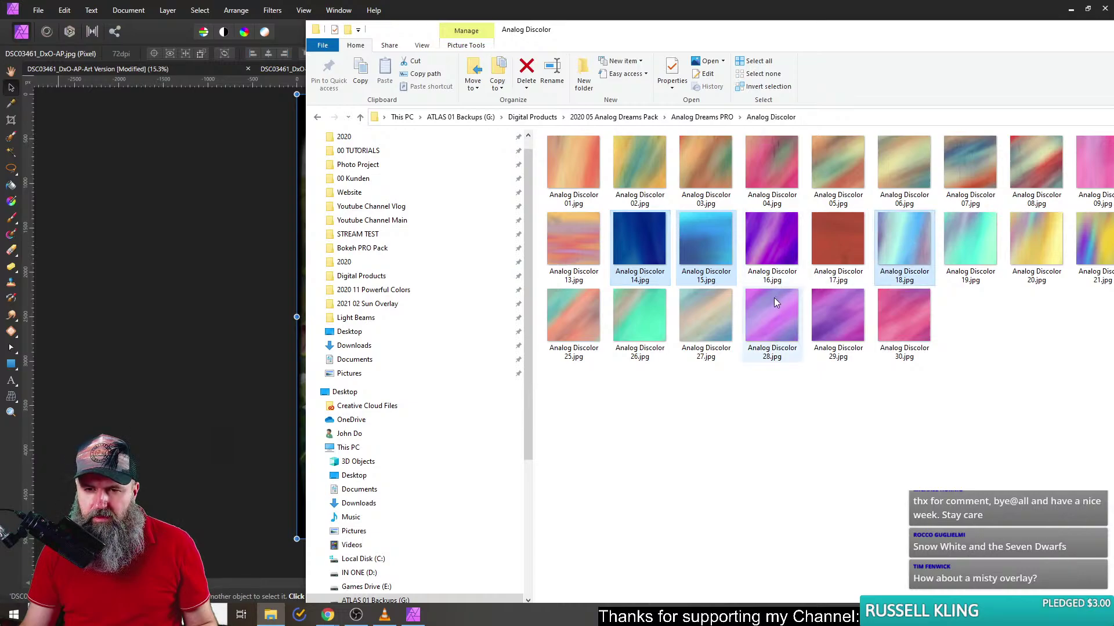
pyautogui.keyDown('ctrl'); pyautogui.click(707, 308); pyautogui.keyUp('ctrl')
pyautogui.moveTo(586, 32); pyautogui.dragTo(786, 57)
pyautogui.moveTo(457, 259); pyautogui.dragTo(457, 270)
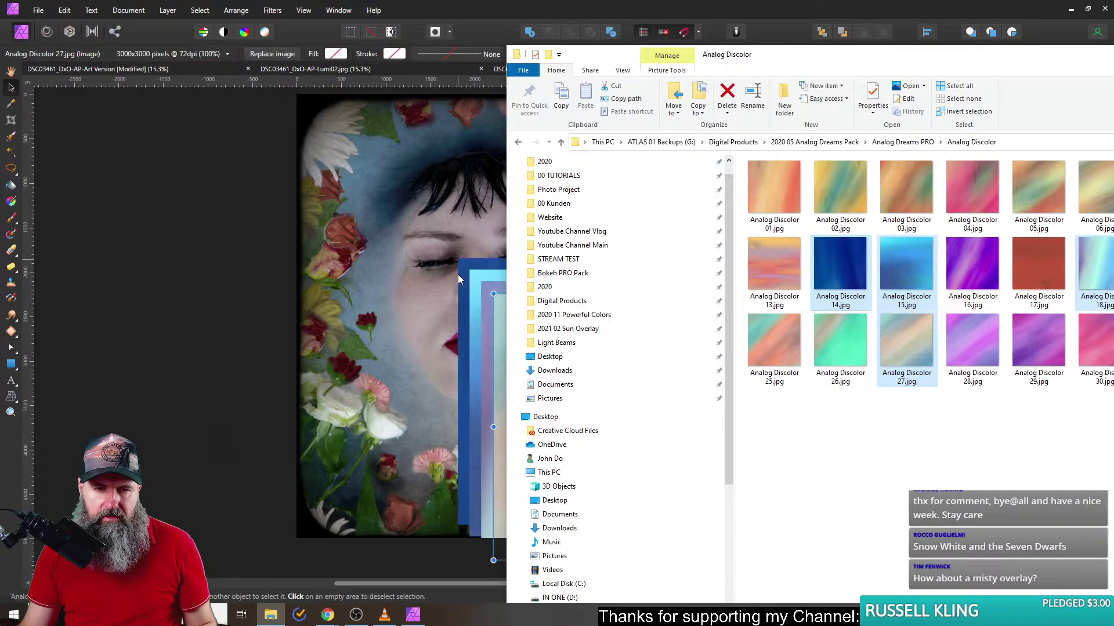
# - Select all four Analog Discolor layers and align them to each other's centre horizontally and vertically
pyautogui.click(477, 331)
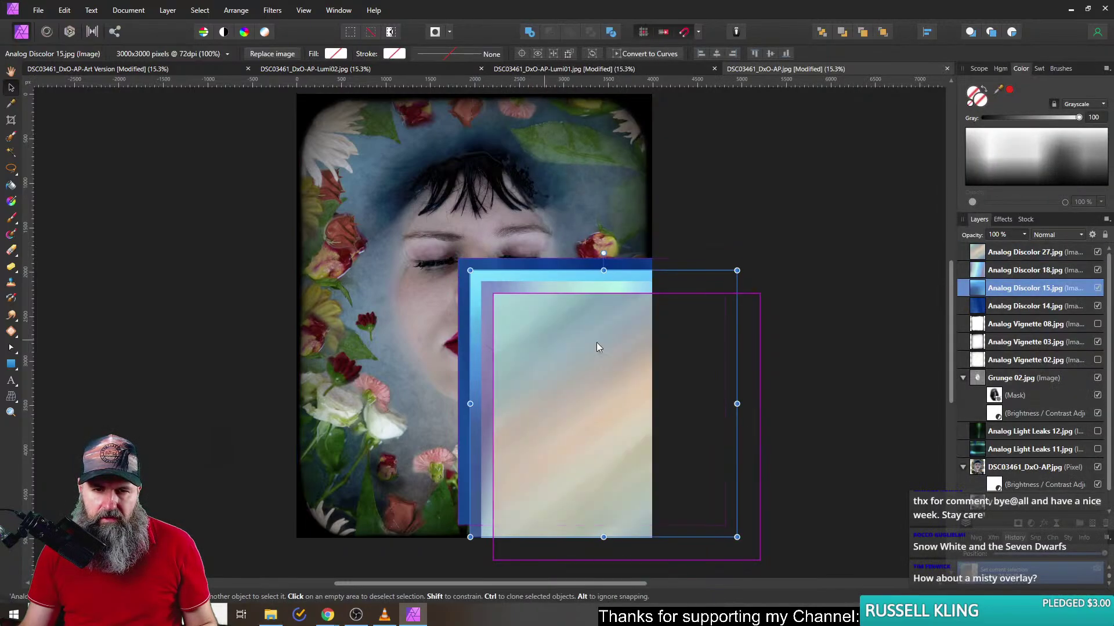
pyautogui.keyDown('shift'); pyautogui.click(1007, 307); pyautogui.keyUp('shift')
pyautogui.keyDown('shift'); pyautogui.click(1025, 252); pyautogui.keyUp('shift')
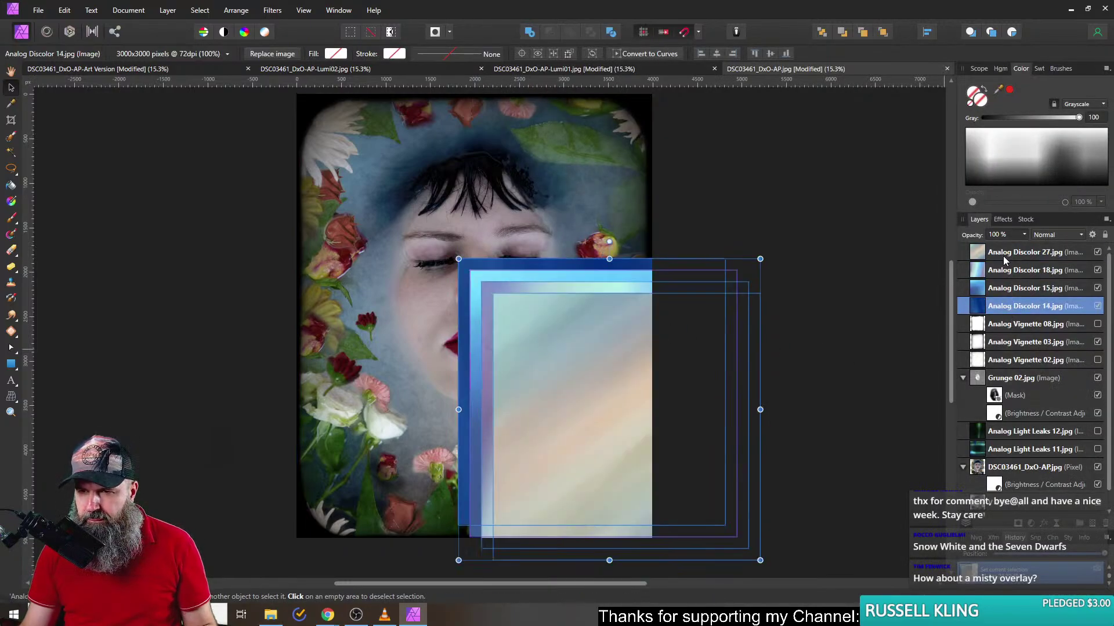
pyautogui.click(927, 32)
pyautogui.click(949, 70)
pyautogui.click(949, 127)
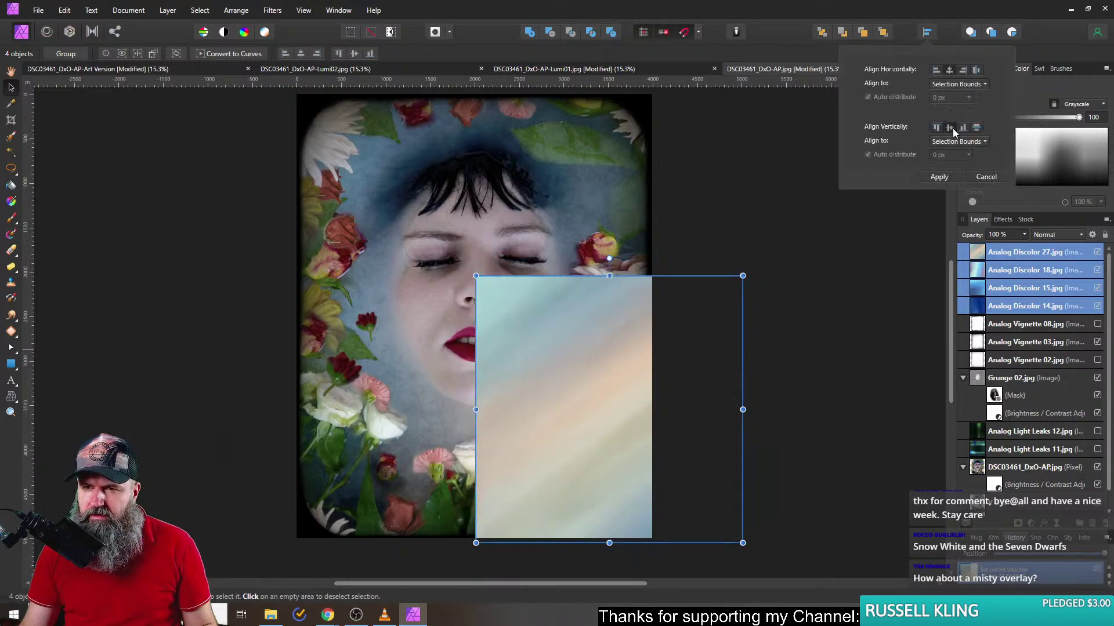
pyautogui.click(942, 179)
# - Enlarge the four aligned Analog Discolor overlays to cover the whole portrait and centre them horizontally on it
pyautogui.scroll(-1, 471, 294)
pyautogui.moveTo(474, 279); pyautogui.dragTo(255, 105)
pyautogui.moveTo(528, 284); pyautogui.dragTo(531, 318)
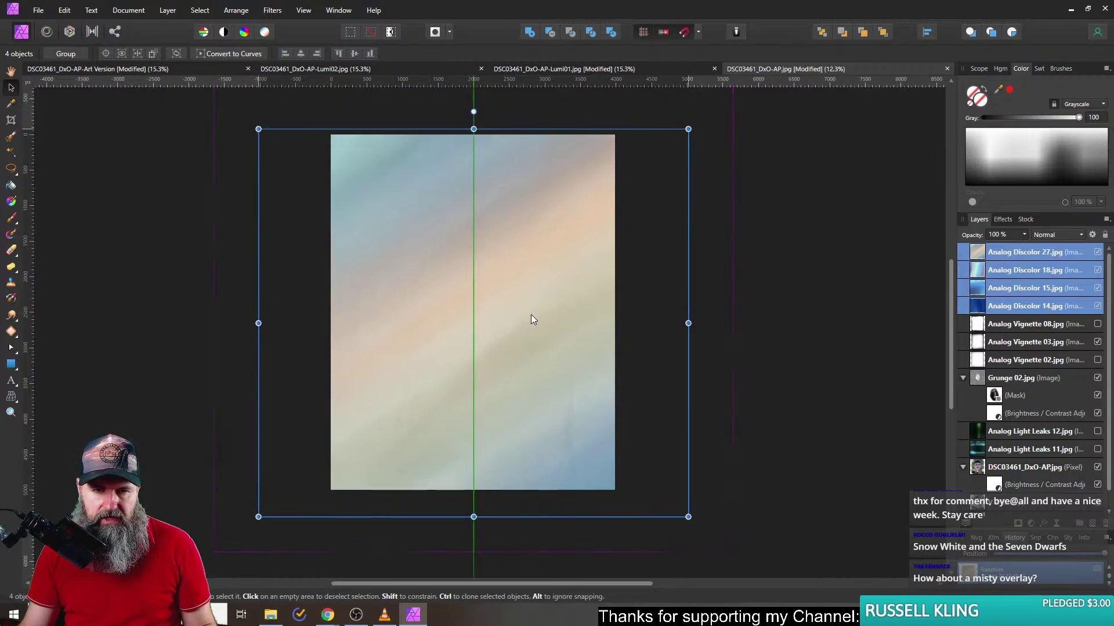
# - Set the blend mode of the four Analog Discolor layers to Soft Light and hide them all
pyautogui.click(1053, 238)
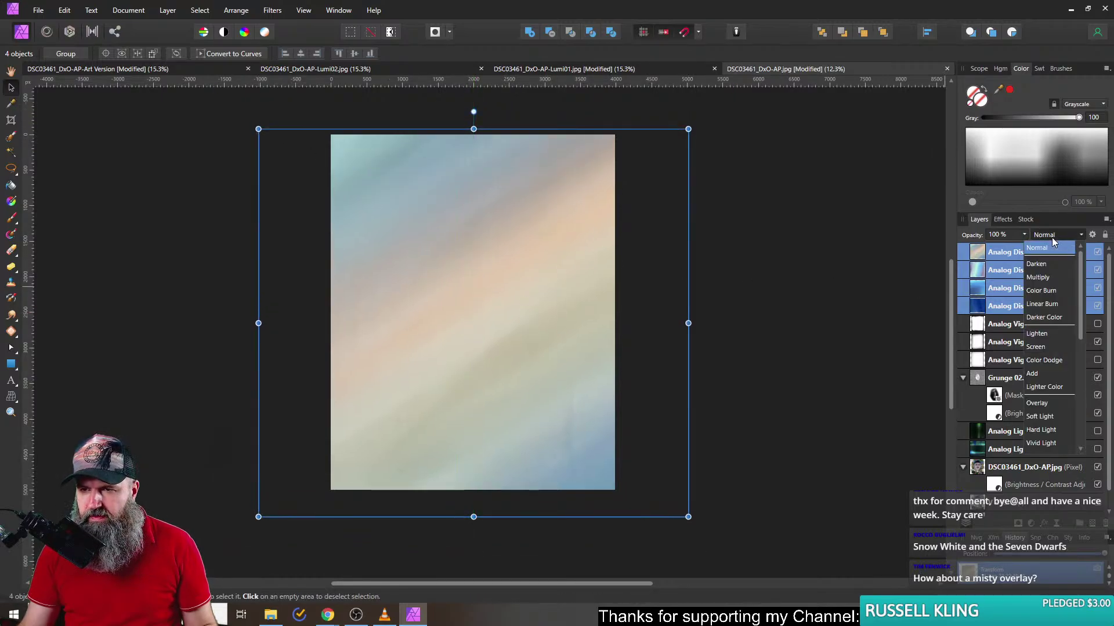
pyautogui.click(1042, 417)
pyautogui.click(1097, 252)
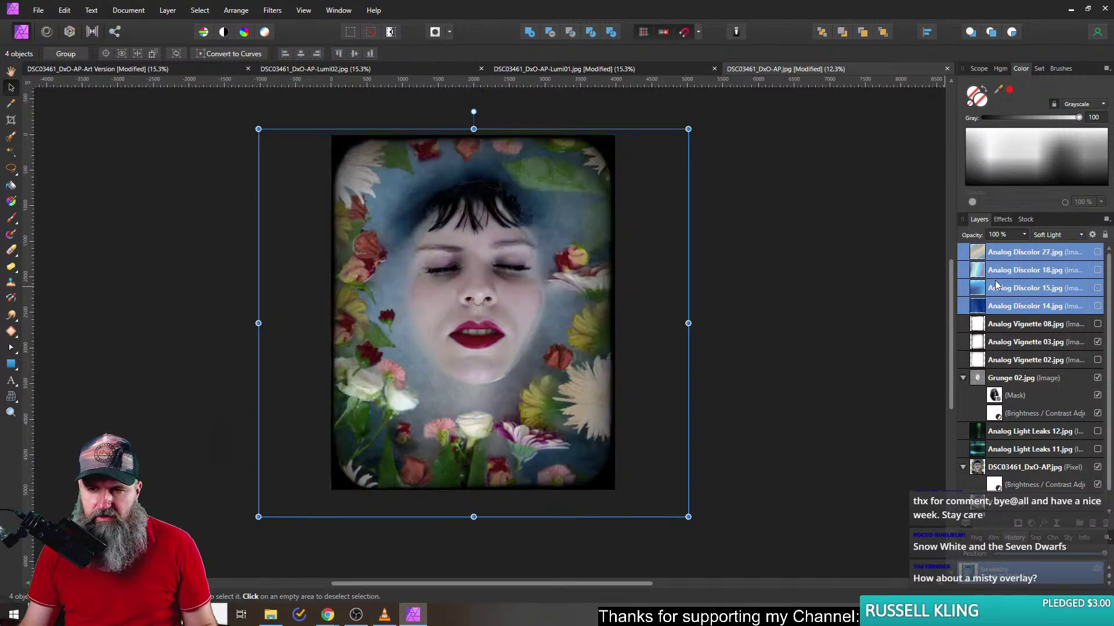
# - Show only the Analog Discolor 27.jpg overlay, enlarge it and shift its colours across the portrait
pyautogui.click(974, 268)
pyautogui.click(1060, 252)
pyautogui.click(1097, 252)
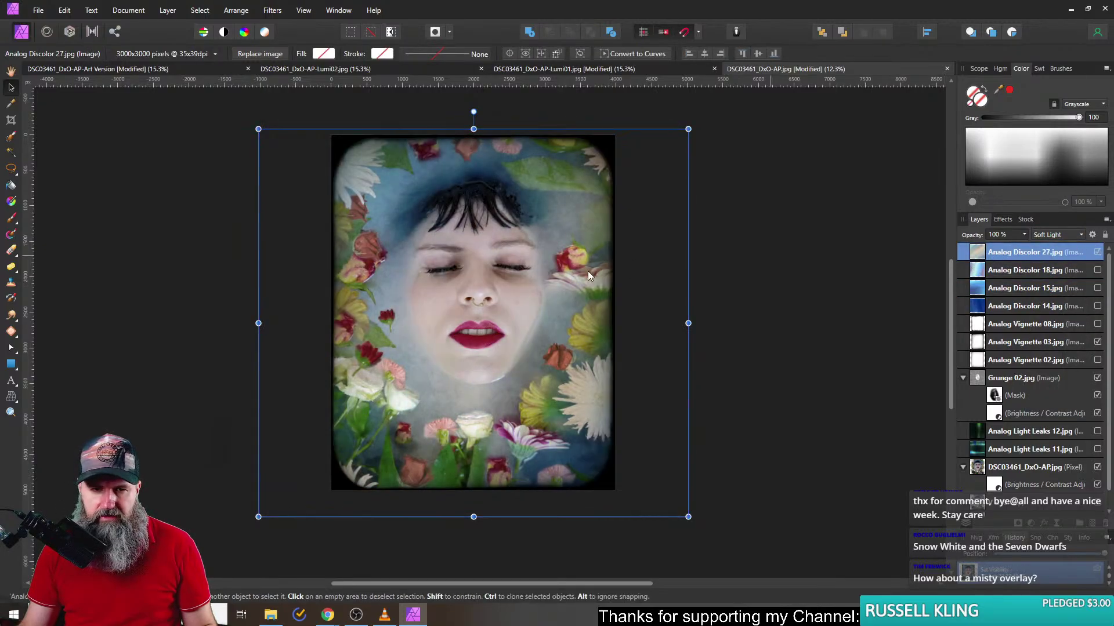
pyautogui.moveTo(486, 317); pyautogui.dragTo(452, 313)
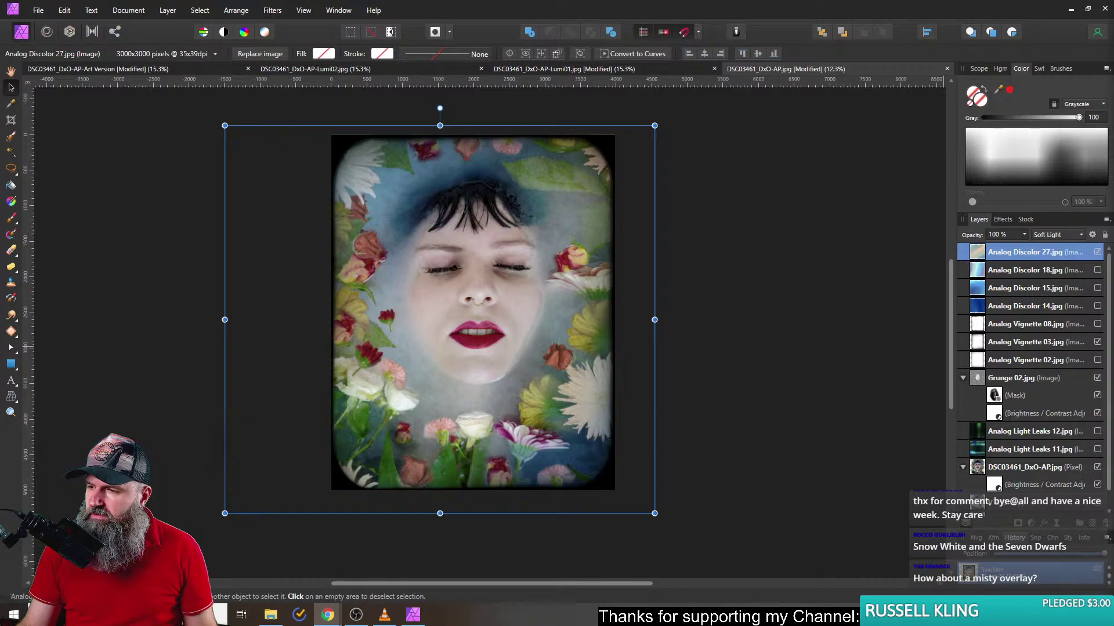
pyautogui.moveTo(454, 293); pyautogui.dragTo(491, 273)
pyautogui.moveTo(673, 487); pyautogui.dragTo(812, 537)
pyautogui.moveTo(700, 323); pyautogui.dragTo(746, 454)
pyautogui.scroll(1, 505, 284)
pyautogui.moveTo(606, 363)
pyautogui.mouseDown()
pyautogui.moveTo(415, 334)
pyautogui.moveTo(527, 300)
pyautogui.moveTo(591, 354)
pyautogui.mouseUp()
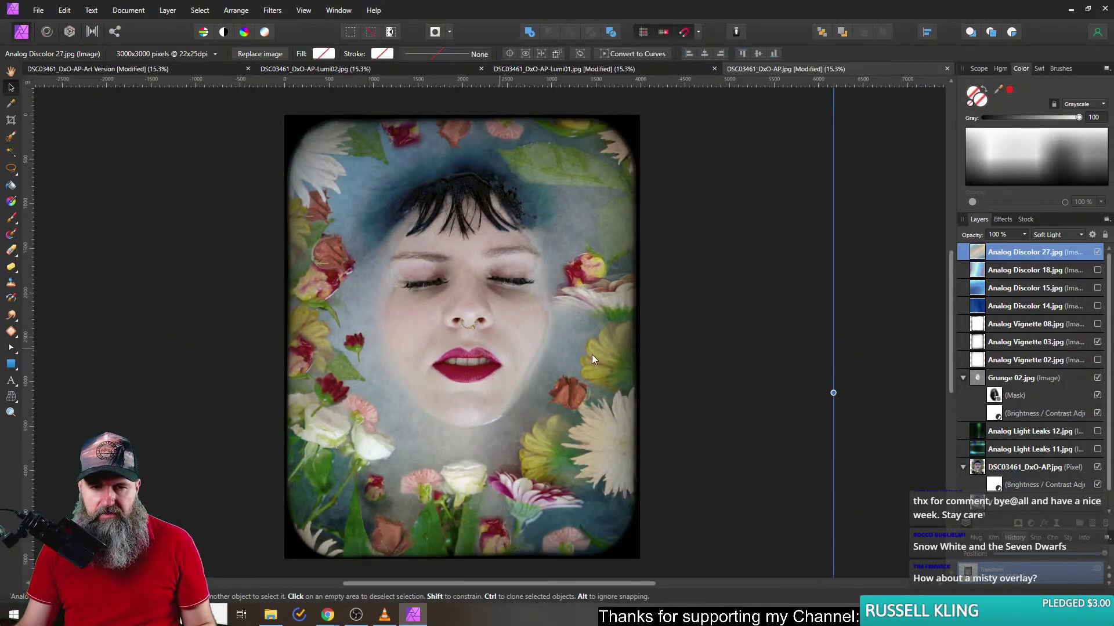
# - Show Analog Discolor 18.jpg in place of Analog Discolor 27.jpg and adjust its placement over the portrait
pyautogui.click(1097, 253)
pyautogui.click(1098, 271)
pyautogui.click(1007, 275)
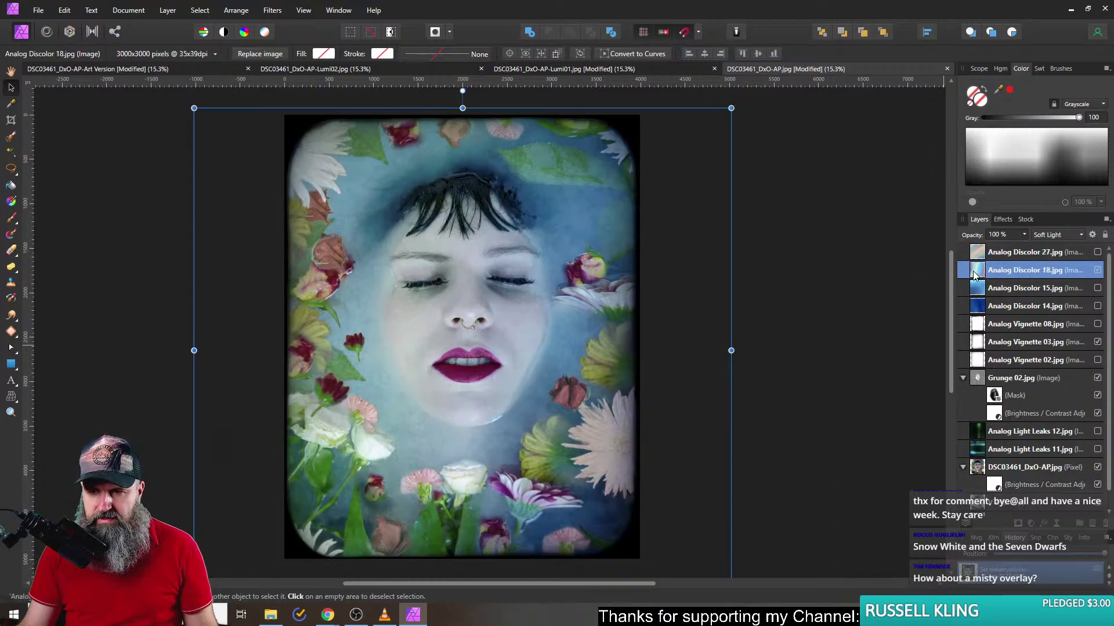
pyautogui.scroll(-3, 660, 355)
pyautogui.moveTo(674, 281); pyautogui.dragTo(792, 159)
pyautogui.scroll(3, 661, 368)
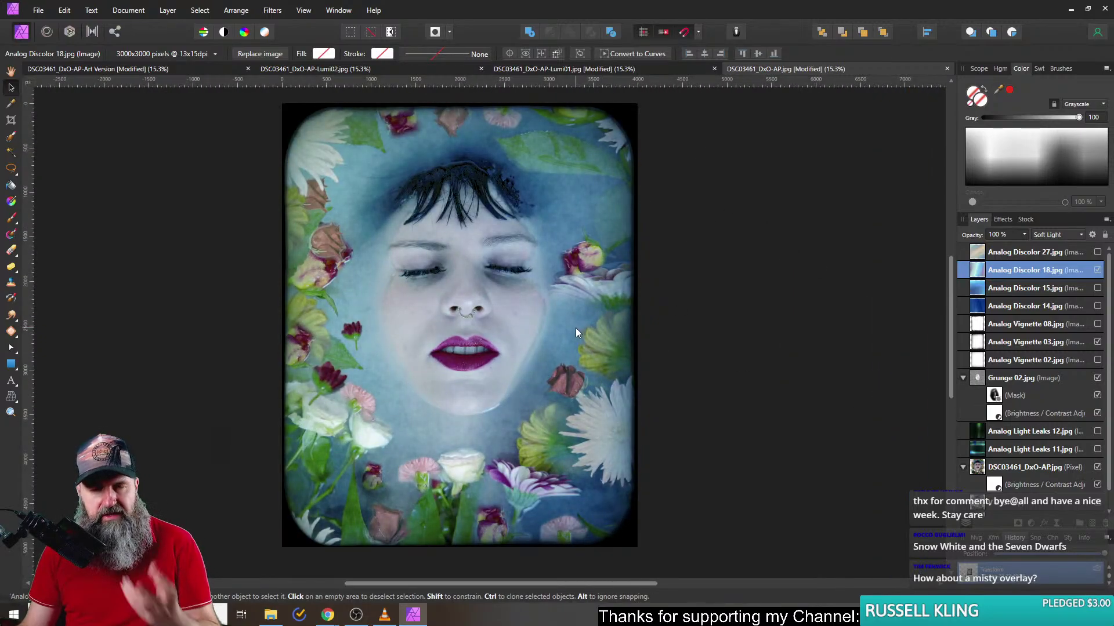
# - Show Analog Discolor 15.jpg in place of Analog Discolor 18.jpg, preview other blend modes and keep Soft Light
pyautogui.click(1097, 271)
pyautogui.click(1089, 293)
pyautogui.click(1098, 288)
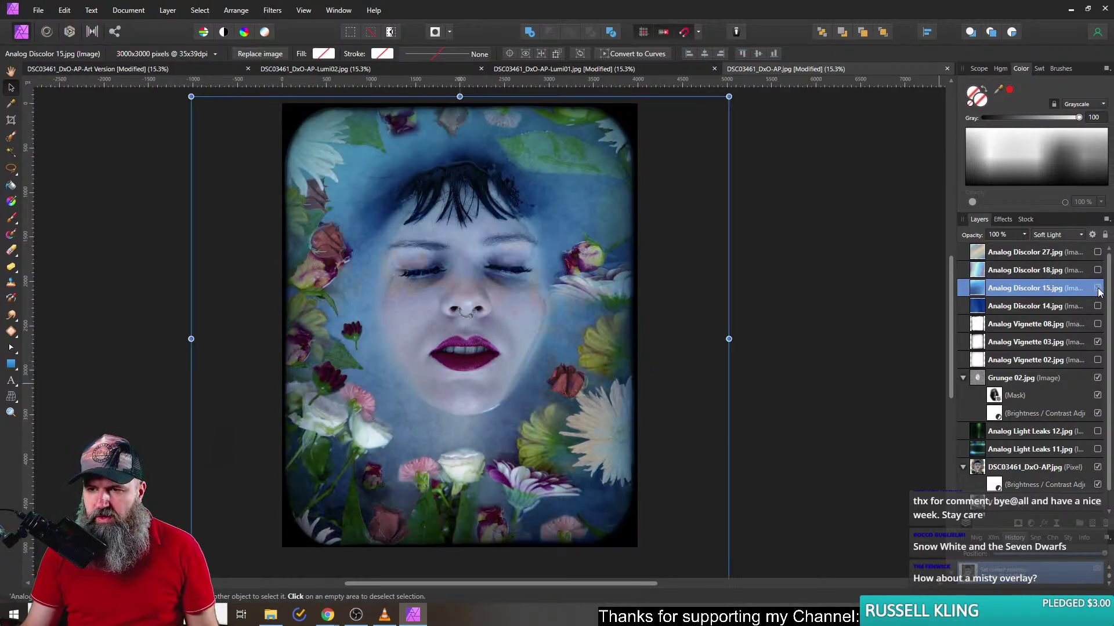
pyautogui.click(1056, 235)
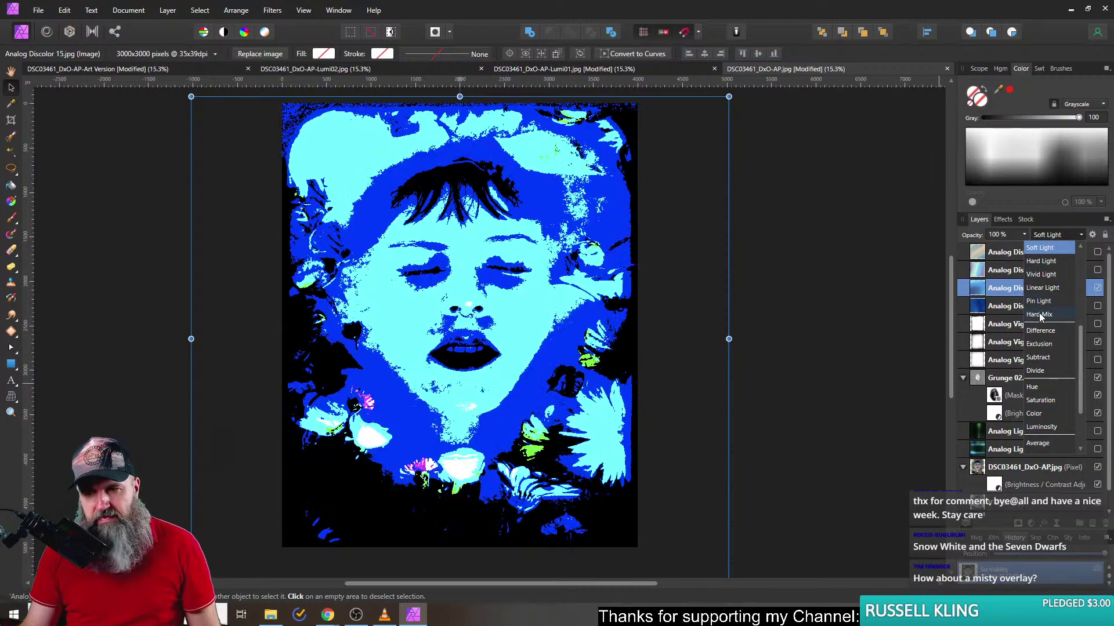
pyautogui.click(1036, 249)
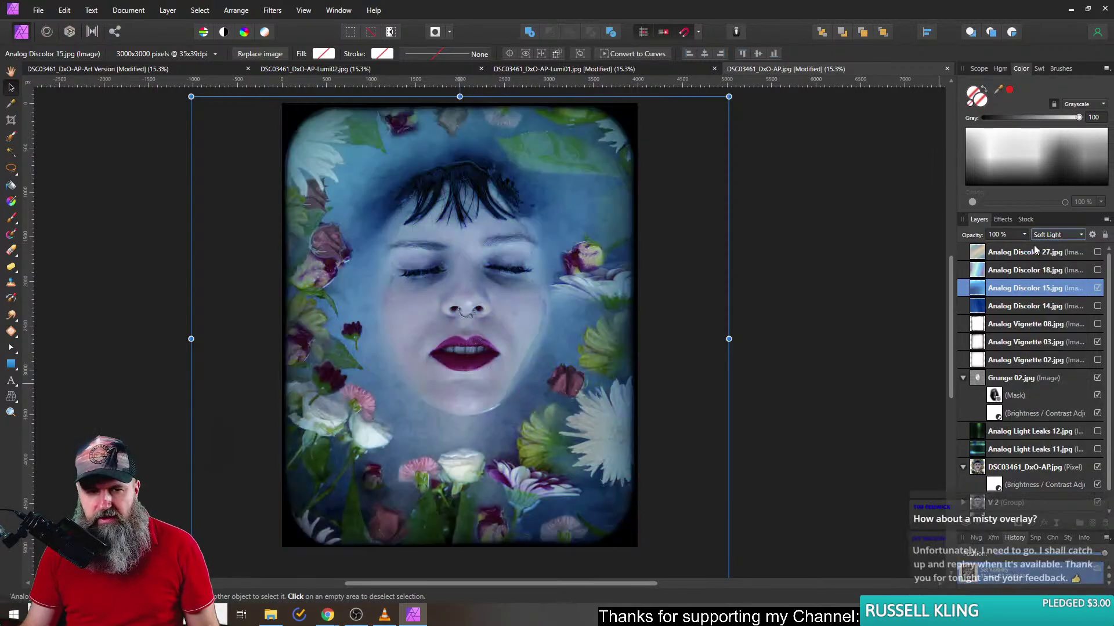
# - Enlarge Analog Discolor 15.jpg well beyond the portrait and rotate it clockwise to a diagonal orientation
pyautogui.scroll(-5, 545, 361)
pyautogui.moveTo(620, 251); pyautogui.dragTo(920, 78)
pyautogui.moveTo(843, 219); pyautogui.dragTo(674, 372)
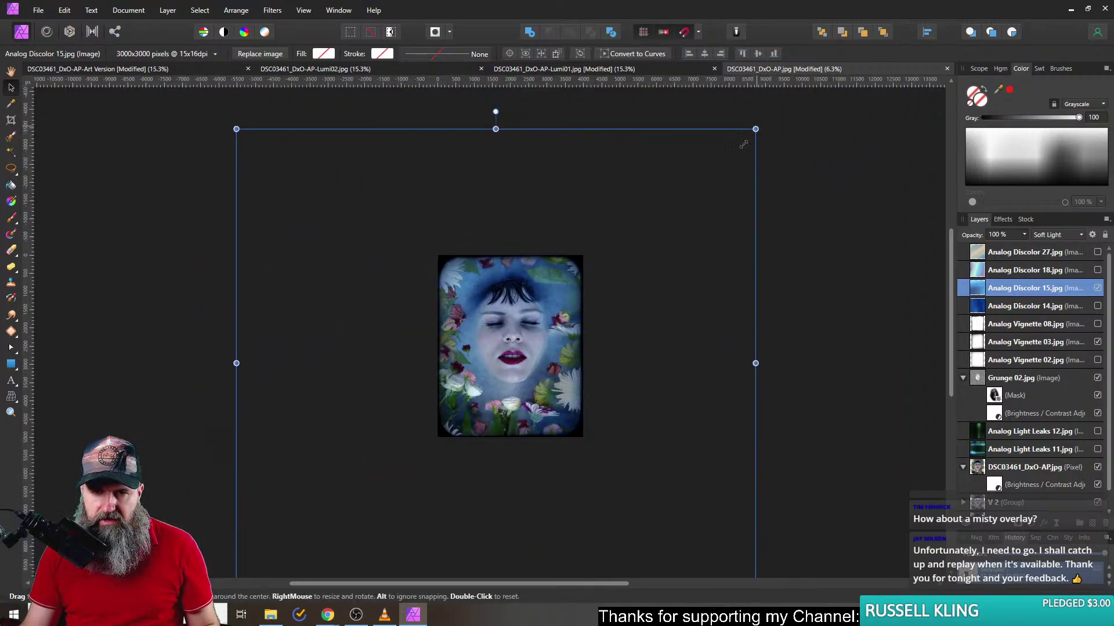
pyautogui.moveTo(749, 135); pyautogui.dragTo(559, 303)
pyautogui.moveTo(474, 365); pyautogui.dragTo(553, 282)
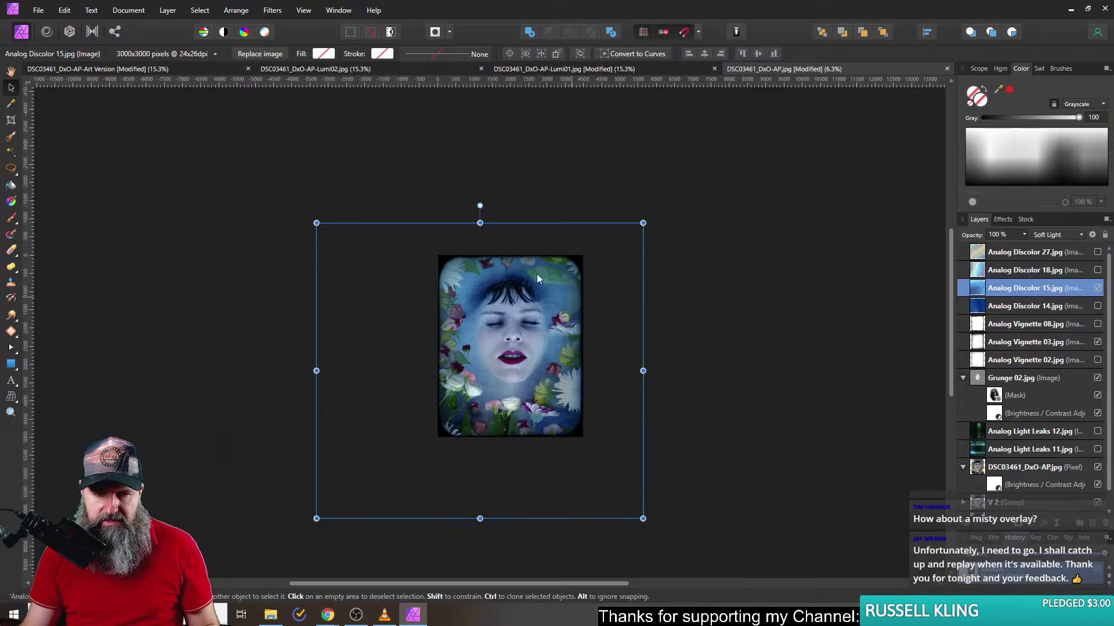
pyautogui.moveTo(479, 205); pyautogui.dragTo(603, 219)
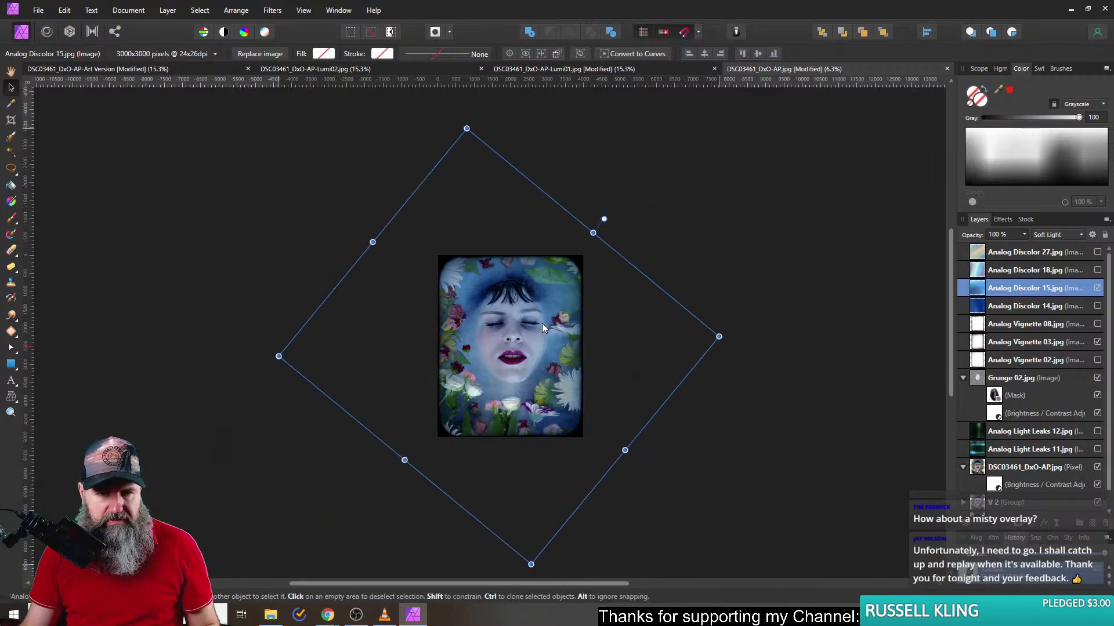
pyautogui.scroll(5, 541, 322)
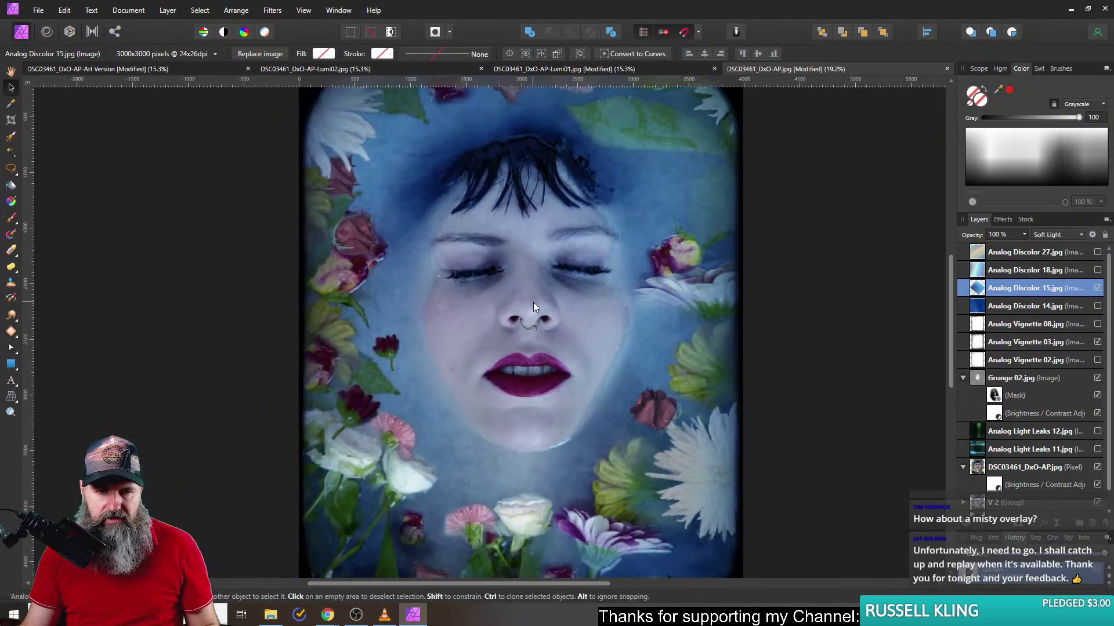
pyautogui.scroll(-3, 589, 312)
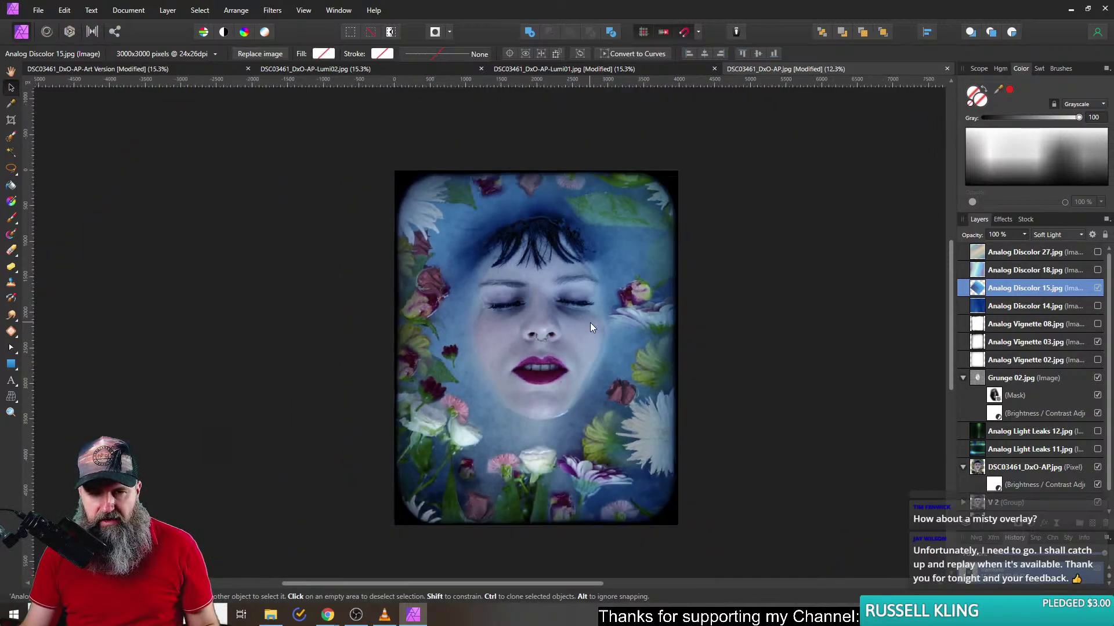
# - Try an underlying composition range for Analog Discolor 15.jpg rising from 11.5 % output in the shadows to 100 % in the highlights
pyautogui.click(1093, 234)
pyautogui.moveTo(607, 162); pyautogui.dragTo(798, 156)
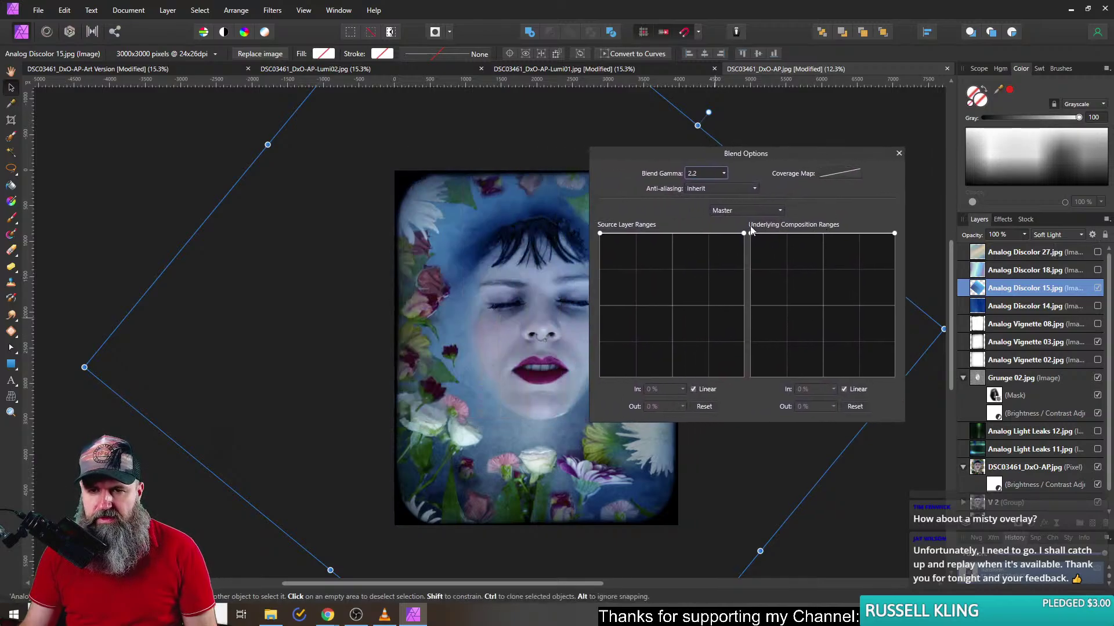
pyautogui.click(895, 234)
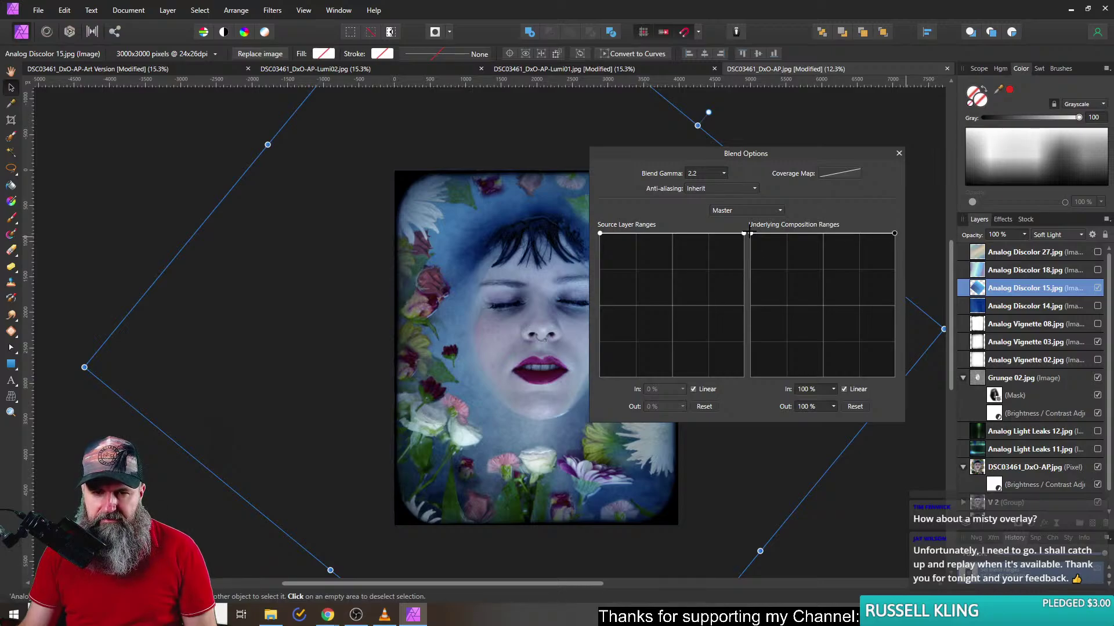
pyautogui.moveTo(753, 338); pyautogui.dragTo(740, 360)
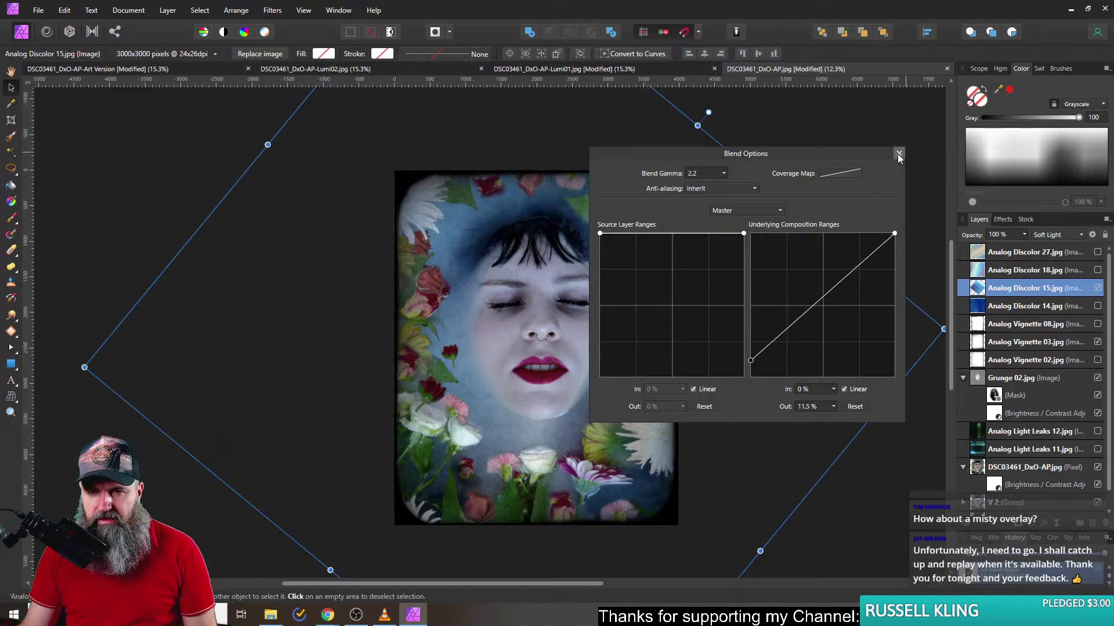
pyautogui.click(899, 154)
# - Preview the Analog Discolor 14.jpg overlay on the portrait and hide it again
pyautogui.scroll(2, 552, 345)
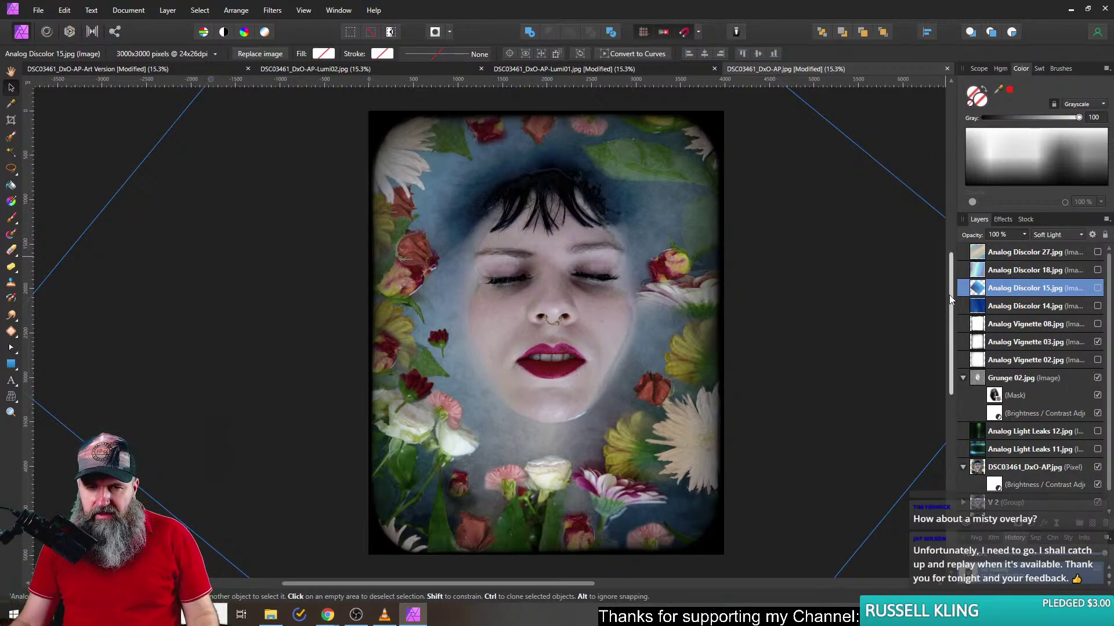
pyautogui.click(1098, 307)
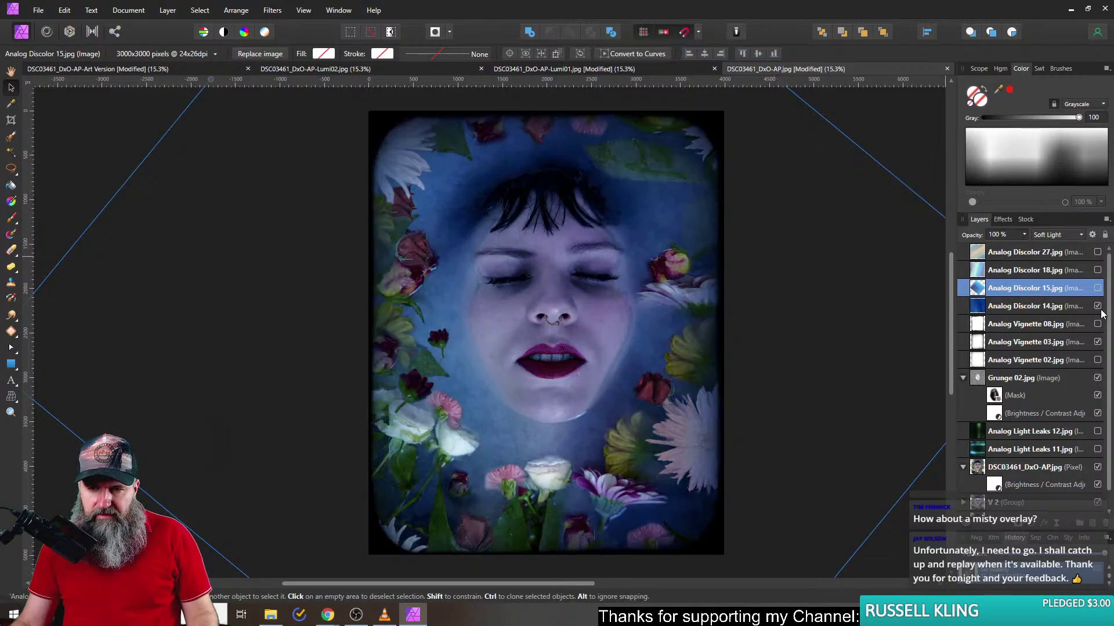
pyautogui.click(1098, 307)
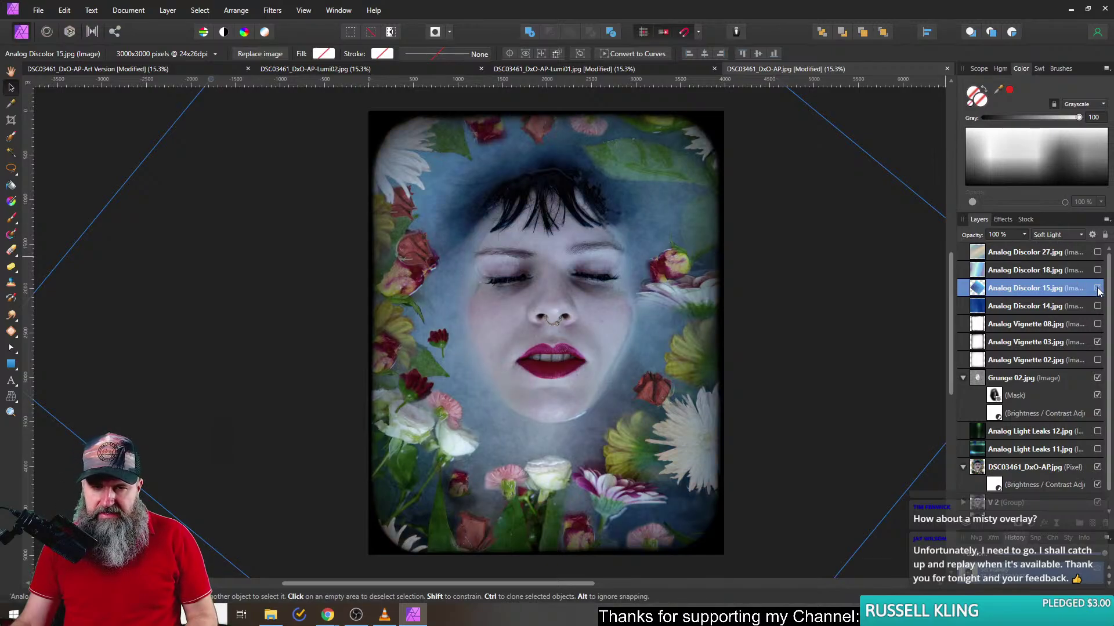
# - Reshape Analog Discolor 15.jpg's underlying composition range with reduced shadows, a point at 74.3 % in and 70.1 % out, and 0 % output at the highlights
pyautogui.click(1093, 236)
pyautogui.moveTo(636, 164); pyautogui.dragTo(915, 145)
pyautogui.moveTo(834, 276); pyautogui.dragTo(817, 195)
pyautogui.moveTo(841, 221); pyautogui.dragTo(837, 281)
pyautogui.moveTo(937, 240); pyautogui.dragTo(930, 247)
pyautogui.moveTo(985, 221); pyautogui.dragTo(996, 362)
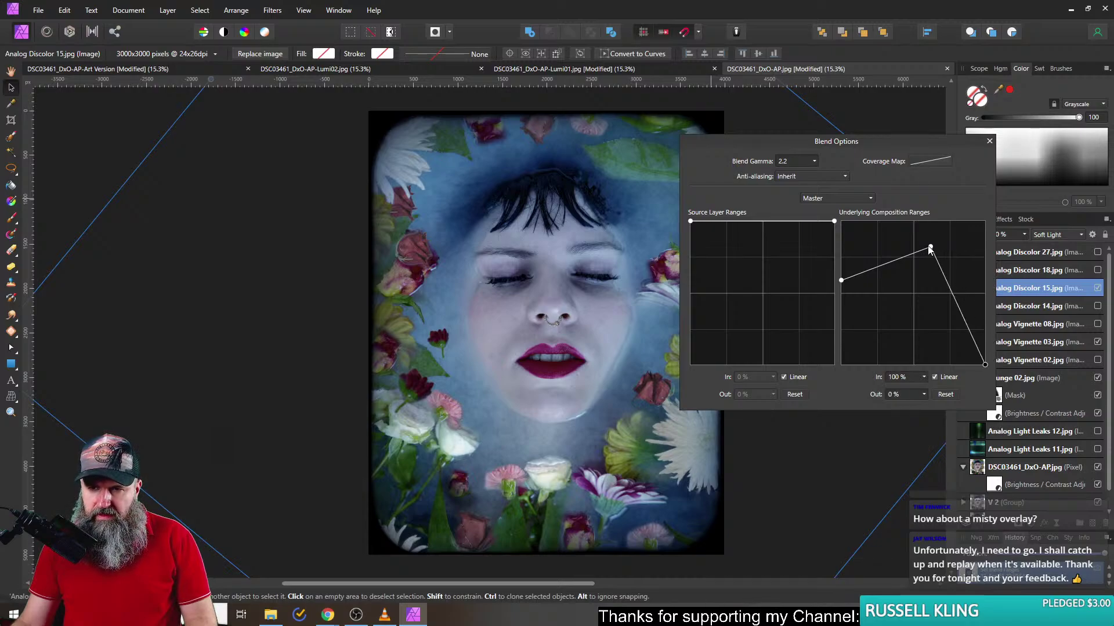
pyautogui.moveTo(932, 248); pyautogui.dragTo(887, 271)
pyautogui.moveTo(957, 266); pyautogui.dragTo(948, 266)
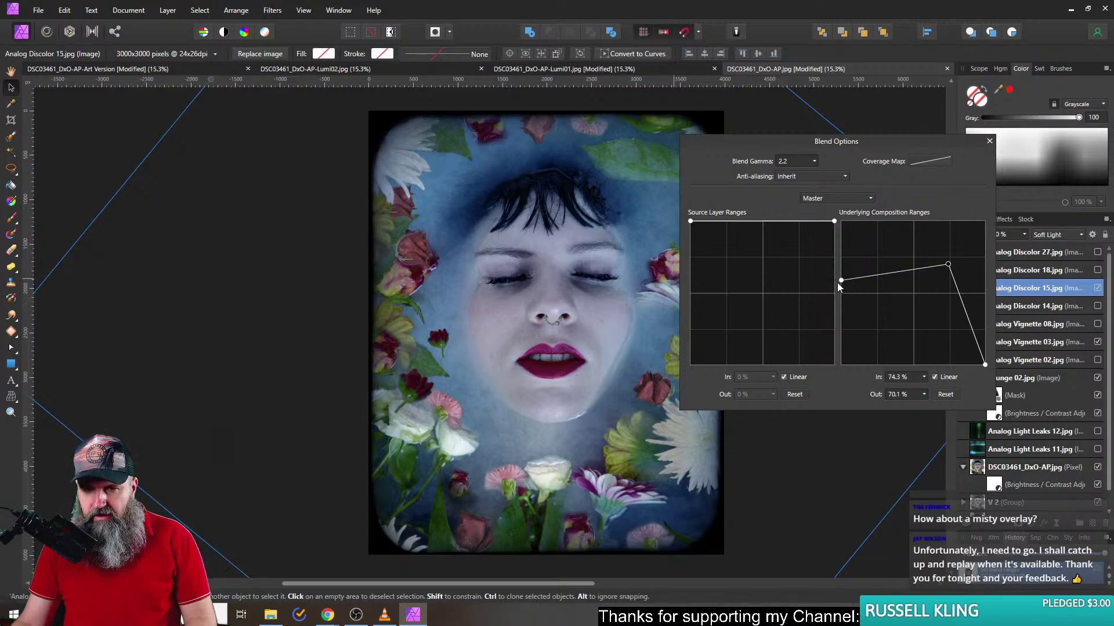
# - Close the blend options and compare the portrait with and without Analog Discolor 15.jpg, leaving the layer shown
pyautogui.click(989, 141)
pyautogui.click(1100, 291)
pyautogui.click(1099, 291)
pyautogui.click(1099, 291)
pyautogui.click(1099, 291)
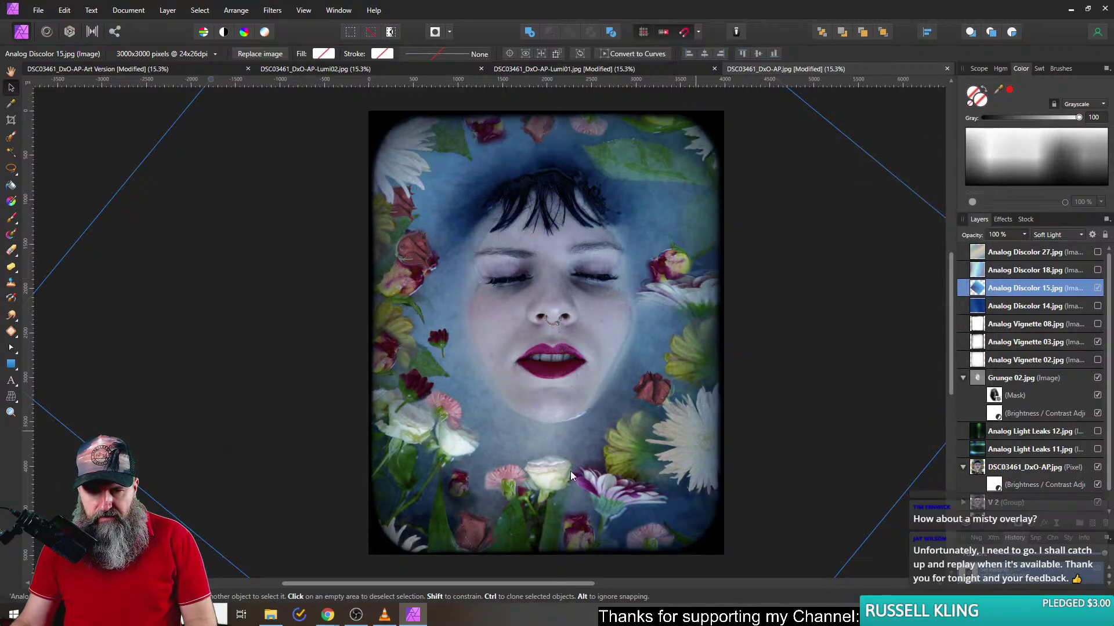
# - Compare the flowers and background below the chin with and without Analog Discolor 15.jpg, leaving the layer shown
pyautogui.scroll(5, 545, 479)
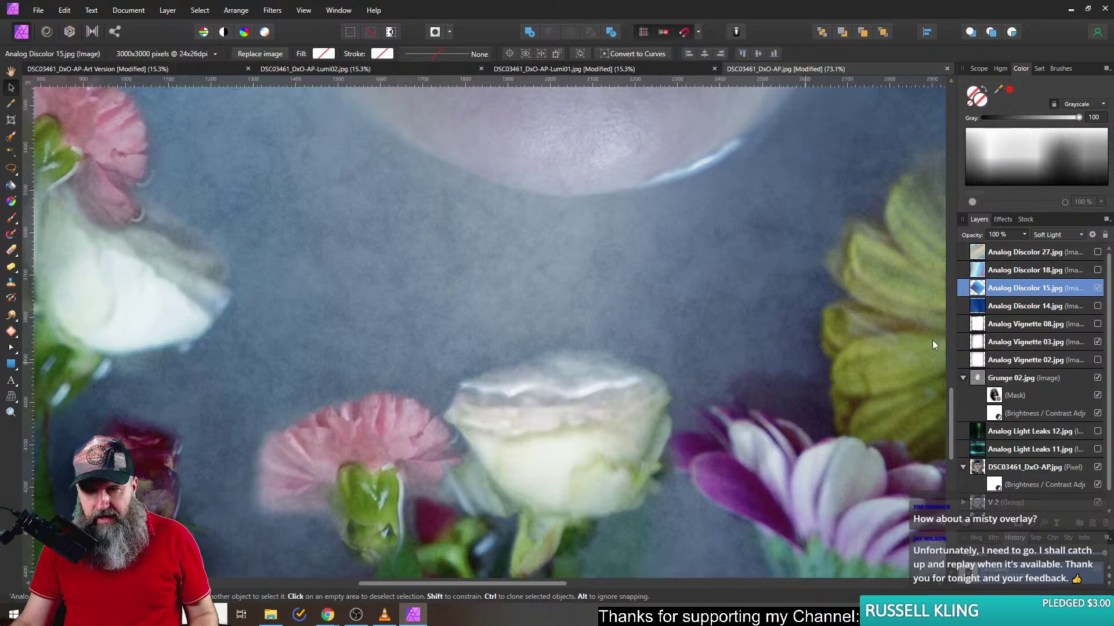
pyautogui.click(1098, 289)
pyautogui.click(1098, 288)
pyautogui.click(1098, 288)
pyautogui.click(1098, 288)
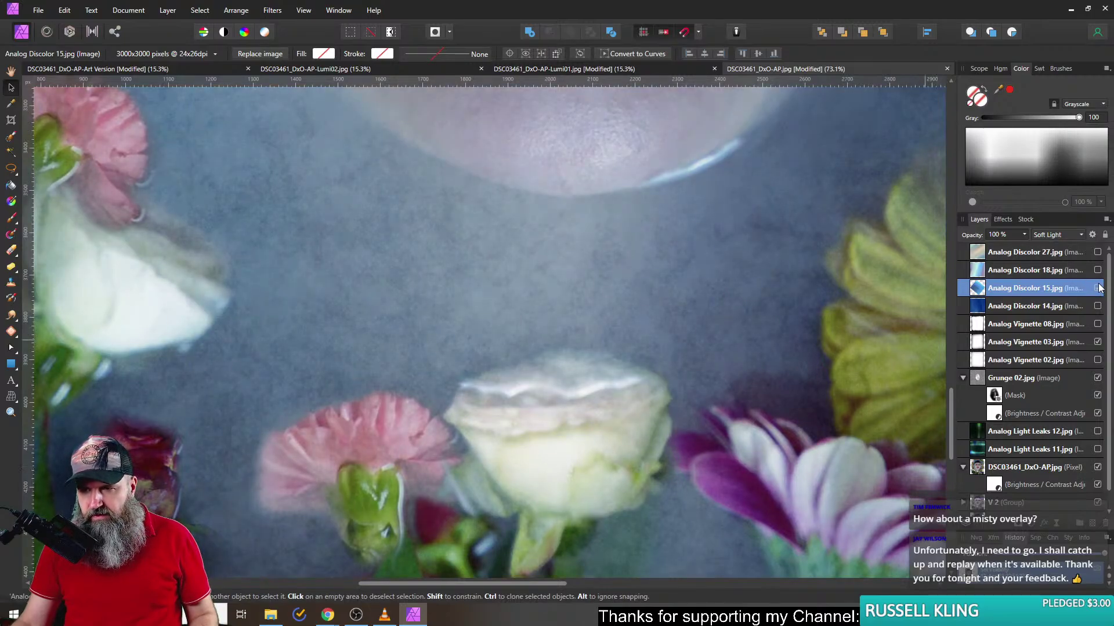
pyautogui.hotkey('ctrl', '0')
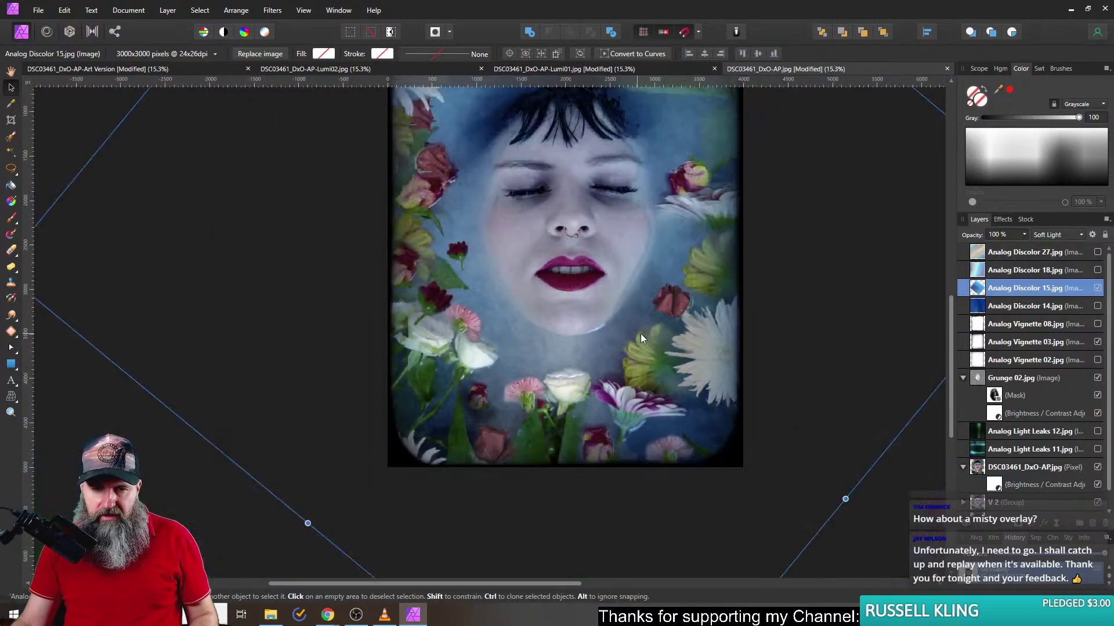
# - Check the effect of Analog Vignette 03.jpg and Grunge 02.jpg on the portrait, leaving both layers shown
pyautogui.scroll(2, 614, 412)
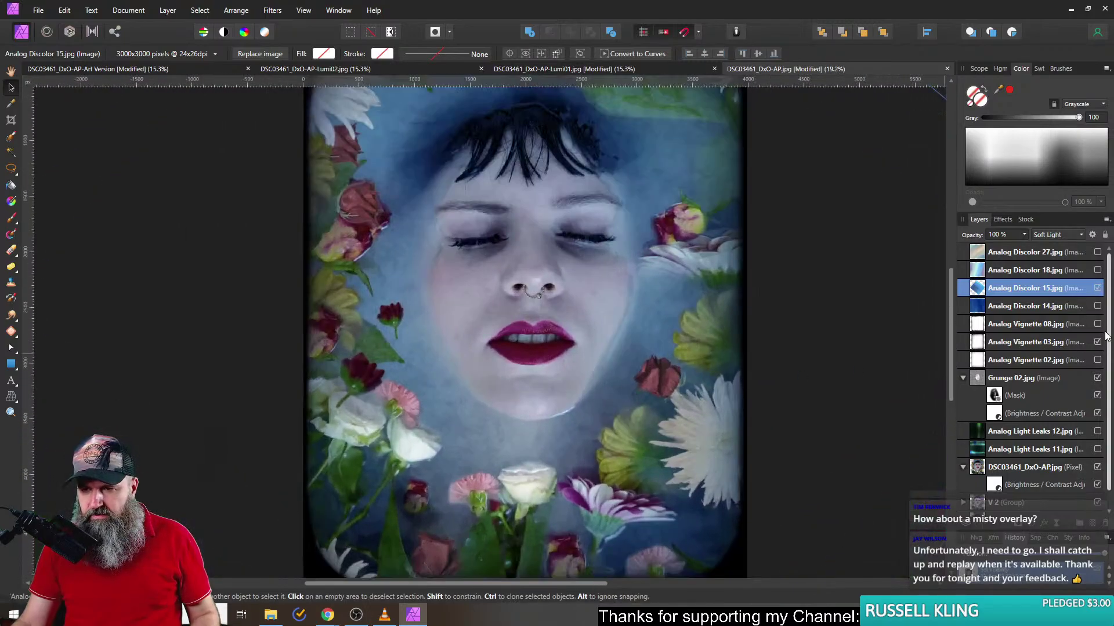
pyautogui.click(1098, 341)
pyautogui.click(1098, 341)
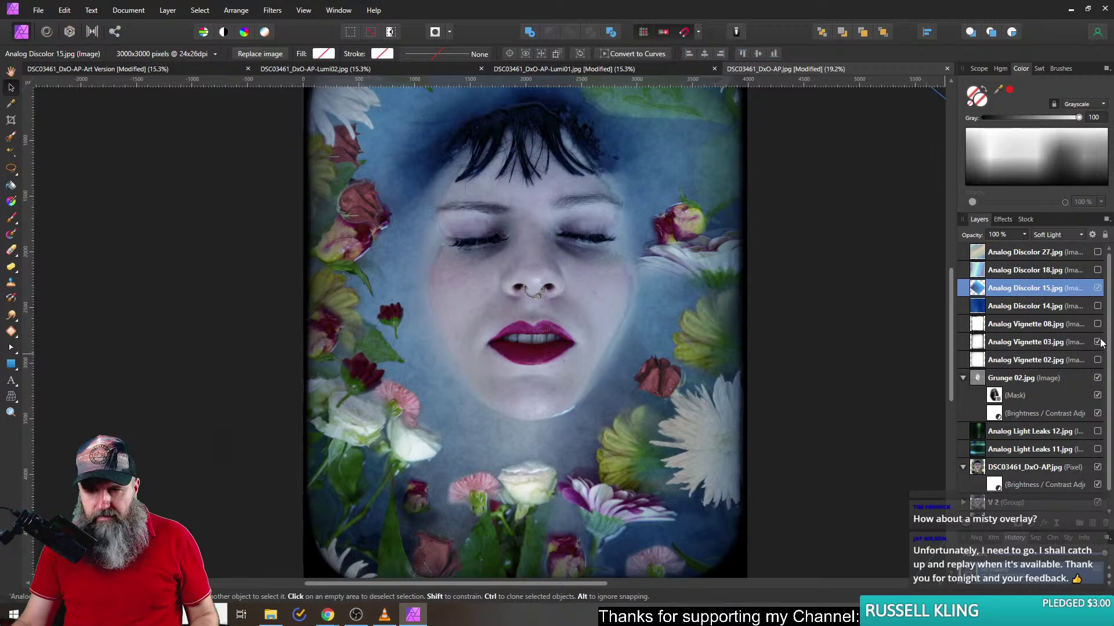
pyautogui.click(1098, 378)
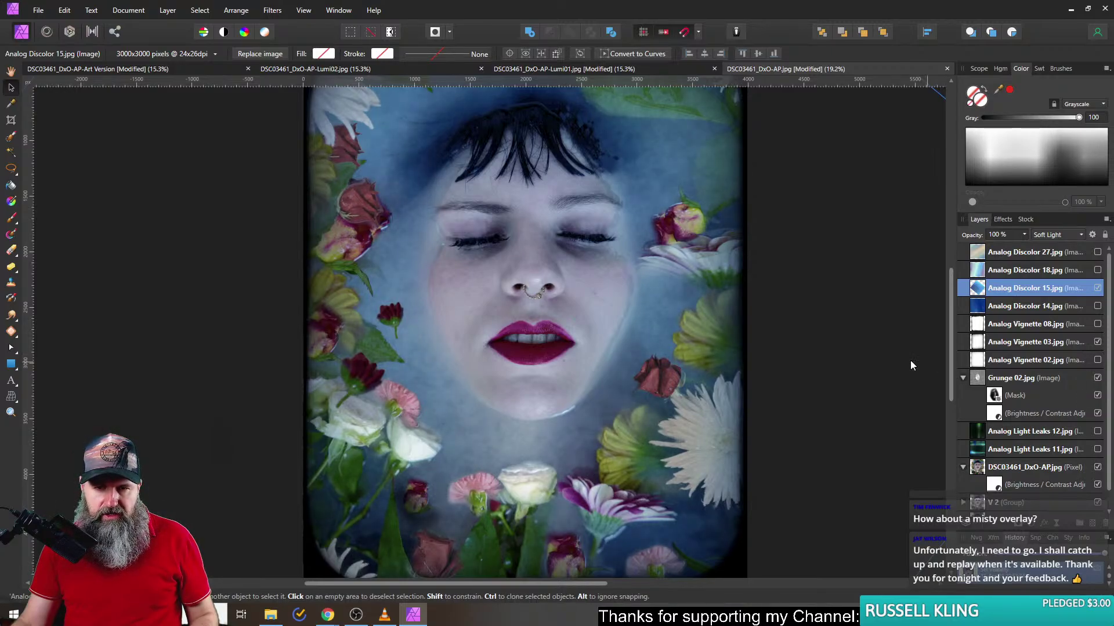
pyautogui.moveTo(753, 341); pyautogui.dragTo(746, 363)
pyautogui.scroll(-2, 757, 346)
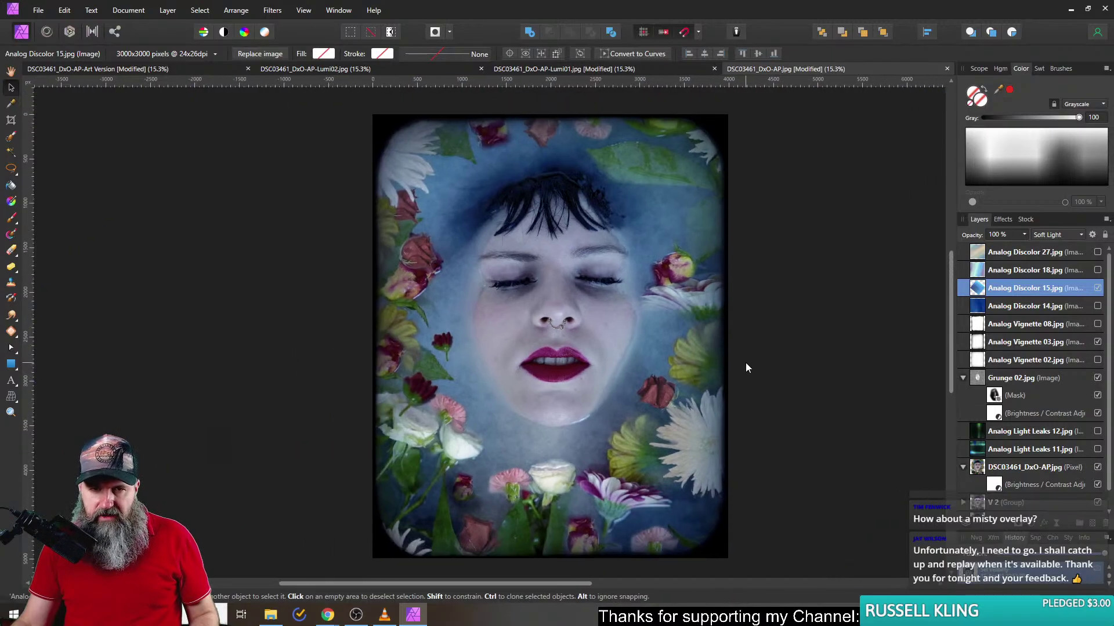
pyautogui.hscroll(2, 726, 354)
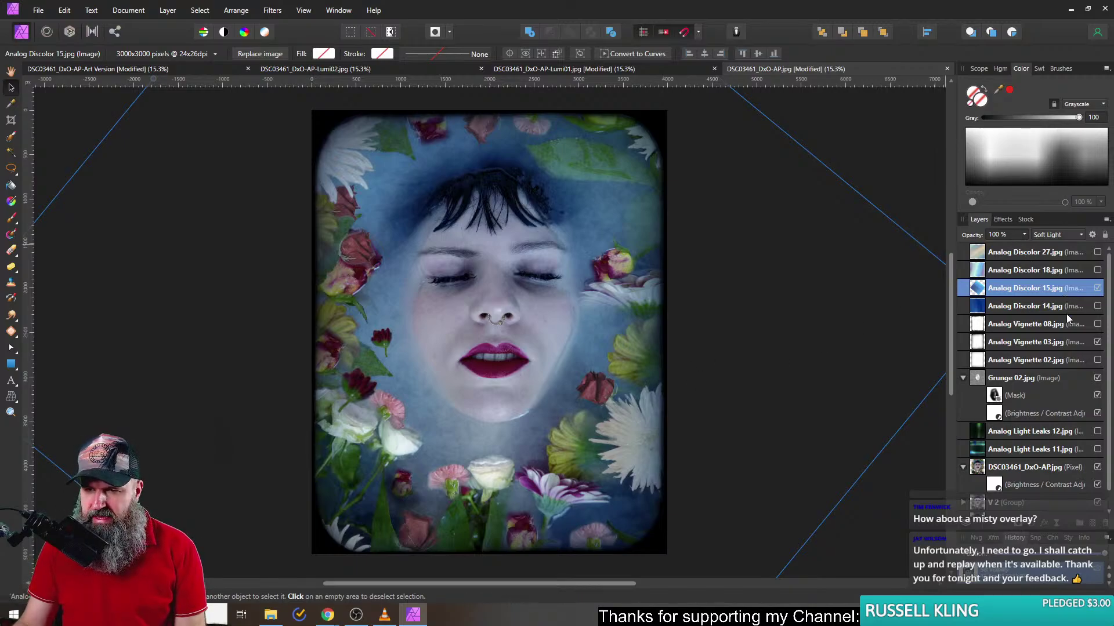
# - Export the overlay version as a high-quality JPEG to the Downloads folder, named DSC03461_DxO-AP-Alanlog Pack.jpg
pyautogui.click(40, 11)
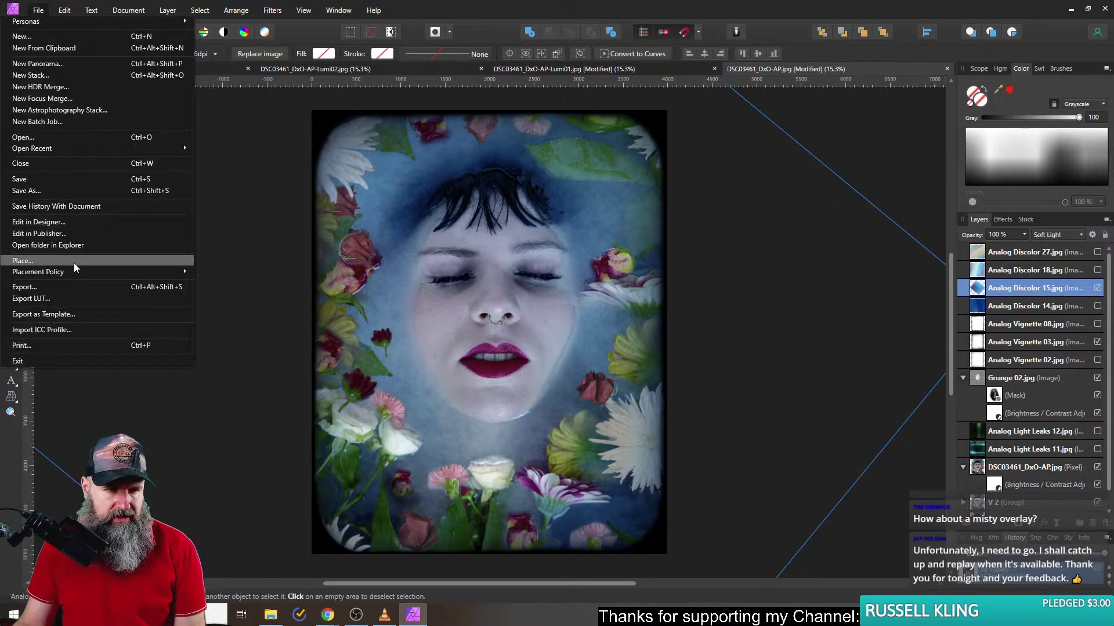
pyautogui.click(75, 287)
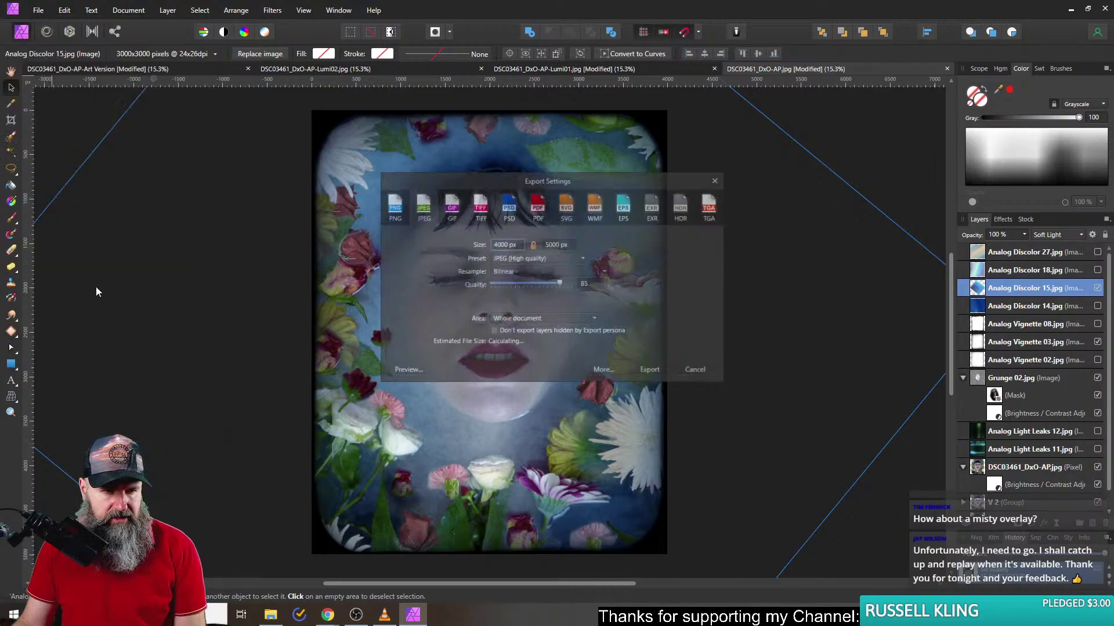
pyautogui.click(652, 372)
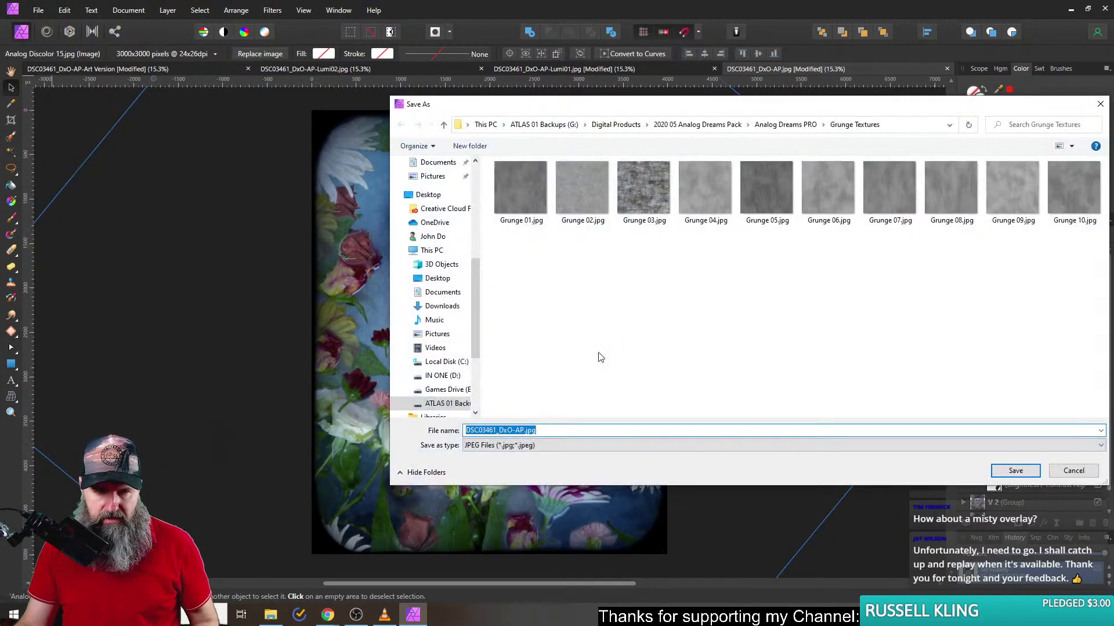
pyautogui.click(441, 305)
pyautogui.click(525, 430)
pyautogui.click(525, 430)
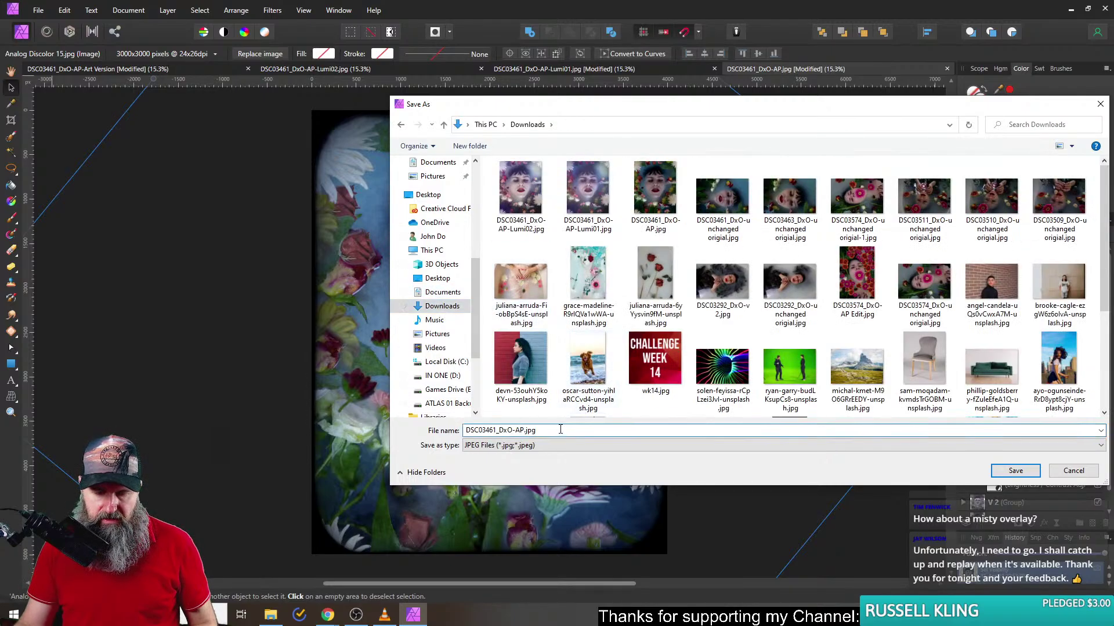
pyautogui.write('-')
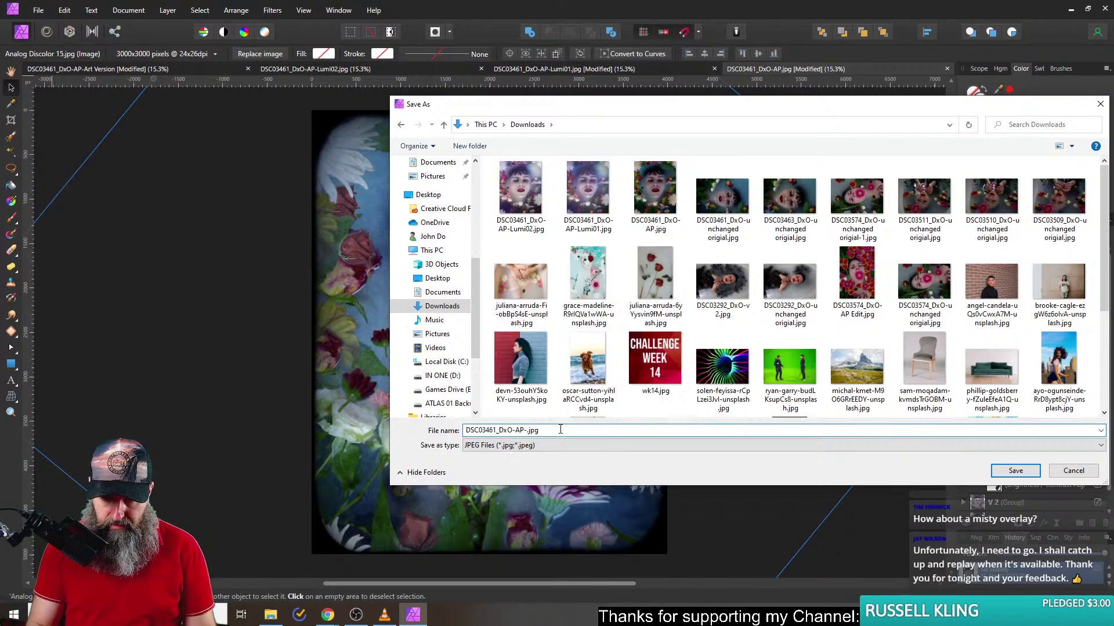
pyautogui.write('Ala')
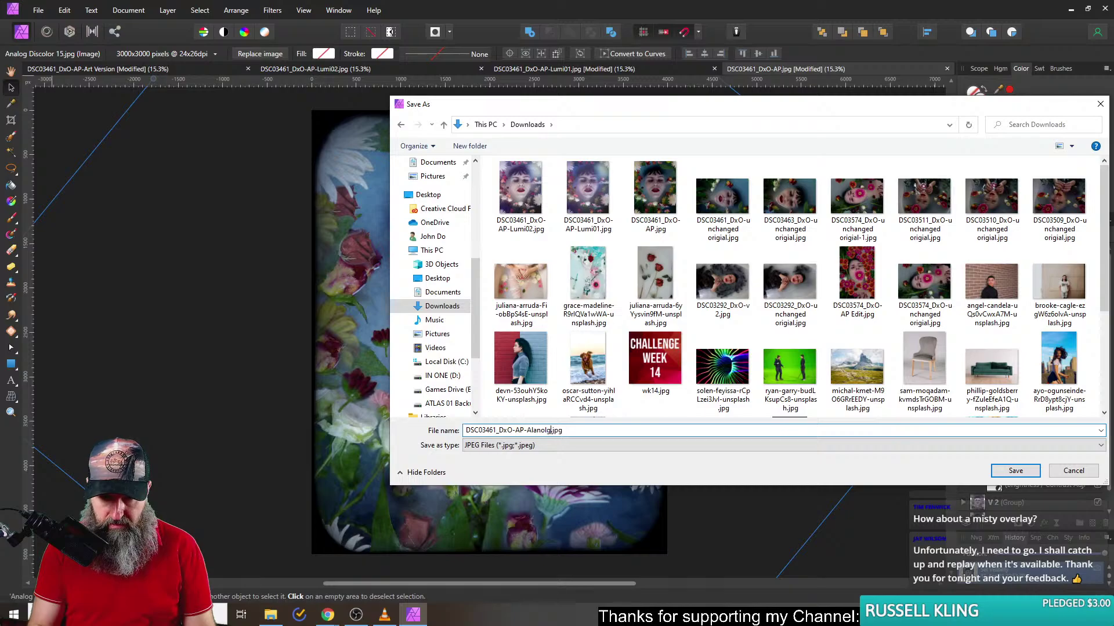
pyautogui.write('nolg')
pyautogui.press('BackSpace')
pyautogui.press('BackSpace')
pyautogui.write('glu')
pyautogui.press('Return')
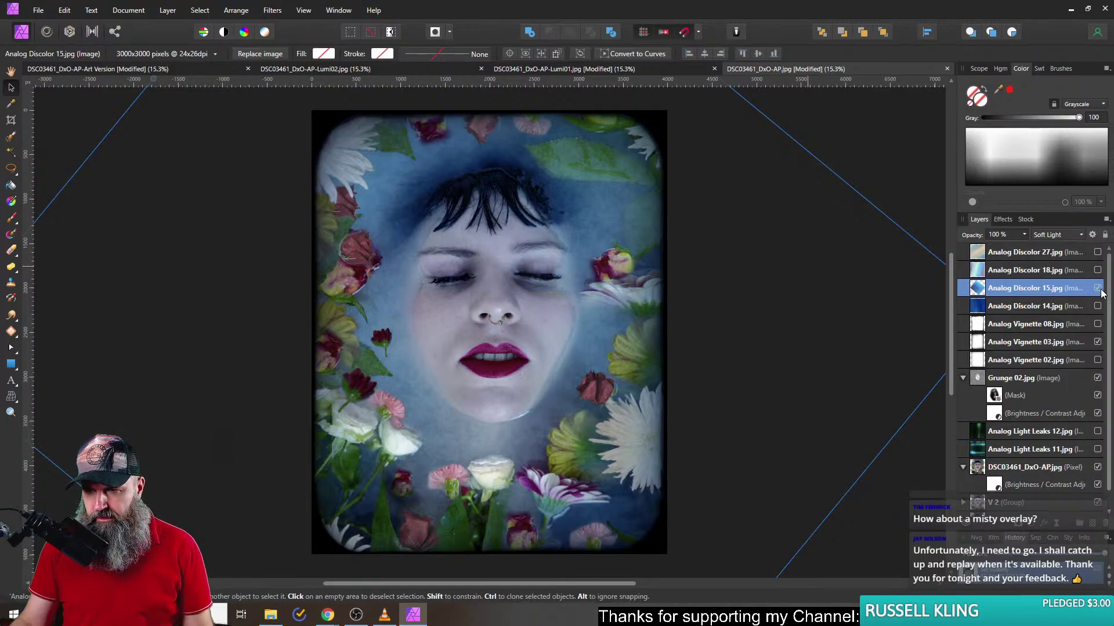
# - Delete the hidden layers Analog Vignette 08.jpg, Analog Discolor 14.jpg, Analog Discolor 27.jpg and Analog Discolor 18.jpg
pyautogui.click(1053, 316)
pyautogui.click(1046, 325)
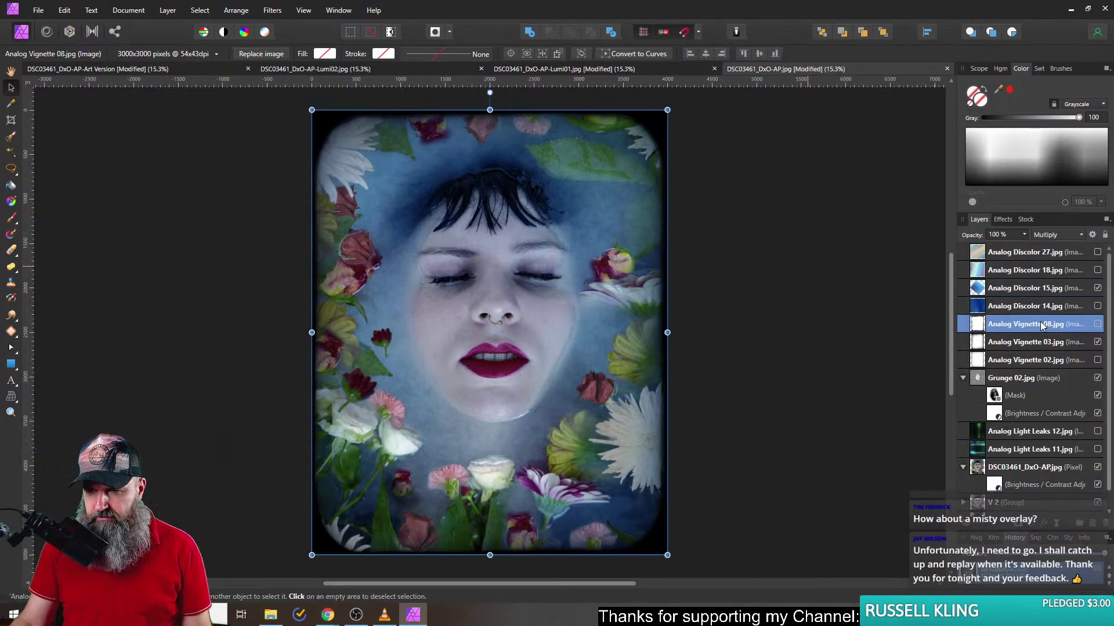
pyautogui.press('Delete')
pyautogui.click(1044, 306)
pyautogui.press('Delete')
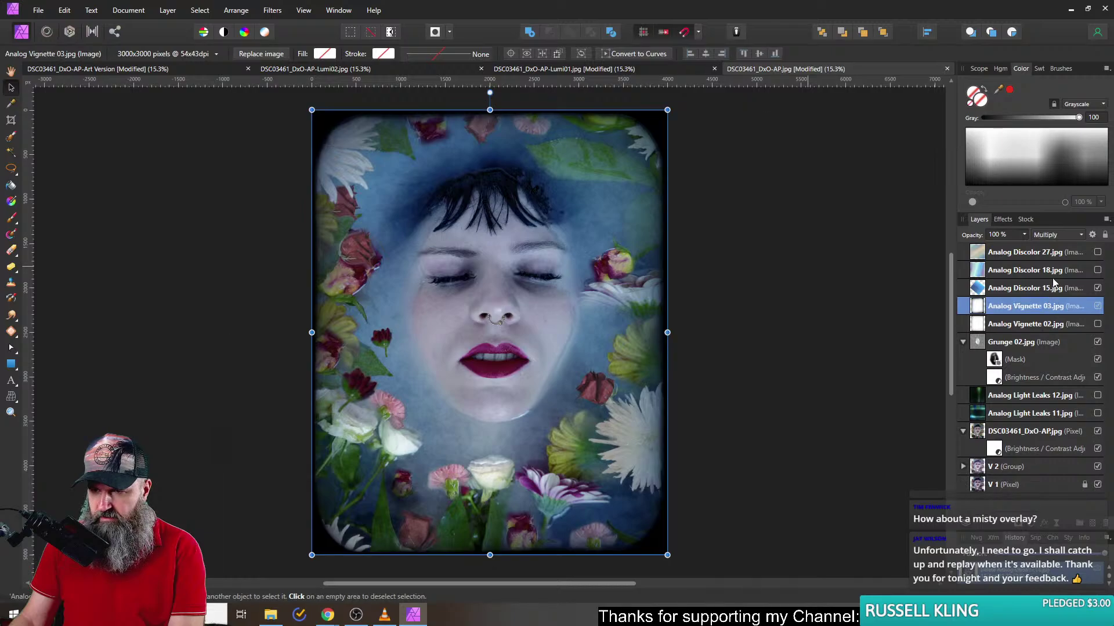
pyautogui.click(1052, 257)
pyautogui.press('Delete')
pyautogui.press('Delete')
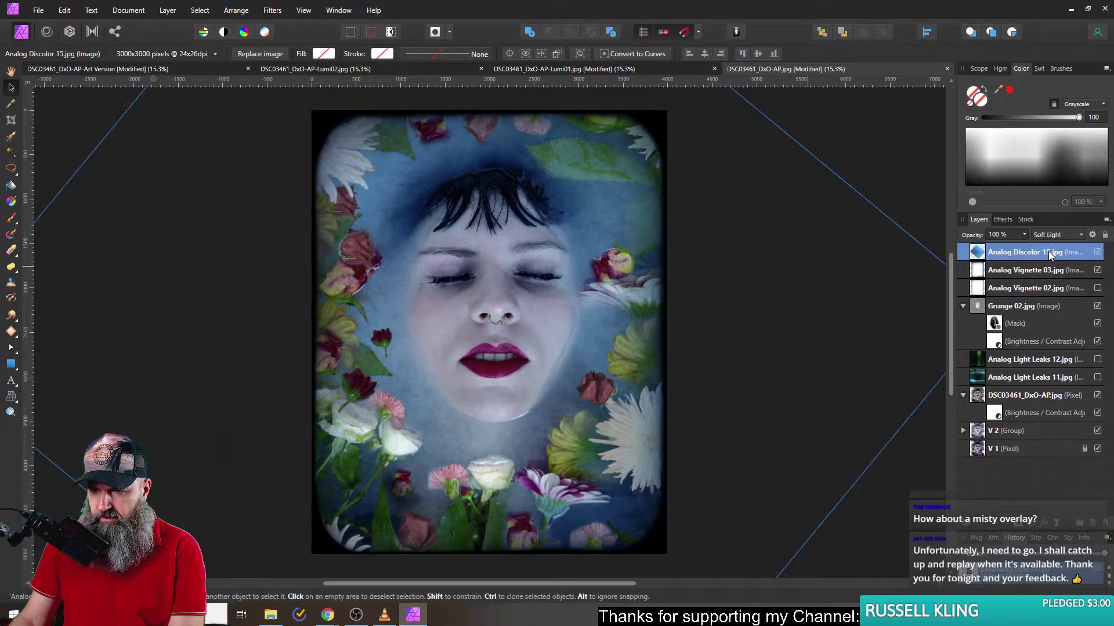
# - Delete the hidden layers Analog Vignette 02.jpg, Analog Light Leaks 12.jpg and Analog Light Leaks 11.jpg
pyautogui.click(1046, 290)
pyautogui.press('Delete')
pyautogui.click(1056, 346)
pyautogui.press('Delete')
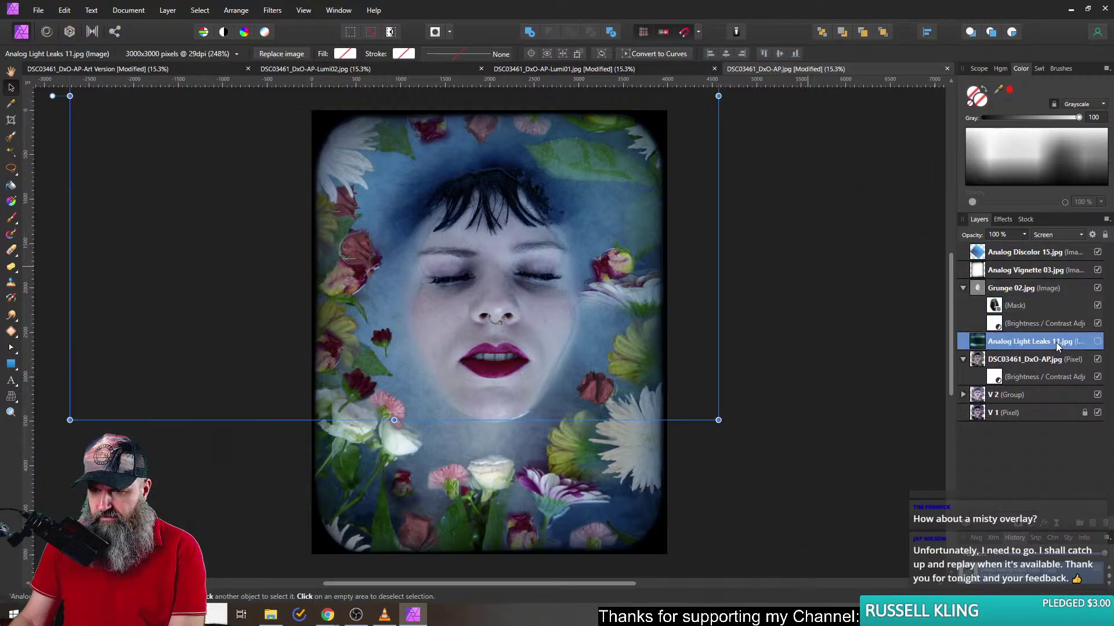
pyautogui.press('Delete')
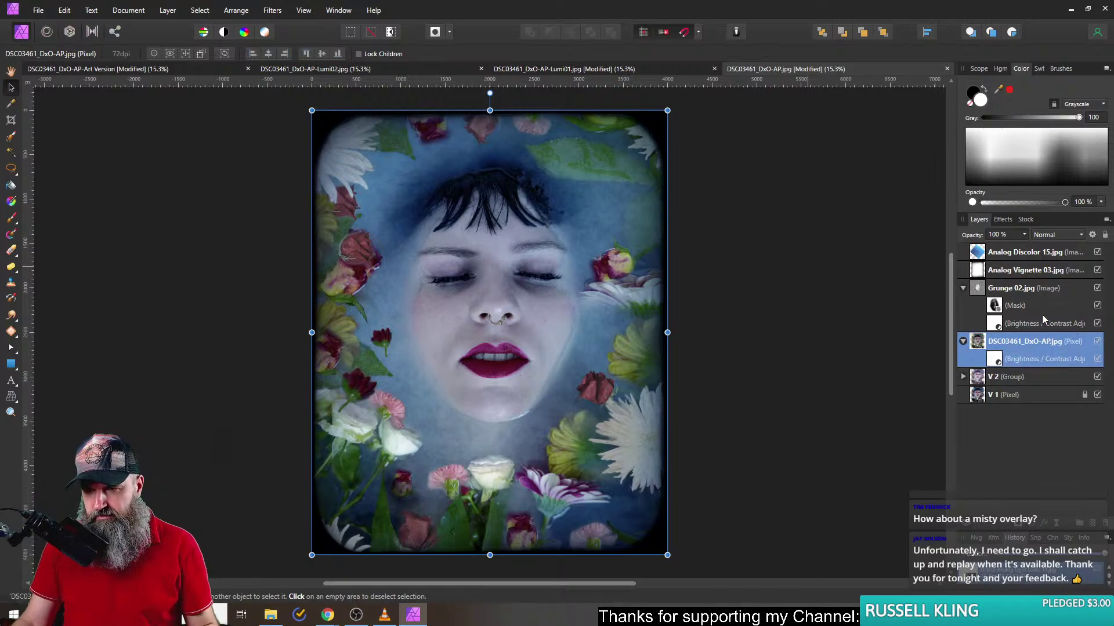
# - Hide Analog Discolor 15.jpg, Analog Vignette 03.jpg, Grunge 02.jpg and the DSC03461_DxO-AP.jpg pixel layer to expose the V 2 group
pyautogui.click(1036, 254)
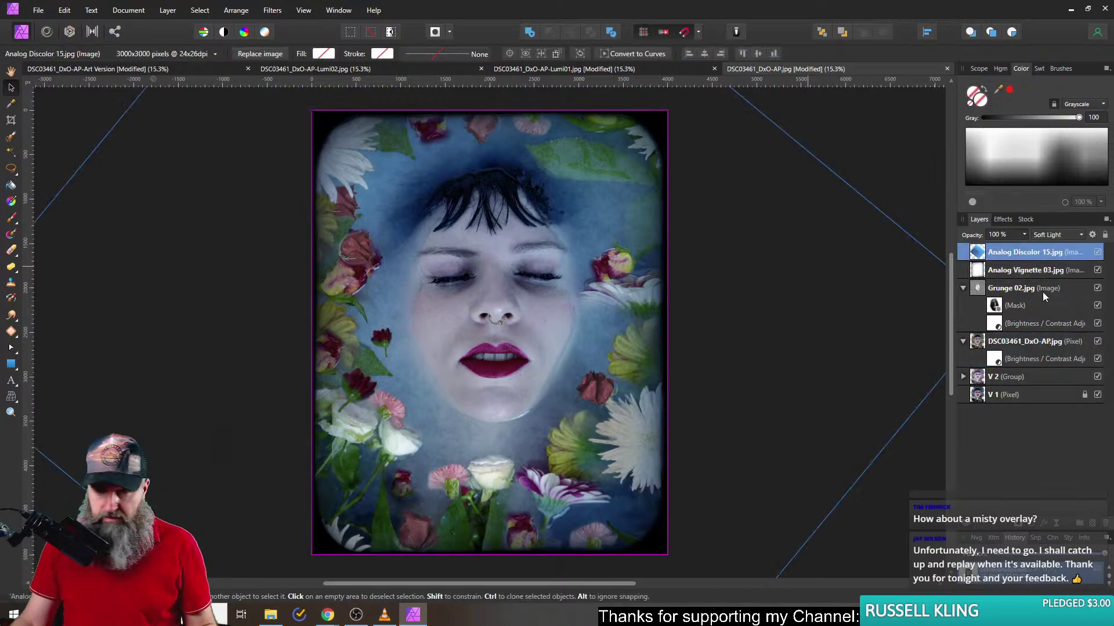
pyautogui.keyDown('shift'); pyautogui.click(1089, 291); pyautogui.keyUp('shift')
pyautogui.click(1097, 288)
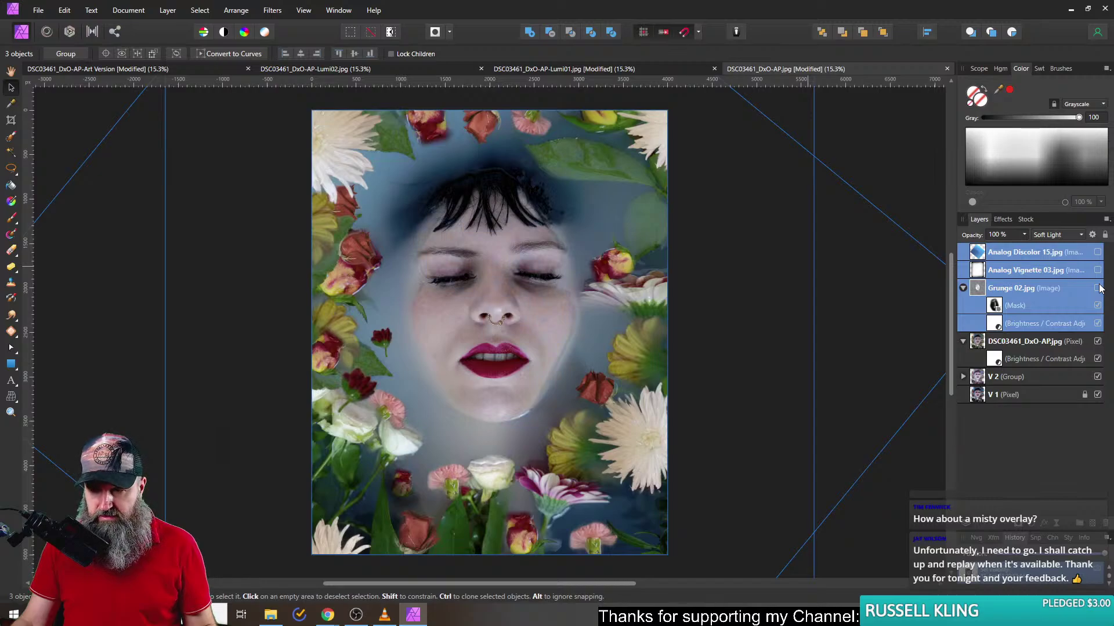
pyautogui.click(1097, 341)
pyautogui.click(1097, 341)
pyautogui.click(1098, 341)
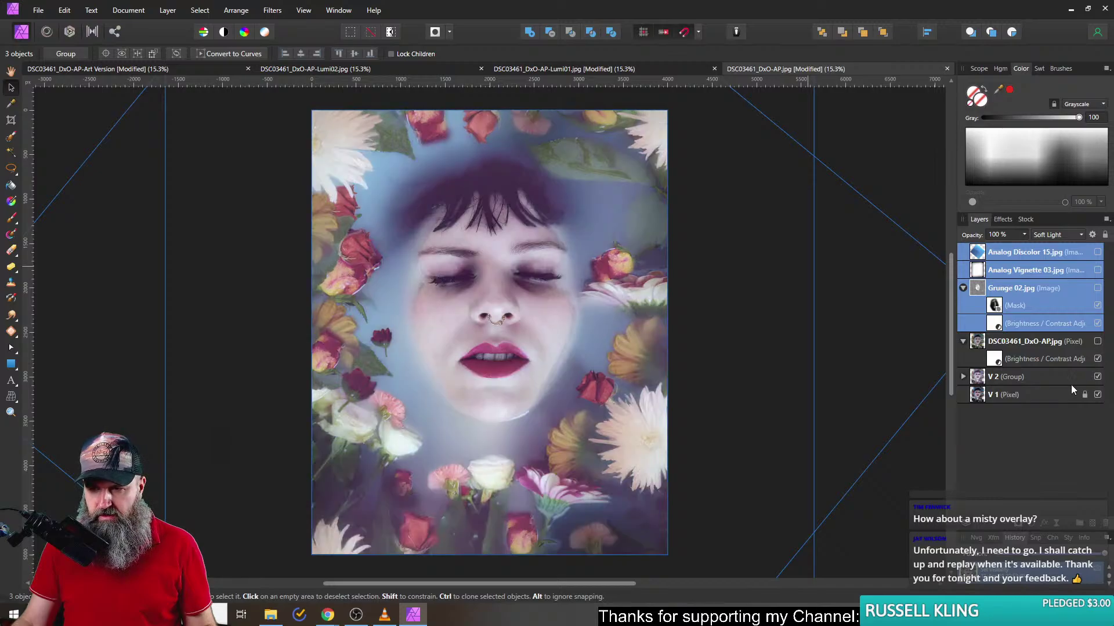
# - Export the V 2 look as a high-quality JPEG to Downloads, named DSC03461_DxO-AP-NIK-01.jpg
pyautogui.click(1038, 379)
pyautogui.click(38, 10)
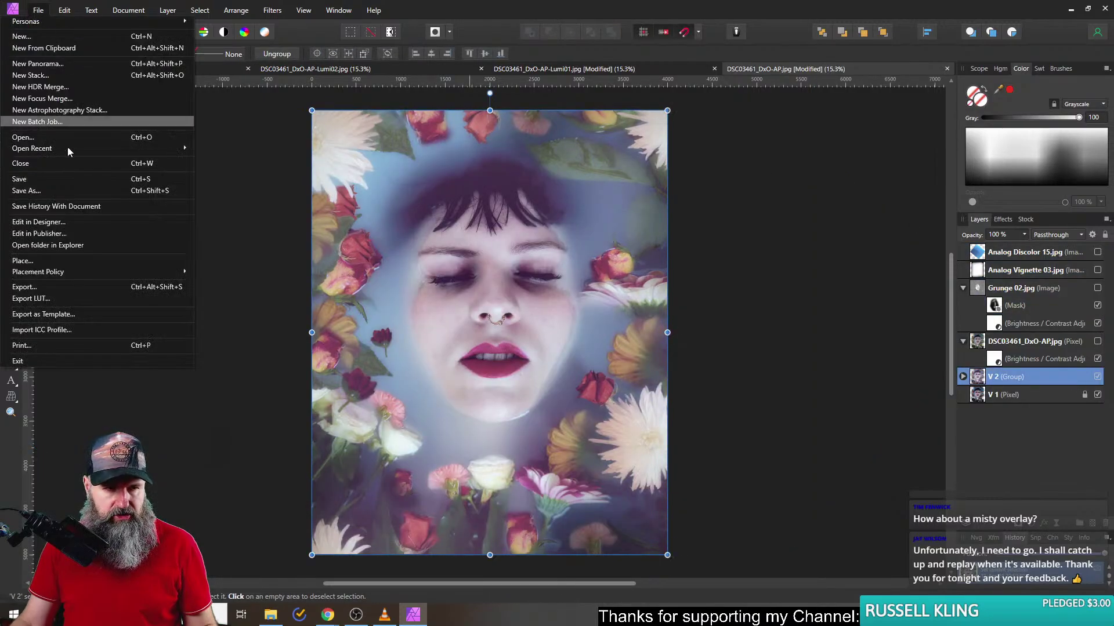
pyautogui.click(56, 288)
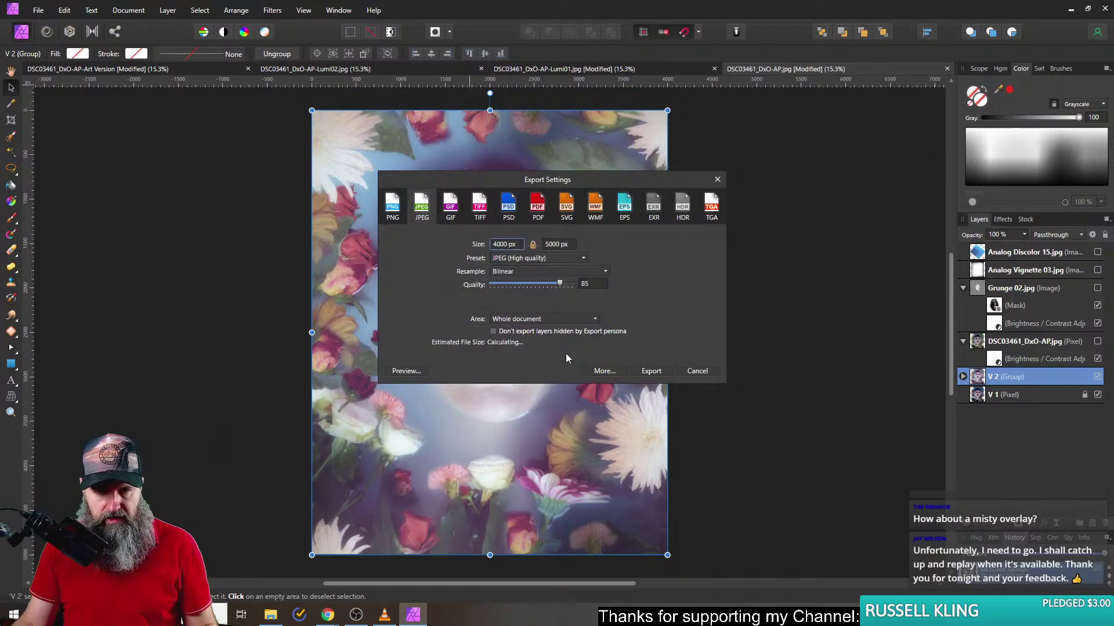
pyautogui.click(651, 374)
pyautogui.press('Right')
pyautogui.write('-nik')
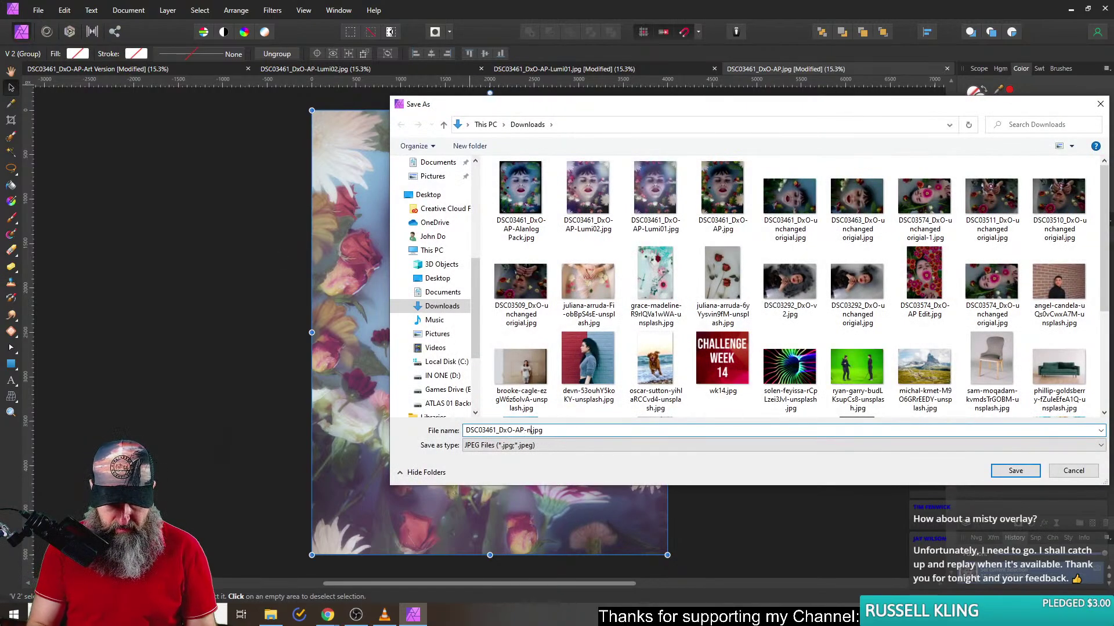
pyautogui.write('01')
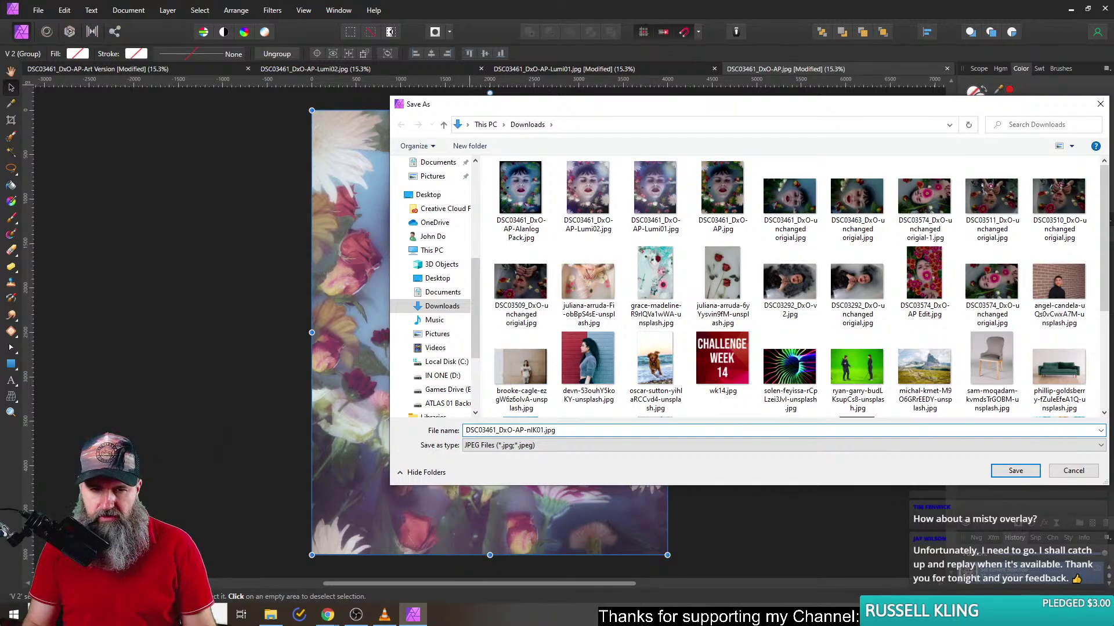
pyautogui.press('BackSpace')
pyautogui.press('BackSpace')
pyautogui.press('BackSpace')
pyautogui.write('NIK')
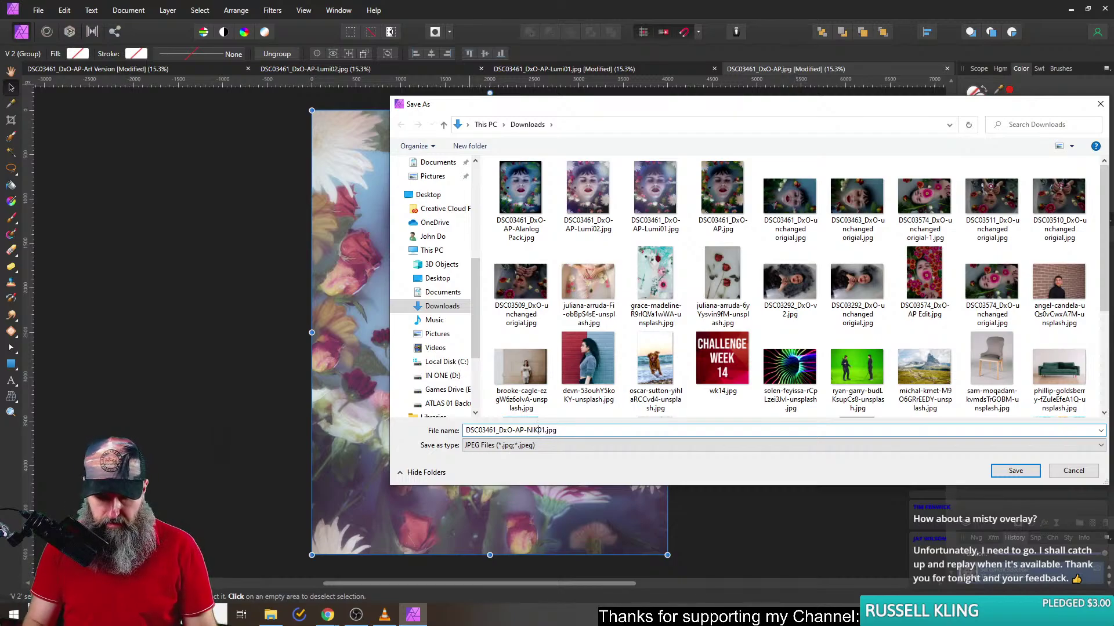
pyautogui.press('Return')
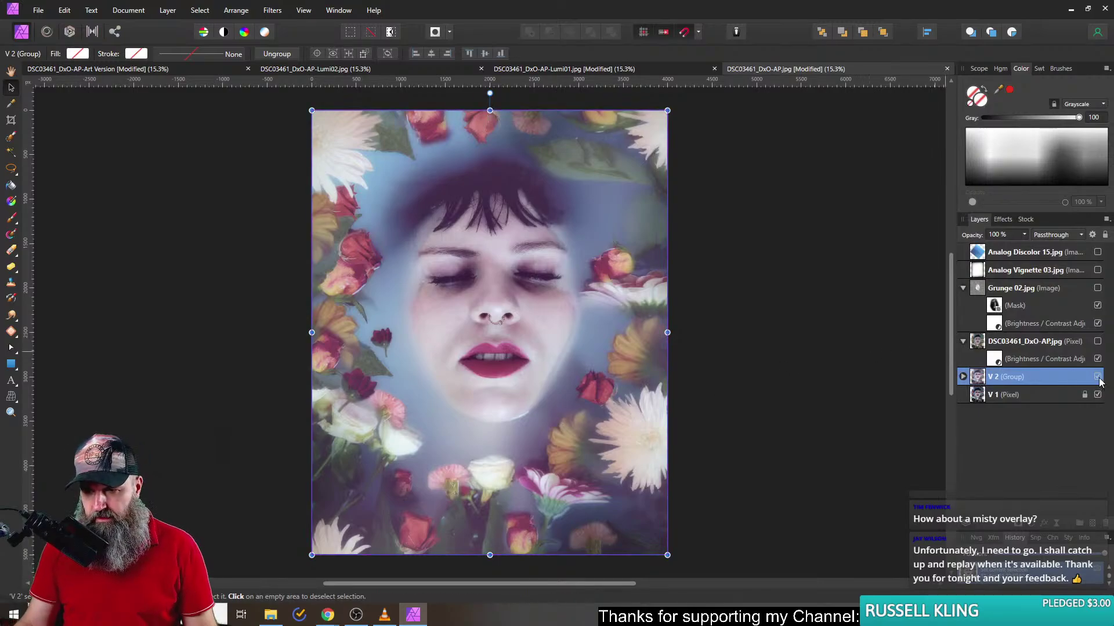
# - Hide the V 2 group and export the V 1 look as a JPEG to Downloads, named DSC03461_DxO-AP-NIK02.jpg
pyautogui.click(1097, 377)
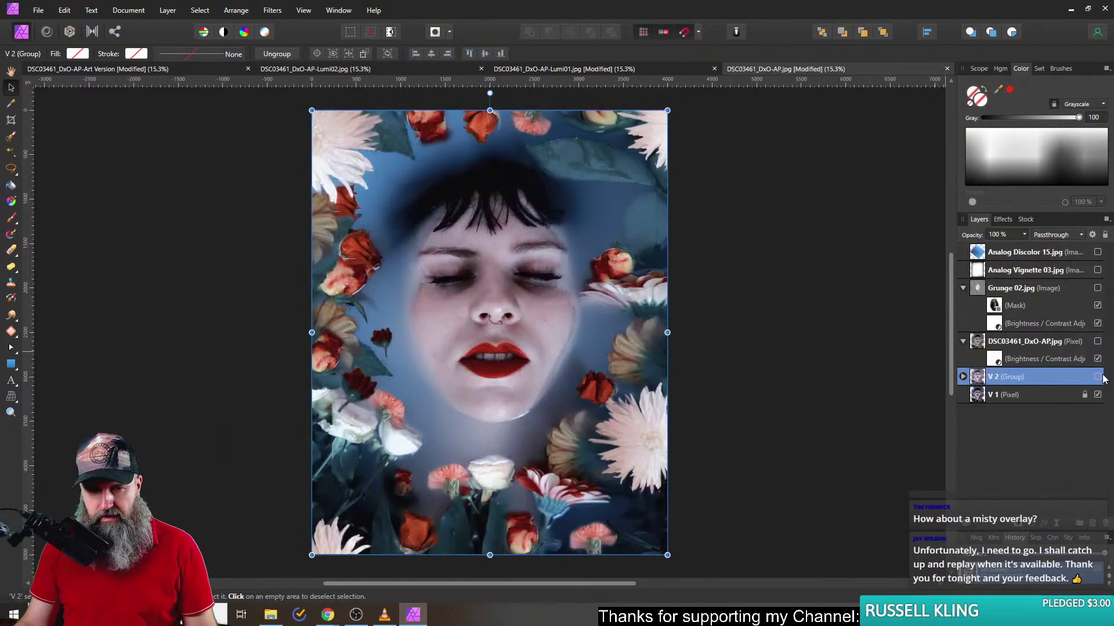
pyautogui.click(38, 10)
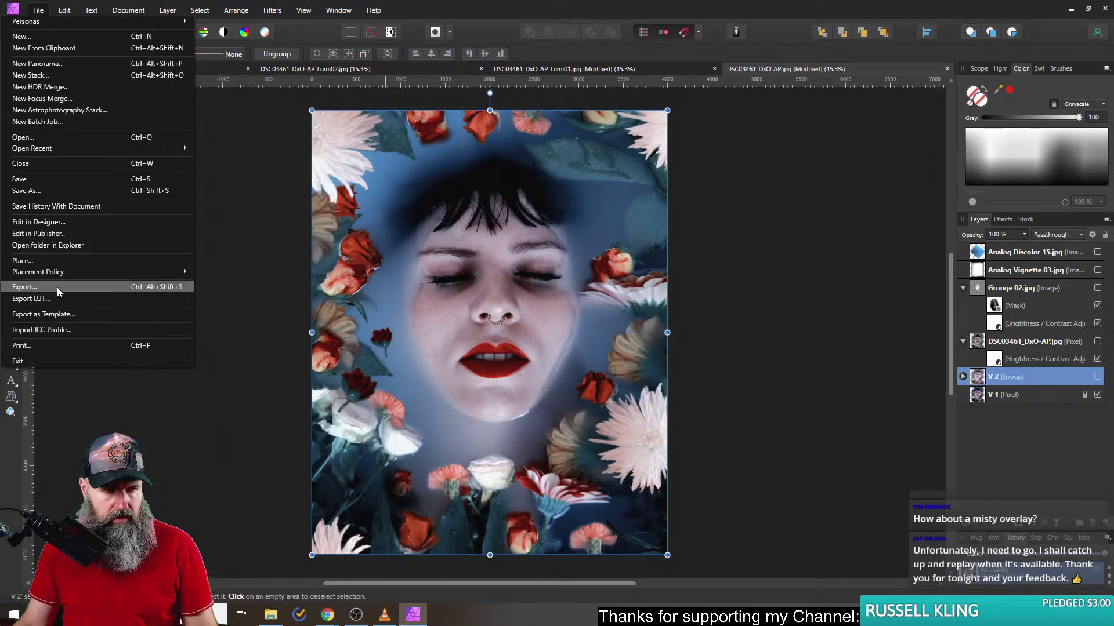
pyautogui.click(56, 286)
pyautogui.click(655, 372)
pyautogui.click(521, 430)
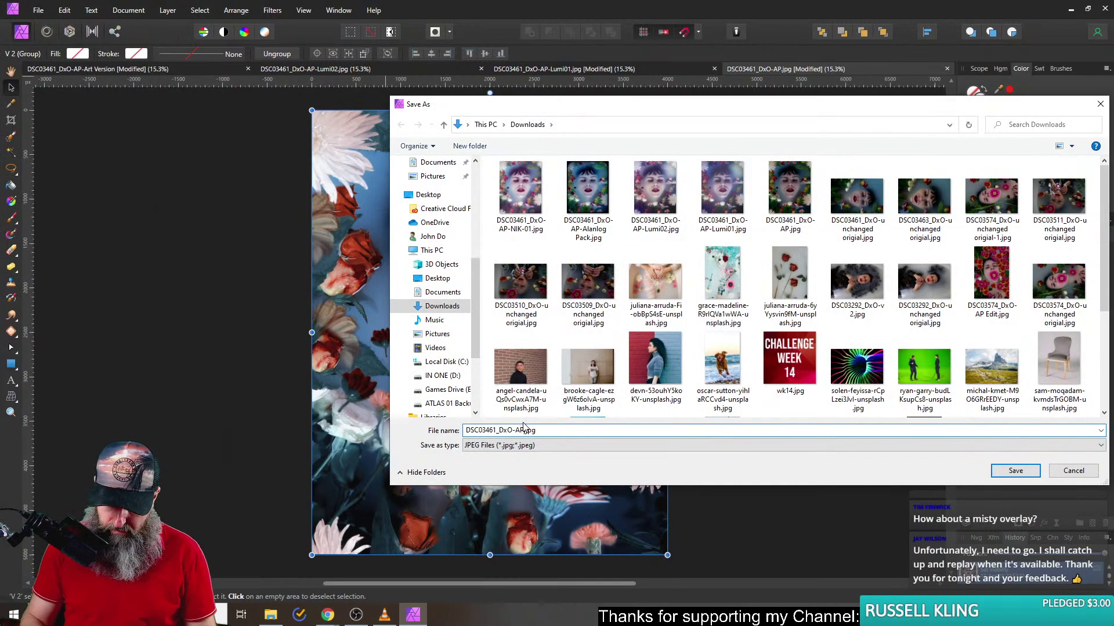
pyautogui.write('-NIK02')
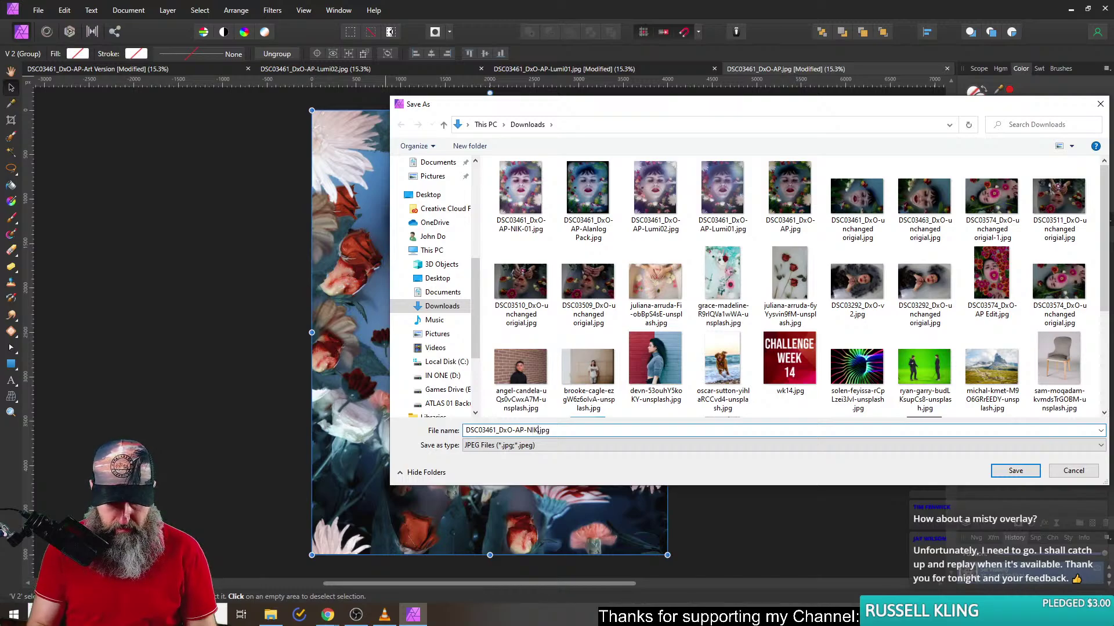
pyautogui.press('Return')
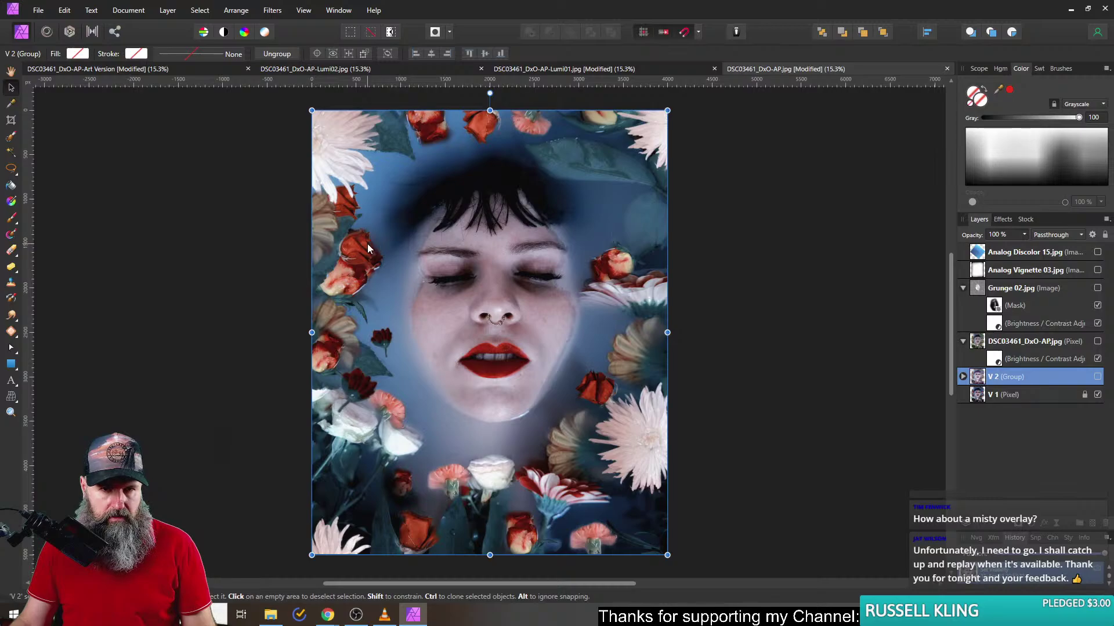
# - Open the Downloads folder in File Explorer and compare the exported DSC03461_DxO-AP looks in Photos, starting with DSC03461_DxO-AP-NIK02.jpg
pyautogui.click(271, 616)
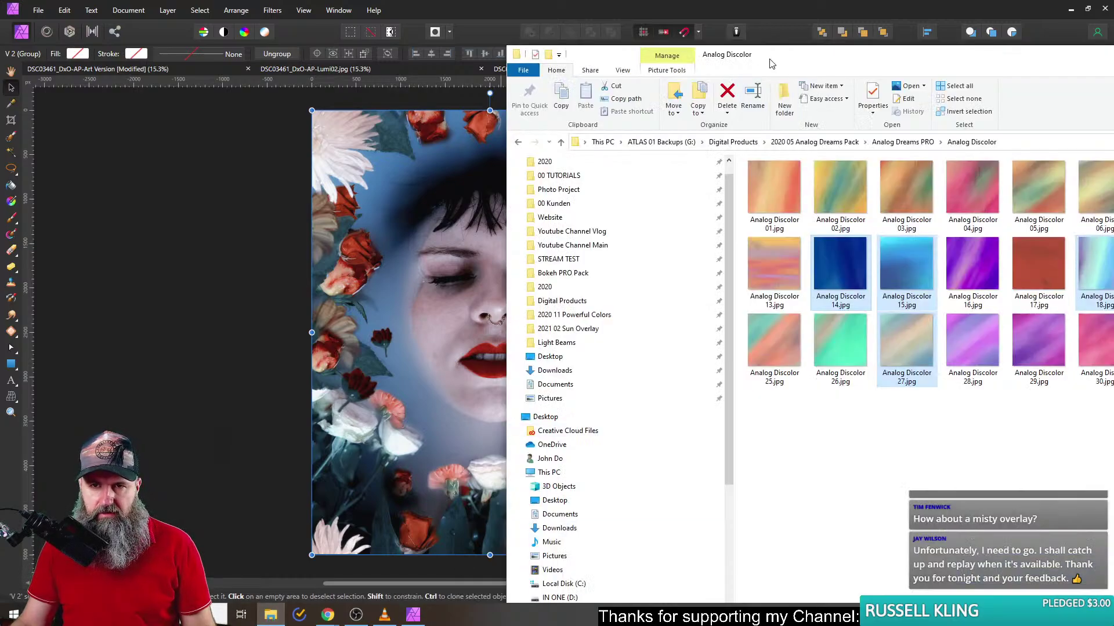
pyautogui.moveTo(764, 54); pyautogui.dragTo(328, 52)
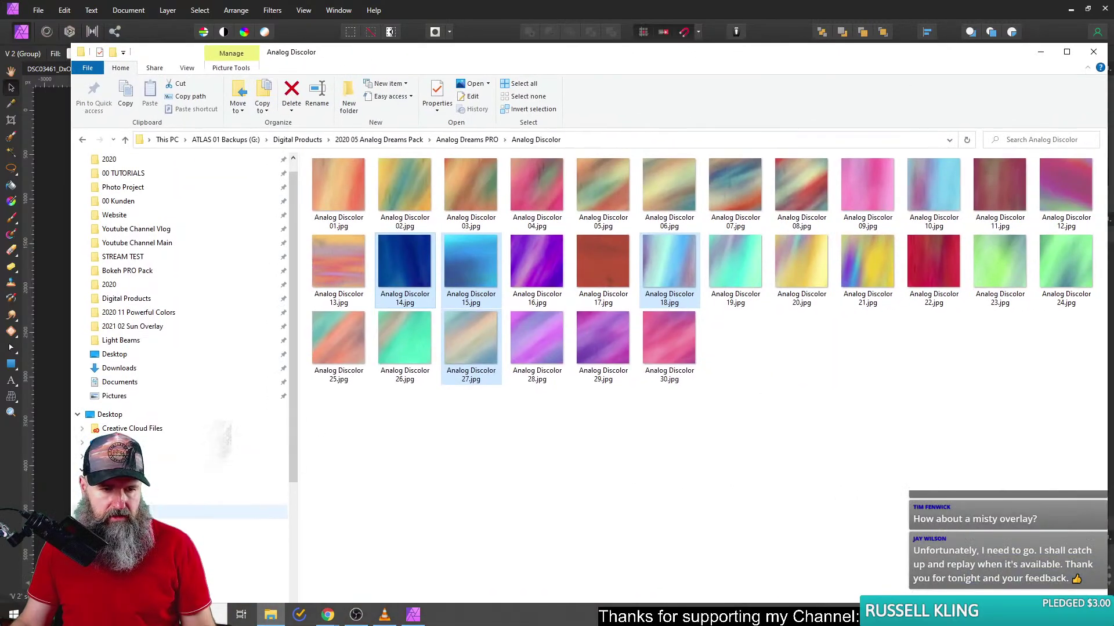
pyautogui.click(156, 527)
pyautogui.doubleClick(346, 204)
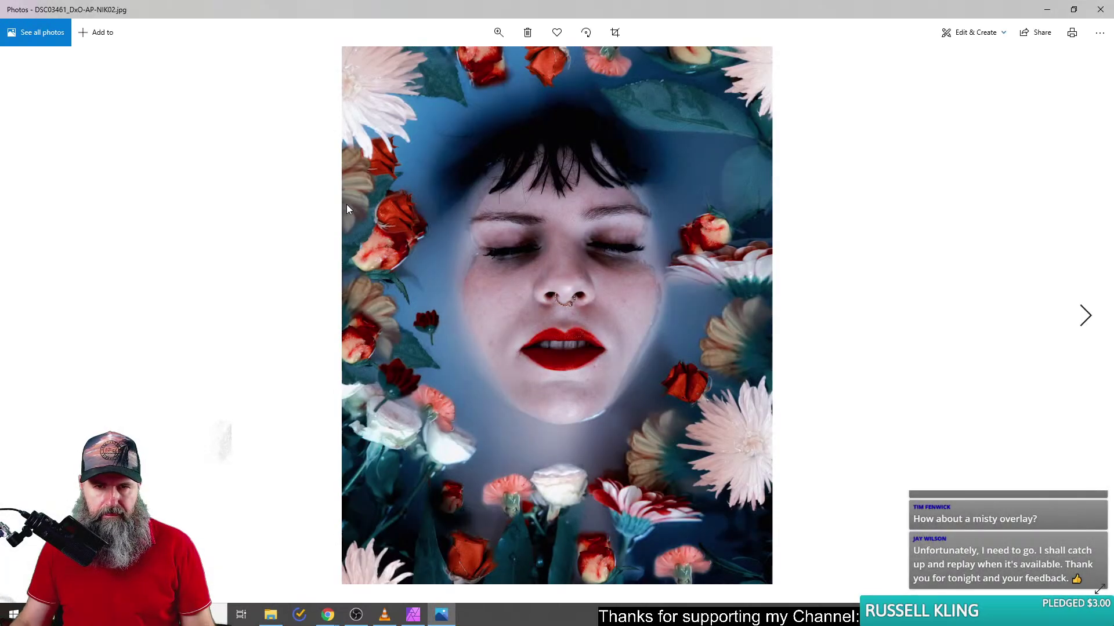
pyautogui.press('Right')
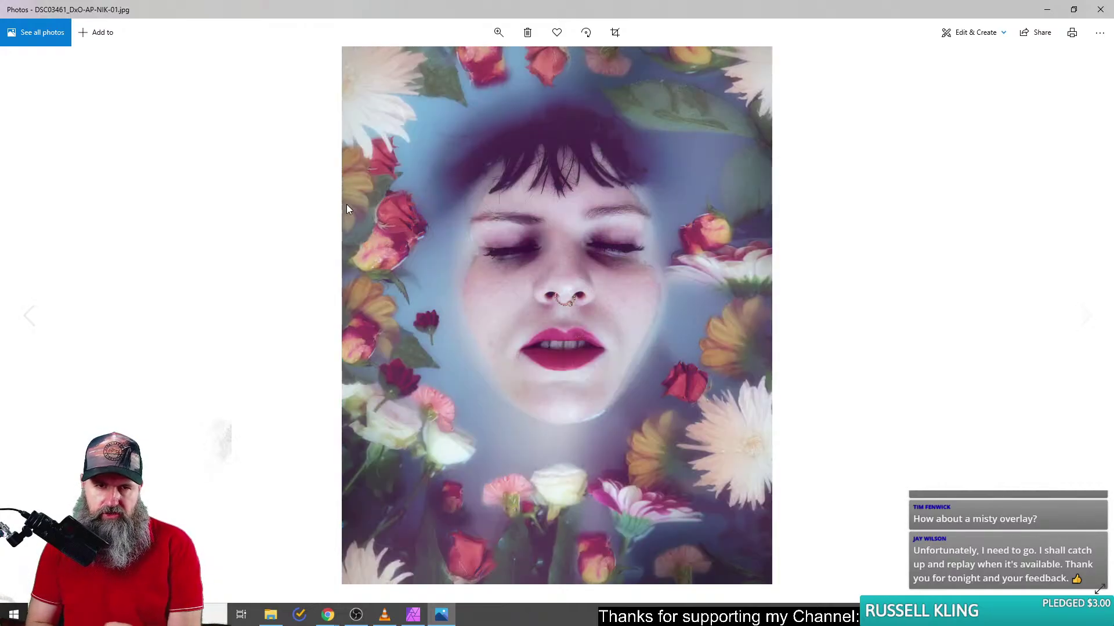
pyautogui.press('Right')
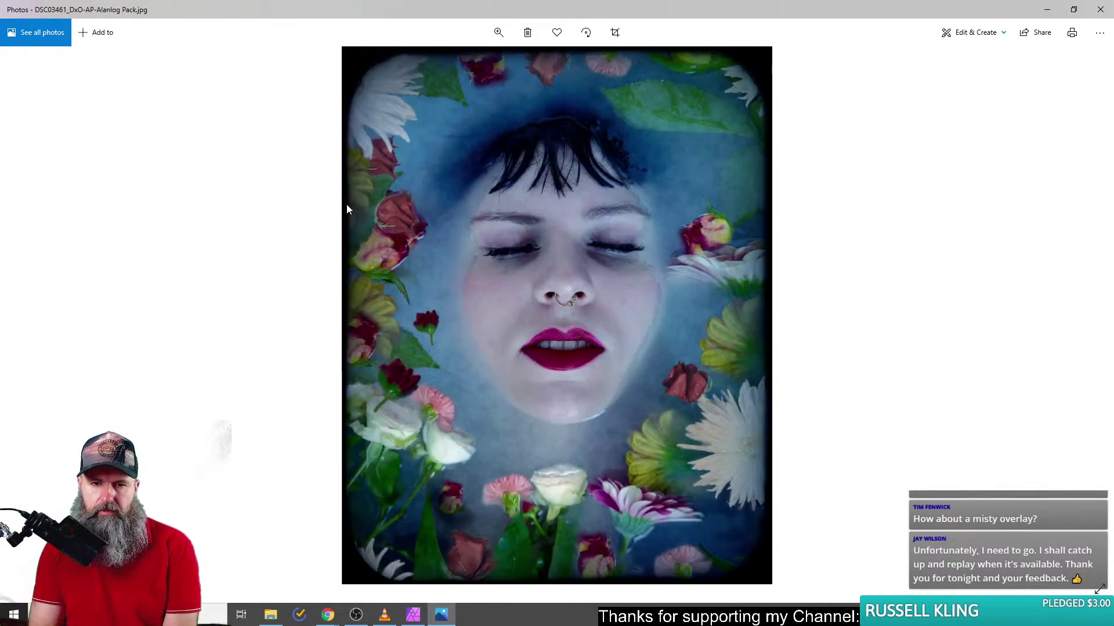
pyautogui.press('Right')
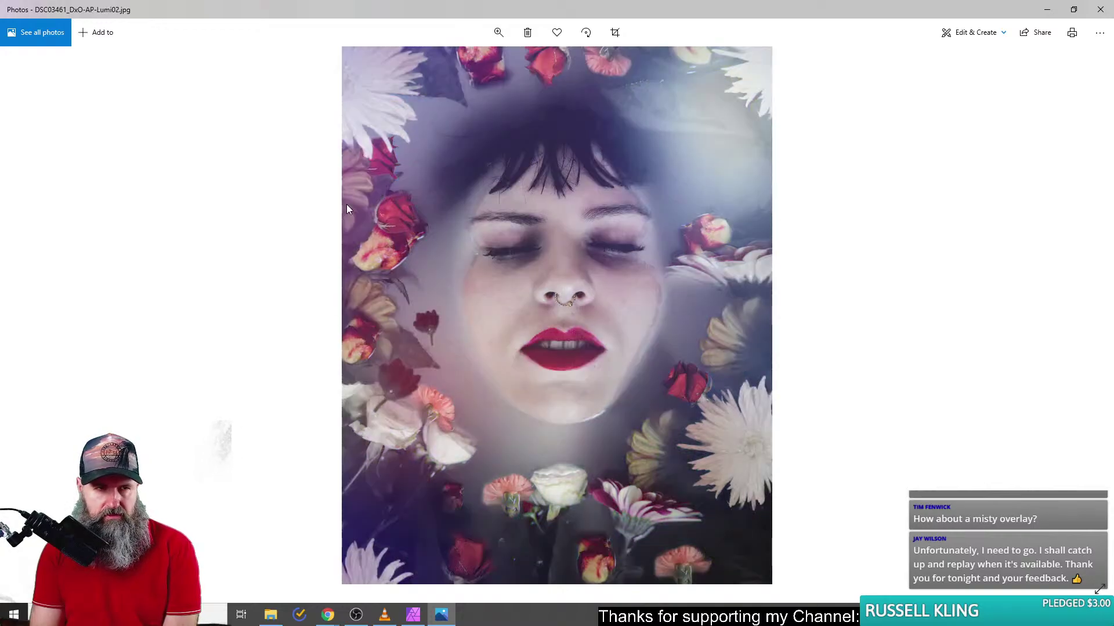
pyautogui.press('Left')
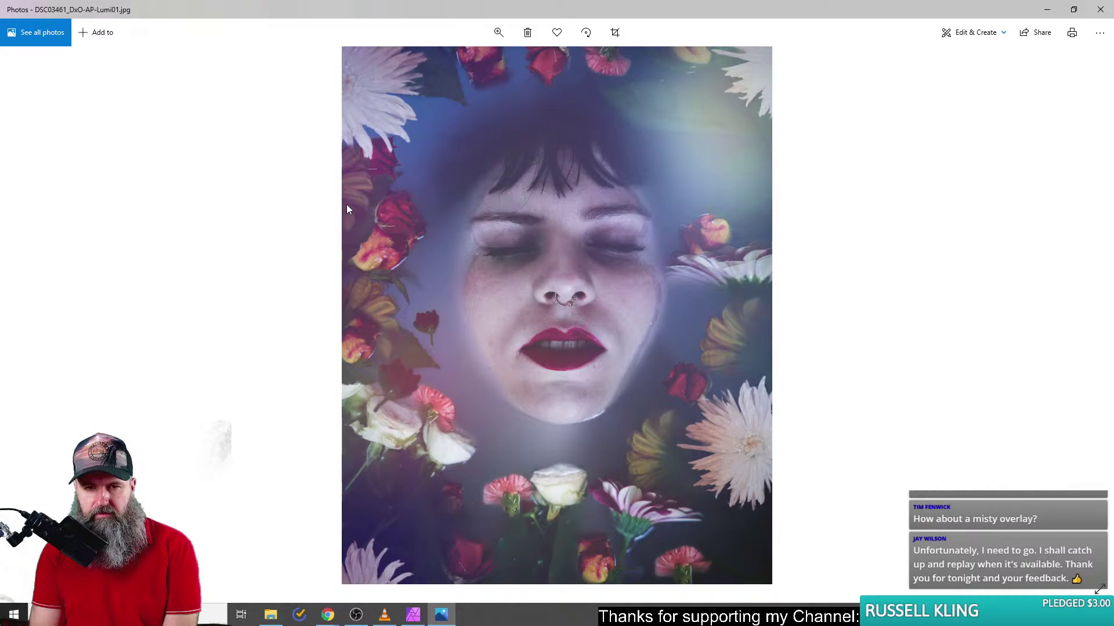
pyautogui.press('Left')
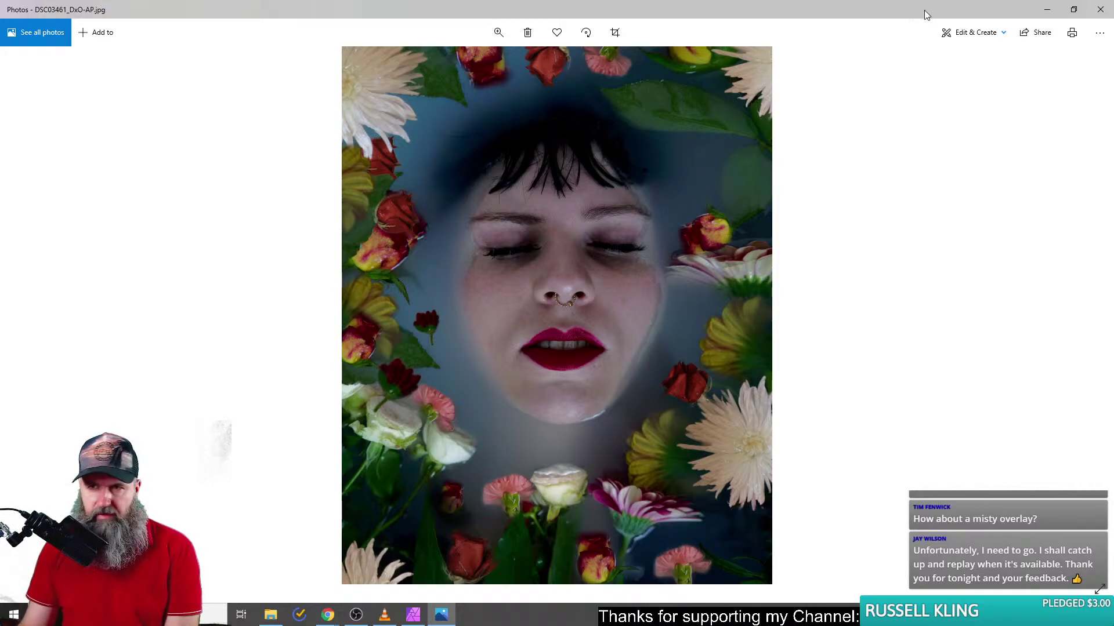
pyautogui.click(1108, 7)
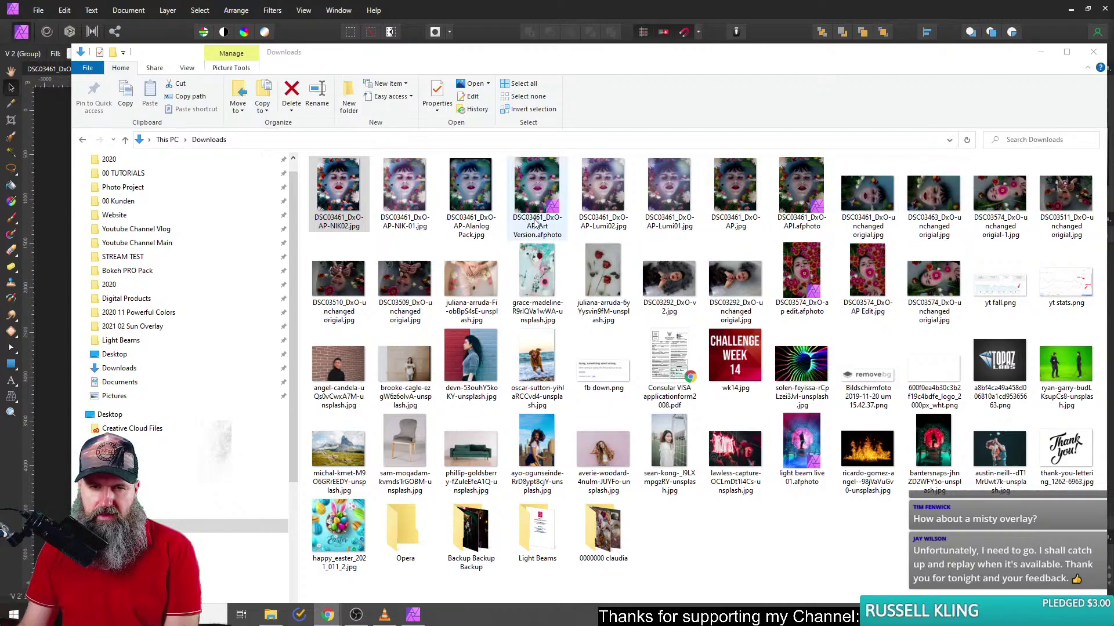
# - View DSC03461_DxO-unchanged origial.jpg from Downloads in Photos, rotate it so the face is upright, and close the viewer
pyautogui.doubleClick(876, 199)
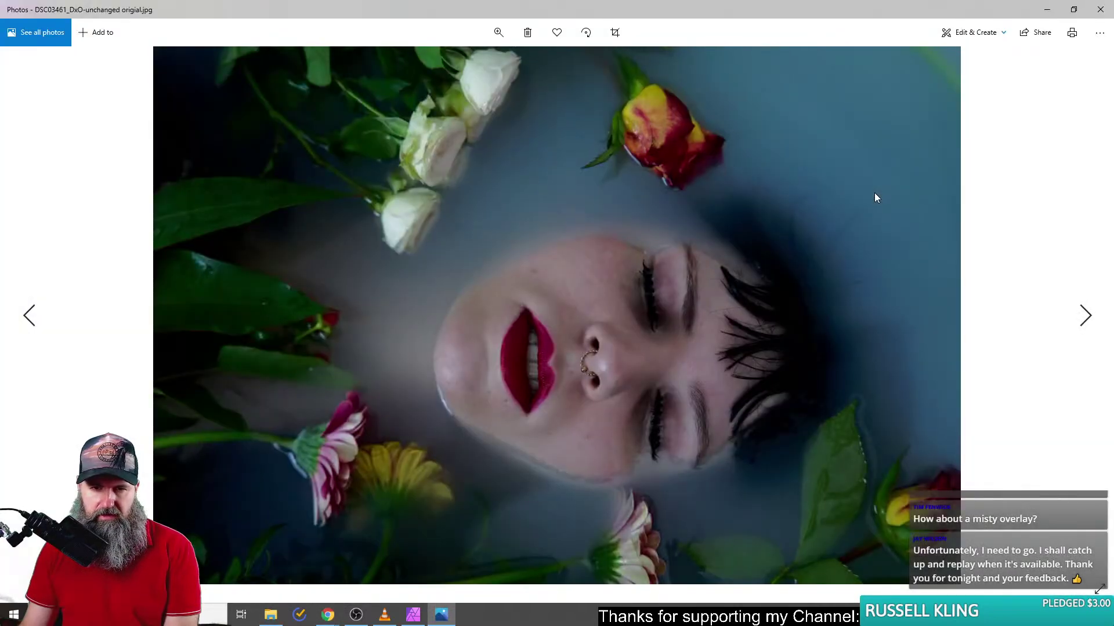
pyautogui.click(587, 34)
pyautogui.click(586, 32)
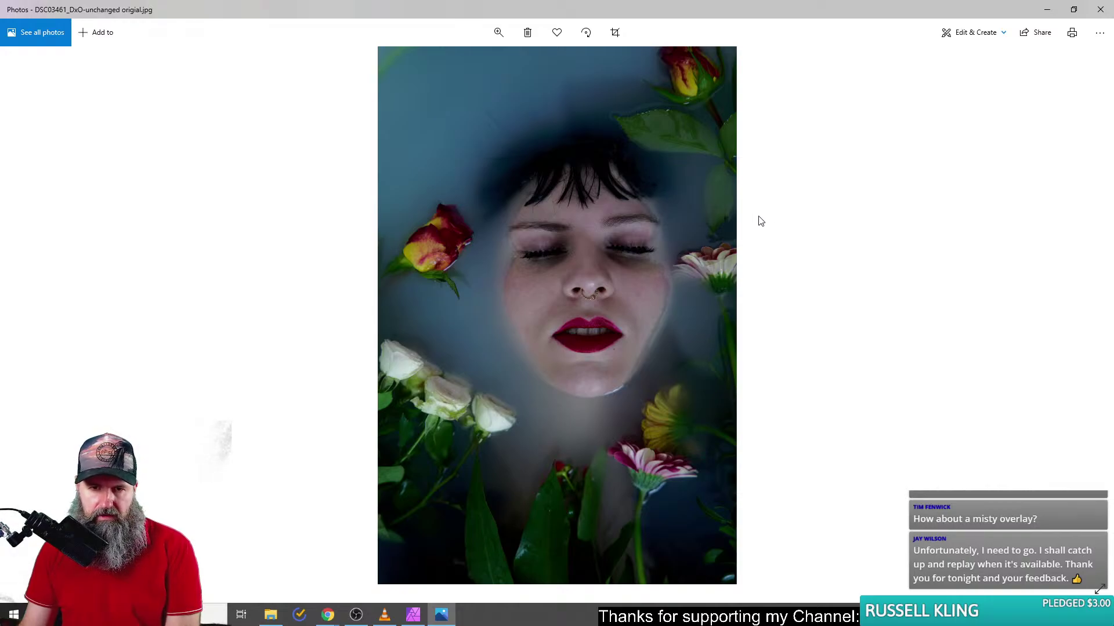
pyautogui.click(1101, 10)
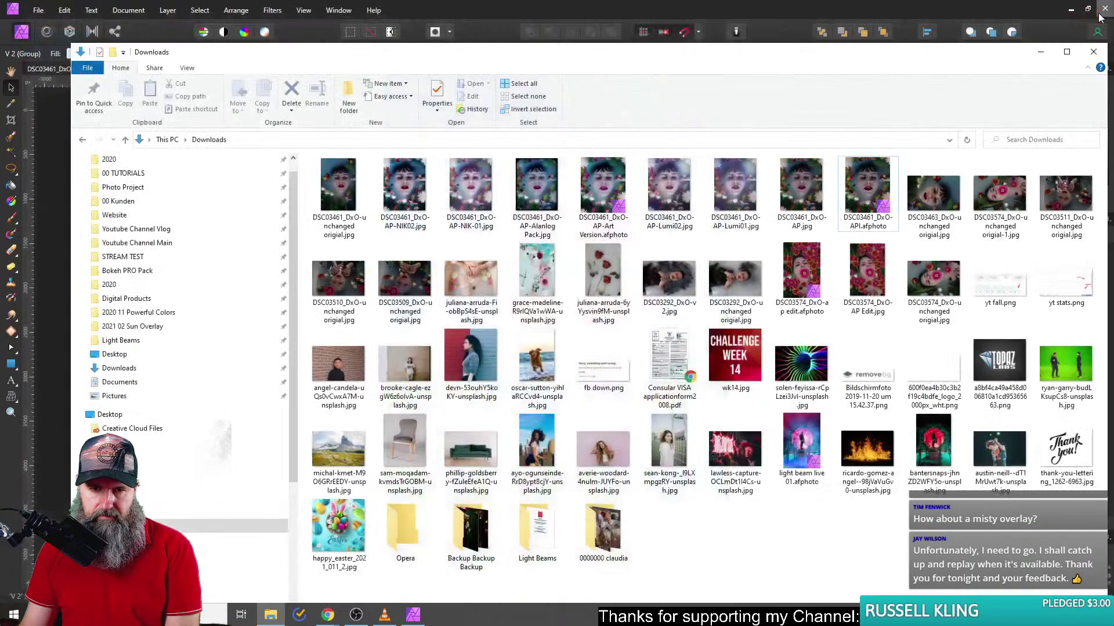
# - Open DSC03463_DxO-unchanged origial.jpg from Downloads in Affinity Photo and rotate the document 90° counter-clockwise
pyautogui.click(796, 192)
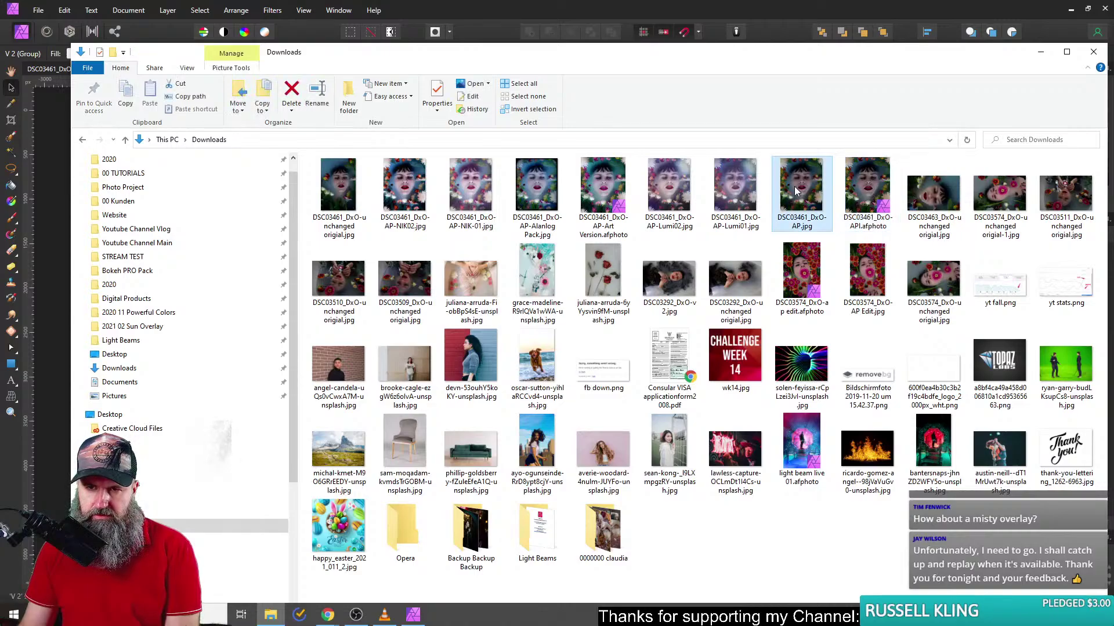
pyautogui.click(927, 204)
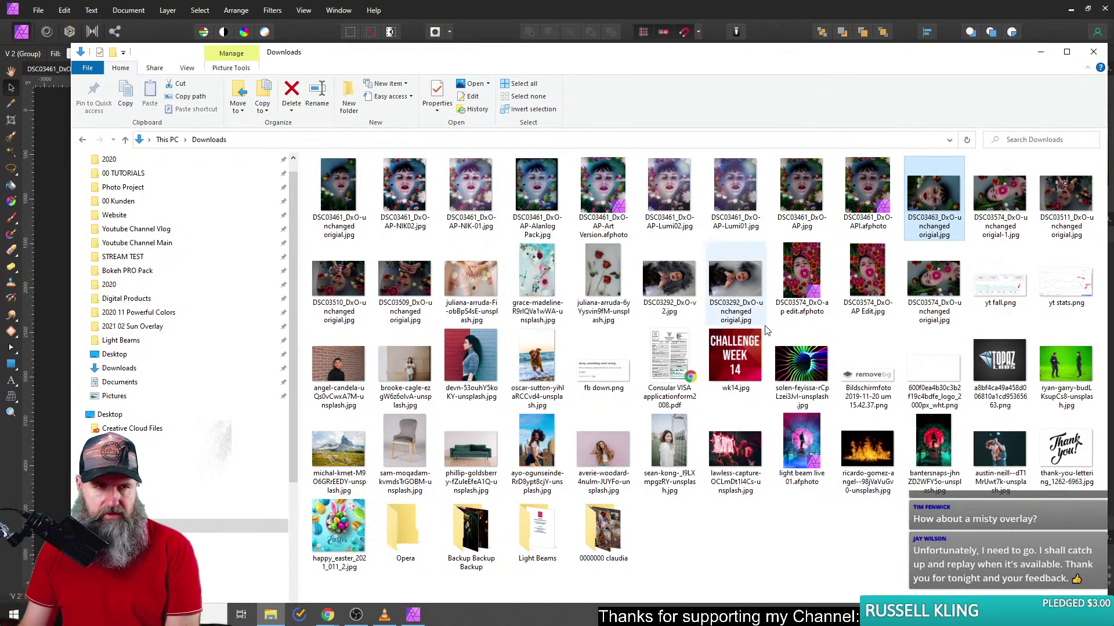
pyautogui.click(38, 10)
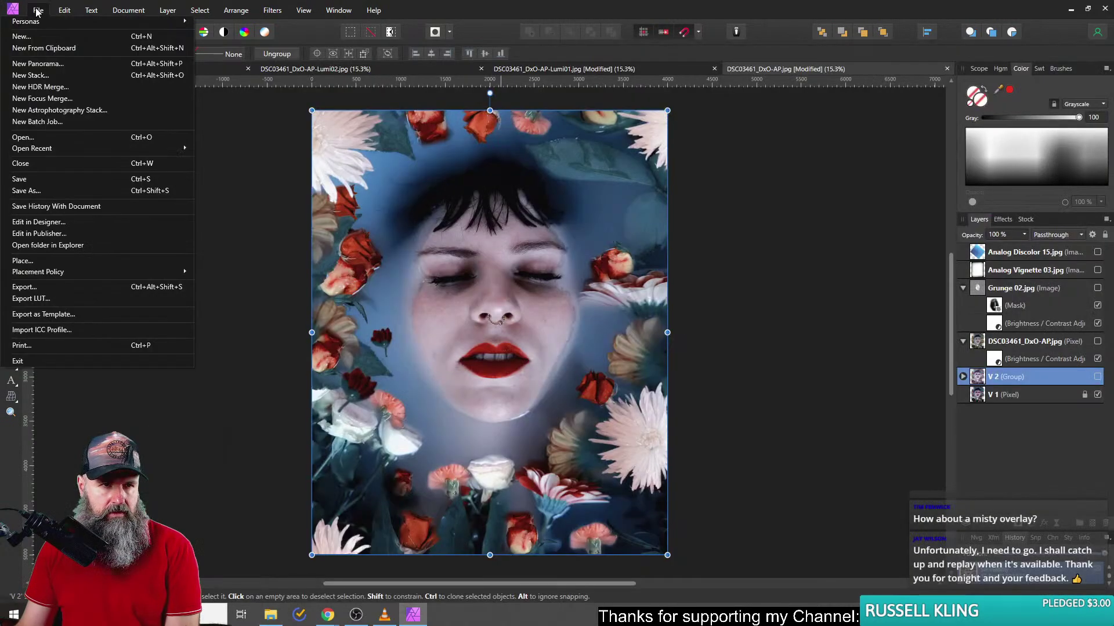
pyautogui.click(34, 137)
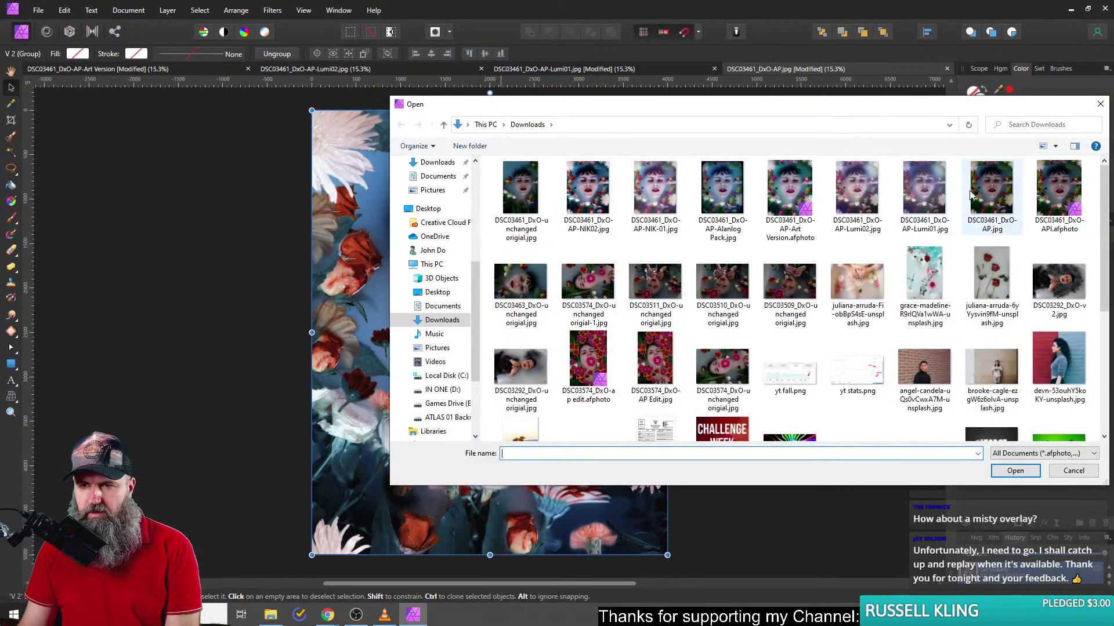
pyautogui.doubleClick(518, 286)
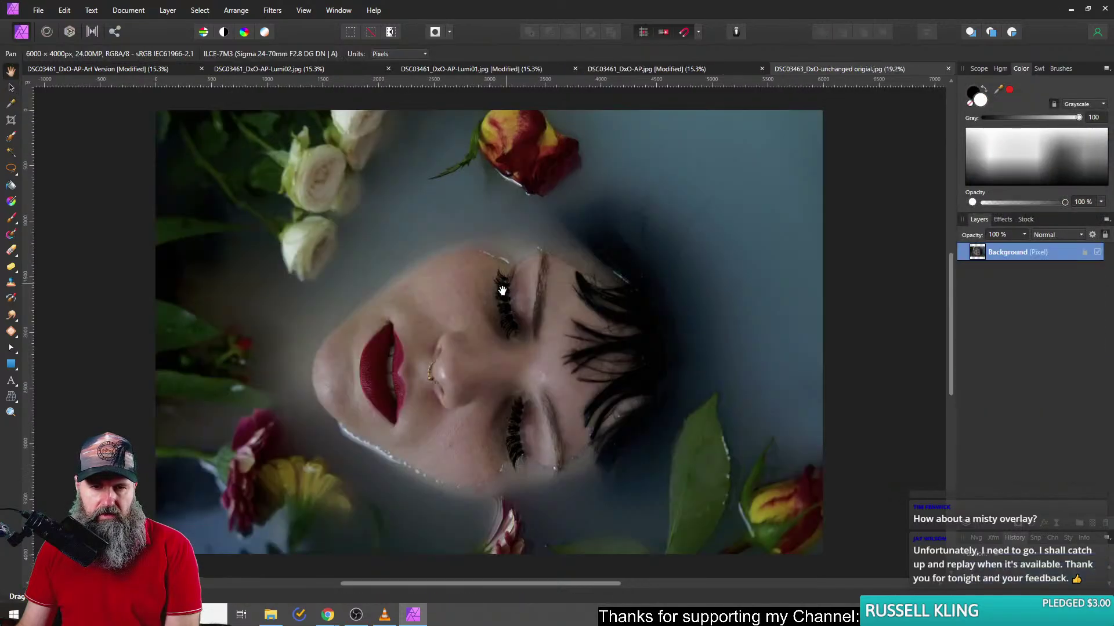
pyautogui.click(130, 11)
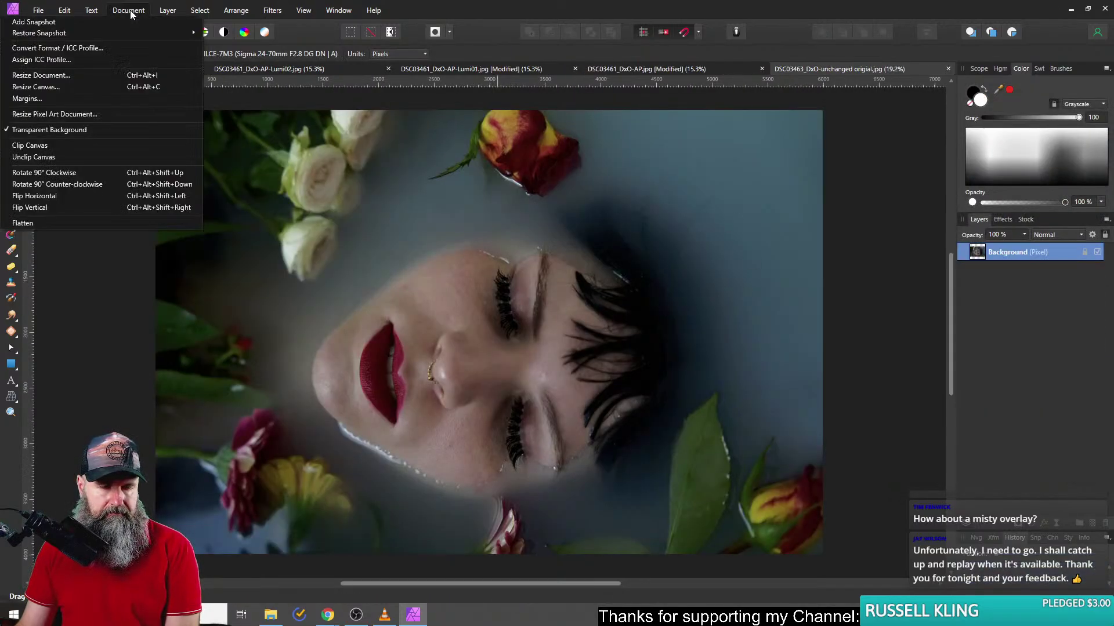
pyautogui.click(89, 185)
# - Resize the canvas to 8000 px wide with the aspect ratio unlocked, adding empty space beside the original portrait
pyautogui.click(132, 9)
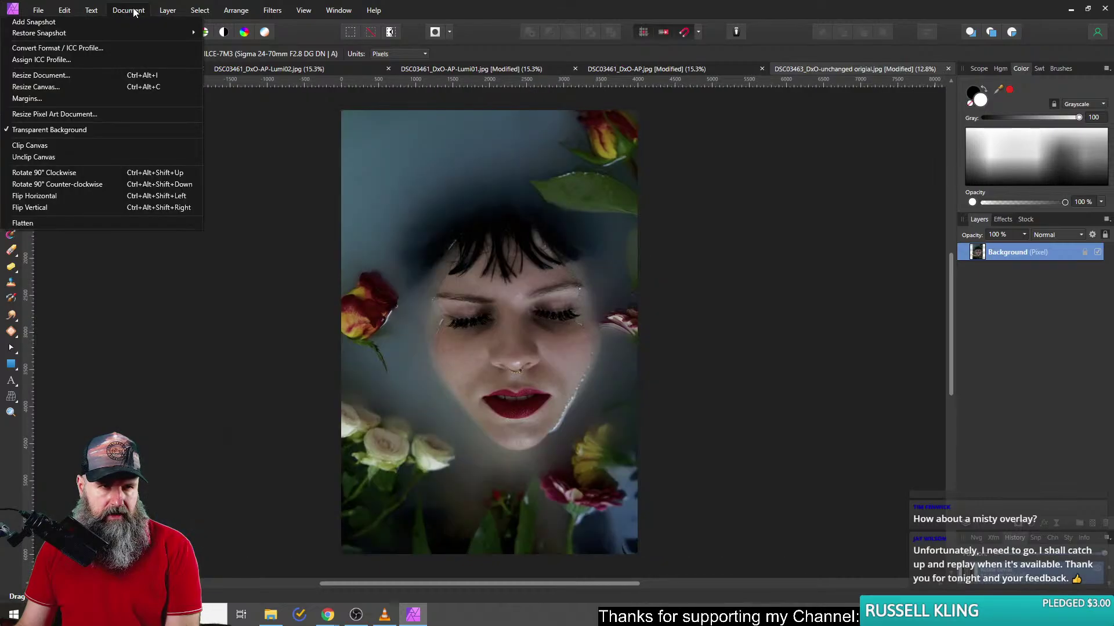
pyautogui.click(63, 86)
pyautogui.click(574, 269)
pyautogui.click(561, 269)
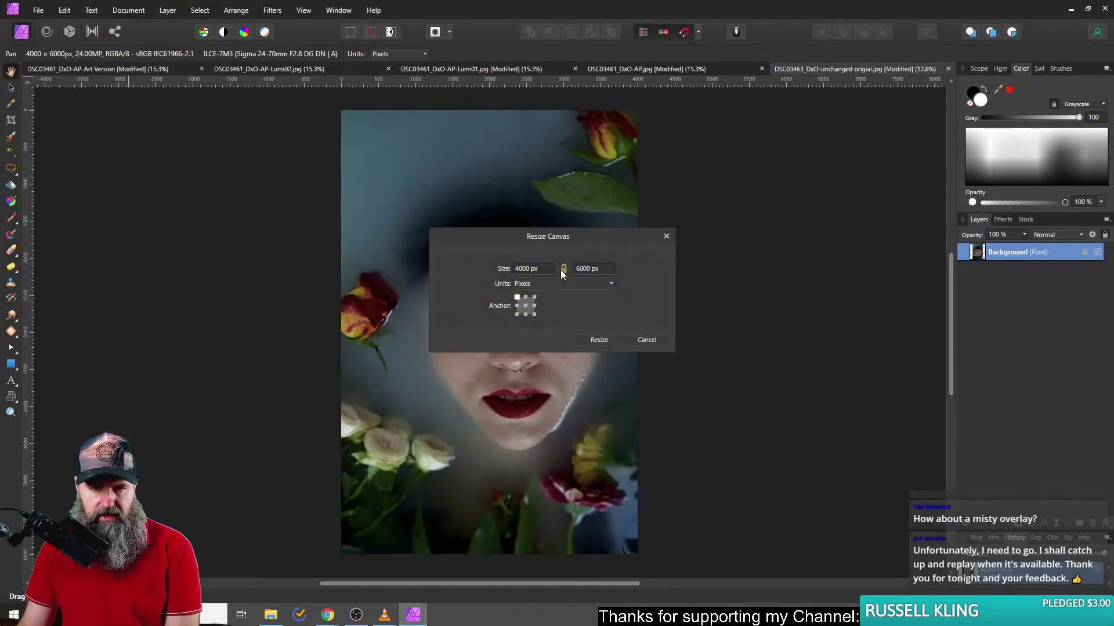
pyautogui.write('8000')
pyautogui.press('Return')
pyautogui.press('Return')
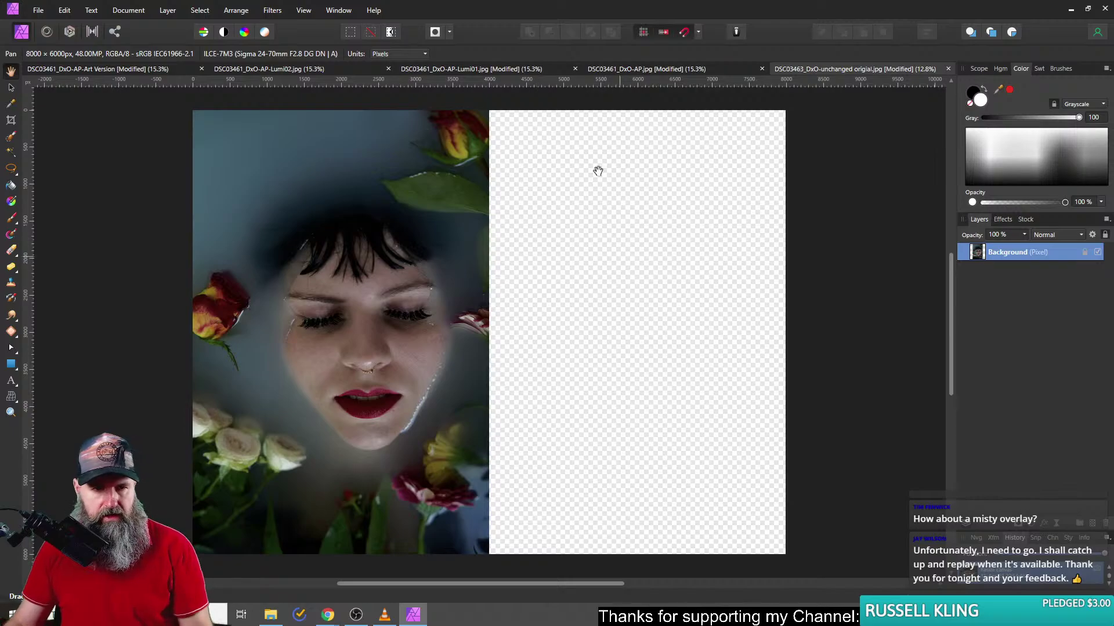
# - Place DSC03461_DxO-AP-NIK-01.jpg and DSC03461_DxO-AP-Lumi02.jpg from Downloads into the document, stacked over each other
pyautogui.click(38, 9)
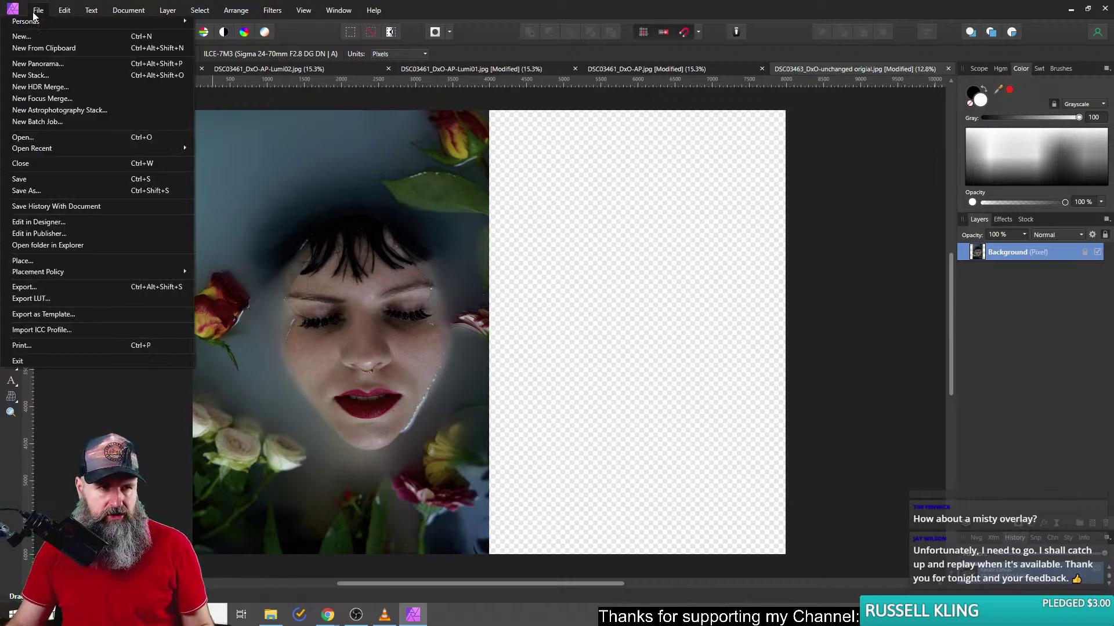
pyautogui.click(43, 258)
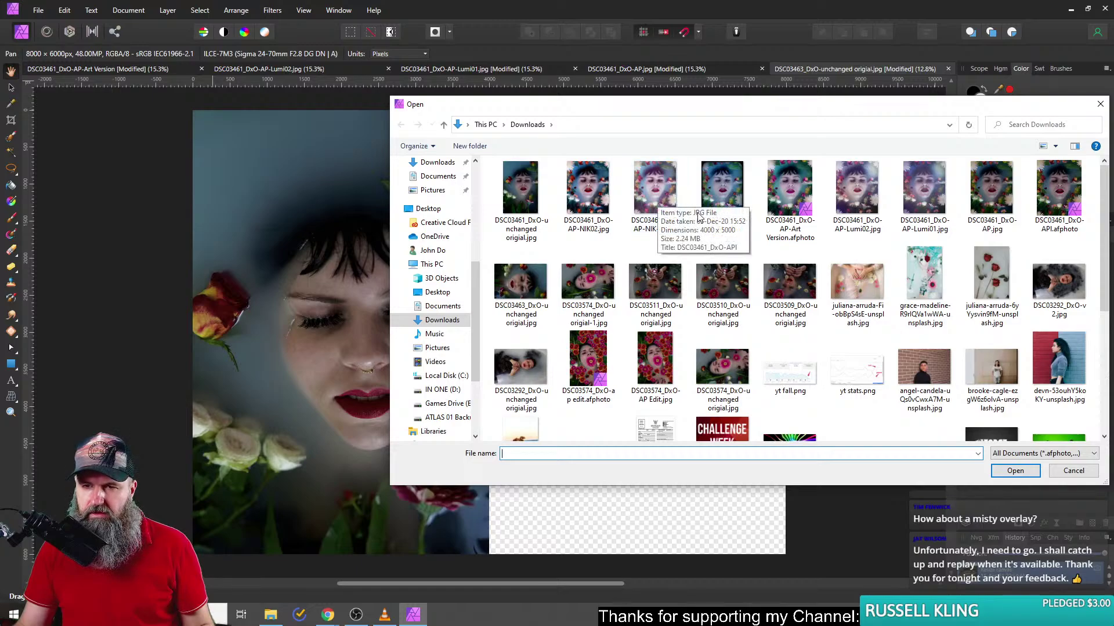
pyautogui.click(856, 191)
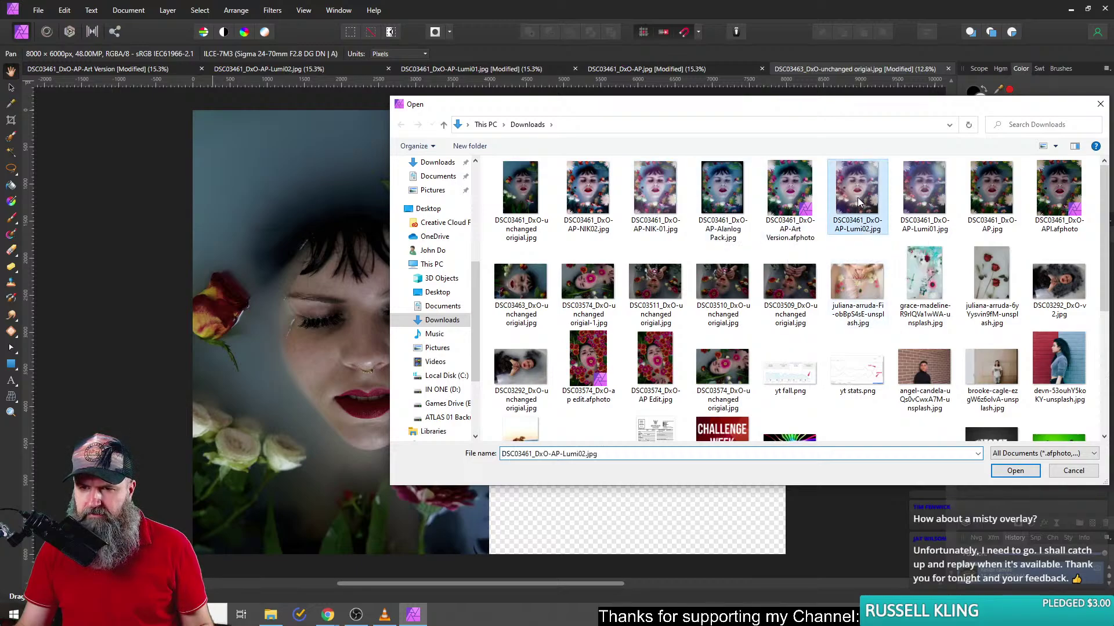
pyautogui.keyDown('ctrl'); pyautogui.click(672, 197); pyautogui.keyUp('ctrl')
pyautogui.click(1014, 471)
pyautogui.click(565, 319)
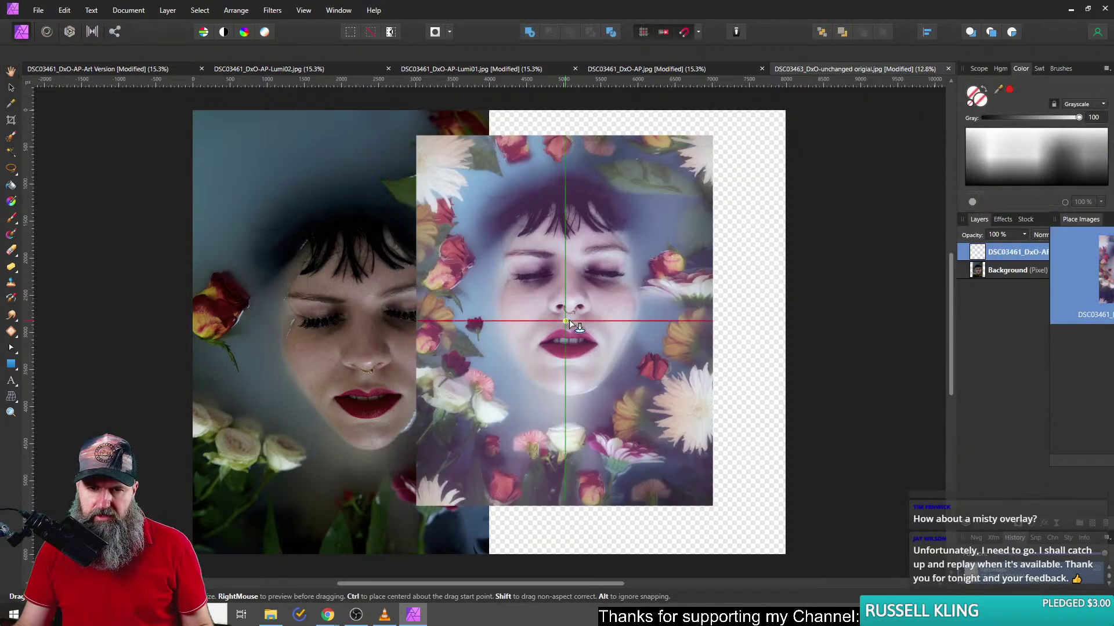
pyautogui.click(569, 319)
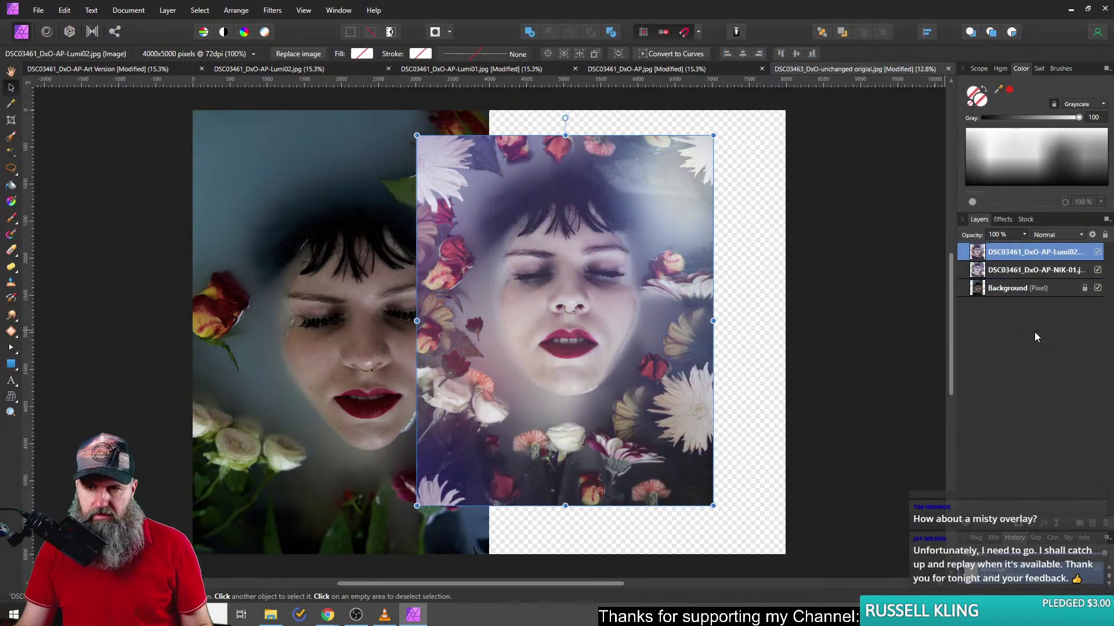
# - Move both placed images together into the empty half of the canvas and enlarge them proportionally to the original portrait's height
pyautogui.keyDown('shift'); pyautogui.click(1008, 271); pyautogui.keyUp('shift')
pyautogui.moveTo(568, 293); pyautogui.dragTo(642, 270)
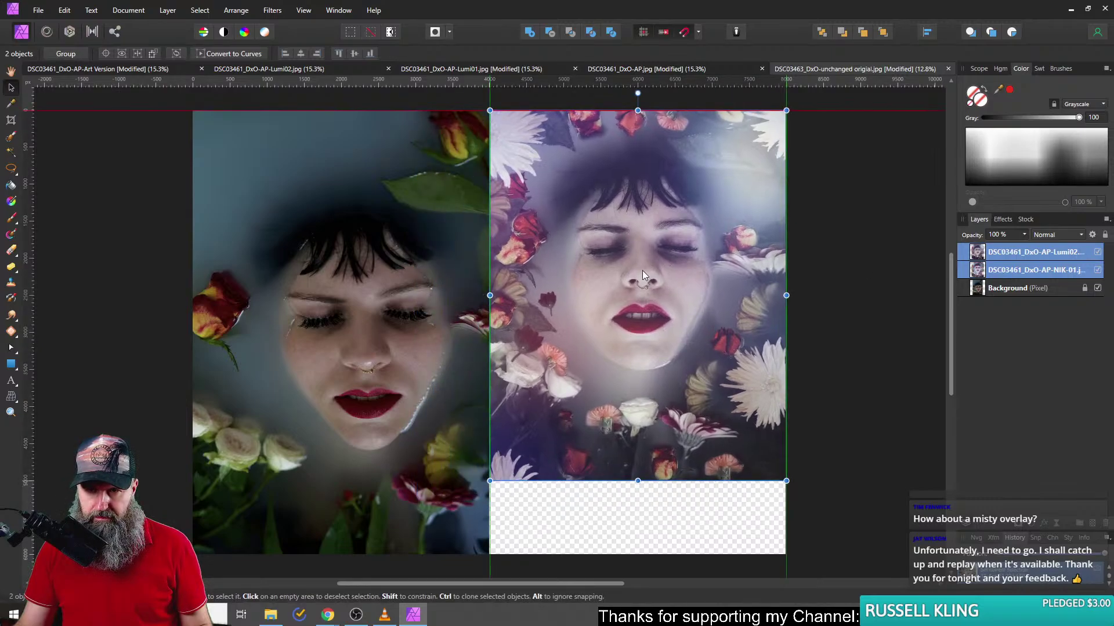
pyautogui.moveTo(490, 482); pyautogui.dragTo(431, 544)
# - Widen the canvas to 10000 px and align both placed images flush with the original portrait's right edge
pyautogui.click(120, 10)
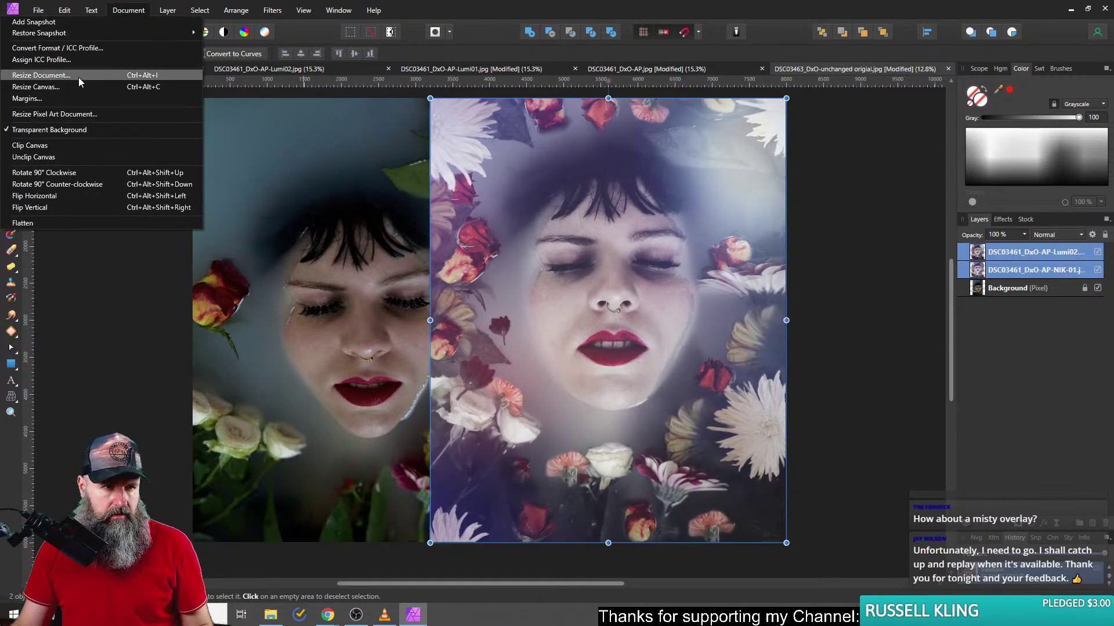
pyautogui.click(36, 87)
pyautogui.click(531, 269)
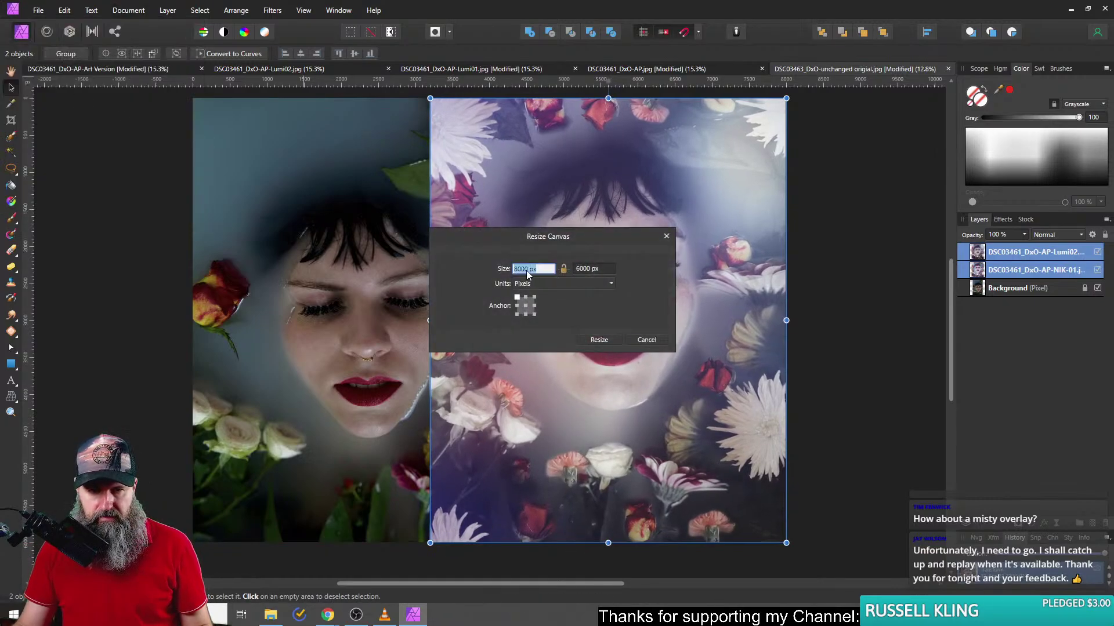
pyautogui.write('1000')
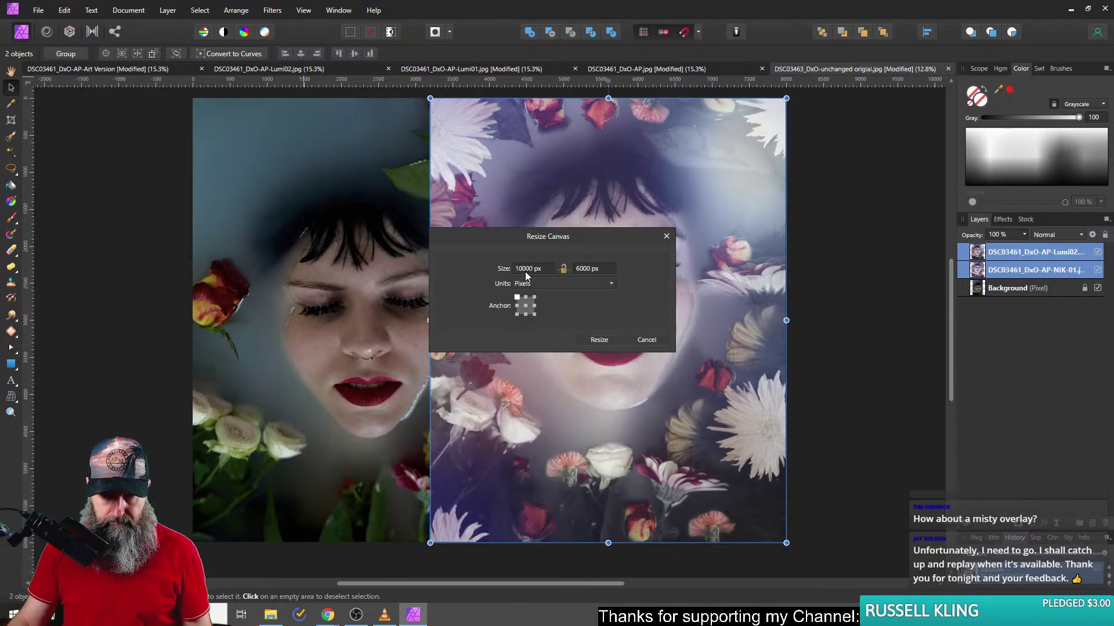
pyautogui.press('Return')
pyautogui.moveTo(583, 237); pyautogui.dragTo(562, 270)
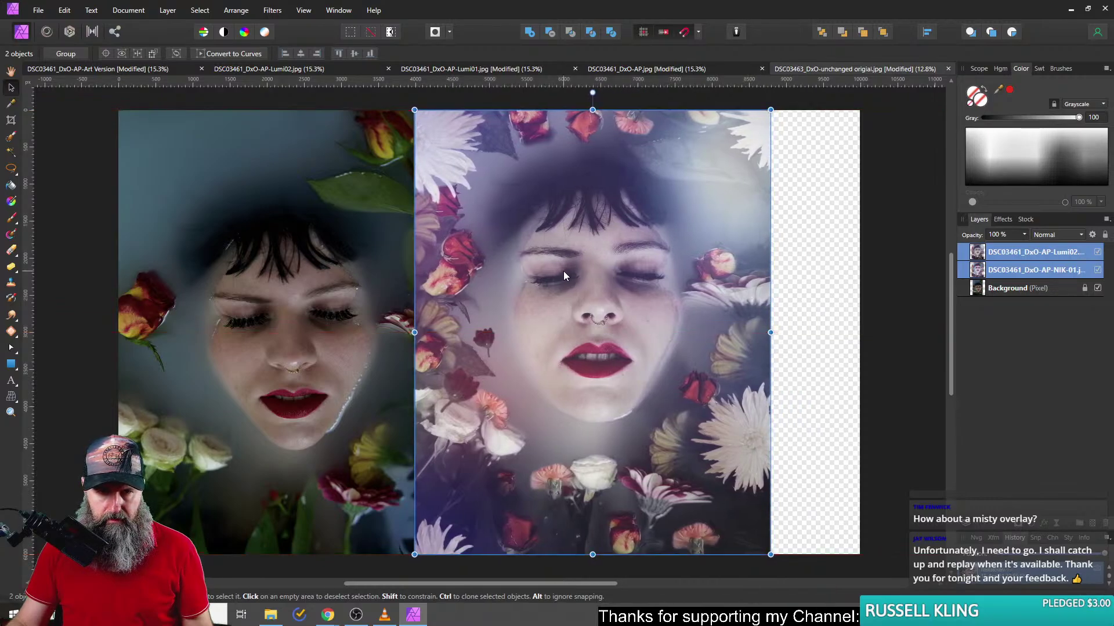
# - Crop the canvas in Unconstrained mode to 8766 x 6000 px, keeping both side-by-side portraits and removing the empty strip
pyautogui.click(11, 120)
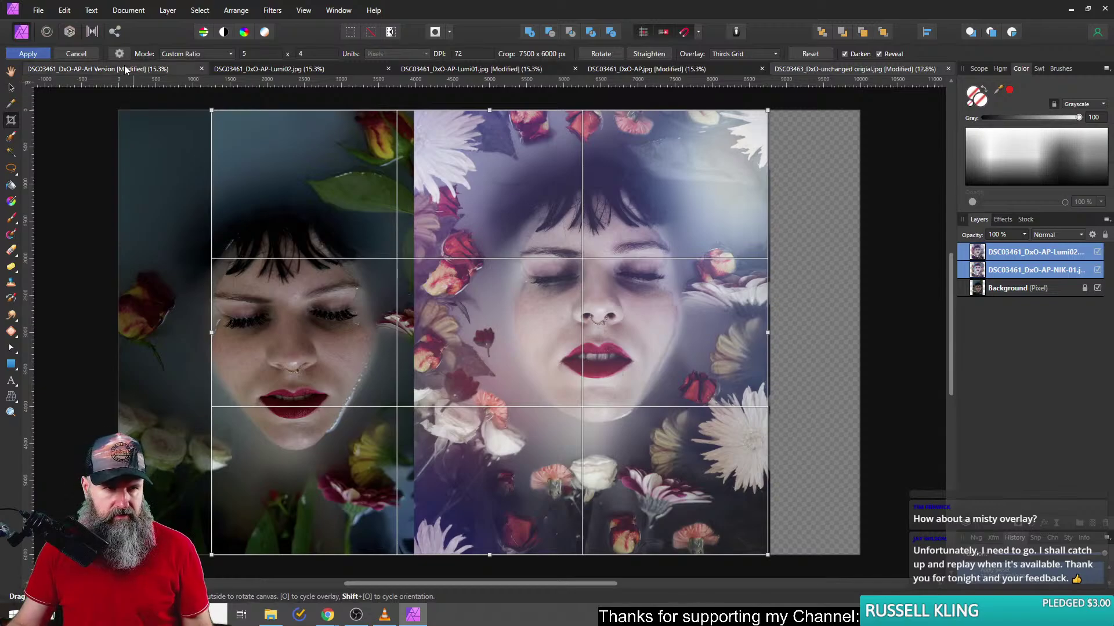
pyautogui.click(183, 54)
pyautogui.click(182, 67)
pyautogui.moveTo(211, 333); pyautogui.dragTo(118, 333)
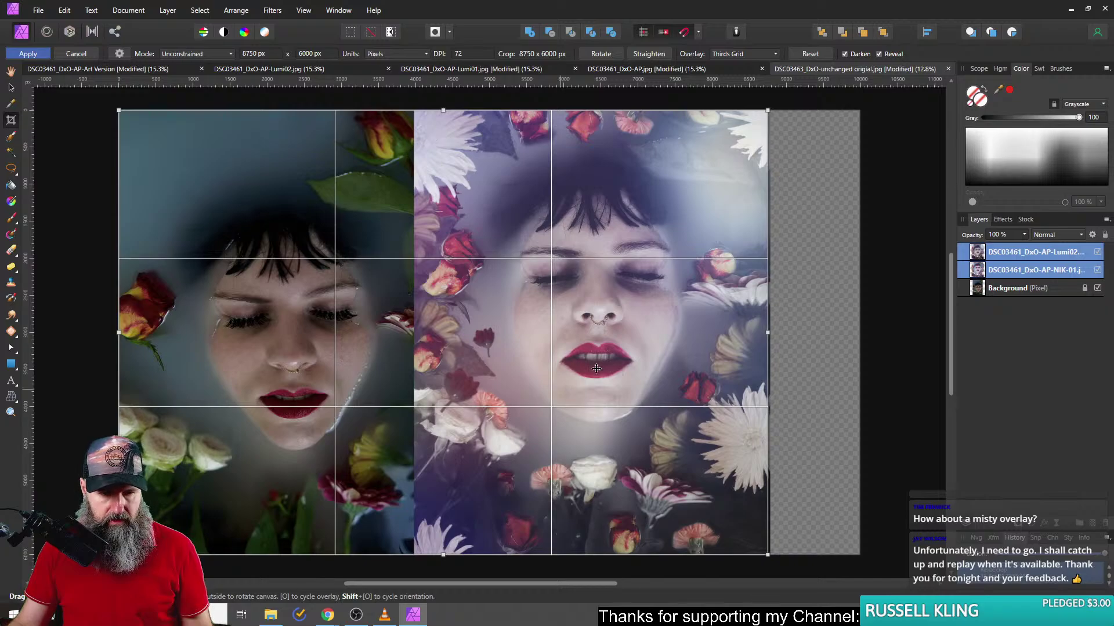
pyautogui.moveTo(766, 333); pyautogui.dragTo(768, 334)
pyautogui.press('h')
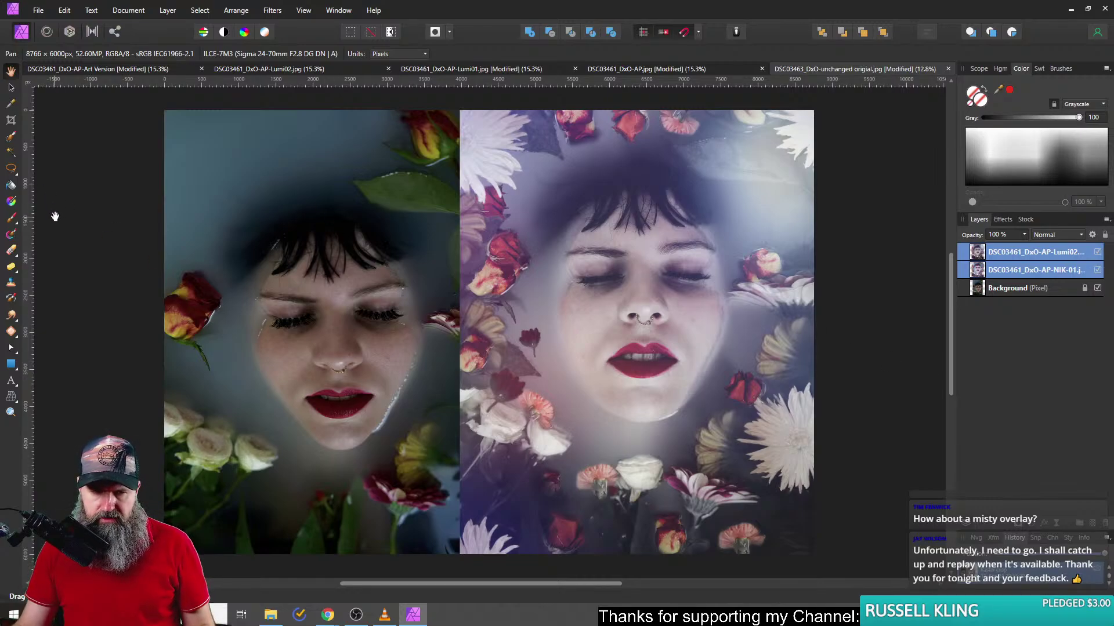
# - Delete the Background layer holding the original portrait beside the two edited versions
pyautogui.click(10, 87)
pyautogui.click(247, 189)
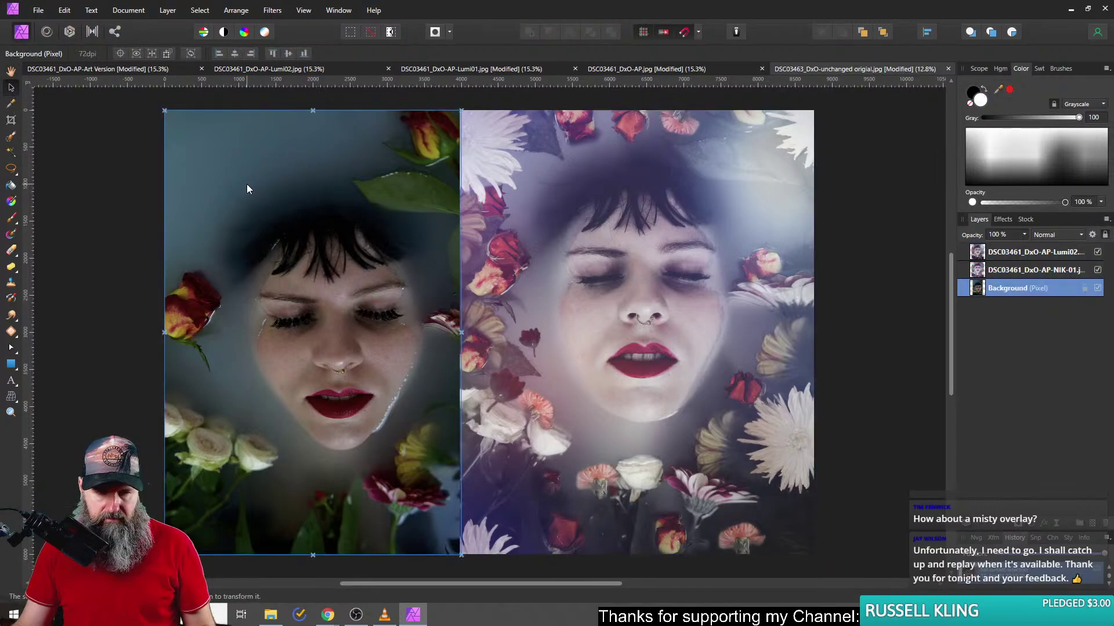
pyautogui.press('Delete')
# - Place "DSC03461_DxO-unchanged origial.jpg" from Downloads at its original size over the empty half of the canvas
pyautogui.click(38, 11)
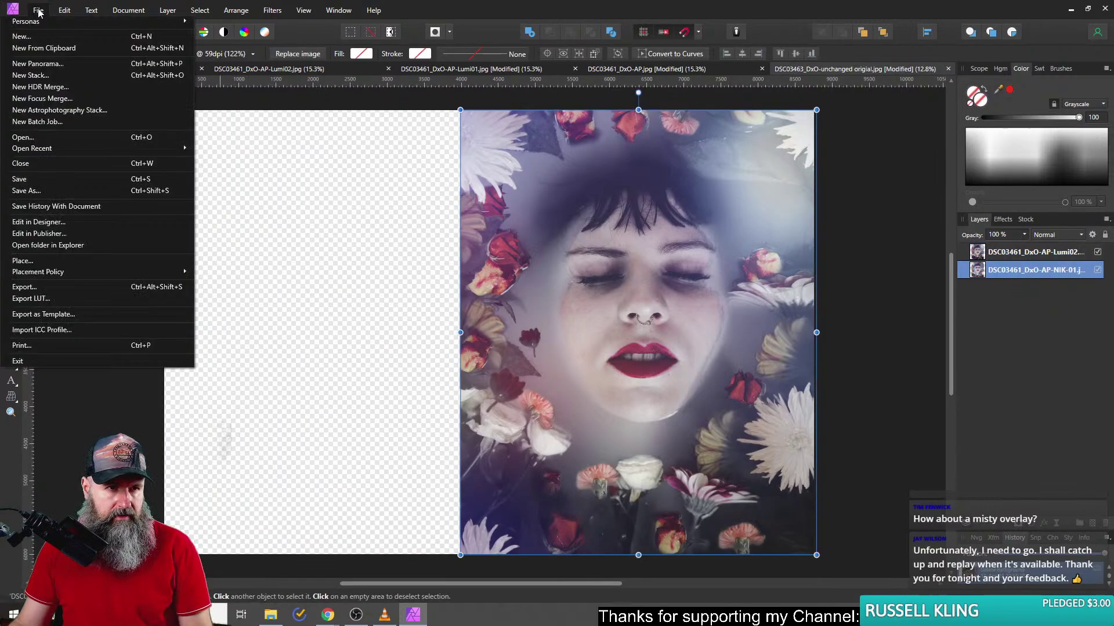
pyautogui.click(46, 262)
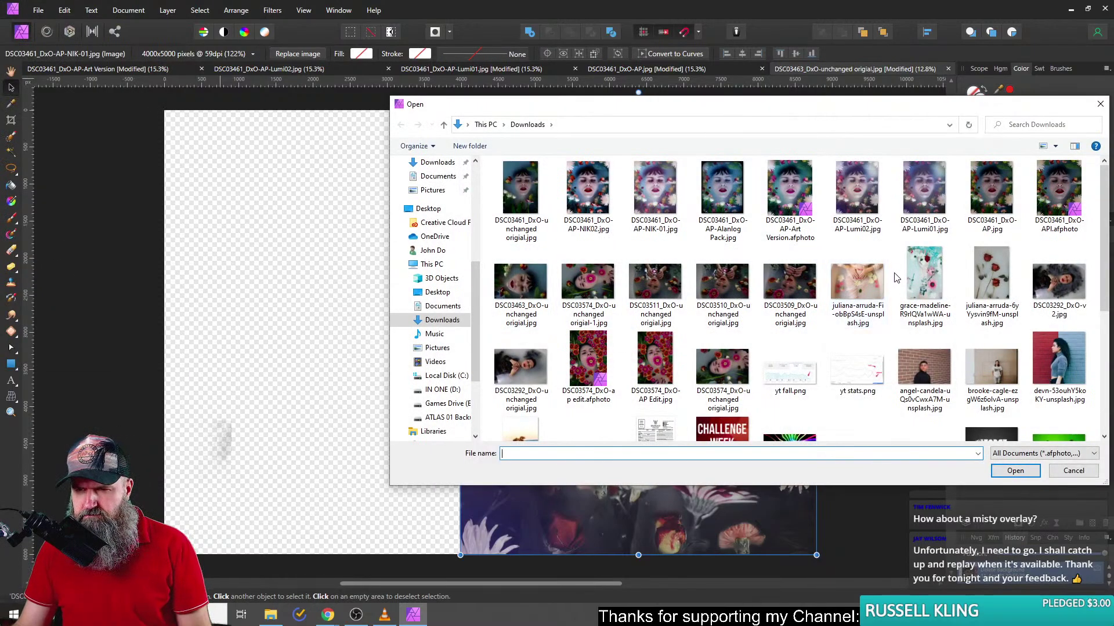
pyautogui.click(992, 200)
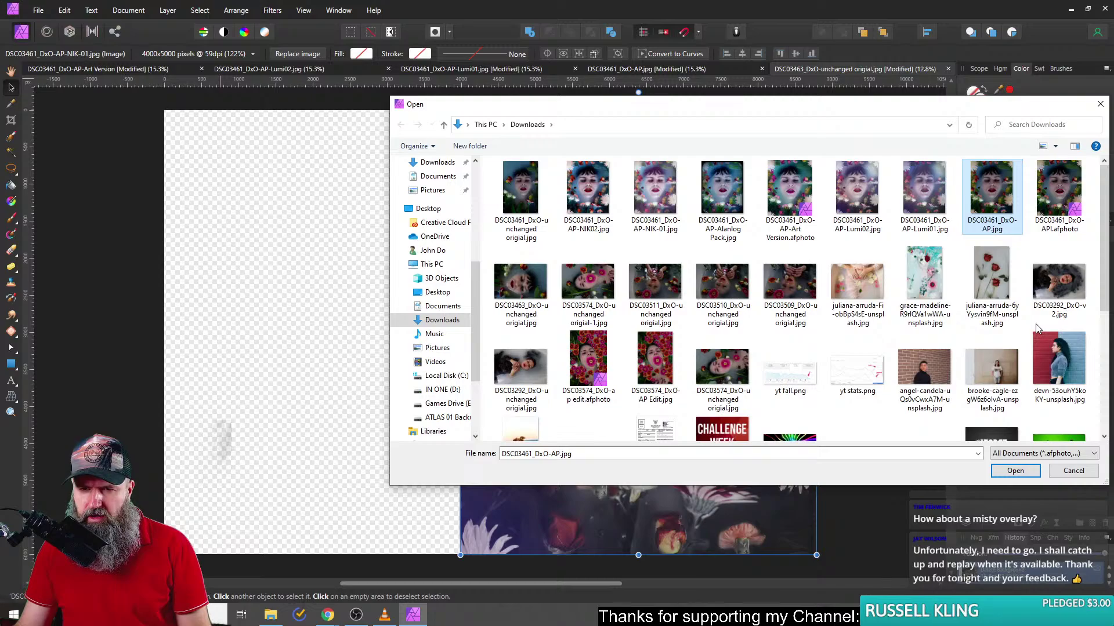
pyautogui.doubleClick(522, 174)
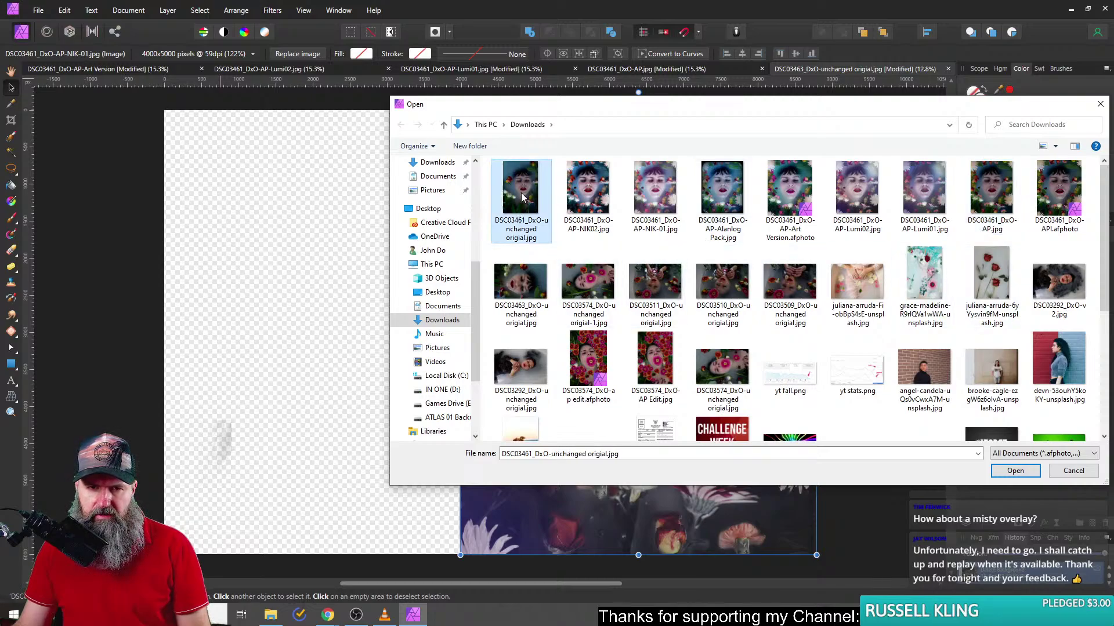
pyautogui.click(311, 259)
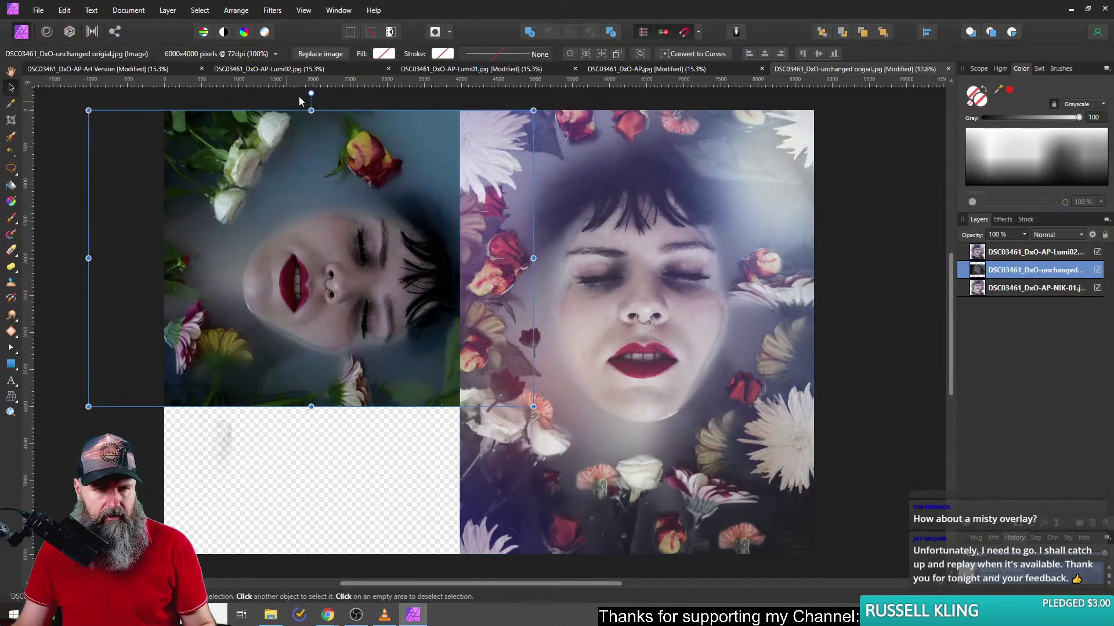
# - Rotate the placed unchanged portrait 90° counterclockwise and align it to fill the empty half of the canvas
pyautogui.moveTo(309, 93); pyautogui.dragTo(150, 255)
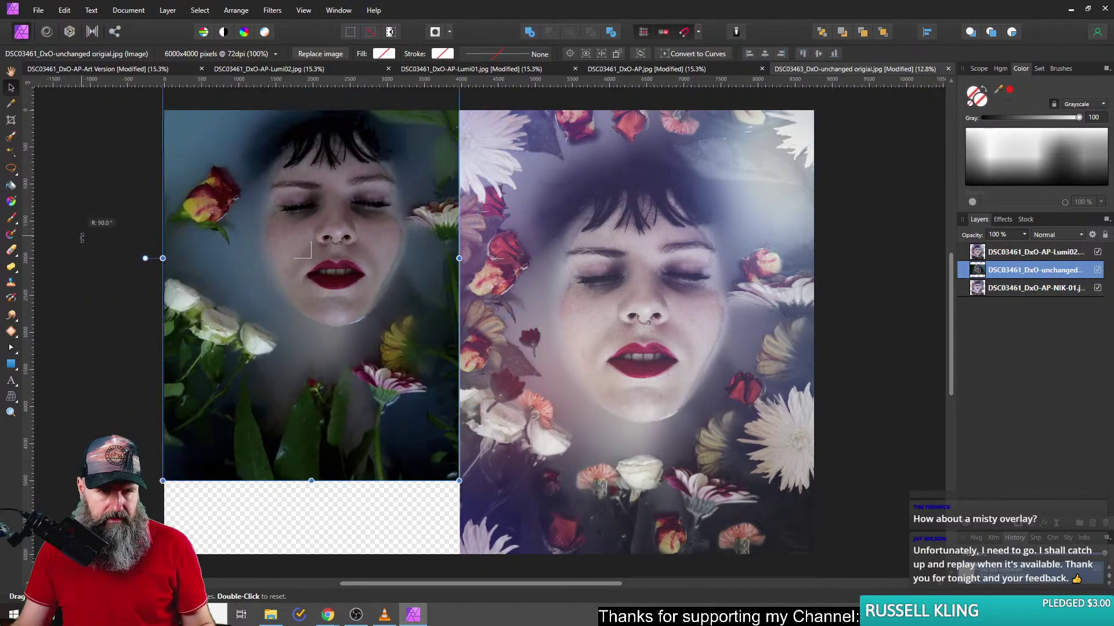
pyautogui.moveTo(285, 263); pyautogui.dragTo(294, 348)
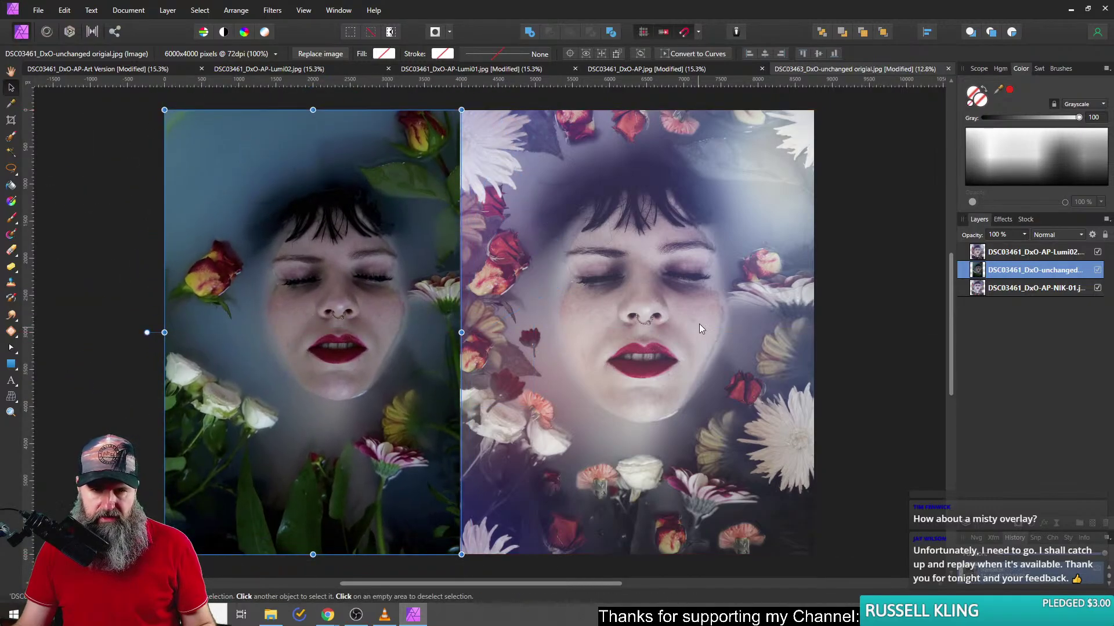
pyautogui.click(897, 365)
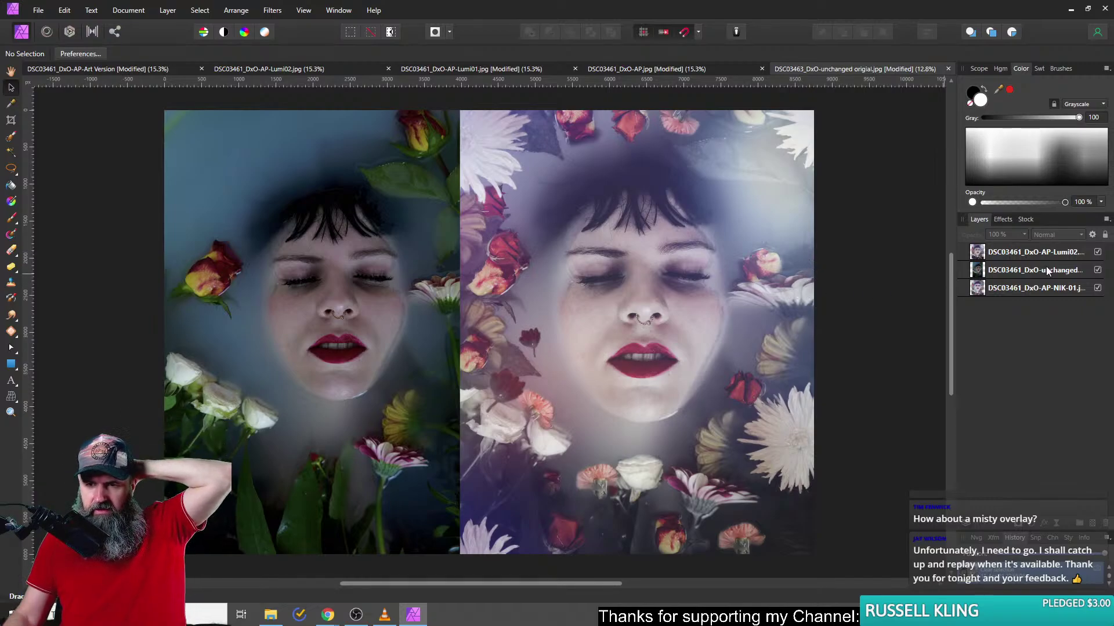
# - Move the unchanged portrait's layer to the bottom of the layer stack and clear the selection
pyautogui.moveTo(1002, 270); pyautogui.dragTo(987, 306)
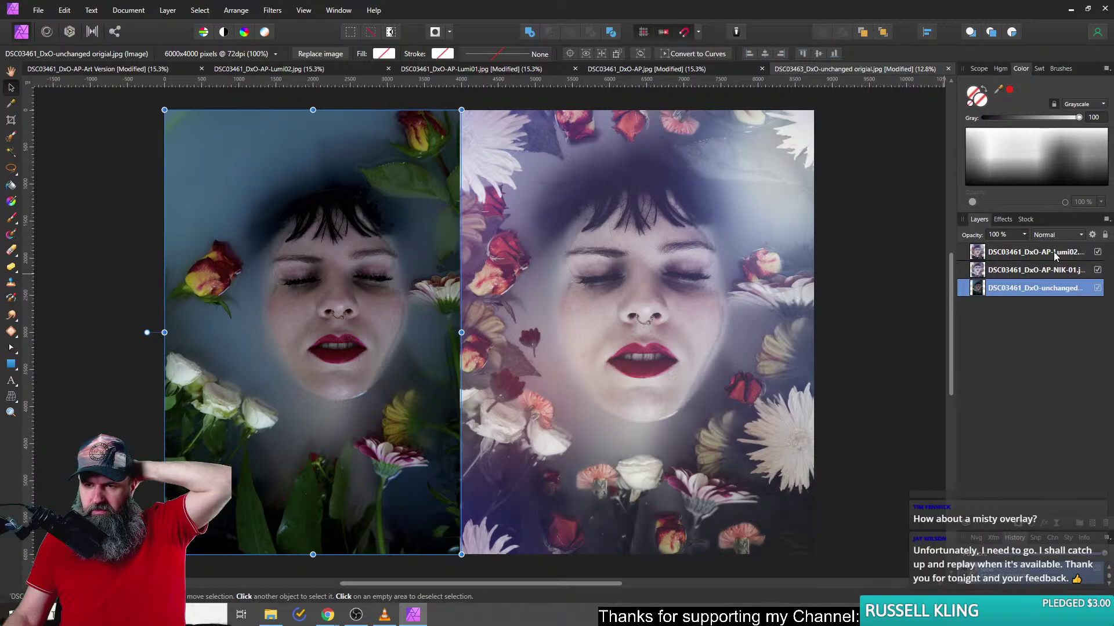
pyautogui.click(1054, 255)
pyautogui.click(839, 269)
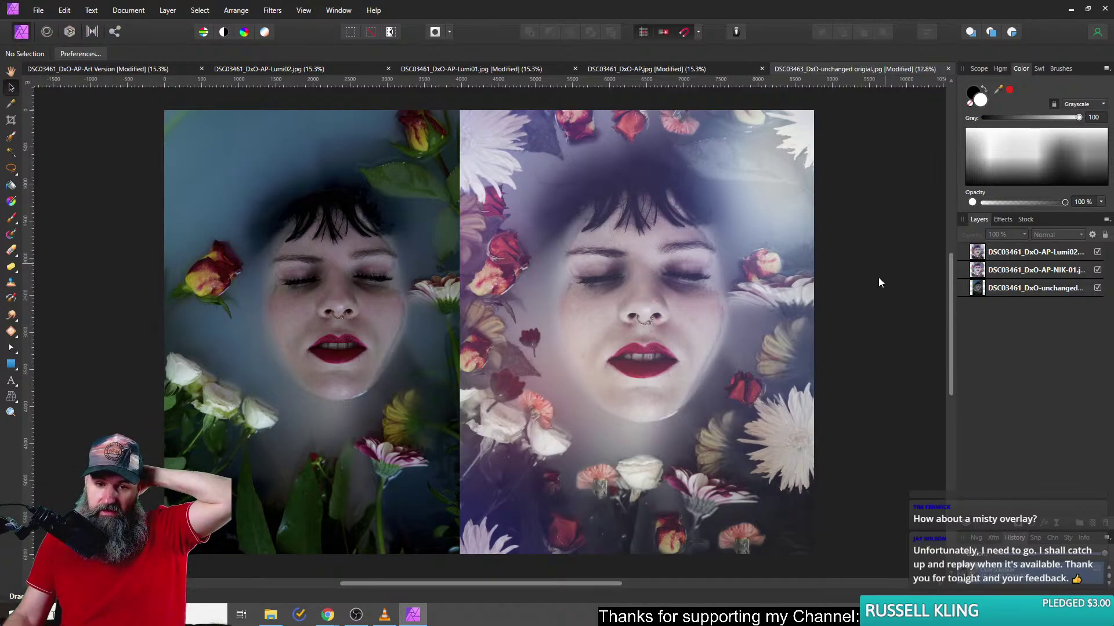
# - Toggle the DSC03461_DxO-AP-Lumi02 layer's visibility repeatedly to compare it with the NIK-01 version beside the unedited original
pyautogui.click(1098, 252)
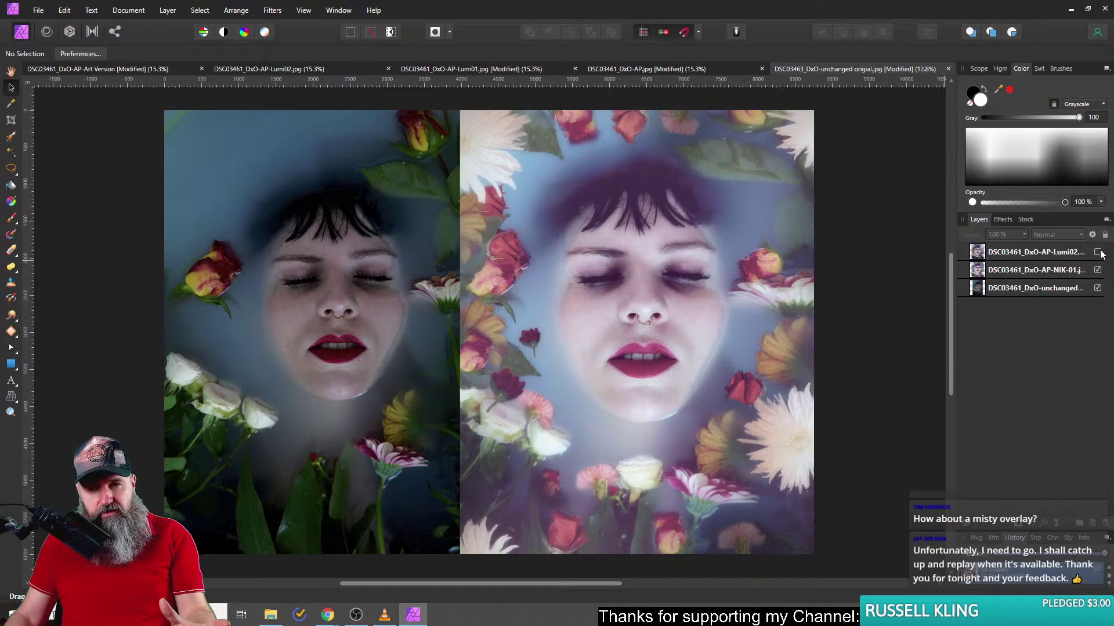
pyautogui.click(1098, 253)
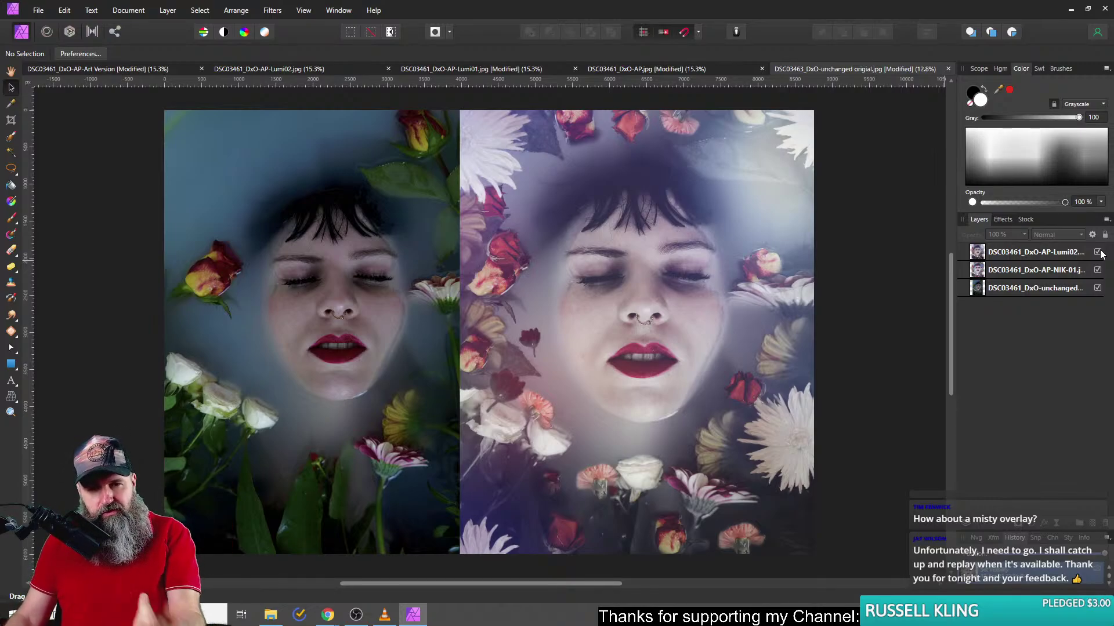
pyautogui.click(1098, 252)
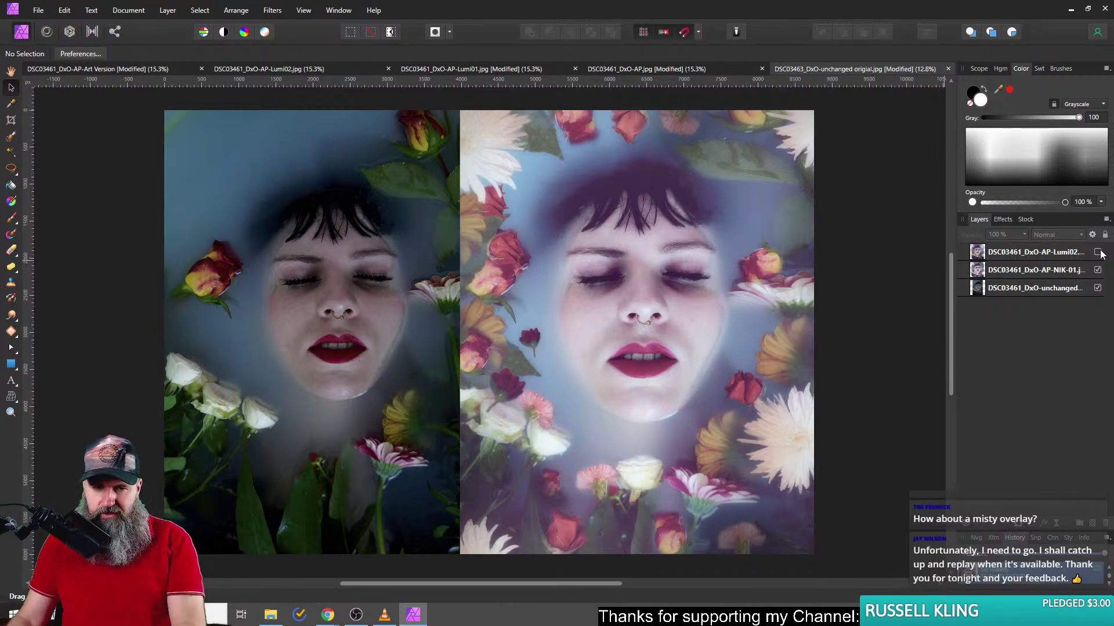
pyautogui.click(1098, 252)
pyautogui.click(1099, 252)
pyautogui.click(1099, 253)
pyautogui.click(1098, 253)
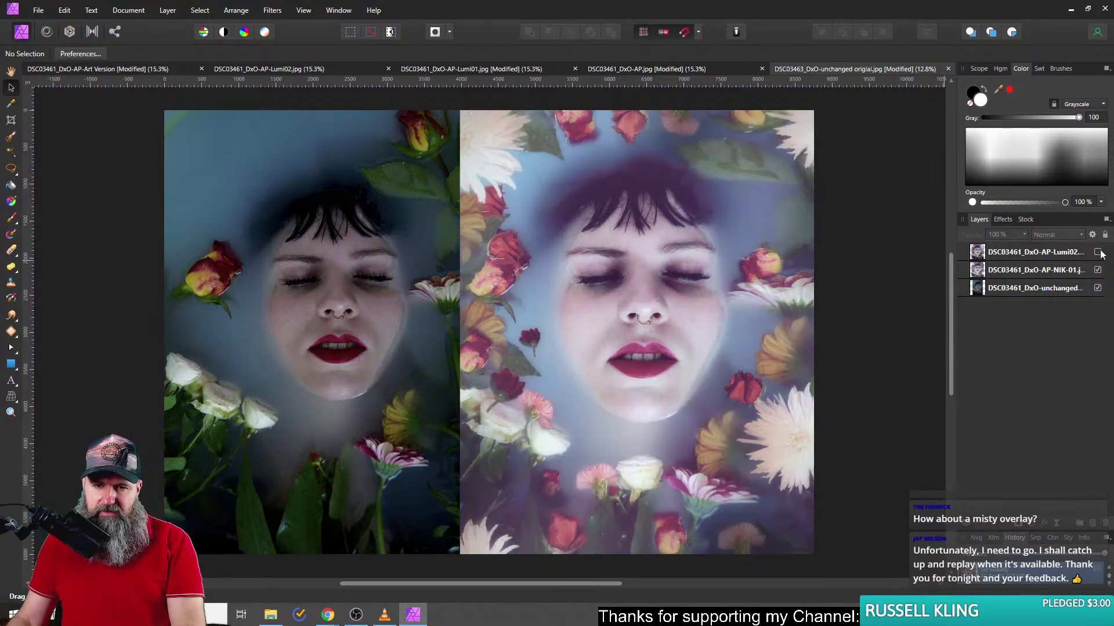
pyautogui.click(1098, 253)
pyautogui.click(1098, 253)
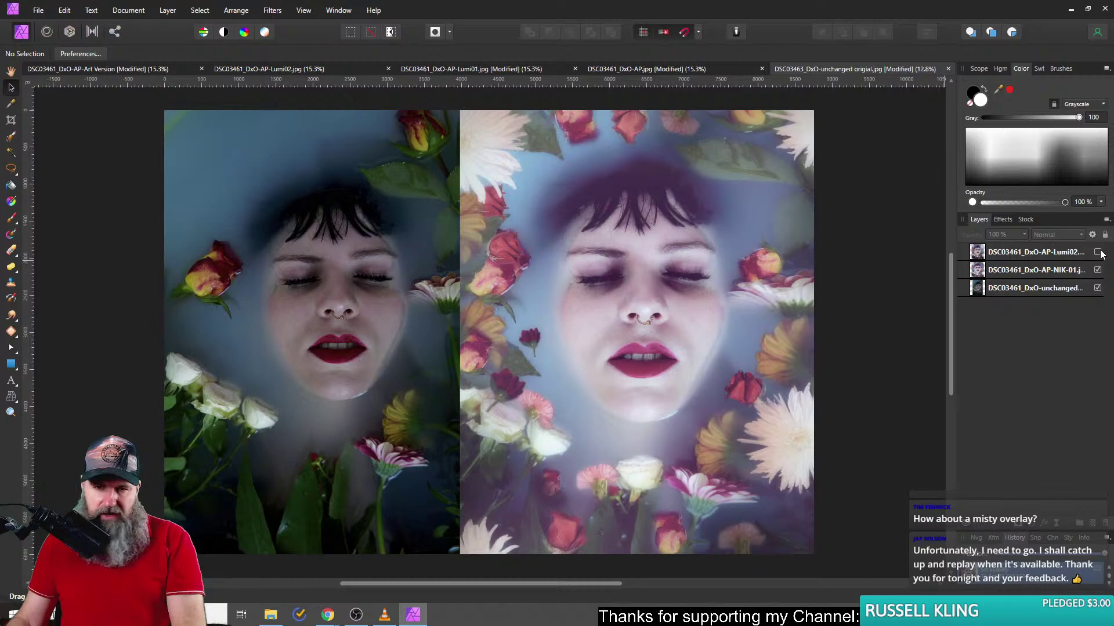
pyautogui.click(1098, 252)
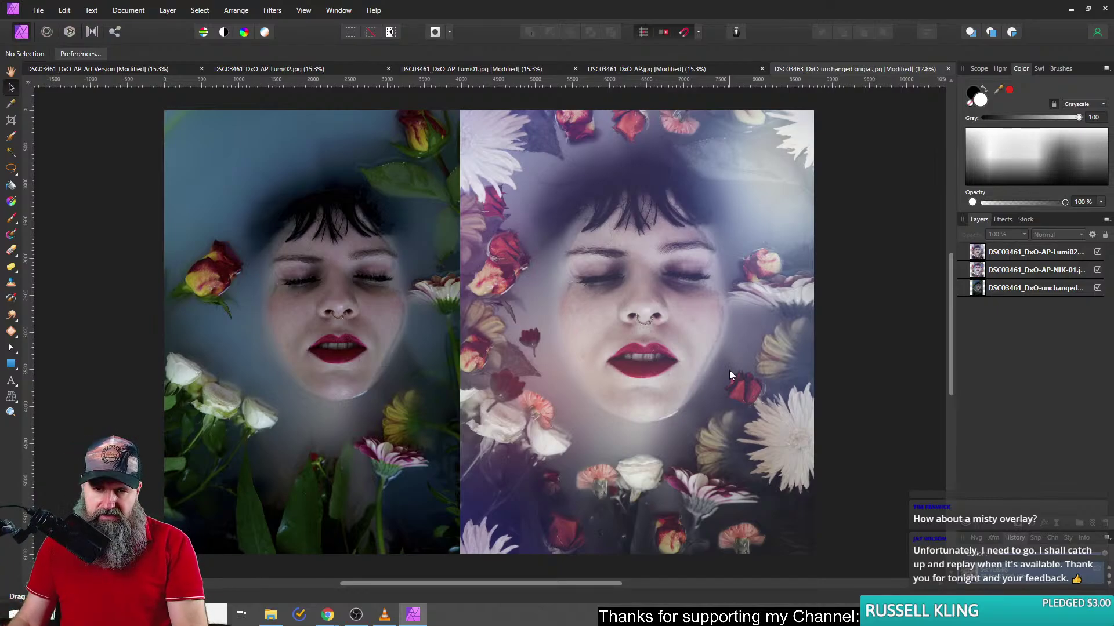
pyautogui.click(1098, 252)
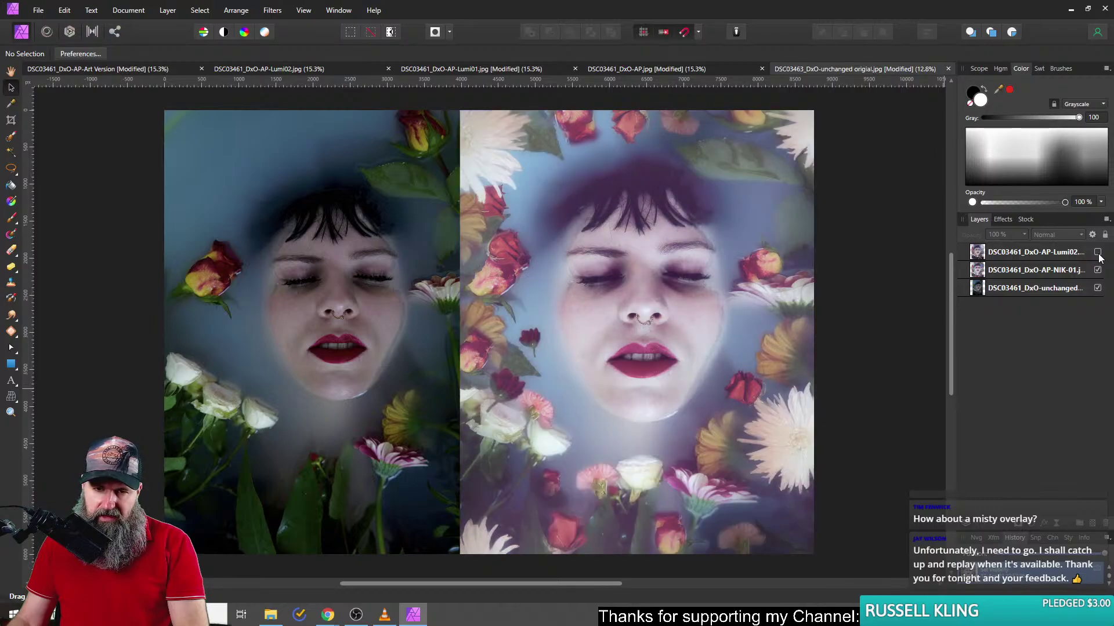